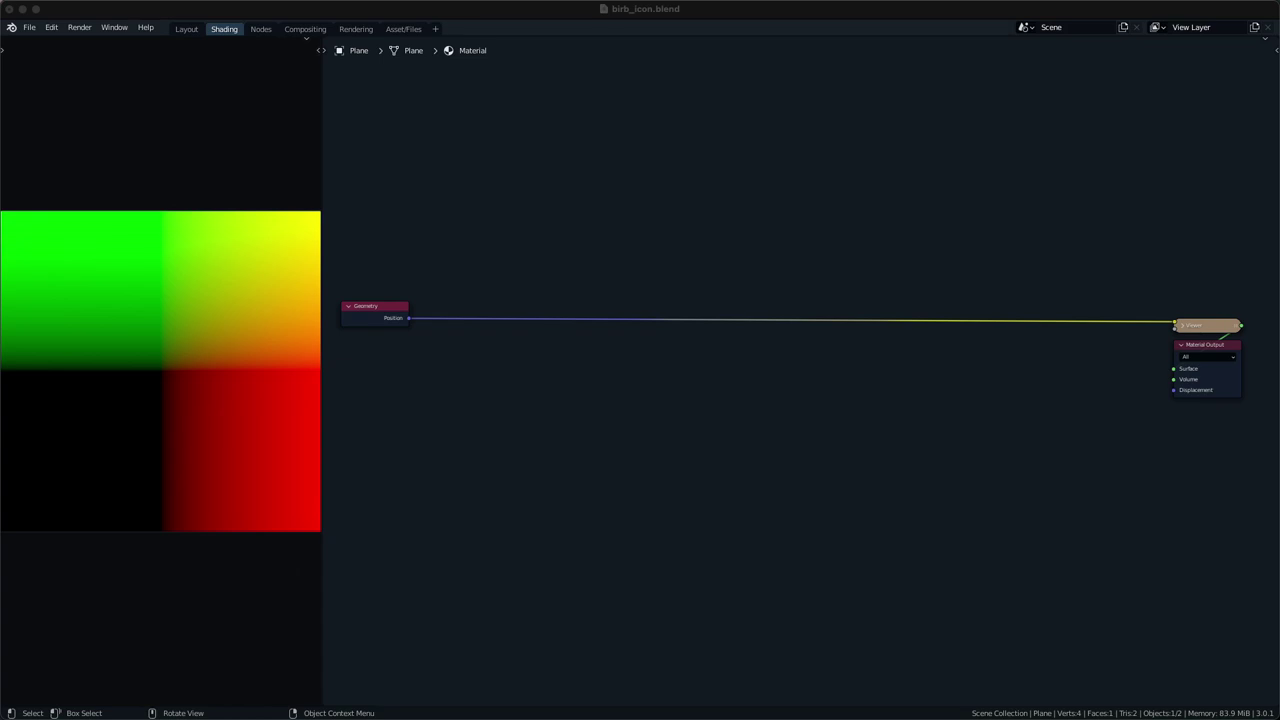
- Insert a Vector Math node set to Distance after the Geometry node's Position output and preview it
key(q)
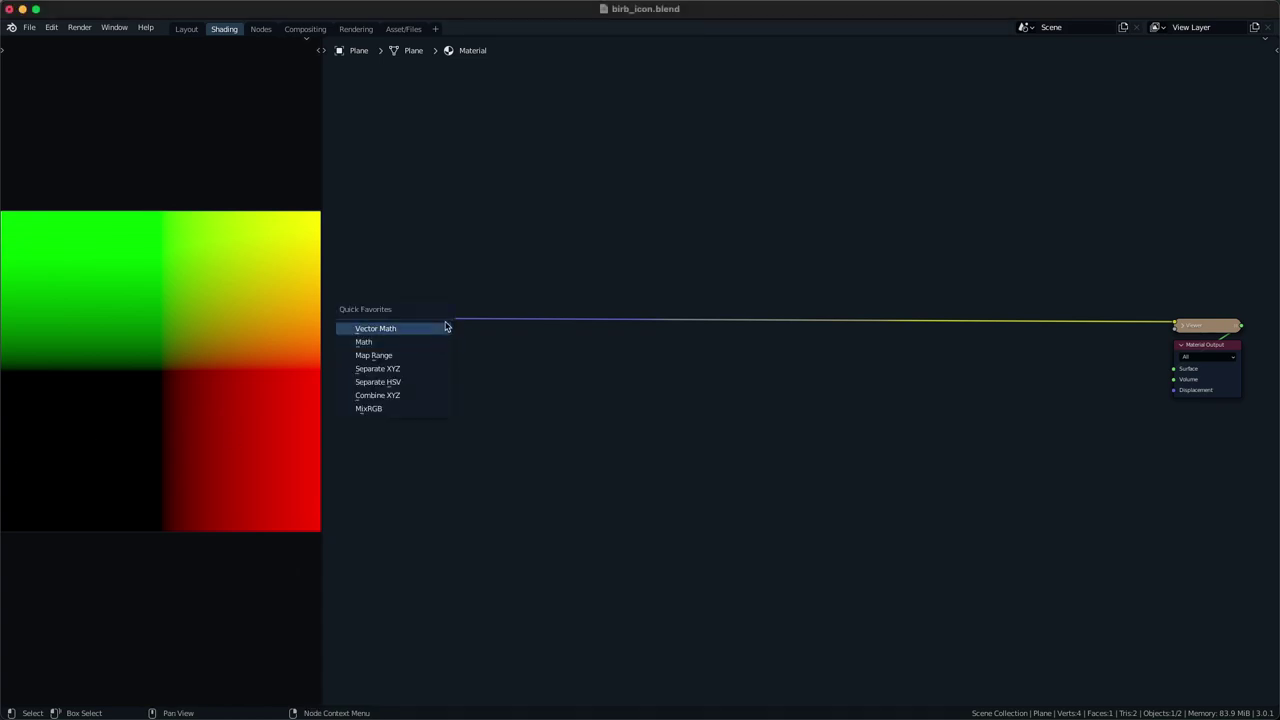
click(446, 330)
click(502, 291)
click(524, 328)
key(i)
ctrl+shift+click(530, 311)
- Insert a Math node set to Less Than after the Distance node, with a Threshold of 0.950
key(q)
click(583, 318)
click(621, 303)
click(631, 326)
key(t)
shift+drag(654, 357, 760, 357)
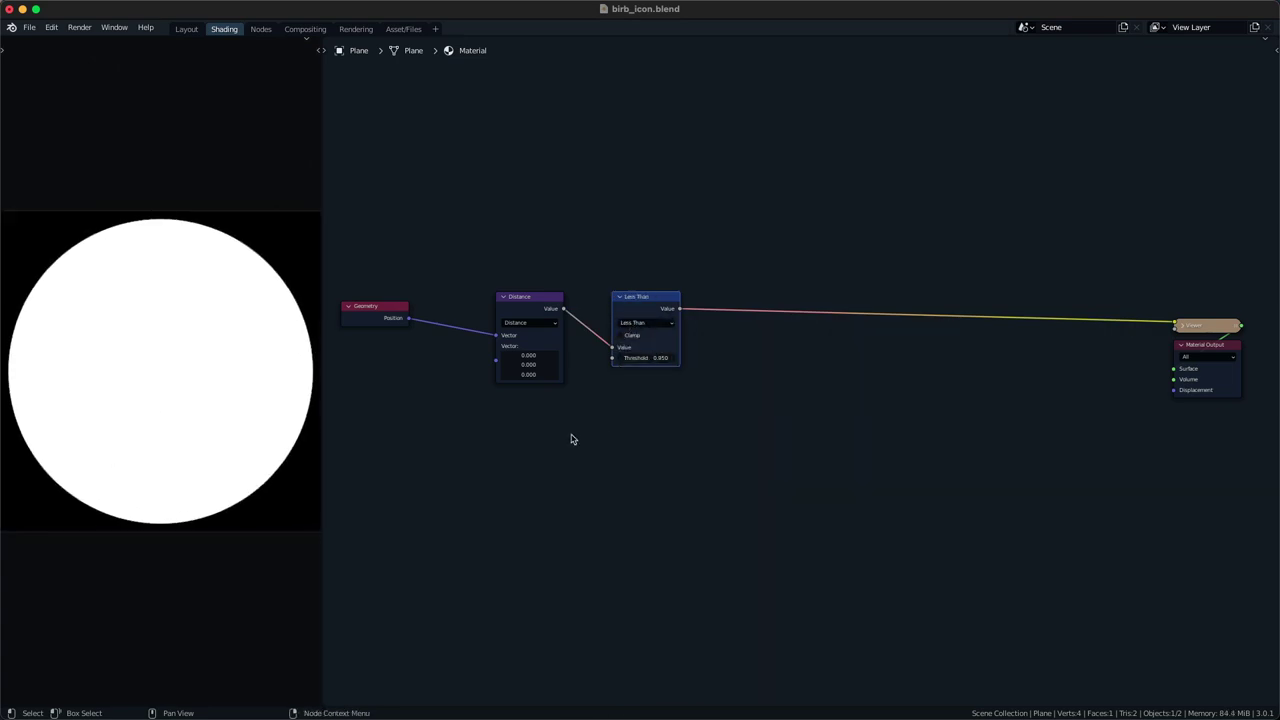
- Arrange the Distance and Less Than nodes side by side close to the Geometry node
drag(546, 313, 547, 301)
drag(645, 331, 606, 315)
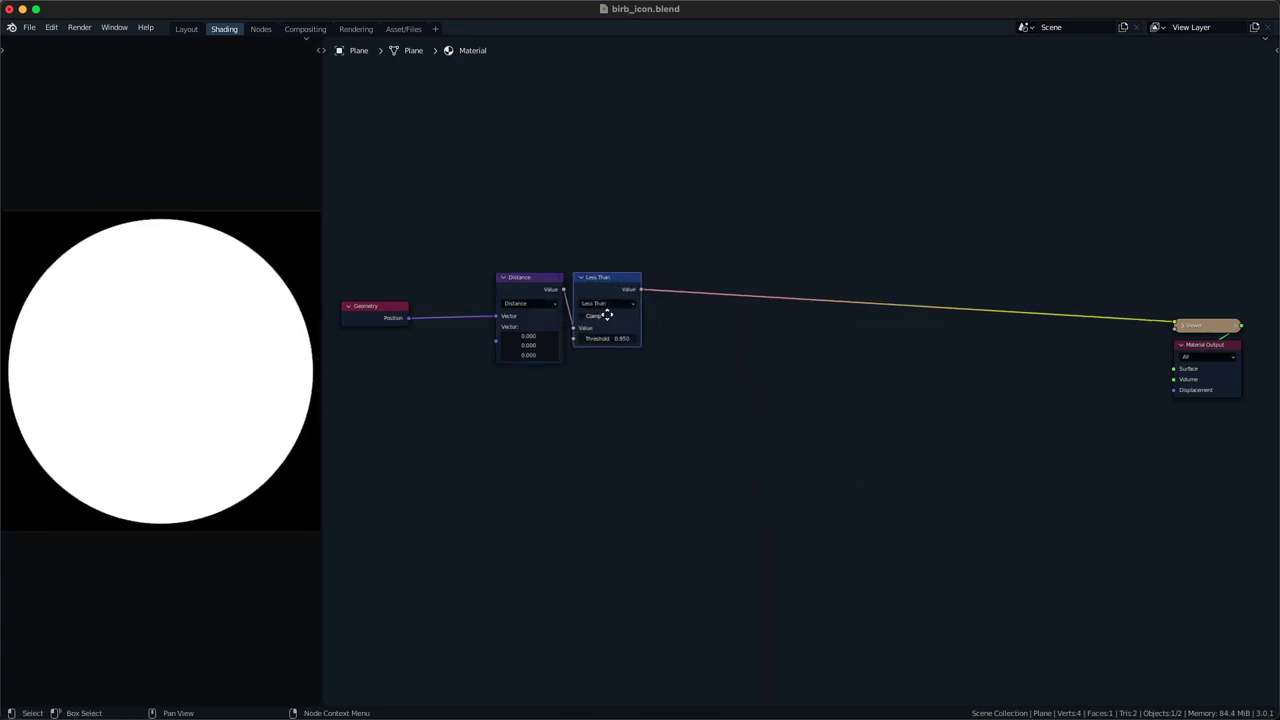
scroll(460, 384, up, 2)
middle_drag(481, 391, 580, 394)
drag(538, 417, 734, 281)
drag(734, 280, 655, 299)
middle_drag(655, 299, 602, 299)
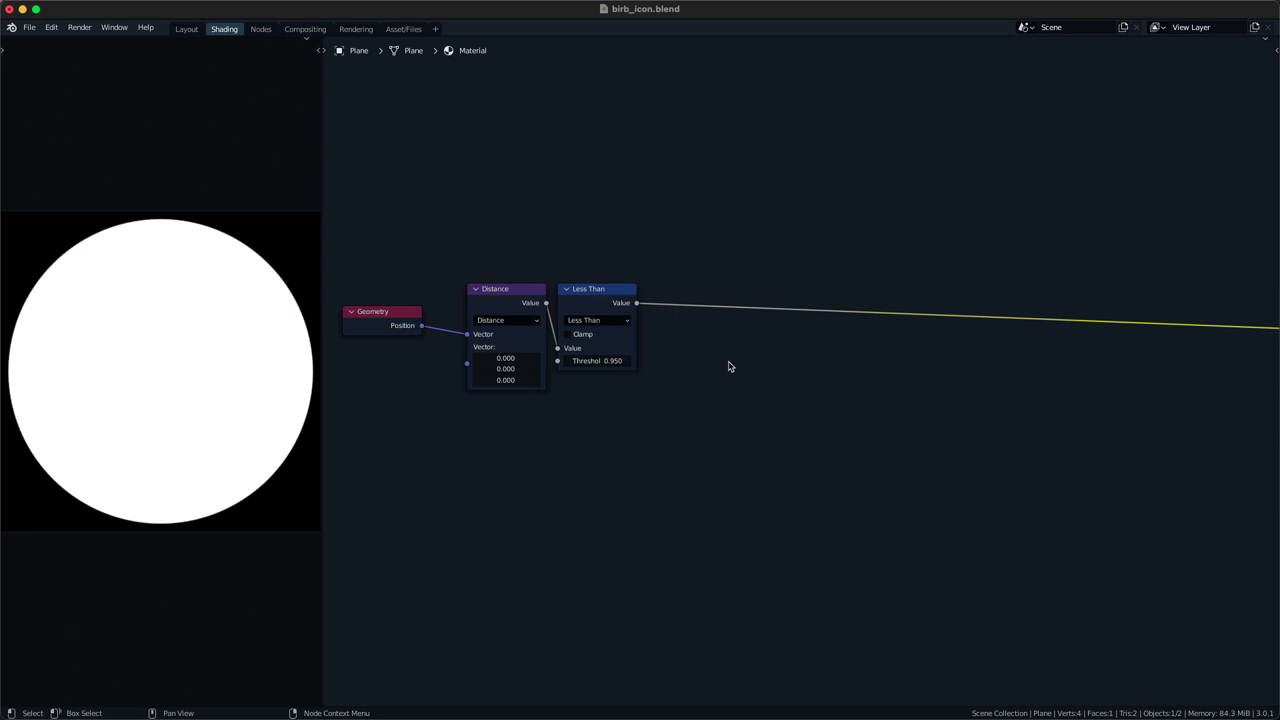
- Insert a MixRGB node with the Less Than value driving its Fac, and darken Color1 to black
key(shift+a)
text(smix)
key(Return)
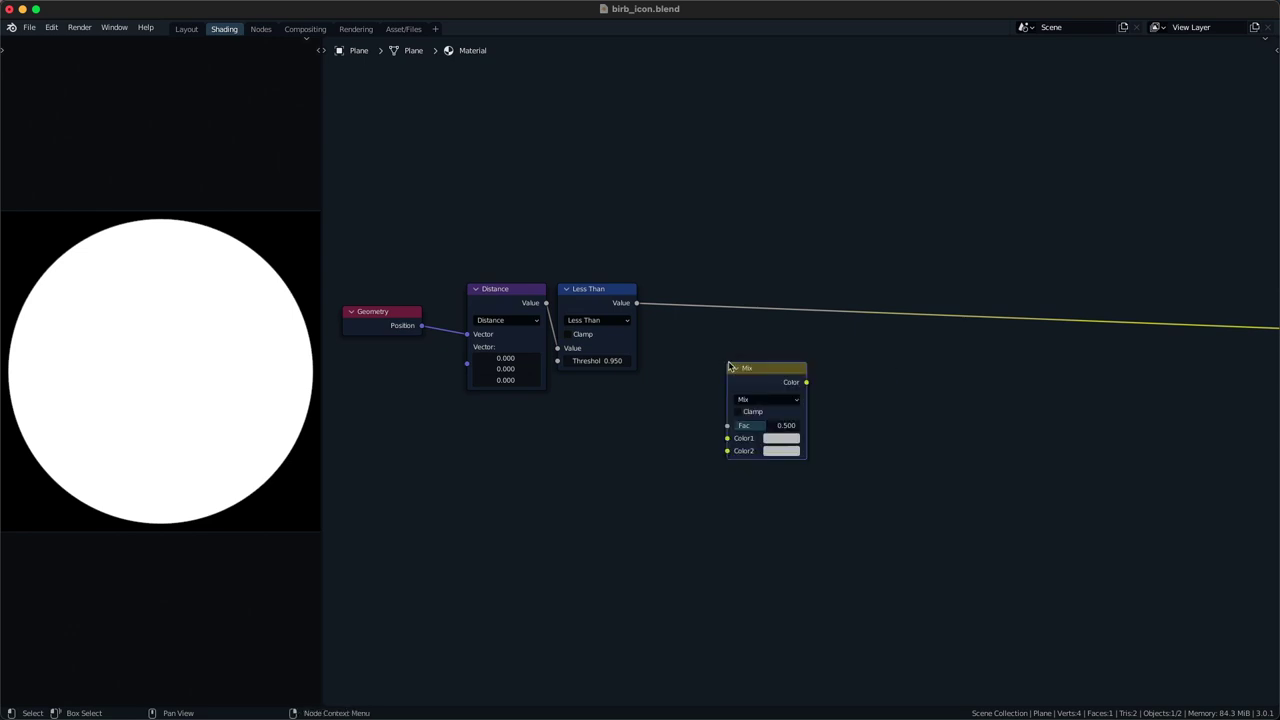
click(785, 313)
click(815, 386)
scroll(815, 386, down, 15)
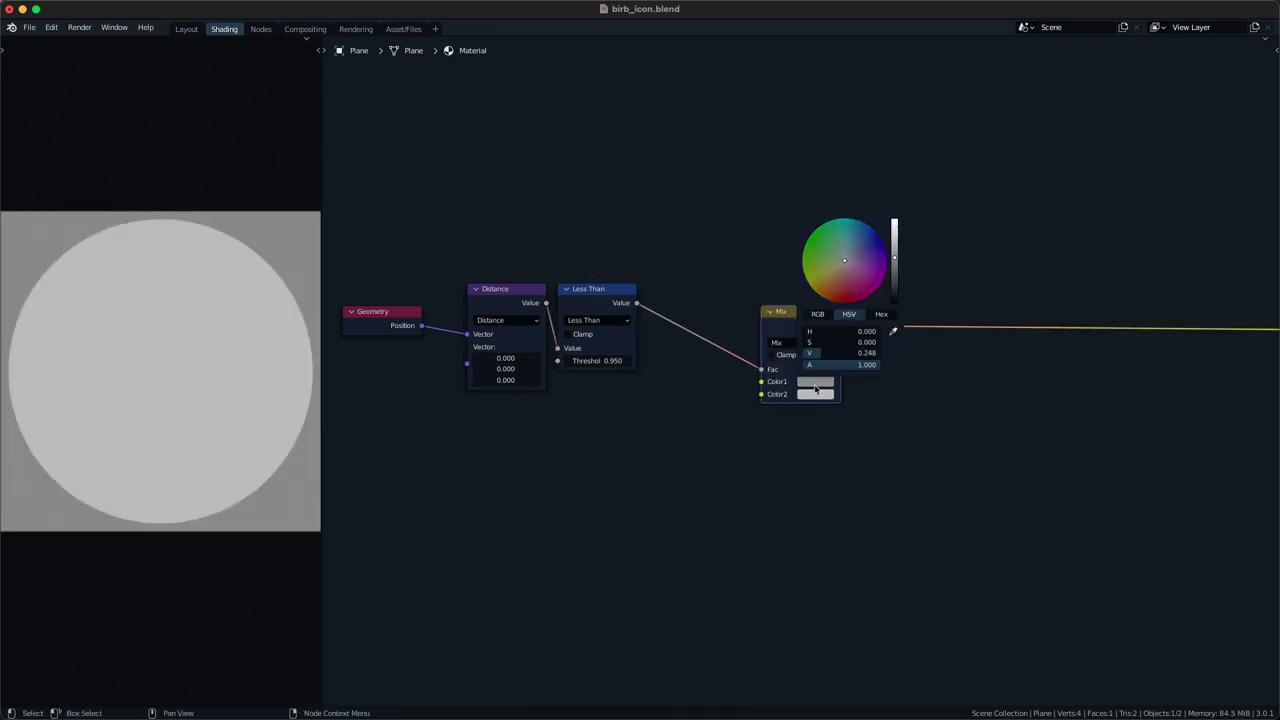
- Set the Mix node's Color2 to a dark, saturated blue with a hue of about 0.67
click(814, 396)
scroll(814, 396, up, 1)
scroll(814, 397, up, 5)
mouse_move(858, 256)
mouse_down()
mouse_move(867, 241)
mouse_move(866, 266)
mouse_move(869, 254)
mouse_up()
scroll(869, 253, down, 2)
scroll(869, 253, up, 1)
scroll(863, 255, down, 2)
scroll(871, 249, down, 2)
scroll(875, 254, down, 2)
scroll(869, 254, down, 1)
scroll(870, 258, down, 2)
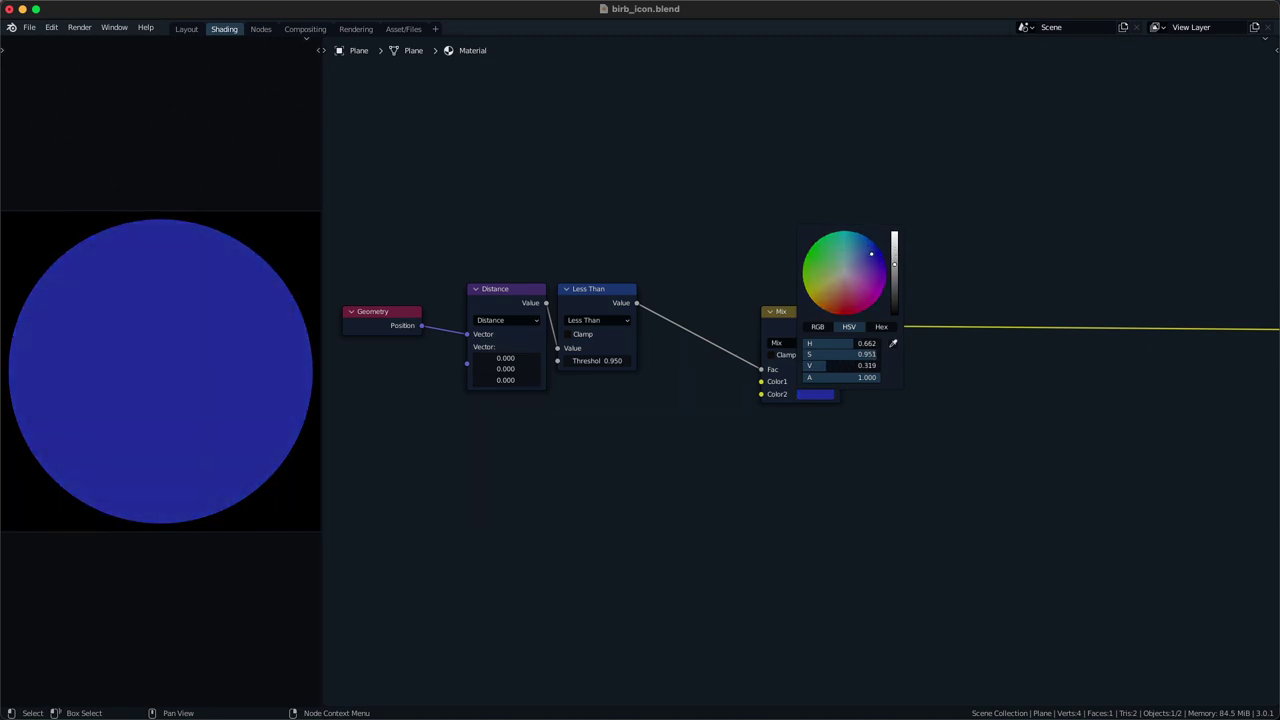
scroll(876, 261, down, 2)
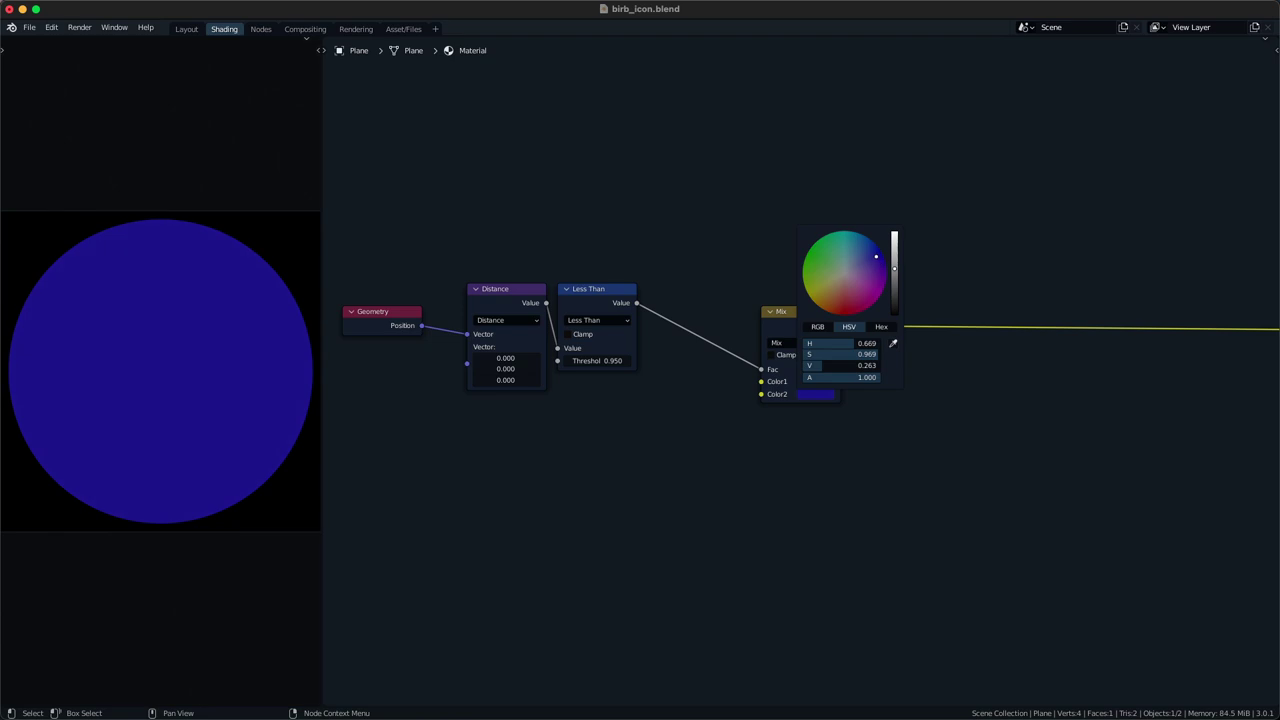
scroll(877, 261, down, 2)
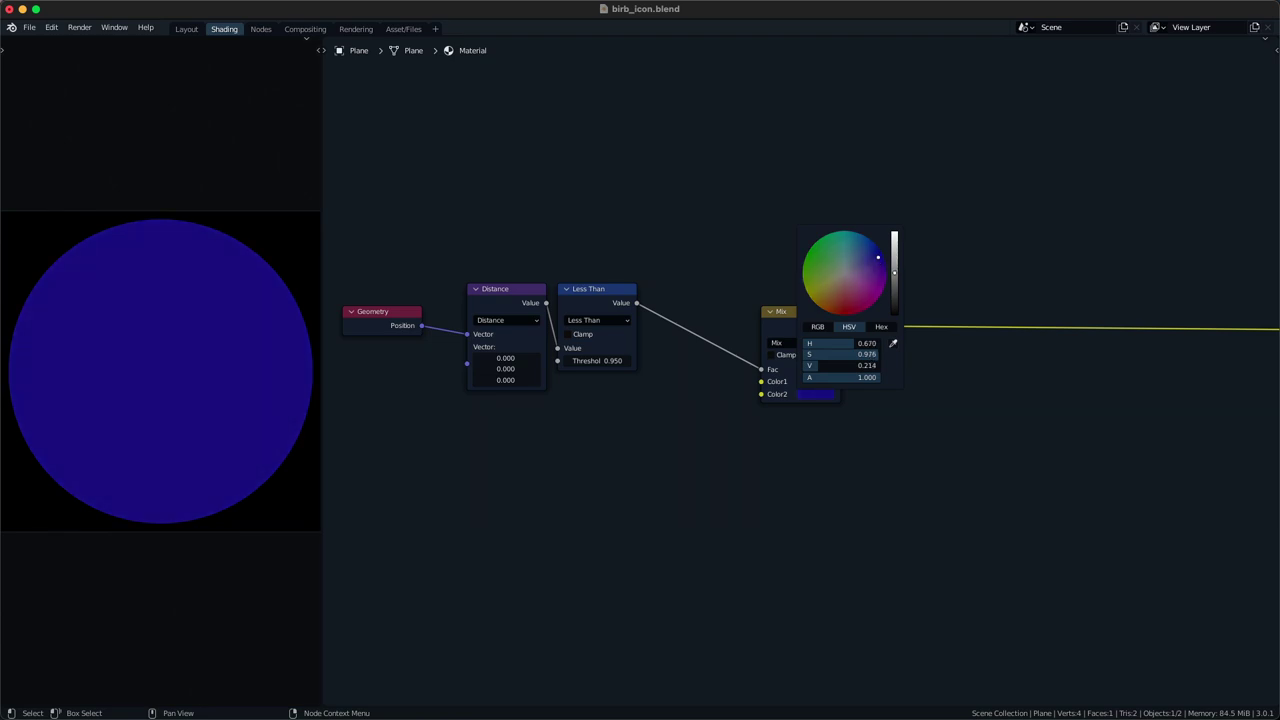
drag(878, 259, 875, 260)
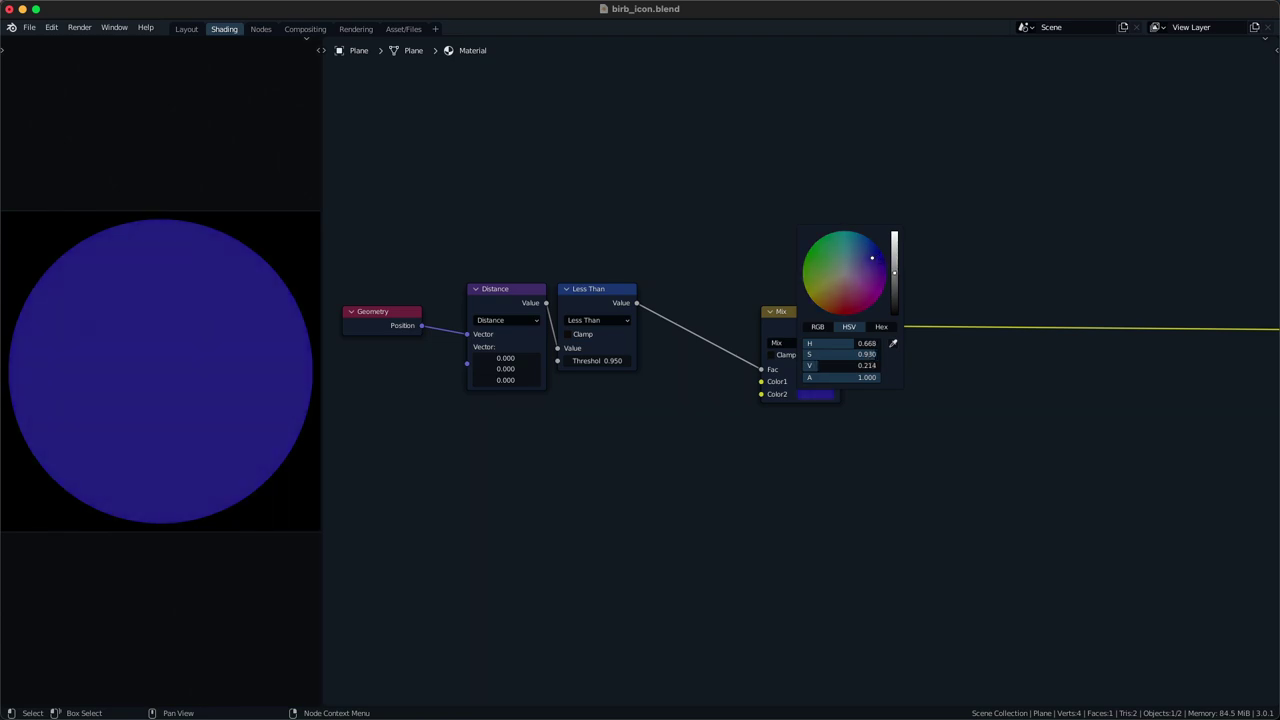
scroll(876, 260, down, 2)
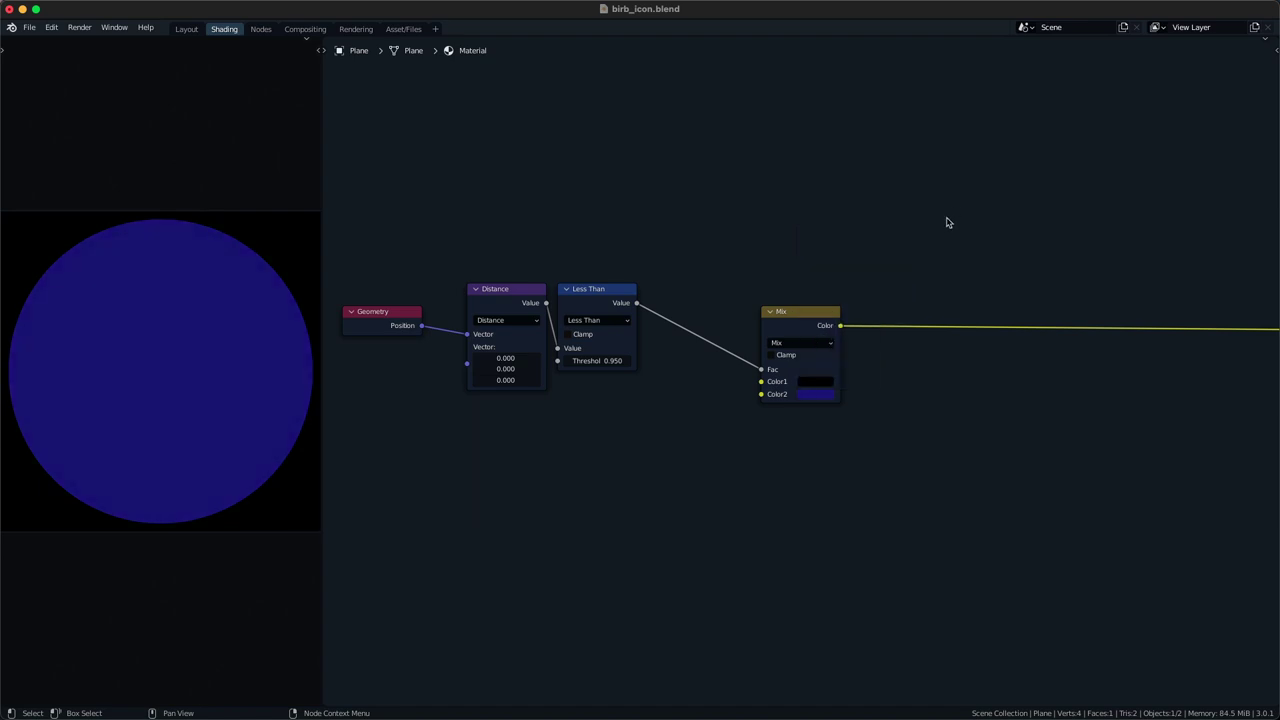
- Brighten the Mix node's blue Color2 to a value of 0.319
click(807, 396)
scroll(807, 397, up, 3)
scroll(807, 397, down, 1)
scroll(807, 397, up, 1)
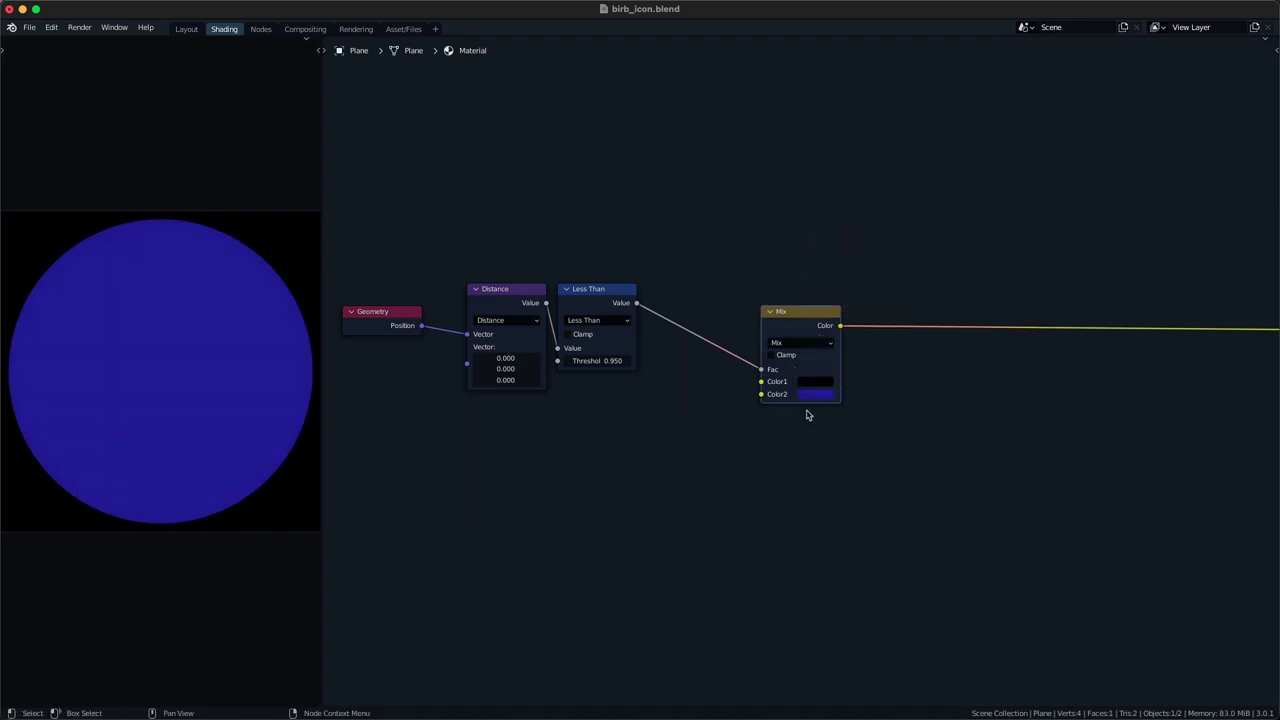
- Tidy the node layout by collapsing the Geometry node and moving the Mix node toward the output, and save the file
drag(811, 322, 698, 298)
drag(801, 242, 531, 415)
click(694, 291)
key(g)
click(1249, 237)
drag(561, 459, 398, 328)
key(h)
drag(463, 437, 586, 315)
drag(600, 287, 466, 430)
key(ctrl+s)
- Add a Dot Product node below the circle nodes, connect the Geometry position to it and preview it
key(Tab)
text(dp)
key(Return)
click(598, 418)
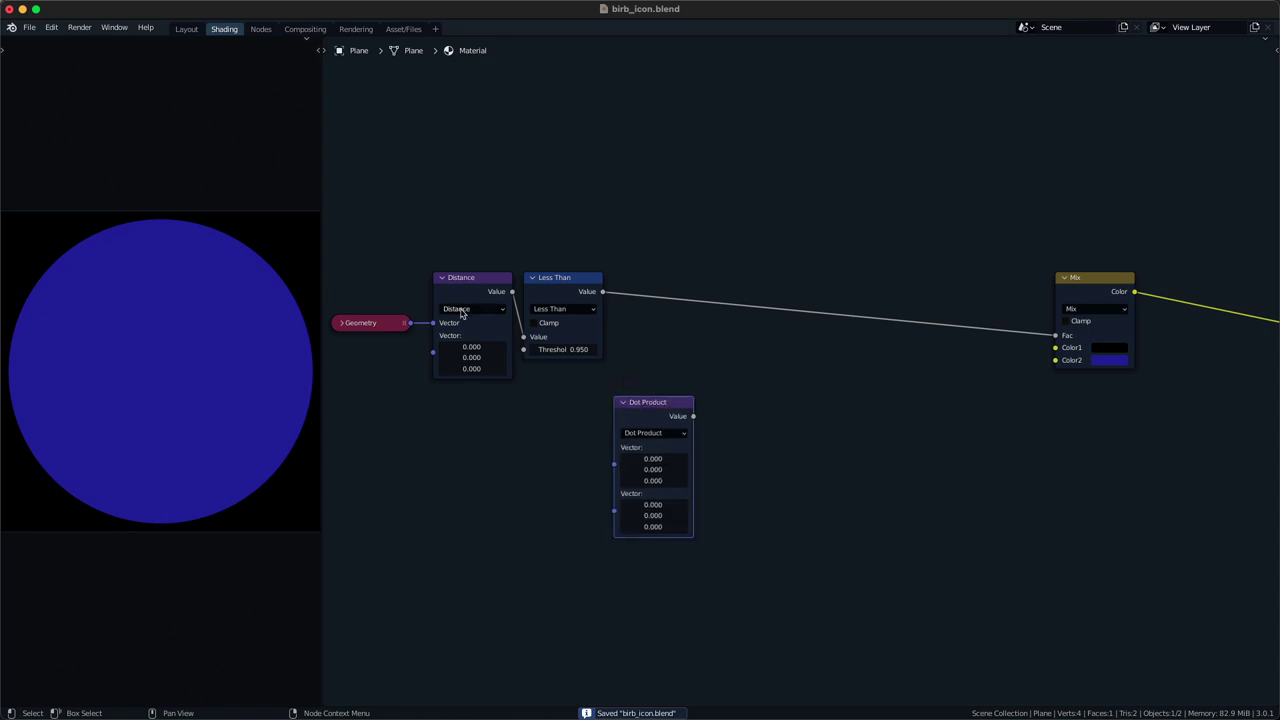
alt+right_drag(391, 323, 598, 506)
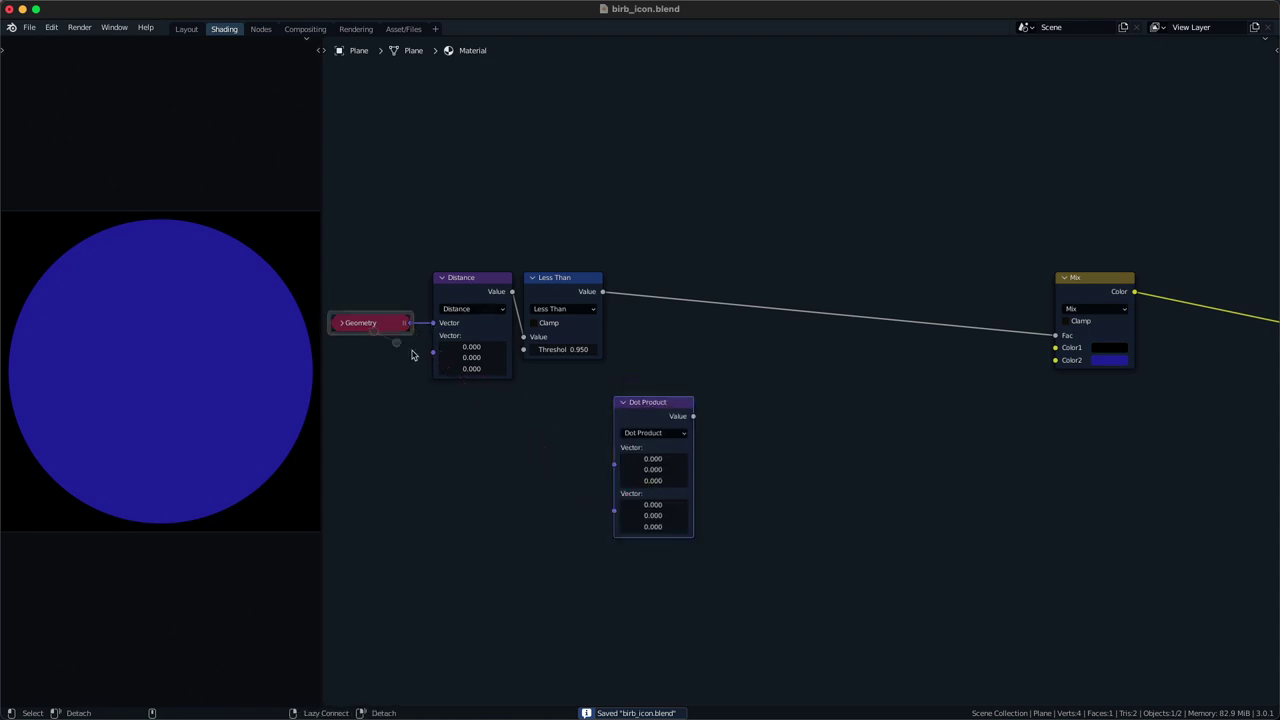
alt+right_drag(378, 336, 623, 426)
ctrl+shift+click(649, 406)
- Set the Dot Product node's second vector to X 1.000 and Y 0.370, and make room before the node
drag(649, 406, 604, 417)
double_click(608, 481)
text(1)
key(Return)
drag(608, 493, 645, 493)
drag(616, 420, 727, 421)
- Insert a Refract vector node before the Dot Product node and set its second vector's X to -1
key(q)
click(661, 408)
click(609, 430)
ctrl+scroll(597, 446, down, 8)
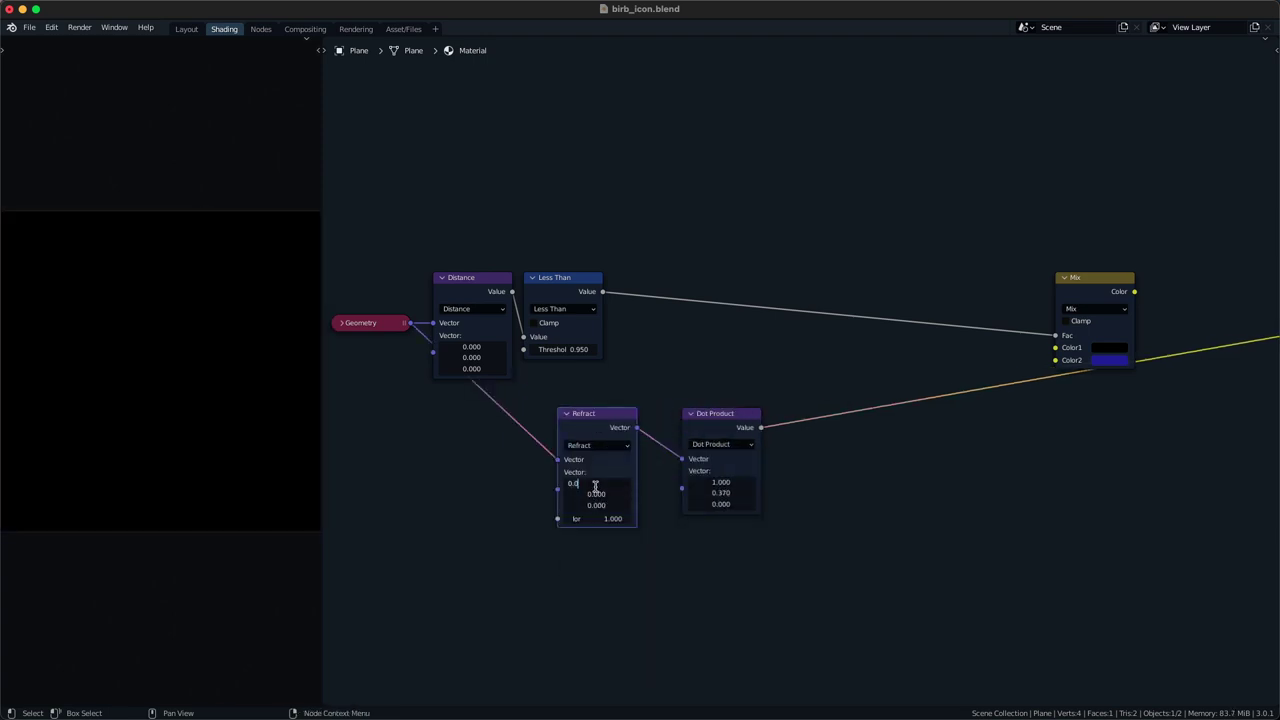
text(-1)
key(Return)
key(Tab)
text(norm)
key(Down)
key(Return)
key(Escape)
- Add a Vector Math node set to Normalize and connect it to the Dot Product node's second vector input
key(Tab)
text(norm)
key(Down)
key(Down)
key(Return)
click(660, 558)
alt+right_drag(680, 570, 735, 441)
- Collapse the Dot Product node and stack it above the Normalize node beside the Refract node
click(737, 437)
key(h)
key(g)
click(706, 496)
click(700, 594)
key(Escape)
click(703, 577)
key(g)
click(701, 503)
key(g)
drag(723, 449, 672, 504)
- Set the Normalize node's vector to X 1.000 and Y 0.290
click(691, 468)
double_click(690, 493)
text(1)
key(Return)
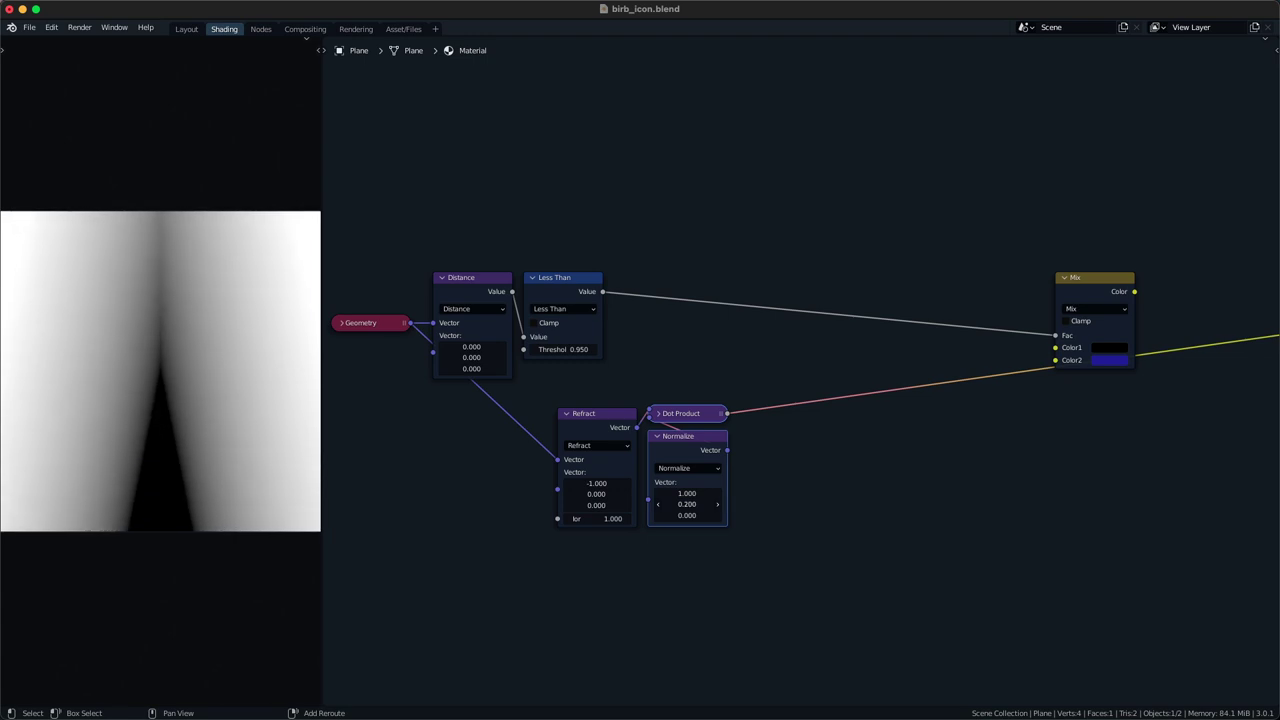
drag(687, 504, 695, 504)
- Insert a Subtract node with a value of 0.440 after the Dot Product, and raise the Normalize vector's X to 1.560
key(q)
click(783, 443)
click(779, 398)
key(ctrl+minus)
mouse_move(815, 474)
mouse_down()
mouse_move(838, 474)
mouse_move(809, 474)
mouse_up()
drag(705, 493, 761, 493)
- Insert a Vector Rotate node between the Geometry and Refract nodes
key(shift+a)
text(svr)
key(Return)
click(497, 460)
drag(493, 469, 493, 457)
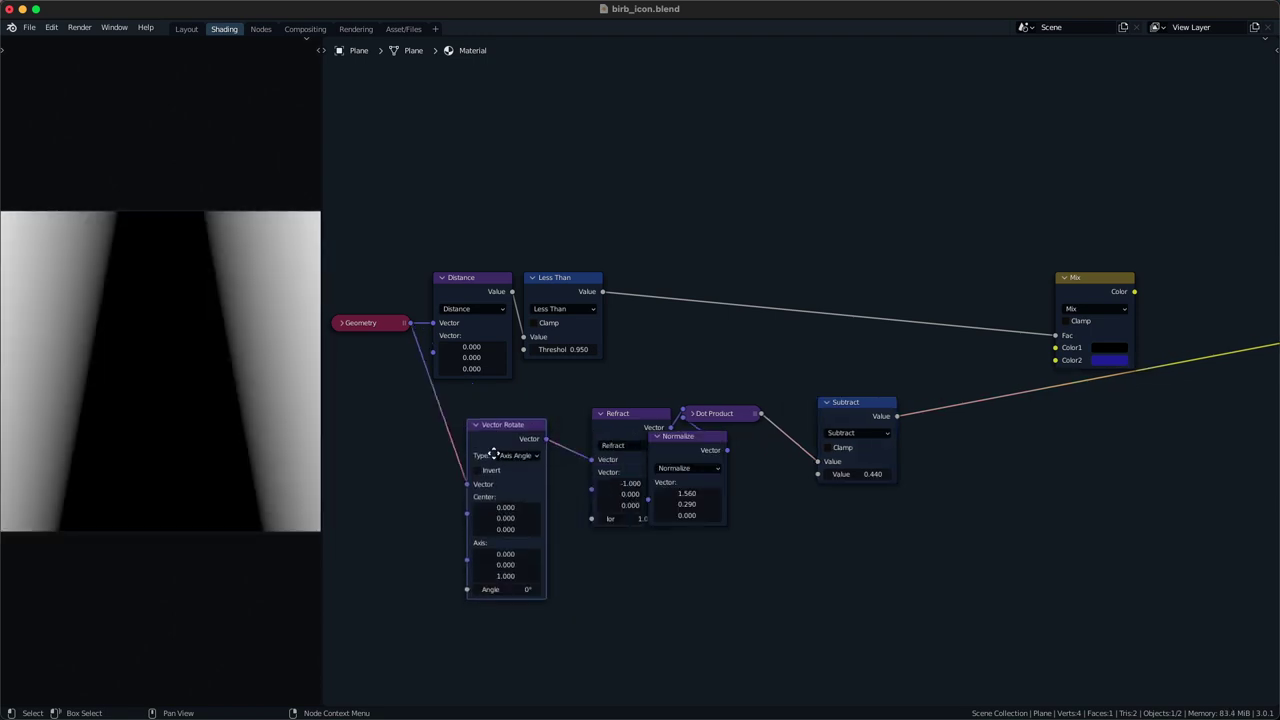
- Line up the Vector Rotate, Refract, Dot Product and Normalize nodes in a compact row
drag(628, 416, 590, 430)
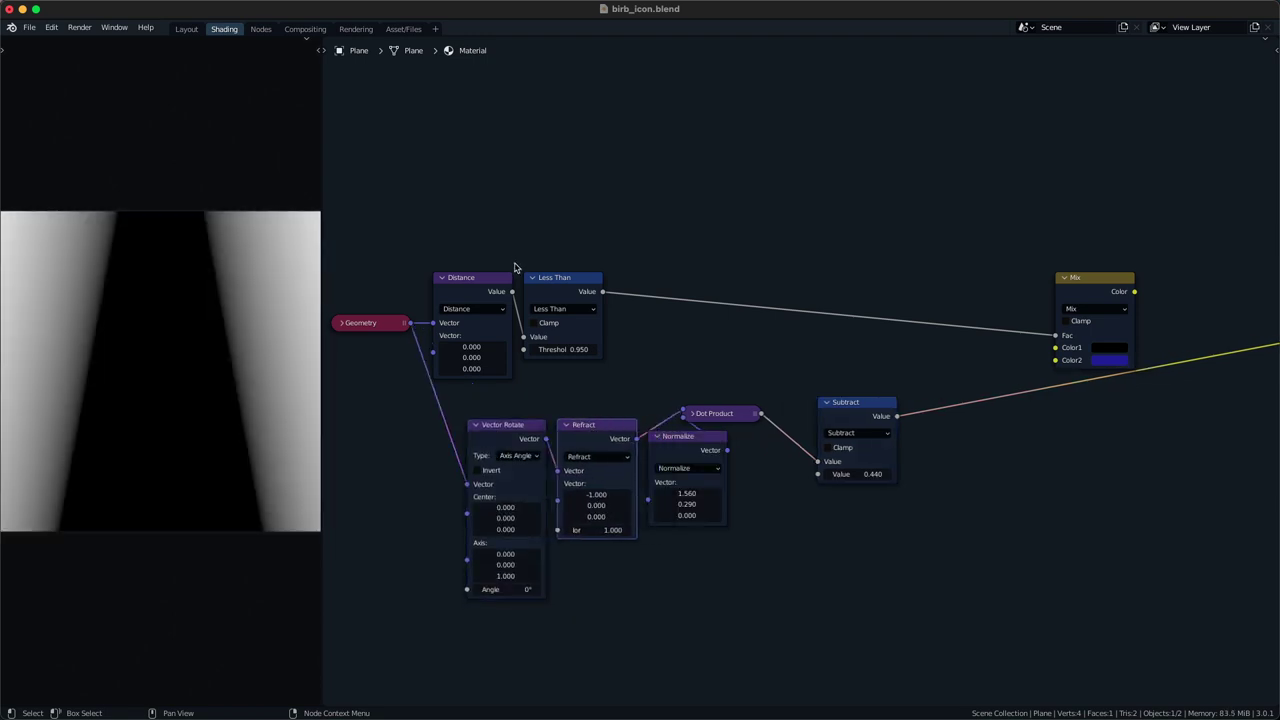
drag(538, 405, 579, 463)
key(g)
click(584, 461)
mouse_move(682, 435)
mouse_down()
mouse_move(677, 444)
mouse_move(716, 410)
mouse_move(684, 421)
mouse_move(698, 440)
mouse_move(686, 435)
mouse_move(701, 427)
mouse_up()
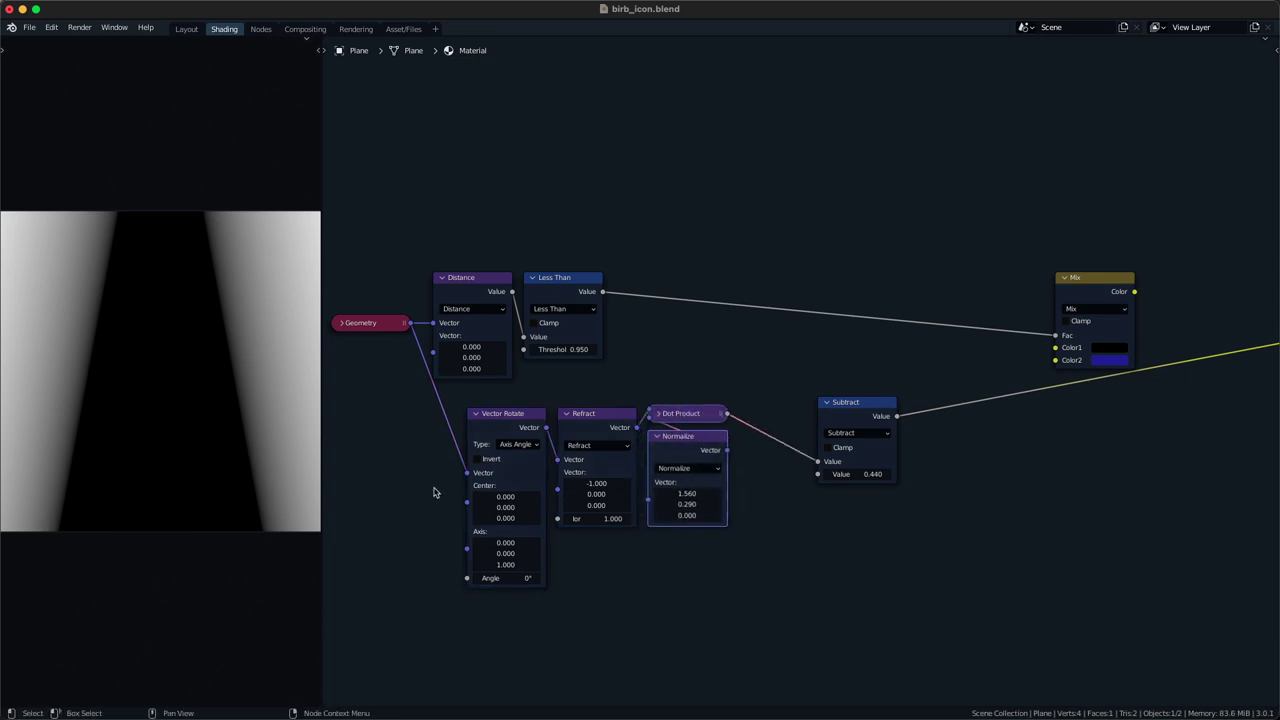
- Adjust the shape with a Vector Rotate angle of -4.9°, a Normalize vector of 1.630 and 0.320, and a Subtract value of 0.360
drag(507, 579, 499, 579)
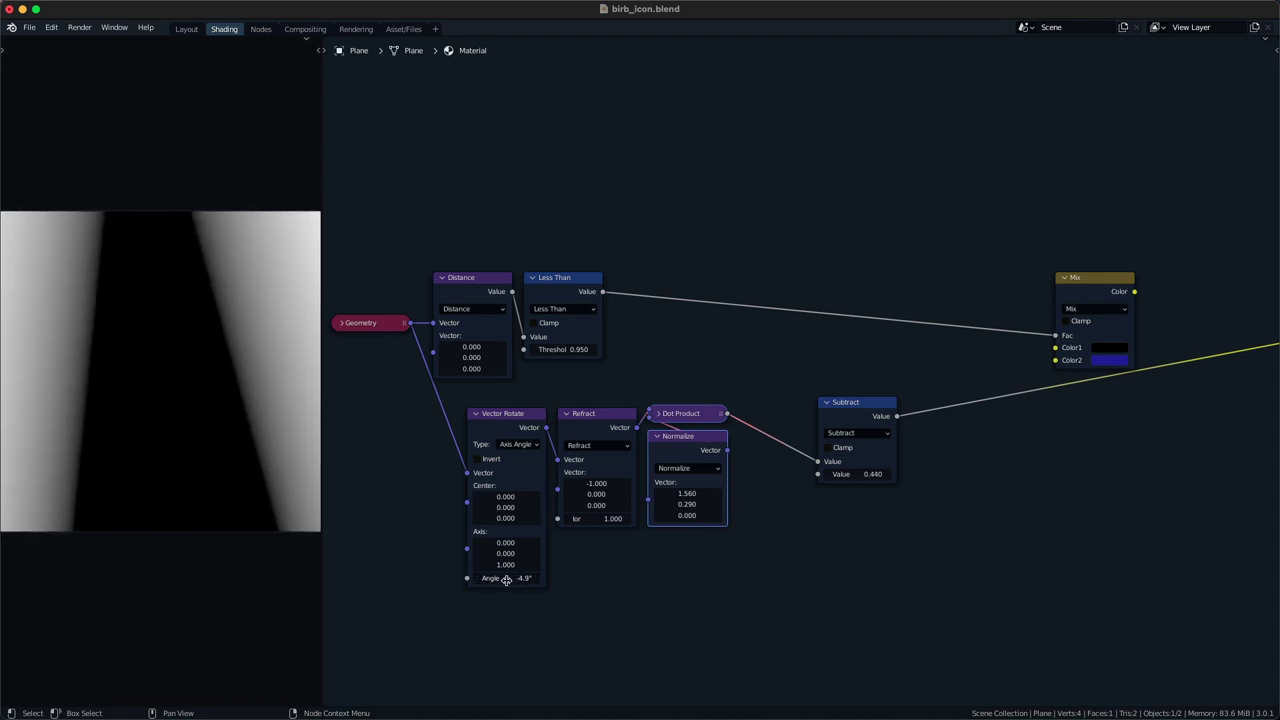
drag(687, 493, 702, 503)
drag(878, 474, 870, 474)
drag(870, 422, 797, 432)
- Insert a Less Than math node after the Subtract node and set its Threshold to 0
key(q)
click(829, 411)
click(832, 403)
click(903, 434)
text(t)
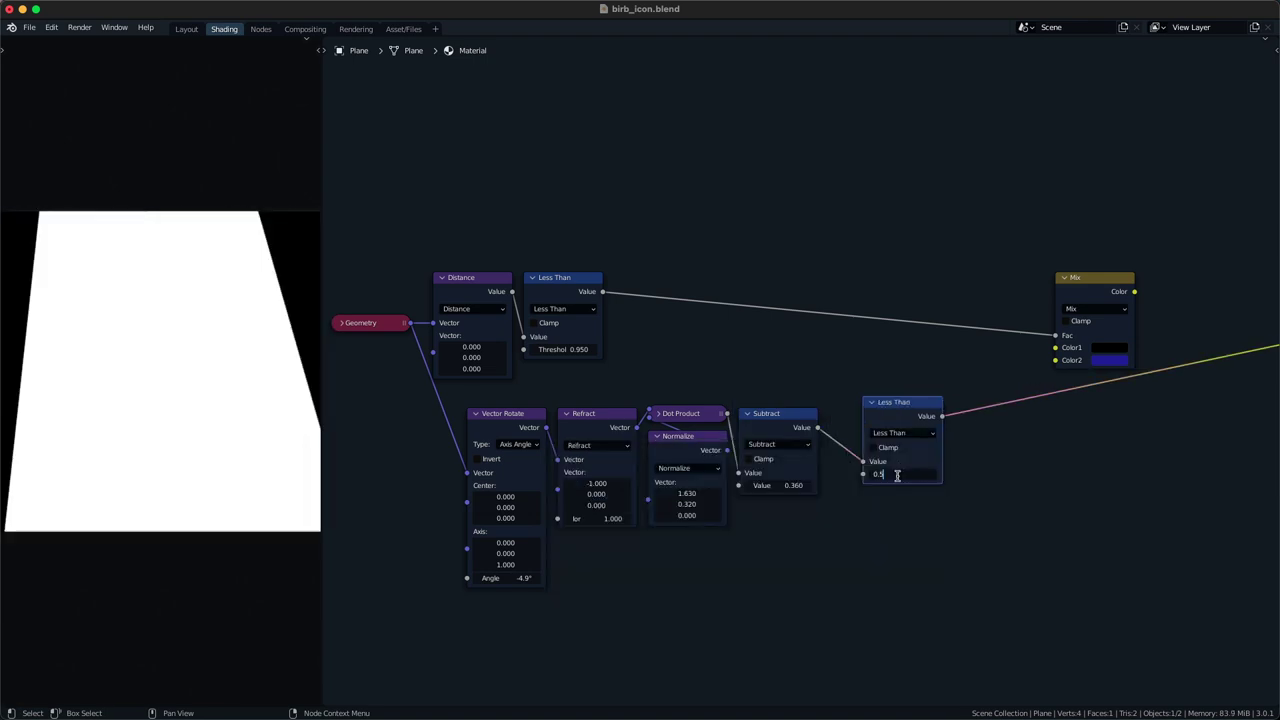
text(0)
key(Return)
drag(900, 411, 864, 435)
- Remove the Subtract node while keeping its link, put the Less Than node in its place and set the Threshold to 0.400
click(793, 427)
key(ctrl+x)
drag(860, 543, 882, 468)
key(g)
click(745, 409)
drag(770, 486, 810, 486)
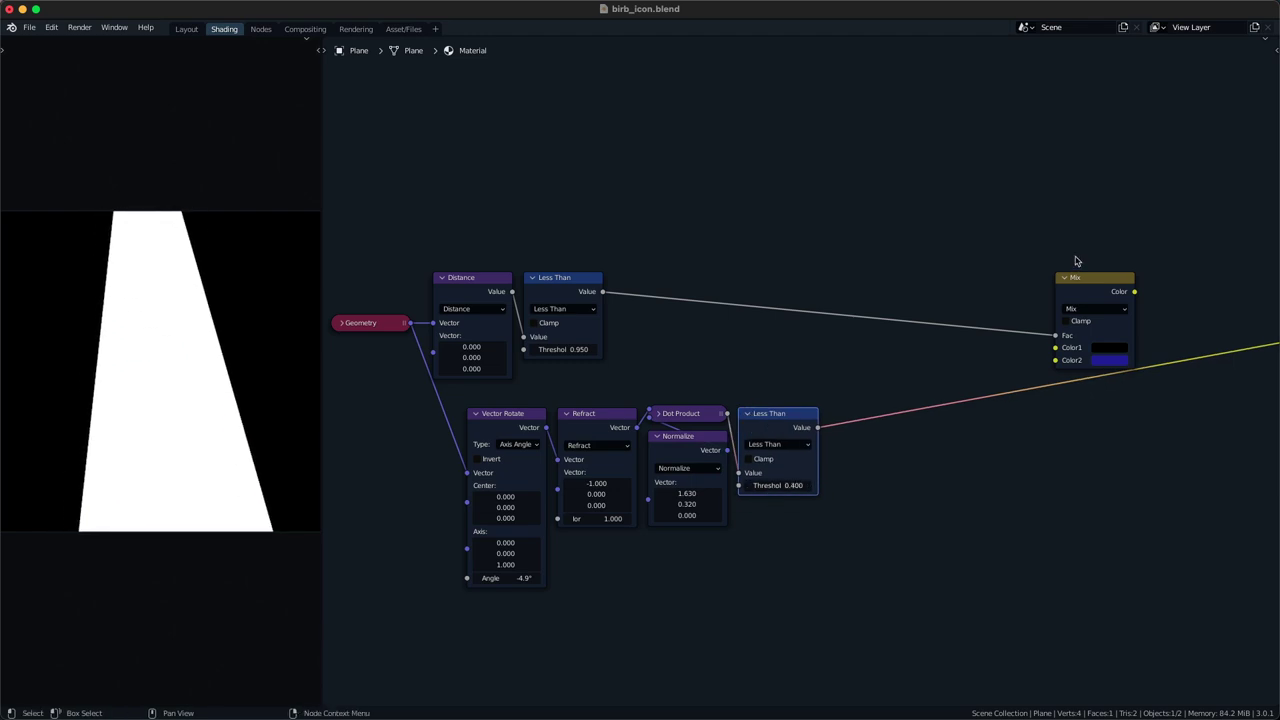
- Duplicate the Mix node, drive its Fac with the lower Less Than value, and feed its color into the original Mix node's Color2
ctrl+shift+click(1083, 280)
drag(1085, 284, 1130, 250)
key(shift+d)
click(880, 414)
alt+right_drag(800, 425, 1165, 280)
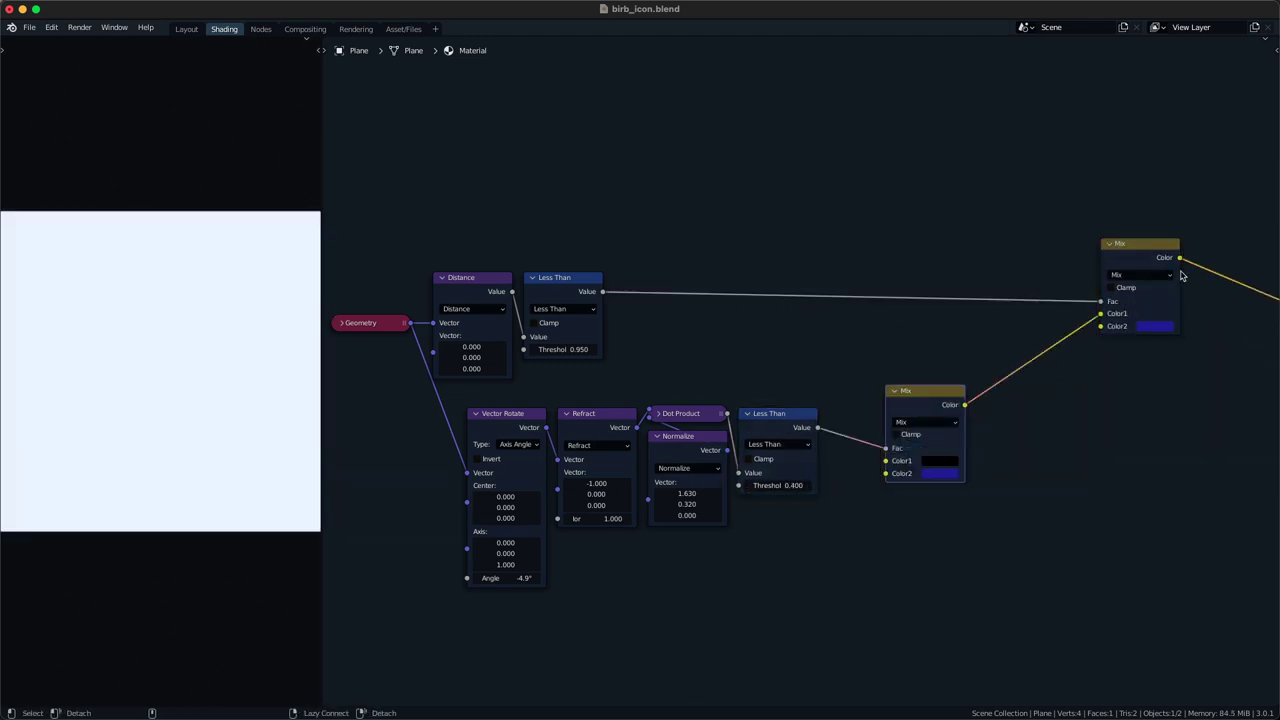
drag(1100, 313, 1101, 327)
- In the duplicated Mix node, copy the blue from Color2 to Color1 and change Color2 to white
click(939, 463)
scroll(940, 469, up, 1)
scroll(941, 469, down, 1)
key(ctrl+c)
key(ctrl+v)
click(946, 474)
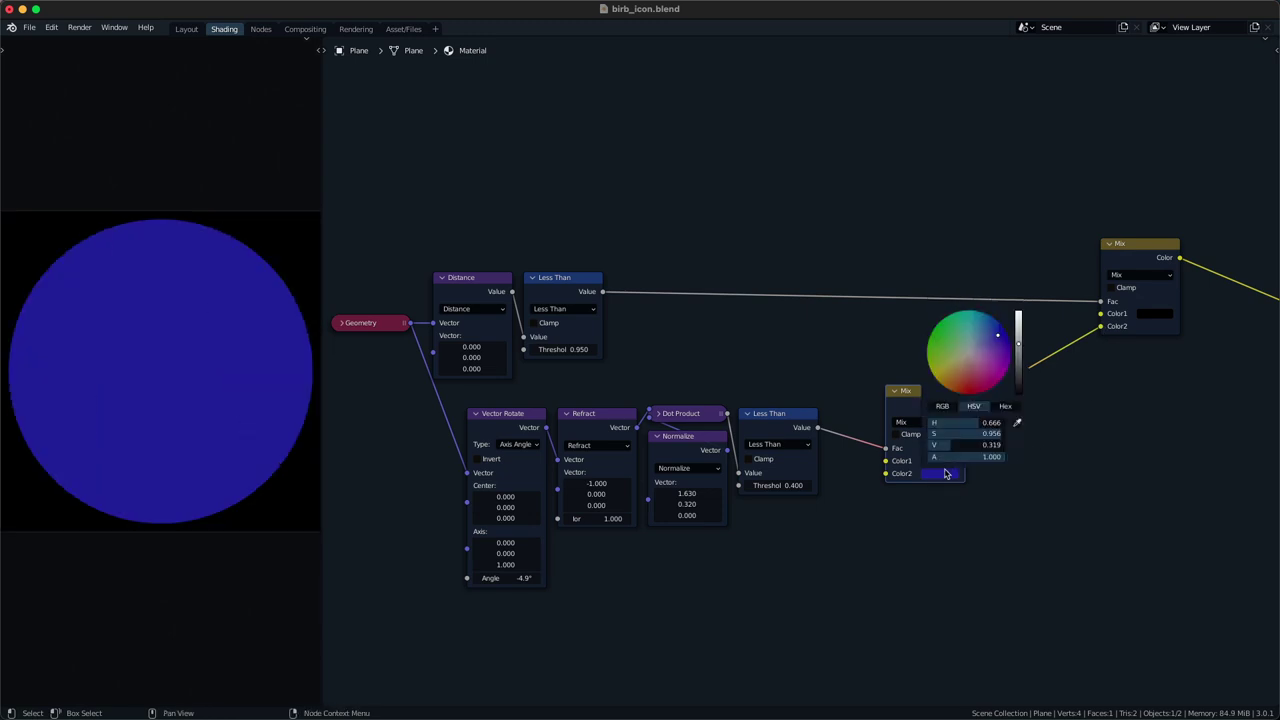
key(BackSpace)
scroll(981, 364, up, 8)
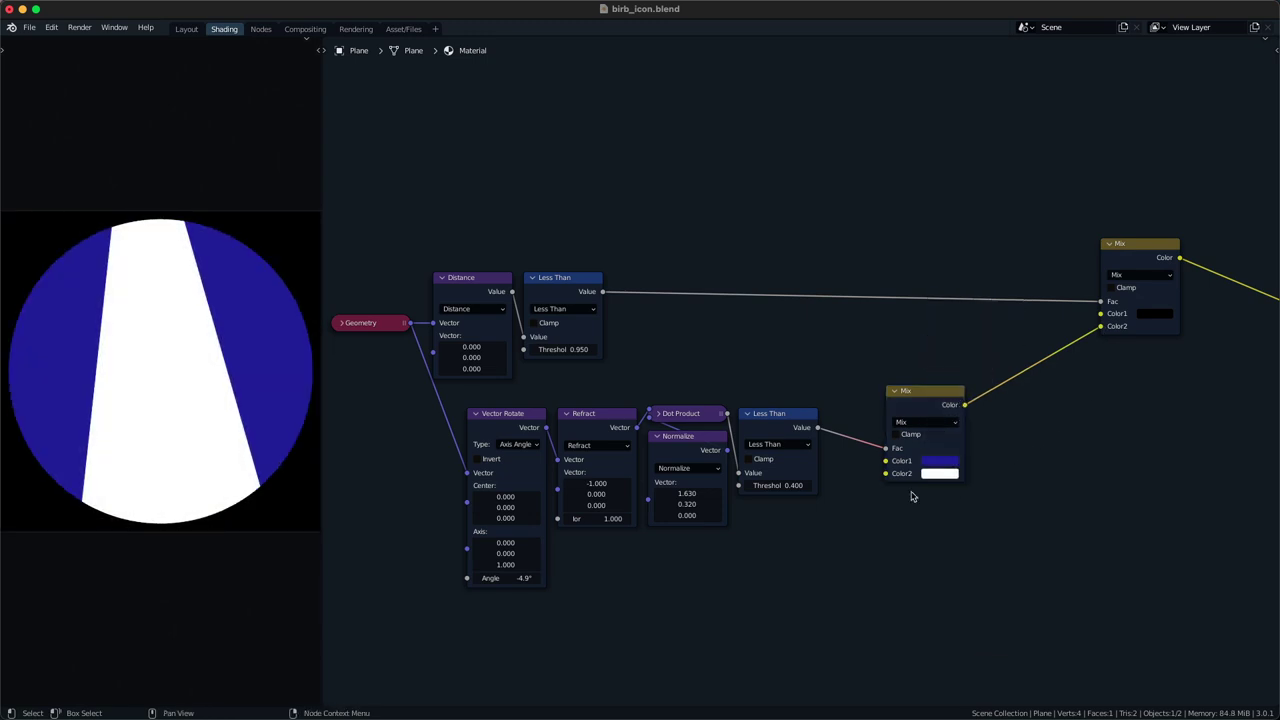
- Set the lower Less Than node's Threshold to 0.350 and the Vector Rotate angle to -4.1°
drag(763, 487, 748, 487)
drag(507, 578, 512, 578)
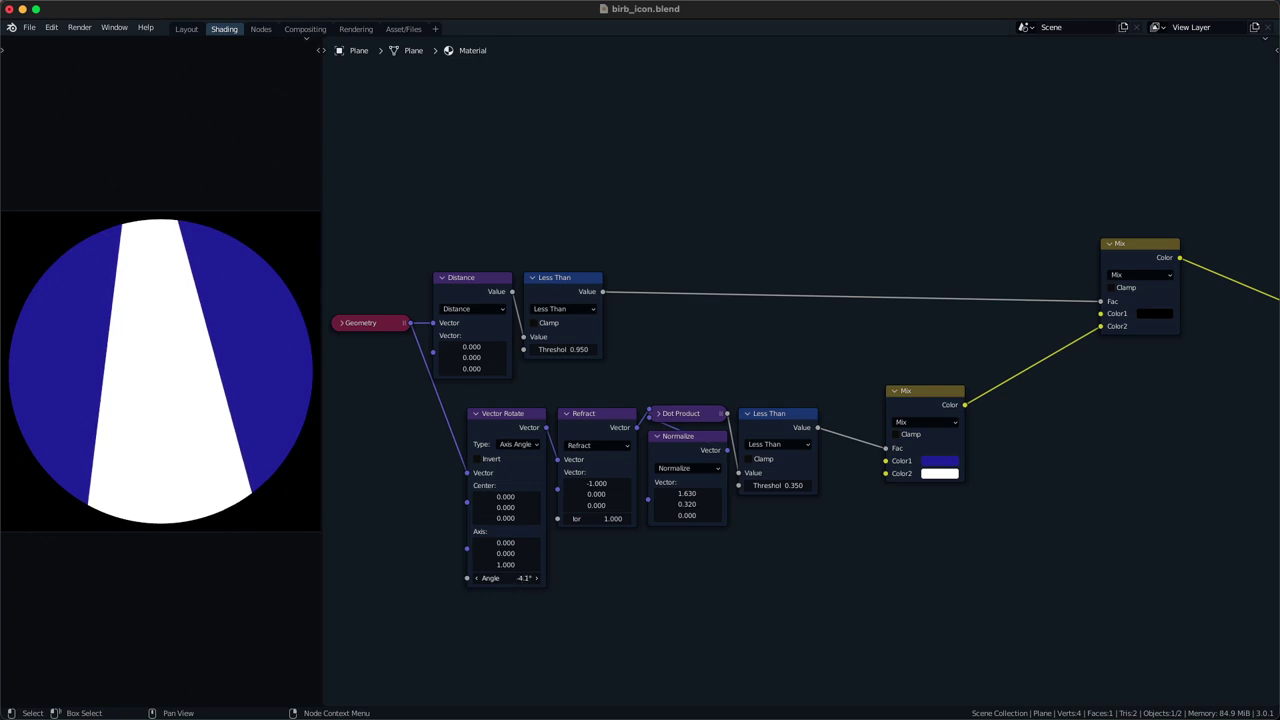
drag(484, 419, 359, 430)
key(q)
click(473, 456)
click(468, 447)
alt+drag(515, 466, 494, 546)
key(x)
key(ctrl+z)
key(ctrl+z)
key(ctrl+z)
key(ctrl+z)
key(ctrl+z)
key(ctrl+z)
- Insert a vector Subtract node between Geometry and Vector Rotate with X 0.030, aligned with the lower node chain
middle_drag(510, 450, 617, 475)
drag(528, 591, 887, 430)
key(g)
click(851, 408)
click(508, 502)
key(q)
click(466, 438)
click(466, 439)
alt+right_drag(477, 350, 557, 465)
click(484, 471)
click(482, 497)
mouse_move(468, 509)
shift+mouse_down()
mouse_move(492, 509)
mouse_move(470, 509)
shift+mouse_up()
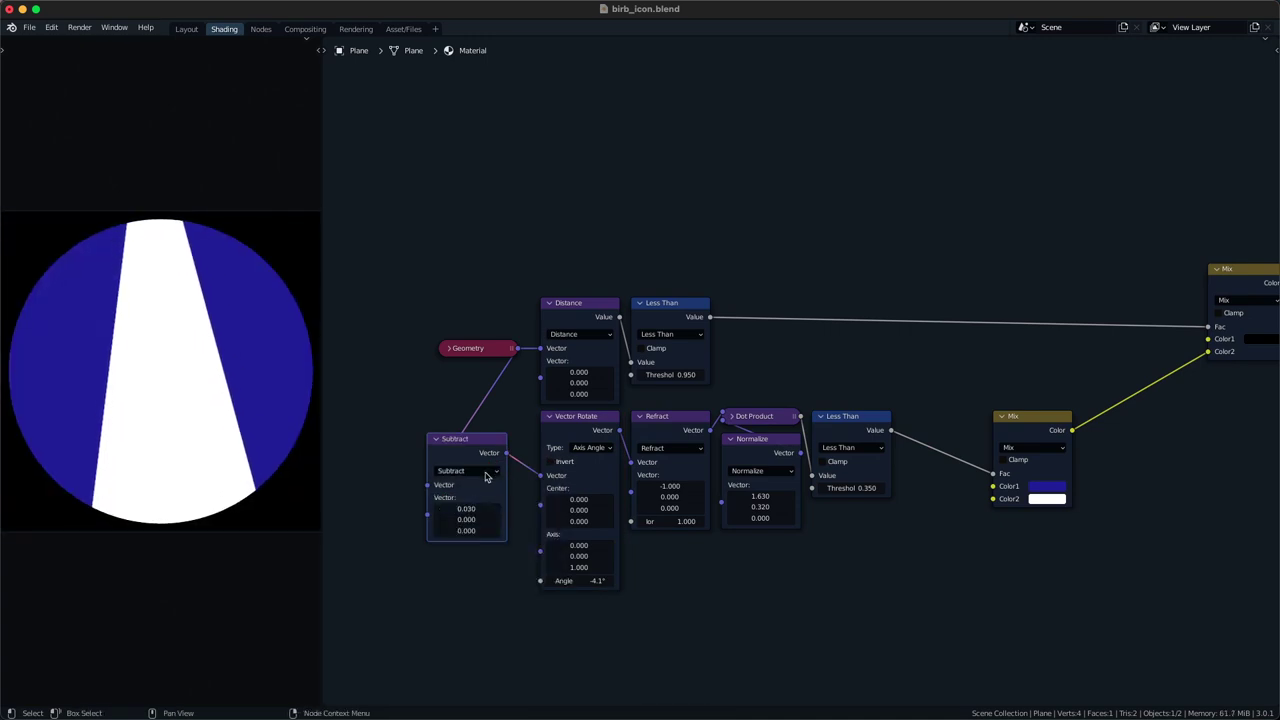
key(g)
click(510, 446)
- Move the lower Less Than and Mix nodes away from Dot Product to open a gap in the chain
middle_drag(709, 516, 674, 506)
drag(999, 411, 909, 411)
drag(938, 552, 904, 466)
key(g)
click(1017, 464)
drag(796, 578, 812, 455)
key(g)
click(916, 444)
drag(918, 524, 993, 461)
key(g)
click(1103, 425)
key(g)
click(817, 563)
click(815, 564)
middle_drag(716, 588, 735, 558)
- Add a Separate XYZ node below Refract, feed it the vector Subtract output and preview its Y output
key(shift+a)
text(ssx)
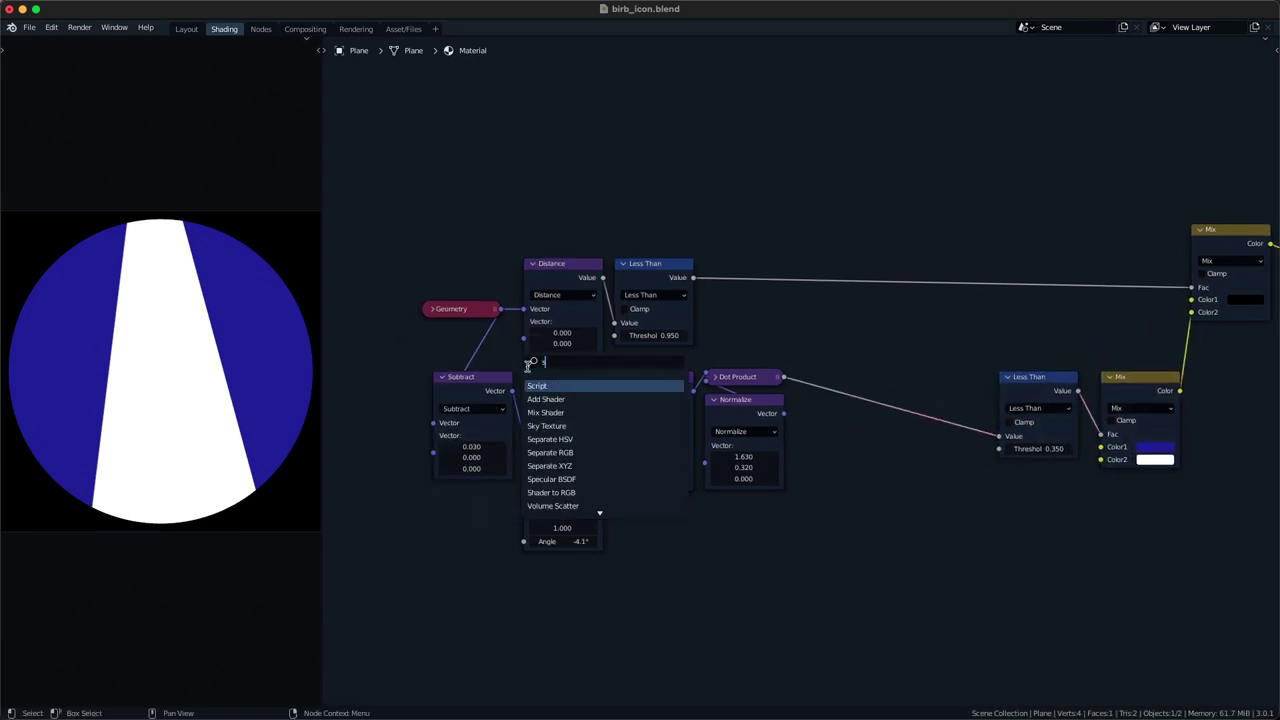
key(Return)
click(646, 551)
alt+right_drag(441, 449, 643, 555)
ctrl+shift+click(643, 554)
key(ctrl+z)
ctrl+shift+click(651, 552)
ctrl+shift+click(652, 552)
key(ctrl+z)
key(ctrl+z)
ctrl+shift+click(657, 557)
ctrl+shift+click(657, 557)
- Insert a Minimum math node between Dot Product and the lower Less Than, and connect Separate XYZ's Y to its second value
key(shift+a)
text(smin)
key(Return)
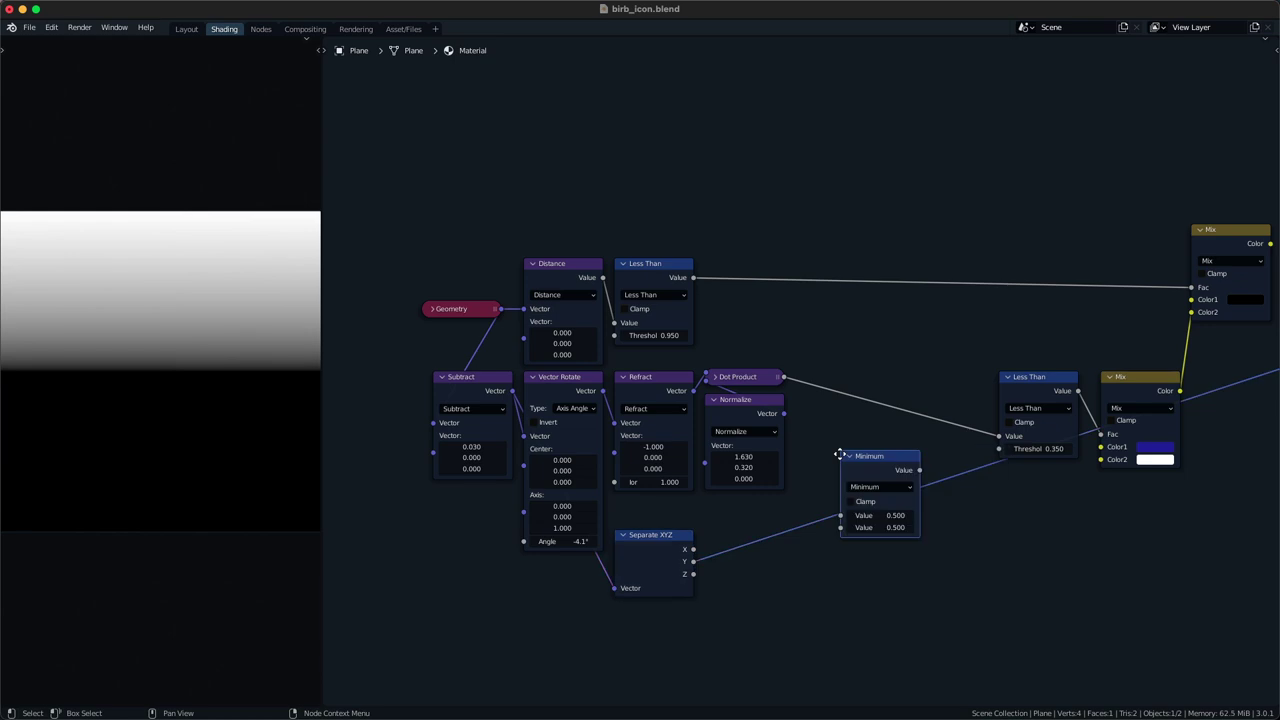
click(874, 356)
drag(694, 561, 878, 426)
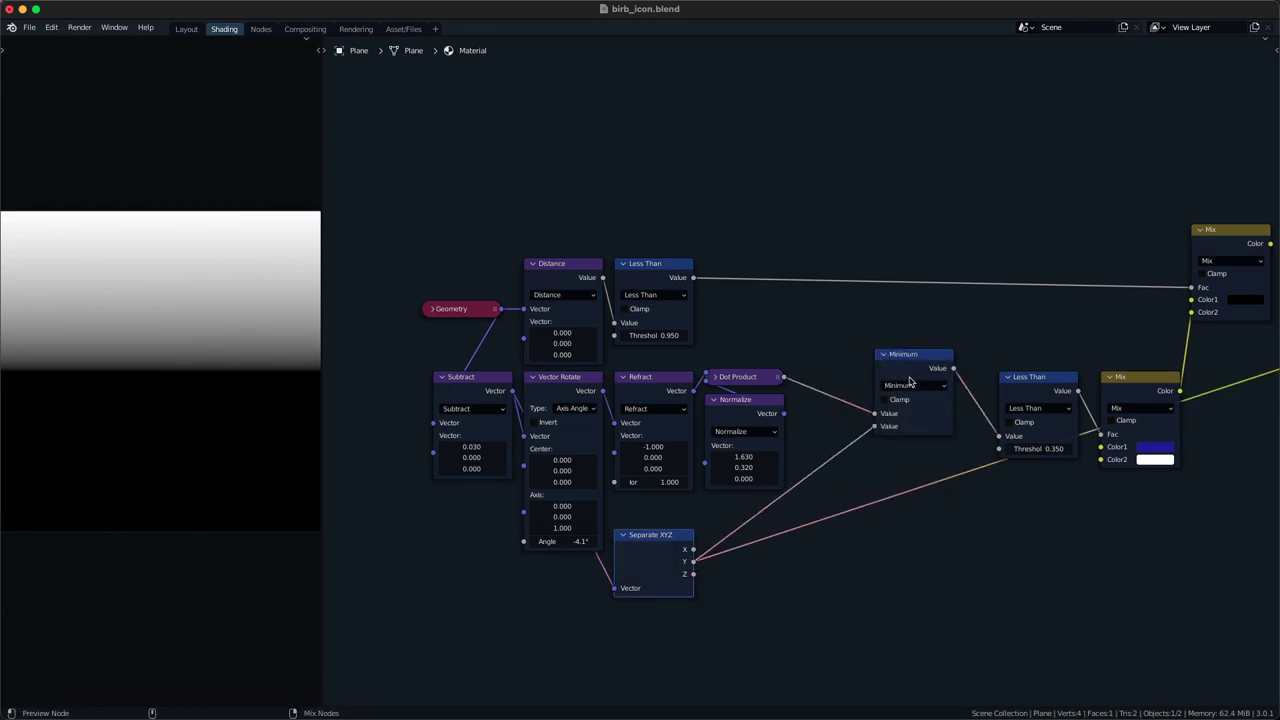
- Preview the Minimum node's output and switch its operation to Maximum
ctrl+shift+click(909, 374)
key(q)
click(980, 392)
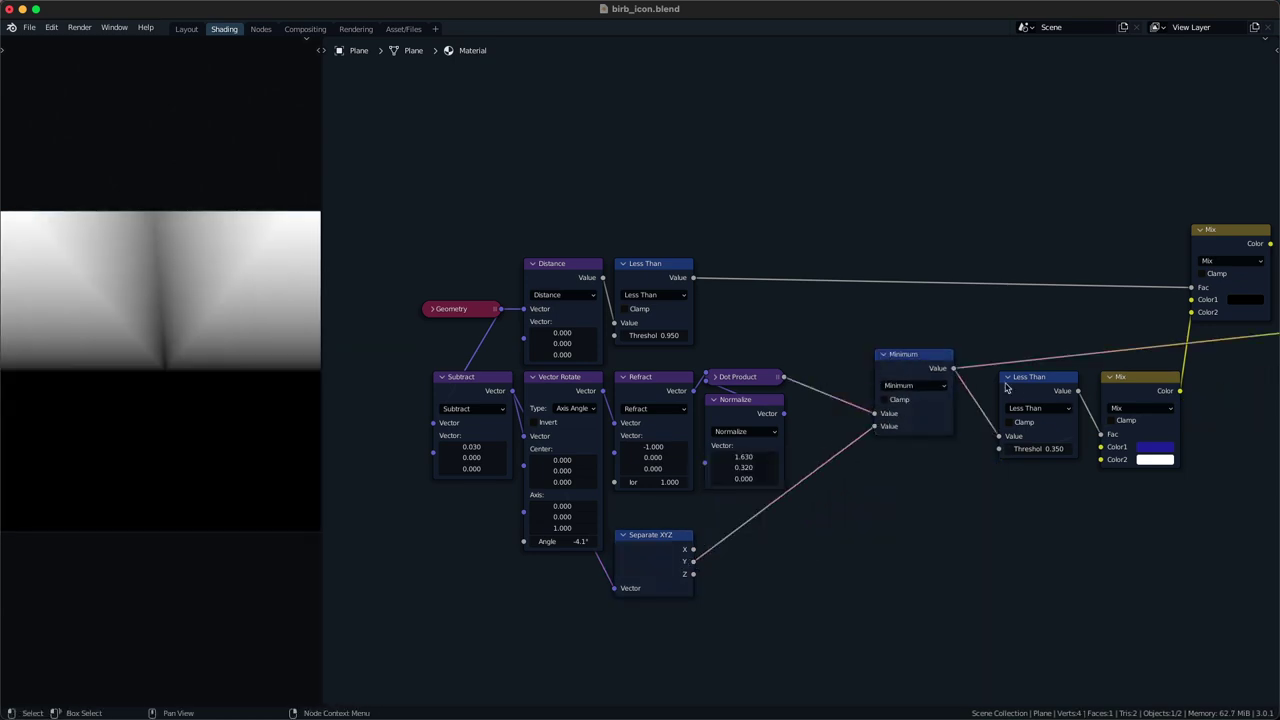
ctrl+scroll(909, 386, down, 1)
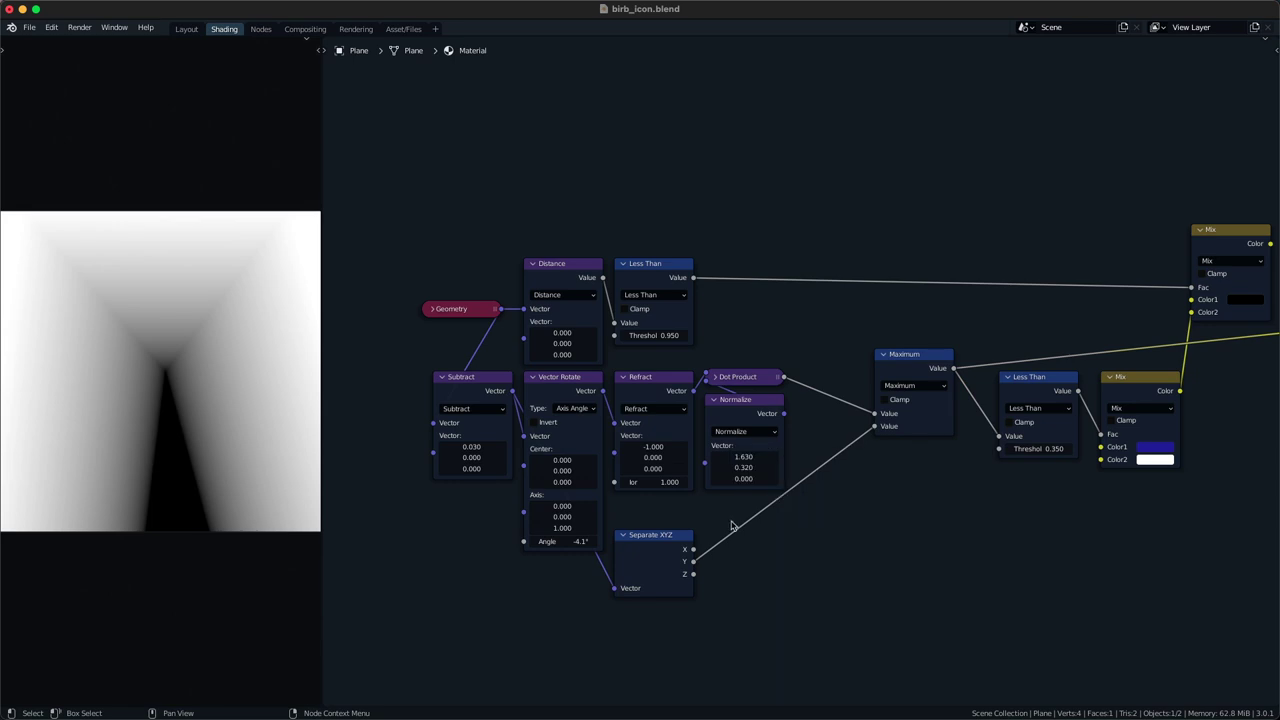
- Insert a math Subtract node between Separate XYZ's Y output and Maximum, and swap its two inputs
key(q)
click(730, 537)
click(748, 525)
ctrl+scroll(770, 541, down, 1)
key(alt+s)
drag(797, 526, 776, 526)
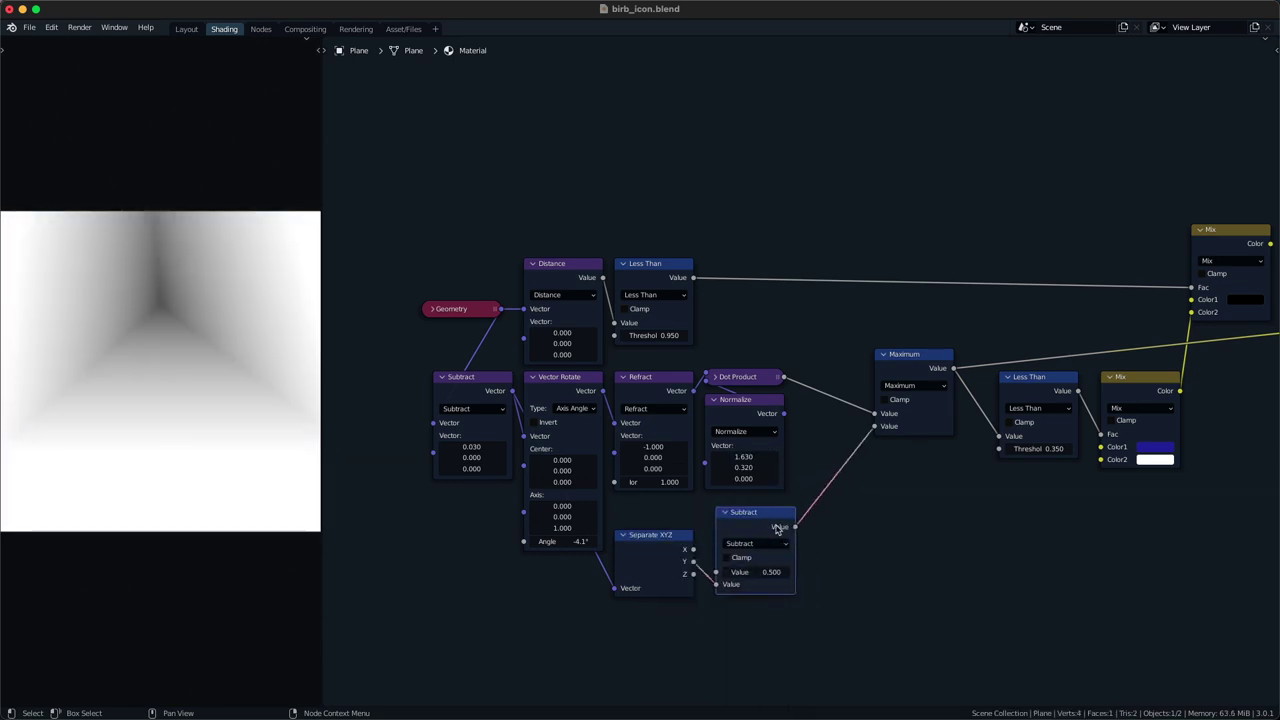
- Preview the final Mix output and set the math Subtract node's first value to 0.290
drag(778, 571, 685, 571)
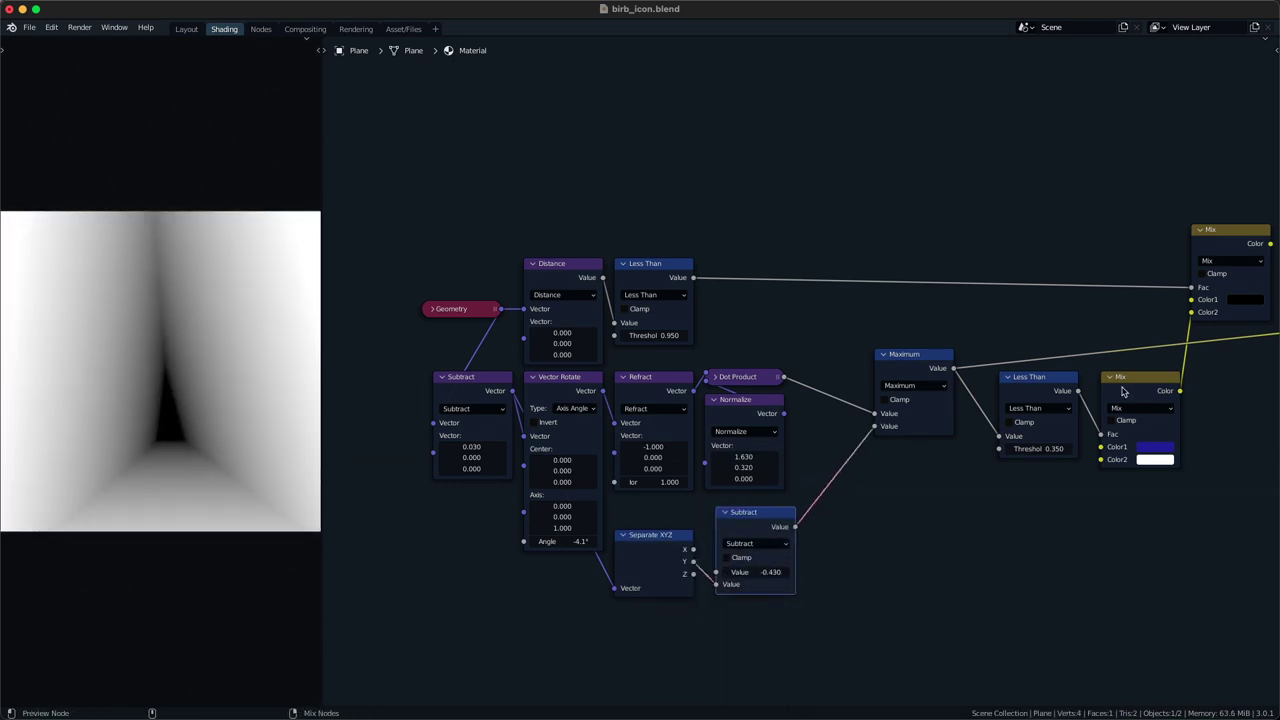
ctrl+shift+click(1048, 385)
ctrl+shift+click(1214, 240)
drag(787, 572, 814, 572)
- Hide Separate XYZ's unused sockets and tuck it and the math Subtract node up under the lower chain
key(ctrl+h)
drag(668, 558, 668, 526)
drag(755, 524, 742, 517)
drag(733, 560, 722, 560)
- Add the SDF Segment primitive node and place it below the Maximum node
key(shift+a)
mouse_move(535, 703)
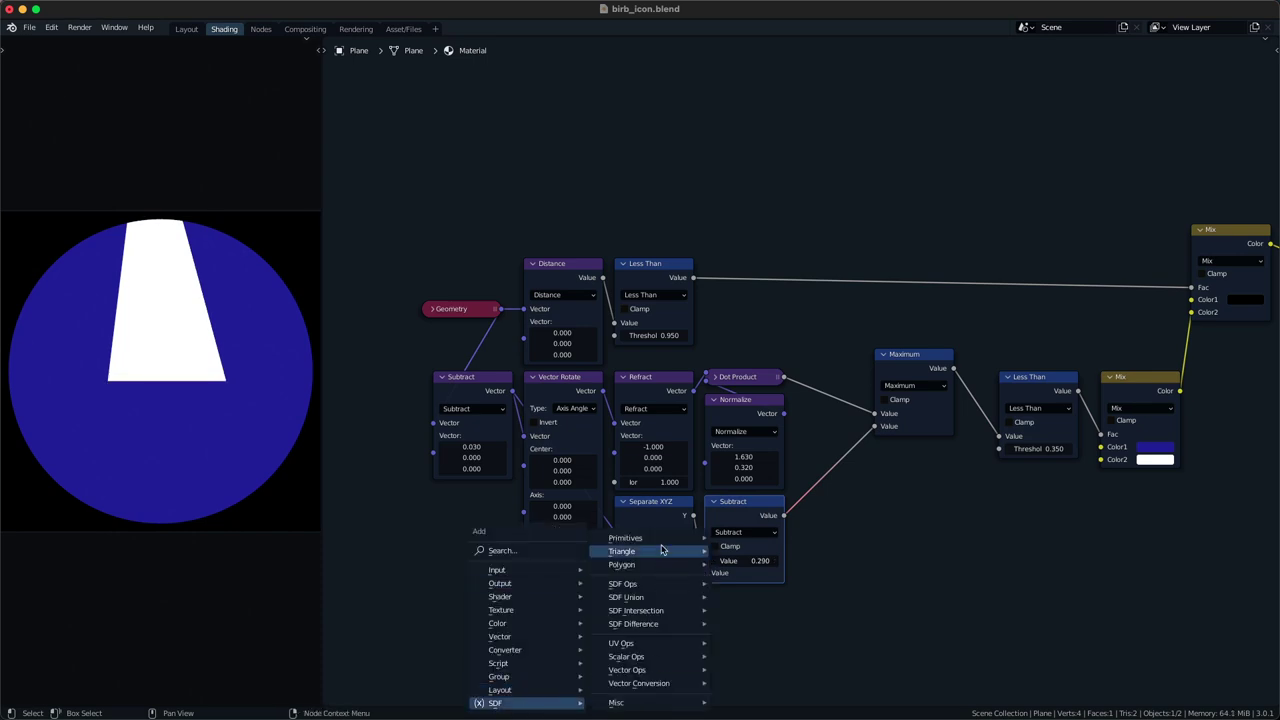
mouse_move(650, 538)
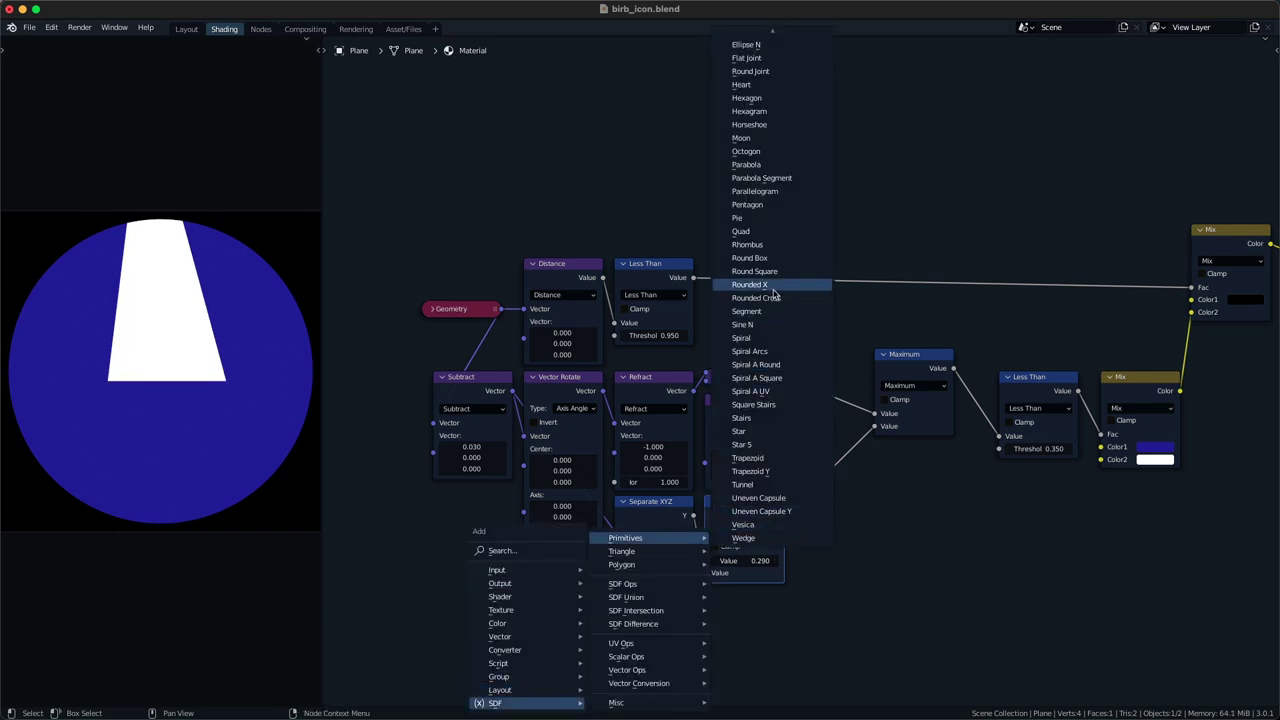
click(768, 312)
click(867, 490)
scroll(816, 478, down, 3)
middle_drag(814, 477, 762, 431)
scroll(762, 431, up, 2)
key(g)
click(811, 439)
- Duplicate the Geometry node below the lower chain and reposition the sdSegment node
click(438, 264)
key(shift+d)
click(523, 558)
drag(723, 627, 843, 526)
key(g)
click(808, 565)
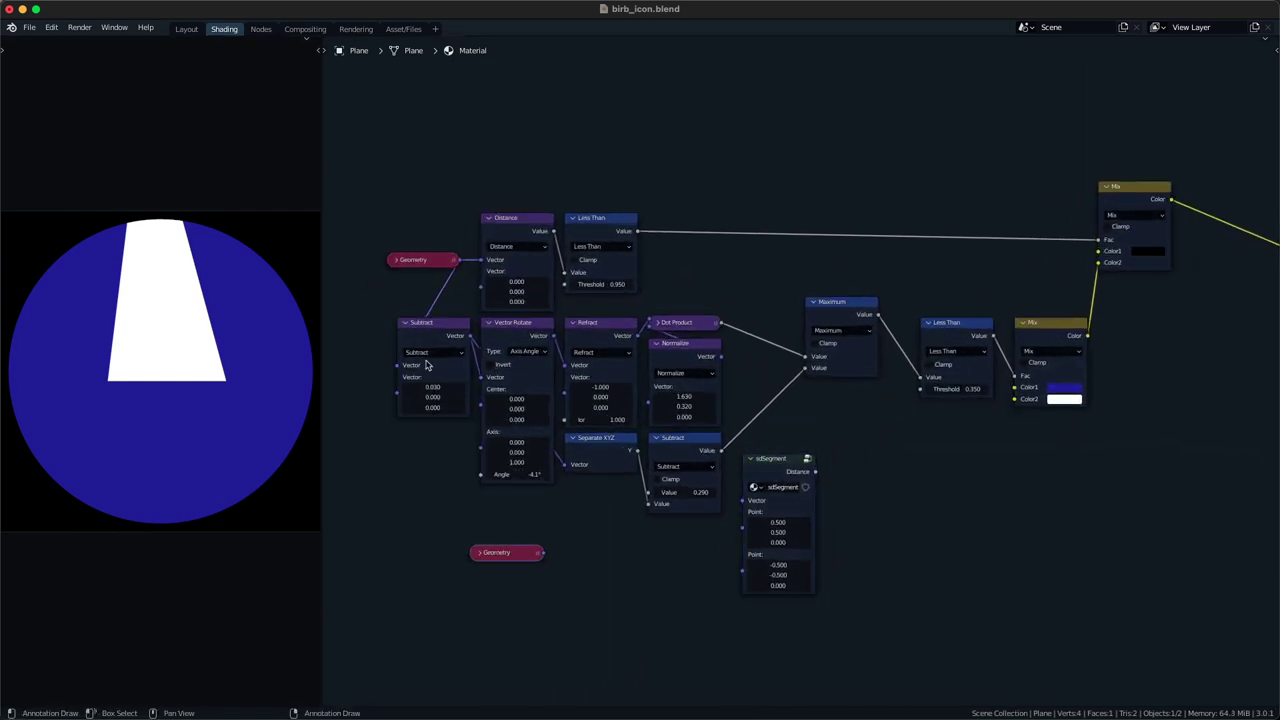
- Move the original Geometry node just above the vector Subtract, and connect a duplicate of it to sdSegment's Vector input
drag(444, 260, 454, 291)
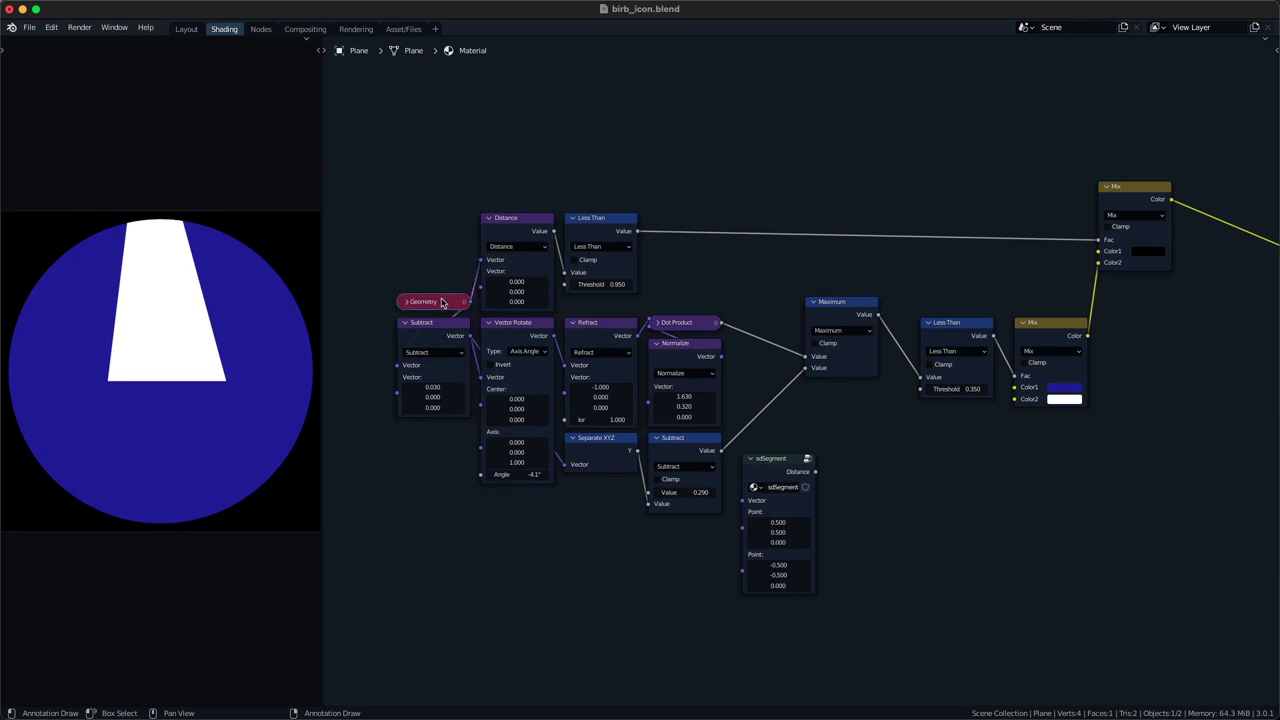
key(shift+d)
click(546, 554)
alt+right_drag(546, 554, 800, 462)
- Reset both Point vectors of the sdSegment node to 0.000
ctrl+shift+click(785, 475)
key(ctrl+z)
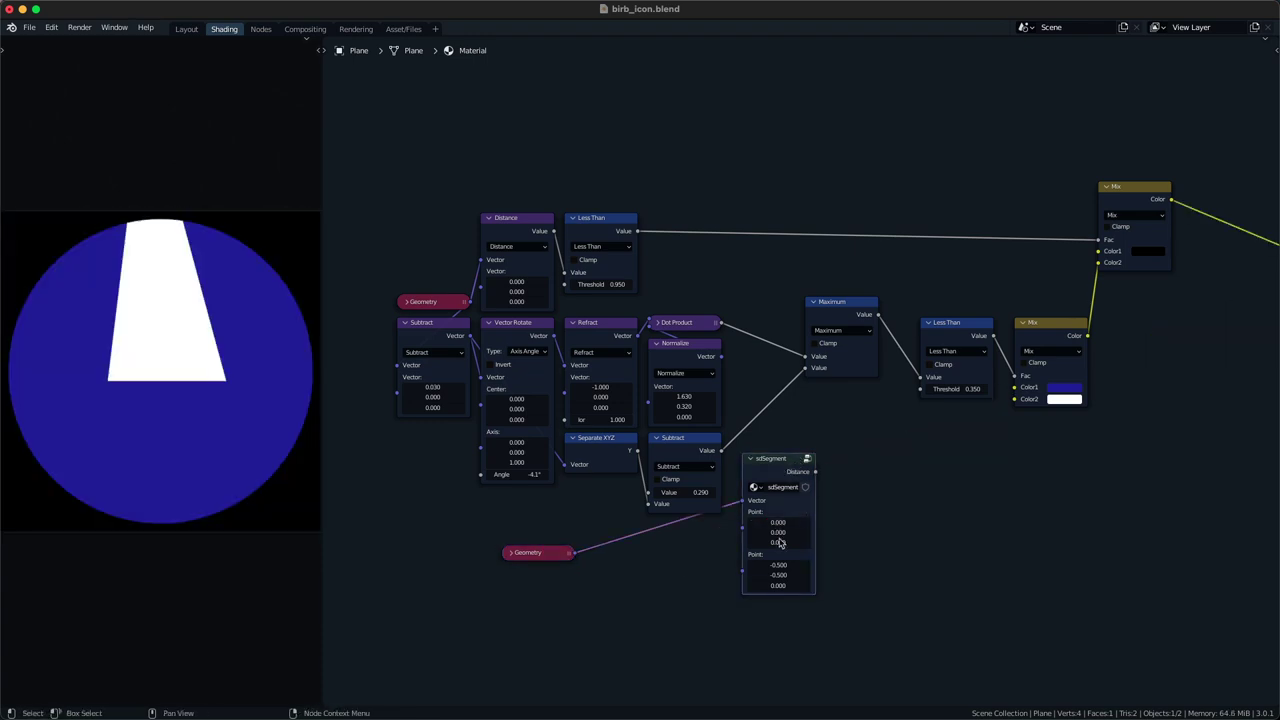
key(BackSpace)
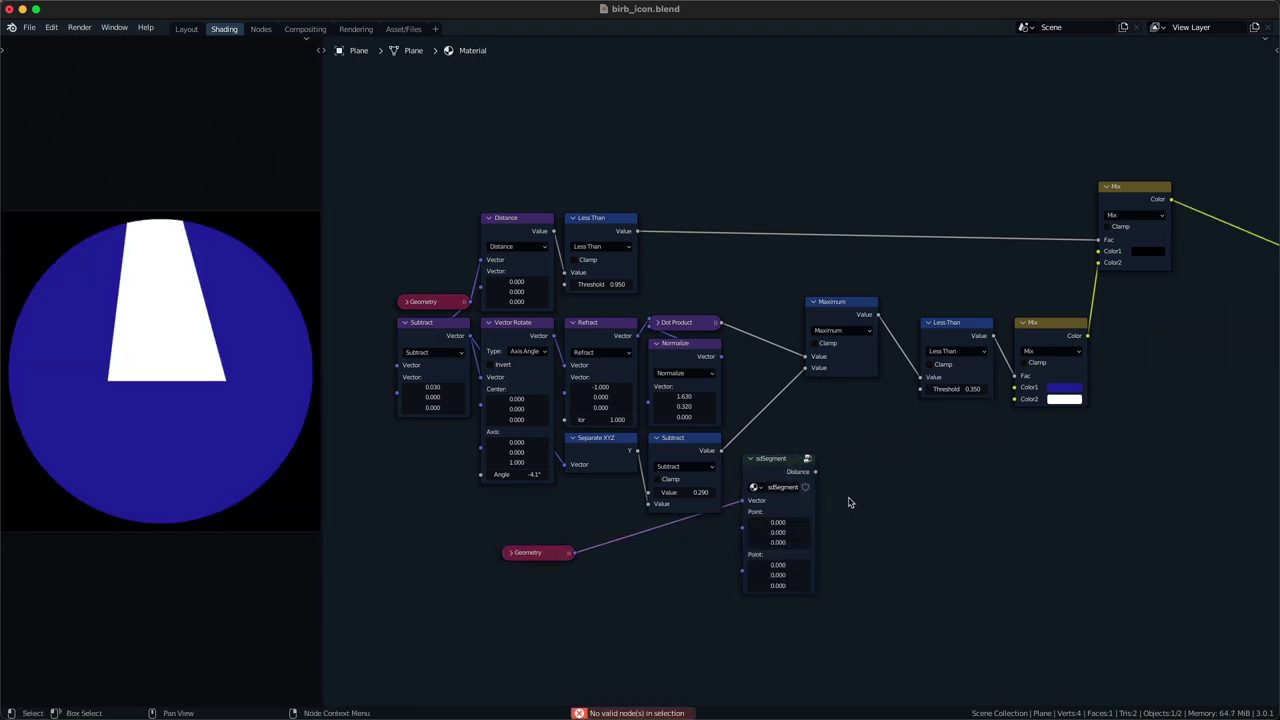
- Duplicate the Less Than node beside sdSegment and connect the segment's Distance to its Value
drag(785, 469, 754, 511)
drag(978, 461, 1121, 306)
click(988, 316)
key(shift+d)
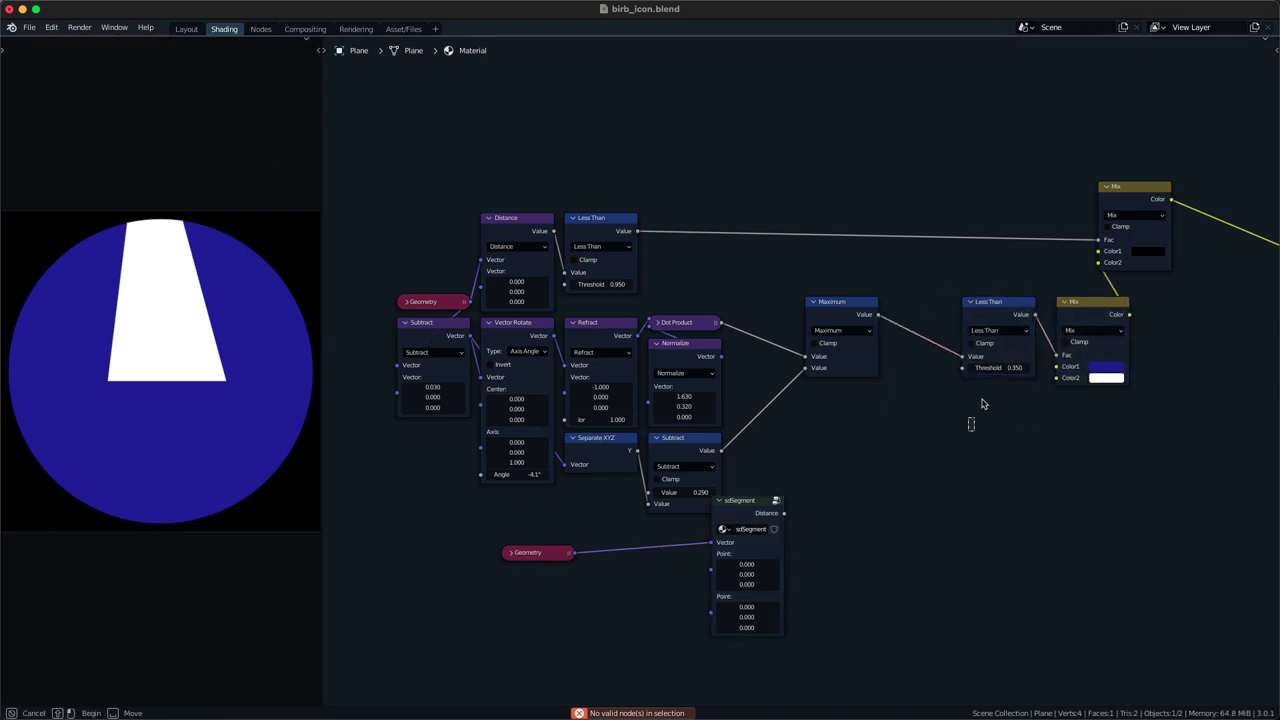
click(808, 570)
alt+right_drag(778, 569, 842, 569)
- Preview the new Less Than mask while trying a different X for the segment's first point, and return to the final Mix output
ctrl+shift+click(877, 566)
drag(756, 565, 790, 565)
key(ctrl+z)
ctrl+shift+click(1140, 206)
- Move the final Mix node outward, stack the collapsed Maximum node above Dot Product and place its Less Than beside it
key(g)
click(1189, 235)
drag(1008, 244, 956, 380)
key(g)
key(h)
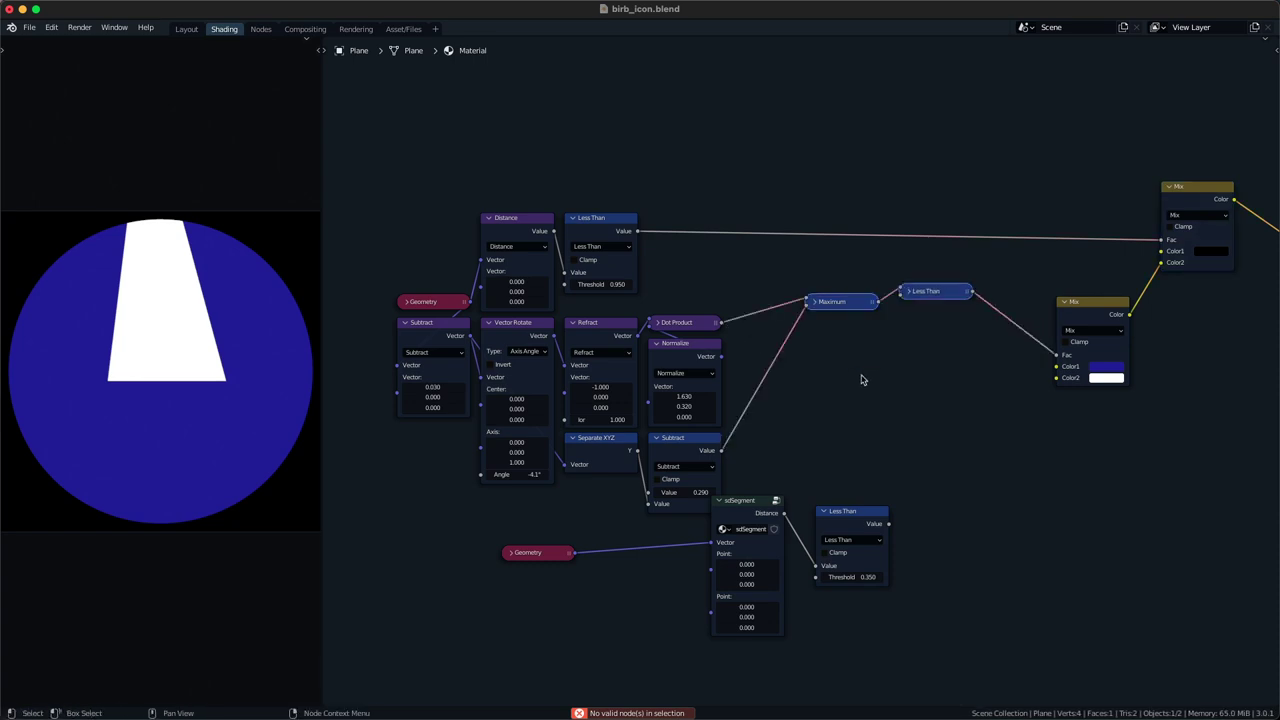
key(g)
click(703, 356)
click(799, 336)
drag(789, 289, 828, 304)
click(835, 312)
click(878, 473)
- Duplicate the white-and-blue Mix node, drive its Fac with the segment's Less Than and feed its color into the original's Color1
click(1063, 317)
key(shift+d)
click(840, 438)
drag(880, 437, 973, 419)
alt+right_drag(878, 516, 1046, 380)
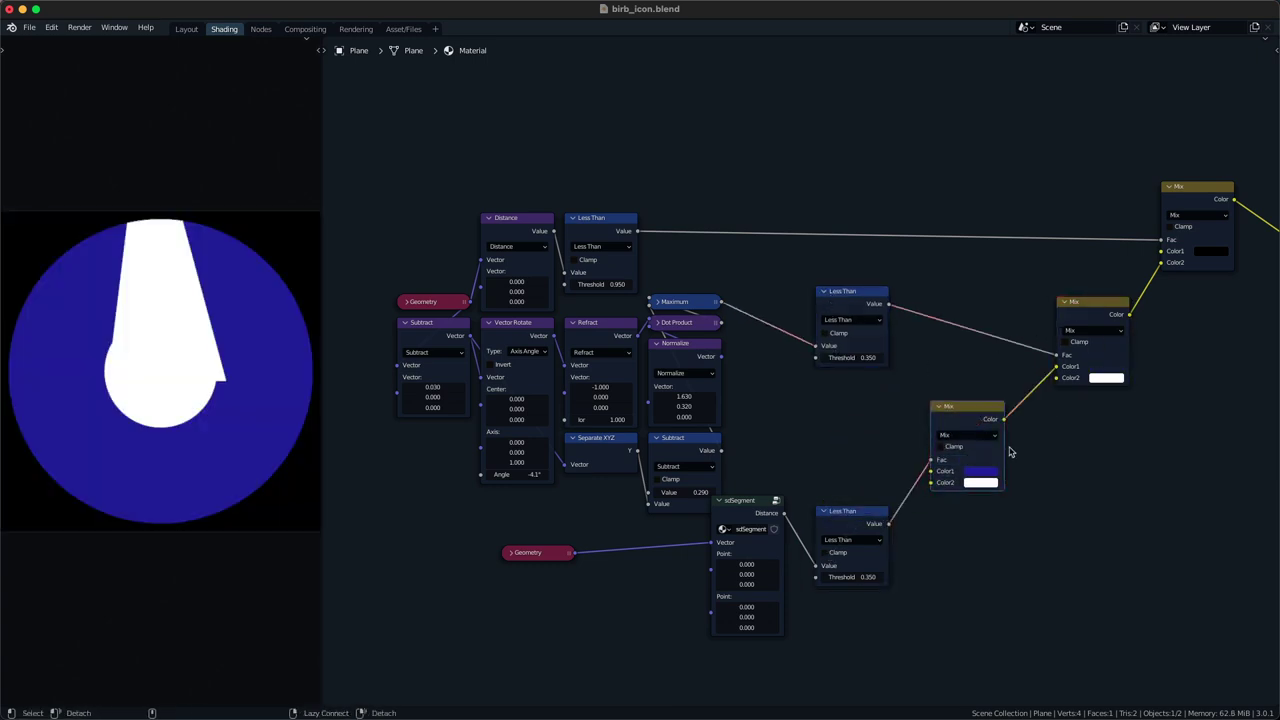
- Paste the dark blue into the duplicated Mix node's Color2 and brighten it
key(ctrl+v)
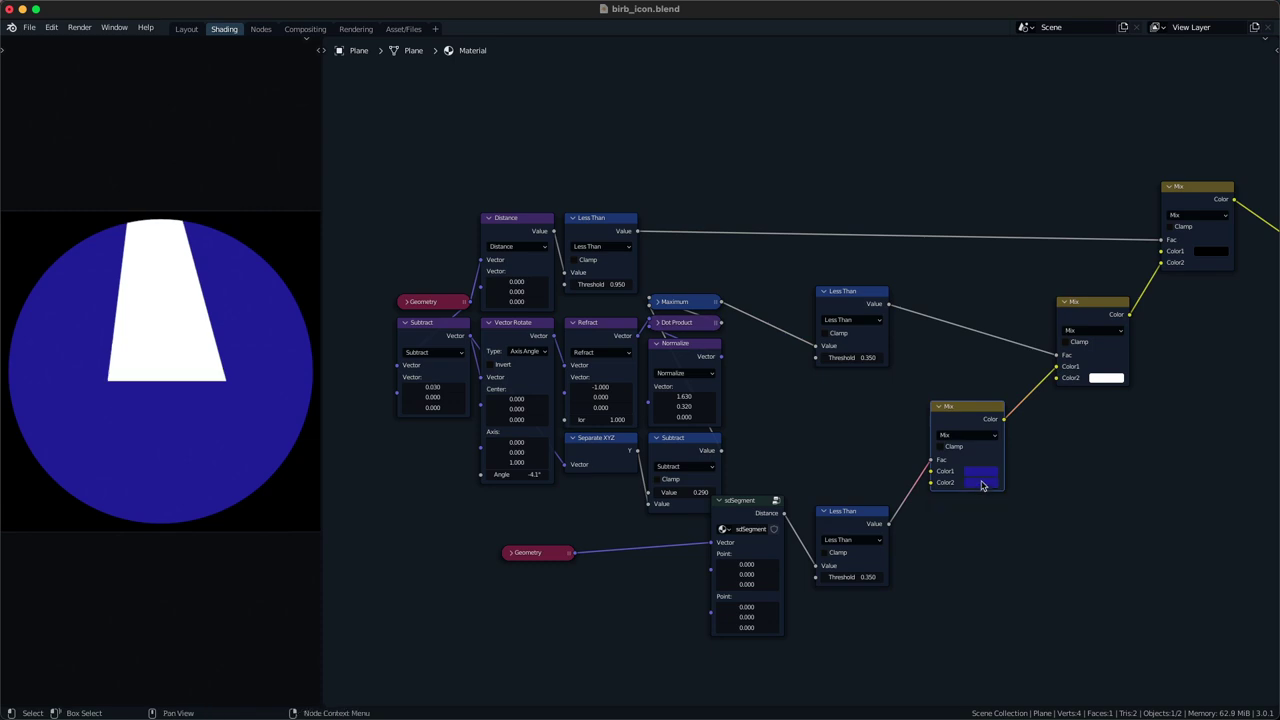
click(985, 474)
scroll(985, 474, up, 8)
scroll(985, 474, down, 8)
click(987, 487)
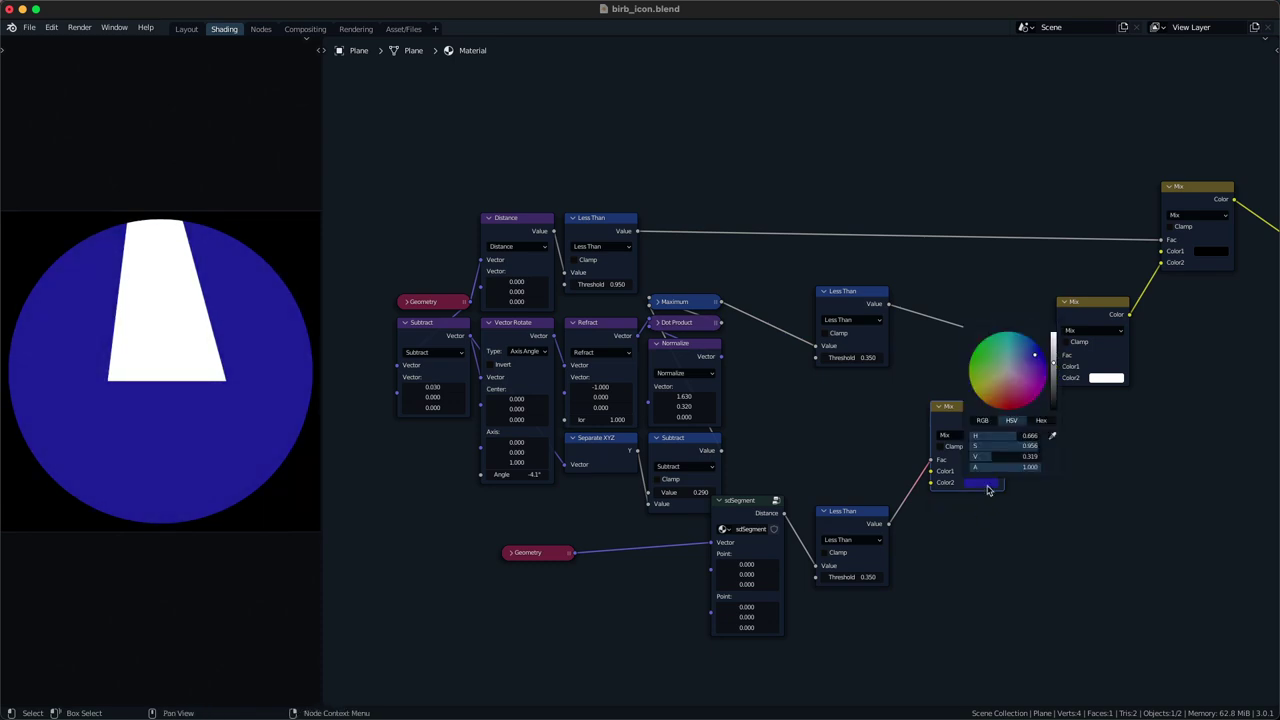
scroll(987, 487, up, 15)
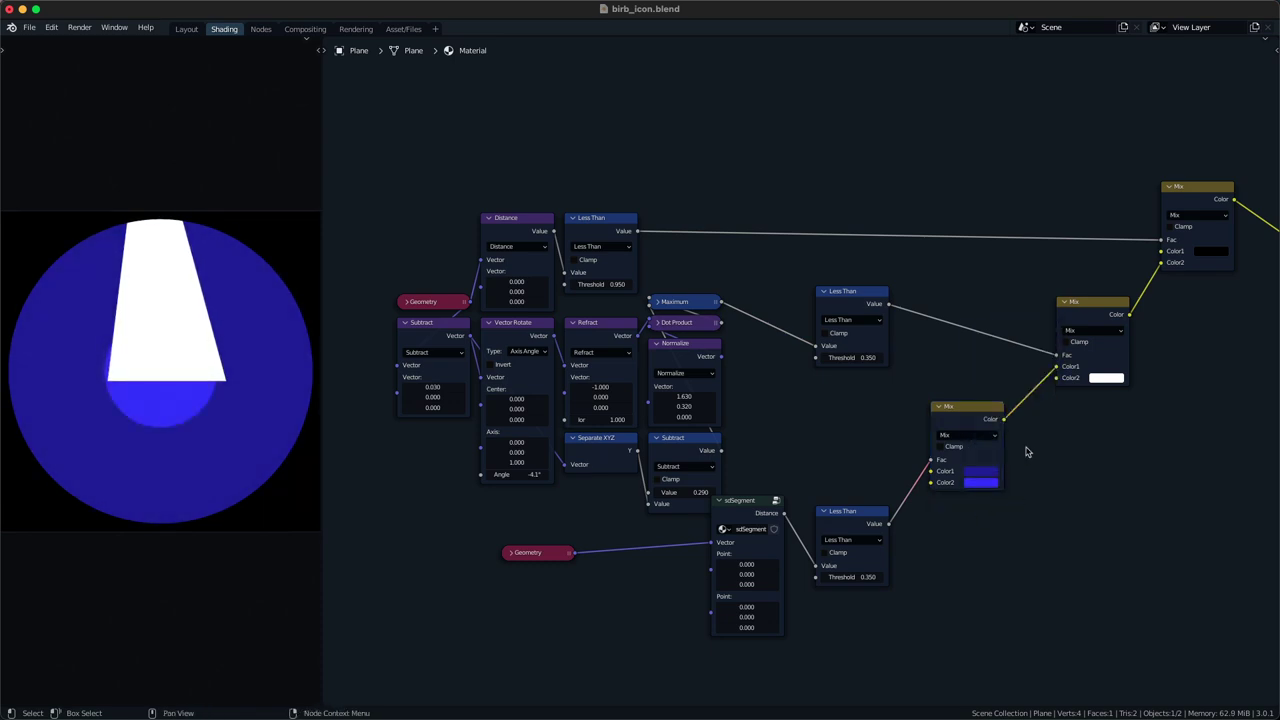
- Delete the duplicated Mix node, and chain a new copy after the remaining one with the segment's Less Than driving its Fac
drag(964, 427, 1108, 498)
key(x)
drag(1106, 306, 1010, 312)
key(shift+d)
click(1112, 303)
alt+right_drag(906, 526, 1114, 357)
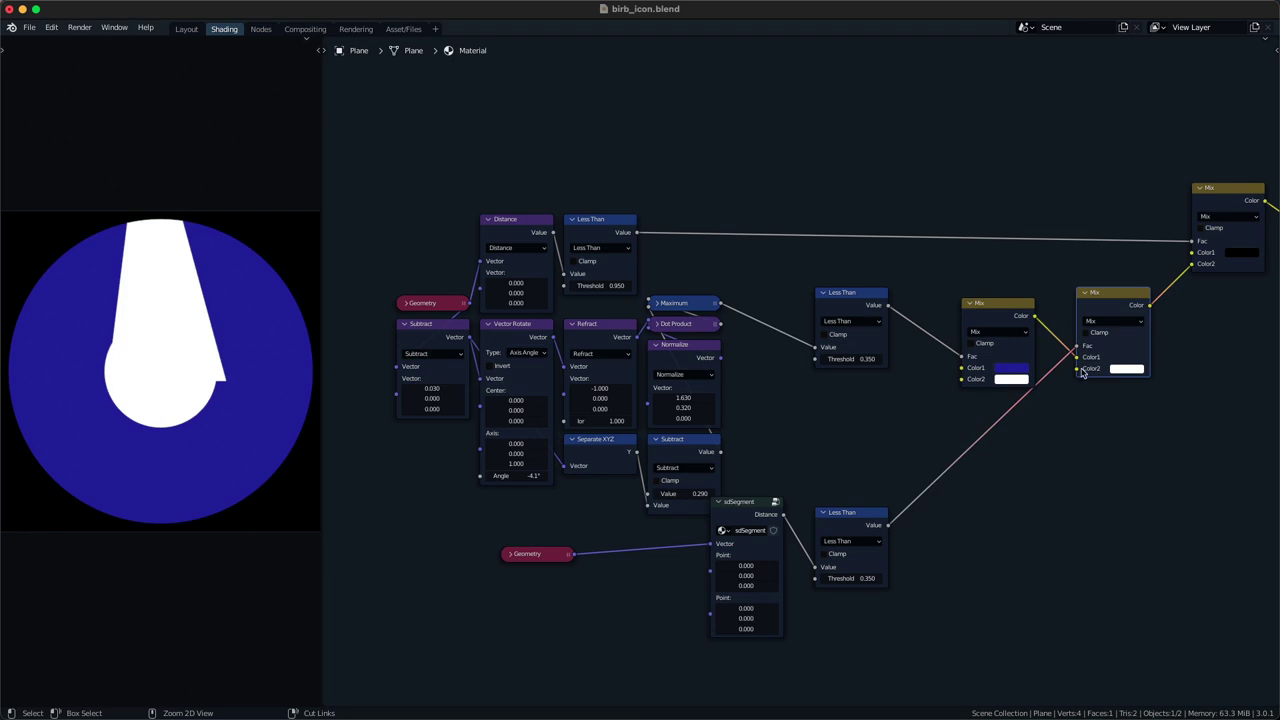
- Paste the dark blue into the new Mix node's Color2 and adjust it to a brighter medium blue
key(ctrl+v)
click(1120, 369)
scroll(1121, 370, up, 4)
drag(1168, 240, 1178, 236)
scroll(1177, 236, up, 1)
click(1064, 504)
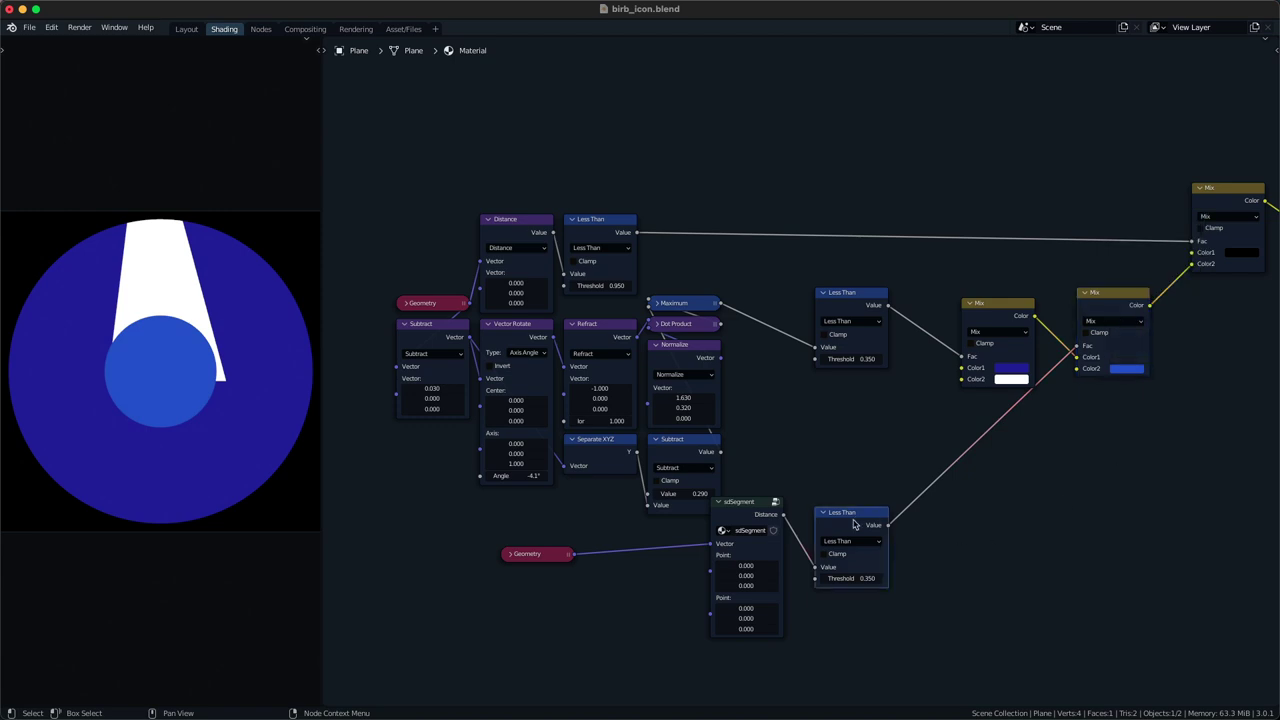
- Align the sdSegment node and its Less Than closer under the chain, and save the file
drag(855, 524, 848, 508)
mouse_move(748, 506)
mouse_down()
mouse_move(778, 486)
mouse_move(768, 496)
mouse_up()
drag(853, 490, 873, 480)
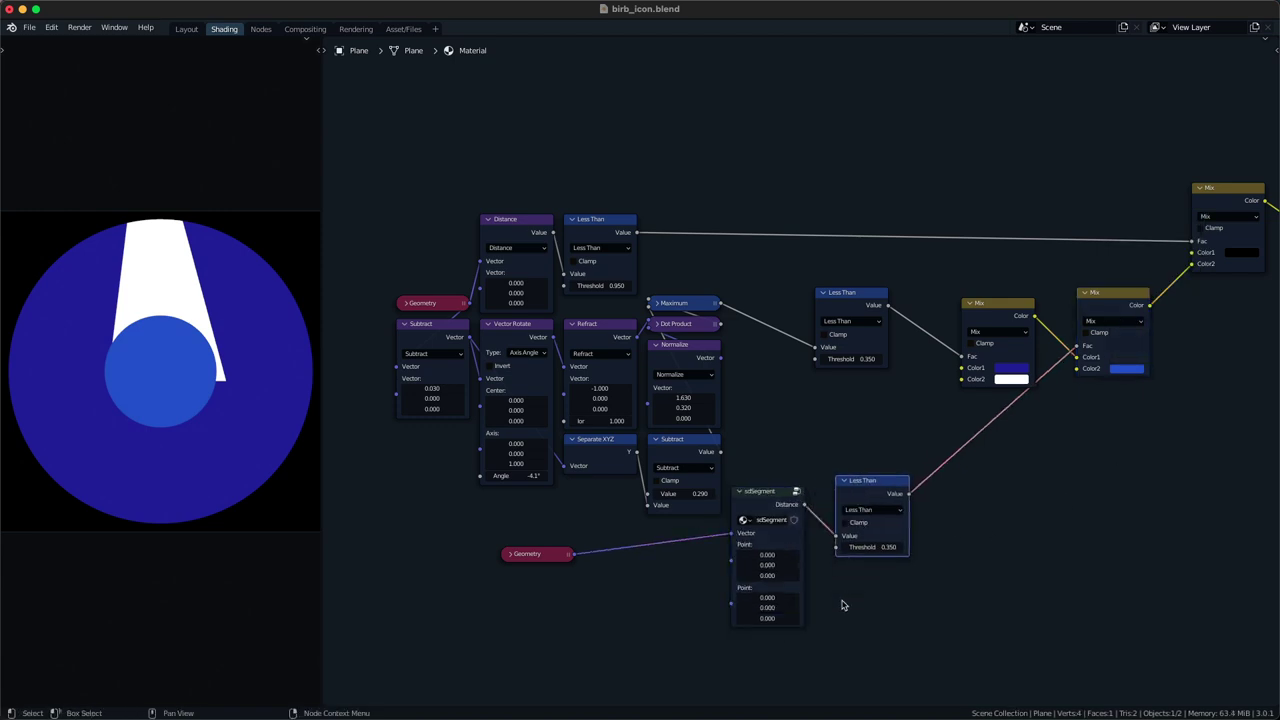
click(842, 605)
key(ctrl+s)
- Set the segment's Less Than Threshold to 0.160 and the X of its first Point to 0.280
drag(768, 557, 789, 557)
key(ctrl+z)
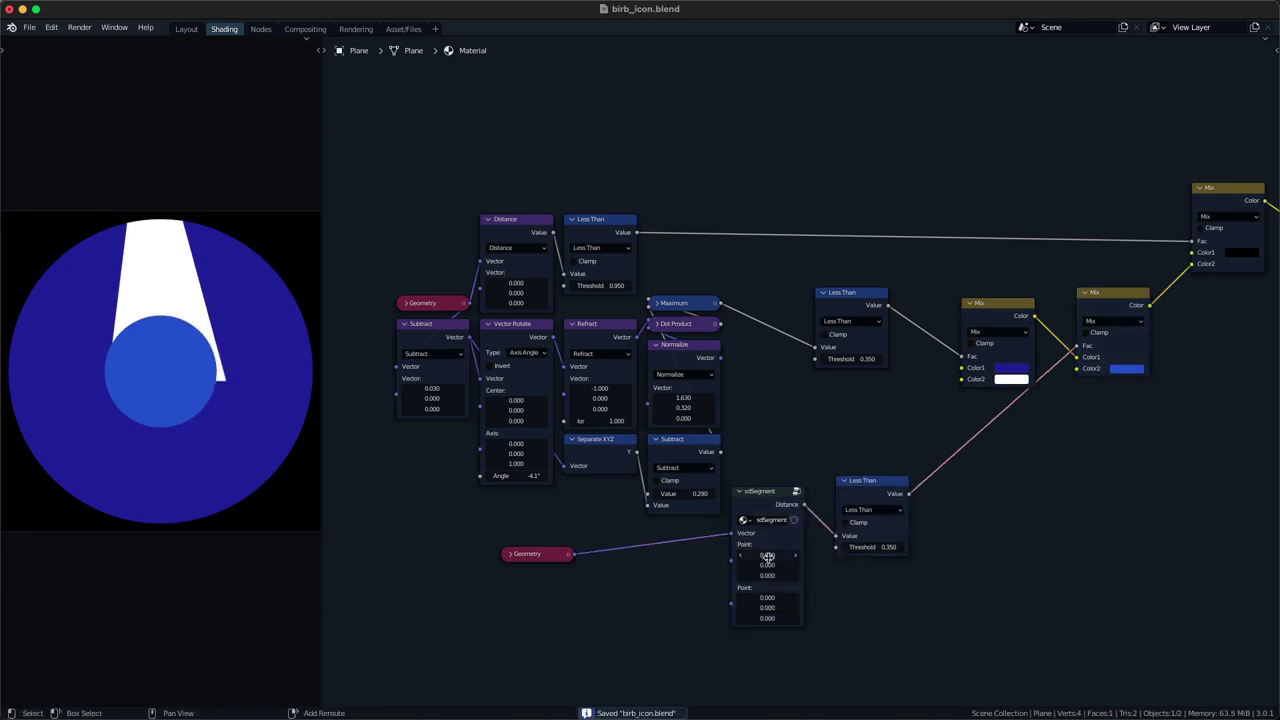
drag(873, 547, 854, 547)
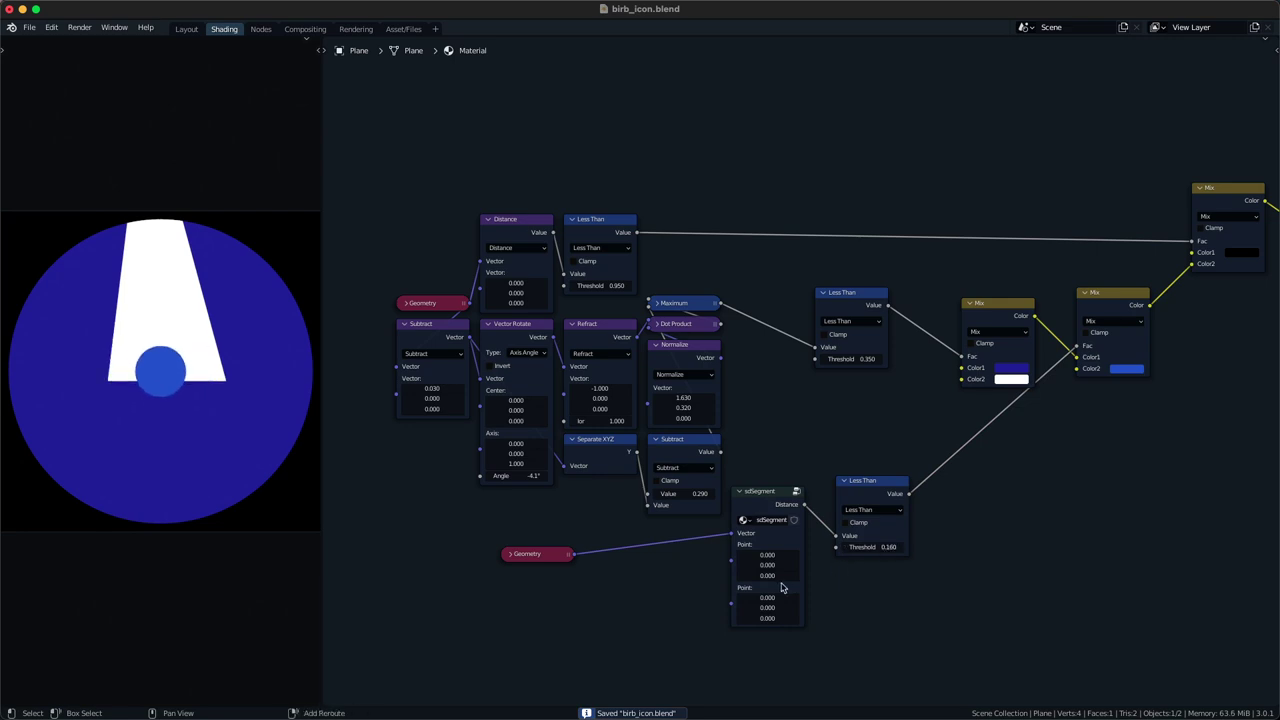
drag(773, 557, 801, 557)
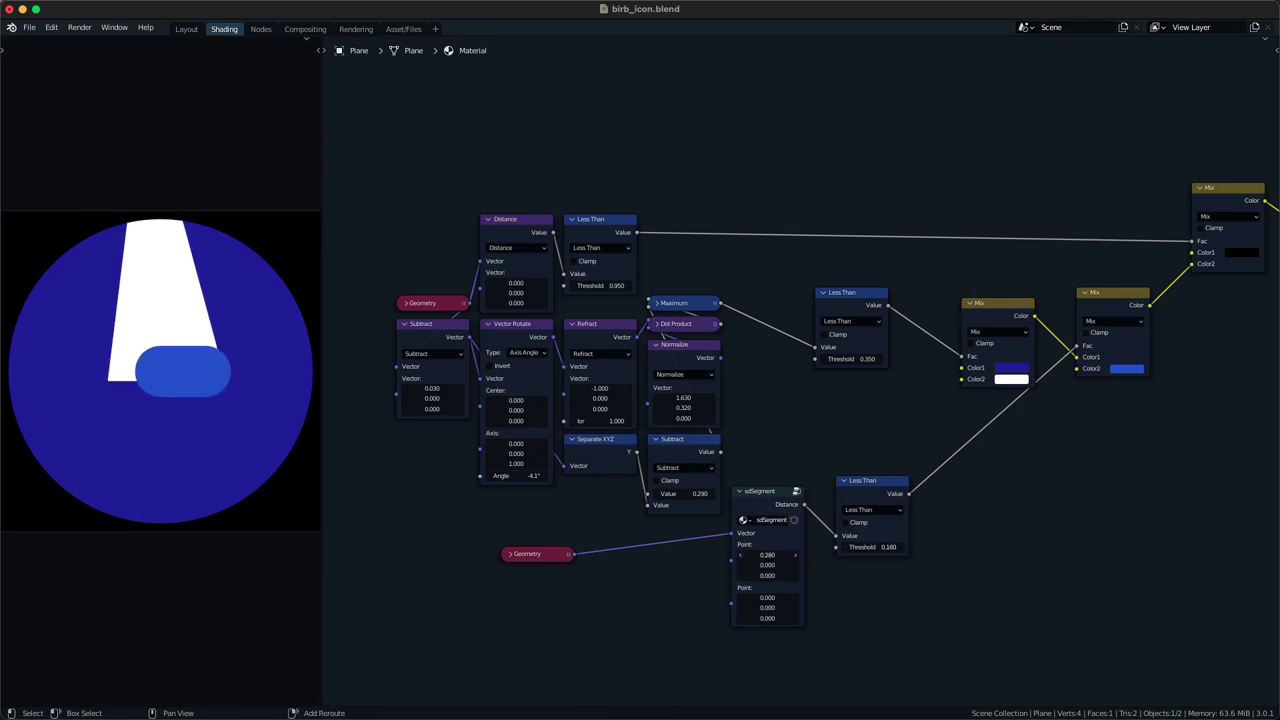
- Insert a vector Subtract node between the lower Geometry node and sdSegment, and tuck these nodes up under the chain
key(q)
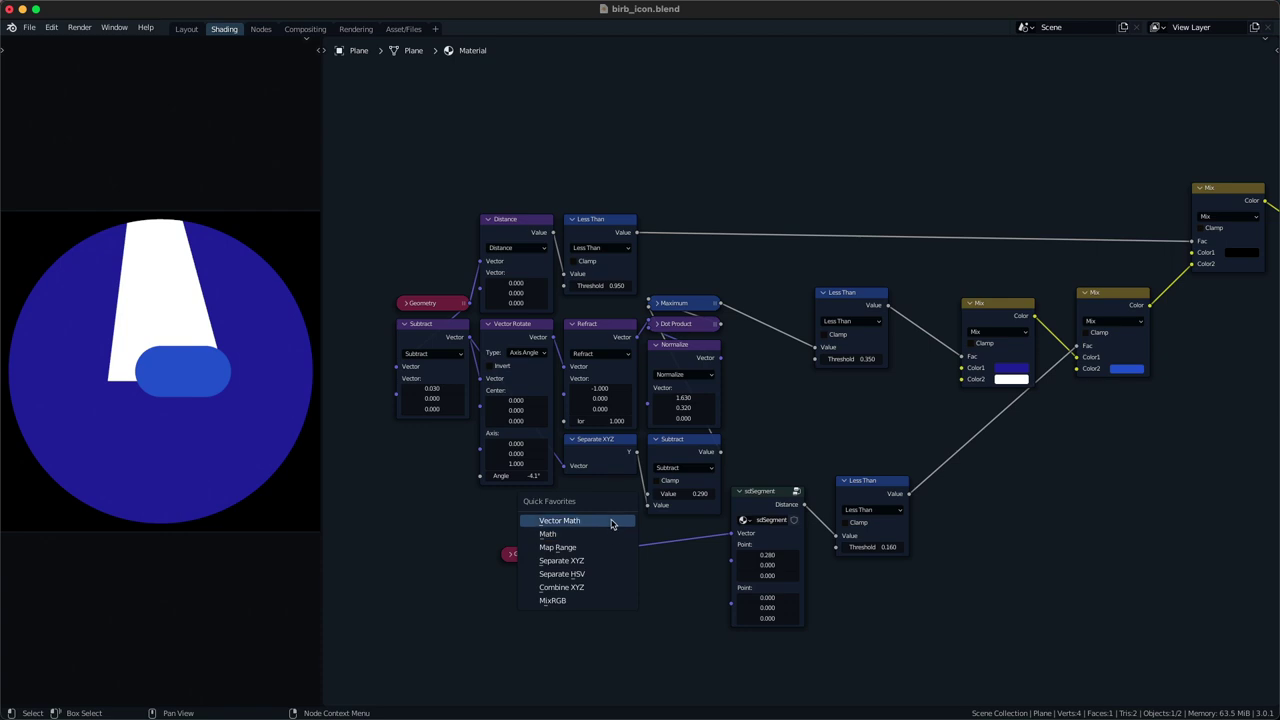
click(611, 522)
click(622, 535)
click(648, 562)
click(652, 533)
drag(655, 538, 597, 489)
drag(554, 553, 543, 502)
drag(765, 498, 757, 452)
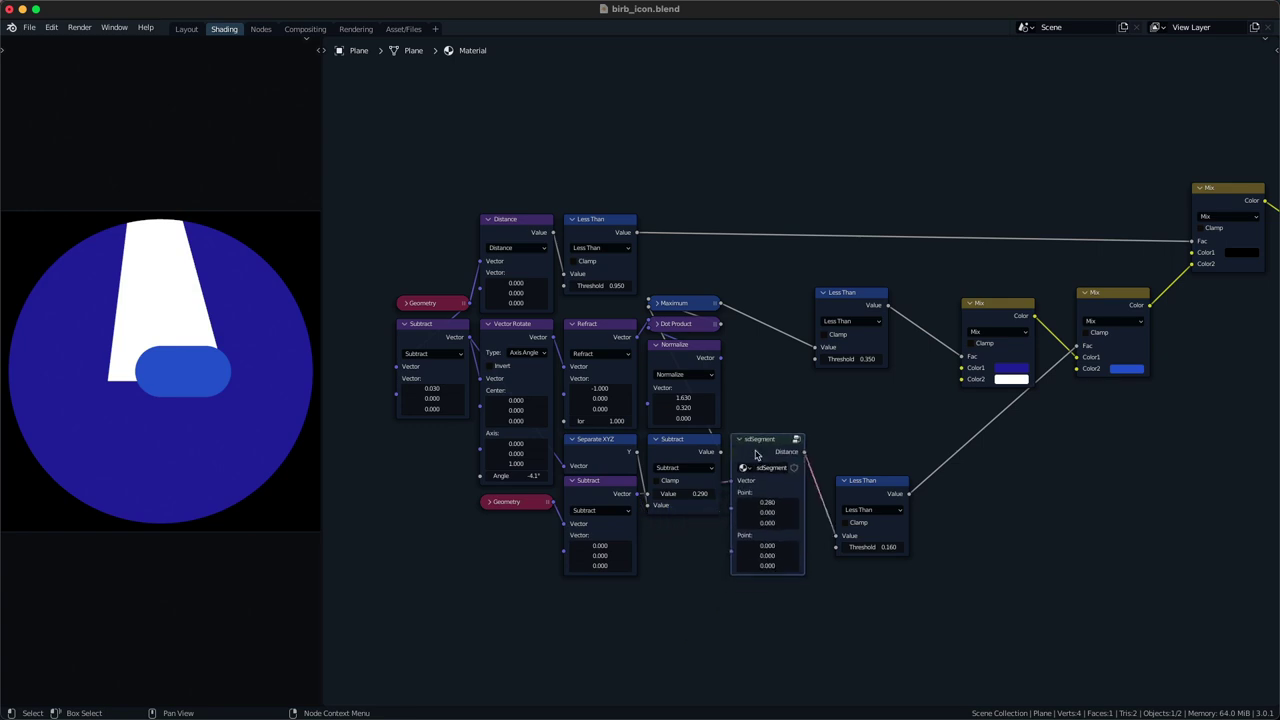
mouse_move(778, 503)
mouse_down()
mouse_move(748, 503)
mouse_move(779, 503)
mouse_up()
- Move sdSegment aside and insert a vector Refract node before it, with its second vector's X set to -1
drag(796, 447, 837, 520)
key(q)
click(736, 504)
click(680, 526)
click(711, 556)
key(r)
click(720, 590)
text(-)
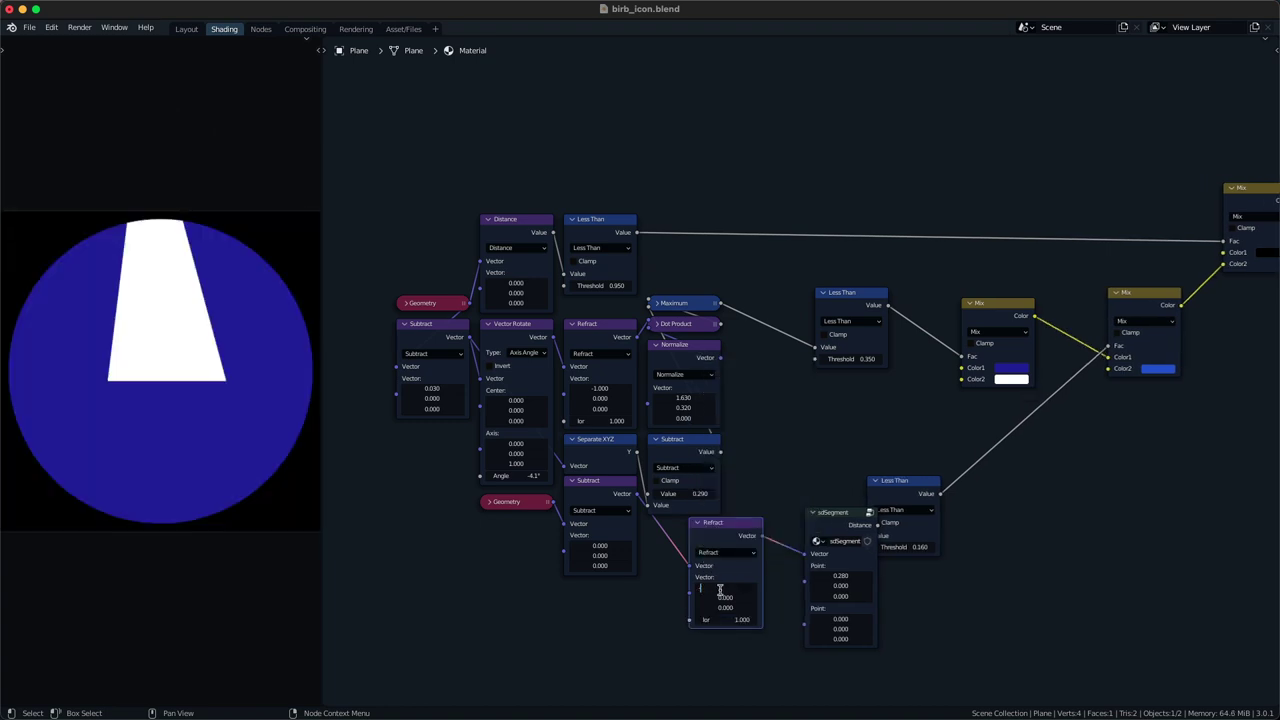
text(1)
key(Return)
- Move sdSegment next to the new Refract and set the X of its first Point to 0.250
key(BackSpace)
drag(836, 515, 805, 515)
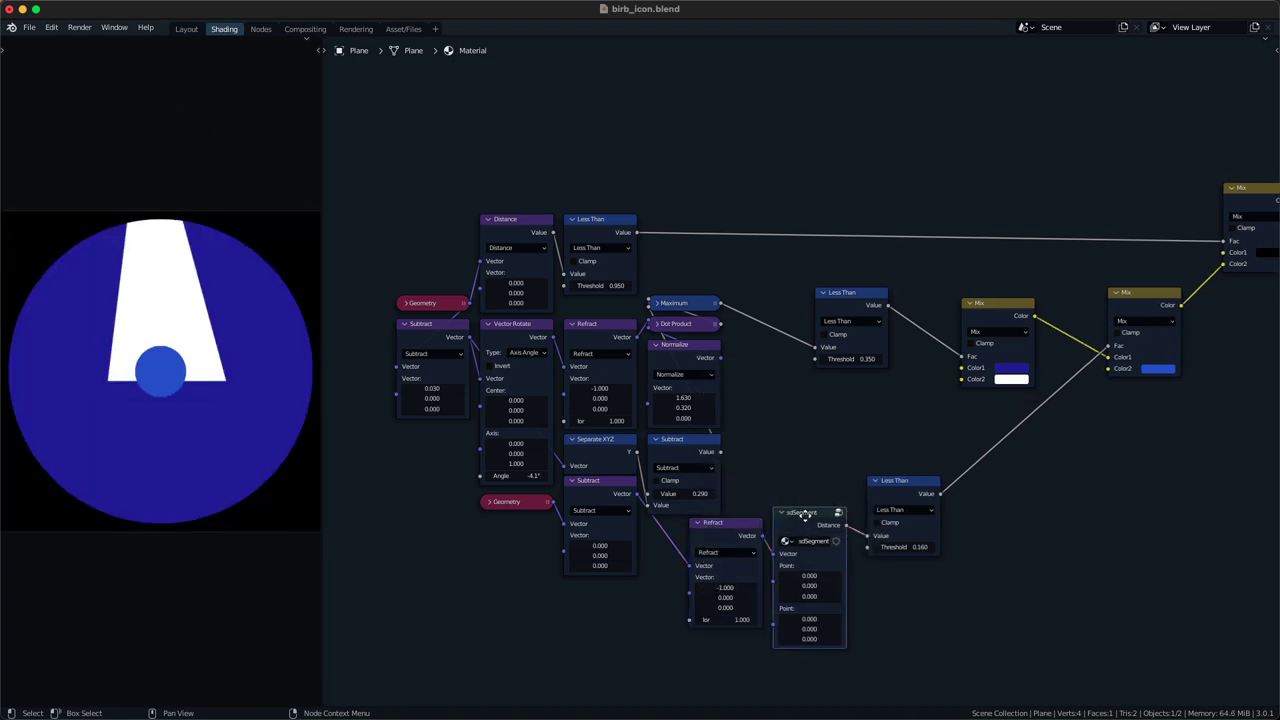
drag(802, 577, 852, 577)
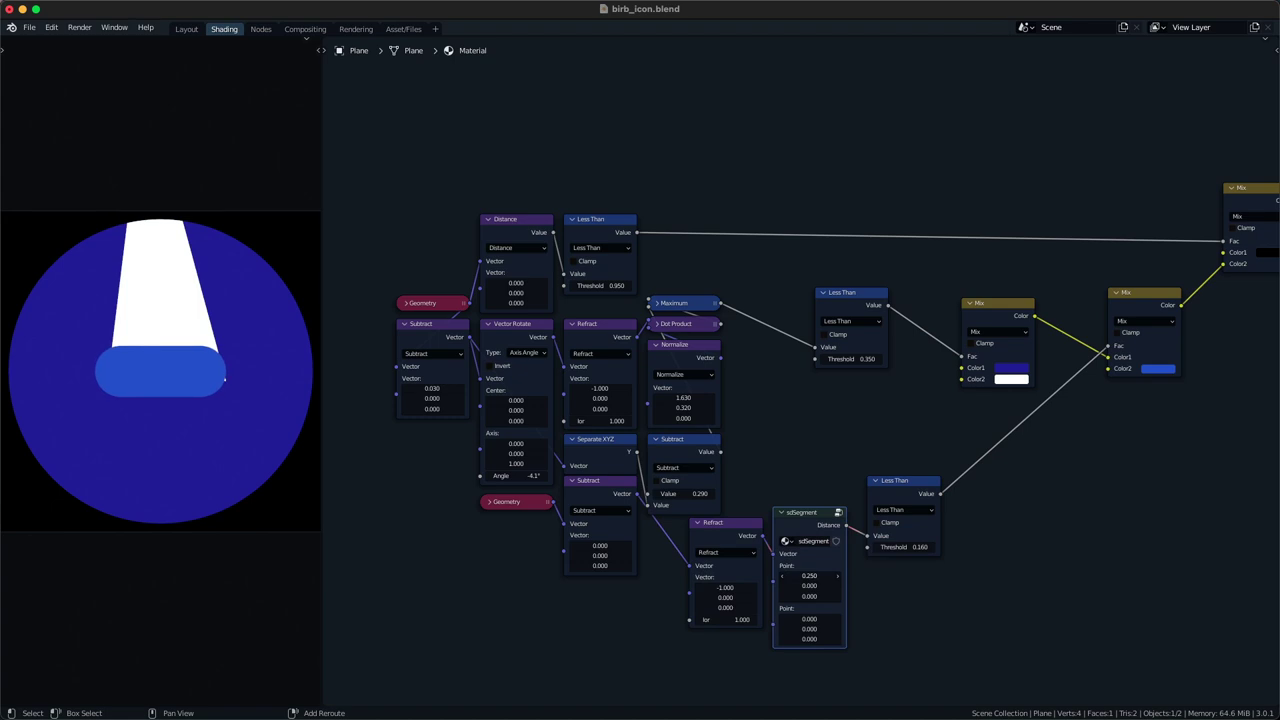
- Shift the Maximum, Dot Product, Normalize and Math Subtract column up, and place the new Refract node directly beneath it
click(613, 485)
drag(735, 264, 679, 464)
key(g)
click(680, 441)
click(720, 552)
key(Escape)
drag(714, 537, 673, 516)
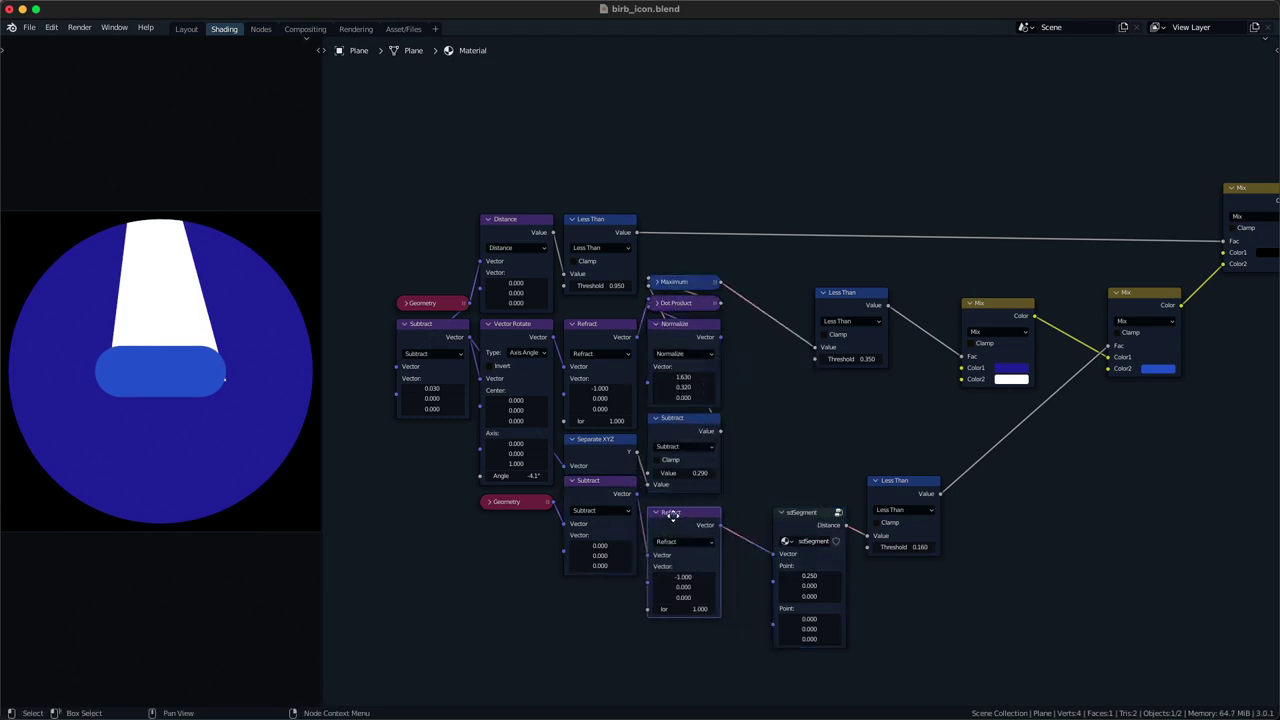
- Set the lower vector Subtract to X 0.040 and Y -0.160, and the segment's Less Than Threshold to 0.070
shift+drag(602, 546, 607, 546)
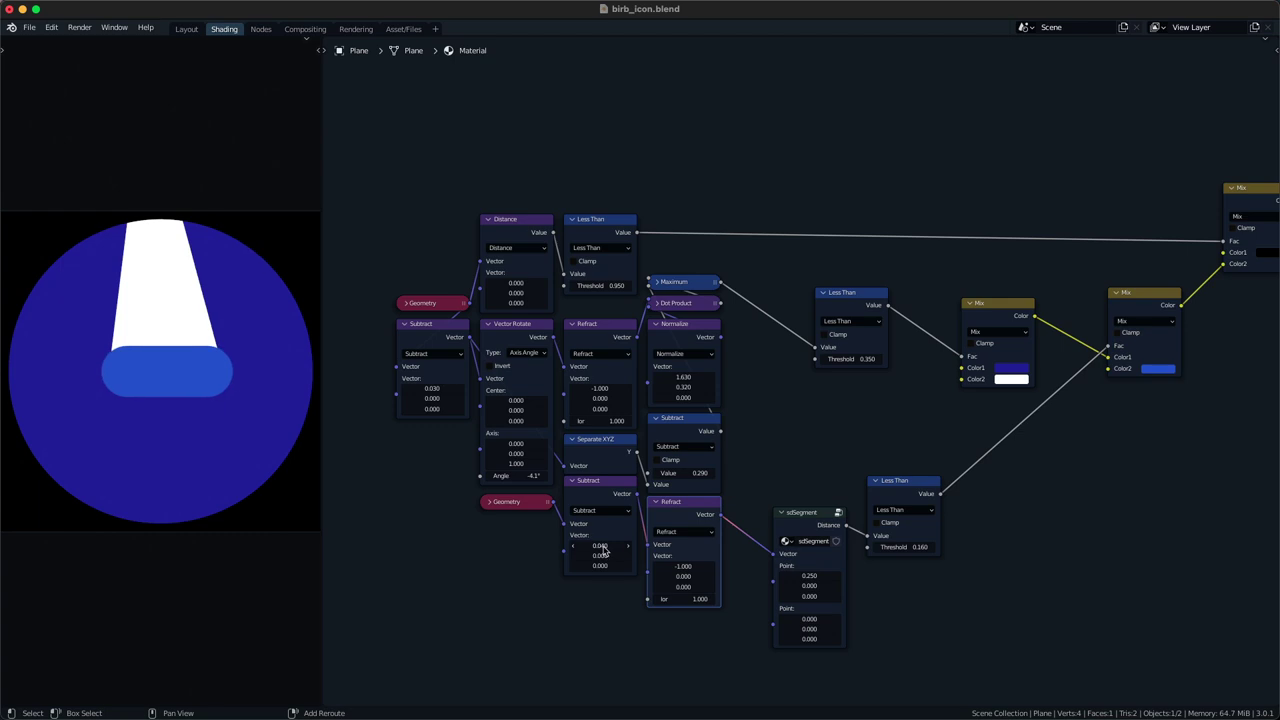
shift+drag(905, 547, 864, 547)
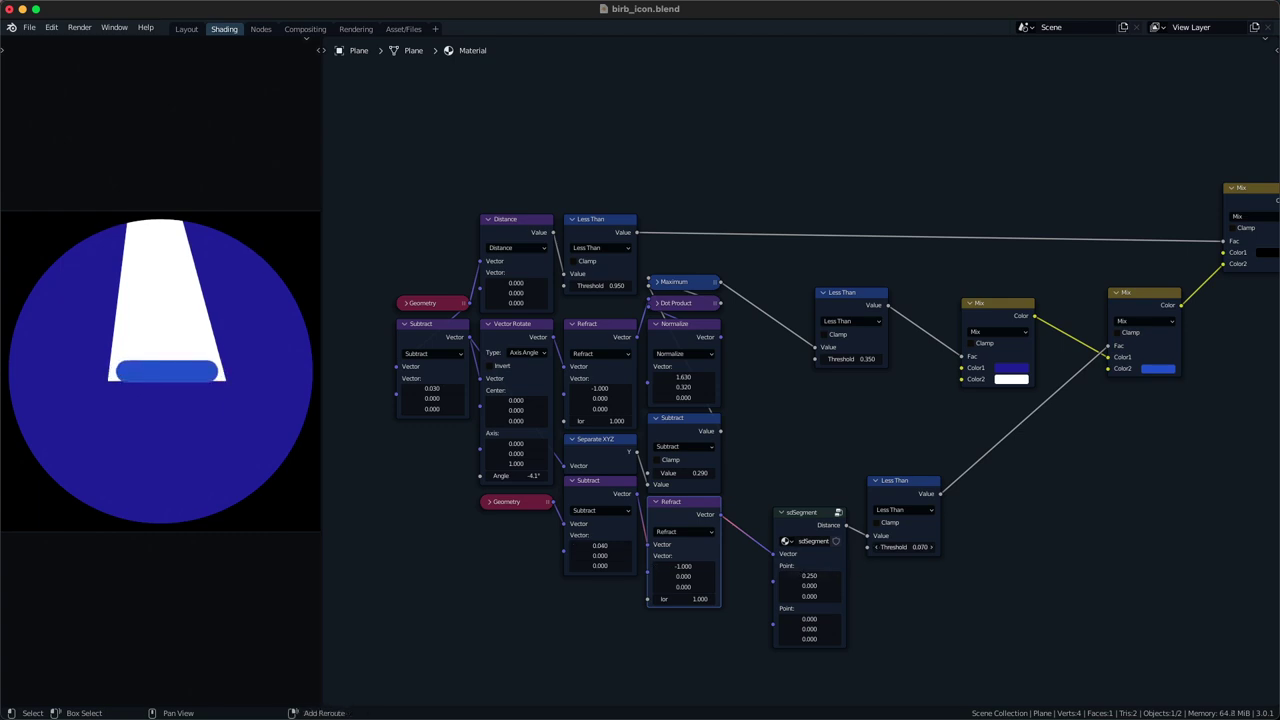
drag(601, 556, 585, 556)
- Set the Math Subtract's Value to 0.190 and the X of sdSegment's first Point to 0.380
click(799, 464)
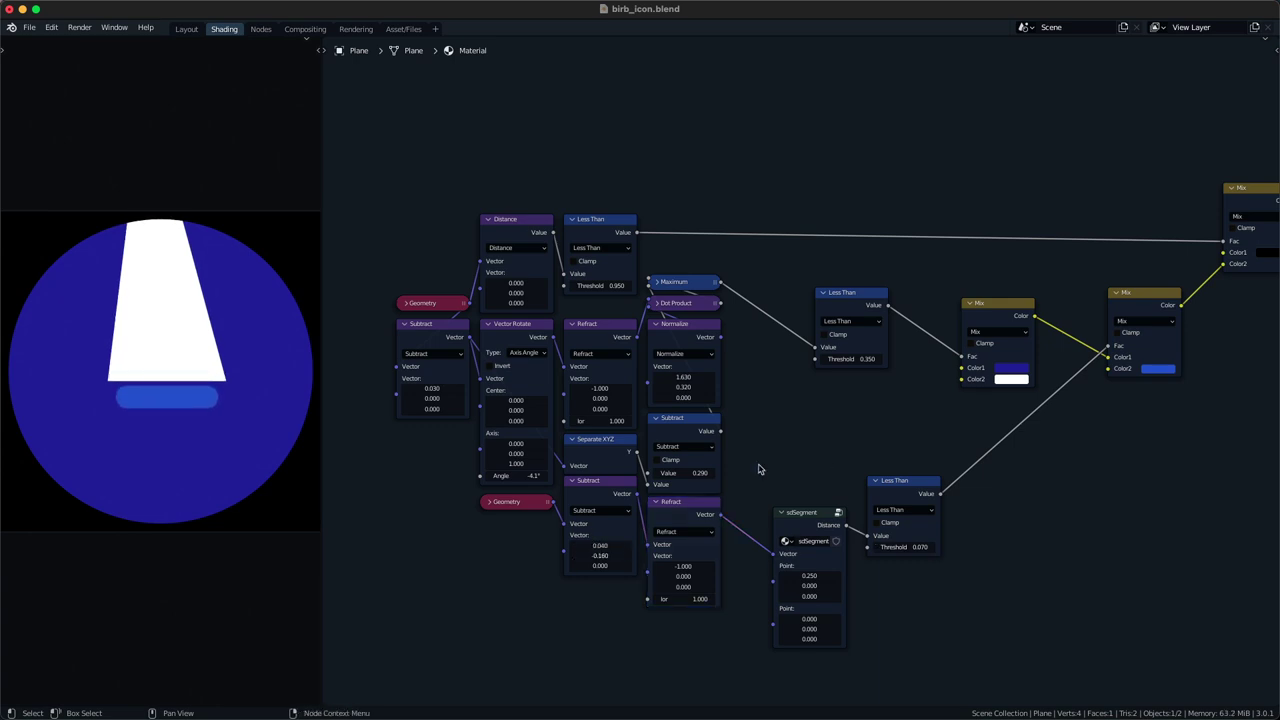
drag(680, 473, 666, 473)
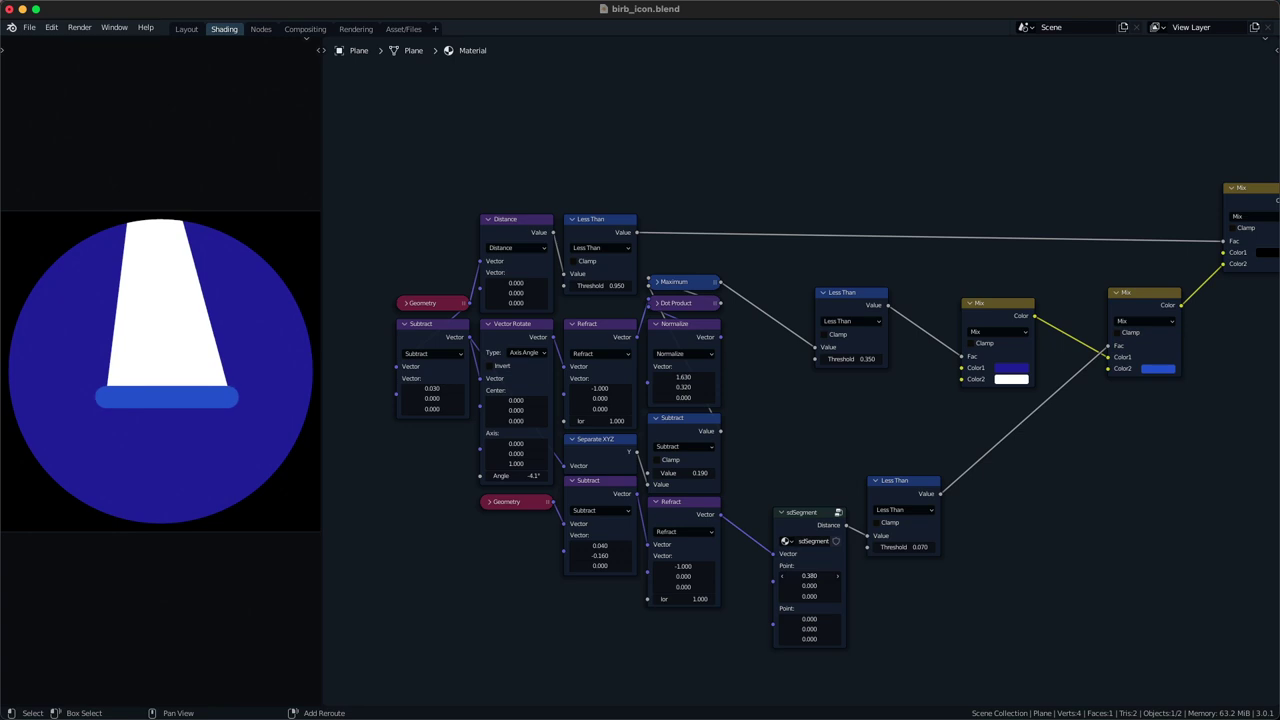
- Change the segment Mix node's Color2 to a vivid blue with hue about 0.666 and saturation about 0.977
click(1158, 368)
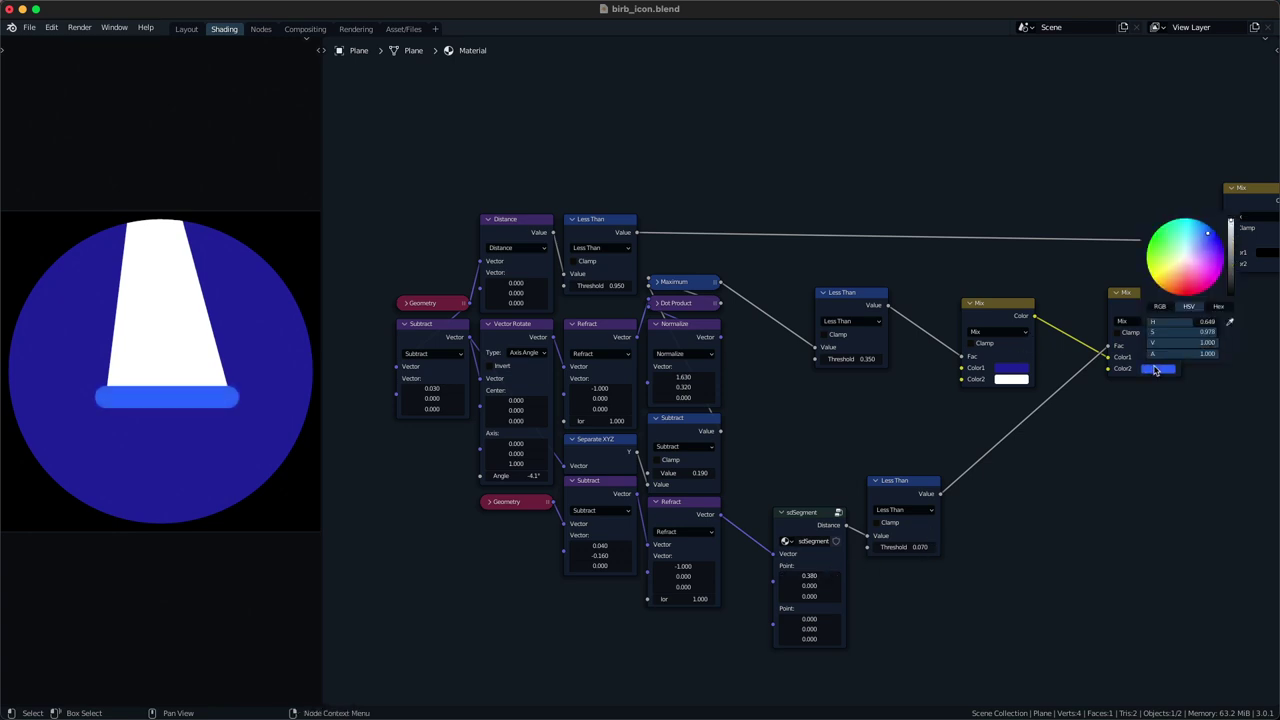
click(1208, 242)
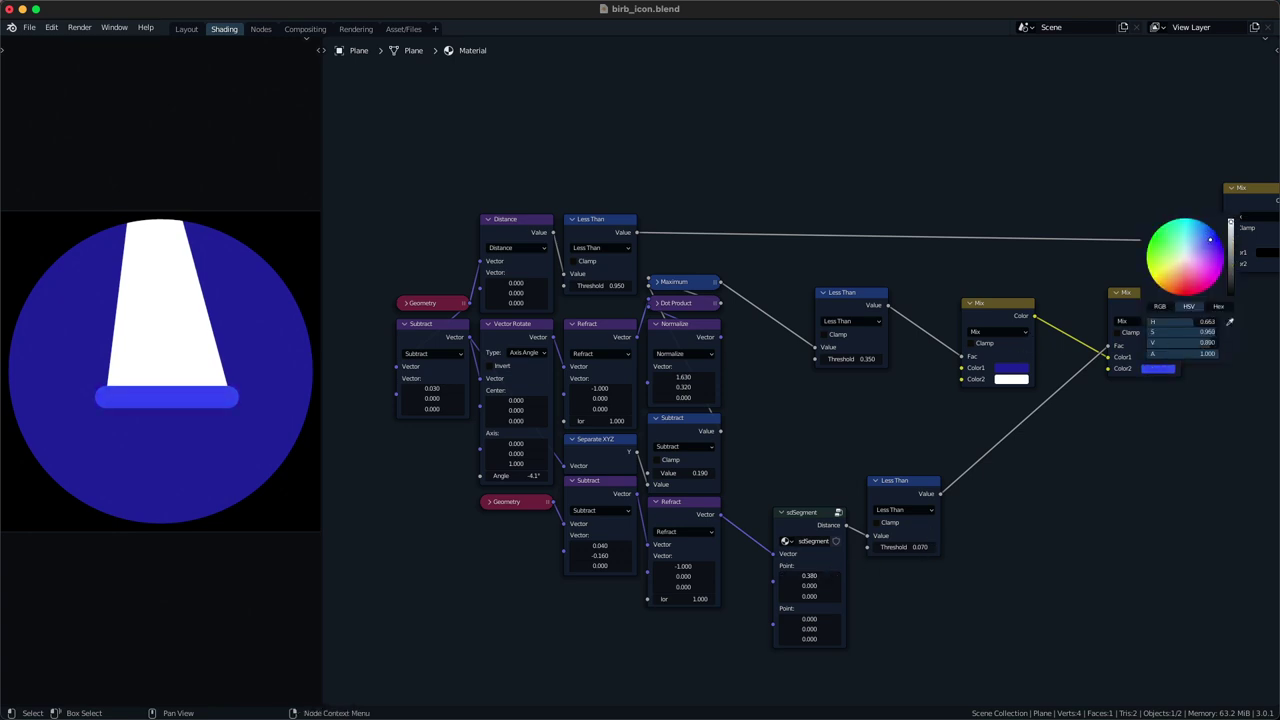
drag(1210, 239, 1213, 240)
- Stack both Less Than nodes and sdSegment in one compact column beside the Maximum and Refract column
scroll(1082, 502, down, 3)
middle_drag(1086, 508, 936, 482)
scroll(849, 480, up, 2)
drag(677, 493, 638, 483)
drag(768, 465, 635, 441)
click(714, 504)
middle_drag(717, 505, 755, 517)
drag(749, 302, 673, 339)
drag(750, 287, 683, 620)
key(g)
click(681, 574)
- Move the first Mix node beside the Less Than column, and lower the segment's Mix node slightly
click(800, 496)
click(905, 320)
key(g)
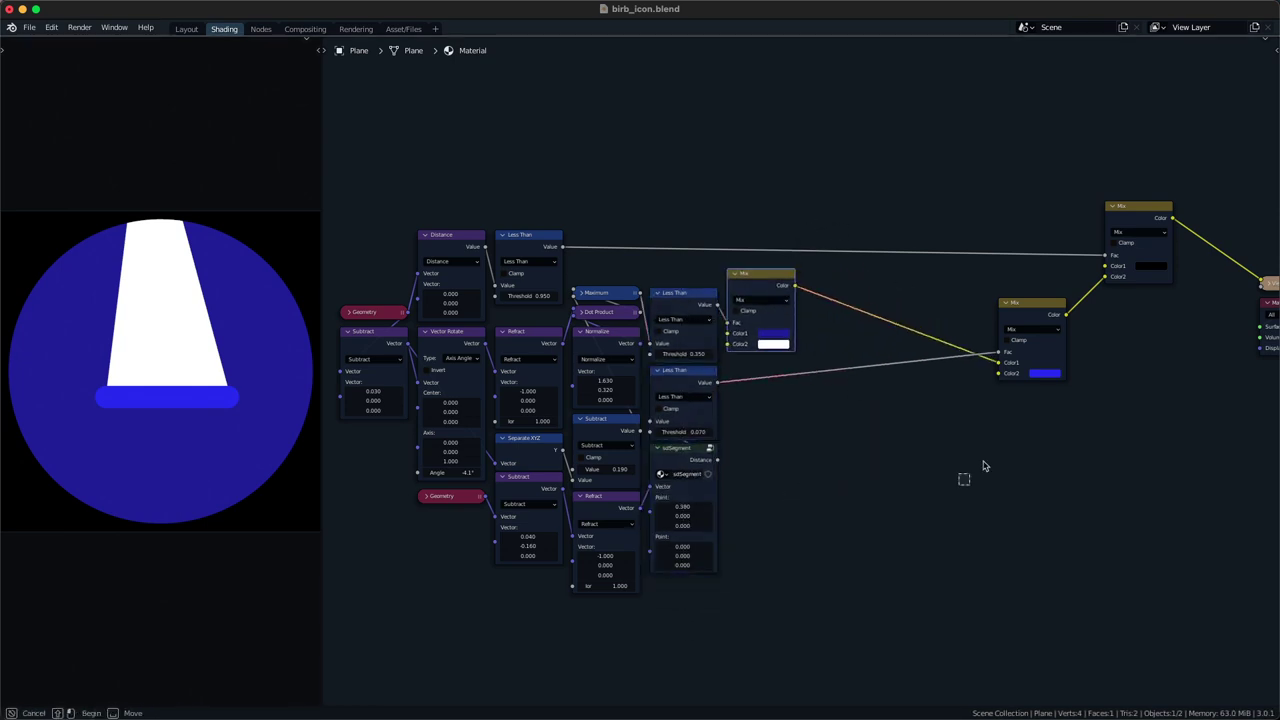
click(1050, 354)
key(g)
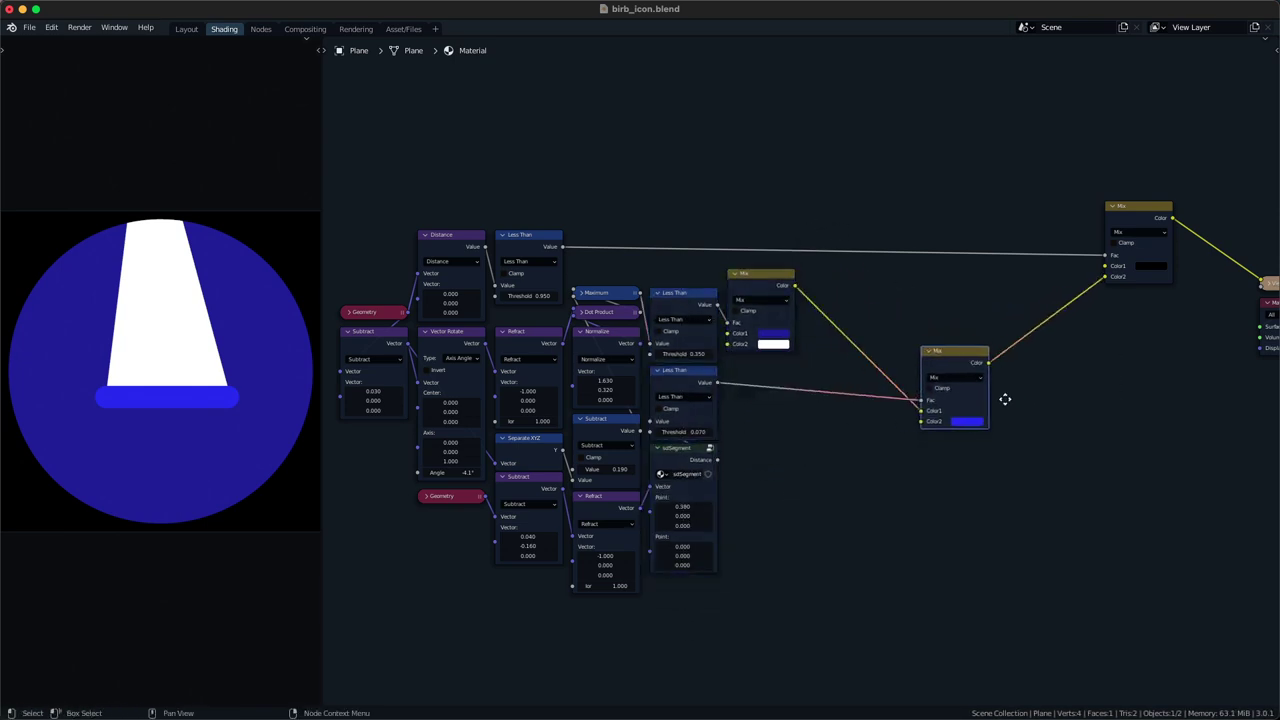
click(1062, 386)
click(940, 456)
middle_drag(789, 444, 796, 430)
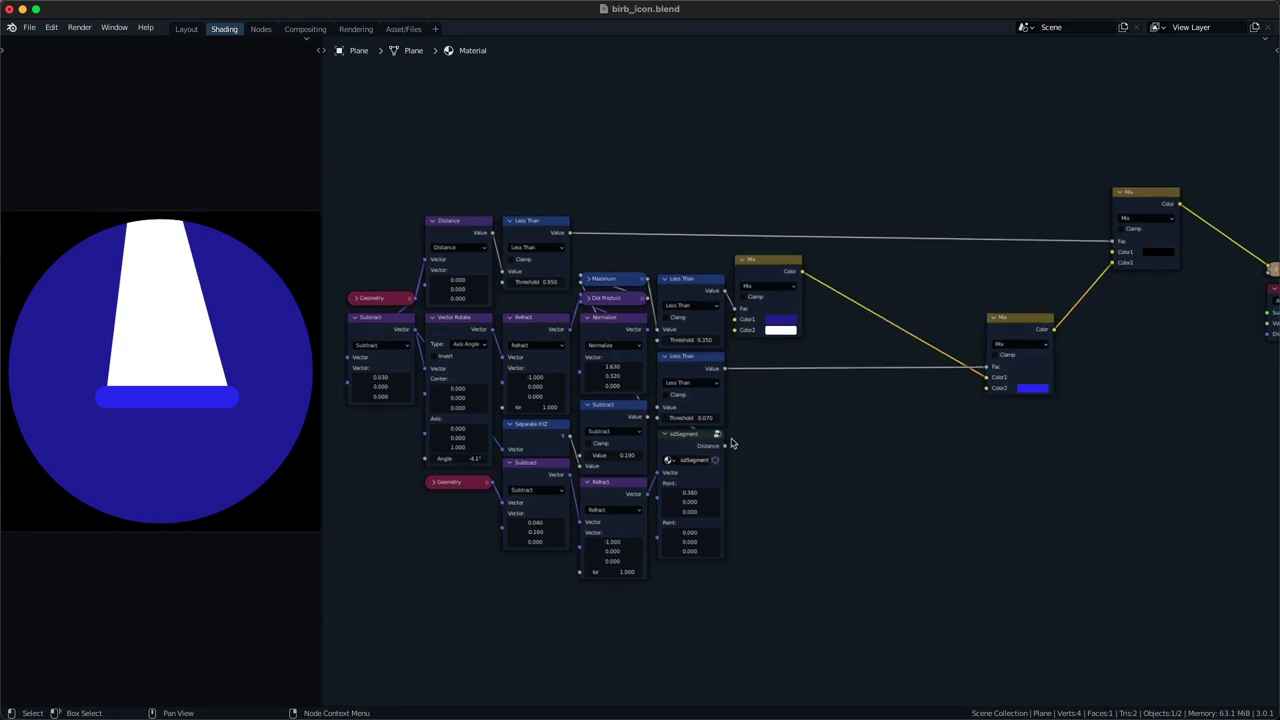
ctrl+shift+click(554, 487)
key(q)
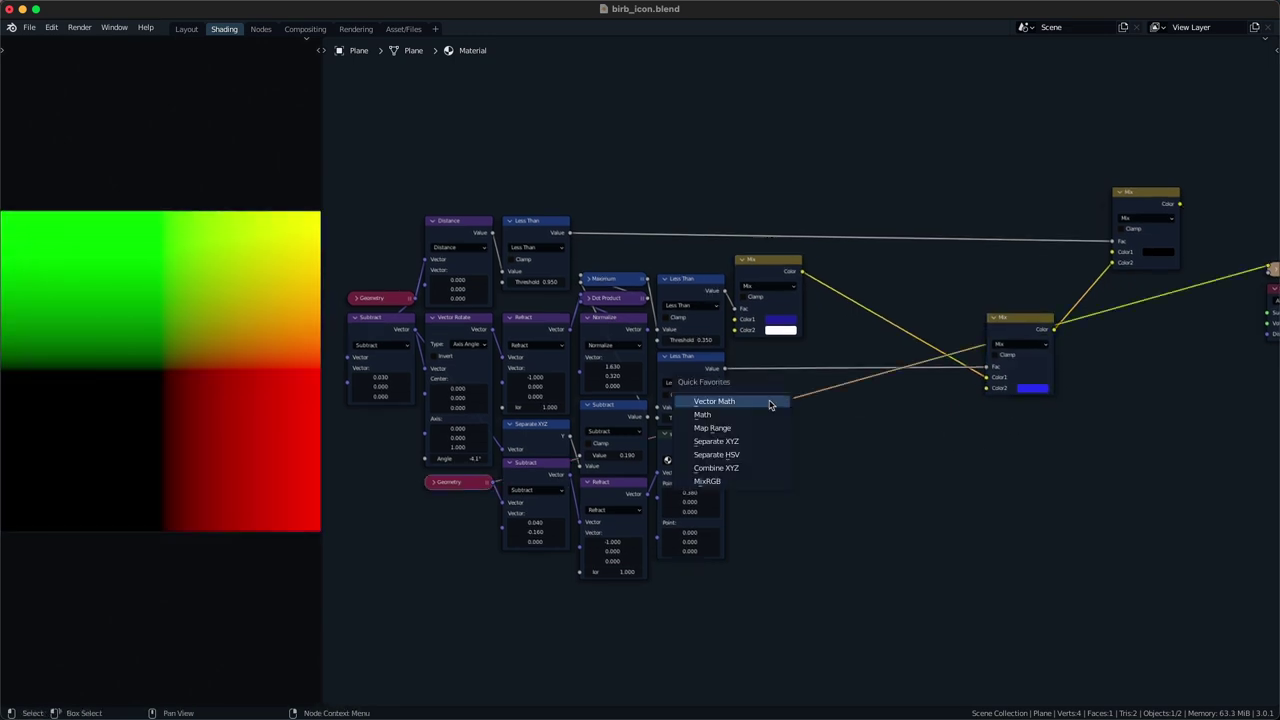
click(714, 401)
click(778, 462)
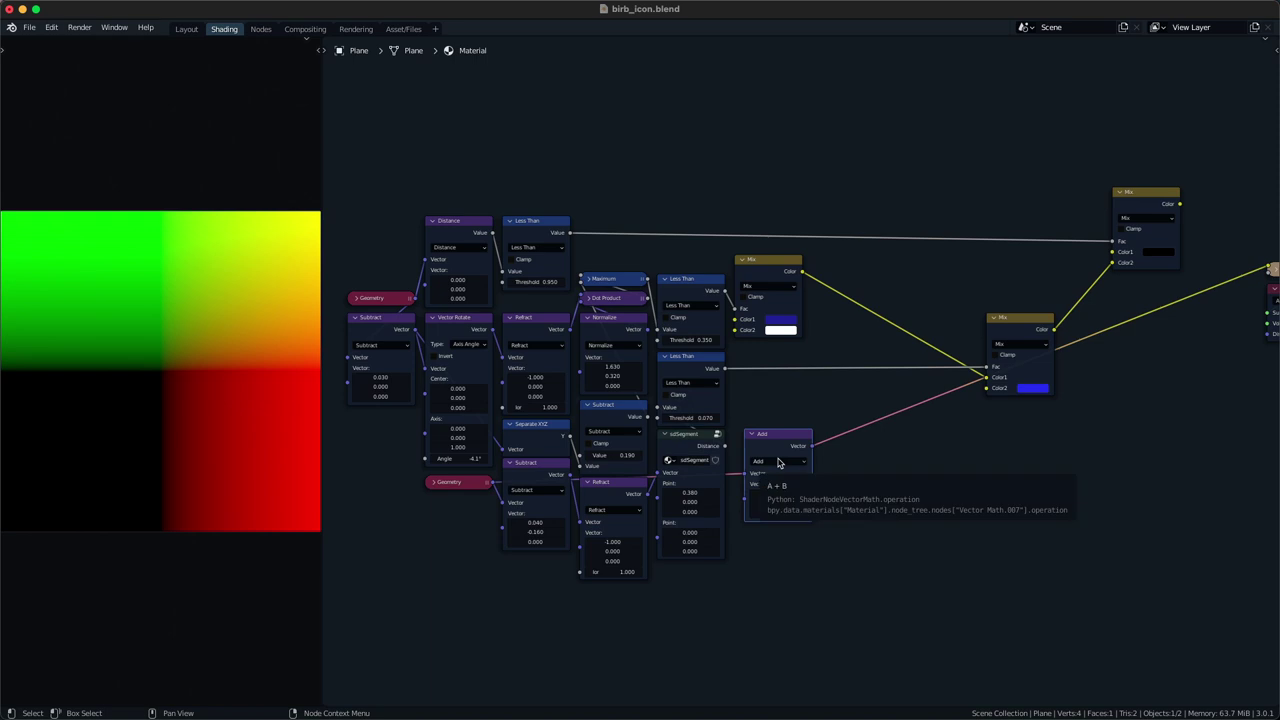
ctrl+scroll(780, 463, down, 8)
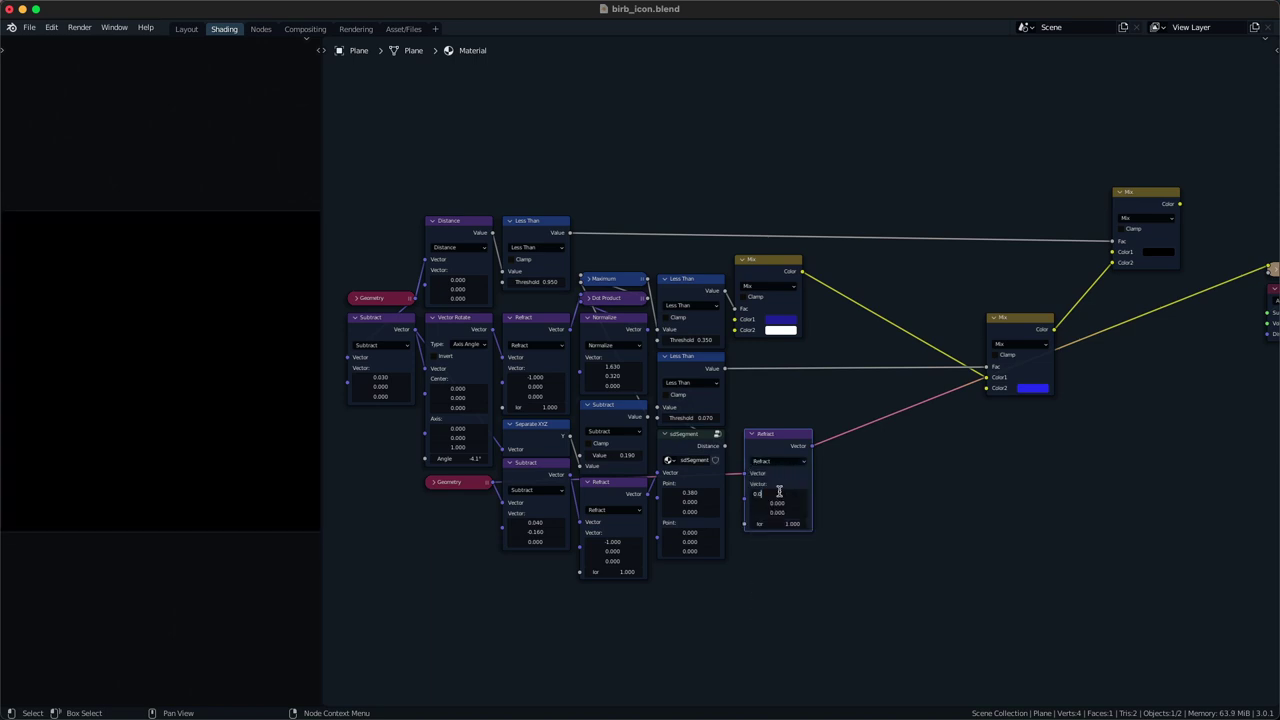
text(-1)
key(Return)
key(ctrl+x)
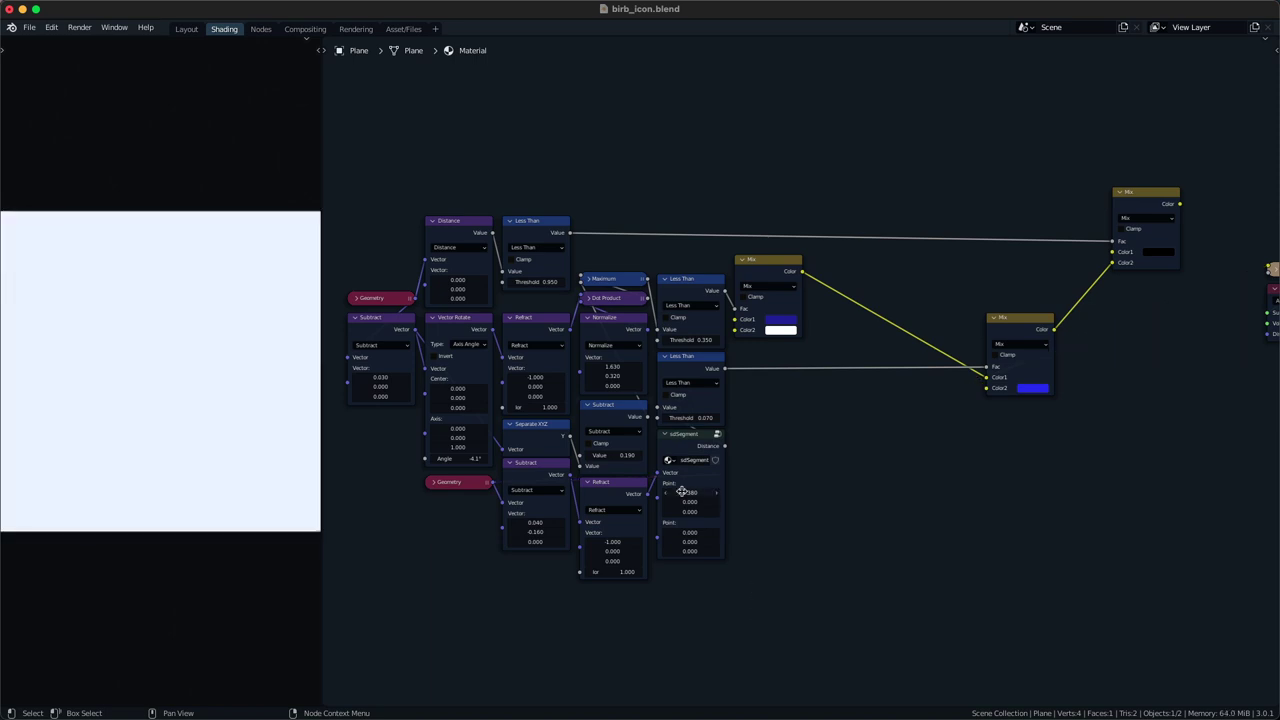
ctrl+shift+click(1171, 204)
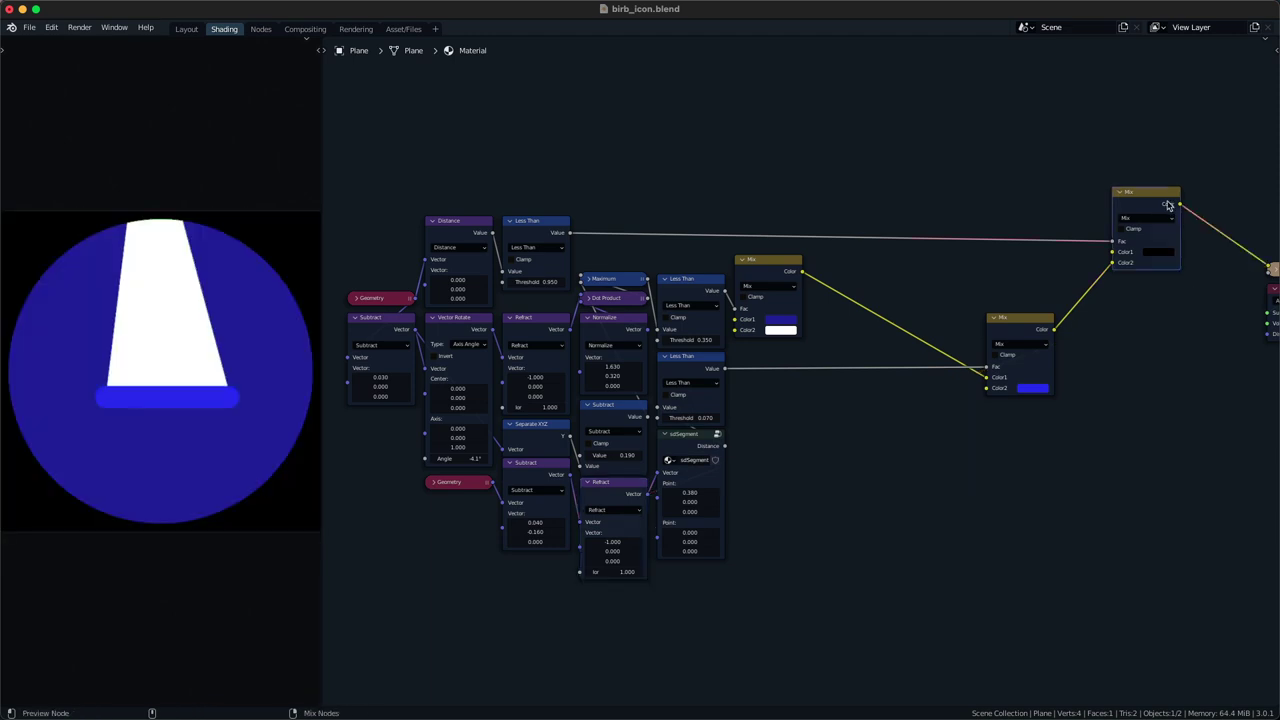
- Preview the lower Refract node's output and add a Separate XYZ node beside sdSegment
ctrl+shift+click(634, 496)
key(shift+a)
mouse_move(789, 458)
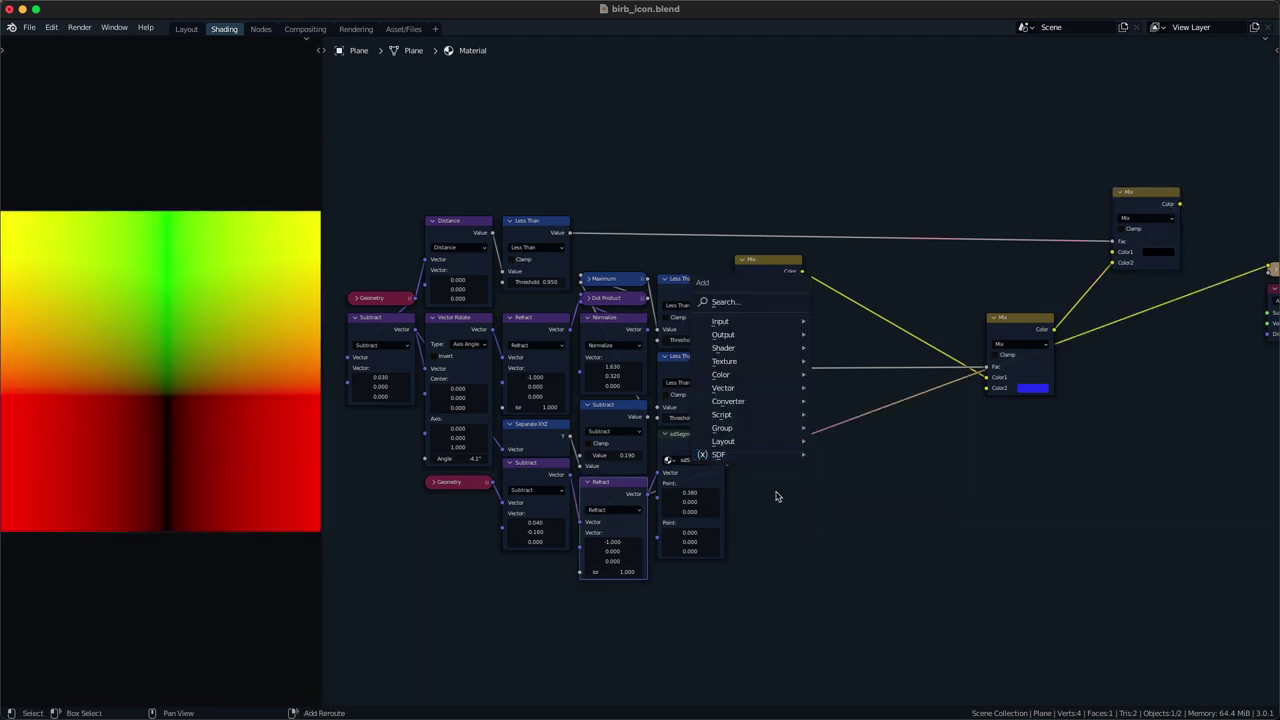
key(shift+a)
click(775, 341)
key(Escape)
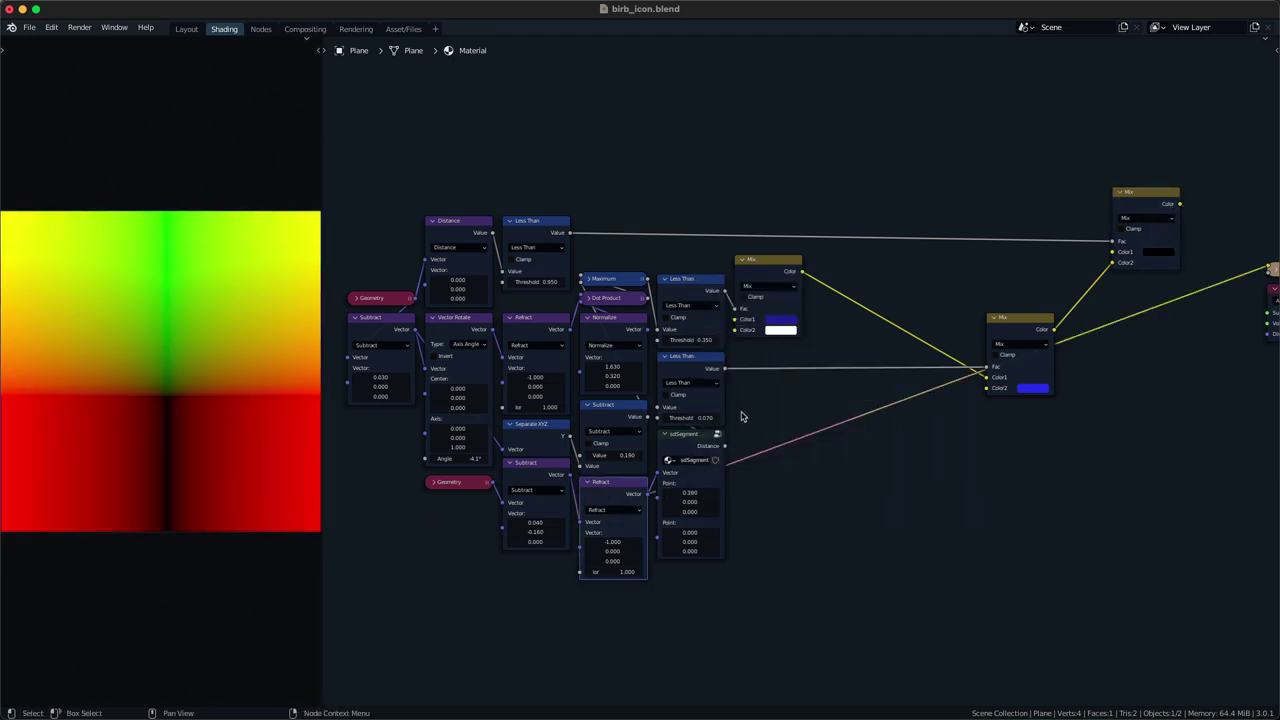
key(shift+a)
click(753, 227)
text(sep)
key(Return)
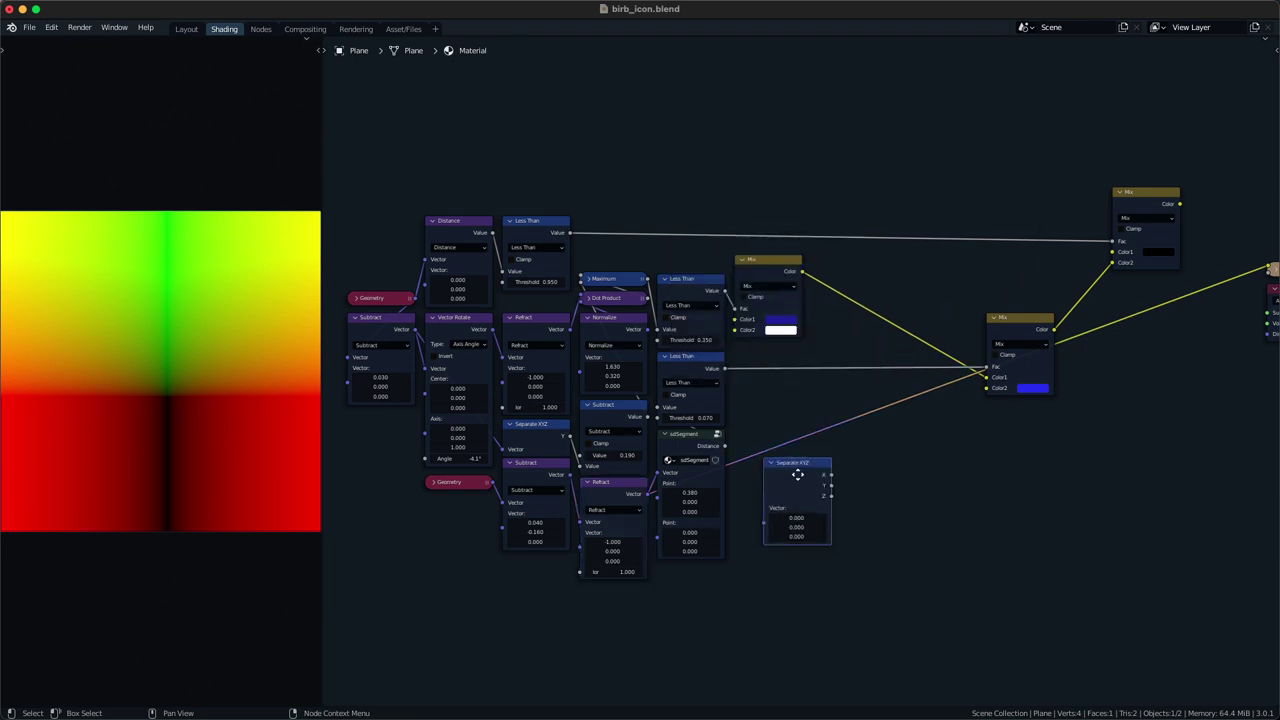
click(774, 465)
- Preview the new Separate XYZ node's outputs and move the node closer to sdSegment
ctrl+shift+click(795, 462)
ctrl+shift+click(790, 468)
ctrl+shift+click(790, 470)
drag(790, 470, 782, 479)
- Feed the Separate XYZ's X output into a new Math Less Than node with Threshold 0.520
key(q)
click(817, 457)
click(851, 468)
key(ctrl+comma)
drag(865, 505, 867, 505)
- Preview the final Mix node's output and move the segment's Mix node closer to it
ctrl+shift+click(1163, 193)
drag(1011, 352, 1043, 318)
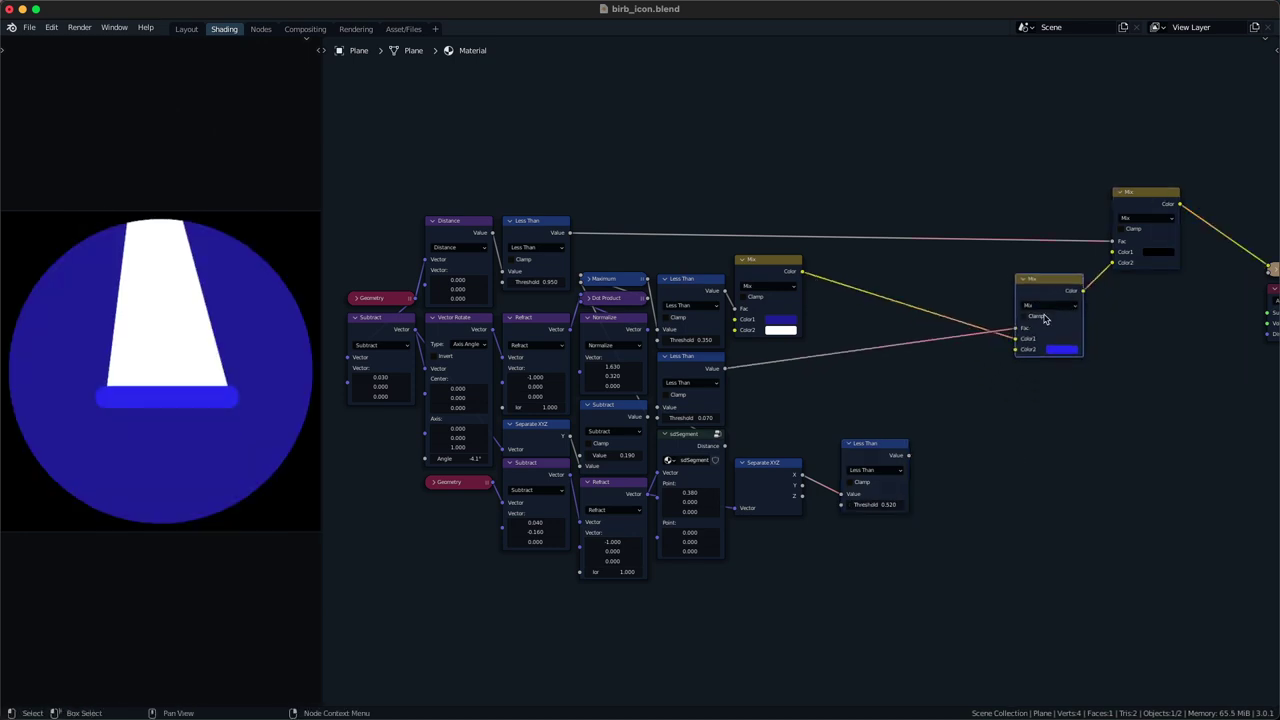
key(ctrl+shift+d)
click(930, 394)
ctrl+right_drag(886, 384, 866, 436)
drag(967, 368, 1039, 352)
key(ctrl+v)
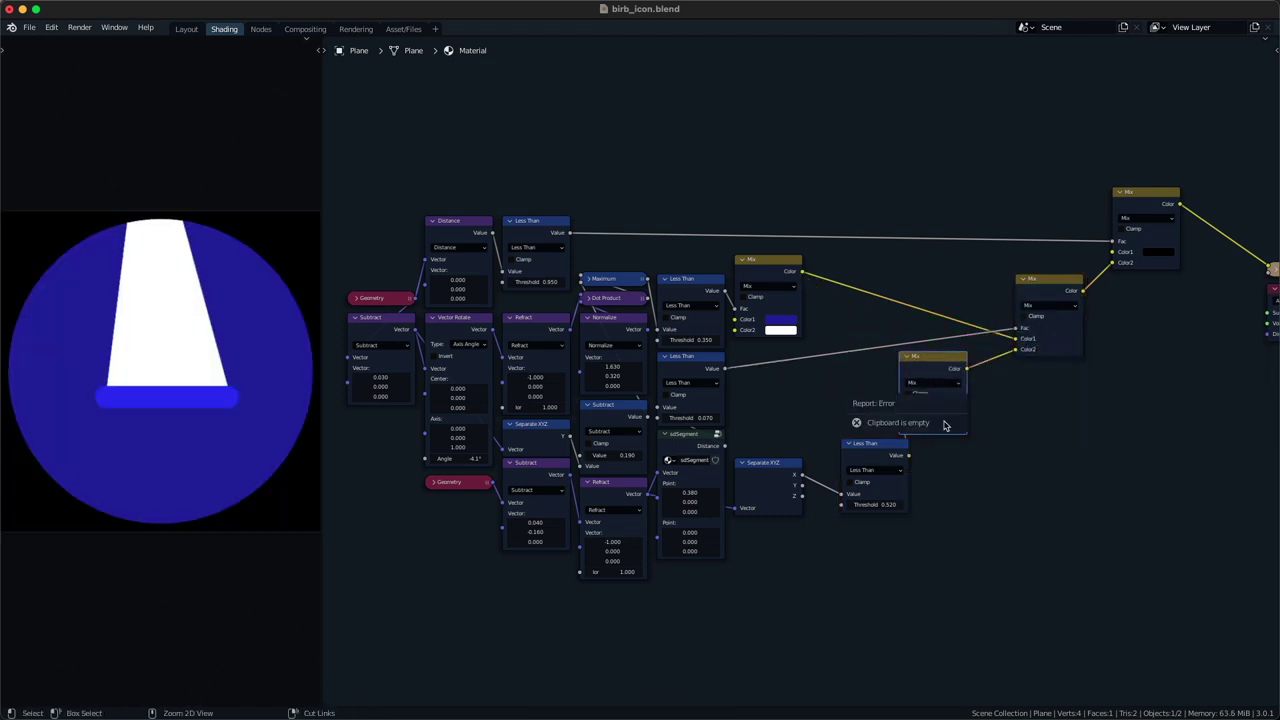
click(948, 428)
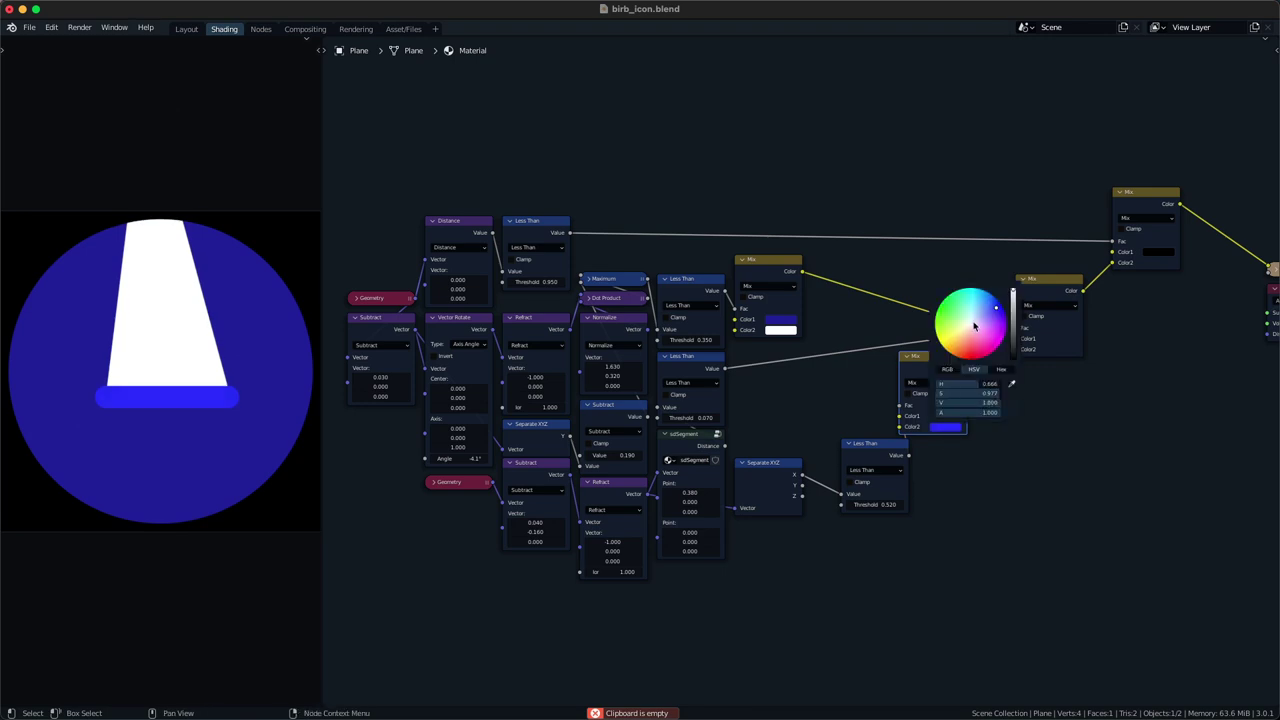
click(975, 326)
click(1040, 503)
click(957, 355)
key(x)
drag(1028, 386, 1046, 323)
click(931, 453)
- Duplicate the segment's Mix node into the link before it, and connect the new Less Than to the copy's Fac
click(1065, 281)
key(shift+d)
click(929, 284)
alt+right_drag(893, 445, 911, 374)
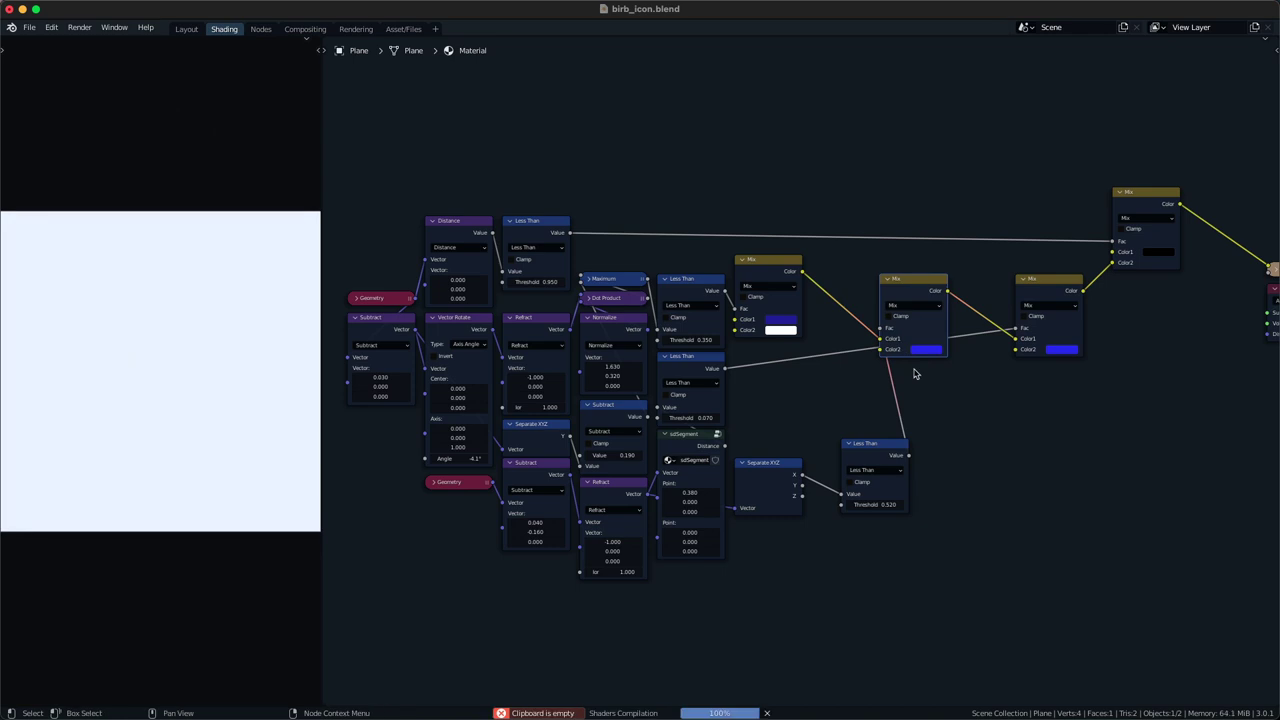
- Try a pale lavender as Color2 of the inserted Mix node, and undo the change
click(926, 350)
drag(961, 249, 954, 245)
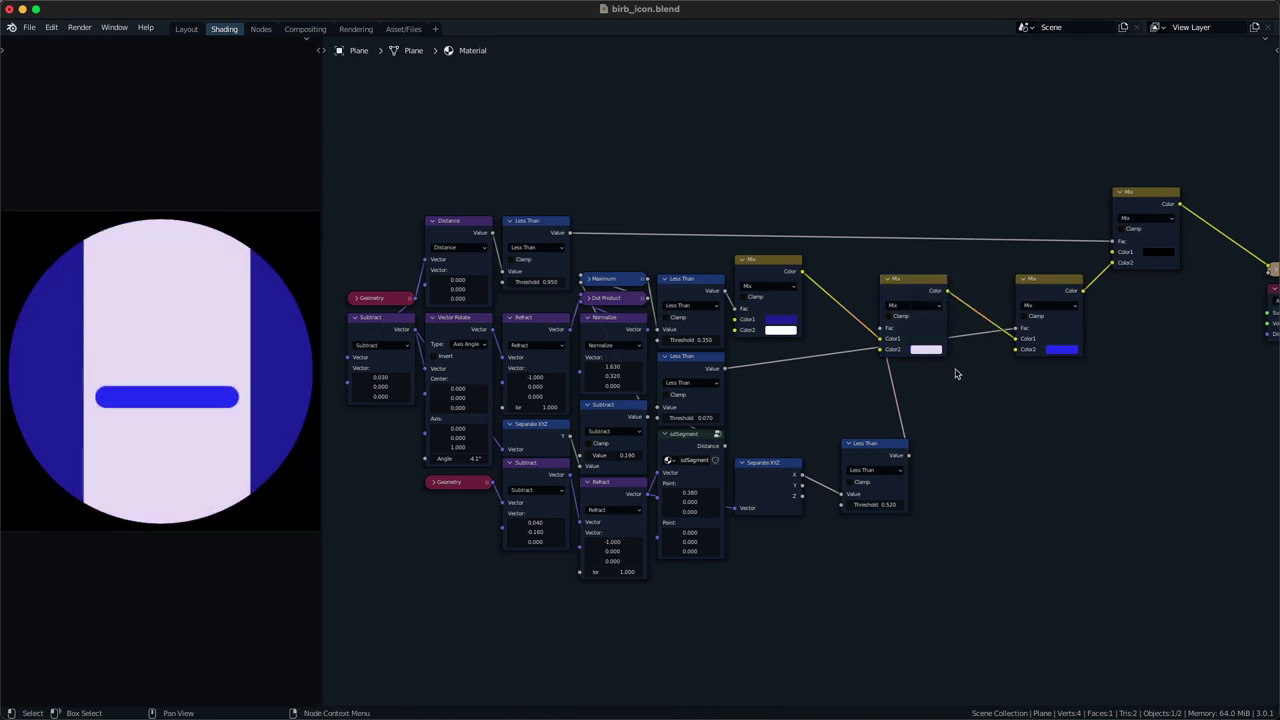
key(ctrl+z)
- Change the inserted Mix node's Color2 to a darker, less saturated medium blue
click(927, 352)
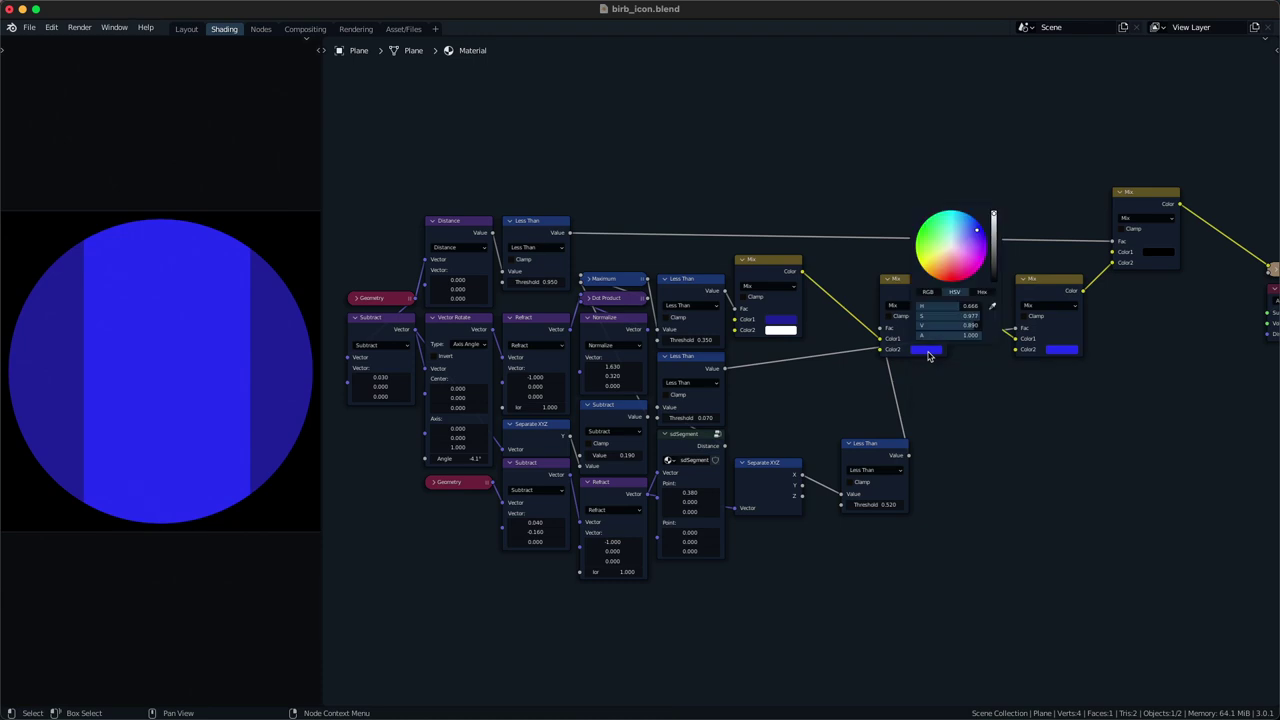
scroll(928, 356, down, 2)
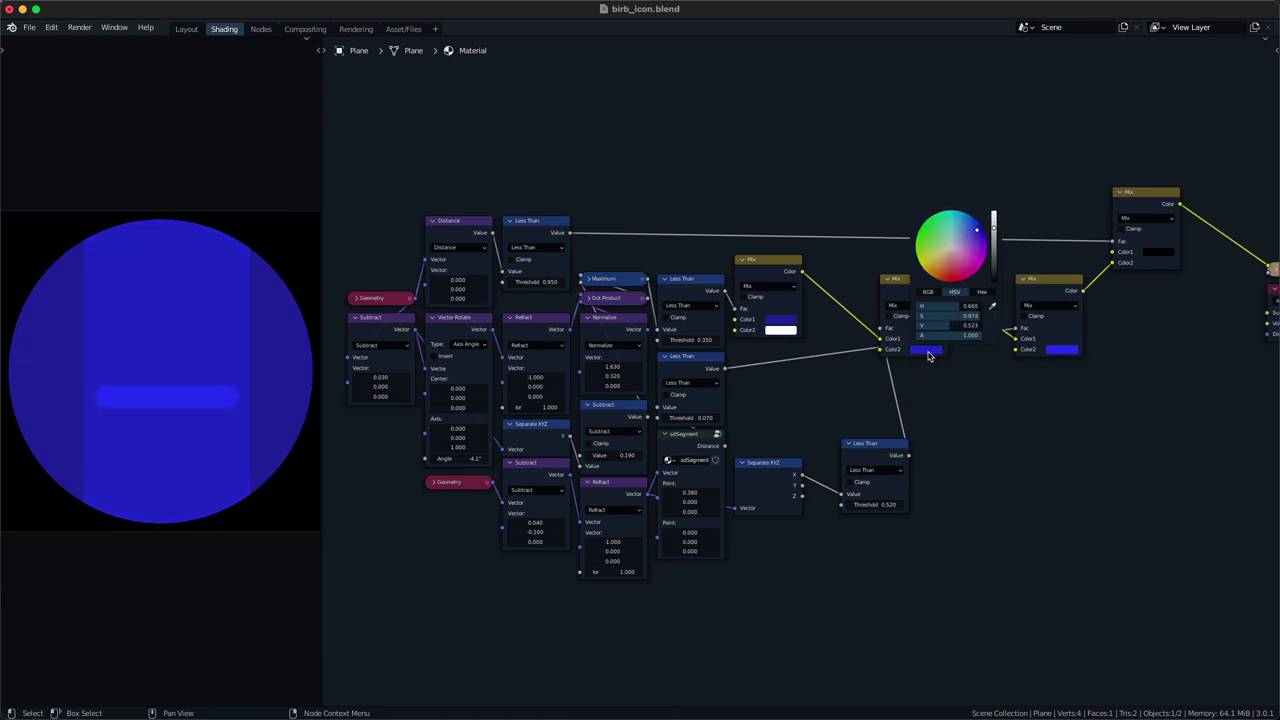
drag(976, 236, 975, 228)
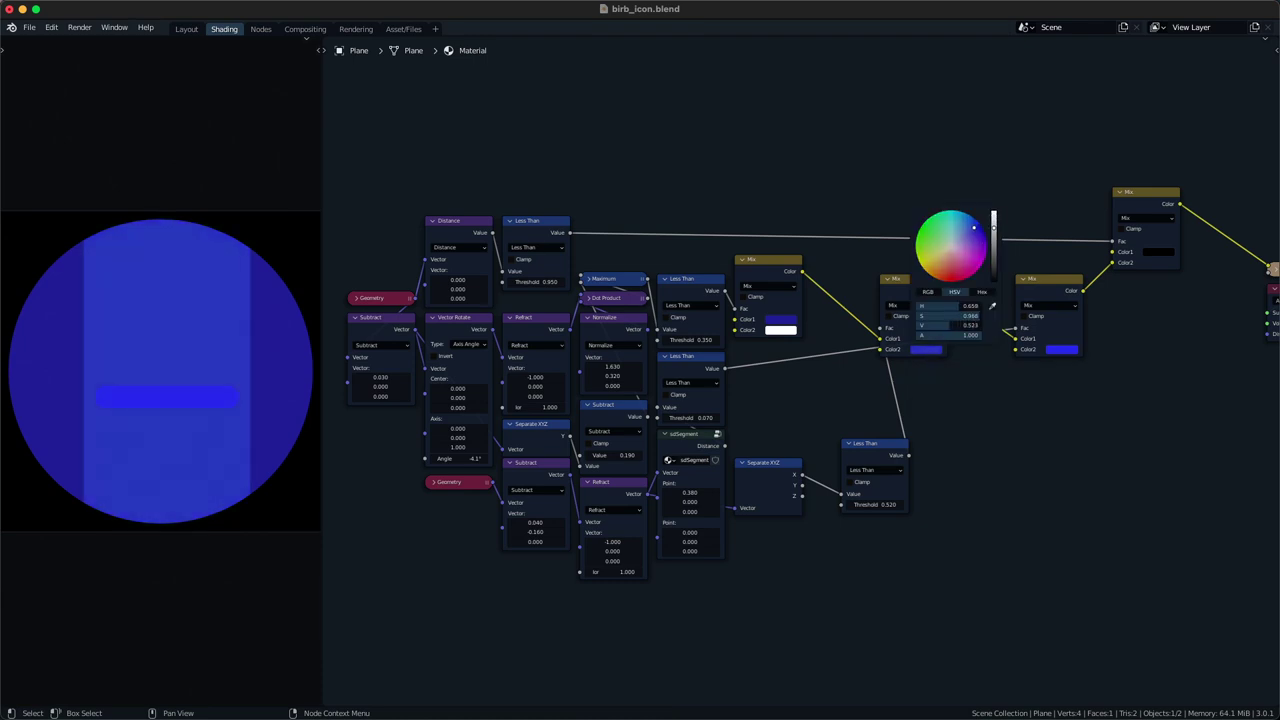
scroll(975, 232, down, 1)
drag(974, 227, 972, 223)
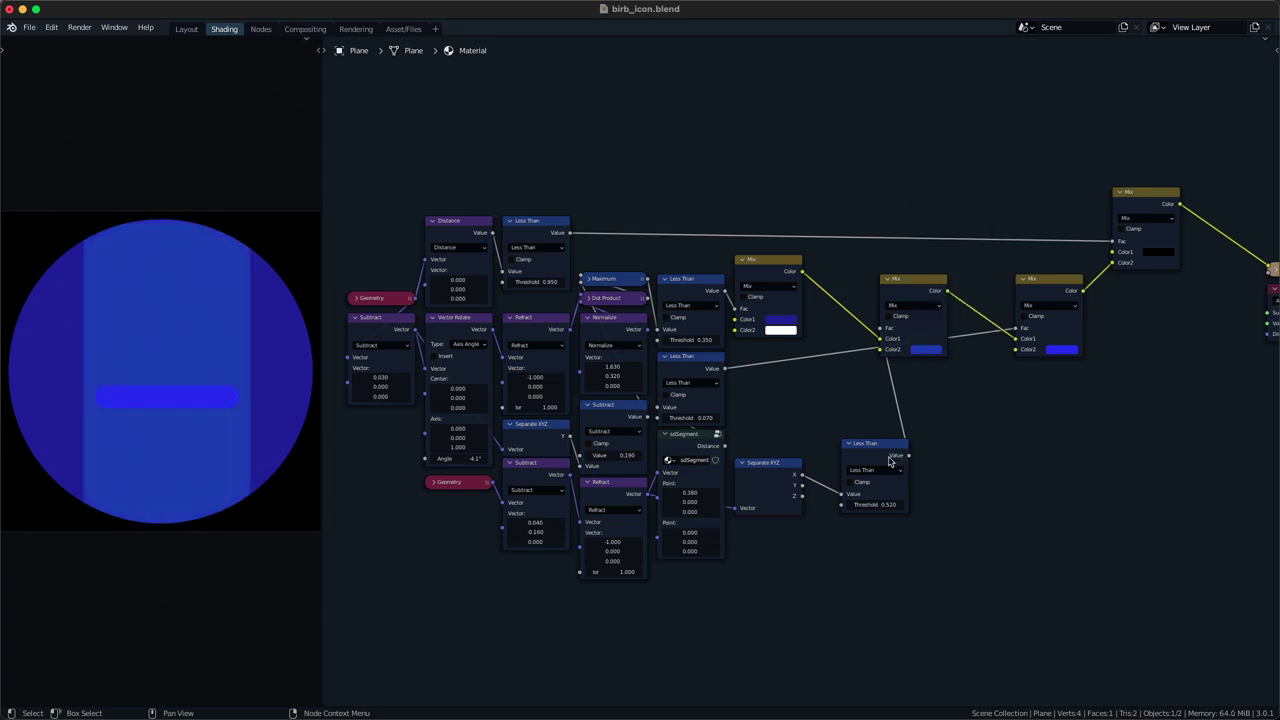
- Detach and delete the inserted Mix node with its Less Than and Separate XYZ, and preview the lower Refract's output
click(922, 307)
key(g)
click(959, 325)
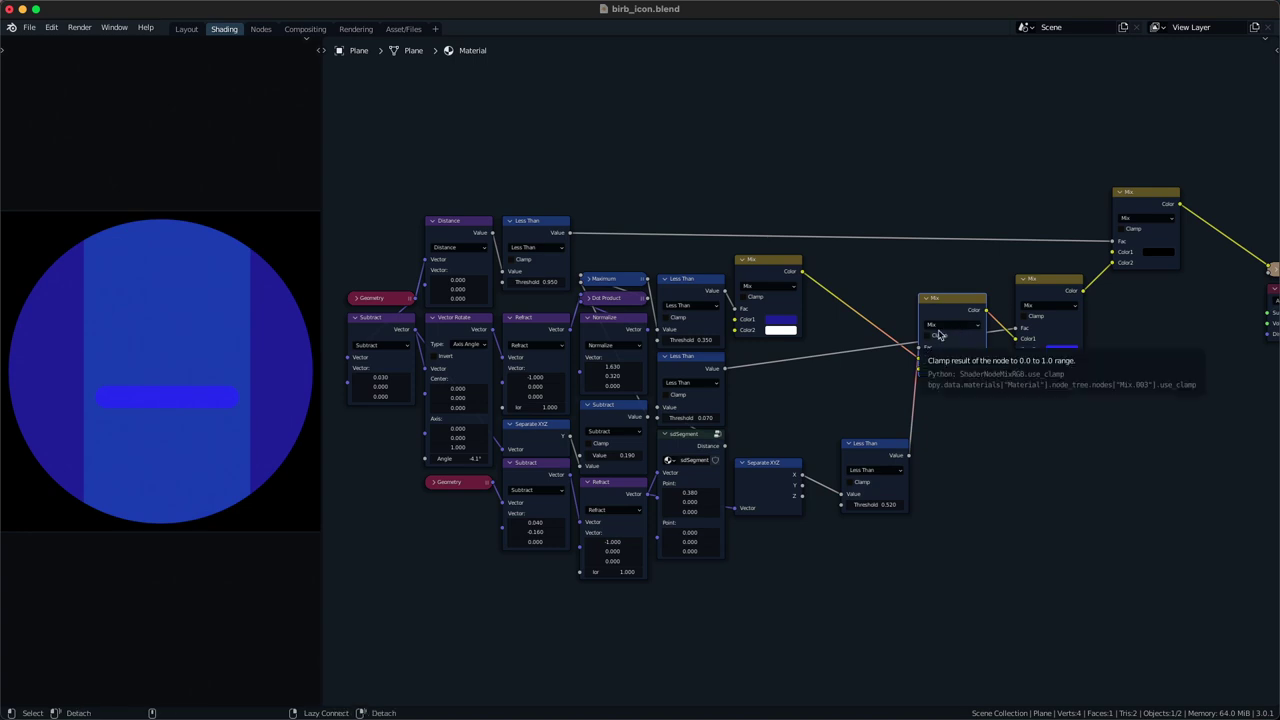
alt+drag(939, 335, 998, 470)
ctrl+shift+click(638, 494)
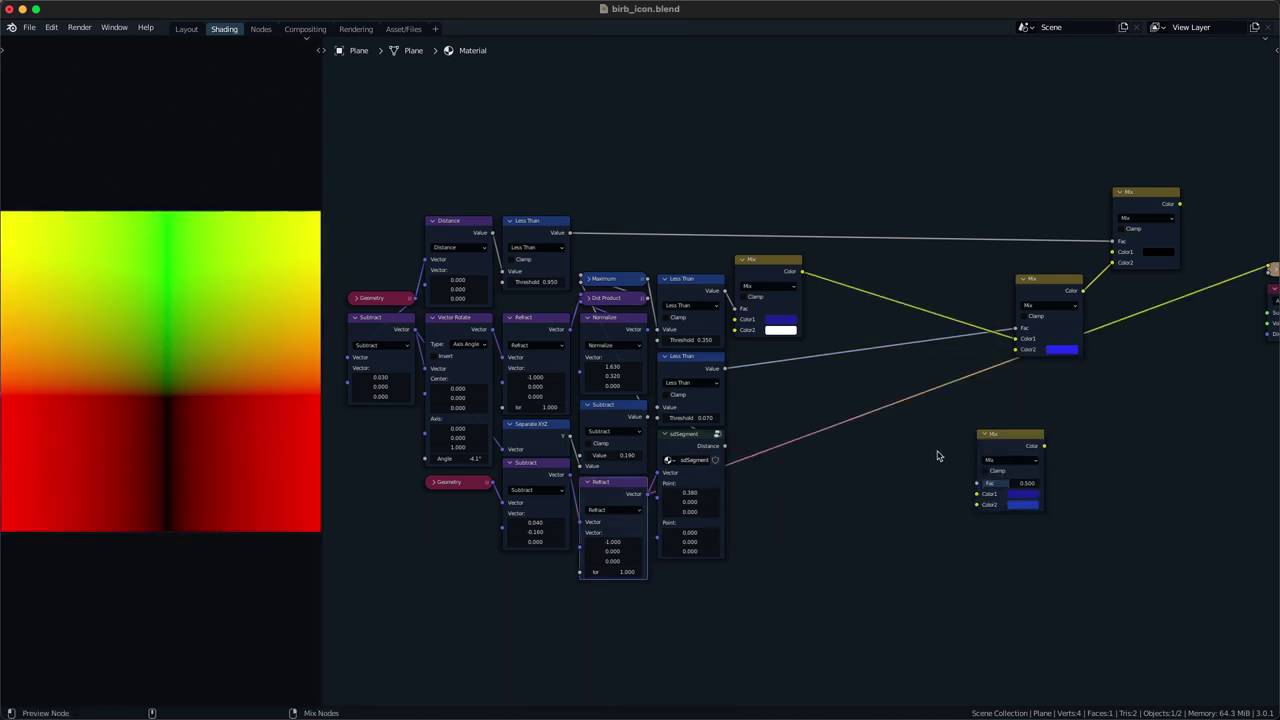
click(997, 446)
key(x)
- Insert a vector Subtract node after the lower Refract, with X 0.440 and Y 0.280
key(q)
click(816, 411)
click(792, 411)
click(826, 443)
click(823, 464)
drag(828, 476, 843, 482)
drag(838, 433, 811, 439)
key(Tab)
text(abs)
key(Return)
key(Escape)
- Insert vector Maximum and Length nodes after the vector Subtract, and preview the Length output
key(Tab)
text(max)
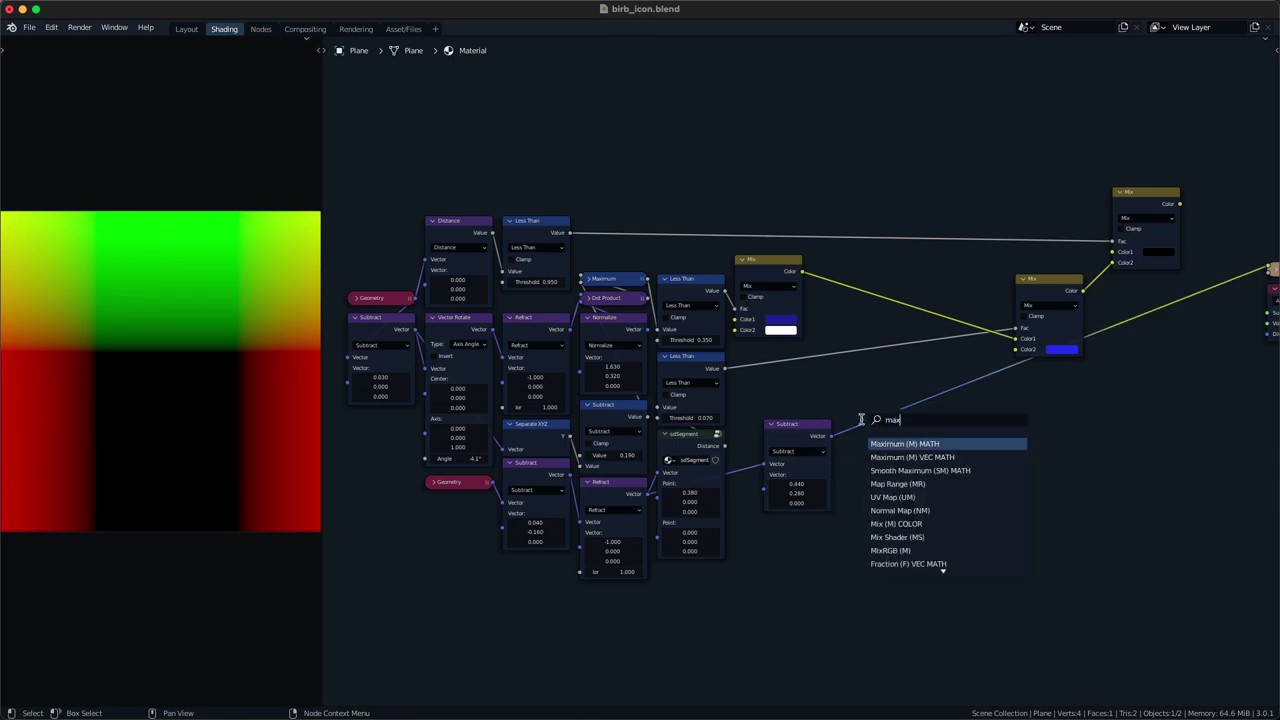
key(Down)
key(Return)
click(875, 404)
drag(915, 404, 885, 414)
key(q)
click(933, 424)
click(926, 400)
click(994, 427)
key(l)
ctrl+shift+click(988, 402)
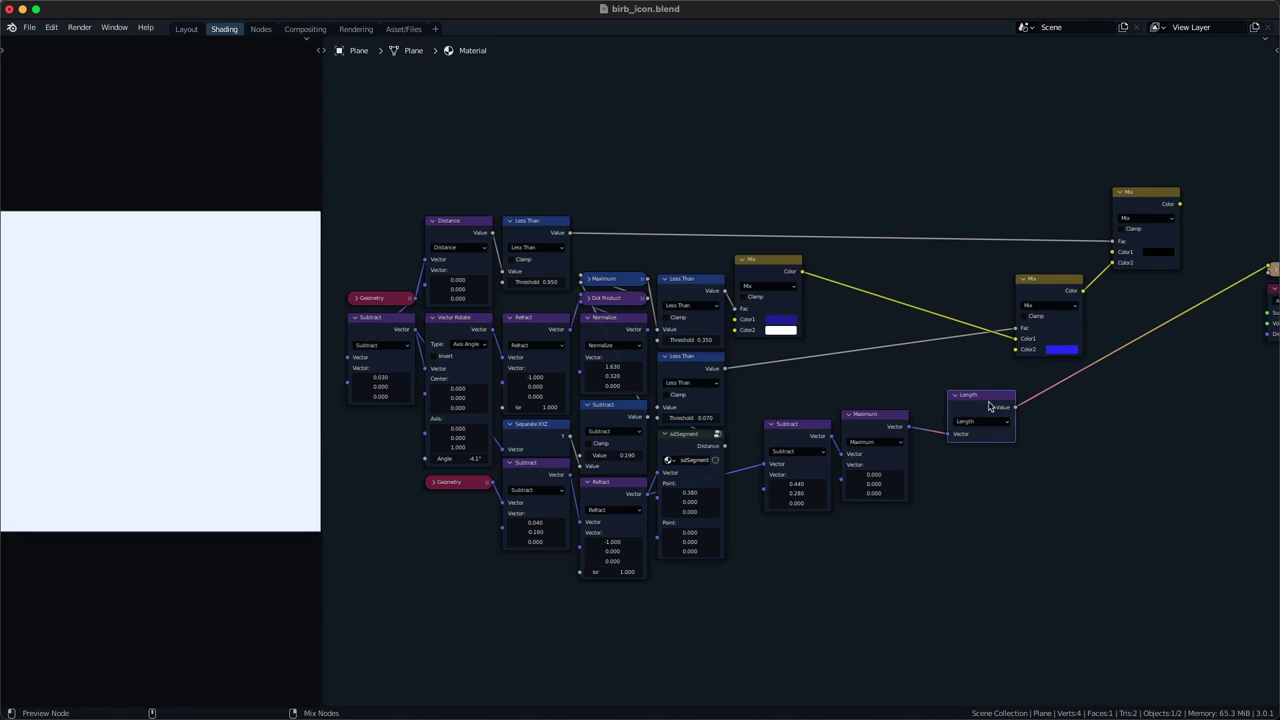
- Set the Subtract's Y to -0.070 and place the Subtract and Maximum nodes one above the other beside sdSegment
drag(988, 402, 978, 412)
drag(782, 484, 756, 493)
drag(811, 429, 779, 440)
click(879, 422)
drag(880, 425, 772, 541)
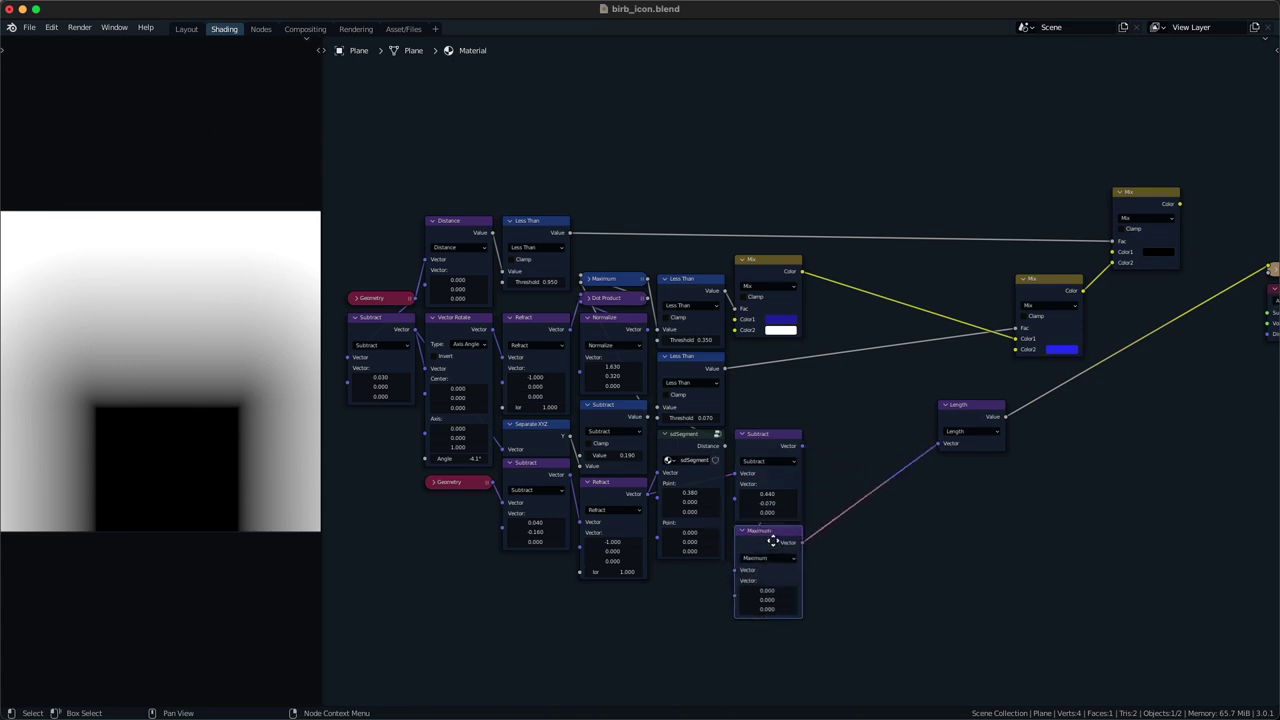
- Collapse the Length node and stack Length, Maximum and Subtract vertically beside sdSegment
drag(917, 509, 995, 403)
key(h)
key(g)
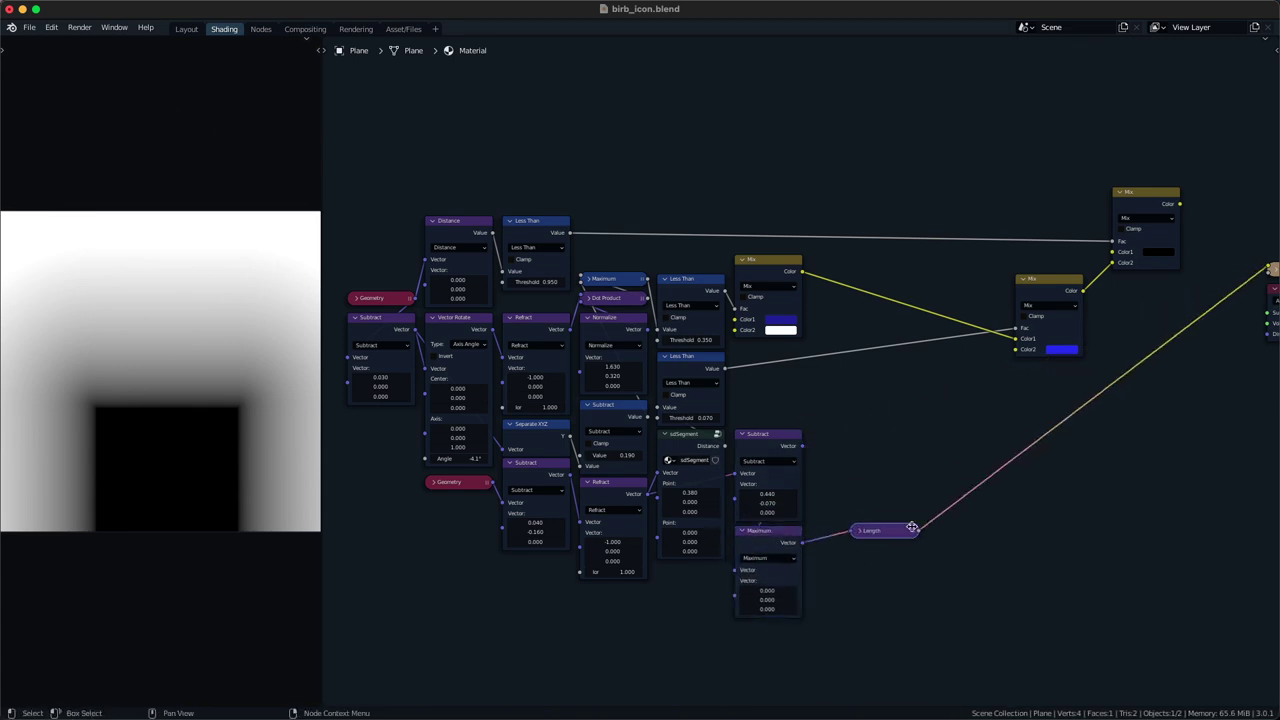
drag(832, 554, 787, 577)
key(g)
click(789, 381)
shift+drag(814, 503, 872, 559)
key(g)
click(792, 518)
key(g)
click(785, 452)
- Preview the final Mix, insert a duplicate of the segment's Mix before it, and drive the duplicate's Fac with the Length output
ctrl+shift+click(1156, 213)
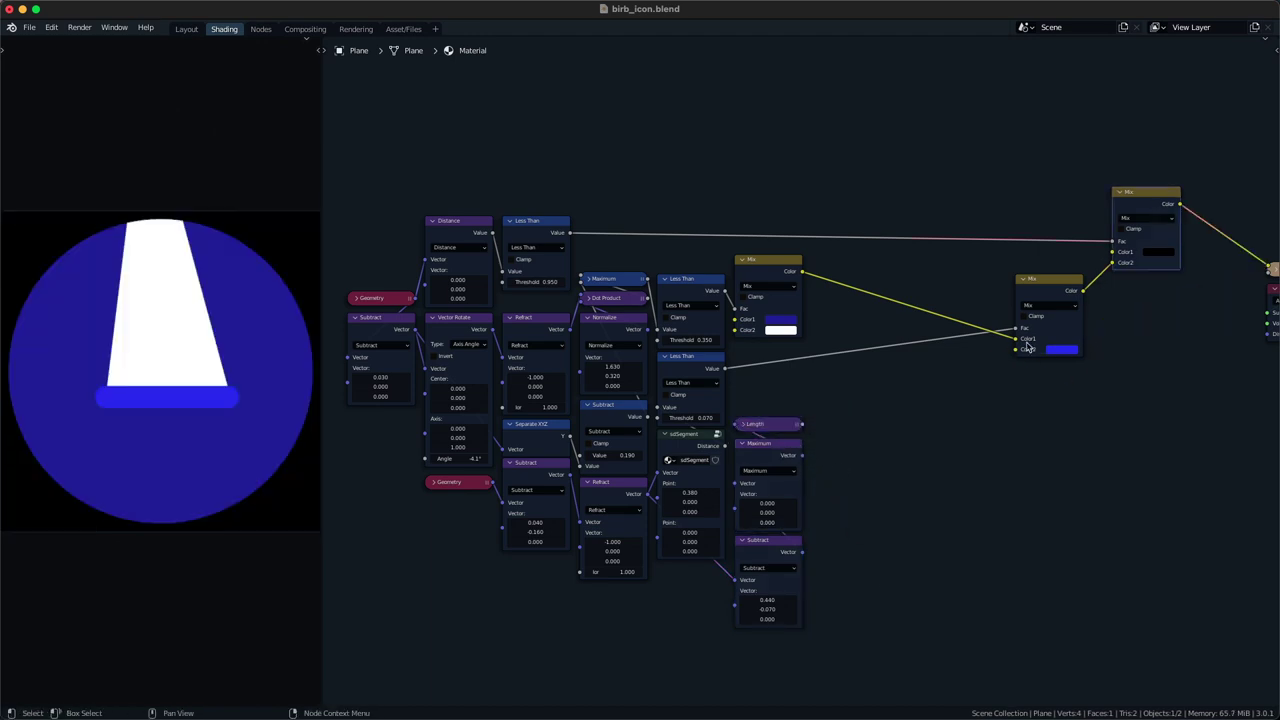
drag(1046, 295, 1026, 291)
key(shift+d)
click(919, 283)
alt+right_drag(801, 406, 903, 329)
- Insert a Less Than with threshold 0.001 between Length and the duplicated Mix, and set the connected vector Subtract's X to 0.330
key(q)
click(852, 388)
click(830, 381)
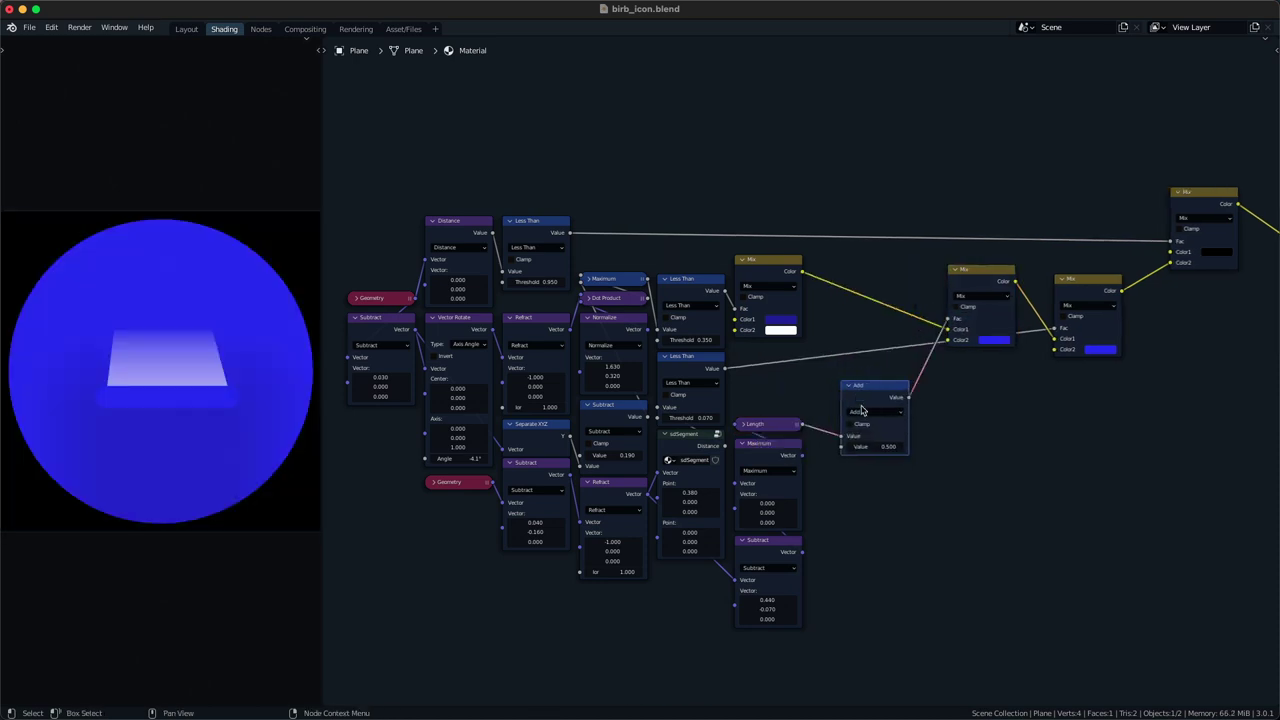
ctrl+scroll(866, 415, down, 14)
ctrl+scroll(867, 417, up, 1)
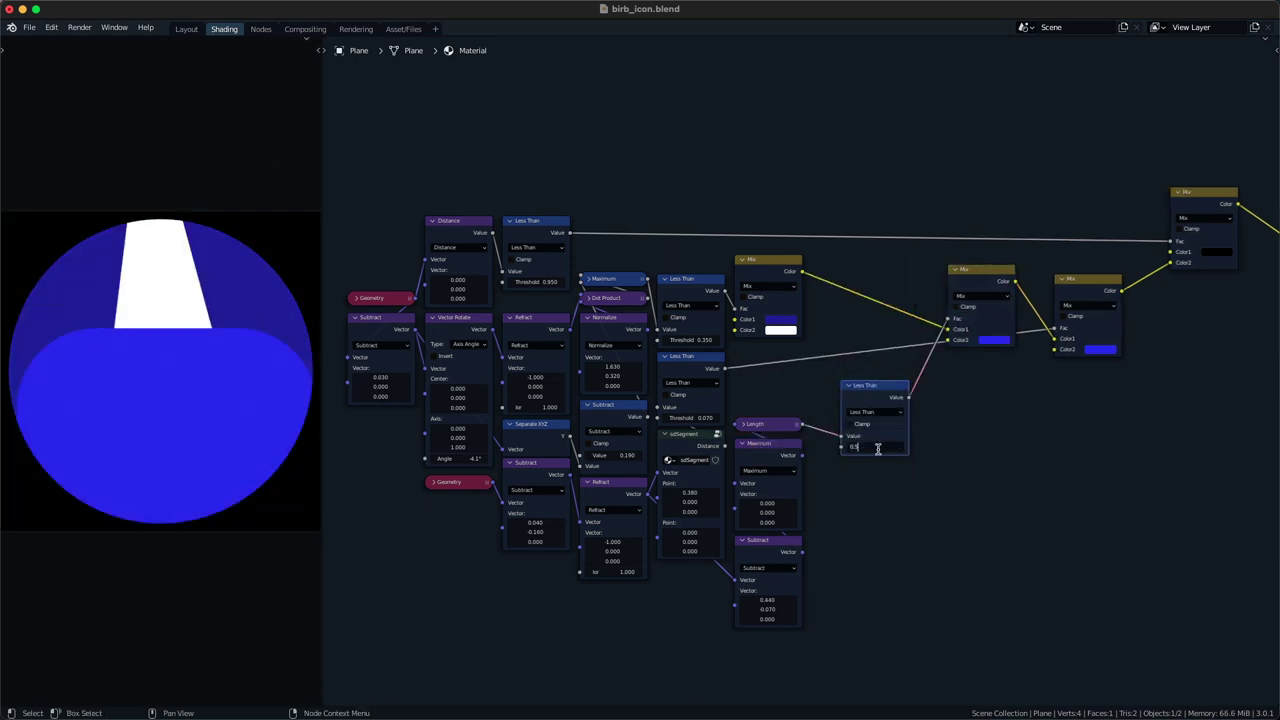
key(Return)
drag(879, 447, 879, 447)
click(868, 446)
text(.001)
key(Return)
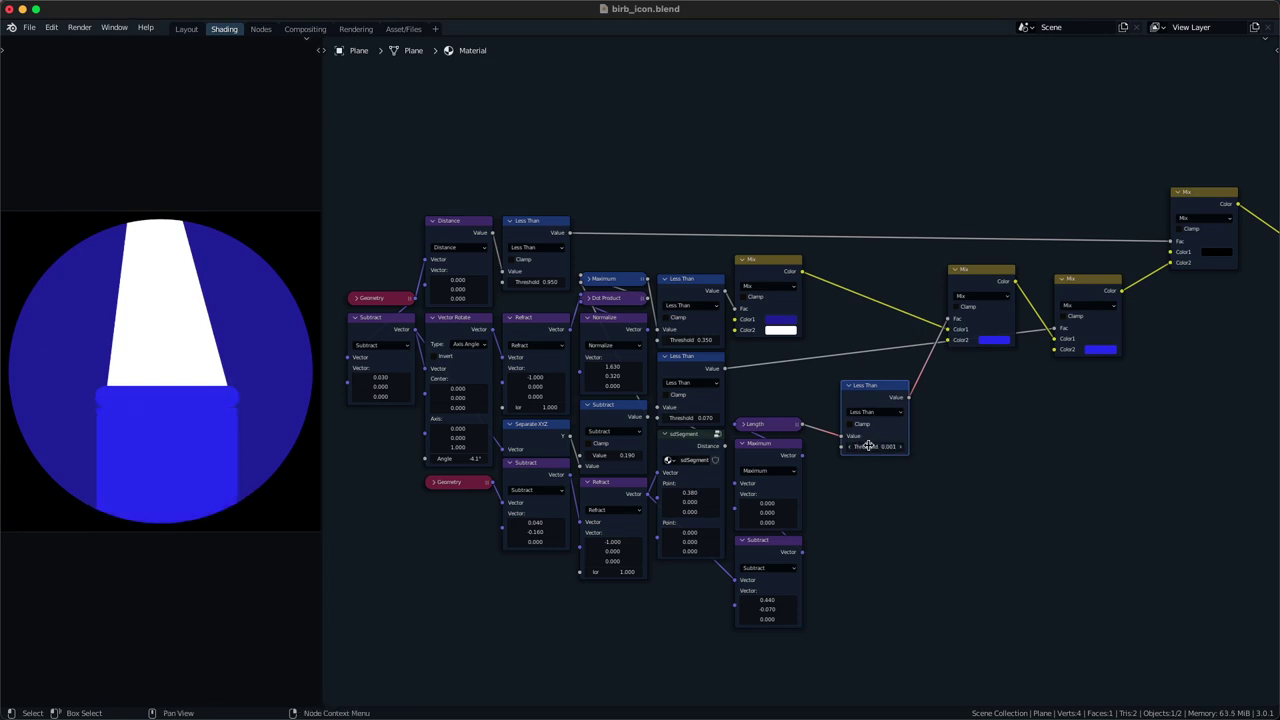
drag(782, 598, 771, 598)
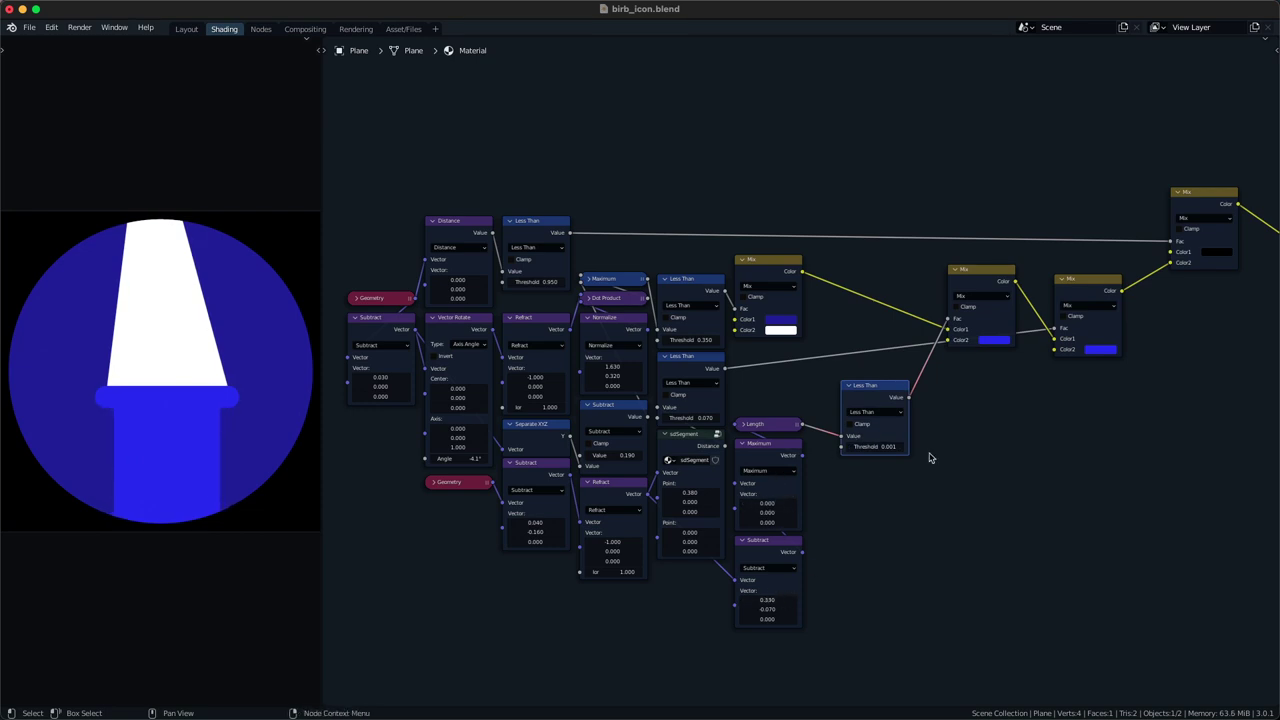
- Change the duplicated Mix node's Color2 to a lighter, less saturated blue
click(992, 341)
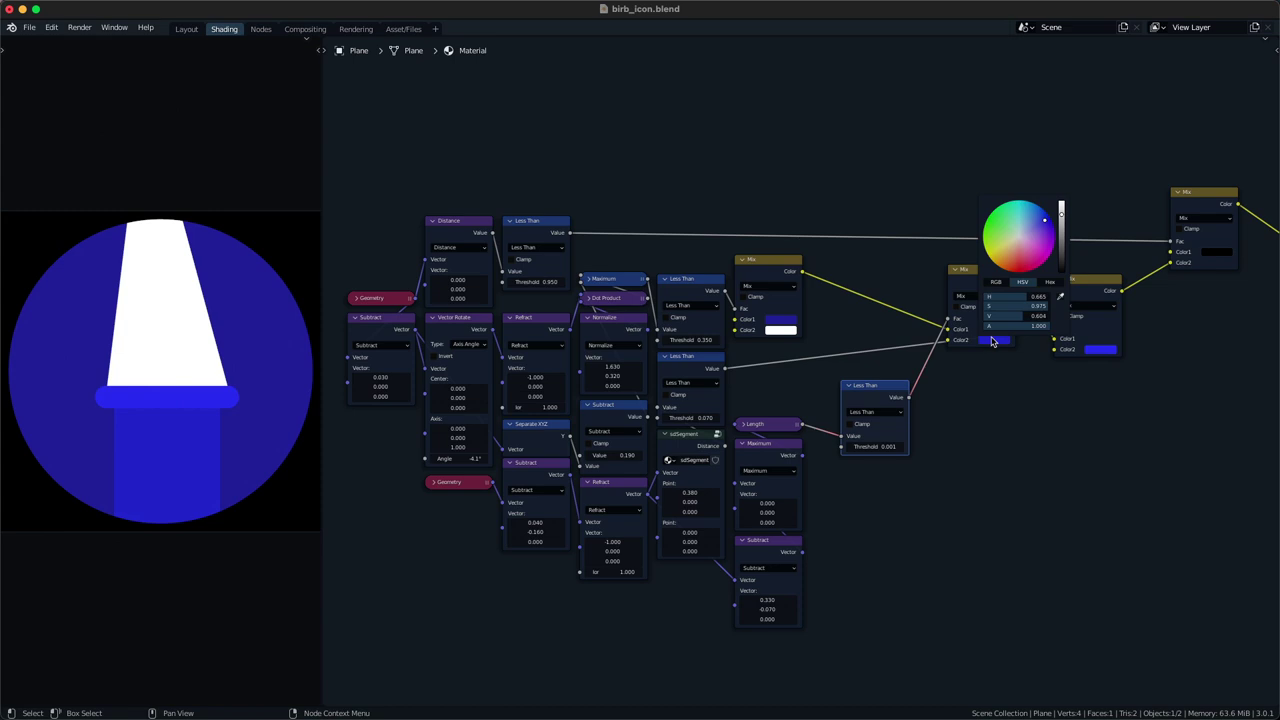
scroll(991, 342, up, 1)
scroll(991, 342, down, 1)
scroll(991, 342, up, 1)
drag(1036, 221, 1040, 217)
scroll(1040, 219, down, 1)
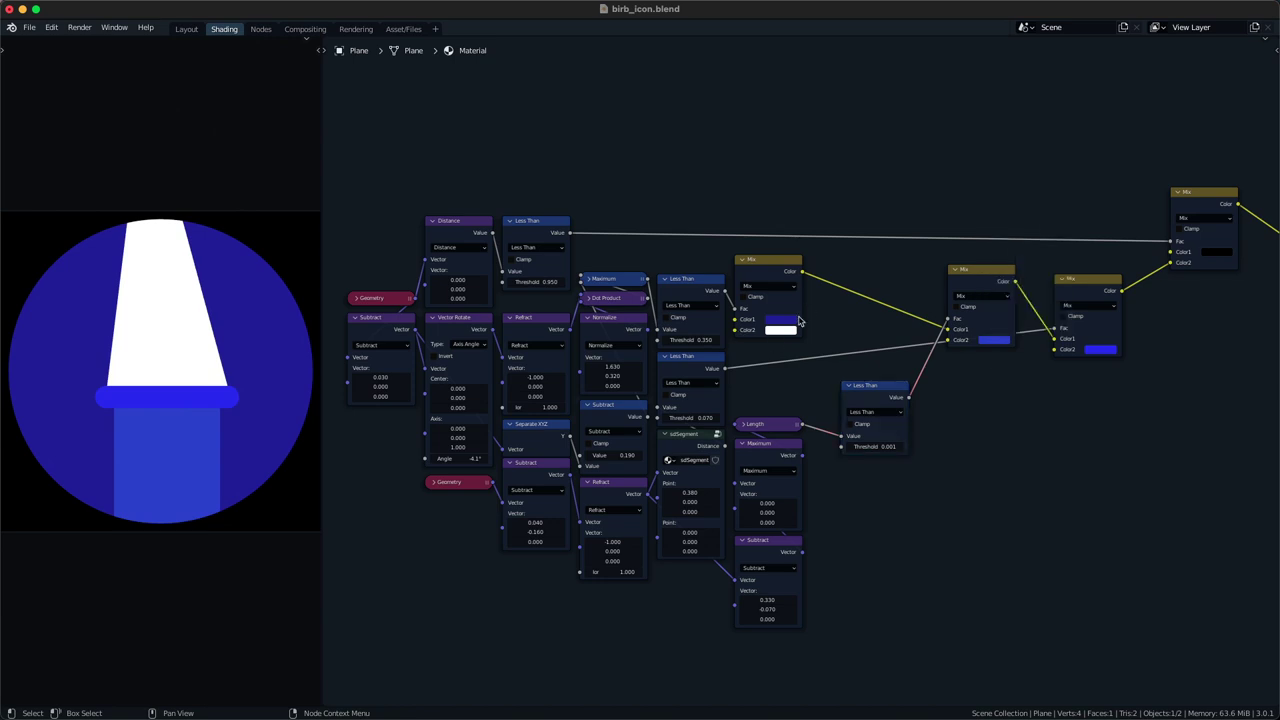
- Darken the segment Mix node's Color2 to an HSV value of 0.604
click(1098, 350)
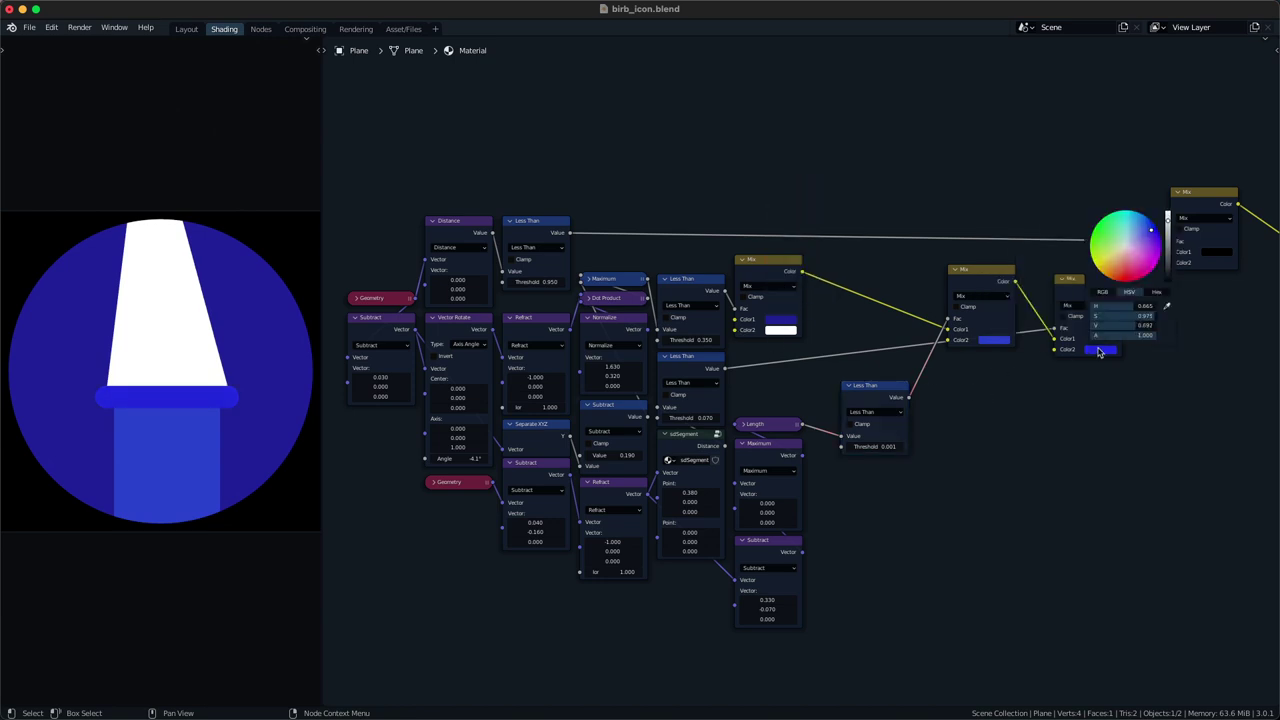
scroll(1098, 351, up, 1)
scroll(1098, 351, down, 2)
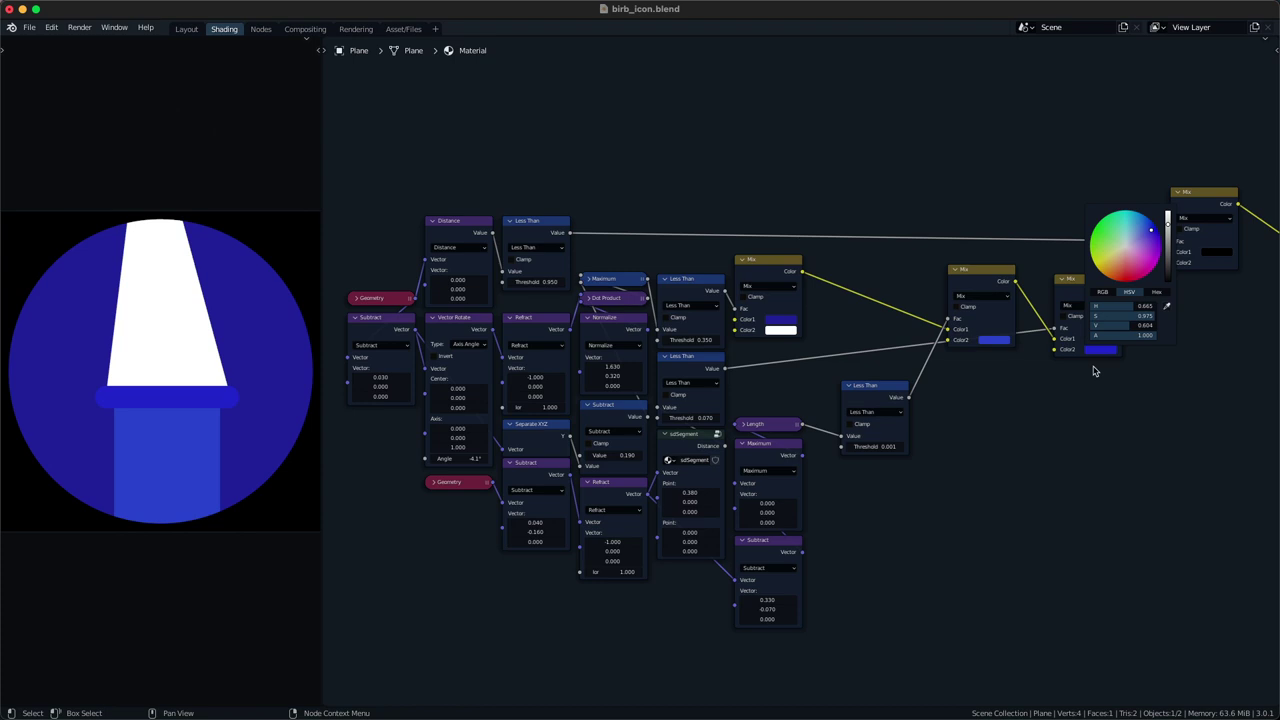
- Tidy the Length, Maximum and Subtract stack with the new Less Than beside it, and save the file
drag(780, 394, 767, 558)
key(g)
click(767, 528)
click(869, 398)
drag(870, 398, 839, 404)
middle_drag(888, 411, 885, 427)
key(super+s)
- Align the two blue Mix nodes in a row with the white shape's Mix, reposition the final Mix, and save the file
drag(984, 306, 943, 300)
drag(1098, 324, 1066, 306)
drag(1141, 339, 1203, 257)
scroll(1225, 250, down, 2)
middle_drag(1230, 248, 1138, 254)
drag(1266, 362, 1158, 246)
key(g)
click(1262, 393)
key(g)
click(1160, 442)
key(g)
click(1171, 460)
scroll(1143, 464, down, 10)
scroll(1054, 486, up, 8)
scroll(985, 481, up, 1)
middle_drag(973, 463, 977, 500)
middle_drag(1054, 426, 1139, 347)
drag(1139, 350, 1153, 243)
scroll(1040, 430, up, 1)
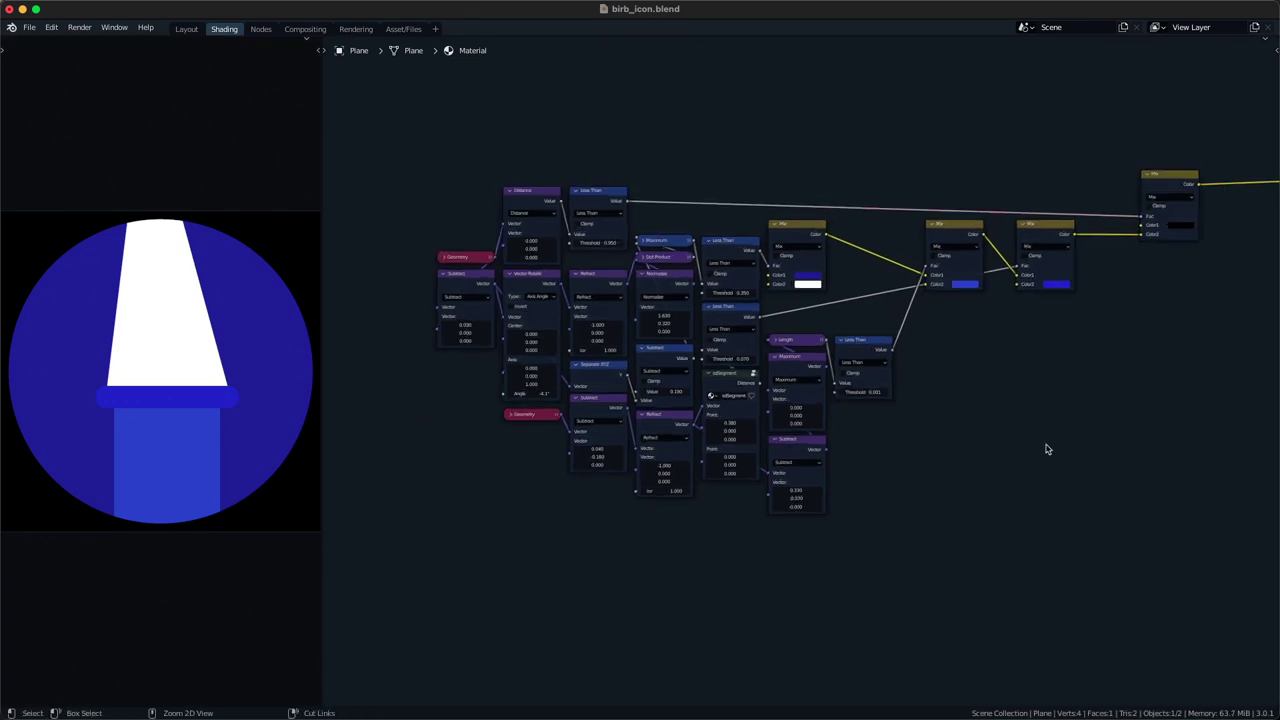
key(super+s)
- Set the white shape's Less Than threshold to 0.300, sdSegment's first point X to 0.330, and the rectangle Subtract's X to 0.280
scroll(527, 478, up, 2)
drag(719, 279, 693, 279)
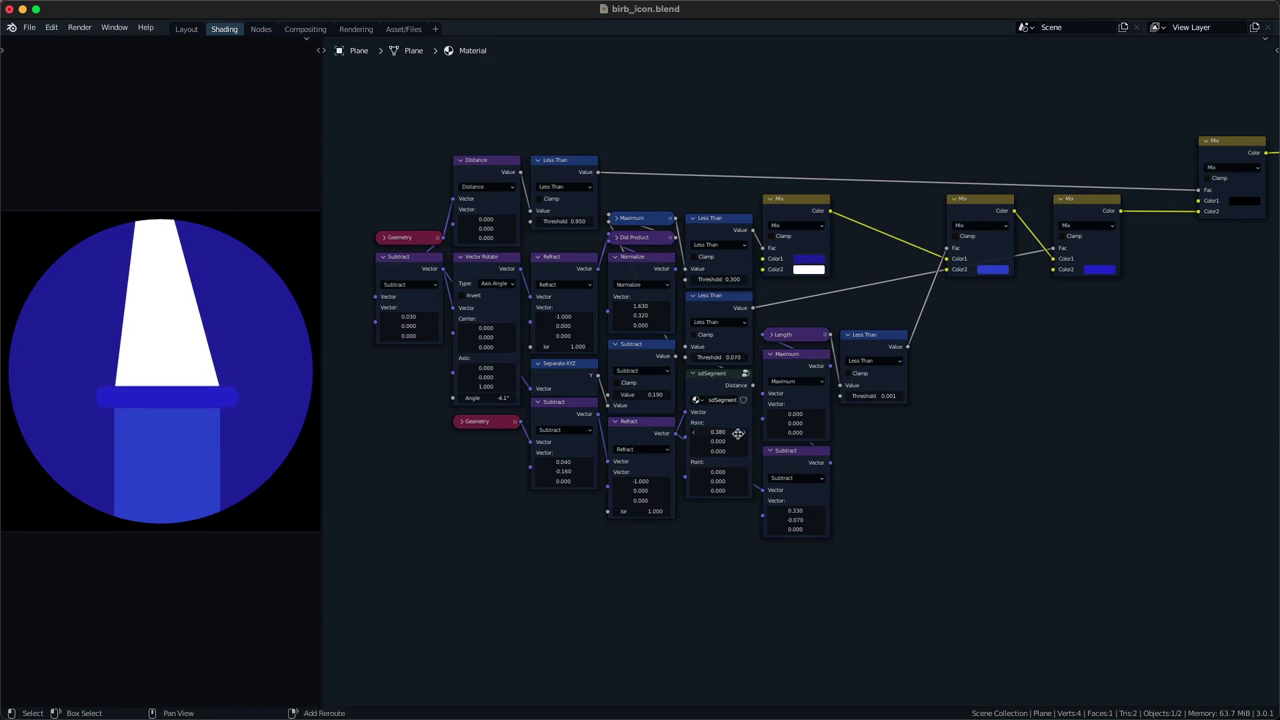
drag(796, 511, 791, 511)
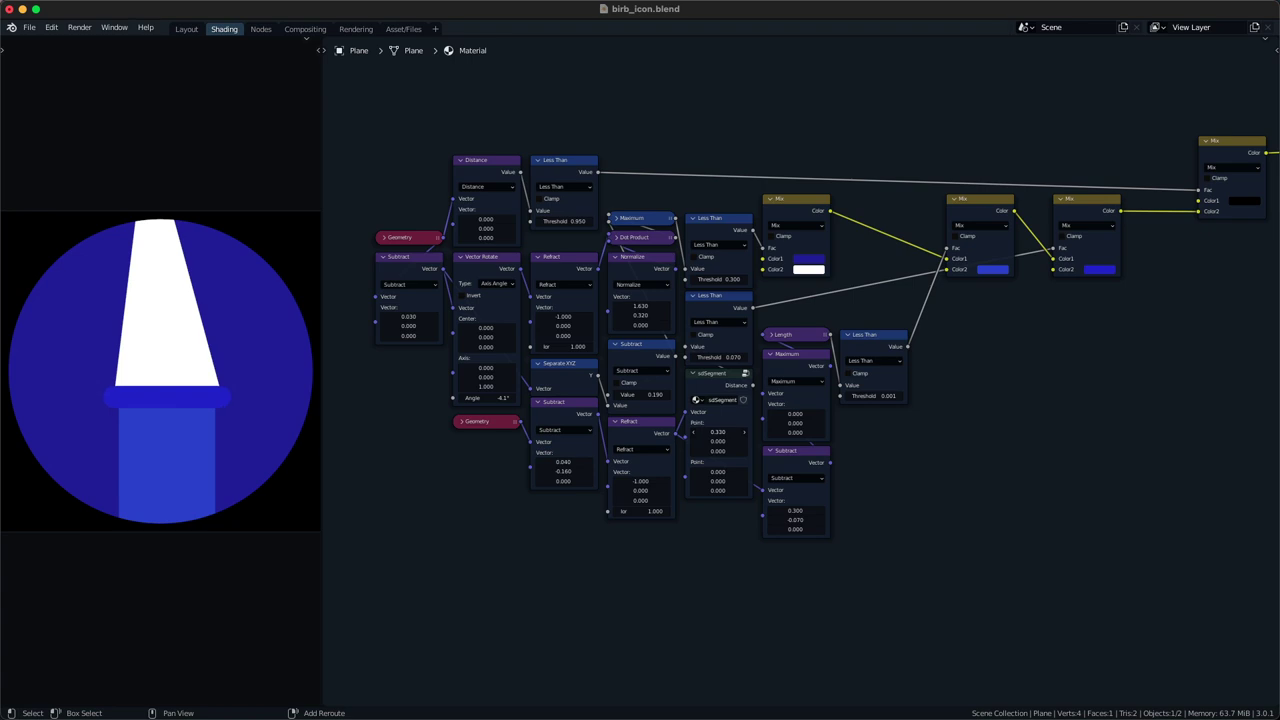
drag(792, 511, 790, 511)
drag(790, 511, 788, 511)
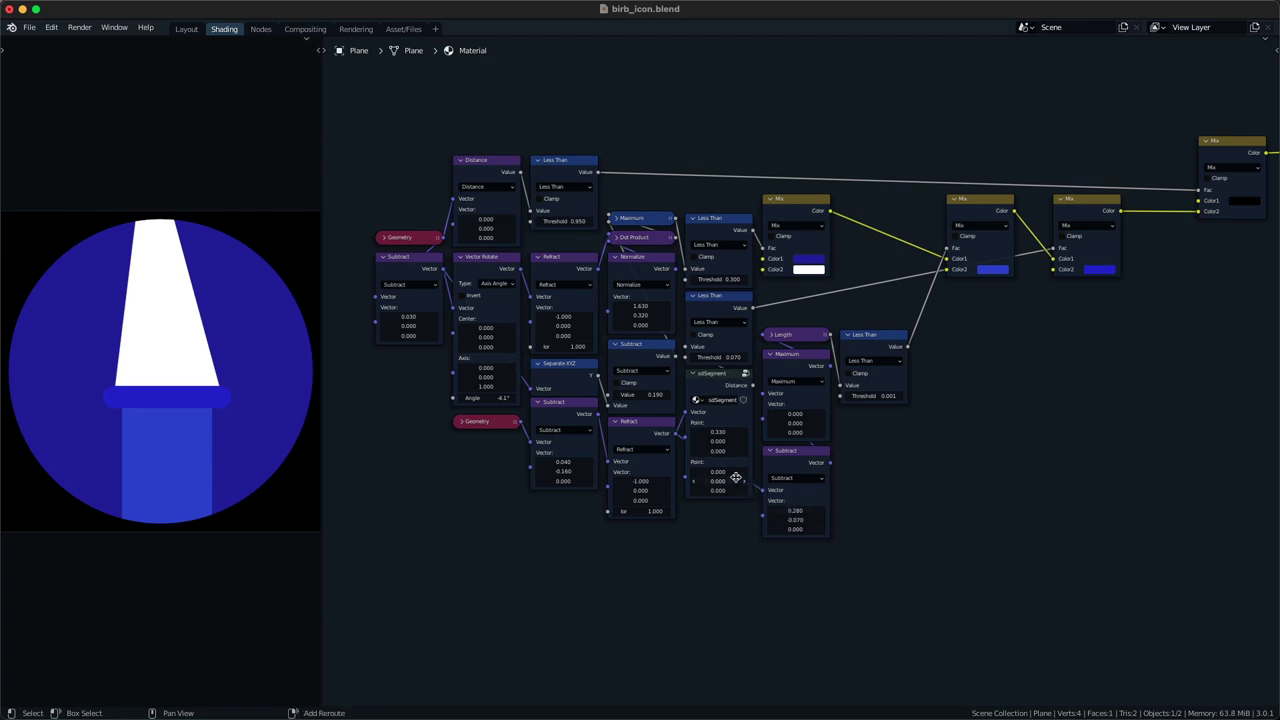
- Set the Y of the Subtract after the lower Geometry to -0.240, and undo a trial change to the segment's threshold
mouse_move(563, 471)
mouse_down()
mouse_move(514, 471)
mouse_move(611, 471)
mouse_move(555, 471)
mouse_up()
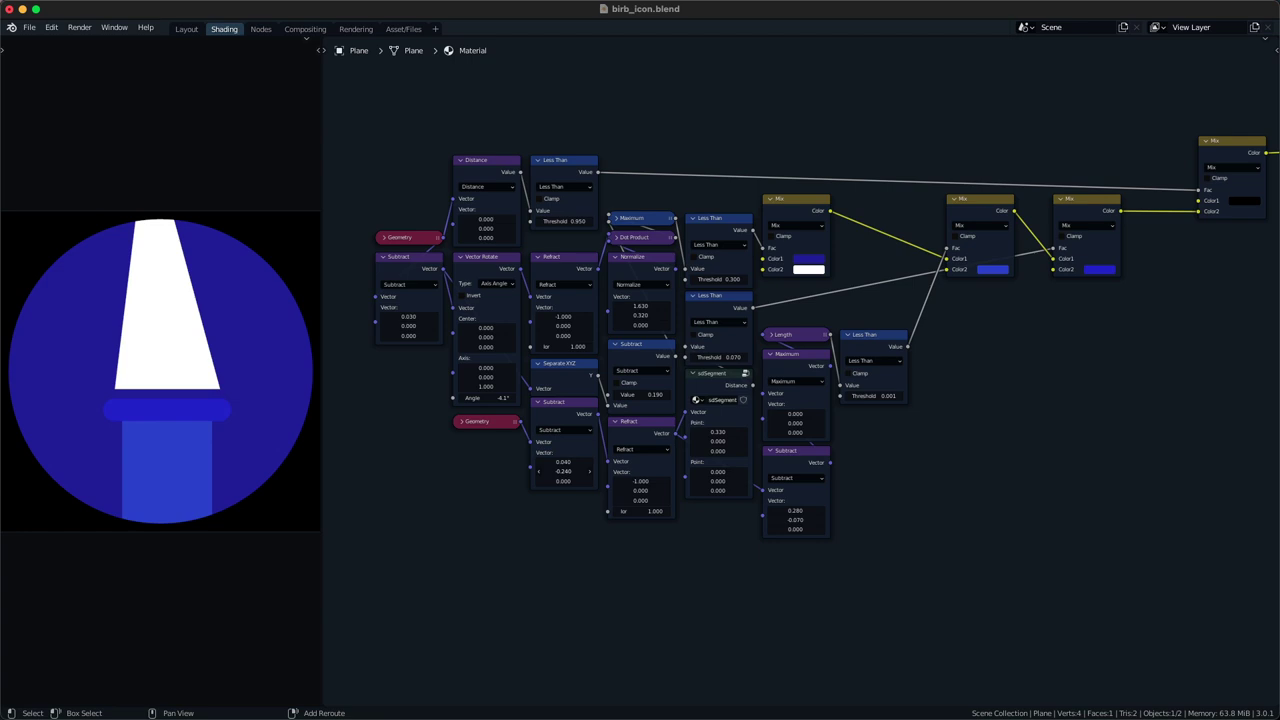
drag(729, 358, 731, 358)
key(ctrl+z)
- Set the white shape's Less Than threshold to 0.310, undoing a trial change to the Normalize vector's X along the way
drag(720, 280, 729, 280)
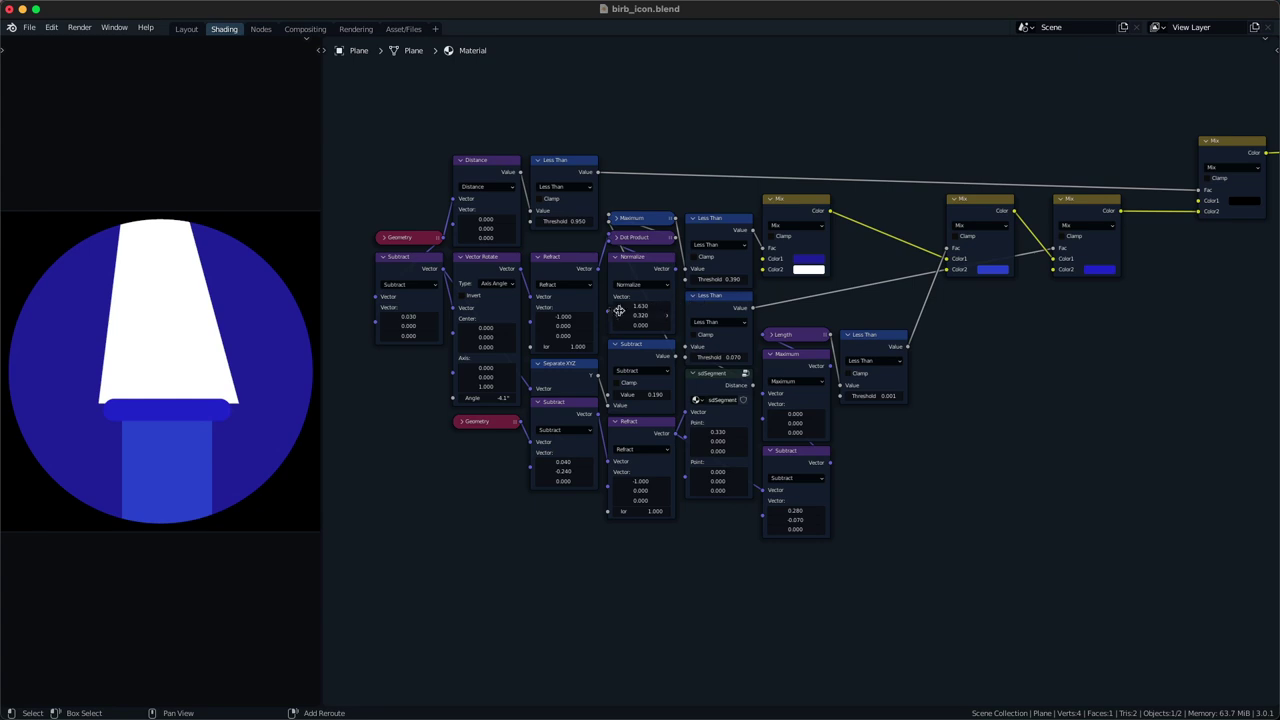
drag(640, 306, 642, 306)
key(ctrl+z)
drag(727, 280, 718, 280)
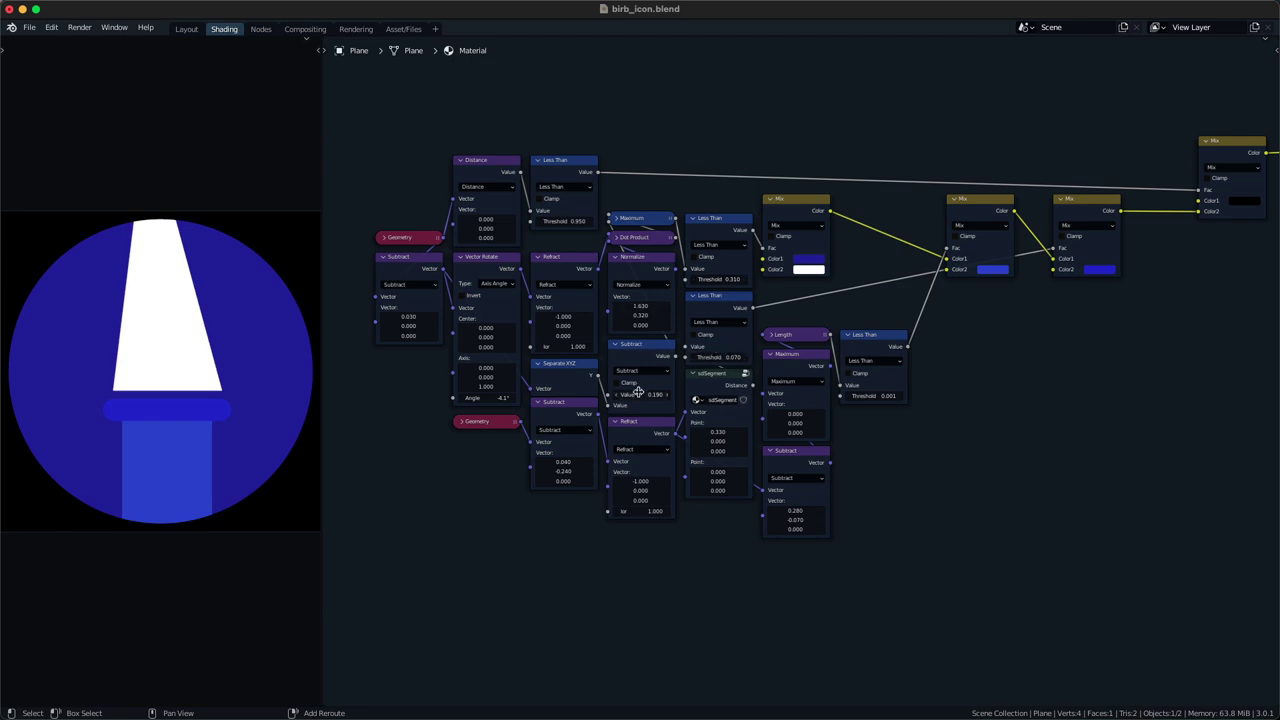
- Reshape the white taper with a scalar Subtract value of 0.100, a Less Than threshold of 0.270 and a Normalize X of 2.280
drag(640, 394, 622, 394)
drag(727, 279, 714, 279)
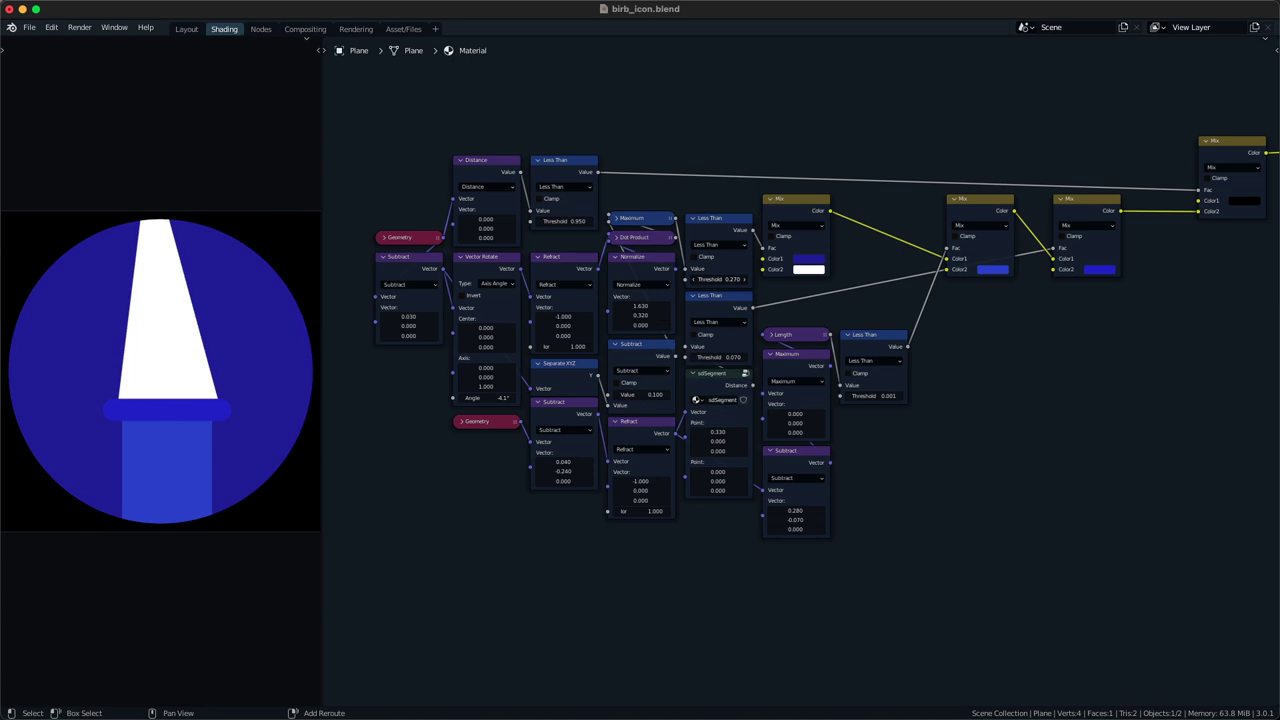
drag(648, 306, 688, 305)
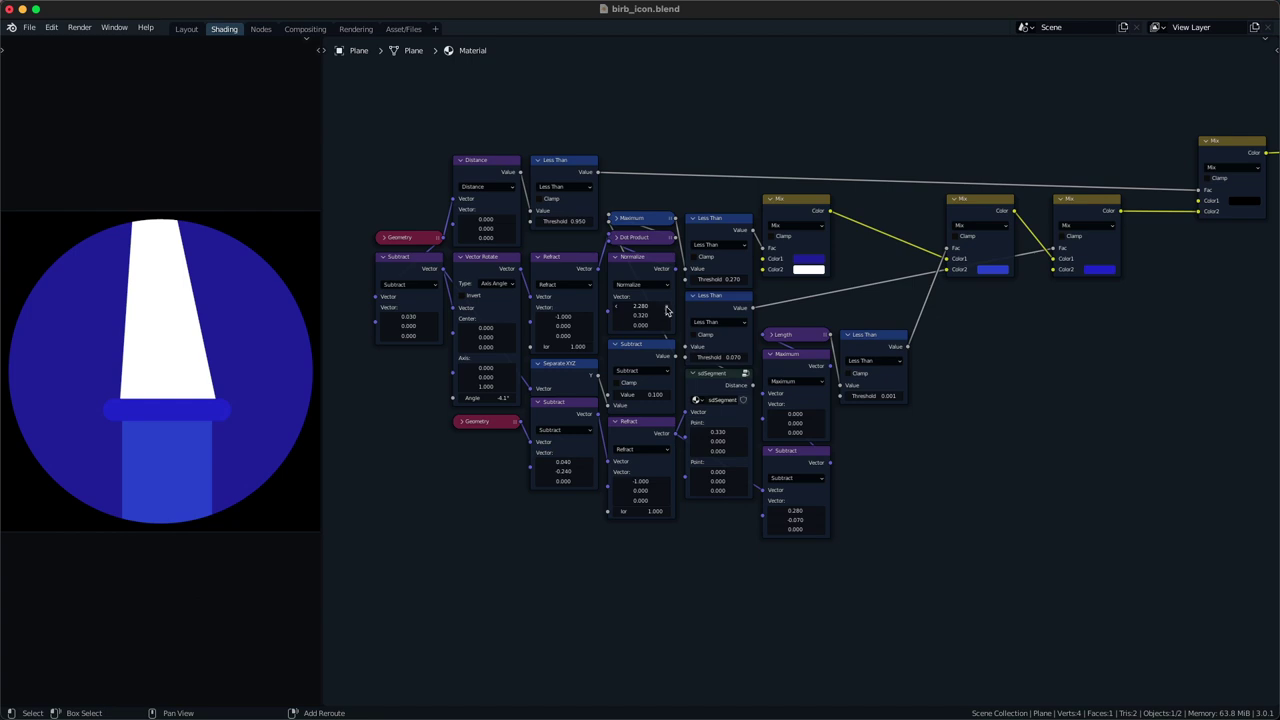
- Set the segment's Less Than threshold to 0.060
shift+drag(735, 360, 747, 360)
click(731, 358)
text(0.076)
key(Return)
- Set the rectangle Subtract's Y to -0.010 and the lower Geometry Subtract's Y to -0.210, and save the file
mouse_move(795, 519)
mouse_down()
mouse_move(822, 519)
mouse_move(801, 519)
mouse_up()
key(ctrl+s)
drag(590, 473, 593, 473)
key(super+s)
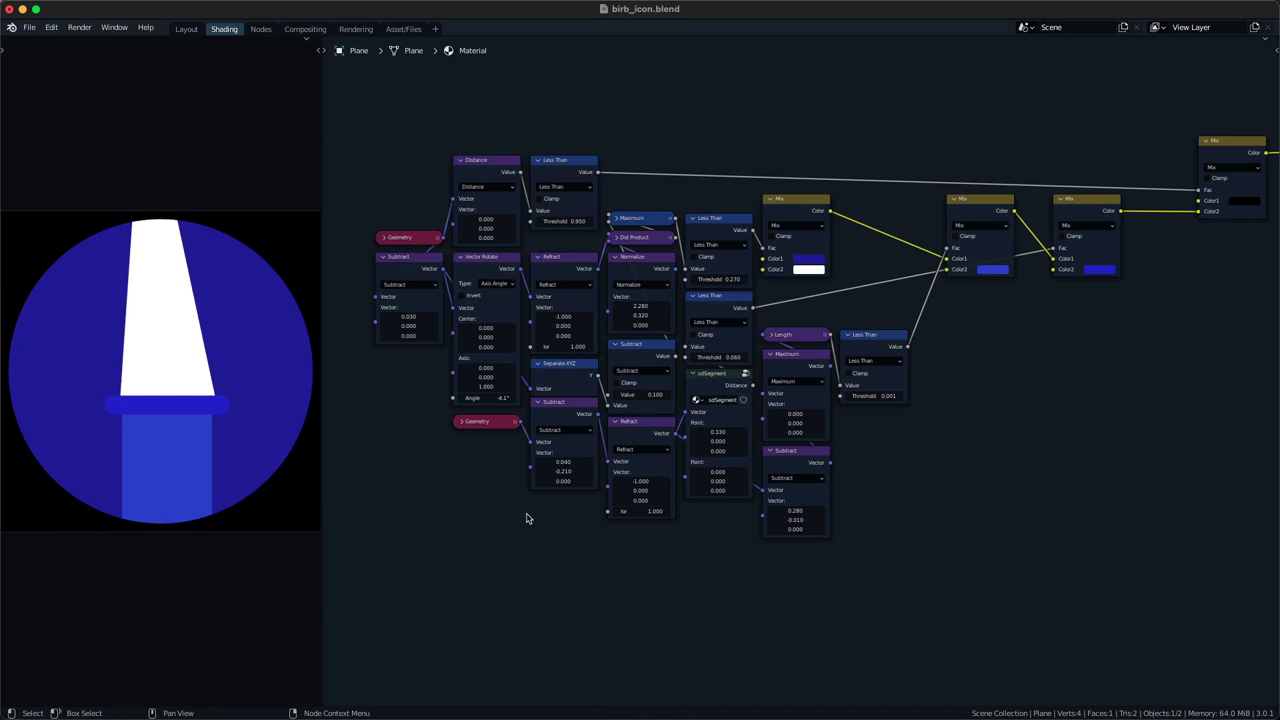
- Pack the shape nodes and the three colour Mix nodes tightly together into adjoining columns
scroll(585, 444, down, 2)
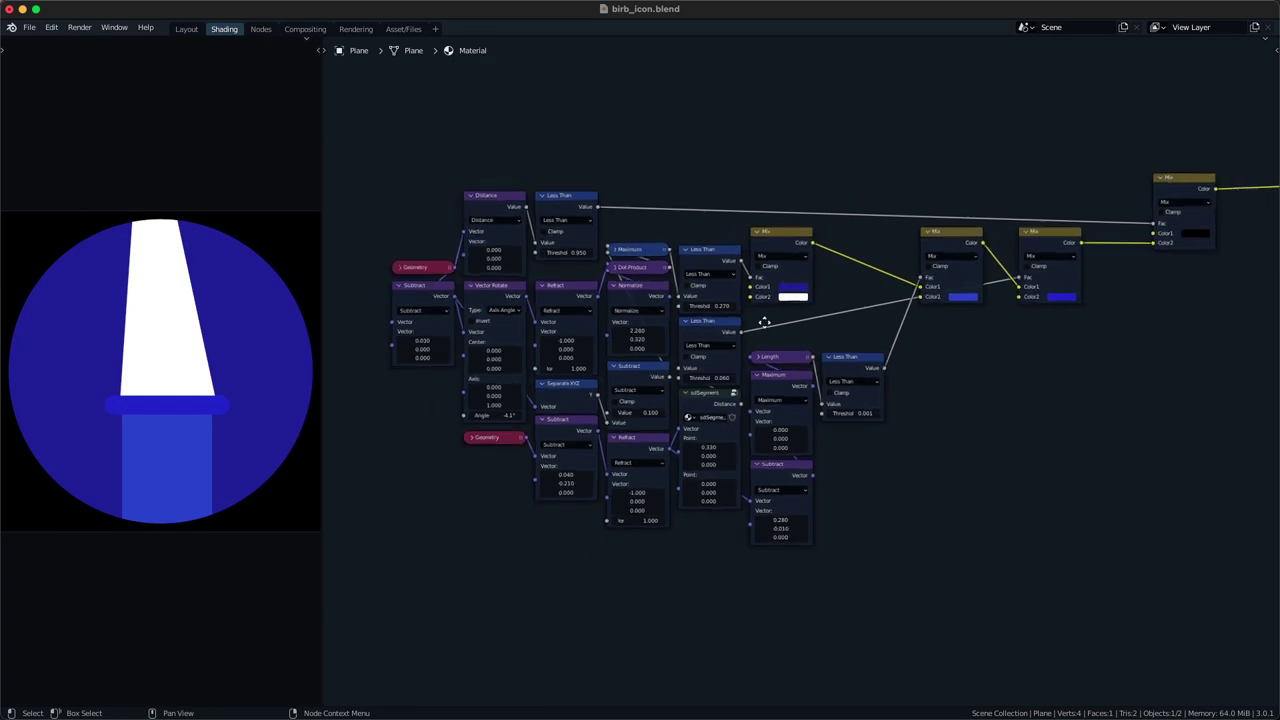
drag(436, 536, 838, 213)
key(g)
click(823, 146)
drag(820, 154, 779, 217)
key(g)
click(770, 256)
drag(921, 208, 915, 279)
key(g)
click(821, 259)
drag(968, 370, 1016, 278)
drag(1016, 278, 893, 253)
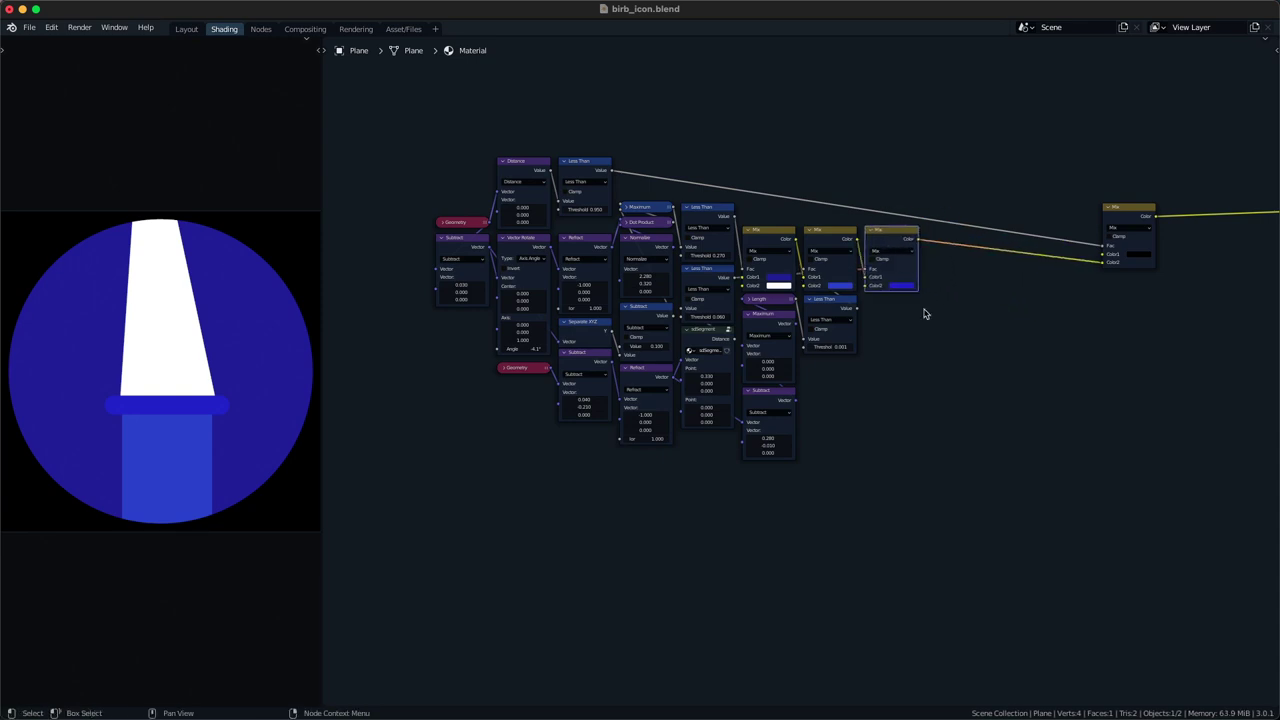
- Move the final Mix node further away from the packed nodes to leave working space, and save the file
middle_drag(928, 335, 924, 349)
drag(997, 351, 1122, 233)
key(g)
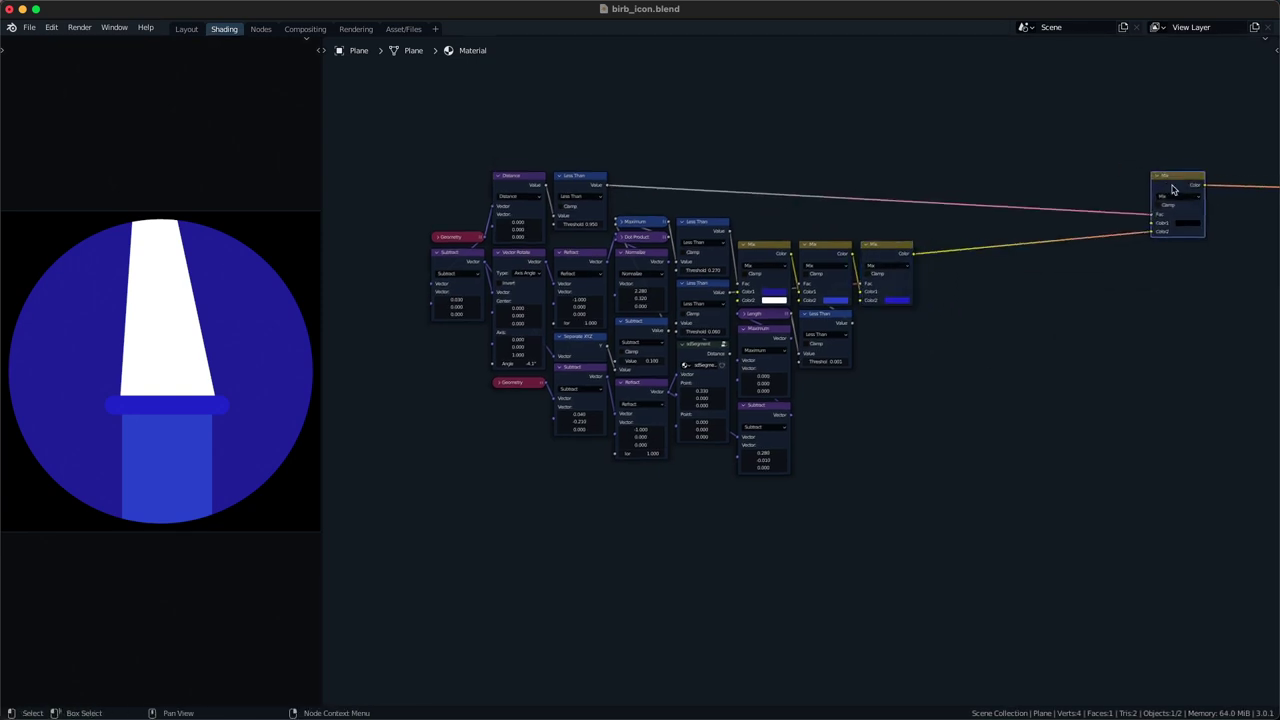
scroll(1020, 323, up, 1)
key(ctrl+s)
- Duplicate the lower collapsed Geometry node into the empty area below the node tree
scroll(968, 330, up, 1)
scroll(955, 322, down, 1)
click(502, 371)
key(shift+d)
click(478, 528)
click(585, 542)
- Duplicate sdSegment beside the new Geometry, link and preview it, and reset its first point's X to 0 with second point Y 0.250
middle_drag(591, 508, 602, 471)
scroll(599, 481, up, 1)
key(shift+a)
mouse_move(518, 612)
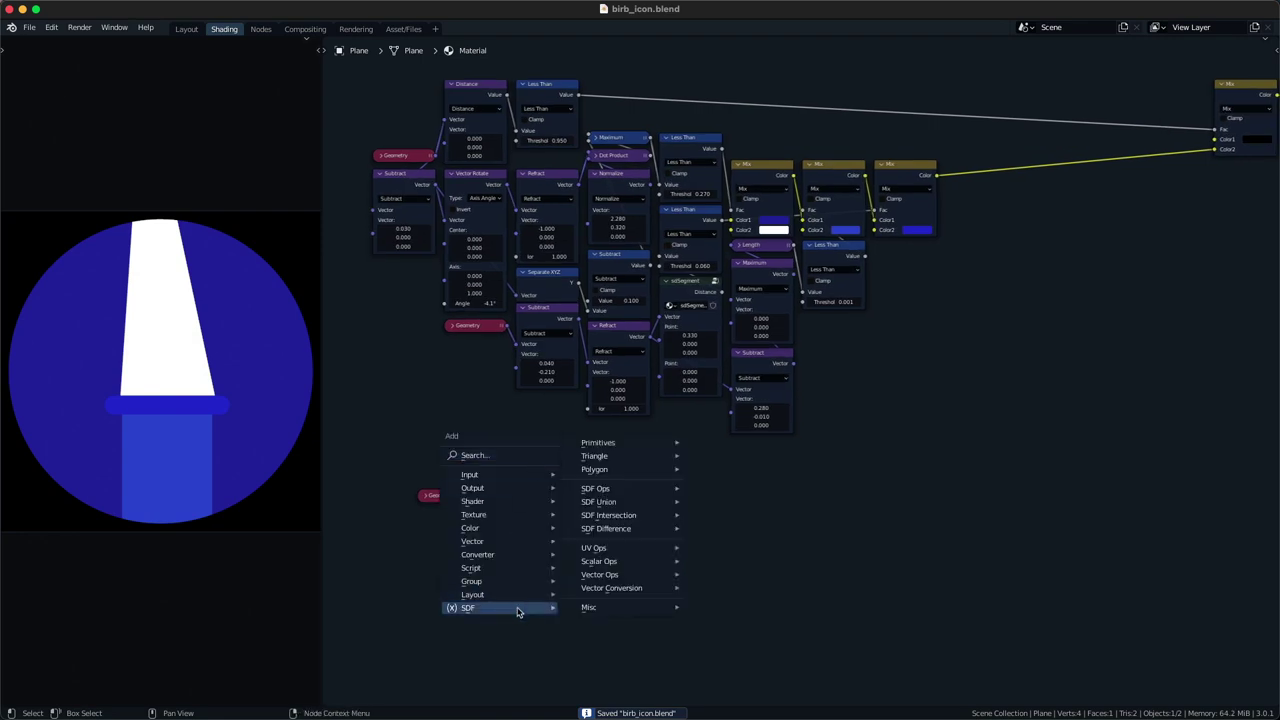
click(674, 284)
key(shift+d)
alt+right_drag(534, 526, 580, 523)
ctrl+shift+click(654, 506)
key(BackSpace)
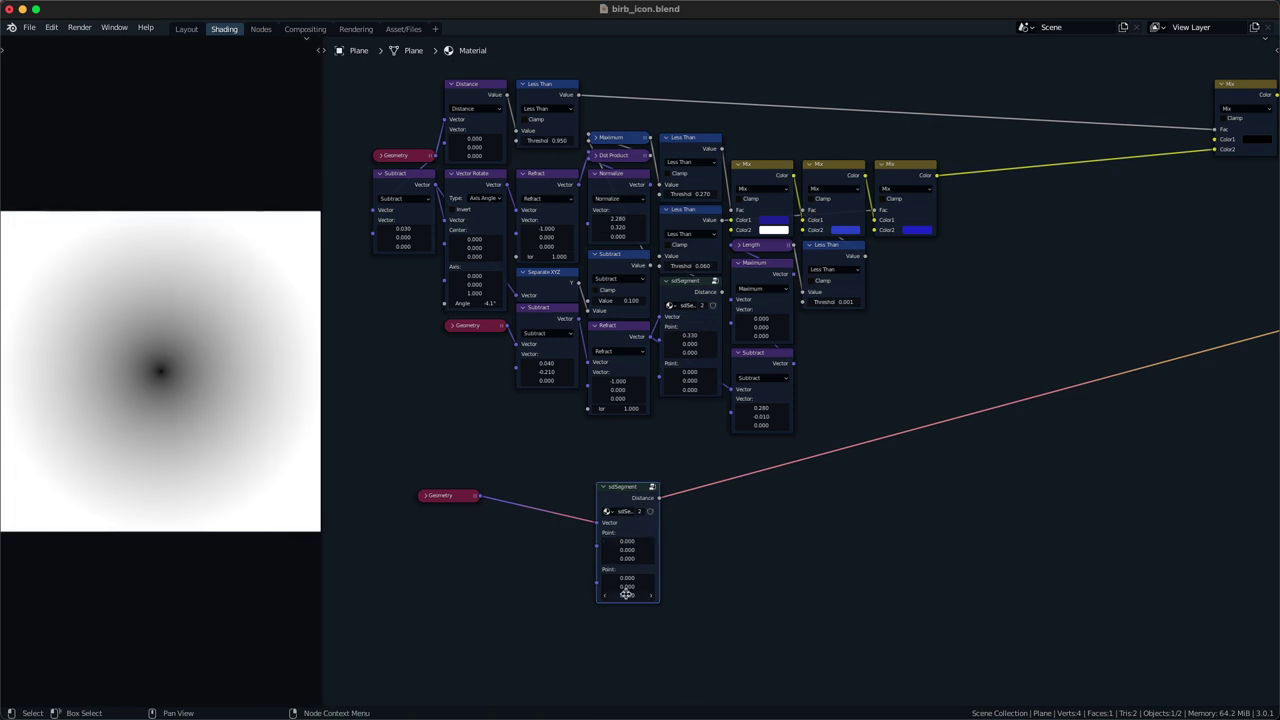
drag(628, 586, 653, 586)
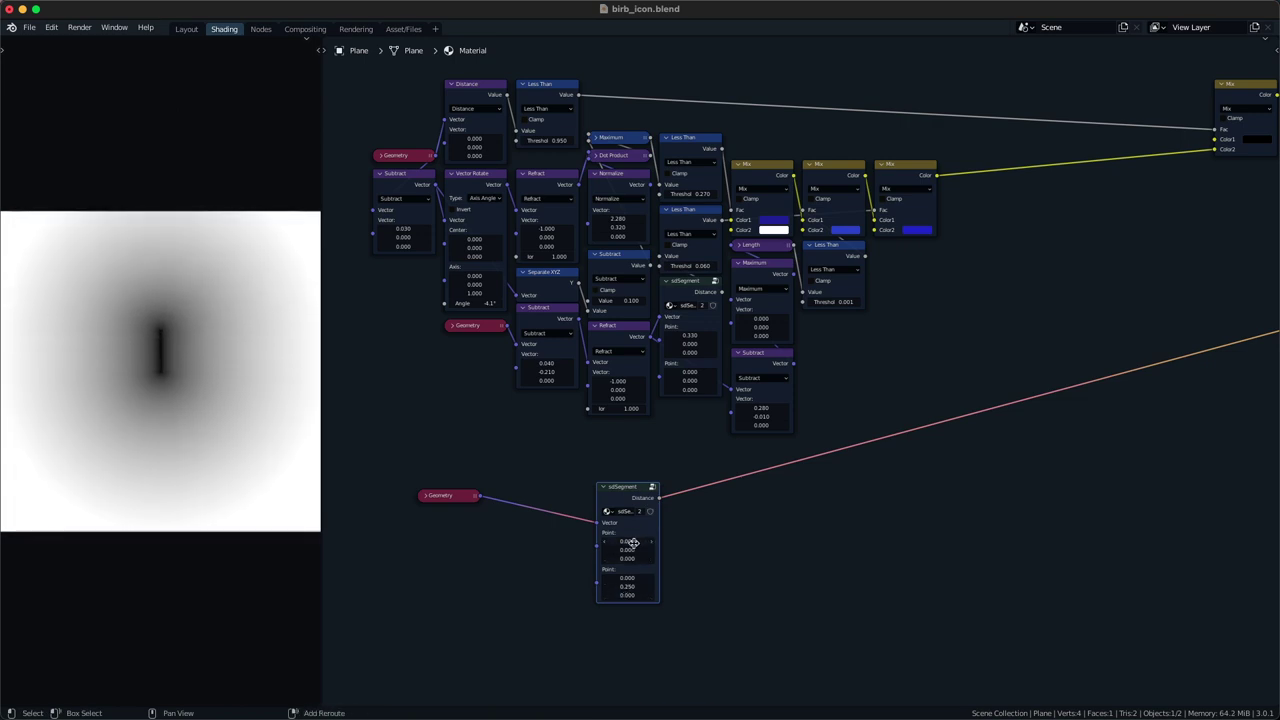
- Set the first point of the lower sdSegment node to X 0.240 and Y 0.260
mouse_move(633, 543)
mouse_down()
mouse_move(656, 543)
mouse_move(634, 543)
mouse_up()
drag(630, 588, 587, 588)
mouse_move(639, 548)
mouse_down()
mouse_move(659, 543)
mouse_move(640, 552)
mouse_up()
- Add a Combine XYZ node below the lower Geometry node and link its vector to the sdSegment's second point
key(Tab)
text(cx)
key(Return)
key(x)
key(Tab)
text(cx)
key(Return)
alt+shift+right_drag(485, 571, 655, 526)
click(631, 555)
drag(513, 571, 564, 561)
key(ctrl+z)
- Add an Uneven Capsule SDF node below sdSegment, feeding it the Geometry position and the Combine XYZ vector as Point A
key(shift+a)
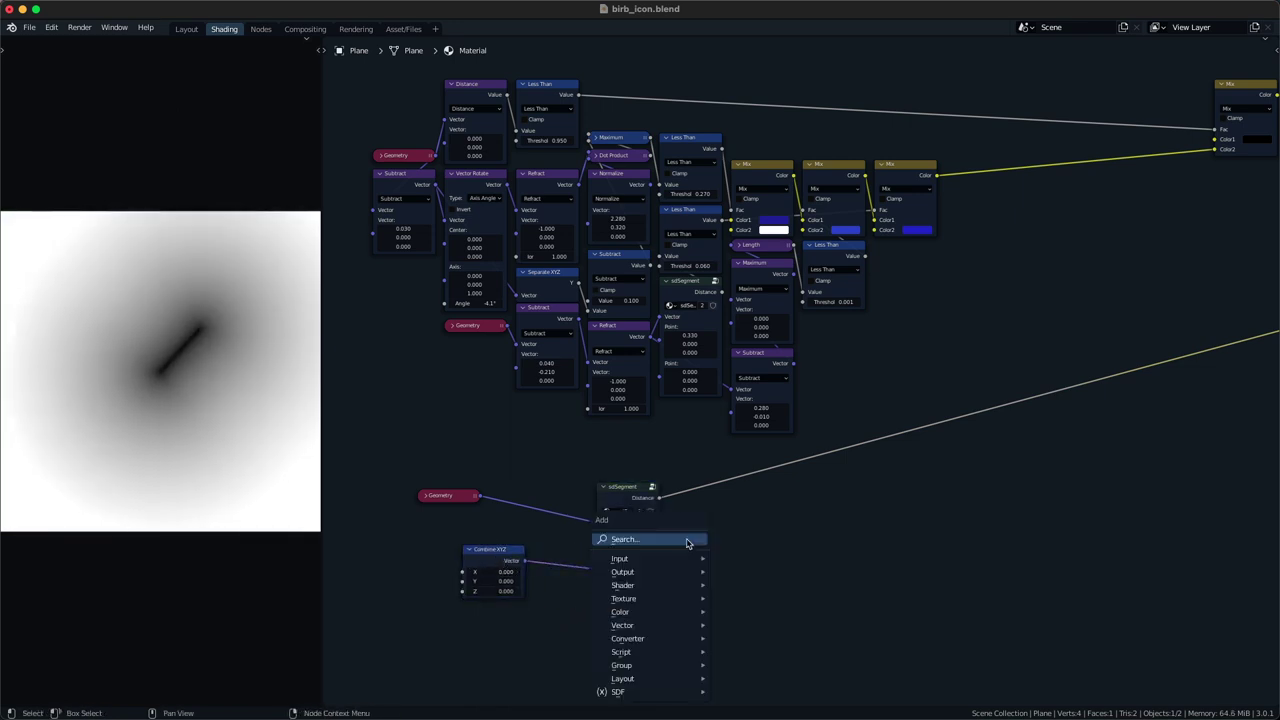
mouse_move(614, 691)
mouse_move(782, 528)
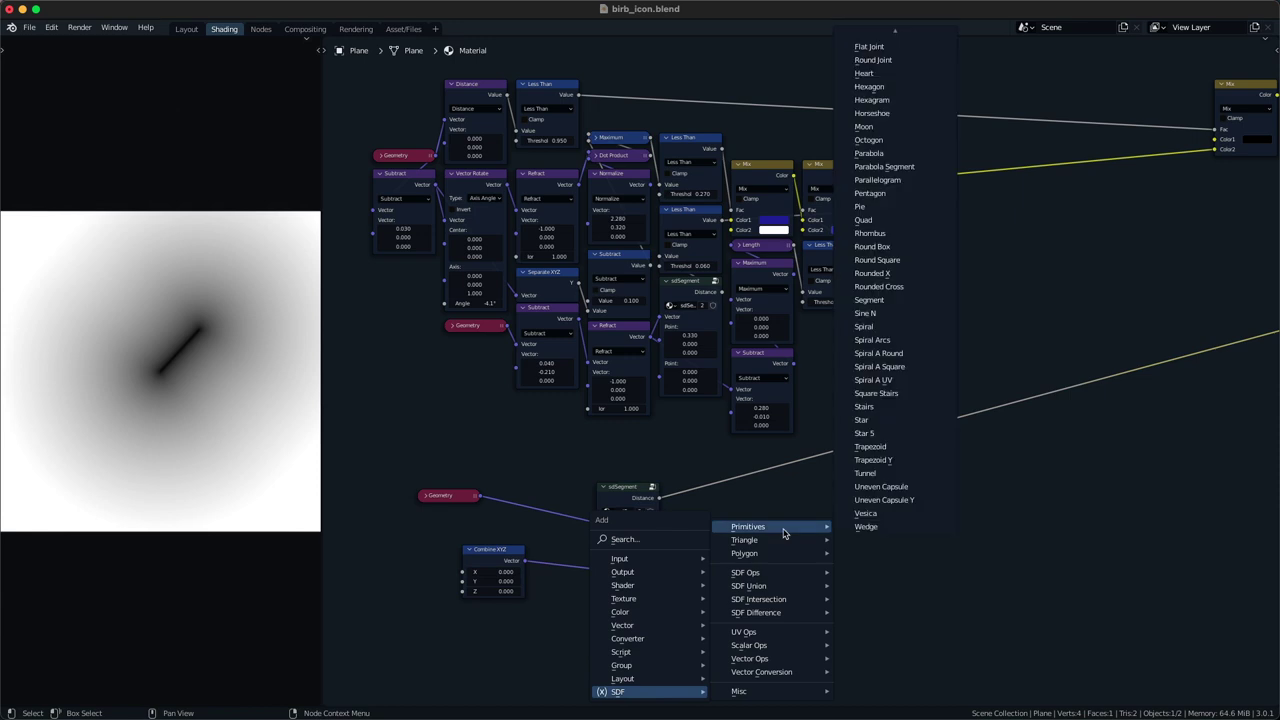
click(873, 488)
drag(480, 496, 578, 620)
alt+right_drag(500, 569, 628, 602)
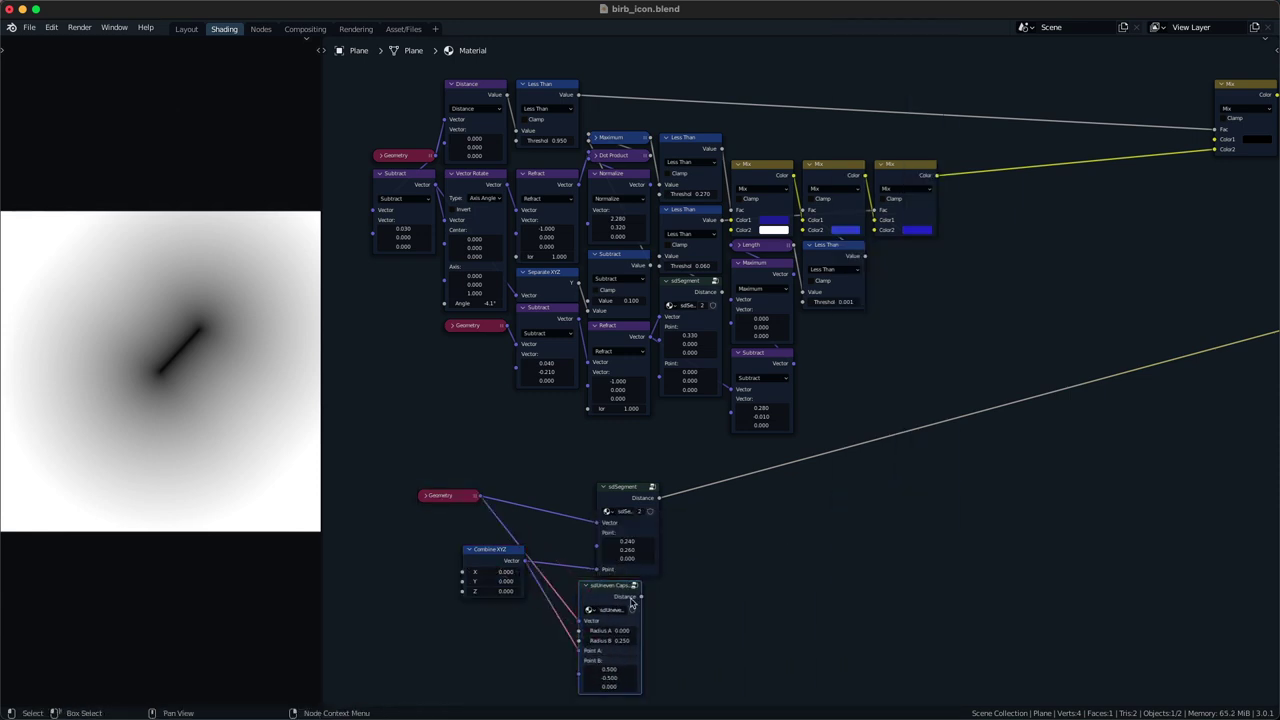
drag(620, 589, 639, 590)
- Insert a Minimum node after sdSegment and link the capsule's distance into its second value
key(Tab)
text(min)
key(Return)
click(722, 495)
drag(722, 515, 718, 507)
alt+right_drag(645, 594, 770, 522)
key(g)
click(775, 521)
key(q)
click(783, 515)
click(826, 494)
alt+drag(842, 495, 844, 495)
key(ctrl+x)
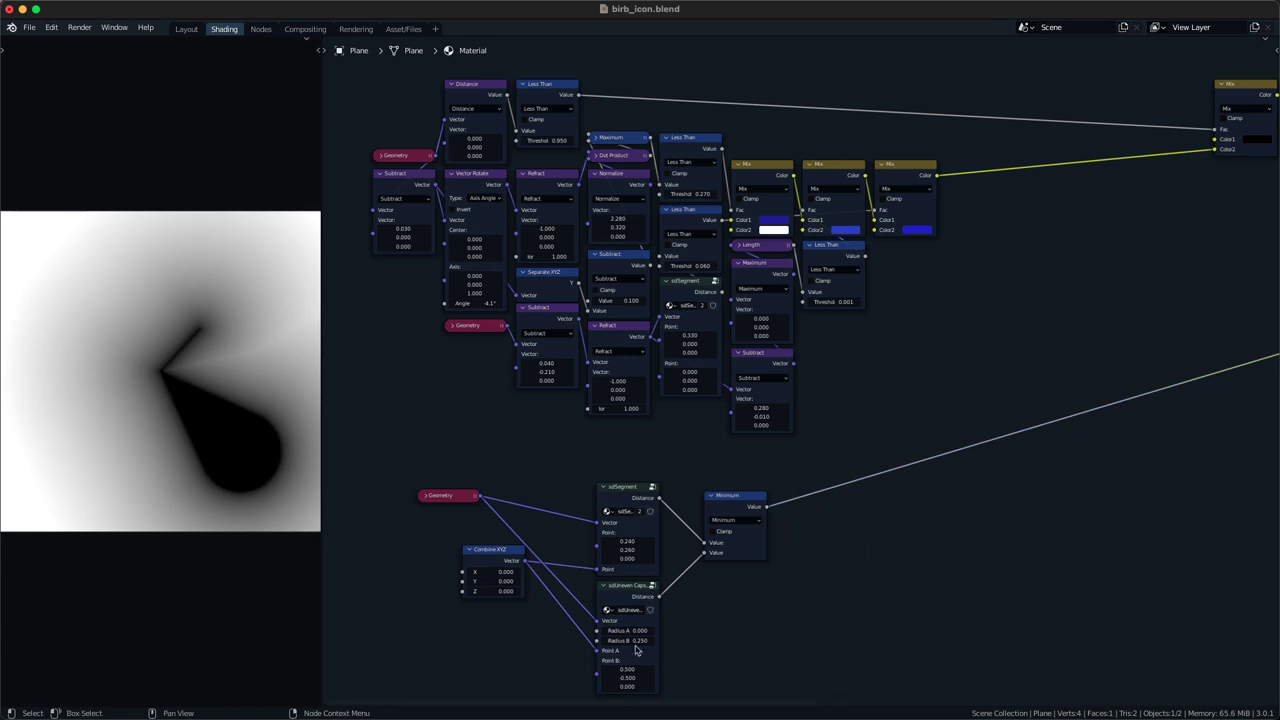
- Relink Combine XYZ from the capsule's Point A to Point B and move the Minimum node further from the SDF nodes
mouse_move(597, 652)
mouse_down()
mouse_move(603, 686)
mouse_move(603, 655)
mouse_up()
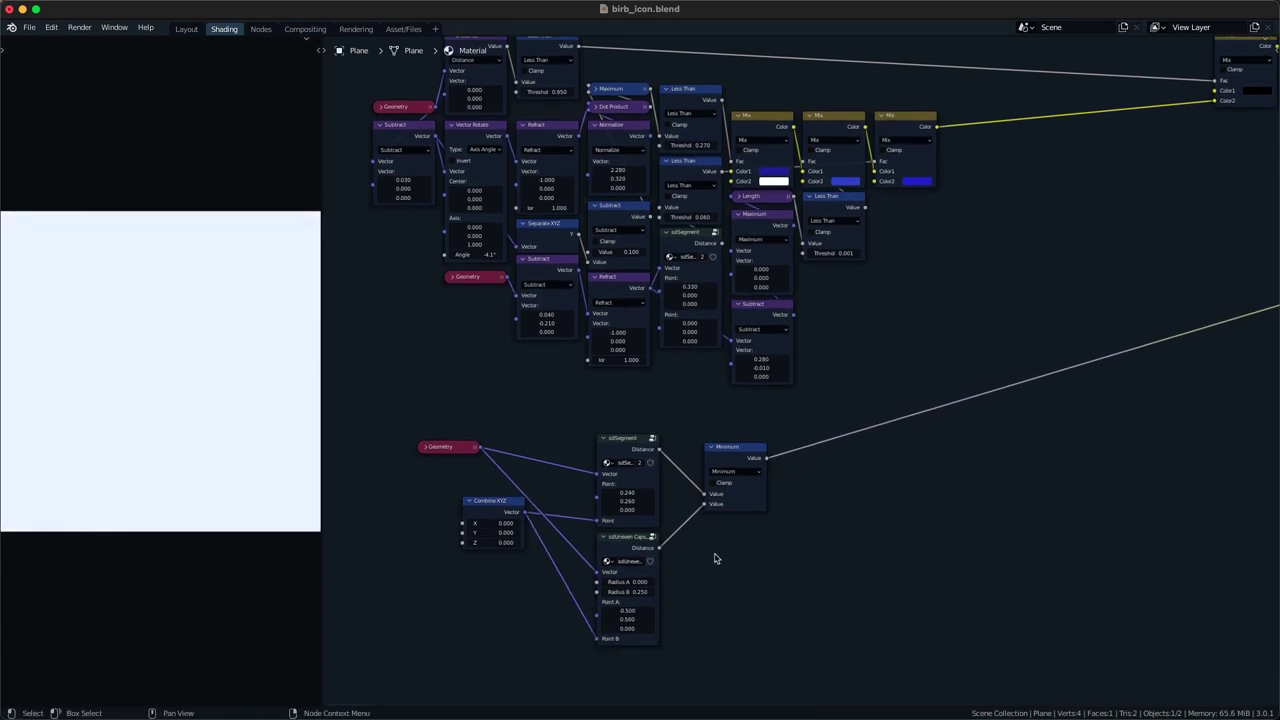
middle_drag(712, 559, 709, 569)
mouse_move(628, 620)
mouse_down()
mouse_move(643, 620)
mouse_move(628, 620)
mouse_up()
mouse_move(506, 533)
mouse_down()
mouse_move(528, 533)
mouse_move(486, 533)
mouse_move(506, 533)
mouse_up()
drag(758, 561, 716, 468)
key(g)
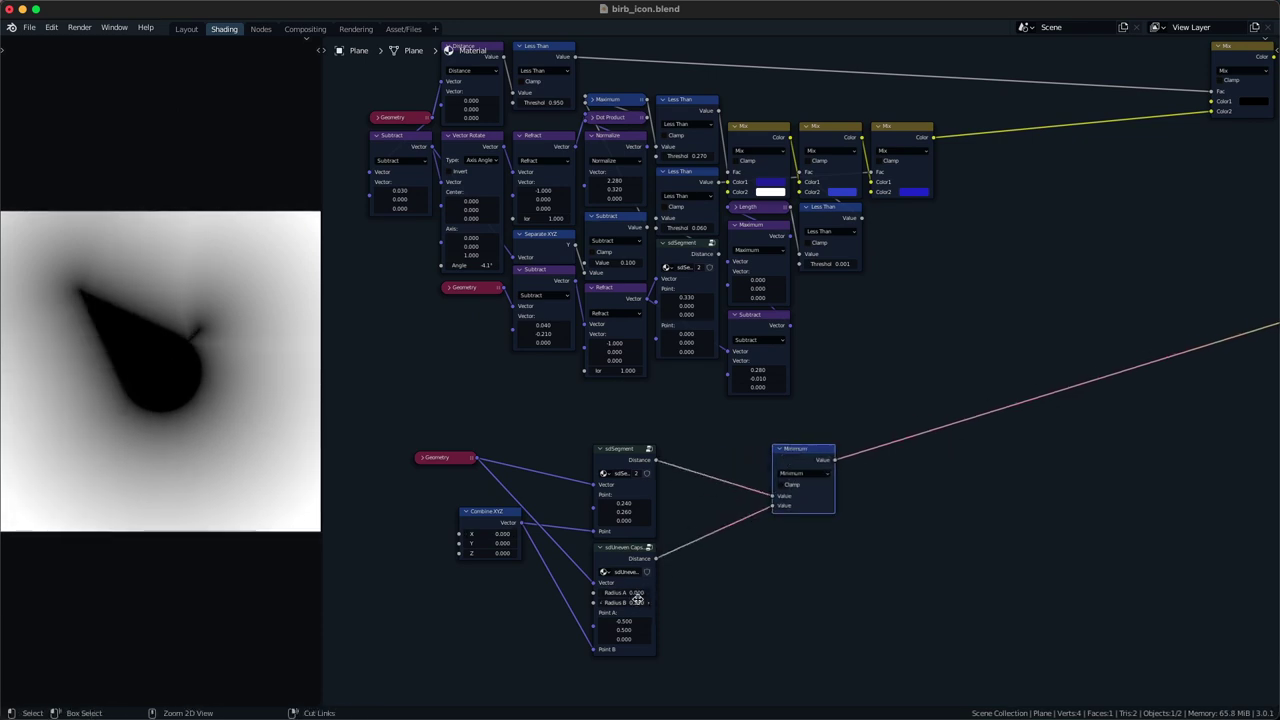
- Set the capsule's Radius B to 0 and its Point A to X -0.230, Y 0.170
key(BackSpace)
drag(626, 621, 637, 621)
drag(626, 628, 604, 628)
- Shift the Minimum node slightly closer to the SDF nodes and insert a Subtract math node after it
drag(806, 574, 820, 454)
key(g)
click(843, 430)
key(q)
click(843, 430)
click(864, 424)
click(893, 447)
- Set the Subtract value to 0.130 and the capsule's Radius A to -0.100
click(886, 480)
drag(895, 478, 870, 478)
drag(895, 478, 891, 478)
drag(634, 605, 606, 593)
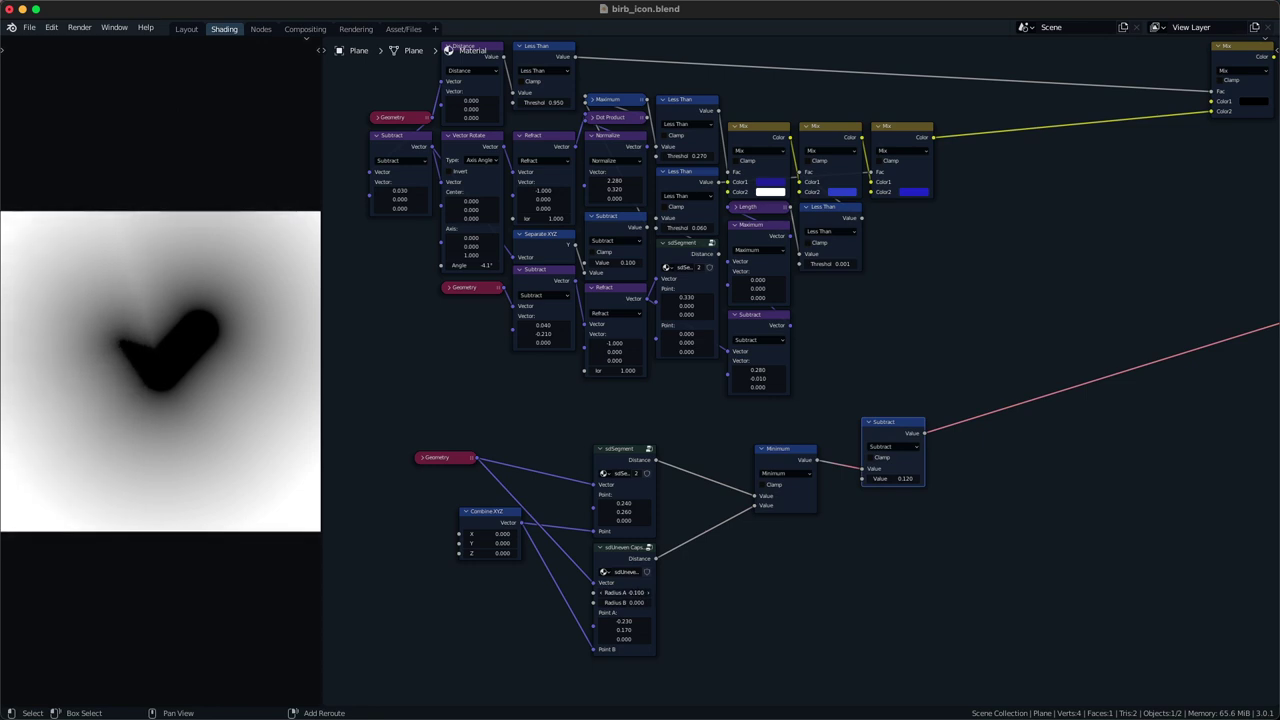
mouse_move(885, 478)
mouse_down()
mouse_move(910, 478)
mouse_move(888, 480)
mouse_up()
- Preview the final Mix node and insert a duplicate of the third colour Mix into the link ahead of it
scroll(963, 370, down, 2)
middle_drag(963, 370, 931, 408)
ctrl+shift+click(1158, 135)
key(g)
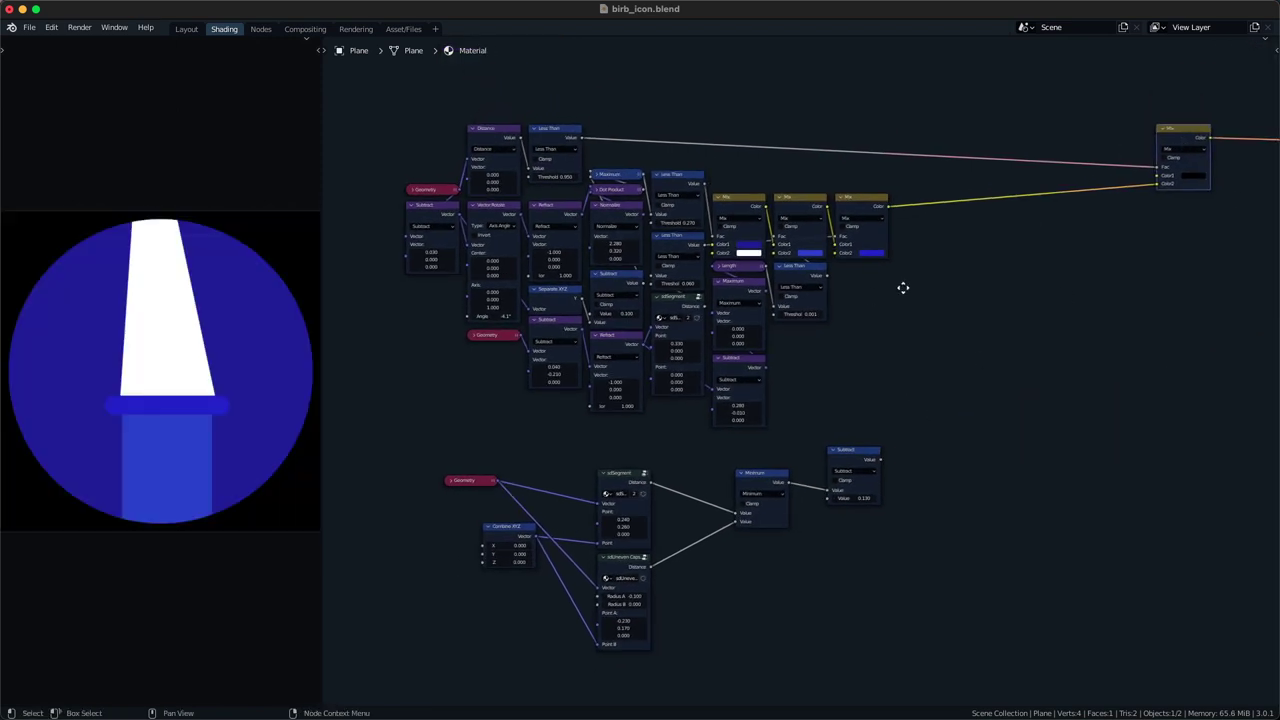
click(862, 208)
key(shift+d)
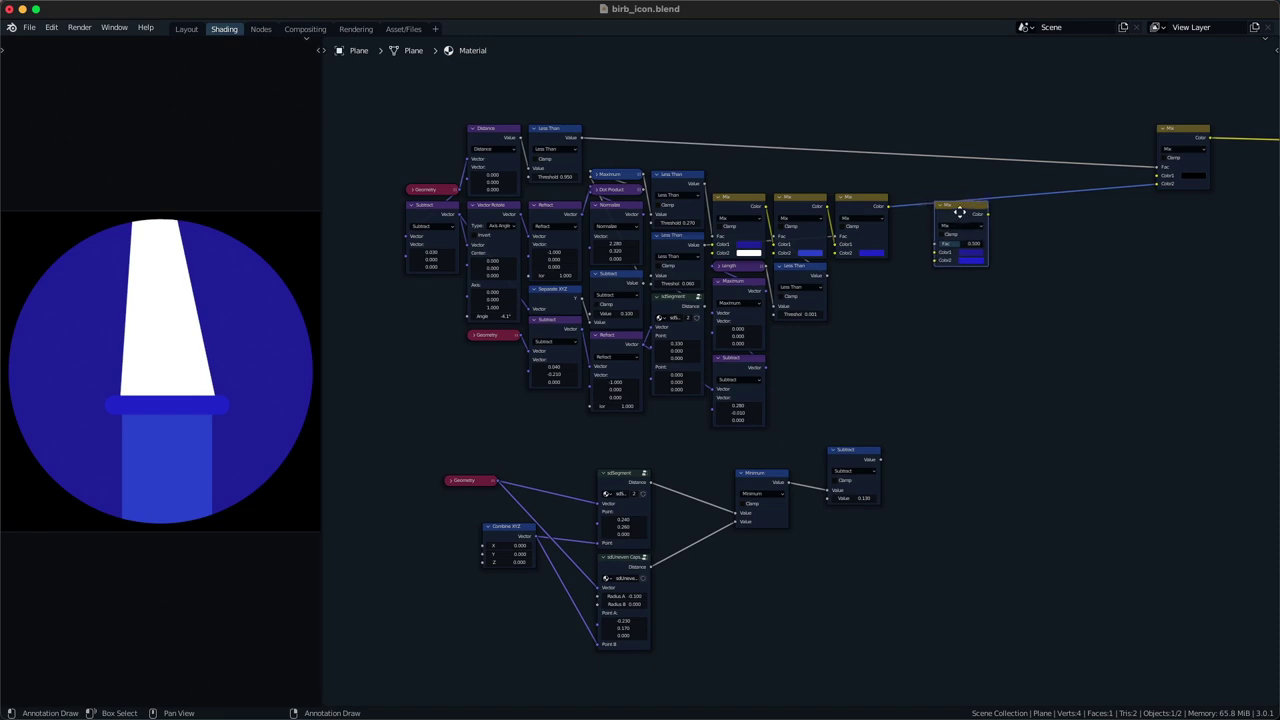
click(983, 187)
- Replace the Subtract node after Minimum with a Less Than node and link its output to the new Mix node's Fac
drag(857, 464, 826, 461)
key(q)
drag(853, 405, 828, 498)
key(x)
key(q)
click(840, 451)
click(829, 455)
click(855, 480)
click(905, 516)
alt+right_drag(880, 466, 1003, 215)
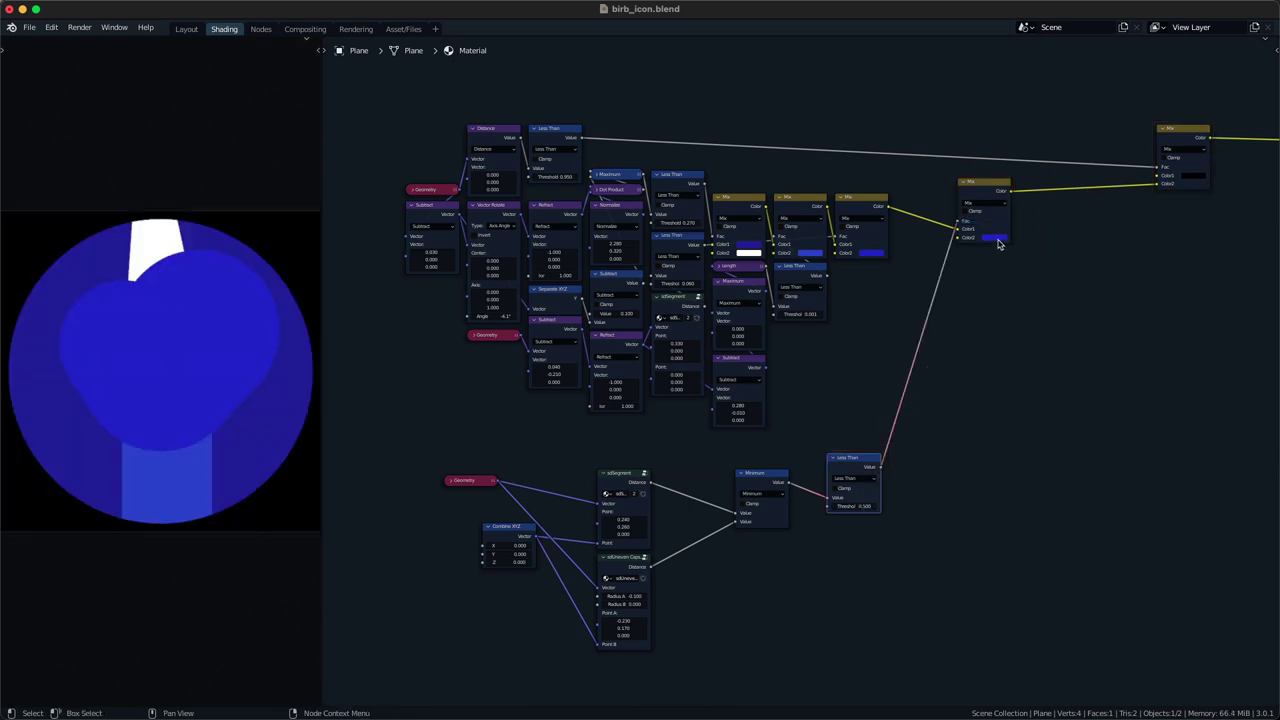
- Change the new Mix node's Color2 to red
click(999, 238)
drag(1024, 174, 1016, 181)
scroll(1019, 179, up, 2)
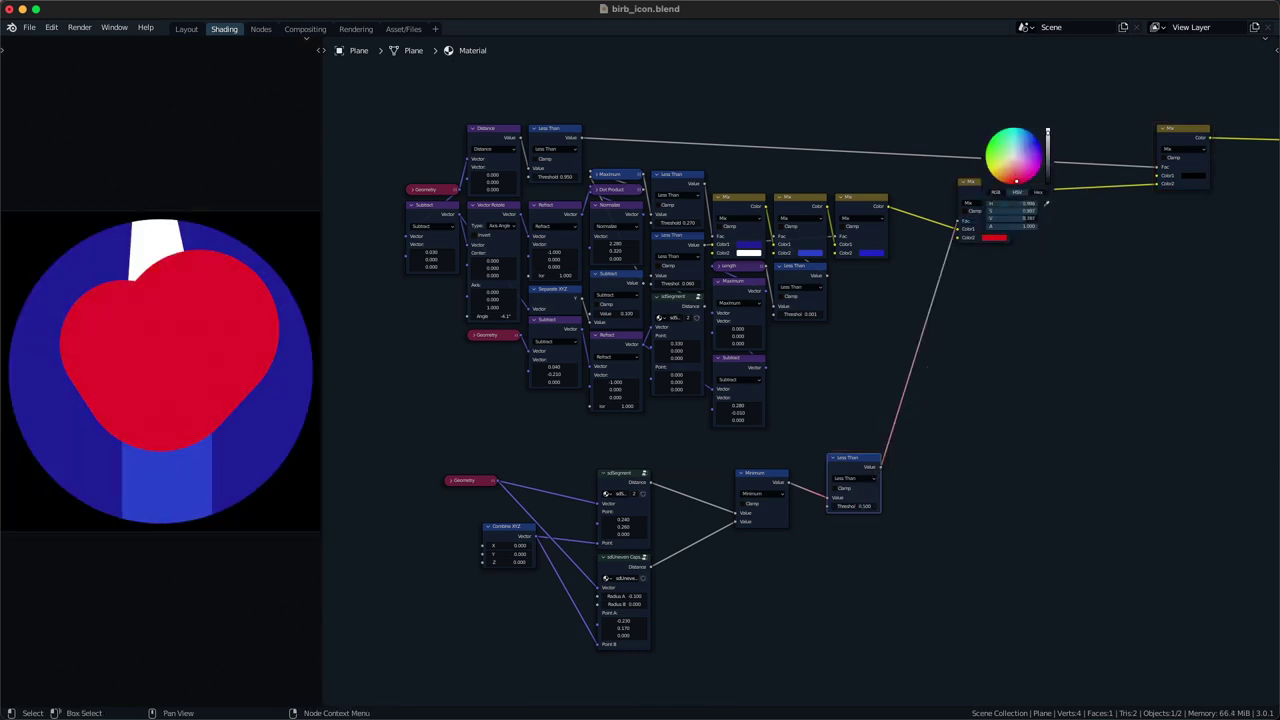
click(948, 435)
- Tidy the lower branch by stacking sdSegment and the capsule and placing the Minimum node close beside them
drag(747, 495, 730, 511)
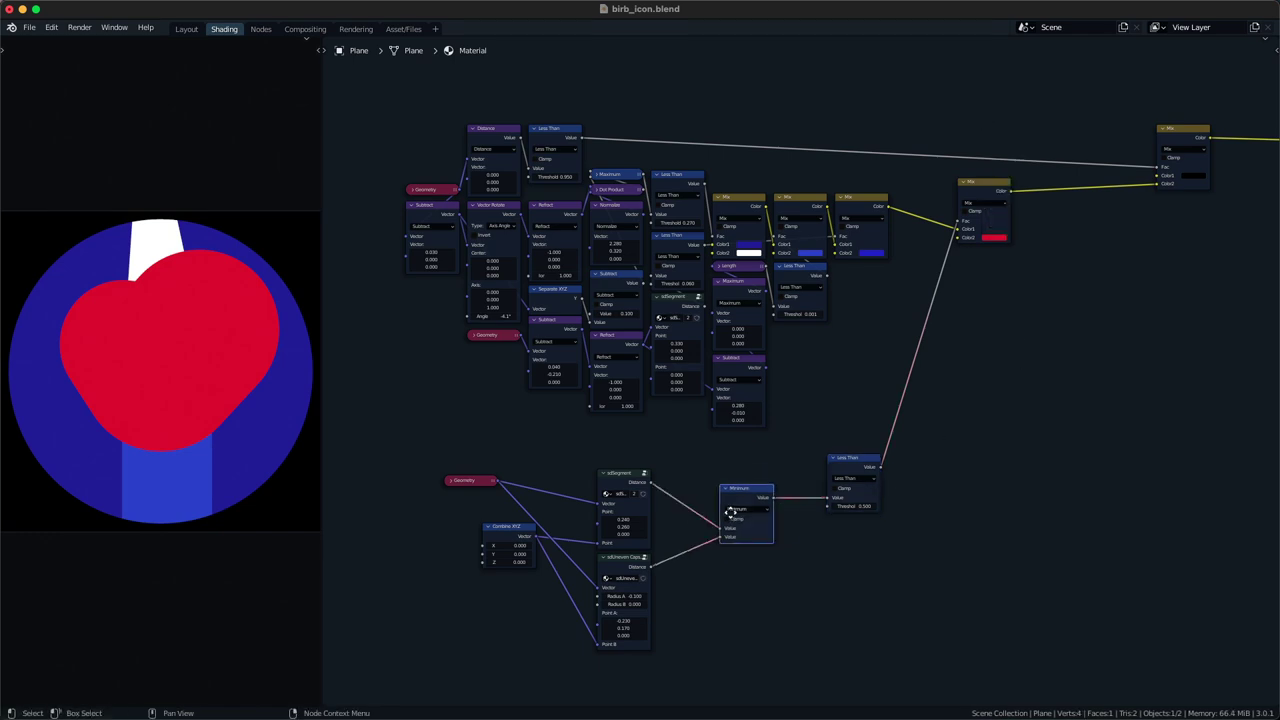
scroll(730, 508, up, 5)
drag(774, 473, 754, 452)
scroll(752, 448, down, 2)
middle_drag(748, 439, 780, 388)
drag(778, 396, 760, 434)
drag(717, 393, 601, 583)
key(g)
click(630, 544)
click(799, 514)
drag(800, 514, 796, 374)
key(g)
click(768, 384)
- Set the lower Less Than threshold to 0.220, the Combine XYZ Y to 0.230 and the capsule's Point A Y to 0.320
click(885, 489)
shift+drag(941, 437, 802, 437)
drag(489, 497, 510, 497)
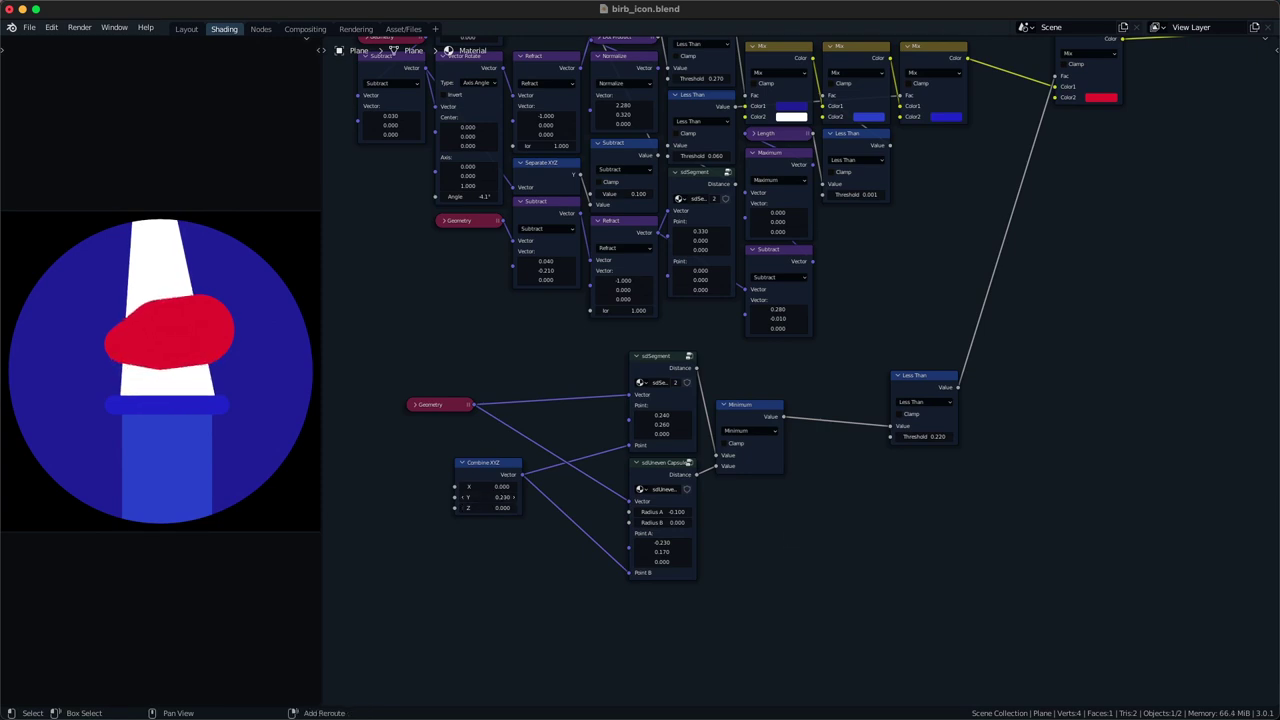
drag(656, 553, 671, 553)
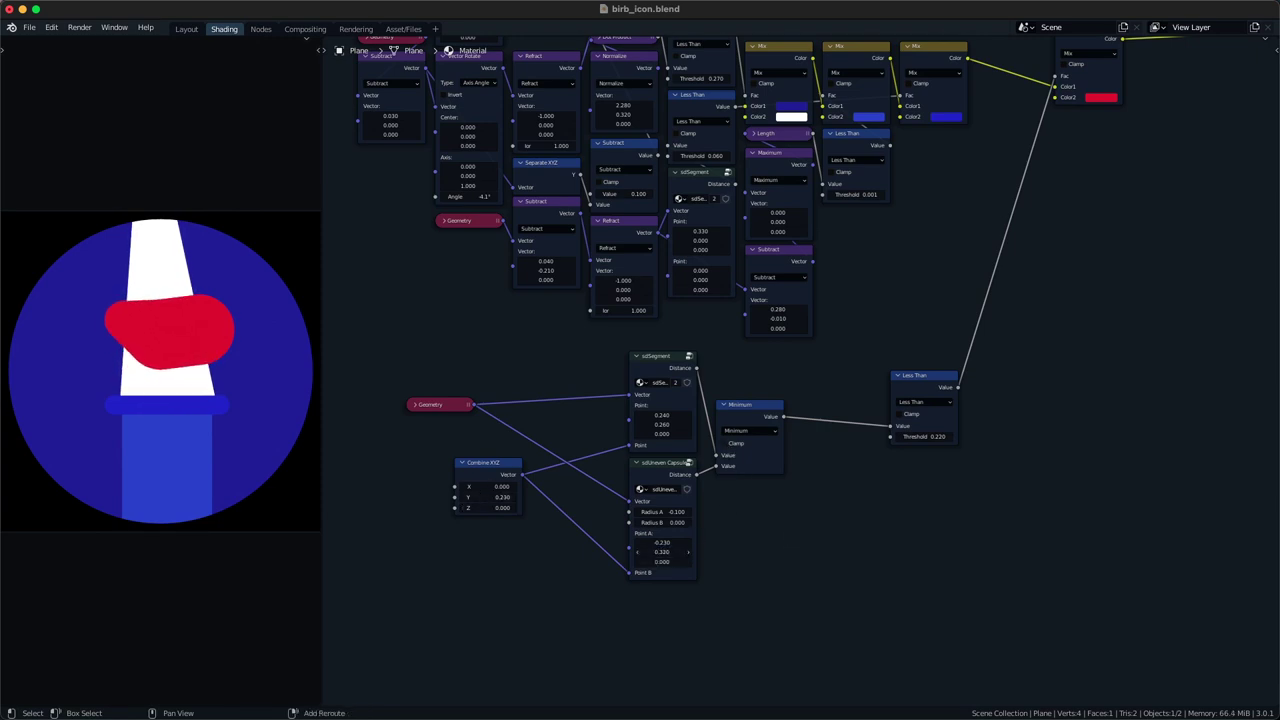
- Set the threshold of the lower Less Than node to 0.001
click(931, 436)
text(0)
key(Return)
click(930, 436)
text(0.001)
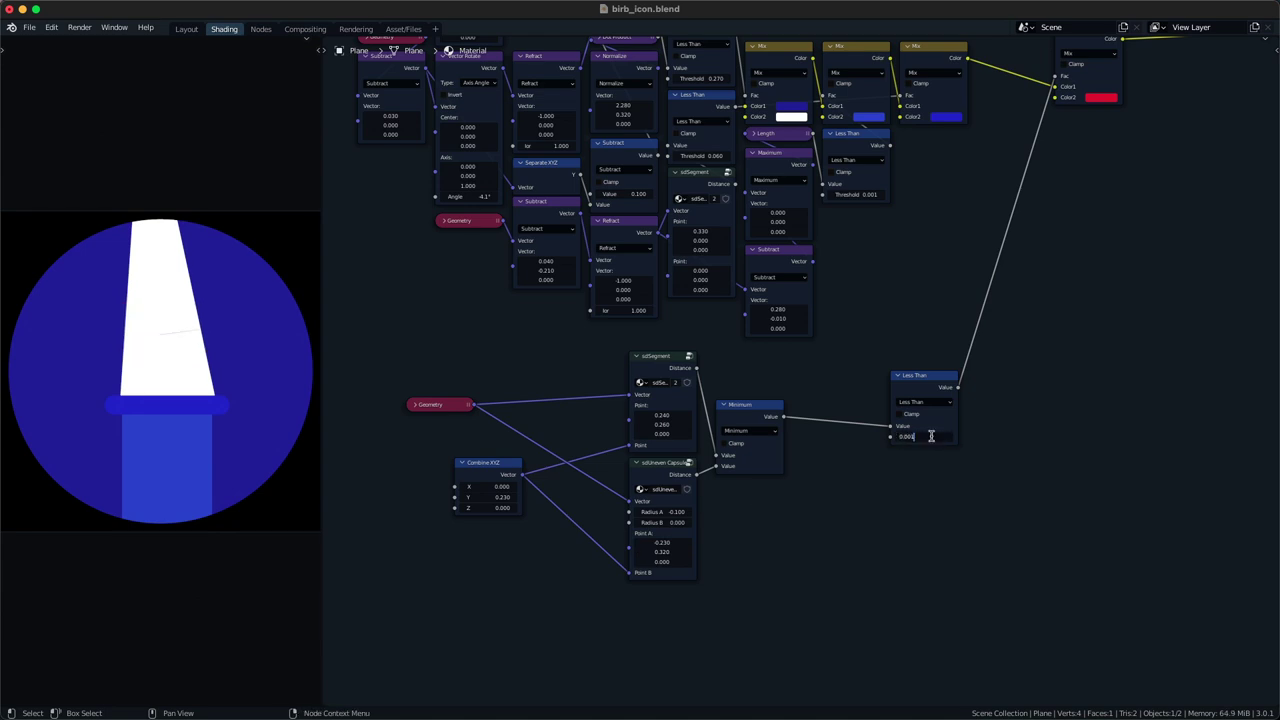
key(Return)
- Insert a Subtract math node between Minimum and Less Than with its value at 0.130
key(shift+a)
click(812, 385)
click(847, 424)
click(845, 459)
shift+drag(863, 455, 831, 455)
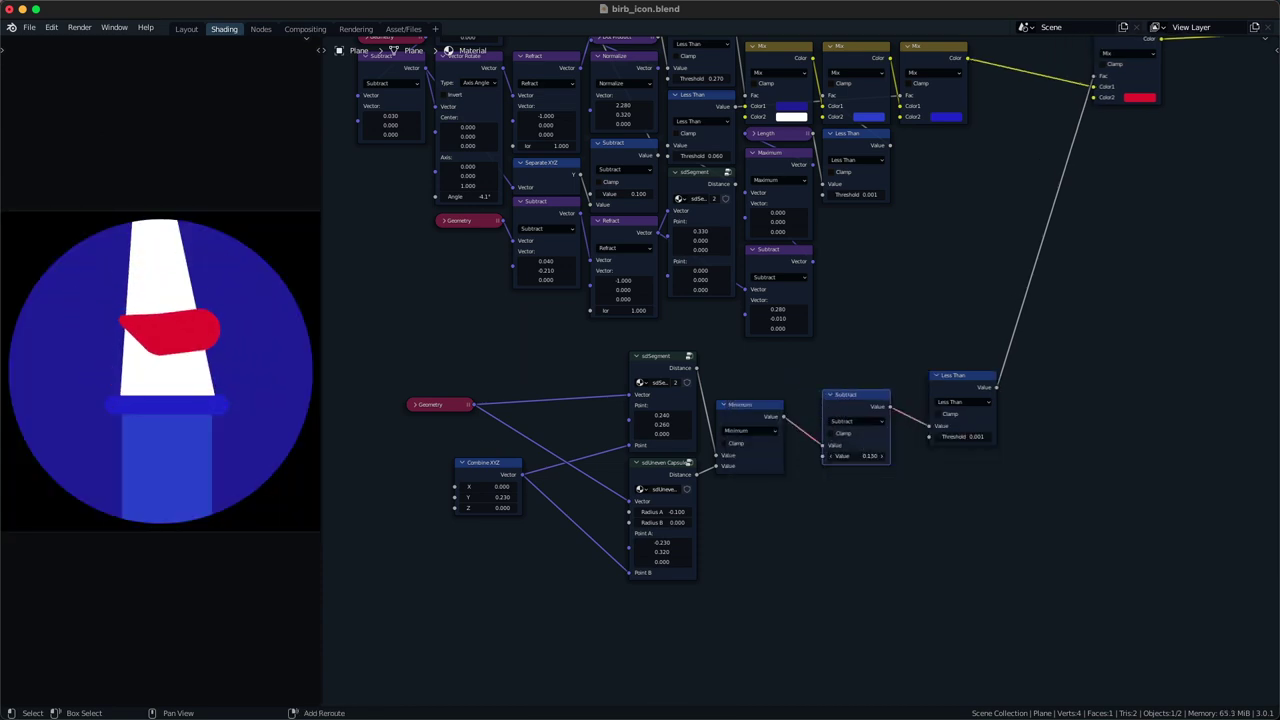
- Set the segment's first point to 0.230, 0.410, Combine XYZ to -0.040, 0.140, the capsule's Point A to -0.240, 0.310 and Subtract to 0.220
scroll(650, 430, up, 1)
drag(651, 419, 667, 428)
mouse_move(650, 567)
mouse_down()
mouse_move(636, 567)
mouse_move(649, 567)
mouse_up()
drag(478, 508, 470, 508)
drag(629, 420, 640, 420)
drag(478, 497, 471, 497)
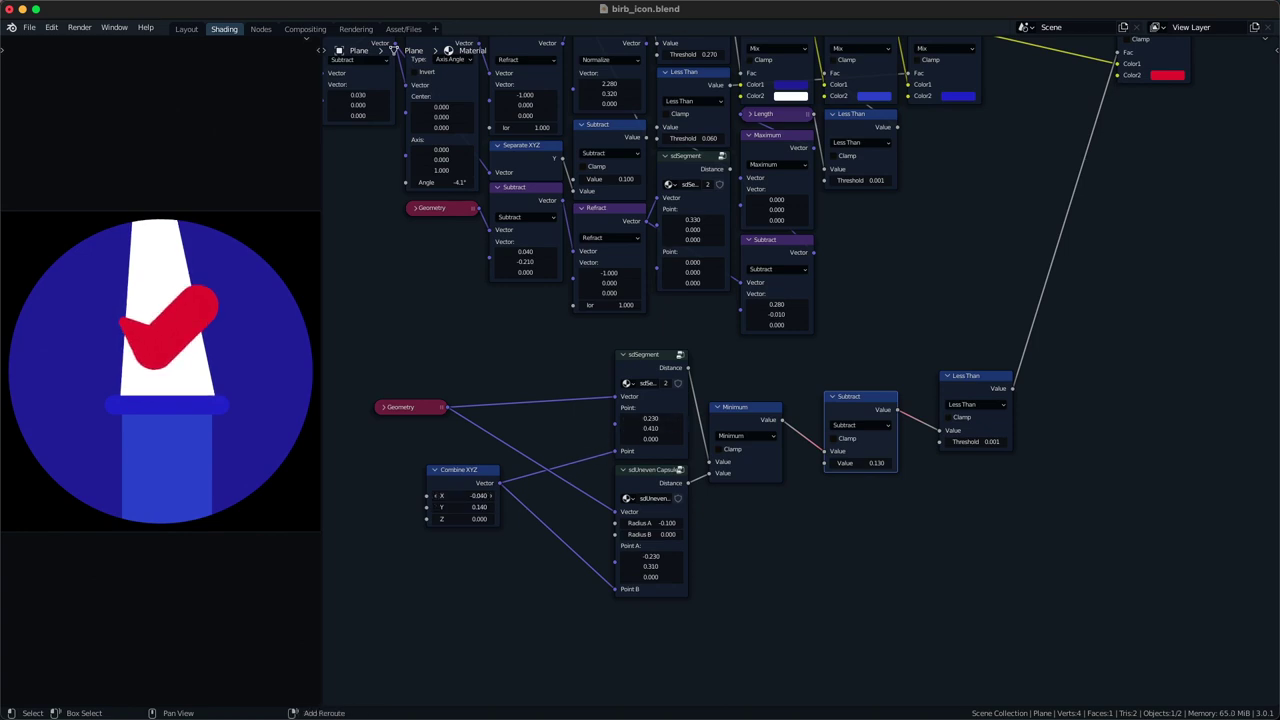
drag(654, 556, 655, 556)
drag(851, 464, 865, 464)
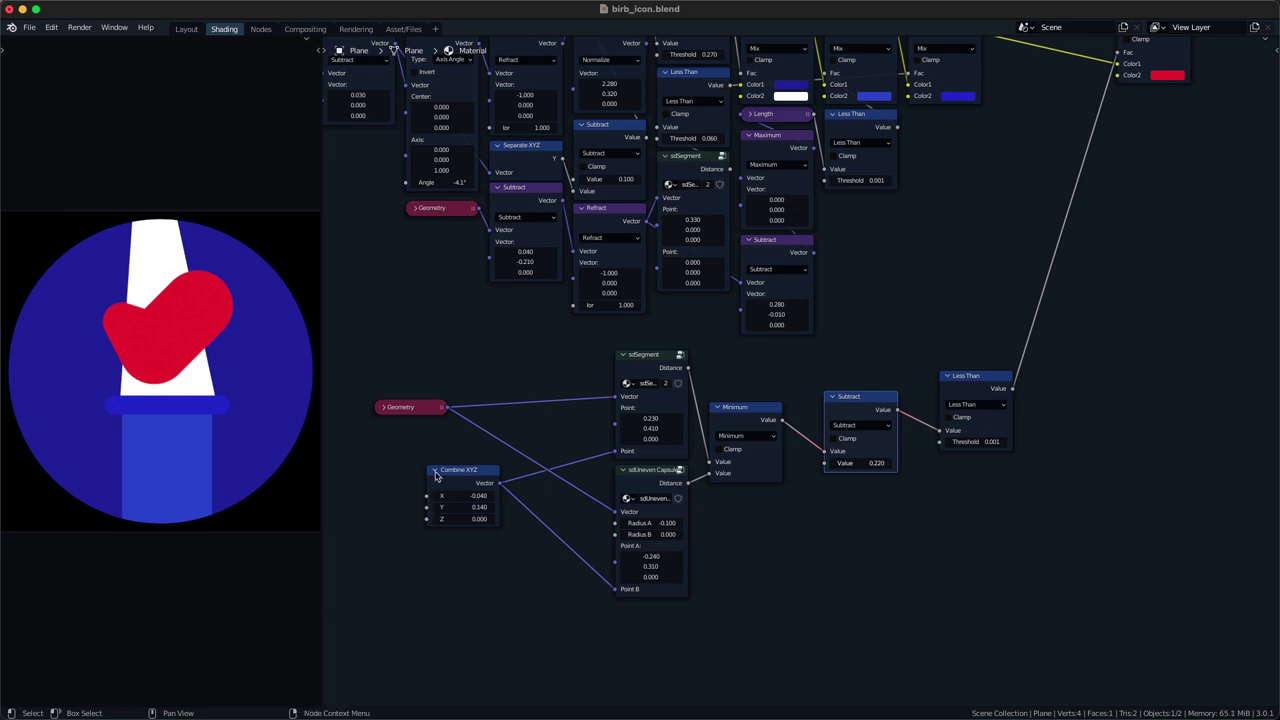
- Move Combine XYZ closer to the SDF nodes and join the two Geometry links with a reroute
drag(439, 449, 454, 503)
key(g)
click(519, 511)
key(g)
click(552, 419)
mouse_move(466, 389)
shift+right_down()
mouse_move(462, 424)
mouse_move(421, 470)
mouse_move(552, 413)
shift+right_up()
- Insert a vector Subtract node after the lower Geometry node with Y 0.060 to shift the red shape
key(q)
click(425, 427)
click(383, 449)
click(423, 482)
click(424, 507)
- Stack the lower Geometry node directly above its vector Subtract and set the segment's first point X to 0.200
key(g)
click(420, 434)
drag(440, 392, 446, 471)
key(g)
click(423, 402)
click(471, 511)
shift+click(654, 410)
shift+drag(652, 418, 652, 418)
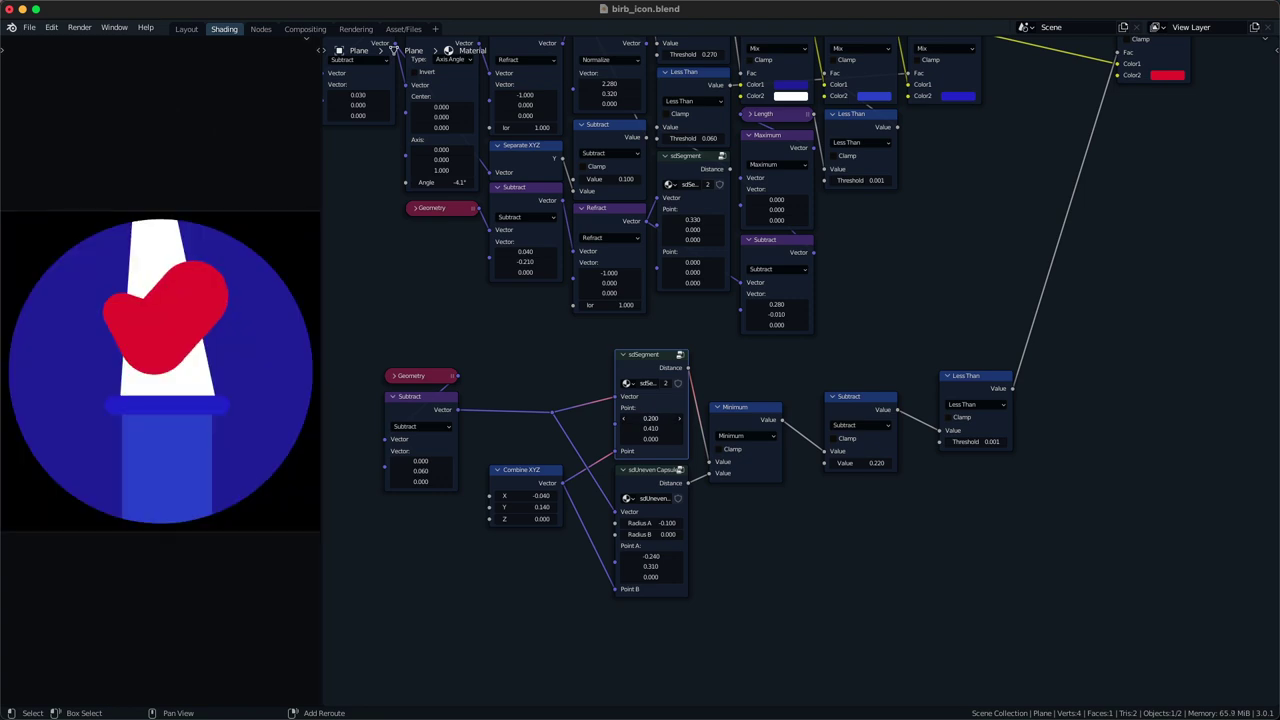
- Move the red Mix node down nearer the Less Than node and set its Color2 to HSV 0.996, 0.984, 0.890
middle_drag(1003, 395, 973, 441)
drag(1159, 125, 1111, 314)
click(1108, 320)
drag(1126, 234, 1125, 240)
scroll(1125, 238, up, 3)
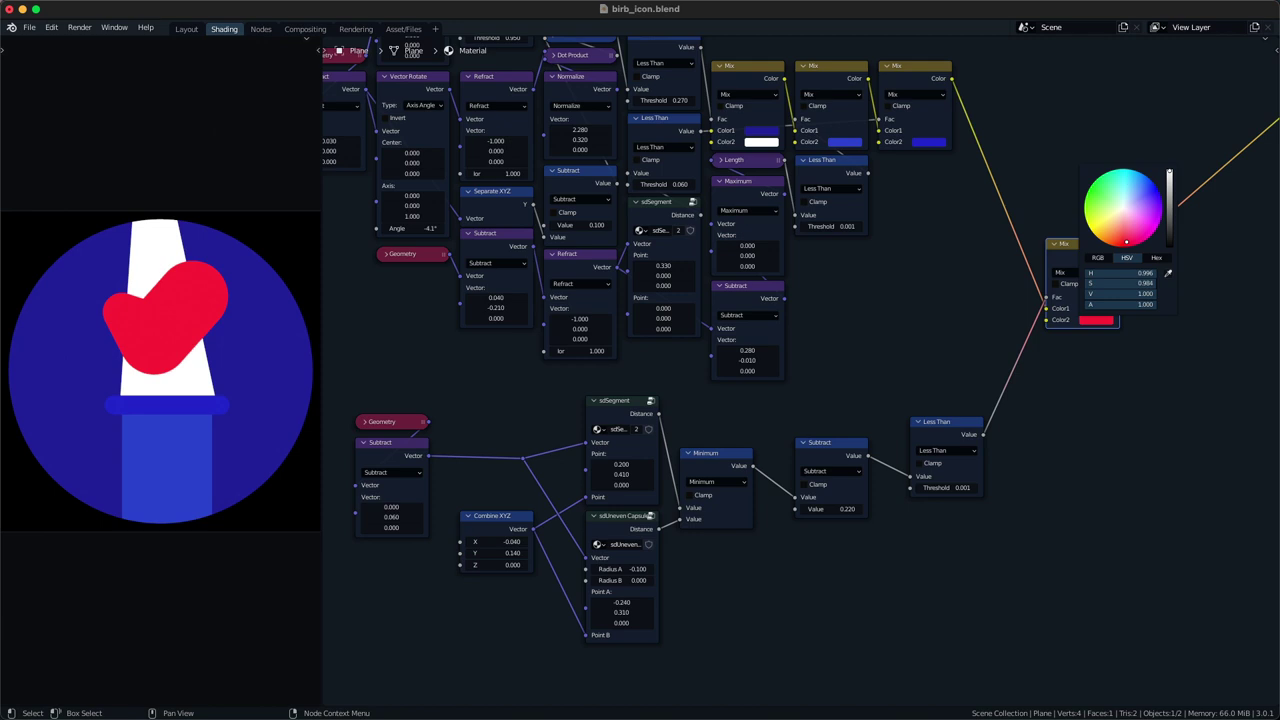
scroll(1127, 243, down, 1)
scroll(1127, 243, down, 4)
scroll(1127, 243, up, 4)
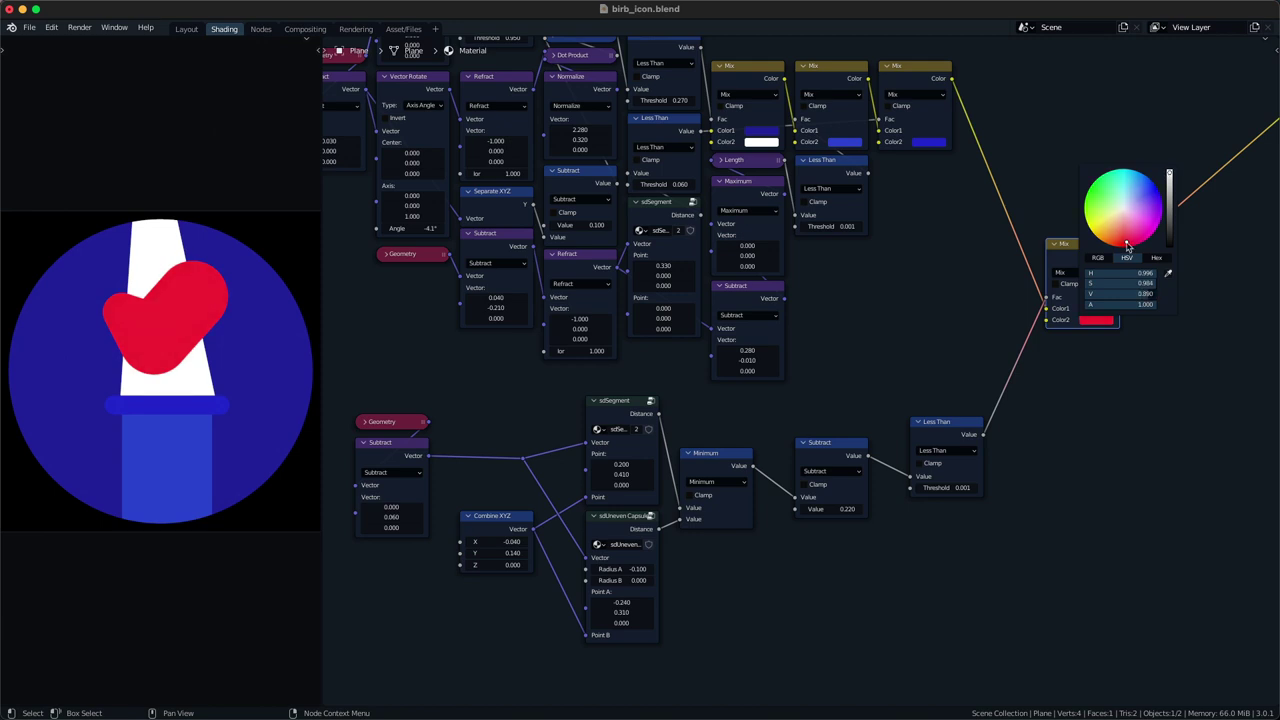
scroll(864, 537, down, 2)
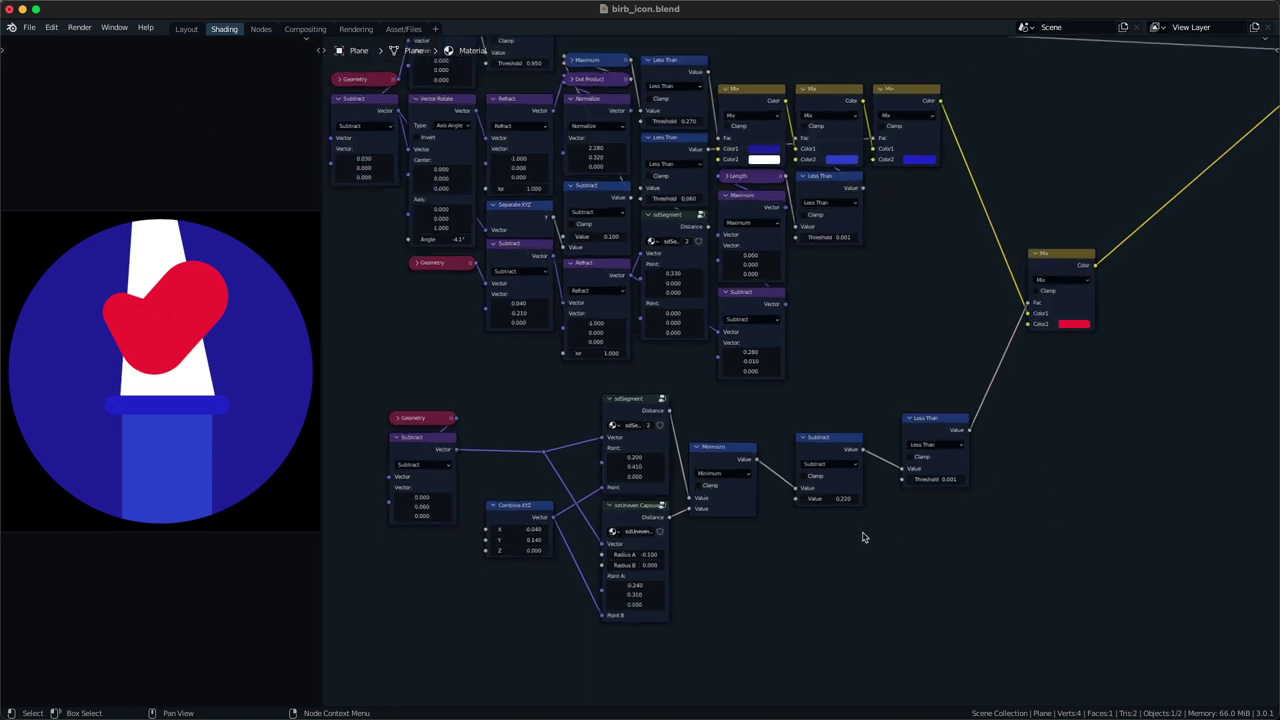
- Save the file
scroll(812, 545, up, 1)
scroll(812, 545, down, 1)
middle_drag(826, 513, 820, 523)
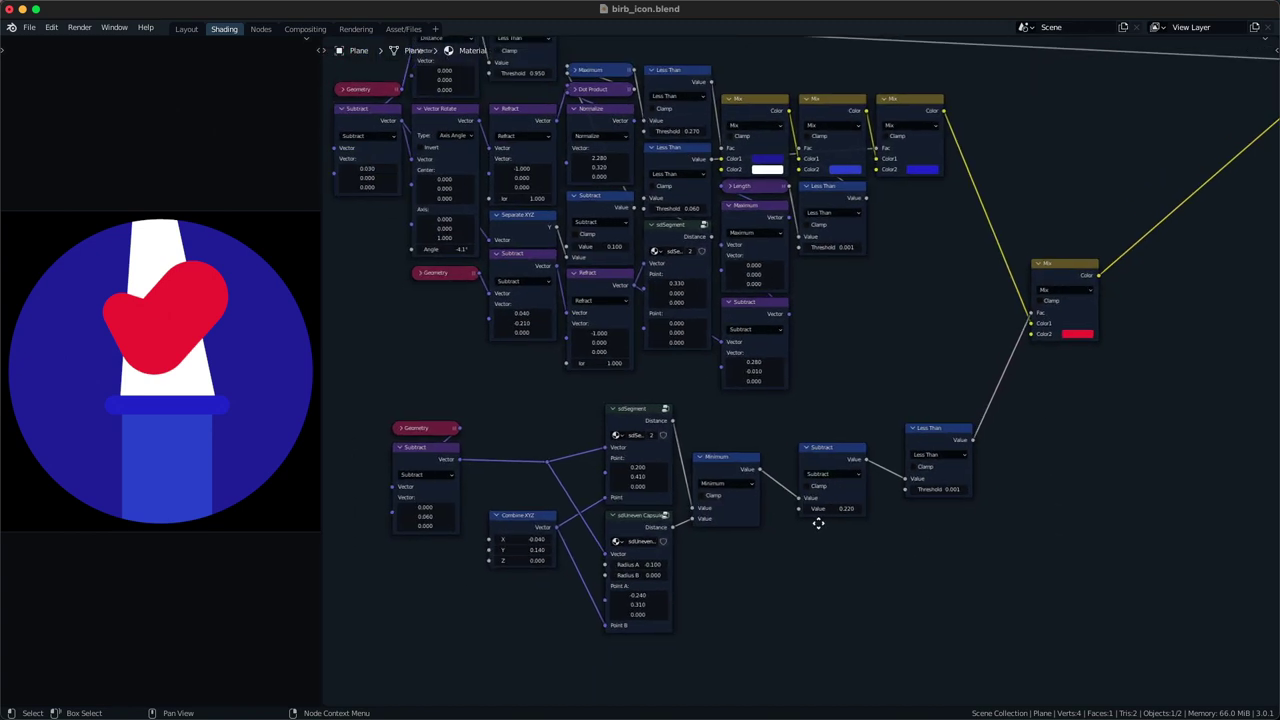
middle_drag(688, 510, 718, 490)
key(ctrl+s)
- Collapse the Minimum node and stack the Subtract node directly beneath it
drag(756, 444, 770, 437)
key(h)
drag(873, 439, 777, 458)
click(741, 554)
- Pack Combine XYZ closer to the capsule and add a second reroute on the position link just before the SDF nodes
drag(564, 499, 603, 509)
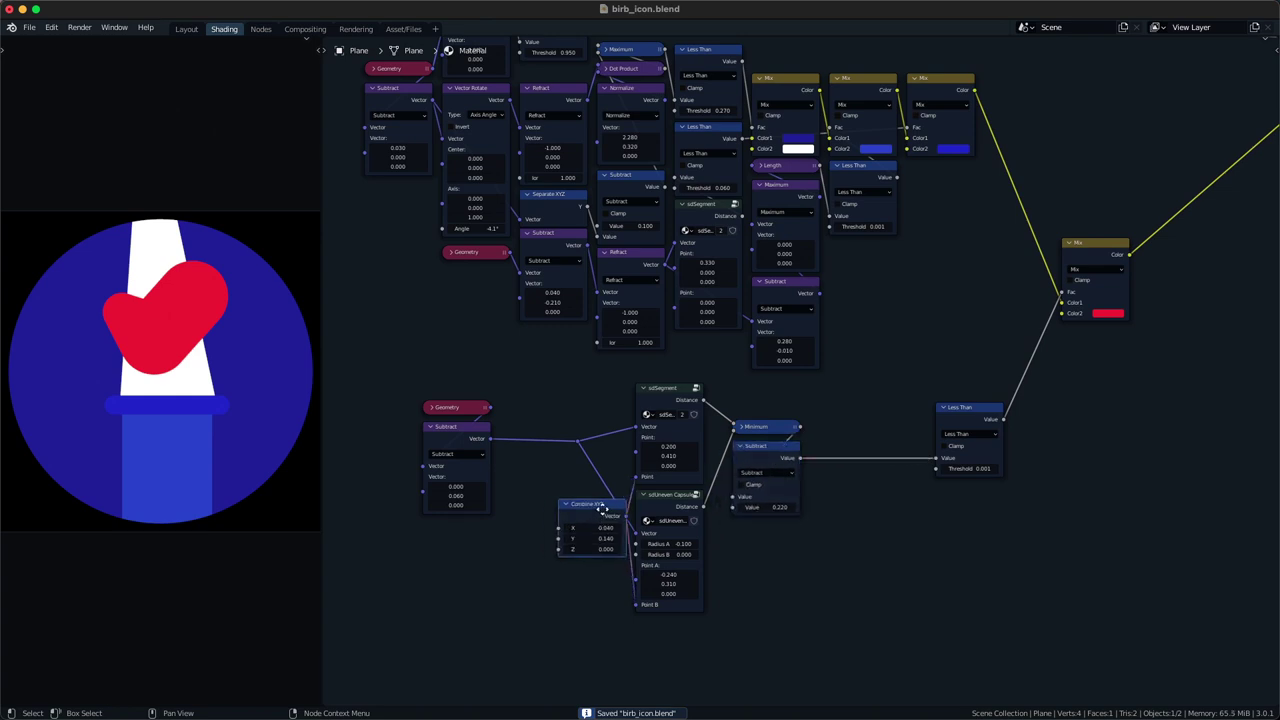
shift+right_drag(593, 431, 597, 484)
key(g)
click(620, 475)
drag(593, 511, 591, 506)
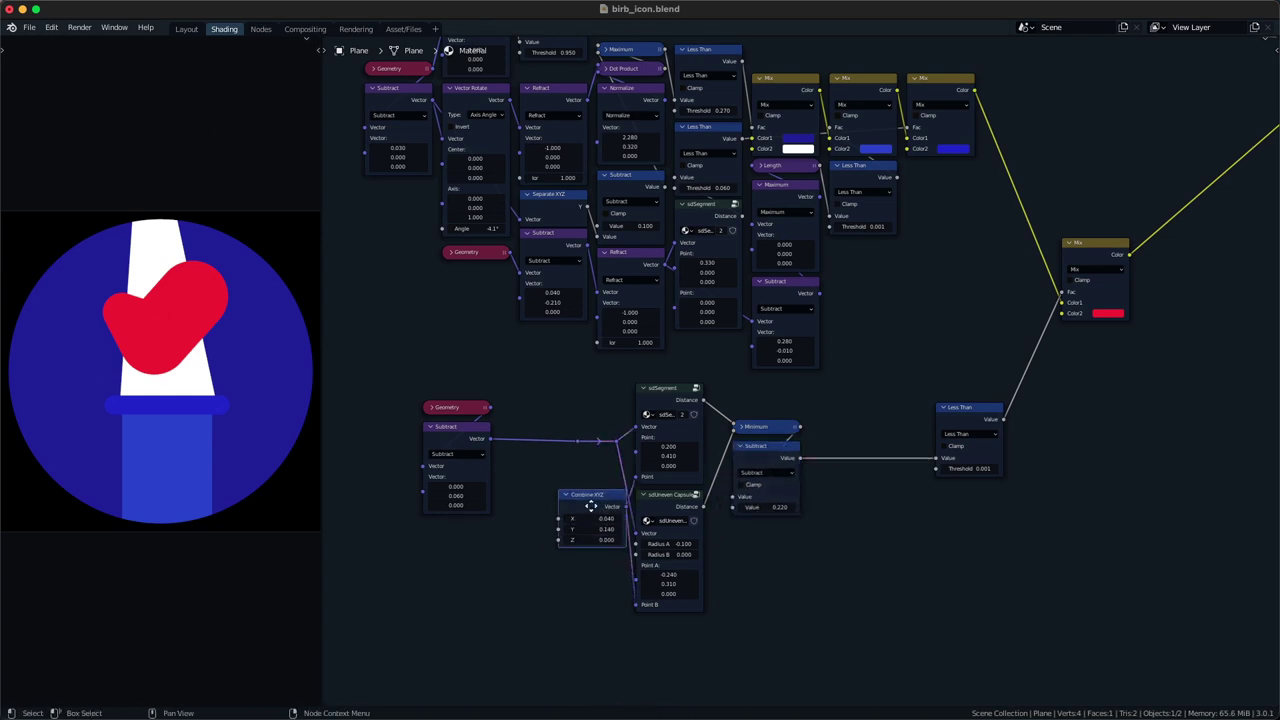
- Move the lower Geometry and vector Subtract closer to the SDF nodes and dissolve the extra reroute on their link
drag(518, 376, 443, 456)
key(g)
click(457, 451)
drag(551, 457, 588, 417)
key(ctrl+x)
drag(458, 534, 488, 444)
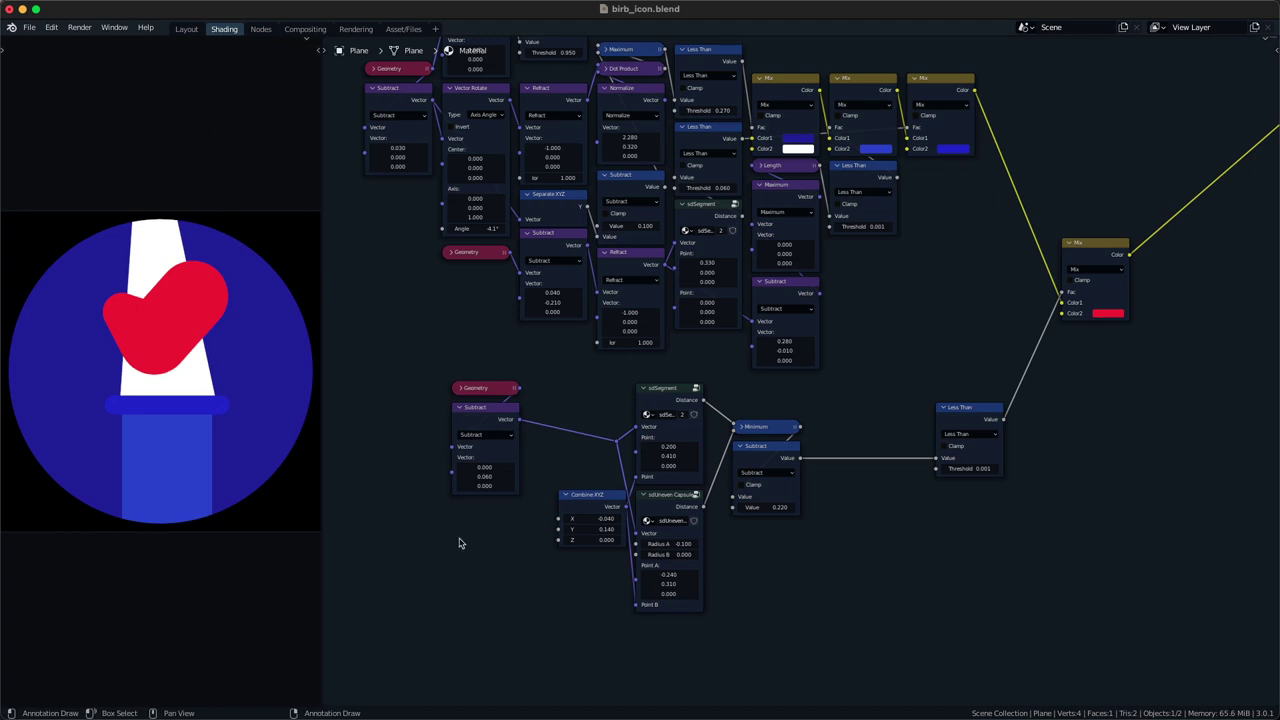
- Pack the lower Geometry and vector Subtract nodes beside the SDF nodes, stacked directly above Combine XYZ
drag(503, 366, 481, 428)
key(g)
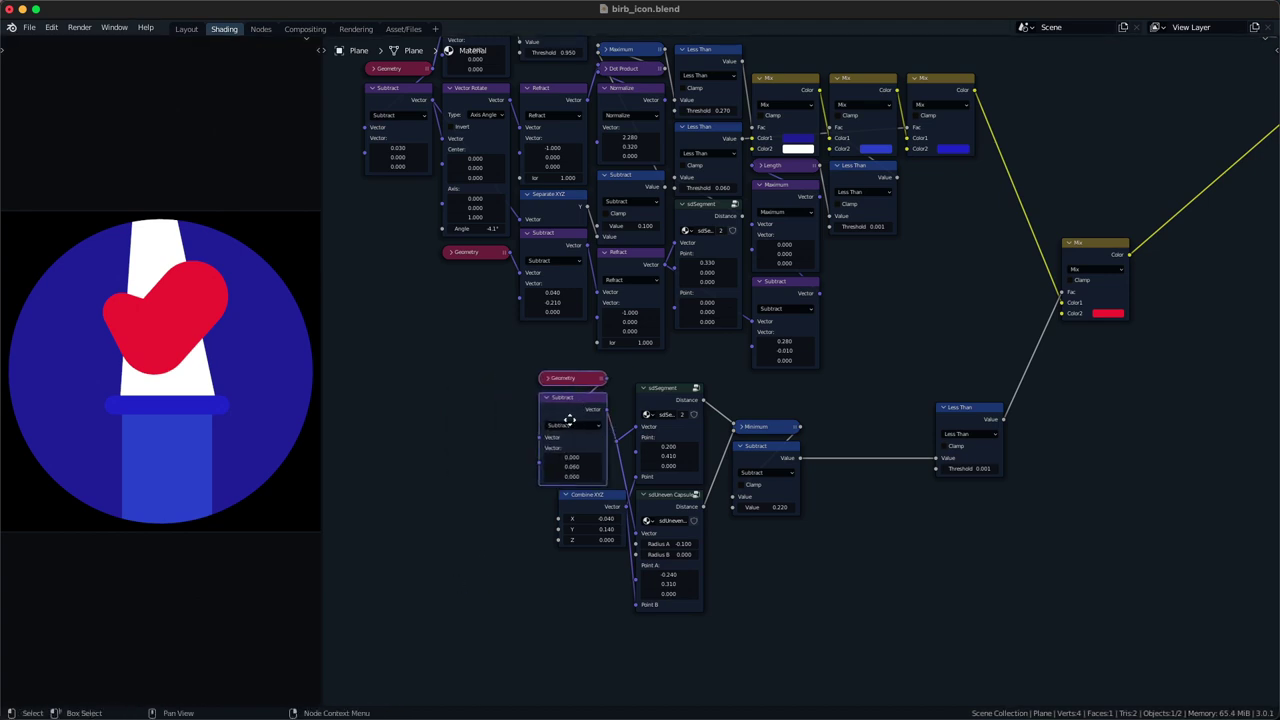
drag(568, 499, 550, 508)
drag(534, 567, 591, 374)
key(g)
click(588, 402)
- Save the file and move the Minimum and Subtract nodes closer to the SDF nodes
drag(704, 650, 707, 458)
click(699, 421)
click(714, 489)
key(super+s)
drag(754, 542, 770, 400)
key(g)
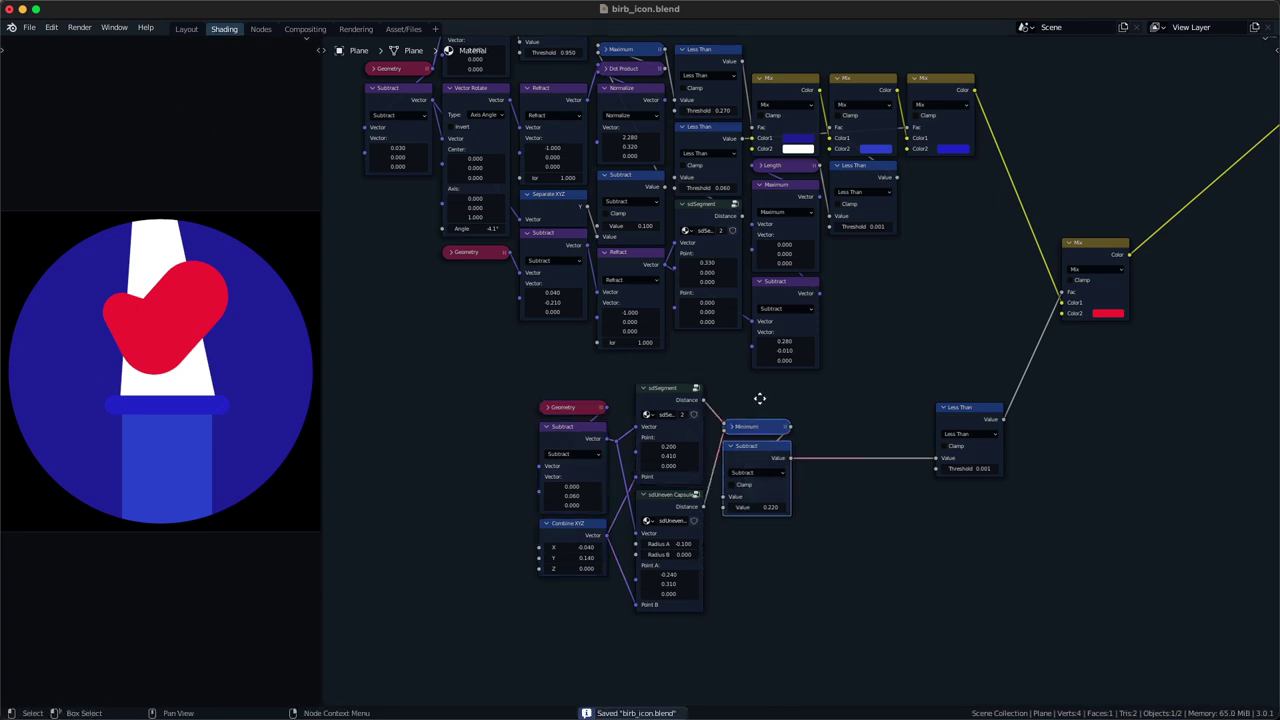
click(794, 530)
- Set the red shape's Subtract Y to 0.070, the blue bar's Subtract Y to -0.280 and the scalar Subtract value to 0.040
mouse_move(586, 497)
shift+mouse_down()
mouse_move(626, 497)
mouse_move(595, 497)
shift+mouse_up()
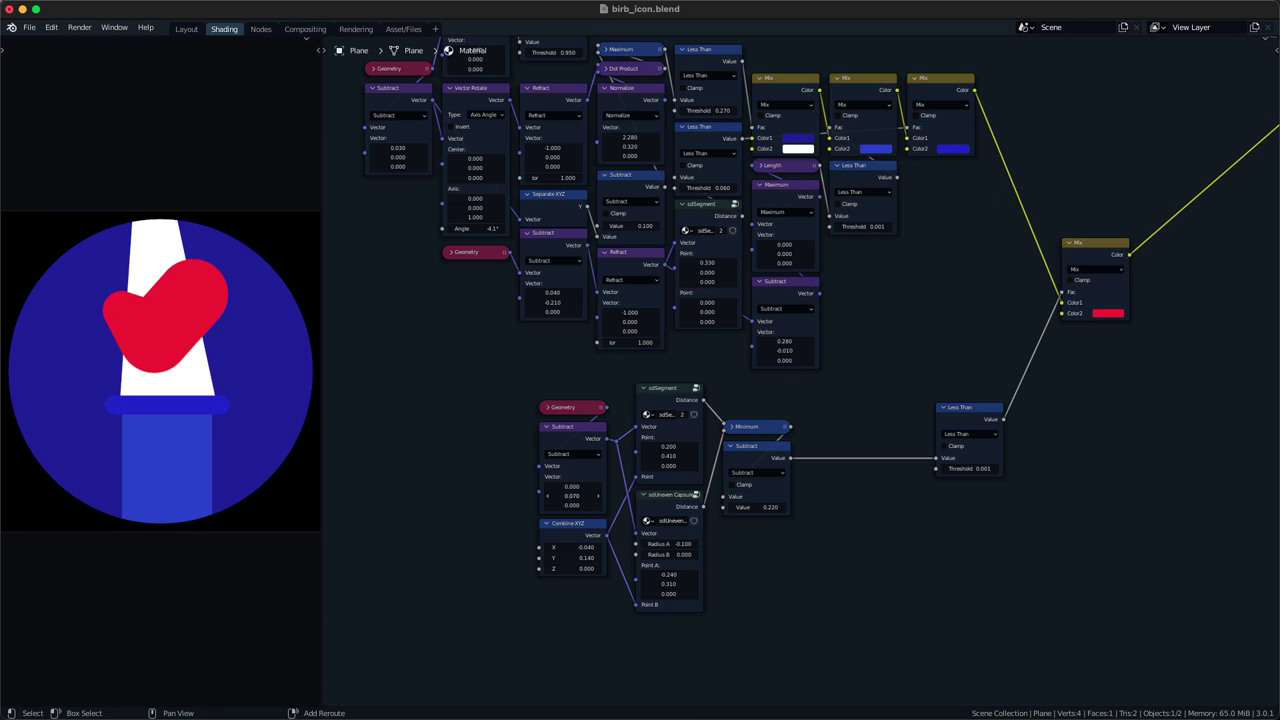
shift+drag(771, 350, 730, 350)
key(super+z)
shift+drag(556, 302, 533, 302)
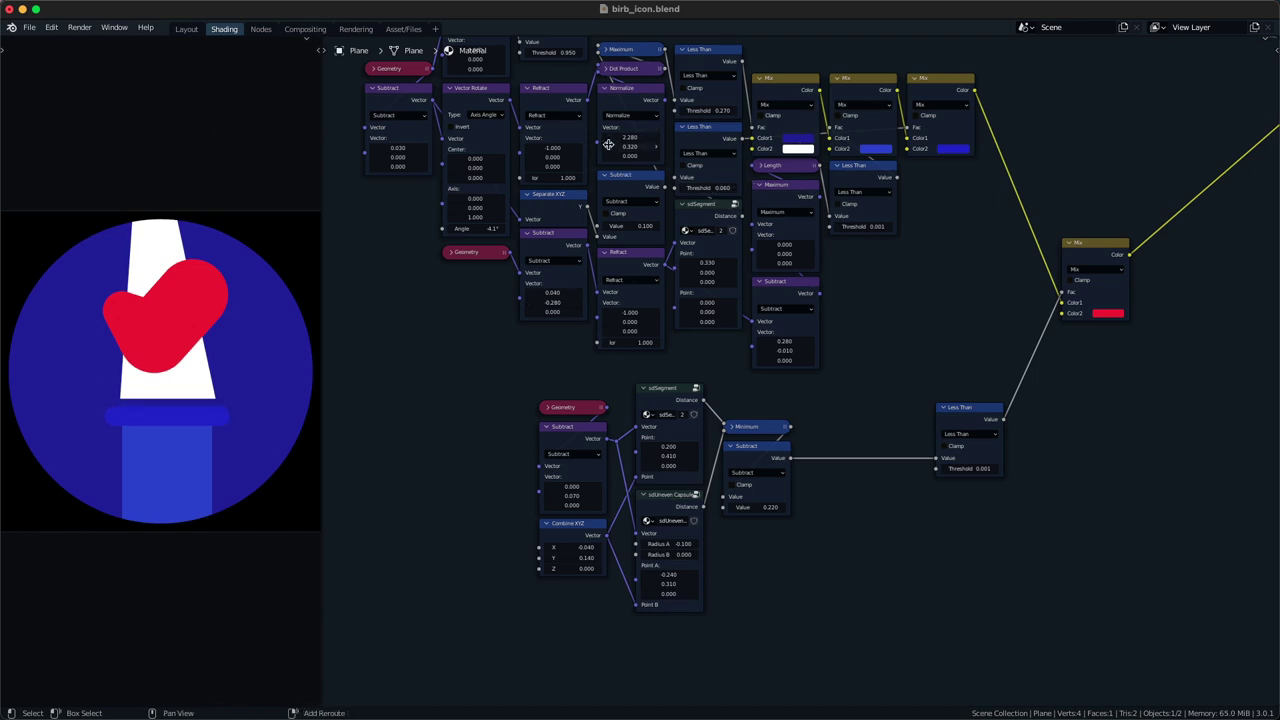
middle_drag(594, 152, 594, 210)
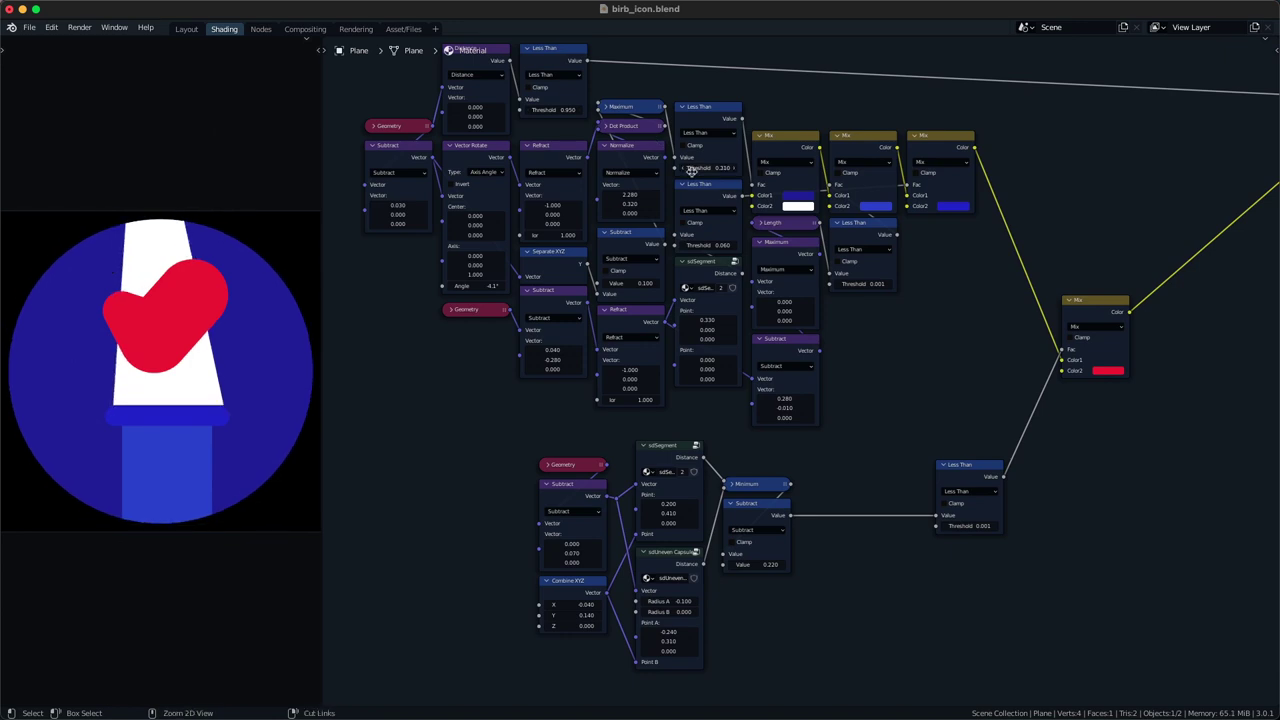
drag(657, 286, 640, 286)
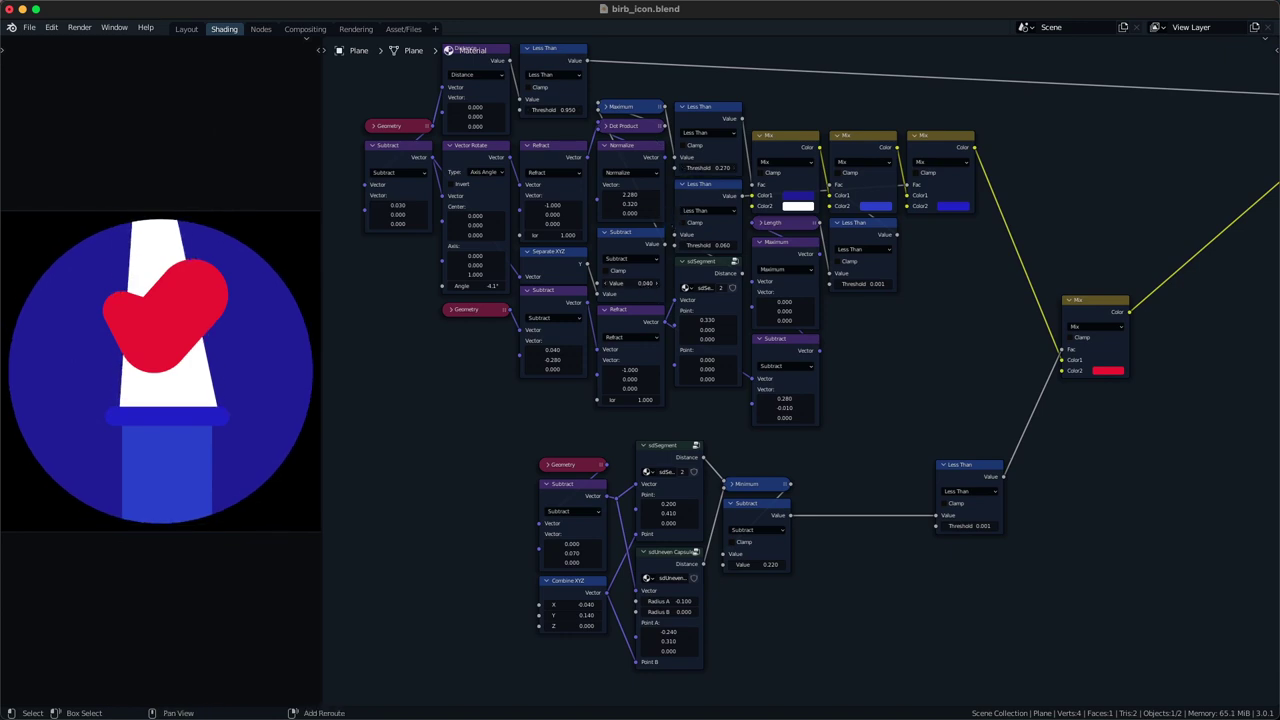
- Set the Combine XYZ X value to -0.010 and the uneven capsule's Radius A to -0.150
middle_drag(686, 462, 688, 317)
middle_drag(703, 384, 724, 410)
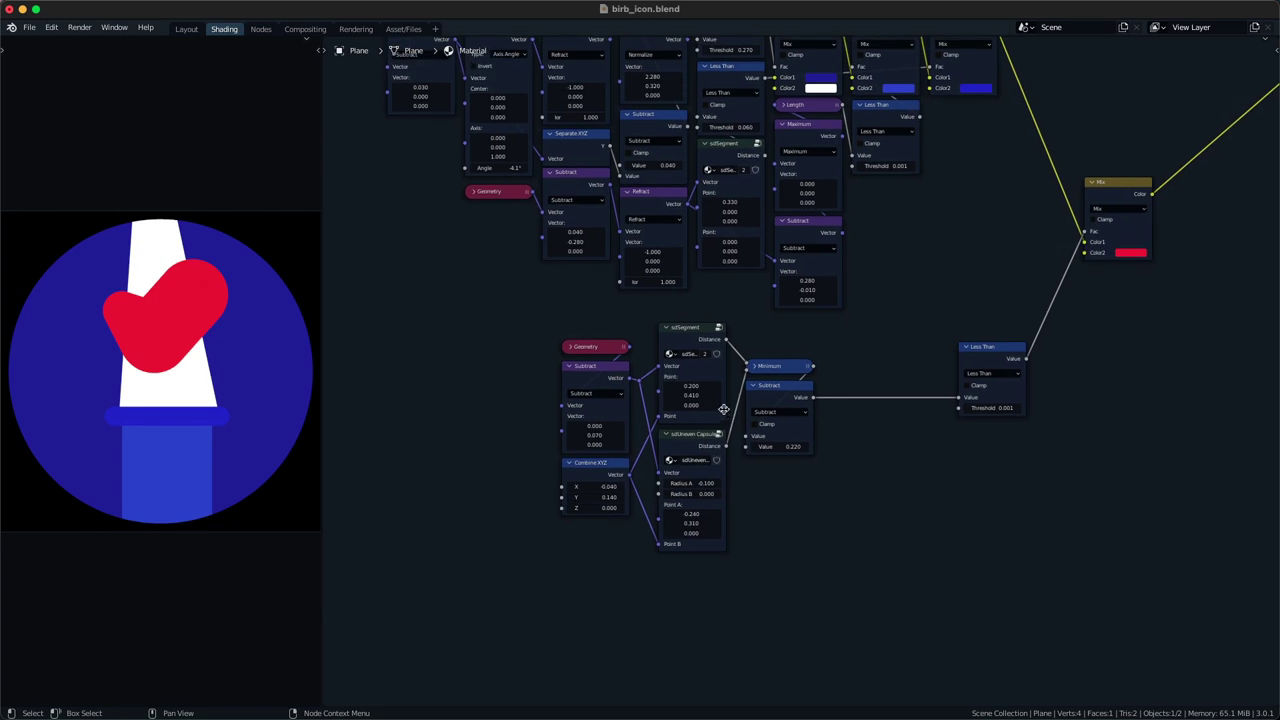
scroll(726, 413, up, 1)
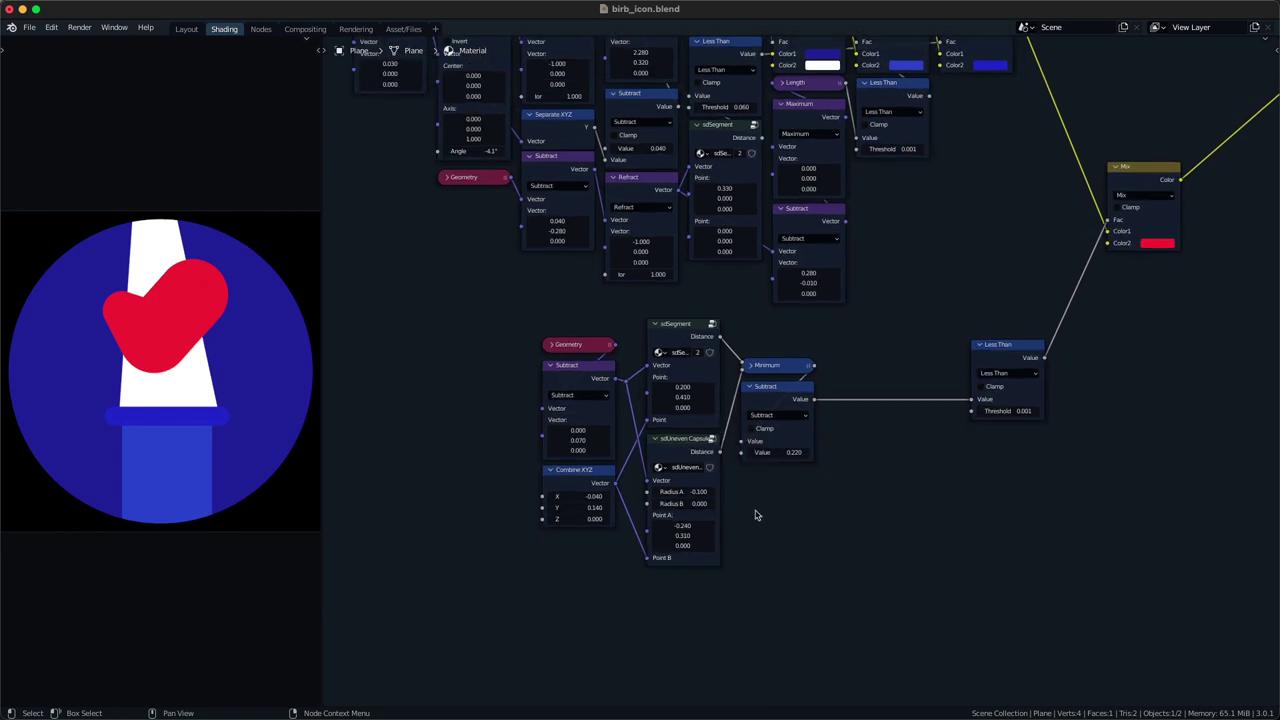
shift+drag(663, 523, 674, 523)
key(ctrl+z)
drag(580, 497, 587, 497)
drag(703, 491, 698, 491)
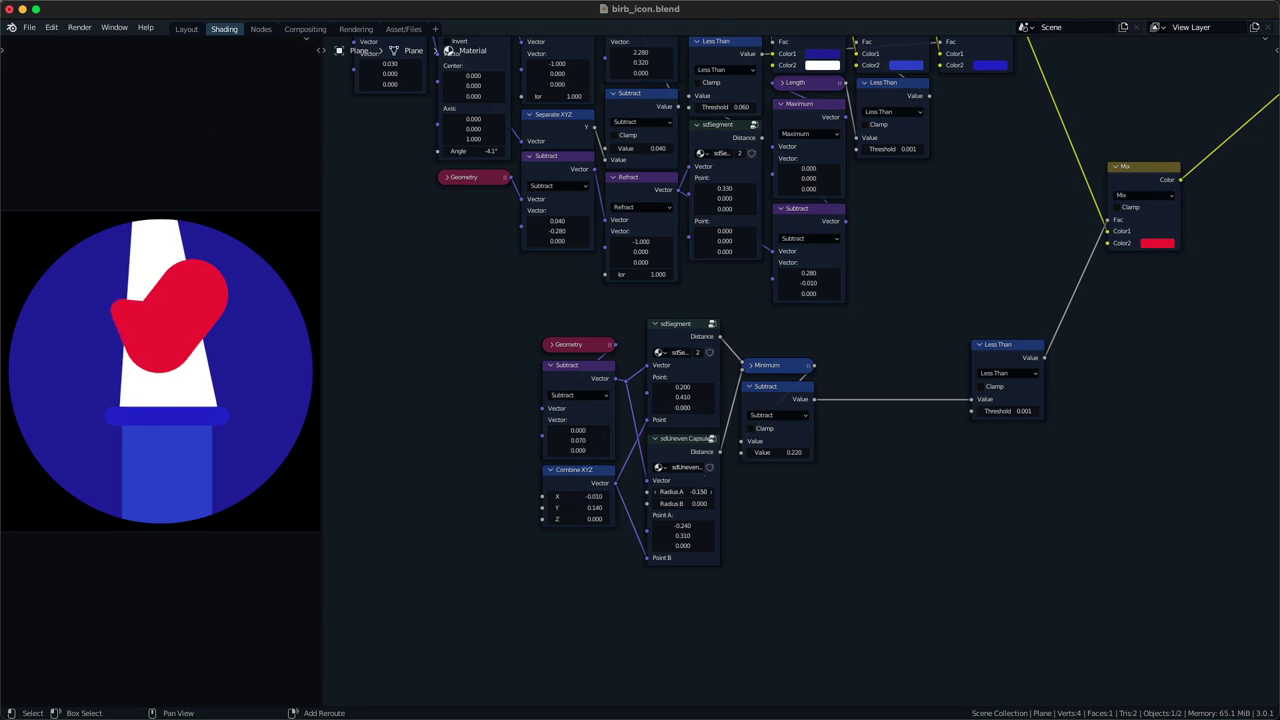
- Set the capsule's Point A to -0.270, 0.250 and the Combine XYZ Y value to 0.090
drag(697, 491, 670, 525)
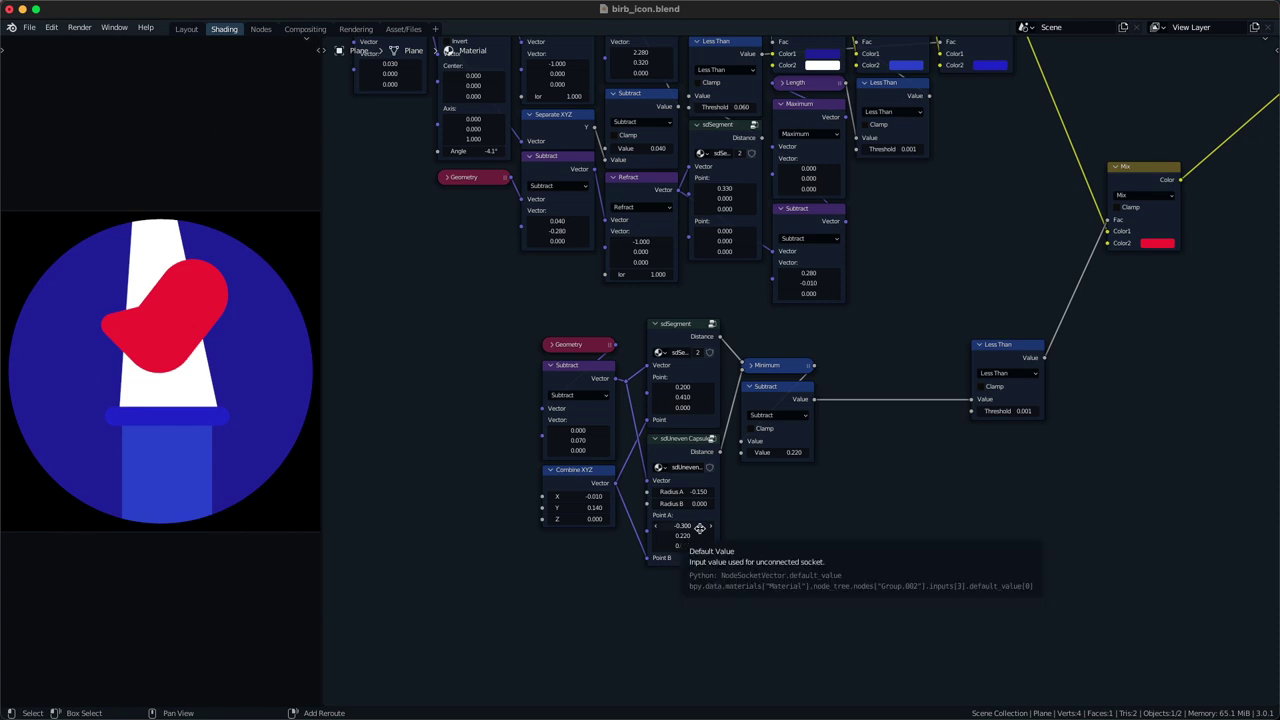
key(BackSpace)
drag(696, 528, 725, 534)
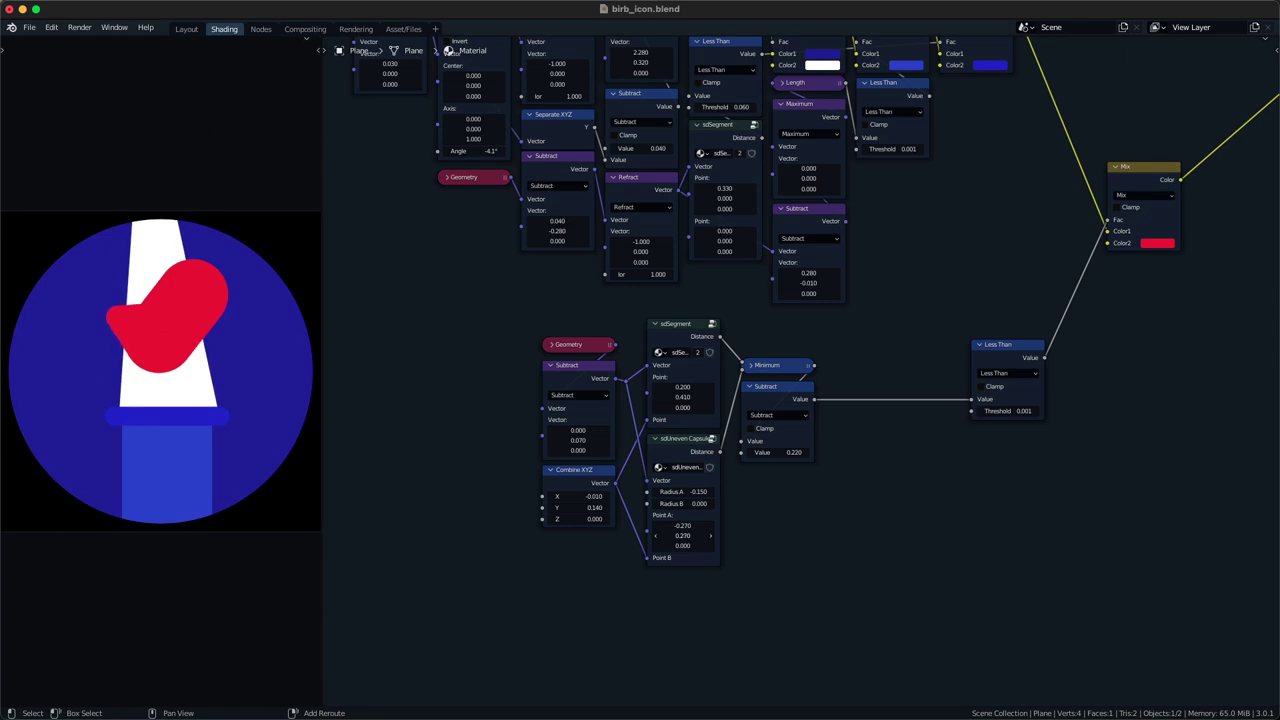
drag(688, 398, 687, 398)
drag(599, 507, 594, 507)
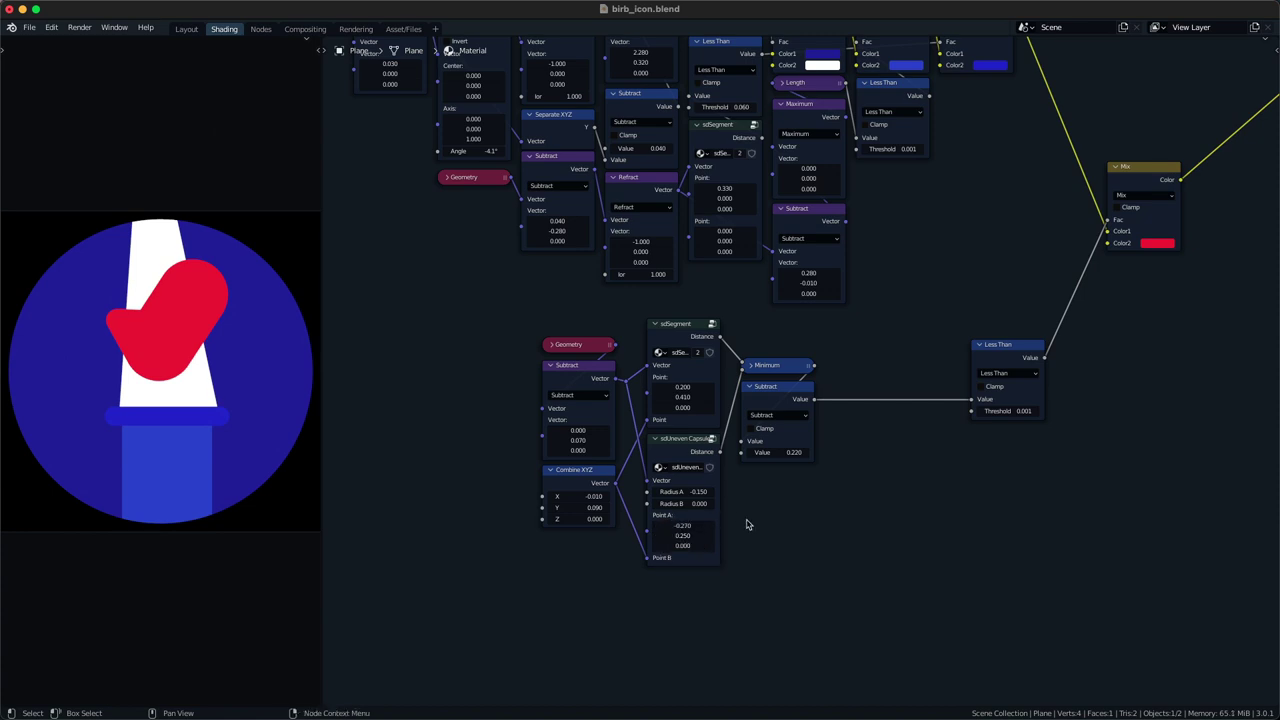
- Set Combine XYZ X to -0.060, the capsule's Point A to -0.330, 0.240 and the red shape's scalar Subtract value to 0.200
drag(579, 496, 573, 496)
drag(654, 522, 670, 535)
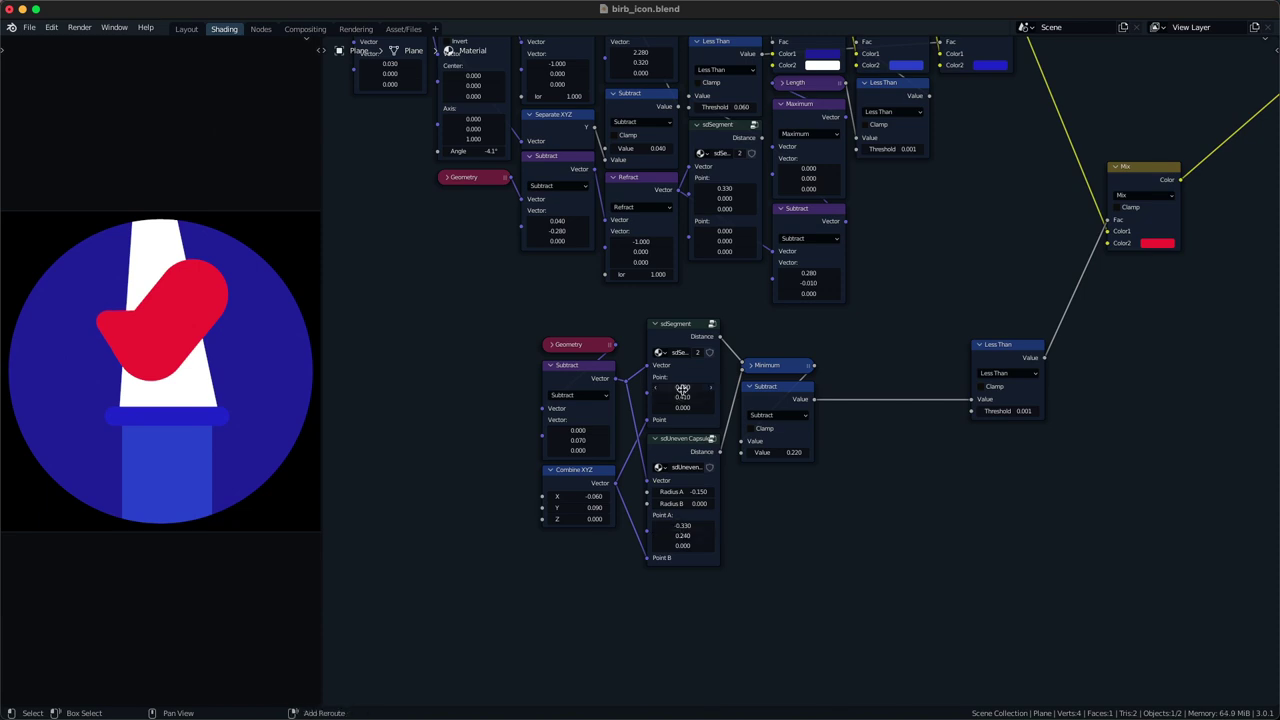
drag(760, 452, 752, 452)
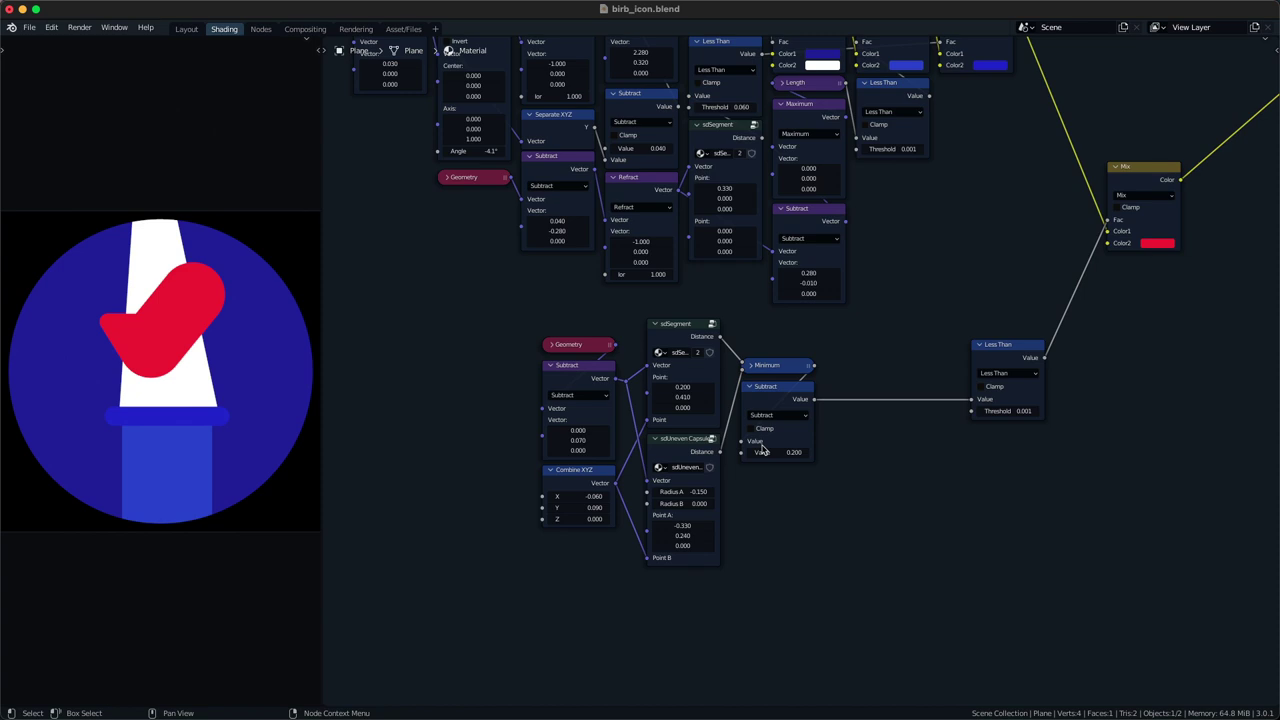
- Move the red shape's Less Than node closer to its scalar Subtract node
scroll(1005, 355, down, 1)
middle_drag(1005, 355, 990, 377)
drag(987, 414, 937, 397)
middle_drag(937, 397, 915, 364)
drag(904, 359, 873, 378)
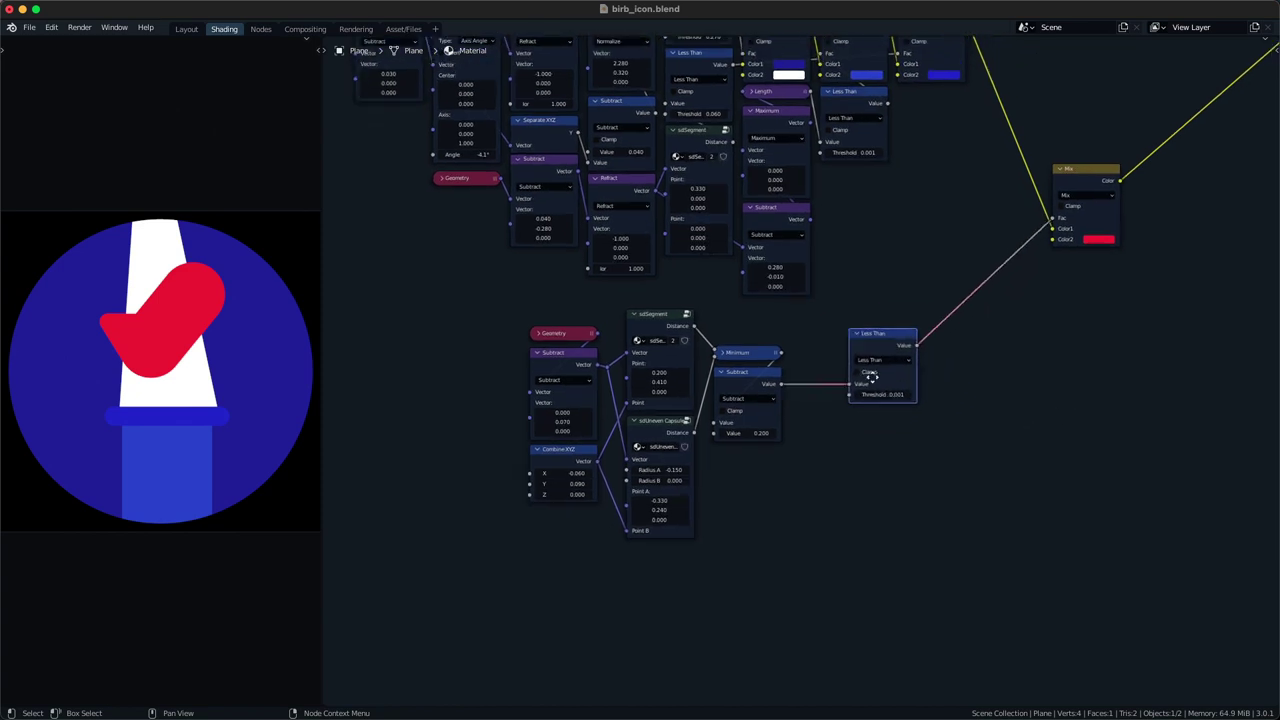
- Add a Distance node beneath the scalar Subtract and feed it the position from the lower Geometry node
key(Tab)
text(d)
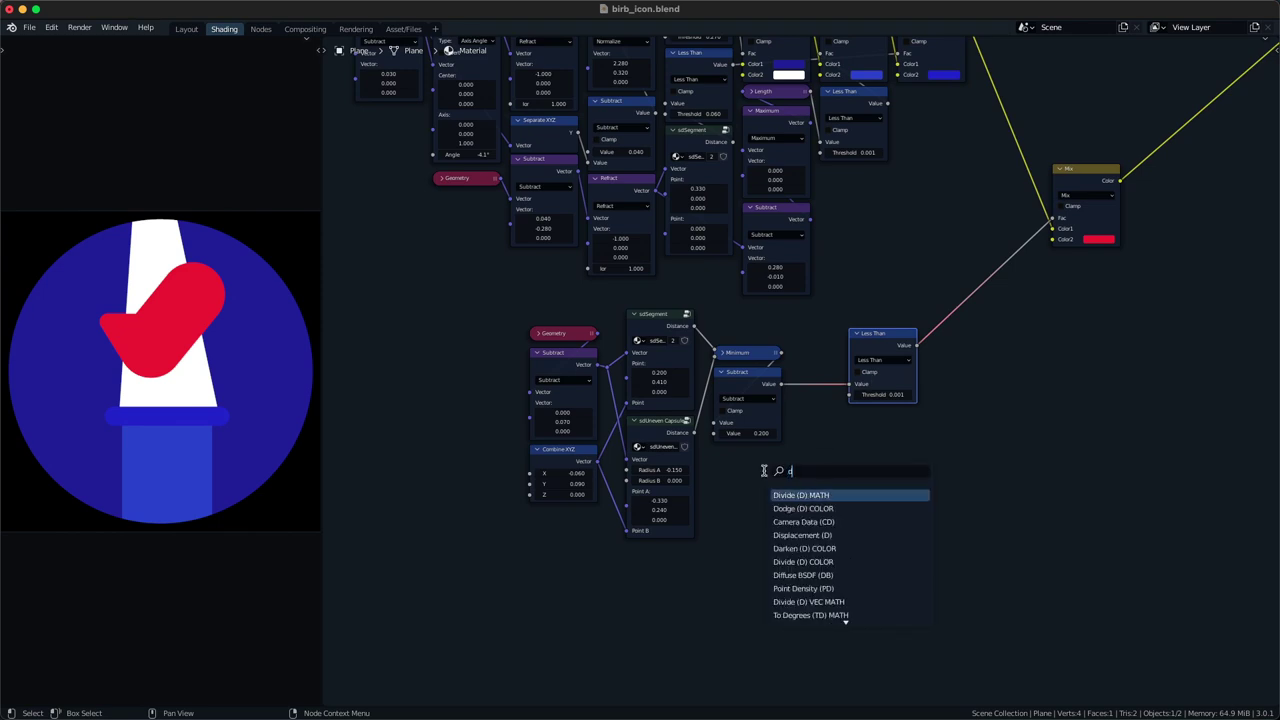
text(ist)
key(Return)
click(764, 471)
alt+right_drag(598, 339, 811, 478)
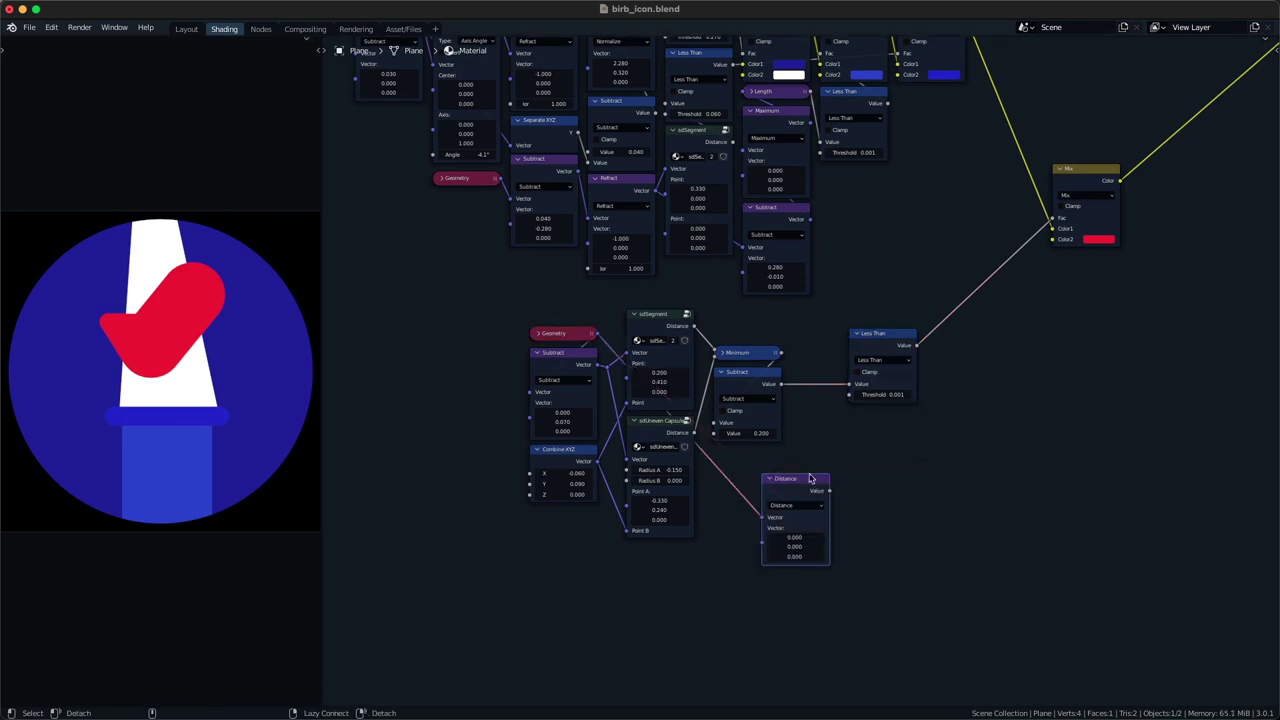
drag(795, 477, 747, 449)
- Bring the Less Than node nearer, duplicate it beside the Distance node and connect the distance to the copy
drag(921, 478, 889, 350)
drag(889, 350, 850, 331)
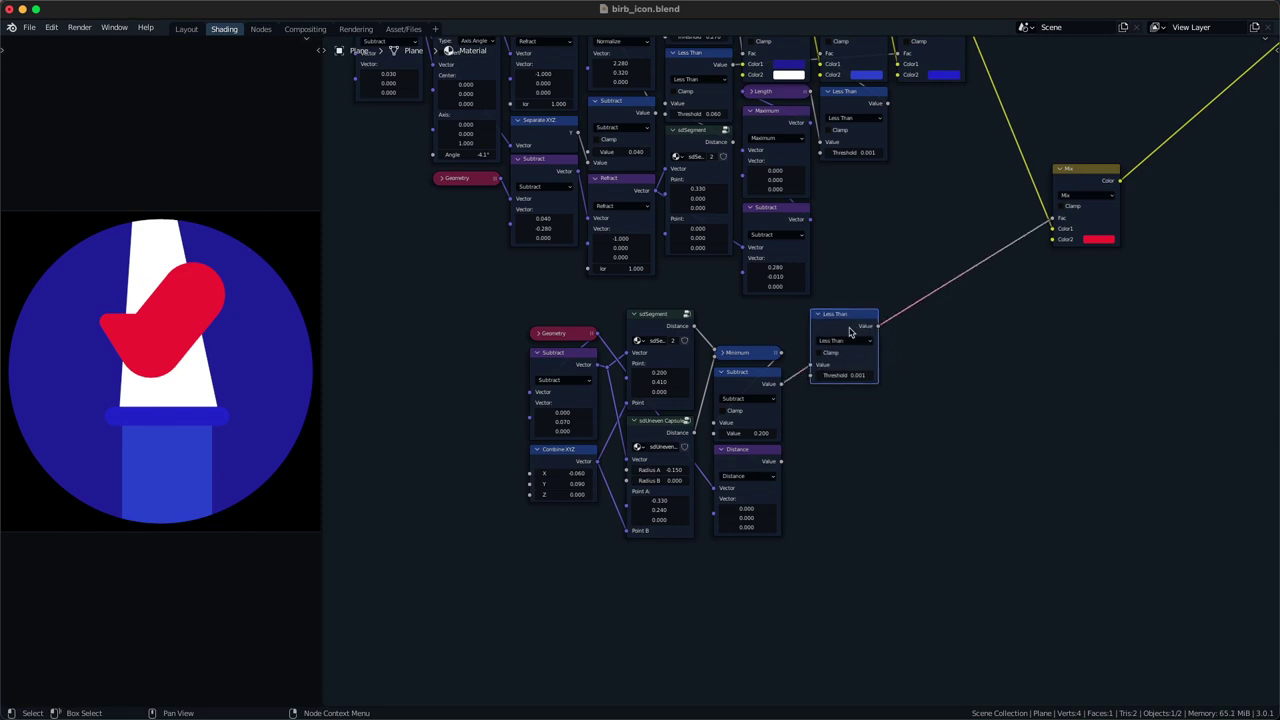
key(shift+d)
click(851, 480)
alt+right_drag(755, 488, 840, 496)
- Duplicate the red shape's Mix, drive the copy with the lower Less Than and link its colour into the original Mix's Color2
drag(1100, 178, 1157, 167)
key(shift+d)
click(1002, 361)
alt+right_drag(852, 474, 972, 406)
alt+right_drag(1008, 366, 1136, 229)
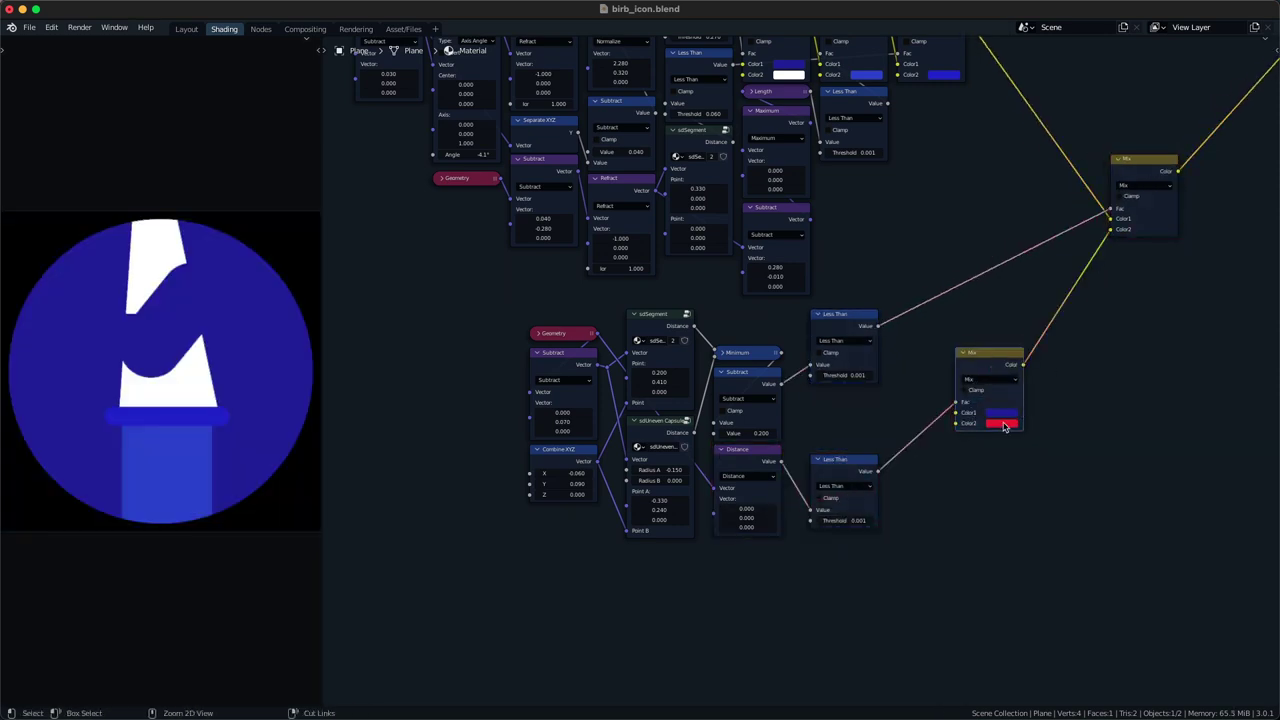
- Set the duplicated Mix node's Color1 to the red and its Color2 to a pink
click(1006, 423)
click(1035, 345)
key(BackSpace)
- Set the pink area's Less Than threshold to 0.401 and its Distance vector to 0.180, -0.190
drag(844, 521, 873, 521)
mouse_move(758, 510)
mouse_down()
mouse_move(789, 510)
mouse_move(735, 518)
mouse_move(755, 518)
mouse_up()
drag(757, 509, 735, 518)
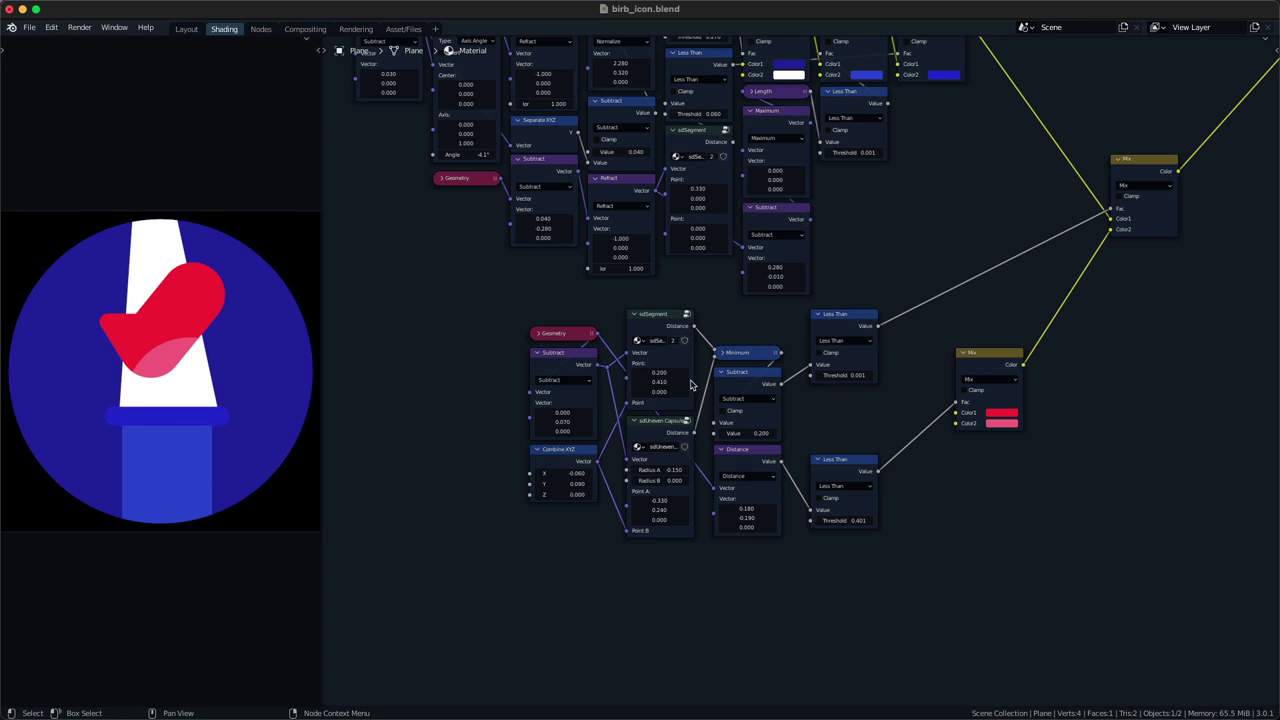
- Set the red shape's sdSegment point to 0.150, 0.300 and the pink area's Less Than threshold to 0.301
scroll(277, 400, up, 1)
scroll(277, 400, down, 1)
mouse_move(658, 374)
shift+mouse_down()
mouse_move(670, 374)
mouse_move(621, 382)
mouse_move(651, 373)
shift+mouse_up()
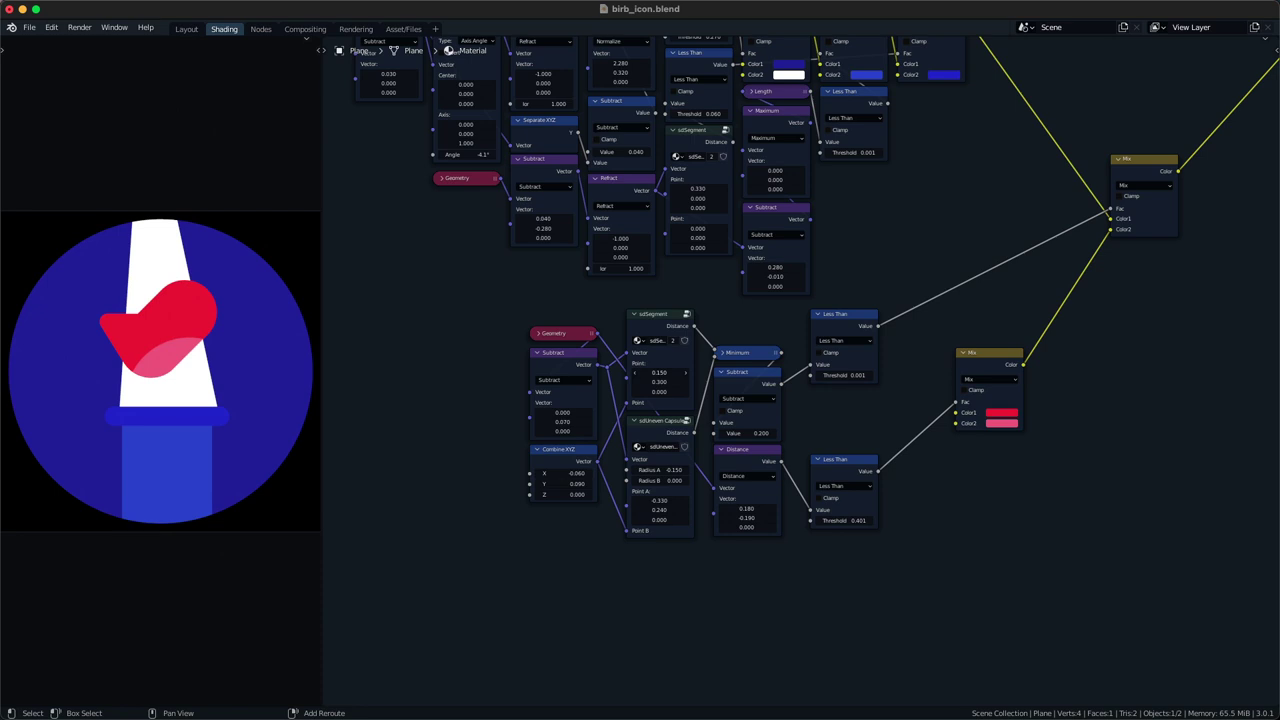
drag(749, 518, 742, 518)
drag(743, 518, 751, 518)
click(860, 527)
drag(857, 522, 845, 522)
- Set the Distance vector's Y to -0.100 and the red shape's sdSegment point X to 0.140
drag(747, 518, 753, 518)
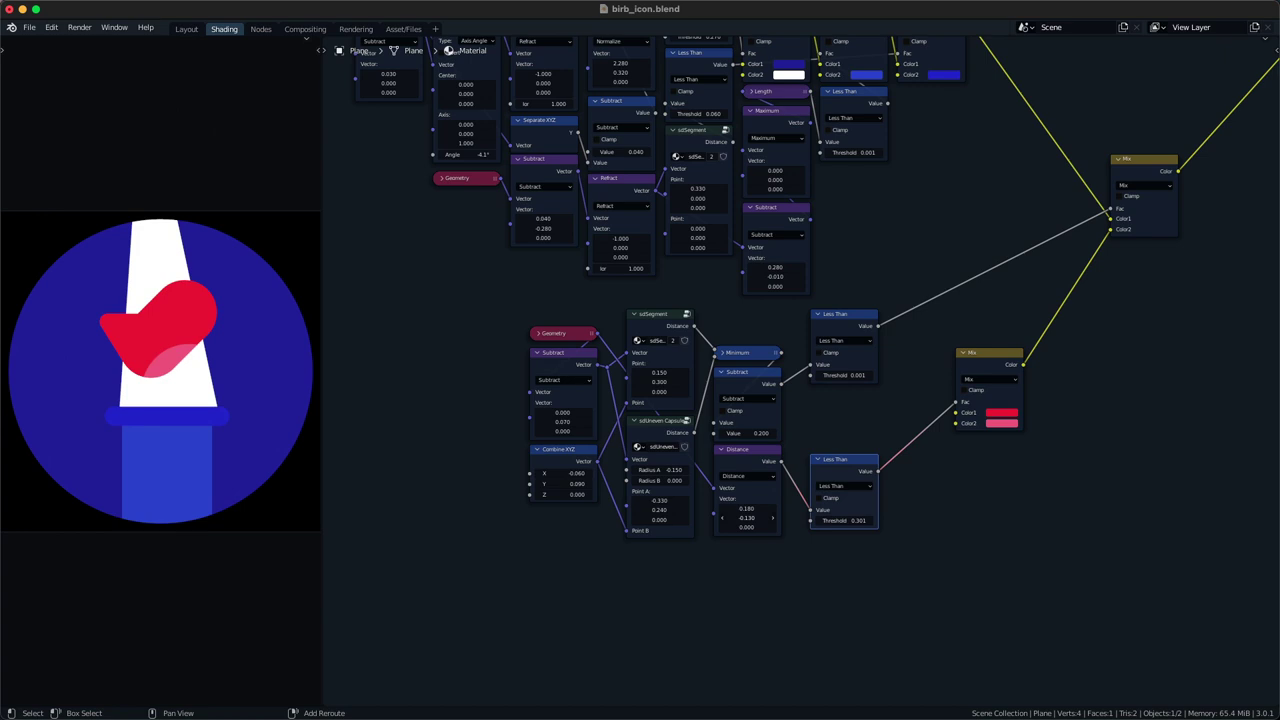
drag(747, 518, 749, 518)
click(719, 560)
drag(673, 375, 673, 375)
drag(747, 518, 749, 518)
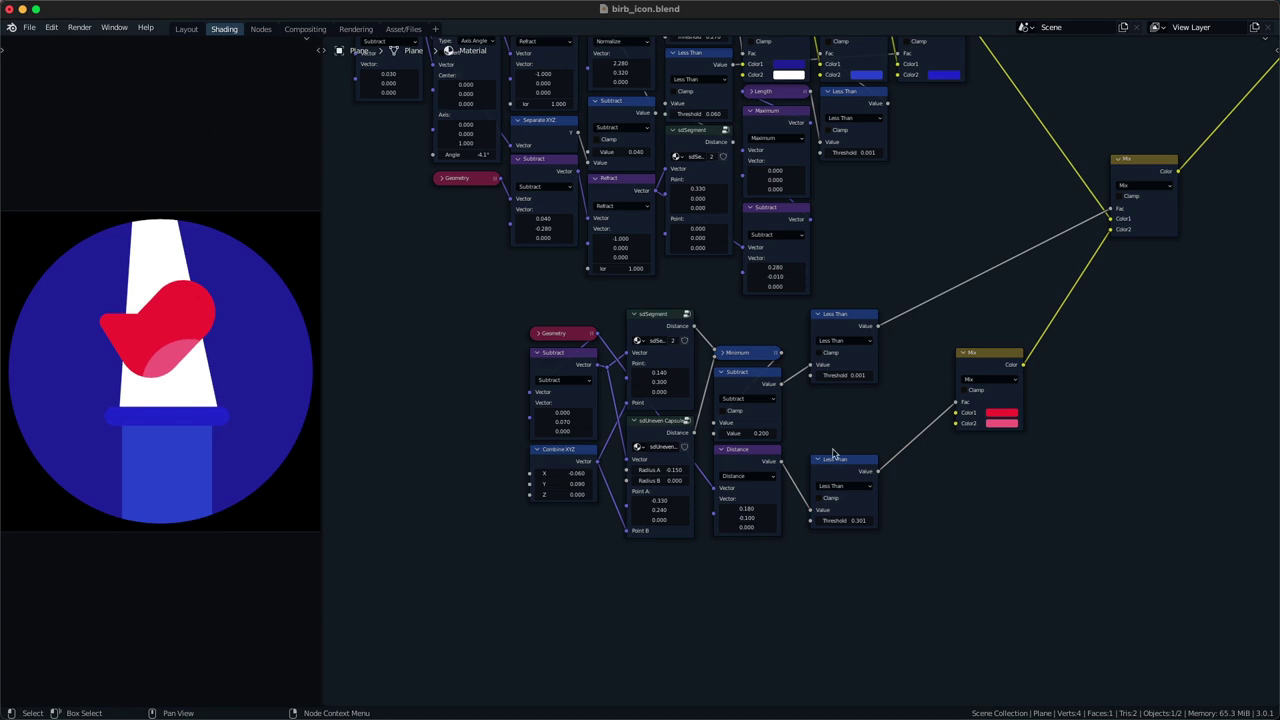
- Move the red and pink Mix and the final Mix closer to the rest of the node tree
click(1002, 423)
drag(996, 492, 991, 380)
key(g)
click(961, 350)
scroll(1110, 318, down, 2)
middle_drag(1114, 317, 1096, 341)
drag(1067, 344, 1049, 242)
key(g)
click(991, 263)
click(1021, 394)
- Pack the red shape's nodes tightly together, stacking the two Less Than nodes beside Subtract and Distance
drag(545, 554, 736, 352)
key(g)
click(703, 353)
drag(779, 417, 810, 381)
key(g)
click(763, 393)
key(g)
drag(802, 445, 939, 393)
click(769, 458)
key(g)
click(931, 401)
click(920, 477)
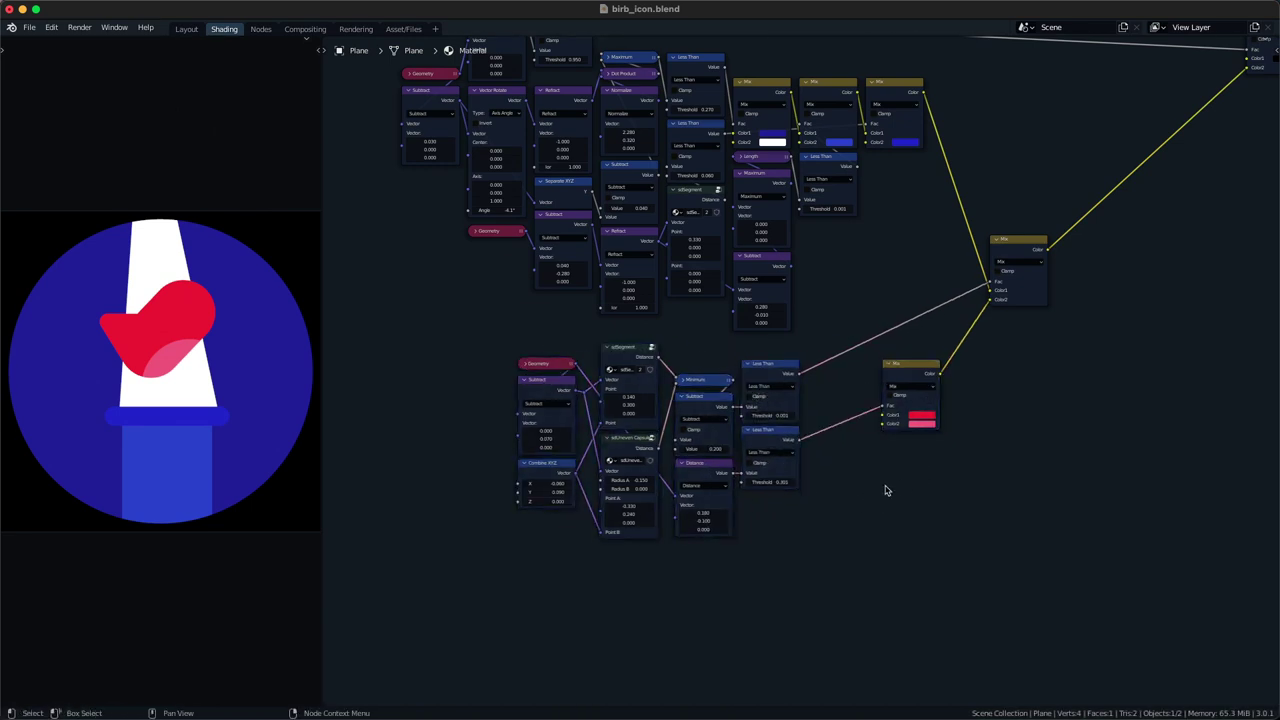
- Clear the node selection and save the file
middle_drag(886, 488, 878, 498)
scroll(872, 490, down, 2)
key(a)
mouse_move(837, 452)
middle_down()
mouse_move(843, 418)
mouse_move(824, 484)
mouse_move(838, 446)
middle_up()
scroll(835, 426, up, 3)
click(828, 448)
key(ctrl+s)
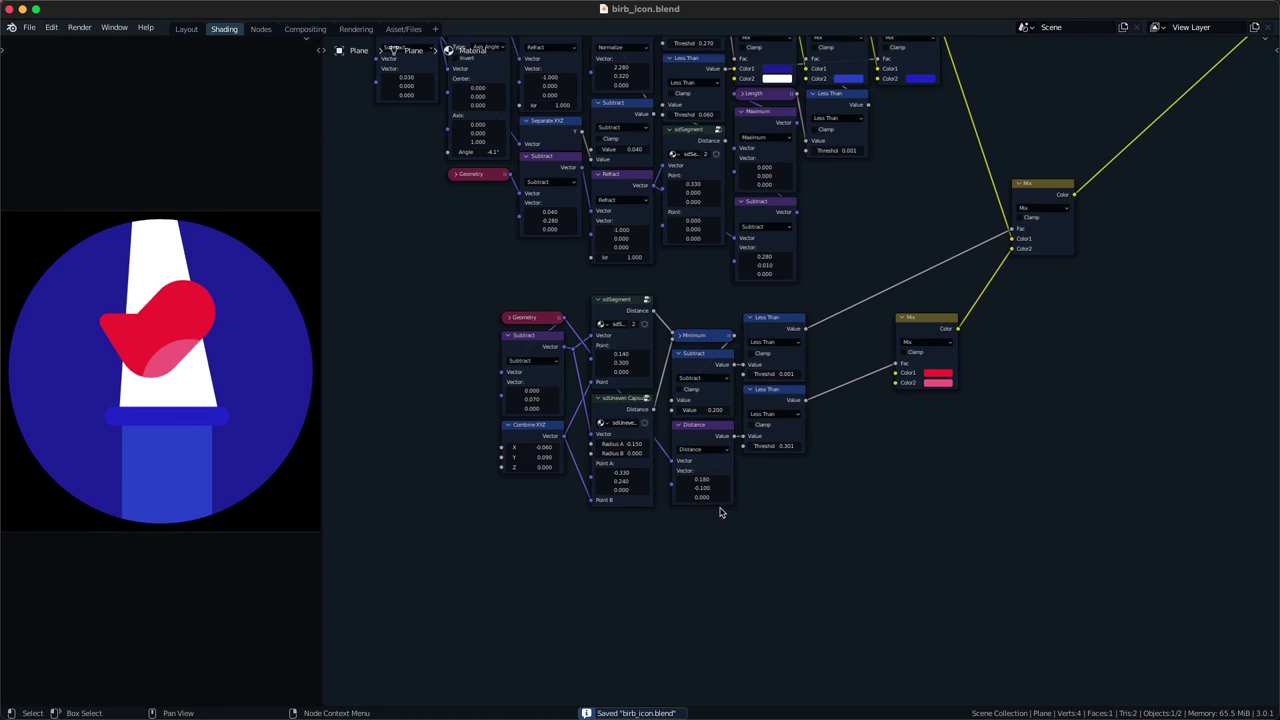
- Duplicate sdSegment beneath the uneven capsule, move Geometry under Combine XYZ and connect its position to the copy
click(612, 310)
key(shift+d)
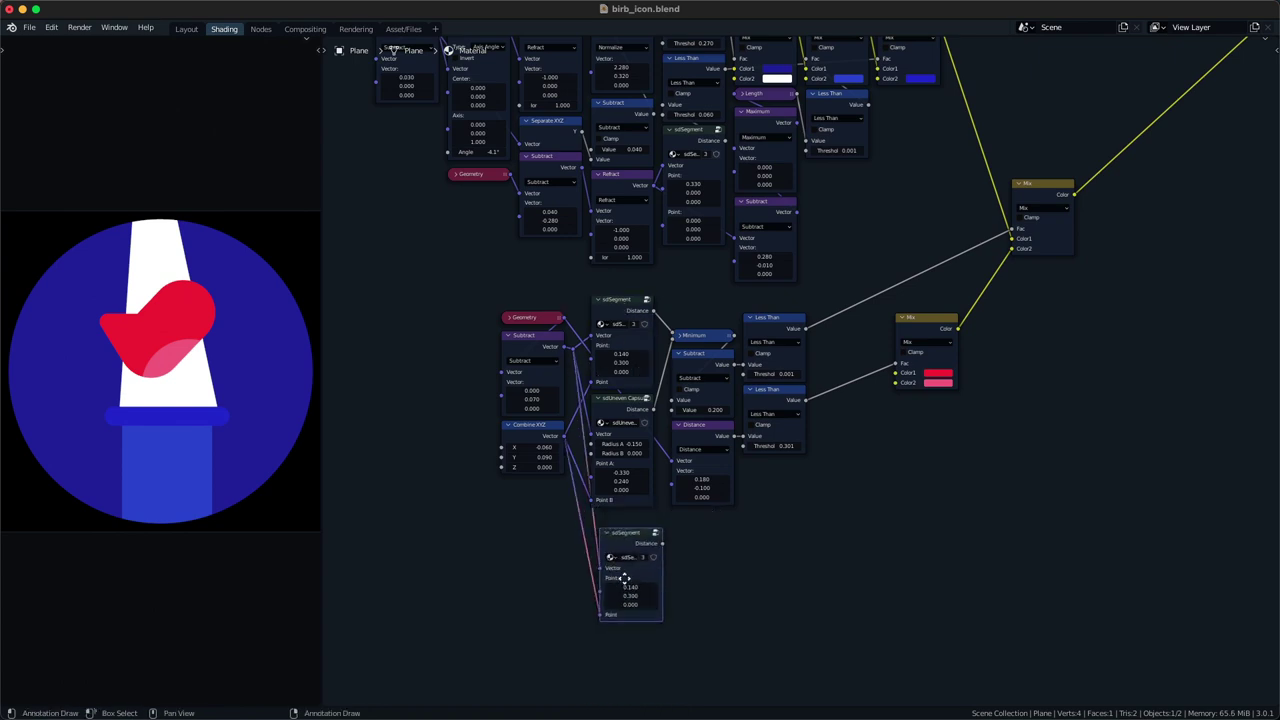
click(655, 522)
drag(633, 535, 623, 524)
alt+right_drag(525, 320, 611, 547)
drag(543, 317, 543, 487)
alt+right_drag(543, 489, 605, 542)
drag(636, 518, 634, 527)
- Add a Less Than node beside the duplicated sdSegment and feed the segment's distance into it
drag(797, 499, 849, 433)
click(858, 429)
drag(1062, 201, 1066, 203)
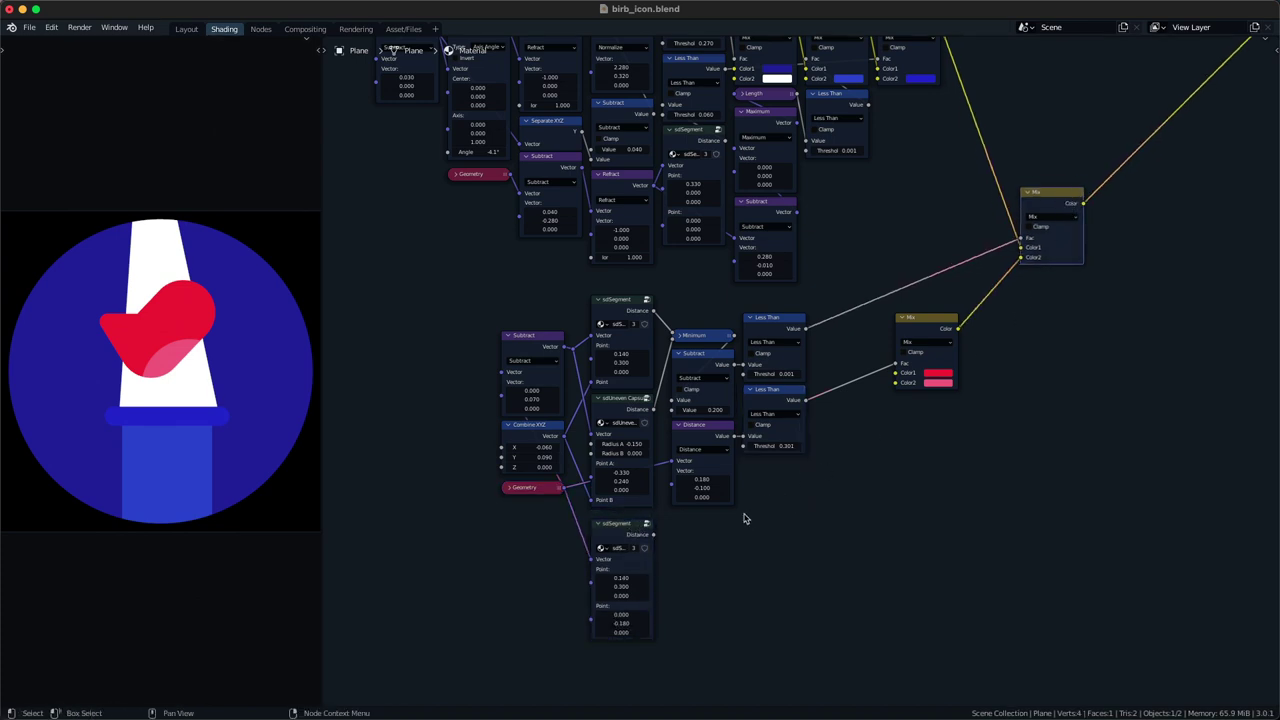
key(q)
click(684, 556)
click(702, 539)
alt+right_drag(664, 550, 711, 578)
click(712, 577)
click(803, 621)
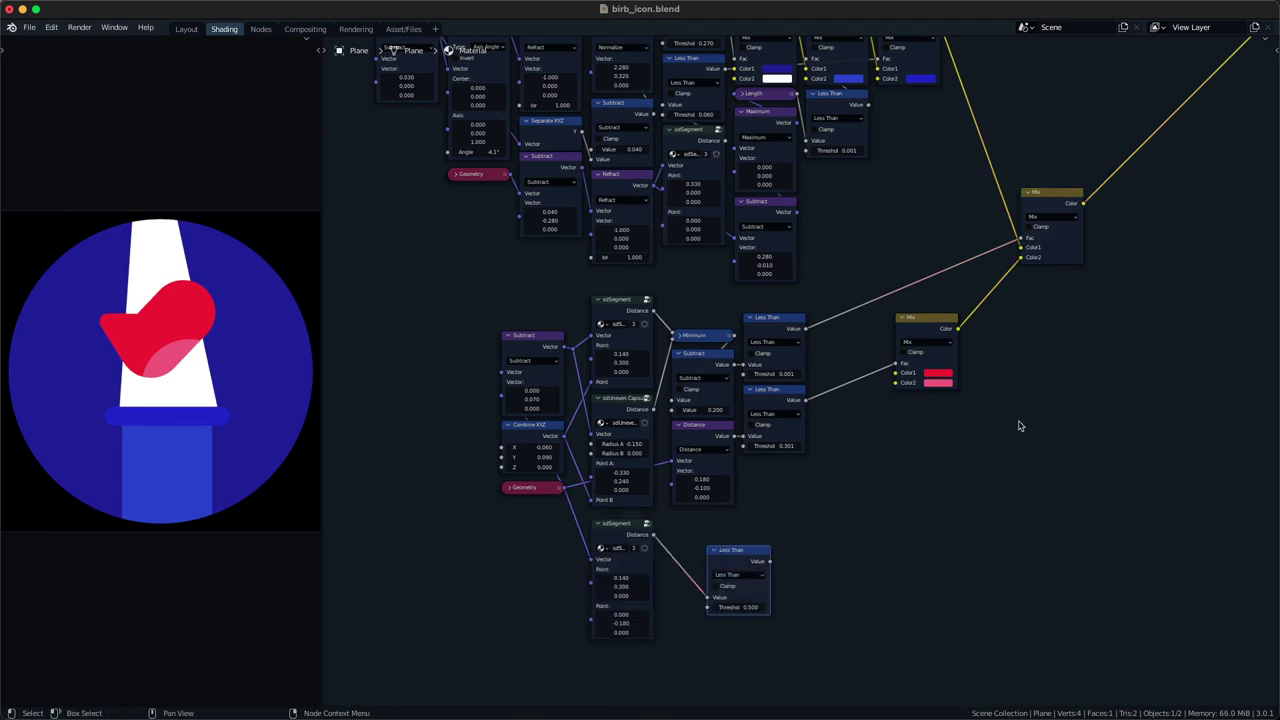
- Try a duplicate of the final Mix placed after it, driven by the new Less Than, with Color2 set to white
drag(1067, 193, 1057, 204)
key(shift+d)
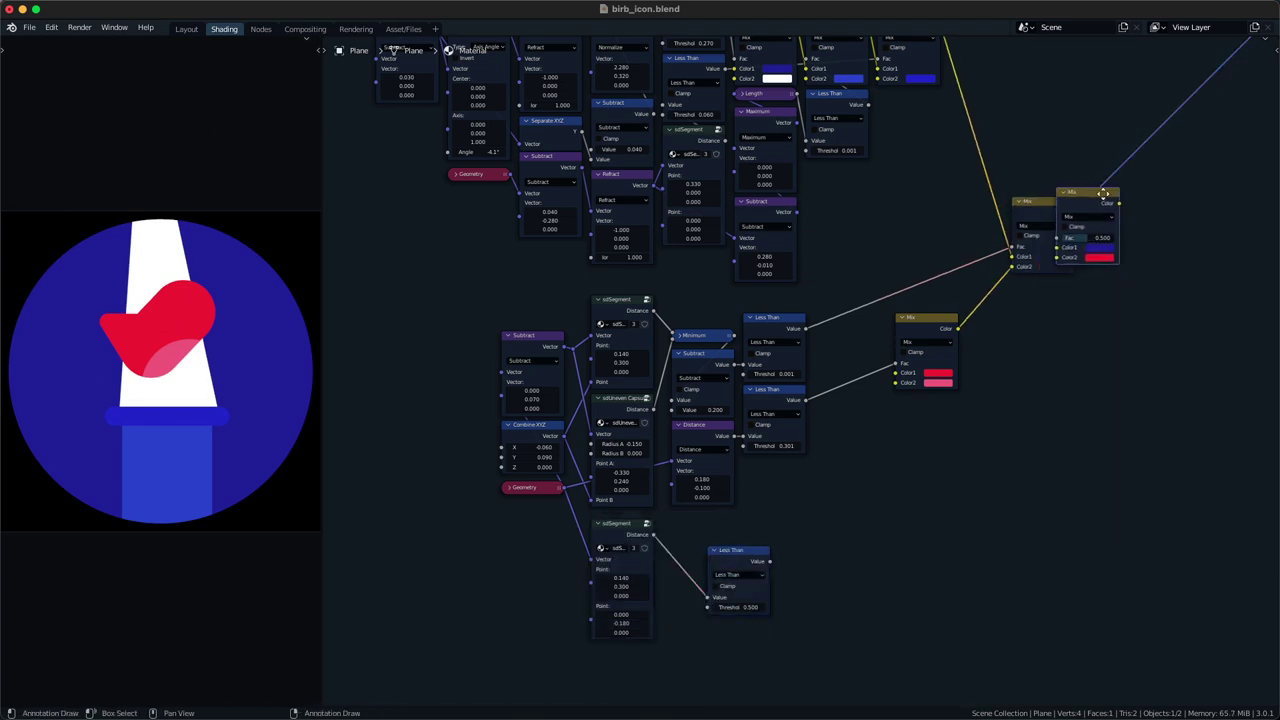
click(1110, 196)
alt+right_drag(758, 583, 1137, 275)
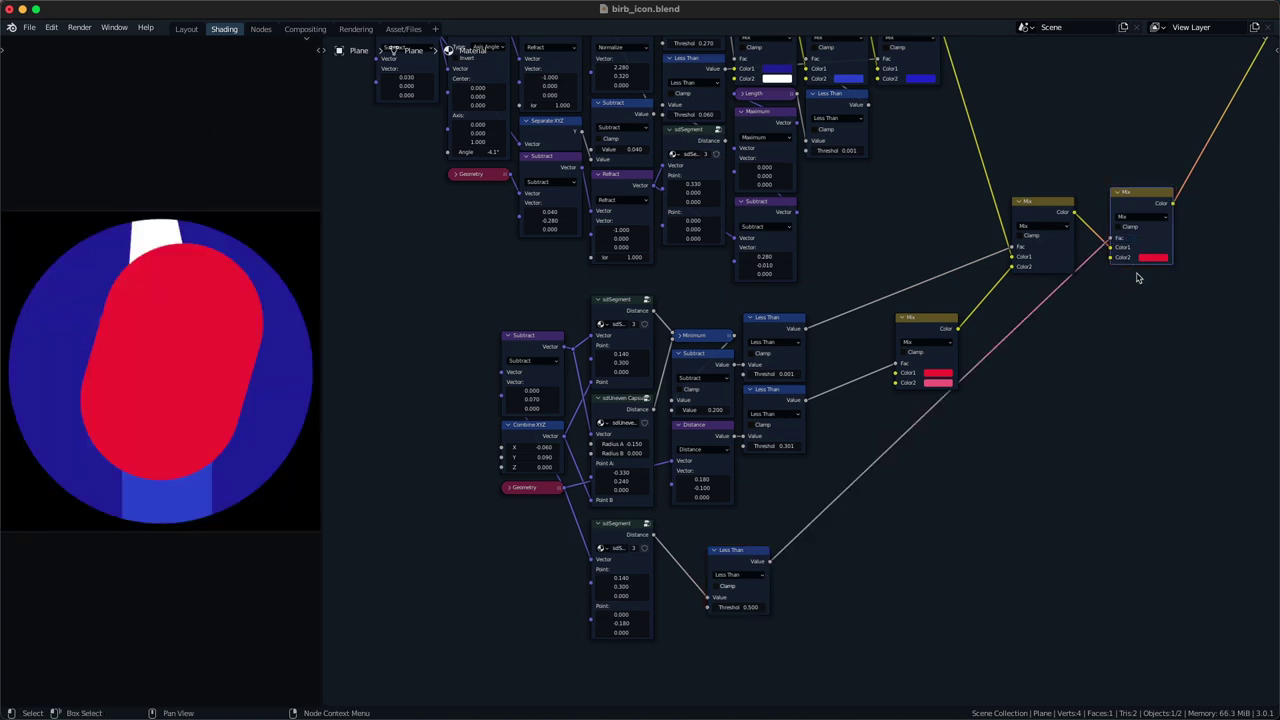
click(1165, 258)
click(1178, 161)
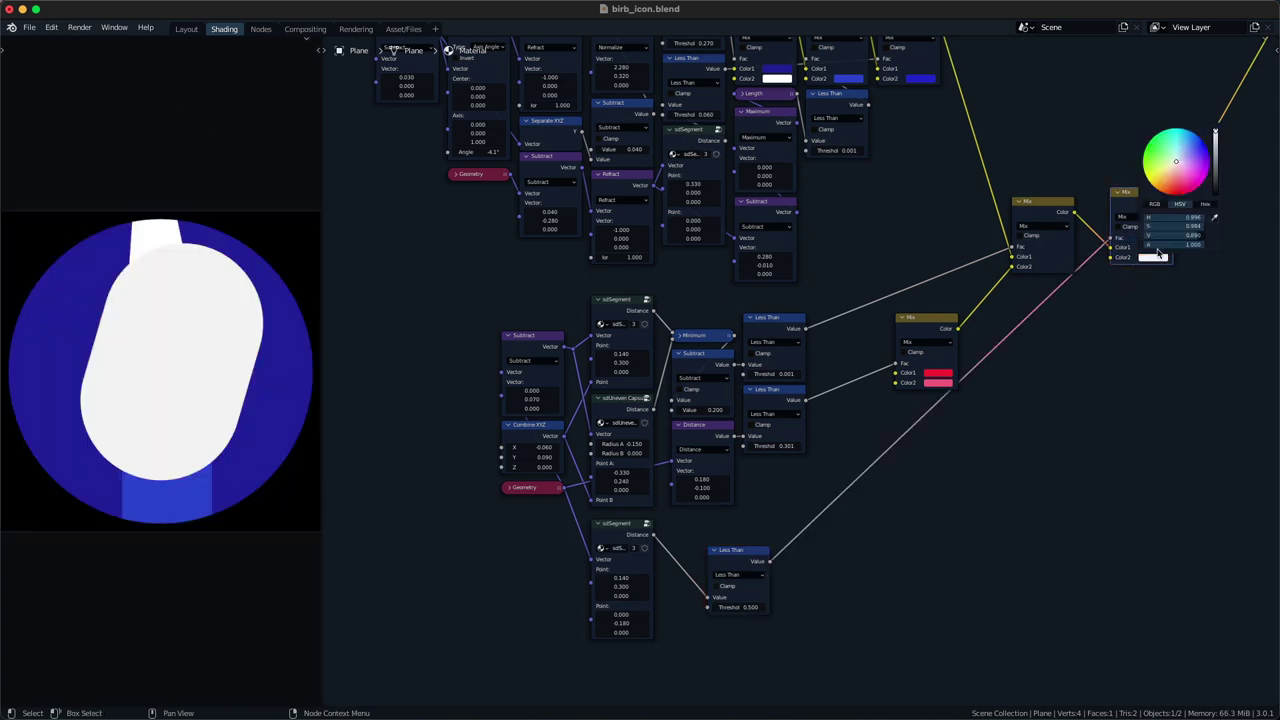
- Set the new Less Than's threshold to 0.060 and delete the white Mix node
shift+drag(743, 607, 699, 607)
key(alt+d)
click(1122, 366)
key(x)
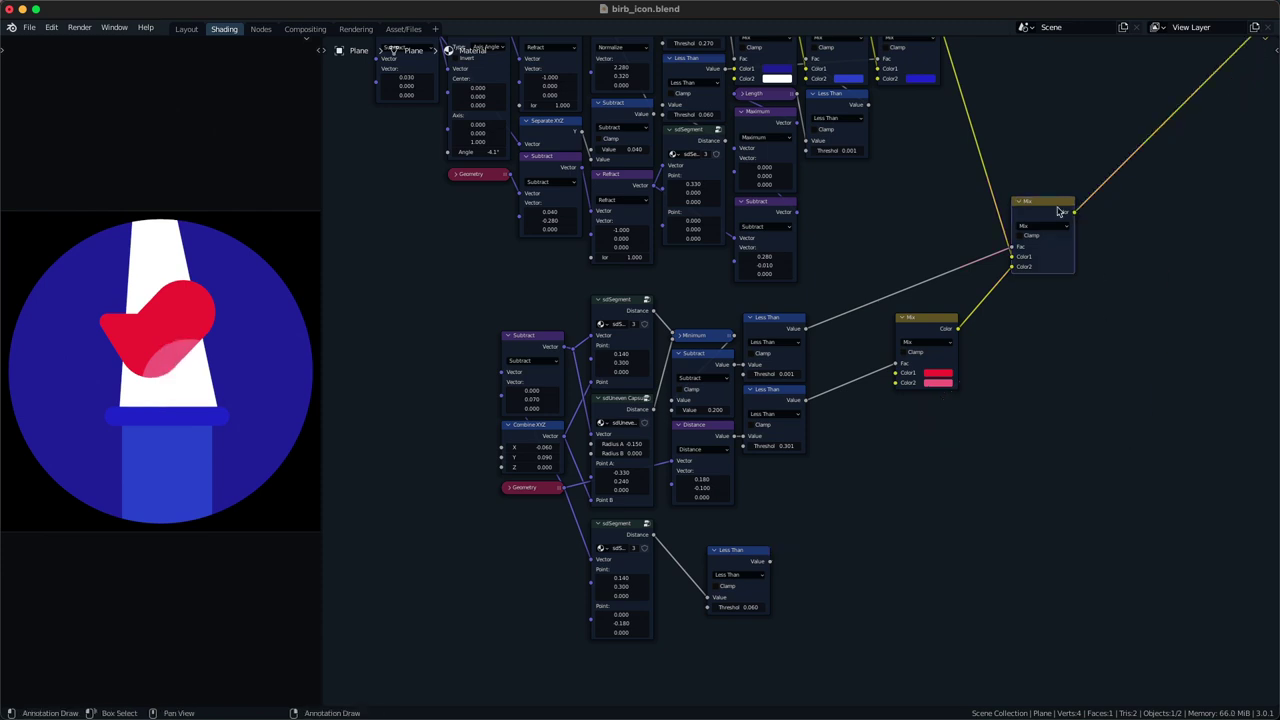
- Duplicate the final Mix, insert the copy before it and drive its factor with the new segment's Less Than
drag(1059, 209, 1176, 182)
key(shift+d)
click(1060, 173)
alt+right_drag(728, 575, 1018, 224)
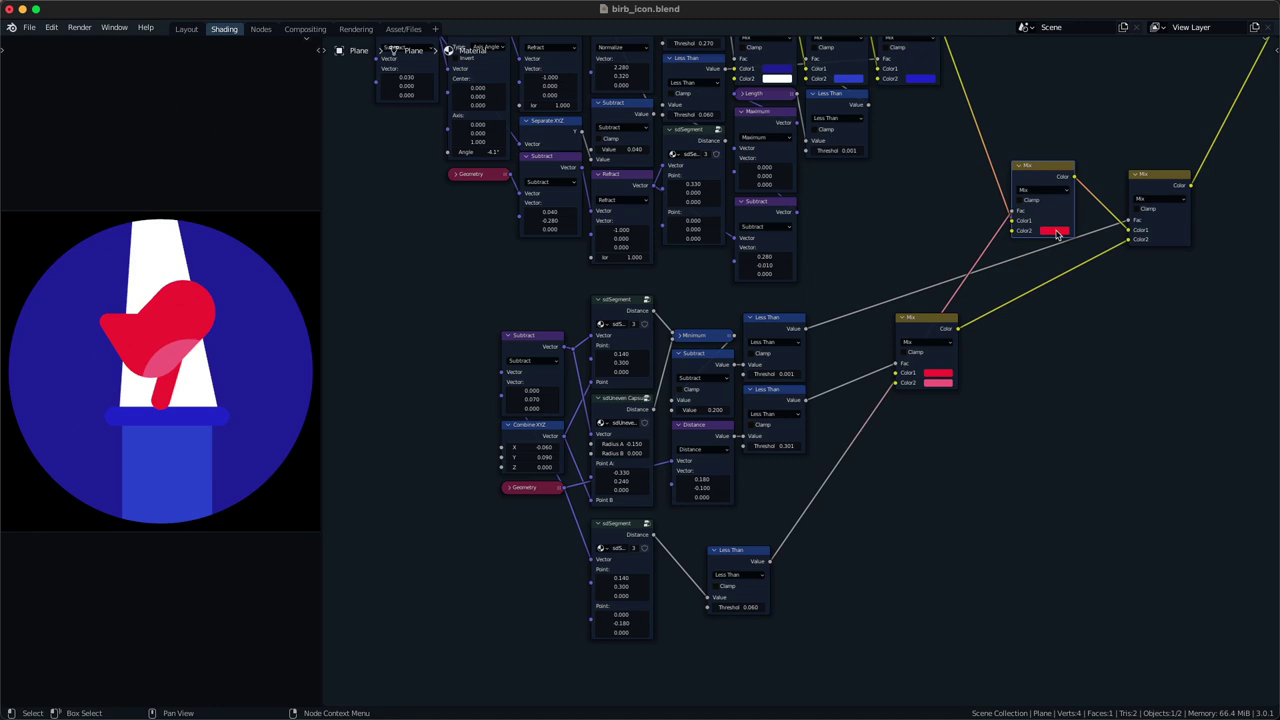
- Set the inserted Mix node's Color2 to a bright orange
click(1058, 234)
click(1061, 161)
scroll(1062, 162, up, 3)
drag(1062, 162, 1062, 159)
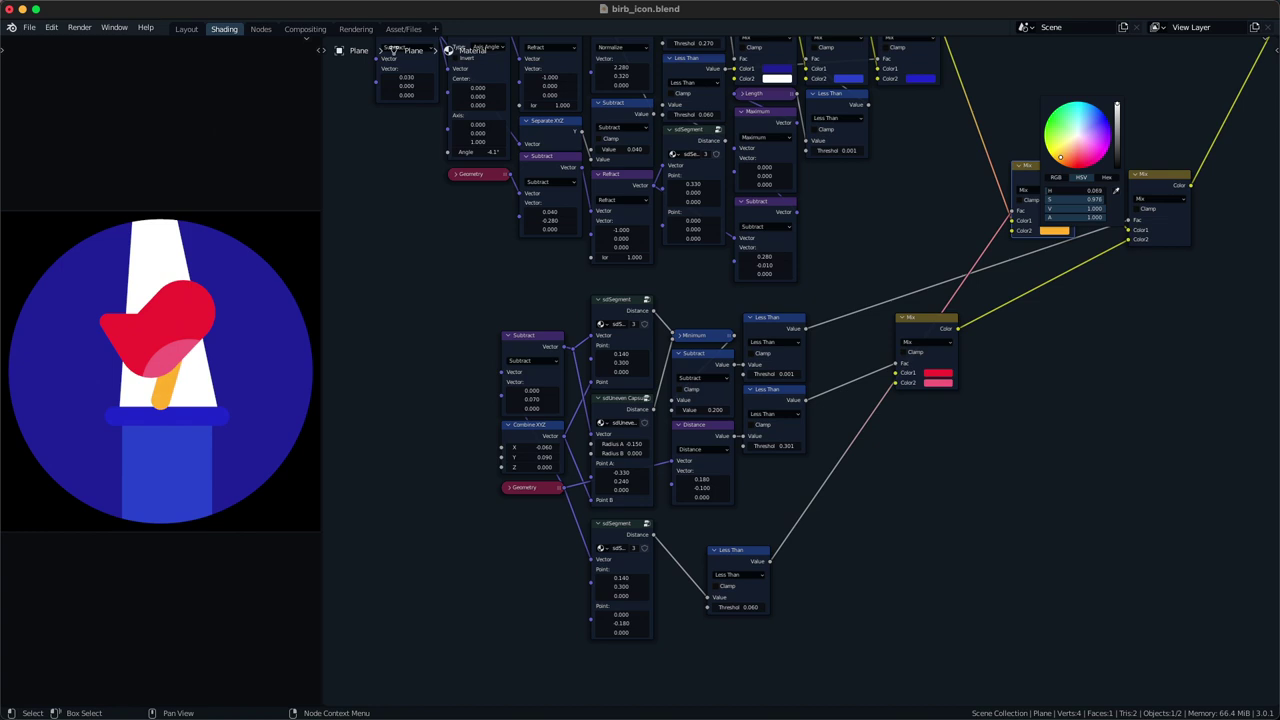
- Move the new segment's Less Than under the other two and set its threshold to 0.020
middle_drag(897, 474, 928, 405)
scroll(928, 405, up, 1)
drag(740, 500, 788, 431)
drag(804, 481, 783, 481)
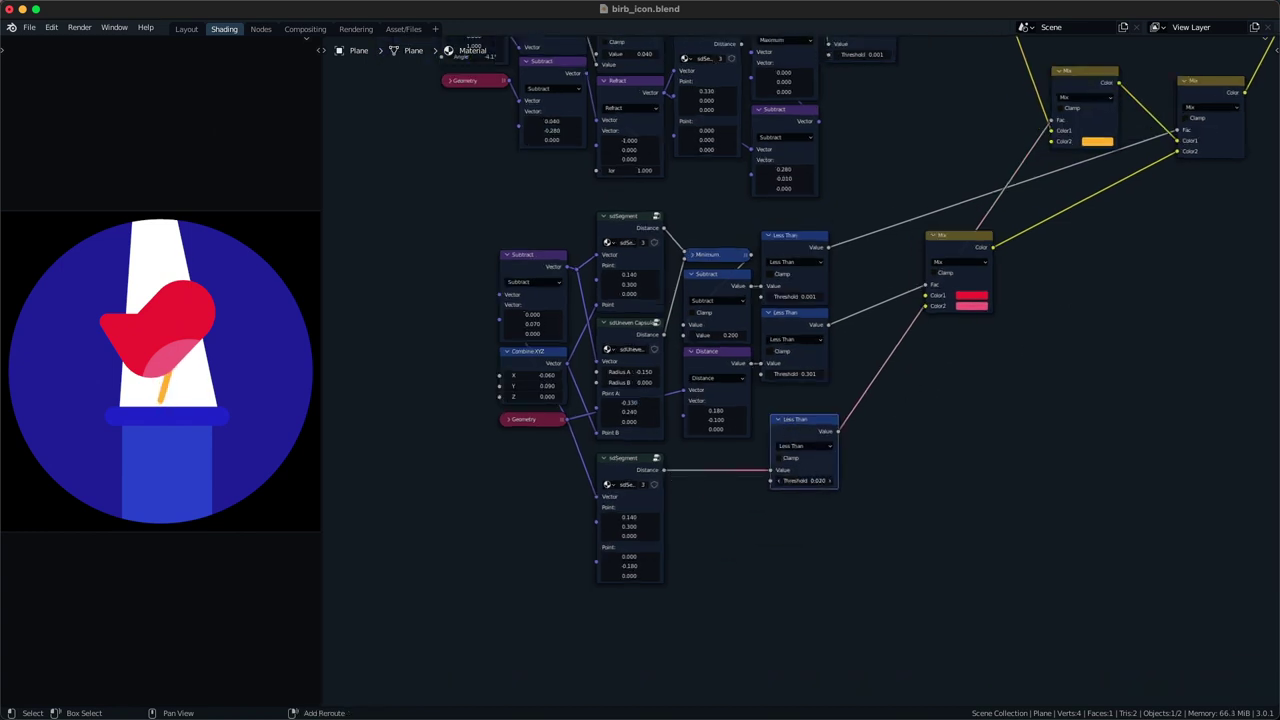
- Set the threshold of the leg segment's Less Than node to 0.035
click(783, 513)
middle_drag(700, 535, 720, 497)
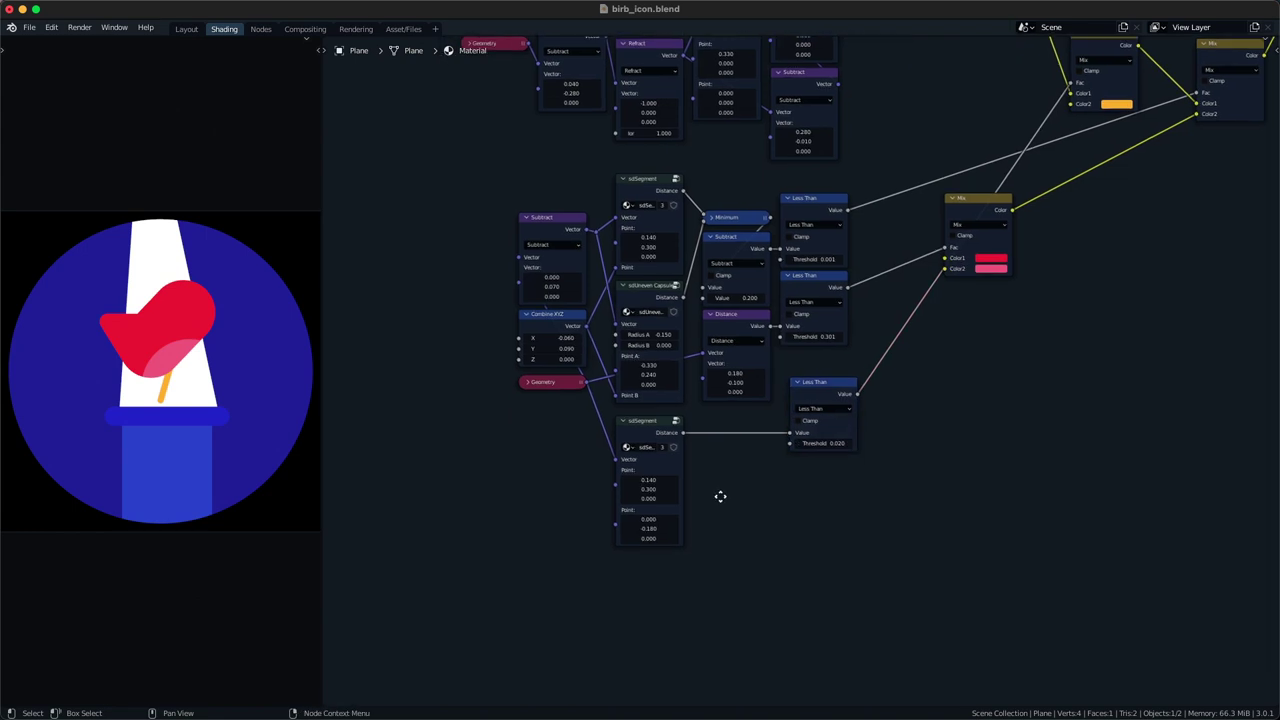
scroll(718, 500, up, 1)
click(825, 447)
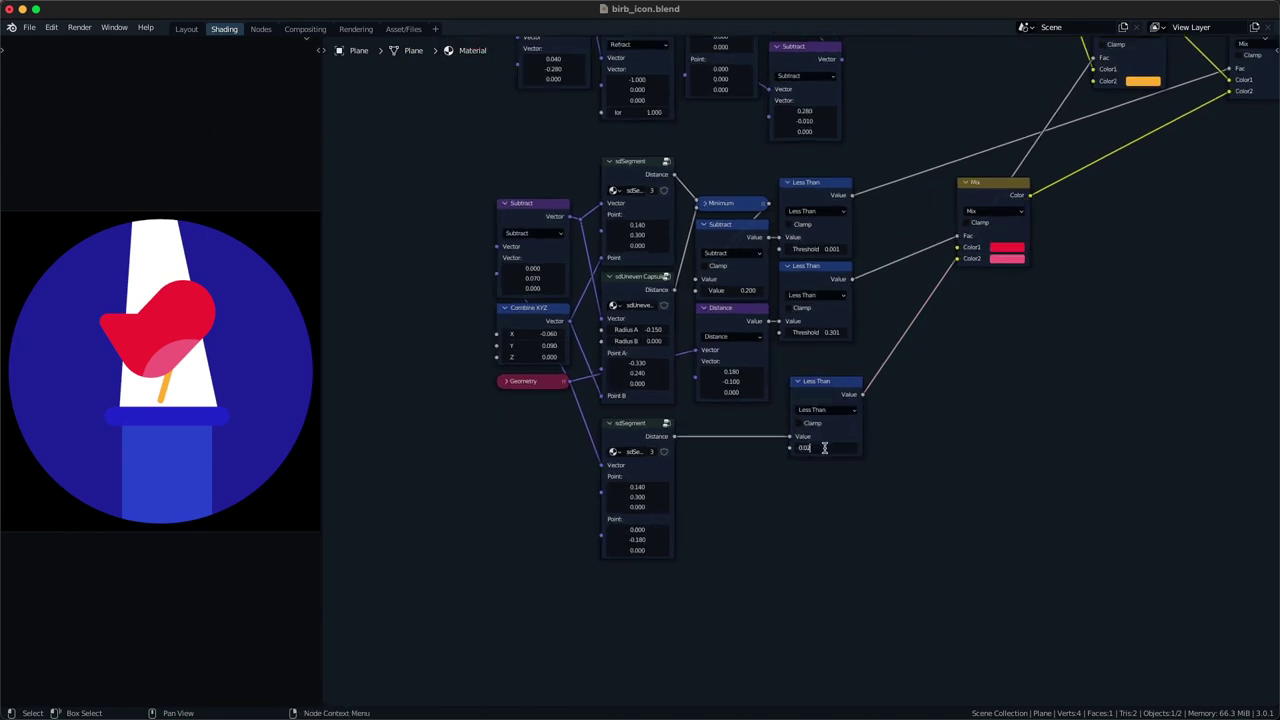
key(Return)
- Set the leg segment's first point to 0.040, 0.080 and its second point to 0.080, -0.150
shift+drag(640, 539, 642, 487)
key(BackSpace)
key(BackSpace)
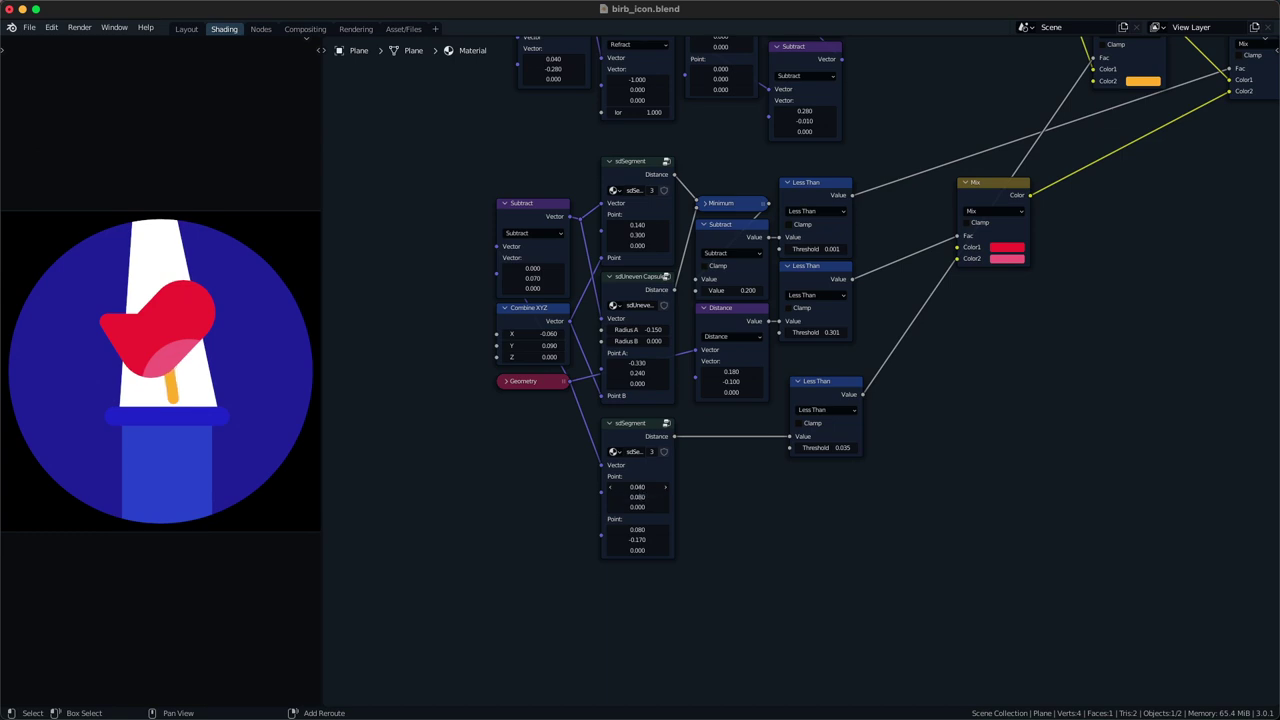
drag(638, 539, 647, 539)
- Shift the leg segment aside and add a Vector Math node fed by the Geometry position
drag(684, 577, 641, 504)
key(g)
key(x)
click(705, 499)
key(q)
click(563, 440)
click(538, 441)
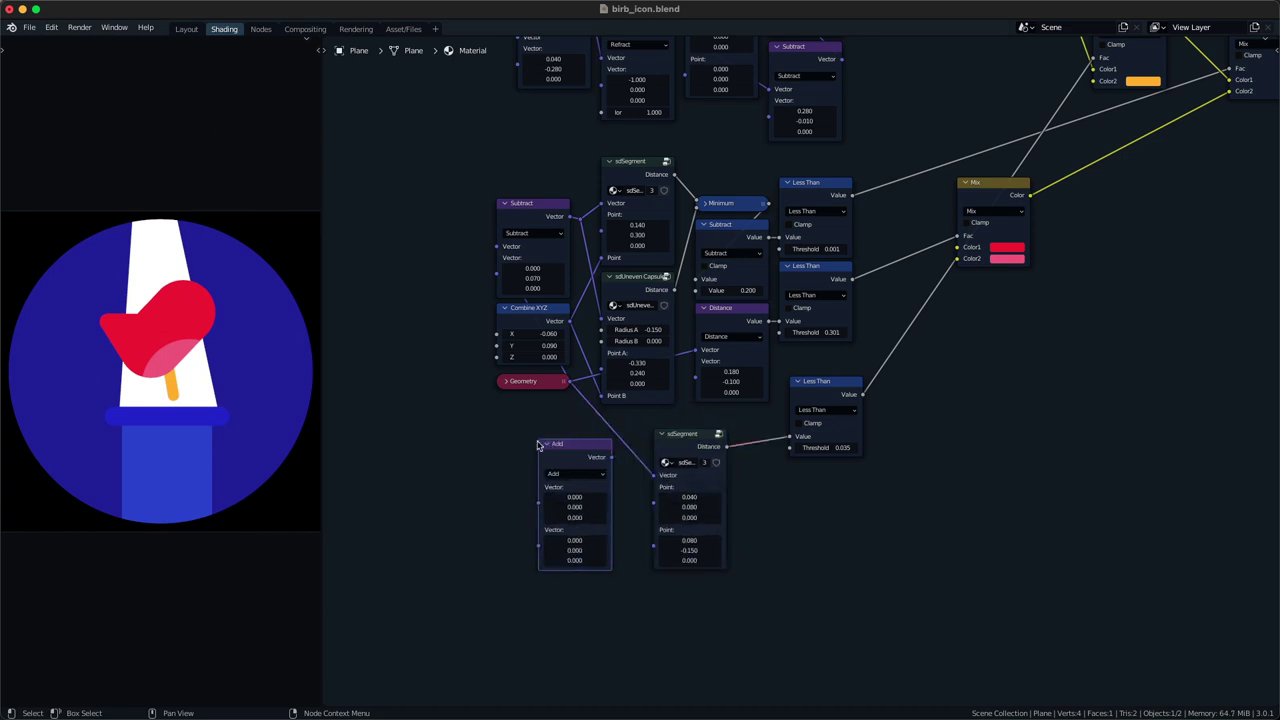
alt+right_drag(547, 383, 543, 493)
- Try to mirror the leg through a Refract vector node with X -1, then remove that node
click(576, 475)
key(e)
click(574, 508)
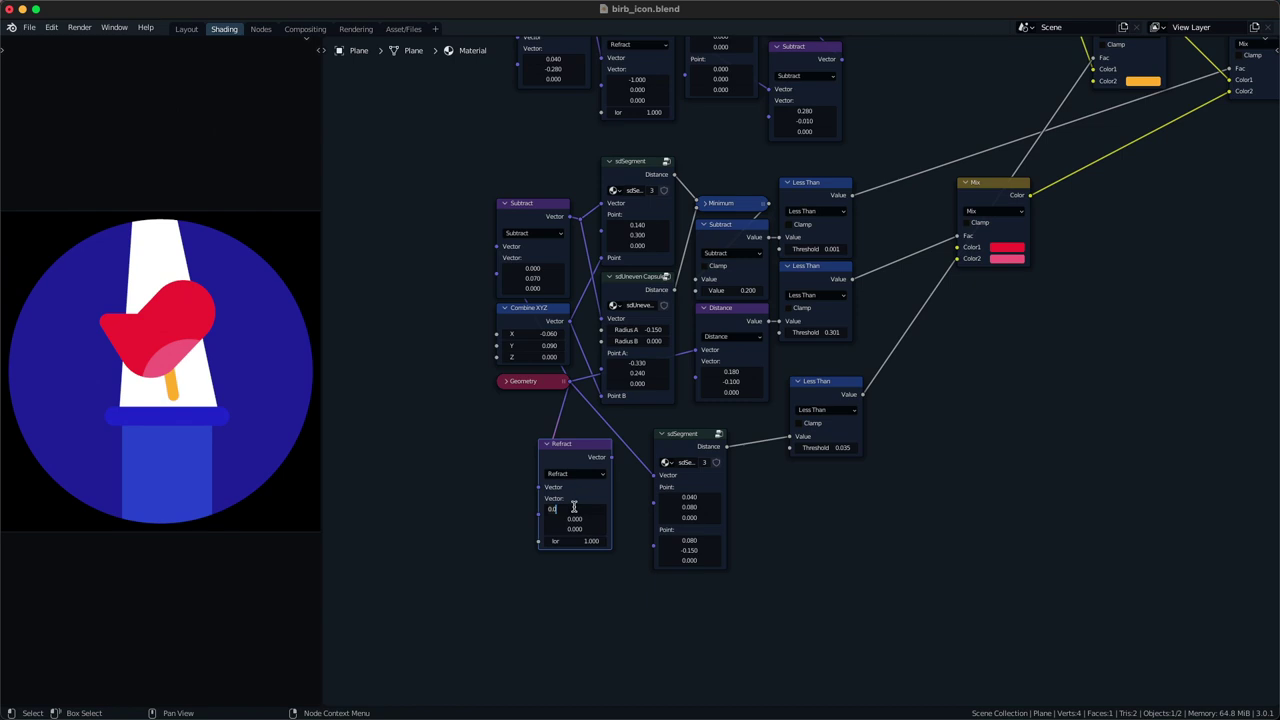
text(-1)
key(Return)
alt+right_drag(620, 465, 666, 451)
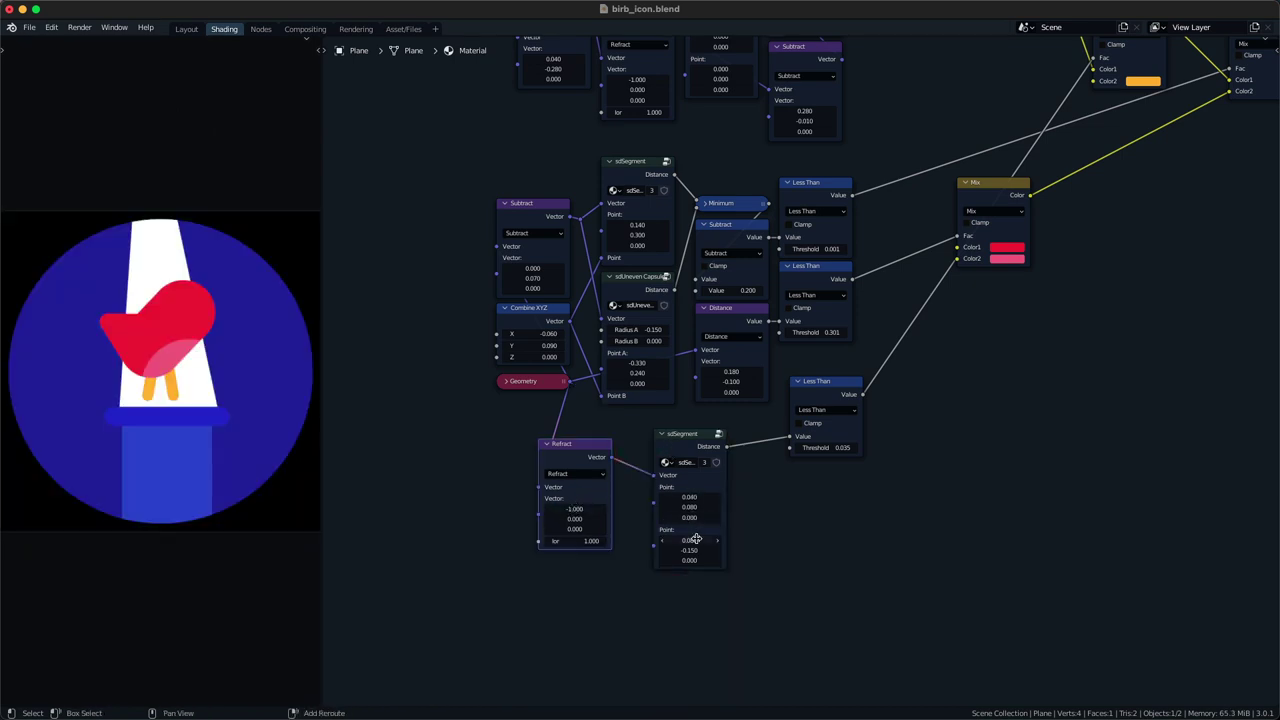
key(ctrl+x)
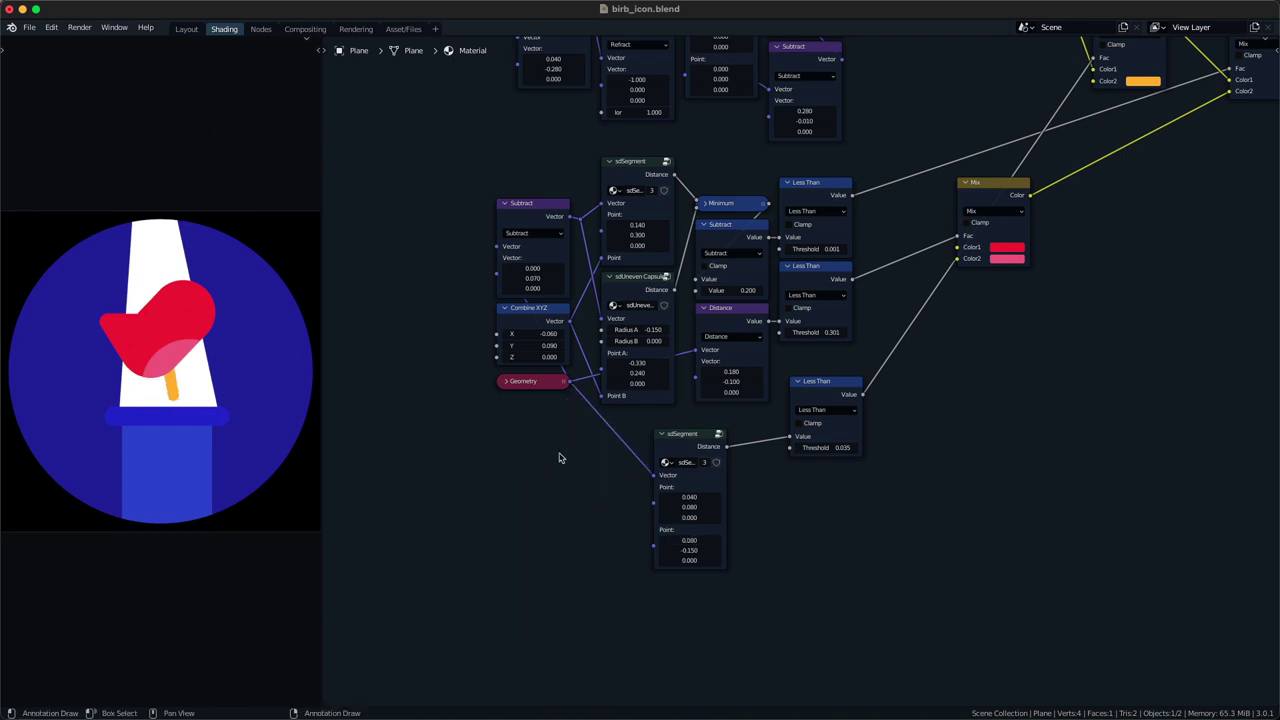
- Add a Repeat Finite 1D node from the SDF scalar operations below the Geometry node
key(shift+a)
mouse_move(527, 466)
mouse_move(604, 462)
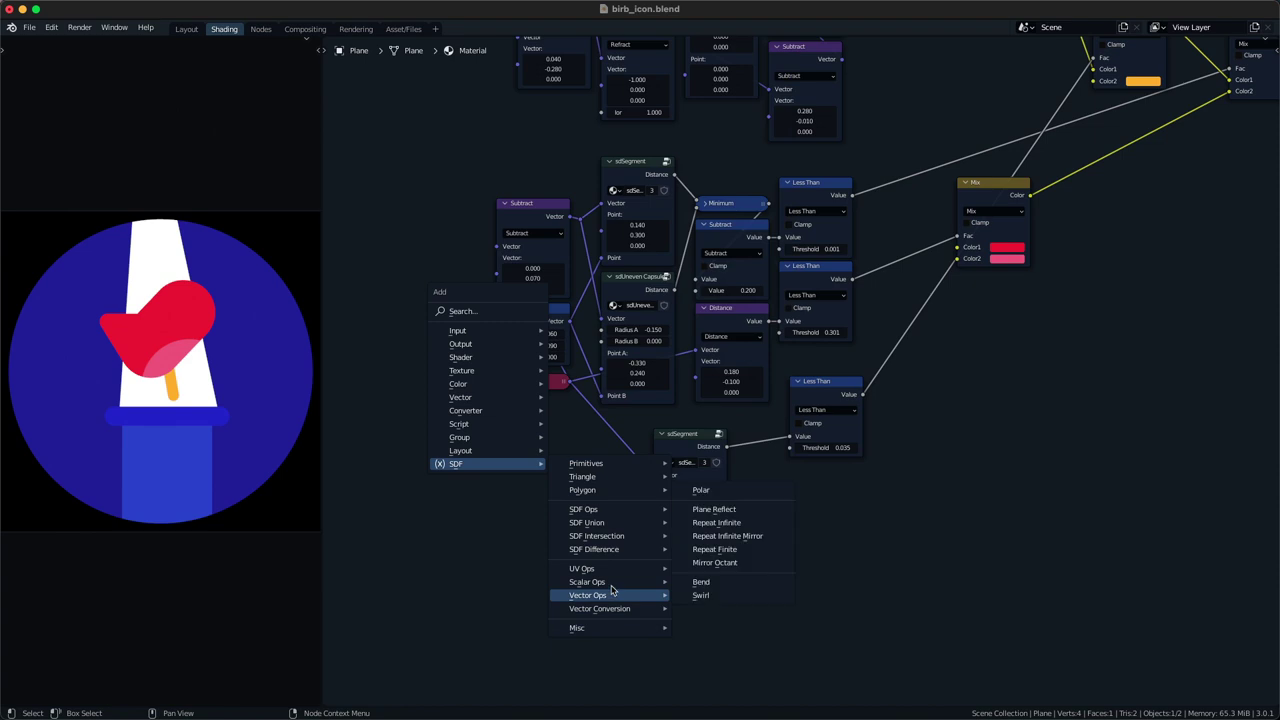
mouse_move(611, 583)
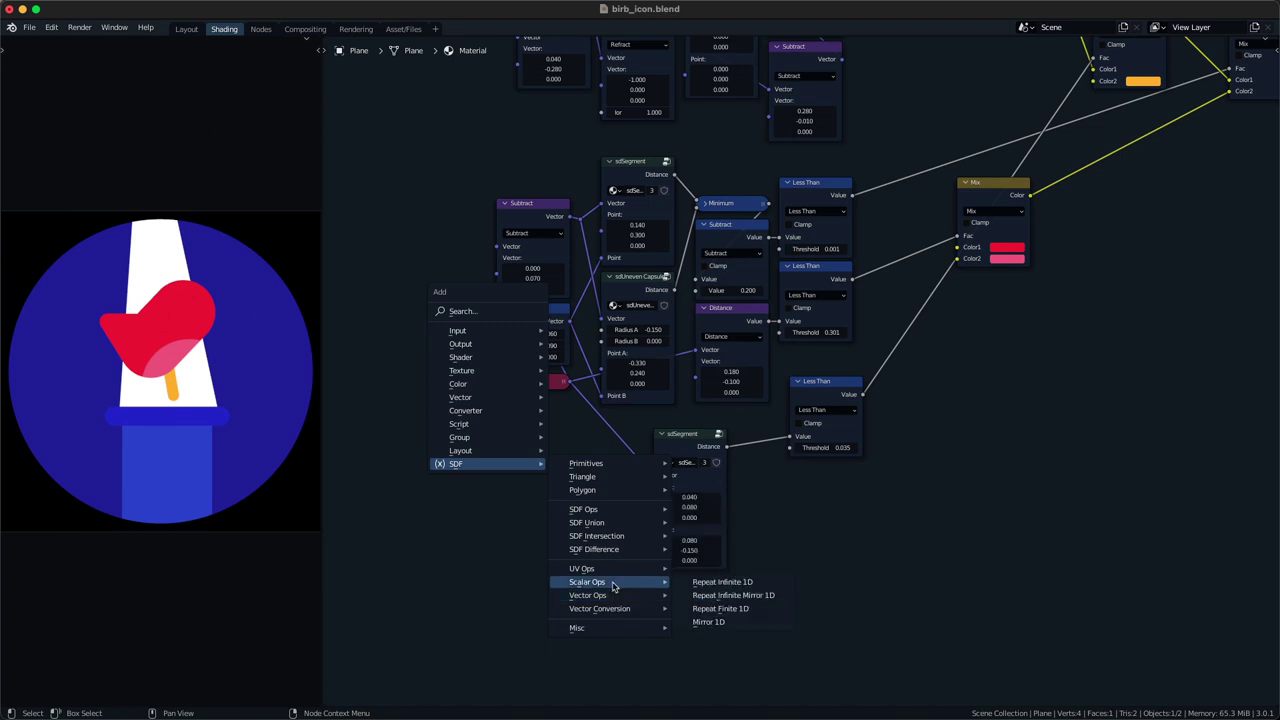
click(744, 607)
click(527, 466)
click(526, 420)
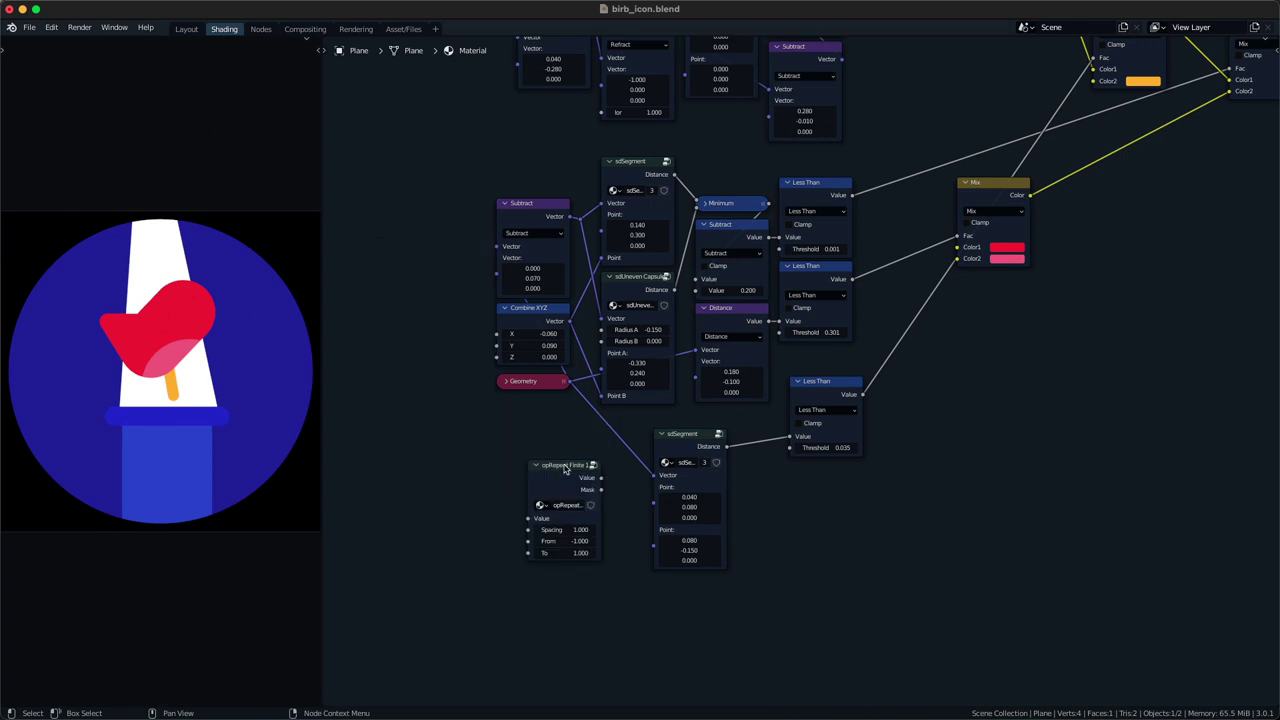
drag(565, 469, 524, 511)
- Add a Separate XYZ node fed by Geometry and shift the leg segment and its Less Than to make room
key(shift+a)
click(507, 296)
text(sep)
click(542, 329)
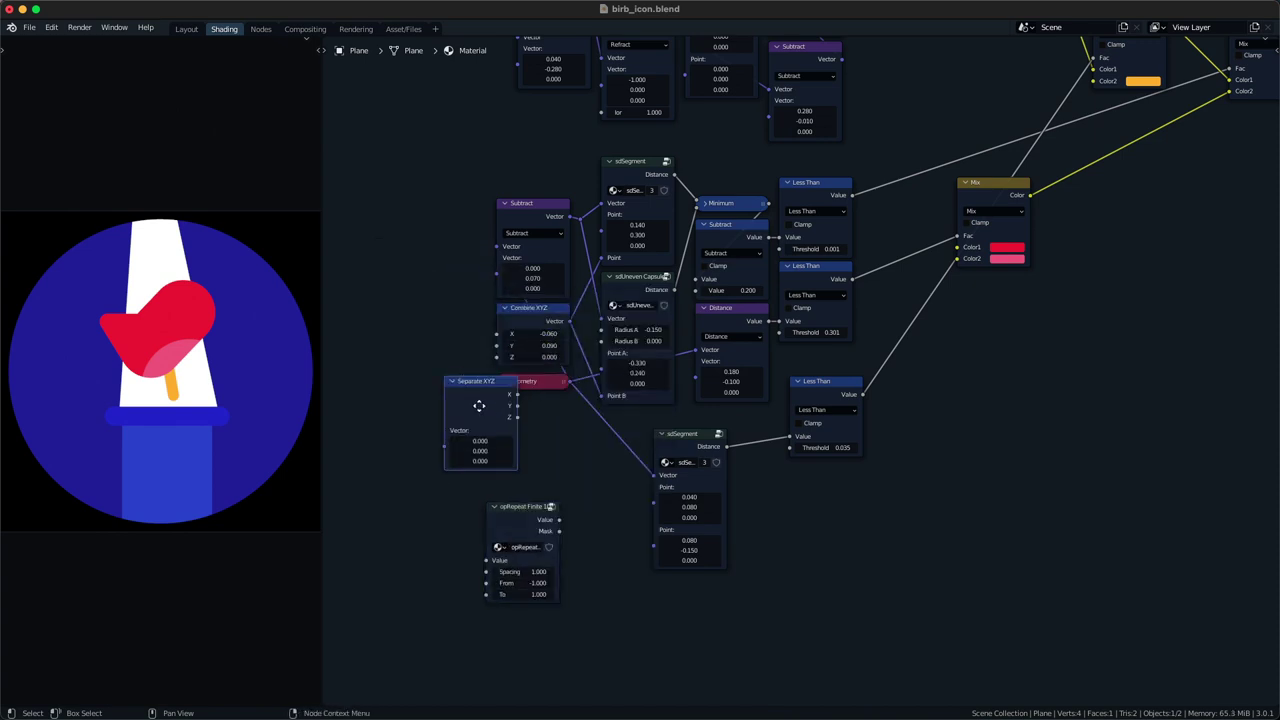
click(503, 436)
alt+right_drag(529, 385, 511, 439)
drag(515, 427, 492, 457)
drag(871, 611, 706, 428)
drag(714, 431, 797, 428)
mouse_move(557, 507)
mouse_down()
mouse_move(547, 517)
mouse_move(643, 475)
mouse_move(594, 489)
mouse_move(574, 468)
mouse_move(549, 507)
mouse_up()
- Recombine the repeated X and the separated Y in a Combine XYZ node that drives the leg segment's vector
key(shift+a)
click(690, 487)
text(x)
click(696, 504)
click(658, 490)
drag(621, 468, 645, 502)
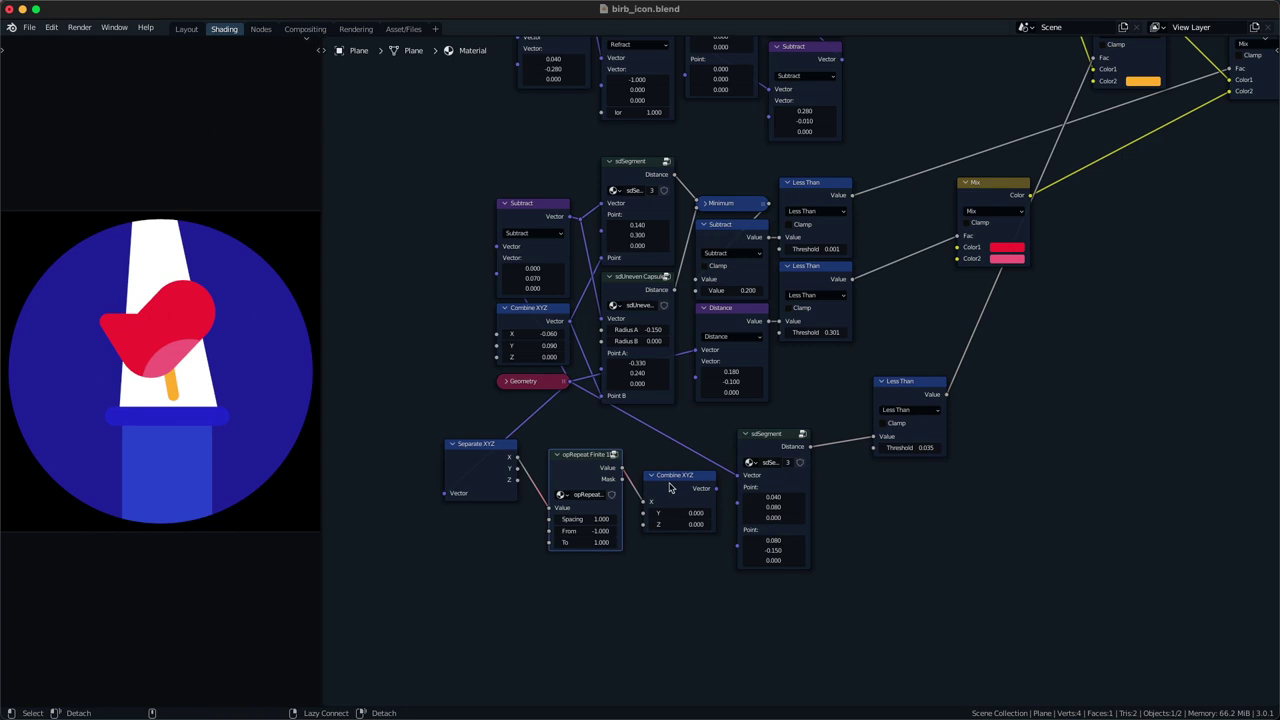
drag(543, 488, 643, 513)
ctrl+right_drag(688, 458, 685, 464)
drag(716, 488, 737, 475)
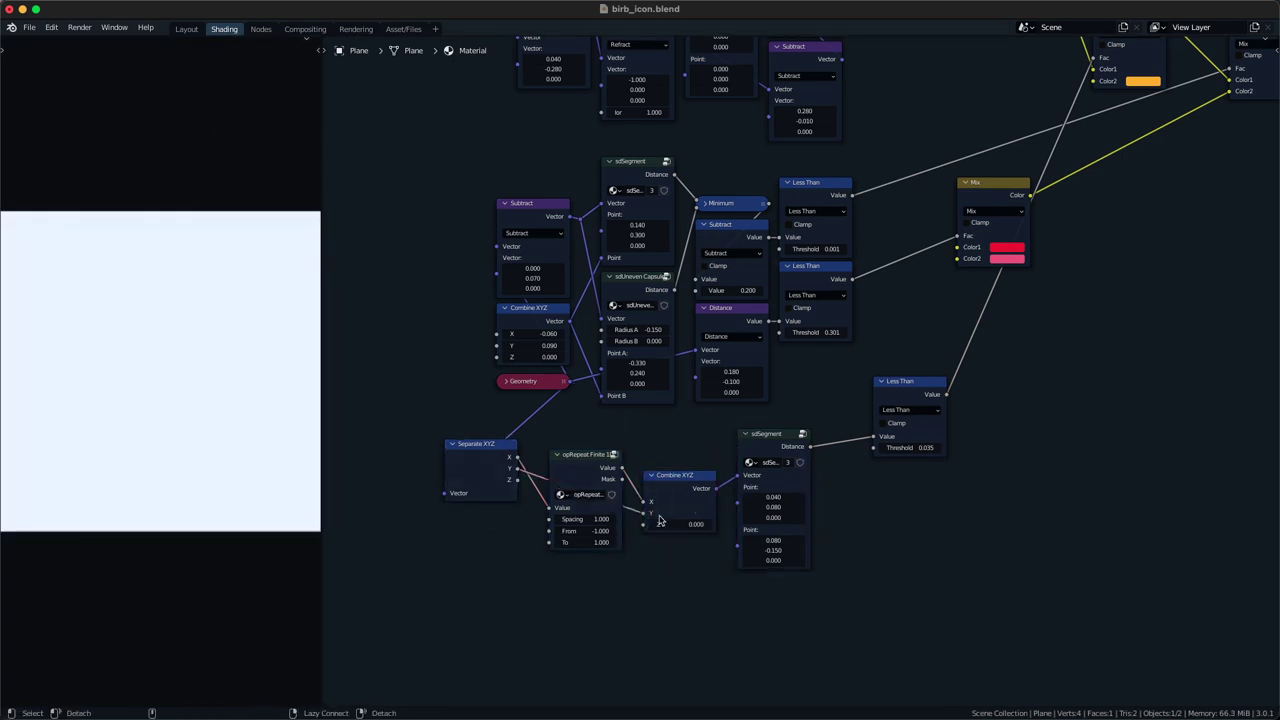
- Try a spacing of 0.200 and a From value of -1.020 on the Repeat Finite 1D node
mouse_move(586, 522)
shift+mouse_down()
mouse_move(491, 522)
mouse_move(604, 520)
mouse_move(572, 543)
shift+mouse_up()
key(ctrl+z)
click(583, 551)
key(ctrl+z)
click(640, 567)
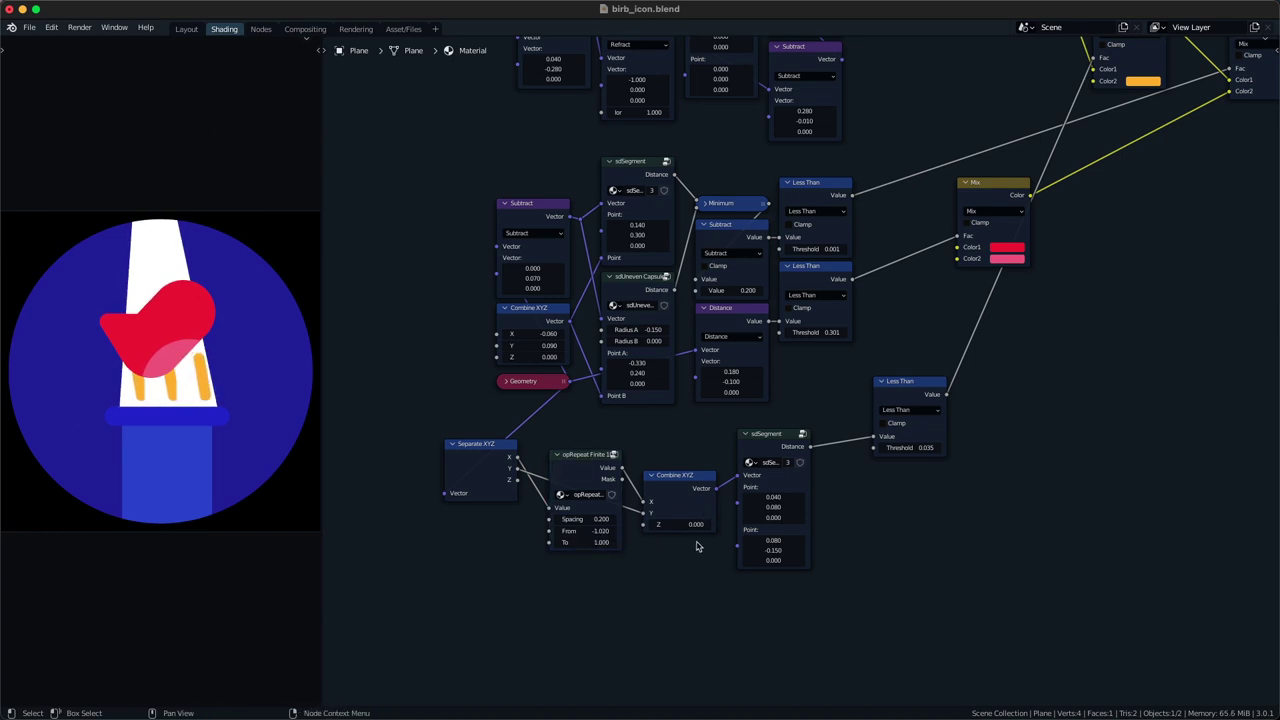
drag(777, 498, 777, 498)
key(ctrl+z)
drag(610, 521, 618, 521)
key(ctrl+z)
- Insert a Vector Subtract with X -0.060 before the leg segment and set the repeat to spacing 0.100, From -0.120
drag(766, 444, 914, 477)
key(q)
click(778, 459)
click(759, 470)
click(795, 465)
click(793, 486)
shift+drag(794, 498, 789, 498)
shift+drag(604, 520, 691, 530)
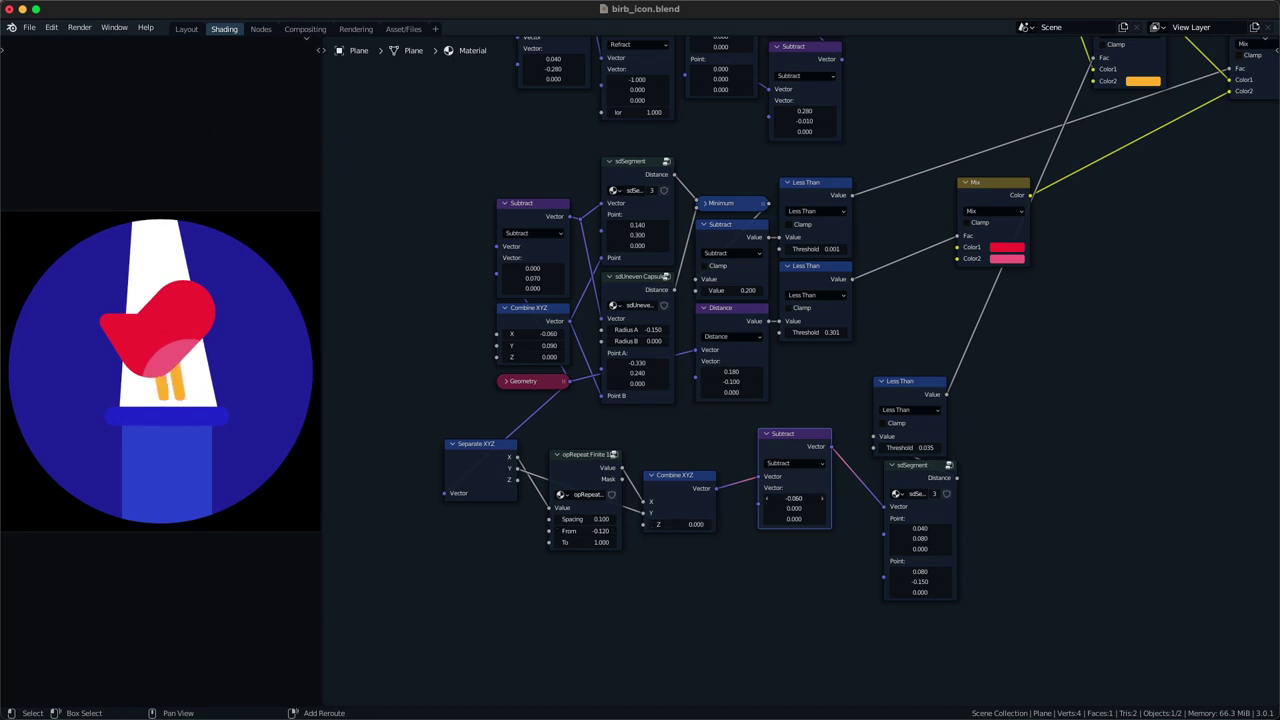
- Detach and delete the Separate, Repeat, Combine and Subtract nodes feeding the leg segment
drag(758, 598, 485, 434)
alt+drag(470, 449, 449, 511)
key(x)
drag(672, 516, 680, 518)
- Move the leg segment under the capsule, duplicate it and feed the copy from Geometry through a Vector Subtract
drag(889, 488, 605, 435)
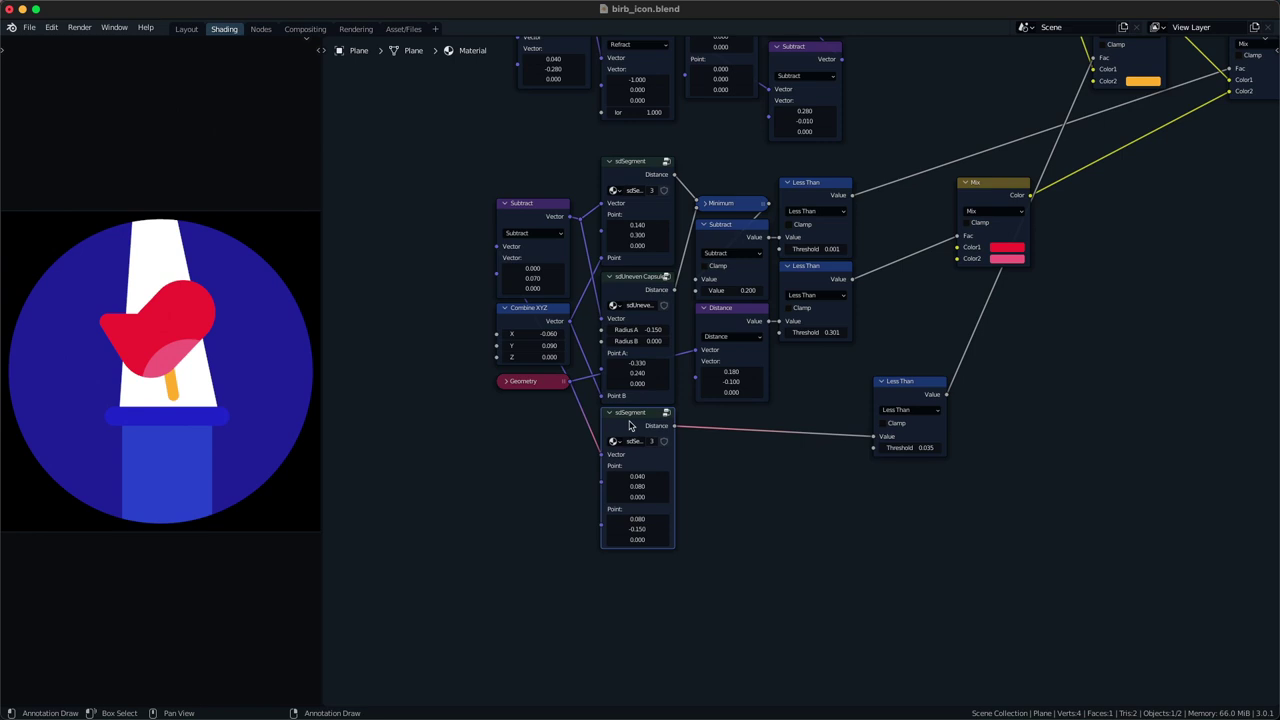
key(ctrl+shift+d)
click(817, 488)
key(q)
click(790, 484)
drag(812, 484, 746, 466)
- Merge both leg segments with a Minimum math node in front of the leg's Less Than
drag(895, 394, 968, 373)
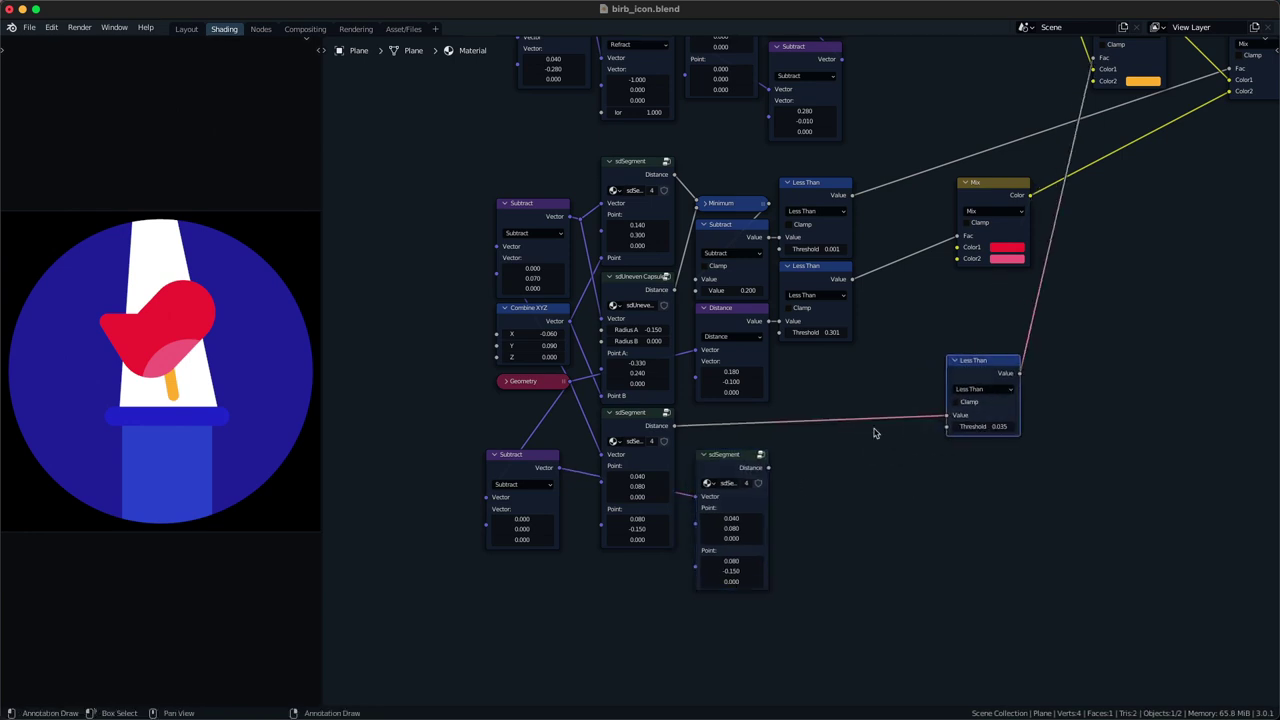
key(Tab)
text(min)
key(Return)
click(812, 408)
drag(770, 468, 860, 449)
click(780, 530)
- Set the second leg's Subtract X to -0.120 and the second point's X to 0.120 on both leg segments
drag(540, 518, 527, 518)
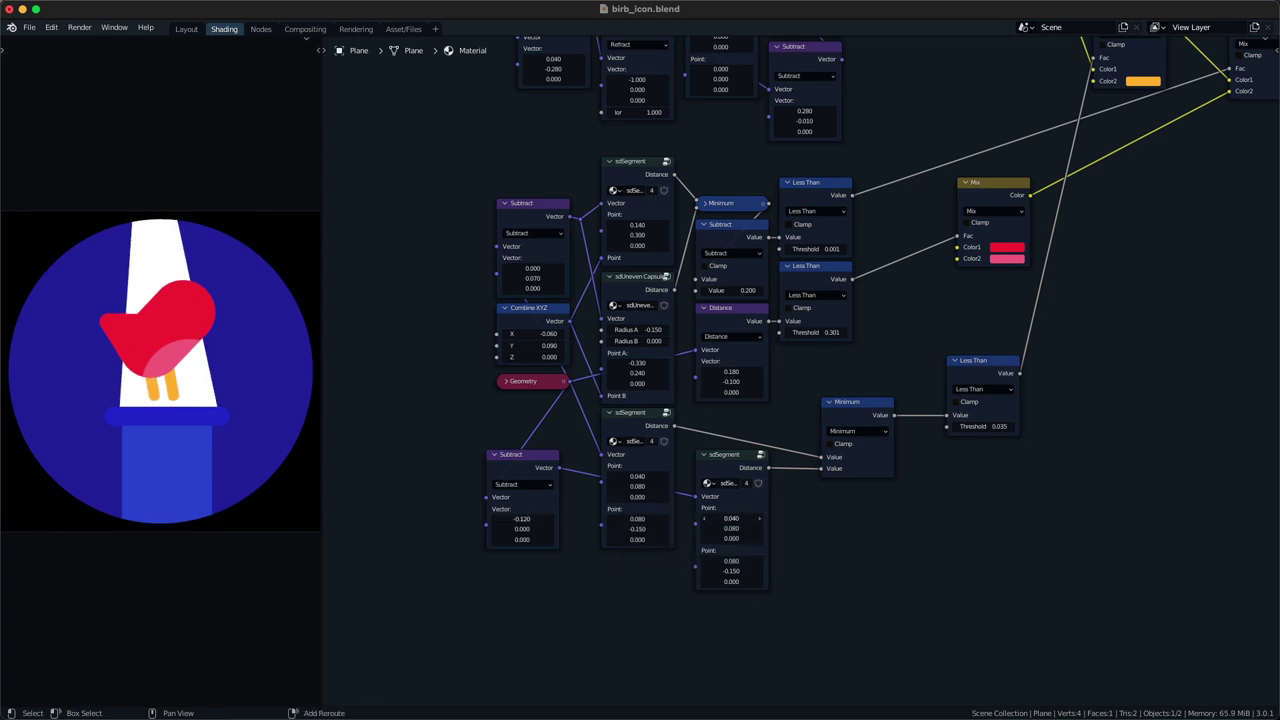
shift+drag(742, 558, 747, 558)
key(ctrl+c)
key(ctrl+v)
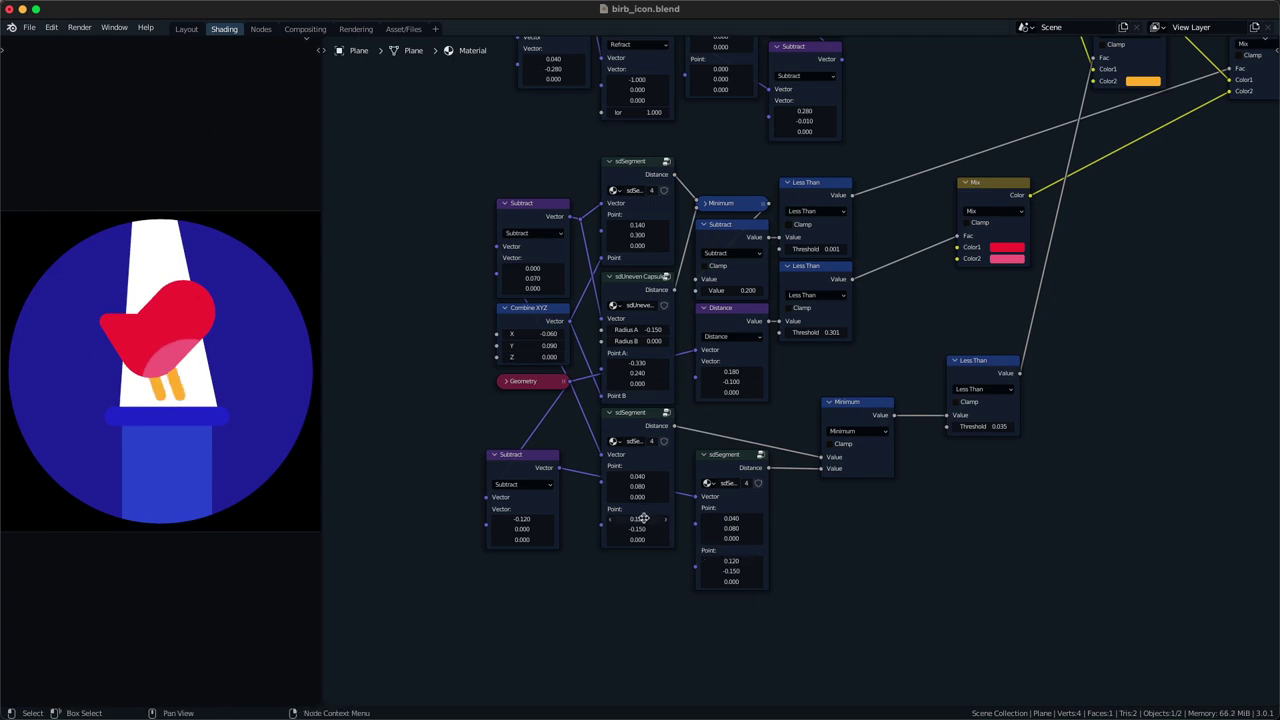
- Line up the Subtract node and the second leg segment beside the first leg segment
drag(548, 573, 521, 524)
key(g)
click(523, 513)
drag(708, 474, 701, 432)
- Duplicate the second leg segment below the others for the foot and cut the copy's incoming vector link
key(ctrl+shift+d)
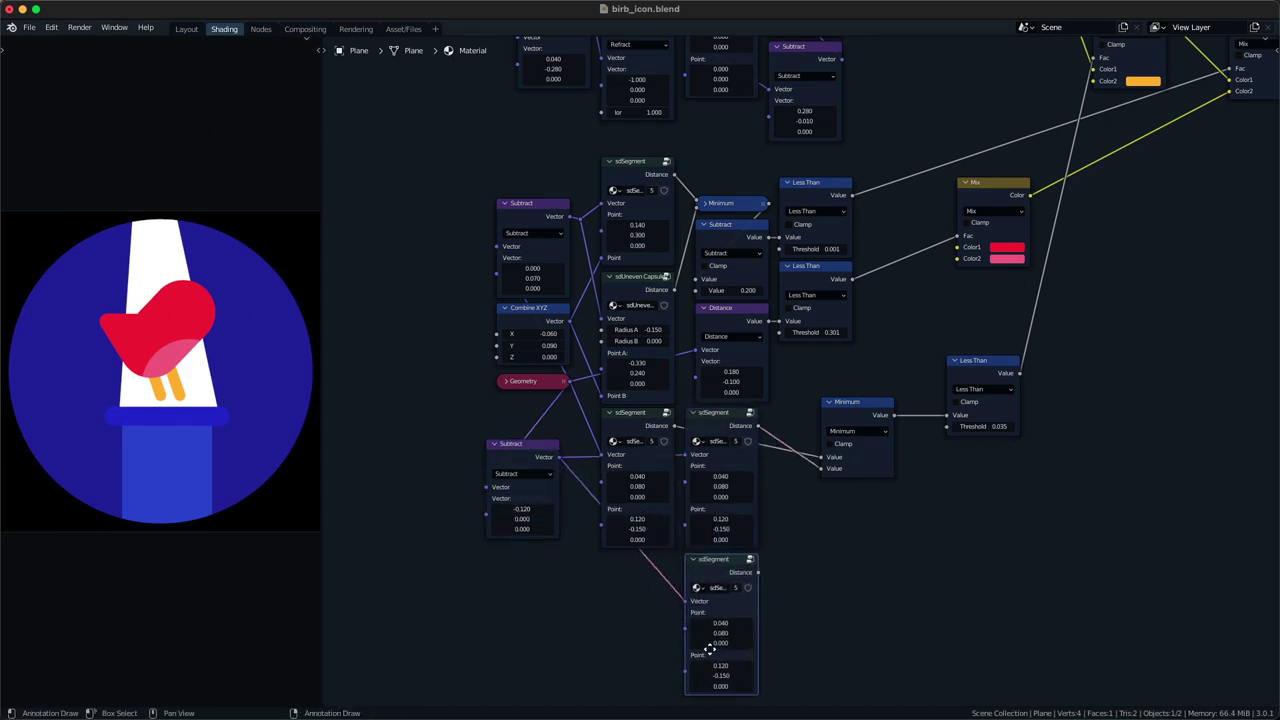
click(743, 654)
scroll(689, 563, down, 1)
middle_drag(689, 563, 689, 502)
ctrl+right_drag(690, 502, 682, 512)
- Add a Refract vector node with X -1 between Geometry and the third segment
key(q)
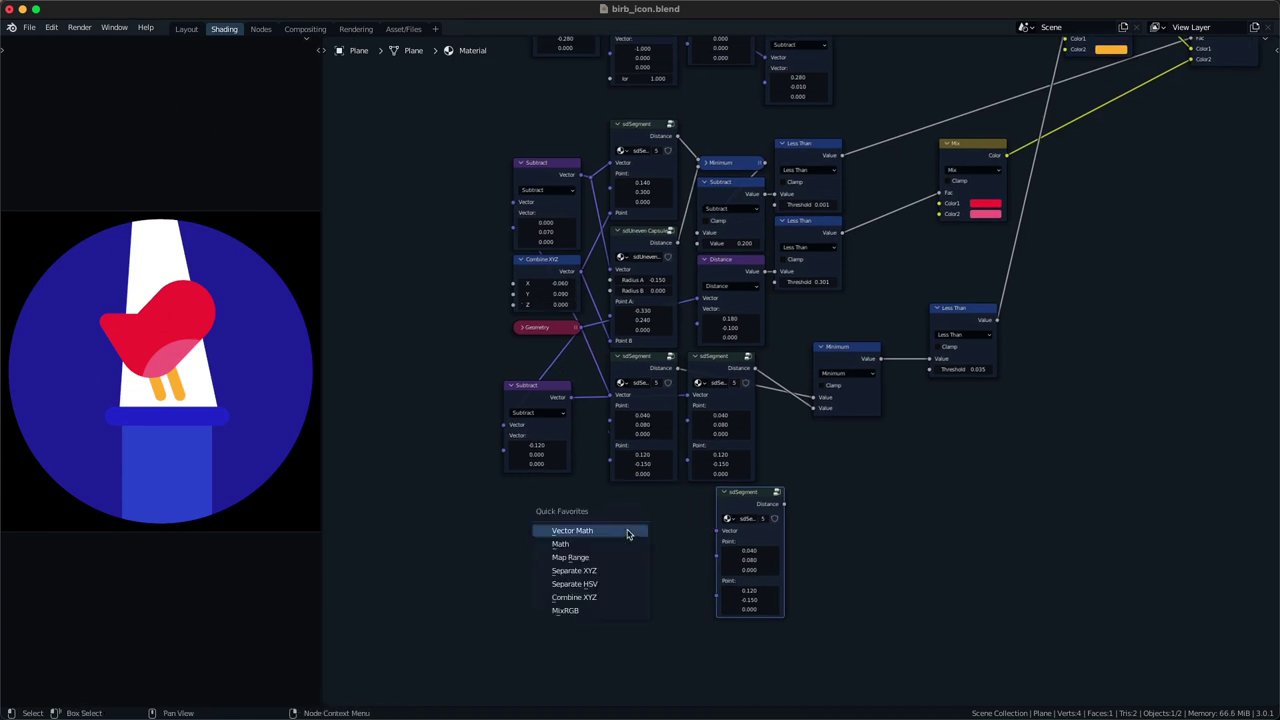
click(629, 532)
click(553, 497)
alt+right_drag(559, 313, 564, 396)
key(Escape)
alt+right_drag(562, 328, 585, 520)
alt+right_drag(588, 523, 728, 534)
click(599, 531)
click(594, 564)
text(-1)
key(Return)
- Collapse and duplicate the Minimum node to merge the third segment with the legs, rerouting the link to Less Than
drag(776, 508, 741, 508)
click(851, 398)
key(h)
key(shift+d)
click(852, 456)
alt+right_drag(852, 354, 842, 422)
mouse_move(913, 336)
shift+right_down()
mouse_move(889, 394)
mouse_move(896, 362)
shift+right_up()
alt+right_drag(714, 555, 826, 424)
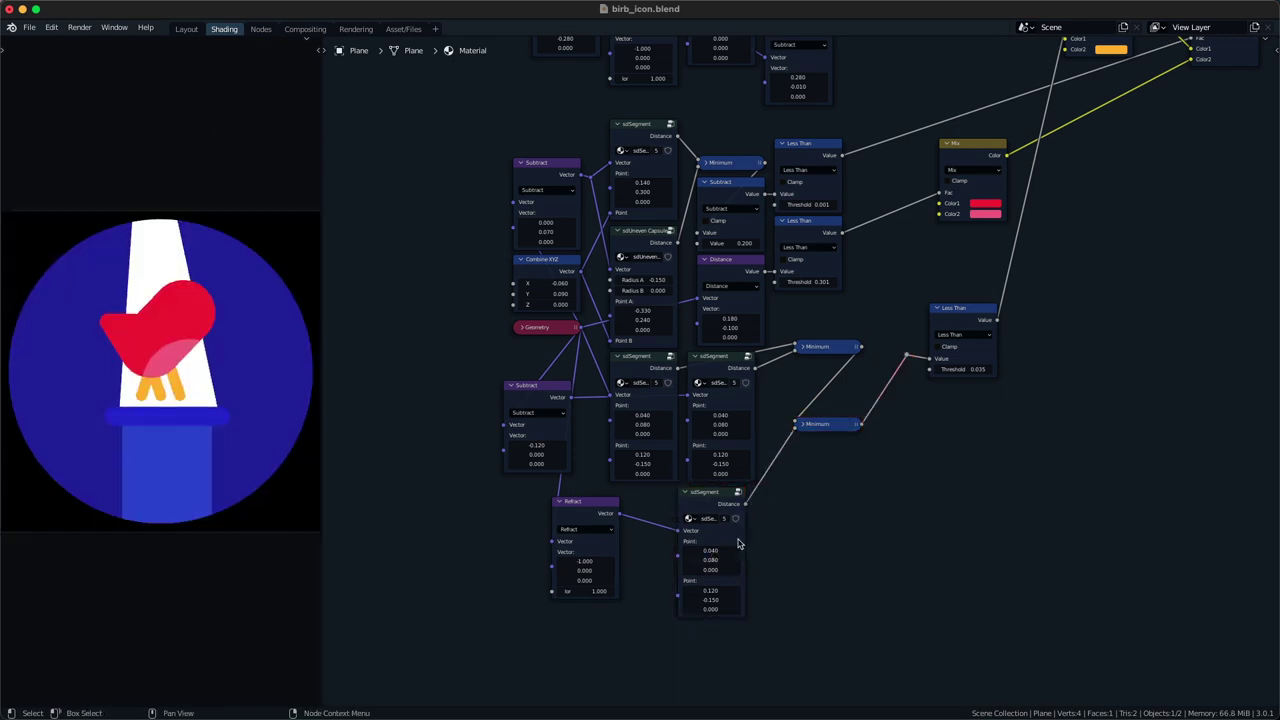
- Reset the third segment's points to zero and set its first point's X to 0.120
key(BackSpace)
key(BackSpace)
key(Escape)
drag(711, 551, 723, 551)
- Insert a Vector Subtract node between Geometry and the Refract node of the foot segment
drag(602, 511, 671, 513)
key(q)
click(566, 514)
click(516, 507)
alt+right_drag(547, 328, 543, 530)
mouse_move(622, 507)
ctrl+right_down()
mouse_move(578, 513)
mouse_move(634, 546)
ctrl+right_up()
click(566, 540)
click(559, 527)
drag(643, 504, 634, 503)
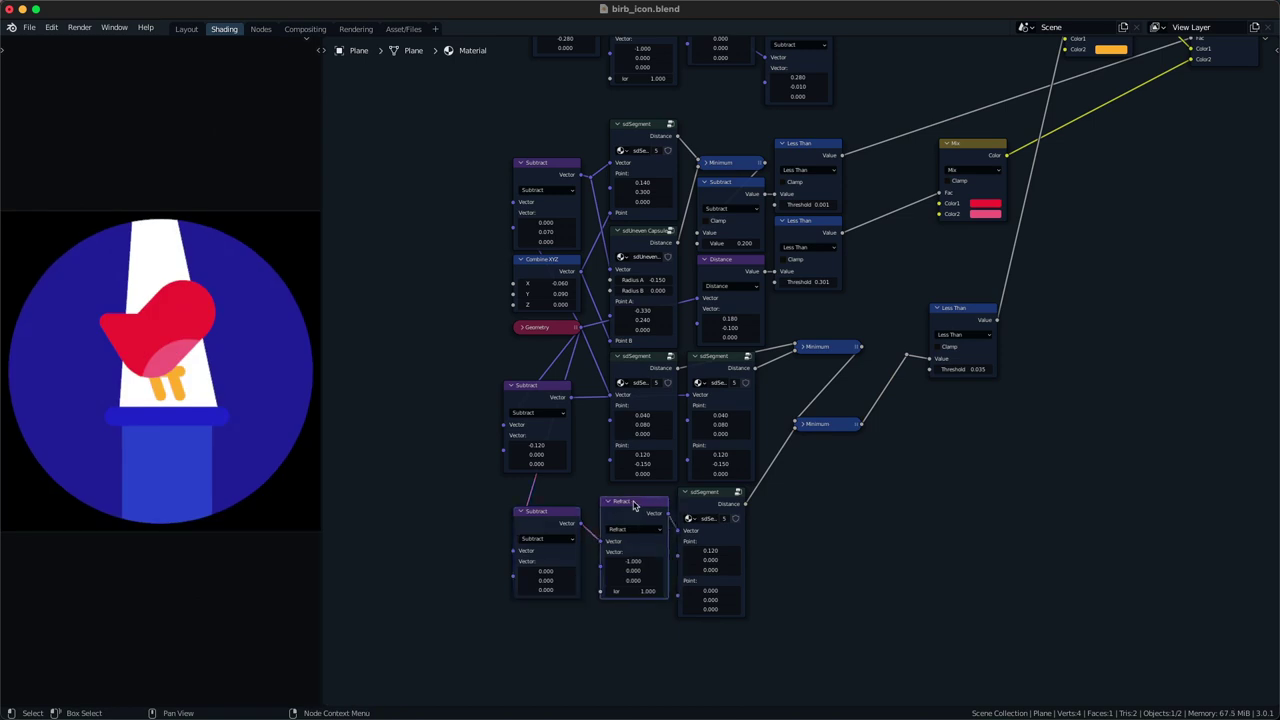
- Set the foot's Subtract offset to X 0.080, Y -0.185 and its segment's first point X to 0.150
mouse_move(564, 580)
mouse_down()
mouse_move(546, 580)
mouse_move(562, 580)
mouse_up()
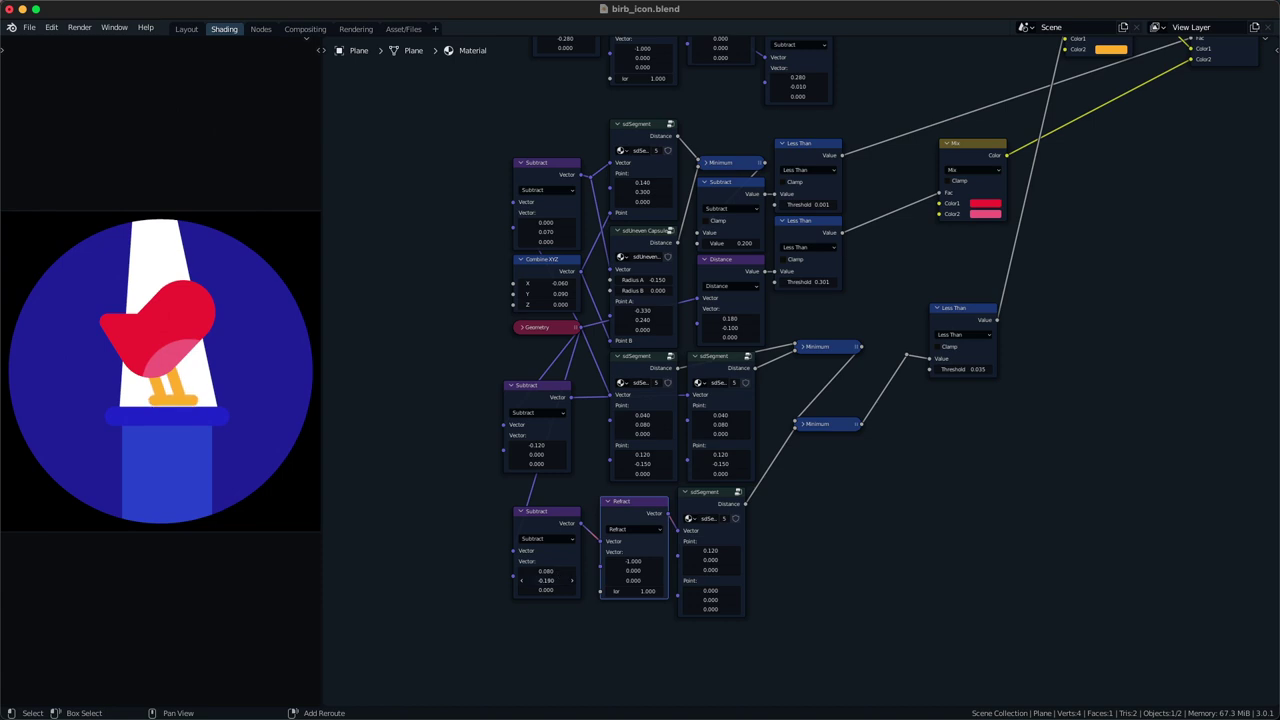
click(563, 579)
text(1)
key(Return)
double_click(563, 579)
key(BackSpace)
text(5)
key(Return)
double_click(563, 579)
key(Return)
click(532, 642)
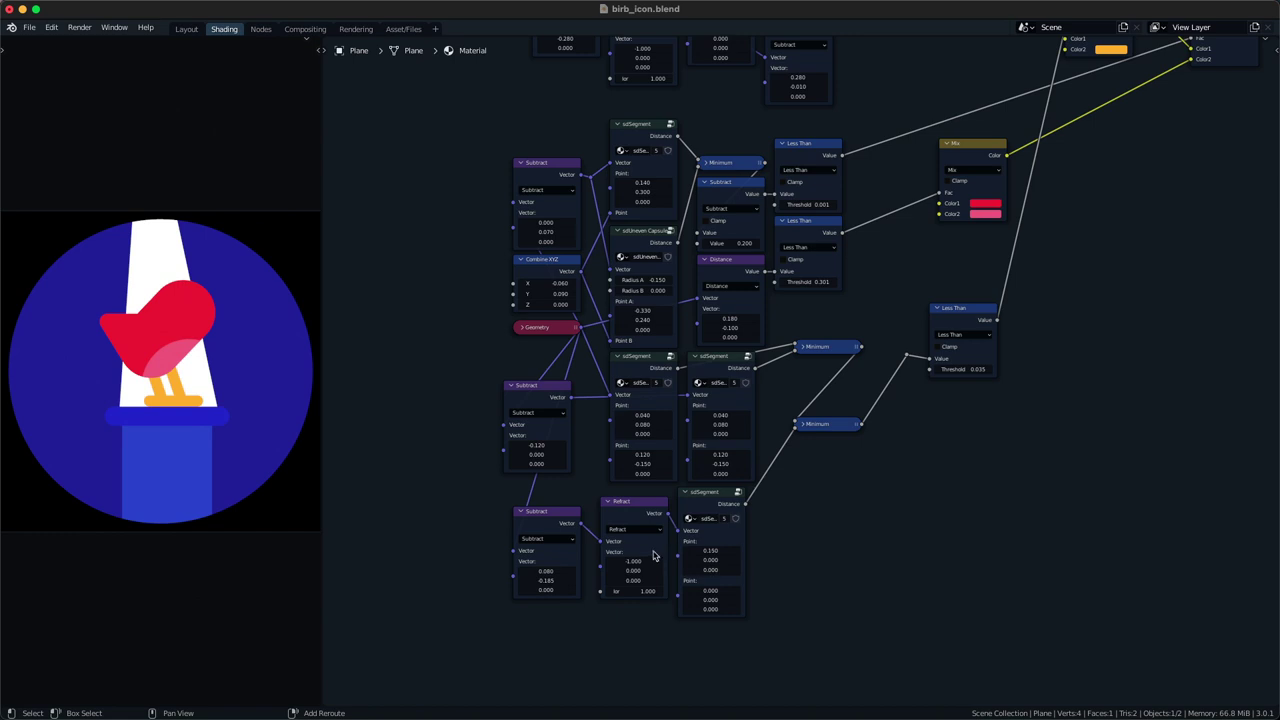
- Change the leg Mix node's Color2 to a slightly darker orange
middle_drag(976, 243, 954, 281)
click(1085, 90)
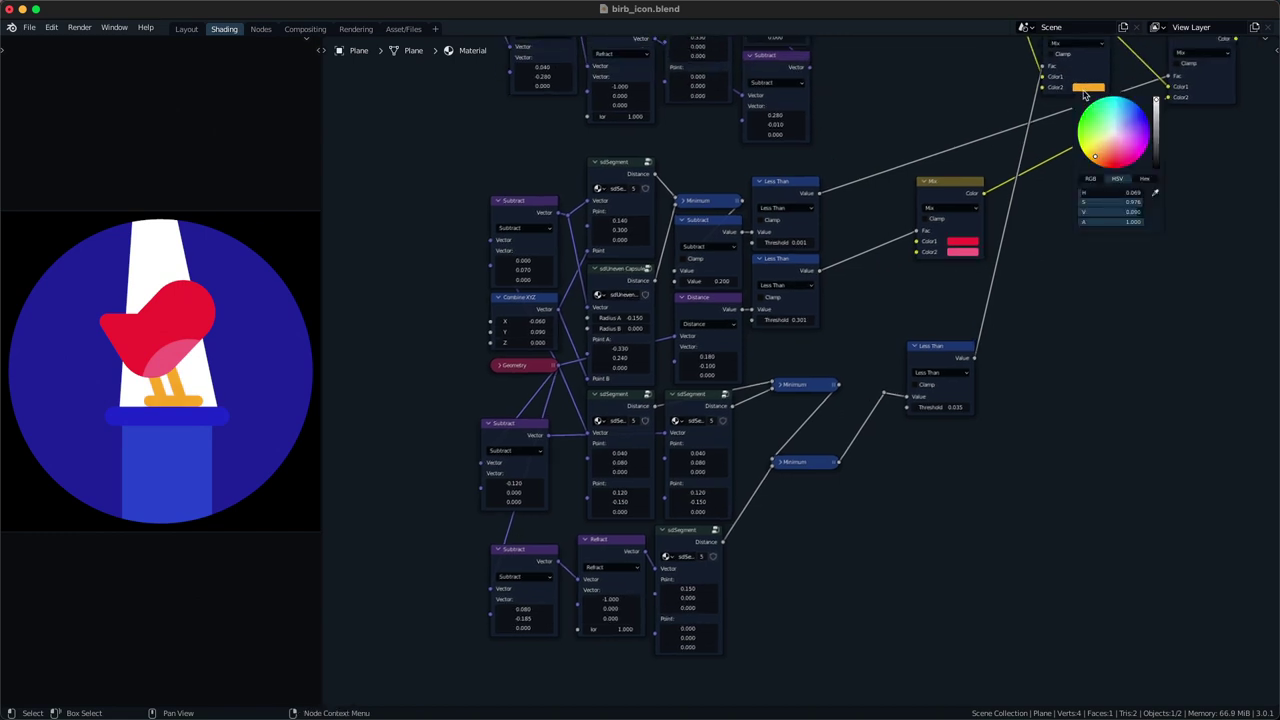
middle_drag(947, 357, 981, 317)
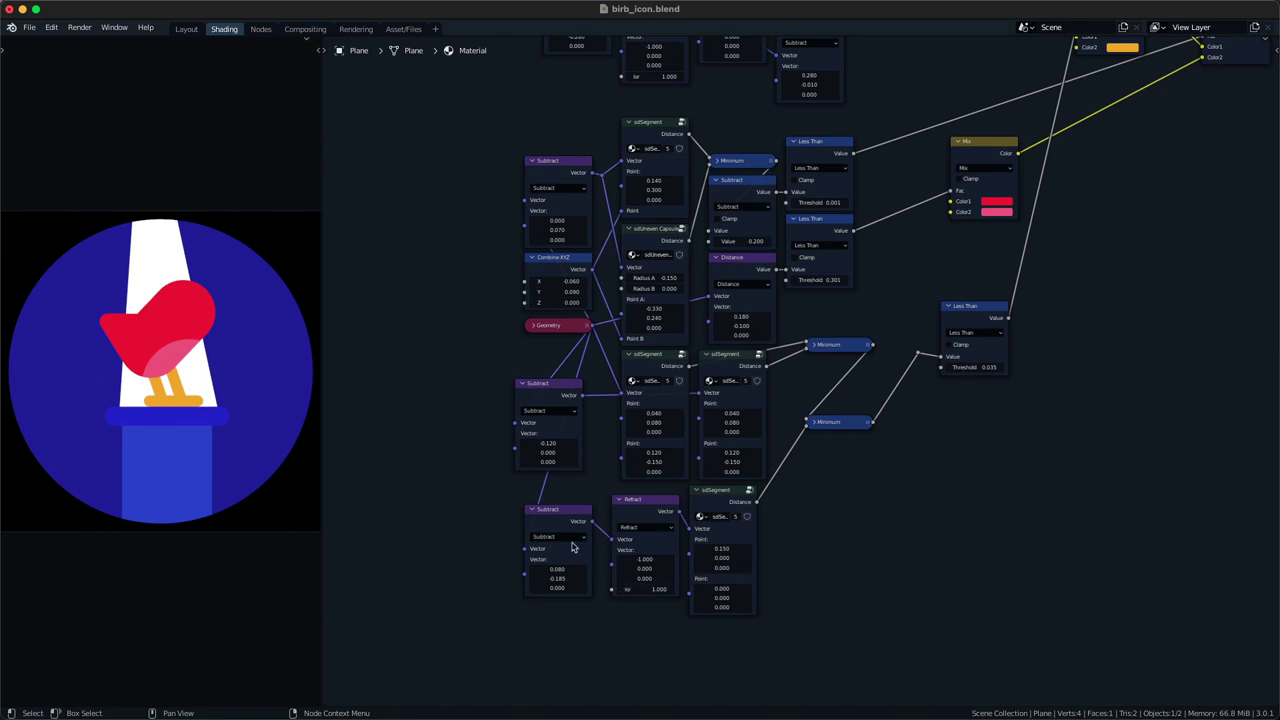
- Set the second point's X to 0.090 on both leg segments and the foot's Subtract X to 0.060
click(660, 561)
click(718, 590)
drag(728, 589, 728, 551)
drag(668, 451, 659, 451)
drag(743, 454, 728, 454)
drag(584, 570, 574, 570)
- Set the threshold of the legs' Less Than node to 0.032
click(962, 368)
text(7)
key(Return)
click(964, 369)
key(Return)
- Set the foot's Subtract Y offset to -0.190
mouse_move(584, 578)
mouse_down()
mouse_move(567, 578)
mouse_move(584, 578)
mouse_up()
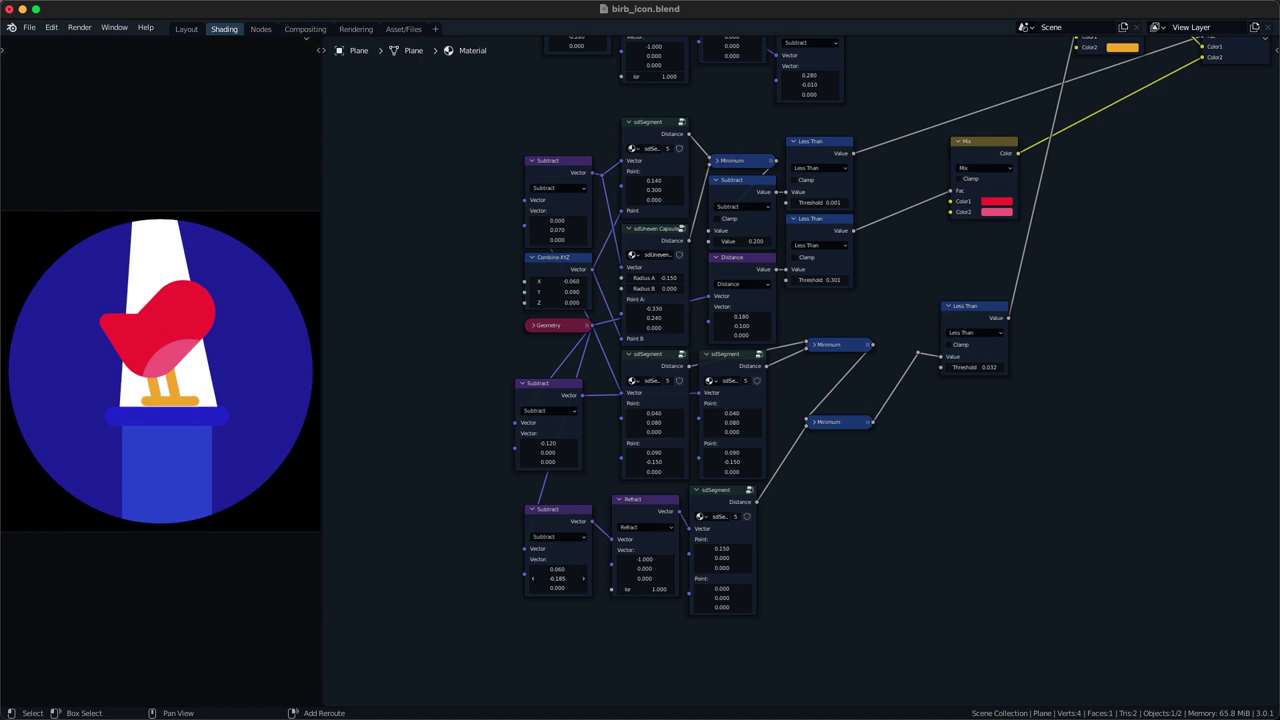
click(576, 578)
text(-0.19)
key(Return)
- Enlarge the red body by setting its Less Than threshold to 0.031
drag(819, 203, 825, 203)
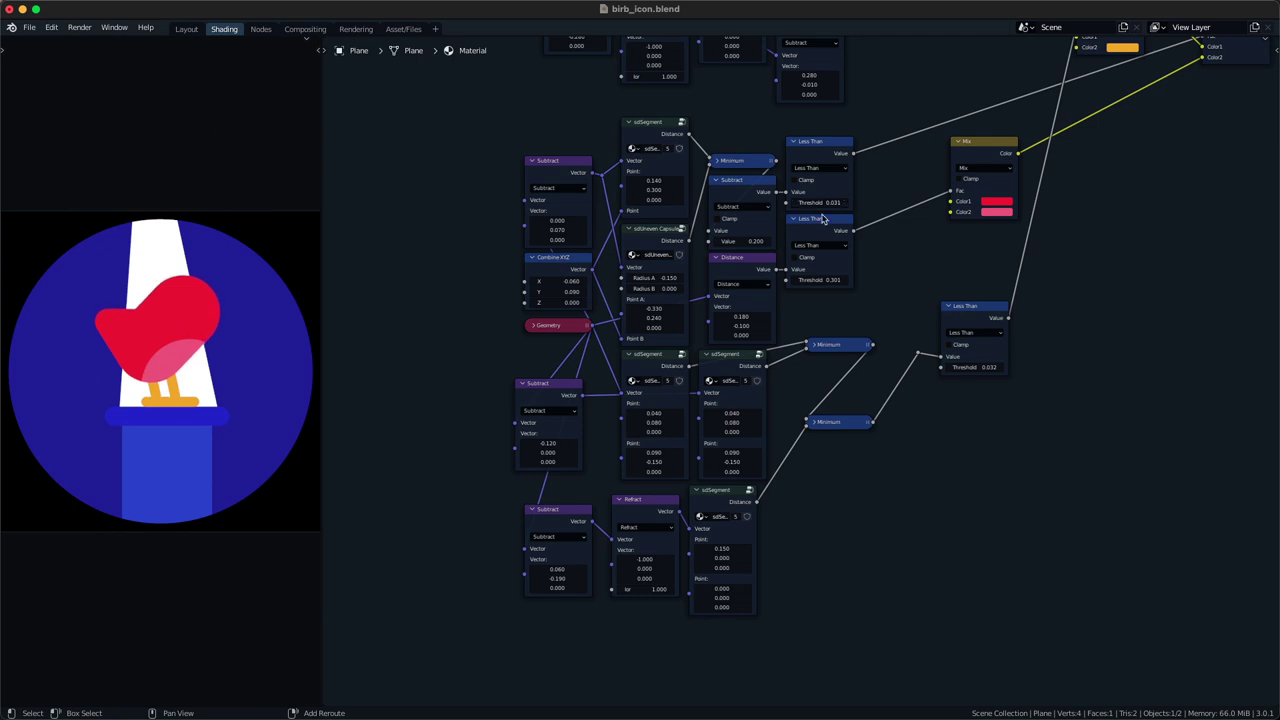
- Set the body's Subtract Y to 0.090, the uneven capsule's Radius A to -0.170 and Point A Y to 0.220, and Combine XYZ's Y to 0.050
drag(543, 231, 548, 233)
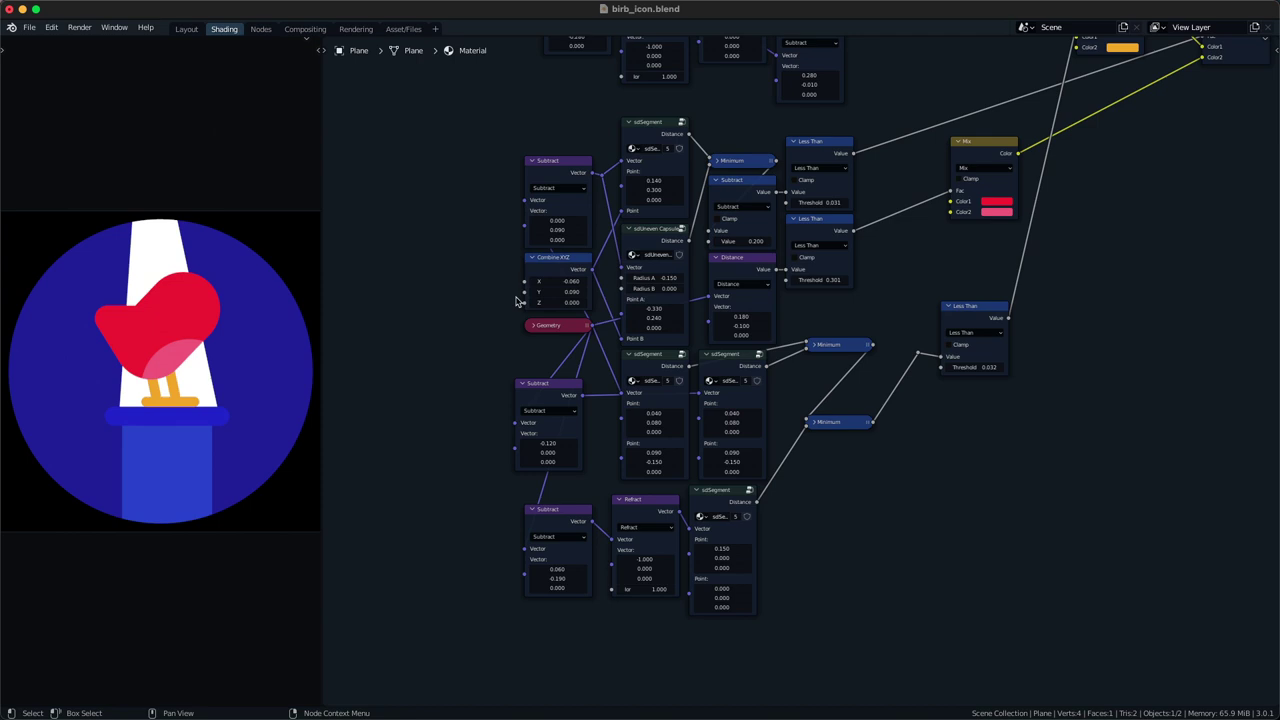
drag(667, 281, 663, 281)
drag(667, 288, 672, 318)
shift+drag(671, 290, 670, 290)
shift+drag(575, 281, 576, 282)
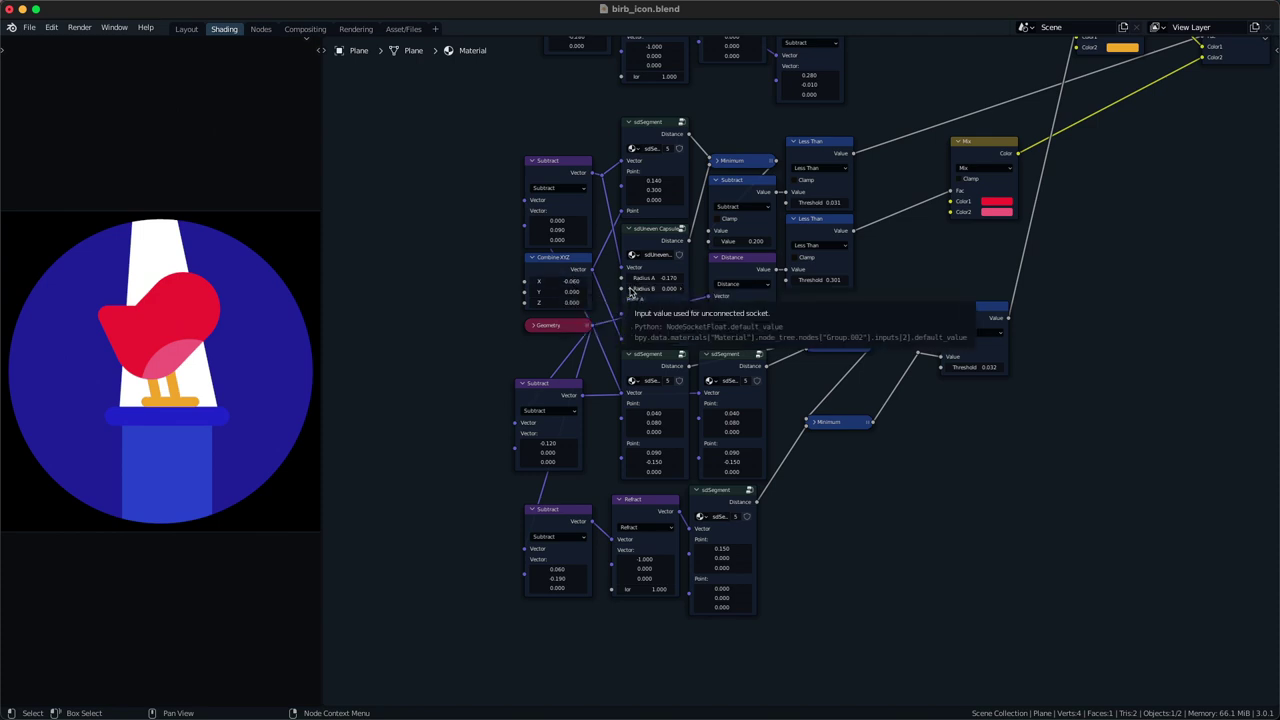
drag(563, 291, 563, 291)
mouse_move(651, 317)
mouse_down()
mouse_move(639, 317)
mouse_move(658, 318)
mouse_up()
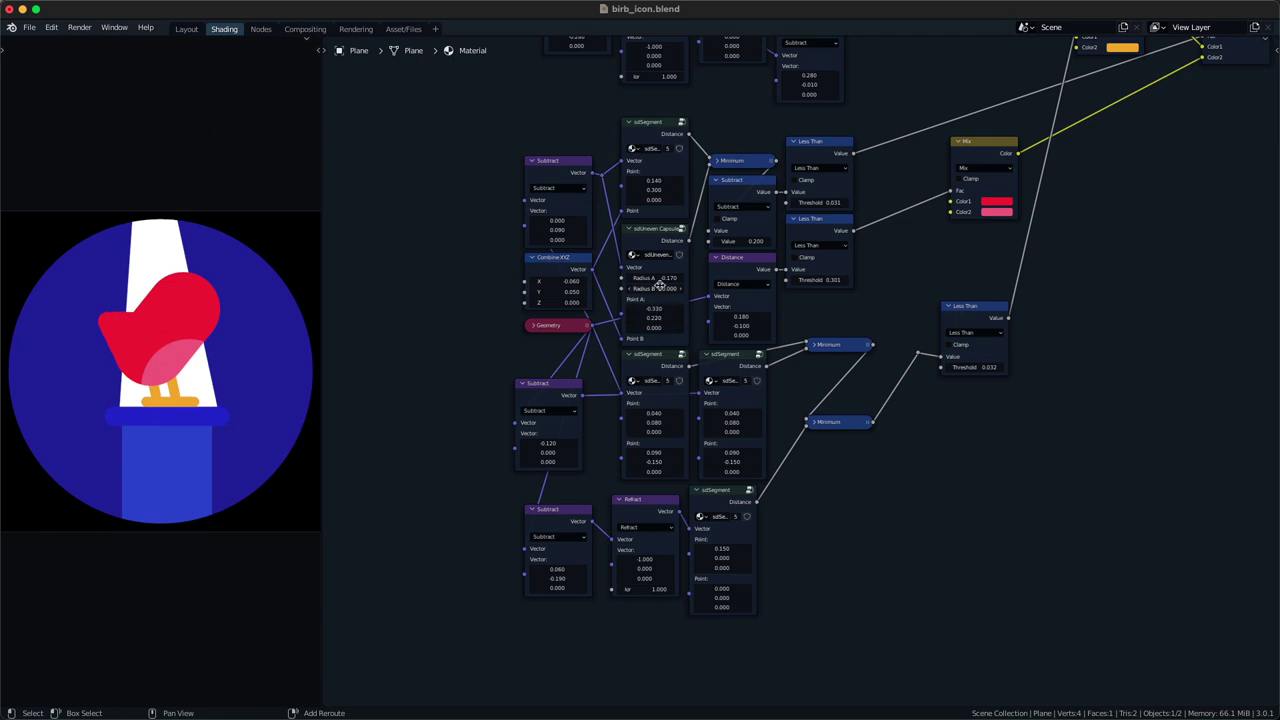
- Set the uneven capsule's Radius A to -0.190 and undo the trial changes made after it
drag(655, 278, 647, 278)
drag(658, 312, 660, 318)
key(super+z)
click(655, 190)
key(Escape)
key(super+z)
- Set the body segment's first point to 0.120, 0.270, Combine XYZ's X to -0.090 and the body's Subtract Y to 0.130
drag(655, 181, 649, 181)
drag(568, 281, 565, 281)
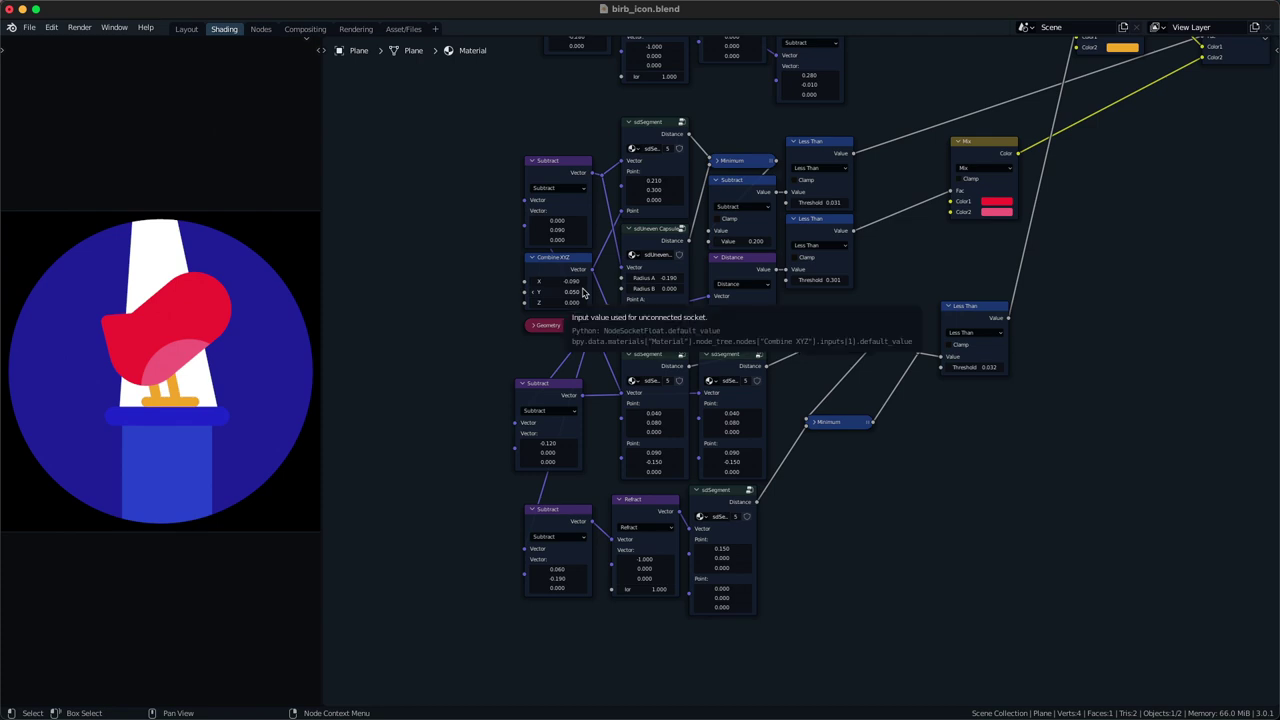
shift+drag(568, 229, 573, 229)
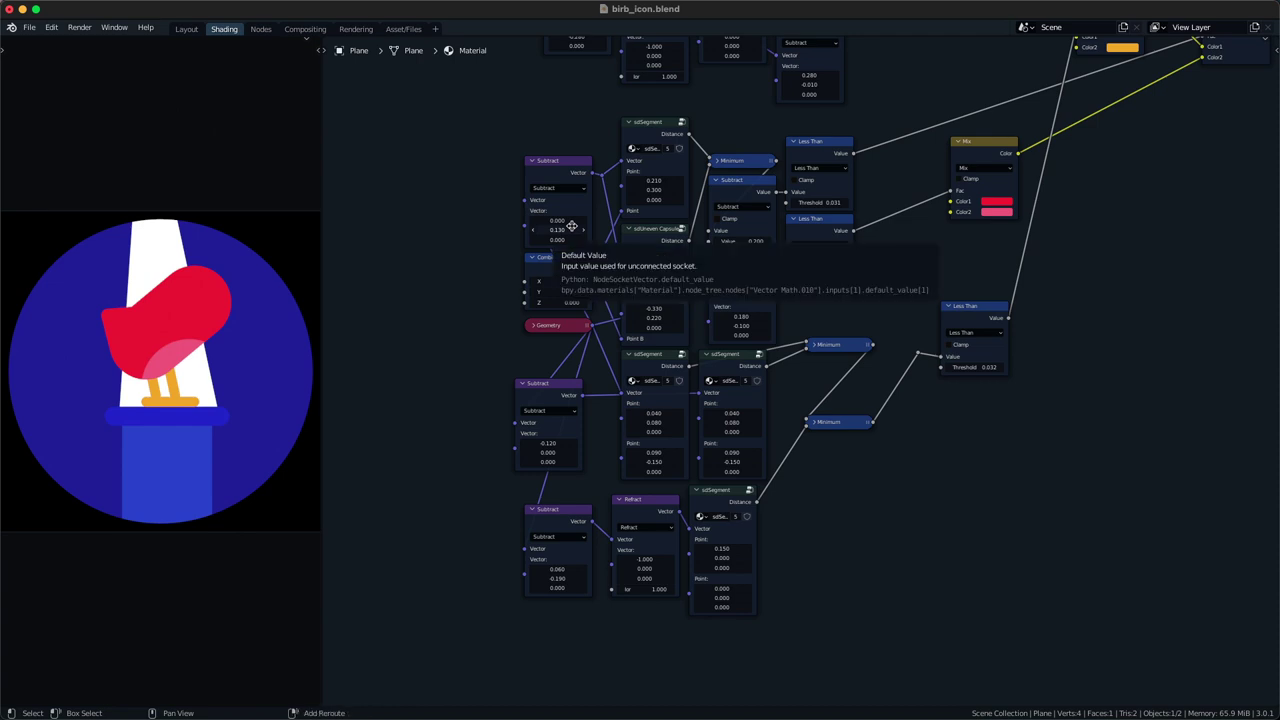
mouse_move(655, 181)
mouse_down()
mouse_move(649, 190)
mouse_move(657, 182)
mouse_up()
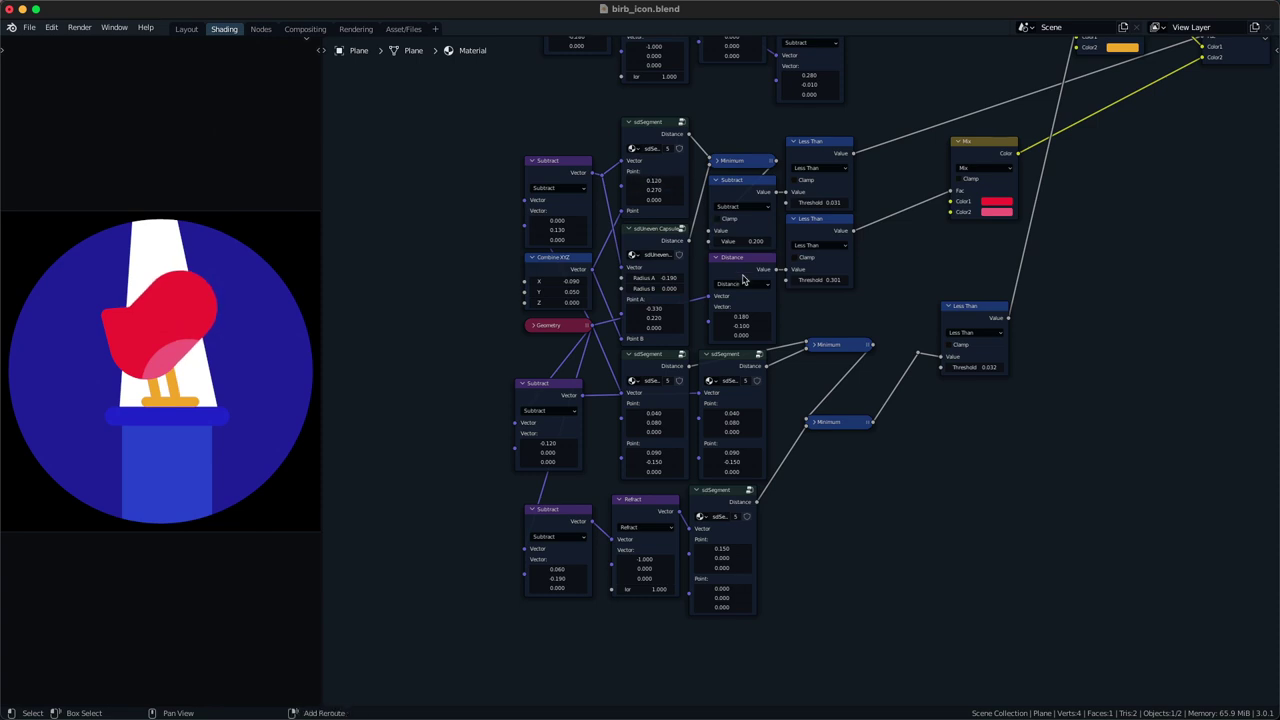
drag(741, 326, 741, 326)
click(583, 294)
key(ctrl+z)
drag(636, 321, 654, 319)
key(ctrl+z)
drag(568, 291, 558, 291)
key(ctrl+z)
- Disconnect Combine XYZ from the uneven capsule's Point B and move the overlapping leg segment node clear of the capsule node
ctrl+right_drag(610, 299, 598, 299)
click(655, 358)
drag(654, 359, 654, 388)
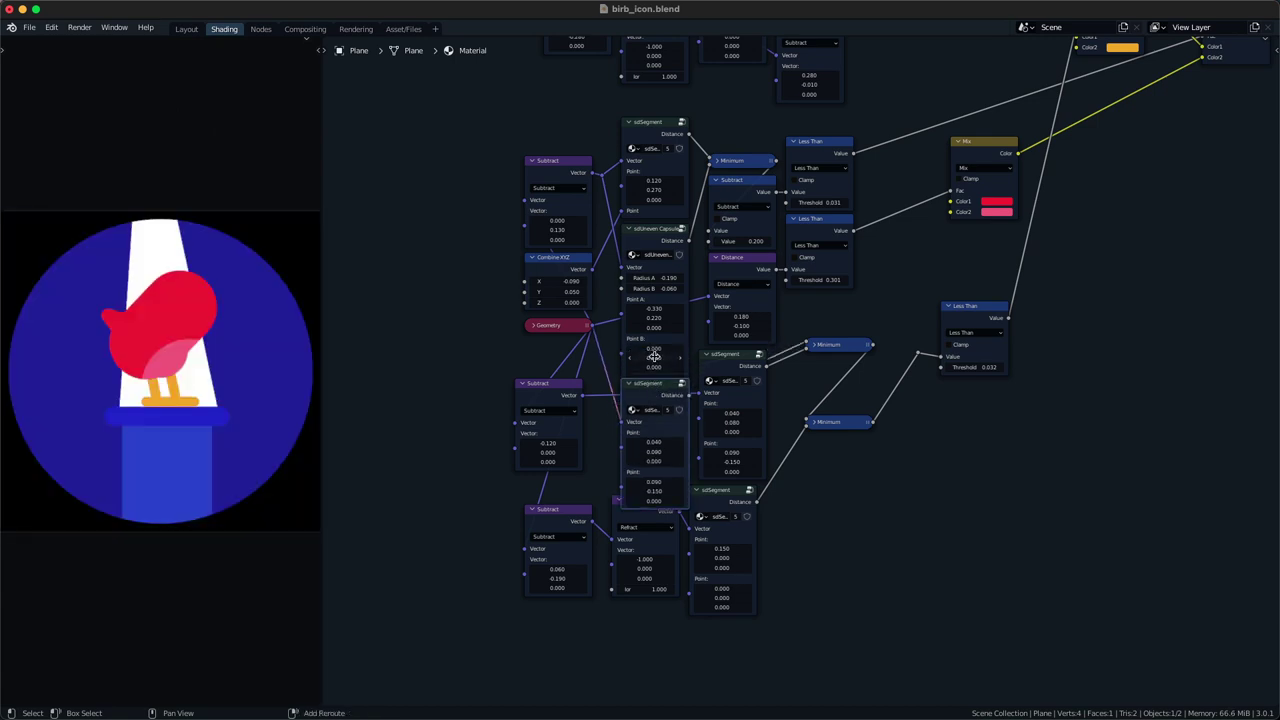
- Set the uneven capsule's Radius B to -0.060, Point A to -0.380, 0.160 and Point B to -0.150, 0.020
drag(655, 358, 650, 349)
drag(658, 309, 653, 309)
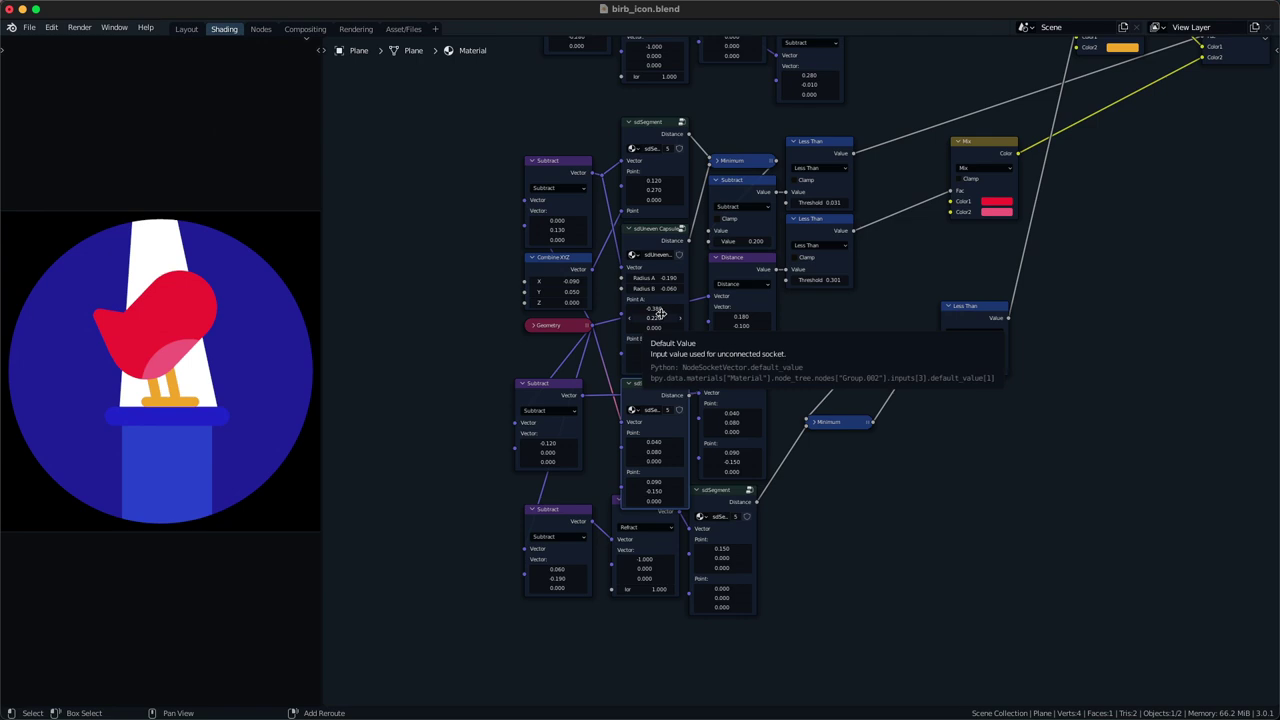
drag(661, 314, 674, 346)
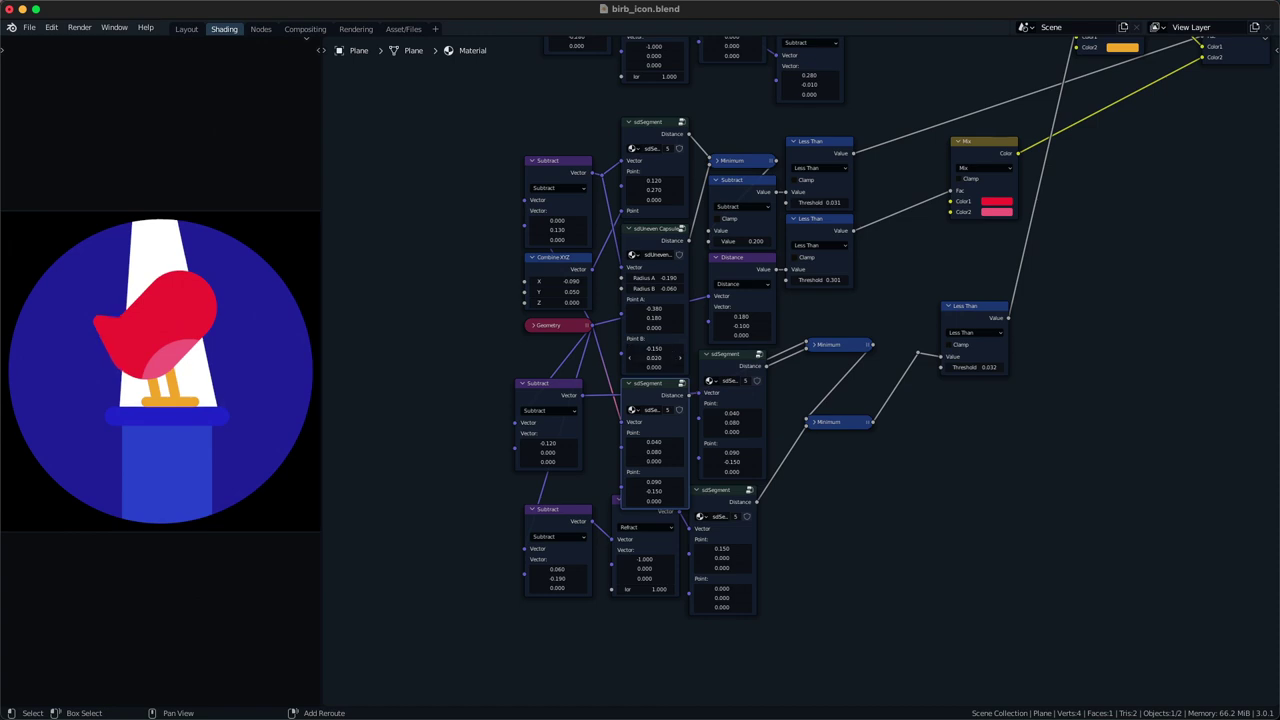
drag(660, 289, 661, 289)
- Rearrange the leg and foot Subtract, Refract and sdSegment nodes into tidy columns beneath the body nodes
scroll(768, 376, down, 3)
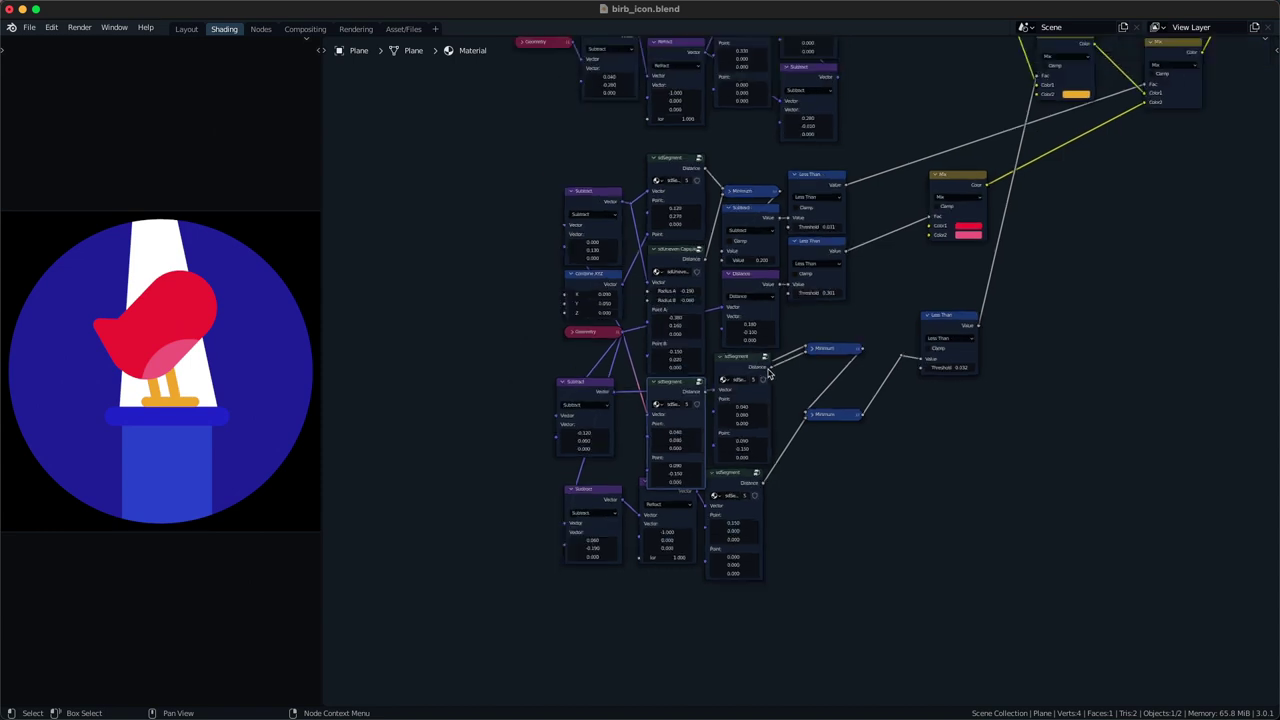
drag(742, 595, 641, 497)
key(g)
click(648, 514)
drag(556, 540, 563, 474)
key(g)
click(580, 483)
drag(577, 397, 563, 372)
key(g)
click(590, 410)
- Stack the legs' two collapsed Minimum nodes directly under each other and save the file
scroll(582, 402, down, 1)
middle_drag(577, 398, 508, 466)
scroll(512, 464, up, 2)
click(765, 434)
drag(764, 434, 774, 369)
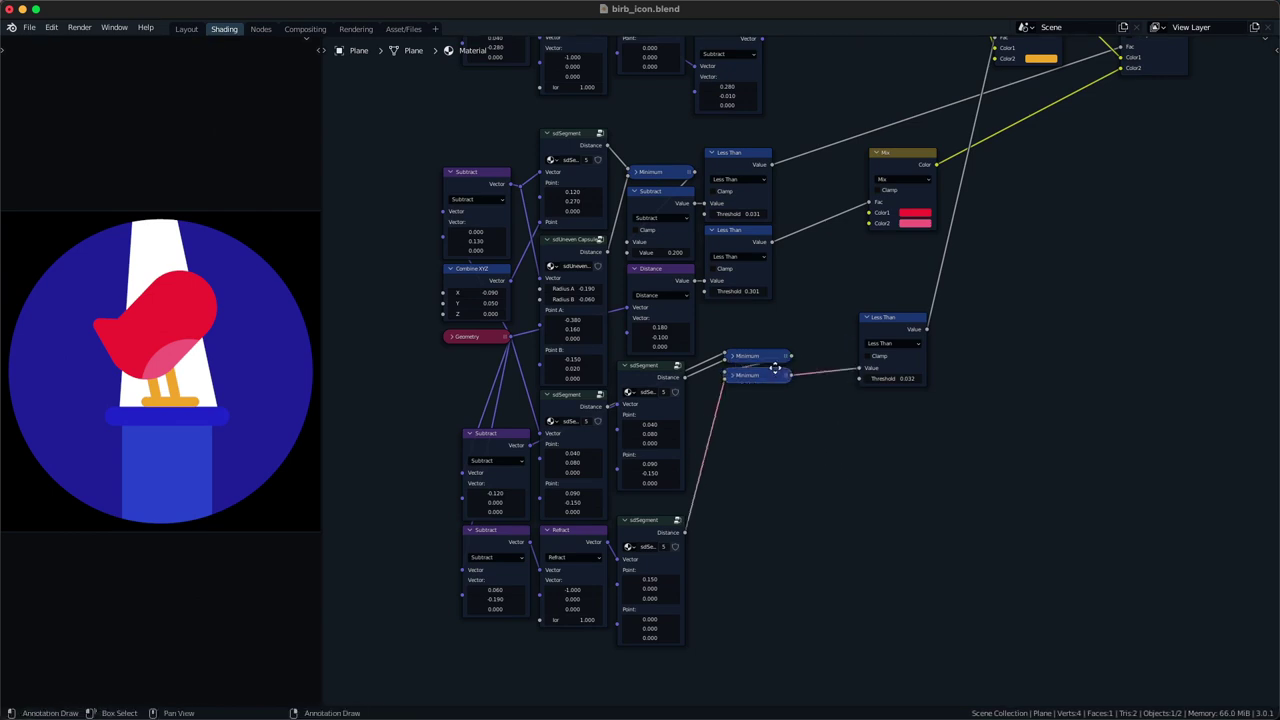
key(ctrl+s)
- Move the legs' Less Than and Minimum nodes closer to the leg segments, and close the gap between the foot and leg segment nodes
drag(817, 432, 876, 380)
key(g)
click(764, 441)
drag(774, 486, 755, 348)
key(g)
click(743, 330)
drag(669, 381, 675, 378)
drag(656, 531, 667, 507)
- Align the body's Minimum, Subtract and Distance column and its Less Than column snugly against the preceding nodes
drag(668, 678, 674, 160)
key(g)
click(656, 153)
drag(746, 504, 757, 170)
key(g)
click(746, 169)
- Stack the legs' Less Than node beneath the body's two Less Than nodes, with both Minimum nodes directly under it
click(785, 291)
drag(748, 375, 739, 378)
drag(774, 439, 790, 316)
drag(752, 421, 715, 342)
drag(719, 363, 759, 383)
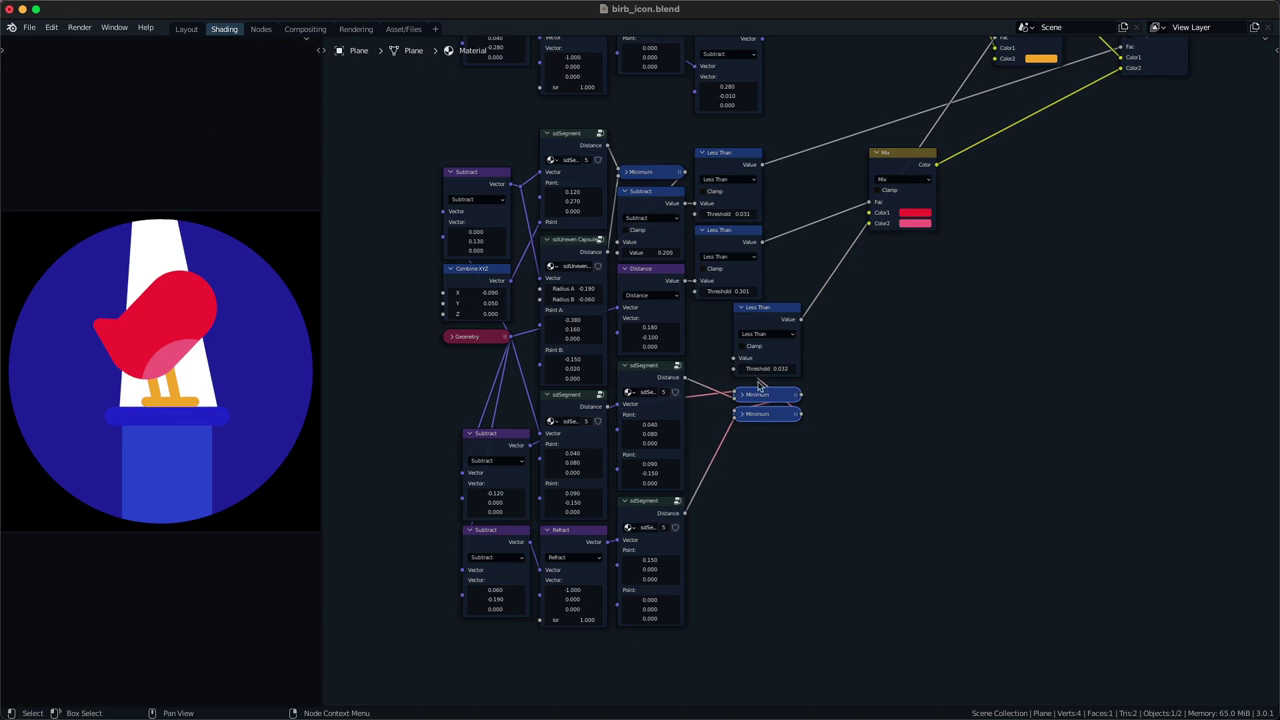
drag(768, 467, 771, 353)
drag(771, 353, 743, 353)
click(737, 355)
- Move the red and pink Mix node farther from the Less Than nodes and place a duplicate of it below
drag(911, 287, 919, 195)
key(g)
middle_drag(968, 181, 964, 217)
key(g)
click(1026, 212)
key(shift+d)
click(957, 340)
- Duplicate the pink highlight's Distance node and place the copy below the legs' Minimum nodes
click(655, 322)
key(shift+d)
click(747, 496)
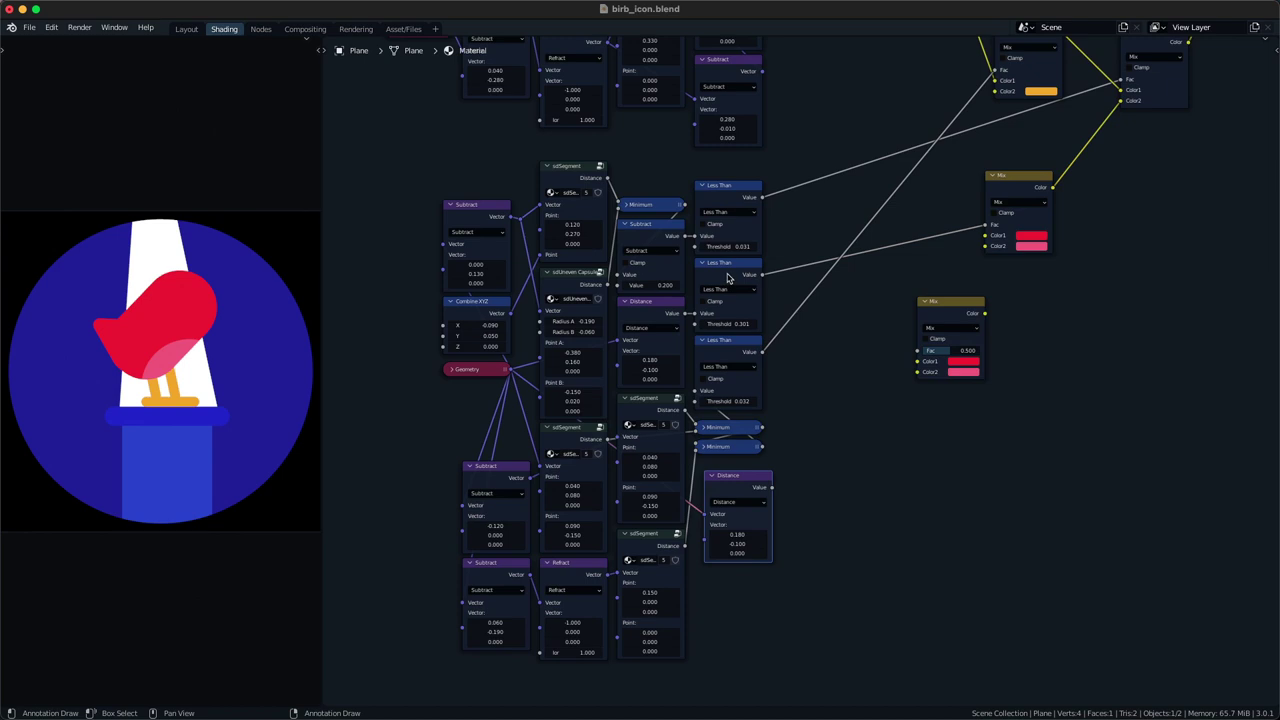
click(728, 279)
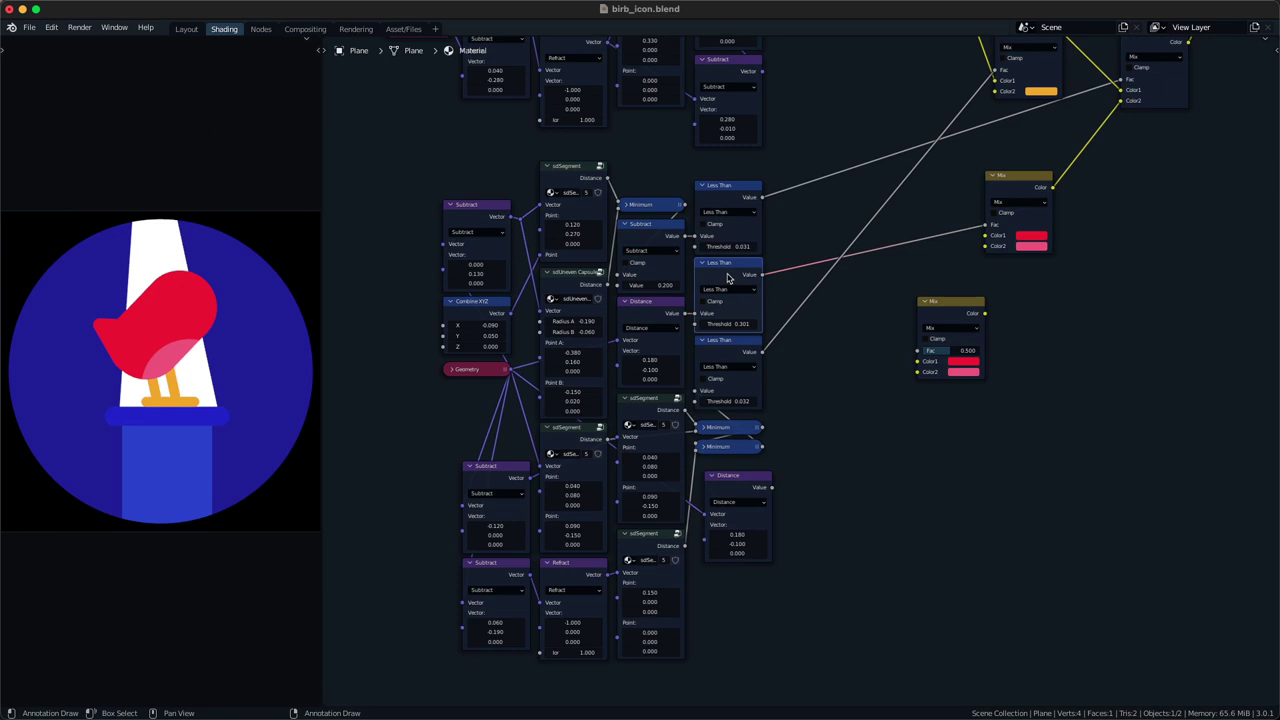
key(g)
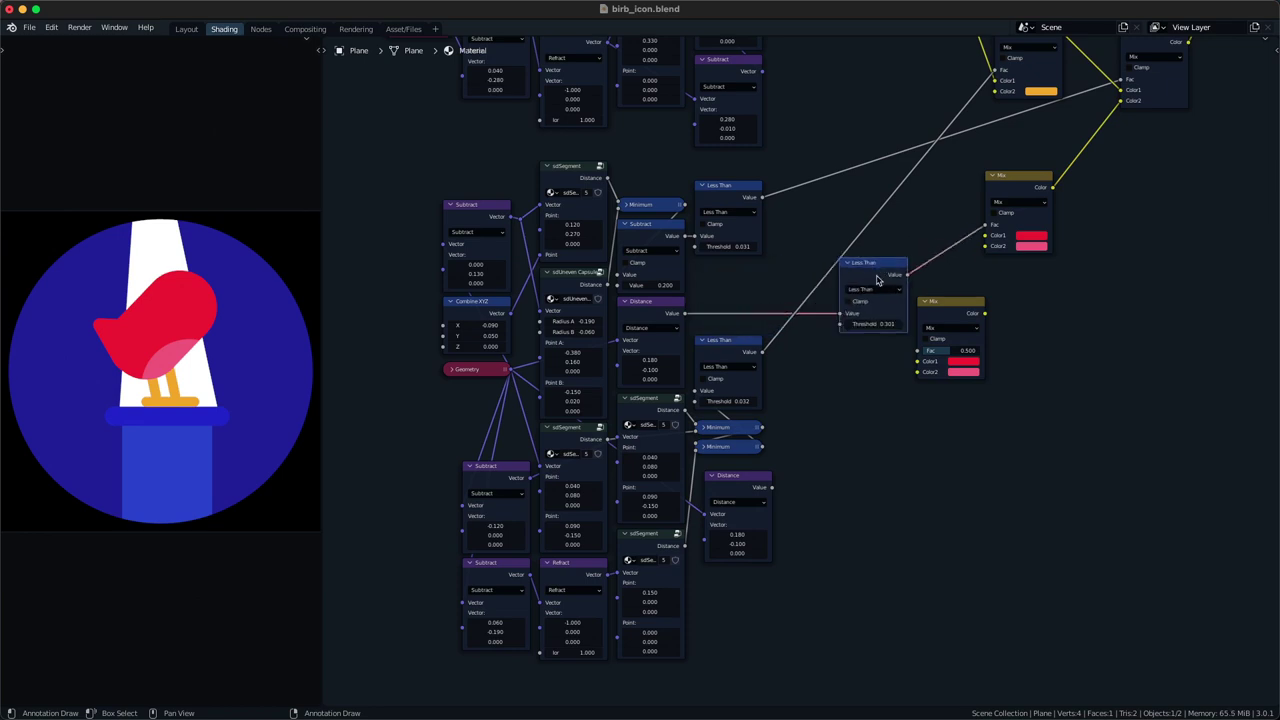
key(ctrl+z)
click(835, 441)
- Duplicate the highlight's Less Than node and place the copy beside the duplicated Distance node
click(742, 276)
key(shift+d)
click(860, 481)
- Connect the duplicated Mix node's color to the original Mix's Color2 and set the duplicate's Color1 to white
drag(946, 320, 918, 301)
alt+right_drag(938, 317, 1032, 237)
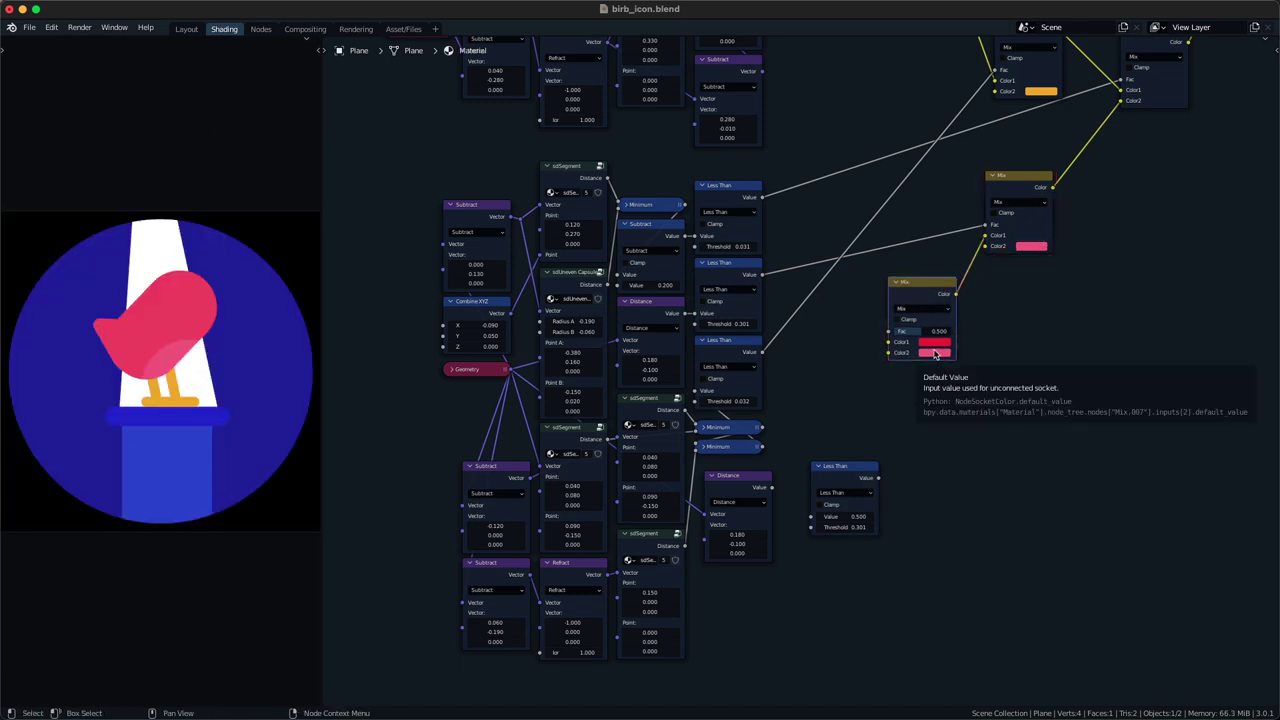
key(ctrl+z)
key(ctrl+c)
key(ctrl+v)
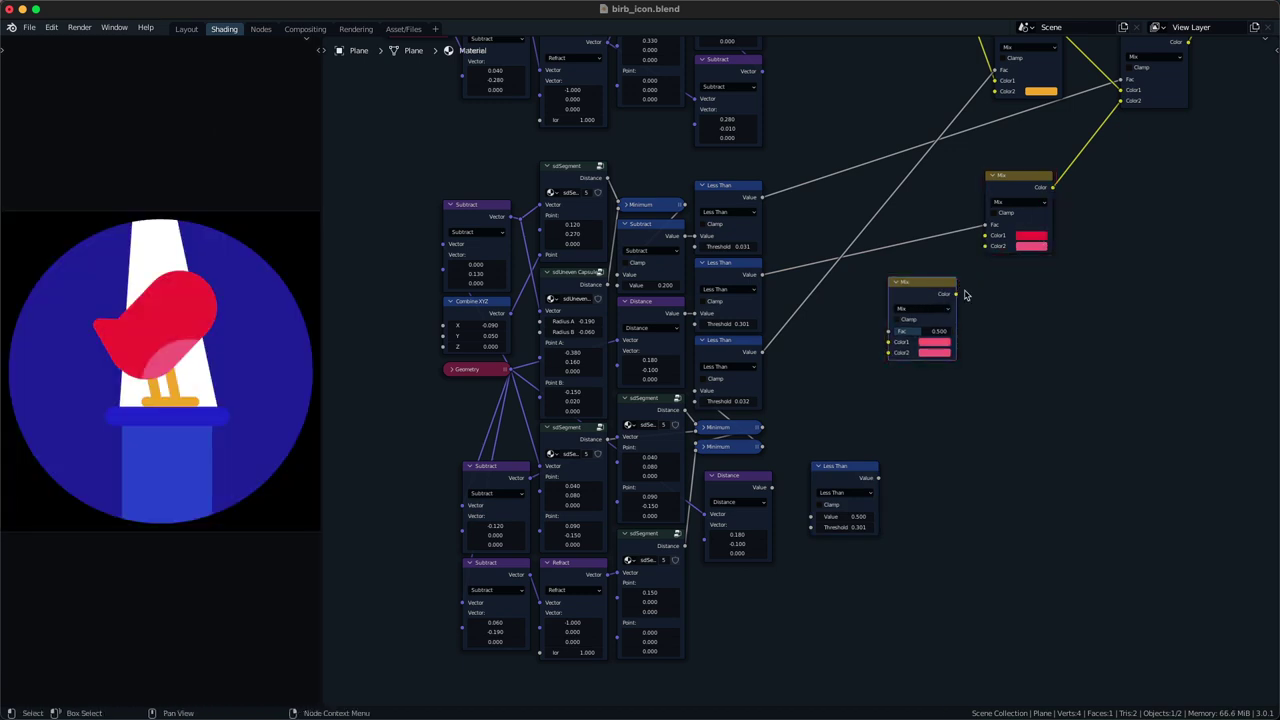
drag(958, 294, 959, 248)
click(938, 343)
scroll(958, 249, up, 3)
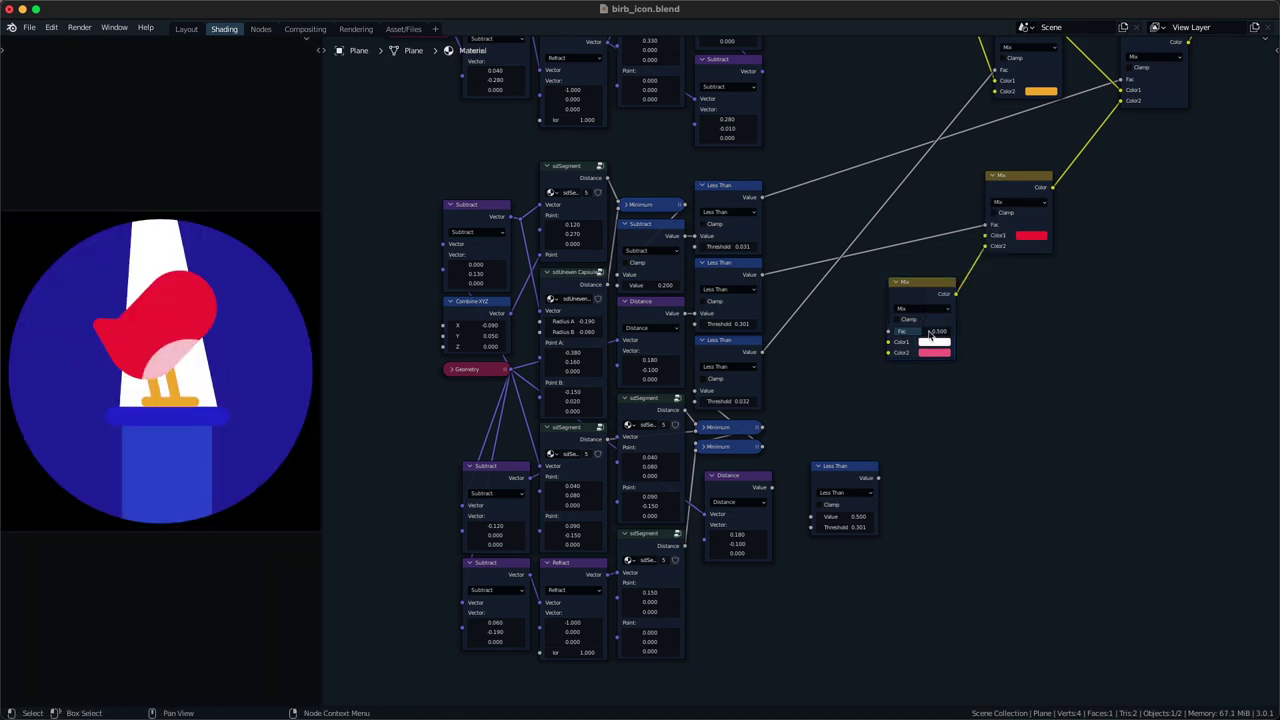
- Wire the duplicated Distance through the duplicated Less Than into the new Mix's factor, and set the Distance vector's Y to 0.310
click(855, 480)
alt+right_drag(788, 491, 830, 488)
alt+right_drag(864, 478, 896, 443)
mouse_move(856, 469)
mouse_down()
mouse_move(856, 411)
mouse_move(861, 471)
mouse_up()
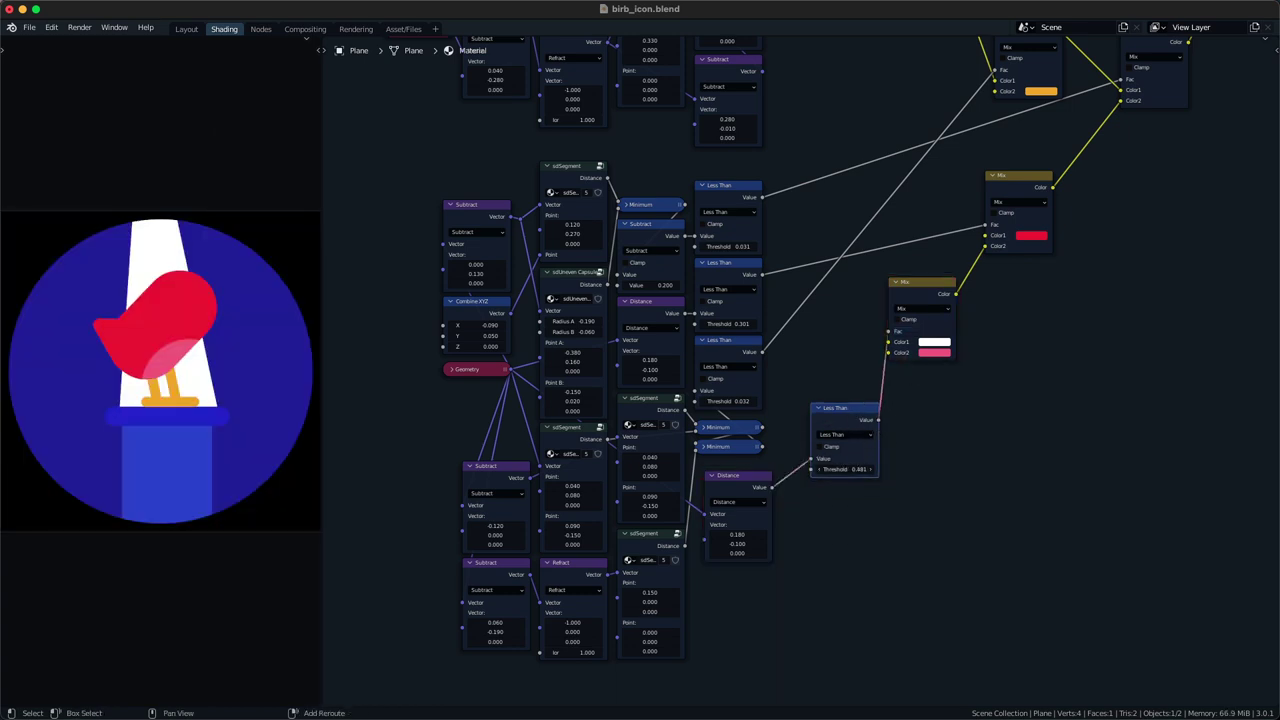
right_click(843, 471)
drag(741, 544, 782, 544)
- Detach the white Mix node from its links and insert it after the red and pink Mix node
click(945, 297)
key(alt+d)
click(1032, 323)
middle_drag(1062, 351, 1040, 404)
drag(996, 241, 917, 260)
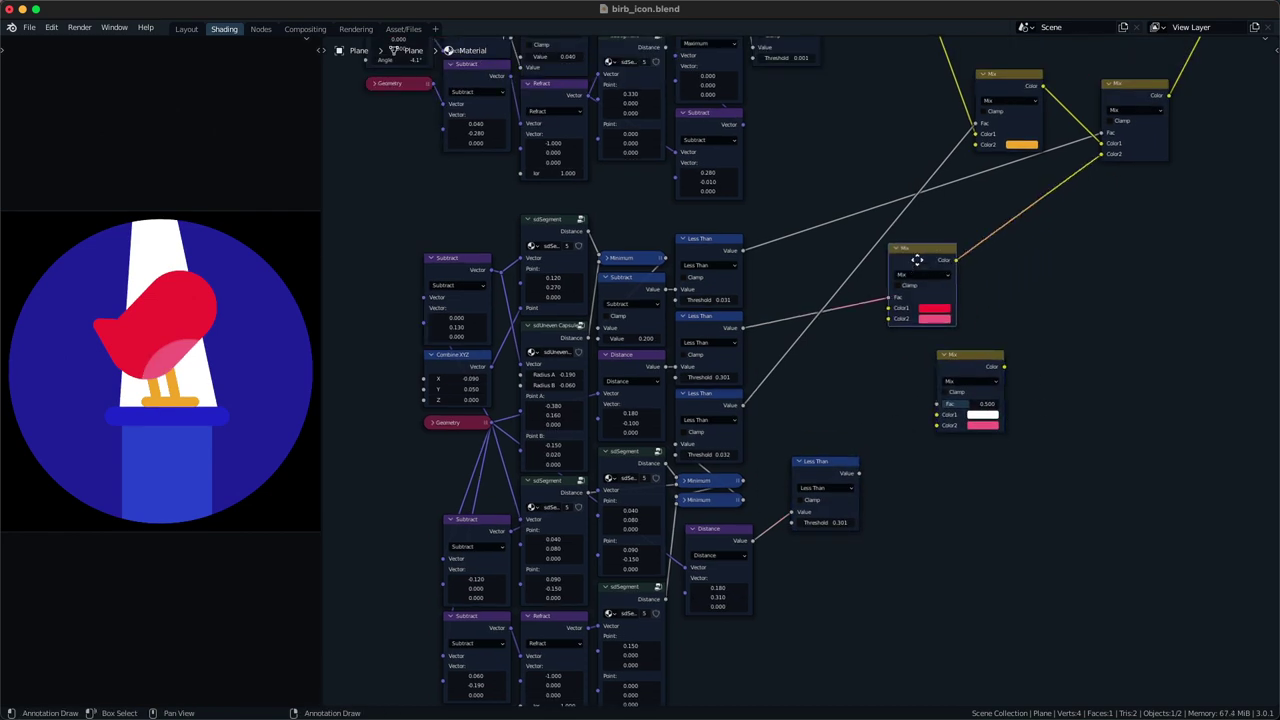
drag(970, 355, 1028, 220)
- Drive the inserted Mix's factor with the duplicated Less Than, keeping the body color in Color1 and white in Color2
alt+right_drag(897, 449, 1030, 258)
click(1038, 290)
click(1067, 185)
- Position the white eye circle at 0.160, 0.440 in its Distance node and set its Less Than threshold to 0.08
scroll(1067, 190, up, 3)
scroll(955, 472, up, 2)
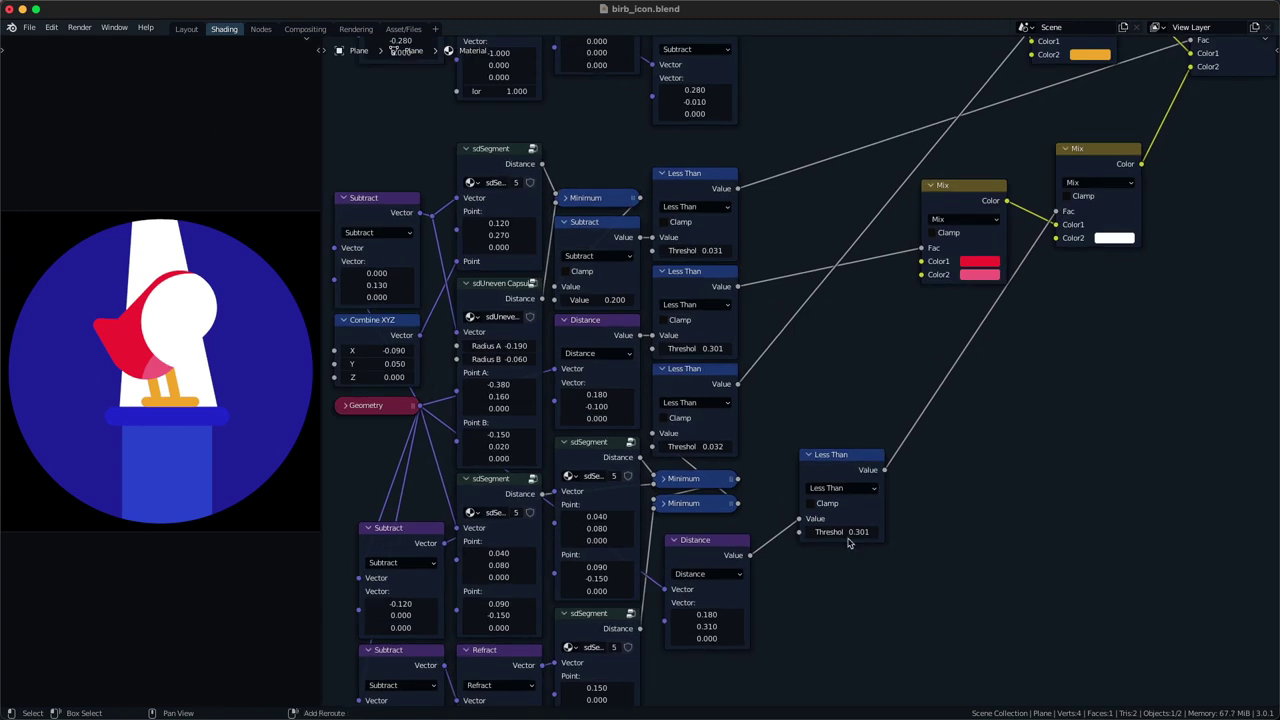
drag(842, 532, 821, 532)
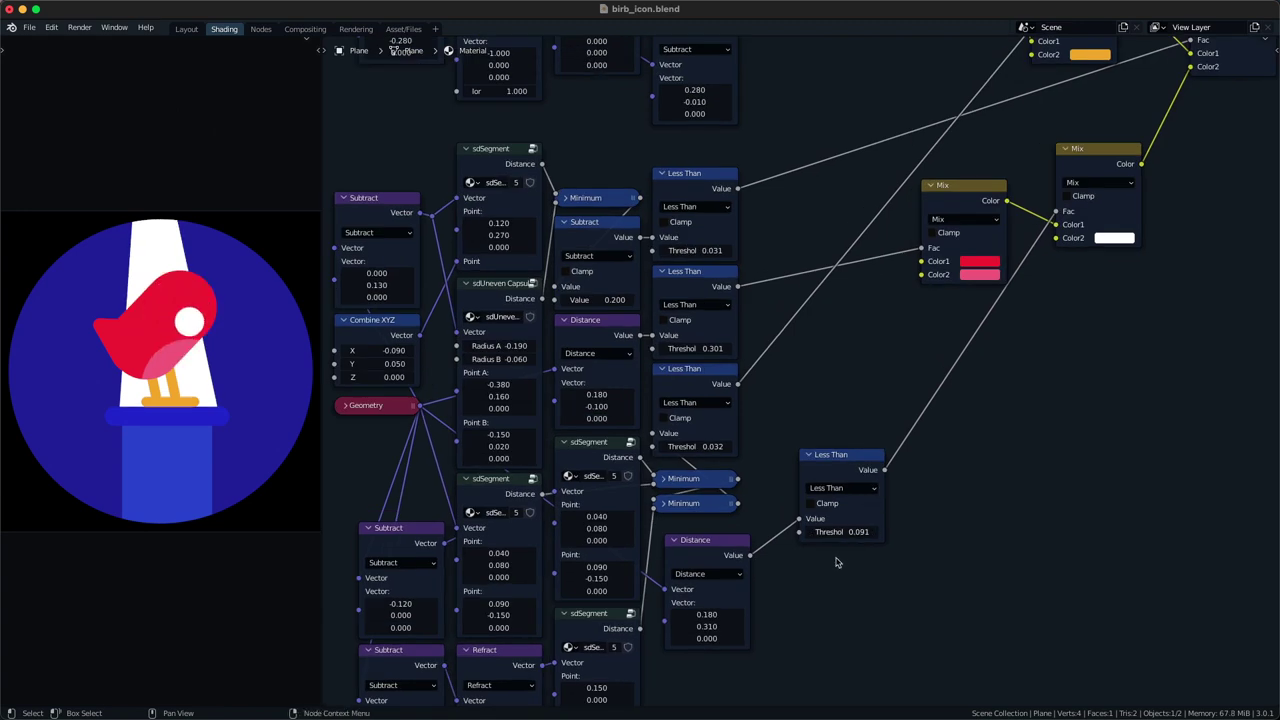
middle_drag(717, 619, 728, 553)
drag(728, 551, 740, 561)
double_click(863, 464)
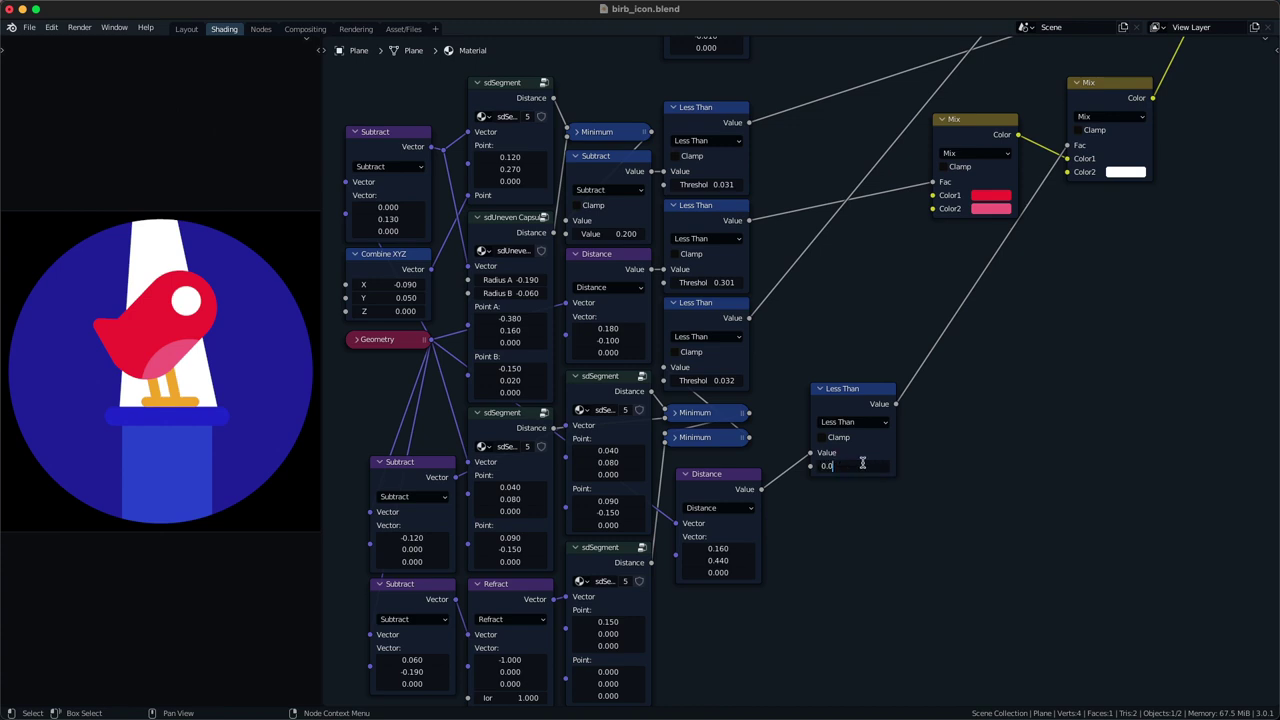
text(0.08)
key(Return)
- Move the eye's Less Than node away to make room, and duplicate the eye's Distance node with its input link below the original
middle_drag(776, 553, 658, 374)
drag(746, 211, 823, 211)
middle_drag(791, 260, 782, 346)
drag(785, 297, 895, 310)
middle_drag(722, 425, 759, 397)
click(638, 399)
key(ctrl+shift+d)
click(637, 519)
- Insert a math node between the eye's Distance and Less Than, connect the second Distance to it and set it to Maximum
click(830, 353)
key(Tab)
text(min)
key(Return)
click(766, 337)
drag(671, 491, 769, 419)
ctrl+scroll(808, 377, down, 1)
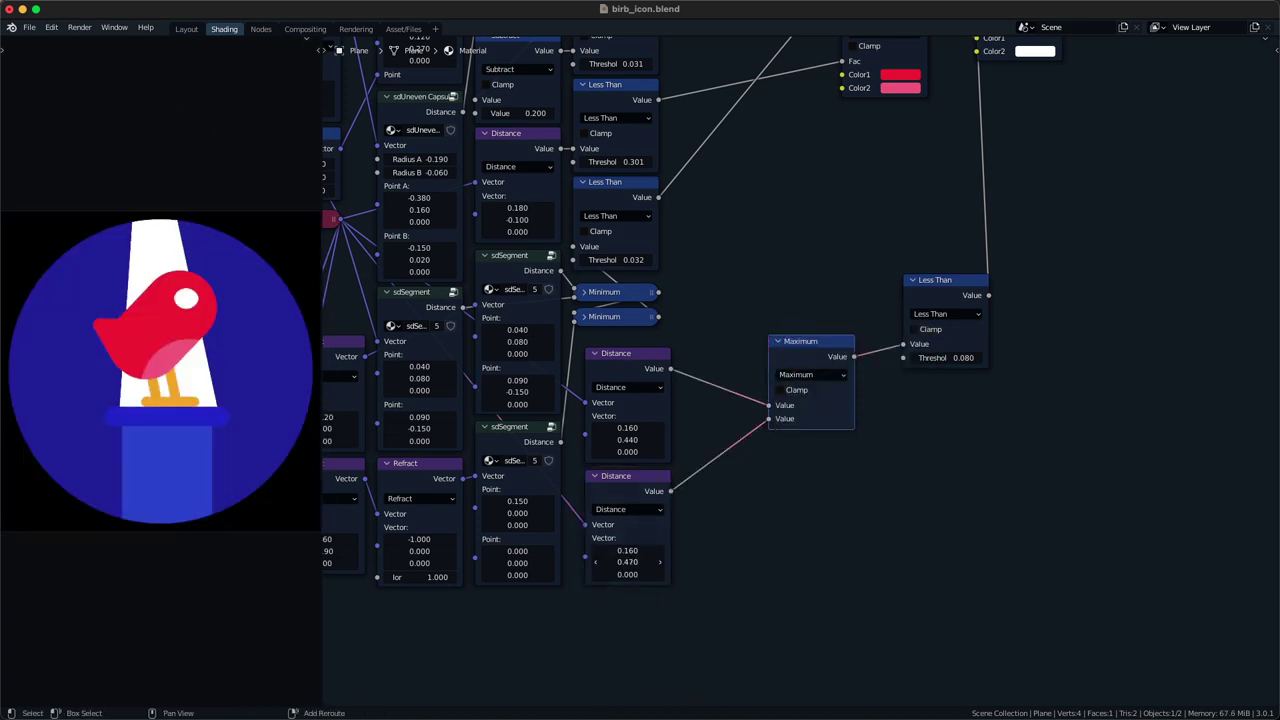
- Insert a Subtract math node between the second eye Distance and Maximum, with the distance feeding its second value
drag(811, 359, 848, 359)
key(q)
click(703, 491)
key(Escape)
key(q)
click(749, 530)
click(691, 435)
click(739, 474)
click(746, 519)
key(alt+s)
- Shape the eye into a crescent by setting the Subtract's first value to 0.160 and the second Distance's vector to 0.130, 0.360
double_click(764, 505)
text(0)
key(Return)
key(b)
drag(775, 518, 738, 516)
shift+drag(609, 564, 618, 564)
key(Escape)
drag(741, 503, 753, 503)
drag(638, 562, 629, 562)
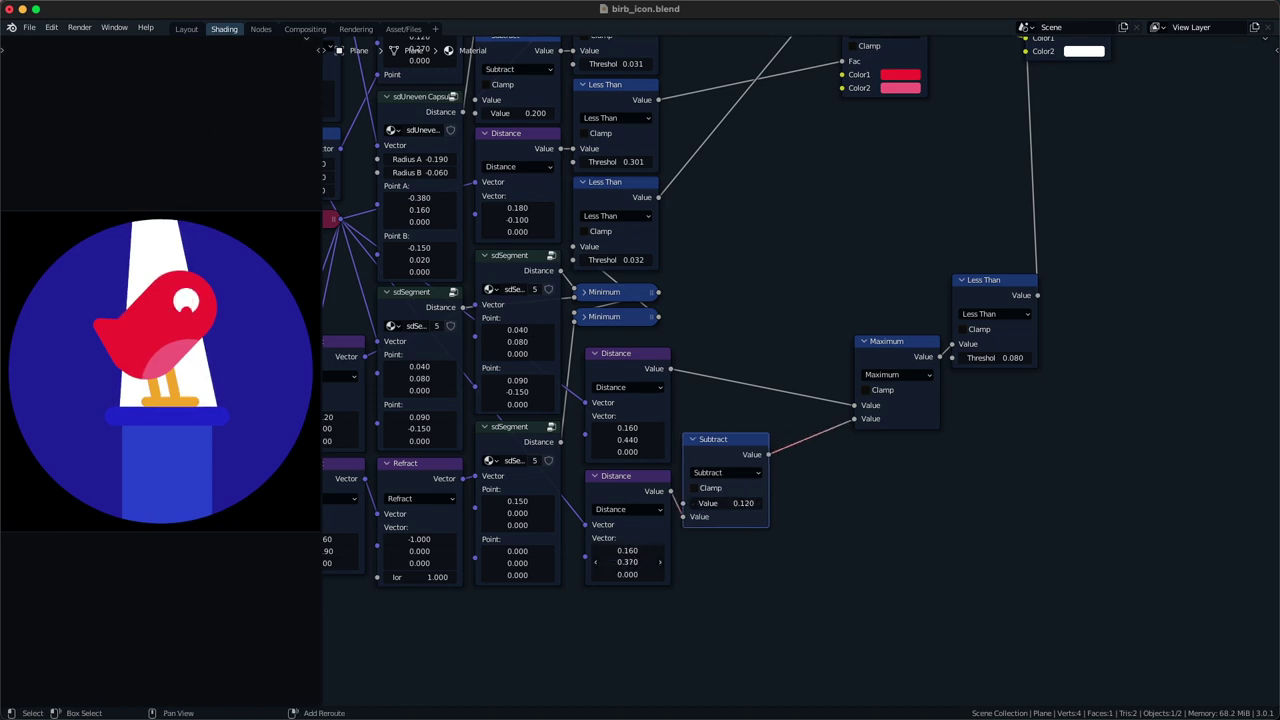
shift+click(735, 512)
drag(742, 506, 752, 506)
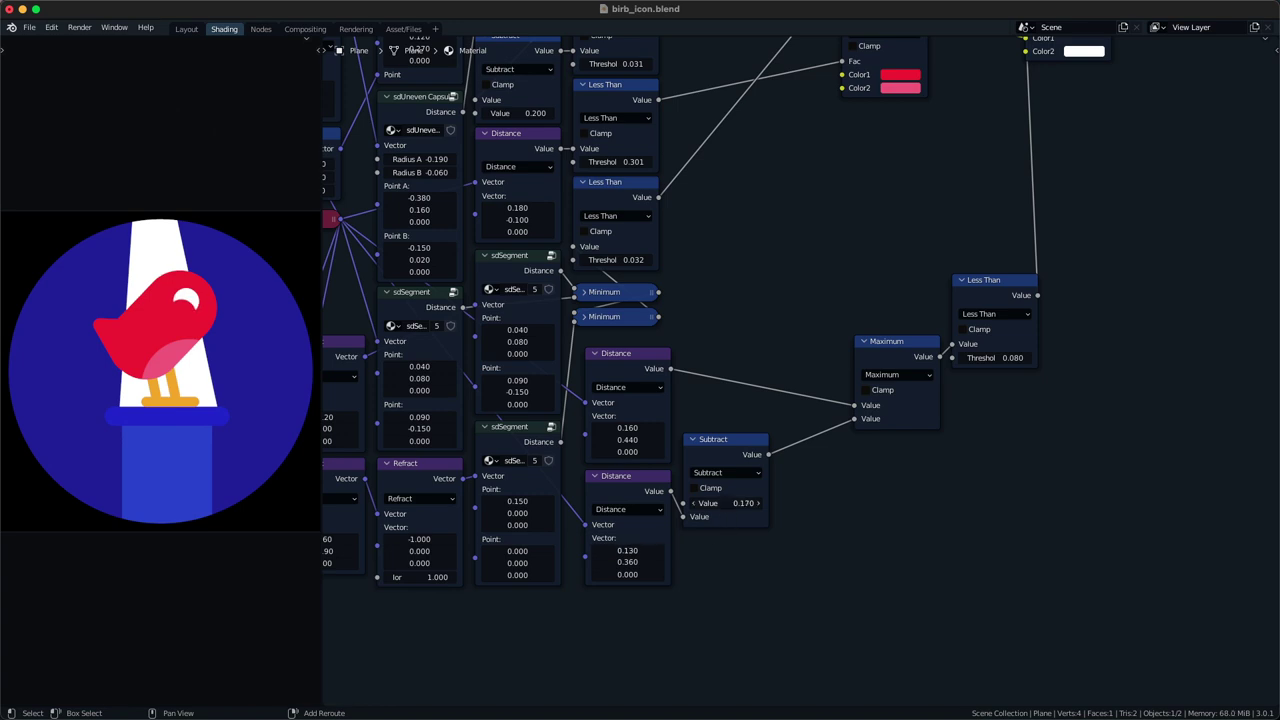
- Collapse the eye's Maximum node, place it and the Less Than node beside the eye's Subtract, and save the file
drag(914, 364, 738, 434)
key(h)
click(738, 434)
drag(902, 467, 968, 320)
key(g)
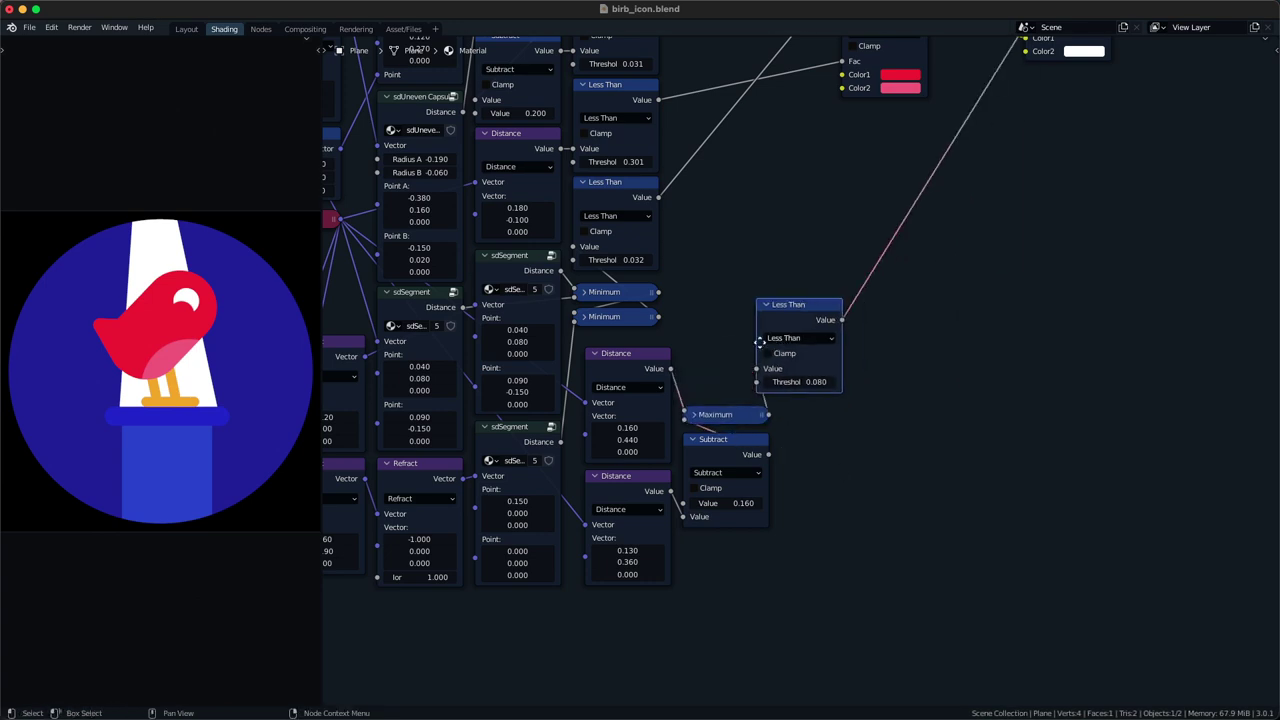
middle_drag(830, 400, 821, 480)
scroll(827, 483, down, 1)
key(super+s)
- Preview the outputs of the Mix nodes along the color chain one by one, undoing each preview
scroll(828, 434, down, 2)
middle_drag(853, 335, 769, 448)
scroll(766, 452, down, 3)
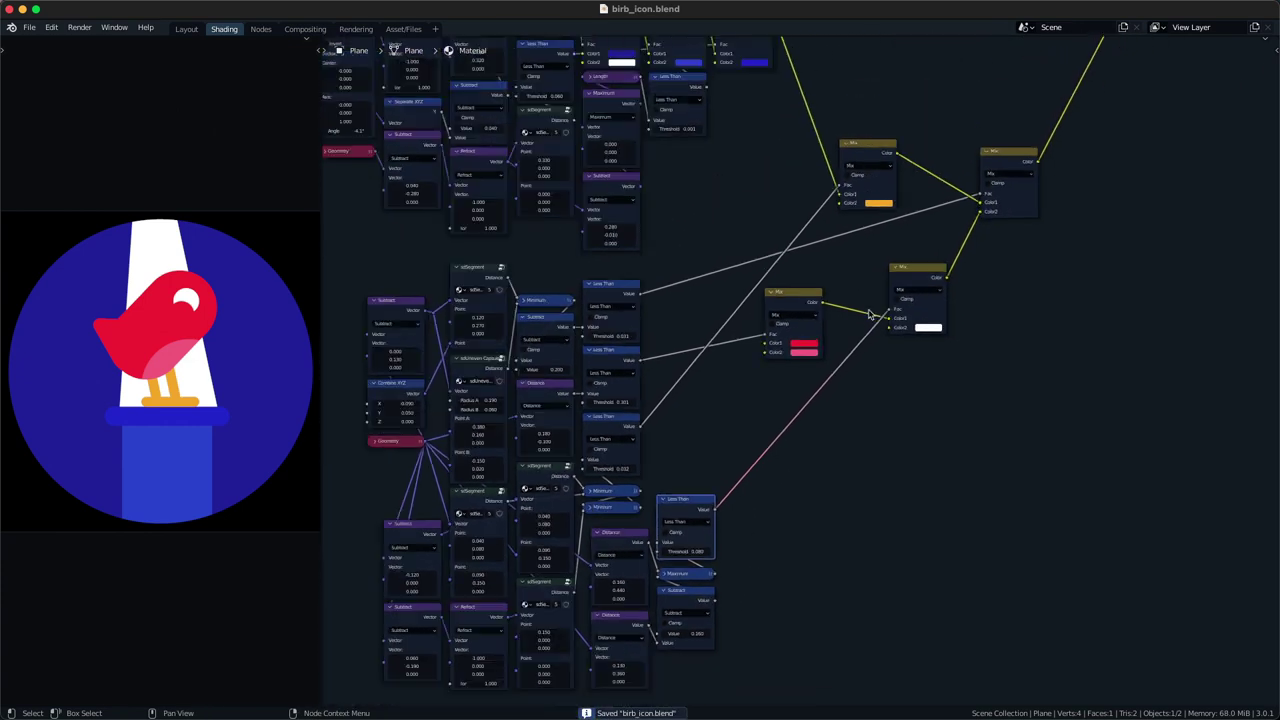
ctrl+shift+click(983, 185)
key(super+z)
middle_drag(979, 189, 973, 227)
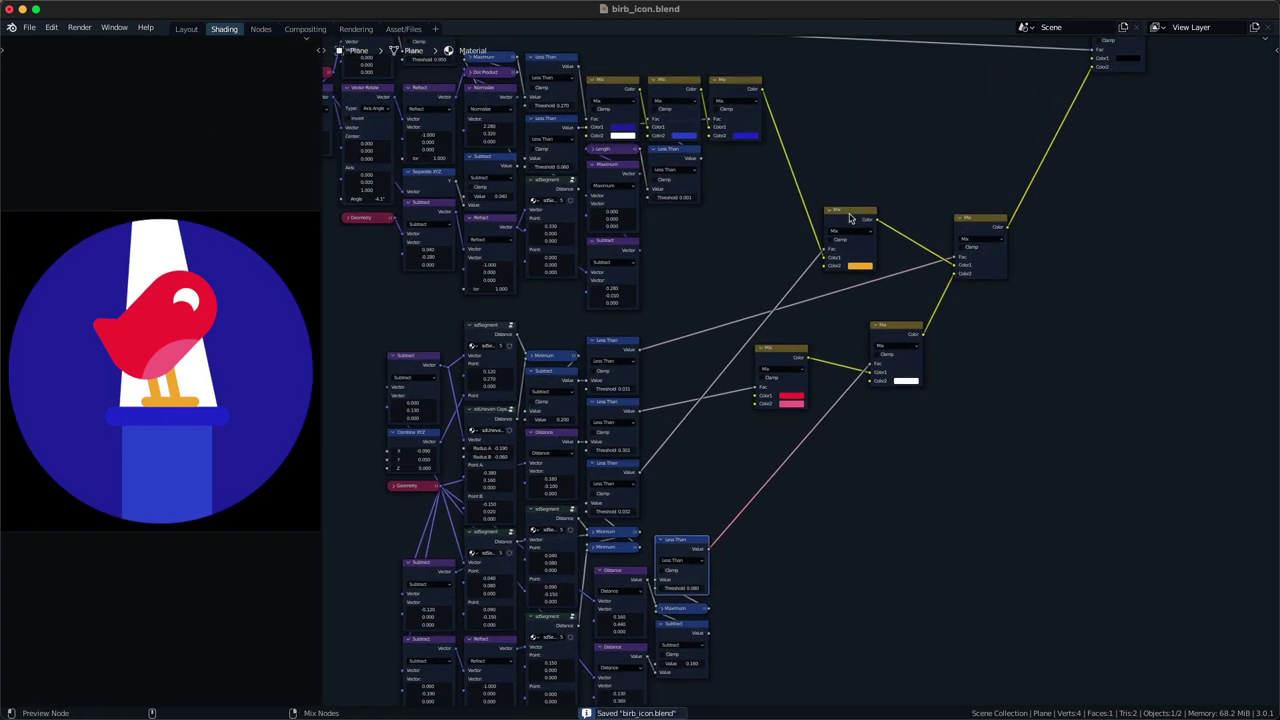
ctrl+shift+click(865, 217)
key(super+z)
ctrl+shift+click(987, 224)
middle_drag(1025, 165, 990, 266)
key(super+z)
ctrl+shift+click(960, 326)
key(super+z)
middle_drag(877, 369, 918, 299)
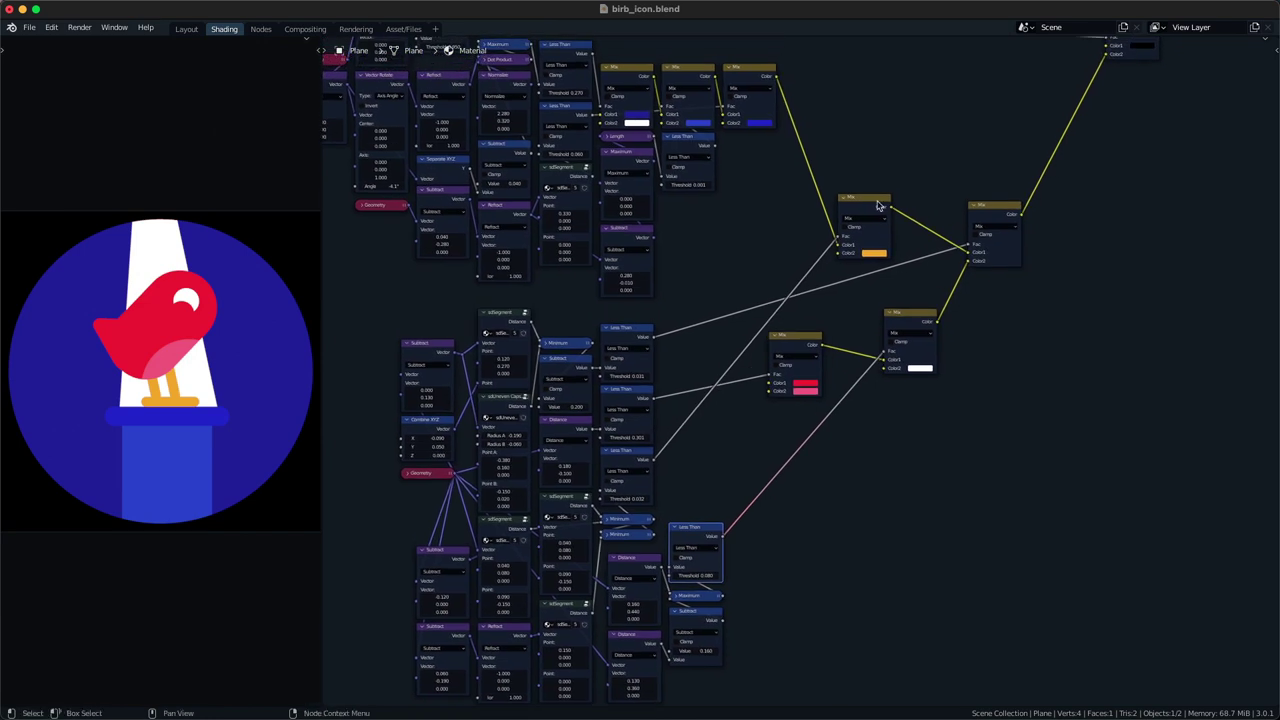
ctrl+shift+click(740, 80)
key(super+z)
- Move the bird's Mix nodes farther from the shape nodes to make room in the node tree
drag(992, 396, 857, 177)
key(g)
click(922, 171)
middle_drag(772, 440, 810, 390)
scroll(742, 320, down, 1)
middle_drag(724, 277, 754, 408)
scroll(627, 348, down, 1)
drag(414, 104, 410, 130)
key(g)
click(778, 334)
click(777, 333)
drag(474, 178, 448, 152)
- Reposition the bird's whole shape node cluster and place the red and pink Mix directly beside the white eye Mix
middle_drag(618, 432, 618, 358)
drag(460, 327, 768, 662)
key(g)
click(720, 622)
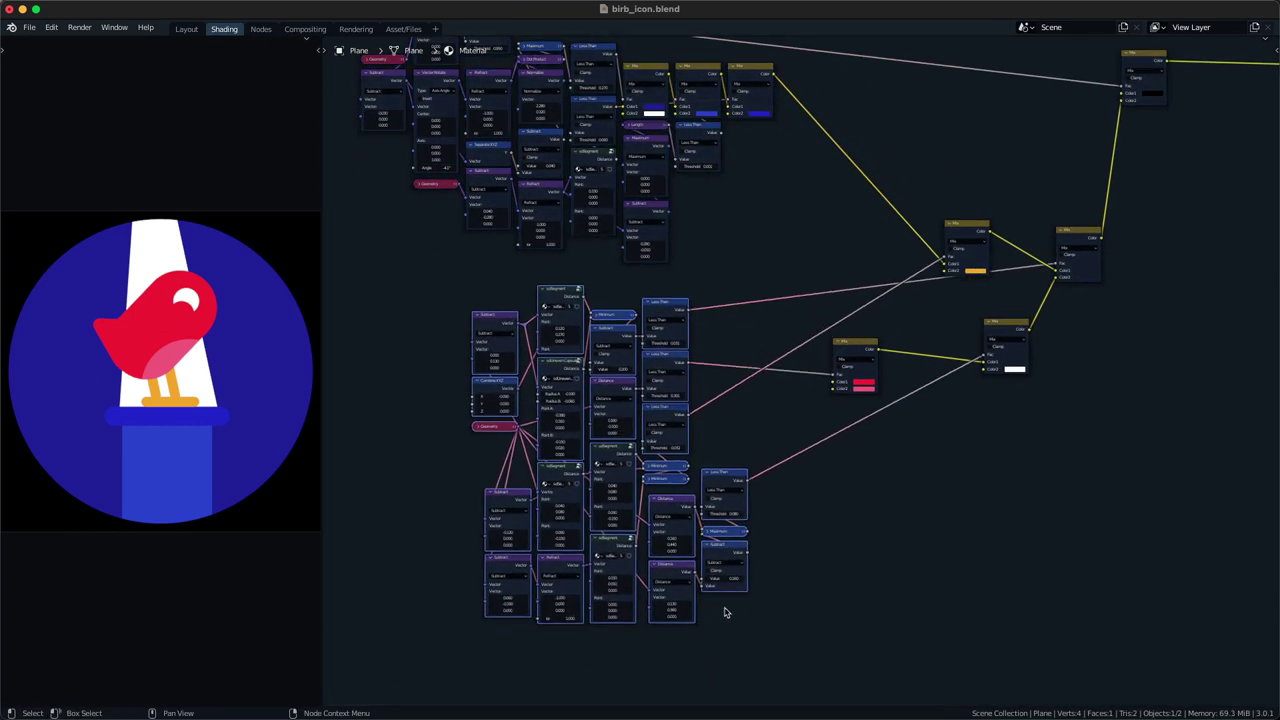
middle_drag(795, 479, 779, 564)
scroll(779, 564, up, 1)
drag(844, 428, 947, 413)
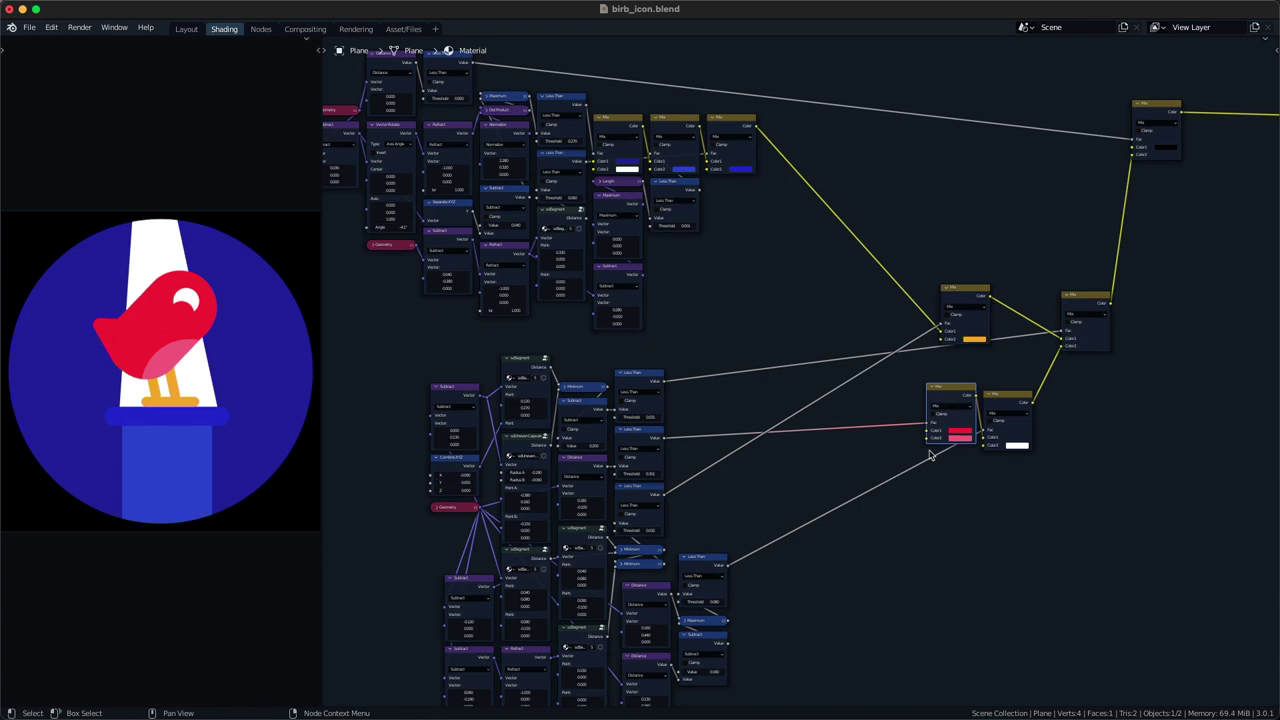
click(917, 506)
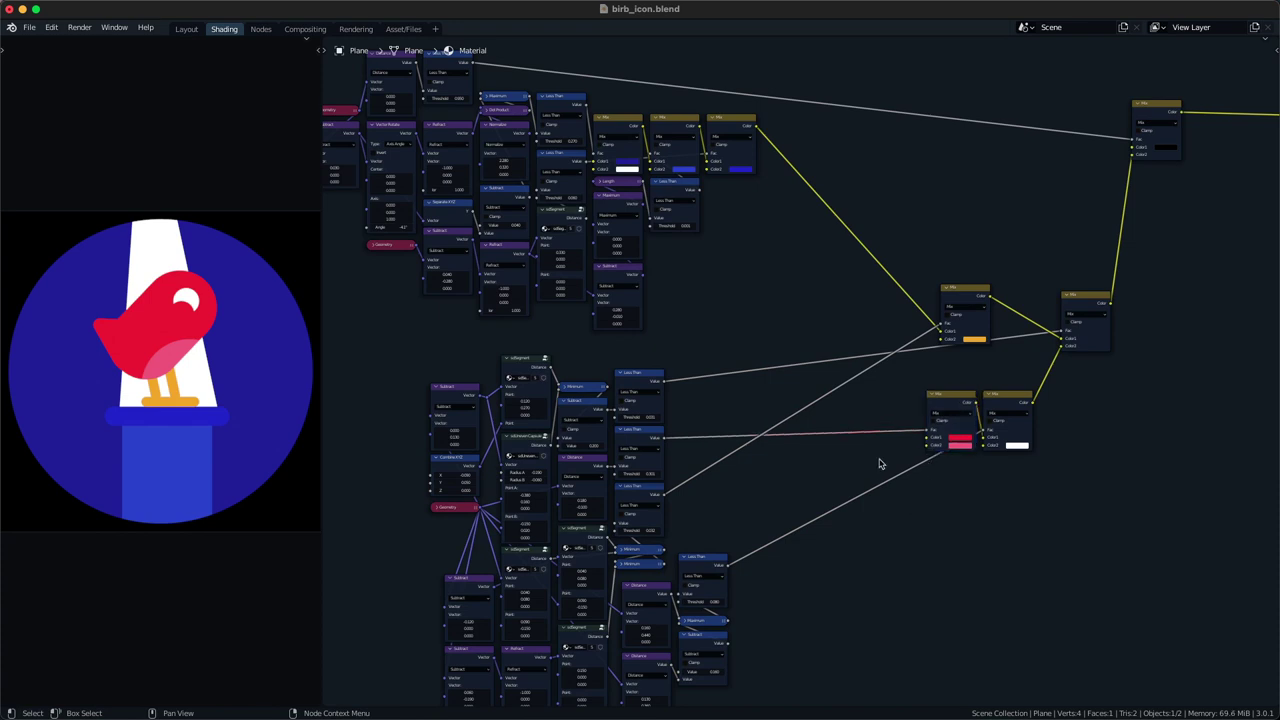
- Duplicate the bird's uppermost sdSegment with its links, cut the copy's second point link, and place it beyond the Less Than nodes
click(533, 370)
key(ctrl+shift+d)
click(796, 418)
ctrl+right_drag(667, 442, 723, 471)
key(g)
click(711, 435)
- Duplicate the orange legs Mix into the color link before it and connect the copied sdSegment to the new Mix's factor
click(963, 296)
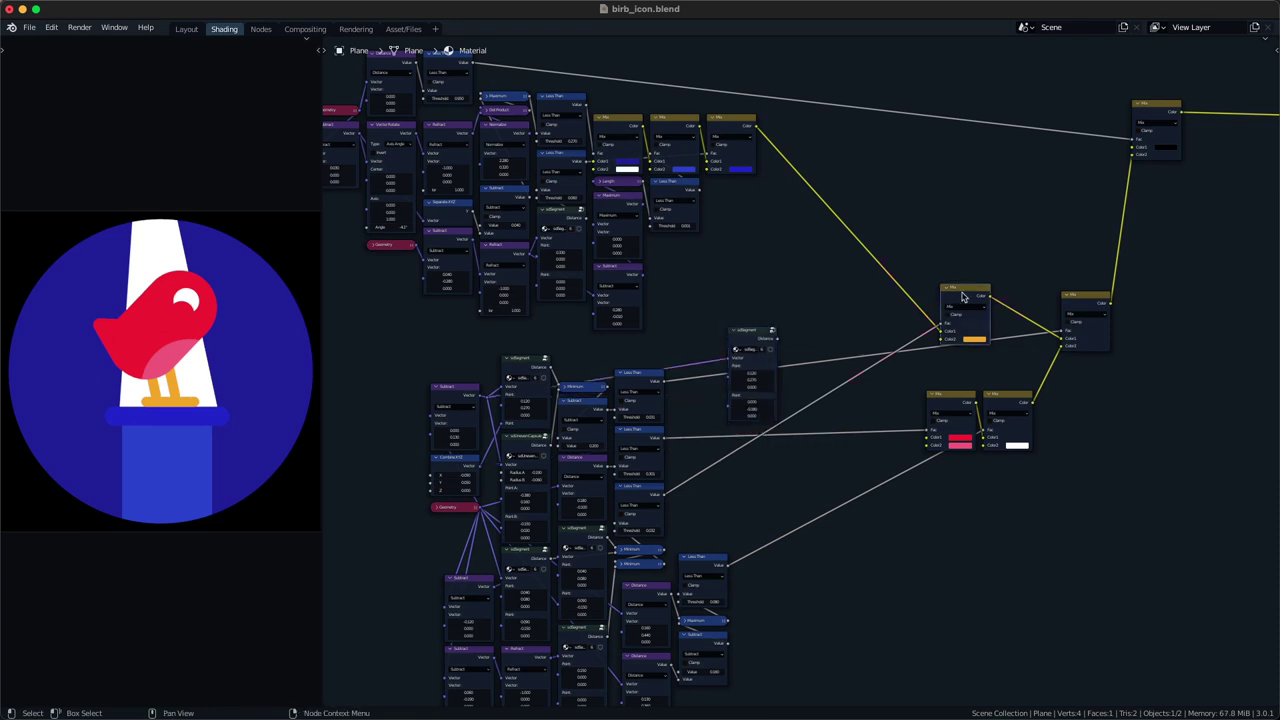
drag(963, 296, 964, 282)
key(shift+d)
click(851, 247)
alt+right_drag(788, 348, 853, 243)
- Insert a Less Than math node between the copied sdSegment and the new orange Mix
drag(752, 335, 738, 335)
key(q)
click(777, 302)
click(788, 304)
click(826, 322)
key(g)
click(863, 356)
- Set the beak sdSegment's points to 0.260, 0, 0 and 0, 0, 0, and its Less Than threshold to 0.090
key(BackSpace)
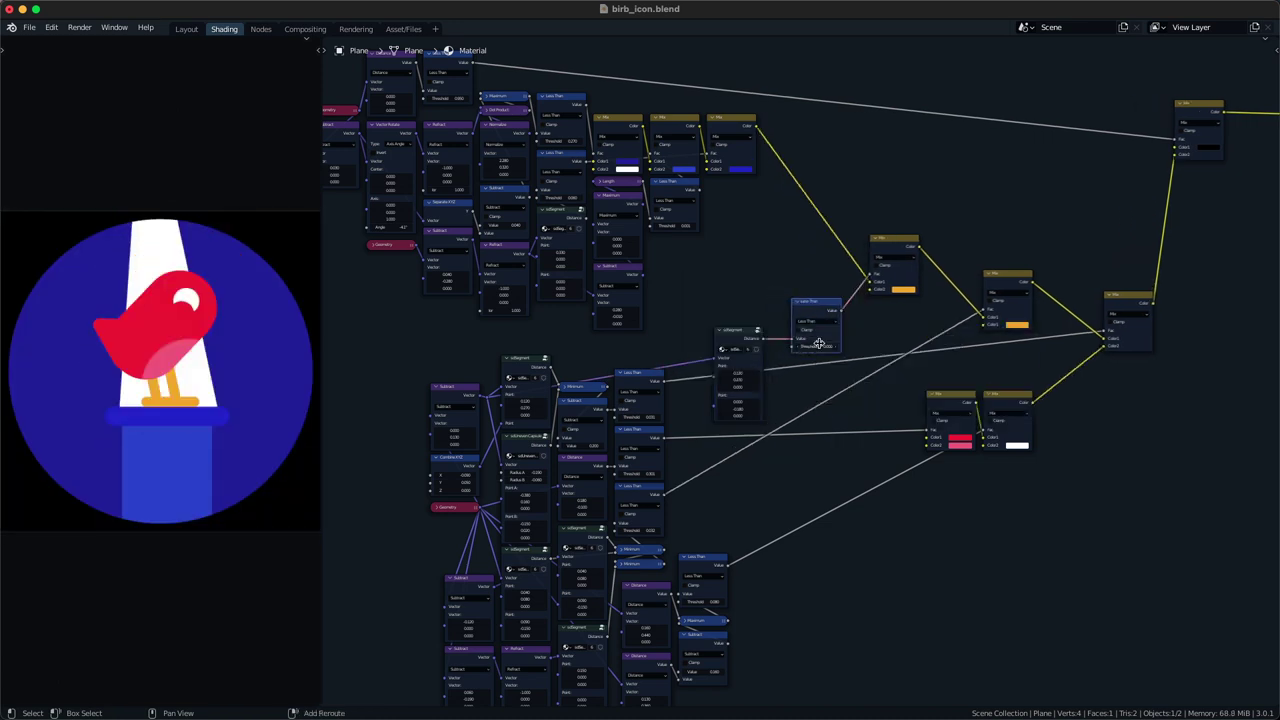
shift+drag(827, 346, 839, 346)
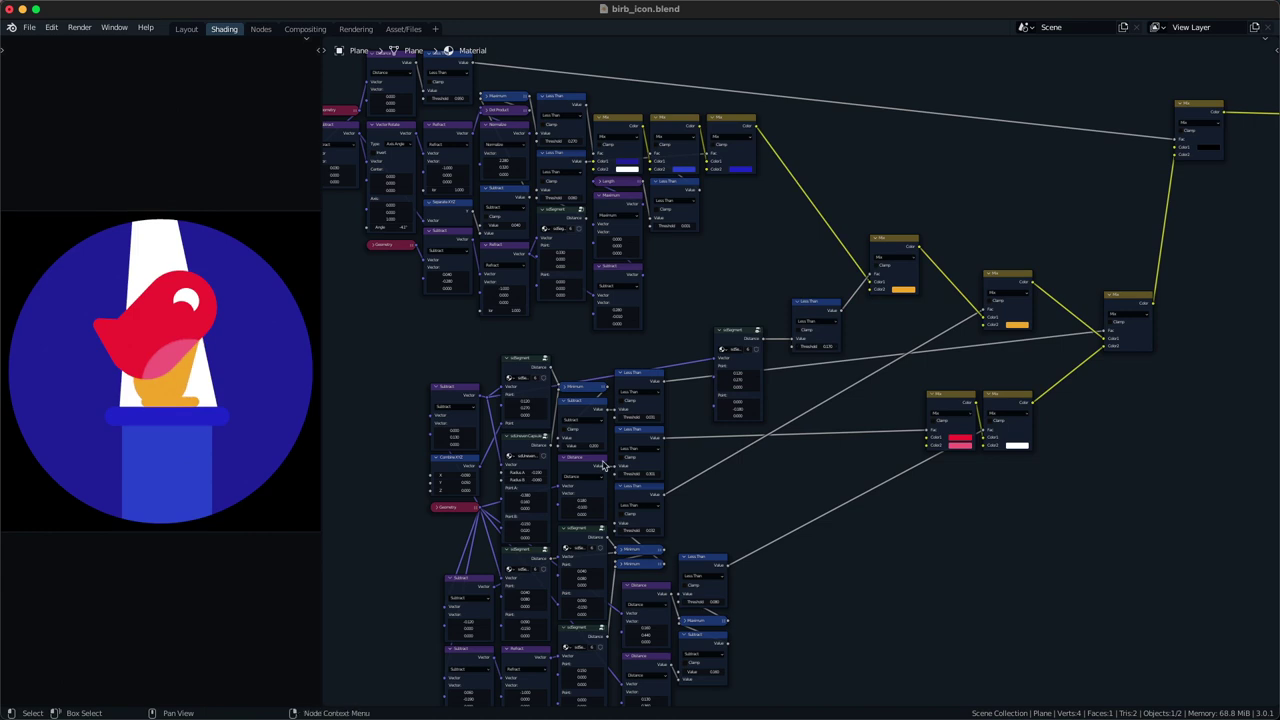
key(BackSpace)
key(BackSpace)
mouse_move(744, 380)
shift+mouse_down()
mouse_move(790, 380)
mouse_move(712, 374)
mouse_move(724, 374)
shift+mouse_up()
key(ctrl+z)
shift+drag(827, 346, 863, 355)
scroll(806, 365, up, 2)
- Insert a vector Subtract node before the beak's sdSegment and set its vector to 0.120, 0.290
key(q)
click(763, 350)
click(760, 397)
drag(749, 396, 700, 374)
drag(834, 370, 703, 363)
click(698, 381)
click(697, 398)
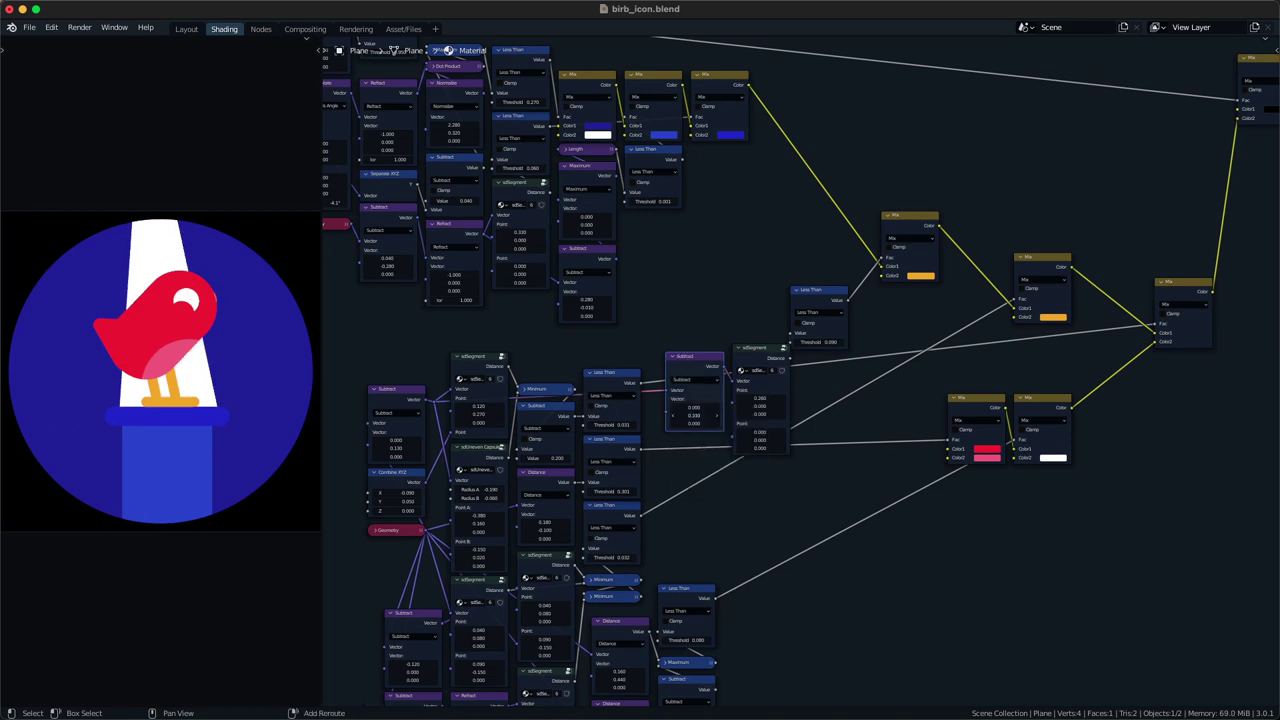
drag(694, 408, 704, 408)
- Change the beak's color to a deeper orange, its Less Than threshold to 0.070 and its Subtract vector to 0.140, 0.310
click(921, 276)
scroll(925, 278, up, 2)
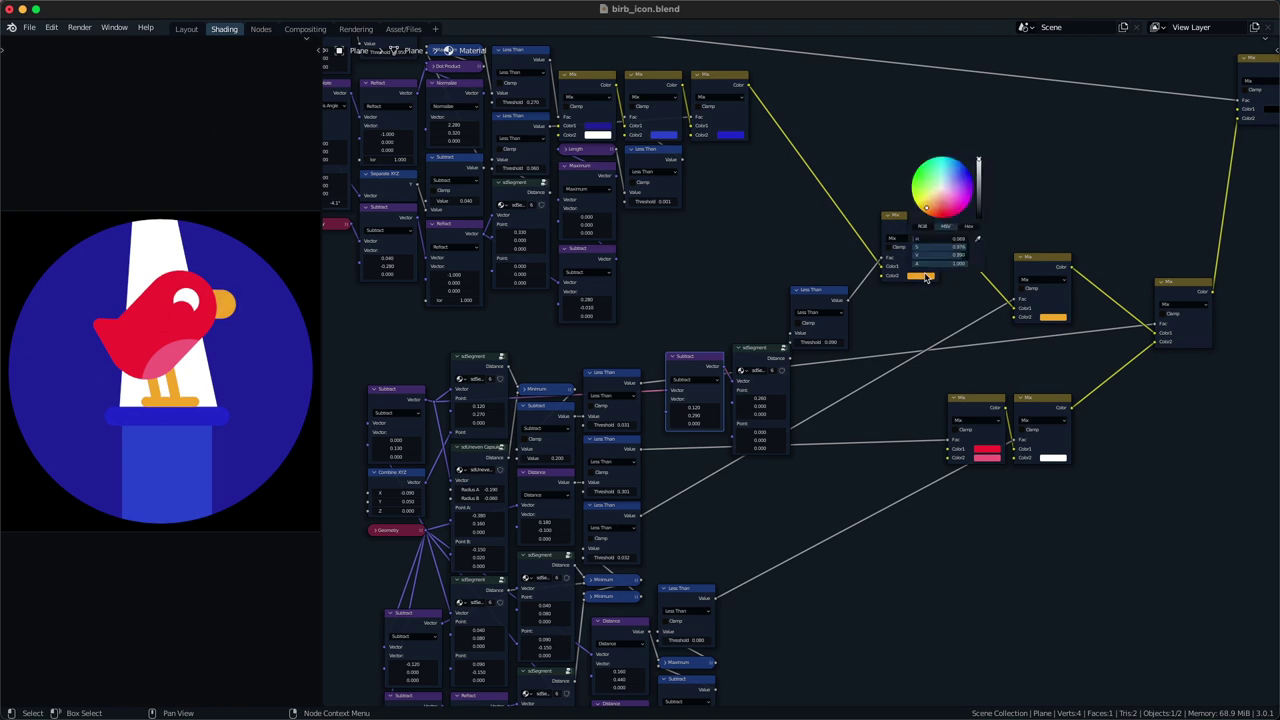
drag(927, 208, 929, 209)
click(899, 483)
scroll(915, 352, up, 3)
click(948, 253)
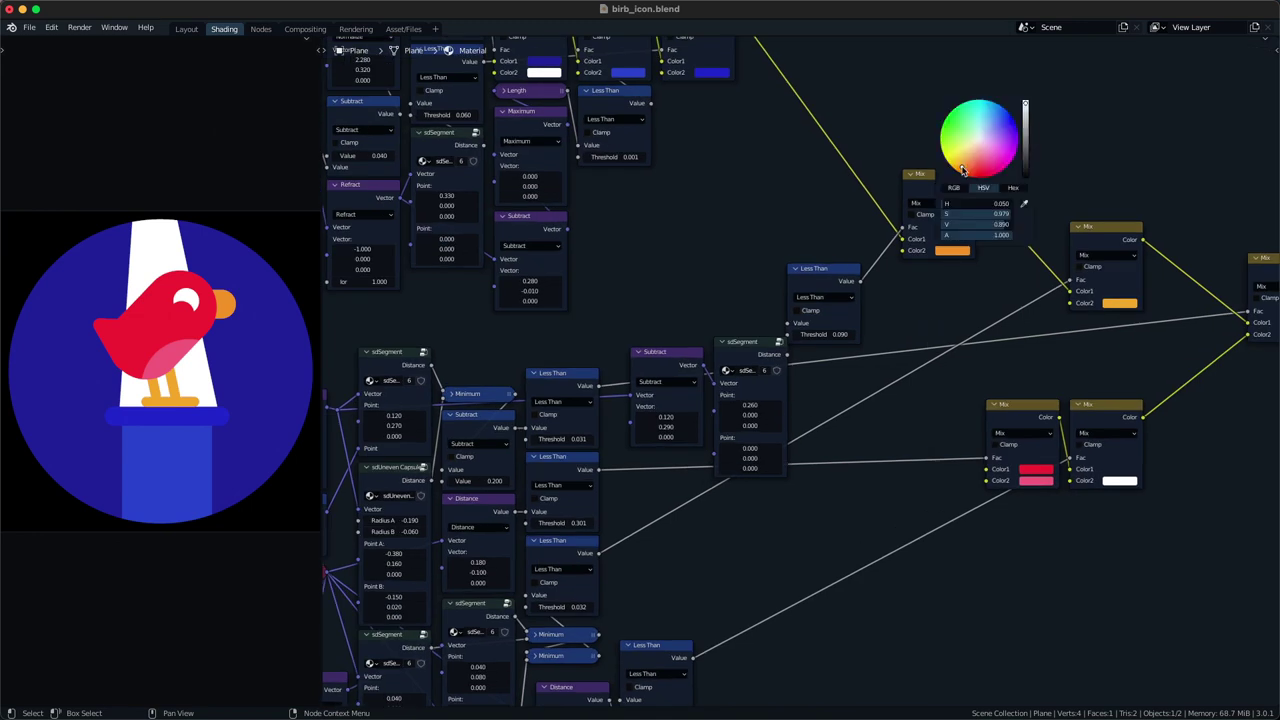
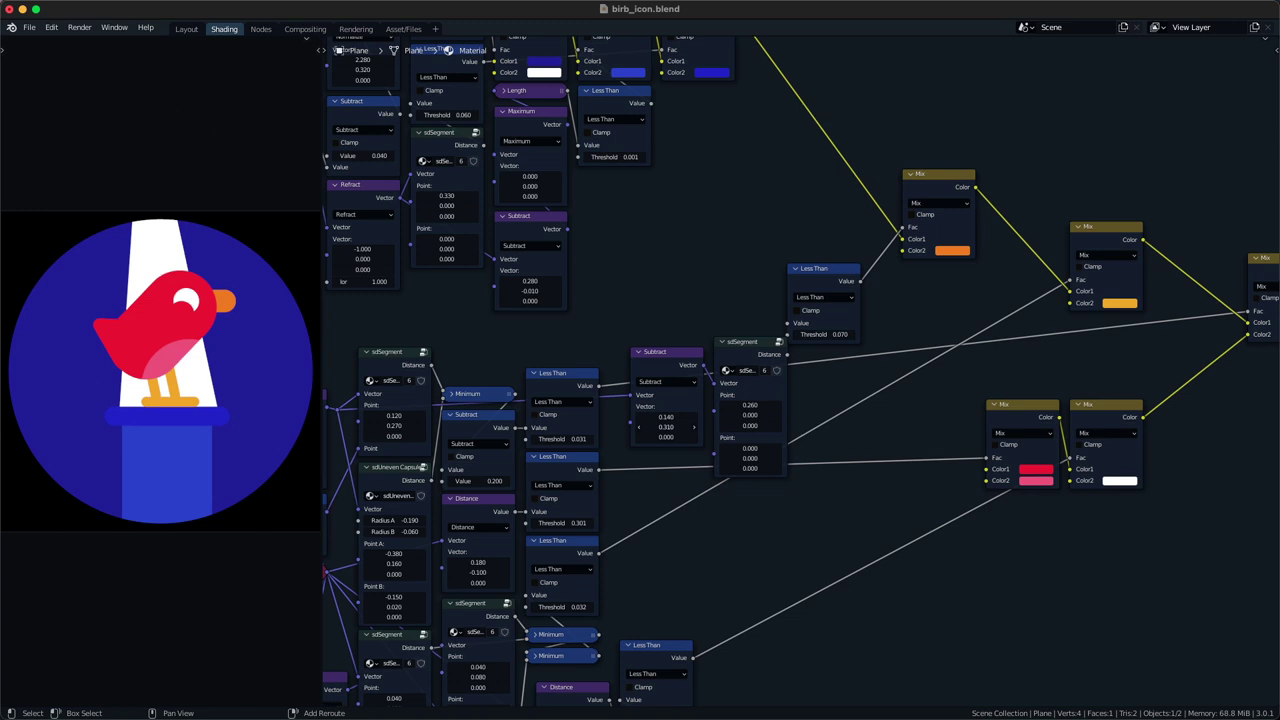
- Save the file and shift the crescent eye by setting the two eye Distance nodes' X values to 0.200 and 0.160
middle_drag(650, 531, 679, 432)
key(ctrl+s)
middle_drag(660, 662, 644, 499)
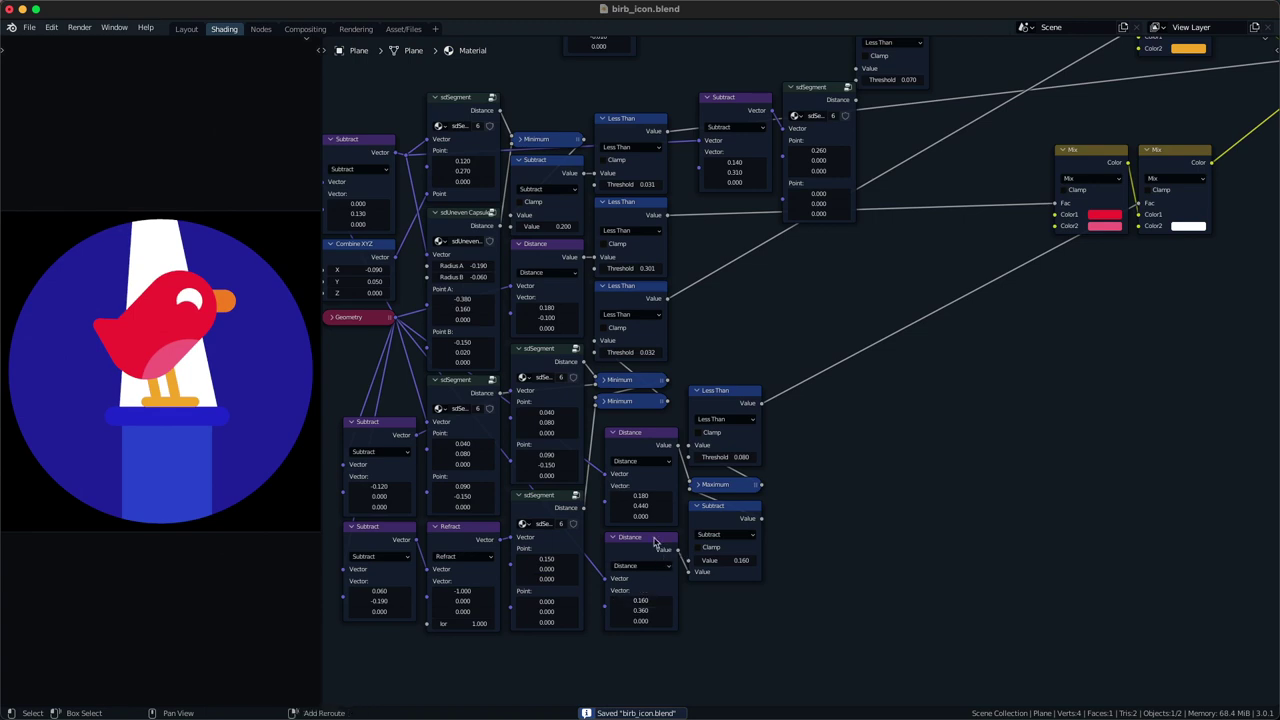
drag(641, 496, 643, 496)
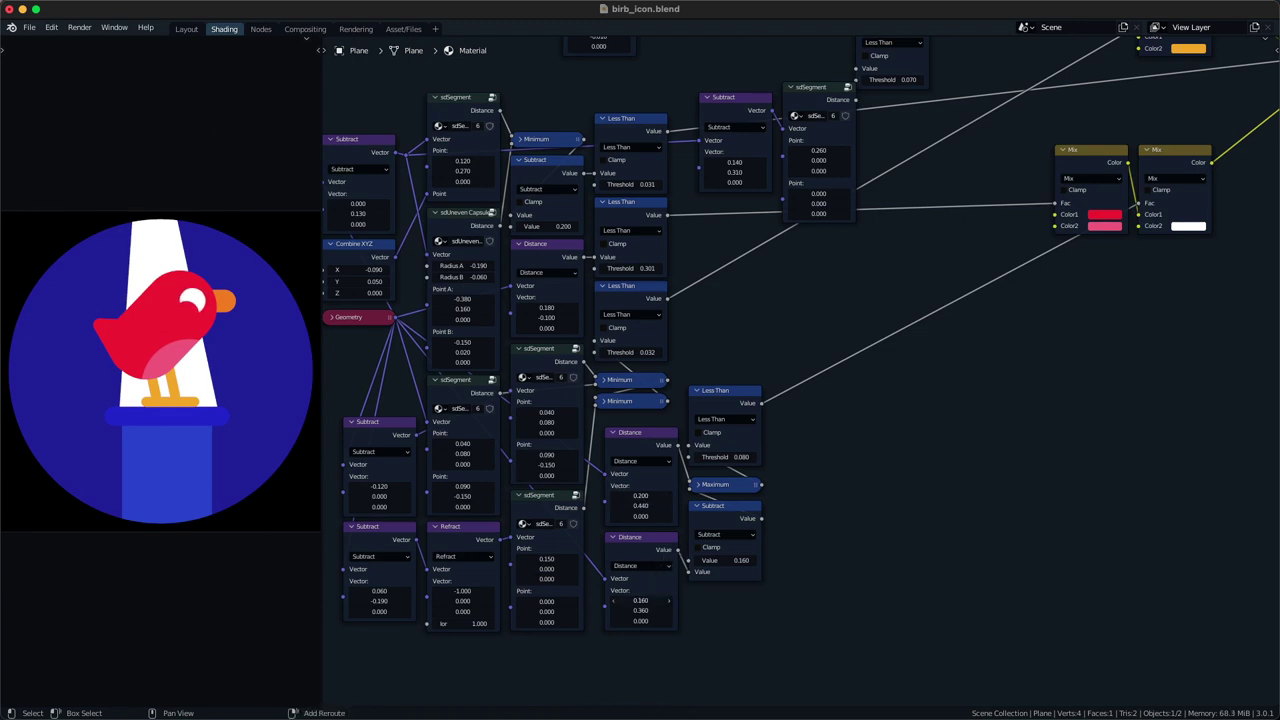
- Duplicate the beak's Subtract node below the original and feed the original Subtract's output into the copy's vector
middle_drag(750, 412, 749, 517)
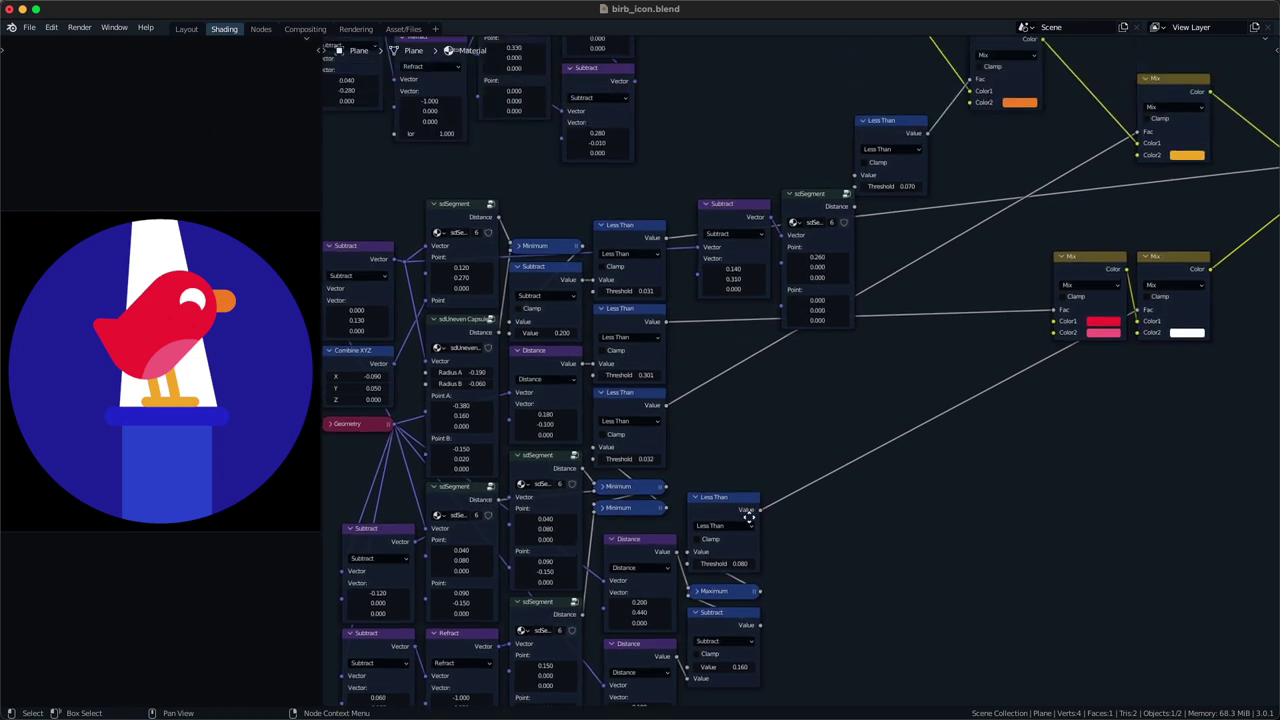
middle_drag(785, 400, 781, 457)
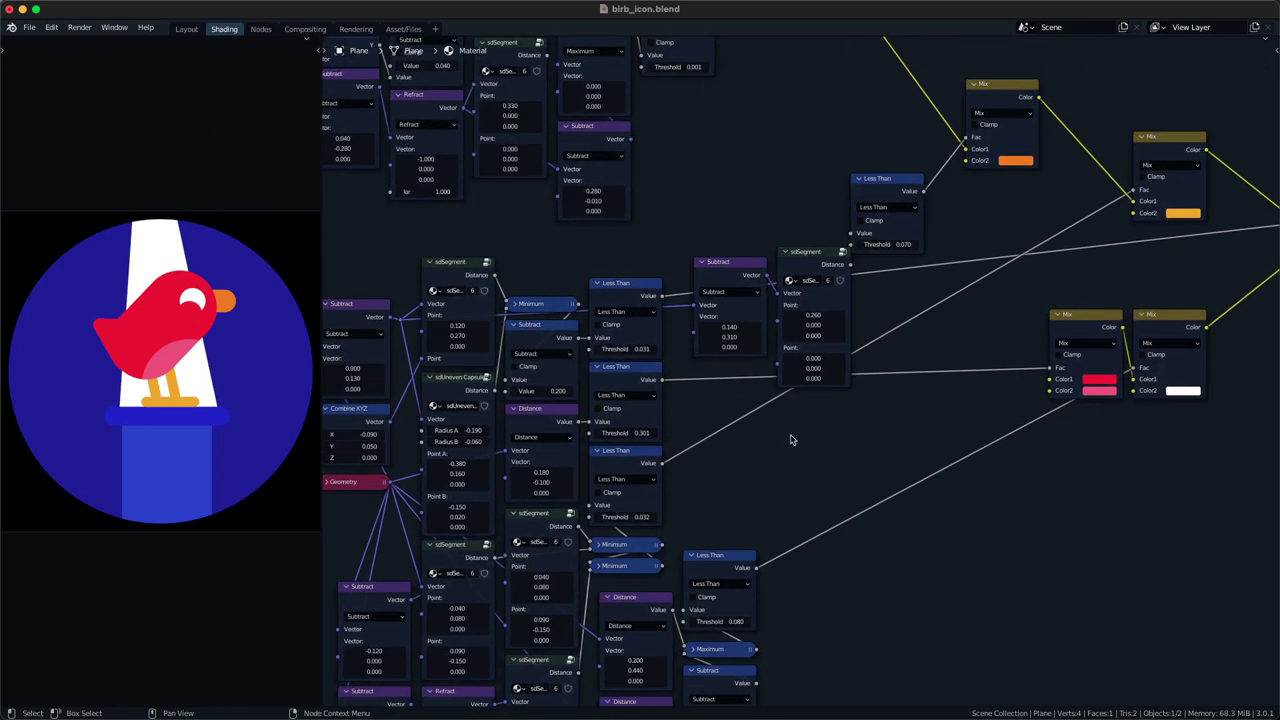
middle_drag(795, 408, 785, 430)
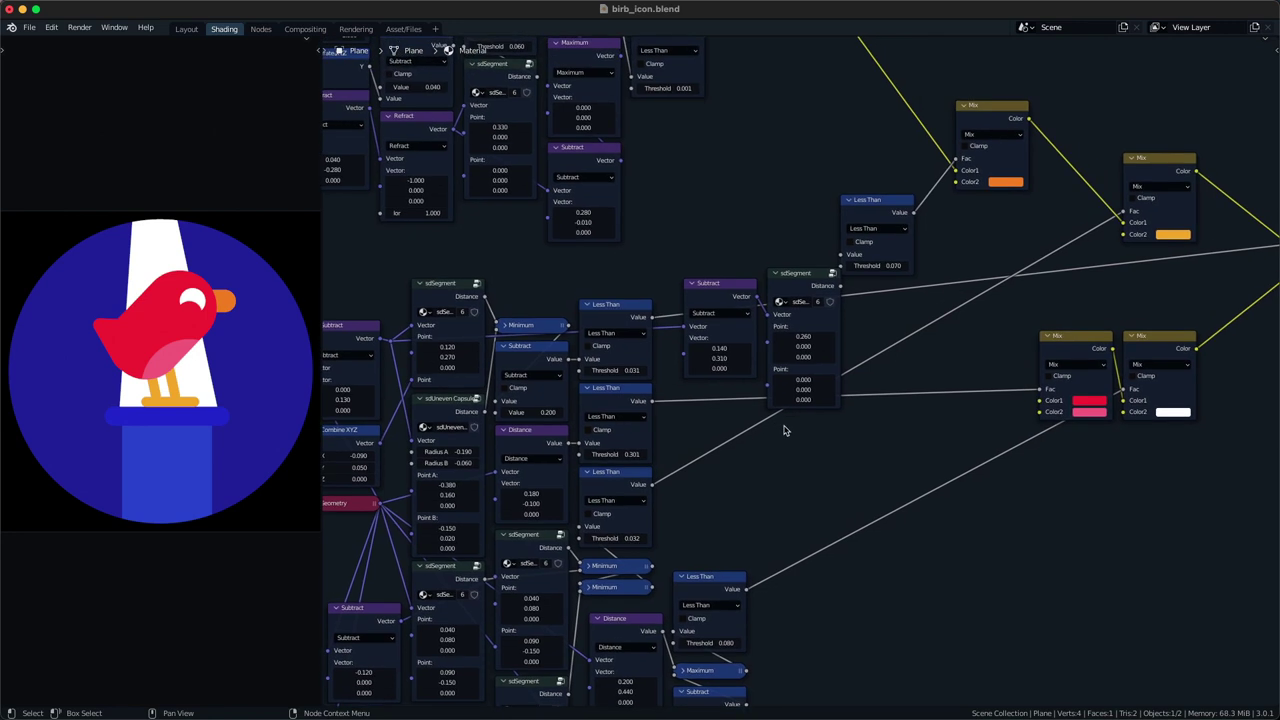
drag(719, 284, 708, 274)
key(g)
right_click(766, 398)
middle_drag(756, 404, 763, 343)
key(ctrl+shift+d)
click(797, 434)
ctrl+right_drag(704, 440, 706, 402)
alt+right_drag(722, 292, 757, 413)
key(g)
click(712, 340)
- Move the beak's Less Than node away and insert a Minimum math node between it and the beak's sdSegment
drag(943, 260, 898, 186)
key(g)
key(Tab)
text(min)
key(Return)
click(894, 186)
middle_drag(908, 187, 884, 250)
key(g)
click(885, 246)
- Duplicate the beak's sdSegment below the original, fed by the second Subtract, and connect its distance to the Minimum's second value
drag(778, 478, 789, 368)
key(g)
click(791, 343)
key(ctrl+shift+d)
click(798, 535)
mouse_move(750, 375)
ctrl+right_down()
mouse_move(684, 391)
mouse_move(726, 379)
ctrl+right_up()
key(ctrl+z)
alt+right_drag(711, 414, 881, 290)
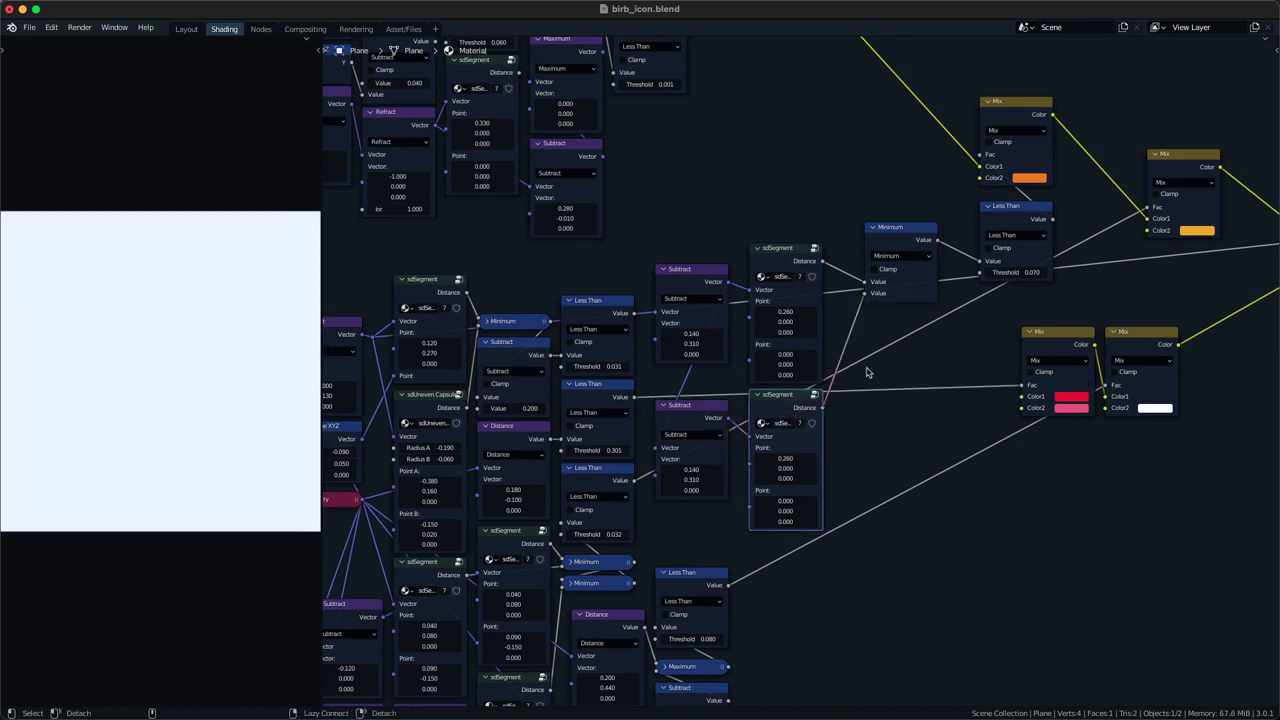
- Set the second beak segment's points to 0.200, 0, 0 and 0, 0, 0, and the second Subtract's vector to 0.000, -0.070
key(BackSpace)
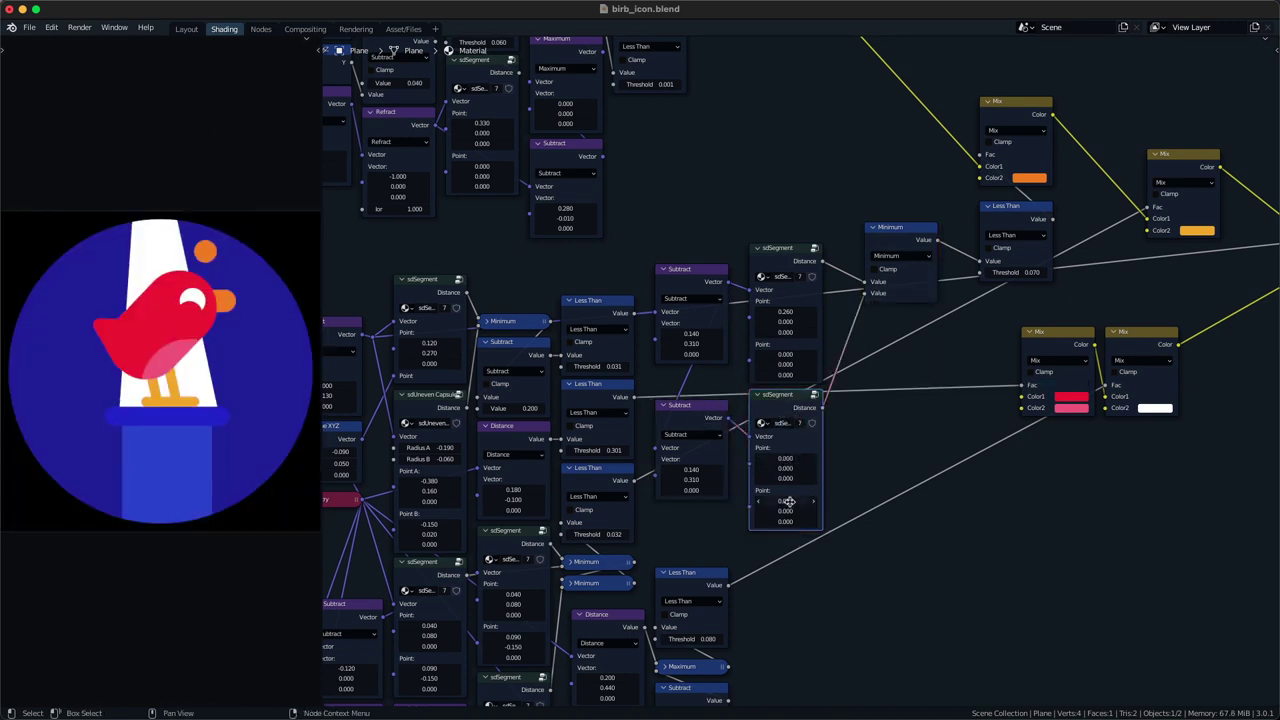
key(BackSpace)
shift+drag(706, 480, 699, 480)
shift+drag(792, 460, 813, 460)
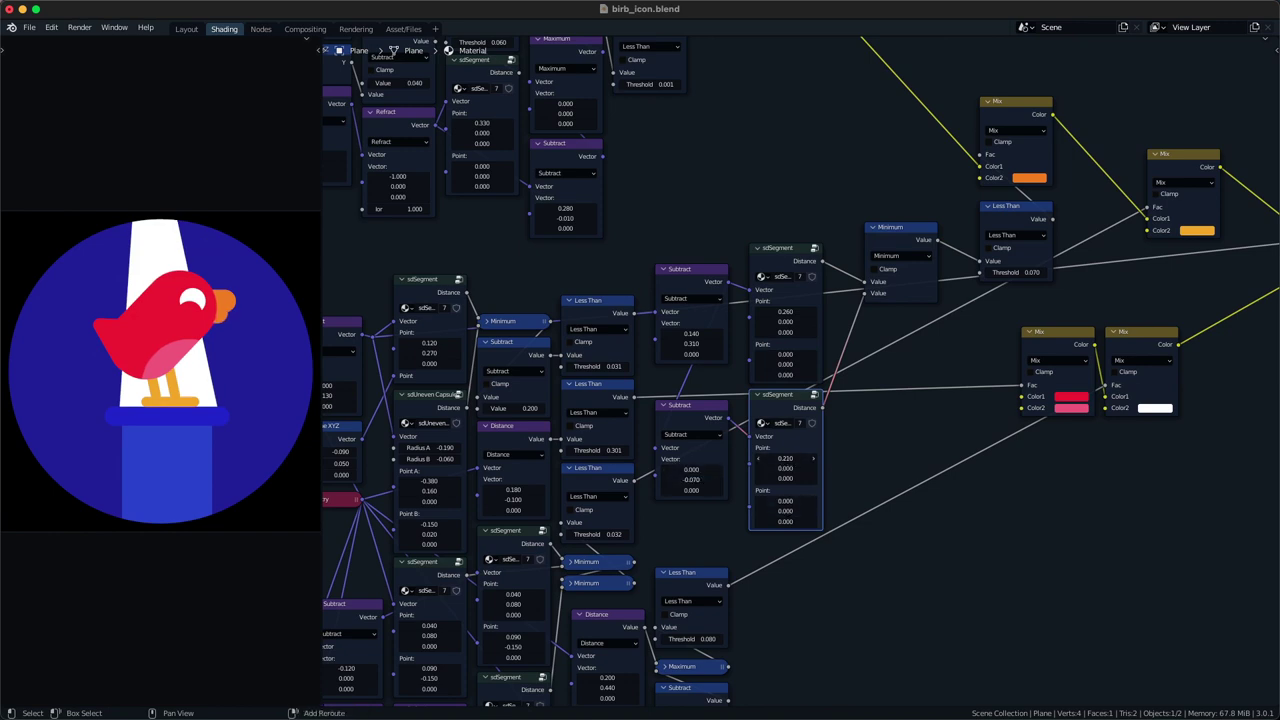
- Detach the Minimum node from between the beak segments and the Less Than, and delete it
middle_drag(967, 274, 862, 355)
scroll(822, 400, down, 2)
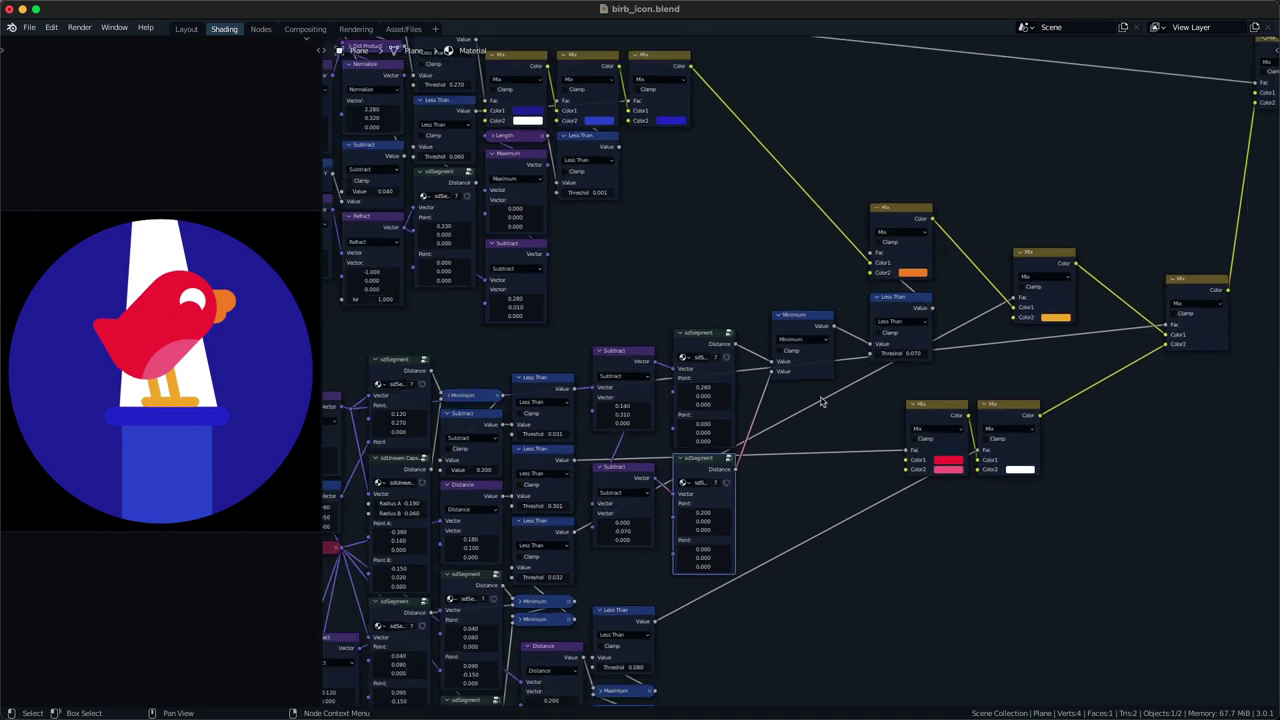
scroll(806, 392, up, 1)
click(803, 321)
key(alt+d)
click(987, 592)
key(x)
- Move the beak's Less Than beside the first beak segment, and shift the legs, body and eye Mix nodes farther away
drag(849, 345, 885, 309)
key(g)
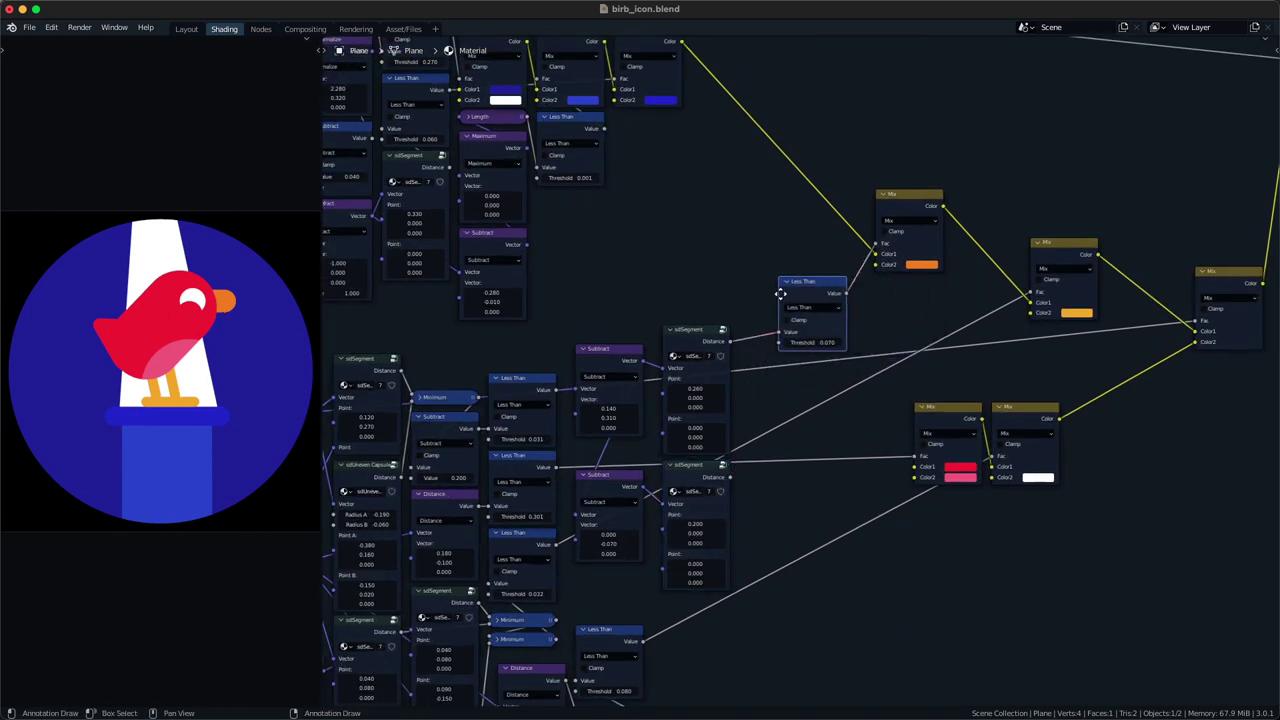
click(775, 297)
scroll(1002, 399, down, 3)
drag(908, 526, 1097, 323)
key(g)
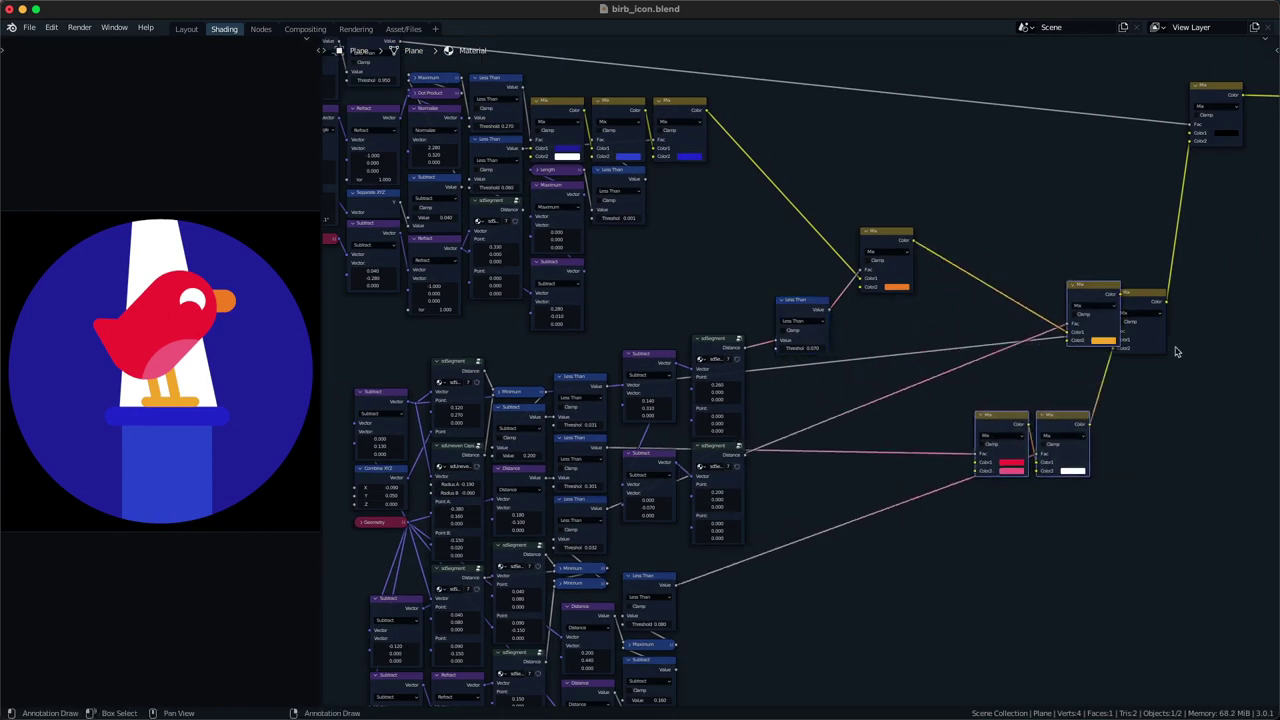
click(1109, 350)
- Spread the legs, body and eye Mix nodes apart along the chain, and shift the beak's Mix away from its Less Than
drag(1031, 516, 850, 400)
key(g)
click(957, 437)
drag(899, 315, 892, 252)
drag(992, 392, 1104, 301)
key(g)
click(1134, 299)
drag(1047, 372, 1175, 308)
key(g)
click(1203, 309)
drag(888, 381, 881, 261)
key(g)
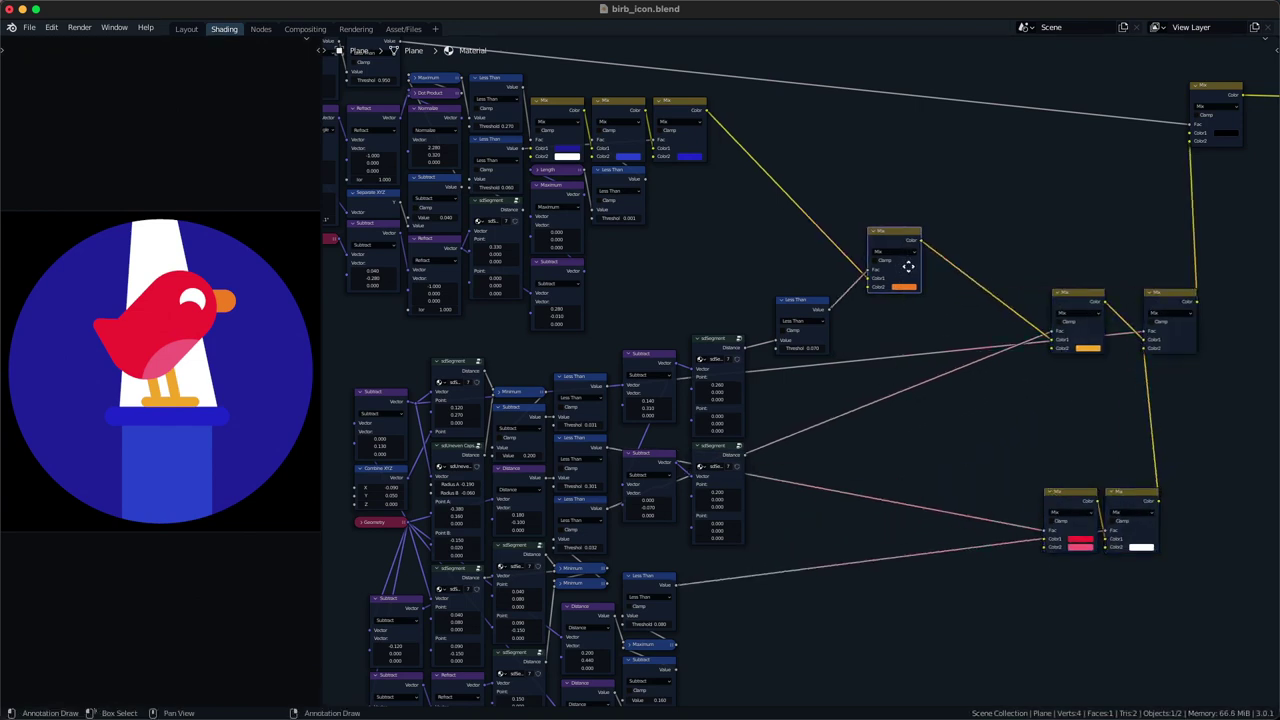
click(941, 268)
- Duplicate the beak's Mix and Less Than, and wire the second beak segment's distance through the new Less Than into the new Mix's factor
key(shift+d)
click(884, 253)
click(799, 308)
key(shift+d)
click(876, 430)
alt+right_drag(745, 459, 915, 445)
alt+right_drag(951, 440, 880, 280)
- Give the duplicated beak Mix the same light orange second color as the legs Mix
drag(878, 430, 808, 425)
scroll(808, 425, up, 3)
click(897, 257)
scroll(897, 258, down, 3)
scroll(897, 258, up, 2)
drag(900, 181, 901, 182)
scroll(901, 180, up, 1)
click(971, 362)
key(ctrl+v)
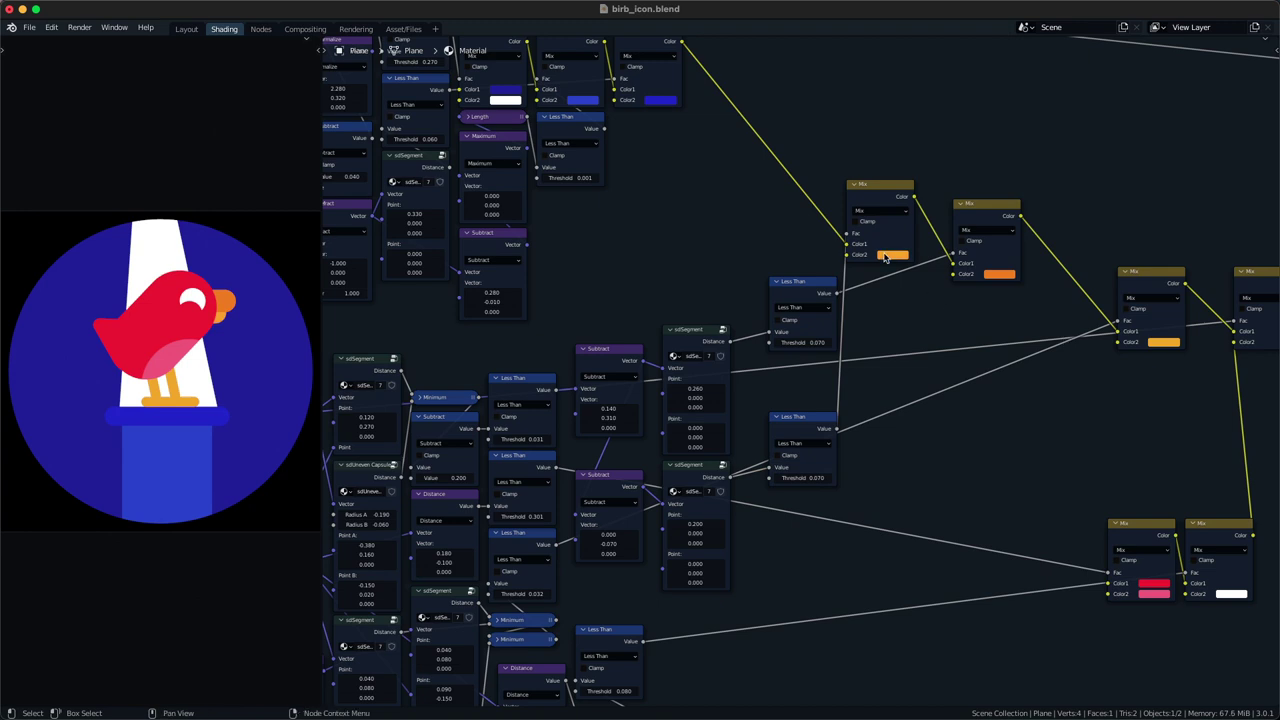
click(884, 256)
- Set the lower beak segment's first X to 0.240 with threshold 0.050, and the upper segment's first X to 0.270
drag(697, 524, 706, 524)
key(Return)
scroll(795, 504, down, 2)
- Preview the legs Mix and the body Mix outputs separately, undoing each preview
ctrl+shift+click(1119, 287)
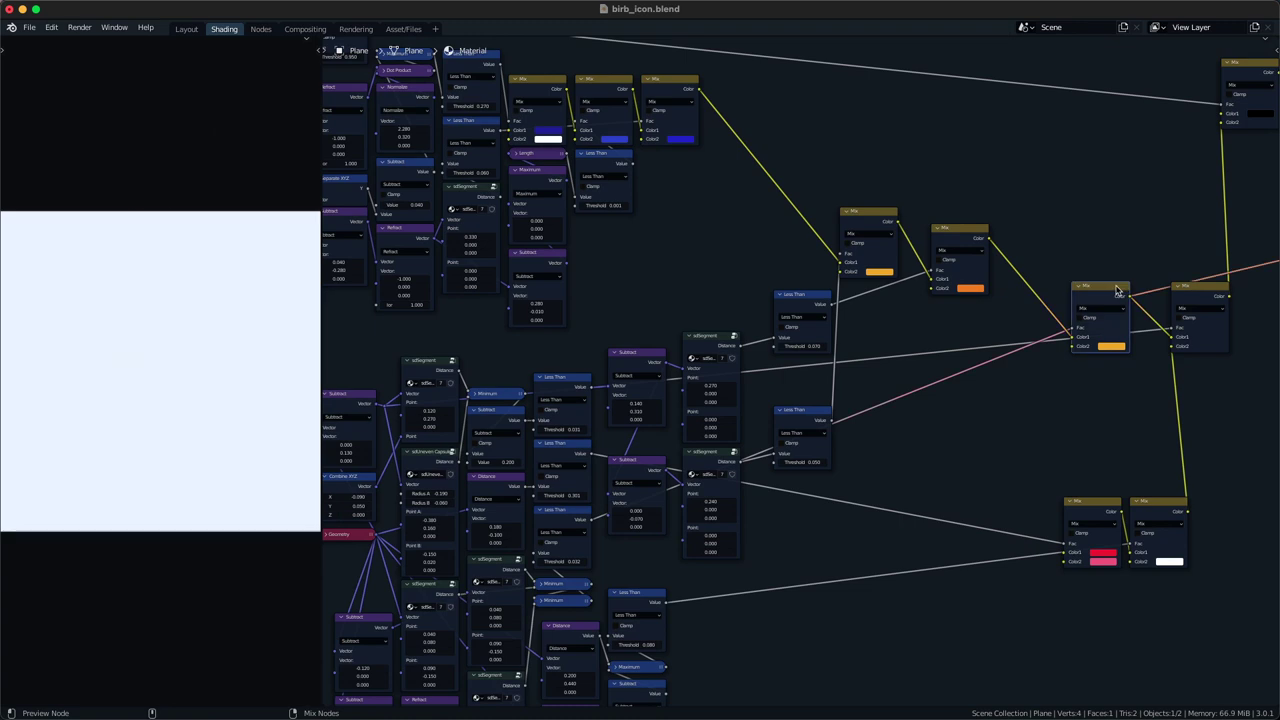
key(ctrl+z)
ctrl+shift+click(1090, 520)
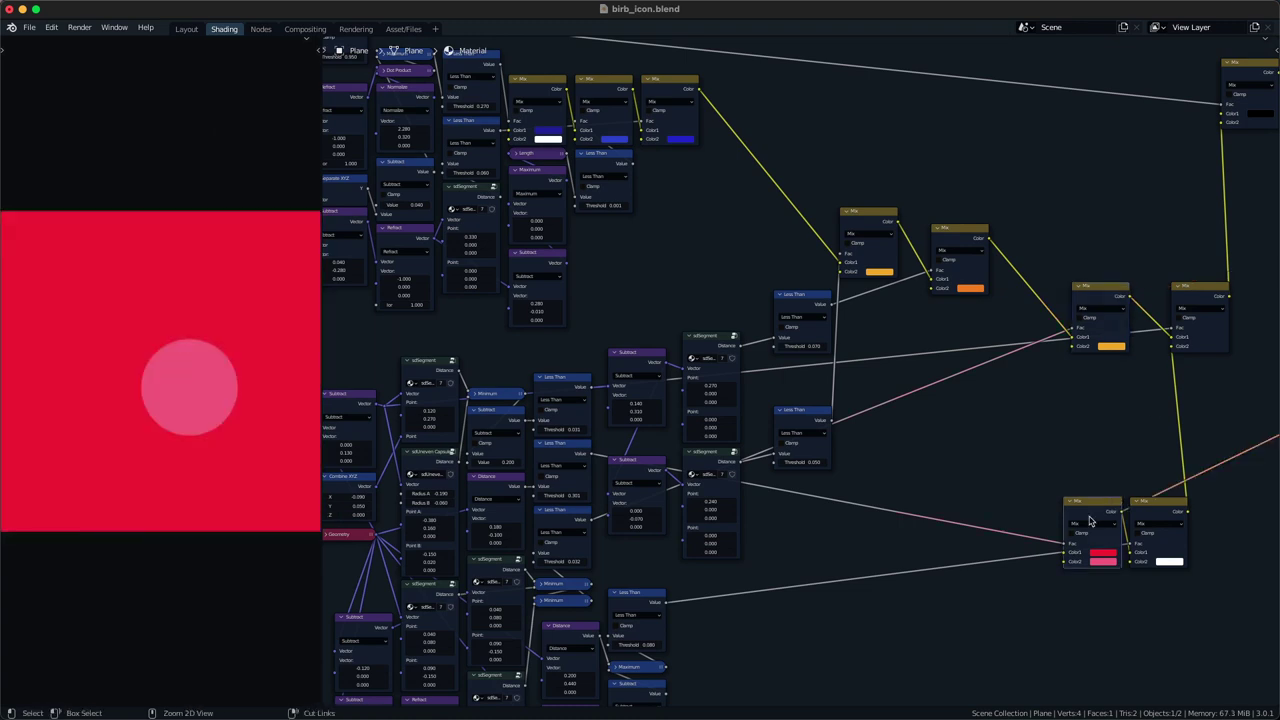
key(ctrl+z)
- Move the body, eye and legs Mix nodes and the Mix that combines them closer to the beak's Mix nodes
drag(1090, 517, 972, 506)
middle_drag(997, 486, 979, 498)
drag(1216, 509, 1145, 574)
drag(1166, 549, 1083, 483)
middle_drag(1083, 483, 1073, 513)
drag(1201, 338, 1234, 380)
drag(1070, 340, 1021, 323)
middle_drag(869, 490, 934, 384)
- Stack the beak's Subtract, sdSegment and Less Than nodes compactly beside the other bird shape nodes
drag(671, 430, 673, 408)
drag(669, 471, 691, 321)
drag(685, 325, 682, 399)
drag(767, 561, 758, 318)
drag(757, 312, 749, 386)
click(815, 432)
middle_drag(818, 434, 810, 484)
drag(830, 311, 740, 377)
drag(826, 440, 734, 680)
drag(734, 631, 726, 627)
- Rearrange the two beak Mix nodes and the legs Mix into a compact row along the color chain
click(857, 360)
drag(893, 238, 802, 354)
click(835, 269)
key(g)
click(899, 331)
drag(1006, 367, 1089, 272)
key(g)
click(1037, 309)
key(g)
click(934, 250)
key(g)
click(1048, 255)
- Add an SDF Cut Disk primitive above the beak Mix nodes, and place a duplicate of the Geometry node near it
key(shift+a)
mouse_move(885, 588)
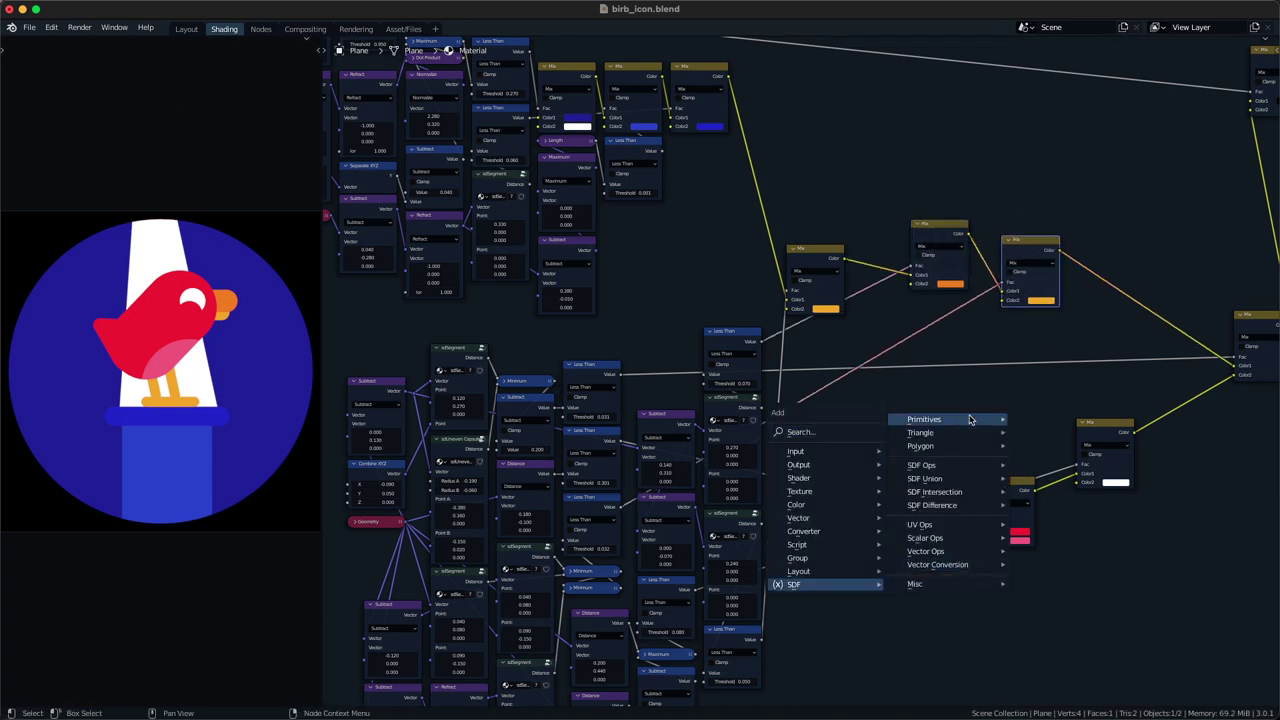
mouse_move(975, 418)
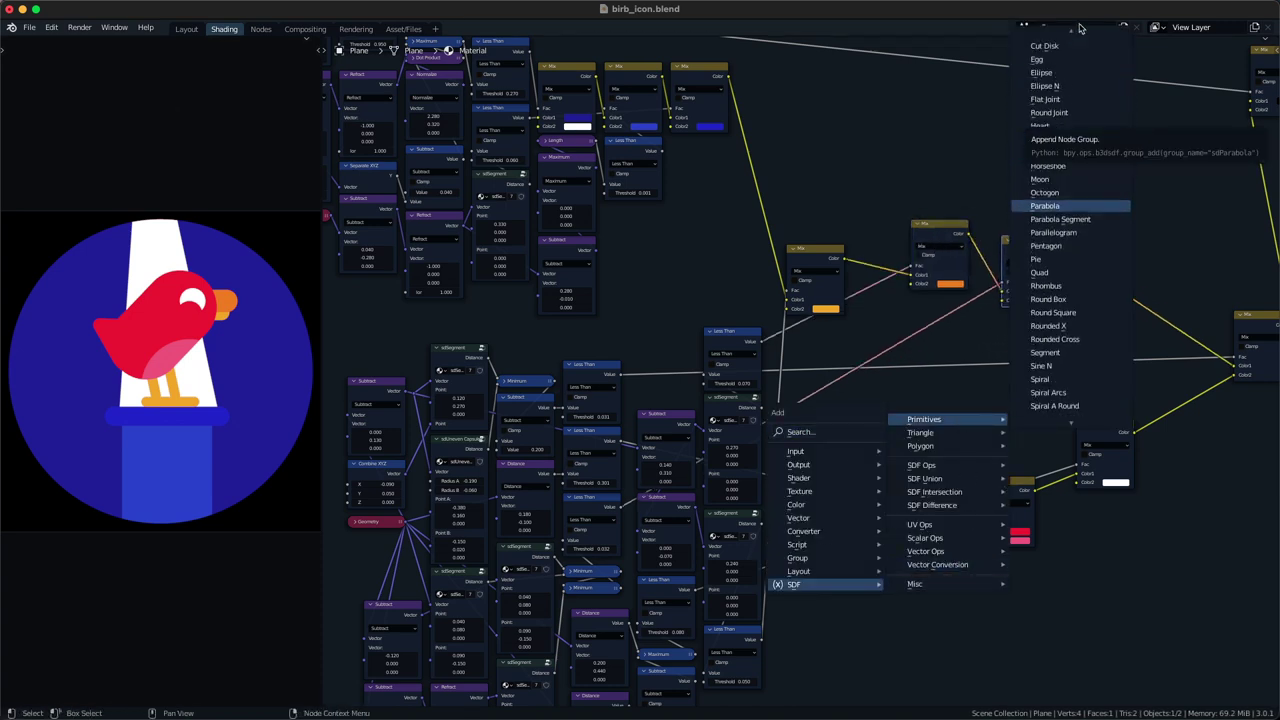
click(1062, 103)
click(920, 131)
click(387, 524)
key(shift+d)
click(684, 281)
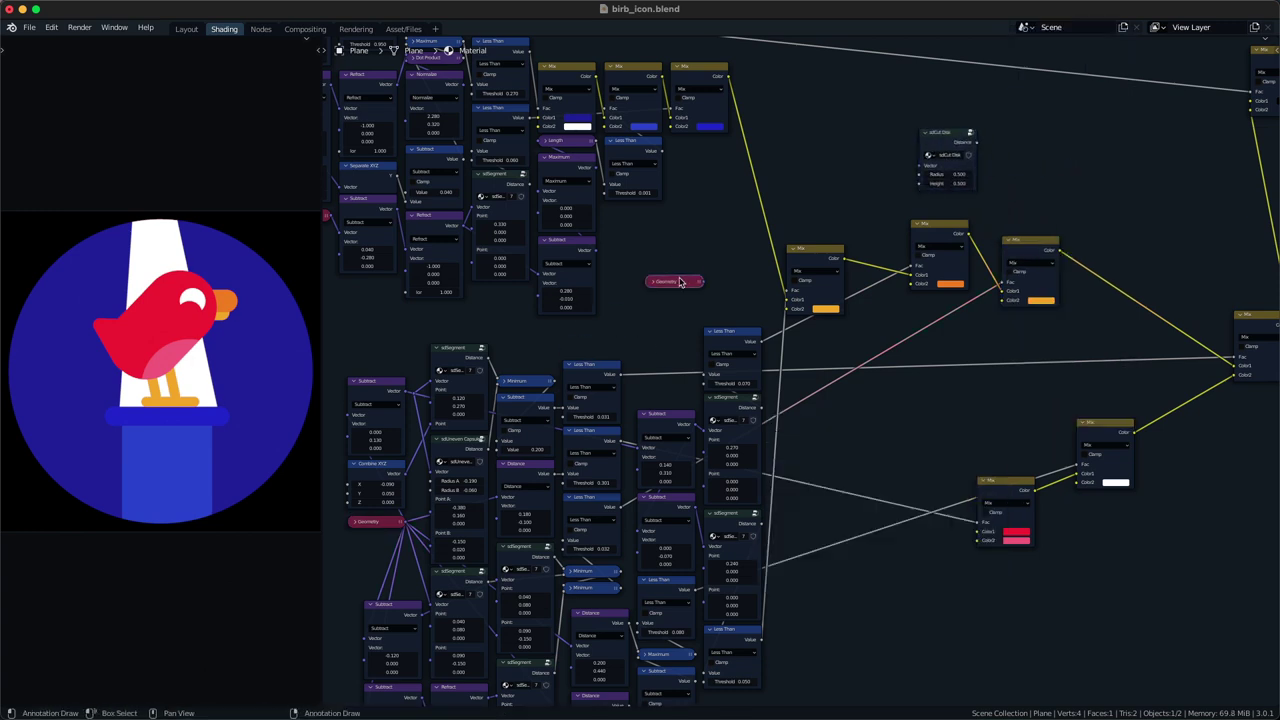
- Move the background's node cluster clear of the bird nodes and enclose it in a frame
scroll(805, 318, down, 2)
middle_drag(805, 318, 823, 380)
scroll(835, 388, down, 1)
drag(392, 165, 693, 317)
key(g)
click(710, 333)
key(g)
click(726, 375)
middle_drag(726, 380, 731, 384)
drag(389, 341, 720, 117)
key(ctrl+j)
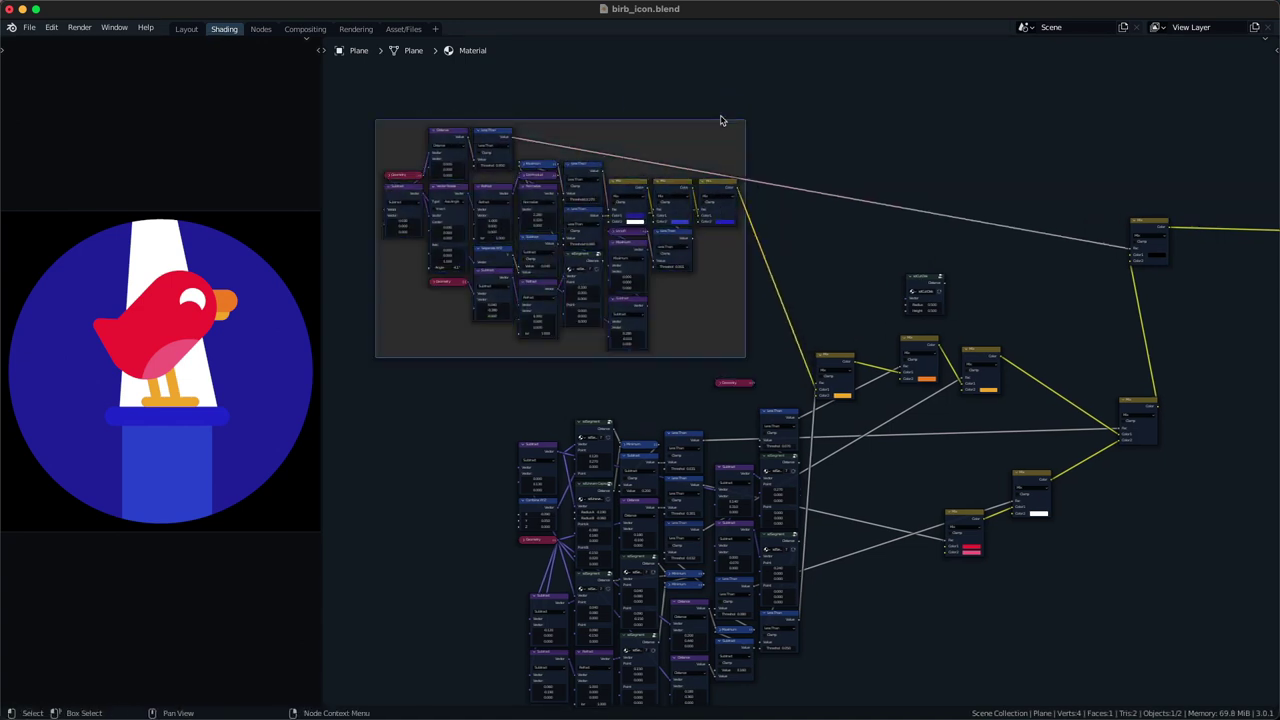
- Shift the copied Geometry node and the beak and legs Mix nodes closer to the bird shape nodes
middle_drag(679, 379, 703, 311)
click(702, 312)
drag(483, 371, 838, 679)
scroll(793, 420, up, 2)
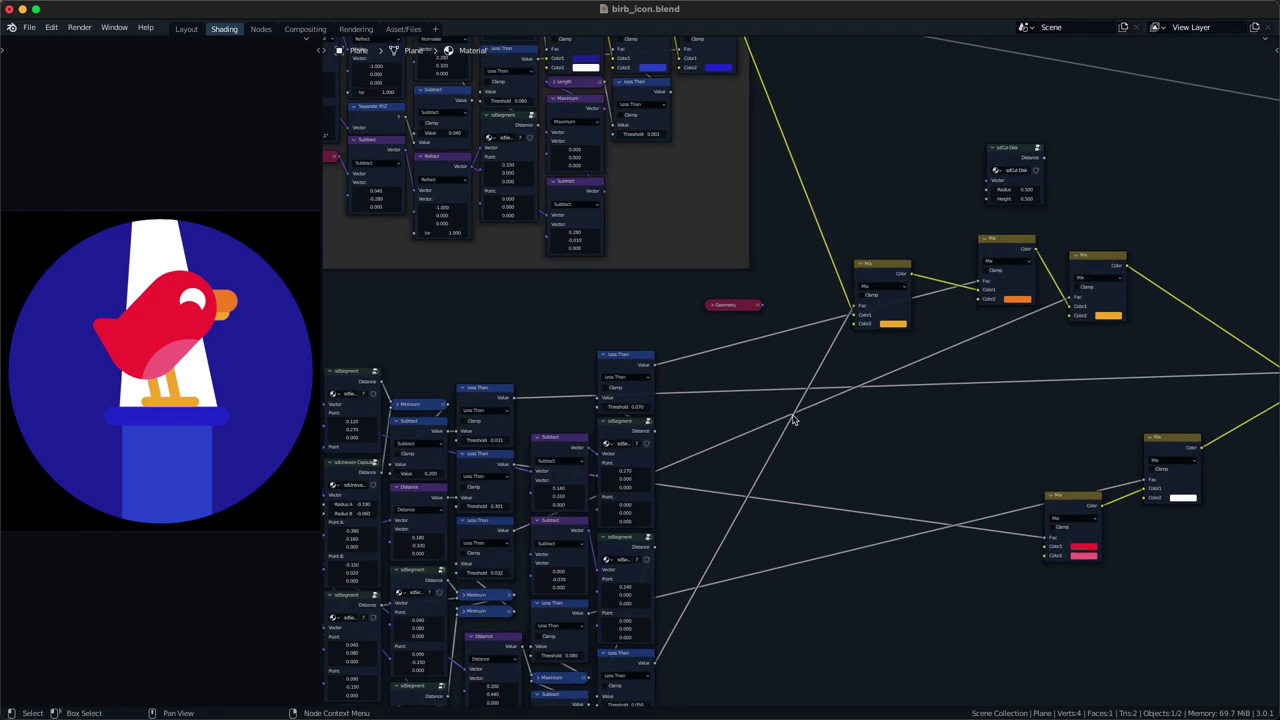
drag(755, 314, 694, 312)
drag(861, 320, 812, 318)
scroll(1050, 378, down, 2)
middle_drag(1050, 378, 972, 375)
click(1023, 312)
drag(1023, 374, 937, 283)
drag(940, 285, 882, 299)
click(878, 384)
- Feed the copied Geometry node into the sdCutDisk's vector and preview the disk's distance
click(637, 313)
key(h)
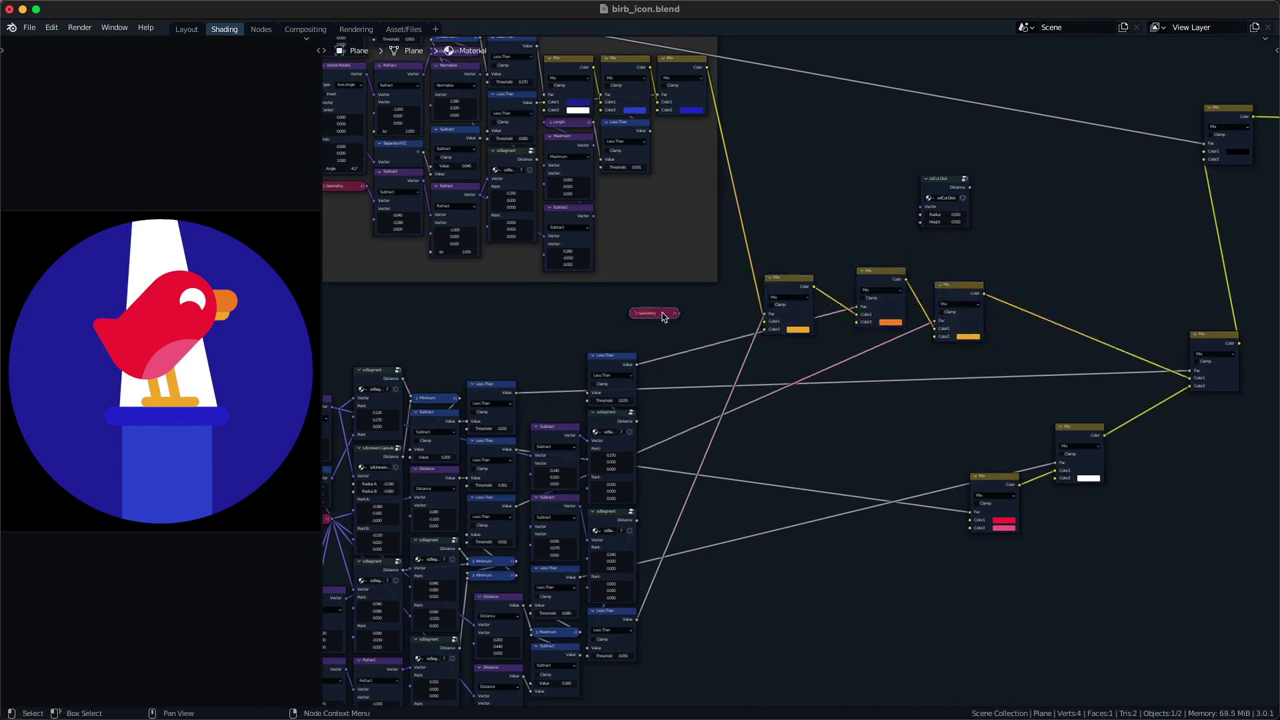
ctrl+shift+click(663, 315)
drag(961, 189, 1004, 272)
click(1053, 296)
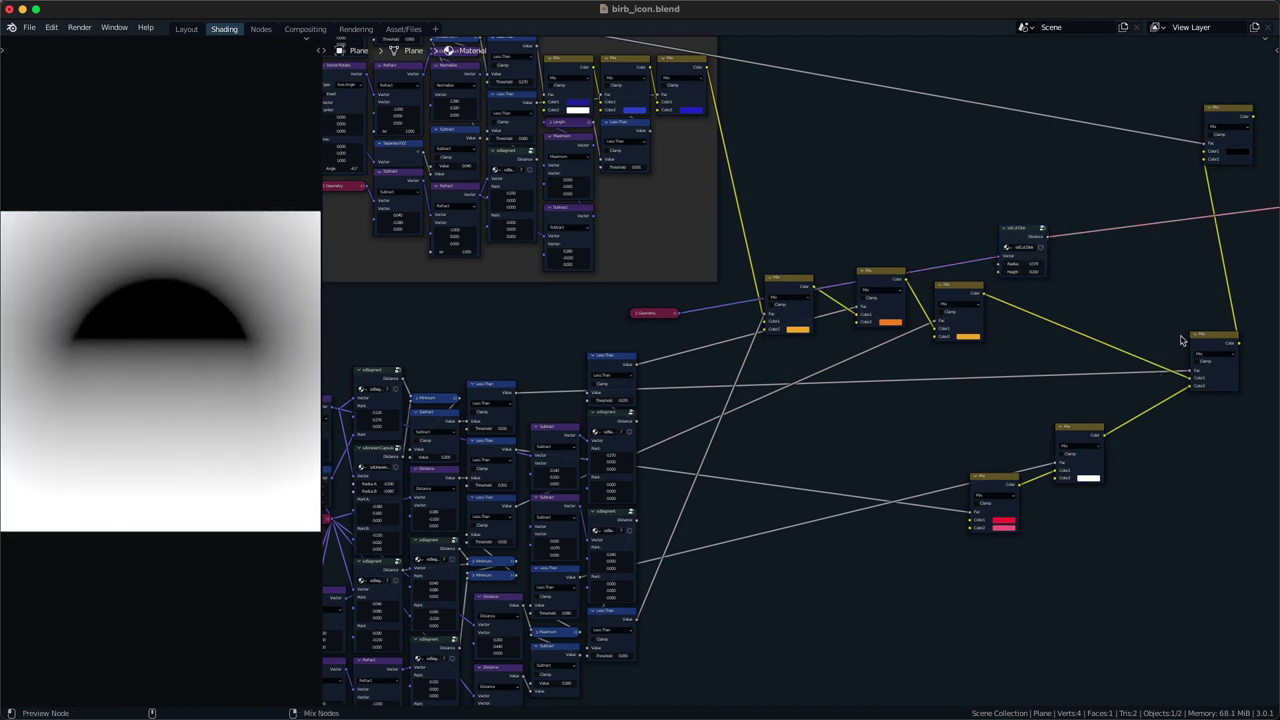
- Insert a duplicate of the legs Mix right after it in the color chain, and restore the final Mix as the preview
ctrl+shift+click(961, 299)
middle_drag(966, 306, 934, 288)
drag(934, 288, 934, 301)
key(shift+d)
click(1041, 321)
ctrl+shift+click(1208, 99)
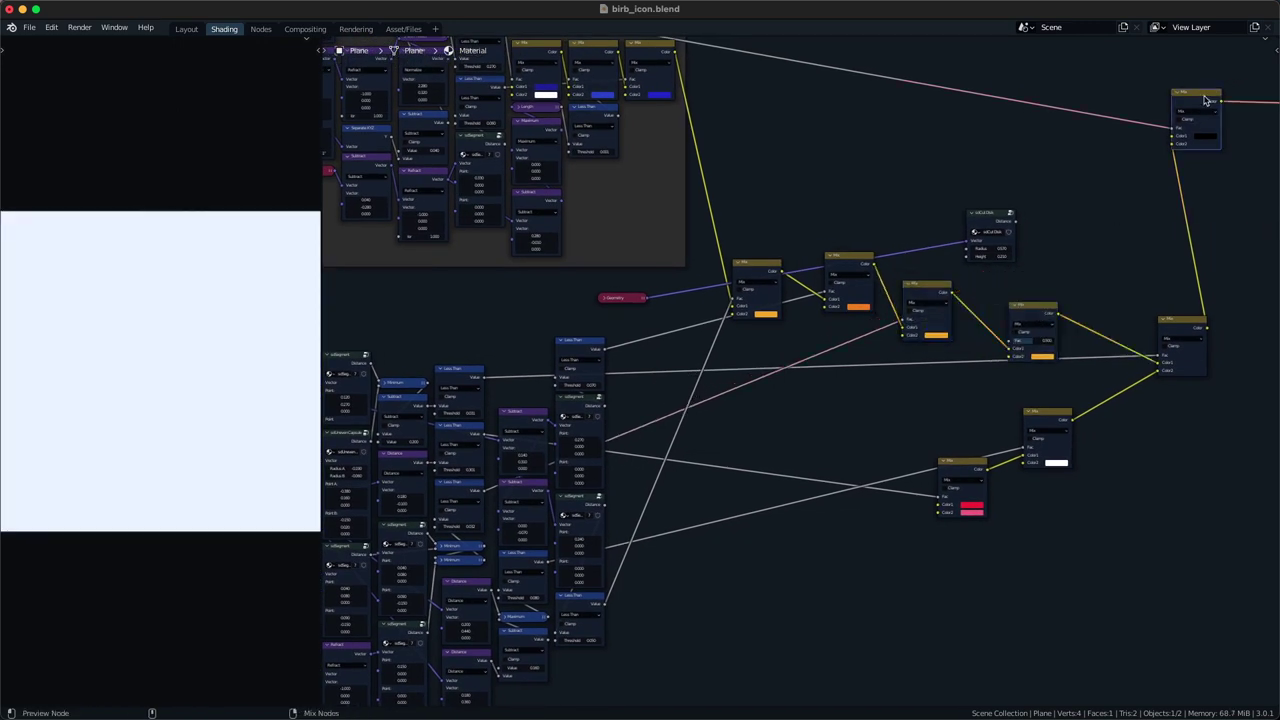
- Move the new Mix along the chain, and place the Geometry and sdCutDisk nodes side by side below the beak Mix nodes
drag(1042, 303, 1077, 299)
drag(998, 224, 699, 295)
key(g)
shift+click(637, 303)
key(g)
click(701, 418)
- Add a Less Than node after the sdCutDisk and connect it to the new Mix's factor
click(809, 409)
key(q)
click(811, 394)
right_click(823, 391)
key(q)
click(813, 398)
click(804, 396)
click(829, 417)
alt+right_drag(777, 408, 1050, 342)
- Sample the bird's red as the new Mix's second color, set the Less Than threshold to 0.100, and shrink the cut disk with height 0.210
click(880, 460)
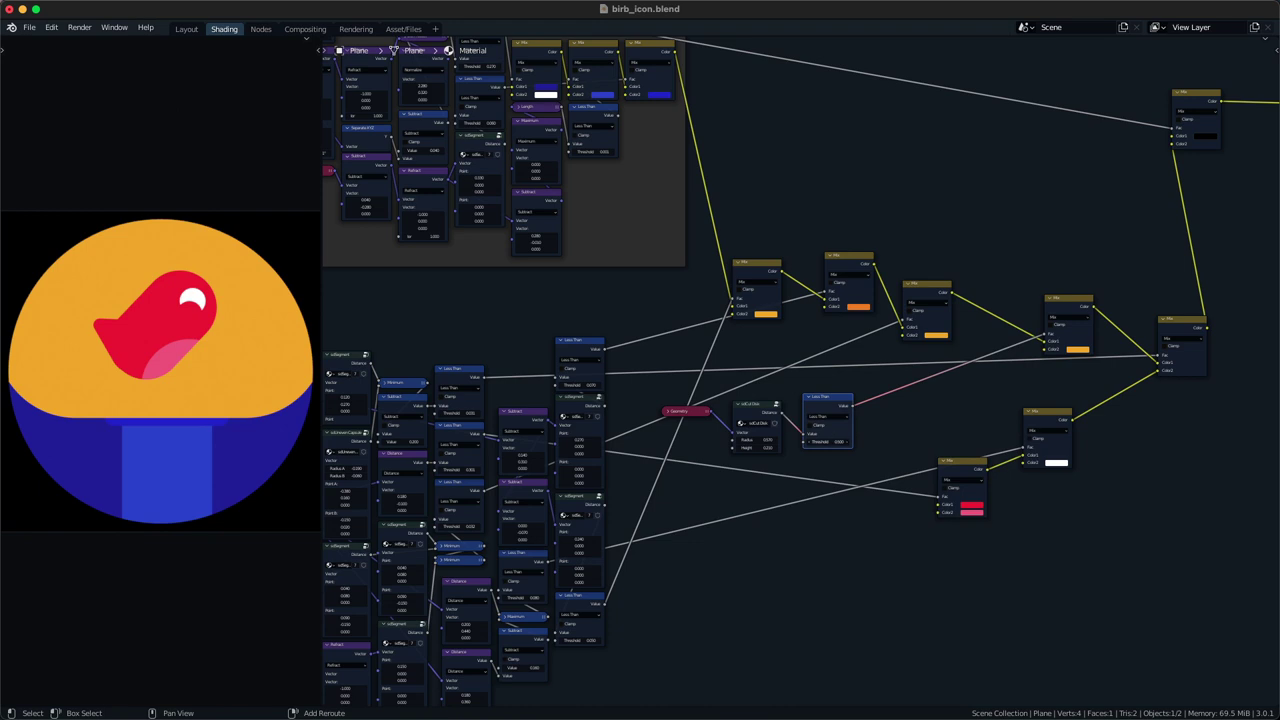
key(e)
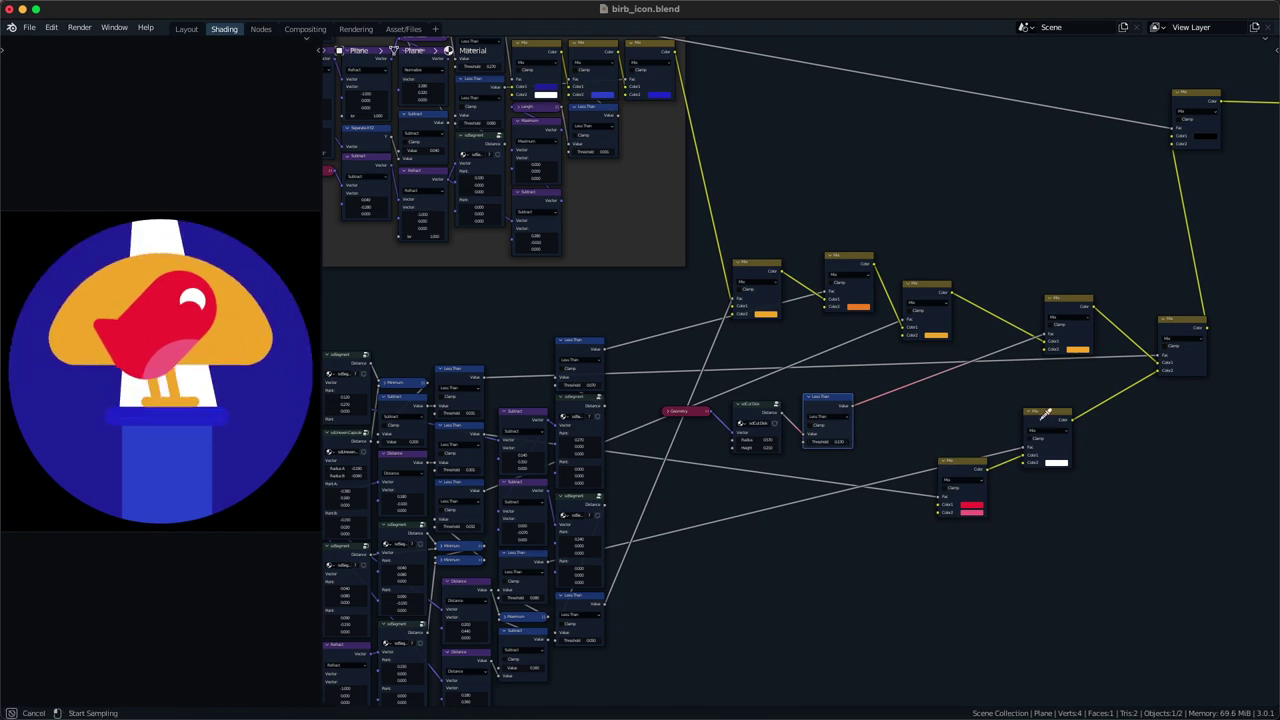
click(166, 326)
scroll(815, 470, up, 1)
drag(829, 454, 823, 457)
shift+drag(729, 453, 714, 453)
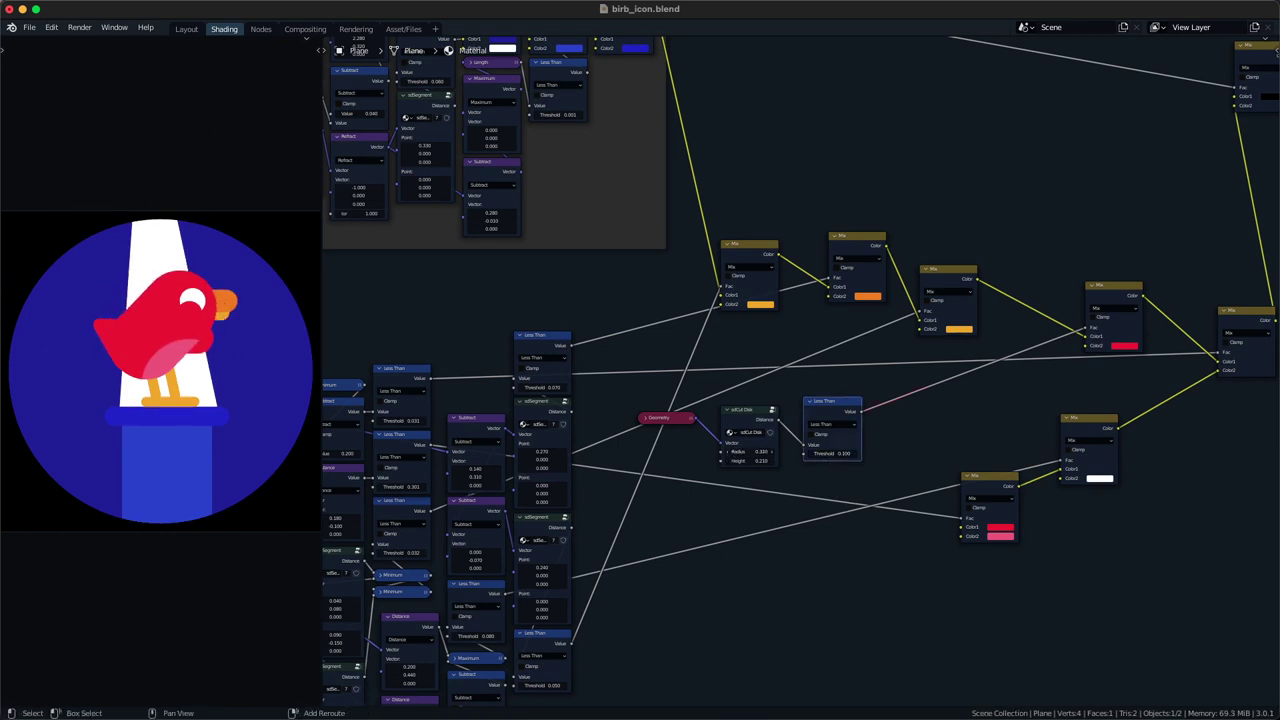
- Make room before the sdCutDisk and add a Vector Rotate node set to Z Axis, fed by the Geometry node
drag(827, 435, 893, 435)
drag(746, 430, 821, 439)
key(shift+a)
click(681, 293)
text(vr)
key(Return)
click(720, 606)
alt+right_drag(672, 422, 719, 606)
drag(718, 608, 677, 448)
click(689, 474)
click(697, 515)
- Add a vector Subtract between the Vector Rotate and the sdCutDisk, cutting the disk's direct link from Geometry
key(q)
click(687, 440)
click(762, 582)
alt+right_drag(688, 505, 754, 586)
click(768, 607)
click(768, 593)
drag(769, 582, 729, 500)
ctrl+right_drag(763, 423, 752, 462)
alt+right_drag(755, 512, 806, 462)
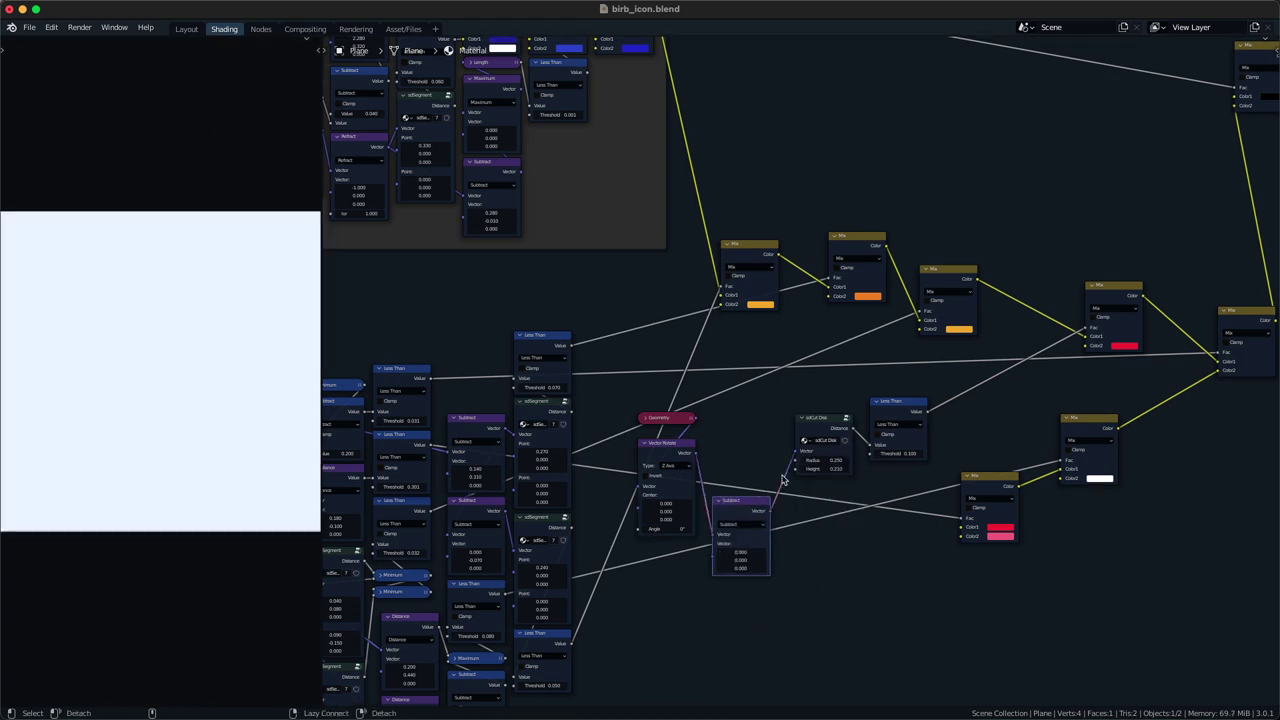
- Set the Subtract's vector to 0.010, 0.520, 0.000 and the cut disk's radius to 0.270 and height to 0.190
drag(744, 508, 796, 502)
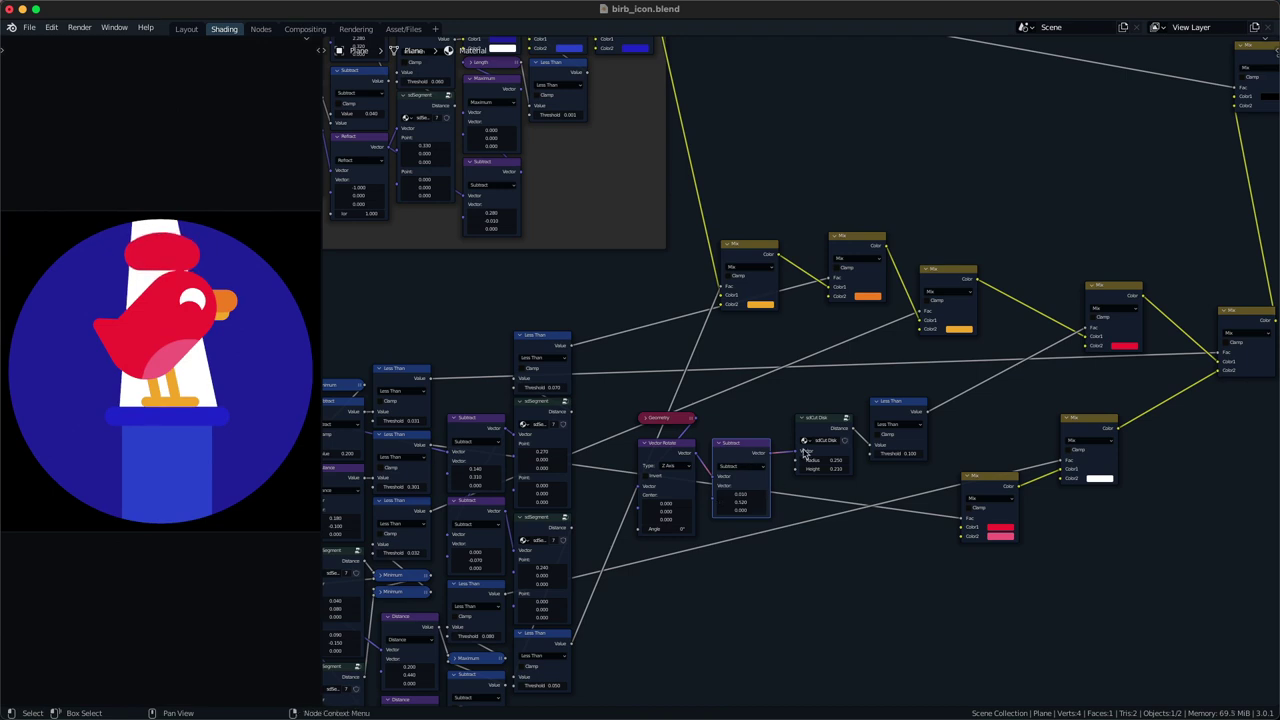
drag(823, 461, 885, 468)
drag(685, 528, 805, 528)
key(Escape)
- Reorder the chain so the vector Subtract comes before the Vector Rotate, with the Vector Rotate feeding the sdCutDisk
alt+drag(690, 478, 797, 619)
drag(736, 447, 660, 450)
drag(767, 584, 752, 437)
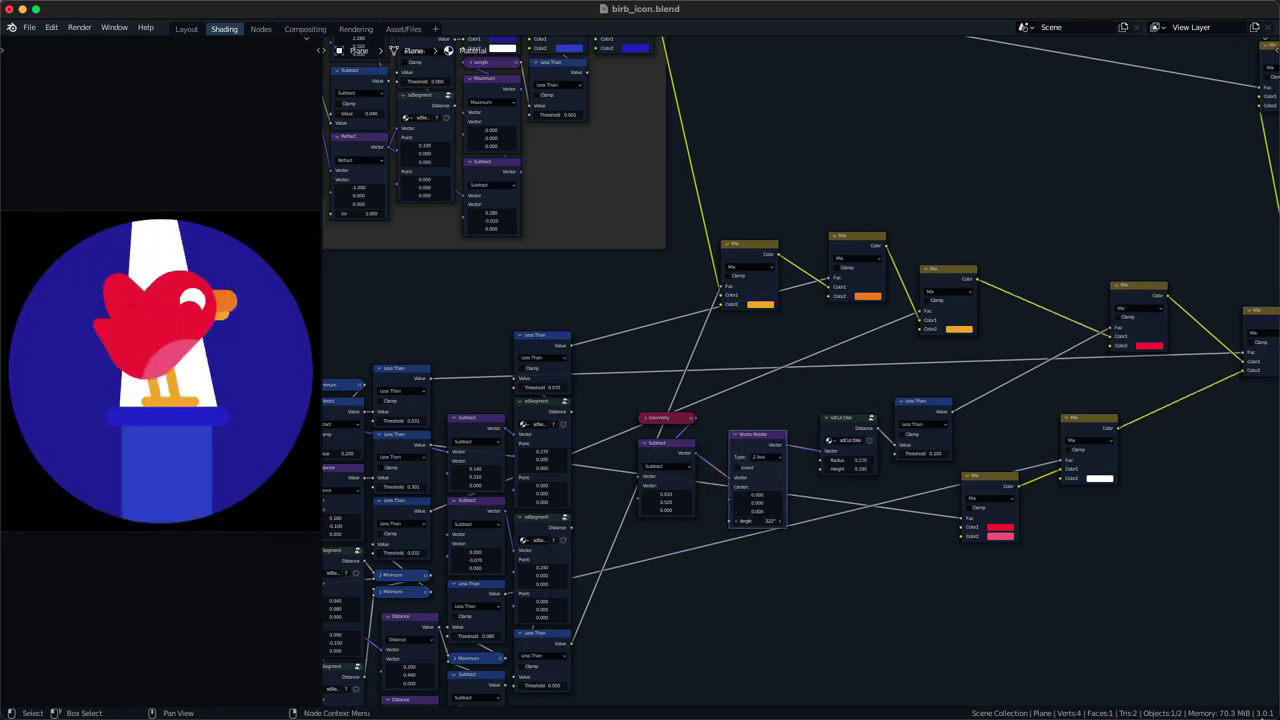
- Set the Subtract's vector to 0.100, 0.810, 0.000, the cut disk's radius to 0.260, its Less Than threshold to 0.050 and the rotation angle to 210°
drag(687, 503, 718, 503)
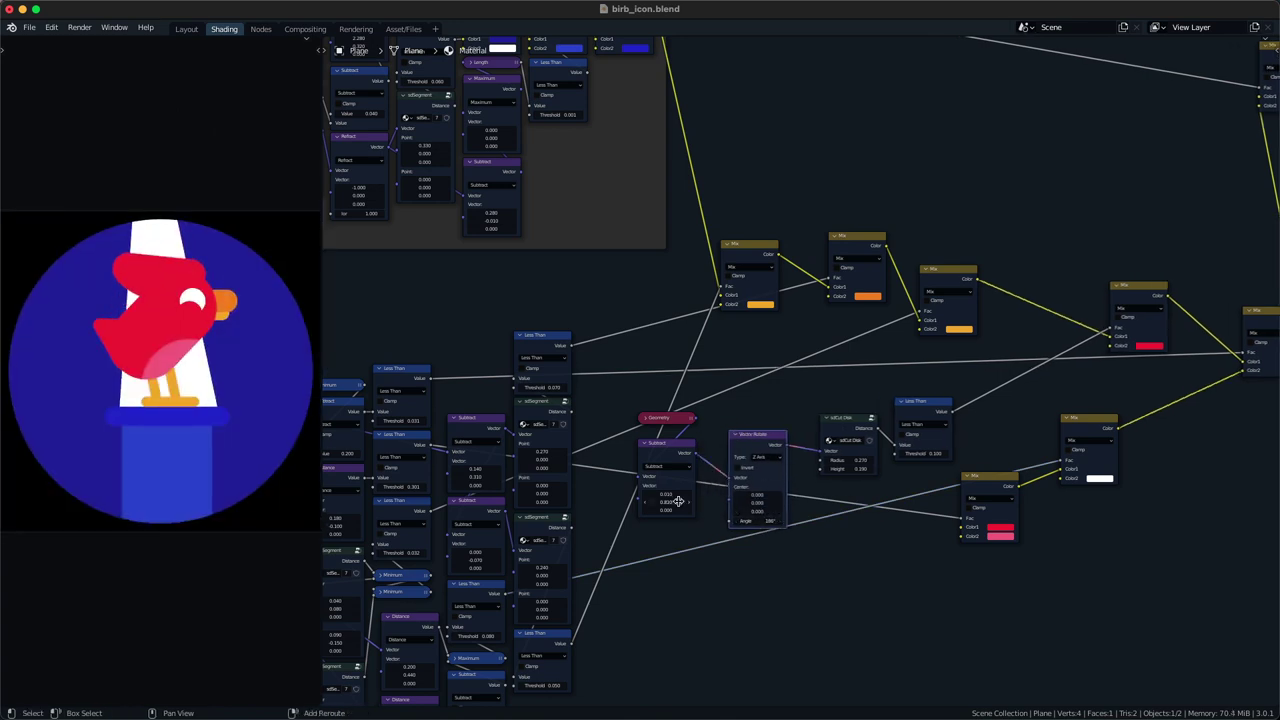
scroll(885, 465, up, 2)
drag(886, 505, 853, 474)
drag(945, 468, 936, 468)
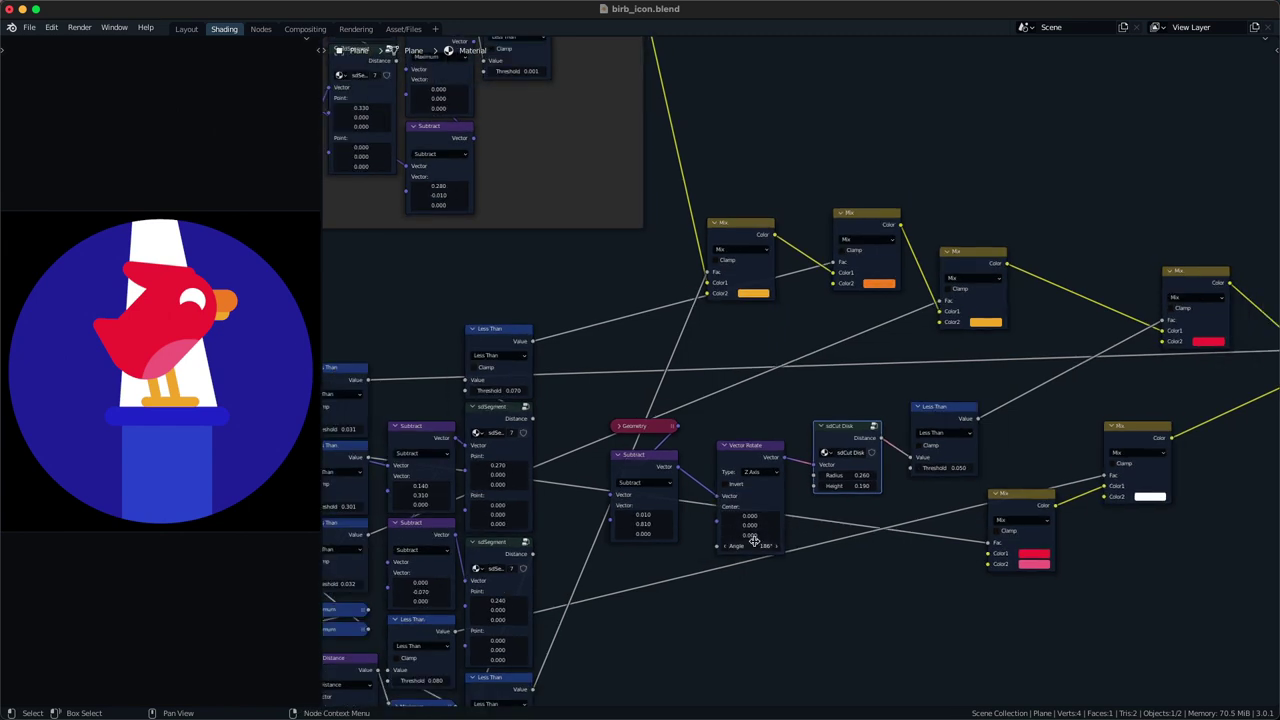
drag(750, 546, 755, 546)
shift+drag(650, 516, 659, 516)
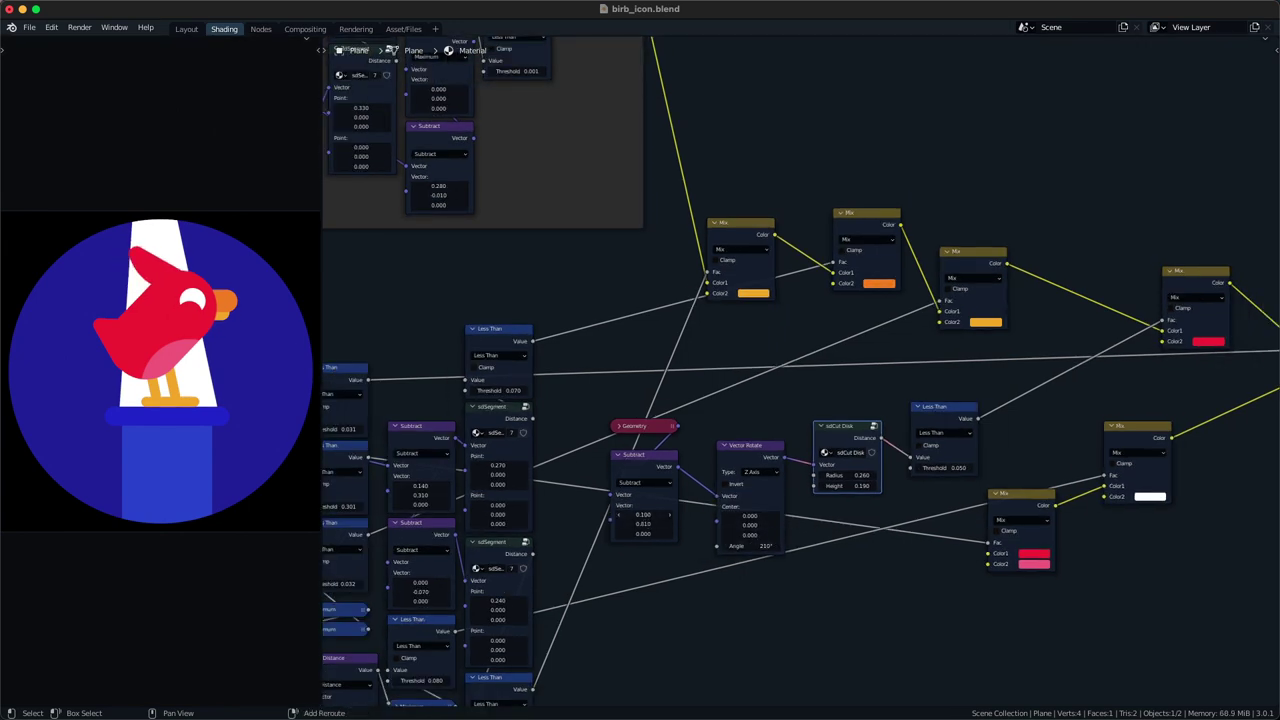
key(Return)
- Set the cut disk's Less Than threshold to 0.042, the Subtract's vector to 0.210, 0.790, 0.000 and the rotation angle to 214°
click(954, 465)
text(0.042)
key(Return)
mouse_move(650, 522)
mouse_down()
mouse_move(632, 522)
mouse_move(668, 515)
mouse_up()
shift+drag(648, 525, 675, 515)
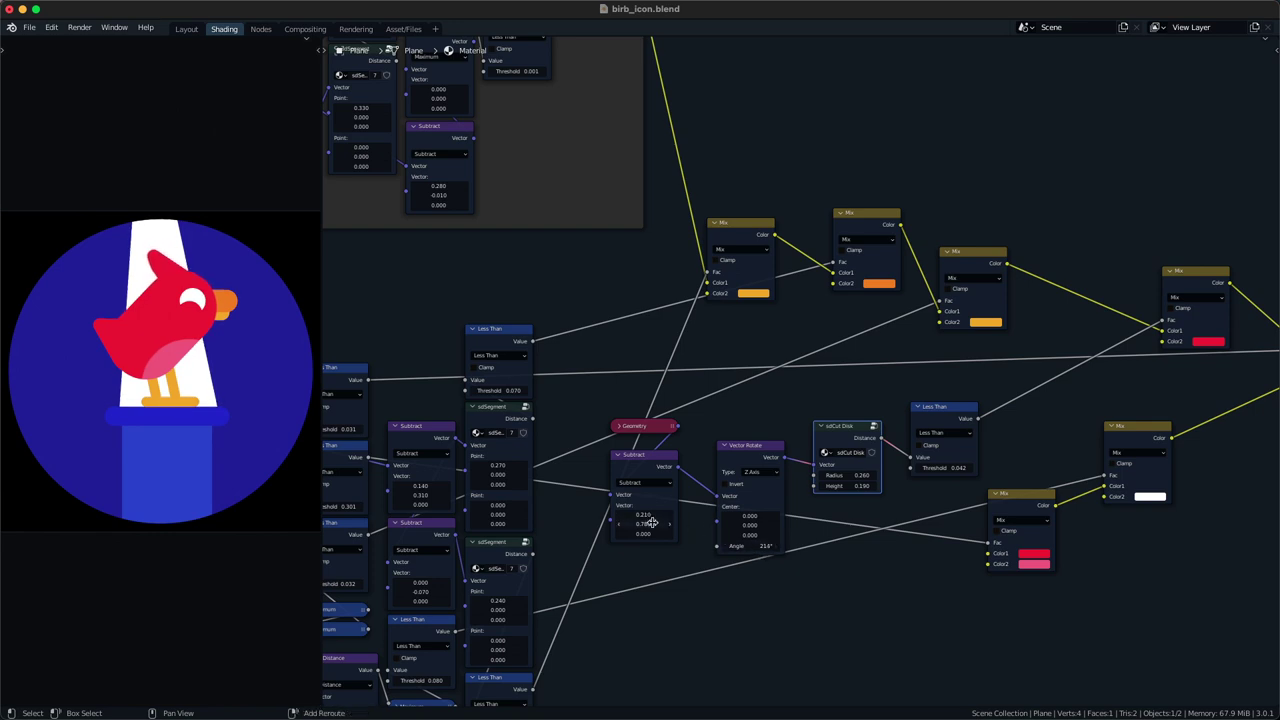
drag(643, 524, 646, 524)
- Move the Geometry, Subtract and Vector Rotate nodes together away from the sdCutDisk
key(alt+a)
middle_drag(668, 532, 657, 460)
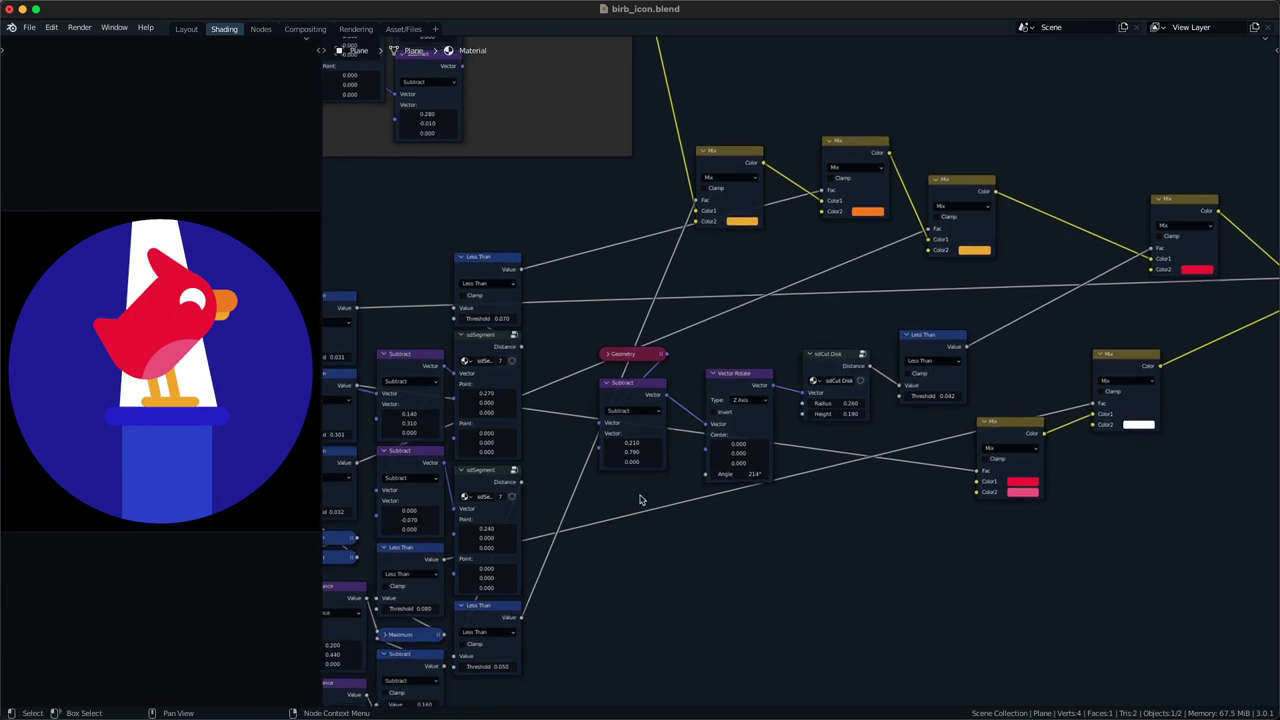
drag(641, 500, 727, 340)
key(g)
click(713, 340)
- Try duplicating the Subtract, Vector Rotate and sdCutDisk chain below the original, and delete the copies
shift+click(811, 354)
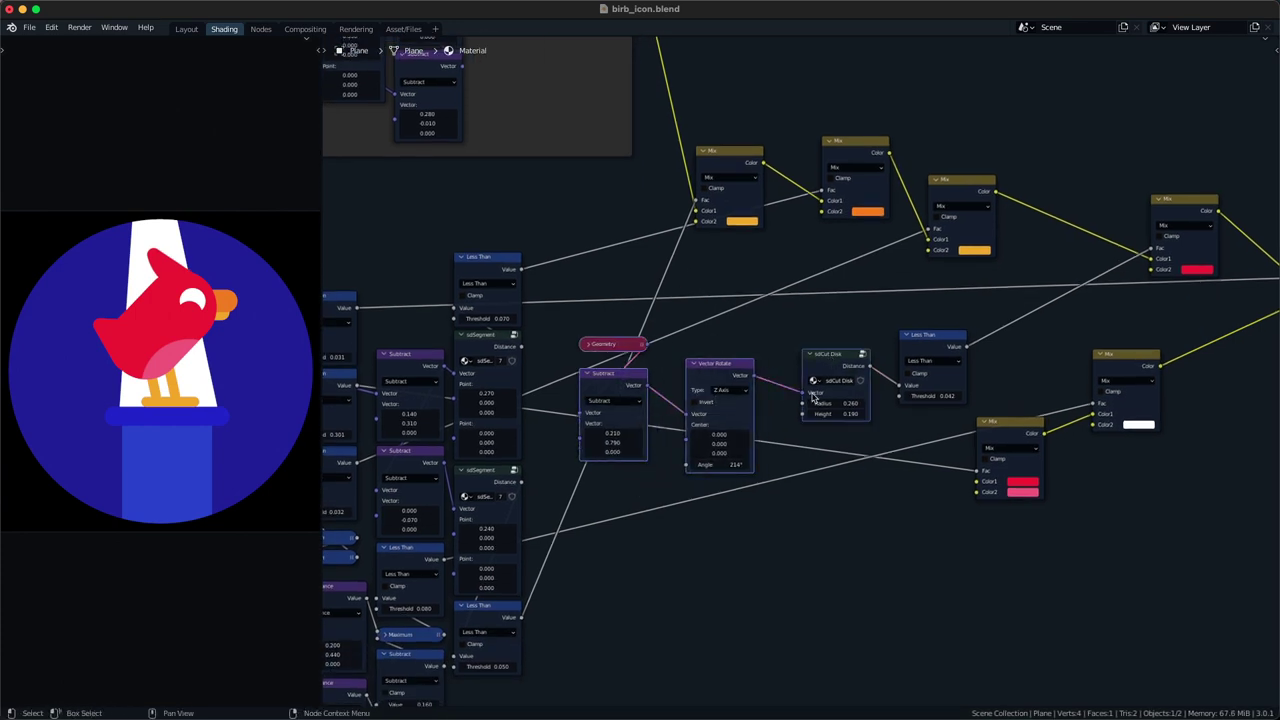
middle_drag(777, 423, 769, 387)
key(shift+d)
click(775, 544)
click(782, 506)
key(x)
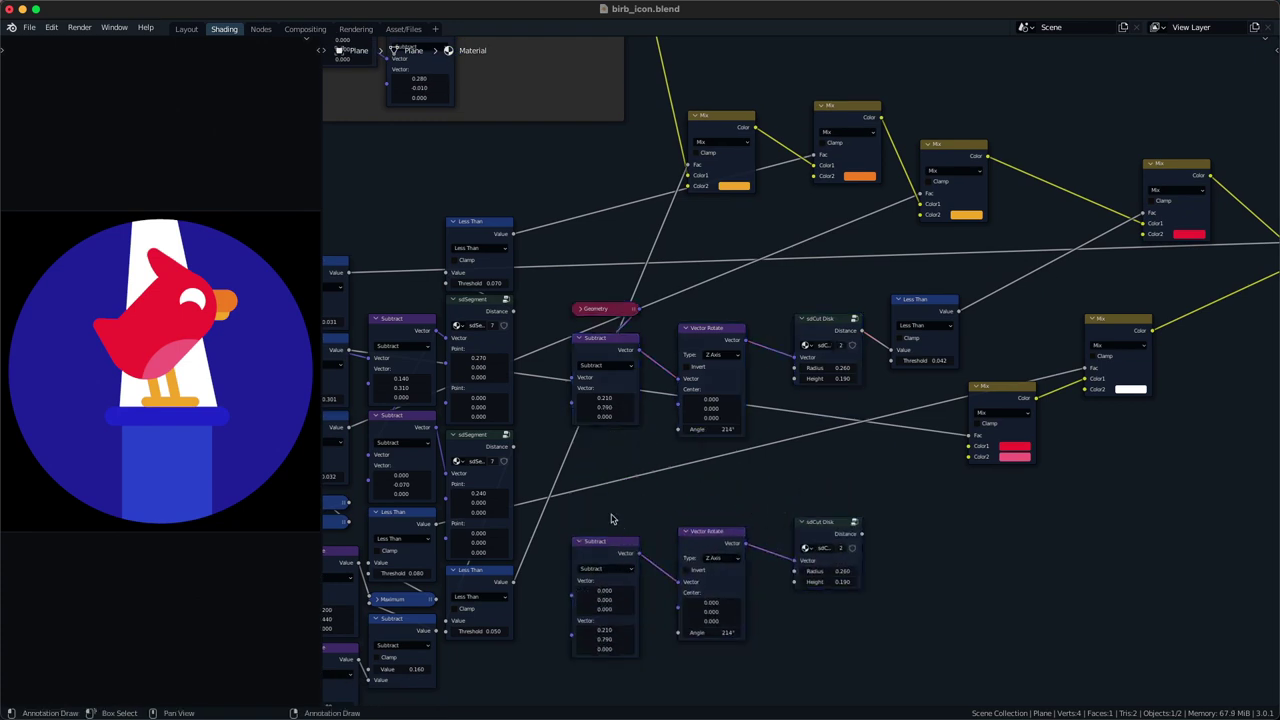
drag(613, 514, 853, 594)
key(x)
- Line up the Subtract, Vector Rotate, sdCutDisk and Less Than nodes in a compact row, clear of the Geometry node
drag(605, 340, 641, 331)
drag(717, 468, 645, 380)
drag(641, 377, 680, 367)
click(595, 404)
drag(598, 310, 559, 281)
drag(914, 407, 924, 341)
key(g)
click(829, 456)
- Combine the Subtract, Vector Rotate, sdCutDisk and Less Than nodes into one node group
drag(652, 457, 904, 322)
key(ctrl+g)
click(739, 552)
scroll(715, 530, up, 5)
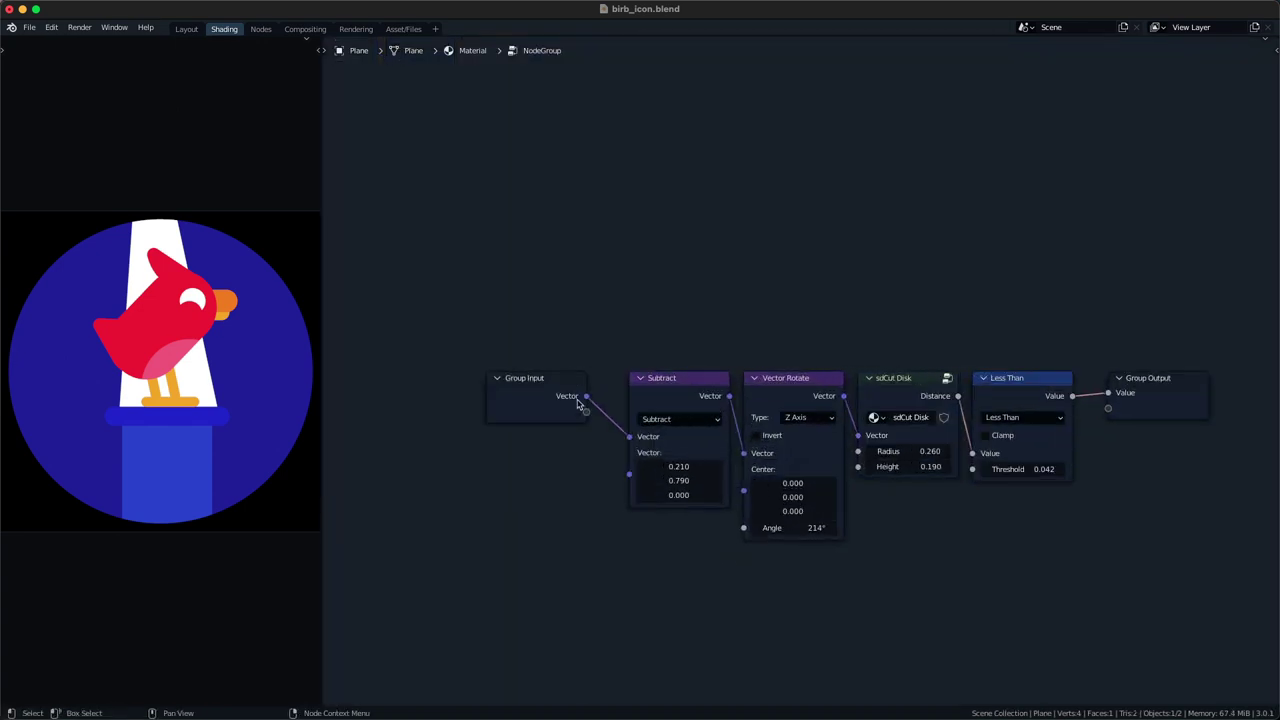
- Expose the Subtract's second vector as a group input and name it Offset
drag(586, 412, 629, 473)
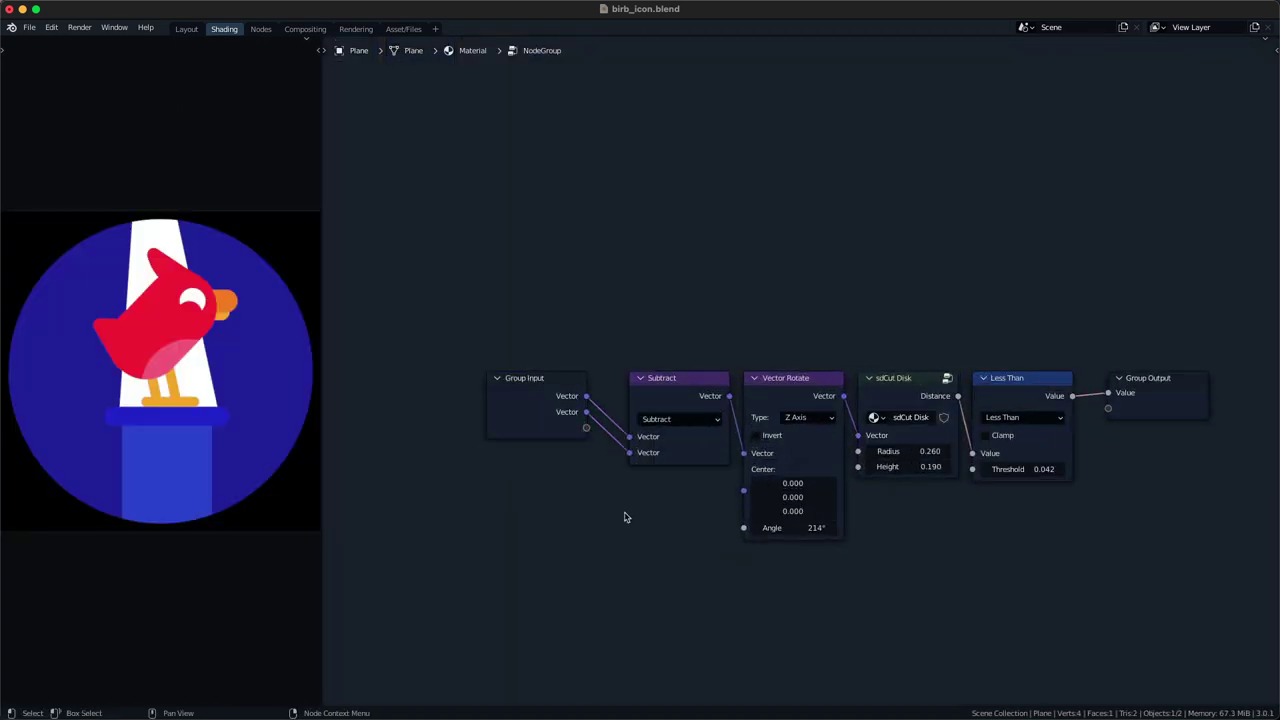
key(n)
click(1271, 140)
click(1185, 82)
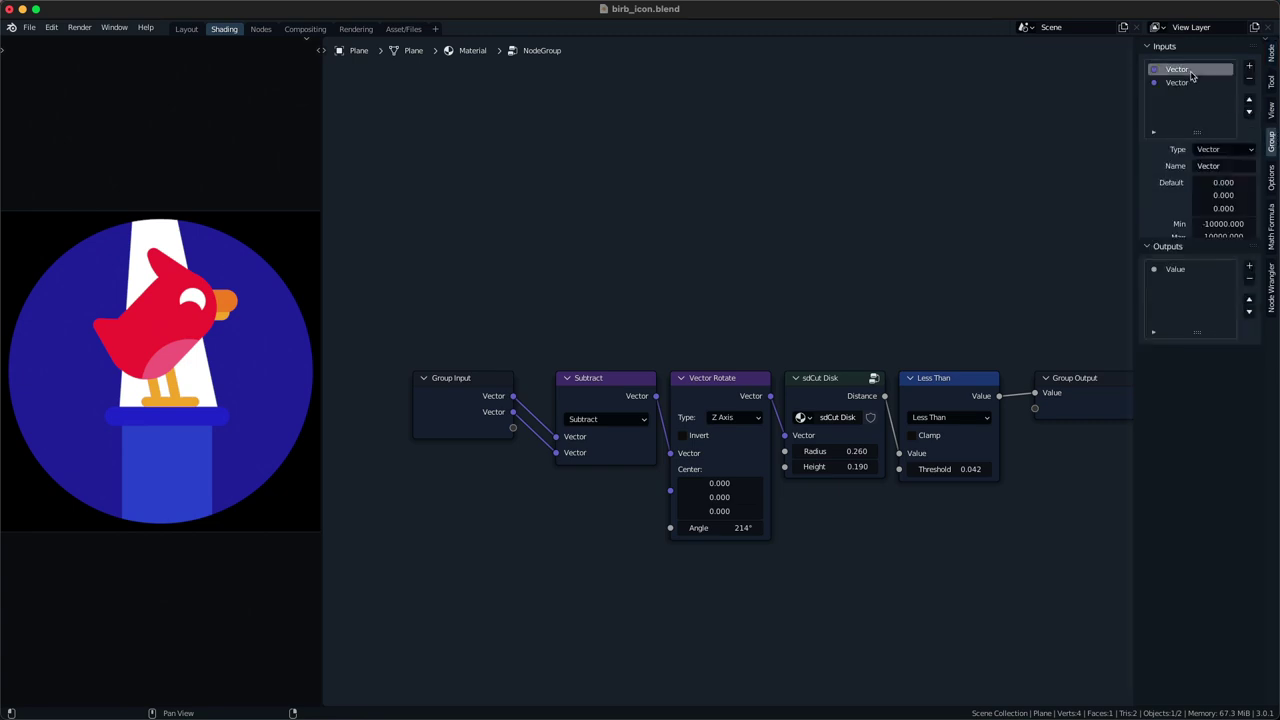
double_click(1189, 83)
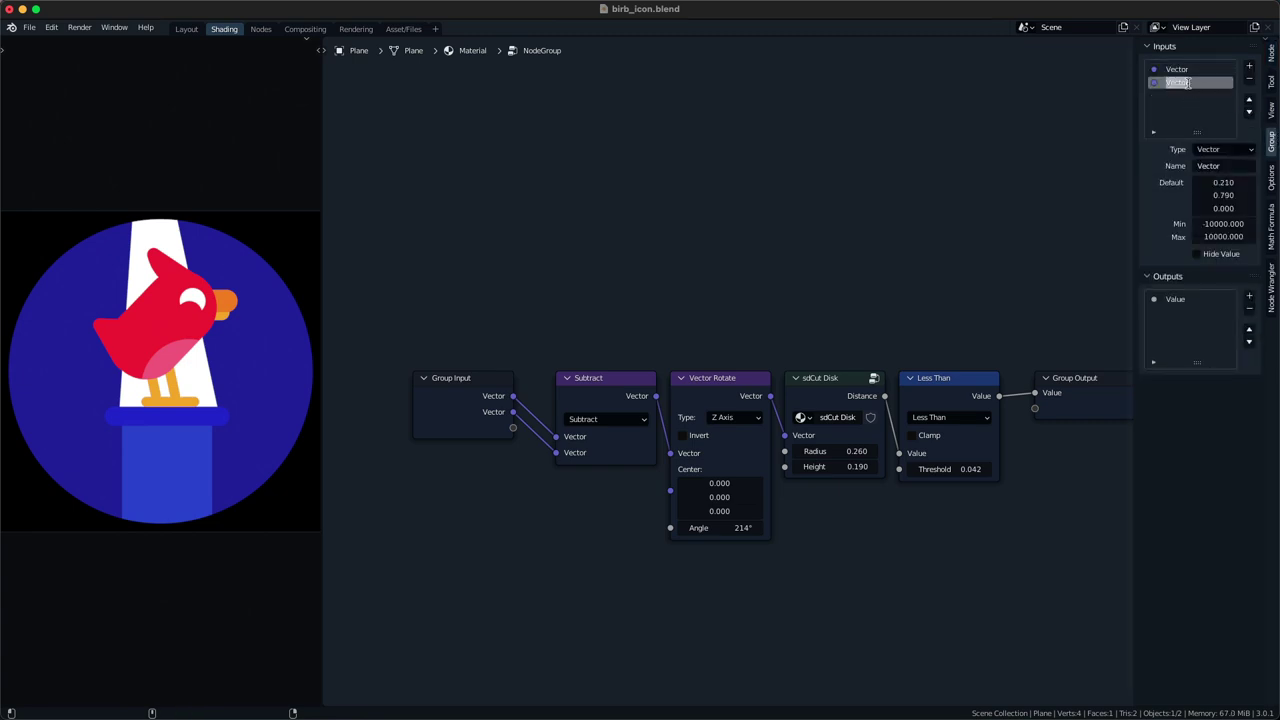
- Expose the rotation Angle, the cut disk's Radius and Height, and the Less Than Threshold as group inputs, and leave the group
drag(512, 428, 670, 527)
click(1183, 95)
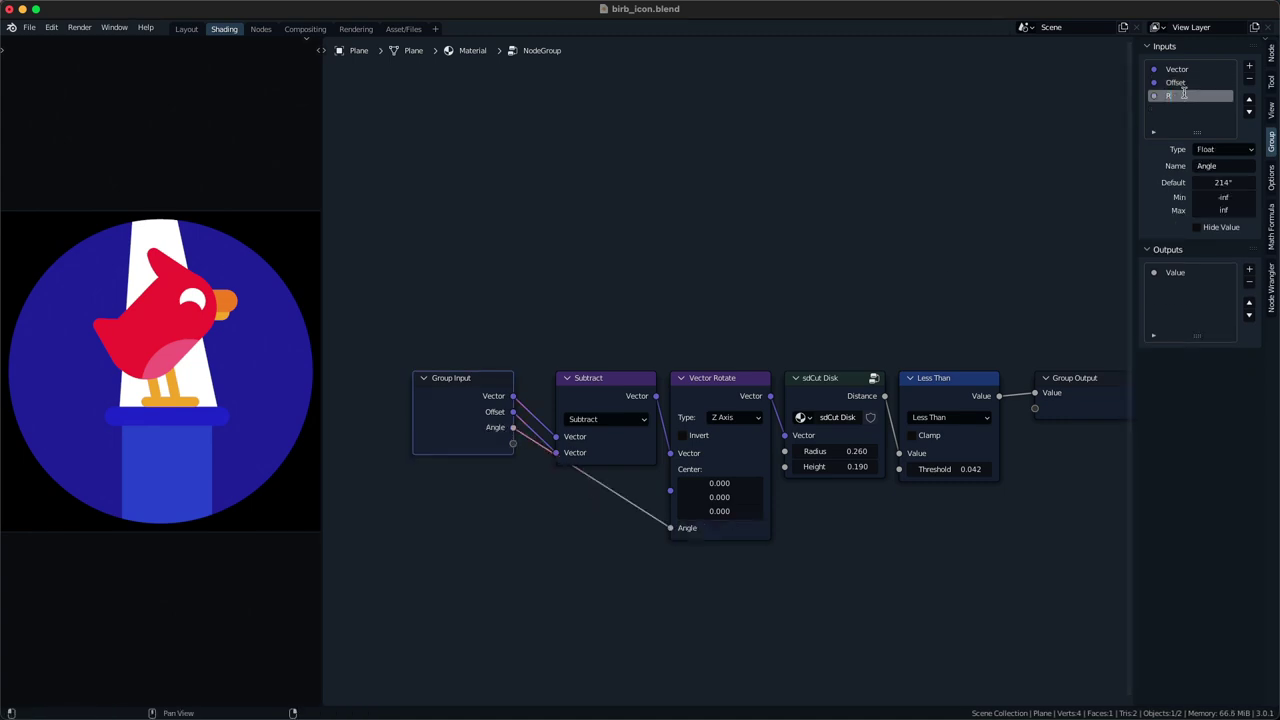
click(514, 490)
key(ctrl+z)
key(ctrl+z)
drag(514, 445, 794, 468)
drag(514, 475, 906, 474)
key(Tab)
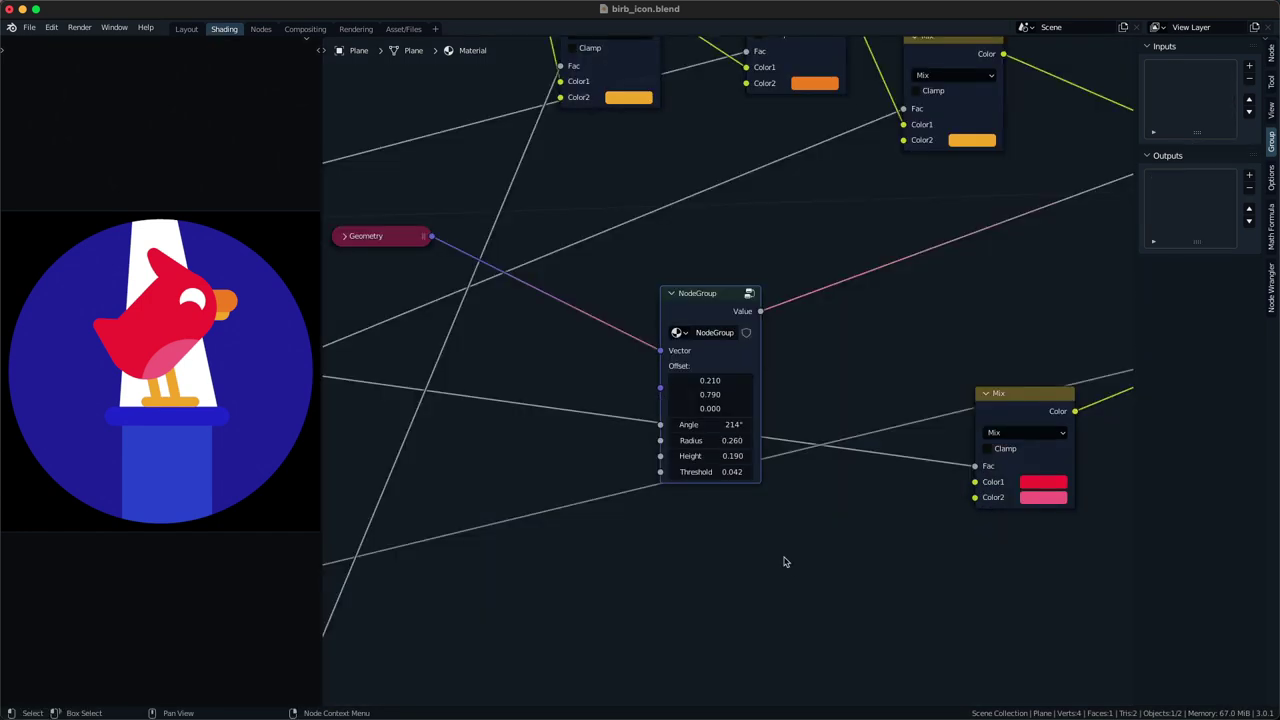
- Rename the node group as Feather and move it closer to the Geometry node
double_click(731, 332)
text(F)
scroll(734, 336, down, 2)
middle_drag(734, 336, 737, 379)
scroll(737, 379, down, 1)
drag(701, 365, 680, 323)
middle_drag(681, 324, 693, 342)
drag(693, 342, 660, 342)
middle_drag(660, 342, 650, 316)
- Duplicate the Feather node with its Geometry link kept and place the copy directly below the original
key(ctrl+shift+d)
click(648, 514)
click(737, 494)
middle_drag(742, 472, 724, 486)
- Insert a Math Add node between the first Feather and the Mix's Fac, and link the second Feather into it
key(q)
click(729, 428)
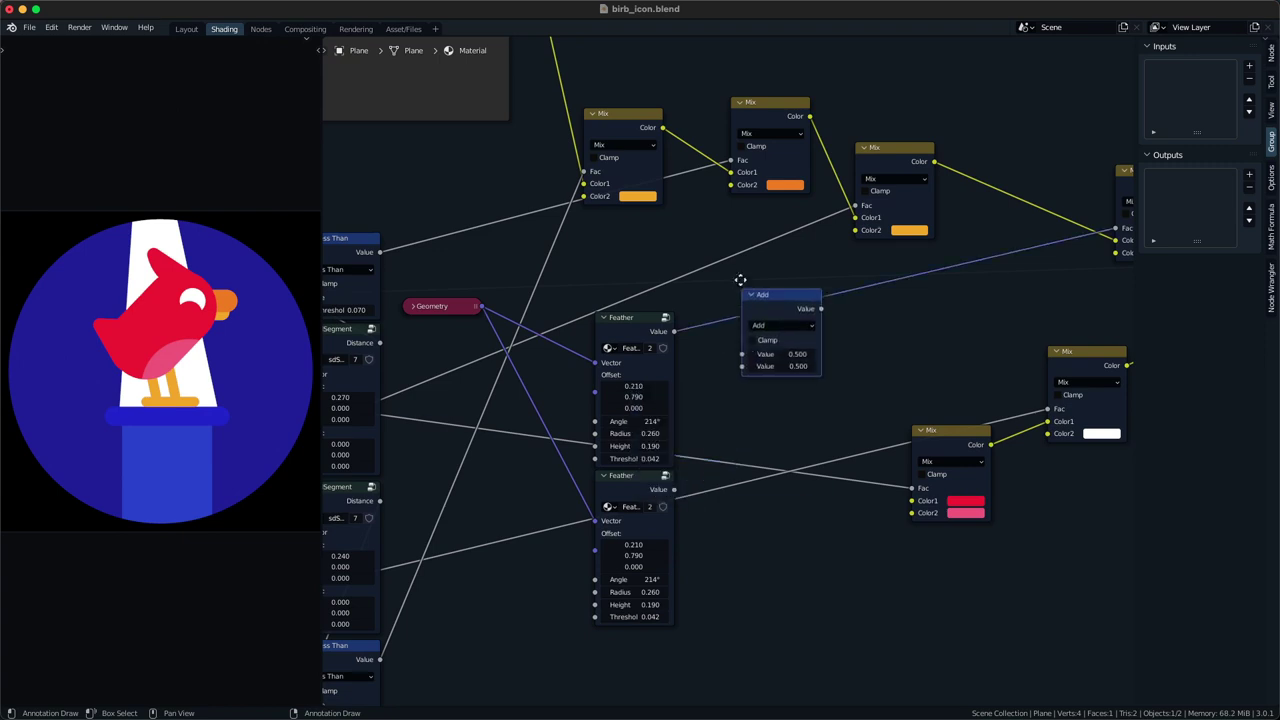
click(737, 277)
alt+right_drag(643, 498, 778, 304)
drag(784, 291, 773, 325)
- Rename the Feather group's output as Mask and leave the group
click(644, 334)
key(Tab)
scroll(1200, 119, down, 1)
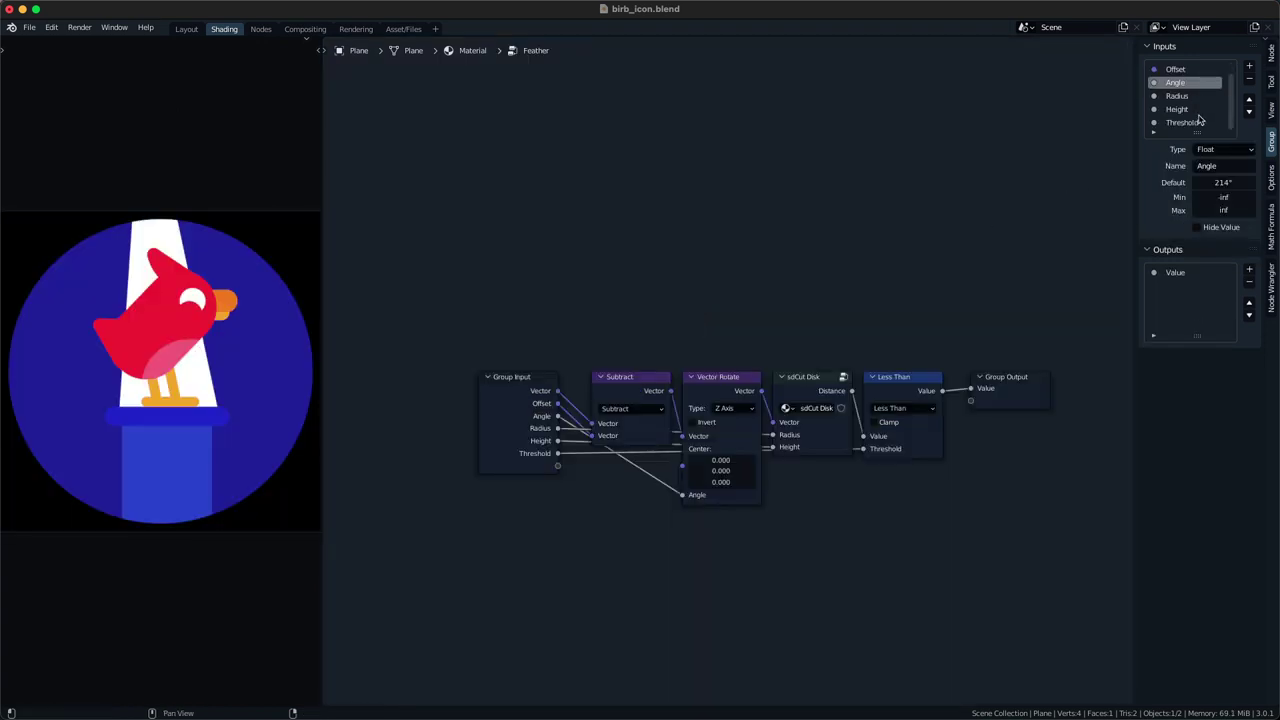
double_click(1172, 270)
text(Mask)
key(Return)
key(Tab)
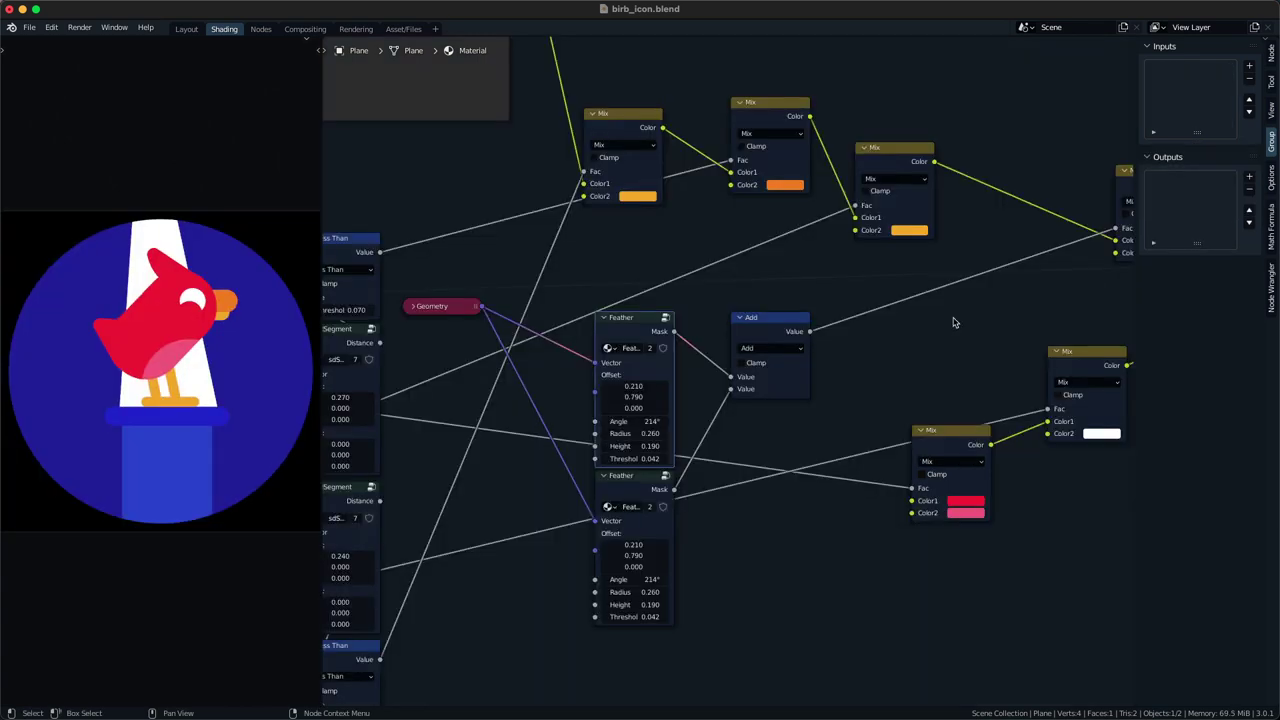
- Reposition the Geometry node, enable Clamp on the Add, and set the second Feather's angle to 198° and X offset to 0.060
scroll(720, 400, down, 1)
click(500, 324)
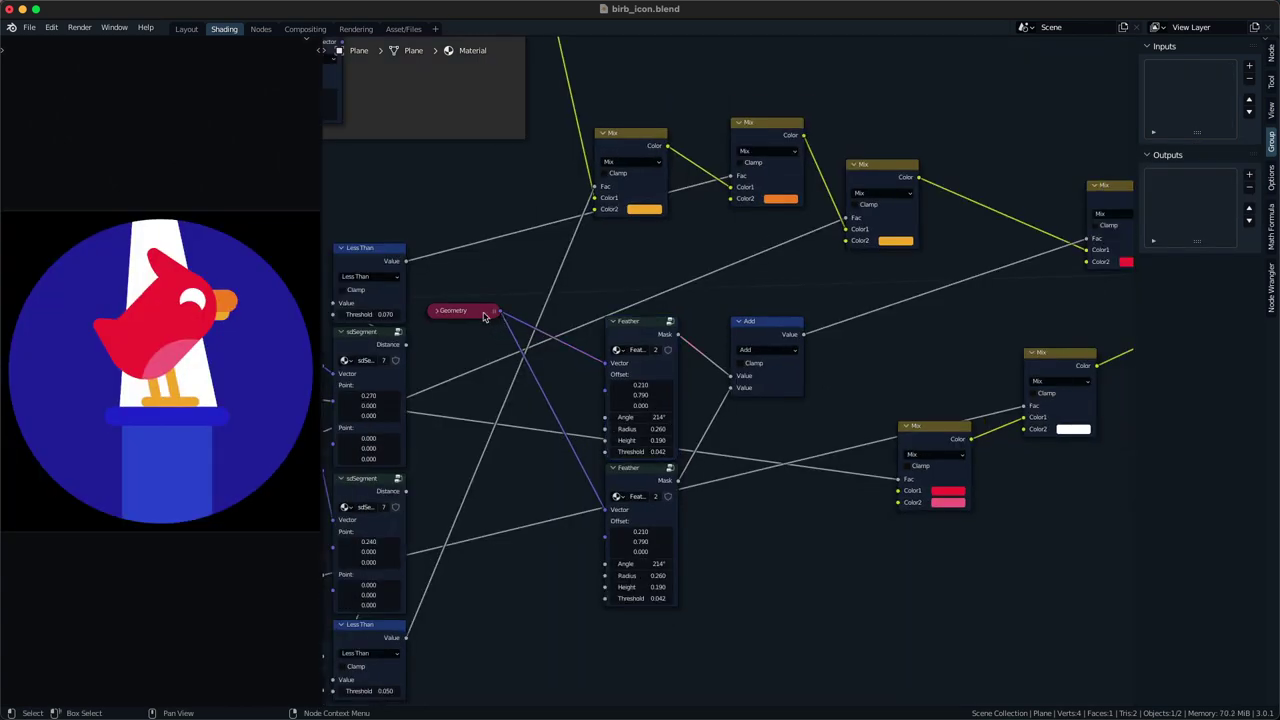
drag(490, 315, 479, 346)
scroll(640, 590, up, 1)
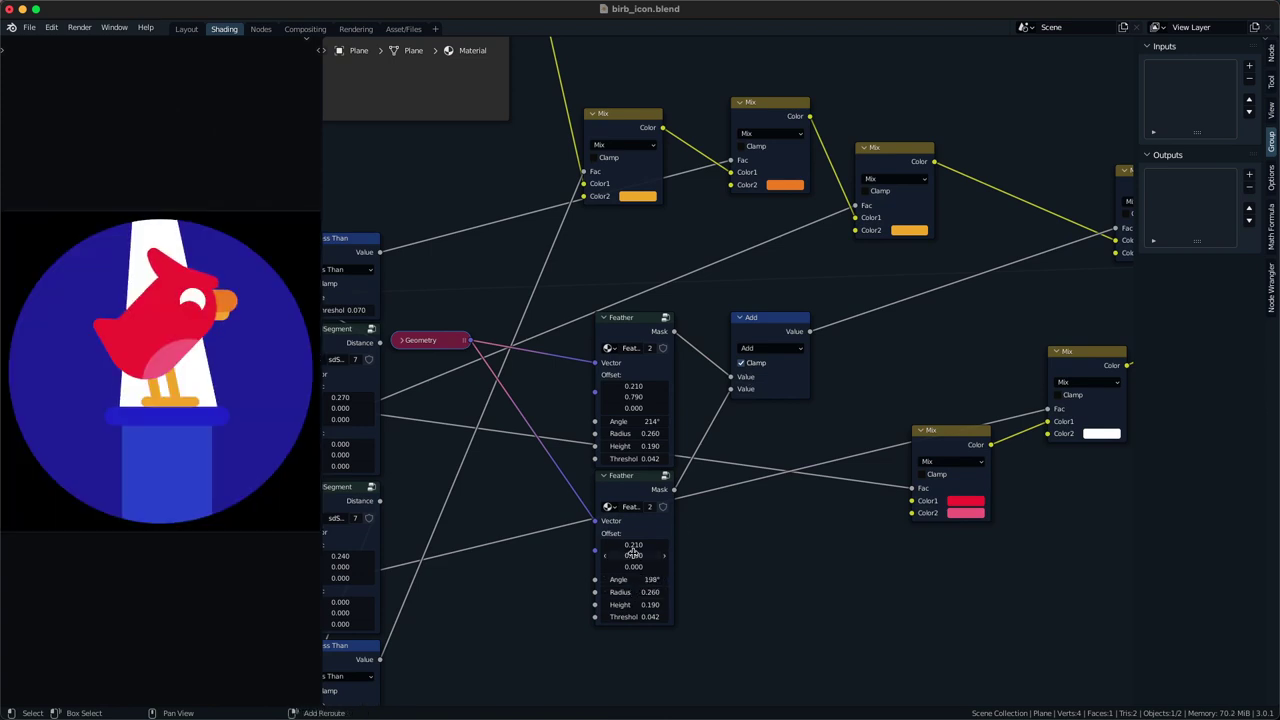
drag(633, 546, 613, 546)
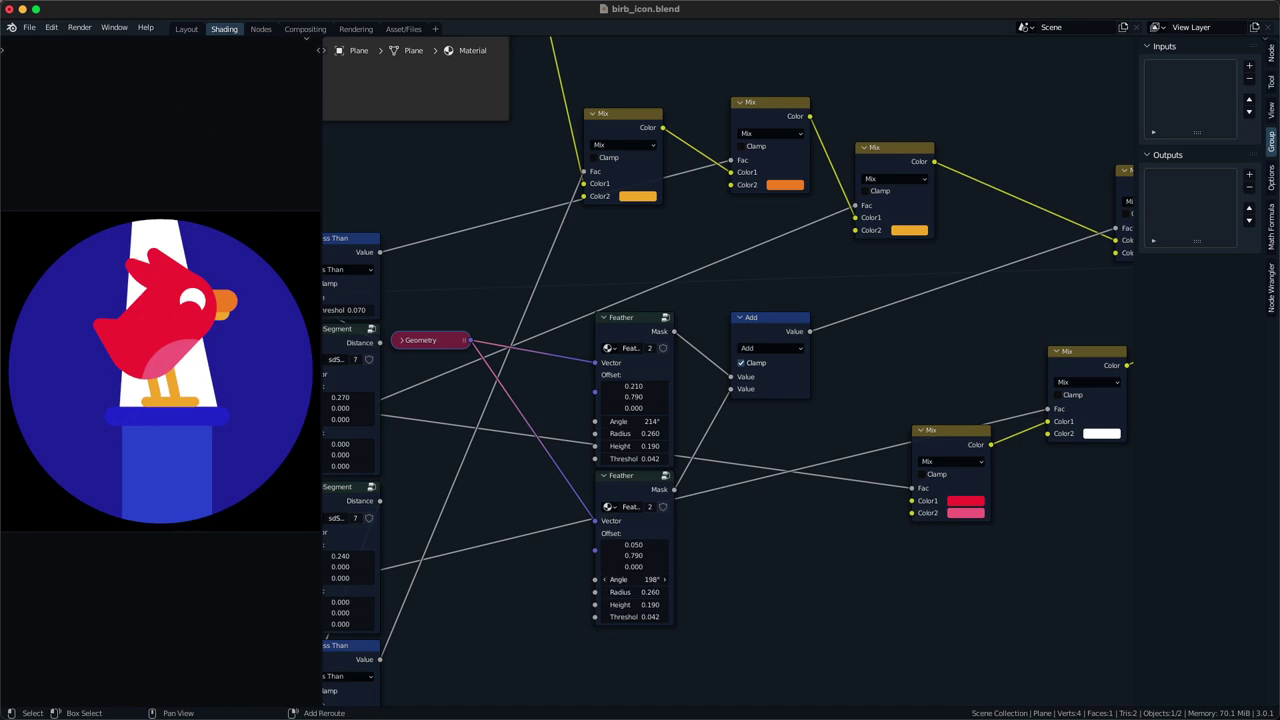
drag(650, 592, 645, 592)
key(ctrl+z)
click(635, 489)
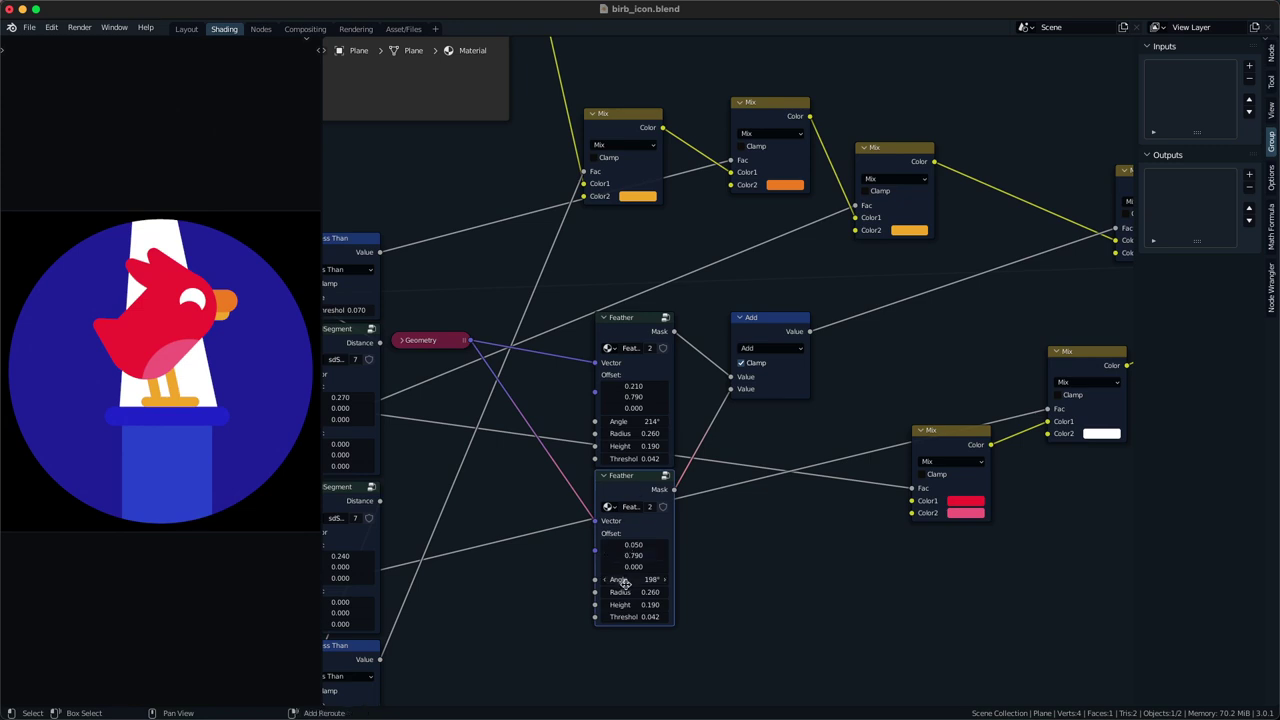
drag(634, 545, 636, 545)
- Open the Feather group for editing and move its Group Input away from the Subtract
click(652, 591)
key(Tab)
drag(686, 377, 494, 423)
- Try a vector Scale node between the Group Input and the Subtract, and remove it
key(q)
click(563, 353)
click(602, 348)
click(663, 383)
click(618, 566)
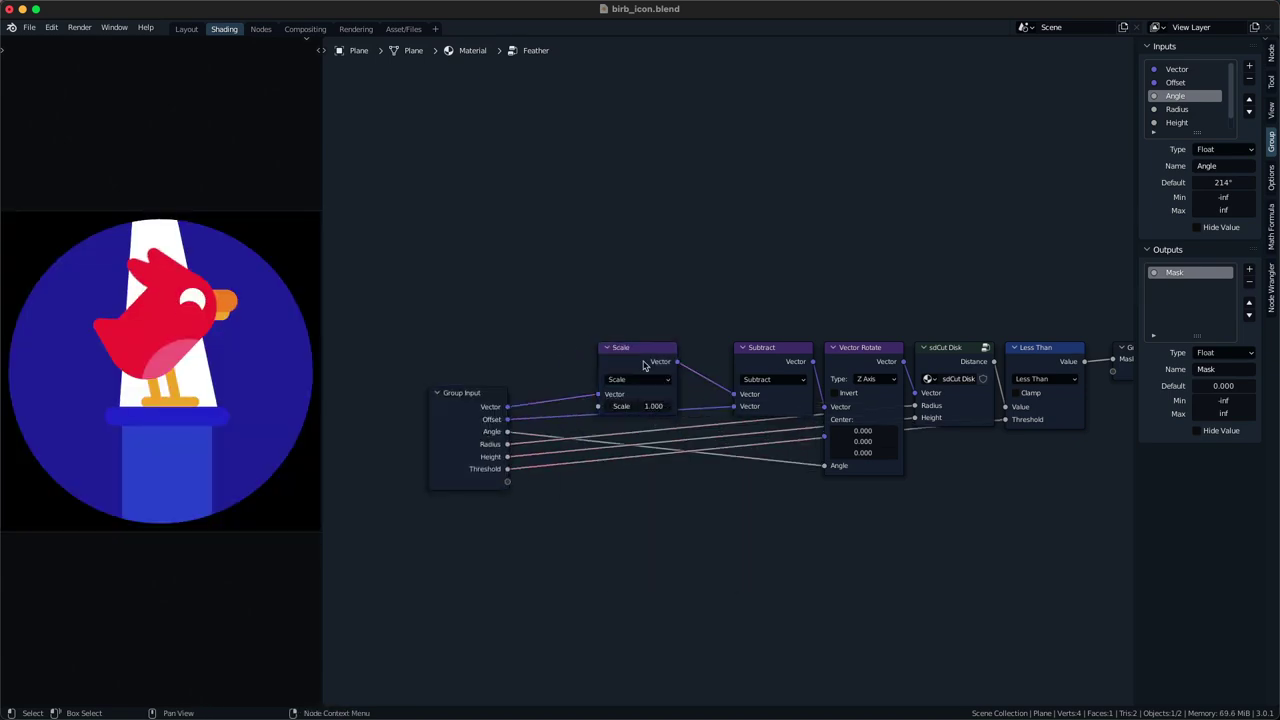
alt+drag(643, 375, 677, 557)
click(799, 366)
drag(675, 530, 743, 372)
key(BackSpace)
key(ctrl+x)
- Make room before the sdCutDisk and insert a Vector Math node set to Scale between it and the Vector Rotate
drag(820, 536, 858, 420)
key(g)
click(735, 415)
key(q)
click(826, 343)
click(823, 326)
click(858, 367)
click(850, 556)
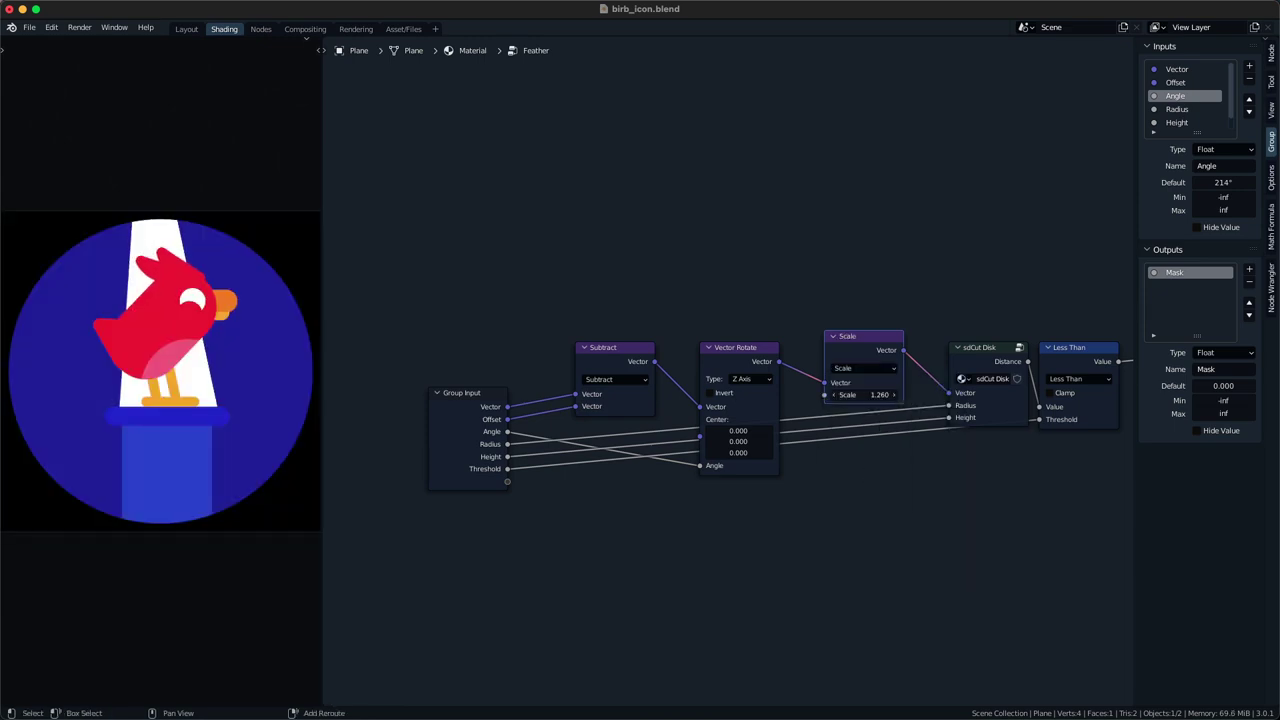
- Expose the Scale factor as a Feather group input with default 1.000, and leave the group
drag(508, 482, 832, 396)
scroll(1221, 122, down, 2)
click(1219, 122)
click(925, 506)
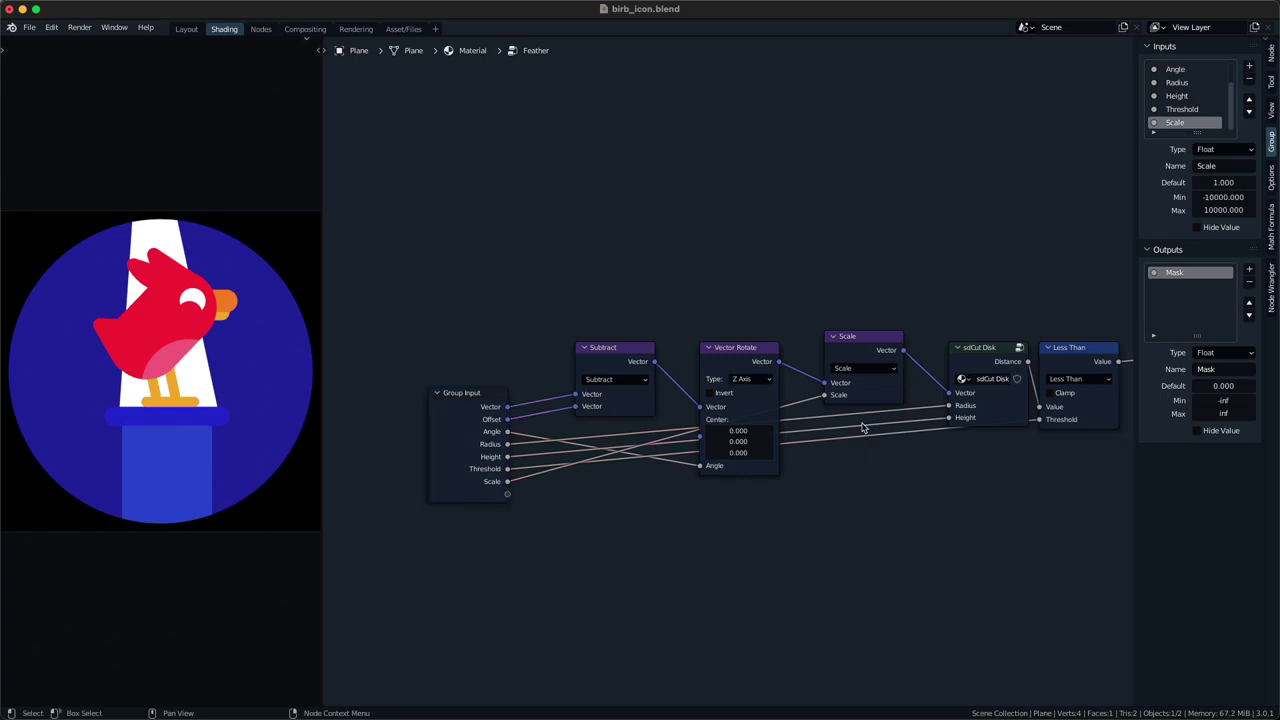
key(Tab)
- Move the first Feather up to clear the second one, and reposition the Geometry node beside them
click(627, 317)
drag(627, 317, 628, 294)
middle_drag(549, 373, 546, 346)
drag(441, 317, 474, 351)
drag(644, 422, 675, 422)
key(ctrl+z)
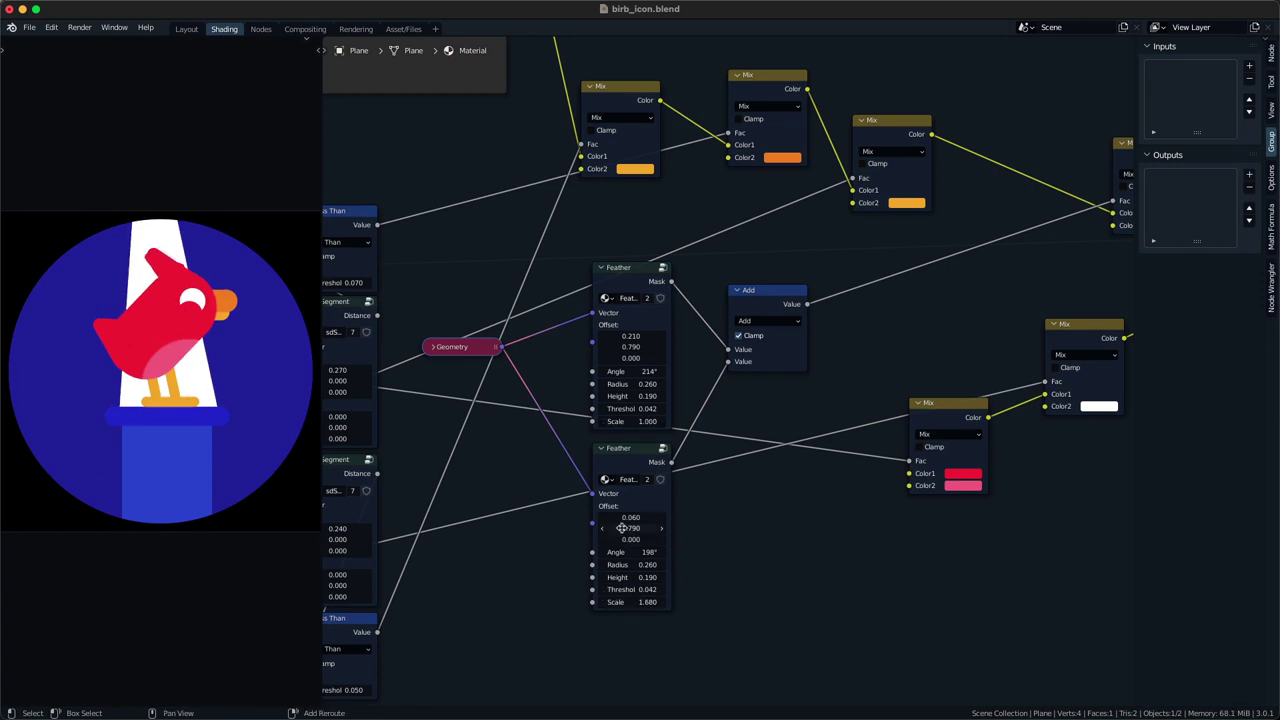
- Set the second Feather's offset to -0.050, 0.690, 0.000, angle to 193°, height to 0.150 and scale to 2.000
drag(632, 518, 640, 519)
drag(632, 602, 610, 602)
drag(652, 578, 640, 579)
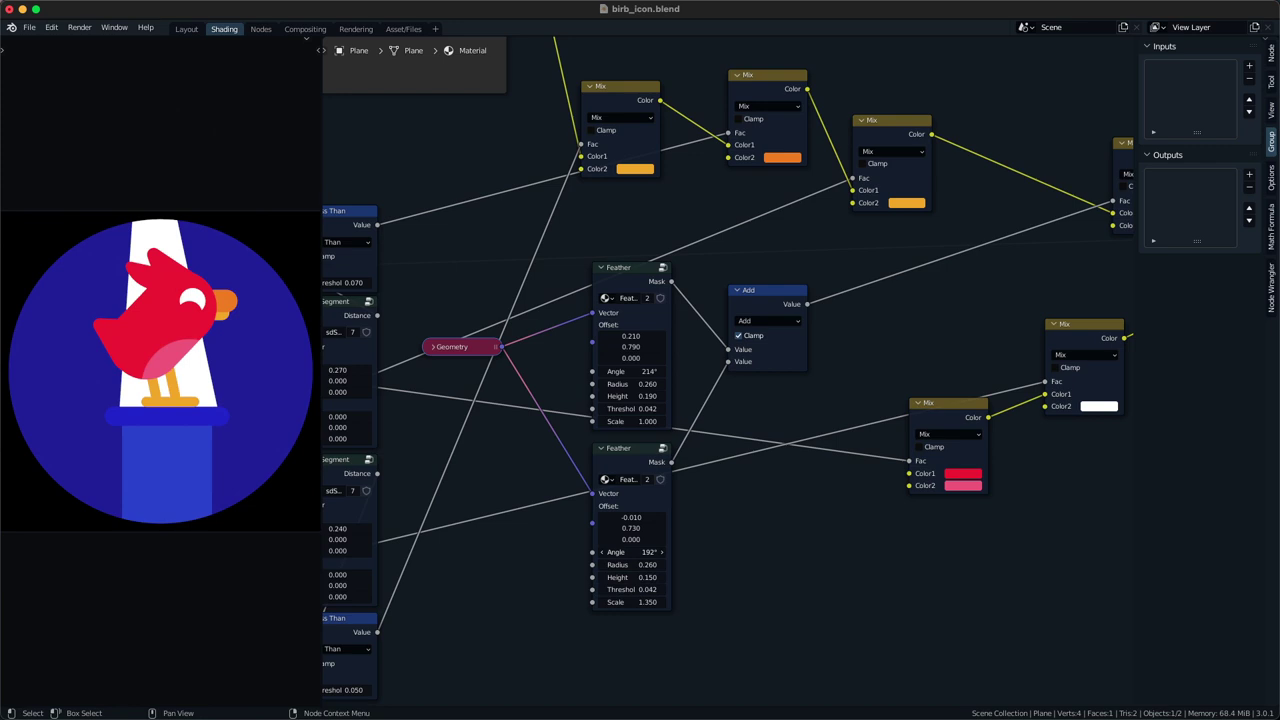
drag(635, 552, 637, 552)
drag(635, 528, 627, 528)
- Set the first Feather's offset to 0.180, 0.770, 0.000, its angle to 208° and its scale to 1.120
drag(634, 378, 633, 377)
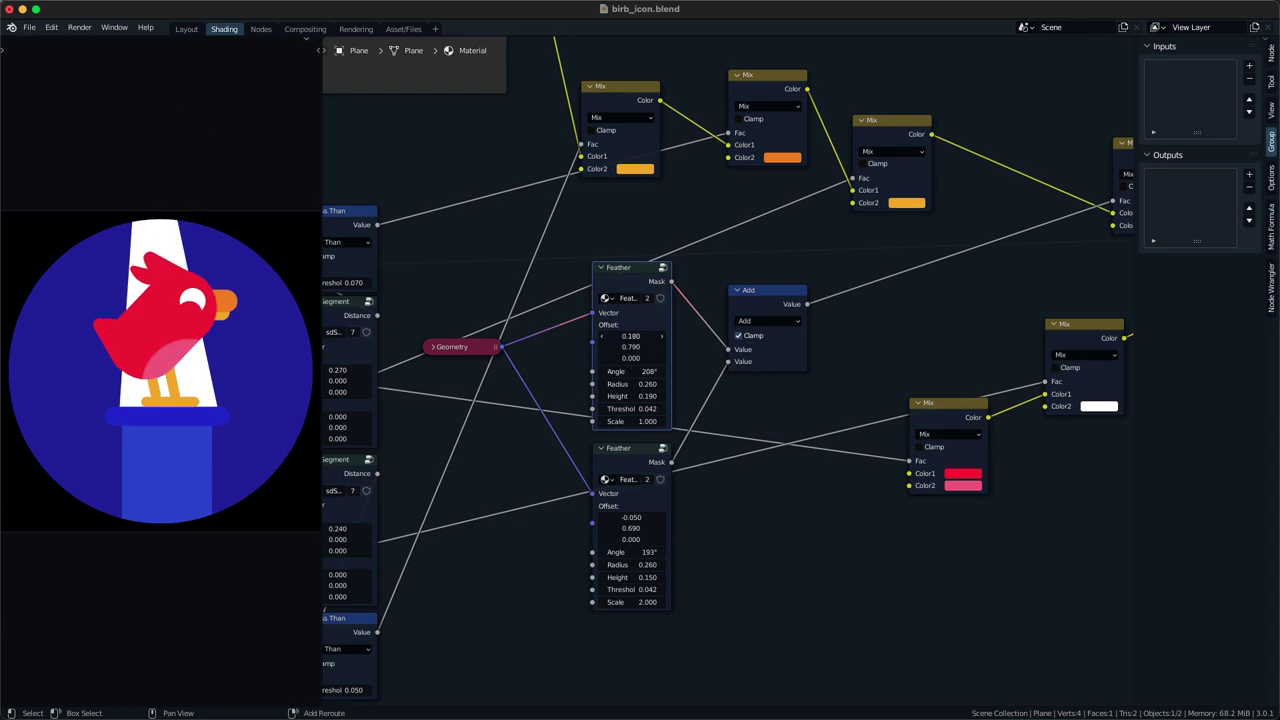
click(637, 432)
drag(633, 422, 638, 422)
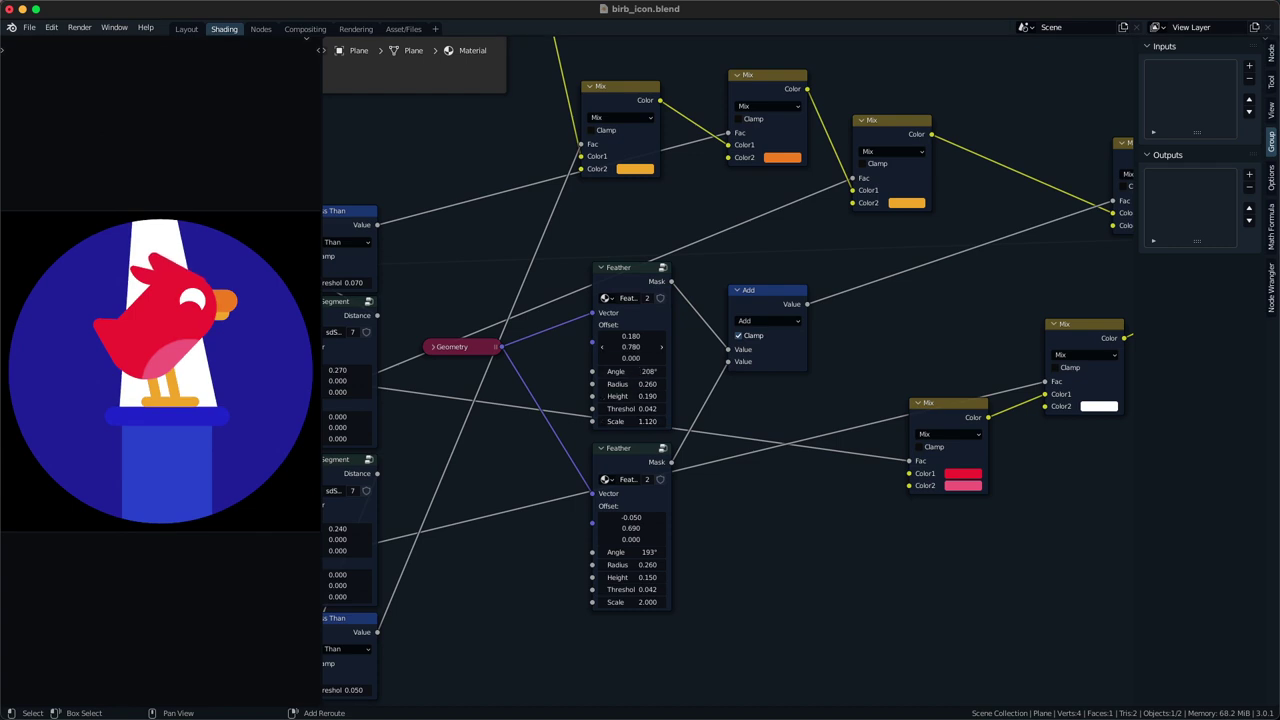
- Collapse the Add node and place it directly beneath the second Feather
scroll(690, 495, down, 2)
middle_drag(711, 457, 697, 471)
scroll(718, 400, up, 2)
click(779, 337)
key(h)
drag(776, 321, 698, 672)
scroll(506, 436, down, 1)
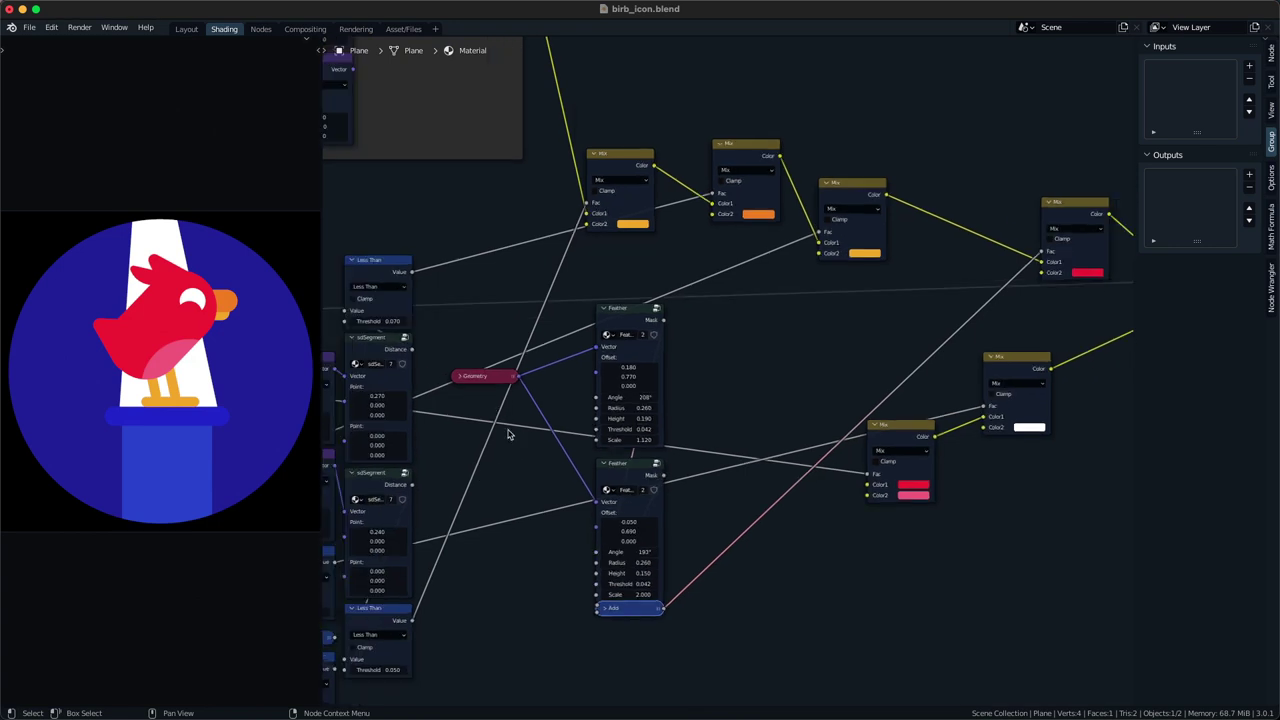
- Place the Geometry node above the first Feather and shift the whole Feather stack toward the sdSegment column
drag(477, 383, 621, 295)
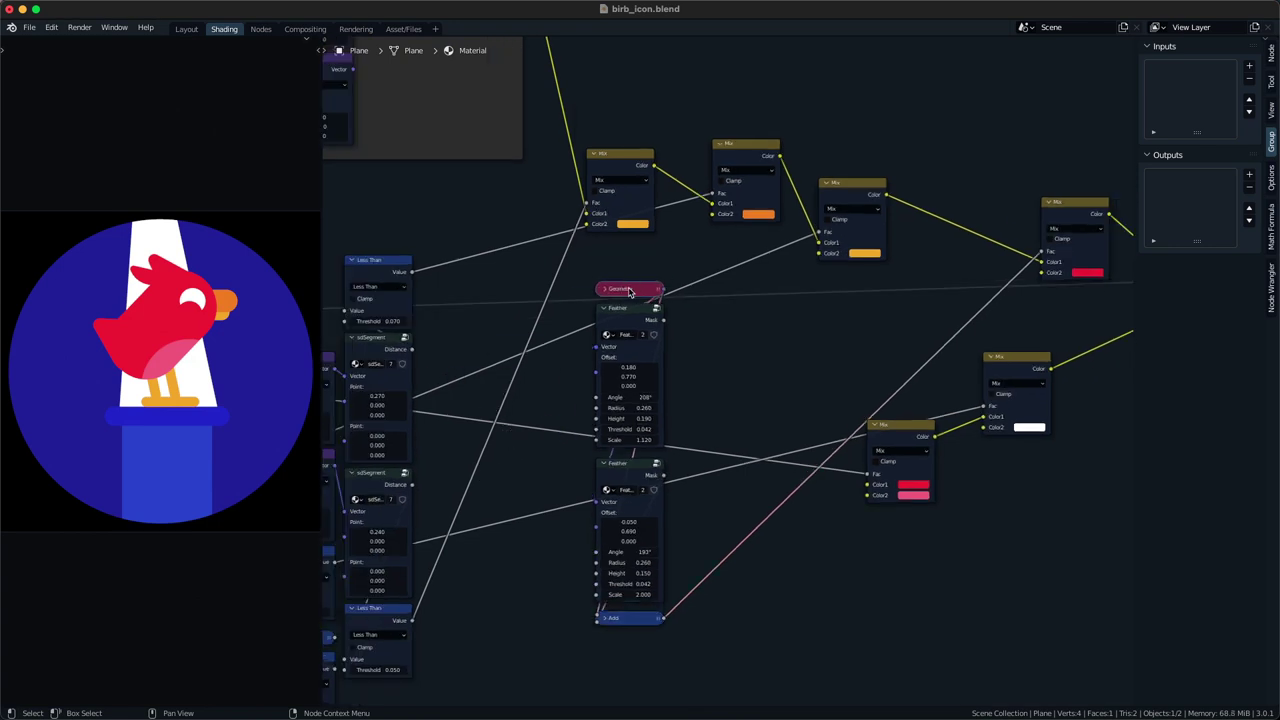
drag(638, 668, 632, 282)
key(g)
click(569, 308)
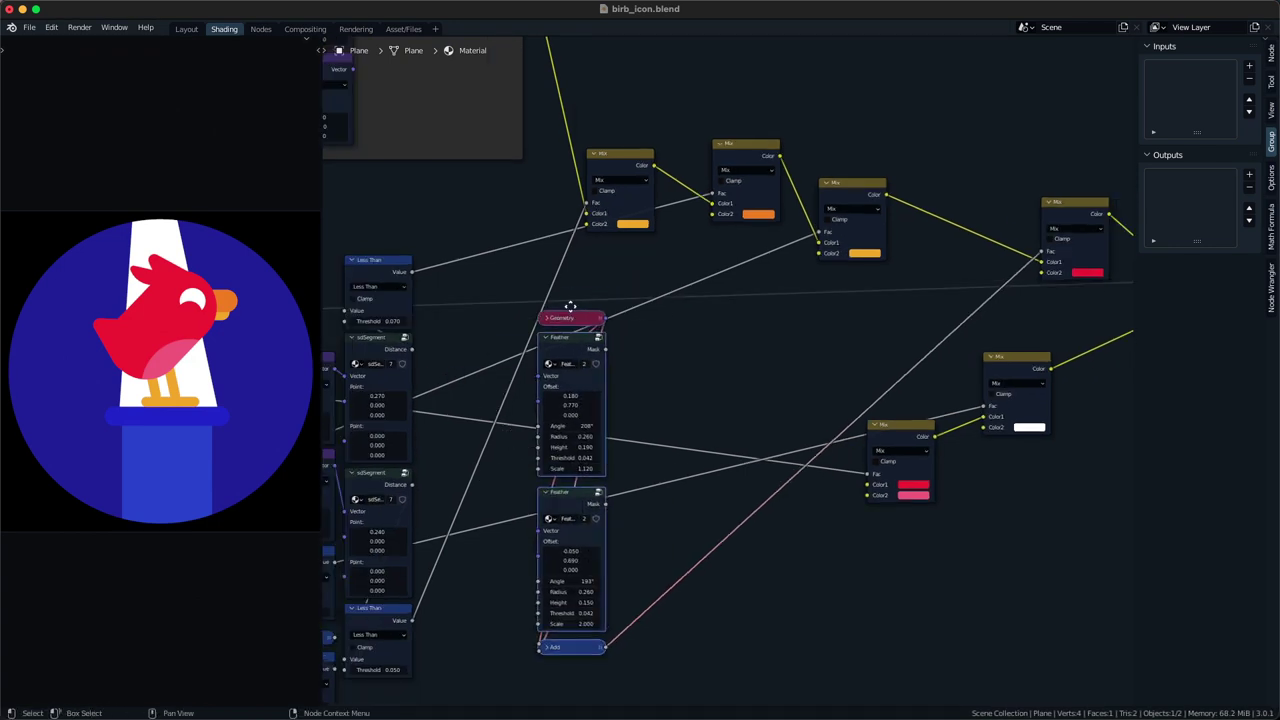
- Try a frame around the Geometry, Feather and Add nodes, and delete the frame
key(ctrl+j)
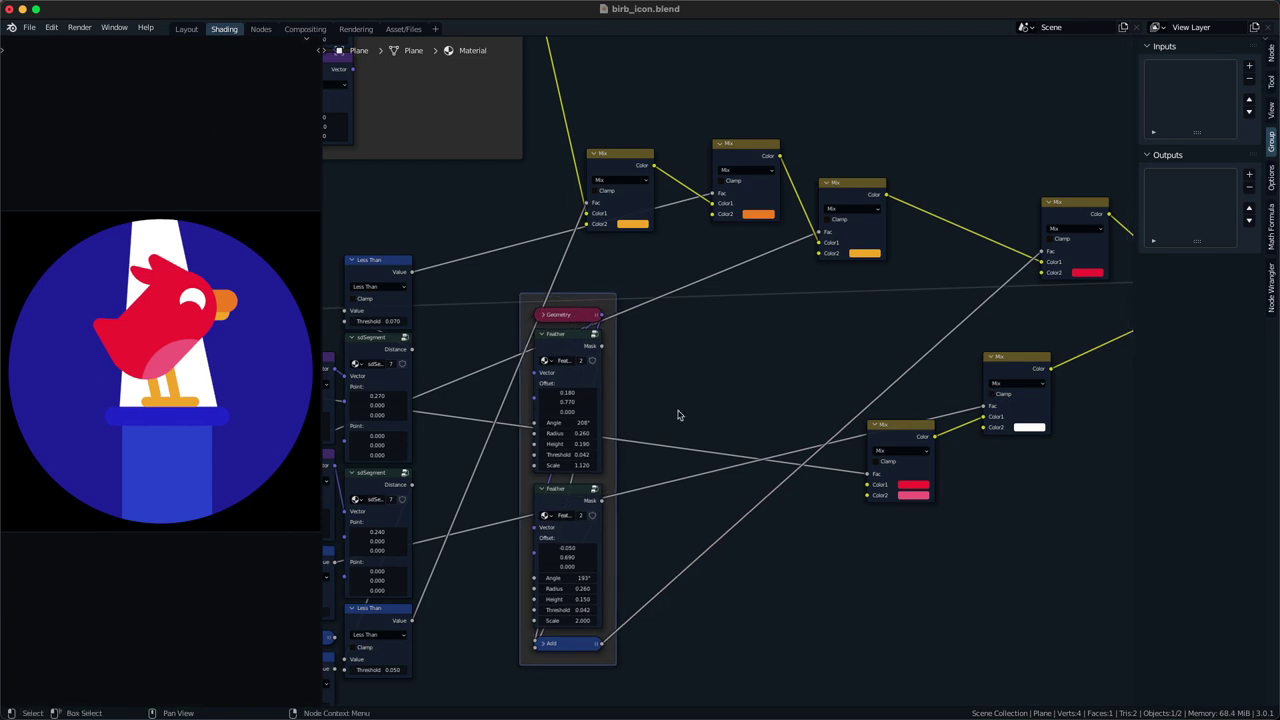
scroll(751, 360, up, 3)
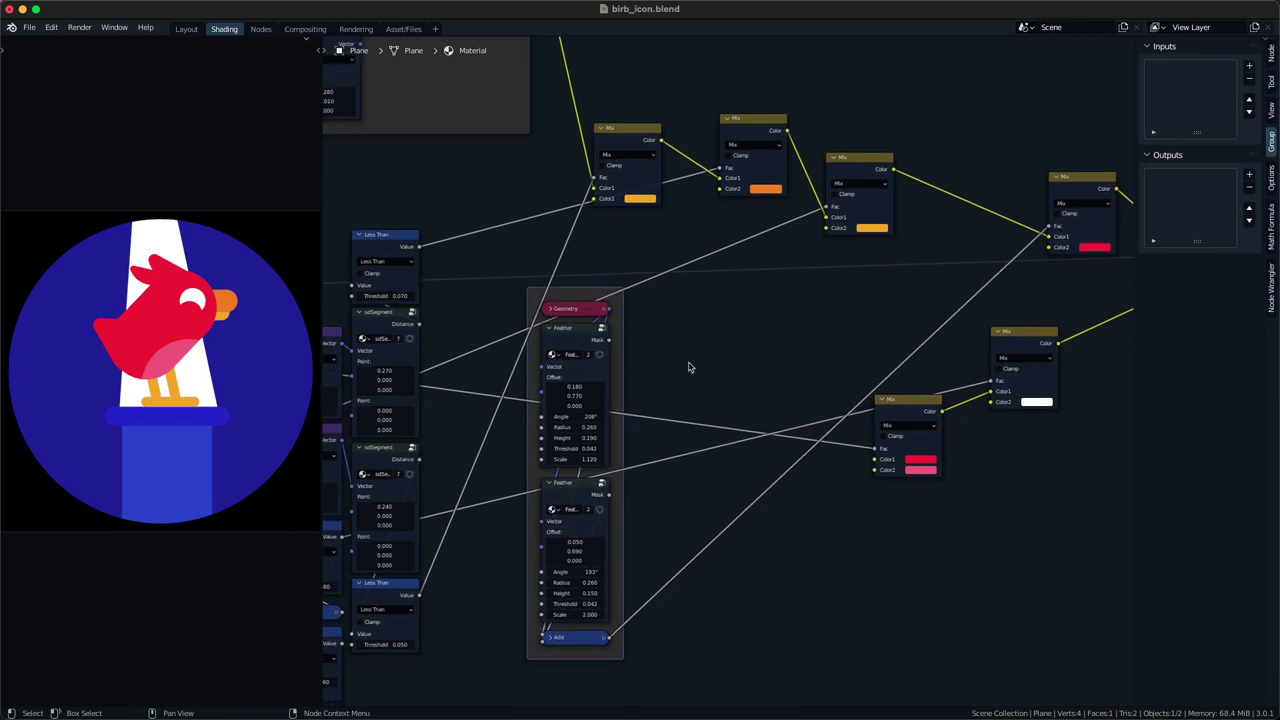
key(g)
click(654, 391)
scroll(651, 346, down, 1)
middle_drag(654, 391, 628, 366)
key(g)
click(643, 340)
key(x)
- Move the Feather stack beside the sdSegment column and bring the red-and-pink Mix closer to it
drag(596, 648, 544, 300)
key(g)
click(513, 313)
drag(878, 546, 890, 448)
key(g)
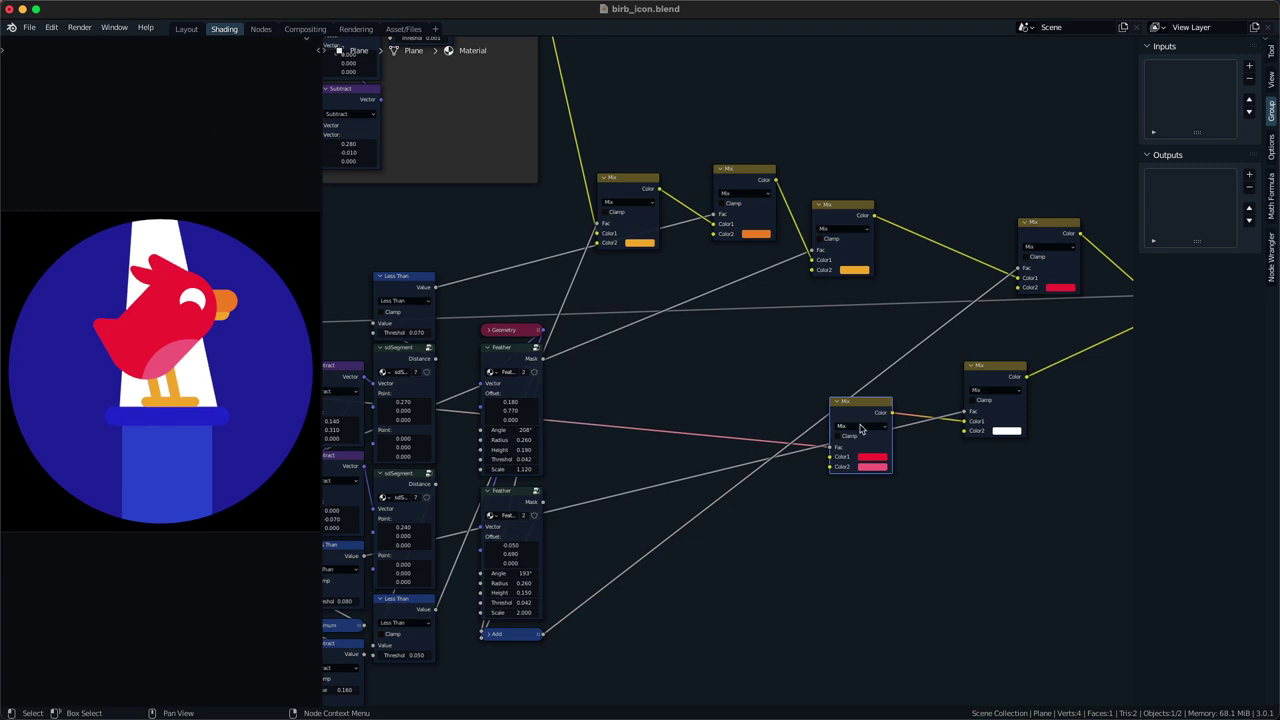
middle_drag(867, 446, 856, 451)
- Set the second color of the Mix fed by the Feather mask to light lavender
click(1052, 292)
click(1084, 194)
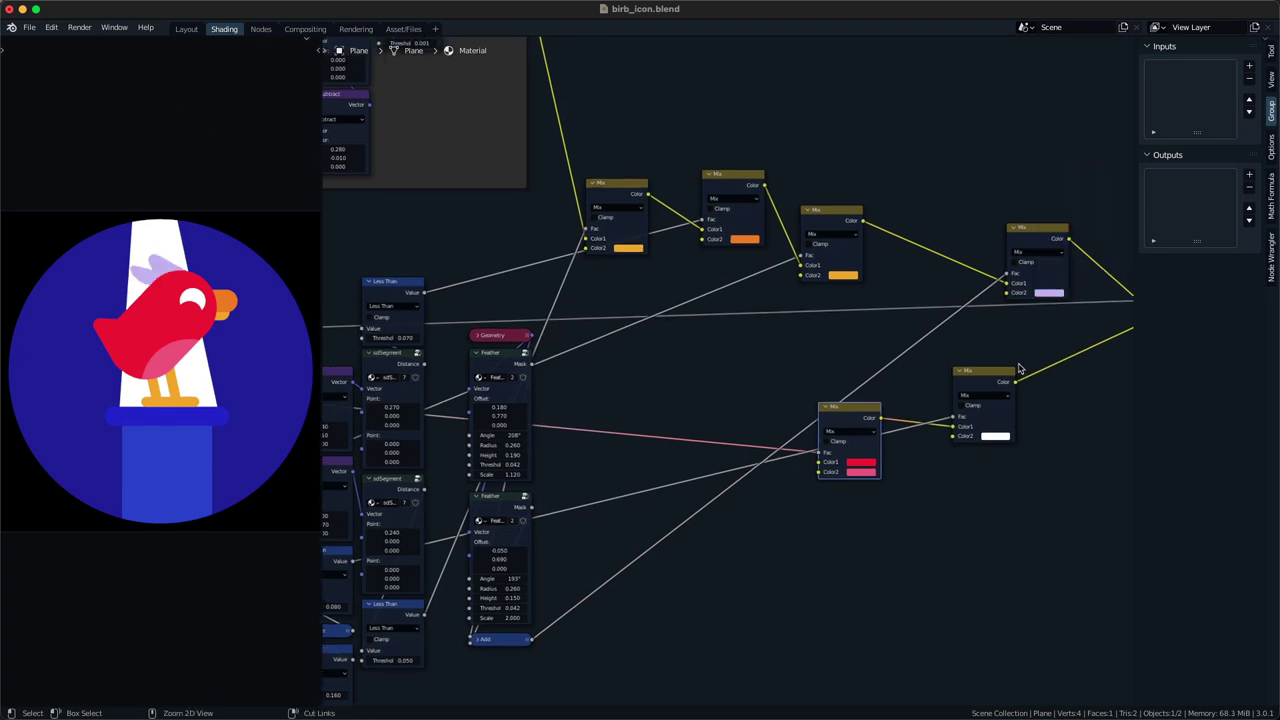
- Undo the lavender color on the Mix fed by the Feather mask and copy the red from the red-and-pink Mix
key(super+z)
click(866, 463)
drag(896, 397, 900, 396)
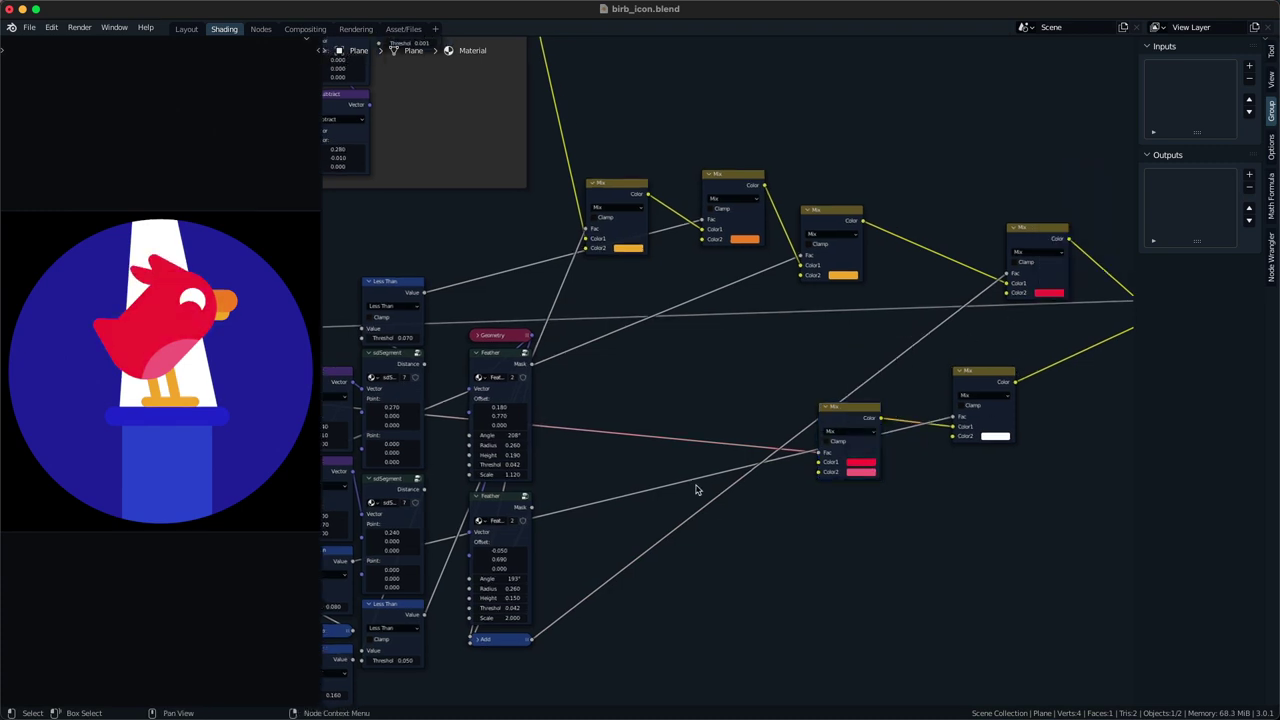
key(Tab)
text(cr)
key(Return)
key(Escape)
key(Tab)
text(col)
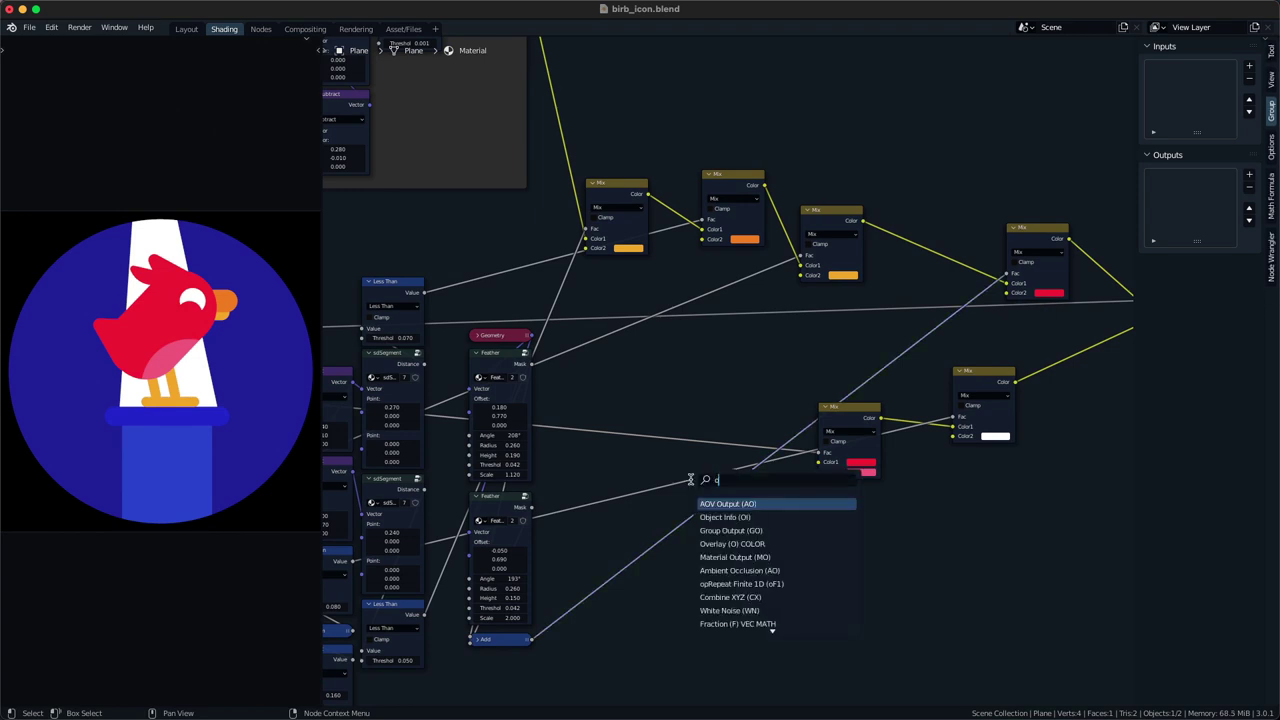
key(Escape)
- Add an RGB node with the copied red and link it to the pink Mix's Color1 and the feather Mix's Color2
key(Tab)
text(rt)
key(BackSpace)
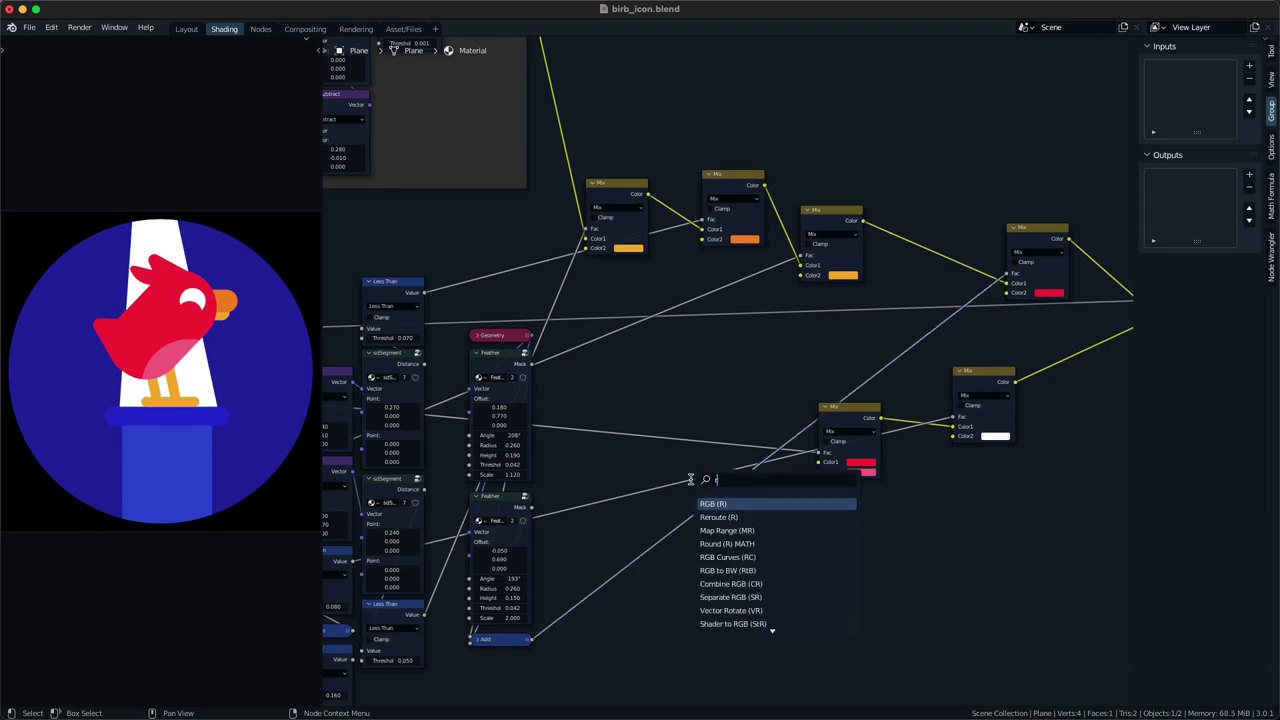
key(Return)
click(685, 361)
key(ctrl+v)
alt+right_drag(735, 425, 836, 442)
alt+right_drag(695, 360, 1003, 303)
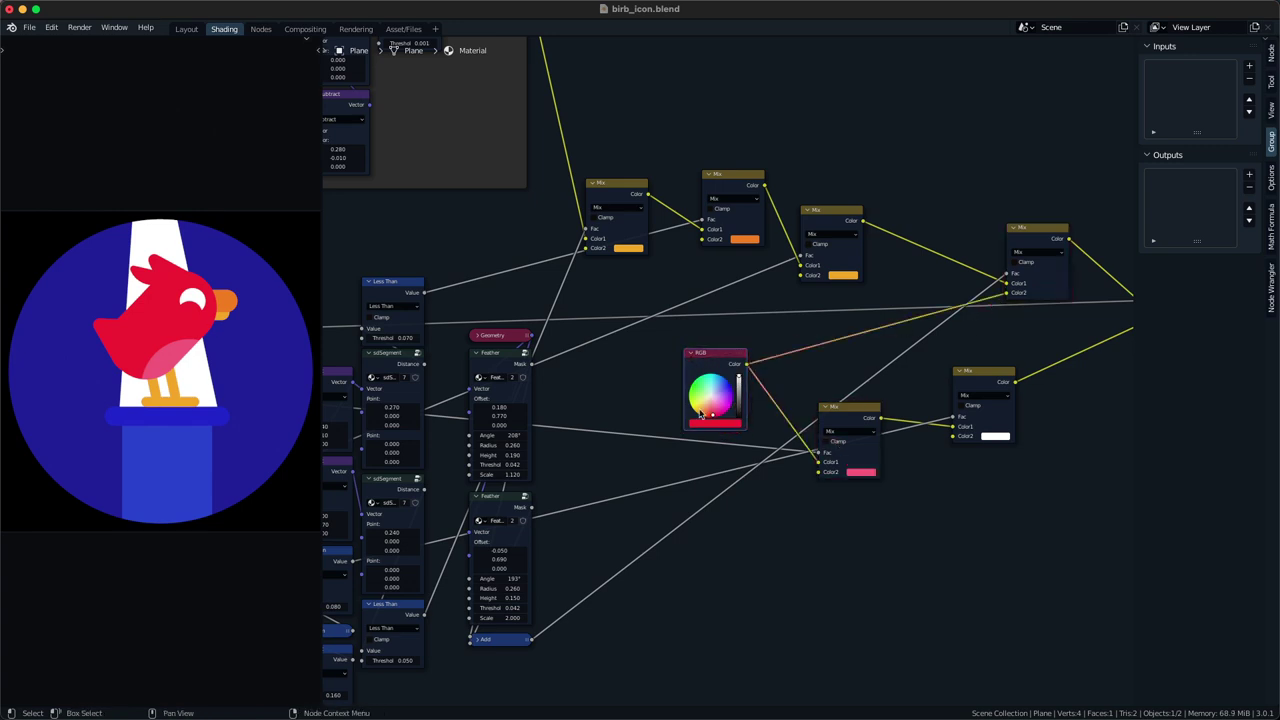
- Fine-tune the red on the RGB node's color wheel
scroll(722, 410, up, 14)
drag(674, 480, 675, 519)
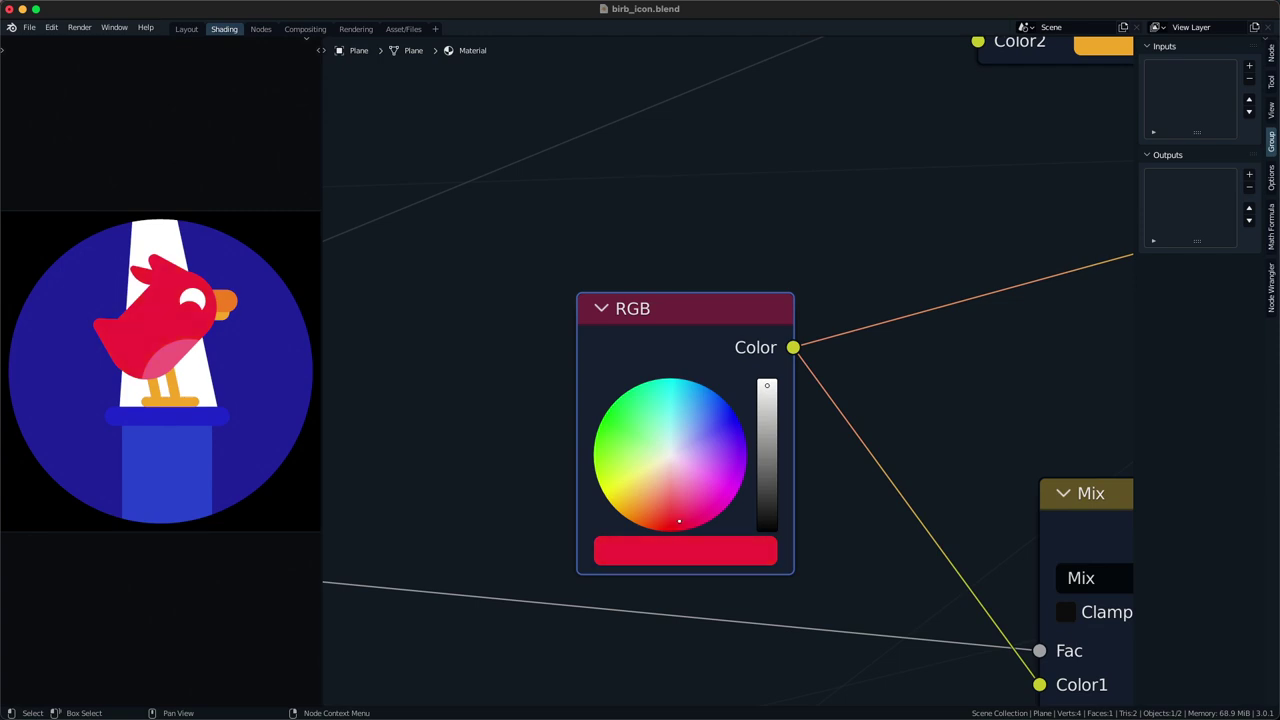
click(686, 579)
- Move the pink Mix beside the RGB node and bring the feather Mix closer to the other Mix nodes
scroll(726, 564, down, 15)
middle_drag(708, 527, 650, 489)
scroll(653, 379, up, 1)
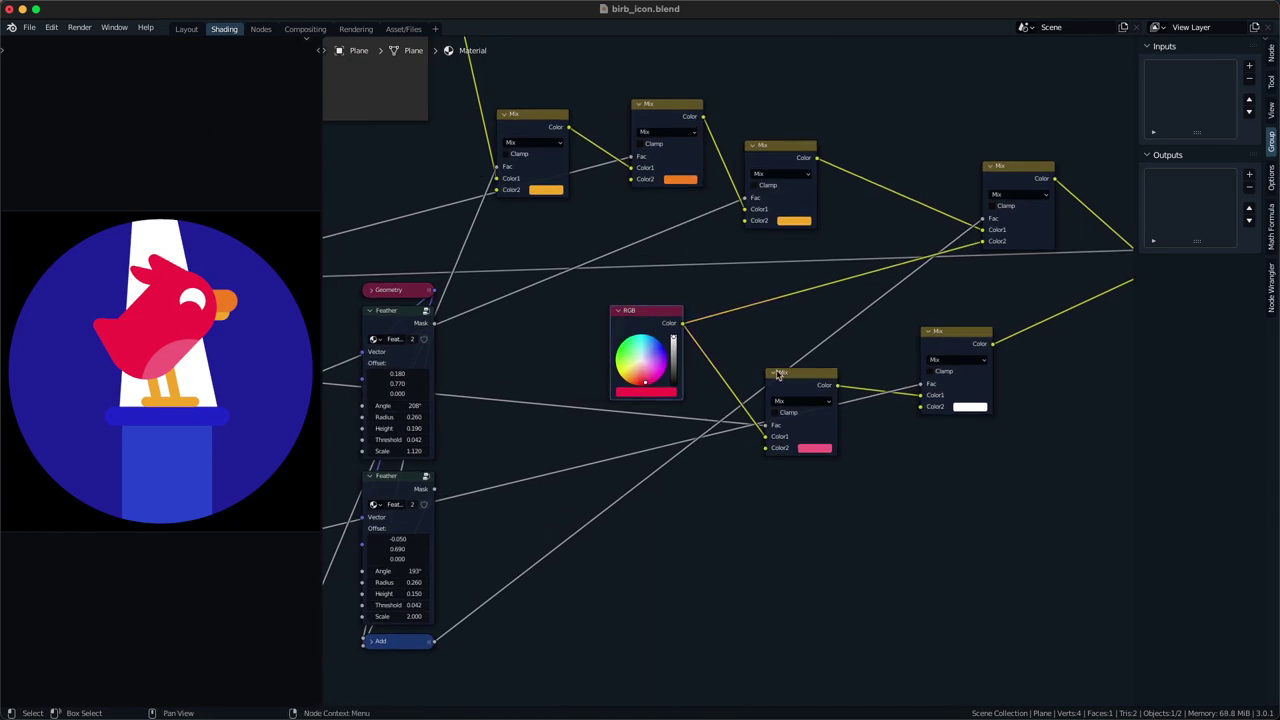
drag(801, 370, 747, 363)
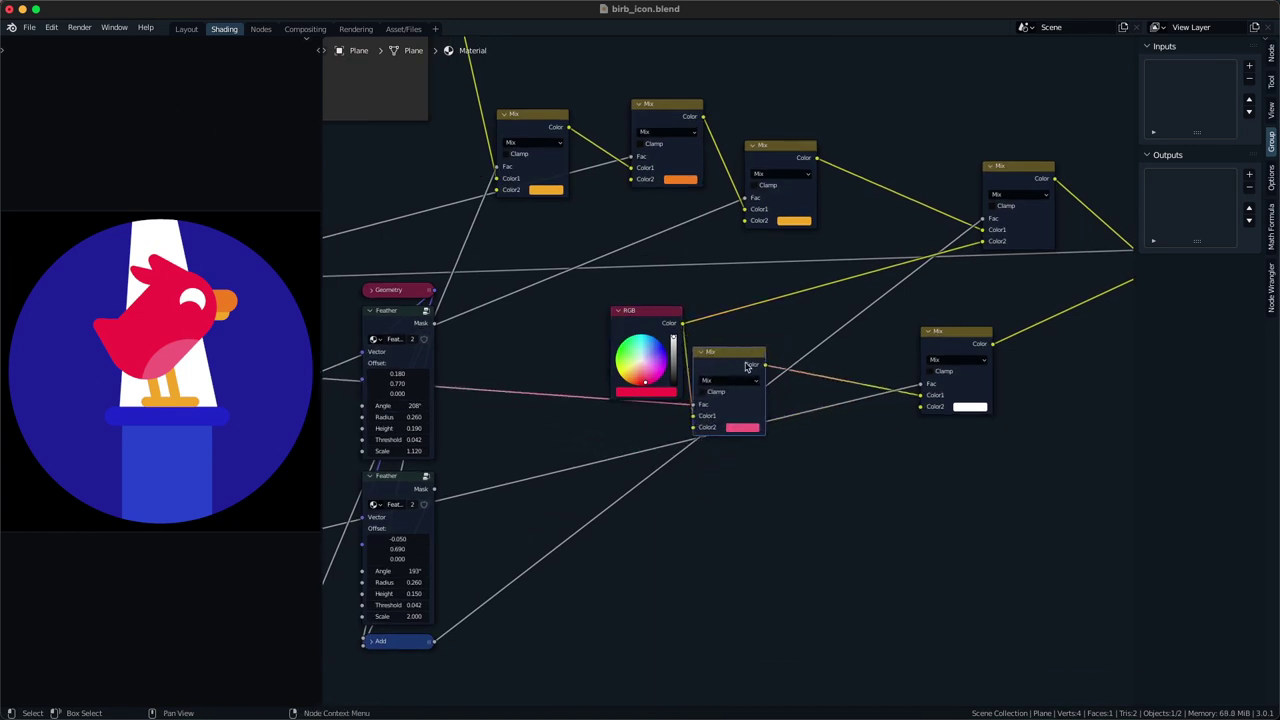
scroll(750, 367, down, 2)
middle_drag(772, 375, 757, 440)
scroll(762, 436, down, 2)
middle_drag(913, 387, 880, 388)
drag(906, 299, 884, 315)
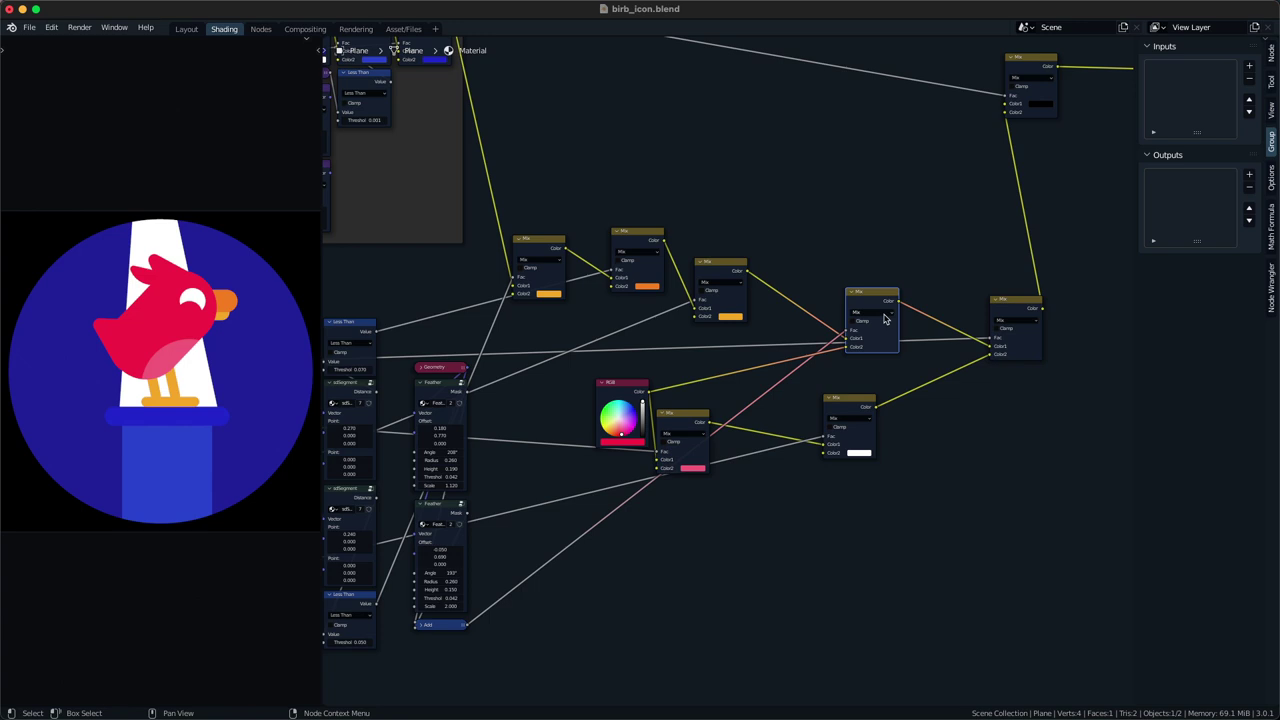
- Save the file
middle_drag(669, 470, 806, 357)
mouse_move(628, 356)
middle_down()
mouse_move(603, 343)
mouse_move(573, 381)
middle_up()
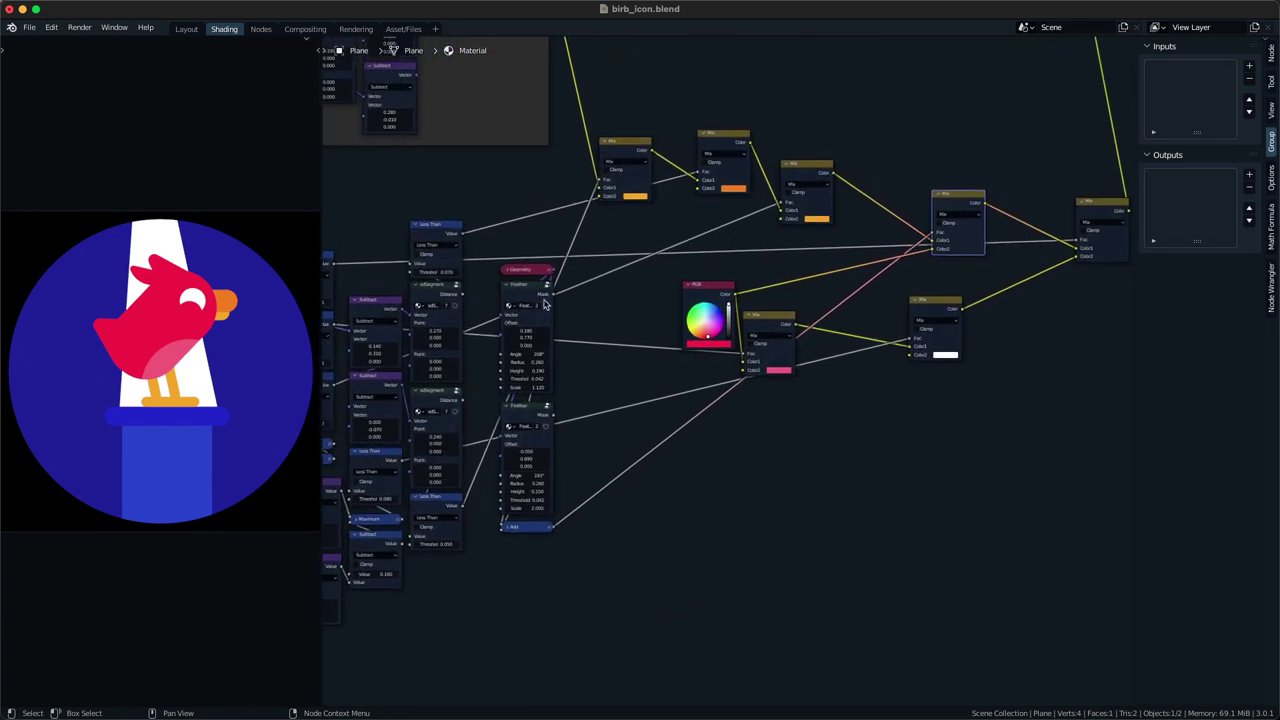
scroll(543, 300, up, 1)
middle_drag(522, 275, 496, 287)
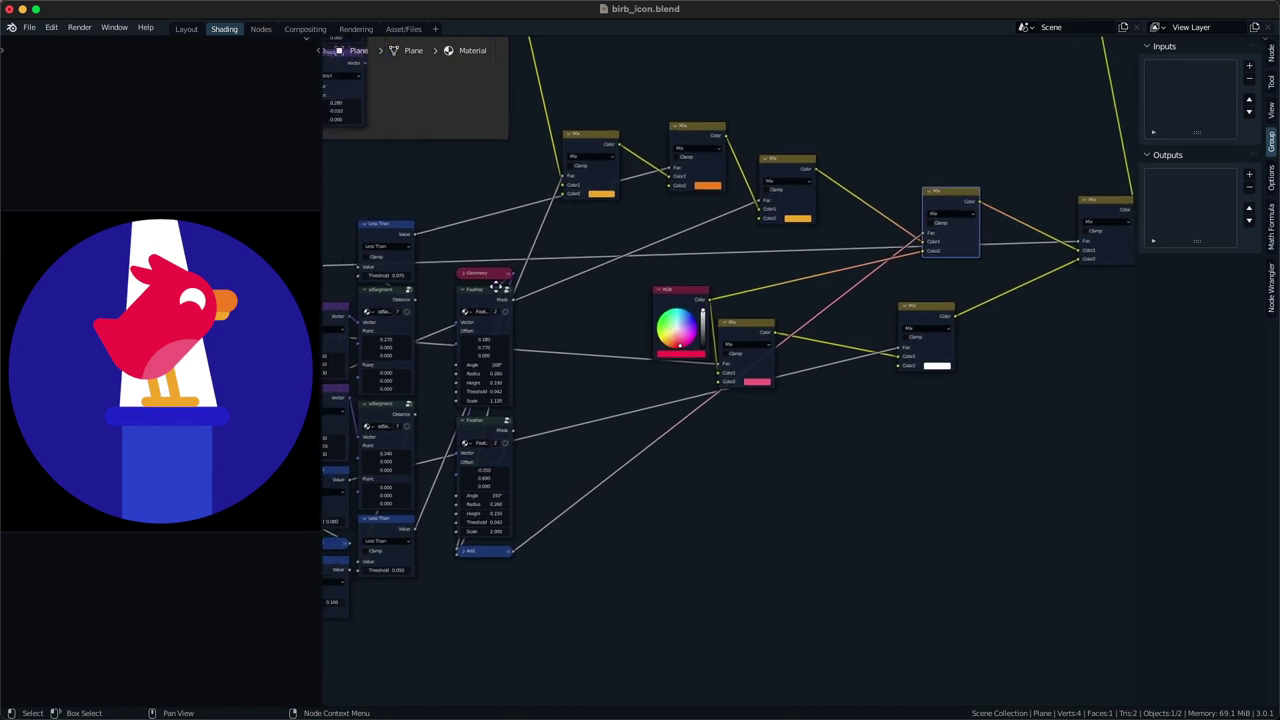
key(ctrl+s)
- Duplicate the collapsed Geometry node into the empty area below the Mix nodes and preview its output
click(489, 270)
key(shift+d)
click(718, 500)
middle_drag(732, 528, 662, 423)
drag(643, 393, 591, 426)
ctrl+shift+click(597, 425)
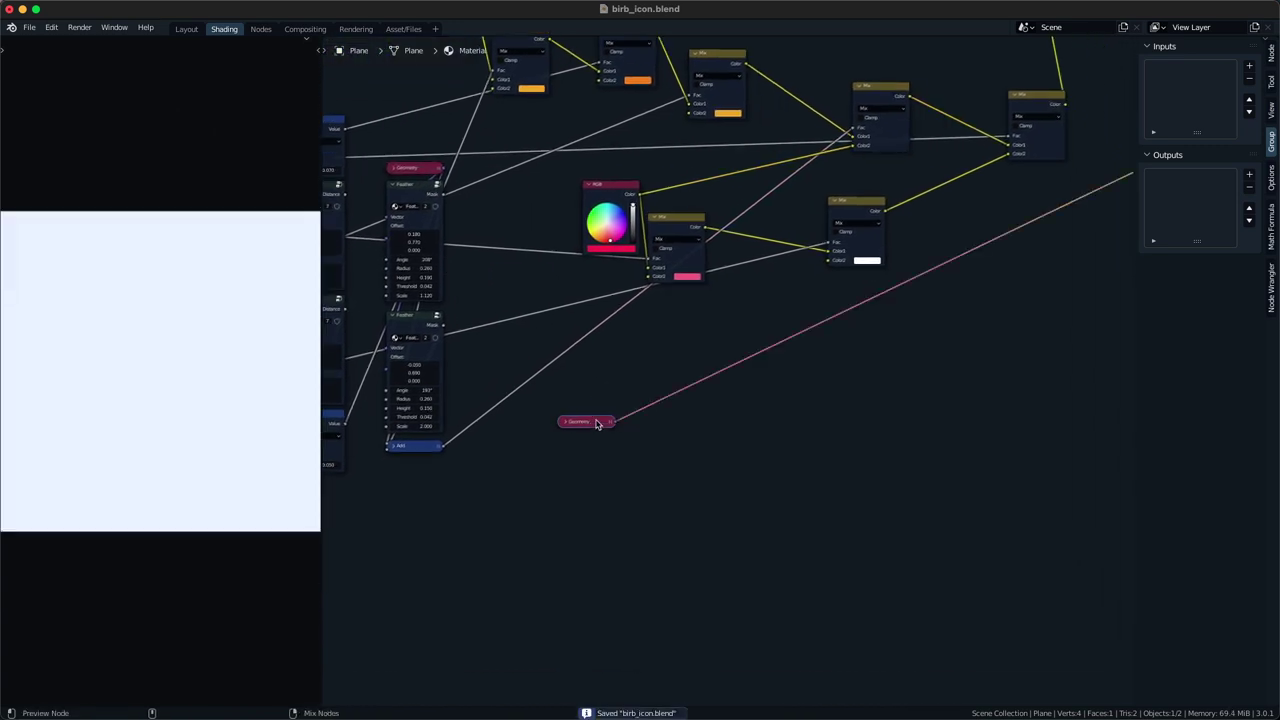
- Add an sdSegment node fed by the duplicated Geometry node and insert it into the preview link
middle_drag(599, 424, 585, 437)
key(q)
key(Escape)
key(shift+a)
click(688, 376)
text(sd)
key(Return)
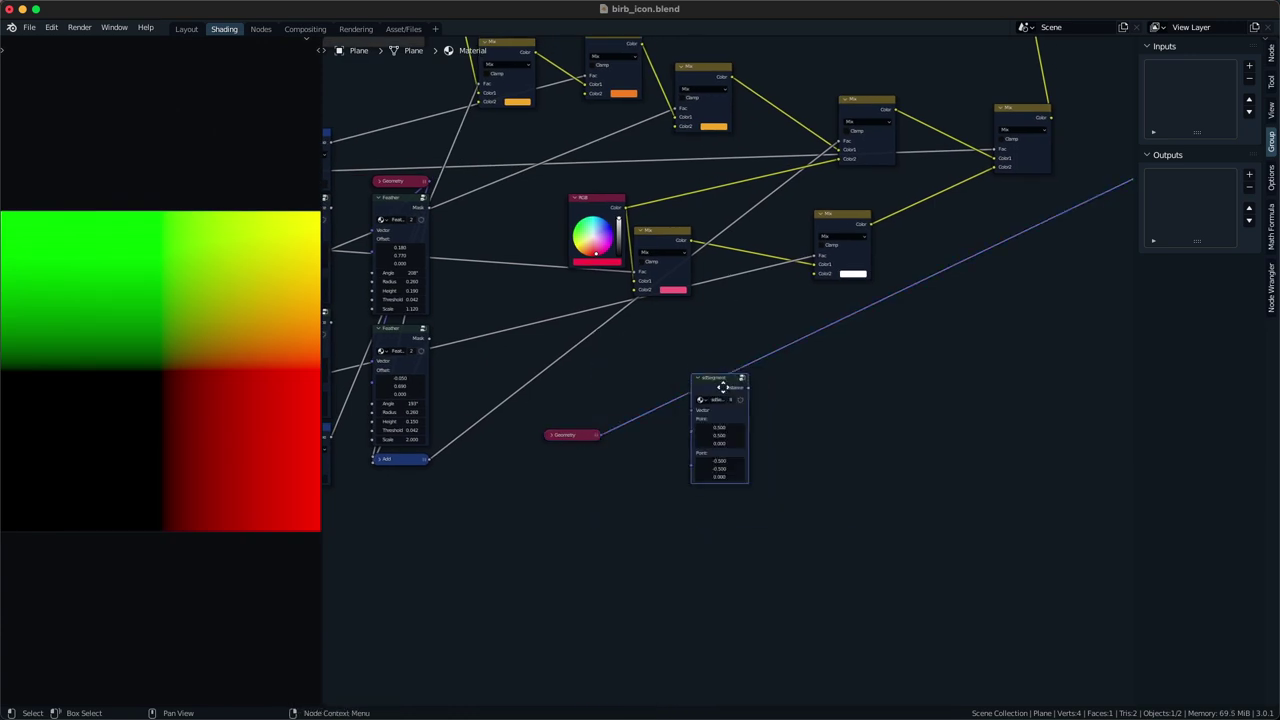
click(735, 378)
drag(736, 380, 755, 426)
- Reset both points of the new sdSegment to zero and set the first point's X to 0.340
key(BackSpace)
key(BackSpace)
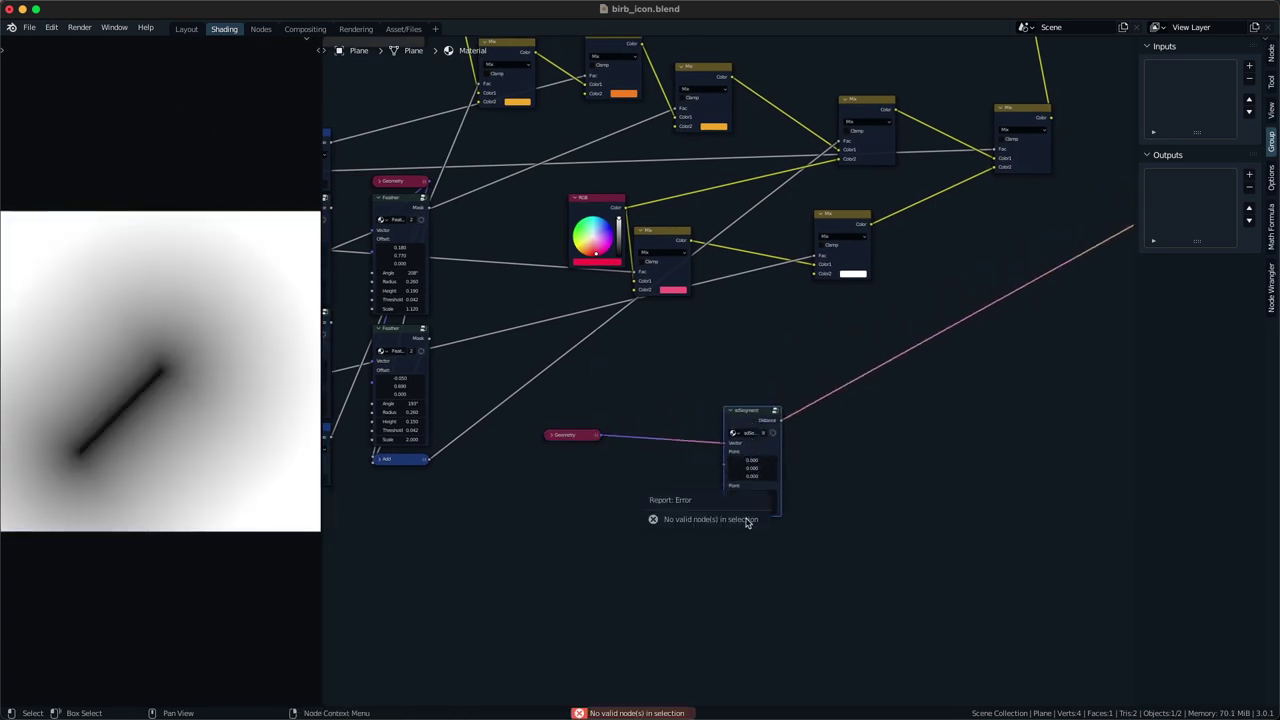
click(858, 495)
key(BackSpace)
drag(752, 460, 786, 460)
- Try a Subtract node set to 0.375 after the sdSegment distance, and delete the node
key(q)
click(810, 419)
click(819, 385)
click(838, 417)
click(831, 447)
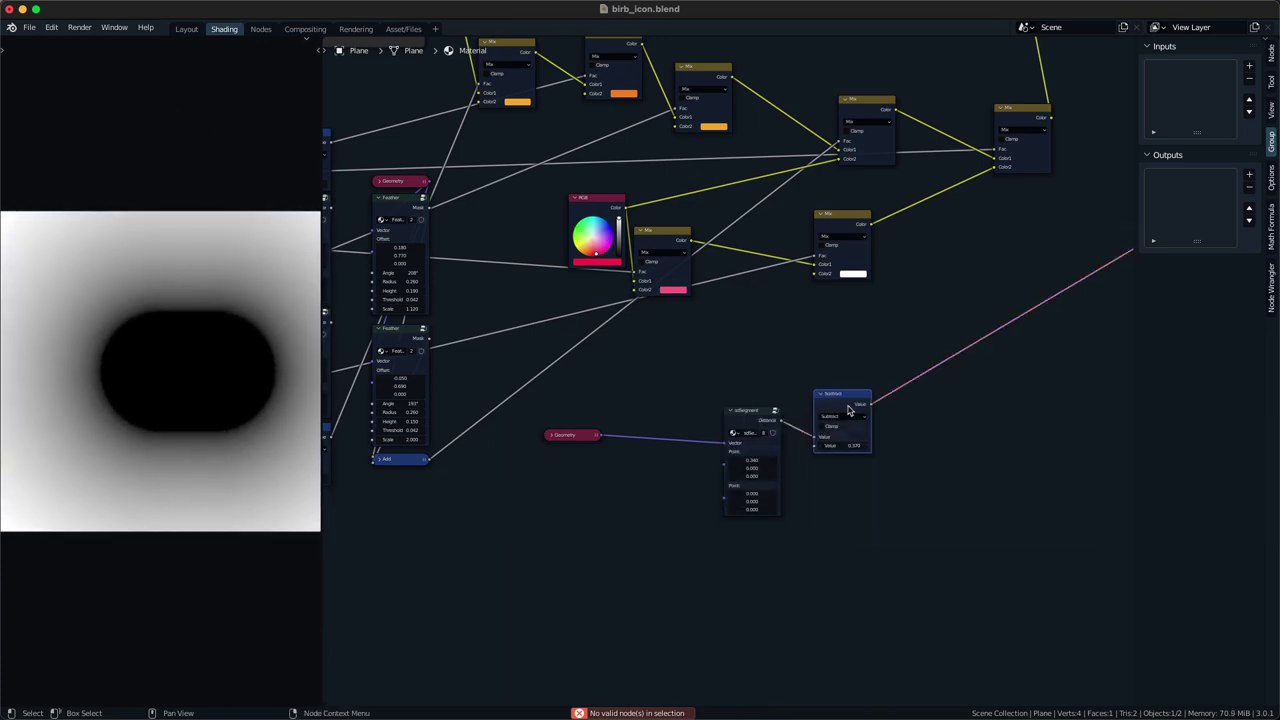
scroll(780, 412, up, 1)
key(alt+d)
click(871, 469)
key(x)
- Insert a Less Than node after the new sdSegment with a threshold of 0.360
key(q)
click(859, 383)
click(883, 385)
click(887, 394)
click(943, 436)
drag(899, 379, 935, 422)
click(807, 467)
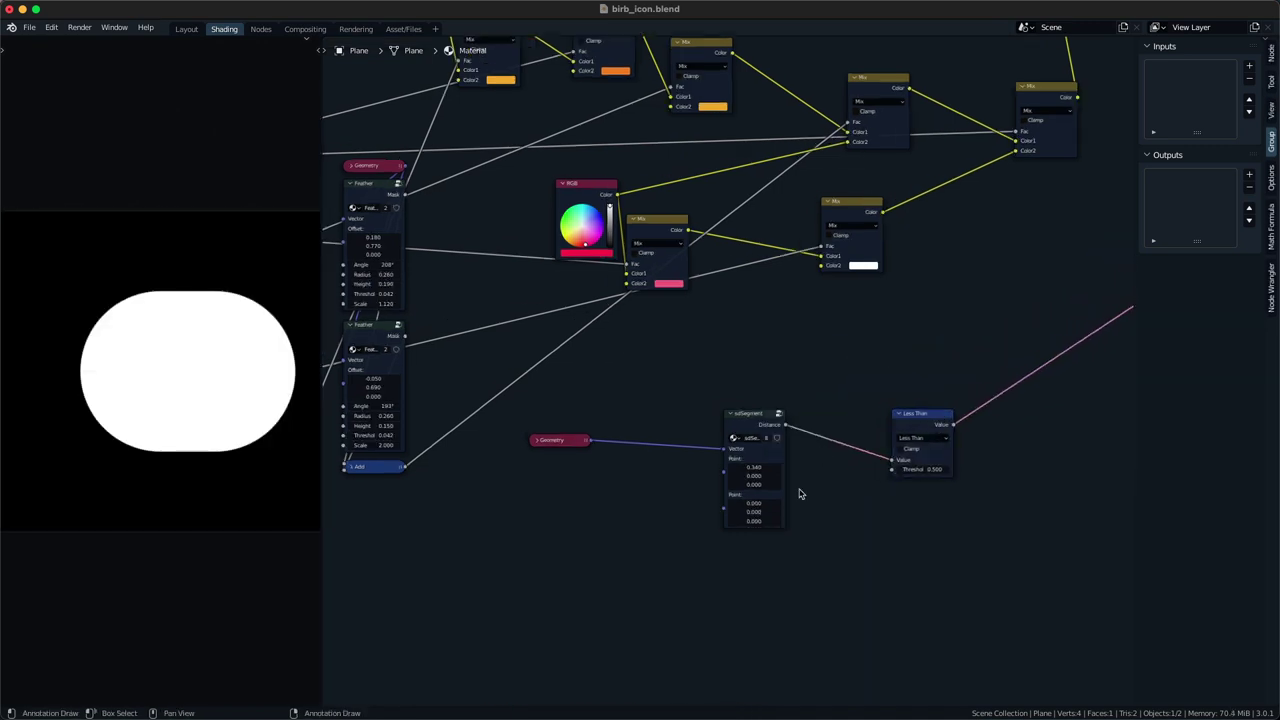
drag(926, 469, 906, 469)
- Spread the duplicated Geometry node and the new sdSegment farther apart to make room between them
drag(601, 556, 569, 437)
key(g)
click(543, 434)
drag(709, 565, 828, 461)
key(g)
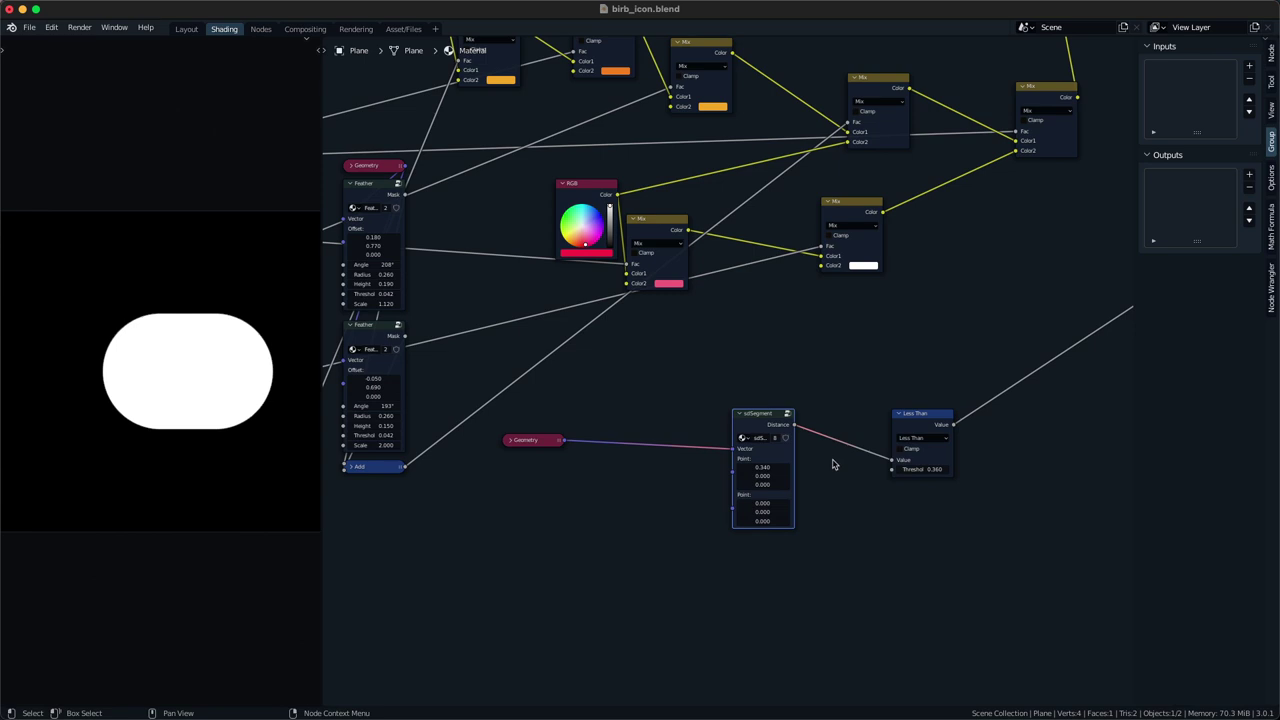
click(614, 475)
key(Tab)
text(cut)
key(Return)
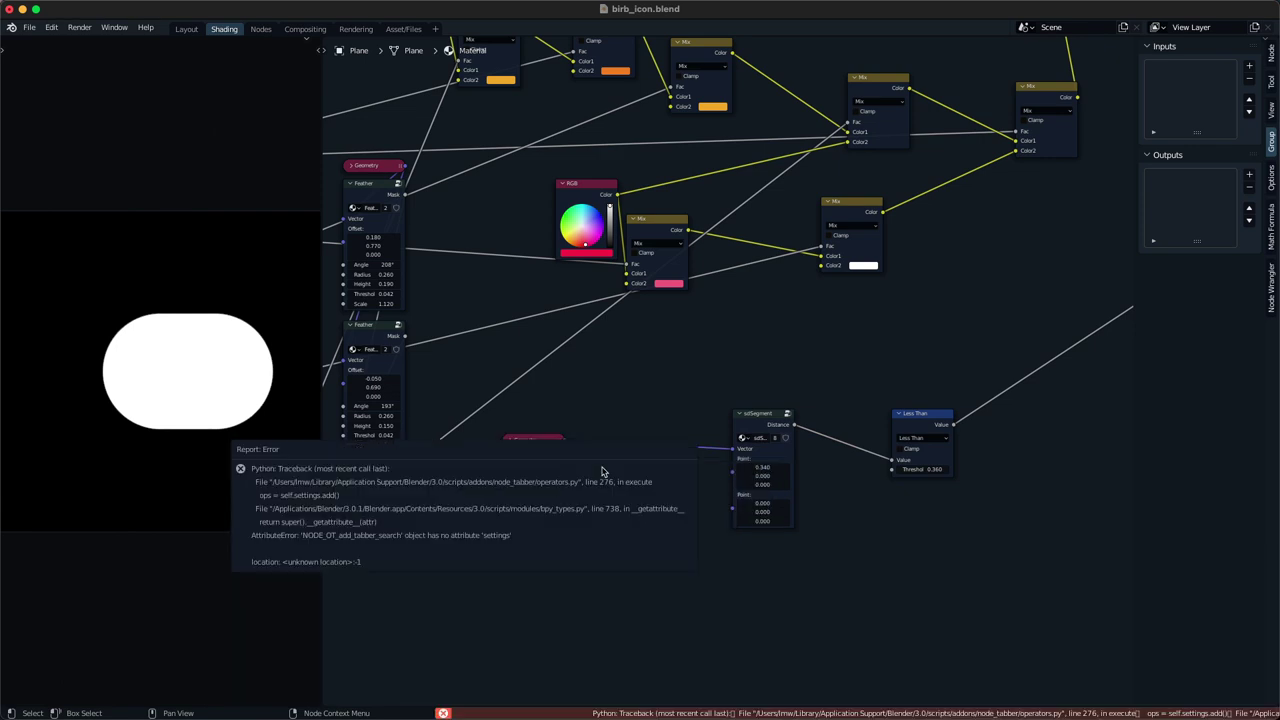
- Add an sdCut Disk node and place it below the link between the Geometry node and the new sdSegment
key(shift+a)
click(645, 411)
text(cut)
key(Return)
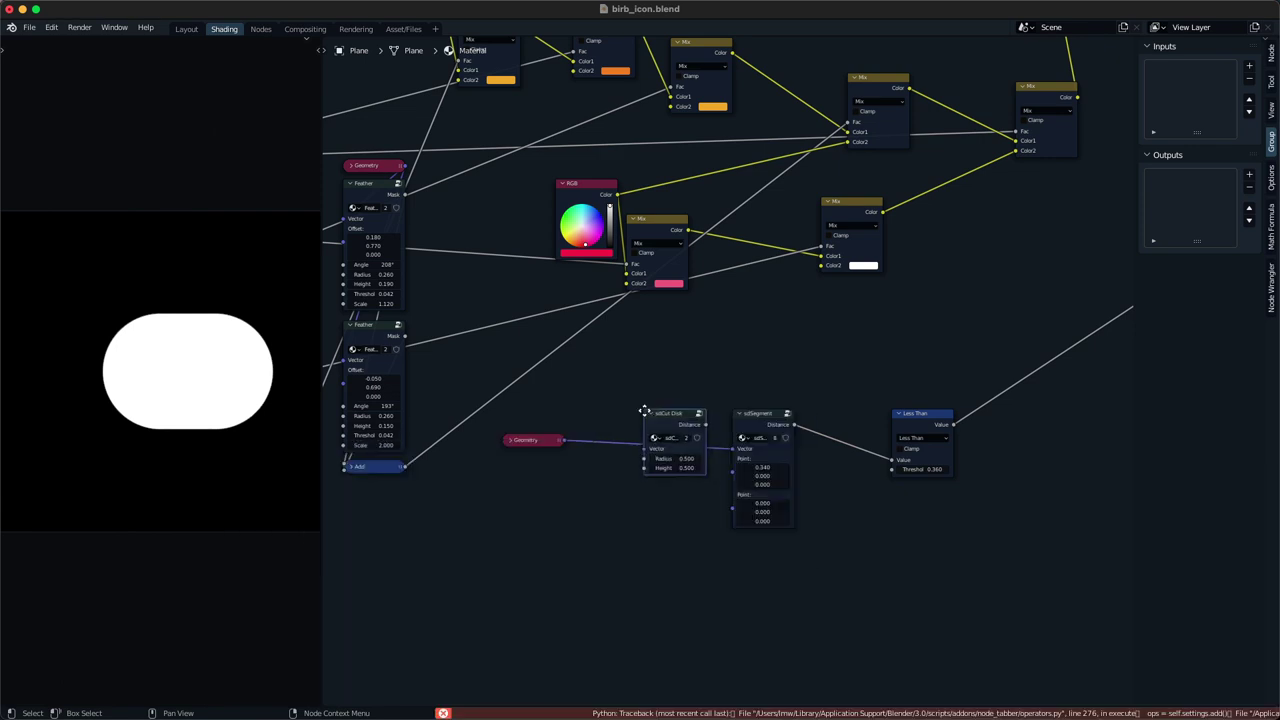
click(629, 515)
drag(653, 528, 672, 529)
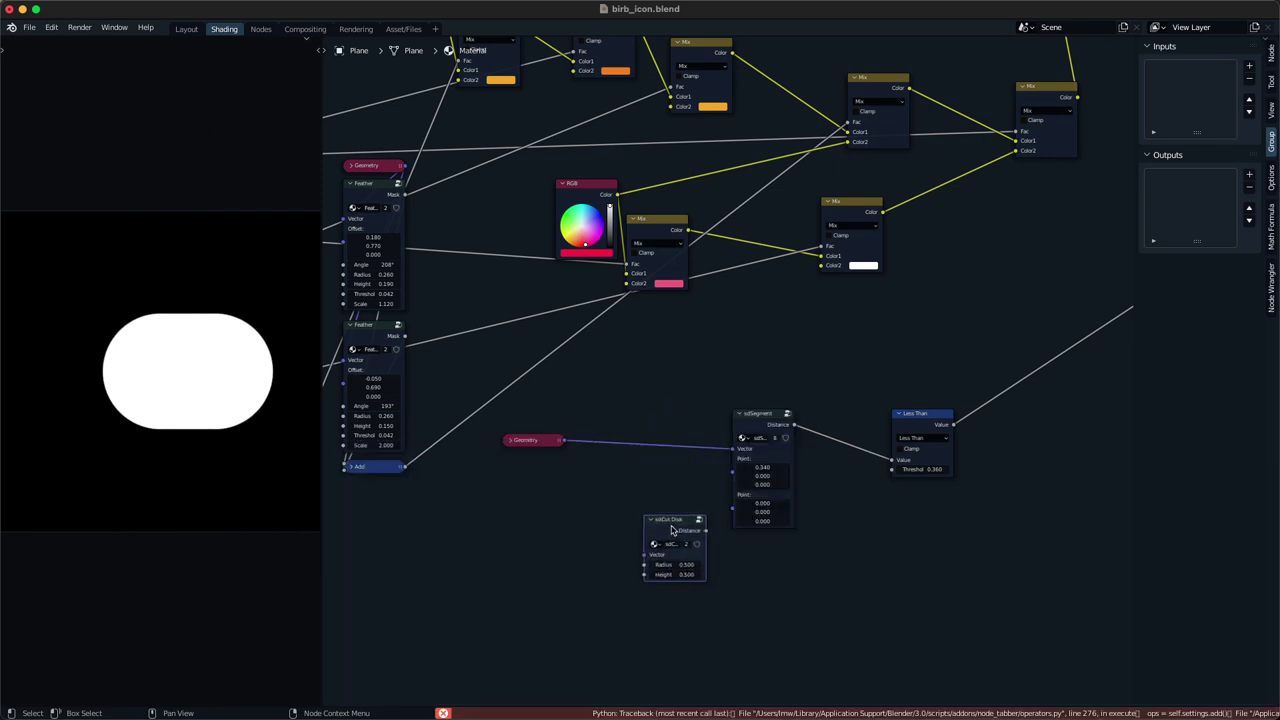
- Feed the duplicated Geometry node into the sdCut Disk's vector input and save the file
alt+right_drag(531, 448, 660, 523)
drag(669, 524, 666, 516)
click(763, 584)
key(ctrl+s)
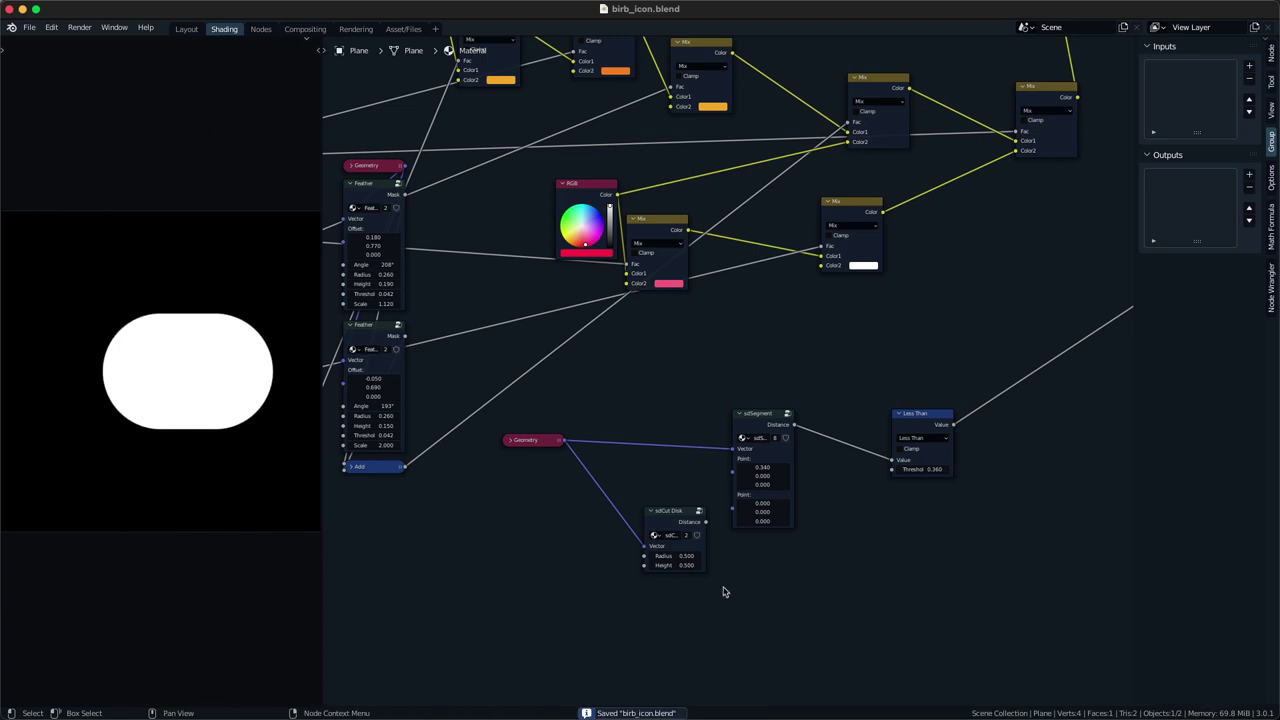
- Combine the sdSegment and sdCut Disk distances with a Minimum node before Less Than, and set the disk's height to 0.350
drag(688, 525, 746, 521)
key(Tab)
text(min)
key(Return)
click(817, 434)
alt+right_drag(706, 574, 837, 486)
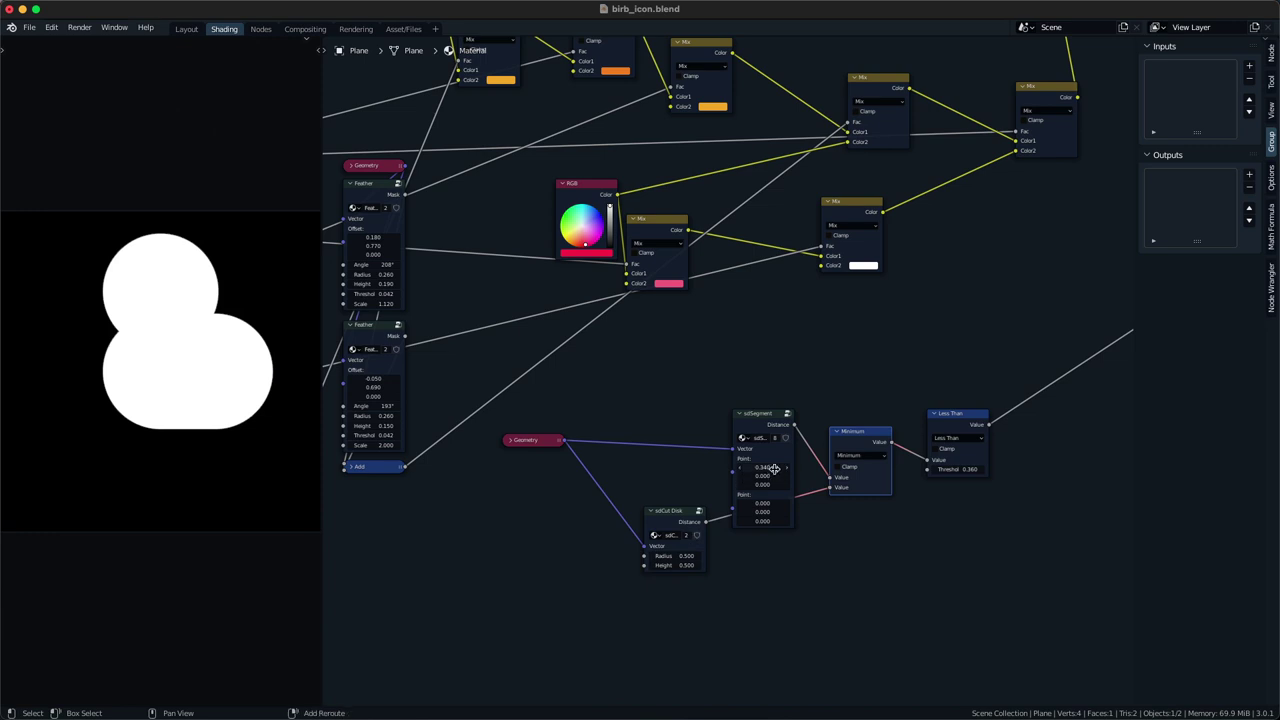
drag(683, 557, 669, 566)
key(super+z)
- Multiply the Geometry vector by 1, -1, 0 ahead of the sdCut Disk and set the disk's height to 0.270
key(q)
click(488, 449)
click(494, 492)
alt+right_drag(532, 442, 531, 515)
click(529, 519)
click(529, 546)
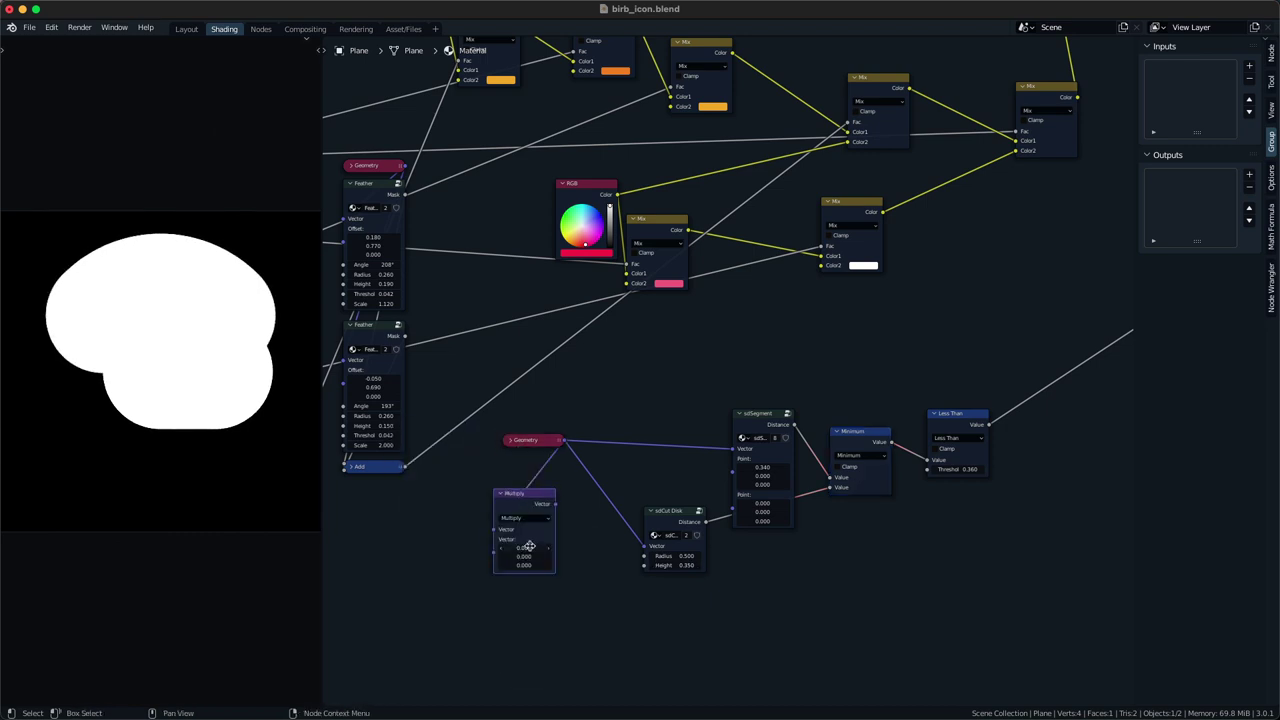
alt+right_drag(528, 555, 650, 520)
drag(539, 499, 566, 481)
mouse_move(685, 556)
shift+mouse_down()
mouse_move(665, 556)
mouse_move(690, 566)
mouse_move(665, 566)
shift+mouse_up()
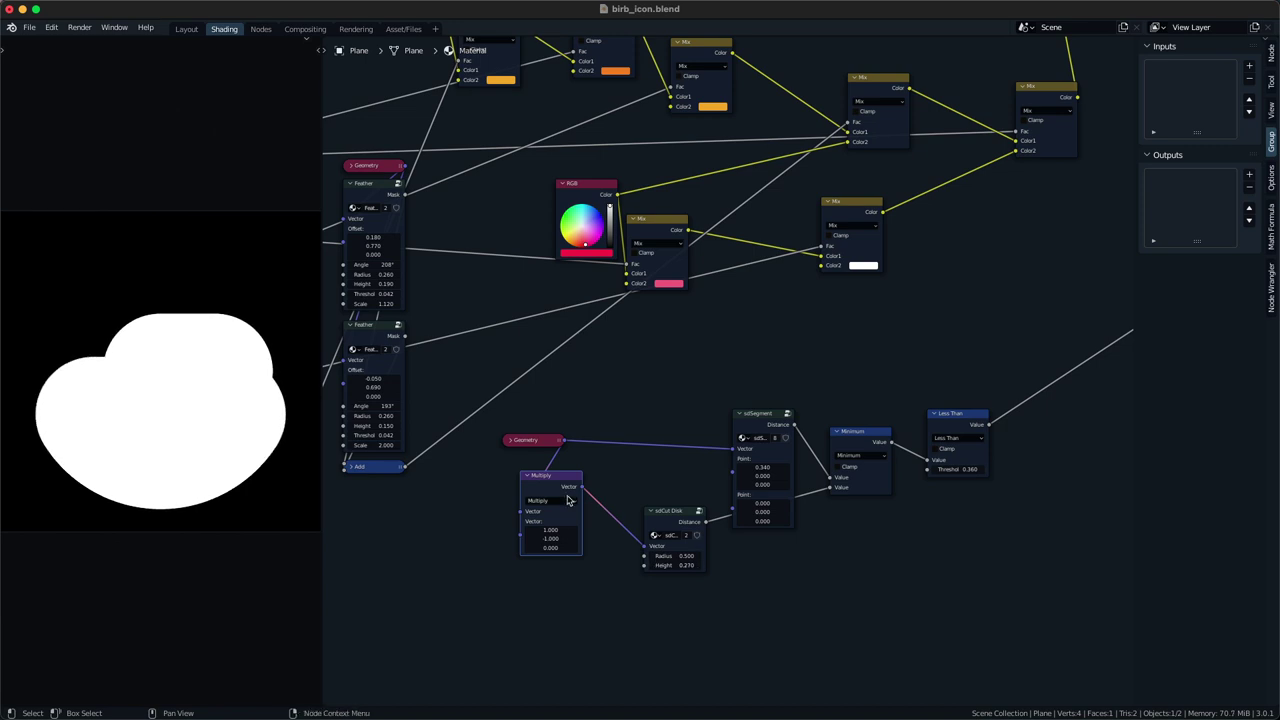
- Insert a vector Subtract node between the Geometry and Multiply nodes feeding the sdCut Disk
key(q)
click(615, 480)
click(509, 552)
drag(536, 563, 608, 508)
click(610, 500)
ctrl+scroll(658, 521, down, 1)
drag(649, 557, 649, 557)
key(alt+d)
click(441, 579)
alt+right_drag(523, 457, 465, 560)
drag(534, 490, 605, 516)
ctrl+right_drag(619, 479, 548, 504)
alt+right_drag(518, 582, 596, 568)
- Line up the Subtract, Multiply and sdCut Disk nodes, and set the vector Subtract's Y value to 0.270
key(g)
click(486, 580)
drag(471, 568, 550, 463)
drag(627, 508, 600, 469)
drag(733, 522, 663, 505)
shift+drag(550, 522, 683, 548)
- Delete the Less Than node and preview the Minimum node's output
shift+drag(1029, 470, 1008, 470)
click(1029, 419)
key(ctrl+x)
ctrl+shift+click(942, 440)
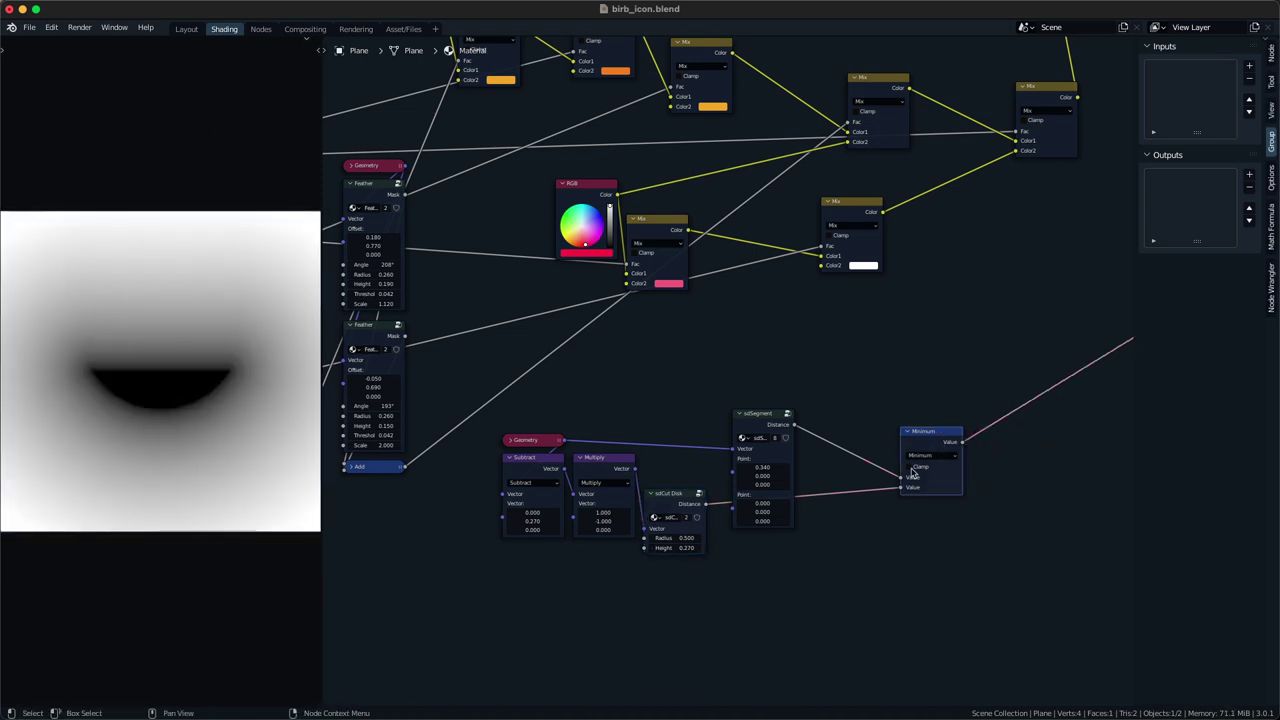
- Set the sdCut Disk height to 0.230 and add a math Subtract node with value 0.180 after Minimum
scroll(793, 518, up, 1)
drag(673, 562, 668, 562)
drag(941, 442, 922, 441)
key(q)
click(944, 445)
key(s)
drag(1022, 467, 991, 468)
- Set the disk's vector Subtract X value to -0.270 and the sdCut Disk radius to 0.410
drag(778, 476, 813, 476)
key(ctrl+z)
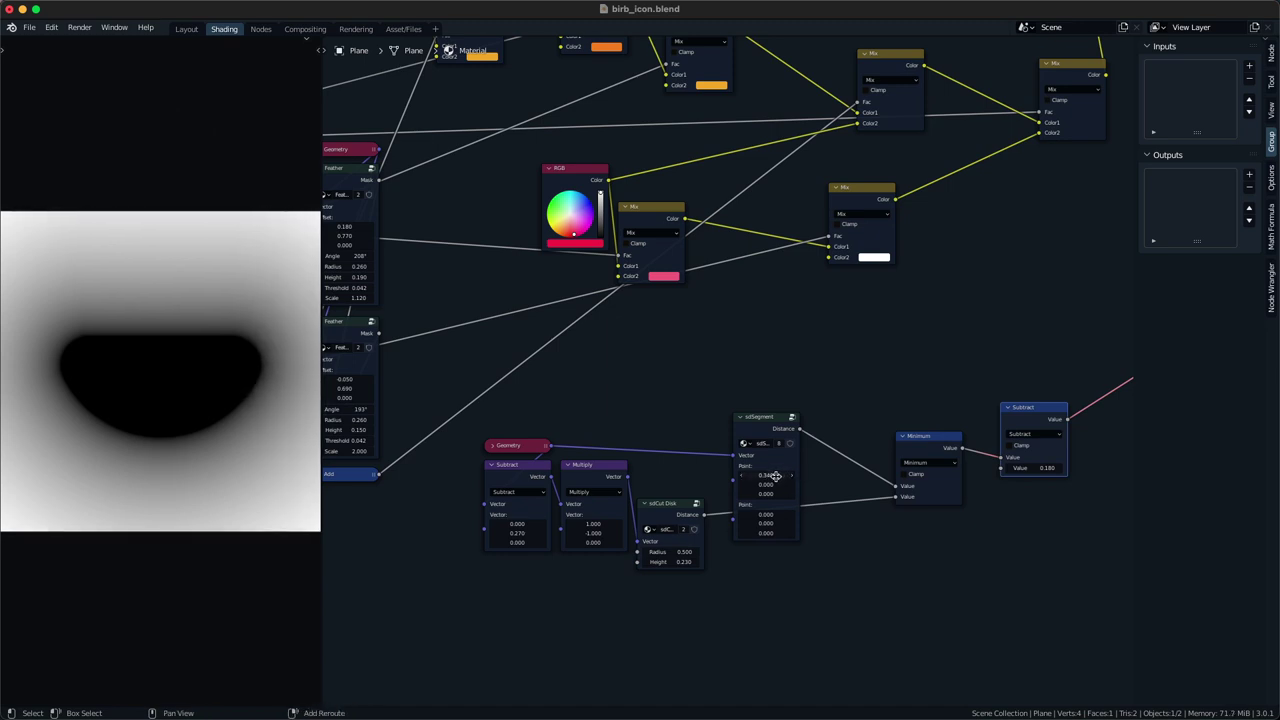
drag(531, 524, 503, 524)
mouse_move(671, 552)
mouse_down()
mouse_move(649, 552)
mouse_move(662, 552)
mouse_up()
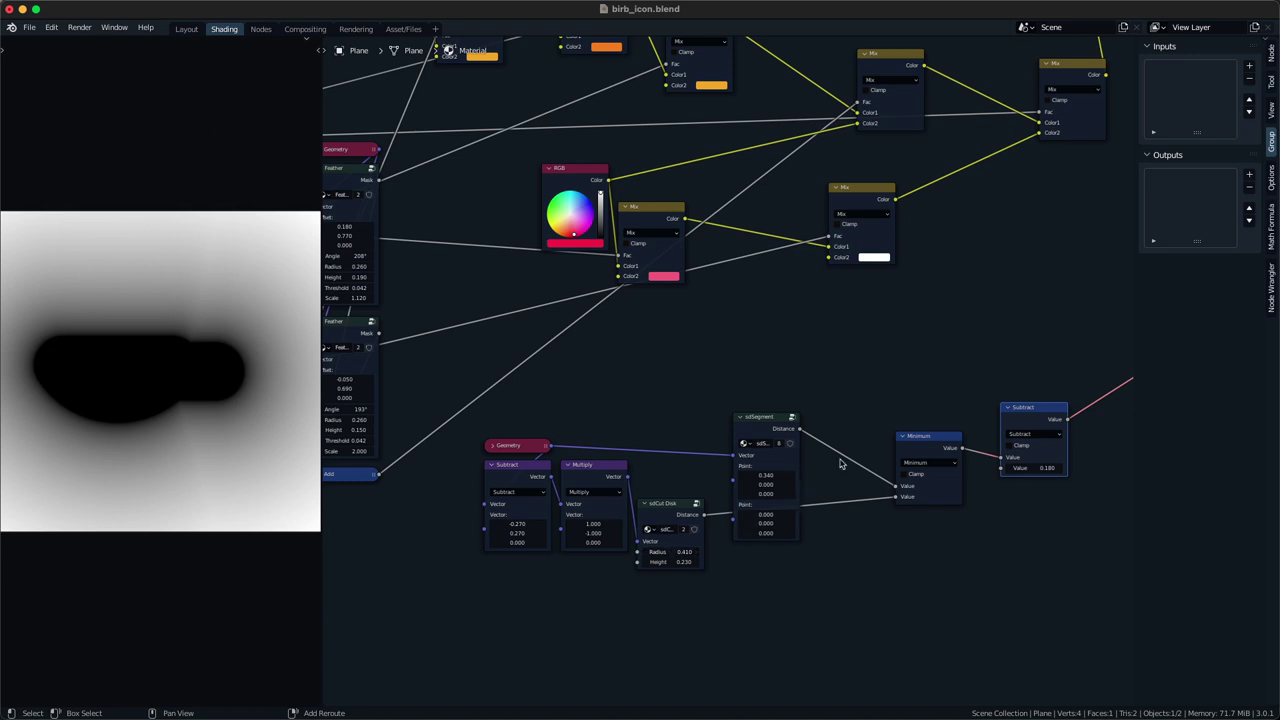
- Replace the Subtract node after Minimum with a Subtract node between the sdCut Disk distance and Minimum
click(937, 435)
key(q)
click(921, 441)
click(830, 395)
key(ctrl+minus)
alt+drag(1066, 413, 1020, 557)
key(x)
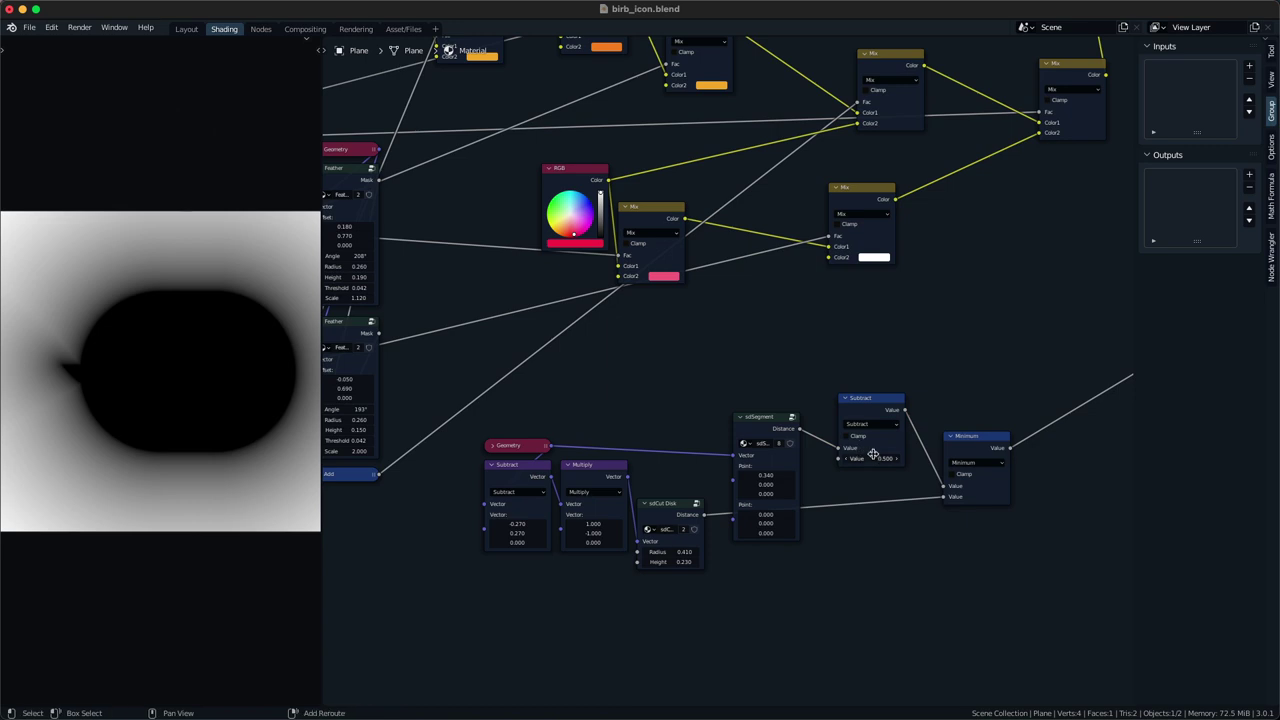
scroll(971, 437, down, 4)
scroll(1000, 411, up, 3)
drag(860, 451, 831, 541)
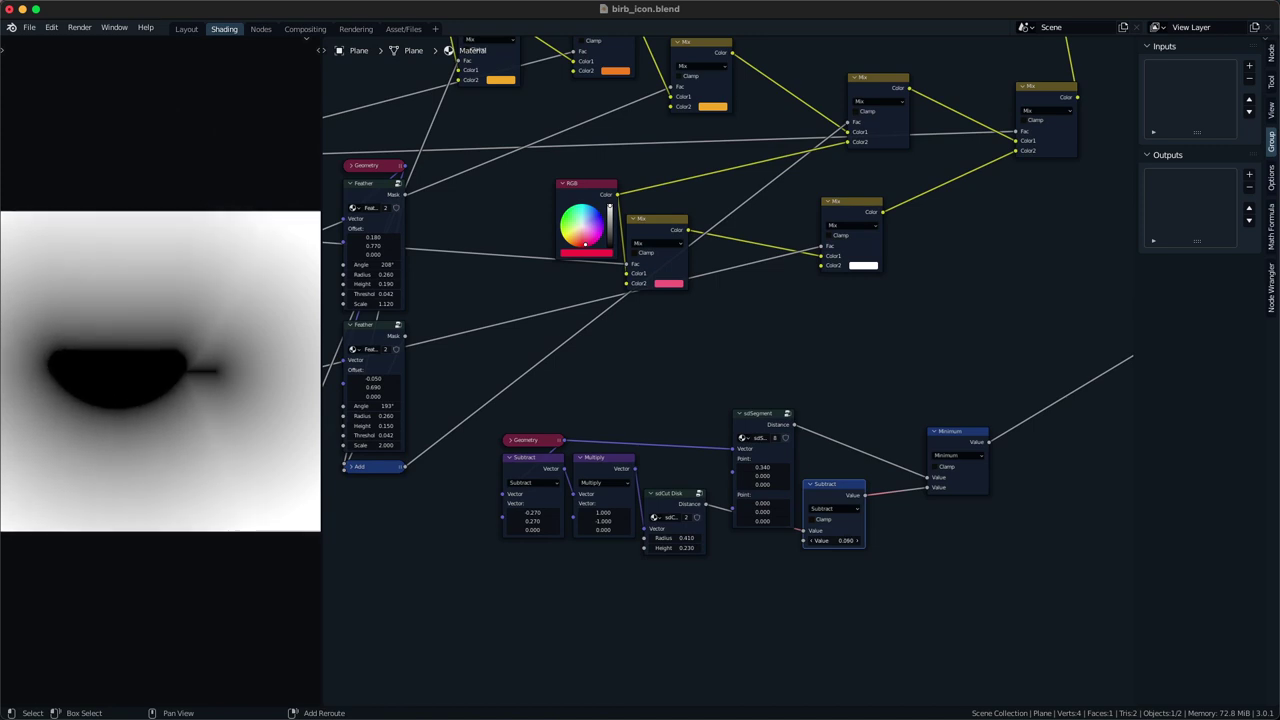
- Duplicate the math Subtract node onto the sdSegment distance link and set the copy's value to 0.200
key(shift+d)
click(872, 416)
key(g)
click(848, 467)
shift+drag(848, 468, 859, 469)
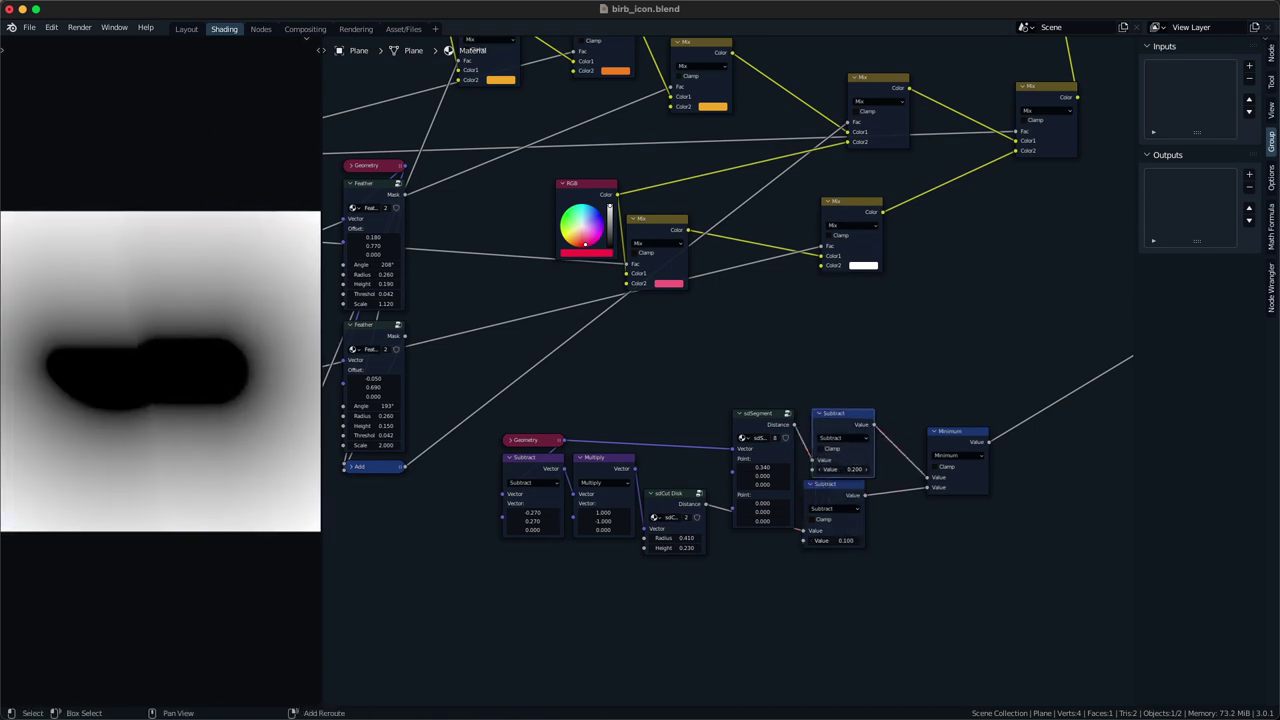
- Set the disk's math Subtract value to 0.120 and its vector Subtract offset to X -0.060, Y 0.310
drag(839, 541, 841, 541)
drag(545, 519, 521, 513)
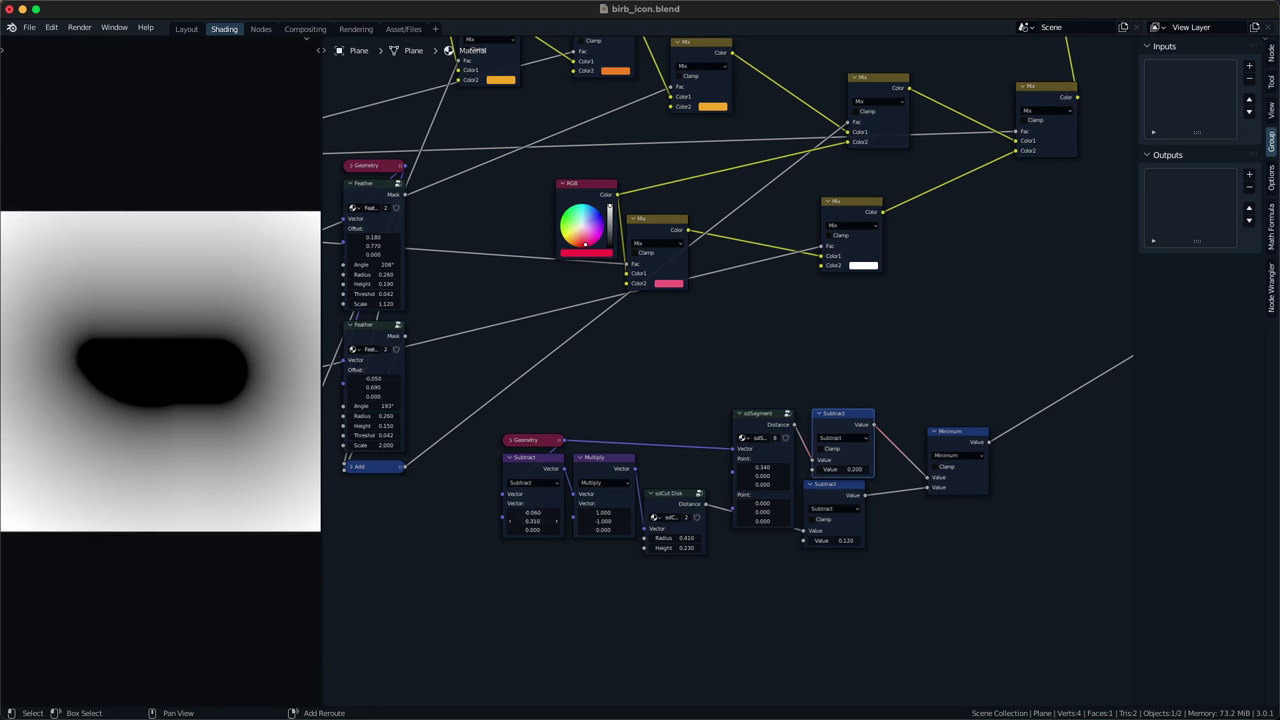
shift+drag(558, 520, 559, 520)
key(ctrl+z)
shift+drag(854, 468, 856, 468)
key(ctrl+z)
- Set the disk's vector Subtract Y to 0.320 and its math Subtract value to 0.11
drag(841, 538, 837, 538)
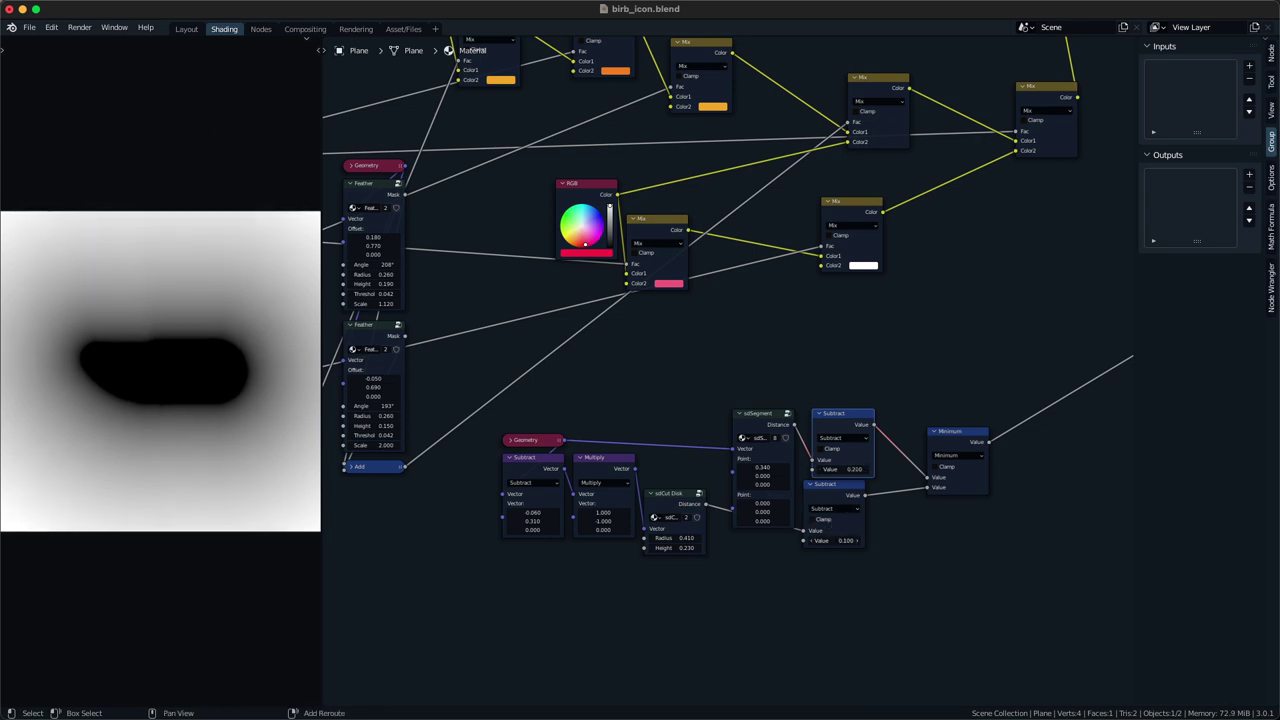
drag(544, 520, 546, 520)
click(827, 534)
click(839, 541)
text(0.1)
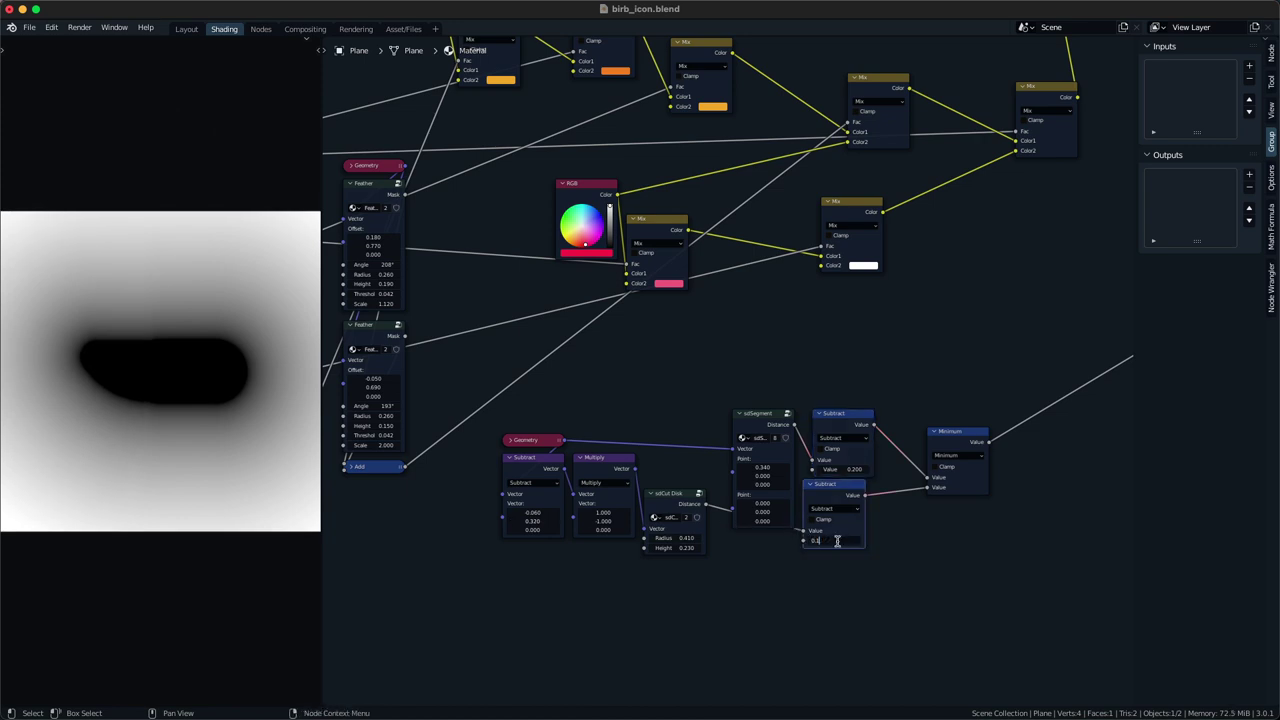
text(1)
key(Return)
click(744, 594)
- Tune the shapes with sdSegment first point X 0.320, sdCut Disk height 0.140 and segment Subtract value 0.240
mouse_move(763, 467)
mouse_down()
mouse_move(740, 467)
mouse_move(752, 467)
mouse_up()
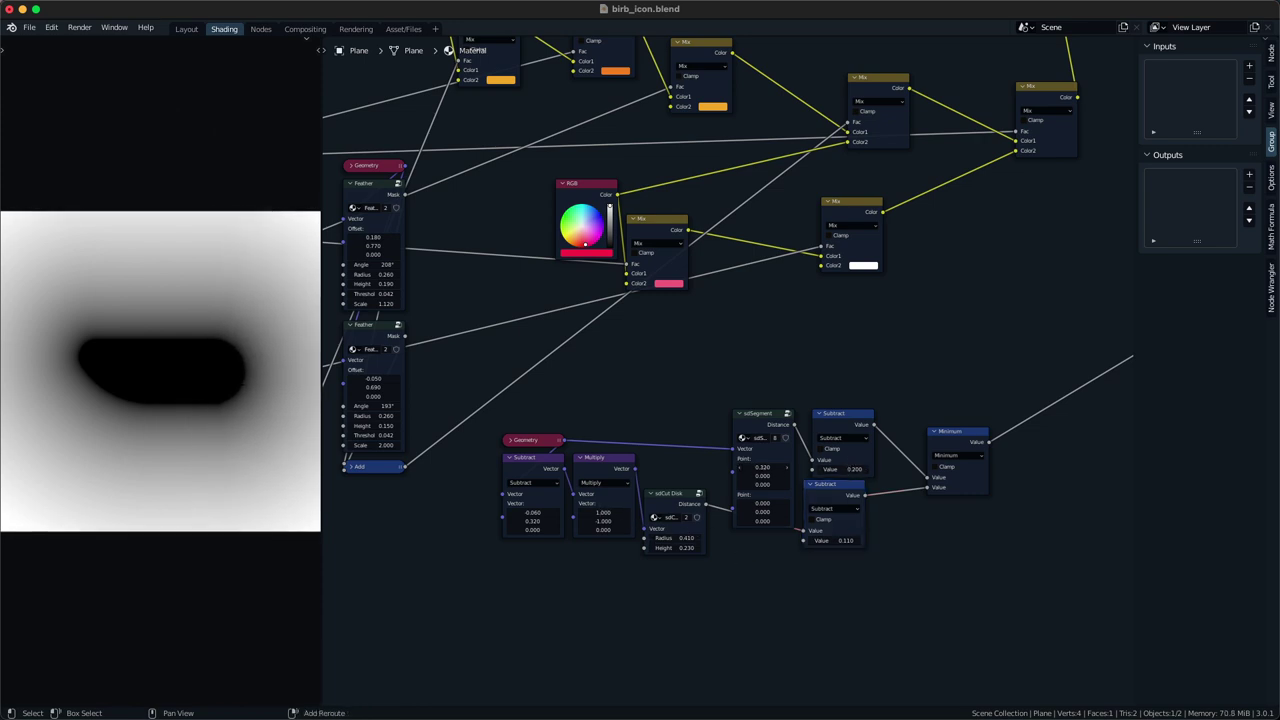
drag(661, 543, 641, 543)
drag(857, 470, 860, 470)
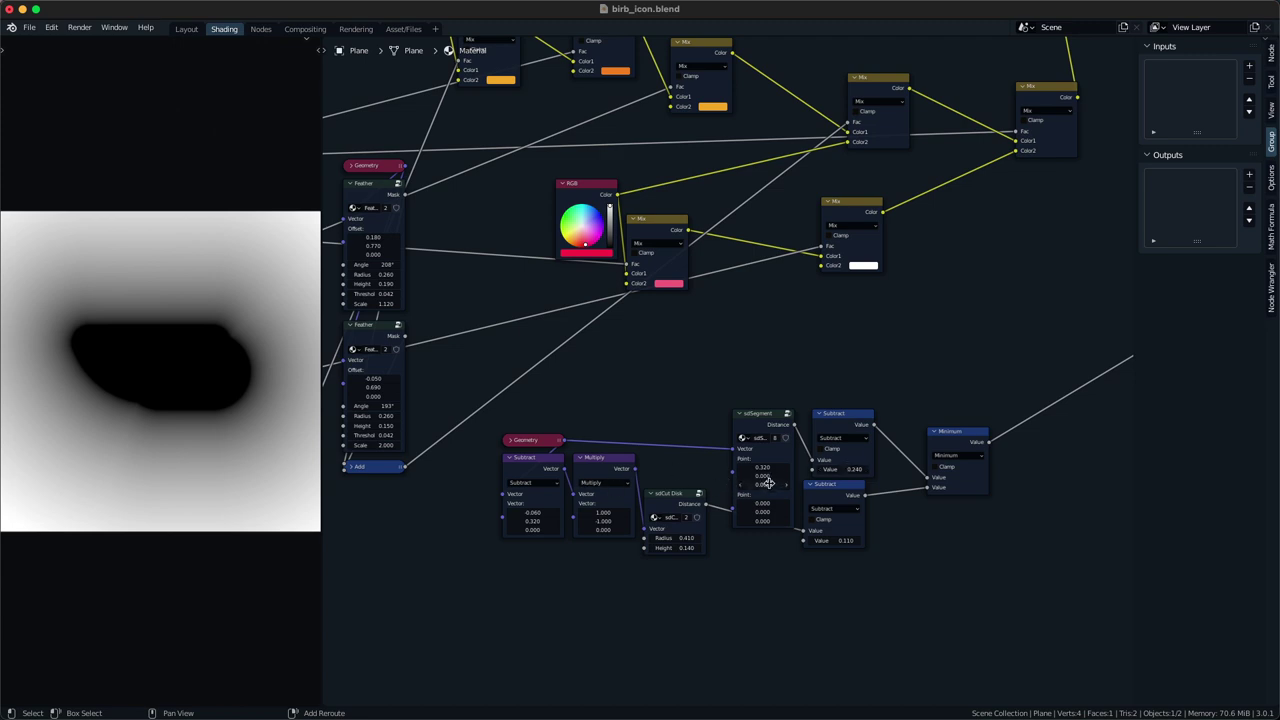
- Insert a vector Subtract node between Geometry and sdSegment
key(q)
click(694, 424)
click(637, 392)
key(alt+d)
click(680, 396)
key(x)
key(q)
click(660, 389)
key(Escape)
key(q)
click(650, 336)
click(639, 390)
ctrl+scroll(683, 412, down, 1)
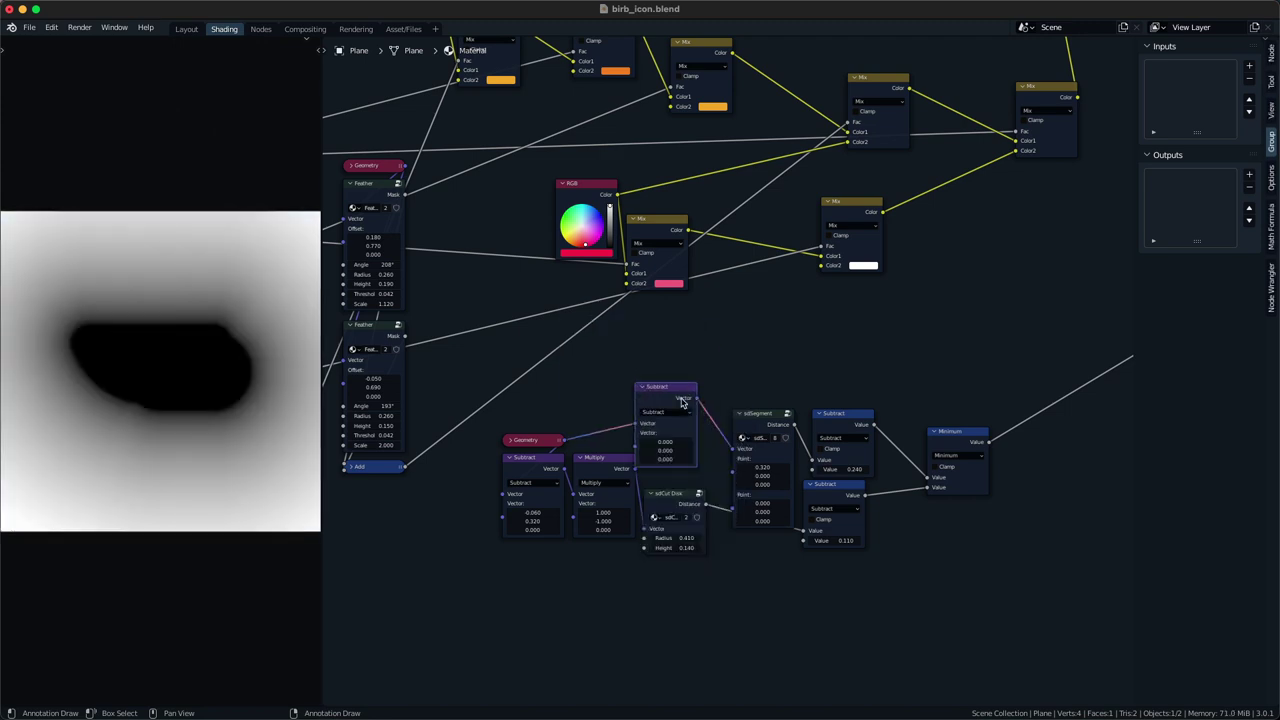
drag(683, 403, 701, 412)
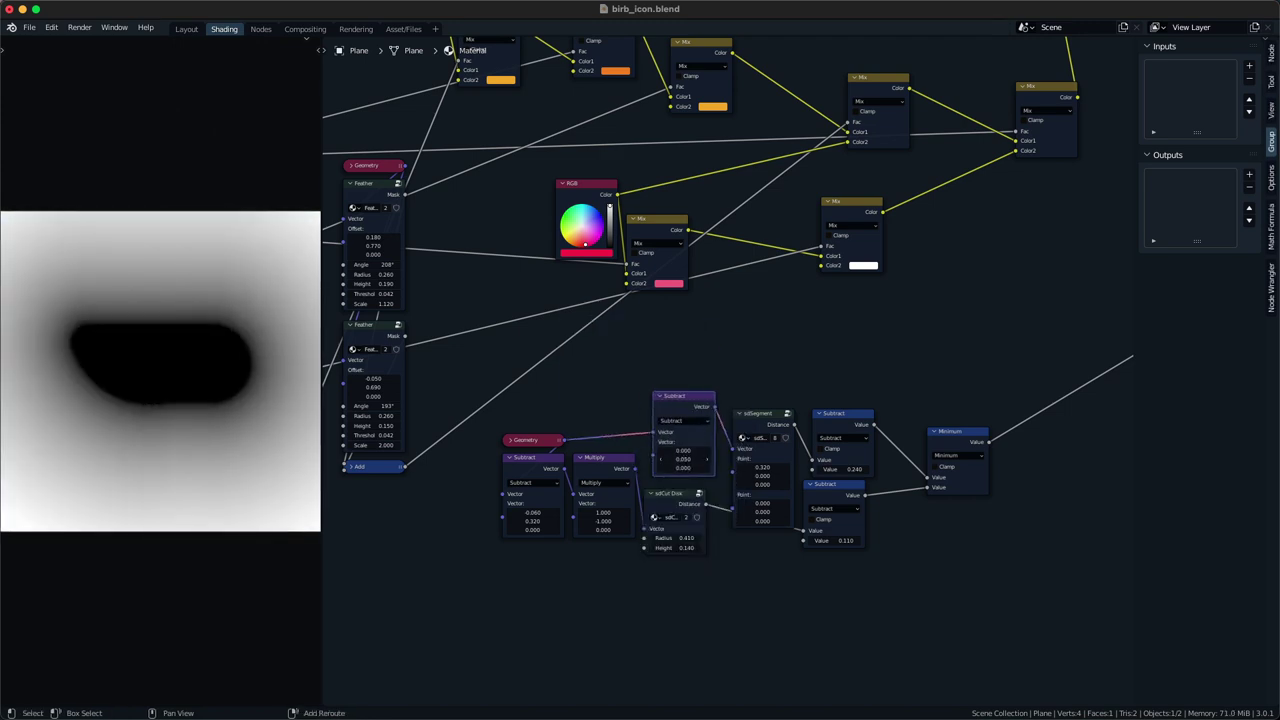
- Set the segment's vector Subtract Y to 0.040 and its math Subtract value to 0.240
drag(707, 459, 711, 459)
click(694, 460)
key(Return)
click(695, 464)
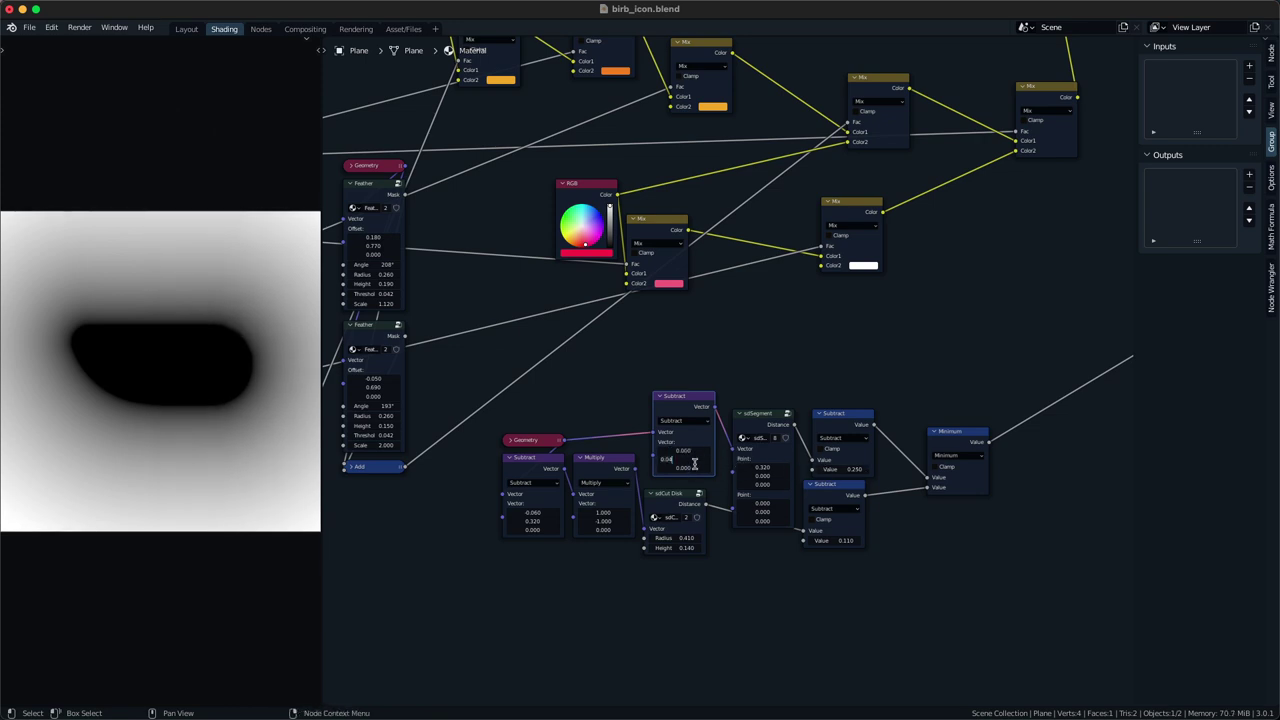
key(Return)
click(838, 470)
key(Return)
click(839, 470)
key(Return)
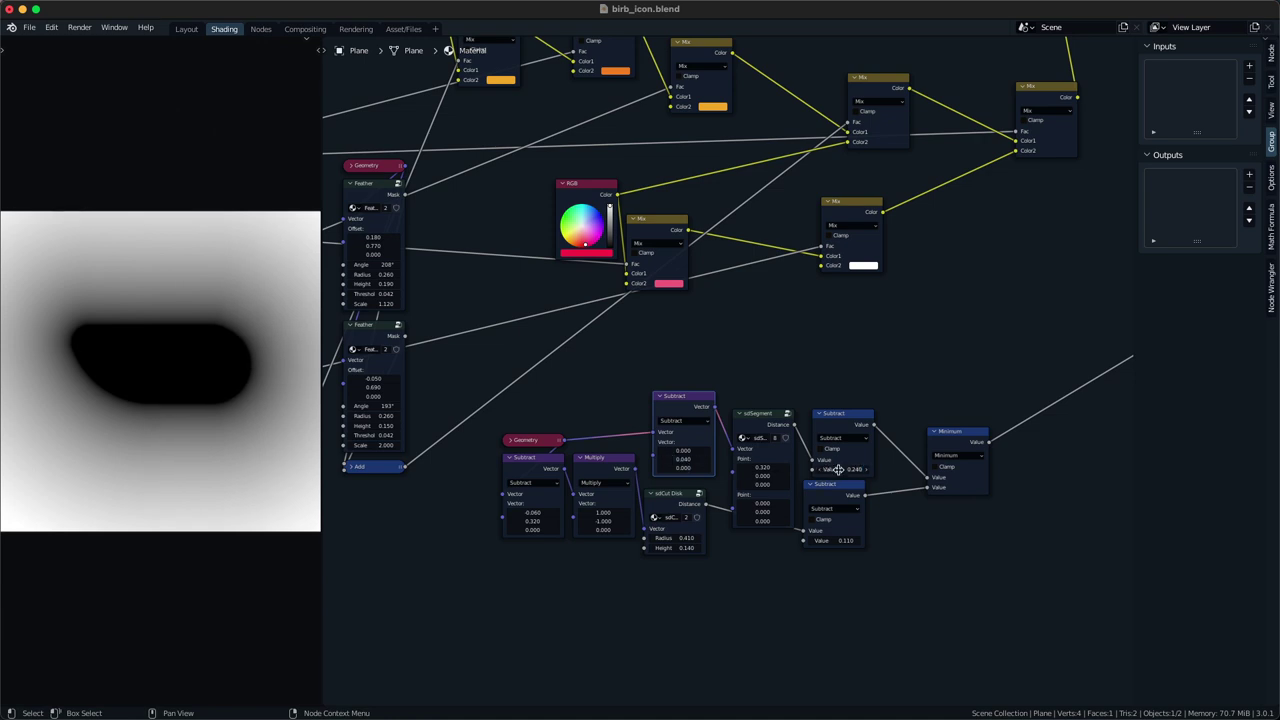
- Set the sdSegment's first point X to 0.390 and its math Subtract value to 0.250
mouse_move(774, 467)
shift+mouse_down()
mouse_move(825, 467)
mouse_move(768, 467)
mouse_move(796, 467)
shift+mouse_up()
drag(540, 515, 579, 510)
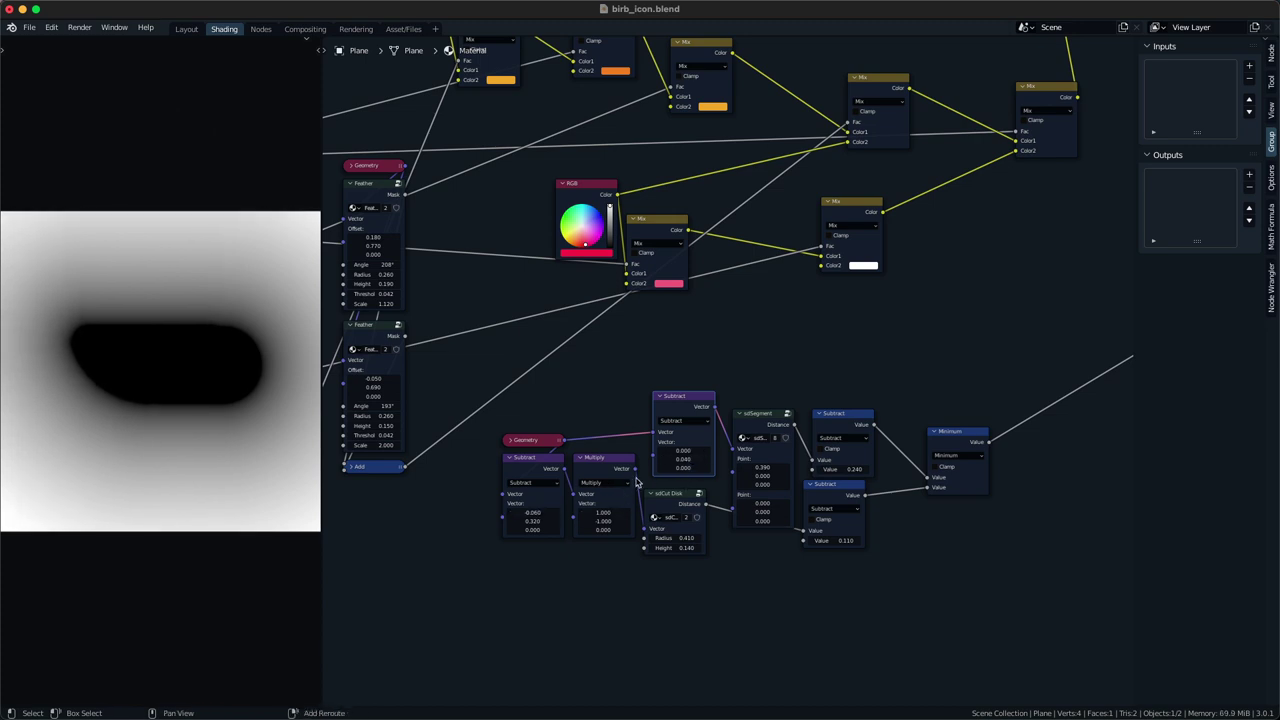
drag(688, 460, 688, 460)
drag(843, 469, 847, 469)
scroll(245, 444, up, 3)
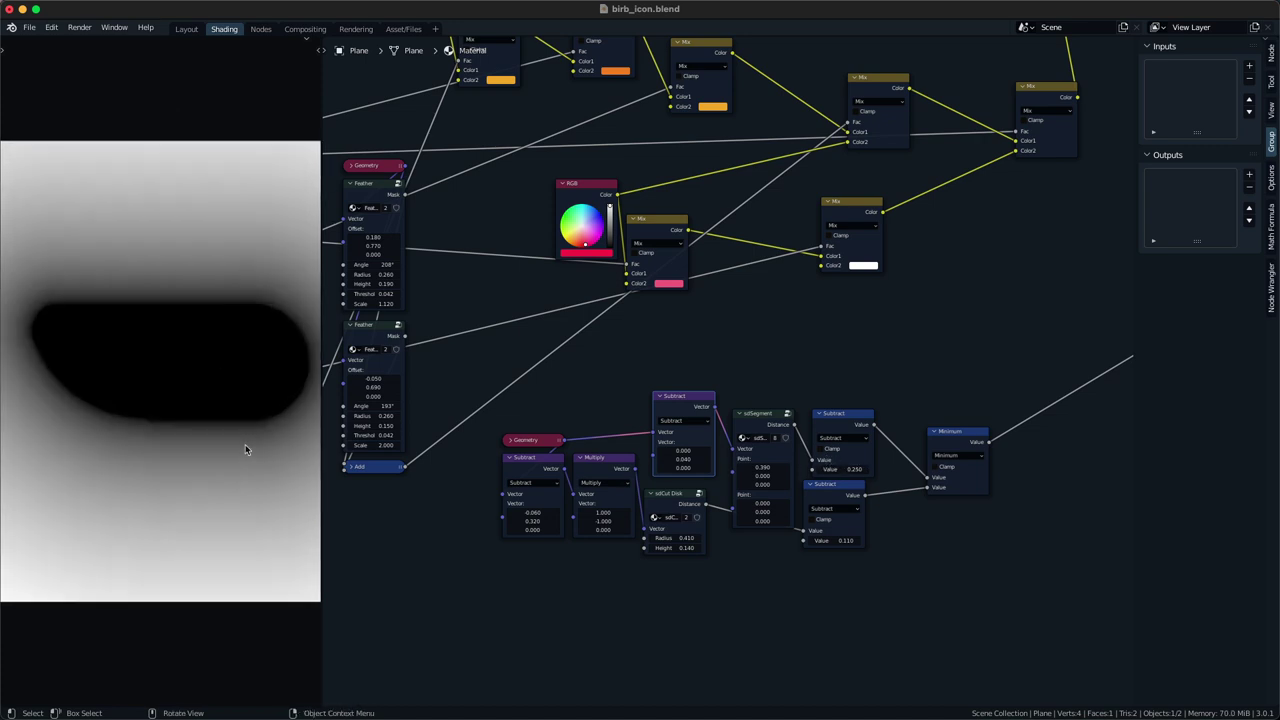
scroll(245, 444, down, 2)
- Add a Less Than math node with threshold 0.000 after the Minimum node
key(q)
click(962, 403)
right_click(1028, 466)
key(q)
click(1030, 483)
click(999, 410)
key(t)
click(1044, 438)
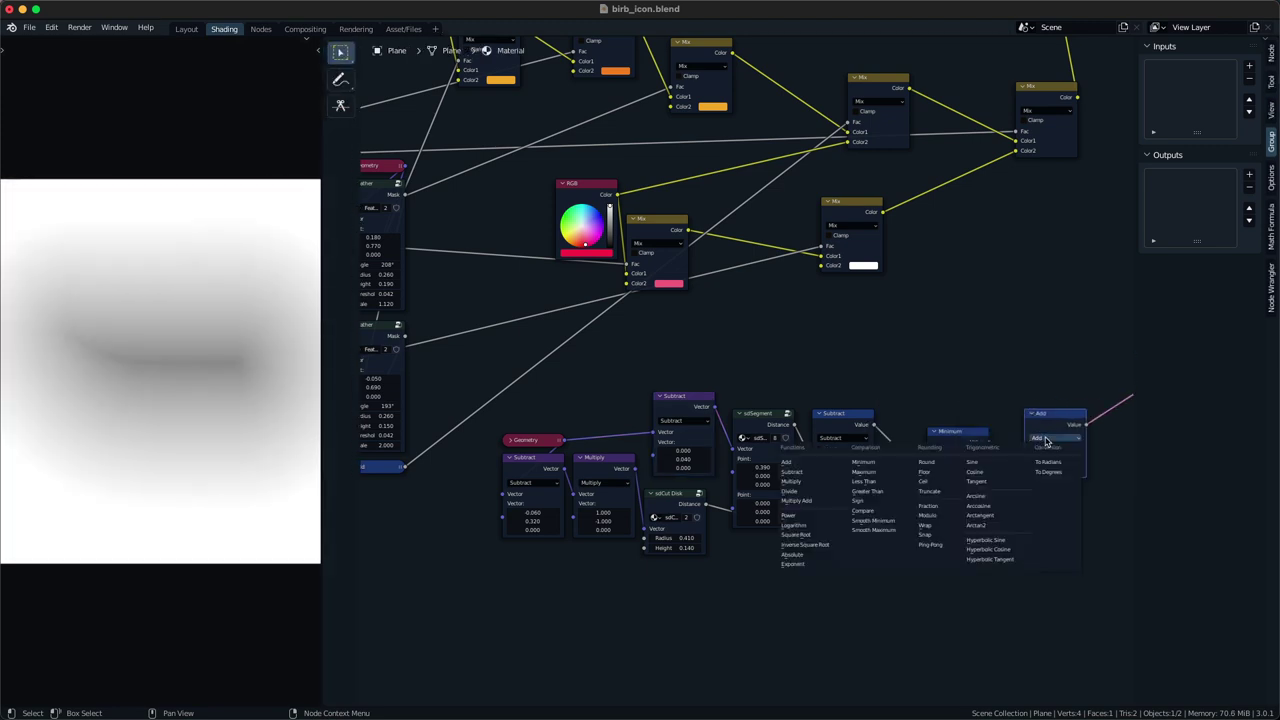
key(t)
key(BackSpace)
click(935, 432)
drag(935, 432, 911, 434)
click(918, 432)
- Set the sdCut Disk height to 0.150 and the disk's vector Subtract Y to 0.310
scroll(858, 458, up, 1)
shift+drag(845, 553, 845, 553)
drag(682, 560, 685, 560)
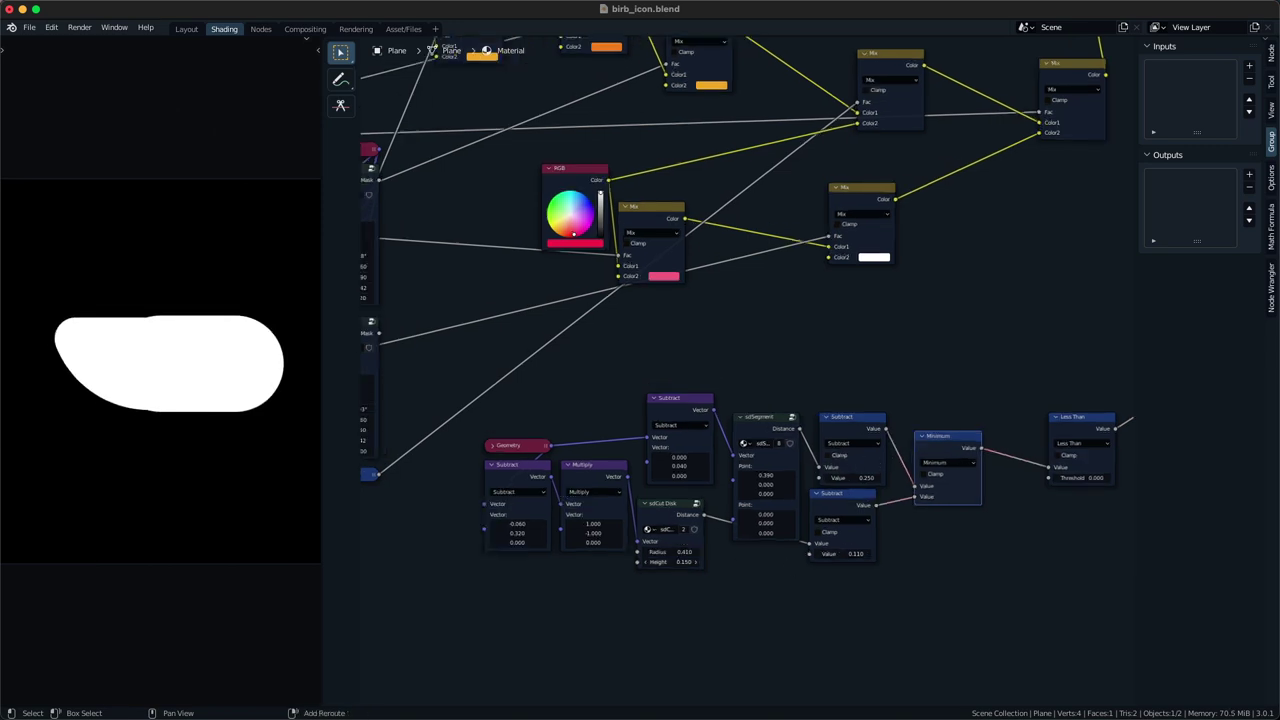
click(517, 533)
key(Return)
double_click(525, 533)
key(Return)
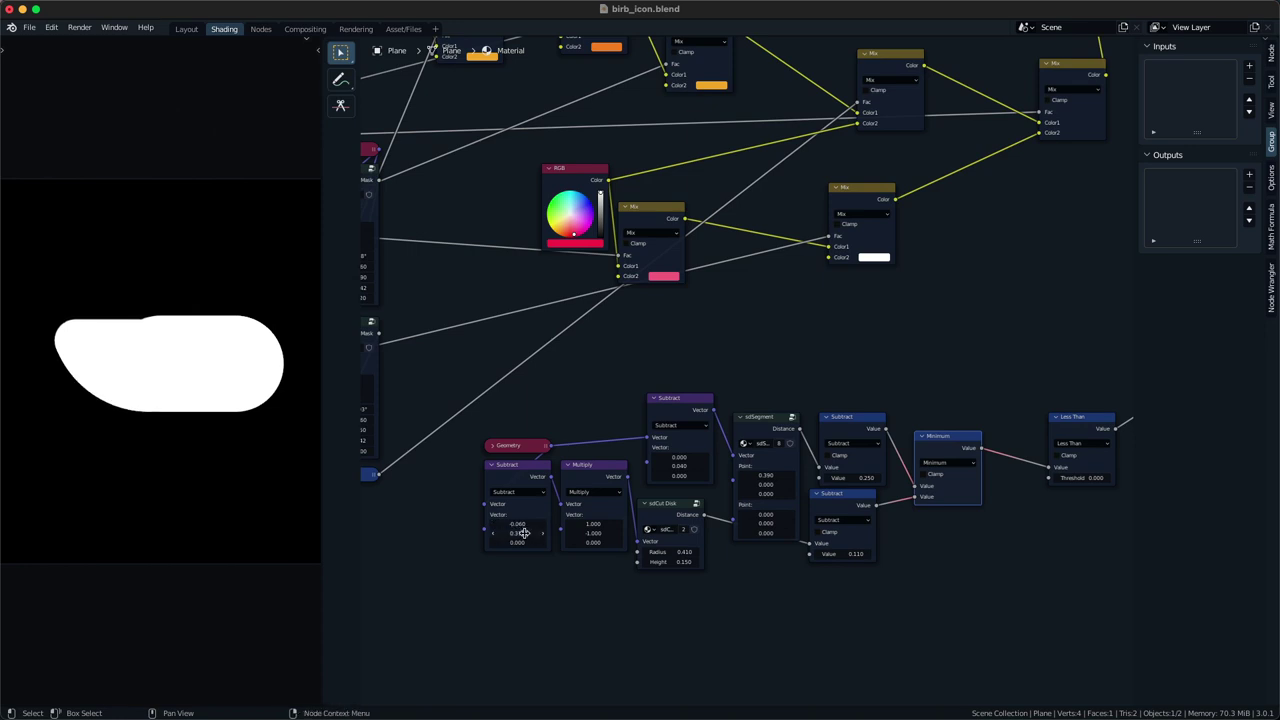
- Set the disk's vector Subtract X to -0.020 and reduce the sdCut Disk height to 0.040
shift+drag(543, 525, 570, 525)
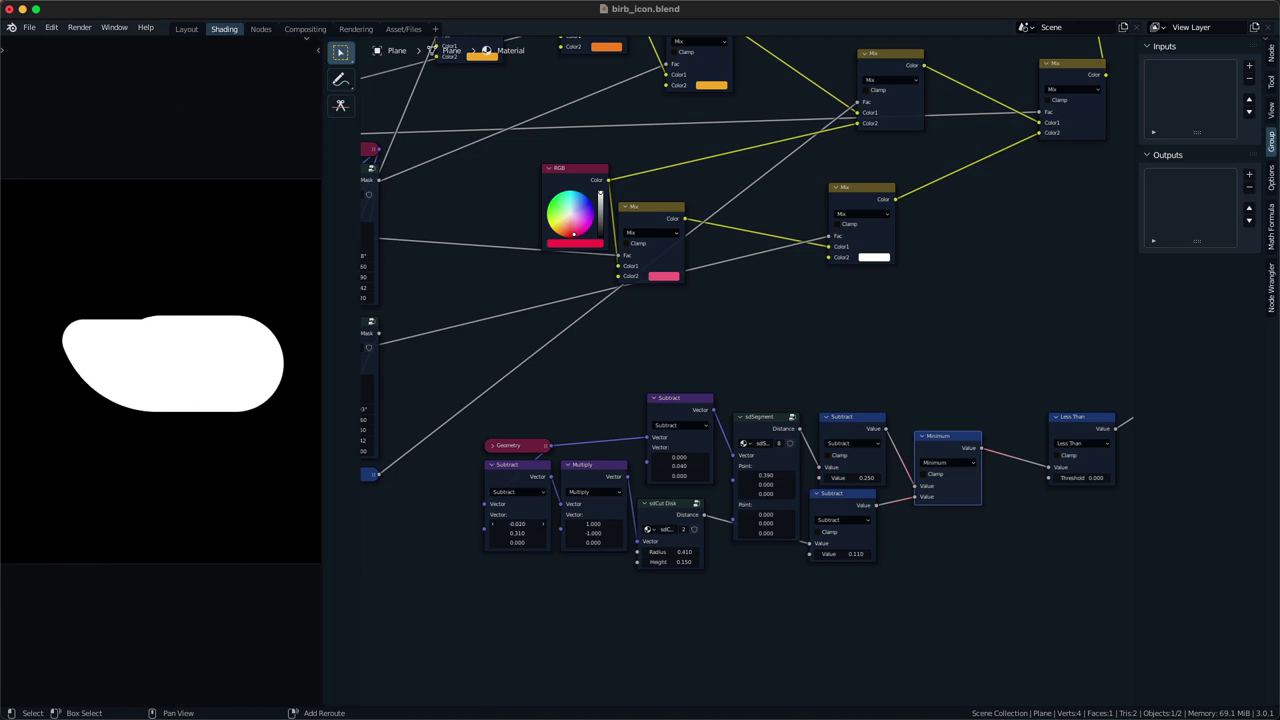
drag(671, 562, 668, 562)
click(670, 594)
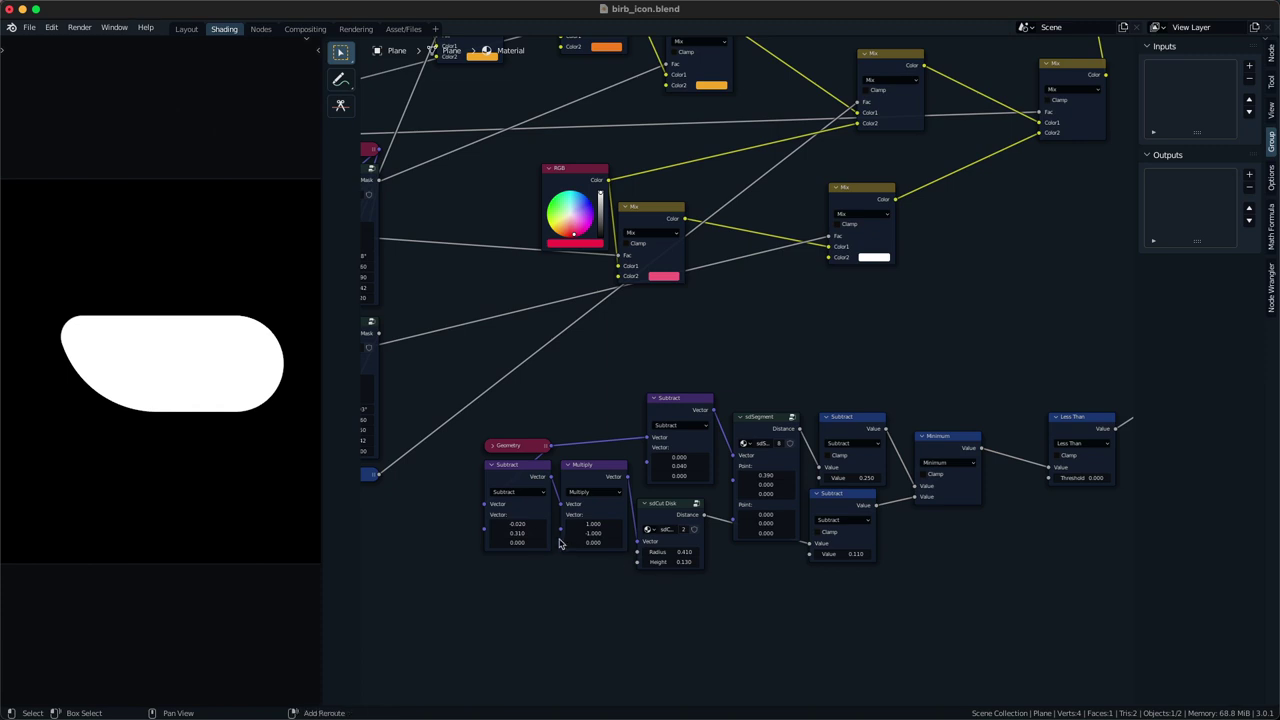
mouse_move(843, 554)
mouse_down()
mouse_move(856, 554)
mouse_move(842, 554)
mouse_up()
drag(659, 560, 605, 561)
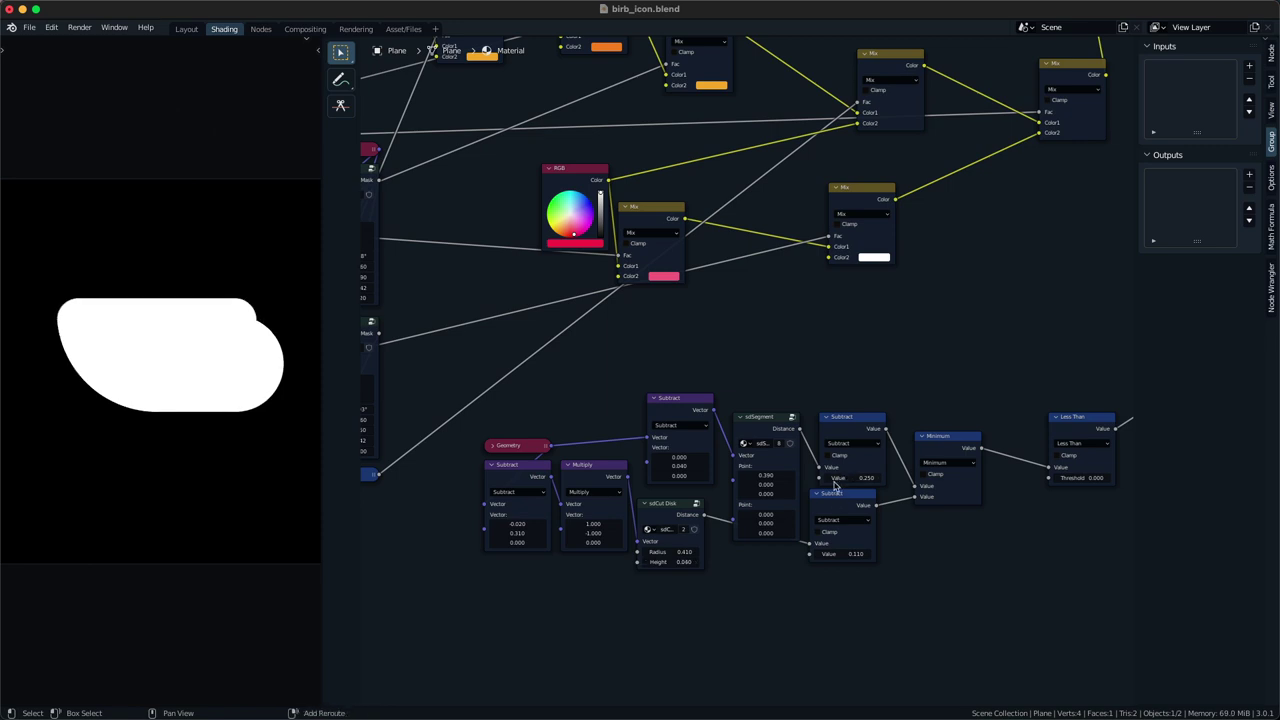
- Match both shapes' edges with segment Subtract value 0.300, segment vector Subtract Y 0.090 and sdCut Disk height 0.030
mouse_move(869, 475)
mouse_down()
mouse_move(889, 475)
mouse_move(869, 475)
mouse_up()
drag(861, 476, 876, 476)
drag(680, 466, 685, 466)
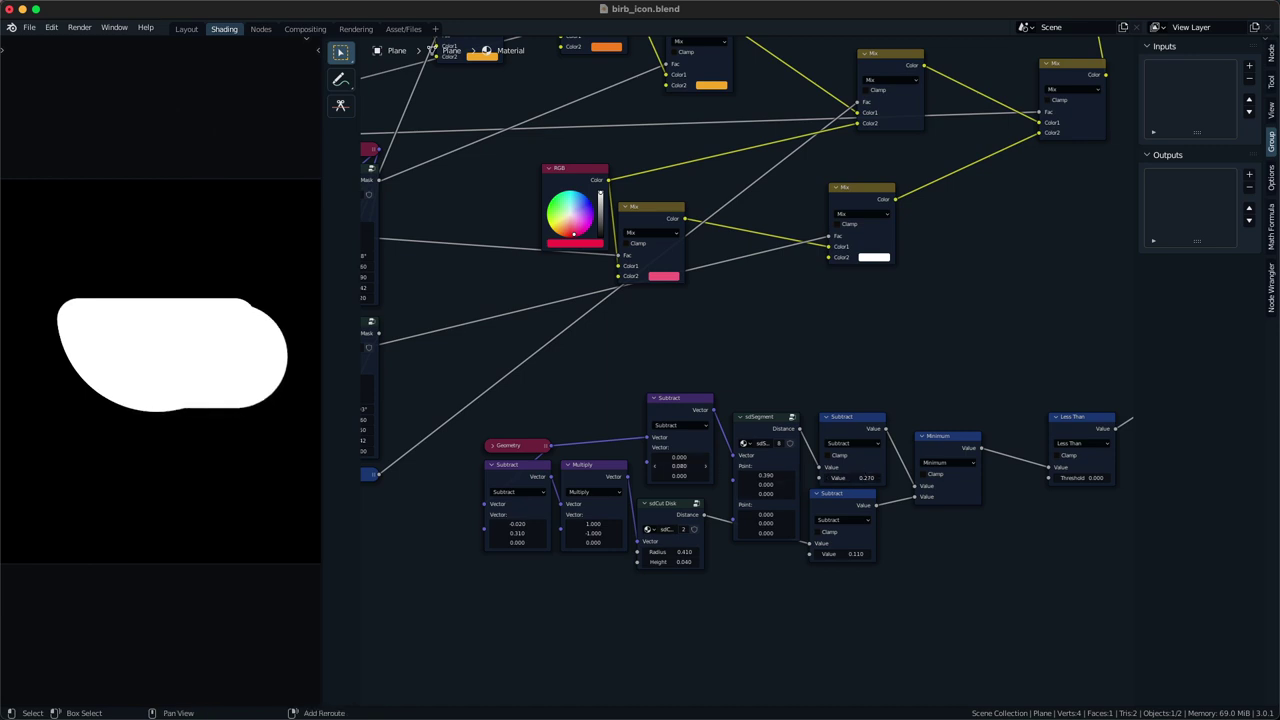
drag(838, 476, 850, 477)
drag(688, 466, 699, 466)
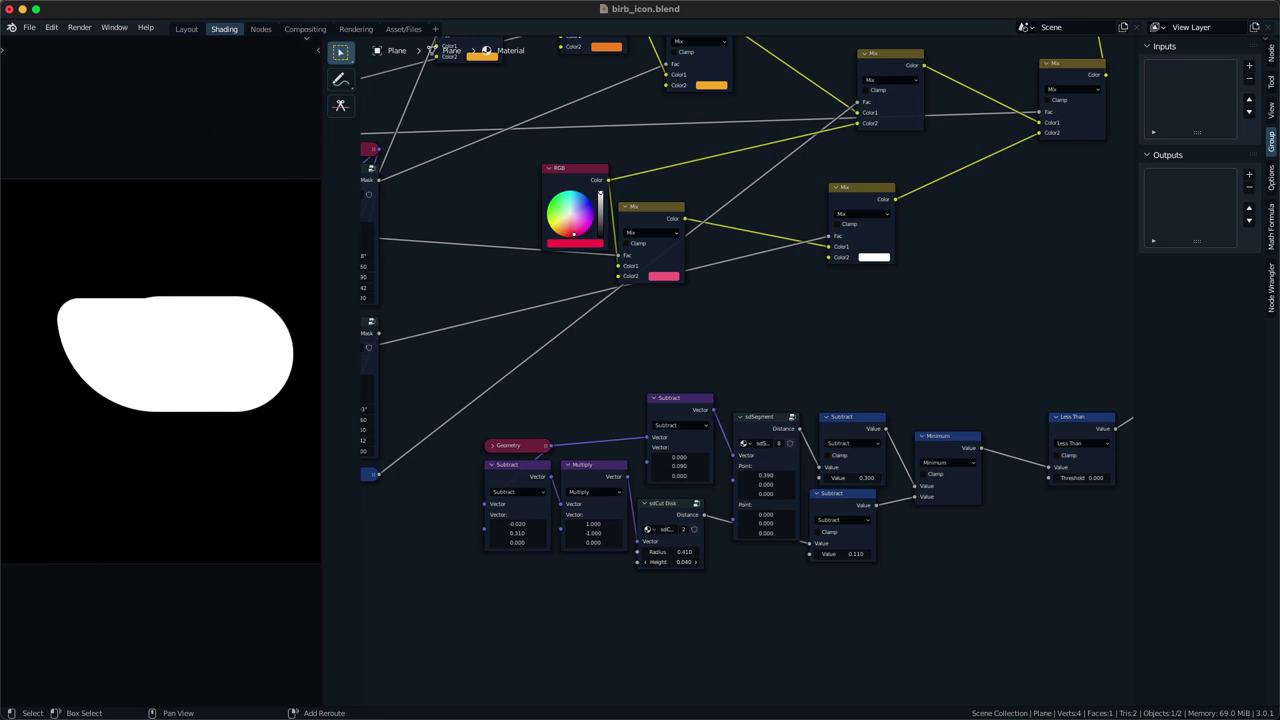
drag(671, 562, 667, 562)
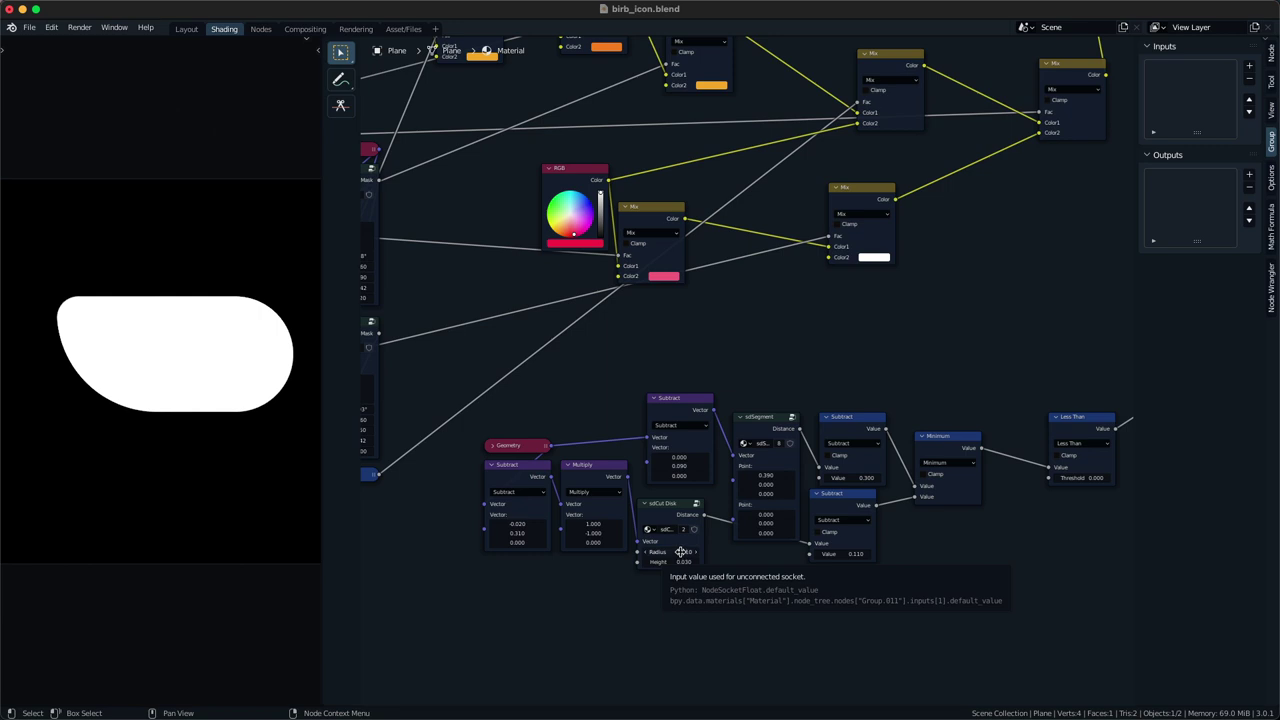
- Collapse the Minimum node and stack it with the two math Subtract nodes beside sdSegment
scroll(711, 534, down, 4)
middle_drag(622, 511, 720, 443)
middle_drag(657, 403, 591, 383)
scroll(751, 463, down, 1)
middle_drag(753, 464, 733, 458)
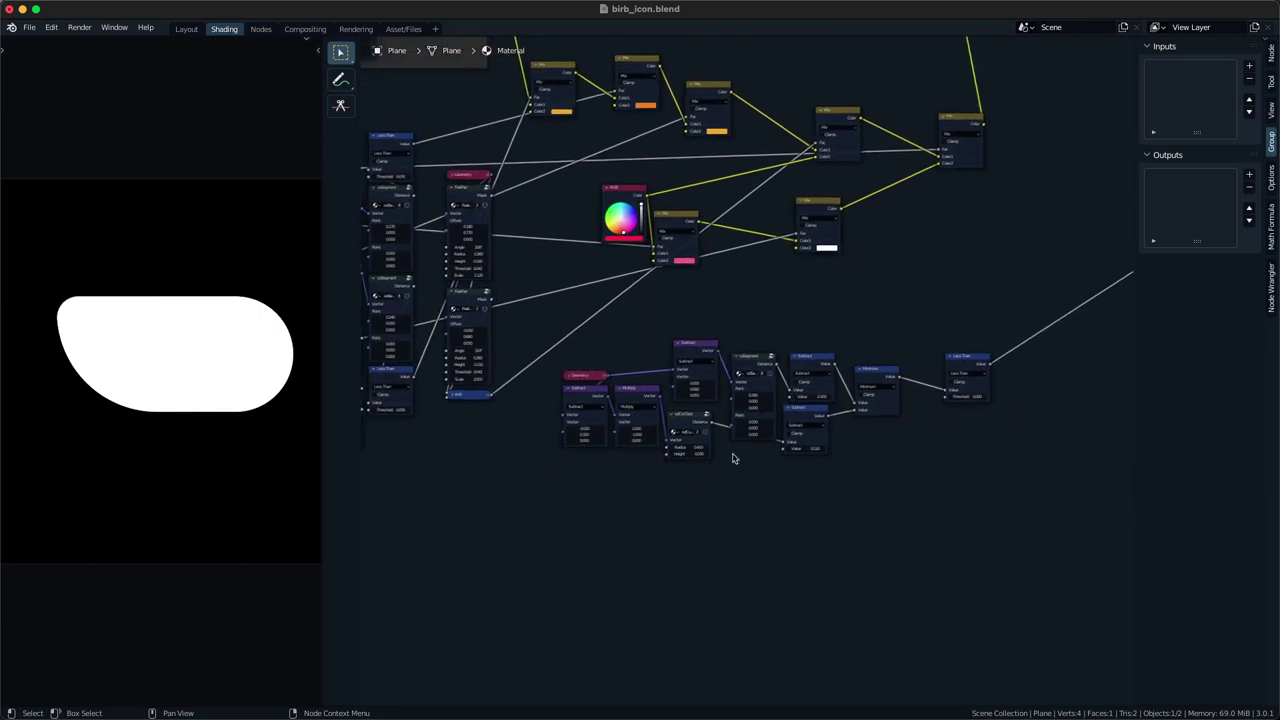
scroll(732, 458, up, 2)
drag(832, 415, 840, 415)
drag(908, 373, 807, 340)
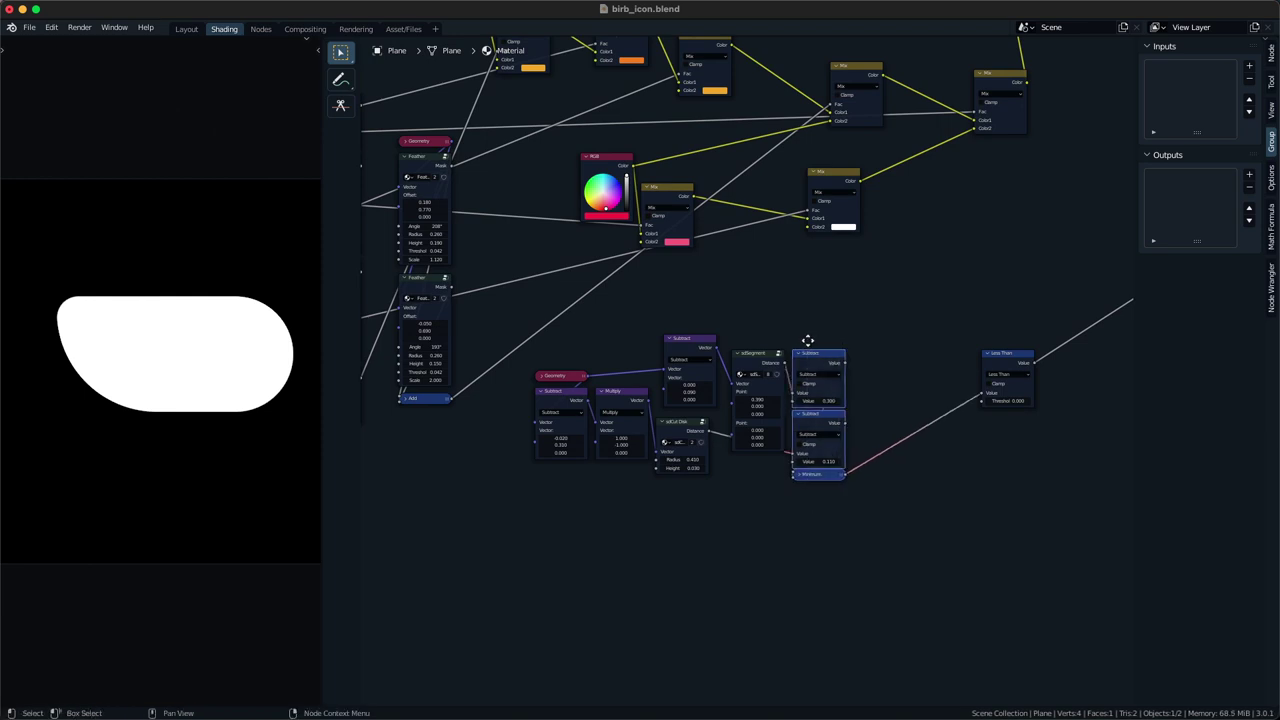
- Pack the remaining wing shape nodes closer together and move the Less Than node near them
mouse_move(702, 346)
mouse_down()
mouse_move(694, 366)
mouse_move(694, 354)
mouse_up()
drag(719, 497, 535, 352)
key(g)
click(568, 360)
click(700, 530)
drag(1027, 391, 959, 437)
- Preview the final Mix node and move it away from the color Mix chain to free up space
middle_drag(945, 452, 820, 469)
scroll(770, 462, down, 4)
middle_drag(803, 420, 801, 522)
ctrl+shift+click(871, 112)
key(g)
click(991, 211)
key(g)
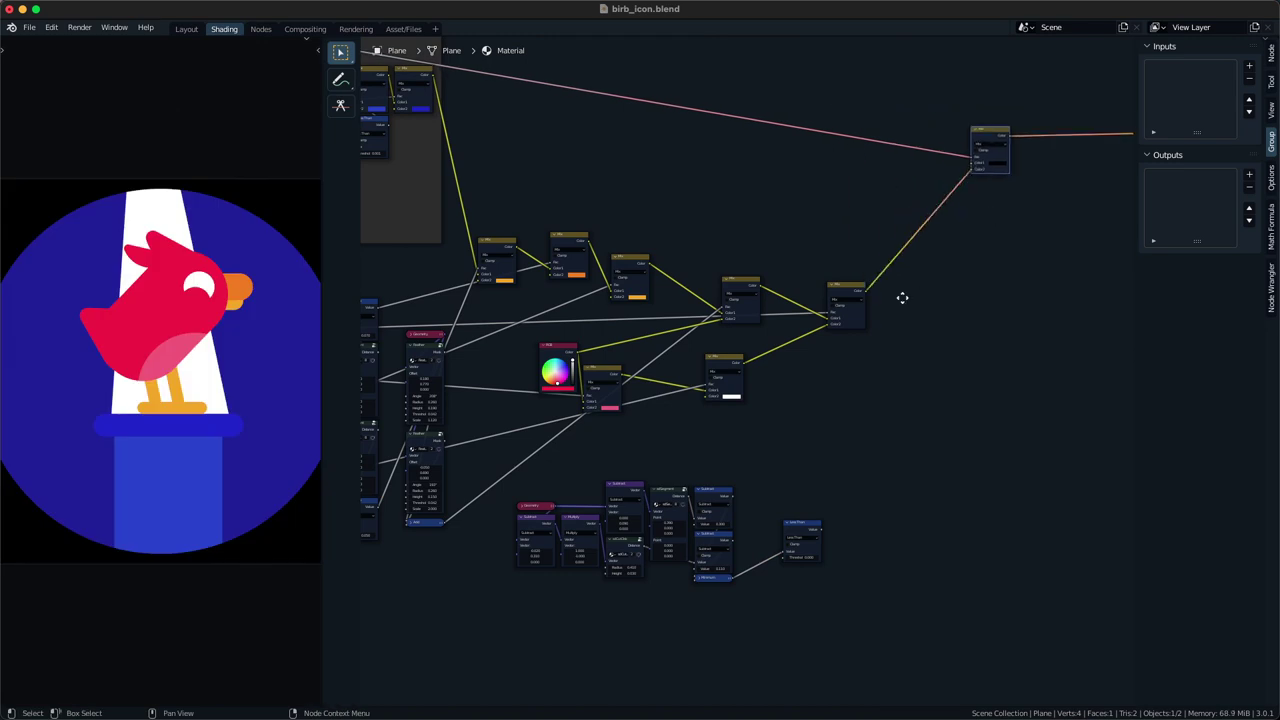
click(965, 318)
- Move the Mix node that combines the body and eye colors away from the chain, and preview its output
ctrl+shift+click(732, 358)
ctrl+shift+click(846, 289)
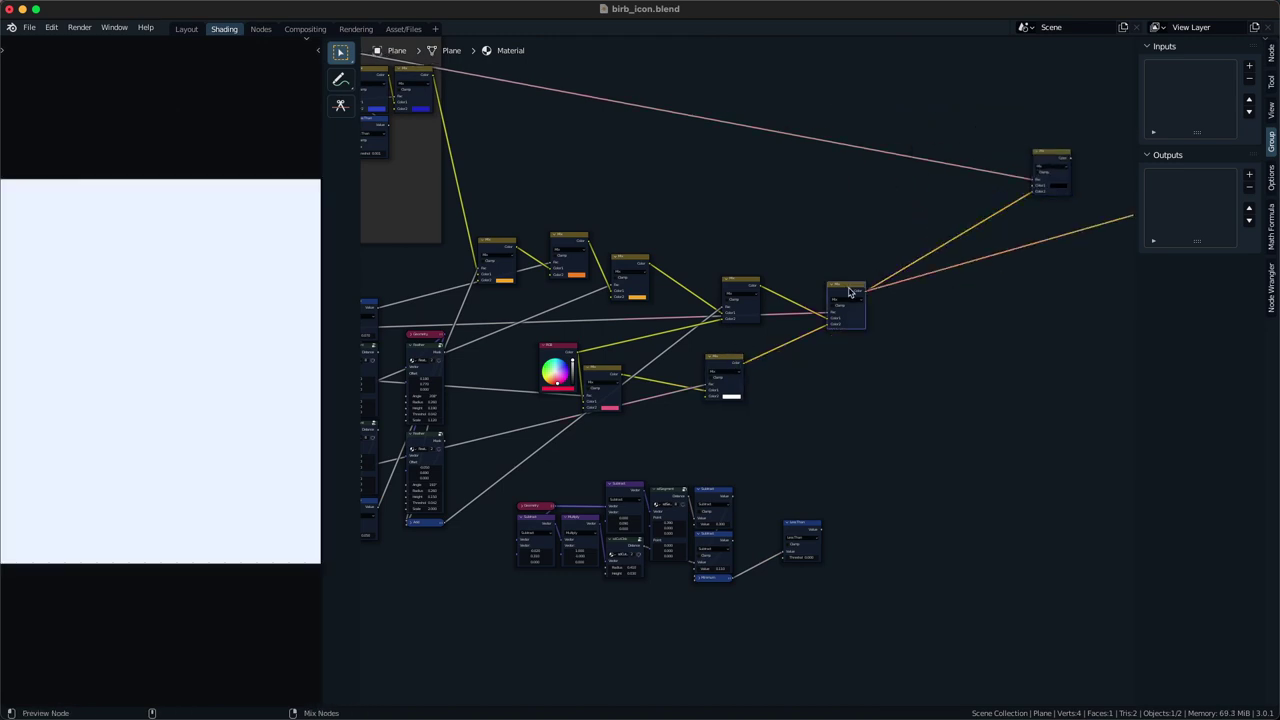
key(g)
ctrl+shift+click(745, 305)
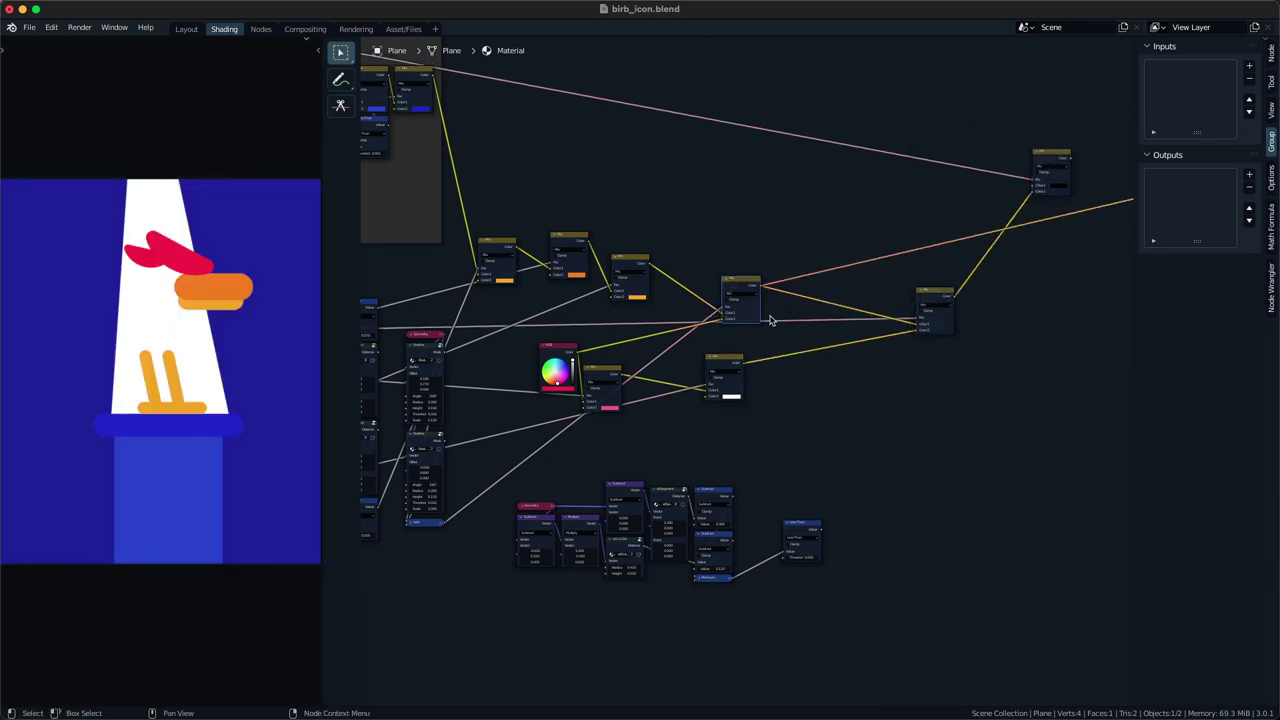
key(ctrl+z)
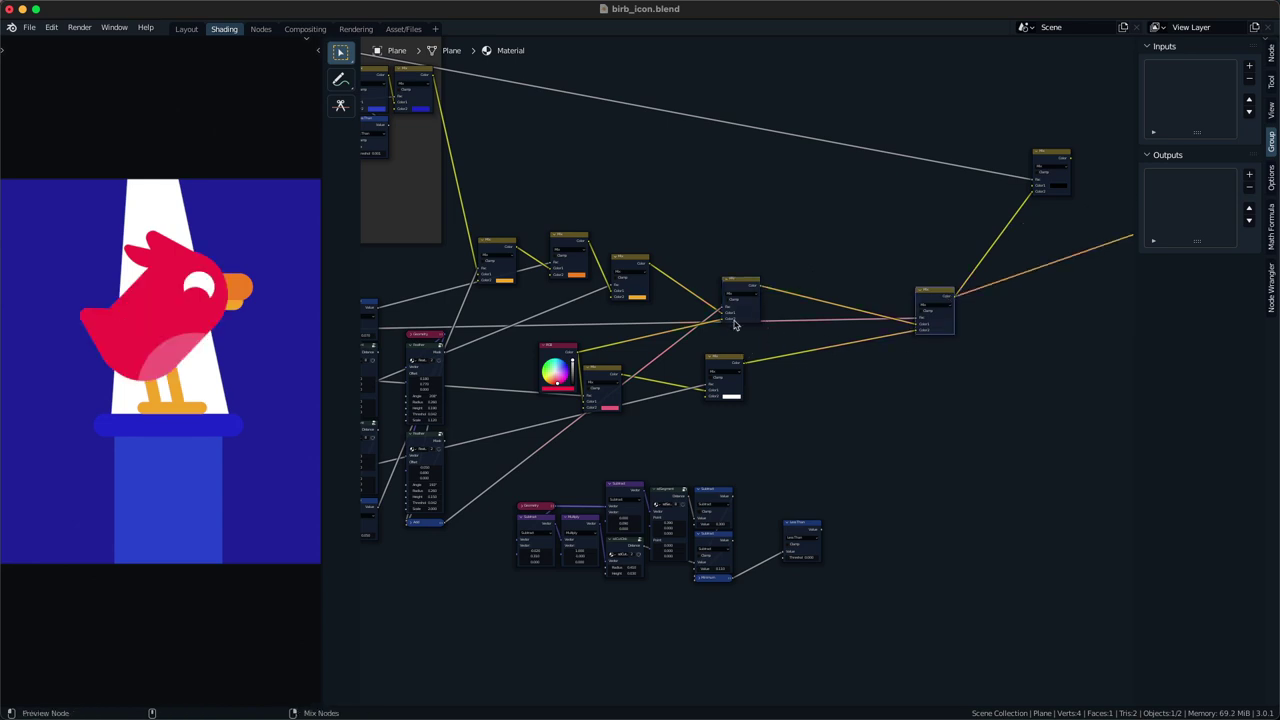
- Preview the bird's body mask that feeds the Mix node's factor
scroll(412, 341, down, 1)
middle_drag(391, 336, 423, 335)
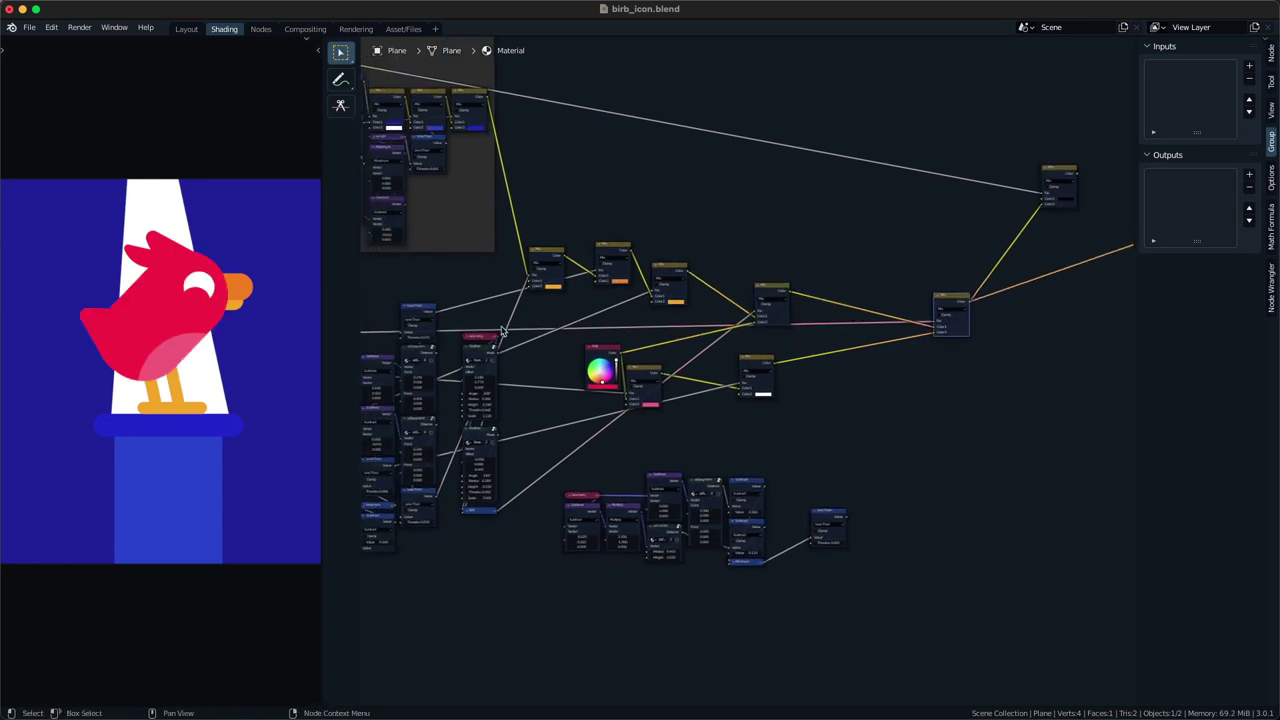
ctrl+shift+click(604, 329)
key(ctrl+x)
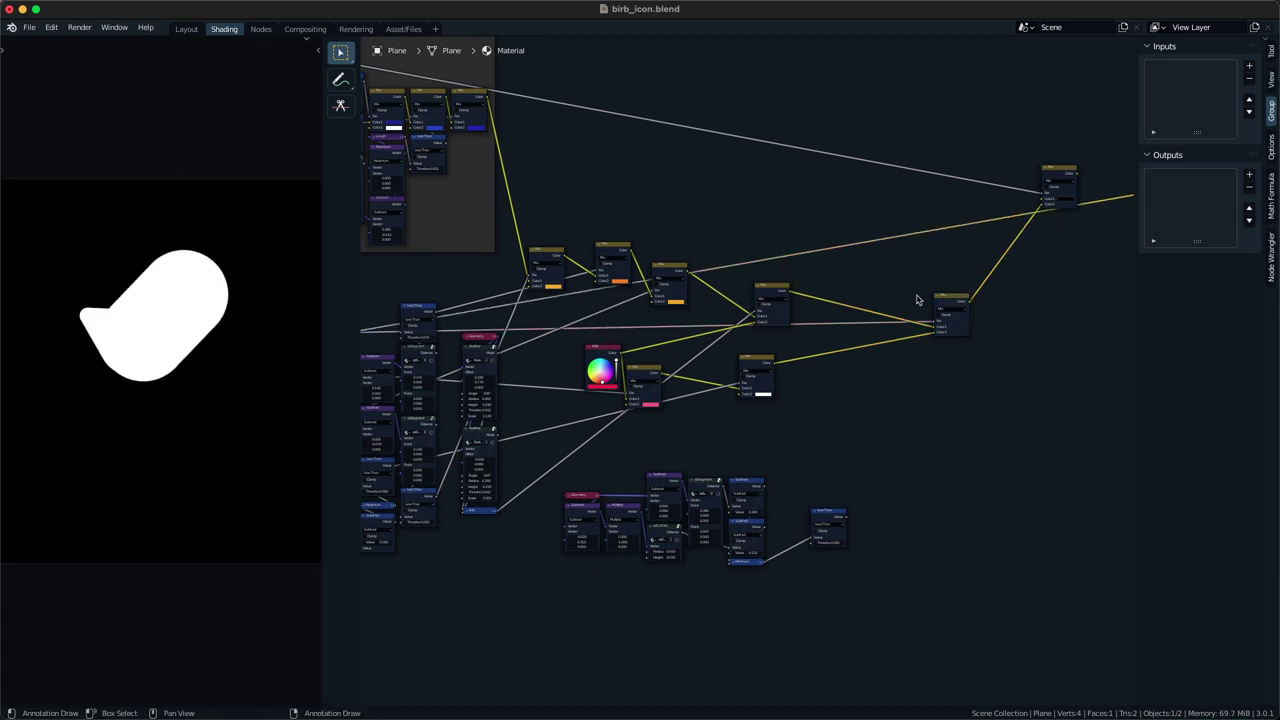
- Preview the Mix node combining the body and eye colors and move it back beside the color Mix chain
ctrl+shift+click(951, 304)
drag(951, 304, 906, 304)
middle_drag(901, 311, 837, 329)
drag(837, 329, 801, 330)
- Add a reroute on that Mix node's output links and move it farther out to free up space
shift+right_drag(826, 298, 842, 360)
key(g)
click(953, 335)
- Insert a duplicate of the Mix node before the reroute and connect the wing's Less Than output to its factor
click(820, 321)
key(shift+d)
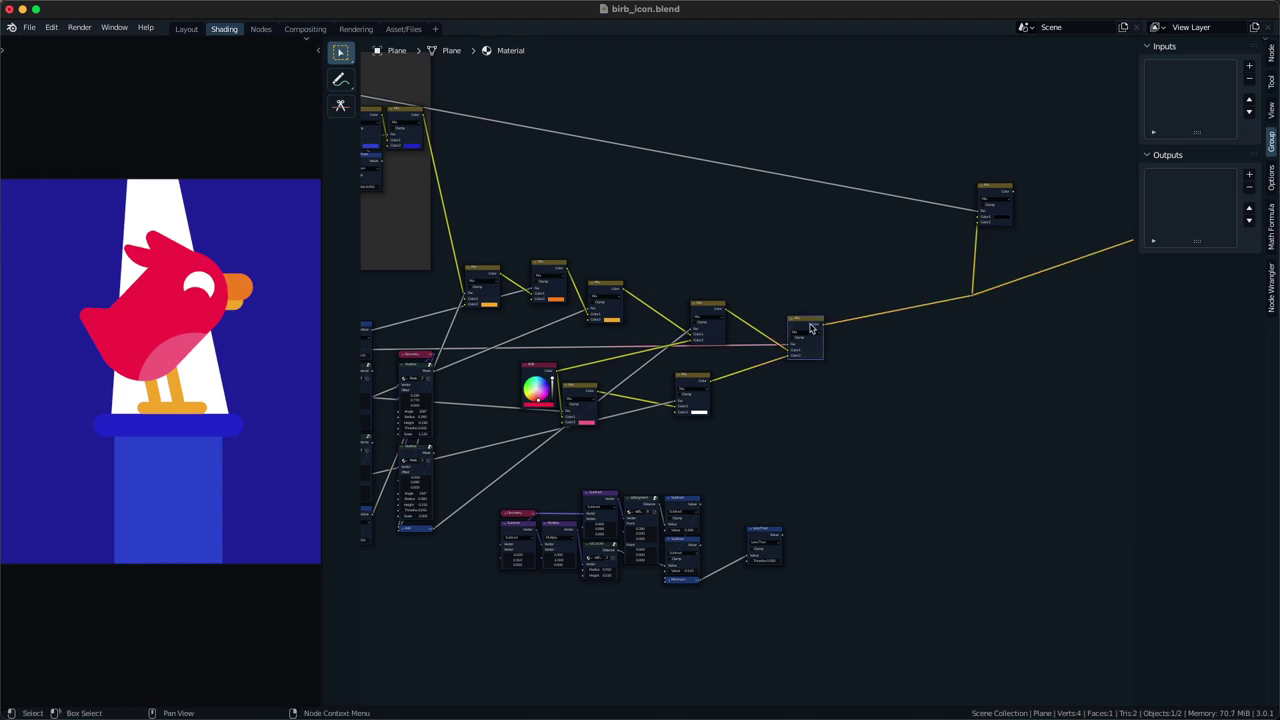
click(923, 299)
alt+right_drag(788, 527, 884, 350)
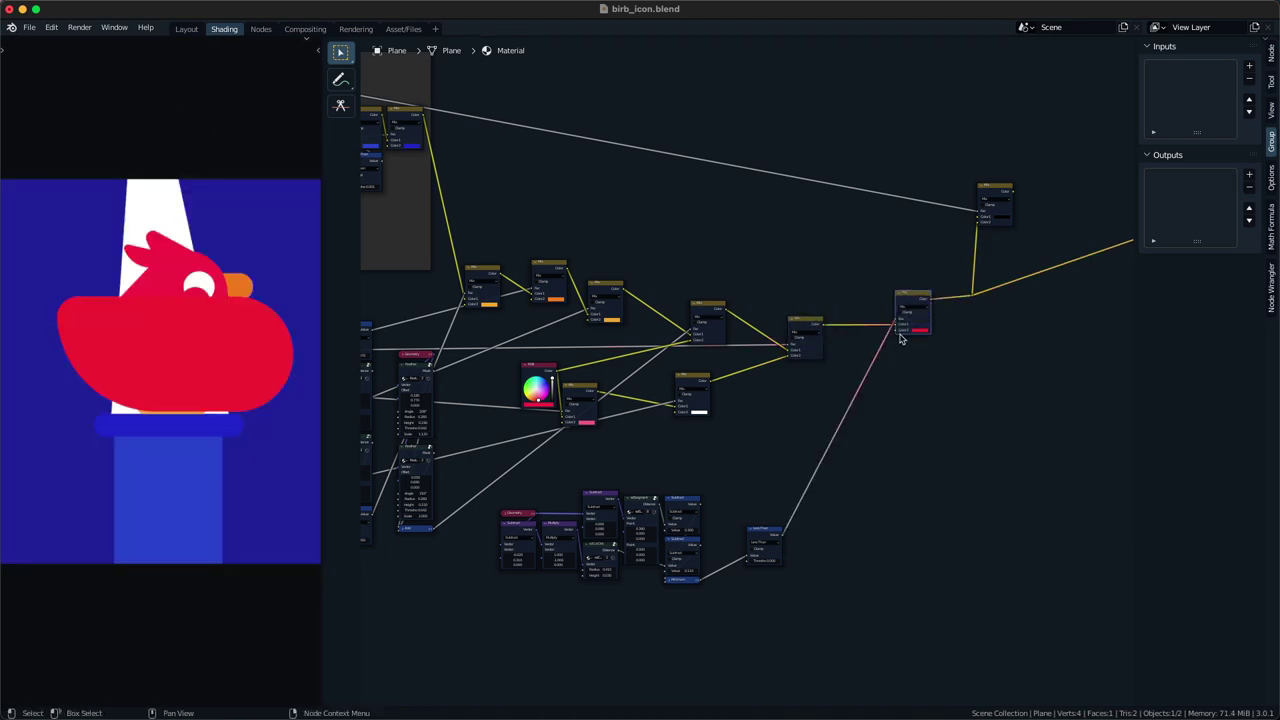
- Sample the belly Mix node's pink as the second color of the new wing Mix node
scroll(888, 357, up, 1)
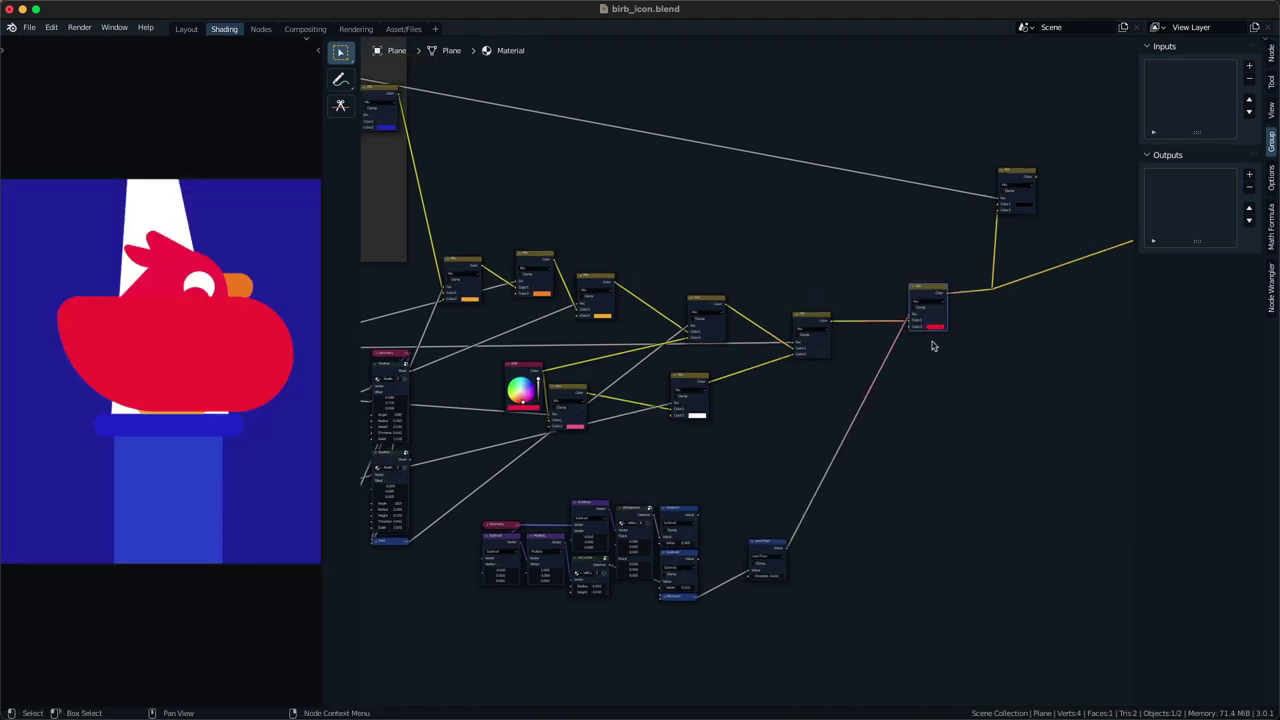
key(e)
click(574, 426)
- Move the Geometry node away from the wing shape nodes and place the Less Than node beneath Minimum
middle_drag(625, 540, 682, 468)
scroll(682, 468, up, 2)
drag(853, 475, 753, 541)
drag(817, 434, 624, 566)
drag(541, 454, 449, 491)
drag(542, 569, 778, 423)
key(g)
click(863, 416)
click(662, 556)
- Add a reroute on the wing Geometry node's links and insert a Vector Math Scale node before it with scale 2.290
shift+right_drag(579, 463, 585, 530)
key(q)
click(531, 477)
click(523, 495)
click(523, 499)
click(519, 607)
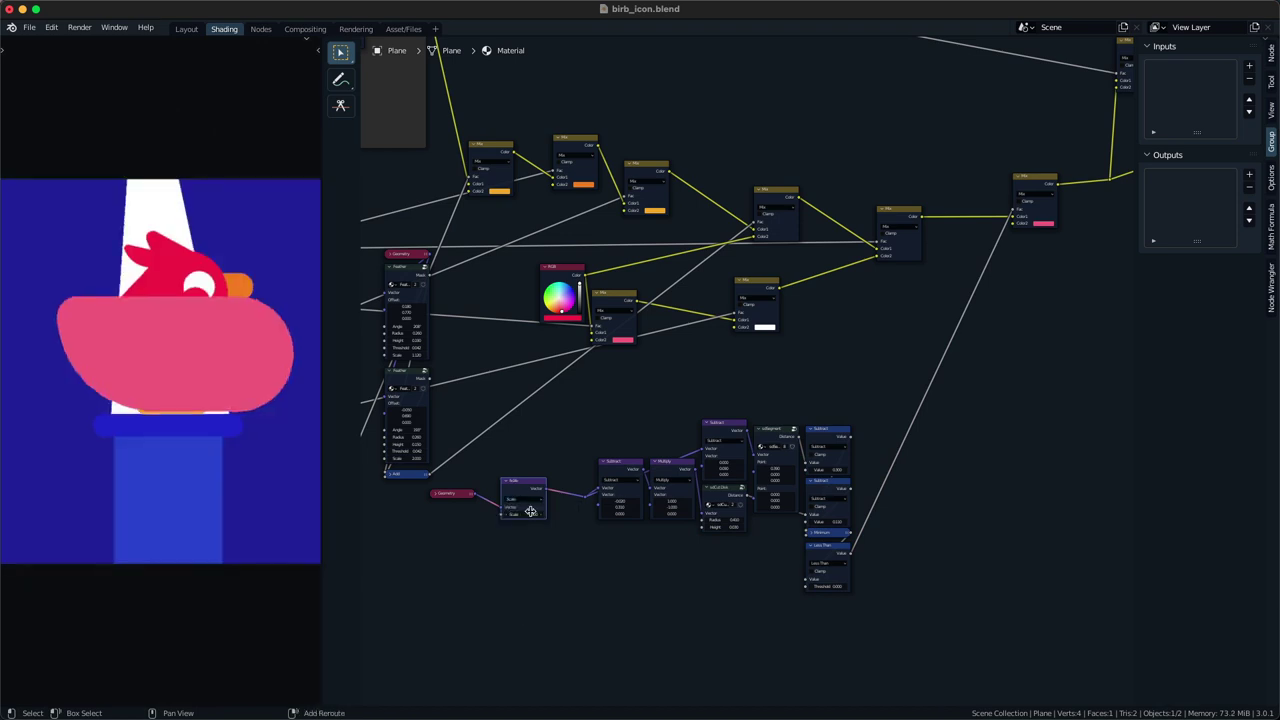
drag(523, 514, 555, 514)
- Change the wing Mix node's second color to a redder, less purple pink
middle_drag(698, 415, 666, 446)
click(1020, 254)
click(1020, 254)
click(1020, 254)
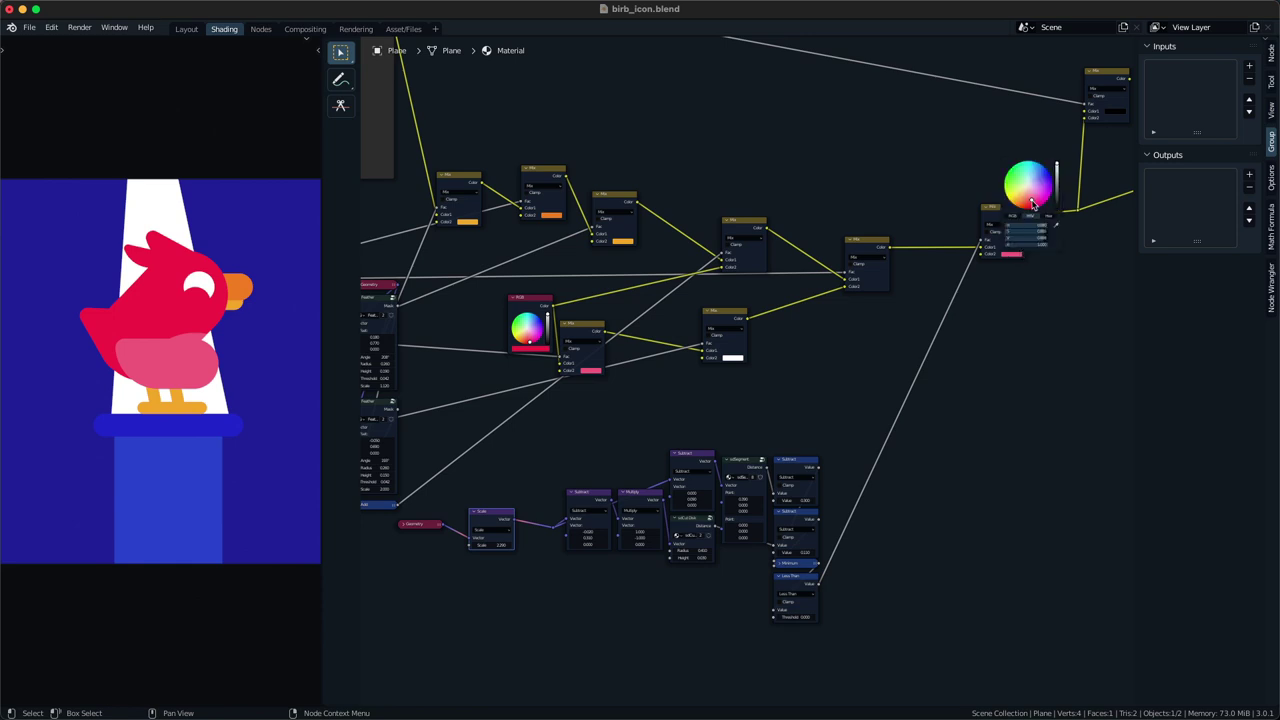
middle_drag(817, 384, 515, 539)
scroll(677, 451, up, 12)
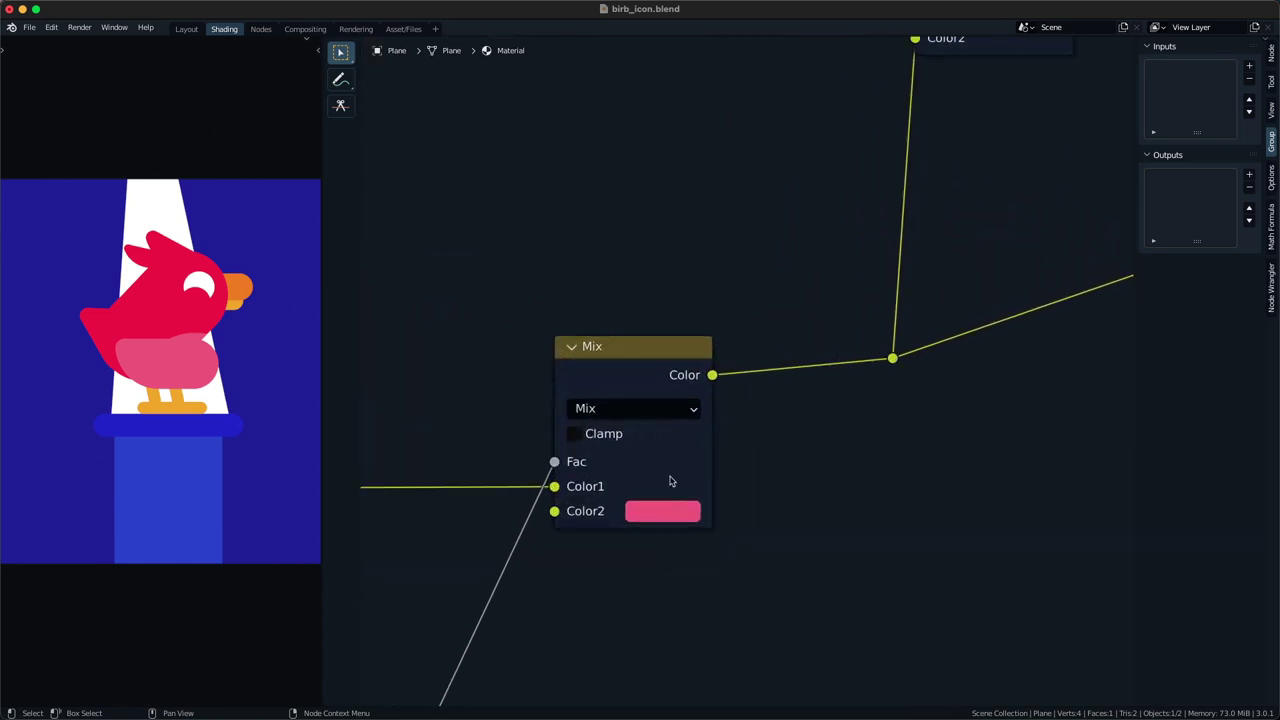
click(665, 516)
drag(734, 320, 728, 328)
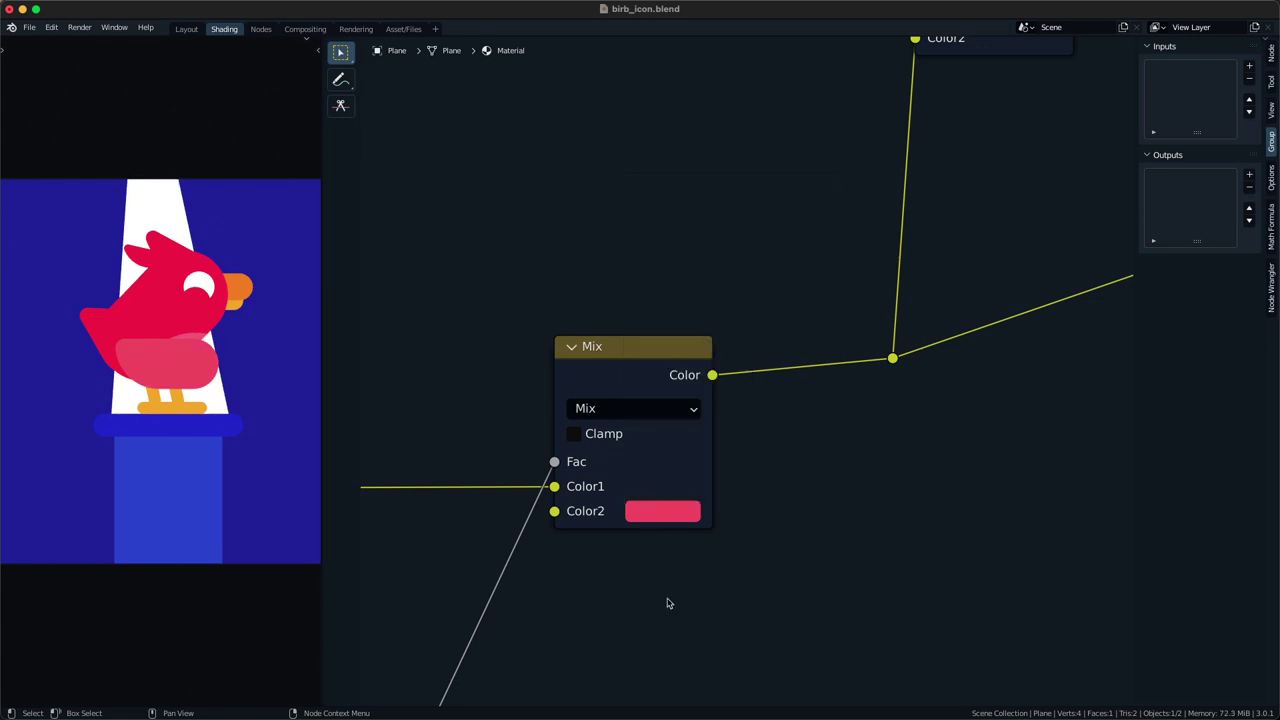
- Move the wing's Scale node closer to its Geometry node to make room for another node
scroll(630, 606, down, 14)
scroll(588, 609, down, 1)
middle_drag(420, 686, 754, 407)
drag(557, 413, 565, 397)
key(g)
click(507, 442)
- Insert a Vector Rotate node between Scale and the reroute and set its type to Z Axis
key(shift+a)
text(svr)
key(Return)
click(584, 428)
click(585, 403)
click(586, 403)
click(591, 403)
click(590, 433)
- Set the Vector Rotate angle to 30.6° and tuck the Scale node beneath the Geometry node
scroll(550, 460, up, 2)
drag(547, 464, 607, 464)
click(480, 416)
drag(481, 418, 473, 403)
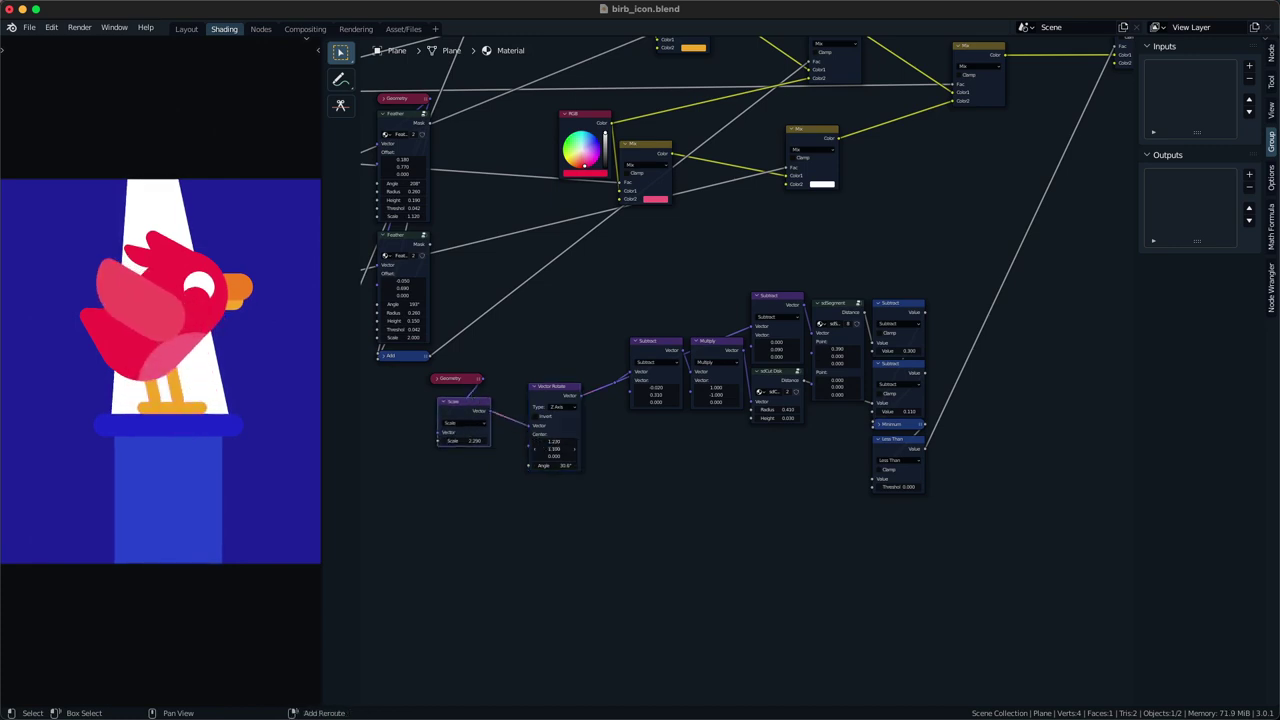
- Try offsetting the wing with a Subtract node after Vector Rotate, and delete that node
click(561, 396)
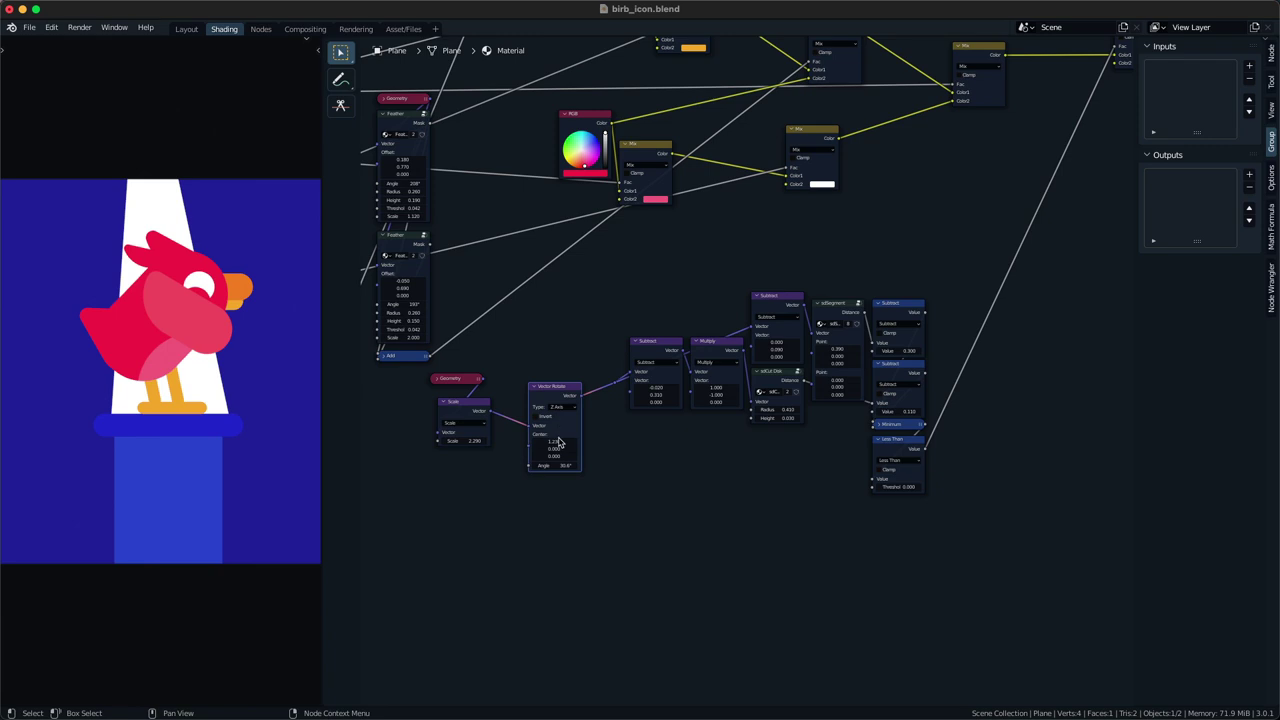
drag(559, 397, 467, 469)
key(shift+a)
click(517, 441)
key(ctrl+minus)
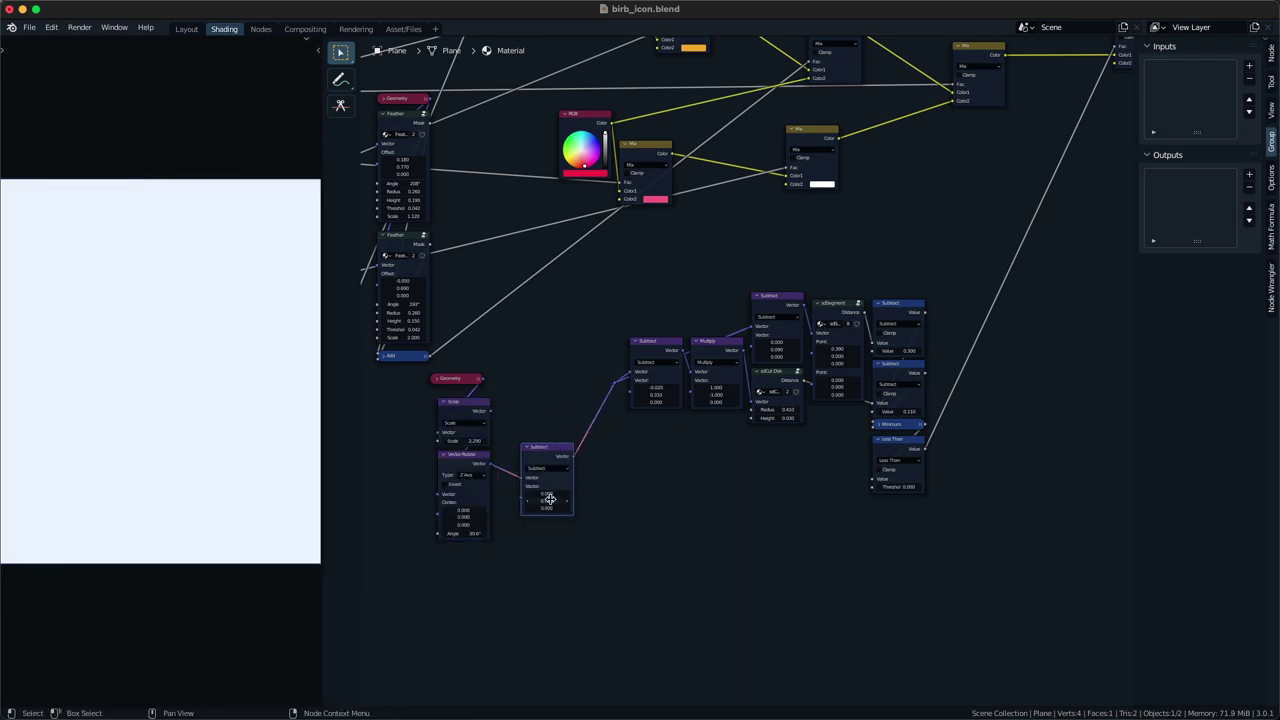
drag(548, 494, 532, 494)
key(alt+d)
click(455, 614)
key(x)
- Place the Vector Rotate node directly beside the wing's Scale node
drag(514, 566, 470, 494)
key(alt+d)
click(558, 427)
drag(544, 441, 506, 464)
- Insert a Vector Math Subtract node between the wing's Geometry and Scale nodes, with a Y offset of 0.300
key(q)
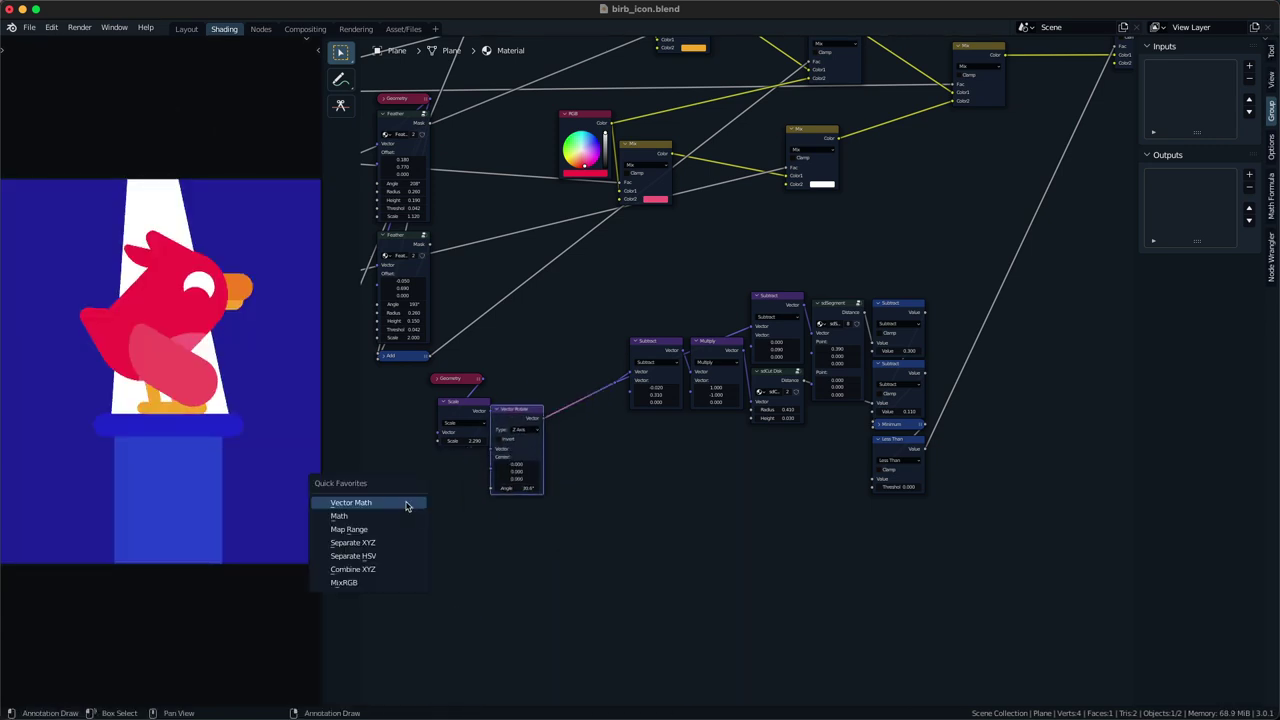
click(408, 508)
click(386, 506)
alt+right_drag(440, 396, 398, 527)
click(398, 527)
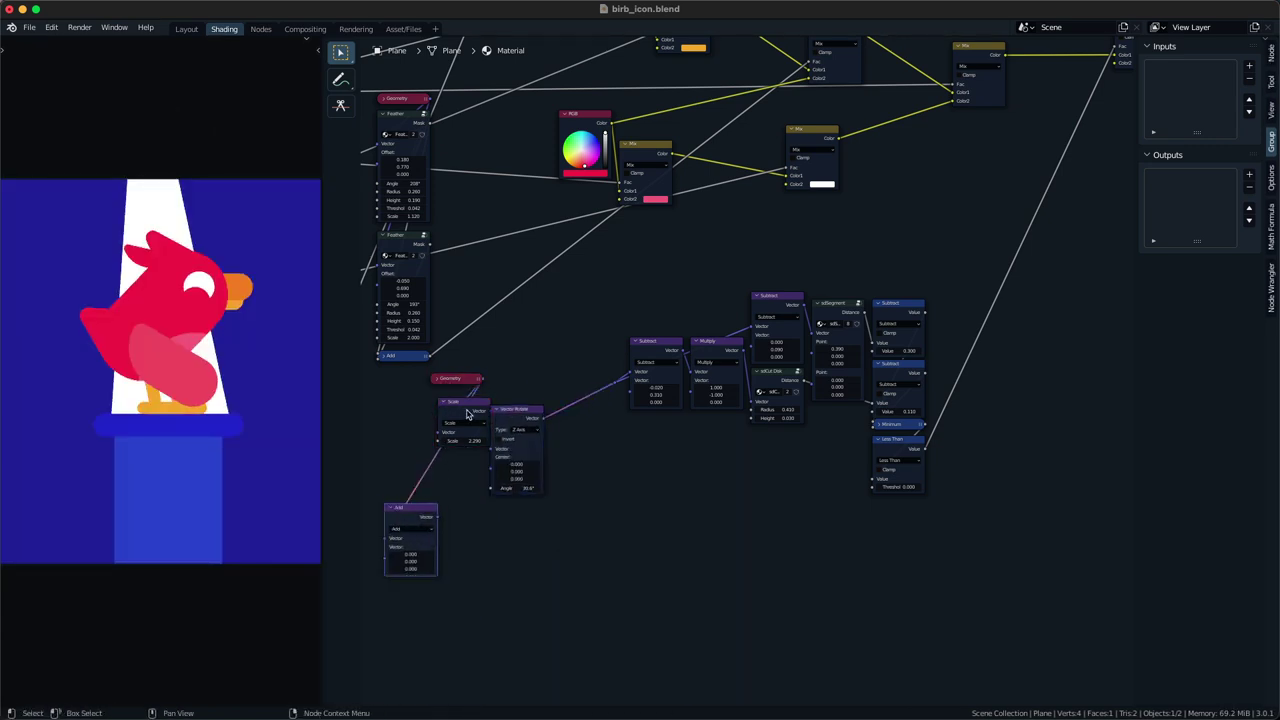
ctrl+right_drag(465, 392, 500, 429)
alt+right_drag(415, 525, 449, 437)
alt+right_drag(452, 383, 407, 523)
mouse_move(406, 554)
mouse_down()
mouse_move(445, 560)
mouse_move(403, 554)
mouse_up()
key(g)
right_click(411, 534)
ctrl+scroll(418, 529, down, 1)
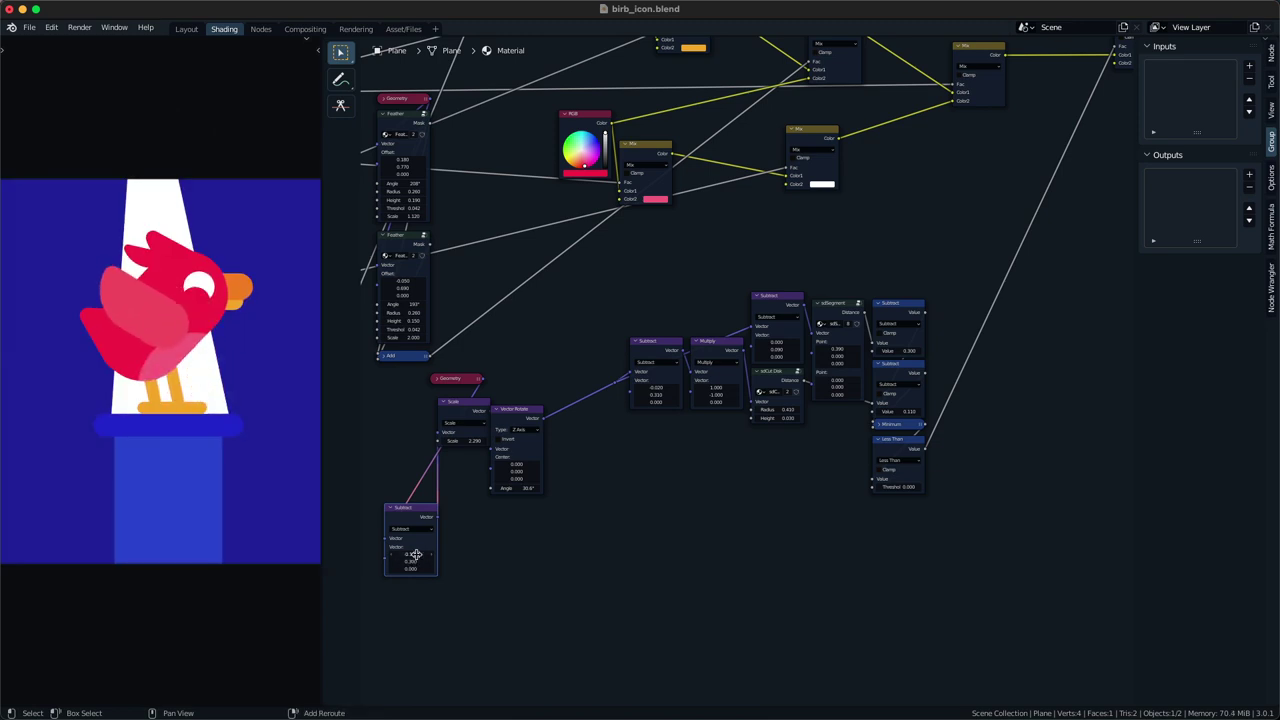
- Brighten the wing Mix node's second color slightly
middle_drag(589, 473, 337, 639)
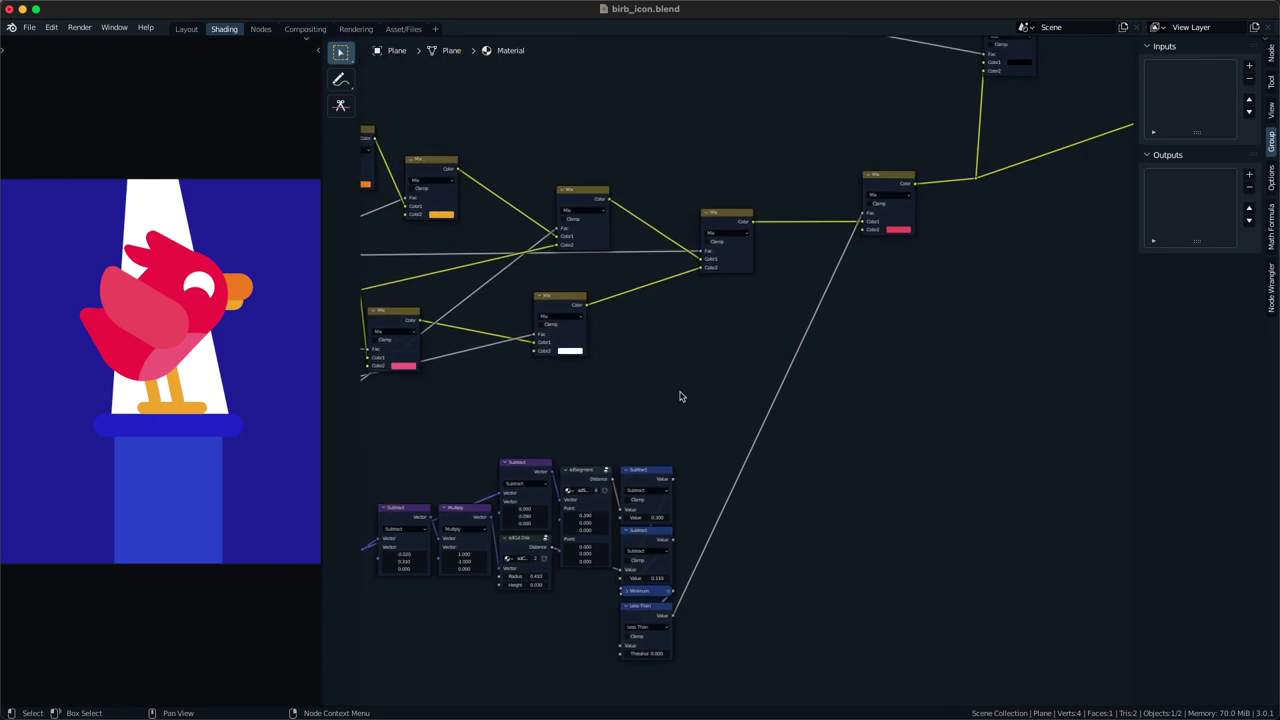
middle_drag(740, 250, 512, 397)
scroll(702, 375, up, 2)
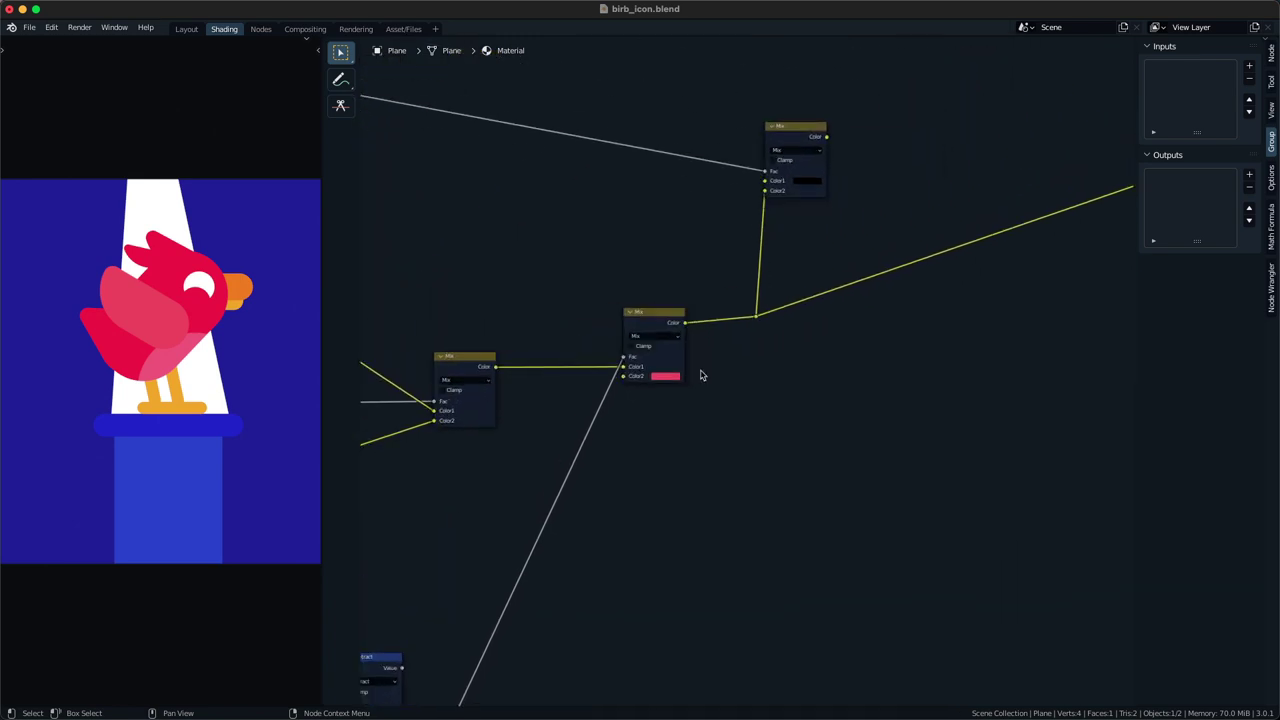
click(675, 378)
scroll(675, 379, up, 1)
- Move the Vector Rotate, Subtract and Multiply nodes closer to the wing's distance shape nodes
scroll(590, 552, down, 4)
middle_drag(560, 560, 838, 316)
middle_drag(727, 428, 844, 340)
drag(557, 477, 515, 418)
key(g)
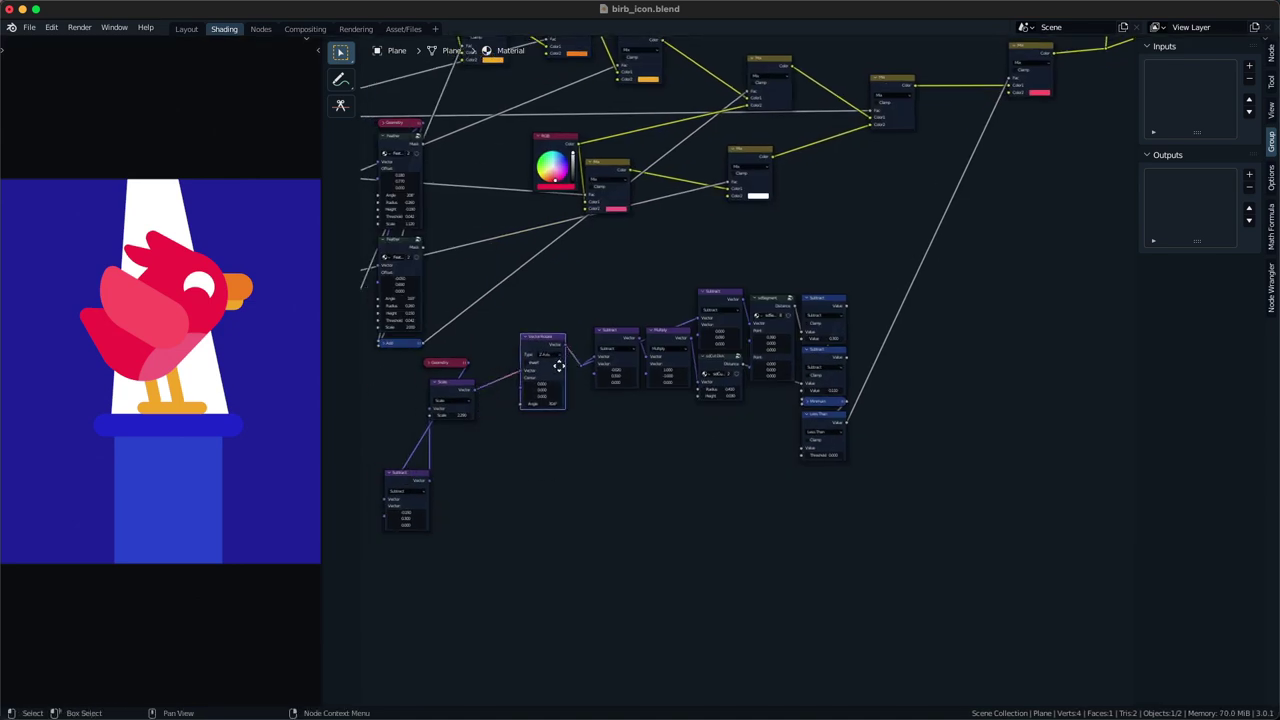
click(579, 364)
drag(577, 460, 563, 362)
key(g)
click(621, 415)
drag(521, 457, 473, 416)
drag(578, 474, 447, 394)
key(g)
click(554, 402)
- Stack the Vector Rotate node above Multiply and the Scale node above Subtract
drag(531, 453, 607, 399)
key(g)
click(660, 256)
drag(577, 446, 660, 276)
key(g)
click(667, 312)
click(640, 518)
- Place the offset Subtract node beside Scale and move the Geometry node up next to it
drag(491, 497, 414, 508)
key(g)
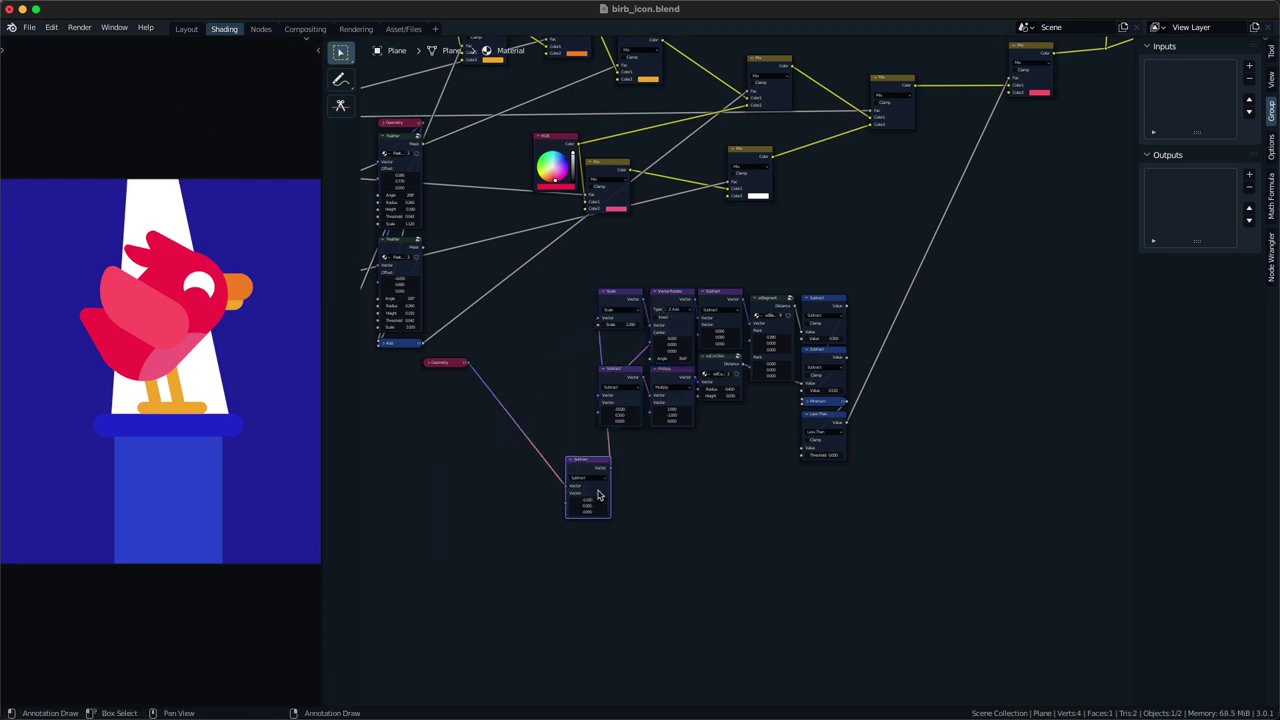
click(598, 493)
scroll(618, 489, up, 2)
scroll(626, 488, up, 2)
key(g)
click(576, 281)
drag(611, 320, 548, 278)
drag(548, 278, 548, 322)
drag(438, 421, 408, 349)
key(g)
click(483, 350)
- Adjust the wing's transform to an X offset of -0.220, a scale of 2.830 and a rotation of 20.2°
drag(560, 352, 545, 352)
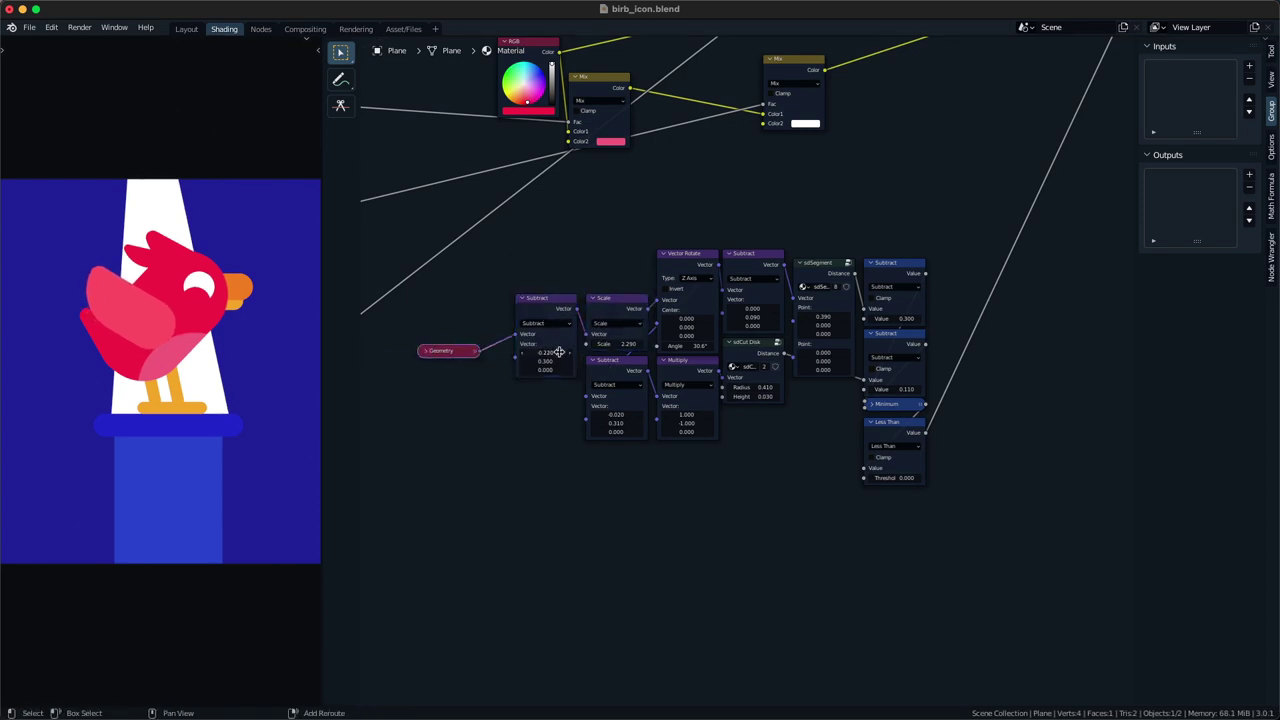
drag(627, 344, 685, 344)
middle_drag(490, 438, 486, 480)
scroll(487, 480, up, 1)
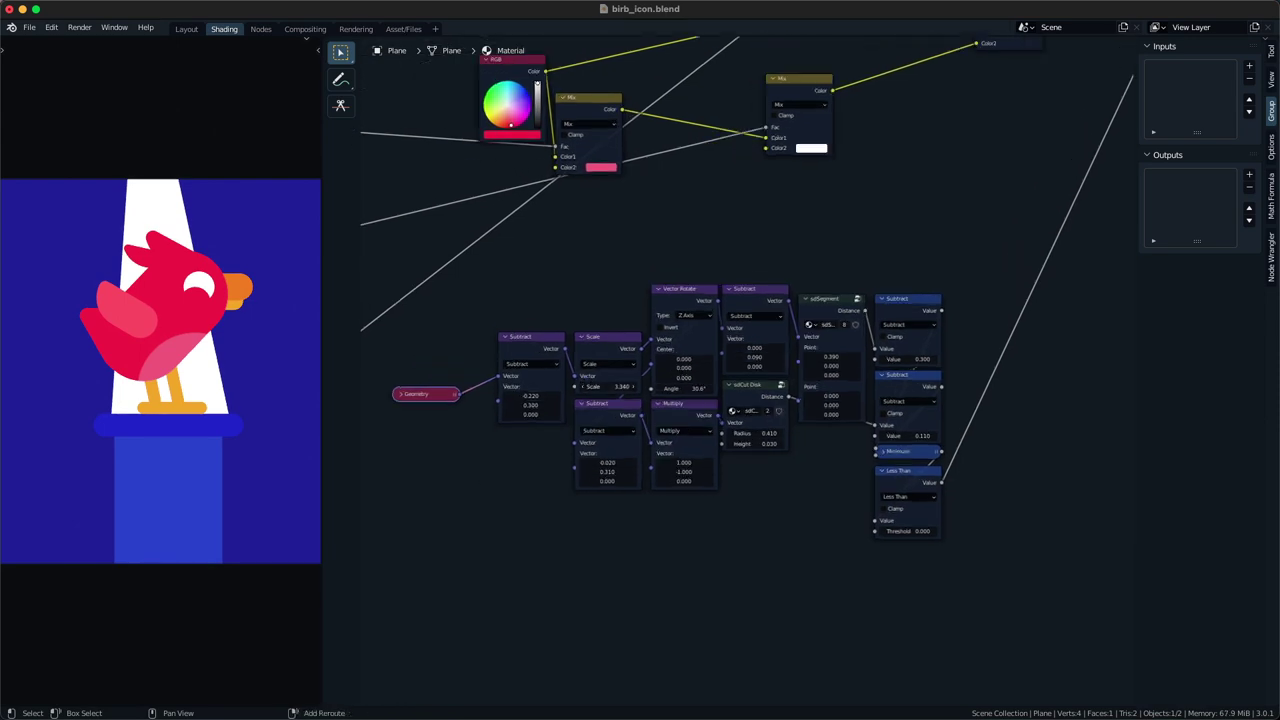
drag(612, 387, 577, 387)
mouse_move(688, 387)
mouse_down()
mouse_move(660, 388)
mouse_move(681, 388)
mouse_up()
- Set the wing's X offset to -0.180 in the Subtract node after Geometry
click(531, 508)
mouse_move(531, 396)
mouse_down()
mouse_move(546, 404)
mouse_move(534, 404)
mouse_up()
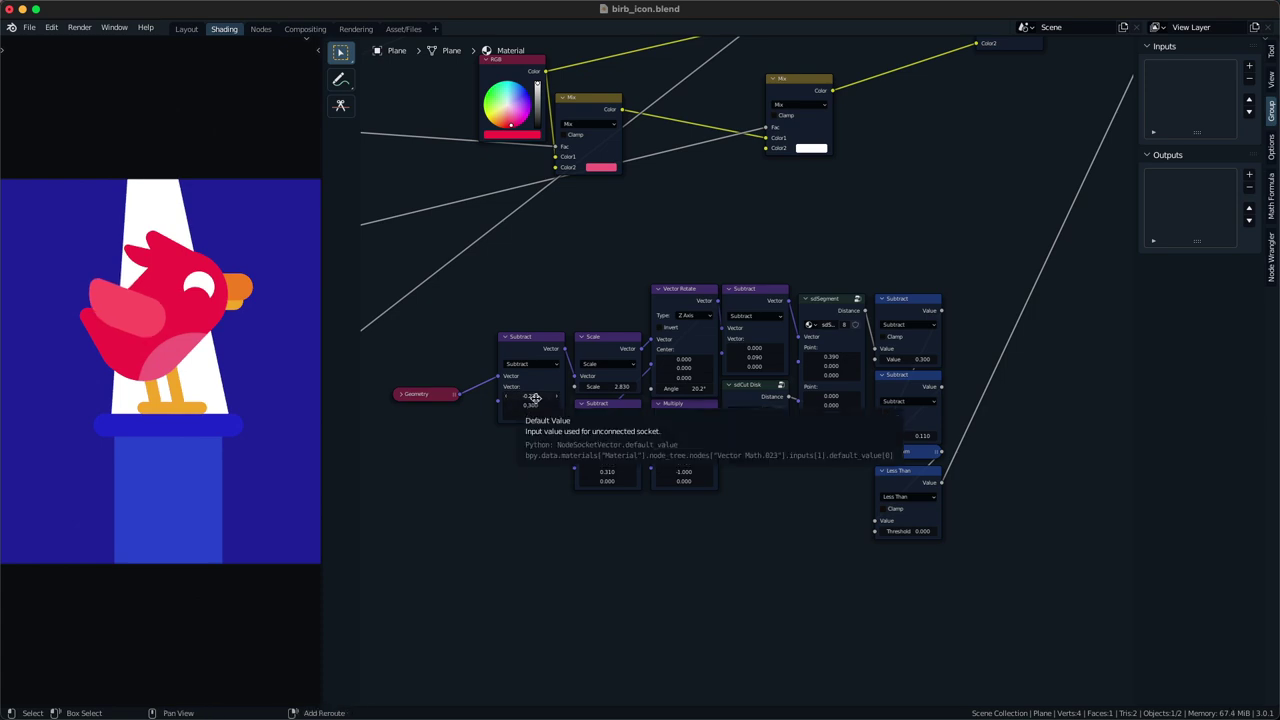
drag(536, 398, 545, 398)
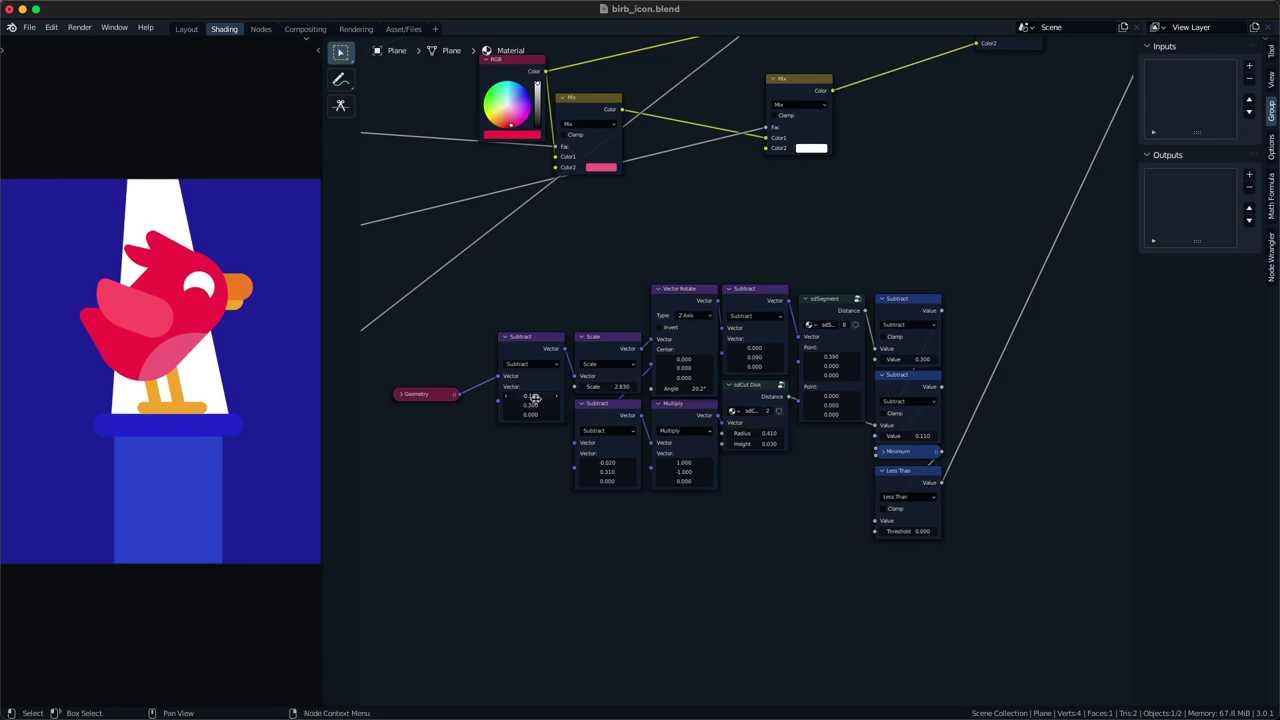
- Refine the body outline by setting the uneven capsule's Point A X to -0.380 and the first sdSegment's Point X to 0.120
scroll(589, 337, down, 4)
middle_drag(457, 284, 560, 391)
middle_drag(435, 409, 722, 382)
scroll(693, 397, up, 2)
click(697, 355)
middle_drag(449, 307, 573, 324)
drag(571, 320, 577, 322)
drag(578, 213, 565, 213)
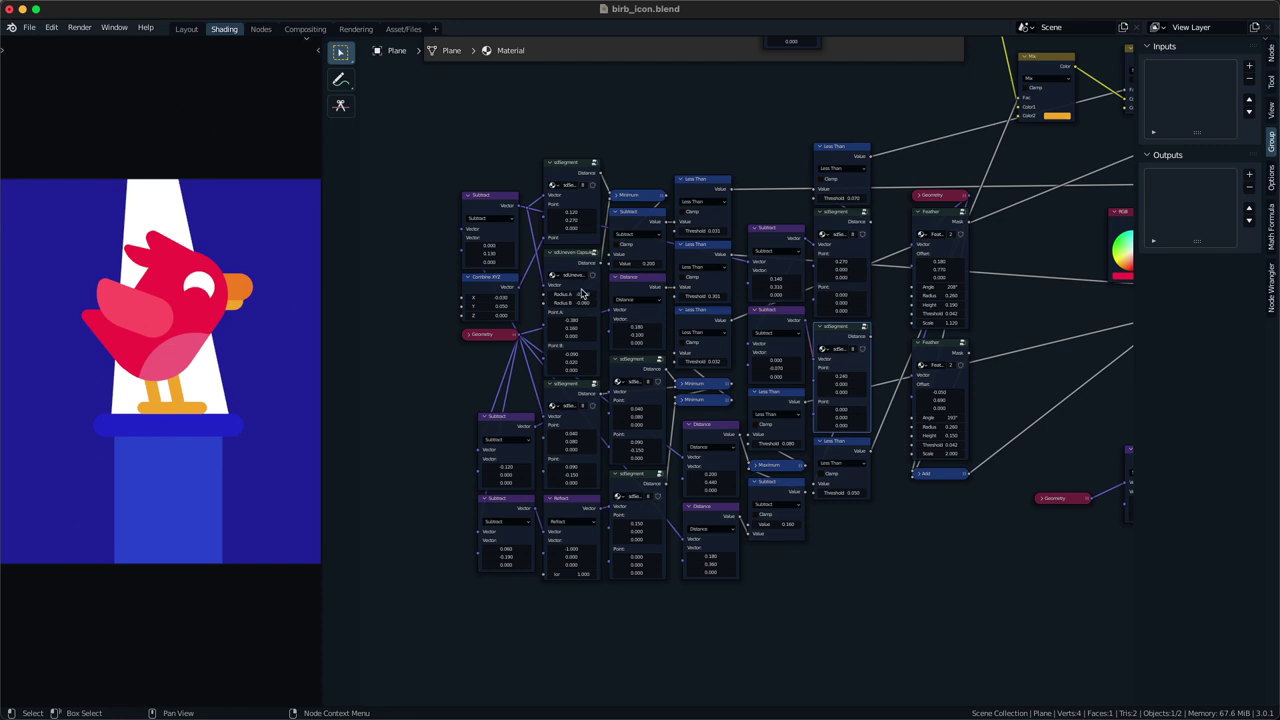
scroll(575, 300, up, 1)
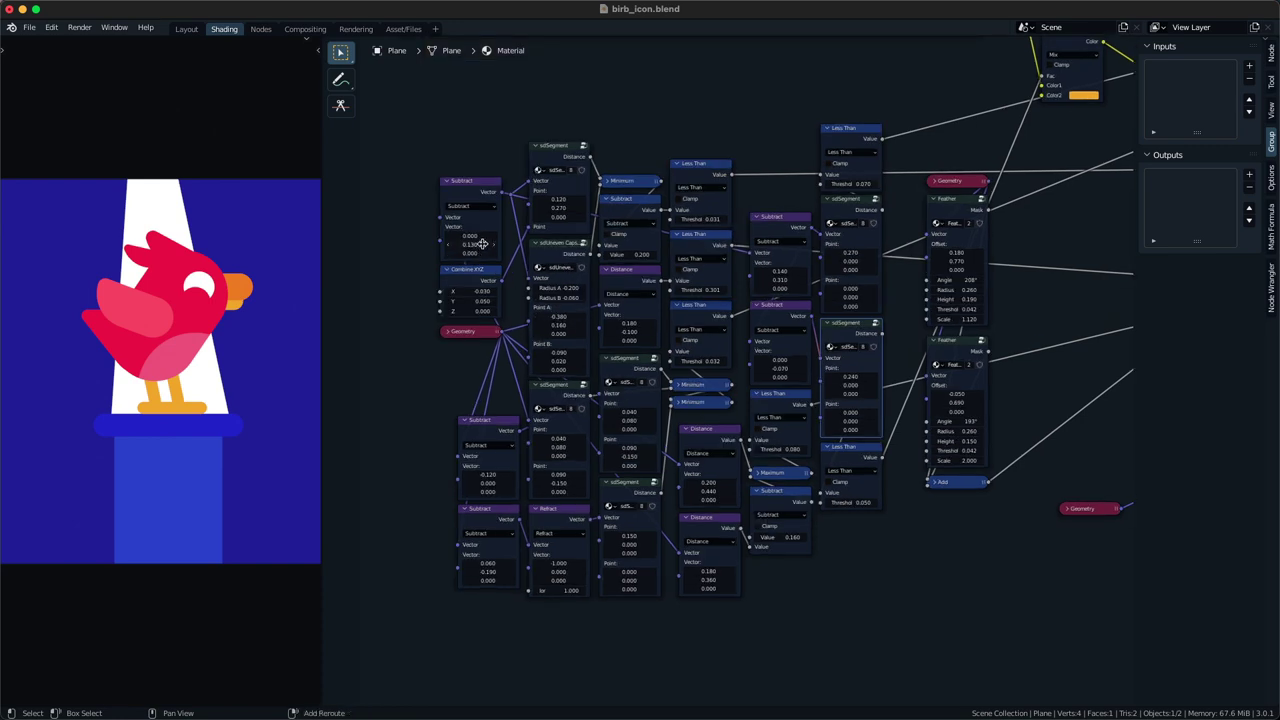
- Try different values in the wing nodes and undo both changes
middle_drag(842, 448, 709, 414)
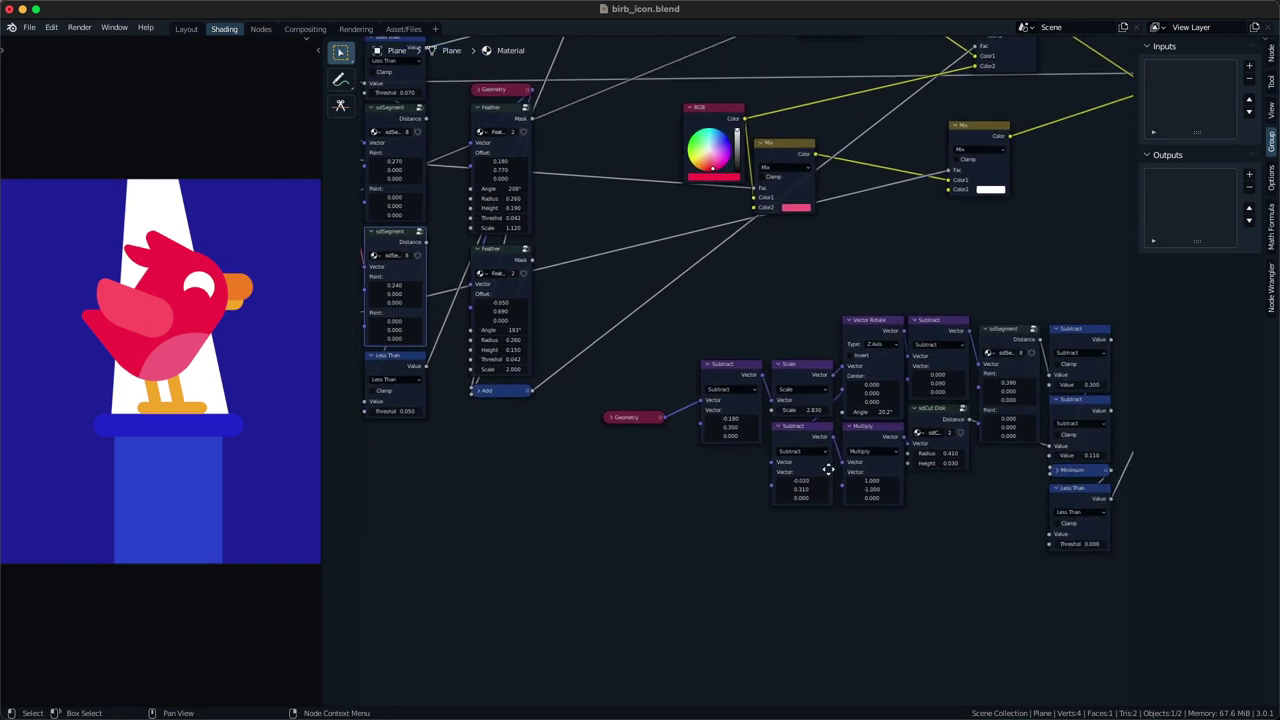
scroll(829, 468, up, 3)
mouse_move(783, 415)
mouse_down()
mouse_move(820, 415)
mouse_move(808, 415)
mouse_up()
middle_drag(787, 425, 713, 414)
drag(632, 424, 635, 424)
key(super+z)
key(super+z)
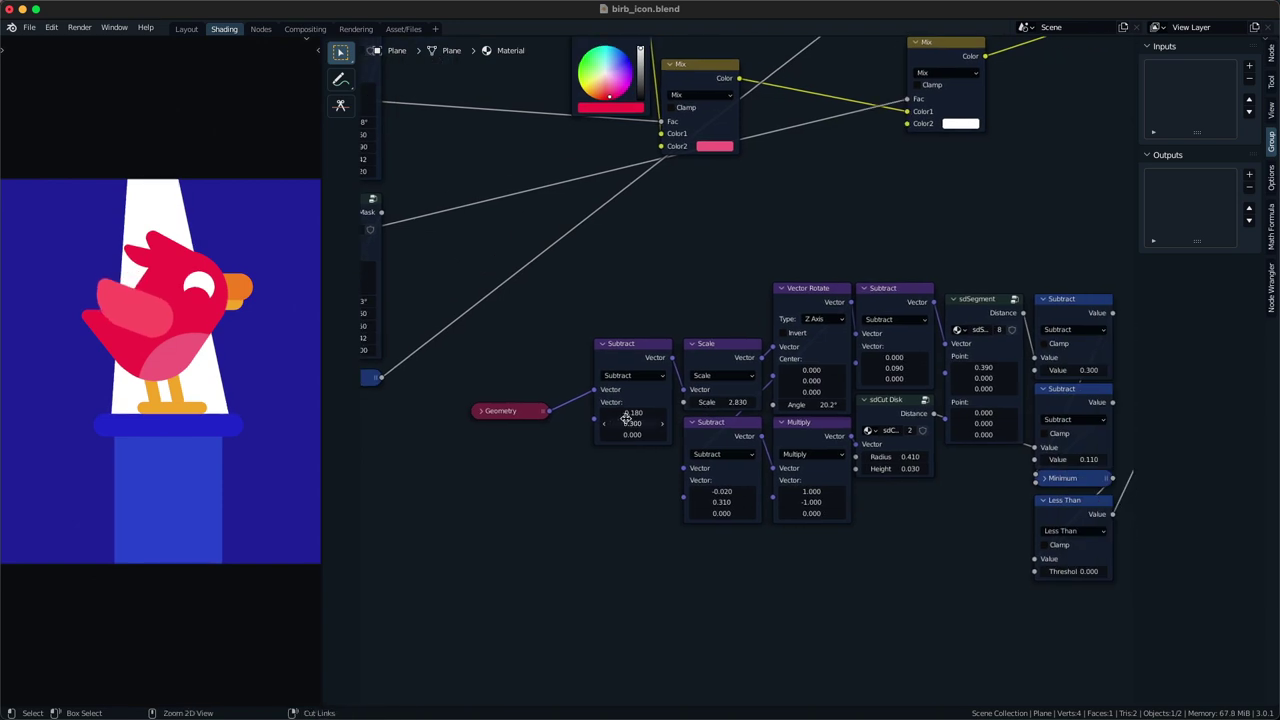
- Reshape the body's uneven capsule with Point B Y -0.050, second radius -0.100, and Combine XYZ values X -0.040, Y 0.040
scroll(568, 433, down, 1)
middle_drag(354, 390, 744, 466)
scroll(612, 437, left, 5)
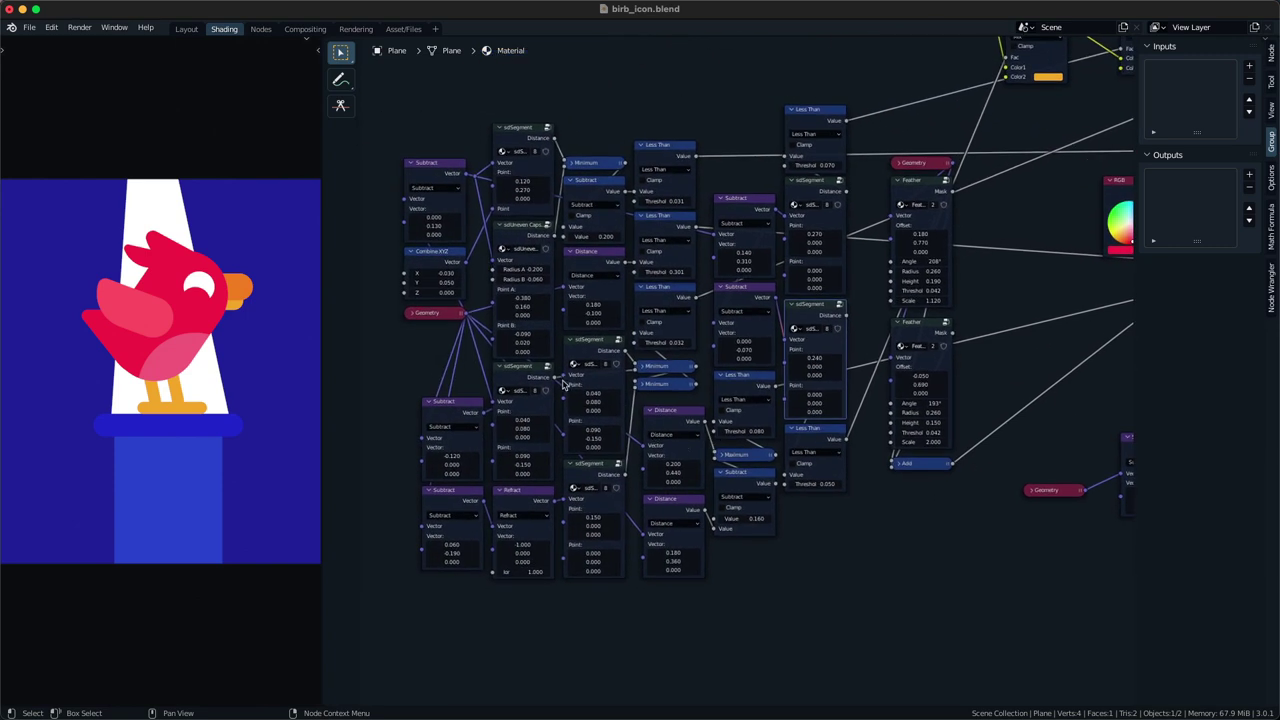
middle_drag(566, 387, 674, 523)
scroll(651, 479, up, 3)
middle_drag(651, 479, 623, 434)
drag(623, 434, 640, 434)
drag(515, 358, 503, 346)
drag(619, 433, 614, 433)
drag(623, 354, 601, 354)
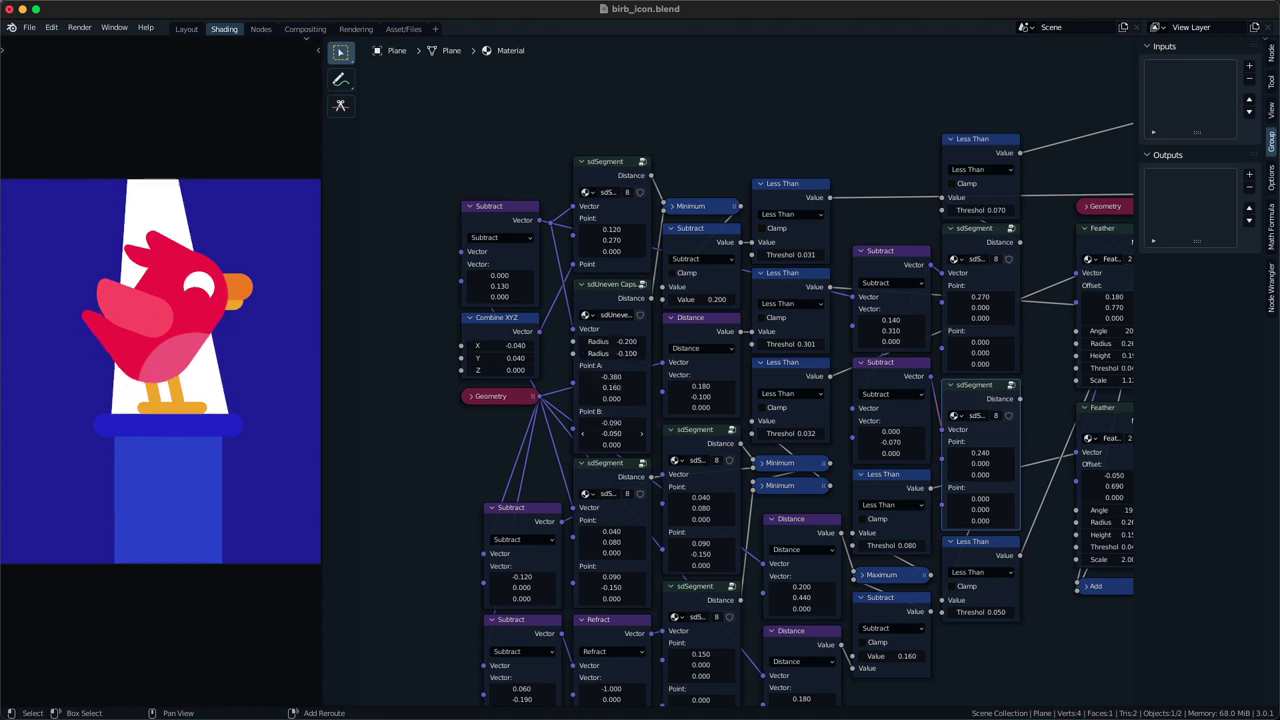
- Try another second radius on the body's uneven capsule and undo the latest changes
drag(640, 356, 628, 356)
key(super+z)
key(super+z)
- Set the body's Combine XYZ X to -0.070 and fine-tune the uneven capsule's Point A and the first sdSegment's Point X
drag(500, 346, 490, 346)
drag(615, 377, 608, 377)
drag(612, 230, 631, 229)
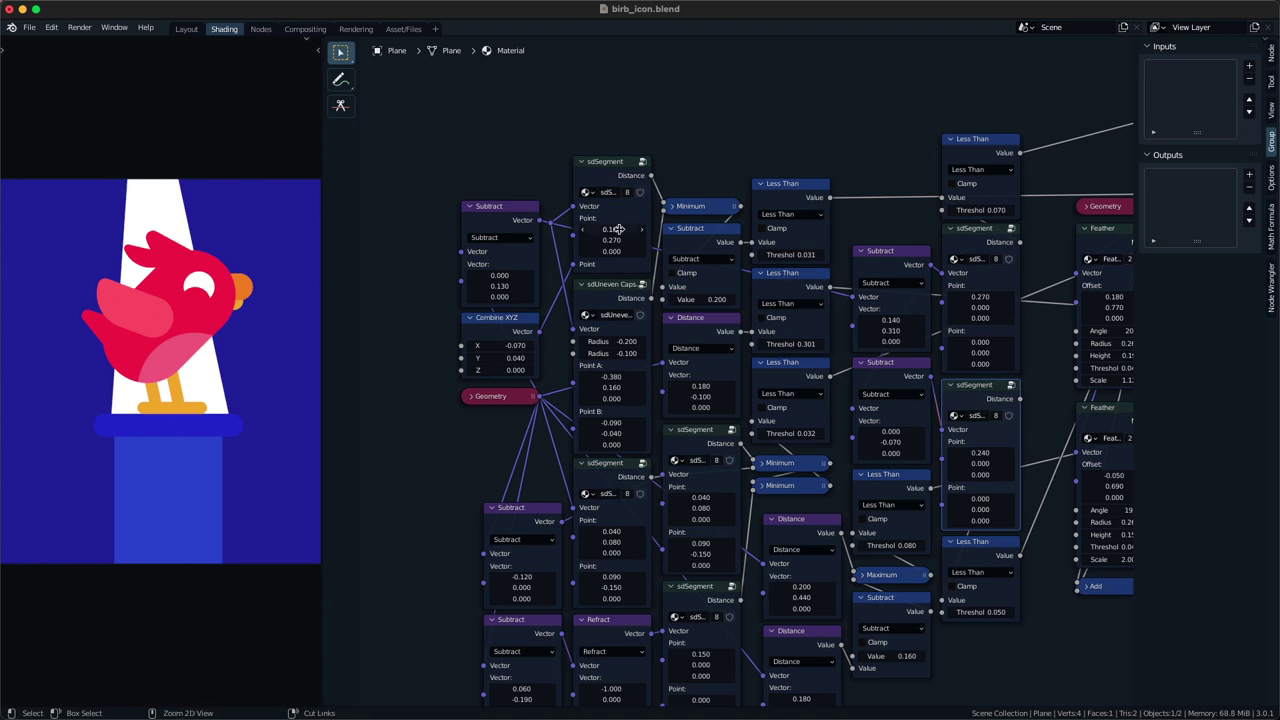
- Undo the latest Combine XYZ X and sdSegment Point X changes, and try small adjustments to the capsule's points
key(ctrl+z)
key(ctrl+z)
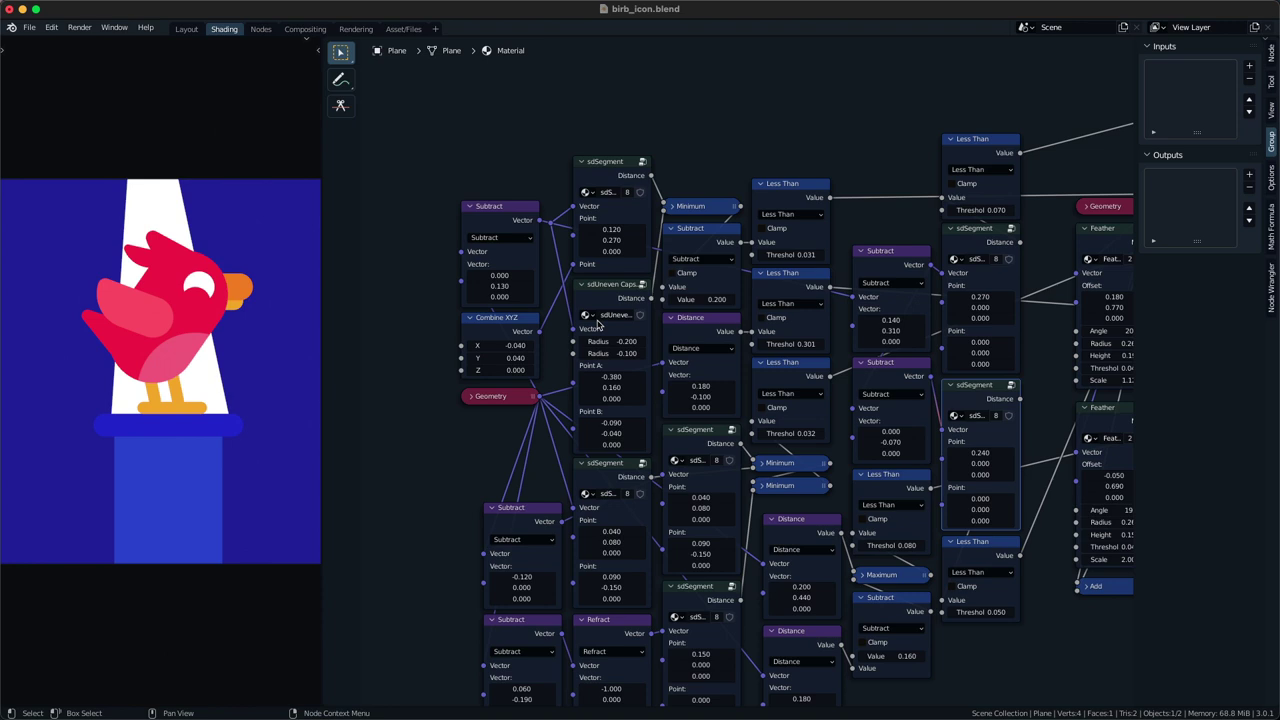
mouse_move(517, 346)
ctrl+mouse_down()
mouse_move(532, 346)
mouse_move(515, 346)
ctrl+mouse_up()
ctrl+shift+drag(617, 387, 617, 387)
ctrl+shift+drag(613, 433, 602, 433)
drag(602, 433, 605, 433)
- Adjust the wing nodes with Subtract Y 0.350, Scale 3.360 and a Vector Rotate angle of 22.9°
scroll(690, 395, down, 2)
middle_drag(988, 477, 590, 410)
middle_drag(848, 476, 586, 434)
scroll(610, 440, up, 2)
drag(675, 459, 705, 459)
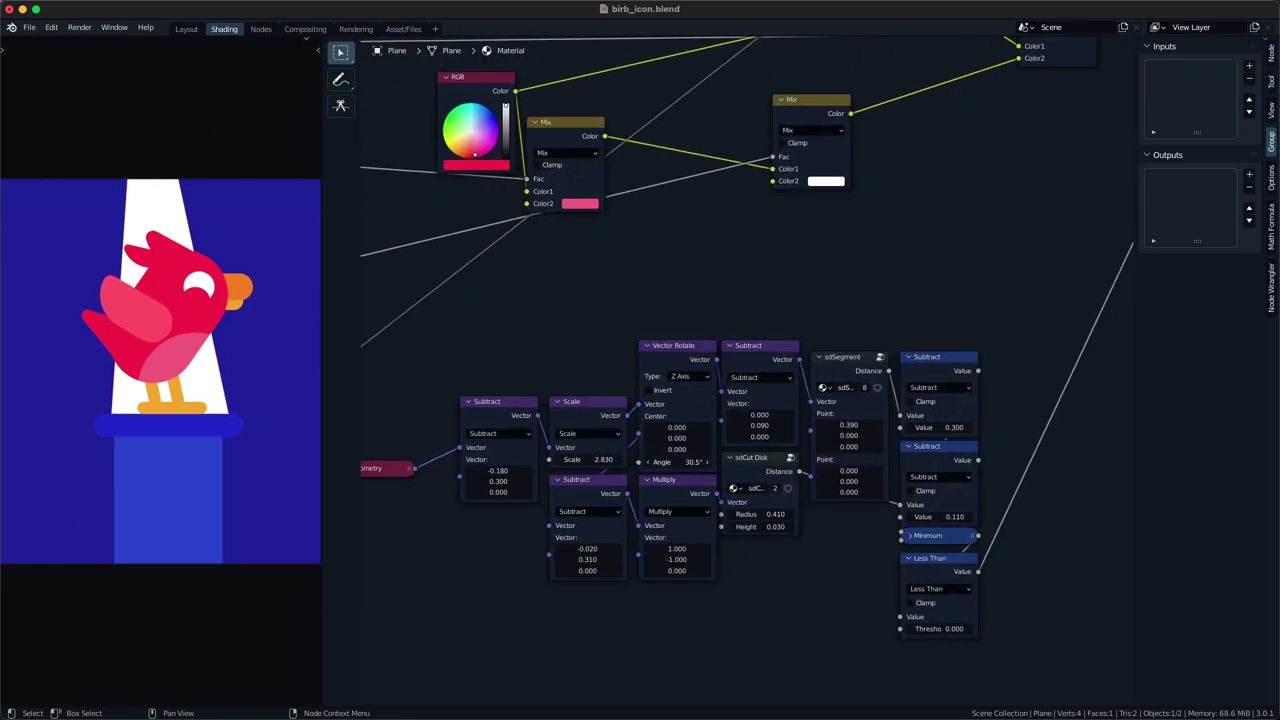
drag(678, 462, 670, 462)
shift+drag(498, 482, 520, 482)
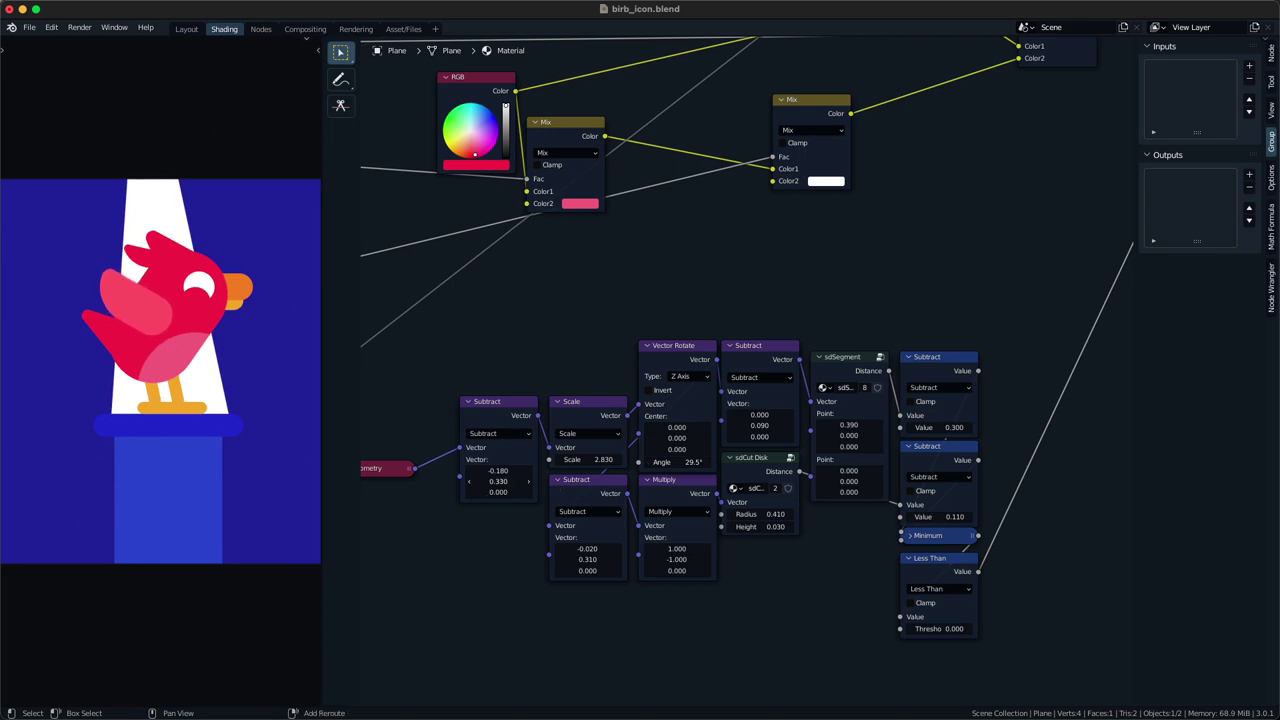
drag(604, 460, 636, 460)
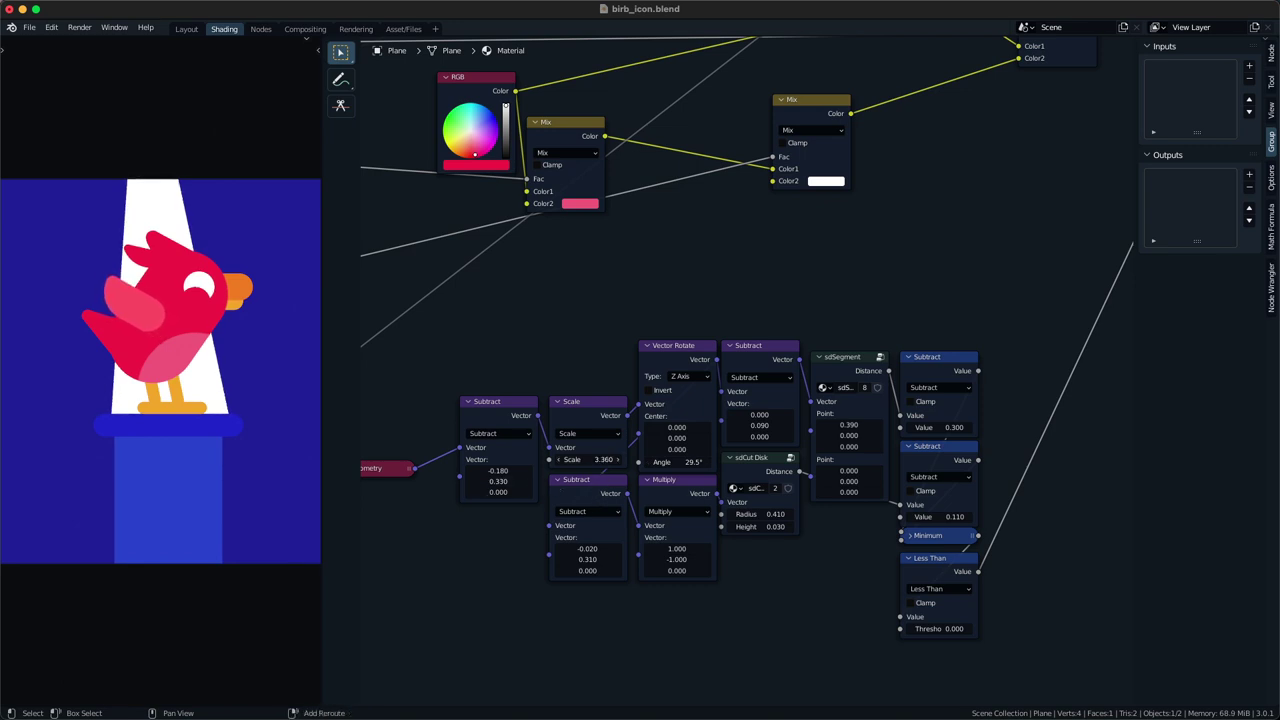
drag(522, 481, 529, 480)
drag(668, 464, 660, 464)
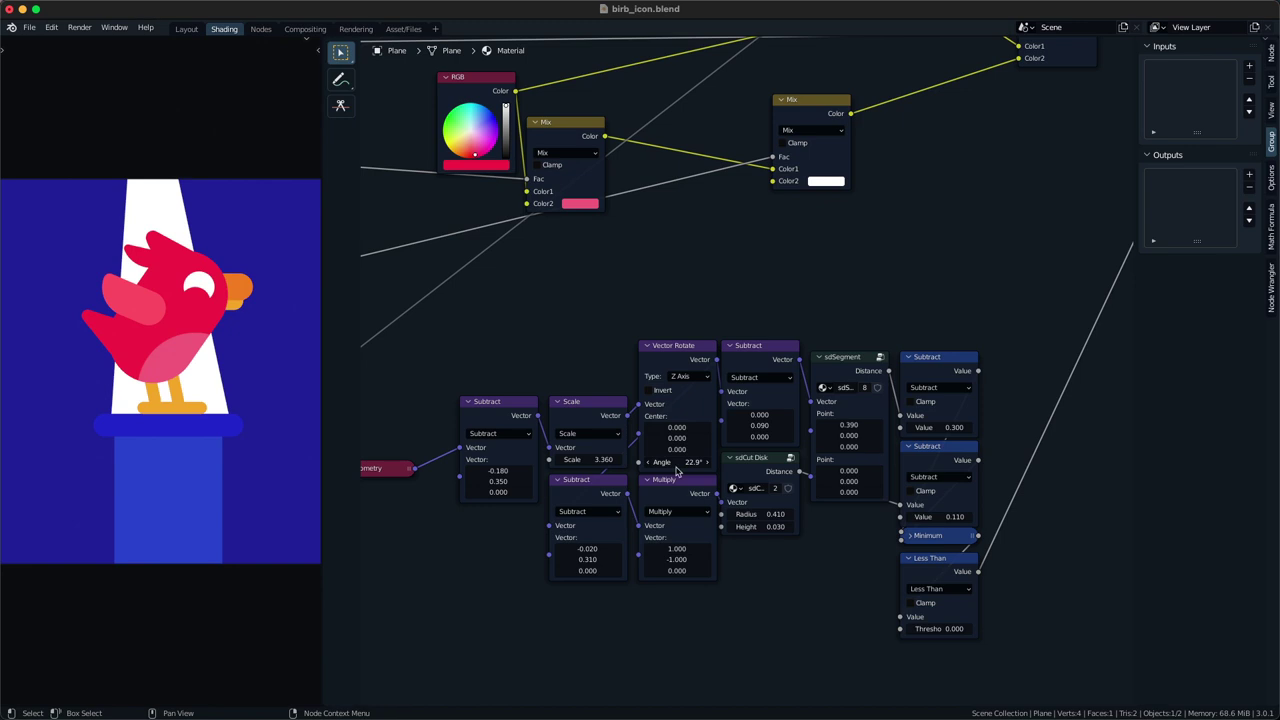
- Save the file and set Point A Y of the body's uneven capsule to 0.090
scroll(566, 396, down, 5)
middle_drag(560, 402, 694, 454)
middle_drag(540, 424, 686, 434)
middle_drag(450, 356, 625, 393)
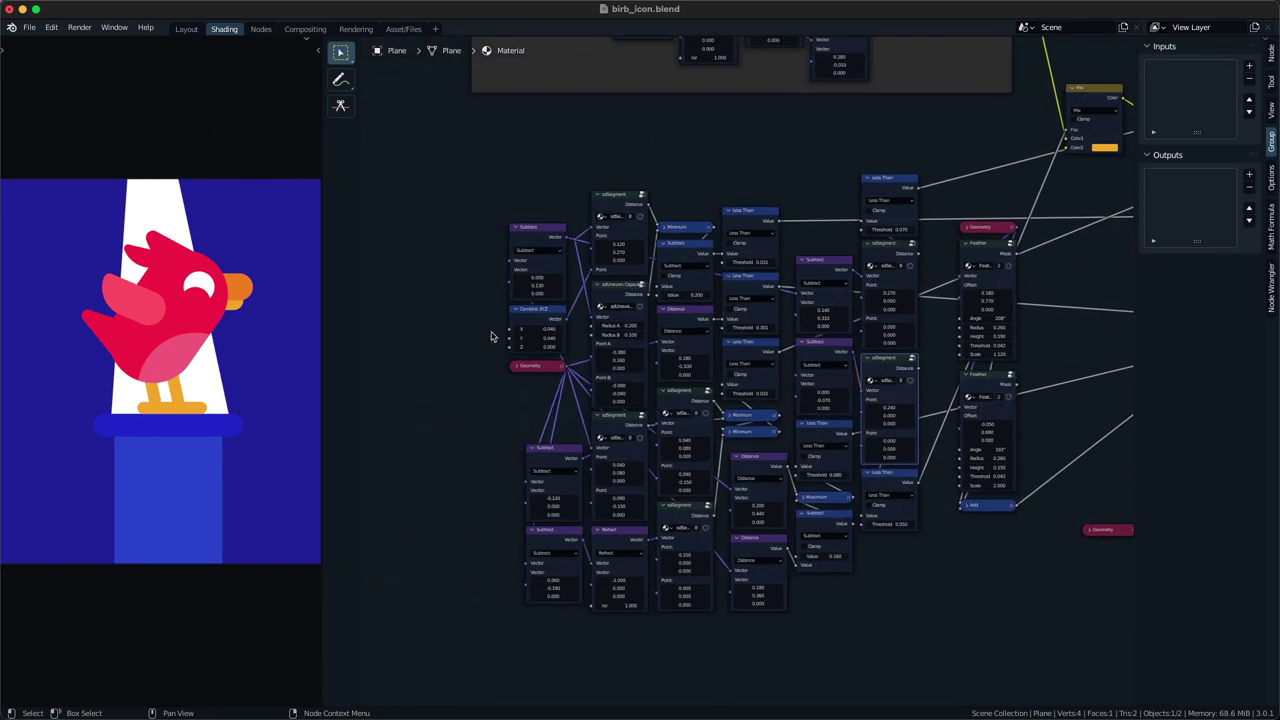
scroll(622, 393, up, 4)
key(ctrl+s)
drag(620, 426, 630, 426)
mouse_move(621, 361)
mouse_down()
mouse_move(600, 361)
mouse_move(617, 361)
mouse_up()
drag(620, 371, 588, 371)
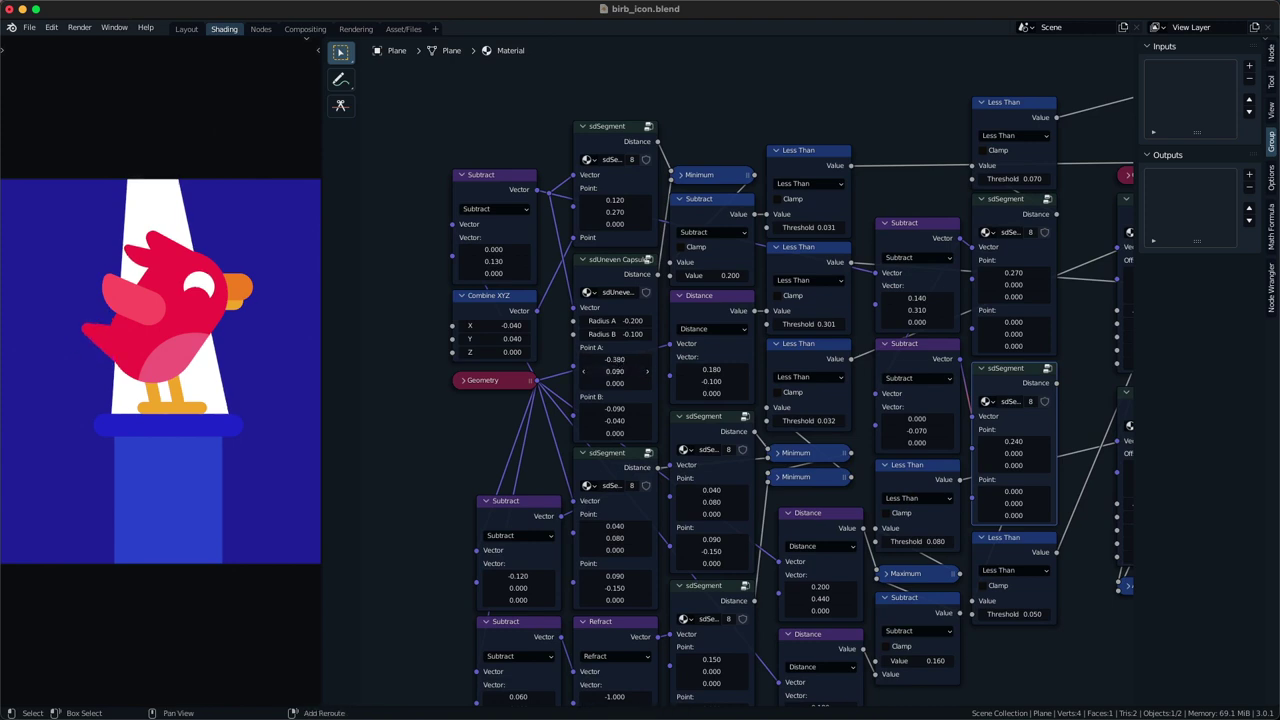
- Fine-tune Point B X and Y of the body's uneven capsule, and save the file
scroll(716, 402, down, 2)
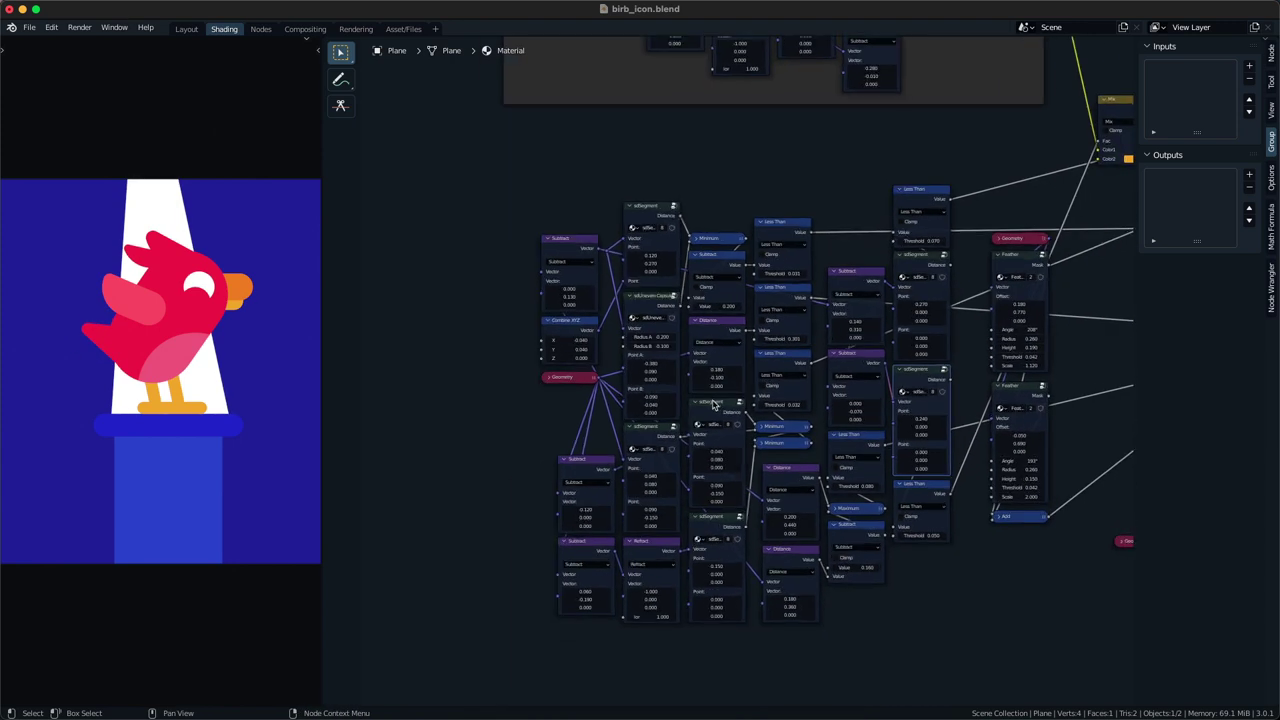
scroll(716, 402, up, 2)
drag(624, 417, 631, 406)
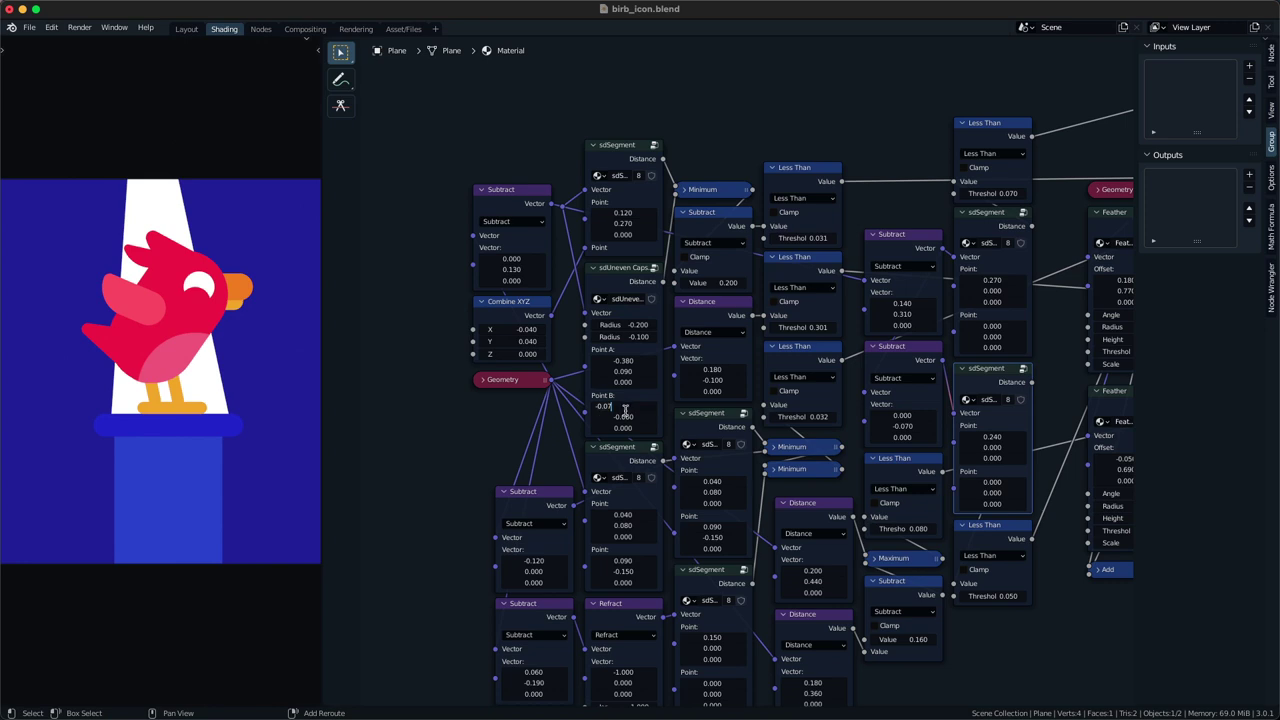
drag(624, 417, 618, 406)
key(ctrl+s)
- Set the wing's sdSegment Point X to 0.520, Subtract X to -0.240, Vector Rotate angle to 27° and Scale to 2.980
scroll(665, 328, down, 3)
middle_drag(862, 398, 650, 424)
mouse_move(1102, 418)
middle_down()
mouse_move(963, 431)
mouse_move(748, 371)
middle_up()
scroll(748, 371, up, 3)
drag(806, 389, 836, 389)
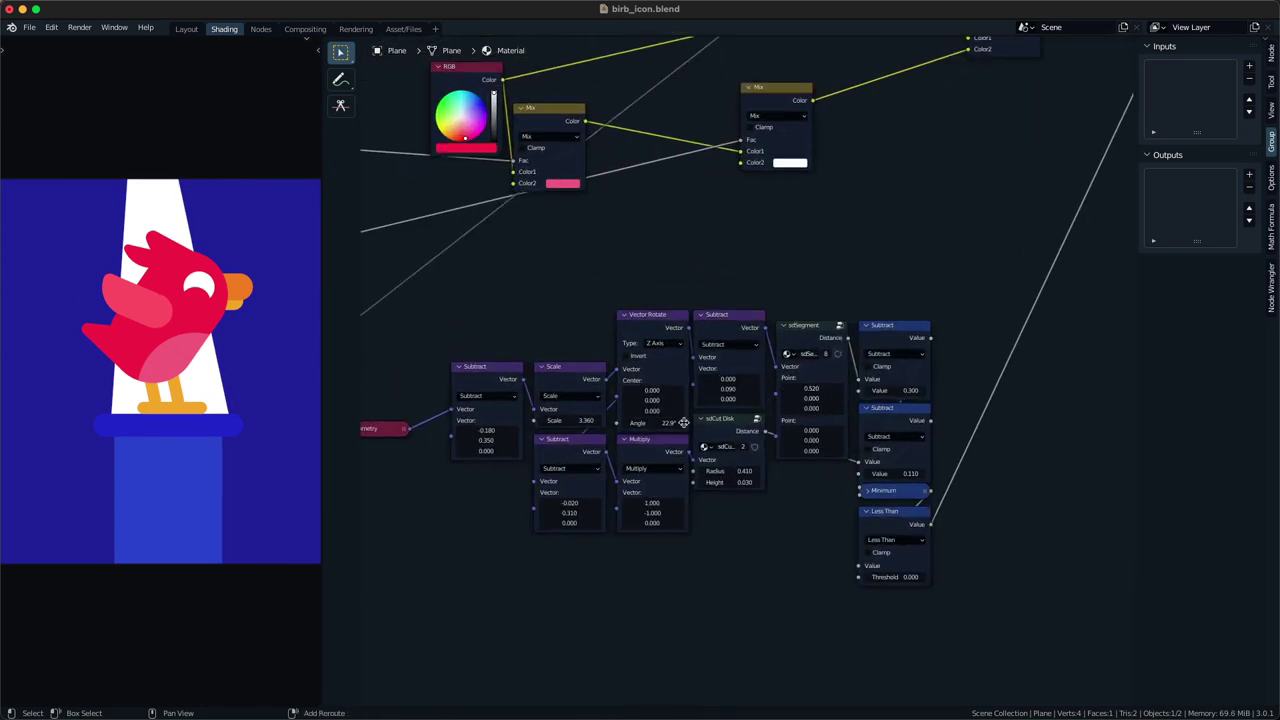
drag(490, 430, 478, 430)
drag(664, 423, 673, 423)
drag(572, 421, 553, 421)
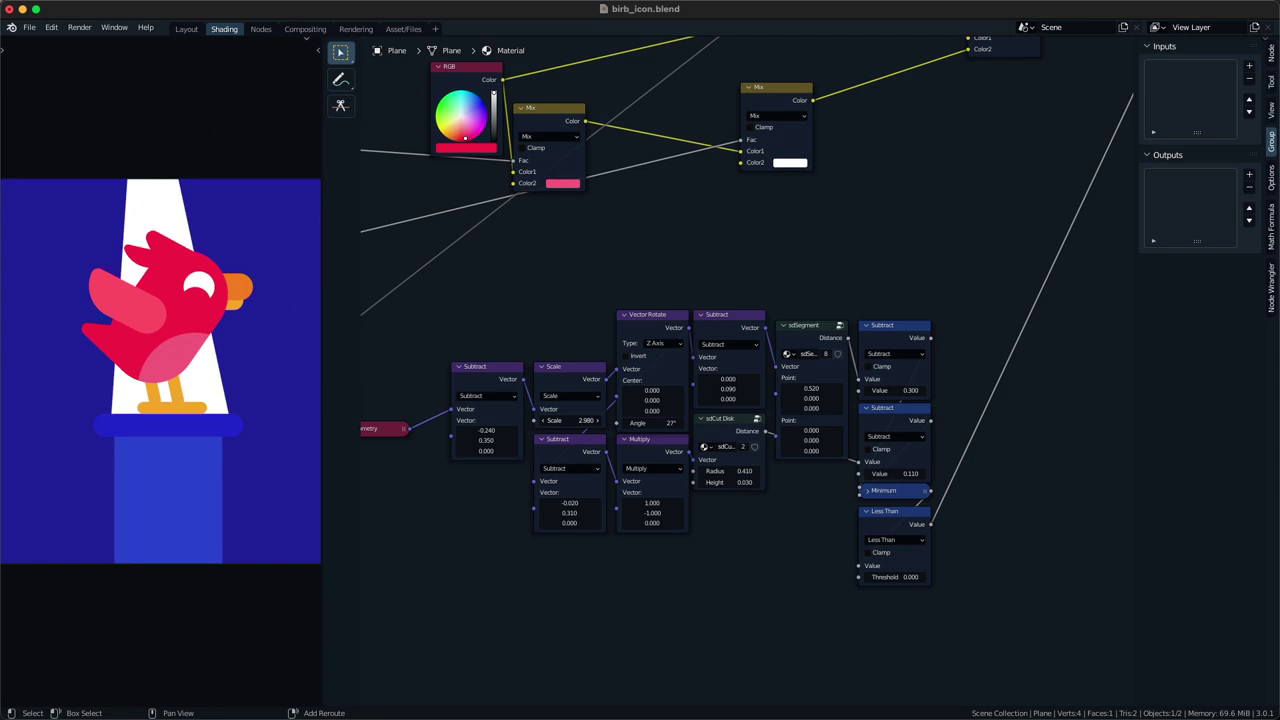
- Preview an earlier Mix node, undo that, and move the wing's Mix node aside to make room in the colour chain
scroll(718, 410, down, 3)
middle_drag(866, 250, 812, 335)
ctrl+shift+click(790, 262)
key(super+z)
drag(943, 219, 982, 259)
- Add another sdSegment node group below the wing nodes
middle_drag(716, 514, 821, 380)
scroll(783, 358, up, 2)
key(shift+a)
text(ssd)
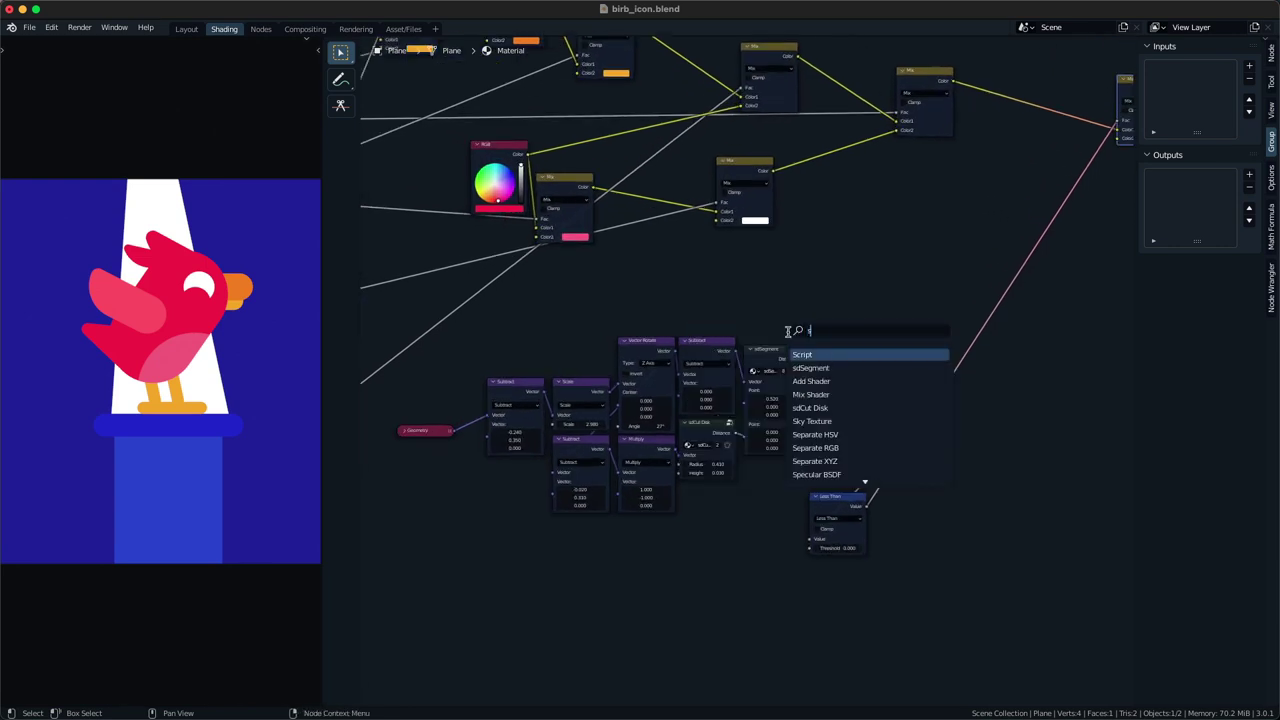
click(805, 353)
click(686, 542)
- Connect the wing's Geometry node to the new sdSegment node and shift that node to make room before it
alt+right_drag(450, 440, 583, 532)
key(super+z)
alt+right_drag(442, 438, 676, 560)
drag(688, 536, 729, 528)
- Insert a vector Subtract node between Geometry and the new sdSegment, and place the two nodes close together
key(q)
click(714, 527)
click(646, 538)
ctrl+scroll(638, 562, down, 1)
drag(645, 542, 597, 543)
scroll(618, 546, down, 3)
middle_drag(591, 563, 573, 600)
scroll(677, 525, up, 2)
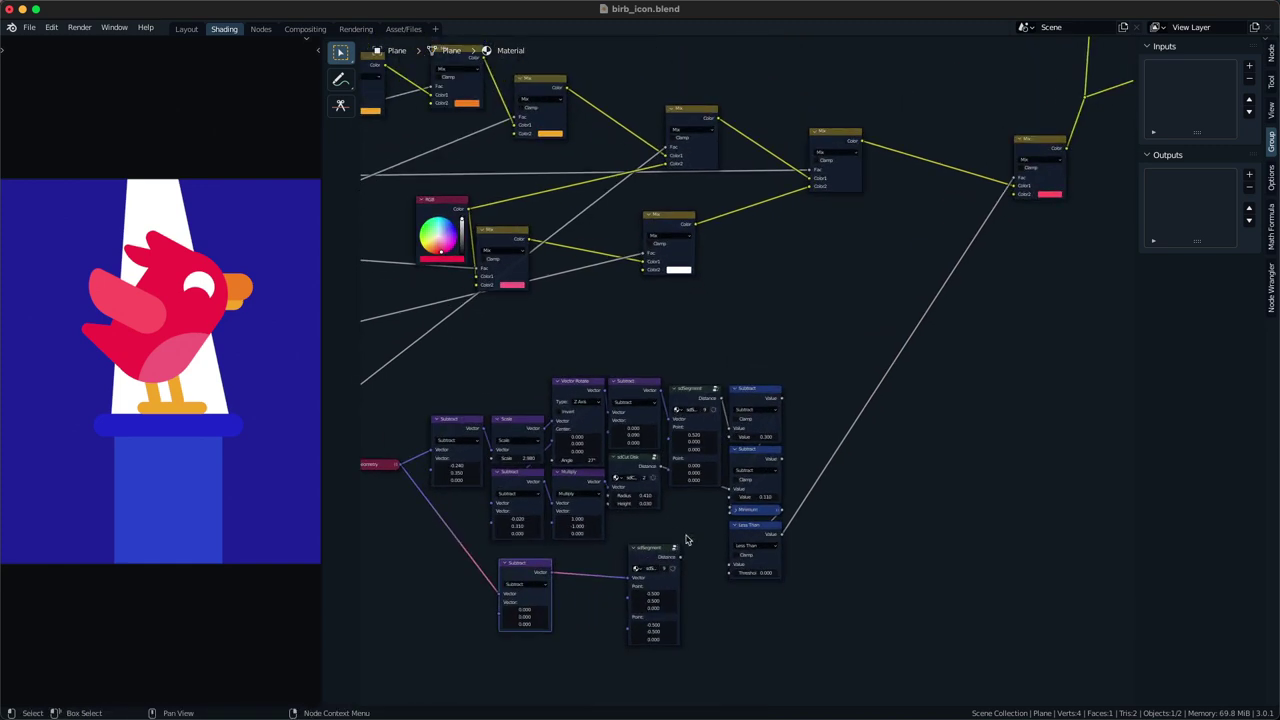
drag(674, 545, 635, 537)
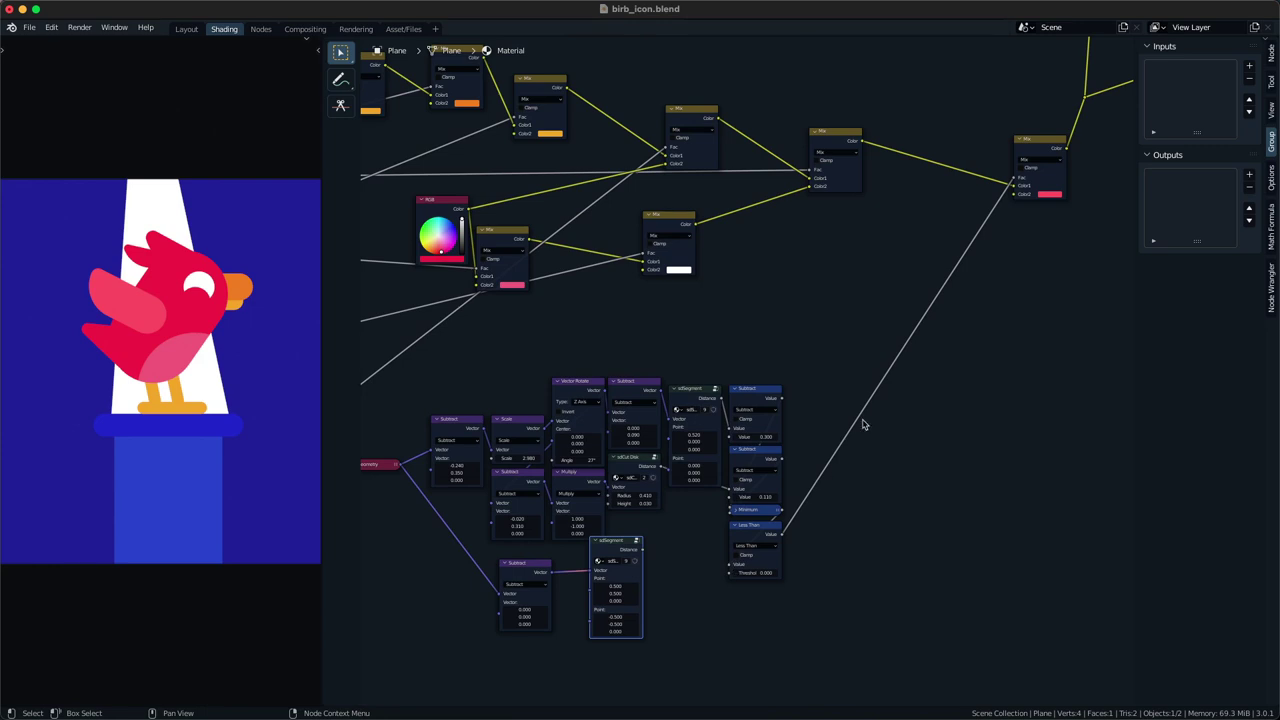
- Duplicate the wing's Mix node and insert the copy just before it in the colour chain
click(1034, 176)
key(shift+d)
click(951, 161)
- Duplicate the wing's Less Than node, link the new sdSegment through it to the new Mix factor, and feed that Mix the red RGB colour
click(758, 537)
key(shift+d)
click(694, 560)
alt+right_drag(626, 566, 688, 573)
alt+right_drag(692, 572, 944, 200)
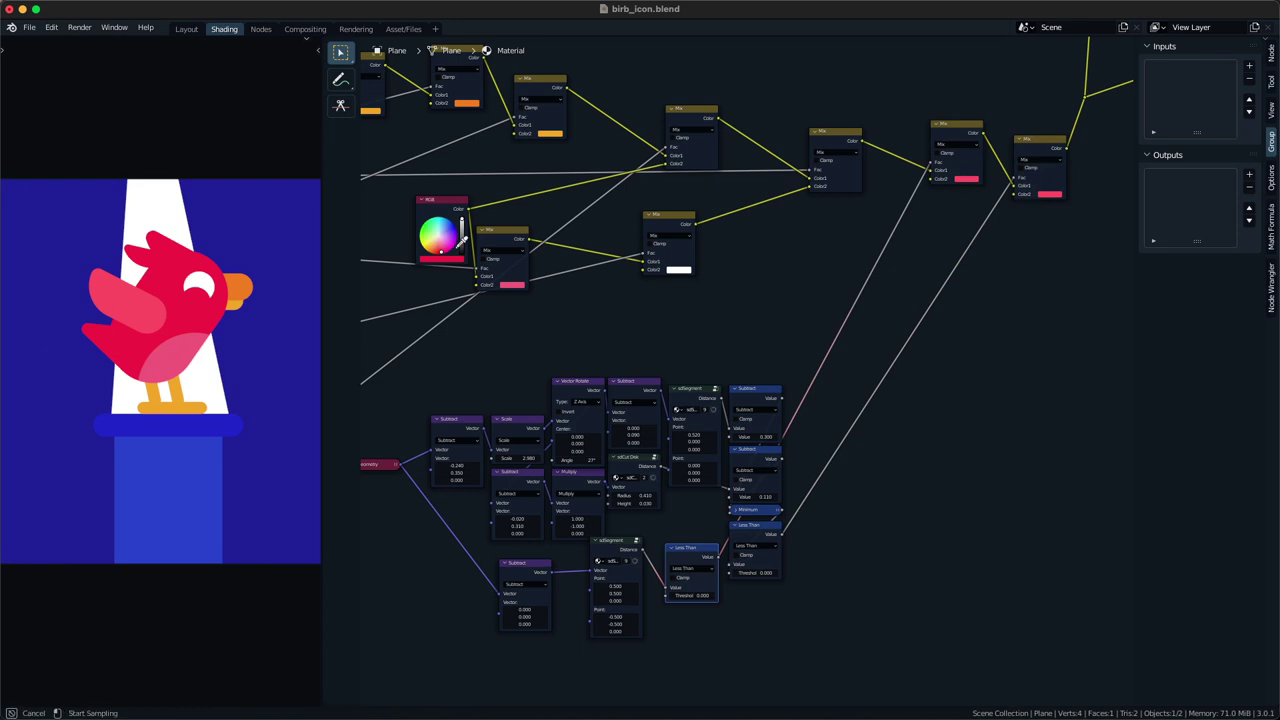
alt+right_drag(454, 236, 950, 170)
- Set the new Less Than threshold to 0.040 and reset both points of the new sdSegment to zero
middle_drag(424, 576, 517, 491)
scroll(517, 491, up, 3)
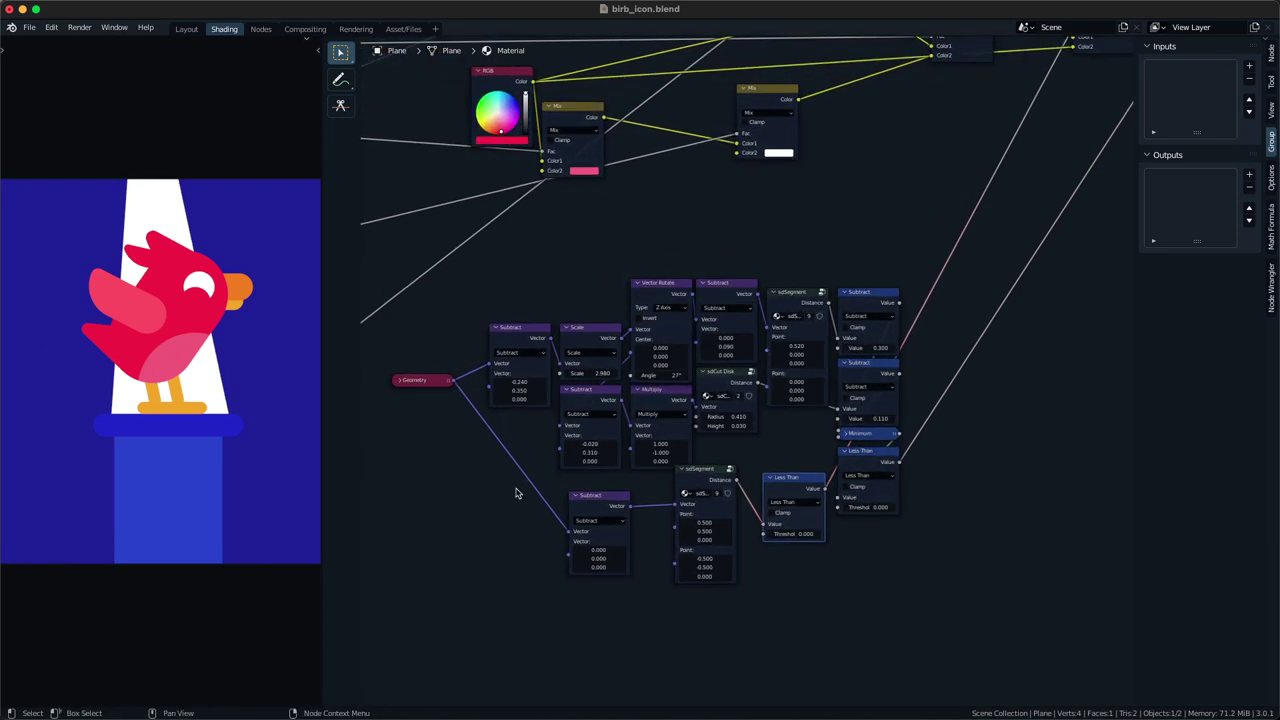
key(ctrl+z)
scroll(722, 575, down, 3)
middle_drag(722, 575, 643, 563)
mouse_move(699, 535)
mouse_down()
mouse_move(830, 535)
mouse_move(699, 535)
mouse_up()
middle_drag(660, 543, 663, 536)
drag(693, 533, 733, 533)
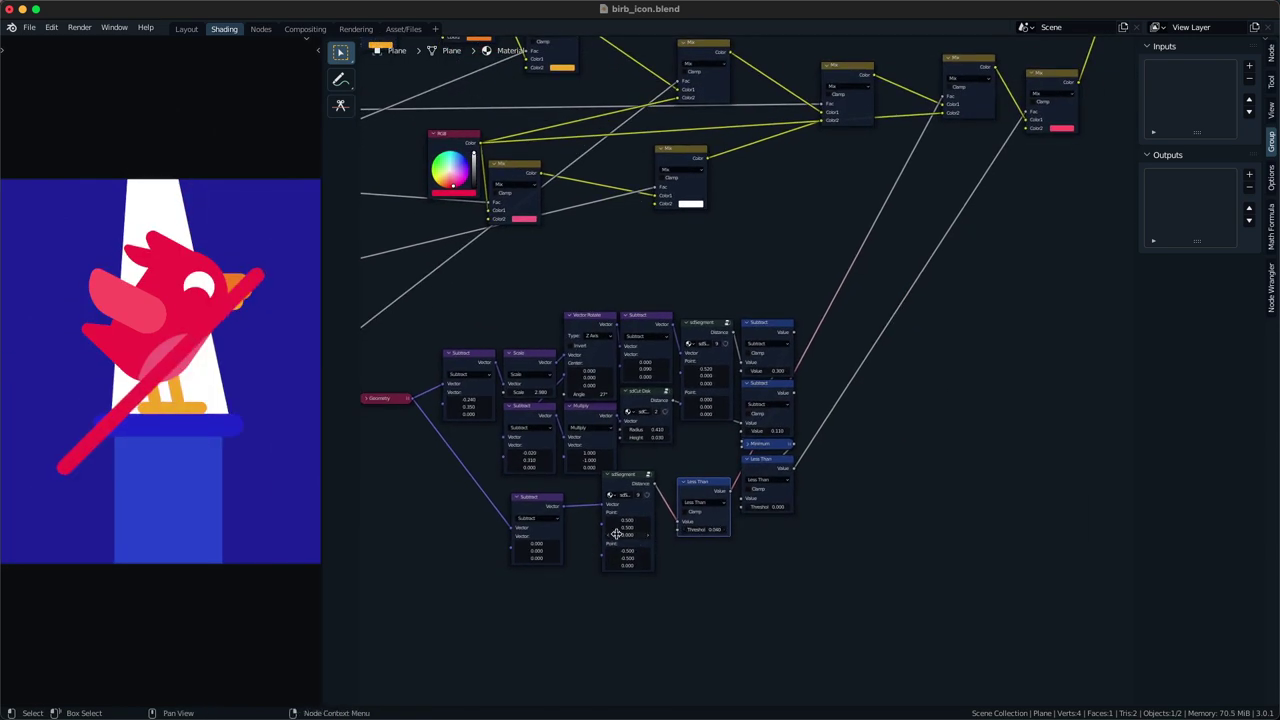
key(BackSpace)
key(BackSpace)
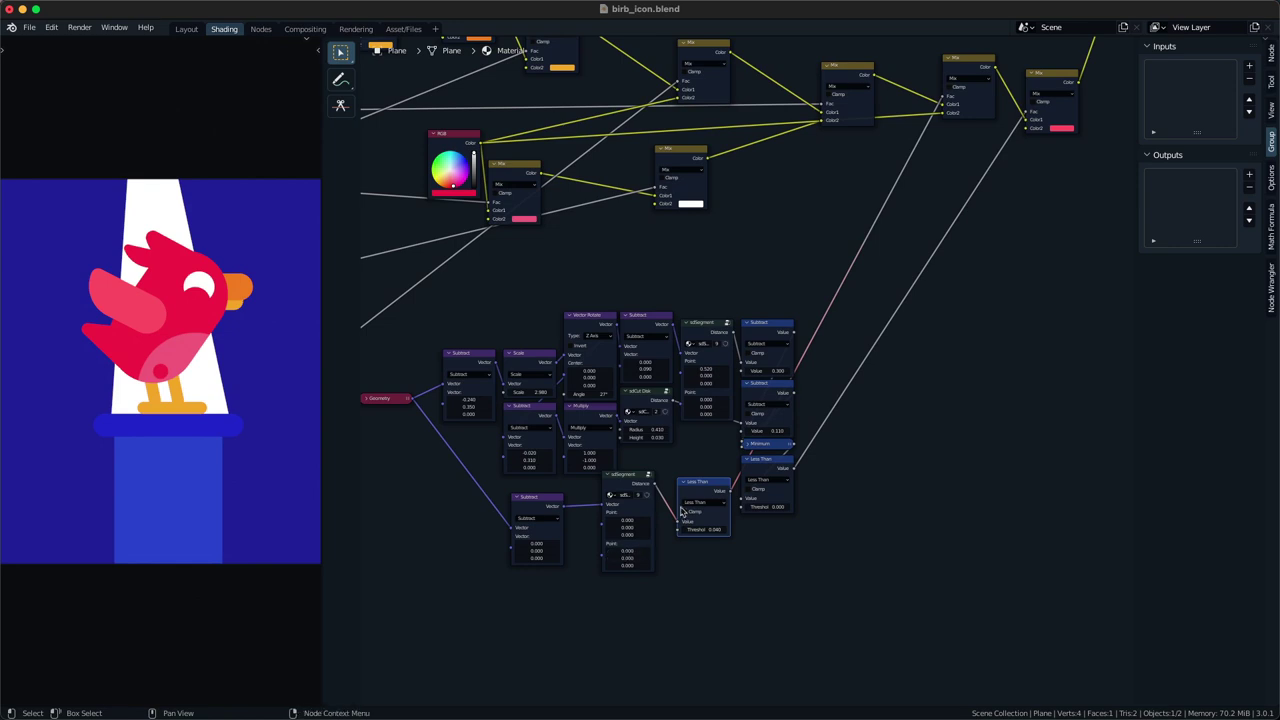
- Set the new sdSegment's first Point Y to 0.390 and its second Point to X -0.220, Y 0.500
middle_drag(782, 394, 766, 429)
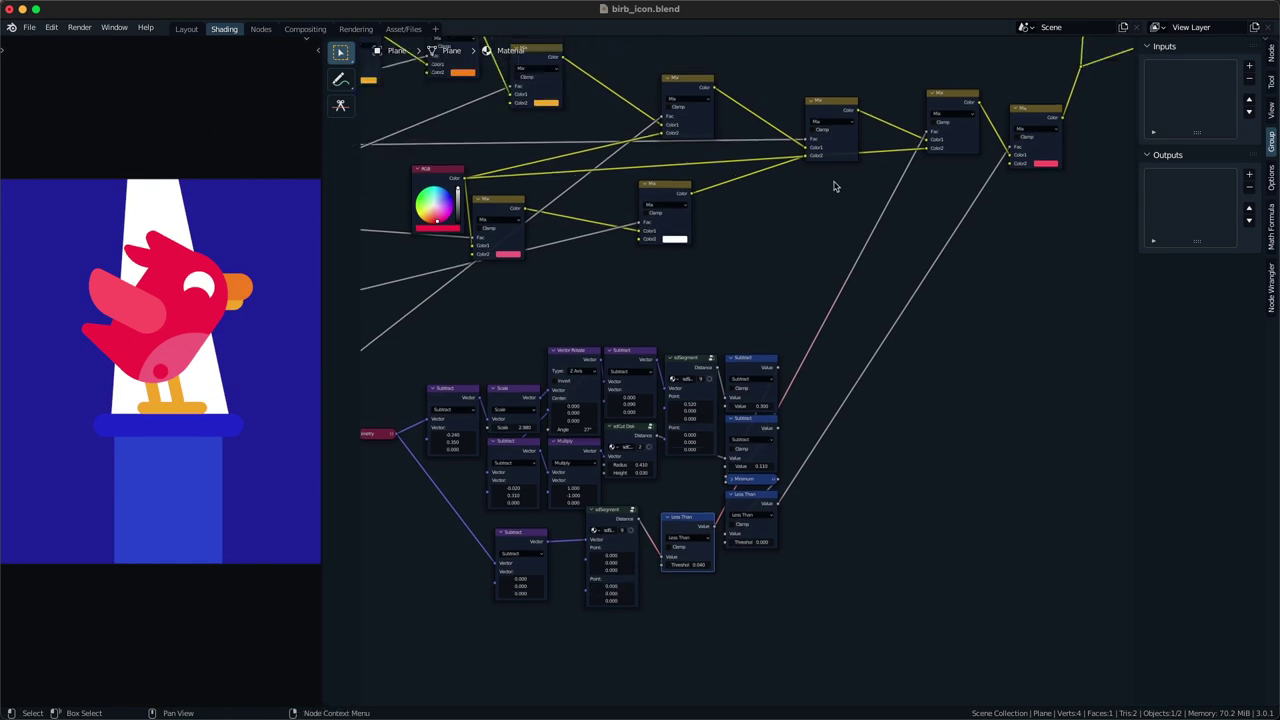
middle_drag(717, 481, 756, 425)
scroll(756, 425, up, 2)
mouse_move(634, 570)
mouse_down()
mouse_move(704, 570)
mouse_move(615, 569)
mouse_move(679, 533)
mouse_move(627, 568)
mouse_up()
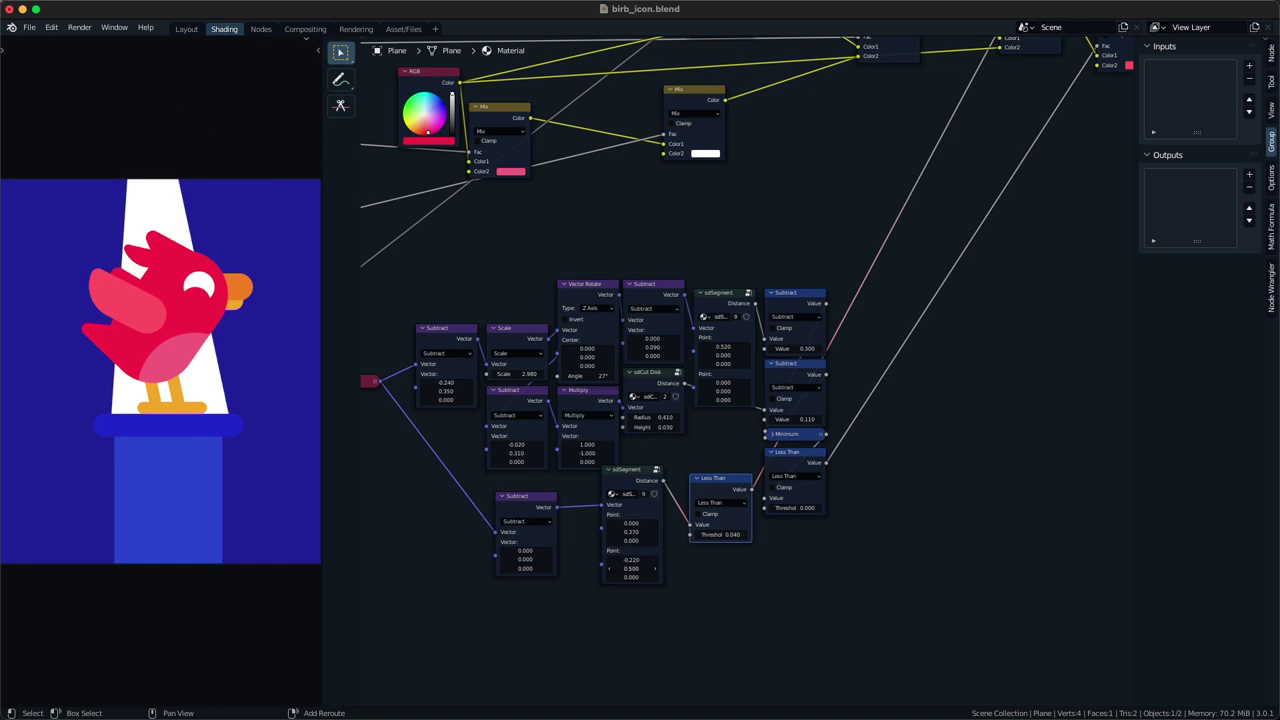
drag(631, 531, 639, 531)
- Try a longer wing with sdSegment Point X 0.650, Subtract X -0.350, Y 0.410 and a rotation angle of 21.9°
drag(727, 348, 756, 348)
mouse_move(446, 383)
mouse_down()
mouse_move(435, 383)
mouse_move(452, 391)
mouse_up()
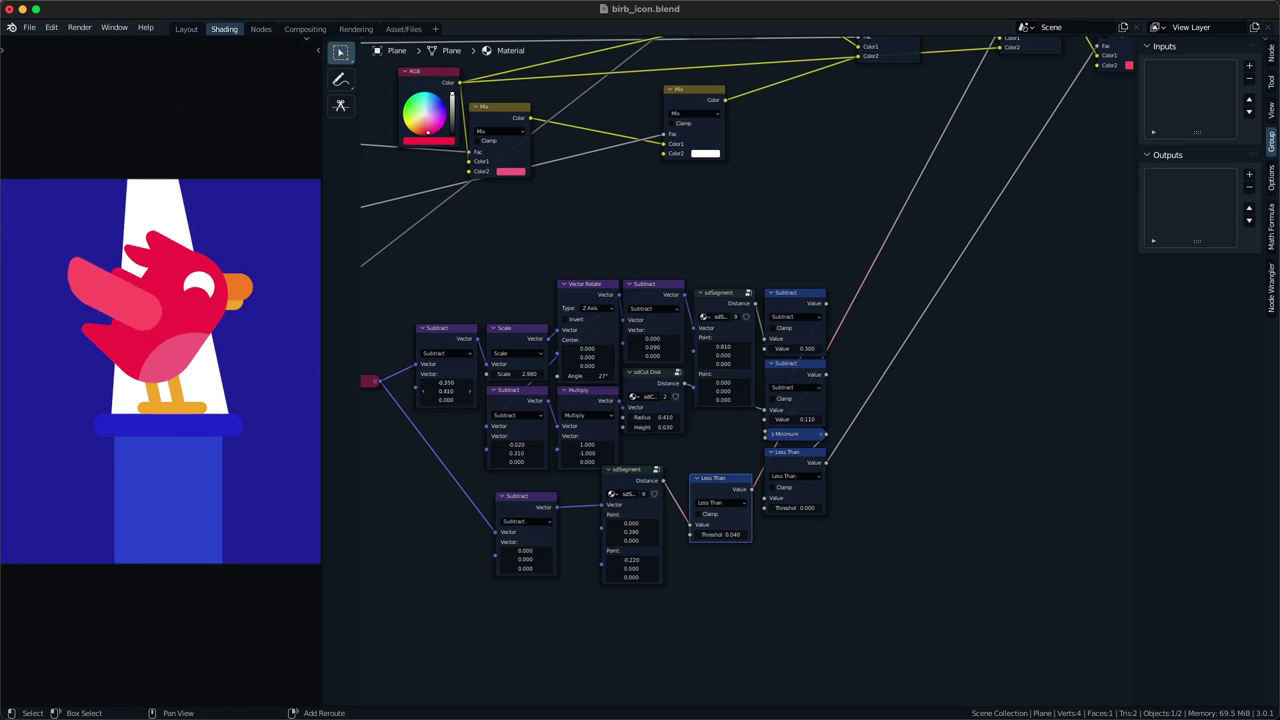
drag(720, 347, 700, 347)
drag(590, 377, 580, 377)
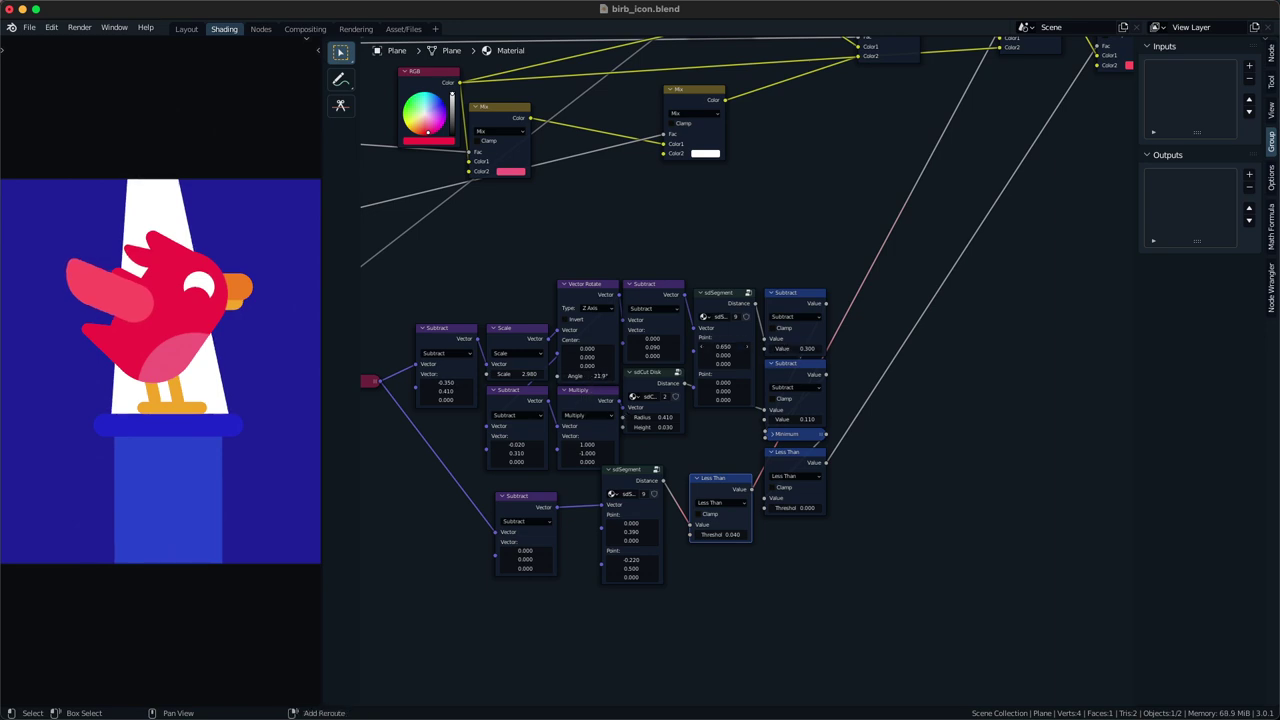
- Set the wing's sdSegment Point X to 0.520, Subtract to X -0.300, Y 0.380, and Vector Rotate angle to 27.2°
drag(718, 347, 708, 347)
drag(457, 383, 452, 391)
drag(446, 382, 449, 382)
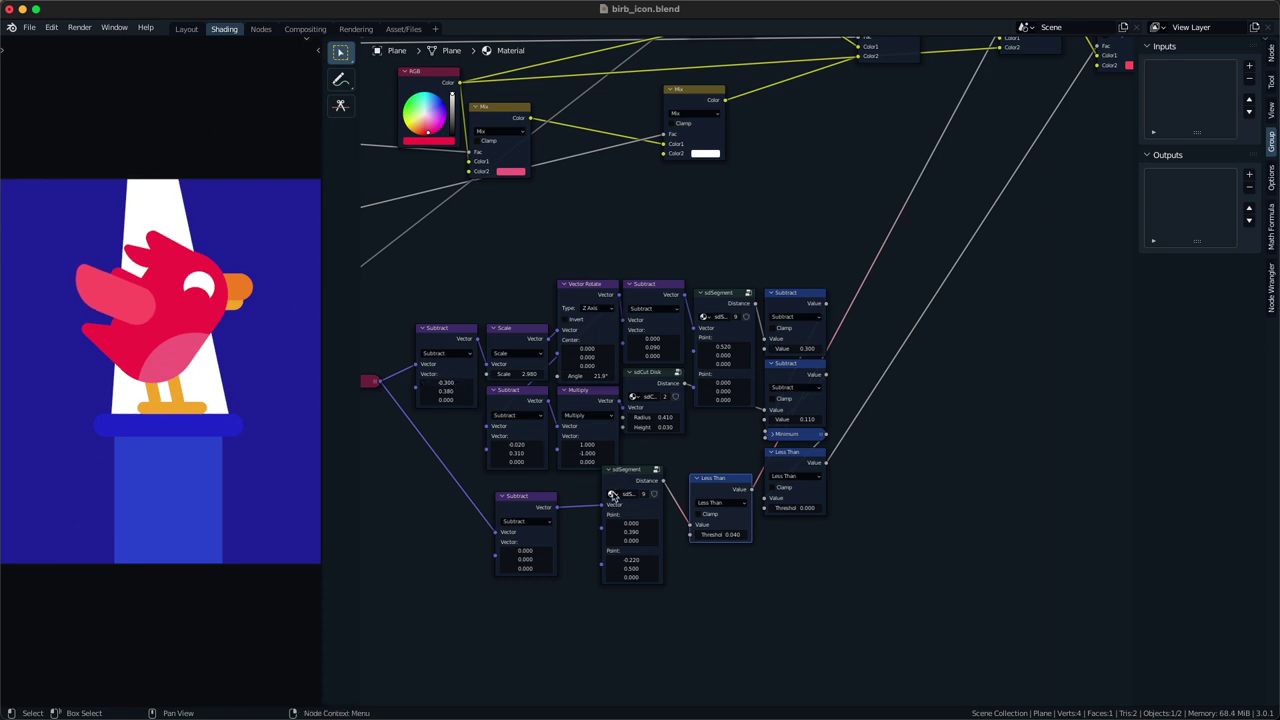
drag(598, 376, 605, 376)
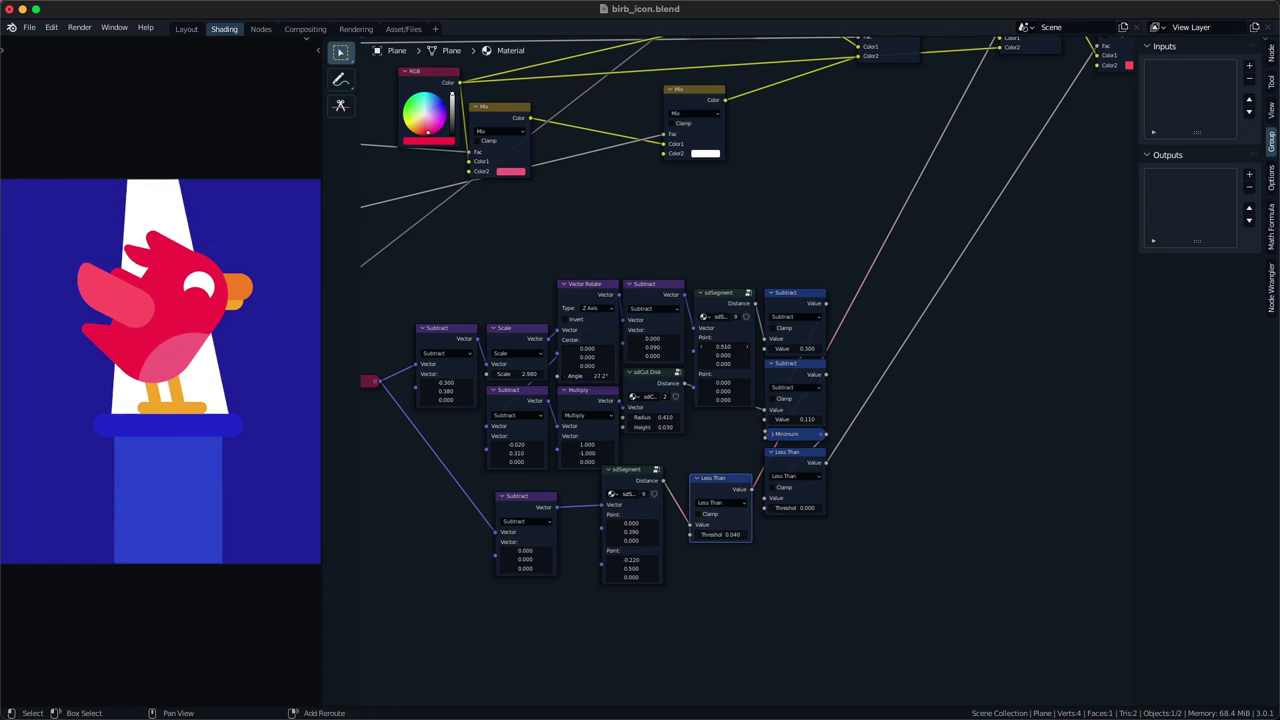
- Adjust the thin red segment's second Point to X -0.300, Y 0.550
drag(632, 524, 636, 525)
drag(632, 569, 636, 569)
drag(635, 560, 629, 560)
drag(634, 568, 639, 568)
- Set the second Feather node's Scale to 2.450 and save the file
scroll(683, 438, down, 2)
middle_drag(534, 268, 674, 450)
middle_drag(574, 538, 737, 354)
scroll(737, 354, up, 3)
middle_drag(697, 288, 657, 349)
scroll(657, 349, up, 5)
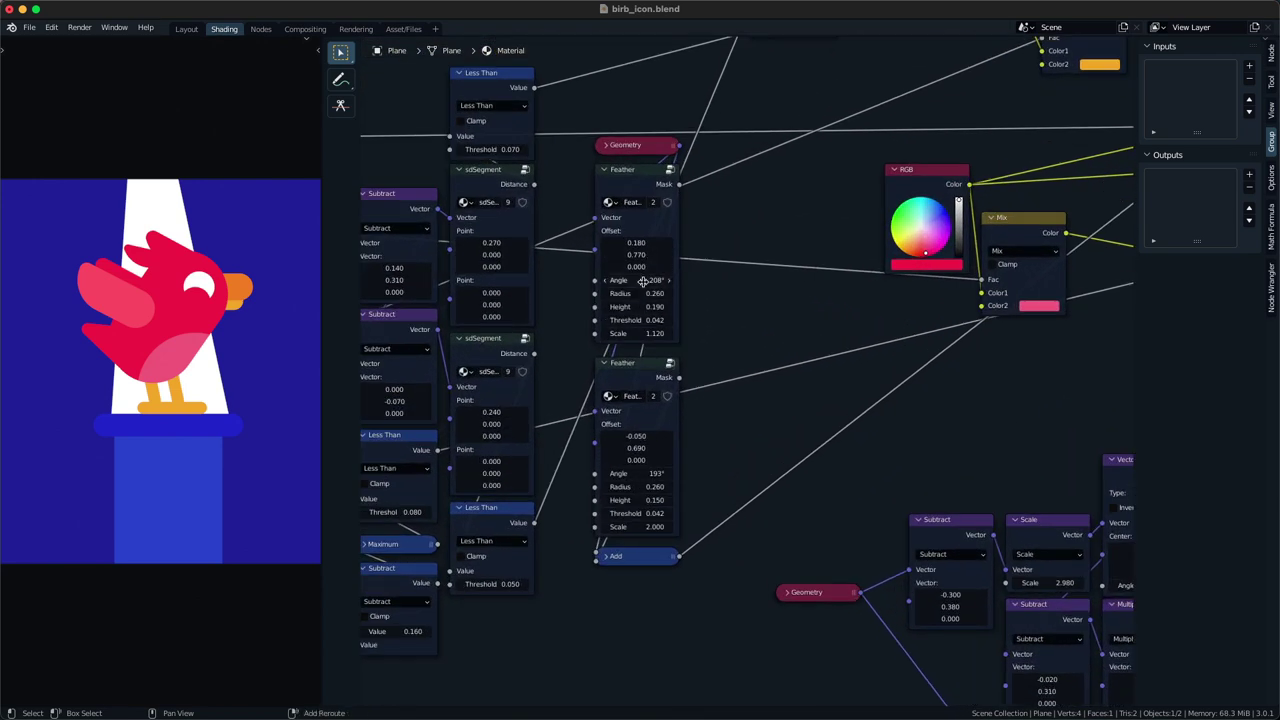
drag(636, 334, 649, 334)
right_click(642, 334)
click(650, 521)
drag(639, 528, 705, 528)
key(ctrl+s)
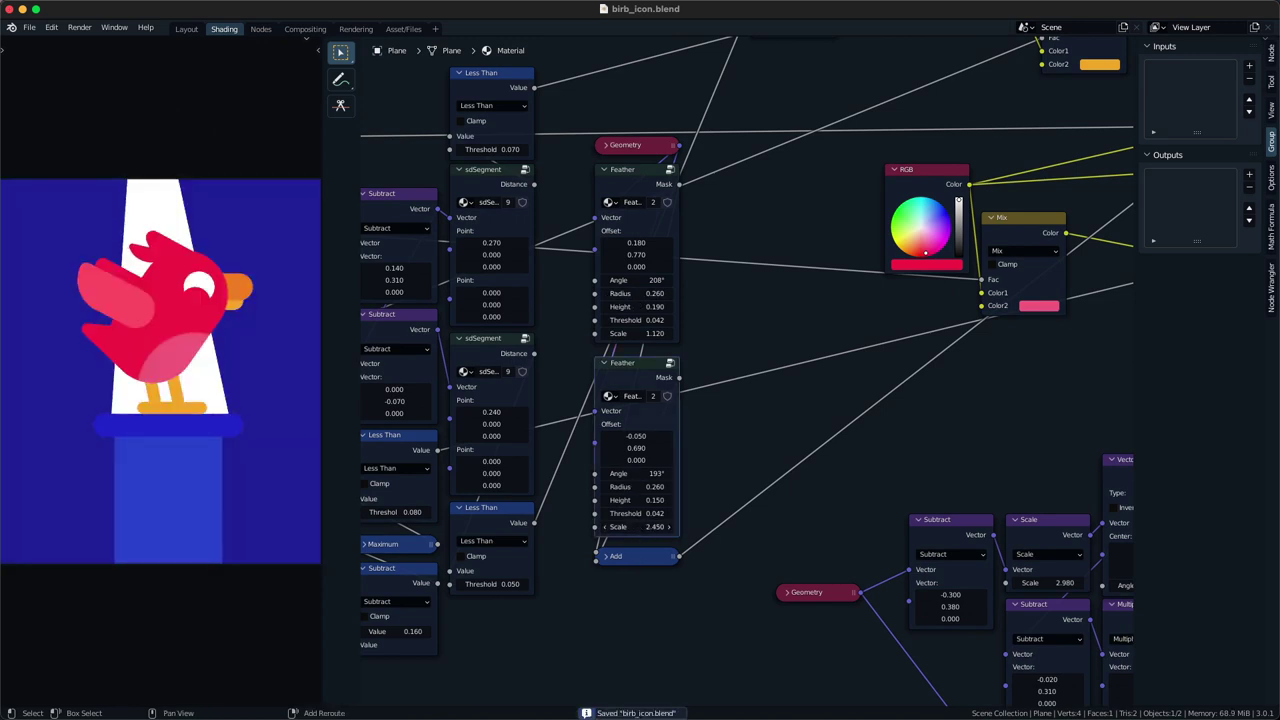
- Set the second Feather's Offset to X -0.020, Y 0.660 and its Angle to 190°, saving the file along the way
drag(636, 437, 640, 489)
key(ctrl+z)
key(ctrl+s)
drag(627, 474, 628, 474)
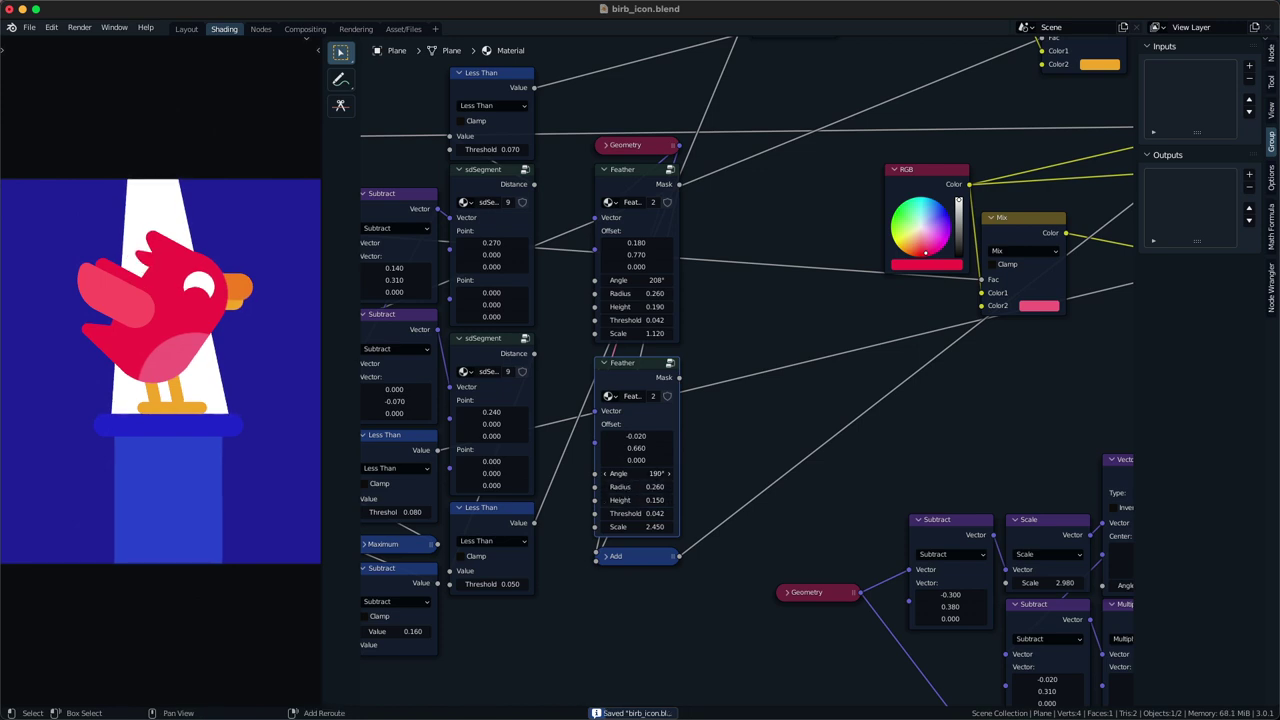
- Preview the final circle-masking Mix node in the output and move it away from the wing's Mix node
scroll(660, 471, down, 1)
scroll(660, 471, down, 1)
middle_drag(948, 564, 790, 500)
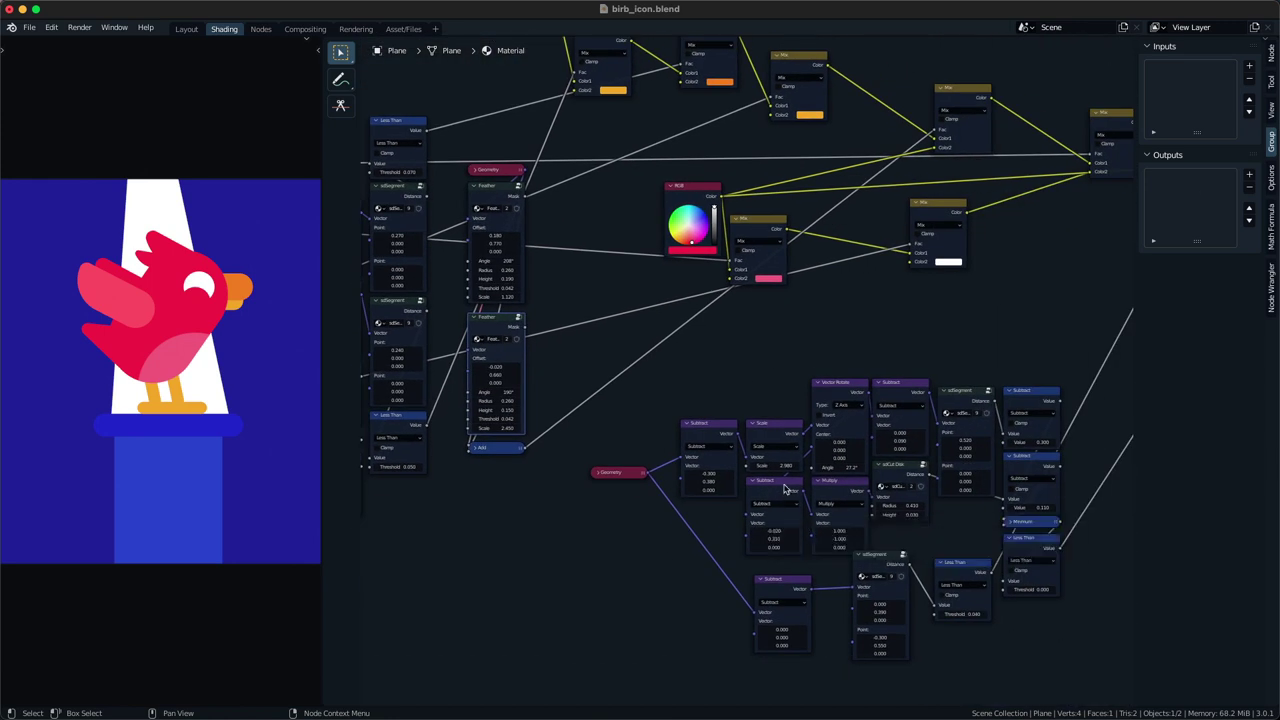
scroll(228, 384, down, 3)
scroll(228, 384, up, 2)
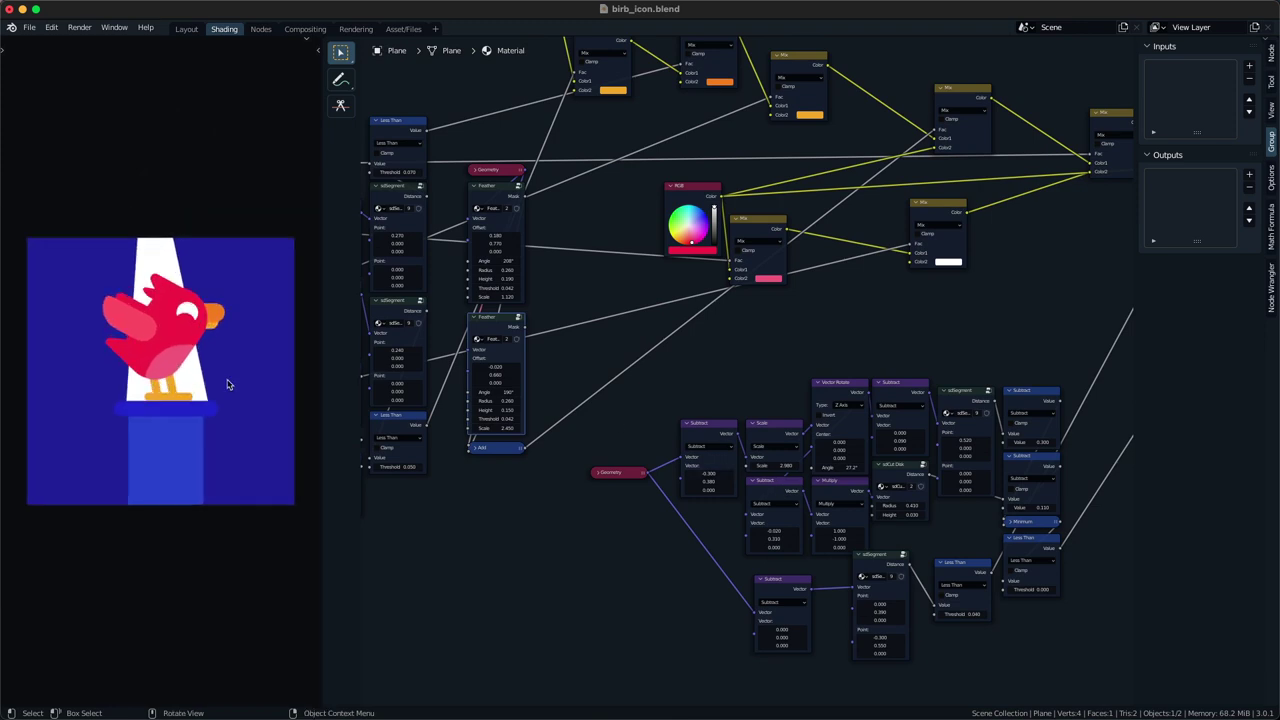
scroll(592, 446, down, 4)
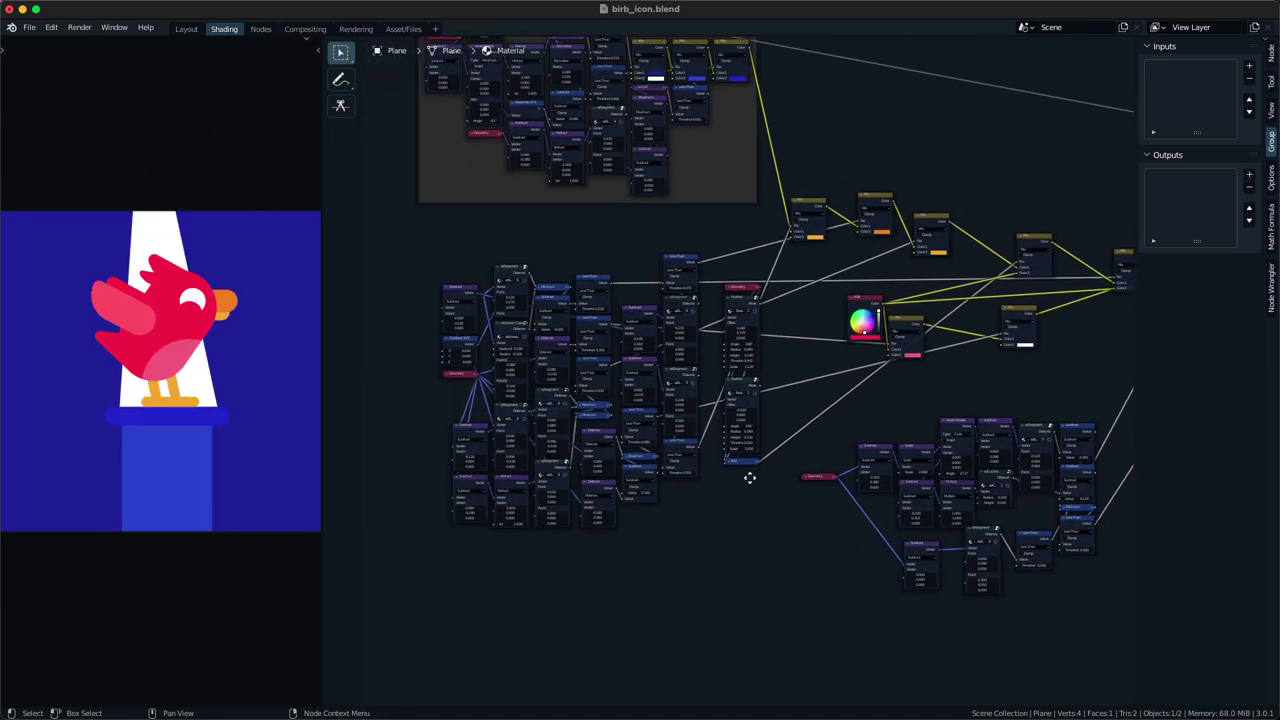
middle_drag(597, 308, 197, 401)
scroll(631, 355, down, 3)
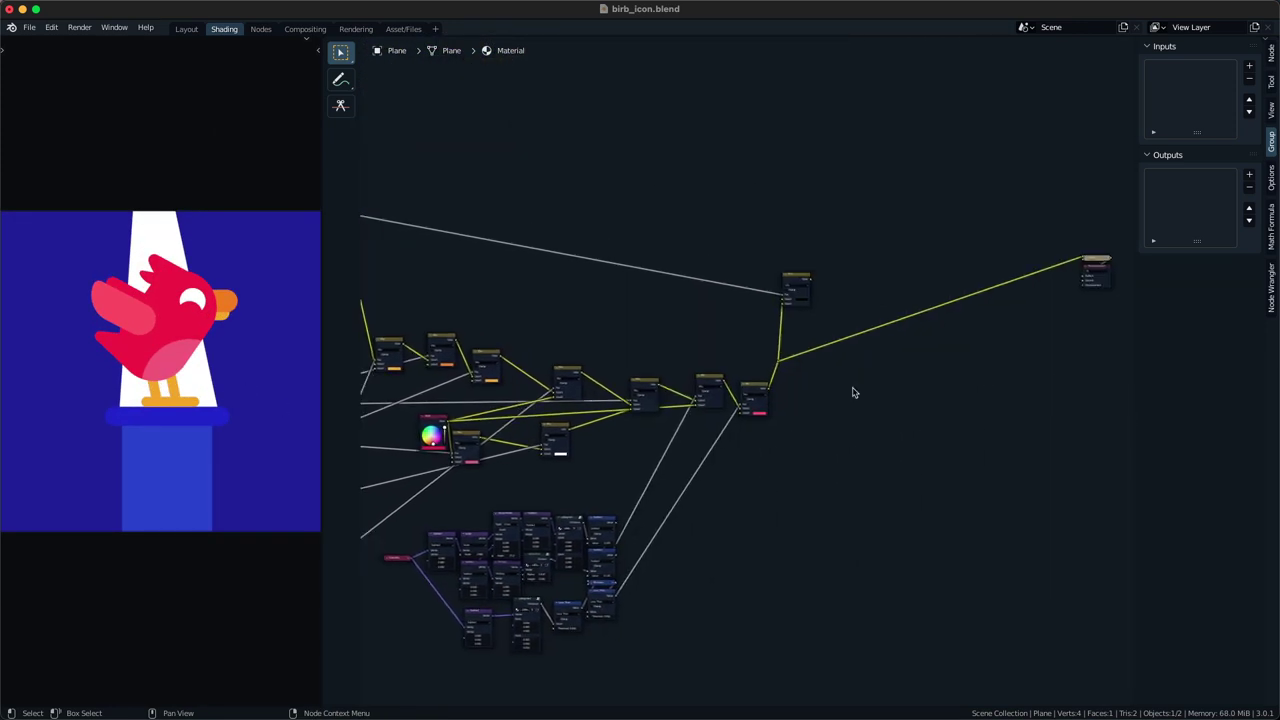
ctrl+shift+click(795, 280)
drag(795, 281, 851, 301)
- Adjust the bird's red RGB colour to H 0.994, S 0.993, V 0.890, and save the file
middle_drag(781, 360, 880, 320)
middle_drag(529, 554, 628, 526)
scroll(628, 526, up, 2)
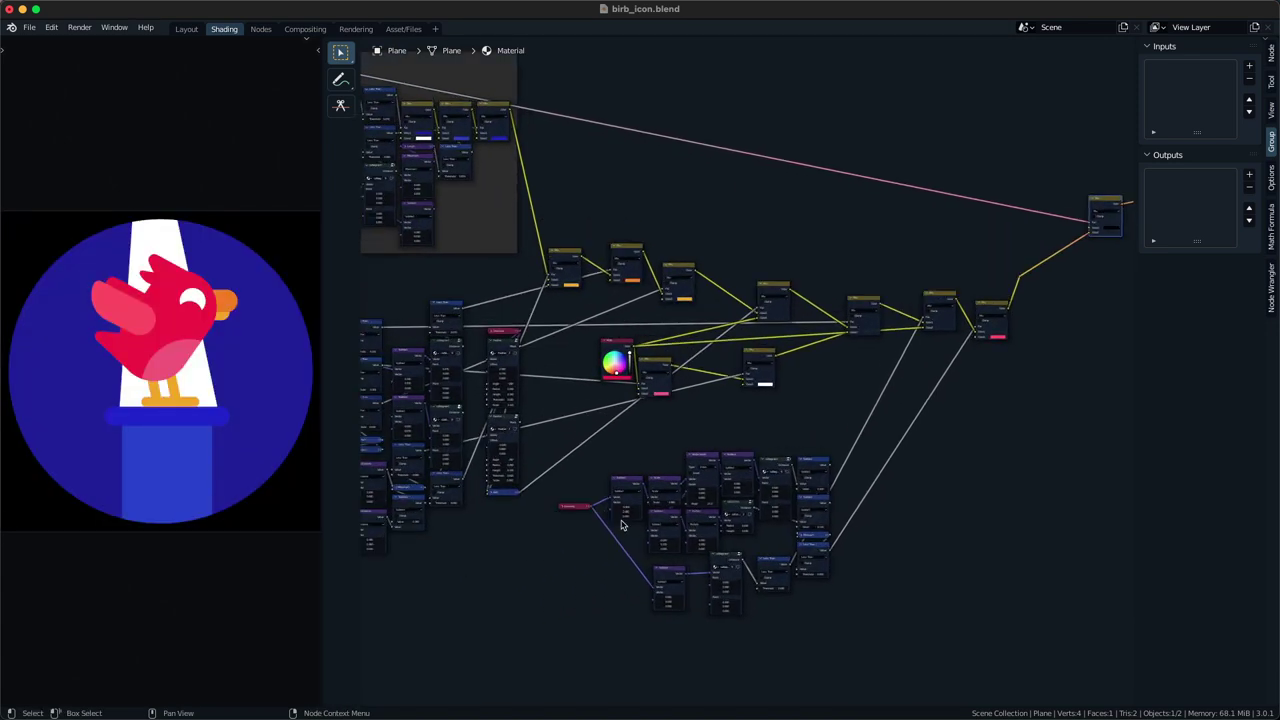
scroll(670, 410, up, 4)
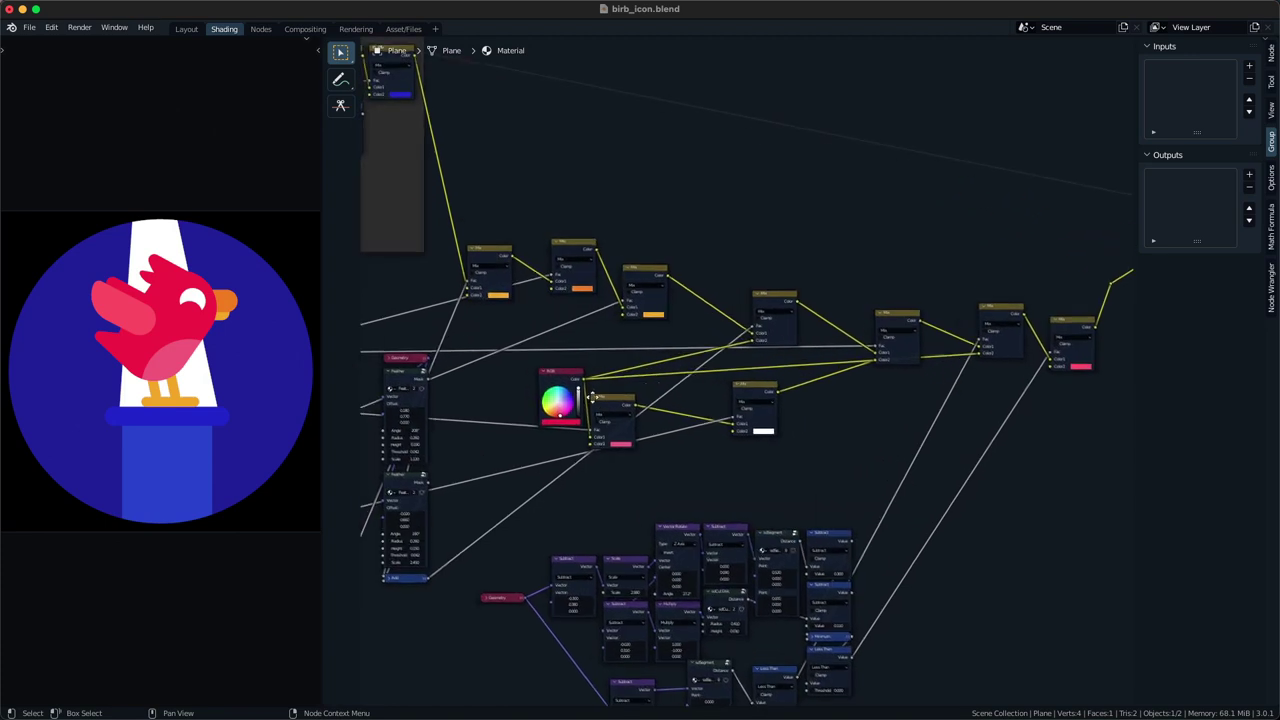
ctrl+middle_drag(670, 381, 672, 345)
middle_drag(829, 380, 657, 413)
click(650, 429)
shift+drag(684, 287, 684, 287)
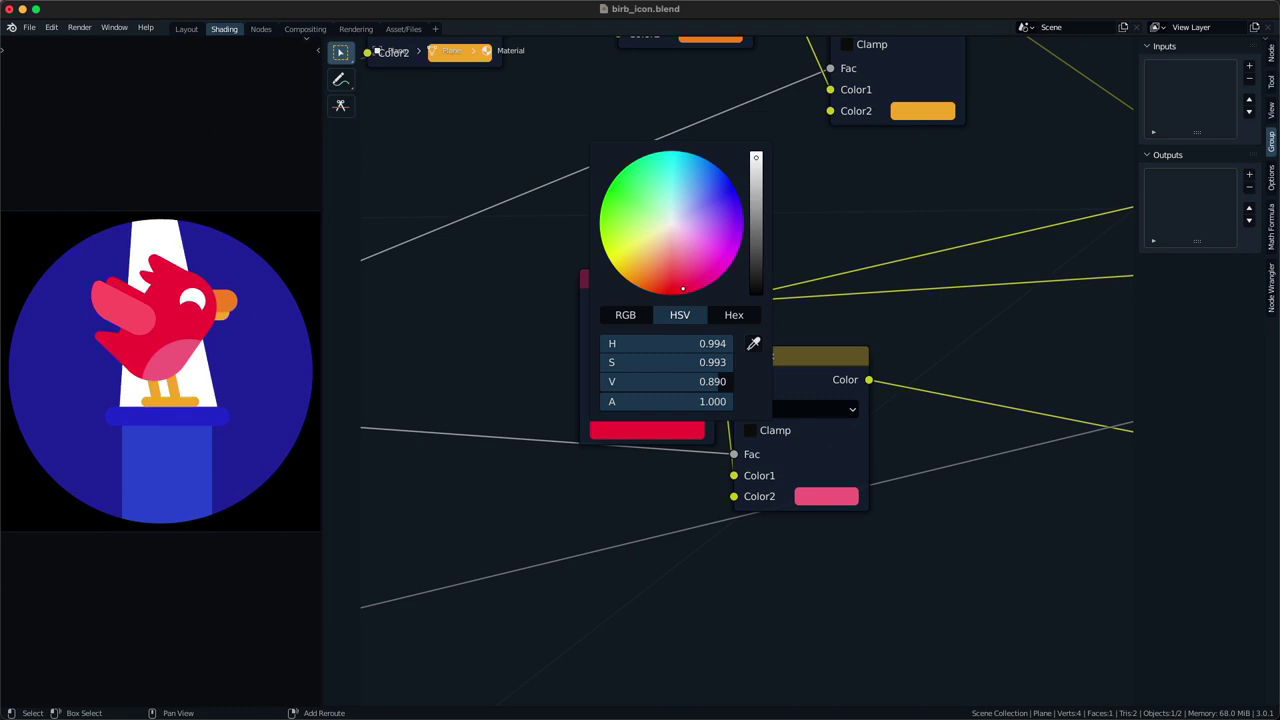
scroll(597, 534, down, 8)
key(ctrl+s)
- Move the wing's Geometry node closer to the Subtract nodes it feeds
middle_drag(684, 443, 598, 345)
scroll(686, 434, down, 3)
scroll(684, 392, down, 2)
scroll(660, 411, up, 3)
scroll(613, 363, up, 1)
click(610, 367)
drag(610, 365, 672, 391)
- Pack the wing's segment, Subtract, Maximum and Less Than nodes closer to the rest of the wing node group
drag(734, 450, 727, 437)
click(786, 464)
drag(832, 503, 871, 431)
key(g)
click(825, 406)
drag(902, 472, 964, 284)
key(g)
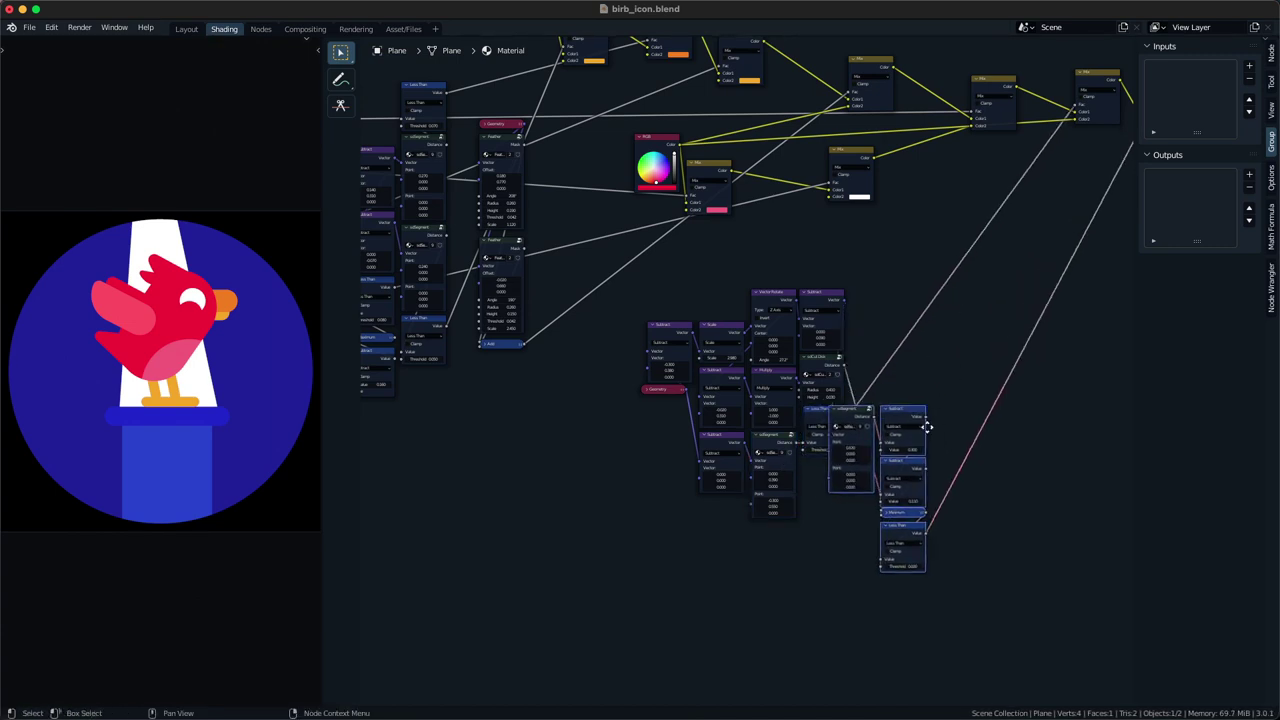
click(1020, 394)
key(super+z)
drag(960, 504, 924, 302)
key(g)
click(869, 411)
- Enclose all of the wing's shape nodes in a new frame
click(933, 457)
drag(684, 571, 946, 270)
middle_drag(908, 315, 892, 428)
key(ctrl+j)
scroll(875, 418, down, 2)
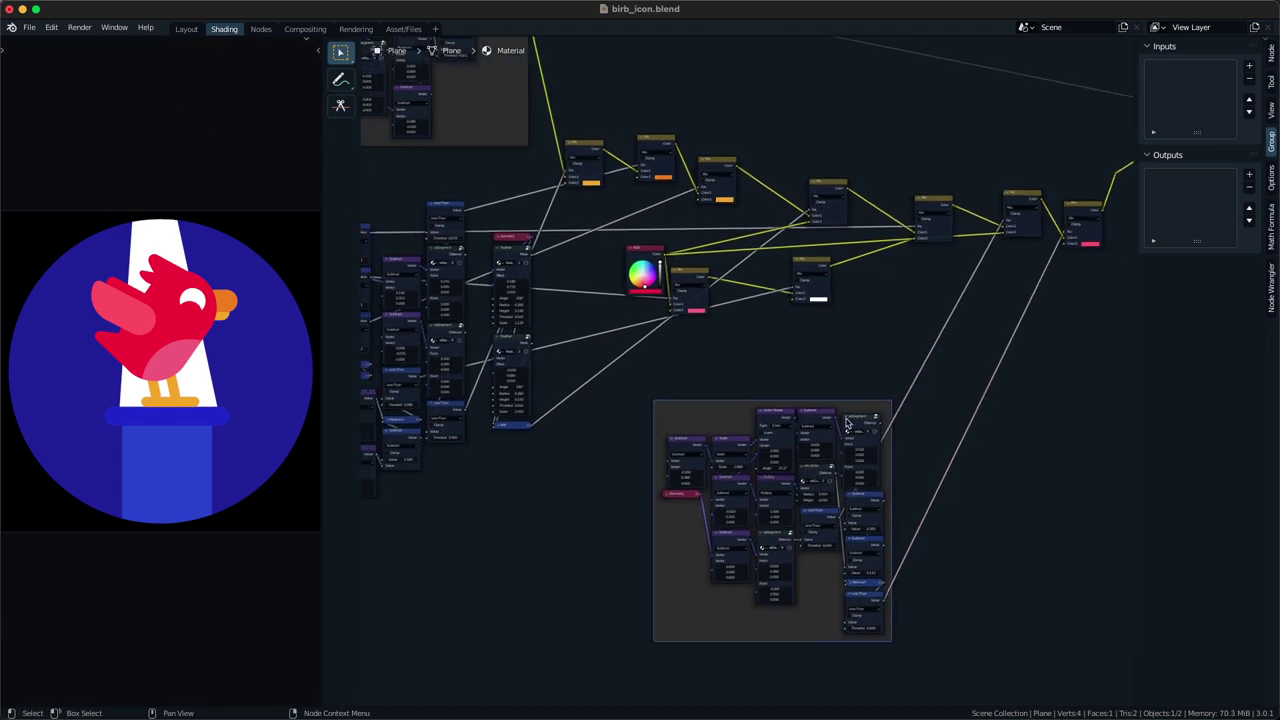
- Stack the leg's yellow Mix node and the beak's orange Mix node in a column beside the background frame
scroll(650, 414, up, 1)
middle_drag(529, 416, 603, 477)
scroll(603, 477, up, 1)
drag(598, 507, 565, 257)
scroll(630, 328, down, 3)
middle_drag(622, 329, 634, 420)
scroll(637, 370, up, 3)
drag(670, 283, 755, 218)
shift+click(722, 312)
drag(722, 313, 683, 340)
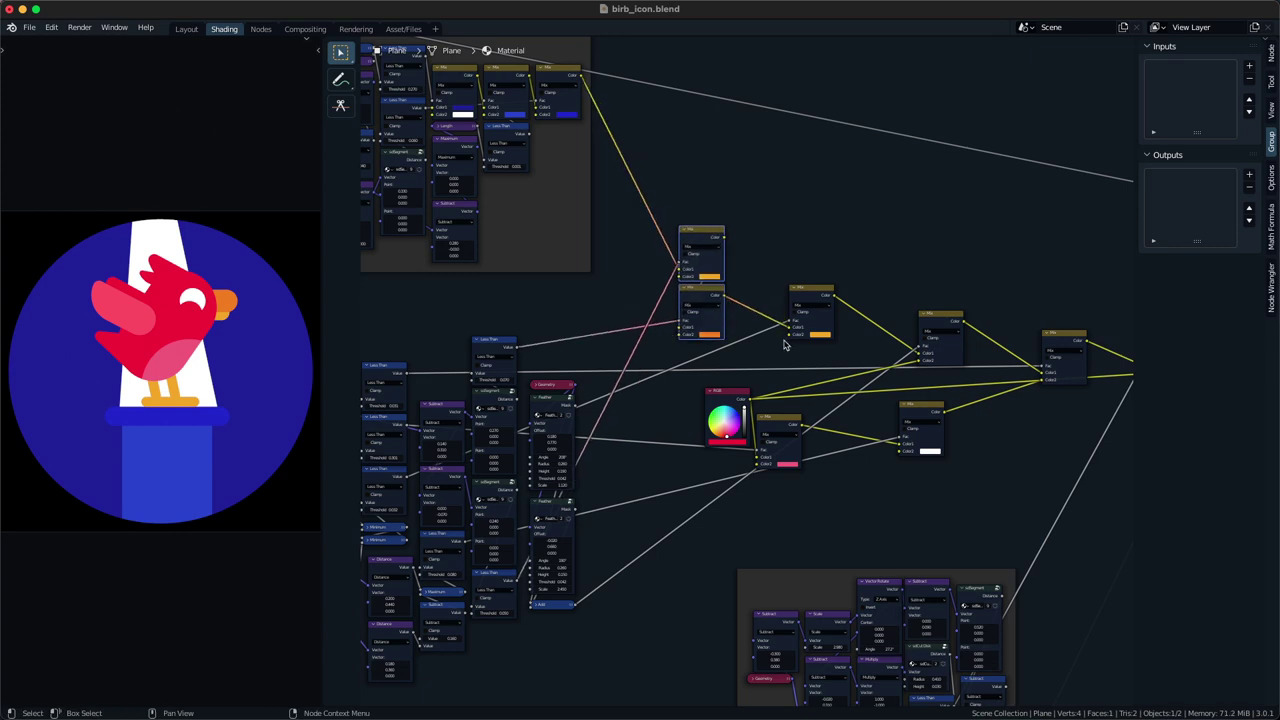
- Arrange the yellow, pink and white Mix nodes and the red RGB node in a compact block with the orange Mix nodes
drag(817, 285, 765, 292)
key(x)
click(764, 350)
drag(764, 358, 733, 410)
key(g)
drag(783, 446, 784, 450)
key(g)
click(757, 383)
key(g)
drag(892, 462, 941, 350)
click(764, 425)
- Collapse the two linking Mix nodes and place them at the upper and lower ends of the Mix column
key(g)
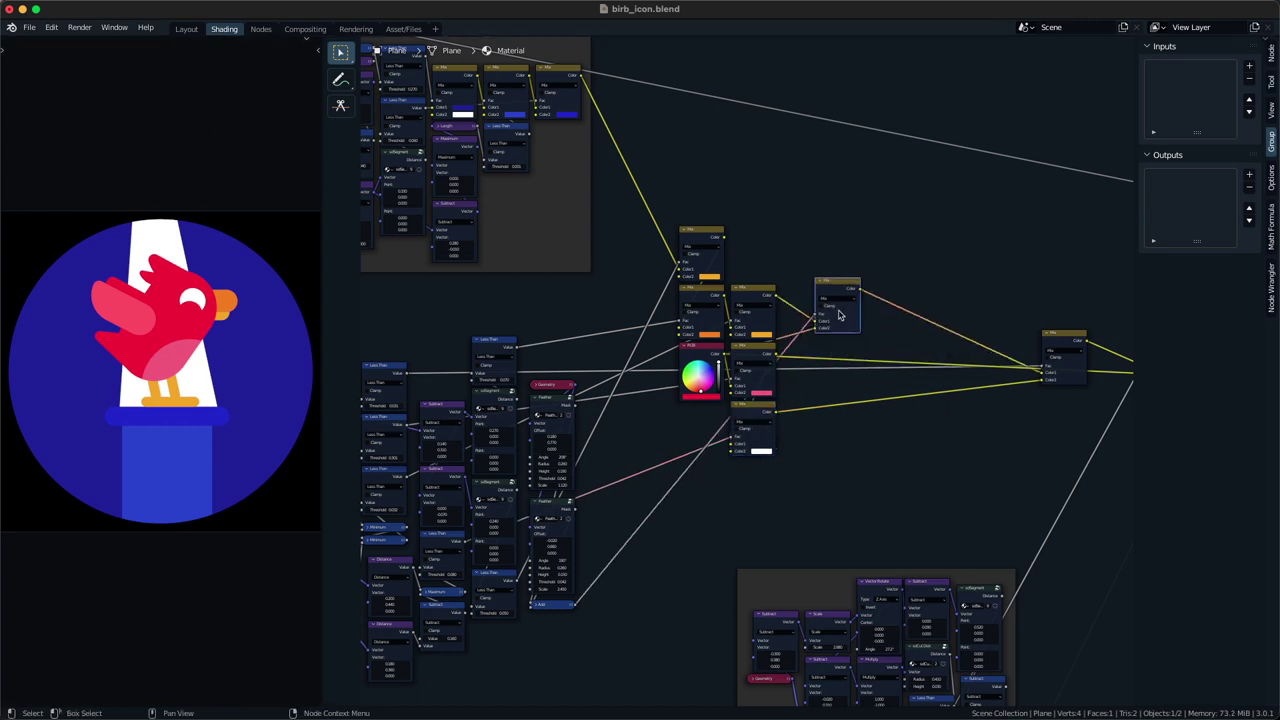
click(757, 266)
key(h)
key(g)
click(792, 287)
drag(998, 444, 1076, 389)
key(g)
click(916, 447)
key(h)
key(g)
drag(912, 447, 781, 503)
- Enclose the bird's body and feather nodes in a new frame labelled "birb :3"
scroll(778, 541, down, 1)
middle_drag(778, 541, 831, 362)
middle_drag(605, 386, 746, 453)
scroll(552, 533, down, 1)
drag(489, 547, 770, 279)
middle_drag(770, 279, 720, 345)
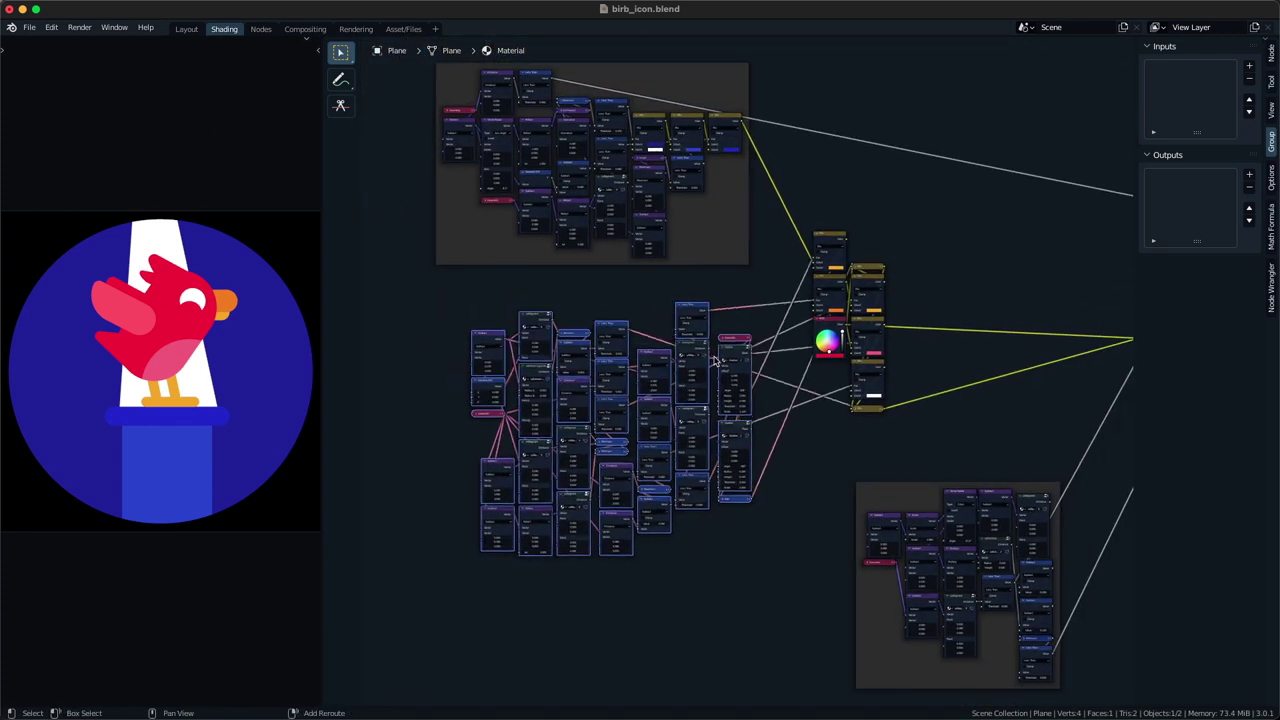
key(shift+p)
key(F2)
text(birb :3)
key(Return)
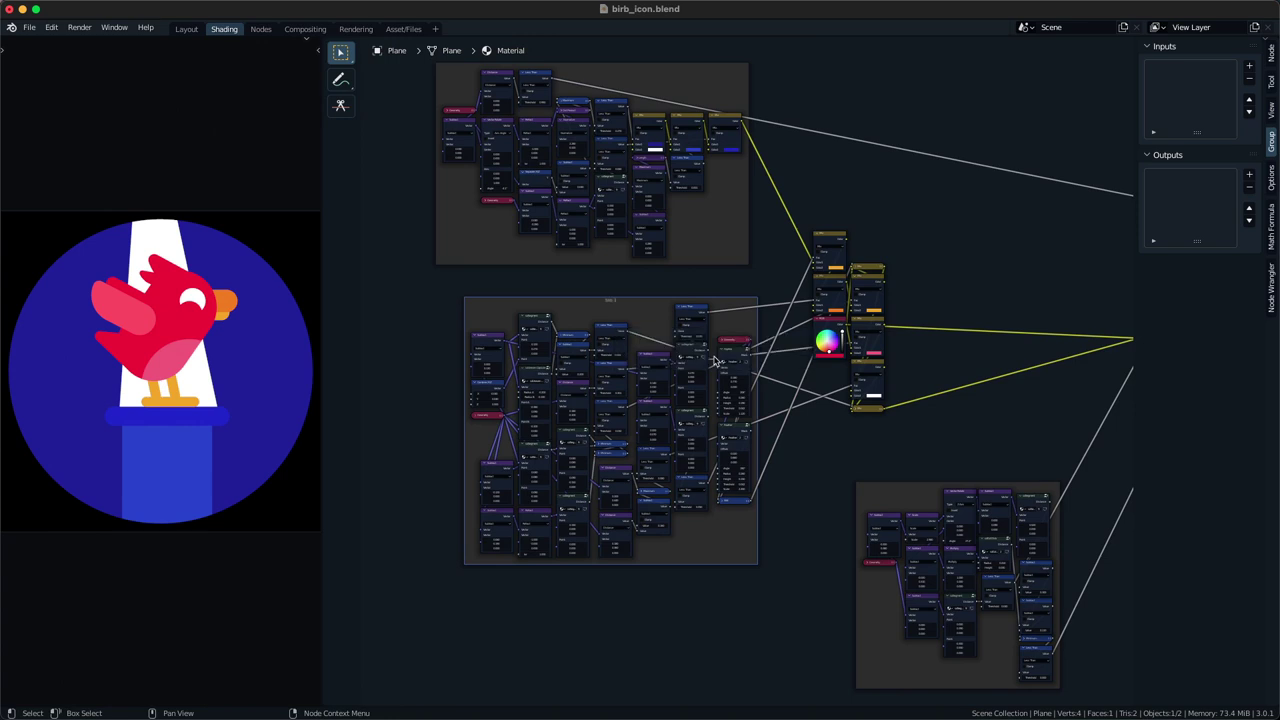
- Set the bird frame's colour to dark red, about H 0.016, S 0.858, V 0.301
scroll(828, 404, up, 1)
click(1268, 116)
click(1270, 50)
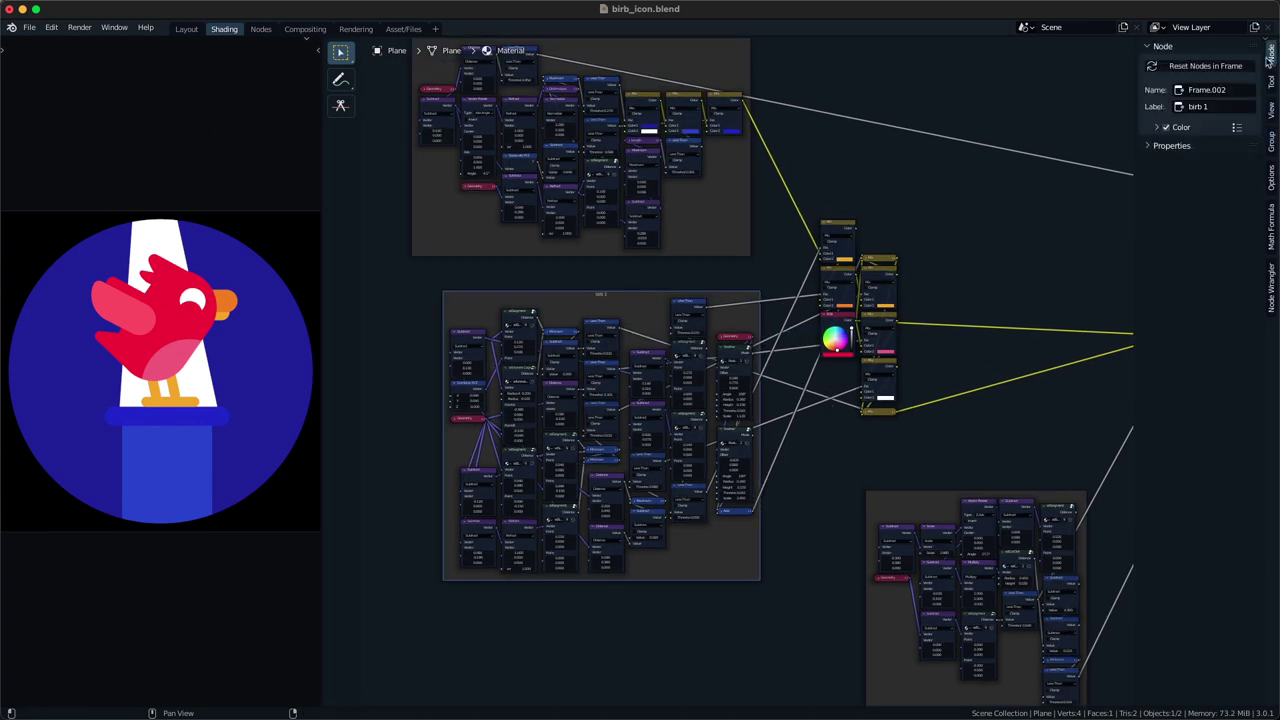
click(1156, 126)
click(1177, 148)
drag(1170, 203, 1162, 241)
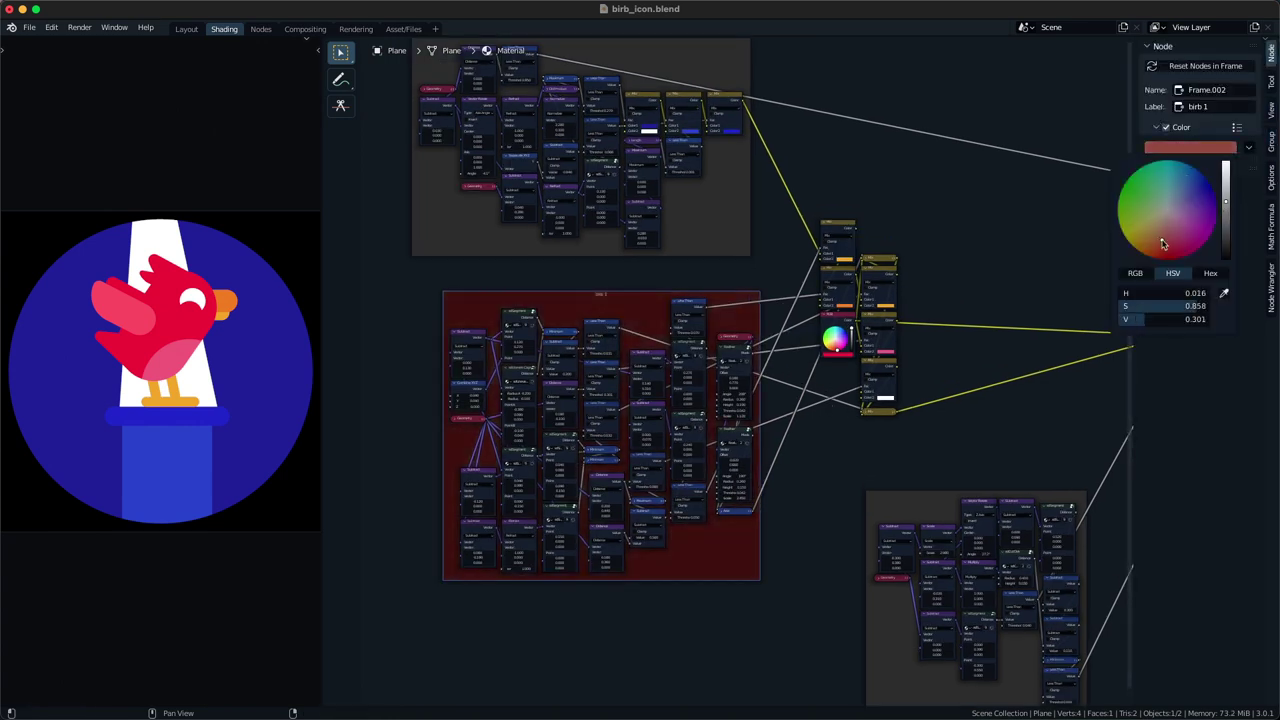
- Give the wing frame the same dark red colour and move it next to the bird frame, below the Mix nodes
click(951, 498)
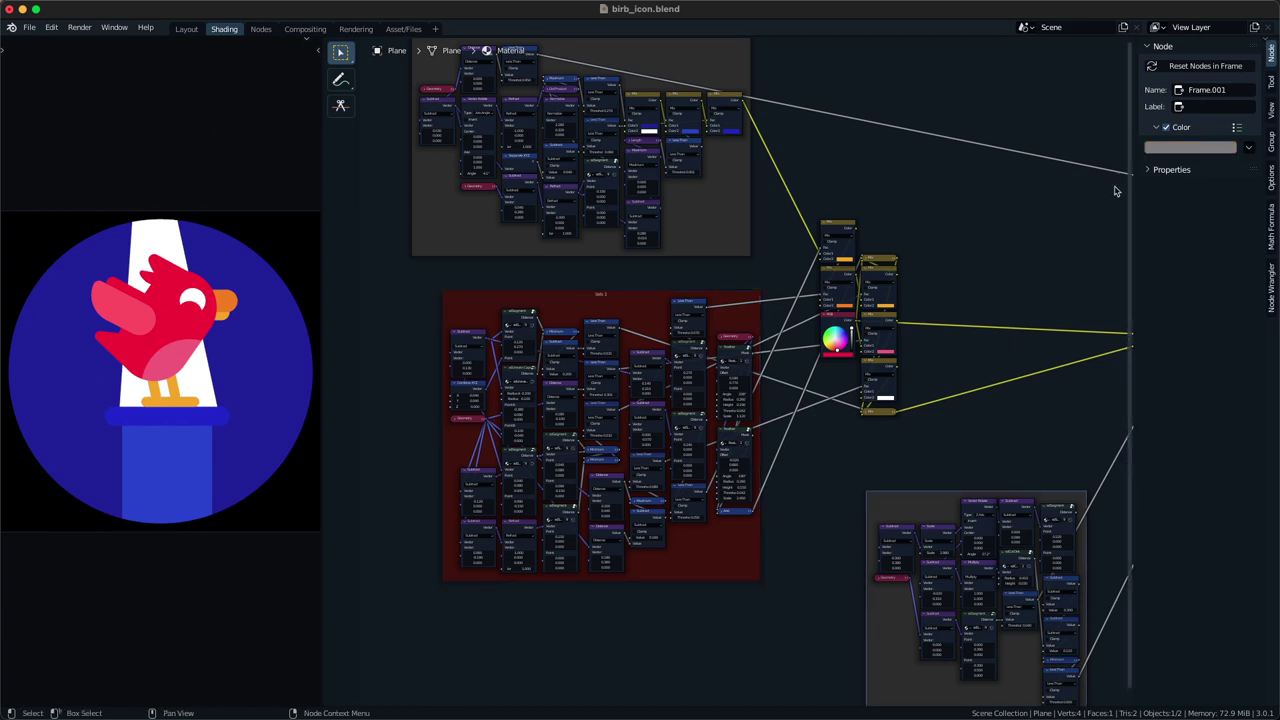
key(ctrl+v)
drag(967, 492, 870, 432)
middle_drag(868, 449, 882, 495)
- Colour the background's node frame dark blue and label it "bg"
click(646, 106)
click(1206, 148)
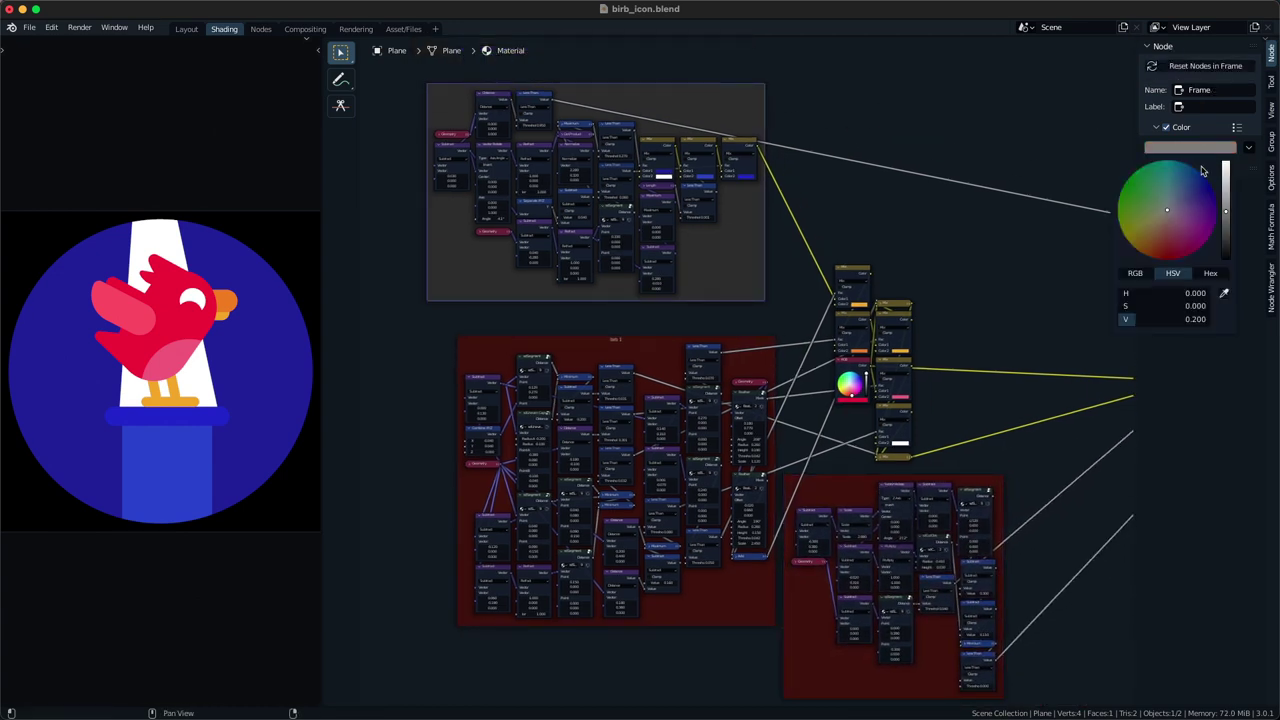
drag(1193, 194, 1200, 185)
click(1003, 157)
click(654, 90)
key(F2)
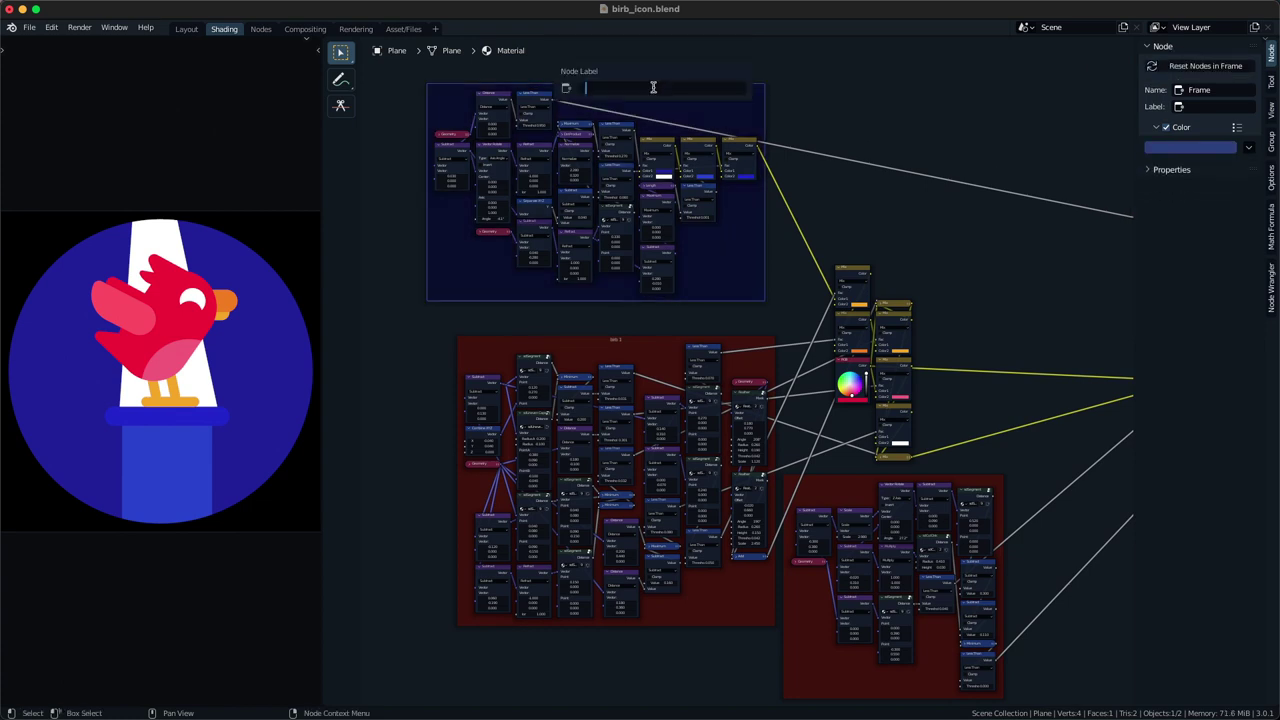
middle_drag(871, 396, 757, 323)
middle_drag(740, 387, 868, 379)
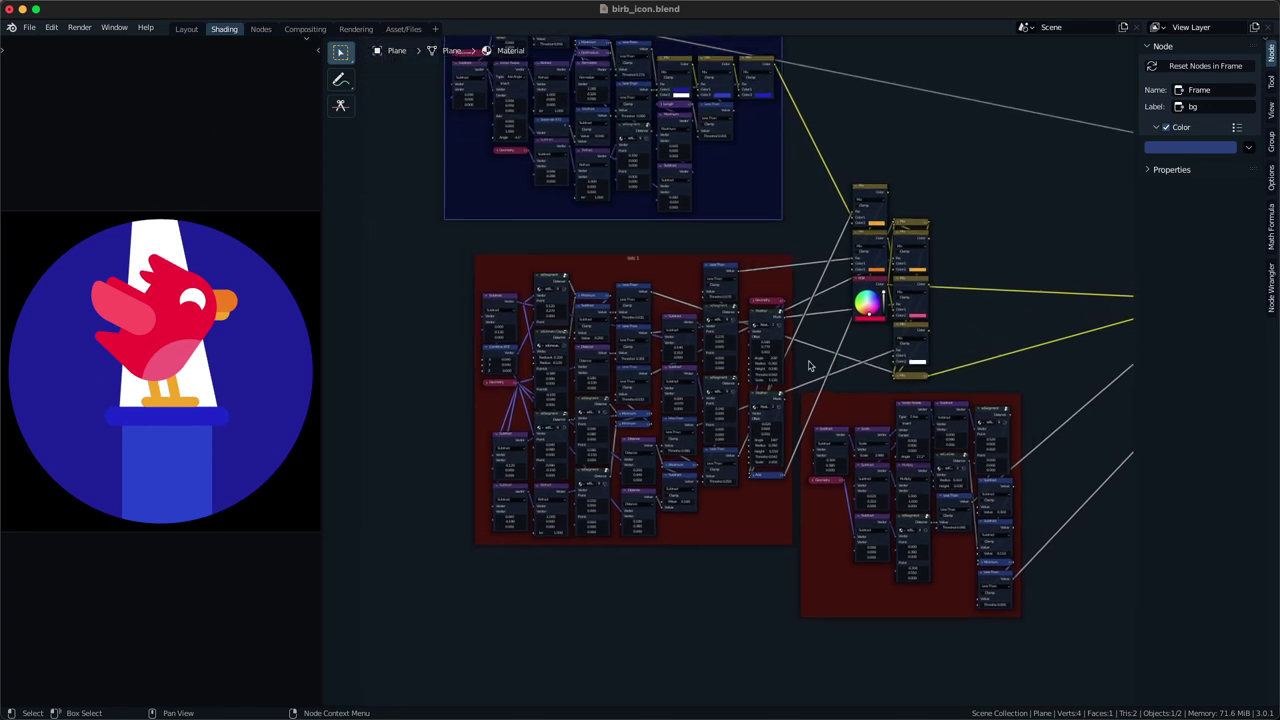
- Align the bird frame directly below the bg frame and save the file
drag(656, 259, 625, 230)
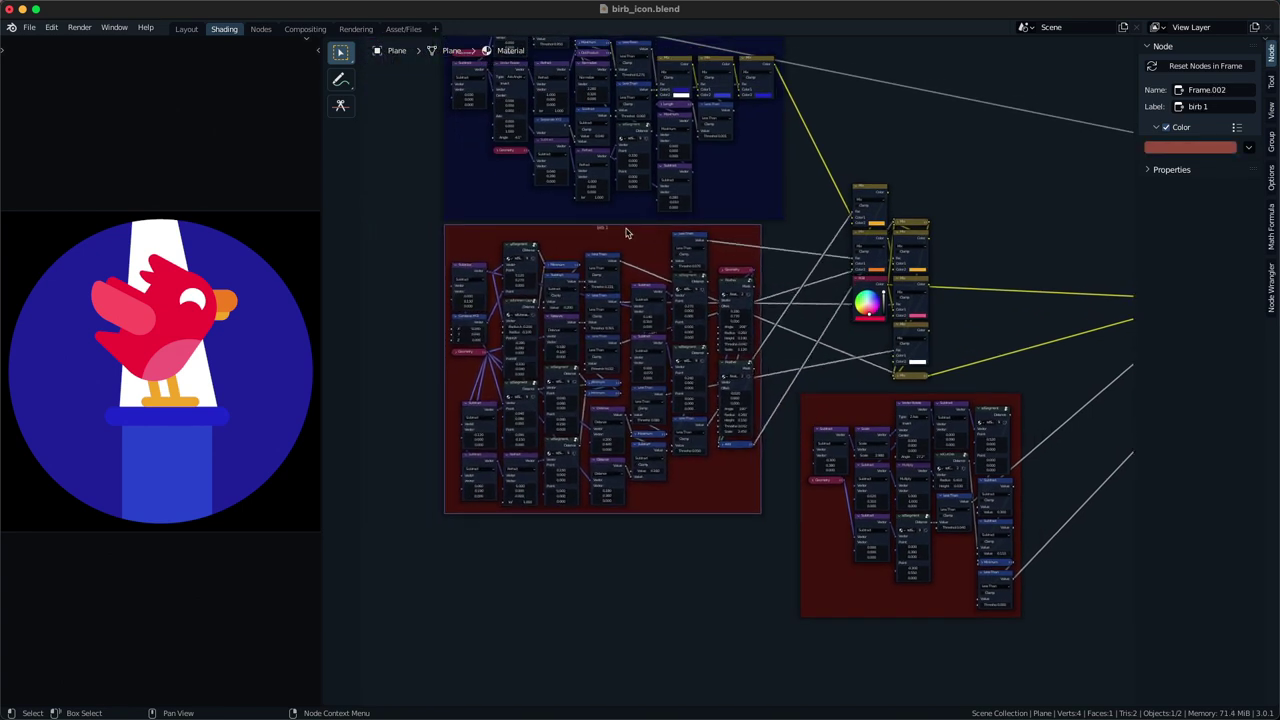
middle_drag(687, 337, 598, 342)
key(super+s)
- Move the block of Mix and RGB nodes and the wing frame closer to the bird frame
middle_drag(727, 388, 690, 431)
drag(727, 427, 806, 260)
drag(796, 283, 766, 279)
middle_drag(762, 339, 784, 304)
drag(784, 304, 779, 299)
drag(767, 409, 742, 397)
- Collapse the Mix node fed by the wing's segment and place it just above the wing frame
middle_drag(855, 424, 686, 409)
drag(938, 310, 985, 264)
key(h)
key(g)
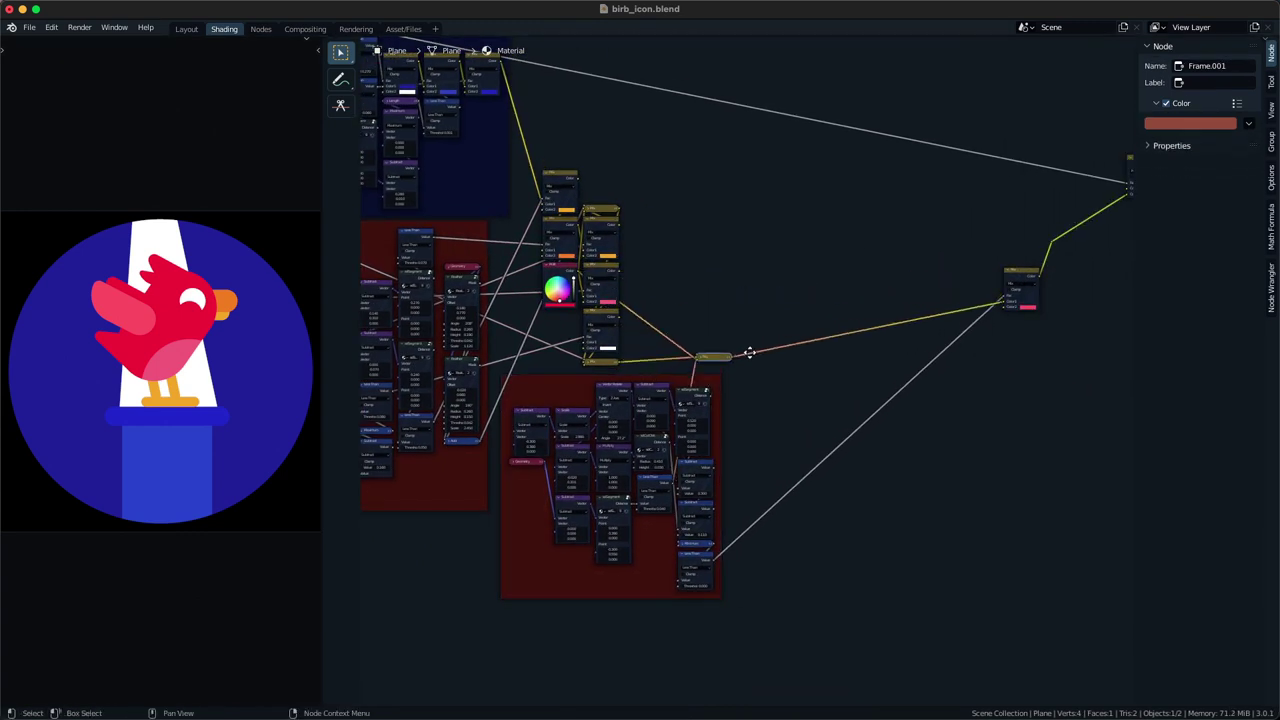
click(748, 354)
click(749, 357)
middle_drag(751, 362, 756, 386)
scroll(731, 375, up, 2)
drag(731, 358, 690, 401)
key(g)
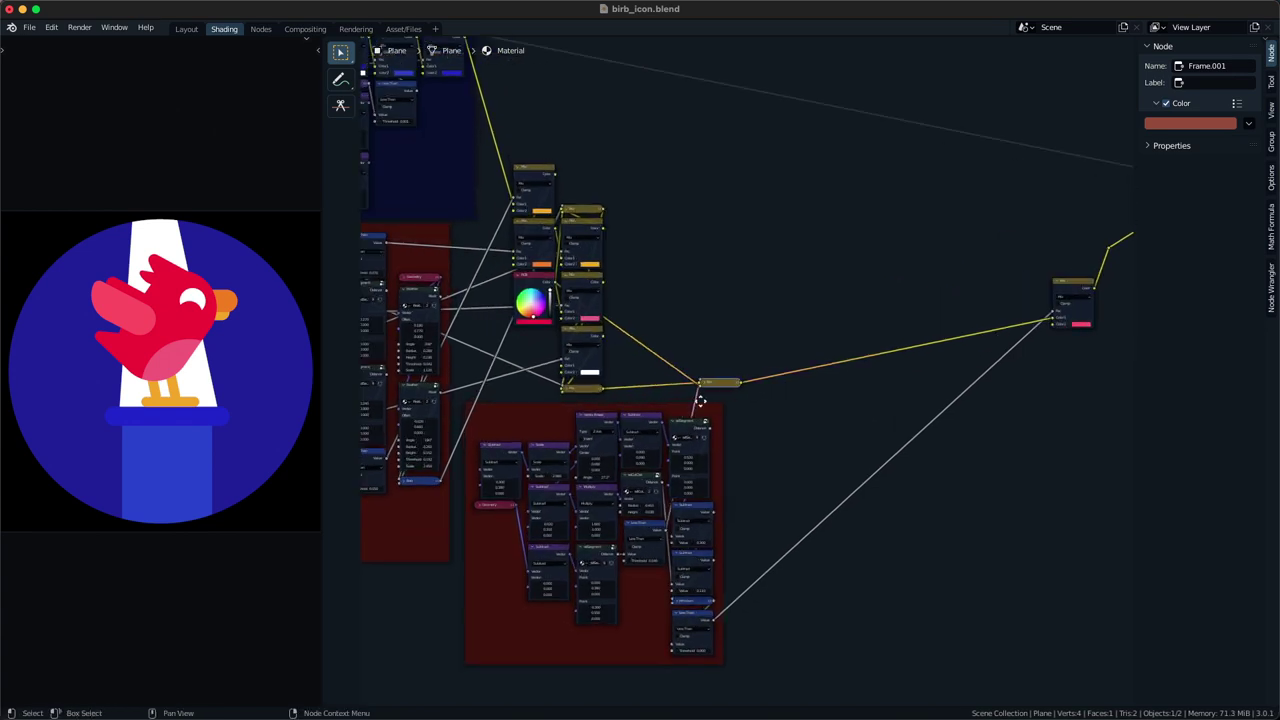
- Add reroutes to the feather and eye mask links between the bird frame and the Mix nodes, and reposition them
middle_drag(728, 344, 802, 355)
scroll(588, 278, up, 1)
shift+right_drag(572, 246, 577, 260)
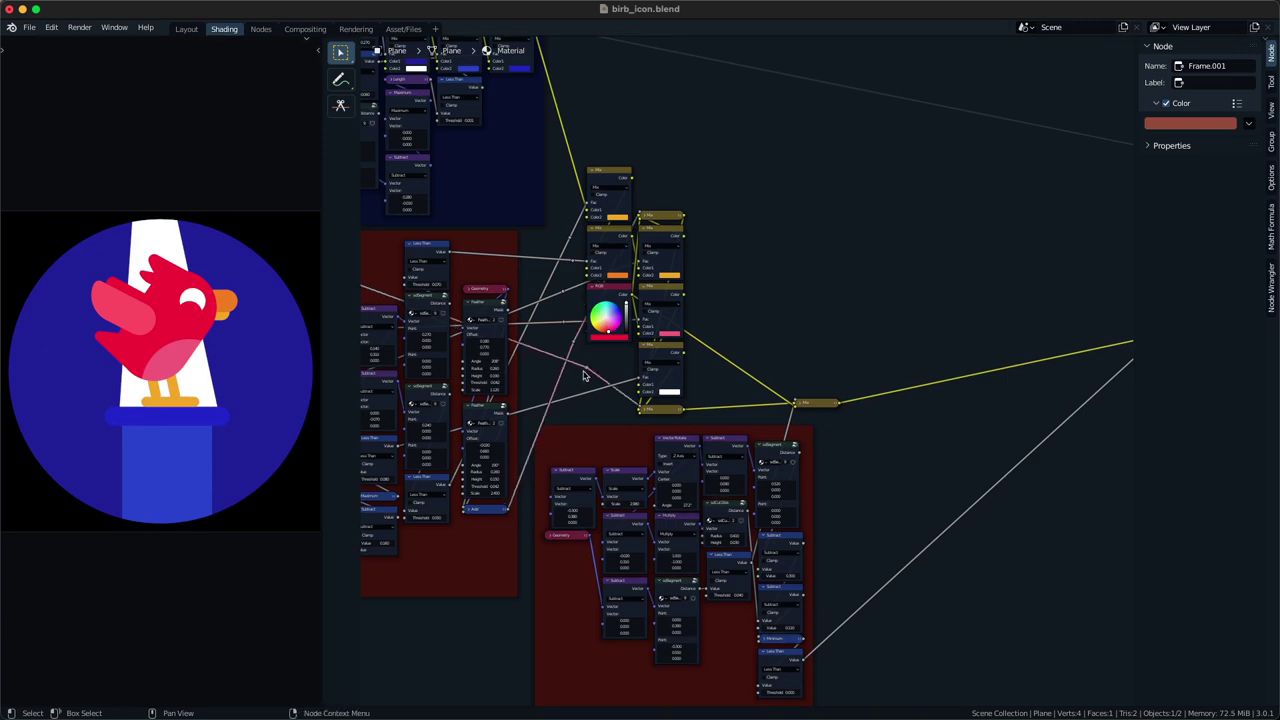
drag(581, 378, 580, 379)
key(g)
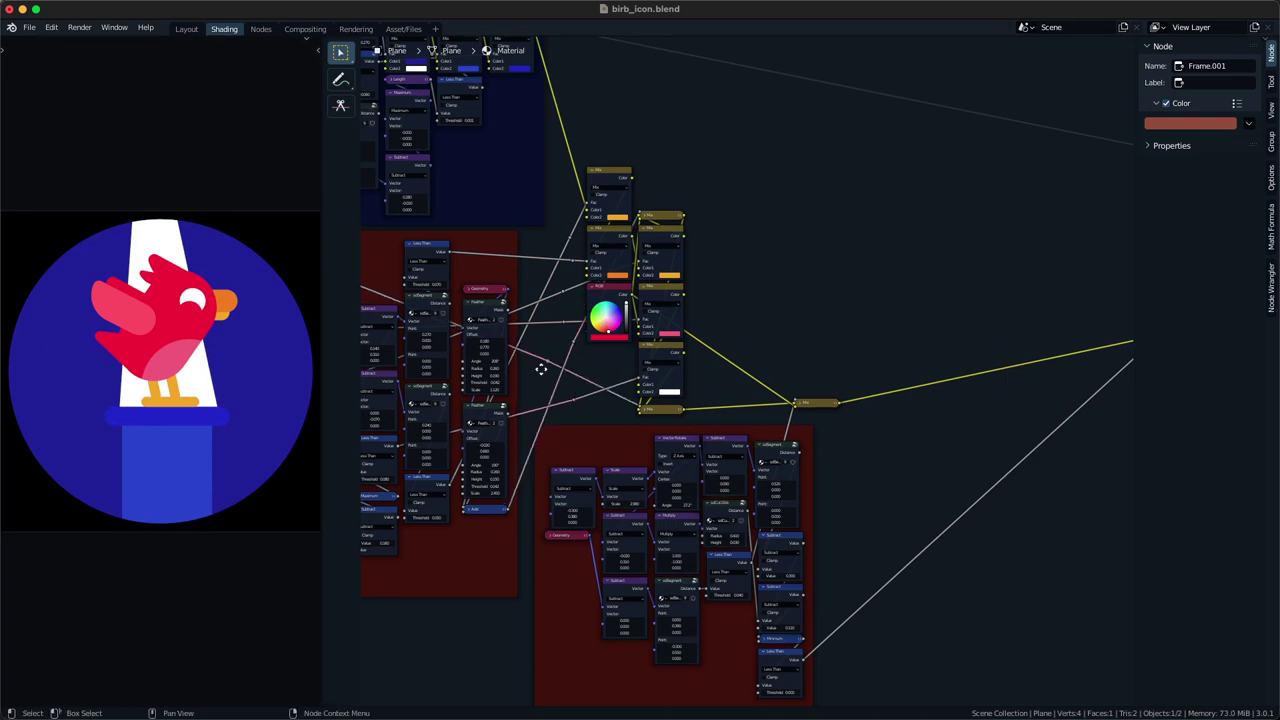
- Move the wing's pink Mix node beside the collapsed Mix node and dissolve the leftover reroute on its output link
middle_drag(840, 479, 780, 391)
scroll(855, 387, down, 4)
middle_drag(896, 394, 866, 424)
scroll(872, 418, up, 1)
drag(969, 390, 1034, 268)
key(g)
click(763, 348)
drag(909, 341, 1089, 213)
key(ctrl+x)
- Reroute the circular mask's link so that it runs above the bg frame
middle_drag(589, 121, 763, 357)
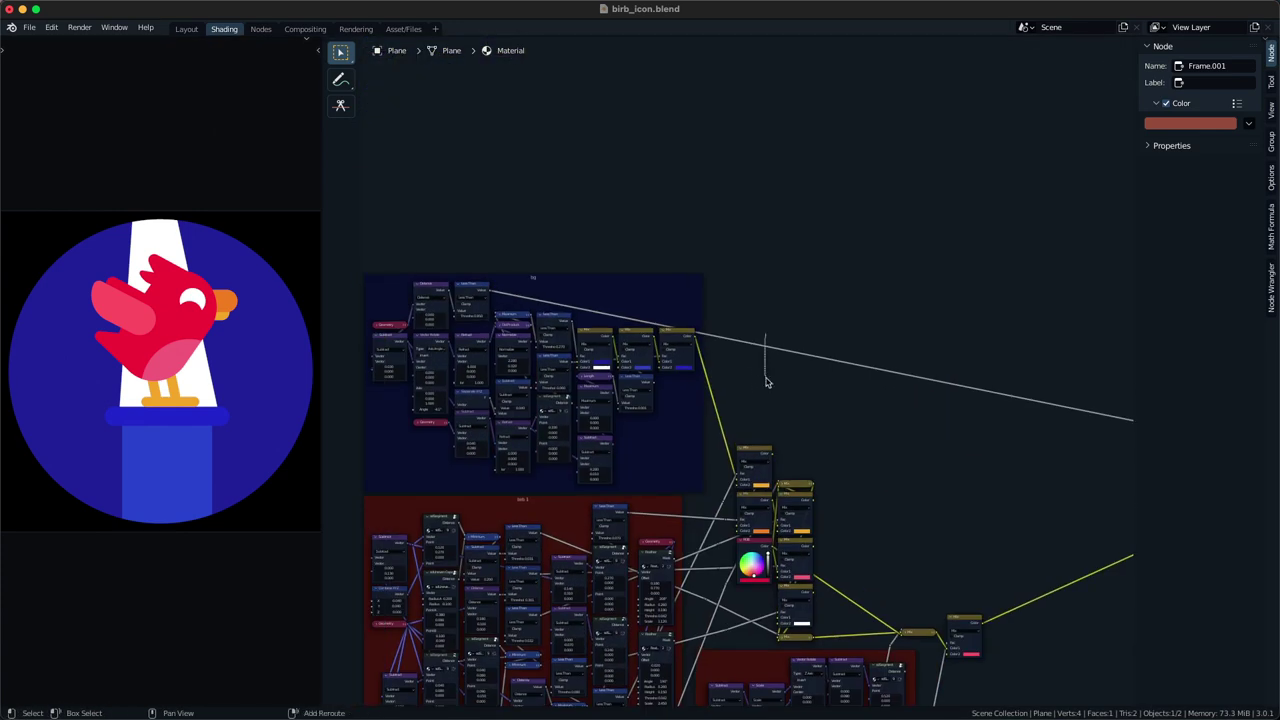
key(g)
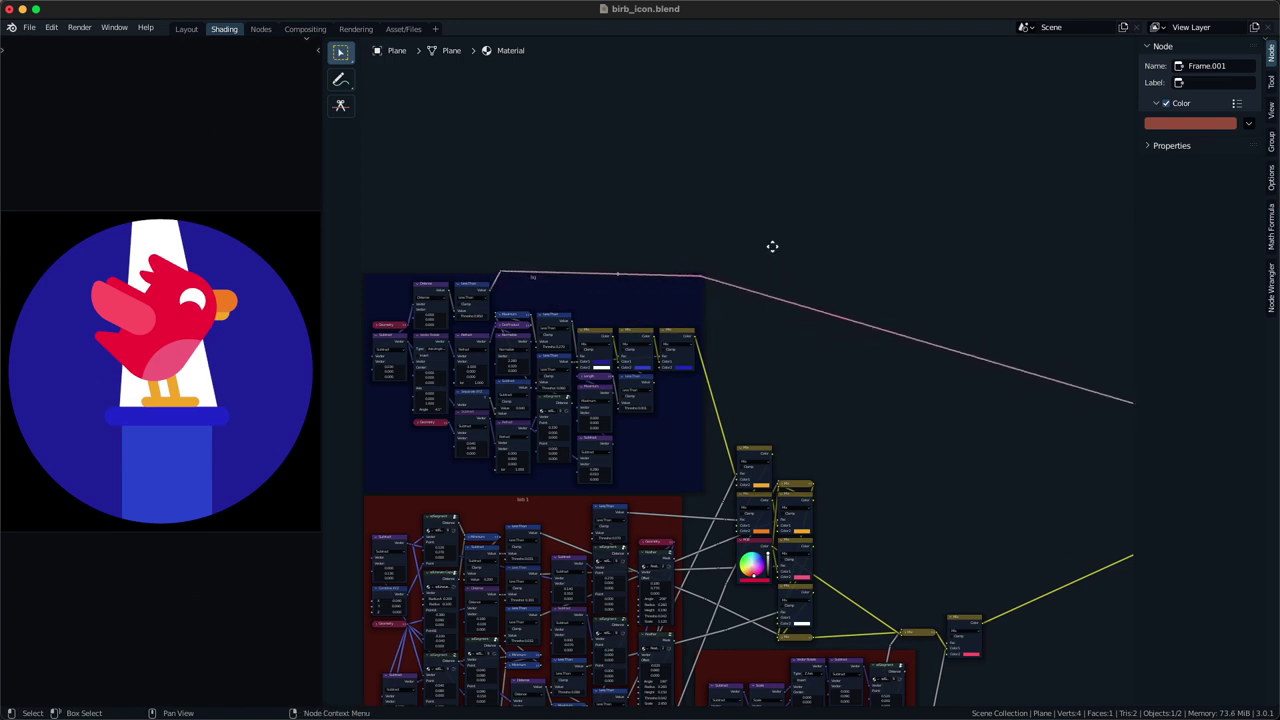
click(774, 241)
middle_drag(808, 440, 629, 210)
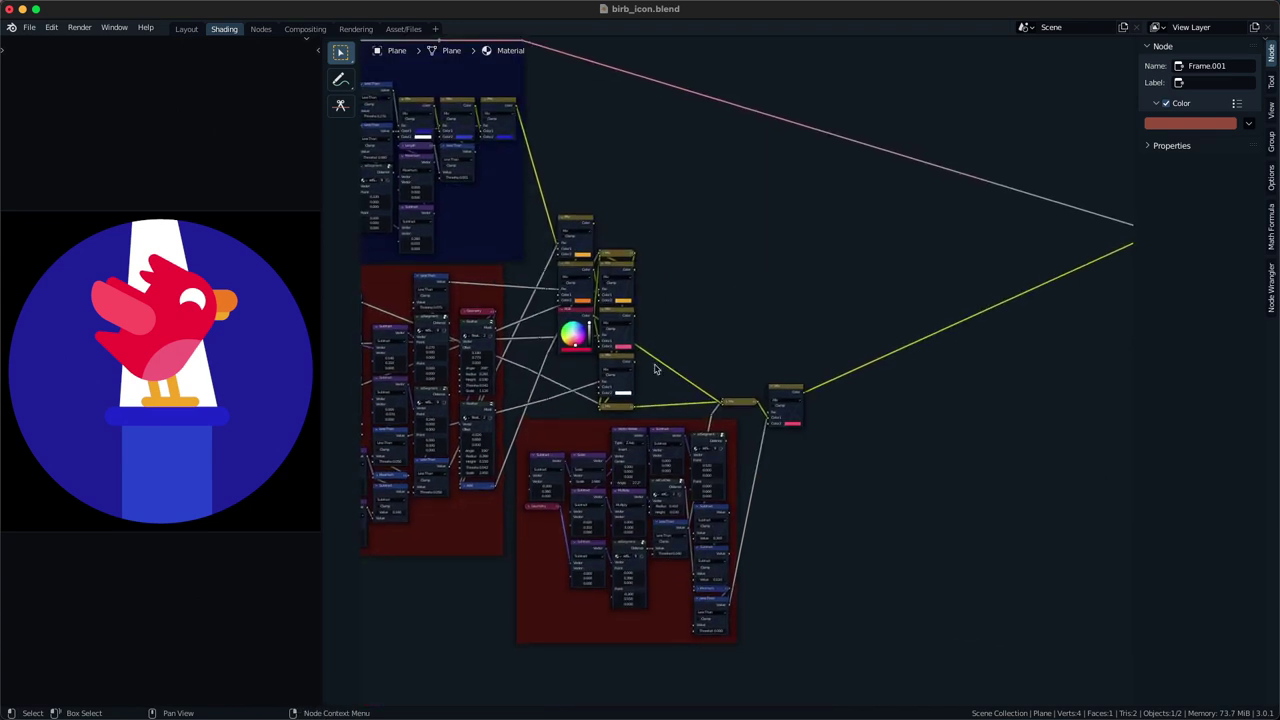
- Shift the collapsed Mix node and the wing's pink Mix node closer to the nodes above the wing frame
middle_drag(651, 404, 676, 394)
scroll(675, 399, up, 3)
drag(674, 410, 668, 410)
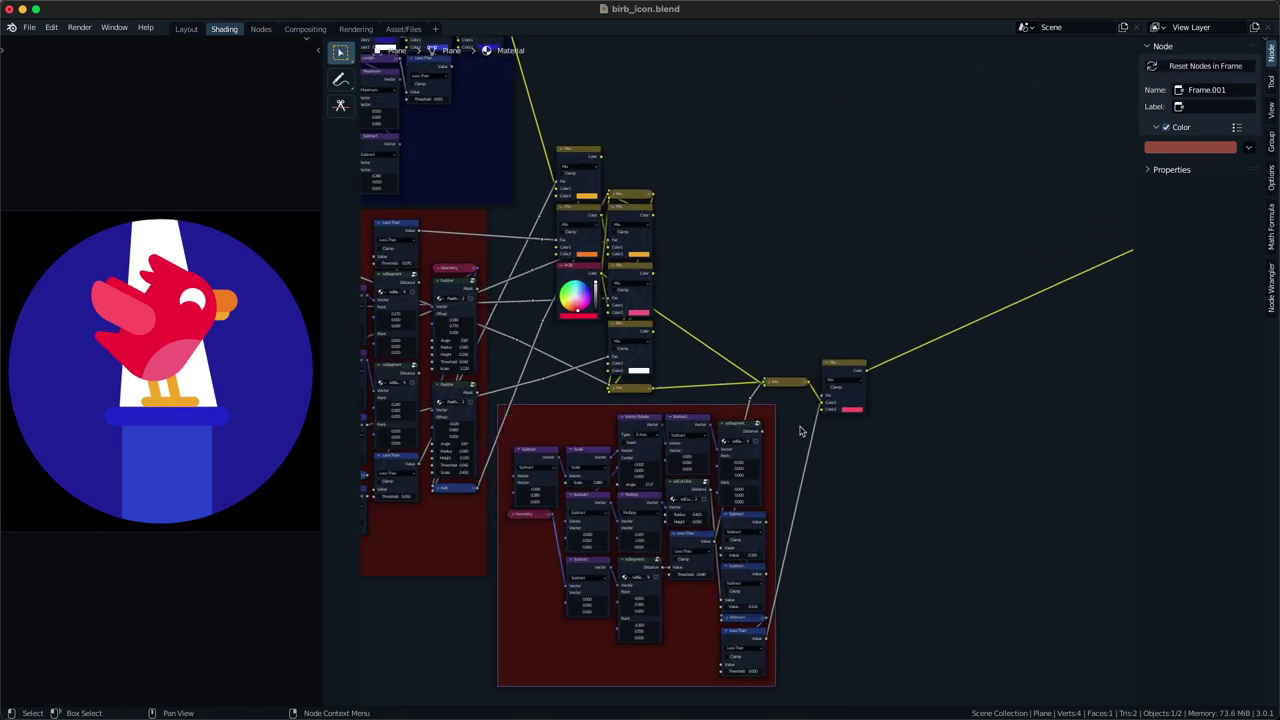
click(775, 385)
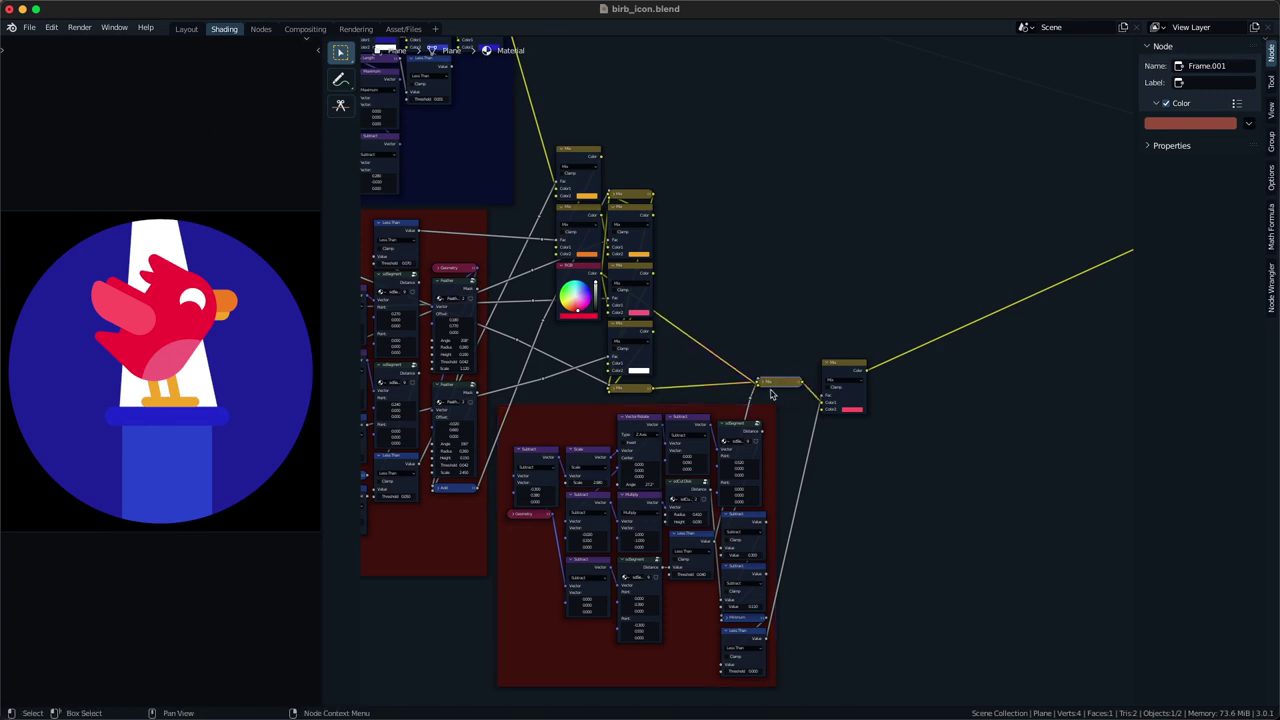
key(ctrl+x)
drag(769, 383, 731, 390)
drag(842, 397, 816, 397)
- Move the final circle-masking Mix node closer to the wing's Mix node and save the file
scroll(830, 397, down, 2)
middle_drag(866, 391, 721, 394)
scroll(734, 391, down, 3)
drag(1027, 217, 866, 219)
key(super+s)
- Add a Geometry node above the wing's Mix nodes, preview its Position output and hide its unused sockets
mouse_move(797, 307)
middle_down()
mouse_move(909, 260)
mouse_move(912, 272)
mouse_move(783, 311)
middle_up()
scroll(783, 311, up, 1)
scroll(603, 360, up, 1)
middle_drag(606, 362, 632, 371)
key(shift+a)
click(631, 343)
text(ge)
key(Return)
click(642, 336)
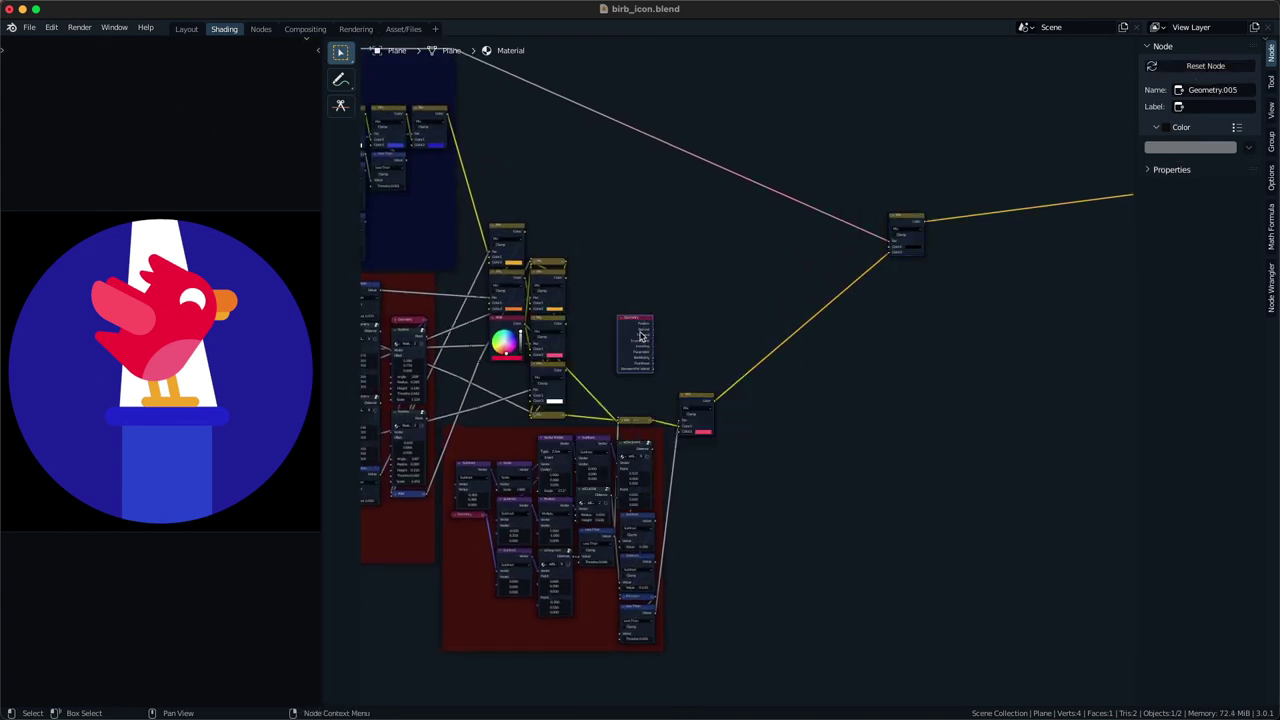
ctrl+shift+click(641, 323)
key(ctrl+h)
drag(641, 320, 637, 331)
- Add an SDF Star primitive node on the link between the new Geometry node's Position and the output
middle_drag(637, 331, 633, 365)
key(shift+a)
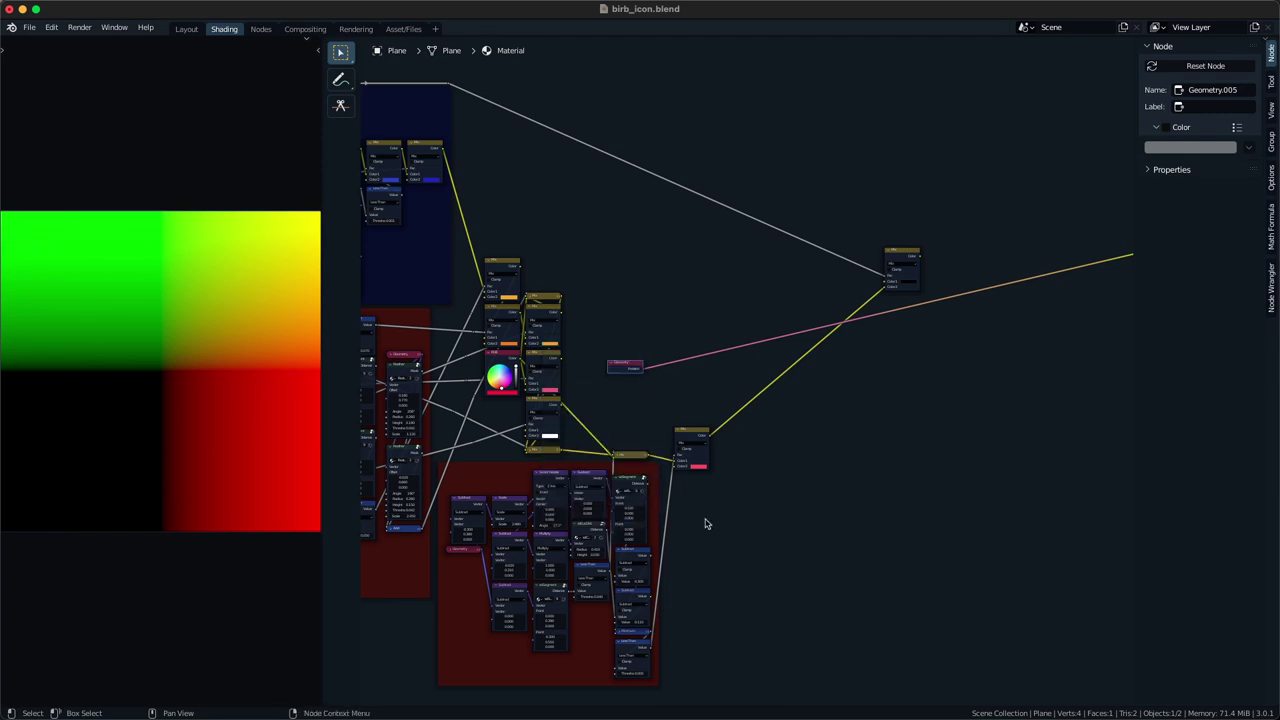
key(shift+a)
mouse_move(609, 453)
mouse_move(706, 452)
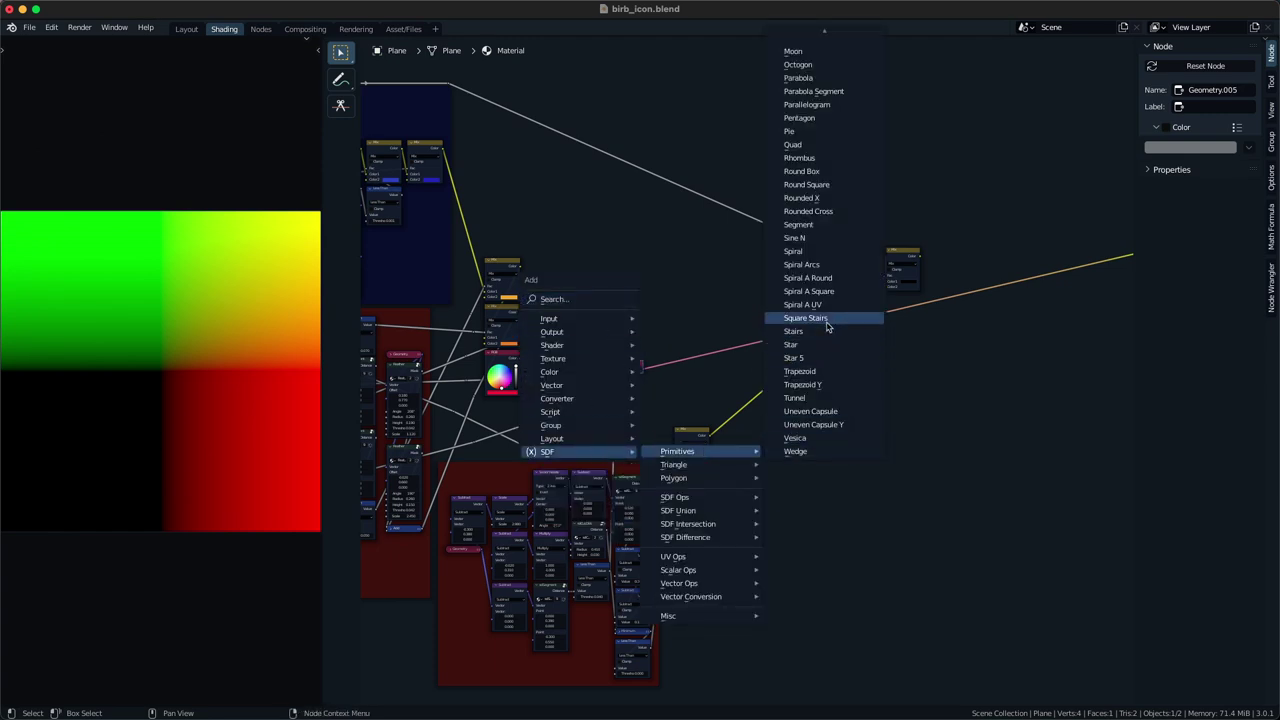
click(840, 344)
click(690, 335)
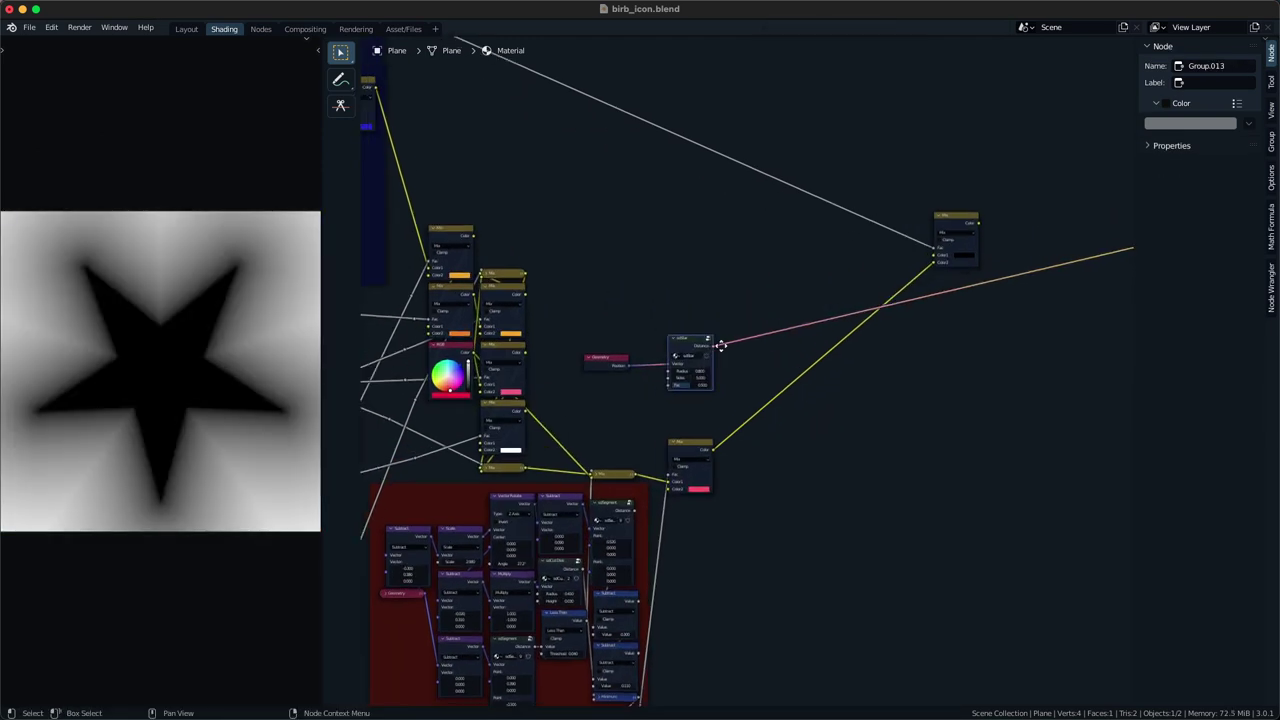
- Set the star's Sides to 4.660 and Fac to 0.648, and switch the preview back to the final masking Mix node
middle_drag(721, 346, 752, 330)
scroll(748, 333, up, 3)
drag(714, 371, 832, 361)
scroll(831, 363, down, 3)
middle_drag(831, 363, 786, 391)
drag(785, 387, 676, 387)
drag(957, 247, 1009, 252)
ctrl+shift+click(986, 253)
- Feed the star's distance into a Less Than node that drives a new blue Mix node inserted before the final masking Mix
key(q)
click(785, 325)
right_click(742, 258)
key(q)
click(742, 276)
click(742, 275)
alt+right_drag(697, 372, 769, 315)
key(t)
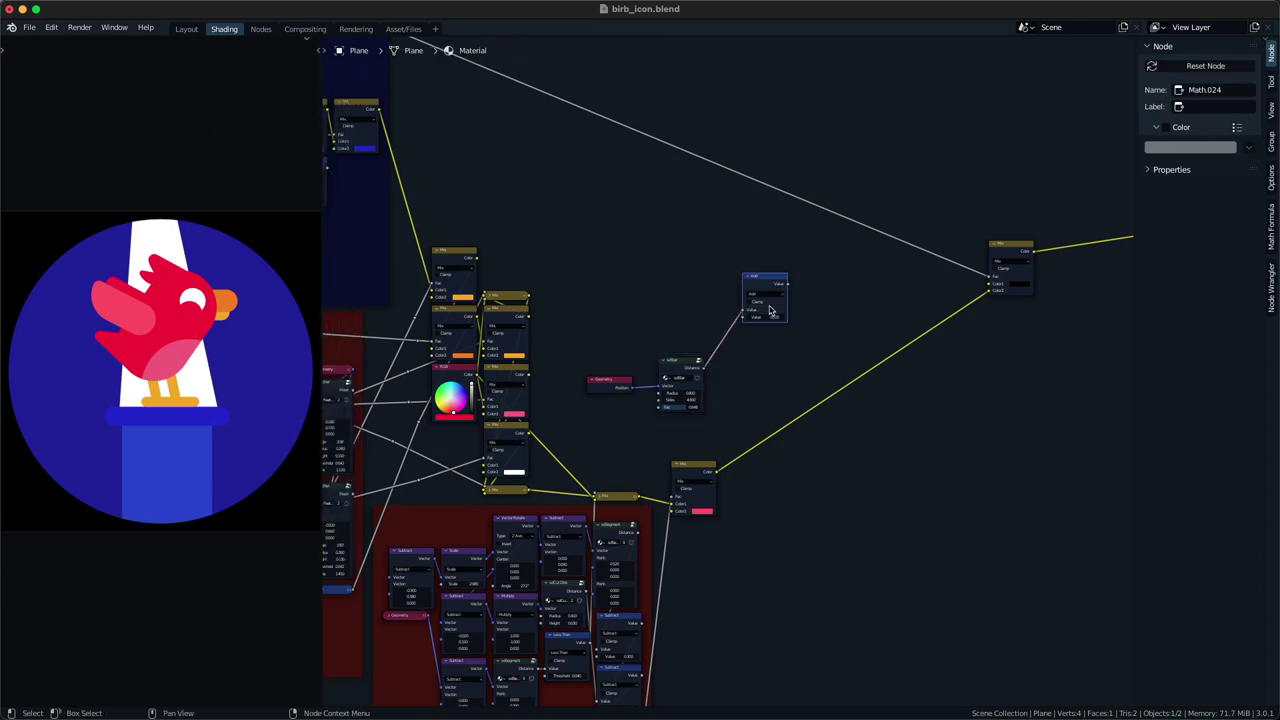
drag(765, 277, 768, 335)
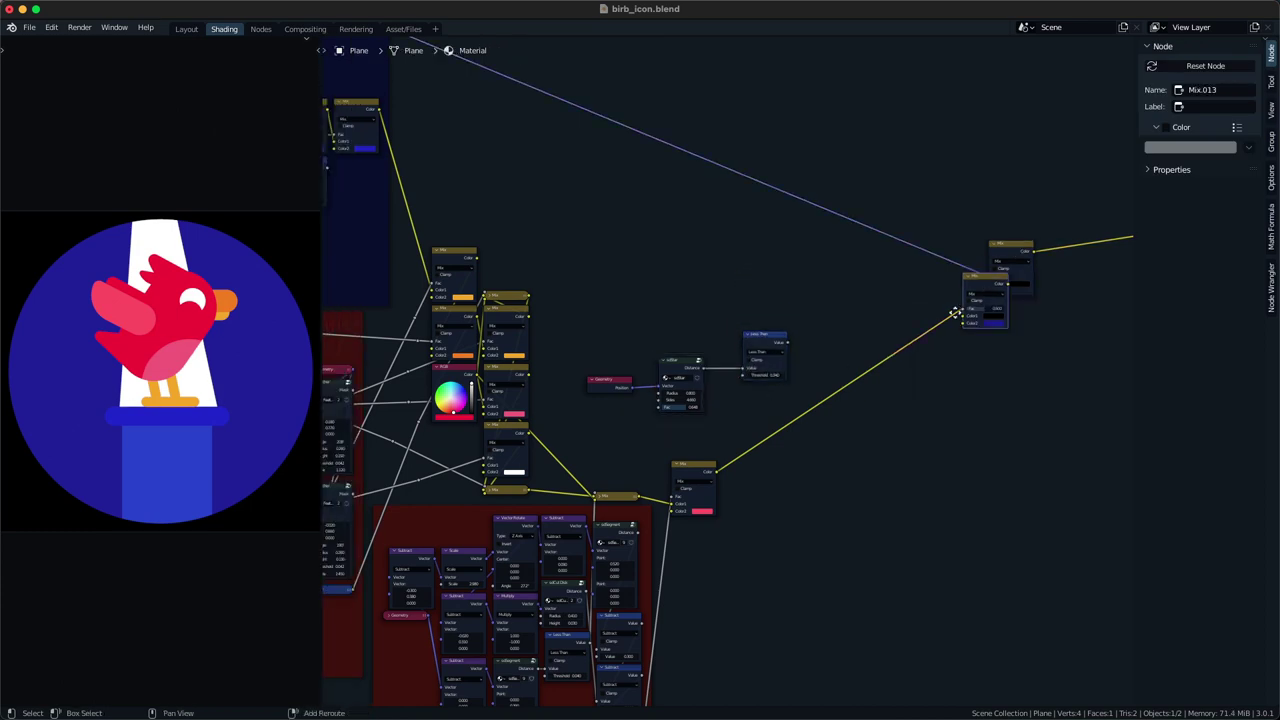
drag(1006, 248, 868, 396)
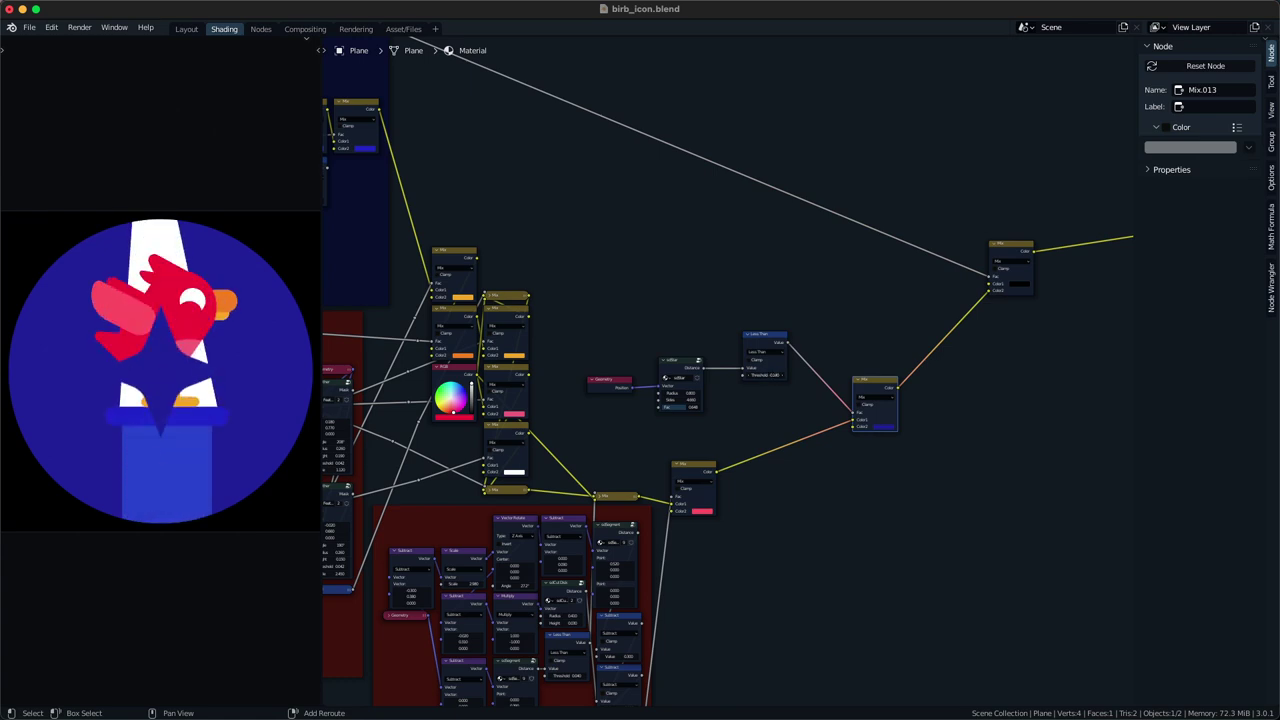
- Reset the Less Than threshold to 0 and set the star's Radius to 0.220
scroll(820, 403, up, 1)
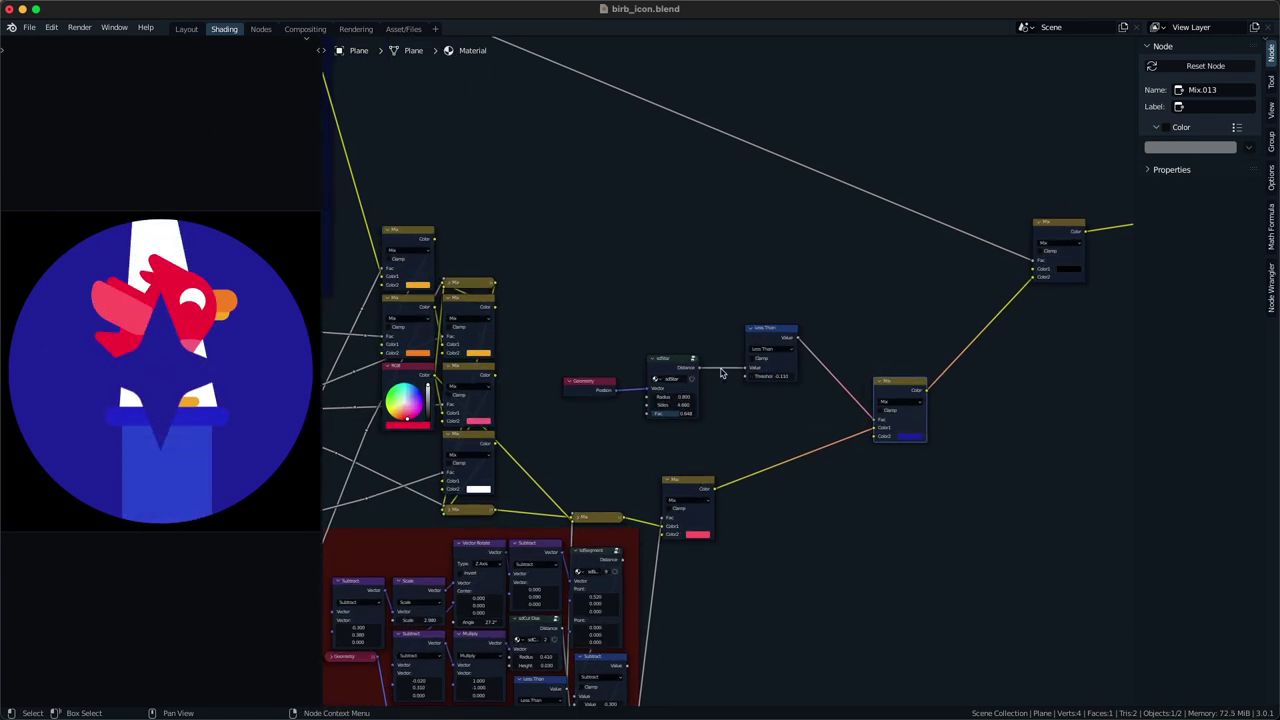
key(BackSpace)
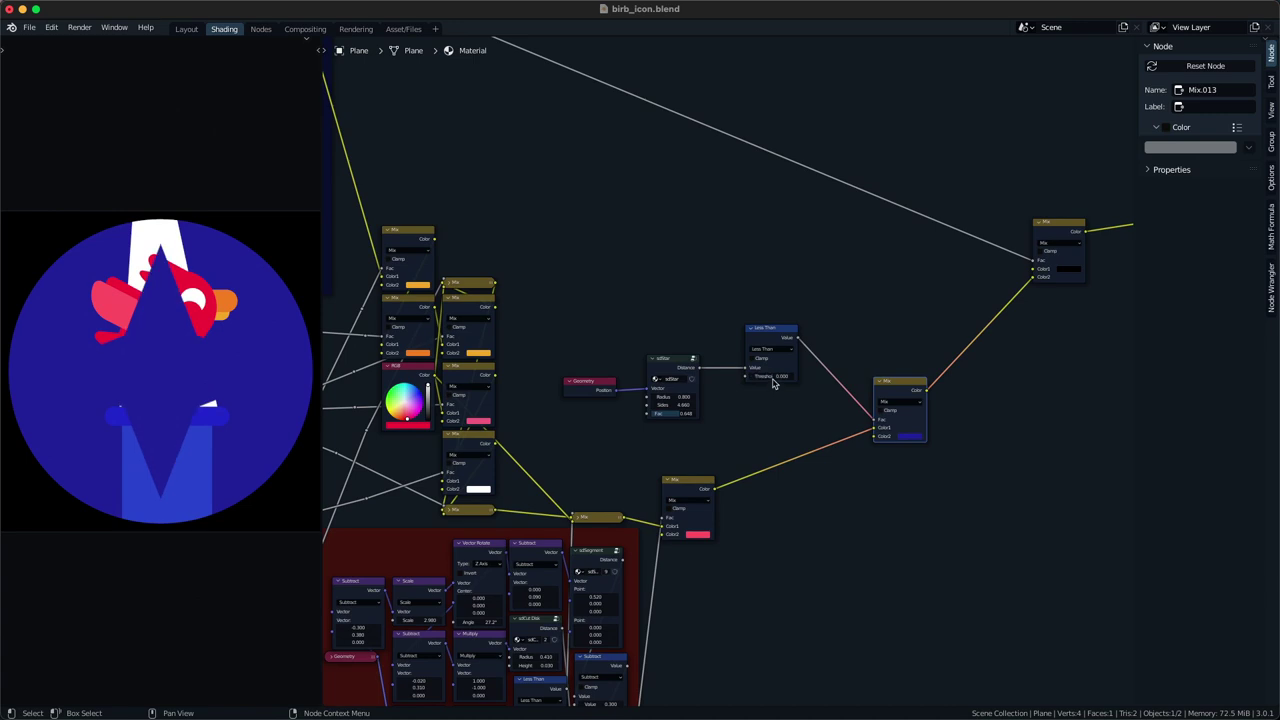
drag(676, 397, 640, 397)
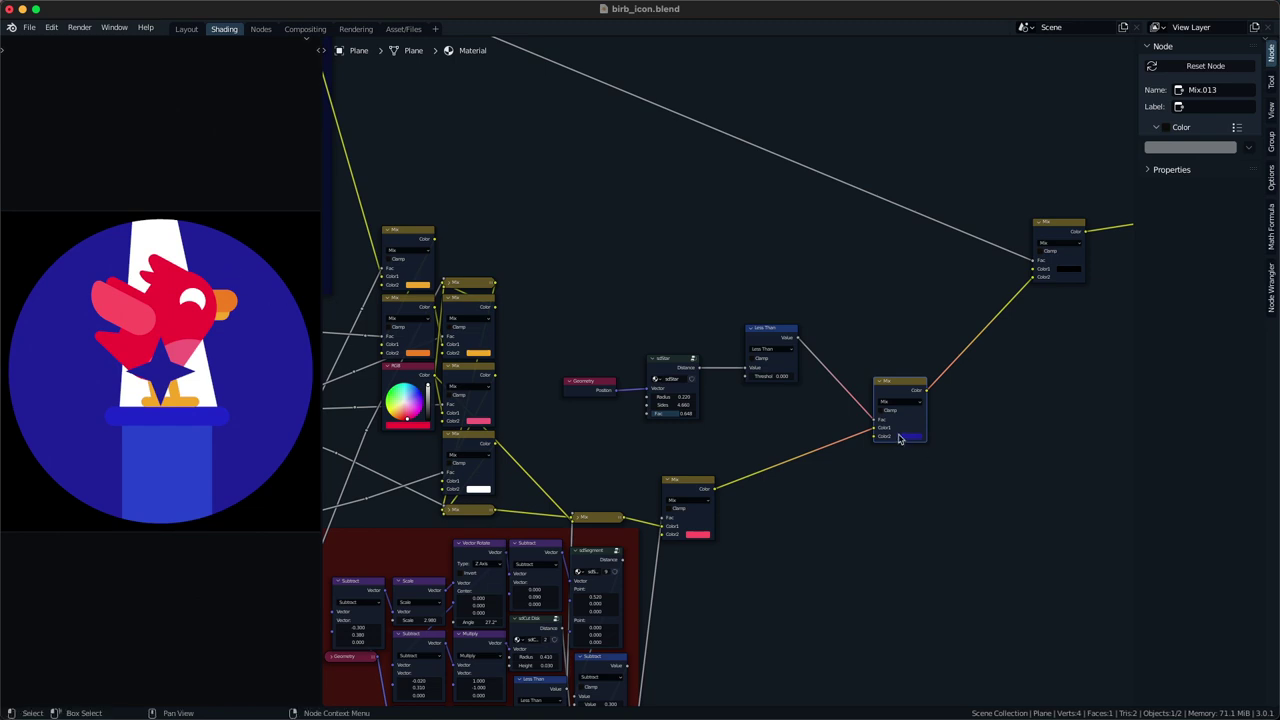
- Change the star Mix node's second colour to light cyan
click(899, 437)
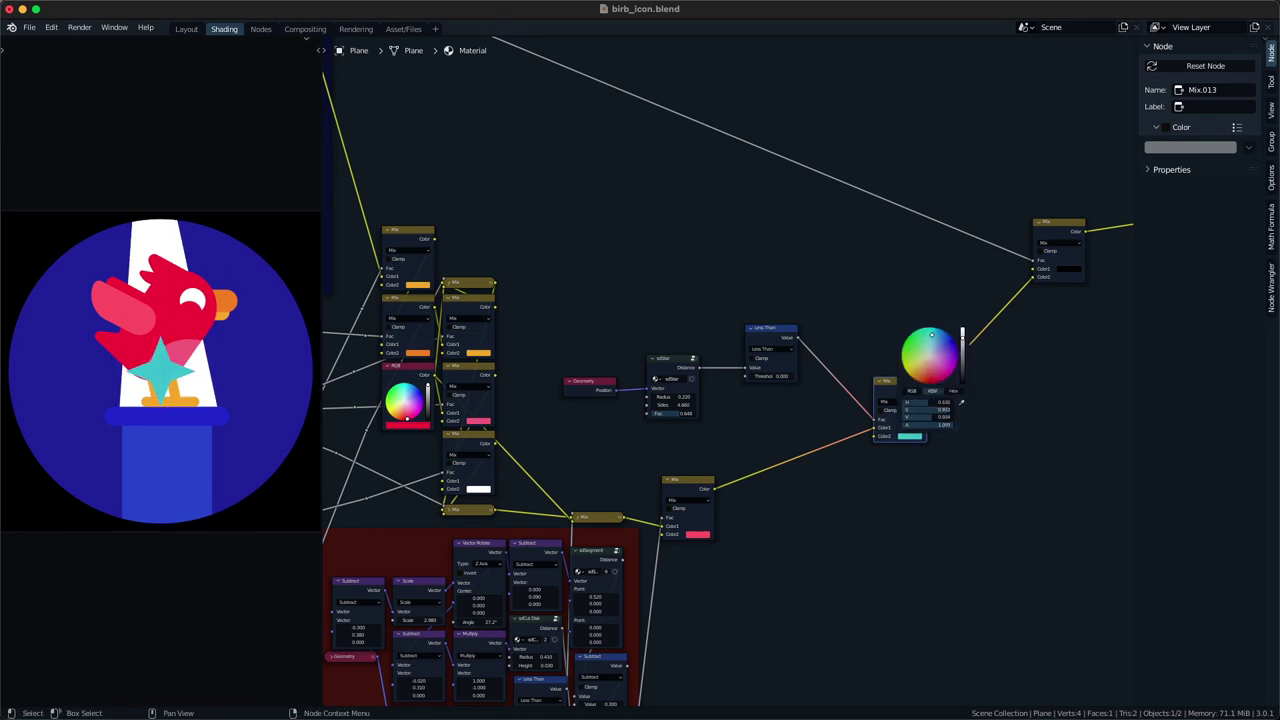
scroll(932, 337, up, 4)
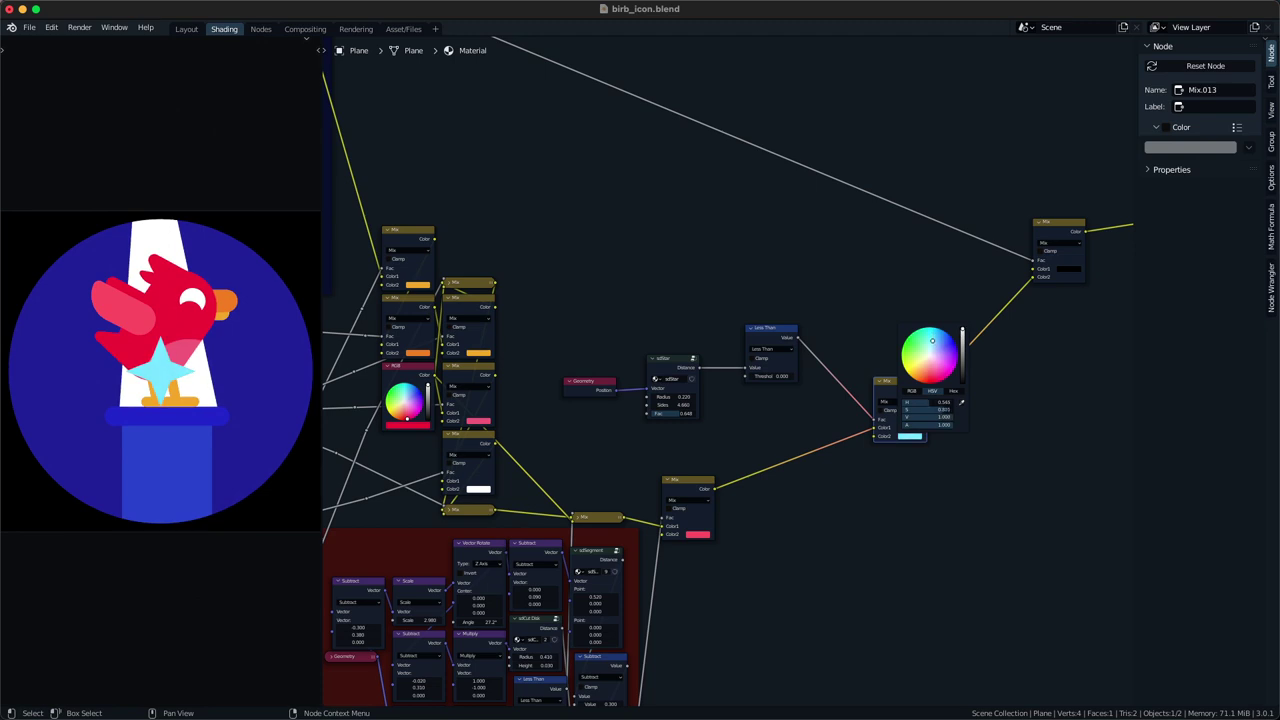
click(826, 526)
- Move the sdStar node directly beneath the Less Than node it feeds
middle_drag(574, 480, 637, 394)
scroll(637, 394, up, 2)
drag(727, 352, 766, 309)
key(g)
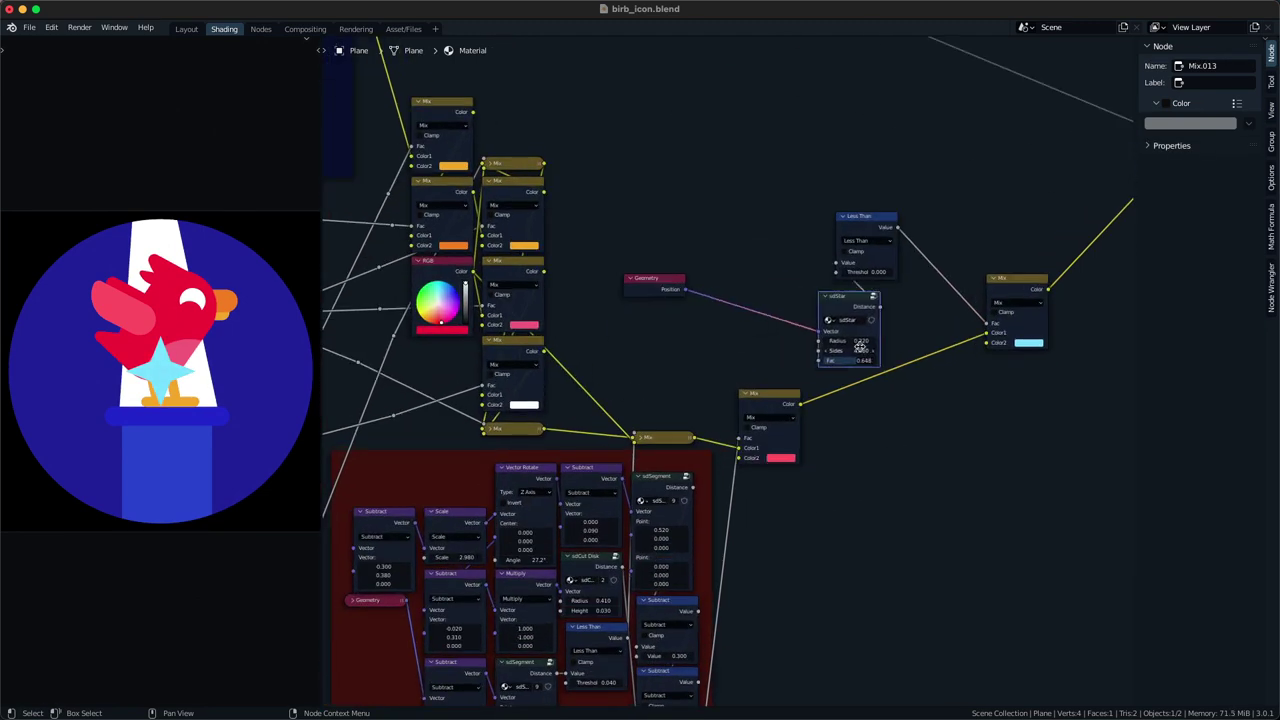
click(869, 337)
- Move the star's Mix node further along the chain and reposition the stacked Less Than and sdStar nodes
scroll(868, 345, down, 3)
middle_drag(860, 360, 697, 503)
scroll(697, 505, up, 3)
drag(832, 565, 864, 469)
key(g)
click(934, 486)
drag(780, 362, 679, 486)
key(g)
click(689, 466)
- Move the wing's pink Mix node down beside the wing frame's sdSegment node and place the wing's Less Than node beneath it
middle_drag(689, 466, 794, 420)
scroll(794, 420, down, 4)
middle_drag(683, 372, 669, 252)
scroll(698, 371, up, 1)
scroll(698, 371, up, 1)
drag(706, 357, 688, 428)
middle_drag(688, 418, 682, 331)
drag(637, 588, 690, 415)
middle_drag(680, 390, 676, 512)
middle_drag(685, 456, 836, 458)
drag(850, 449, 842, 448)
middle_drag(848, 405, 663, 556)
- Insert a Subtract vector node between the star's Geometry node and the sdStar node
scroll(669, 552, up, 2)
key(q)
click(664, 362)
click(602, 441)
ctrl+scroll(634, 471, down, 1)
drag(641, 494, 676, 494)
key(super+z)
middle_drag(676, 506, 620, 489)
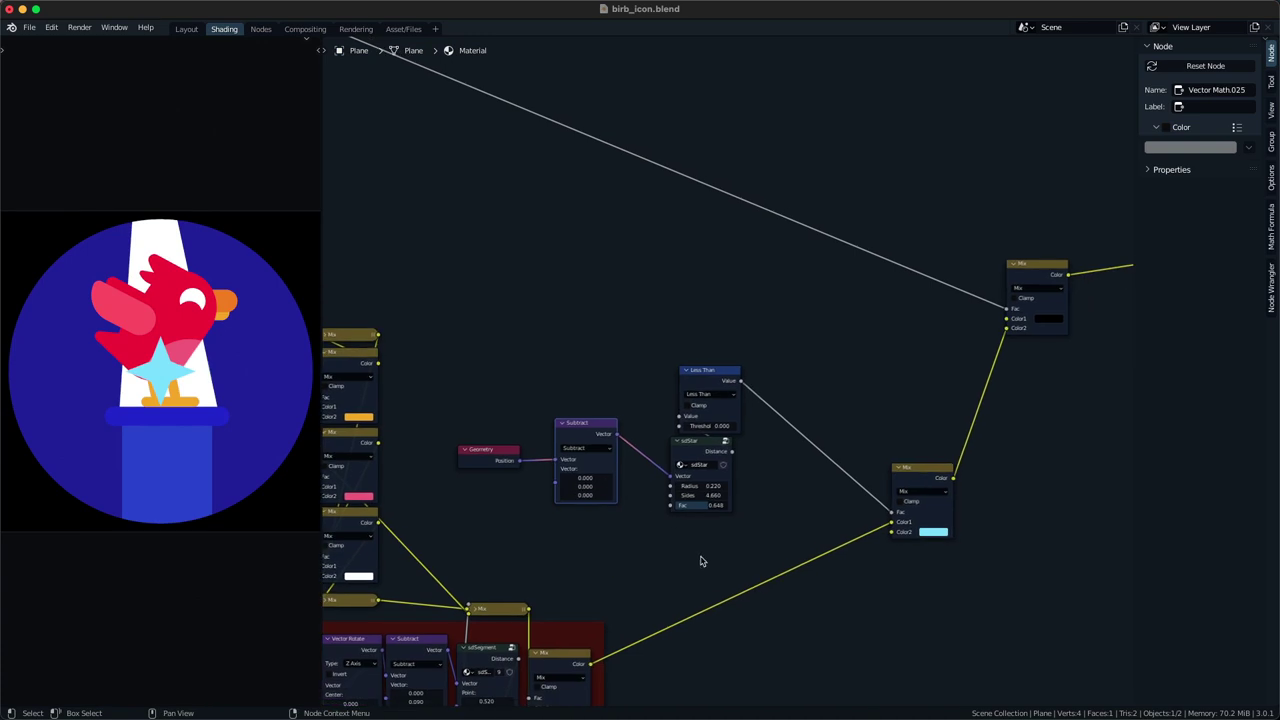
- Move the sdStar and Less Than nodes away from the Subtract node to make room for another node
drag(700, 564, 740, 396)
key(g)
click(815, 390)
key(shift+a)
click(671, 232)
text(ver)
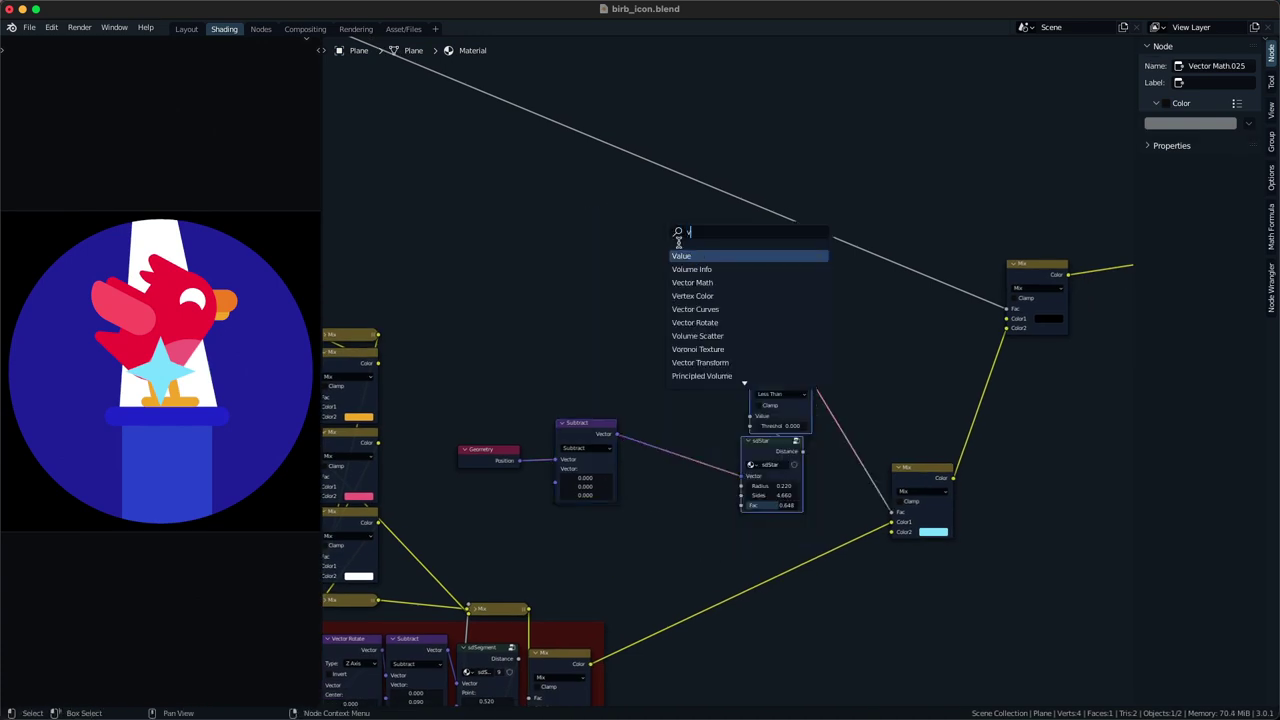
key(Return)
click(654, 249)
key(x)
- Insert a Vector Rotate node of type Z Axis between the star's Subtract and sdStar nodes
key(shift+a)
click(637, 259)
text(vr)
key(Return)
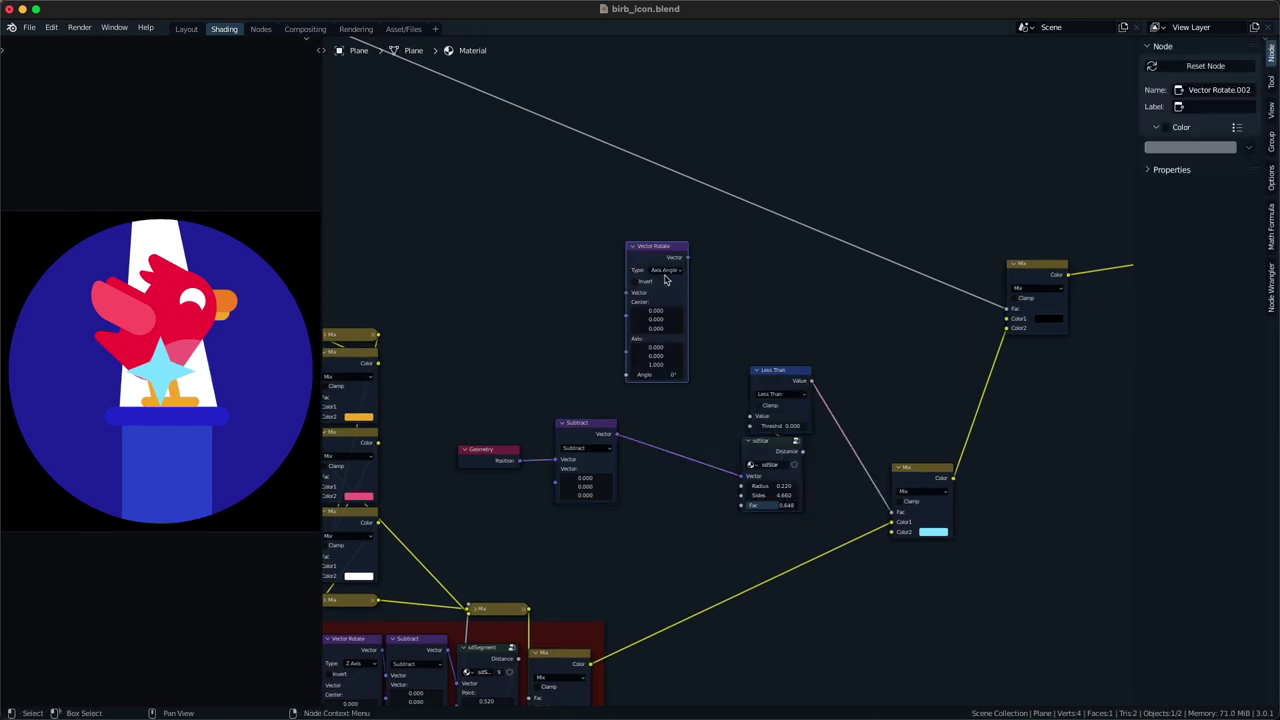
click(670, 272)
click(668, 316)
drag(662, 254, 662, 414)
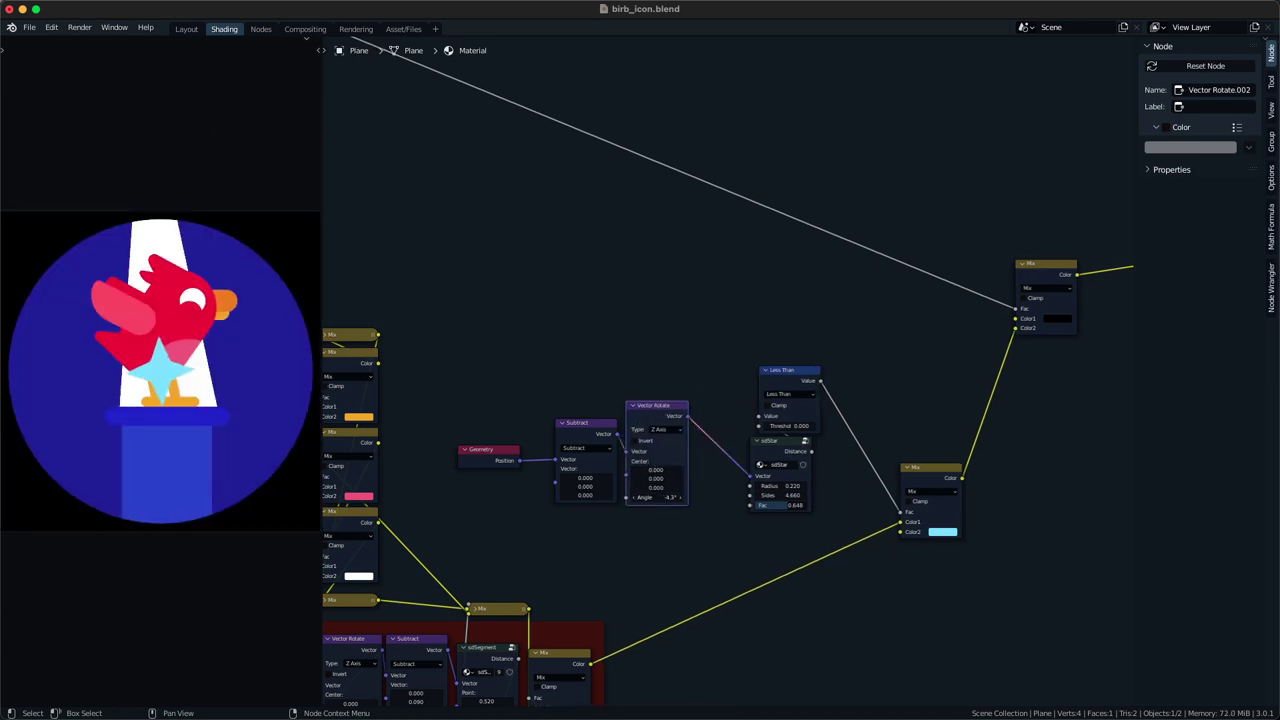
- Set the star's Subtract vector to 0.390, 0.700, its rotation angle to -8.7° and its Radius to 0.070
drag(567, 476, 598, 487)
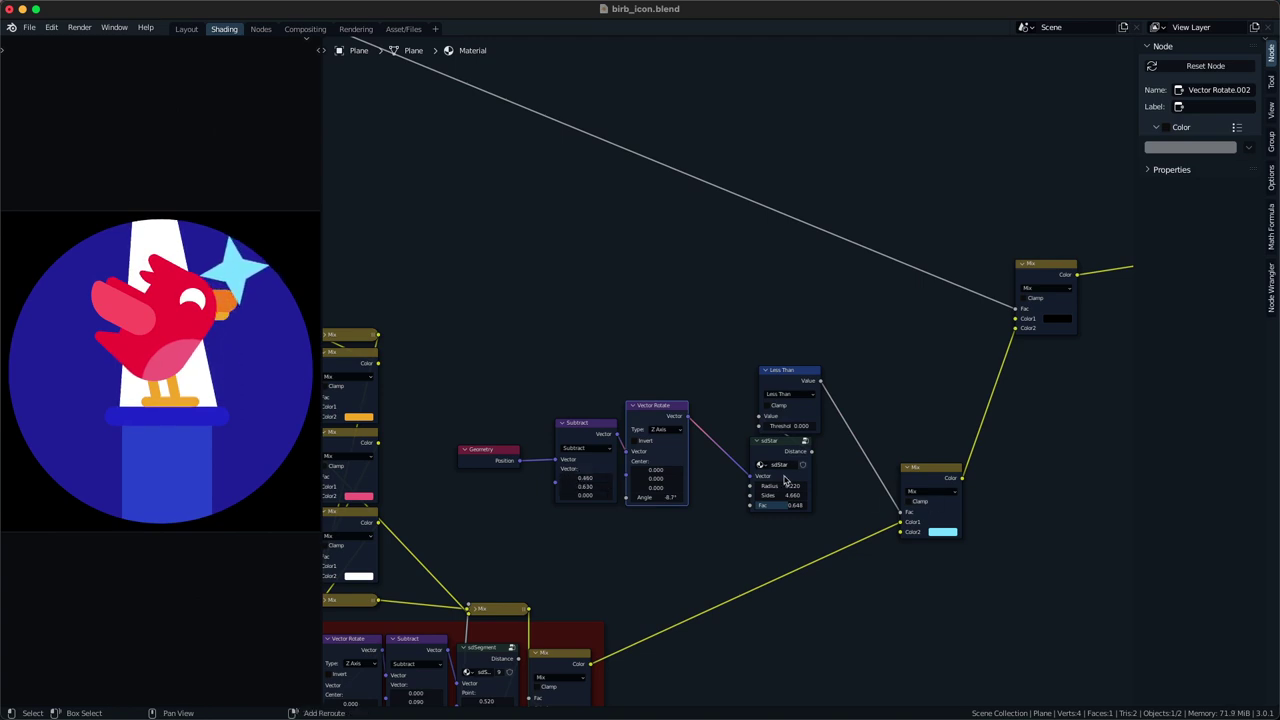
drag(784, 486, 770, 486)
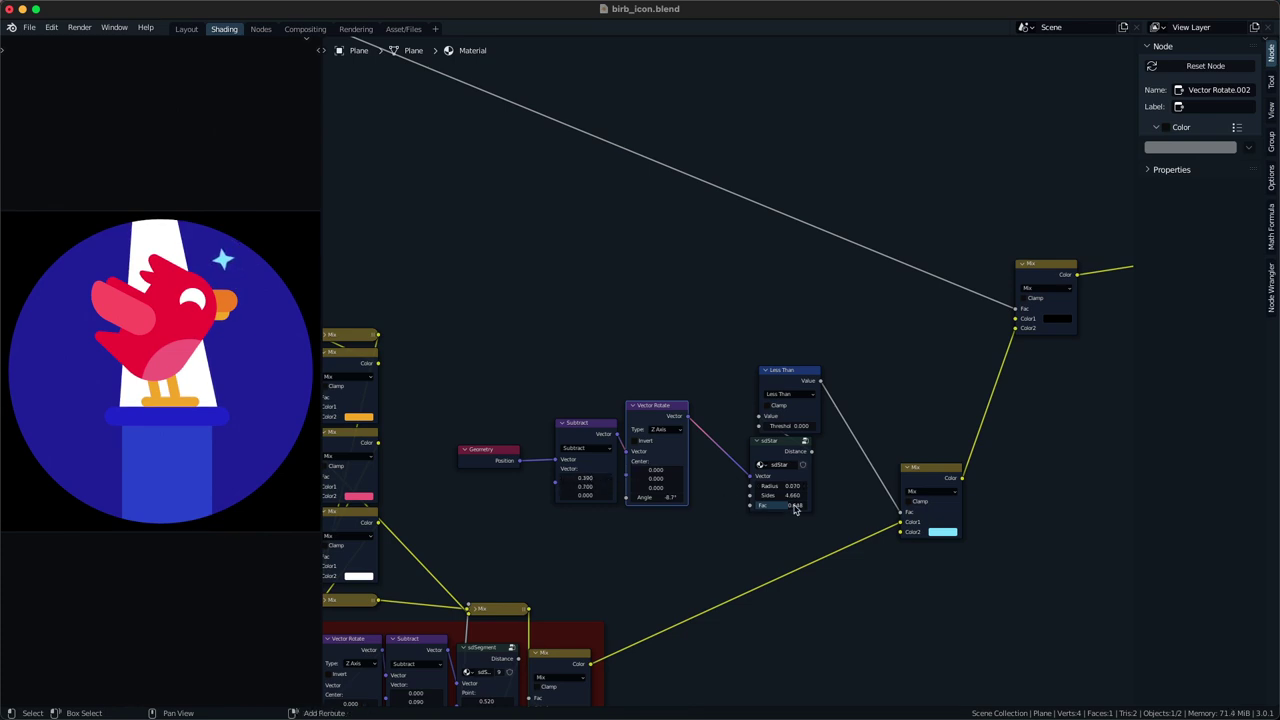
- Place the sdStar node beside Vector Rotate and move the Less Than and star Mix nodes further along the chain
middle_drag(755, 527, 754, 490)
drag(765, 439, 730, 413)
drag(858, 529, 1005, 448)
key(g)
click(1075, 458)
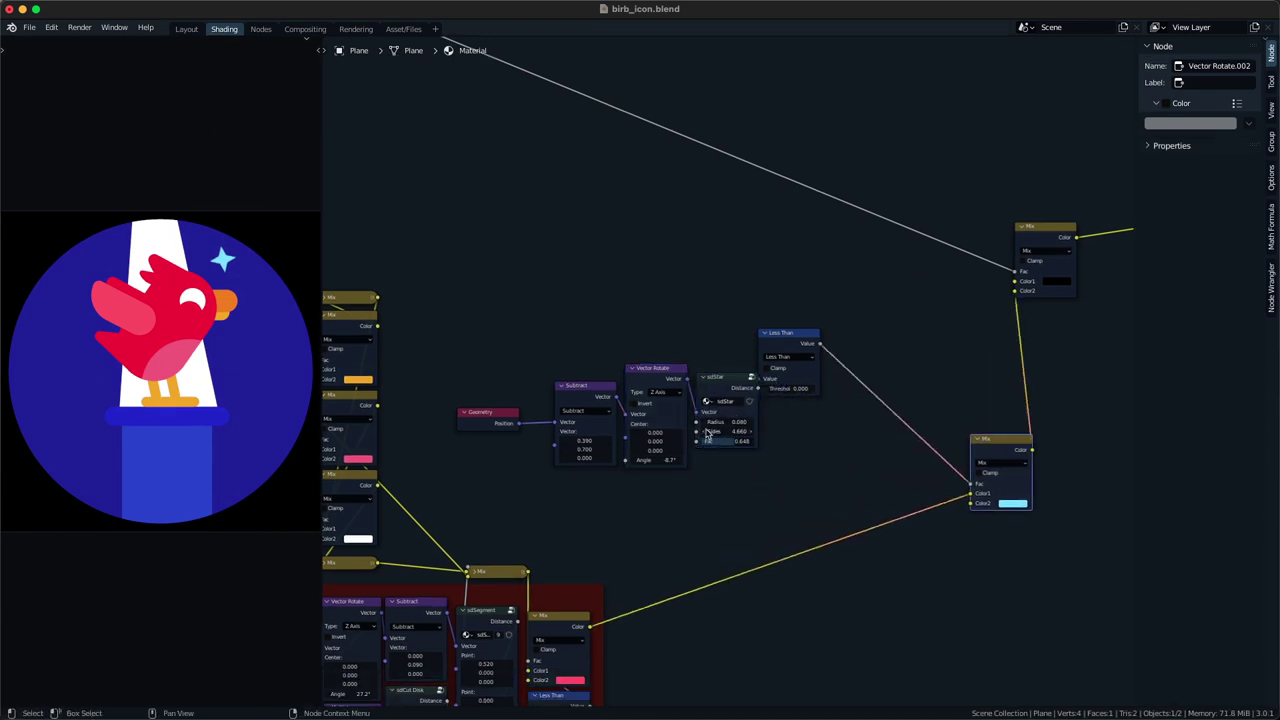
drag(825, 398, 811, 355)
key(g)
click(945, 425)
- Move the star's Geometry, Subtract, Vector Rotate and sdStar nodes up to free space below them
middle_drag(731, 460, 768, 458)
drag(550, 462, 516, 405)
key(g)
drag(590, 488, 786, 354)
key(g)
click(777, 312)
drag(494, 441, 483, 391)
key(g)
click(506, 334)
drag(566, 438, 746, 331)
key(g)
click(746, 304)
- Duplicate the Subtract, Vector Rotate and sdStar chain with its links and combine both stars through a Minimum node
key(ctrl+shift+d)
click(737, 378)
click(766, 448)
key(Tab)
key(Return)
key(Escape)
key(Tab)
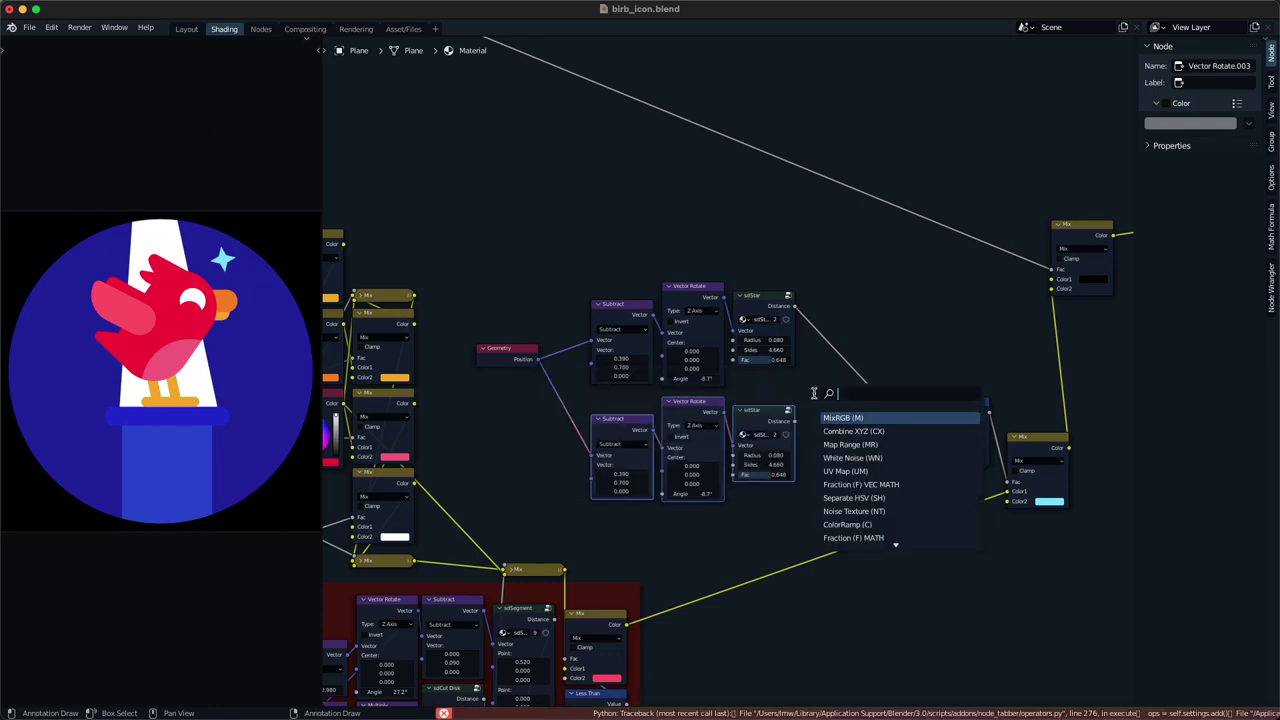
text(min)
key(Return)
click(831, 358)
drag(795, 422, 830, 422)
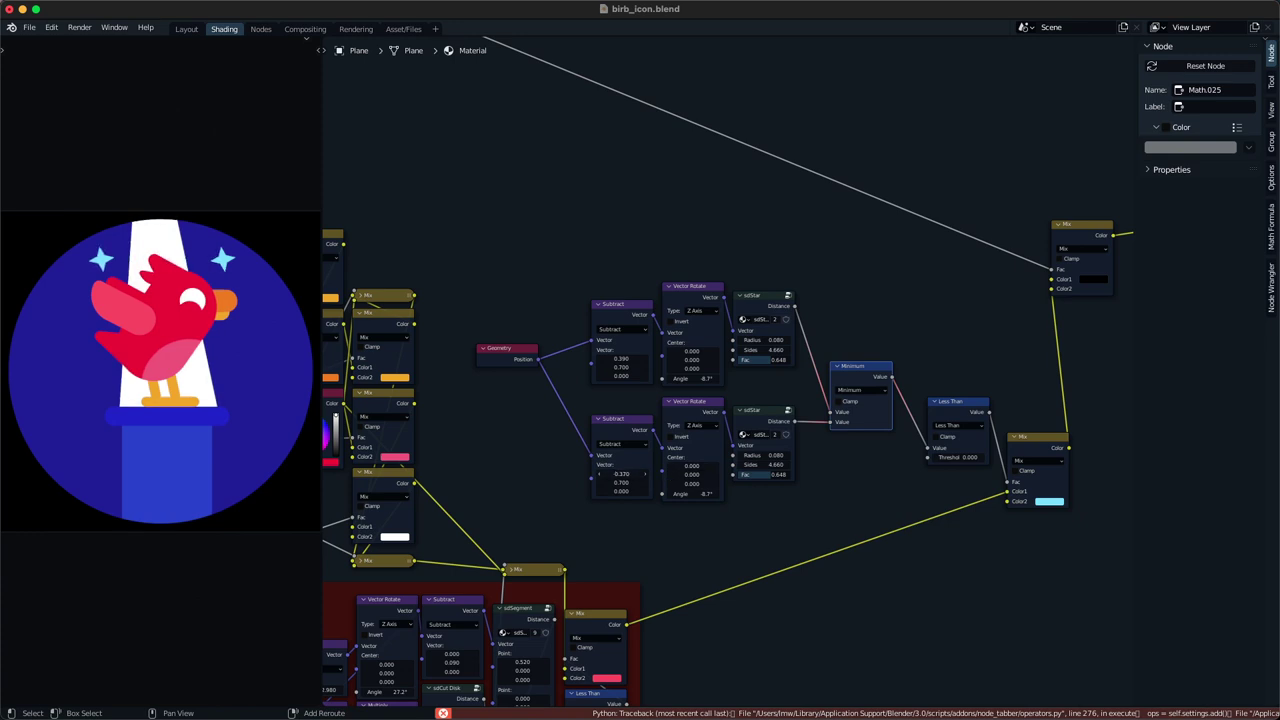
- Set the second star's Subtract vector to -0.590, 0.390, its Radius to 0.100 and its rotation angle to 24.9°
mouse_move(622, 483)
mouse_down()
mouse_move(605, 474)
mouse_move(628, 485)
mouse_up()
drag(765, 454, 759, 454)
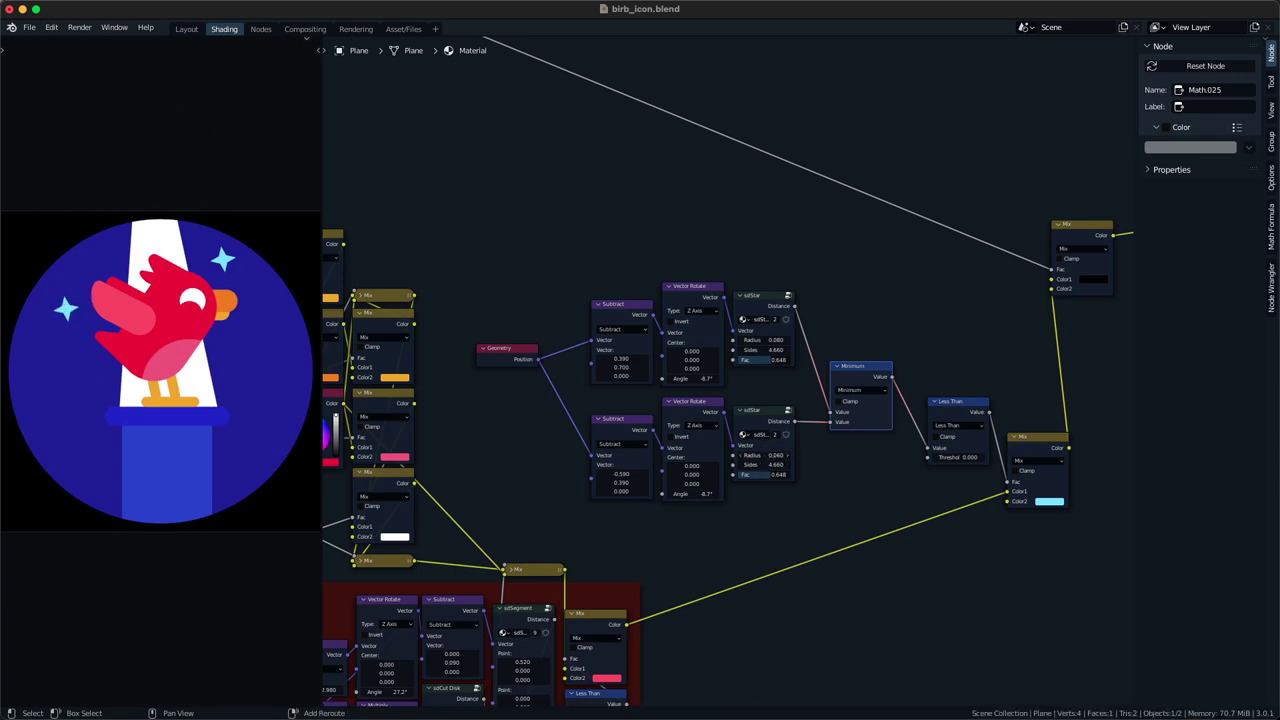
drag(692, 494, 724, 494)
- Move the star chains up and duplicate the second chain with its links below it as a third star
scroll(709, 488, down, 2)
middle_drag(709, 490, 694, 488)
scroll(690, 491, up, 1)
drag(589, 506, 744, 285)
key(g)
click(728, 220)
click(583, 480)
drag(541, 459, 834, 304)
key(ctrl+shift+d)
click(766, 492)
- Collapse and duplicate the Minimum node, and link the copy to merge the third star before the Less Than node
click(832, 364)
key(h)
key(shift+d)
click(821, 455)
alt+right_drag(838, 305, 827, 430)
ctrl+right_drag(881, 340, 862, 354)
alt+right_drag(836, 418, 892, 420)
alt+right_drag(727, 477, 810, 446)
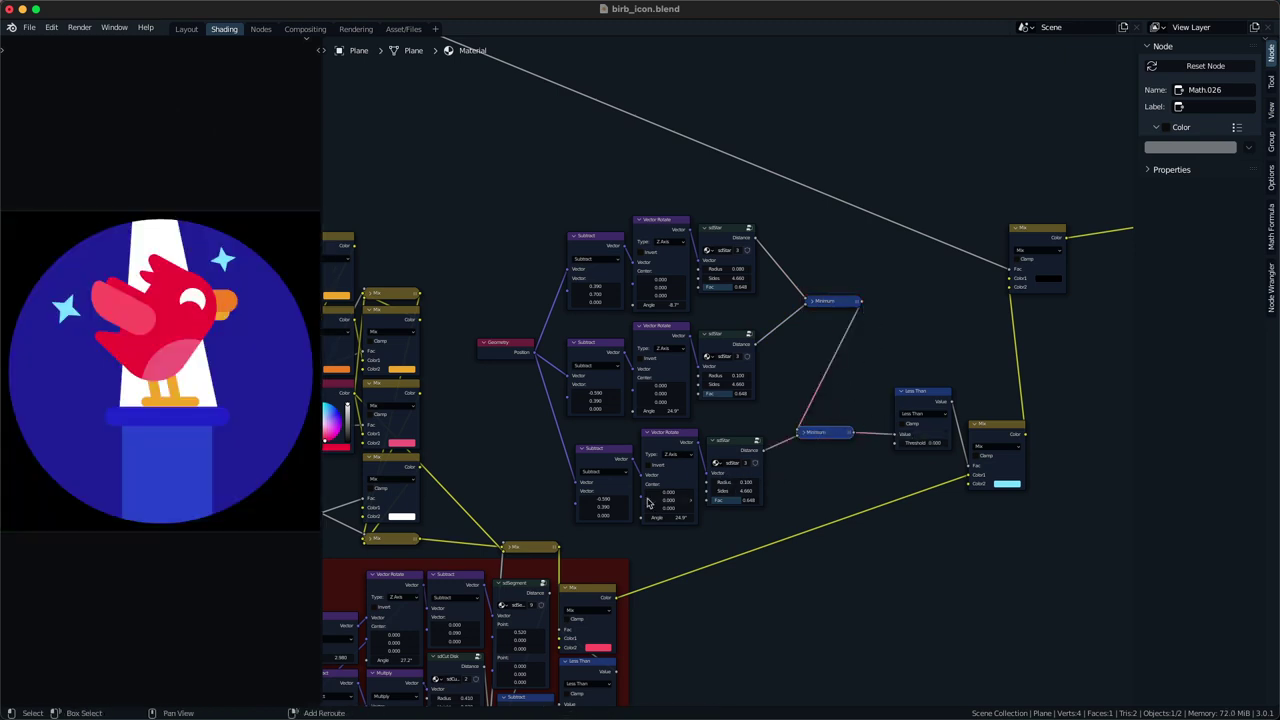
- Set the third star's Subtract vector to 0.320, -0.010 and its angle to 25.7°, and make the stars' colour a brighter cyan
mouse_move(603, 499)
mouse_down()
mouse_move(701, 499)
mouse_move(556, 507)
mouse_move(599, 499)
mouse_up()
click(1006, 484)
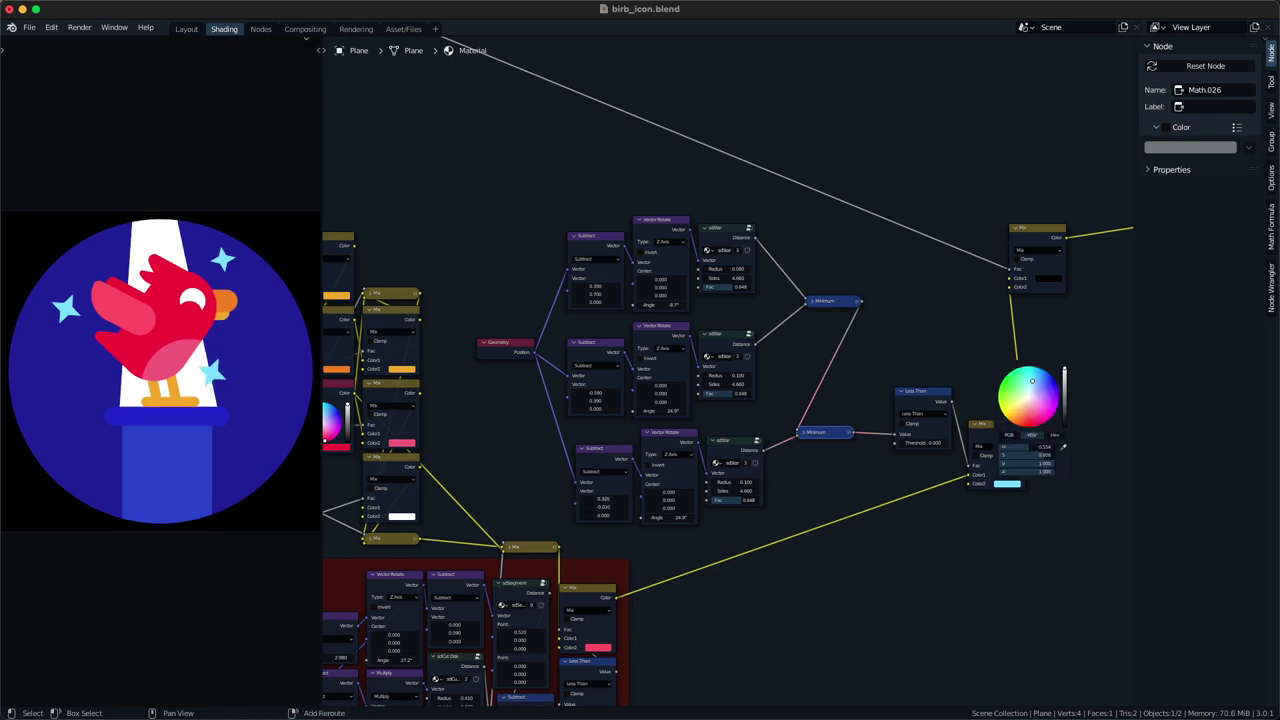
shift+drag(1036, 381, 1037, 381)
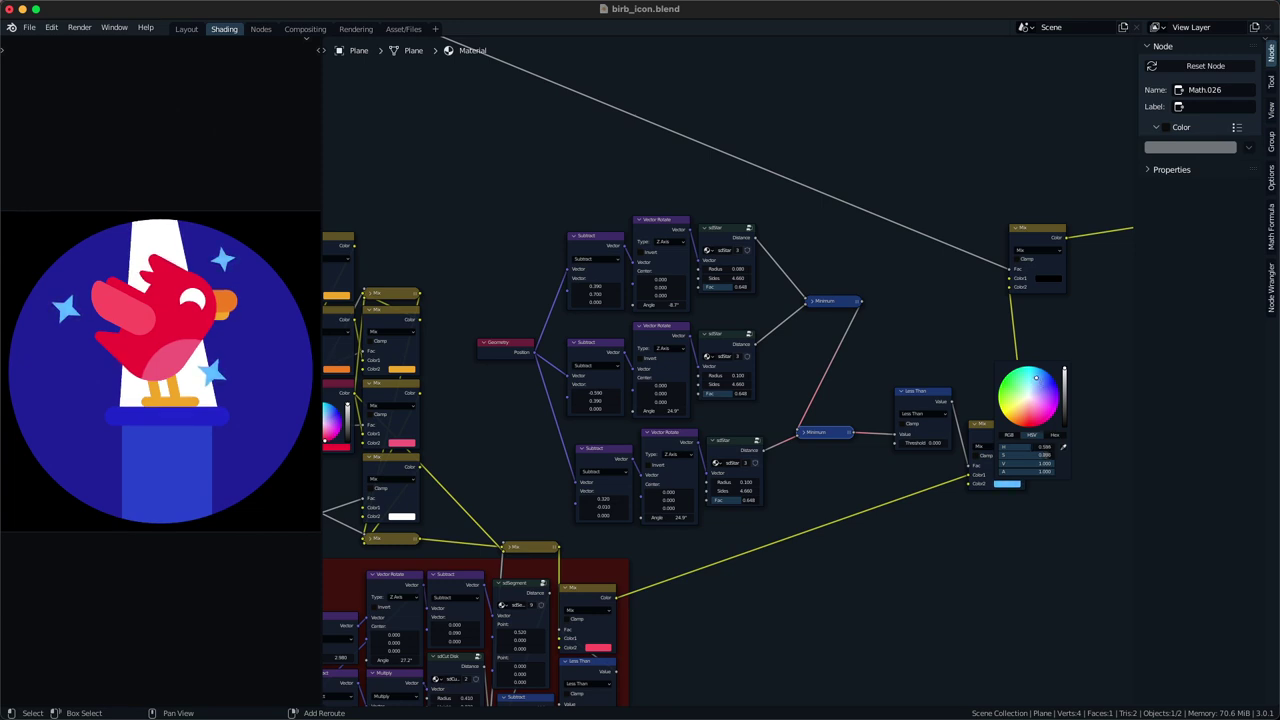
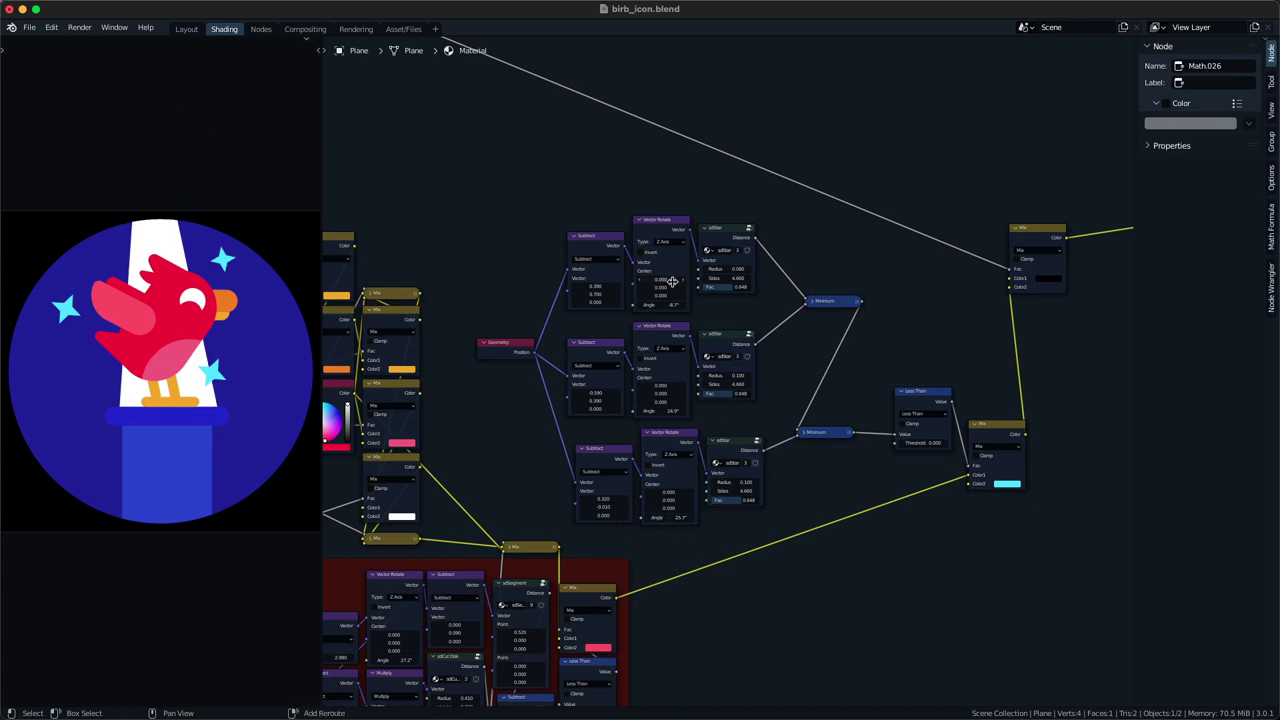
- Set the first star's Radius to 0.110 and save the file
mouse_move(742, 269)
mouse_down()
mouse_move(765, 269)
mouse_move(742, 269)
mouse_up()
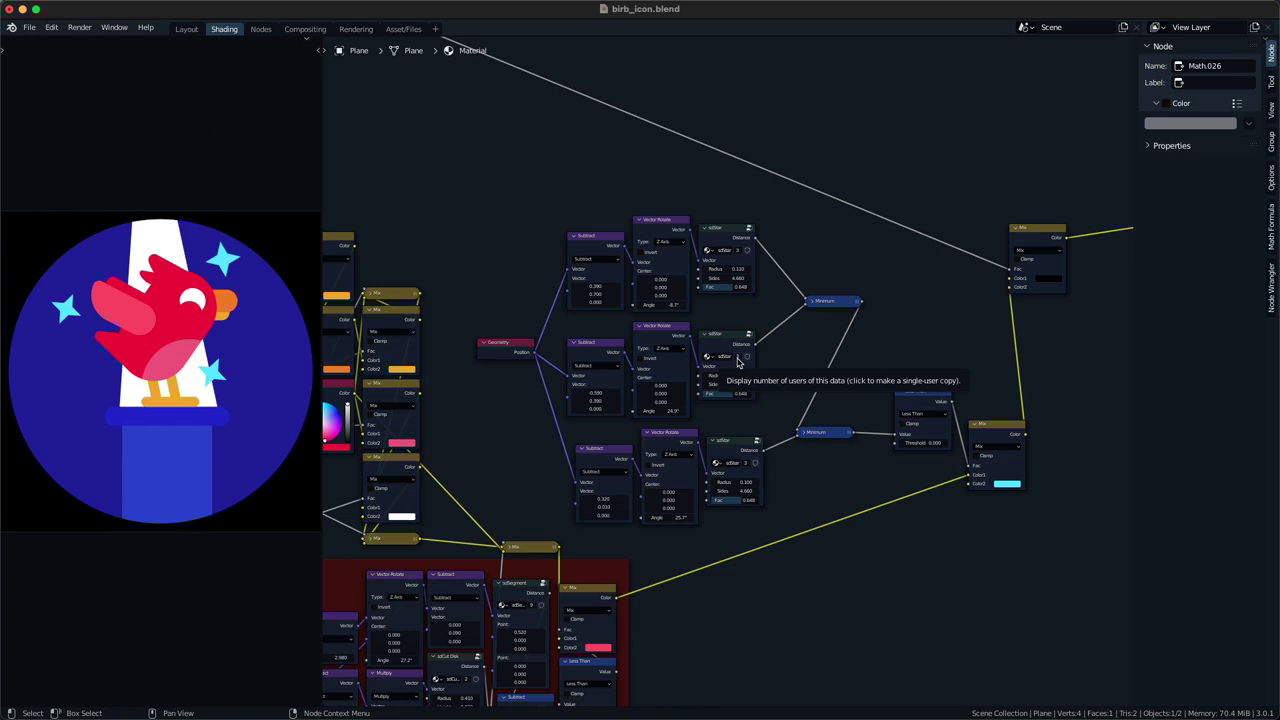
scroll(738, 363, down, 2)
key(super+s)
- Move the second and third stars' Subtract nodes up to stack them closely beneath the first one
scroll(735, 371, up, 3)
drag(609, 340, 648, 315)
click(647, 324)
drag(654, 441, 600, 408)
middle_drag(559, 391, 575, 423)
- Hide the unused Center sockets of the three Vector Rotate nodes with the help of a temporary Value node, and delete that node
key(shift+a)
text(sva)
key(Return)
click(480, 252)
alt+right_drag(490, 258, 660, 500)
drag(678, 559, 671, 268)
key(ctrl+h)
click(474, 243)
key(x)
key(g)
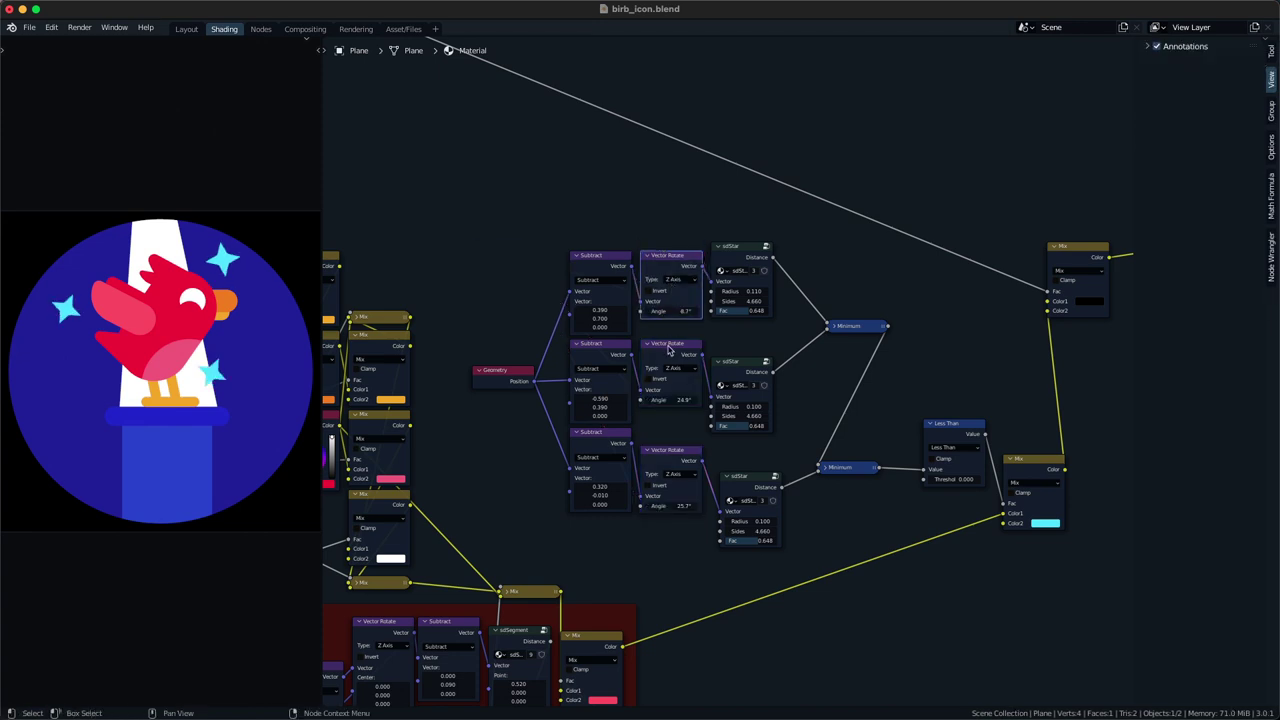
- Stack the second and third stars' Vector Rotate and sdStar nodes closely beneath those of the first star
drag(669, 347, 667, 329)
drag(666, 456, 663, 408)
drag(756, 460, 752, 360)
key(g)
click(749, 303)
drag(769, 439, 764, 492)
key(g)
click(750, 444)
- Stack the two collapsed Minimum nodes above the Less Than node and place the stack right beside the sdStar nodes
drag(852, 467, 832, 397)
drag(848, 350, 867, 301)
key(g)
drag(832, 371, 848, 380)
drag(940, 430, 812, 436)
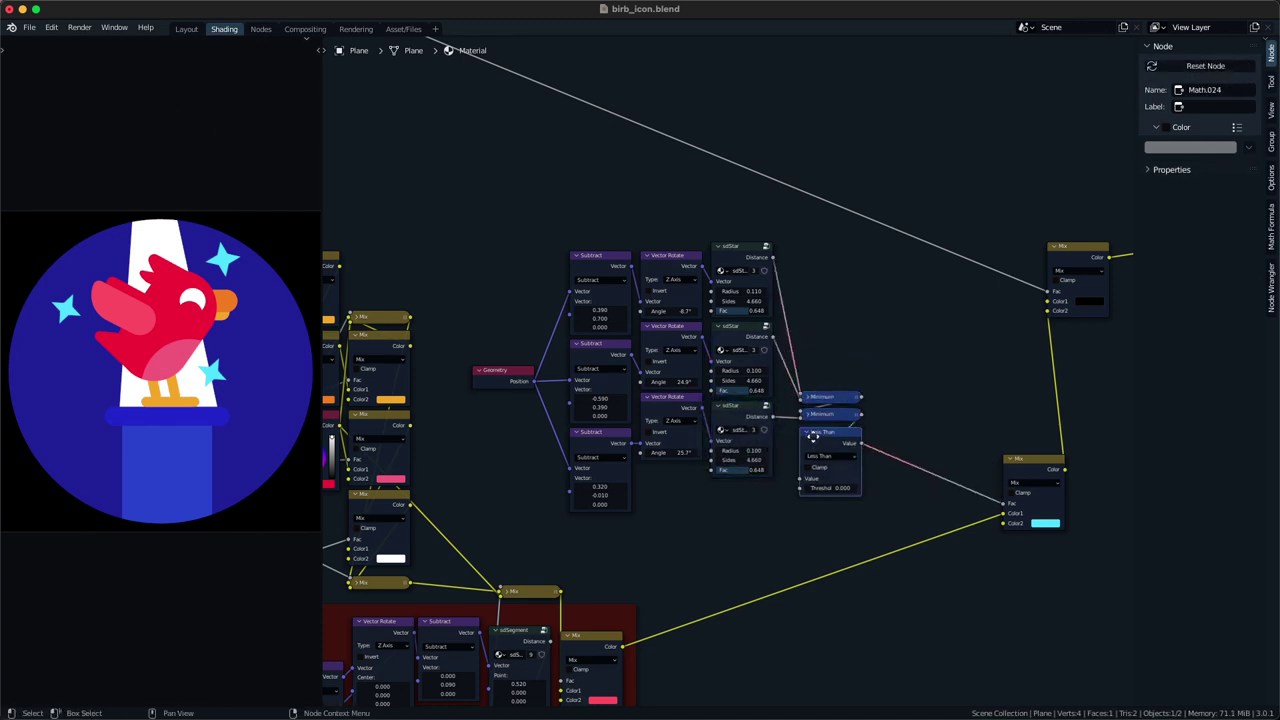
drag(866, 321, 838, 461)
key(g)
click(828, 426)
- Place the Geometry node above the Subtract nodes, and join all the star nodes in a frame labelled "bg stars"
drag(495, 370, 599, 235)
drag(577, 213, 833, 499)
key(ctrl+j)
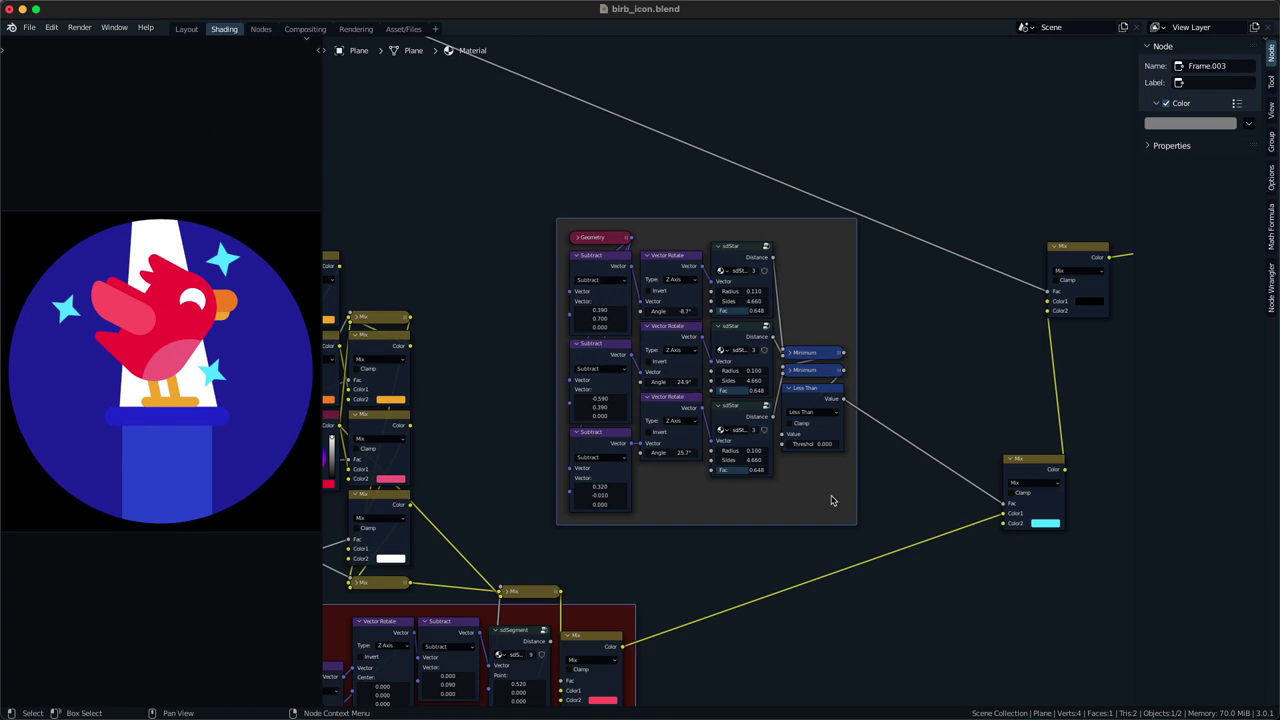
key(ctrl+s)
click(729, 226)
key(F2)
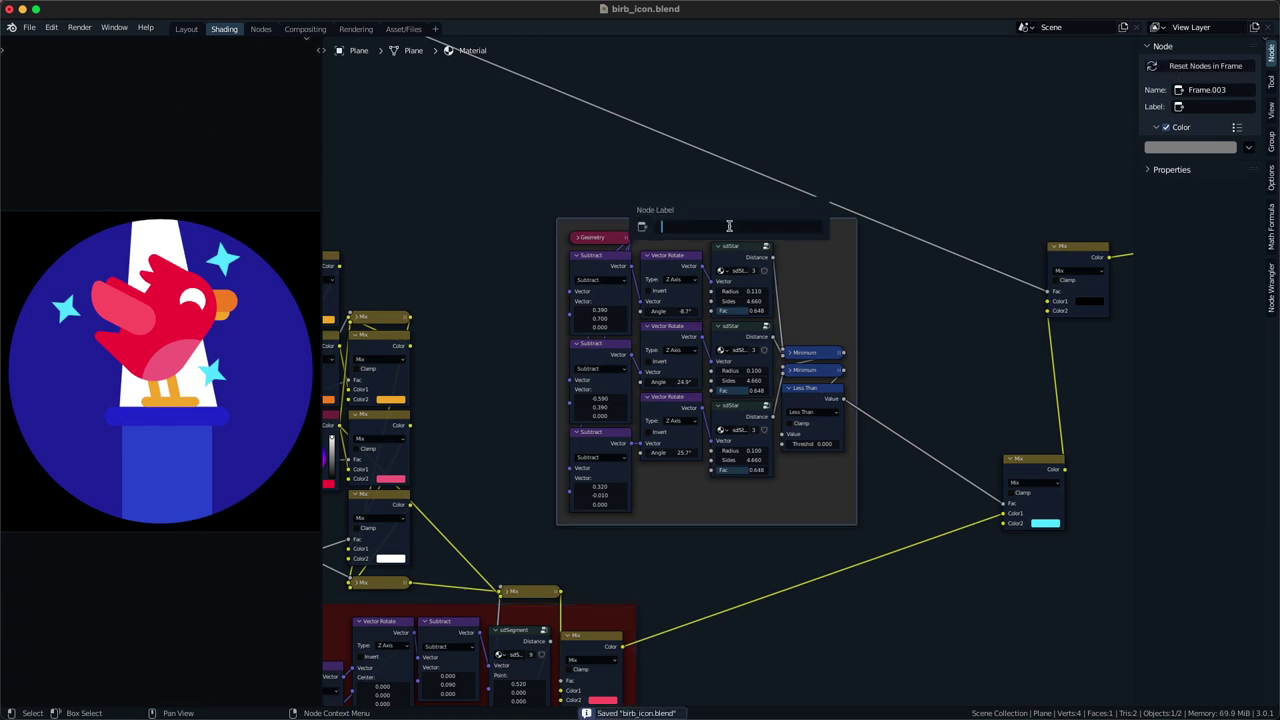
text(bg stars)
key(Return)
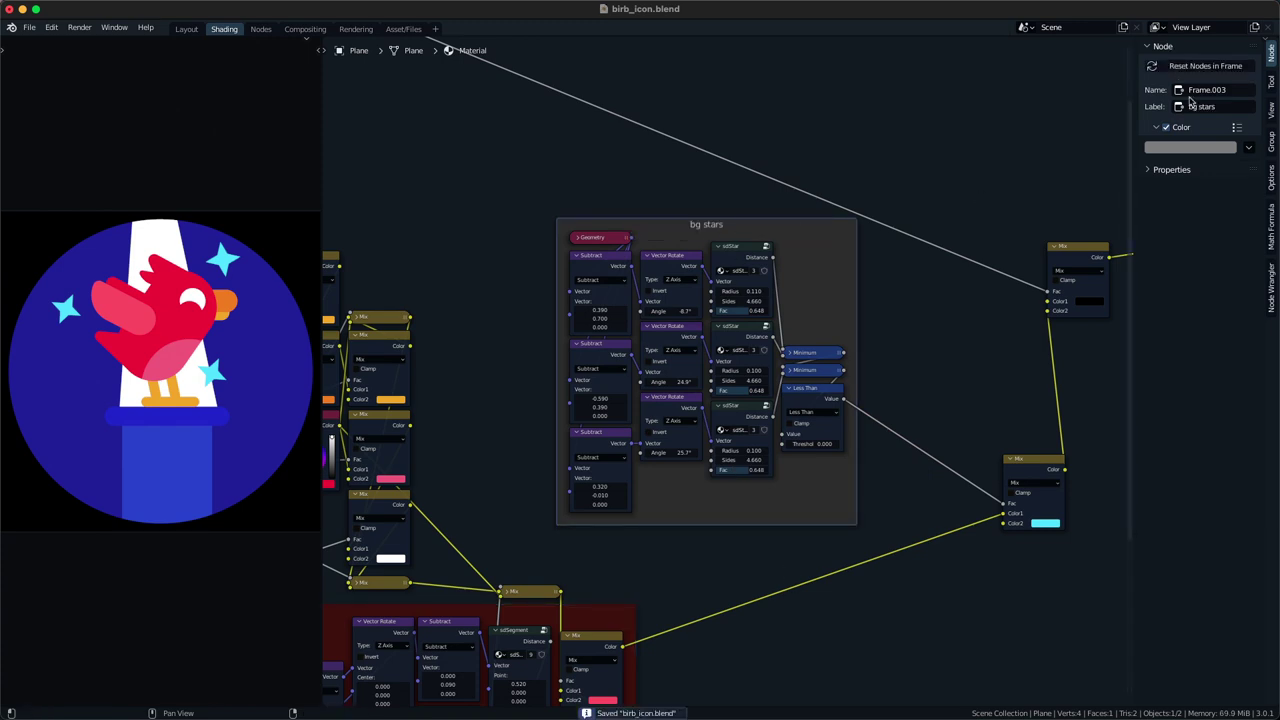
- Colour the bg stars frame with the cyan sampled from the stars' Mix node, darkened to a value of 0.319, and save
key(e)
click(1050, 522)
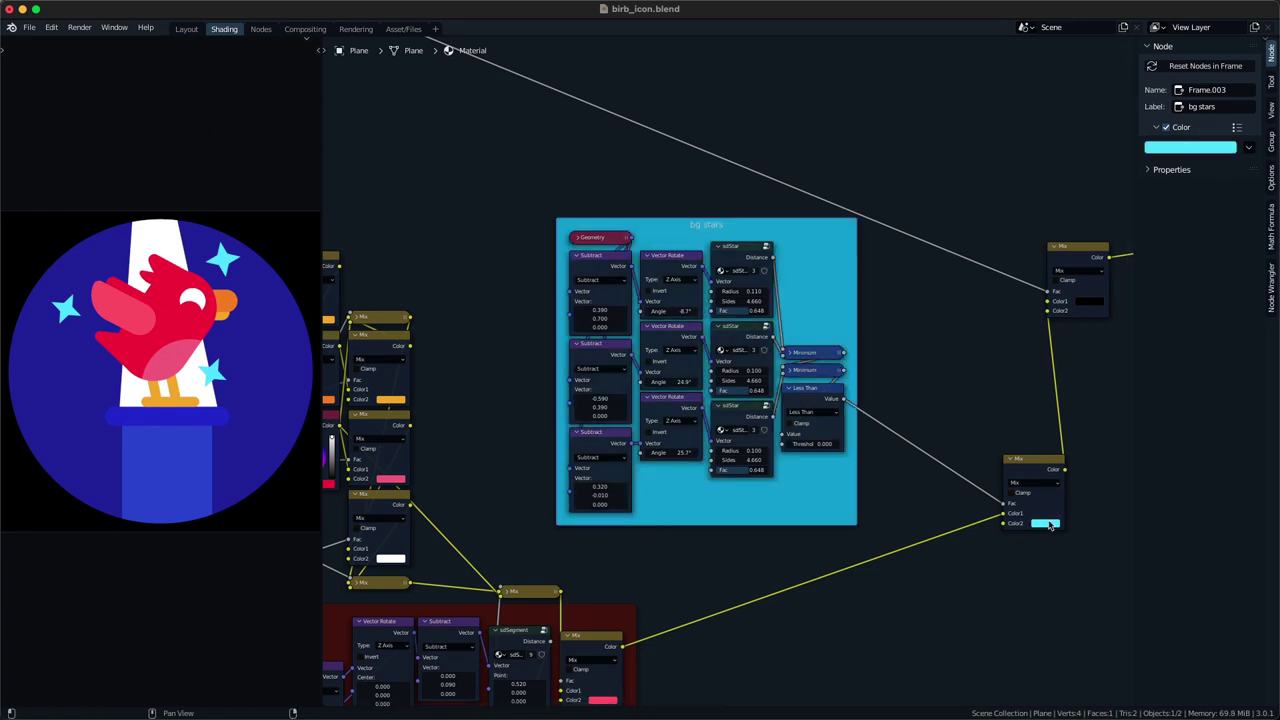
click(1173, 148)
scroll(1173, 148, down, 8)
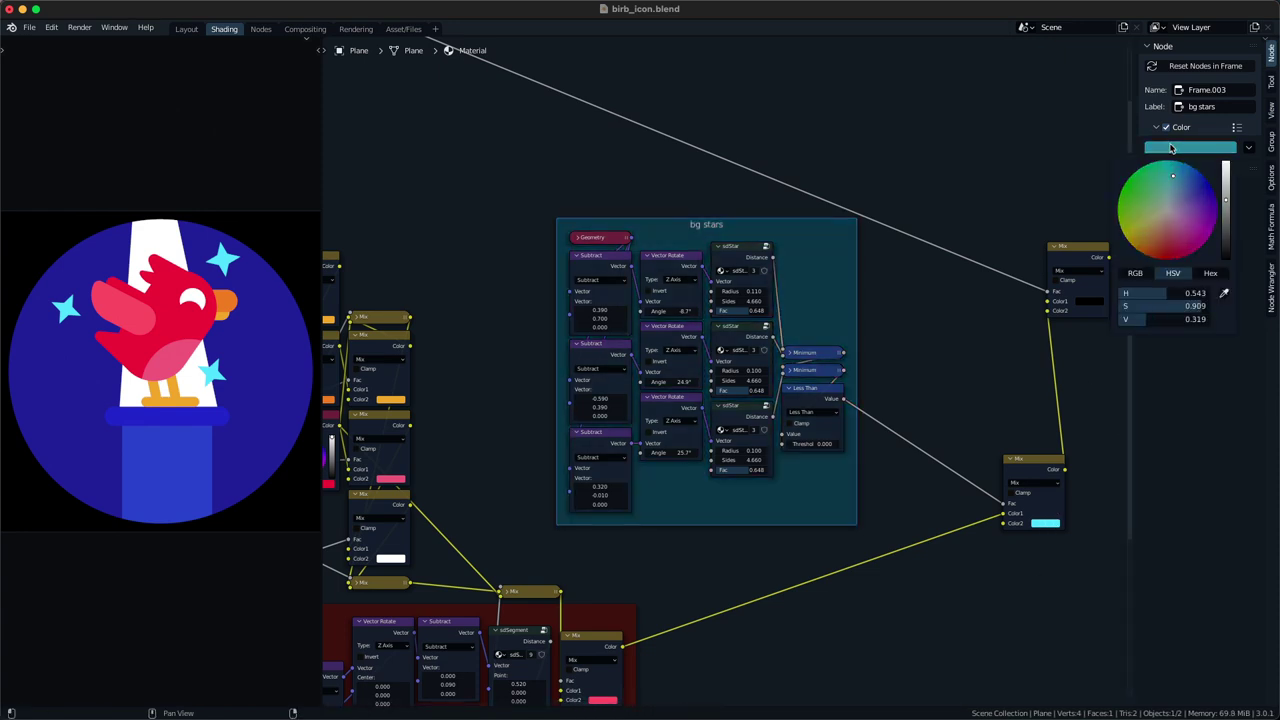
click(986, 366)
scroll(808, 404, down, 4)
key(ctrl+s)
- Move the bg stars frame close beside the bird's colour Mix nodes, just above the dark red frame
middle_drag(699, 263, 754, 300)
drag(761, 304, 685, 328)
middle_drag(682, 321, 682, 259)
drag(682, 271, 663, 277)
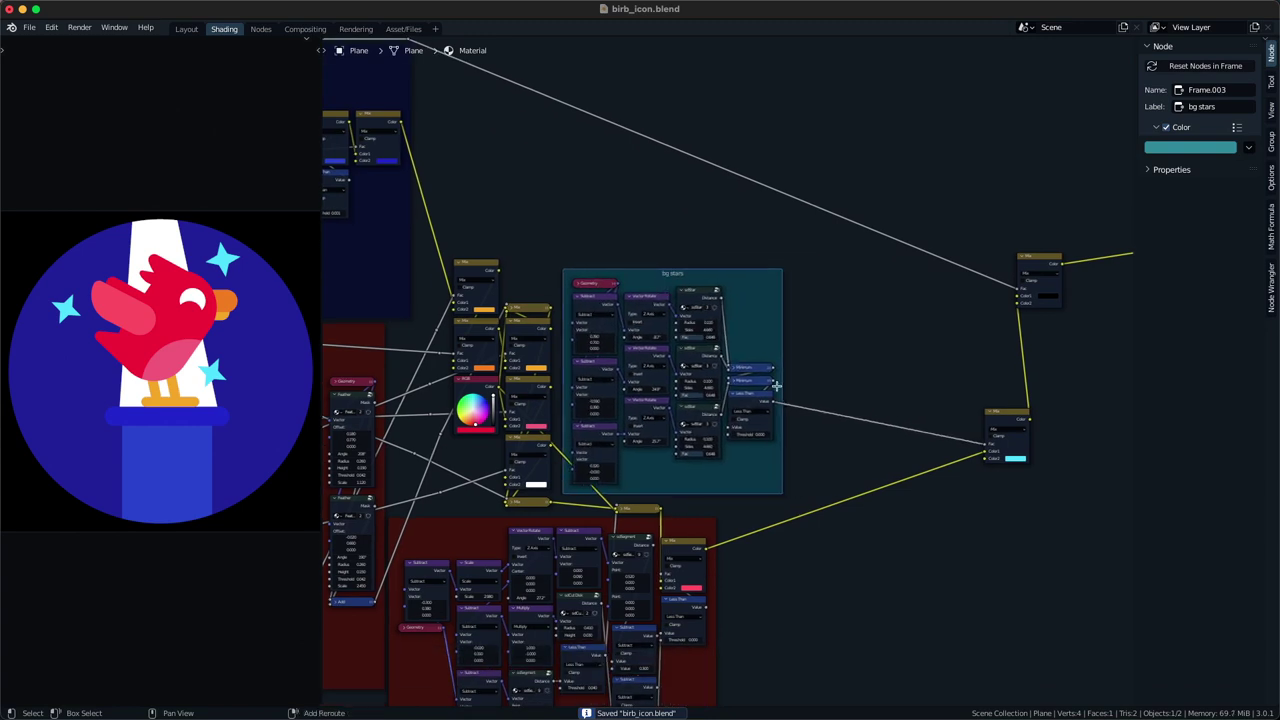
shift+right_drag(777, 387, 793, 415)
middle_drag(938, 445, 841, 428)
- Move the stars' cyan Mix node nearer to the bg stars frame, reposition the final Mix node, and save the file
drag(836, 429, 958, 408)
key(g)
click(857, 369)
drag(902, 367, 973, 271)
key(g)
click(1071, 288)
key(g)
click(1017, 343)
scroll(929, 417, down, 3)
middle_drag(929, 417, 898, 402)
key(ctrl+s)
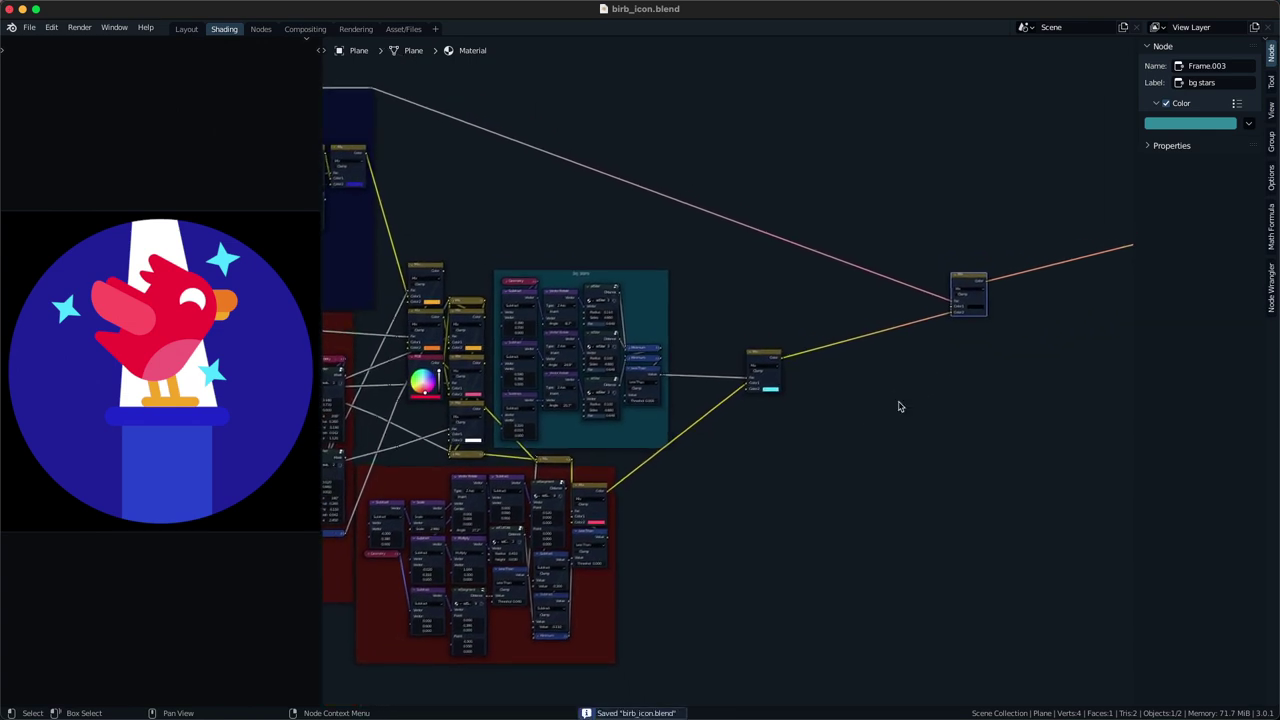
scroll(762, 442, up, 1)
key(shift+a)
text(ssd)
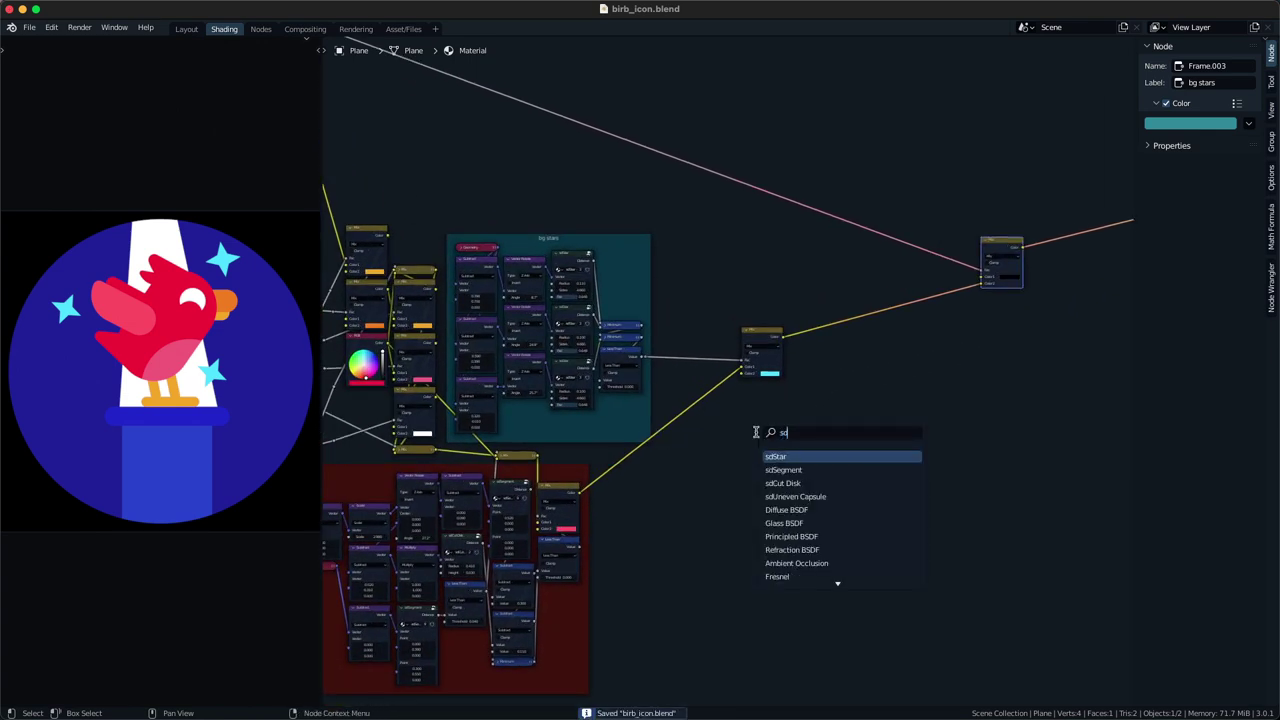
key(Escape)
key(shift+a)
text(sfr)
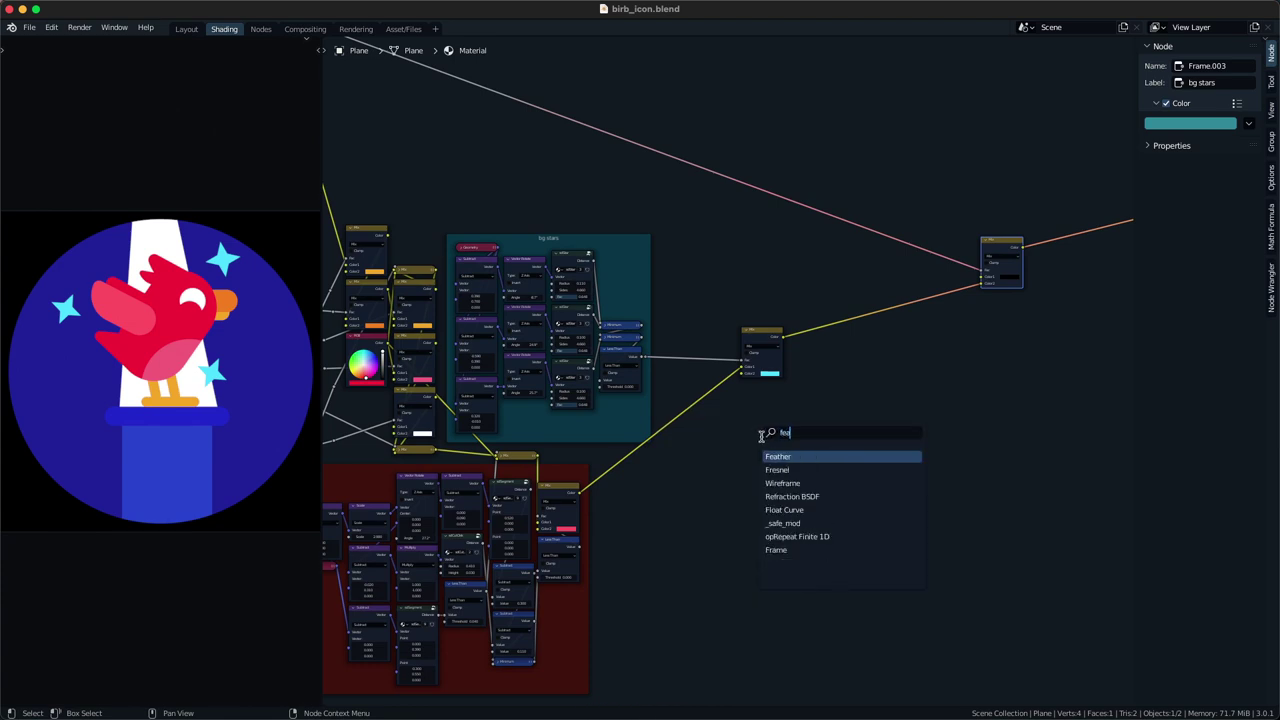
key(Return)
key(Escape)
middle_drag(783, 475, 782, 481)
scroll(782, 481, down, 3)
key(super+s)
- Move the final Mix node further away and add an sdUneven Capsule group node below the link between the two Mix nodes
drag(957, 265, 1006, 255)
middle_drag(793, 381, 794, 390)
key(shift+a)
text(ssdu)
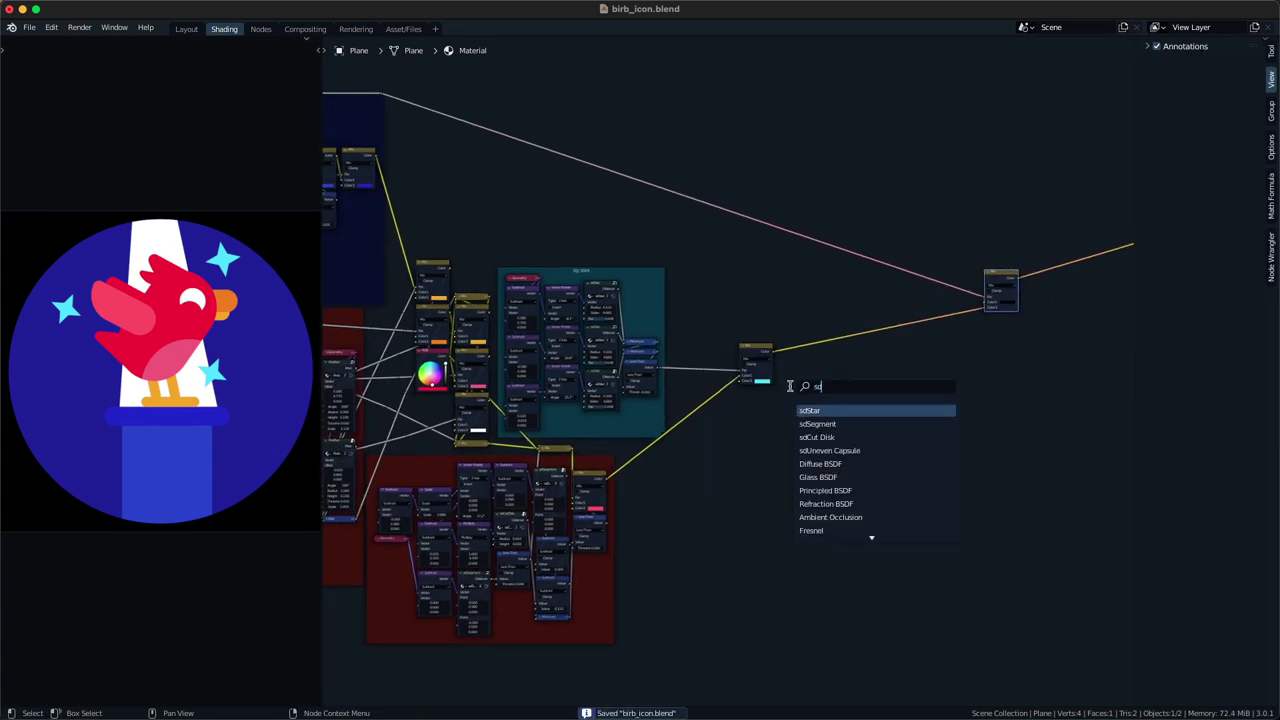
key(Return)
click(835, 386)
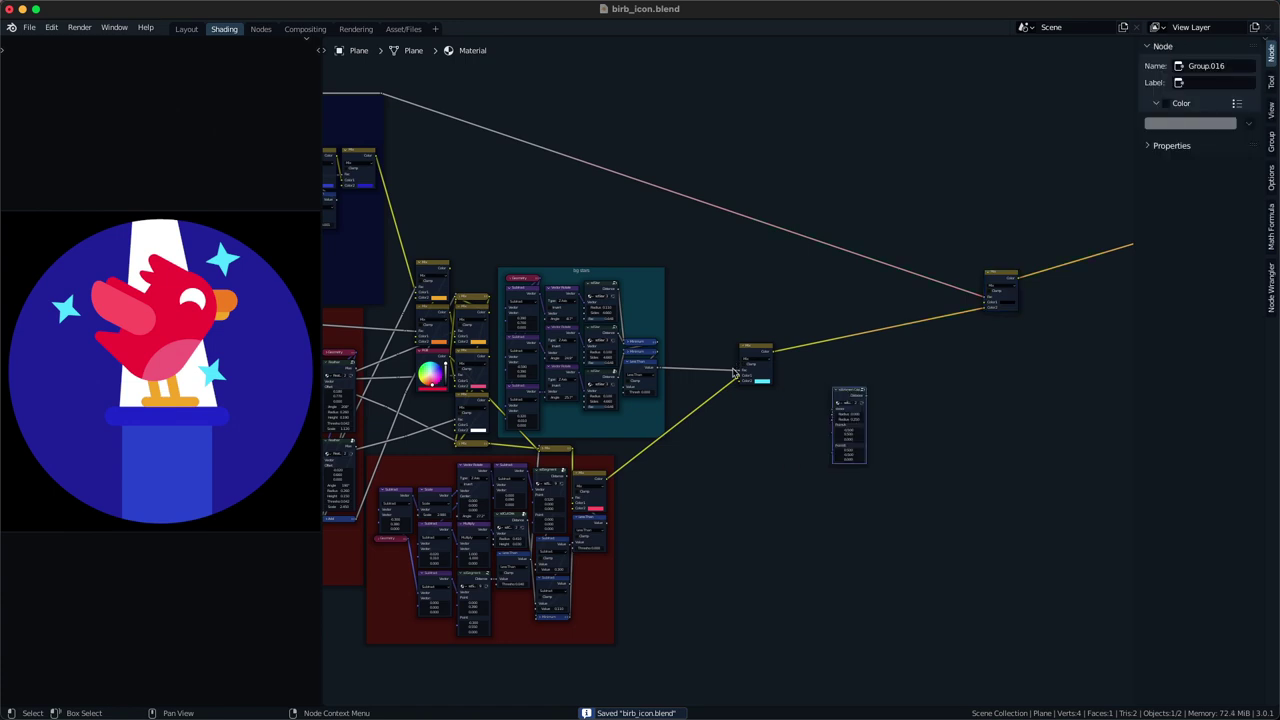
- Add a Geometry node with its unused sockets hidden, connect Position to the capsule's Vector, and preview the capsule's Distance
key(shift+a)
text(sgeo)
key(Return)
click(731, 440)
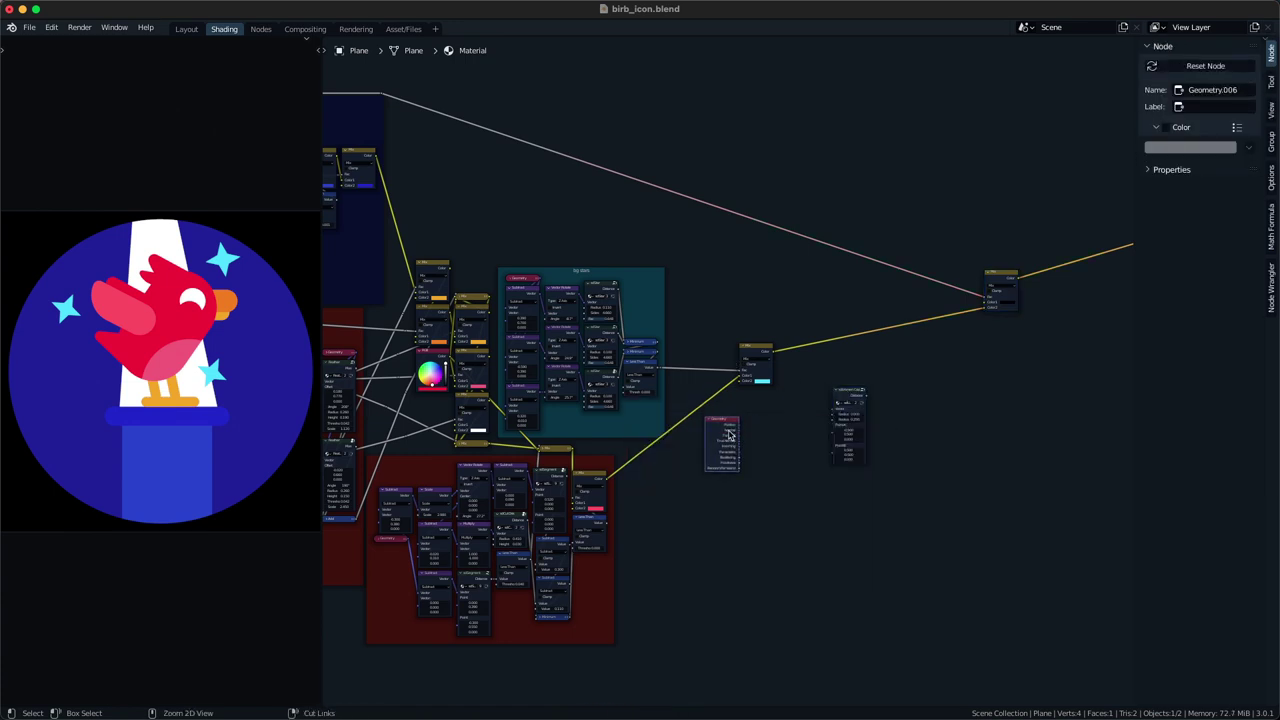
ctrl+shift+click(731, 434)
key(ctrl+h)
drag(722, 427, 702, 451)
drag(853, 398, 800, 422)
scroll(779, 420, up, 4)
middle_drag(777, 426, 703, 453)
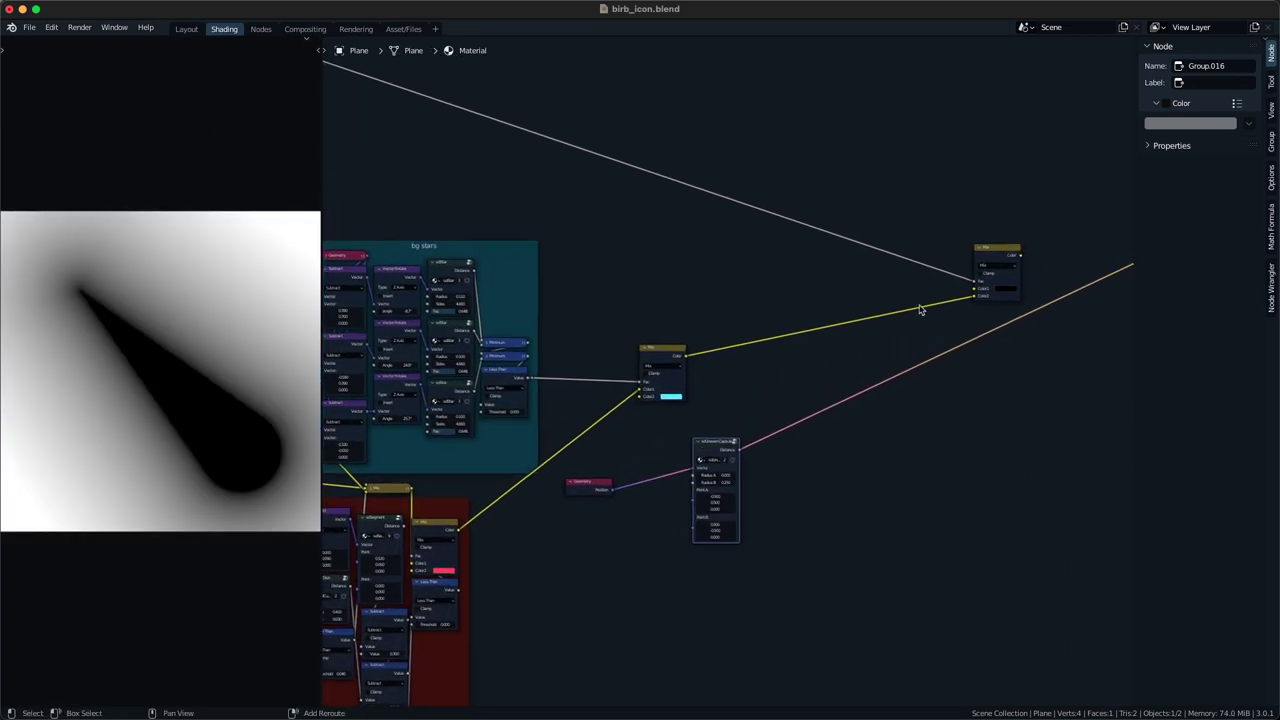
- Preview the final Mix node again and shift it further along to make room for another Mix node
ctrl+shift+click(979, 259)
key(g)
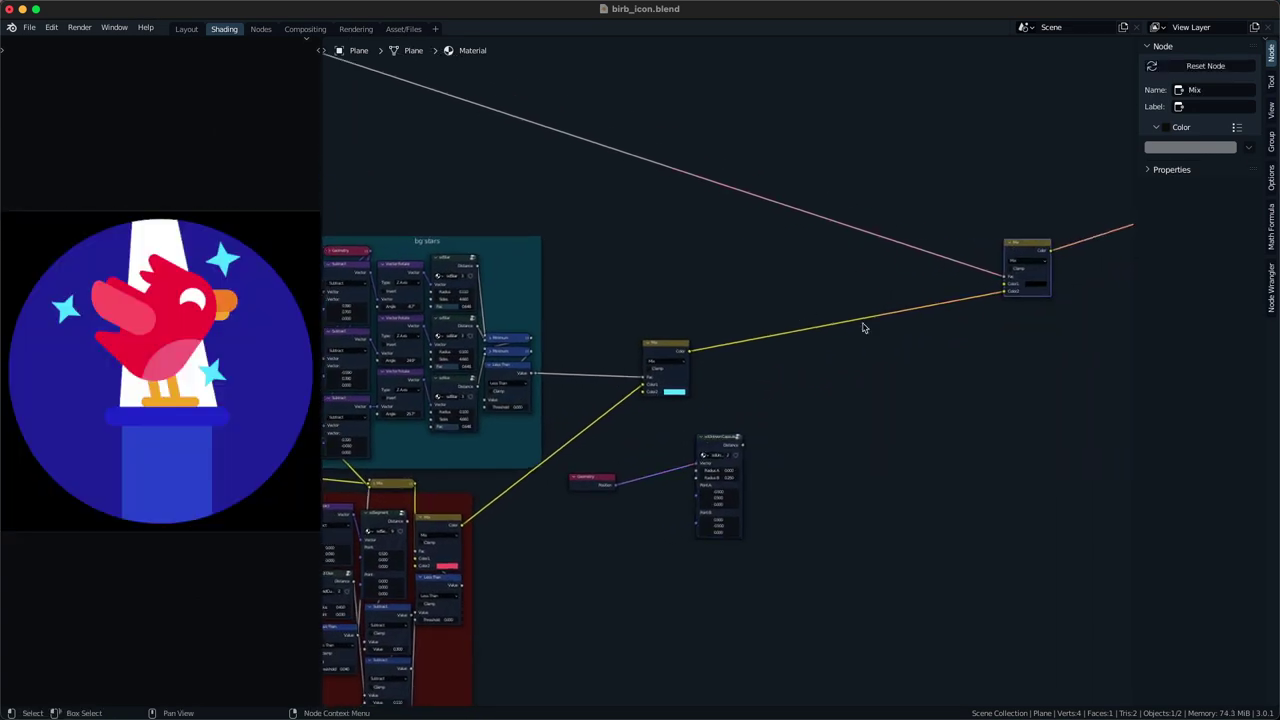
scroll(920, 324, down, 1)
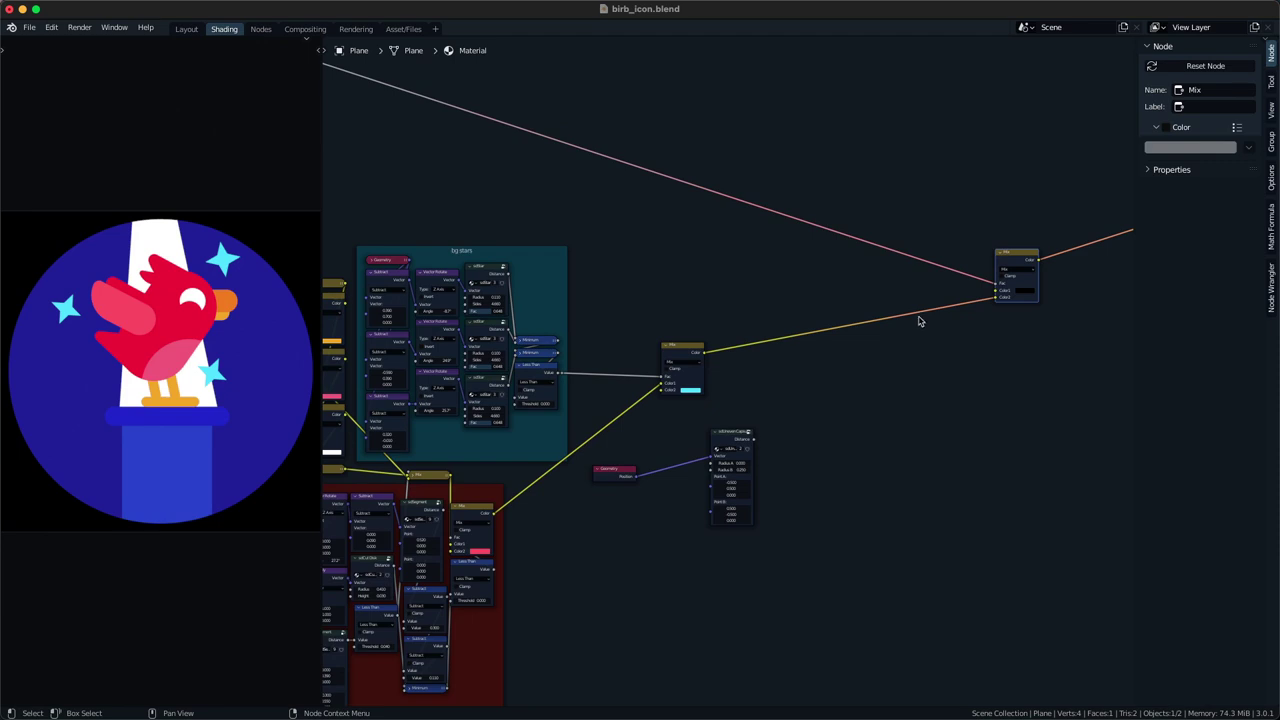
key(g)
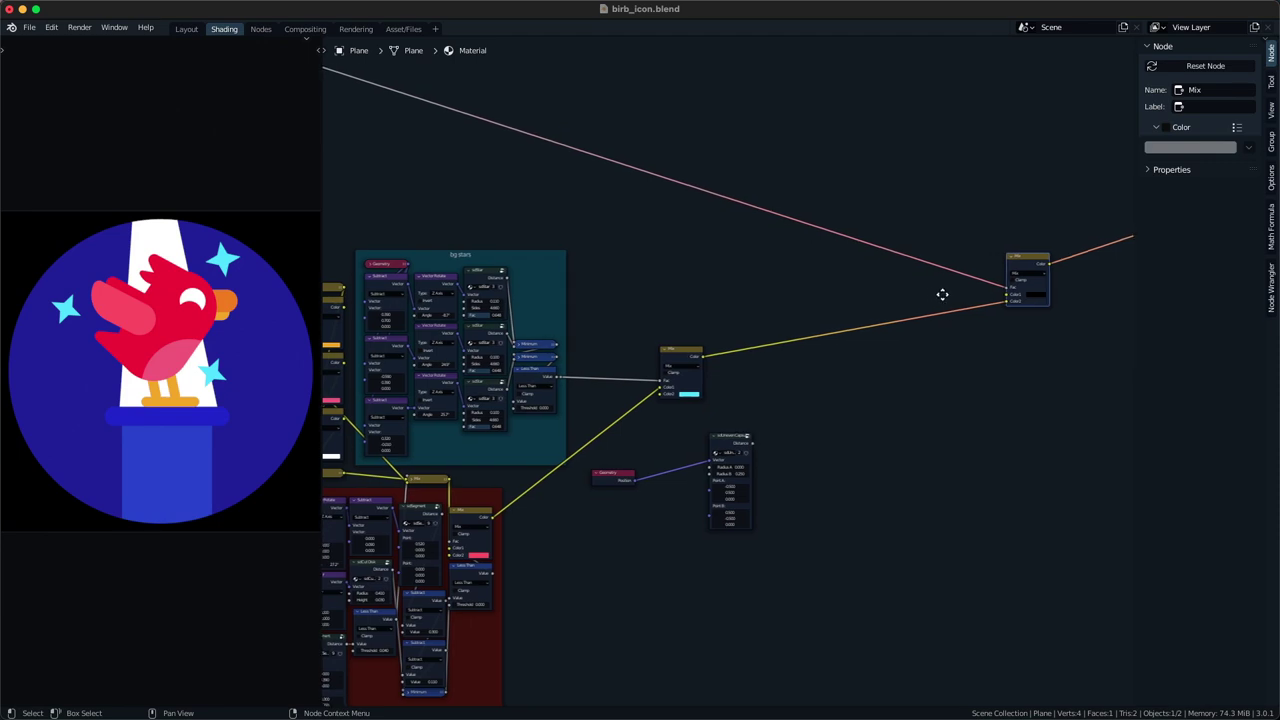
click(943, 295)
middle_drag(940, 300, 917, 317)
- Add a Less Than math node and connect the capsule's Distance to its Value input
key(q)
click(788, 446)
key(Escape)
key(q)
click(782, 456)
click(777, 439)
alt+right_drag(714, 462, 814, 454)
click(820, 453)
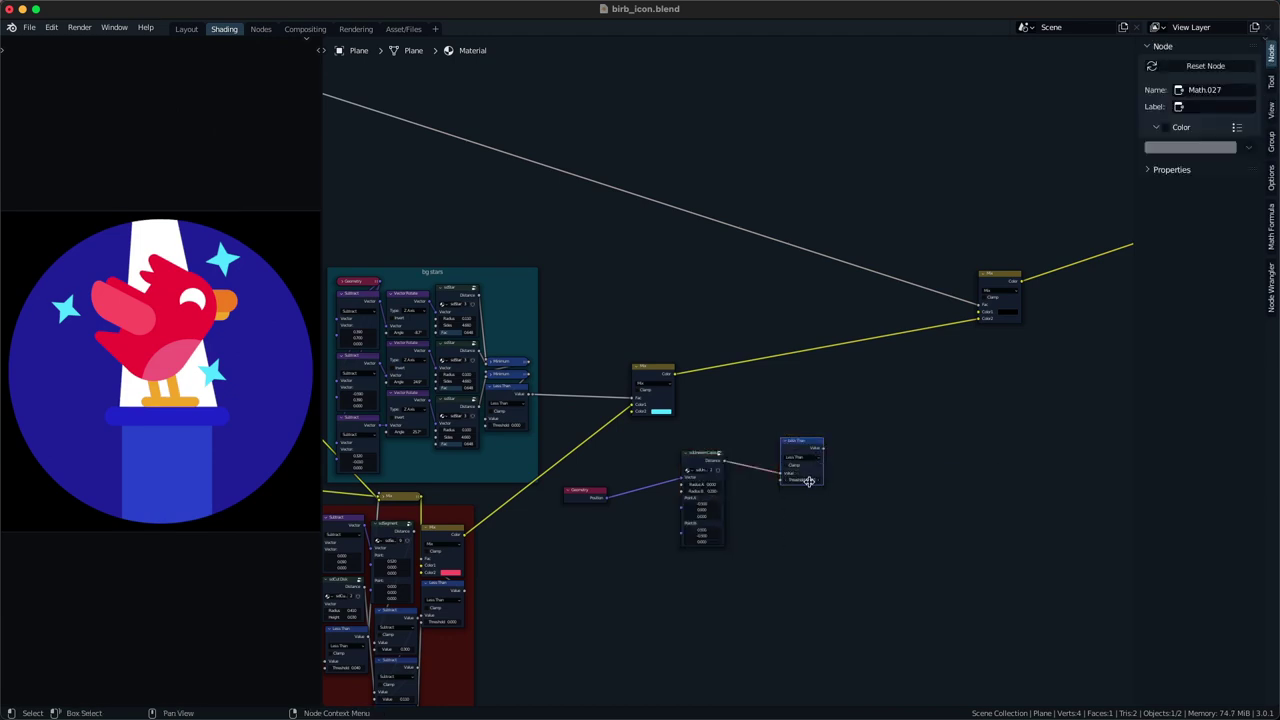
- Duplicate the final Mix node, insert the copy on the link before it, and connect the Less Than output to its Fac
click(995, 281)
key(shift+d)
click(908, 322)
alt+right_drag(861, 423, 905, 345)
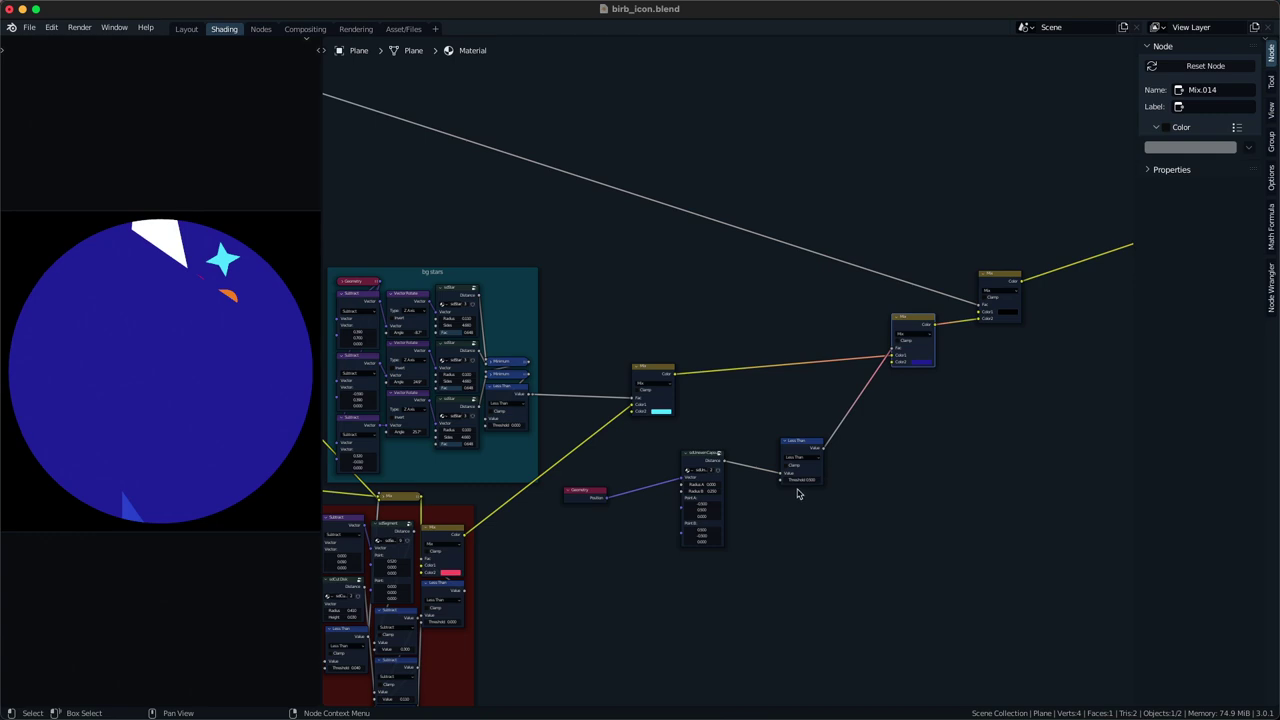
- Set the capsule's Less Than threshold to 0.130 and line its Mix node up with the stars' Mix node
scroll(799, 495, up, 3)
shift+drag(816, 475, 772, 475)
middle_drag(937, 393, 909, 421)
drag(946, 329, 931, 354)
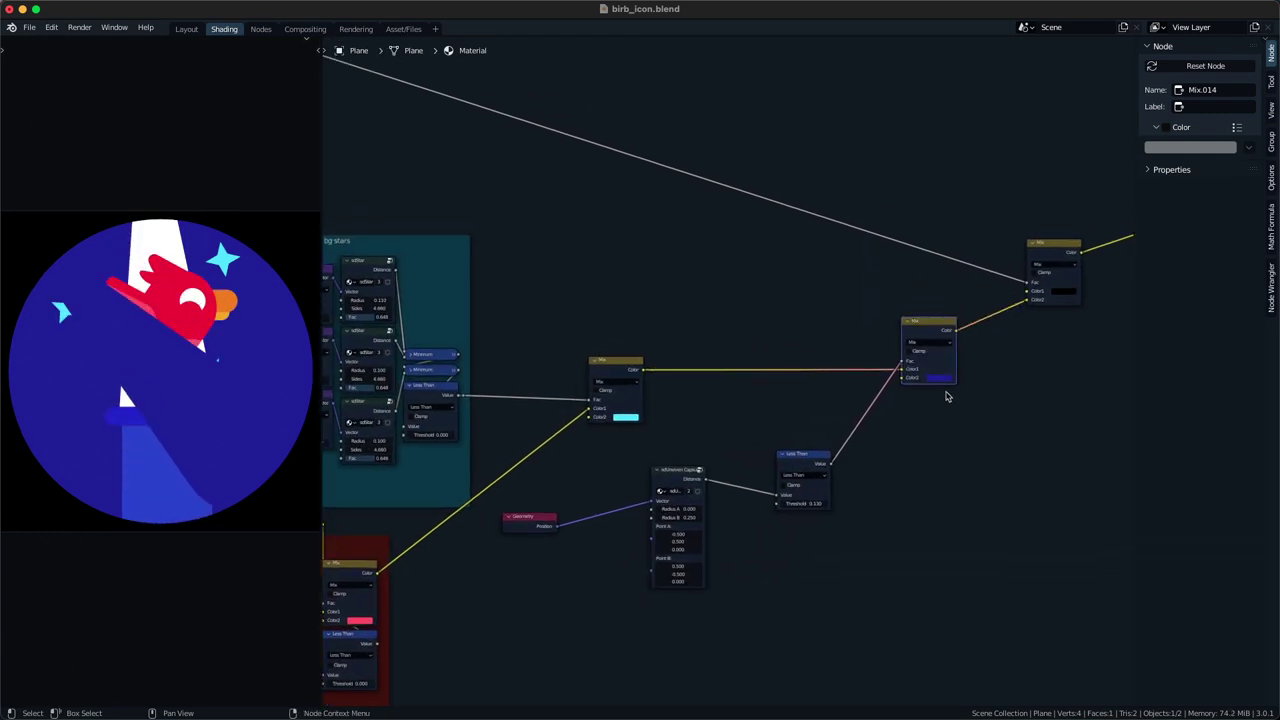
- Set the capsule Mix node's Color2 to a purple with hue 0.725 and saturation 1.000
click(940, 378)
mouse_move(975, 291)
shift+mouse_down()
mouse_move(962, 304)
mouse_move(975, 290)
mouse_move(976, 309)
shift+mouse_up()
scroll(921, 333, up, 5)
click(666, 526)
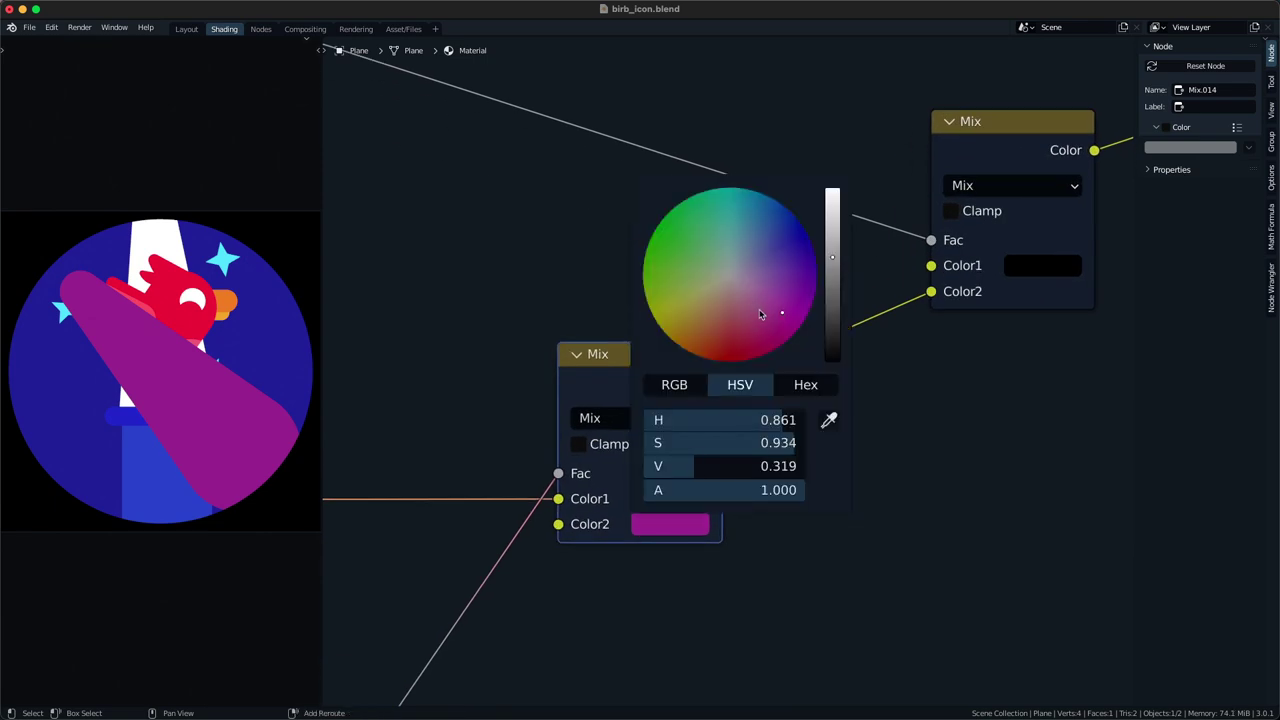
scroll(764, 314, up, 2)
mouse_move(783, 310)
mouse_down()
mouse_move(789, 288)
mouse_move(815, 293)
mouse_up()
click(683, 532)
scroll(789, 288, down, 1)
scroll(789, 288, up, 4)
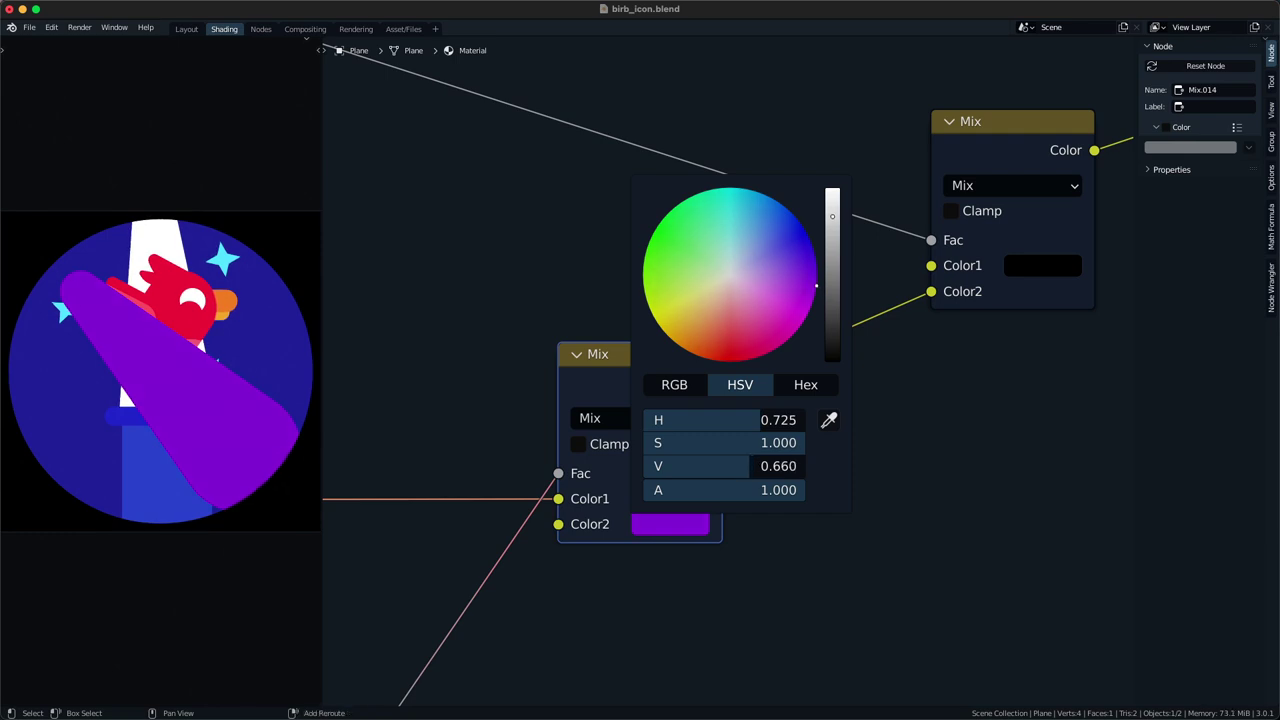
drag(832, 216, 832, 217)
- Place the Less Than node beside the capsule node, then reset the capsule's Point A to 0.000 and its Point B to default
scroll(817, 430, down, 11)
middle_drag(706, 389, 737, 387)
drag(737, 387, 606, 472)
click(551, 488)
middle_drag(551, 488, 646, 429)
scroll(646, 429, up, 2)
key(BackSpace)
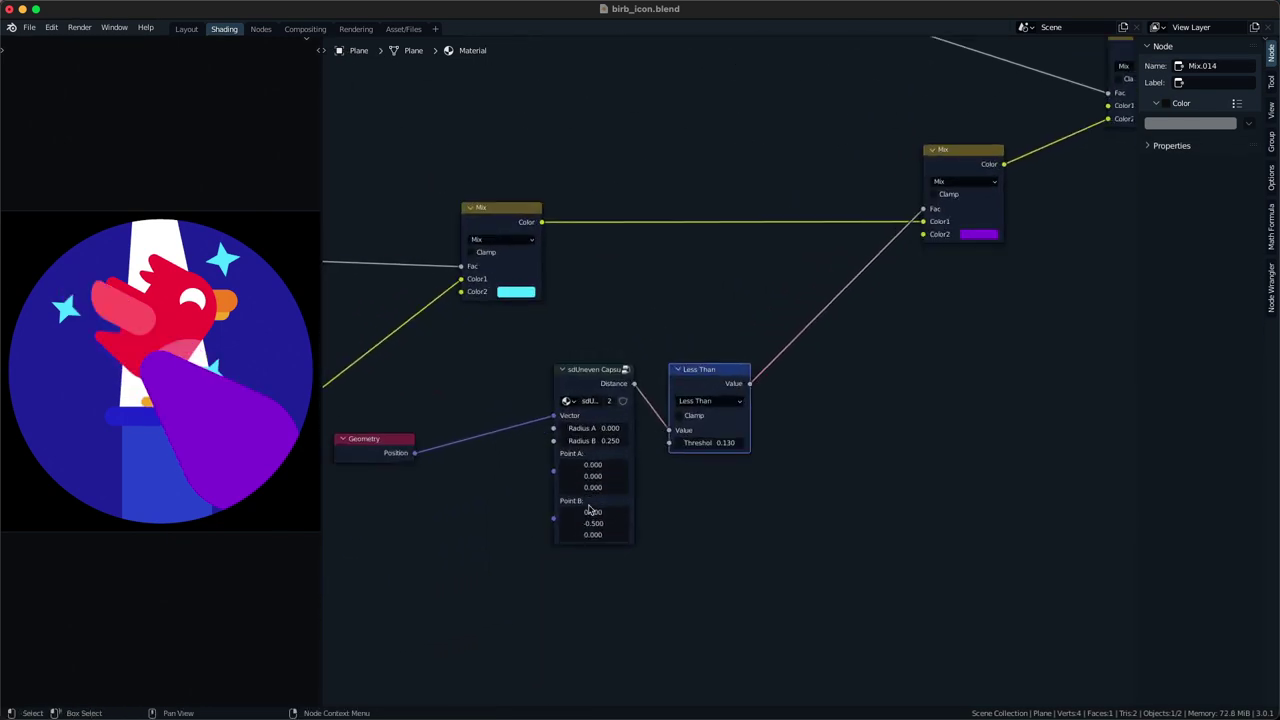
key(BackSpace)
- Reshape the capsule by adjusting its Point A and Point B coordinates and its Radius A
drag(609, 467, 558, 467)
drag(608, 511, 571, 523)
drag(608, 511, 577, 511)
drag(610, 428, 610, 428)
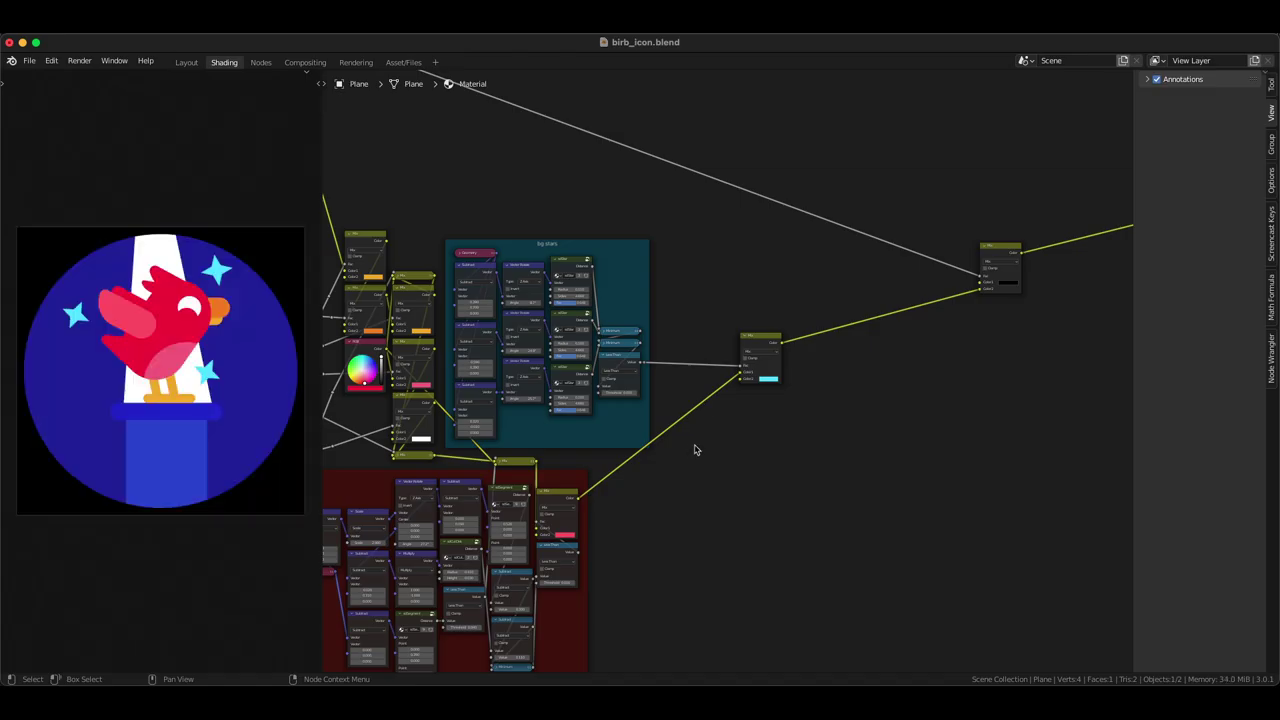
- Hide the sidebar, enlarge the window to fill the screen, and apply the Midnight Blue theme preset
key(n)
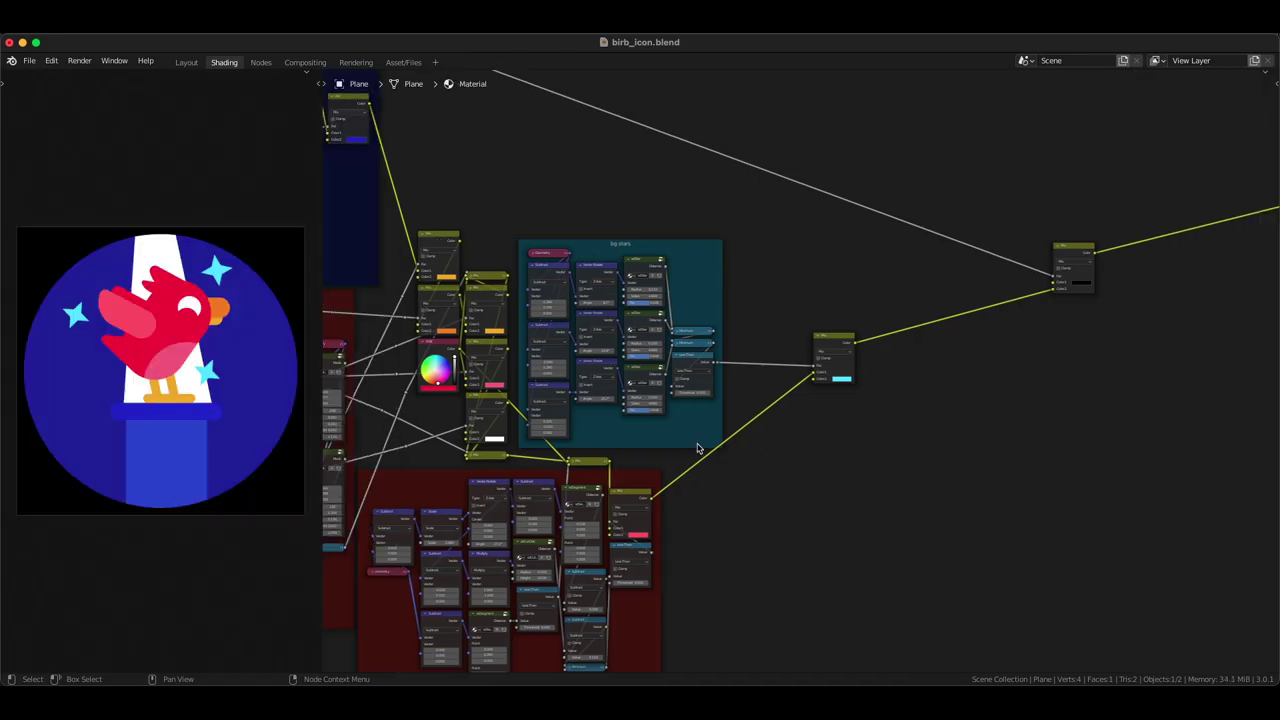
double_click(751, 47)
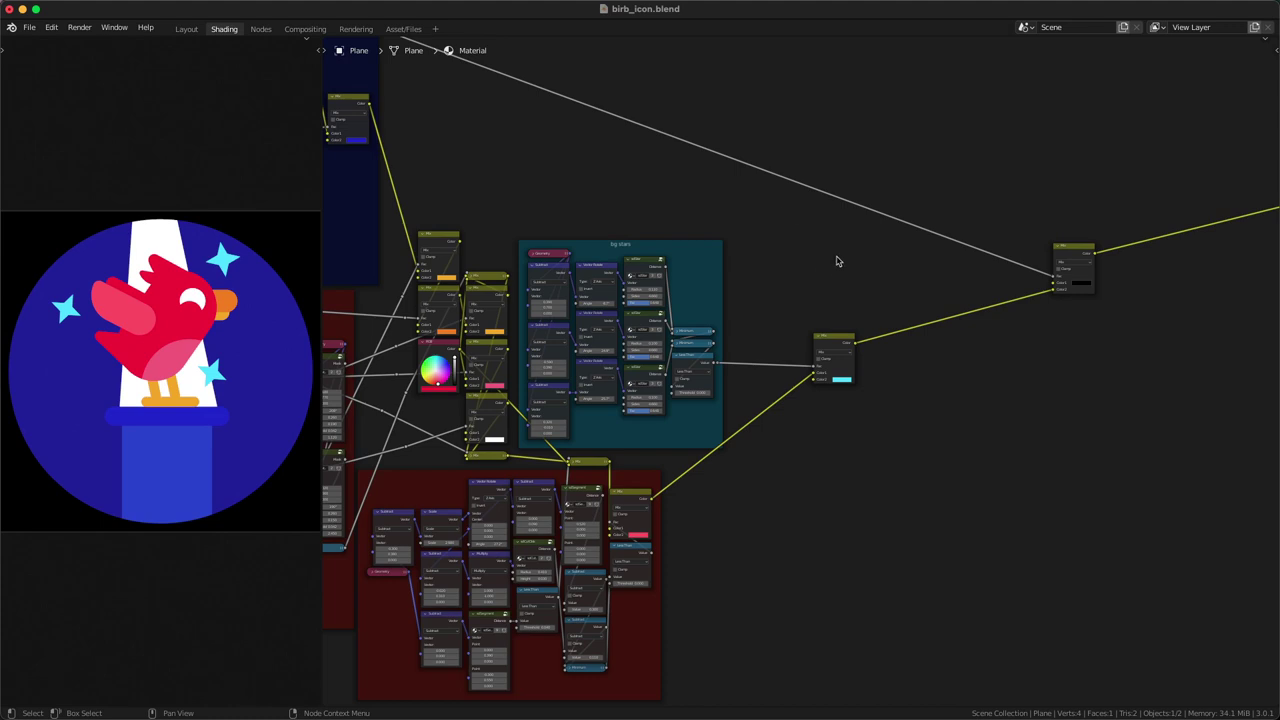
click(51, 27)
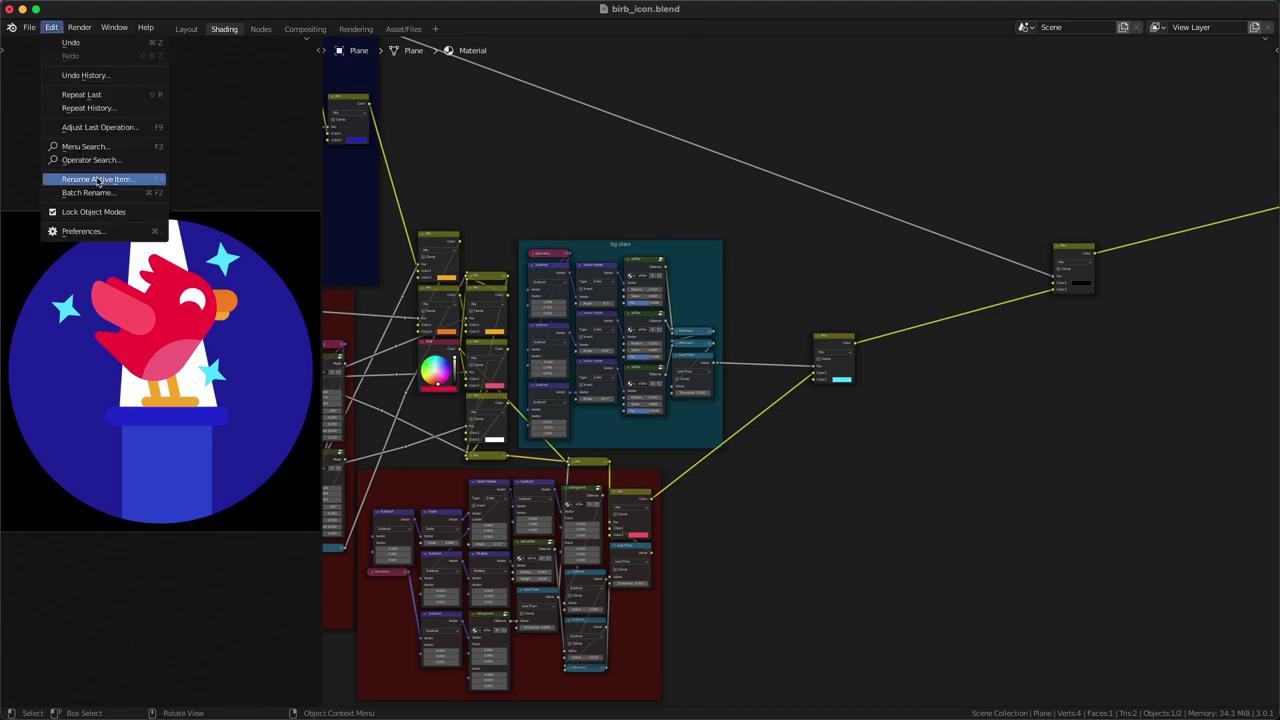
click(100, 231)
click(190, 70)
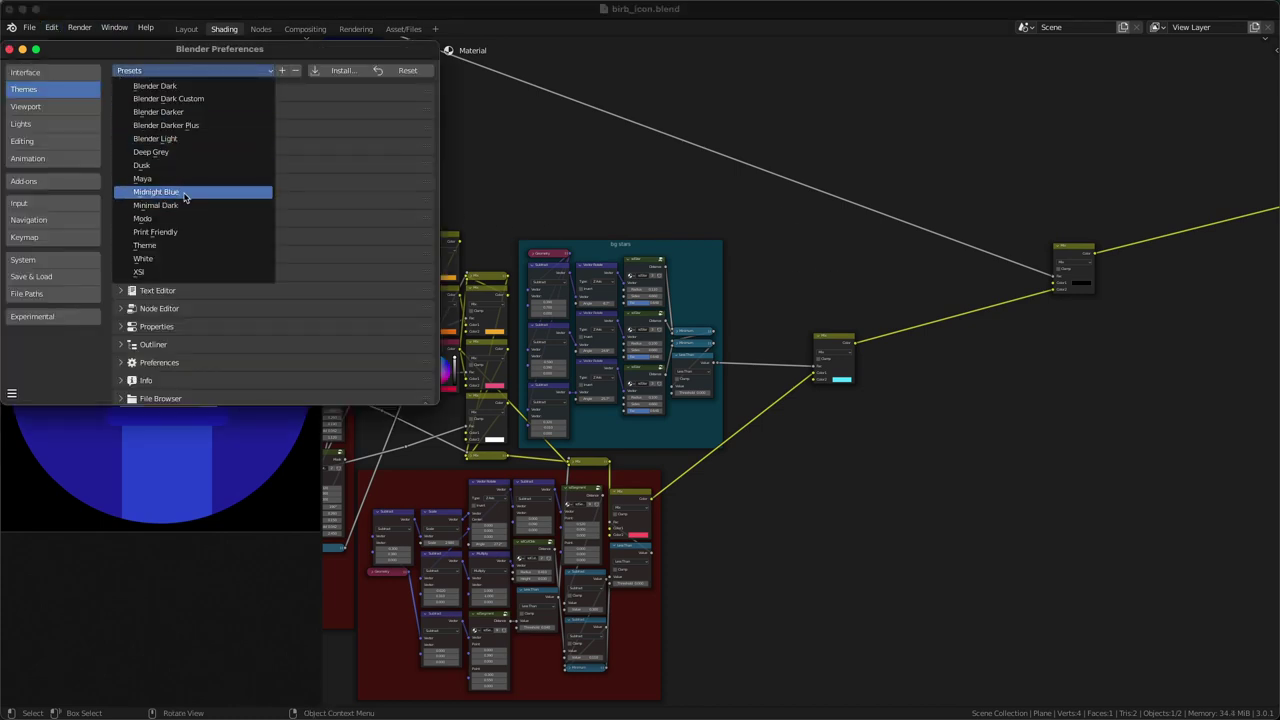
click(185, 192)
click(9, 49)
key(ctrl+s)
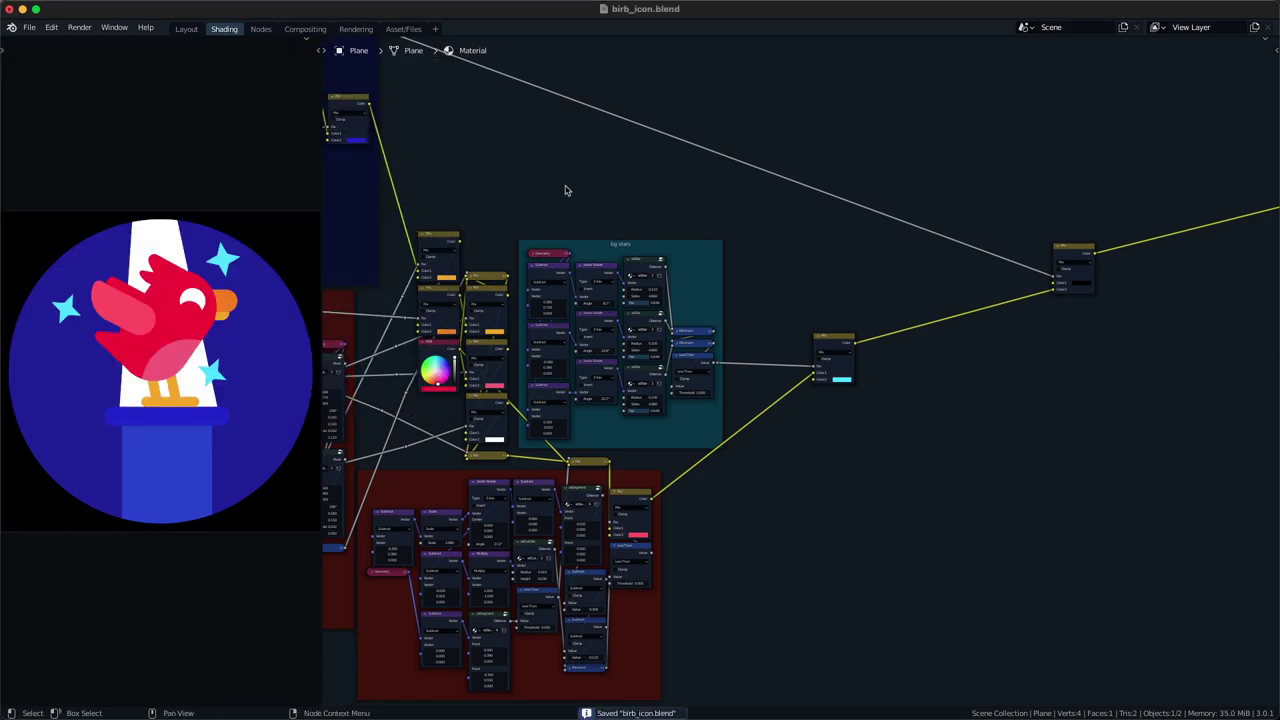
- Save the preferences with the Midnight Blue theme, and save the file
click(51, 27)
click(78, 231)
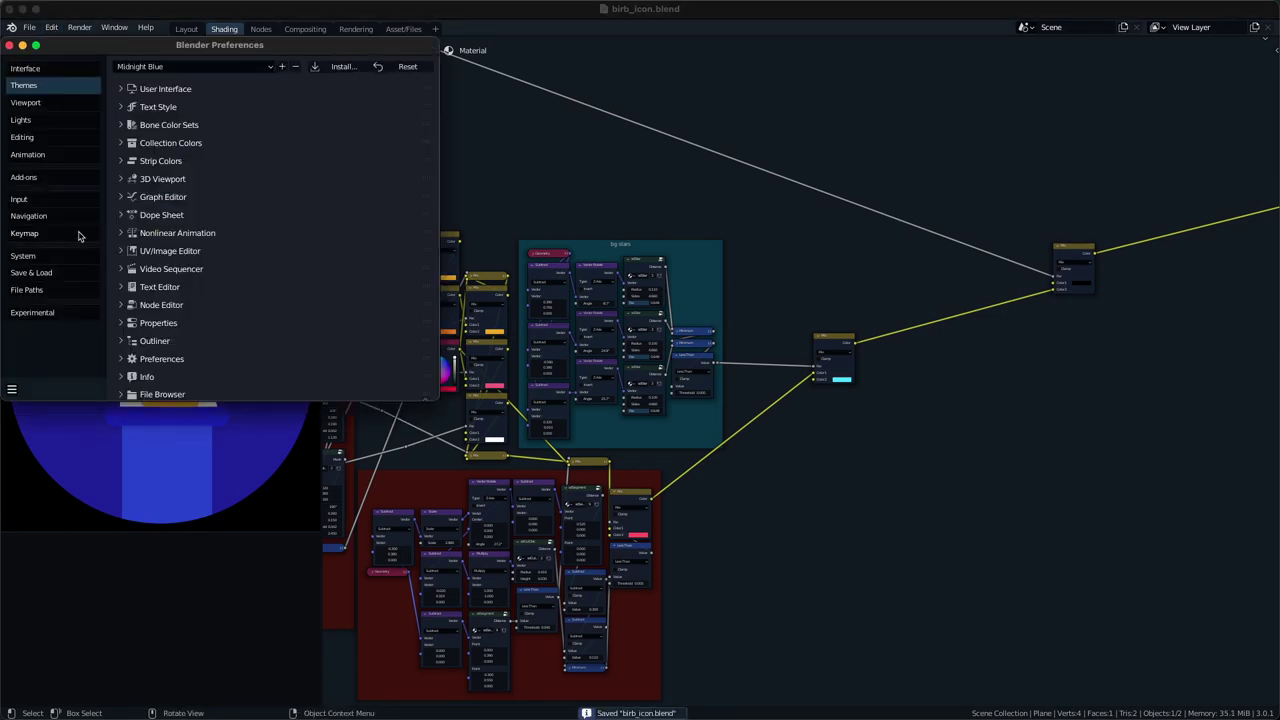
click(12, 389)
click(45, 367)
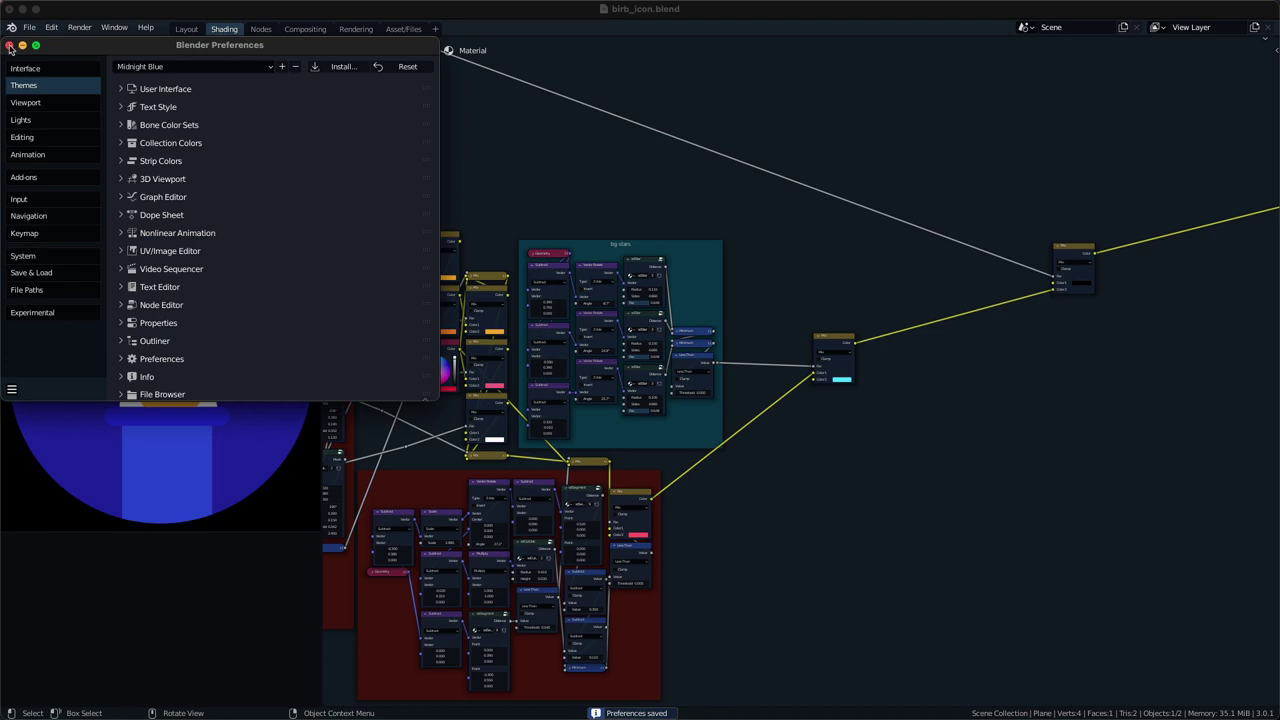
click(9, 46)
key(ctrl+s)
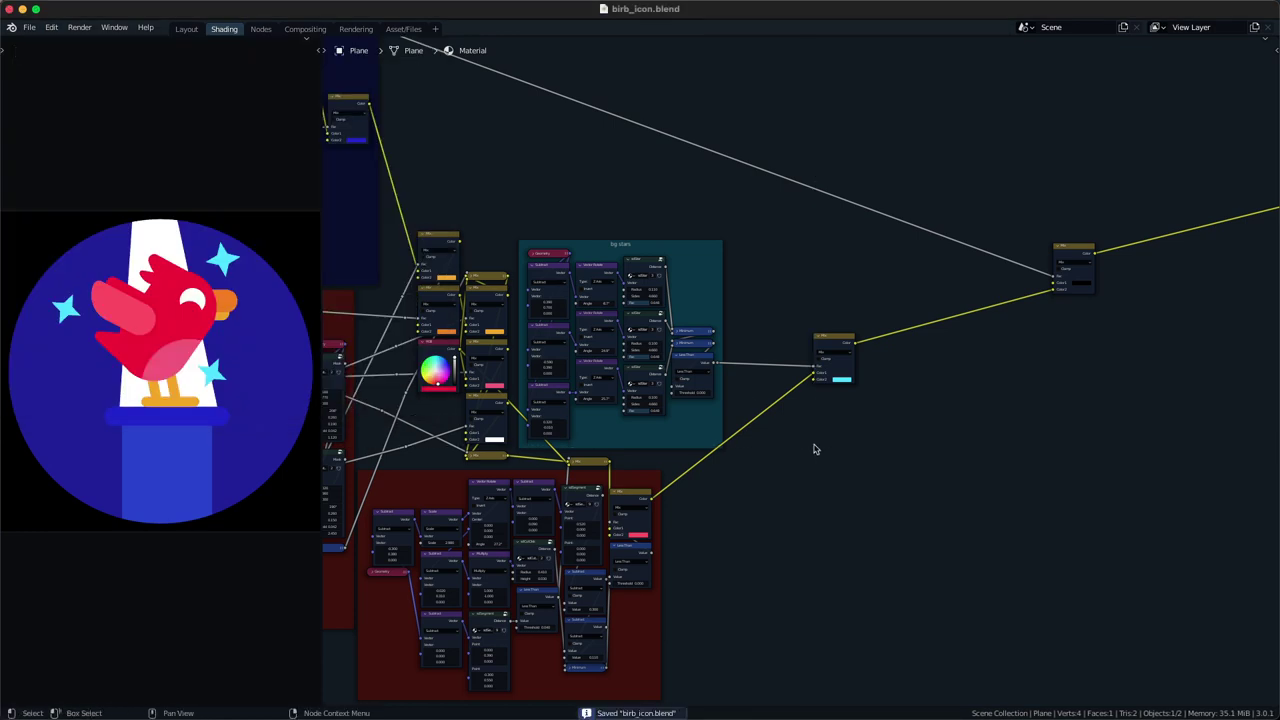
- Check the material's Node Counter statistics in the sidebar options, hide the sidebar, and save the file
key(n)
click(1272, 158)
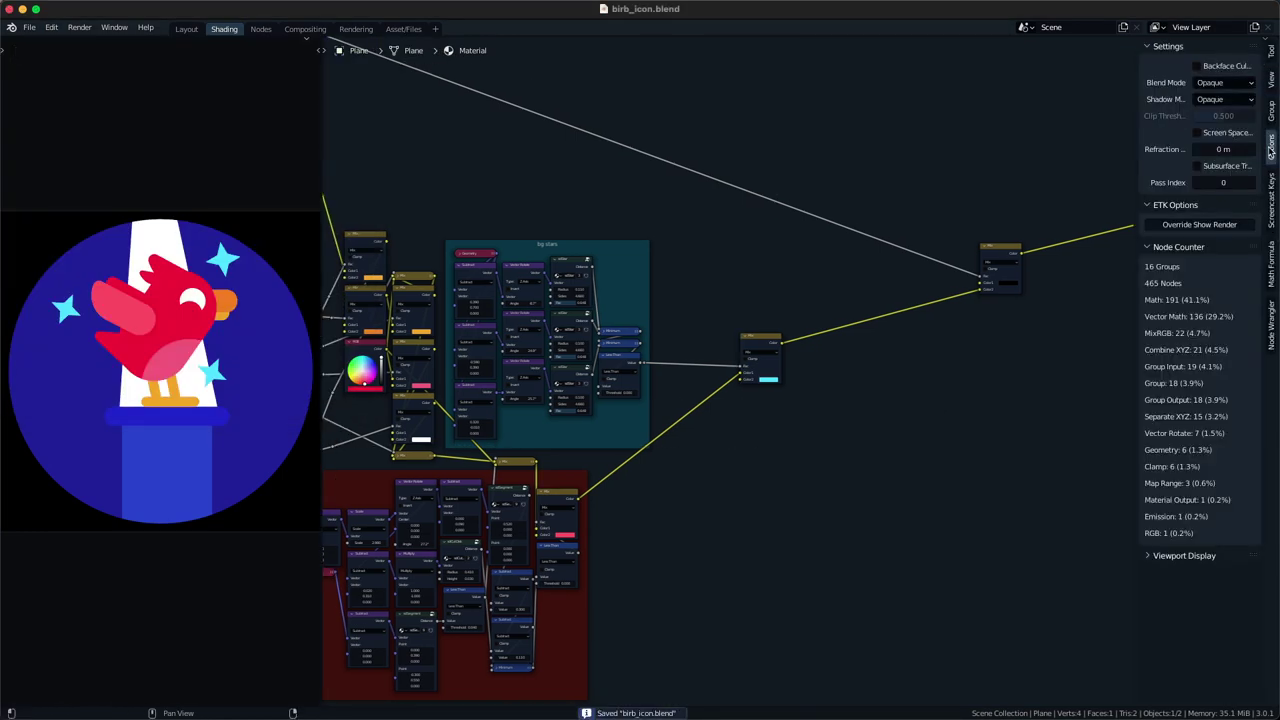
key(n)
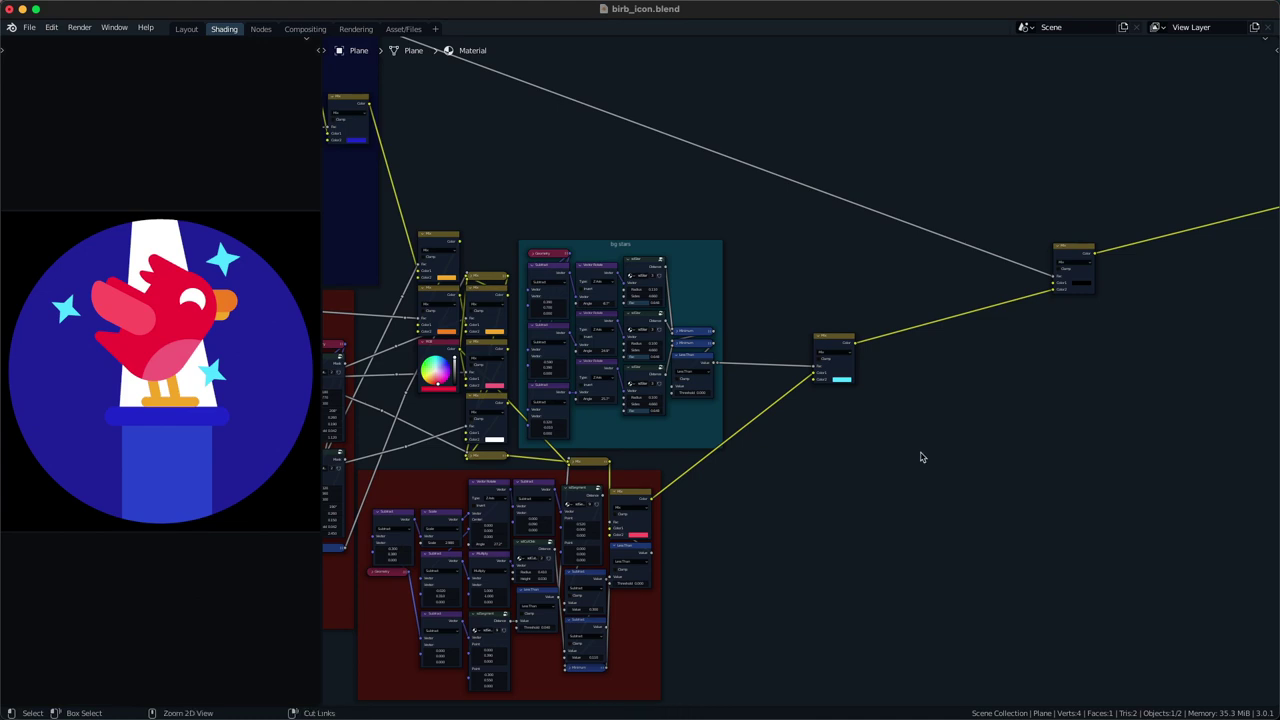
key(ctrl+s)
middle_drag(806, 492, 863, 472)
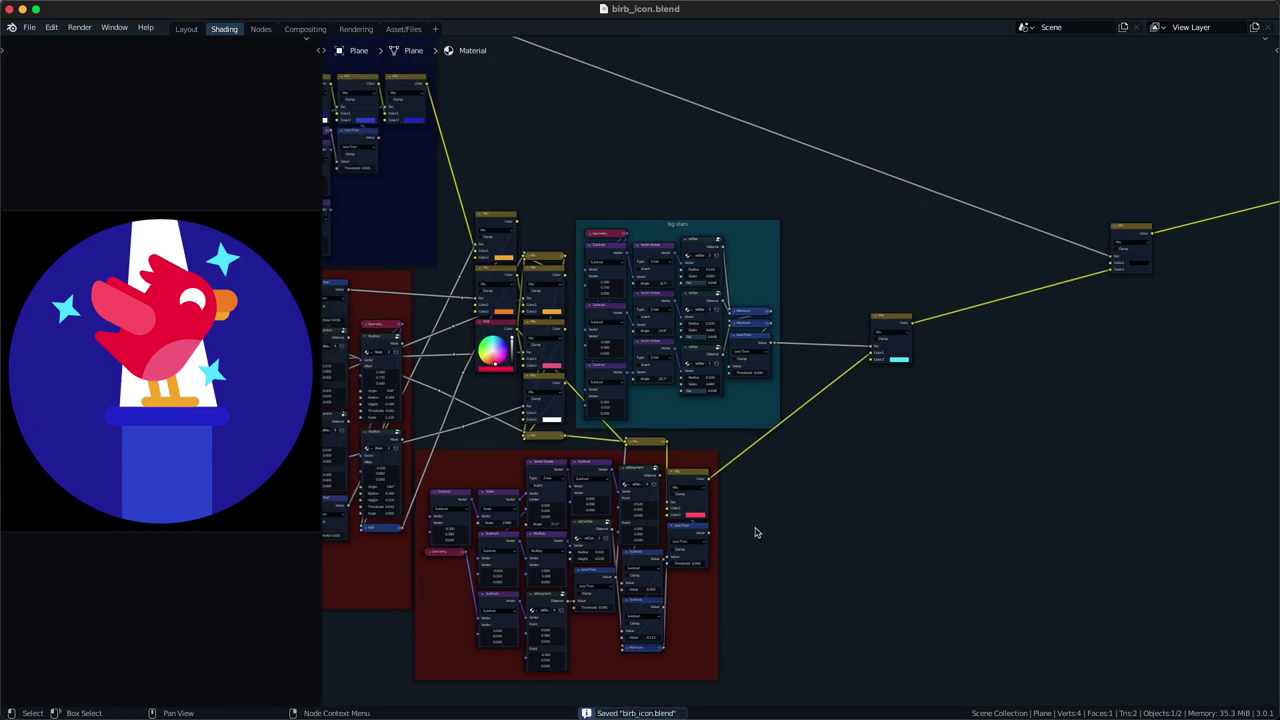
- Add a Geometry node in the empty area beside the cyan star Mix node, preview its Position output, and hide its unused sockets
middle_drag(849, 460, 789, 494)
scroll(829, 437, up, 3)
middle_drag(829, 437, 757, 416)
key(shift+a)
click(717, 426)
text(ge)
key(Return)
click(690, 461)
middle_drag(690, 461, 628, 449)
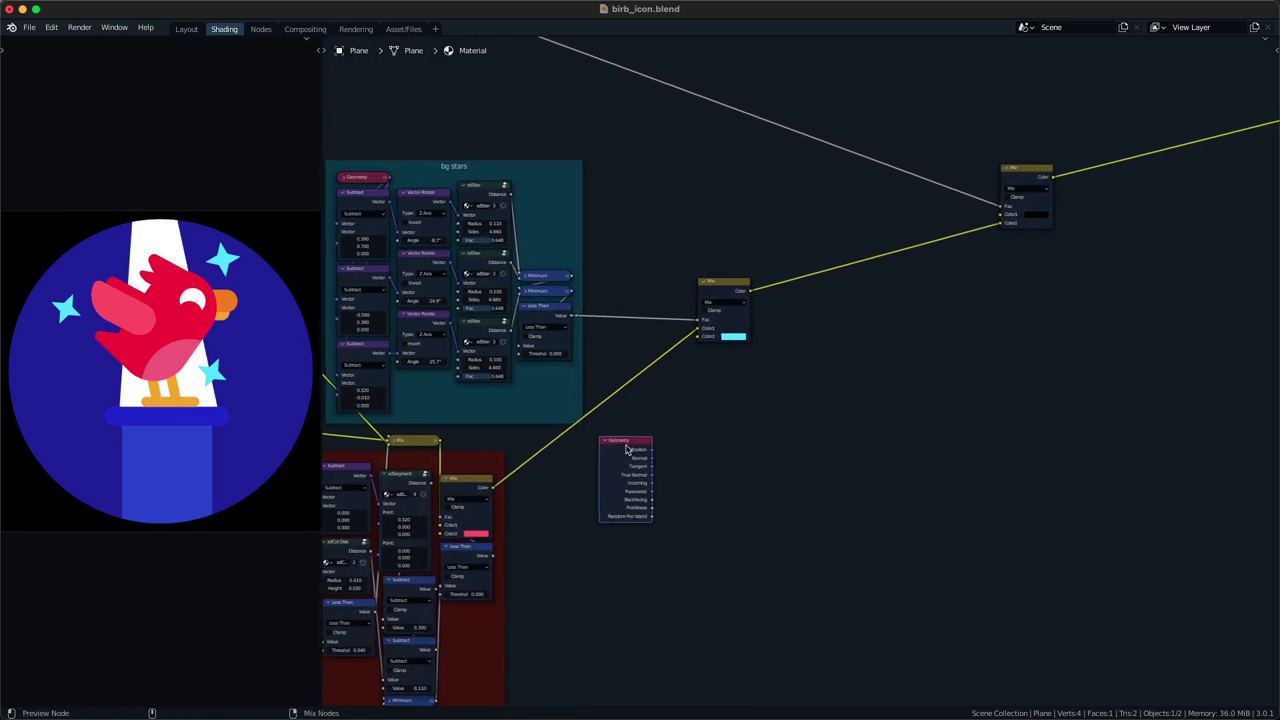
ctrl+shift+click(628, 449)
drag(628, 449, 613, 464)
key(ctrl+h)
key(shift+a)
text(sduen)
key(Return)
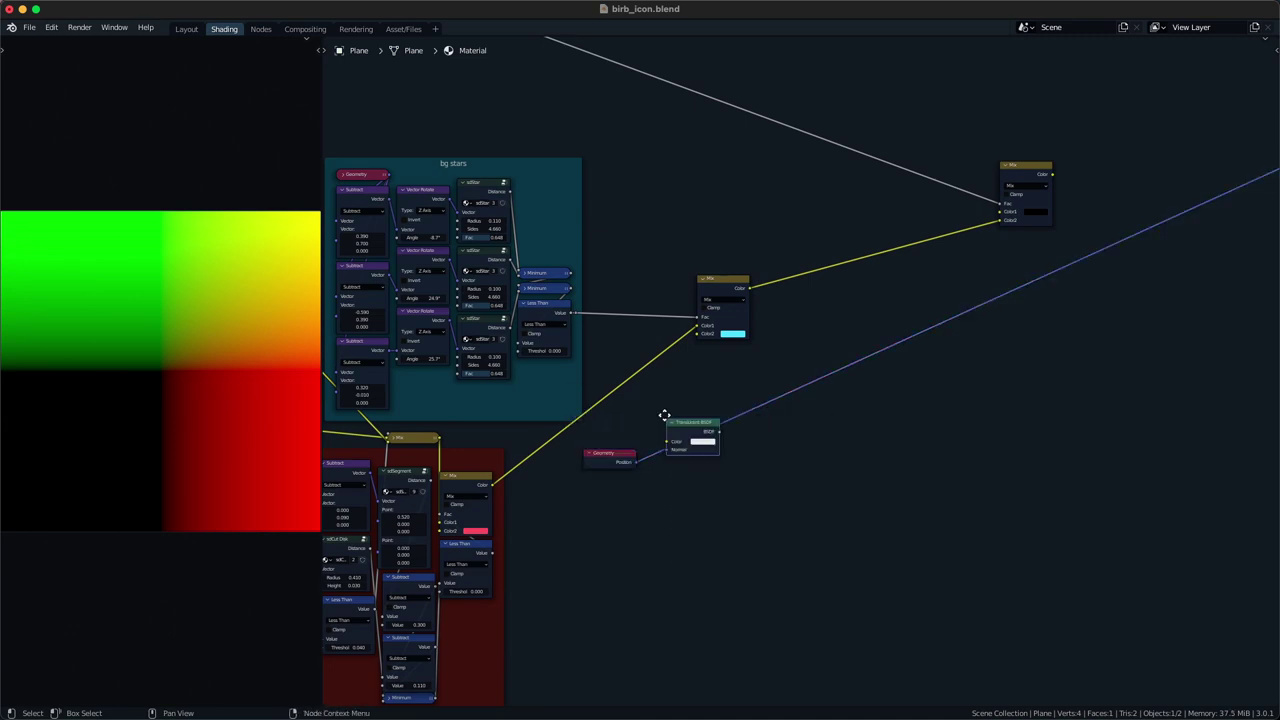
key(Escape)
key(Tab)
text(sdune)
key(Return)
- Add an sdUneven Capsule group node fed by the new Geometry node's Position output
key(shift+a)
click(675, 353)
text(sdun)
key(Return)
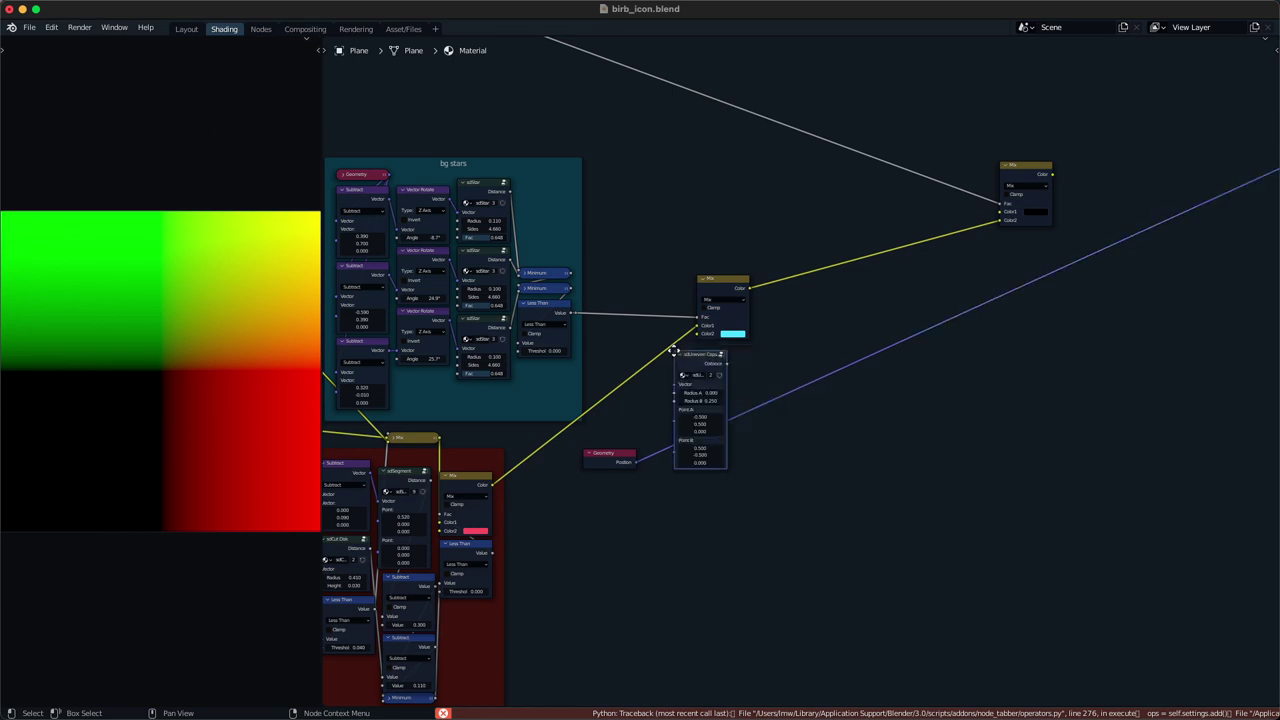
click(672, 420)
- Preview the final Mix node again and insert a duplicate Mix node between it and the star Mix node
drag(1042, 177, 1117, 185)
ctrl+shift+click(1117, 185)
key(shift+d)
click(937, 269)
- Link the capsule's Distance through a Less Than math node with a 0.060 threshold to the new Mix node's factor
key(q)
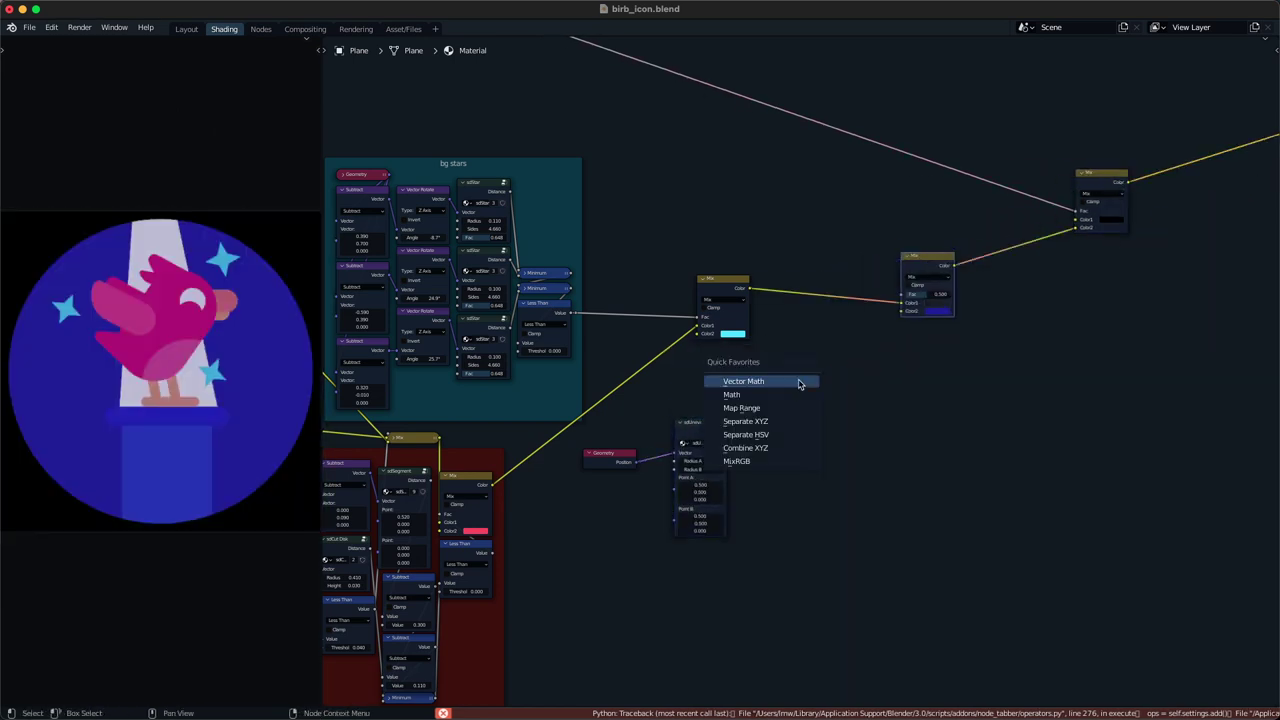
click(795, 396)
click(765, 398)
alt+right_drag(720, 437, 930, 264)
click(789, 421)
click(844, 457)
middle_drag(922, 264, 757, 378)
scroll(757, 378, up, 2)
shift+drag(602, 594, 556, 594)
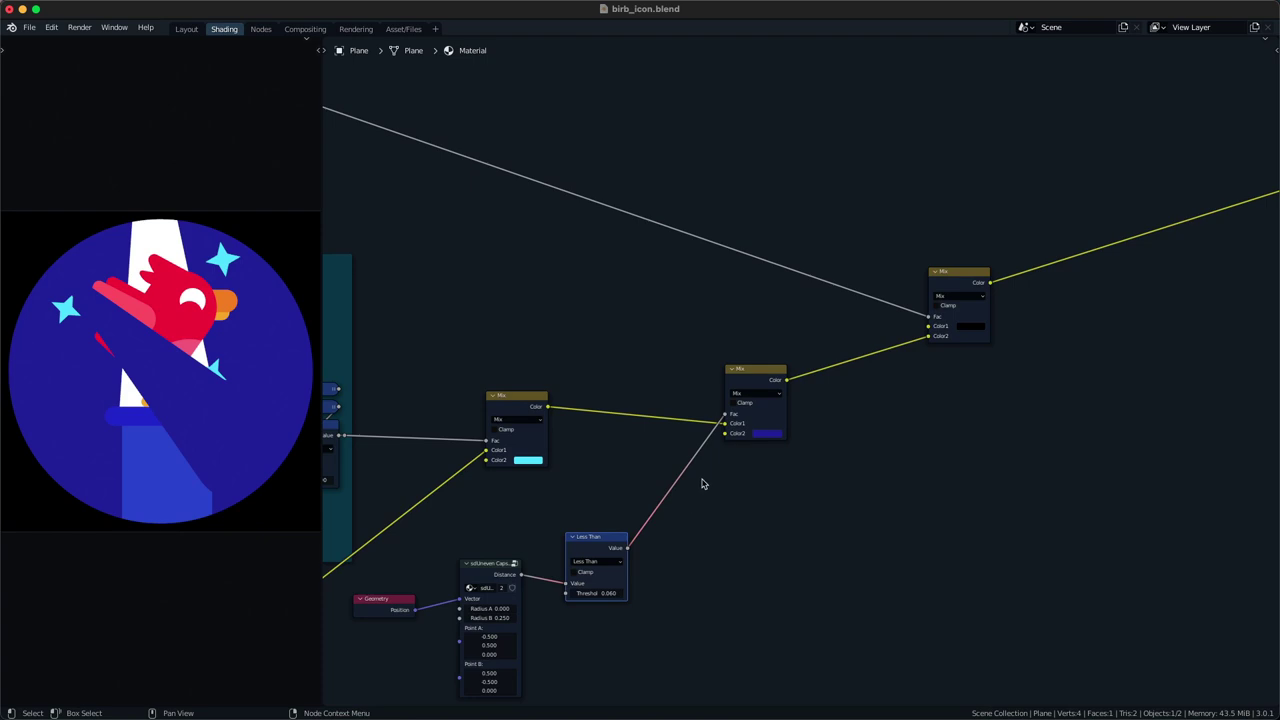
- Save the file and set the new Mix node's Color2 to purple with hue 0.729 and value 0.692
scroll(703, 483, up, 3)
key(ctrl+s)
click(758, 450)
scroll(758, 450, up, 6)
scroll(759, 451, up, 3)
drag(801, 356, 826, 344)
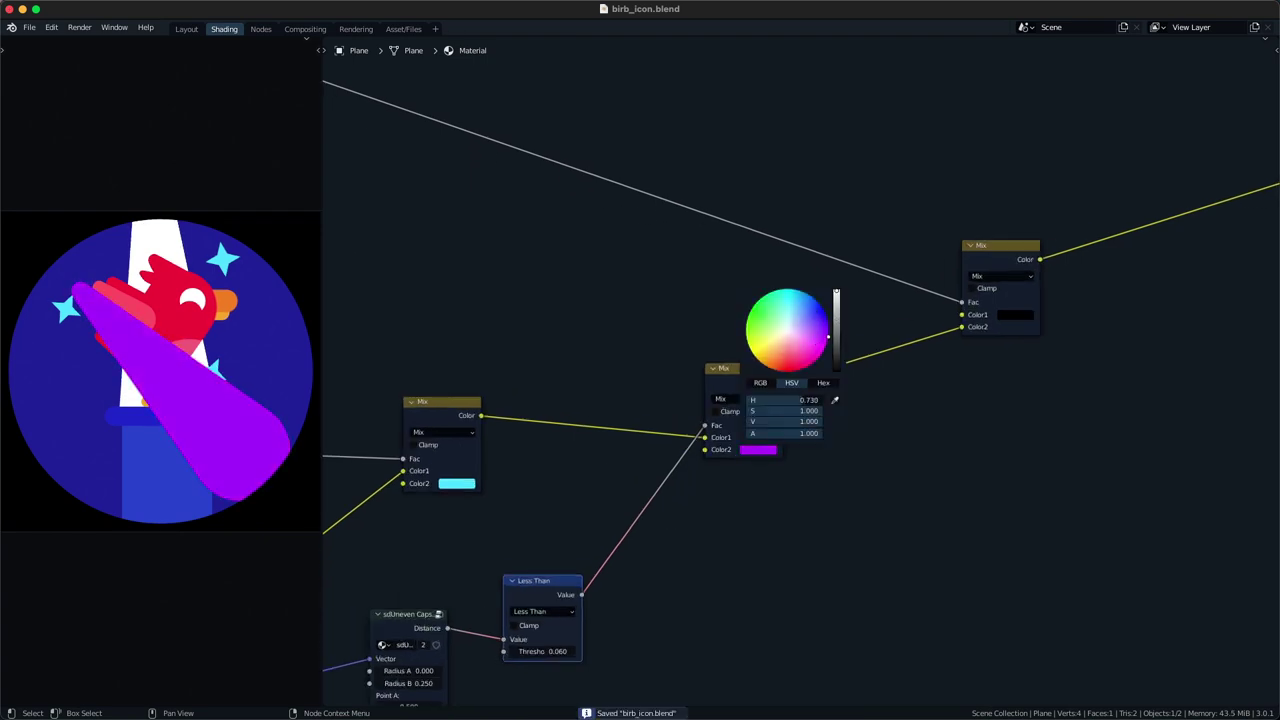
drag(828, 333, 829, 330)
scroll(829, 330, down, 1)
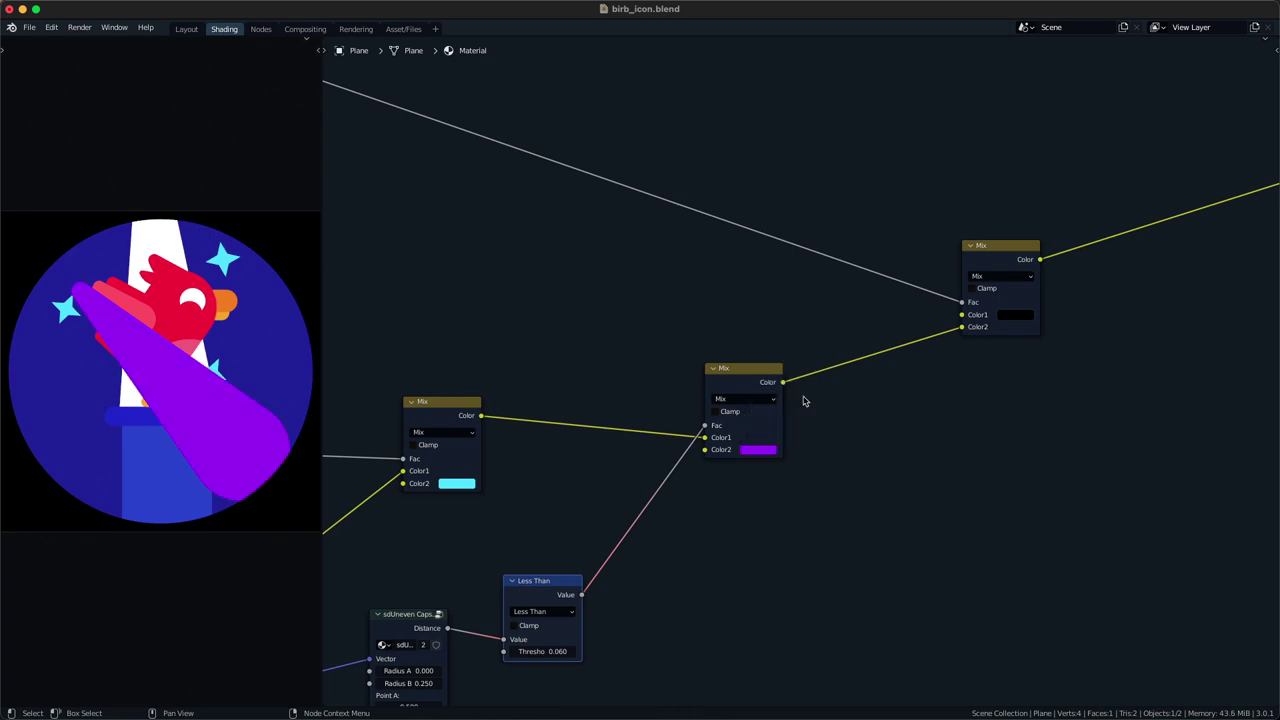
click(772, 452)
scroll(772, 452, down, 2)
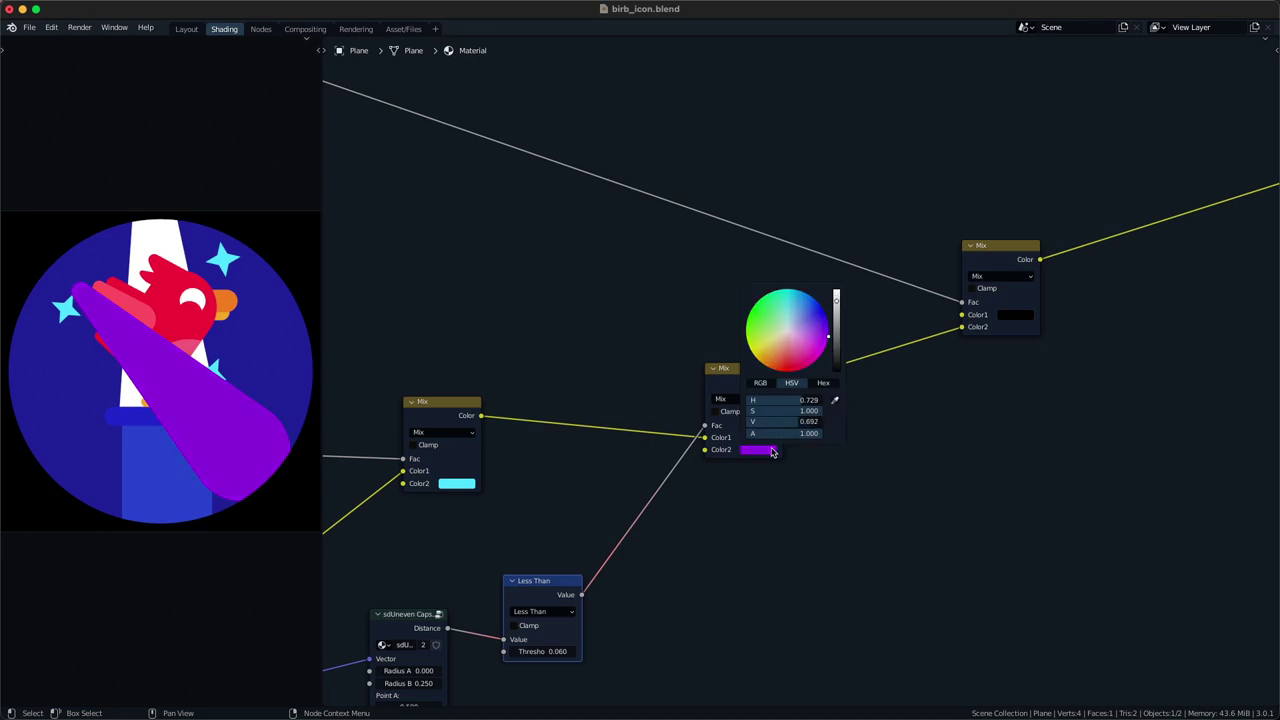
scroll(664, 548, down, 2)
- Save the file and reshape the capsule with Radius A 0.290, Radius B 0.140, Point A (-0.920, -0.370) and Point B (-0.540, -0.010)
middle_drag(664, 548, 837, 354)
key(super+s)
drag(634, 491, 622, 537)
shift+click(632, 478)
drag(633, 458, 655, 458)
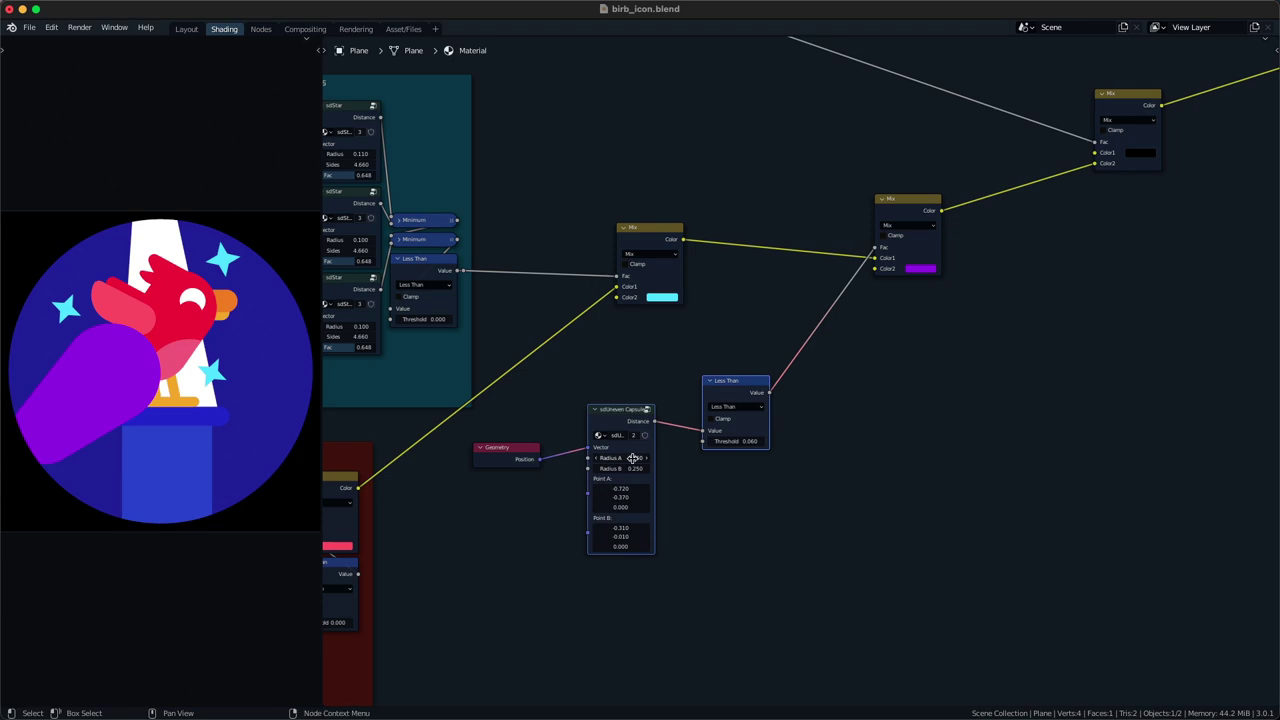
shift+drag(628, 489, 584, 527)
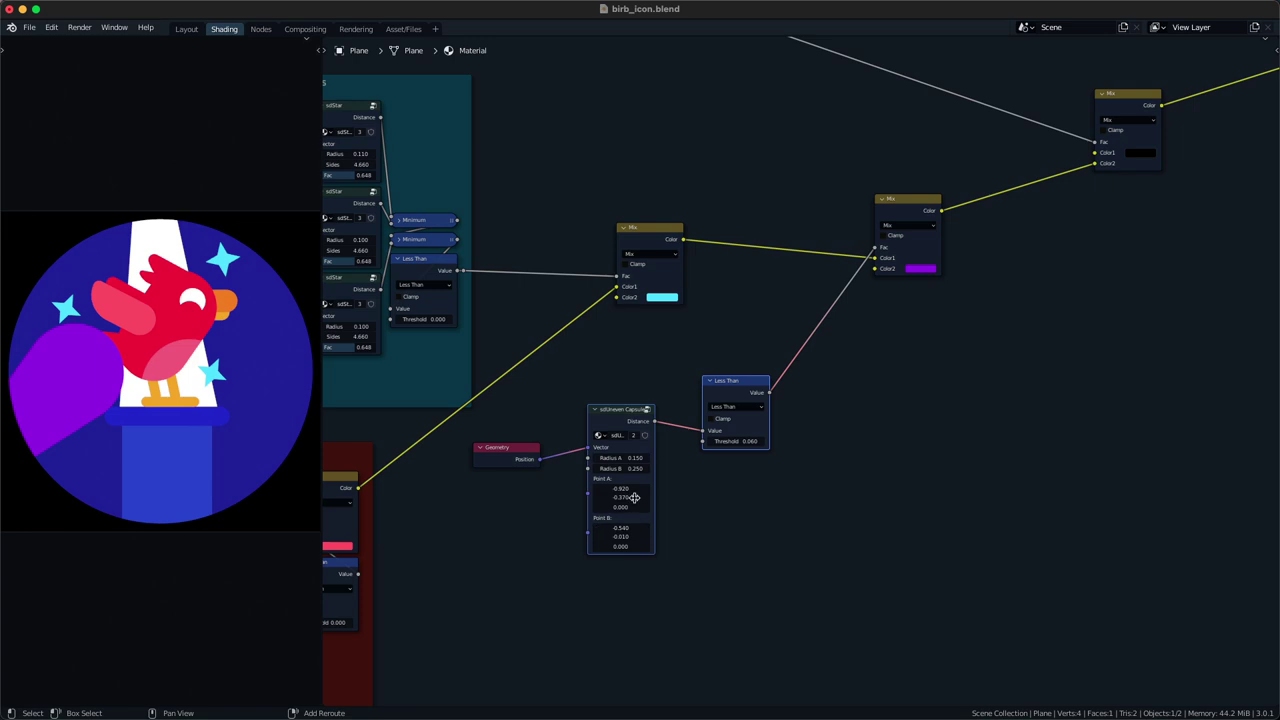
drag(636, 457, 628, 489)
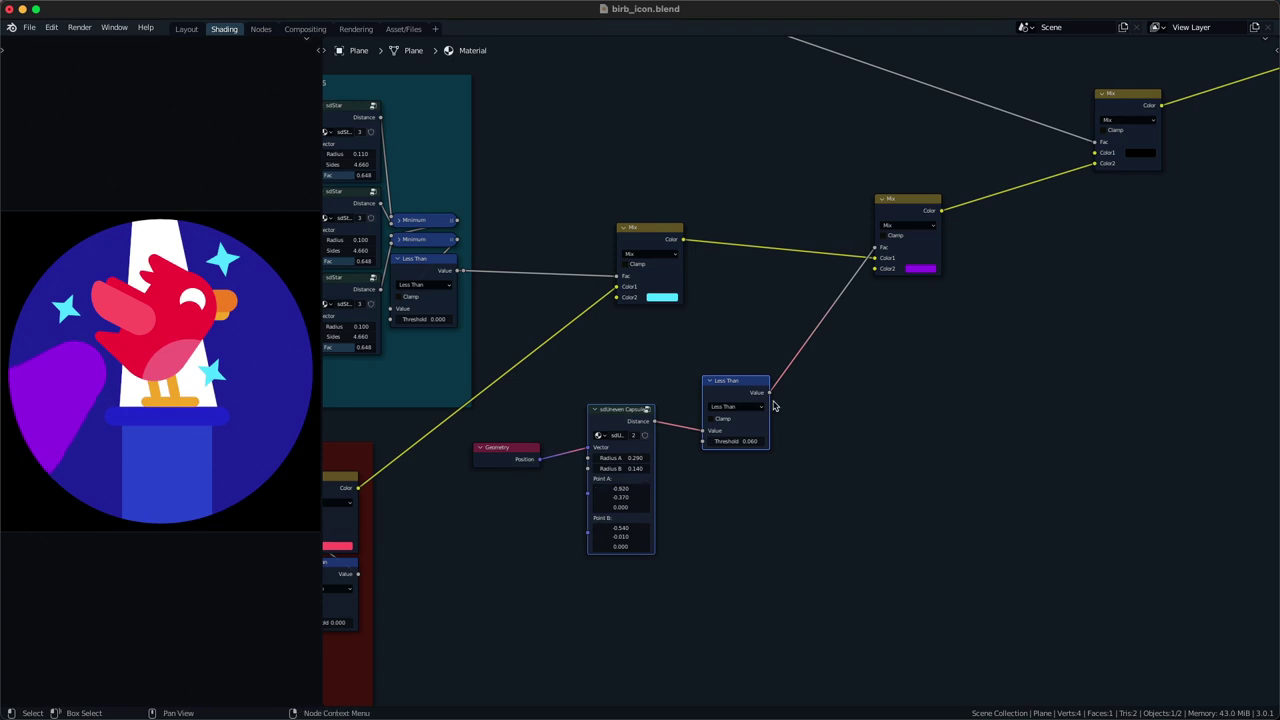
- Try different purple hues for the capsule's Mix color, settling on a hue of 0.718
middle_drag(884, 293, 857, 306)
click(891, 284)
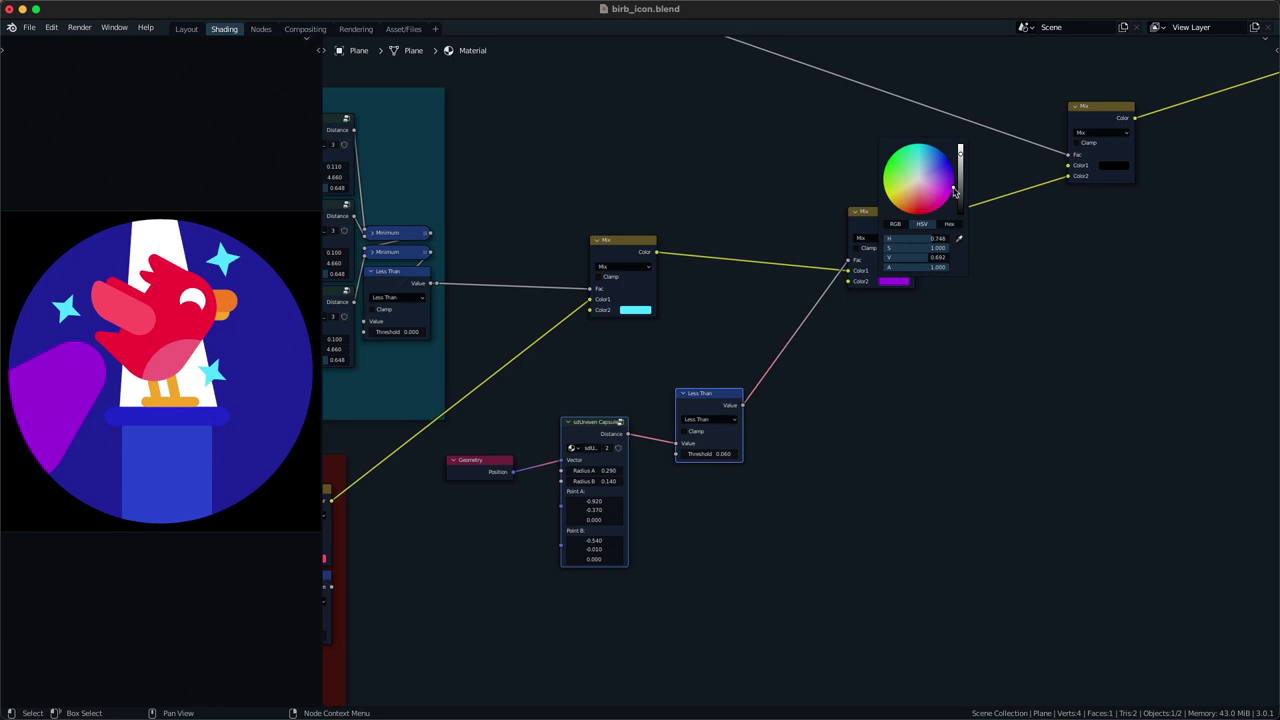
scroll(953, 185, up, 2)
drag(953, 185, 951, 191)
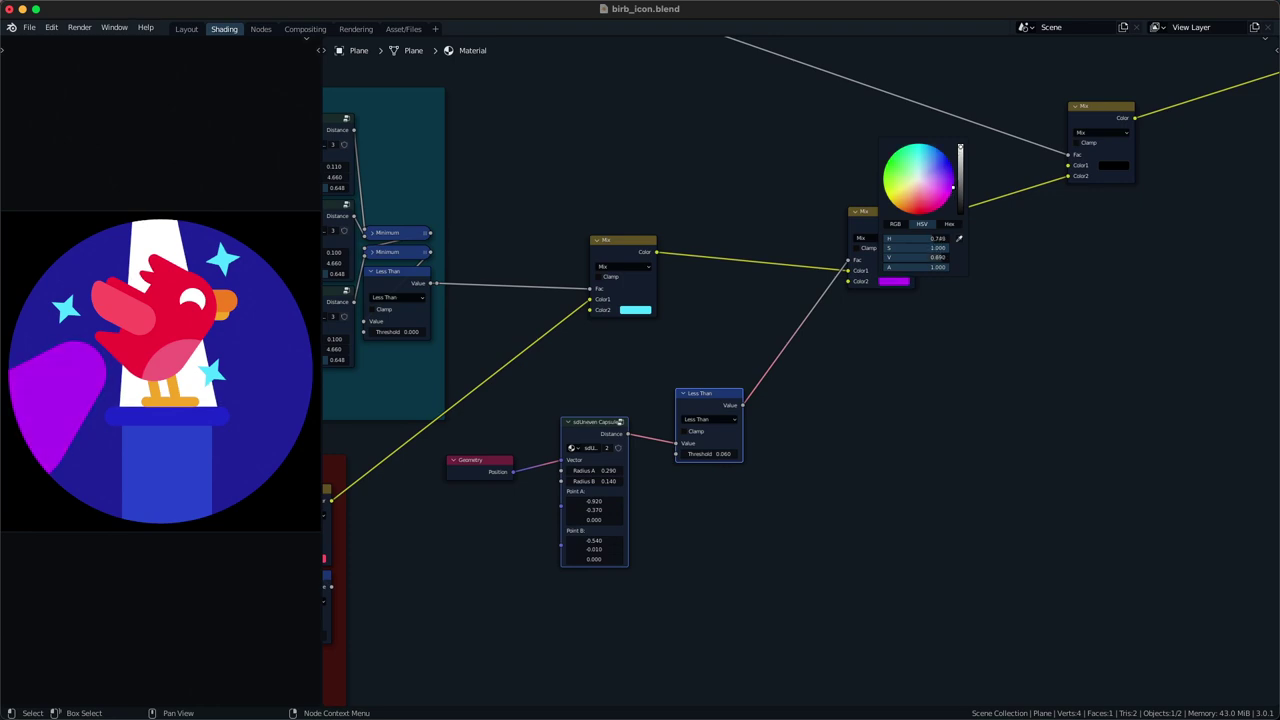
scroll(953, 191, down, 2)
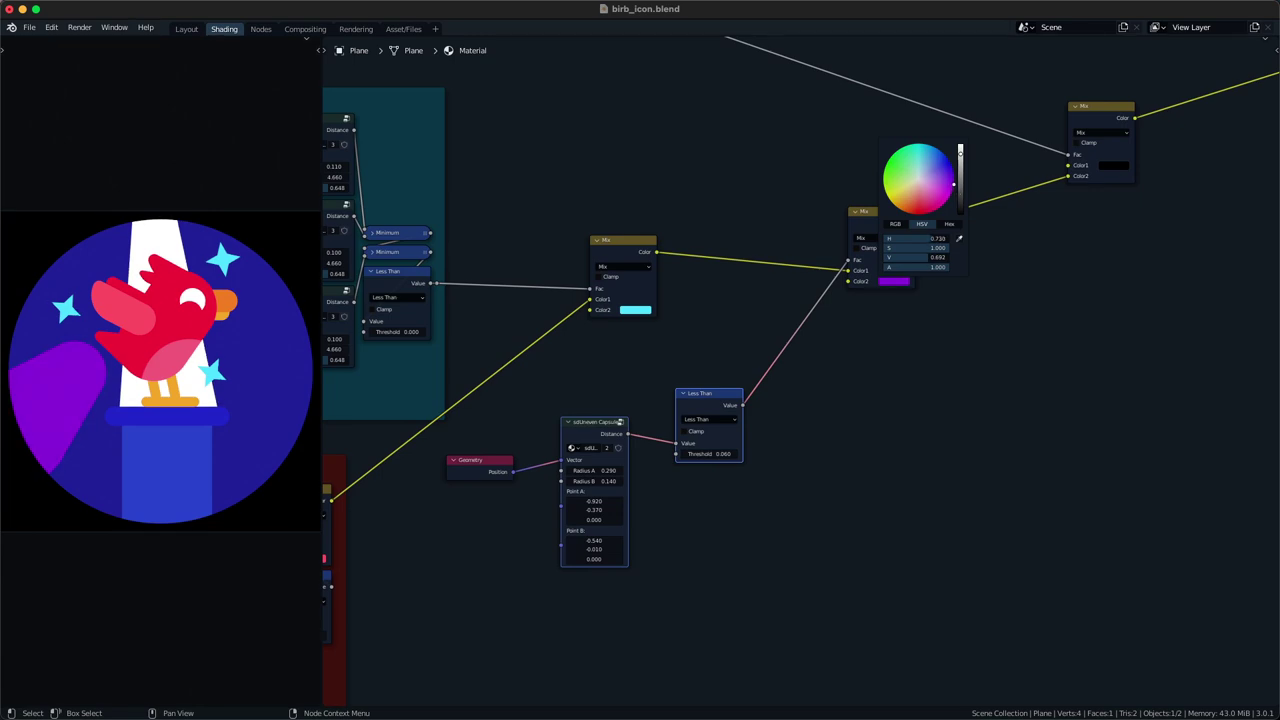
drag(954, 182, 954, 179)
scroll(954, 183, up, 2)
click(917, 394)
middle_drag(850, 421, 884, 374)
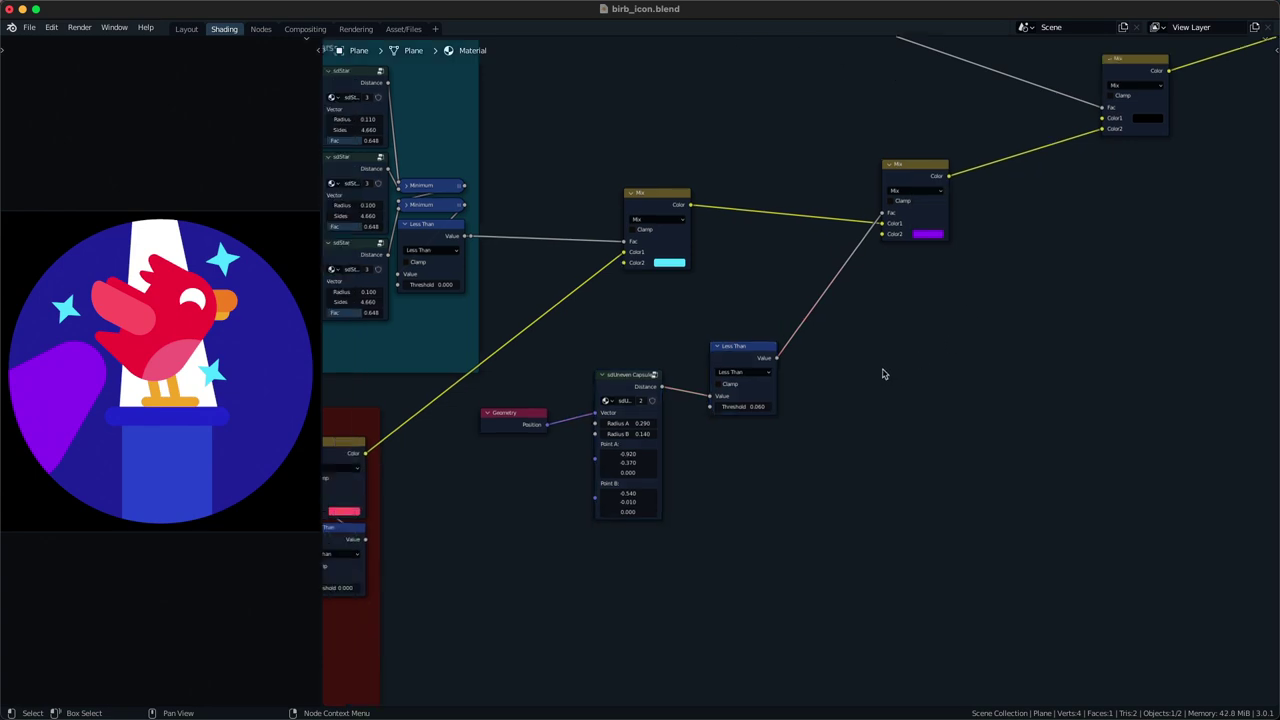
click(937, 234)
- Set the capsule's Radius A to 0.200, Point A X to -0.830 and Point B X to -0.610, and save the file
middle_drag(816, 424, 822, 408)
scroll(818, 392, up, 1)
shift+click(640, 438)
drag(632, 440, 632, 440)
drag(622, 485, 606, 485)
click(641, 422)
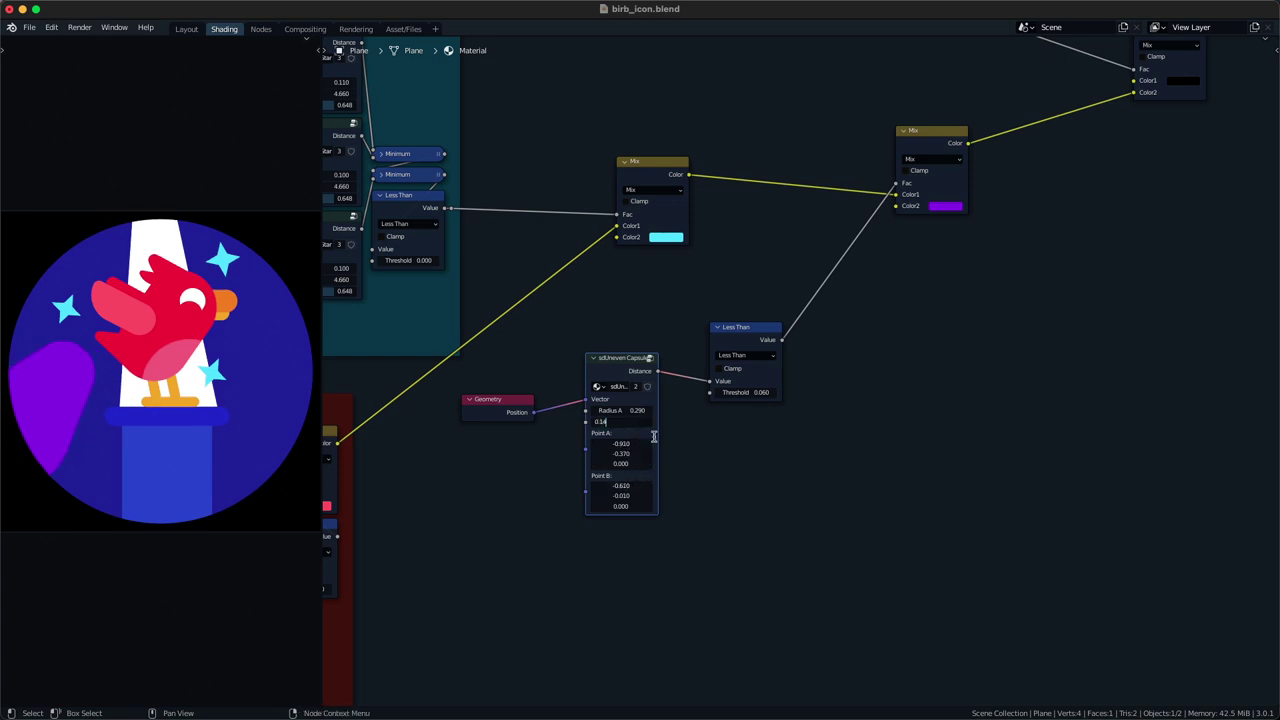
key(Escape)
key(ctrl+s)
drag(649, 410, 639, 410)
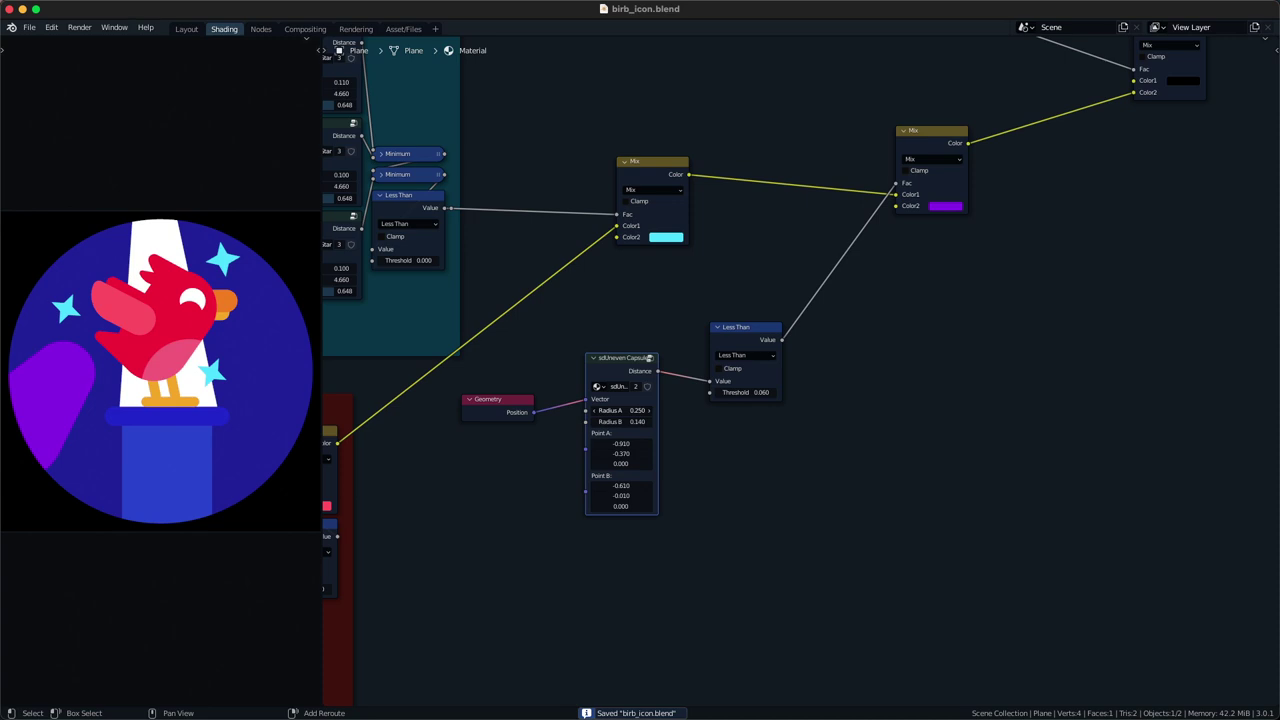
drag(638, 487, 645, 487)
key(ctrl+z)
drag(637, 442, 628, 410)
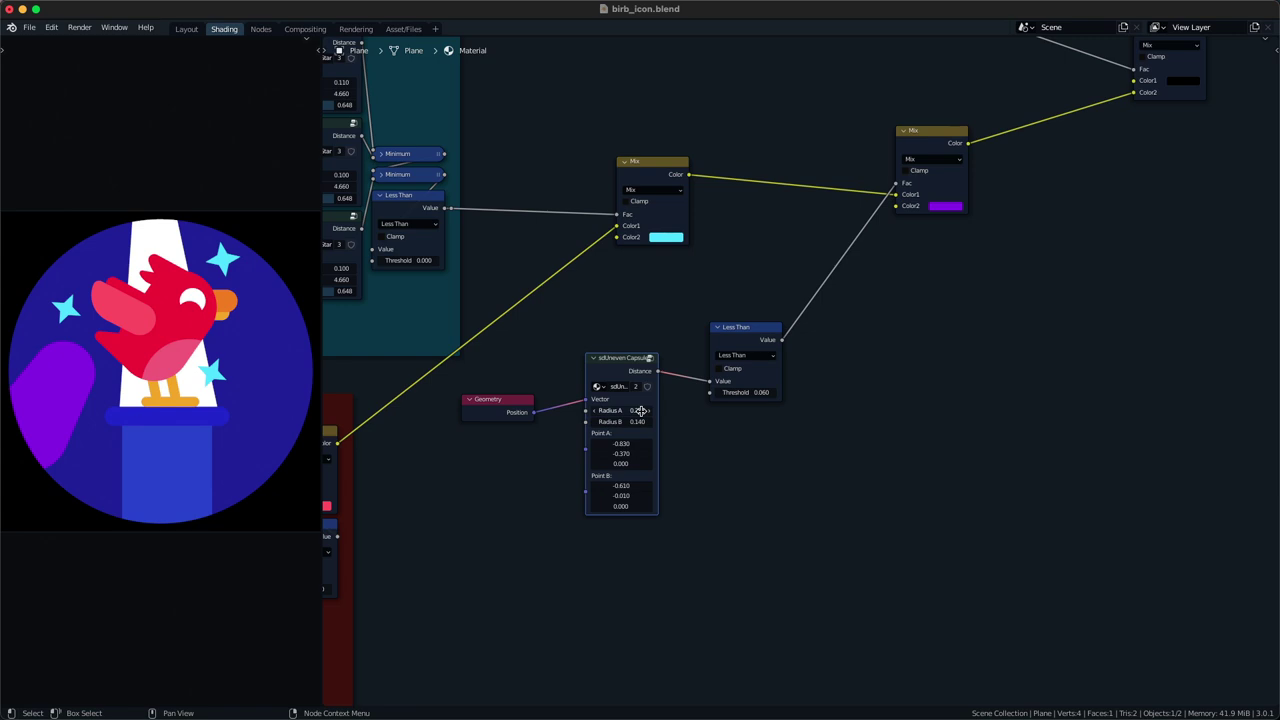
- Set the threshold of the capsule's Less Than node to 0.040
scroll(652, 411, up, 2)
click(736, 396)
text(0.04)
key(Return)
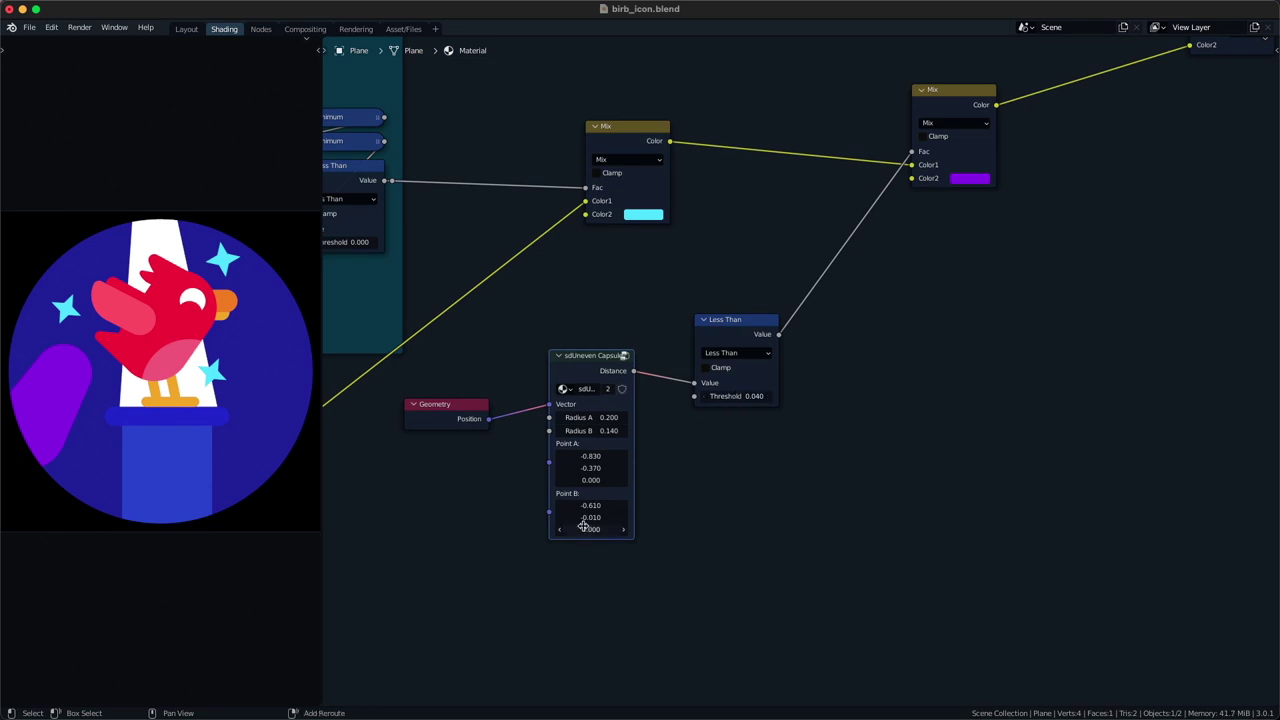
- Fine-tune the capsule's position by setting Point A X to -0.800 and Point B to X -0.690, Y -0.040
drag(591, 517, 587, 517)
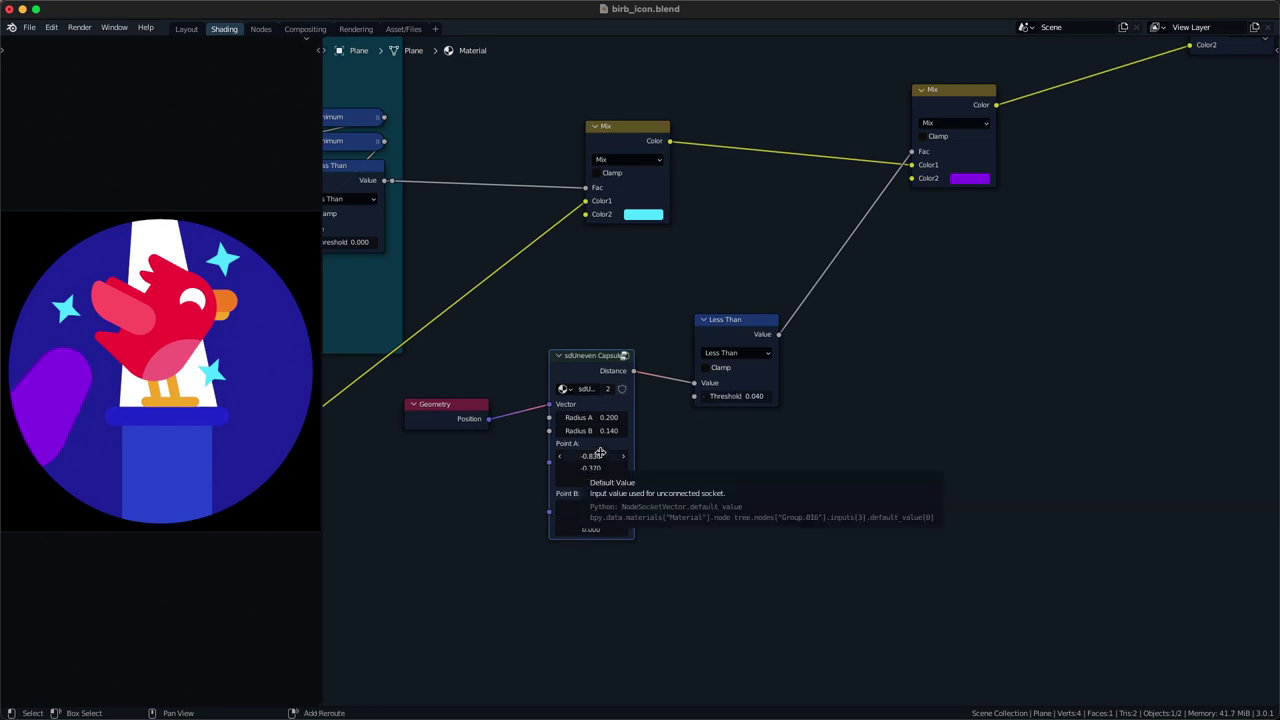
drag(591, 456, 584, 456)
key(super+z)
drag(594, 505, 582, 505)
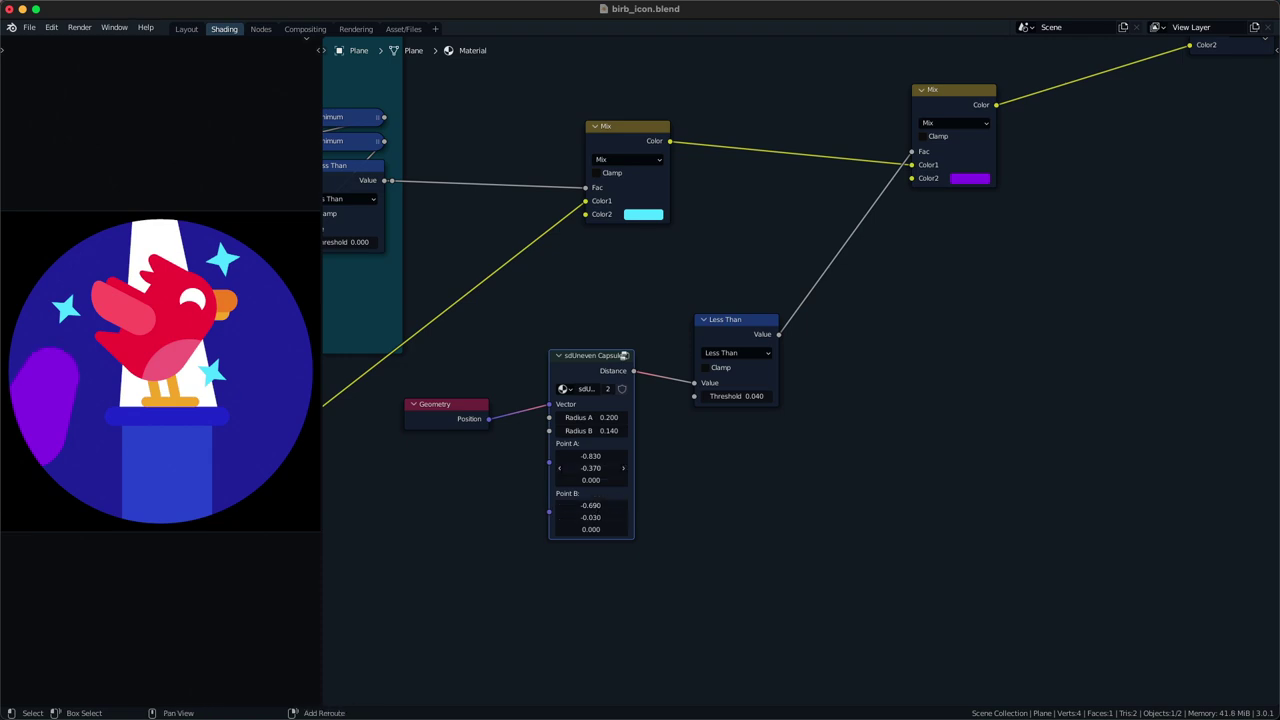
drag(602, 468, 618, 459)
mouse_move(586, 516)
mouse_down()
mouse_move(575, 516)
mouse_move(591, 517)
mouse_up()
drag(591, 456, 585, 456)
- Fine-tune the capsule's purple to hue 0.721, saturation 0.990 and value 0.692, and save the file
middle_drag(975, 162, 763, 345)
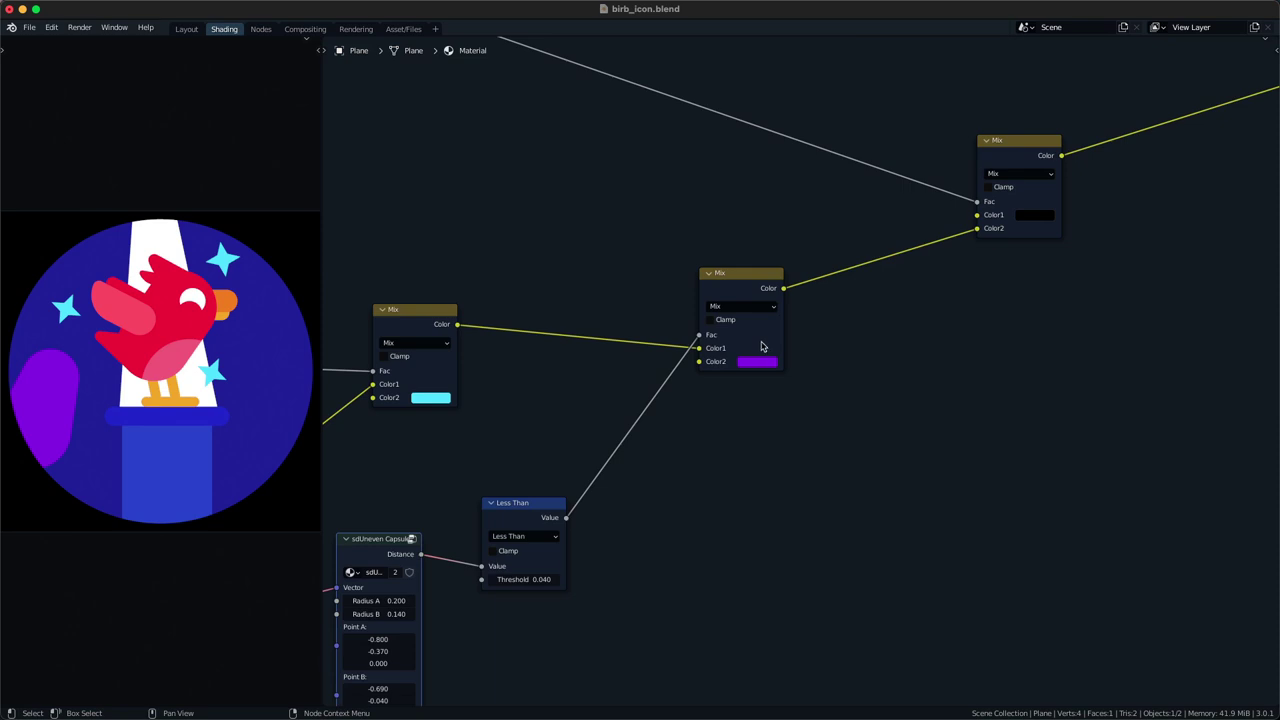
click(763, 365)
scroll(763, 366, down, 2)
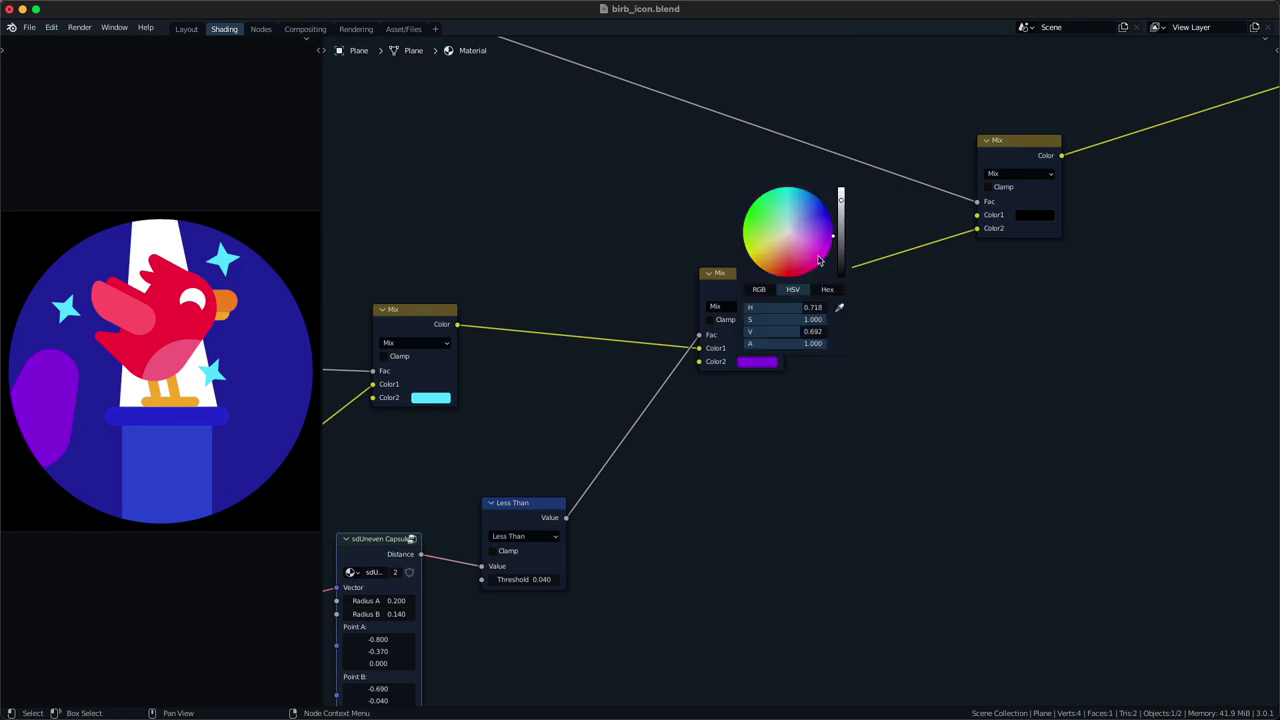
scroll(830, 235, up, 2)
drag(830, 235, 830, 234)
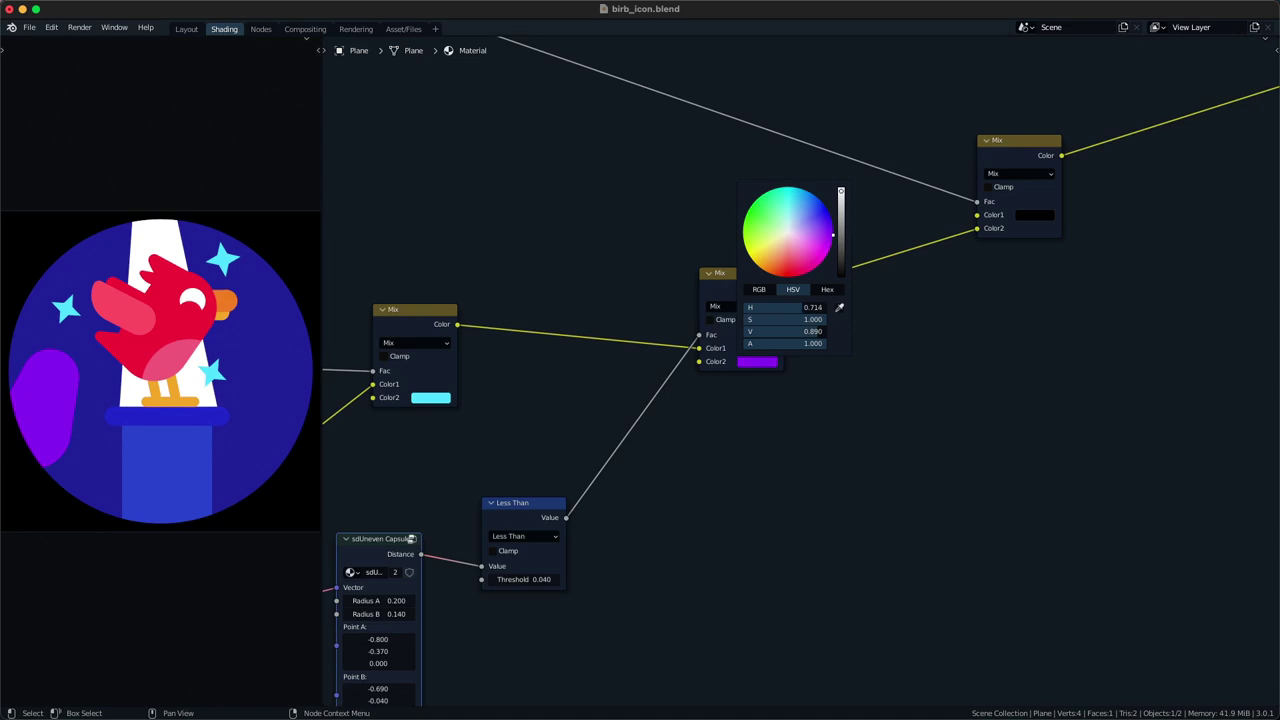
scroll(834, 243, down, 5)
scroll(834, 243, up, 6)
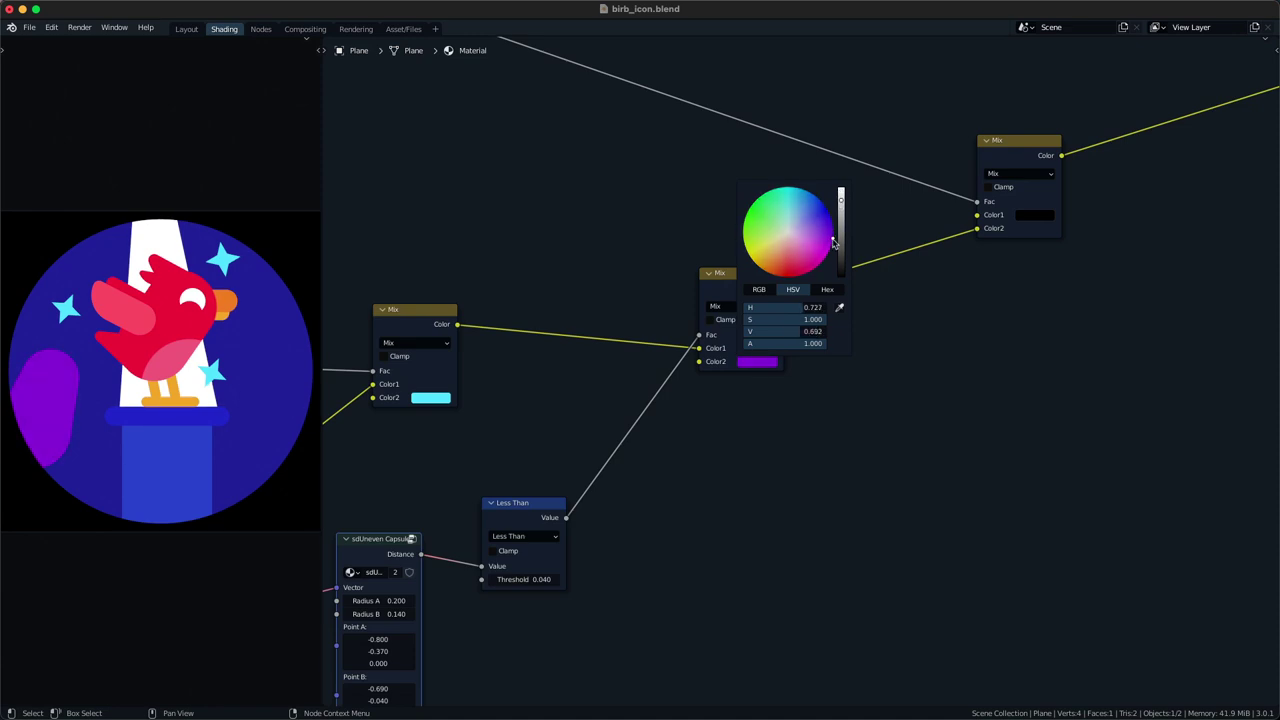
scroll(834, 242, down, 1)
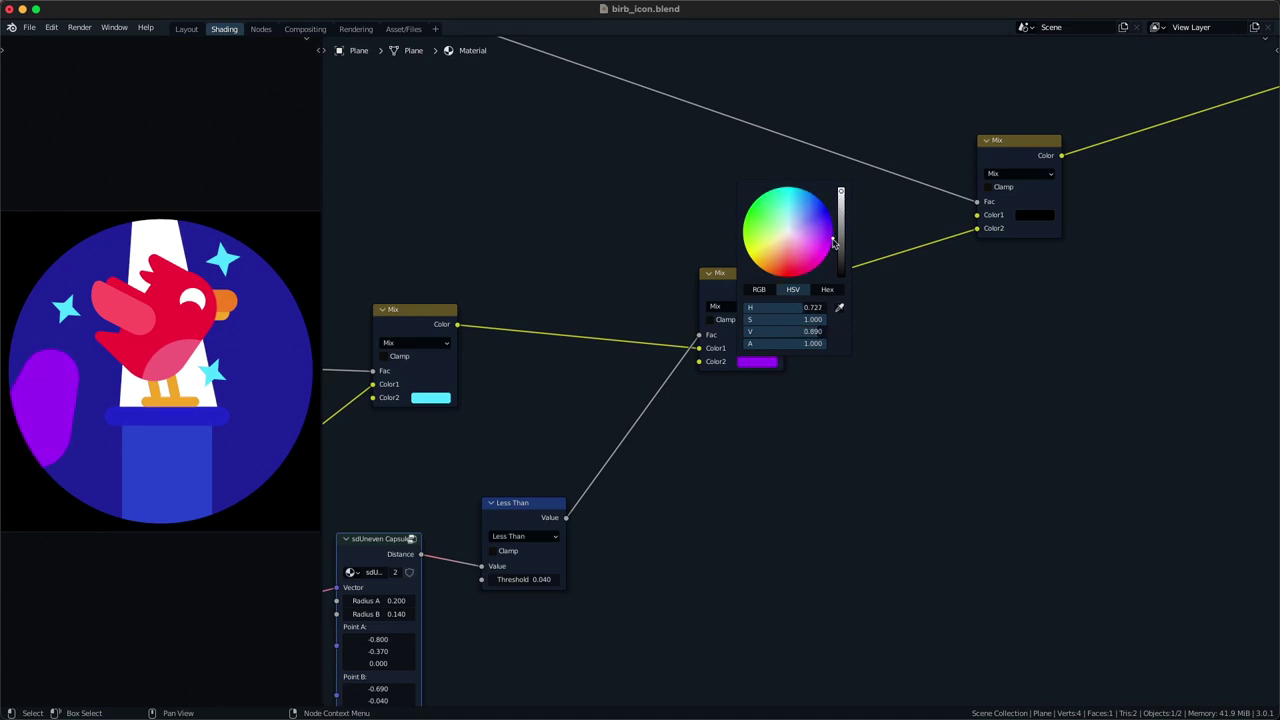
scroll(834, 245, down, 1)
drag(832, 240, 833, 233)
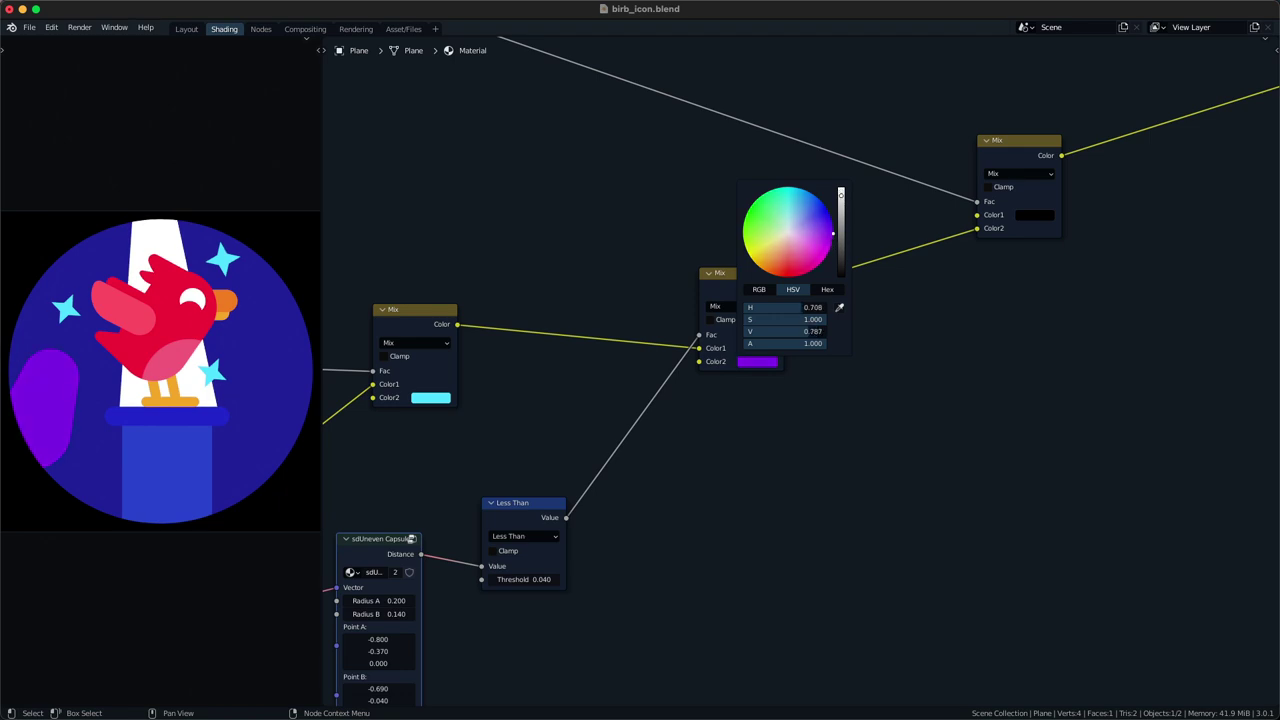
scroll(834, 238, up, 2)
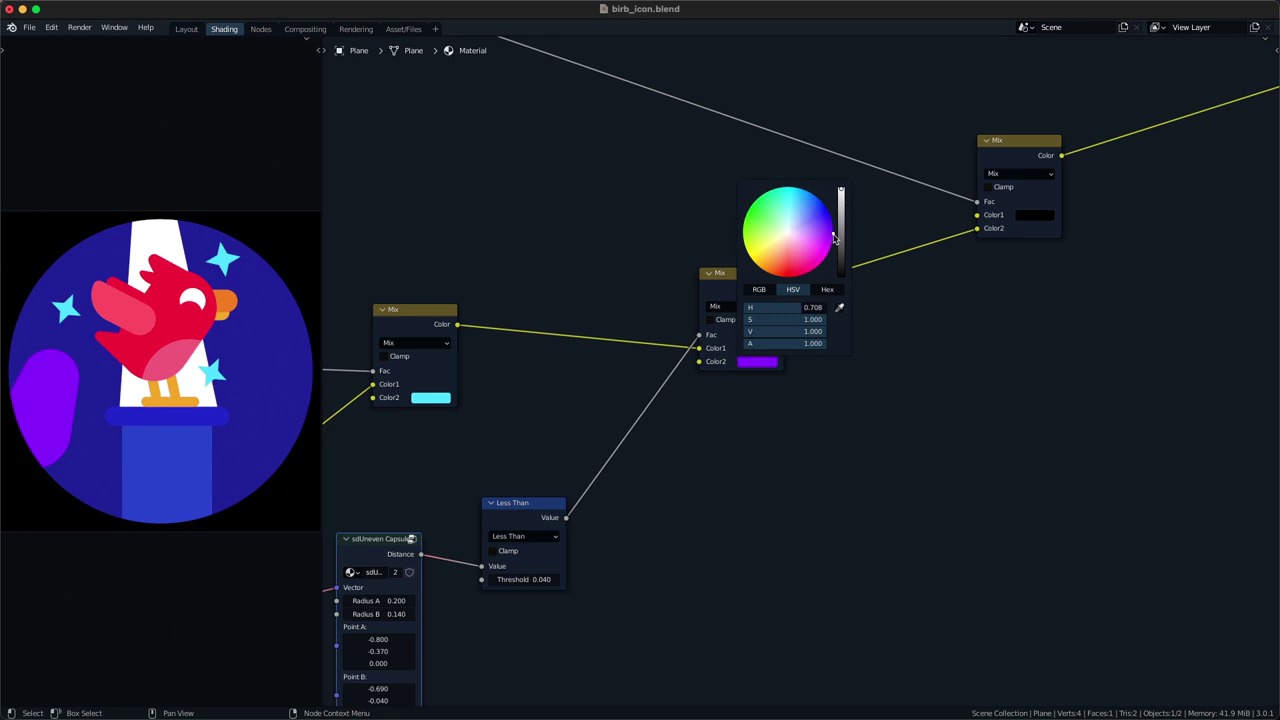
key(super+s)
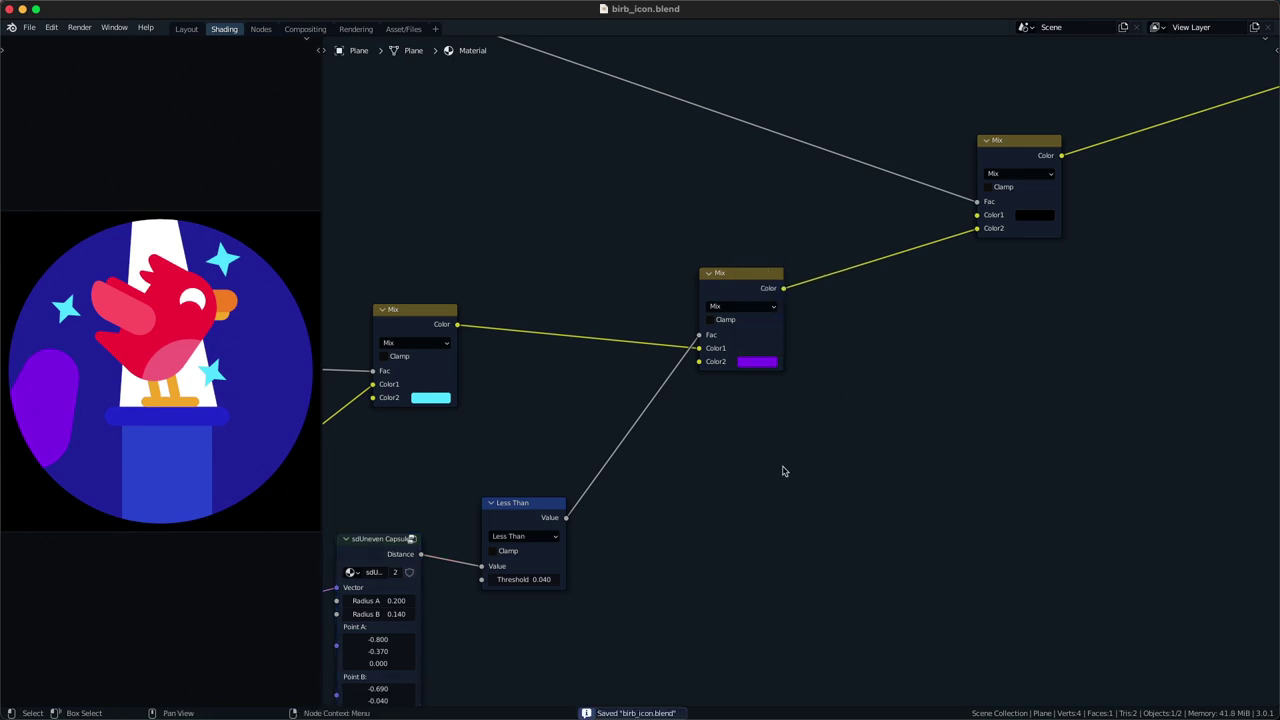
scroll(778, 425, down, 2)
scroll(777, 424, up, 1)
click(777, 354)
scroll(778, 356, down, 1)
drag(832, 235, 831, 236)
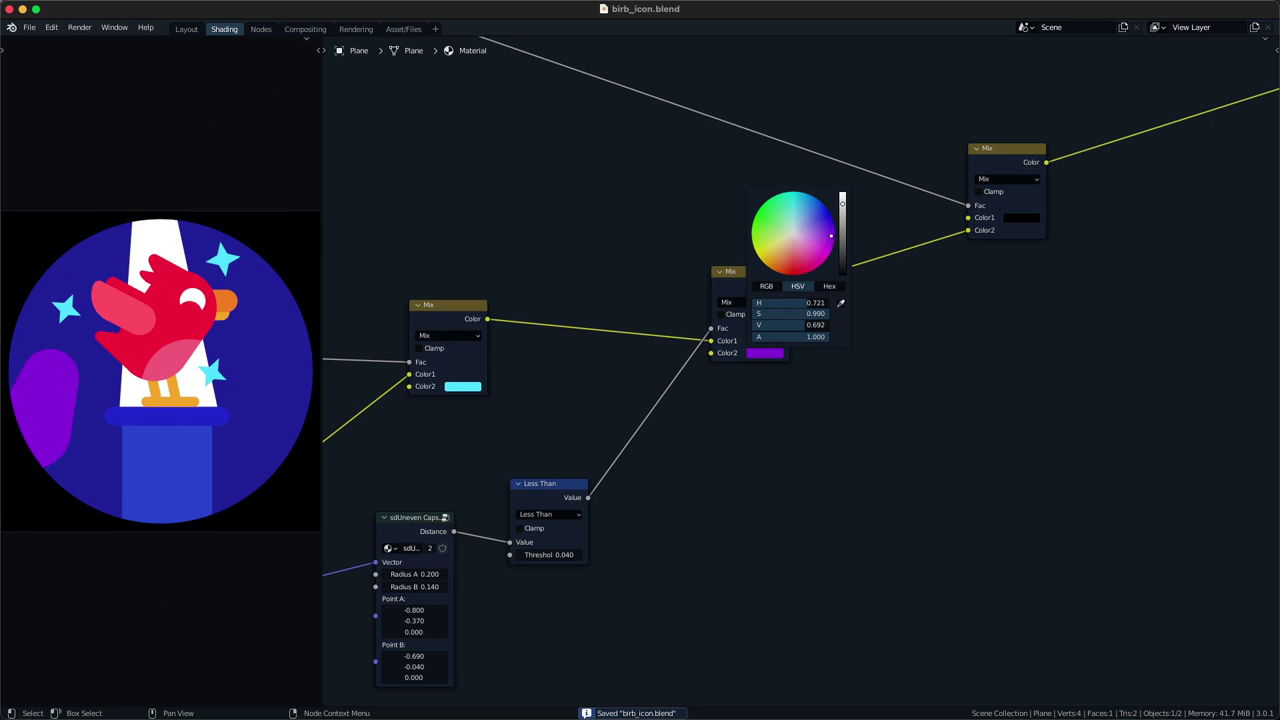
middle_drag(658, 552, 689, 494)
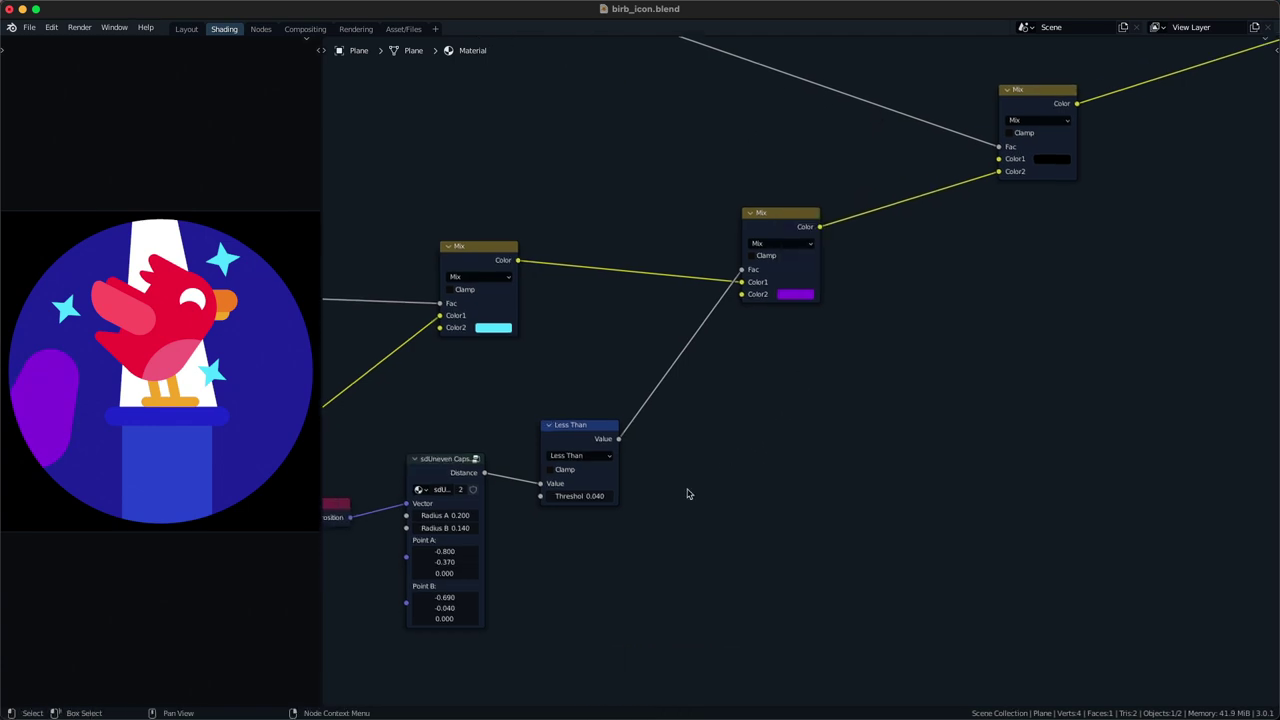
key(super+s)
middle_drag(689, 443, 697, 461)
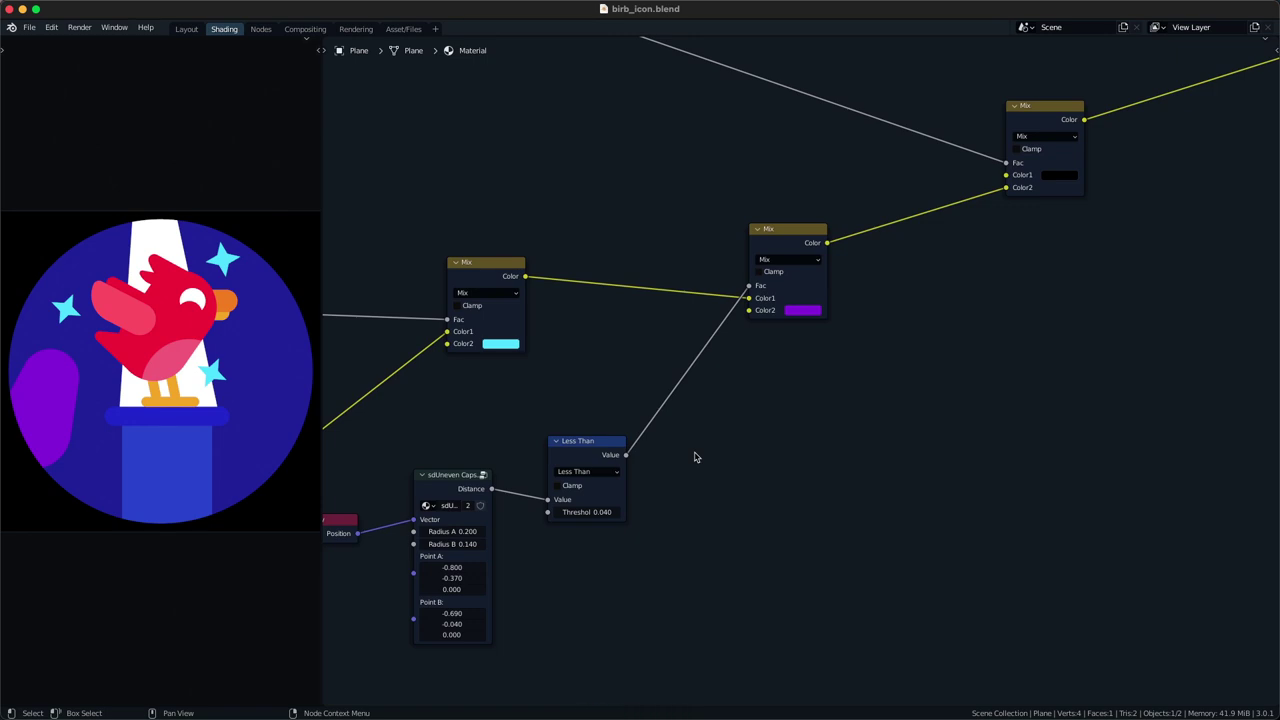
middle_drag(682, 460, 826, 378)
key(shift+a)
text(sgea)
key(Escape)
- Add a Feather group node, save the file, and arrange it beneath the capsule's Less Than node
key(shift+a)
text(sfea)
key(Return)
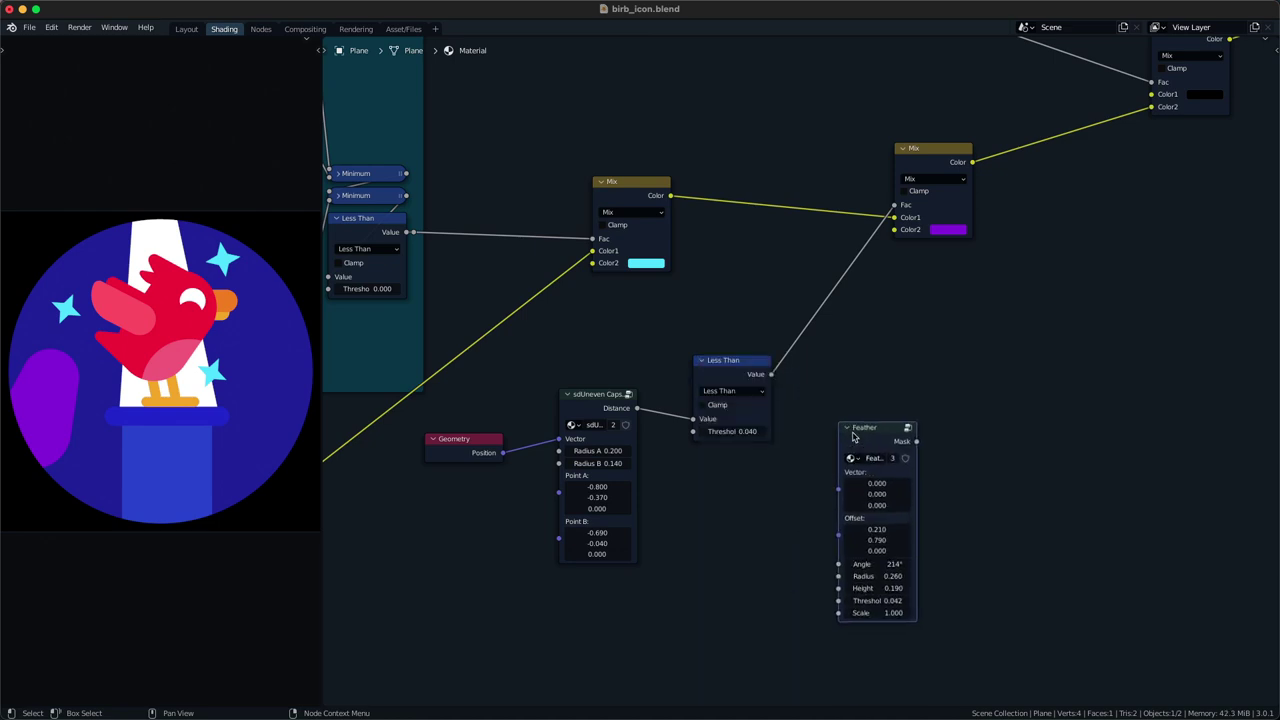
click(854, 437)
scroll(849, 440, down, 1)
key(super+s)
middle_drag(846, 440, 823, 442)
drag(823, 441, 679, 479)
click(716, 386)
drag(716, 386, 706, 367)
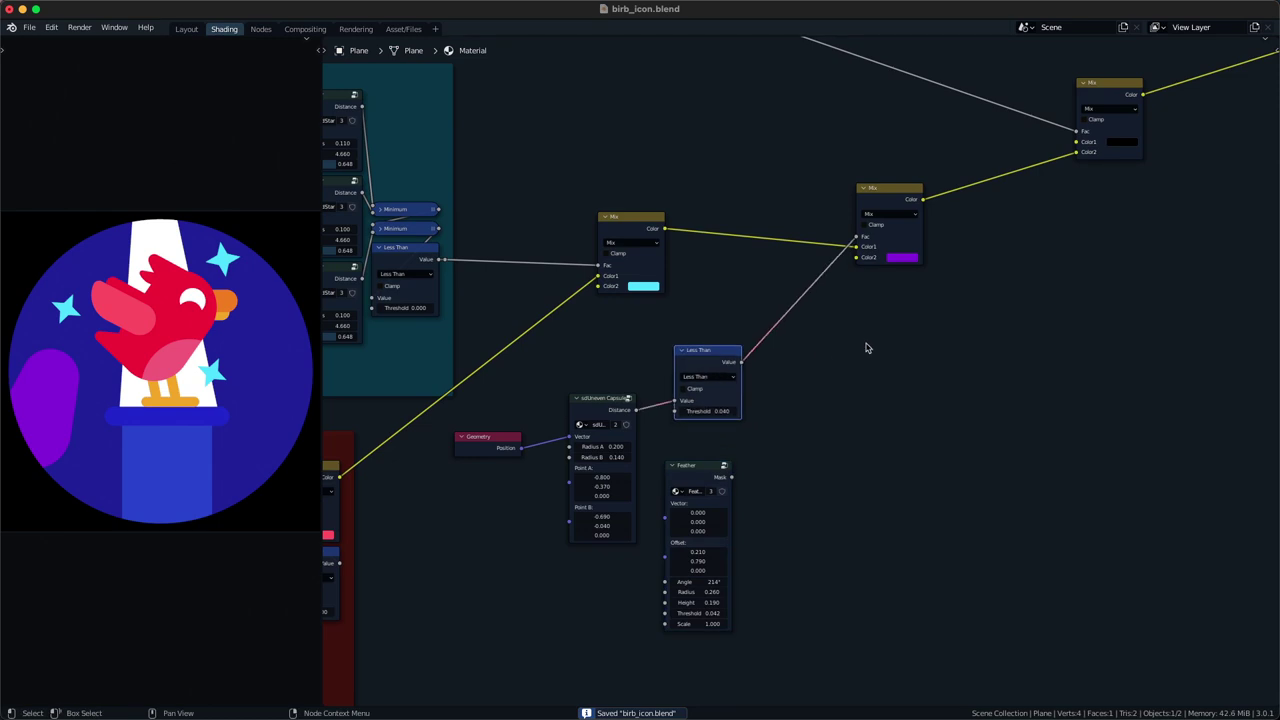
- Move the purple Mix node aside and insert a duplicate of it between the star Mix node and the original
drag(890, 226, 977, 237)
middle_drag(977, 237, 983, 292)
key(shift+d)
click(790, 300)
- Connect the Geometry Position to the Feather's Vector and its Mask to the duplicated Mix node's factor, and tidy the node placement
alt+right_drag(531, 503, 694, 586)
alt+right_drag(716, 580, 790, 312)
drag(804, 261, 871, 384)
drag(694, 424, 704, 396)
- Reset the Feather node's Offset to 0.000 on all three axes
middle_drag(703, 446, 684, 330)
scroll(684, 330, up, 2)
key(slash)
click(697, 497)
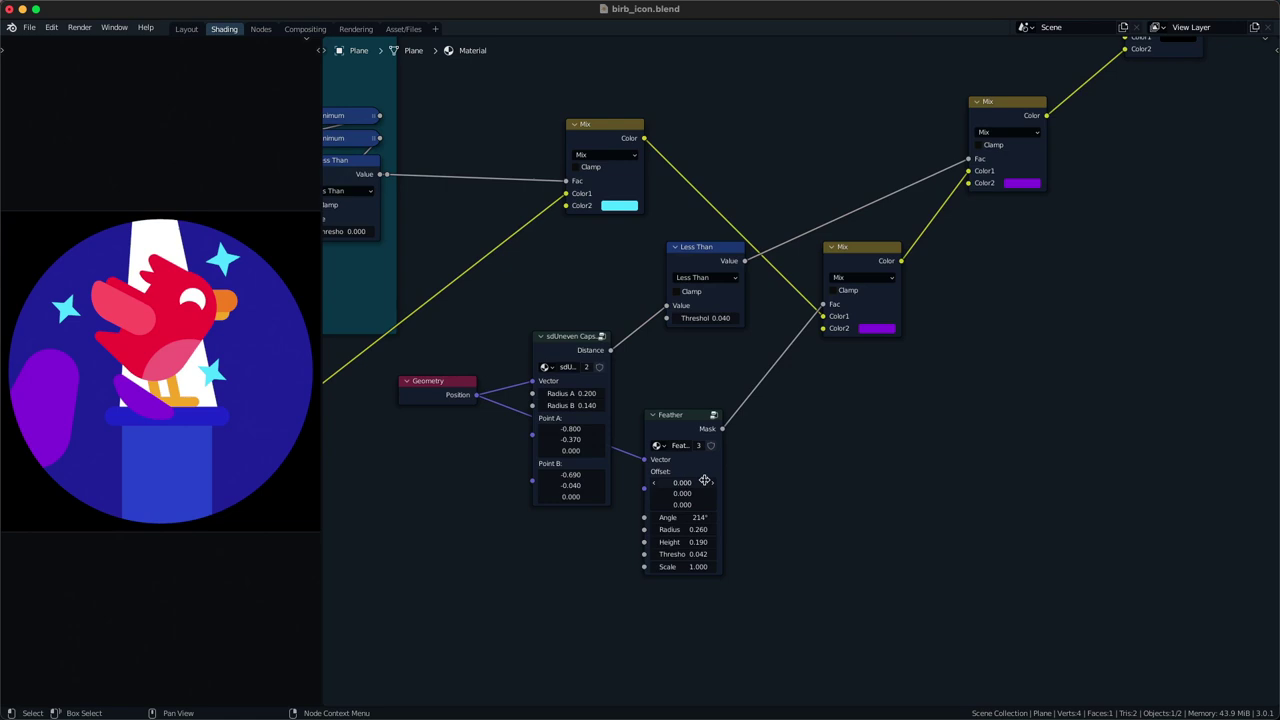
- Set the Feather node's Offset to -0.620, 0.290, 0.000 and its Angle to 150°
drag(682, 483, 677, 483)
drag(683, 494, 622, 518)
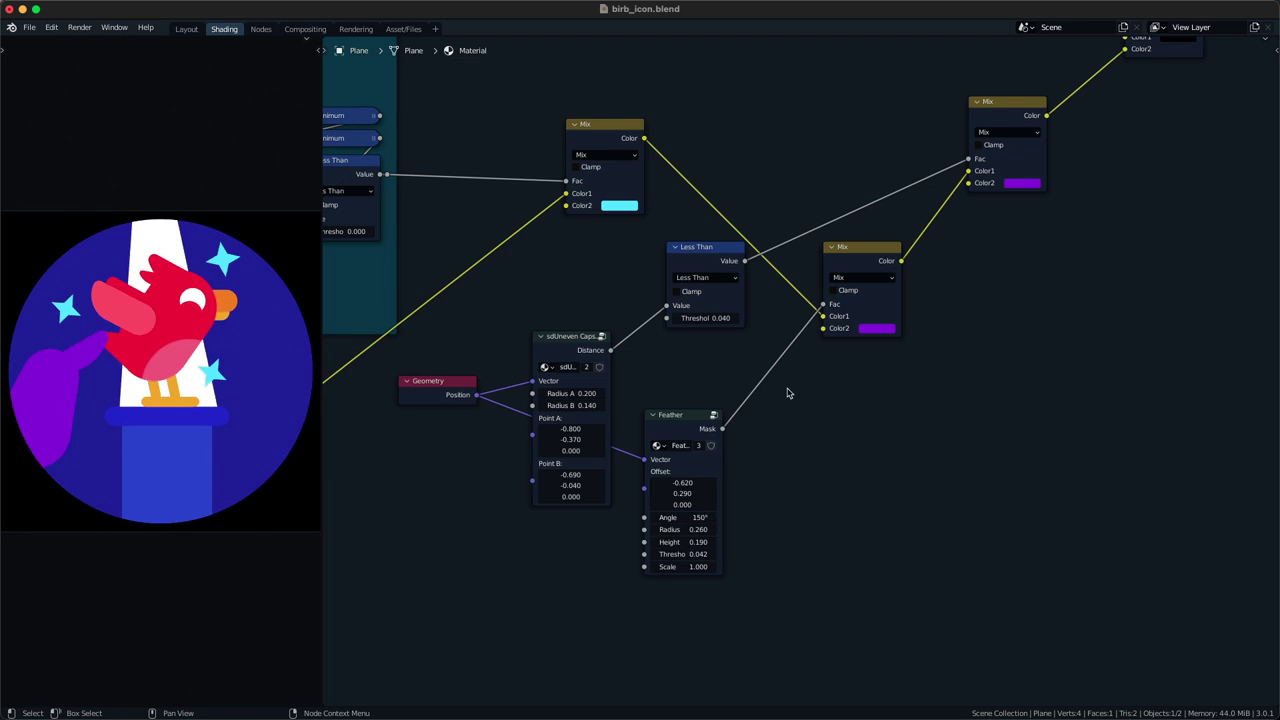
- Change the second color of the Mix node fed by the Feather mask to golden yellow
middle_drag(823, 340, 762, 373)
click(812, 363)
drag(893, 221, 893, 200)
drag(834, 255, 816, 270)
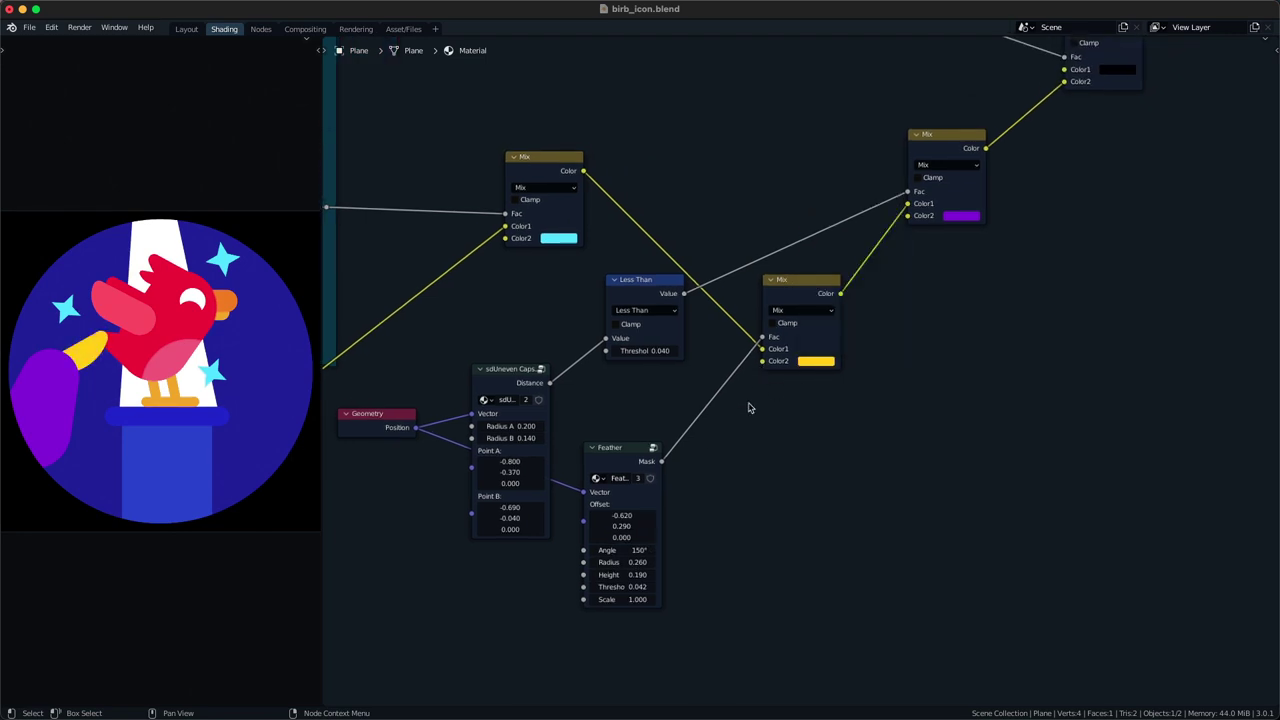
- Set the Feather node's X offset to -0.710 and its Scale to 1.900
middle_drag(774, 394, 811, 337)
scroll(811, 337, up, 2)
mouse_move(637, 482)
mouse_down()
mouse_move(609, 481)
mouse_move(624, 481)
mouse_up()
drag(625, 579, 658, 578)
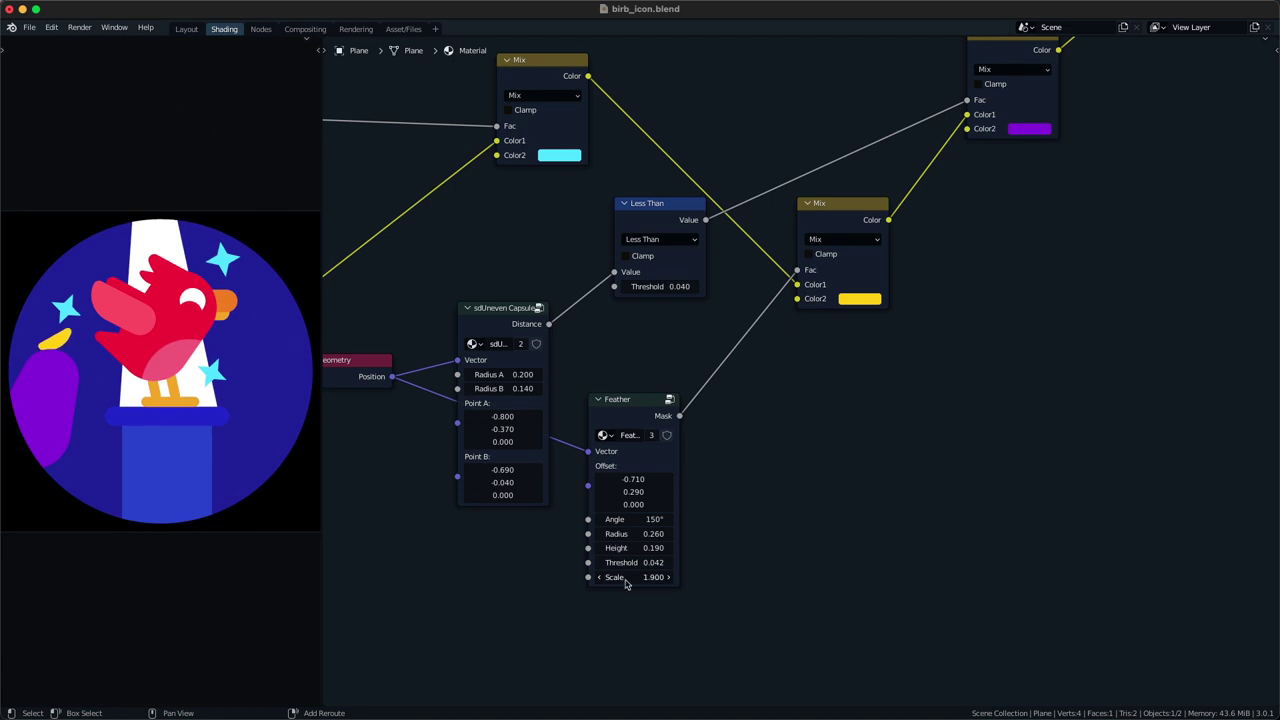
- Delete the Feather group node beside the capsule
click(632, 405)
middle_drag(632, 406, 669, 378)
key(x)
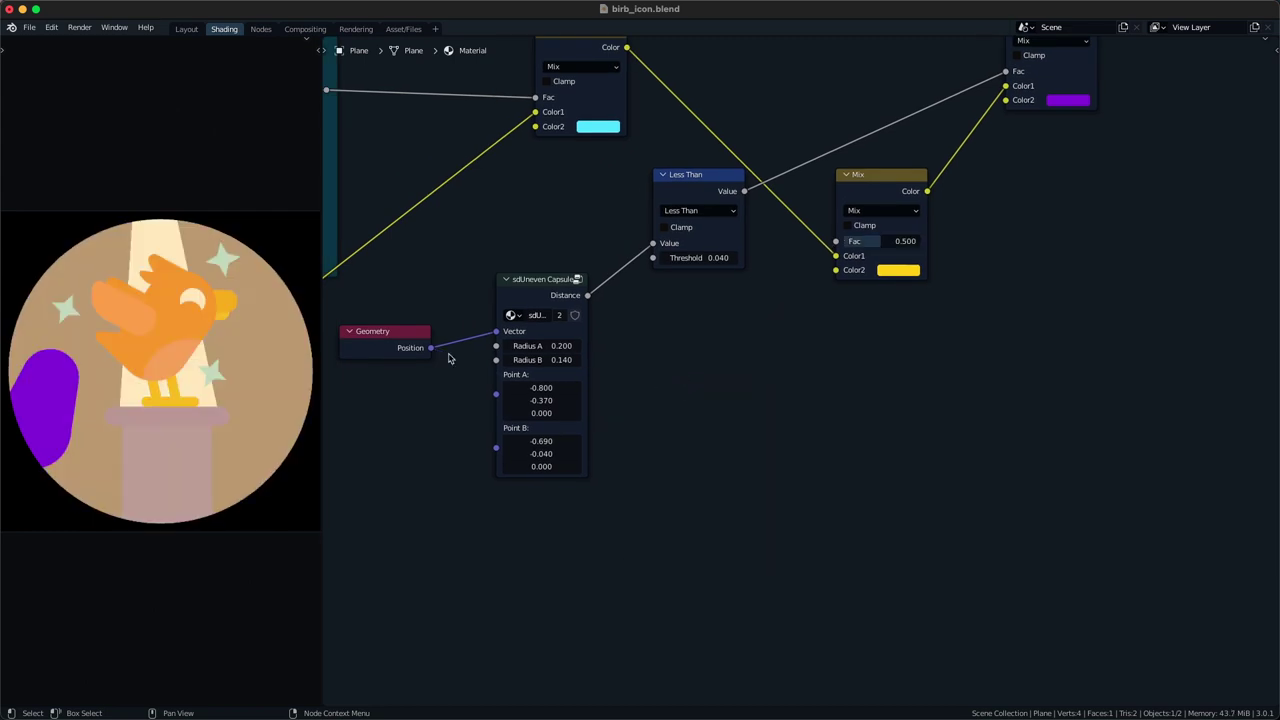
- Preview the Geometry Position output and add a Moon SDF primitive node near the capsule node
ctrl+shift+click(420, 349)
key(shift+a)
click(611, 355)
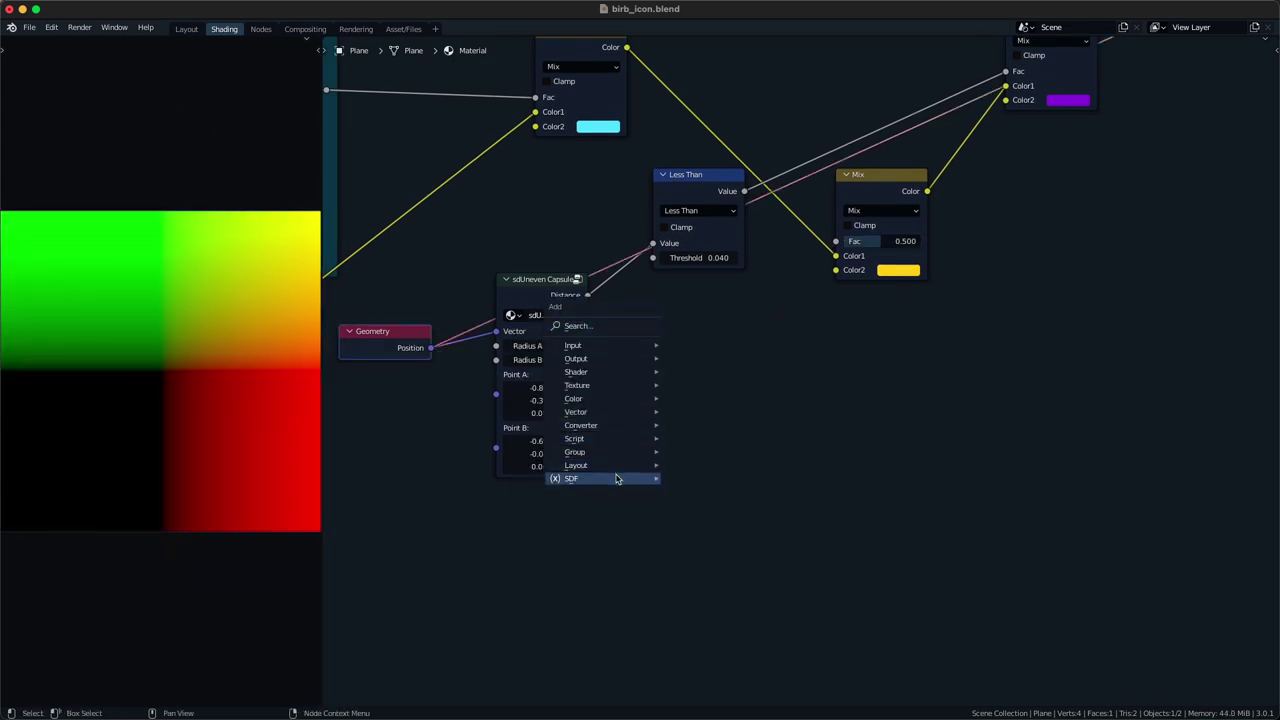
mouse_move(616, 478)
mouse_move(726, 478)
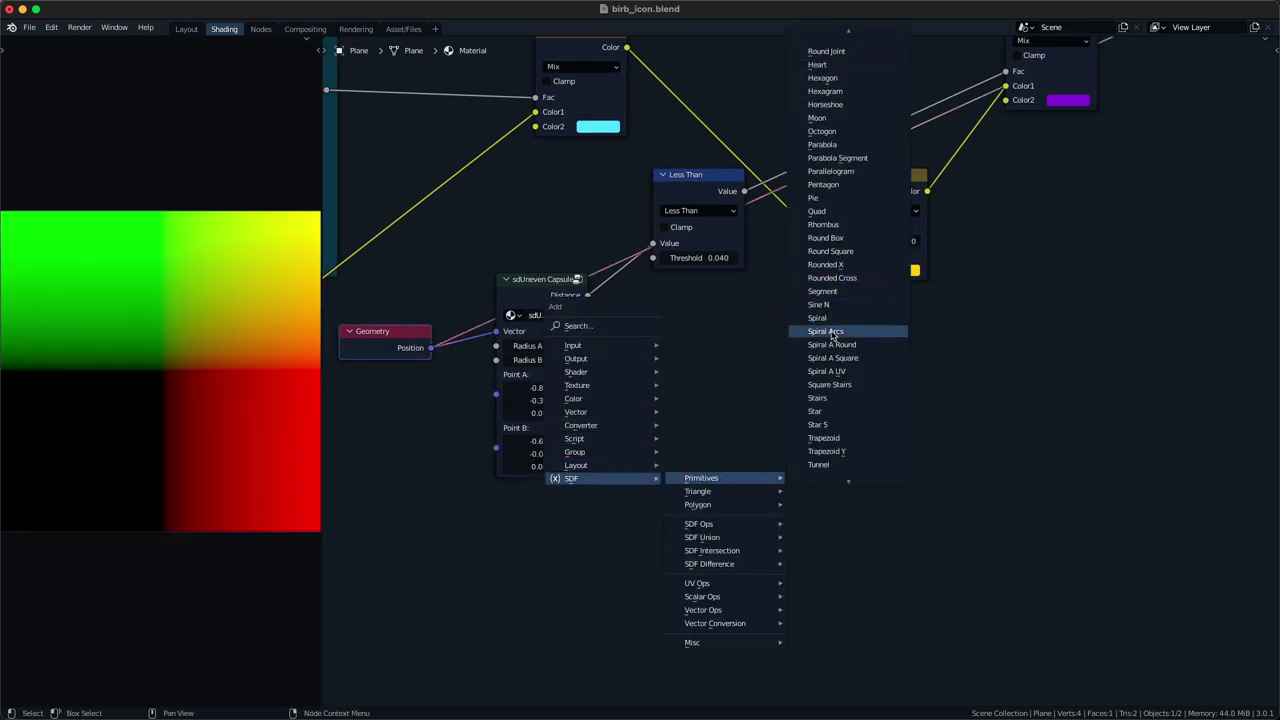
click(826, 171)
click(692, 322)
scroll(691, 326, down, 3)
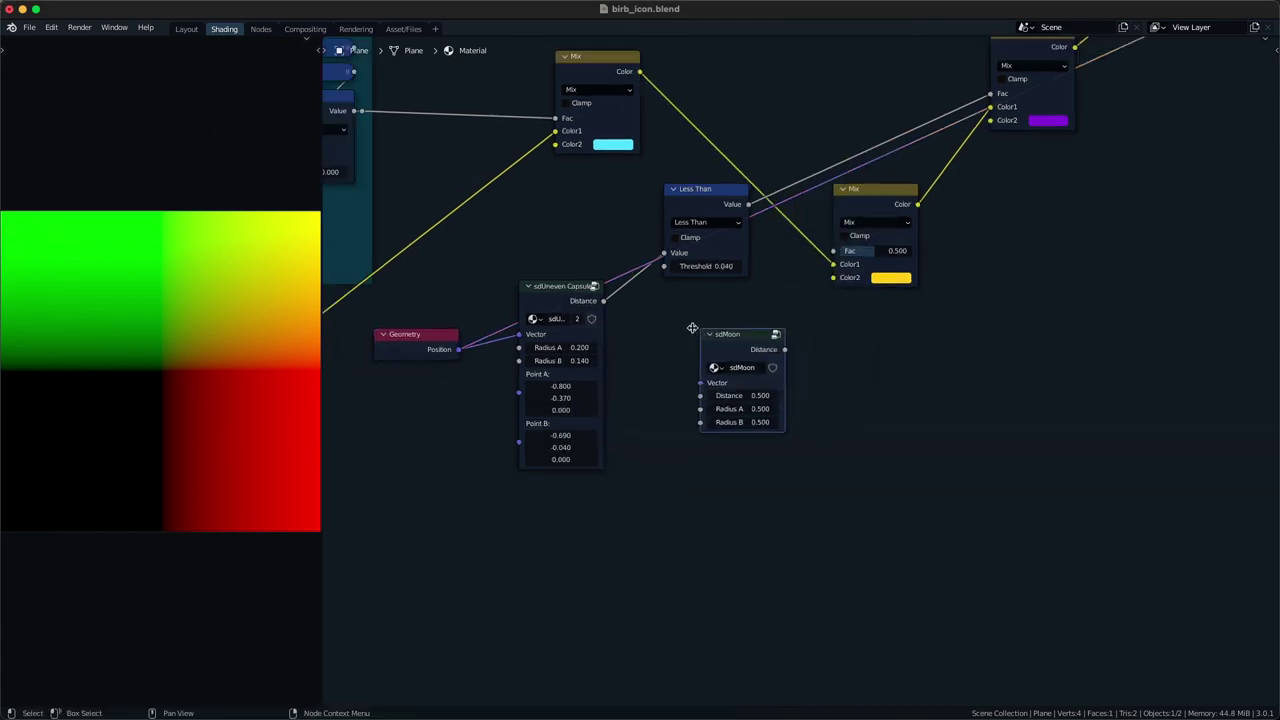
- Connect the Geometry Position to the sdMoon node, preview its distance, and move the node aside
alt+right_drag(492, 357, 724, 360)
ctrl+shift+click(767, 348)
drag(763, 340, 810, 411)
- Insert a Vector Rotate node between Geometry and sdMoon, set it to Z Axis with Angle -62.3°, and arrange both nodes below the capsule
scroll(740, 372, up, 1)
key(shift+a)
click(706, 243)
text(vec r)
key(Return)
click(695, 340)
drag(702, 489, 671, 489)
click(717, 358)
click(712, 406)
drag(712, 328, 592, 473)
click(846, 442)
drag(846, 442, 689, 488)
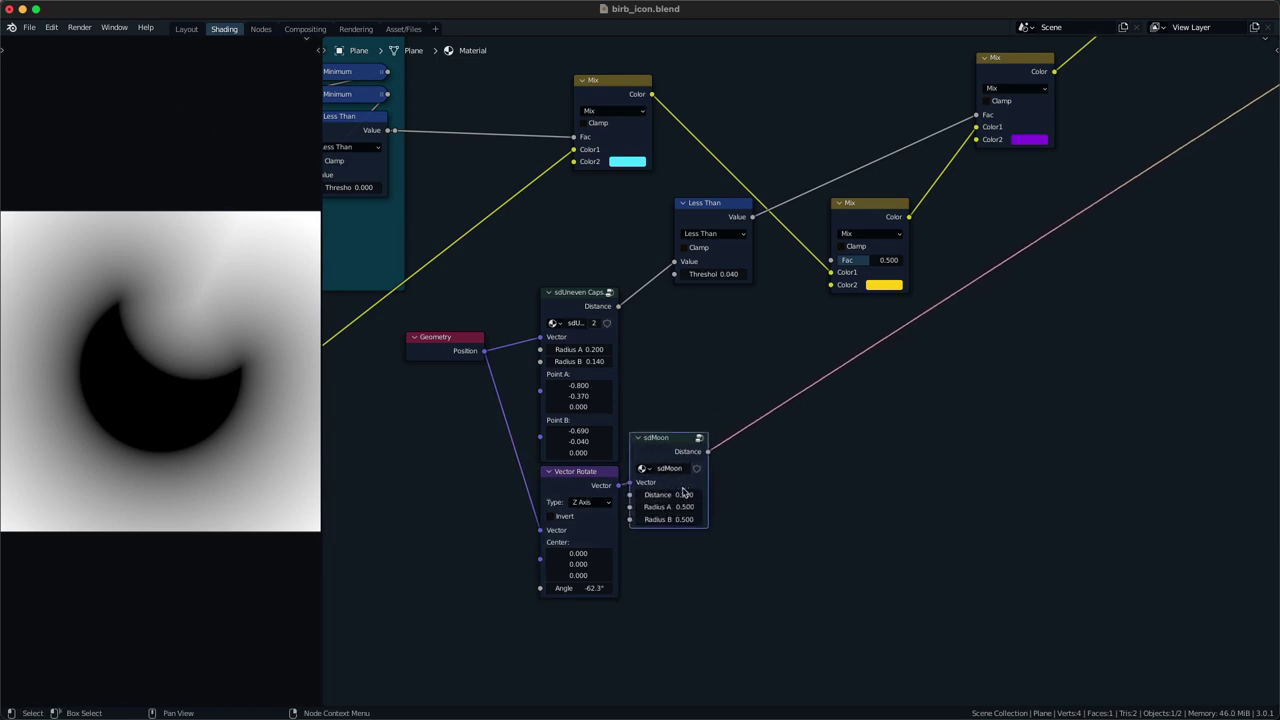
- Set the sdMoon node's Distance to 0.340 and Radius A to 0.400
middle_drag(678, 490, 689, 465)
drag(692, 471, 658, 482)
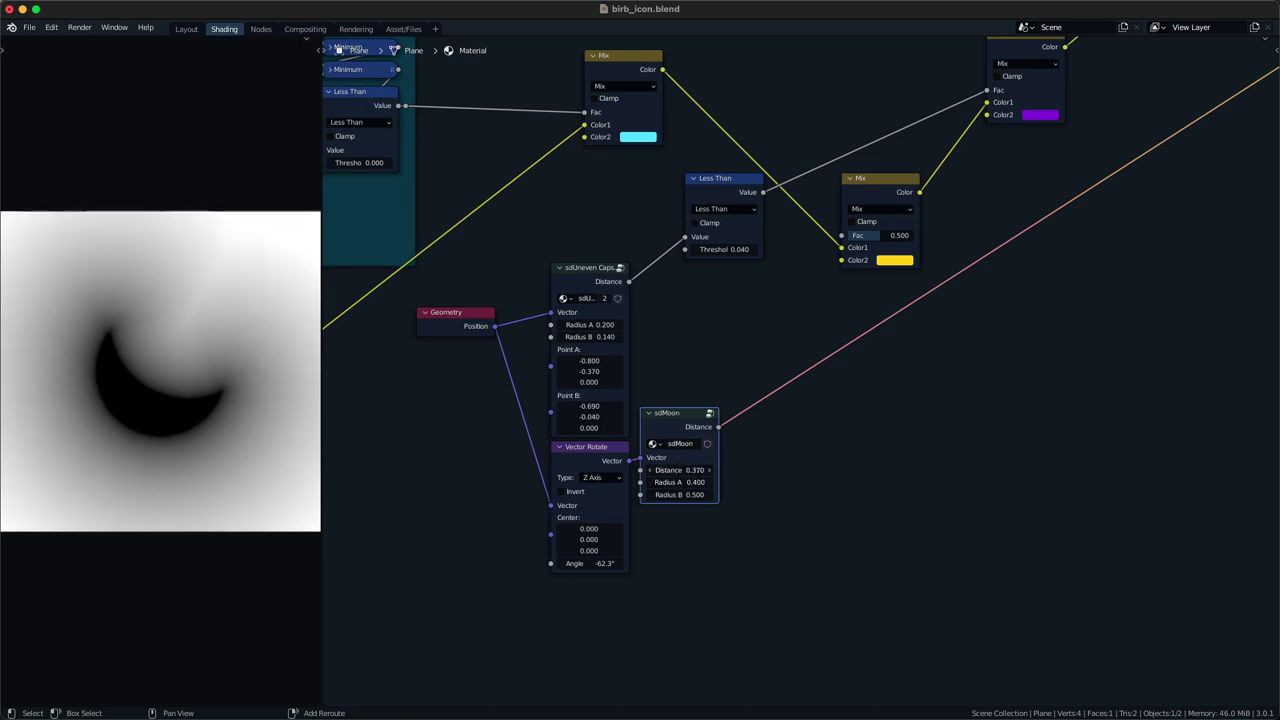
- Add a Math node set to Less Than on the sdMoon distance output
key(q)
click(828, 385)
click(780, 386)
click(799, 401)
click(790, 442)
click(808, 400)
click(880, 467)
click(809, 403)
click(880, 454)
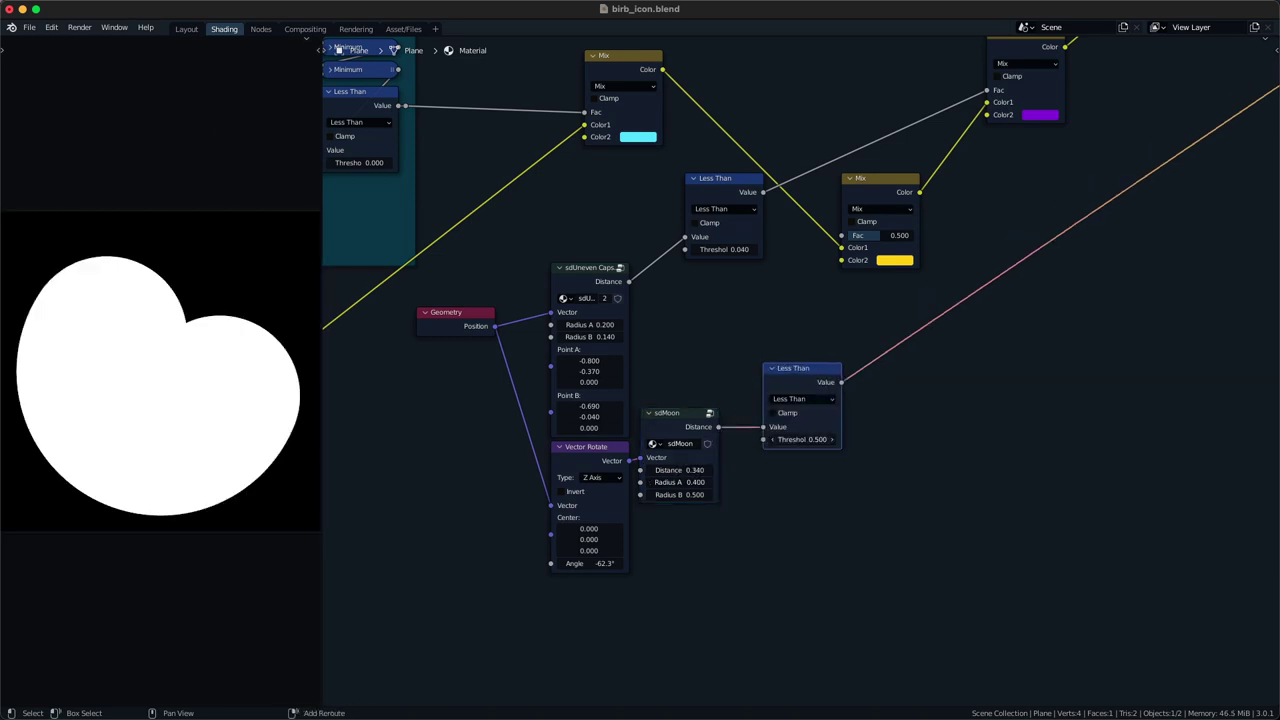
- Shape the crescent with sdMoon Distance 0.200, Vector Rotate Angle -136°, and Less Than Threshold 0.070
drag(680, 470, 662, 470)
drag(597, 562, 523, 562)
drag(660, 471, 687, 470)
drag(812, 439, 808, 439)
drag(692, 480, 697, 469)
click(688, 485)
key(Escape)
drag(804, 439, 801, 439)
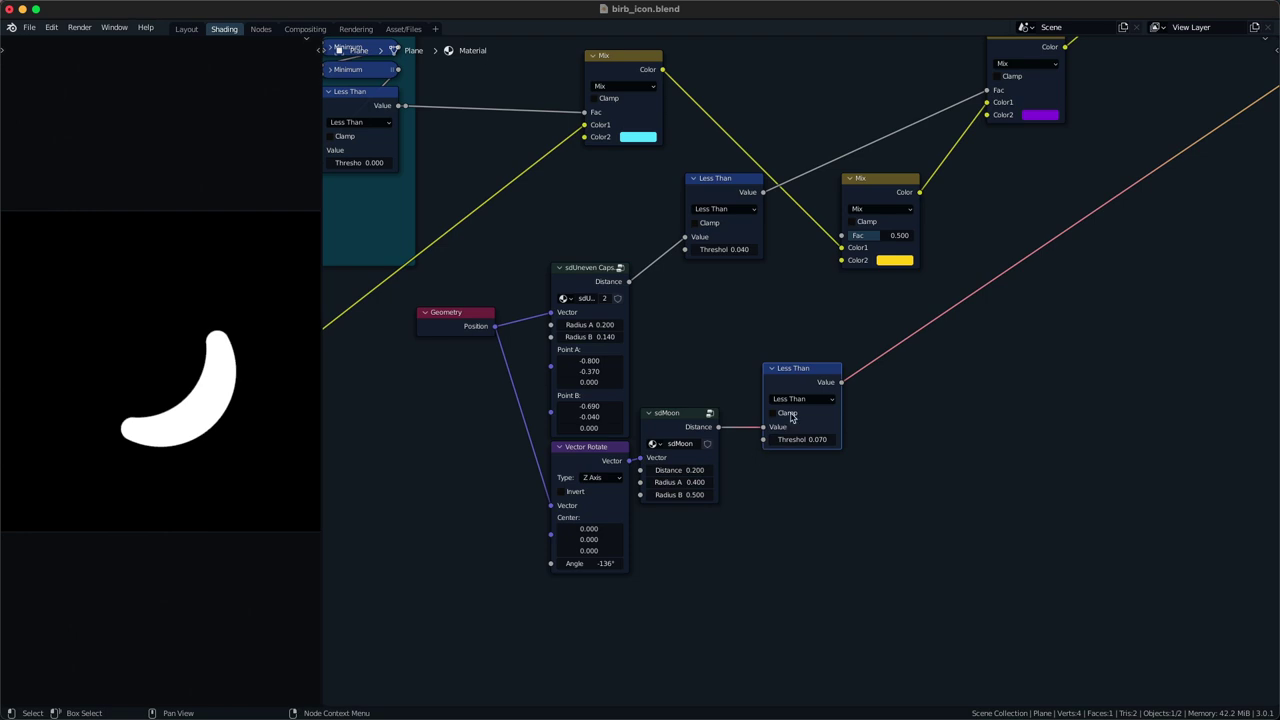
- Connect the moon's Less Than output to the yellow Mix node's factor and preview the final Mix node
scroll(863, 337, down, 4)
middle_drag(880, 287, 799, 436)
alt+right_drag(739, 530, 783, 418)
ctrl+shift+click(1006, 179)
- Insert a Vector Math node set to Subtract between Geometry and Vector Rotate, with its X value at -0.870
middle_drag(633, 600, 746, 451)
scroll(697, 453, up, 5)
middle_drag(630, 303, 672, 312)
scroll(672, 312, down, 2)
key(q)
click(545, 377)
click(536, 391)
alt+right_drag(548, 322, 633, 477)
key(ctrl+minus)
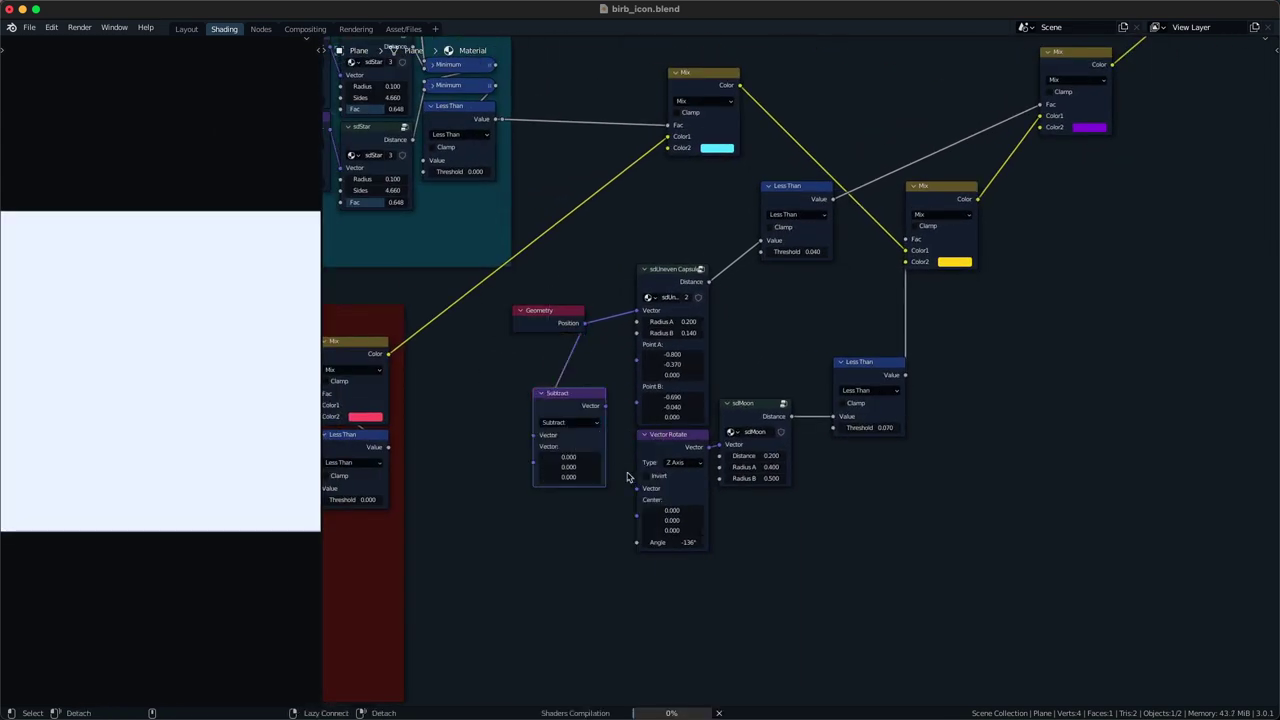
drag(582, 396, 582, 427)
drag(568, 486, 481, 486)
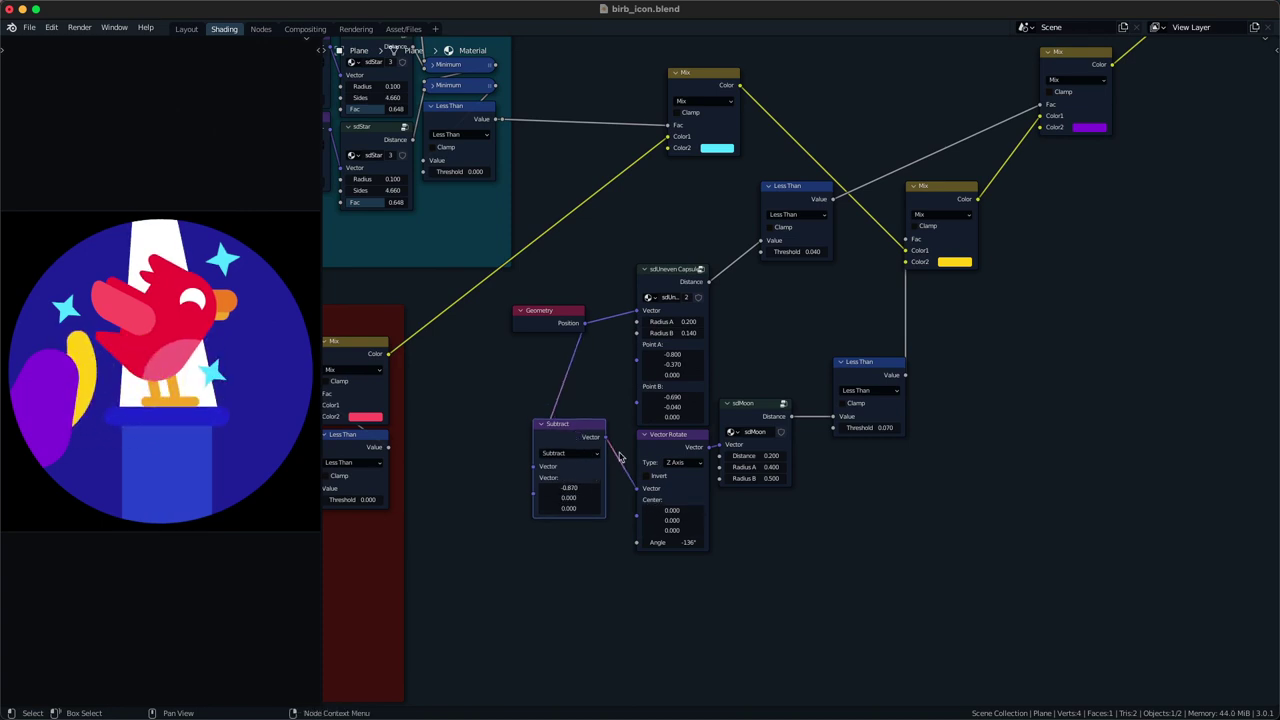
- Add a Vector Math node set to Scale between the Geometry Position and the Subtract node
key(q)
click(529, 404)
click(441, 419)
alt+right_drag(545, 322, 480, 432)
click(477, 454)
click(458, 623)
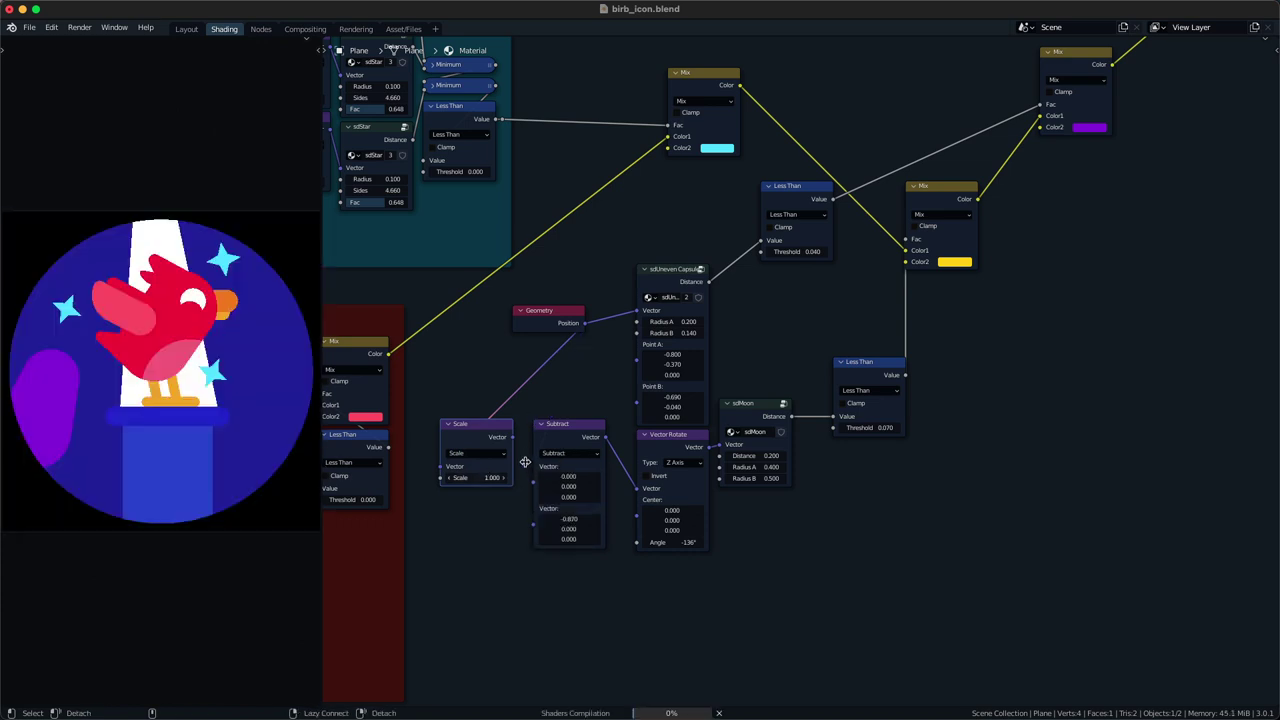
alt+right_drag(525, 462, 550, 463)
- Set the Scale to 2.530 and rewire the chain so Geometry feeds Subtract, Subtract feeds Scale, and Scale feeds Vector Rotate
drag(480, 429, 583, 367)
drag(581, 416, 734, 416)
key(g)
drag(500, 512, 536, 585)
key(g)
alt+right_drag(556, 319, 522, 588)
ctrl+right_drag(530, 390, 580, 384)
alt+right_drag(548, 328, 530, 588)
ctrl+right_drag(643, 453, 576, 545)
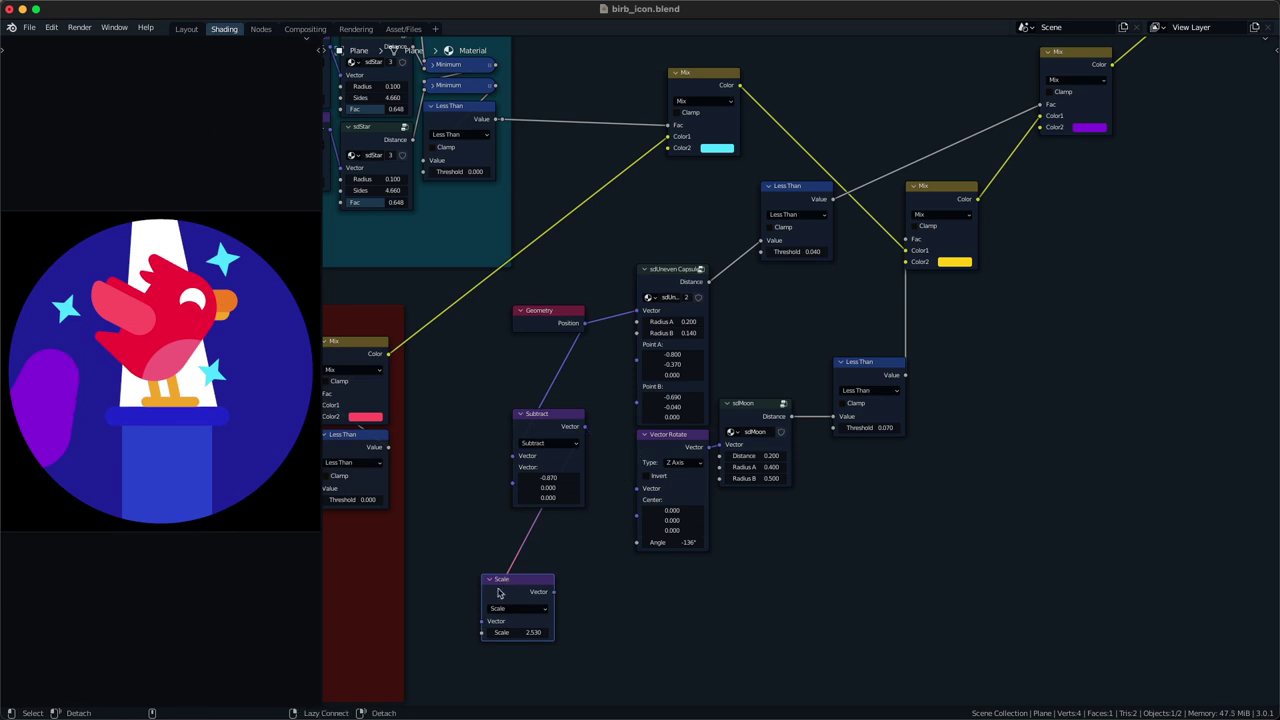
alt+right_drag(543, 594, 642, 511)
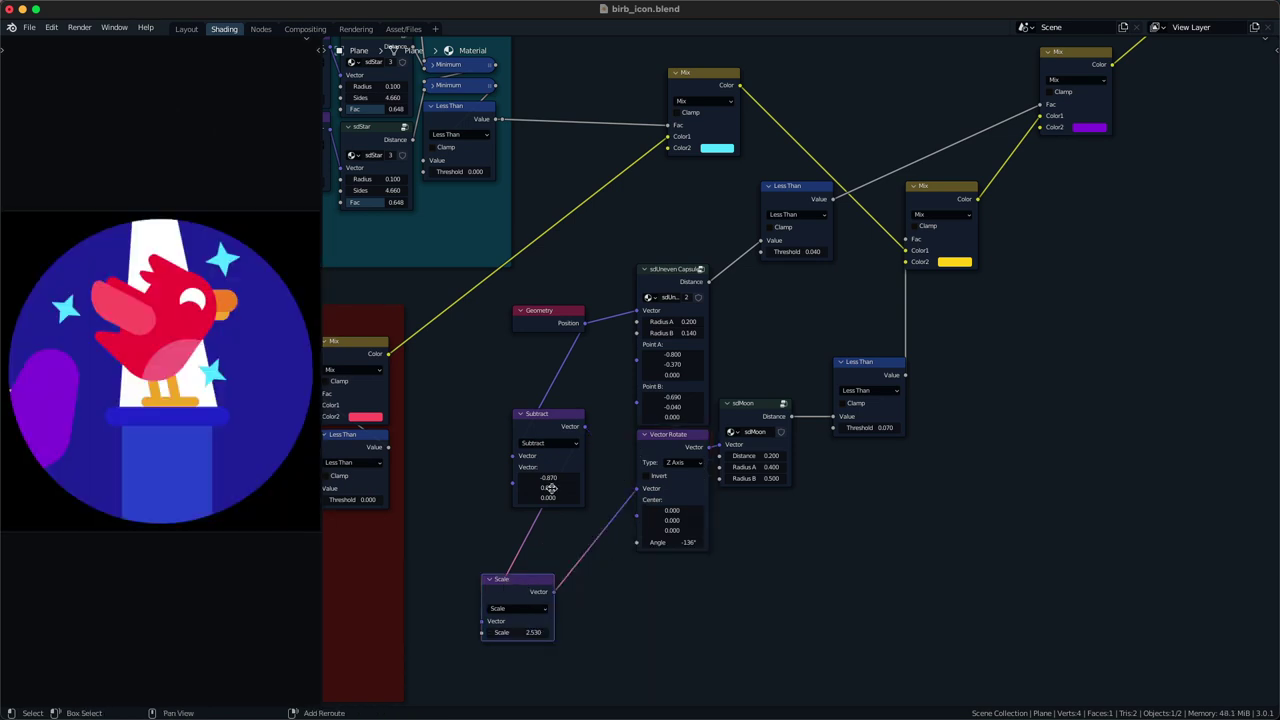
- Set the Subtract vector to -0.740, 0.110, 0.000 and the Scale value to 2.920
mouse_move(530, 632)
mouse_down()
mouse_move(496, 632)
mouse_move(534, 632)
mouse_up()
mouse_move(568, 488)
mouse_down()
mouse_move(590, 488)
mouse_move(582, 478)
mouse_up()
drag(530, 632, 623, 632)
- Stack the Scale node under the Subtract node, shift the capsule node up, and place the stacked pair beneath Geometry
drag(525, 582, 556, 520)
middle_drag(567, 519, 559, 560)
drag(663, 387, 653, 344)
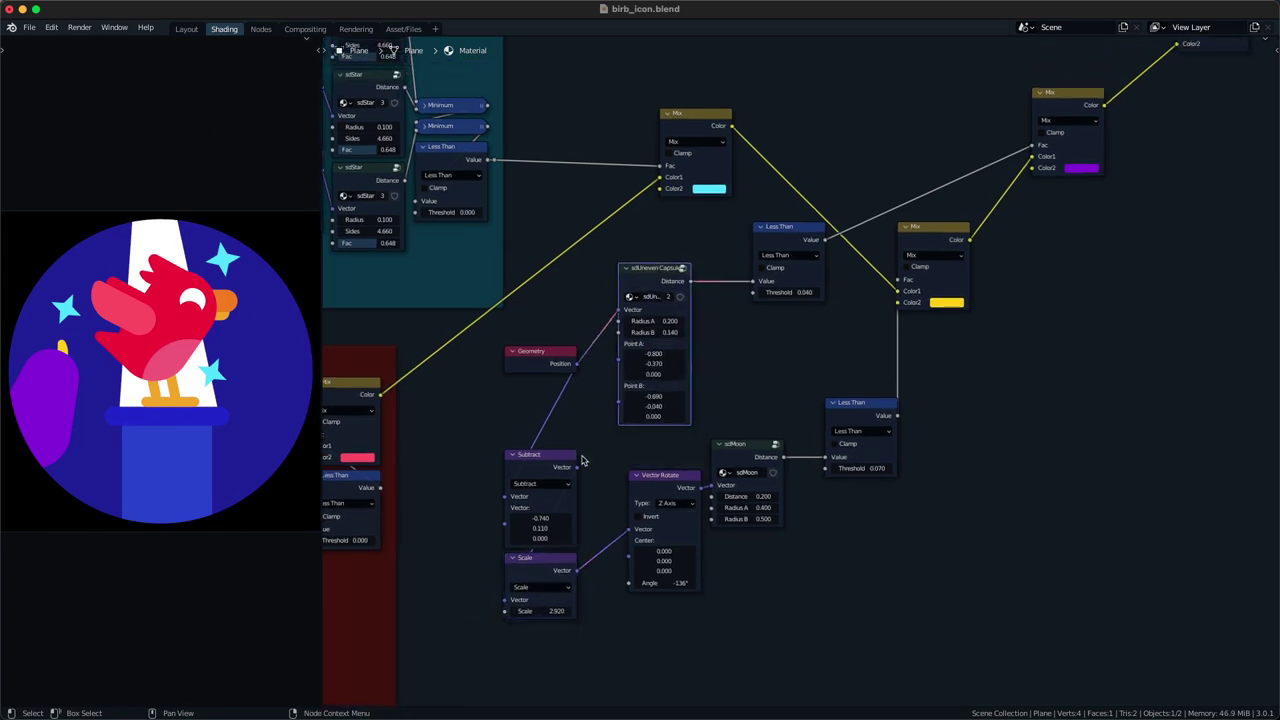
drag(538, 656, 565, 479)
key(g)
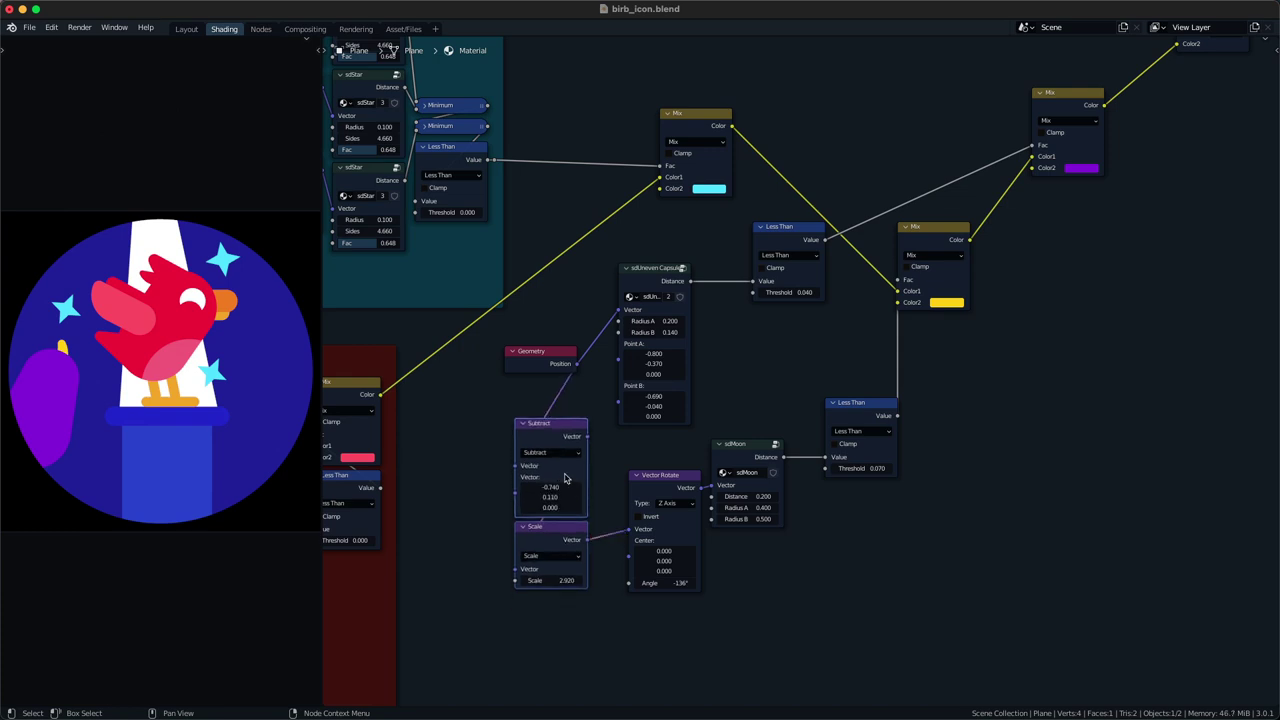
- Set the Subtract vector to -0.700, 0.180, 0.000 and the Vector Rotate Angle to -108°
drag(550, 497, 560, 497)
drag(664, 583, 668, 583)
drag(550, 487, 552, 497)
drag(664, 583, 672, 583)
drag(553, 487, 554, 496)
ctrl+shift+click(581, 541)
key(ctrl+z)
- Stack the Vector Rotate node beneath the Scale node and move the sdMoon node closer to it
middle_drag(622, 491, 640, 417)
scroll(640, 417, down, 1)
scroll(650, 415, up, 2)
drag(665, 412, 538, 541)
ctrl+shift+click(538, 541)
key(ctrl+z)
middle_drag(590, 528, 581, 549)
drag(691, 531, 741, 423)
key(g)
click(694, 432)
- Move the moon's Less Than node farther along the chain and reposition the sdMoon node to leave space between them
drag(820, 468, 873, 357)
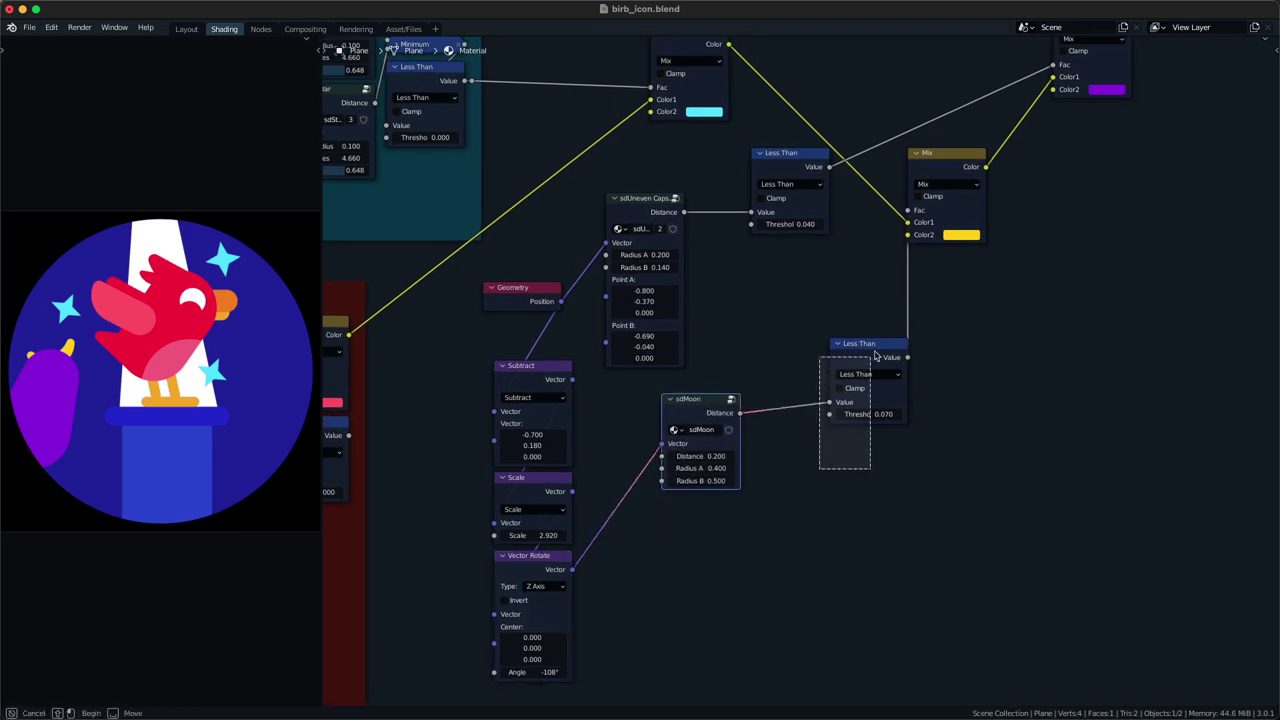
key(g)
click(1053, 367)
drag(805, 473, 699, 372)
key(g)
click(790, 375)
middle_drag(681, 516, 650, 485)
key(g)
click(613, 465)
- Add a Maximum math node below the link between sdMoon and Less Than
click(732, 451)
key(Tab)
text(max)
key(Return)
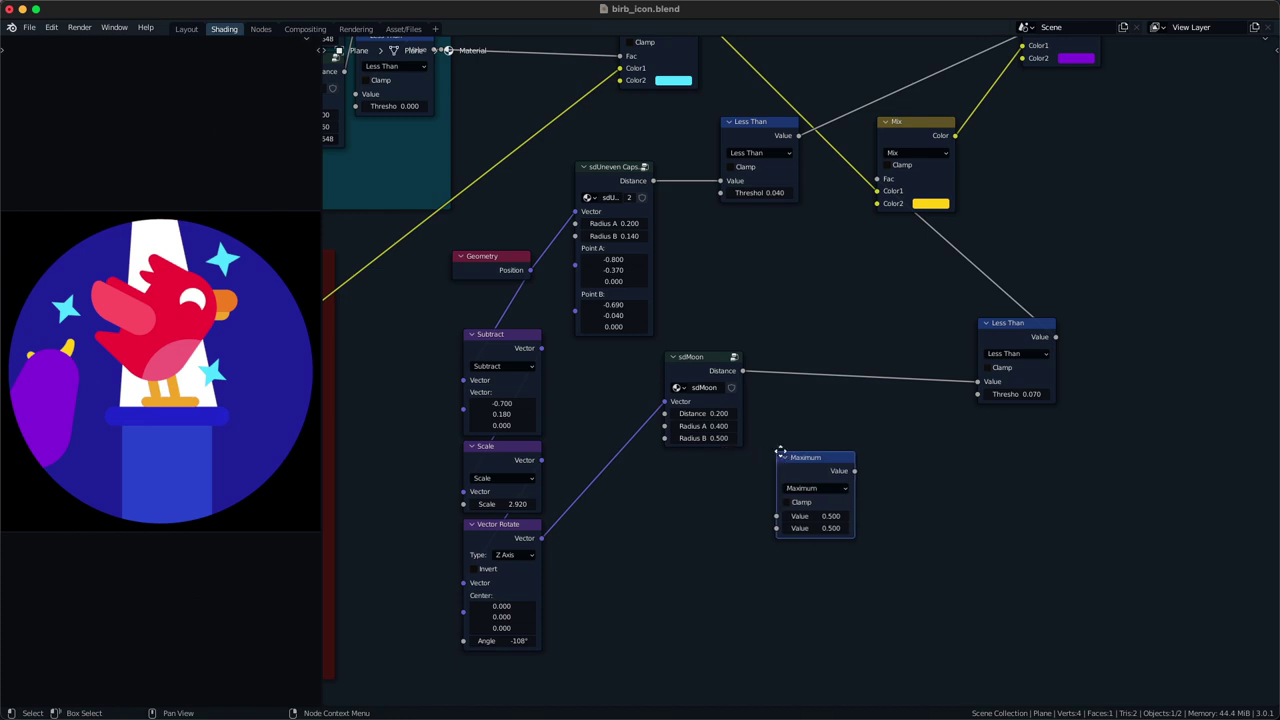
click(788, 441)
- Add a Separate XYZ node, connect the Vector Rotate output to it, and preview its Y output
key(shift+a)
click(585, 554)
text(sx)
key(Return)
click(566, 554)
ctrl+shift+click(620, 568)
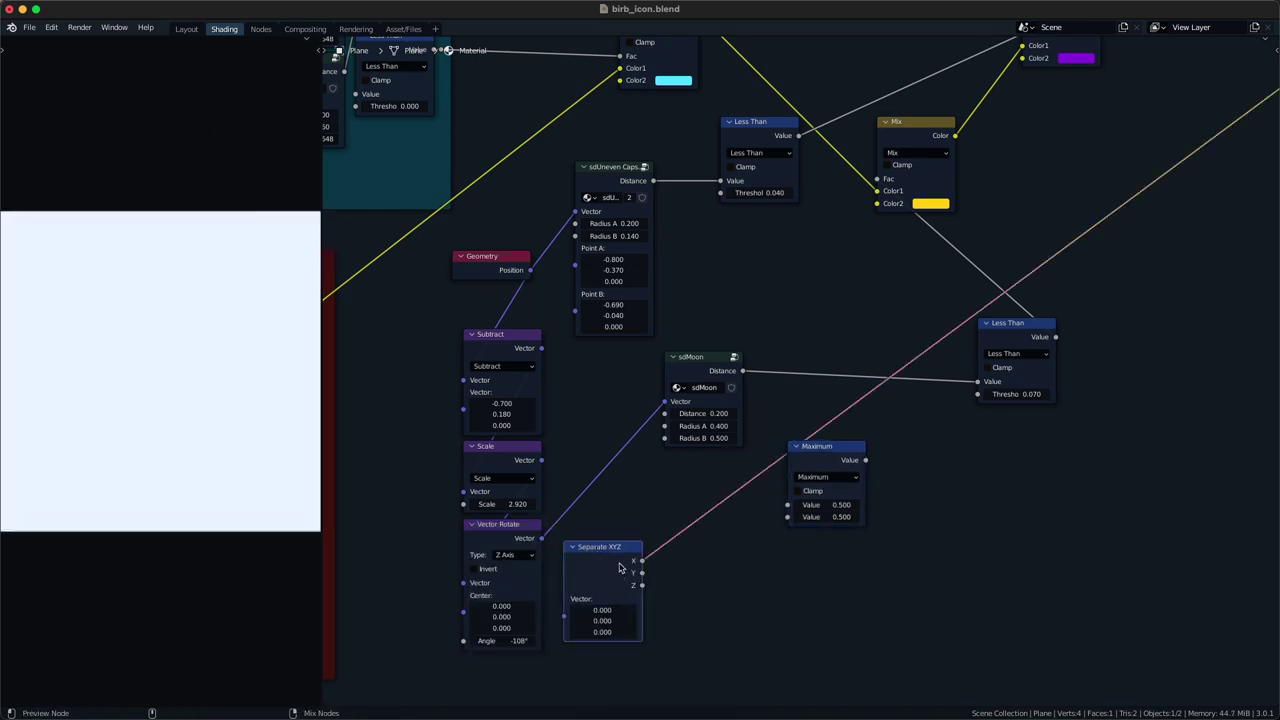
alt+right_drag(522, 582, 604, 588)
key(ctrl+z)
ctrl+shift+click(609, 572)
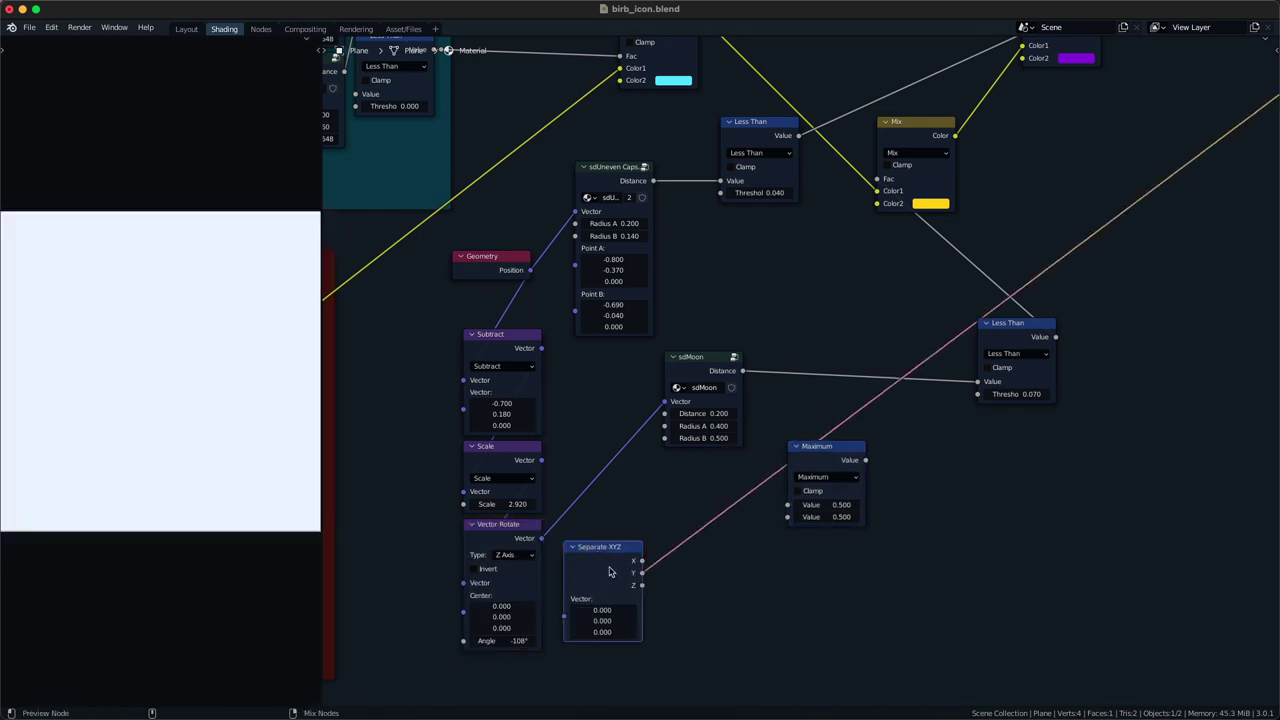
alt+right_drag(512, 560, 615, 567)
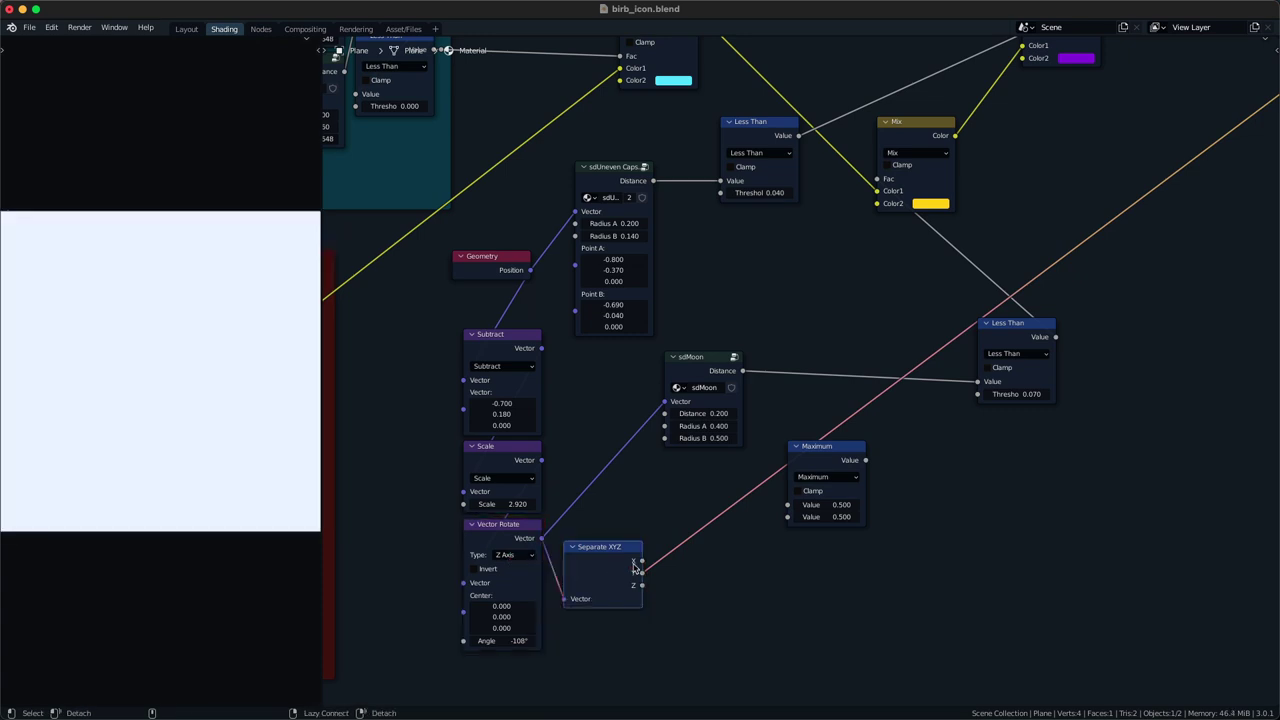
drag(634, 557, 634, 546)
- Insert the Maximum node between sdMoon and Less Than, and connect the Separate XYZ Y output to its second value
click(833, 454)
drag(832, 453, 832, 364)
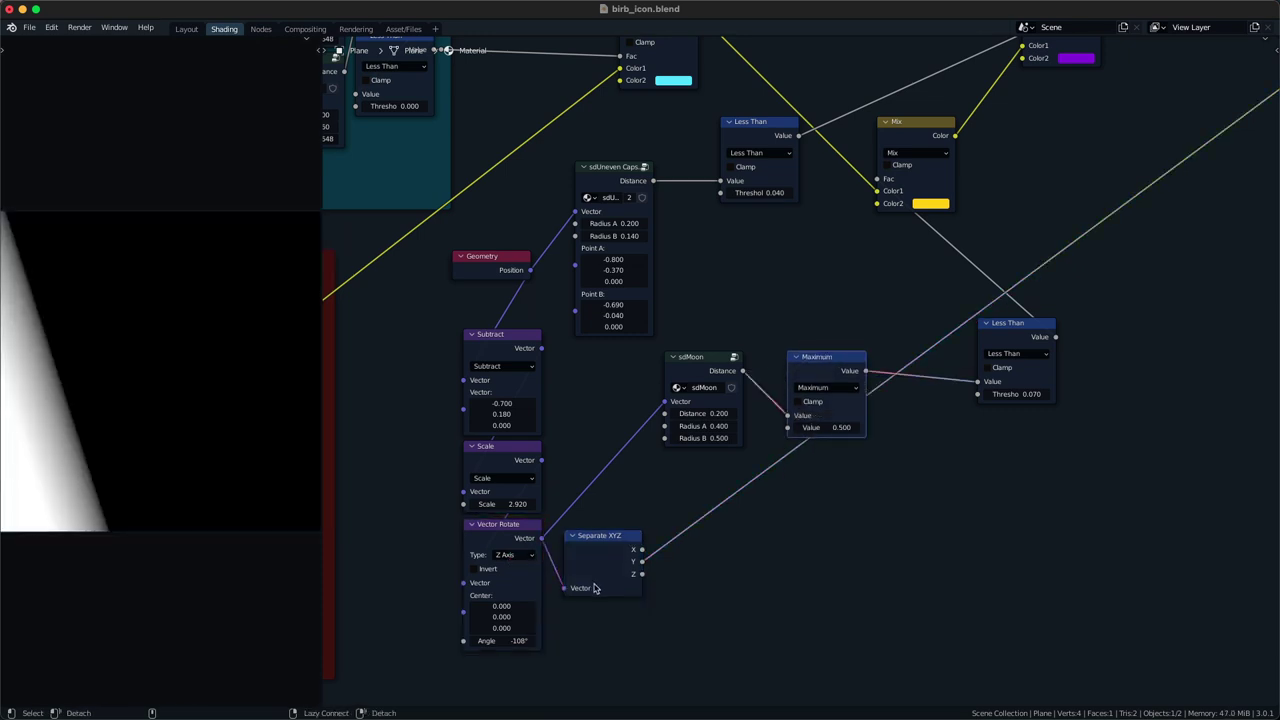
alt+right_drag(757, 533, 836, 412)
drag(777, 509, 729, 477)
key(ctrl+x)
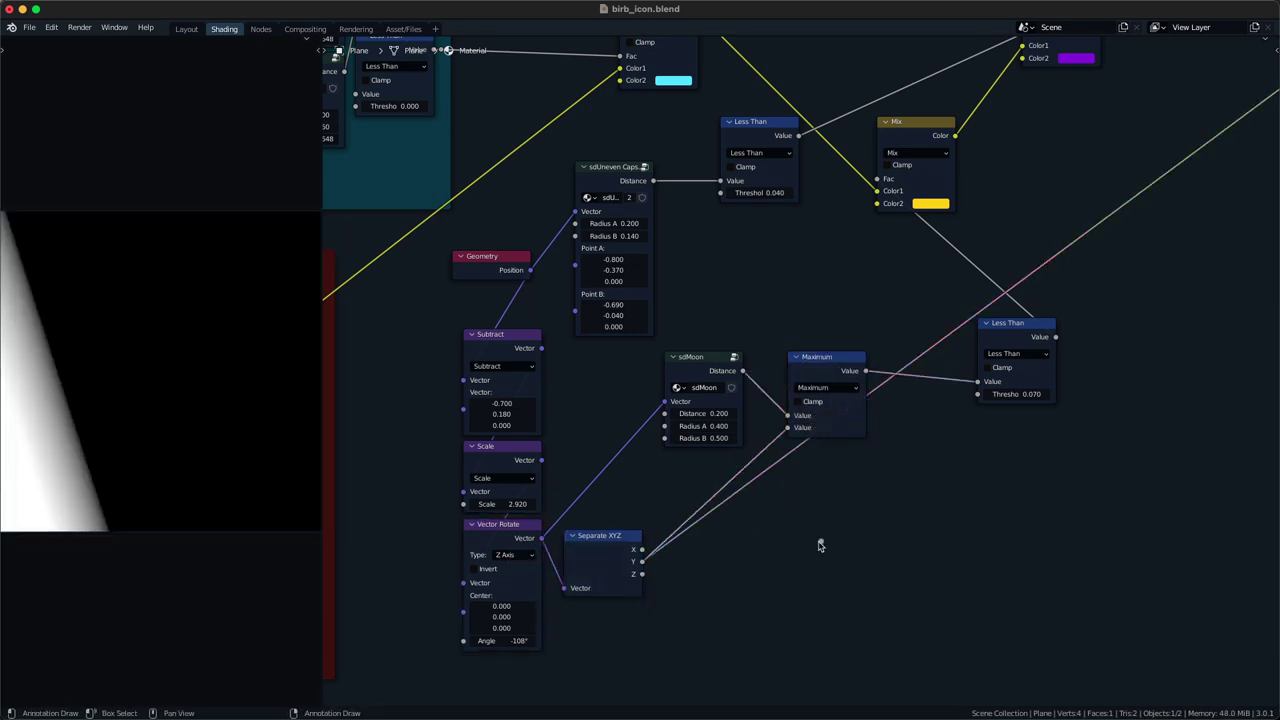
- Preview the Maximum and Less Than outputs in turn, and return the preview to the final Mix node
ctrl+shift+click(854, 362)
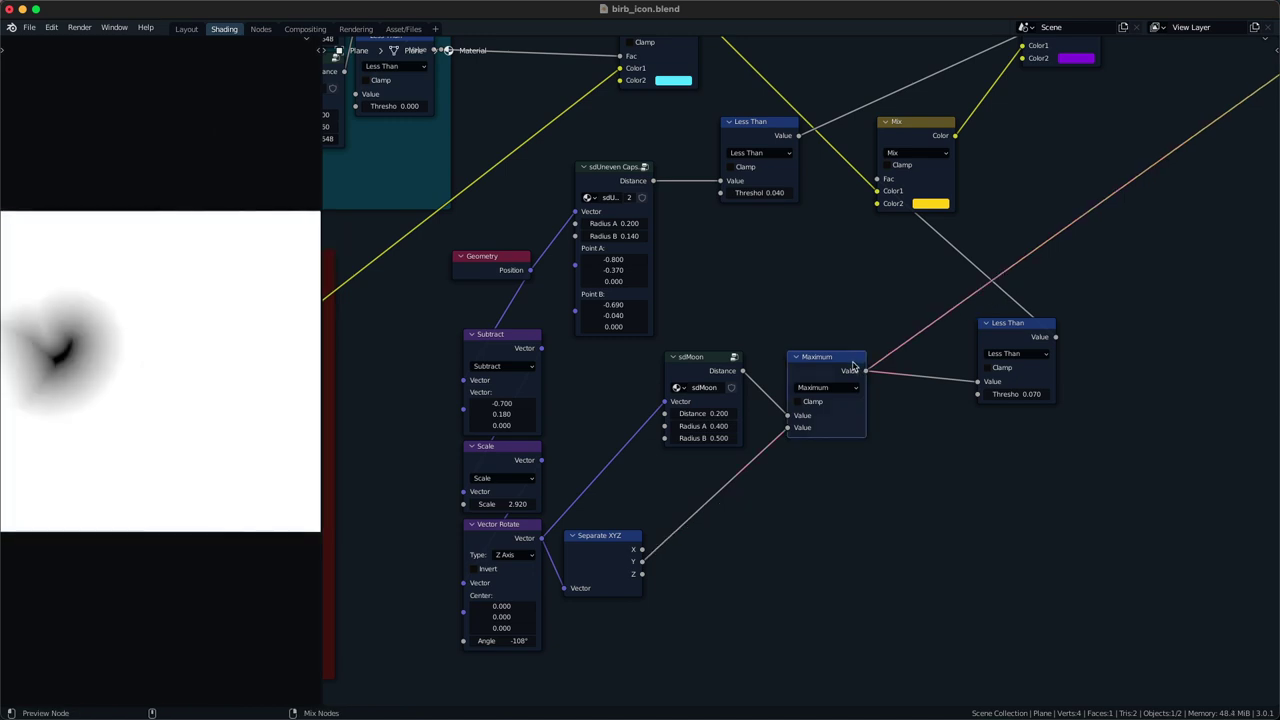
ctrl+shift+click(1000, 345)
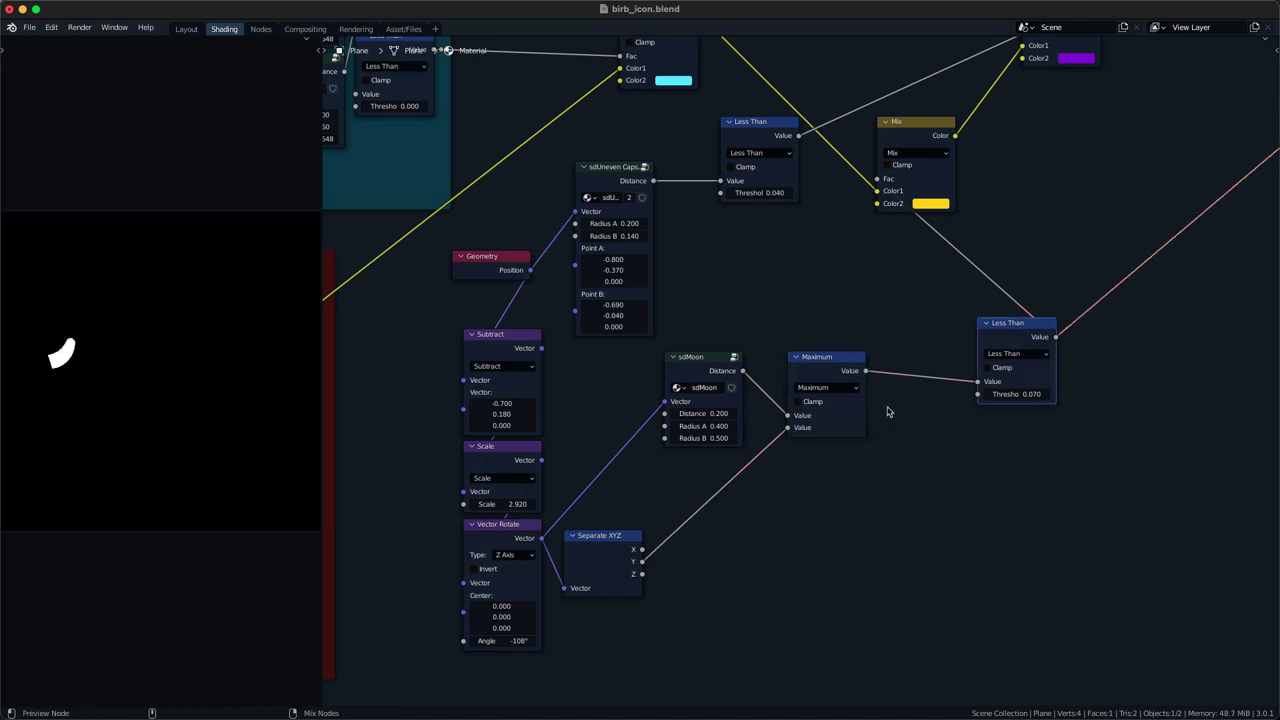
scroll(880, 408, down, 1)
shift+middle_drag(912, 302, 893, 389)
scroll(893, 389, down, 1)
middle_drag(1117, 51, 1094, 131)
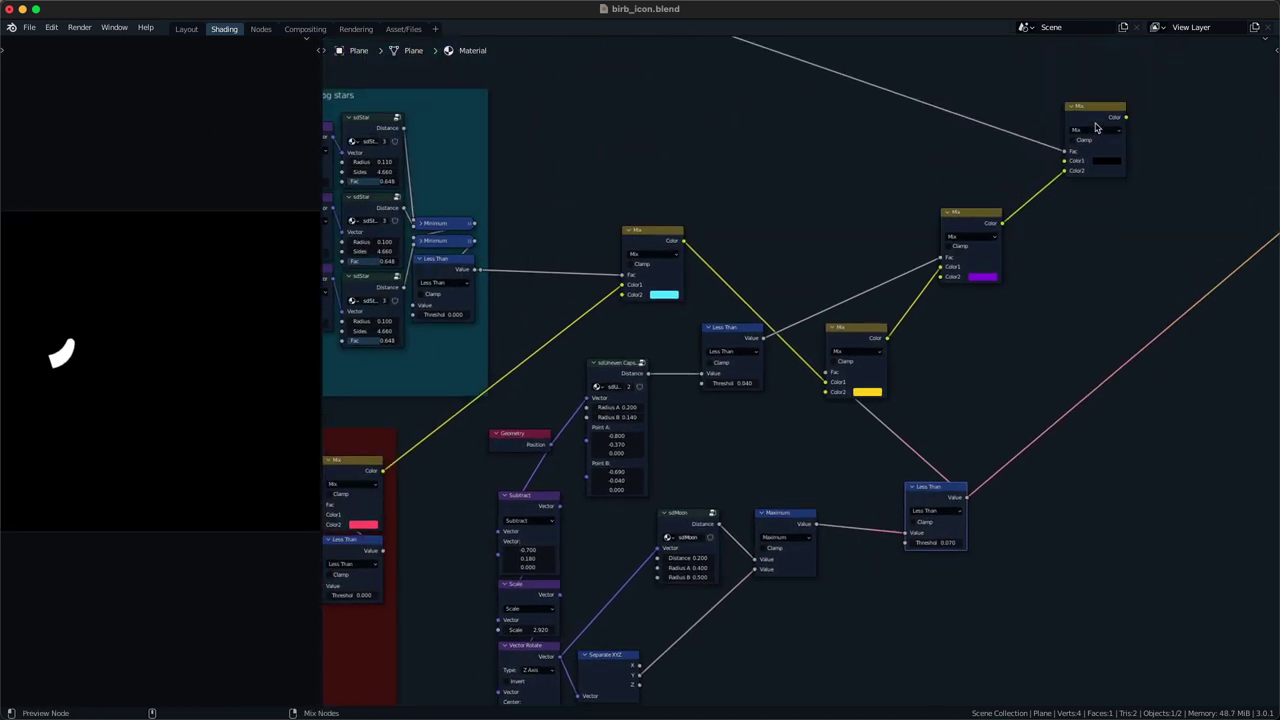
ctrl+shift+click(1094, 131)
- Insert a Math node set to Subtract between the Separate XYZ Y output and Maximum, with a value of 0.070
middle_drag(787, 595, 798, 514)
scroll(798, 514, up, 1)
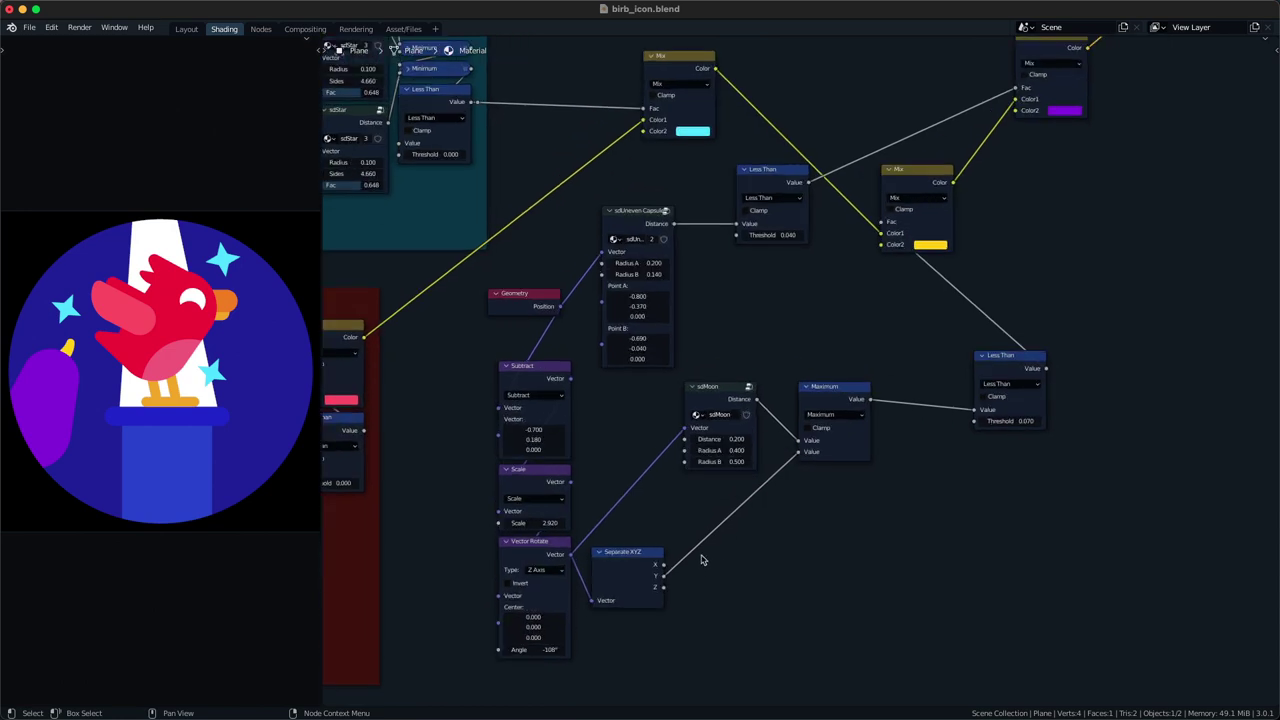
key(q)
click(700, 535)
key(Escape)
key(q)
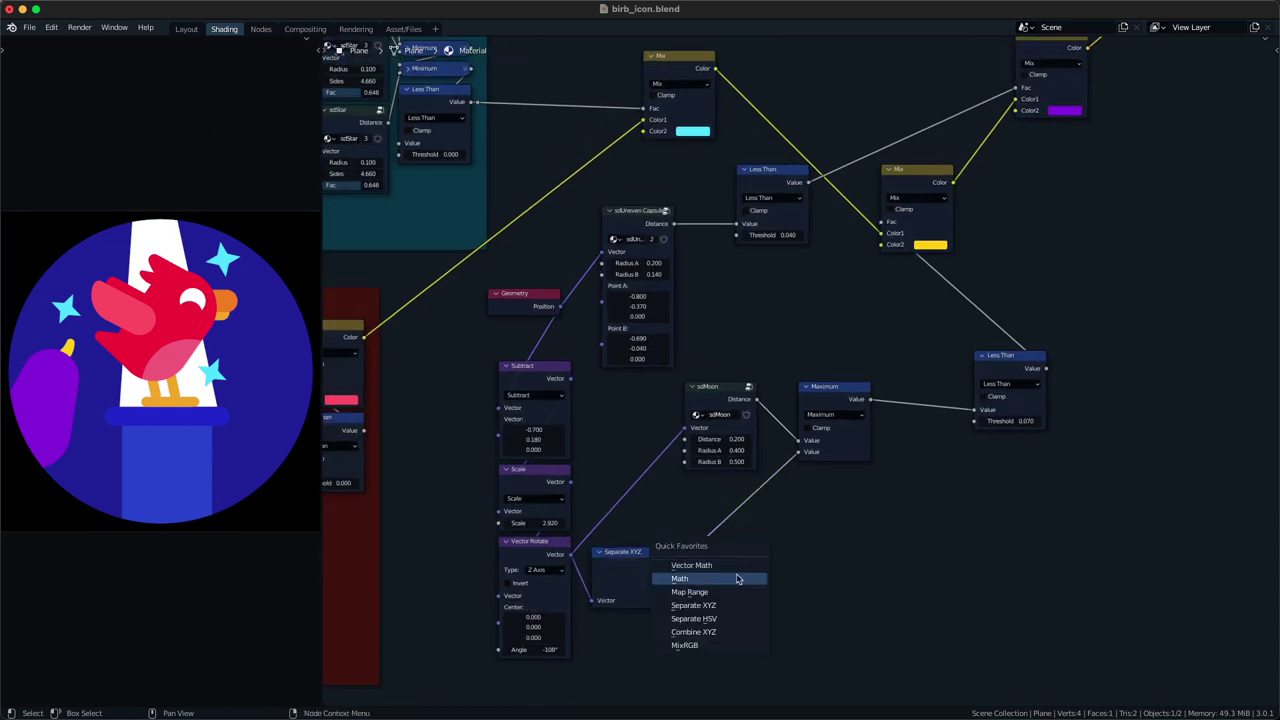
click(737, 577)
click(740, 548)
click(749, 561)
click(754, 580)
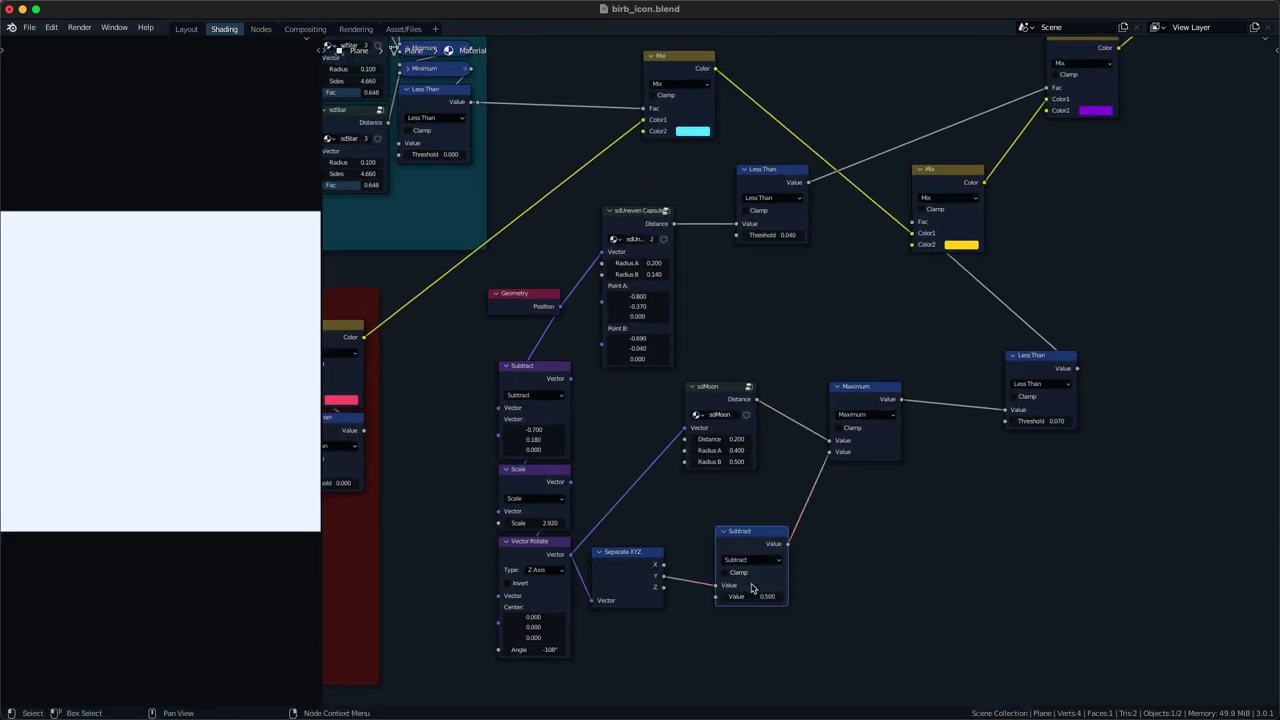
shift+drag(752, 597, 740, 597)
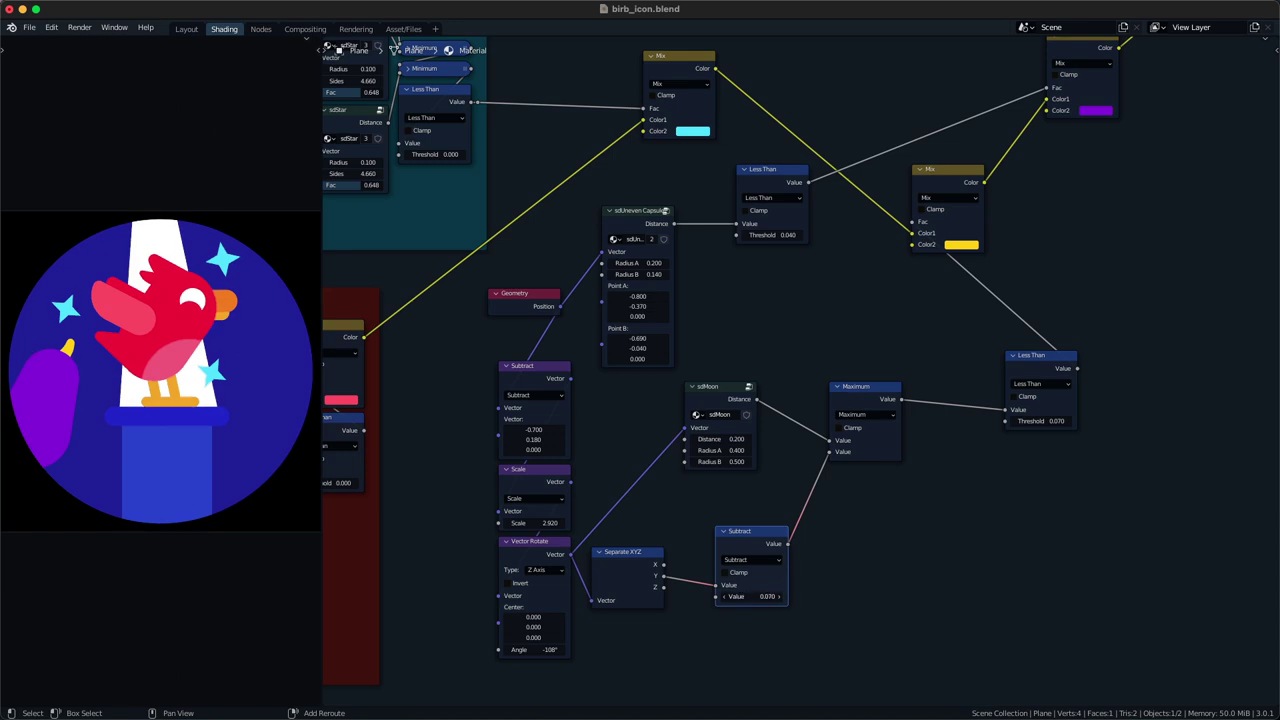
- Switch the math node that clips the moon from Subtract to Add and adjust its value to 0.160
mouse_move(748, 596)
shift+mouse_down()
mouse_move(722, 596)
mouse_move(755, 596)
shift+mouse_up()
click(748, 562)
click(748, 572)
- Set the sdMoon Distance to 0.210 and Radius B to 0.450, and the Vector Rotate angle to about -98.1°
drag(524, 653, 549, 653)
drag(722, 439, 711, 439)
mouse_move(731, 462)
mouse_down()
mouse_move(744, 462)
mouse_move(725, 462)
mouse_up()
drag(540, 650, 566, 650)
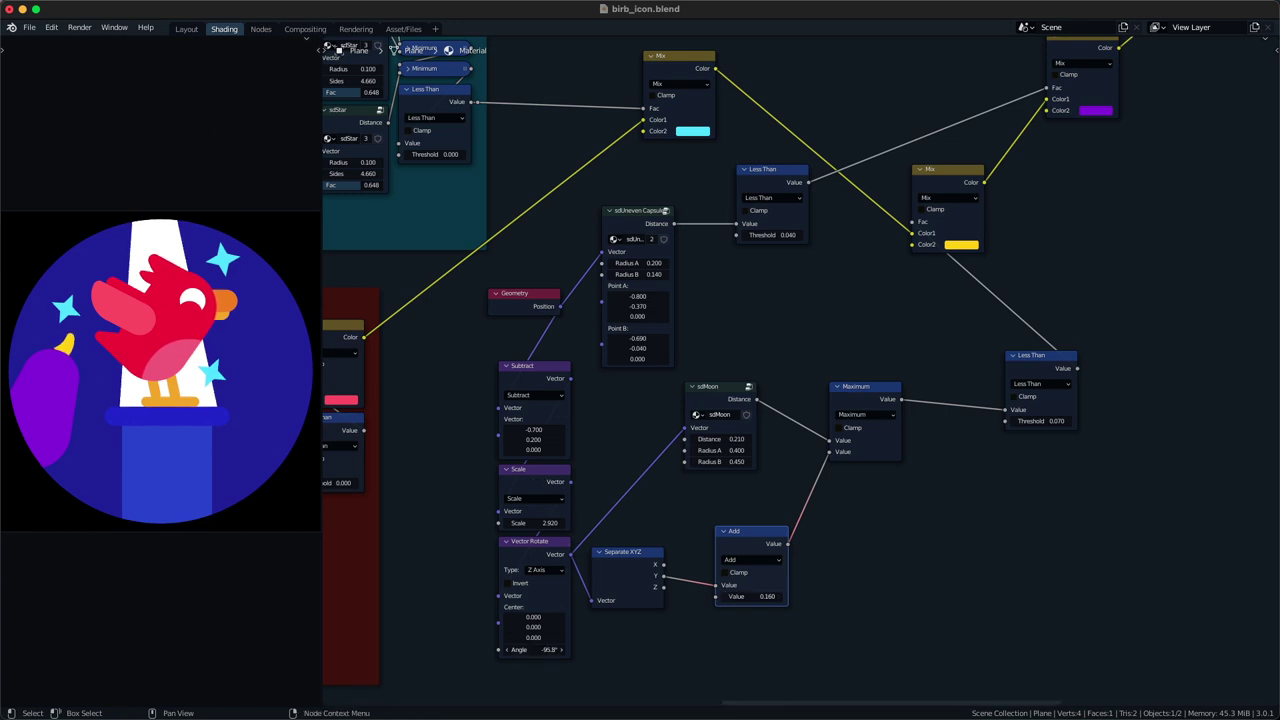
drag(535, 650, 529, 650)
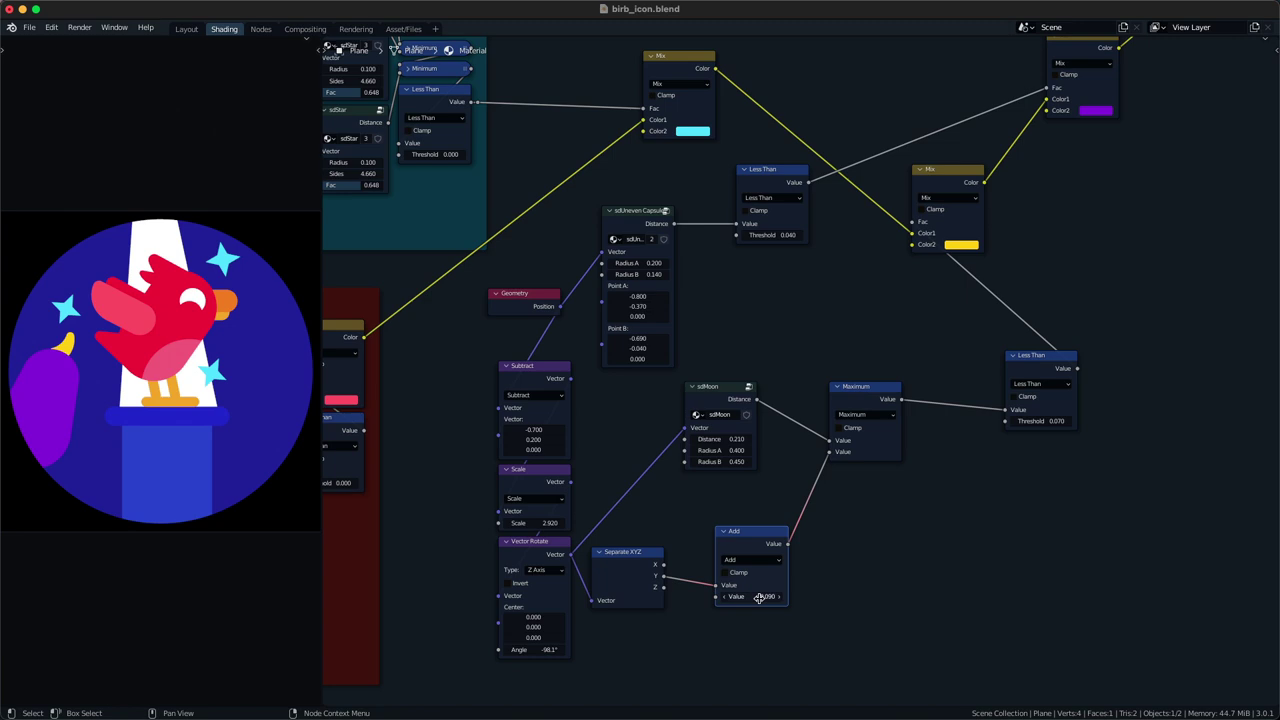
- Set the threshold of the capsule's Less Than node to 0.025
click(765, 235)
key(Return)
double_click(766, 239)
key(BackSpace)
key(Return)
click(765, 235)
text(0.025)
key(Return)
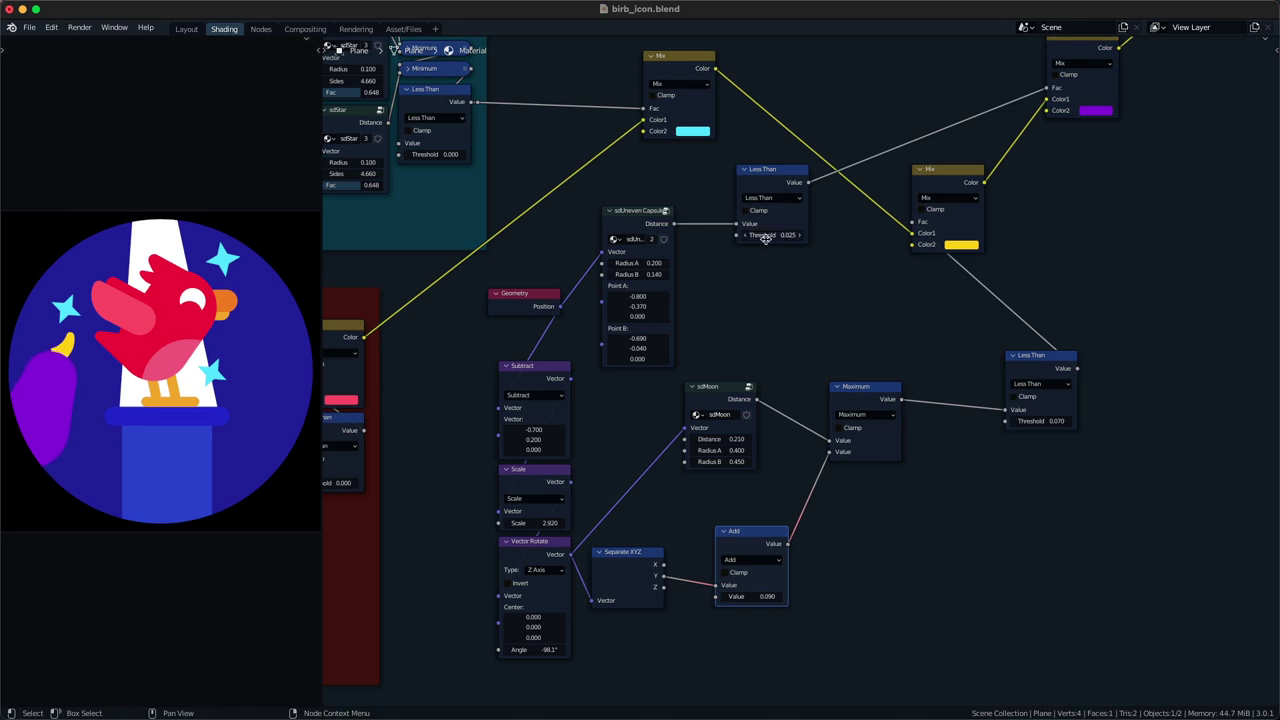
- Set the moon's Scale to 3.940 and its Subtract vector's Y component to 0.170
shift+drag(524, 523, 626, 523)
drag(541, 439, 530, 439)
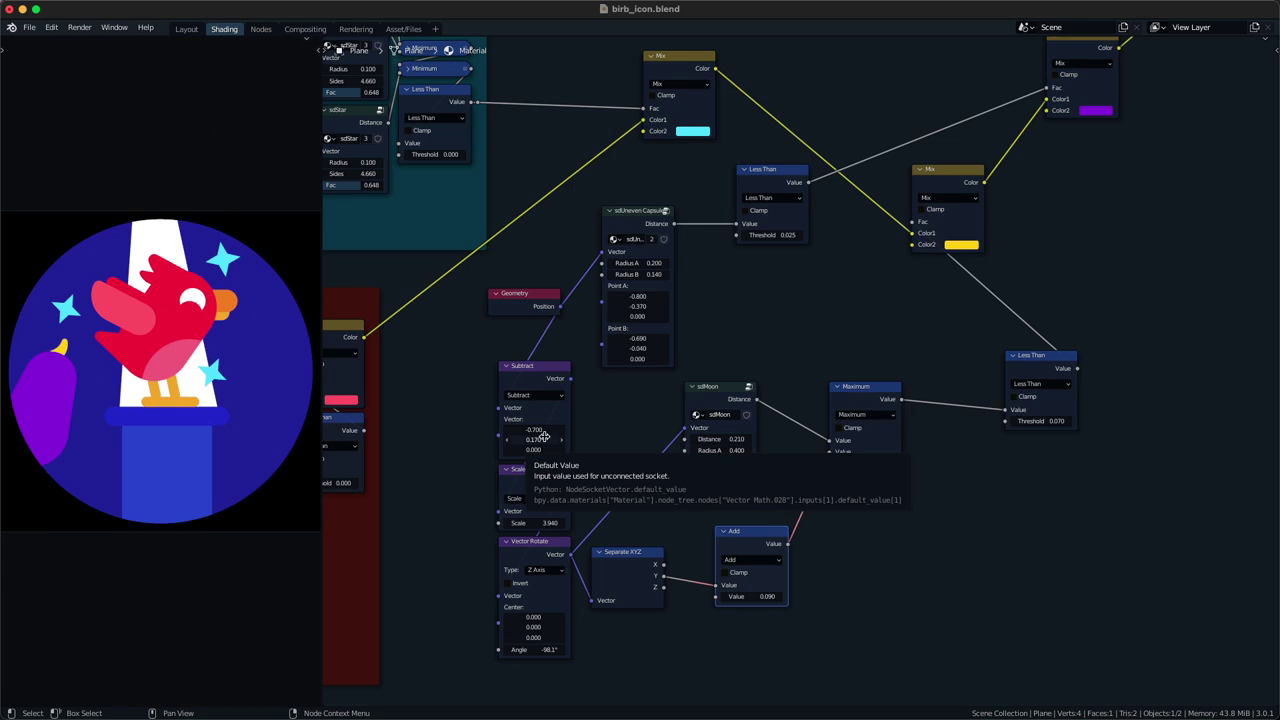
- Hide the unused outputs of the Separate XYZ node and move sdMoon close to the vector nodes
middle_drag(632, 409, 665, 370)
scroll(657, 398, down, 1)
click(664, 525)
key(ctrl+h)
drag(667, 517, 686, 517)
drag(767, 394, 697, 458)
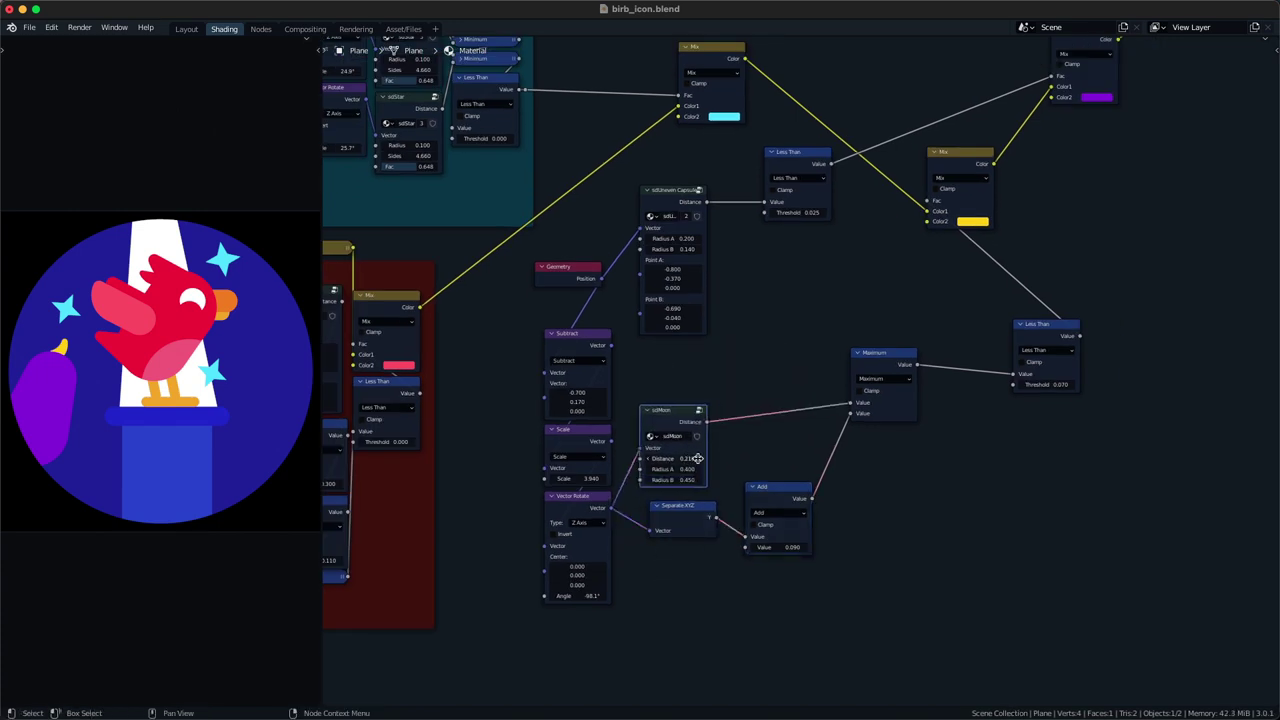
- Stack the sdMoon, Separate XYZ and Add nodes in a compact column beside the Subtract, Scale and Vector Rotate nodes
click(701, 461)
drag(691, 563, 704, 426)
key(g)
click(669, 463)
key(g)
click(717, 474)
key(g)
click(736, 444)
drag(781, 536, 668, 605)
click(668, 611)
drag(676, 654, 681, 440)
key(g)
click(679, 397)
- Collapse the Maximum node, place it directly above sdMoon, and save the file
drag(796, 472, 889, 384)
key(h)
key(g)
click(714, 373)
key(super+s)
- Duplicate the moon node chain from Subtract through Maximum and place the copy beside the original
middle_drag(714, 377, 714, 496)
middle_drag(656, 462, 637, 366)
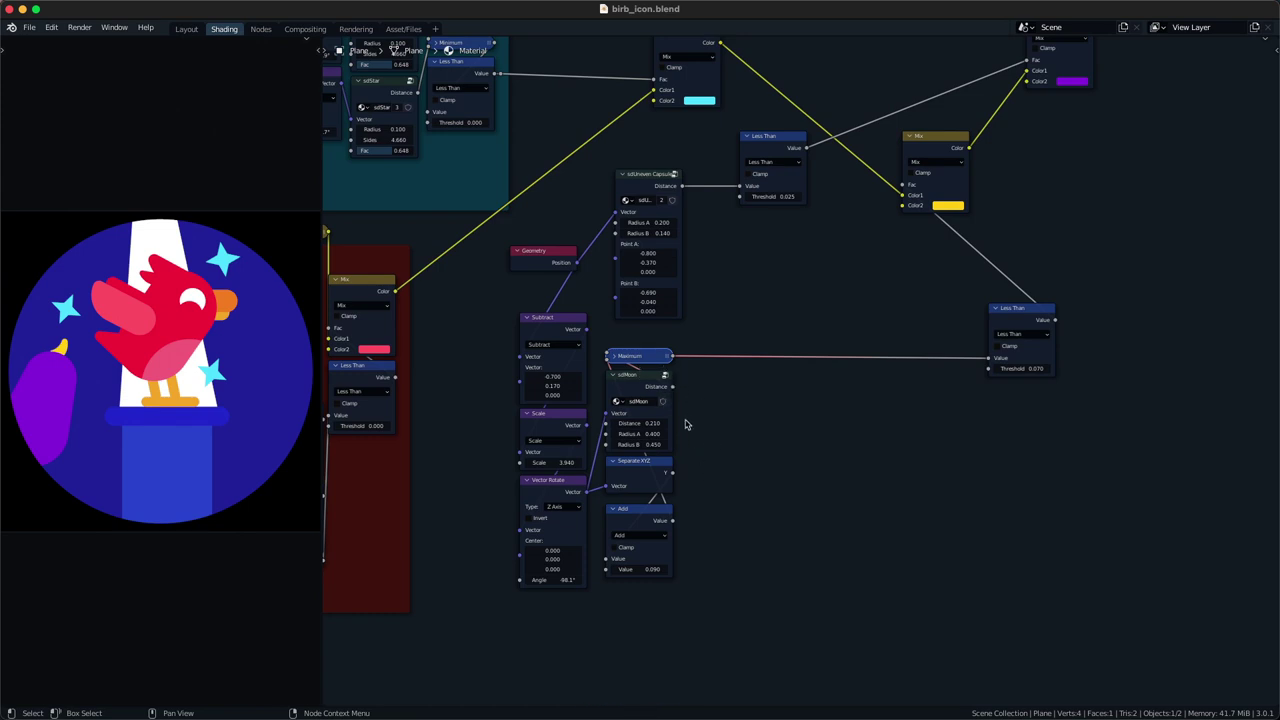
scroll(685, 421, down, 2)
drag(510, 578, 671, 316)
key(shift+d)
click(898, 441)
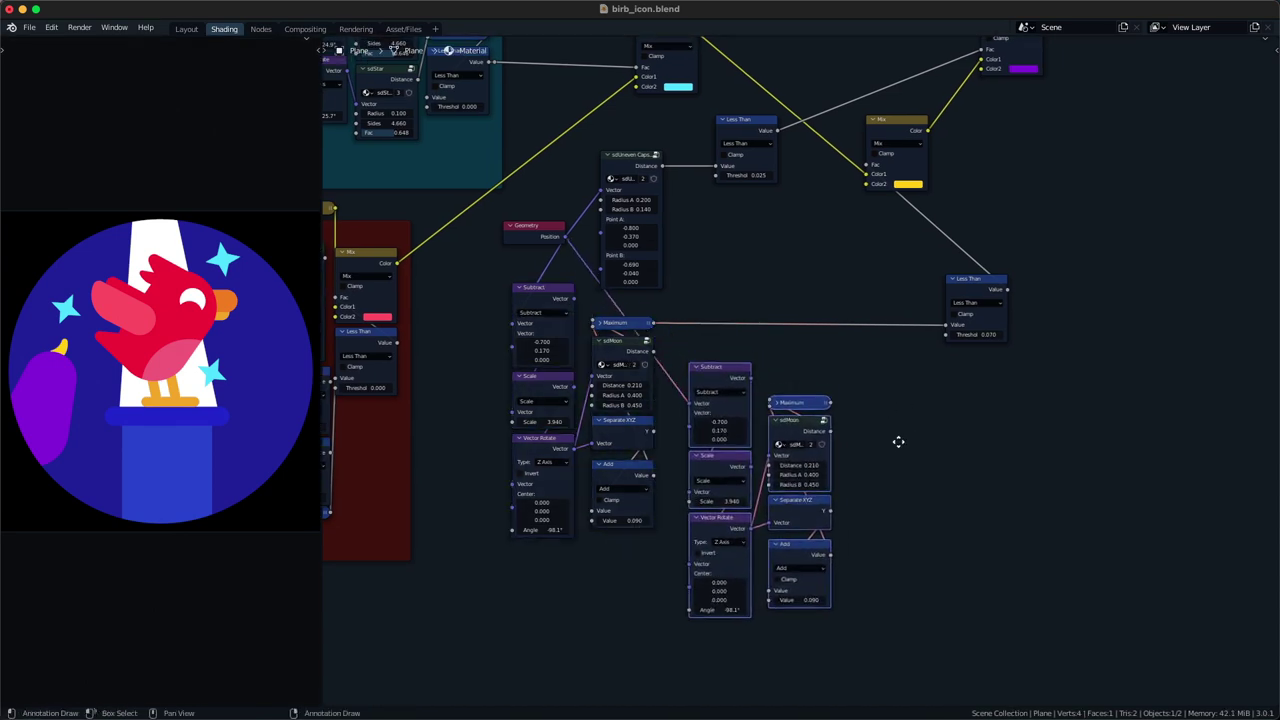
- Feed the copied Subtract node from the original Subtract output instead of Geometry, and reset its vector to zero
middle_drag(692, 374, 688, 402)
ctrl+right_drag(674, 394, 657, 415)
alt+right_drag(539, 371, 714, 429)
key(BackSpace)
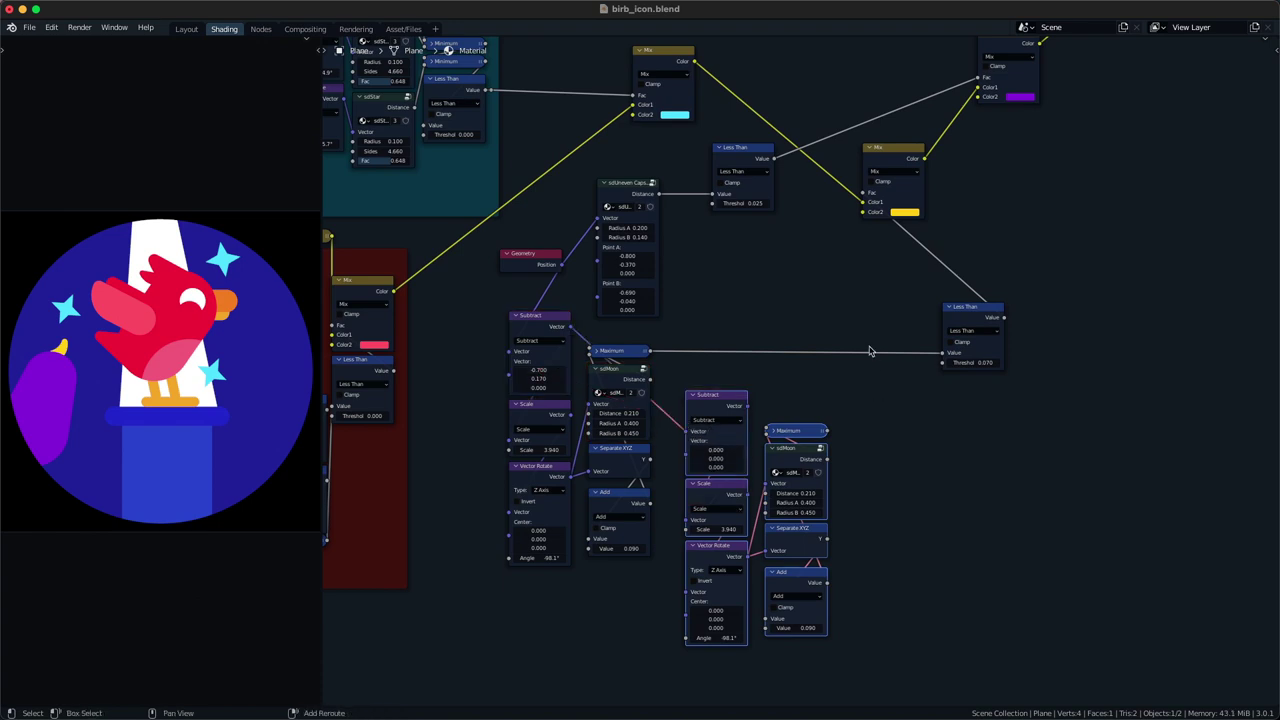
- Insert a Minimum node before the yellow stem's Less Than and connect the copied Maximum to its second value
key(Tab)
text(min)
key(Return)
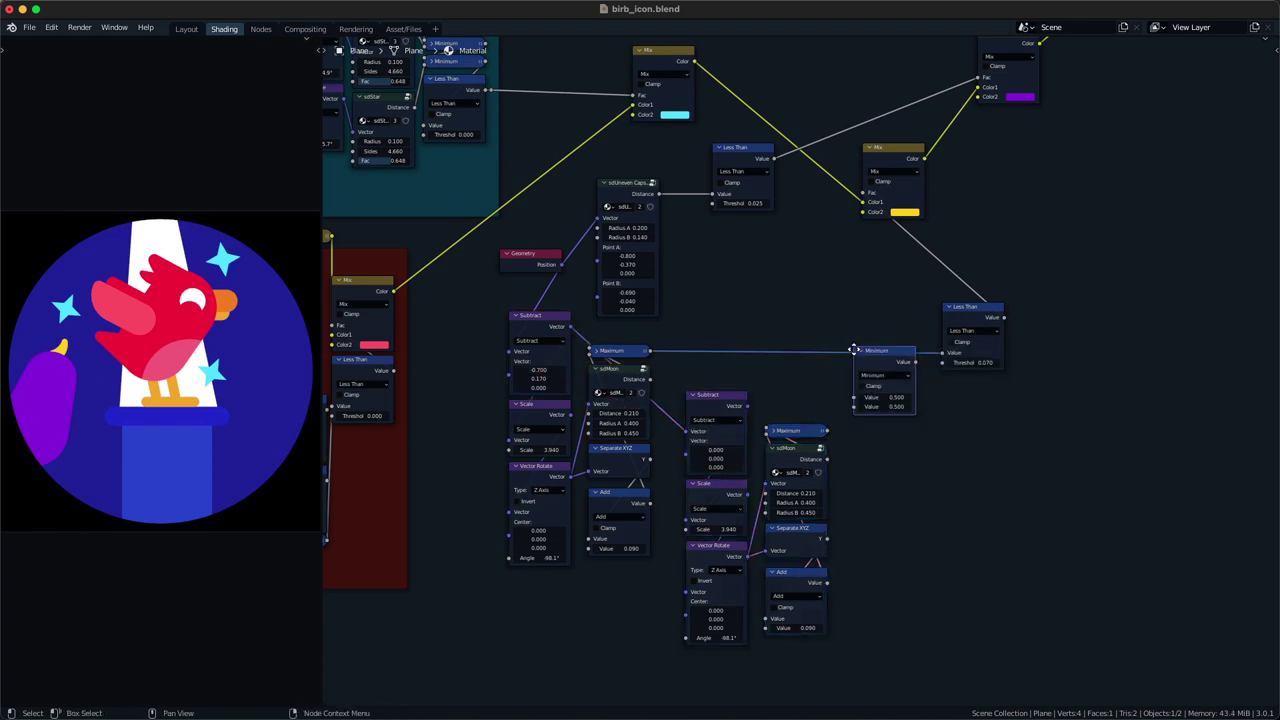
click(852, 343)
key(g)
click(809, 376)
alt+right_drag(814, 418, 846, 384)
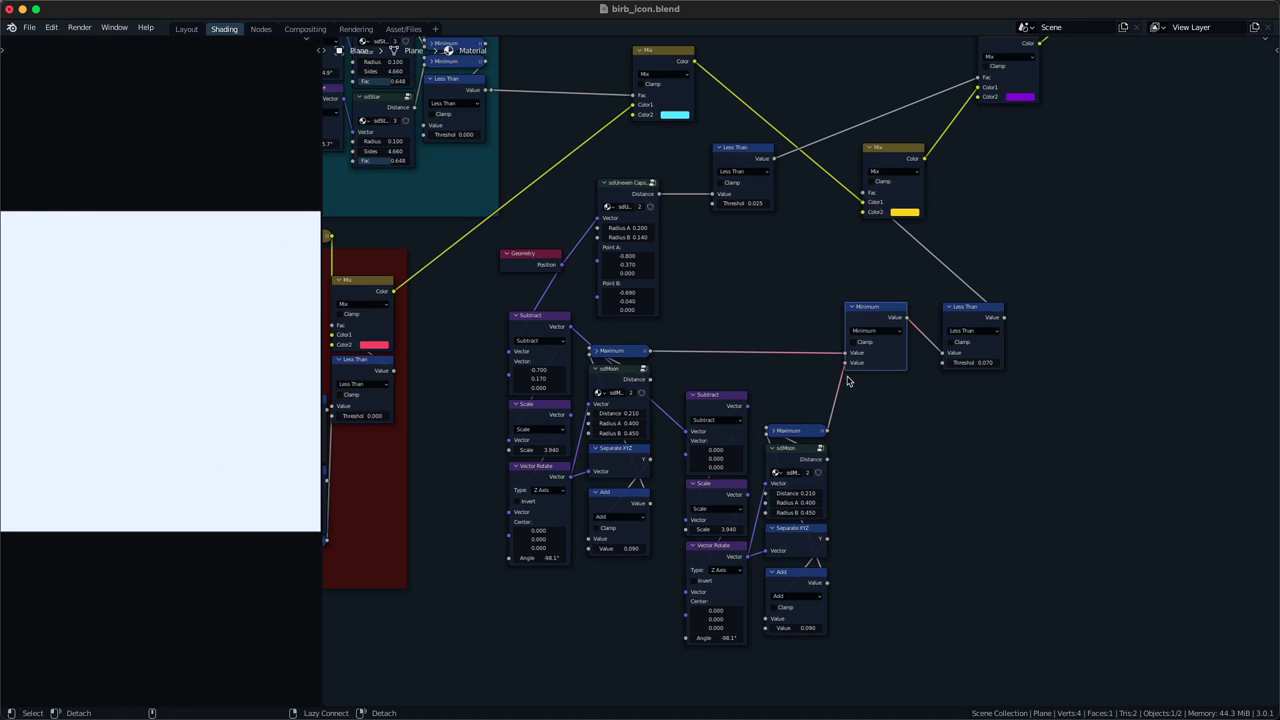
- Offset the second moon by 0.060 in X and set its rotation angle to -69.2°
middle_drag(848, 375, 850, 347)
scroll(799, 381, up, 2)
drag(706, 431, 713, 431)
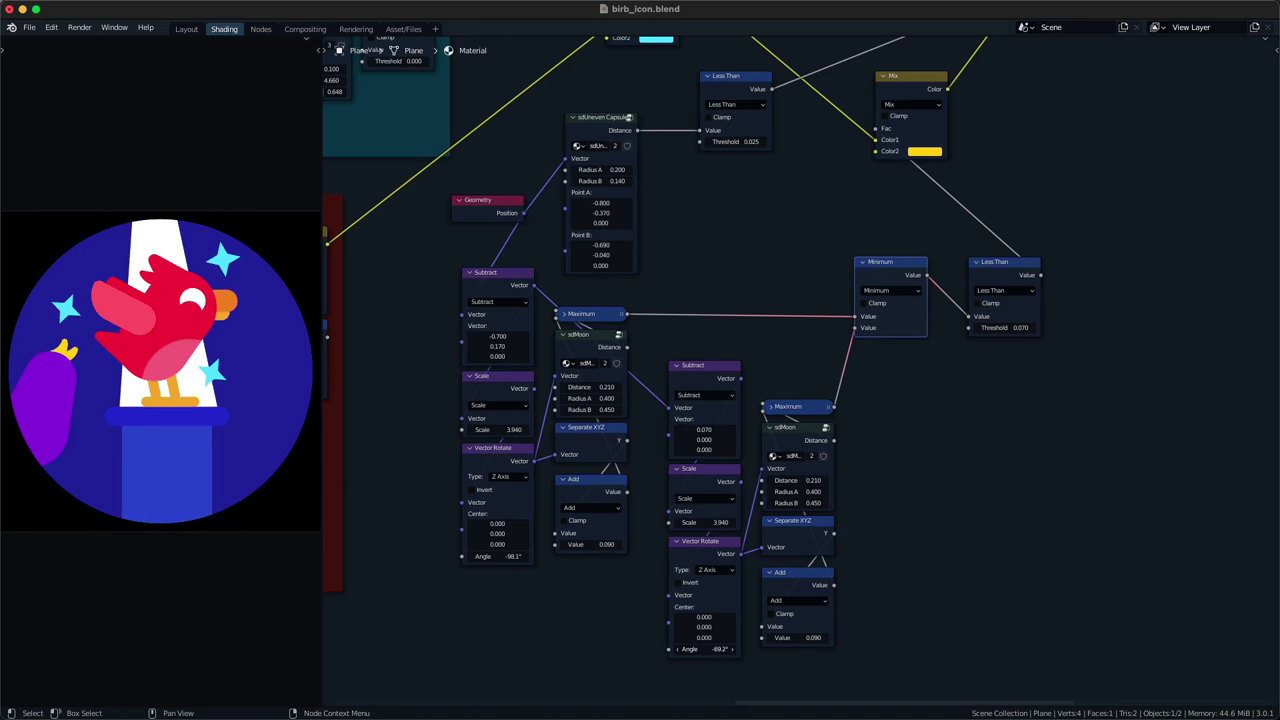
shift+drag(702, 430, 711, 430)
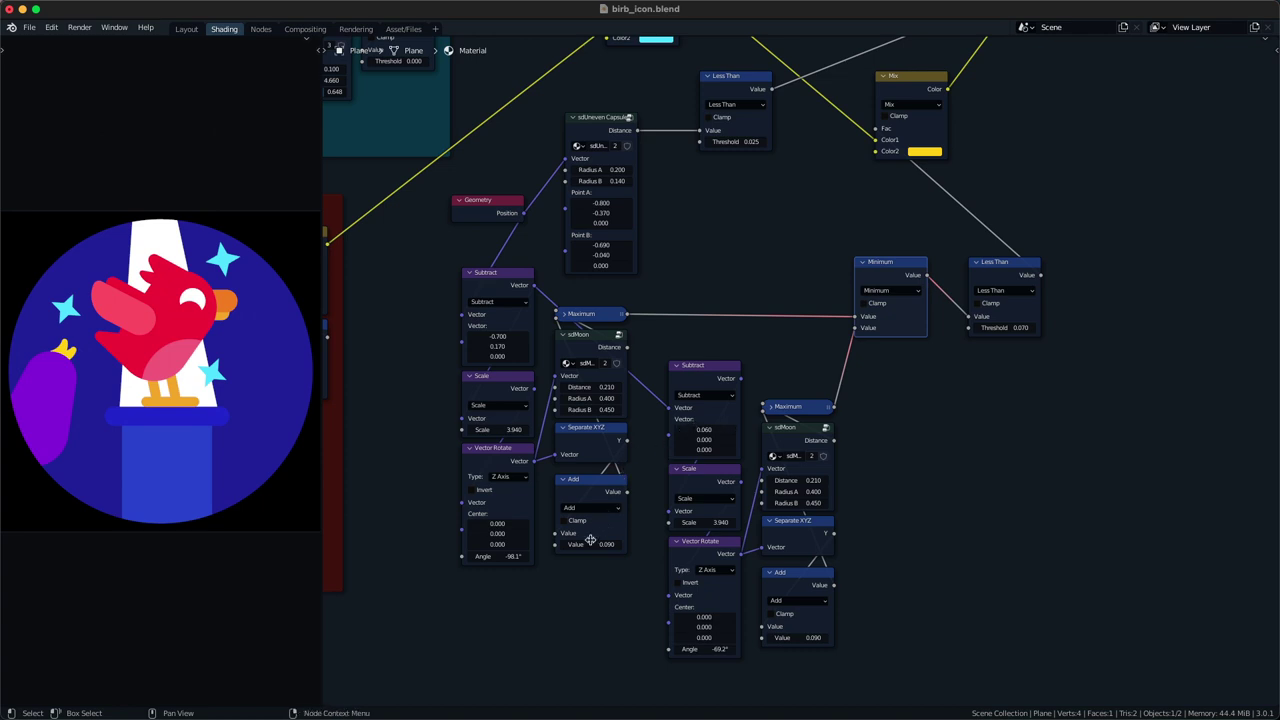
- Set the threshold of the stem's Less Than node to 0.060 and save the file
click(1006, 327)
text(6)
key(Return)
drag(1005, 329, 1015, 329)
middle_drag(1009, 317, 1005, 328)
click(1016, 338)
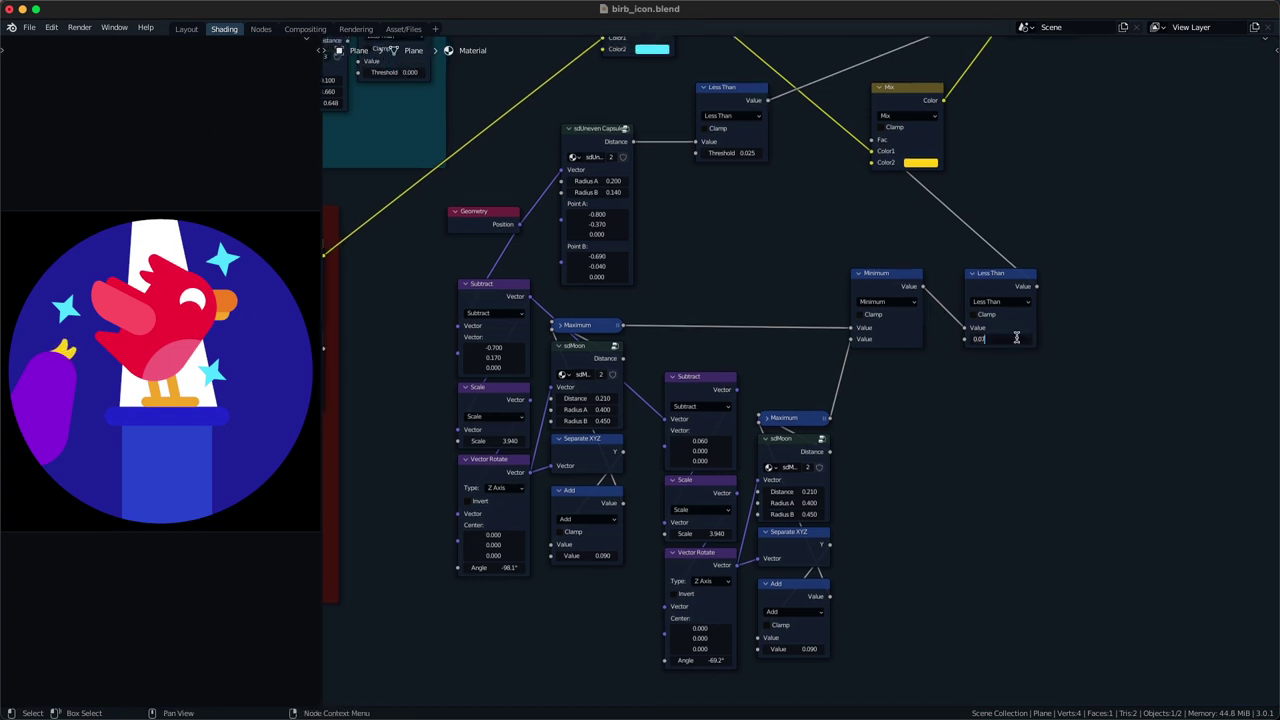
key(BackSpace)
text(6)
key(Return)
key(super+s)
- Lower the threshold of the capsule's Less Than node to 0.010 and save the file
middle_drag(813, 204, 777, 308)
double_click(695, 259)
key(BackSpace)
key(Return)
click(695, 258)
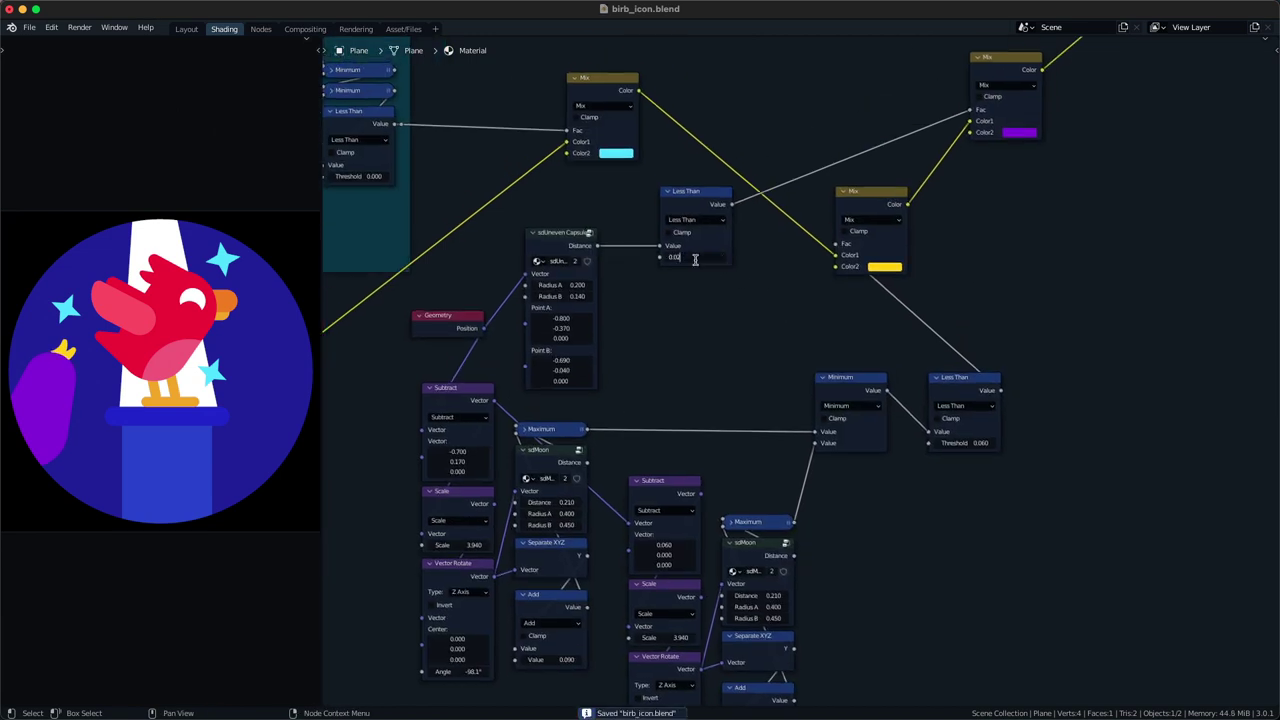
key(Return)
middle_drag(692, 365, 700, 281)
ctrl+scroll(483, 338, down, 1)
middle_drag(592, 256, 684, 321)
key(ctrl+s)
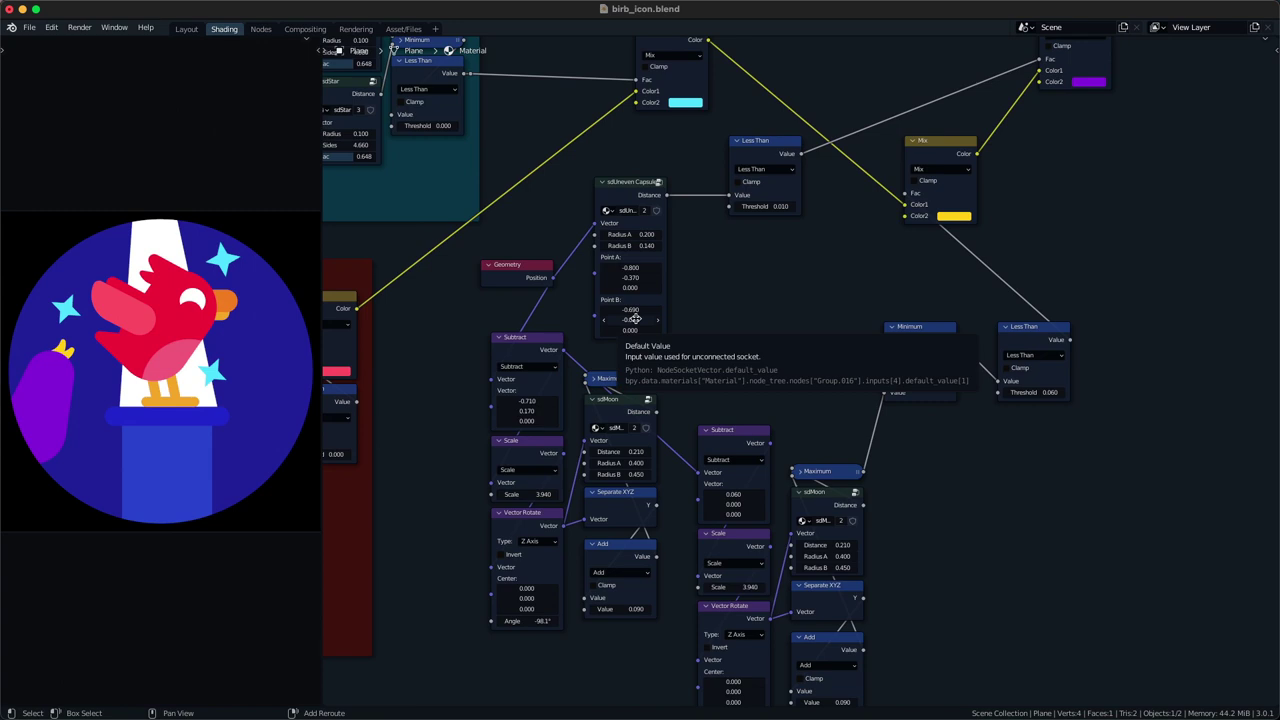
- Set the capsule's Point B X to -0.720 and the X component of the first moon's Subtract vector to -0.750
drag(630, 310, 625, 310)
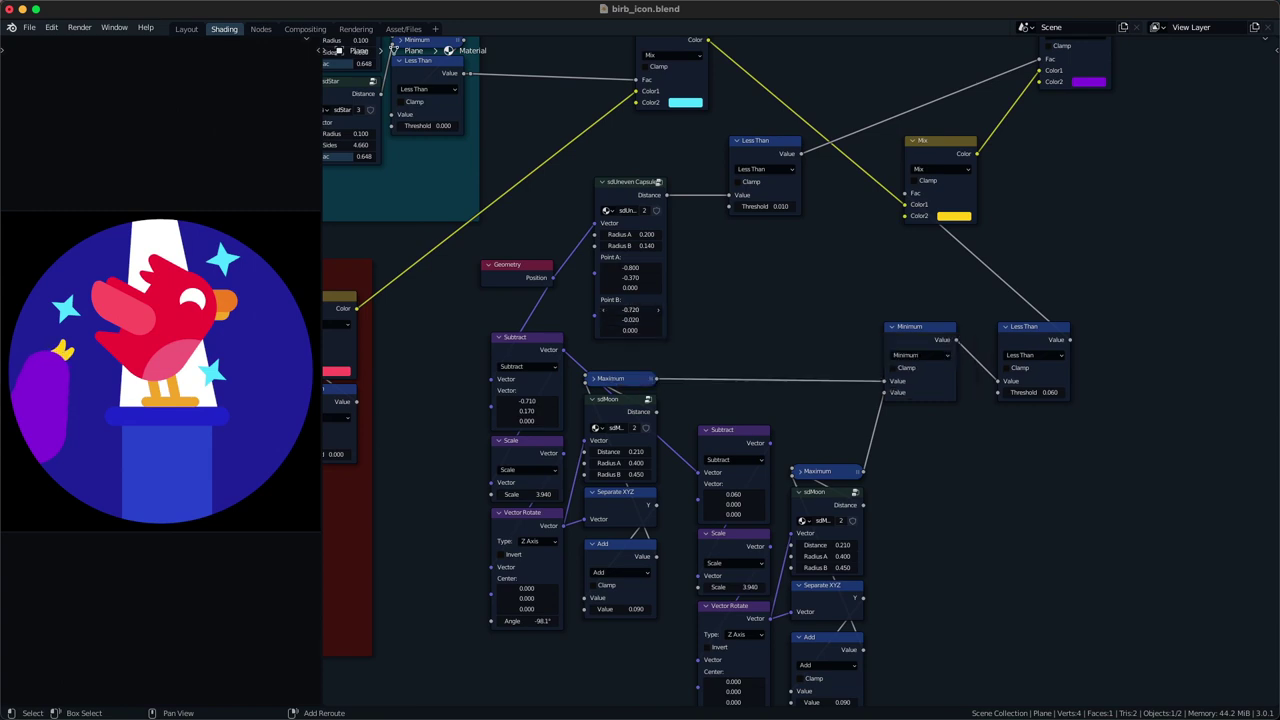
drag(547, 398, 539, 398)
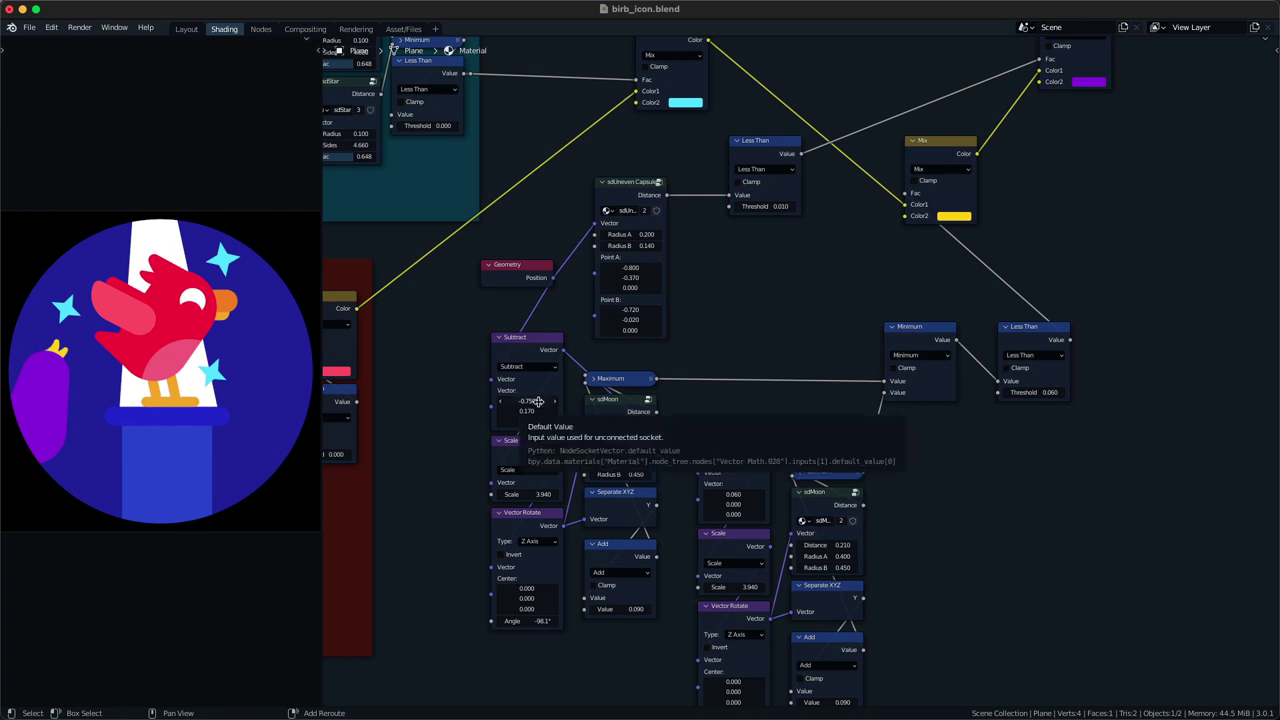
- Save the file and set the radius of the middle sdStar in the bg stars frame to 0.070
scroll(538, 402, down, 6)
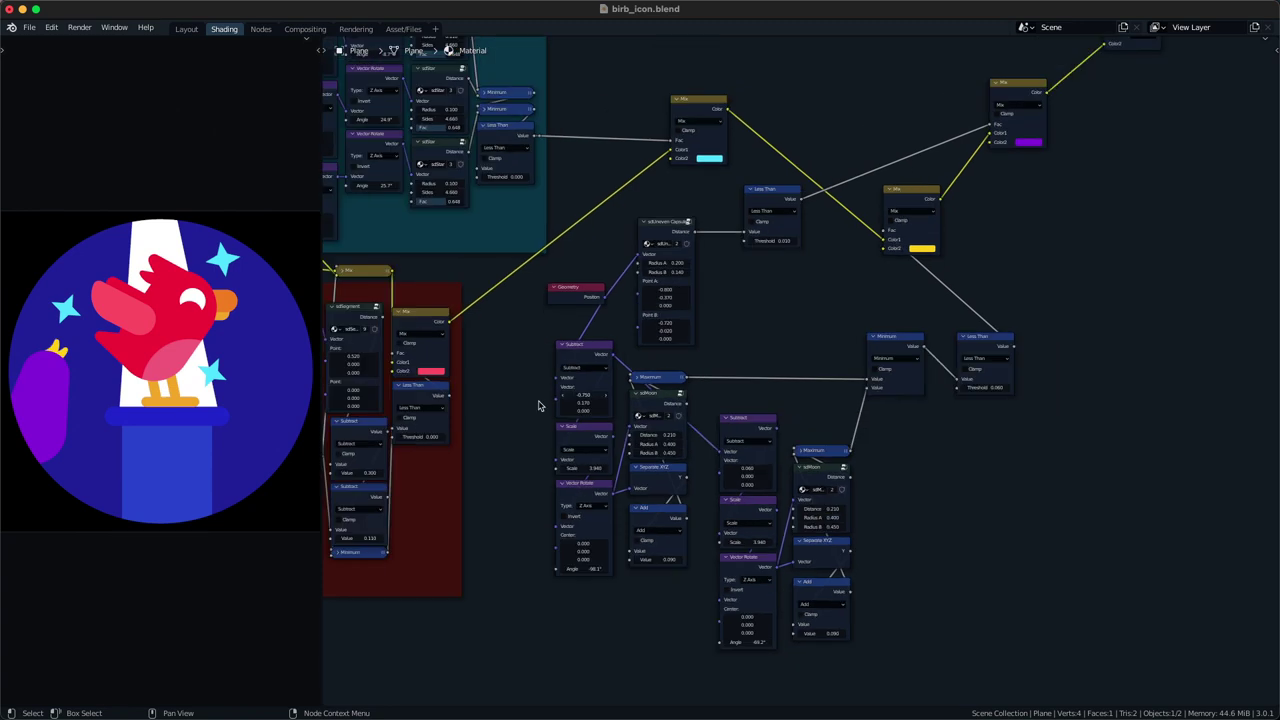
middle_drag(546, 388, 698, 561)
scroll(627, 292, up, 4)
shift+drag(609, 264, 620, 264)
key(super+z)
key(super+s)
mouse_move(609, 343)
shift+mouse_down()
mouse_move(640, 343)
mouse_move(598, 343)
shift+mouse_up()
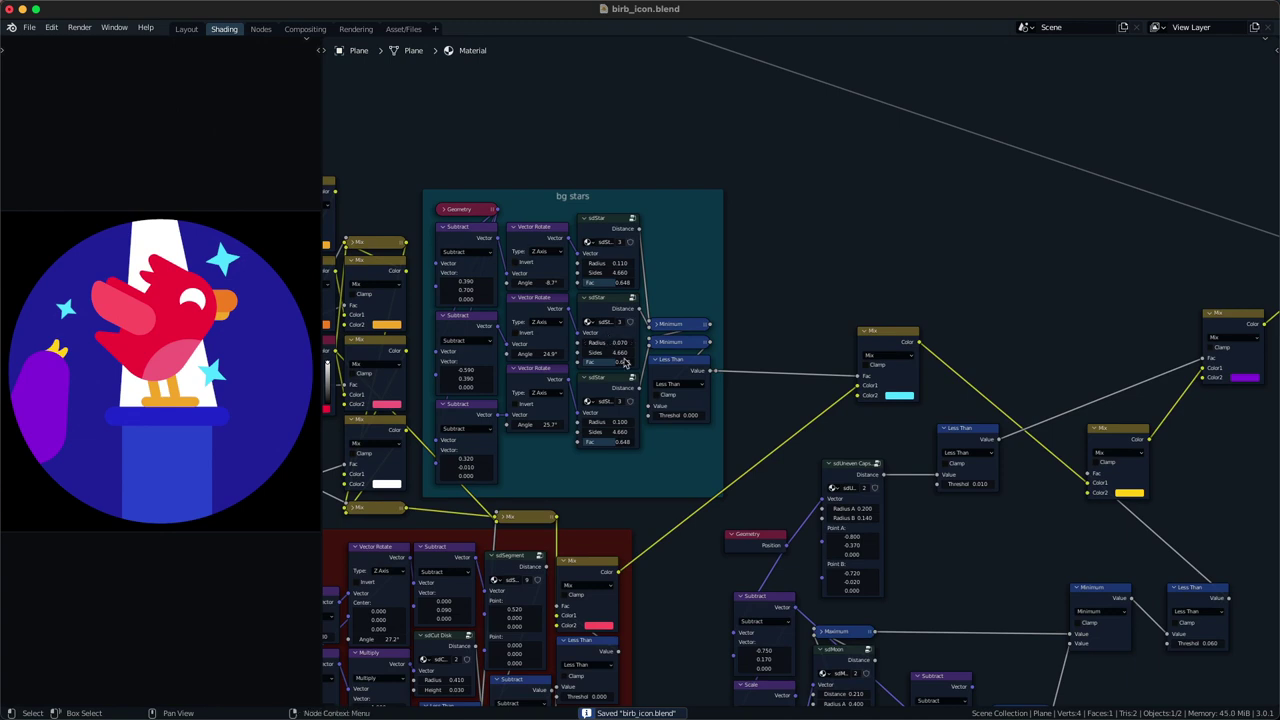
- Reduce the radius of the third sdStar to 0.080, nudge its X position slightly, and save the file
scroll(690, 414, down, 1)
middle_drag(692, 446, 656, 363)
shift+drag(598, 336, 599, 336)
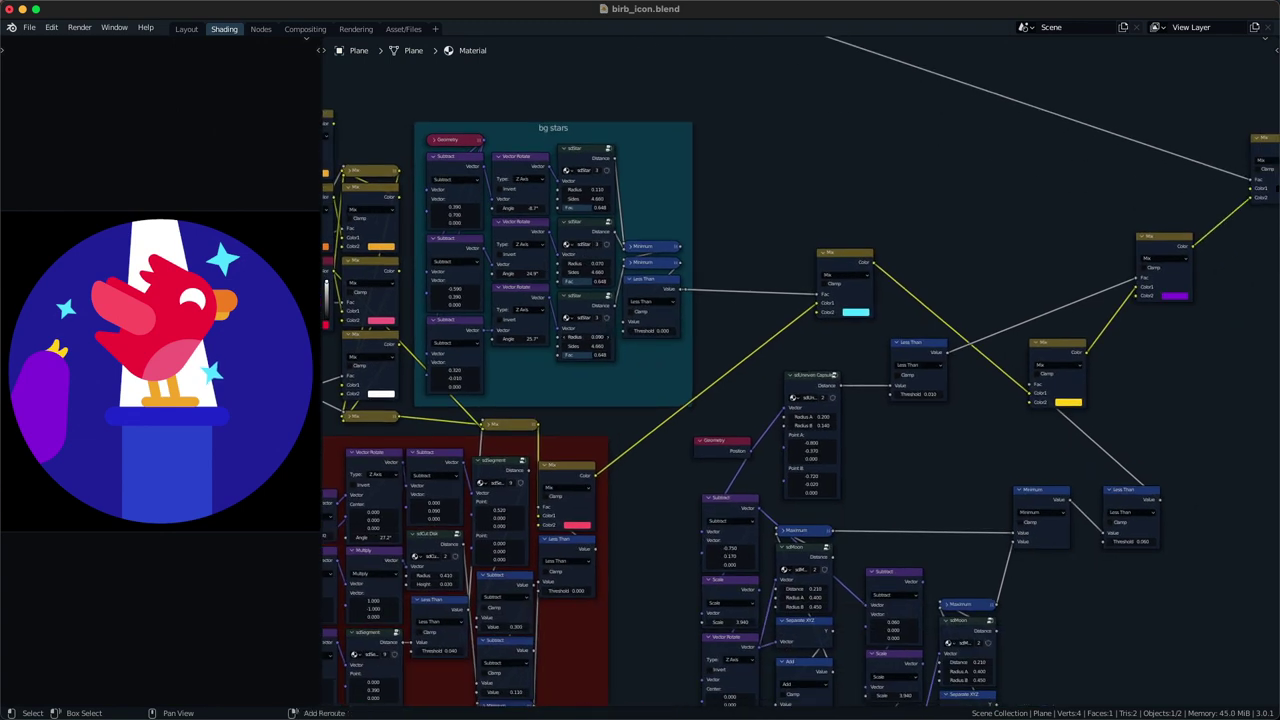
shift+drag(464, 370, 456, 370)
key(ctrl+s)
- Set the X component of the capsule's Point A to -0.830
scroll(617, 454, down, 4)
middle_drag(617, 454, 490, 277)
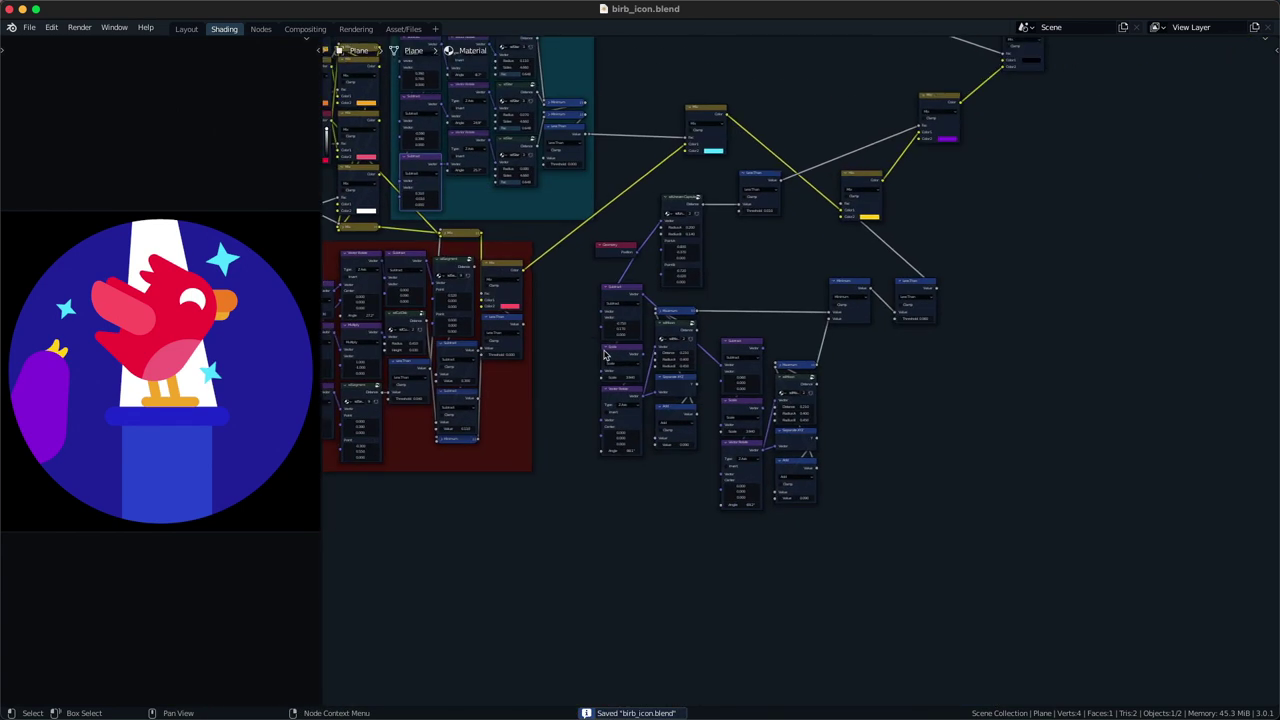
scroll(588, 380, up, 4)
scroll(595, 345, up, 2)
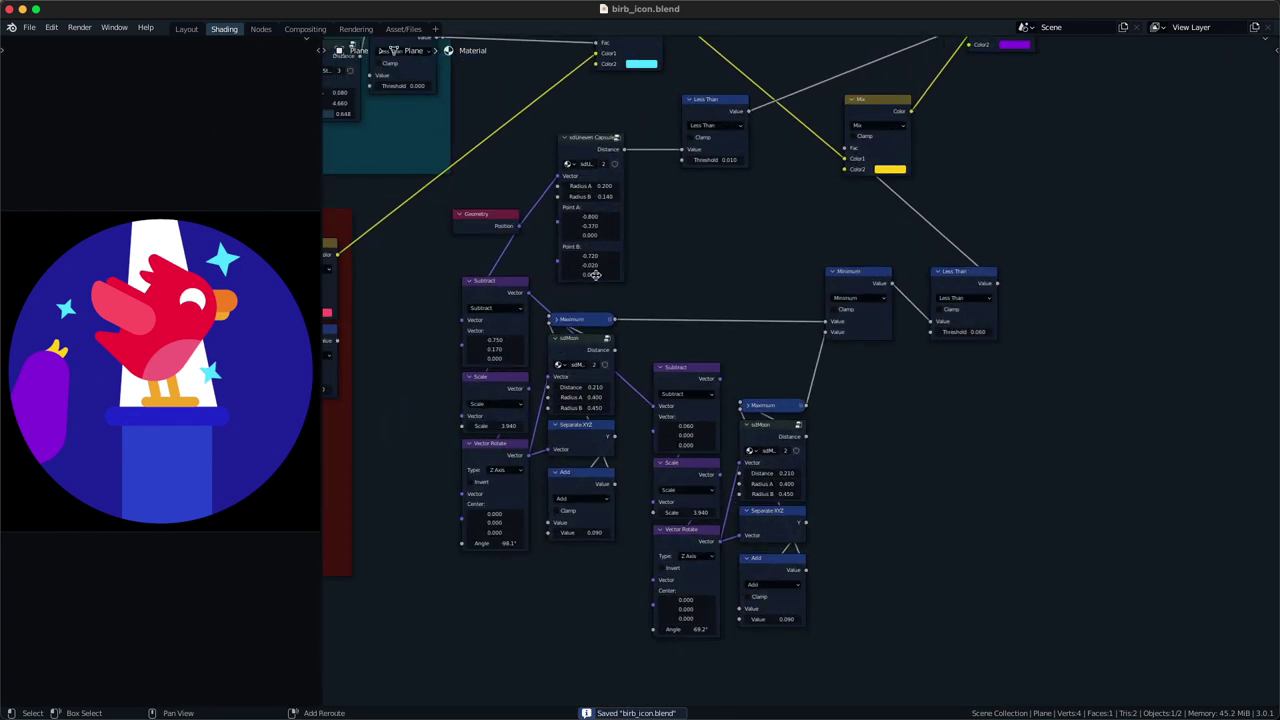
shift+drag(598, 255, 594, 217)
key(ctrl+z)
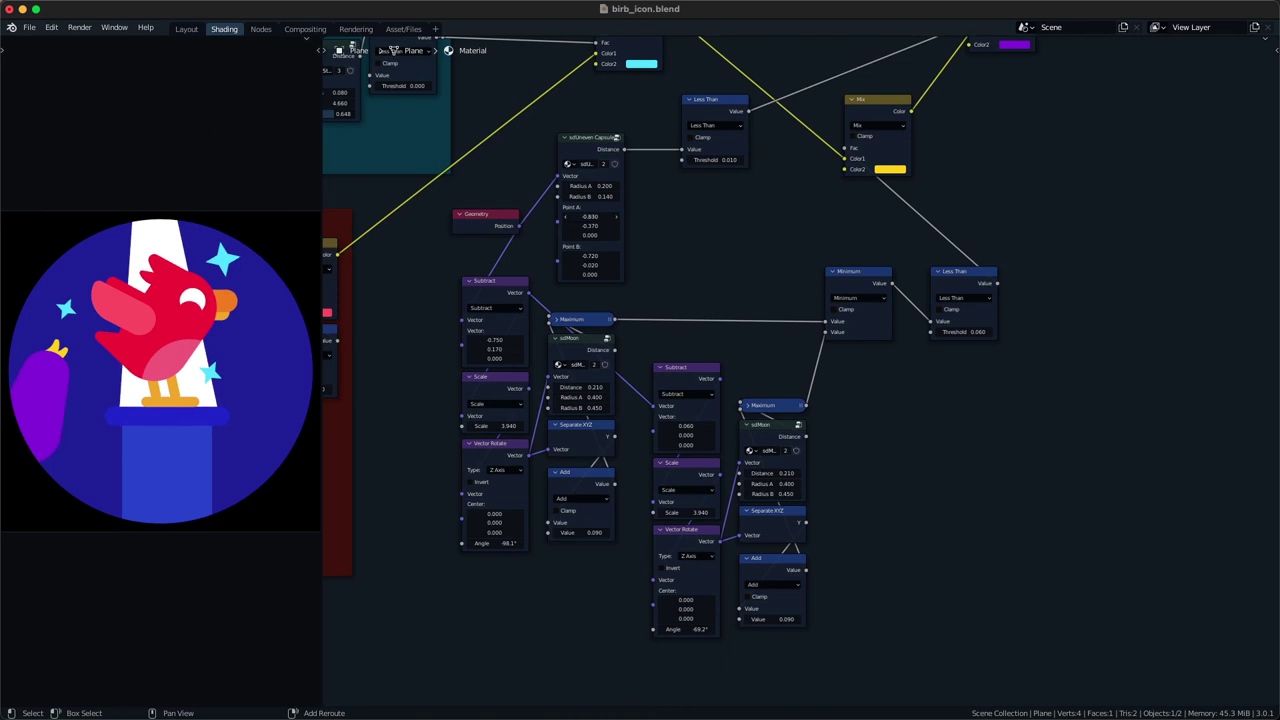
- Collapse the Minimum node and stack it directly above the second Maximum node
scroll(729, 325, down, 4)
middle_drag(782, 309, 737, 334)
scroll(737, 334, up, 3)
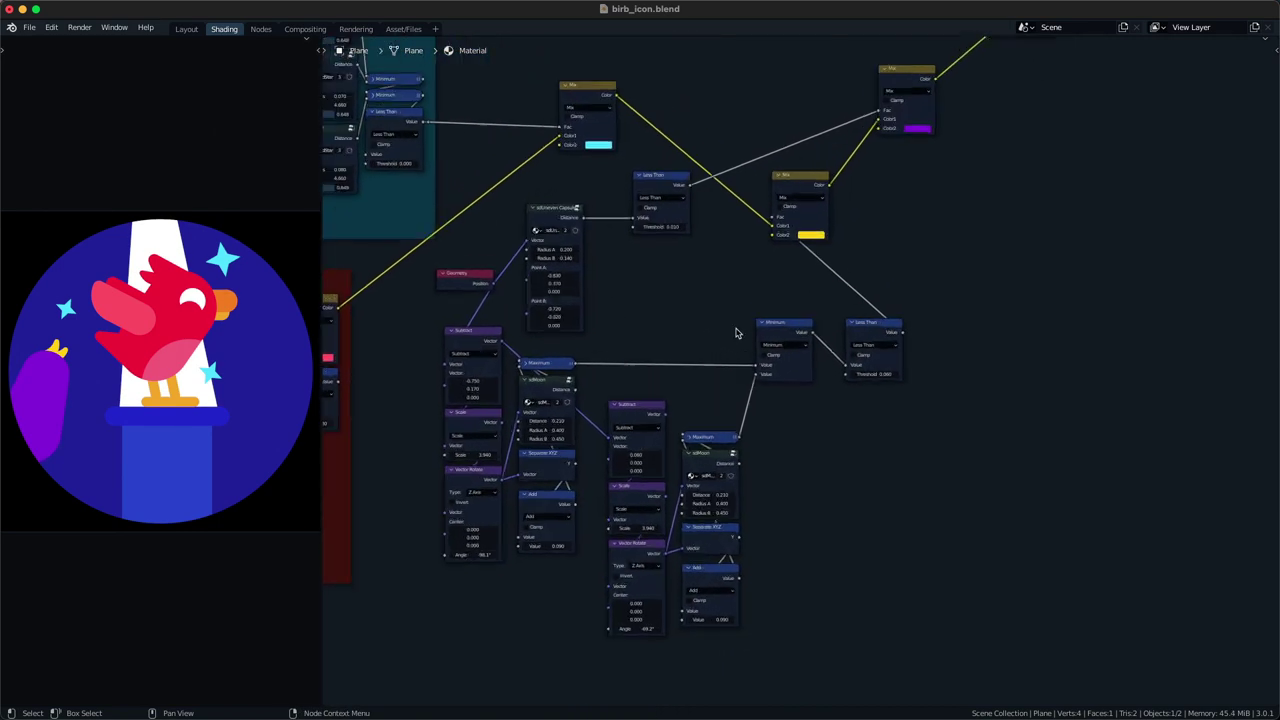
click(804, 325)
key(h)
drag(803, 325, 730, 431)
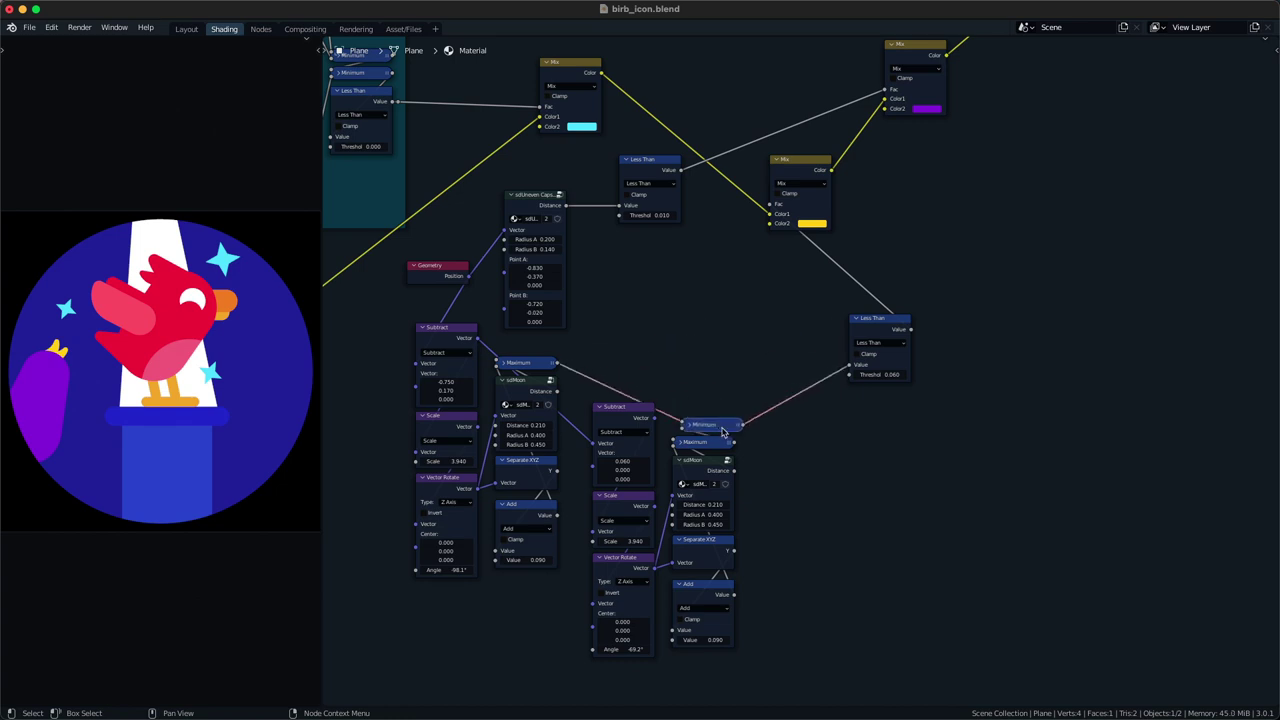
middle_drag(721, 430, 724, 435)
drag(716, 436, 707, 434)
middle_drag(708, 433, 743, 485)
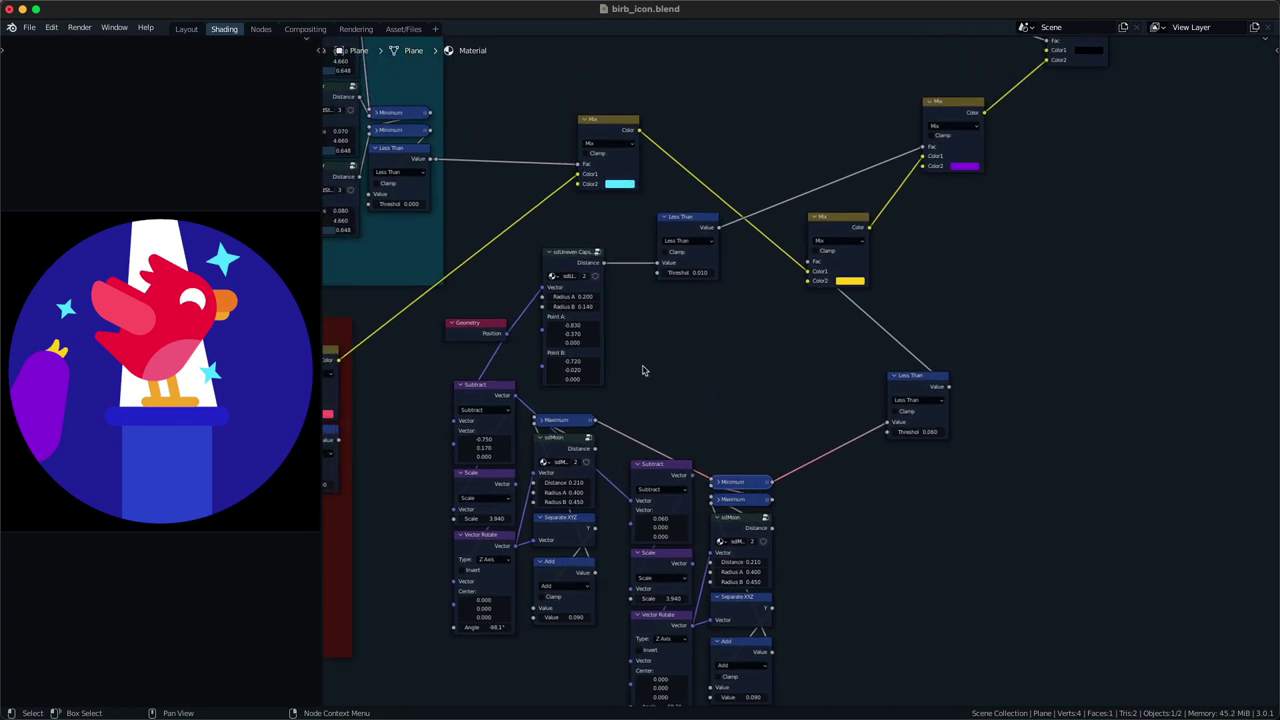
- Reposition the sdUneven Capsule node, collapse the Geometry node, and place it above the first Subtract node
drag(590, 328, 560, 346)
key(ctrl+z)
middle_drag(558, 378, 574, 312)
click(508, 264)
key(h)
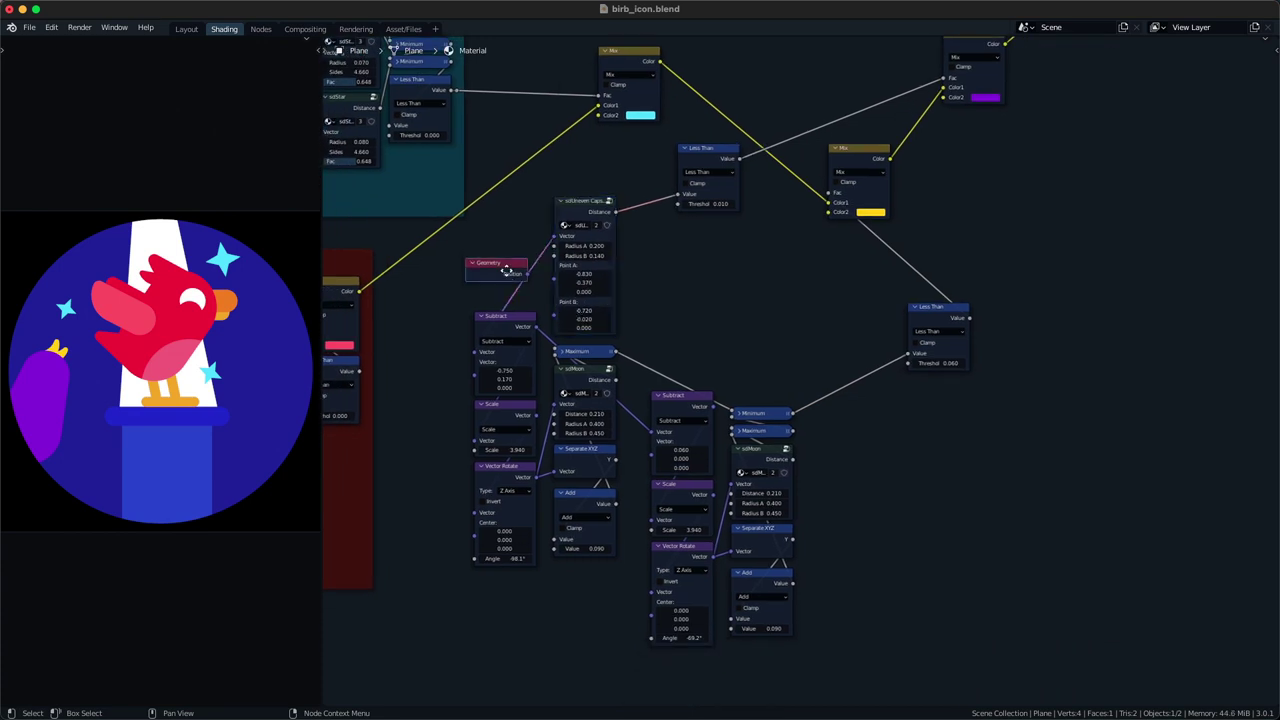
drag(507, 266, 519, 293)
- Pack the four columns of moon nodes tightly side by side below the capsule node
drag(481, 623, 521, 292)
key(g)
click(495, 354)
drag(571, 581, 590, 341)
key(g)
click(556, 361)
drag(638, 638, 700, 398)
key(g)
click(630, 369)
click(684, 560)
drag(713, 662, 761, 380)
key(g)
click(690, 333)
middle_drag(705, 364, 709, 452)
- Place the stem's Less Than node on top of the Minimum node and align that column with the others
click(886, 331)
drag(943, 369, 1000, 443)
key(g)
drag(755, 377, 706, 674)
middle_drag(737, 434, 741, 351)
key(g)
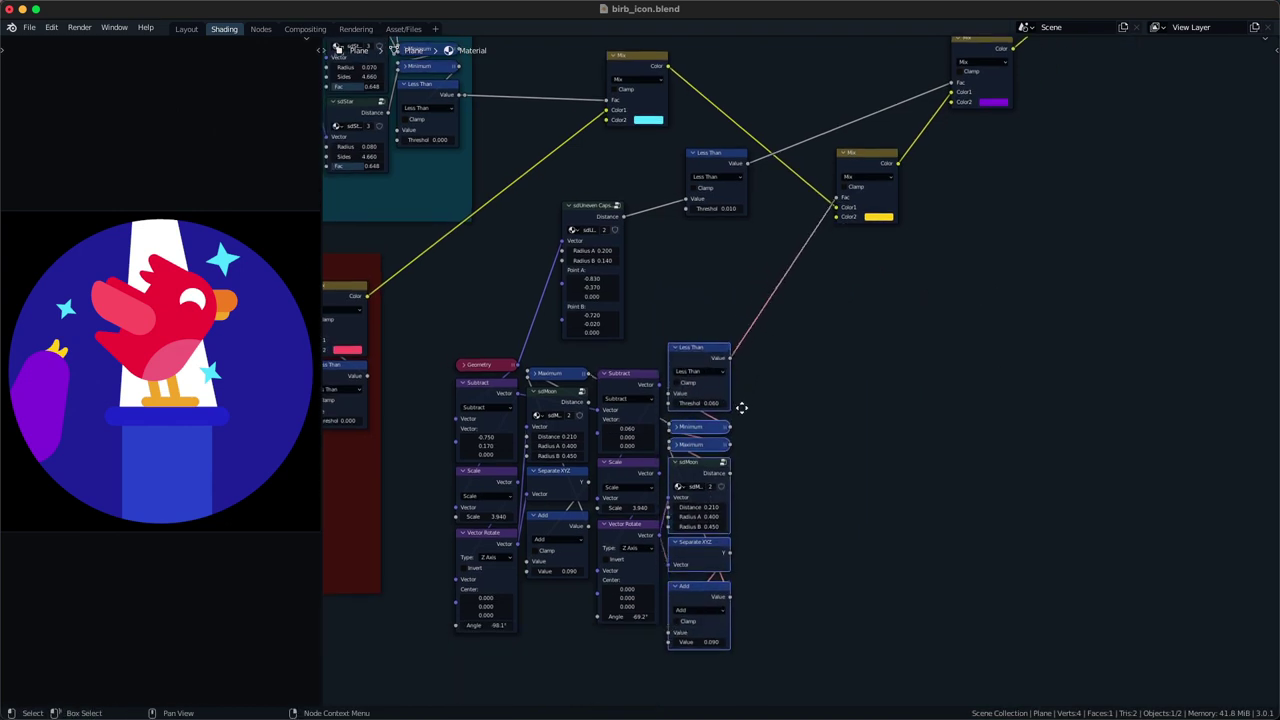
- Rearrange the yellow and purple Mix nodes so they follow the stem and capsule node groups with clear spacing
drag(812, 334, 858, 197)
key(g)
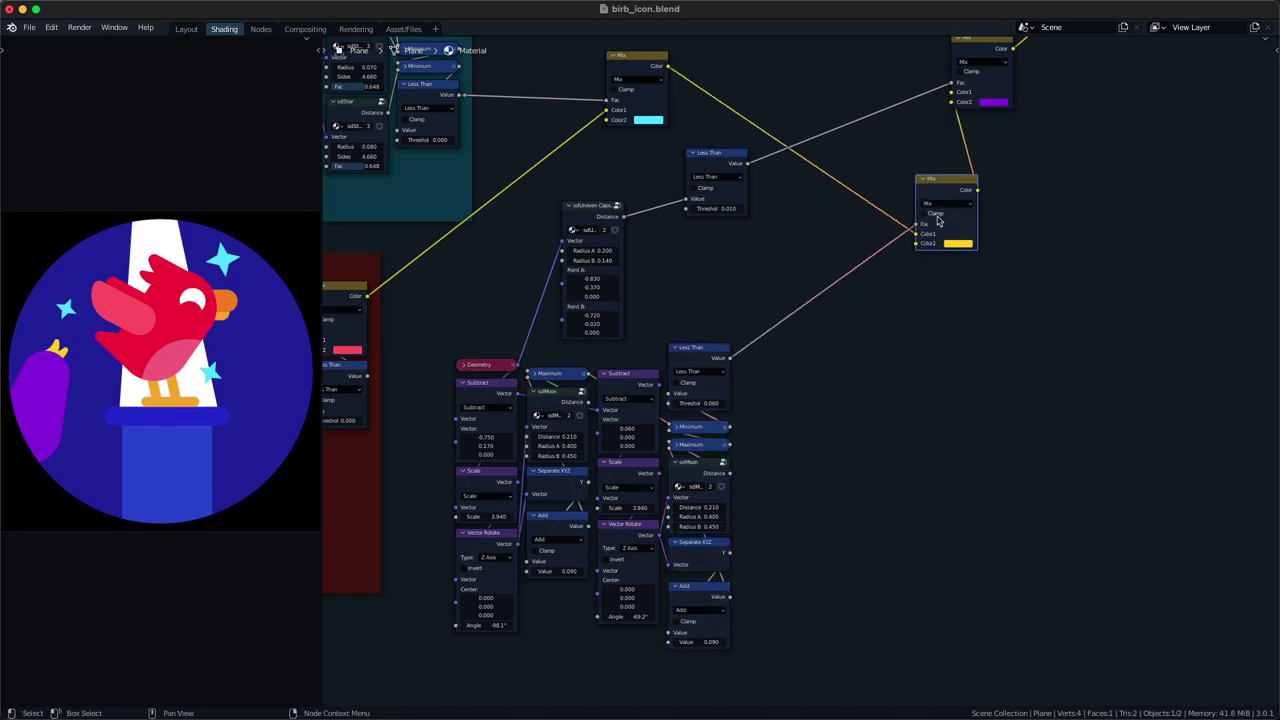
click(936, 216)
middle_drag(936, 216, 908, 324)
key(g)
click(788, 335)
drag(935, 277, 963, 159)
key(g)
click(1106, 221)
drag(918, 314, 811, 337)
key(g)
click(813, 322)
middle_drag(813, 322, 657, 278)
key(g)
middle_drag(699, 330, 865, 279)
- Duplicate the purple Mix node and place the copy below the yellow Mix node
drag(1110, 118, 1104, 156)
key(shift+d)
click(979, 396)
key(q)
key(Escape)
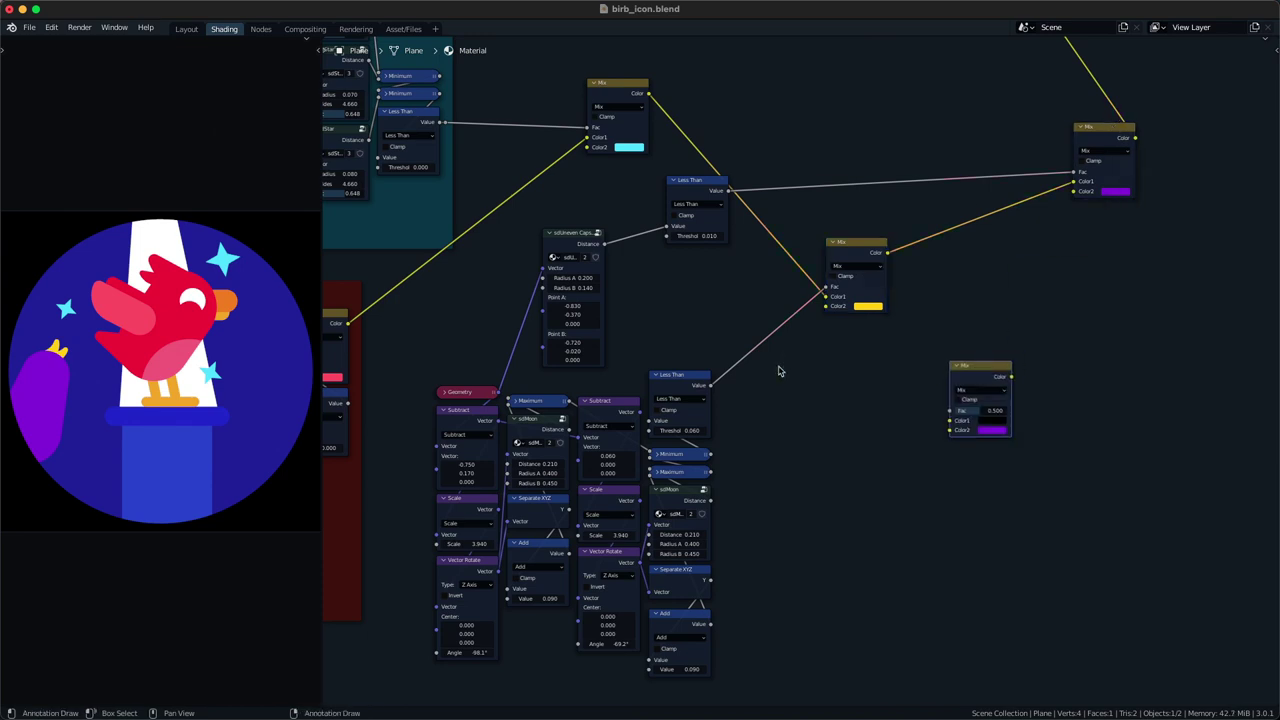
- Add a Distance node linked to the Geometry node and connect a Less Than node after it, below the yellow Mix
key(Tab)
text(dist)
key(Return)
click(779, 368)
alt+right_drag(486, 389, 816, 451)
key(g)
key(q)
click(777, 433)
click(796, 421)
click(822, 445)
click(882, 481)
click(760, 427)
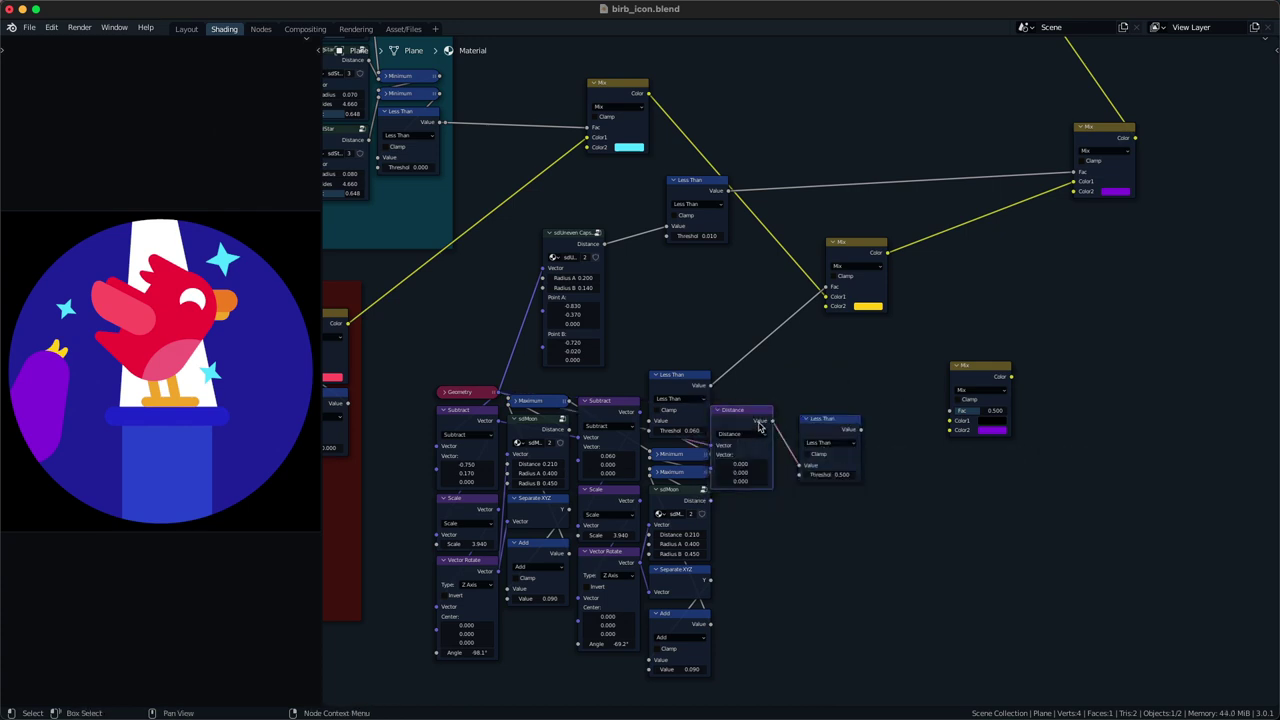
- Feed the new Less Than into the duplicated purple Mix, copy purple into its Color1, and link it to the capsule Mix's Color2
drag(760, 427, 777, 428)
alt+right_drag(814, 450, 962, 398)
middle_drag(939, 385, 893, 434)
drag(944, 433, 926, 397)
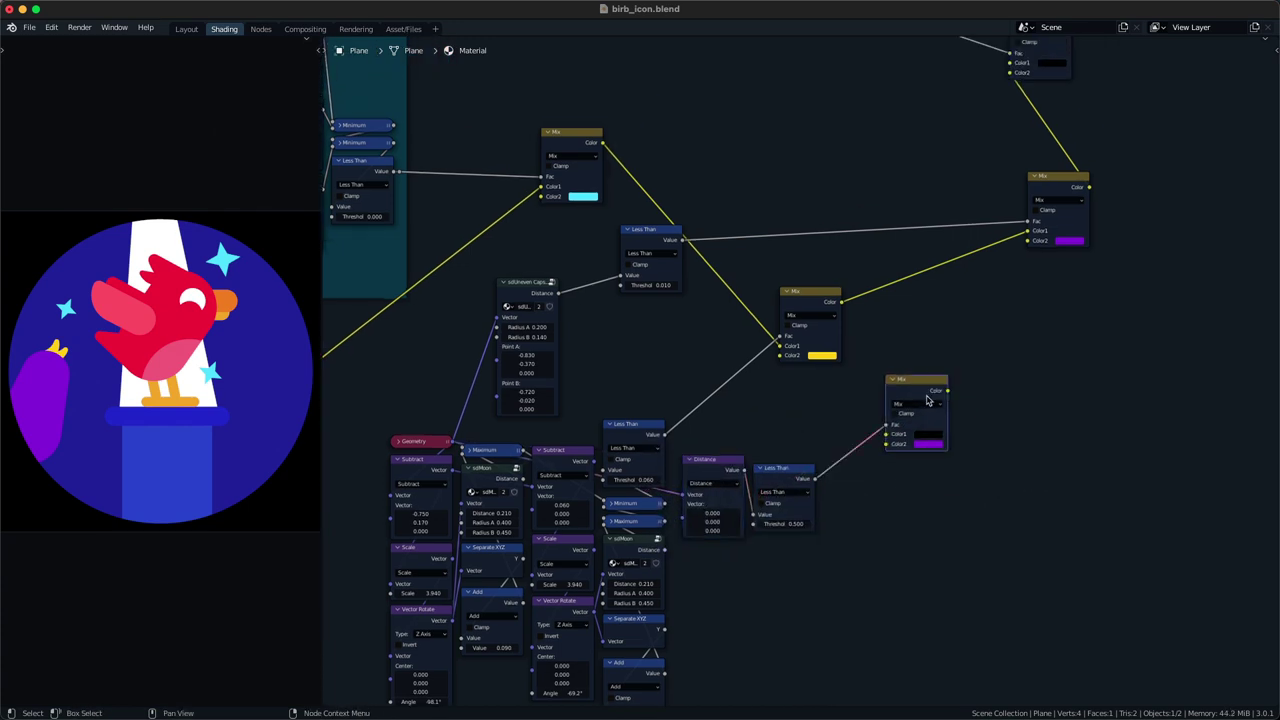
key(ctrl+c)
key(ctrl+v)
alt+right_drag(944, 419, 1040, 243)
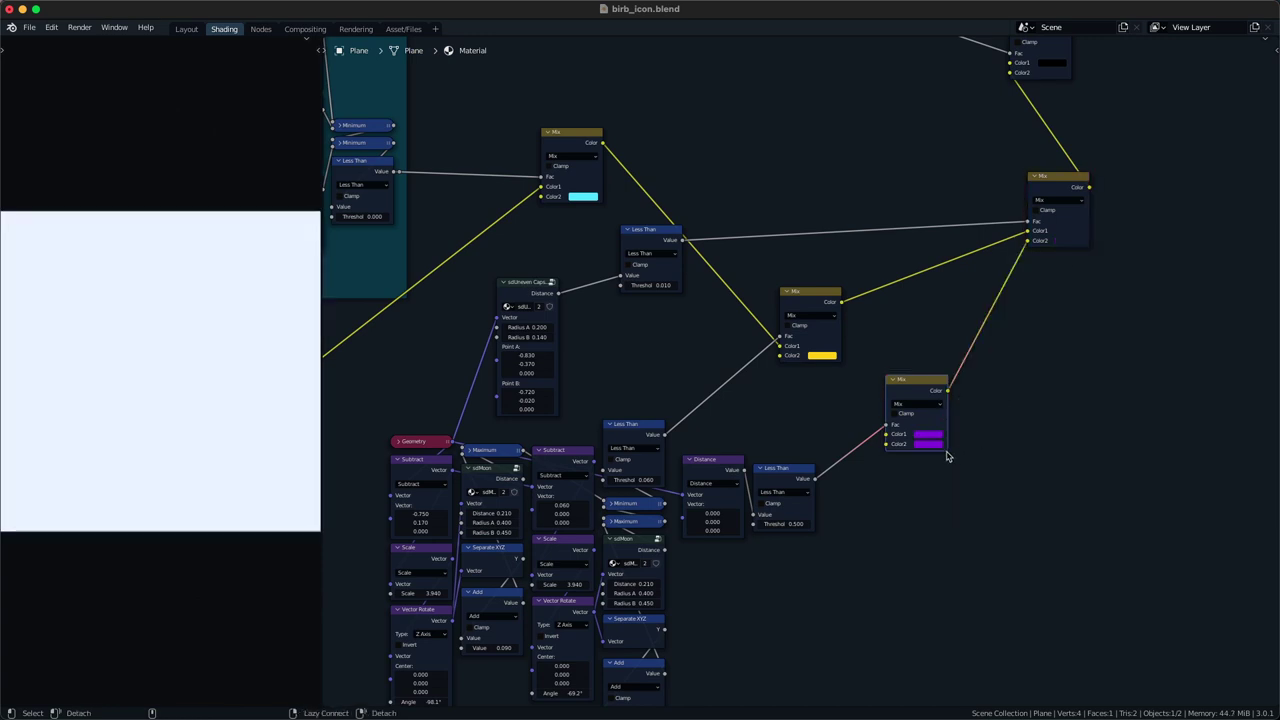
- Tint the duplicated Mix's Color1 red and set the new Less Than threshold to 0.730 to reveal the circle's edge
click(934, 434)
click(957, 366)
key(ctrl+z)
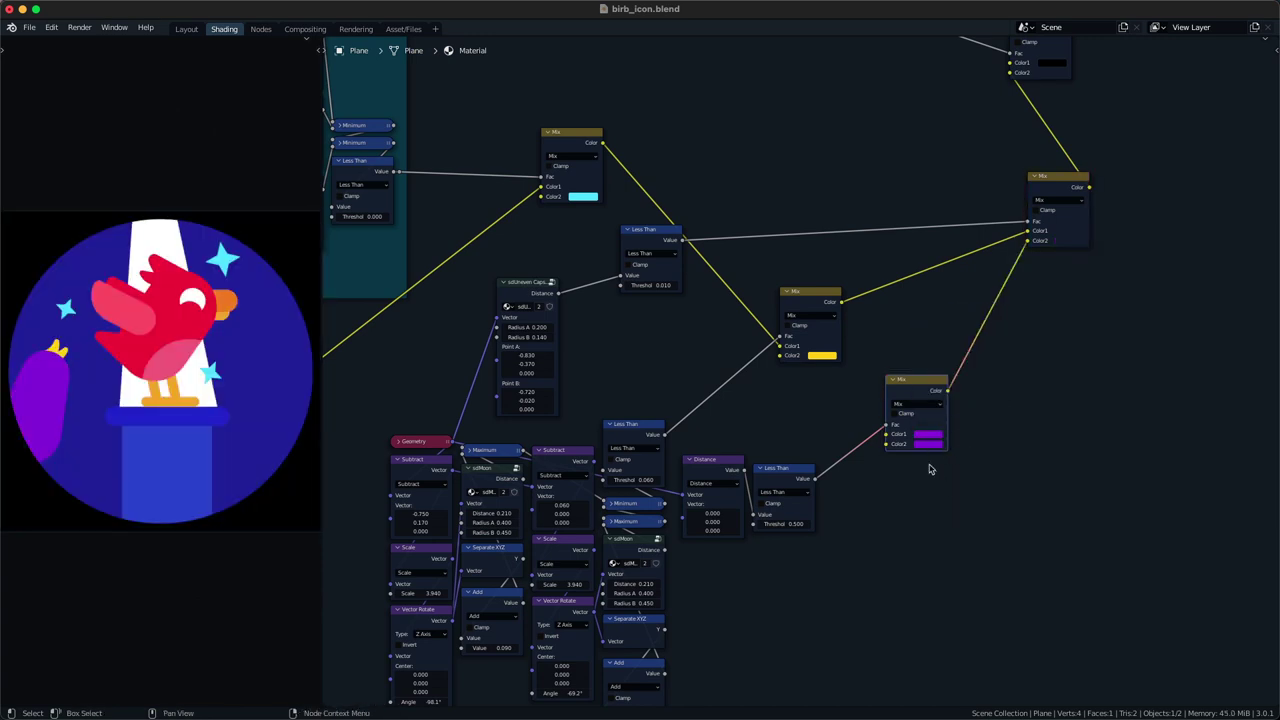
shift+click(771, 530)
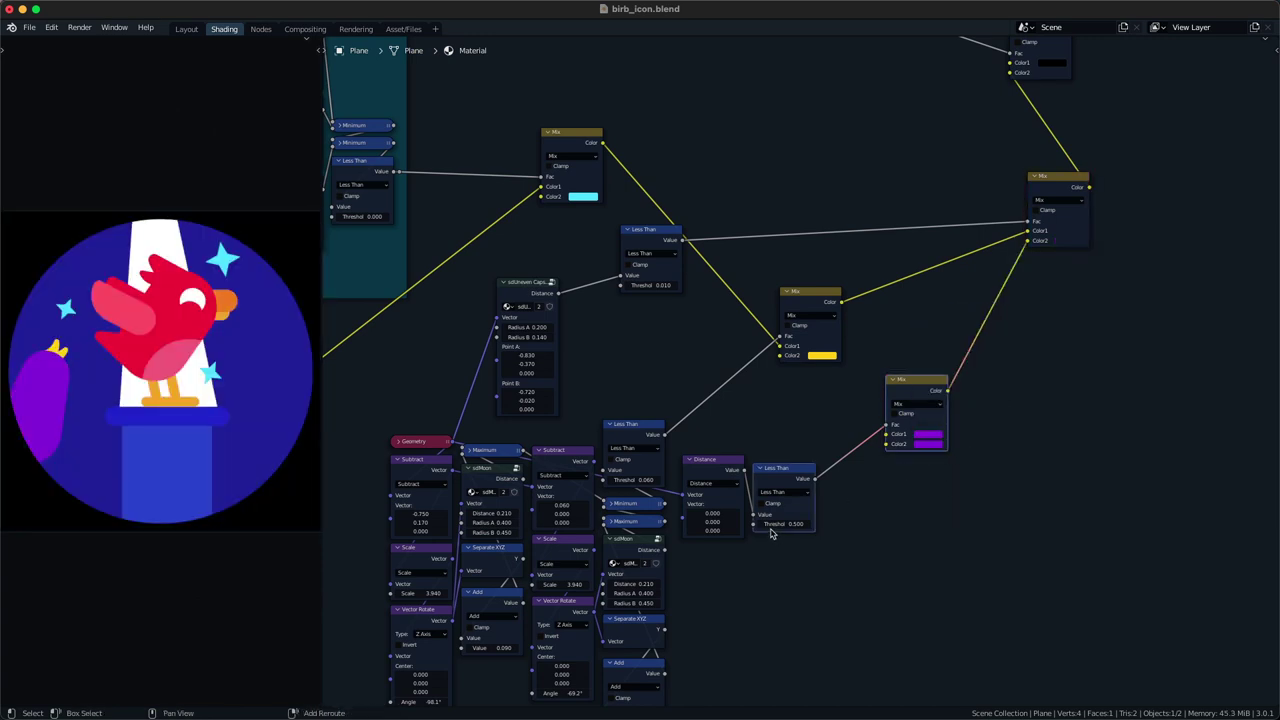
click(922, 433)
click(944, 364)
drag(805, 526, 790, 526)
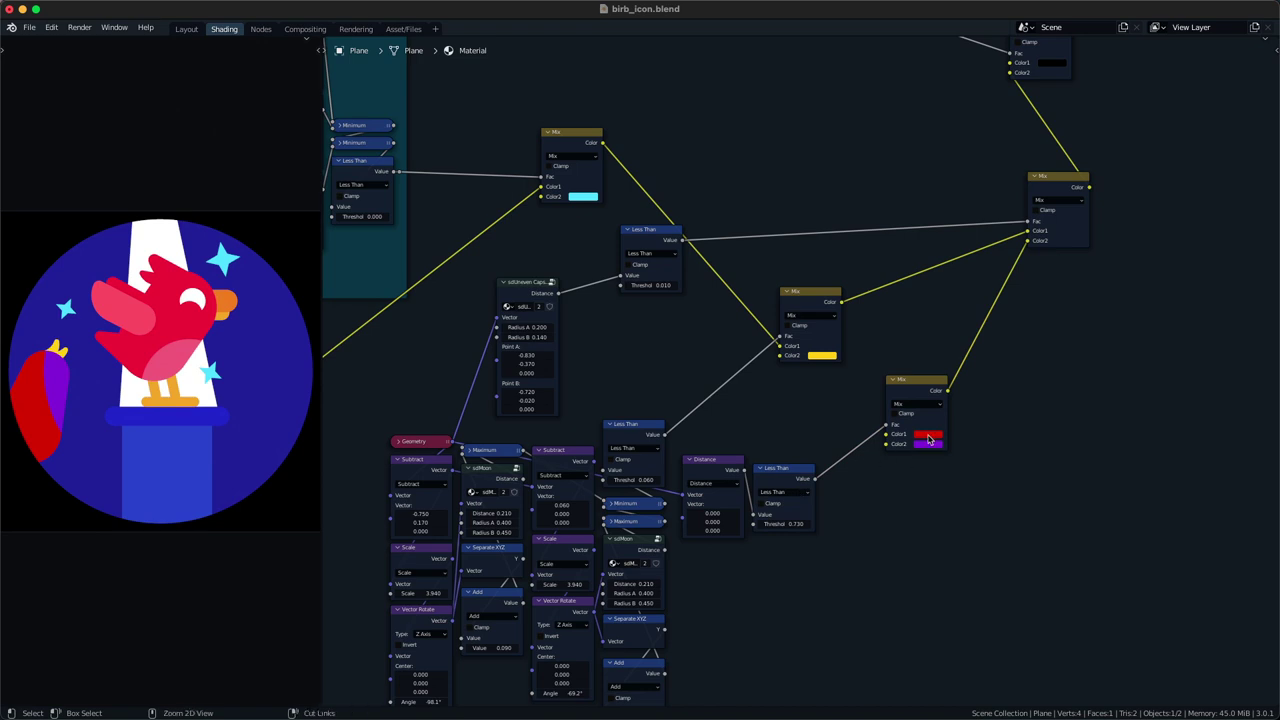
- Set the duplicated Mix's Color2 to pure white, keeping purple as its Color1
click(928, 444)
click(955, 360)
key(BackSpace)
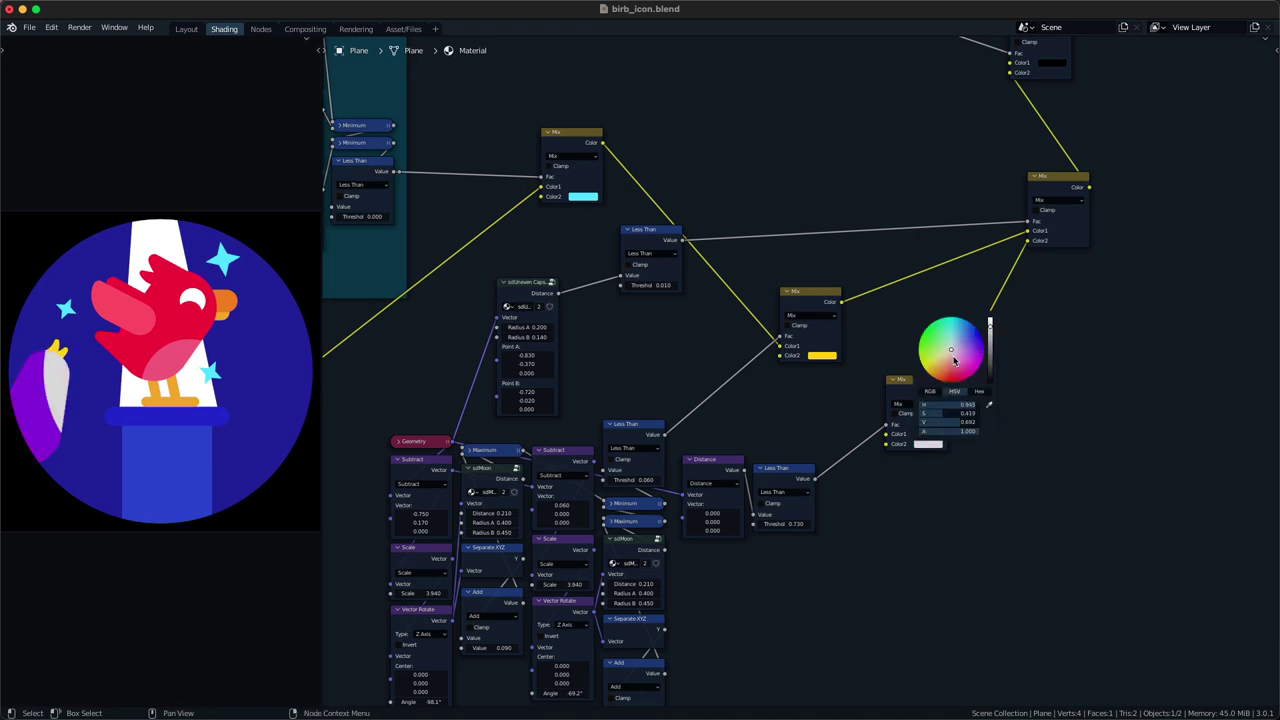
click(923, 446)
scroll(923, 447, up, 7)
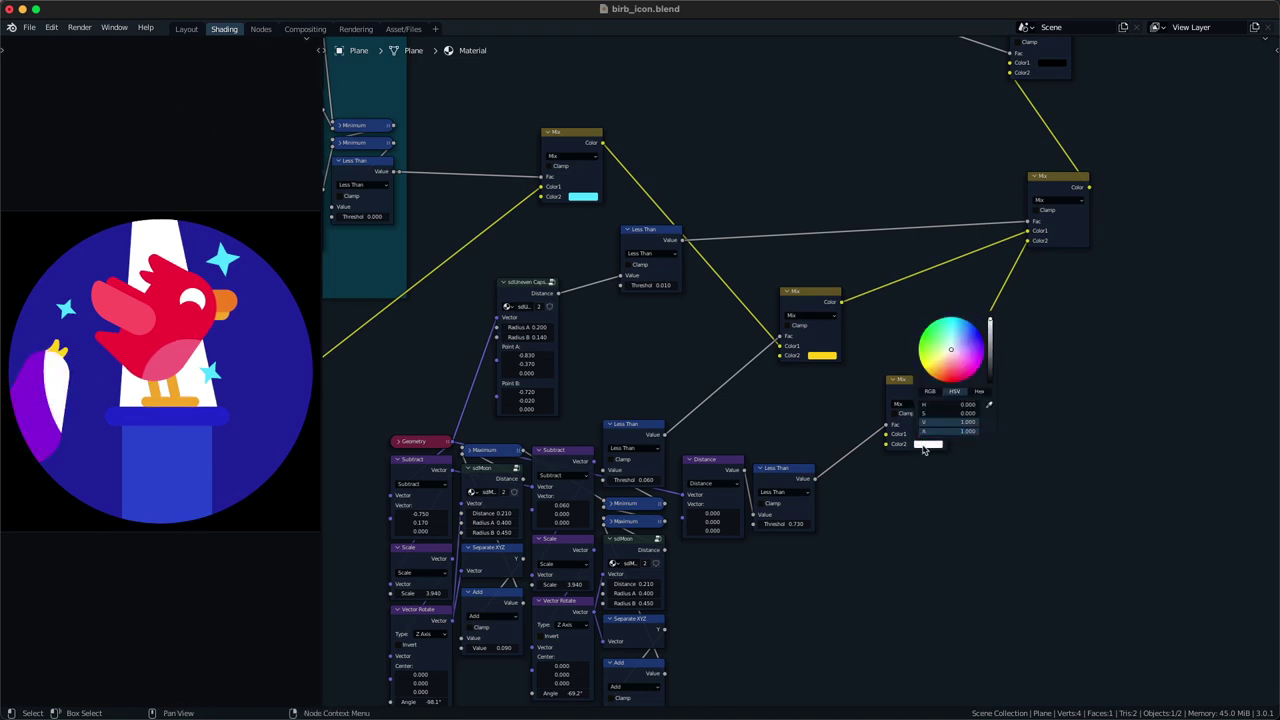
- Place the white eye on the purple bird by setting the Distance X to -0.650 and the Less Than threshold to 0.050
middle_drag(888, 522, 900, 486)
scroll(900, 486, up, 3)
shift+drag(819, 518, 662, 505)
mouse_move(808, 520)
mouse_down()
mouse_move(777, 520)
mouse_move(803, 520)
mouse_up()
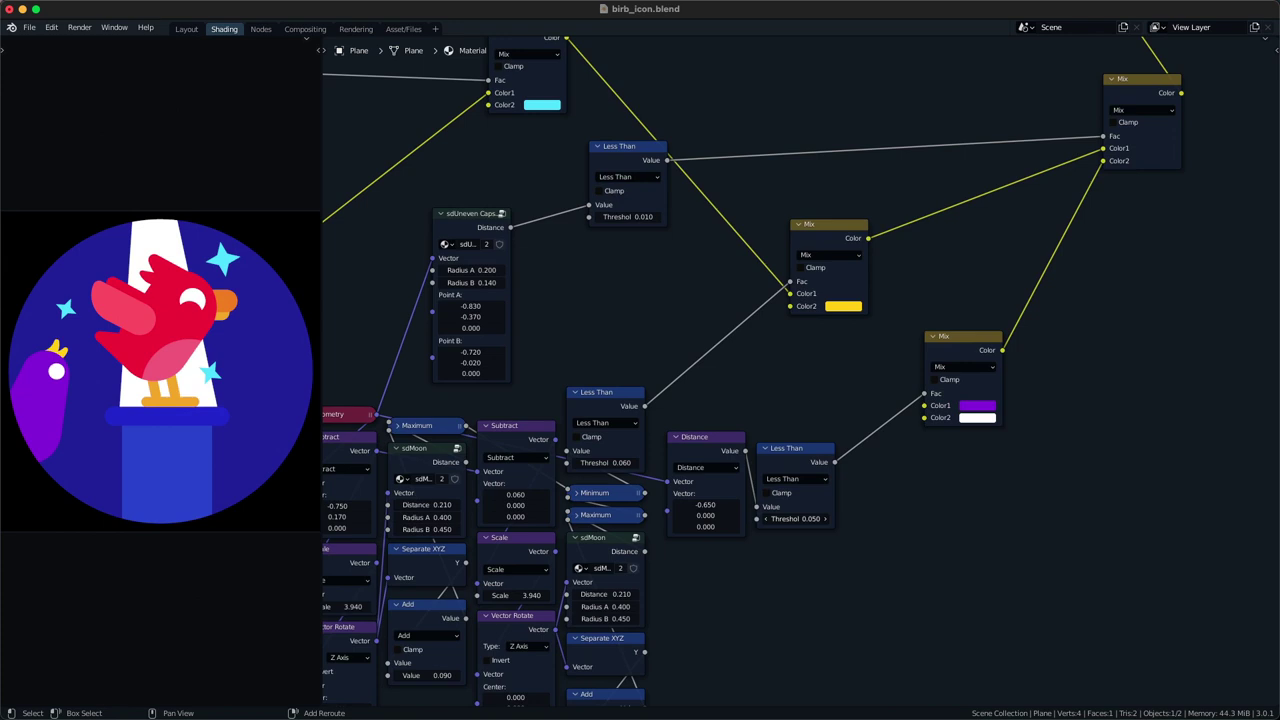
- Refine the eye with a Distance X of -0.680 and a threshold of 0.055, and save the file
drag(715, 506, 710, 506)
click(709, 506)
key(Return)
double_click(707, 504)
key(Return)
click(706, 504)
text(8)
key(Return)
click(795, 520)
text(5)
key(Return)
key(ctrl+s)
- Shift the eye's Less Than and purple-white Mix nodes away from the Distance node to make room
scroll(796, 524, down, 2)
middle_drag(797, 525, 766, 485)
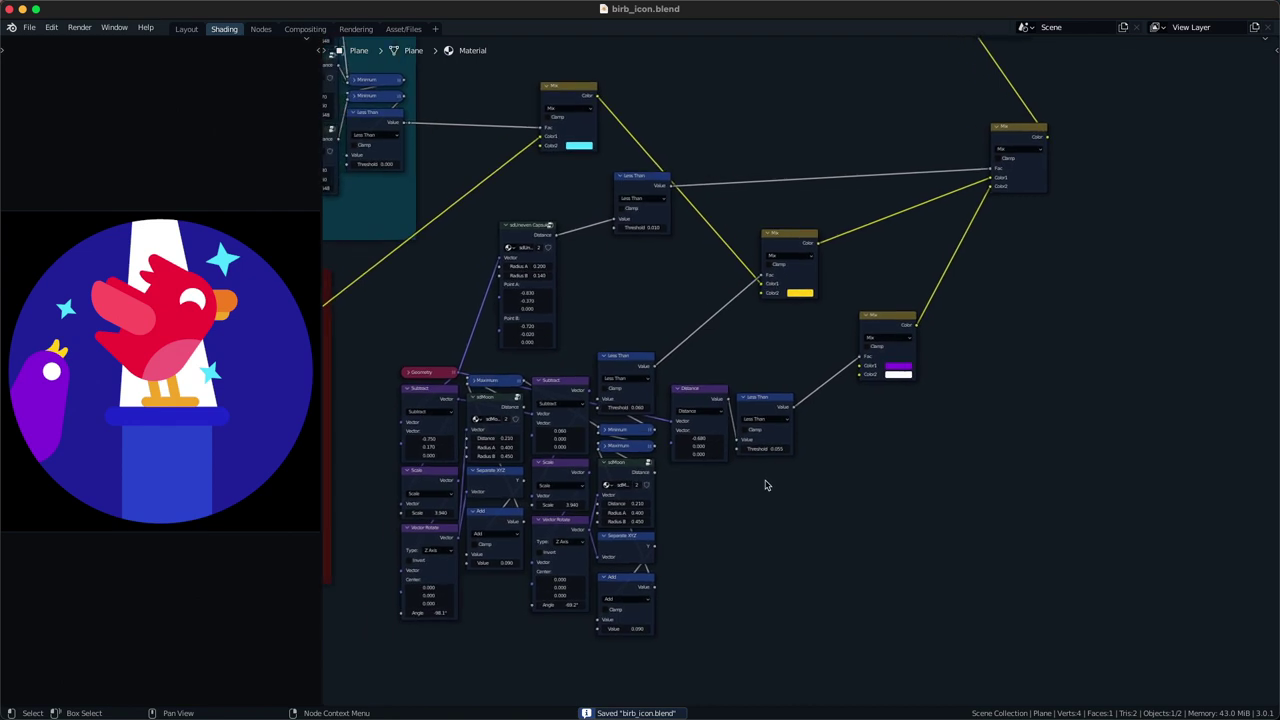
scroll(767, 460, up, 2)
drag(766, 423, 833, 395)
drag(931, 451, 873, 388)
click(855, 332)
key(g)
click(812, 397)
- Add an sdSegment node below the Distance node and link its Vector input to the Geometry node
middle_drag(687, 524, 734, 477)
key(shift+a)
text(ssdse)
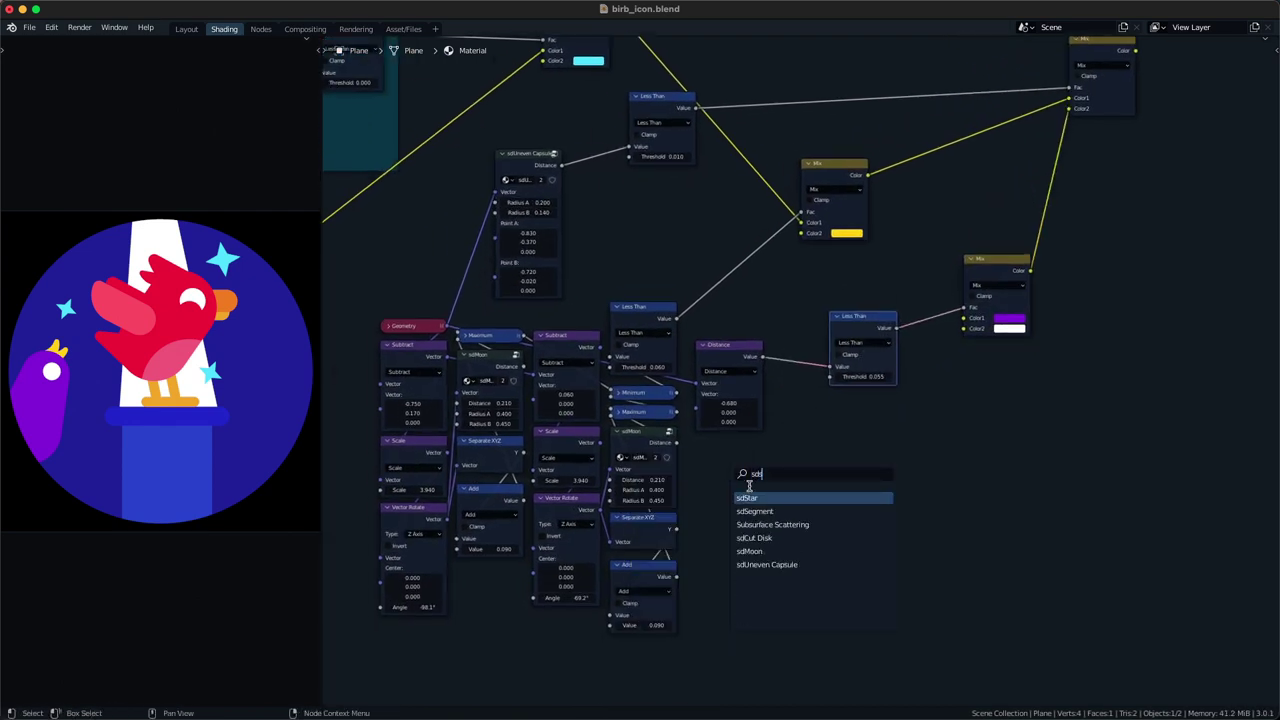
key(Return)
click(713, 454)
alt+right_drag(412, 328, 758, 522)
drag(726, 461, 736, 461)
middle_drag(737, 463, 722, 478)
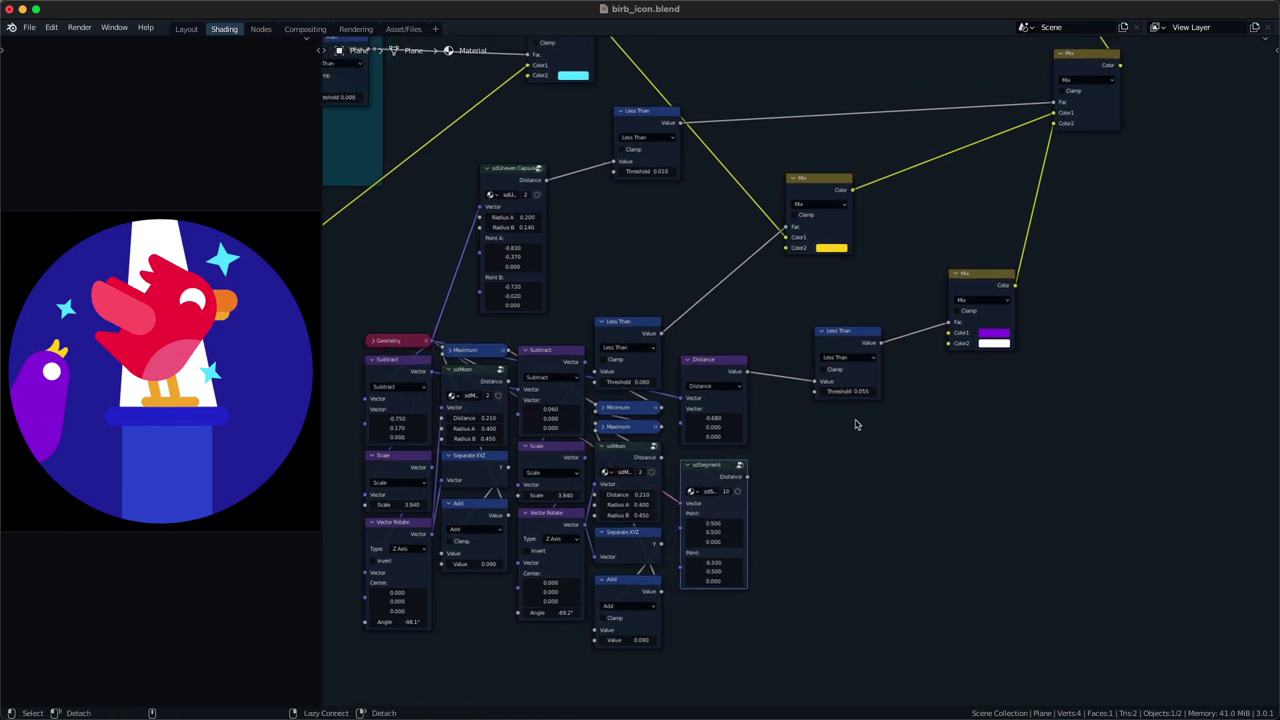
- Move the eye's Less Than back beside the Distance node and reposition the purple-white Mix below the capsule Mix
middle_drag(858, 425, 811, 492)
drag(810, 417, 762, 398)
middle_drag(929, 352, 893, 438)
click(910, 407)
drag(911, 431, 959, 422)
drag(752, 337, 732, 317)
- Duplicate the yellow Mix, insert the copy before the capsule Mix, and paste the orange colour into its Color2
middle_drag(732, 317, 987, 362)
scroll(719, 299, down, 3)
scroll(740, 352, down, 2)
scroll(851, 451, down, 1)
middle_drag(897, 355, 625, 359)
scroll(637, 360, up, 7)
key(shift+d)
click(742, 332)
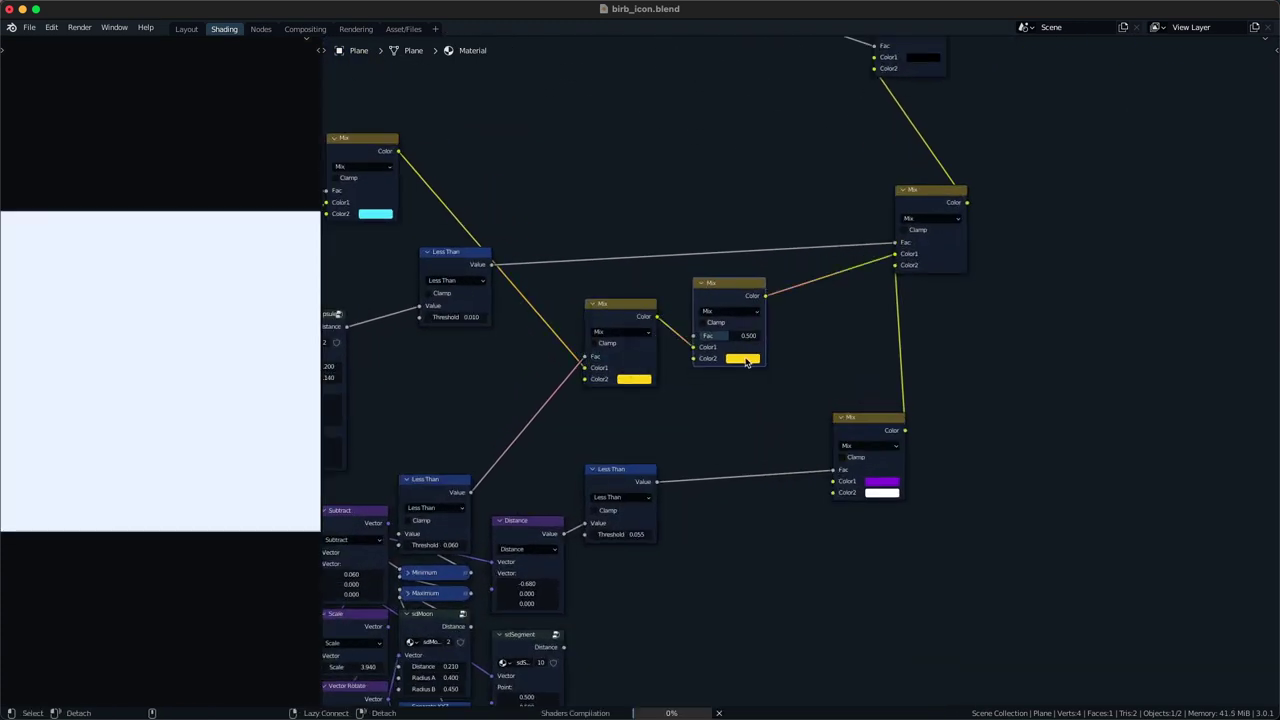
key(ctrl+v)
- Duplicate the eye's Less Than, connect sdSegment's Distance to the copy, and link it to the orange Mix's Fac
middle_drag(672, 540, 731, 435)
middle_drag(697, 474, 706, 467)
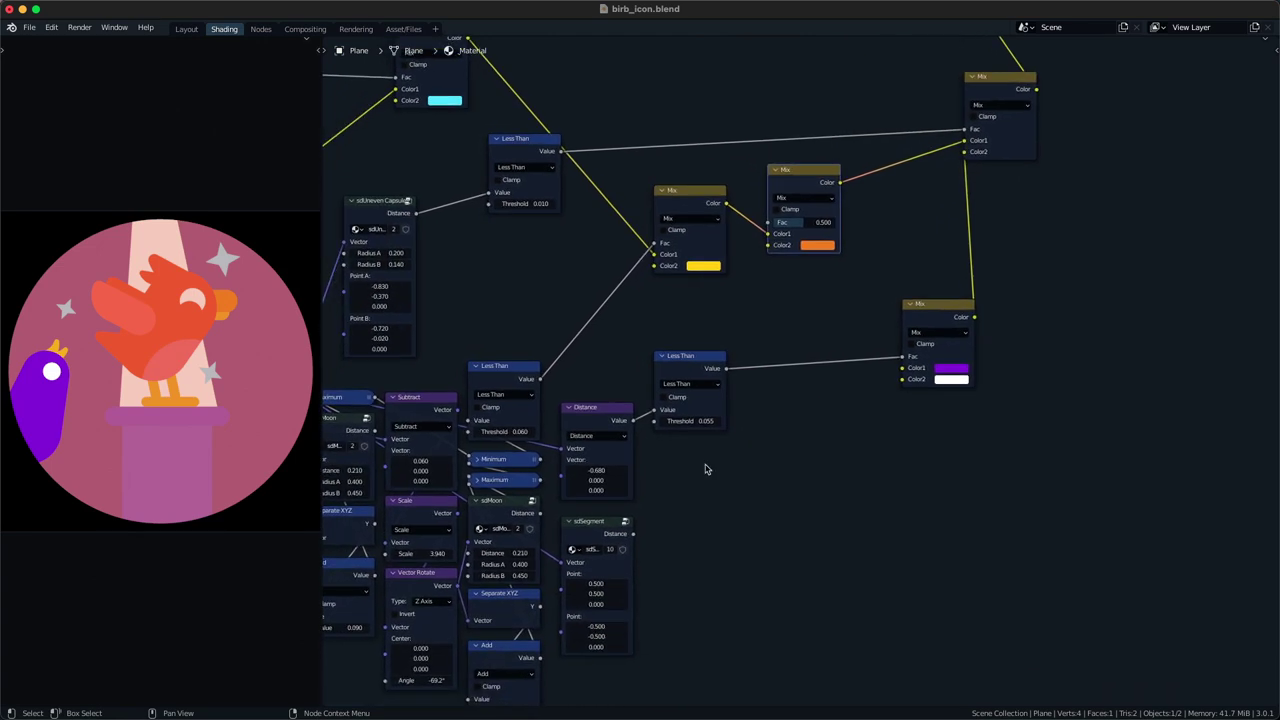
key(q)
click(678, 361)
key(shift+d)
click(667, 580)
alt+right_drag(618, 580, 667, 582)
alt+right_drag(683, 580, 800, 262)
- Align the beak's Less Than with sdSegment, zero both segment points, and set their X values to -0.620 and -0.520
middle_drag(692, 537, 724, 448)
drag(716, 492, 715, 440)
key(BackSpace)
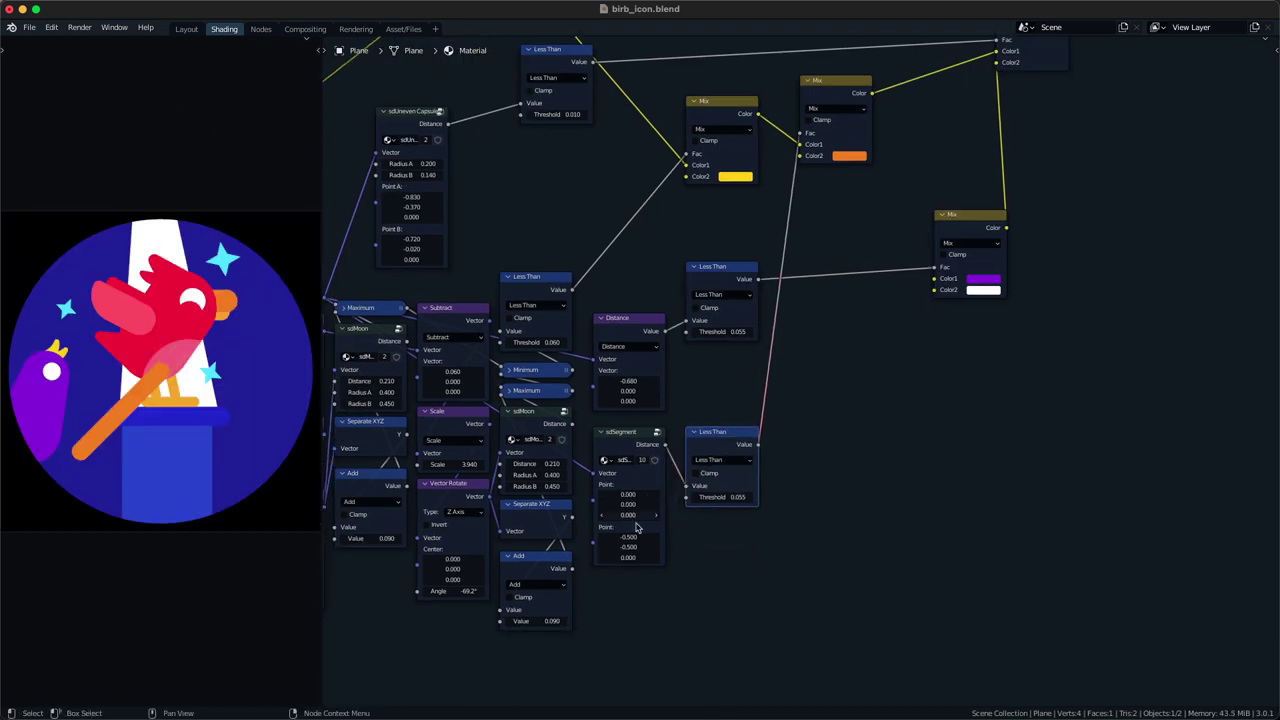
key(BackSpace)
shift+drag(626, 494, 563, 494)
drag(628, 537, 576, 537)
- Set the beak's Less Than threshold to 0.030 and the Y of both segment points to -0.020
click(735, 496)
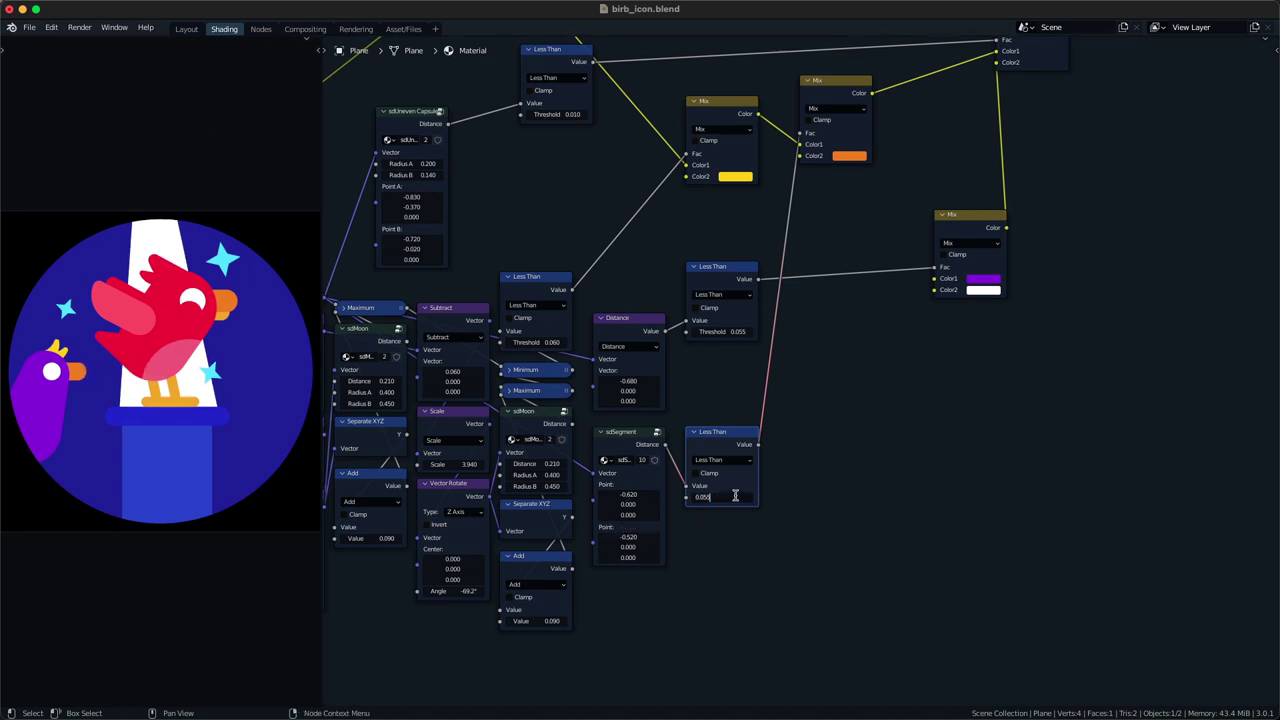
key(BackSpace)
text(4)
key(Return)
double_click(735, 496)
text(0.04)
key(Return)
scroll(596, 540, up, 2)
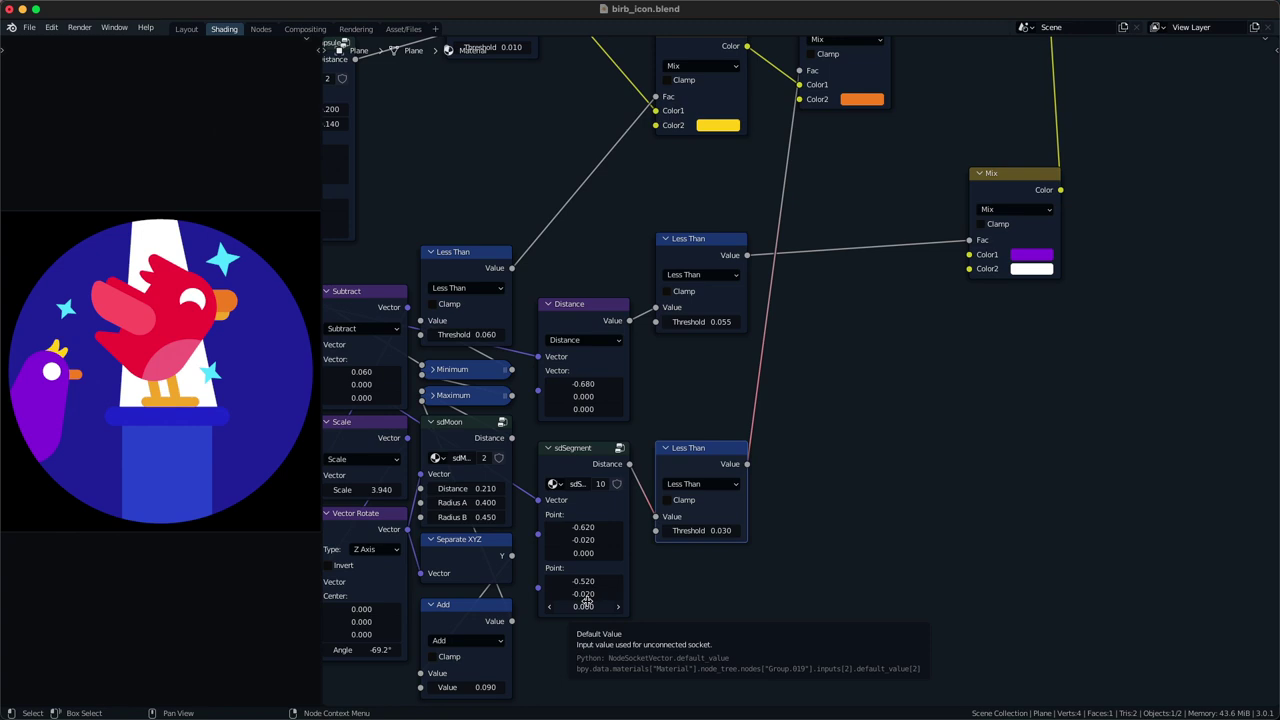
- Darken the background circle's blue in the first background Mix's Color1 and save the file
scroll(689, 434, down, 5)
middle_drag(825, 89, 771, 354)
middle_drag(794, 251, 688, 437)
scroll(690, 437, down, 4)
mouse_move(774, 376)
middle_down()
mouse_move(634, 461)
mouse_move(868, 437)
middle_up()
middle_drag(697, 473, 723, 393)
mouse_move(686, 438)
middle_down()
mouse_move(743, 388)
mouse_move(832, 399)
middle_up()
scroll(678, 379, down, 2)
scroll(831, 399, up, 8)
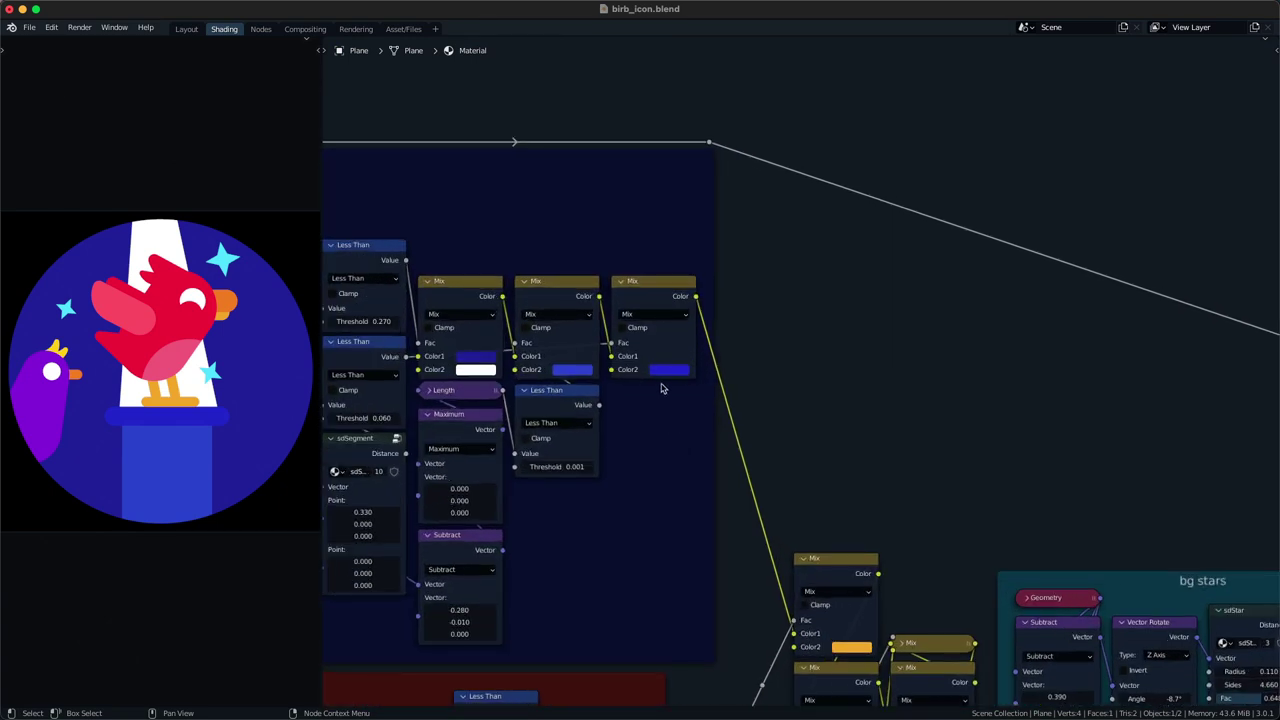
click(488, 357)
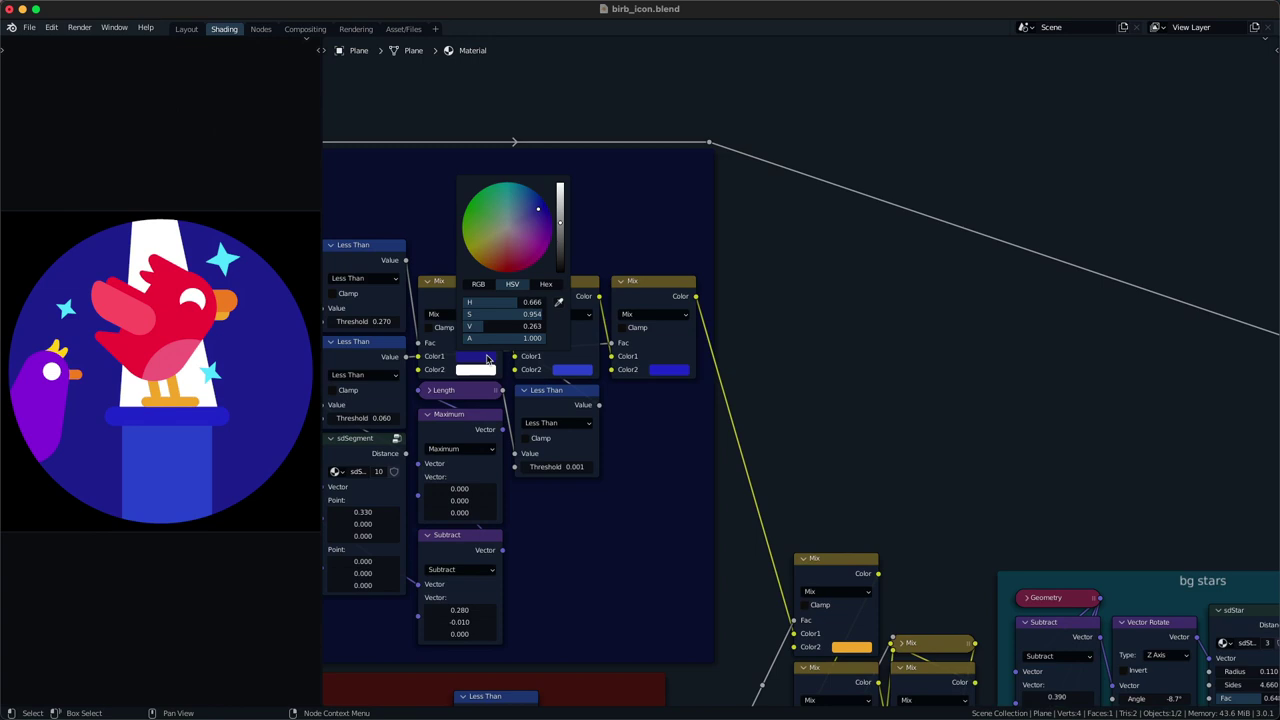
scroll(488, 357, down, 1)
scroll(488, 357, up, 1)
key(super+s)
- Save the file and move the sdUneven Capsule node into the second moon column, above the Maximum node
scroll(798, 371, down, 8)
middle_drag(999, 553, 771, 351)
middle_drag(1007, 529, 808, 409)
middle_drag(907, 562, 814, 526)
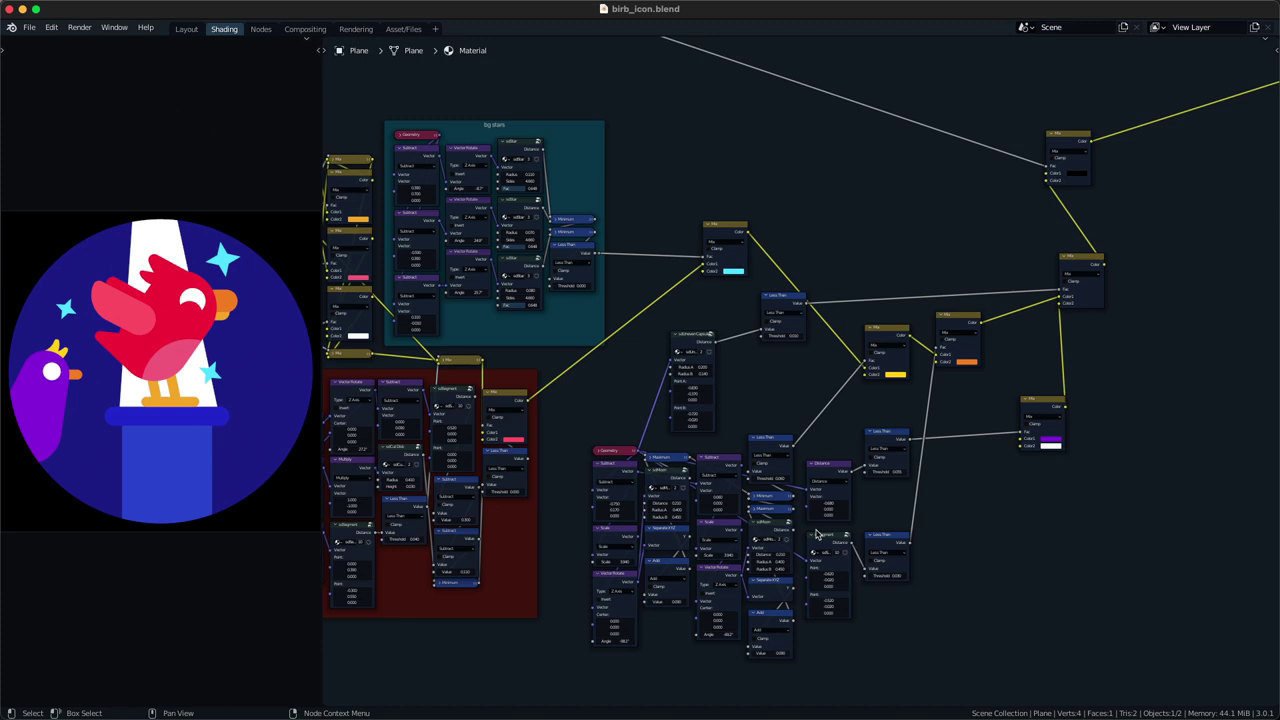
middle_drag(757, 538, 667, 485)
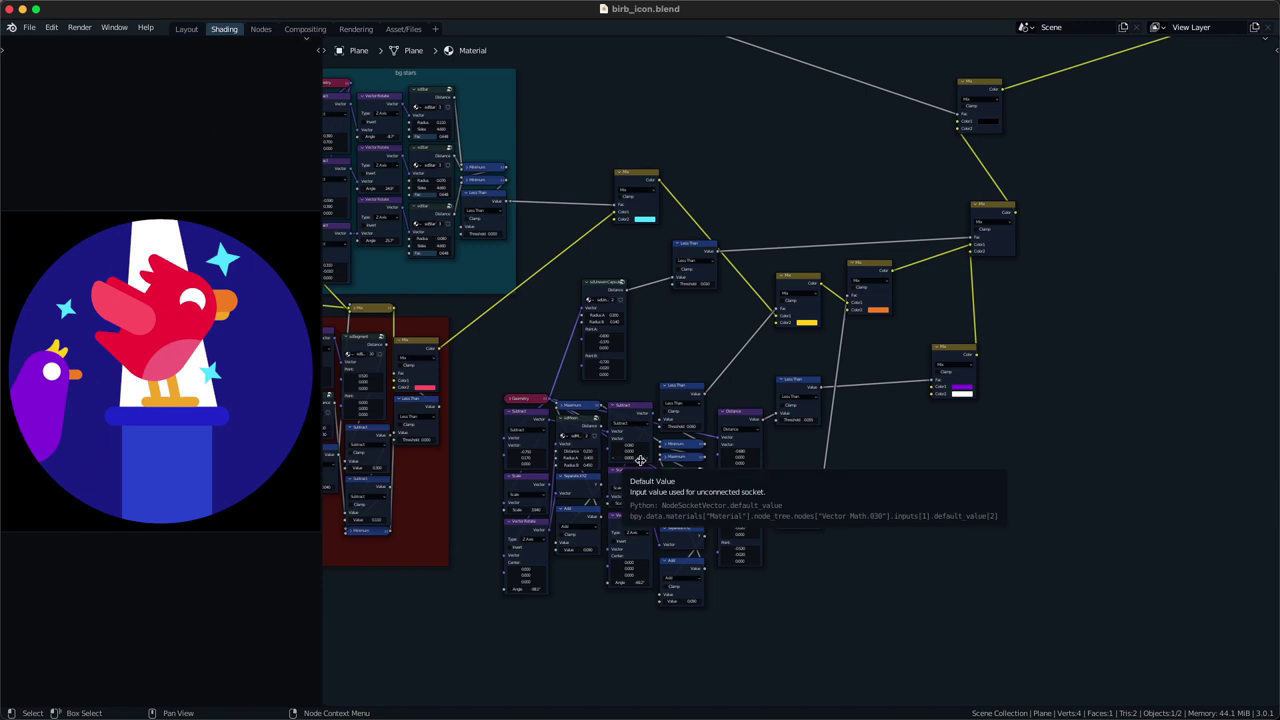
middle_drag(671, 383, 638, 358)
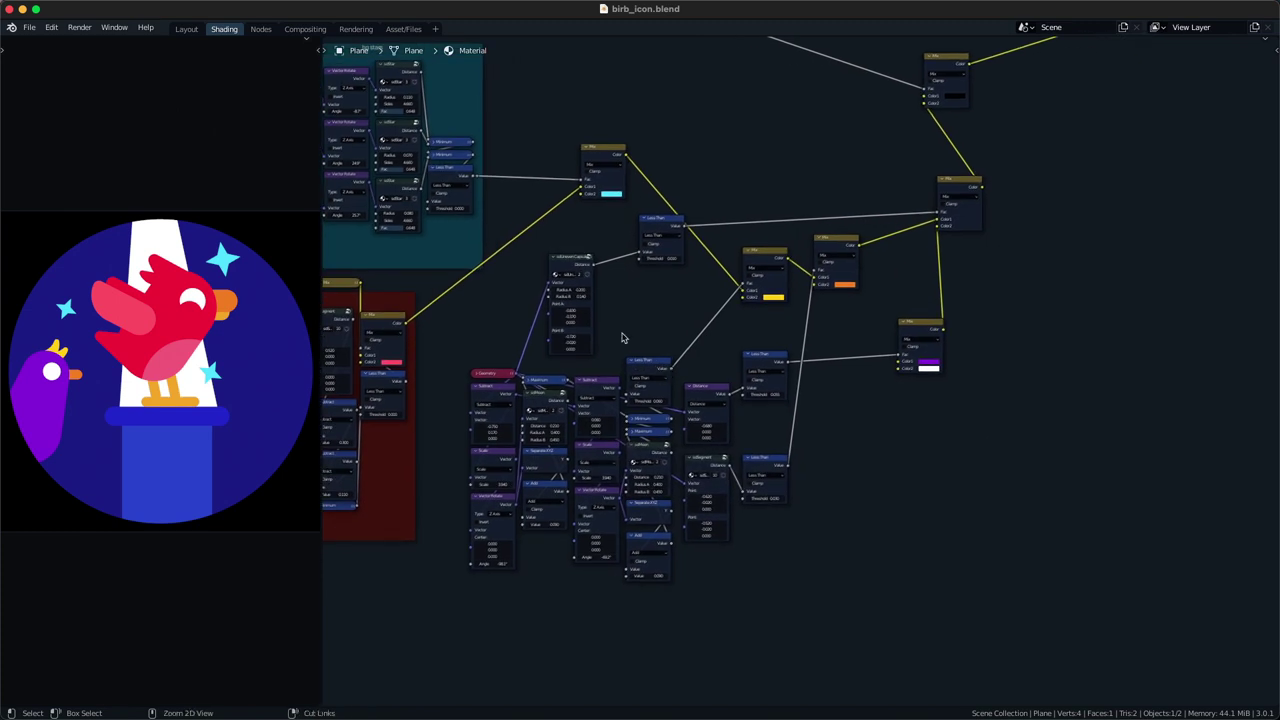
key(super+s)
drag(572, 268, 560, 551)
key(g)
click(551, 616)
click(786, 578)
scroll(735, 592, up, 3)
drag(692, 605, 683, 429)
key(g)
click(674, 420)
- Tuck sdSegment directly beneath the Distance node and stack the eye and beak Less Than nodes beside them
scroll(674, 420, down, 6)
middle_drag(674, 420, 678, 370)
scroll(721, 392, up, 5)
click(714, 347)
drag(714, 347, 716, 354)
click(713, 438)
middle_drag(778, 417, 685, 467)
drag(685, 468, 695, 508)
key(g)
click(695, 449)
- Place the purple-white Mix directly below the capsule Mix and save the file
drag(943, 439, 893, 328)
key(g)
click(936, 277)
middle_drag(805, 529, 855, 493)
key(super+s)
- Duplicate the beak's sdSegment with its incoming Vector link and place the copy beside the original
click(711, 416)
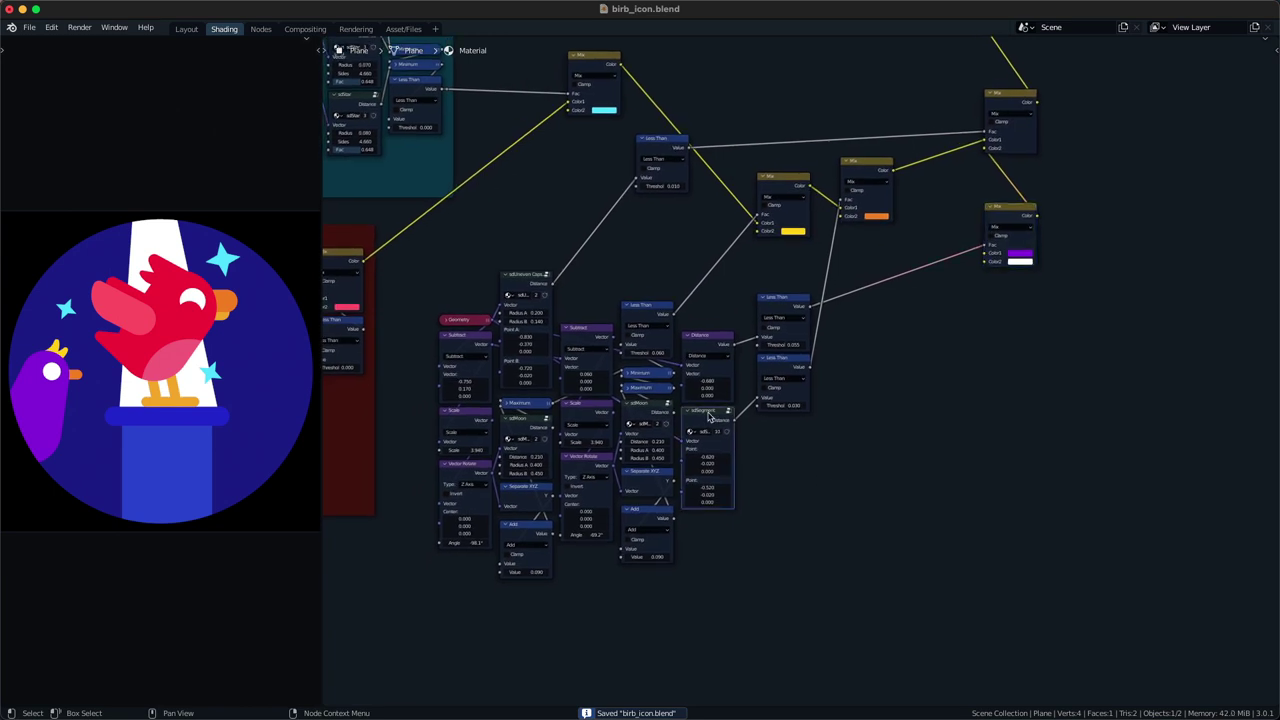
key(ctrl+shift+d)
click(800, 462)
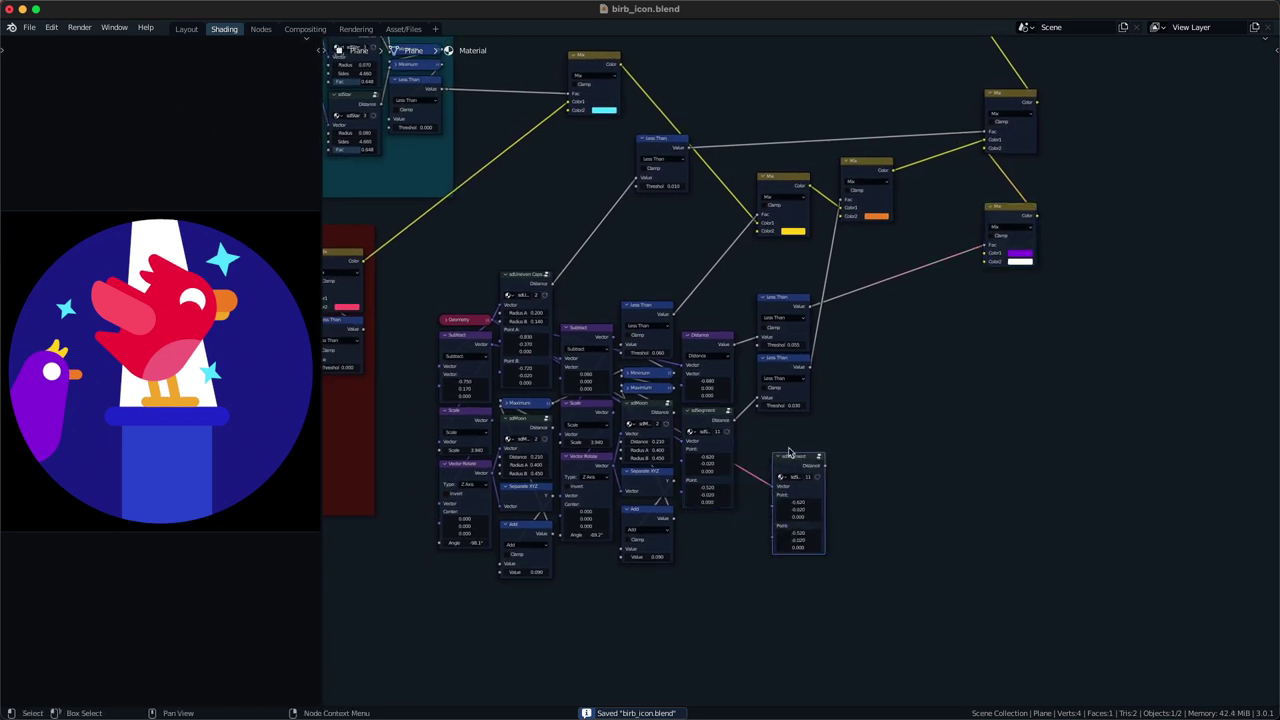
middle_drag(789, 452, 698, 523)
- Move the purple-white eye Mix node down and in toward the orange beak Mix node
drag(825, 419, 904, 333)
key(g)
click(818, 362)
ctrl+shift+click(842, 319)
key(ctrl+z)
middle_drag(842, 319, 837, 337)
key(g)
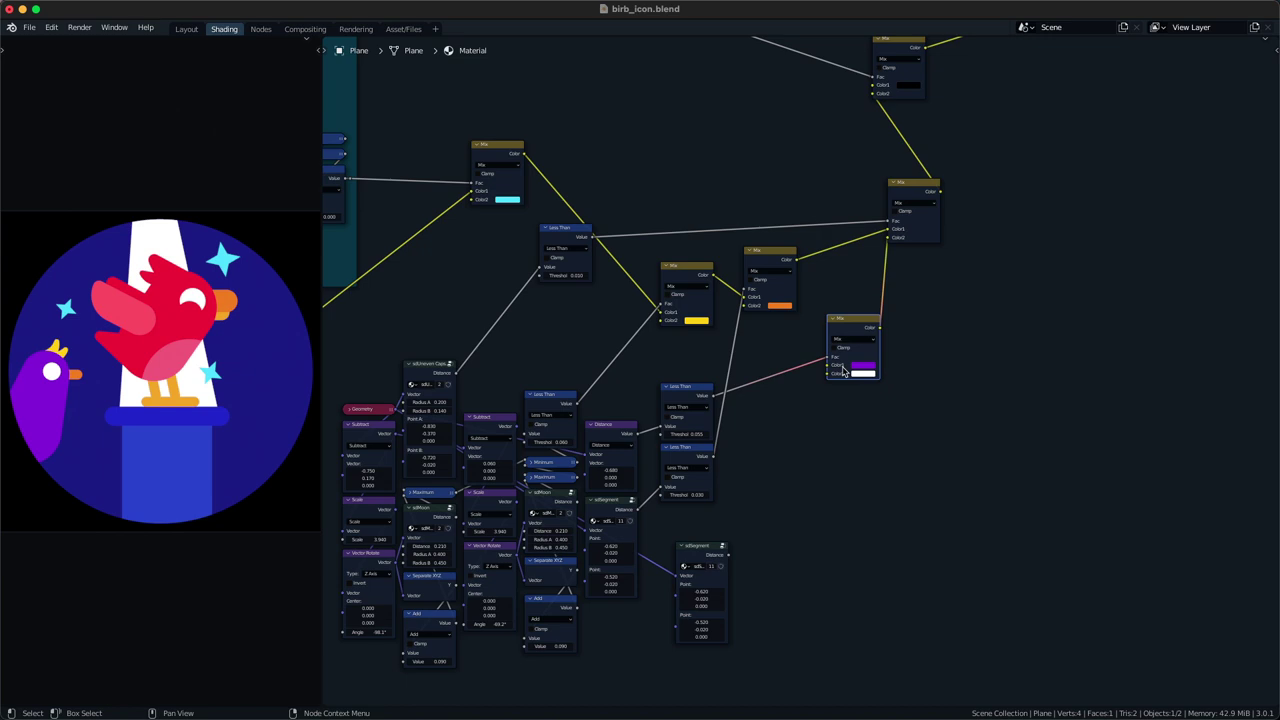
middle_drag(849, 351, 864, 299)
key(g)
click(863, 320)
- Duplicate the purple-white Mix and a Less Than node, placing the Less Than between the copied sdSegment and the new Mix
key(shift+d)
click(818, 398)
alt+right_drag(737, 504, 814, 394)
key(q)
key(Escape)
click(708, 414)
key(shift+d)
click(806, 475)
- Copy the body purple to the new Mix node's second colour and connect that Mix into the eye Mix
click(880, 408)
key(ctrl+c)
key(ctrl+v)
drag(885, 374, 824, 366)
alt+right_drag(824, 368, 862, 300)
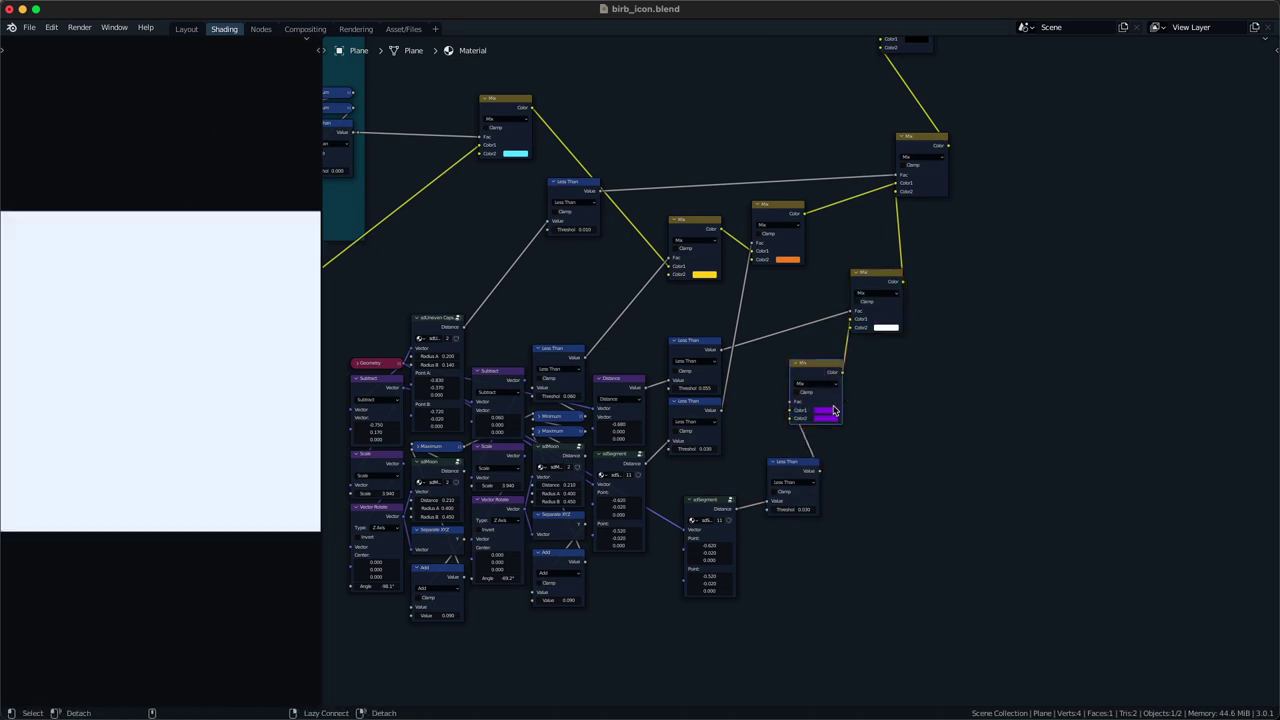
- Set the new Less Than threshold to 0.130 and darken the new Mix node's Color2 to a deep purple
click(831, 412)
scroll(831, 412, down, 4)
scroll(831, 412, up, 7)
shift+drag(776, 508, 804, 508)
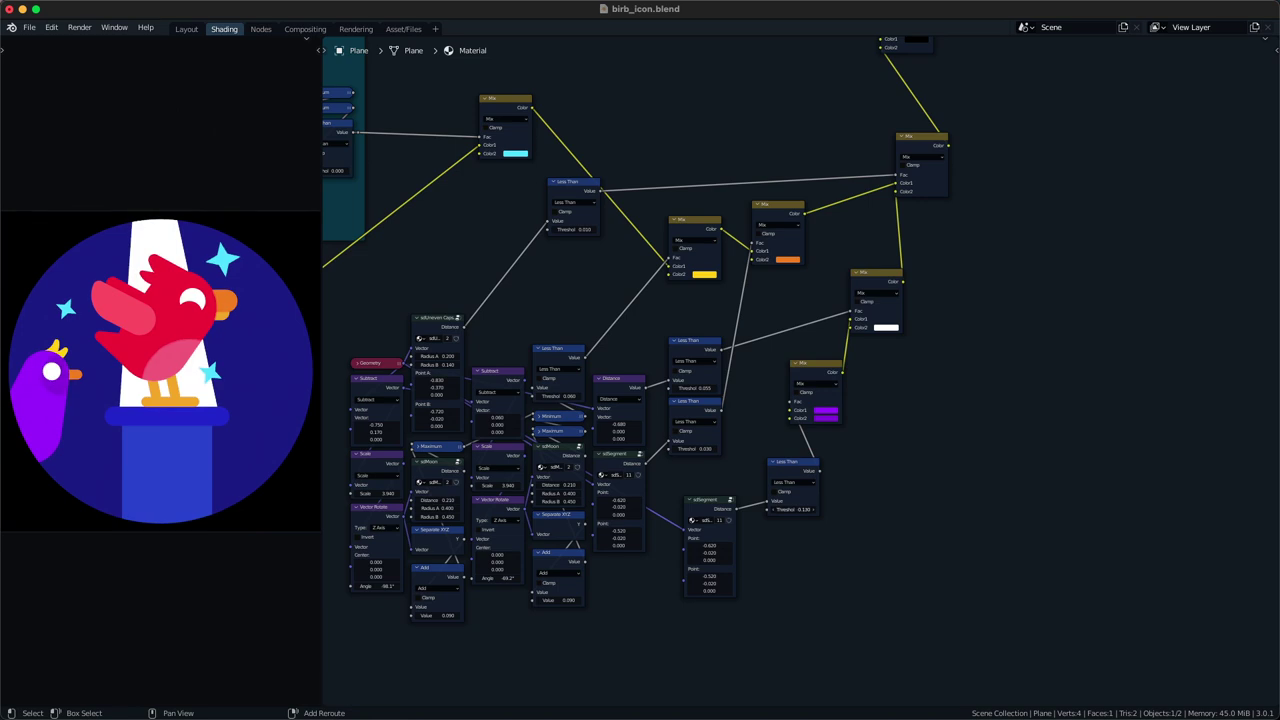
scroll(847, 408, up, 1)
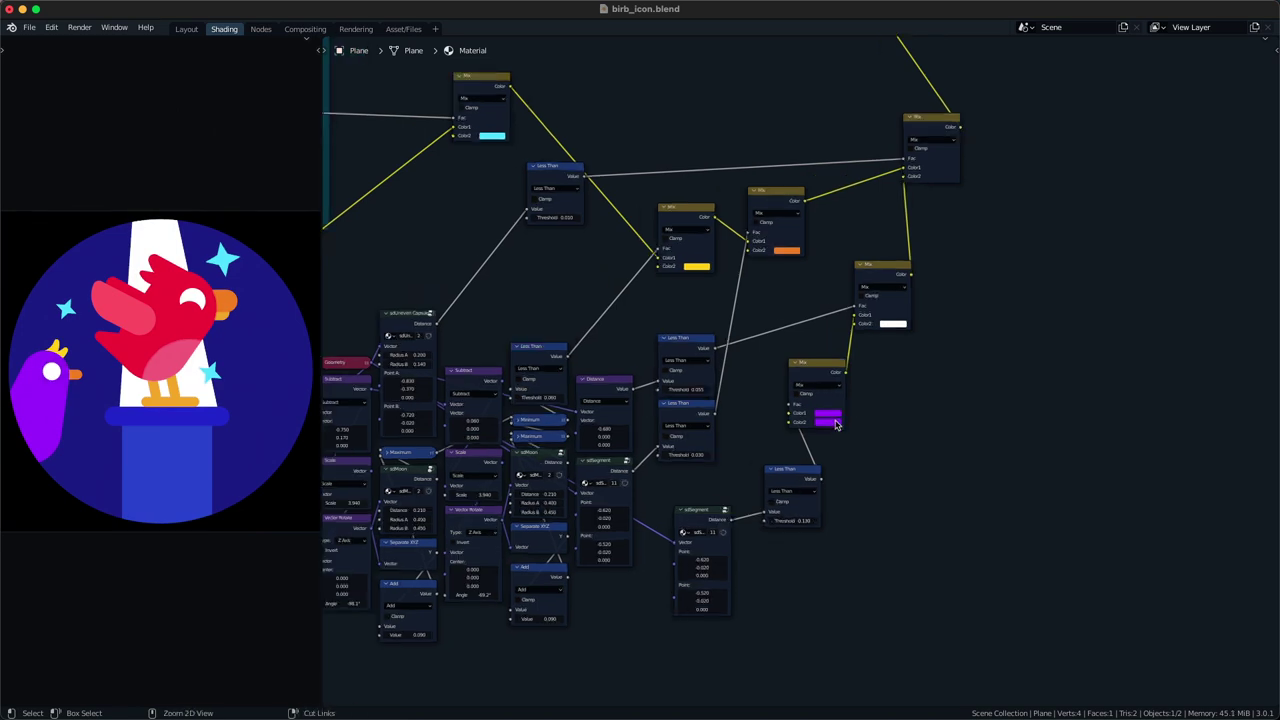
click(834, 414)
click(835, 422)
scroll(835, 422, down, 6)
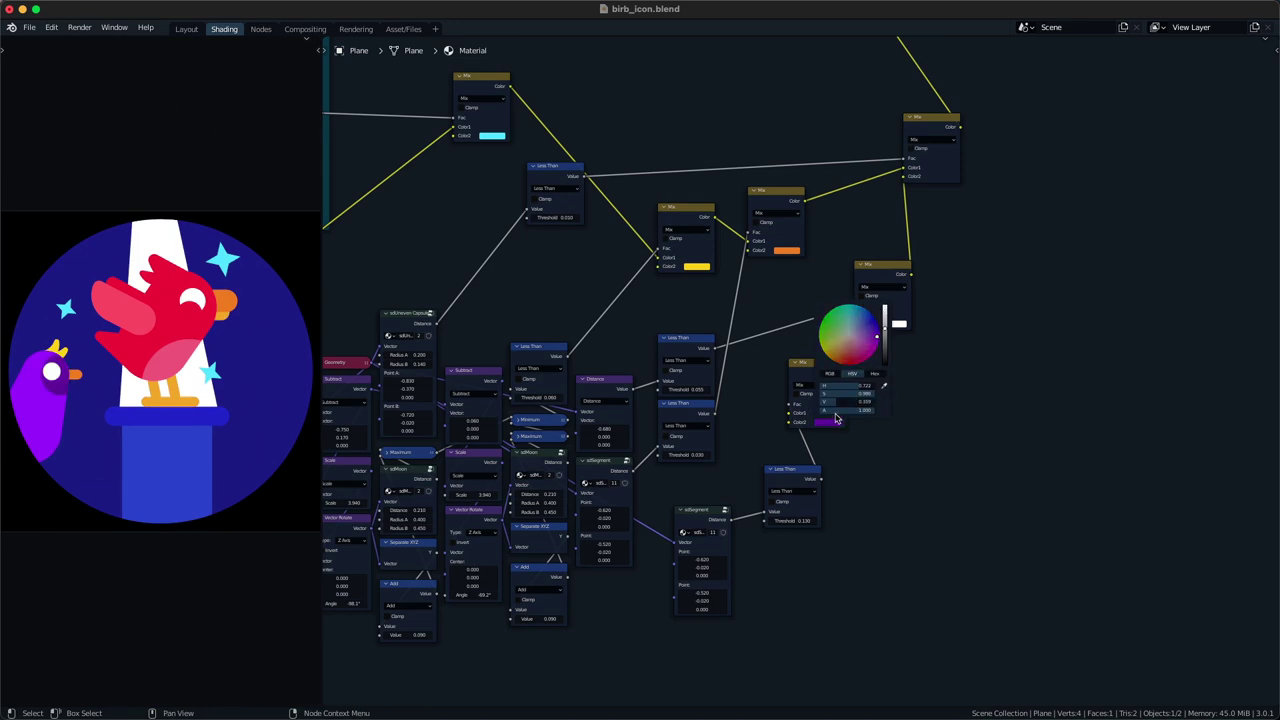
- Set the wing sdSegment's points to X -0.840, Y -0.220 and X -0.950, Y -0.460, with a 0.120 threshold
scroll(758, 552, up, 4)
middle_drag(758, 552, 797, 429)
mouse_move(741, 442)
mouse_down()
mouse_move(715, 442)
mouse_move(726, 442)
mouse_up()
mouse_move(723, 494)
mouse_down()
mouse_move(679, 494)
mouse_move(682, 483)
mouse_up()
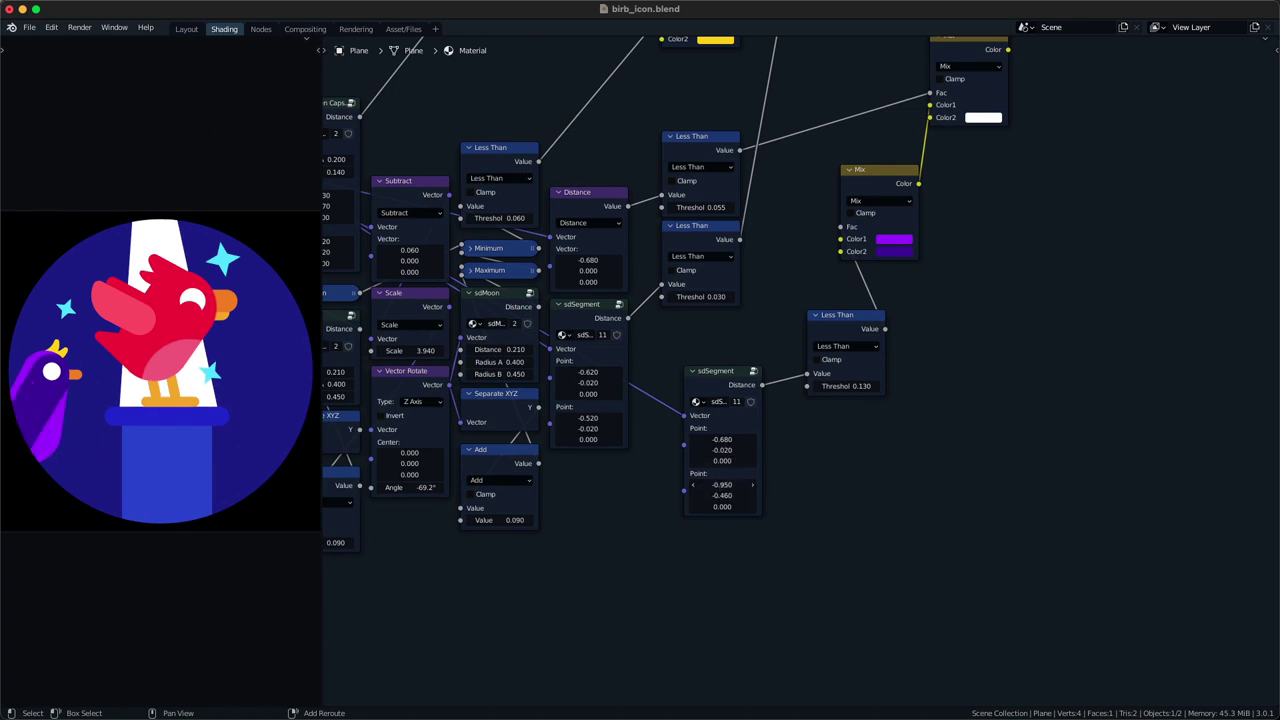
mouse_move(730, 438)
mouse_down()
mouse_move(704, 450)
mouse_move(715, 439)
mouse_up()
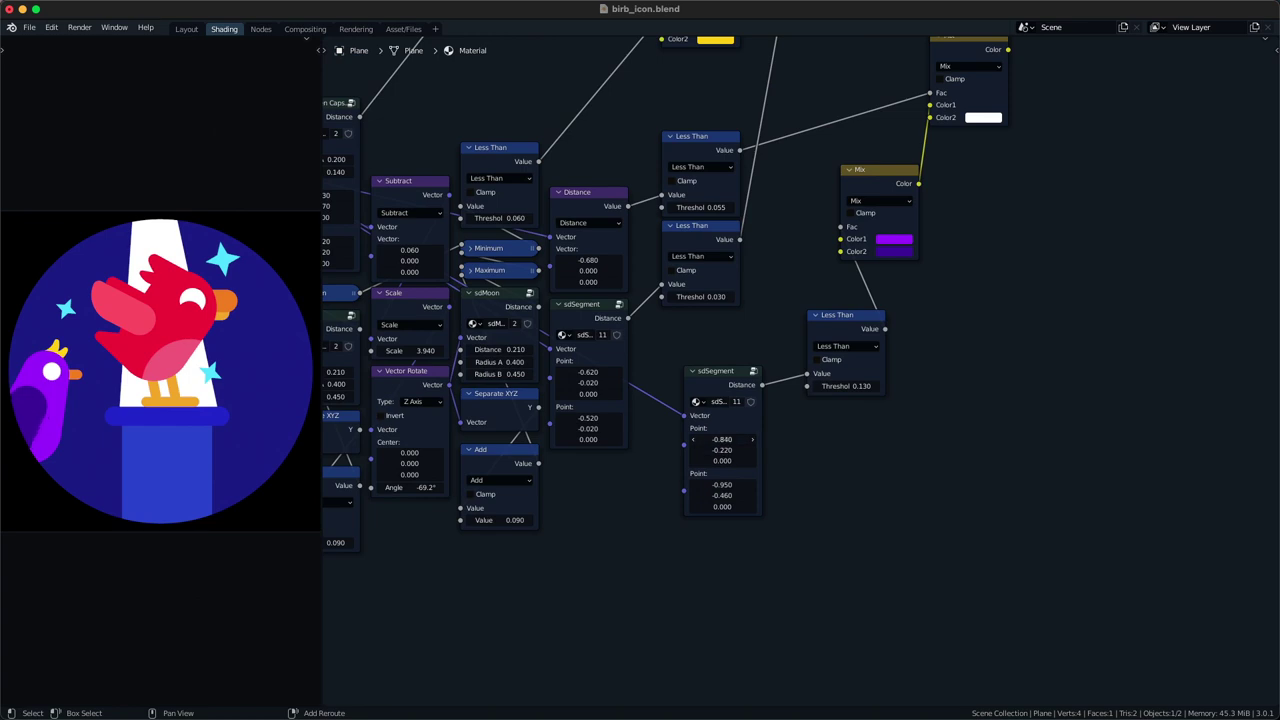
drag(842, 385, 833, 387)
drag(842, 386, 844, 386)
- Adjust the wing Mix node's purples, setting Color1 to hue 0.719, saturation 1.000, value 0.787
middle_drag(838, 316, 739, 485)
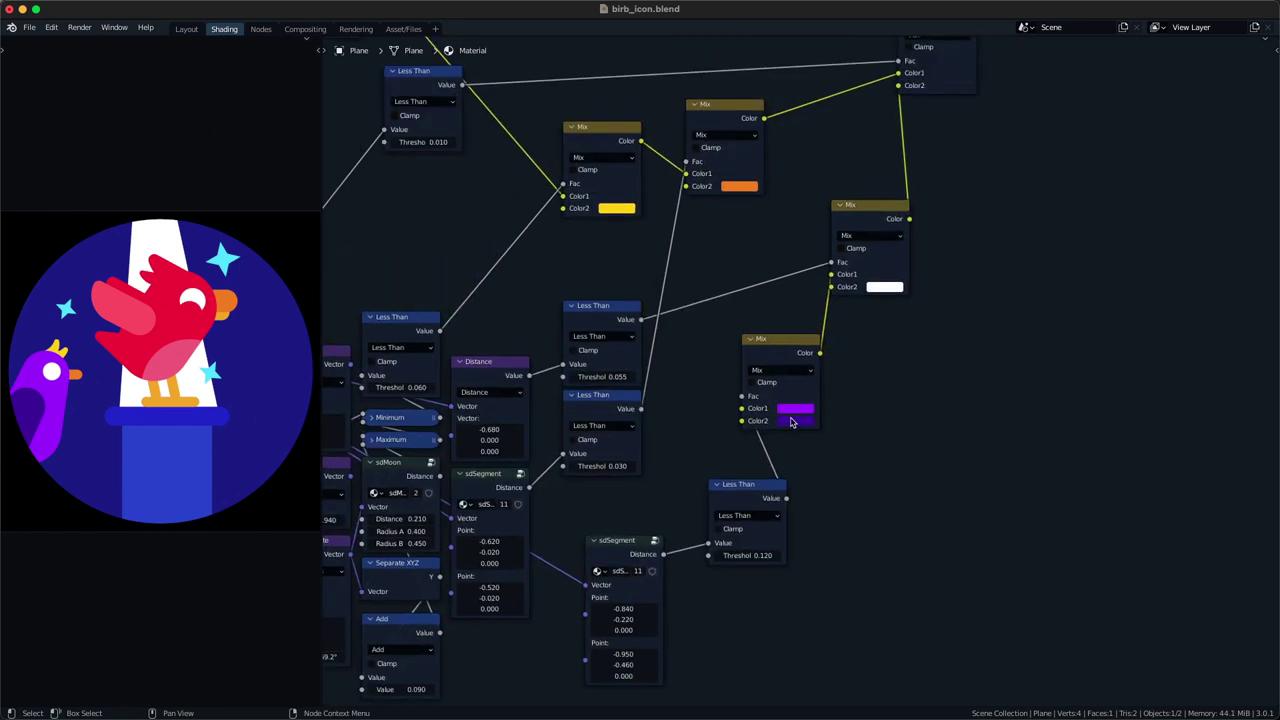
click(798, 412)
scroll(798, 412, down, 4)
scroll(798, 412, up, 2)
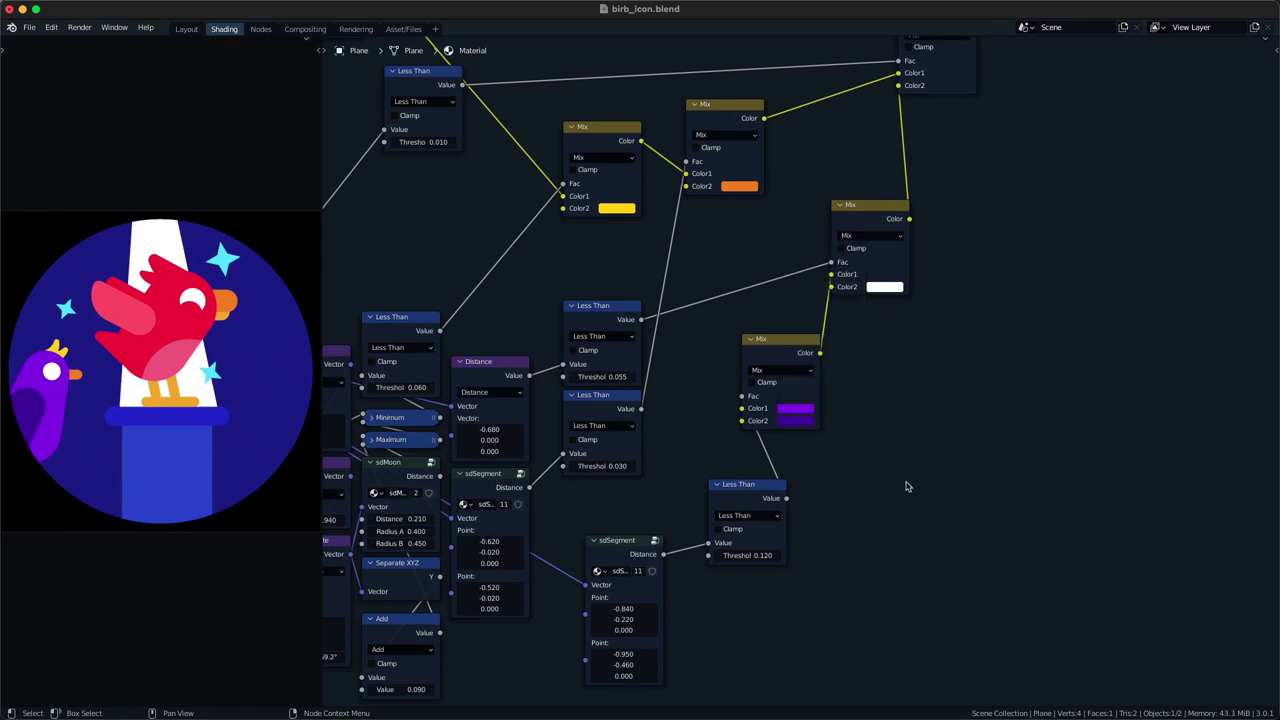
click(796, 408)
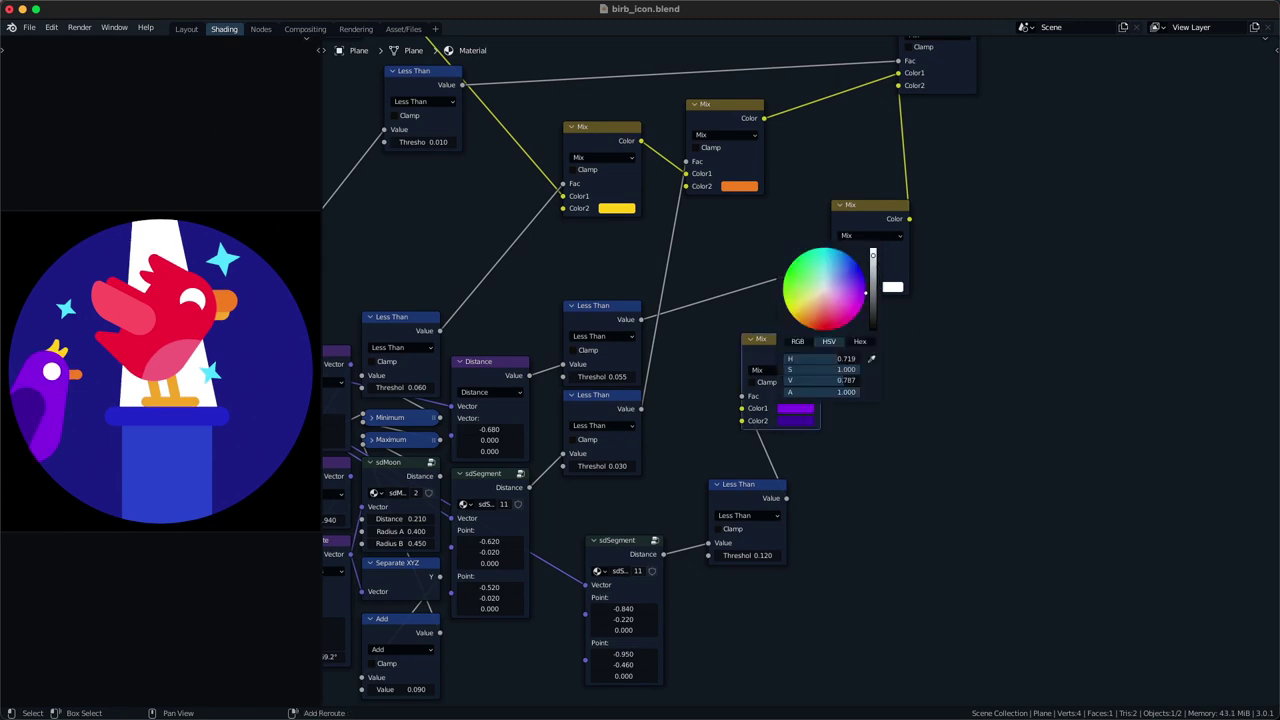
click(910, 460)
- Save the file and tuck the wing's sdSegment directly beneath the beak's Less Than node
middle_drag(911, 478, 950, 386)
key(ctrl+s)
scroll(795, 430, up, 1)
click(686, 455)
drag(686, 455, 662, 394)
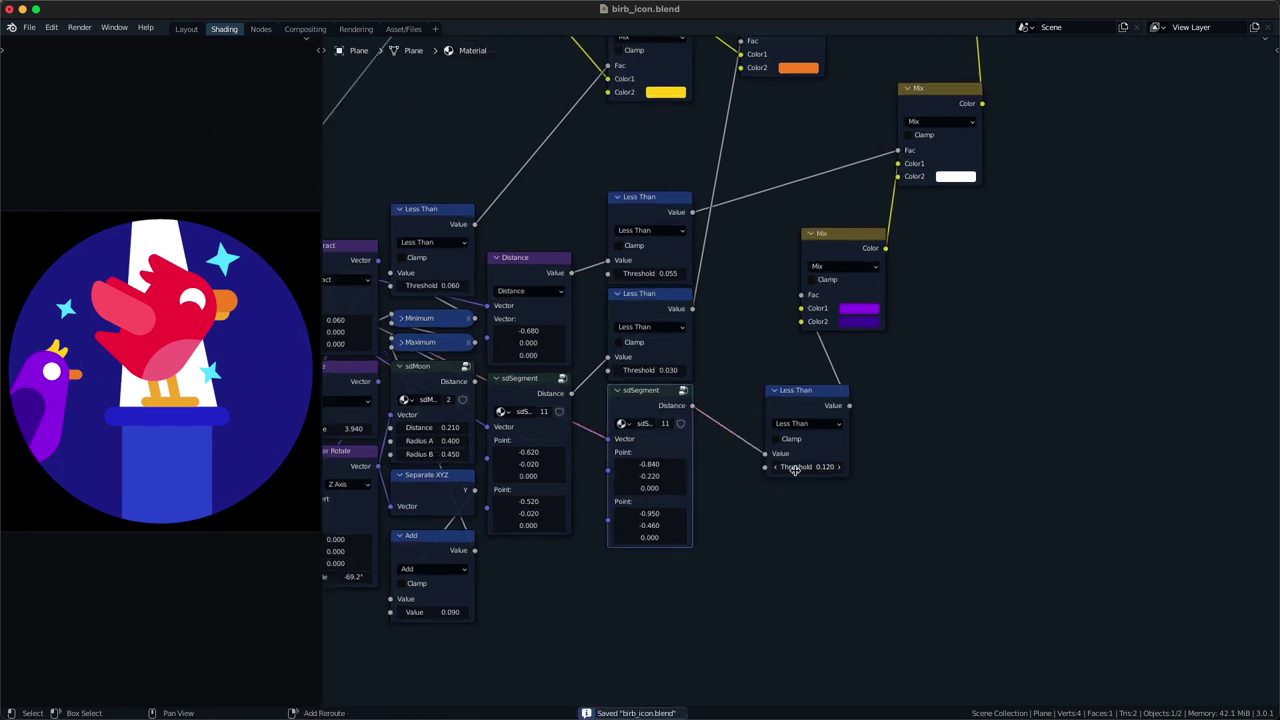
- Refine the wing with a 0.110 threshold, first point X -0.840, Y -0.160 and second point X -0.980
drag(808, 467, 807, 467)
drag(663, 514, 657, 514)
drag(663, 464, 663, 476)
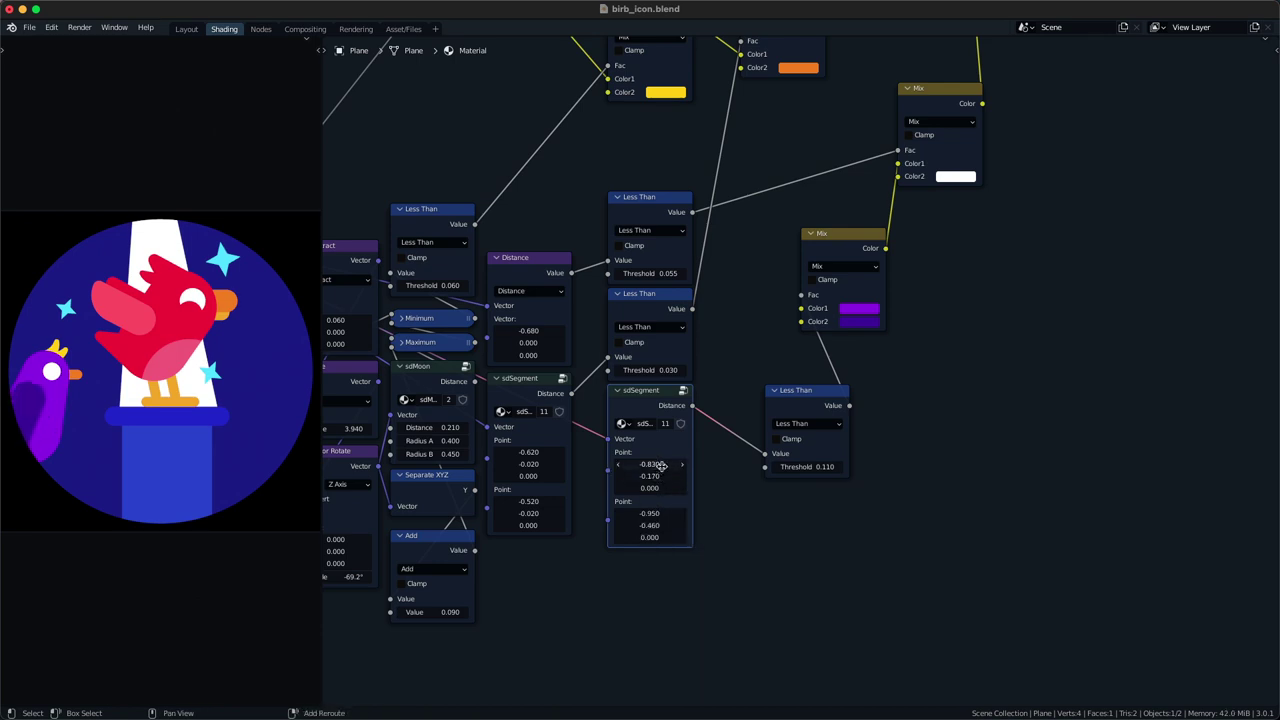
drag(659, 464, 661, 464)
drag(650, 476, 678, 466)
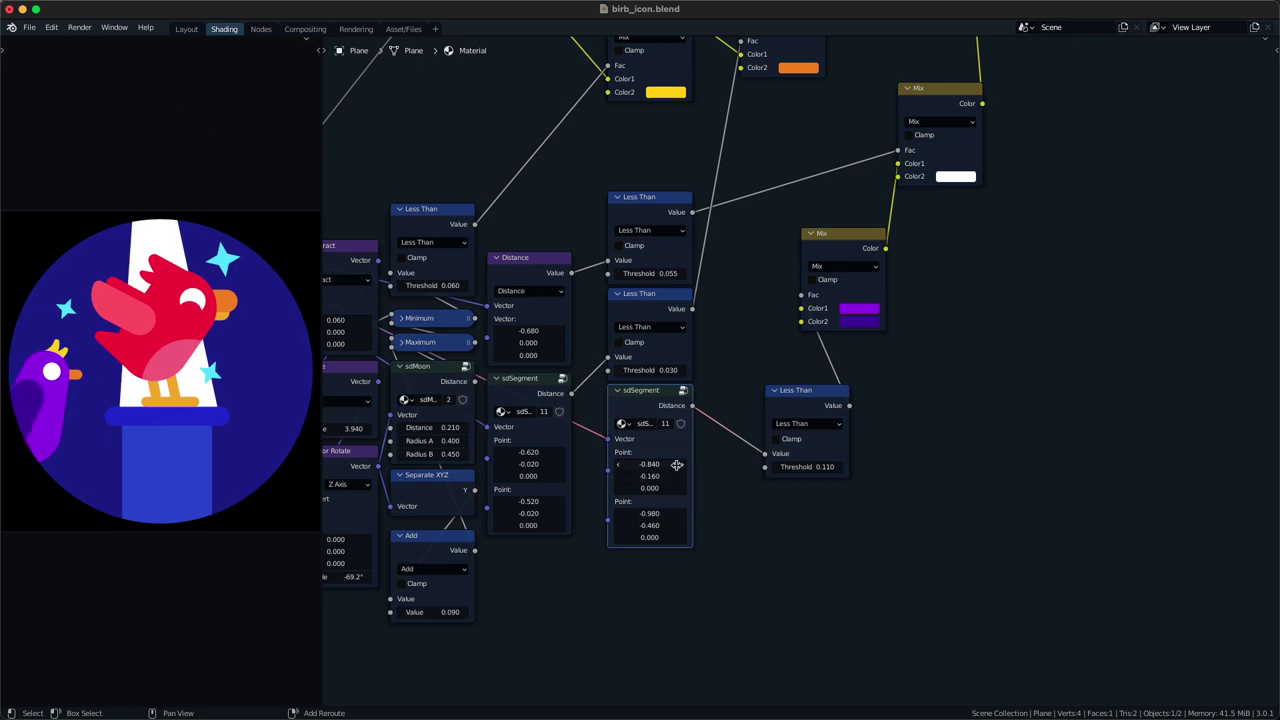
- Set the wing Mix node's Color2 to hue 0.689, saturation 0.987, value 0.214
click(862, 325)
scroll(862, 329, down, 1)
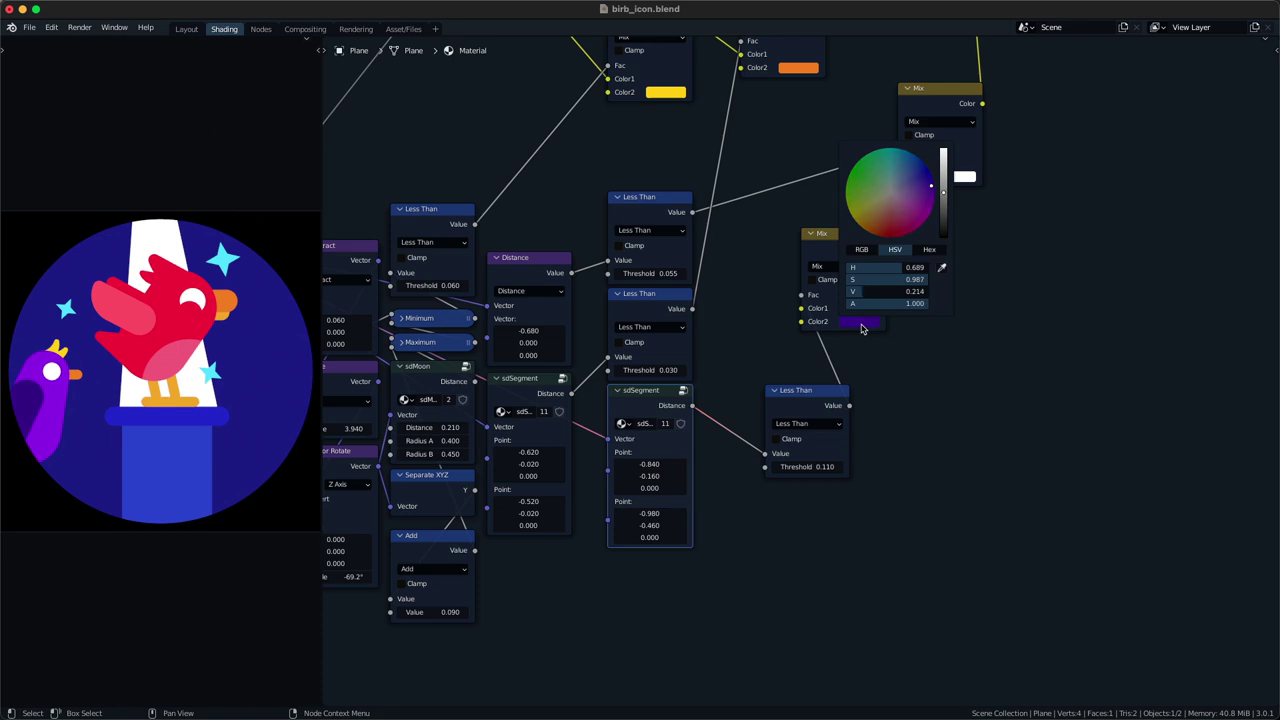
click(894, 395)
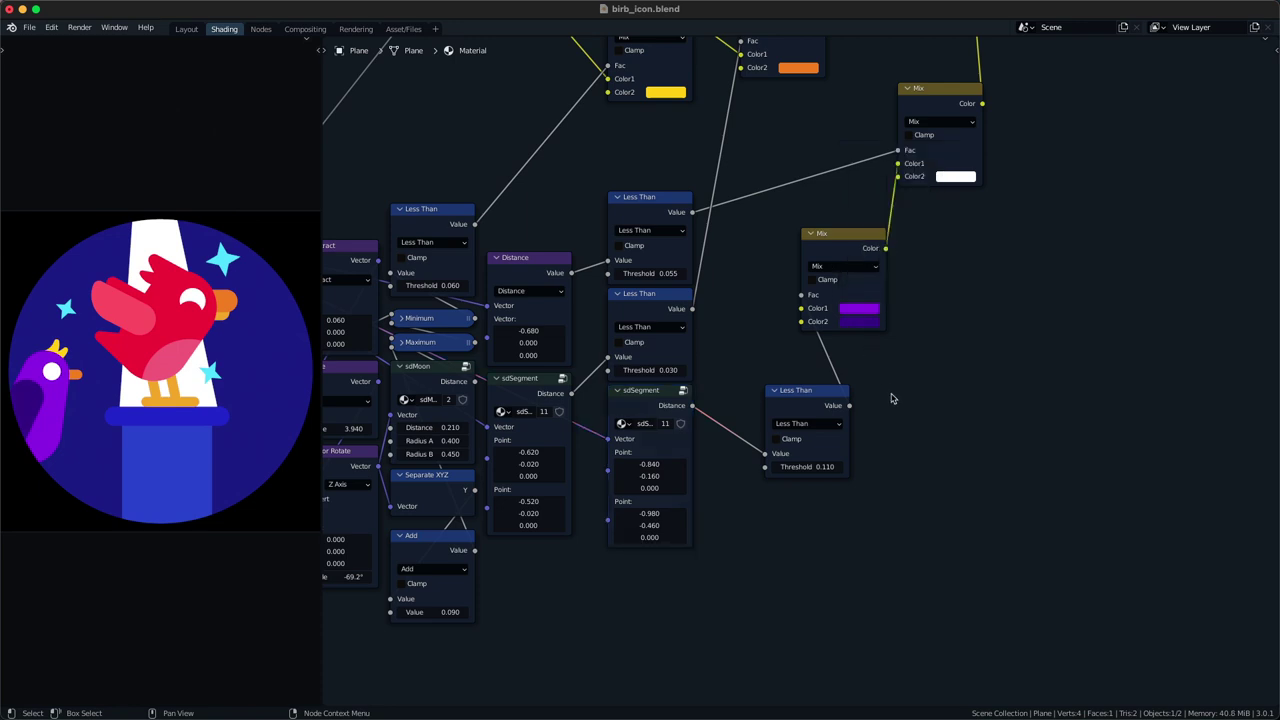
- Examine the dark blue background colour of the Mix node in the bg frame
scroll(728, 215, down, 5)
middle_drag(588, 193, 983, 640)
scroll(606, 343, up, 2)
scroll(606, 343, down, 4)
middle_drag(371, 231, 949, 487)
scroll(740, 390, up, 2)
scroll(739, 390, up, 2)
click(707, 404)
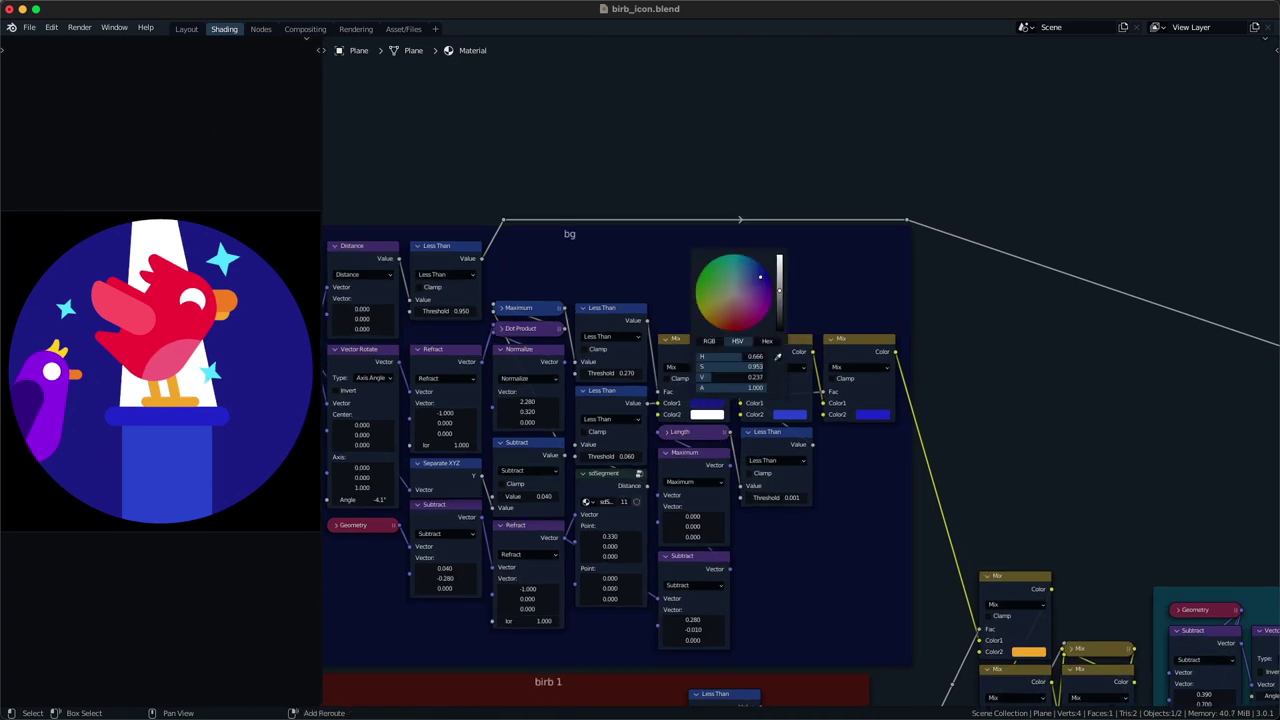
scroll(1069, 443, down, 5)
middle_drag(1250, 660, 803, 388)
middle_drag(1024, 632, 723, 388)
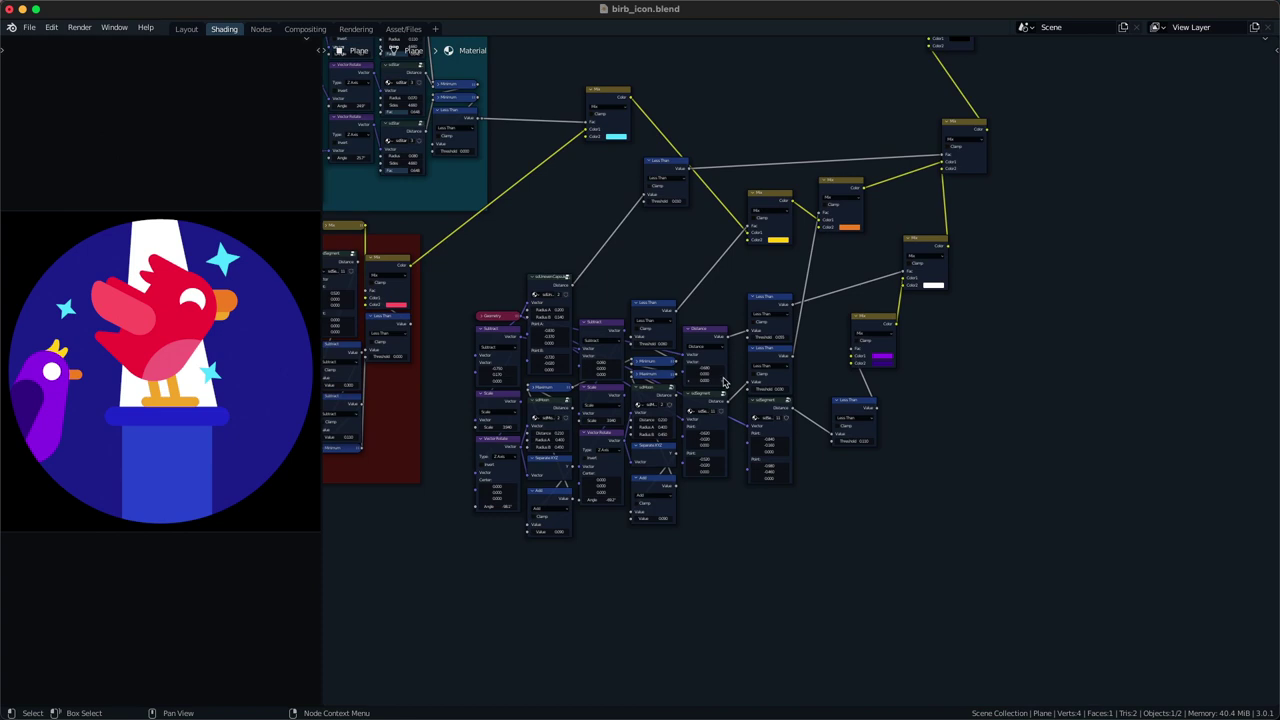
- Preview the background bird's Mix output on its own and restore the full material
scroll(724, 381, up, 5)
ctrl+shift+click(810, 430)
key(ctrl+z)
middle_drag(795, 420, 722, 411)
ctrl+shift+click(781, 346)
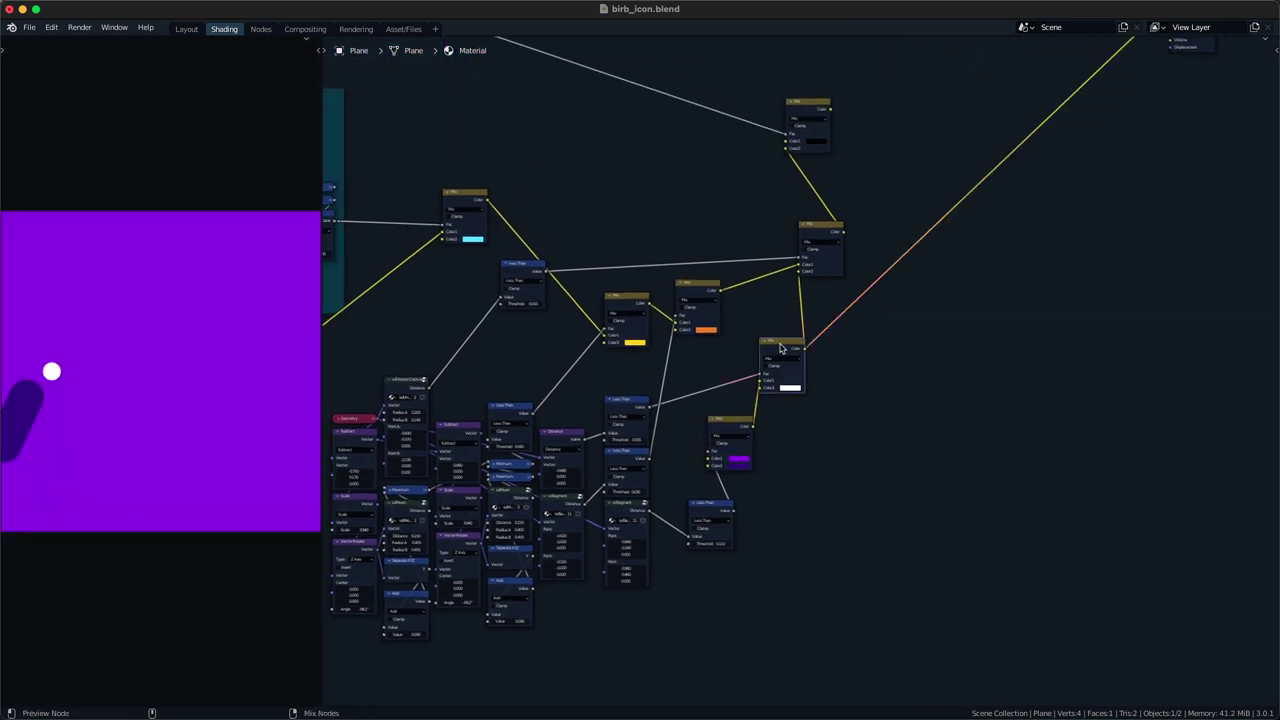
key(ctrl+z)
- Bring the wing's Mix and Less Than nodes toward the wing sdSegment and move the eye Mix out below the capsule Mix
middle_drag(818, 430, 837, 459)
drag(797, 475, 738, 488)
key(g)
click(714, 482)
drag(876, 361, 707, 462)
key(g)
click(900, 312)
key(g)
click(935, 408)
- Stack the wing's purple Mix directly above its Less Than node beside the wing sdSegment and save the file
key(g)
click(715, 488)
click(796, 522)
drag(785, 590, 732, 516)
drag(722, 474, 709, 481)
click(793, 550)
key(super+s)
- Duplicate the wing's sdSegment and Less Than nodes with their incoming links and place the copies below the originals
scroll(725, 498, up, 2)
middle_drag(739, 577, 704, 436)
click(637, 454)
shift+click(703, 466)
key(ctrl+shift+d)
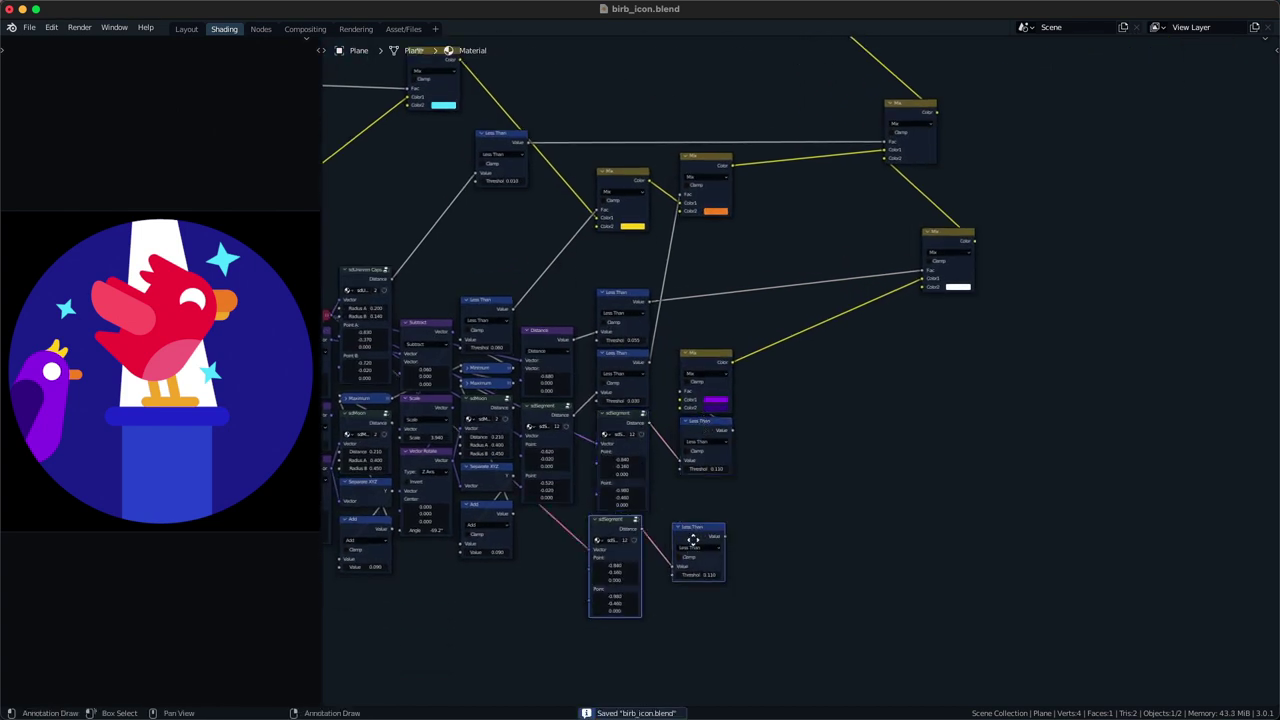
click(695, 549)
middle_drag(701, 521, 690, 554)
- Duplicate the wing Mix into the link after the orange beak Mix, drive it with the copied Less Than, and save
drag(707, 533, 687, 391)
middle_drag(689, 398, 687, 446)
click(689, 435)
key(shift+d)
click(788, 252)
alt+right_drag(706, 626, 786, 248)
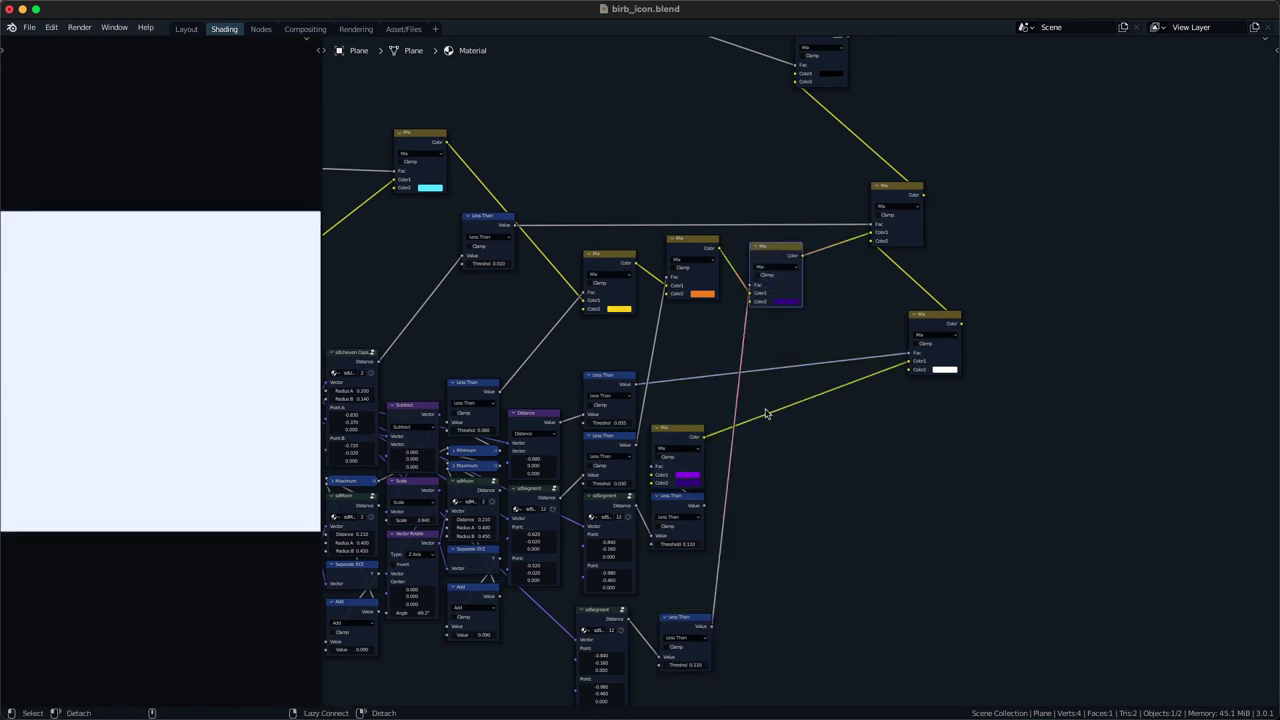
middle_drag(675, 667, 754, 528)
key(ctrl+s)
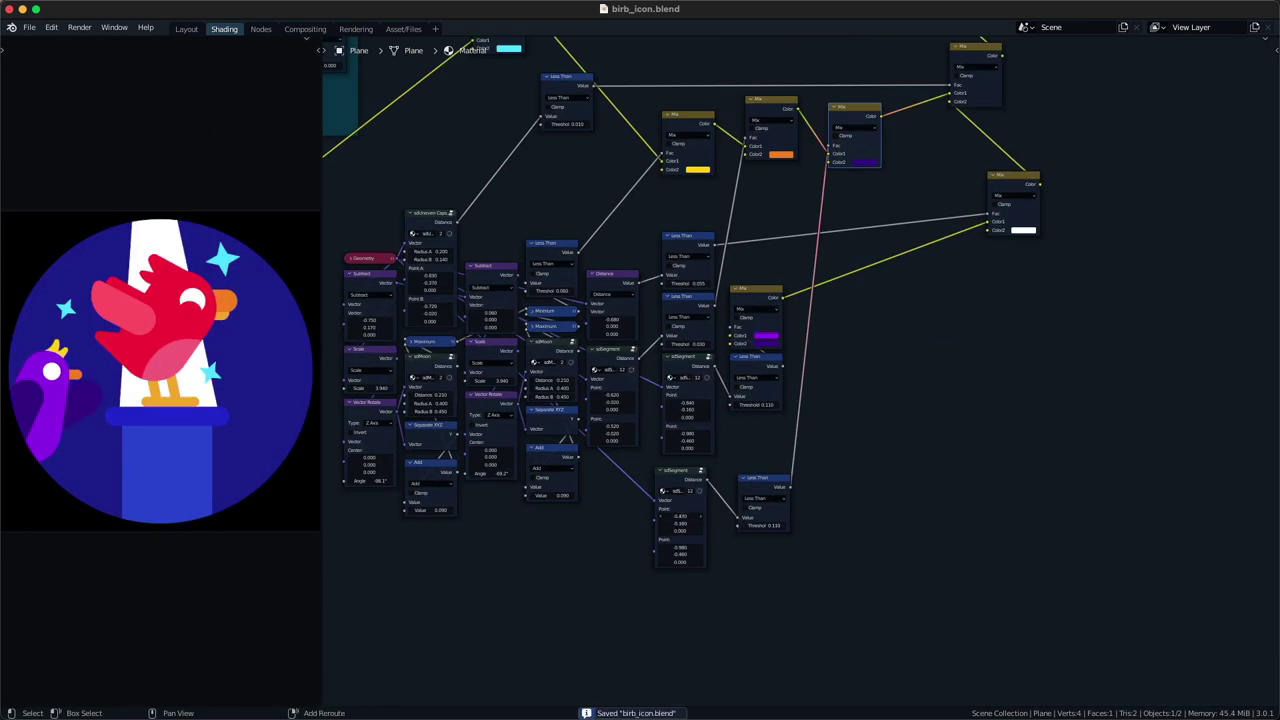
- Set the second wing's sdSegment points to X -0.690, Y -0.210 and X -0.600, Y -0.420
middle_drag(800, 393, 786, 438)
scroll(787, 433, up, 3)
click(876, 155)
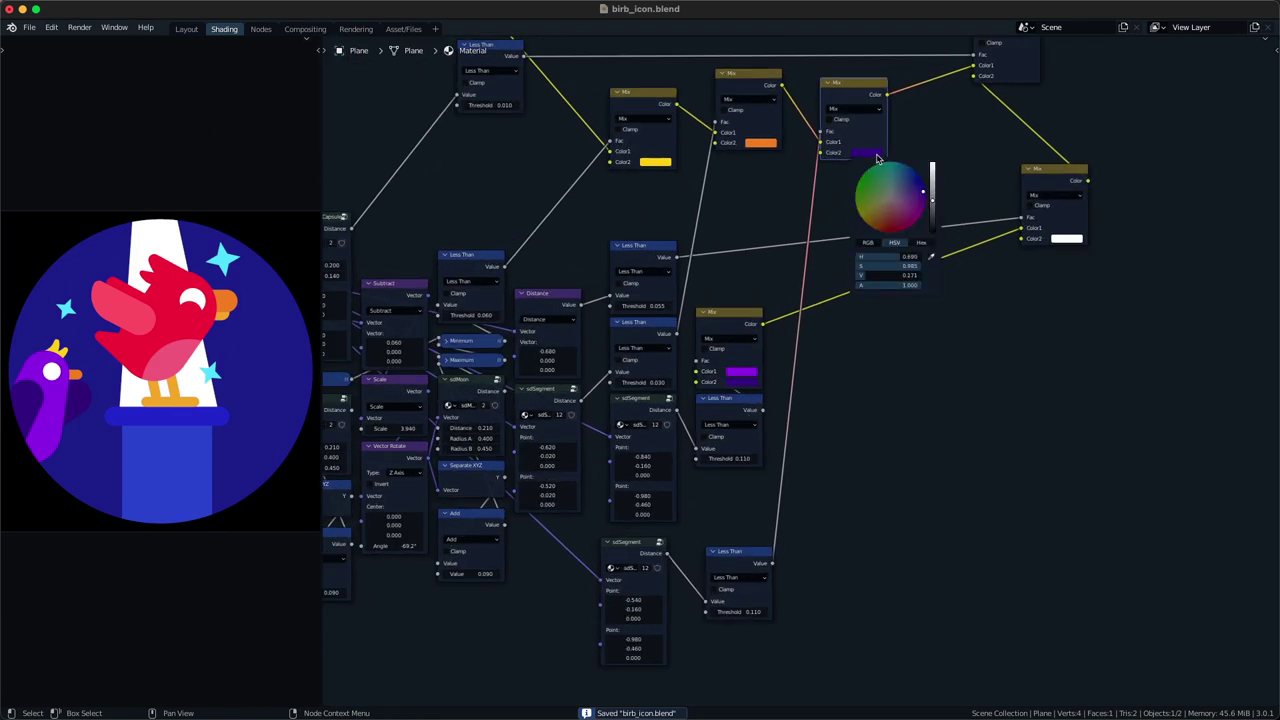
middle_drag(815, 509, 832, 416)
scroll(703, 506, up, 3)
drag(665, 520, 621, 519)
key(ctrl+z)
key(BackSpace)
key(BackSpace)
drag(642, 509, 626, 509)
drag(640, 568, 587, 556)
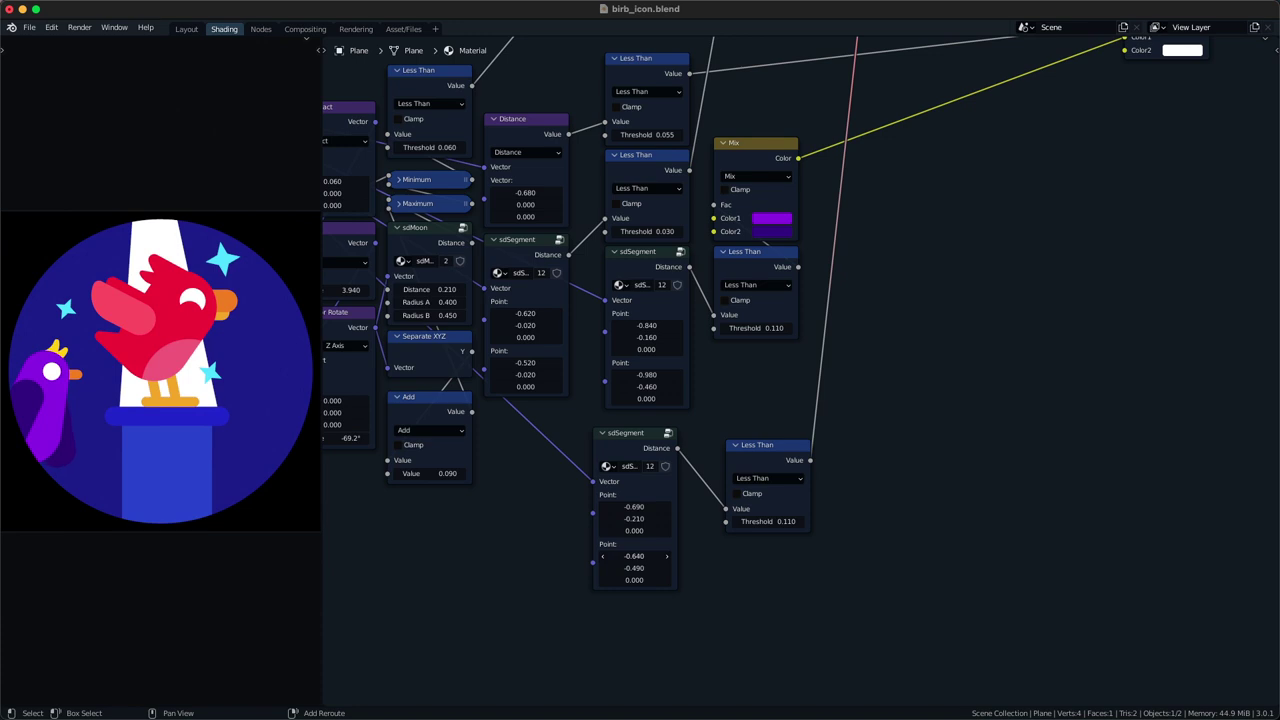
drag(637, 566, 643, 566)
- Darken the body purple in the first wing's Mix to value 0.686 and save the file
scroll(771, 383, down, 3)
middle_drag(800, 275, 484, 446)
key(super+s)
click(466, 425)
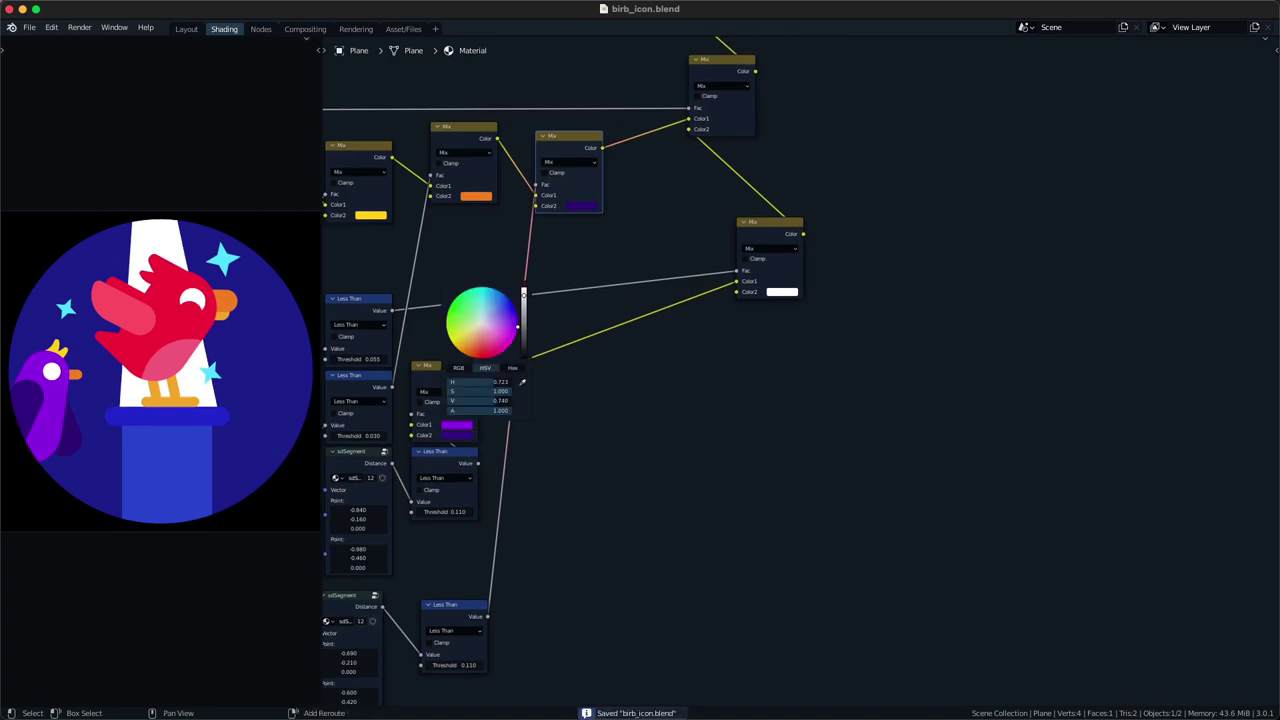
drag(523, 295, 523, 300)
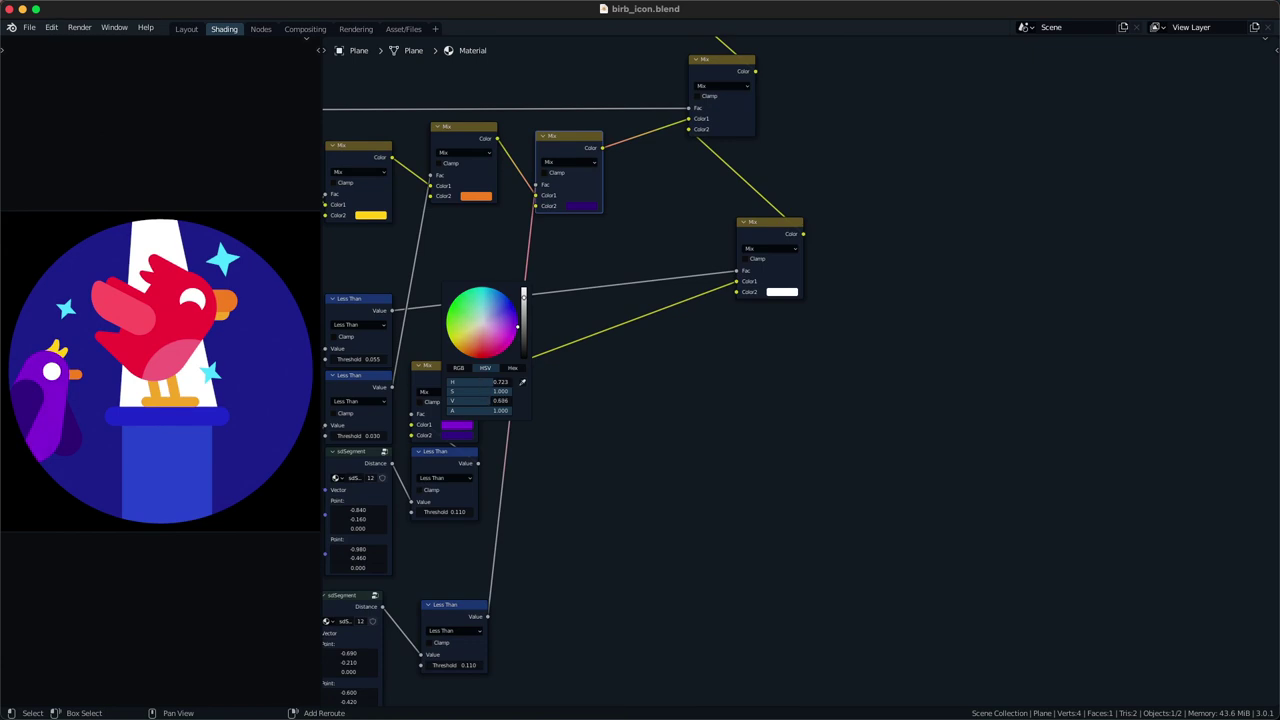
scroll(565, 405, down, 3)
middle_drag(568, 405, 790, 330)
key(super+s)
- Place the second wing's sdSegment beneath the beak's segment and close up the eye, beak and first wing node column
scroll(790, 352, up, 2)
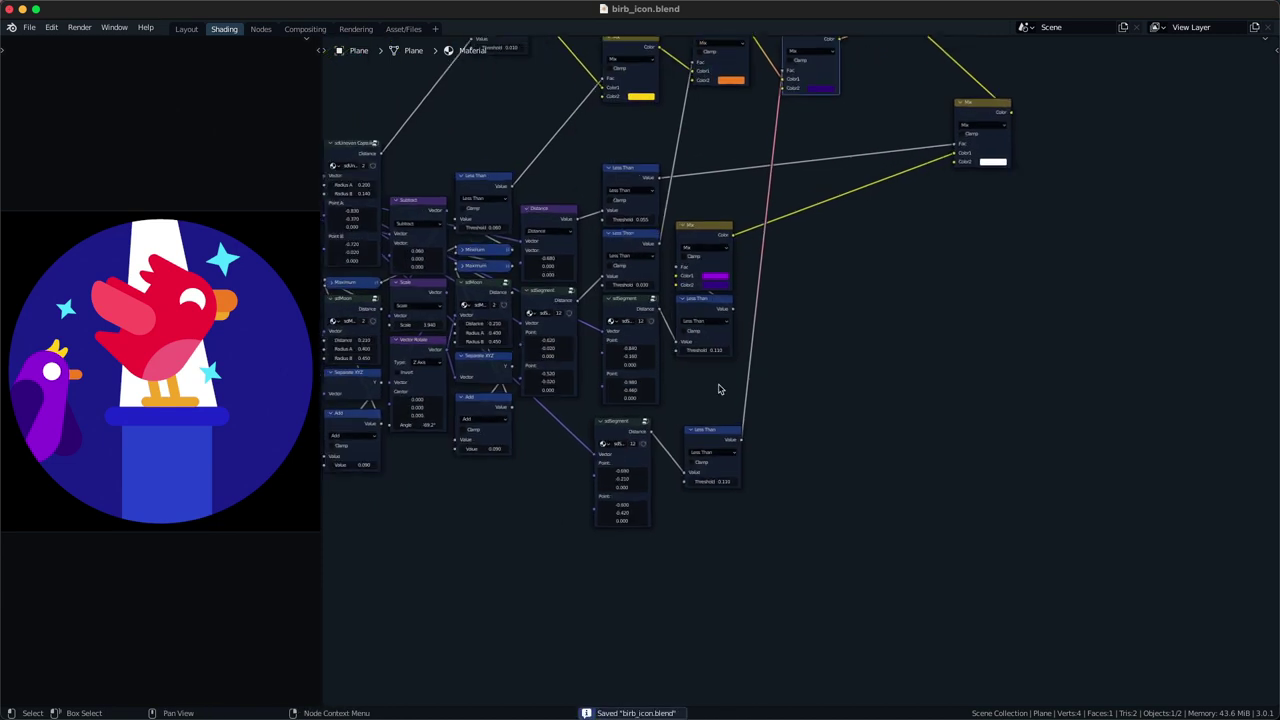
drag(586, 436, 491, 414)
middle_drag(582, 436, 607, 515)
drag(608, 529, 629, 177)
key(g)
click(609, 169)
- Stack the first wing's Mix and both wings' Less Than nodes in one column beside the first wing's sdSegment
drag(726, 411, 727, 430)
click(733, 530)
drag(714, 487, 702, 396)
key(g)
click(699, 391)
drag(717, 460, 719, 537)
key(g)
click(691, 303)
key(g)
click(678, 457)
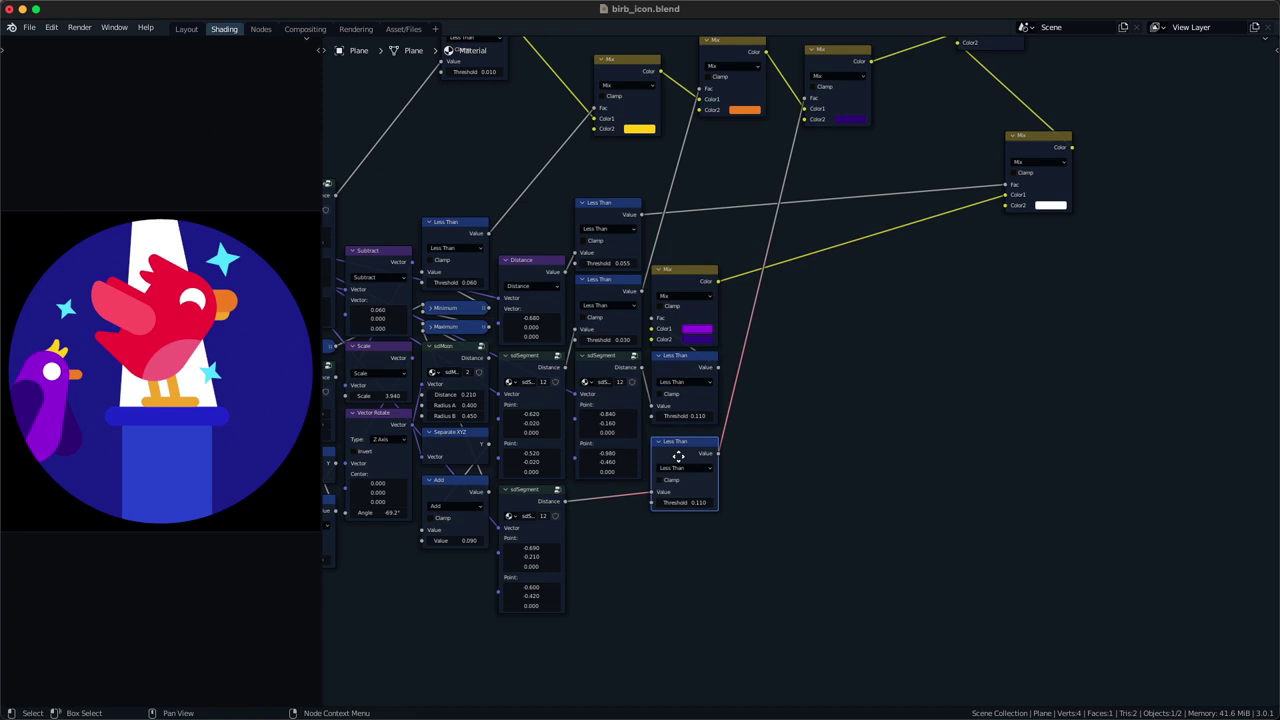
scroll(686, 459, down, 4)
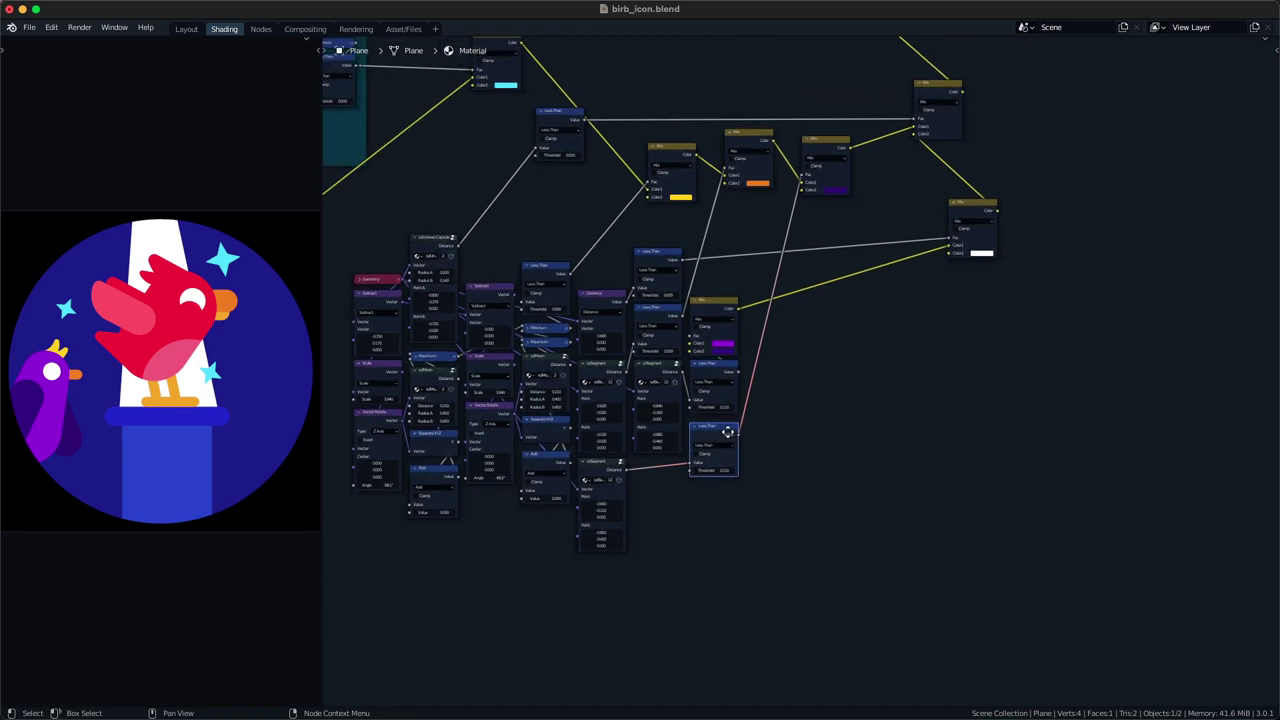
- Move the Mix node with the purple color clear of the Less Than nodes and save the file
middle_drag(835, 289, 743, 360)
ctrl+shift+click(630, 375)
key(ctrl+z)
drag(616, 372, 769, 387)
middle_drag(640, 474, 713, 383)
key(ctrl+s)
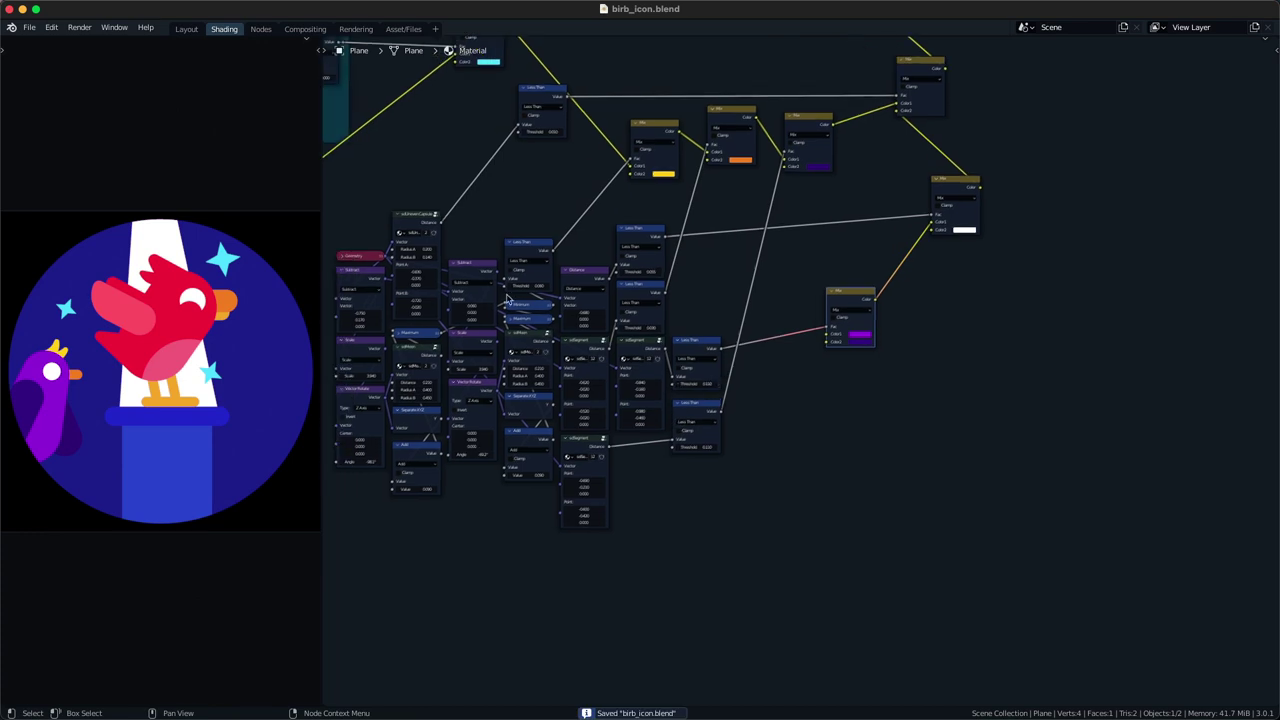
- Move the two lower Less Than nodes up, closer to the rest of the purple bird's nodes
key(q)
drag(718, 498, 695, 326)
key(g)
click(692, 300)
- Add duplicated Distance and Less Than nodes below the purple bird's sdSegment nodes, with the Distance output feeding the Less Than
click(703, 317)
key(shift+d)
alt+right_drag(655, 515, 731, 525)
click(796, 460)
- Move the Mix node up, add a duplicate below it driven by the new Less Than, and copy the purple into its Color2
drag(835, 382, 857, 312)
key(g)
click(885, 306)
key(shift+d)
click(788, 433)
alt+right_drag(739, 514, 780, 449)
key(ctrl+c)
key(ctrl+v)
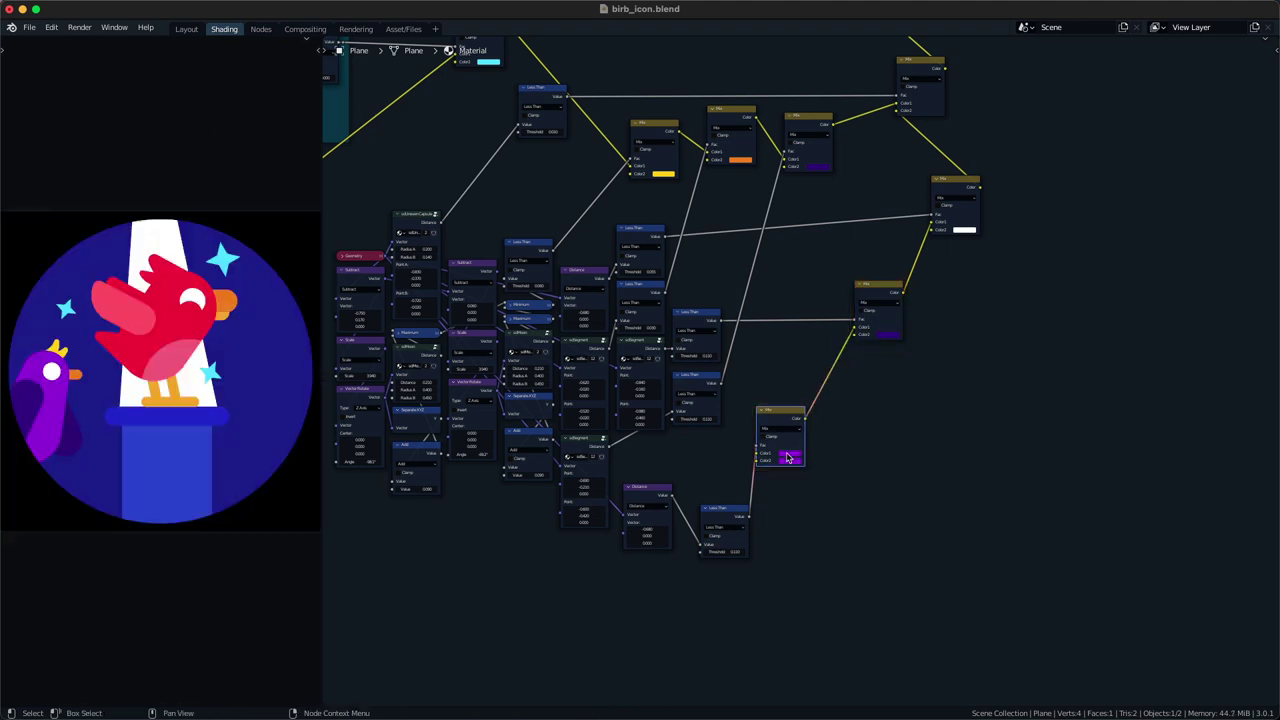
- Set the new Less Than threshold to 0.110 and shift the new Mix node's Color2 to a bluish purple with hue 0.679
click(789, 458)
scroll(789, 457, down, 2)
scroll(790, 457, up, 5)
click(790, 462)
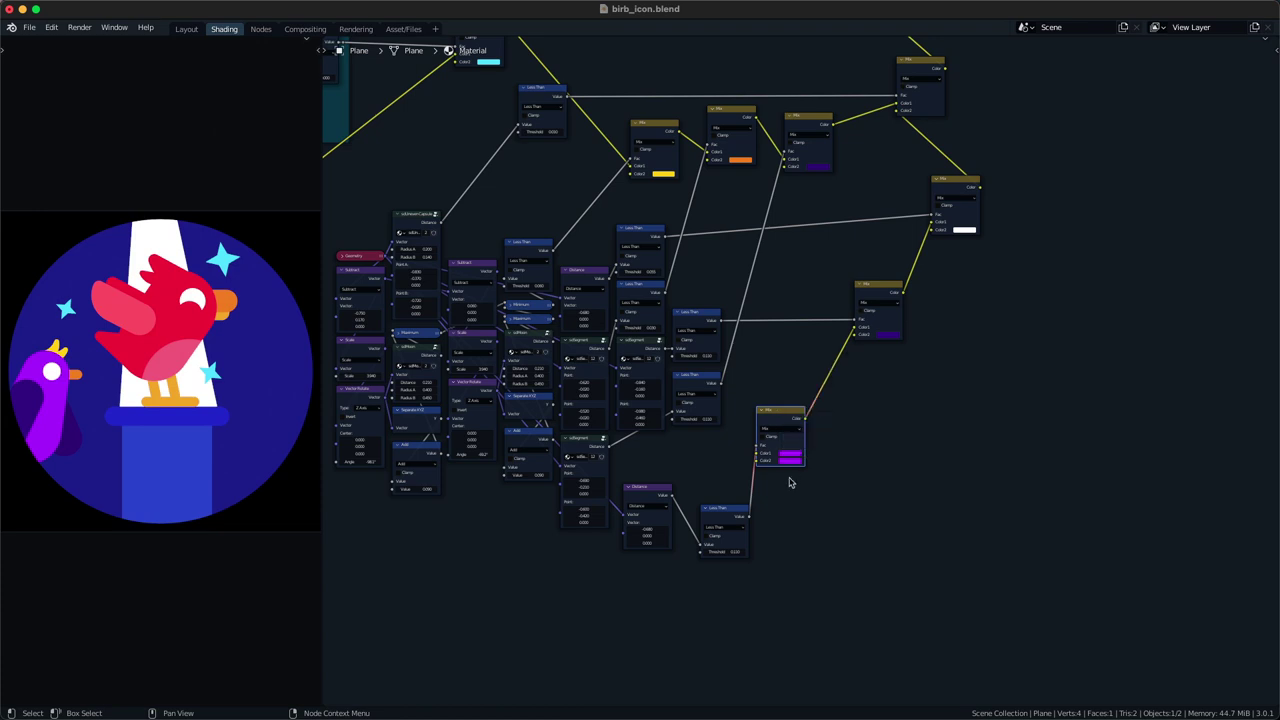
scroll(765, 482, up, 2)
middle_drag(763, 483, 760, 471)
drag(697, 567, 678, 541)
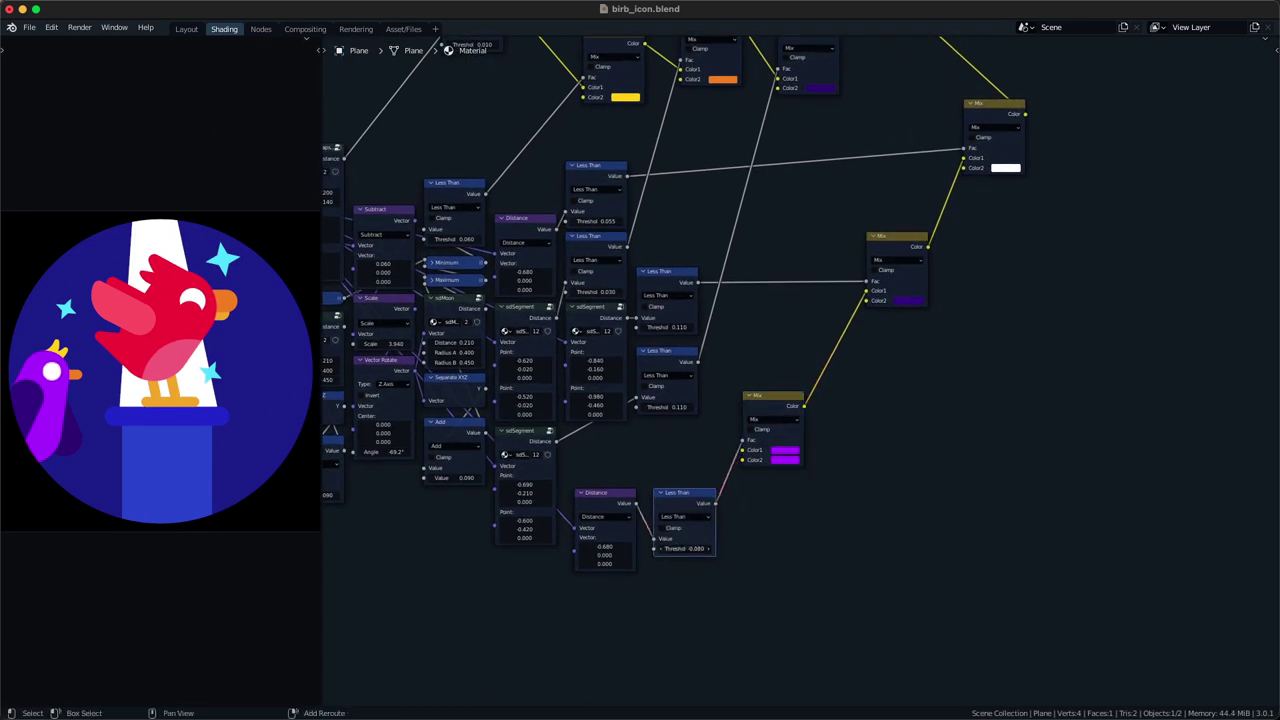
click(779, 461)
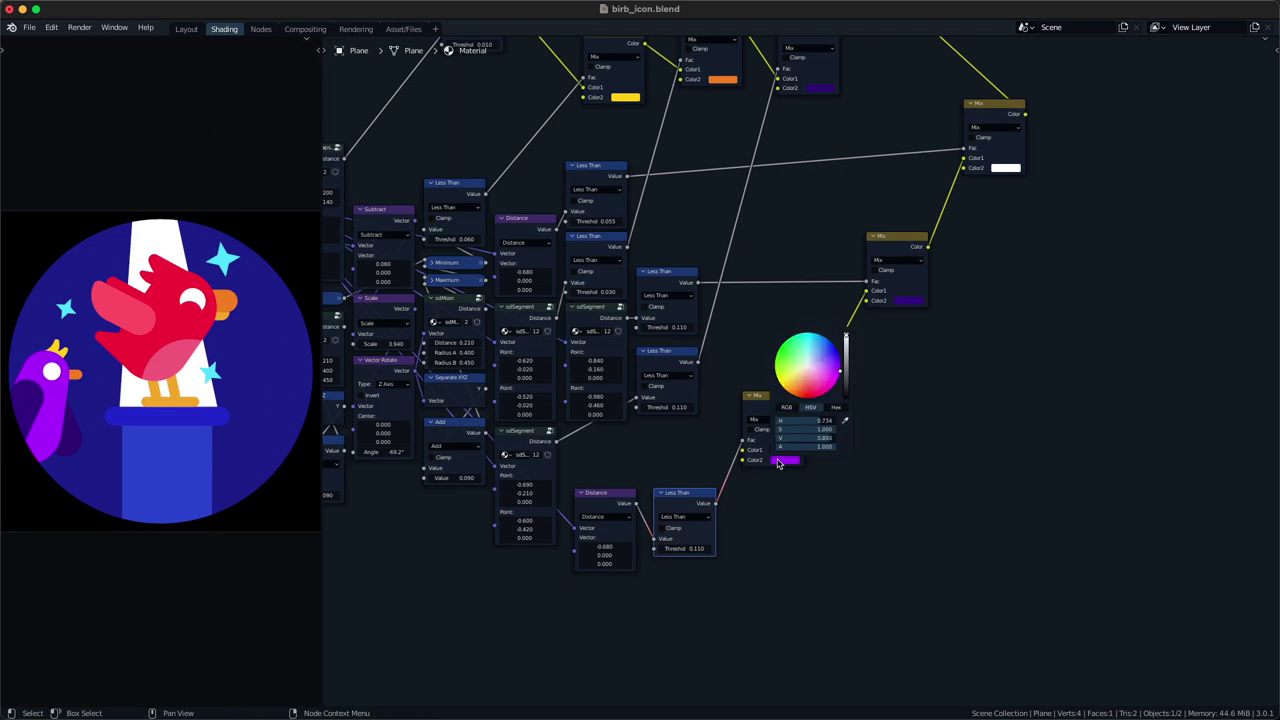
scroll(812, 385, down, 2)
mouse_move(834, 368)
mouse_down()
mouse_move(821, 353)
mouse_move(824, 374)
mouse_move(825, 358)
mouse_up()
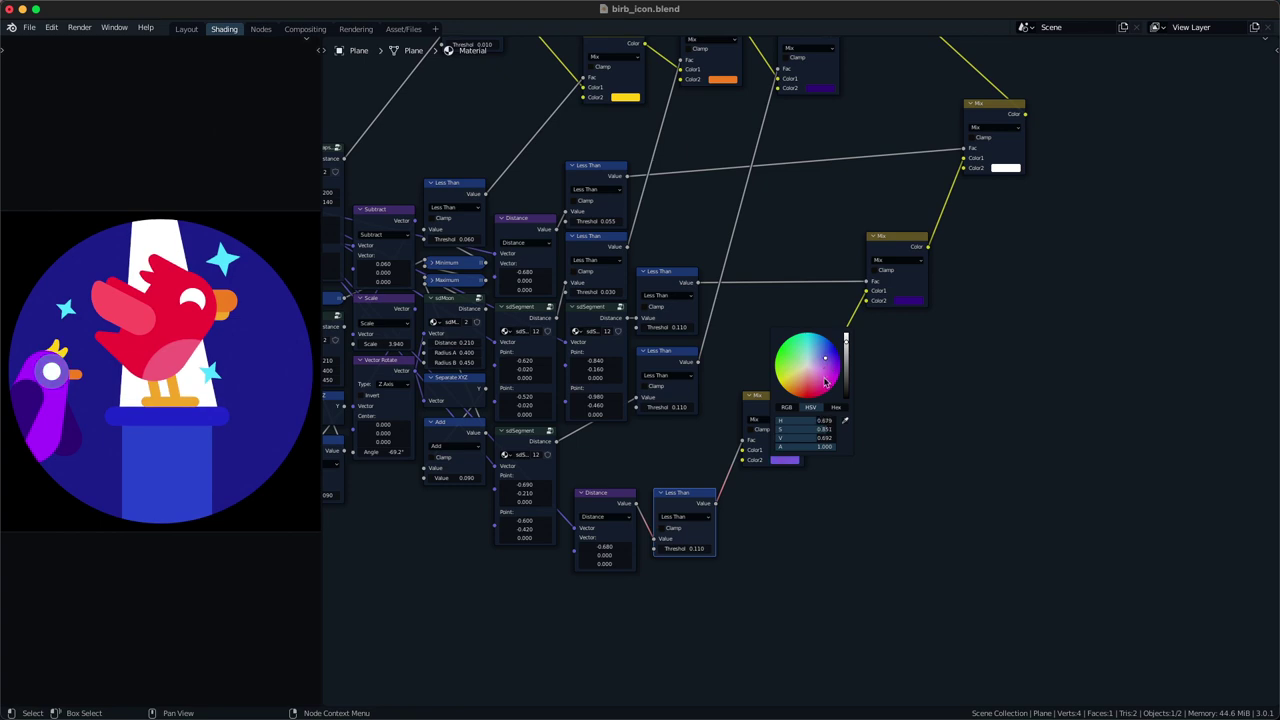
- Set the new Distance node's vector to -0.530, -0.560 and the connected Less Than threshold to 0.390
click(657, 591)
scroll(640, 587, up, 1)
shift+drag(593, 561, 598, 561)
shift+drag(592, 570, 546, 570)
shift+drag(662, 563, 690, 563)
mouse_move(609, 561)
shift+mouse_down()
mouse_move(636, 561)
mouse_move(588, 561)
shift+mouse_up()
- Brighten the new Mix node's Color2 and set its hue to 0.696 with a saturation of about 0.93
middle_drag(772, 443, 750, 474)
click(760, 503)
scroll(759, 504, up, 8)
scroll(759, 504, down, 1)
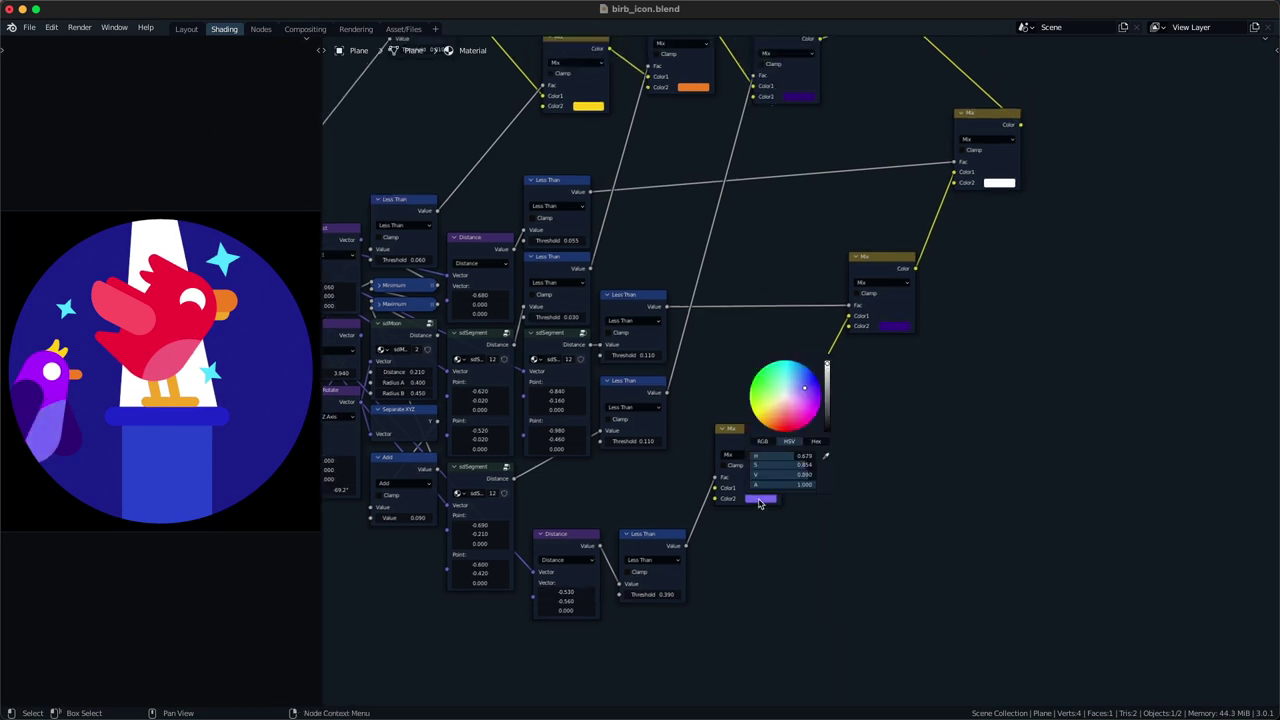
shift+drag(804, 388, 805, 389)
shift+drag(808, 389, 807, 393)
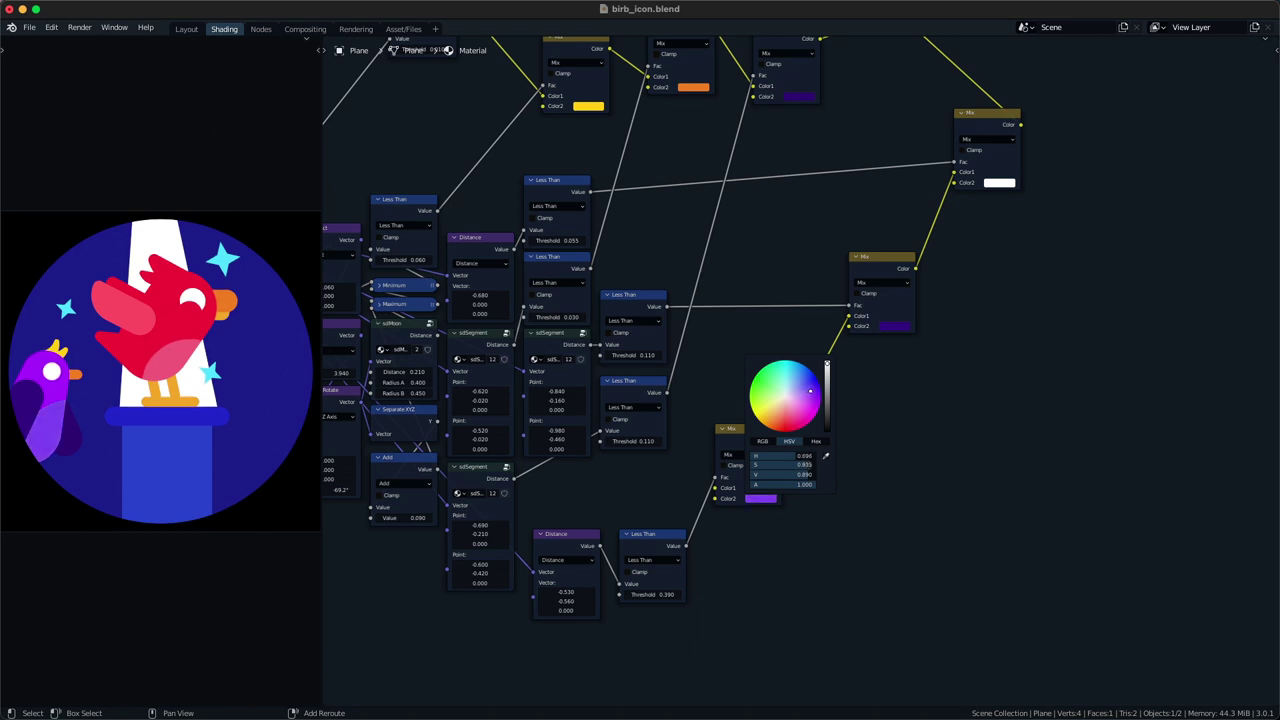
shift+drag(810, 391, 811, 390)
- Darken the new Mix node's Color1 to a brightness value of about 0.604
middle_drag(900, 360, 874, 434)
scroll(802, 225, down, 2)
middle_drag(802, 225, 920, 390)
scroll(920, 390, down, 3)
middle_drag(919, 602, 770, 409)
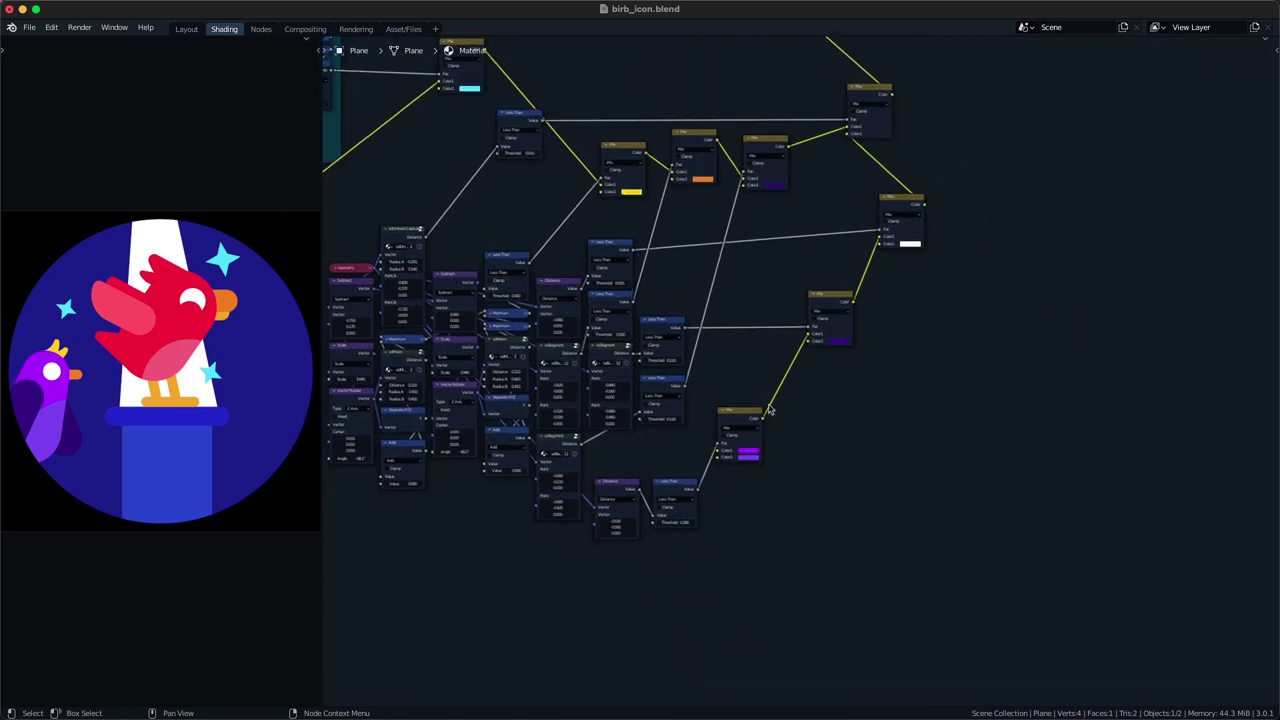
scroll(770, 410, up, 3)
click(720, 498)
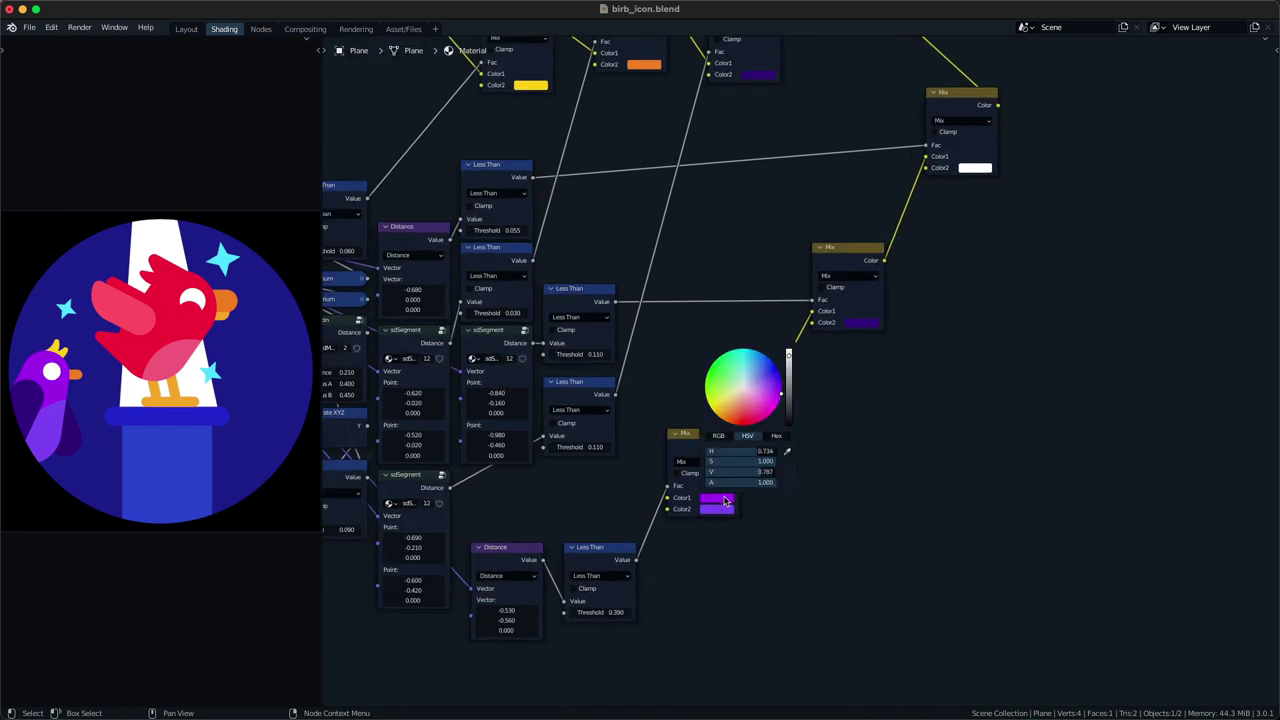
scroll(725, 500, down, 4)
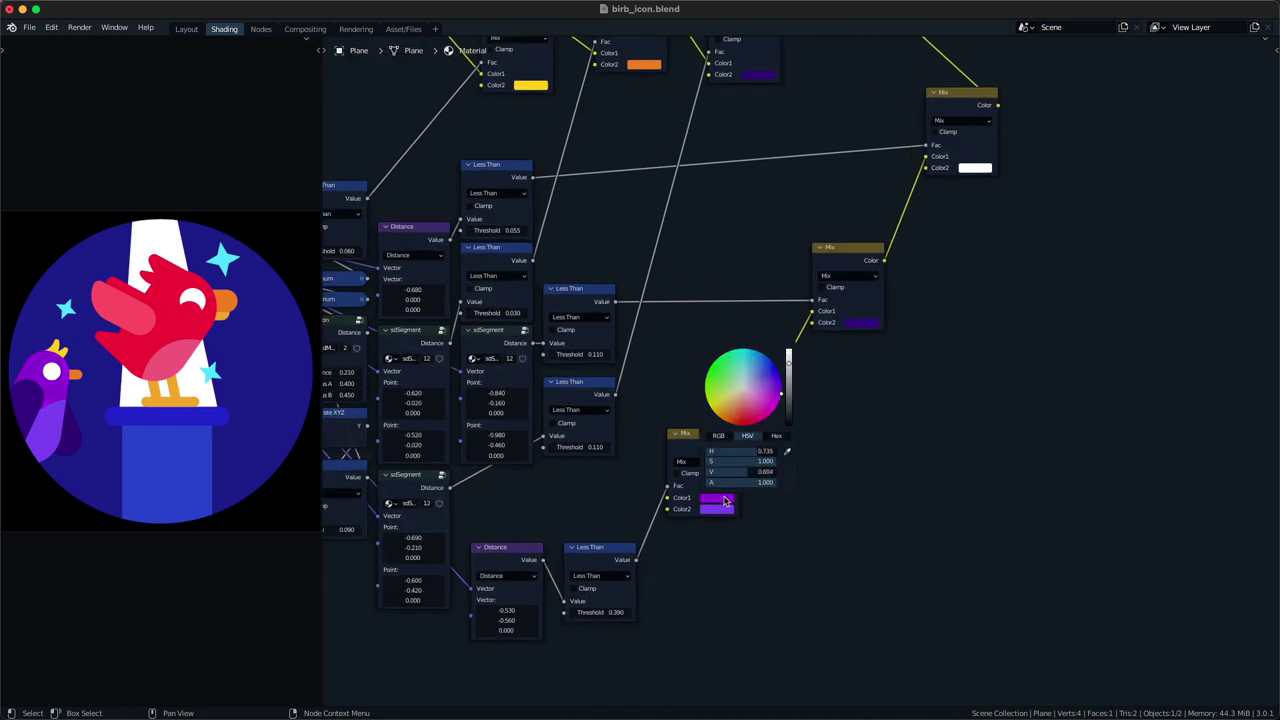
- Reduce the brightness value of the new Mix node's Color2 to 0.787 and save the file
click(720, 509)
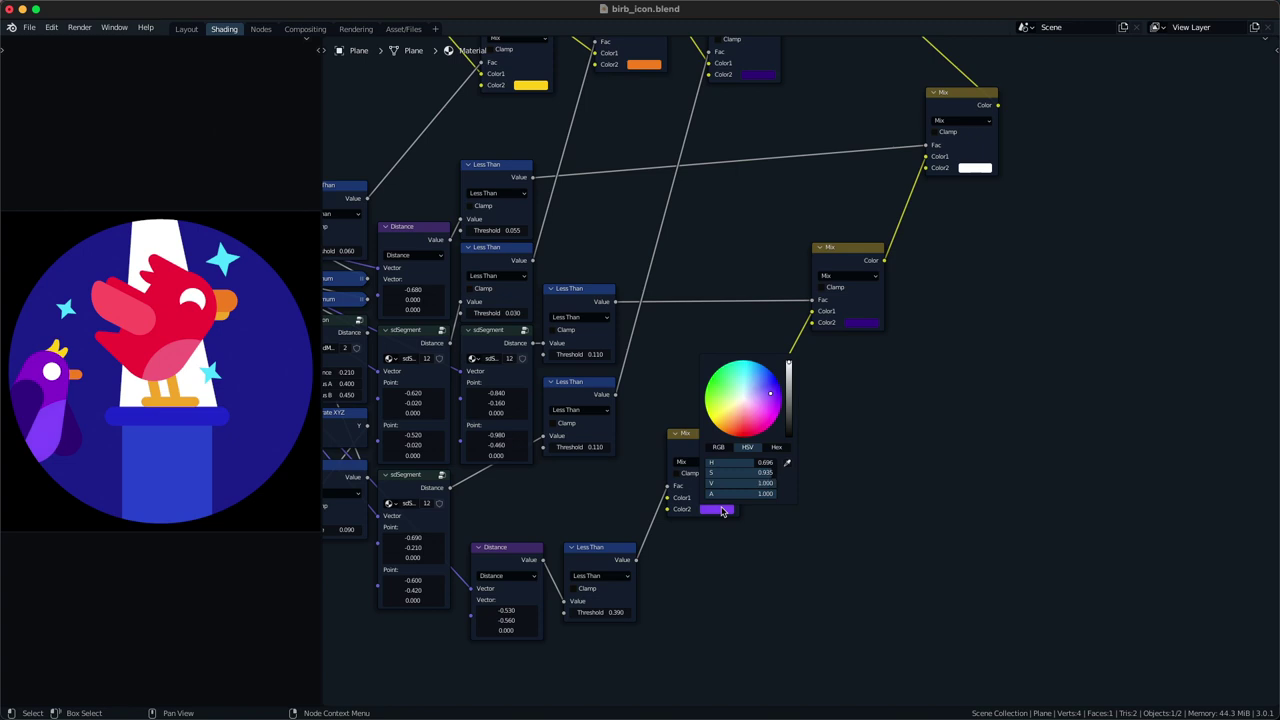
scroll(722, 511, down, 4)
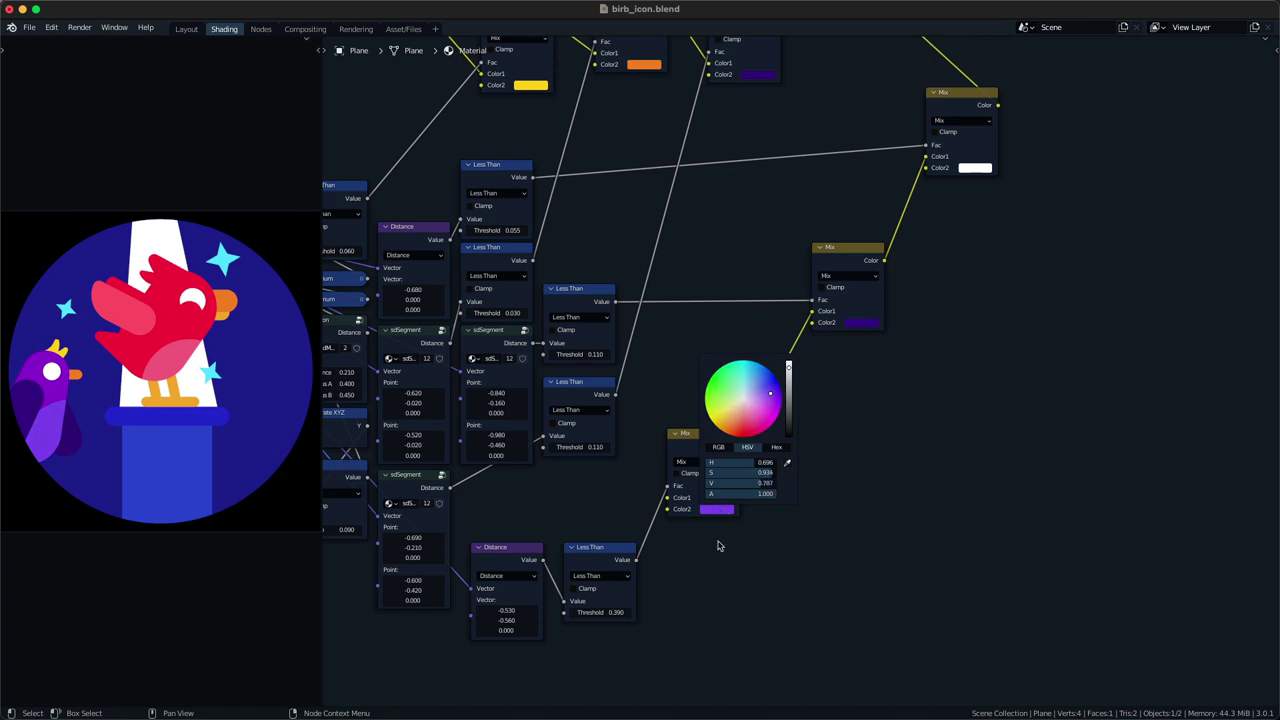
scroll(694, 576, down, 2)
middle_drag(694, 576, 729, 528)
key(super+s)
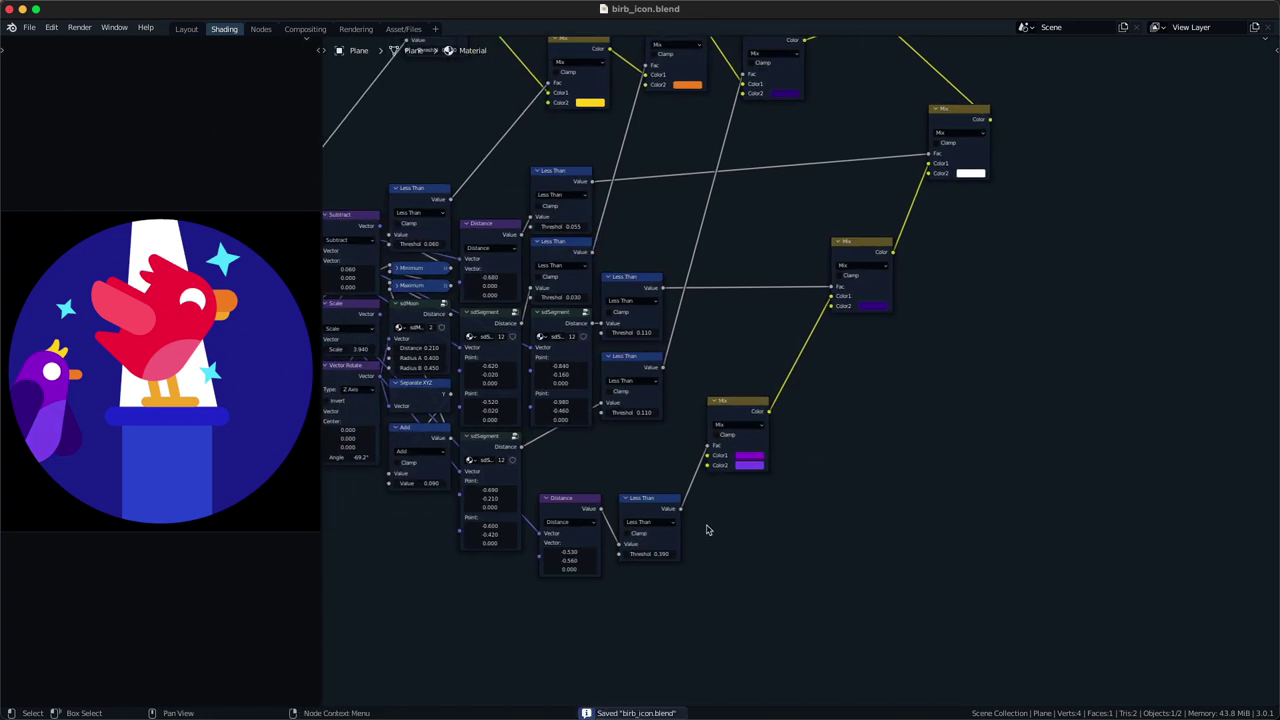
- Fine-tune the point coordinates of the lowest sdSegment node and save the file
middle_drag(608, 477, 617, 468)
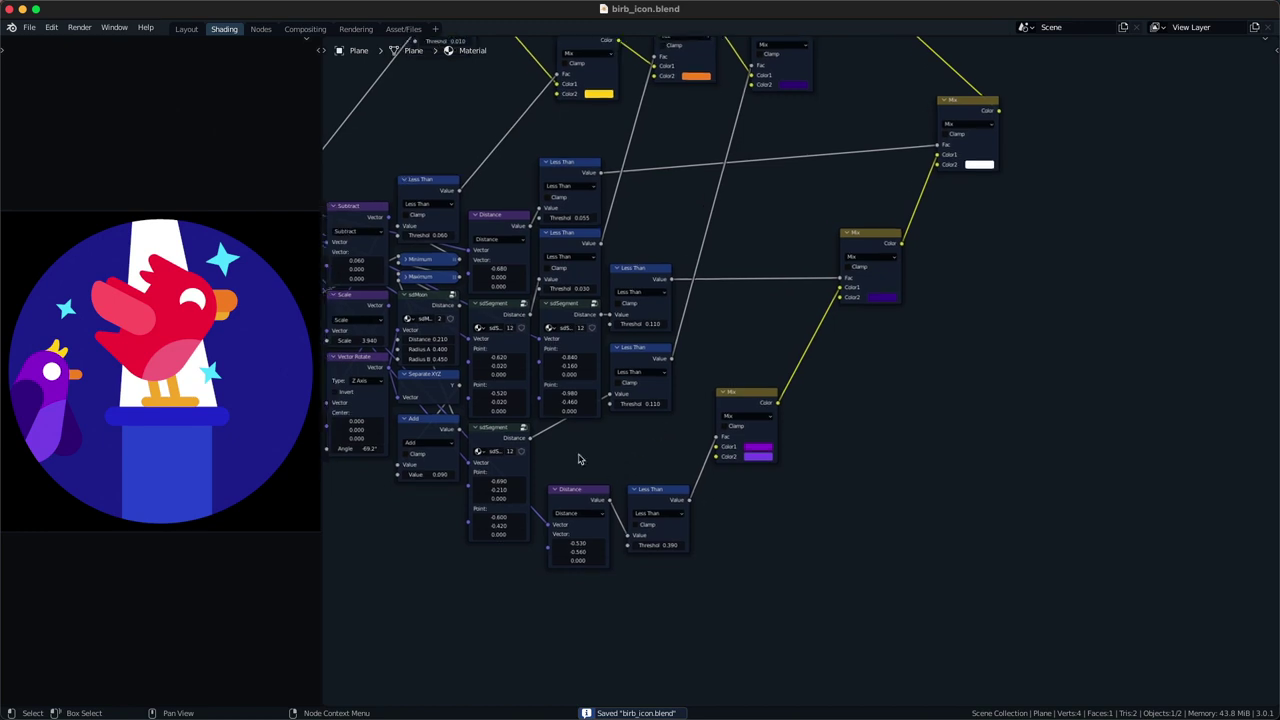
shift+drag(508, 482, 507, 517)
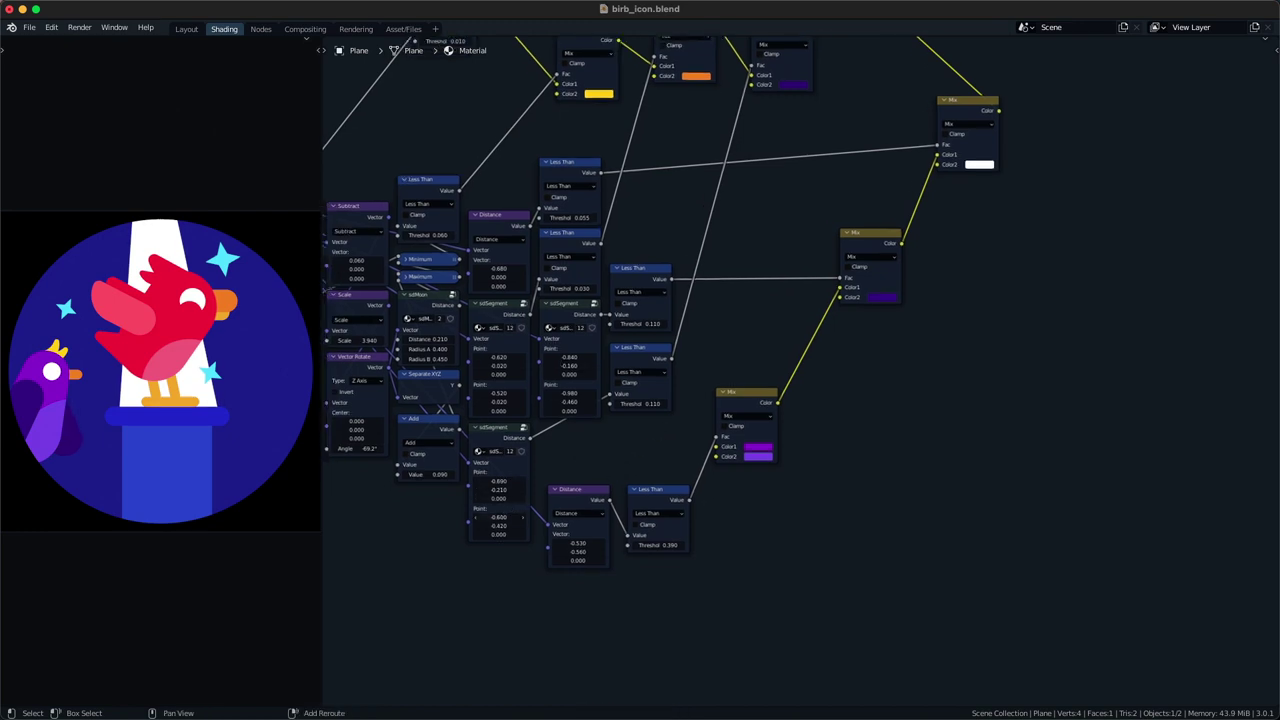
key(ctrl+s)
scroll(560, 577, down, 2)
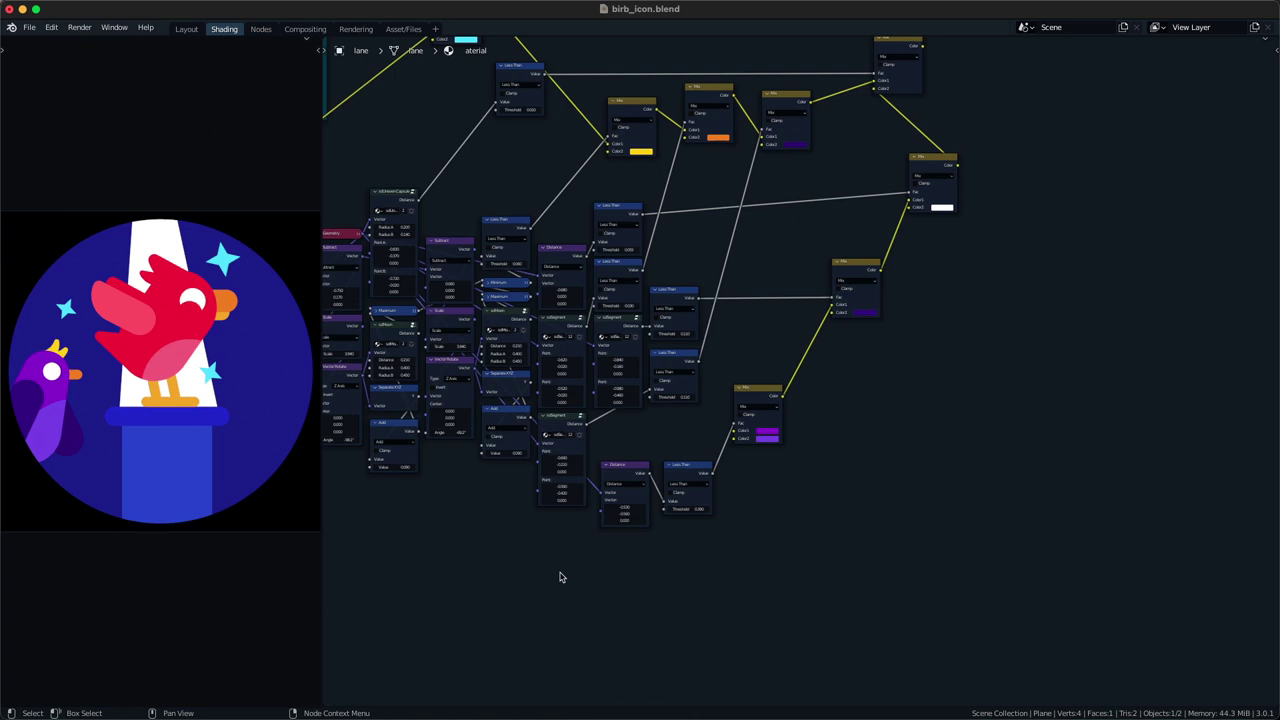
- Tuck the new Distance node under the right sdSegment node and the new Less Than under the other Less Than nodes
scroll(594, 518, up, 1)
click(617, 510)
key(g)
click(605, 412)
click(671, 480)
key(g)
click(657, 434)
- Stack the purple and dark purple Mix nodes in a column beside the Less Than nodes
middle_drag(651, 454, 634, 526)
click(742, 464)
key(g)
click(717, 451)
middle_drag(716, 452, 701, 528)
drag(837, 487, 846, 415)
key(g)
click(710, 488)
drag(749, 438, 712, 561)
click(949, 350)
- Move the yellow and orange Mix nodes down, directly above the purple bird's math nodes
middle_drag(719, 377, 742, 469)
scroll(742, 469, down, 3)
middle_drag(591, 388, 686, 364)
scroll(687, 365, up, 2)
drag(619, 350, 632, 315)
key(g)
click(562, 433)
drag(644, 406, 732, 333)
key(g)
click(607, 384)
- Place the remaining dark Mix node above the Less Than column and the white Mix node atop the Mix column
drag(722, 394, 819, 328)
key(g)
drag(692, 376, 674, 418)
click(898, 336)
drag(898, 336, 792, 460)
click(786, 461)
drag(949, 386, 1027, 416)
key(g)
drag(836, 514, 831, 528)
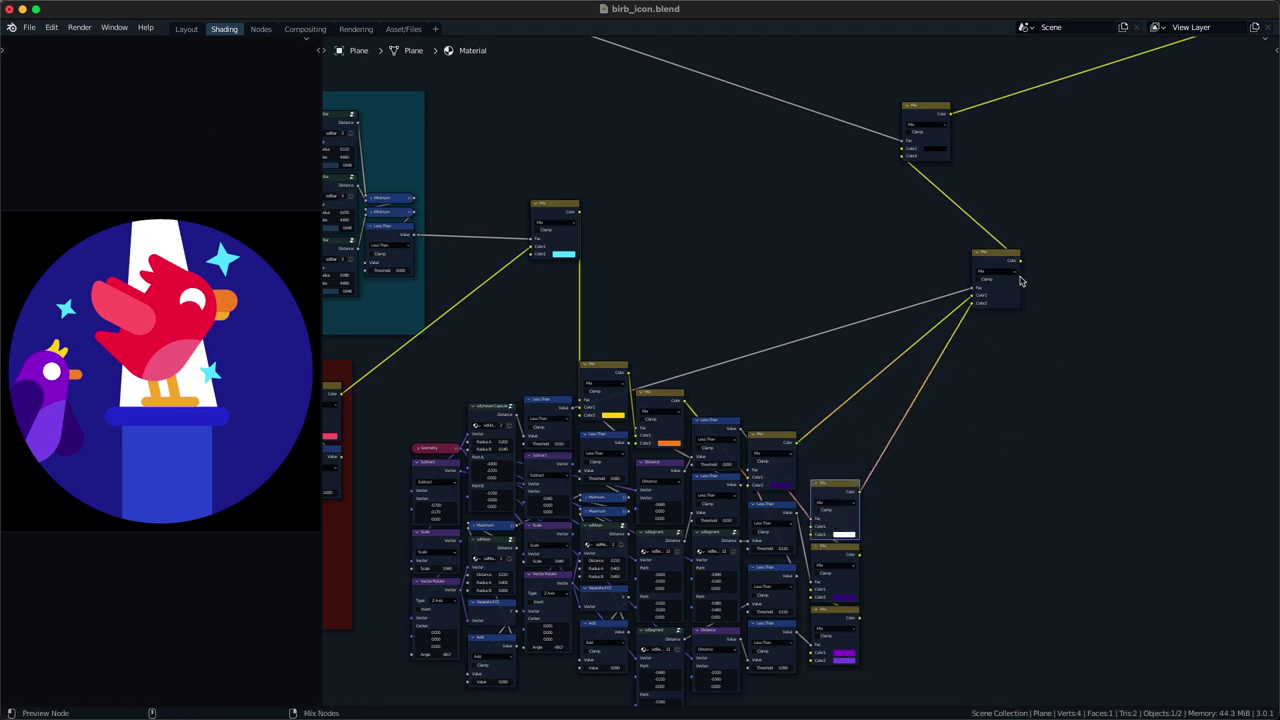
- Preview the output of the Mix node that combines the purple bird's branches, undo the preview, and save the file
ctrl+shift+click(1010, 262)
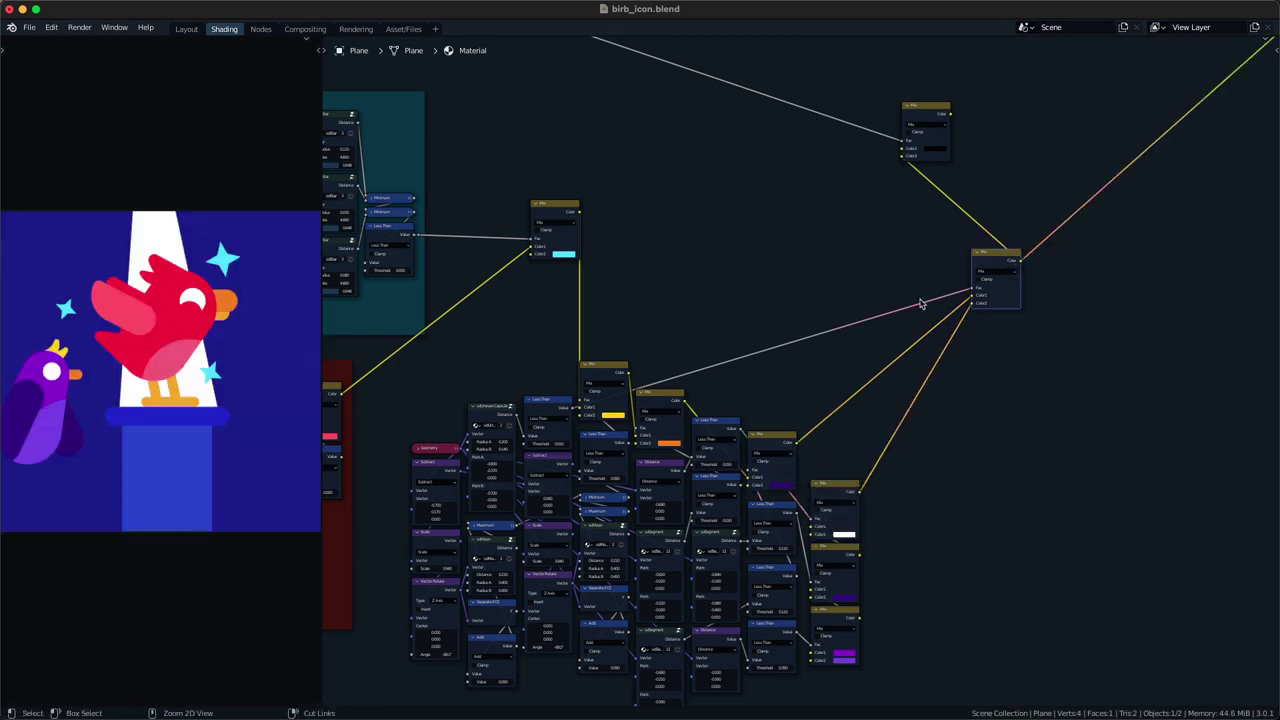
key(ctrl+z)
click(983, 406)
key(ctrl+s)
- Enclose all of the purple bird's nodes in a new frame
scroll(958, 503, down, 4)
middle_drag(958, 503, 971, 370)
drag(592, 533, 940, 282)
key(ctrl+j)
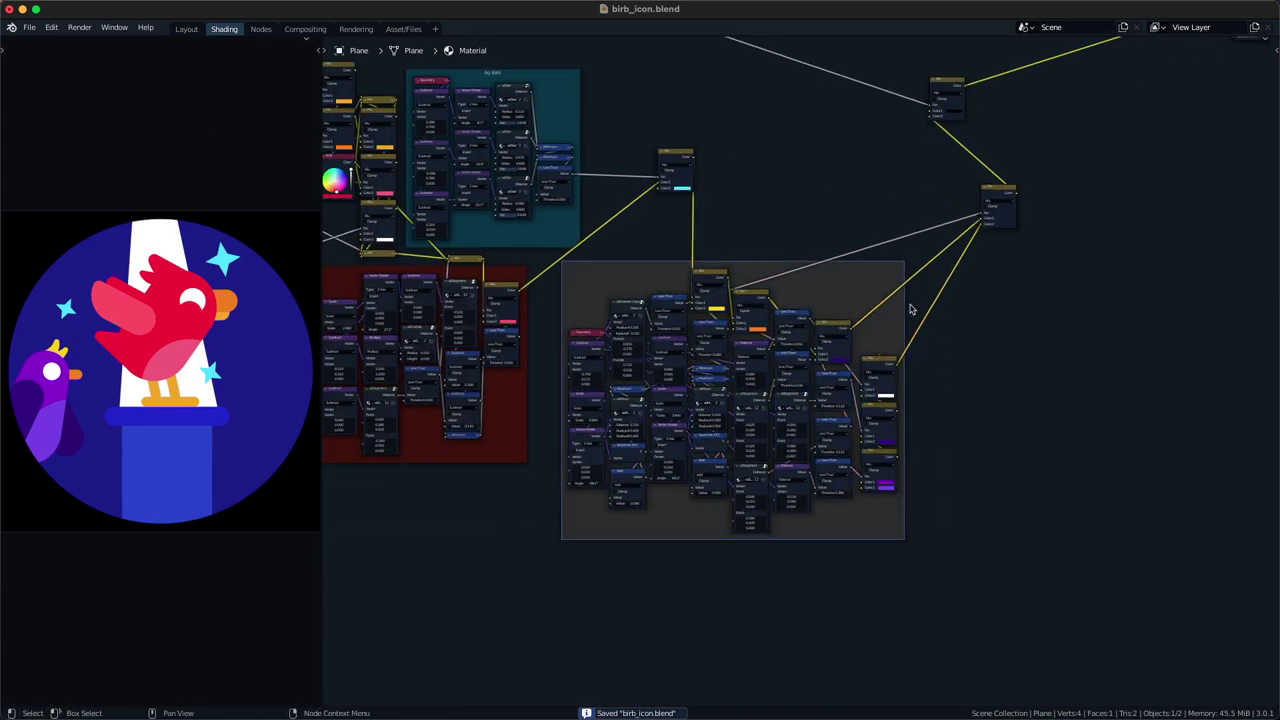
- Save the file and color the new frame with the purple sampled from the small bird in the preview
click(938, 308)
key(n)
middle_drag(914, 291, 947, 332)
key(ctrl+s)
click(1270, 62)
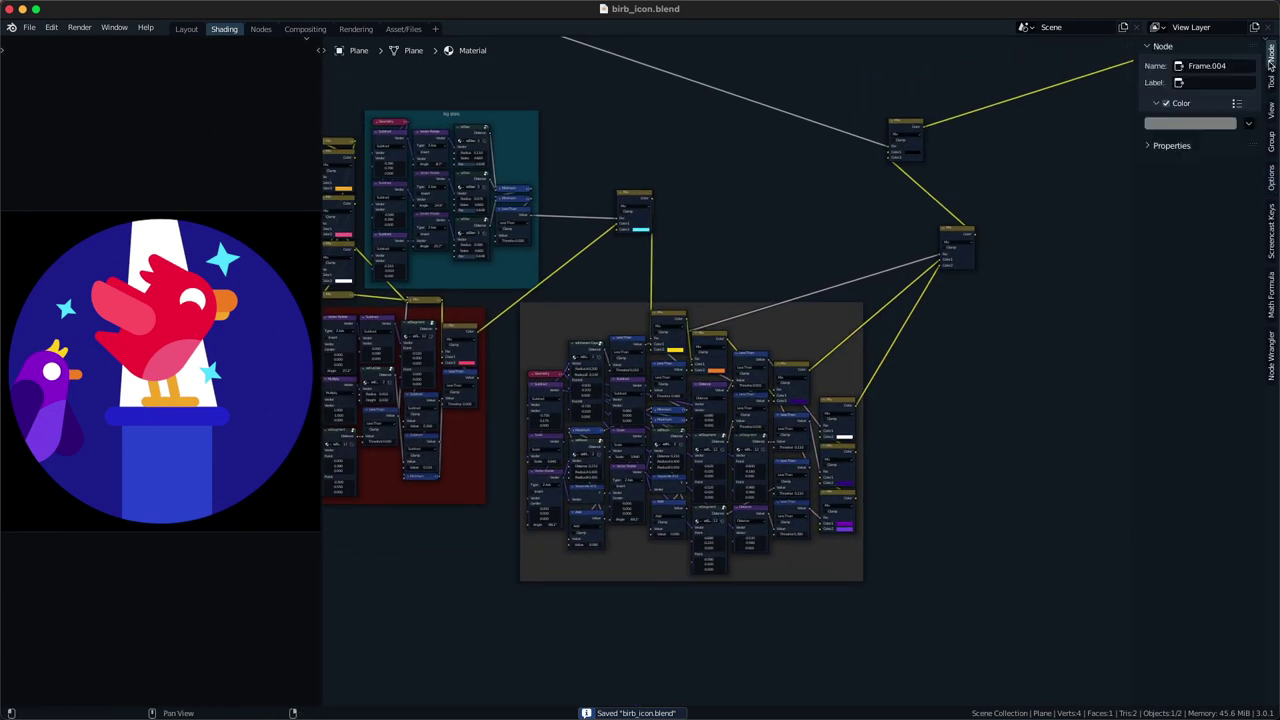
key(e)
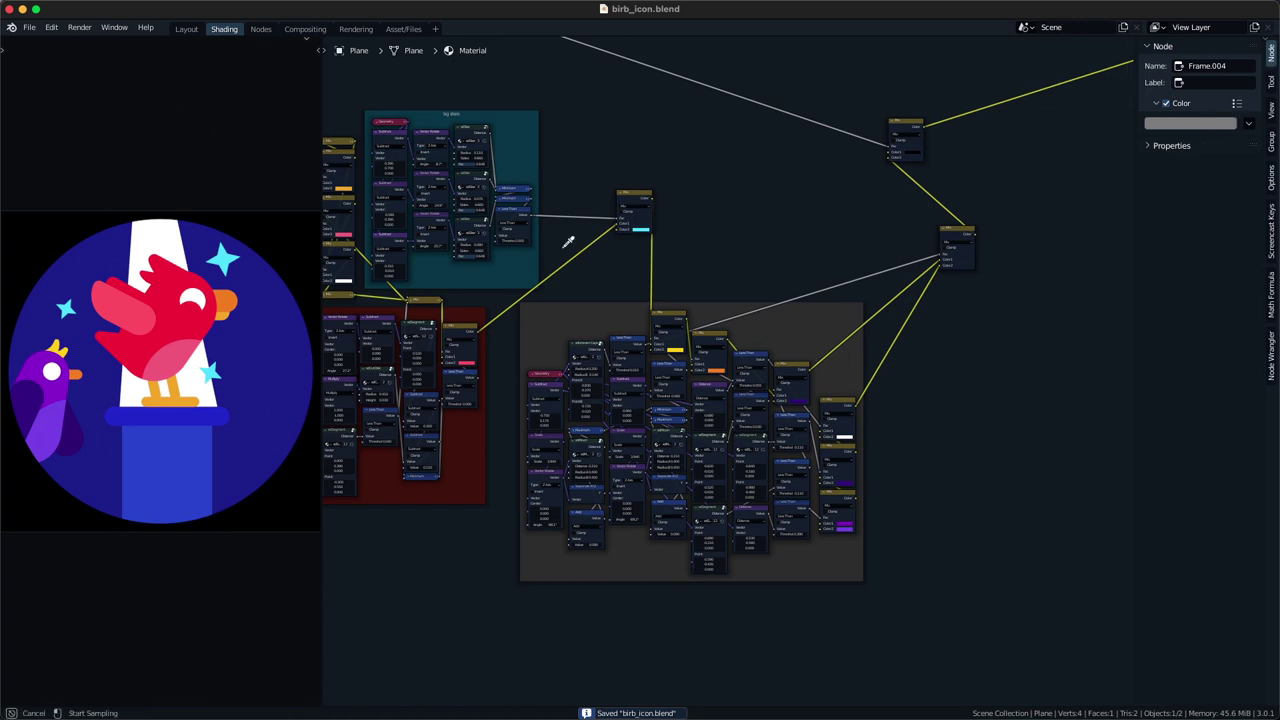
click(47, 368)
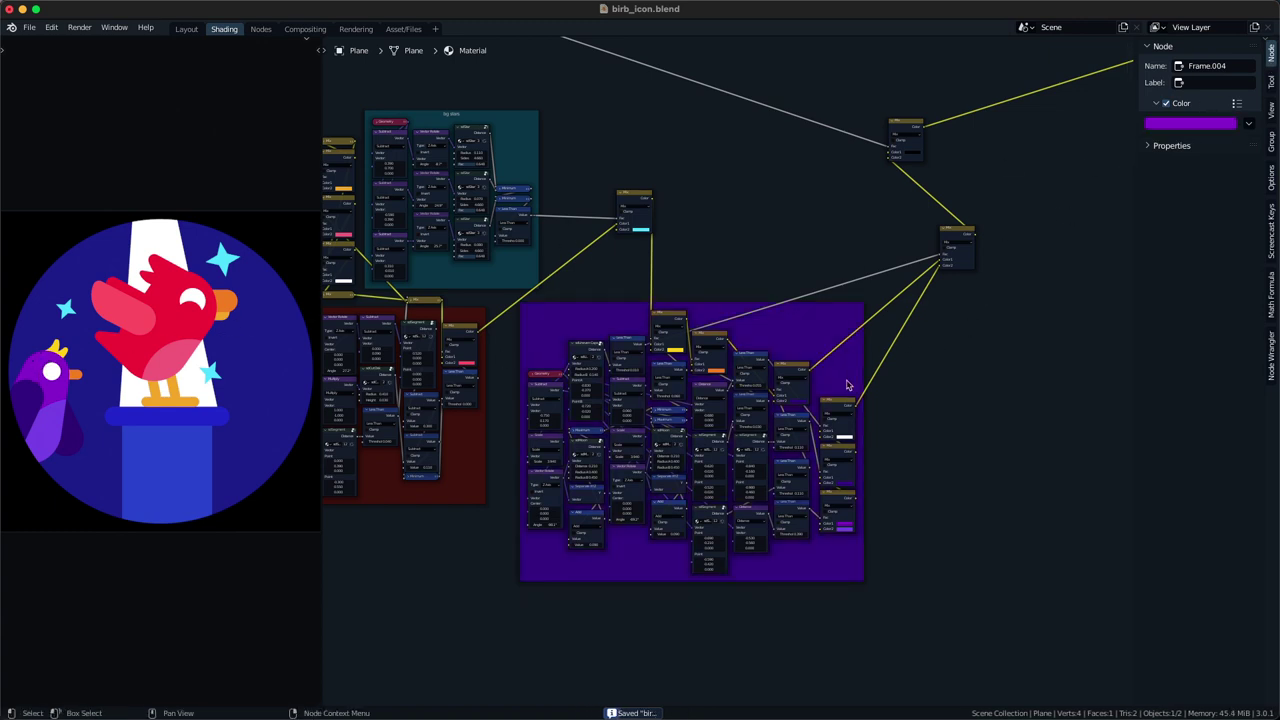
- Label the purple frame "birb 2" and save the file
scroll(848, 380, right, 3)
scroll(785, 380, up, 1)
middle_drag(785, 380, 963, 354)
scroll(785, 326, up, 2)
middle_drag(785, 326, 815, 375)
key(F2)
text(b)
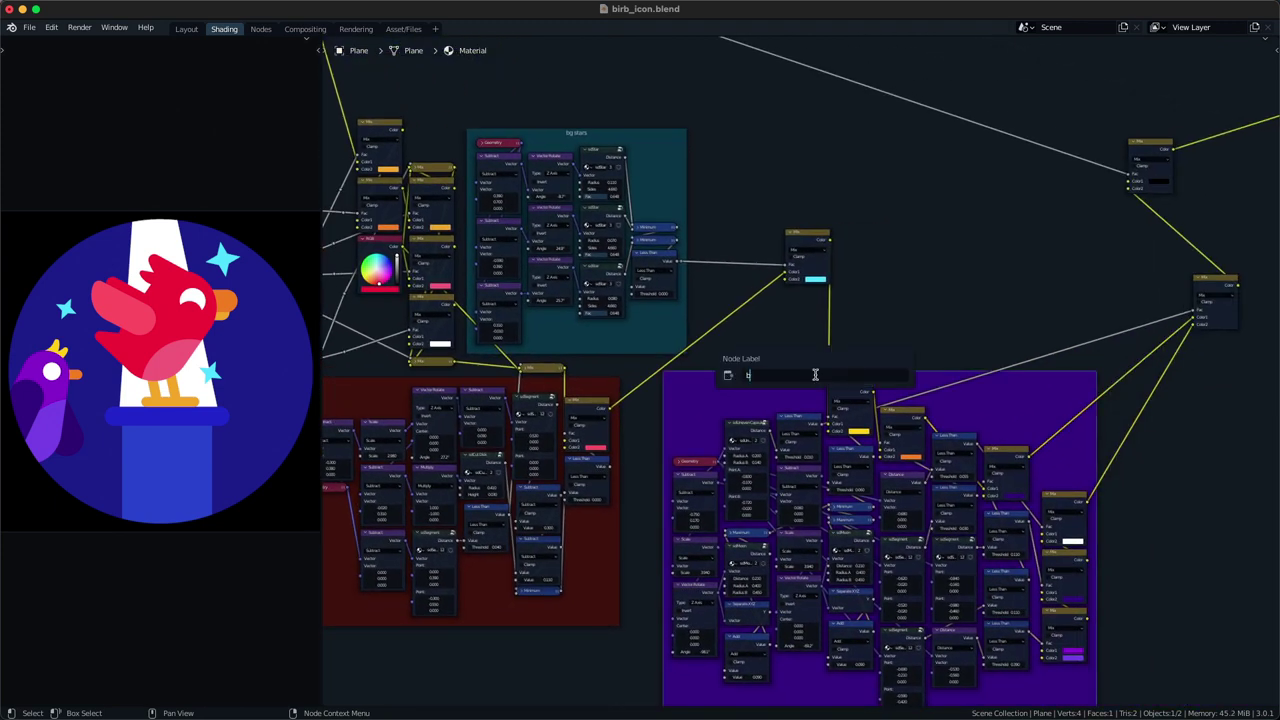
text(irb 2)
key(Return)
scroll(804, 380, down, 2)
middle_drag(804, 380, 679, 342)
key(ctrl+s)
- Collapse the Mix node that combines the purple bird's branches and move it into the birb 2 frame
scroll(809, 323, up, 1)
middle_drag(809, 323, 760, 356)
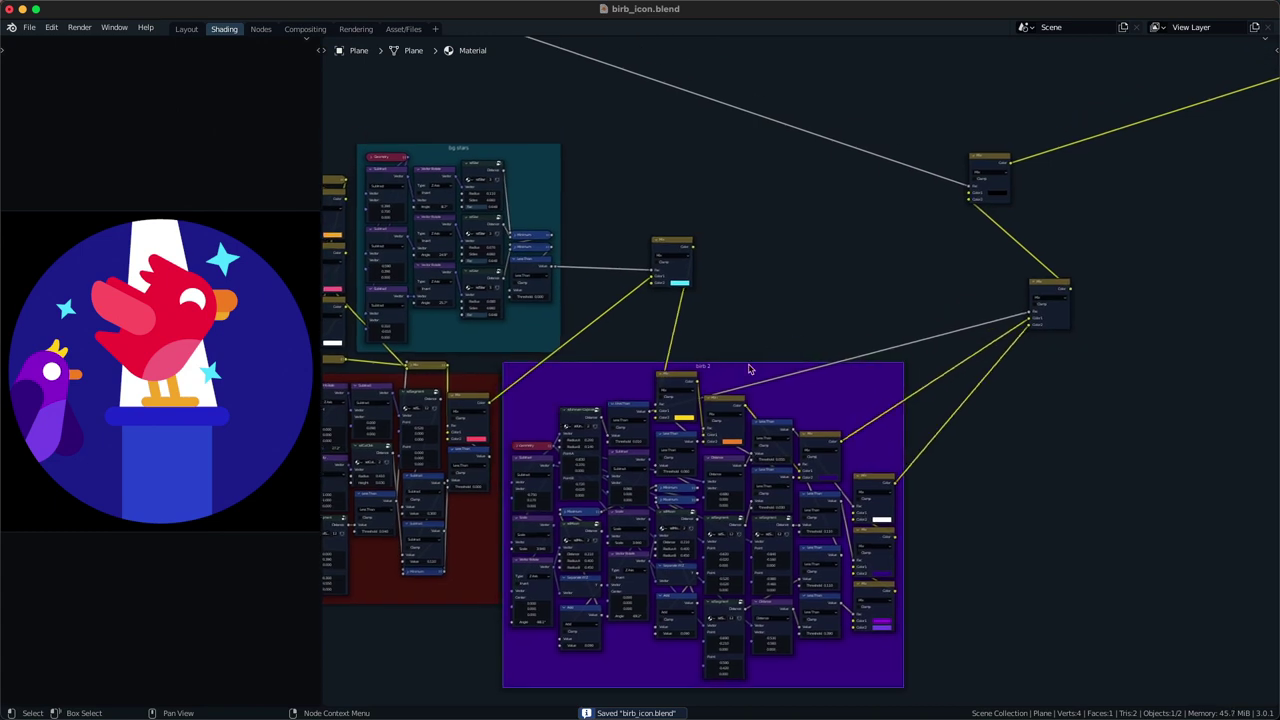
scroll(764, 370, up, 1)
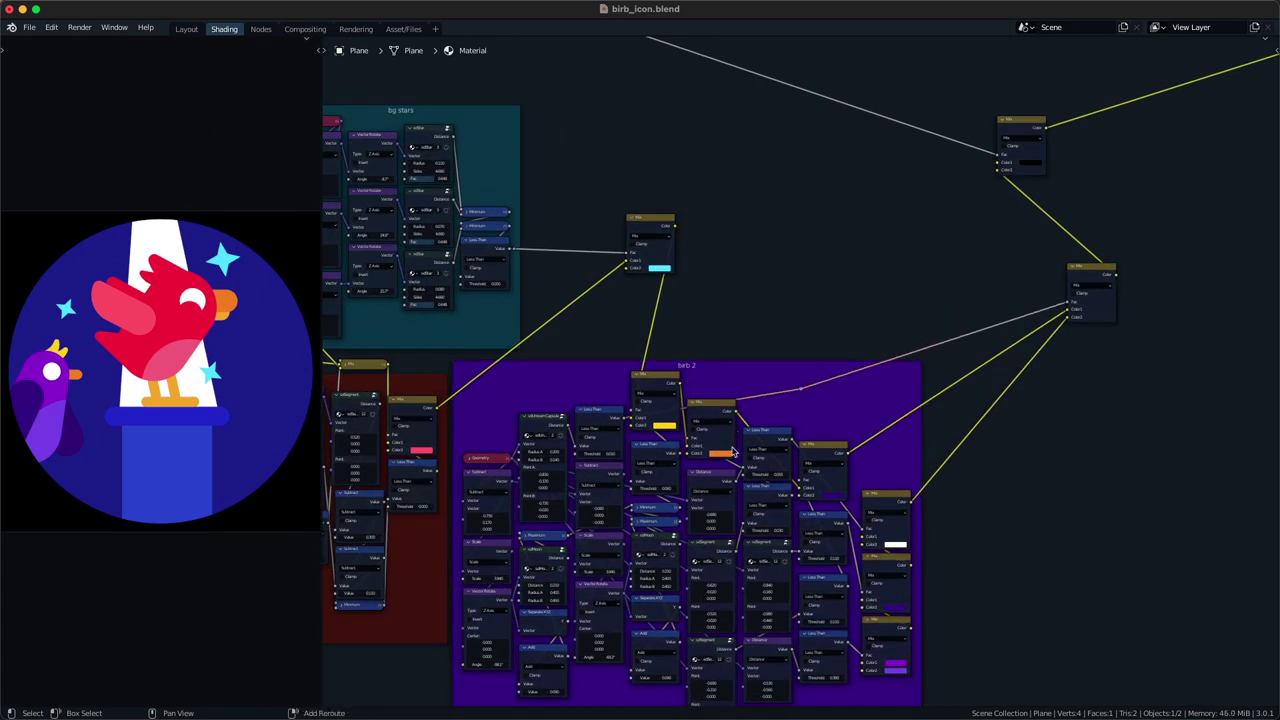
key(ctrl+z)
middle_drag(850, 385, 799, 411)
click(1046, 300)
key(h)
drag(1046, 300, 811, 440)
- Move the birb 2 frame below the red frame that holds the first bird's nodes
middle_drag(853, 363, 983, 249)
scroll(655, 397, down, 3)
click(868, 298)
scroll(868, 297, down, 2)
middle_drag(884, 278, 988, 217)
scroll(680, 394, up, 4)
scroll(1000, 209, down, 3)
key(g)
click(835, 373)
- Reposition the last Mix node before the output, place the cyan Mix node below the bg stars frame, and save the file
middle_drag(835, 373, 728, 456)
scroll(716, 455, down, 2)
scroll(716, 454, up, 2)
middle_drag(782, 416, 666, 443)
click(815, 264)
key(g)
middle_drag(818, 323, 868, 317)
scroll(868, 317, up, 2)
click(629, 331)
key(g)
click(563, 443)
click(563, 443)
middle_drag(563, 443, 737, 423)
key(ctrl+s)
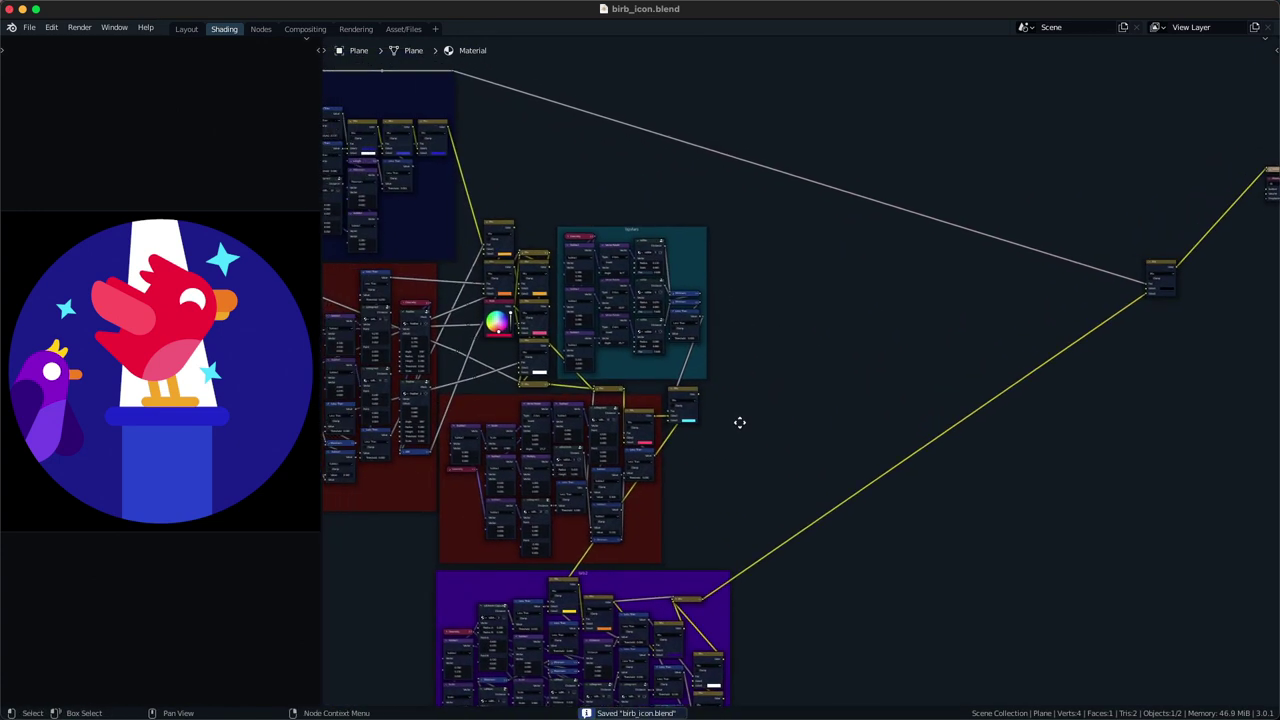
- Save the file
middle_drag(738, 421, 826, 421)
shift+right_drag(550, 254, 557, 366)
key(shift+d)
key(shift+d)
key(ctrl+s)
- Add a Geometry node in the empty area between the bg stars frame and the last Mix node
middle_drag(923, 349, 799, 310)
middle_drag(767, 391, 699, 409)
key(shift+a)
click(698, 408)
text(geo)
key(Return)
click(689, 393)
scroll(652, 402, up, 1)
shift+click(684, 394)
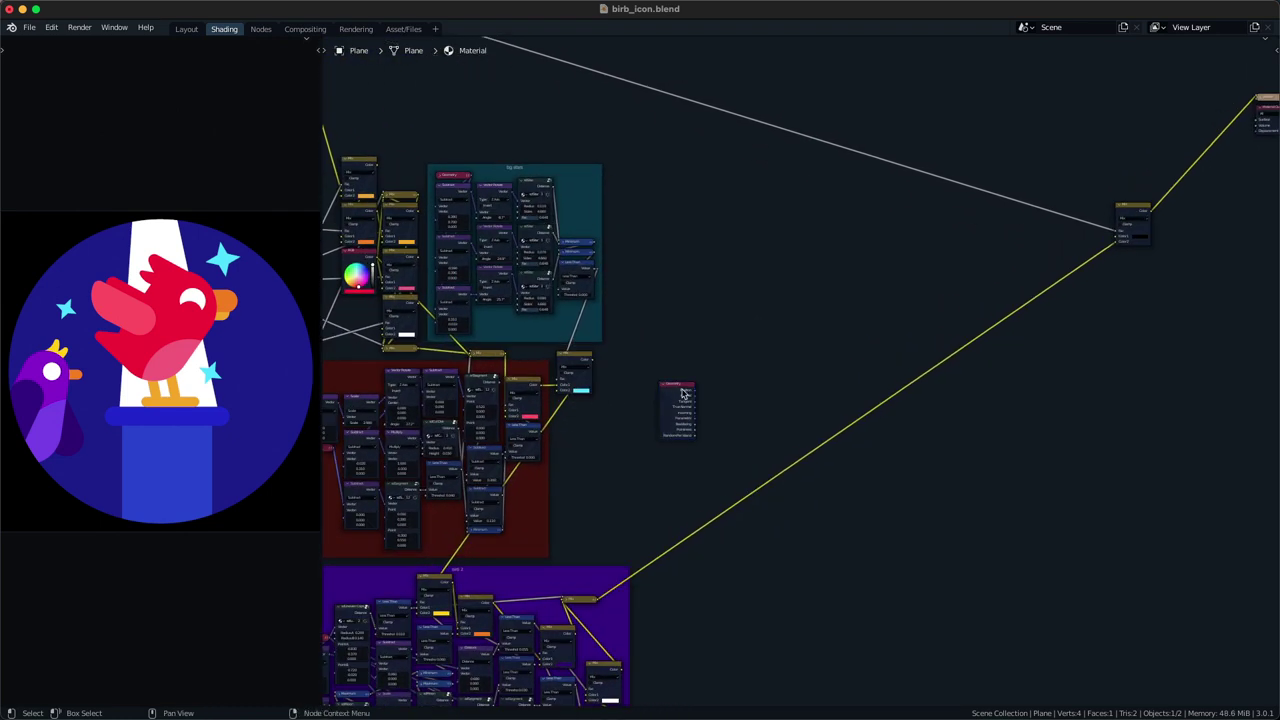
- Hide the new Geometry node's unused sockets so only Position remains, and reposition the node
ctrl+shift+click(684, 394)
key(ctrl+g)
key(ctrl+z)
middle_drag(1112, 339, 682, 273)
scroll(745, 312, up, 3)
key(ctrl+h)
middle_drag(757, 347, 636, 284)
key(g)
click(750, 345)
- Move the last Mix node lower and shift the new Geometry node away from it toward the bg stars frame
ctrl+shift+click(1184, 178)
drag(1185, 178, 1114, 263)
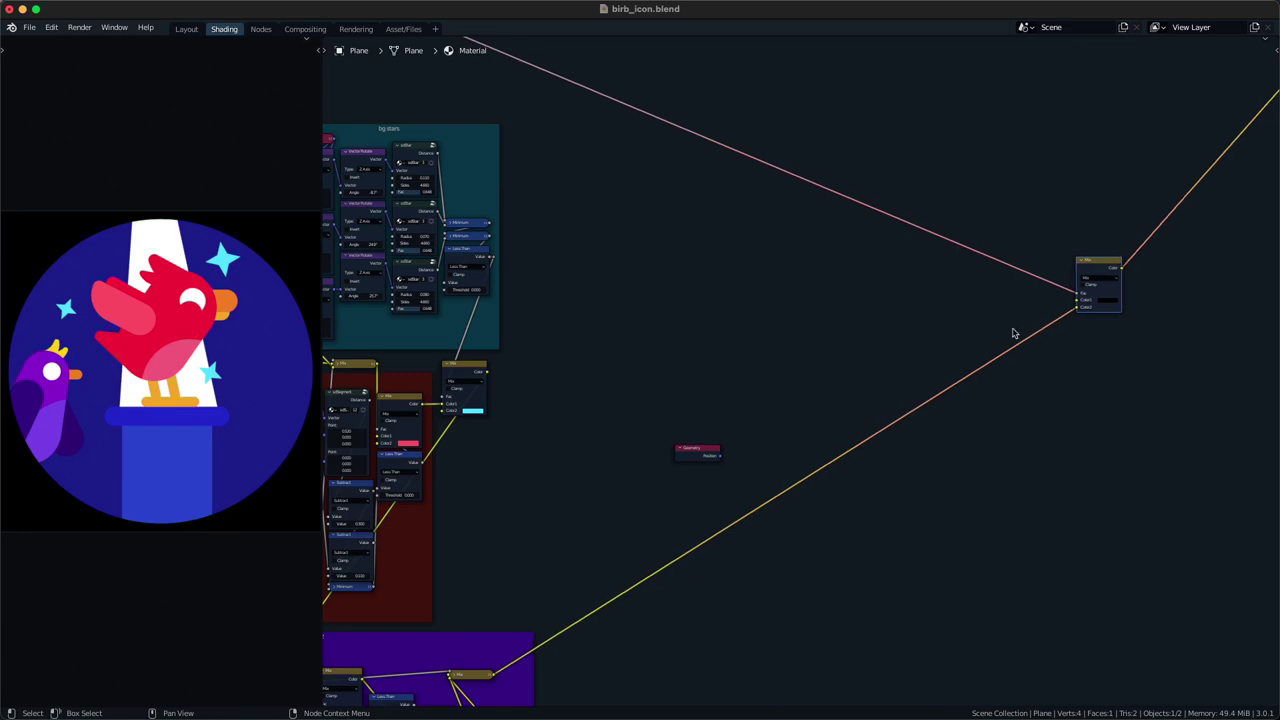
middle_drag(754, 421, 883, 345)
drag(806, 382, 738, 381)
middle_drag(775, 370, 659, 369)
- Add an sdSegment node beside the new Geometry node, connect Position to its Vector input, and reposition the pair
key(shift+a)
click(686, 363)
text(sdse)
key(Return)
click(704, 357)
shift+click(650, 368)
key(f)
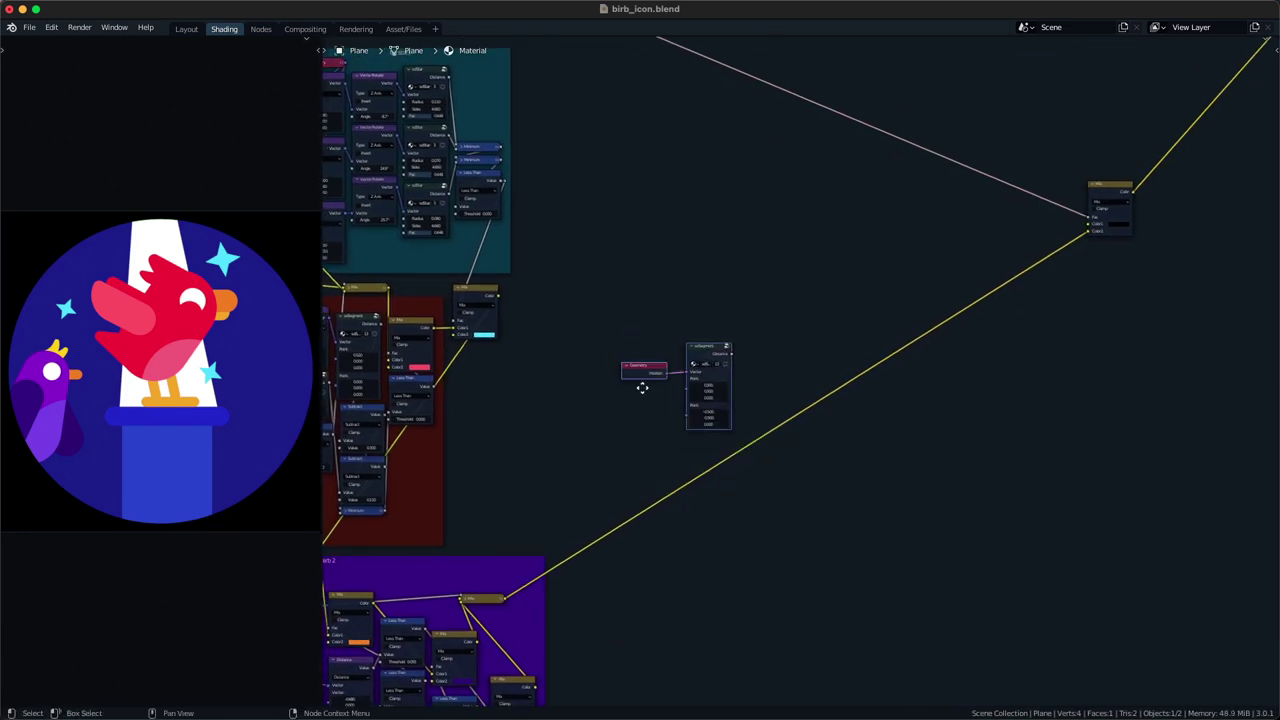
key(g)
click(578, 403)
- Add a Less Than node after sdSegment and feed the segment's Distance into its Value input
key(q)
click(672, 363)
click(682, 347)
alt+right_drag(650, 367, 715, 368)
key(t)
click(704, 366)
key(g)
key(t)
click(707, 359)
key(t)
key(t)
click(706, 362)
key(t)
drag(697, 381, 698, 394)
- Duplicate the last Mix node onto the link from the birb 2 frame and drive its factor with the Less Than value
click(1113, 187)
key(shift+d)
click(925, 335)
alt+right_drag(742, 375, 868, 351)
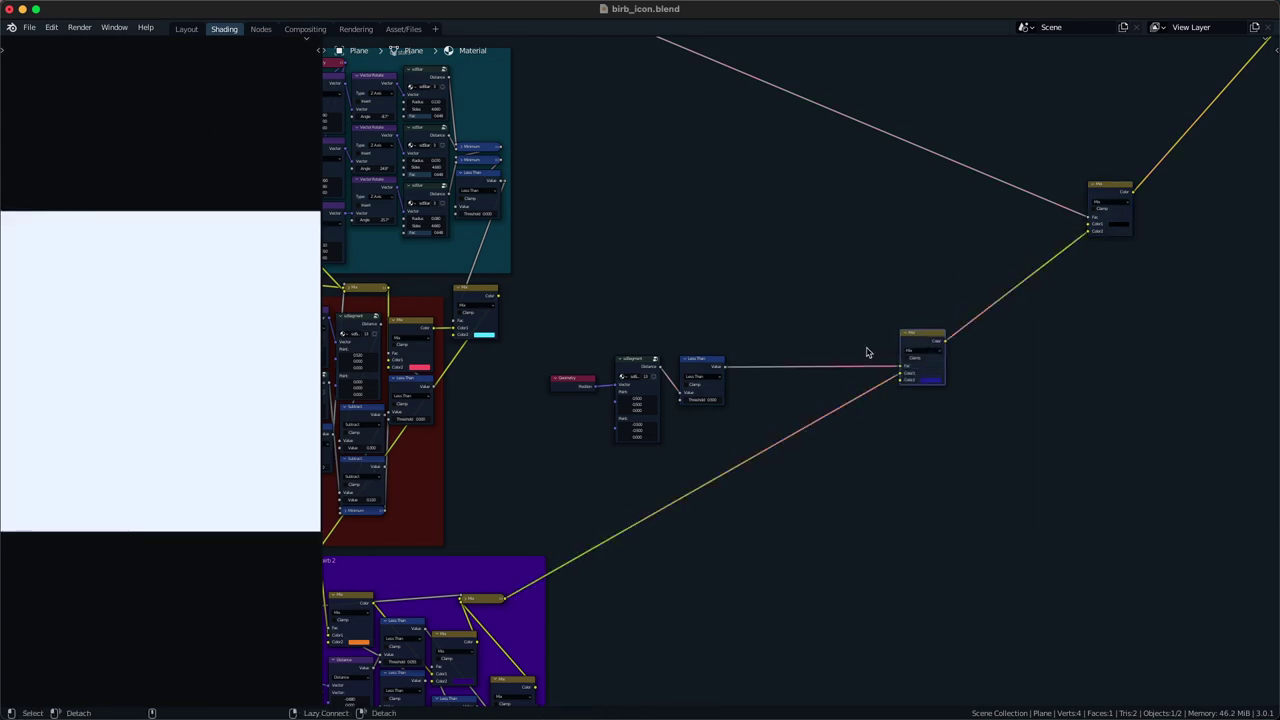
- Change the duplicated Mix node's Color2 to a saturated yellow
scroll(678, 422, up, 2)
middle_drag(705, 413, 539, 451)
click(796, 419)
scroll(796, 419, up, 10)
mouse_move(804, 354)
mouse_down()
mouse_move(808, 343)
mouse_move(801, 353)
mouse_up()
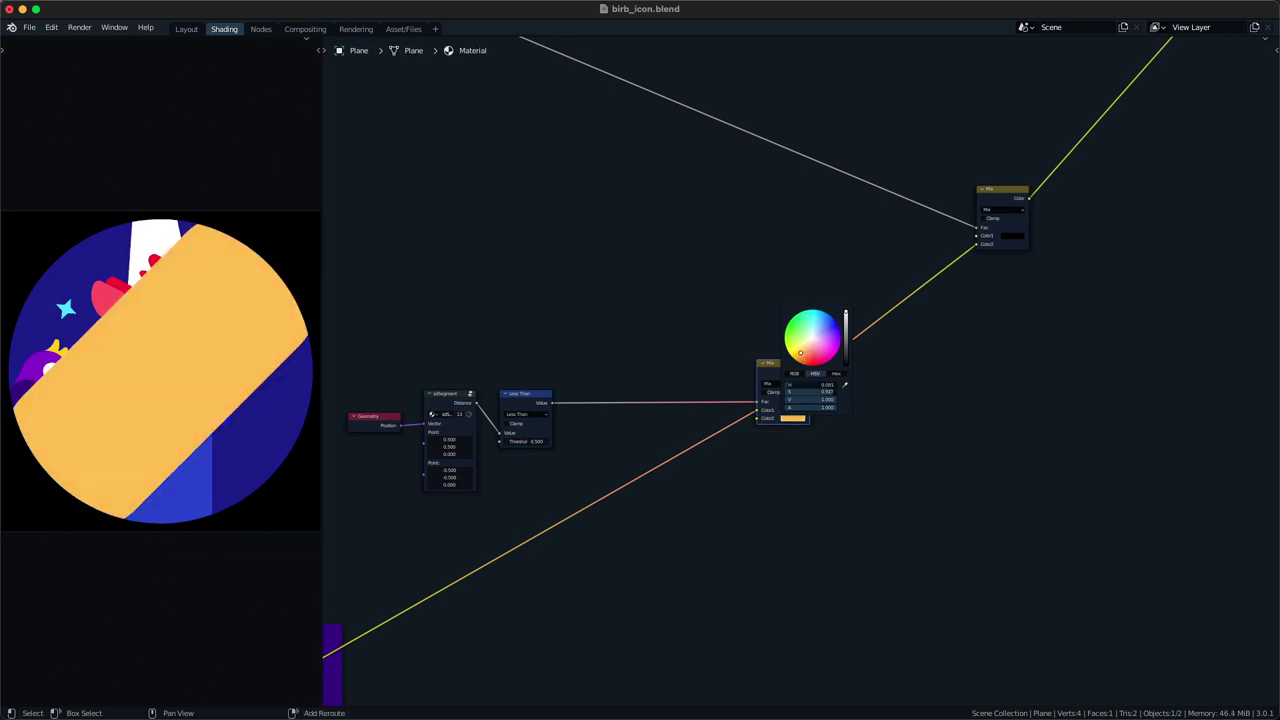
drag(801, 353, 796, 353)
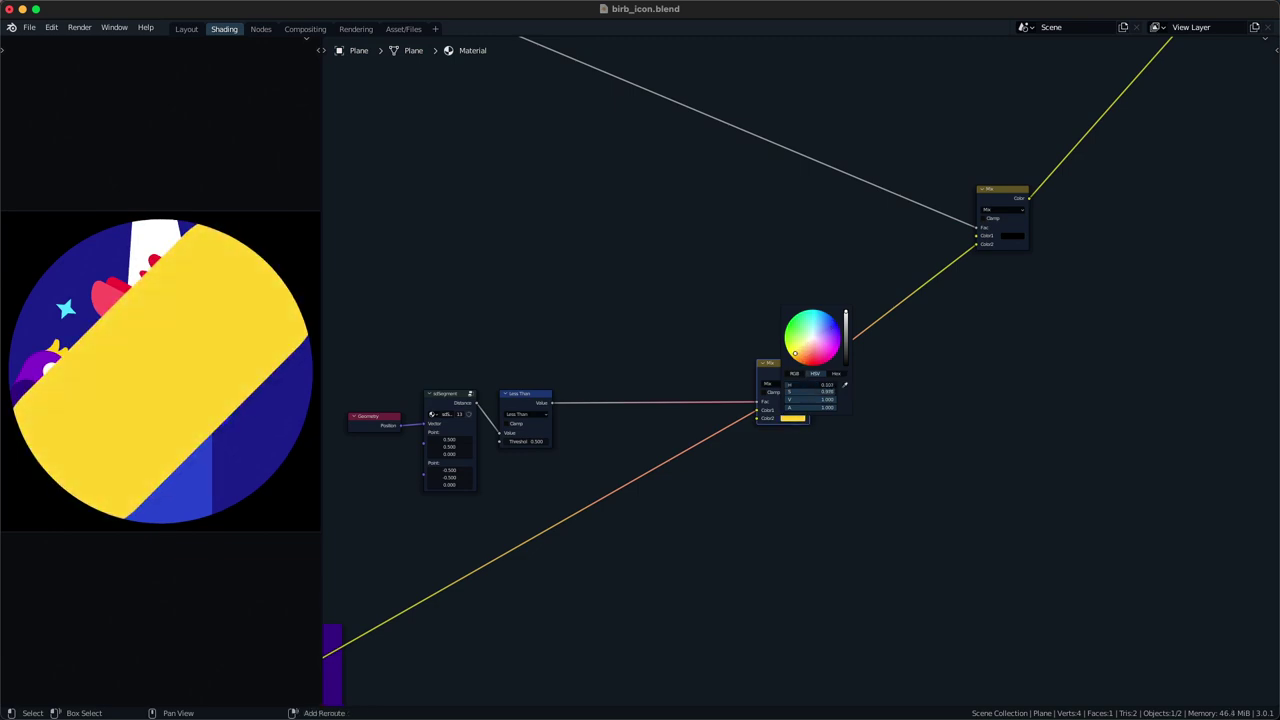
click(608, 500)
- Reset both points of the new sdSegment node to zero and lower the Less Than threshold to 0.31
middle_drag(569, 456, 741, 375)
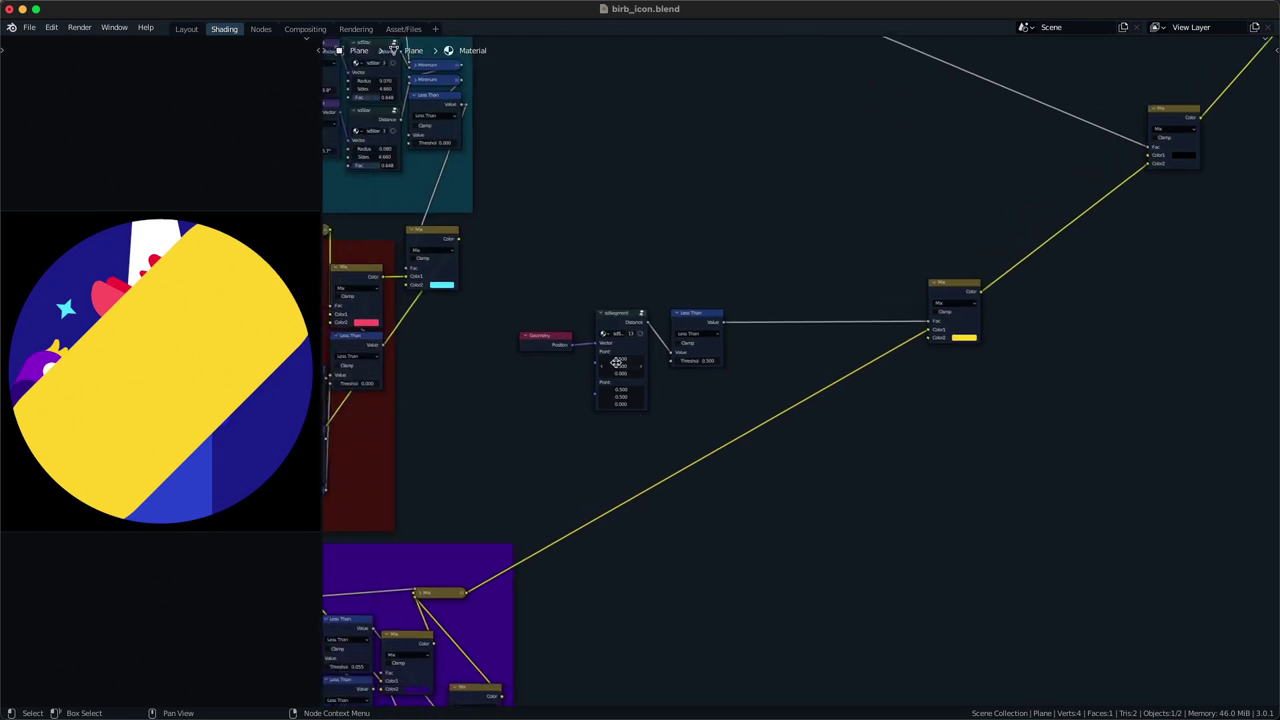
key(BackSpace)
key(BackSpace)
key(BackSpace)
scroll(606, 434, up, 2)
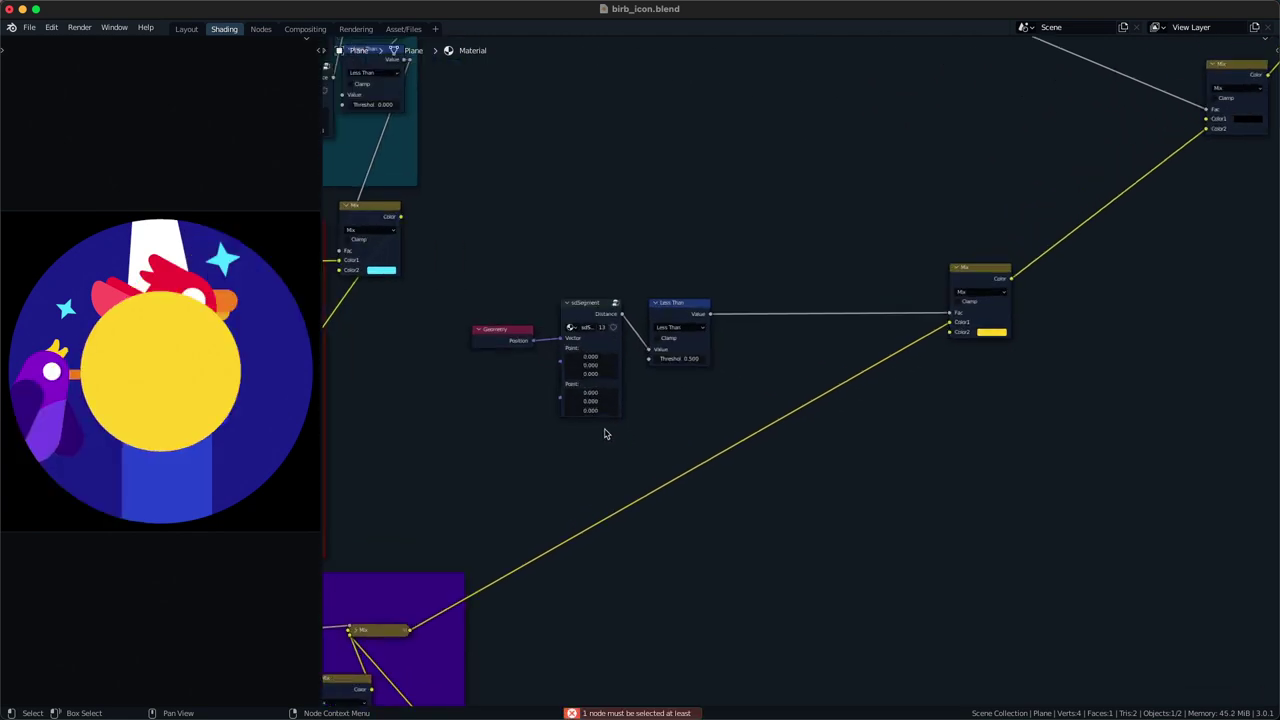
drag(688, 359, 650, 359)
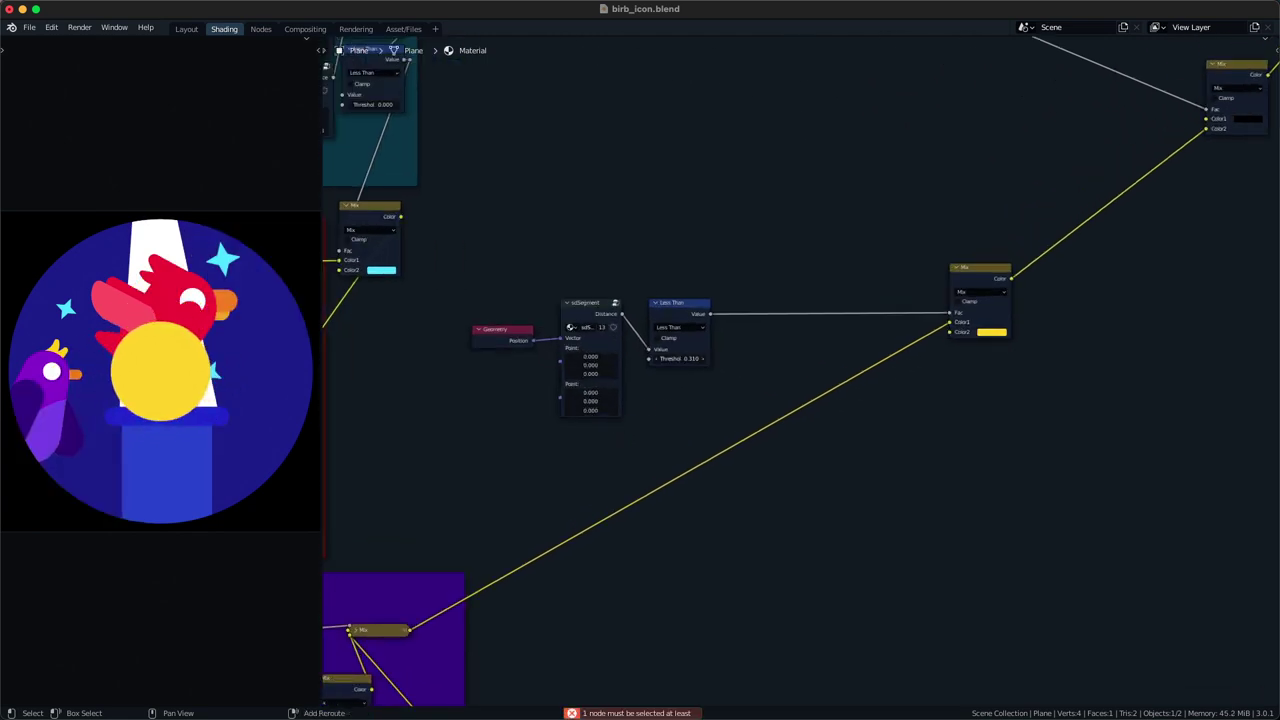
- Set the segment's first point to X -0.44, Y -0.58 and its second point to X -0.64, Y -0.8
drag(586, 401, 506, 401)
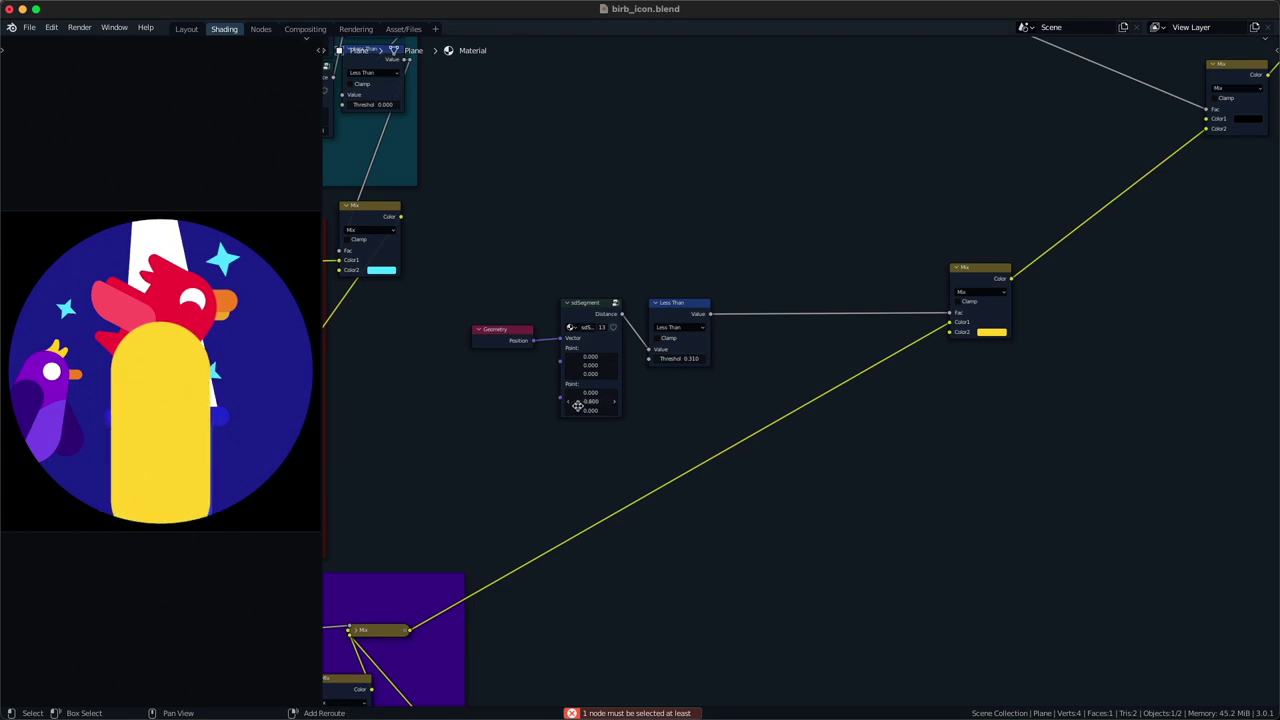
drag(592, 393, 528, 393)
drag(608, 358, 582, 366)
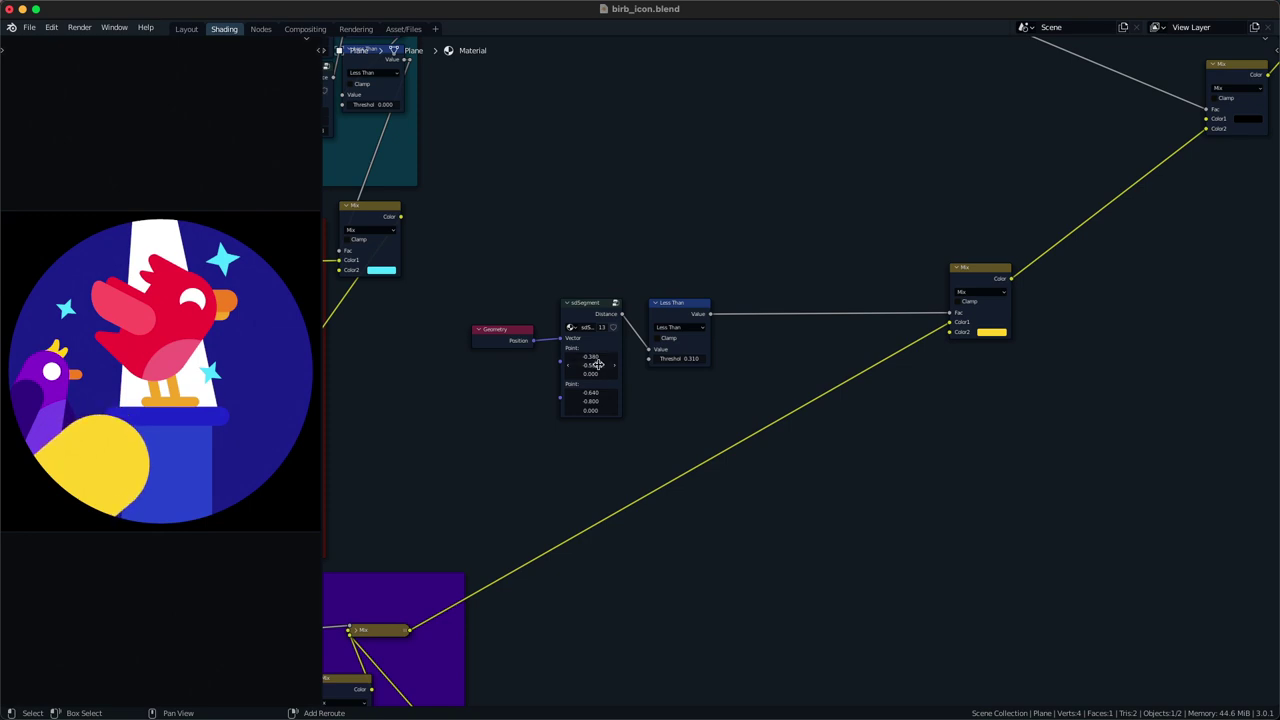
shift+drag(590, 357, 584, 357)
- Set the yellow shape's Less Than threshold to 0.22
click(665, 359)
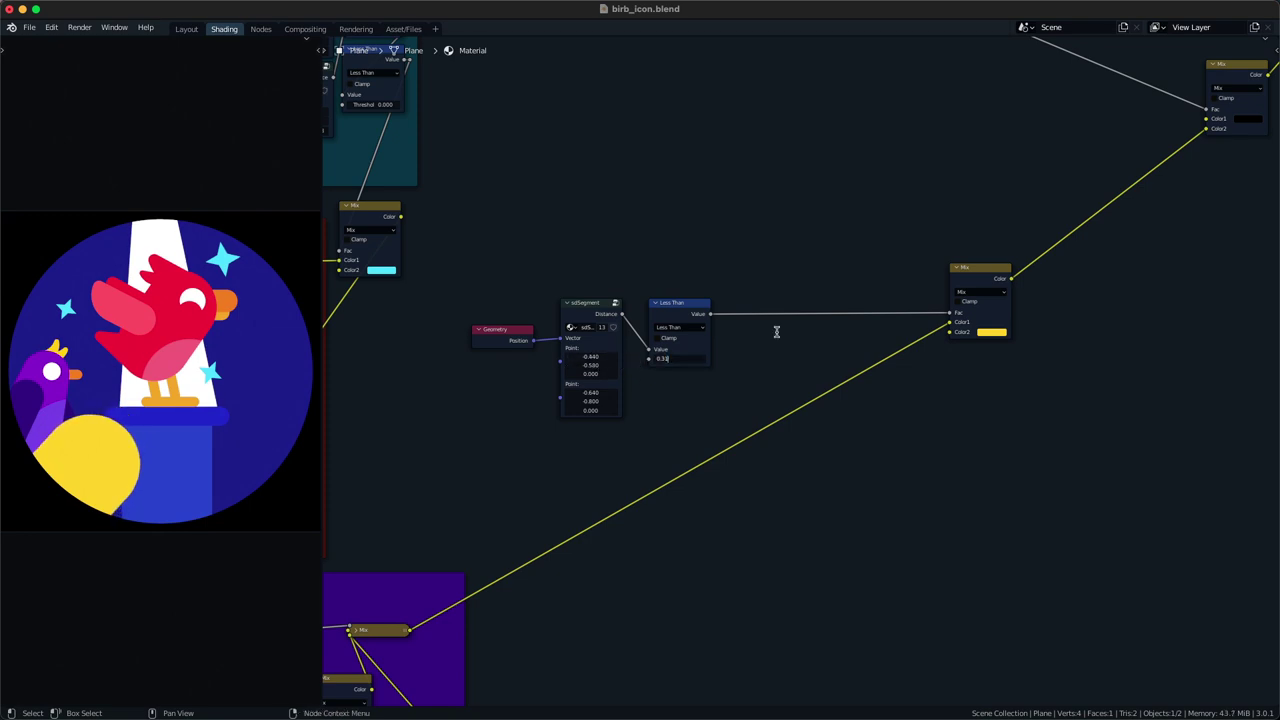
key(BackSpace)
text(2)
key(Return)
scroll(720, 267, up, 5)
double_click(629, 356)
text(2)
key(Return)
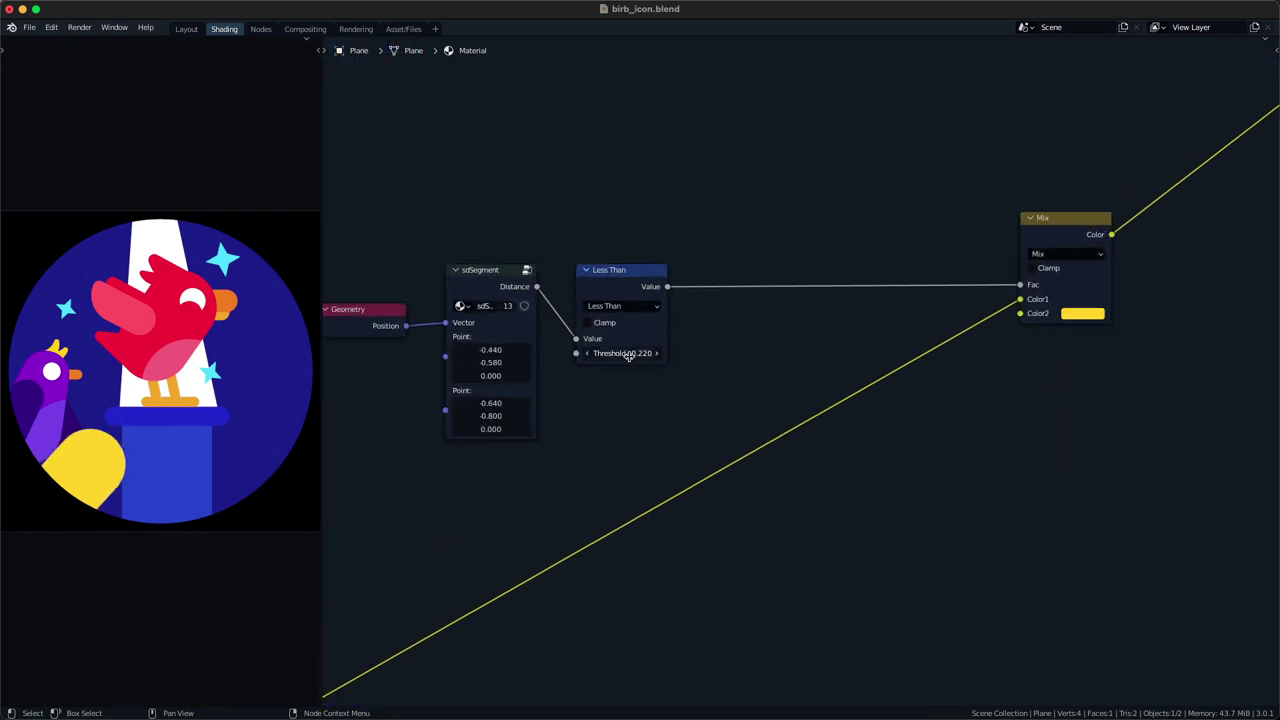
- Refine the yellow segment's points to X -0.53, Y -0.56 and X -0.6, Y -0.64
middle_drag(471, 394, 524, 386)
shift+drag(526, 410, 566, 410)
click(541, 388)
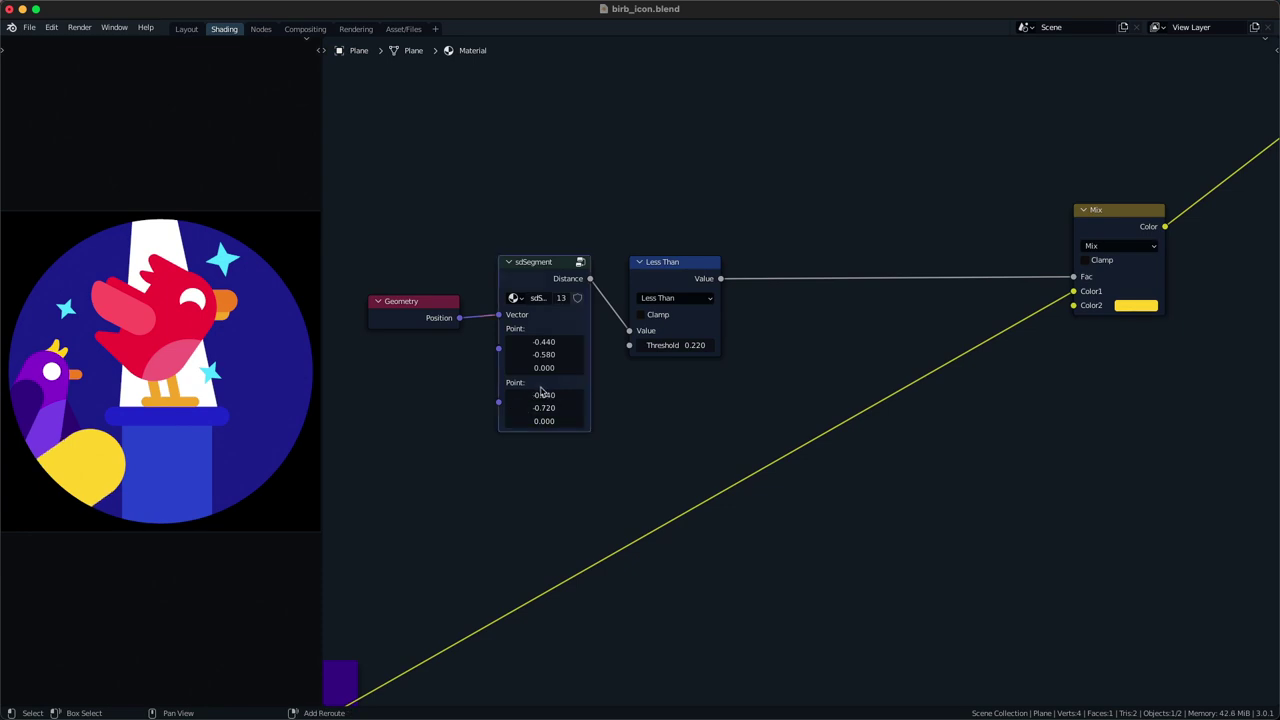
shift+drag(550, 392, 553, 392)
shift+drag(544, 342, 542, 342)
drag(544, 342, 537, 342)
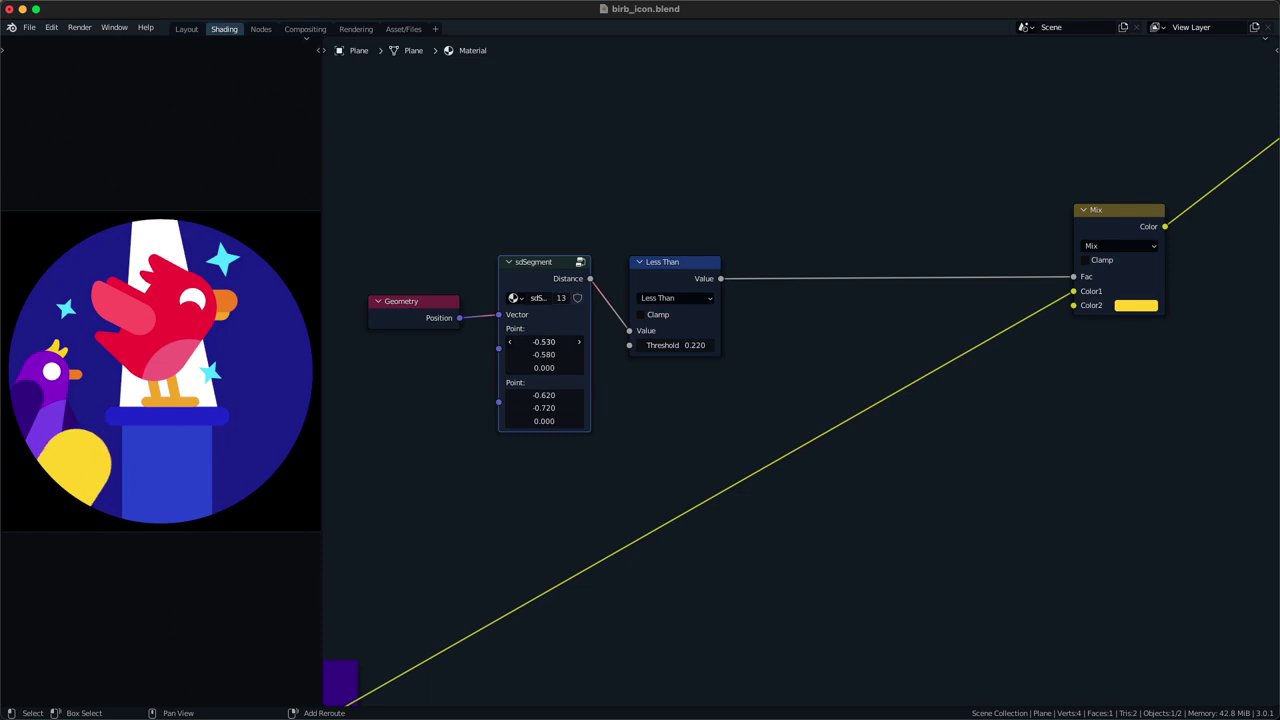
drag(544, 407, 544, 355)
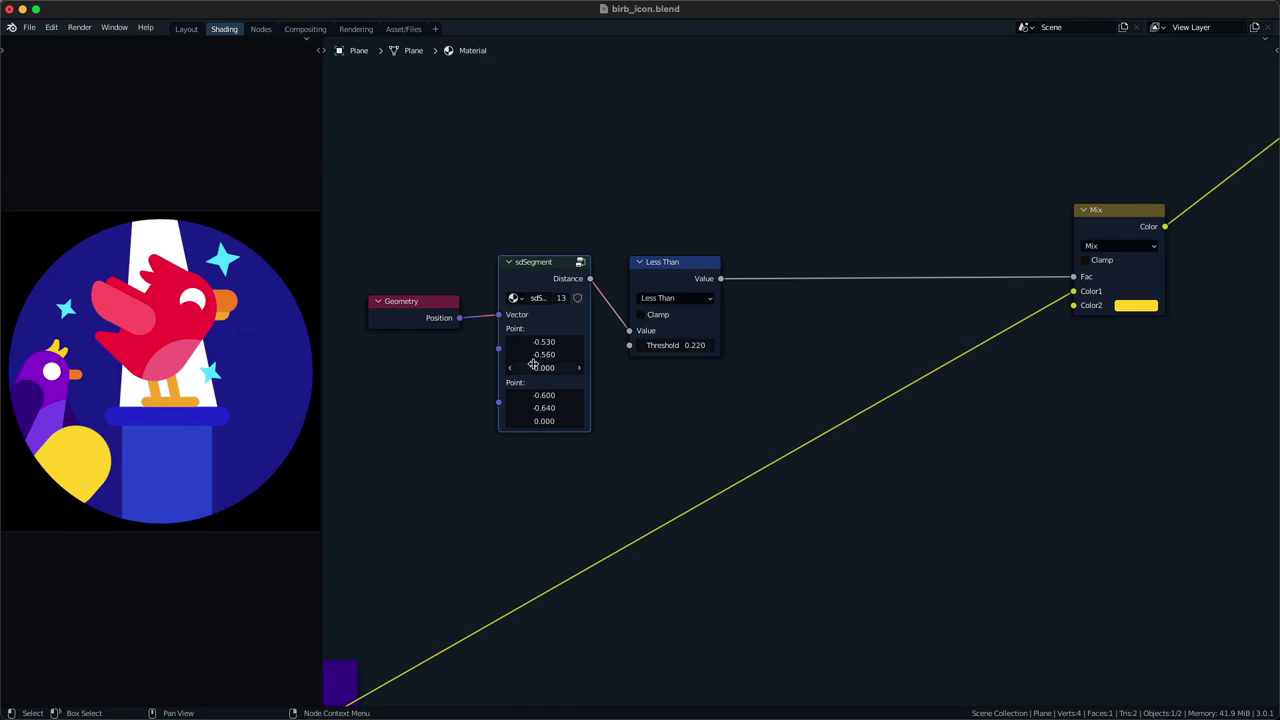
- Move the birb 2 frame's Geometry node away from the other nodes and add a shared reroute across its outgoing links
scroll(483, 395, down, 5)
middle_drag(468, 395, 590, 412)
scroll(588, 414, down, 4)
middle_drag(350, 415, 494, 397)
middle_drag(444, 351, 548, 408)
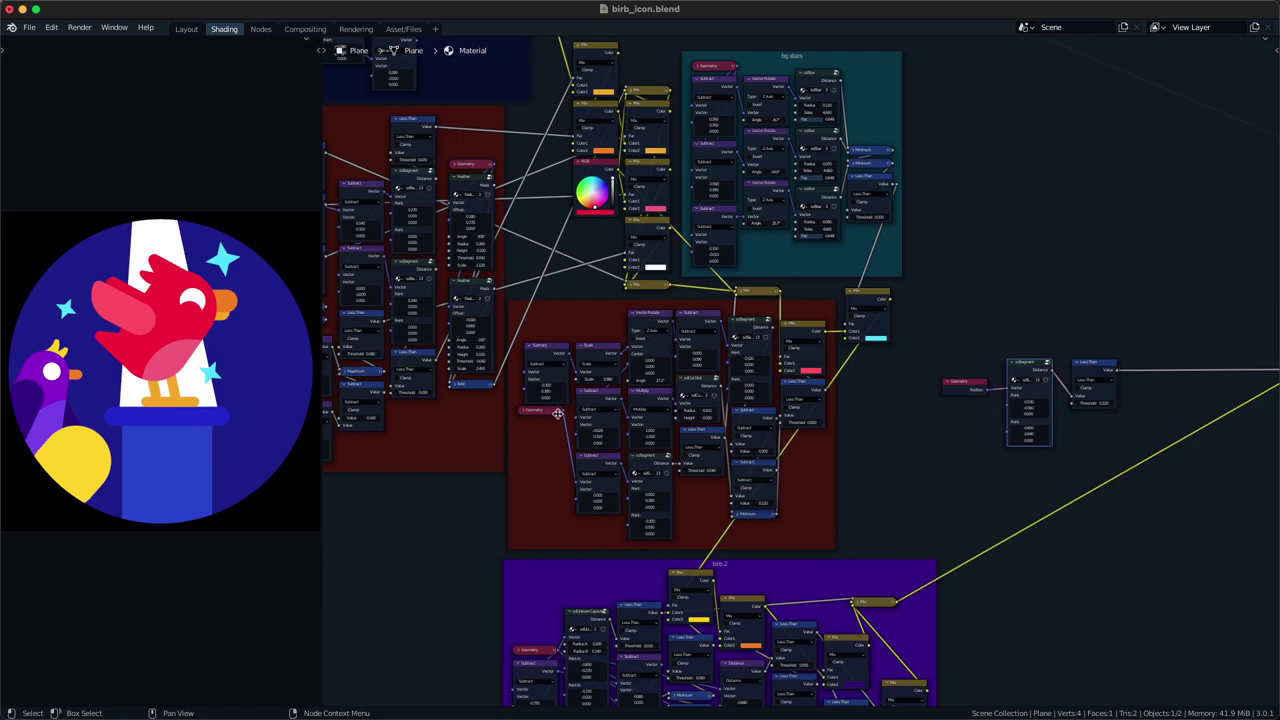
scroll(582, 550, down, 2)
middle_drag(582, 550, 729, 288)
scroll(715, 315, up, 4)
drag(650, 382, 447, 381)
key(g)
shift+right_drag(508, 356, 484, 452)
click(592, 395)
- Insert a vector Subtract node between birb 2's Geometry node and the reroute, with its Y value at 0.13
key(q)
click(502, 428)
right_click(484, 432)
key(q)
click(480, 432)
drag(523, 443, 599, 378)
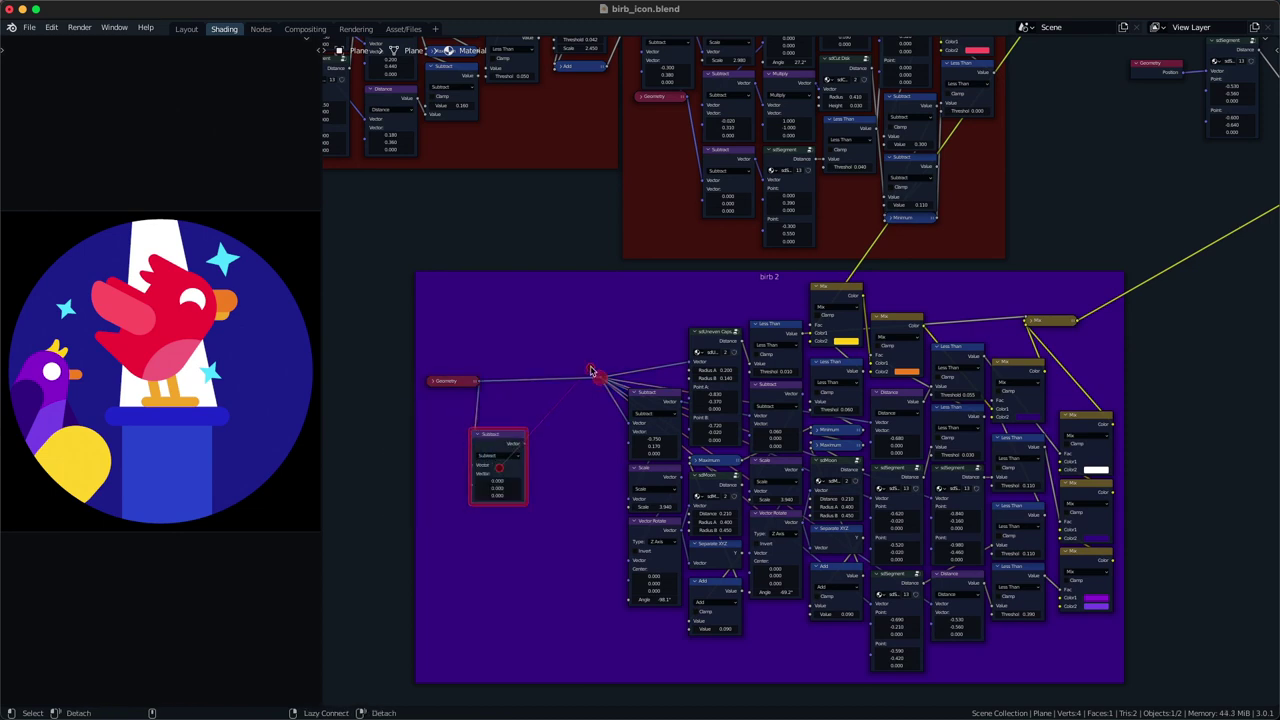
drag(497, 488, 509, 488)
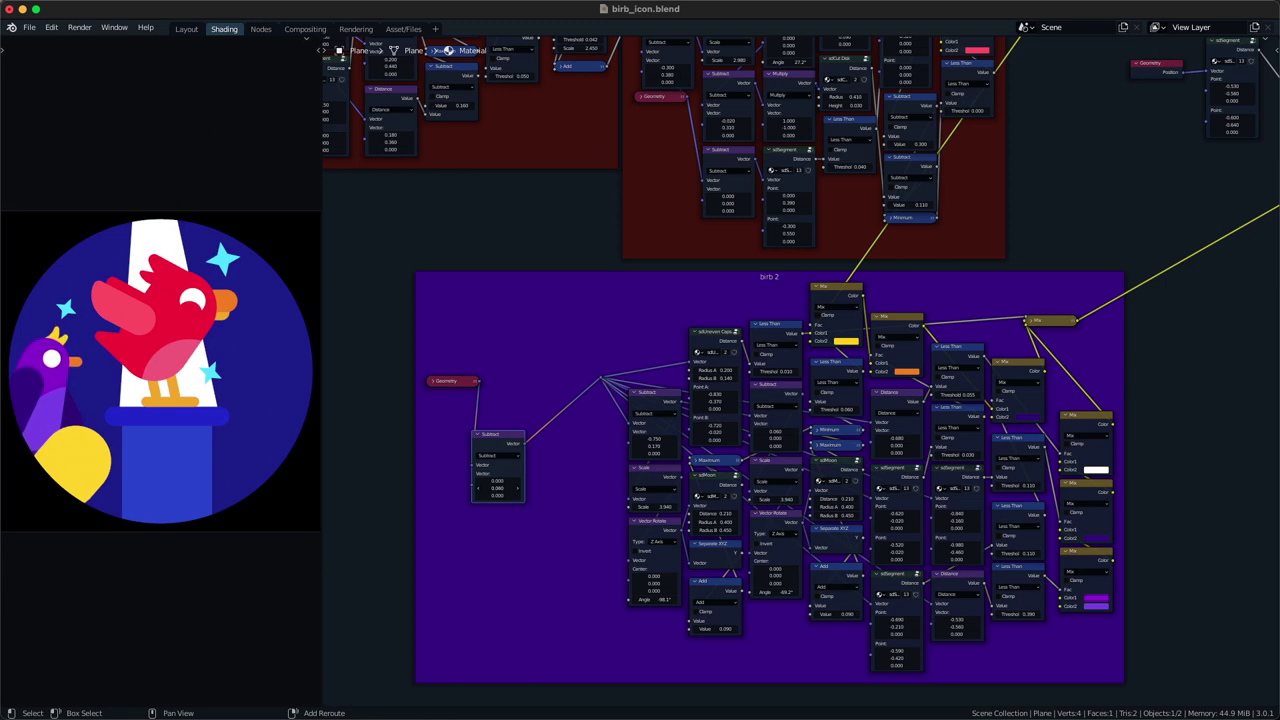
drag(497, 488, 511, 488)
- Raise the second star in the bg stars frame by setting its Subtract node's Y value to 0.47
scroll(640, 331, down, 5)
middle_drag(567, 303, 378, 659)
scroll(606, 457, up, 7)
shift+drag(553, 450, 549, 451)
drag(550, 364, 561, 364)
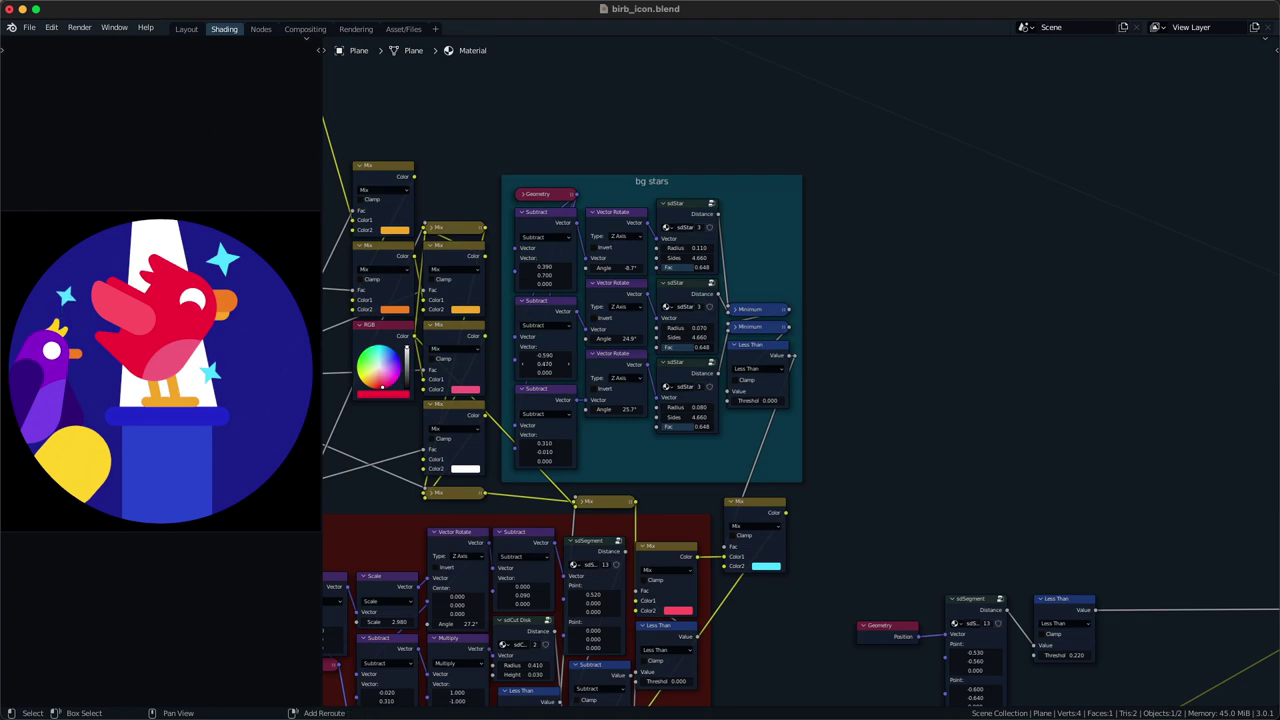
- Stack birb 2's Geometry node above the new Subtract node and dissolve the shared reroute
scroll(561, 364, down, 5)
middle_drag(620, 704, 615, 323)
middle_drag(486, 212, 770, 284)
scroll(551, 512, up, 1)
drag(556, 469, 598, 507)
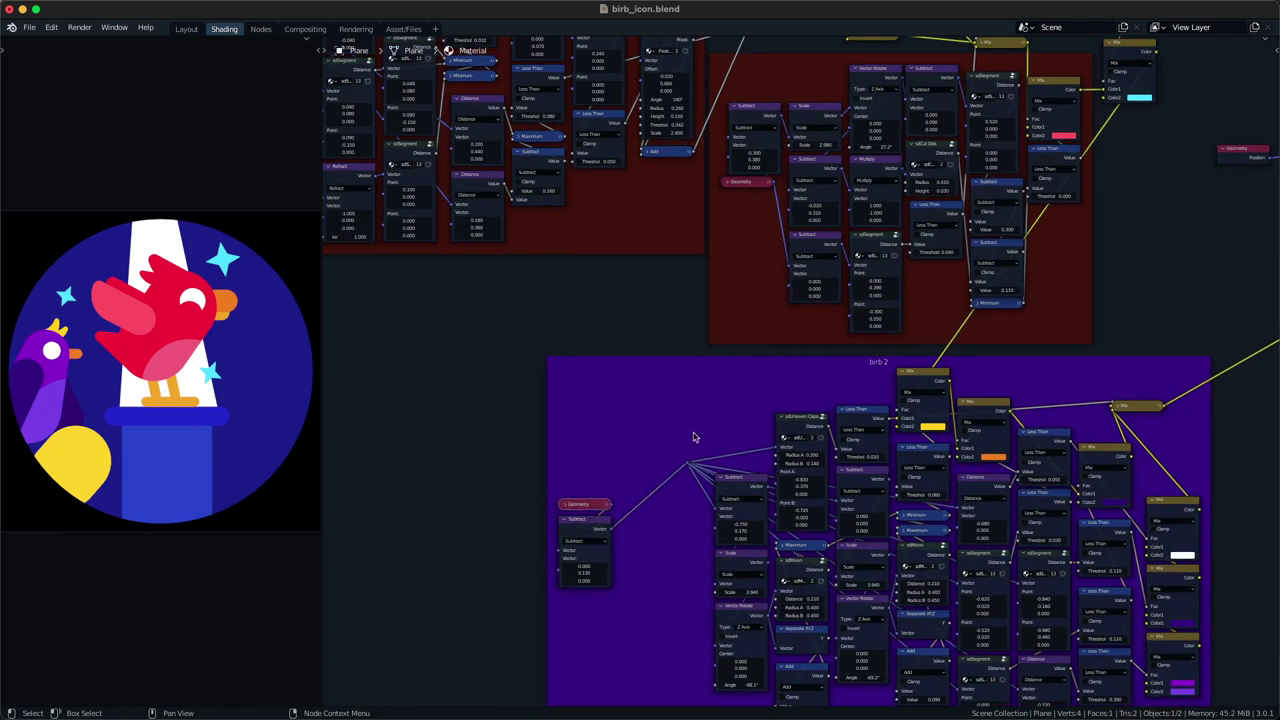
click(688, 464)
key(ctrl+x)
- Move the stacked Geometry and Subtract nodes above the first node column in the birb 2 frame
click(579, 507)
shift+click(584, 527)
key(g)
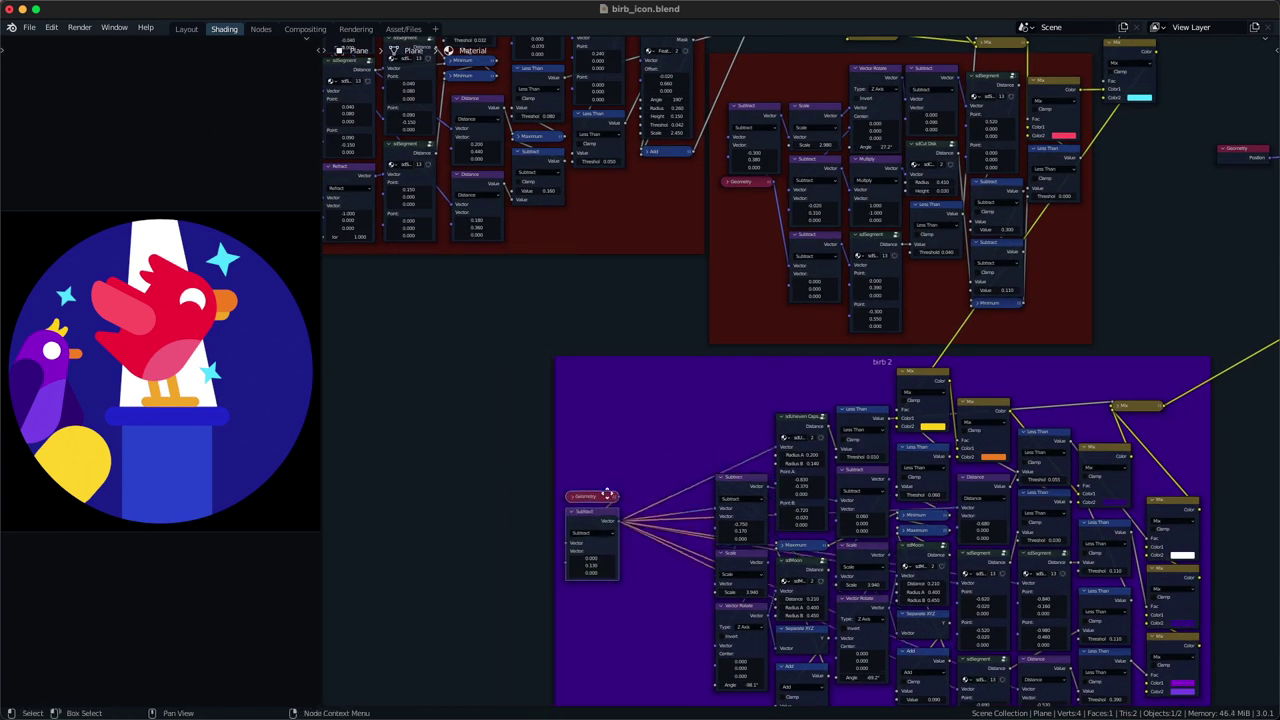
drag(607, 493, 737, 400)
click(670, 419)
click(735, 404)
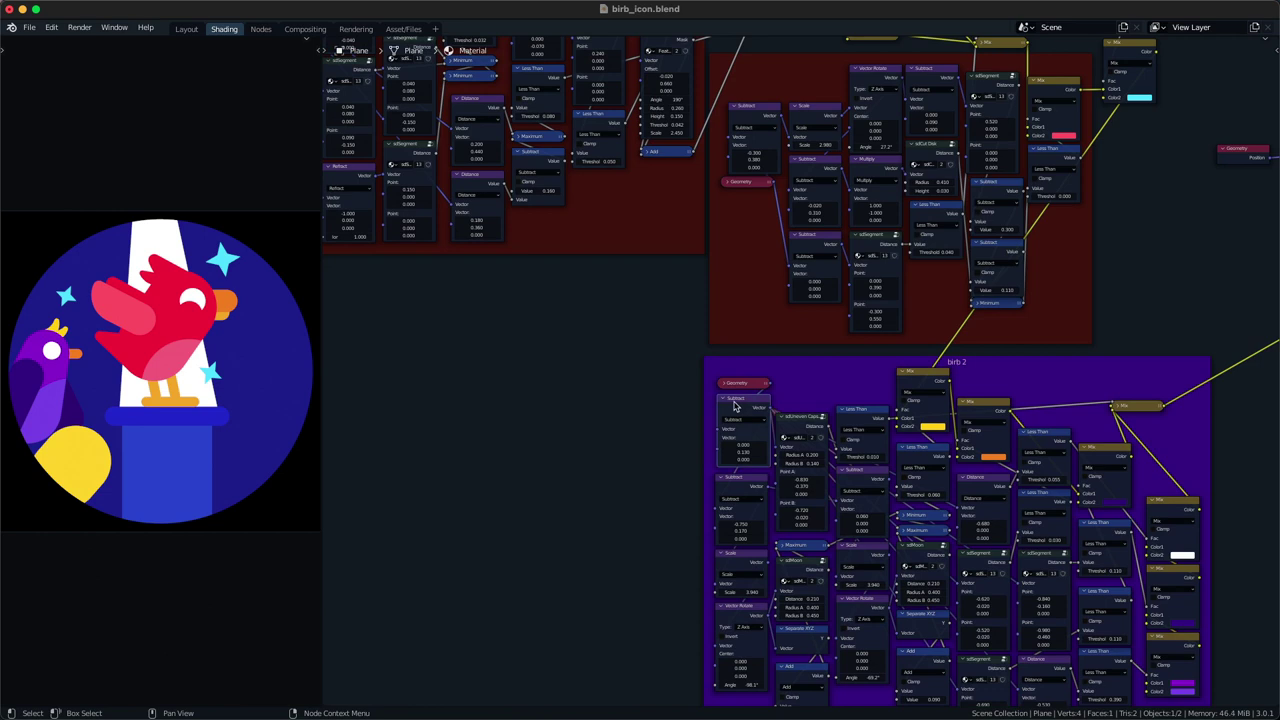
- Move the birb 2 nodes slightly so their frame lines up beneath the red frame, and save the file
middle_drag(732, 402, 588, 277)
key(b)
drag(592, 262, 1037, 605)
key(g)
click(1099, 433)
middle_drag(1095, 298, 950, 614)
key(ctrl+s)
- Select the nodes of the upper frames with the Mix nodes beside them and nudge them slightly to tidy the layout
drag(444, 261, 770, 523)
middle_drag(900, 480, 946, 540)
scroll(680, 528, down, 2)
middle_drag(450, 516, 764, 538)
key(b)
drag(410, 176, 768, 549)
click(776, 444)
shift+click(778, 350)
shift+click(774, 243)
shift+click(774, 226)
shift+click(779, 444)
drag(779, 444, 773, 445)
middle_drag(690, 98, 716, 426)
click(715, 273)
key(b)
drag(471, 220, 806, 468)
click(913, 346)
- Reshape the yellow bird's sdSegment, with its first point at -0.58, -0.49 and its second point at -0.72, -0.61
middle_drag(1009, 478, 646, 176)
middle_drag(858, 488, 646, 214)
middle_drag(684, 403, 683, 329)
scroll(600, 332, up, 1)
drag(586, 333, 624, 408)
middle_drag(706, 300, 739, 365)
scroll(776, 345, down, 1)
middle_drag(756, 308, 600, 508)
scroll(594, 517, up, 3)
drag(567, 454, 587, 454)
drag(573, 399, 599, 409)
mouse_move(570, 454)
mouse_down()
mouse_move(554, 454)
mouse_move(566, 447)
mouse_up()
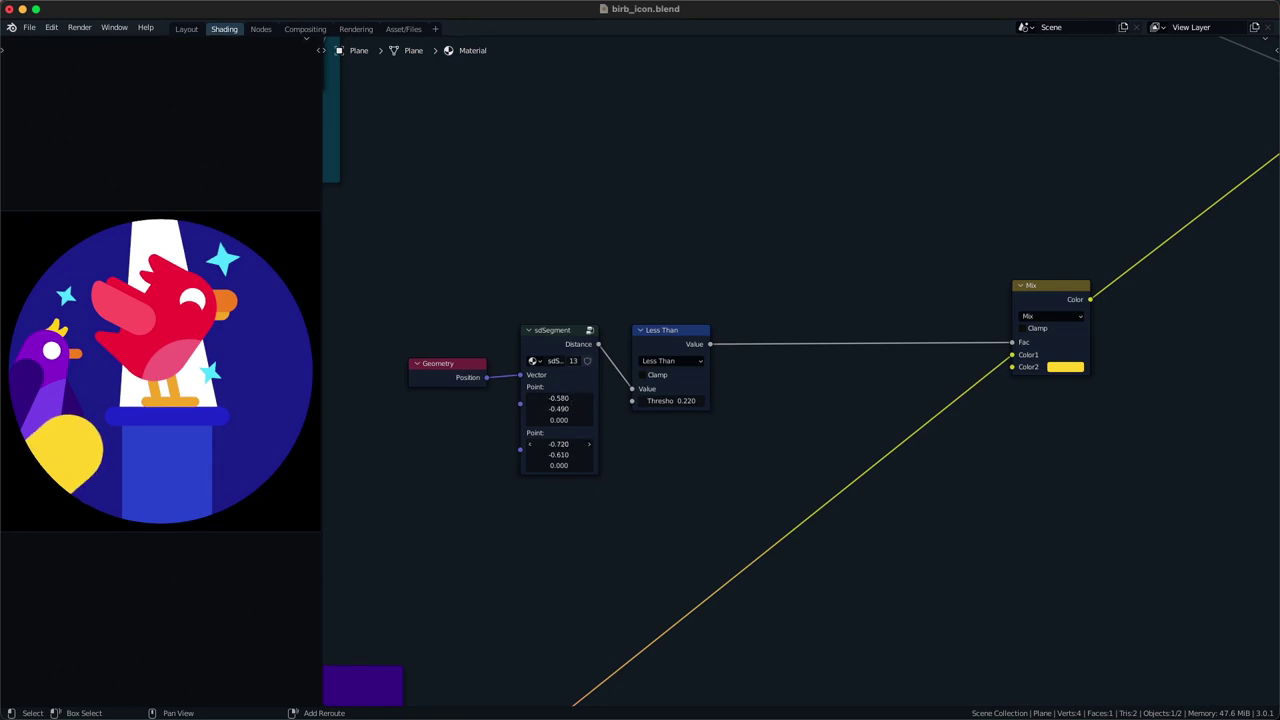
- Set the sdSegment's first point X to -0.61 and second point Y to -0.55, and the Less Than threshold to 0.21
drag(581, 399, 569, 399)
double_click(669, 401)
key(BackSpace)
text(1)
key(Return)
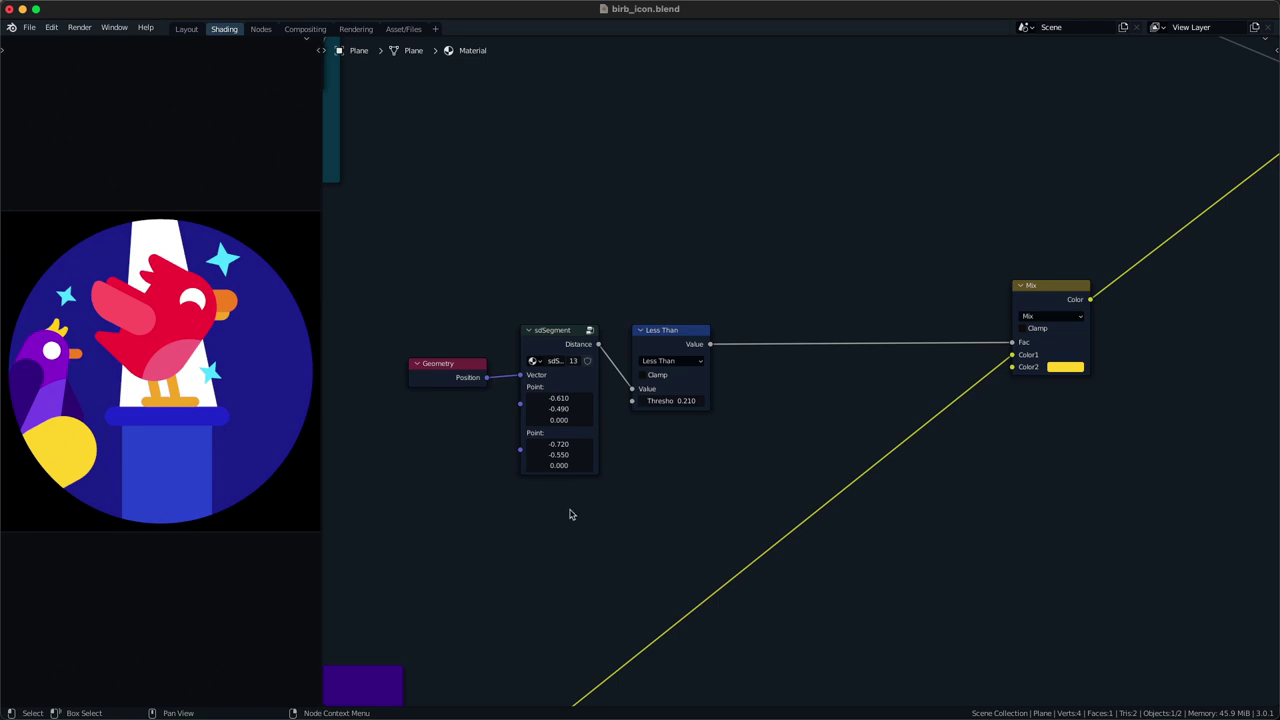
- Shift the purple bird by setting birb 2's top Subtract node to Y 0.17 and nudging its X value, and save
scroll(540, 502, down, 4)
middle_drag(332, 464, 860, 483)
middle_drag(715, 491, 785, 293)
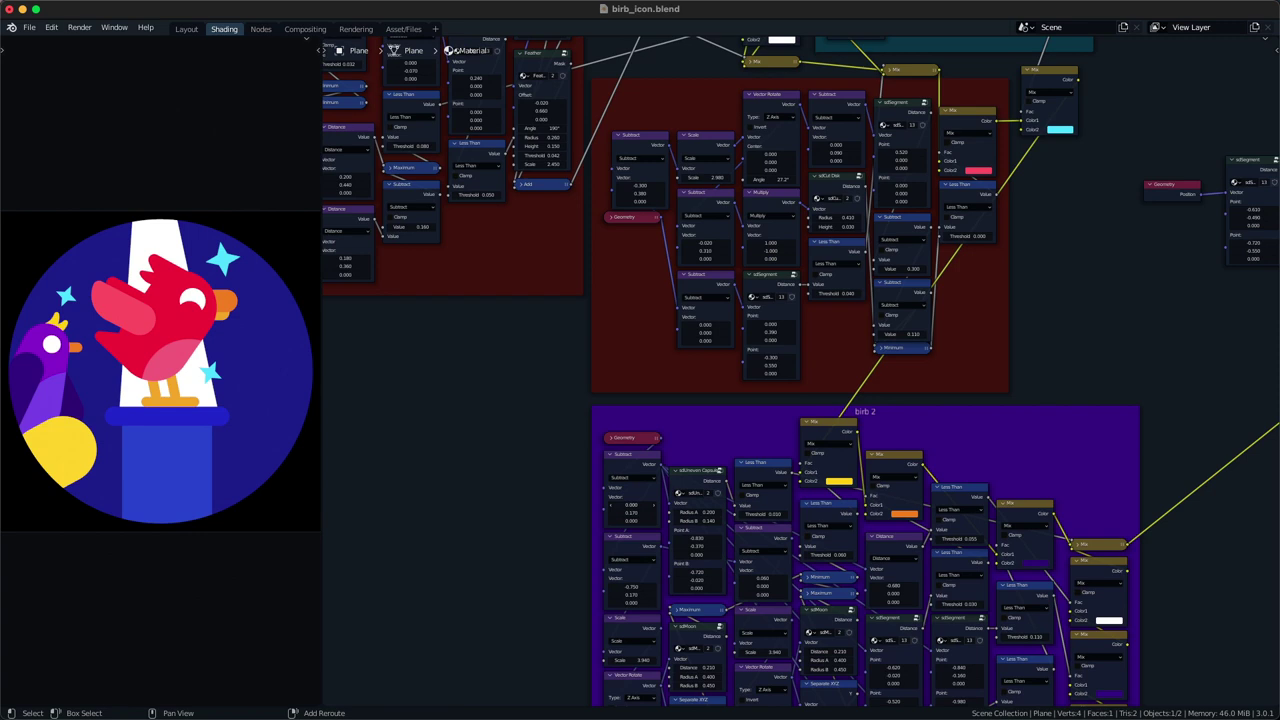
shift+drag(632, 505, 638, 505)
click(634, 541)
scroll(1120, 426, down, 2)
middle_drag(1140, 421, 699, 506)
key(ctrl+s)
- Set the yellow bird's sdSegment first point to X -0.65 and Y -0.48
middle_drag(811, 439, 728, 488)
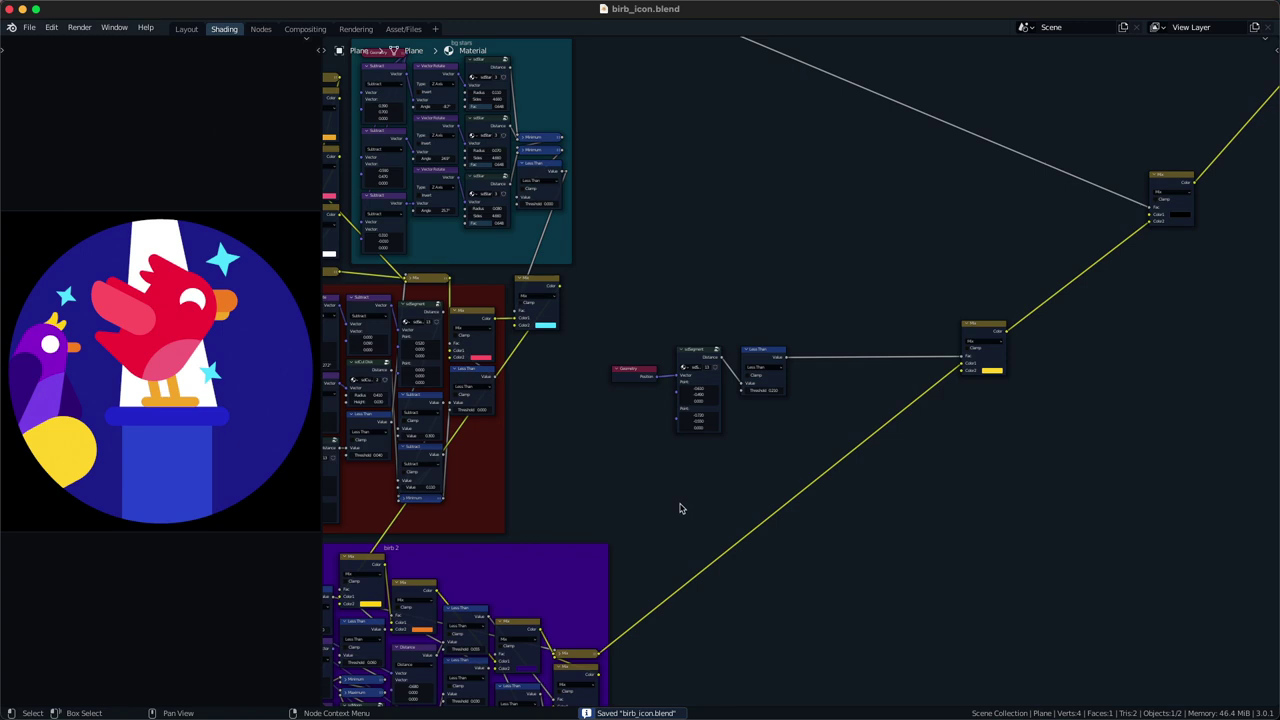
scroll(681, 470, up, 5)
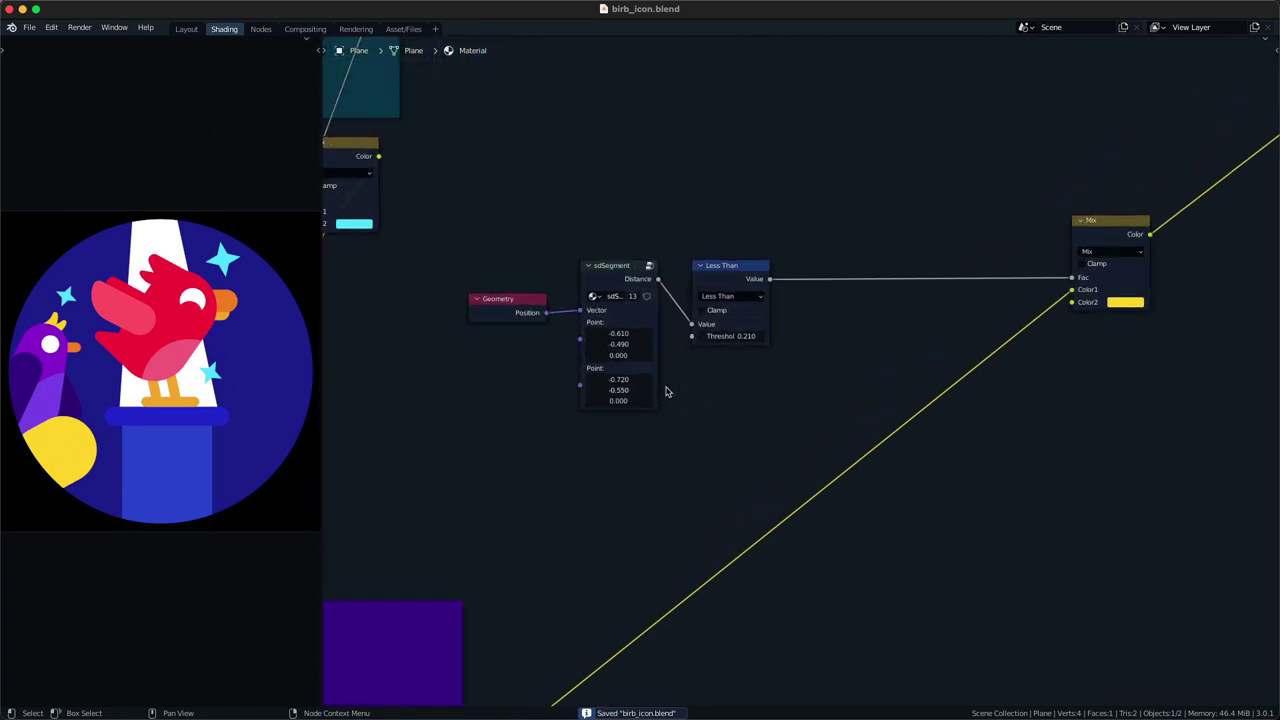
drag(640, 380, 645, 380)
drag(639, 335, 641, 344)
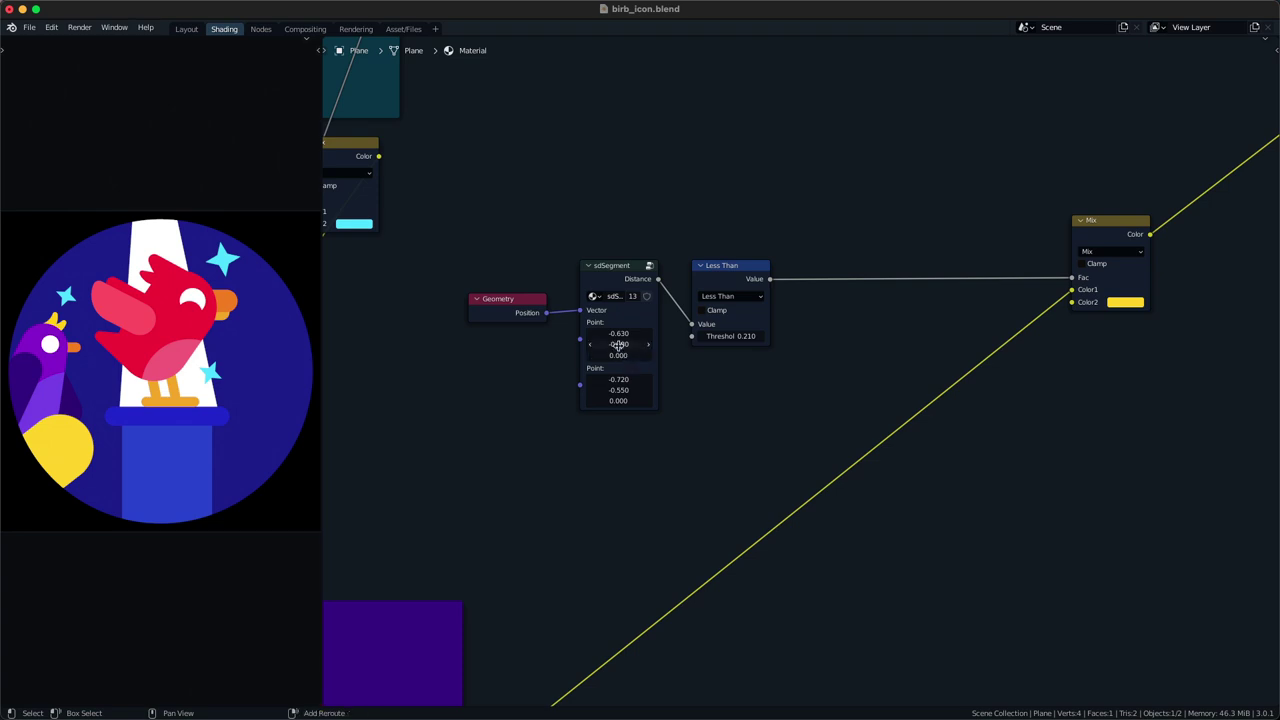
drag(625, 333, 620, 333)
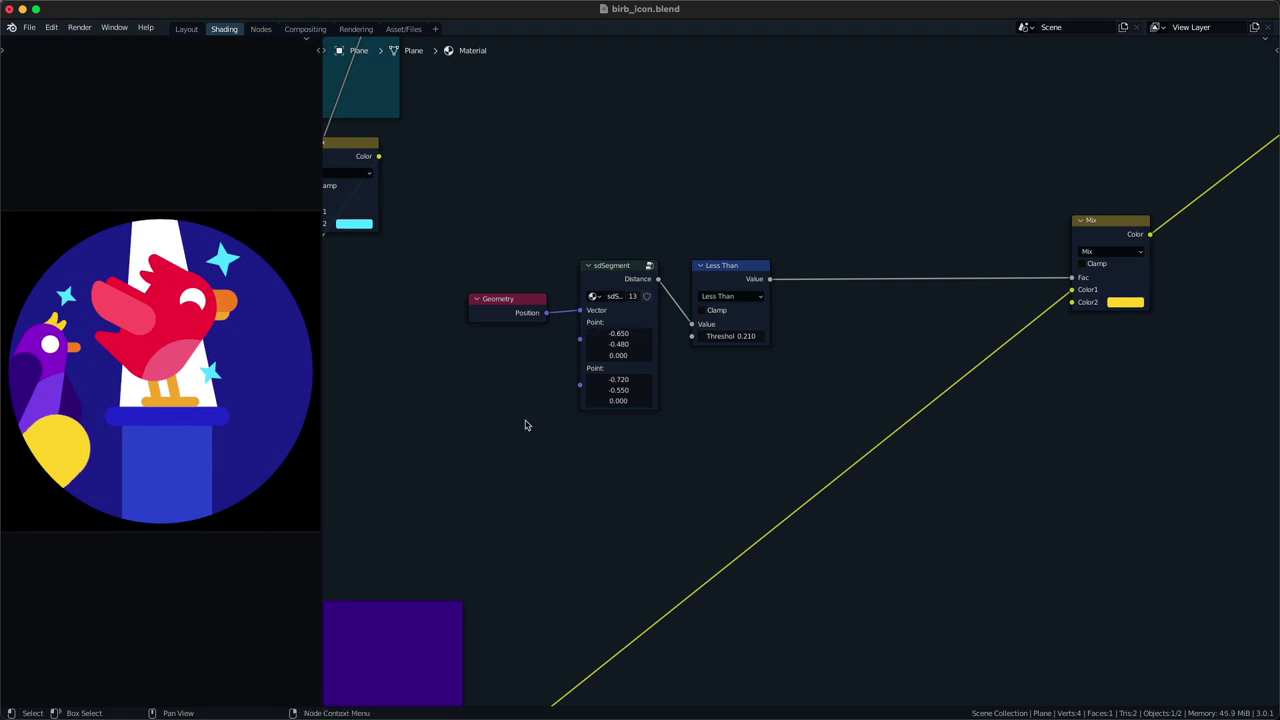
- Enlarge the icon's circular mask by setting the bg frame's upper Less Than threshold to 1.0
scroll(440, 482, down, 5)
middle_drag(408, 436, 683, 547)
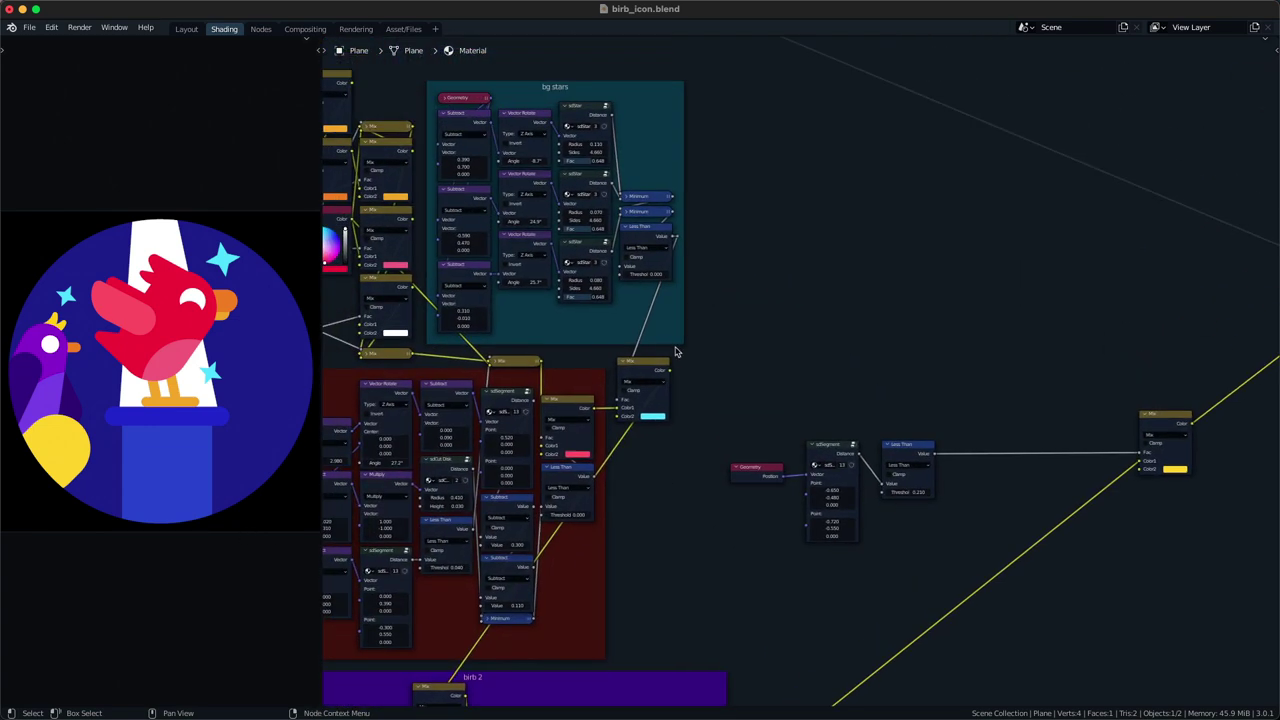
middle_drag(630, 342, 660, 428)
scroll(660, 428, down, 4)
middle_drag(430, 170, 925, 380)
scroll(700, 270, up, 9)
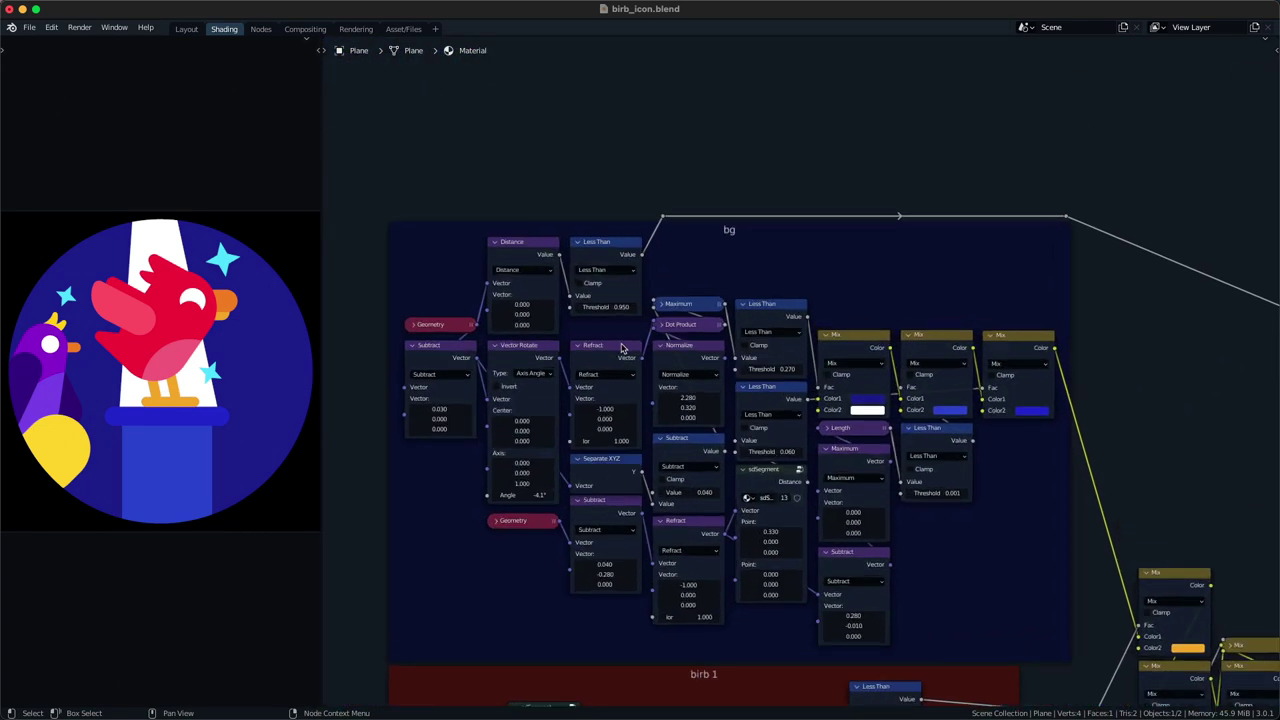
drag(591, 302, 608, 301)
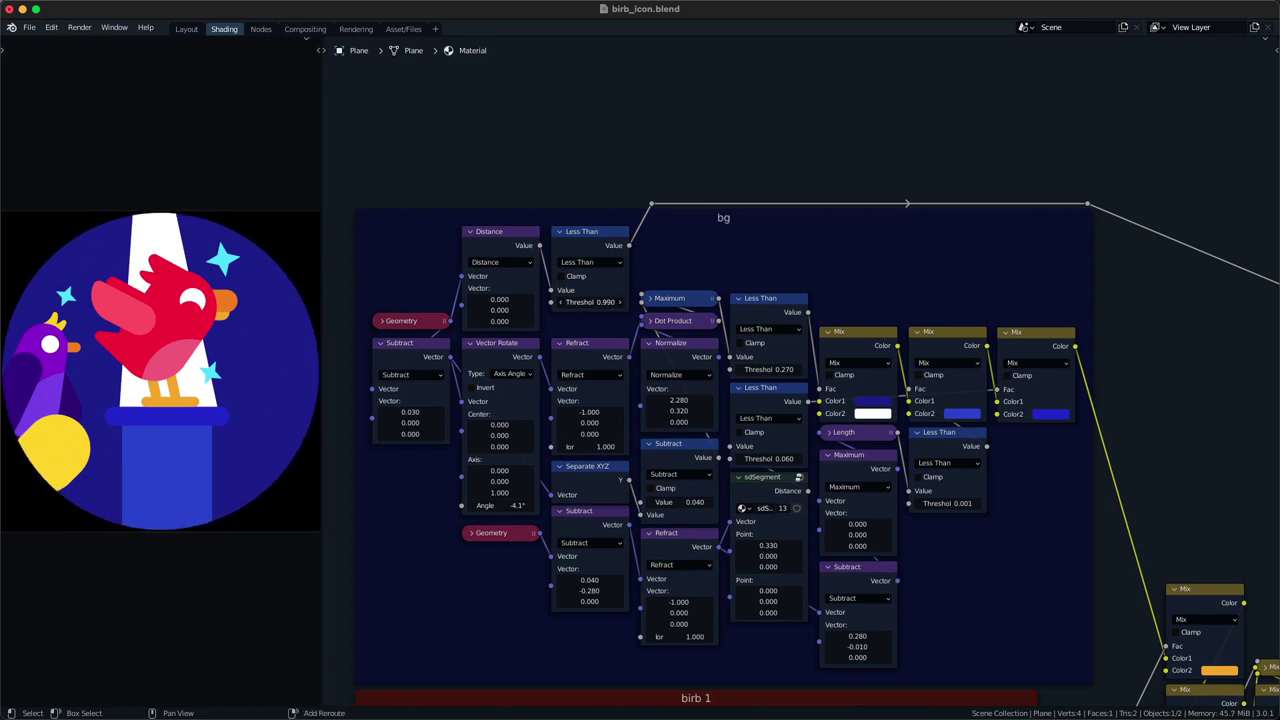
double_click(612, 301)
text(1.0)
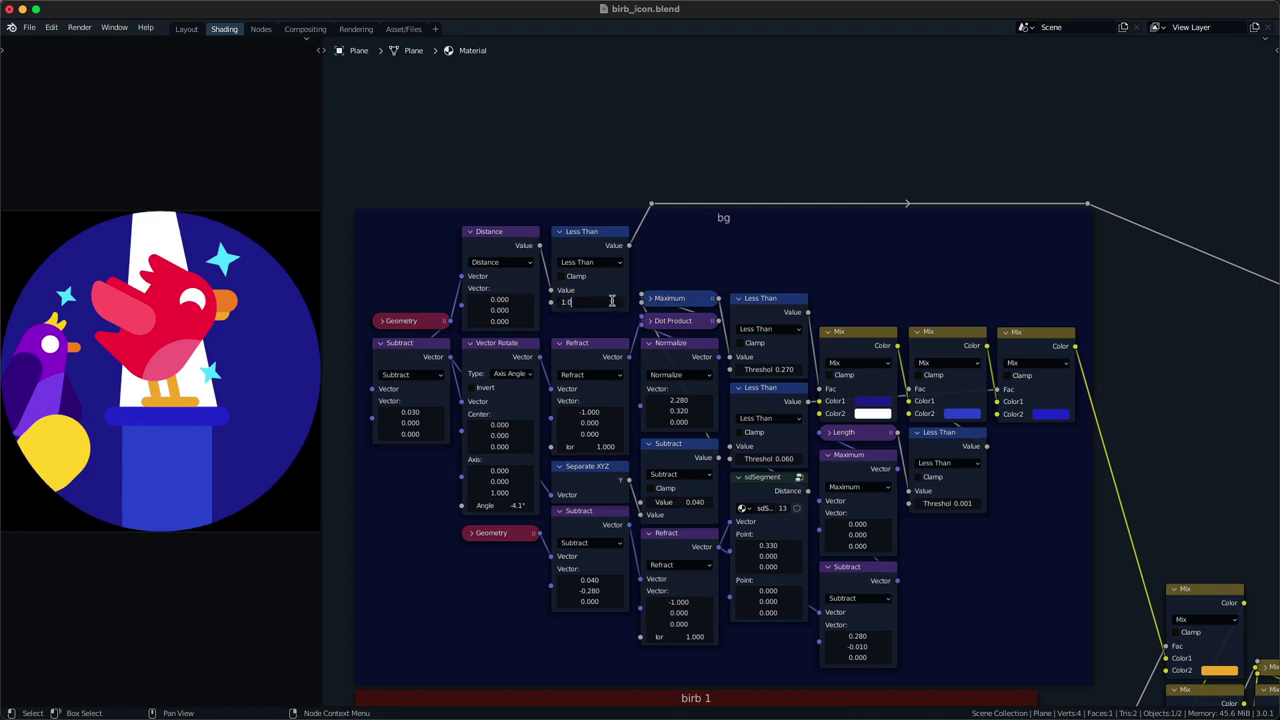
key(Return)
- Set the yellow bird's Less Than threshold to 0.22 and its sdSegment second point to -0.83, -0.71, and save
scroll(752, 423, down, 5)
scroll(814, 481, right, 8)
scroll(814, 481, down, 4)
middle_drag(814, 481, 655, 416)
middle_drag(772, 486, 323, 229)
scroll(668, 437, up, 2)
click(573, 408)
text(0.22)
key(Return)
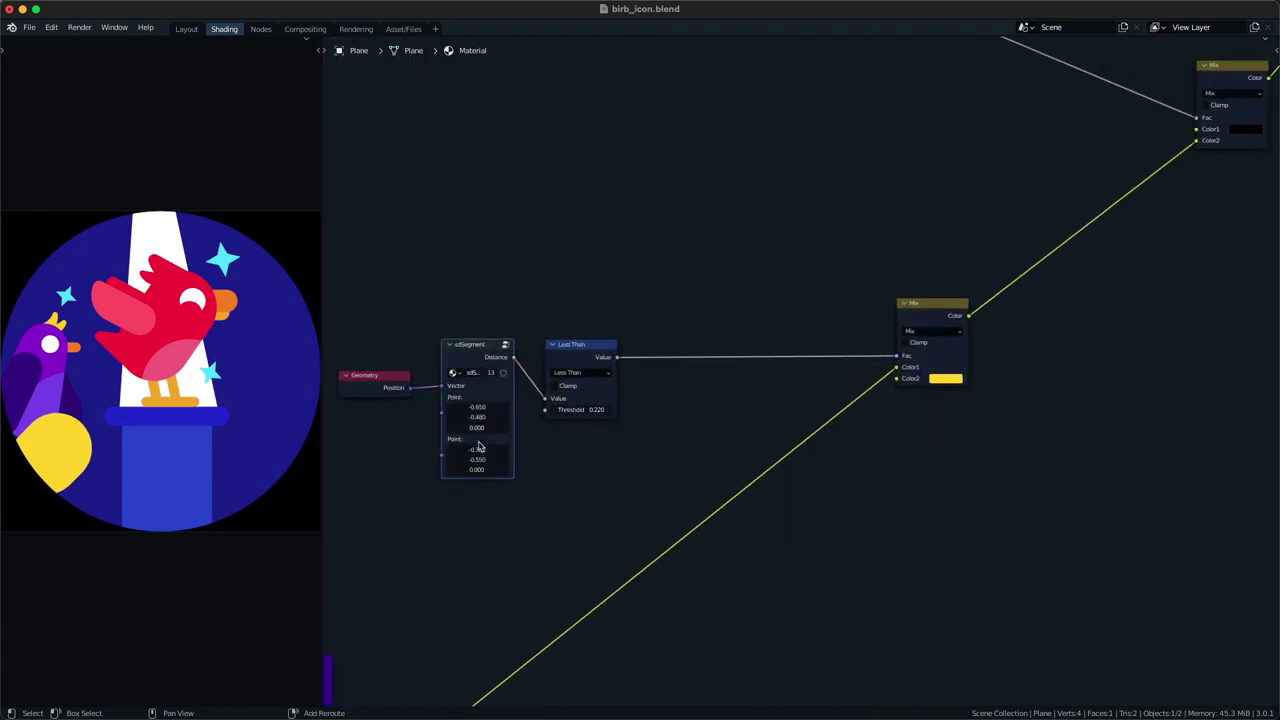
mouse_move(470, 450)
mouse_down()
mouse_move(430, 460)
mouse_move(467, 450)
mouse_move(450, 450)
mouse_up()
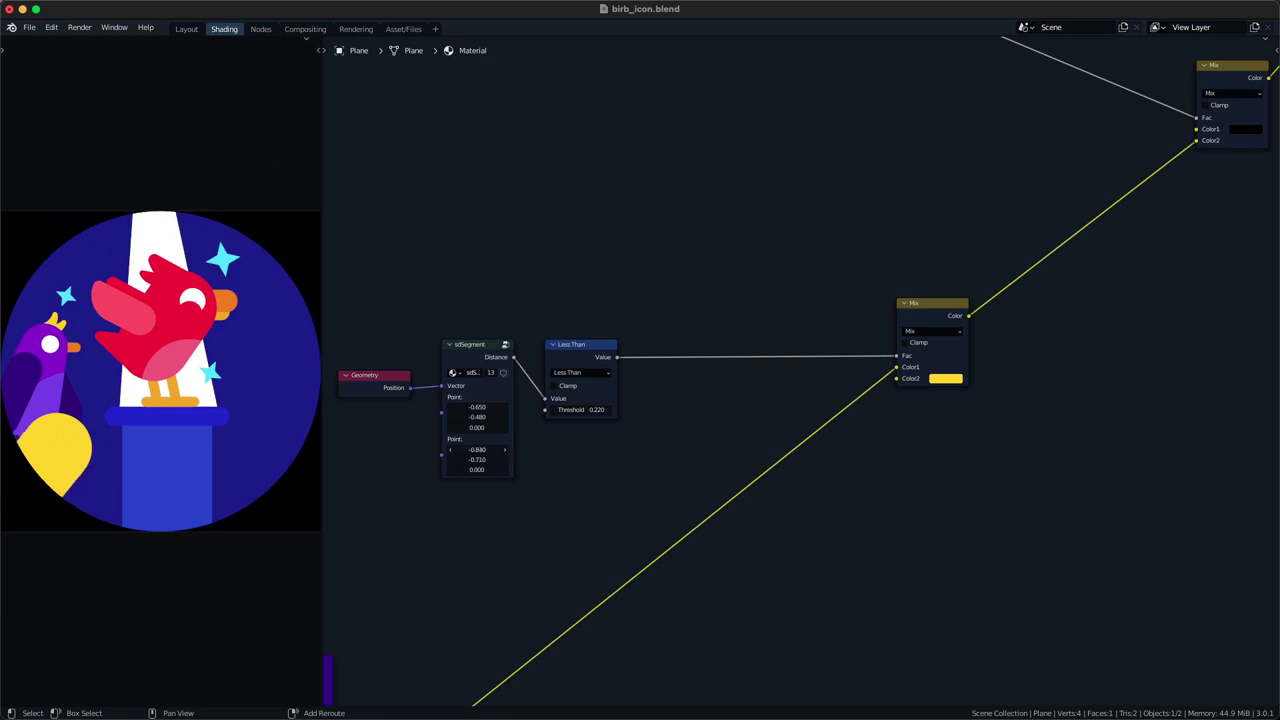
key(super+s)
- Add a Feather node group above the yellow bird's nodes and connect the Geometry Position to its Vector input
scroll(538, 475, down, 6)
middle_drag(538, 475, 677, 397)
scroll(669, 374, down, 3)
scroll(677, 397, up, 5)
key(shift+a)
text(sfe)
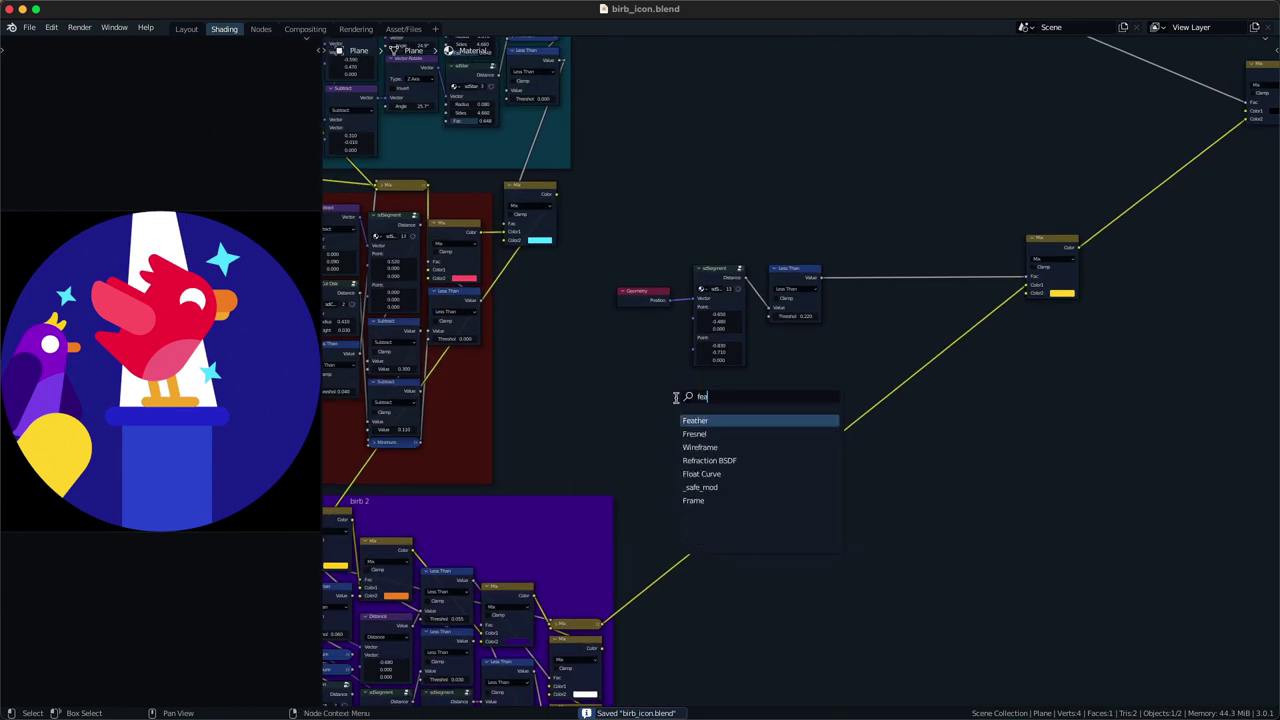
click(692, 416)
click(646, 387)
middle_drag(646, 387, 598, 441)
key(g)
click(711, 154)
drag(623, 355, 691, 175)
ctrl+shift+click(726, 155)
key(ctrl+z)
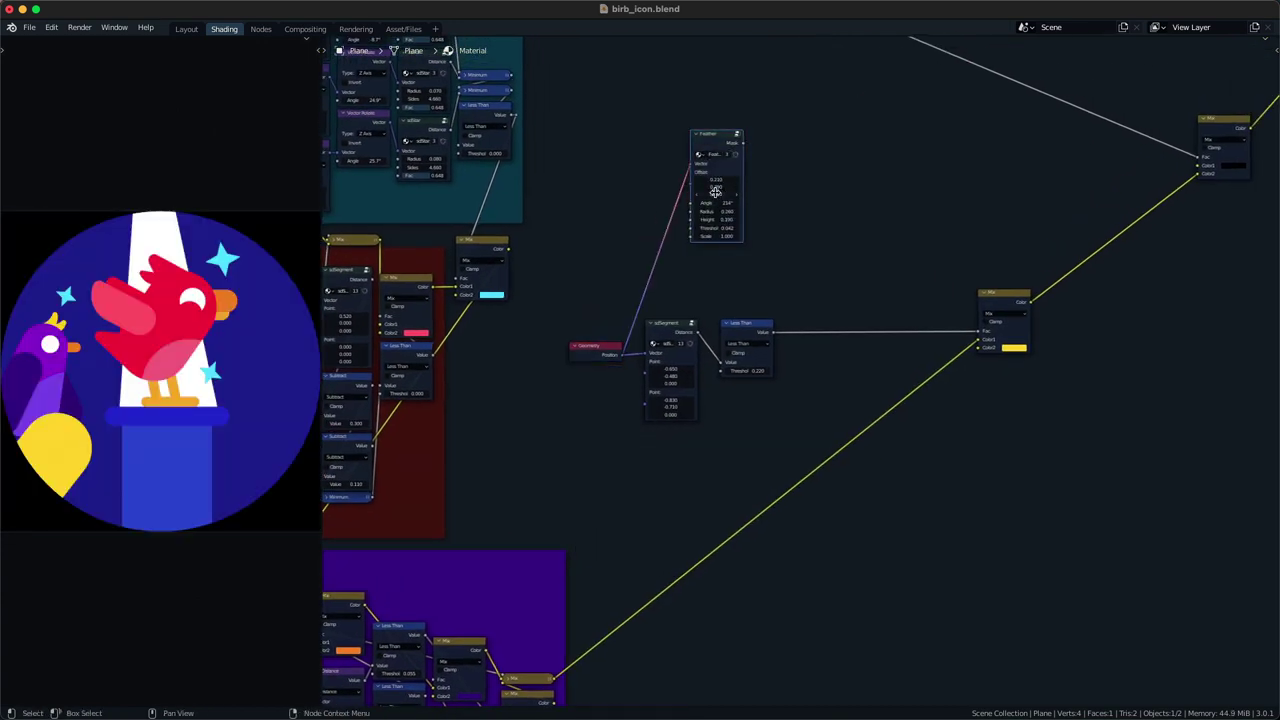
- Reposition the Feather node and place a duplicate of the yellow Mix node below the original
middle_drag(714, 189, 644, 204)
key(g)
click(750, 213)
mouse_move(691, 333)
middle_down()
mouse_move(727, 278)
mouse_move(697, 333)
middle_up()
click(644, 377)
click(667, 404)
scroll(694, 336, up, 1)
drag(555, 424, 572, 424)
drag(922, 354, 947, 378)
key(shift+d)
click(953, 485)
- Add a vector Distance node fed by the Geometry Position and place it below the sdSegment node
middle_drag(653, 464, 686, 397)
key(q)
key(Tab)
text(dist)
key(Return)
click(504, 403)
alt+right_drag(510, 312, 532, 420)
drag(534, 423, 646, 376)
middle_drag(646, 376, 607, 392)
drag(598, 390, 630, 424)
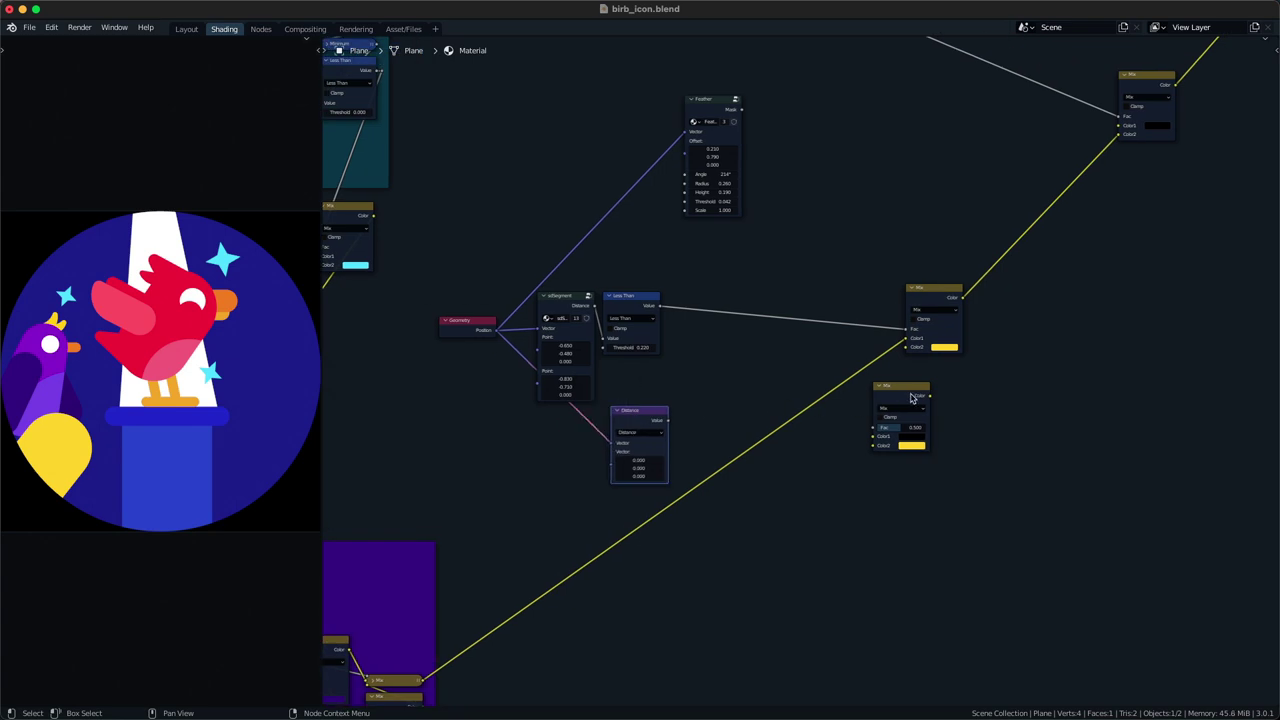
- Copy the duplicated Mix node's yellow Color2 into its Color1 and set the node aside below the chain
drag(911, 398, 723, 340)
key(ctrl+c)
key(ctrl+v)
key(g)
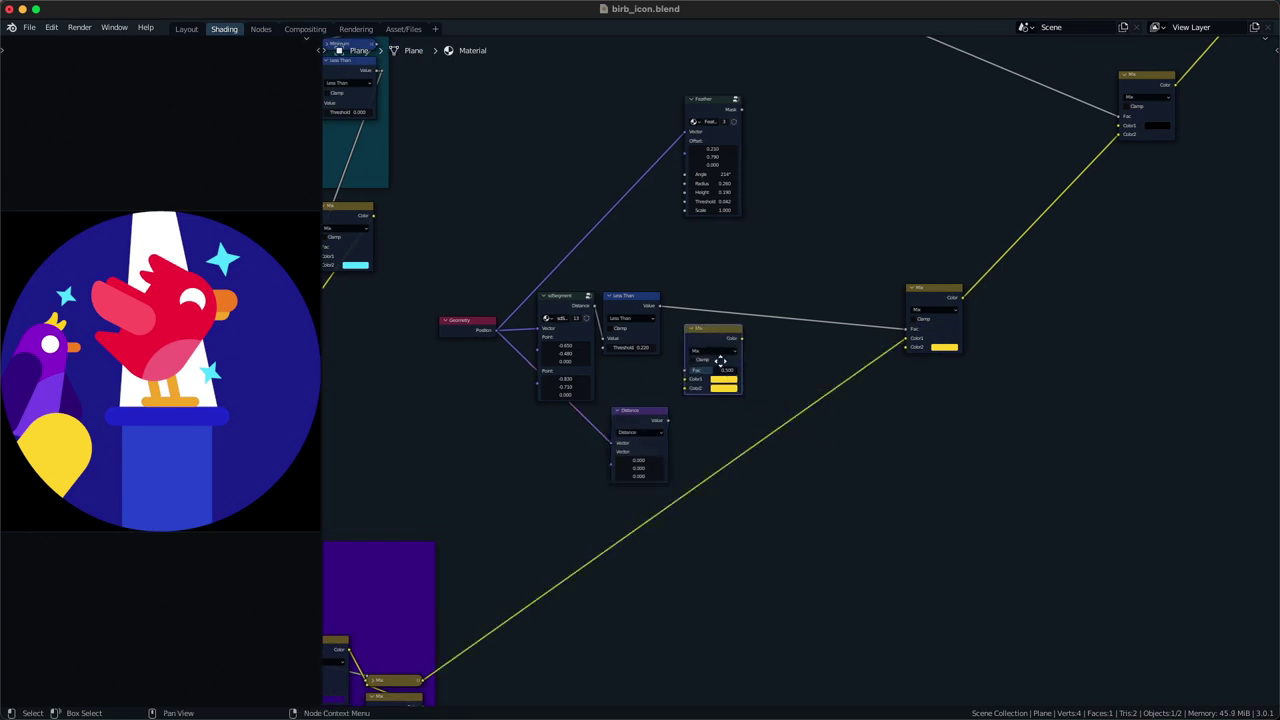
click(727, 393)
drag(735, 357, 891, 473)
- Duplicate the Less Than node next to the Distance node and connect the Distance value to it
key(q)
click(613, 296)
key(shift+d)
click(712, 361)
alt+right_drag(648, 415, 691, 376)
drag(709, 363, 716, 363)
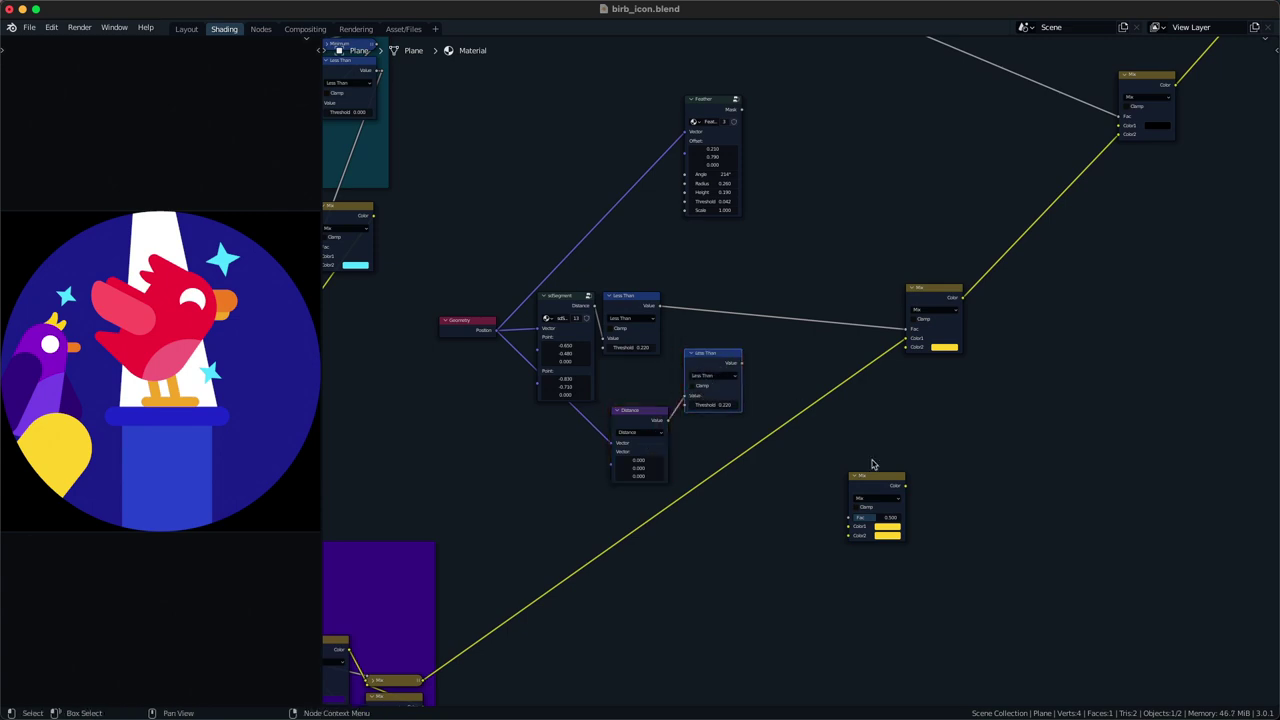
- Connect the new Less Than to the duplicated Mix's Fac and that Mix to the original's Color2, placing it beside Less Than
drag(873, 476, 840, 451)
alt+right_drag(740, 367, 834, 473)
alt+right_drag(834, 474, 931, 348)
drag(847, 454, 782, 372)
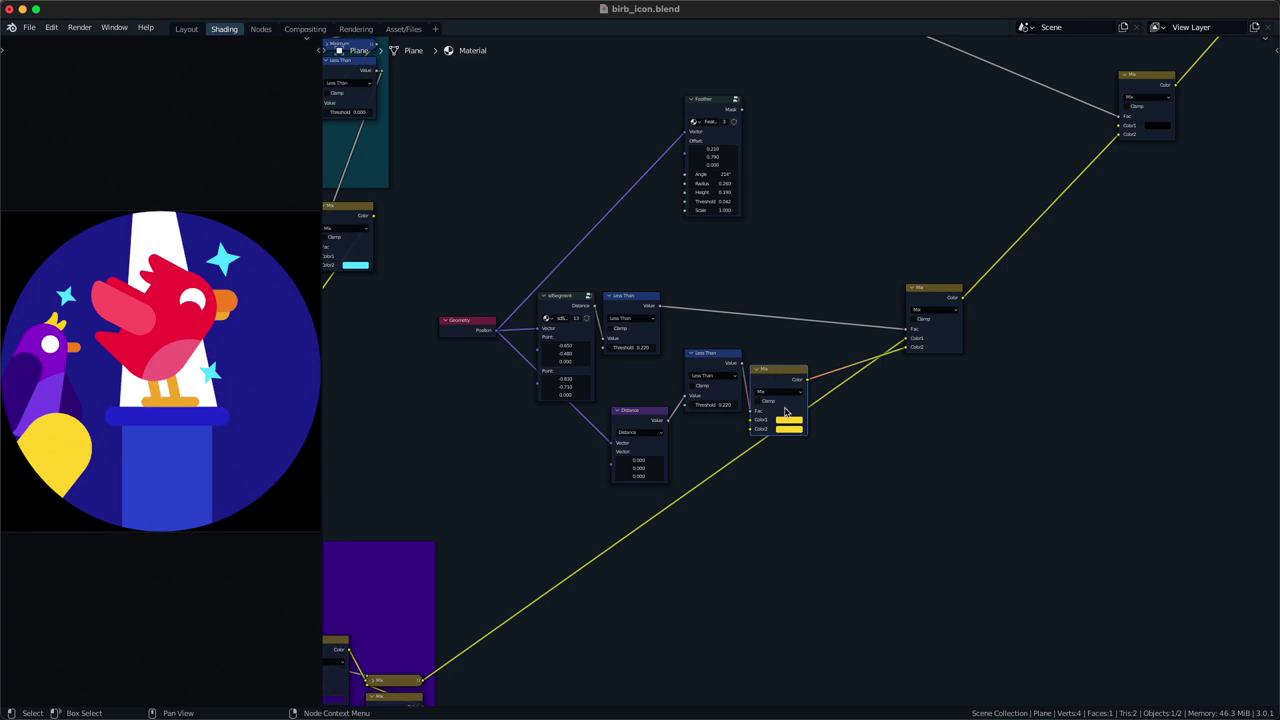
- Set the new Less Than threshold to 0.74 and the new Mix node's colours to yellow for Color1 and white for Color2
click(788, 424)
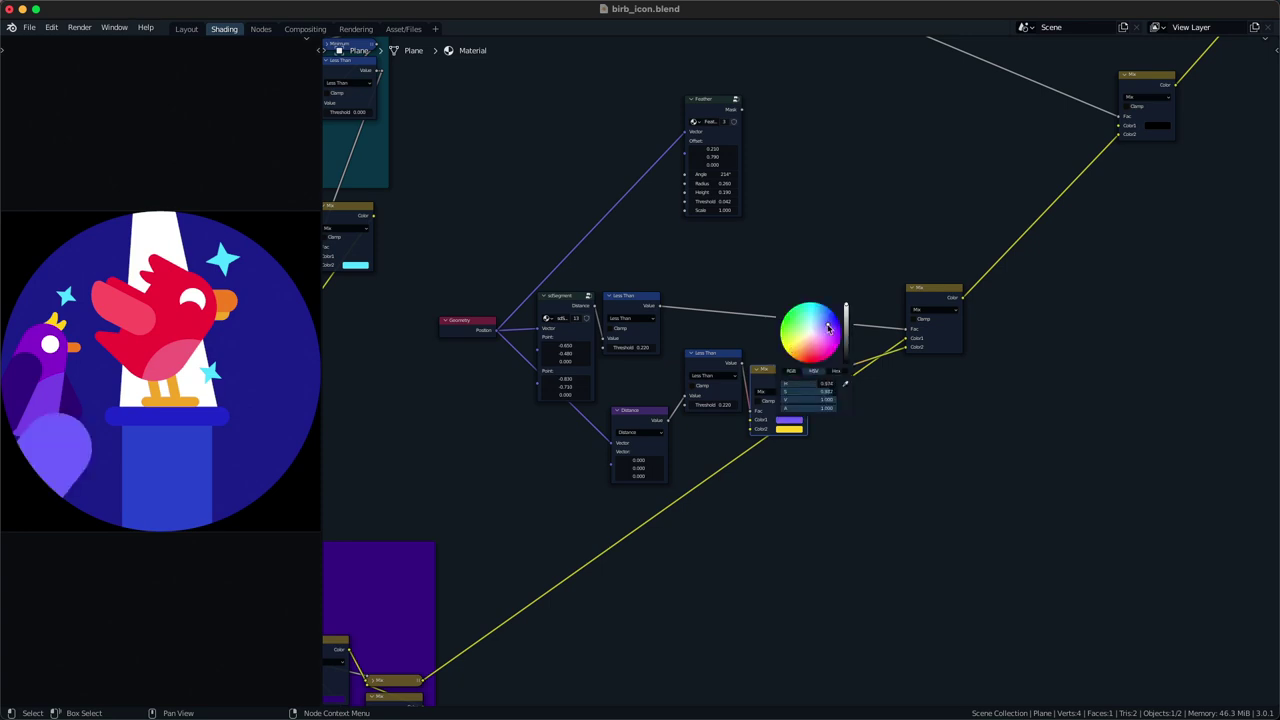
drag(713, 405, 811, 404)
click(790, 419)
click(820, 329)
key(ctrl+v)
click(787, 429)
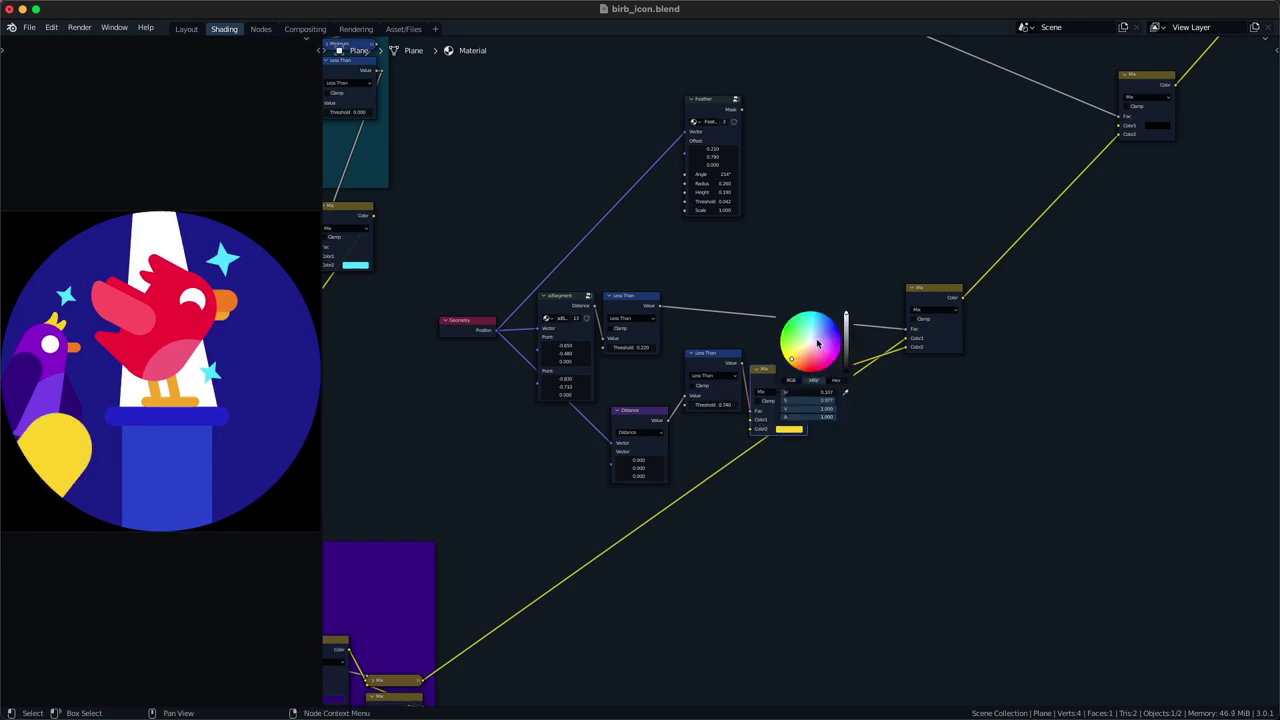
key(BackSpace)
- Shape the yellow bird's white eye by setting the Distance point to -0.61, -0.39 and its Less Than threshold to 0.07
scroll(763, 474, up, 3)
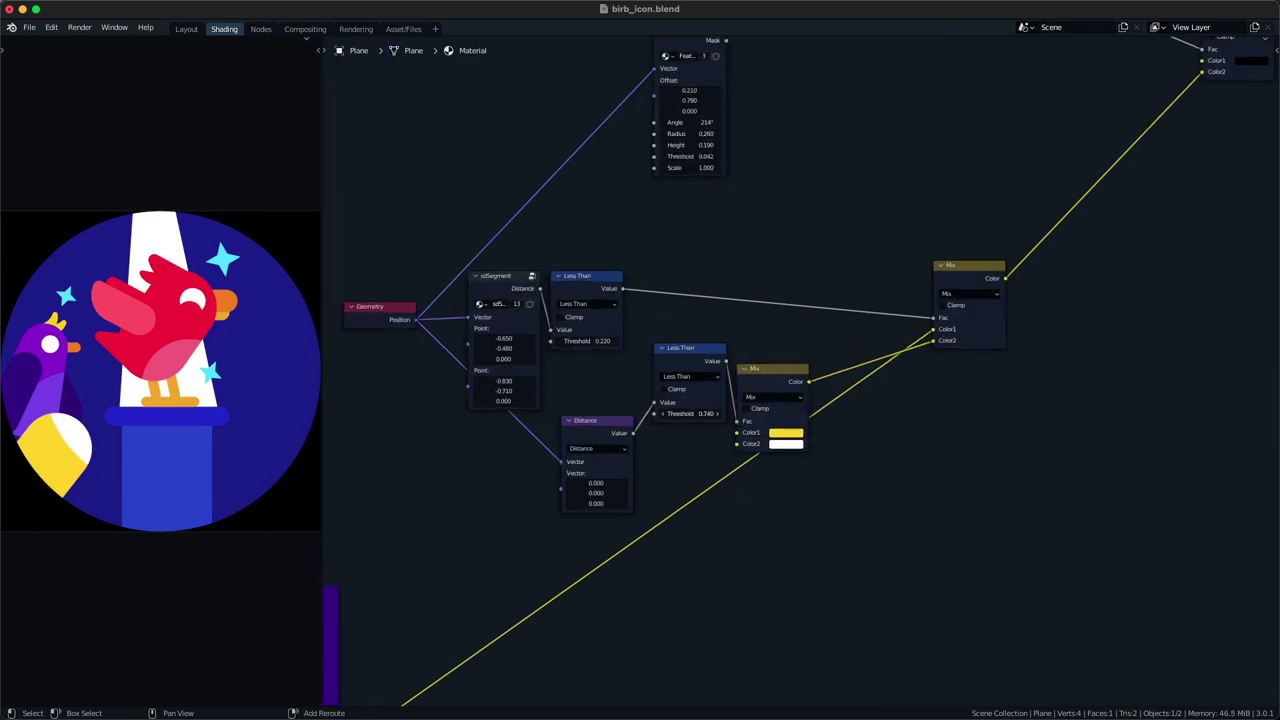
shift+drag(707, 414, 660, 414)
drag(591, 493, 537, 493)
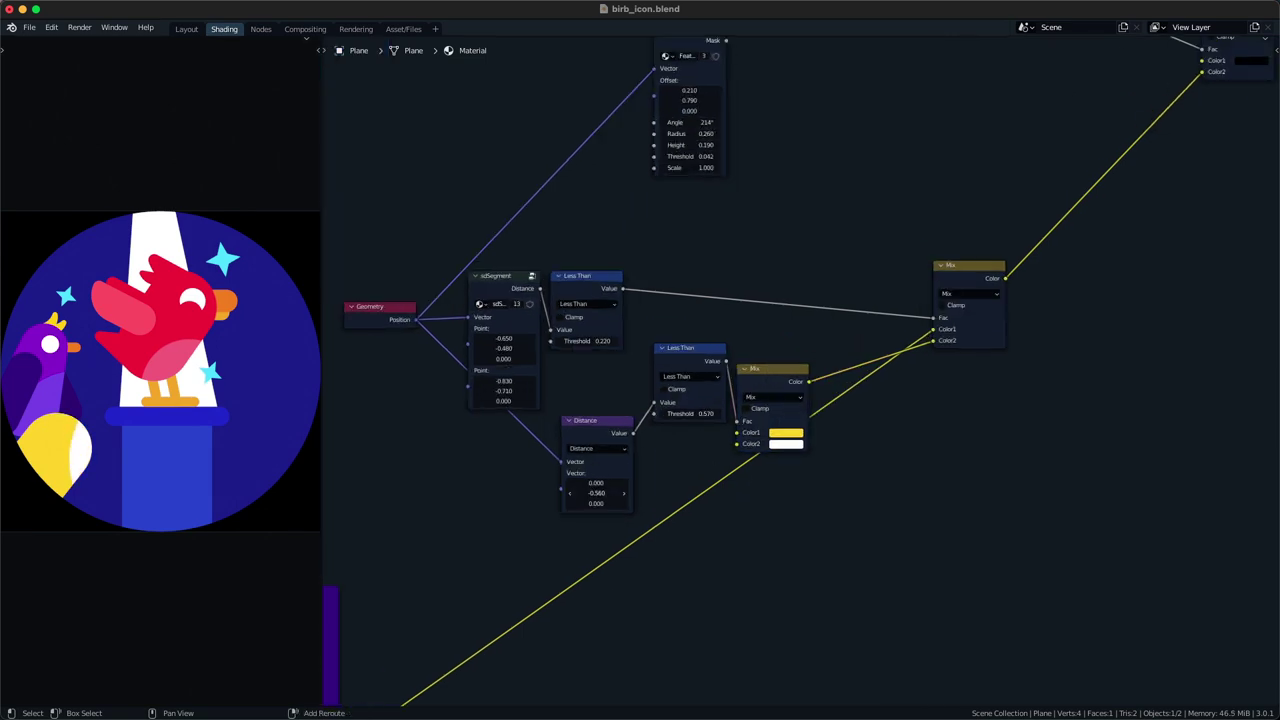
shift+drag(691, 414, 677, 414)
shift+drag(592, 483, 549, 483)
drag(709, 414, 673, 414)
mouse_move(599, 483)
mouse_down()
mouse_move(573, 483)
mouse_move(600, 493)
mouse_up()
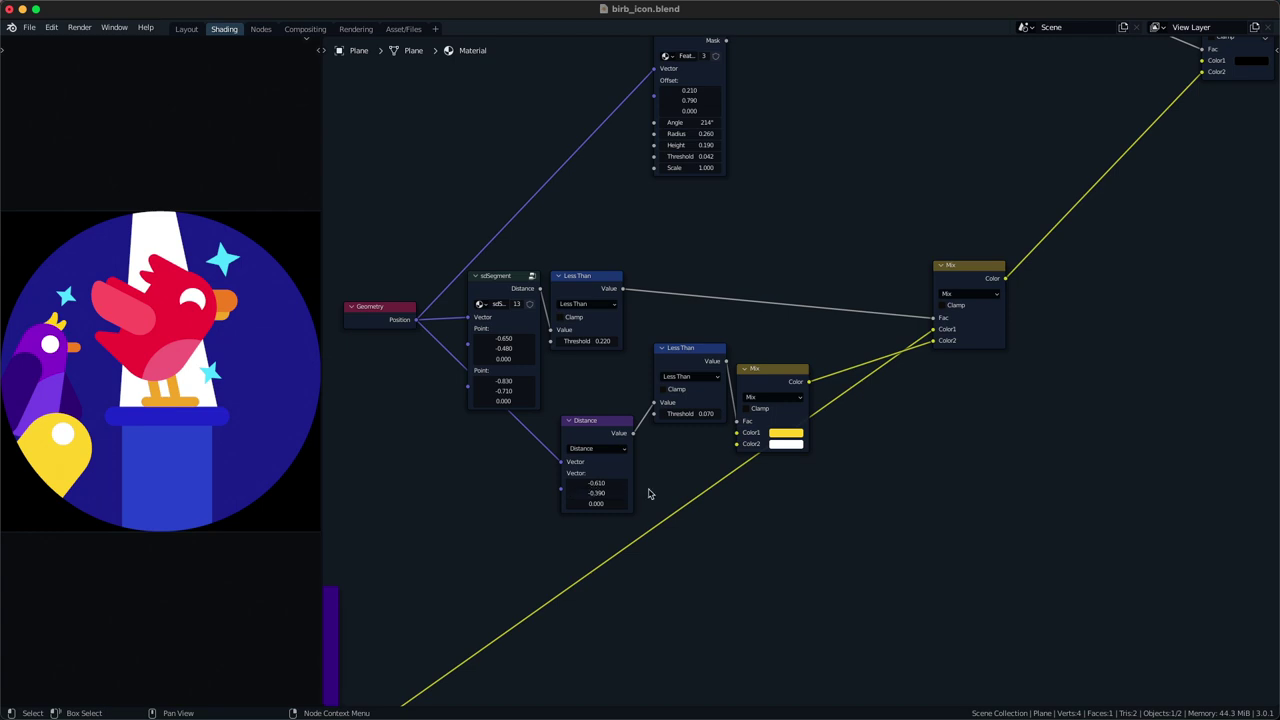
- Set the eye's threshold to 0.09, its Distance Y to -0.42 and the sdSegment's second point Y to -0.67, and save
double_click(702, 416)
key(Return)
shift+drag(597, 493, 594, 493)
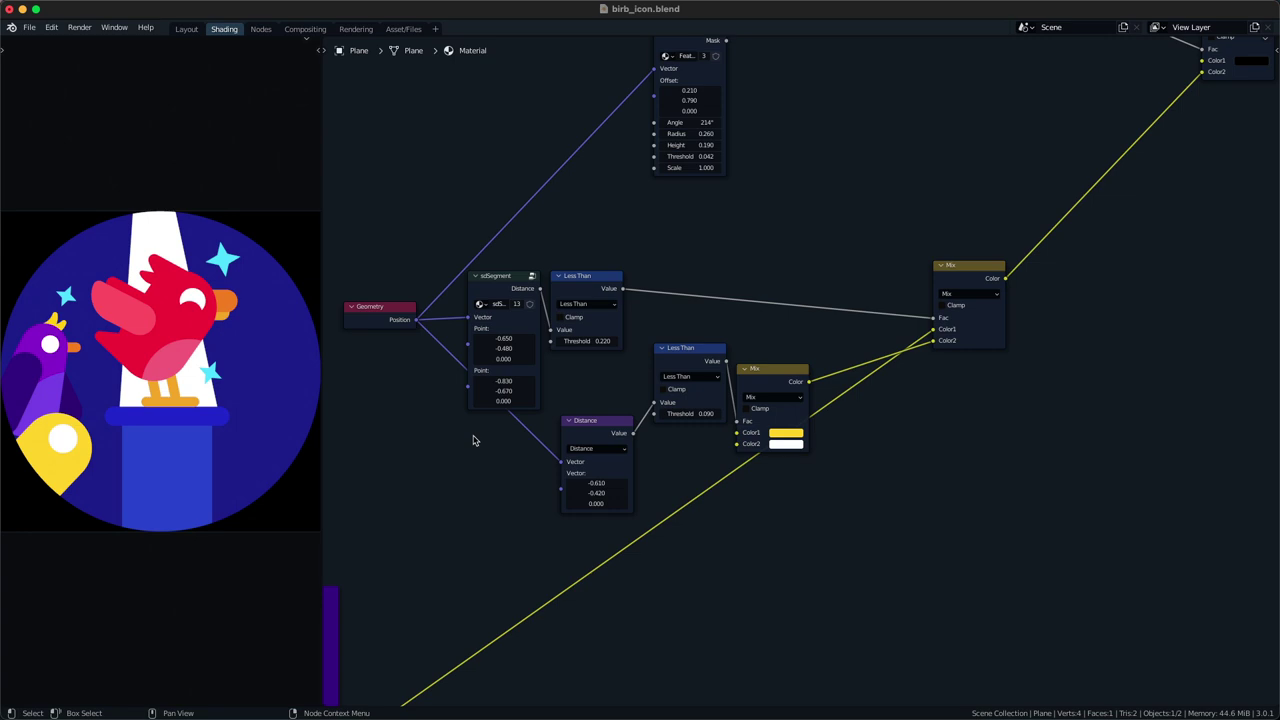
middle_drag(474, 437, 470, 430)
key(super+s)
- Tuck the Distance node beneath the body's Less Than node and set the sdSegment node directly beside them
middle_drag(647, 427, 704, 425)
drag(662, 416, 648, 357)
drag(545, 430, 571, 302)
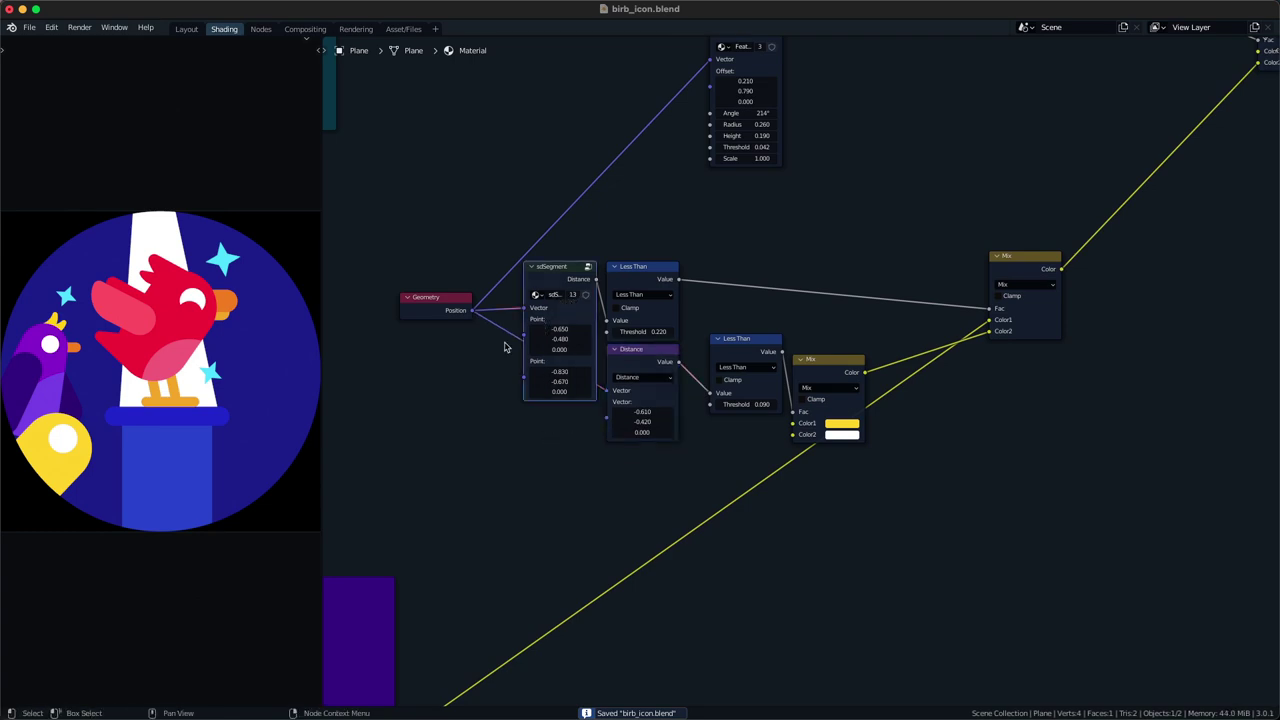
click(441, 299)
scroll(481, 400, down, 2)
- Stack the eye's Less Than node below the Distance node, in one column with the body's Less Than node
click(714, 372)
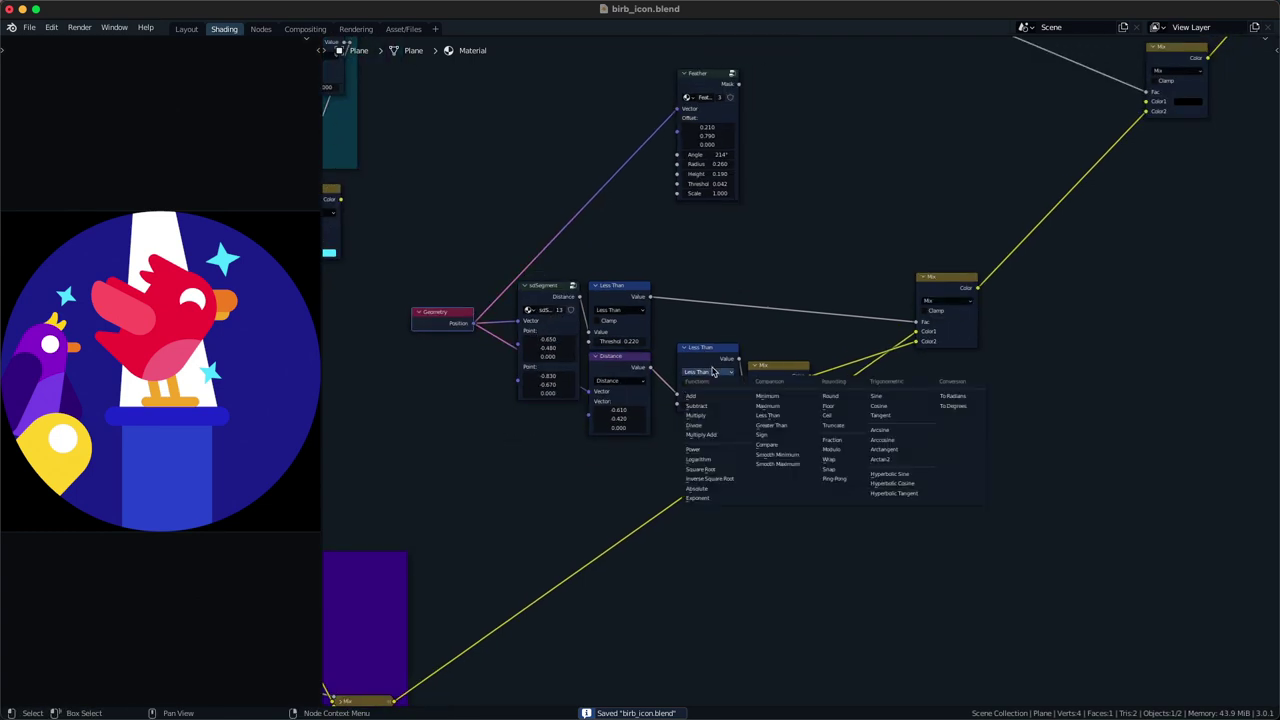
click(720, 357)
click(719, 356)
drag(718, 352, 630, 450)
drag(661, 492, 635, 328)
drag(632, 331, 632, 314)
- Stack the Geometry node on top of the sdSegment node and place the pair just before the Less Than and Distance column
drag(556, 325, 555, 344)
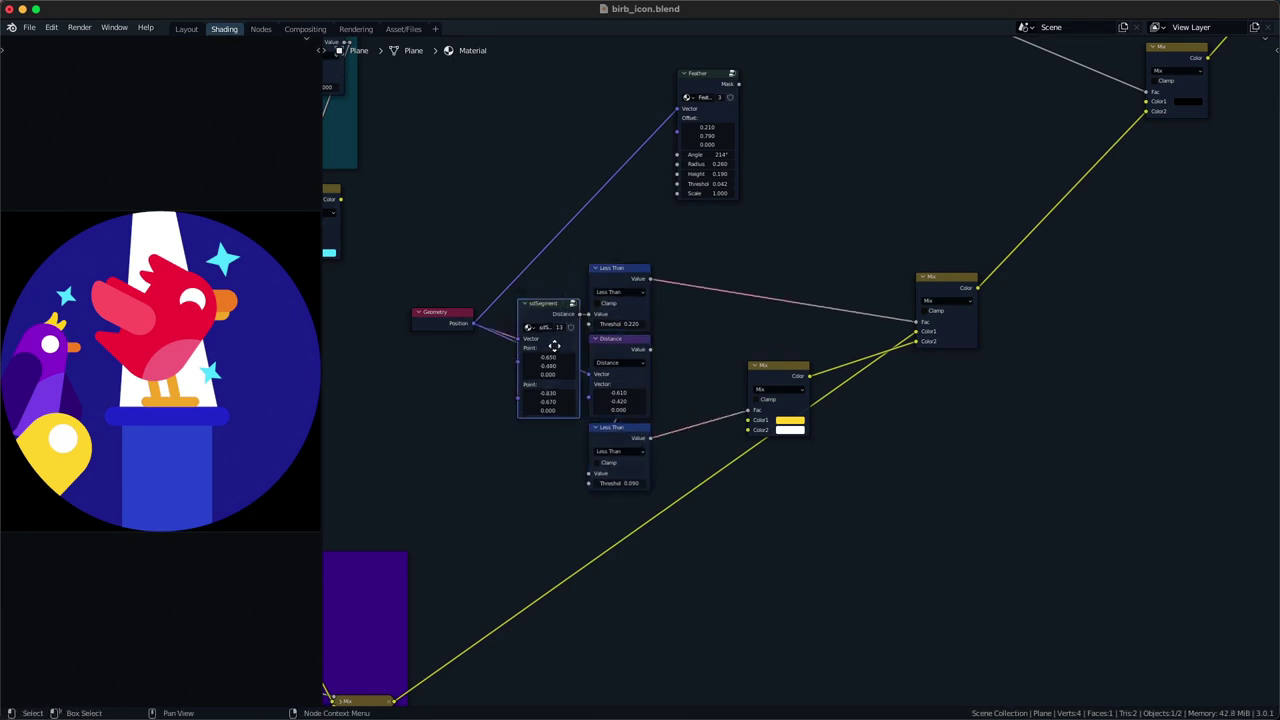
drag(437, 309, 535, 398)
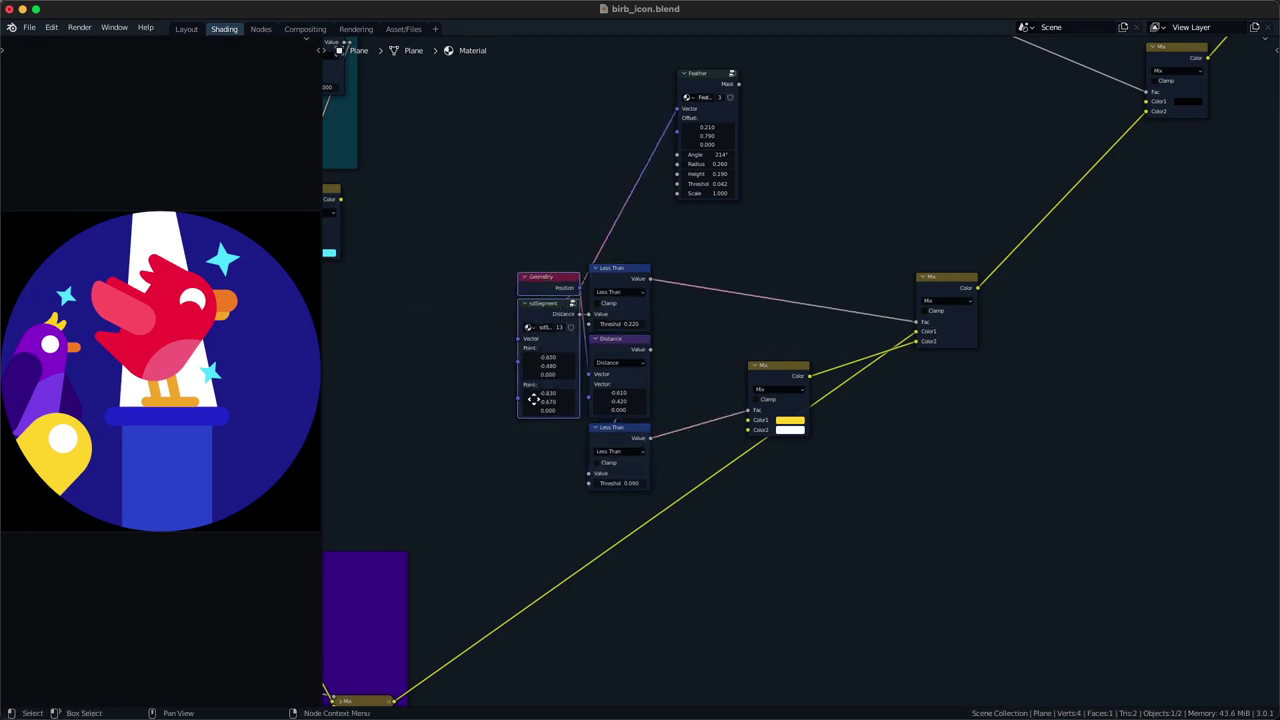
key(g)
click(529, 434)
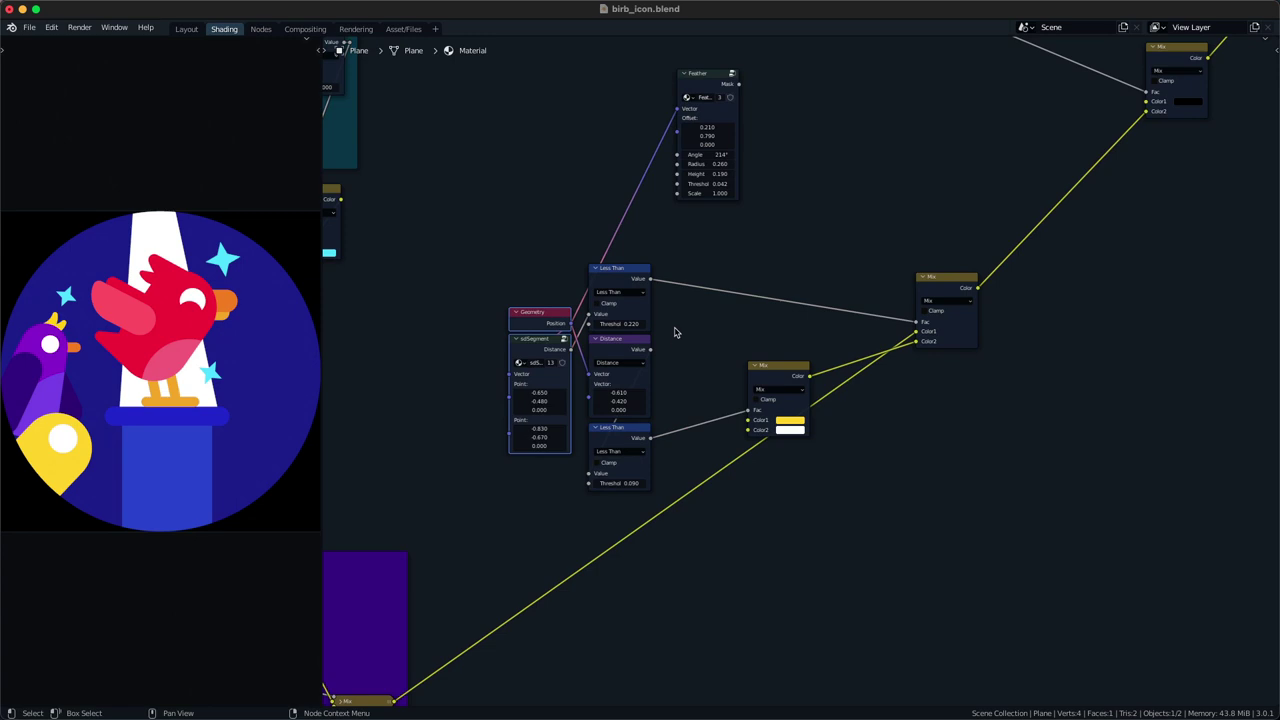
- Set the yellow bird's eye Mix node beside the eye's Less Than node and reposition the body's Mix node, leaving space between them
drag(759, 368, 689, 392)
drag(938, 280, 912, 306)
ctrl+shift+click(918, 308)
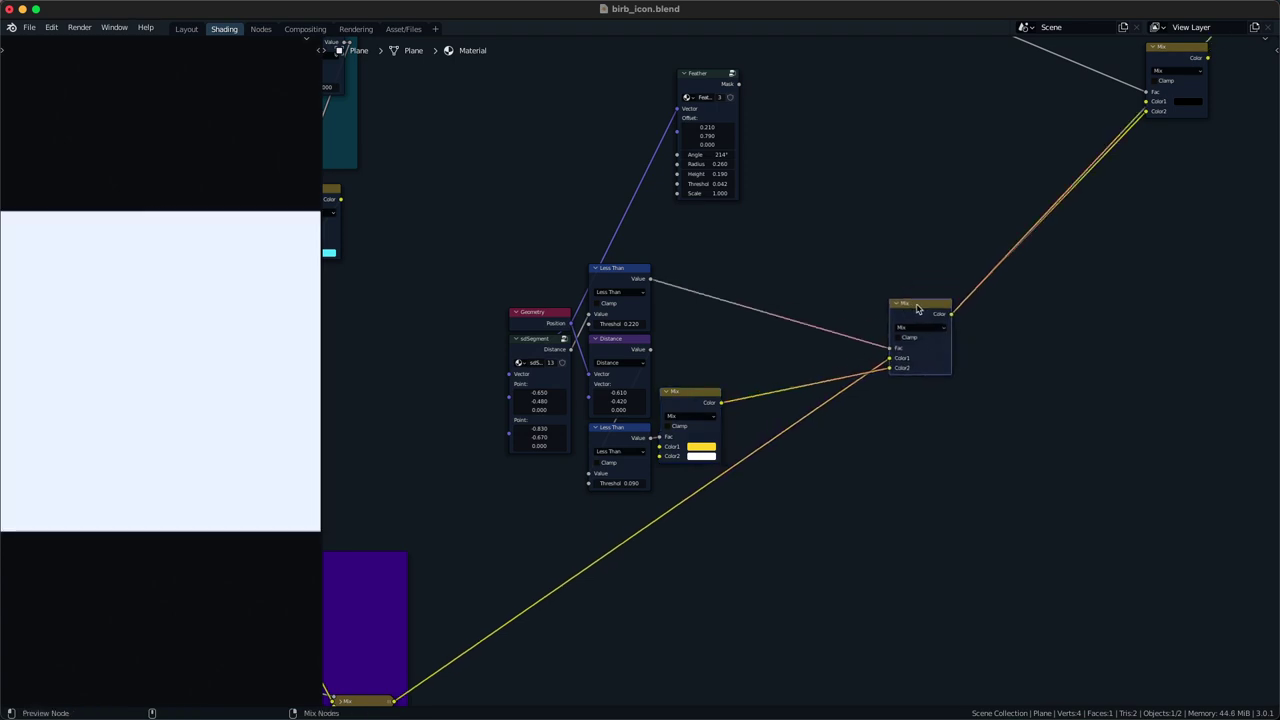
key(super+z)
middle_drag(917, 305, 866, 312)
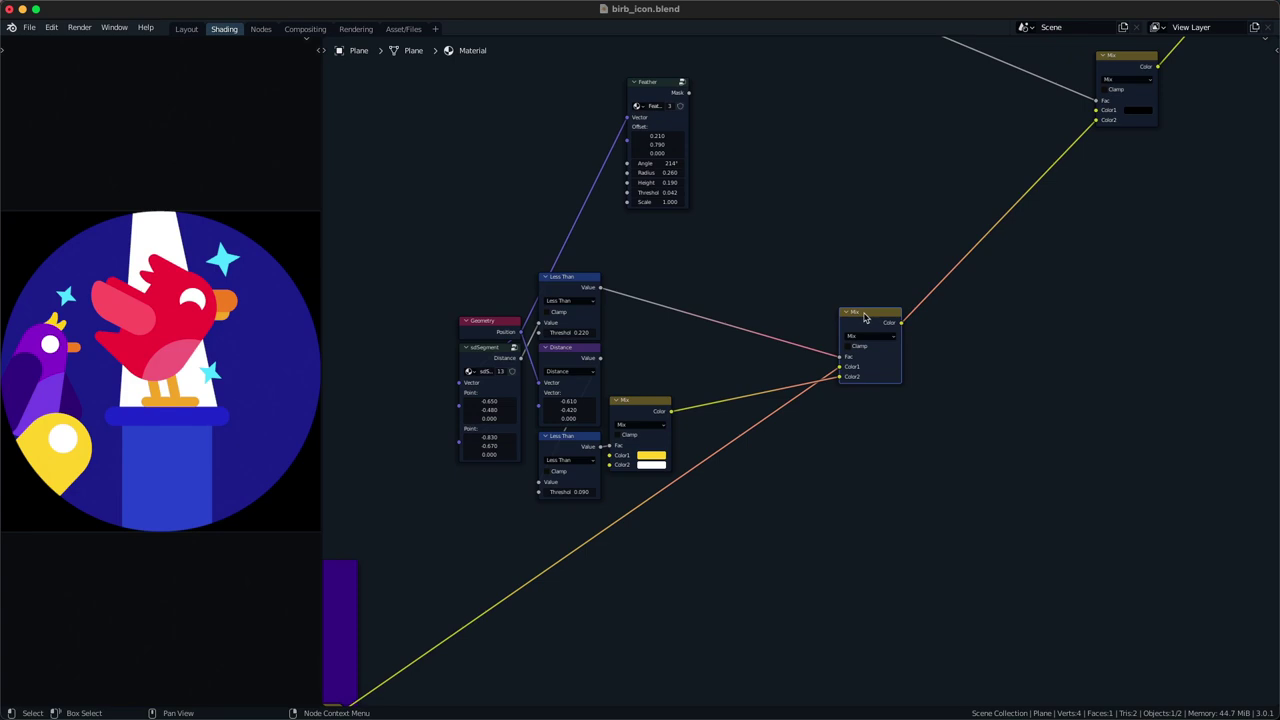
drag(865, 317, 935, 316)
- Duplicate the body's Mix node for the beak and place the copy below the body's Mix node
middle_drag(915, 325, 897, 220)
scroll(865, 284, down, 1)
key(shift+d)
click(760, 437)
middle_drag(674, 467, 728, 439)
key(shift+a)
click(742, 292)
text(se)
key(Escape)
- Duplicate the body's sdSegment and Less Than nodes with their input links, place them below and feed the segment's Distance into the Less Than
click(549, 228)
key(ctrl+shift+d)
click(662, 483)
scroll(728, 437, up, 1)
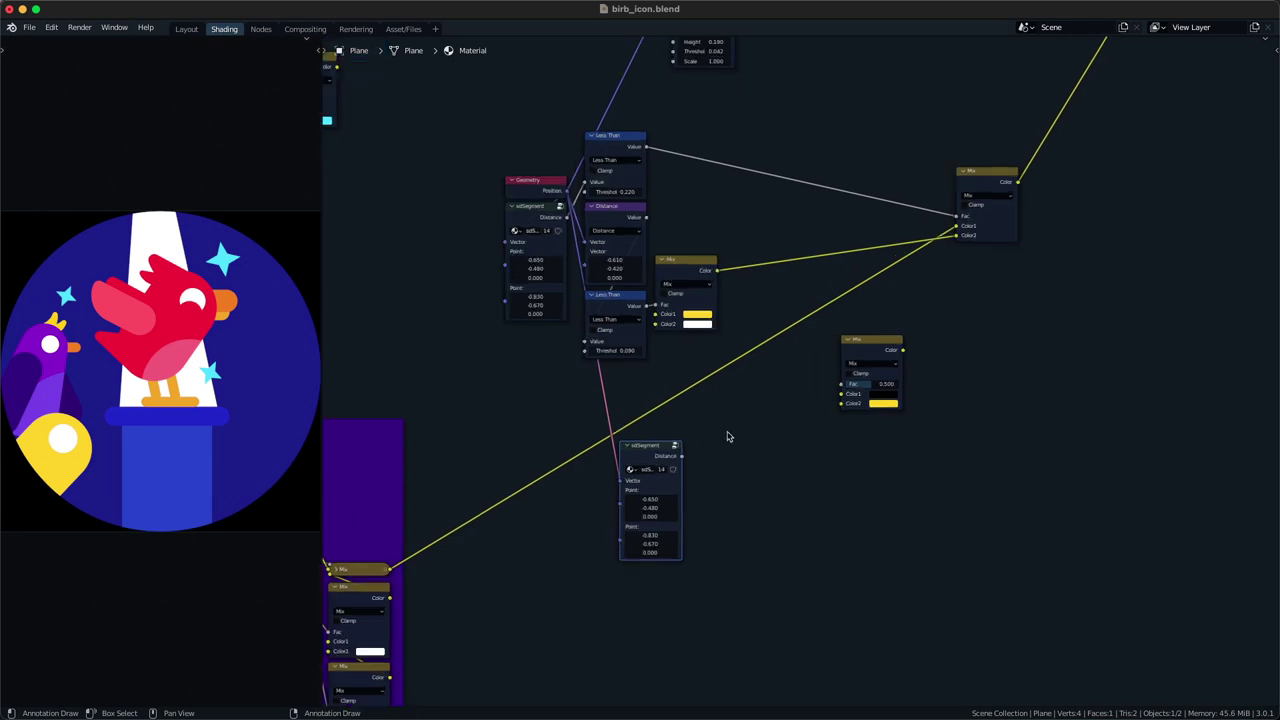
click(618, 152)
key(ctrl+shift+d)
click(734, 481)
alt+right_drag(655, 428, 748, 509)
- Insert the duplicated Mix node on the link into the body Mix's Color1 and drive its Fac with the new Less Than node
drag(750, 465, 853, 366)
key(g)
click(836, 364)
alt+right_drag(757, 472, 848, 362)
alt+drag(857, 341, 857, 298)
alt+right_drag(757, 468, 850, 371)
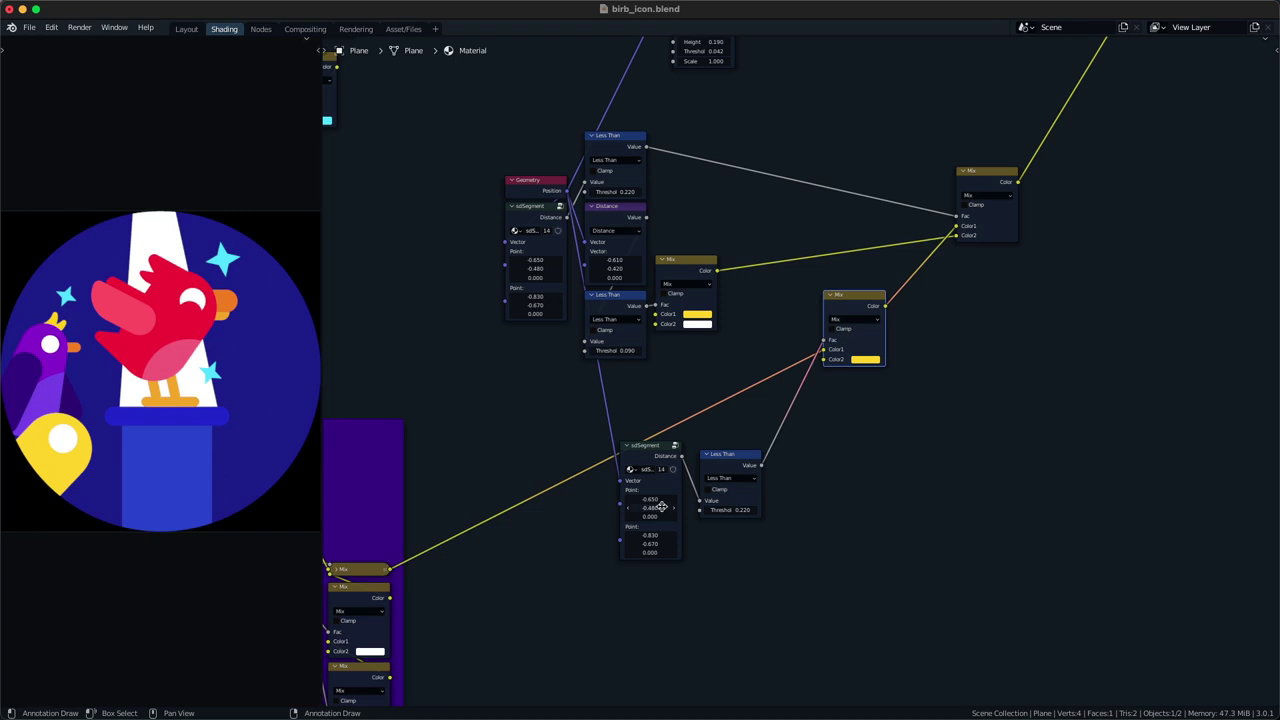
- Reset both points of the beak's sdSegment to zero and change the beak Mix's Color2 to orange
key(BackSpace)
key(BackSpace)
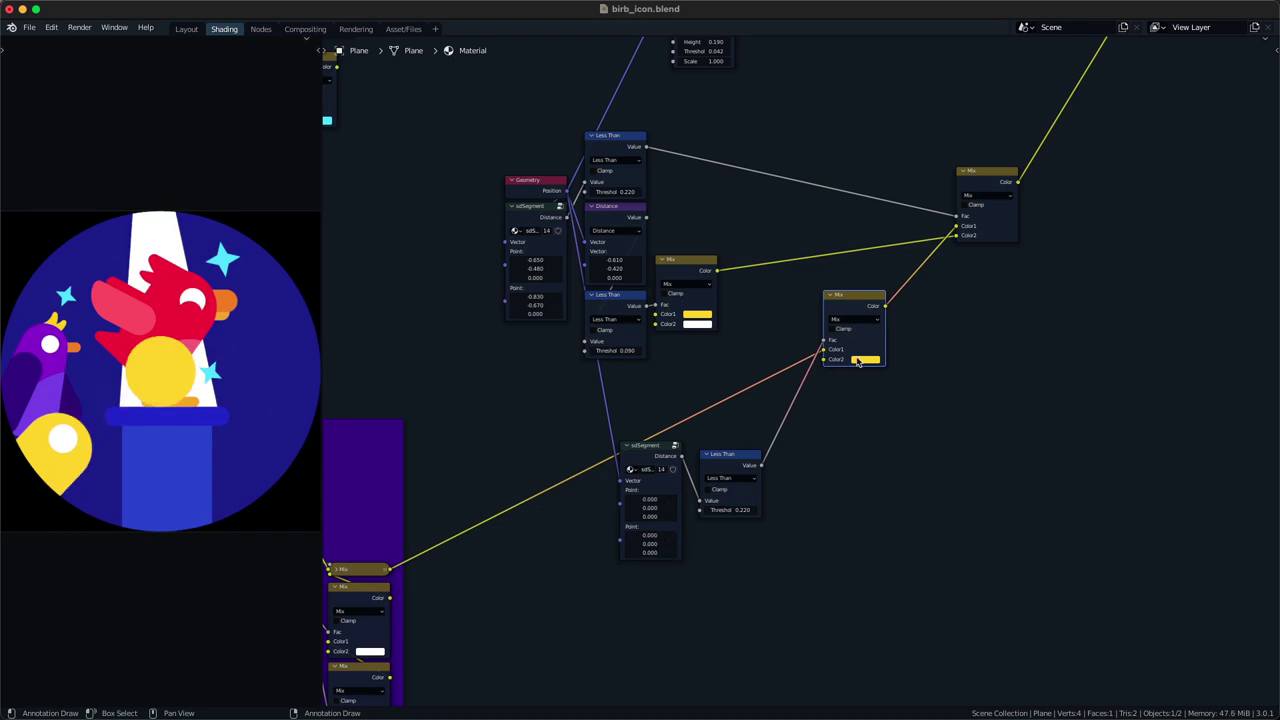
click(856, 362)
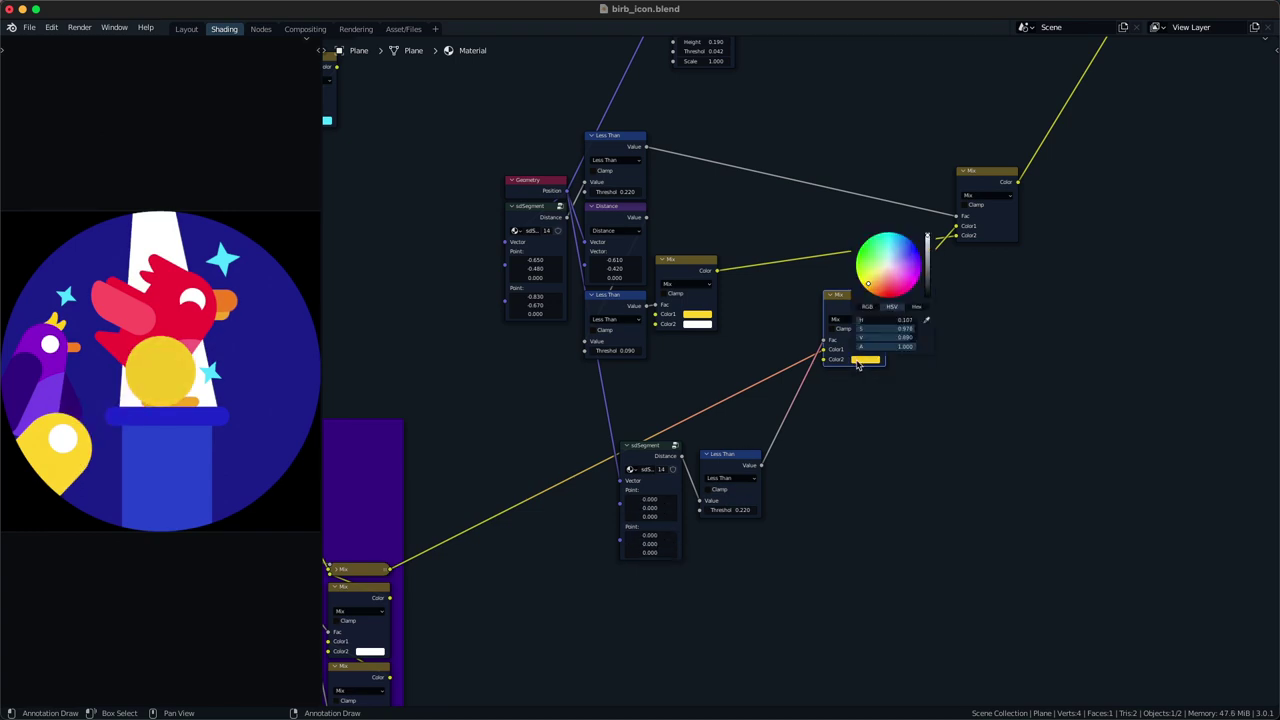
scroll(857, 362, down, 1)
scroll(873, 283, up, 2)
drag(873, 284, 872, 286)
- Set the beak's threshold to 0.080 and its sdSegment points to -0.730, -0.560 and -0.460, -0.320
middle_drag(767, 468, 788, 397)
scroll(788, 397, up, 2)
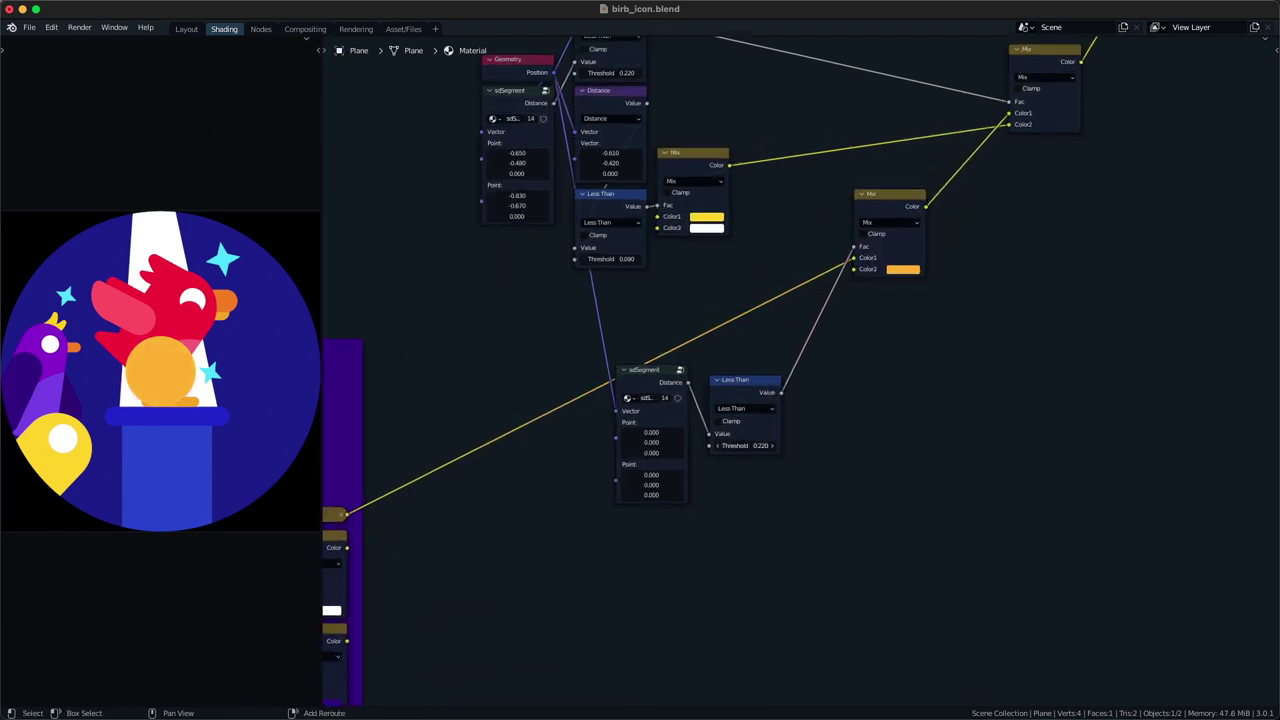
shift+drag(746, 446, 732, 446)
mouse_move(651, 433)
mouse_down()
mouse_move(615, 433)
mouse_move(650, 434)
mouse_move(634, 434)
mouse_move(613, 484)
mouse_move(660, 442)
mouse_move(652, 430)
mouse_up()
scroll(671, 436, up, 2)
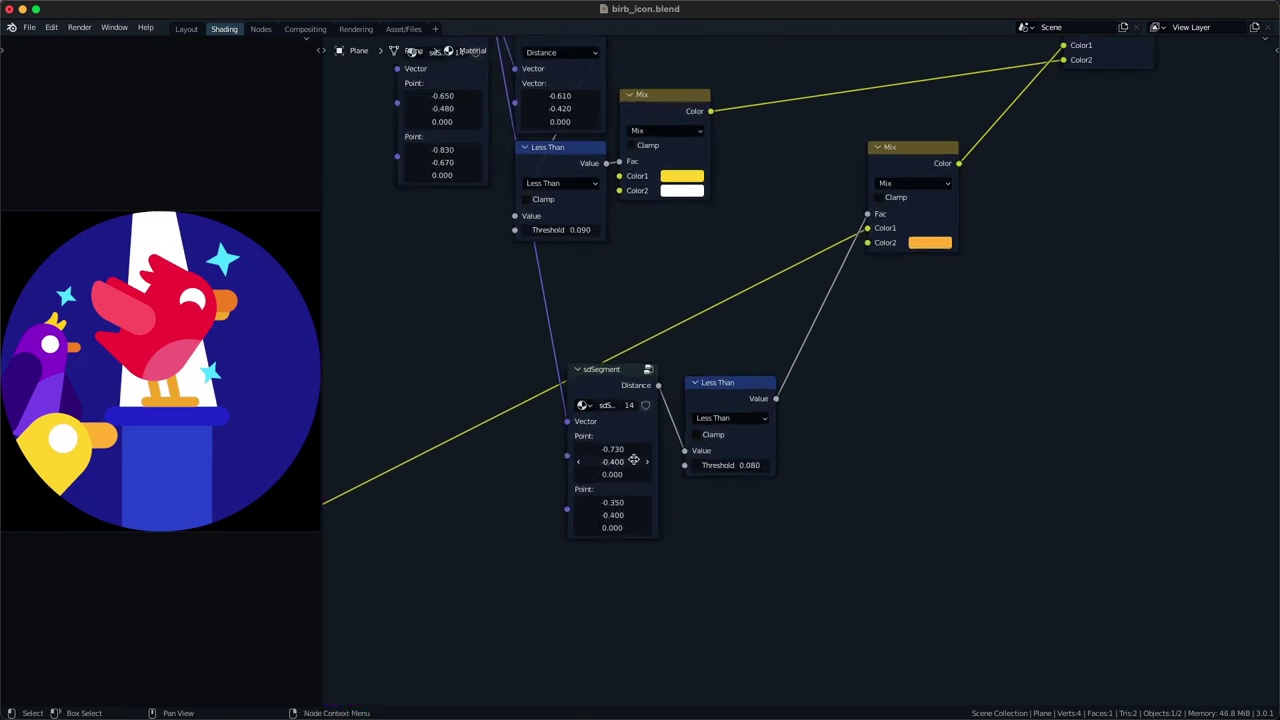
mouse_move(627, 503)
mouse_down()
mouse_move(616, 503)
mouse_move(634, 514)
mouse_up()
drag(628, 462, 616, 462)
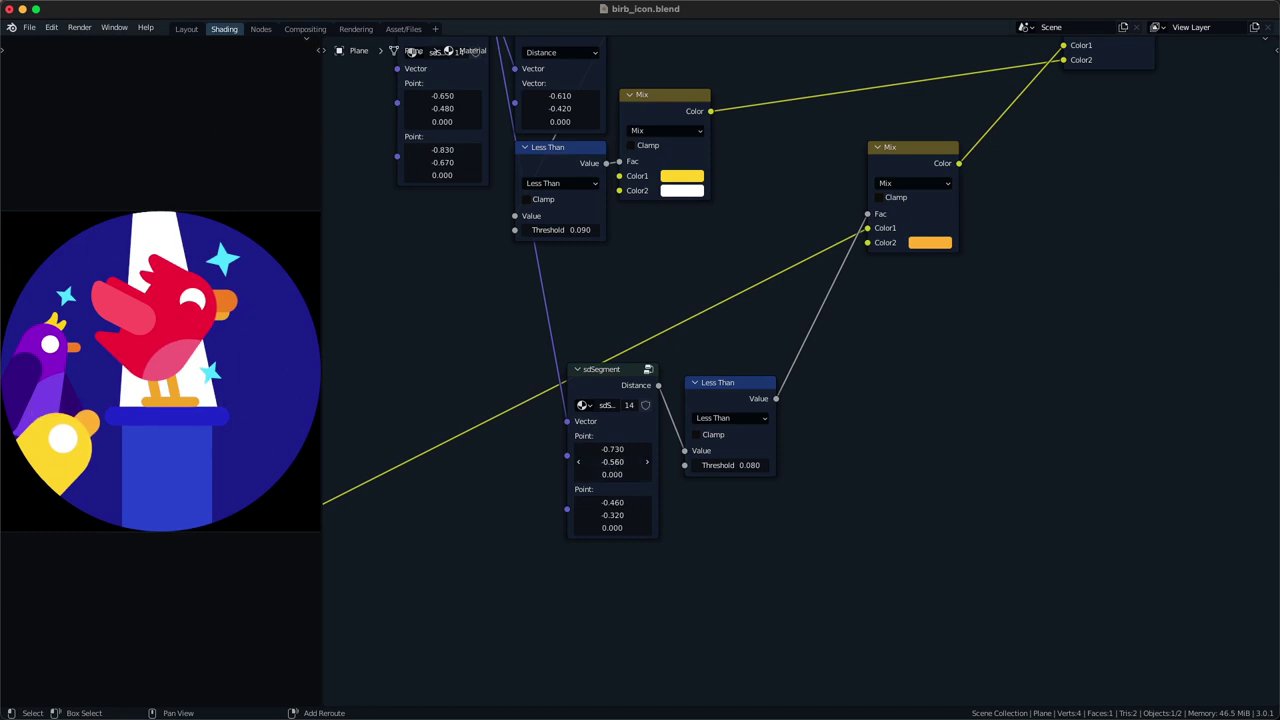
- Refine the beak with a threshold of 0.065 and the sdSegment's first point at -0.710, -0.540
click(753, 465)
text(06)
key(Return)
drag(628, 461, 619, 461)
drag(628, 449, 626, 449)
drag(620, 514, 621, 514)
- Move the yellow bird's eye by setting its Distance vector to X -0.650, Y -0.410
middle_drag(568, 245, 584, 306)
shift+drag(578, 273, 576, 263)
key(ctrl+z)
drag(573, 275, 577, 275)
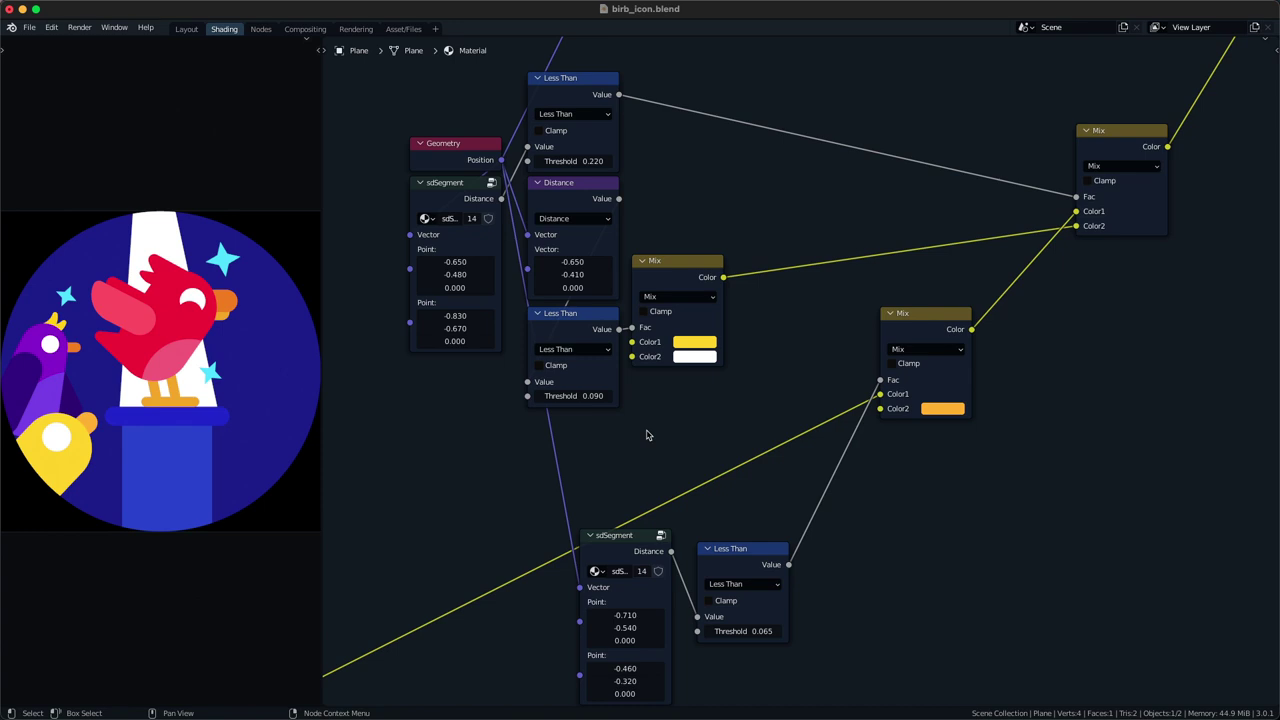
- Add an sdUneven Capsule node below the beak's sdSegment node
scroll(647, 435, down, 5)
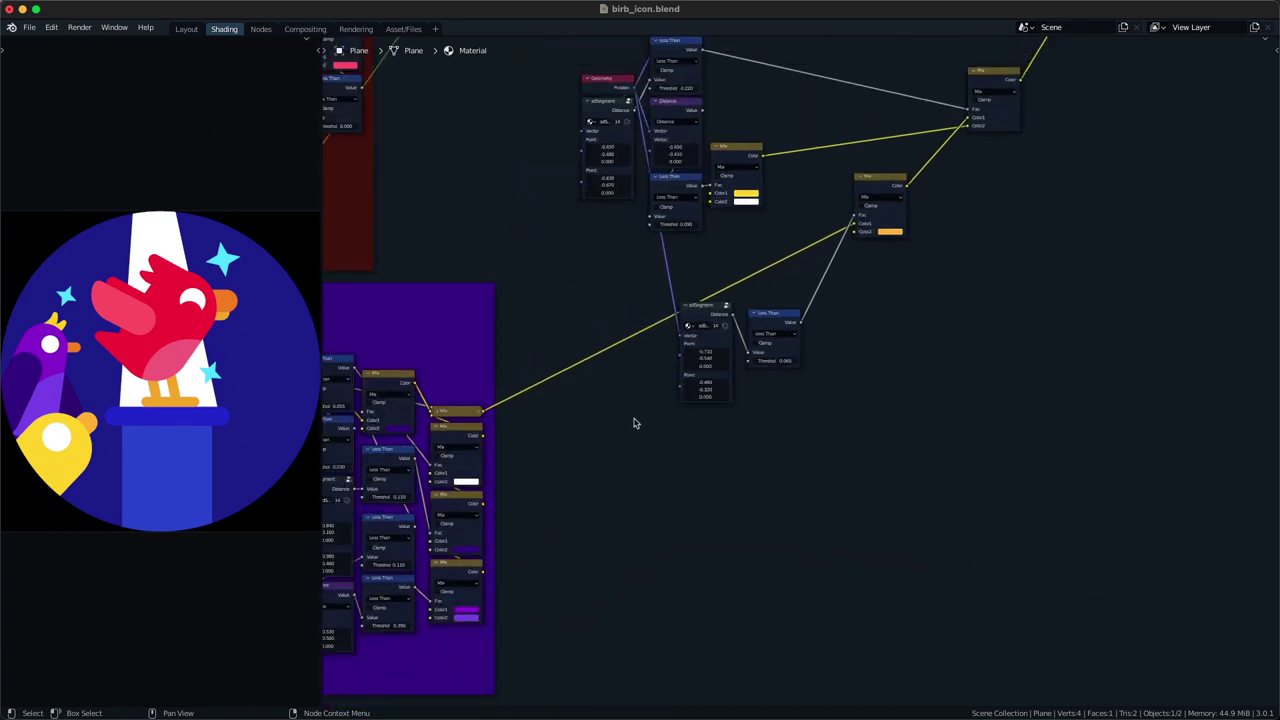
key(shift+a)
text(sdune)
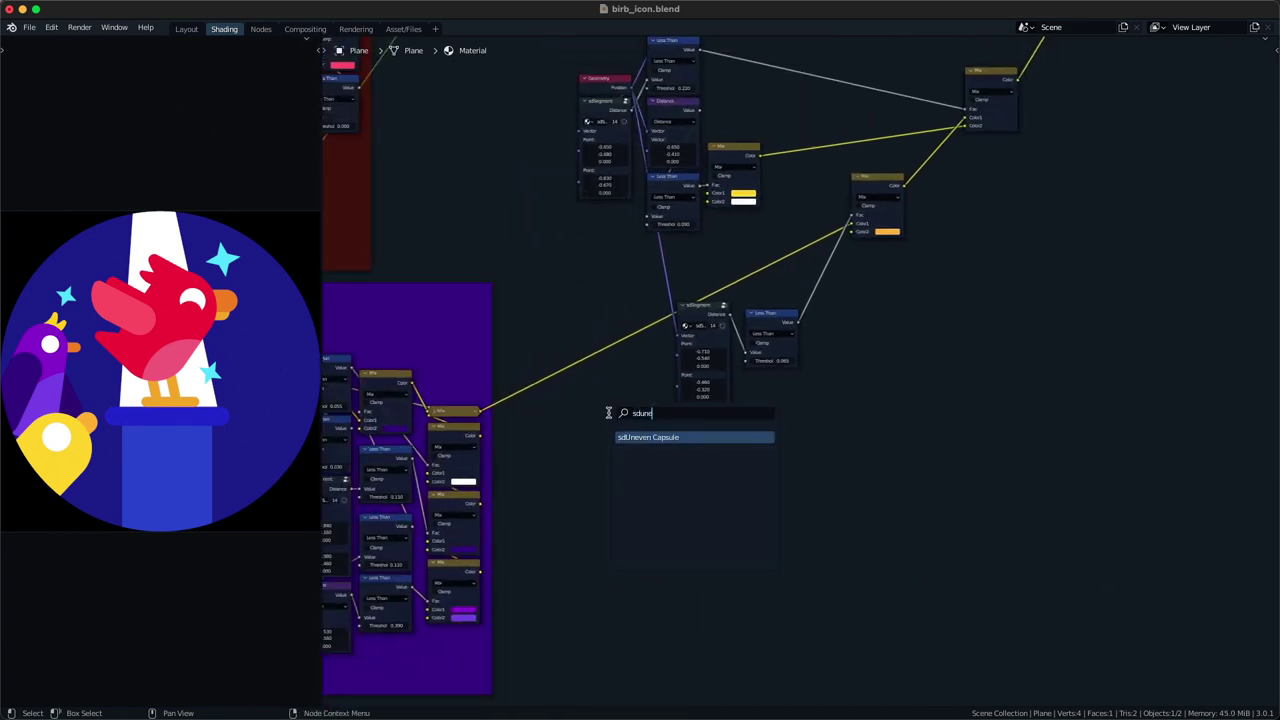
key(Return)
middle_drag(905, 315, 740, 392)
middle_drag(780, 306, 787, 361)
- Bring the beak's Mix node nearer to its Less Than node and reposition the body's Mix node
drag(716, 342, 694, 350)
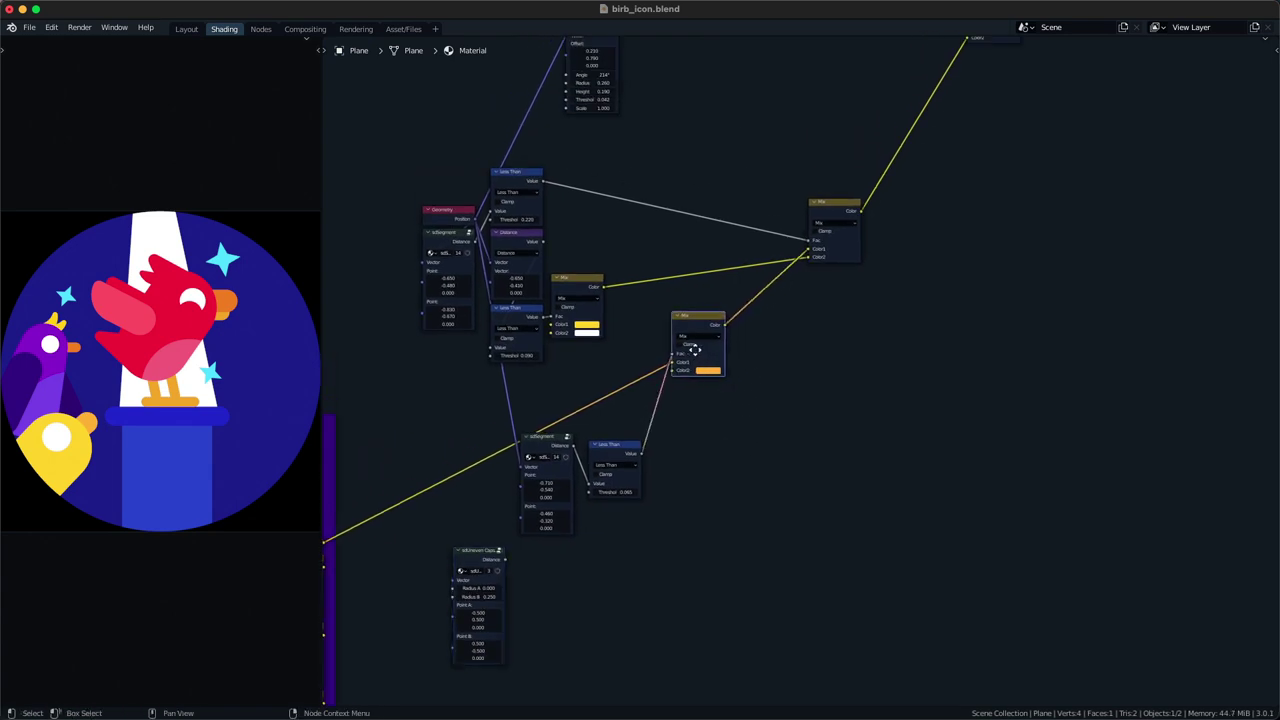
click(804, 358)
drag(823, 299, 863, 192)
key(g)
click(857, 221)
middle_drag(858, 222, 848, 235)
key(g)
click(841, 229)
- Duplicate the body's Mix node for the wing and connect the Geometry Position to the sdUneven Capsule's Vector
key(shift+d)
click(942, 293)
middle_drag(721, 444, 750, 388)
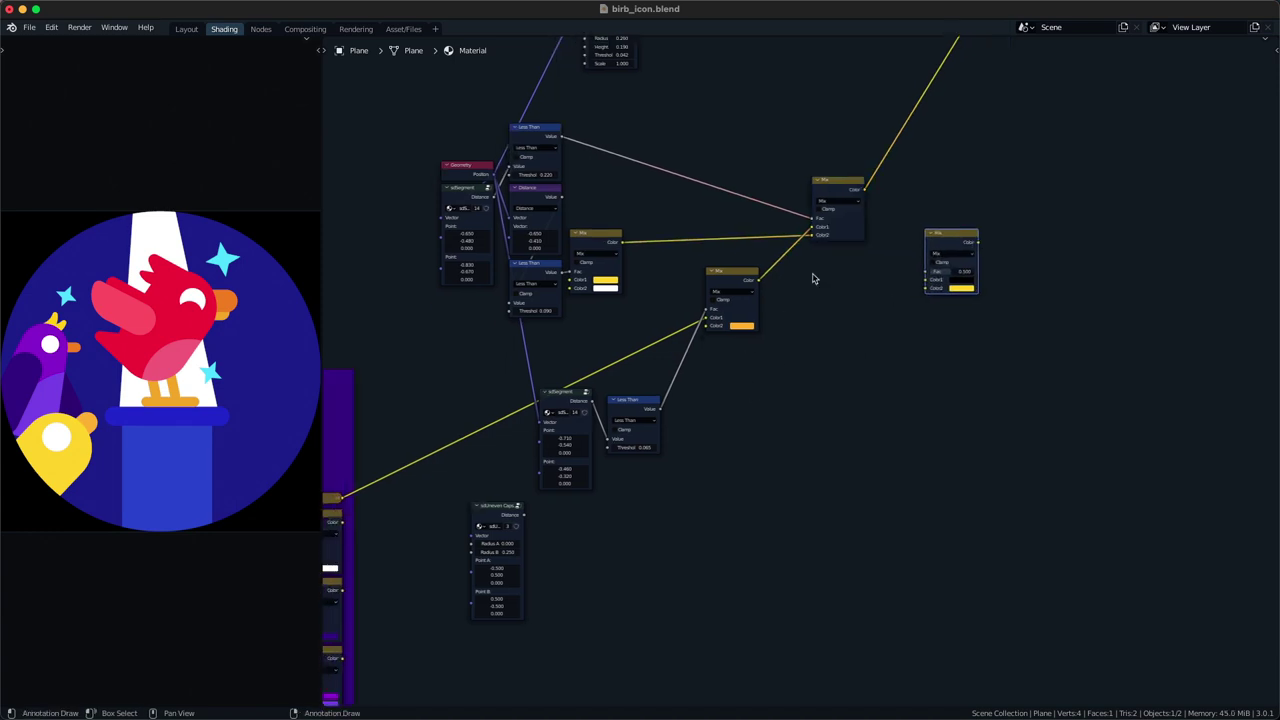
middle_drag(901, 282, 828, 363)
middle_drag(568, 628, 654, 556)
alt+right_drag(475, 180, 509, 535)
- Stack the beak's sdSegment under the body's sdSegment and the beak's Less Than under the eye's Less Than
drag(573, 430, 475, 331)
drag(669, 433, 638, 336)
click(577, 360)
drag(565, 458, 510, 549)
key(g)
click(572, 486)
middle_drag(572, 486, 580, 580)
key(g)
click(583, 530)
middle_drag(583, 530, 514, 484)
scroll(653, 461, up, 1)
- Insert the spare Mix node after the body's Mix and drive its Fac with the capsule's Distance through a duplicated Less Than node
drag(920, 281, 881, 184)
click(473, 326)
key(shift+d)
click(645, 482)
alt+right_drag(546, 517, 628, 512)
alt+right_drag(668, 486, 910, 262)
- Reset the sdUneven Capsule's Point A and Point B to zero and set Point A's Y to -0.490
scroll(656, 519, up, 2)
middle_drag(656, 519, 750, 490)
scroll(686, 481, up, 1)
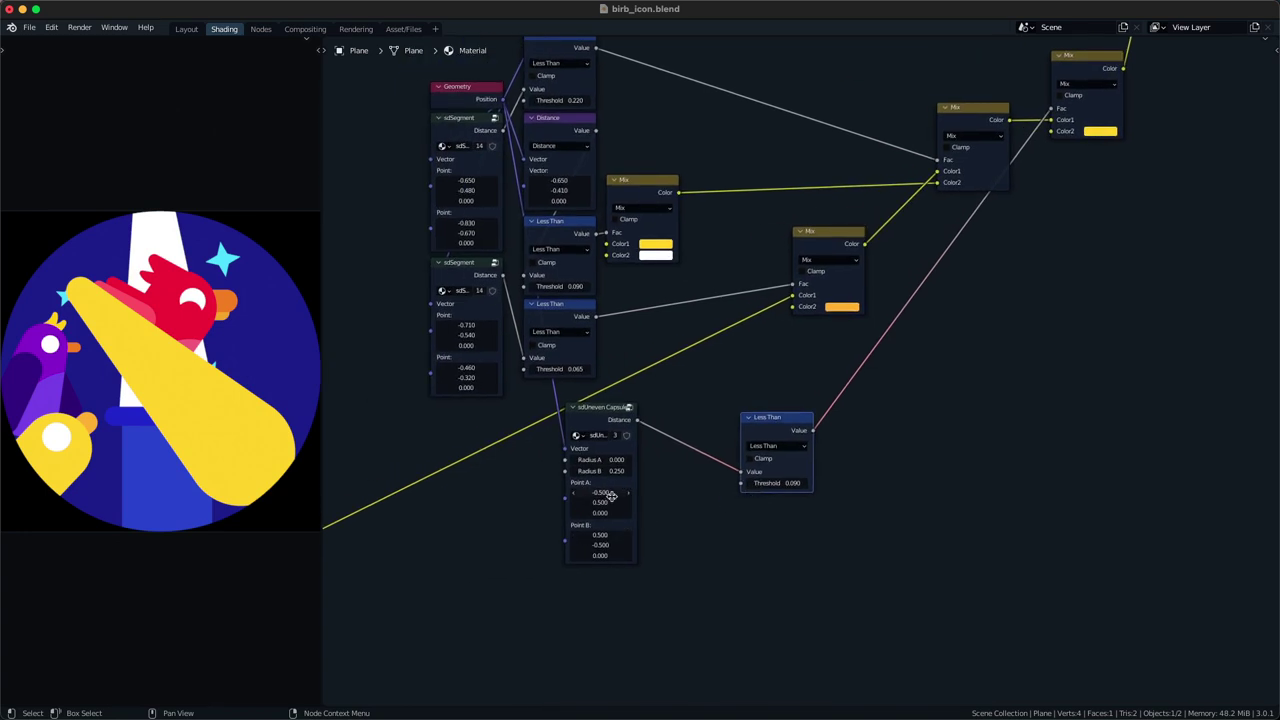
key(BackSpace)
key(BackSpace)
shift+drag(613, 503, 564, 503)
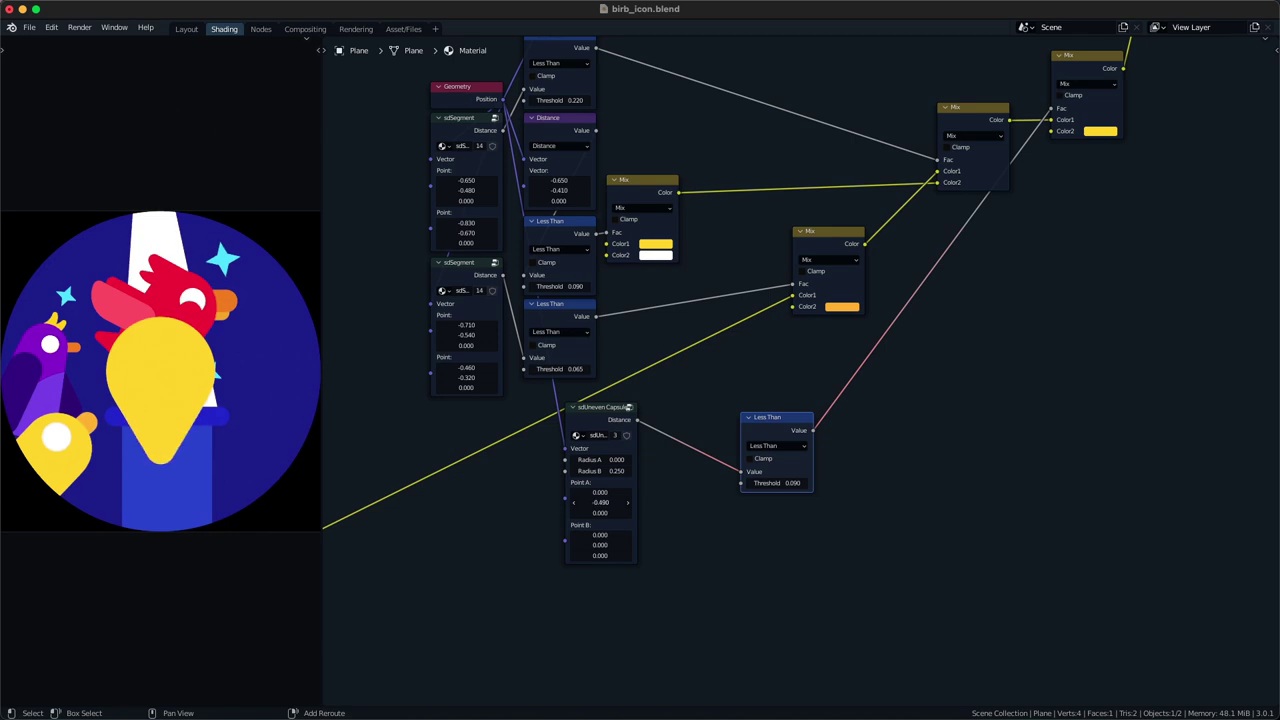
middle_drag(794, 366, 608, 514)
click(638, 478)
drag(652, 375, 648, 357)
key(ctrl+z)
- Color the wing teal by setting its Mix's Color2 to hue 0.507, saturation 0.904 and value 0.448
middle_drag(920, 263, 720, 348)
click(696, 386)
drag(727, 275, 716, 256)
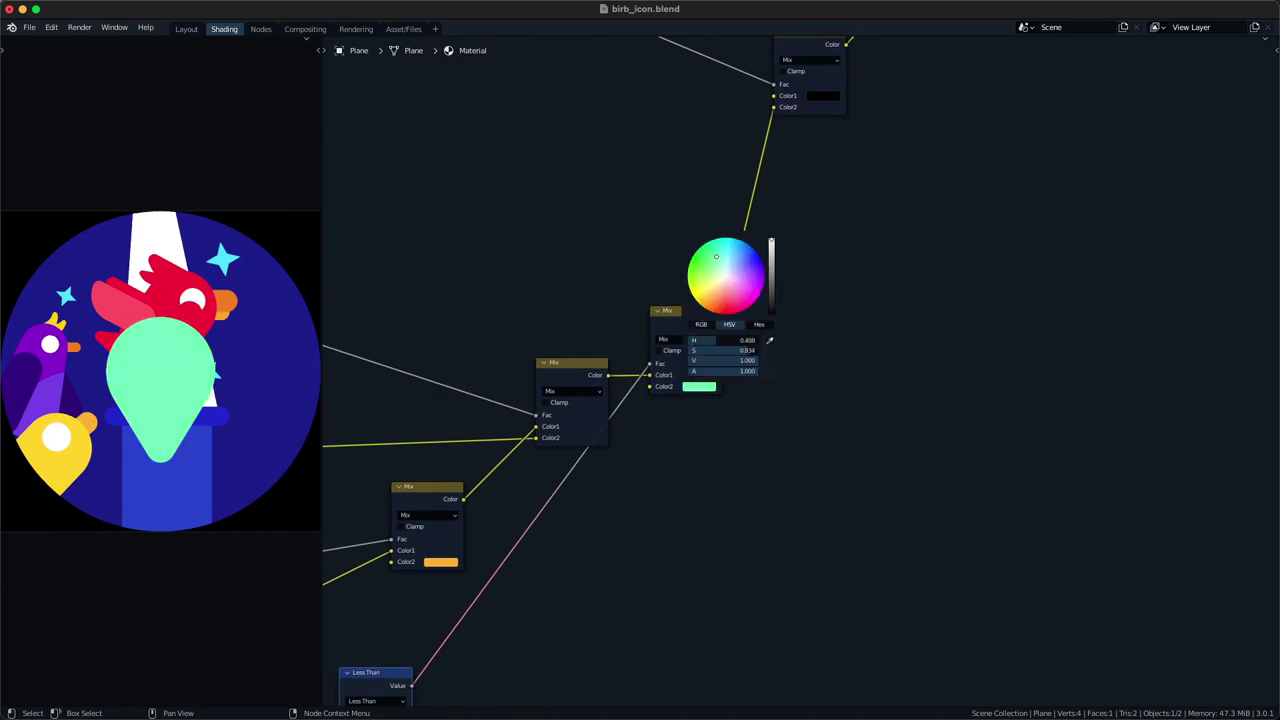
scroll(717, 258, down, 6)
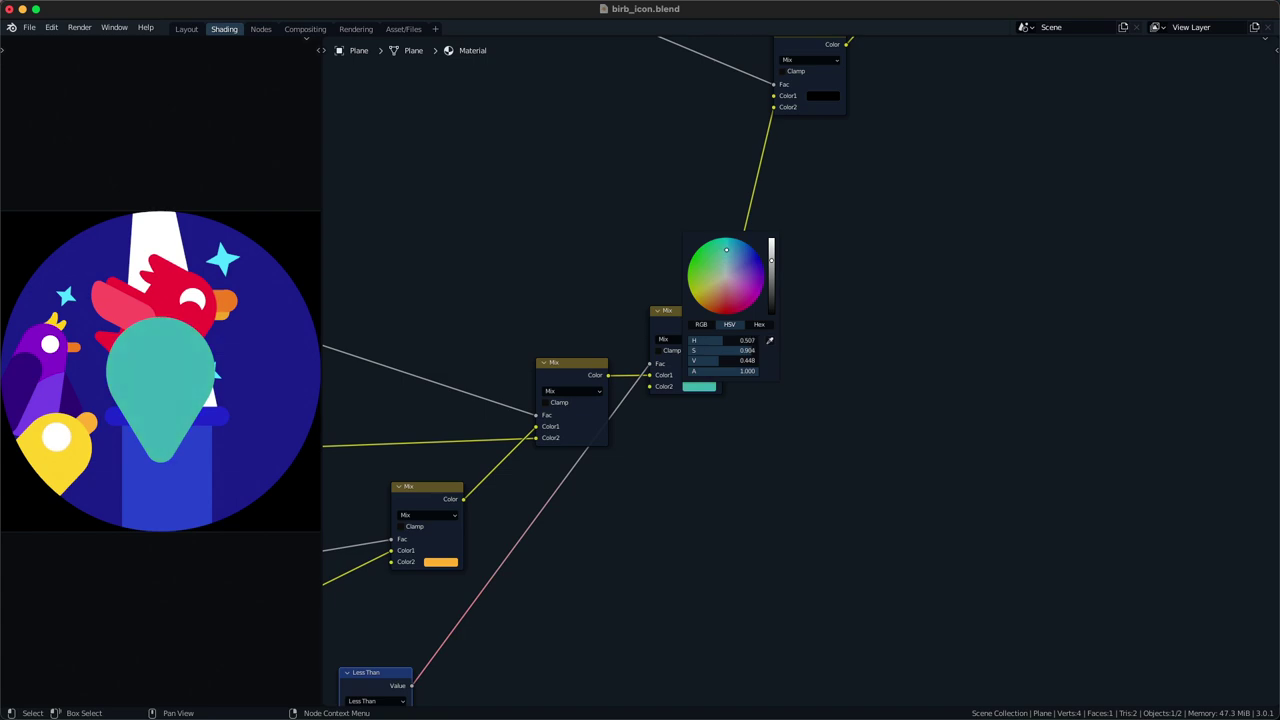
- Shape the wing capsule with Point A at -0.950, -1.080, Point B at -0.150, -0.480 and Radius A 0.130
middle_drag(528, 541, 786, 276)
middle_drag(643, 430, 728, 381)
drag(557, 442, 530, 442)
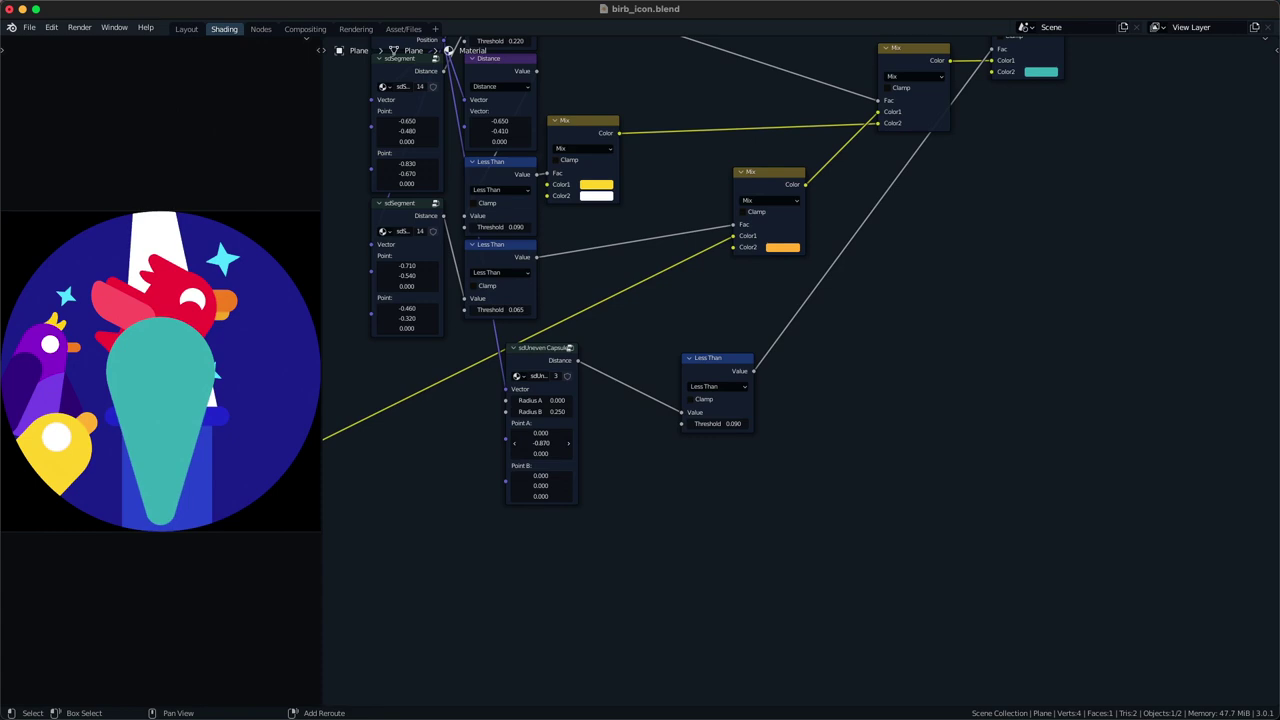
drag(549, 484, 515, 435)
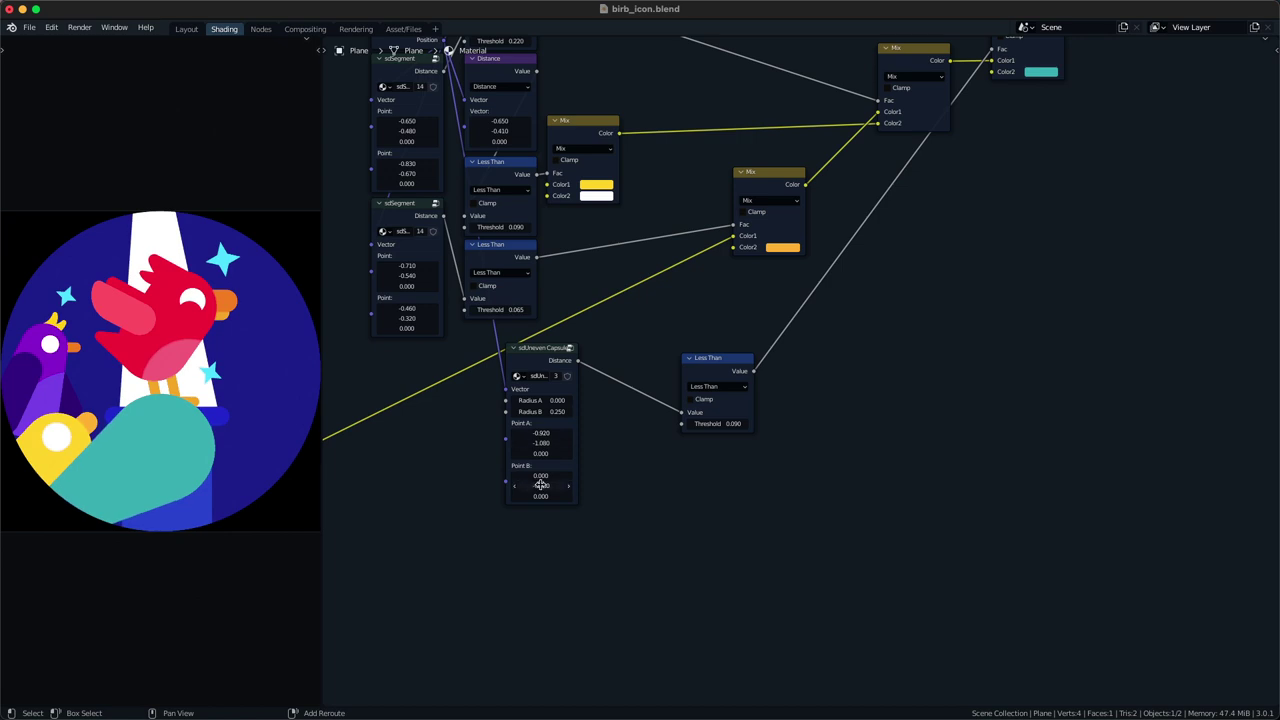
drag(547, 480, 536, 480)
drag(558, 401, 548, 434)
- Set the wing's Less Than threshold to 0.050 and the capsule's Point B to -0.270, -0.700
click(714, 425)
click(714, 424)
text(0.0)
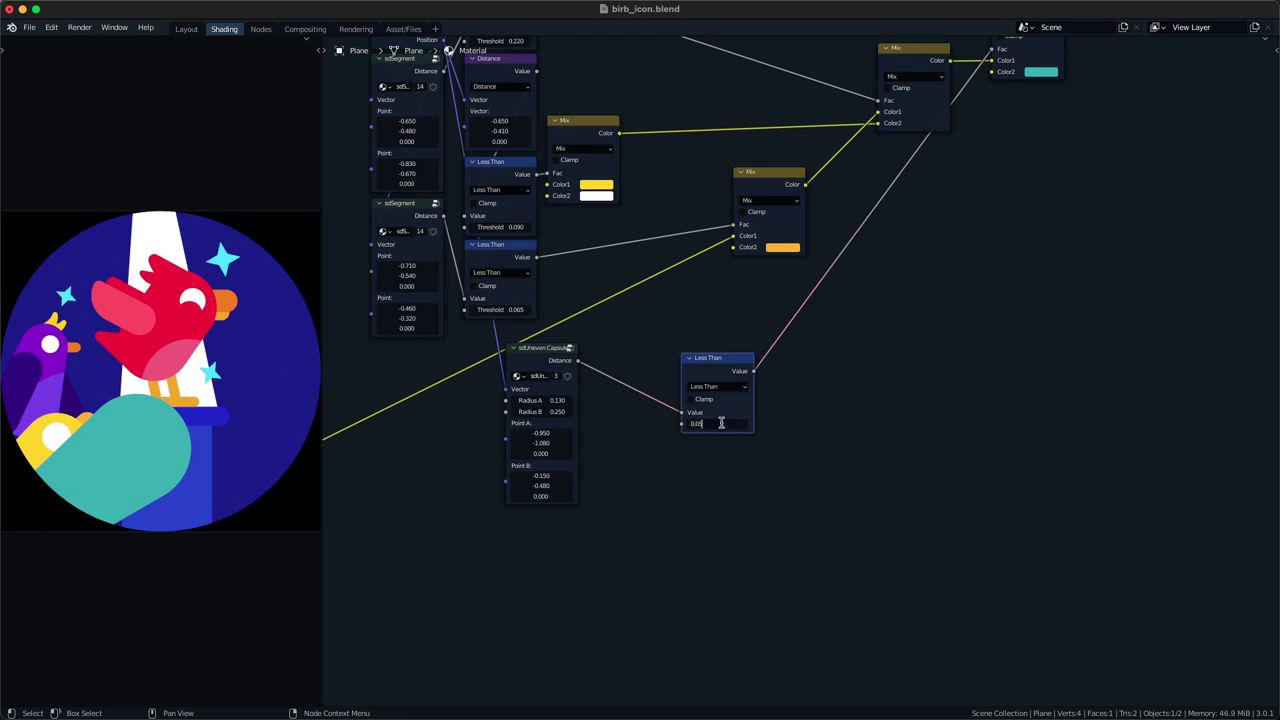
text(5)
key(Return)
drag(543, 434, 524, 486)
scroll(616, 406, down, 4)
- Change the wing Mix's Color2 to a darker teal
middle_drag(770, 225, 580, 389)
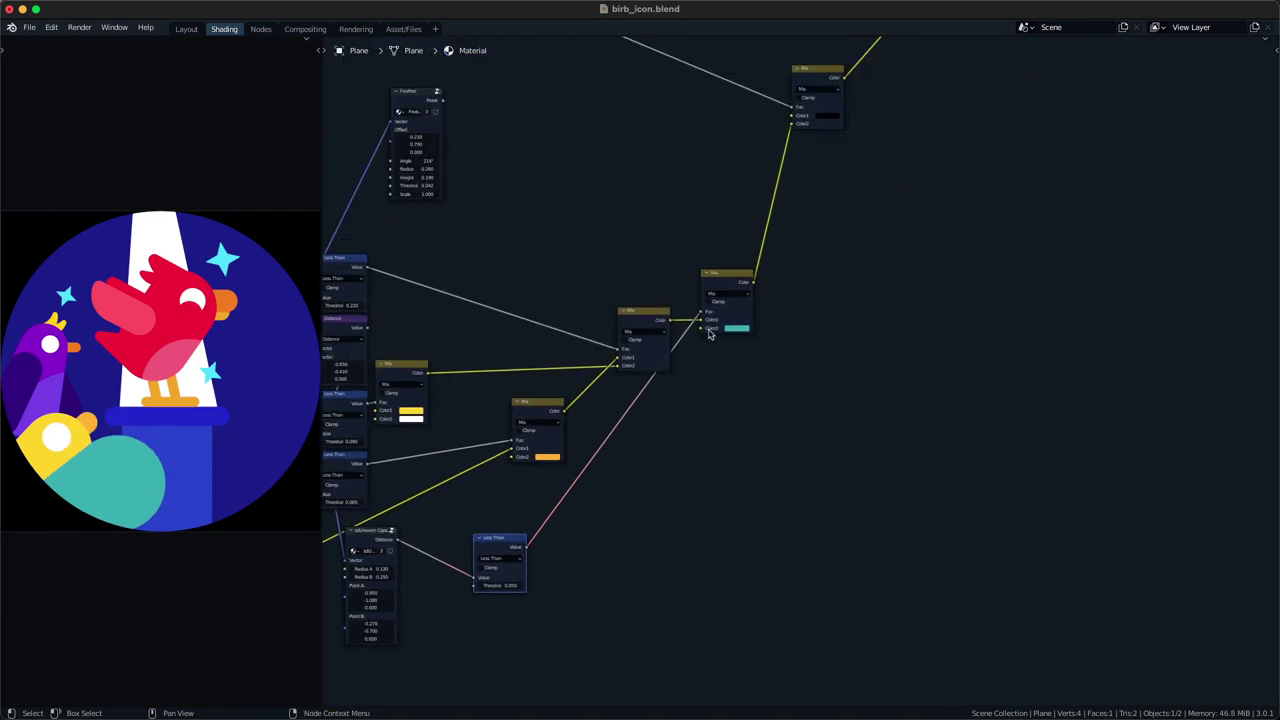
click(735, 329)
scroll(735, 329, down, 3)
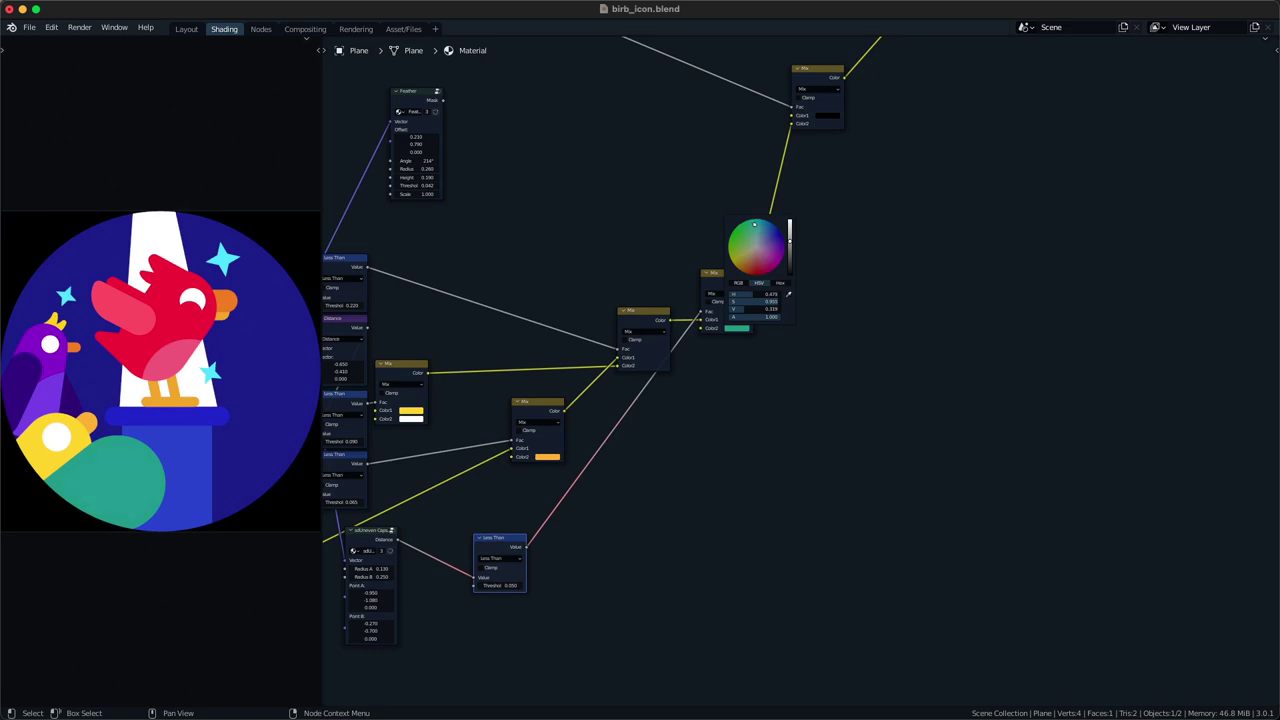
scroll(761, 228, up, 1)
click(657, 467)
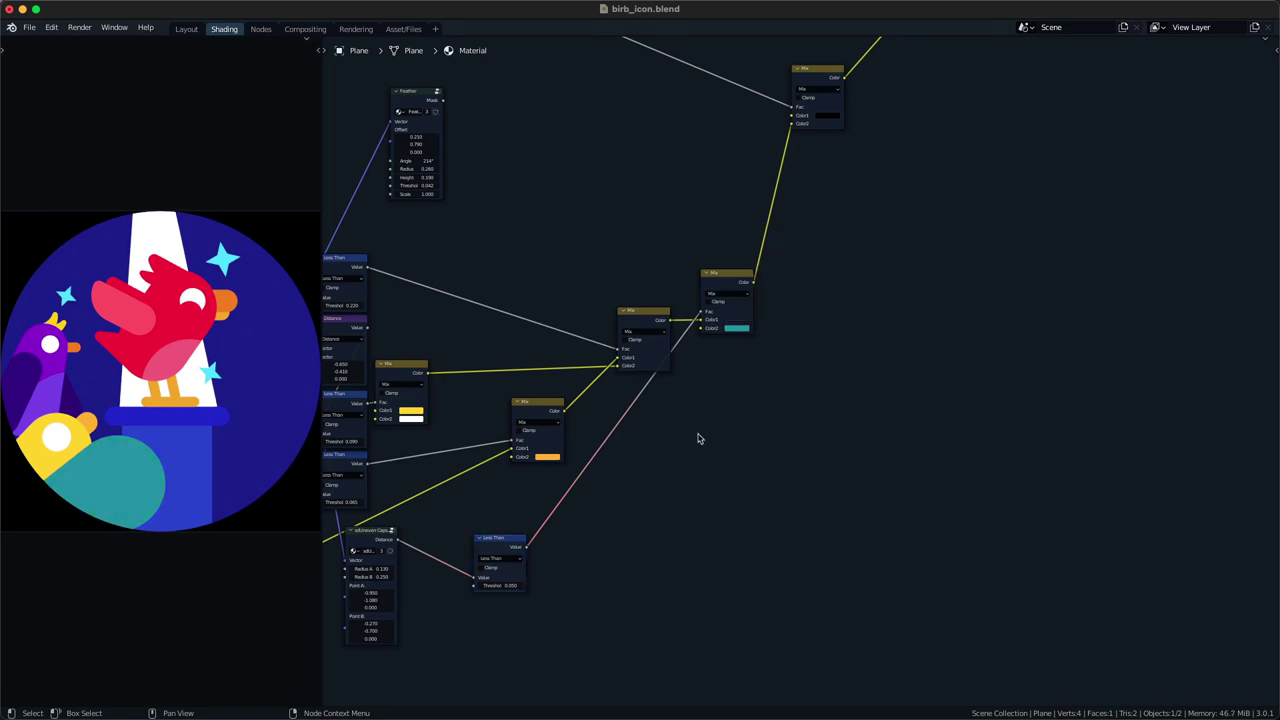
- Shrink the wing with Radius A 0.020, Radius B 0.130, Point A Y -0.990 and Point B at -0.550, -0.700, and save
middle_drag(506, 563, 729, 402)
scroll(729, 402, up, 5)
shift+drag(503, 463, 484, 463)
key(ctrl+z)
shift+drag(486, 511, 460, 511)
shift+drag(496, 425, 452, 437)
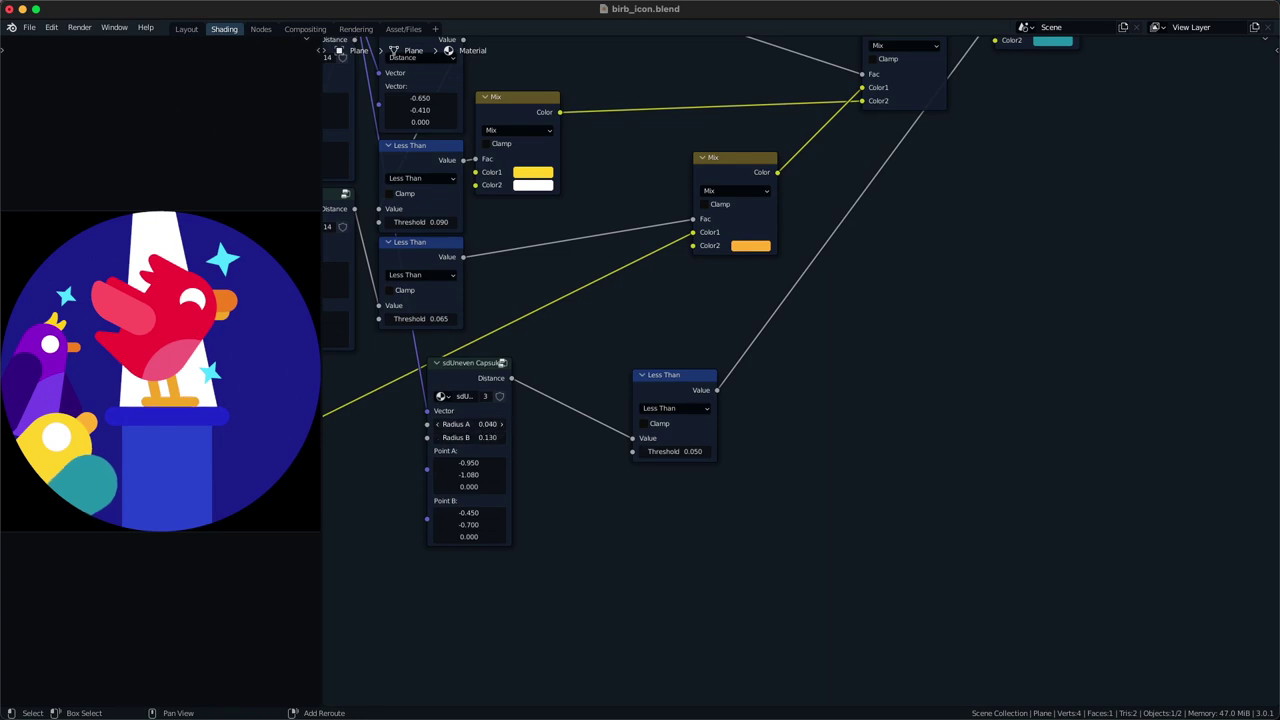
mouse_move(482, 475)
mouse_down()
mouse_move(475, 527)
mouse_move(480, 464)
mouse_up()
key(ctrl+s)
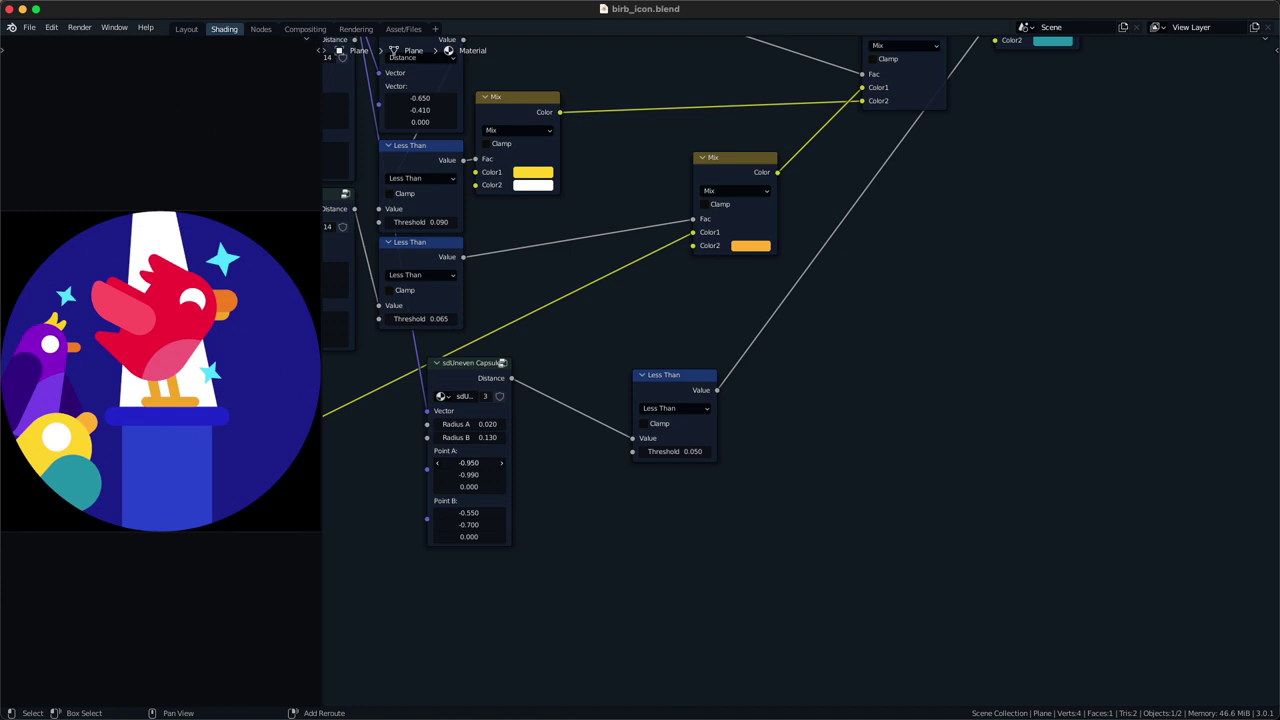
- Shift the wing Mix's Color2 to a greener teal
middle_drag(784, 263, 442, 582)
scroll(650, 414, up, 3)
middle_drag(680, 337, 641, 393)
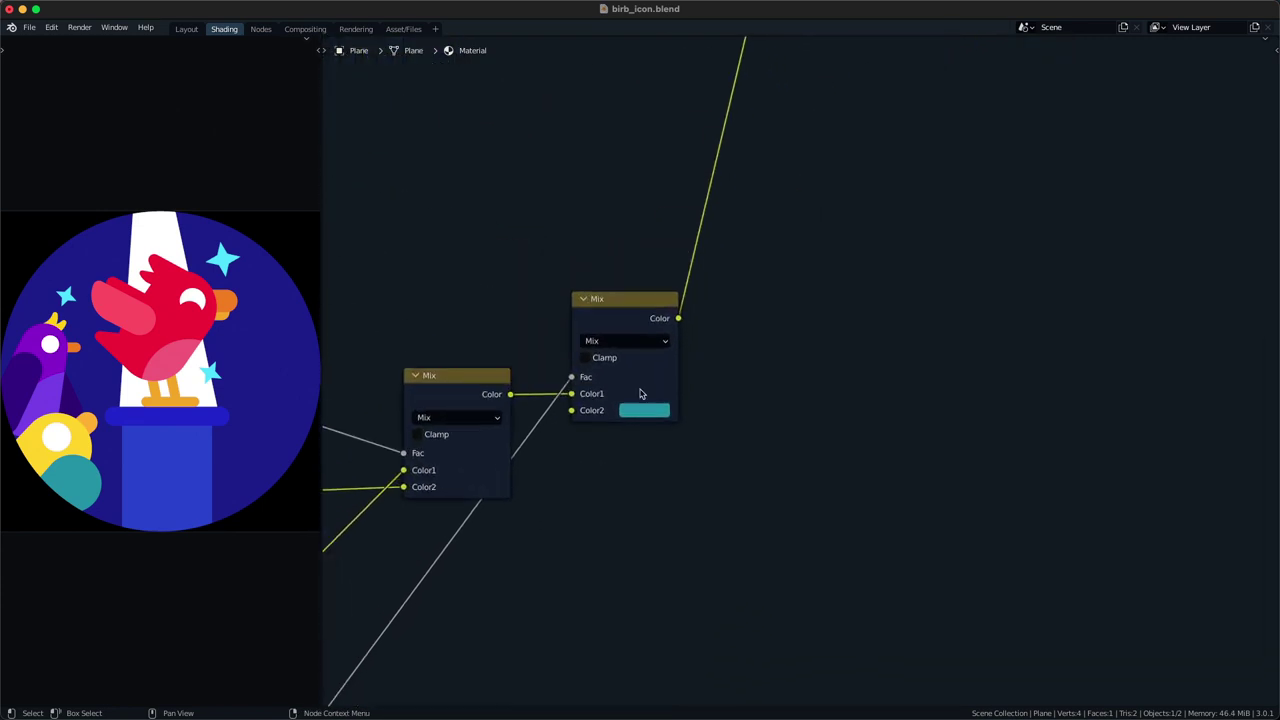
click(643, 412)
drag(689, 202, 683, 205)
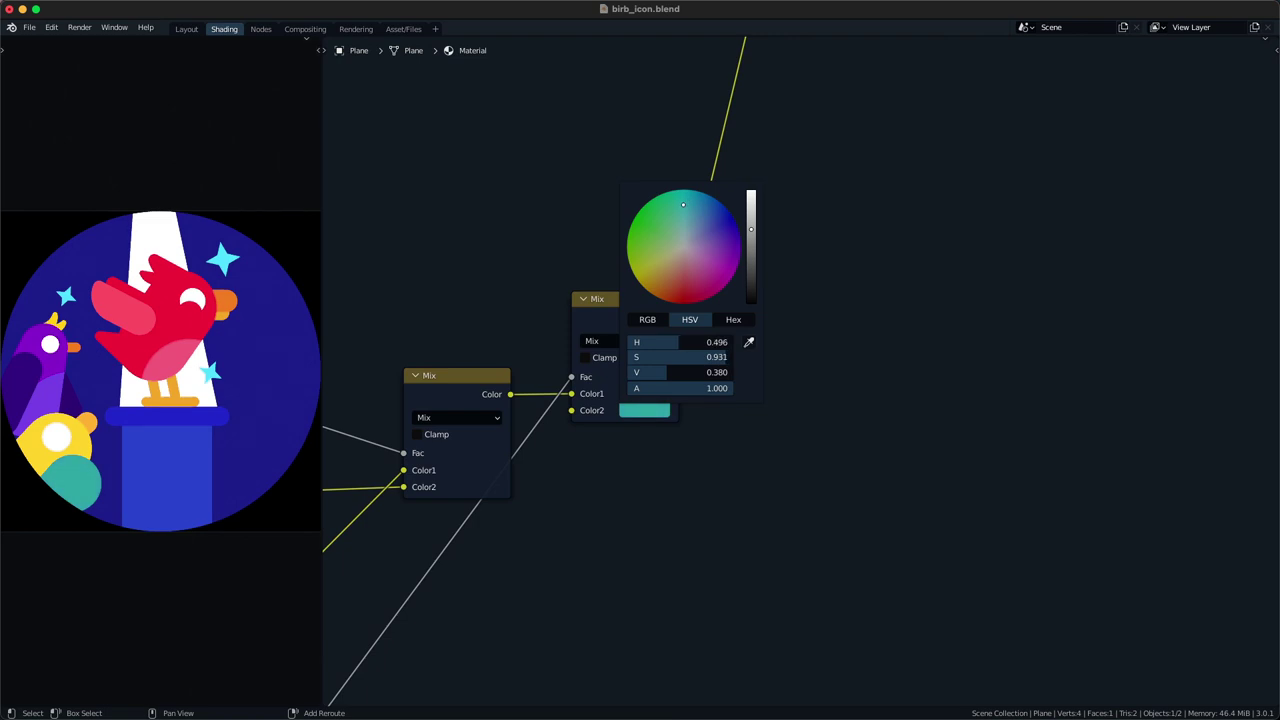
scroll(680, 207, down, 1)
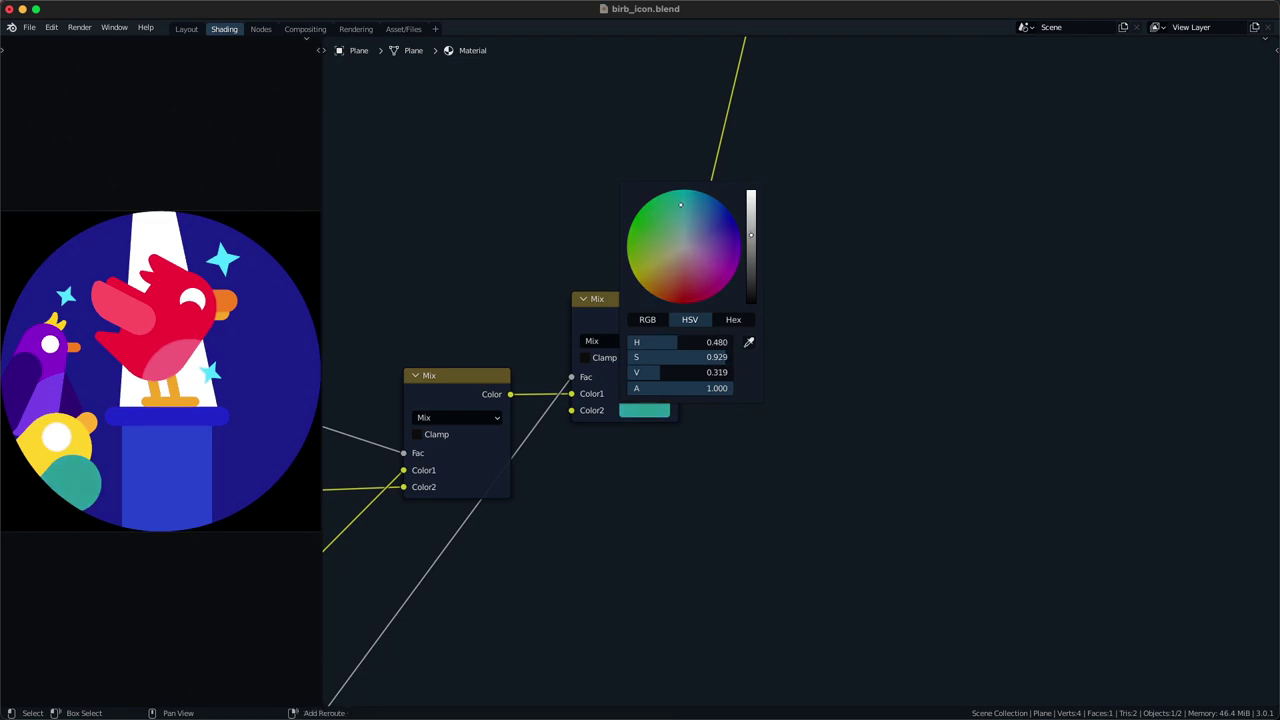
scroll(677, 208, up, 1)
scroll(694, 490, down, 5)
- Set the wing's threshold to 0.035 and the capsule's Radius A to 0.080, and save the file
middle_drag(578, 602, 809, 389)
middle_drag(754, 463, 790, 409)
scroll(650, 500, up, 2)
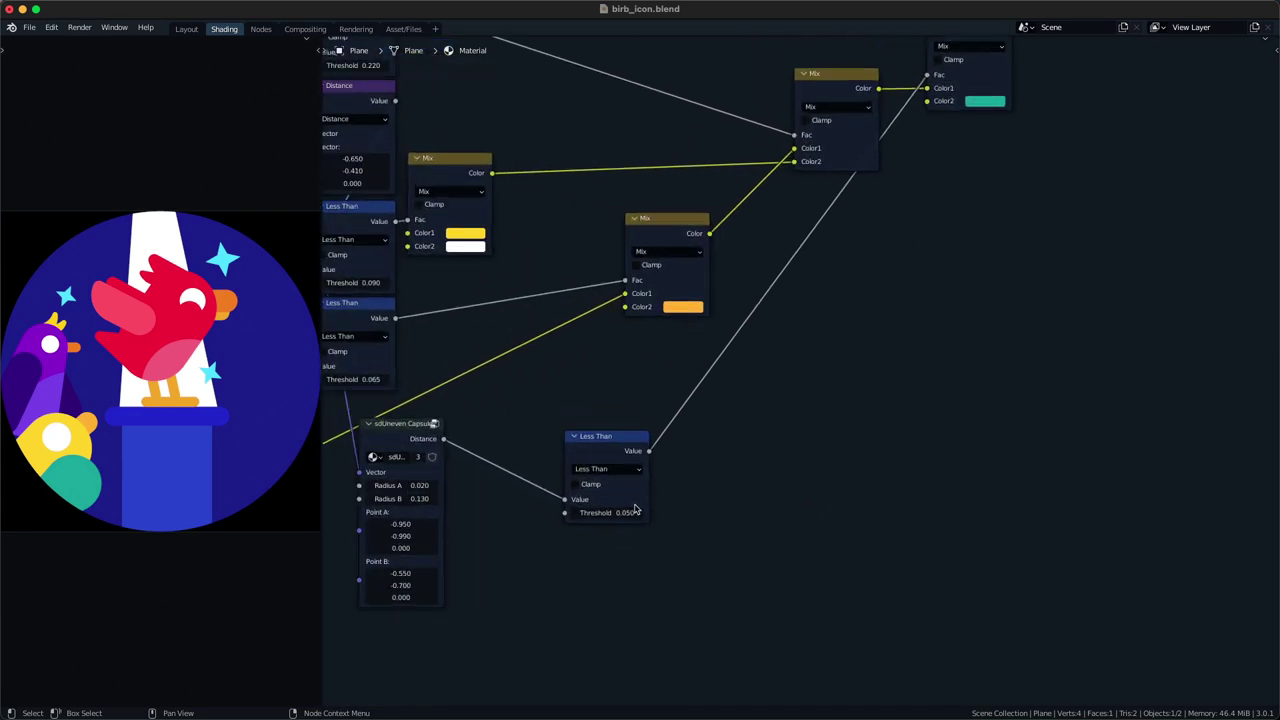
click(615, 513)
text(35)
key(Return)
middle_drag(616, 535, 676, 518)
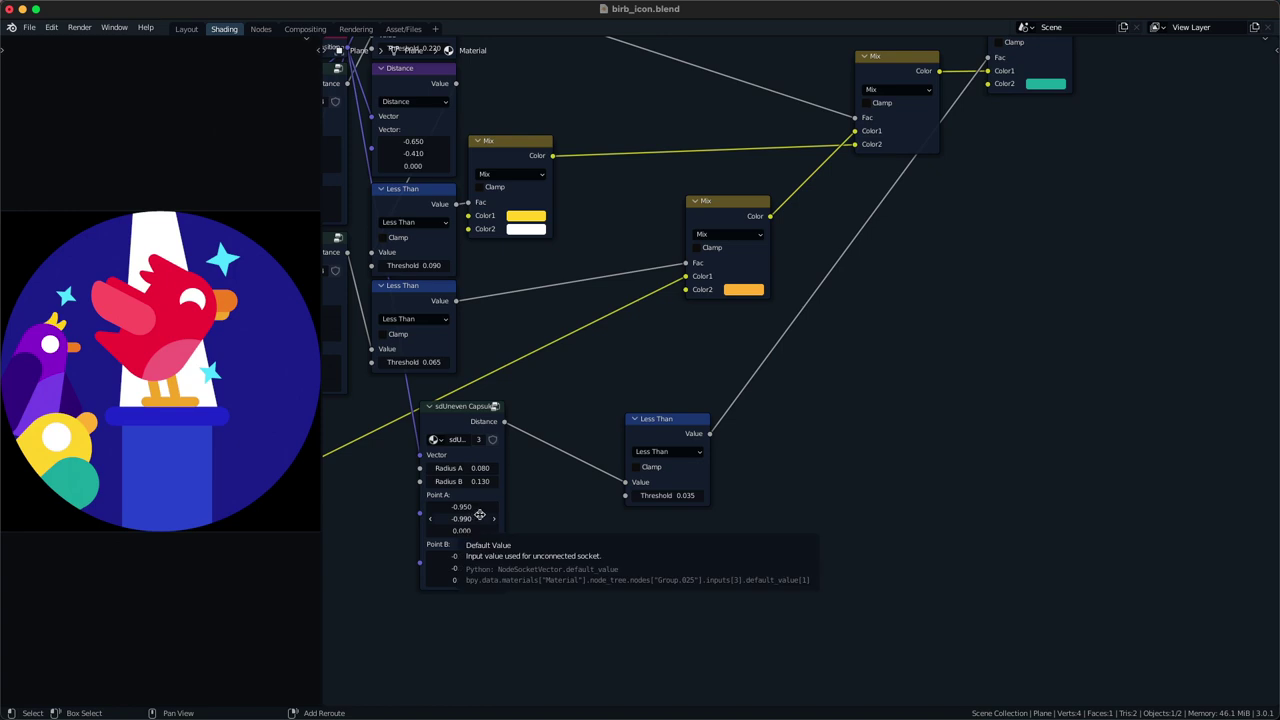
key(super+s)
- Stack the sdUneven Capsule node and the wing's Less Than node in a column beneath the eye's Mix node
scroll(560, 503, down, 3)
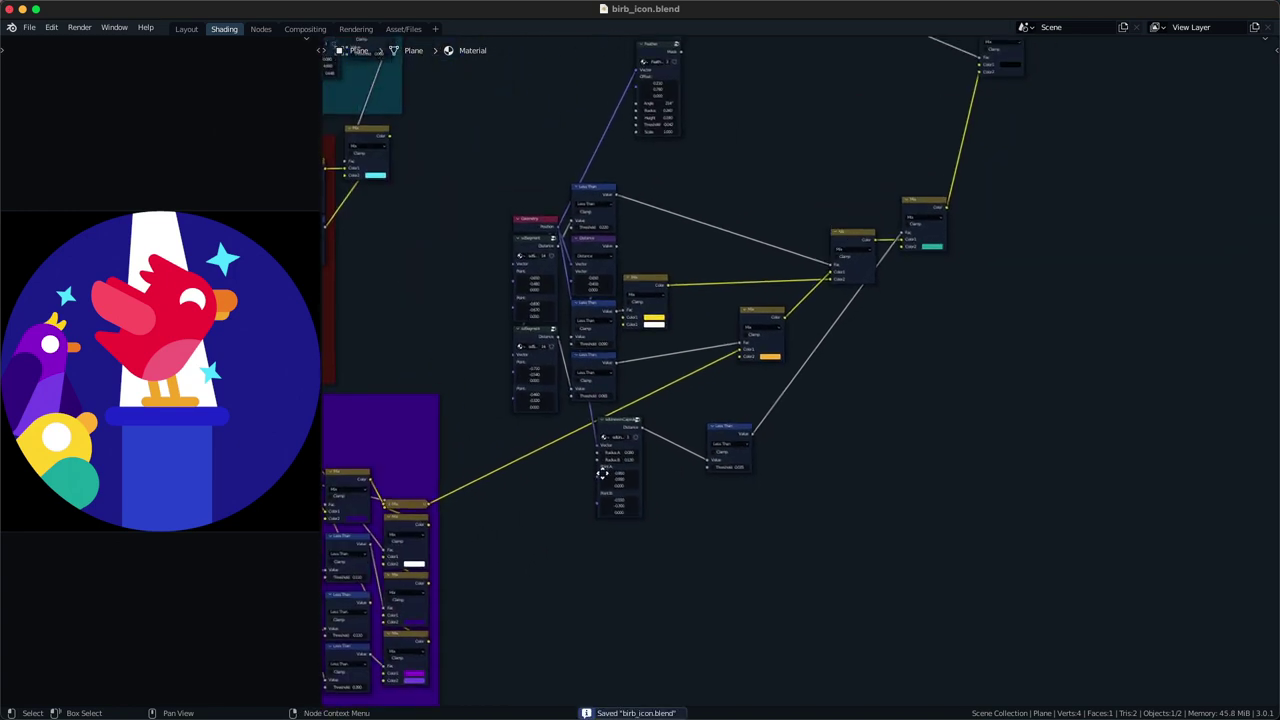
middle_drag(604, 466, 598, 488)
scroll(598, 486, up, 3)
drag(575, 460, 607, 356)
drag(621, 246, 597, 392)
key(g)
click(597, 331)
drag(716, 509, 610, 453)
key(g)
click(612, 470)
- Collapse the body's Mix node and group it with the beak's Mix node, bringing the wing's Mix node closer
drag(750, 371, 667, 430)
middle_drag(780, 386, 751, 449)
drag(857, 296, 753, 322)
key(h)
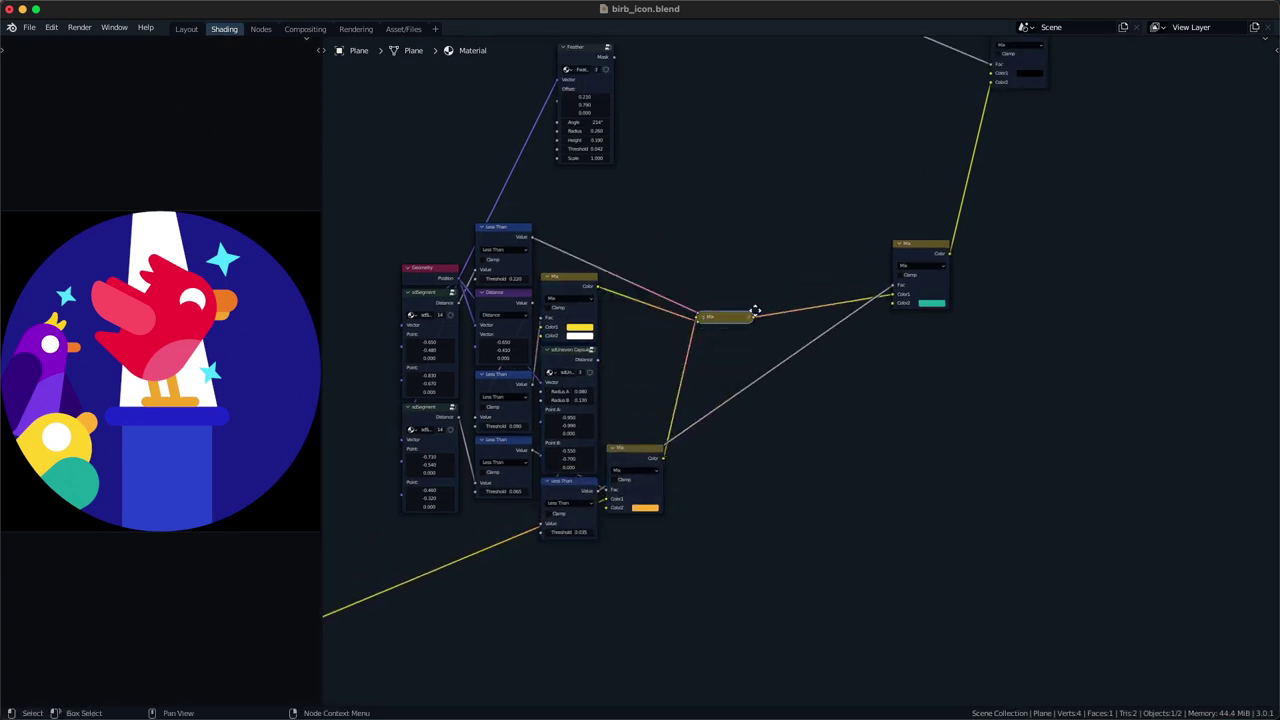
click(671, 426)
drag(812, 446, 934, 287)
key(g)
click(714, 328)
drag(713, 327, 889, 347)
- Preview the outputs of the collapsed body Mix node and the eye's Mix node, restoring the full output after each
ctrl+shift+click(636, 434)
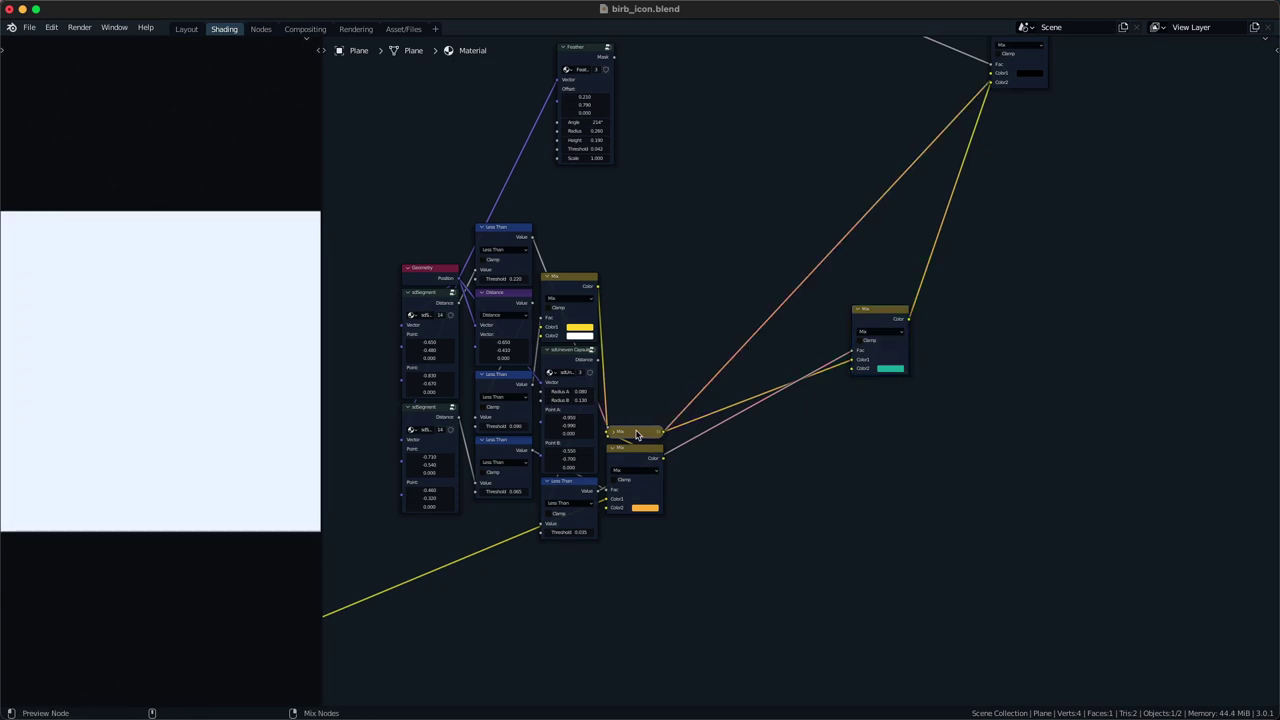
key(ctrl+z)
ctrl+shift+click(586, 280)
key(ctrl+z)
- Stack the collapsed body Mix directly above the beak's Mix node and align the wing's Mix node beside them
drag(664, 378, 621, 507)
key(g)
click(751, 412)
drag(894, 457, 915, 308)
key(g)
click(996, 275)
drag(690, 408, 824, 308)
key(g)
click(913, 224)
drag(918, 325, 972, 294)
key(g)
click(1015, 292)
key(shift+d)
click(882, 474)
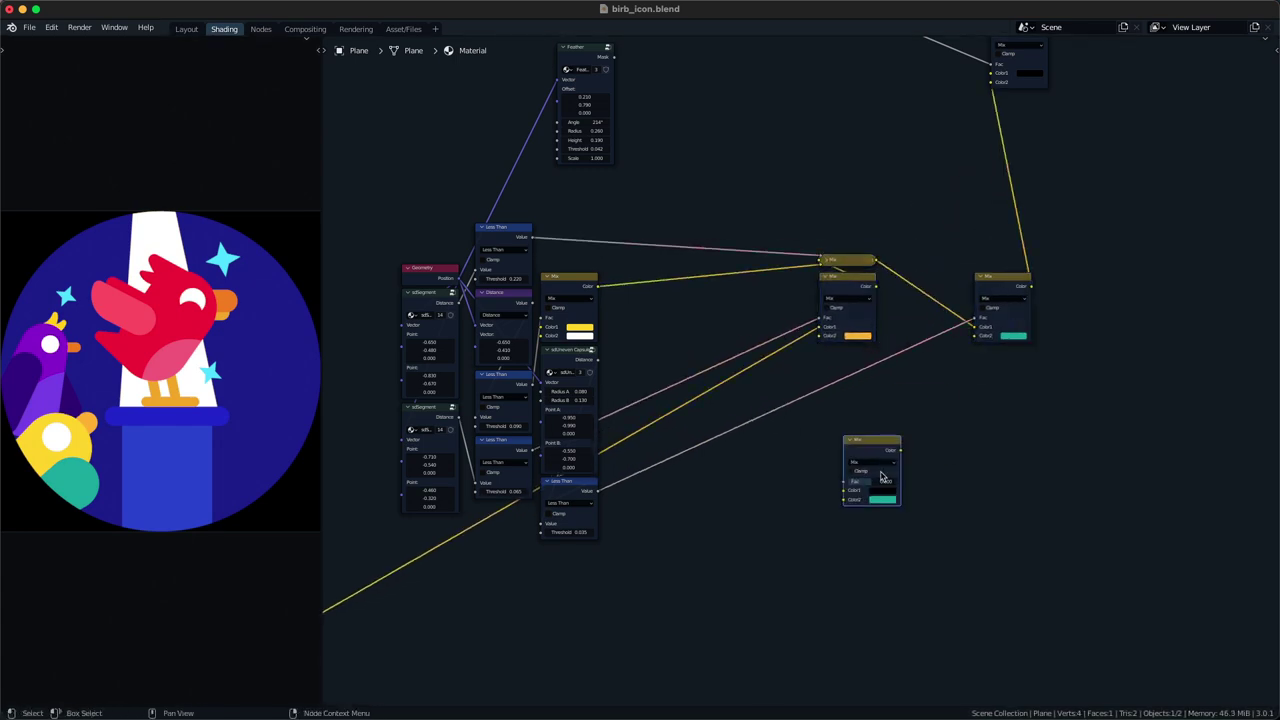
key(x)
- Save the file and place a duplicate of the wing's Mix node in the free area below the Mix nodes
middle_drag(821, 481, 825, 479)
key(ctrl+s)
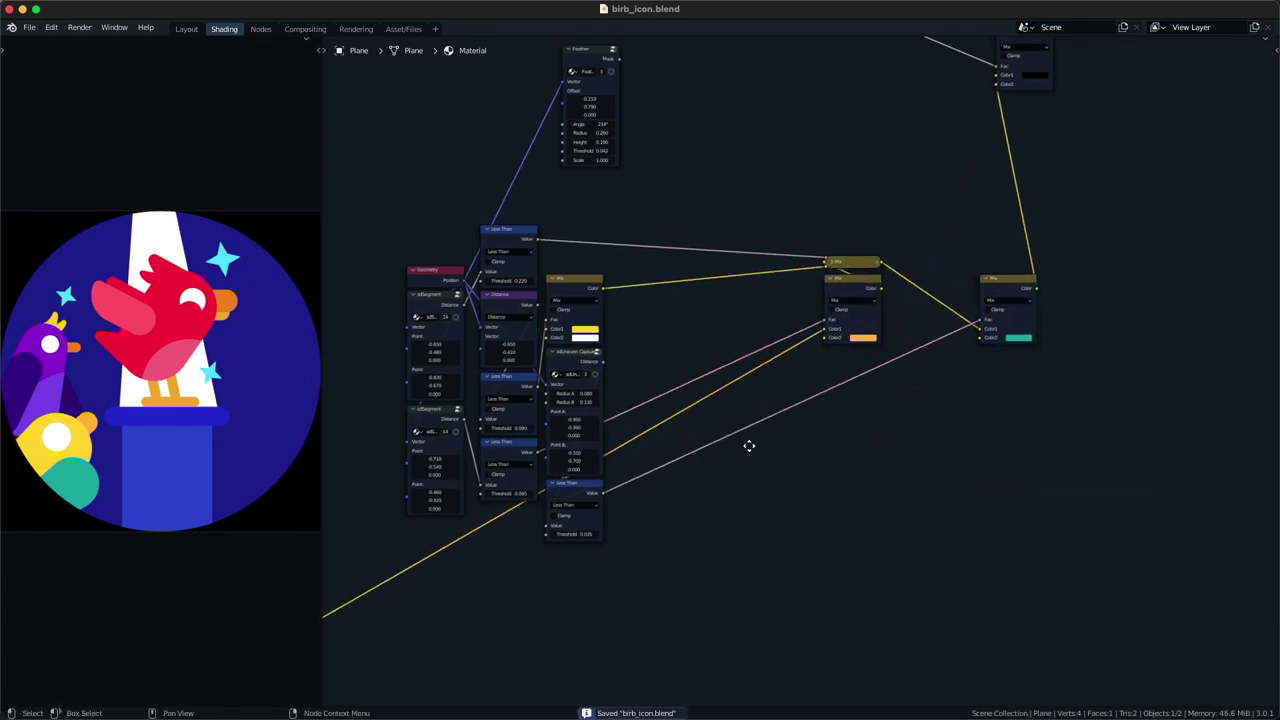
drag(970, 286, 985, 298)
key(shift+d)
click(741, 504)
- Copy an orange from an existing bird's node into both Color1 and Color2 of the duplicated Mix node
scroll(602, 455, down, 4)
middle_drag(602, 455, 697, 432)
middle_drag(615, 389, 795, 444)
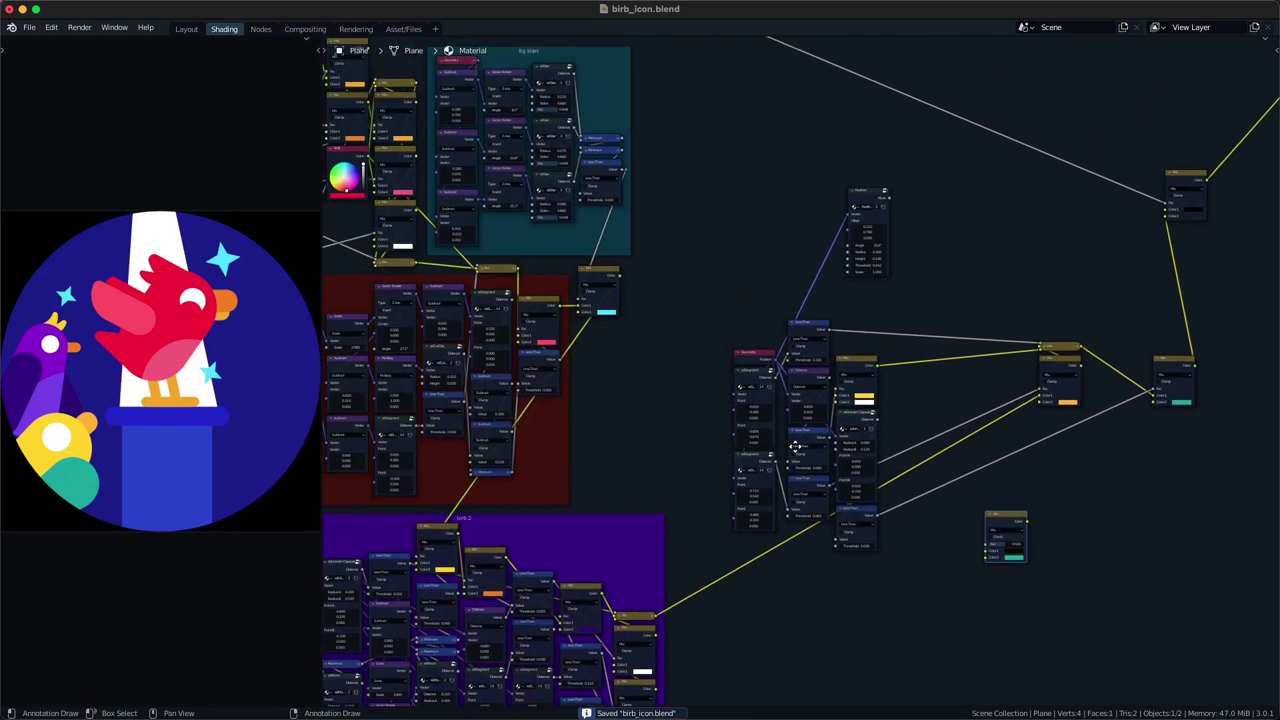
middle_drag(656, 330, 442, 359)
scroll(722, 503, up, 4)
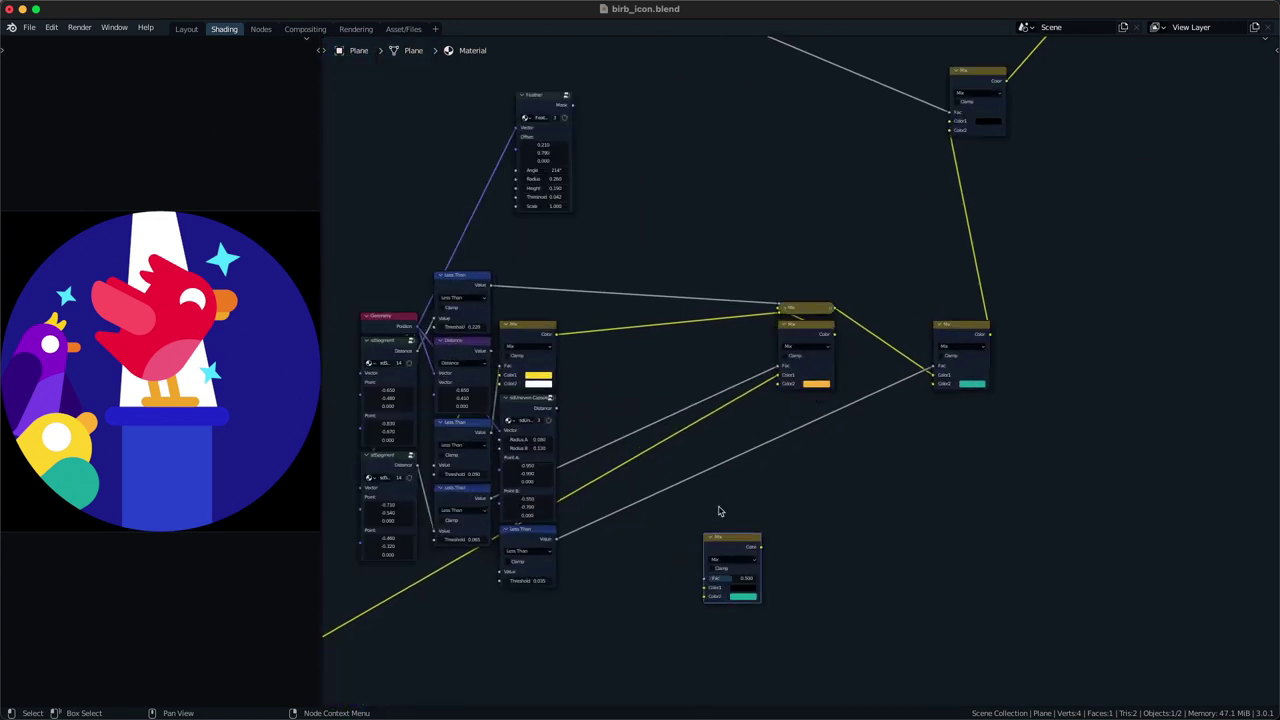
key(ctrl+v)
key(ctrl+v)
middle_drag(719, 573, 845, 413)
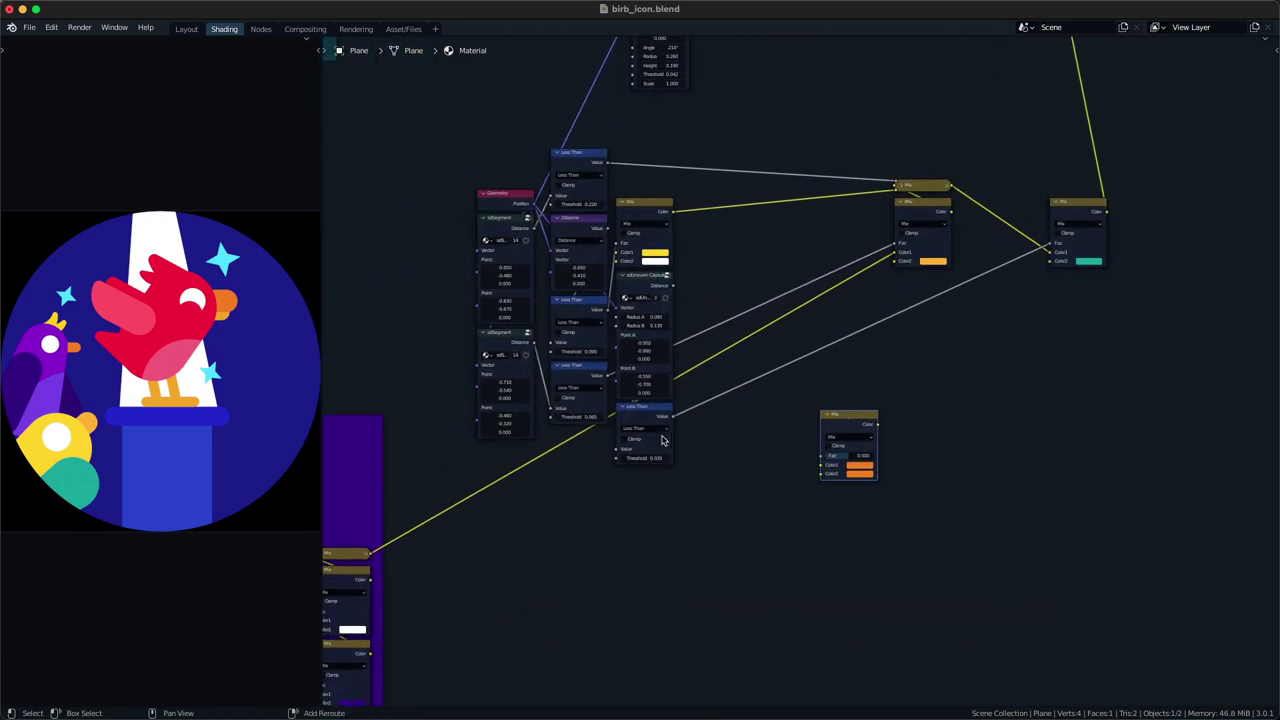
- Add a Feather group node below the wing nodes and connect the Geometry Position to its Vector input
key(shift+a)
text(sfe)
click(684, 458)
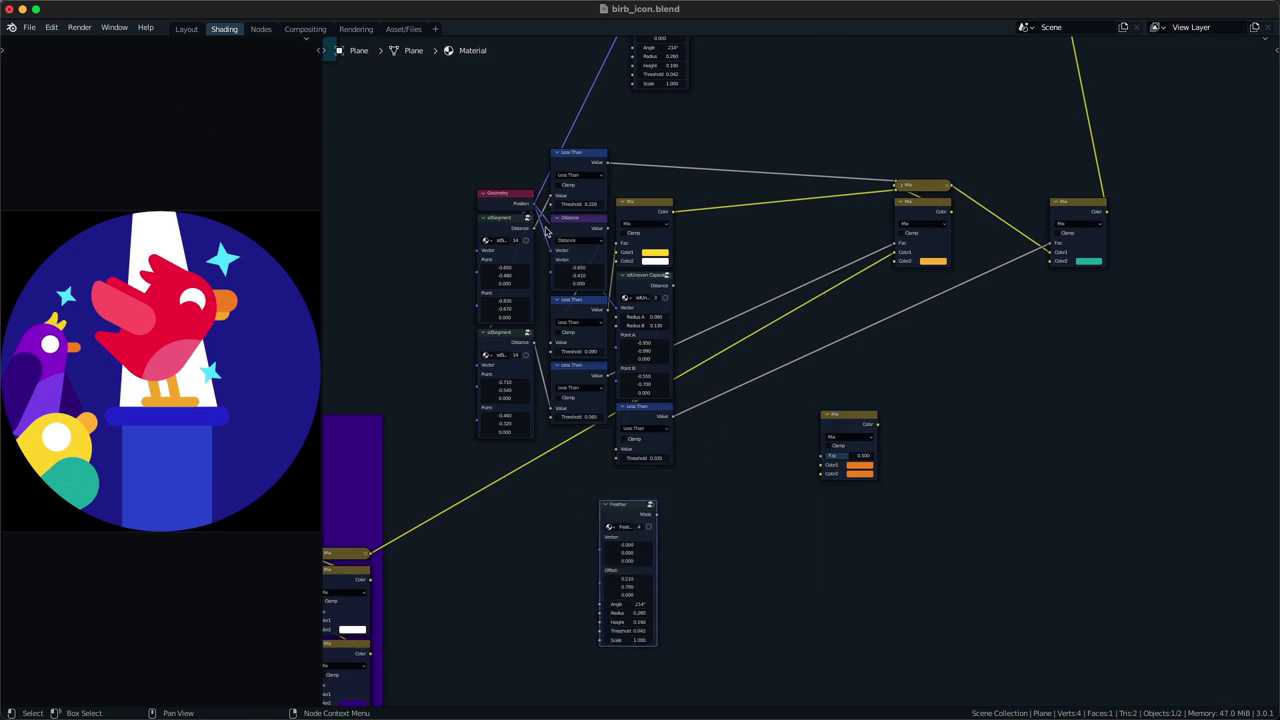
alt+right_drag(516, 209, 602, 495)
- Try inserting the orange Mix node between the eye's Mix and the body's Mix, with the new Feather's Mask as factor
click(856, 417)
middle_drag(853, 418, 756, 410)
drag(750, 404, 660, 184)
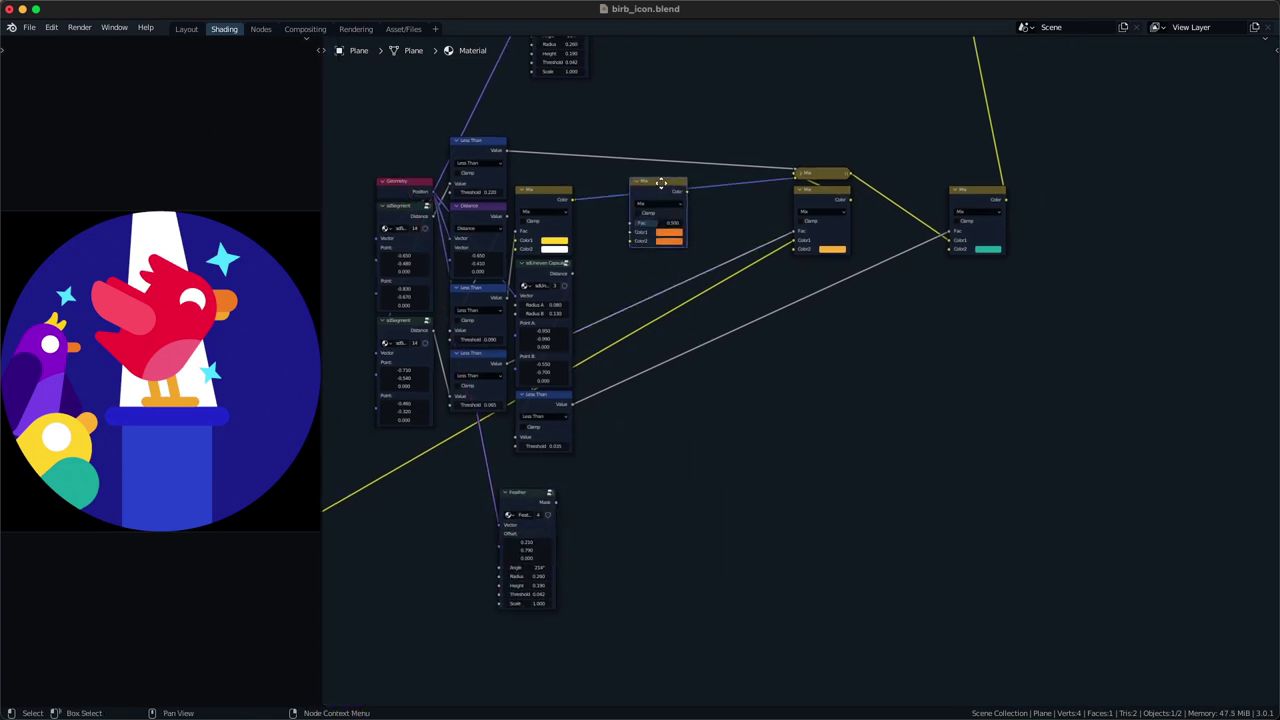
alt+right_drag(550, 500, 657, 268)
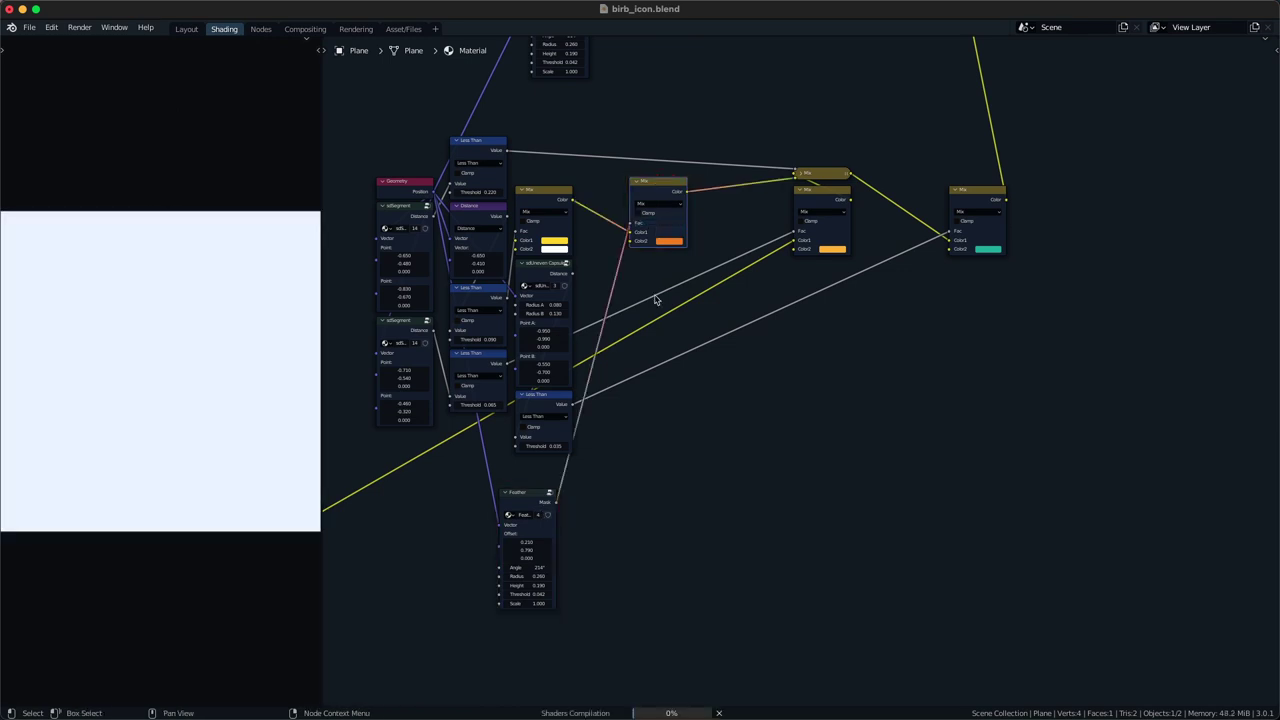
drag(650, 213, 738, 300)
middle_drag(574, 472, 616, 401)
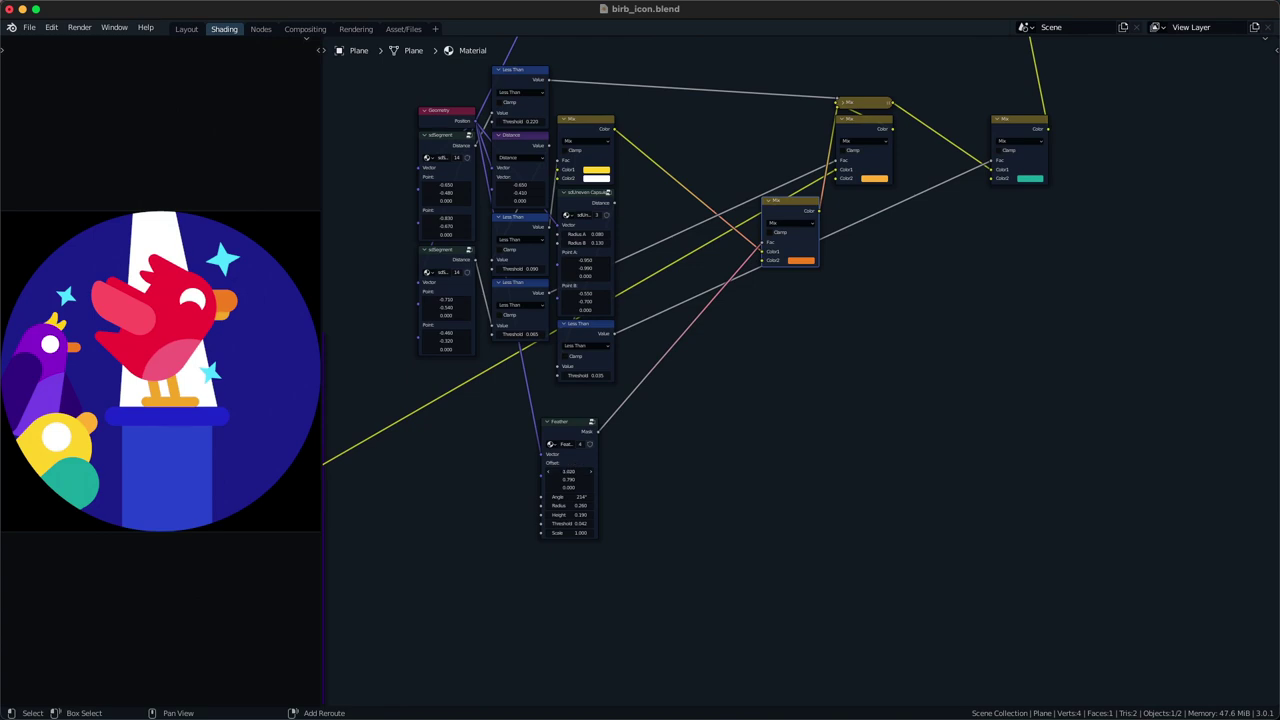
- Try shifting the new Feather's X offset to 0.250 and check its mask output
drag(569, 471, 500, 471)
middle_drag(672, 389, 640, 446)
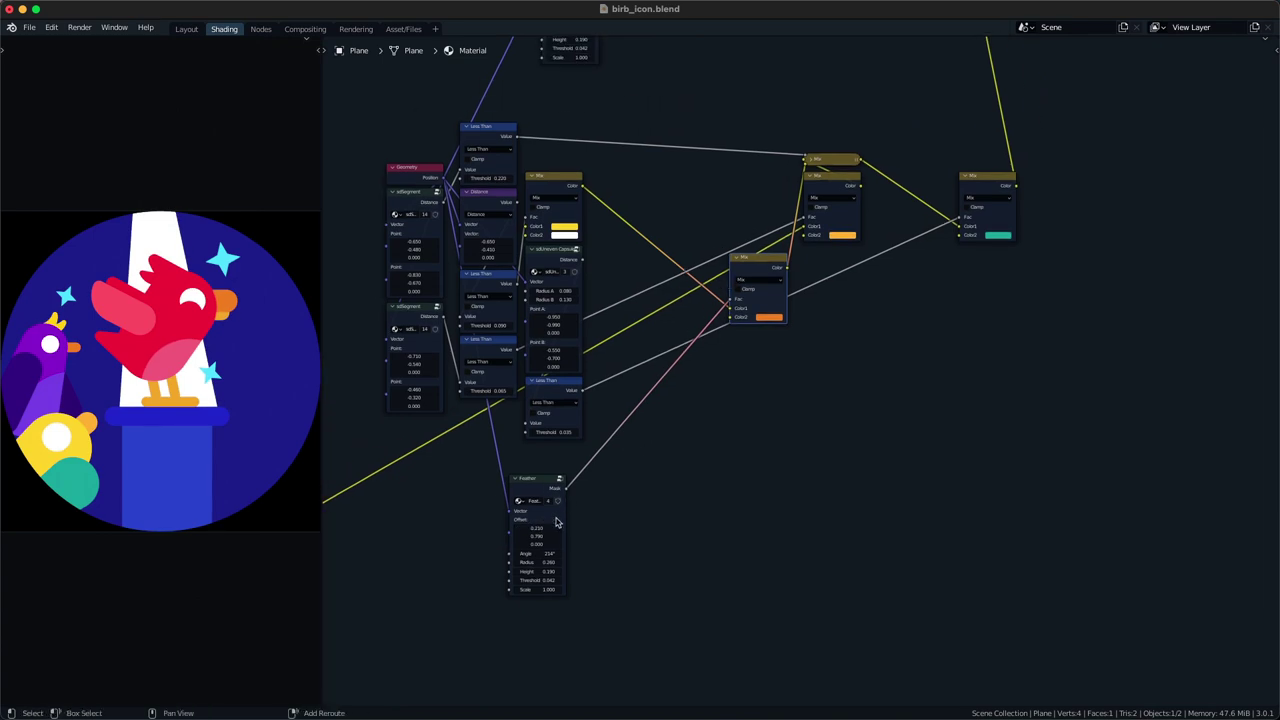
ctrl+shift+click(543, 480)
key(ctrl+z)
drag(537, 528, 541, 528)
click(663, 417)
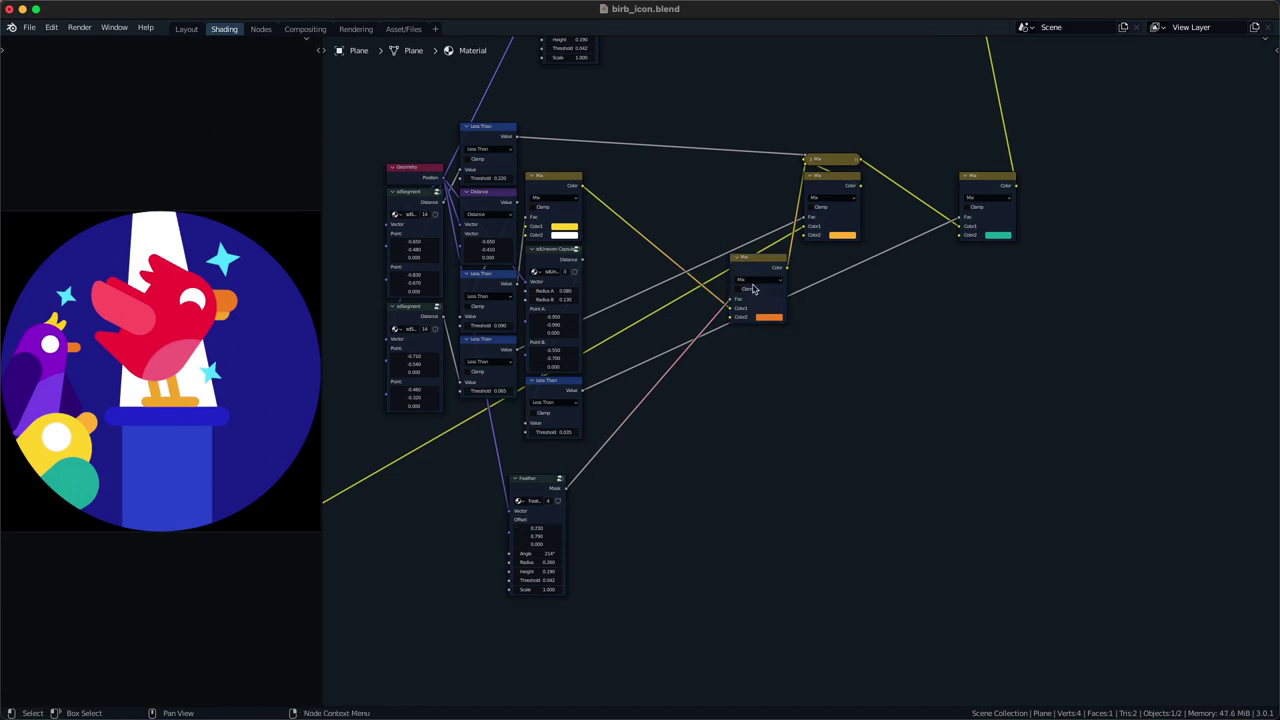
- Try the eye Mix's colour as Color2 of the orange Mix node, and detach that node from its links
drag(730, 309, 731, 318)
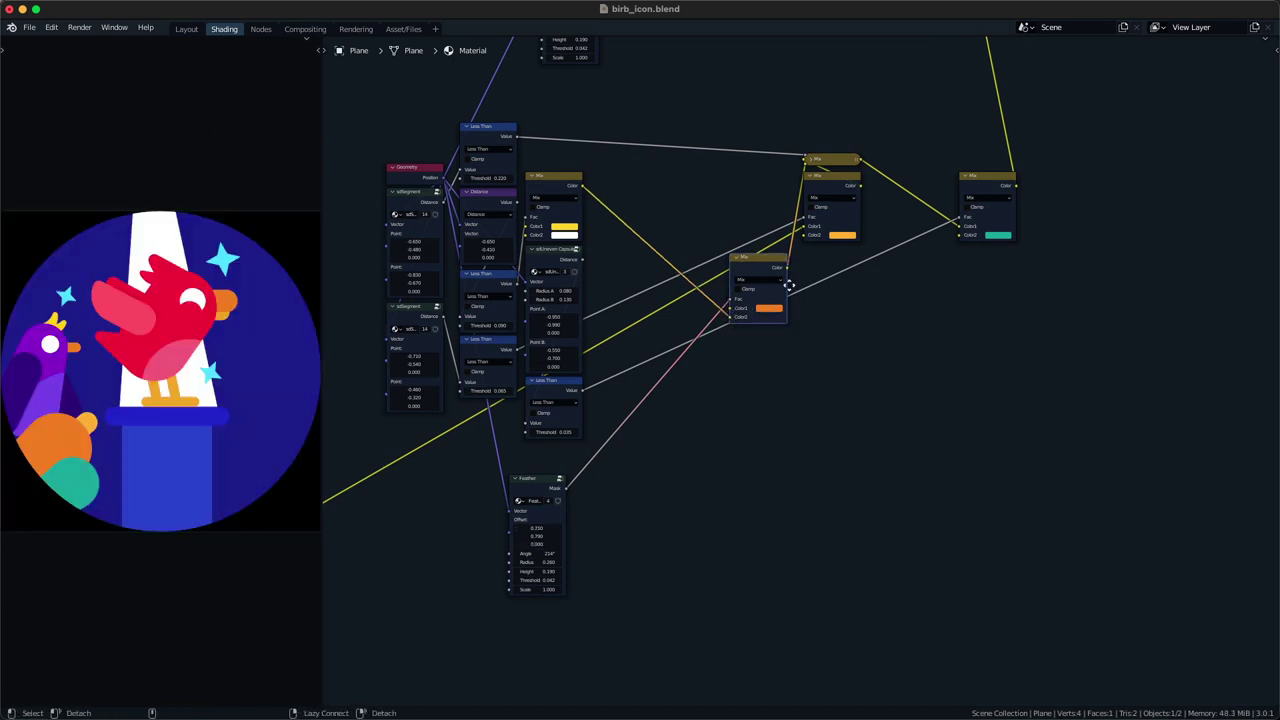
key(alt+d)
click(751, 379)
- Spread the collapsed body Mix and the beak's Mix node apart to expose their links, previewing the beak's Mix output
middle_drag(751, 379, 648, 480)
scroll(748, 448, down, 3)
drag(838, 399, 867, 346)
middle_drag(730, 431, 800, 367)
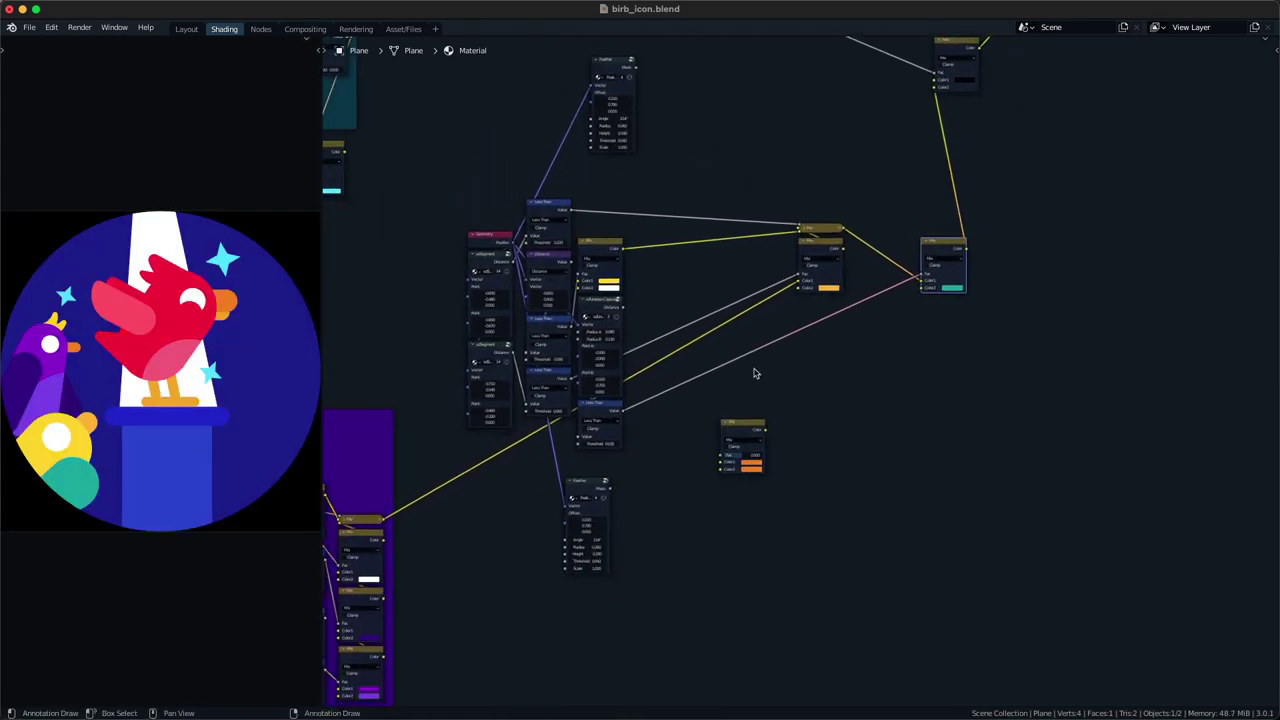
middle_drag(641, 251, 557, 317)
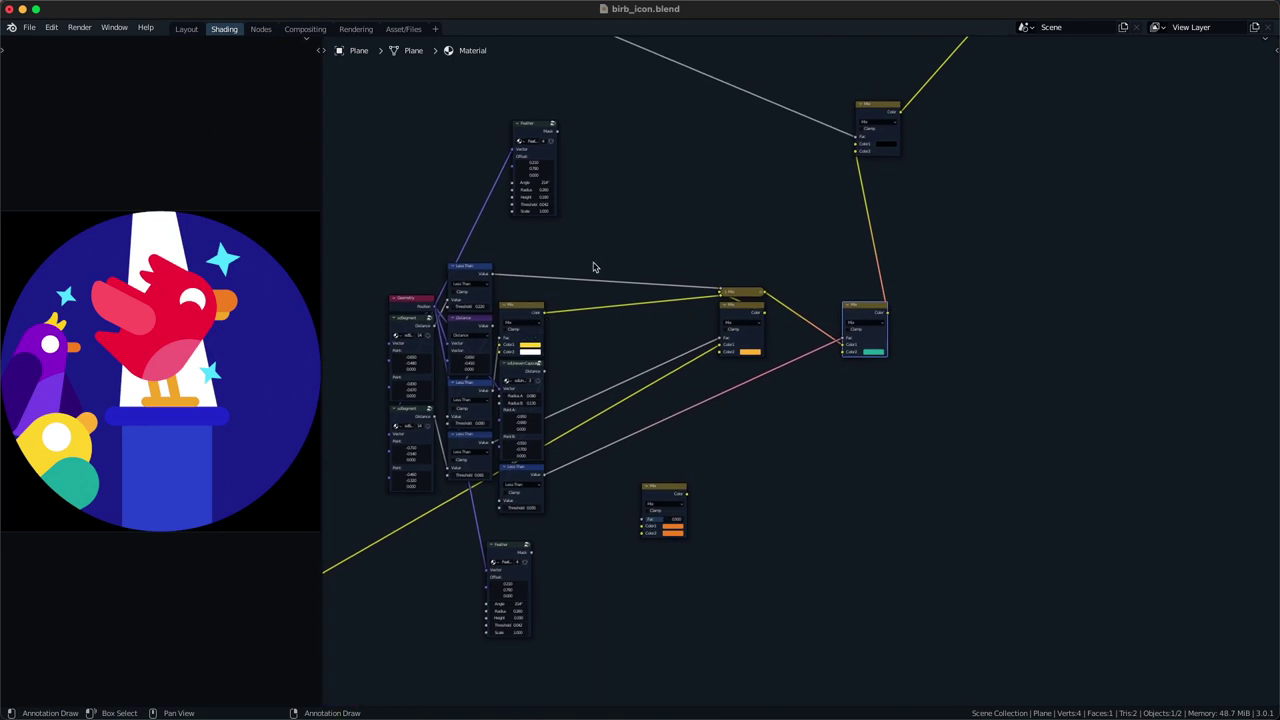
middle_drag(789, 279, 751, 317)
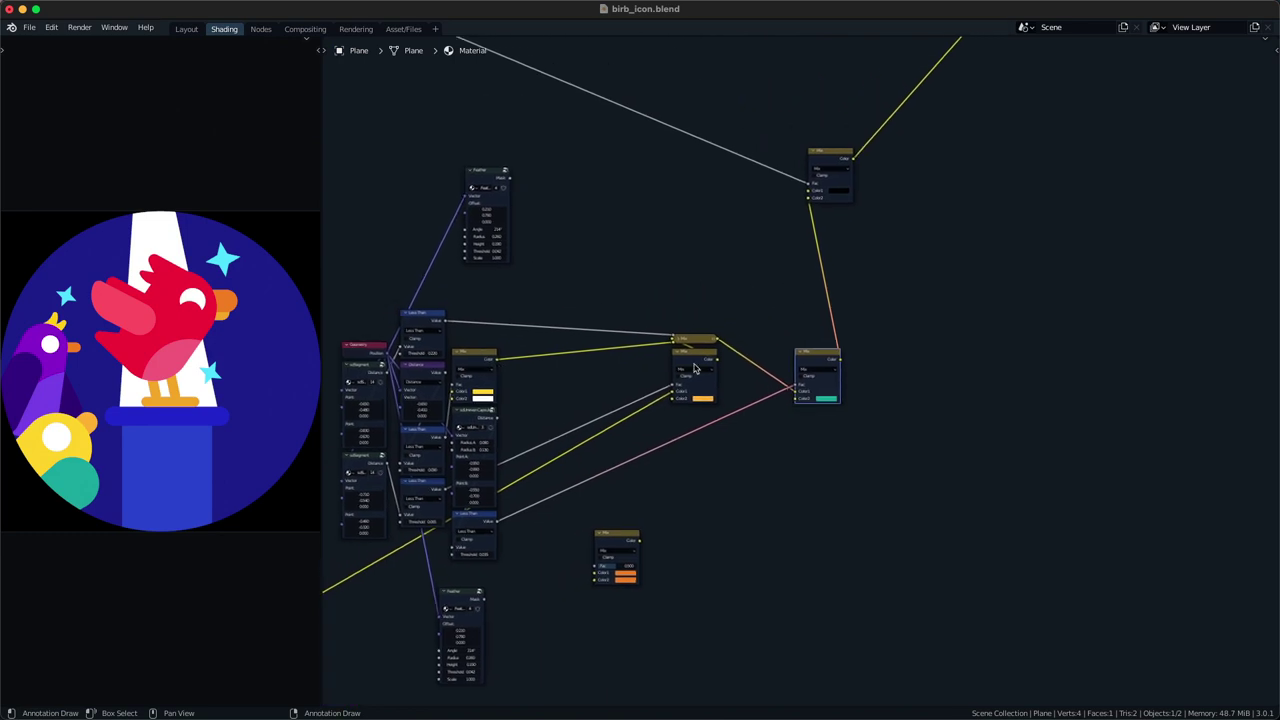
drag(699, 338, 568, 383)
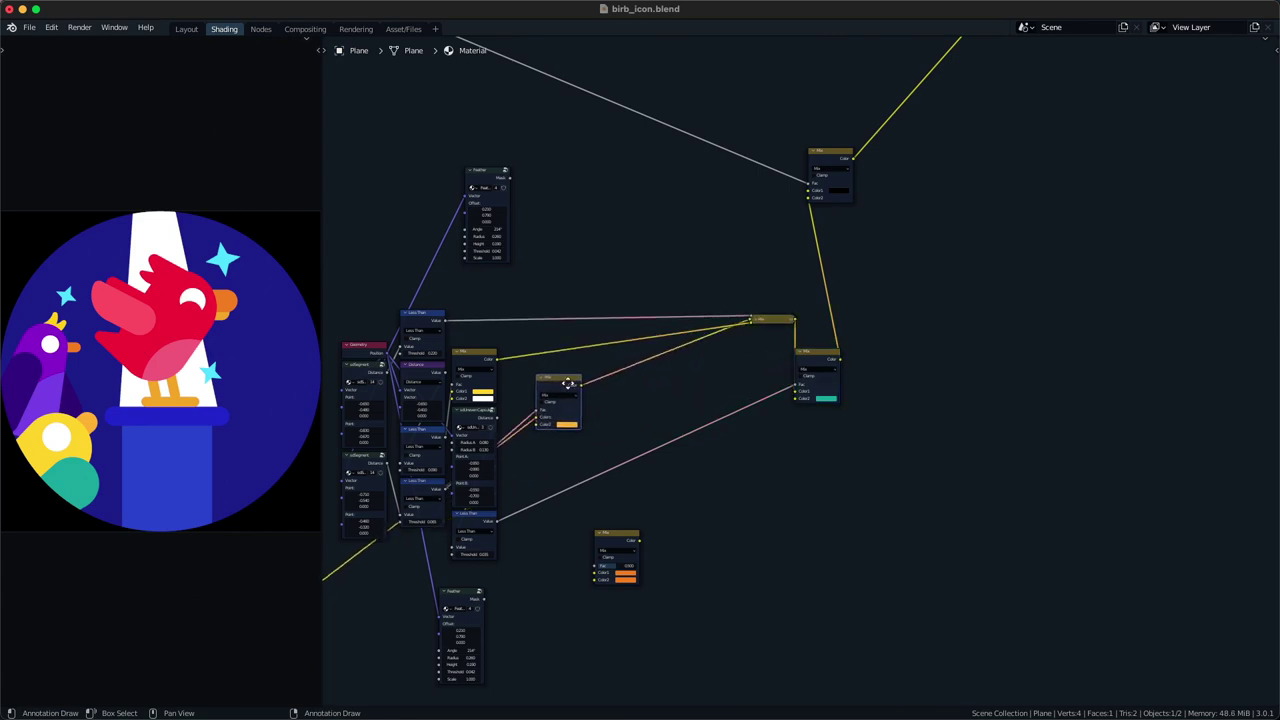
ctrl+shift+click(568, 387)
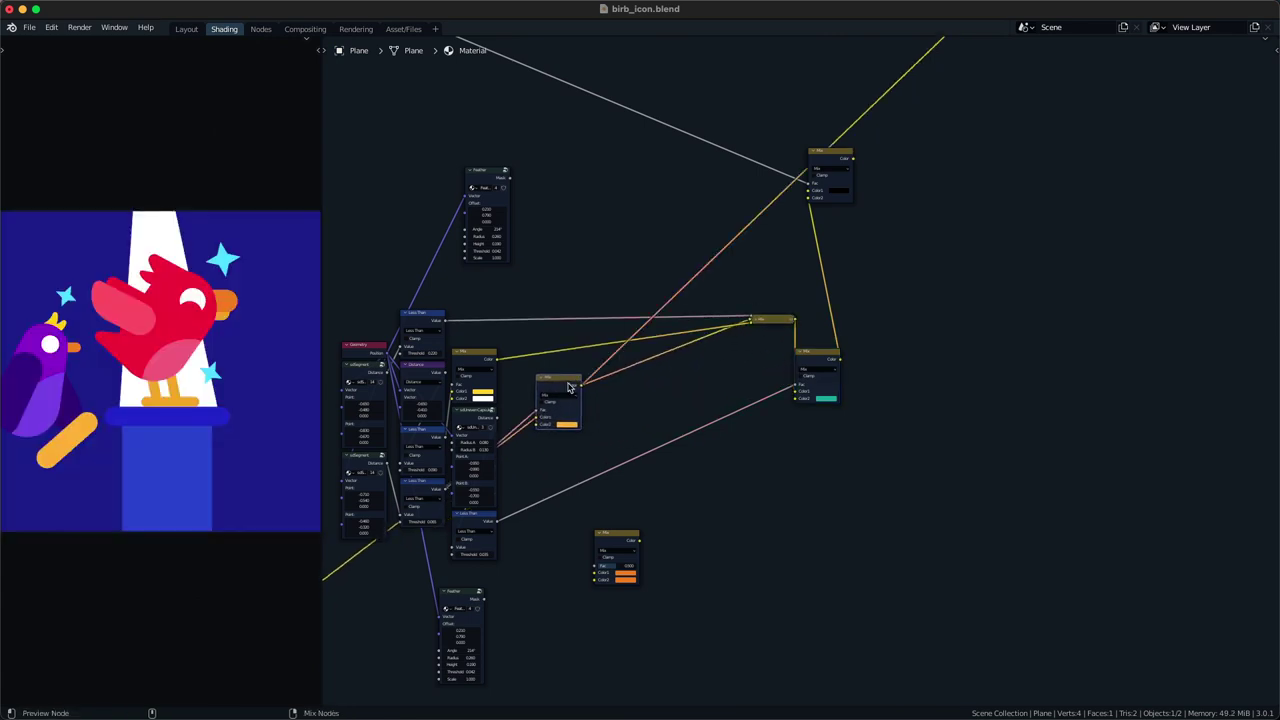
key(ctrl+z)
drag(569, 386, 672, 378)
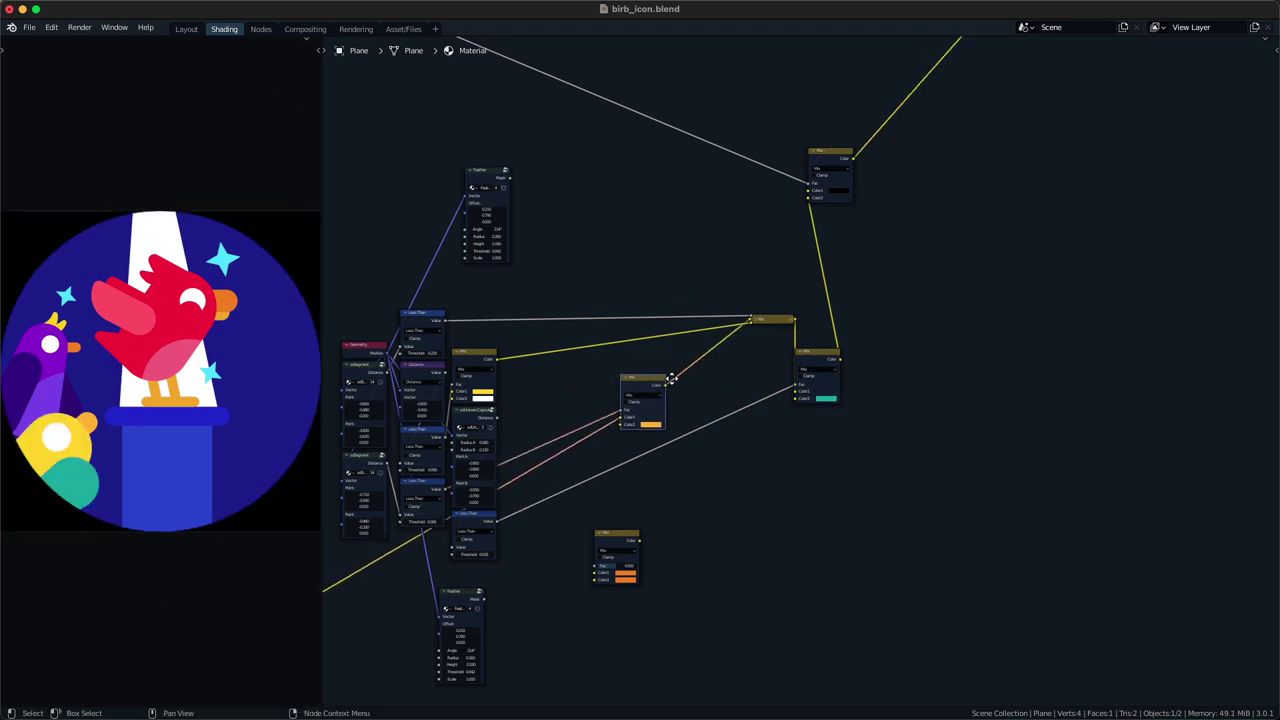
drag(658, 387, 606, 399)
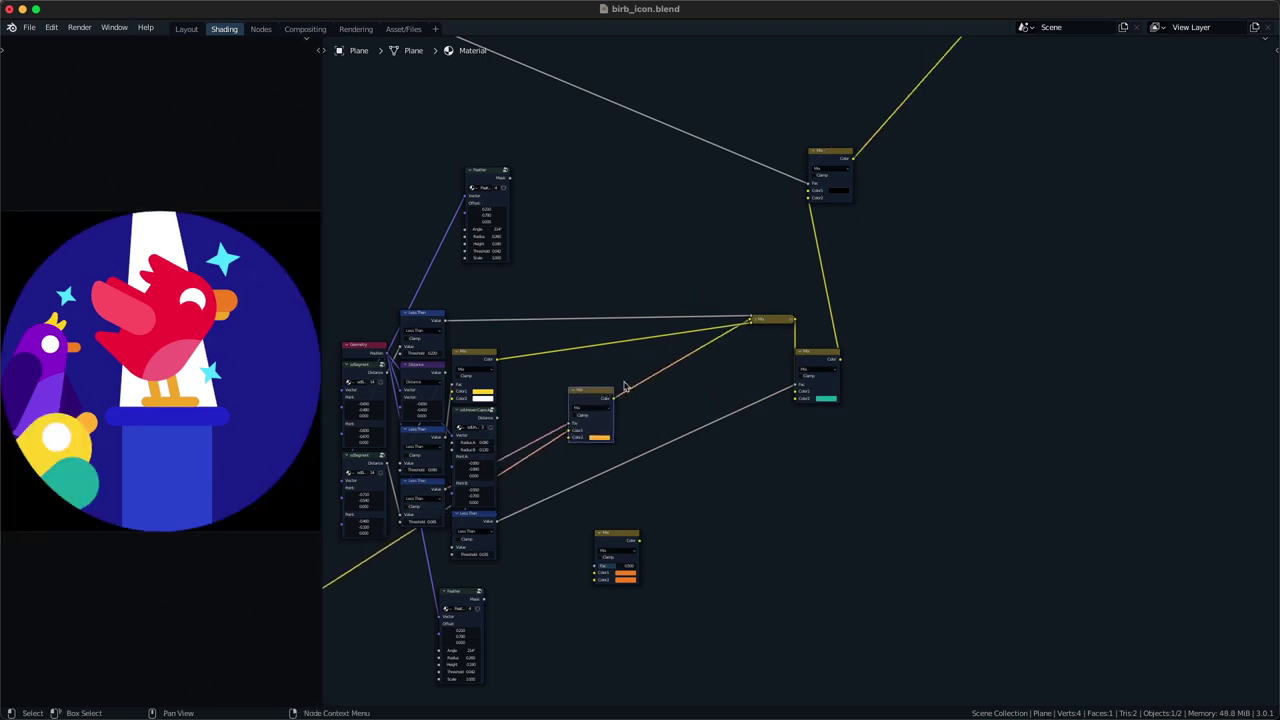
drag(769, 317, 610, 352)
- Preview the output of the purple bird's final Mix node
scroll(714, 390, down, 2)
scroll(714, 392, up, 1)
middle_drag(626, 506, 829, 370)
scroll(829, 370, down, 1)
middle_drag(643, 451, 646, 433)
ctrl+shift+click(499, 457)
ctrl+shift+click(500, 457)
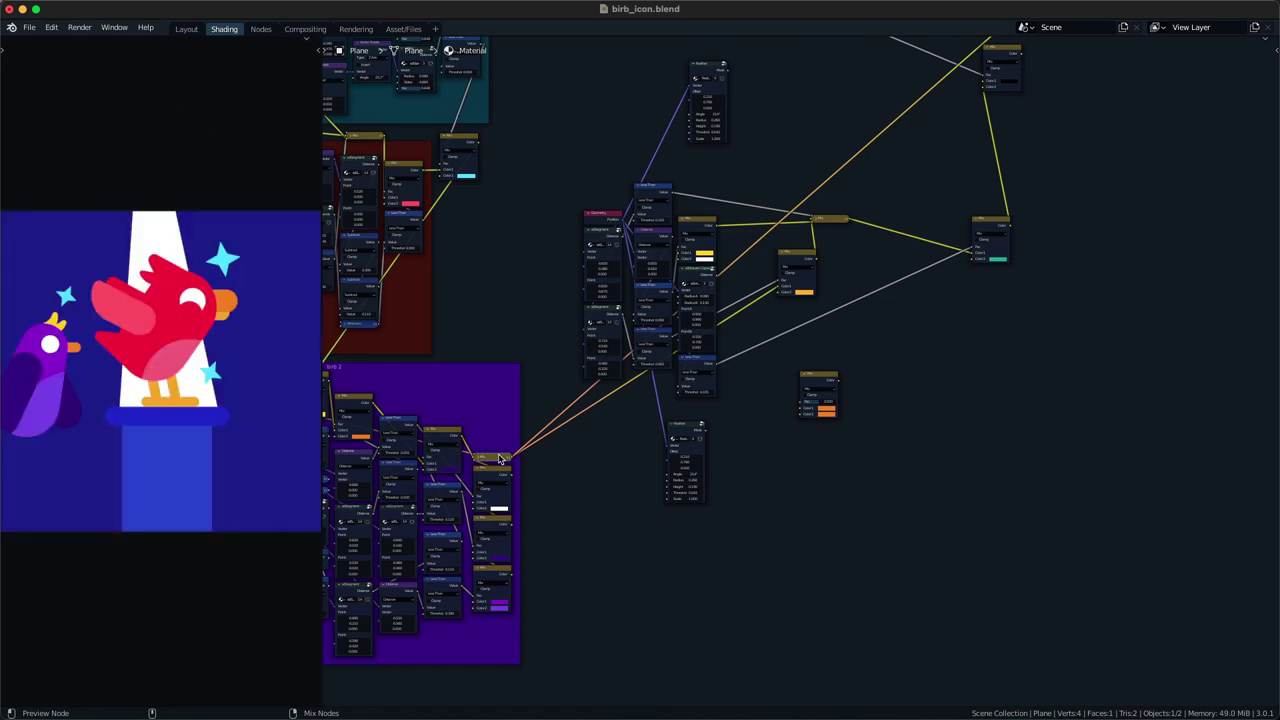
- Insert the orange Mix node between the purple bird's output and the beak's Mix, using the Feather's Mask as its factor
scroll(790, 412, up, 2)
drag(830, 390, 535, 420)
alt+right_drag(643, 451, 517, 450)
drag(536, 406, 786, 376)
middle_drag(652, 464, 668, 432)
scroll(668, 432, up, 4)
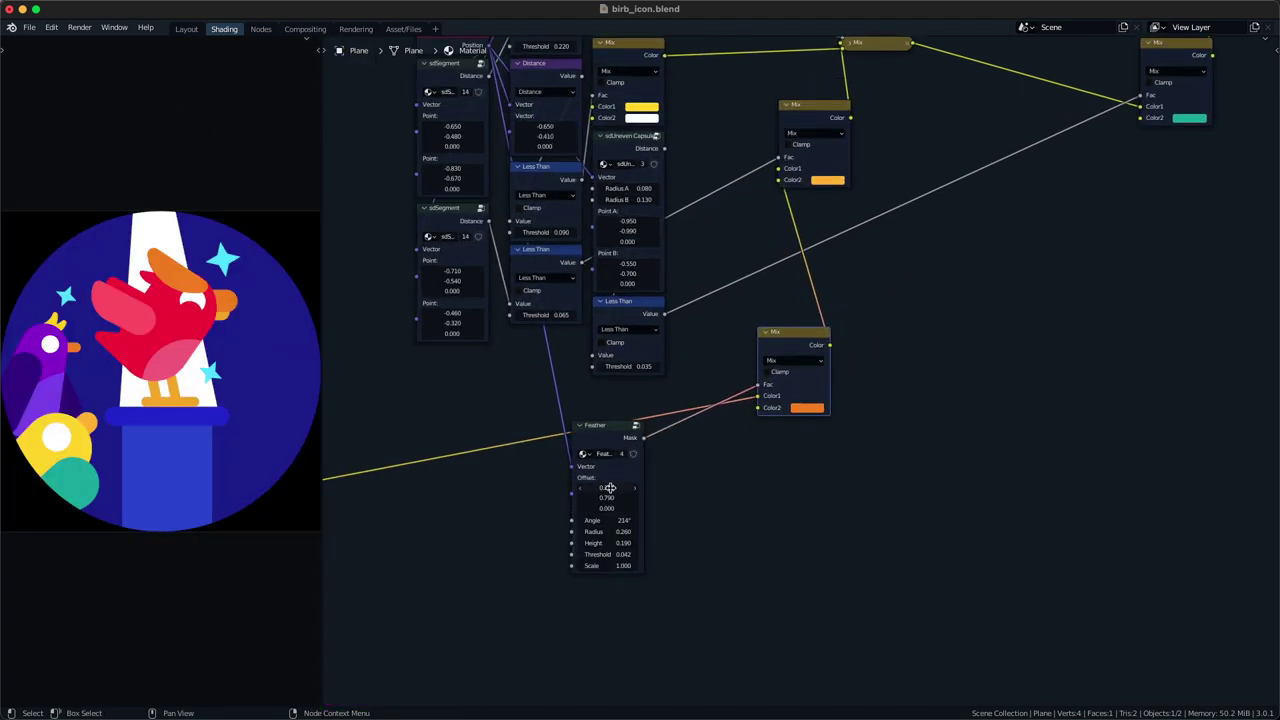
- Move the new feather behind the yellow bird's head with Offset X -0.640 and Y -0.120
mouse_move(616, 487)
shift+mouse_down()
mouse_move(578, 487)
mouse_move(616, 490)
shift+mouse_up()
shift+drag(616, 498, 541, 498)
middle_drag(613, 503, 712, 414)
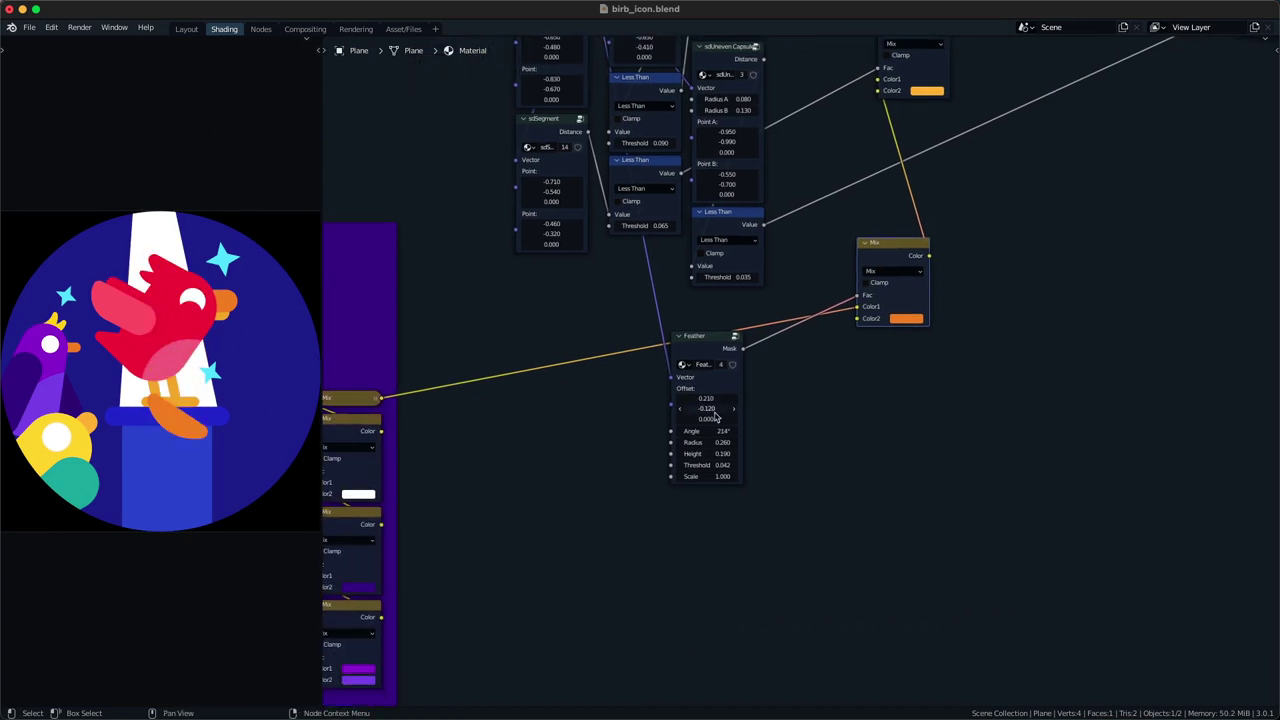
shift+drag(695, 400, 647, 400)
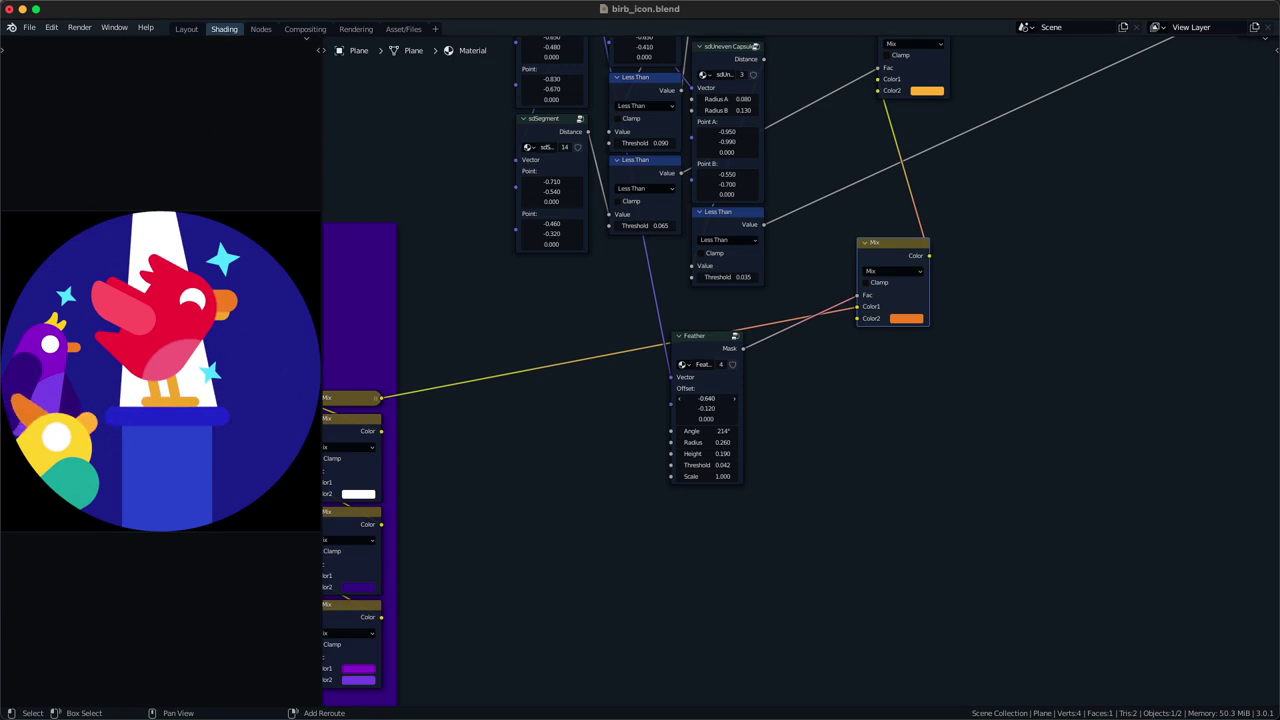
scroll(690, 424, up, 2)
middle_drag(667, 454, 687, 432)
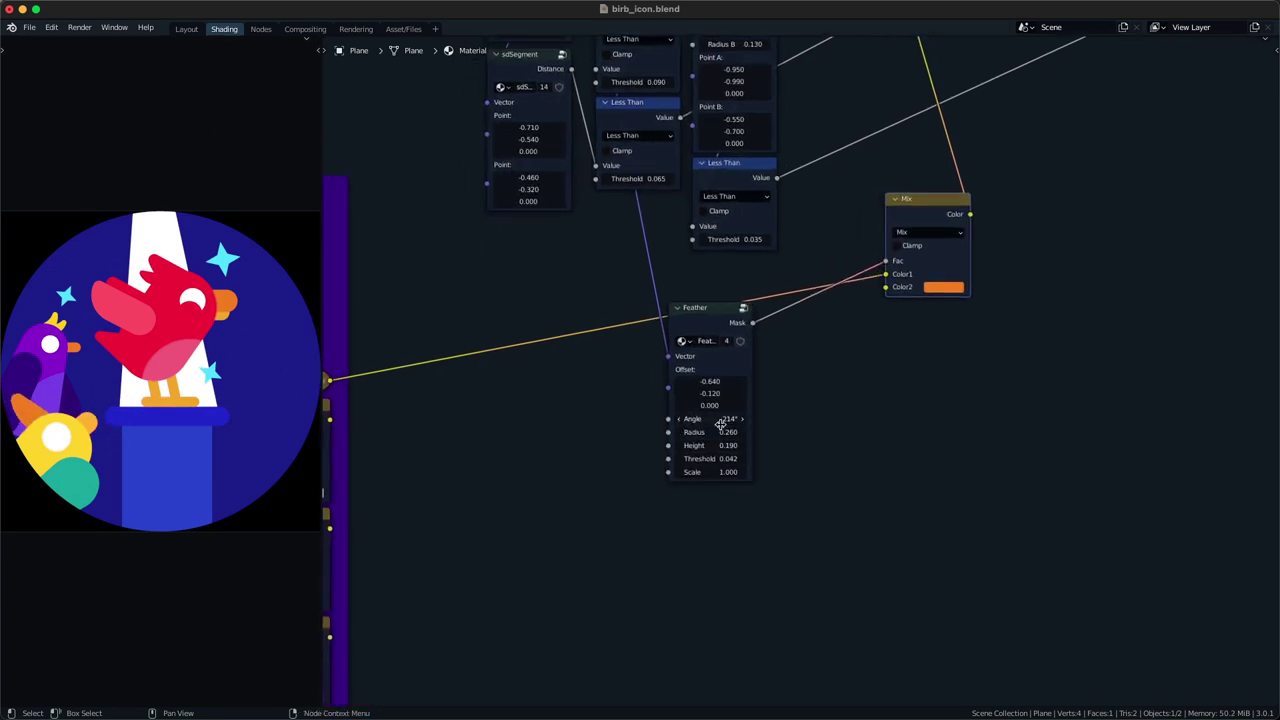
- Refine the feather with Scale 2.600, Angle 188° and Offset X -0.780, Y -0.290
scroll(703, 436, up, 1)
shift+drag(703, 437, 701, 437)
key(ctrl+z)
shift+drag(712, 480, 770, 480)
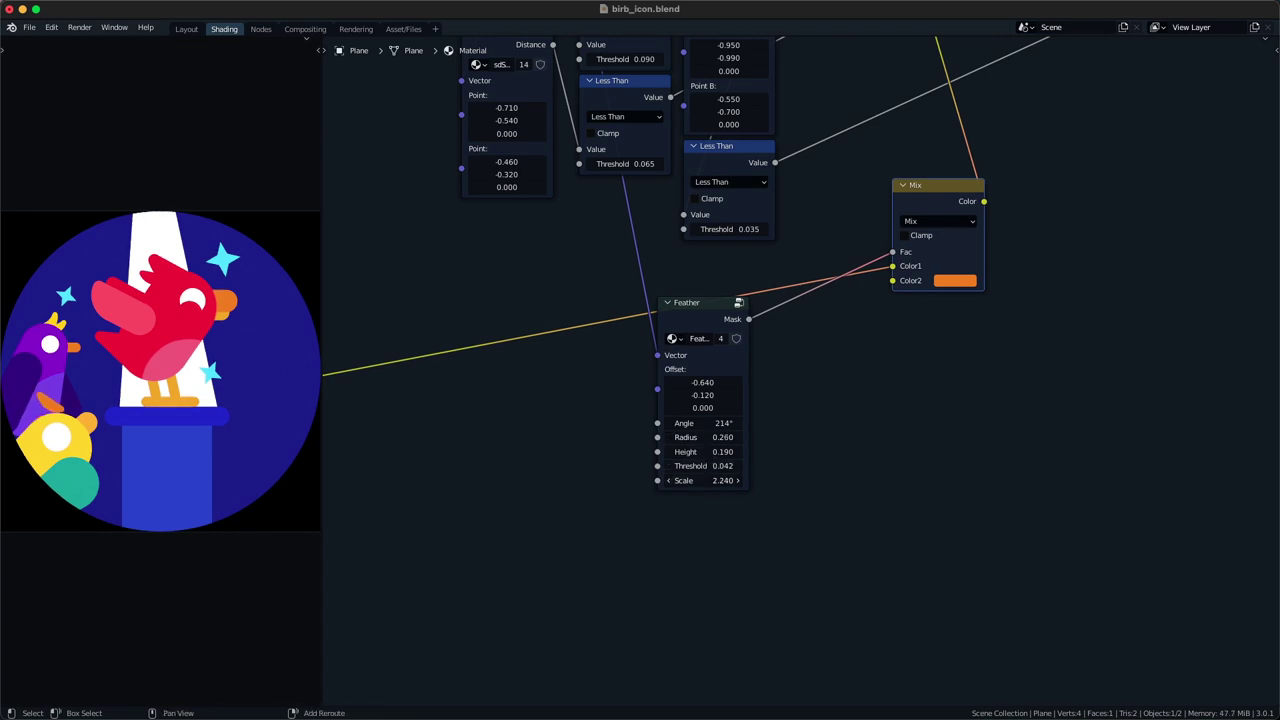
mouse_move(720, 385)
mouse_down()
mouse_move(698, 385)
mouse_move(706, 395)
mouse_up()
drag(712, 426, 707, 395)
middle_drag(754, 364, 690, 404)
- Space the Feather node and the orange Mix node further apart to make room between them
drag(657, 354, 605, 354)
drag(854, 424, 893, 325)
key(g)
click(1074, 352)
middle_drag(893, 411, 921, 349)
- Duplicate the Feather node with its Vector connection kept and place the copy below the original
click(615, 307)
key(ctrl+shift+d)
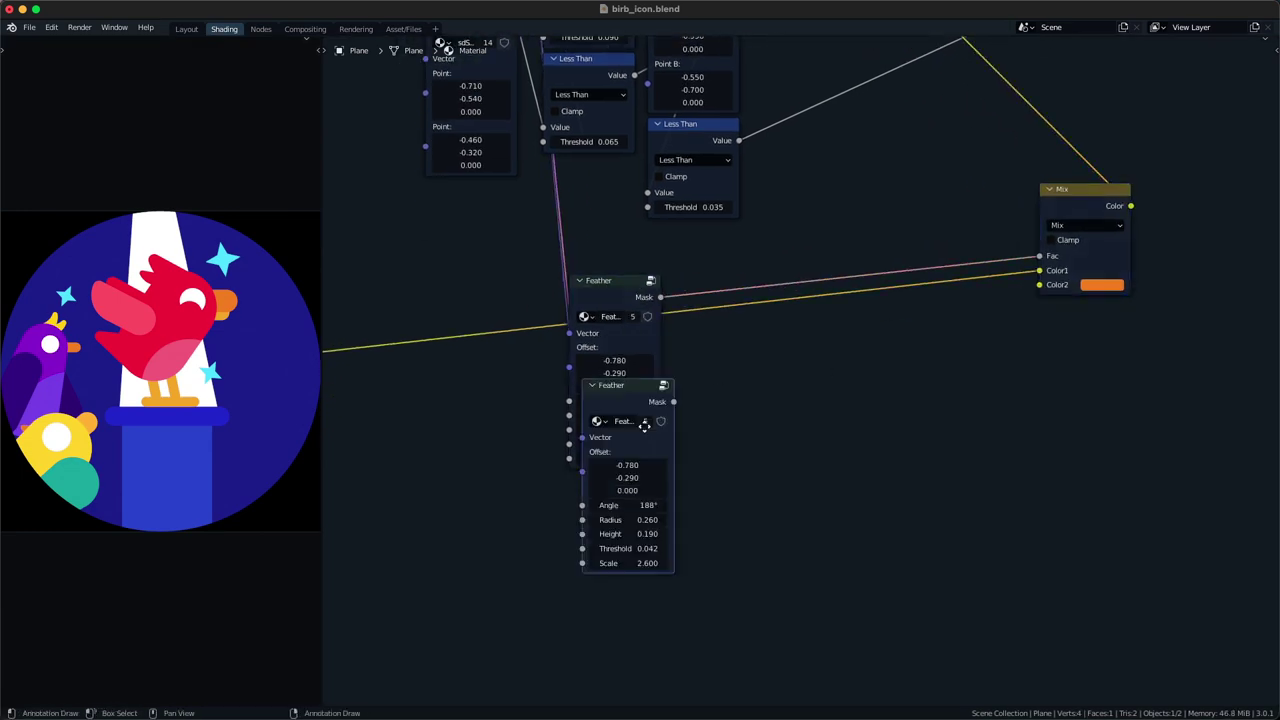
click(638, 468)
- Combine both Feather masks in an Add math node with Clamp enabled, feeding the orange Mix node's Fac
key(q)
click(737, 374)
click(770, 352)
alt+right_drag(670, 322, 768, 402)
alt+right_drag(692, 480, 780, 436)
shift+right_drag(864, 267, 862, 285)
alt+right_drag(842, 370, 875, 268)
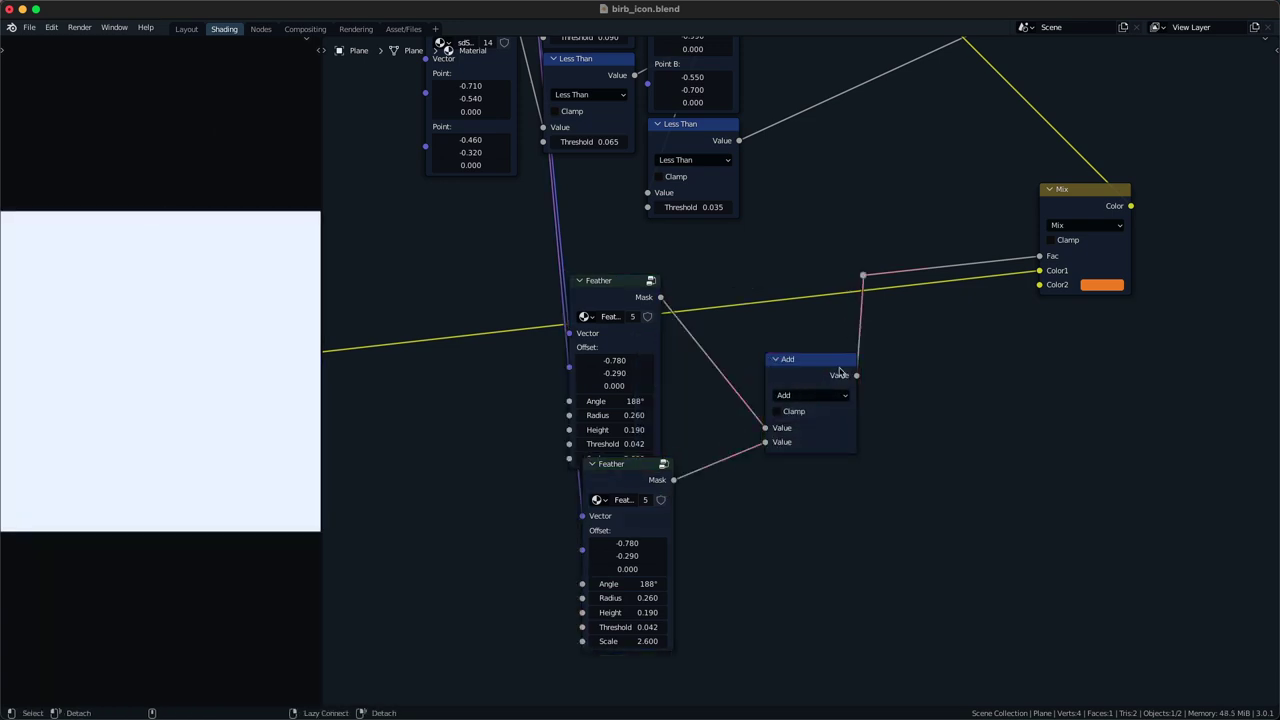
click(777, 411)
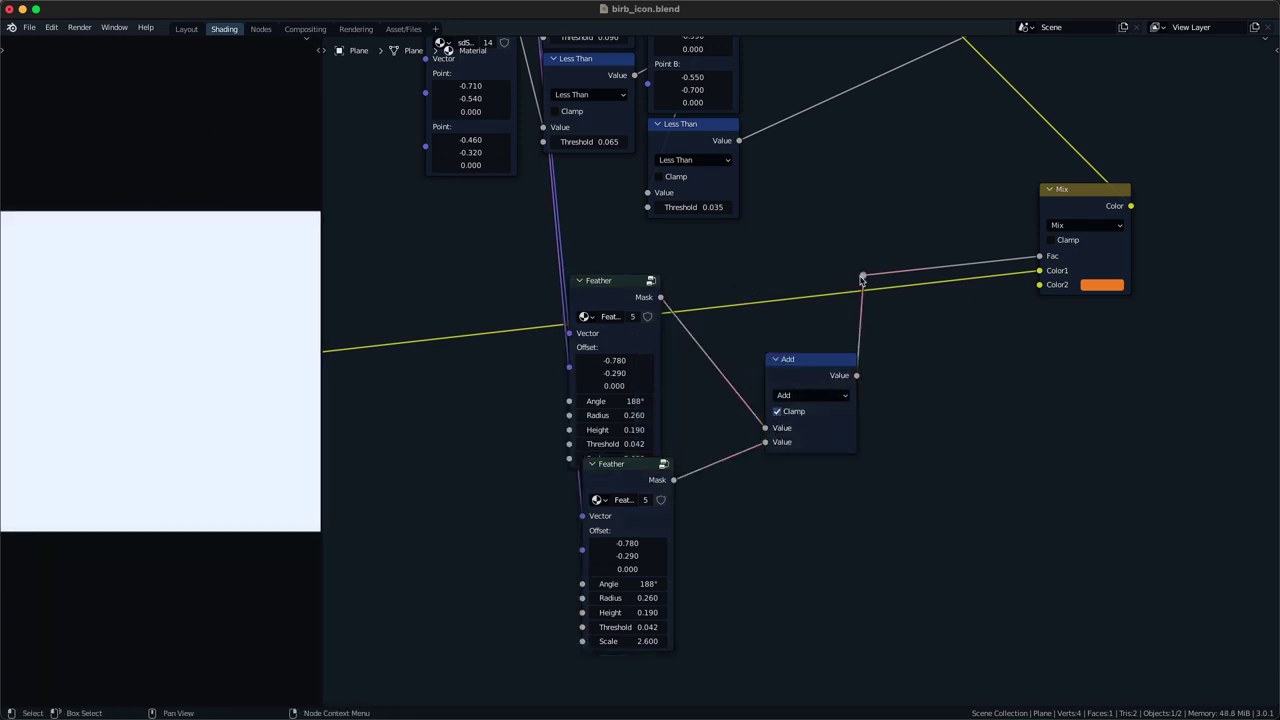
- Dissolve the reroute after the Add node, then collapse the Add node and move it towards the orange Mix node
click(863, 278)
key(ctrl+x)
click(838, 375)
key(h)
drag(838, 364, 957, 351)
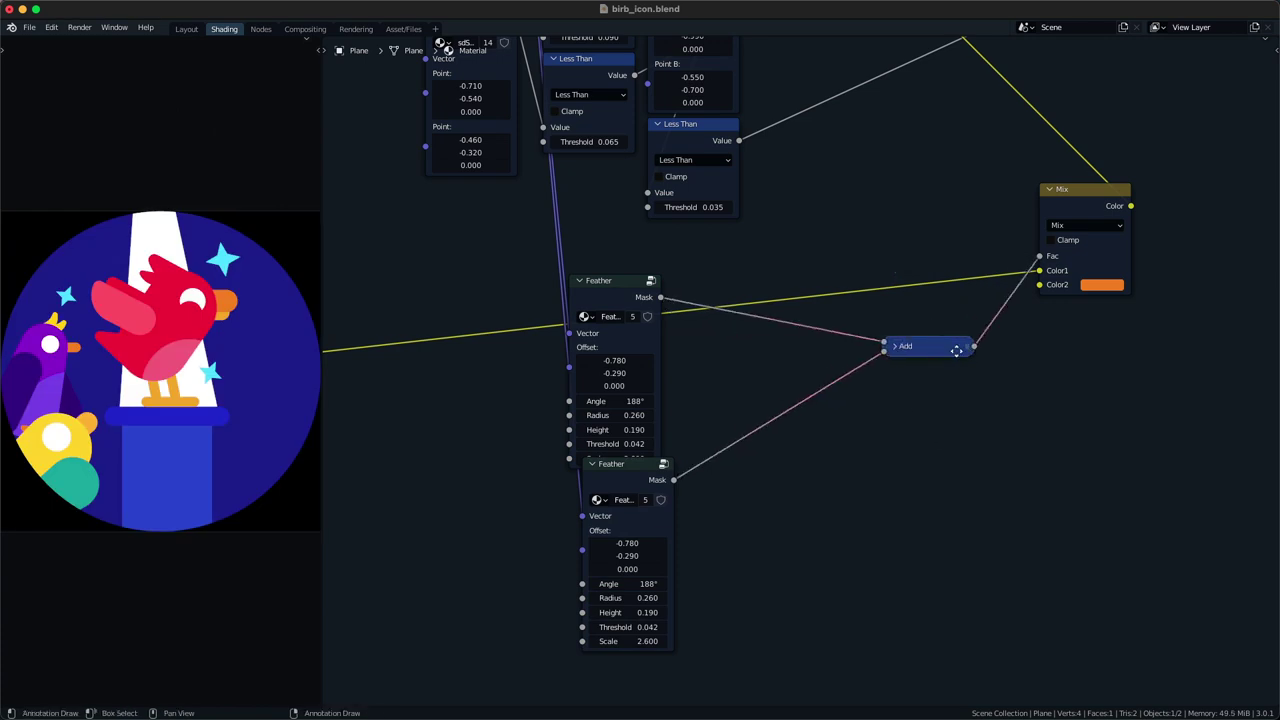
click(967, 351)
- Place the second Feather node beside the first and align the collapsed Add node with the orange Mix node
drag(779, 429, 675, 498)
key(g)
click(767, 355)
key(g)
drag(867, 411, 917, 294)
- Set the second Feather's Offset to X -0.750, Y -0.250, its Angle to 205° and its Height to 0.180
mouse_move(728, 413)
mouse_down()
mouse_move(736, 425)
mouse_move(725, 413)
mouse_move(712, 425)
mouse_up()
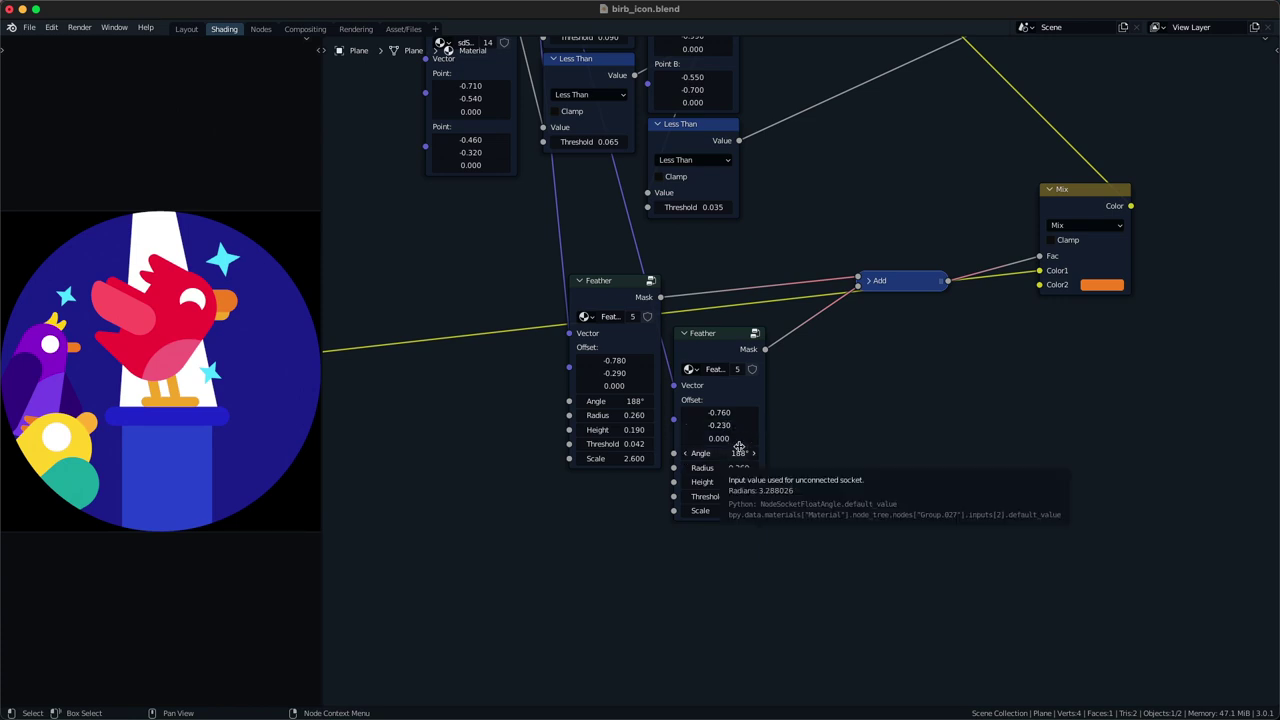
drag(738, 450, 762, 450)
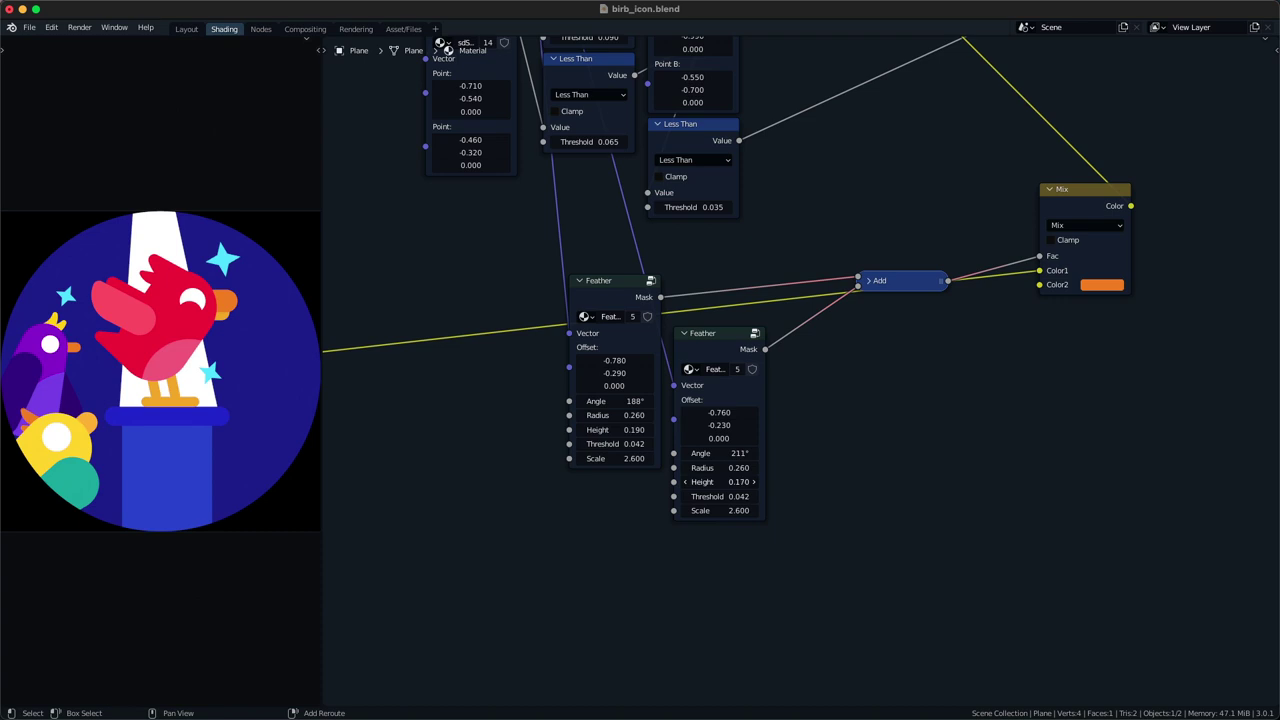
drag(722, 427, 706, 427)
drag(717, 426, 733, 426)
scroll(805, 388, down, 2)
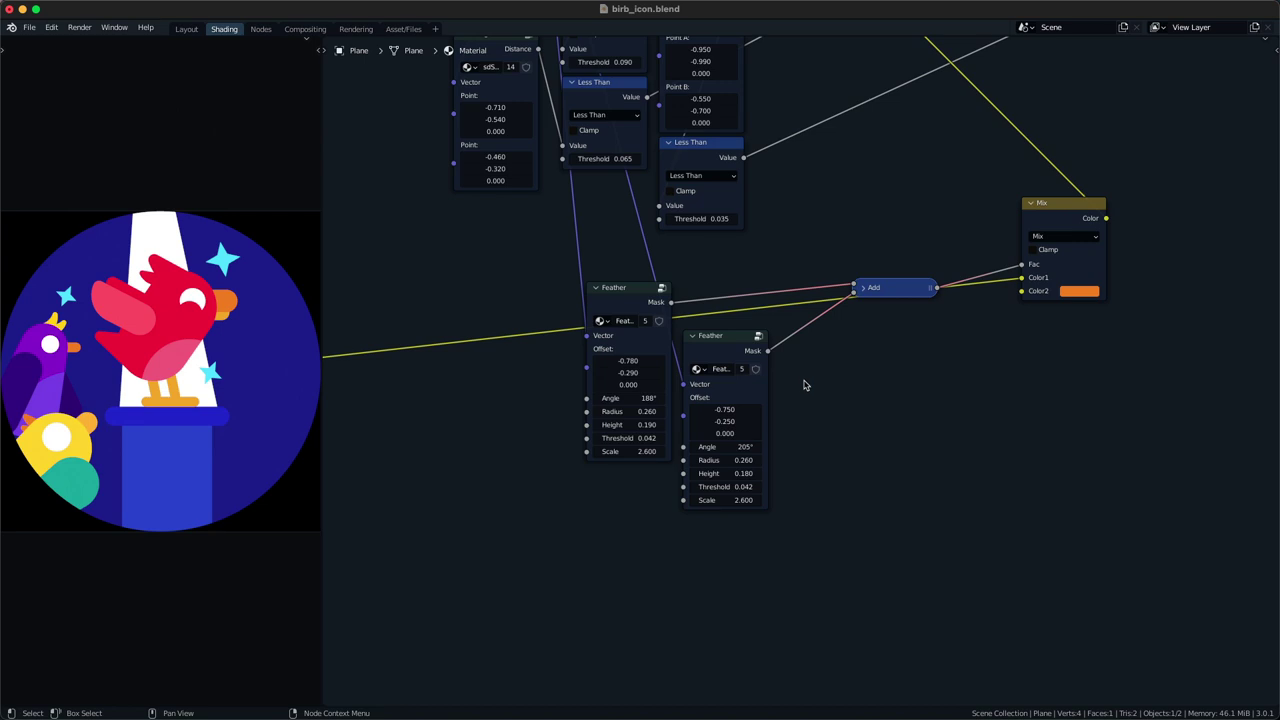
scroll(763, 393, down, 2)
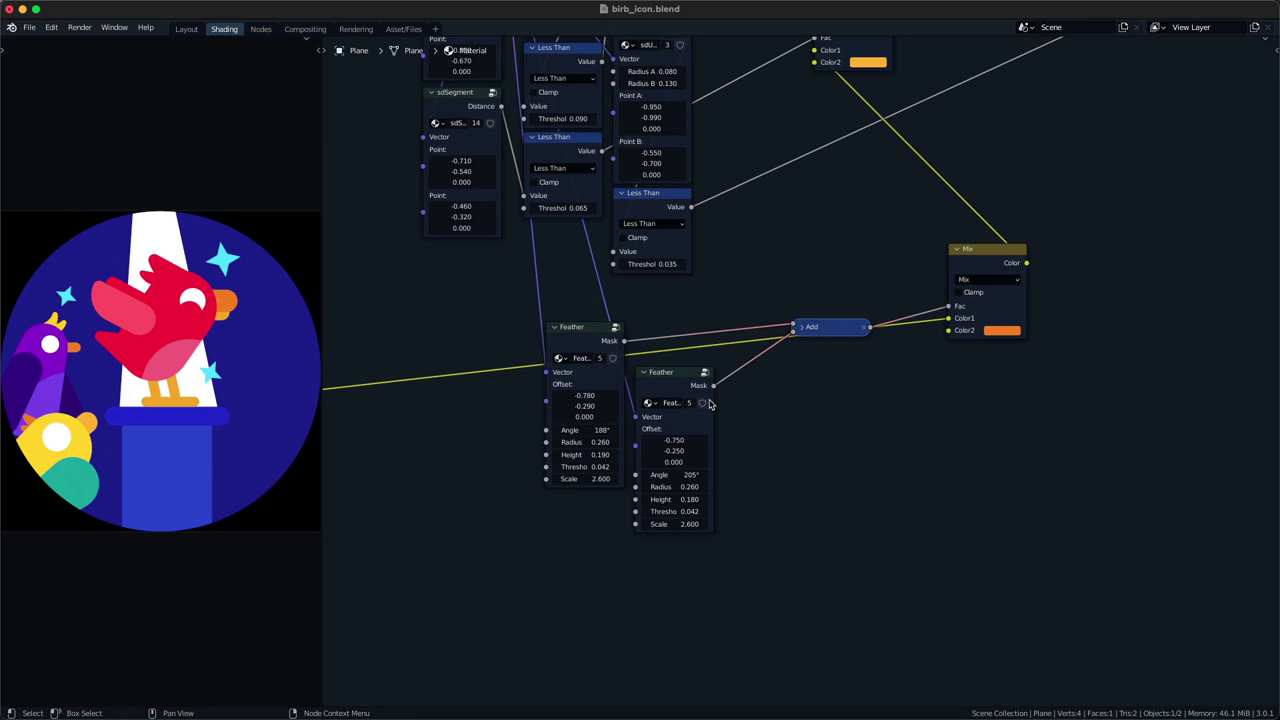
- Duplicate the second Feather with its Vector link and the Add node, chaining the new Mask into the second Add before the orange Mix
click(677, 383)
key(ctrl+shift+d)
click(777, 394)
drag(821, 328, 812, 295)
key(shift+d)
click(881, 295)
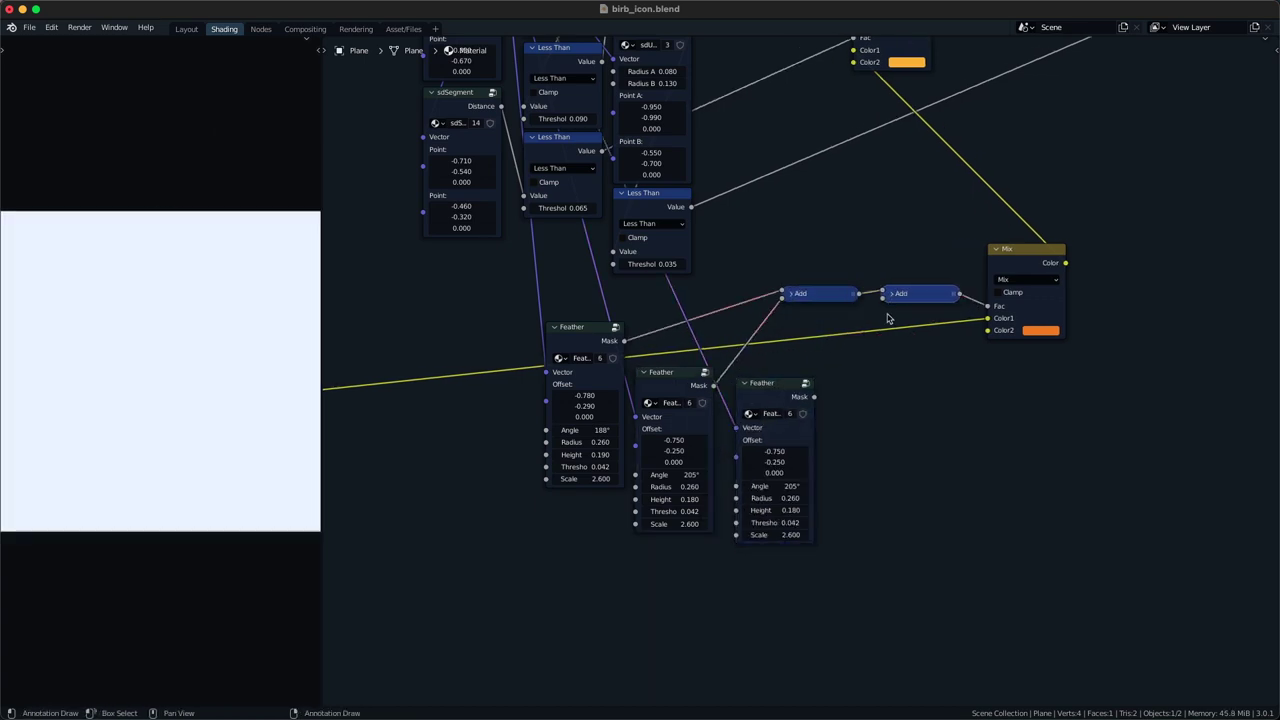
alt+right_drag(815, 405, 905, 308)
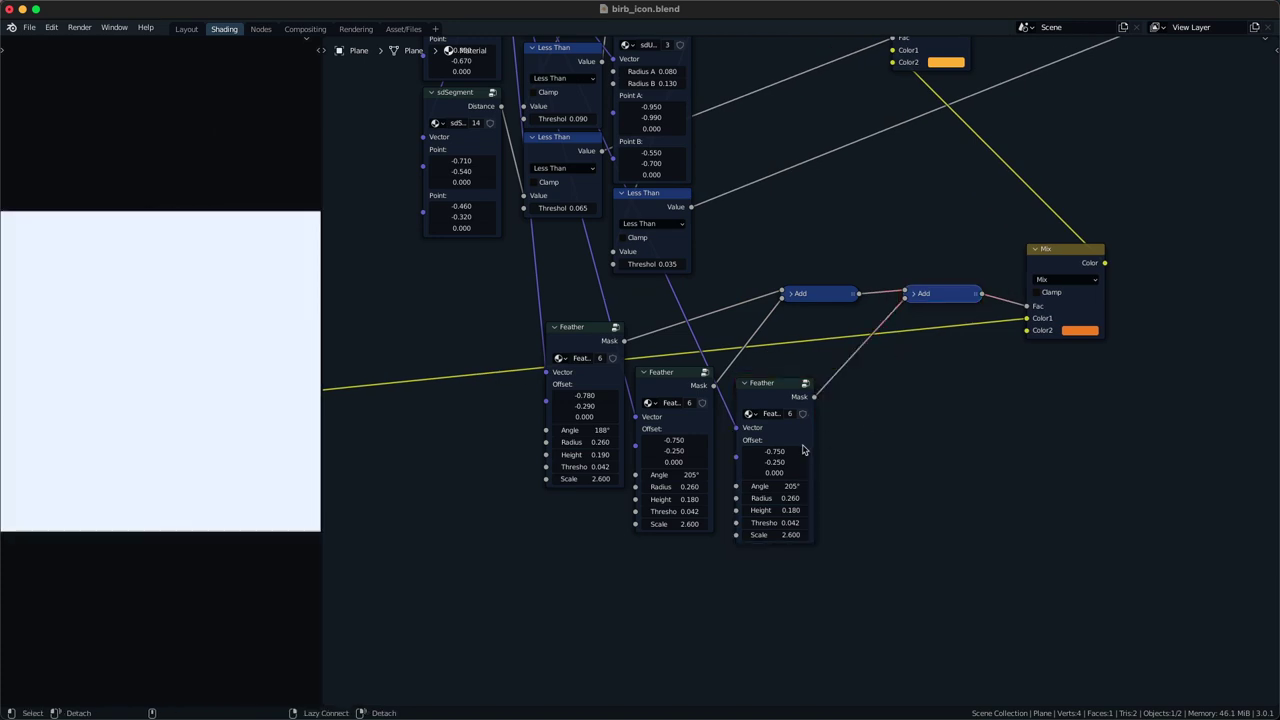
- Set the third Feather's Offset to X -0.700, Y -0.210, Angle to 220°, Radius to 0.250, Height to 0.130 and Scale to 2.810
scroll(778, 451, up, 4)
mouse_move(742, 464)
shift+mouse_down()
mouse_move(760, 464)
mouse_move(760, 477)
shift+mouse_up()
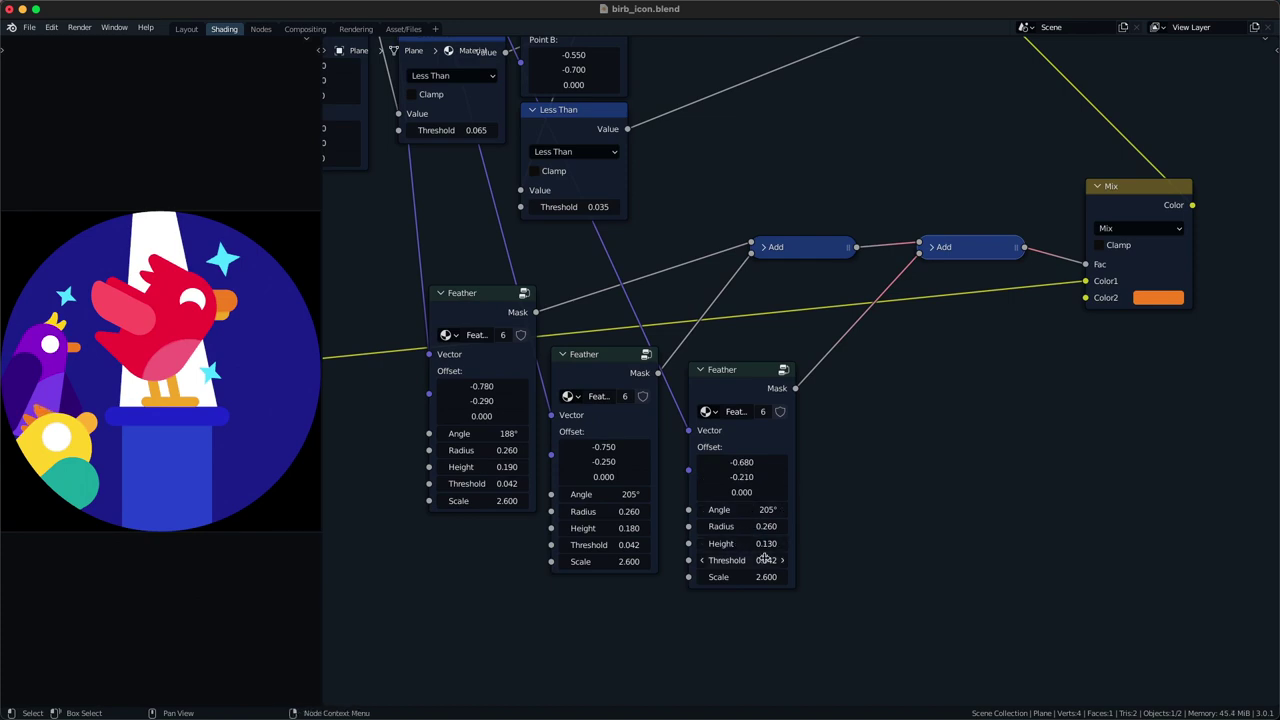
drag(745, 509, 752, 509)
shift+drag(742, 463, 735, 463)
middle_drag(636, 561, 665, 528)
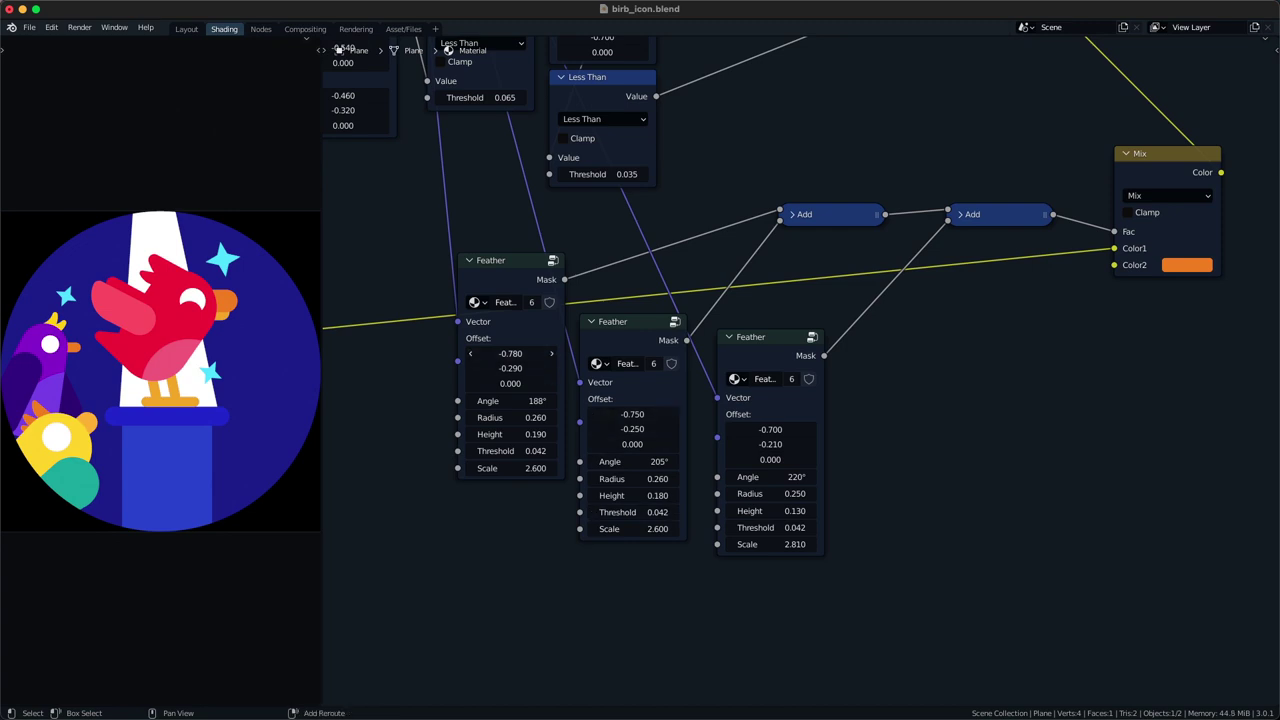
key(super+z)
- Add a Vector Math node set to Subtract near the first Feather, fed by the Geometry node's Position
scroll(538, 353, down, 4)
middle_drag(540, 363, 648, 453)
key(q)
click(592, 443)
click(523, 484)
scroll(583, 145, down, 4)
middle_drag(579, 141, 611, 286)
alt+right_drag(606, 176, 603, 595)
scroll(627, 603, up, 3)
middle_drag(629, 604, 614, 480)
scroll(659, 367, up, 1)
click(629, 320)
click(618, 343)
- Feed the first Feather's Vector from the Subtract node through a temporary reroute, dissolve the reroute and place Subtract beside that Feather
shift+right_drag(650, 338, 690, 258)
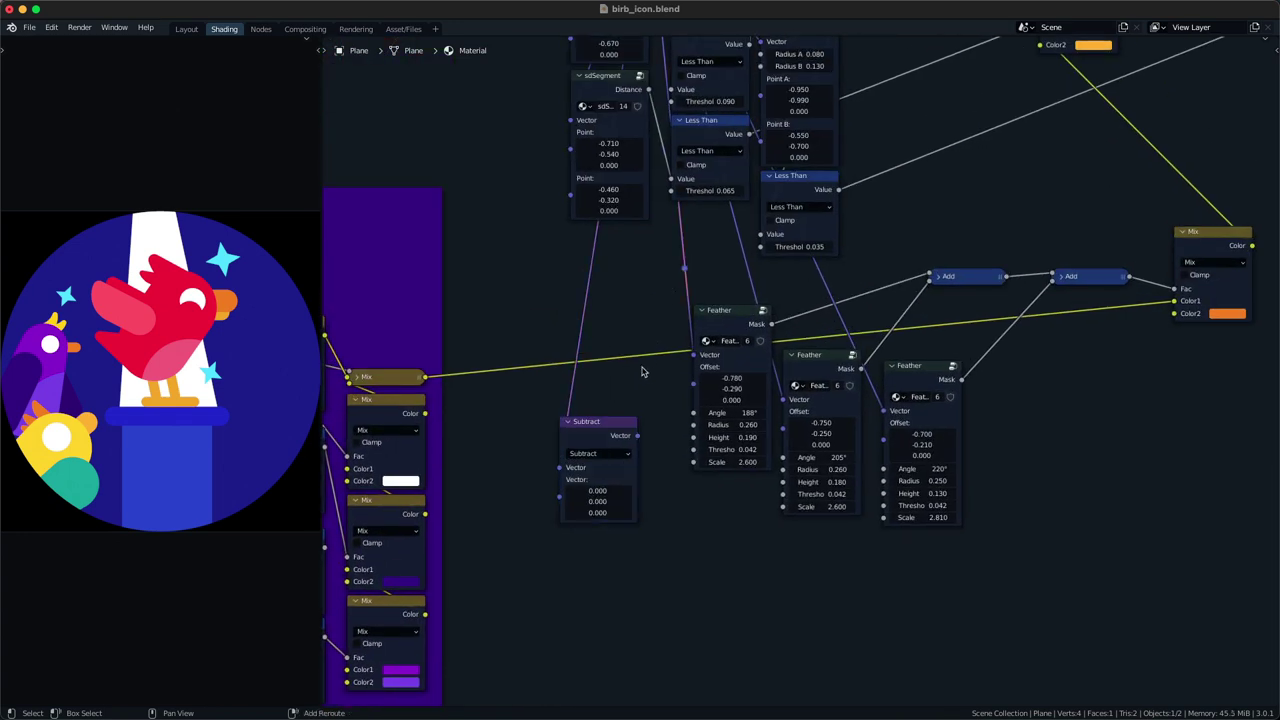
alt+right_drag(608, 443, 655, 298)
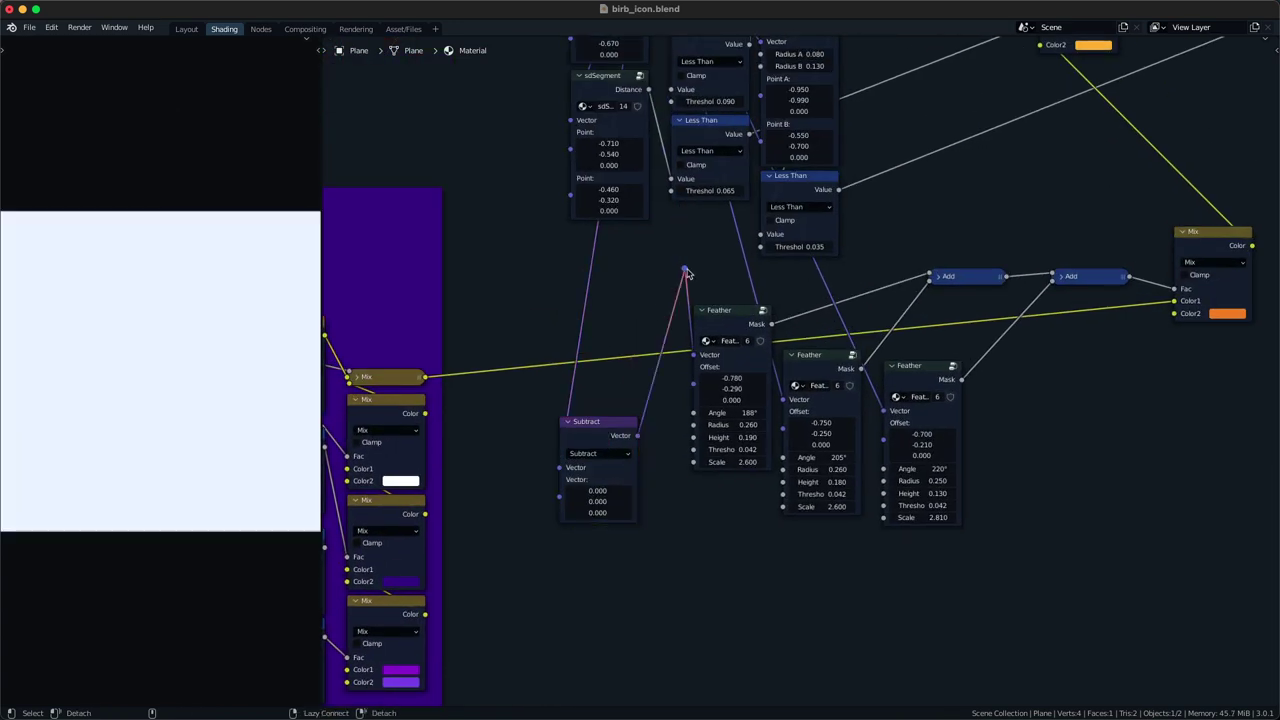
key(ctrl+x)
drag(609, 426, 642, 360)
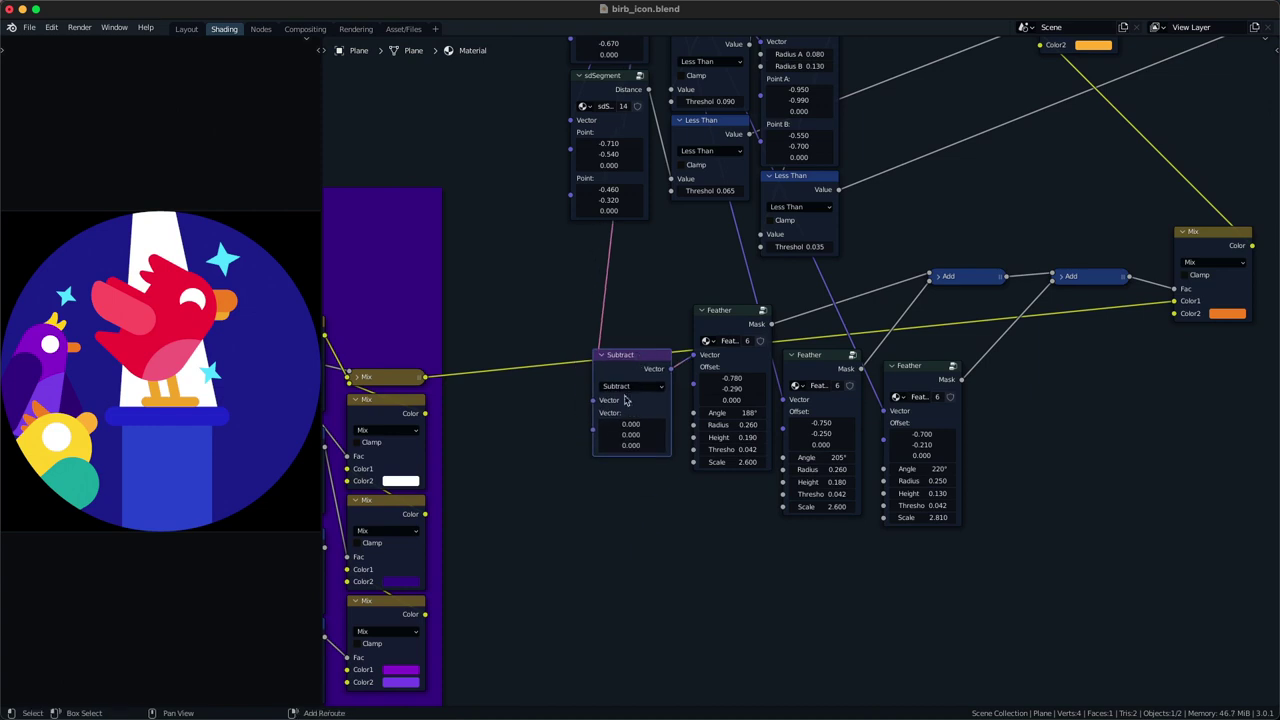
key(BackSpace)
- Feed the second and third Feathers' Vector inputs from the Subtract node, dissolve the temporary reroute and return Subtract beside the first Feather
drag(655, 368, 553, 348)
middle_drag(553, 348, 565, 376)
drag(565, 376, 600, 377)
shift+right_drag(730, 303, 857, 295)
alt+right_drag(608, 367, 780, 299)
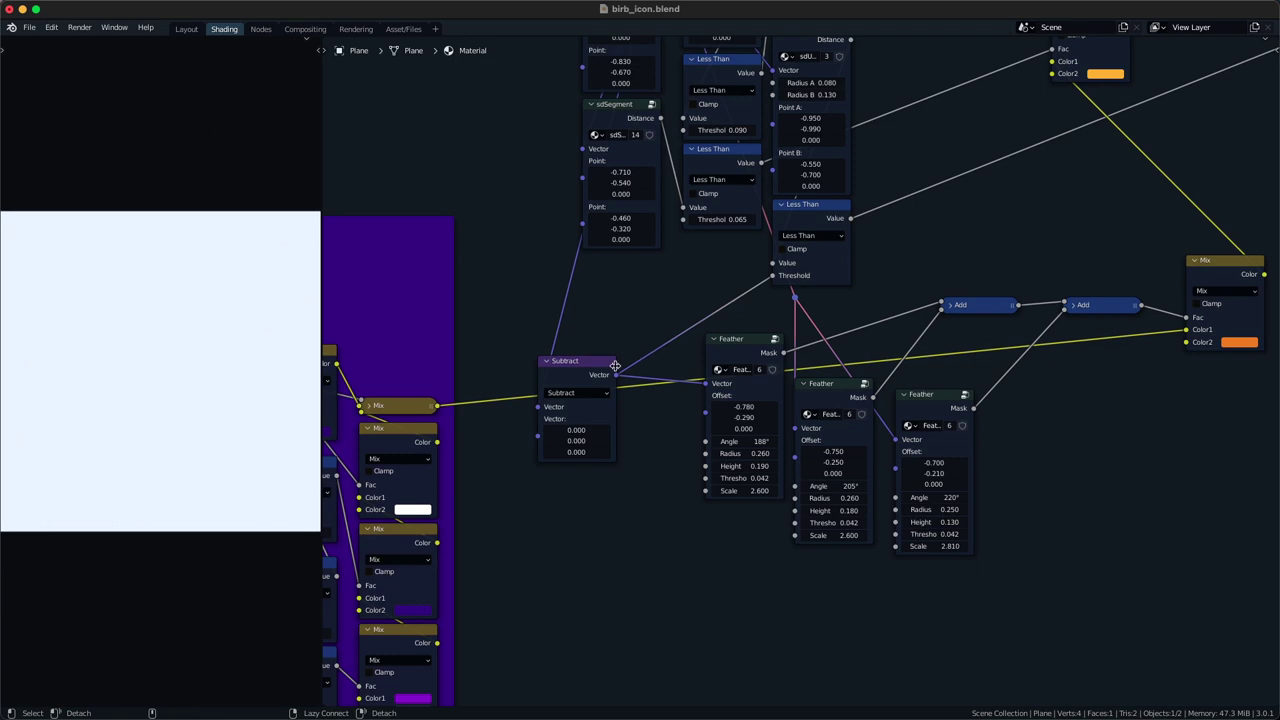
key(super+z)
alt+right_drag(607, 382, 794, 304)
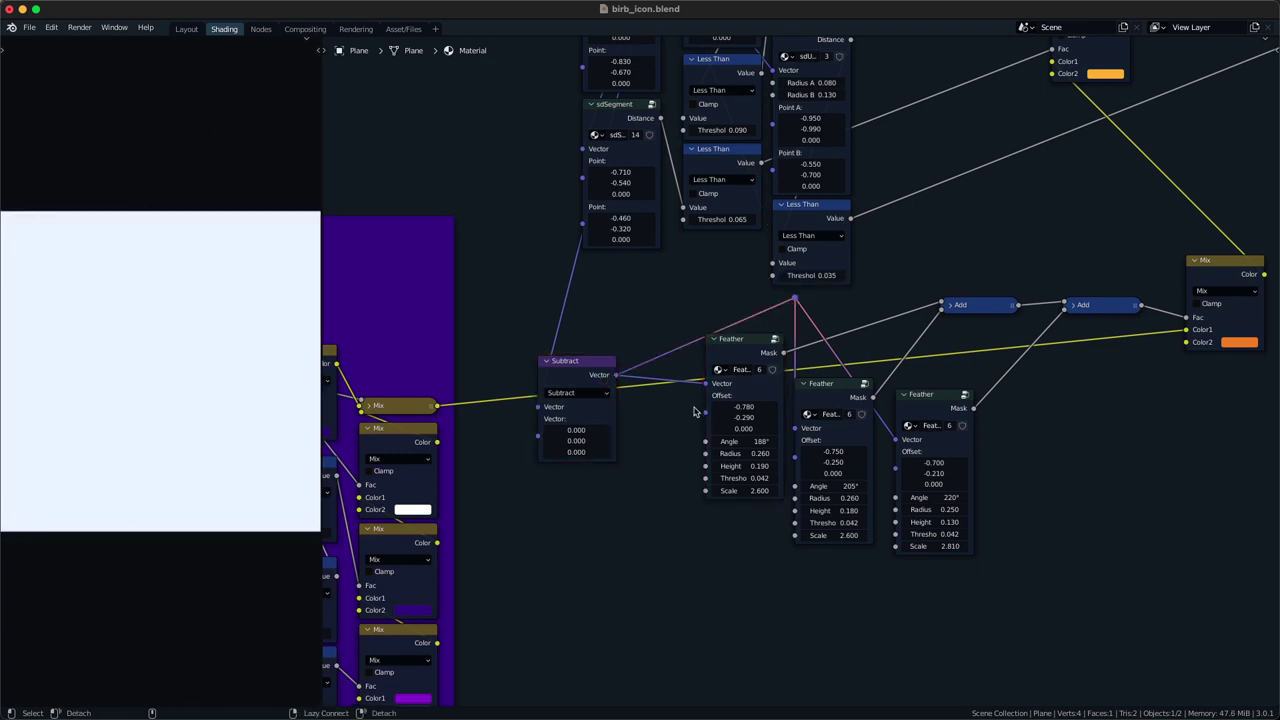
key(ctrl+x)
drag(579, 373, 657, 350)
- Set the Subtract vector to X -0.010, Y -0.020 and the third Feather's Offset Y to -0.220
mouse_move(654, 408)
mouse_down()
mouse_move(641, 419)
mouse_move(662, 408)
mouse_up()
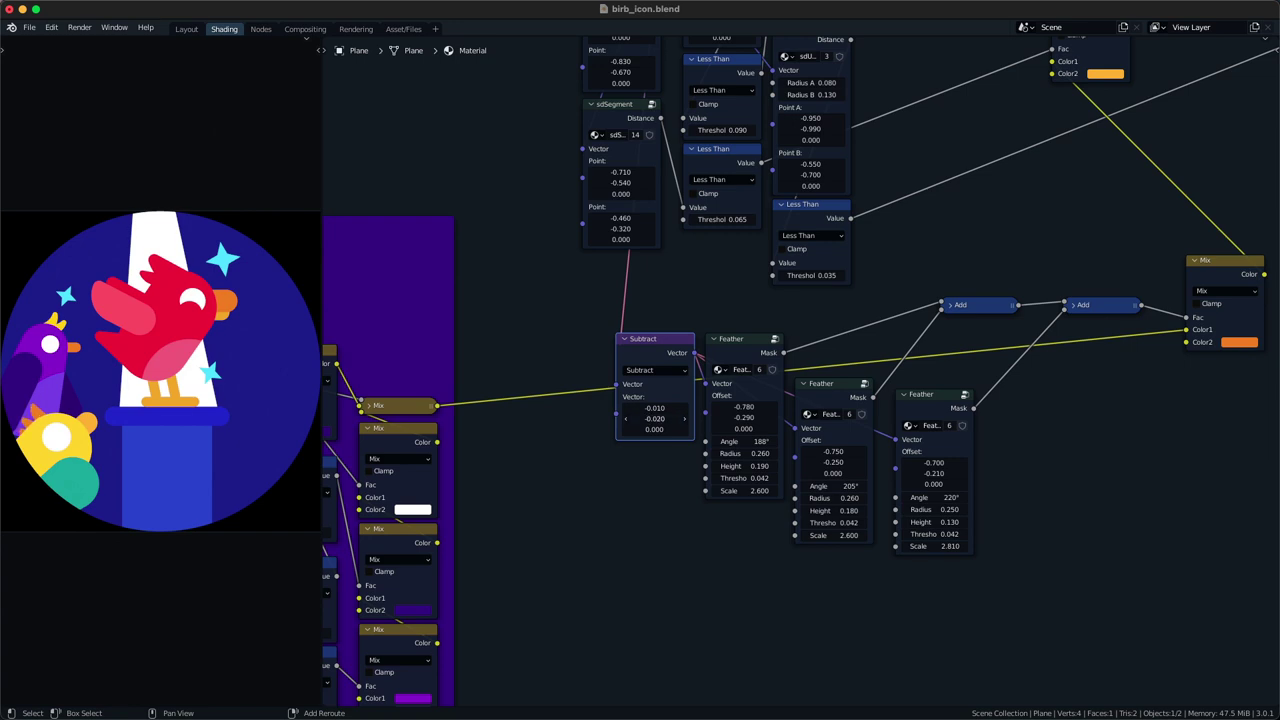
middle_drag(835, 480, 775, 472)
drag(879, 455, 900, 456)
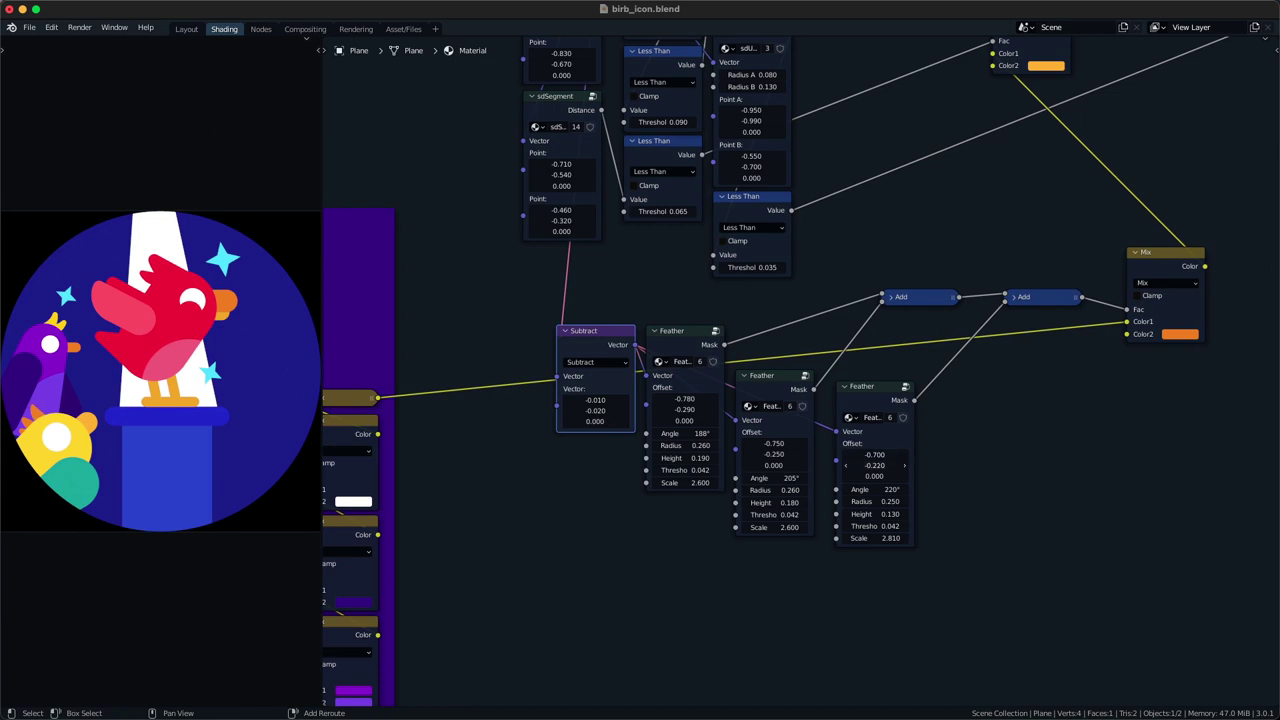
- Examine the nodes inside the third Feather's group, leave the group and save the file
scroll(895, 467, down, 3)
middle_drag(842, 410, 758, 438)
scroll(767, 430, down, 1)
scroll(767, 430, down, 1)
click(760, 446)
key(Tab)
scroll(775, 478, up, 3)
middle_drag(826, 472, 754, 466)
key(Tab)
scroll(775, 506, down, 1)
scroll(754, 409, up, 1)
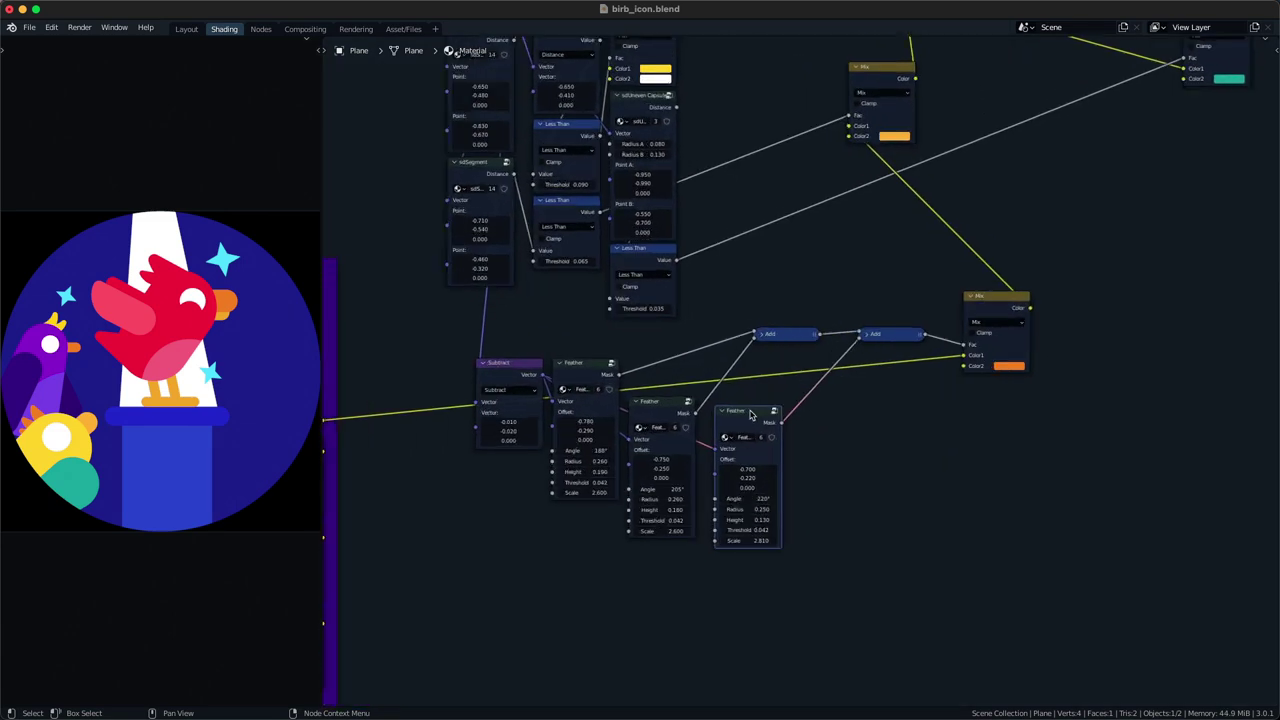
key(Tab)
key(Tab)
middle_drag(793, 415, 798, 427)
key(ctrl+s)
key(shift+a)
text(sfea)
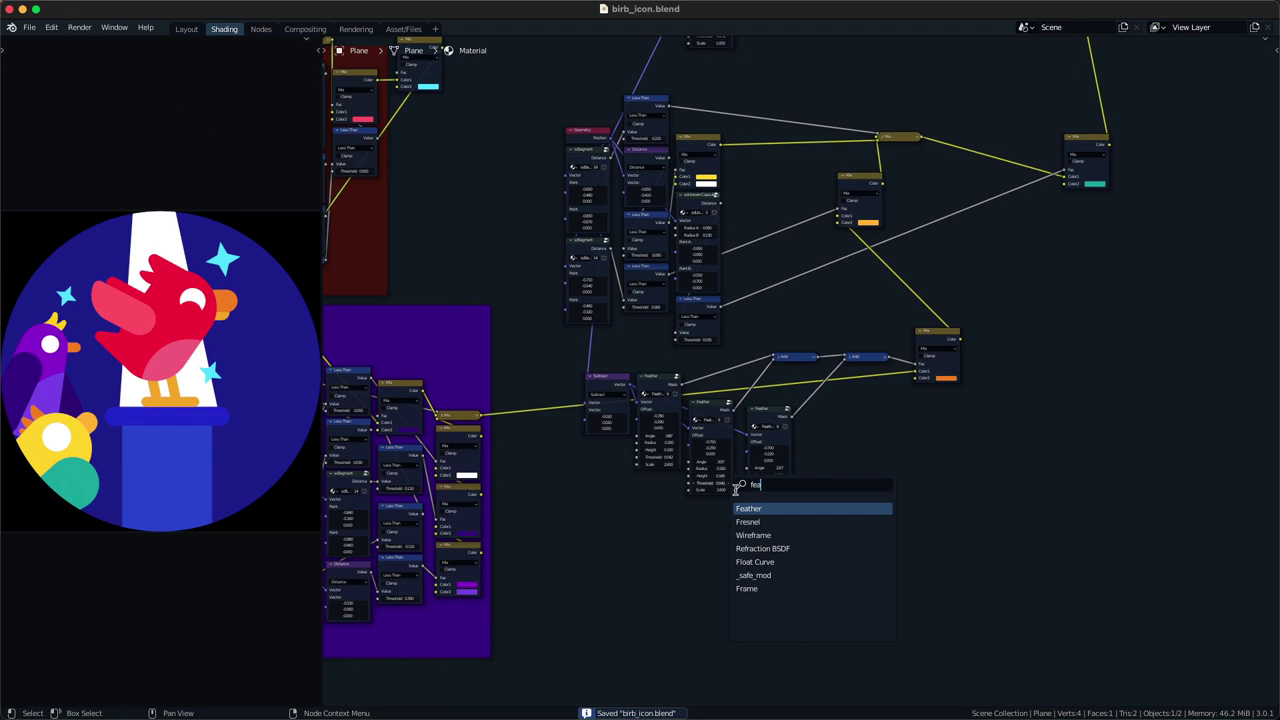
key(Escape)
middle_drag(539, 524, 671, 595)
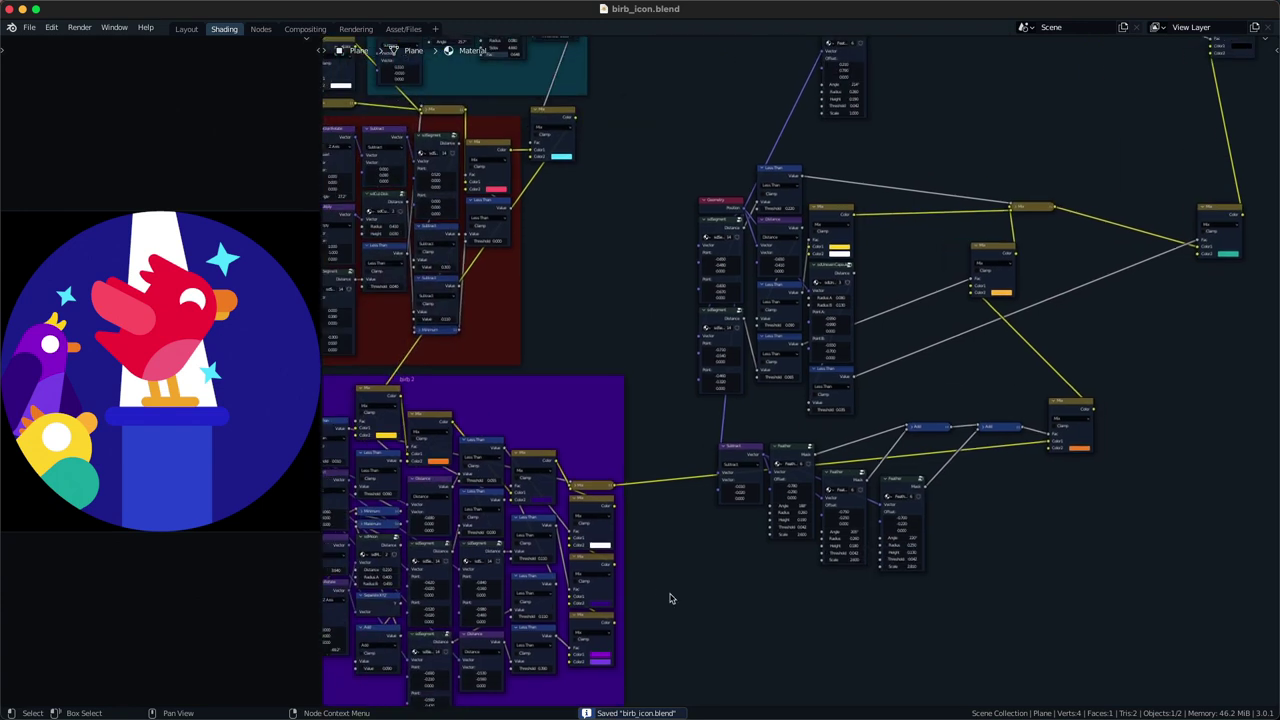
scroll(668, 408, down, 3)
middle_drag(668, 406, 700, 440)
middle_drag(672, 348, 792, 420)
key(shift+a)
click(733, 363)
text(wir)
key(Escape)
- Try previewing the two Feather nodes in the birb 1 frame and undo each preview
scroll(790, 396, up, 4)
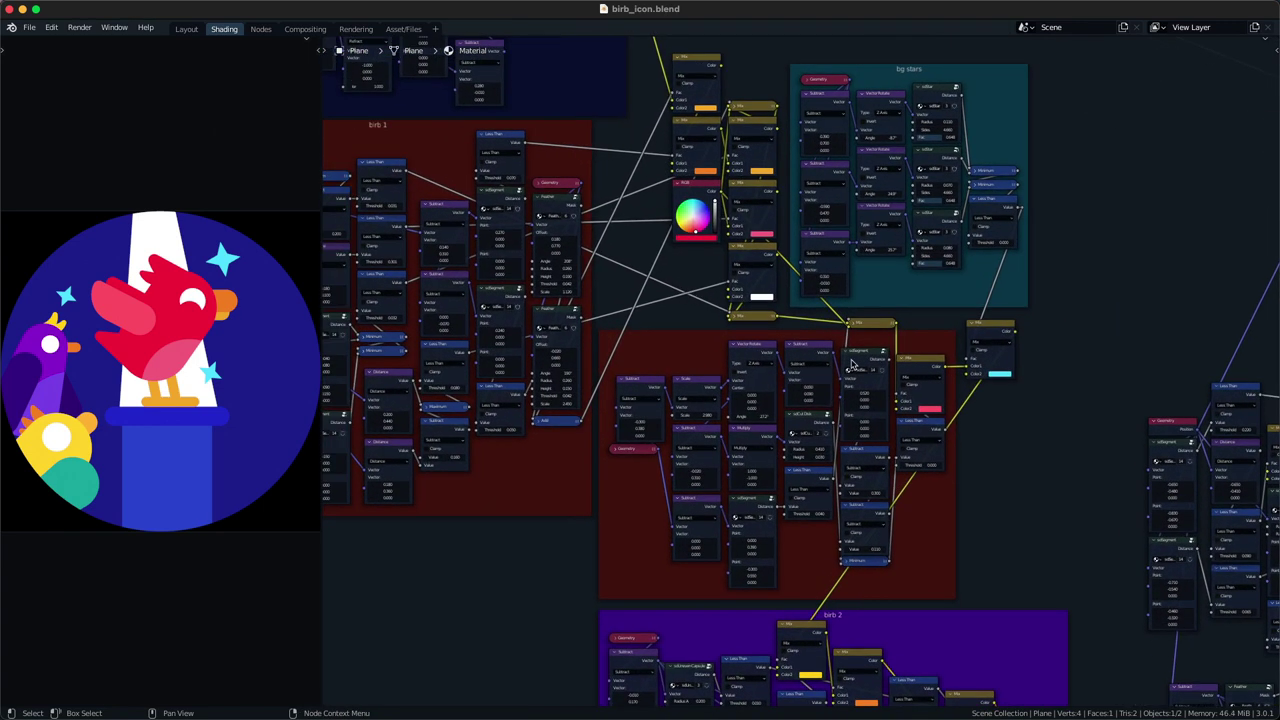
middle_drag(699, 340, 880, 352)
ctrl+shift+click(727, 331)
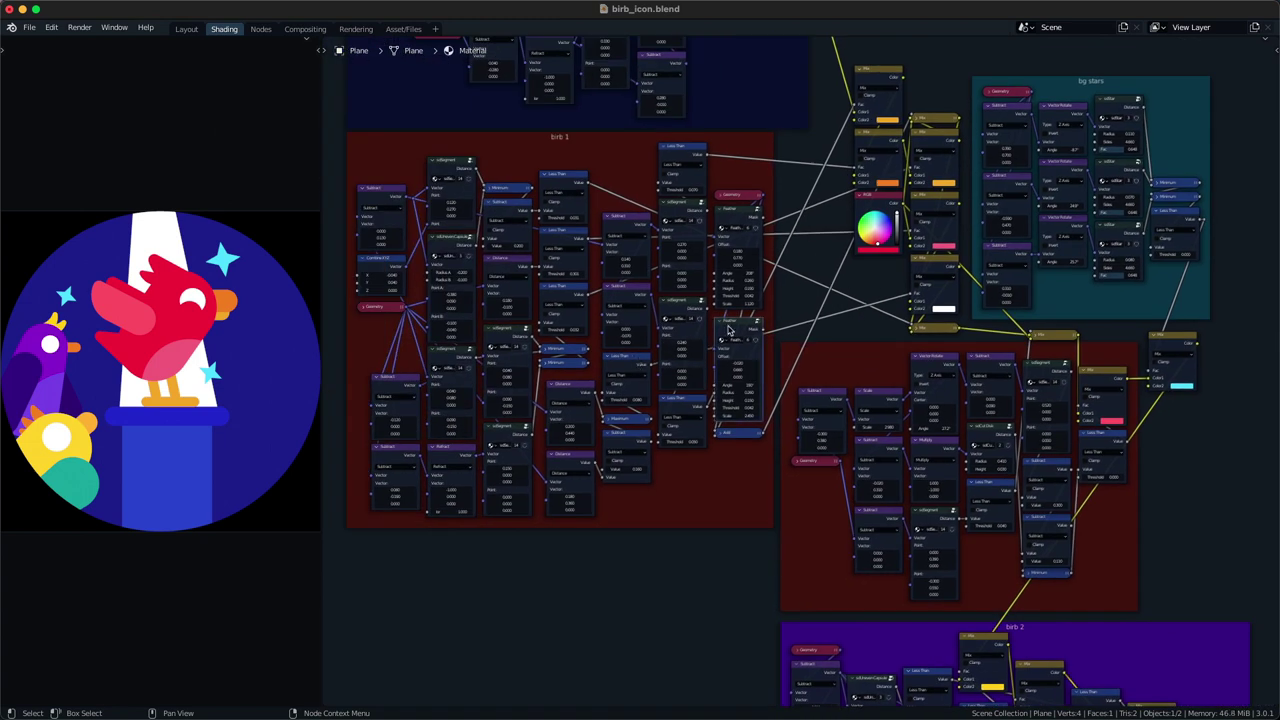
key(ctrl+z)
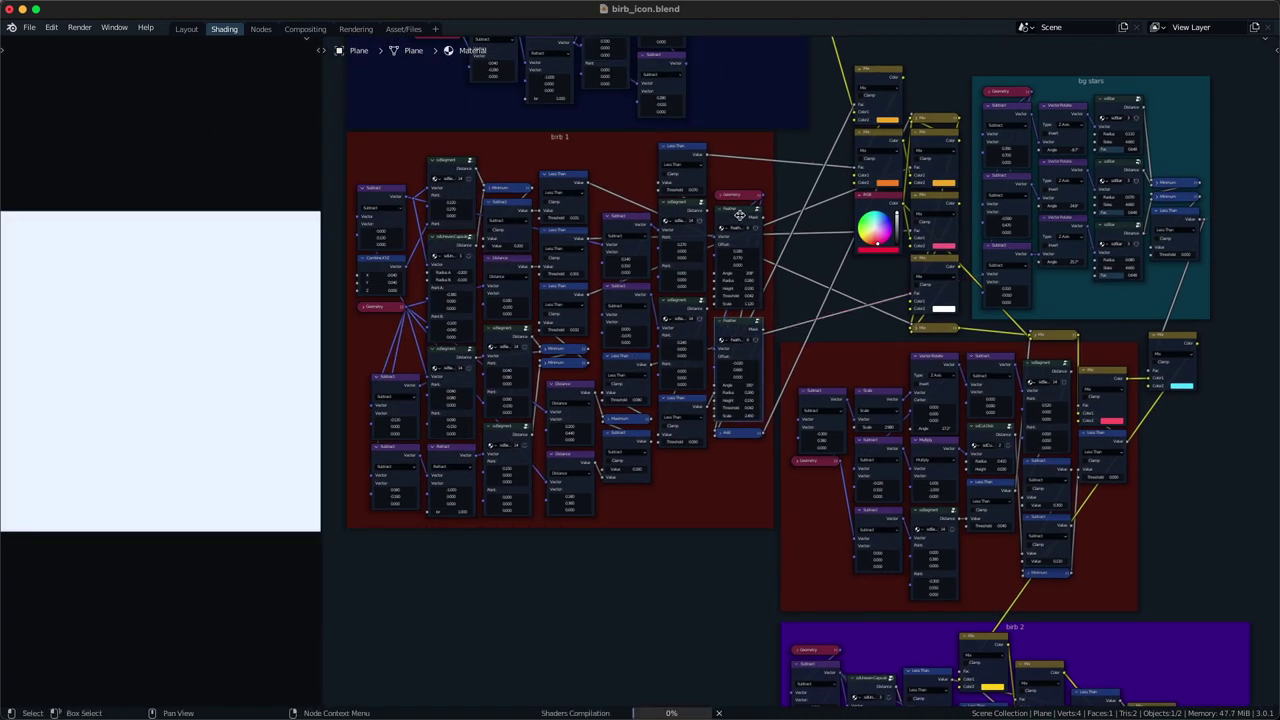
ctrl+shift+click(741, 218)
key(ctrl+z)
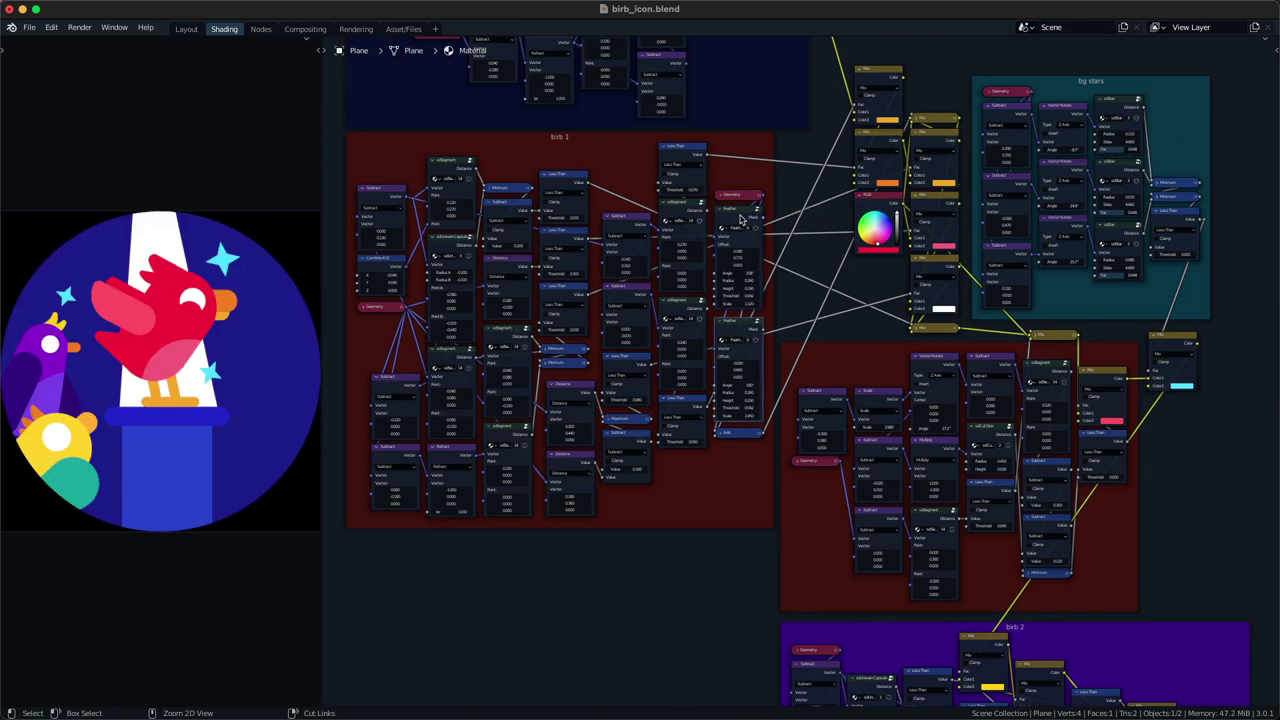
middle_drag(677, 282, 685, 289)
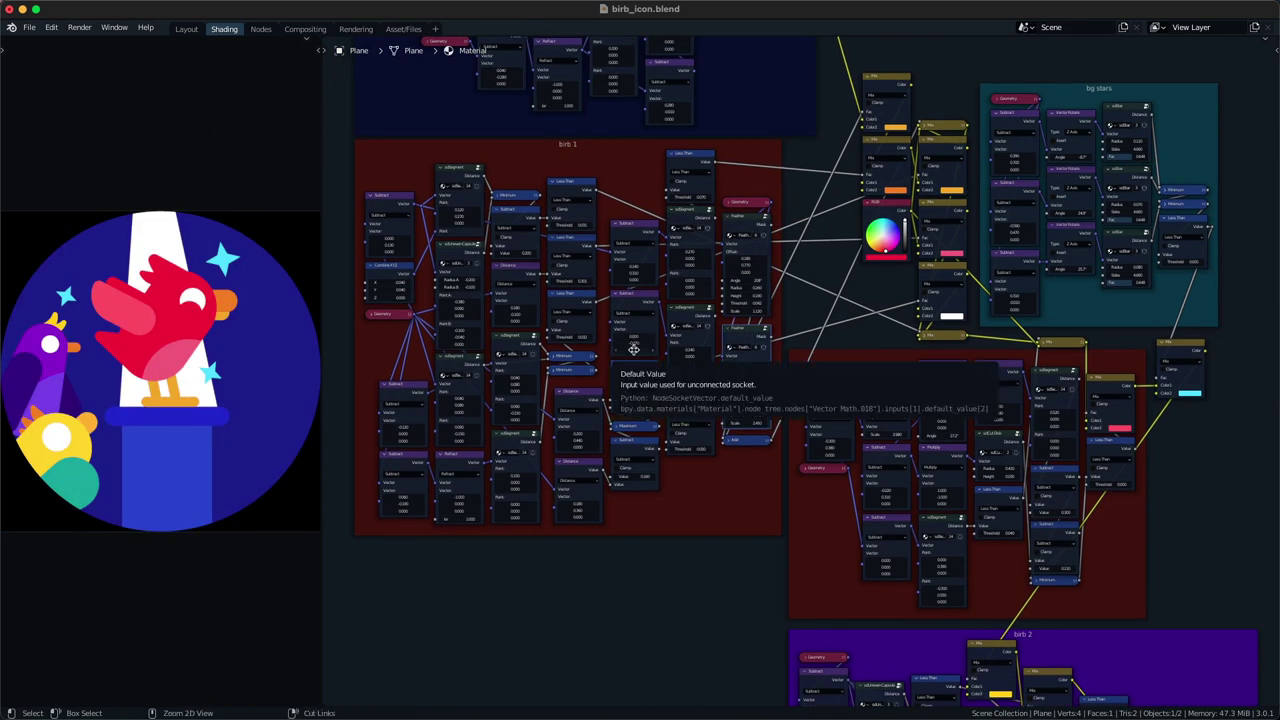
- Save the file and extend the orange feather chain with a fourth Feather and a third Add node, both duplicated from the existing ones
key(ctrl+s)
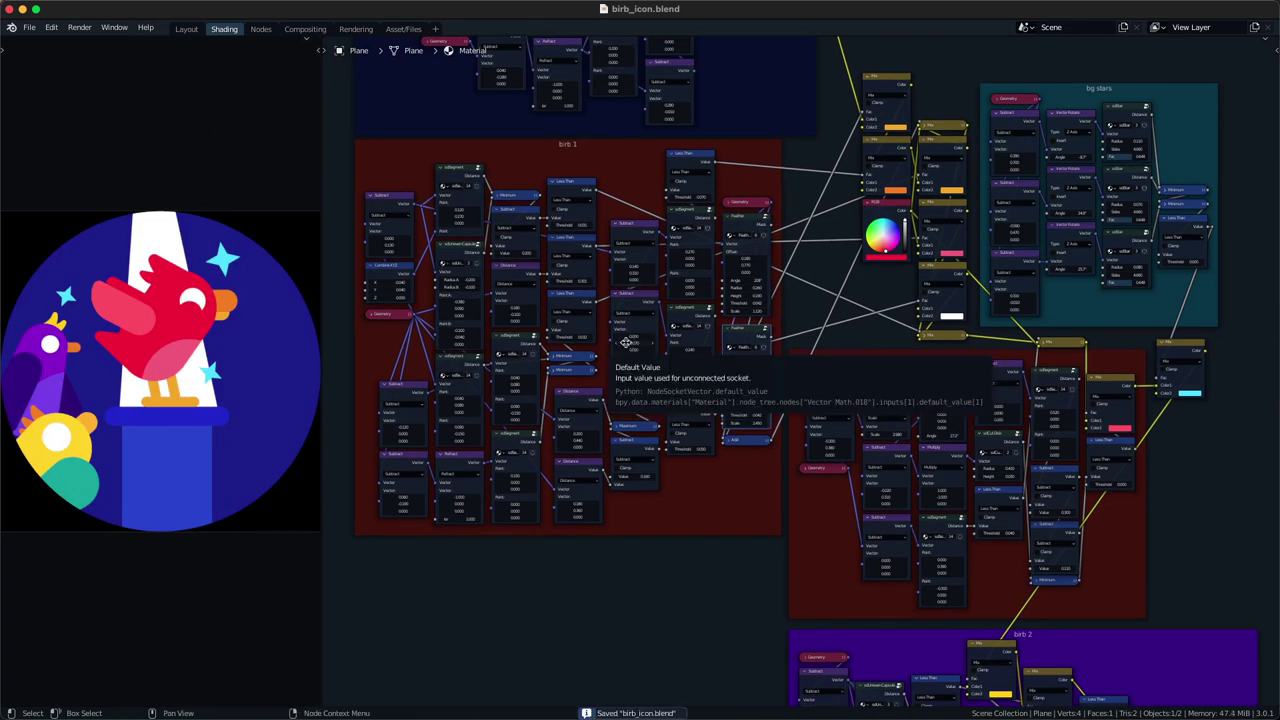
middle_drag(556, 410, 608, 495)
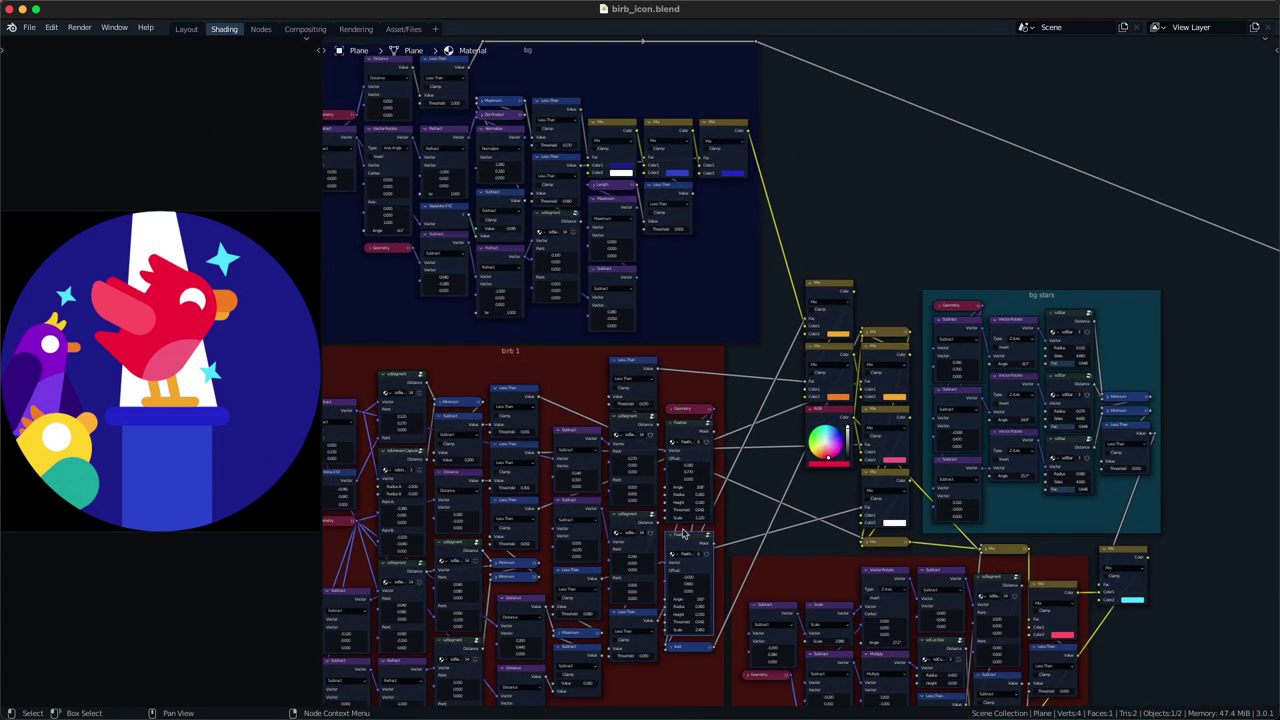
middle_drag(931, 605, 734, 334)
middle_drag(1223, 692, 597, 374)
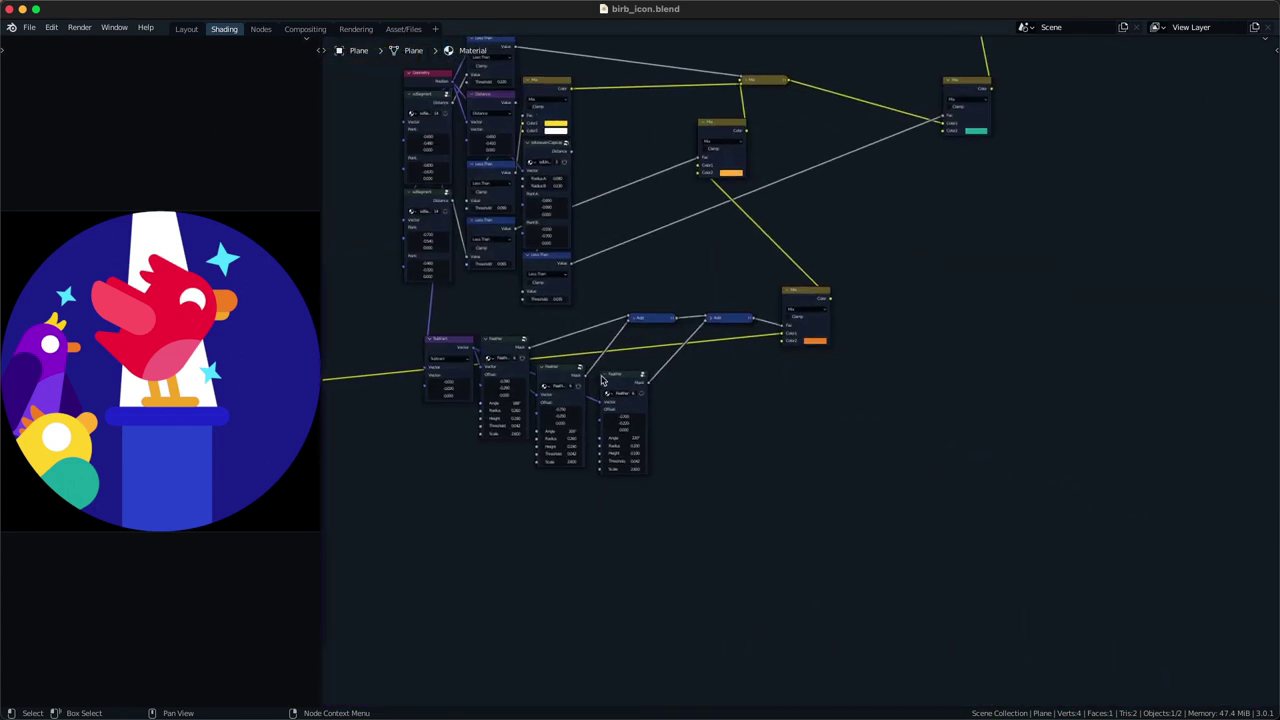
scroll(650, 335, up, 4)
drag(816, 266, 921, 285)
click(711, 299)
key(shift+d)
click(797, 309)
click(557, 386)
key(ctrl+shift+d)
click(653, 405)
alt+right_drag(655, 403, 832, 298)
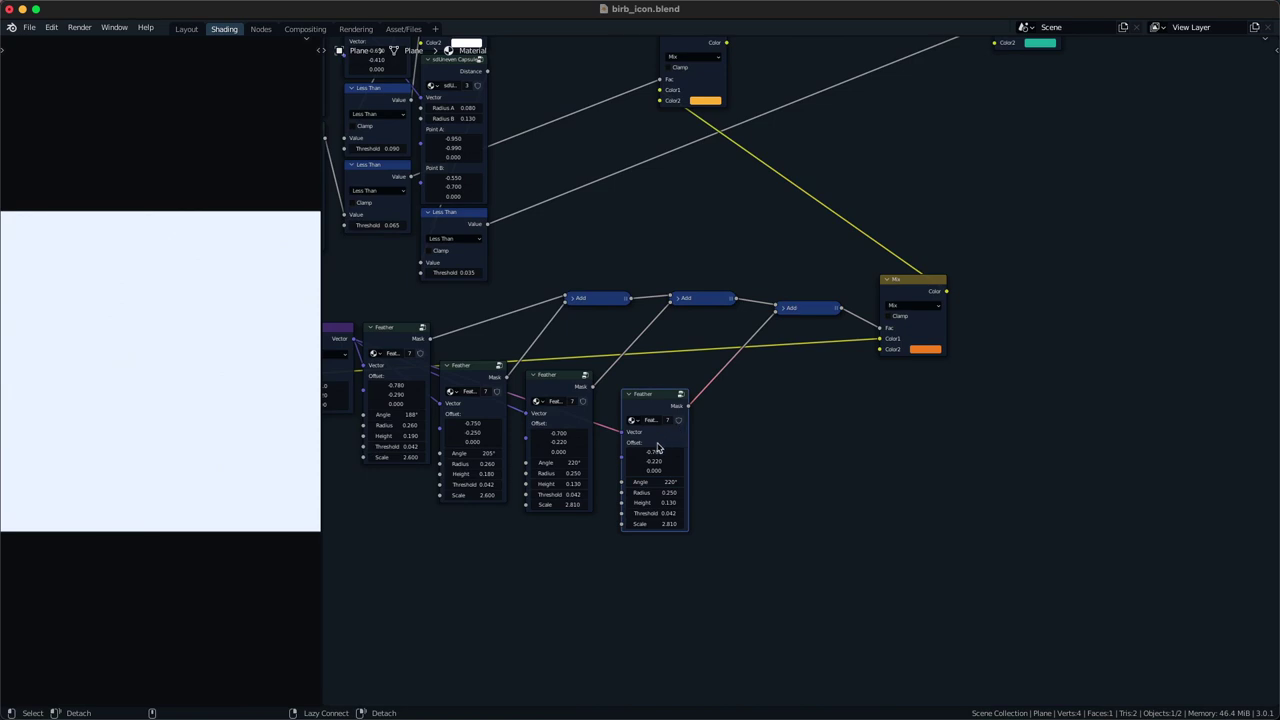
- Set the fourth Feather's Offset to X -0.640, Y -0.180, Angle to 241°, Height to 0.110, the third's Offset X to -0.710, and save
middle_drag(641, 460, 661, 412)
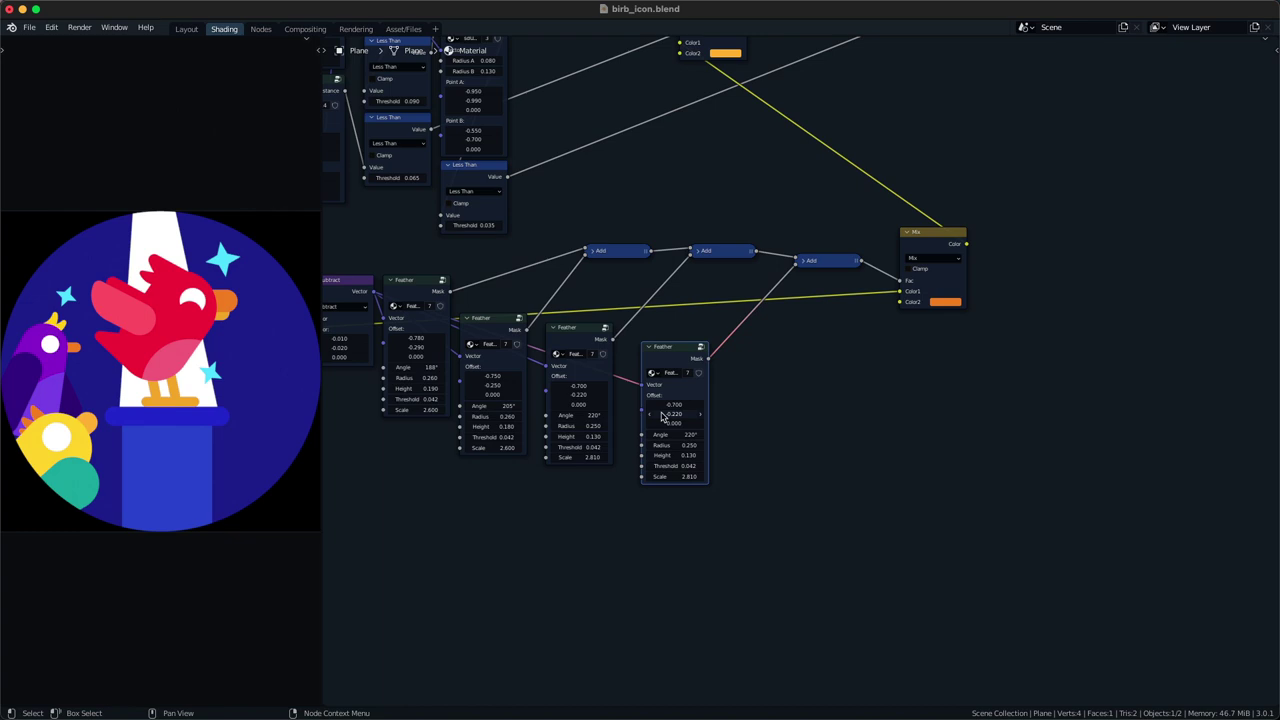
ctrl+middle_drag(661, 417, 618, 443)
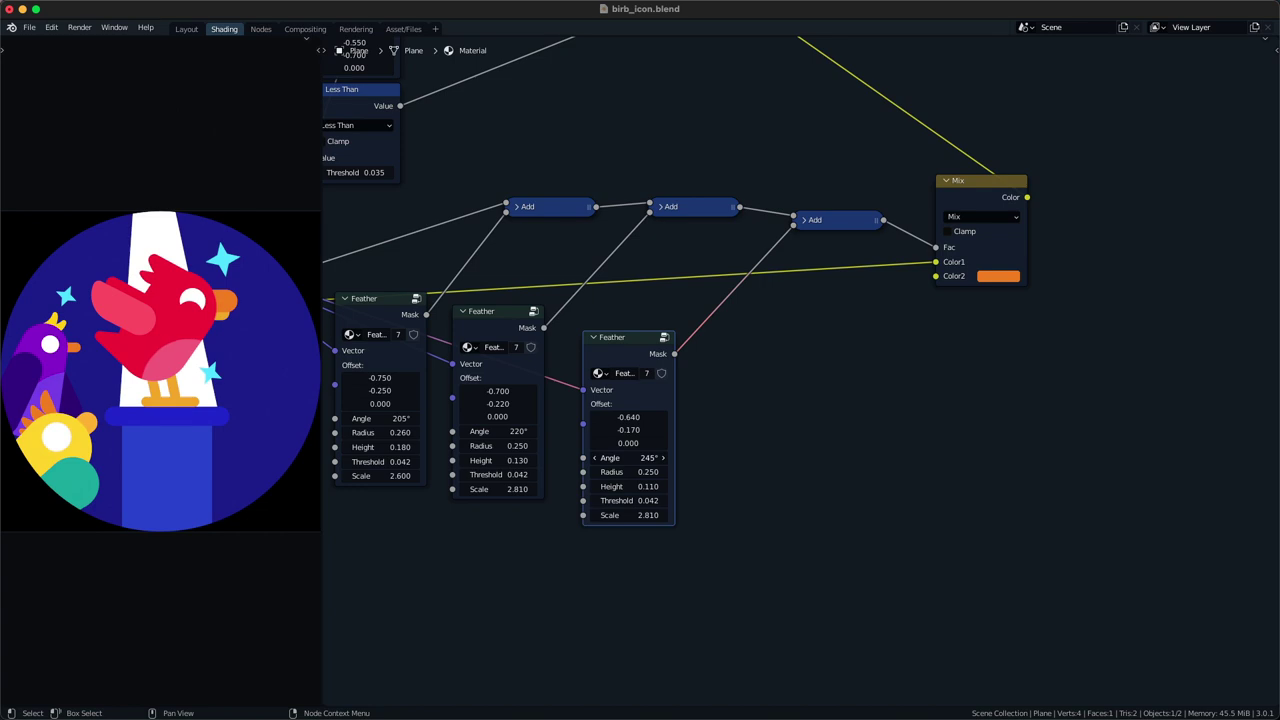
drag(629, 458, 621, 458)
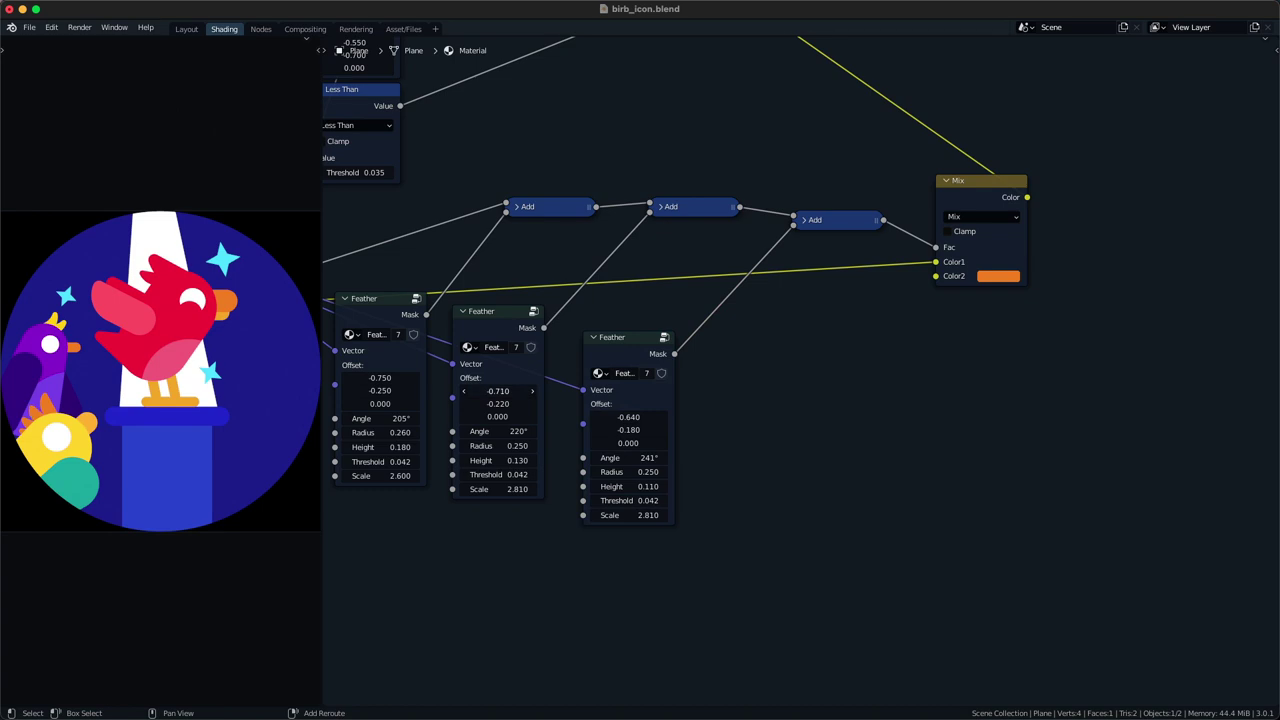
scroll(569, 455, down, 3)
middle_drag(569, 453, 569, 494)
key(super+s)
- Line up the four Feather nodes in a compact row beside the Subtract node
drag(653, 428, 633, 407)
middle_drag(639, 414, 775, 450)
drag(518, 443, 520, 483)
drag(426, 404, 426, 445)
drag(670, 593, 683, 487)
key(g)
click(671, 474)
drag(717, 577, 776, 552)
key(g)
click(763, 543)
- Arrange the three collapsed Add nodes in a row directly above the second, third and fourth Feather nodes
drag(731, 321, 592, 377)
drag(759, 371, 843, 315)
key(g)
click(690, 353)
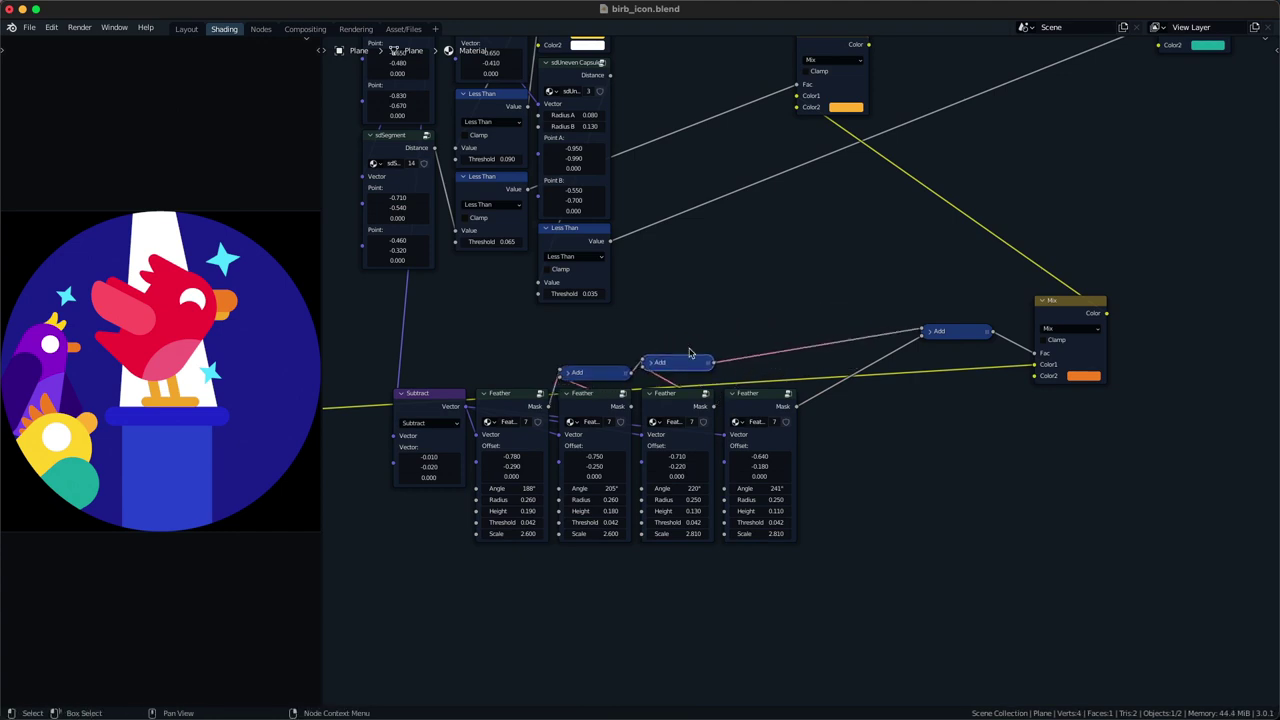
drag(902, 364, 1019, 309)
key(g)
click(823, 344)
drag(748, 357, 702, 369)
- Join the Subtract, Feather and Add nodes in a frame and bring the orange Mix node into it
scroll(724, 344, down, 3)
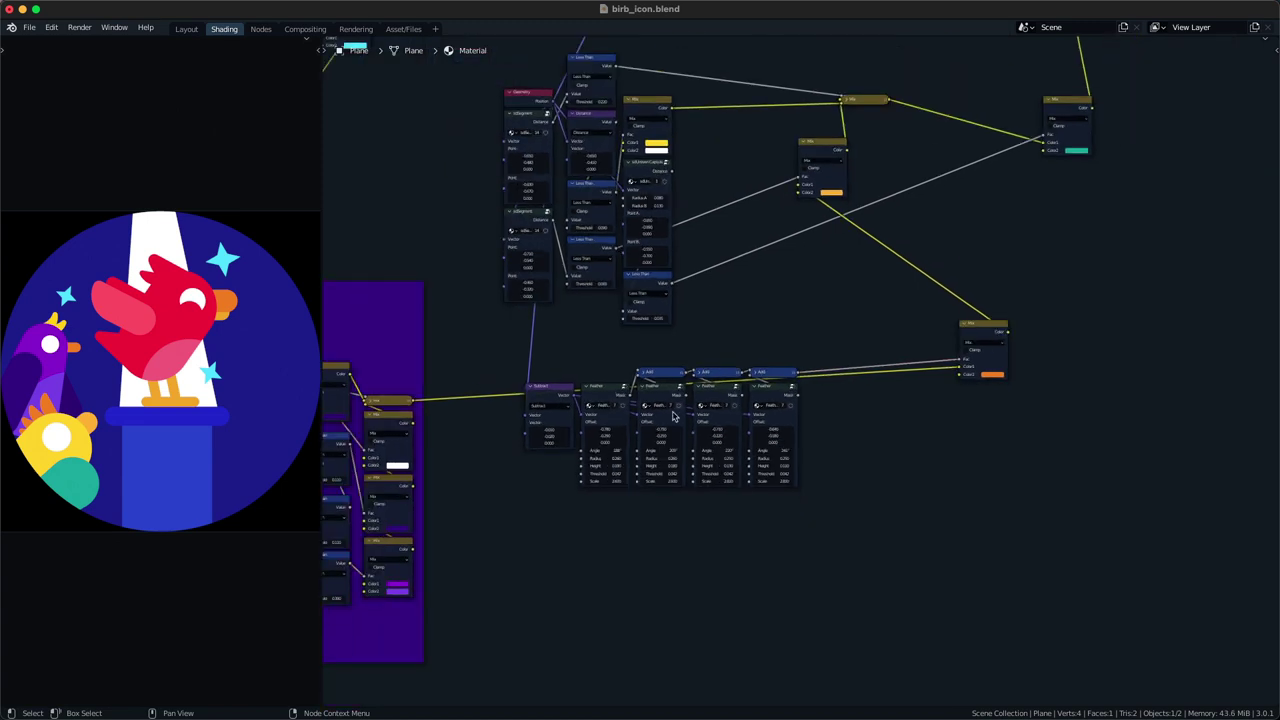
drag(555, 549, 792, 353)
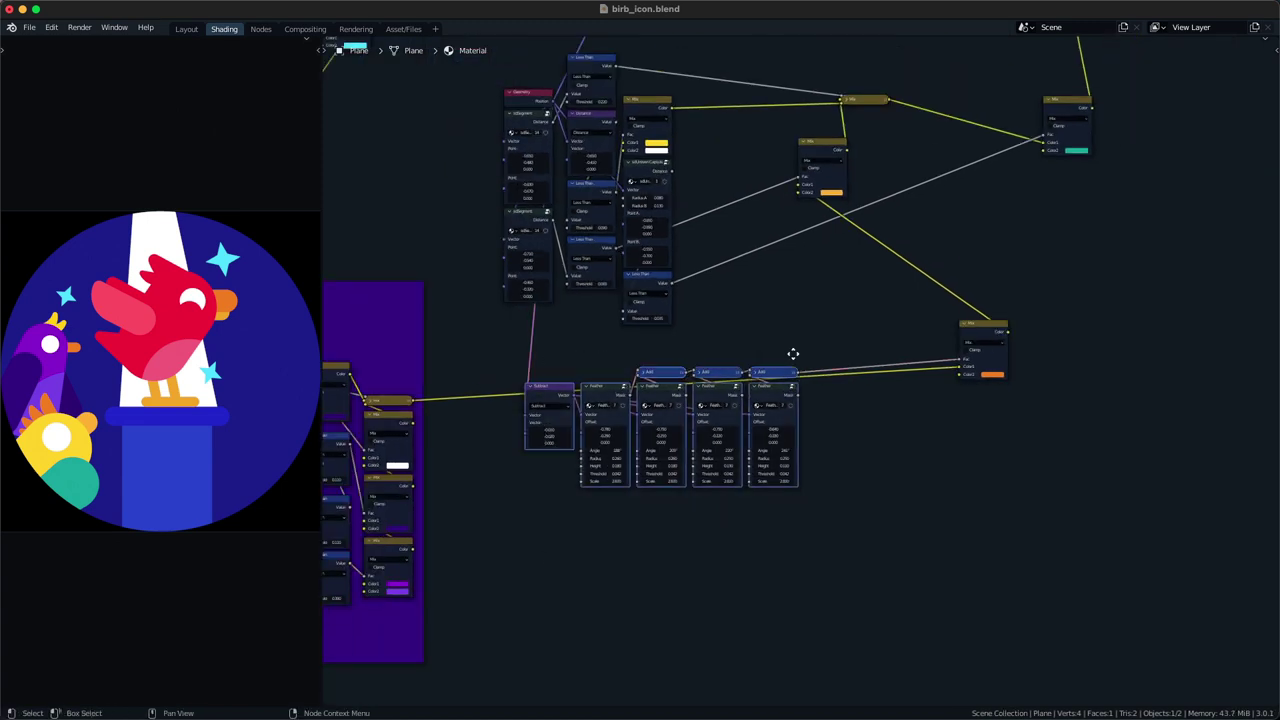
key(ctrl+j)
drag(1005, 335, 847, 380)
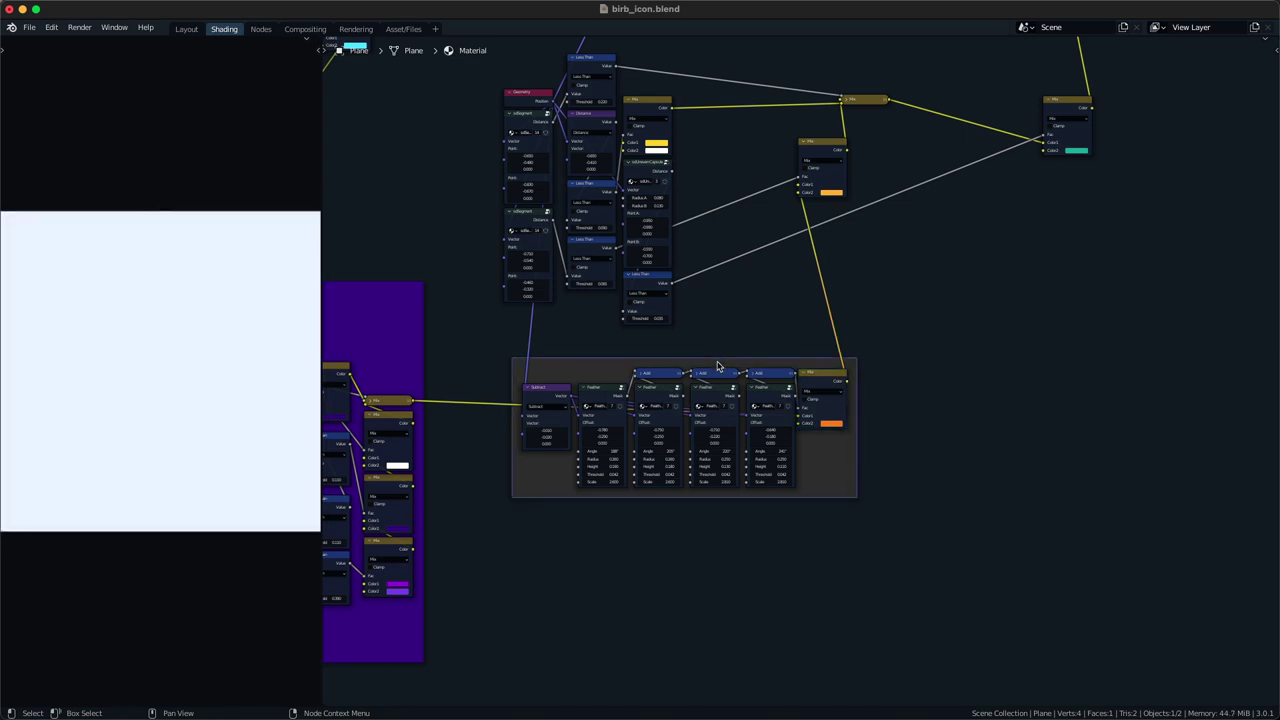
- Label the new frame birb 3 feather
key(F2)
text(birb)
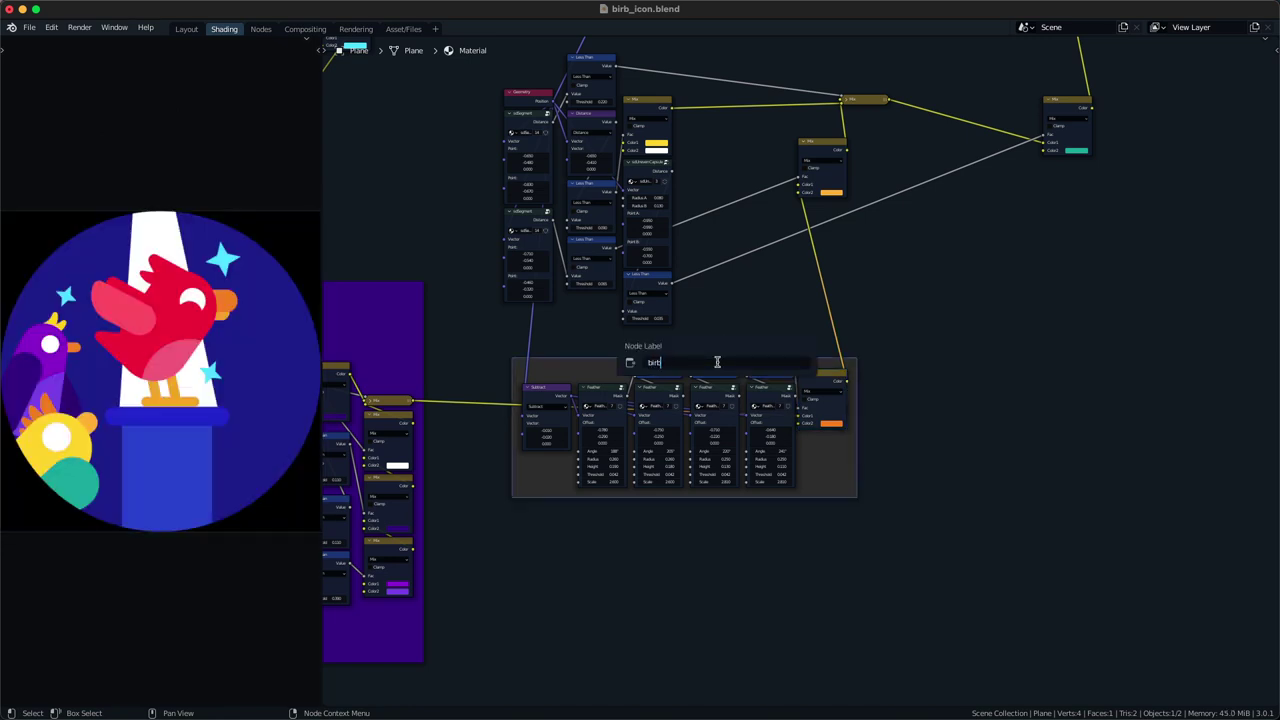
text( 3 feather)
key(Return)
- Give the birb 3 feather frame a custom dark orange colour and save the file
key(n)
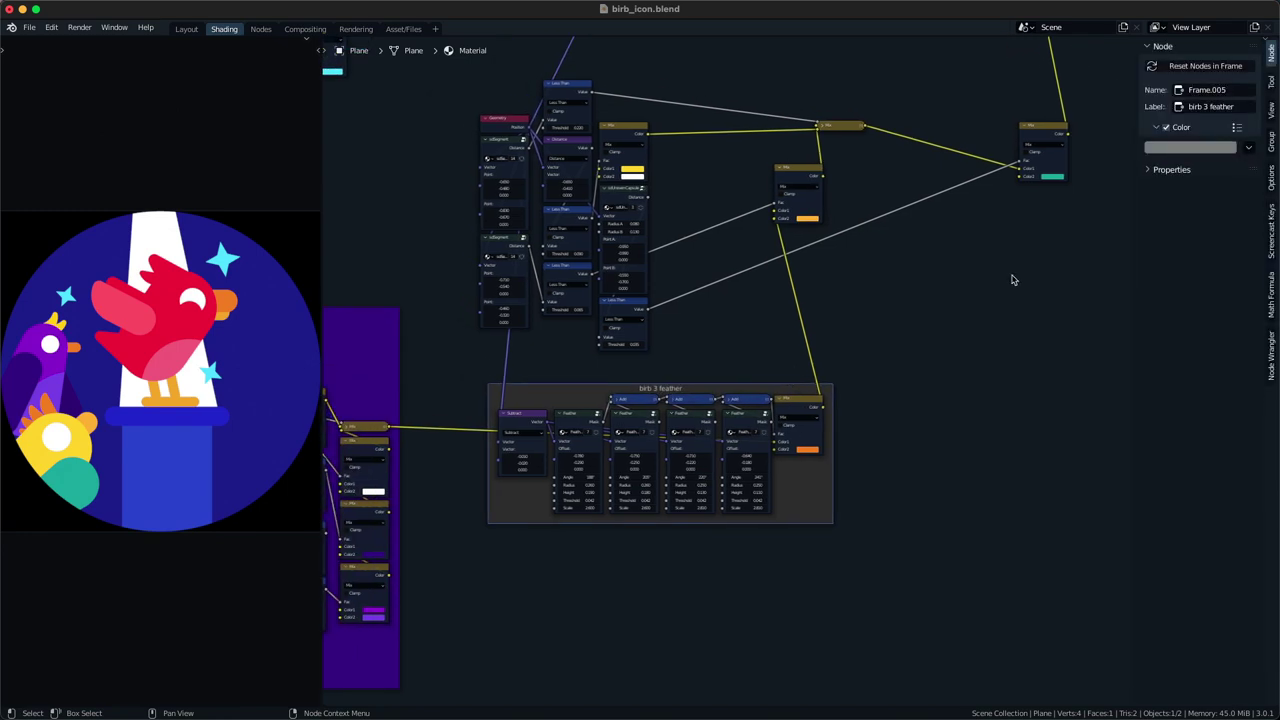
key(ctrl+v)
click(1183, 146)
scroll(1183, 146, down, 2)
drag(1226, 175, 1226, 184)
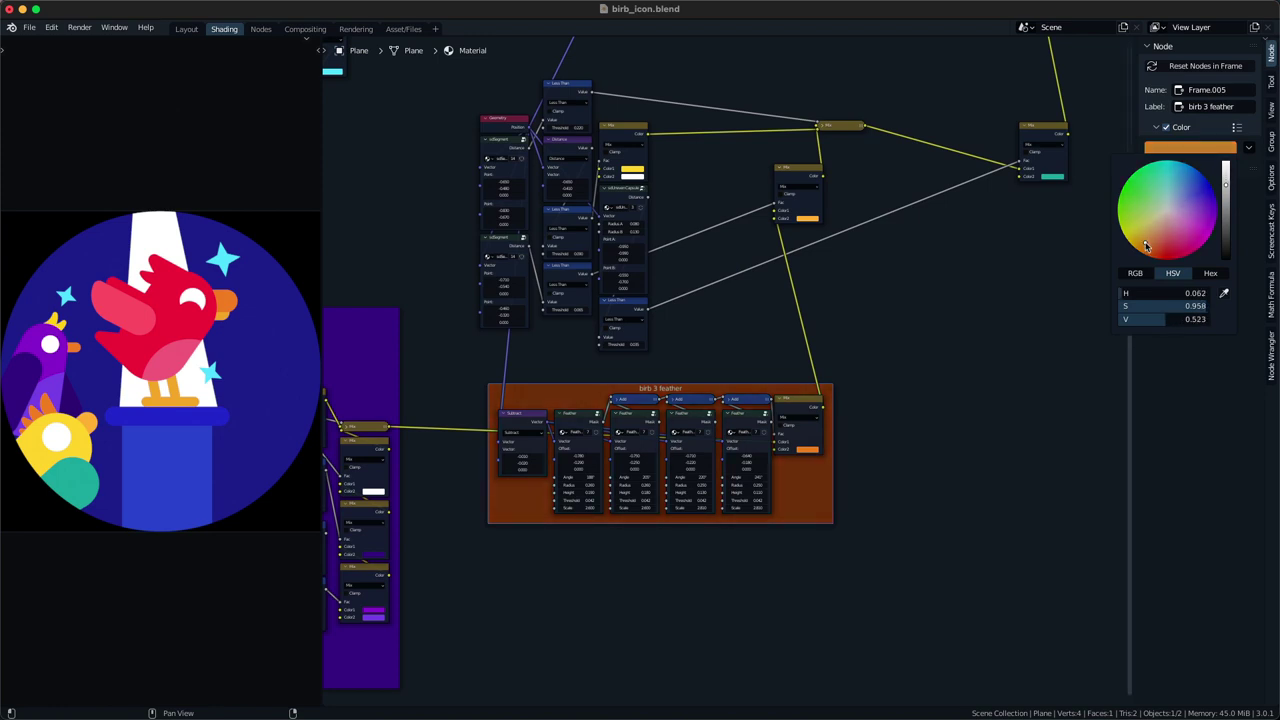
key(n)
middle_drag(964, 297, 940, 383)
key(ctrl+s)
- Join the yellow bird's body nodes in a frame above birb 3 feather and bring the light orange Mix node into the feather frame
drag(715, 432, 514, 179)
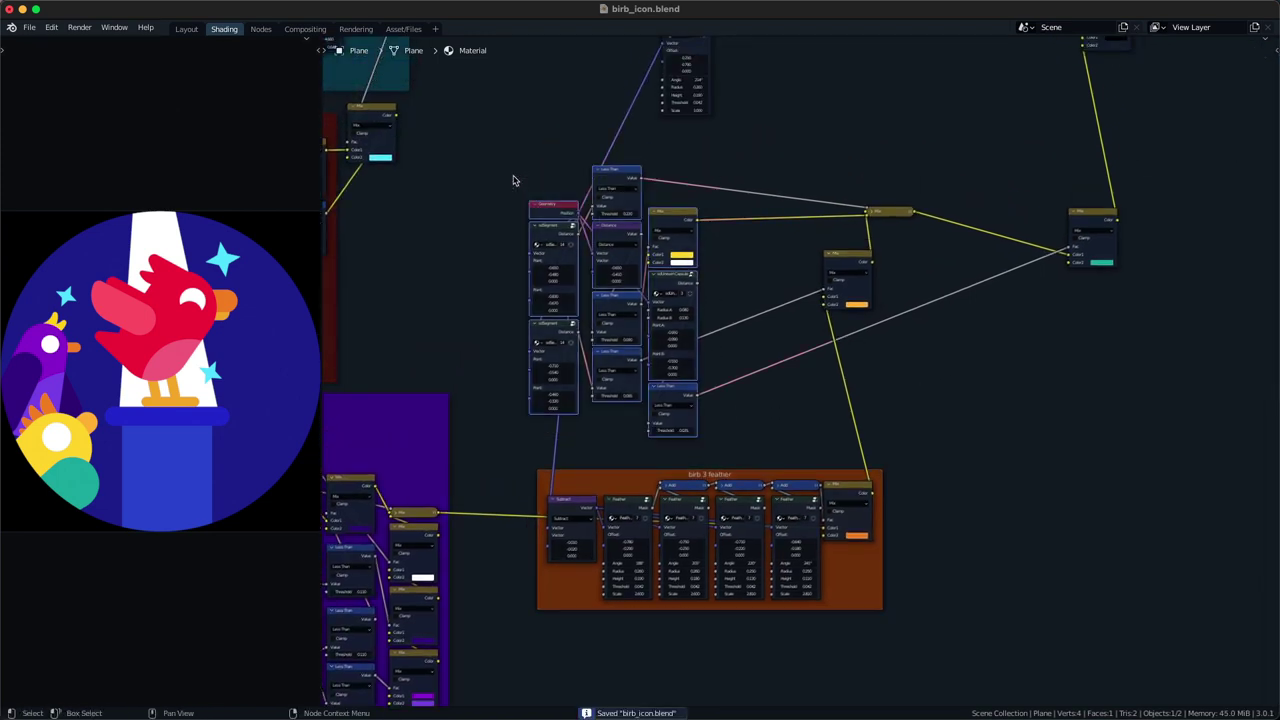
key(g)
click(567, 229)
key(ctrl+j)
key(g)
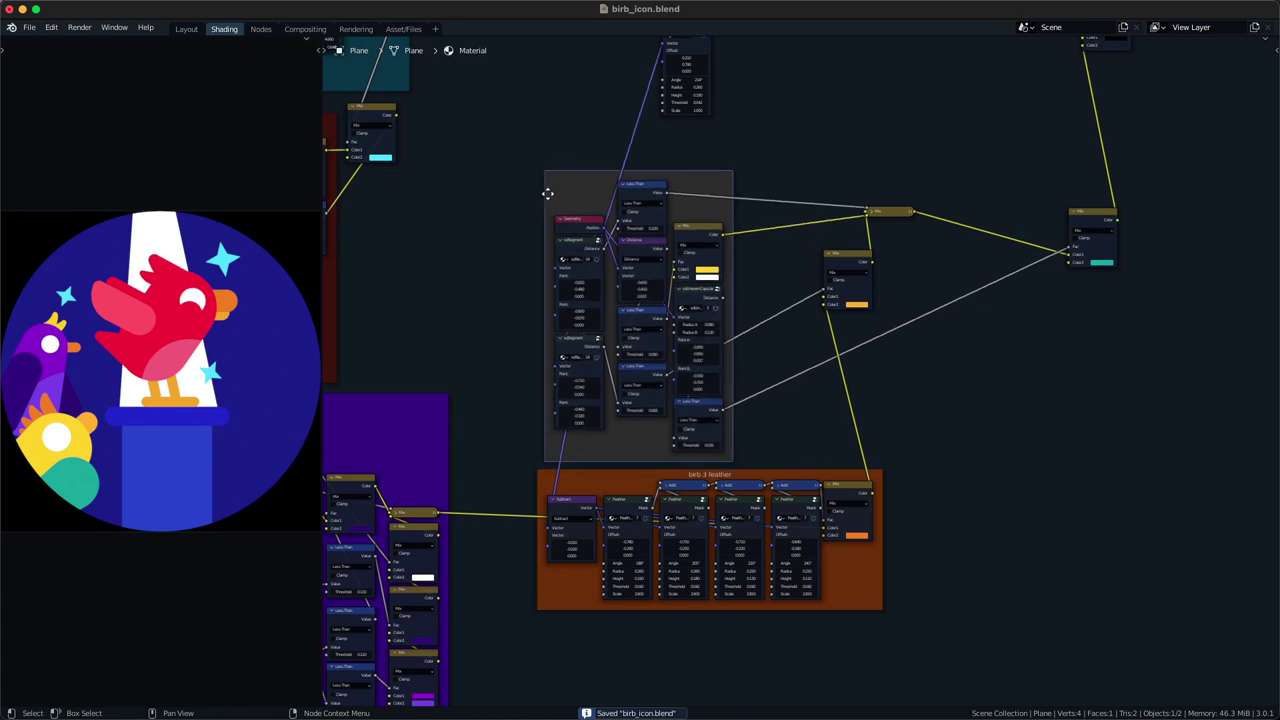
drag(848, 279, 848, 446)
shift+drag(846, 495, 848, 552)
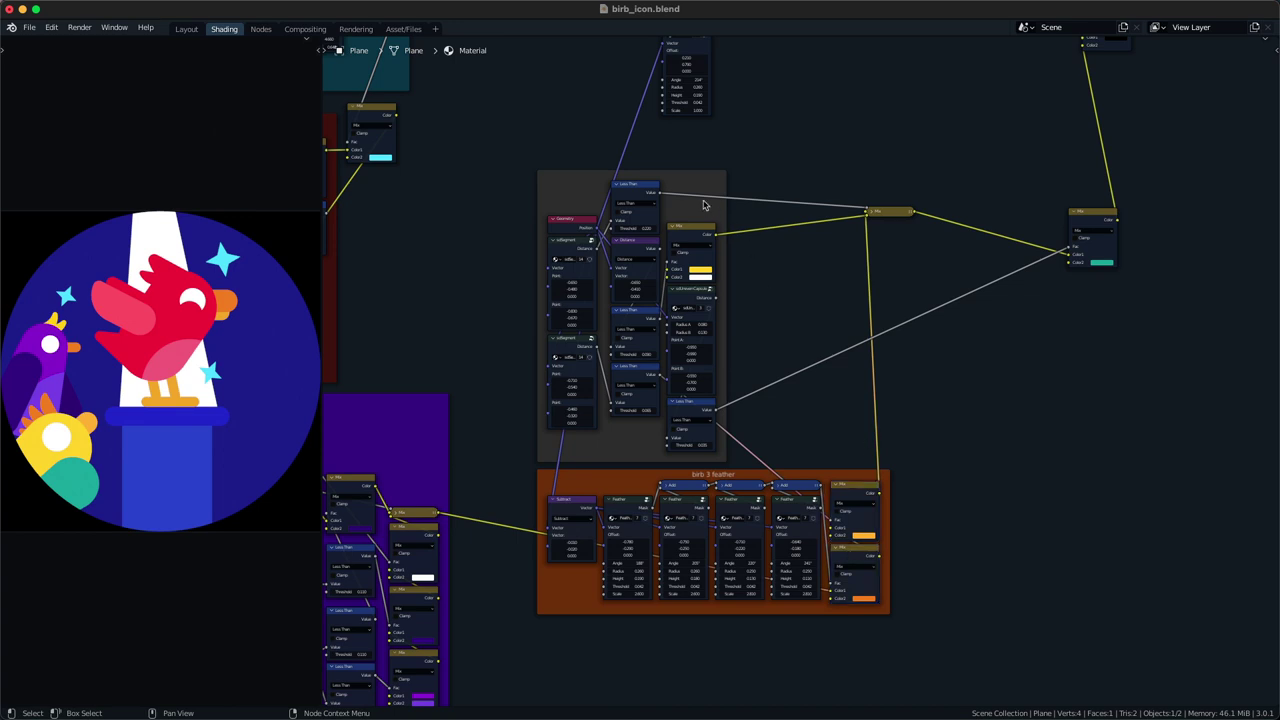
- Label the new frame brib 3, give it the same dark orange colour as the feather frame and save the file
key(F2)
text(birb 3)
key(Return)
key(n)
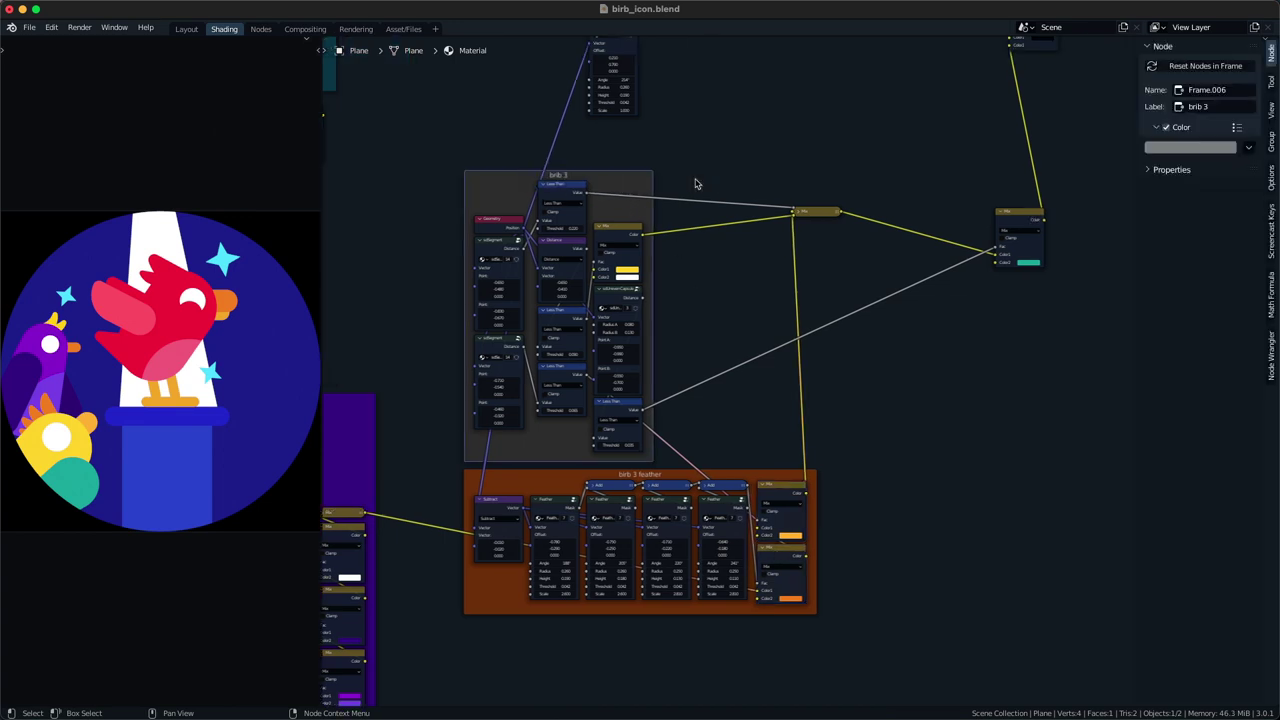
click(583, 174)
key(super+v)
key(n)
middle_drag(865, 354, 819, 296)
key(super+s)
- Move the two orange frames next to the purple frame and delete the leftover Feather node above them
click(711, 416)
middle_drag(628, 118, 812, 174)
scroll(817, 174, down, 3)
key(g)
click(762, 329)
middle_drag(823, 243, 756, 329)
drag(756, 329, 768, 150)
key(x)
- Place the collapsed Mix node inside the birb 3 feather frame, directly above its two orange Mix nodes
middle_drag(872, 360, 854, 230)
scroll(814, 312, up, 1)
click(855, 279)
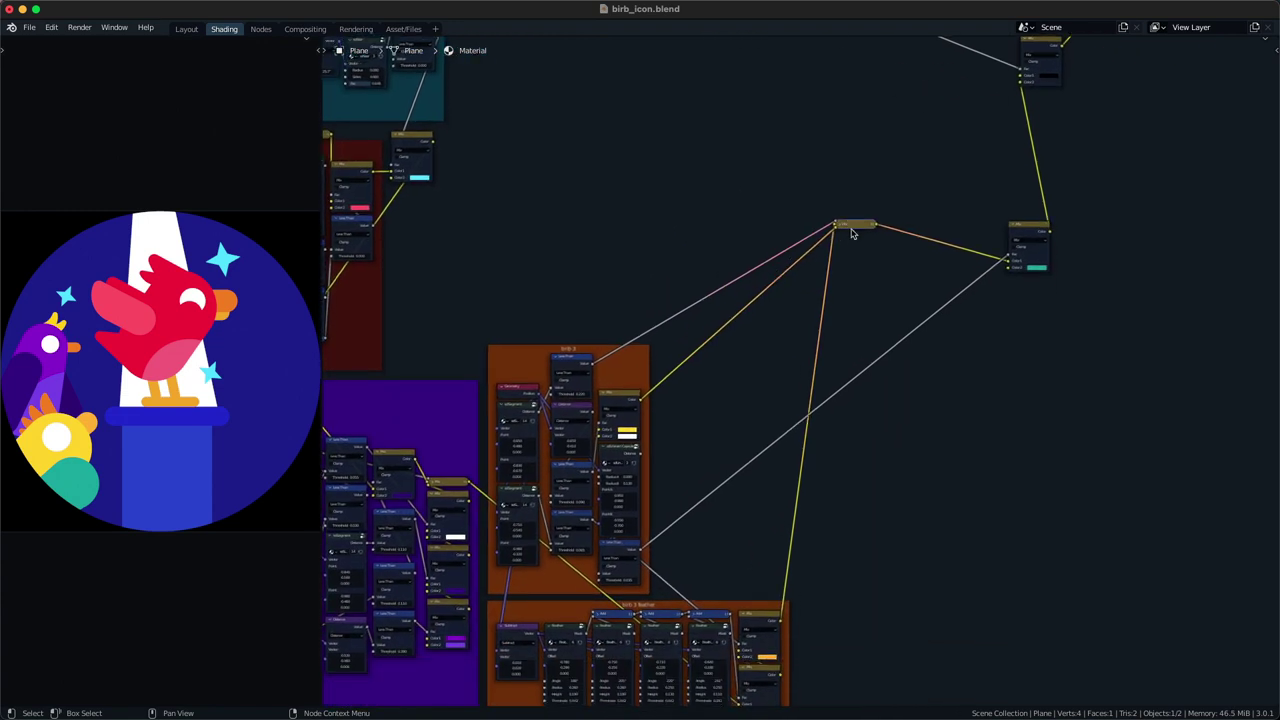
key(g)
click(751, 501)
middle_drag(751, 501, 774, 365)
key(g)
click(772, 494)
scroll(798, 370, up, 2)
middle_drag(777, 428, 794, 348)
click(783, 421)
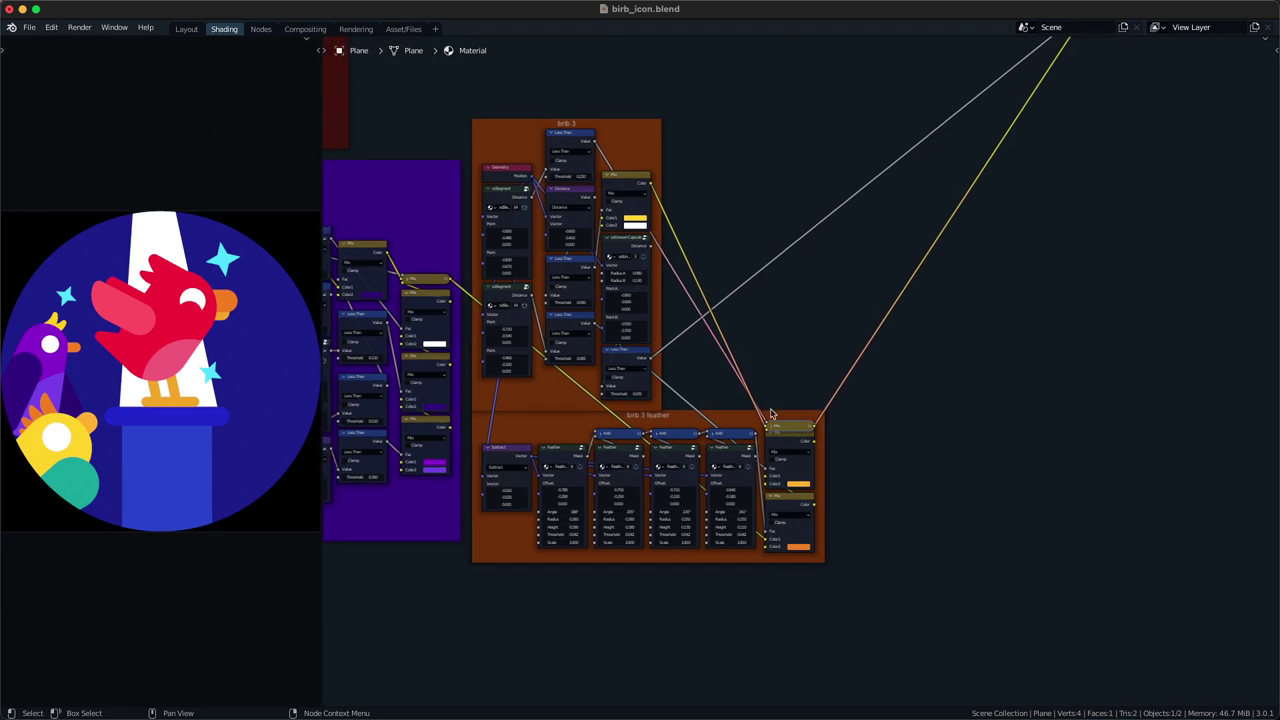
drag(770, 418, 781, 424)
click(808, 407)
- Shift the Subtract, Feather and Add nodes inside the birb 3 feather frame to line up with the Mix stack
key(b)
drag(524, 432, 829, 560)
key(g)
click(702, 408)
click(702, 408)
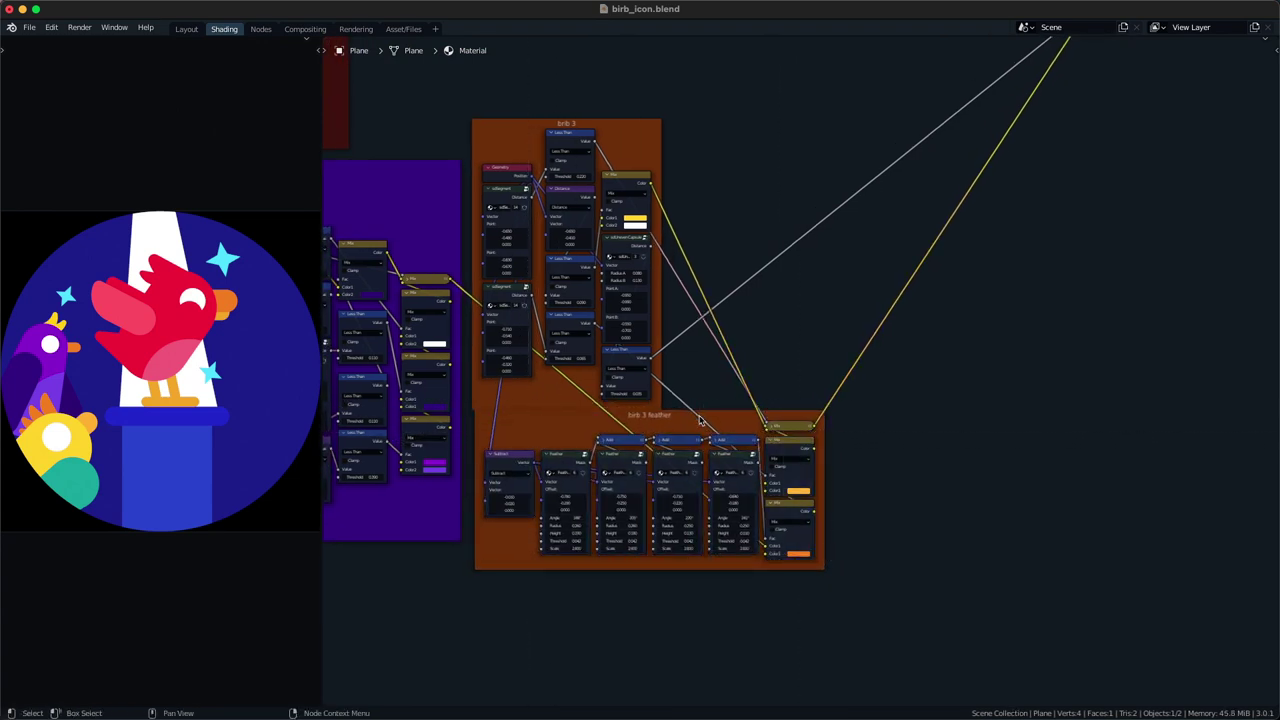
drag(702, 420, 700, 427)
key(a)
key(a)
- Align the node columns inside the brib 3 frame with the feather frame below and save the file
middle_drag(727, 402, 728, 450)
key(b)
drag(494, 201, 622, 404)
key(g)
click(614, 391)
click(780, 332)
click(574, 185)
key(b)
drag(574, 183, 569, 382)
key(g)
key(b)
drag(629, 226, 634, 404)
key(g)
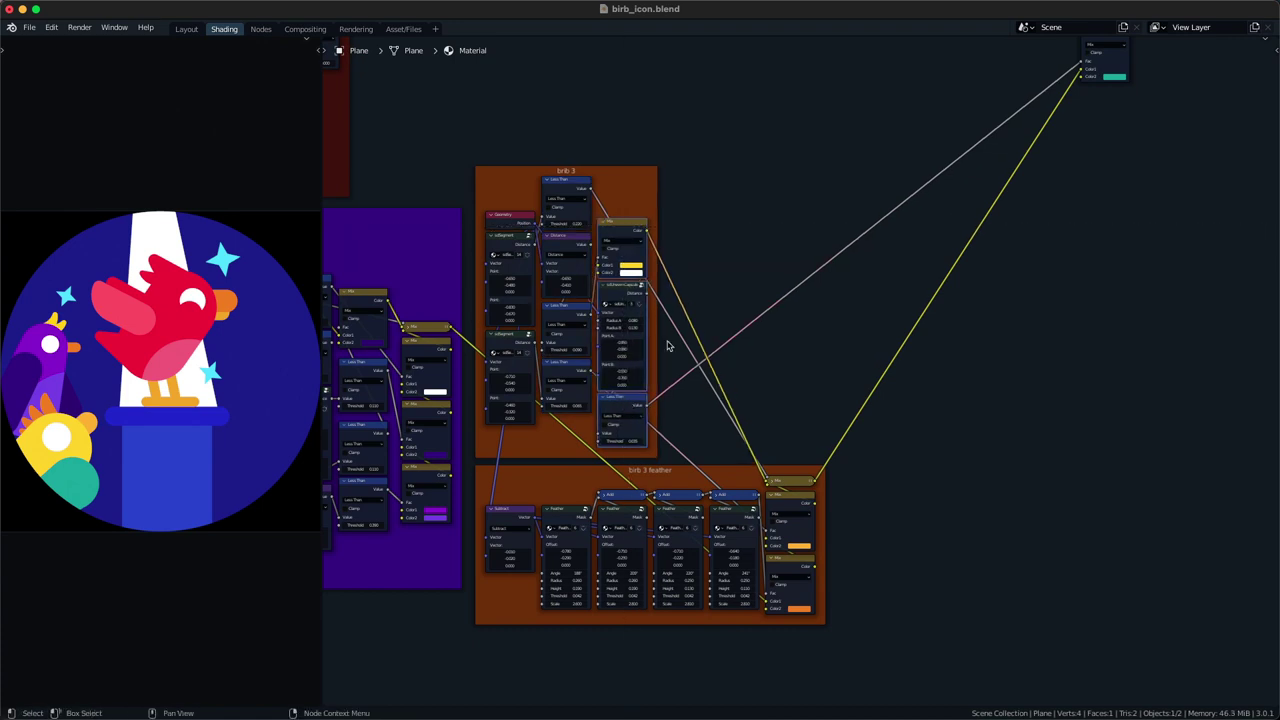
click(669, 345)
key(super+s)
- Route the yellow Mix node's colour link down beside the brib 3 frame and between both orange frames using reroute points
key(g)
mouse_move(667, 281)
shift+right_down()
mouse_move(675, 274)
mouse_move(664, 298)
shift+right_up()
key(g)
click(716, 411)
key(g)
click(711, 382)
shift+right_drag(711, 457, 714, 474)
key(g)
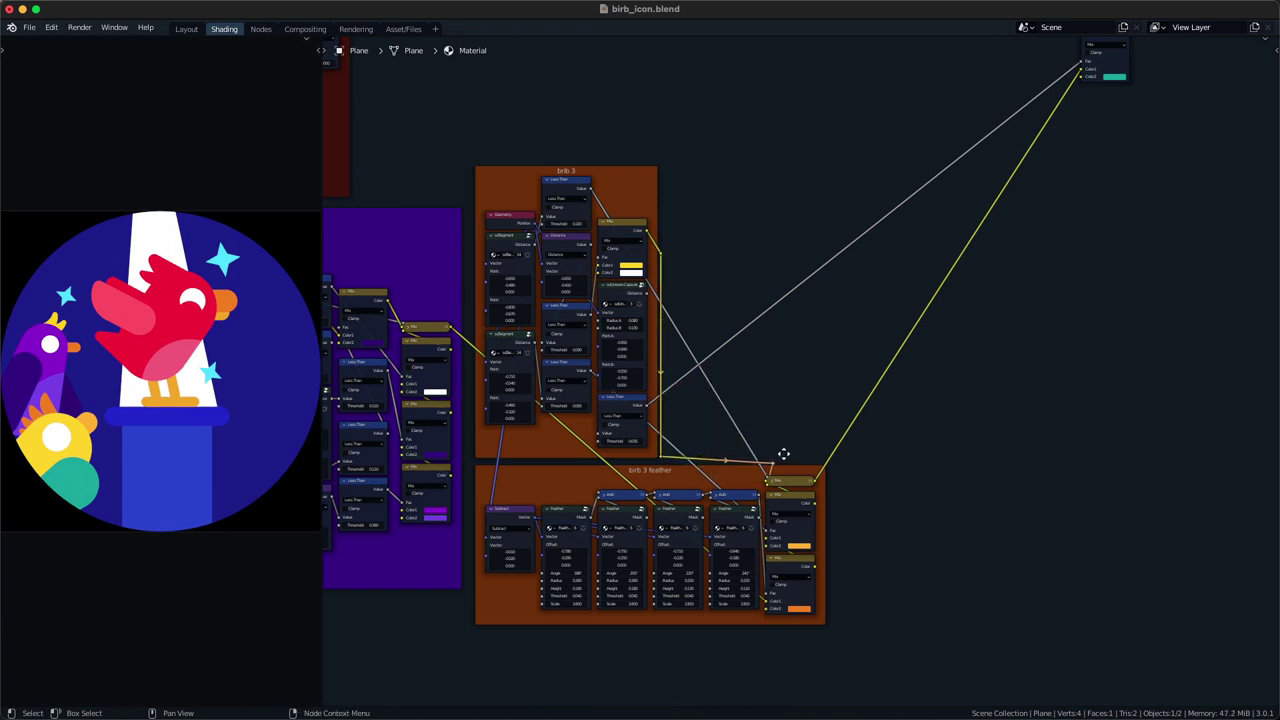
- Route the purple bird's output link down between the frames and beneath birb 3 feather with reroute points, and save the file
middle_drag(464, 334, 552, 273)
shift+right_drag(562, 288, 560, 306)
key(g)
click(561, 373)
key(ctrl+z)
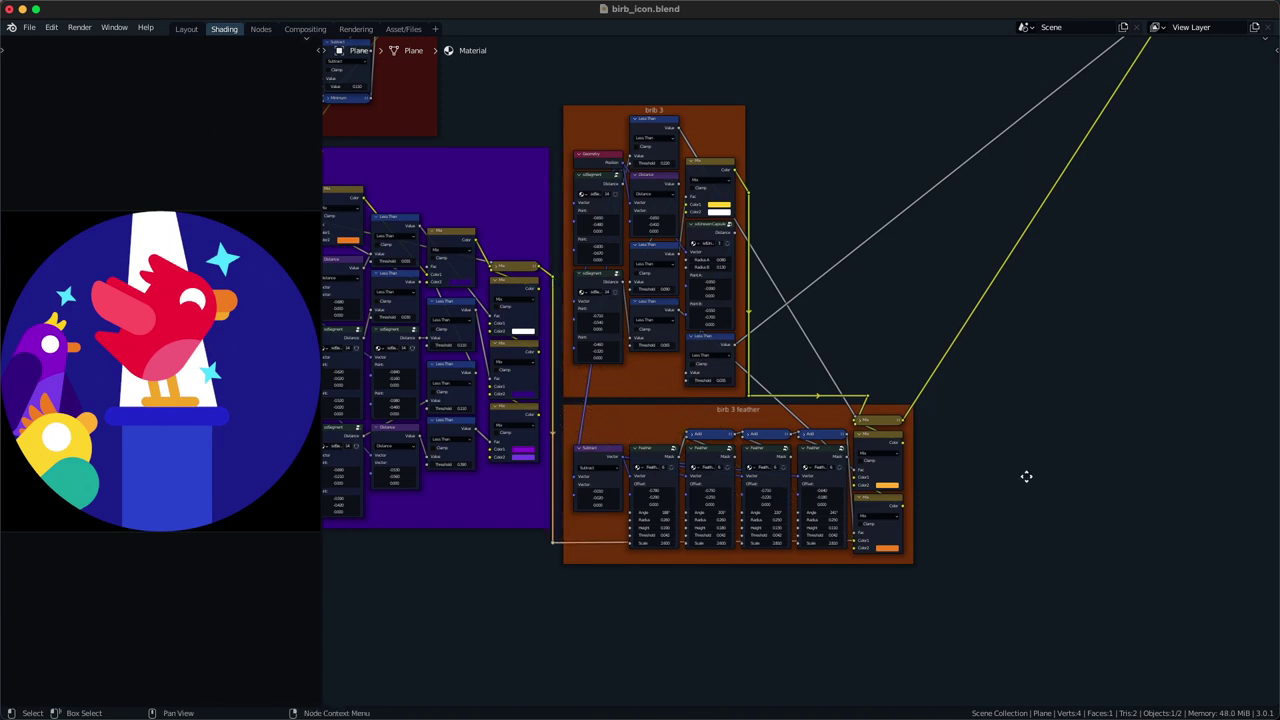
shift+right_drag(566, 552, 580, 580)
key(g)
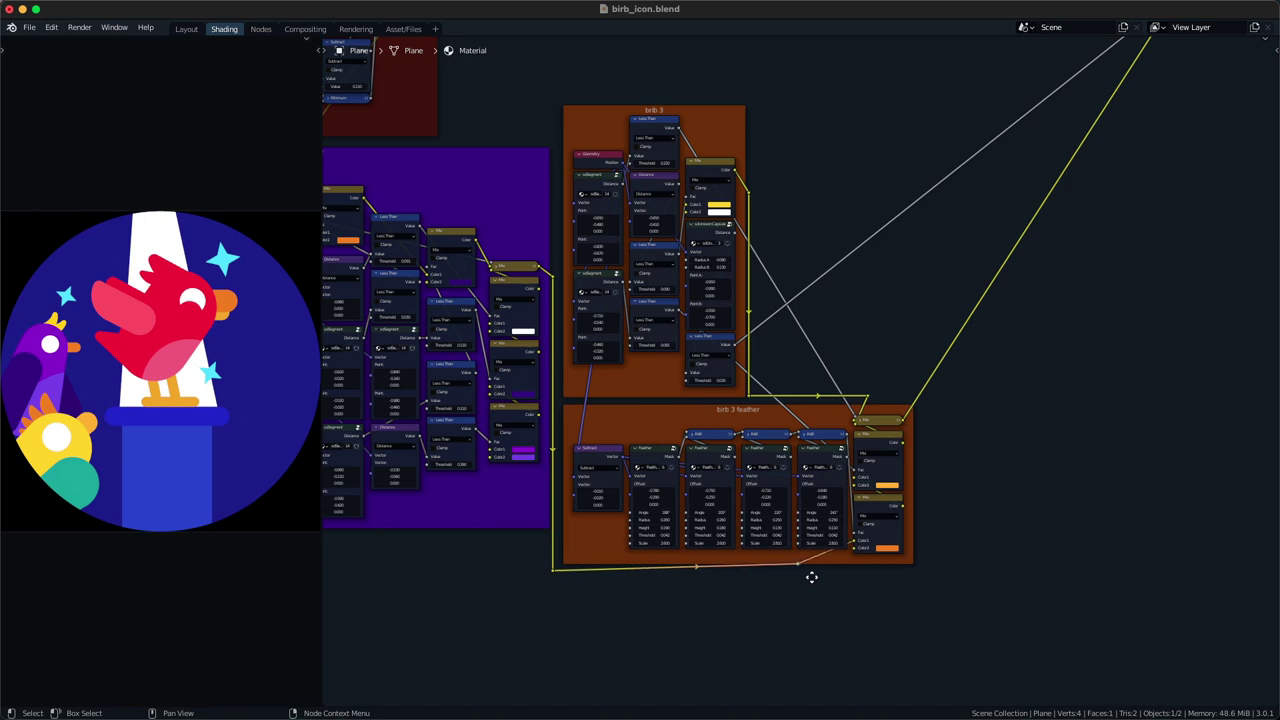
middle_drag(1004, 456, 901, 560)
key(super+s)
- Move both orange frames with their rerouted links up so their lower edge sits nearer the purple frame's base
middle_drag(857, 431, 881, 491)
scroll(774, 426, down, 4)
middle_drag(1045, 294, 981, 370)
drag(954, 322, 926, 368)
scroll(928, 365, down, 4)
middle_drag(928, 365, 955, 299)
drag(889, 256, 703, 610)
click(758, 564)
click(732, 576)
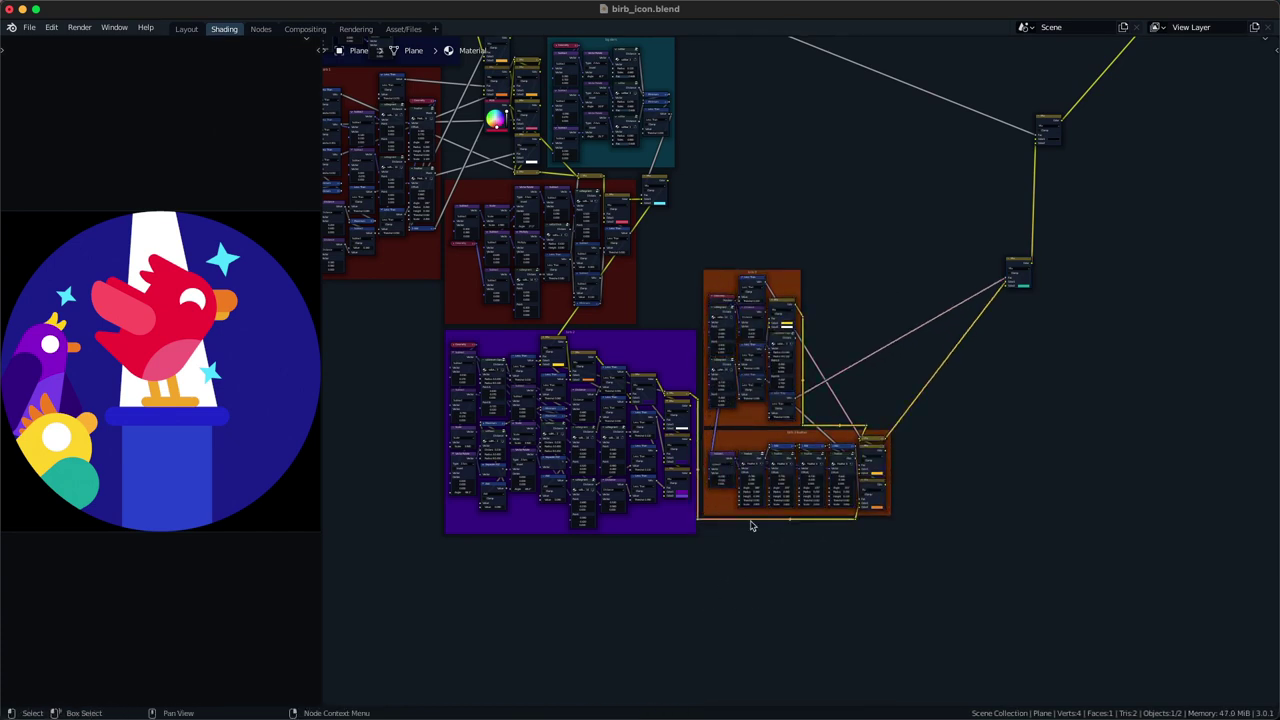
- Bring the teal Mix node close to the orange frames and save the file
scroll(752, 526, down, 3)
middle_drag(750, 378, 772, 464)
scroll(772, 464, up, 4)
middle_drag(888, 405, 795, 391)
drag(957, 392, 844, 474)
middle_drag(911, 406, 910, 444)
drag(986, 263, 1059, 330)
middle_drag(873, 469, 837, 390)
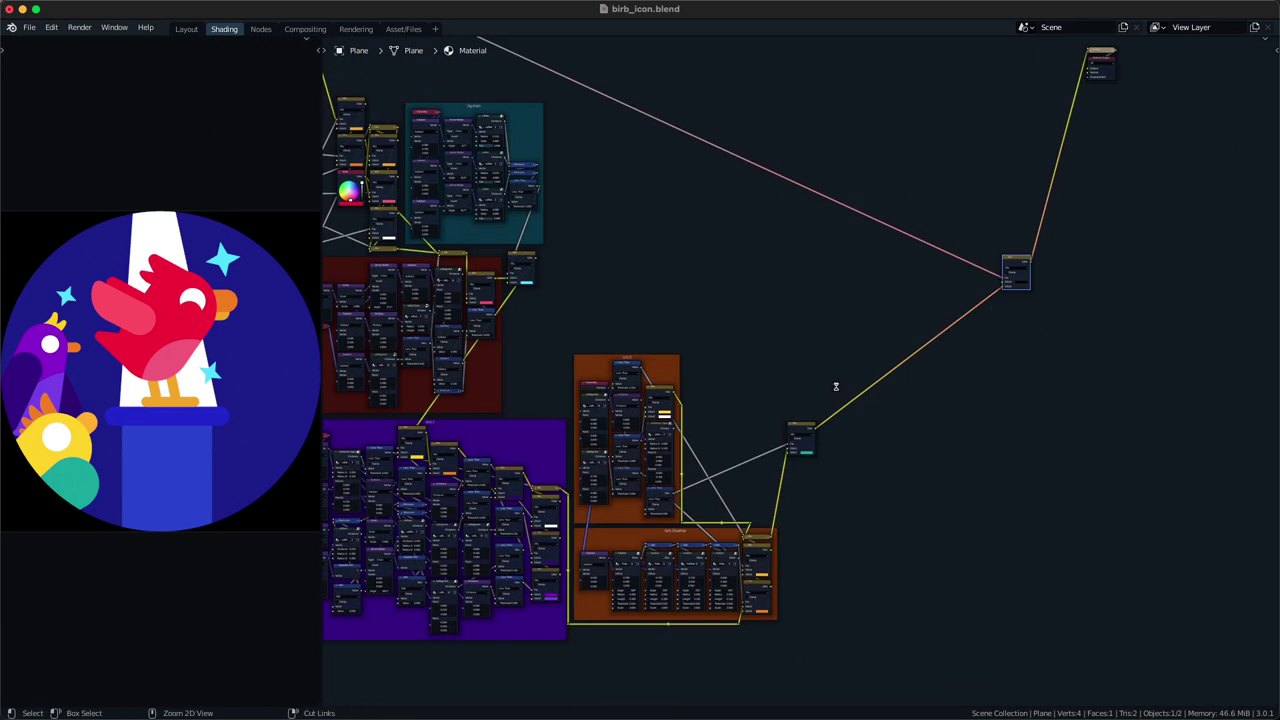
key(ctrl+s)
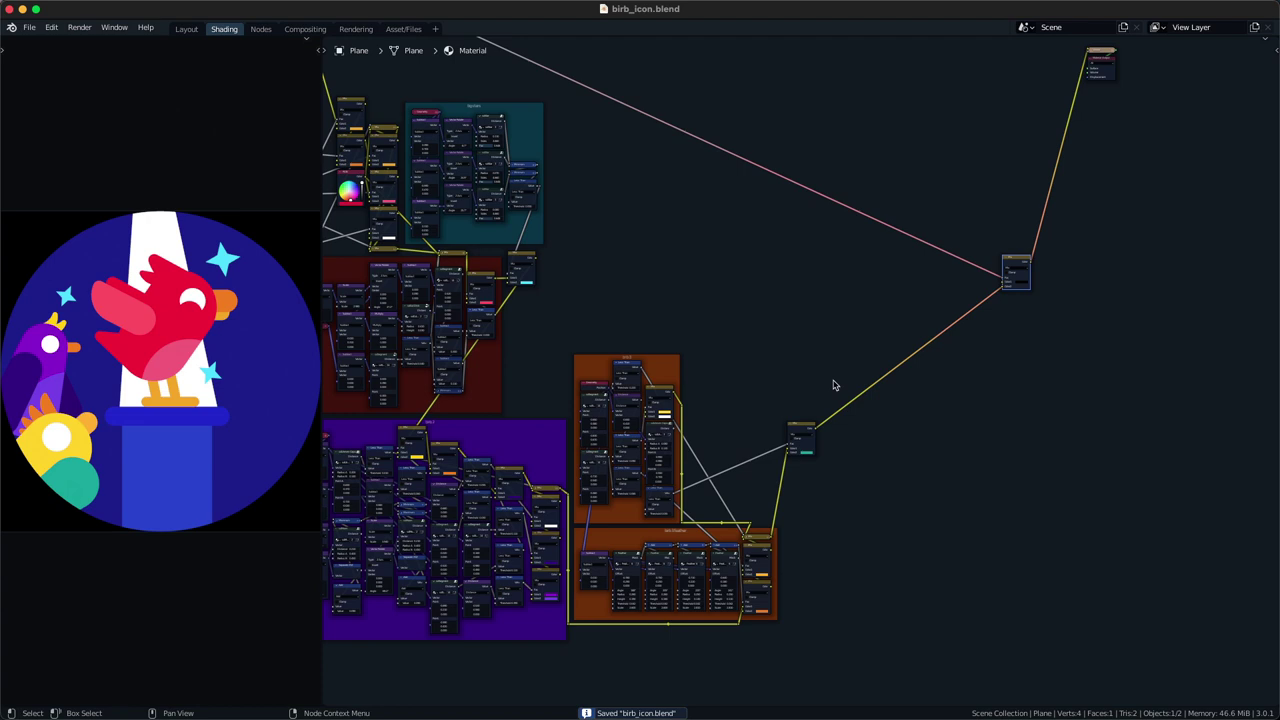
- Place the teal Mix node just above the feather frame's Mix stack and the black Mix node farther out and higher
middle_drag(843, 341, 852, 278)
scroll(843, 320, up, 4)
drag(822, 345, 772, 428)
click(768, 427)
drag(937, 318, 1119, 166)
key(g)
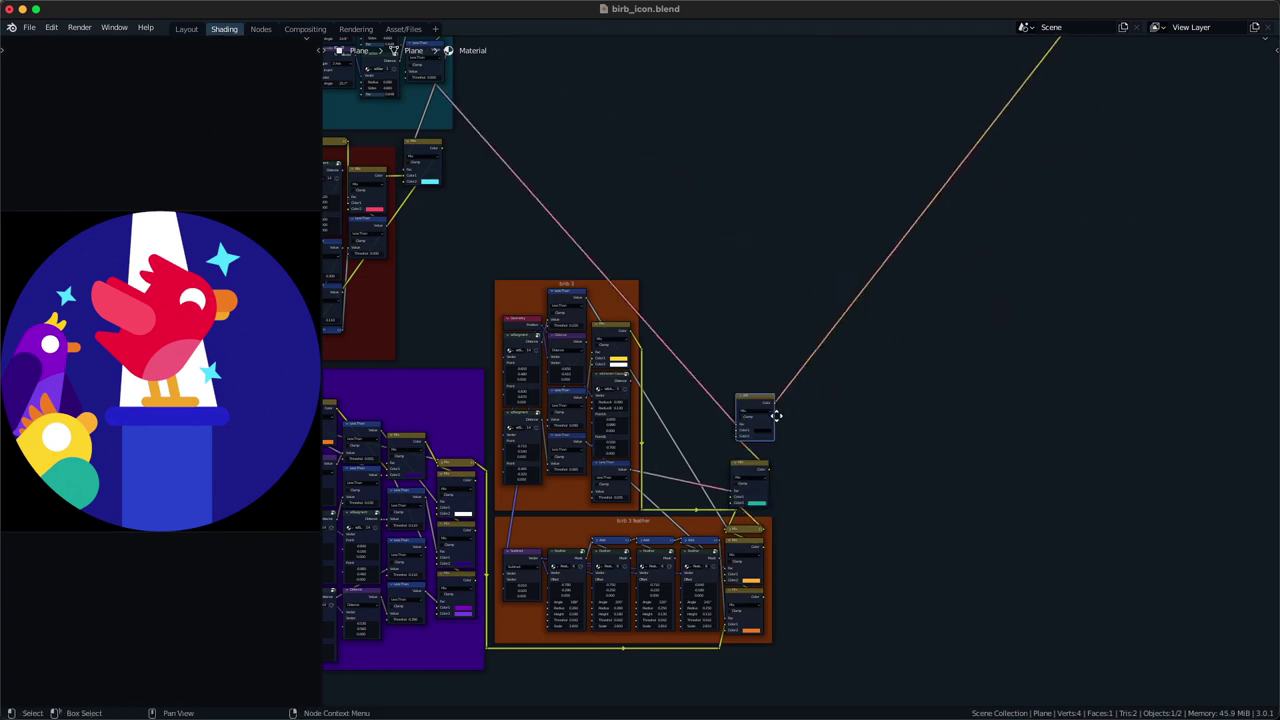
click(1060, 247)
- Loop the teal Mix node's output link back over the top of the node with reroute points
mouse_move(841, 421)
middle_down()
mouse_move(883, 354)
mouse_move(883, 391)
mouse_move(834, 418)
middle_up()
scroll(869, 409, up, 8)
scroll(868, 416, down, 5)
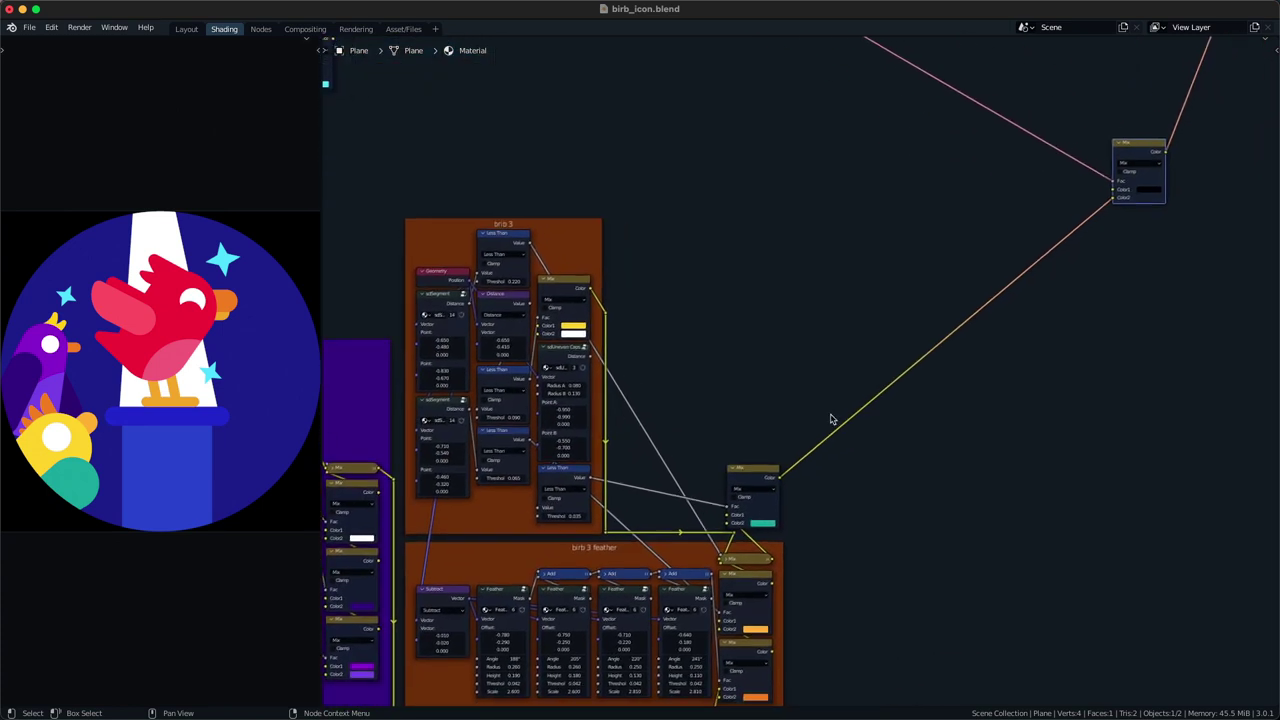
scroll(829, 425, up, 4)
shift+right_drag(825, 429, 836, 516)
key(g)
click(783, 498)
shift+right_drag(805, 436, 834, 444)
key(g)
click(713, 479)
shift+right_drag(714, 470, 740, 462)
key(g)
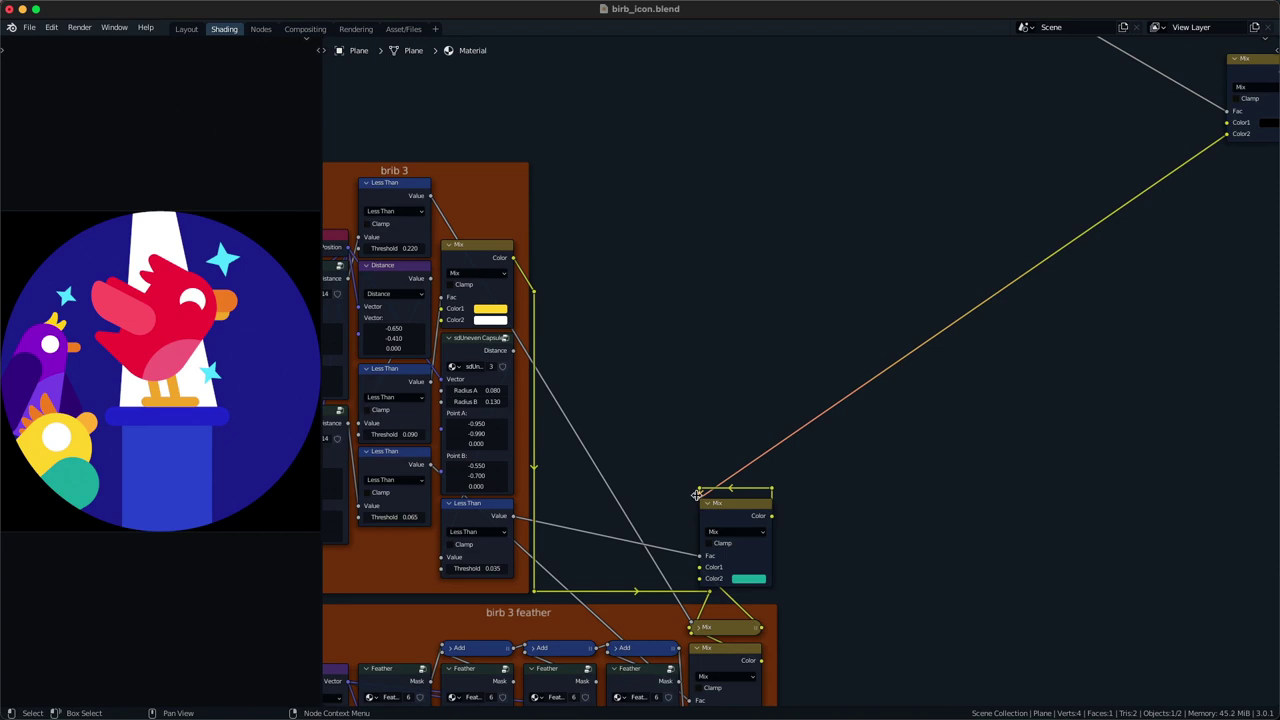
- Continue the teal Mix output link down beside the node and back to the brib 3 frame's right edge with reroute points
shift+right_drag(863, 486, 868, 490)
key(g)
click(598, 540)
shift+right_drag(588, 539, 597, 561)
key(g)
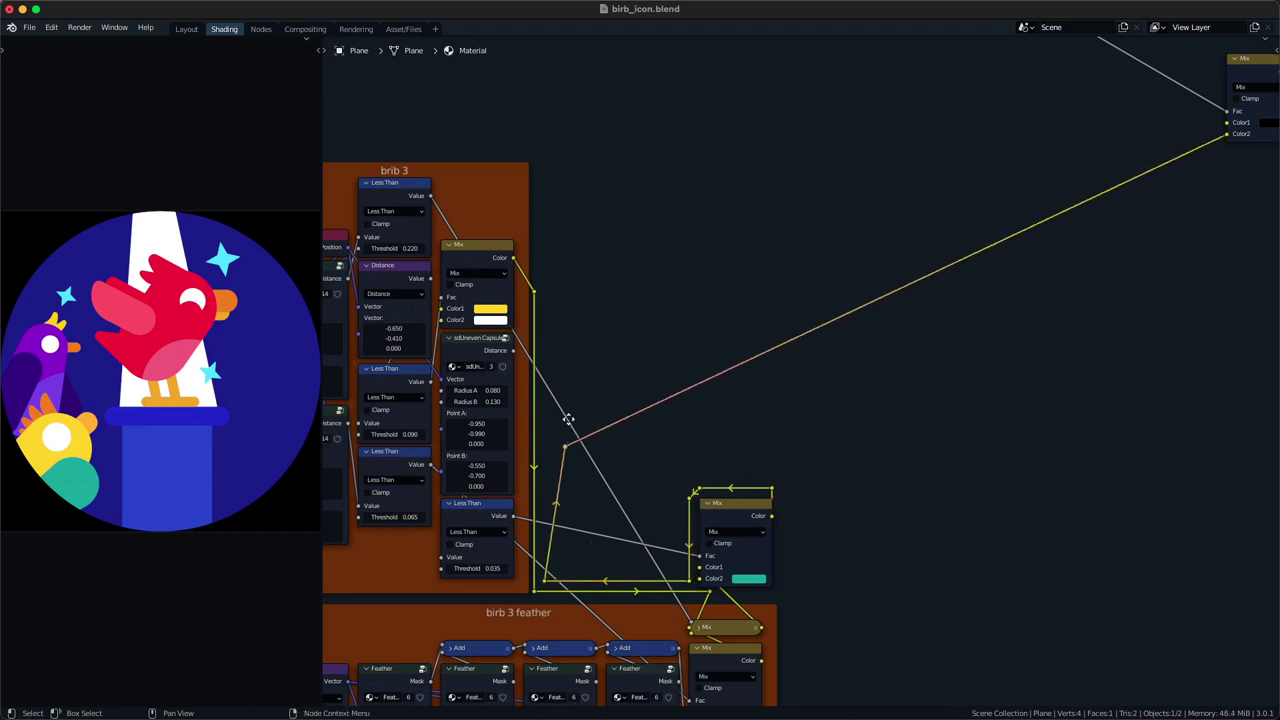
click(550, 238)
- Run the rerouted link up along the brib 3 frame's right edge to the frame's top corner
middle_drag(547, 233, 574, 326)
key(g)
mouse_move(582, 338)
shift+right_down()
mouse_move(594, 386)
mouse_move(608, 350)
shift+right_up()
click(559, 362)
key(g)
click(611, 250)
middle_drag(612, 260, 664, 445)
key(g)
click(649, 425)
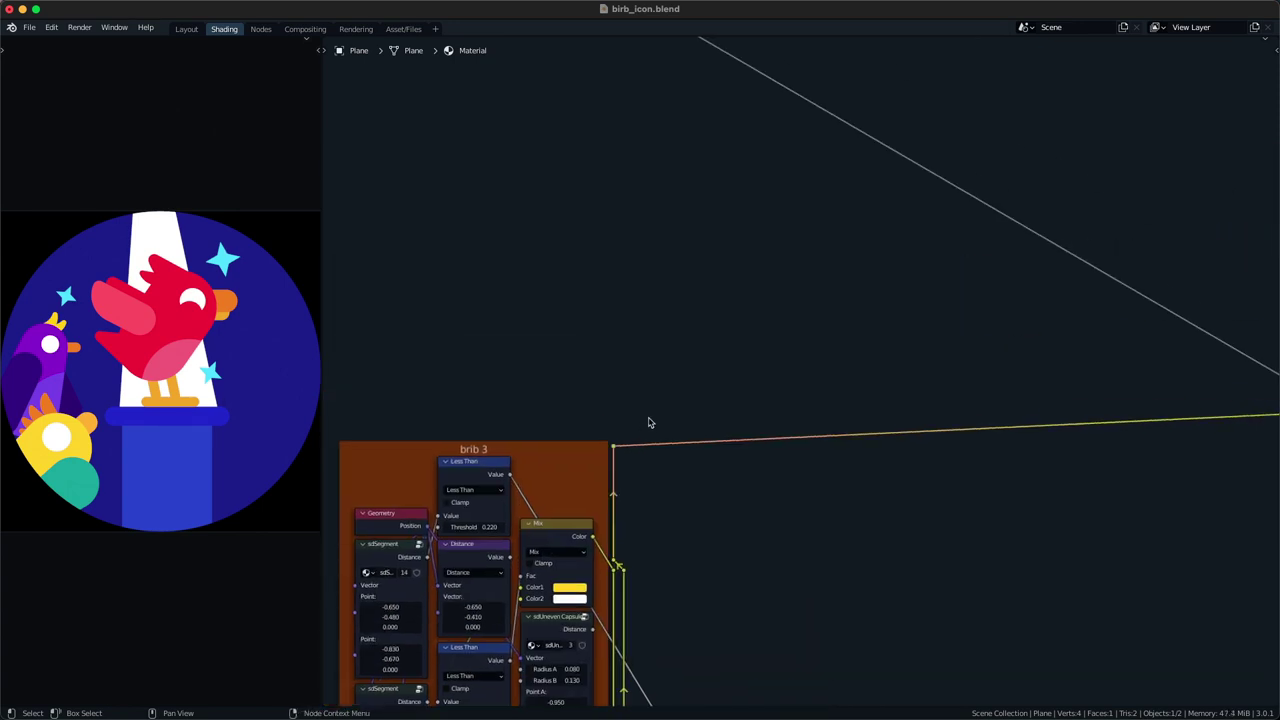
- Carry the rerouted link across the top of the brib 3 frame to its opposite corner
shift+right_drag(666, 462, 667, 466)
key(g)
click(628, 470)
key(g)
click(674, 452)
middle_drag(677, 457, 738, 472)
key(g)
shift+right_drag(876, 378, 874, 492)
key(g)
click(606, 404)
middle_drag(606, 385, 834, 361)
- Carry the rerouted link down beside the brib 3 frame, across to the red frame, and up that frame's edge
key(g)
key(g)
mouse_move(985, 405)
shift+right_down()
mouse_move(984, 428)
mouse_move(1014, 434)
shift+right_up()
key(g)
click(560, 486)
key(g)
click(629, 410)
key(g)
click(547, 305)
- Route the link beneath the cyan Mix node and up its output side to the bg stars frame with reroute points
key(g)
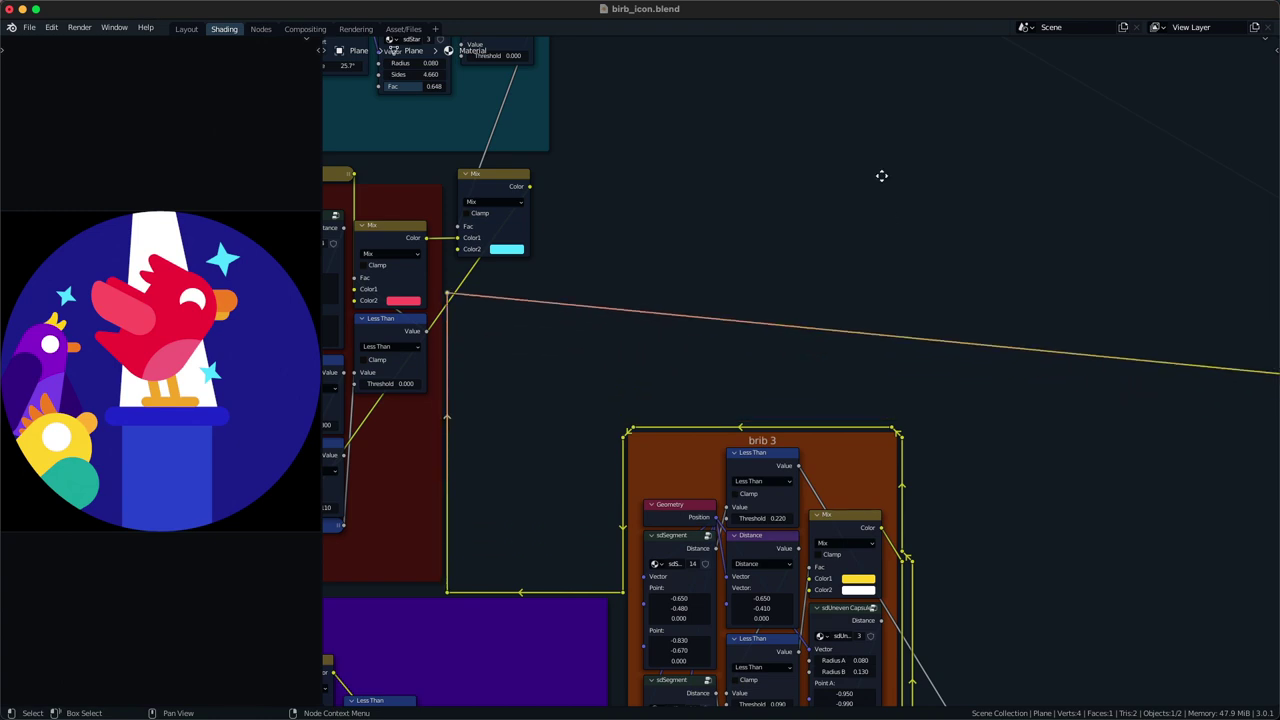
click(640, 221)
key(e)
click(574, 222)
middle_drag(574, 222, 631, 423)
key(g)
shift+right_drag(659, 395, 658, 400)
key(g)
click(625, 356)
- Run the link up along the bg stars frame's outer edge to its top corner
shift+right_drag(715, 313, 717, 411)
key(g)
click(700, 214)
middle_drag(700, 214, 672, 405)
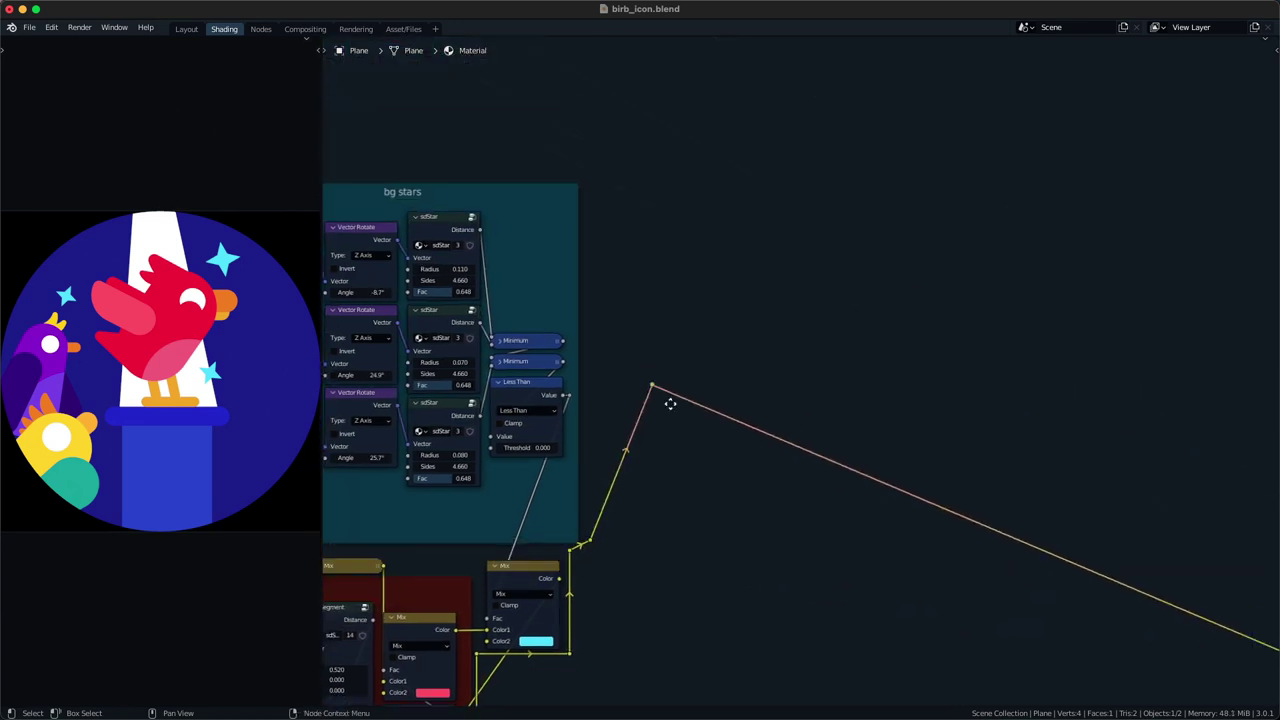
- Reposition the final Mix and Material Output nodes roughly in line with the top of the bg stars frame
scroll(1026, 437, down, 6)
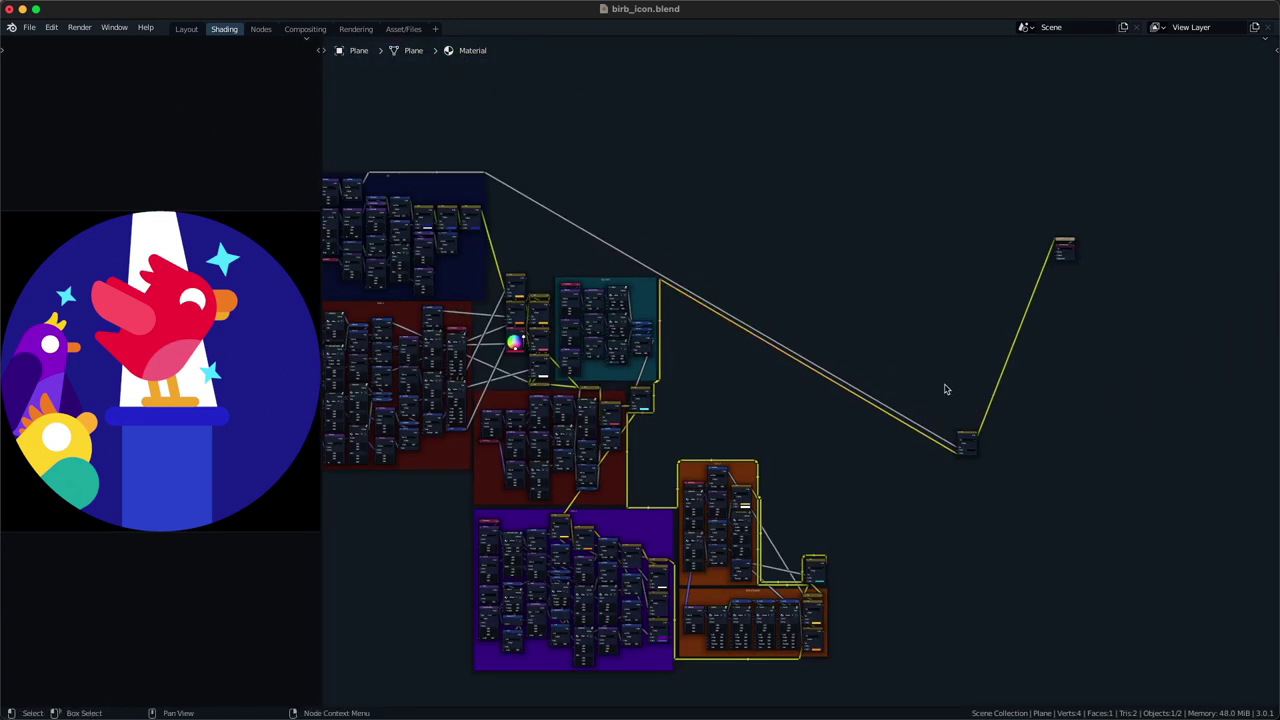
click(914, 311)
middle_drag(914, 311, 924, 388)
click(1075, 325)
key(g)
click(1168, 288)
middle_drag(978, 357, 984, 357)
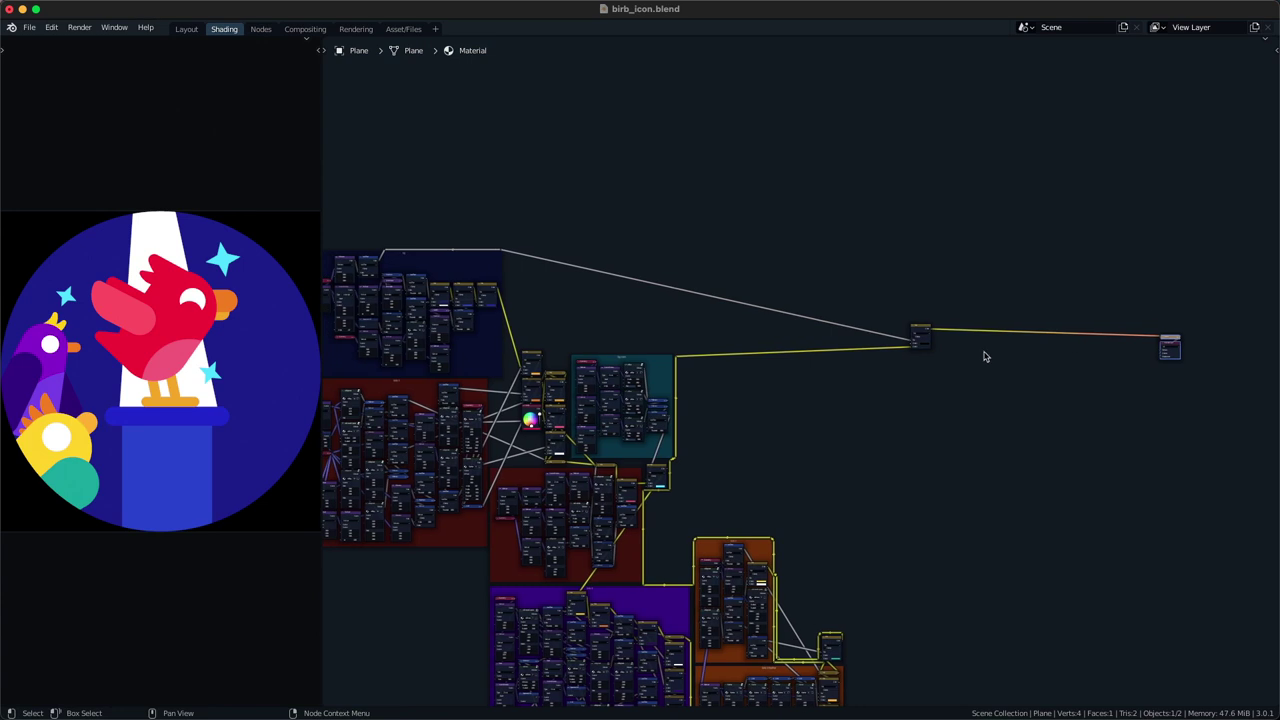
- Move the final Mix node level with the incoming link, leaving empty space beside the bg stars frame
scroll(735, 380, up, 5)
click(1008, 302)
key(g)
click(1122, 232)
middle_drag(906, 402, 822, 390)
scroll(994, 357, down, 2)
scroll(994, 357, up, 3)
key(g)
click(986, 403)
- Add a Geometry node beside the bg stars frame, preview its Position output and hide the unused sockets
scroll(876, 362, up, 2)
key(shift+a)
text(sgeo)
key(Return)
click(714, 376)
ctrl+shift+click(740, 393)
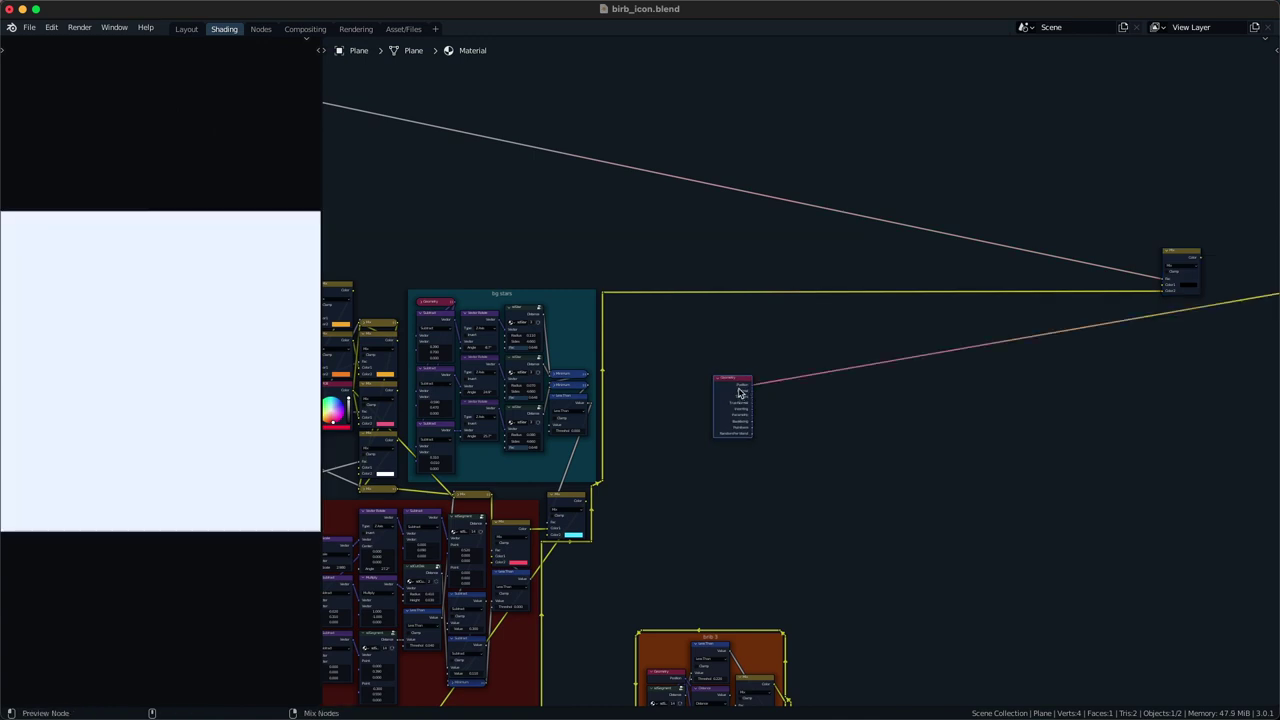
key(ctrl+h)
key(g)
click(673, 405)
- Add an sdUneven Capsule node next to the new Geometry node, fed by its Position output
key(shift+a)
text(ssde)
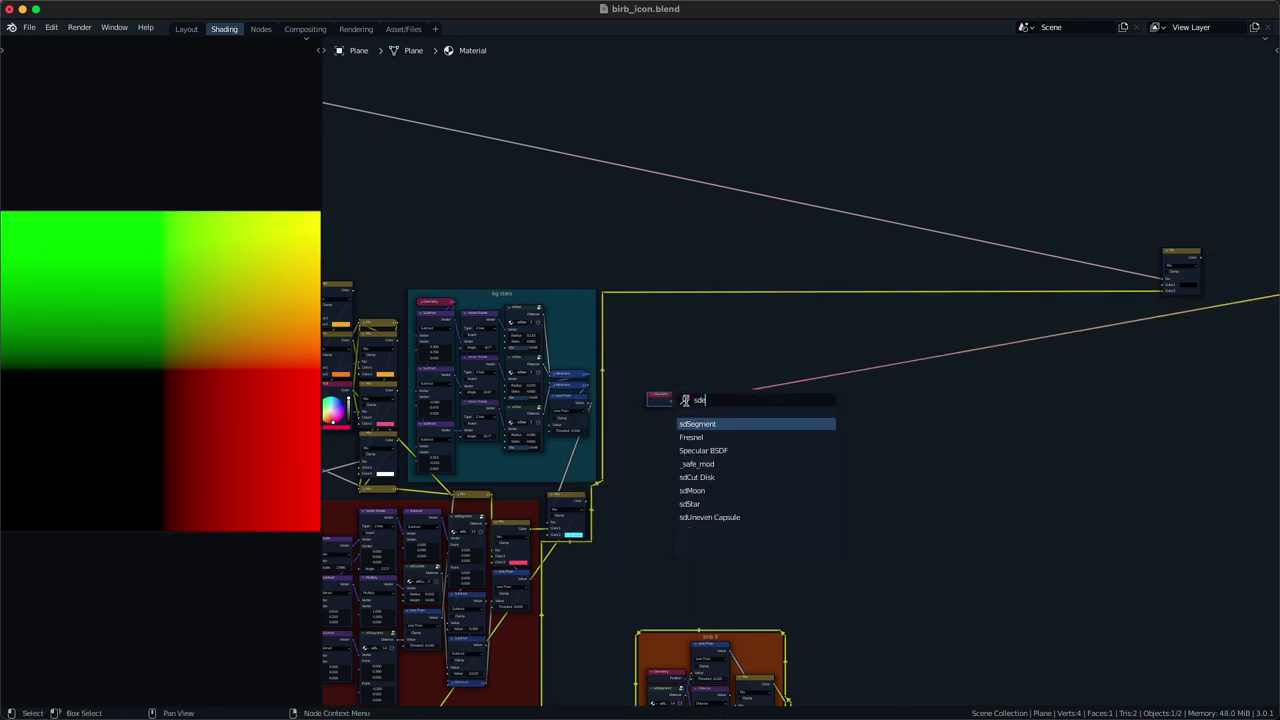
key(Escape)
key(shift+a)
text(ssdd)
click(771, 522)
click(779, 480)
middle_drag(776, 410, 705, 428)
key(g)
click(706, 446)
- Add a Less Than Math node after the capsule's distance output and set its threshold to 0.040
key(q)
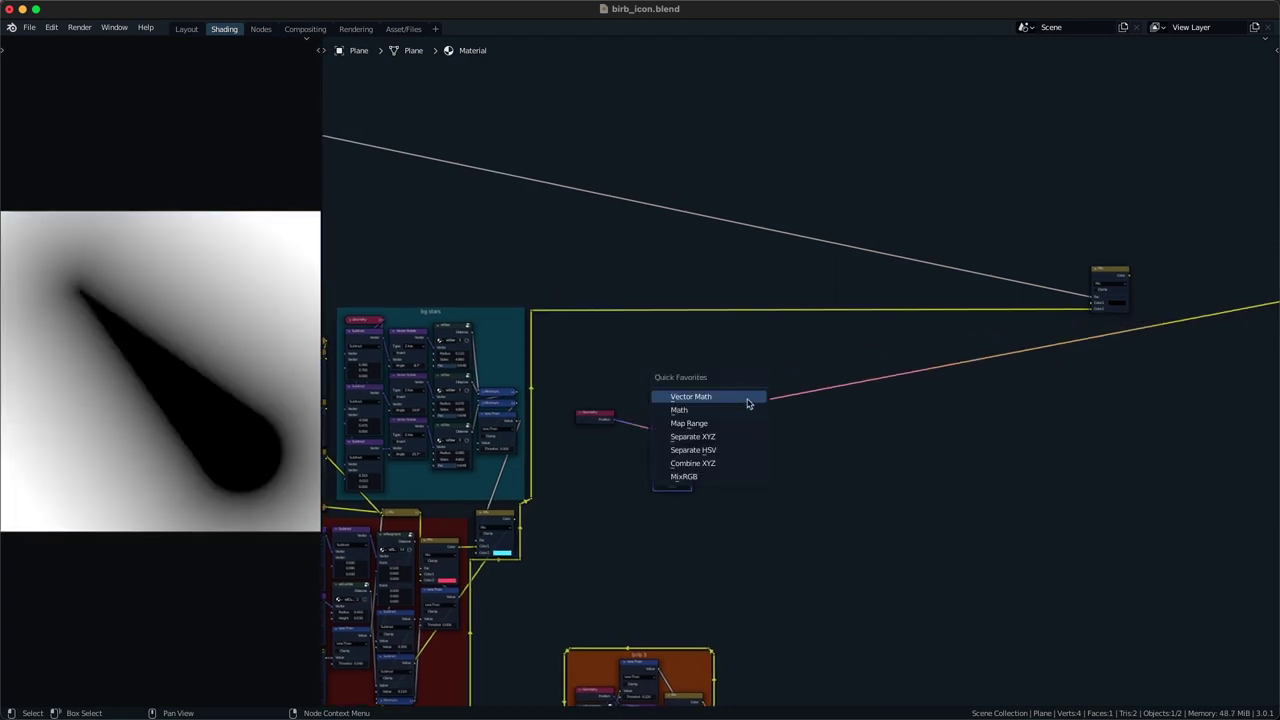
click(750, 409)
click(784, 406)
click(790, 401)
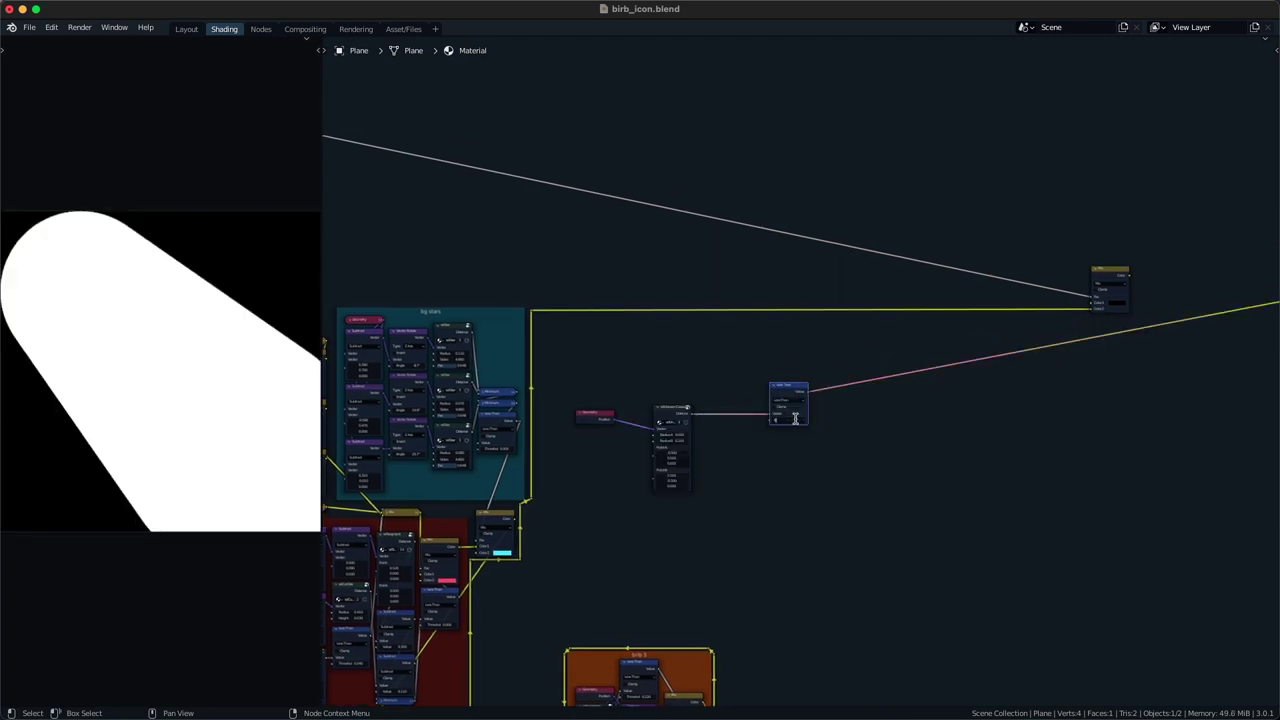
key(Return)
drag(795, 419, 806, 419)
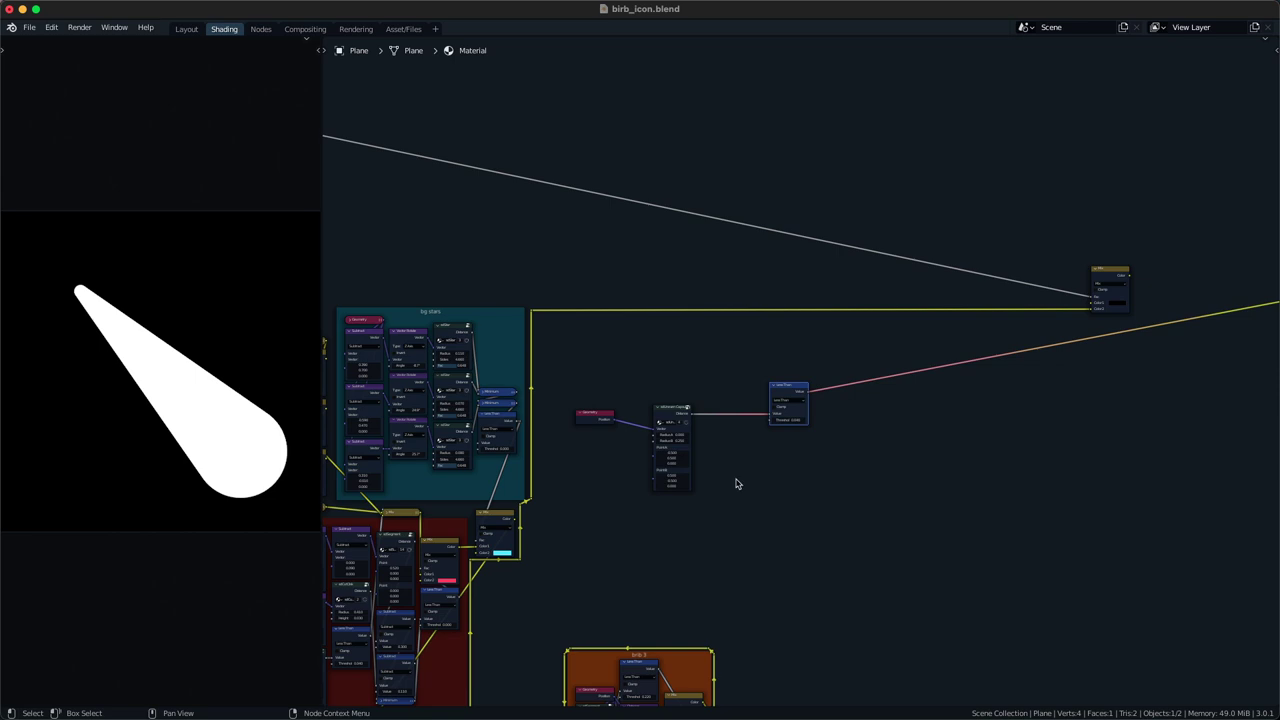
- Set the capsule's radii to 0.340 and 0.250, Point A to -0.500, -1.240 and Point B to 0.030, -0.540
scroll(736, 484, up, 3)
mouse_move(631, 511)
mouse_down()
mouse_move(682, 511)
mouse_move(611, 482)
mouse_move(445, 482)
mouse_move(615, 502)
mouse_up()
drag(632, 508, 585, 508)
drag(646, 460, 630, 509)
scroll(720, 509, down, 5)
- Save the file and switch the preview back to the final Mix node
middle_drag(622, 535, 847, 488)
scroll(720, 509, down, 1)
key(ctrl+s)
scroll(838, 495, down, 1)
middle_drag(783, 324, 621, 318)
ctrl+shift+click(981, 318)
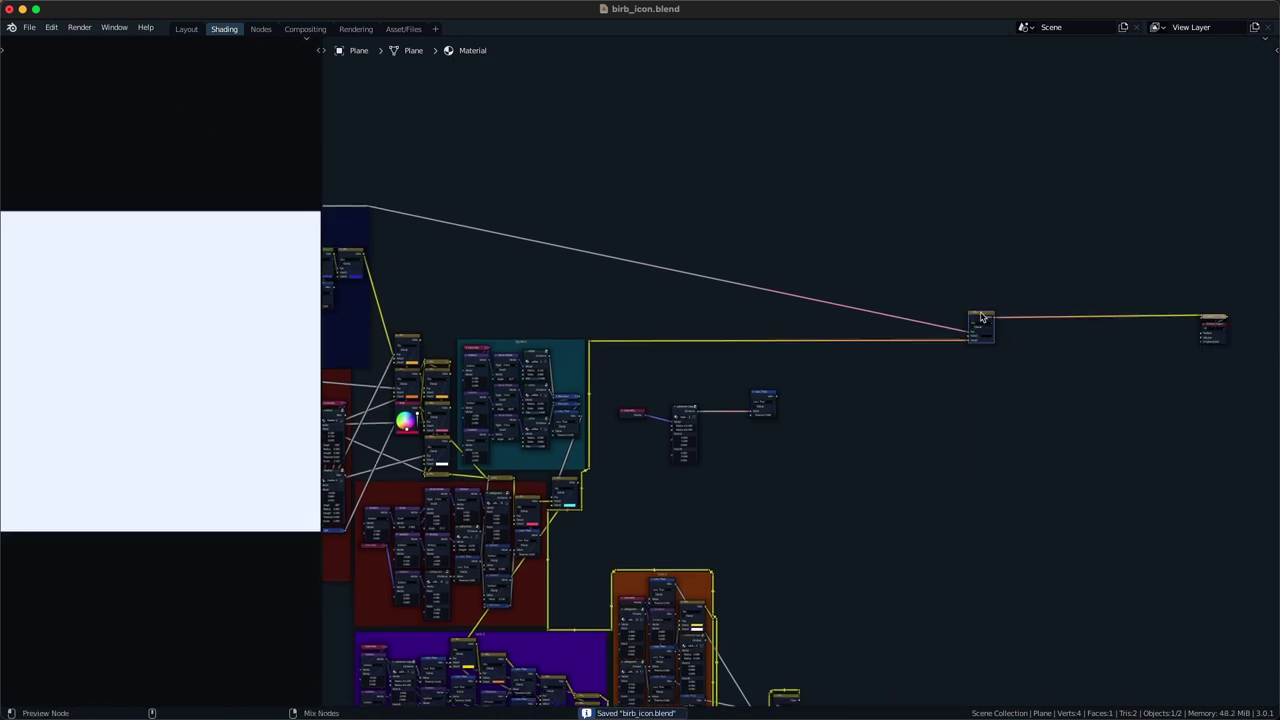
- Shift the final Mix node outward, duplicate a Mix node below it, and save the file
scroll(937, 374, up, 3)
middle_drag(942, 350, 920, 354)
scroll(920, 354, up, 1)
drag(1077, 310, 1109, 309)
key(shift+d)
click(1011, 413)
key(ctrl+s)
- Give the duplicated Mix node's Color2 the orange of an existing Mix node
scroll(914, 428, down, 2)
middle_drag(899, 516, 920, 411)
middle_drag(667, 503, 747, 339)
middle_drag(899, 215, 749, 406)
key(ctrl+v)
key(ctrl+v)
- Insert the orange Mix node on the link before the final Mix and connect the Less Than output to its Fac
middle_drag(951, 363, 957, 423)
drag(949, 383, 859, 374)
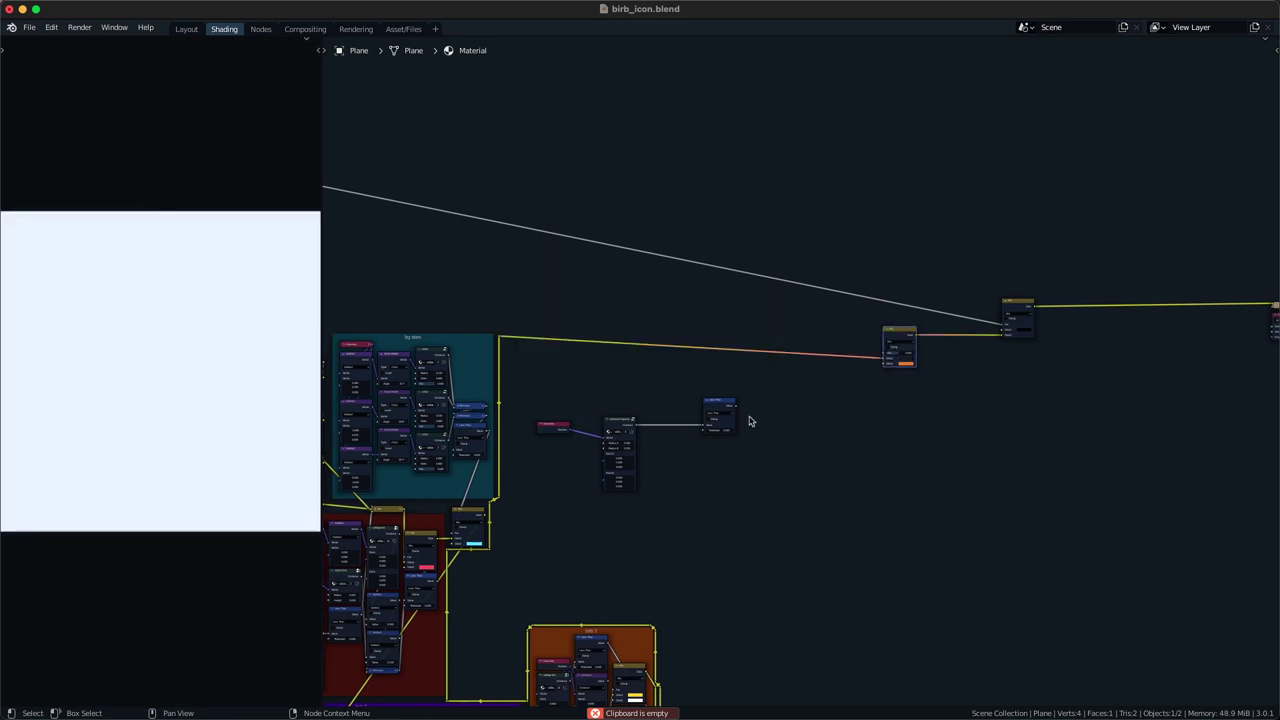
alt+right_drag(790, 390, 897, 339)
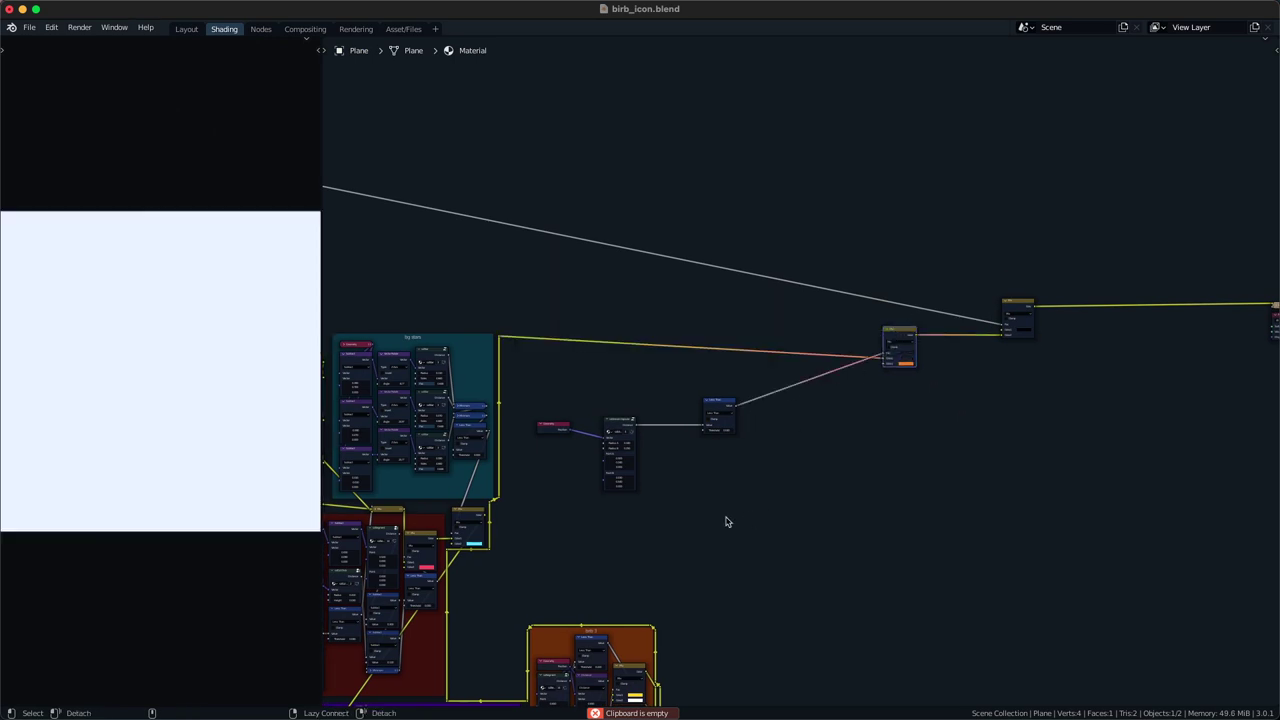
- Change the new Mix node's Color2 to a lighter orange with hue 0.060, saturation 0.955 and value 0.890
middle_drag(631, 512, 561, 554)
scroll(683, 466, up, 8)
middle_drag(1021, 337, 613, 429)
scroll(613, 429, up, 5)
click(631, 415)
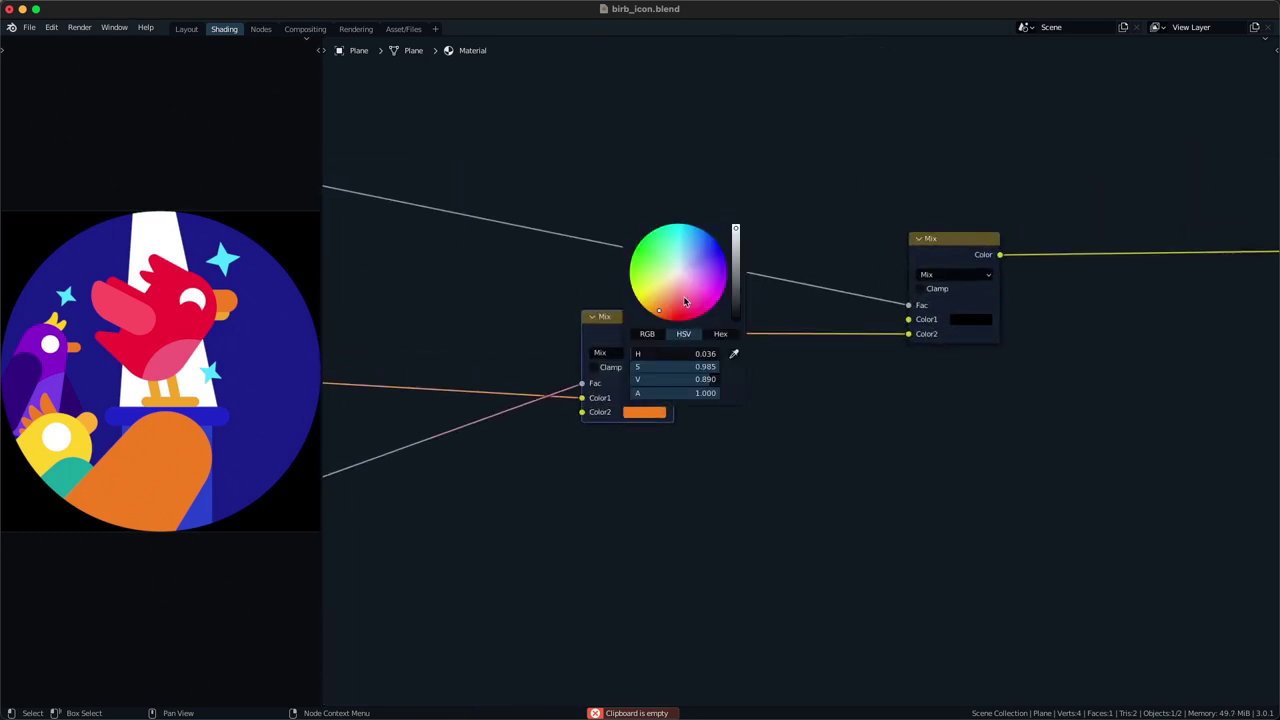
scroll(683, 529, up, 3)
click(600, 497)
drag(634, 269, 631, 259)
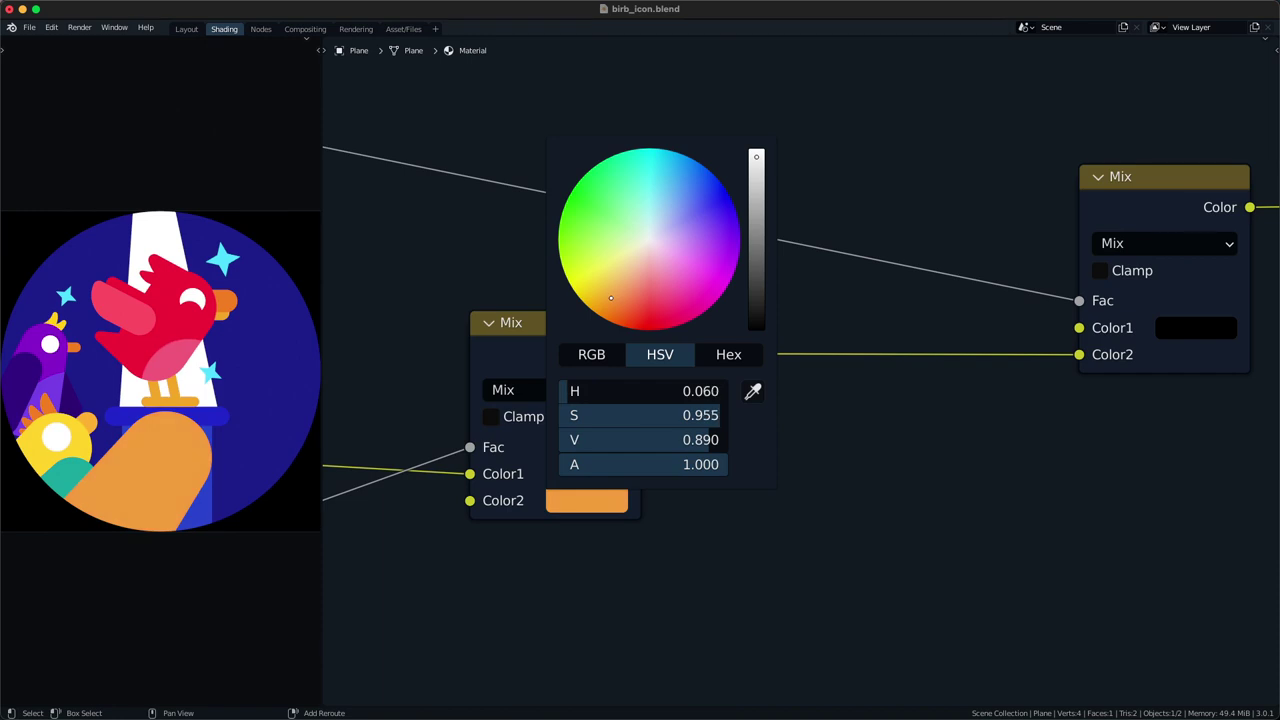
- Set the capsule's Point B to X -0.070 and Y -0.750
scroll(697, 569, down, 10)
middle_drag(509, 600, 830, 364)
scroll(589, 361, down, 4)
middle_drag(597, 368, 692, 368)
scroll(700, 369, down, 2)
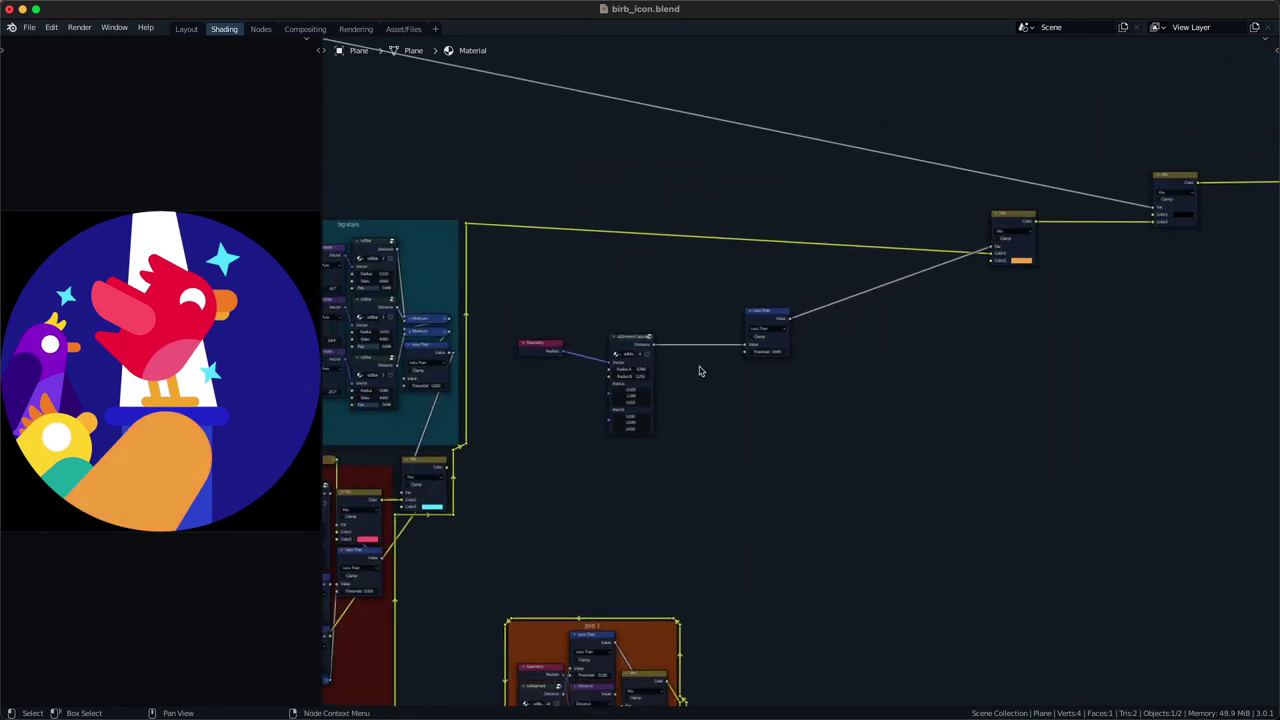
scroll(608, 420, up, 5)
middle_drag(580, 424, 686, 416)
scroll(675, 390, up, 1)
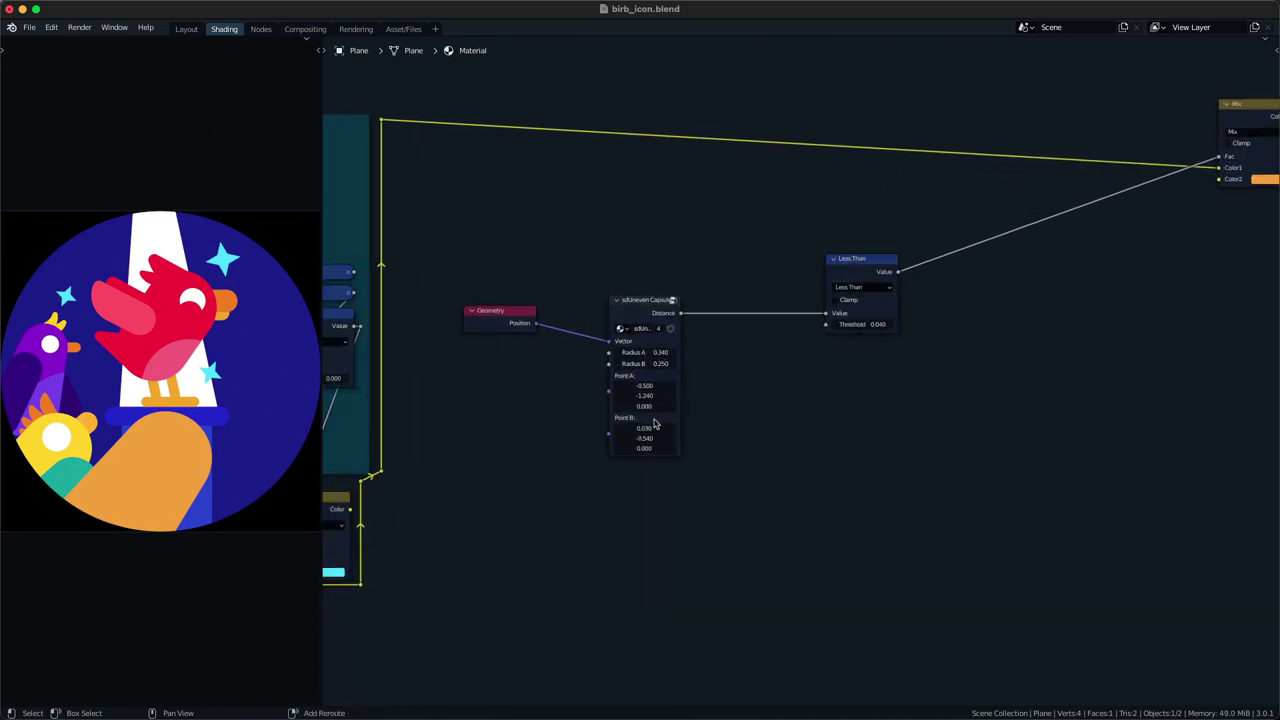
drag(652, 438, 634, 428)
- Set the capsule's Less Than threshold to 0
click(842, 325)
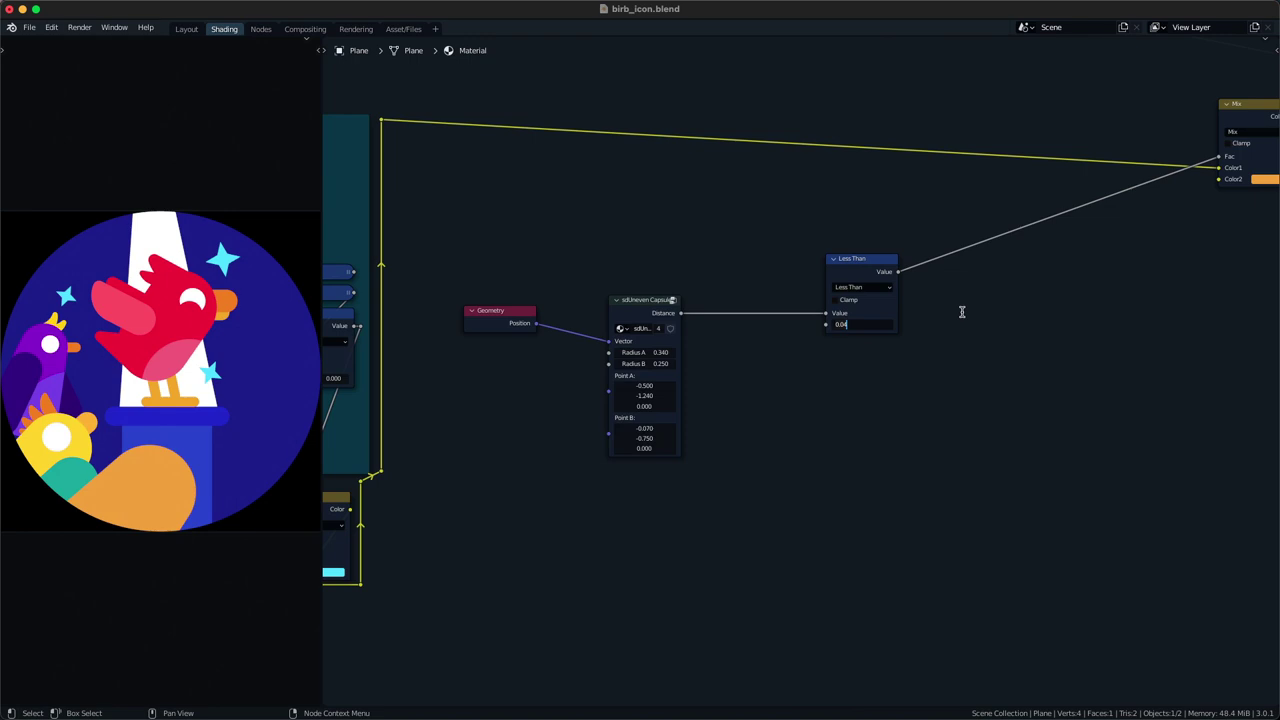
key(Return)
middle_drag(776, 392, 806, 363)
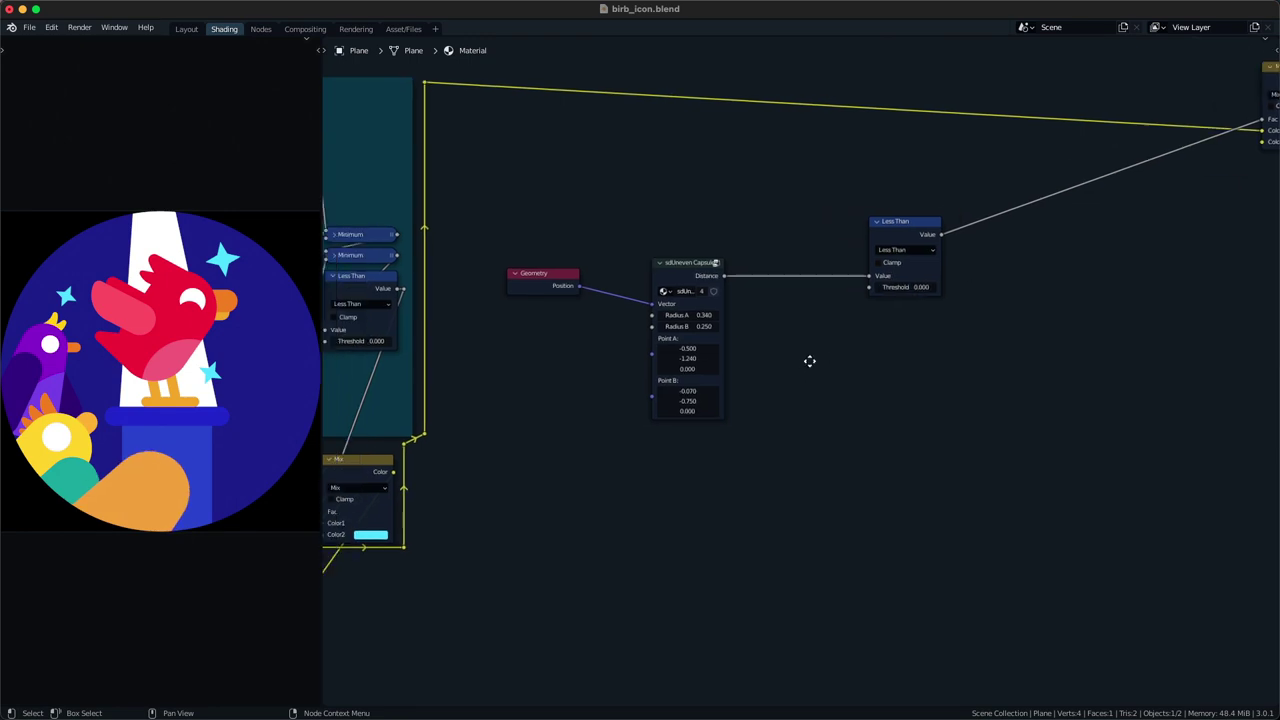
- Set the capsule's Point B Y to -0.780 and its Point A X to -0.260
scroll(706, 402, up, 1)
drag(668, 408, 665, 407)
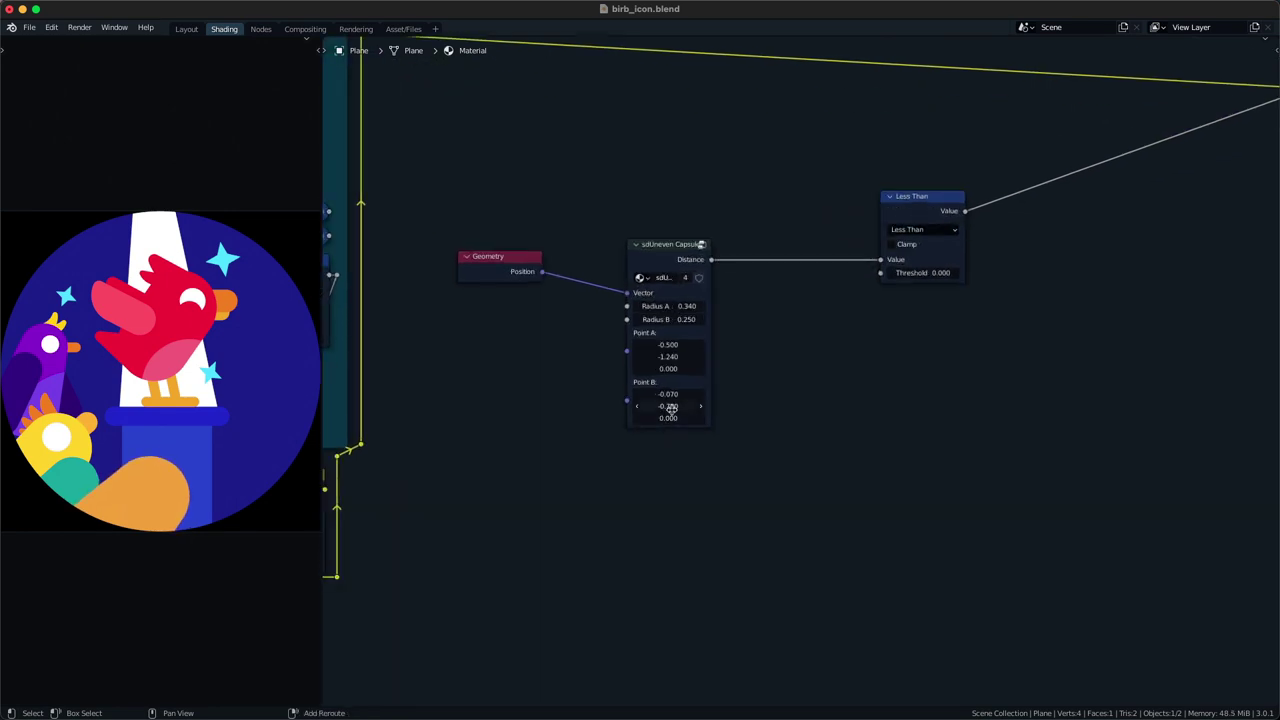
drag(668, 344, 706, 344)
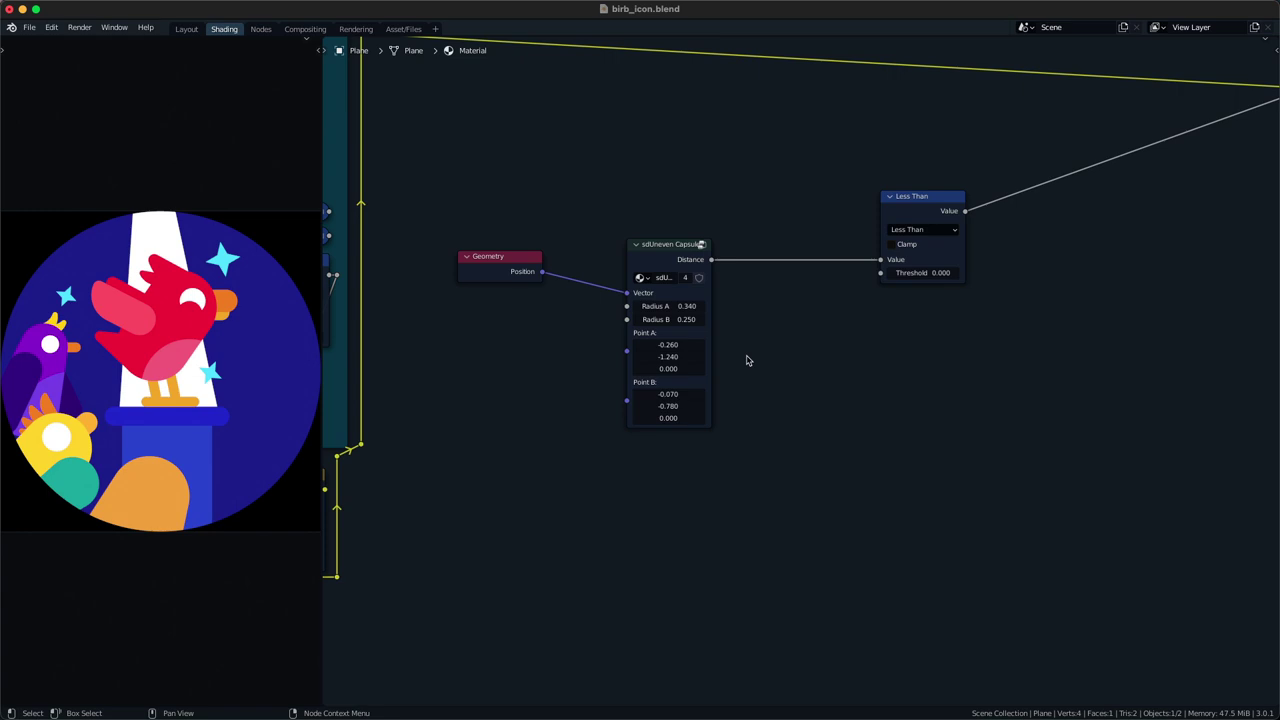
- Pack the Geometry, sdUneven Capsule and Less Than nodes closely together
drag(632, 377, 456, 422)
scroll(696, 293, down, 3)
middle_drag(696, 293, 648, 393)
drag(815, 377, 555, 435)
drag(642, 263, 508, 459)
drag(508, 459, 583, 451)
- Move the orange Mix node closer to the capsule nodes and place an unlinked duplicate of it below
drag(1063, 382, 1202, 188)
key(g)
click(1040, 179)
middle_drag(1005, 214, 996, 186)
key(ctrl+shift+d)
click(921, 356)
ctrl+right_drag(905, 334, 866, 405)
click(573, 371)
key(ctrl+shift+d)
click(657, 497)
key(x)
- Add an sdSegment node below the Less Than node and connect the Geometry node's Position to its Vector input
key(shift+a)
text(ssdse)
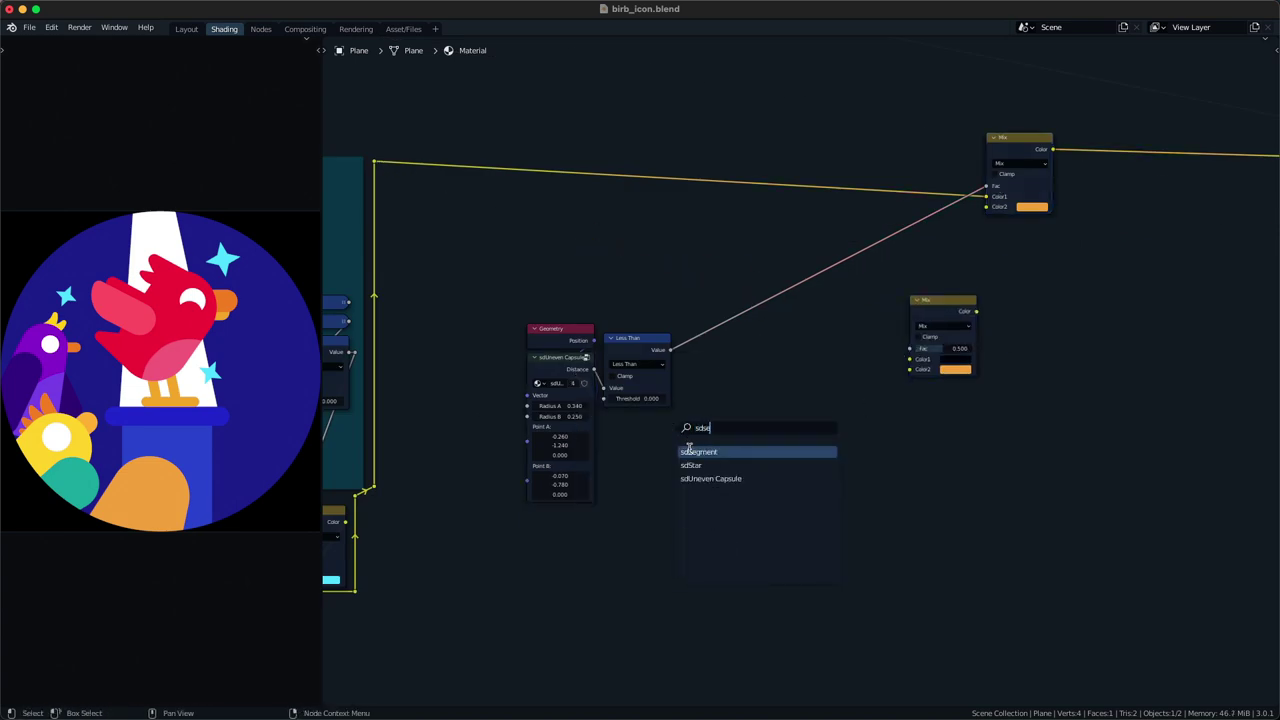
click(688, 449)
click(664, 442)
alt+right_drag(586, 343, 669, 430)
drag(662, 429, 632, 421)
- Duplicate the Less Than node and place the copy beside the sdSegment node
click(660, 354)
key(shift+d)
click(731, 427)
middle_drag(768, 377, 764, 400)
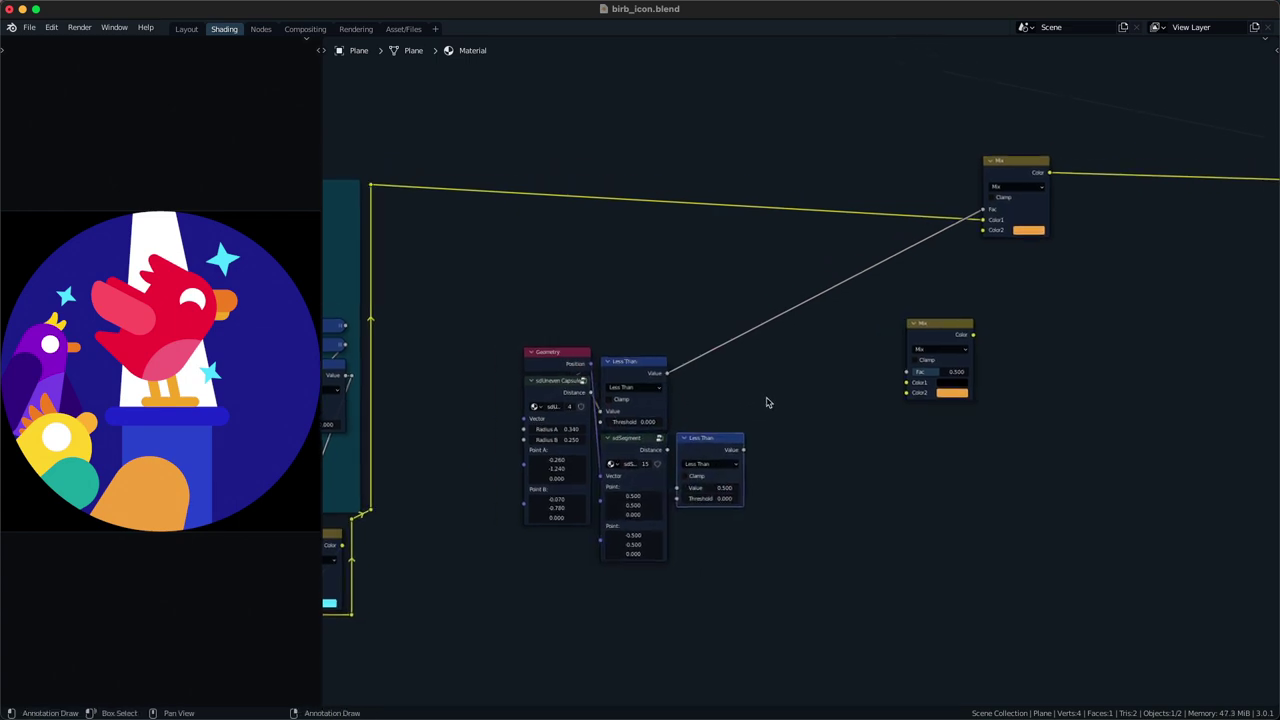
- Copy a darker orange from an existing node into the spare Mix node's Color2 and insert that node before the body's Mix
click(1040, 231)
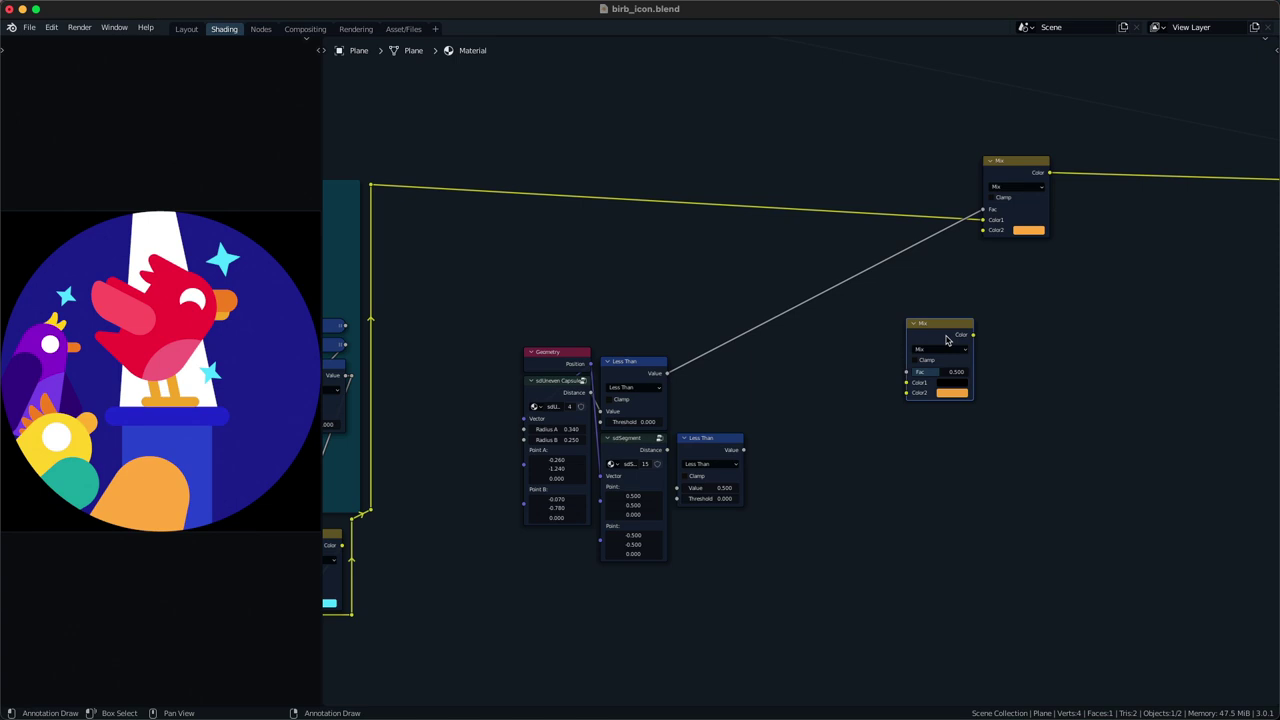
scroll(930, 328, down, 3)
scroll(668, 430, down, 4)
middle_drag(434, 370, 655, 334)
key(ctrl+c)
middle_drag(896, 330, 637, 360)
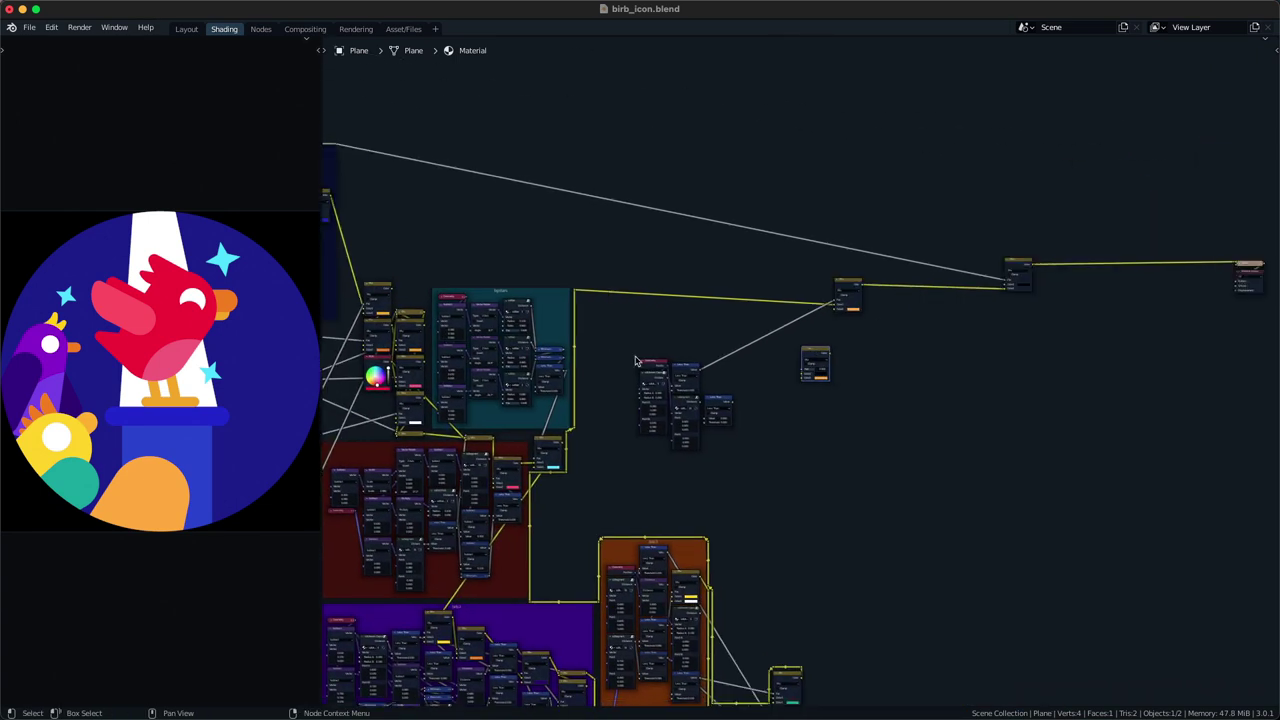
scroll(805, 373, up, 6)
key(ctrl+v)
middle_drag(839, 344, 832, 389)
drag(832, 388, 770, 254)
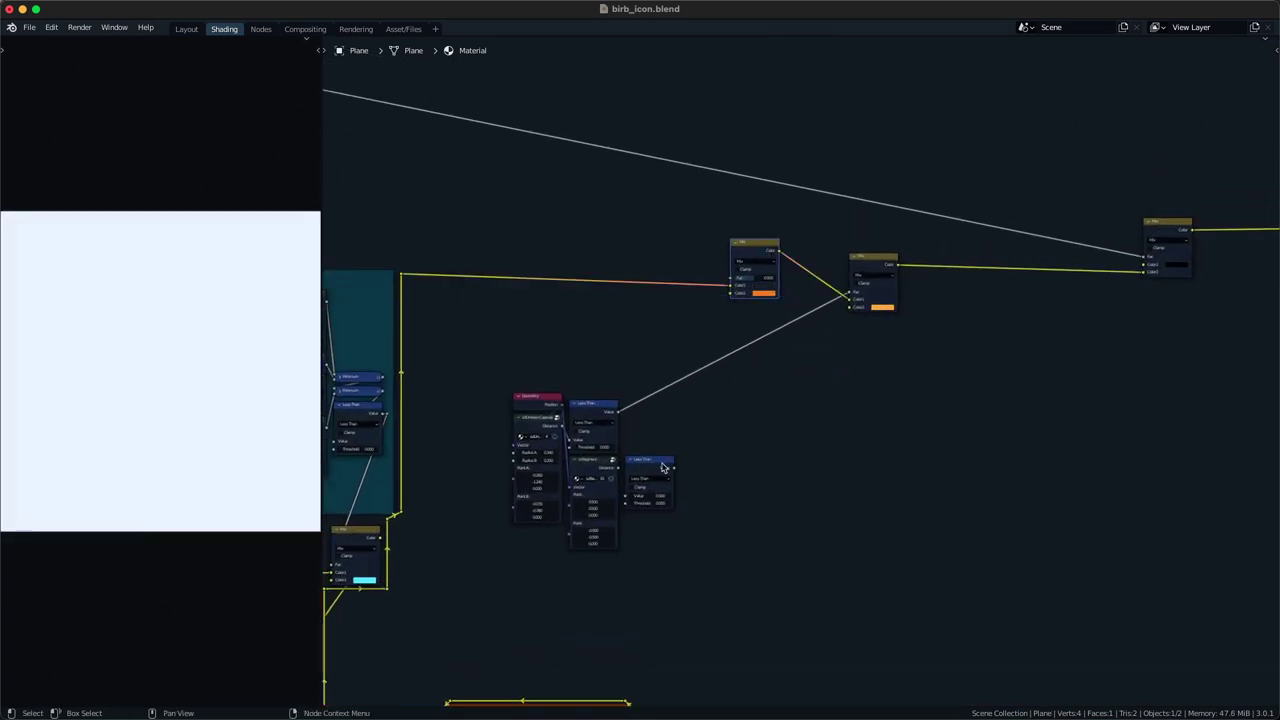
- Connect sdSegment's Distance to its Less Than node and that node's Value to the darker orange Mix's Fac
drag(674, 468, 730, 278)
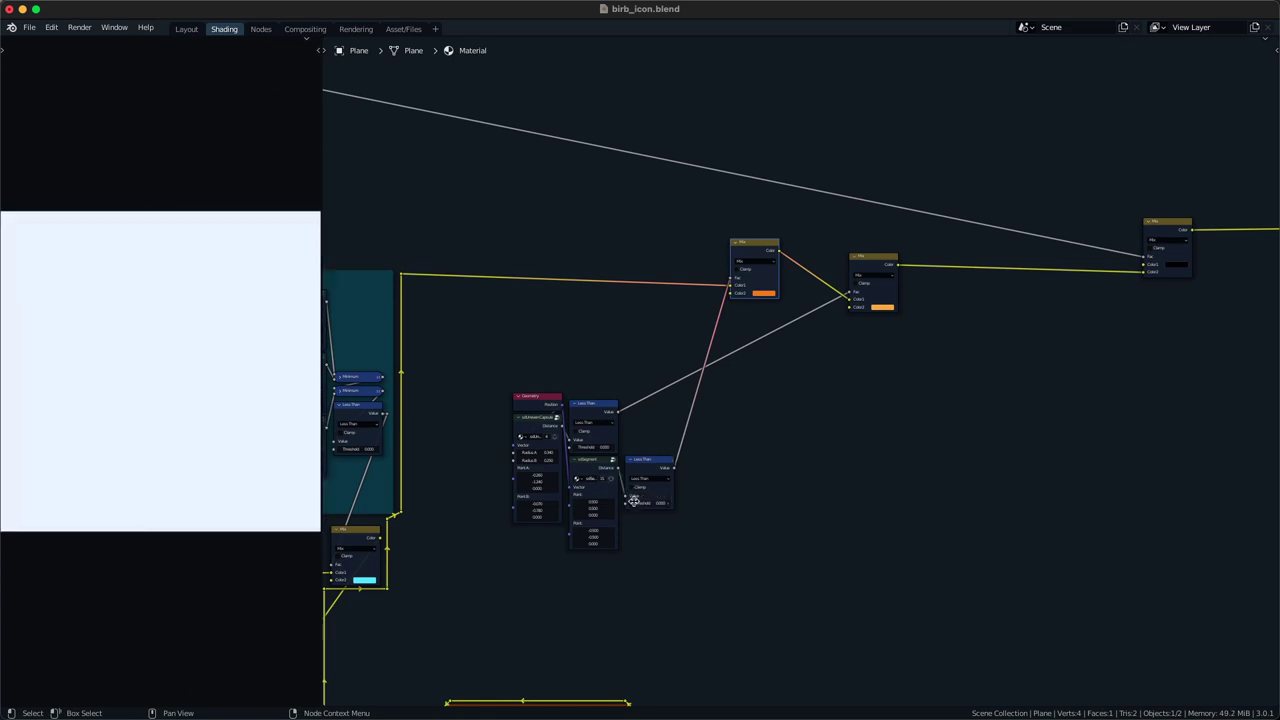
scroll(633, 500, up, 4)
scroll(673, 430, up, 1)
key(ctrl+z)
scroll(722, 356, down, 4)
drag(682, 457, 694, 458)
key(ctrl+z)
- Shorten the beak segment with points (0.010, -0.470) and (-0.050, -0.630), and set its Less Than threshold to 0.055
scroll(645, 473, up, 4)
middle_drag(643, 474, 656, 423)
mouse_move(598, 449)
mouse_down()
mouse_move(656, 449)
mouse_move(576, 459)
mouse_up()
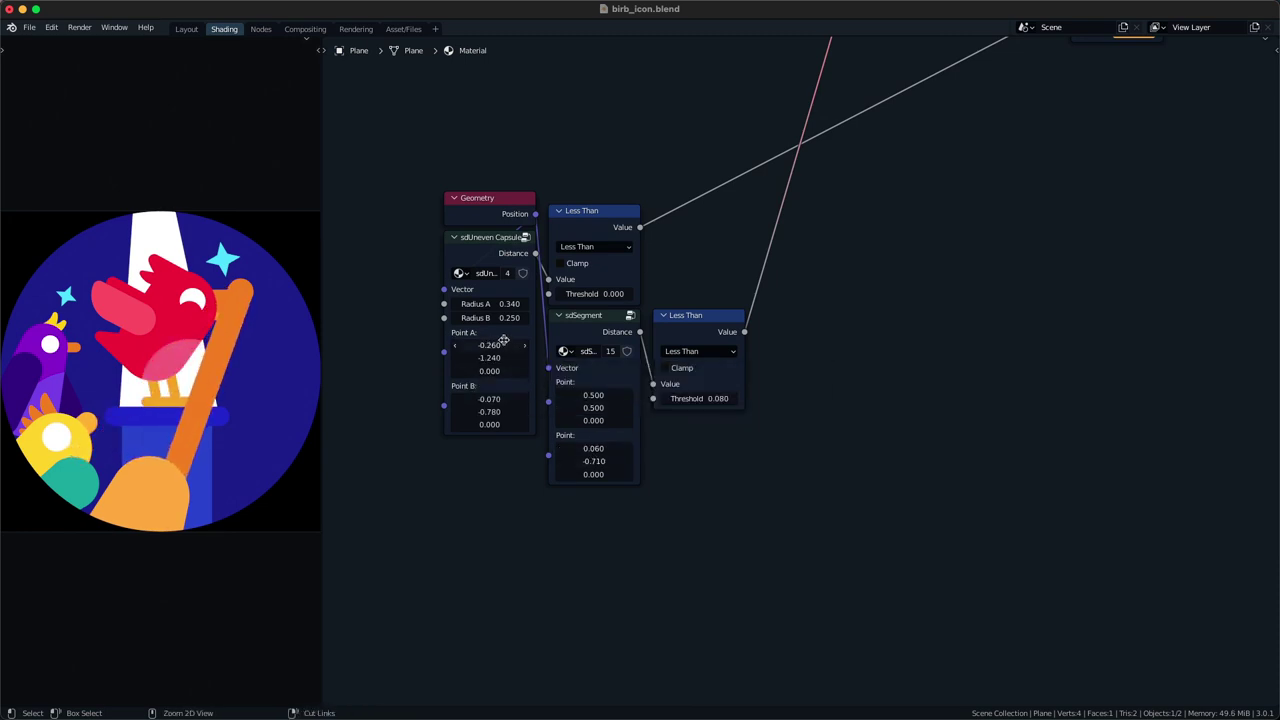
drag(600, 396, 577, 396)
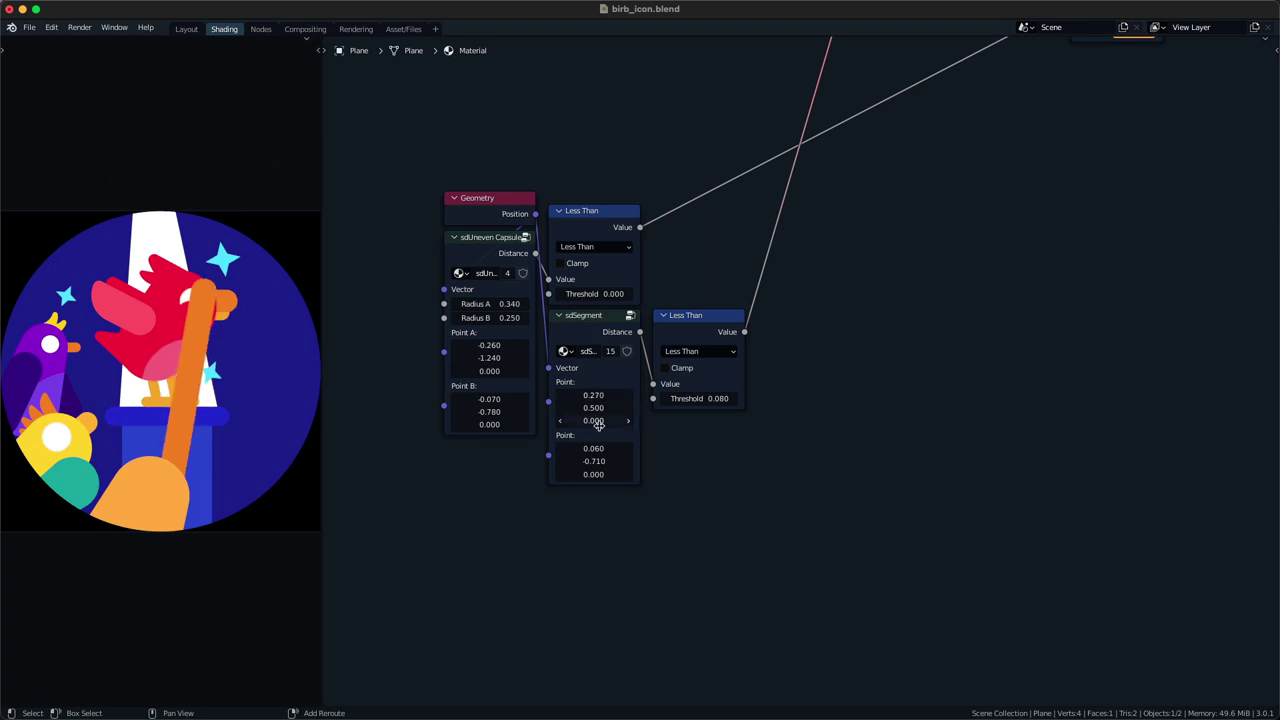
drag(594, 461, 507, 408)
mouse_move(604, 408)
mouse_down()
mouse_move(589, 408)
mouse_move(604, 396)
mouse_up()
key(ctrl+z)
click(703, 399)
text(55)
key(Return)
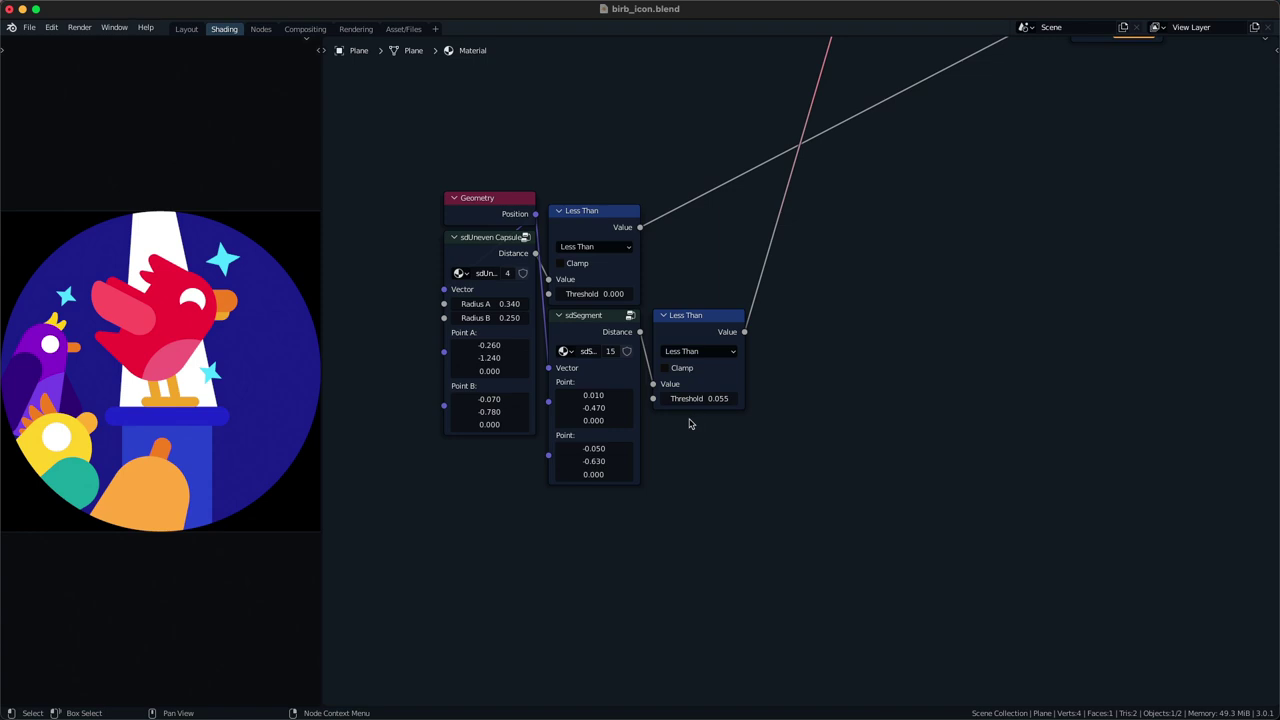
- Fine-tune the beak segment's points to (0.060, -0.500) and (-0.020, -0.630)
drag(597, 462, 593, 462)
drag(601, 396, 607, 396)
drag(595, 449, 602, 449)
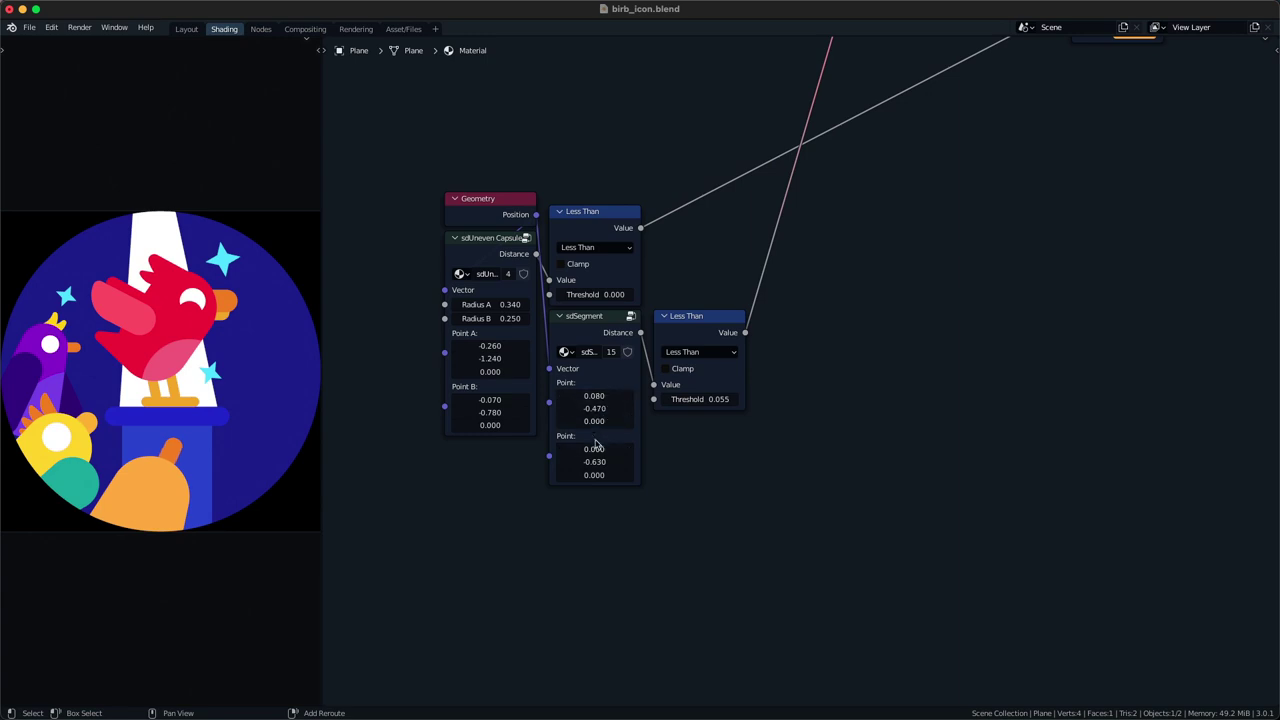
drag(602, 406, 598, 406)
drag(597, 408, 594, 396)
drag(595, 408, 599, 408)
- Move the body's Mix node further along its link and place an unlinked duplicate of it below
scroll(607, 421, down, 2)
middle_drag(808, 266, 643, 442)
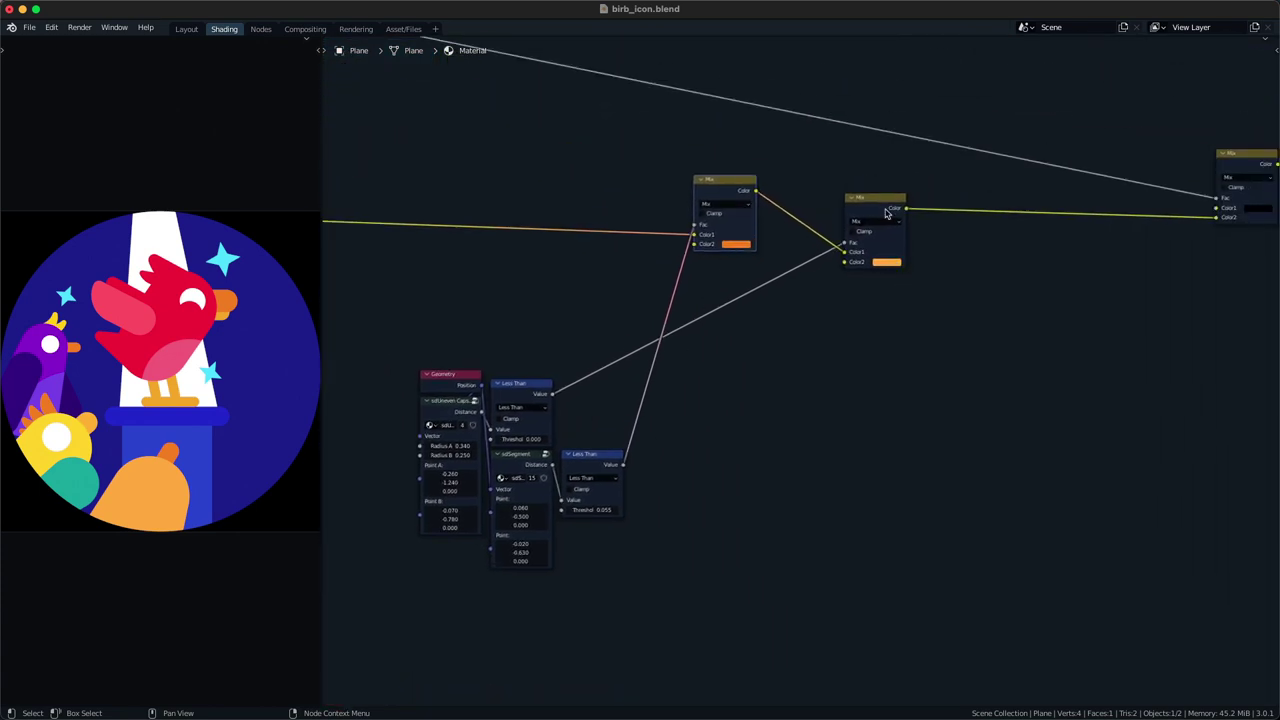
drag(889, 216, 923, 215)
middle_drag(923, 215, 957, 198)
key(shift+d)
click(792, 366)
middle_drag(792, 366, 840, 317)
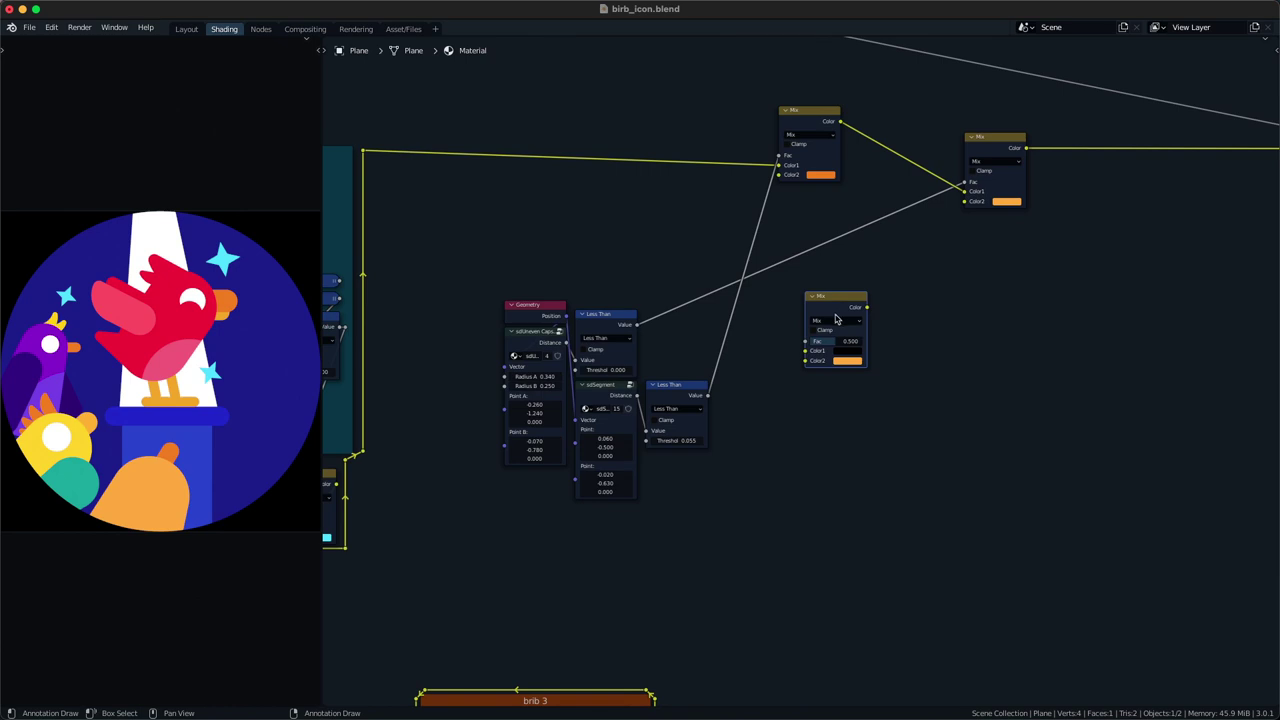
- Add a Distance vector node below the beak's Less Than and connect the Geometry node's Position to it
key(Tab)
text(cir)
key(BackSpace)
key(BackSpace)
key(BackSpace)
text(dist)
key(Return)
click(726, 467)
alt+right_drag(542, 304, 743, 471)
drag(745, 473, 683, 482)
- Add a Less Than node fed by the Distance node's Value and set its threshold to 0.310
key(q)
click(768, 431)
click(766, 430)
alt+right_drag(711, 483, 797, 467)
click(797, 464)
click(876, 525)
drag(797, 491, 778, 491)
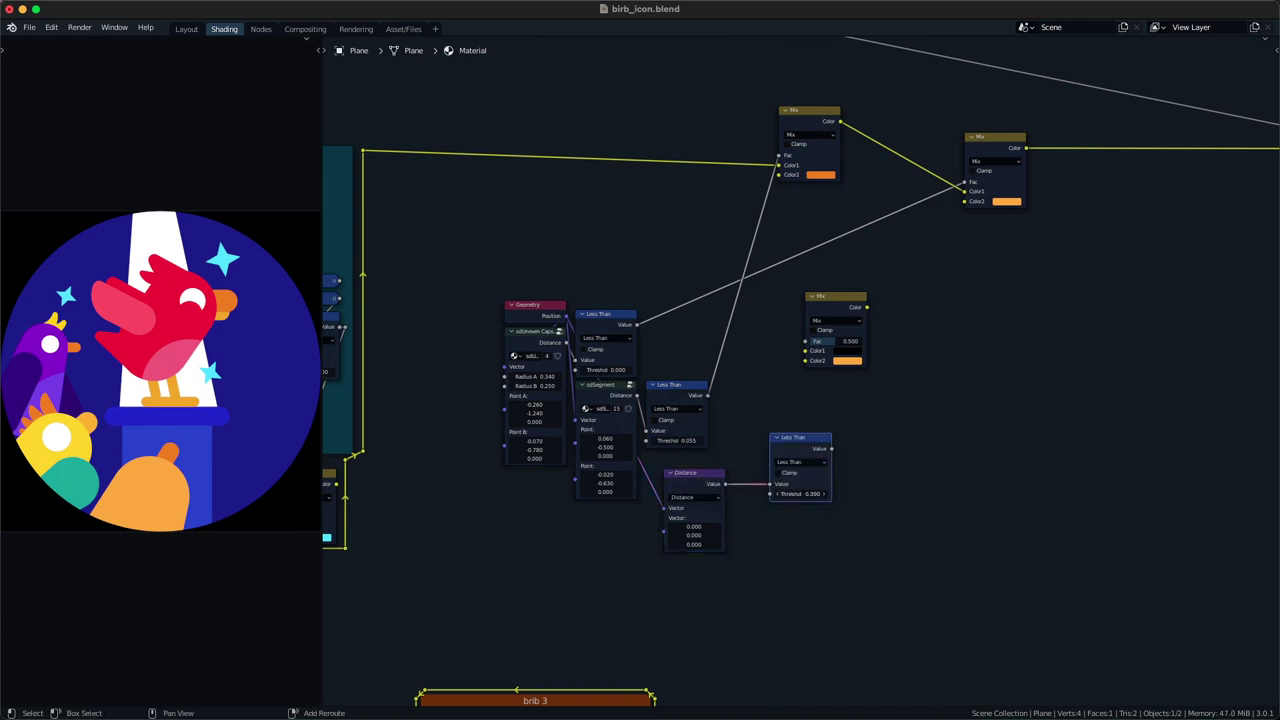
- Connect the new Less Than node to the spare Mix node's Fac and place the Mix beside it
drag(843, 309, 932, 387)
alt+right_drag(812, 452, 931, 390)
drag(931, 388, 904, 372)
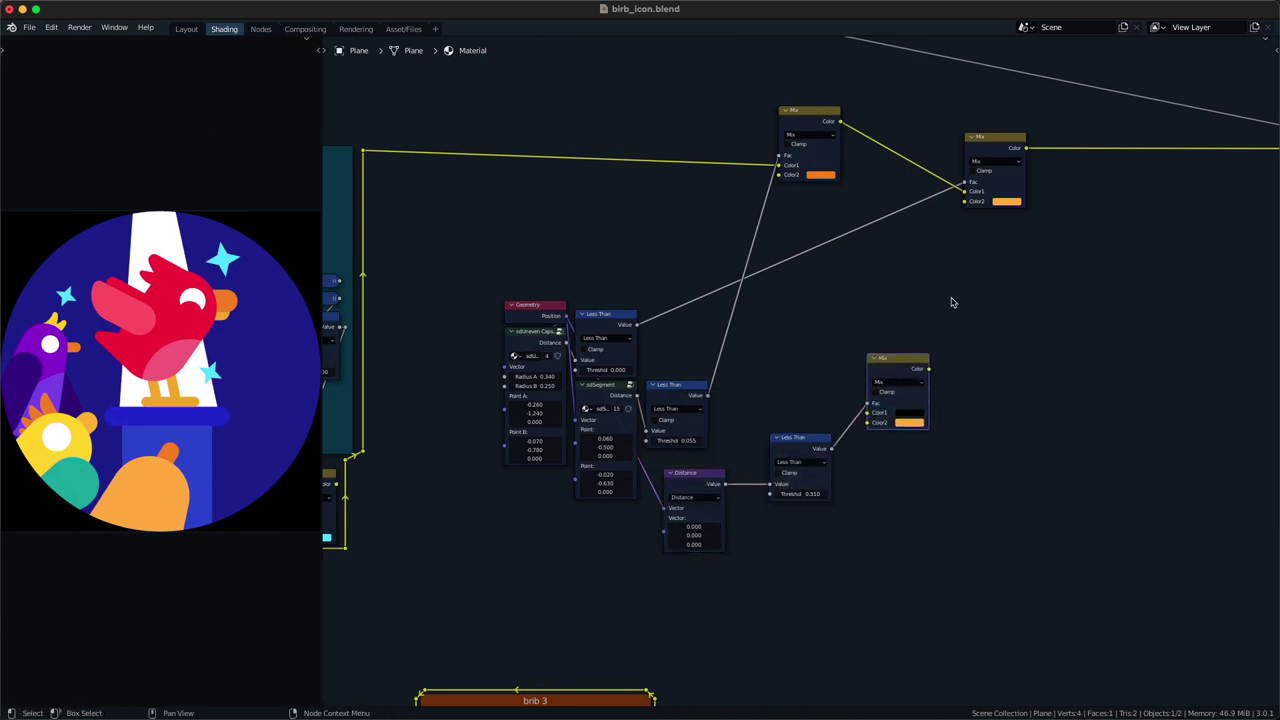
- Copy the body orange into the eye Mix's Color1, feed it into the body Mix's Color2, and make the eye's Color2 white
key(ctrl+c)
key(ctrl+v)
alt+right_drag(919, 392, 976, 210)
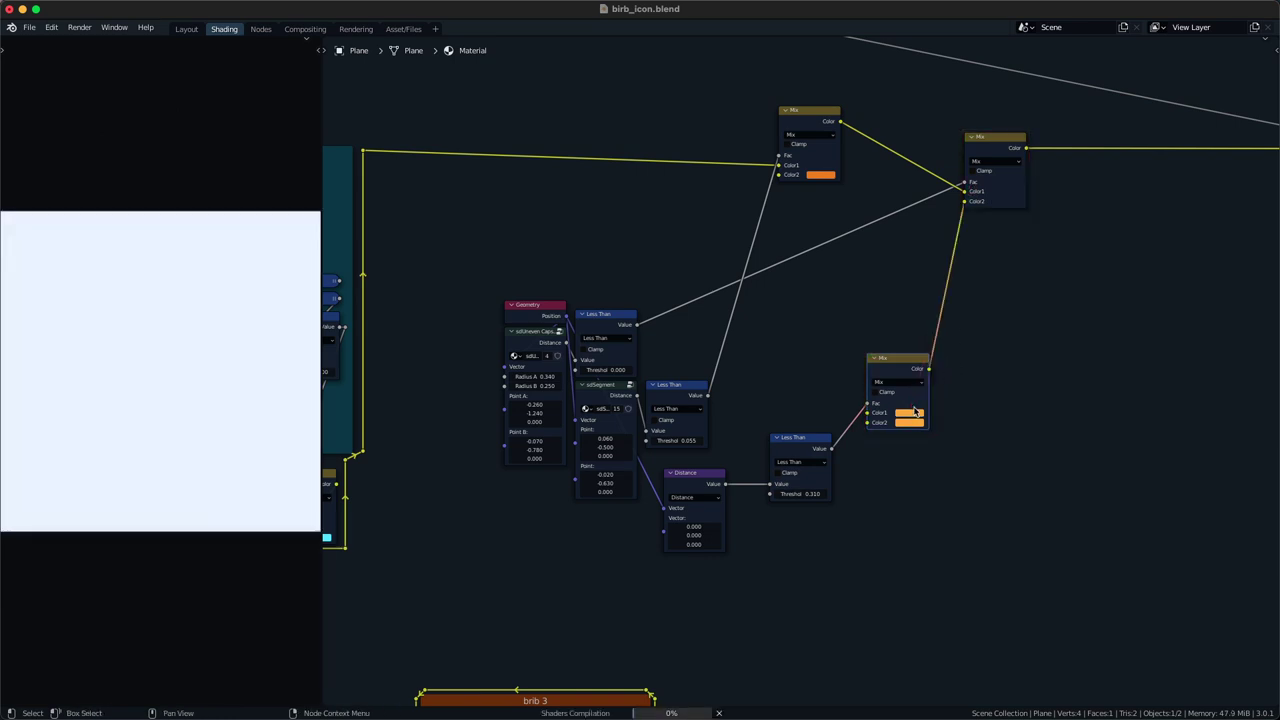
click(908, 424)
click(932, 328)
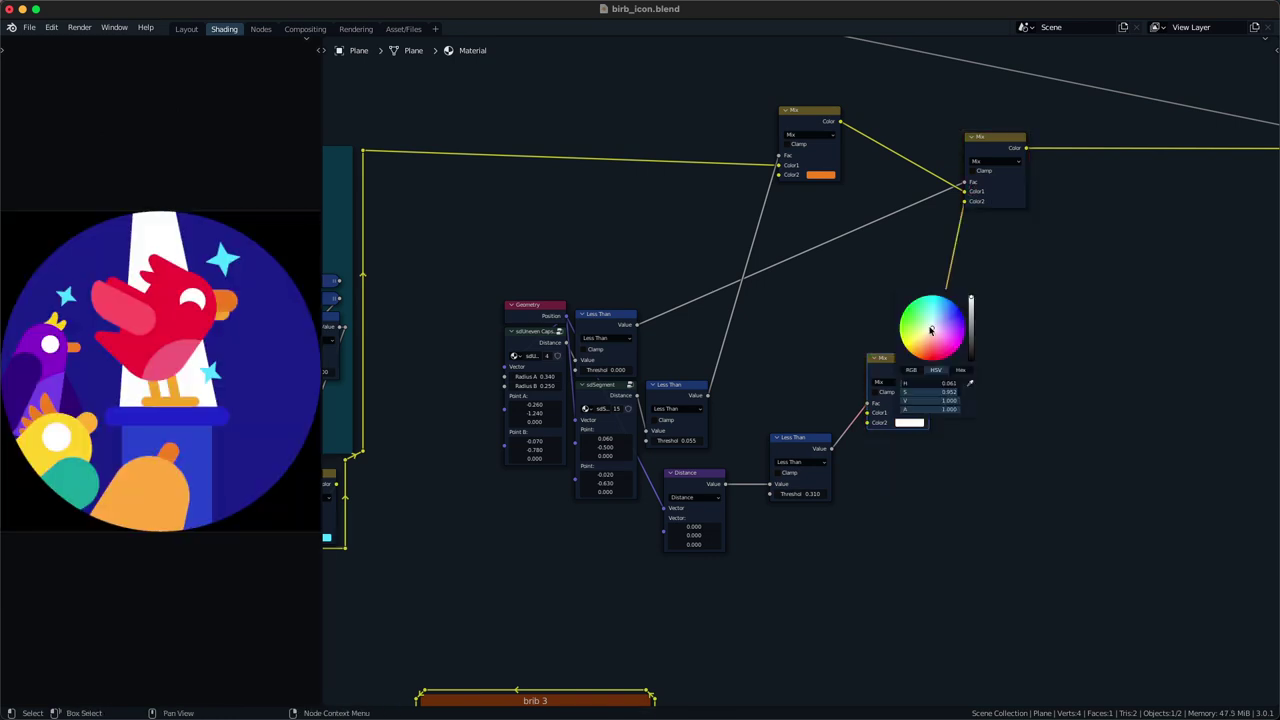
- Position the eye circle at -0.080, -0.690 in the Distance node and set its Less Than threshold to 0.100
mouse_move(800, 494)
mouse_down()
mouse_move(840, 494)
mouse_move(800, 494)
mouse_up()
middle_drag(765, 512, 786, 443)
scroll(786, 443, up, 3)
drag(683, 491, 696, 487)
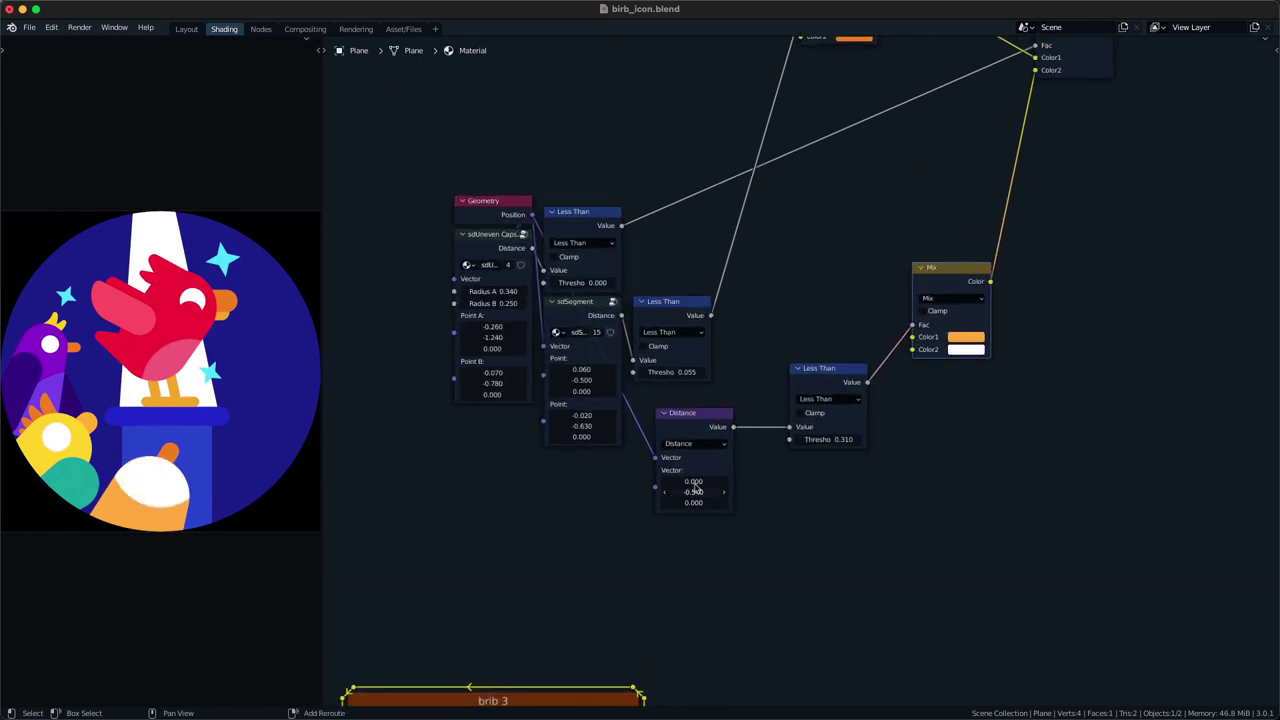
drag(843, 440, 812, 440)
drag(693, 492, 682, 492)
drag(820, 442, 841, 440)
mouse_move(710, 491)
mouse_down()
mouse_move(685, 482)
mouse_move(699, 491)
mouse_up()
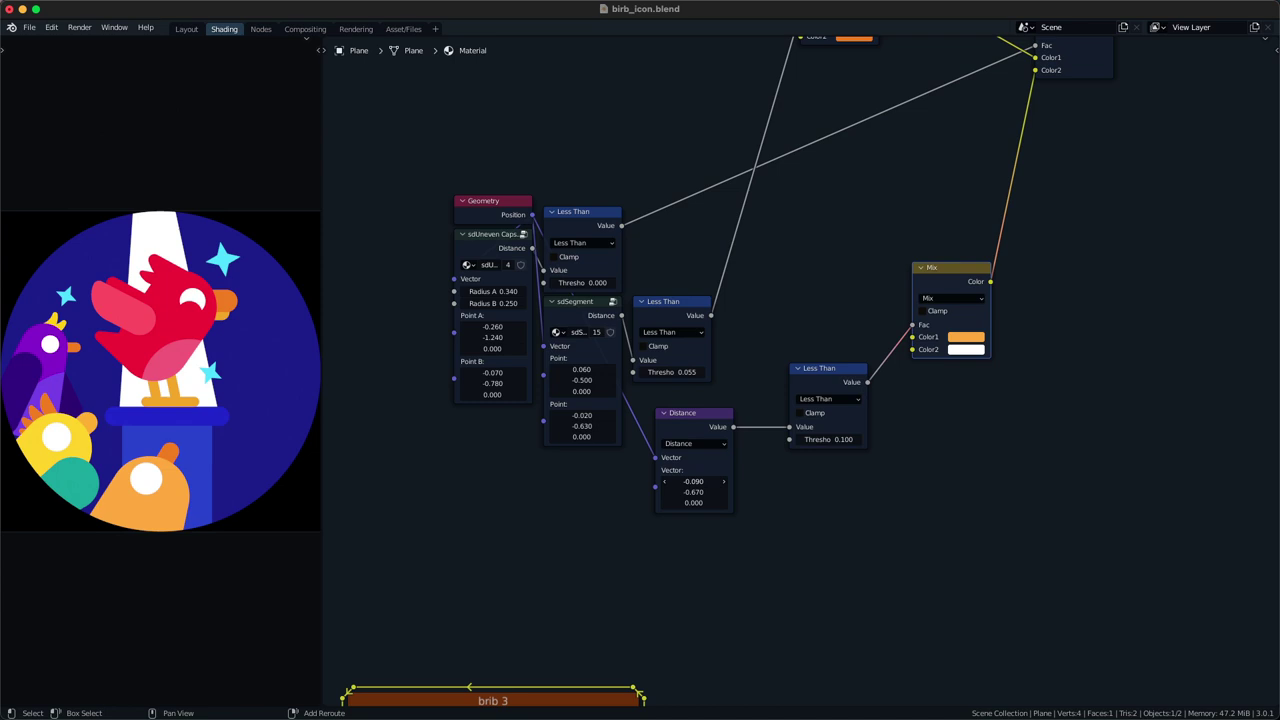
drag(677, 481, 698, 491)
click(715, 526)
- Shift the body's orange in the eye Mix's Color1 to hue 0.068 and saturation 0.960, and save the file
middle_drag(900, 399, 614, 484)
scroll(614, 484, up, 3)
middle_drag(429, 43, 499, 153)
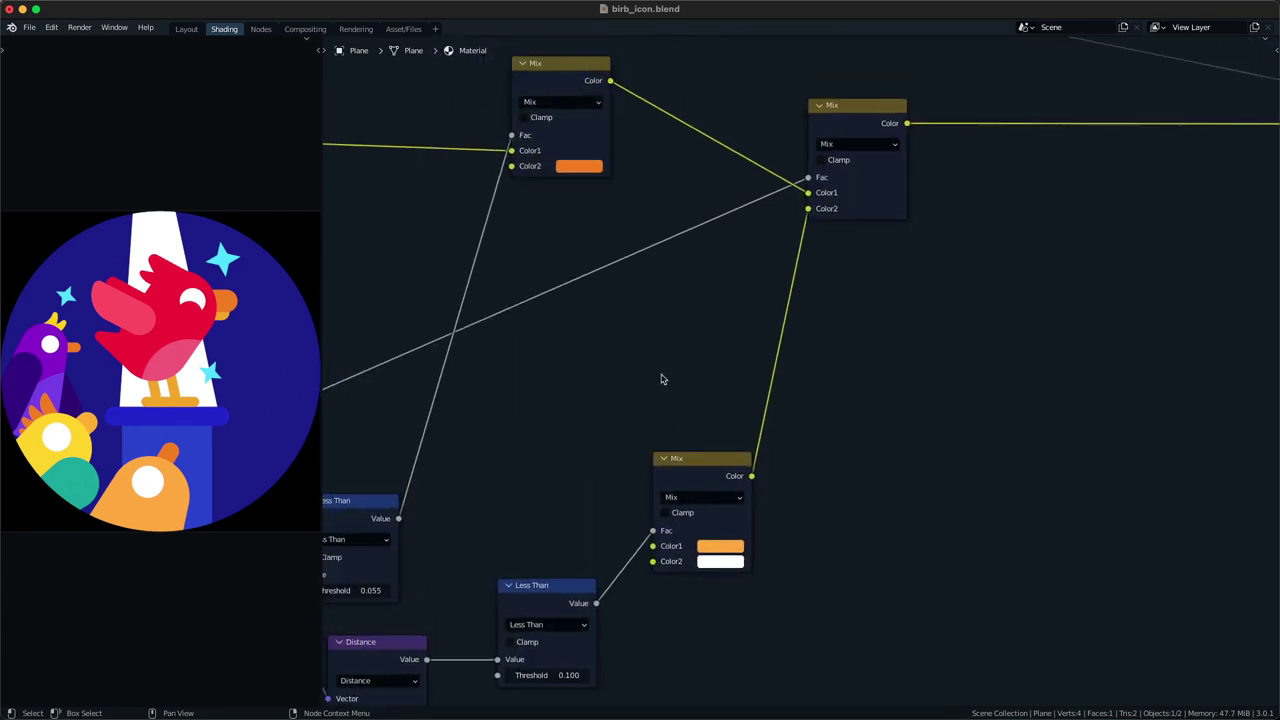
click(586, 166)
middle_drag(672, 348, 646, 291)
key(super+s)
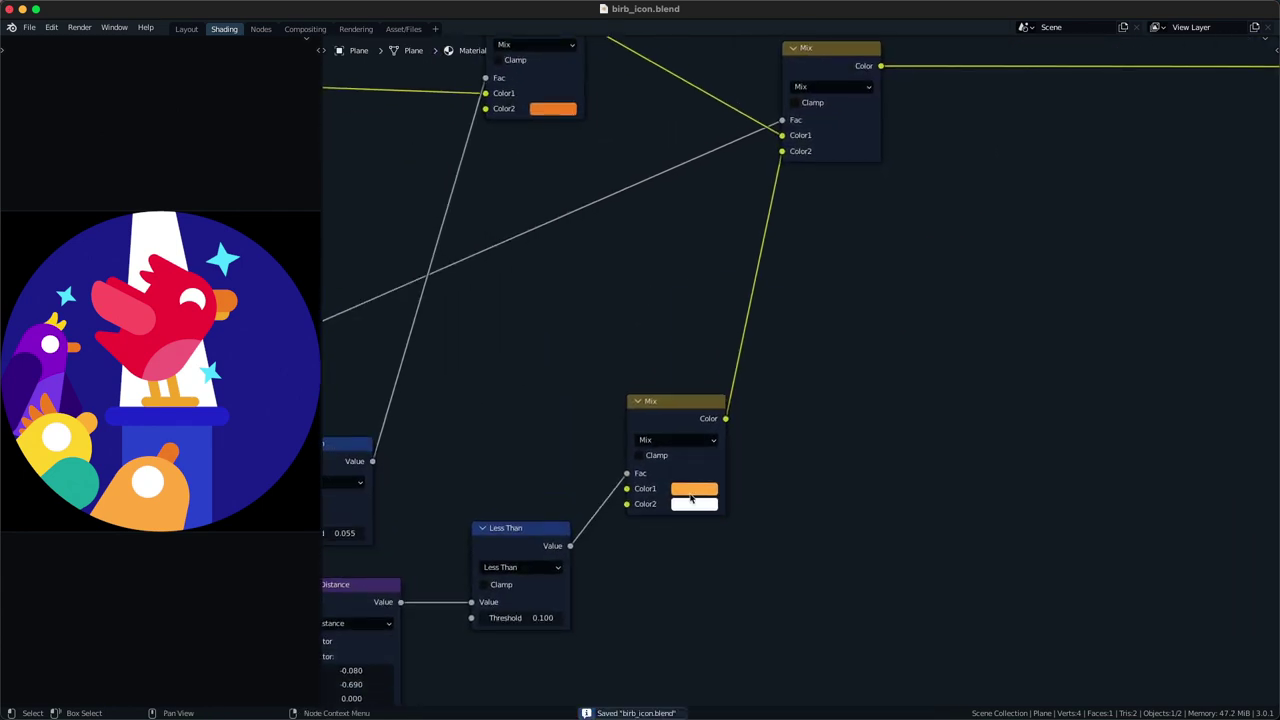
click(692, 490)
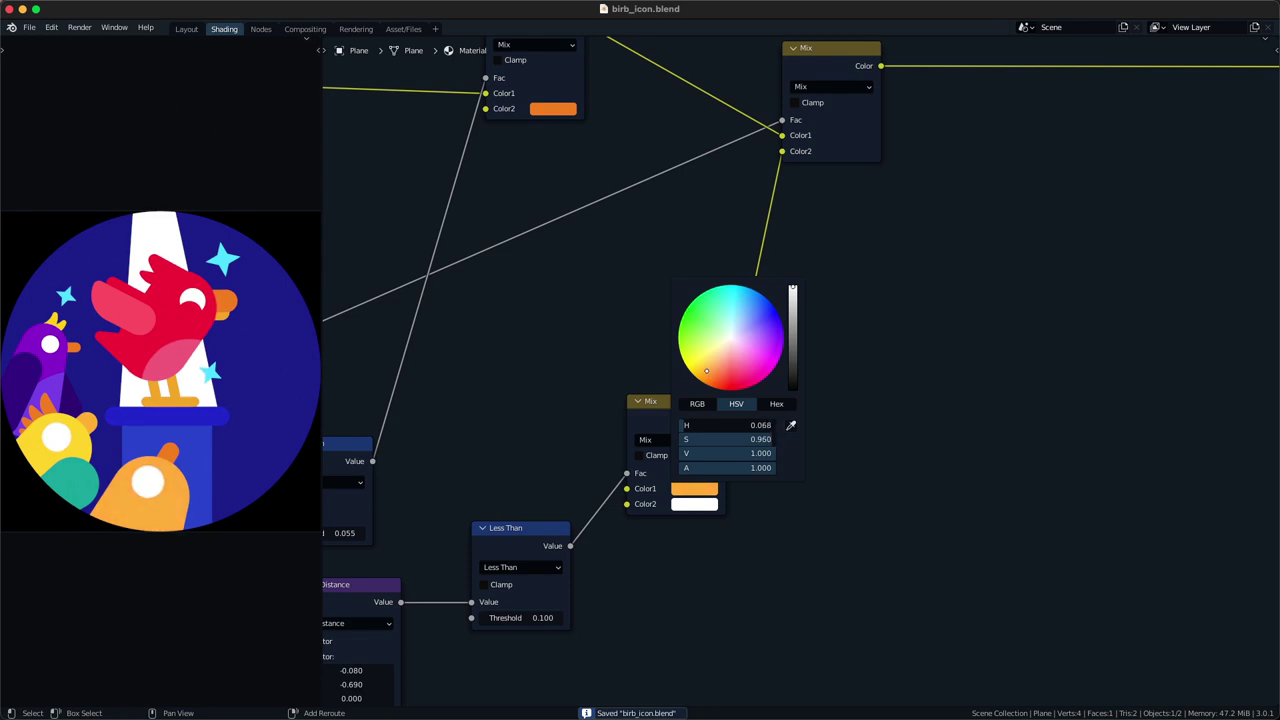
scroll(580, 305, down, 5)
middle_drag(578, 300, 649, 323)
middle_drag(637, 395, 744, 288)
key(super+s)
- Pack the segment's Less Than node and the Distance node closely beside the sdSegment node
middle_drag(697, 380, 655, 401)
drag(612, 506, 594, 434)
key(g)
click(575, 415)
drag(666, 268, 529, 492)
key(g)
click(558, 446)
key(super+z)
key(super+z)
key(g)
click(579, 516)
- Stack the eye's Less Than node under the Distance node and align that column with the other SDF nodes
drag(607, 522, 545, 249)
key(g)
click(545, 202)
drag(685, 317, 726, 381)
key(g)
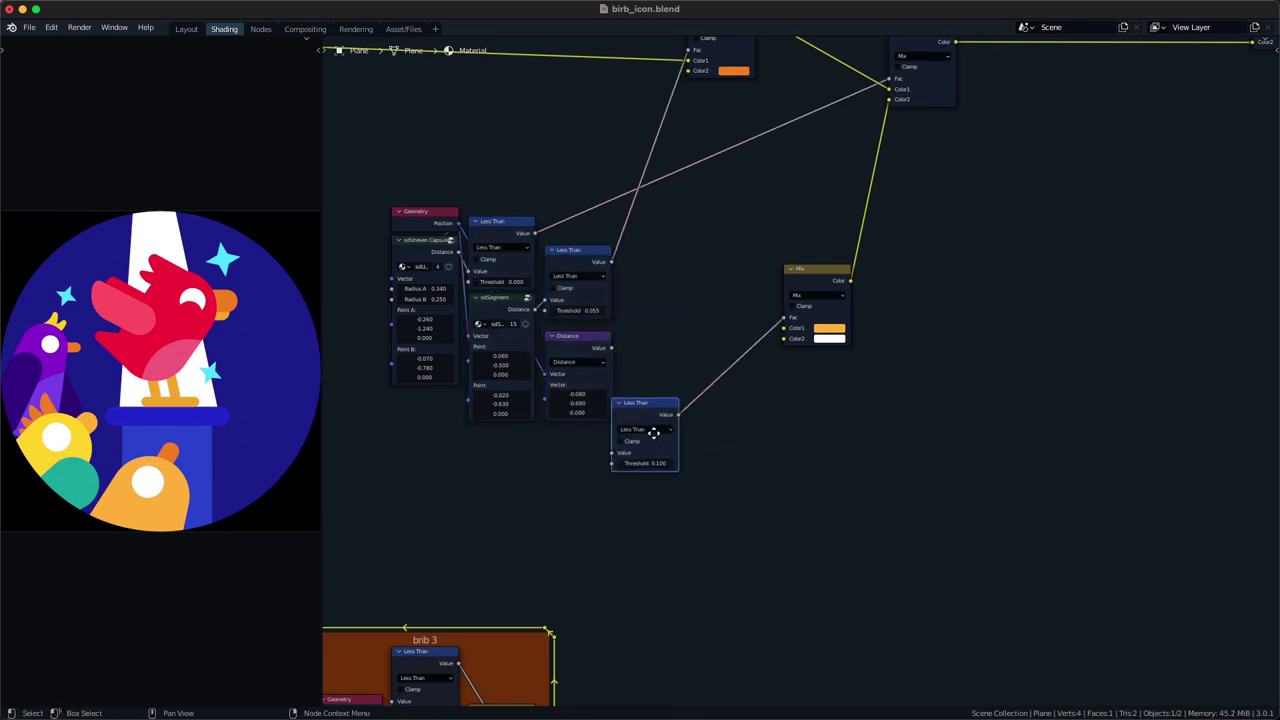
click(592, 458)
drag(711, 269, 583, 489)
key(g)
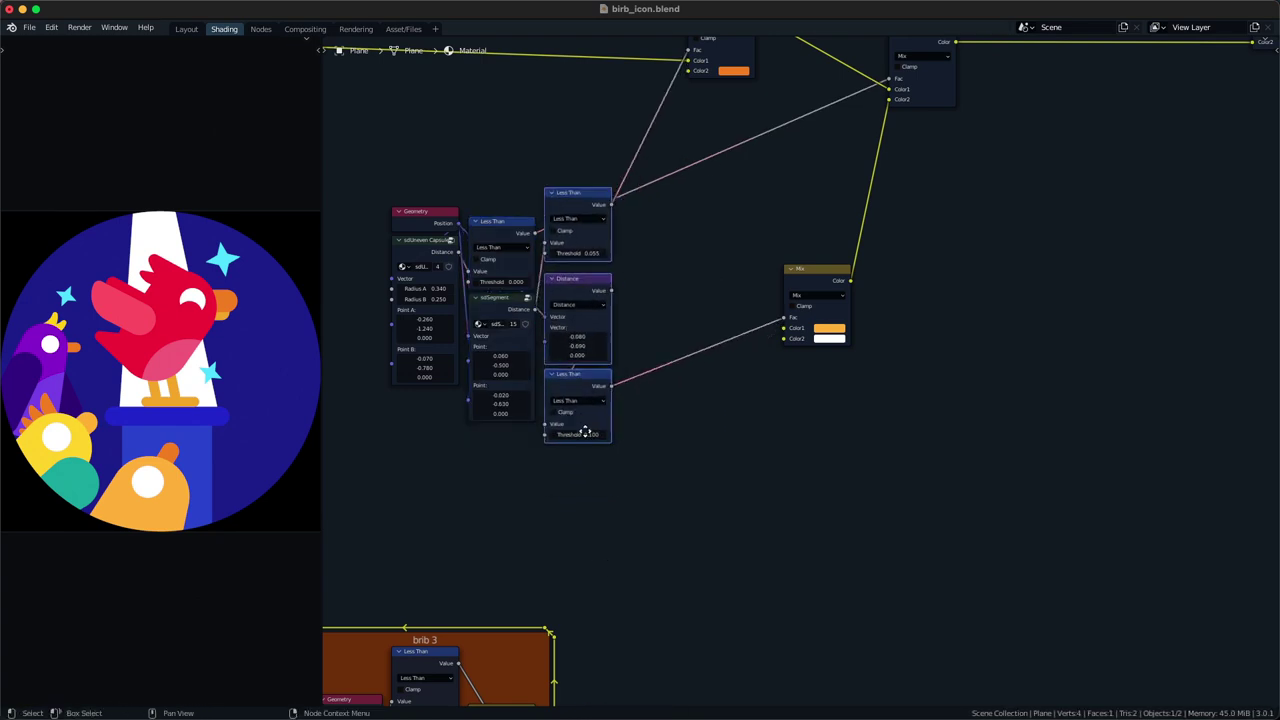
click(584, 404)
- Save the file and move the whole packed cluster of the bird's SDF nodes slightly left
middle_drag(638, 414, 706, 404)
scroll(704, 406, down, 2)
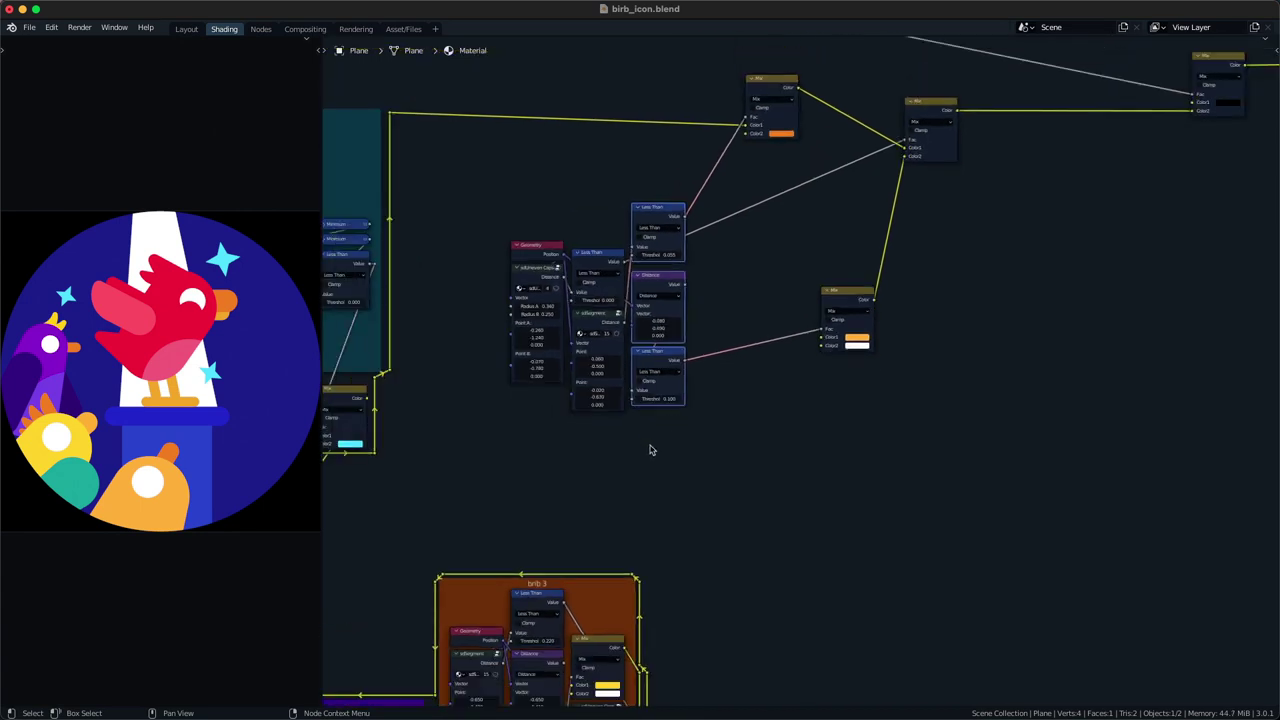
middle_drag(611, 479, 627, 504)
click(627, 504)
key(super+s)
middle_drag(549, 509, 571, 521)
drag(538, 522, 706, 270)
key(g)
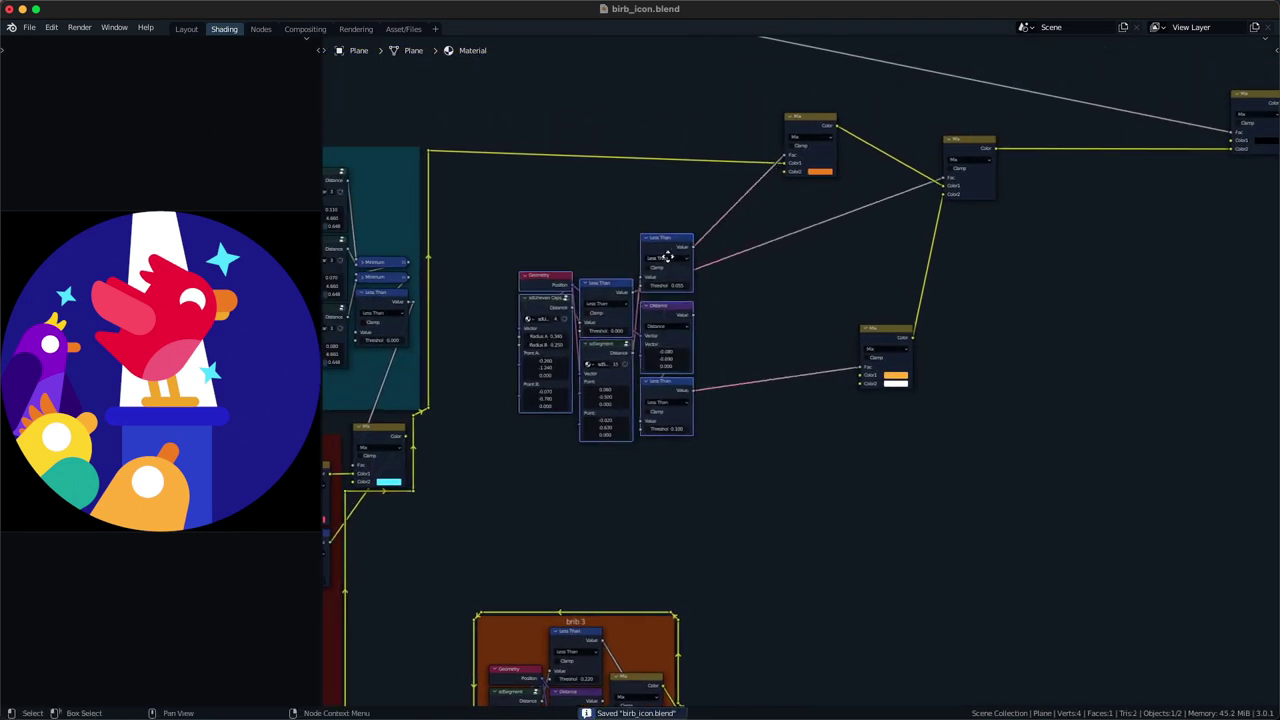
click(667, 257)
- Move the eye's Mix node closer to the beak and body Mix nodes
middle_drag(720, 290, 662, 302)
scroll(788, 352, up, 4)
drag(786, 302, 863, 406)
key(g)
click(884, 363)
middle_drag(878, 368, 769, 457)
middle_drag(680, 485, 828, 413)
- Try a pinkish red for the beak's Mix colour and a different colour for the body
click(797, 140)
click(826, 213)
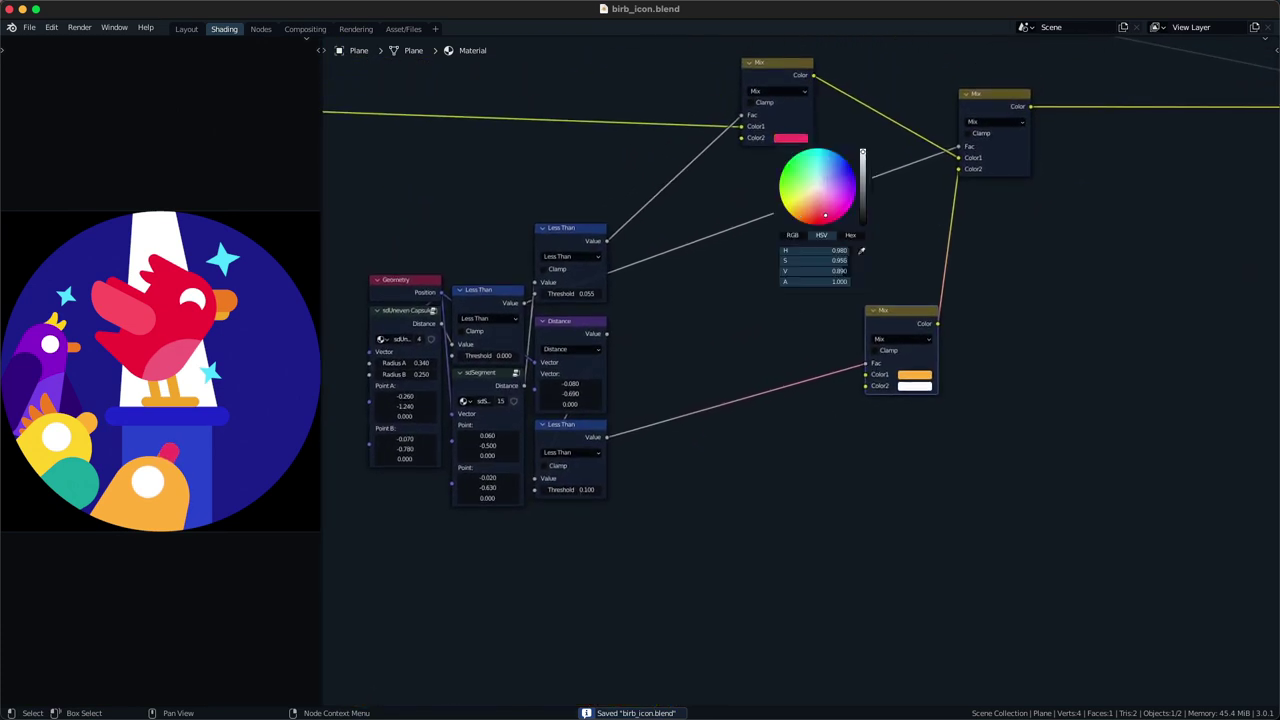
key(super+z)
middle_drag(717, 286, 735, 355)
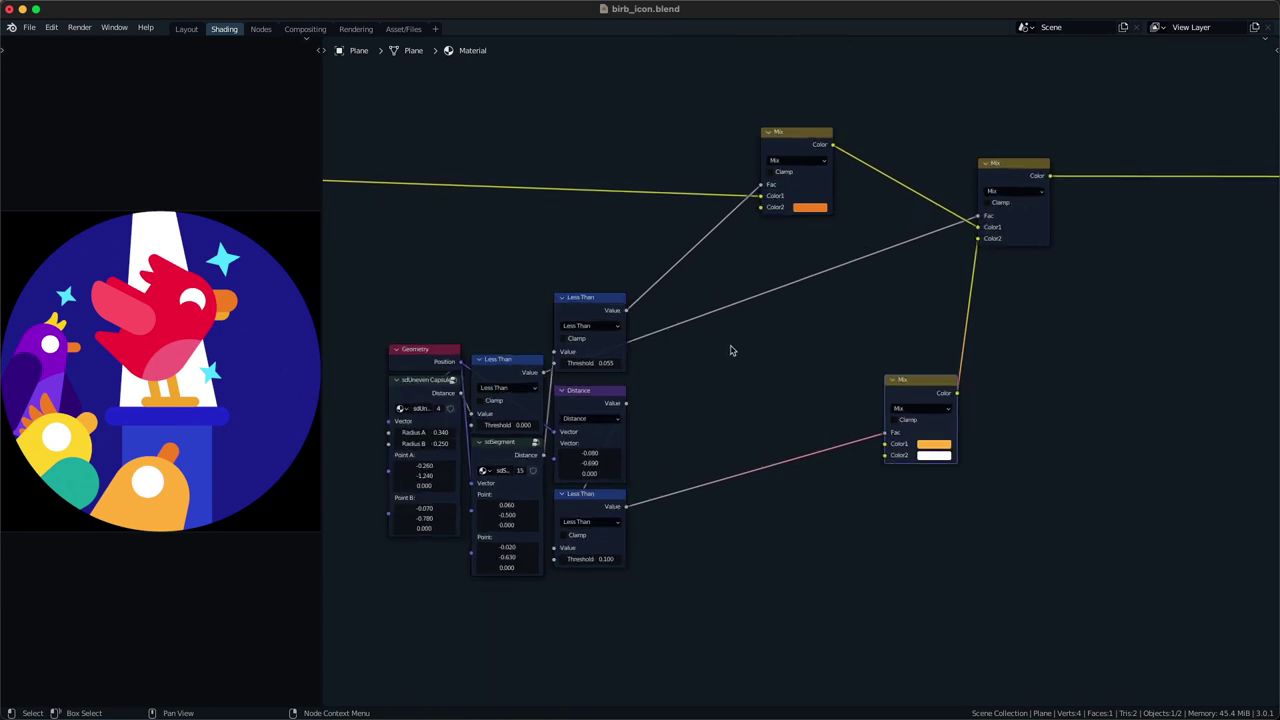
middle_drag(758, 420, 740, 394)
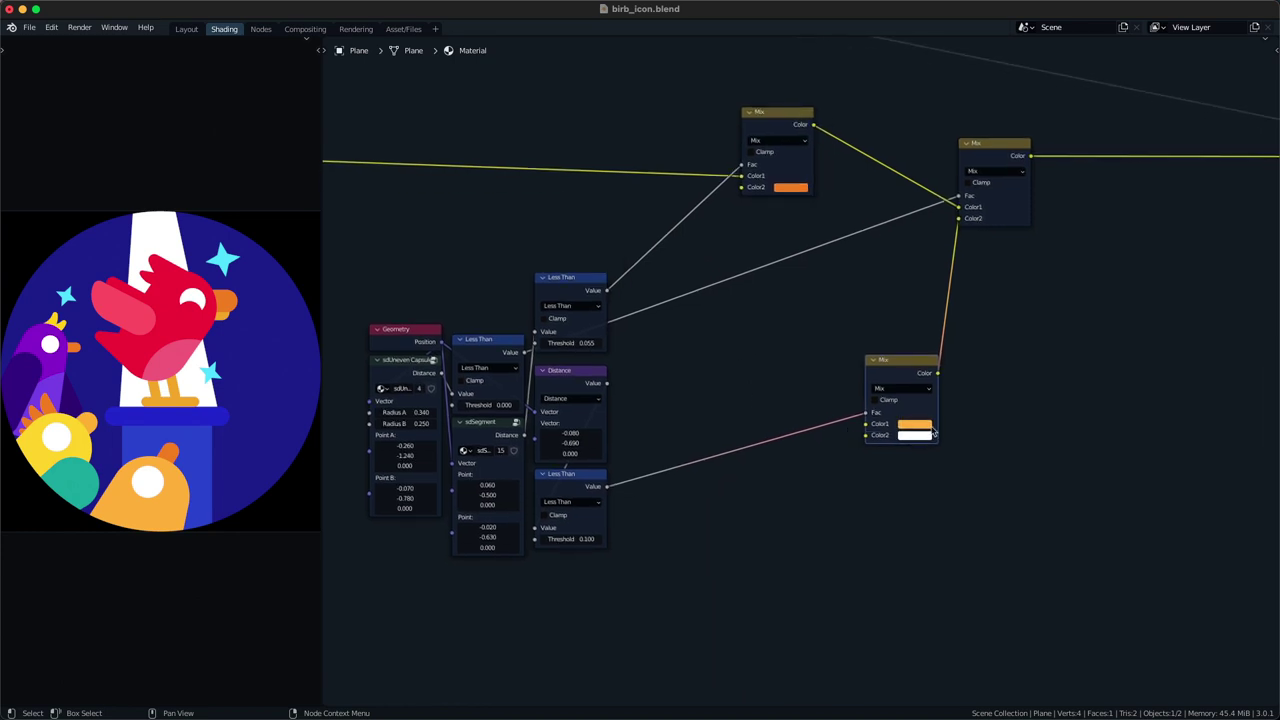
click(929, 424)
click(944, 347)
key(super+z)
- Move the eye's Mix node and the body's Mix node closer to the bird's SDF nodes
middle_drag(798, 495, 690, 498)
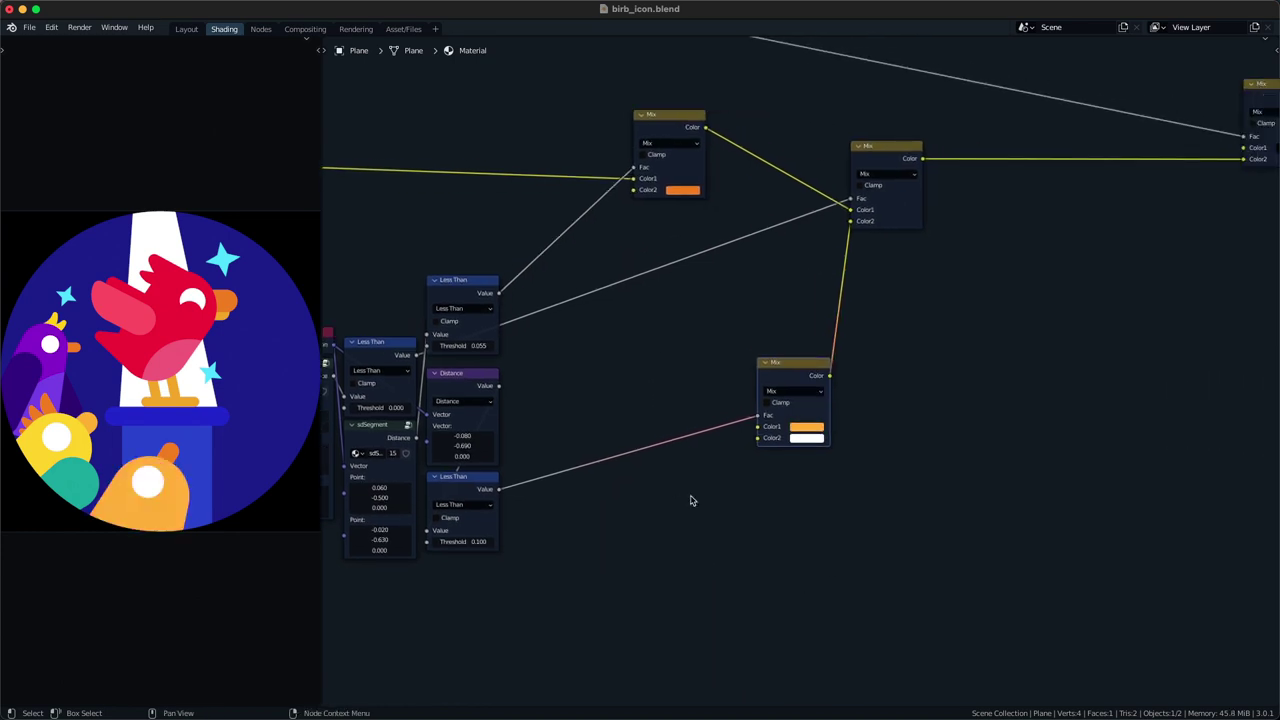
key(g)
drag(862, 316, 940, 192)
key(g)
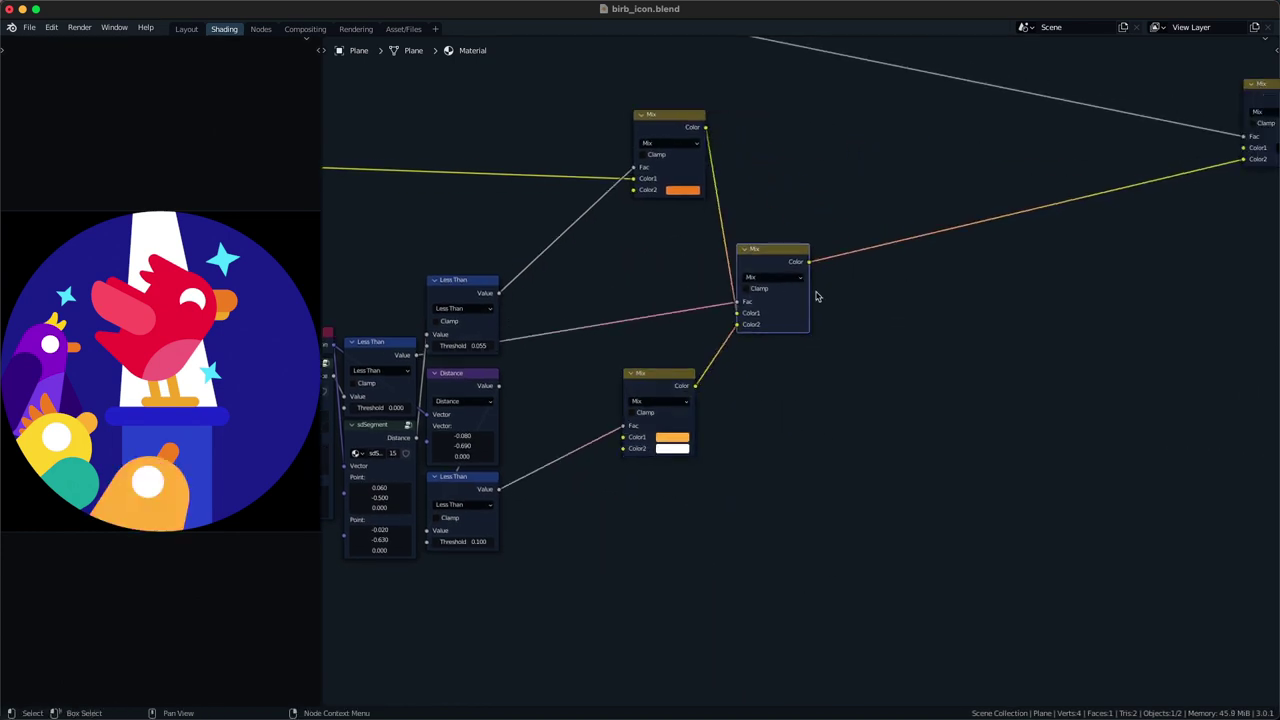
click(820, 294)
- Duplicate the body's Mix node and place the unlinked copy beyond the eye's Mix
middle_drag(820, 294, 784, 279)
key(shift+d)
middle_drag(858, 443, 928, 369)
middle_drag(716, 461, 757, 426)
- Add an sdCut Disk node below the eye nodes and connect the Geometry node's Position to its Vector input
key(shift+a)
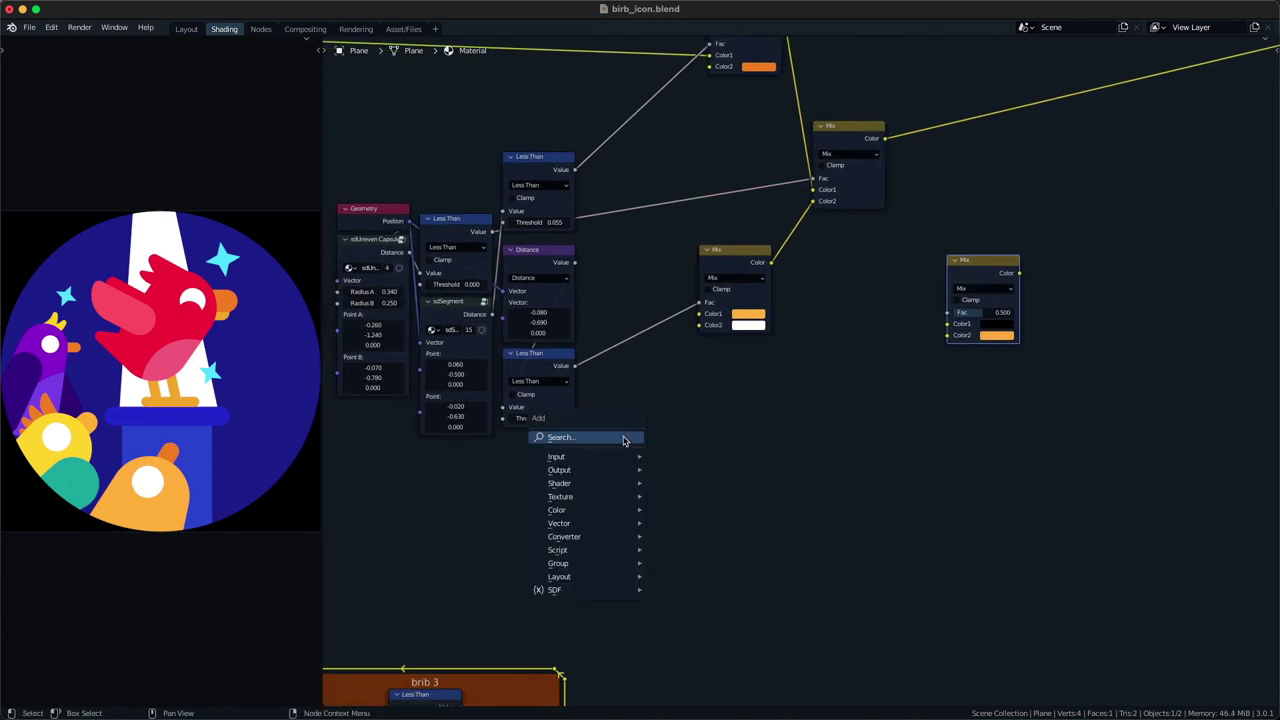
click(625, 439)
text(sdc)
click(643, 457)
click(663, 422)
middle_drag(593, 436, 651, 412)
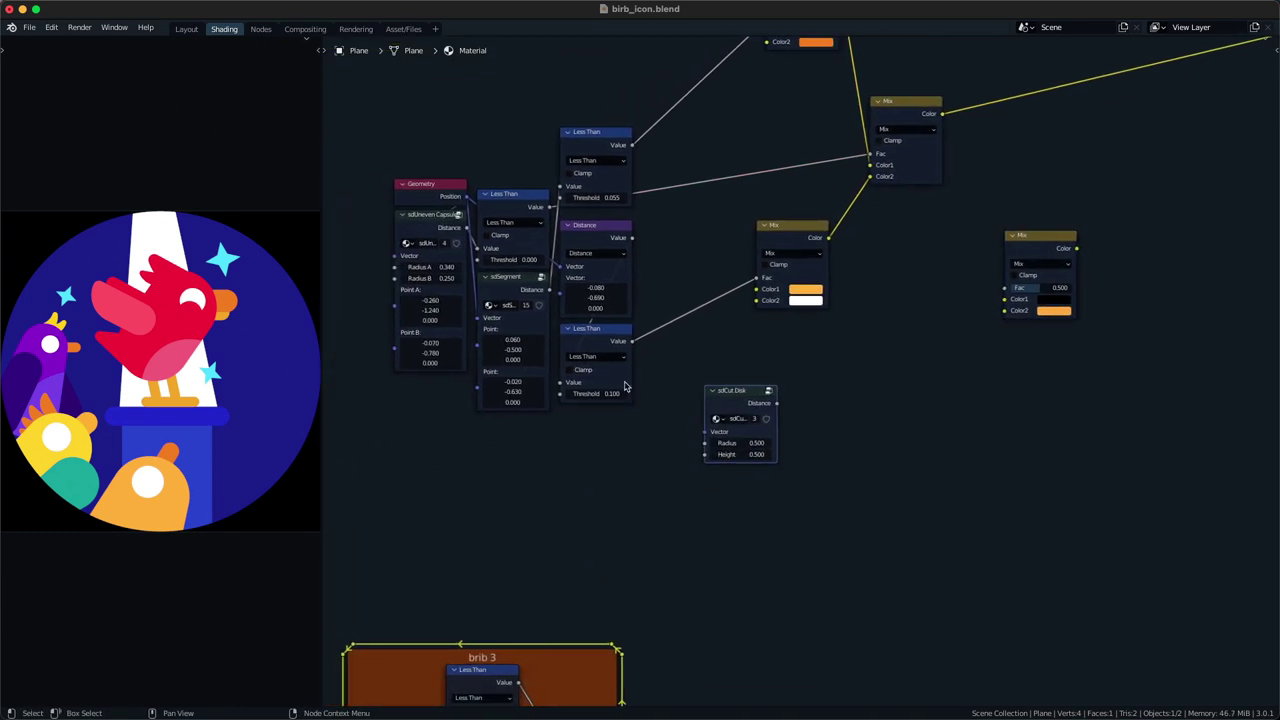
alt+right_drag(452, 197, 742, 432)
drag(740, 405, 615, 456)
- Add a Less Than node beside sdCut Disk and connect the disk's Distance to its Value
key(q)
click(720, 431)
click(752, 408)
alt+right_drag(632, 456, 1000, 324)
click(775, 430)
click(843, 481)
- Insert the spare Mix node after the body's Mix and connect the cut disk's Less Than to its Fac
middle_drag(989, 333, 754, 494)
click(828, 403)
alt+drag(828, 403, 859, 290)
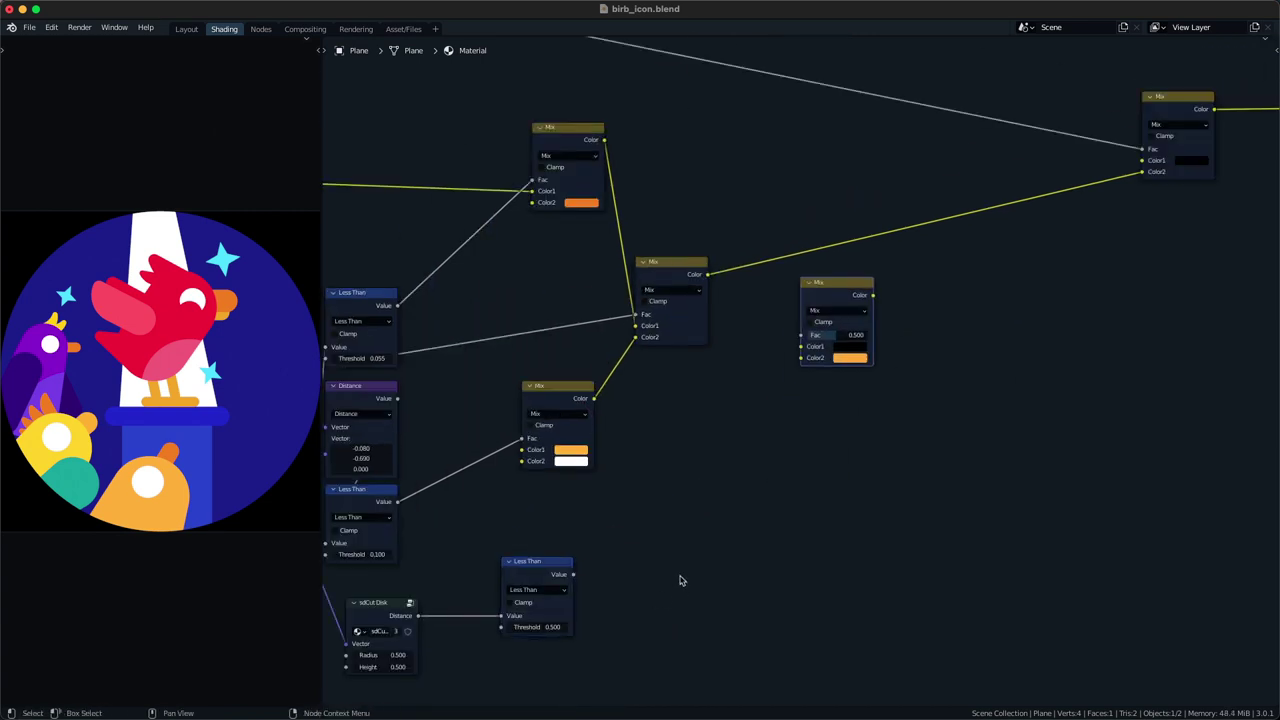
alt+right_drag(600, 596, 837, 322)
alt+drag(841, 284, 851, 232)
alt+right_drag(585, 592, 841, 289)
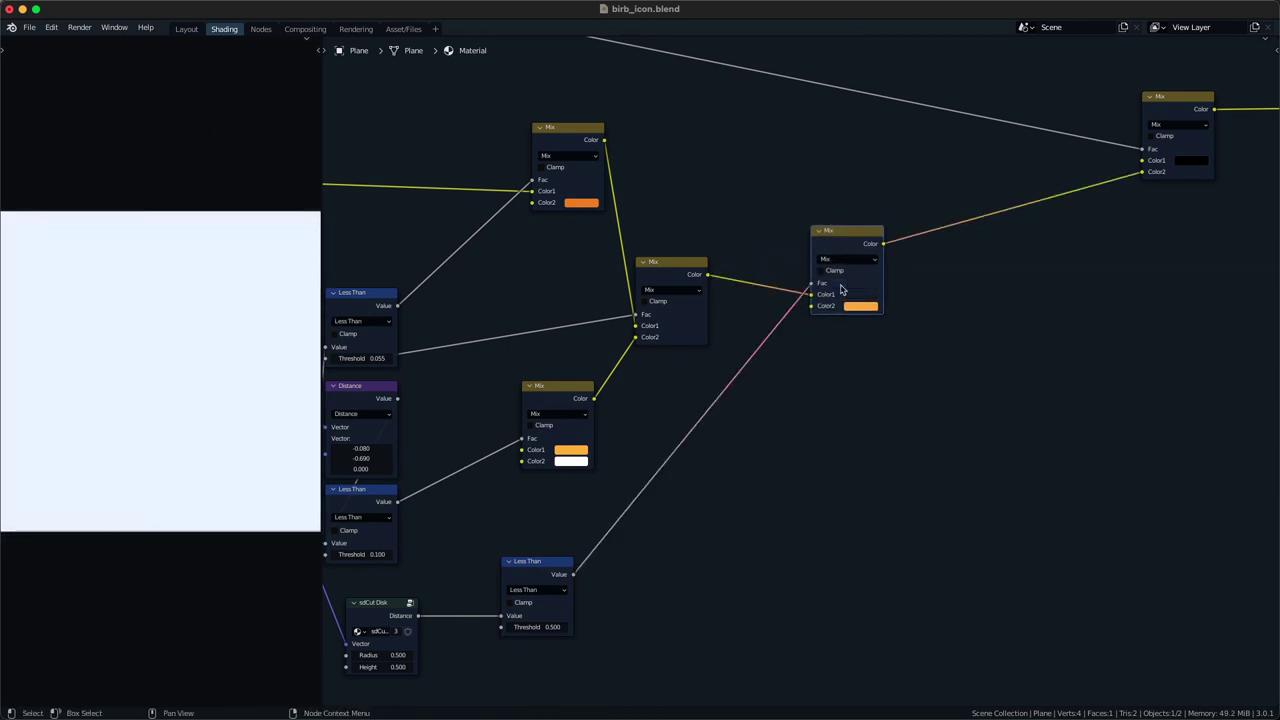
- Set the wing's Less Than threshold to 0.100 and the sdCut Disk height to 0.180
middle_drag(573, 596, 714, 500)
scroll(645, 556, up, 4)
middle_drag(656, 556, 677, 537)
shift+click(680, 529)
drag(692, 521, 663, 521)
key(Escape)
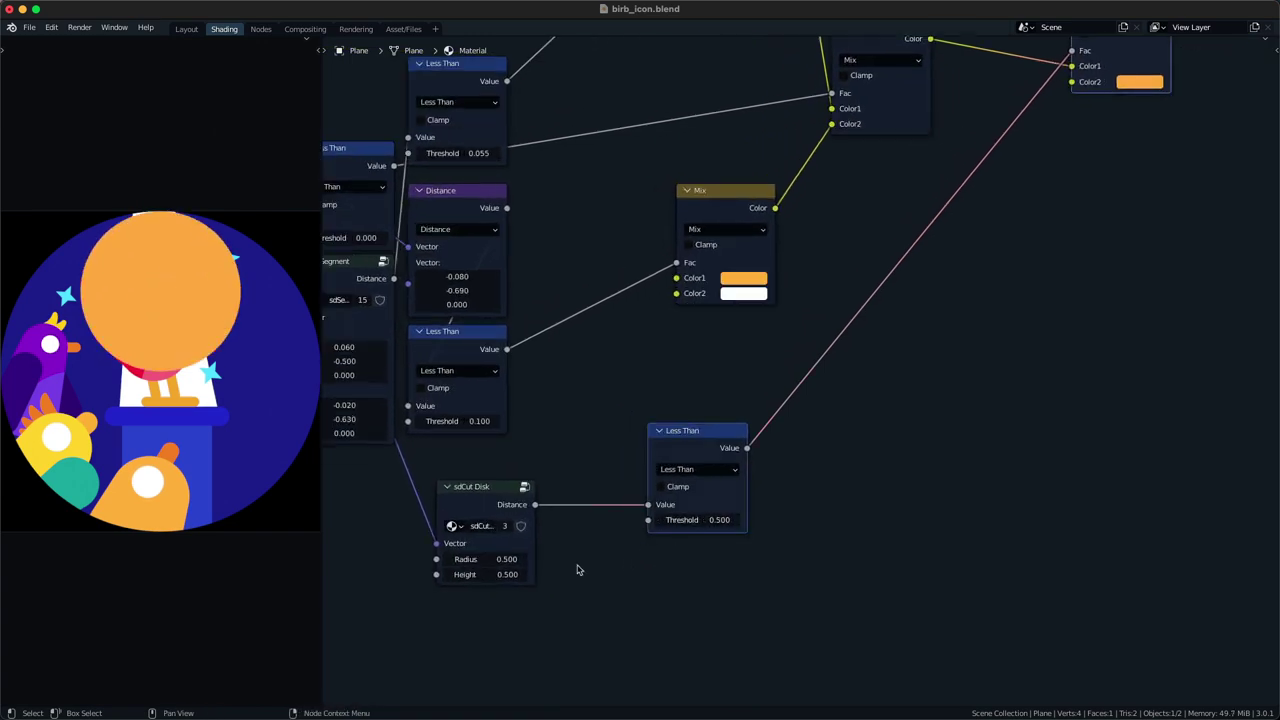
drag(520, 575, 460, 575)
drag(683, 524, 643, 524)
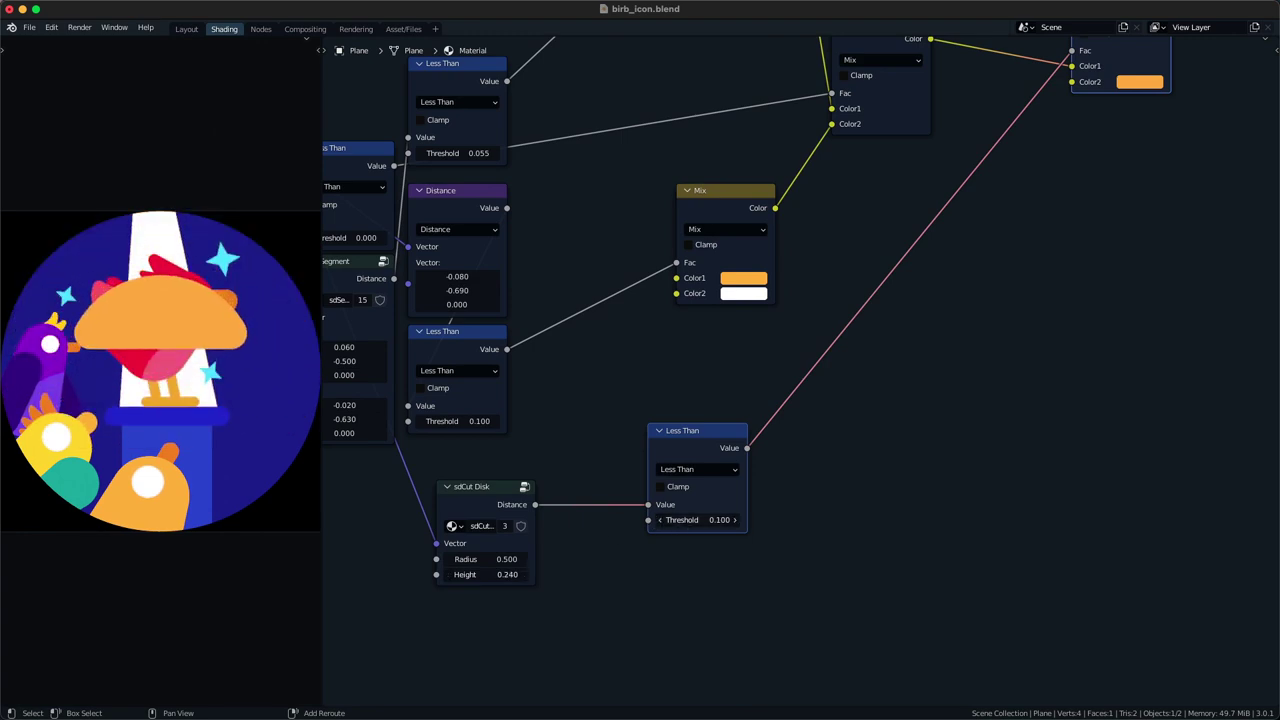
click(482, 583)
mouse_move(455, 577)
mouse_down()
mouse_move(424, 577)
mouse_move(484, 577)
mouse_move(448, 577)
mouse_up()
- Move sdCut Disk aside and add a vector Multiply node fed by the Geometry node's Position
scroll(465, 575, down, 2)
middle_drag(482, 571, 652, 466)
drag(625, 506, 665, 434)
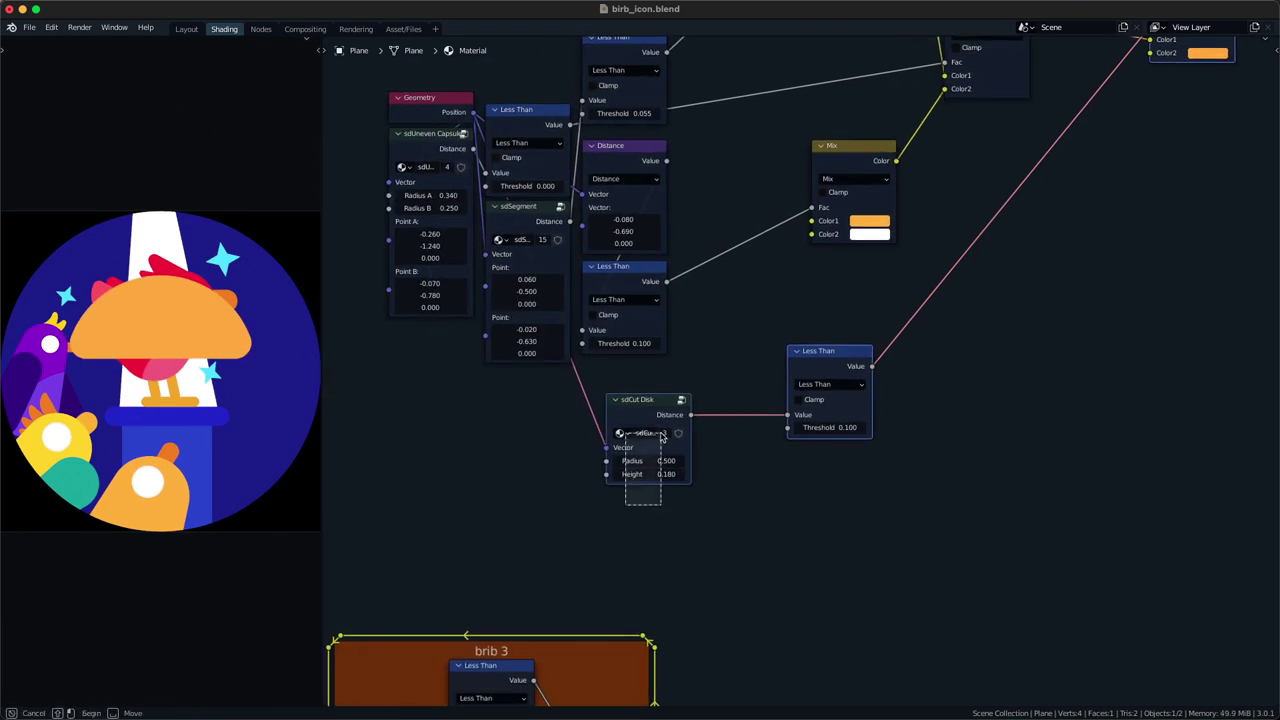
key(g)
click(762, 483)
key(q)
click(575, 418)
click(514, 433)
click(560, 470)
click(556, 486)
alt+right_drag(462, 113, 571, 490)
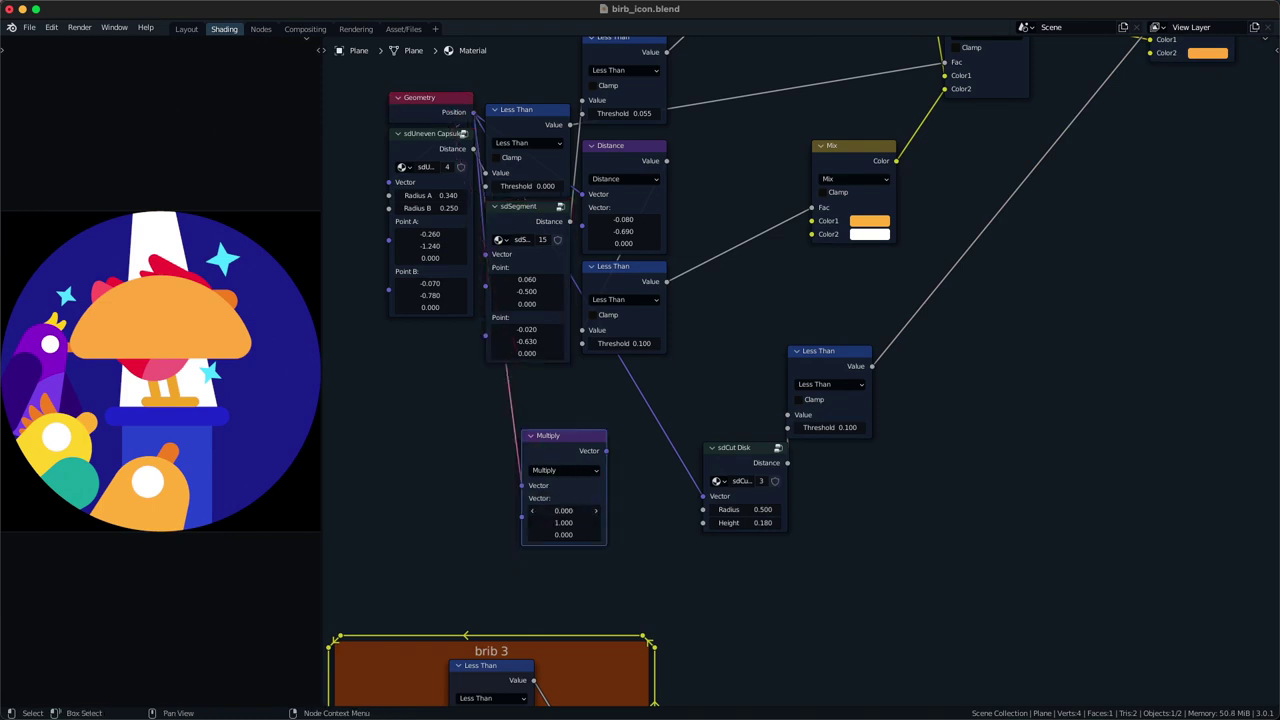
- Set the Multiply vector to 1, -1, 0 and connect its output to sdCut Disk's Vector input
click(565, 522)
text(-1)
key(Return)
shift+right_drag(677, 414, 644, 446)
alt+right_drag(602, 455, 668, 438)
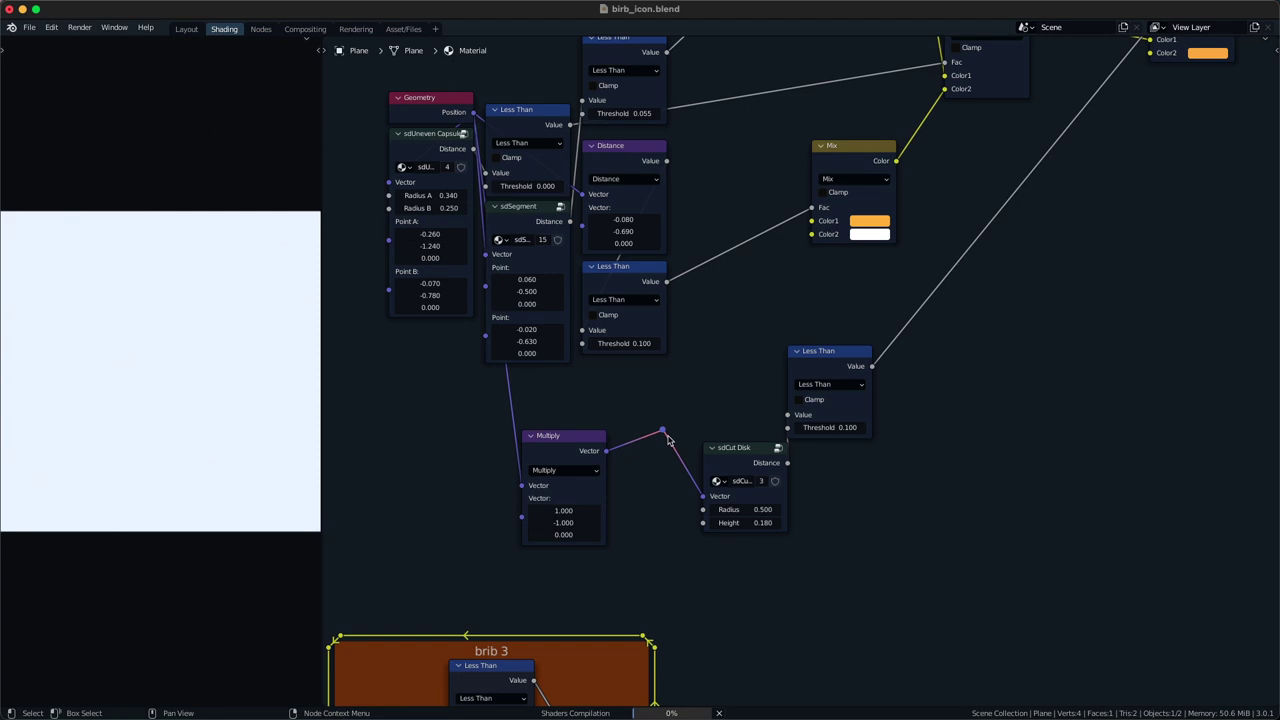
key(ctrl+x)
- Insert a vector Subtract node between Multiply and sdCut Disk, with its Y value at -0.090
middle_drag(648, 531, 701, 480)
drag(685, 481, 622, 410)
key(g)
click(490, 398)
key(q)
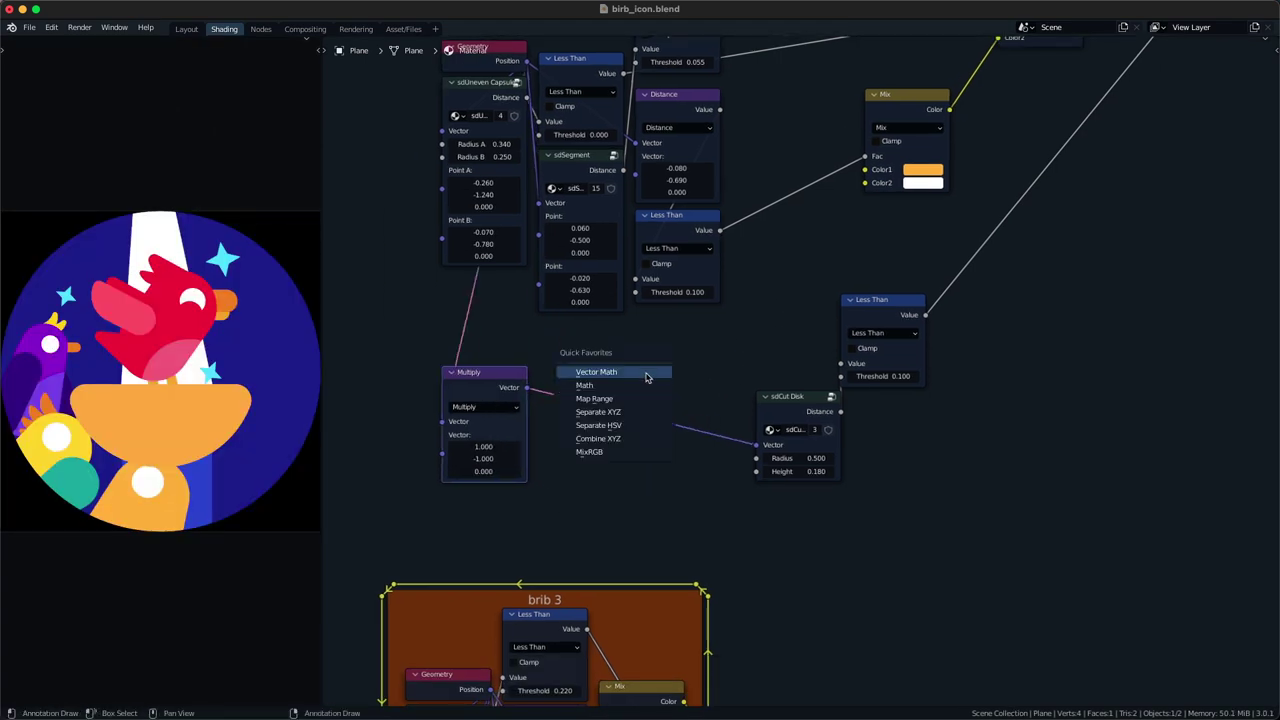
key(q)
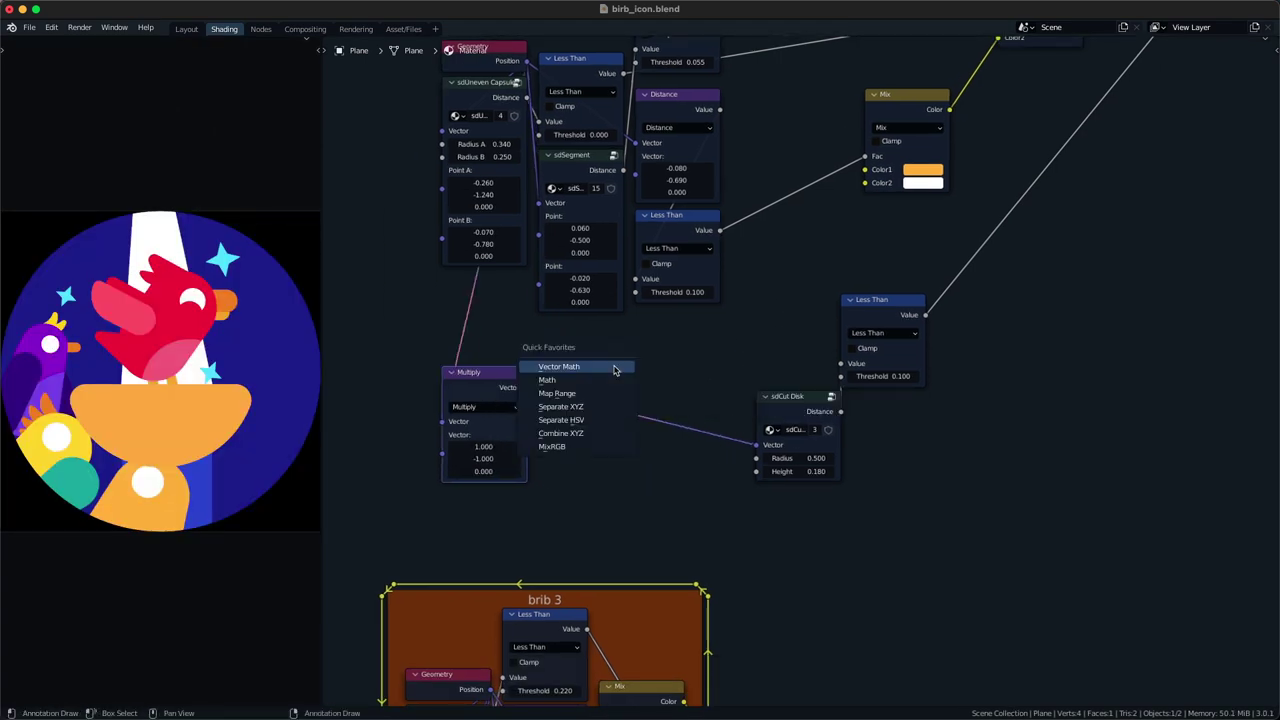
click(614, 371)
click(600, 392)
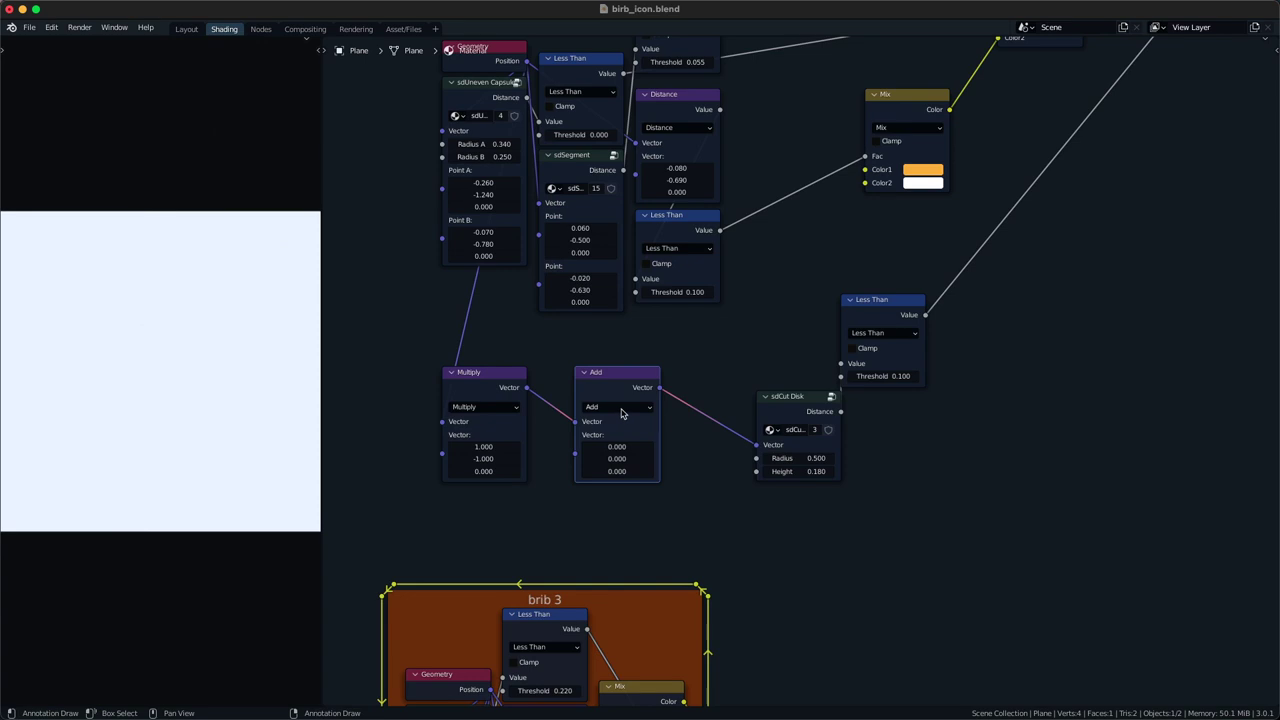
drag(617, 458, 607, 458)
- Paste the beak's orange into Color2 of the wing's Mix node and shift it to a redder orange
middle_drag(842, 254, 733, 365)
scroll(733, 365, down, 3)
middle_drag(937, 184, 742, 349)
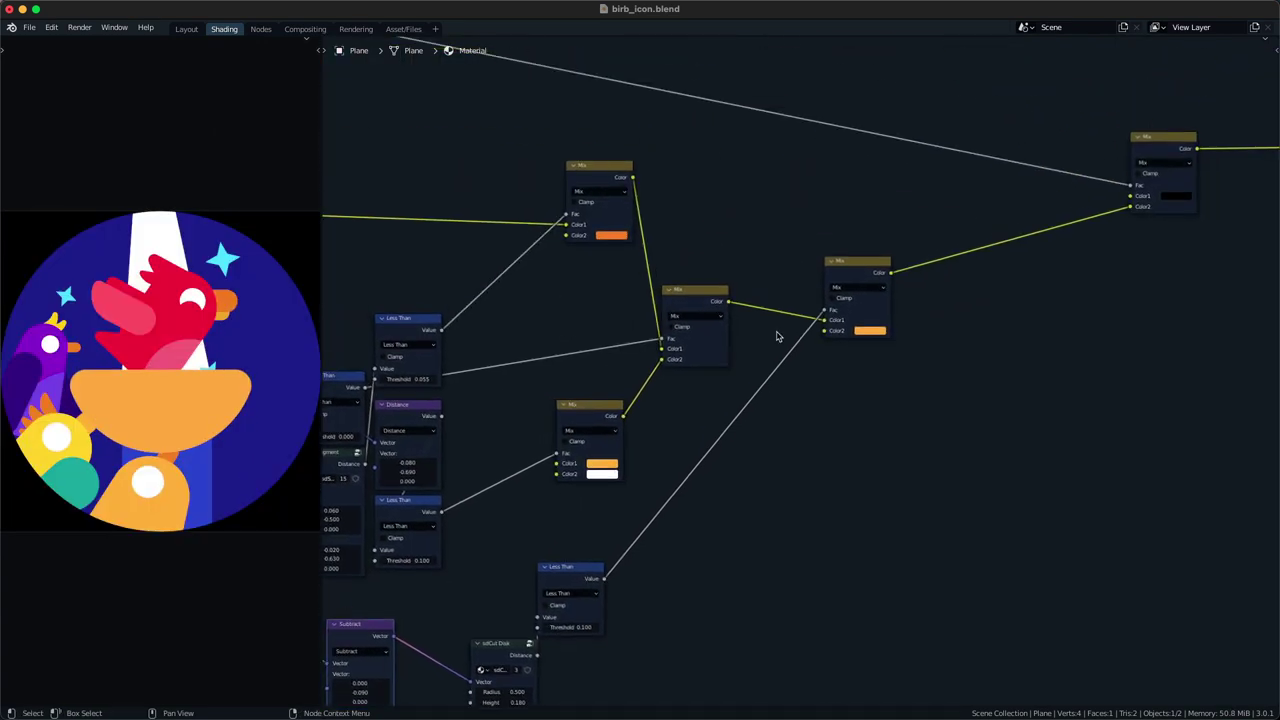
key(ctrl+v)
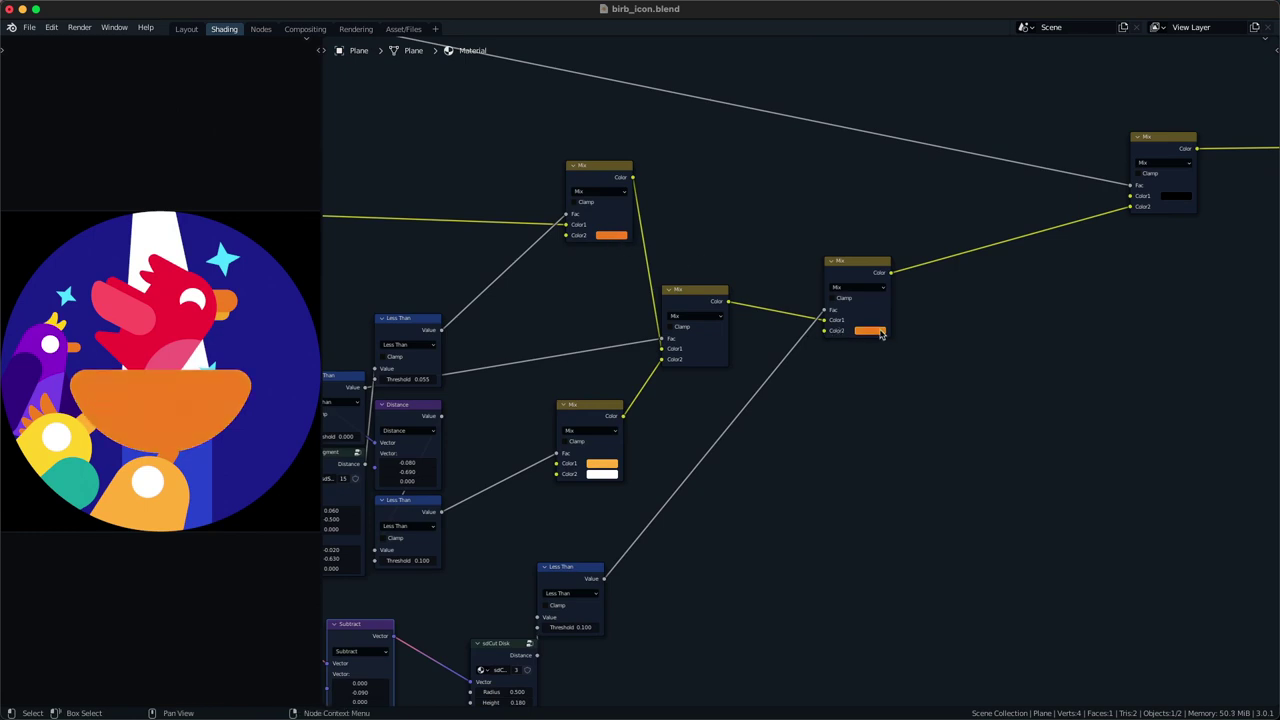
scroll(882, 337, down, 1)
scroll(880, 338, up, 3)
click(887, 324)
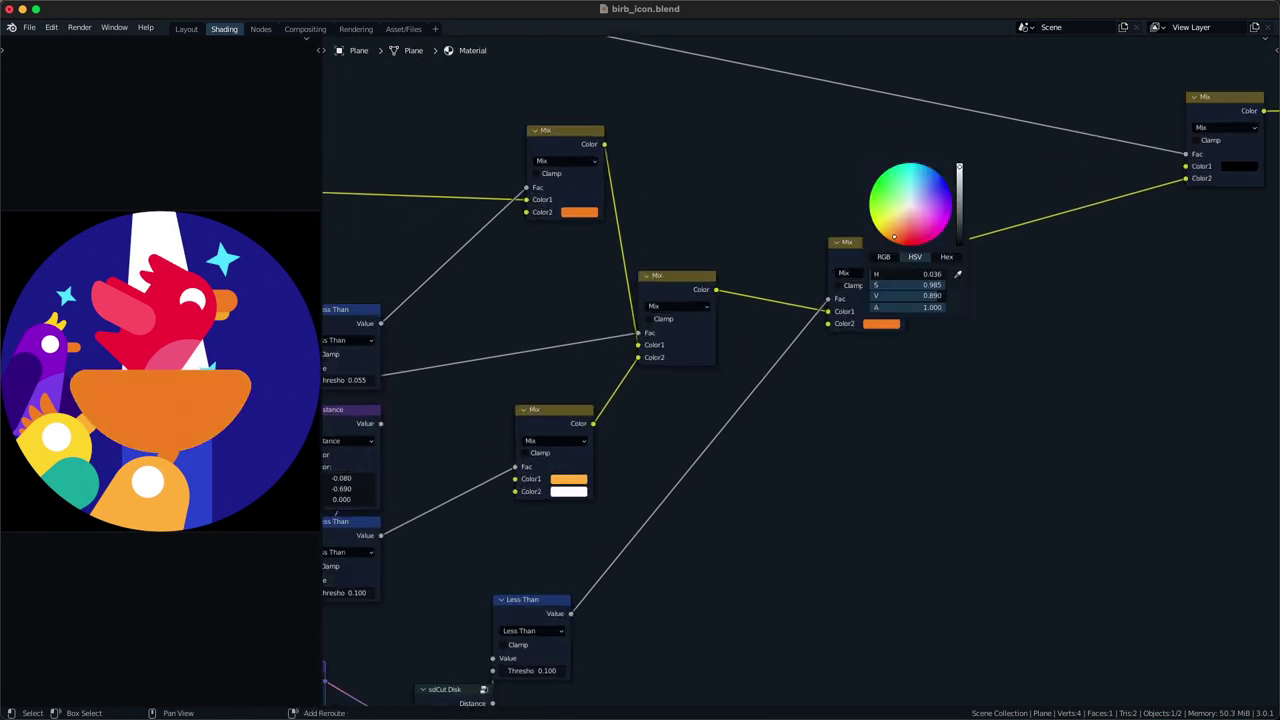
- Set the Y value of the wing's Subtract node to 0.500
middle_drag(700, 620, 895, 317)
middle_drag(679, 421, 694, 422)
scroll(693, 421, left, 2)
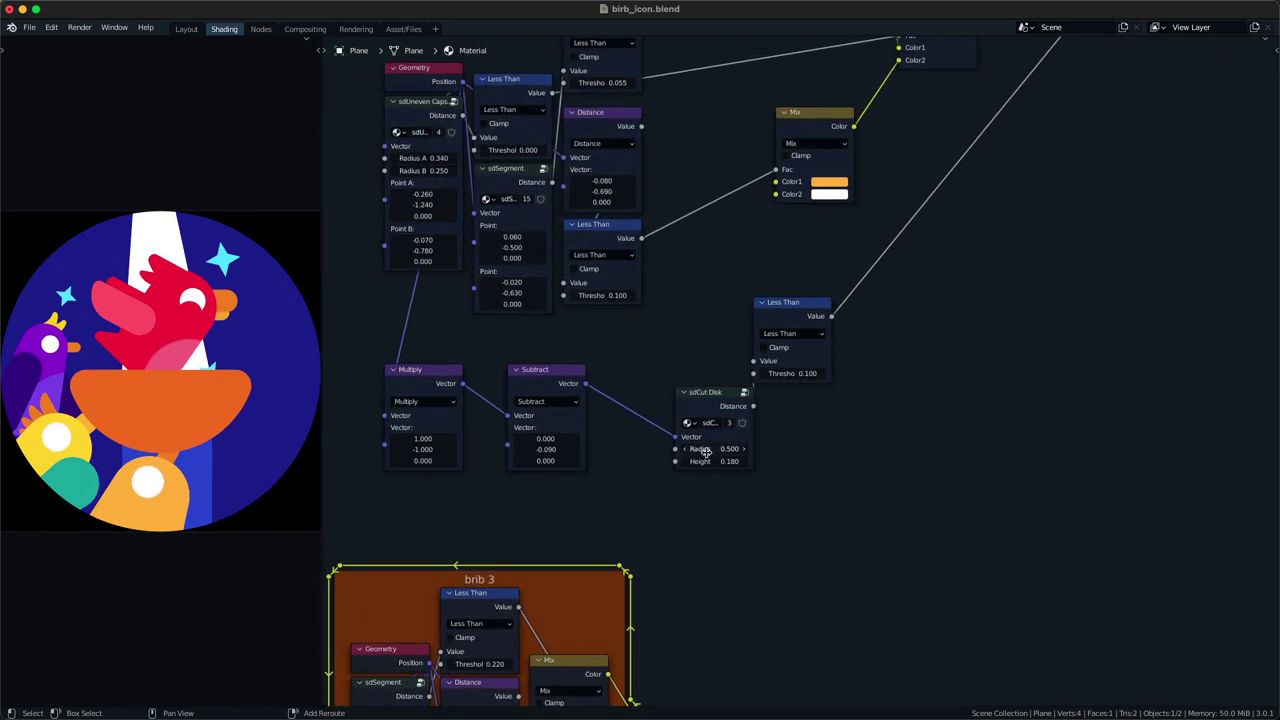
key(ctrl+z)
drag(546, 439, 614, 450)
key(ctrl+z)
- Make room before sdCut Disk and insert a vector Scale node after Subtract, with its scale at 1.760
drag(694, 433, 795, 444)
key(q)
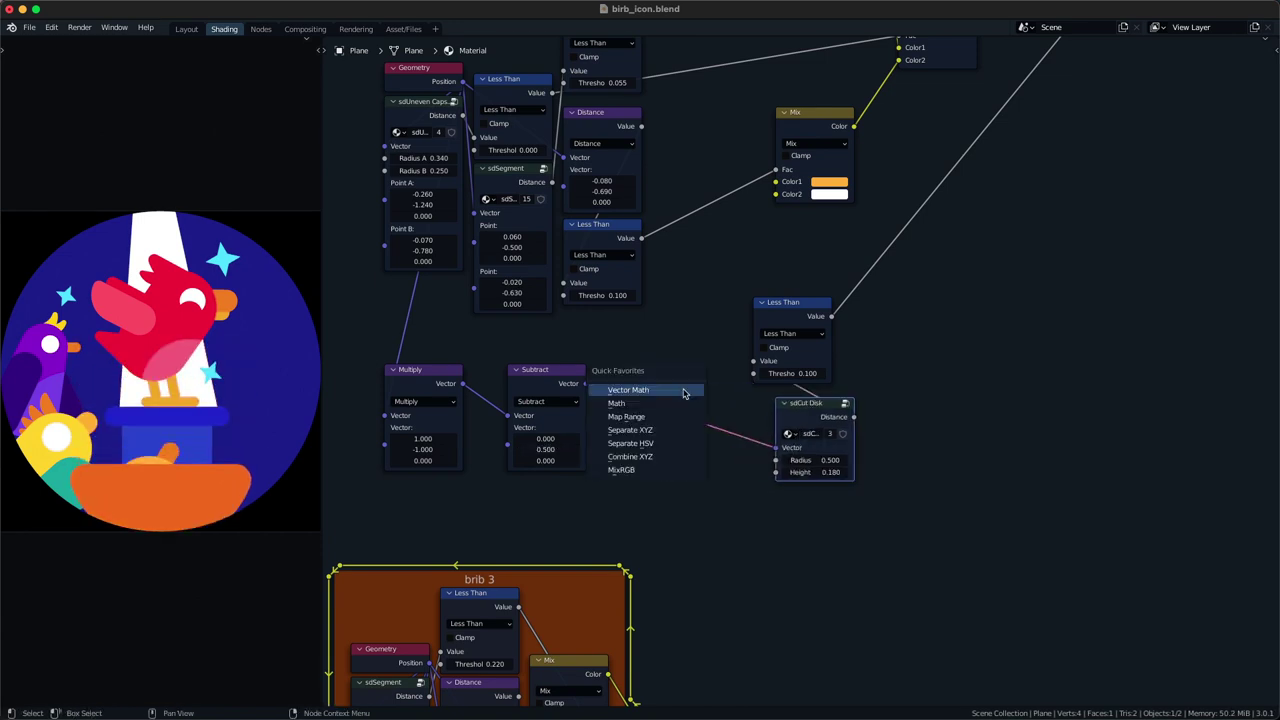
click(686, 391)
click(638, 382)
click(657, 390)
click(670, 471)
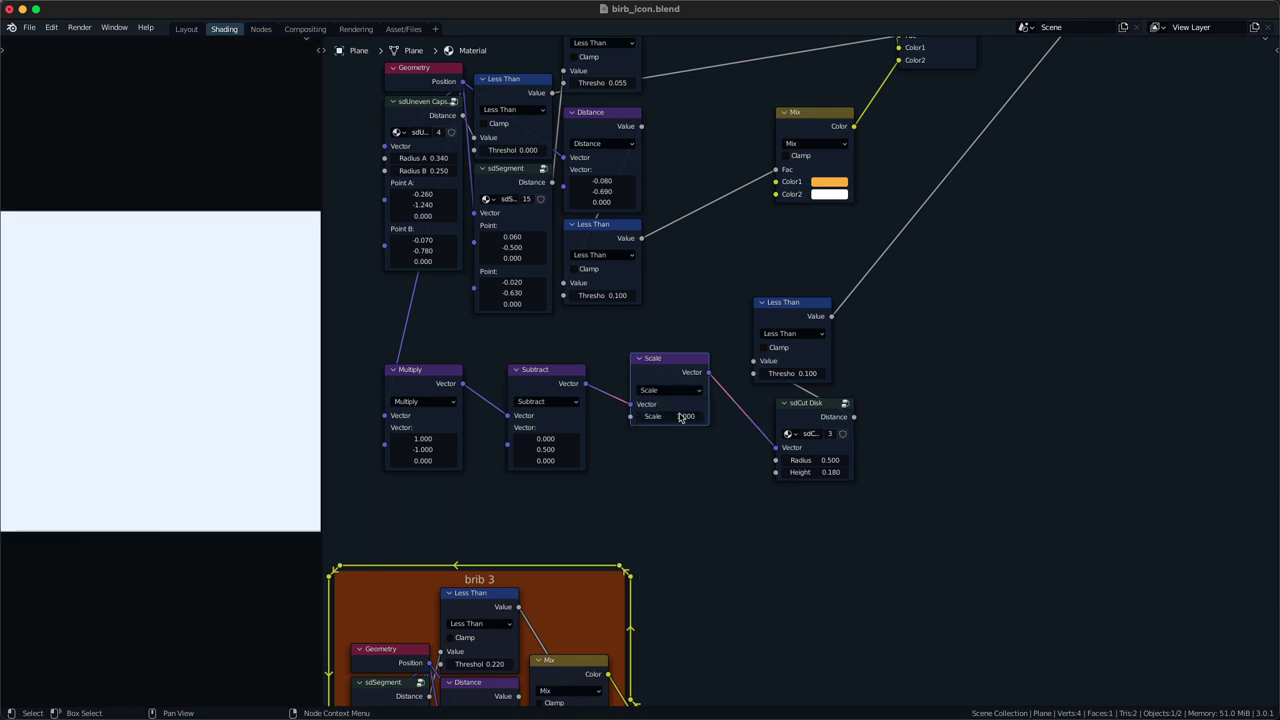
shift+drag(679, 414, 755, 414)
- Move sdCut Disk and its Less Than aside and insert a Vector Rotate node after Scale
scroll(827, 395, down, 2)
drag(871, 311, 787, 411)
key(g)
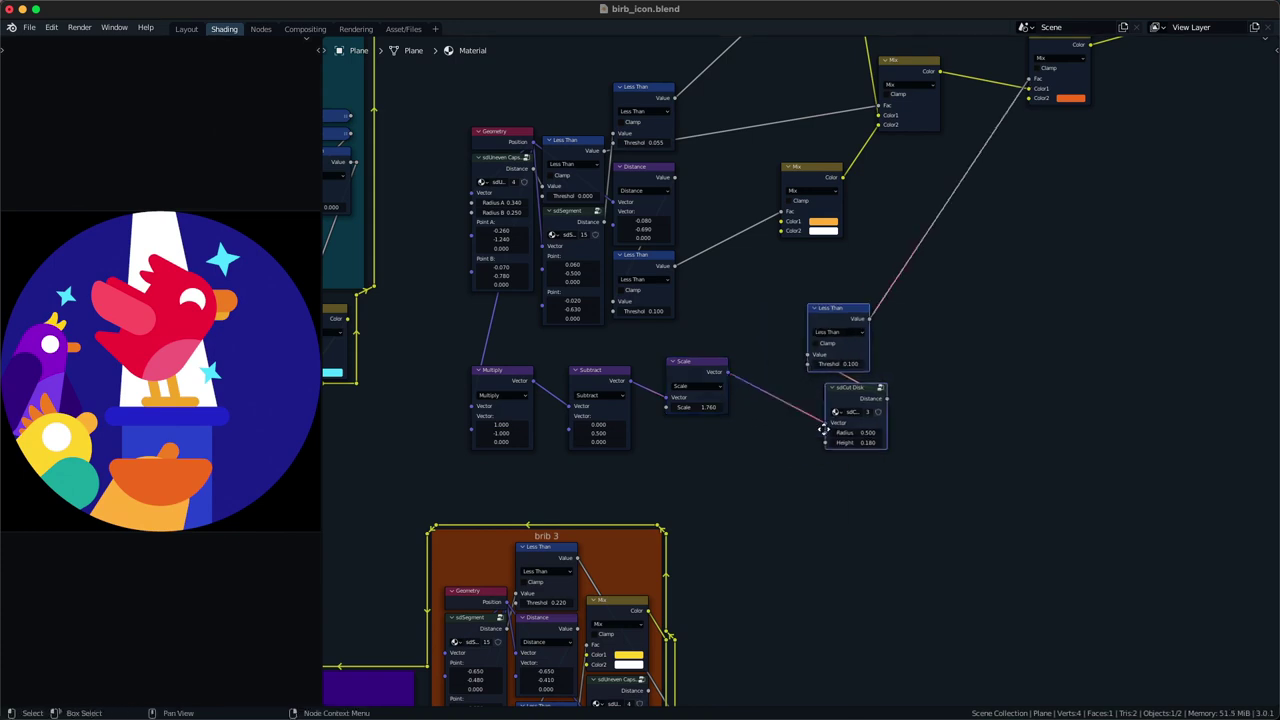
click(934, 393)
key(shift+a)
click(660, 308)
text(vec)
click(720, 354)
click(807, 370)
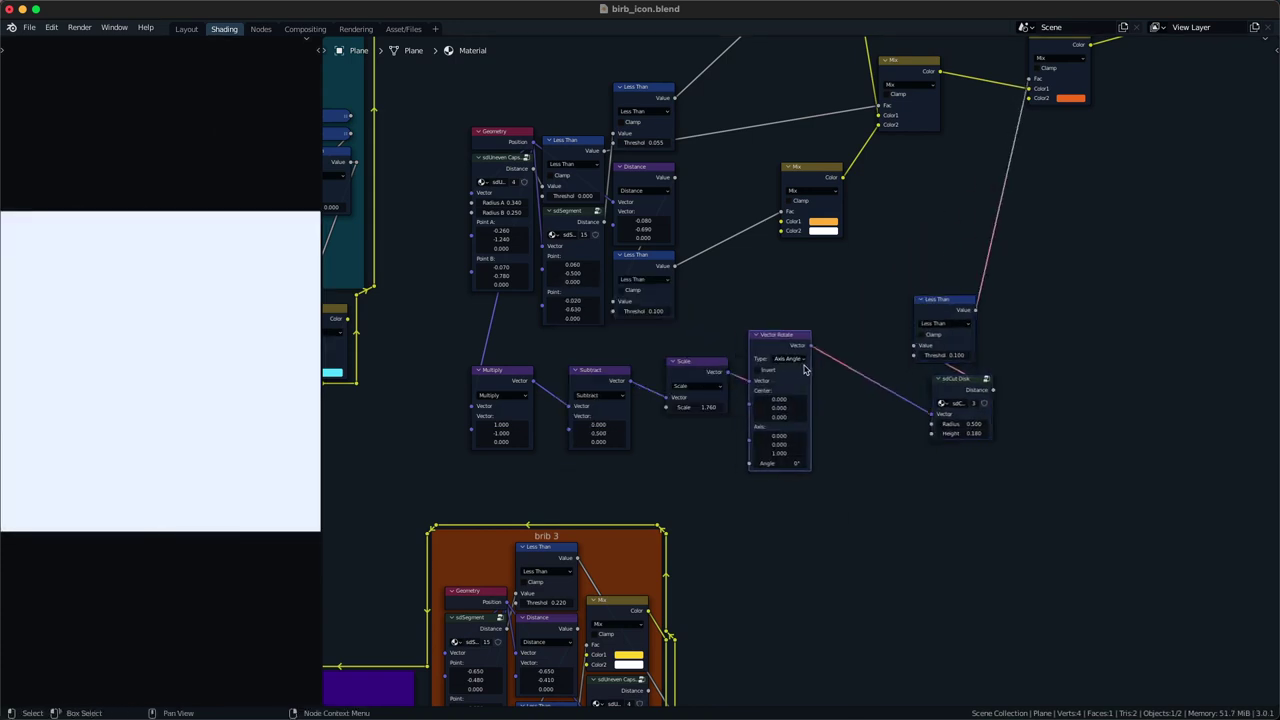
- Set the Vector Rotate type to Z Axis and its angle to 26.1°
click(807, 361)
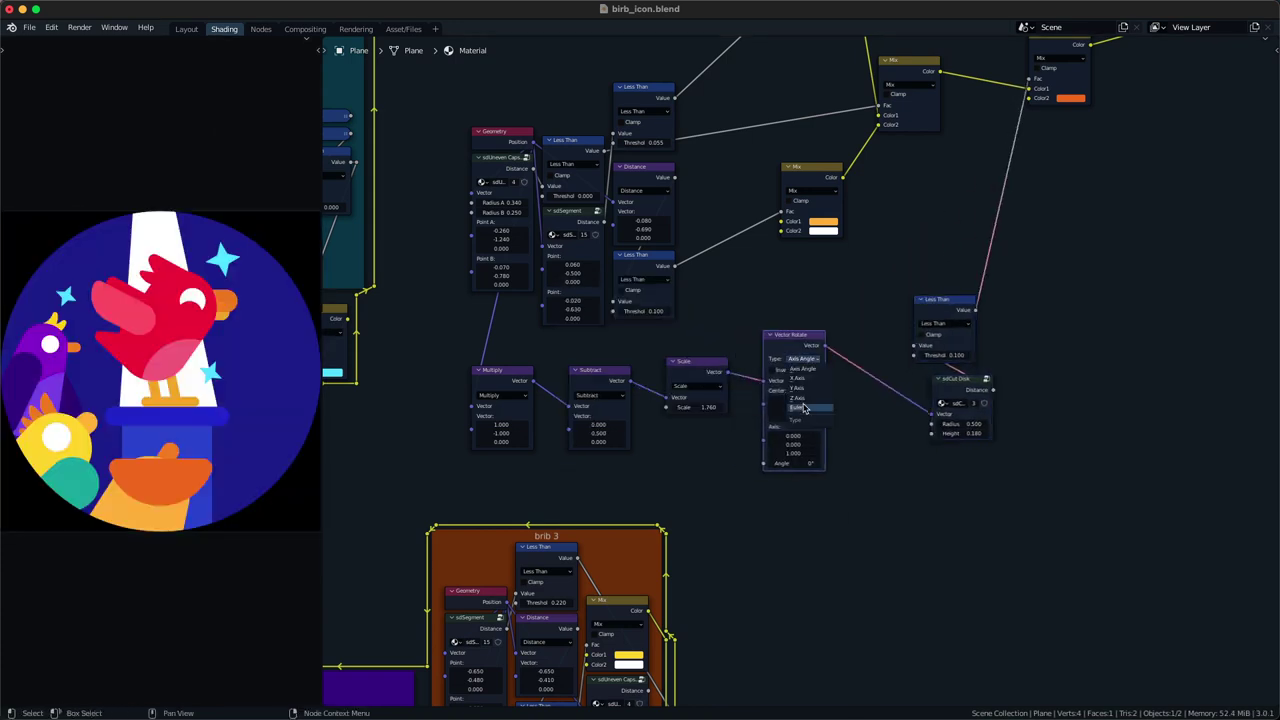
click(807, 401)
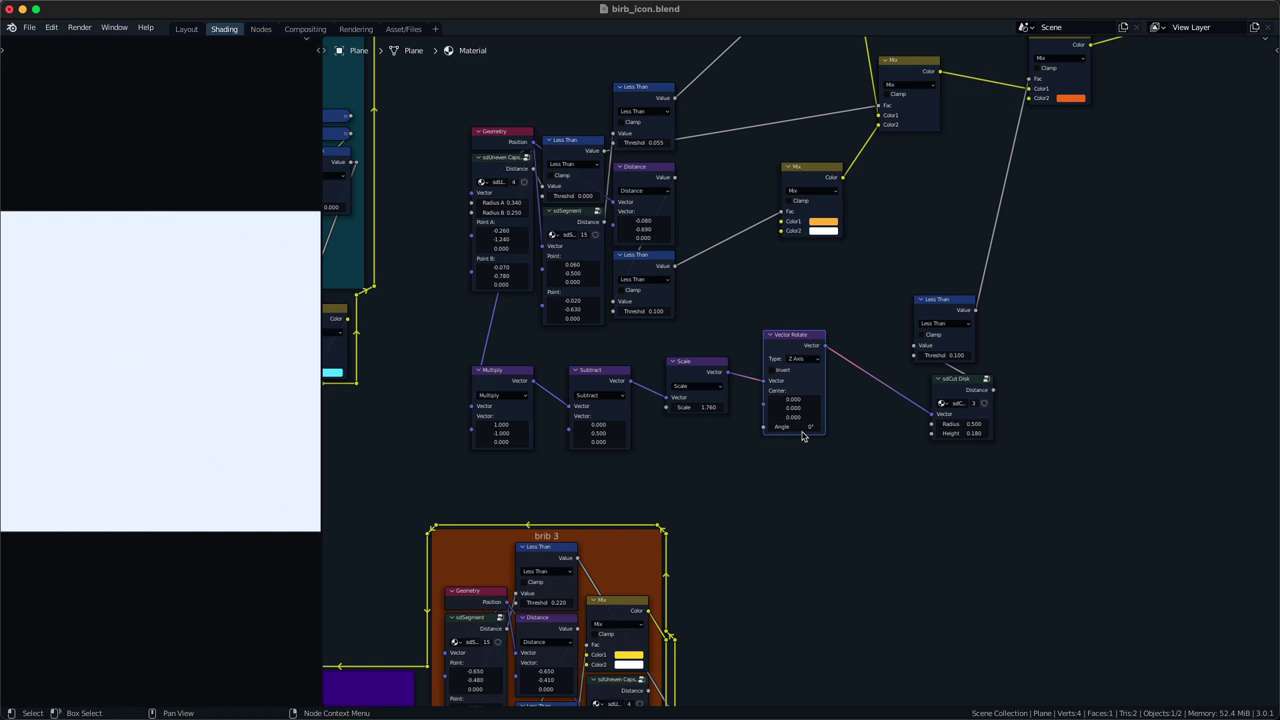
scroll(796, 430, up, 2)
drag(780, 438, 807, 438)
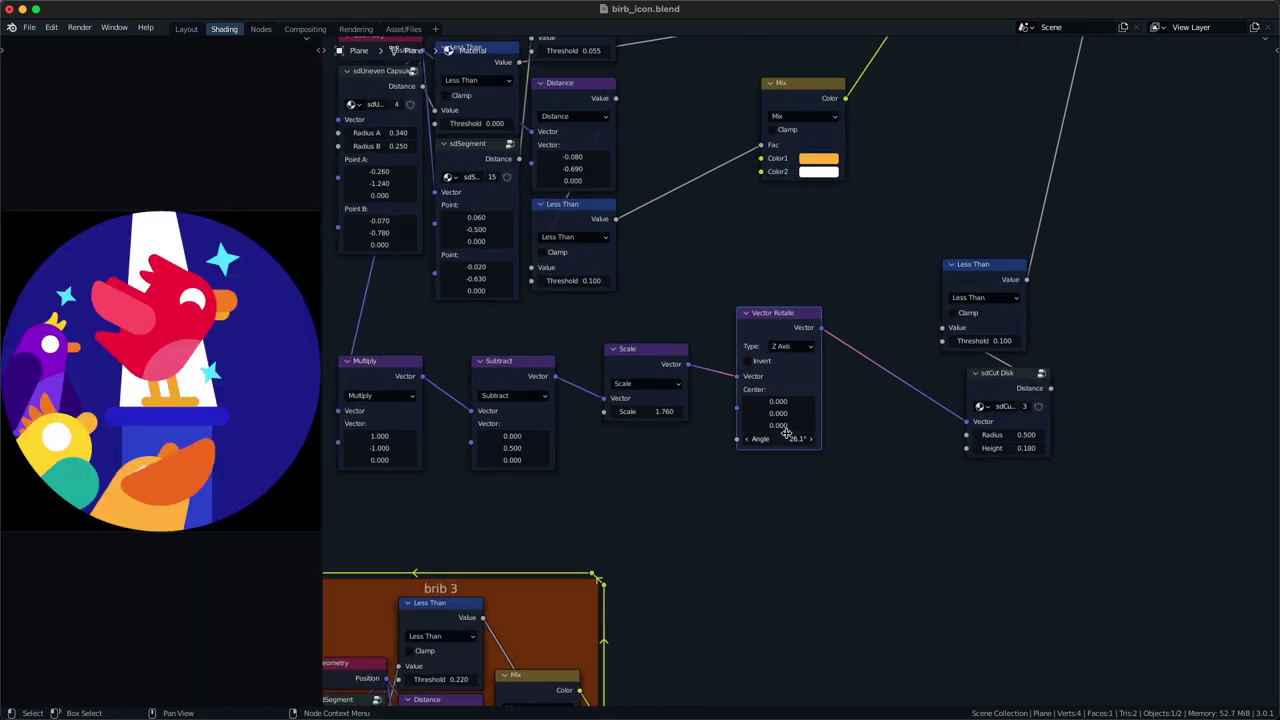
- Set the wing's Less Than threshold to 0.190 and the sdCut Disk radius to 0.350
middle_drag(946, 350, 820, 381)
shift+drag(858, 372, 888, 372)
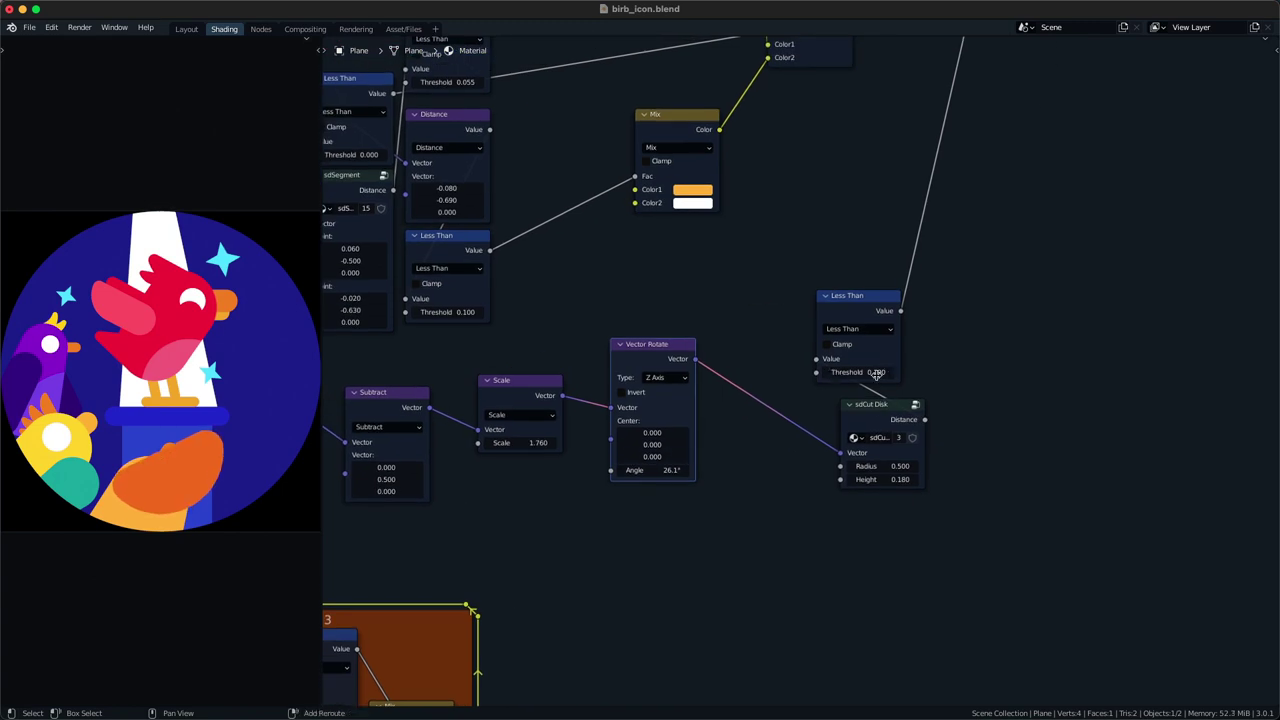
drag(882, 470, 860, 470)
- Set the wing's Subtract vector to X 0.060 and Y 0.800, and save the file
middle_drag(503, 443, 729, 417)
mouse_move(641, 449)
mouse_down()
mouse_move(630, 449)
mouse_move(660, 453)
mouse_move(627, 442)
mouse_up()
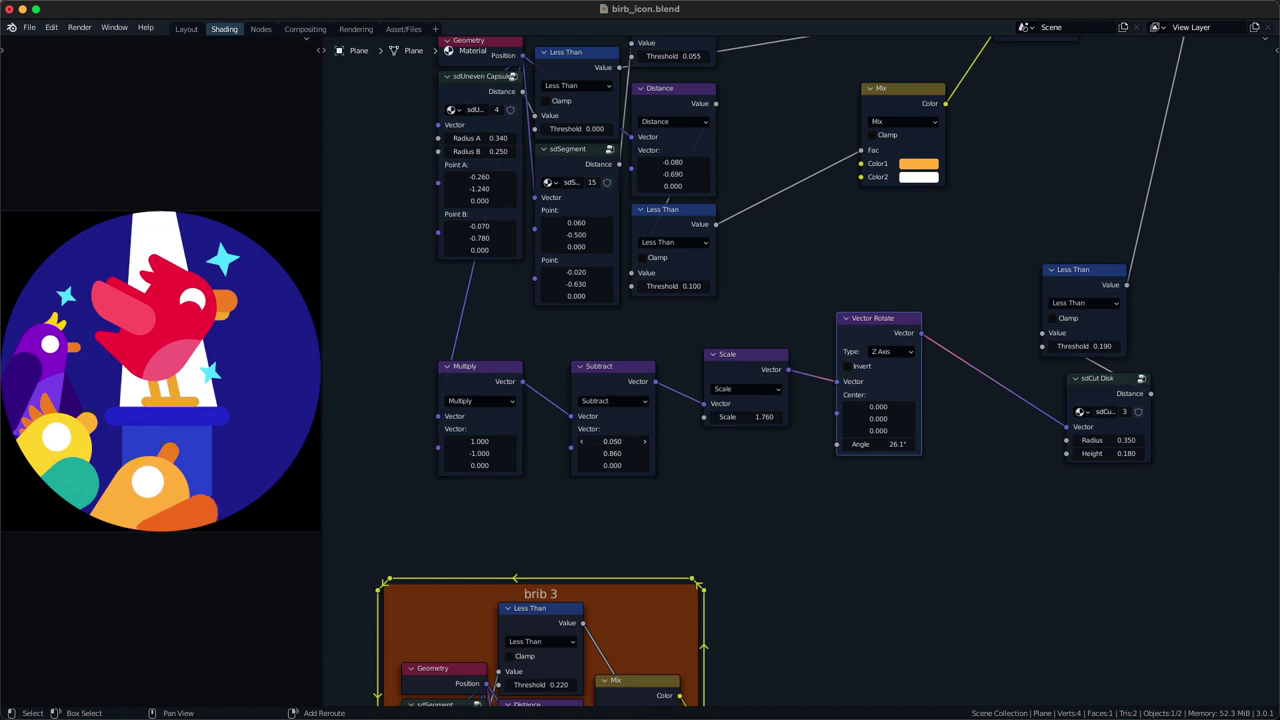
drag(615, 453, 606, 453)
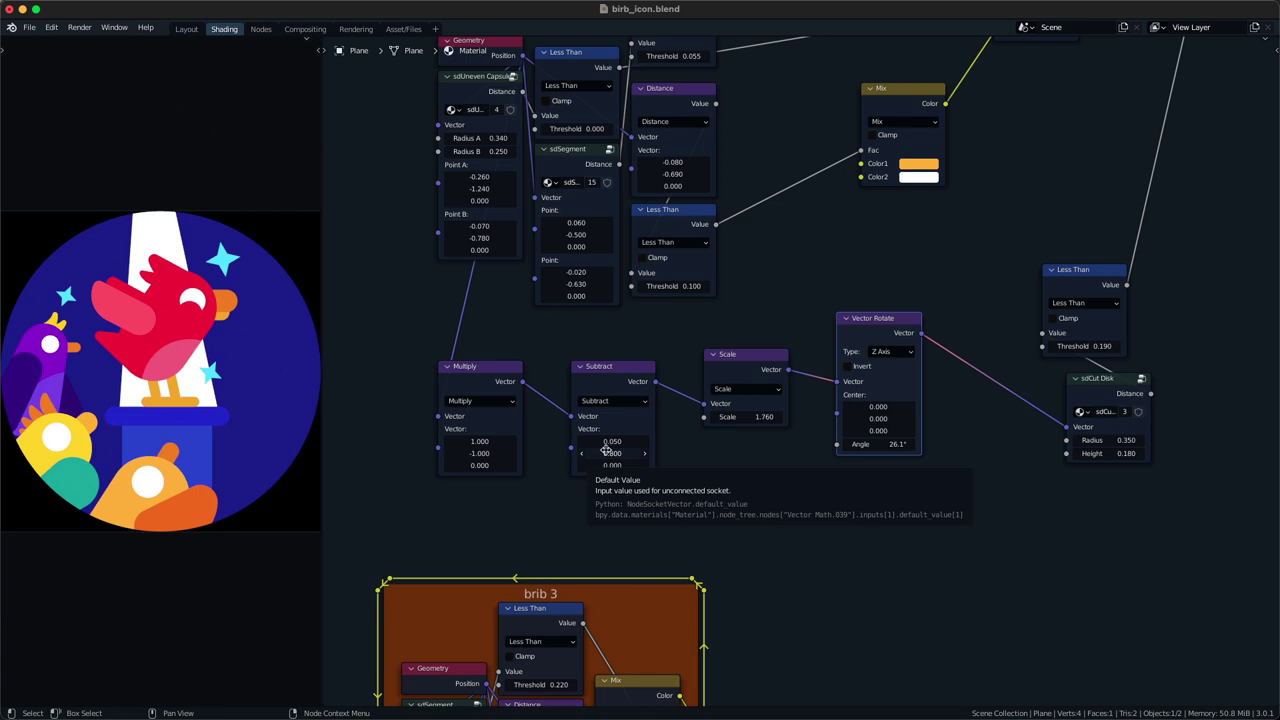
middle_drag(606, 451, 626, 475)
key(super+s)
scroll(620, 477, up, 2)
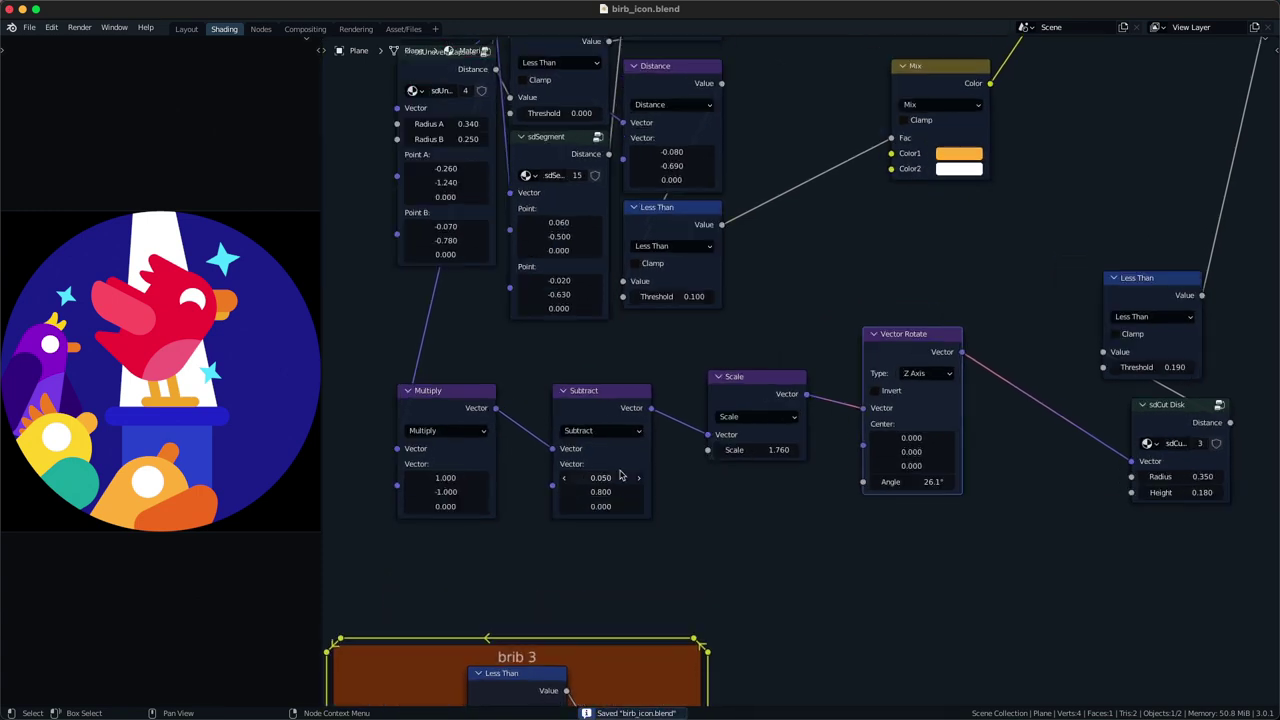
drag(614, 478, 618, 478)
- Stack the Multiply, Subtract, Scale and Vector Rotate nodes compactly beneath the bird's other SDF nodes
scroll(620, 468, down, 6)
scroll(430, 410, up, 2)
middle_drag(412, 406, 500, 393)
drag(538, 403, 538, 317)
middle_drag(629, 375, 643, 385)
drag(647, 440, 618, 403)
click(763, 532)
drag(777, 410, 714, 367)
drag(797, 450, 850, 416)
drag(903, 382, 729, 445)
middle_drag(769, 438, 734, 426)
- Hide Vector Rotate's unused Center input by temporarily linking a Value node to its Angle and deleting that node after hiding
key(shift+a)
click(571, 387)
text(val)
key(Return)
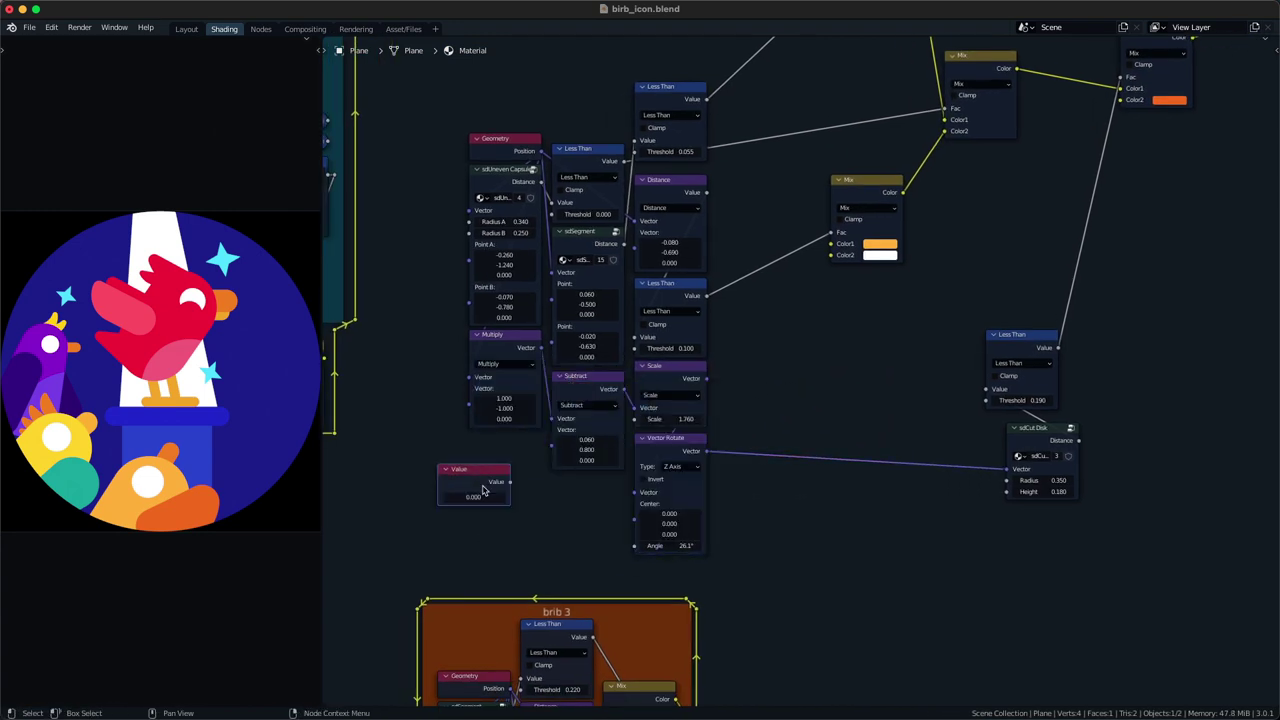
drag(510, 482, 634, 545)
click(674, 467)
key(ctrl+h)
click(491, 475)
key(x)
- Save the file and stack the wing's sdCut Disk and Less Than nodes beside Vector Rotate
middle_drag(737, 449, 608, 540)
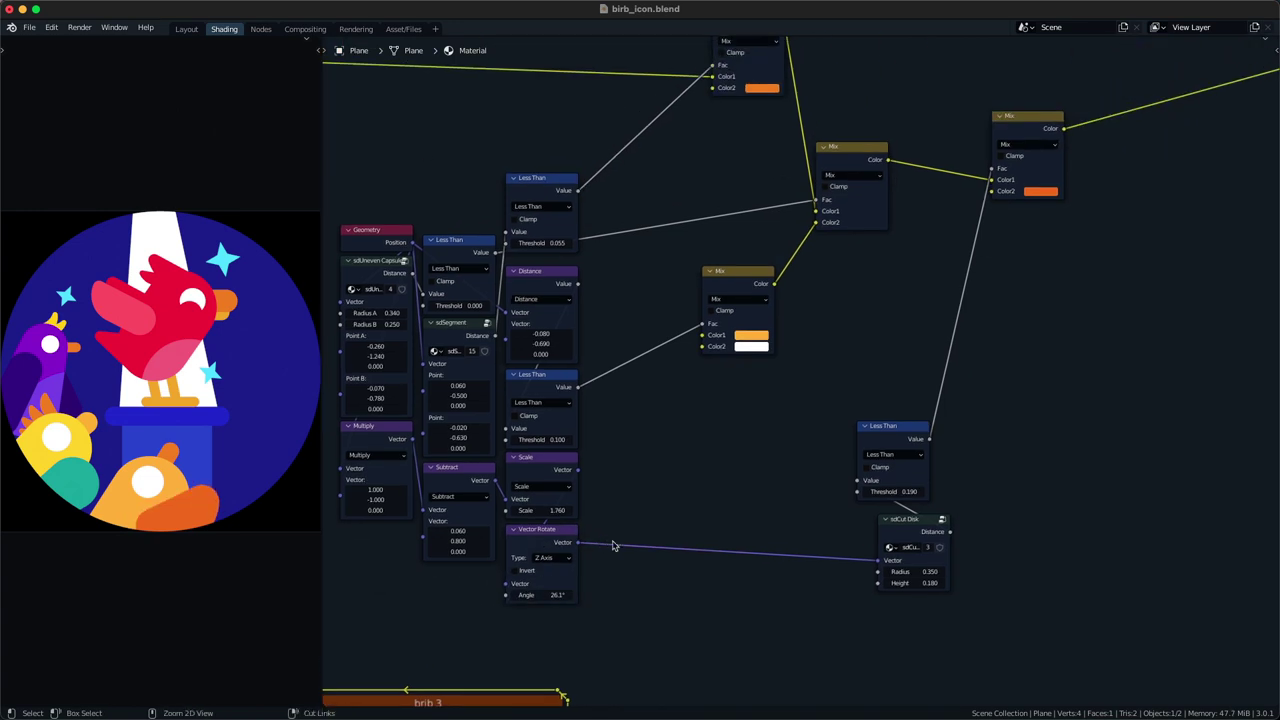
key(ctrl+s)
drag(901, 555, 610, 571)
drag(920, 425, 674, 443)
scroll(768, 409, down, 3)
middle_drag(768, 409, 758, 446)
- Rearrange the beak, eye, body and wing Mix nodes closer to the compacted SDF node stack
drag(723, 372, 691, 339)
drag(726, 171, 820, 256)
click(677, 163)
key(g)
click(804, 215)
drag(949, 308, 948, 276)
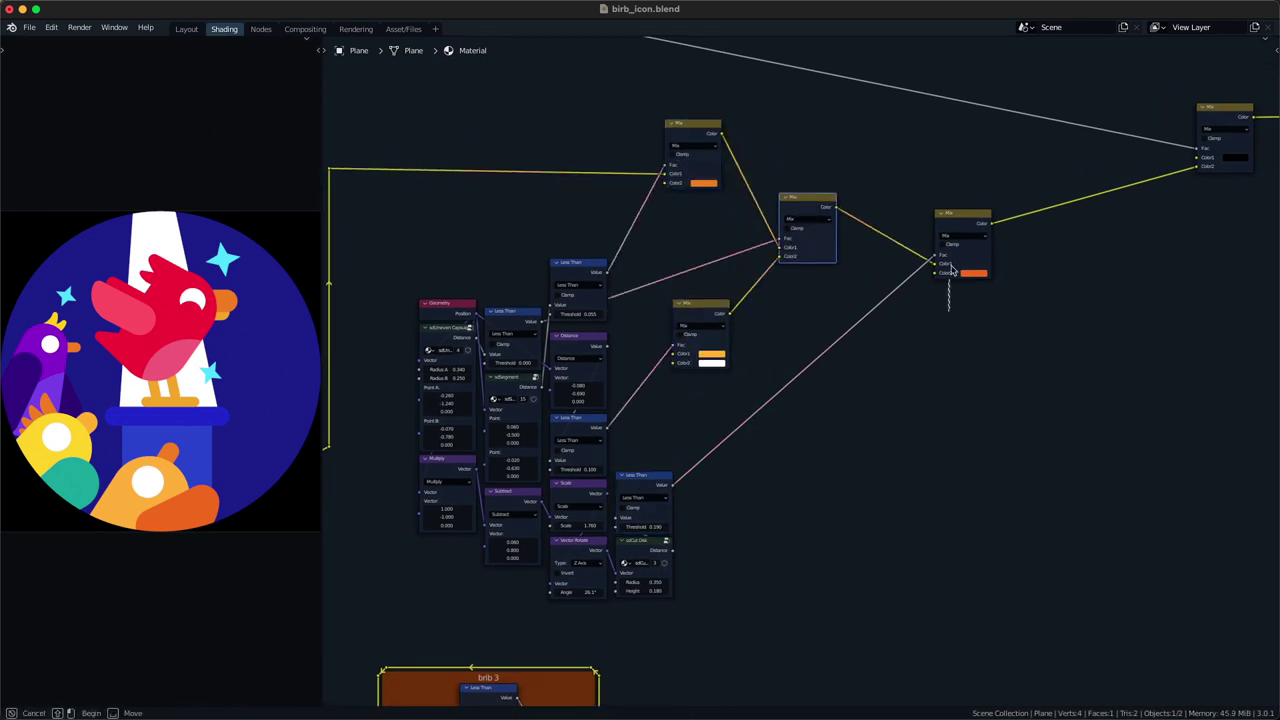
key(g)
click(988, 292)
- Move the body's and wing's Mix nodes further along the chain to open a gap after the beak's Mix
middle_drag(913, 359, 860, 377)
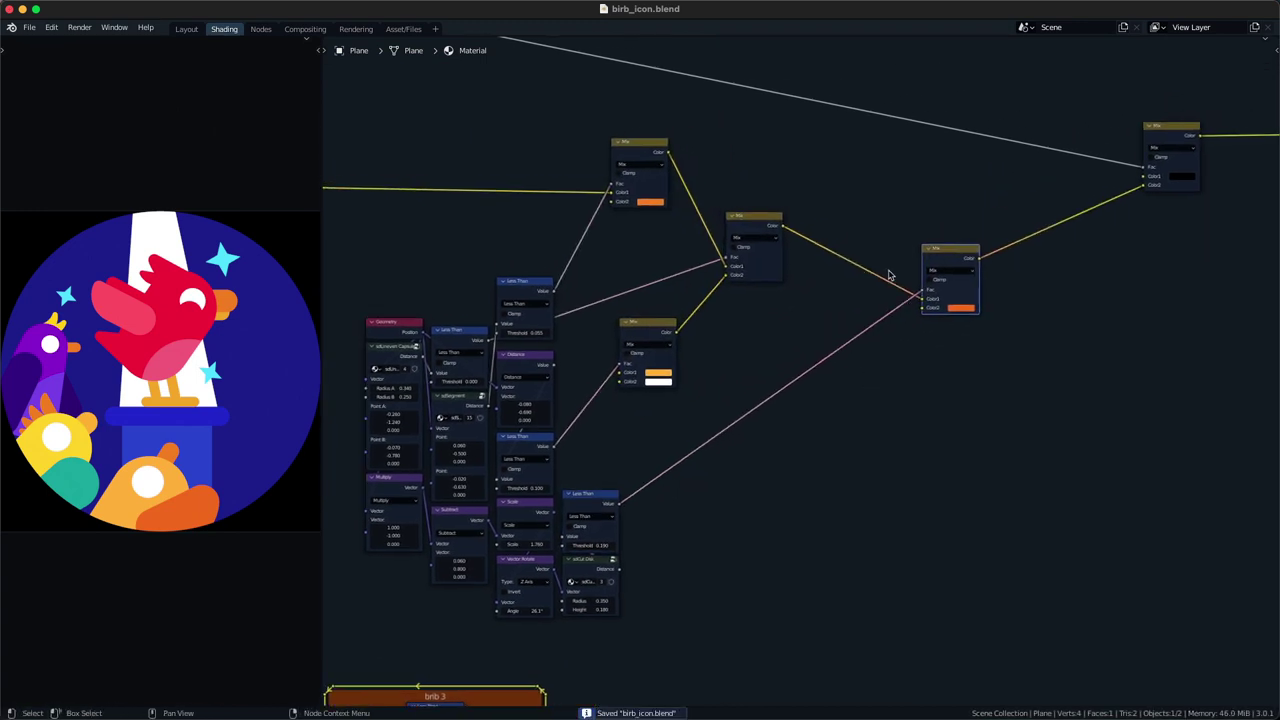
ctrl+shift+click(640, 156)
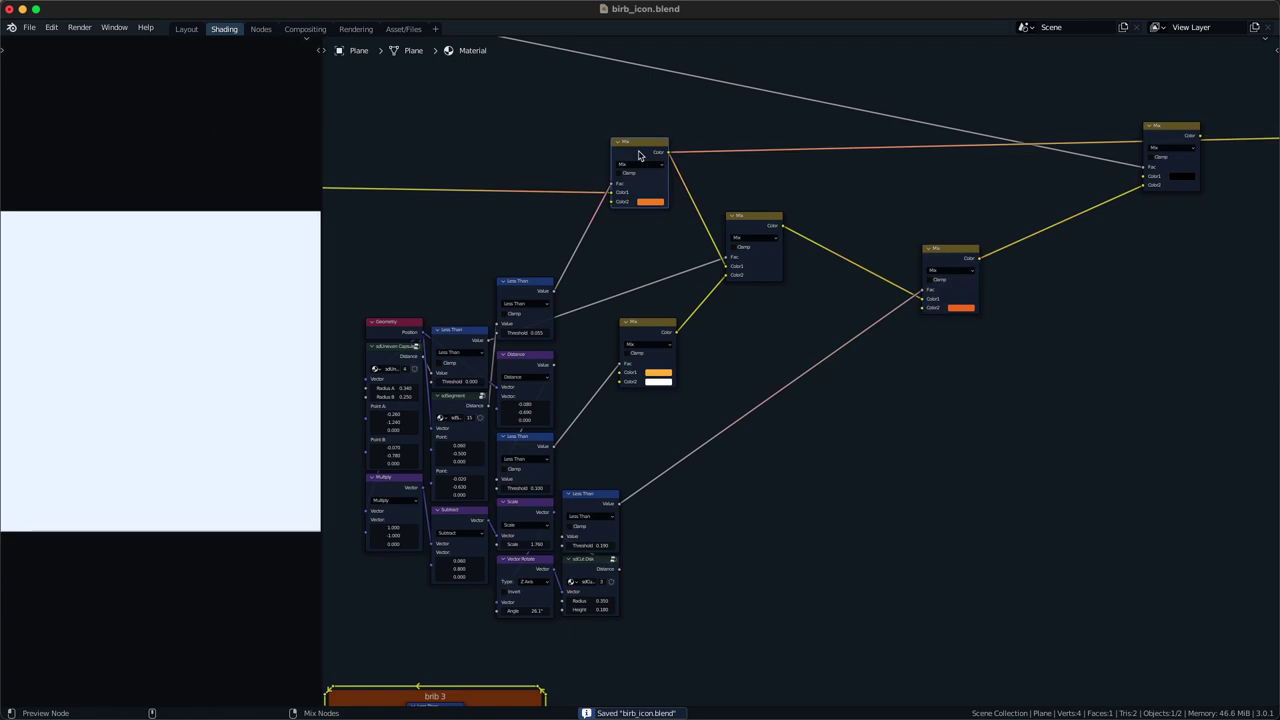
key(ctrl+z)
drag(766, 213, 832, 245)
drag(968, 234, 806, 309)
drag(809, 298, 883, 281)
drag(1044, 380, 999, 268)
- Duplicate the wing's Mix node below, cut its links, set its Color2 to crimson, and save the file
key(ctrl+shift+d)
click(924, 432)
ctrl+right_drag(906, 364, 937, 374)
ctrl+right_drag(900, 422, 908, 464)
click(966, 456)
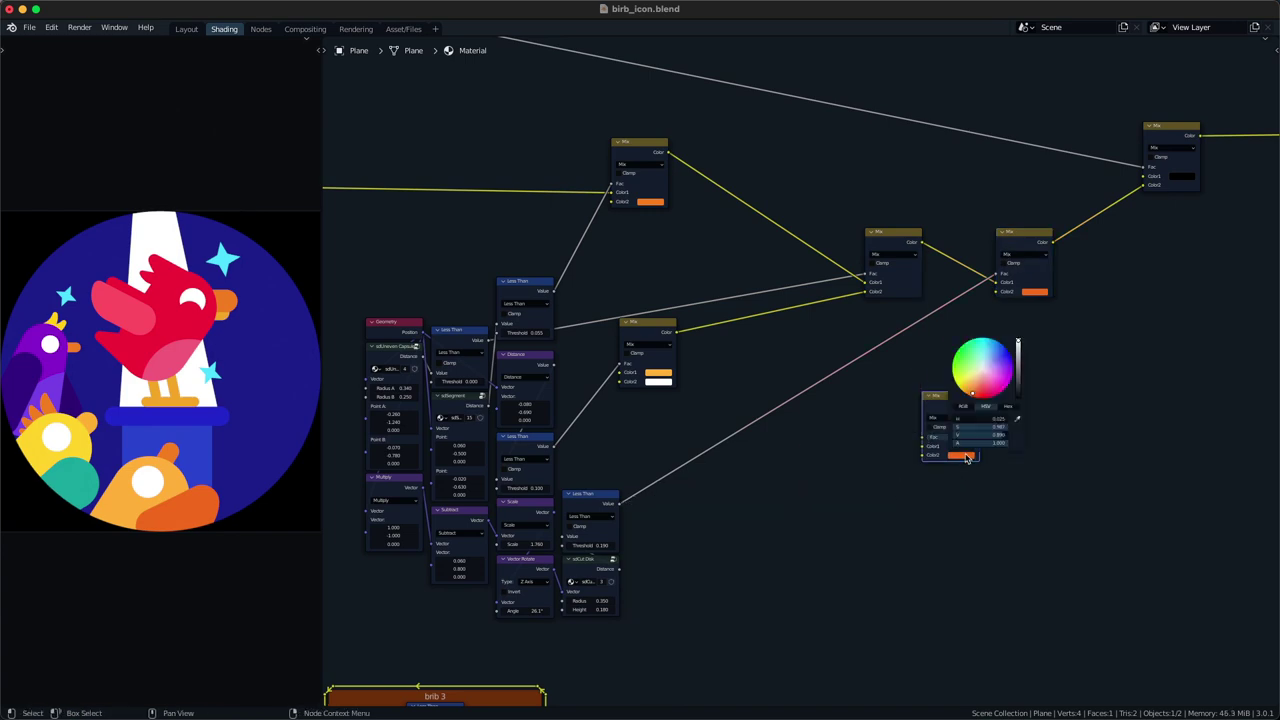
click(985, 390)
key(super+s)
- Duplicate the wing's Multiply, Subtract, Scale, Vector Rotate, sdCut Disk and Less Than nodes with their input link, placing them nearby
middle_drag(854, 535, 864, 501)
middle_drag(710, 536, 698, 474)
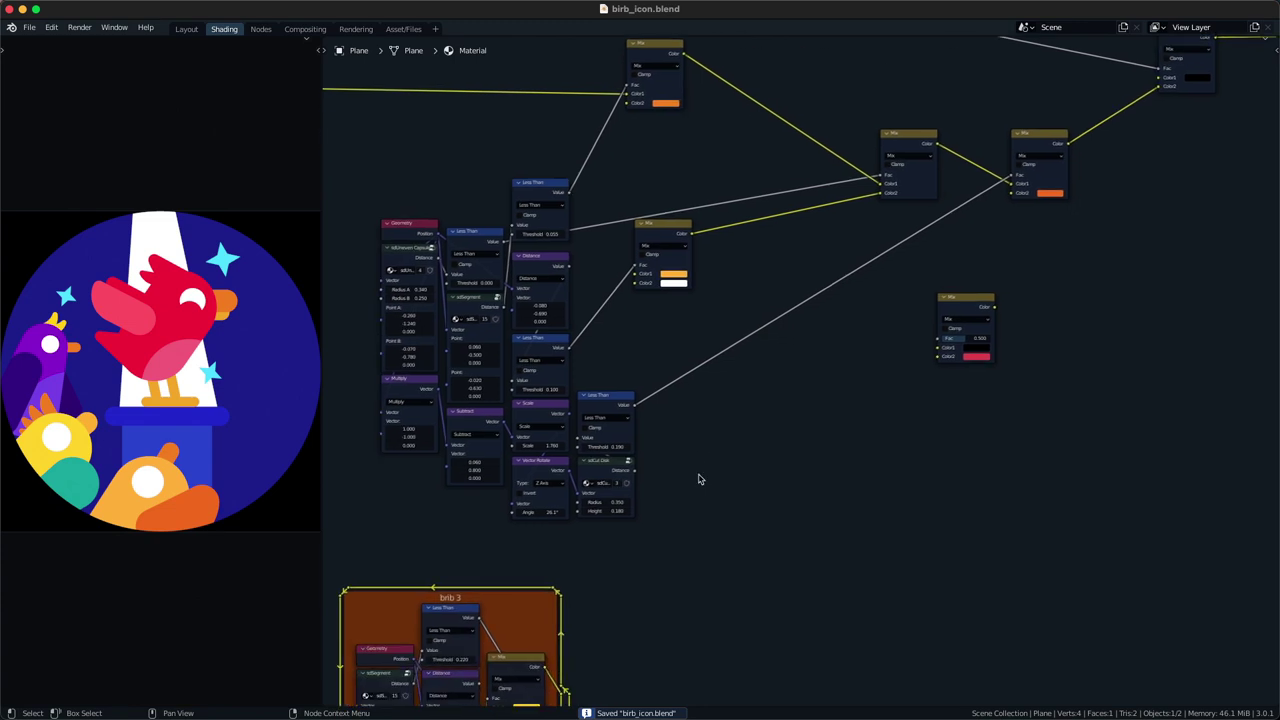
click(400, 389)
shift+click(462, 423)
shift+click(529, 417)
shift+click(550, 462)
shift+click(610, 462)
shift+click(617, 414)
key(ctrl+shift+d)
click(914, 535)
- Insert the crimson Mix between the beak's and body's Mix nodes and connect the duplicated Less Than to its Fac
middle_drag(914, 535, 748, 523)
drag(796, 345, 842, 361)
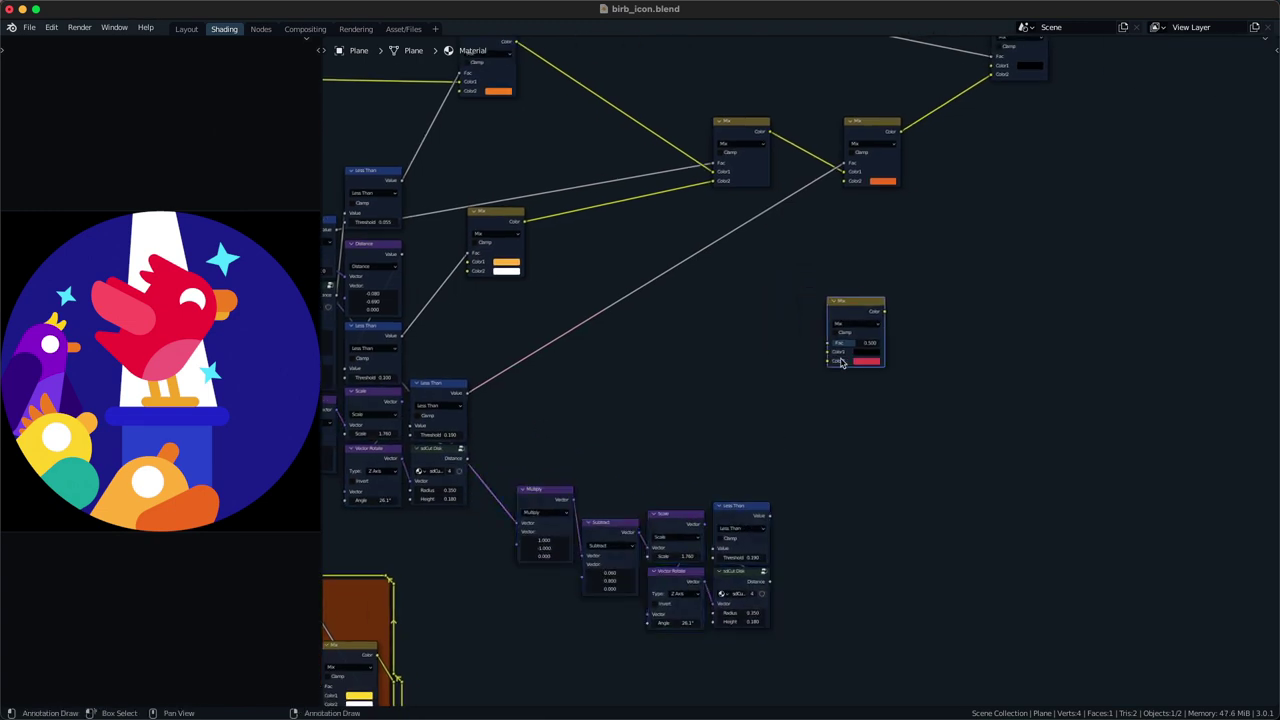
middle_drag(842, 361, 903, 398)
scroll(903, 398, down, 1)
drag(903, 398, 693, 211)
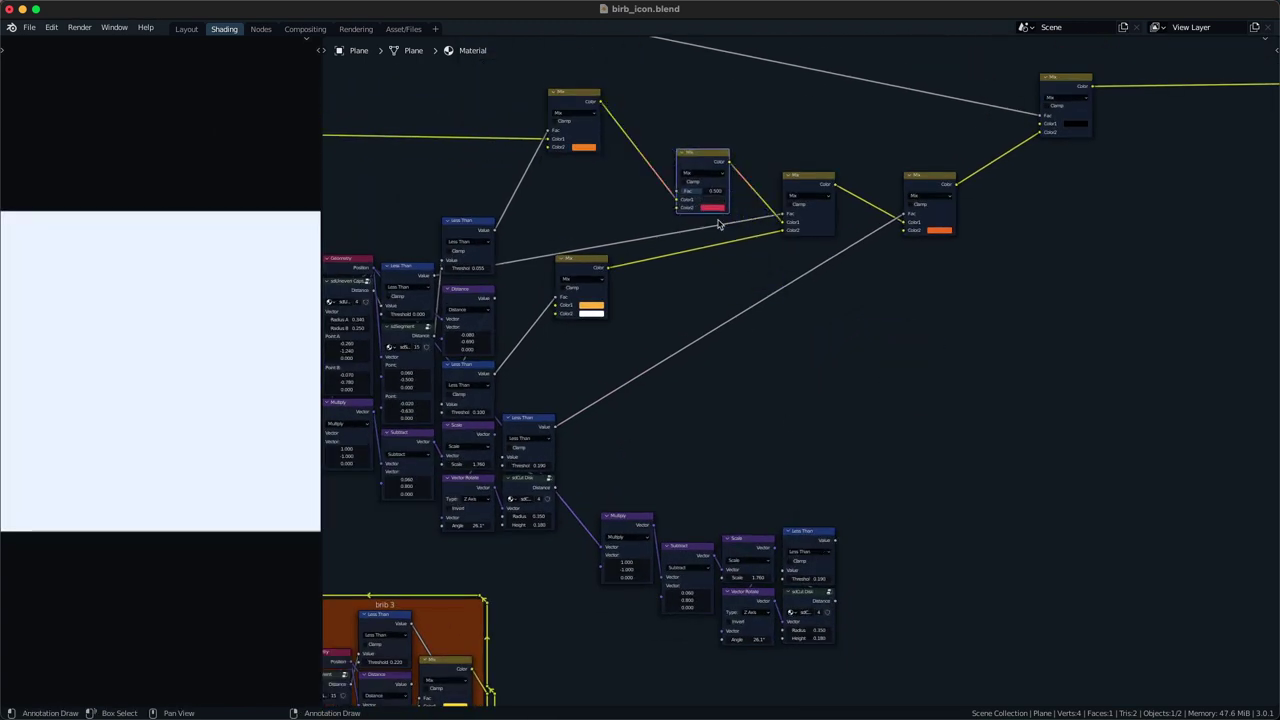
drag(835, 540, 677, 191)
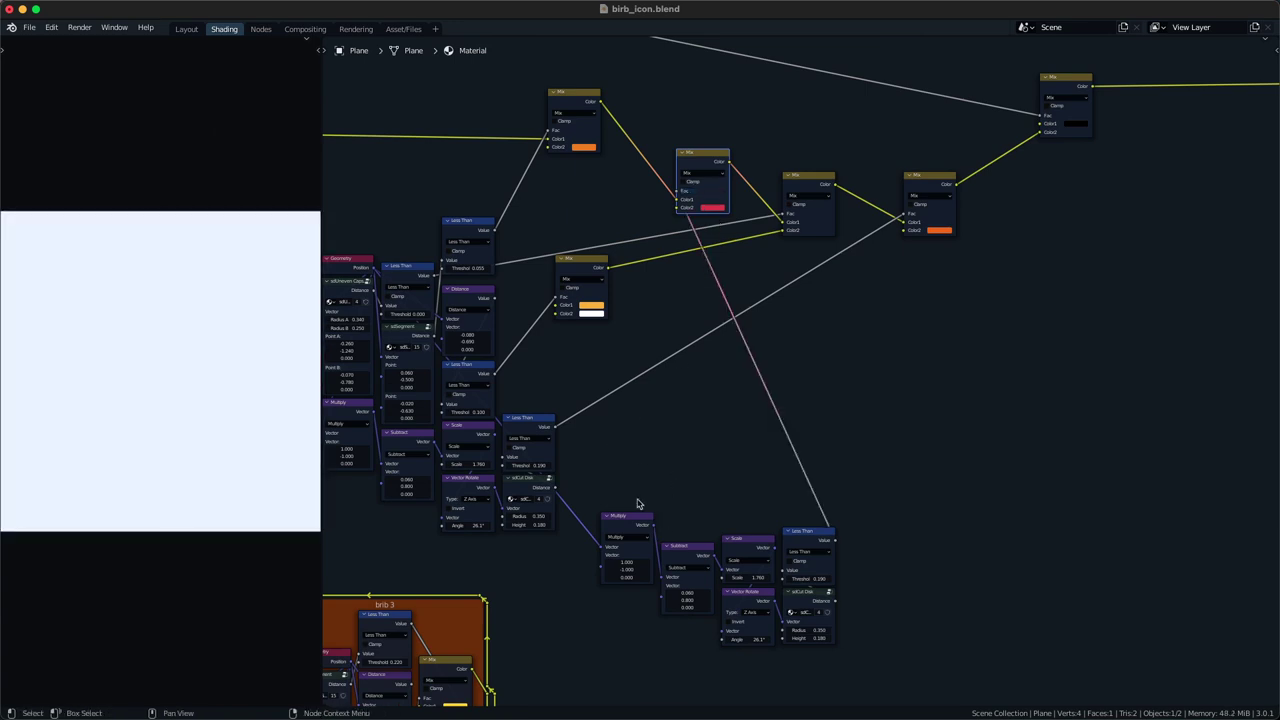
- Adjust the duplicated cut disk's rotation angle and Subtract offset
shift+middle_drag(623, 500, 637, 420)
scroll(748, 502, up, 4)
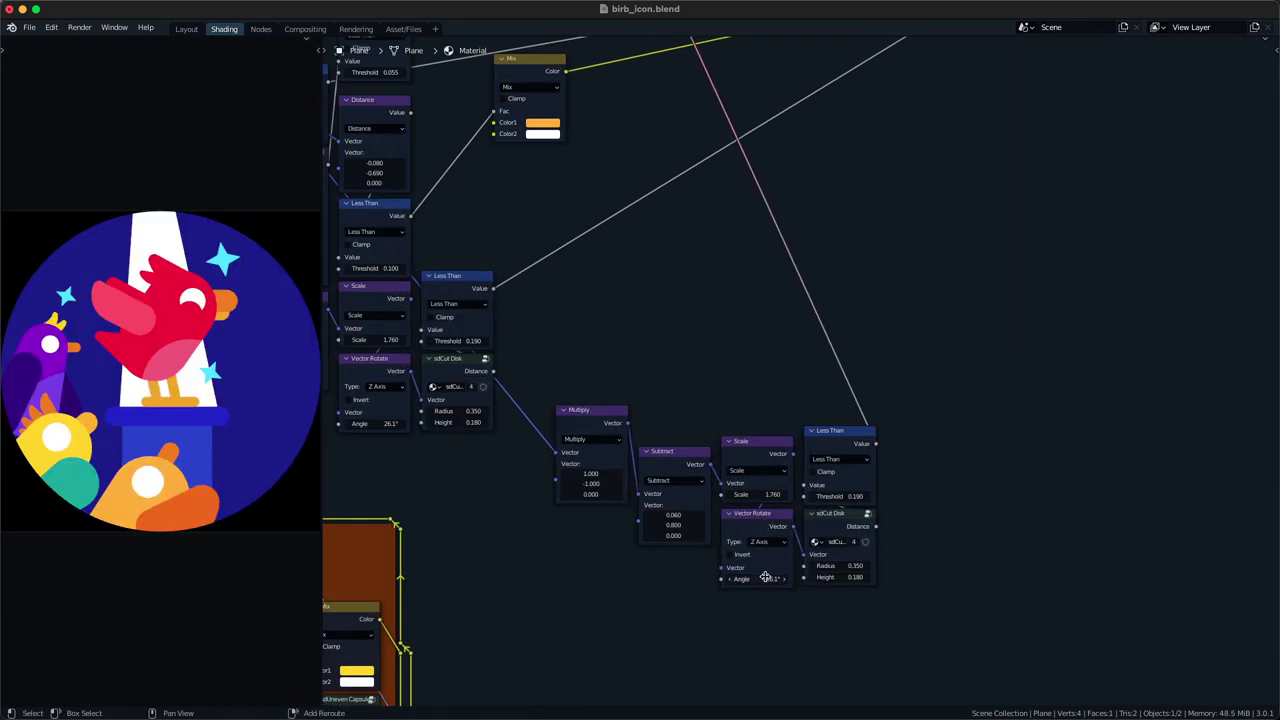
key(ctrl+v)
drag(687, 521, 678, 516)
- Fine-tune the crimson Color2 of the Mix node driven by the second cut disk, and save the file
scroll(673, 305, down, 3)
middle_drag(1008, 80, 859, 318)
click(560, 294)
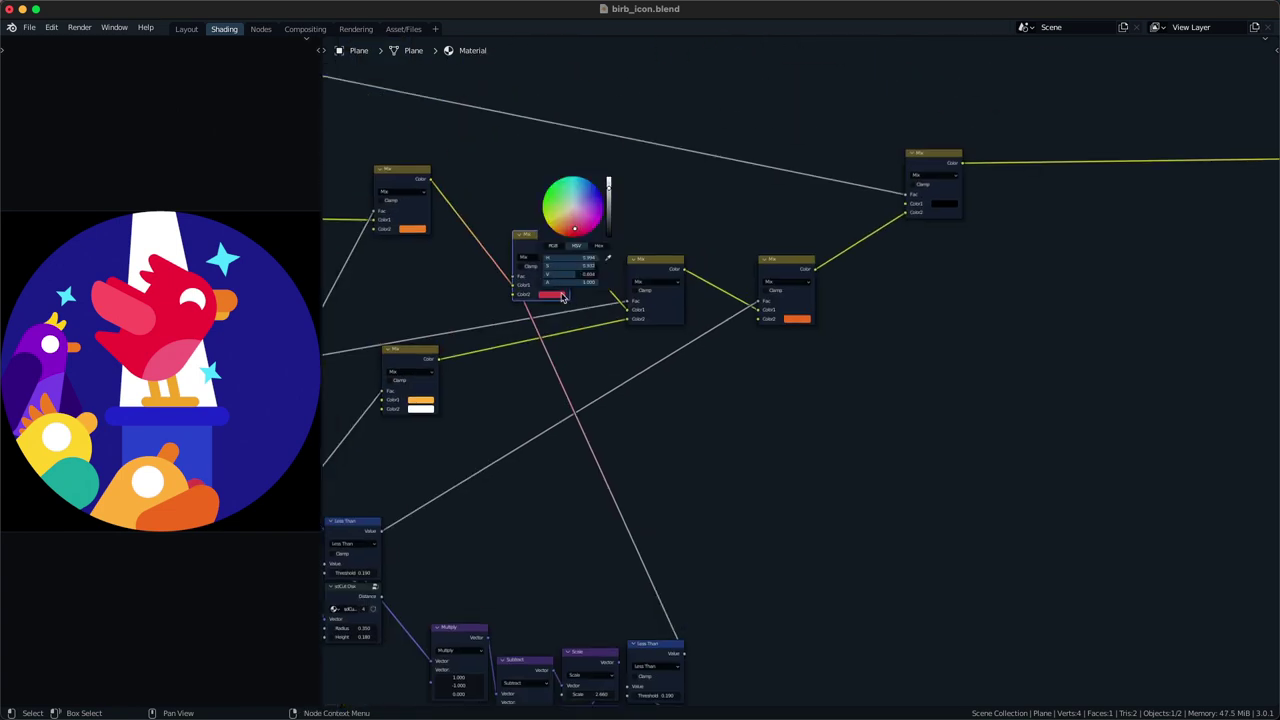
click(553, 296)
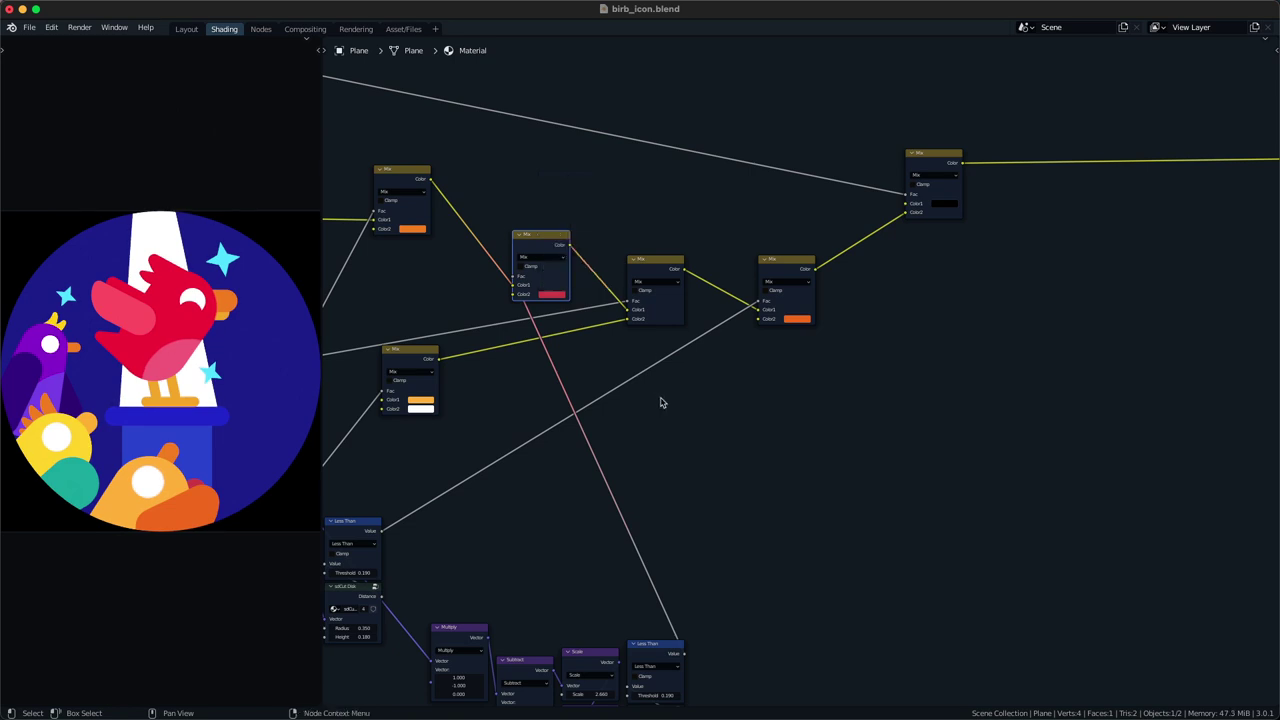
scroll(660, 400, down, 4)
key(ctrl+s)
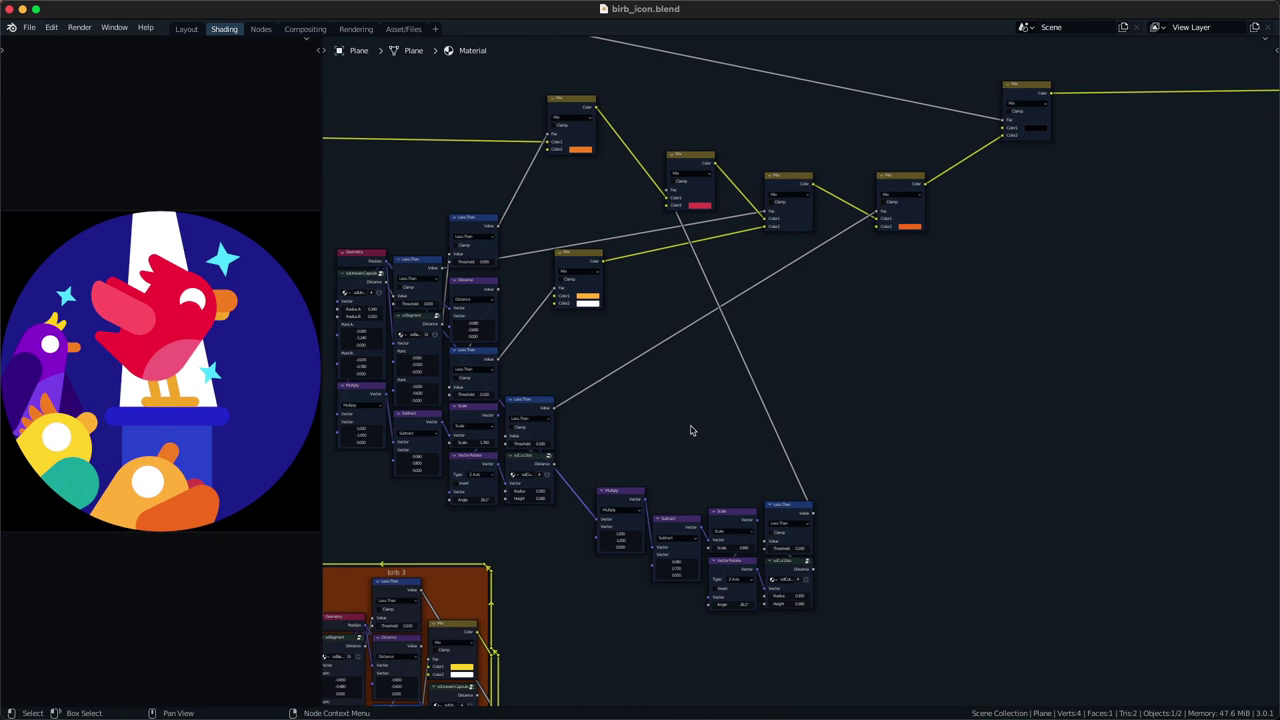
- Adjust the body's orange in Color1 of the orange-and-white Mix node, and save the file
middle_drag(617, 284, 632, 349)
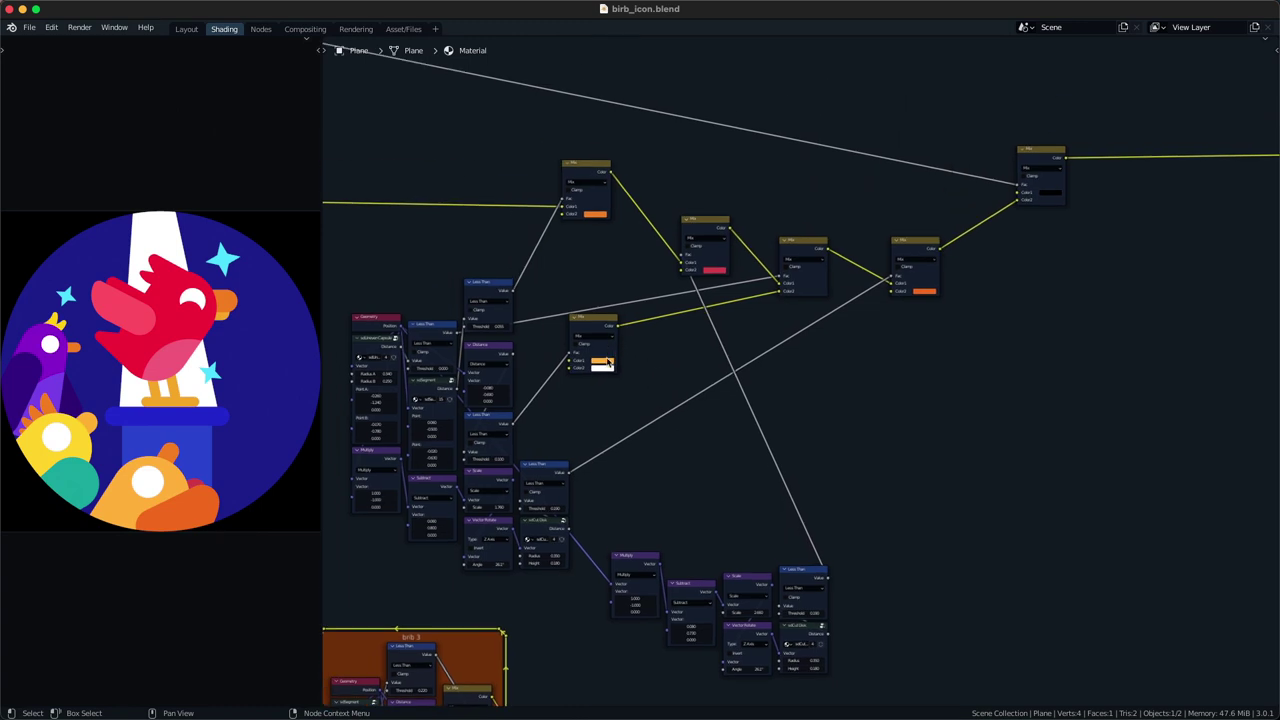
click(607, 362)
scroll(607, 362, up, 3)
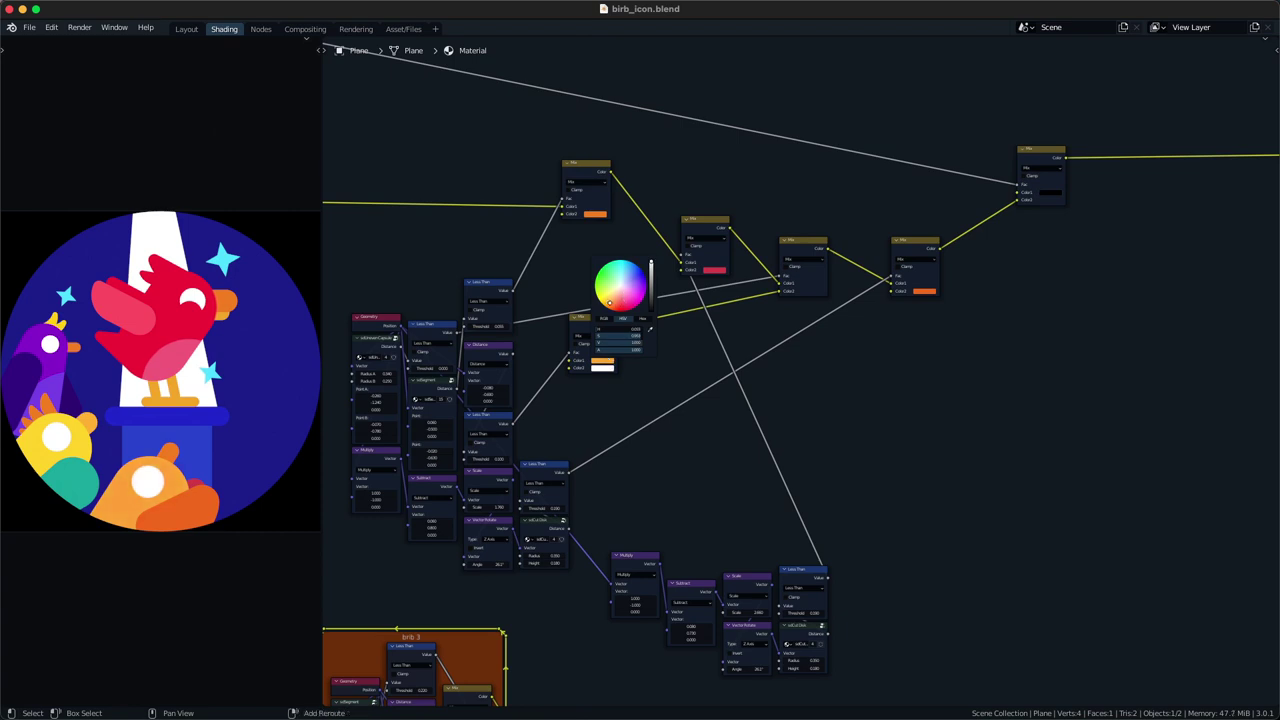
scroll(671, 434, down, 3)
key(super+s)
middle_drag(690, 421, 765, 420)
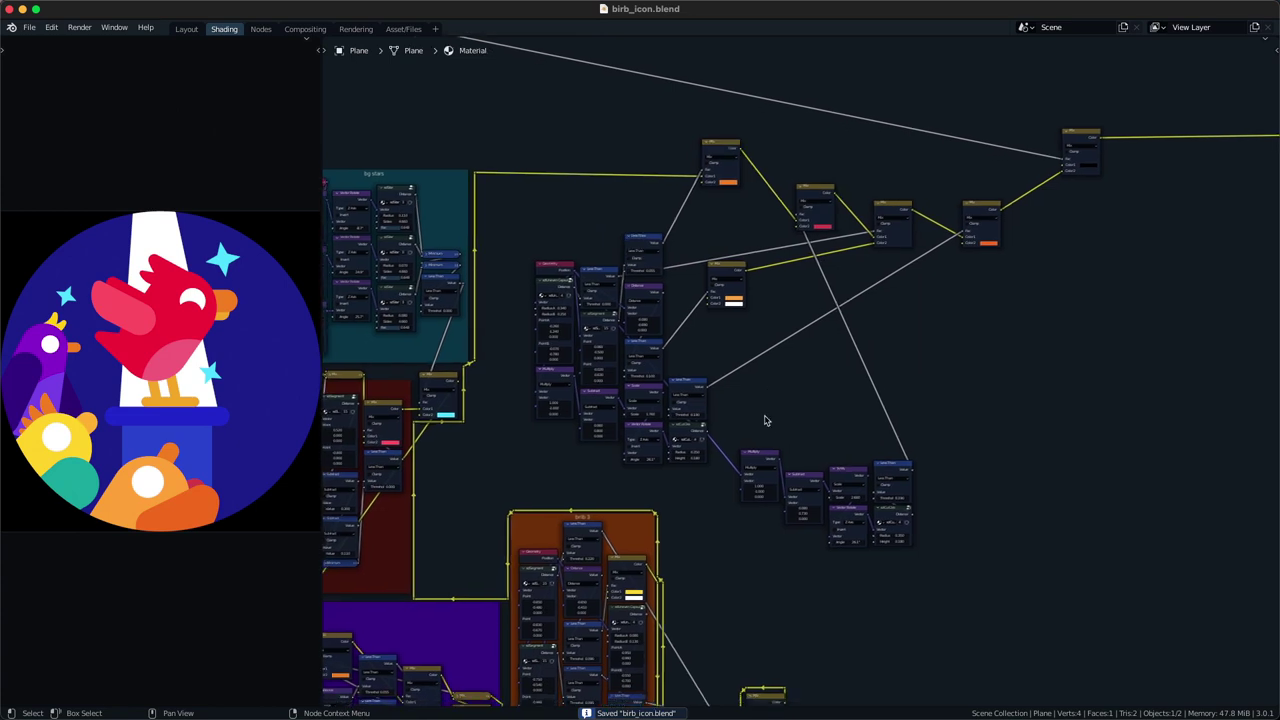
- Set the eye's Less Than threshold to 0.086 and its Distance point to -0.070, -0.670, and save the file
scroll(674, 471, up, 5)
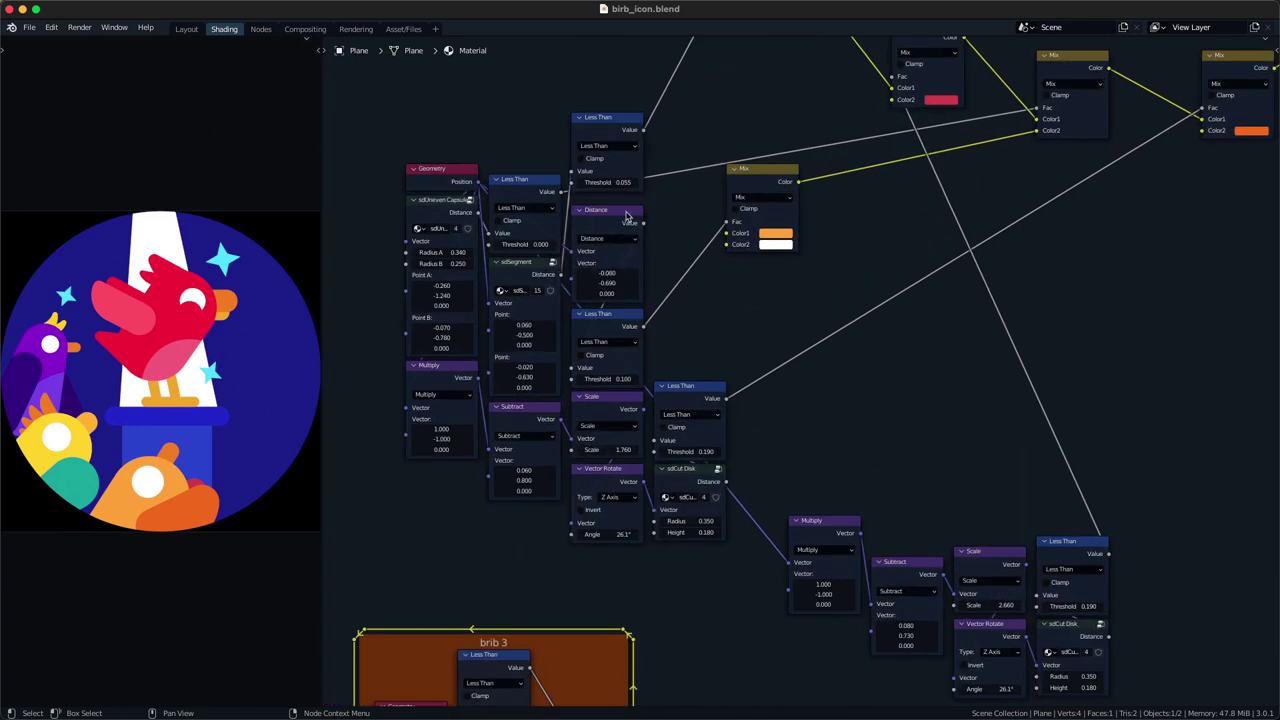
drag(617, 378, 637, 378)
key(Return)
key(super+z)
scroll(617, 379, up, 1)
click(617, 379)
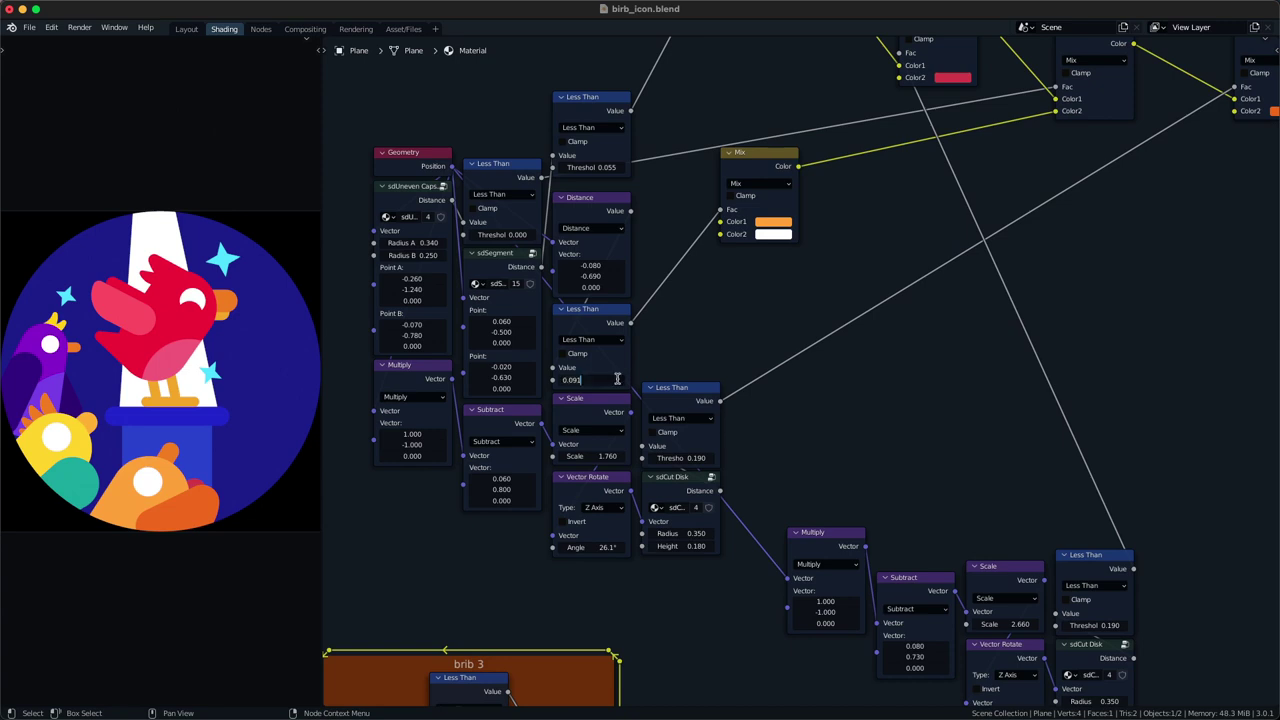
text(0.08)
key(Return)
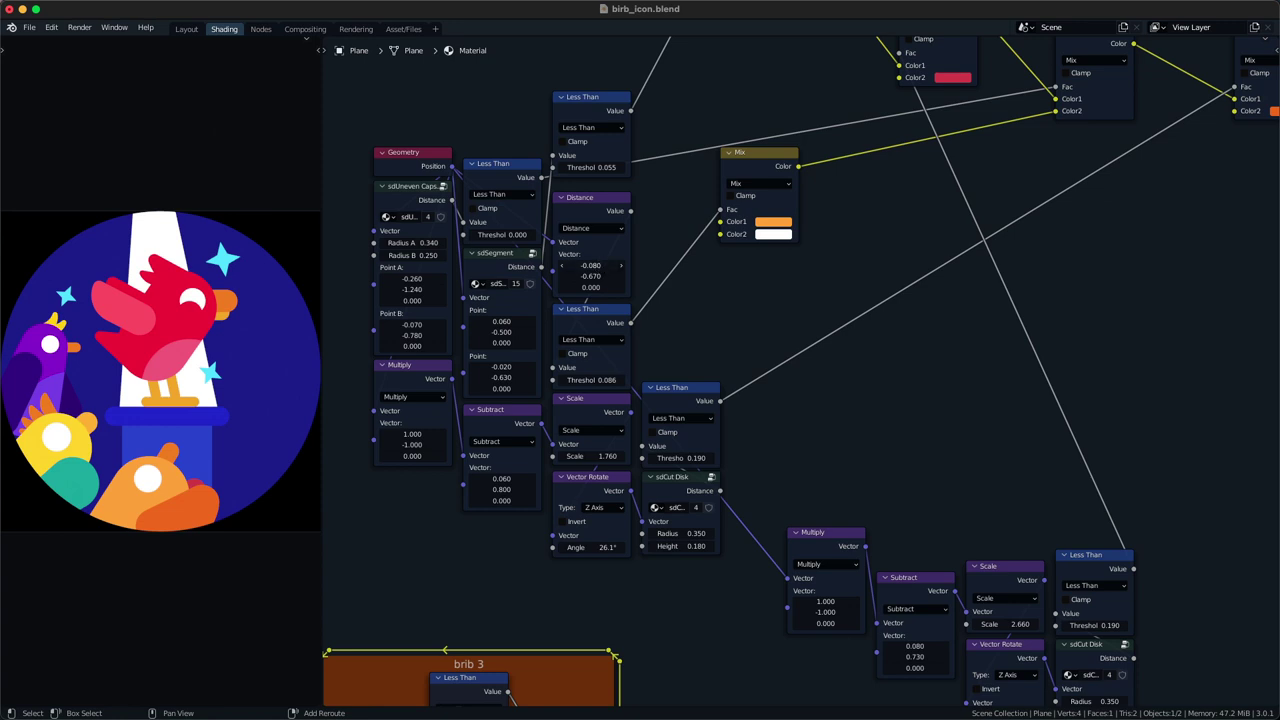
key(super+s)
- Feed the wing's Multiply node into the second cut disk's Subtract, and delete the duplicated Multiply
scroll(806, 366, down, 8)
scroll(706, 409, down, 2)
scroll(704, 409, up, 2)
click(750, 370)
drag(743, 407, 692, 421)
shift+right_drag(755, 427, 755, 430)
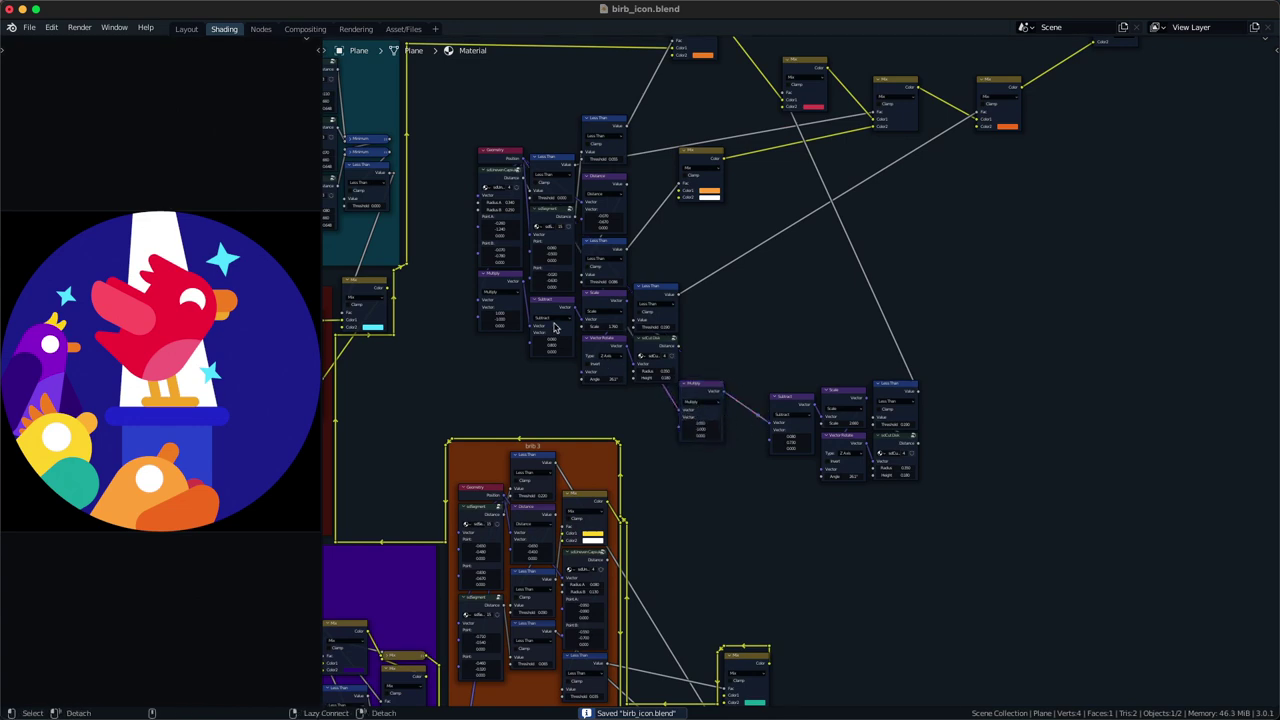
alt+right_drag(502, 295, 717, 404)
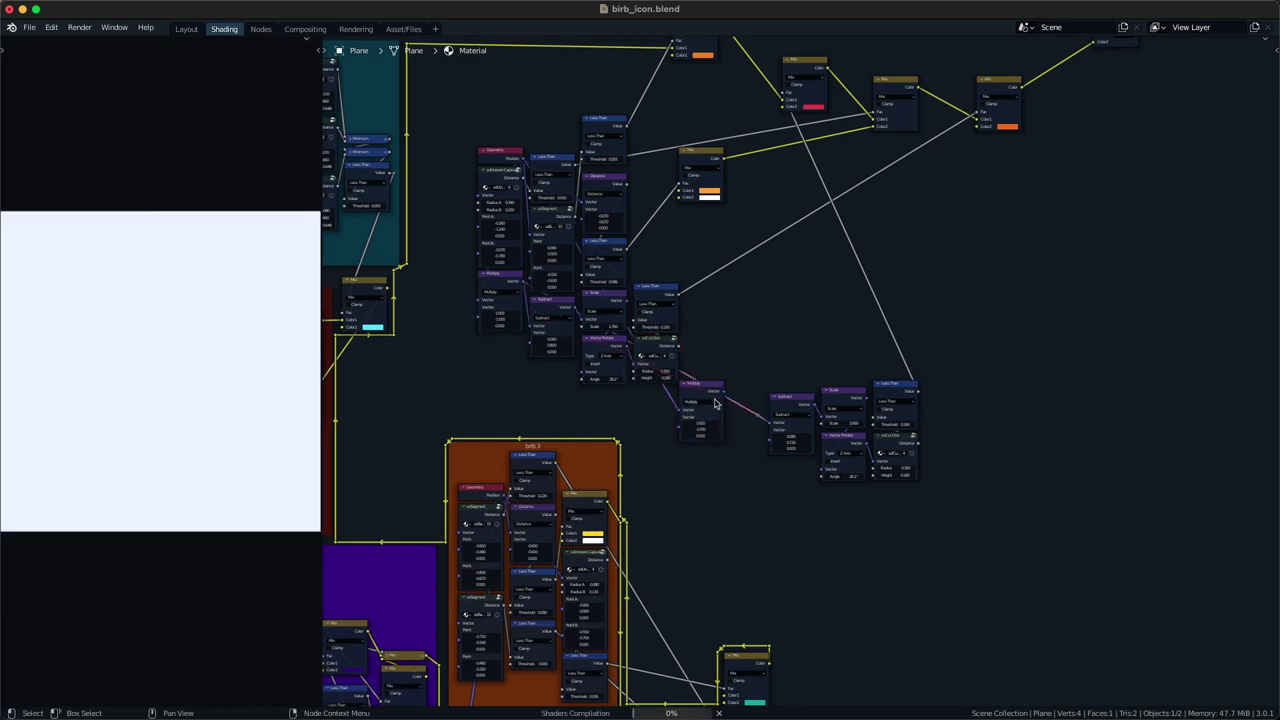
key(x)
- Stack the second cut disk's nodes beneath the wing's nodes, and reposition the bird's whole SDF cluster above the brib 3 frame
drag(711, 460, 756, 397)
drag(727, 523, 905, 398)
middle_drag(905, 398, 891, 446)
drag(891, 446, 644, 449)
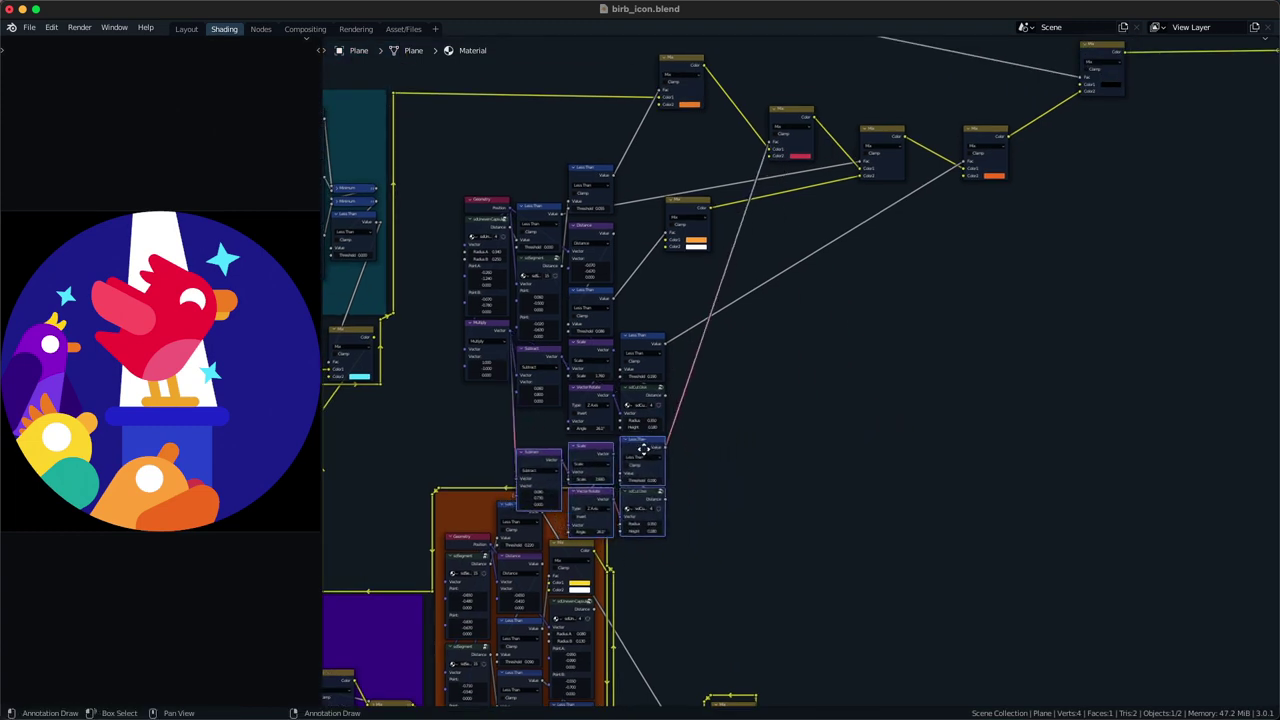
key(b)
drag(477, 172, 651, 440)
drag(651, 437, 597, 351)
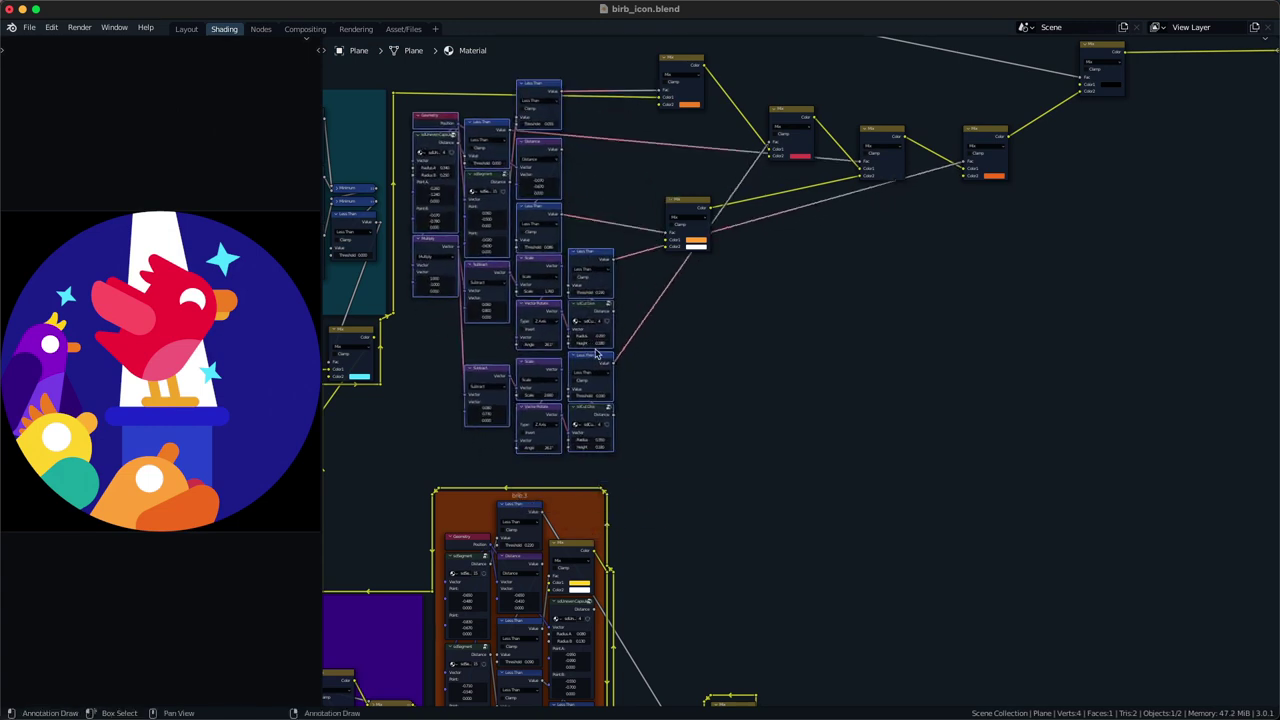
middle_drag(597, 351, 624, 425)
drag(624, 425, 664, 422)
- Bring the foreground bird's scattered Mix nodes in close beside its SDF node columns
scroll(731, 326, down, 3)
key(g)
click(786, 337)
middle_drag(733, 325, 773, 350)
scroll(775, 345, up, 2)
drag(785, 289, 798, 204)
key(g)
click(767, 186)
drag(805, 249, 804, 361)
middle_drag(802, 348, 802, 311)
key(g)
click(713, 334)
- Collapse the body's Mix node on top of the Mix column, and place the wing's Mix node alongside it
drag(845, 335, 896, 218)
key(g)
click(727, 266)
middle_drag(736, 274, 750, 304)
key(g)
drag(818, 212, 604, 550)
click(726, 245)
key(g)
click(604, 532)
drag(943, 425, 992, 264)
key(h)
key(g)
click(782, 204)
drag(1100, 274, 795, 224)
drag(742, 192, 735, 192)
- Arrange both Less Than and sdCut Disk pairs under the wing's Mix, and pack the remaining cut disk nodes into the columns
drag(786, 396, 736, 428)
key(g)
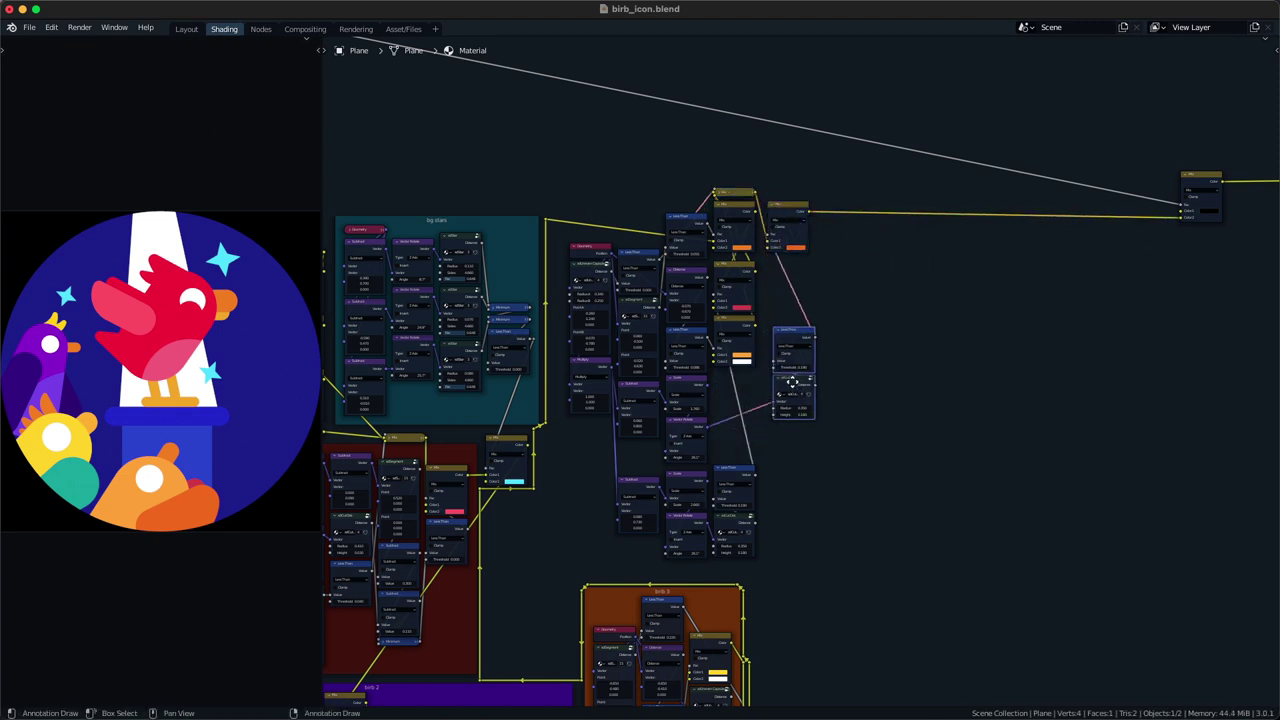
click(780, 317)
drag(785, 465, 731, 538)
key(g)
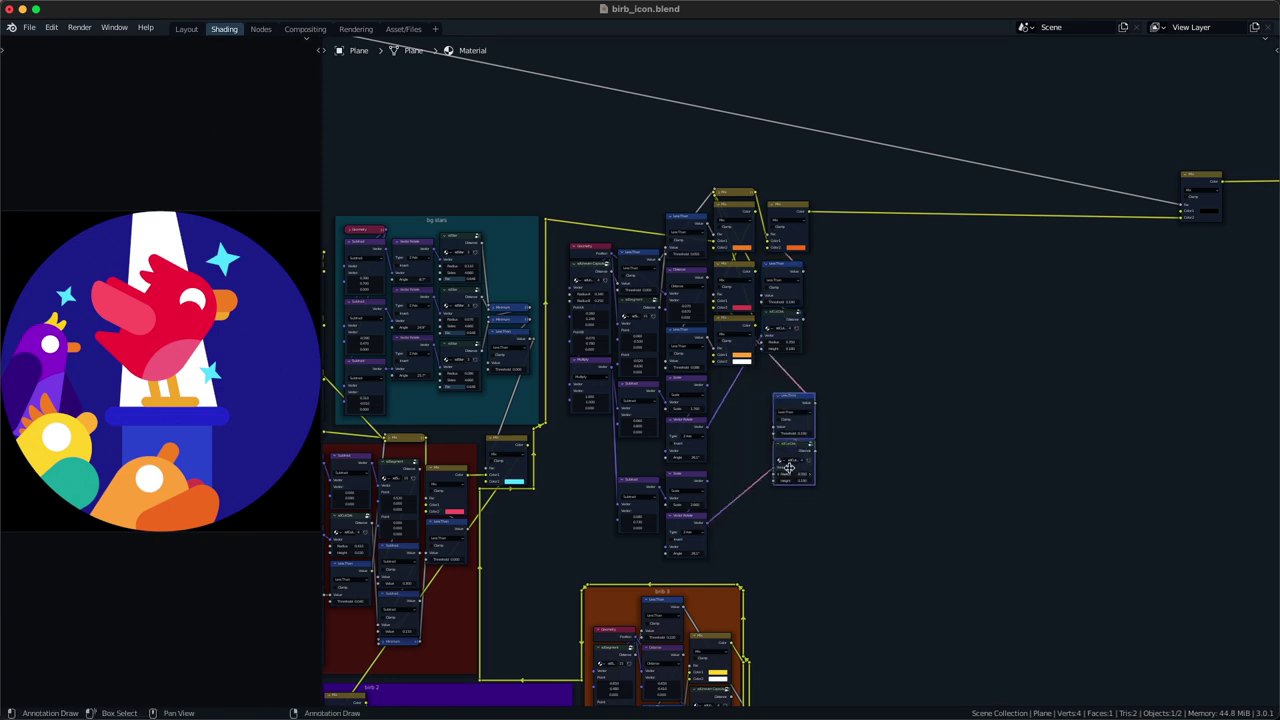
click(776, 434)
drag(746, 479, 569, 438)
key(g)
click(742, 417)
key(g)
- Join all of the foreground bird's nodes in a frame labelled "birb 4"
drag(597, 487, 817, 188)
key(ctrl+j)
key(F2)
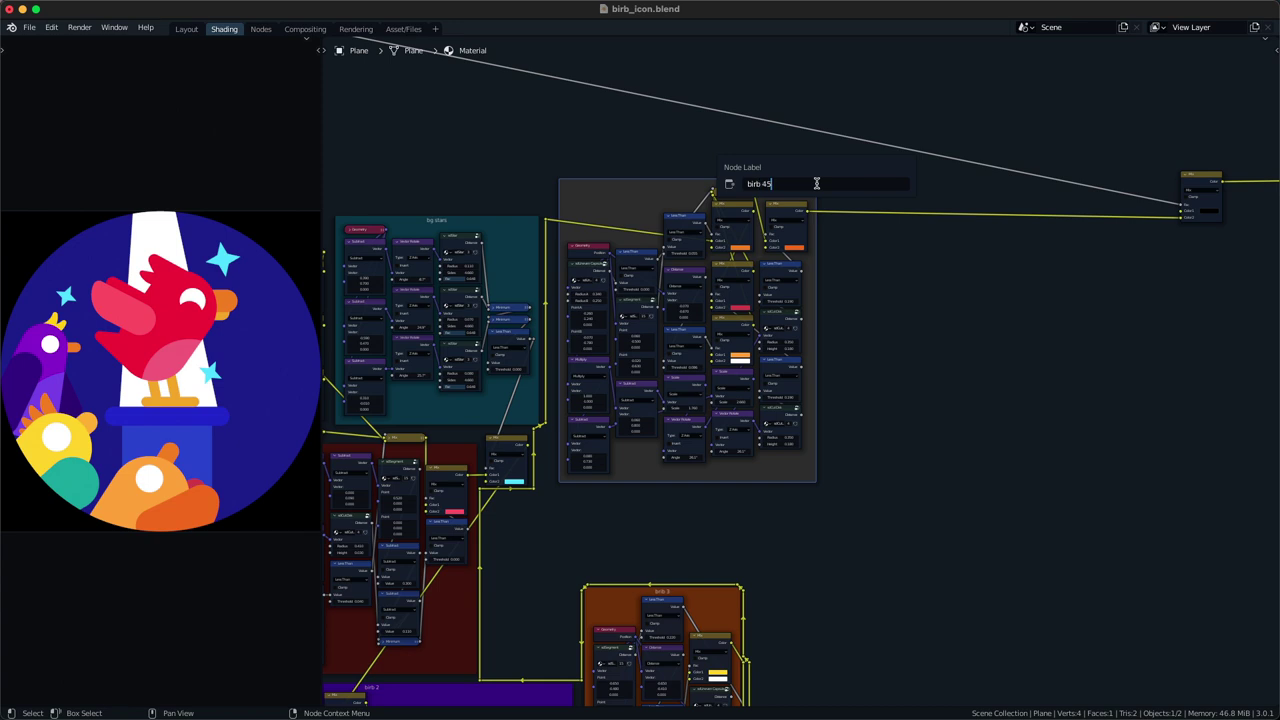
key(Return)
- Give the birb 4 frame a custom colour sampled from the orange bird in the preview, and darken it
key(n)
scroll(830, 195, down, 2)
middle_drag(869, 233, 900, 249)
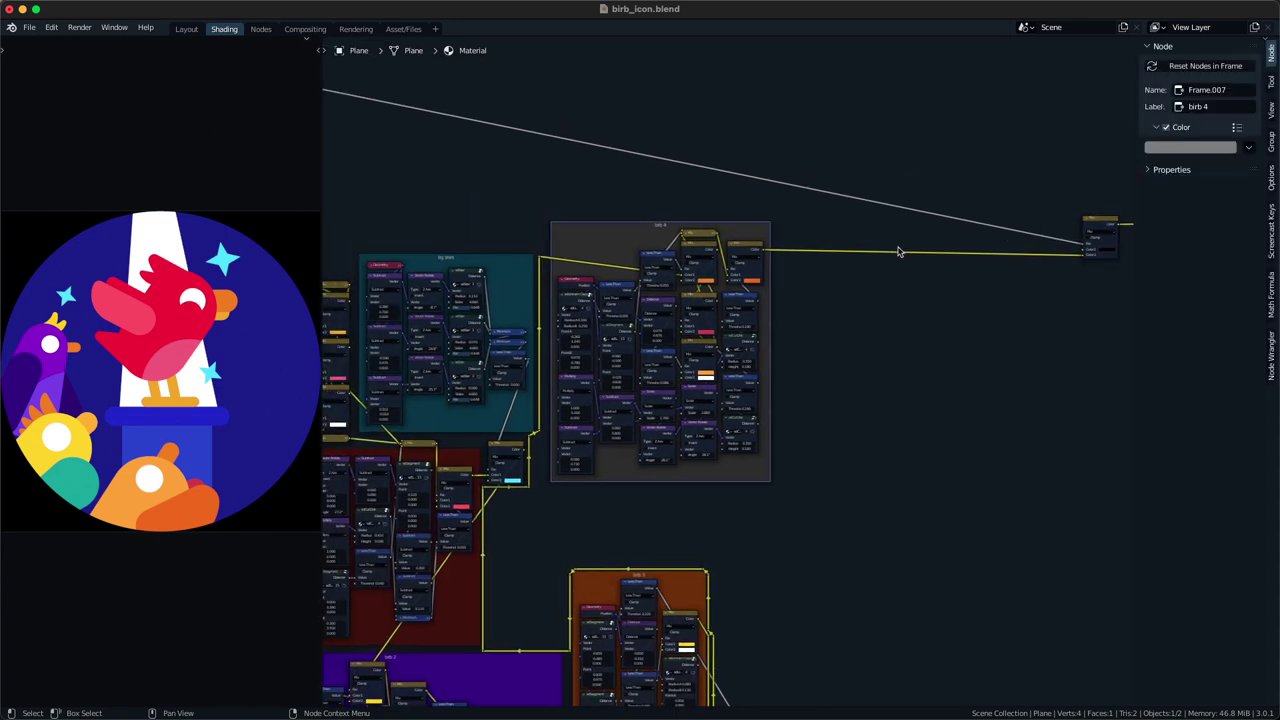
scroll(900, 249, up, 1)
key(e)
click(172, 488)
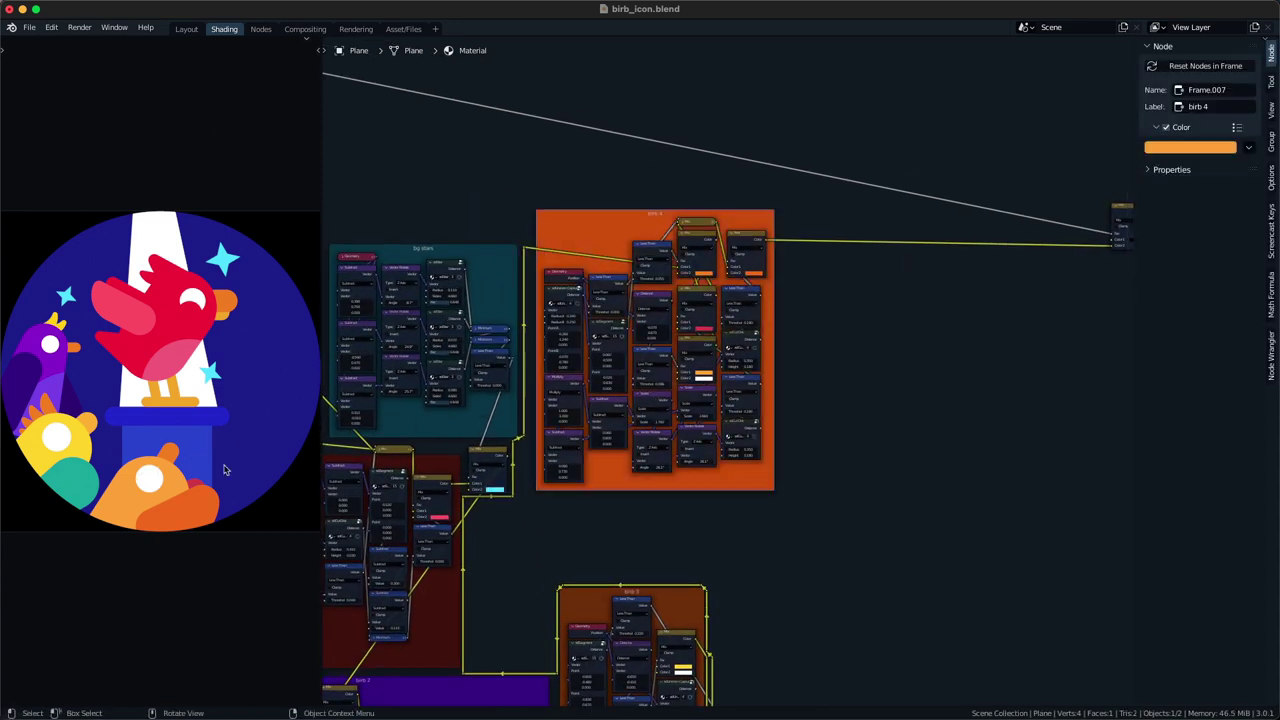
click(1115, 180)
click(1196, 125)
scroll(1196, 125, down, 8)
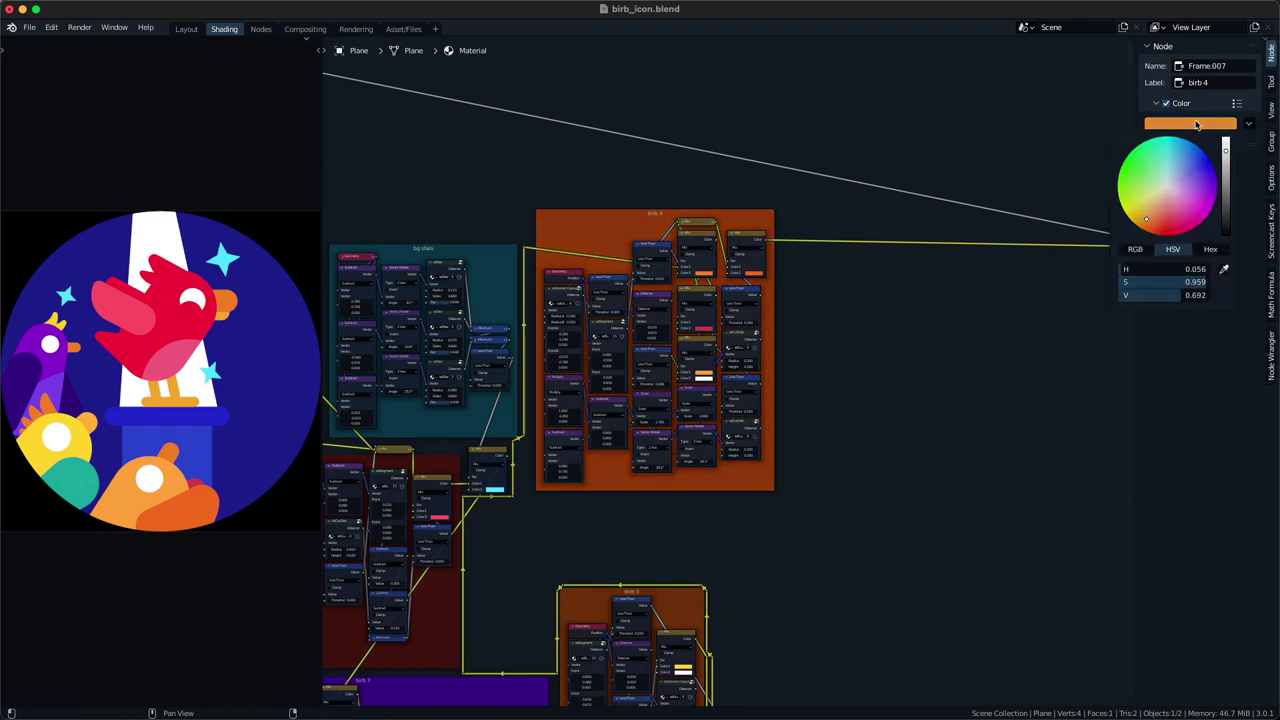
key(b)
key(Escape)
- Change the brib 3 frame's colour to a dark yellow
middle_drag(851, 449, 809, 410)
scroll(860, 407, down, 1)
click(778, 207)
click(690, 488)
middle_drag(697, 474, 842, 422)
click(1172, 149)
drag(1149, 240, 1134, 233)
scroll(849, 430, down, 5)
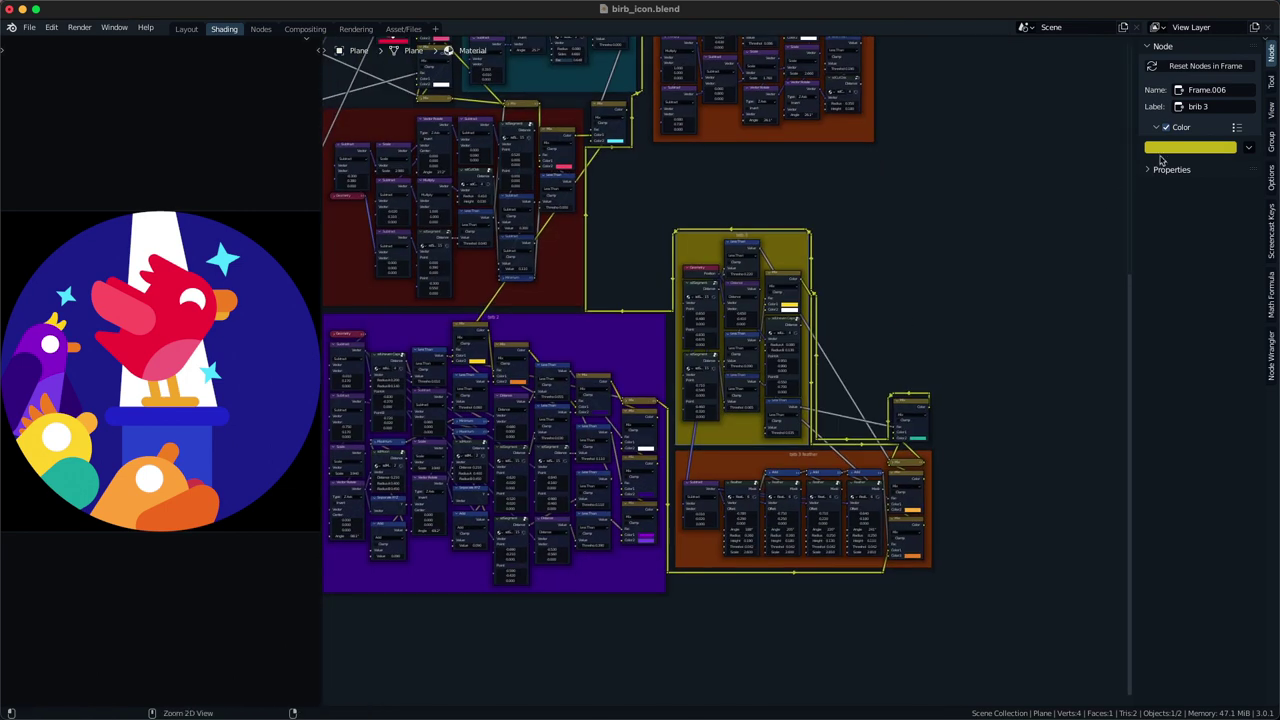
- Paste the same yellow onto the birb 3 feather frame, and save the file
click(858, 455)
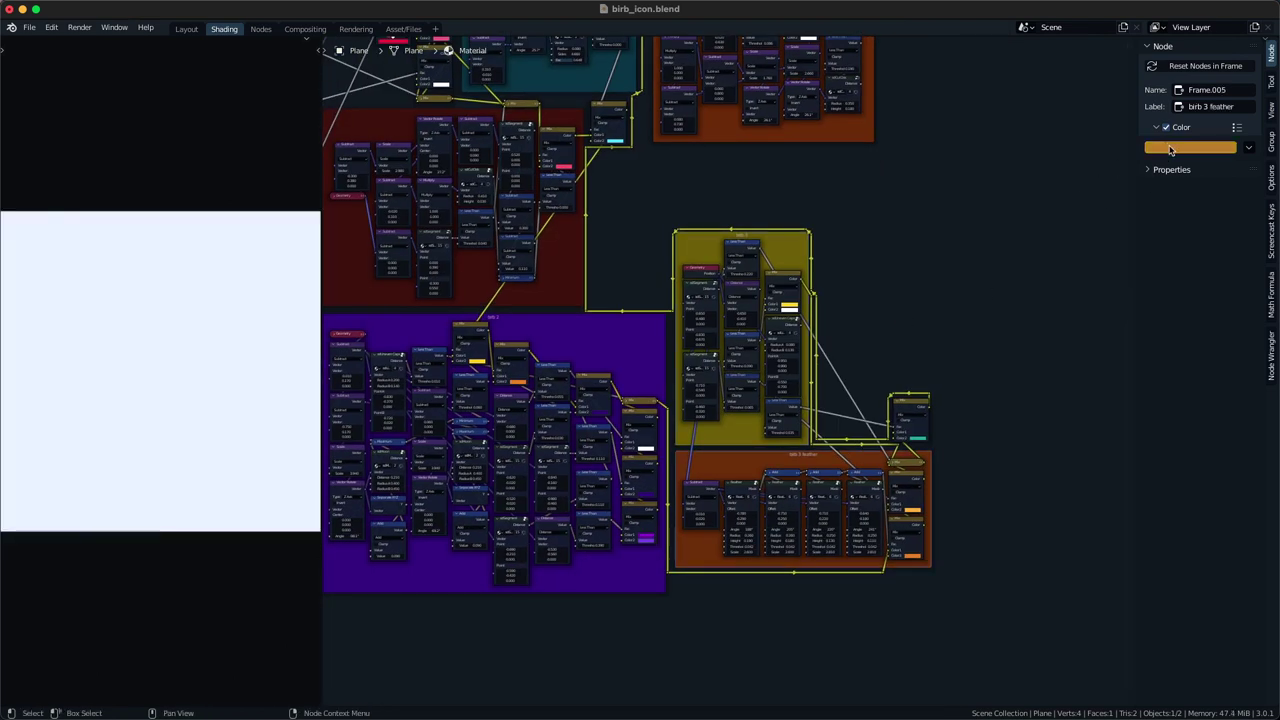
key(ctrl+v)
middle_drag(956, 191, 843, 334)
key(n)
middle_drag(763, 247, 779, 429)
key(ctrl+s)
key(ctrl+s)
- Move the birb 4 frame down just above the brib 3 frame, align the reroutes on its incoming link, and save
middle_drag(698, 207, 700, 295)
drag(700, 295, 699, 300)
drag(591, 235, 552, 255)
key(g)
click(593, 269)
key(g)
click(609, 275)
key(g)
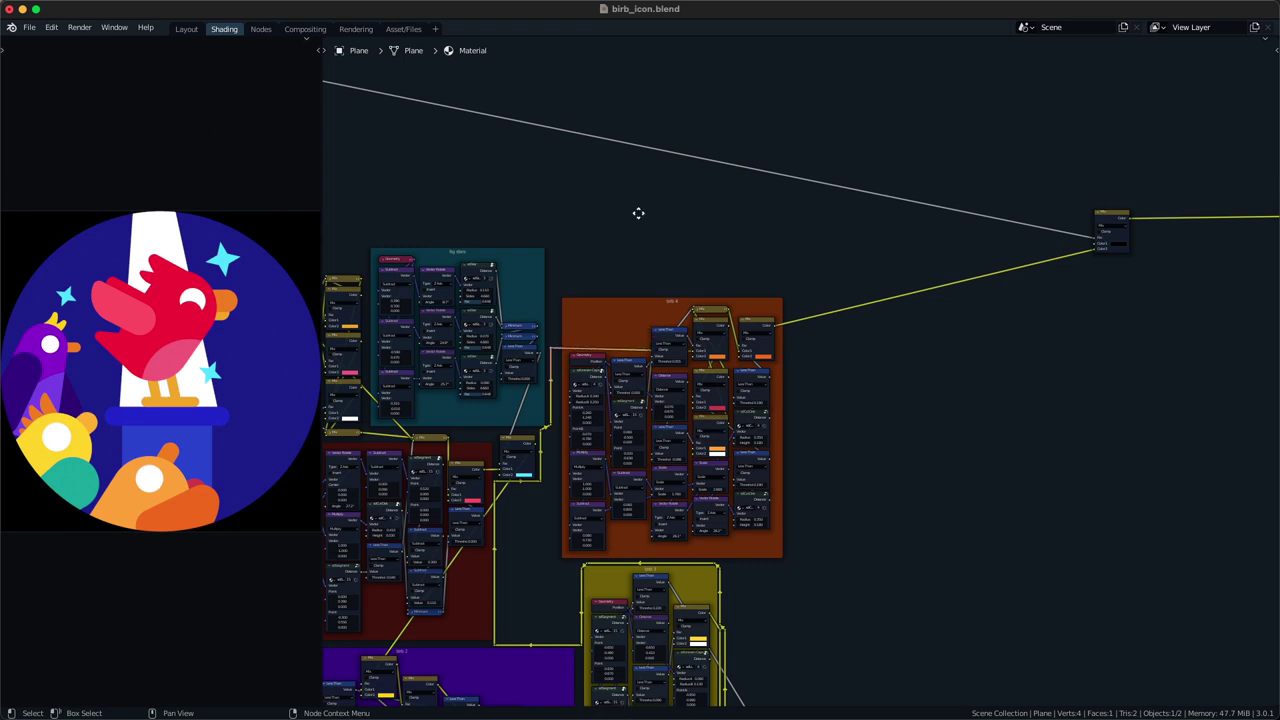
scroll(694, 206, down, 4)
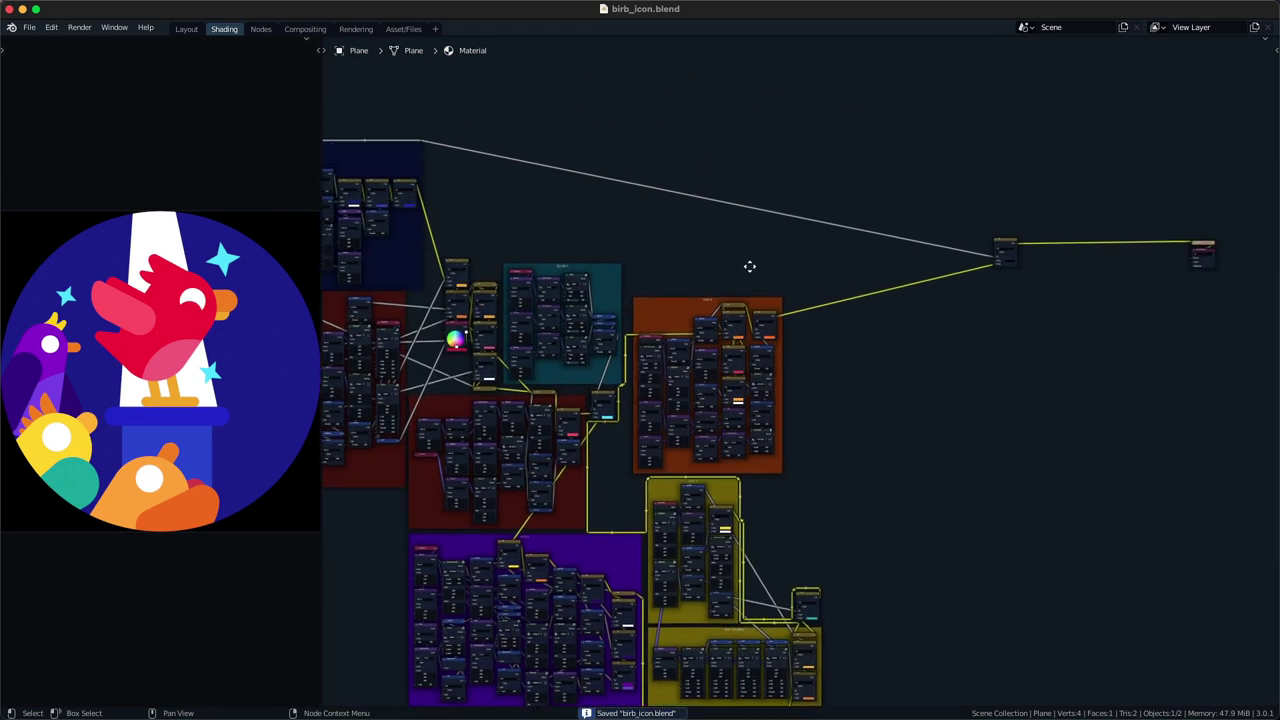
middle_drag(794, 270, 838, 358)
- Add reroute points to birb 4's output link and run it back over the top of the birb 4 frame
scroll(789, 311, up, 4)
scroll(789, 311, down, 4)
scroll(852, 364, up, 4)
scroll(853, 364, up, 2)
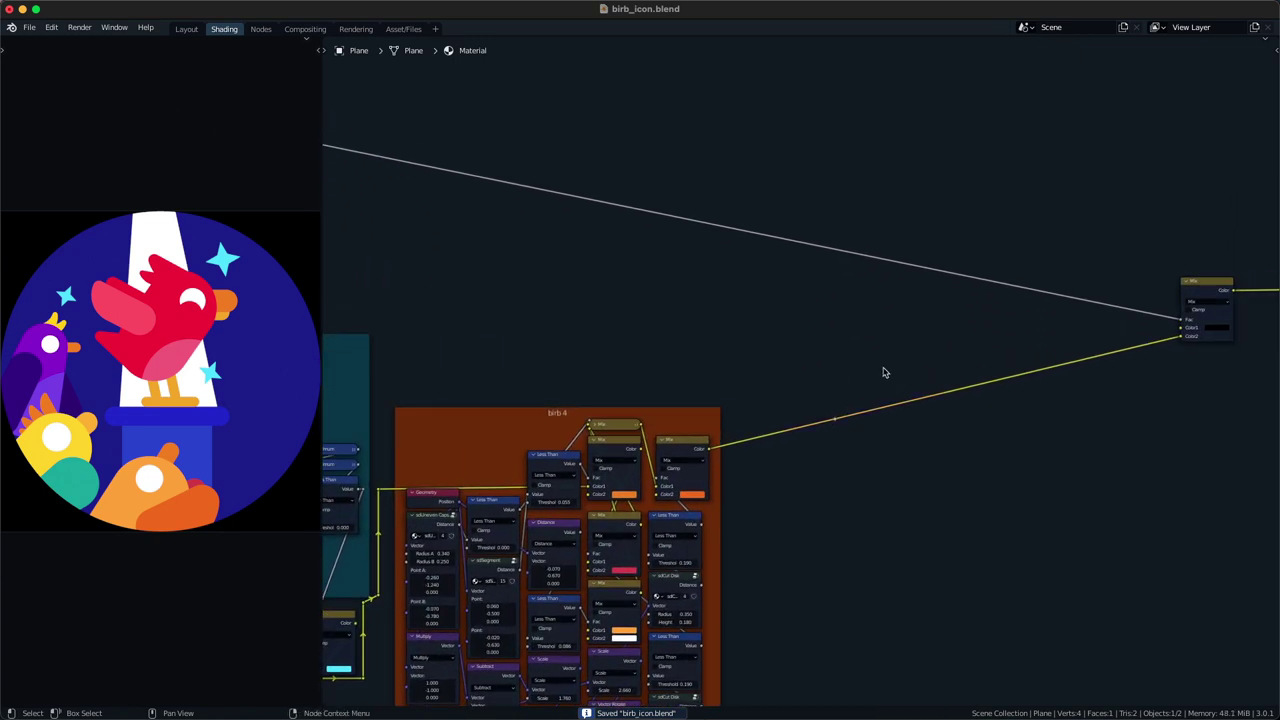
key(g)
click(760, 361)
shift+right_drag(762, 346, 763, 412)
key(g)
click(604, 280)
middle_drag(612, 277, 769, 257)
key(g)
click(611, 263)
- Continue the output link's reroutes up beside the bg stars frame and along its upper edge
shift+right_drag(703, 295, 793, 369)
key(g)
click(750, 314)
middle_drag(750, 316, 976, 353)
key(g)
click(752, 330)
shift+right_drag(862, 318, 863, 364)
key(g)
click(620, 263)
middle_drag(600, 267, 757, 282)
key(g)
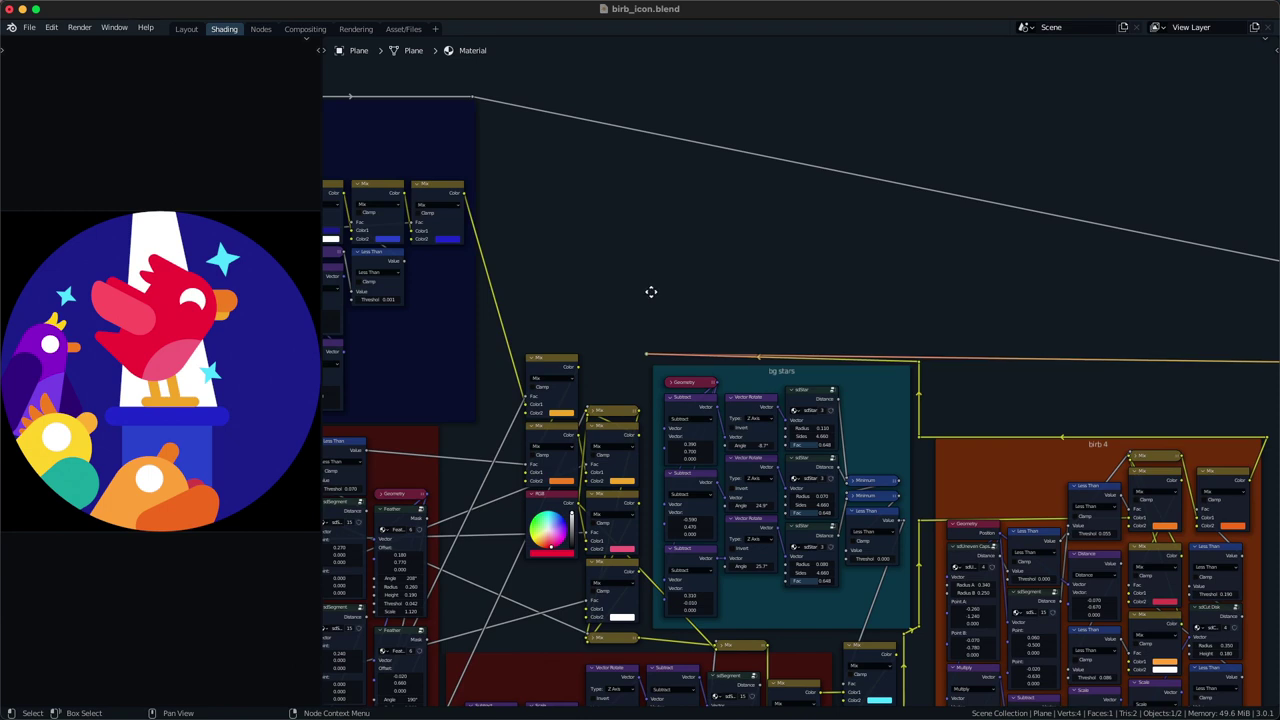
click(594, 298)
- Step the output link over the Mix nodes next to the bg stars frame with further reroute points
shift+right_drag(1070, 330, 1060, 371)
key(g)
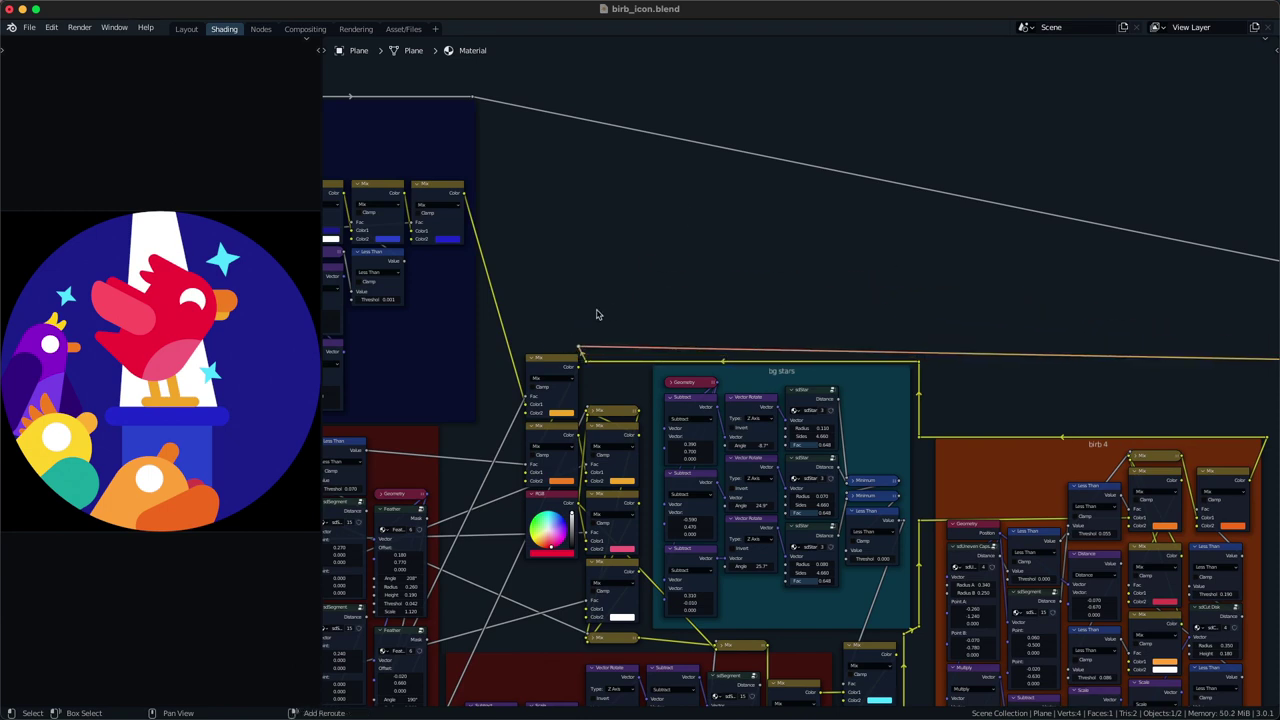
key(g)
click(546, 338)
key(g)
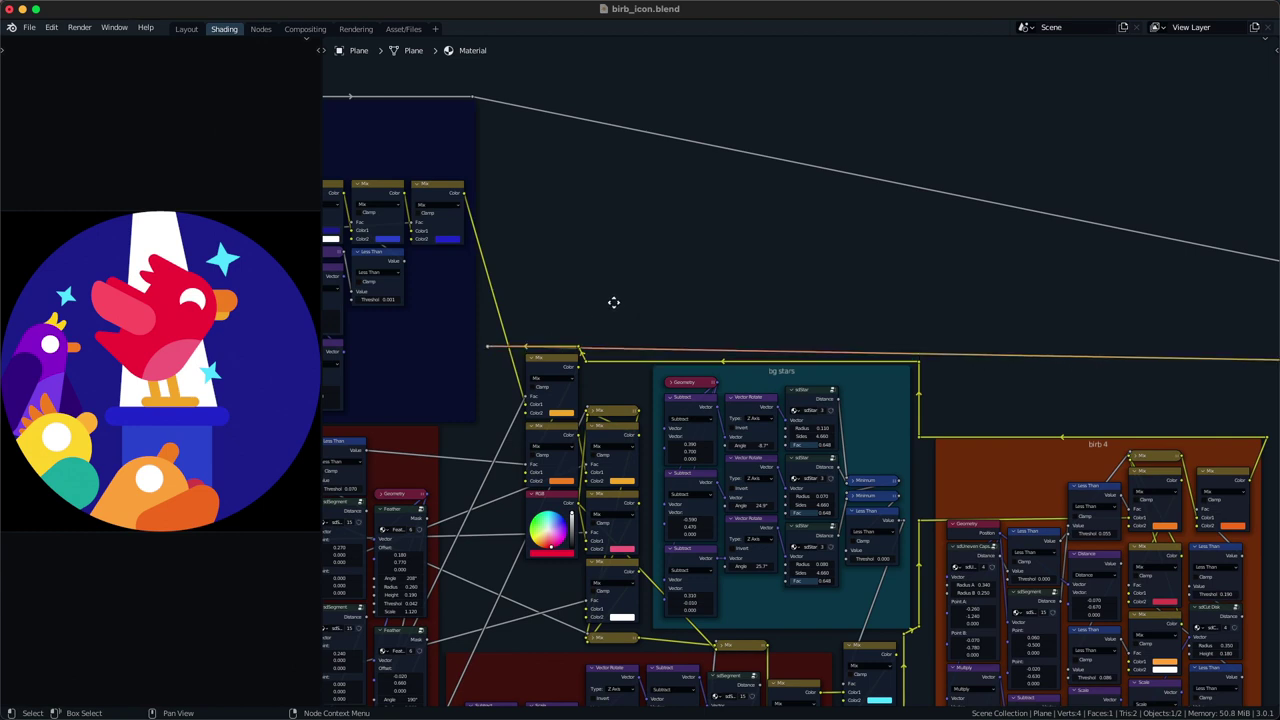
- Add reroute points to birb 4's output link so it rises beside the bg frame toward that frame's upper corner
shift+right_drag(1198, 347, 1192, 370)
key(g)
click(474, 251)
key(g)
click(605, 249)
key(alt+p)
key(g)
click(580, 209)
middle_drag(580, 209, 684, 254)
key(g)
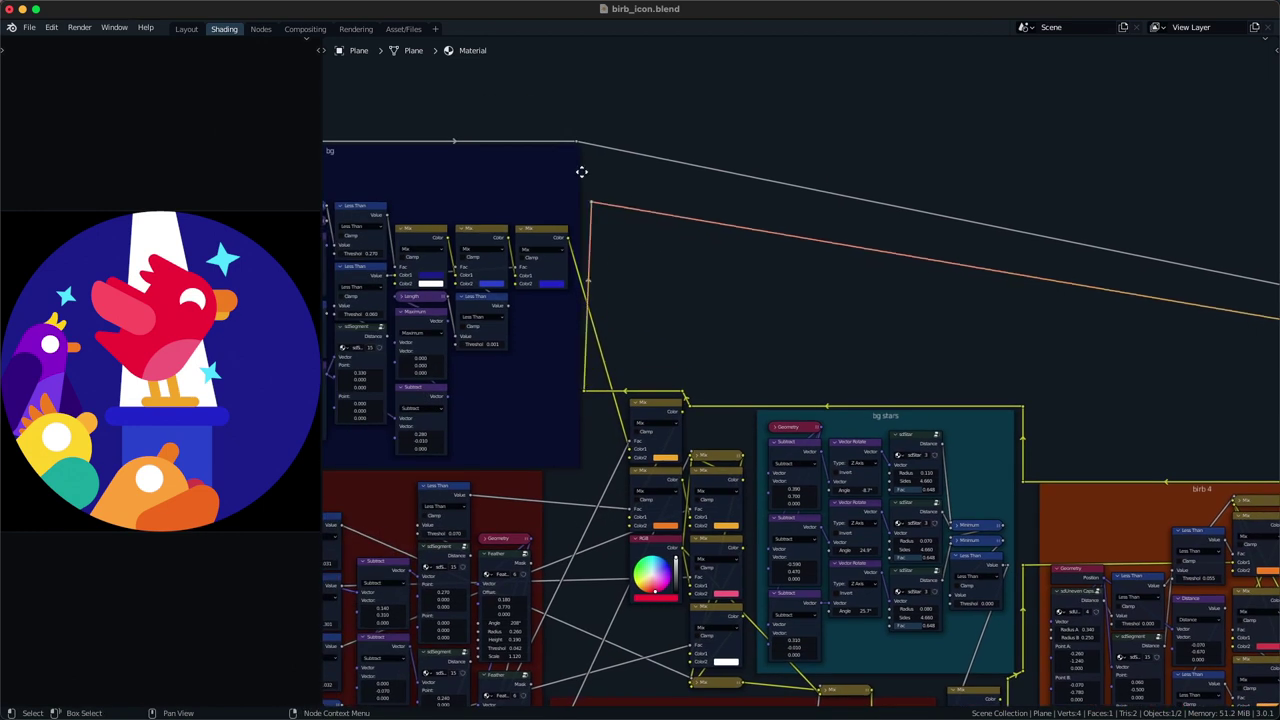
click(622, 143)
- Move the nodes at the end of birb 4's output link back closer to the bg frame
scroll(834, 330, down, 10)
middle_drag(952, 336, 822, 379)
drag(946, 420, 1158, 366)
key(g)
click(880, 273)
middle_drag(880, 273, 680, 277)
drag(1005, 313, 1140, 471)
key(g)
click(970, 407)
- Position the final Mix node above the bg stars frame, roughly level with the bg frame's upper edge, and save the file
middle_drag(708, 395, 990, 376)
scroll(960, 391, up, 5)
middle_drag(864, 364, 920, 417)
drag(936, 410, 1016, 322)
key(g)
click(1062, 270)
middle_drag(952, 353, 968, 372)
scroll(827, 403, up, 4)
middle_drag(827, 403, 800, 418)
mouse_move(668, 400)
middle_down()
mouse_move(703, 397)
mouse_move(661, 407)
middle_up()
key(ctrl+s)
- Add an sdSegment node in the empty space above the bg stars frame
scroll(692, 396, up, 1)
scroll(692, 397, up, 1)
key(shift+a)
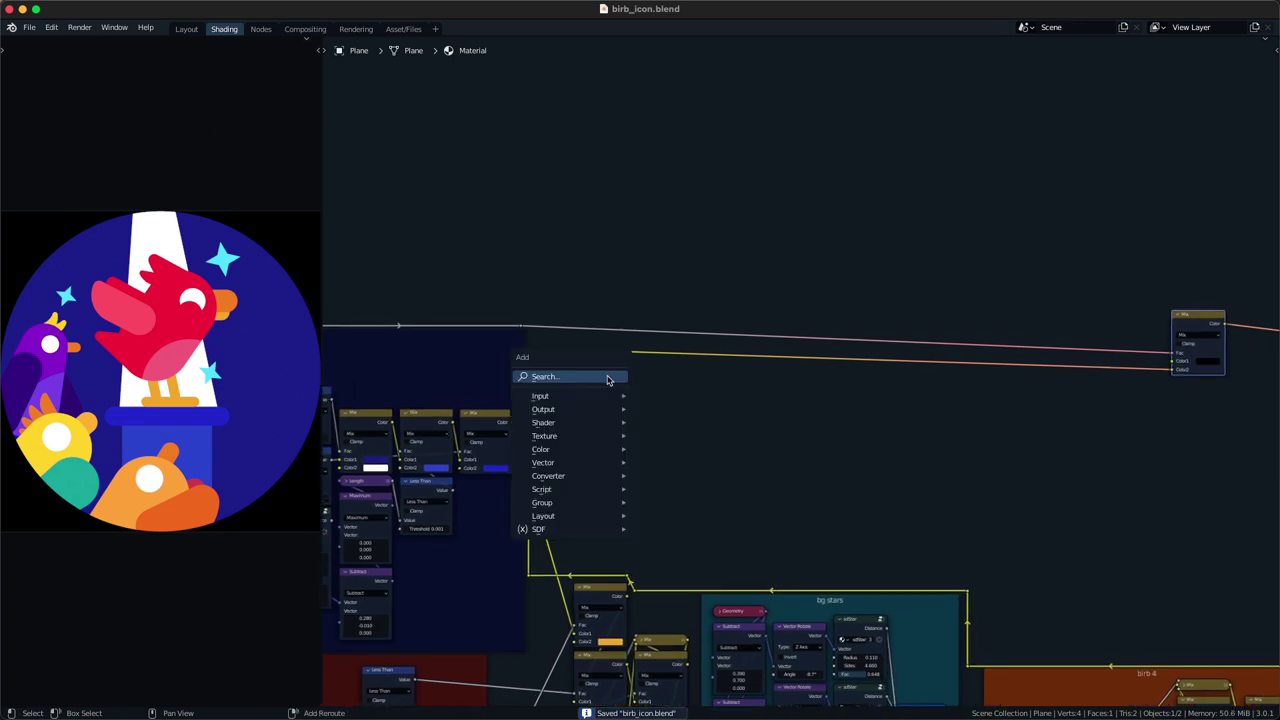
mouse_move(552, 536)
click(812, 562)
click(811, 562)
key(shift+a)
click(718, 398)
text(sdse)
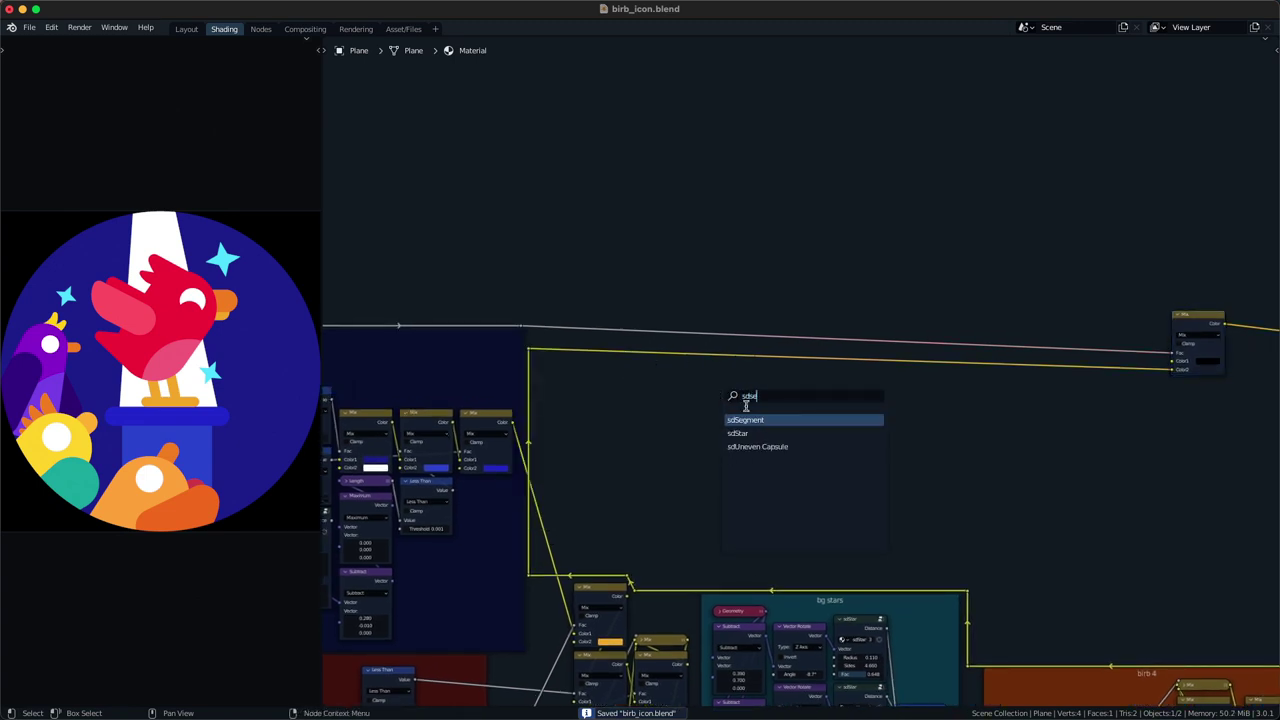
click(765, 420)
click(840, 404)
- Add a Geometry node with unused outputs hidden, link its Position to the sdSegment's Vector, and preview the distance
key(shift+a)
click(714, 422)
text(geo)
key(Return)
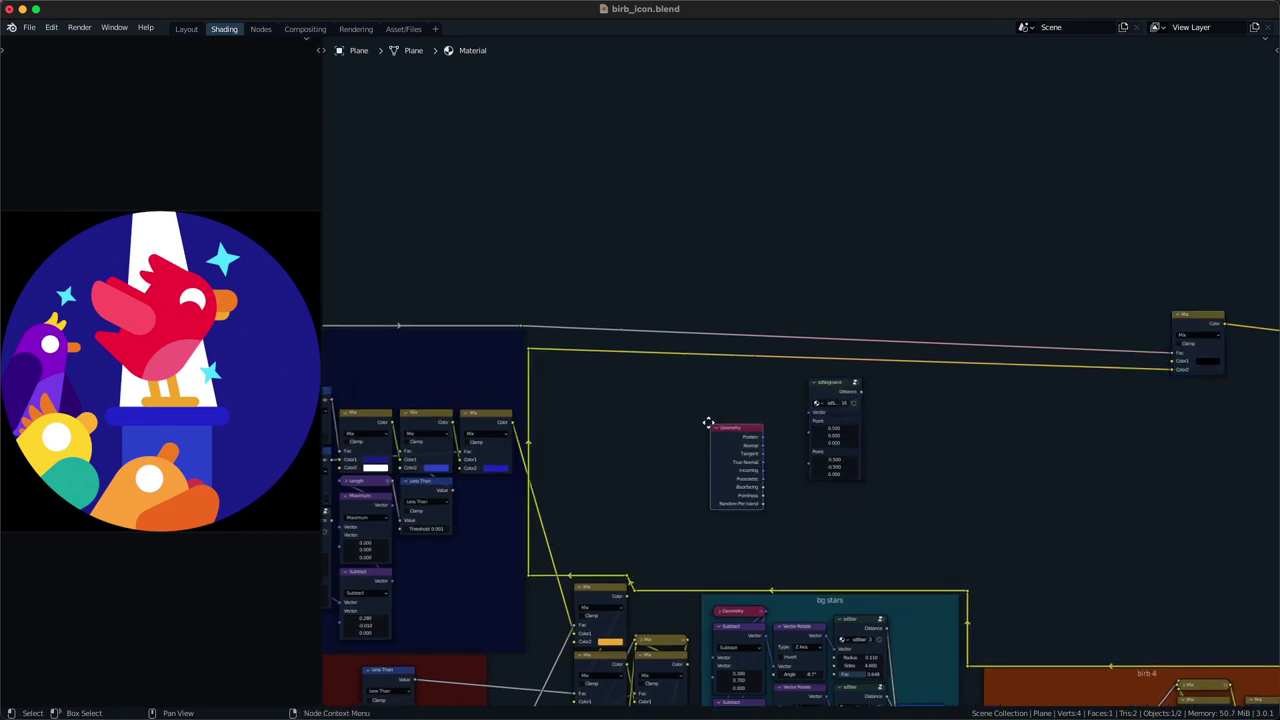
click(603, 414)
ctrl+shift+click(630, 435)
key(ctrl+h)
alt+right_drag(642, 435, 822, 404)
ctrl+shift+click(847, 392)
drag(847, 392, 741, 400)
middle_drag(745, 399, 683, 410)
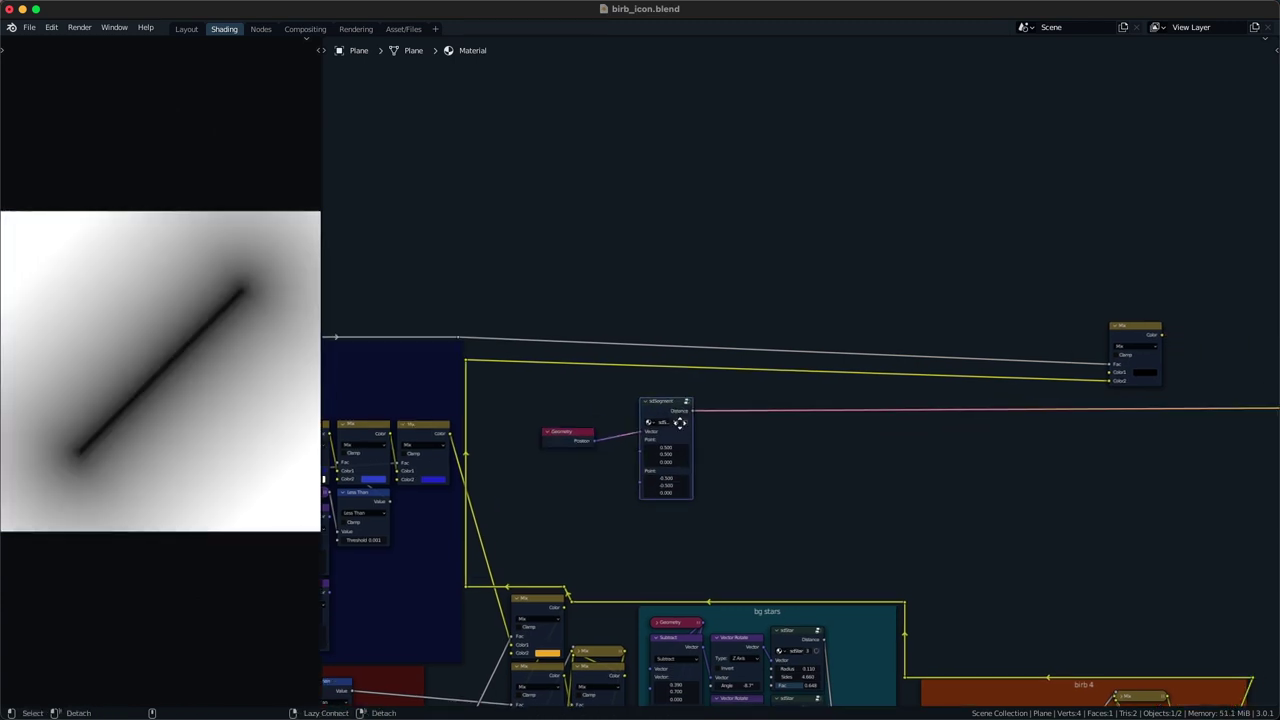
- Replace the sdSegment node with an sdUneven Capsule node fed by the Geometry node's Position
key(ctrl+x)
key(shift+a)
click(637, 293)
text(sde)
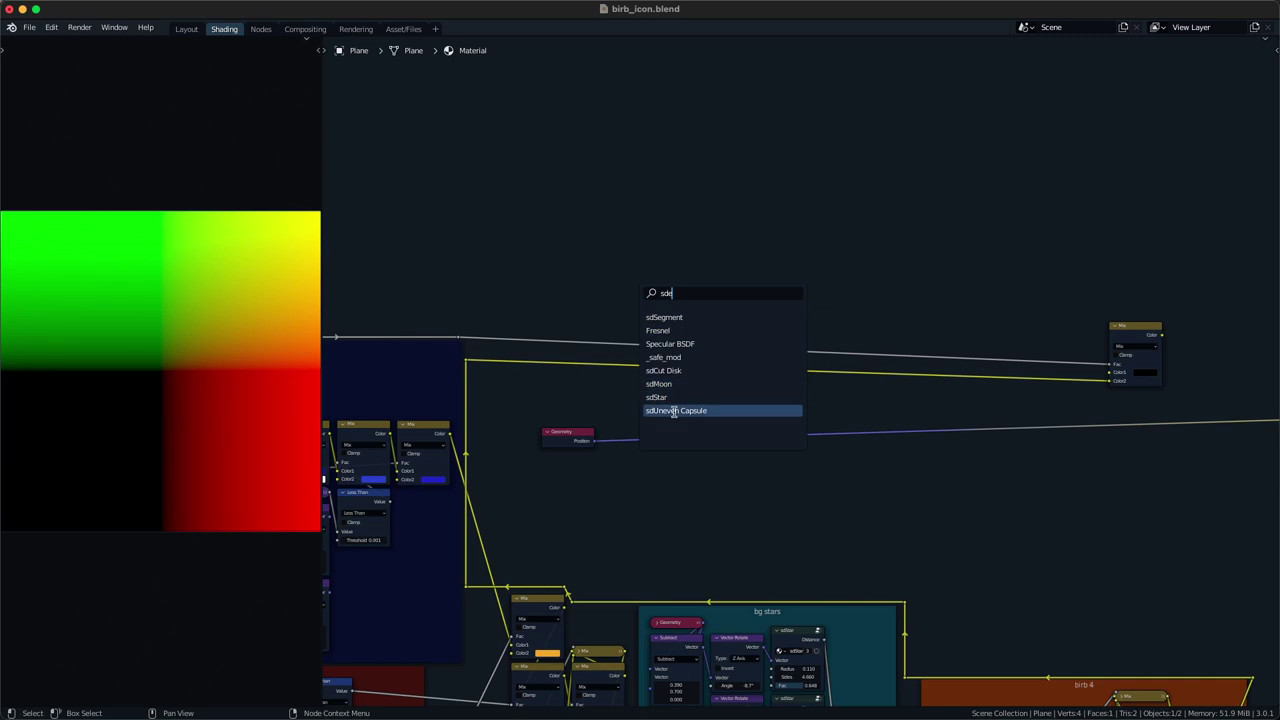
click(674, 411)
click(706, 426)
key(g)
click(708, 454)
- Set the uneven capsule's Point A to X 0.220 and Y -0.600
key(BackSpace)
key(BackSpace)
shift+drag(631, 487, 542, 485)
key(alt+a)
drag(630, 479, 661, 479)
- Feed the capsule's distance into a Less Than node, preview it, and set the threshold to 0.210
key(q)
click(710, 460)
click(706, 427)
key(ctrl+alt+comma)
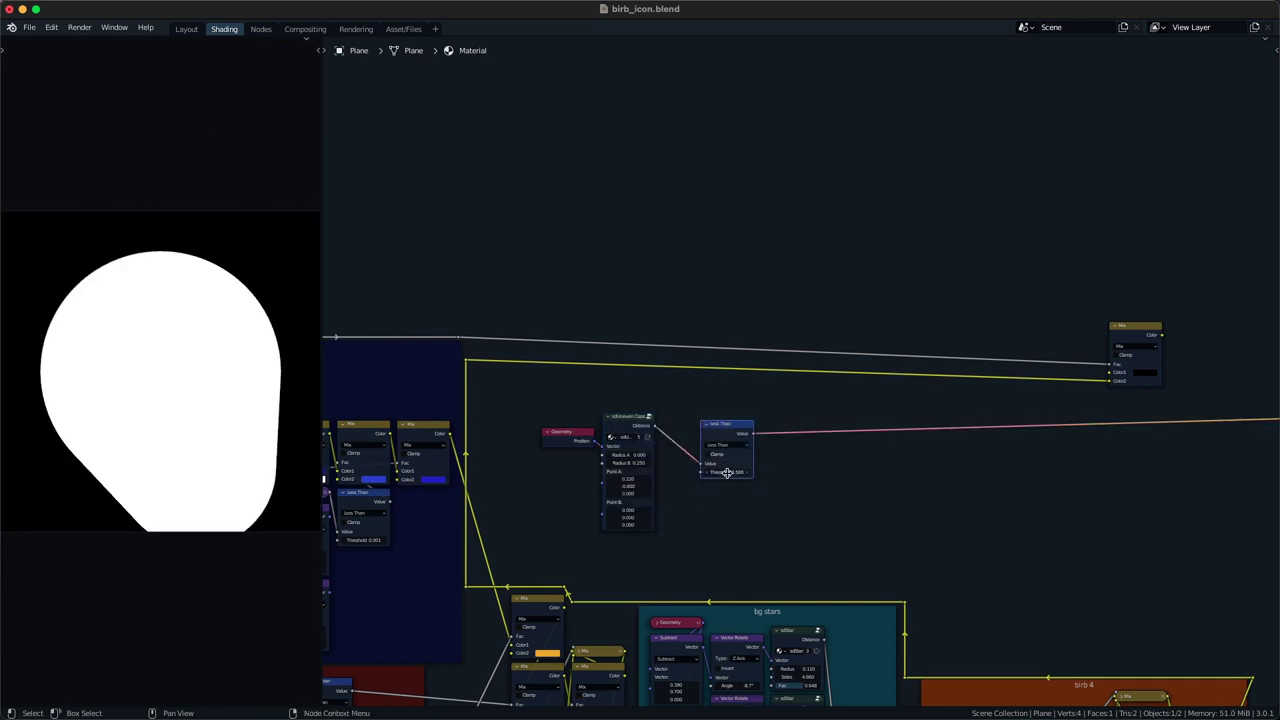
drag(735, 472, 869, 473)
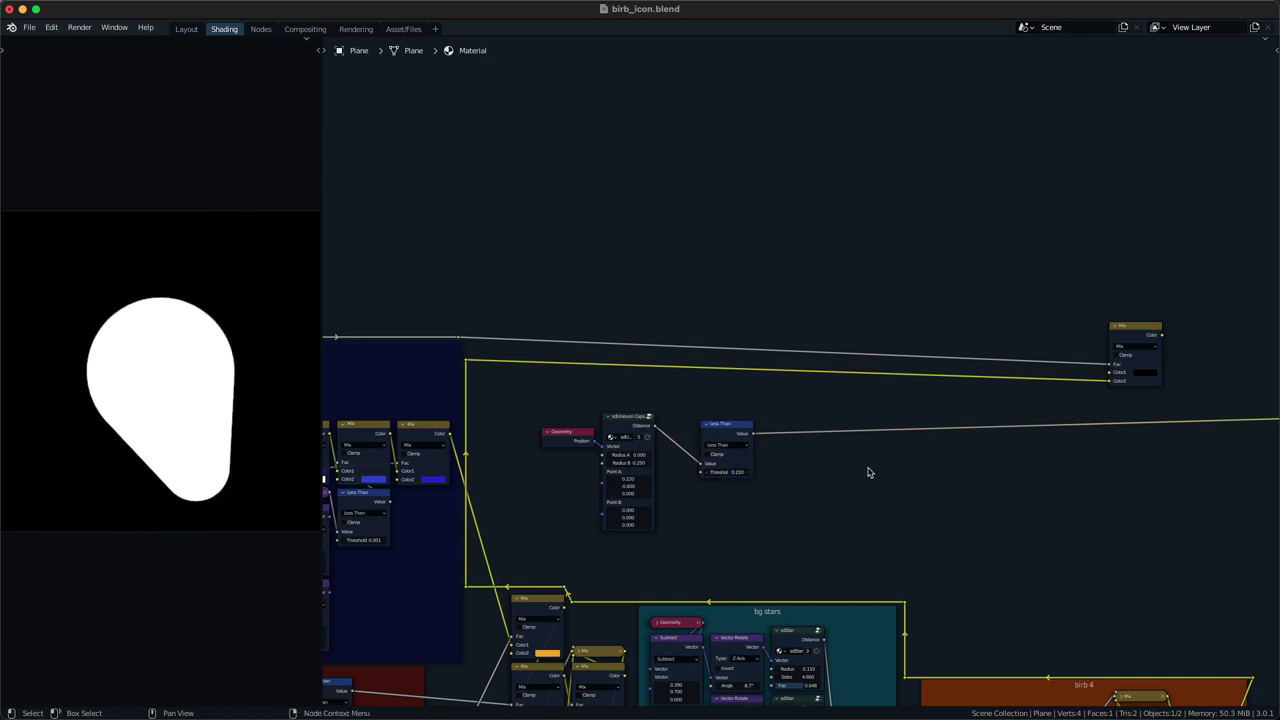
- Insert a second Mix node before the final one, drive its Fac from the Less Than value, and preview the final Mix
drag(1142, 326, 1195, 303)
key(shift+d)
click(990, 354)
alt+right_drag(738, 441, 988, 378)
ctrl+shift+click(1179, 340)
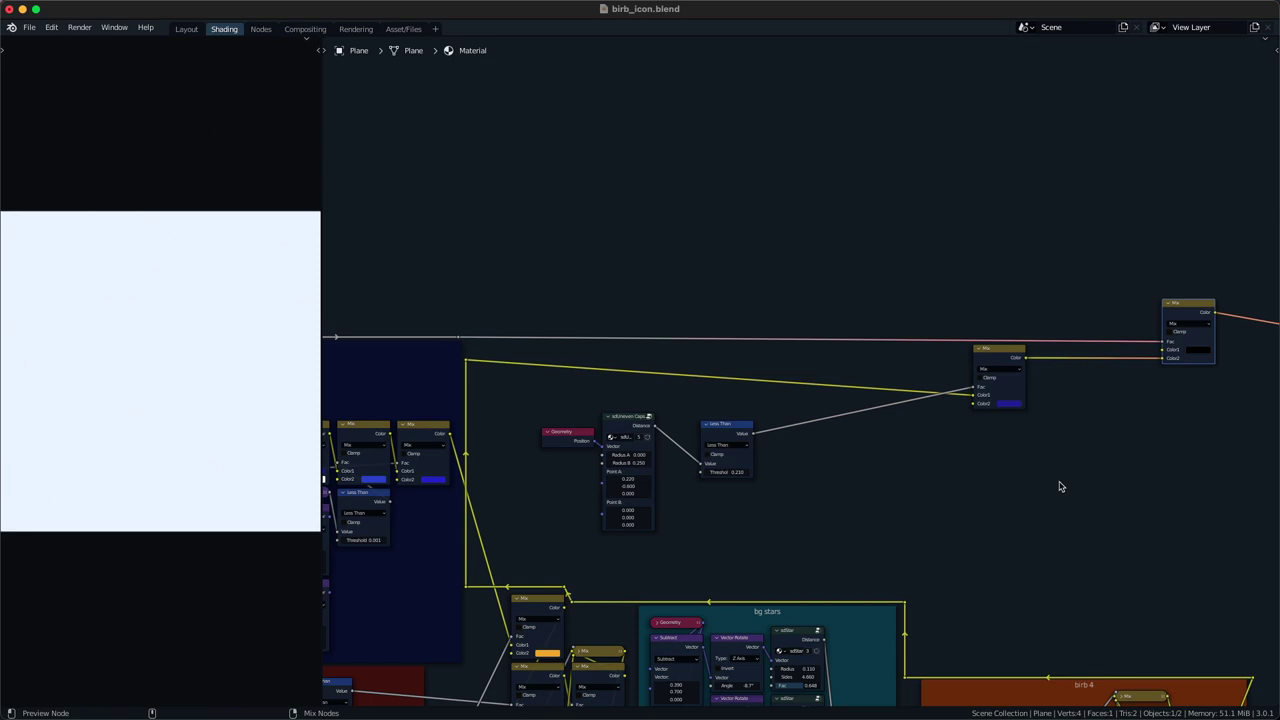
- Set the new Mix node's Color2 to a pinkish purple with hue 0.877, saturation 0.826 and value 0.523
scroll(923, 403, up, 3)
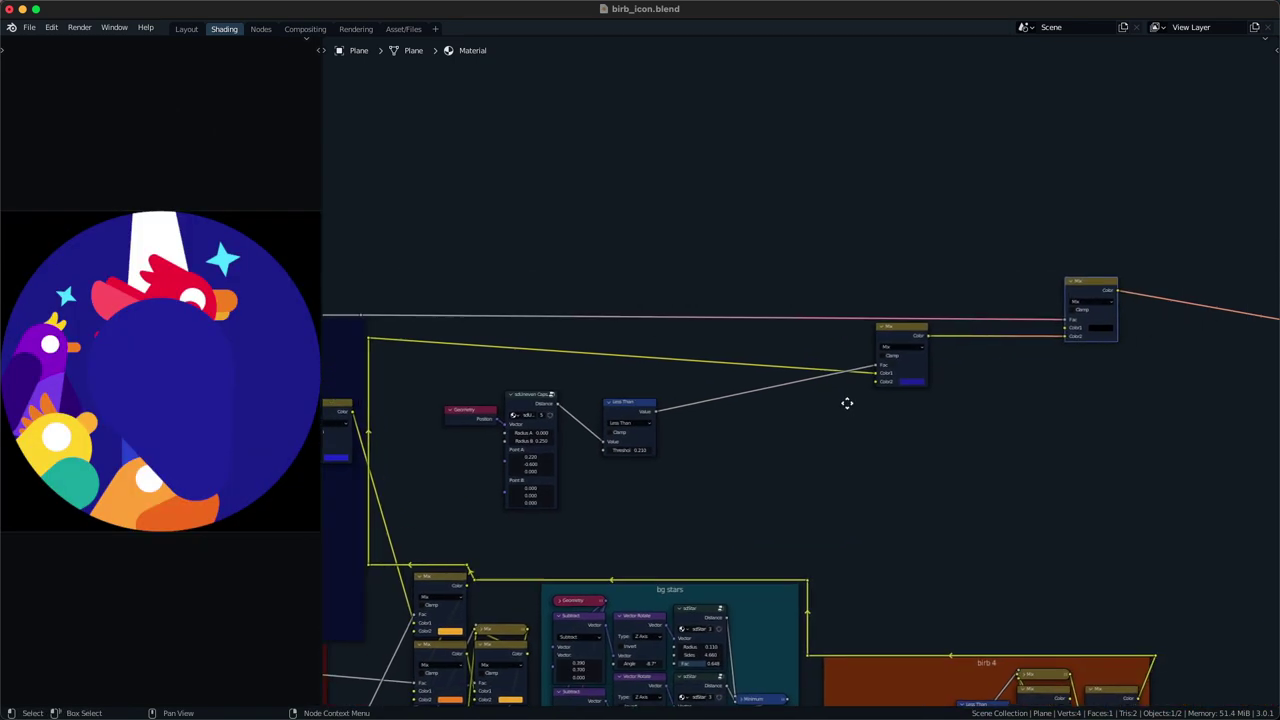
click(897, 436)
drag(938, 332, 960, 331)
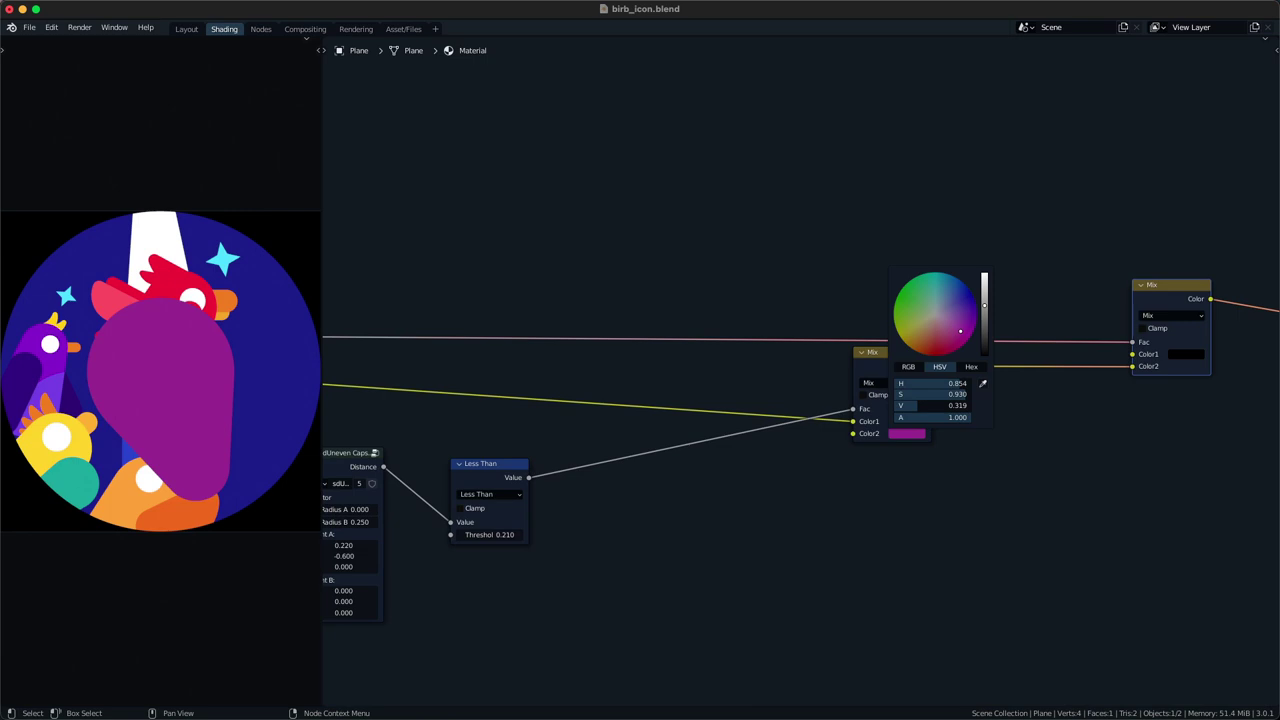
scroll(961, 328, up, 2)
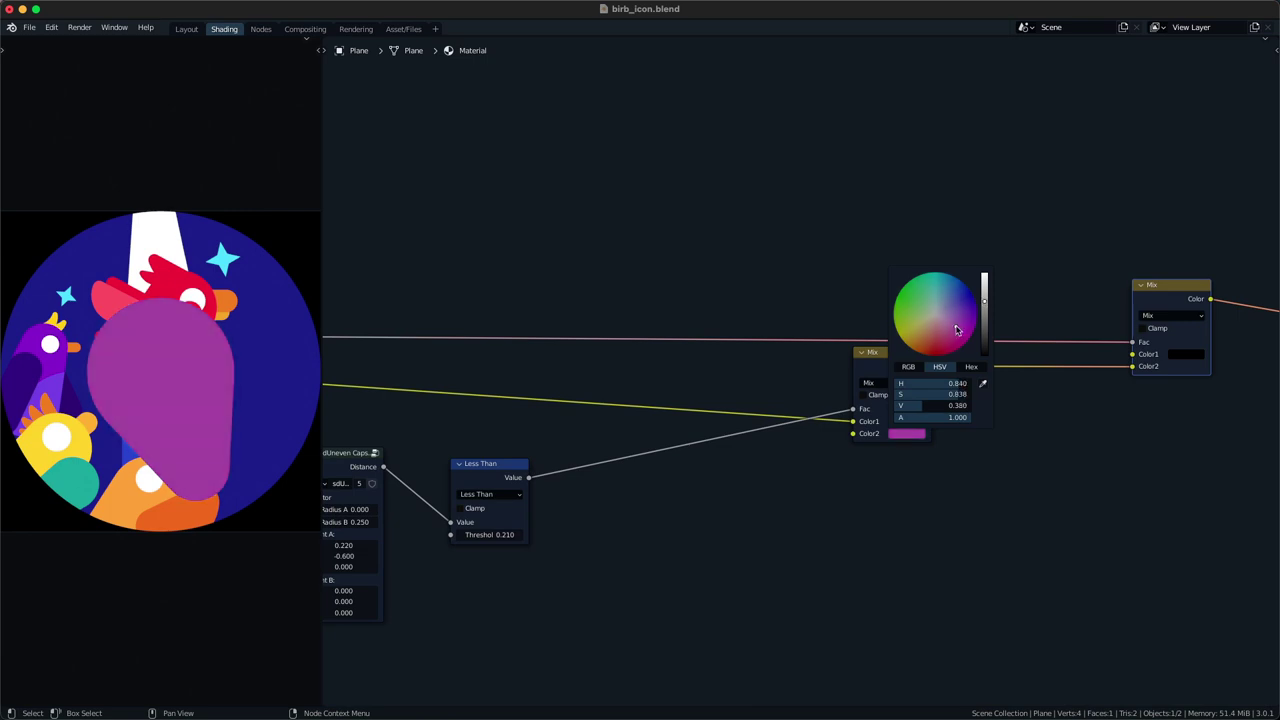
drag(961, 328, 954, 333)
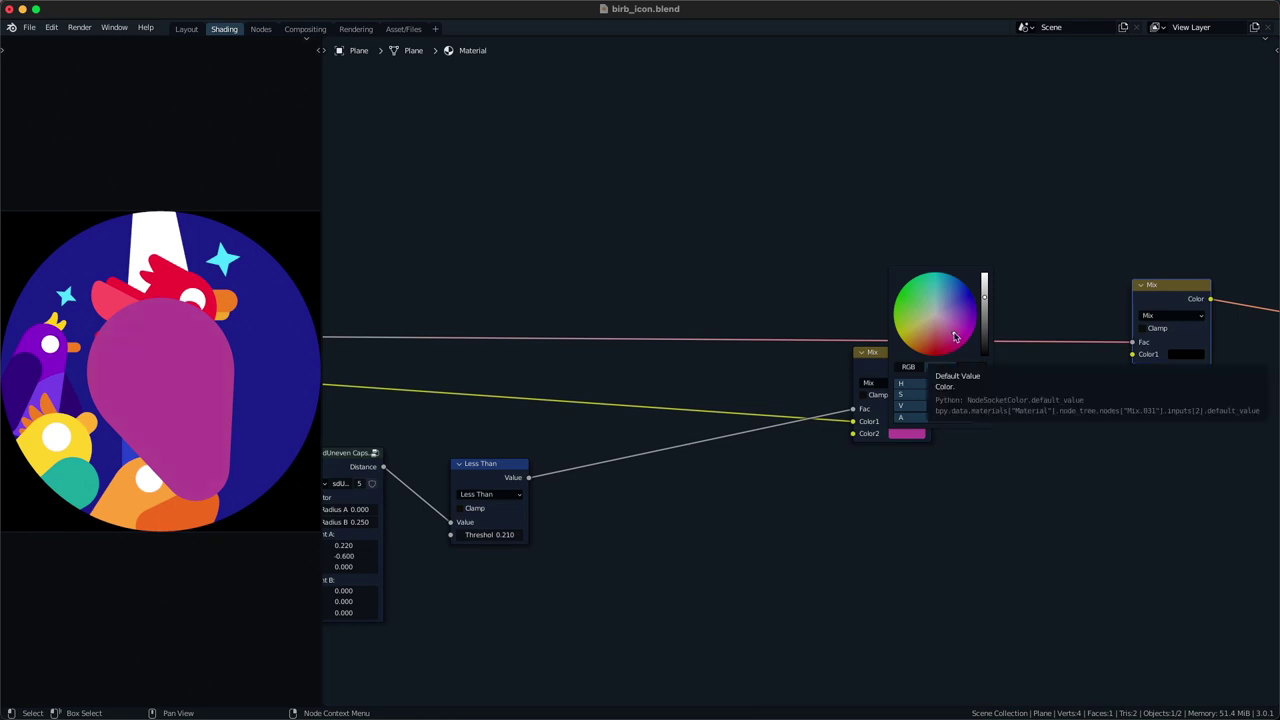
shift+drag(948, 336, 953, 332)
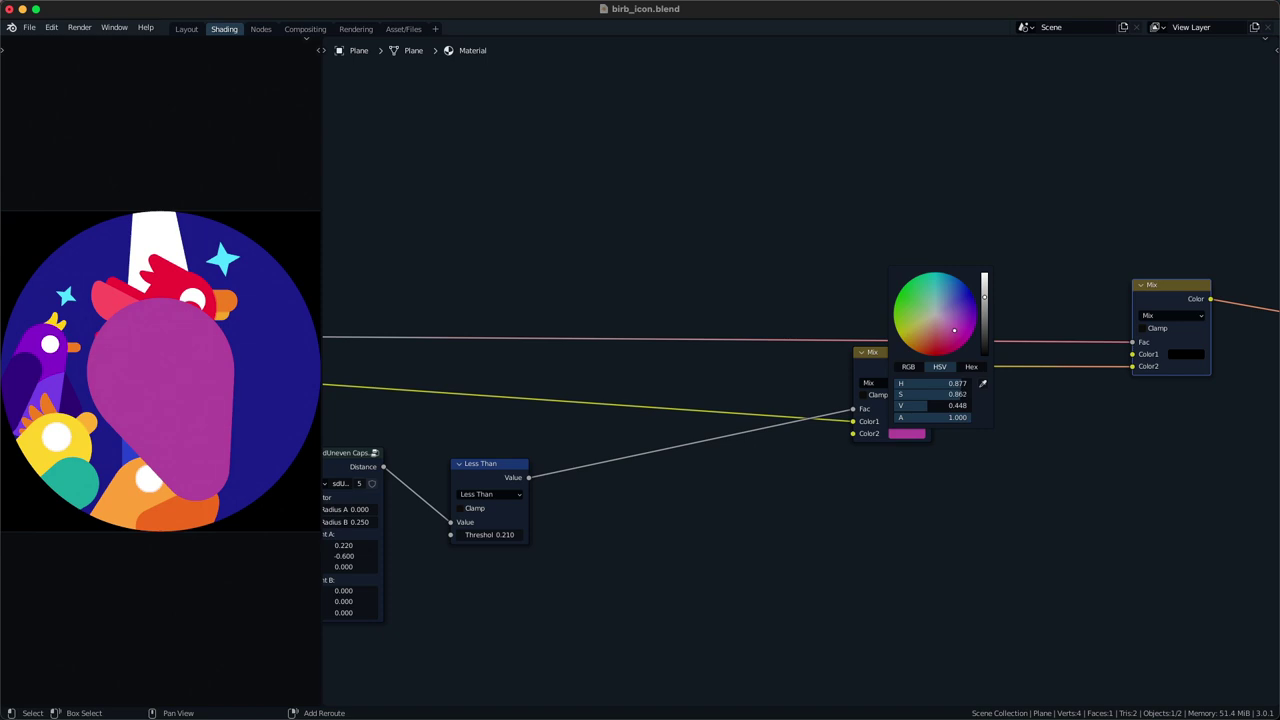
scroll(961, 328, up, 1)
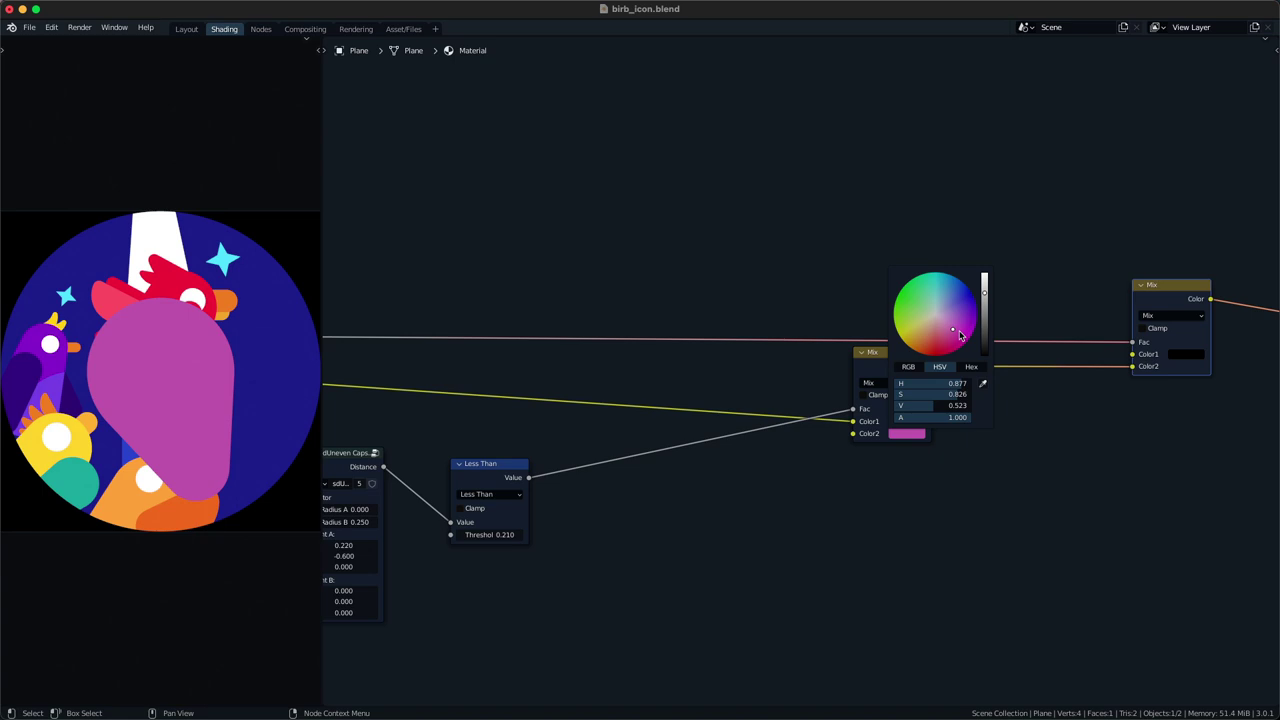
click(788, 498)
middle_drag(771, 493, 792, 474)
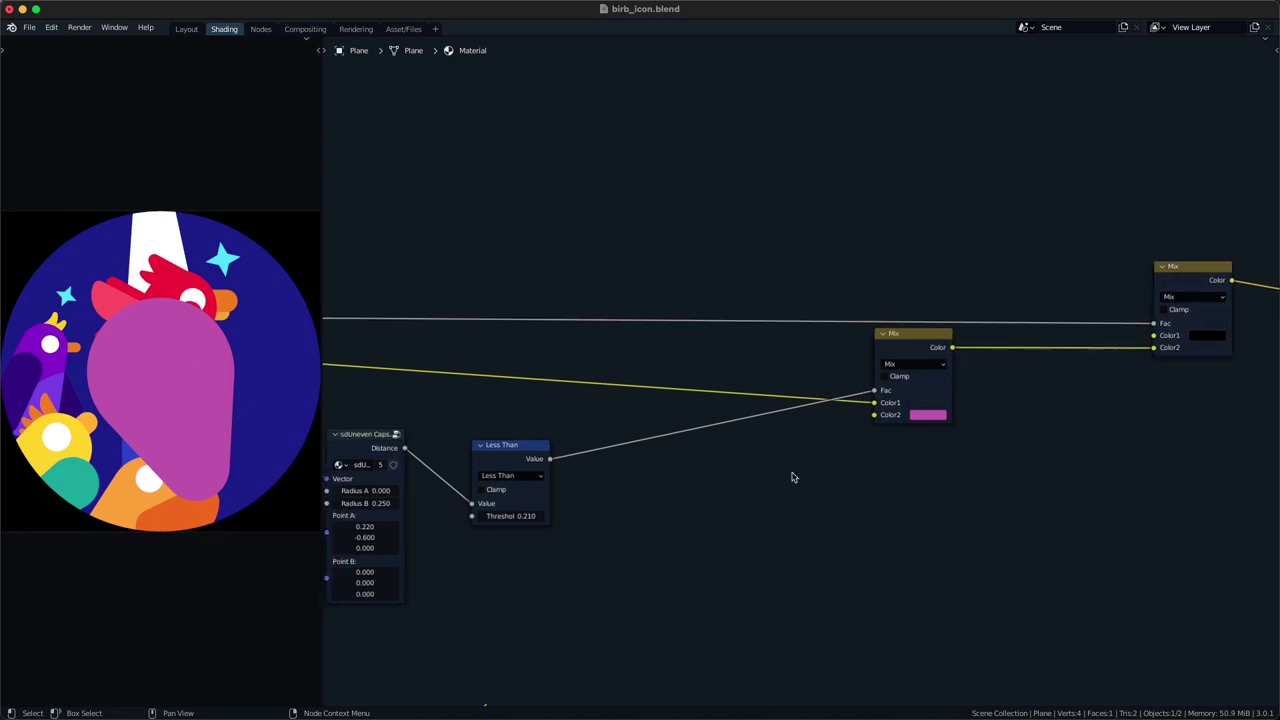
middle_drag(806, 469, 799, 464)
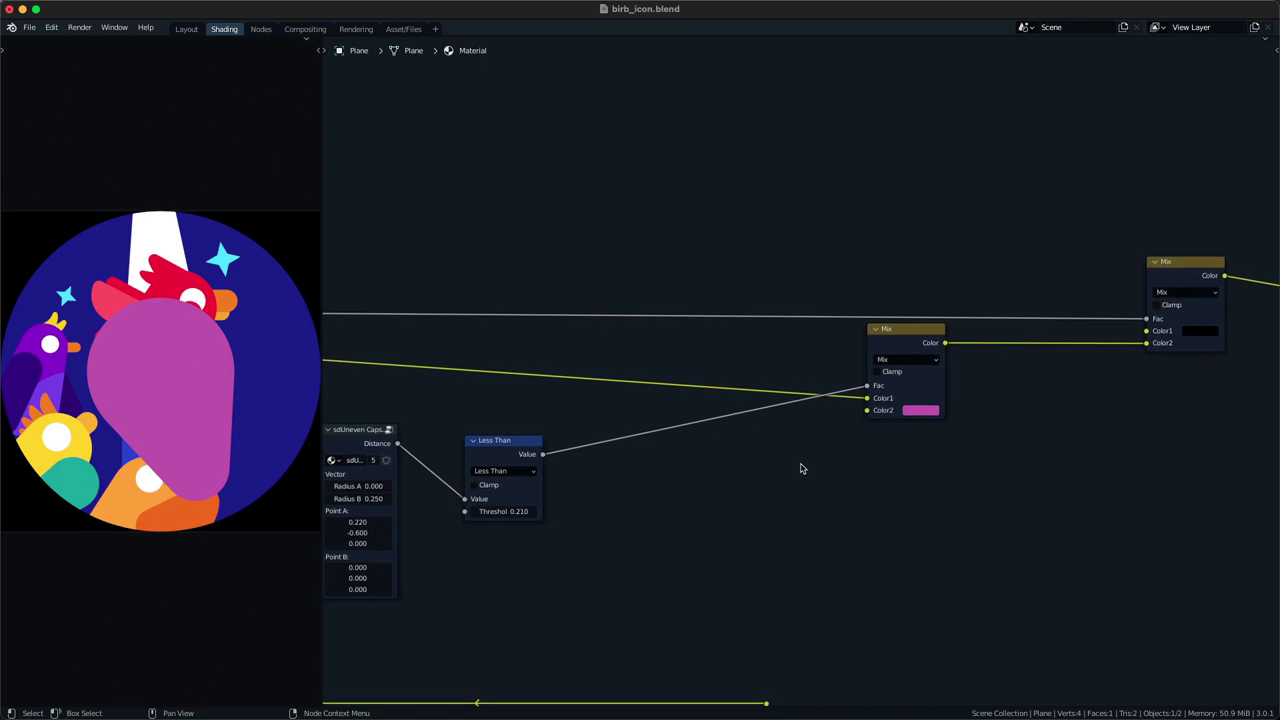
- Change the capsule Mix node's Color2 to a more vivid magenta with hue 0.866, saturation 0.913 and value 0.692
click(918, 413)
scroll(938, 399, up, 3)
drag(962, 307, 971, 308)
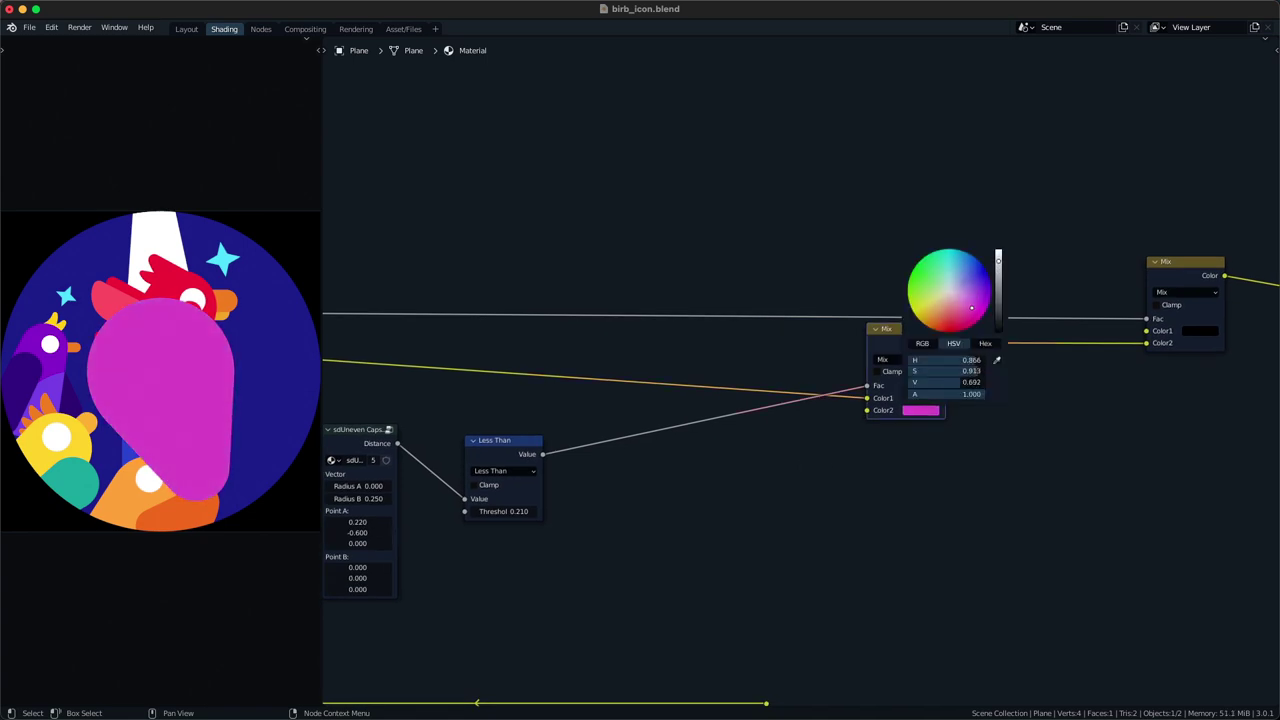
- Reposition the capsule nodes and shape the capsule with radii 0.090 and -0.070, Point A (0.680, -0.670) and Point B (0.510, -0.330)
scroll(510, 545, down, 4)
middle_drag(510, 545, 683, 451)
scroll(683, 451, up, 3)
drag(713, 465, 706, 368)
key(g)
click(757, 327)
shift+drag(569, 429, 639, 429)
mouse_move(561, 396)
shift+mouse_down()
mouse_move(573, 396)
mouse_move(497, 405)
mouse_move(579, 396)
shift+mouse_up()
key(ctrl+z)
middle_drag(588, 462, 602, 415)
mouse_move(563, 422)
shift+mouse_down()
mouse_move(620, 422)
mouse_move(502, 432)
mouse_move(577, 423)
mouse_move(577, 391)
mouse_move(556, 391)
mouse_move(592, 381)
mouse_move(551, 391)
mouse_move(594, 423)
mouse_move(533, 433)
mouse_move(551, 433)
shift+mouse_up()
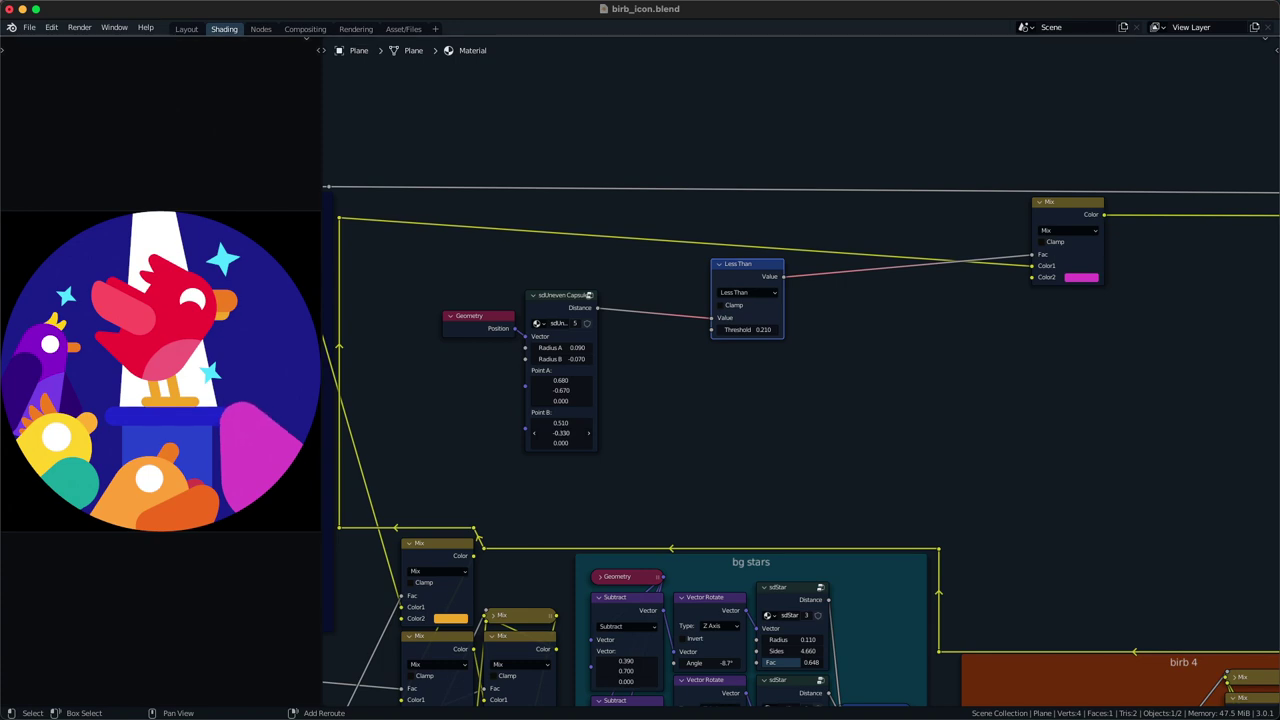
- Set the threshold of the capsule's Less Than node to 0.150
click(742, 329)
key(BackSpace)
key(BackSpace)
text(15)
key(Return)
- Adjust the capsule's Radius B to 0.020 and Point B to (0.560, -0.470), and save the file
scroll(594, 436, up, 2)
middle_drag(594, 436, 573, 410)
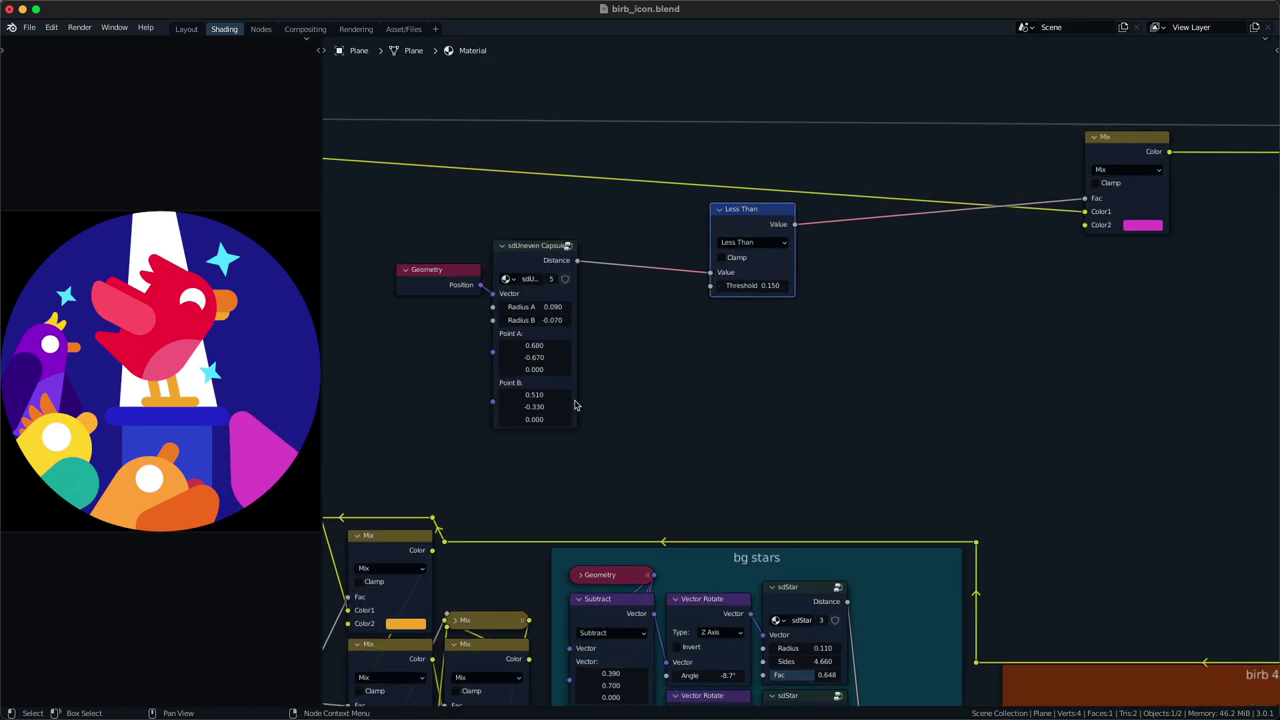
shift+drag(556, 309, 563, 320)
mouse_move(535, 407)
mouse_down()
mouse_move(522, 404)
mouse_move(539, 395)
mouse_up()
scroll(527, 432, down, 4)
key(ctrl+s)
scroll(546, 394, down, 5)
- Pull the Geometry node out of the unlabelled red frame beside birb 1 and place a reroute on its output links
middle_drag(585, 463, 627, 358)
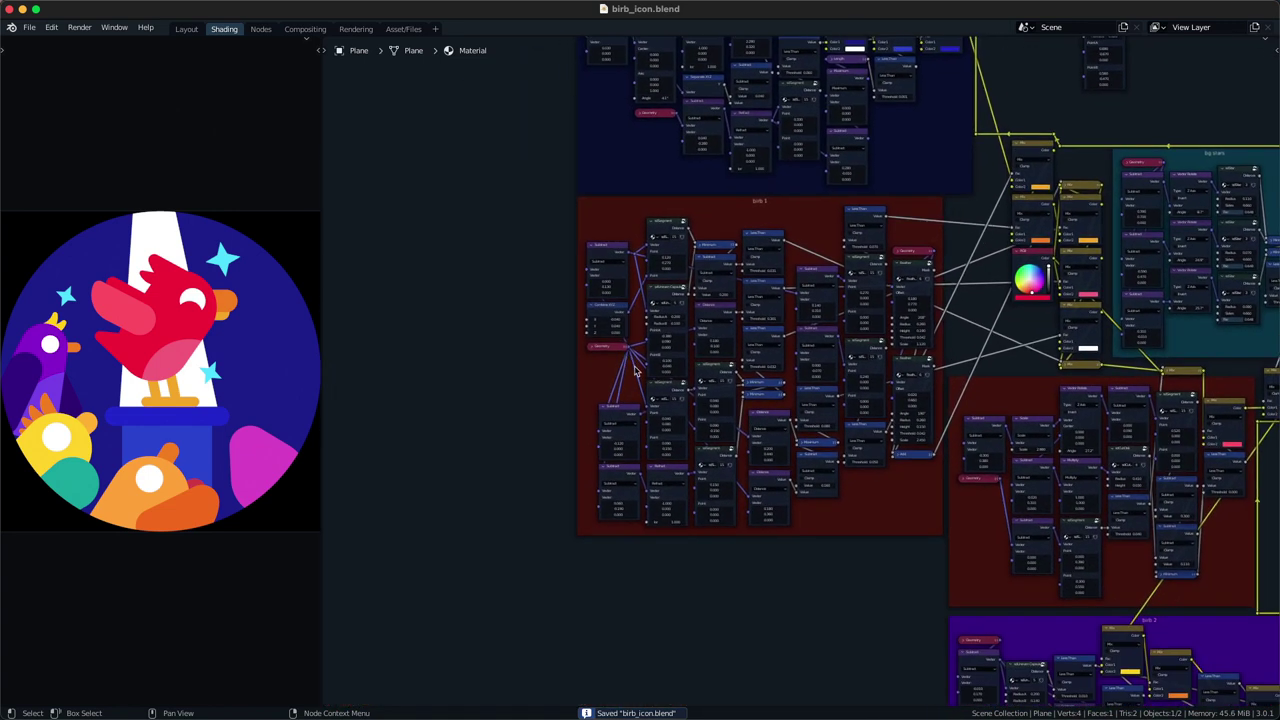
middle_drag(999, 483, 933, 408)
drag(933, 408, 585, 546)
shift+right_drag(640, 500, 638, 570)
key(g)
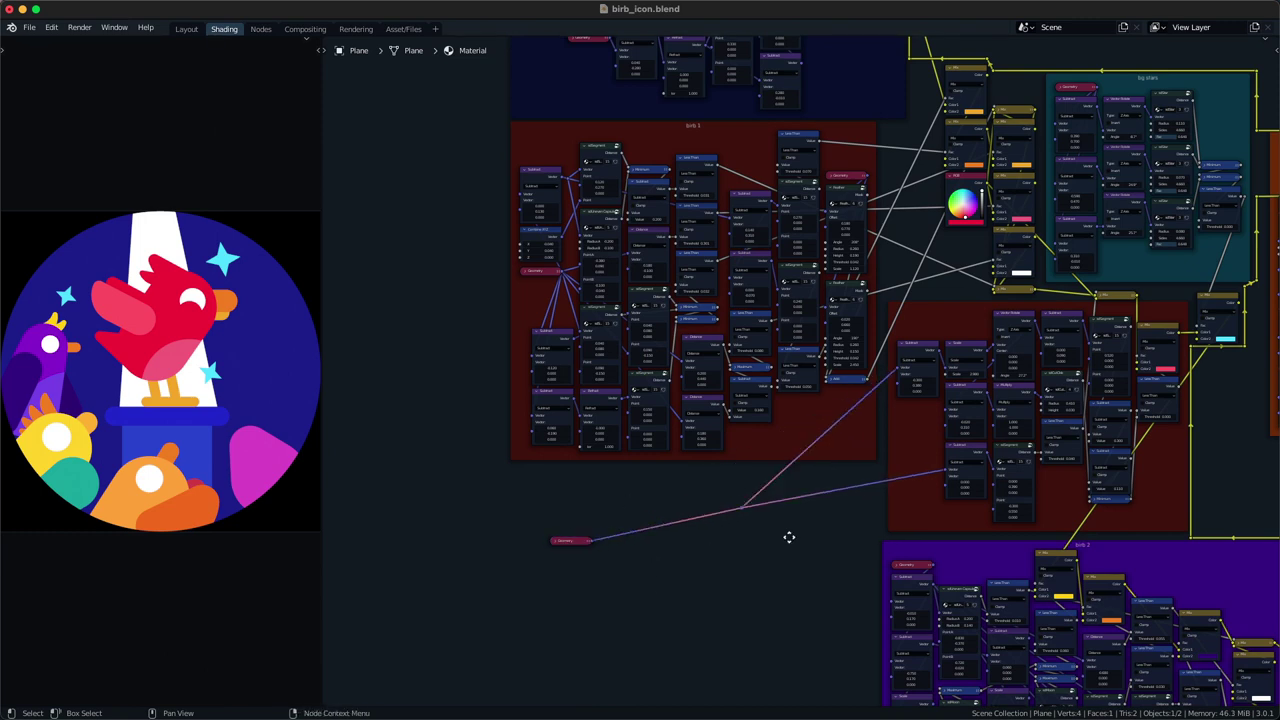
click(868, 501)
key(g)
click(858, 506)
- Move the pulled-out Geometry node to the empty canvas outside the birb 1 frame
middle_drag(789, 507, 904, 516)
drag(776, 505, 660, 592)
key(g)
click(491, 533)
middle_drag(505, 532, 696, 549)
key(g)
click(607, 535)
- Detach birb 1's own Geometry node from its frame and add a reroute across its output links
shift+right_drag(791, 400, 776, 547)
drag(839, 295, 645, 305)
key(alt+p)
key(g)
shift+right_drag(750, 231, 716, 562)
click(800, 373)
- Connect the shared Geometry node to birb 1's reroute and delete birb 1's former Geometry node
alt+right_drag(712, 535, 786, 328)
drag(693, 345, 652, 306)
key(x)
- Remove the leftover reroutes between the shared Geometry node and the two red frames, keeping their links
drag(714, 470, 752, 516)
key(alt+d)
click(752, 538)
key(x)
drag(771, 561, 803, 461)
key(ctrl+x)
- Merge the shared Geometry node's two output links into one reroute beside the birb 1 frame and delete the redundant reroute
shift+right_drag(690, 368, 718, 550)
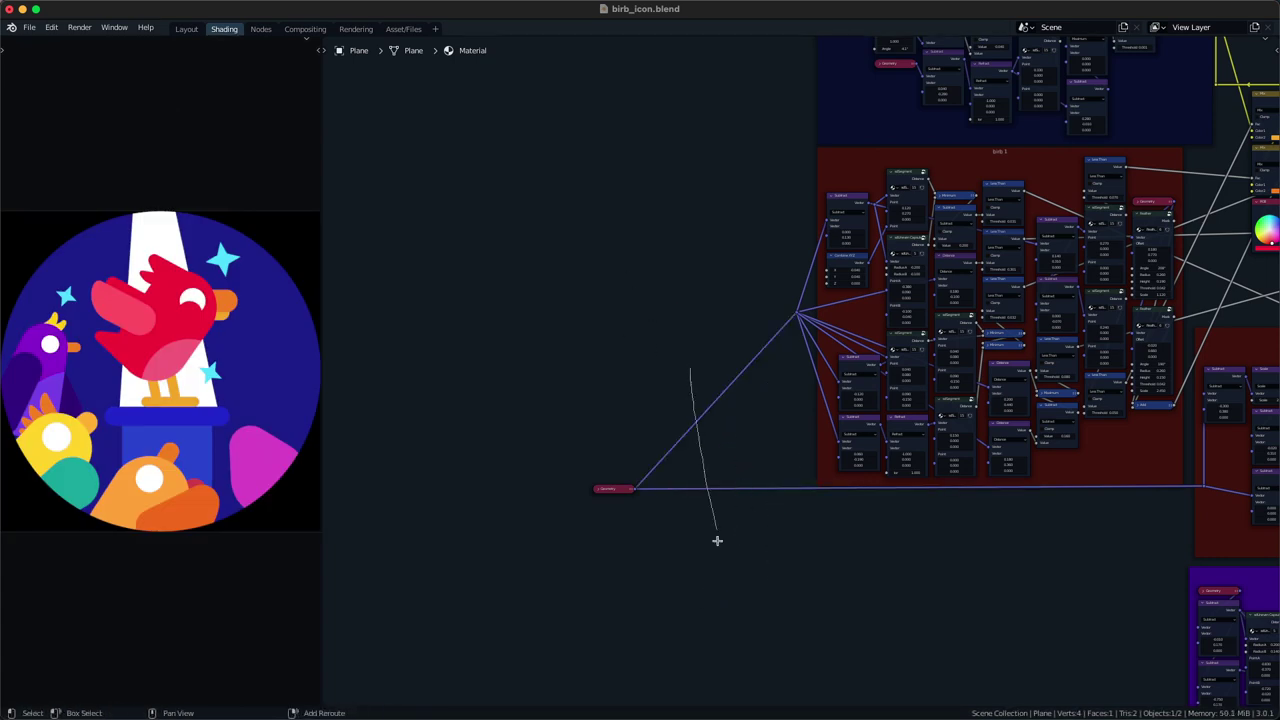
key(g)
click(822, 432)
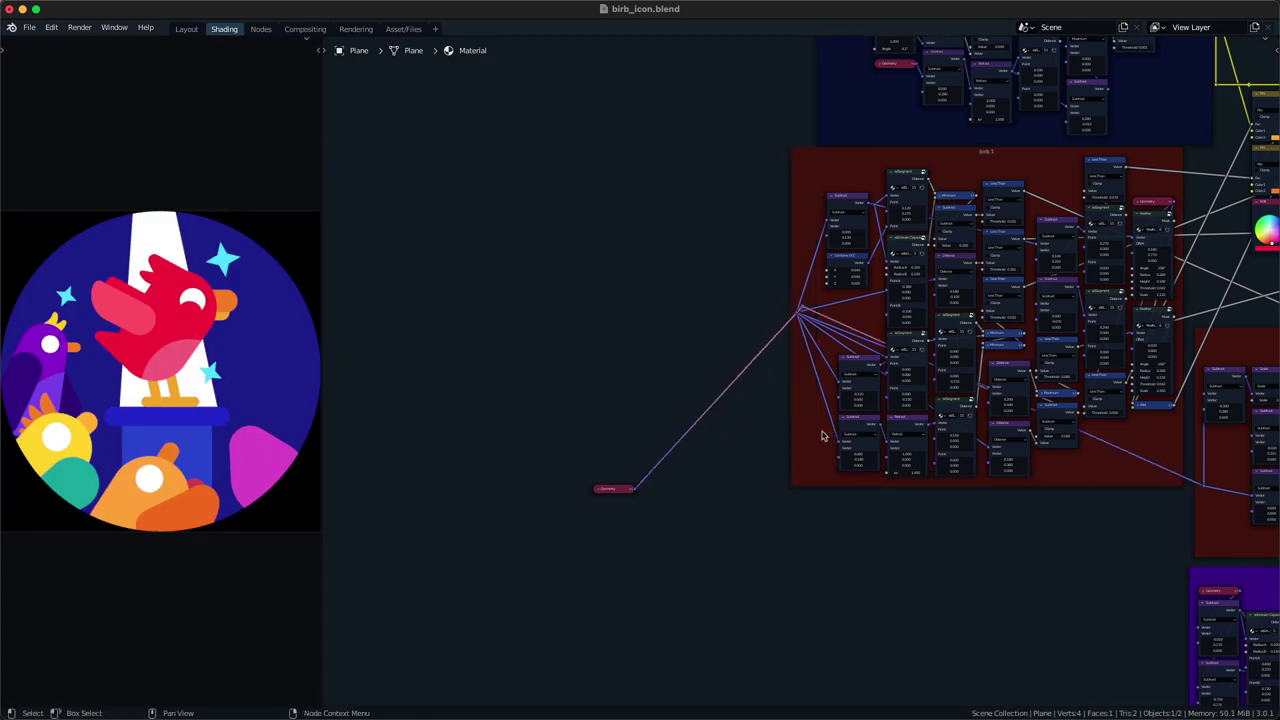
key(g)
click(719, 449)
click(797, 314)
key(alt+d)
click(783, 313)
key(x)
- Move the shared Geometry node away from the frame and insert a Vector Math Subtract node between it and the reroute
drag(614, 489, 524, 351)
key(q)
click(608, 354)
click(646, 351)
click(678, 378)
click(678, 382)
key(g)
click(682, 336)
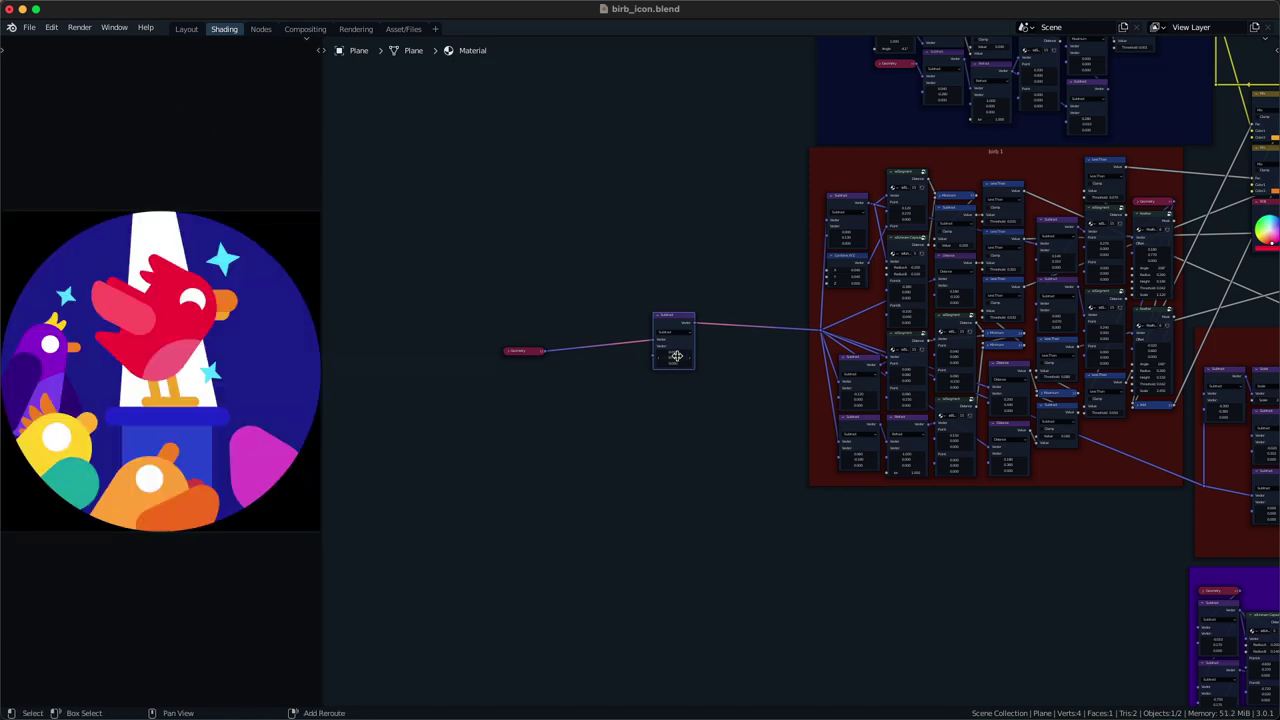
- Try offsetting the red bird with the new Subtract node's vector values, and undo the changes
shift+drag(673, 357, 662, 357)
key(ctrl+z)
scroll(782, 367, down, 3)
middle_drag(832, 391, 530, 457)
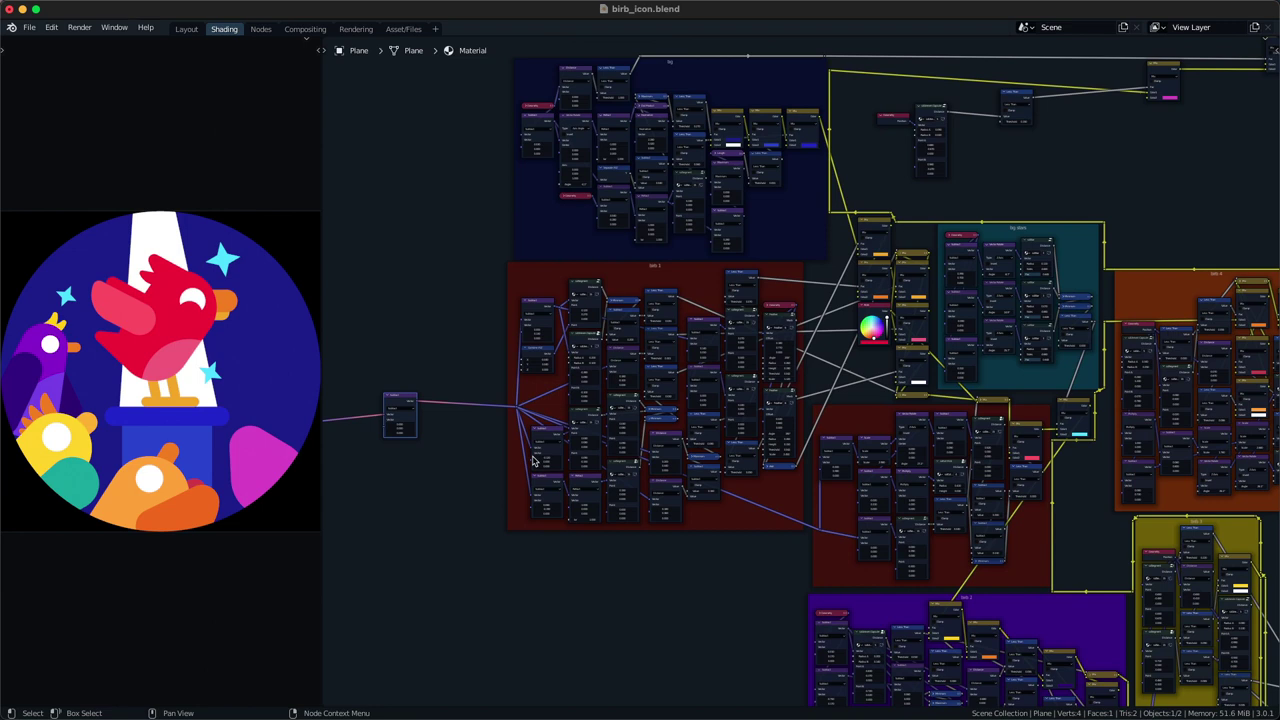
middle_drag(562, 449, 642, 407)
shift+drag(481, 388, 415, 388)
key(ctrl+z)
- Search the node tree for "fea", go to the birb 3 feather frame, and inspect the nodes around the bird frames
middle_drag(985, 411, 660, 432)
scroll(604, 372, up, 3)
key(ctrl+d)
key(Escape)
key(ctrl+f)
key(Escape)
key(ctrl+f)
text(fea)
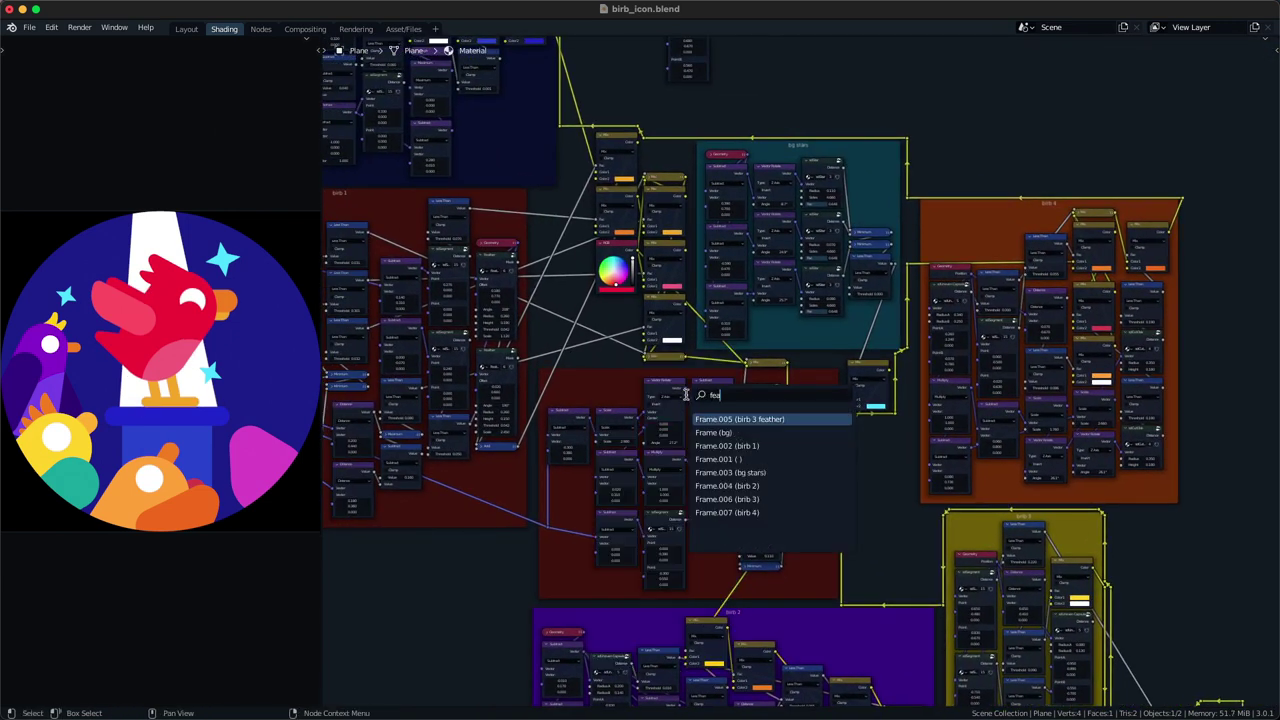
key(Return)
middle_drag(691, 377, 951, 686)
middle_drag(723, 289, 892, 700)
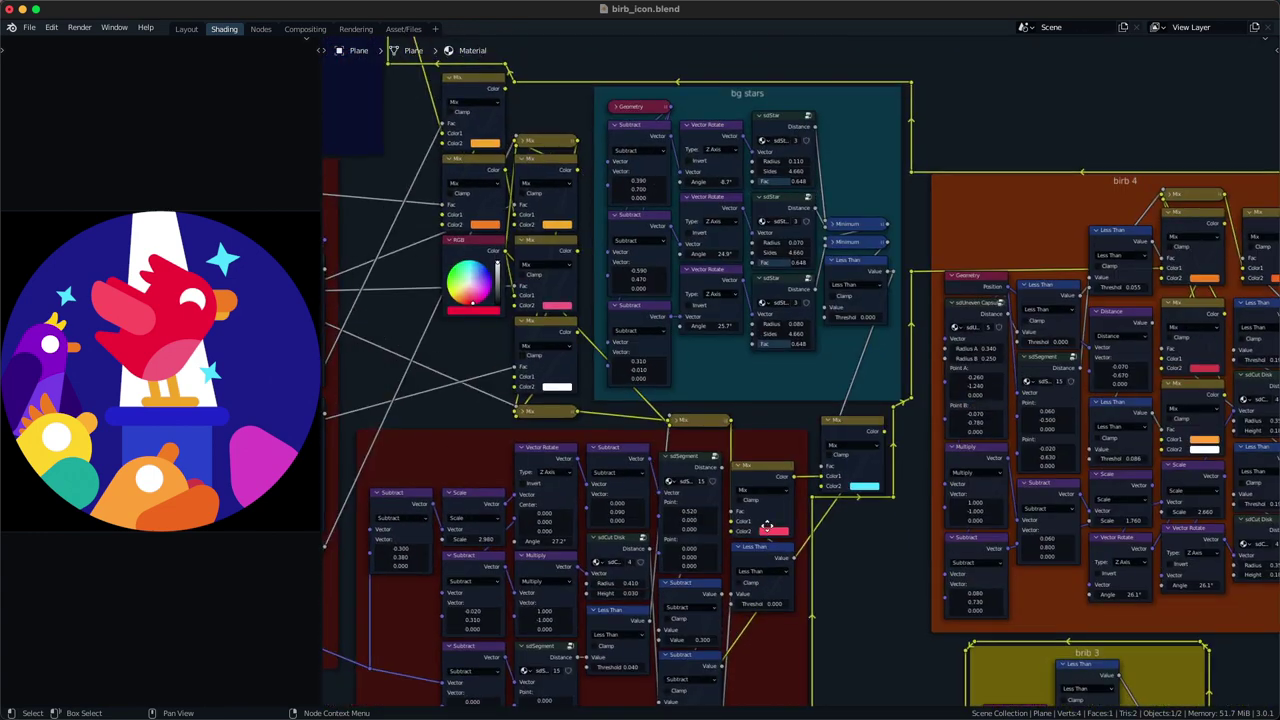
drag(651, 270, 667, 270)
key(Escape)
middle_drag(621, 505, 784, 384)
- Save the file and detach the remaining Geometry node from the birb 1 frame, placing it on the empty canvas
key(ctrl+s)
middle_drag(518, 318, 856, 488)
scroll(955, 330, down, 4)
middle_drag(955, 330, 1066, 338)
click(945, 278)
middle_drag(945, 278, 1021, 272)
drag(1021, 272, 504, 312)
middle_drag(504, 312, 543, 318)
key(alt+p)
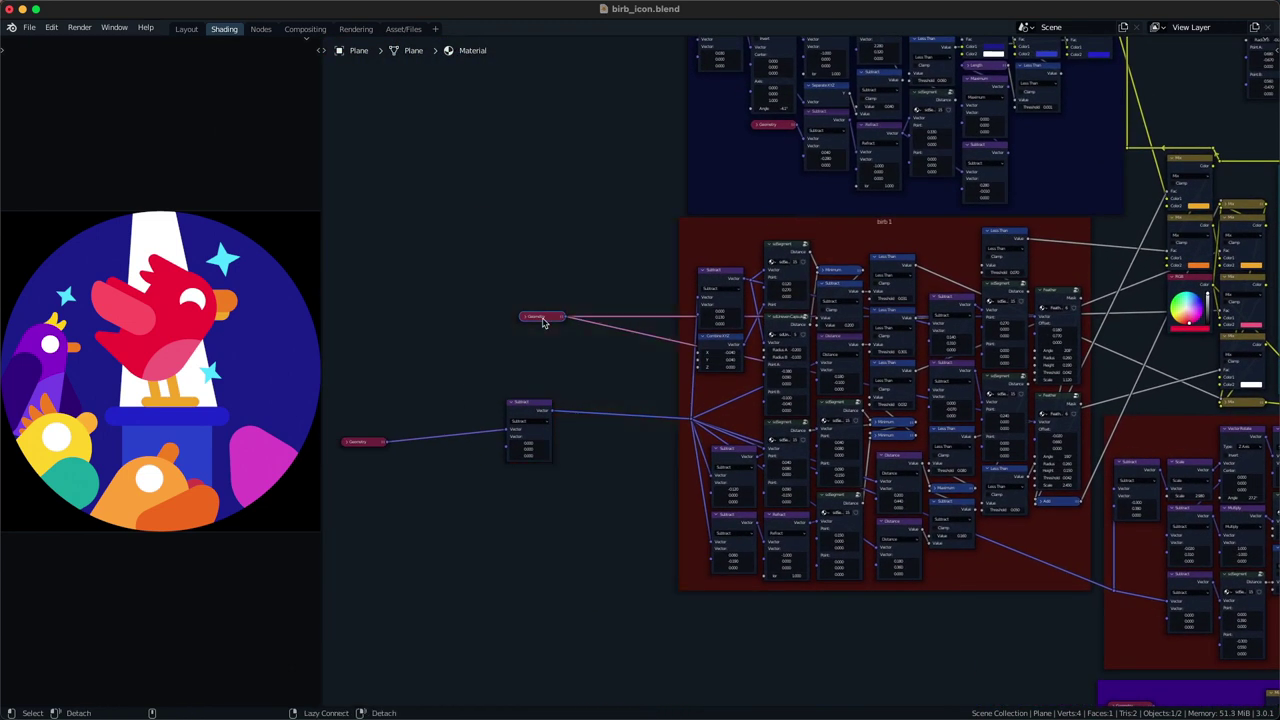
- Feed that Geometry node's links from the shared birb 1 reroute instead, then remove the node and its spare reroute
shift+right_drag(608, 283, 609, 340)
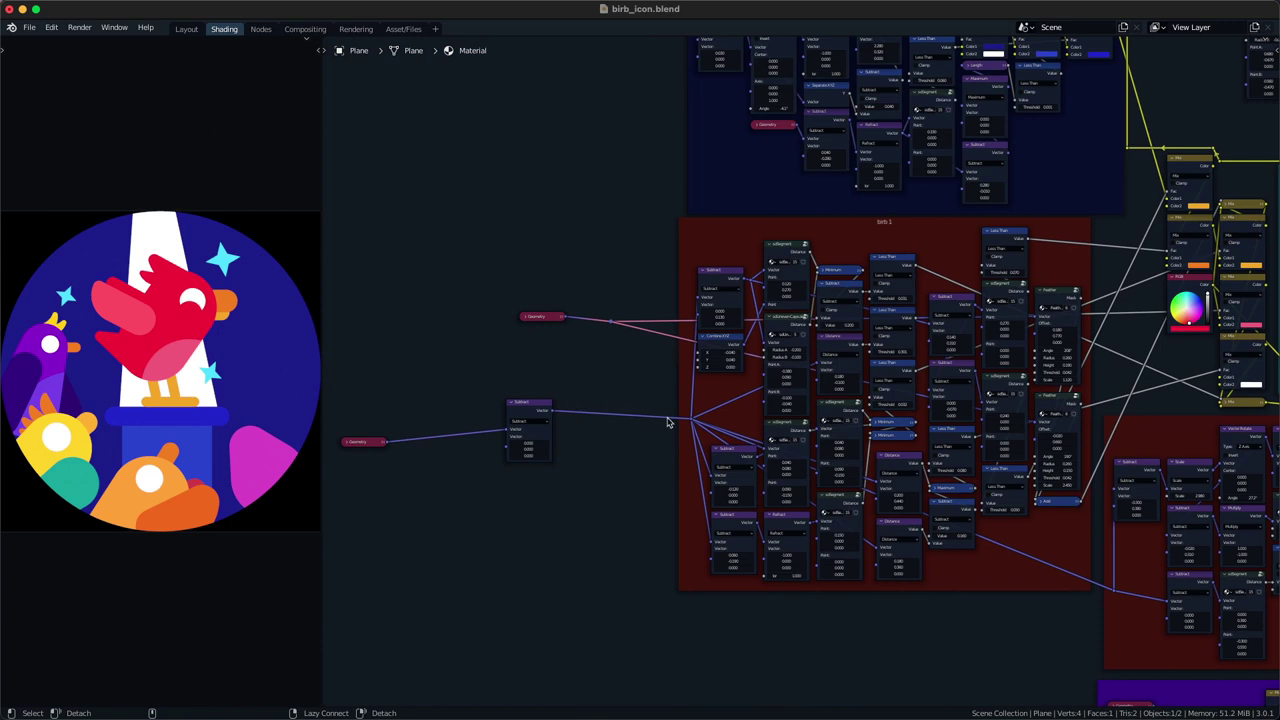
drag(686, 413, 611, 321)
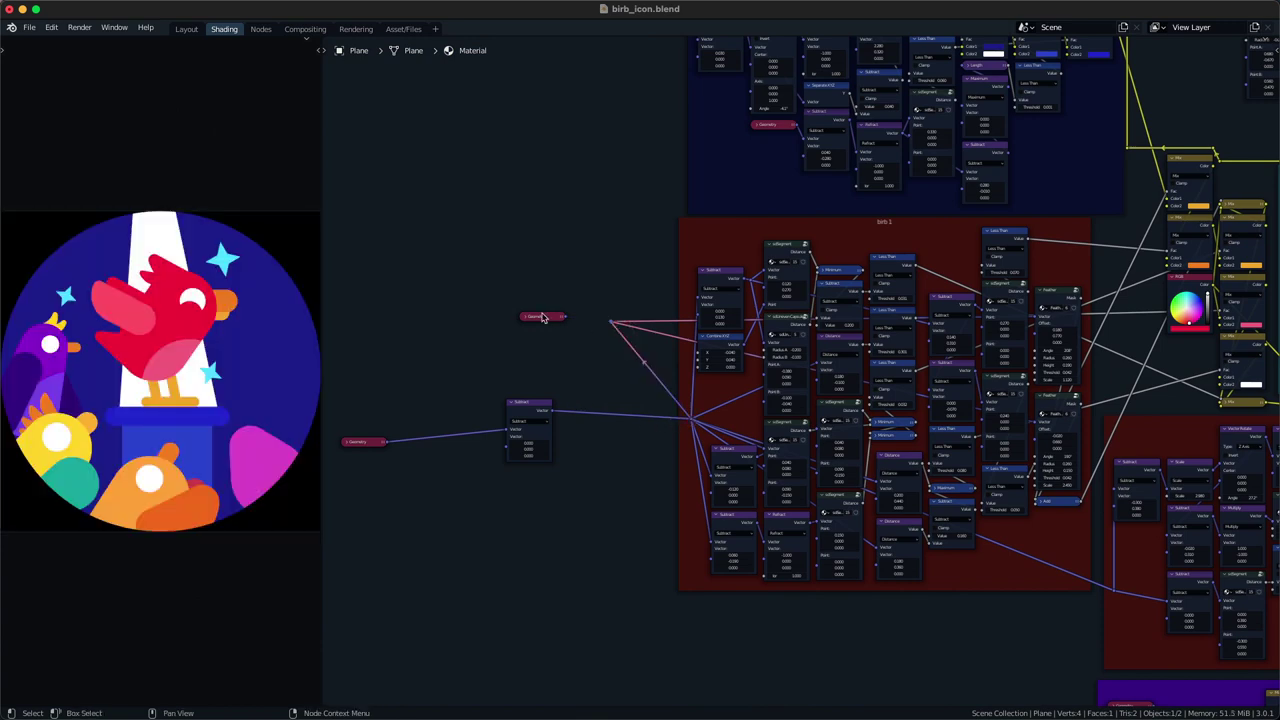
click(543, 317)
key(x)
drag(582, 296, 616, 327)
key(ctrl+x)
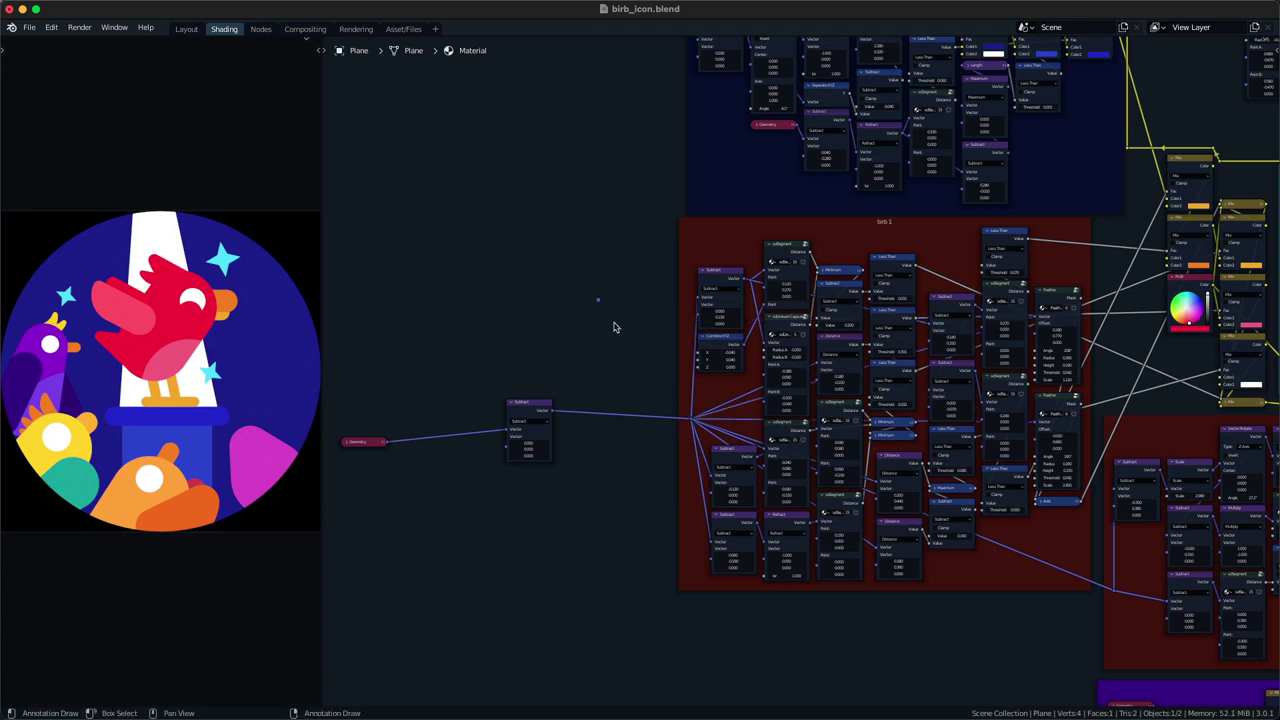
- Set the Y offset of birb 1's shared Subtract node to 0.040 and save the file
middle_drag(579, 379, 603, 337)
scroll(603, 337, up, 2)
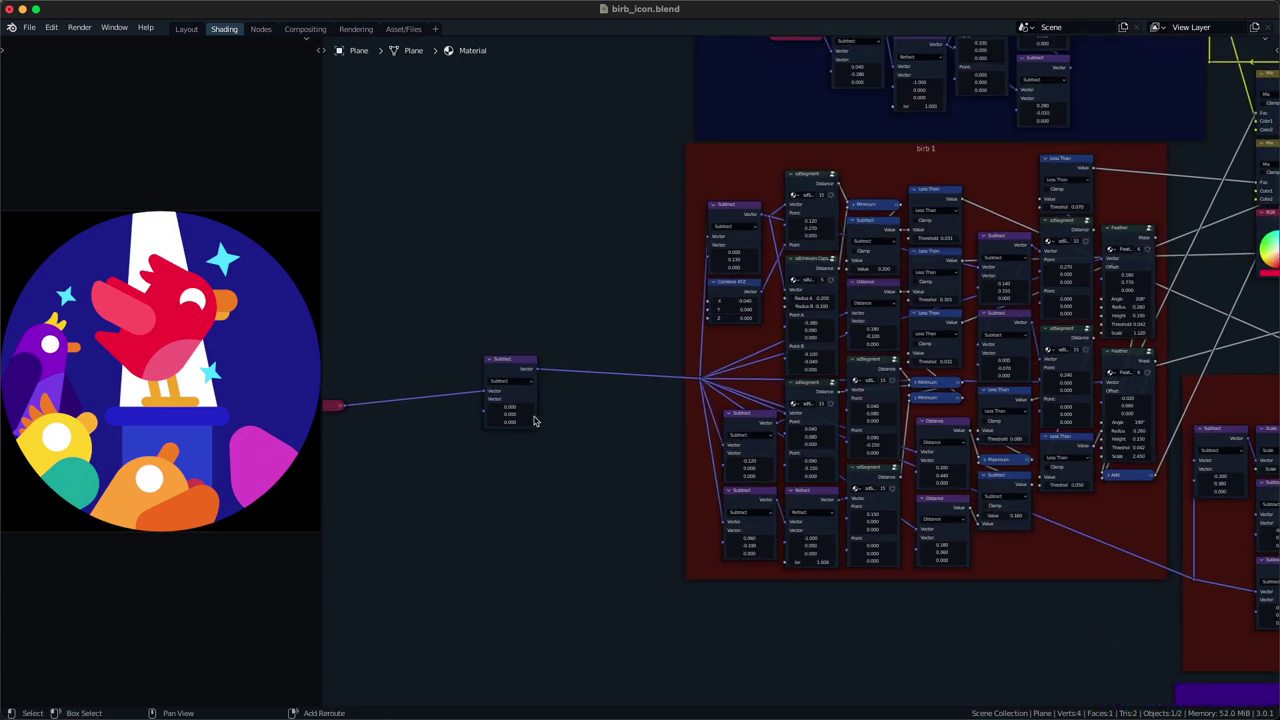
drag(511, 414, 519, 414)
middle_drag(894, 469, 613, 414)
key(ctrl+s)
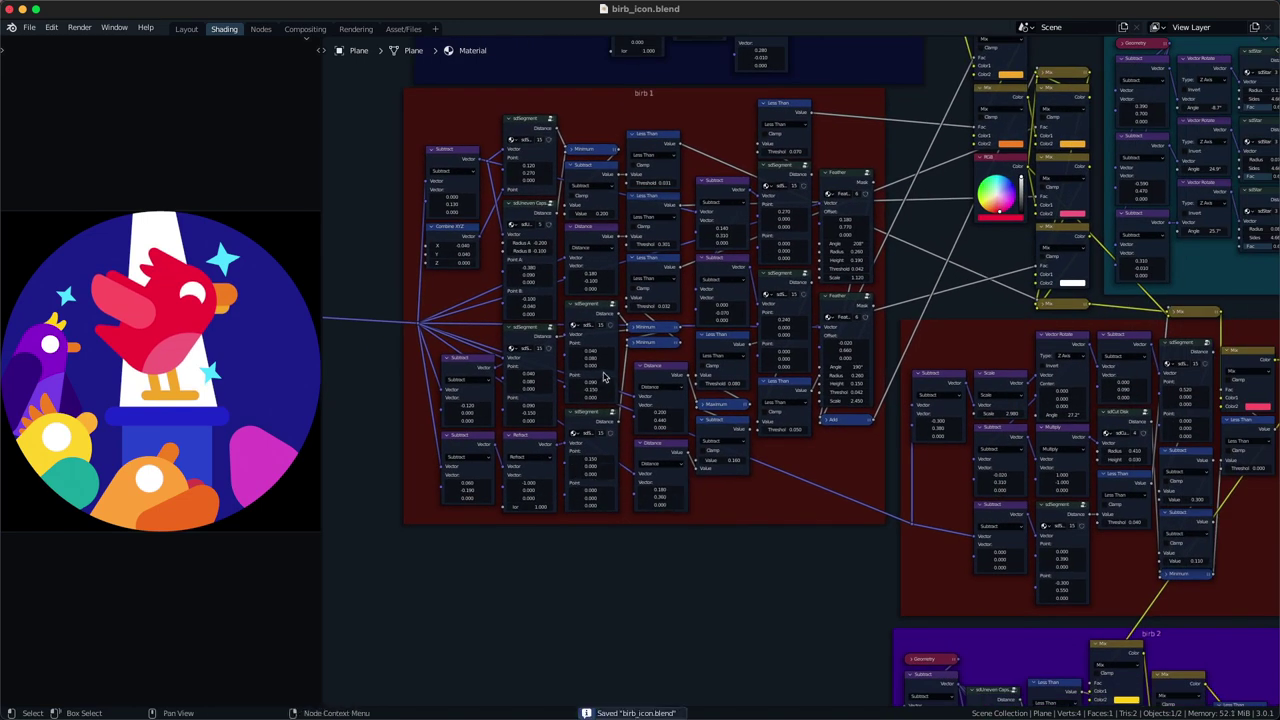
- Try a different value in the lower math Subtract node of birb 1, and undo it
shift+drag(716, 460, 728, 460)
key(ctrl+z)
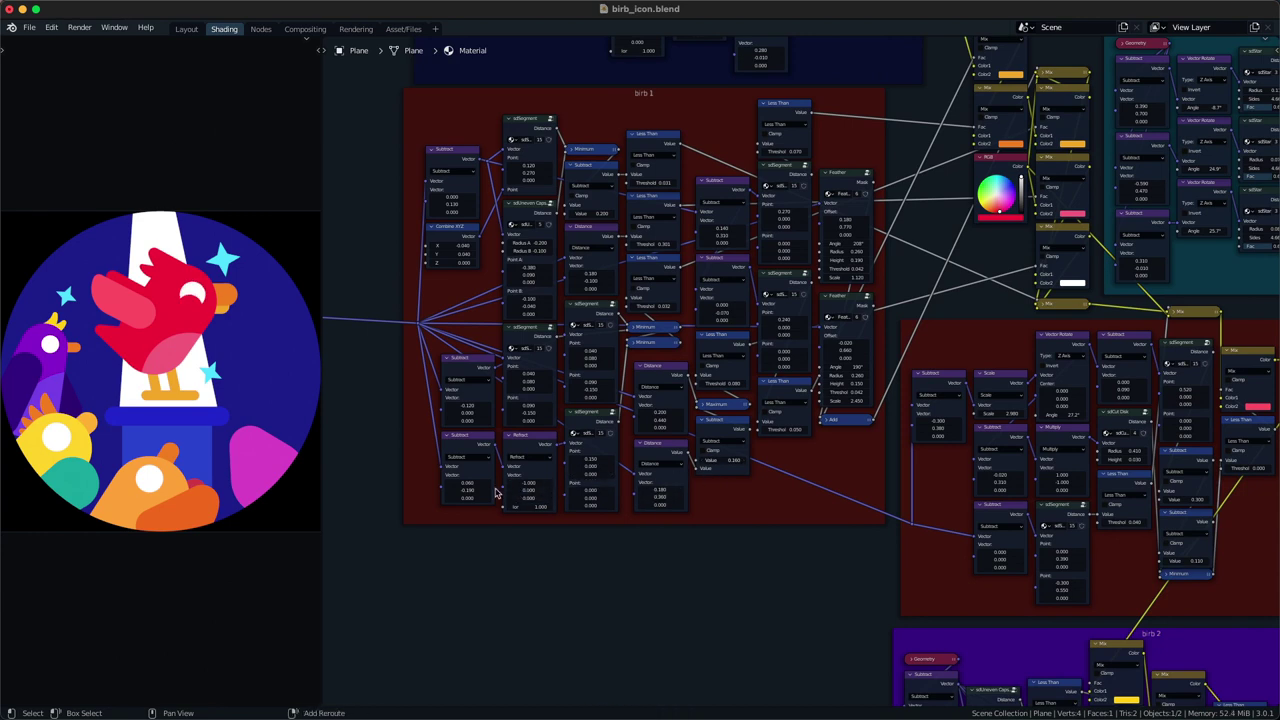
- Set the Y value of the Subtract node fed by the lower Geometry node in the bg frame to -0.240
middle_drag(631, 321, 622, 334)
middle_drag(750, 419, 678, 657)
middle_drag(611, 298, 660, 463)
shift+drag(544, 435, 576, 435)
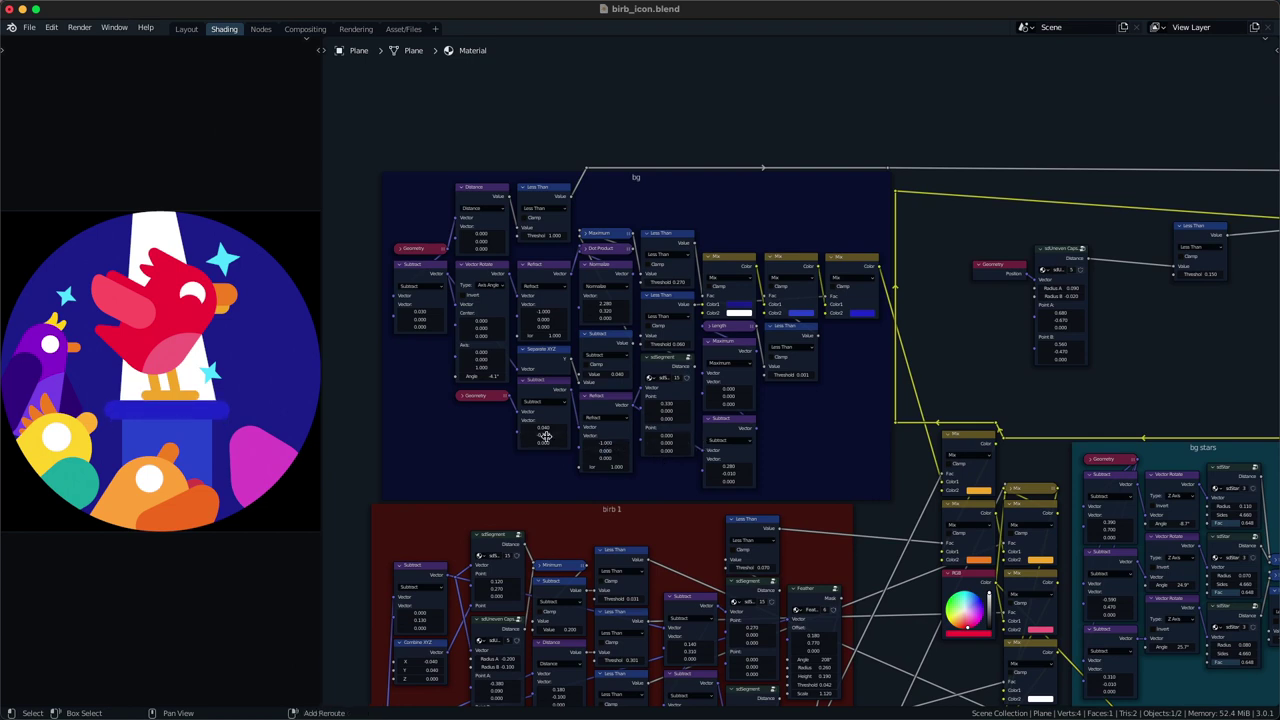
- Set the first background star's Subtract Y value to 0.750 and adjust its Z rotation angle
scroll(572, 447, down, 3)
middle_drag(582, 508, 531, 417)
middle_drag(941, 431, 871, 419)
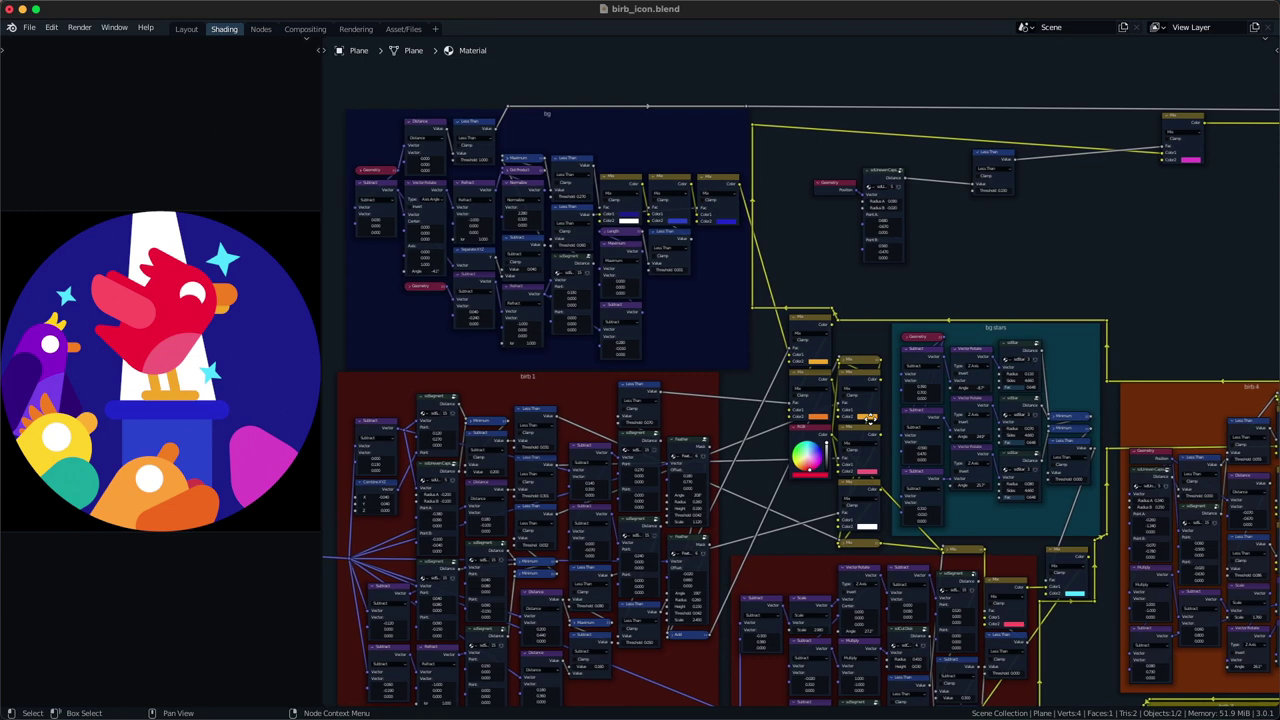
middle_drag(941, 391, 708, 382)
scroll(673, 382, up, 4)
drag(656, 387, 728, 381)
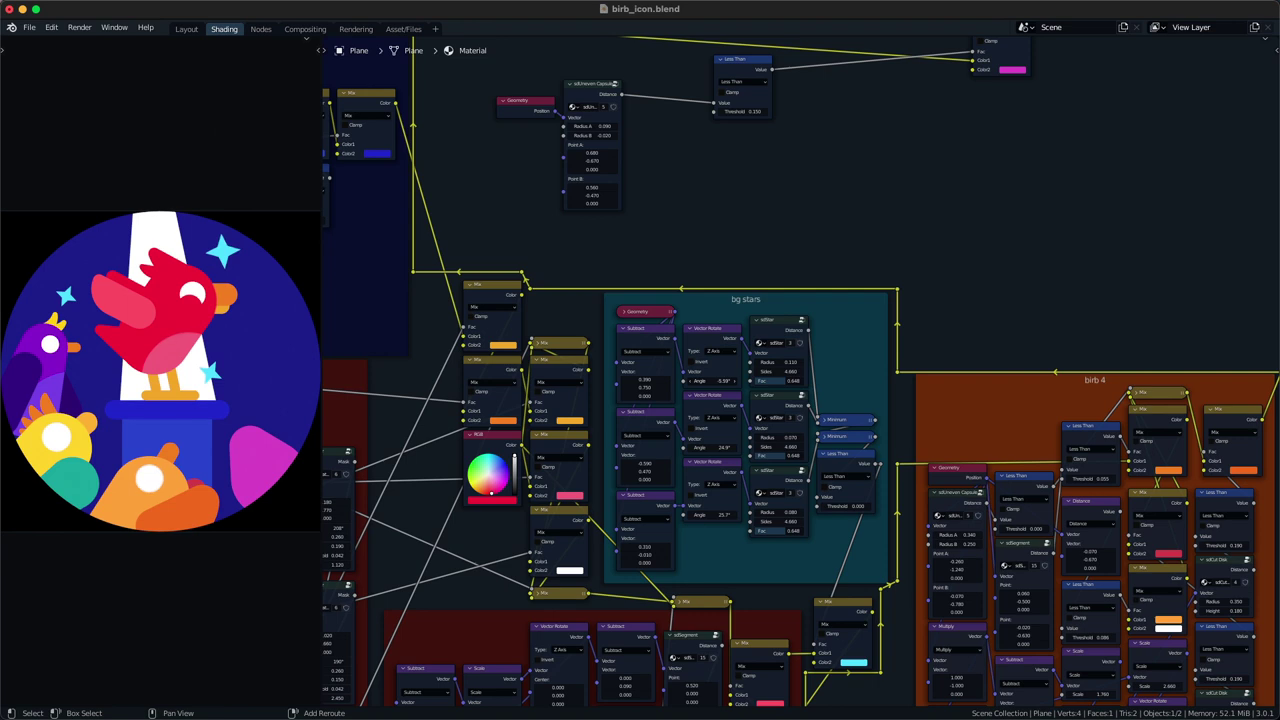
- Dissolve the shared reroute at birb 1's input and move the outside Subtract node into the birb 1 frame
scroll(730, 381, down, 5)
middle_drag(590, 560, 748, 337)
middle_drag(521, 514, 742, 407)
middle_drag(1130, 410, 680, 375)
middle_drag(335, 348, 815, 516)
scroll(647, 437, up, 4)
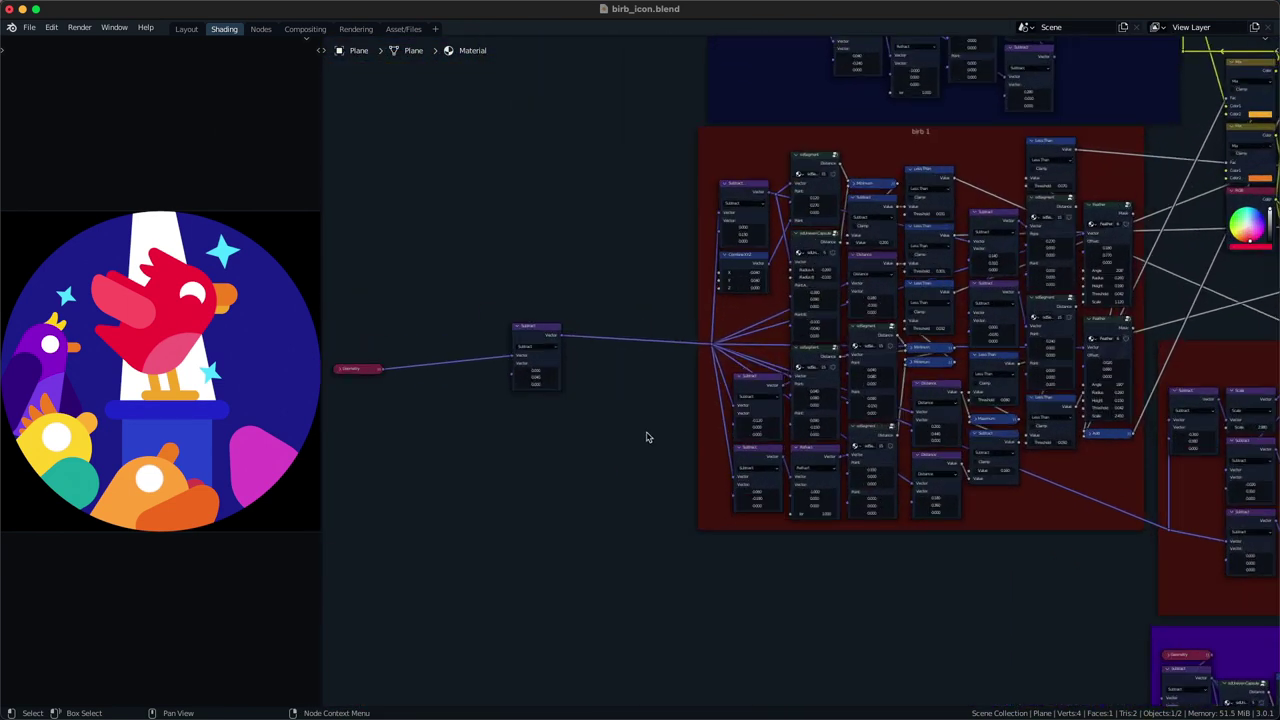
scroll(657, 385, up, 3)
drag(512, 329, 611, 338)
click(725, 345)
key(ctrl+x)
middle_drag(614, 441, 567, 489)
drag(554, 371, 735, 340)
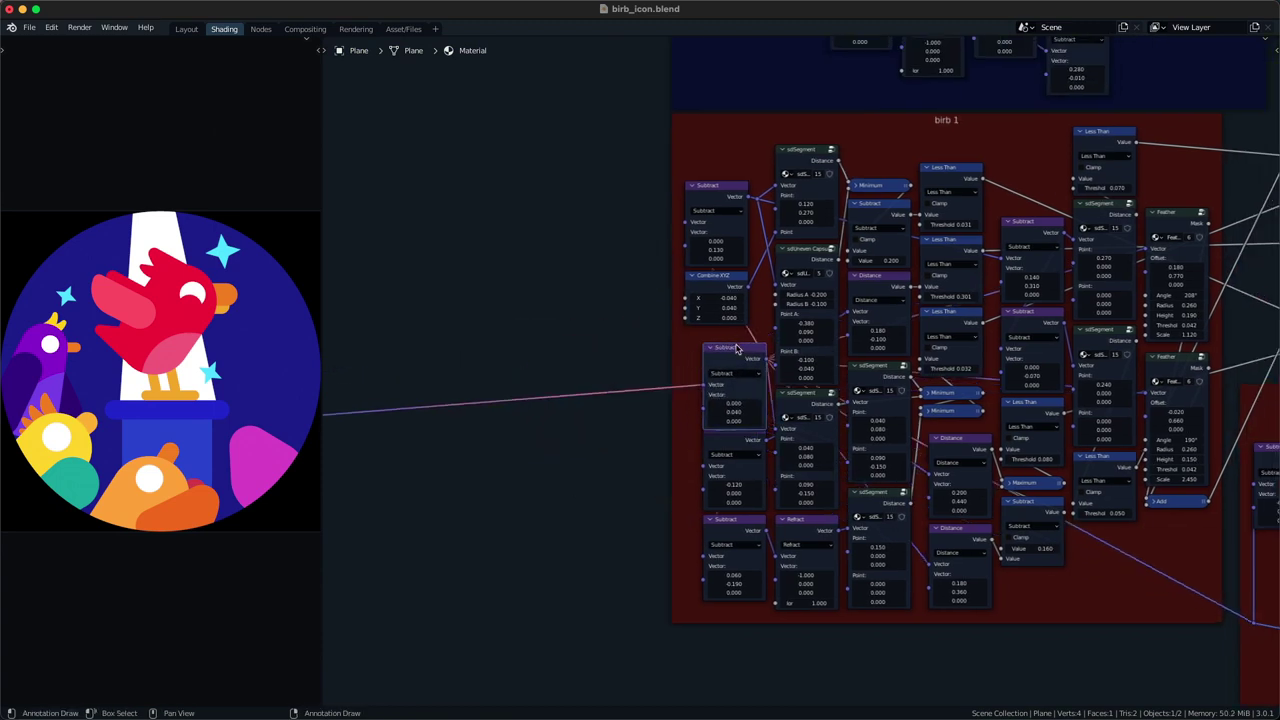
- Dissolve the reroute beside birb 1's upper Subtract node and align that node and Combine XYZ with the column below
click(724, 288)
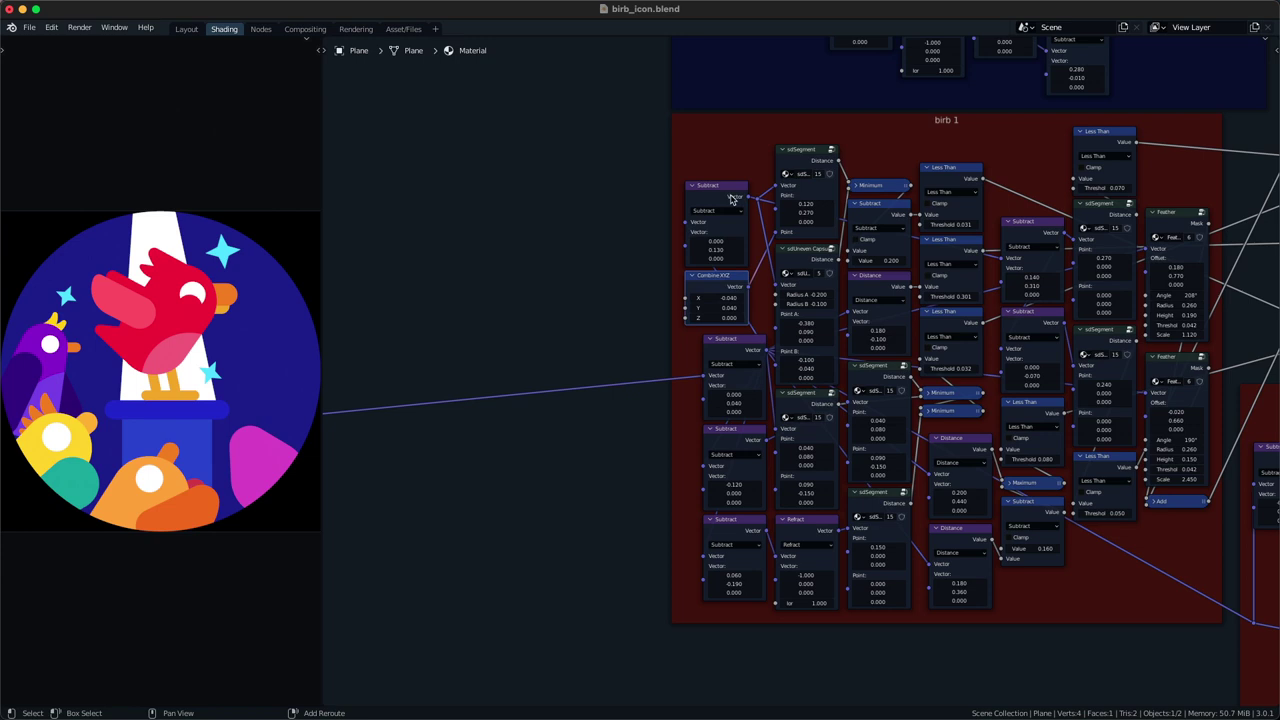
click(757, 198)
key(ctrl+x)
click(724, 192)
shift+click(729, 283)
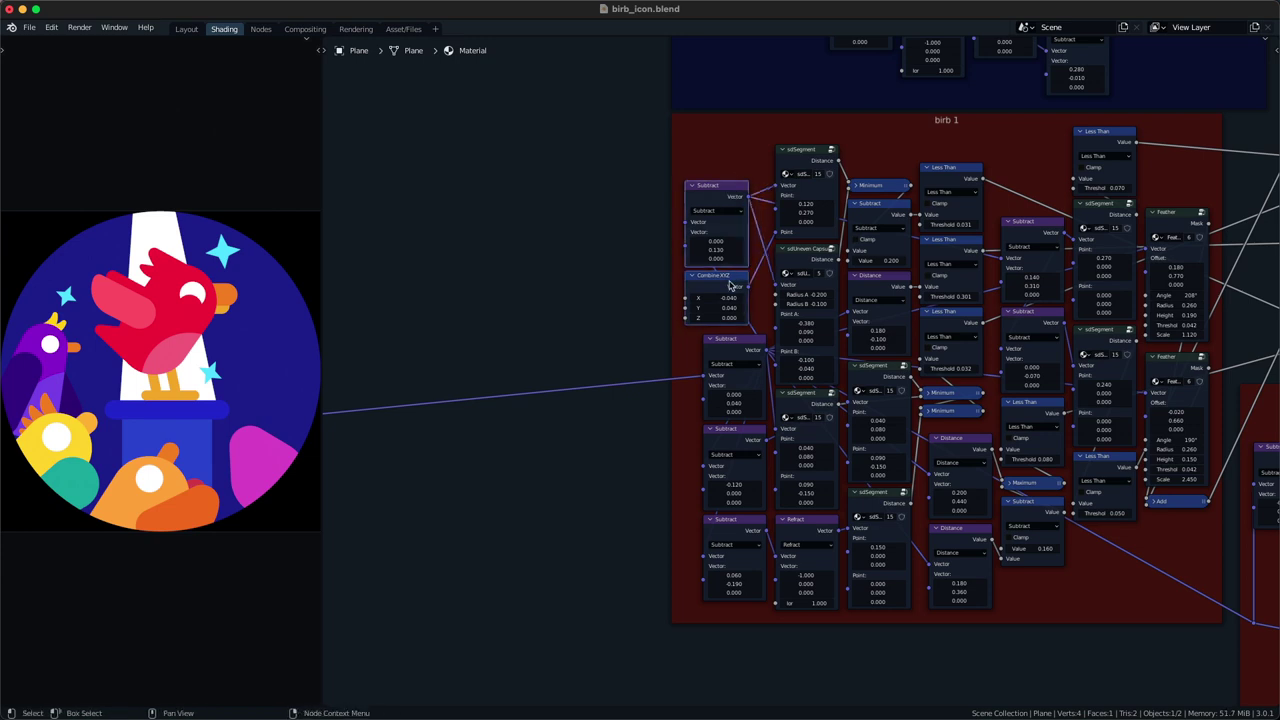
drag(729, 286, 748, 283)
click(586, 357)
- Bring the distant shared Geometry node closer to the birb 1 frame
scroll(586, 357, down, 4)
middle_drag(550, 364, 513, 371)
drag(489, 374, 361, 442)
key(g)
click(528, 405)
middle_drag(528, 405, 534, 450)
- Move birb 1's upper Subtract and Combine XYZ nodes up to open a gap in the first column
scroll(540, 430, up, 4)
click(692, 263)
shift+click(700, 354)
key(g)
click(700, 321)
- Place the shared Geometry node inside the birb 1 frame, in the gap between Combine XYZ and the offset Subtract
drag(520, 420, 420, 474)
key(g)
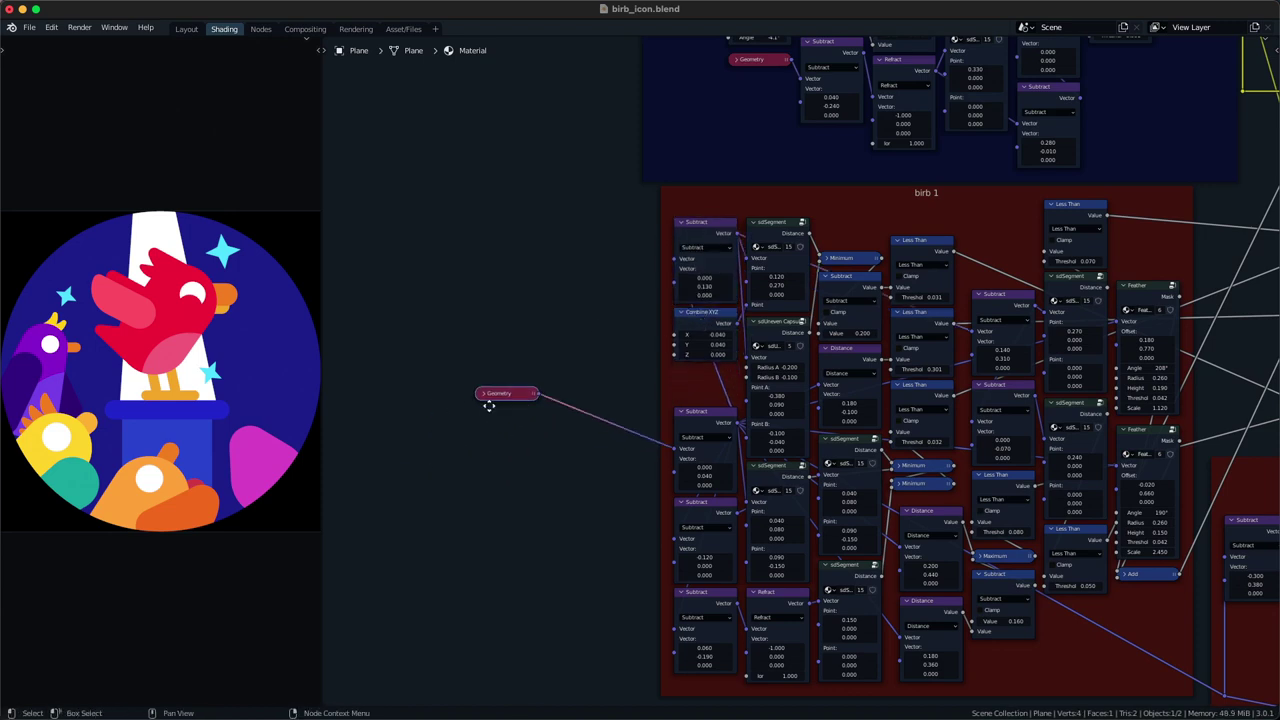
click(601, 422)
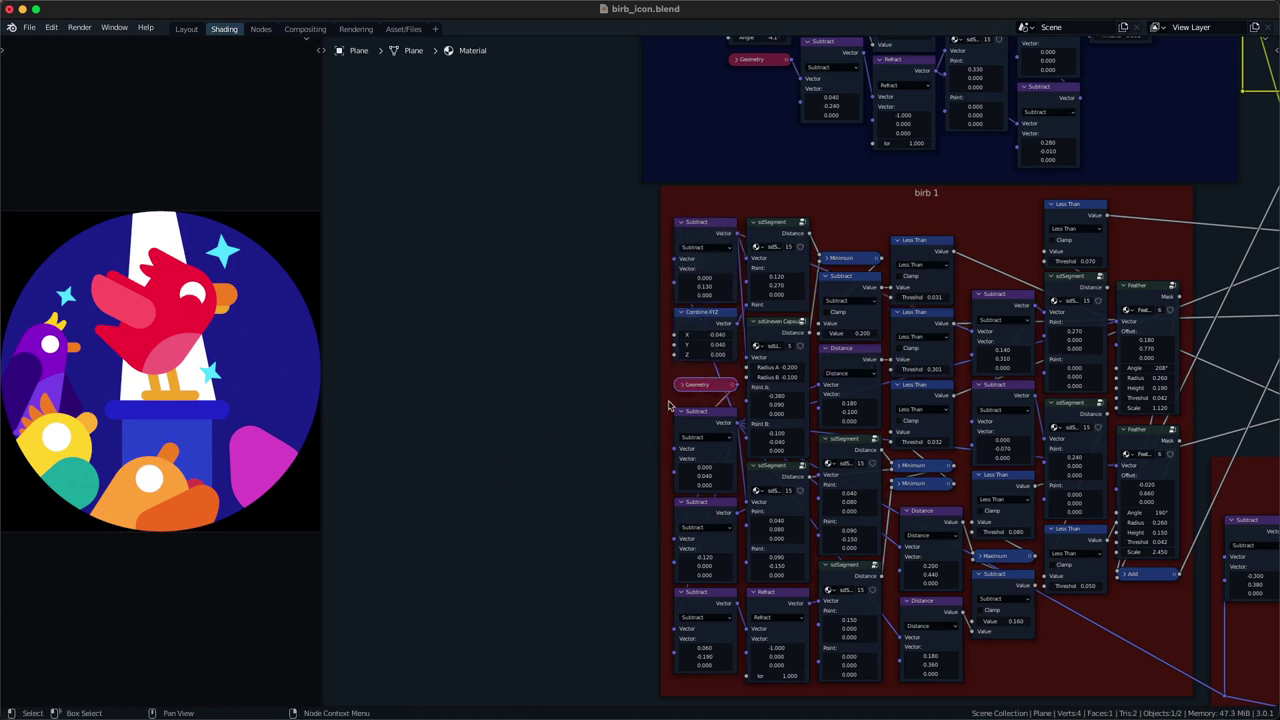
- Brighten the capsule Mix node's Color2 to a magenta with H 0.836, S 0.935 and V 0.787, and save the file
drag(705, 382, 704, 389)
scroll(796, 377, down, 6)
middle_drag(1131, 334, 787, 386)
scroll(787, 386, up, 10)
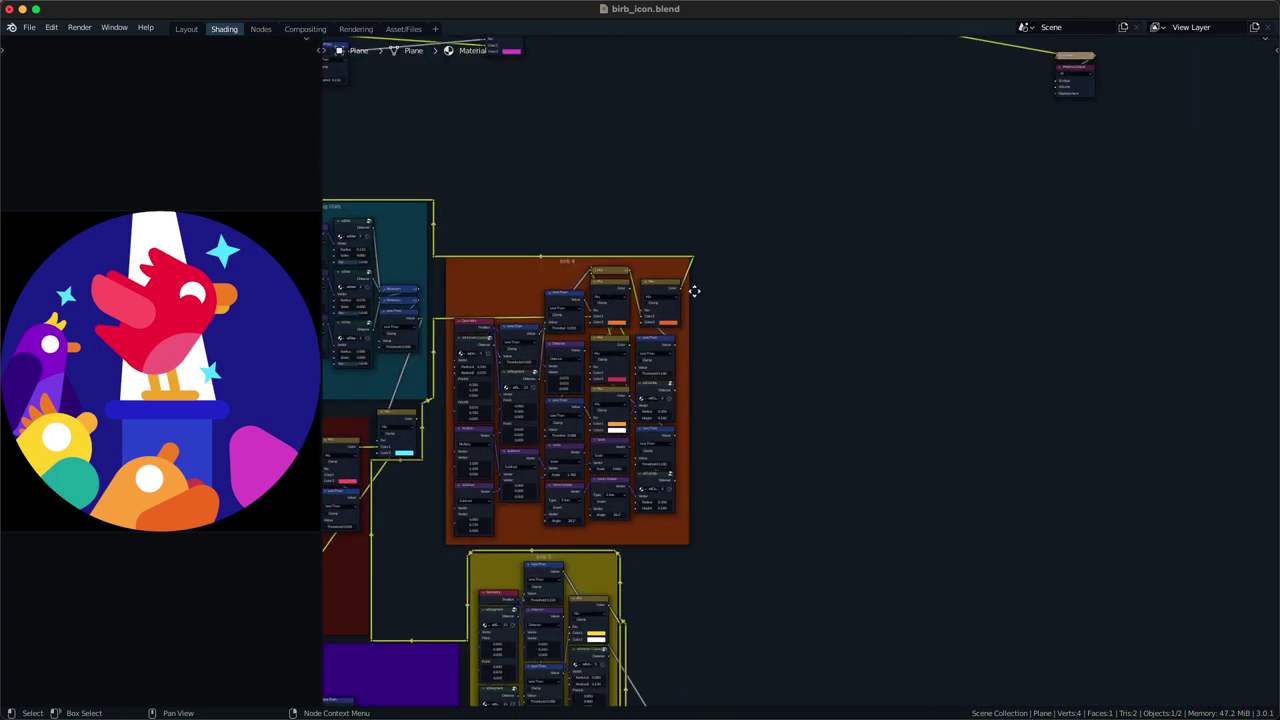
scroll(706, 431, up, 3)
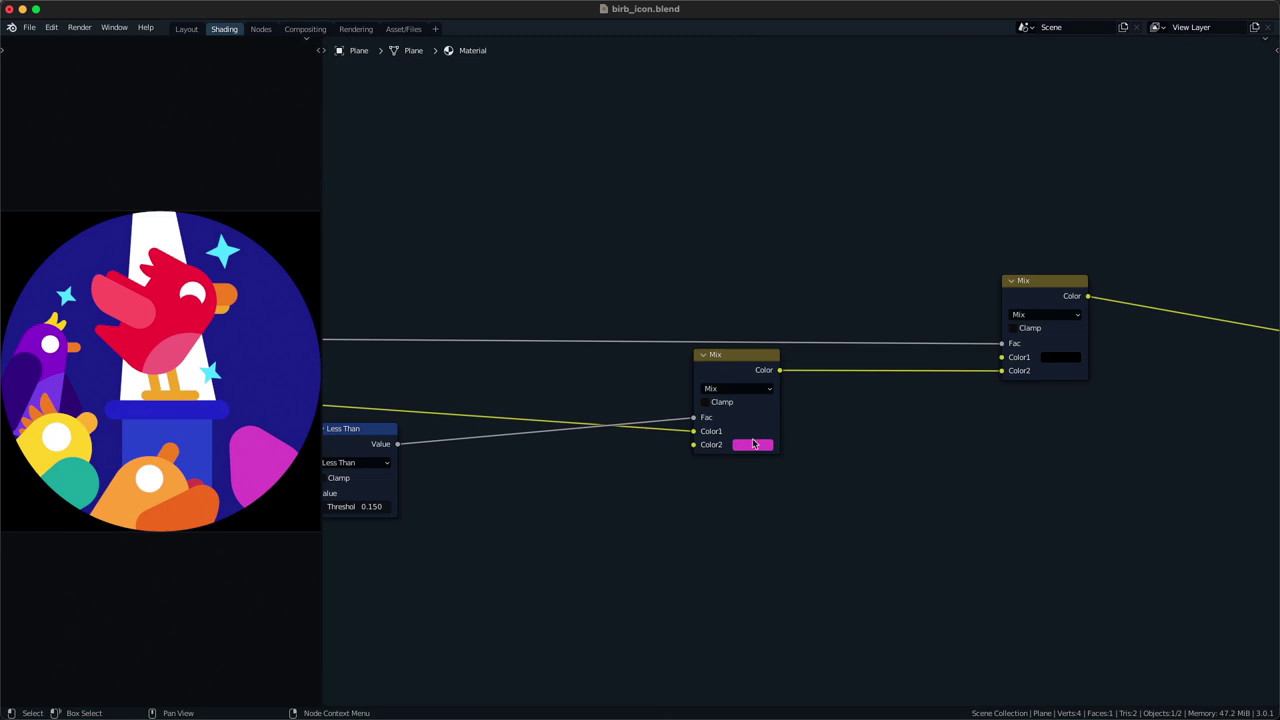
click(752, 444)
scroll(812, 333, up, 2)
drag(811, 329, 813, 329)
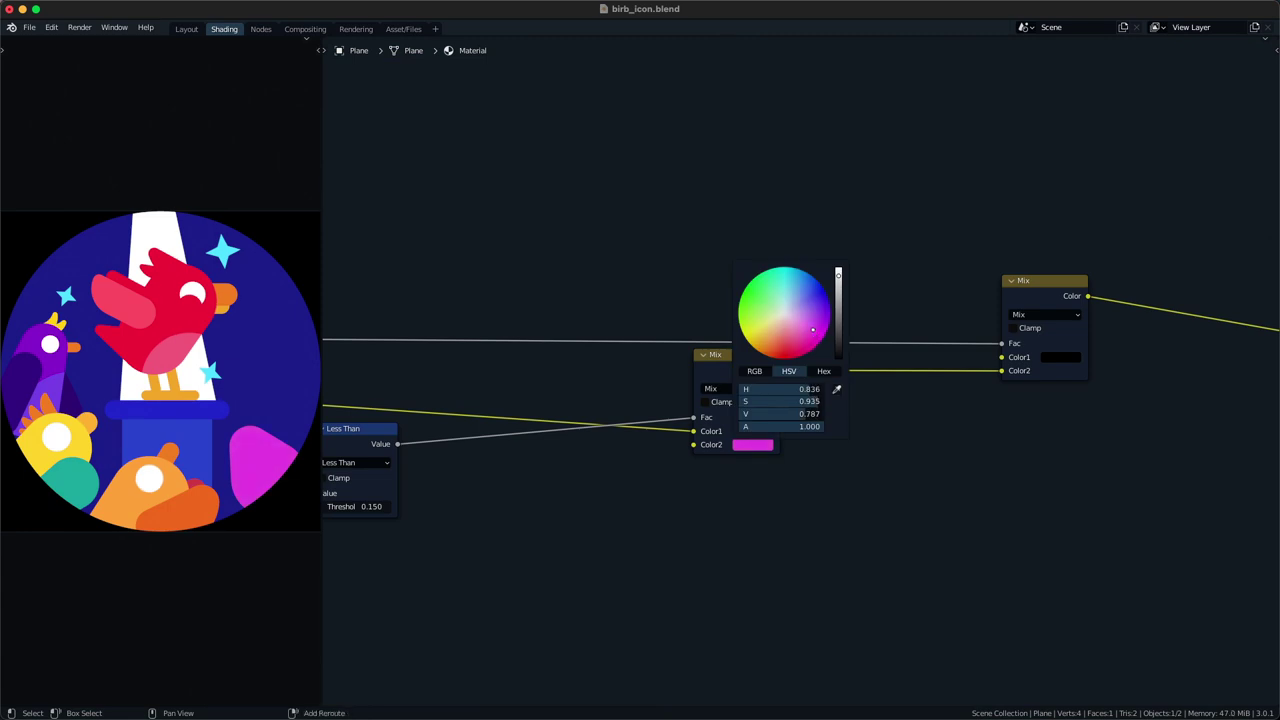
scroll(645, 535, down, 3)
middle_drag(450, 560, 742, 469)
key(super+s)
- Set the magenta capsule's Less Than threshold to 0.190 and its Point A Y value to -0.790
middle_drag(535, 466, 600, 450)
drag(598, 449, 623, 419)
ctrl+scroll(600, 418, down, 3)
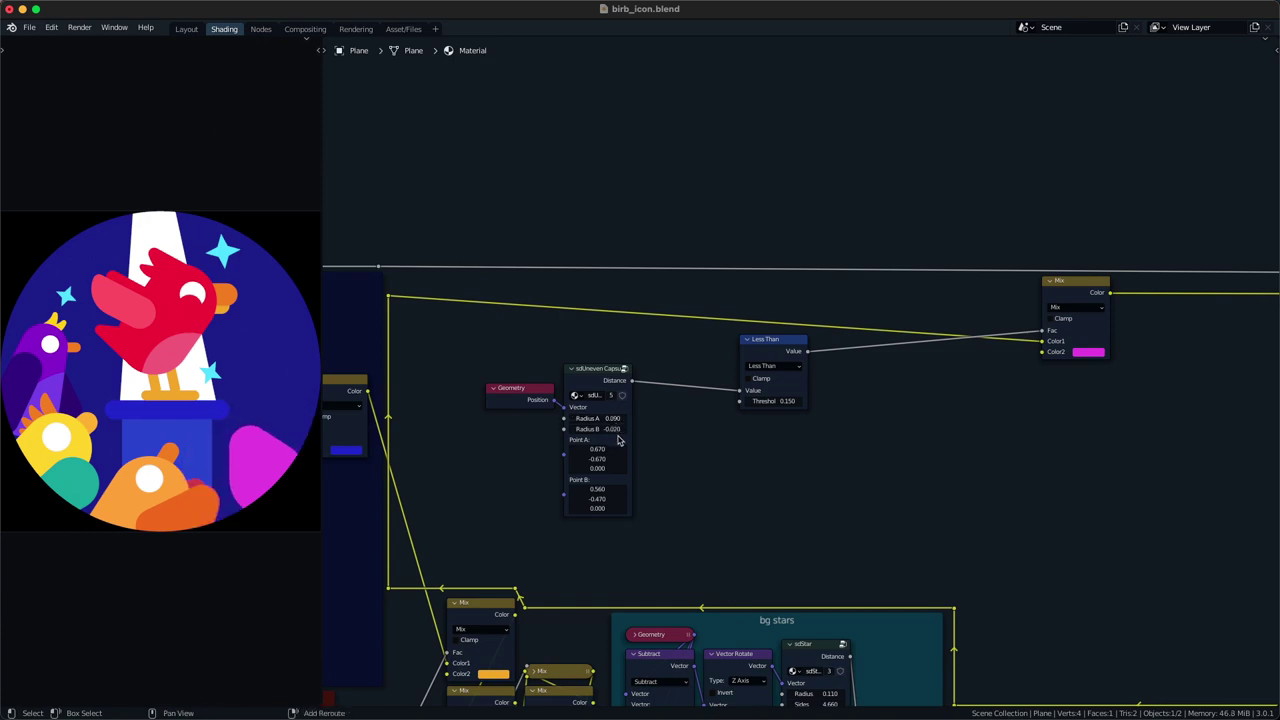
double_click(787, 401)
key(Return)
mouse_move(588, 467)
shift+mouse_down()
mouse_move(570, 500)
mouse_move(590, 461)
shift+mouse_up()
key(super+z)
key(super+z)
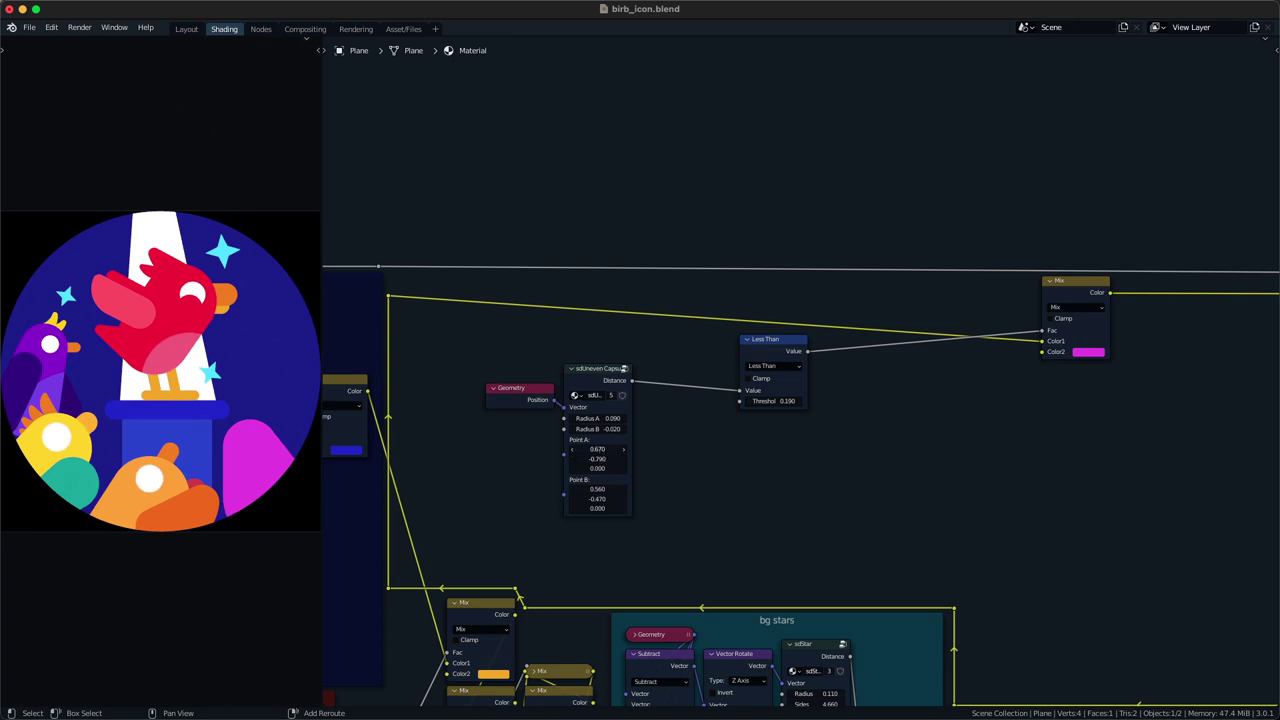
- Lower the magenta capsule by setting Point A's Y to -0.810 and Point B's Y to -0.530
key(super+z)
drag(611, 422, 593, 460)
drag(608, 420, 612, 420)
key(super+z)
shift+drag(601, 459, 545, 460)
key(super+z)
shift+drag(598, 498, 596, 458)
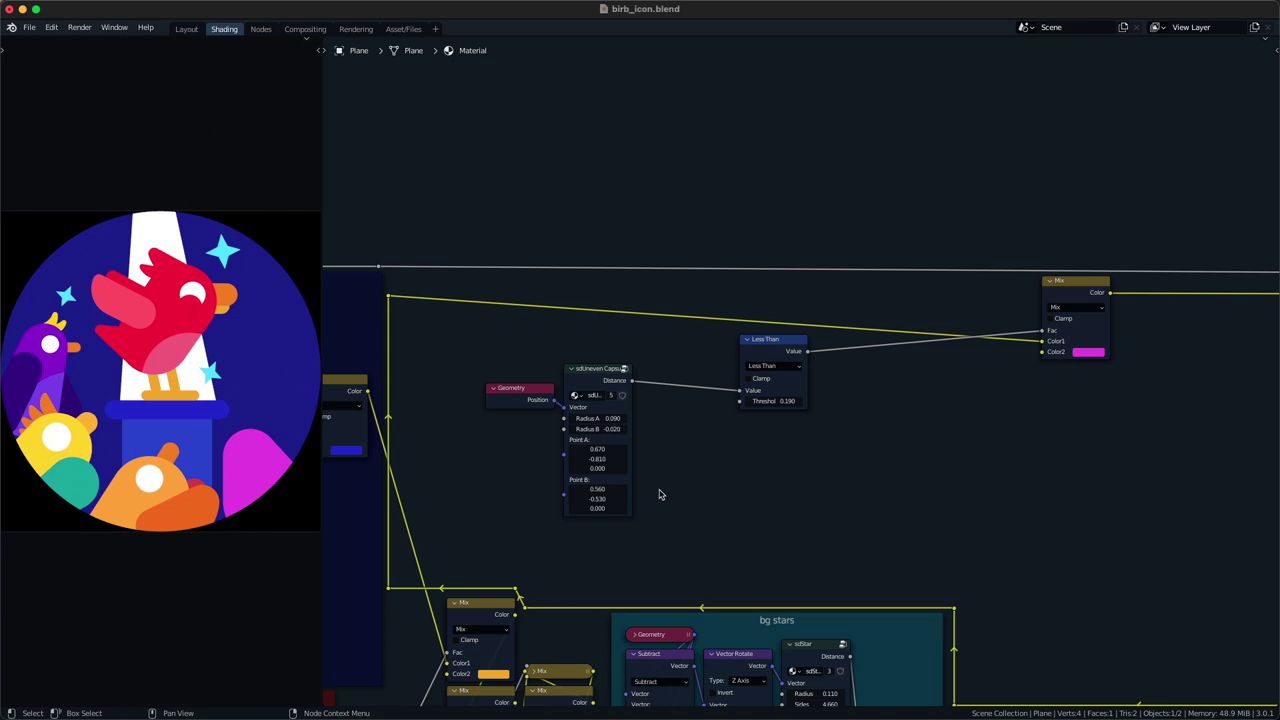
- Save the file and set the X offset of the bg frame's Subtract node feeding the lower Refract to 0.130
scroll(660, 494, down, 7)
middle_drag(643, 503, 848, 403)
middle_drag(528, 615, 560, 572)
scroll(629, 386, up, 3)
middle_drag(629, 386, 646, 454)
key(super+s)
scroll(645, 453, up, 2)
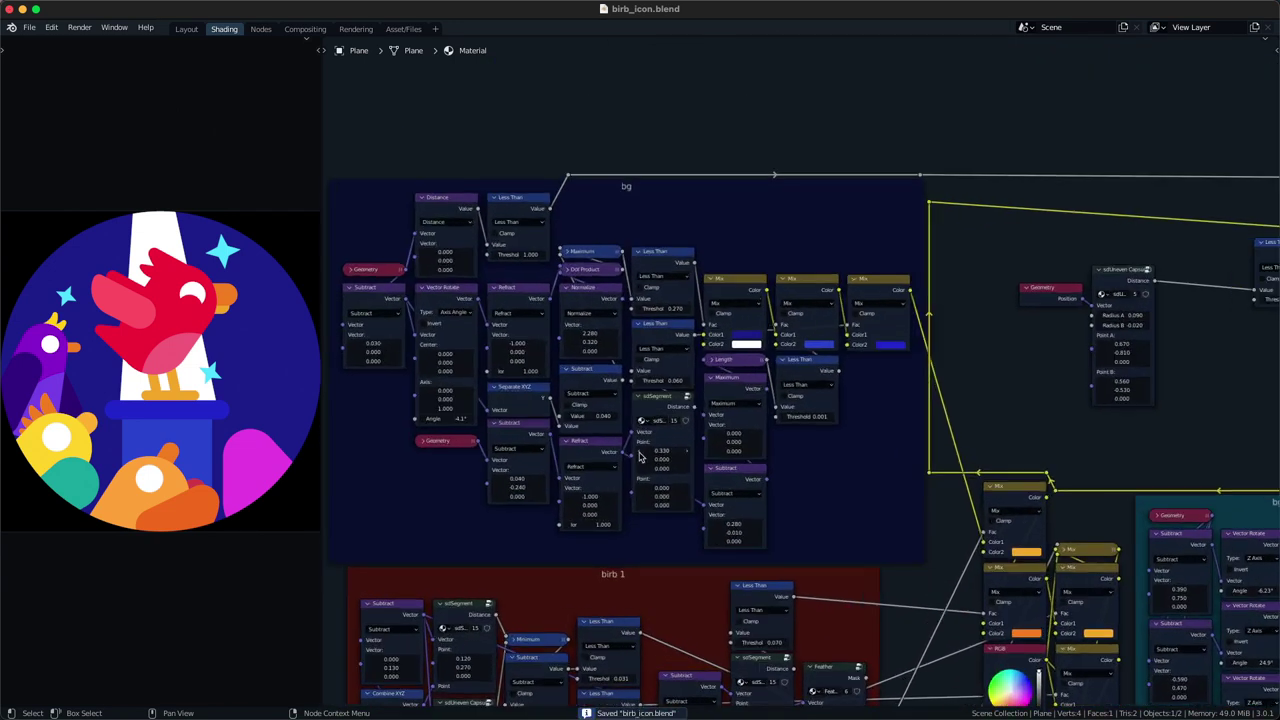
scroll(643, 453, up, 1)
middle_drag(606, 499, 669, 474)
scroll(665, 474, up, 1)
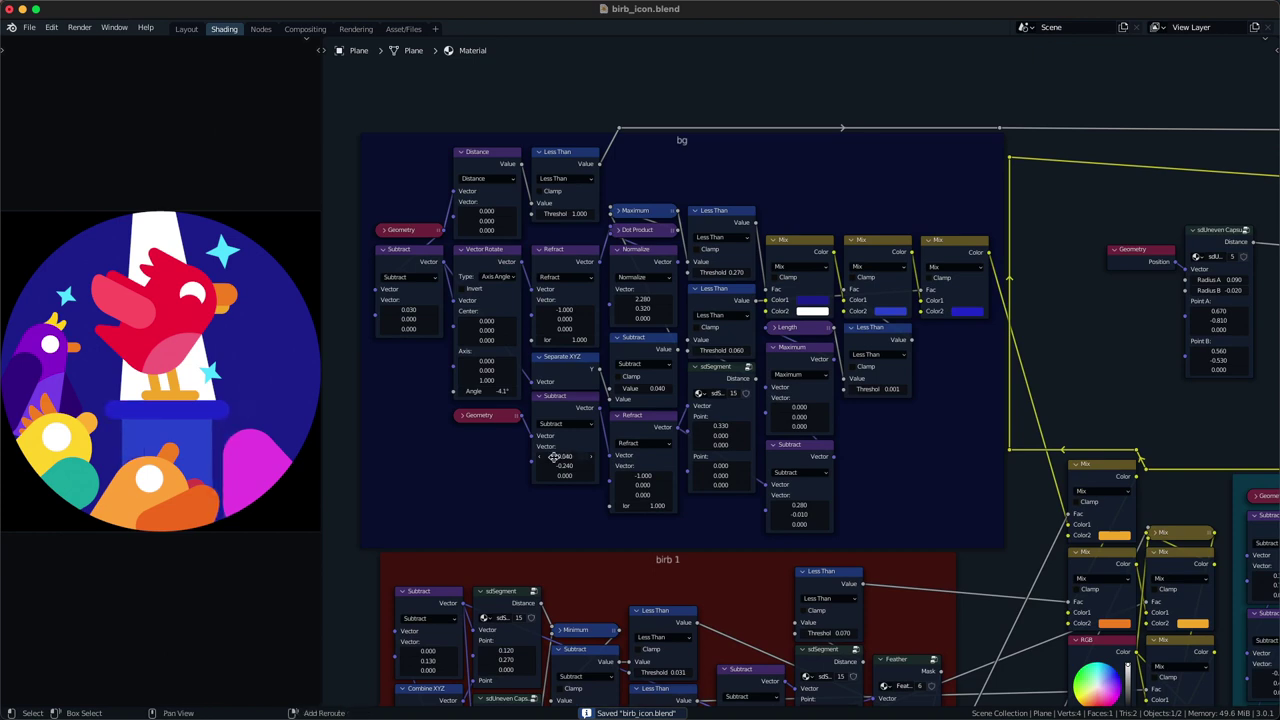
drag(566, 457, 607, 456)
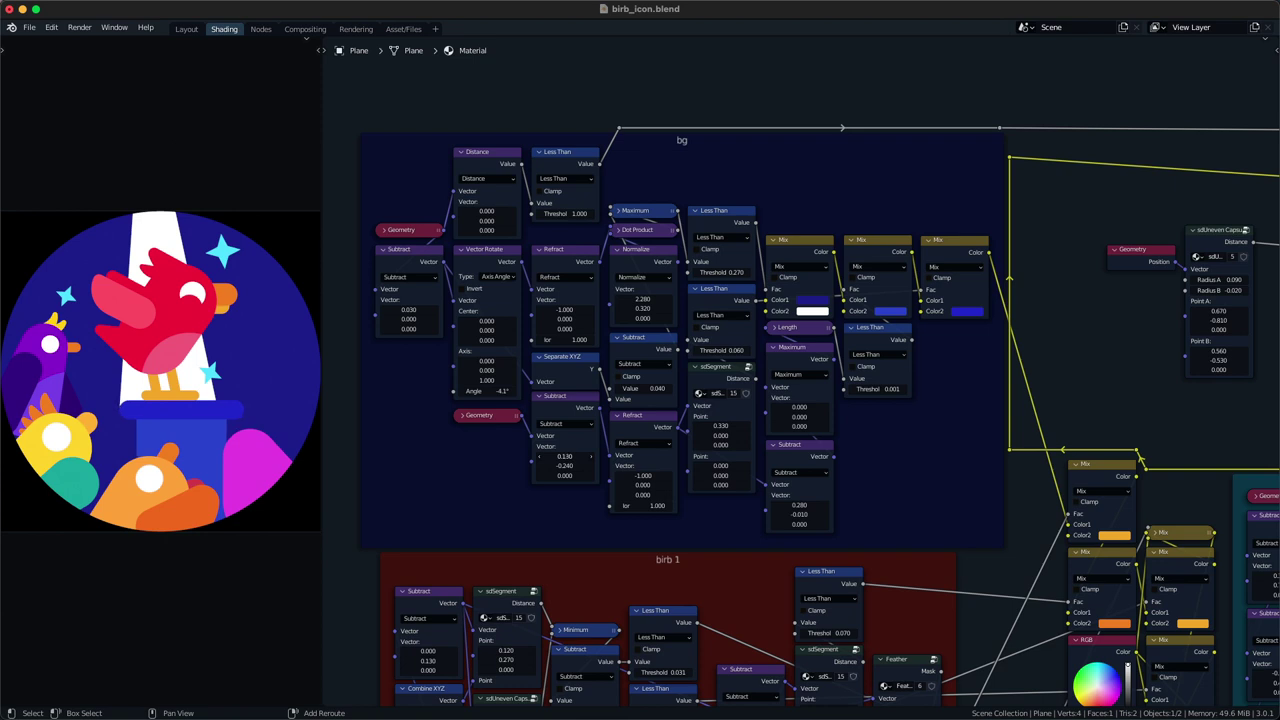
- Tilt the bg spotlight by setting its Vector Rotate angle to -7.6° and shift it with a Subtract X offset of 0.090
drag(633, 298, 616, 298)
key(super+z)
drag(486, 390, 470, 390)
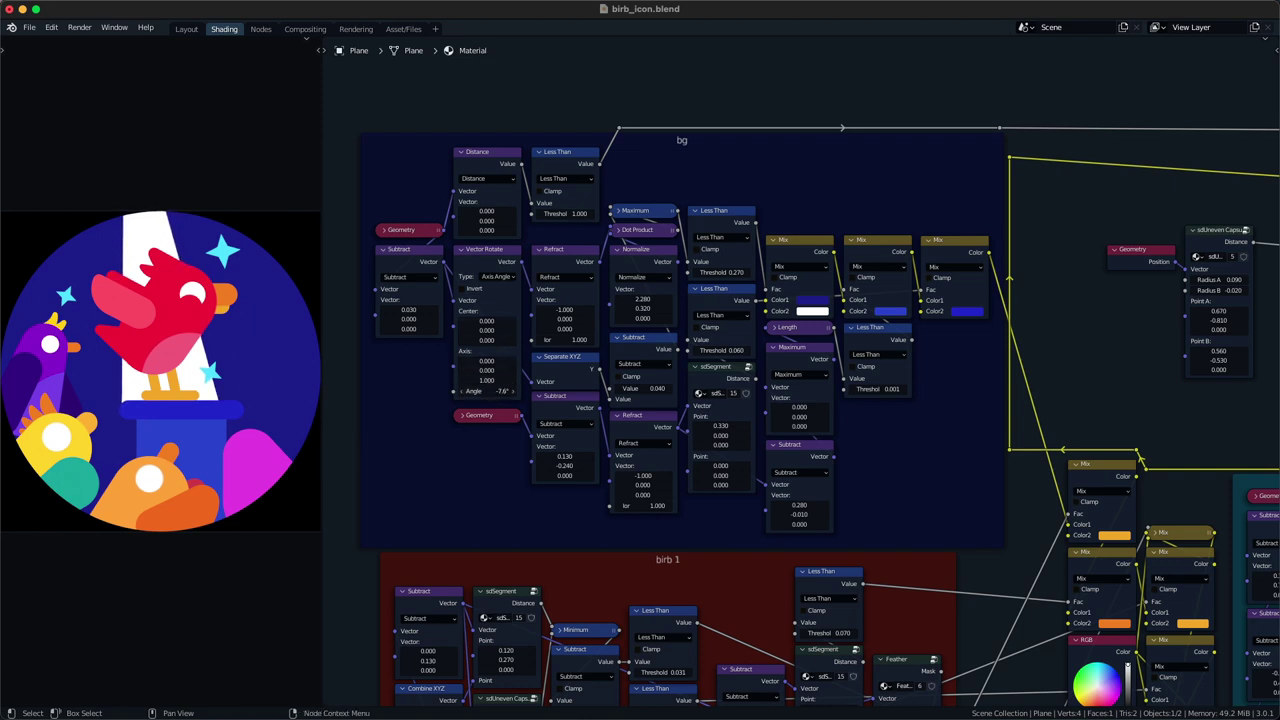
drag(423, 308, 432, 309)
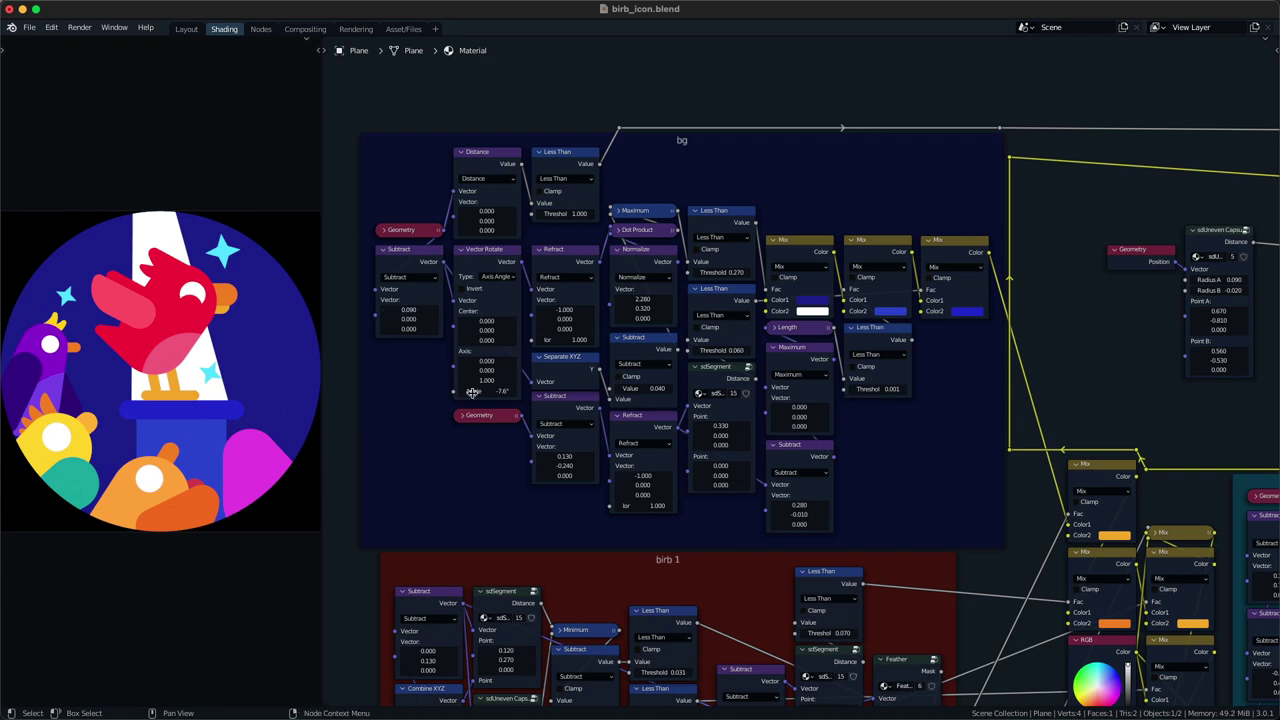
middle_drag(569, 462, 565, 450)
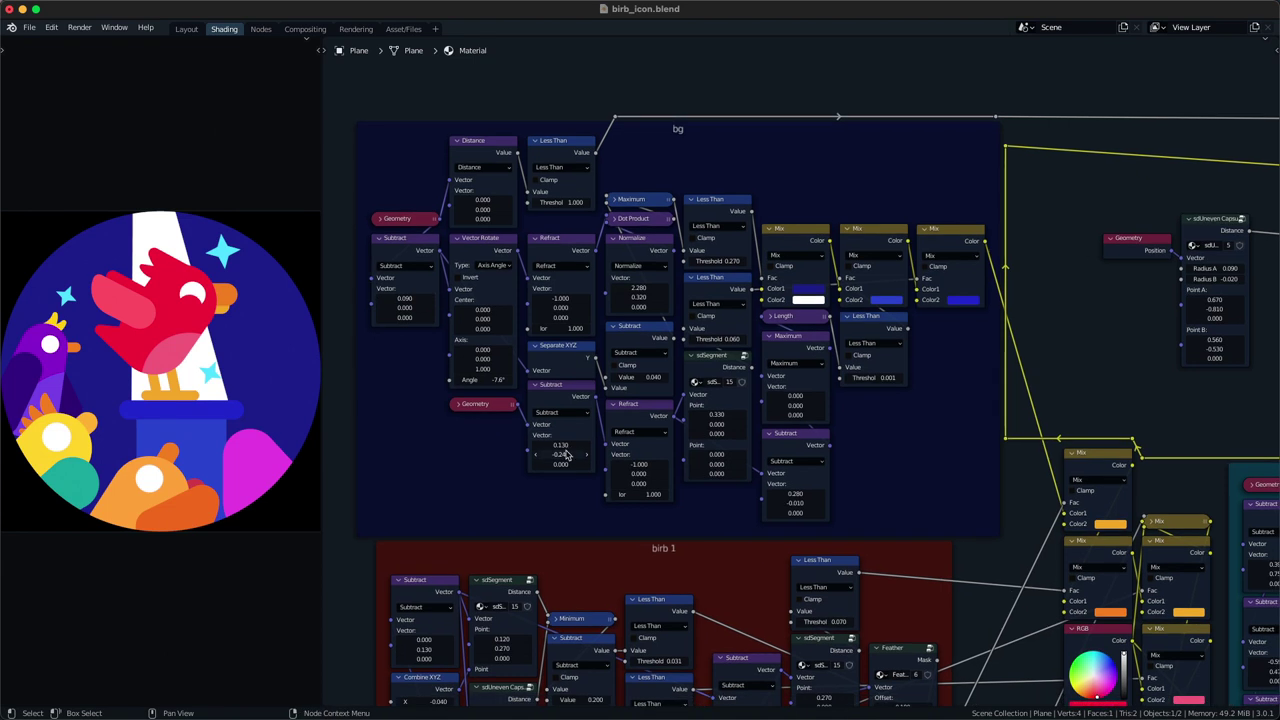
- Set the X value of birb 1's offset Subtract node, just below the Geometry node, to 0.030
middle_drag(643, 618, 806, 231)
scroll(806, 231, down, 1)
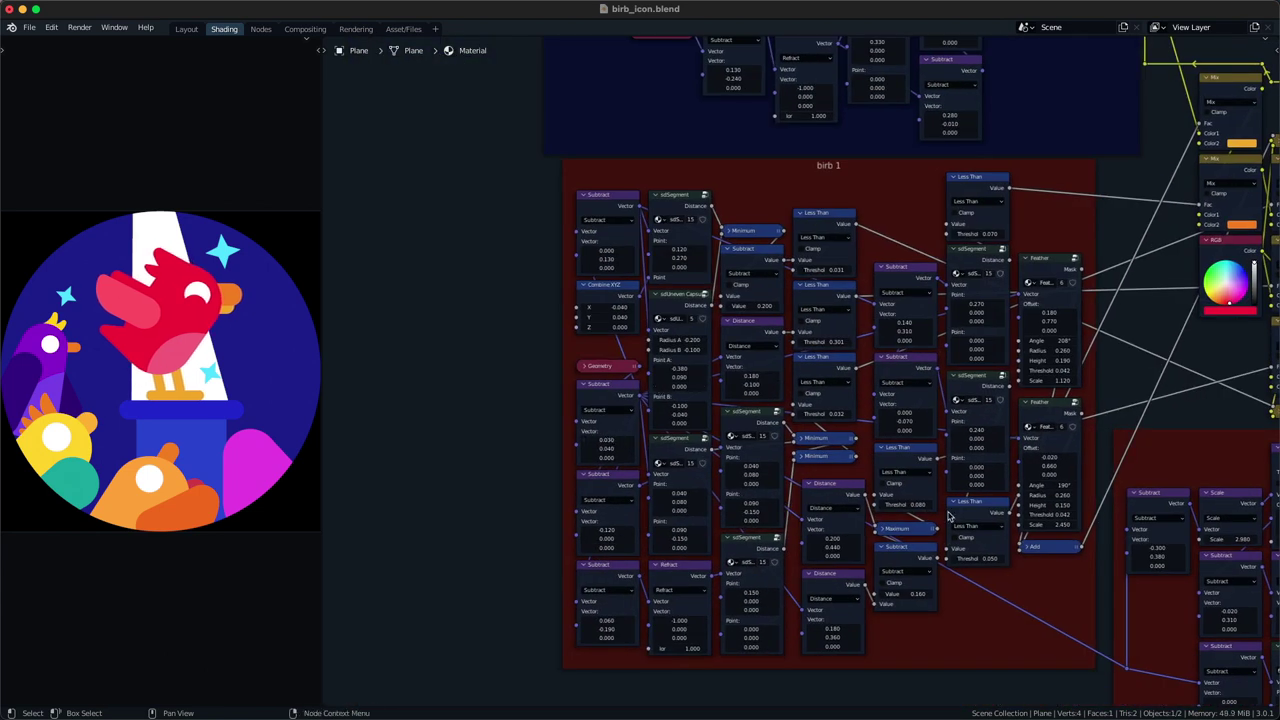
scroll(796, 483, down, 3)
- Move the lower bg star sideways by setting its Subtract node's X offset to 0.380
middle_drag(1192, 385, 648, 428)
shift+drag(727, 430, 776, 430)
middle_drag(864, 329, 721, 356)
- Shift the bg stars' Mix Color2 to a more turquoise tone with hue 0.522
scroll(721, 356, up, 3)
middle_drag(898, 410, 870, 328)
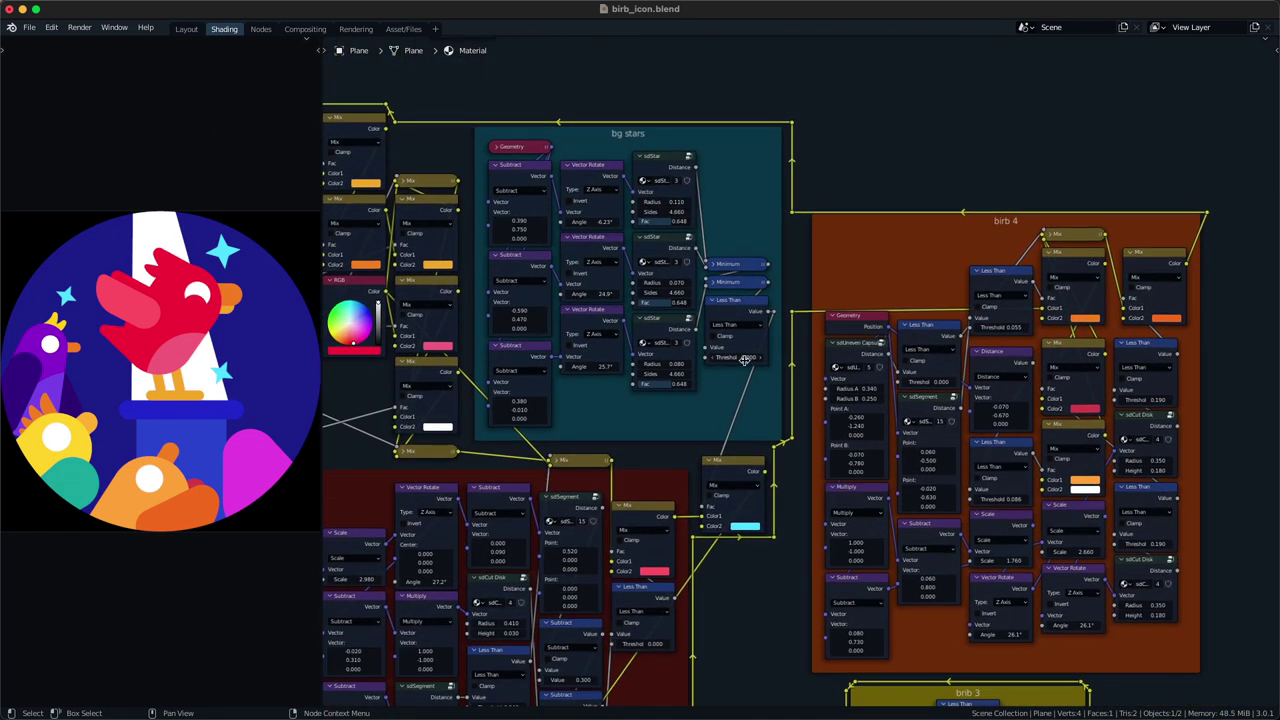
click(746, 528)
scroll(775, 408, down, 2)
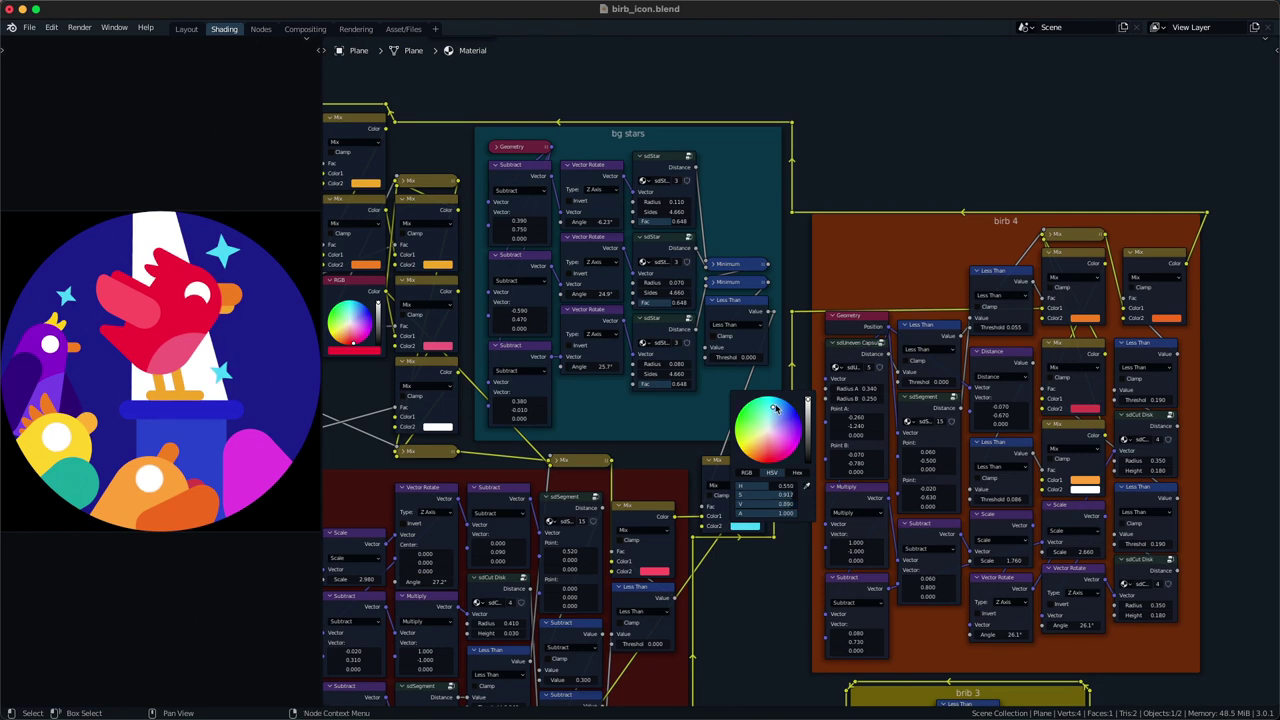
shift+drag(776, 408, 771, 405)
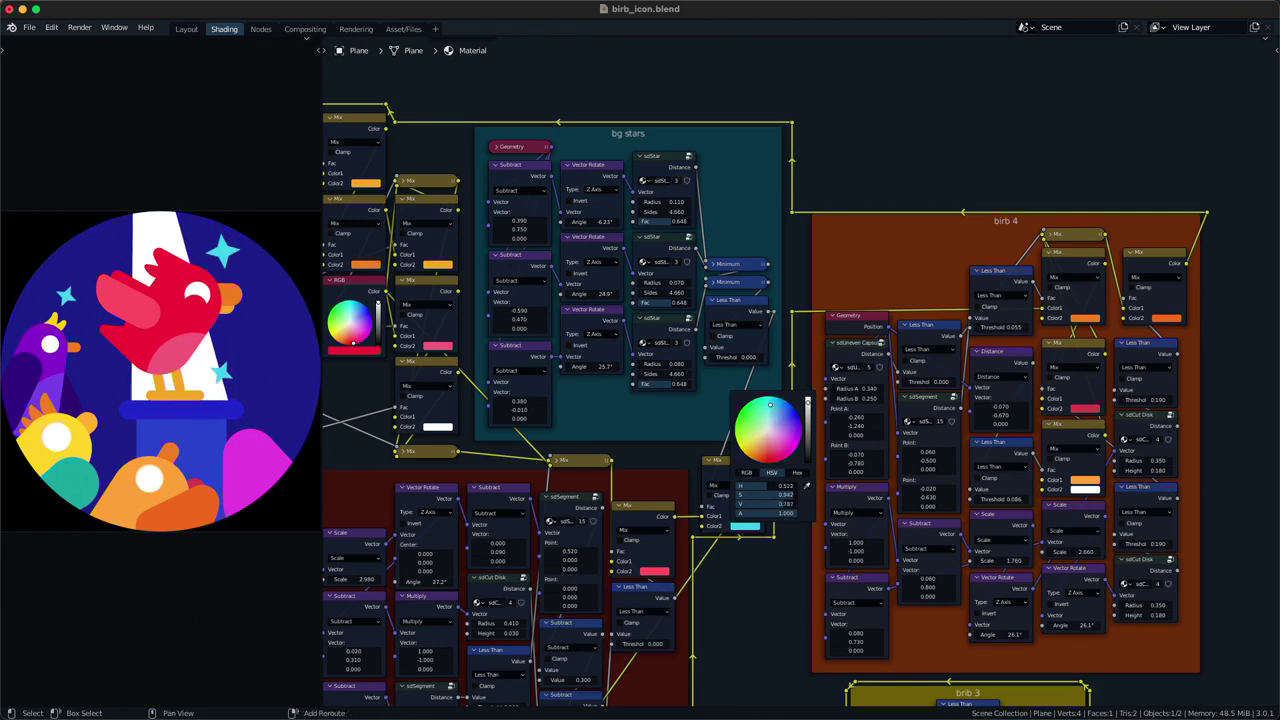
scroll(805, 372, down, 3)
- Open the threshold of birb 1's uppermost Less Than node for editing
middle_drag(841, 627, 802, 484)
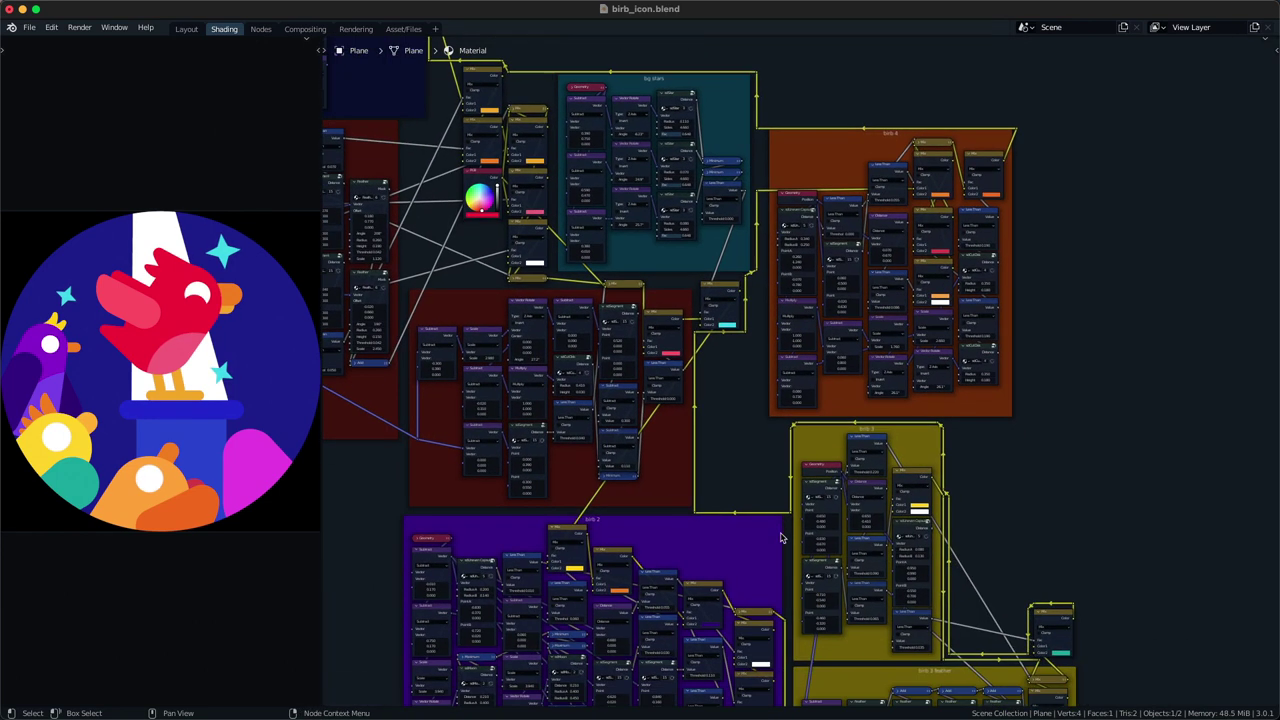
middle_drag(649, 237, 669, 286)
middle_drag(549, 395, 672, 339)
middle_drag(751, 360, 736, 402)
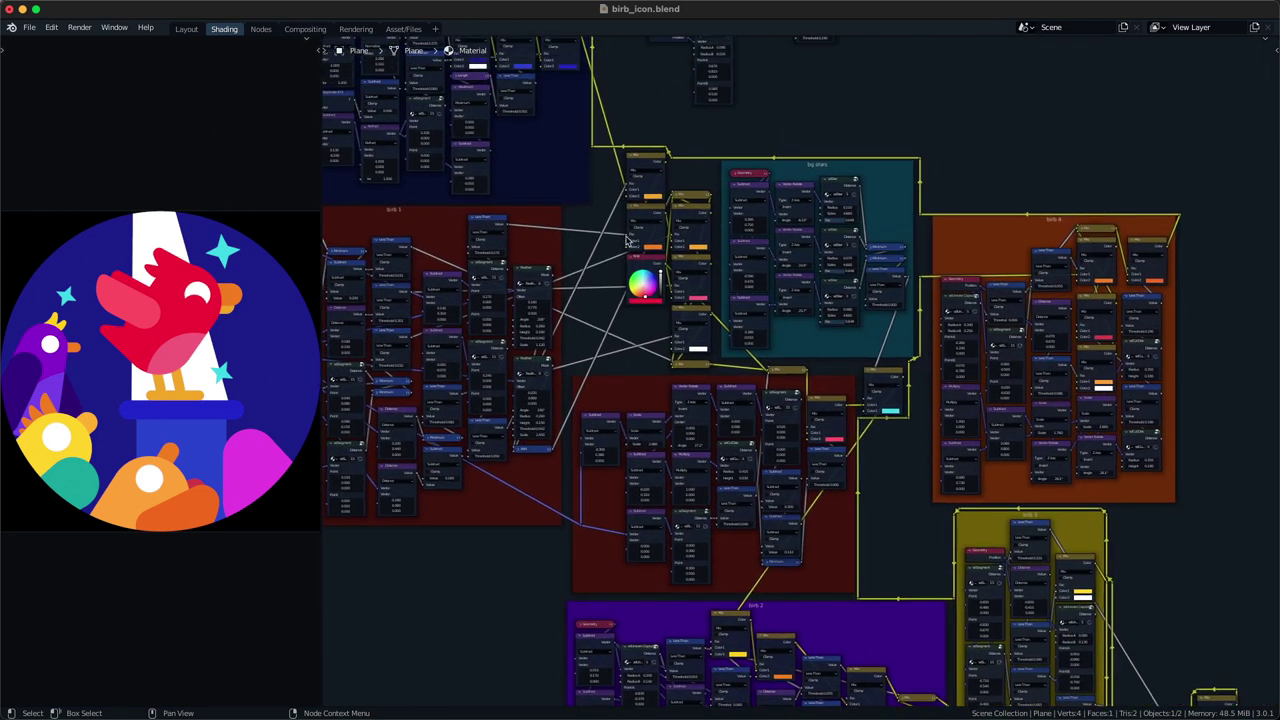
middle_drag(585, 210, 765, 303)
scroll(765, 320, up, 5)
click(620, 343)
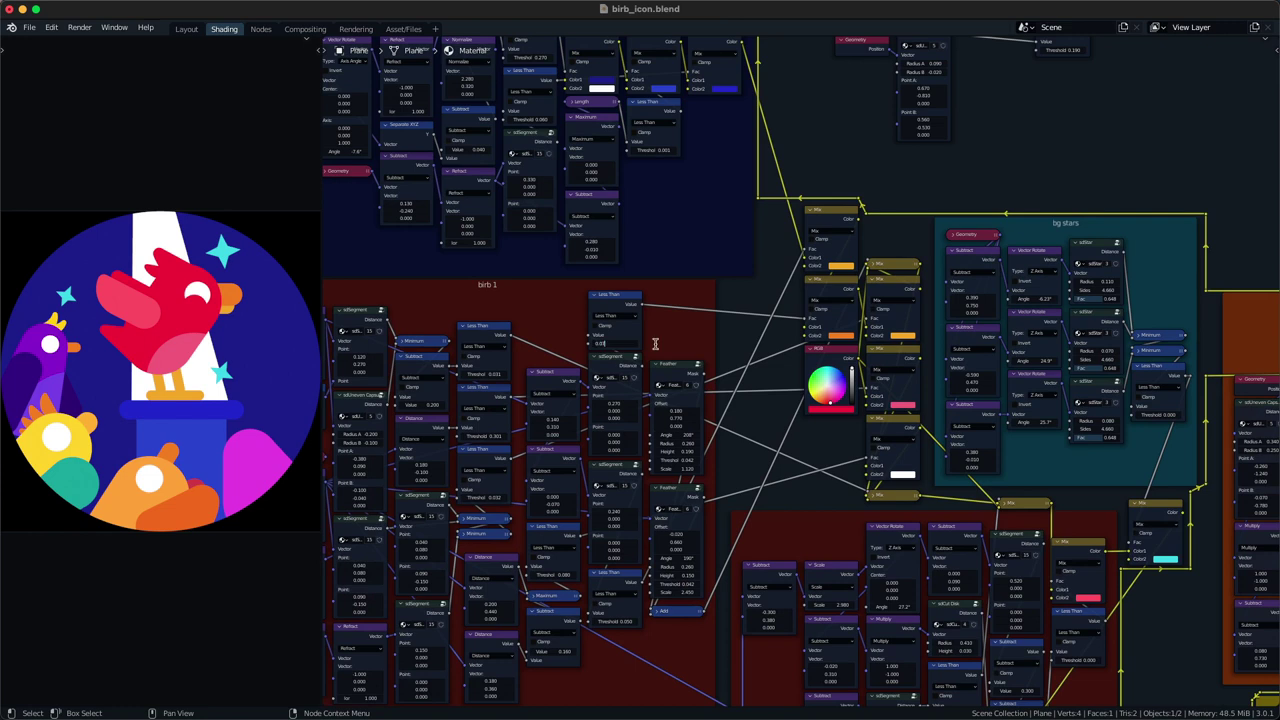
key(Return)
- Adjust the threshold of birb 1's Less Than node above the two collapsed Minimum nodes, trying 0.029, and save the file
middle_drag(656, 348, 660, 260)
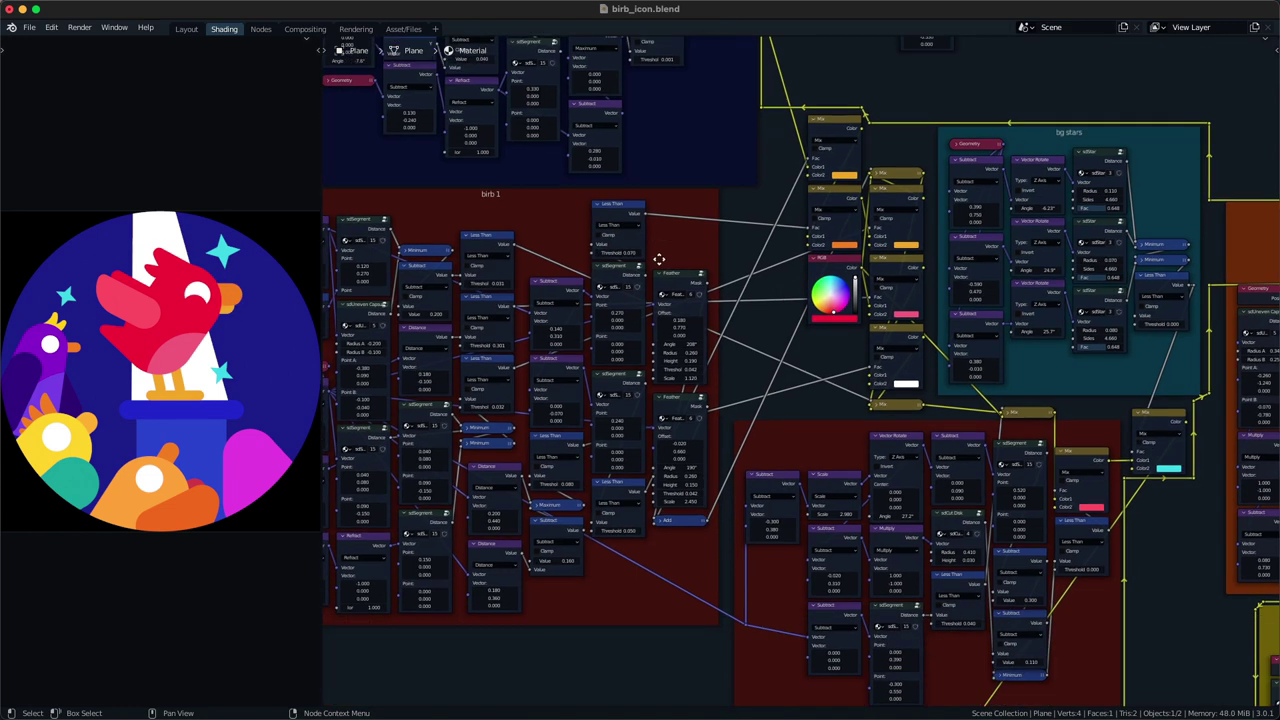
mouse_move(894, 191)
mouse_down()
mouse_move(915, 241)
mouse_move(894, 191)
mouse_up()
click(488, 402)
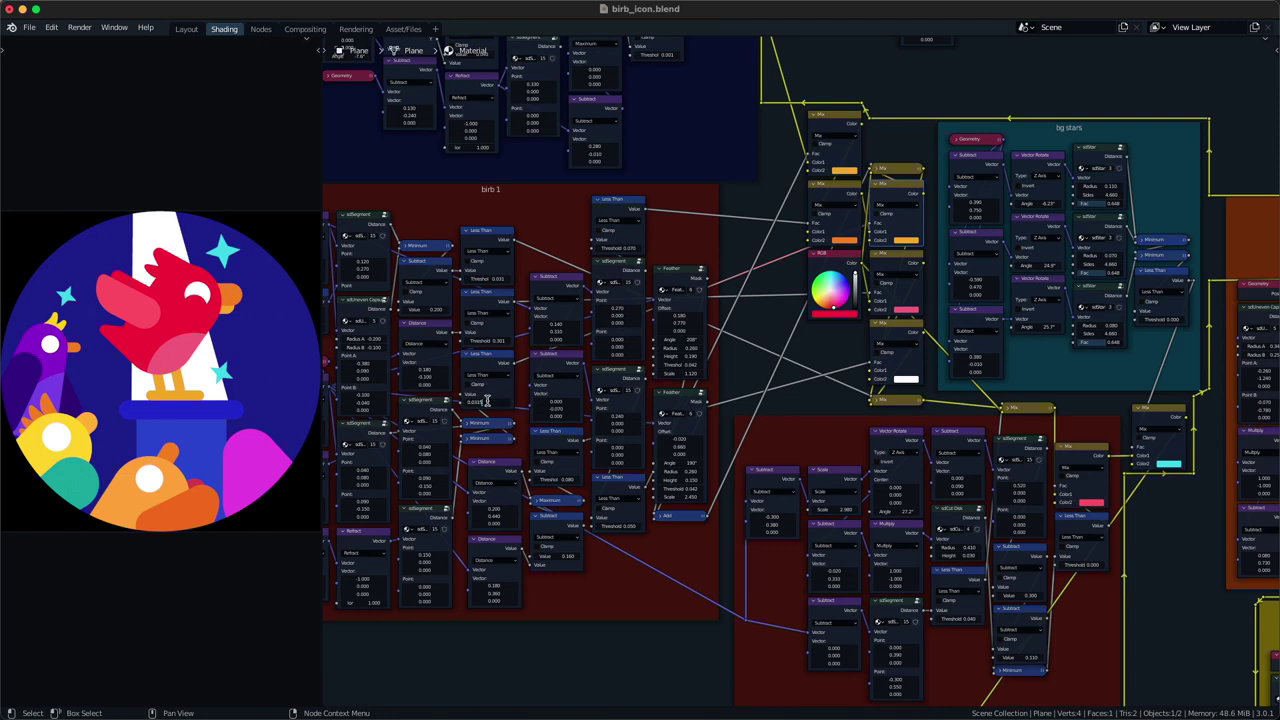
key(Return)
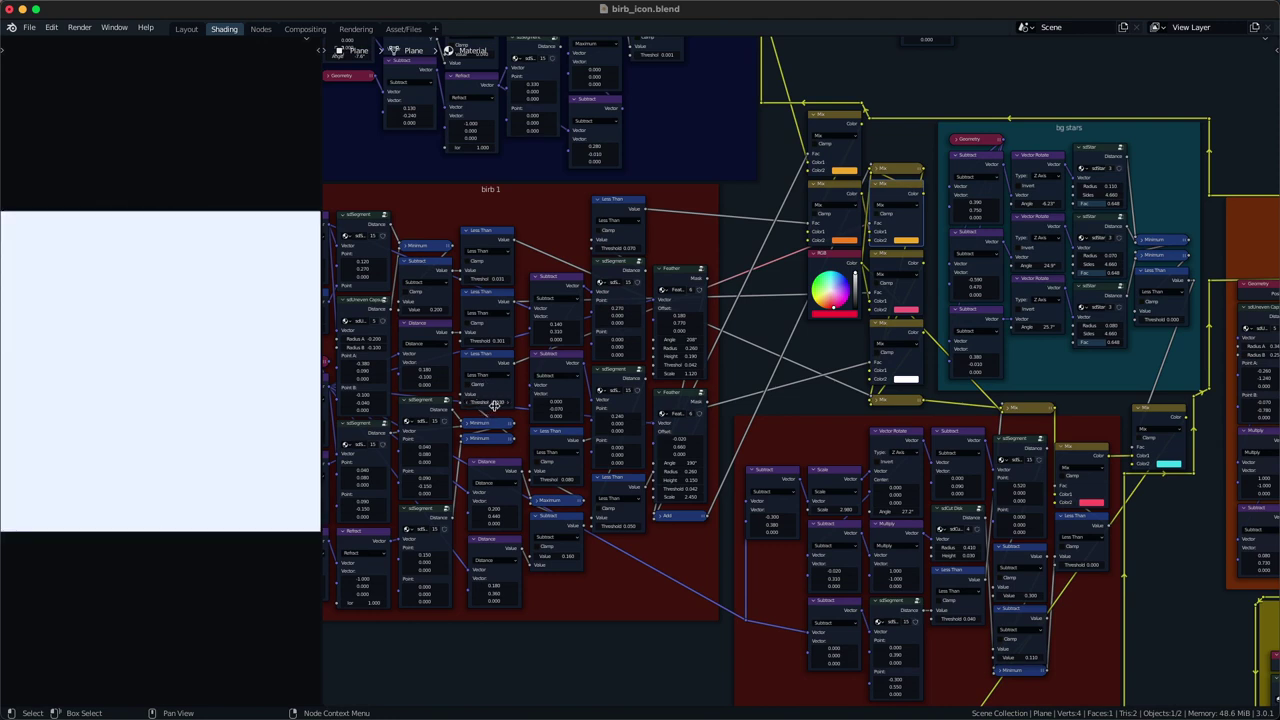
click(488, 409)
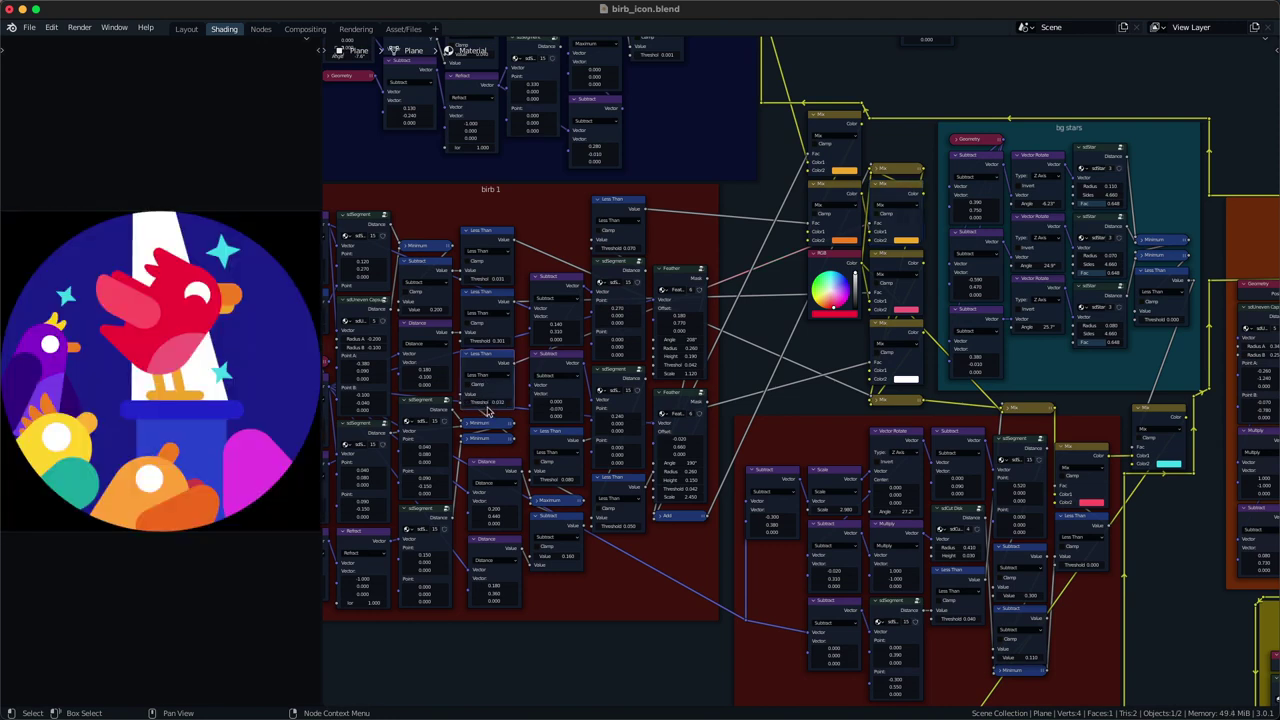
click(489, 404)
key(Return)
click(490, 402)
text(0.029)
key(Return)
click(490, 402)
key(Return)
key(ctrl+s)
- Try a different threshold on the magenta capsule's Less Than node, undo the change, and save the file
scroll(717, 440, down, 10)
scroll(700, 415, right, 5)
scroll(689, 395, up, 2)
middle_drag(709, 180, 794, 434)
scroll(790, 430, up, 4)
middle_drag(545, 345, 719, 510)
scroll(737, 483, up, 8)
scroll(766, 460, up, 1)
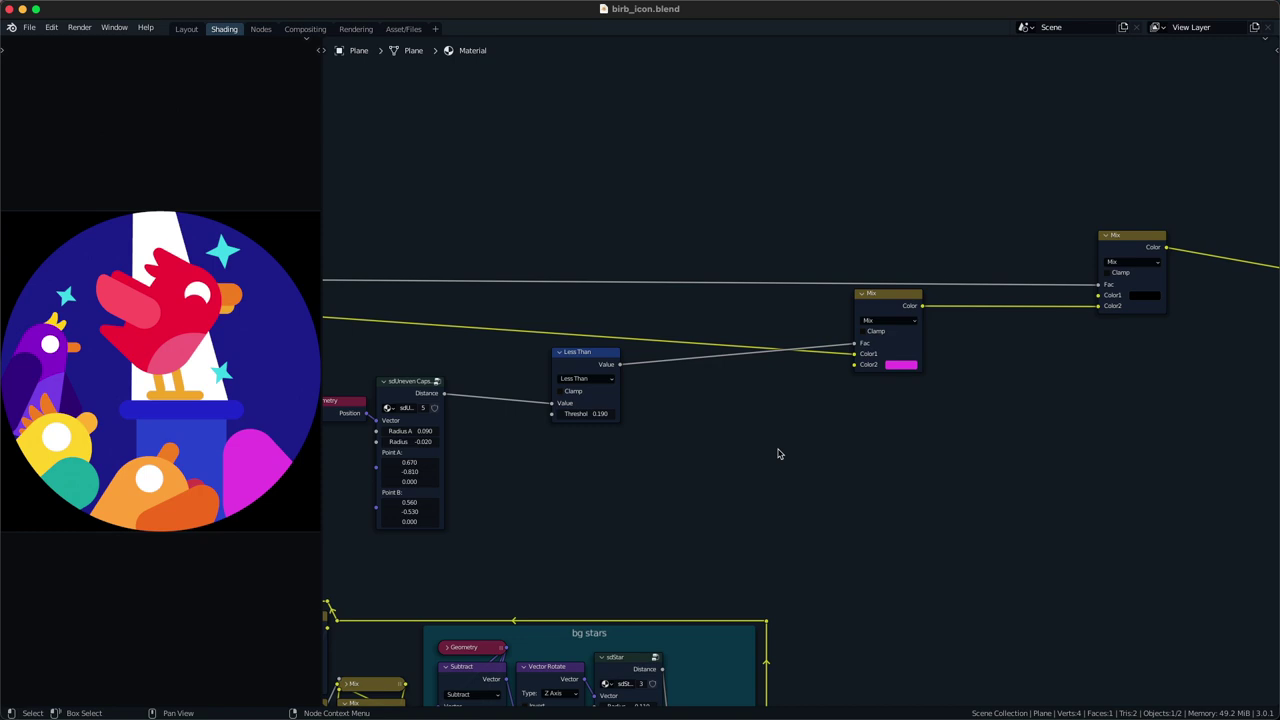
scroll(776, 449, left, 3)
key(super+s)
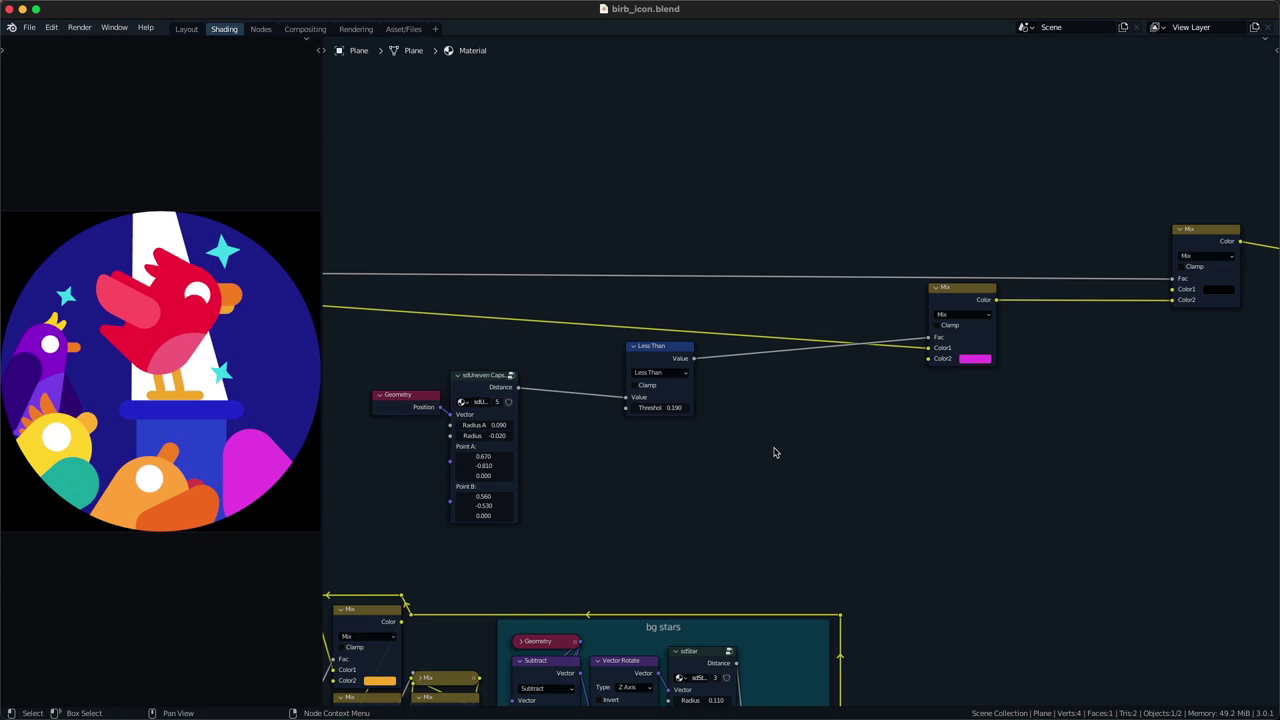
drag(659, 409, 690, 409)
key(ctrl+z)
key(super+s)
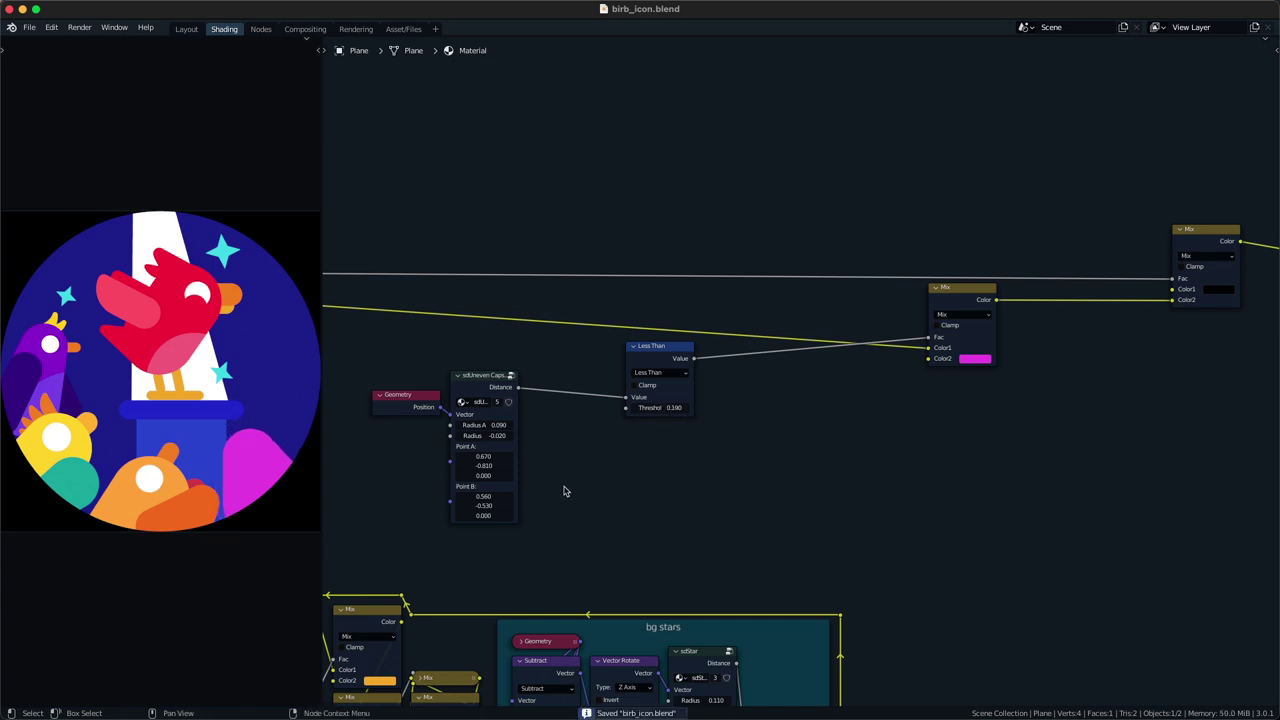
- Move the magenta capsule's Less Than node so its input lines up with the sdUneven Capsule's Distance output
middle_drag(562, 444, 567, 441)
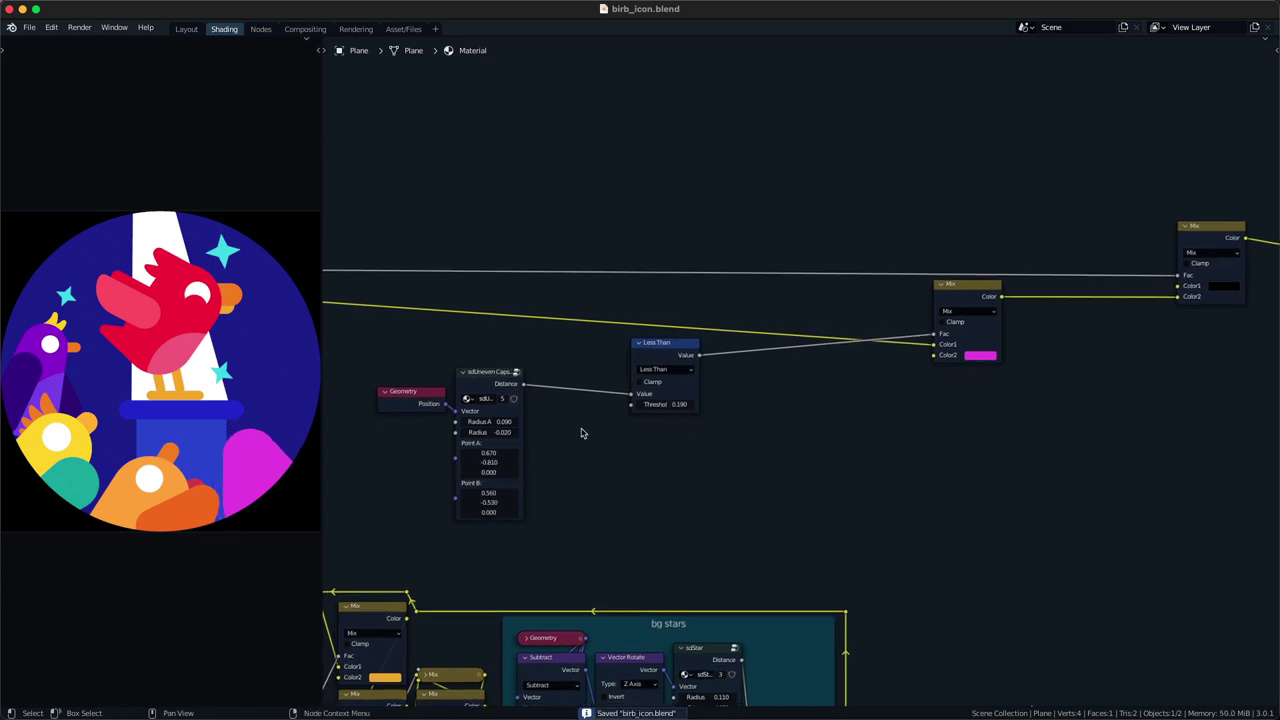
scroll(694, 410, down, 1)
middle_drag(703, 414, 648, 437)
drag(619, 389, 601, 381)
middle_drag(572, 399, 600, 363)
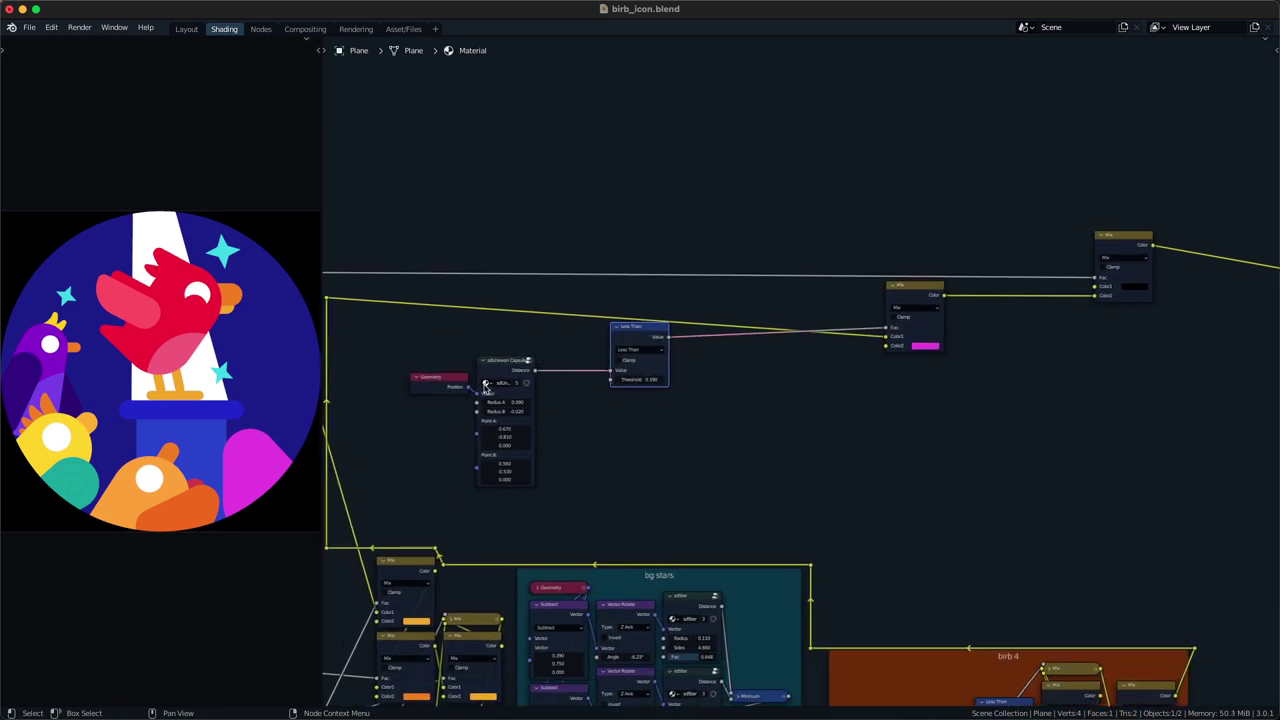
- Raise the corner reroute of the yellow color link beside the bg frame and save the file
middle_drag(464, 291, 653, 323)
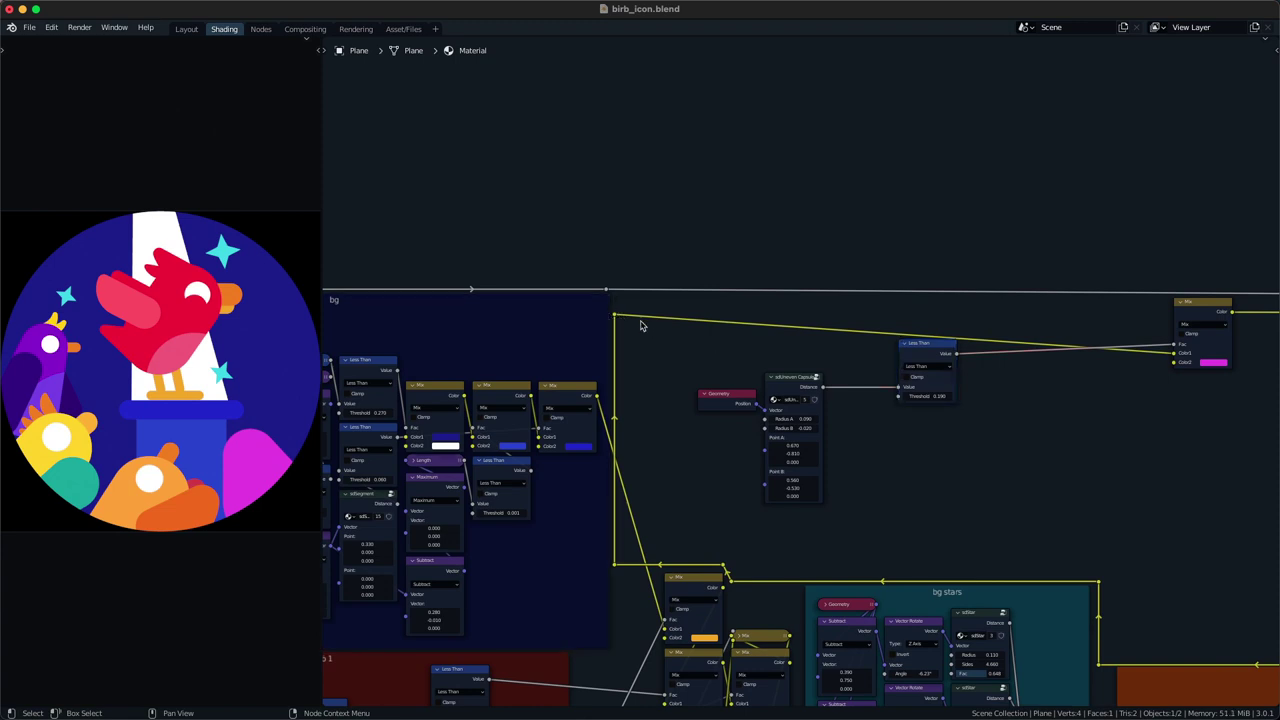
drag(614, 316, 617, 300)
middle_drag(963, 441, 762, 450)
key(super+s)
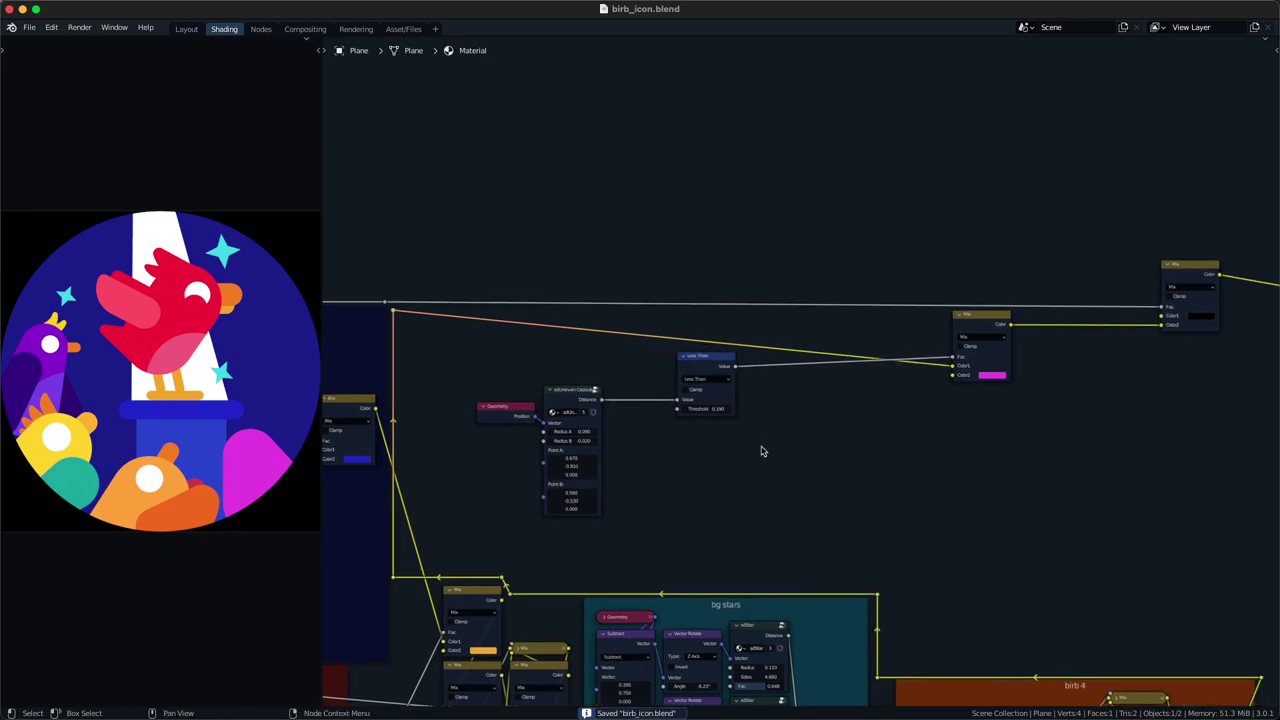
- Nudge the magenta capsule's Less Than node closer to the sdUneven Capsule node
middle_drag(758, 447, 774, 436)
scroll(724, 437, up, 2)
drag(690, 358, 671, 358)
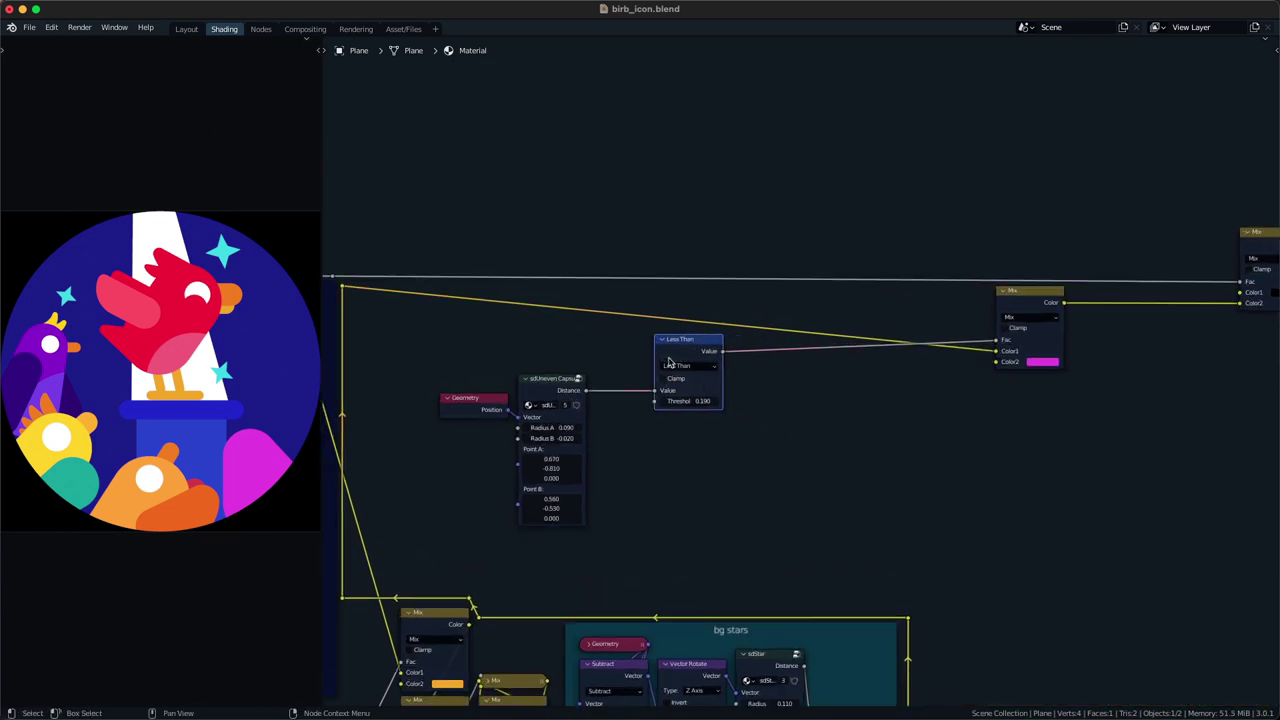
- Add an sdSegment node group below the capsule's Less Than node and feed it the Geometry node's Position
key(shift+a)
click(672, 358)
text(sdse)
click(707, 380)
click(703, 446)
alt+right_drag(503, 412, 672, 486)
- Duplicate the capsule's Less Than node, place it beside sdSegment, and connect sdSegment's Distance to its Value
ctrl+shift+click(698, 353)
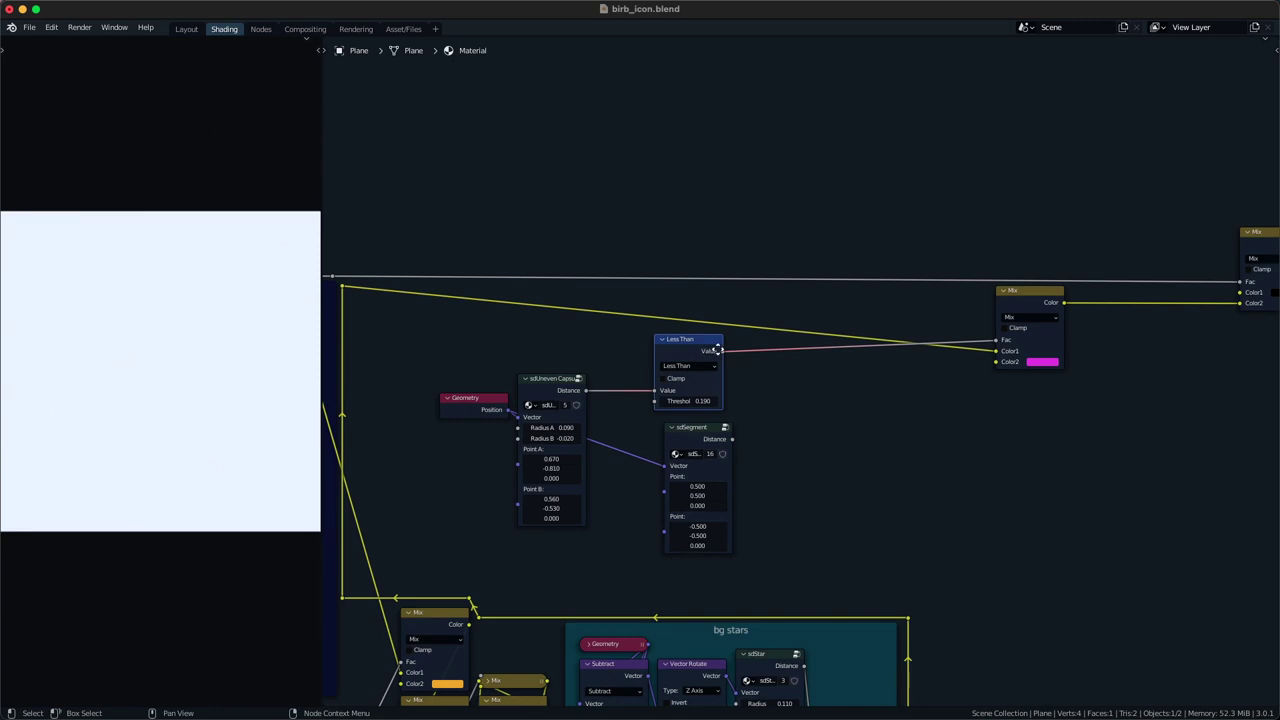
drag(720, 350, 730, 339)
key(shift+d)
click(846, 428)
alt+right_drag(712, 447, 838, 426)
drag(838, 424, 790, 424)
- Move the magenta Mix node closer to the final Mix node to make room before it, and save the file
middle_drag(1004, 430, 920, 478)
drag(923, 478, 954, 370)
key(g)
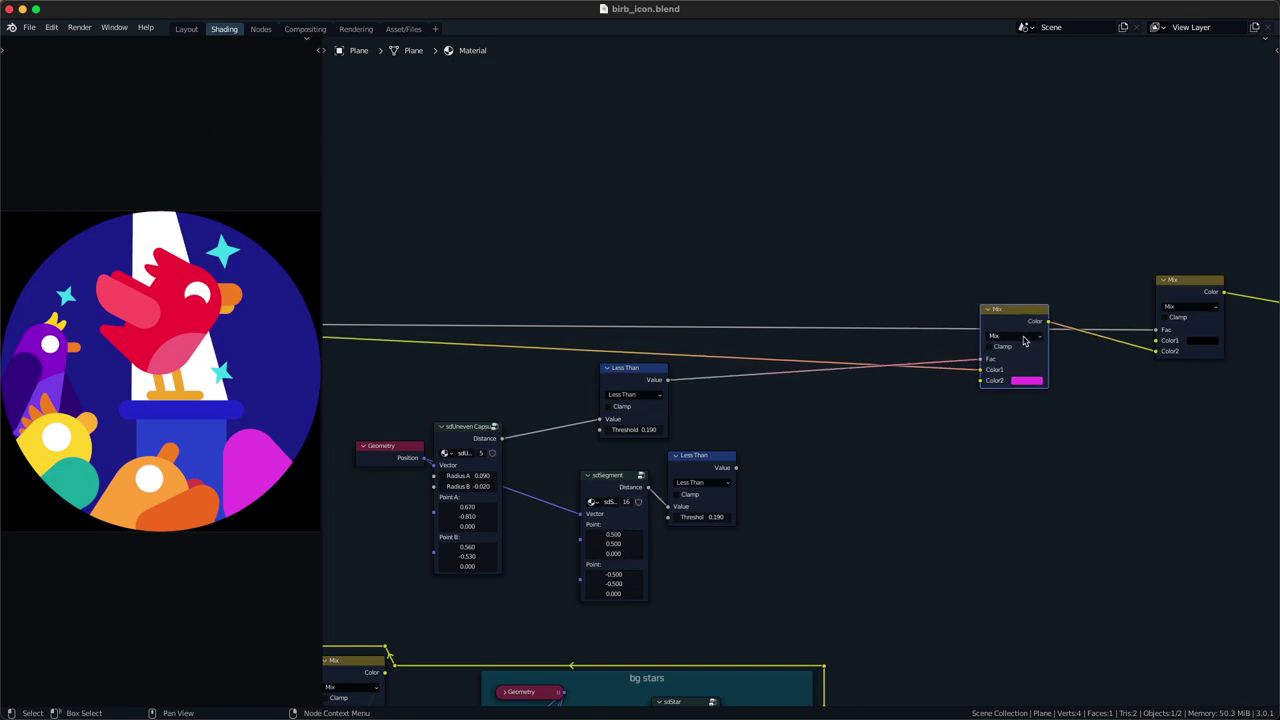
key(ctrl+s)
- Insert a duplicate of the magenta Mix node into the color link before the original, with the sdSegment's Less Than driving its Fac
key(shift+d)
click(774, 378)
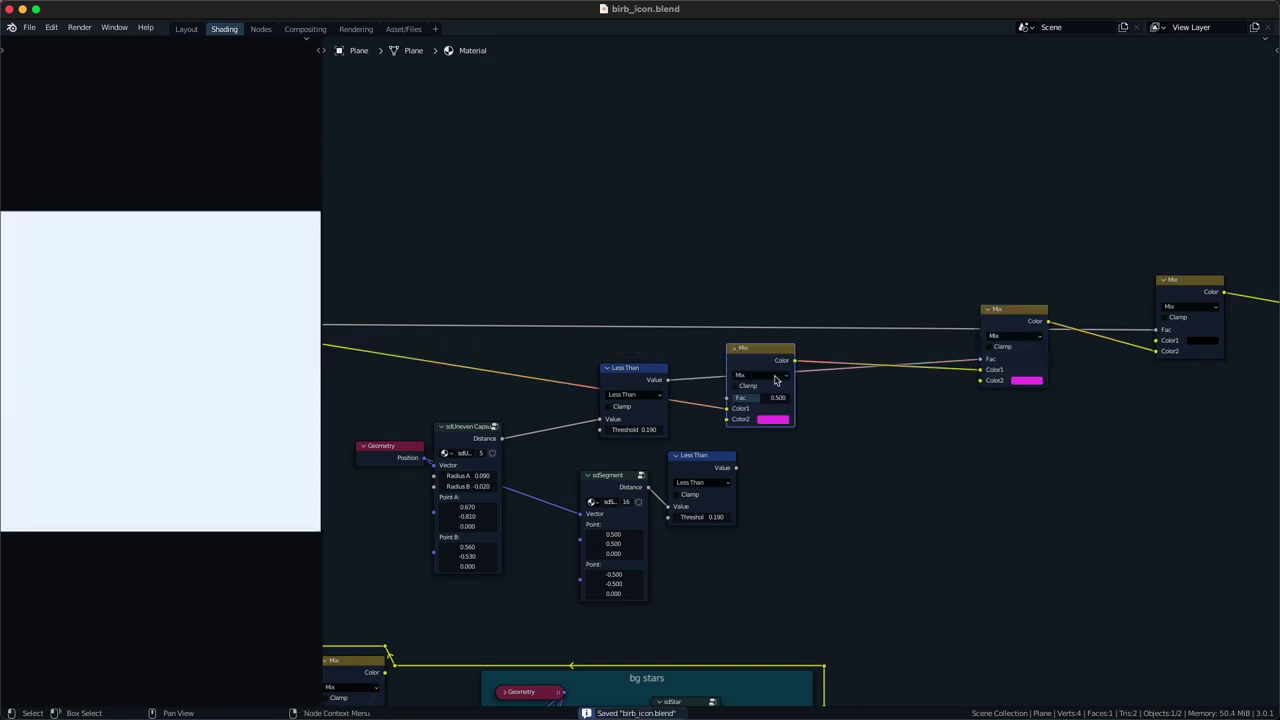
alt+right_drag(715, 468, 730, 411)
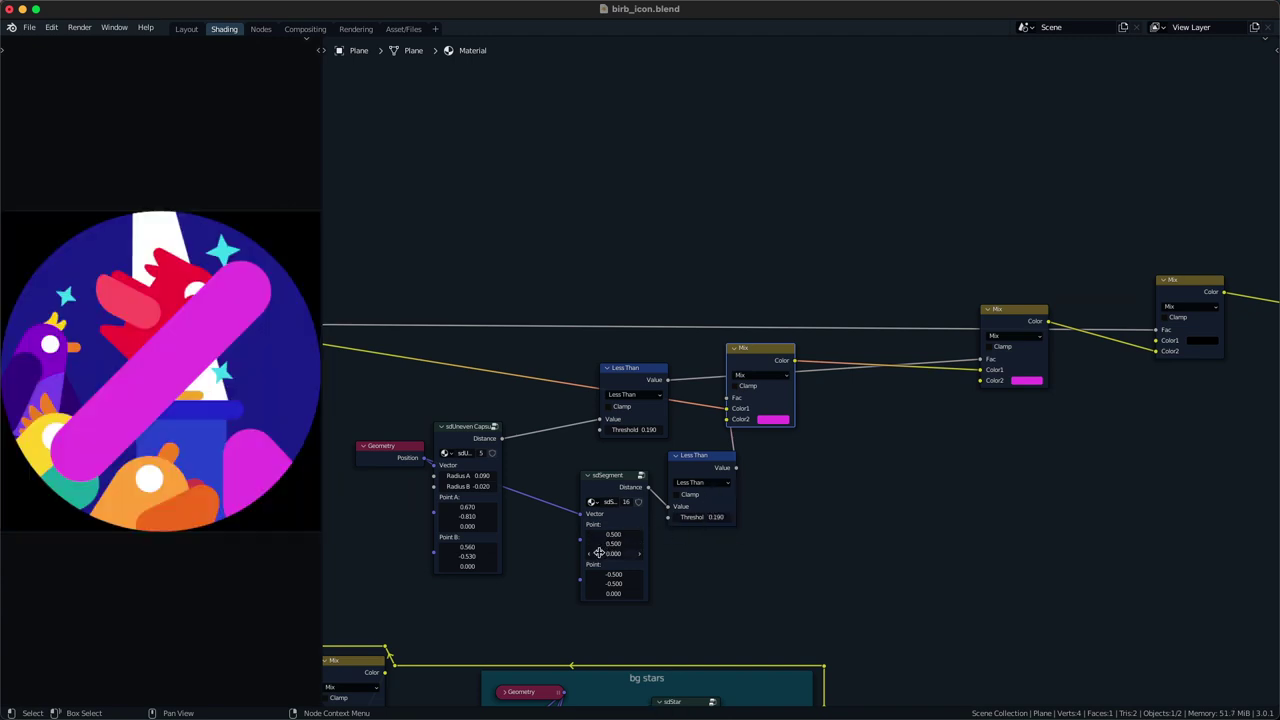
- Reset both sdSegment points to zero and copy an existing bird's orange into Color2 of the Mix node driven by the segment
key(BackSpace)
key(BackSpace)
middle_drag(614, 579, 770, 200)
scroll(610, 497, down, 4)
middle_drag(762, 566, 930, 540)
middle_drag(724, 391, 725, 333)
scroll(725, 333, down, 2)
middle_drag(1032, 553, 825, 510)
middle_drag(709, 325, 738, 432)
scroll(738, 432, up, 4)
key(ctrl+c)
middle_drag(835, 65, 577, 529)
key(ctrl+v)
middle_drag(619, 440, 830, 296)
- Reposition the orange Mix node and set the threshold of the segment's Less Than node to 0.150
scroll(645, 424, up, 1)
key(g)
click(663, 408)
click(748, 387)
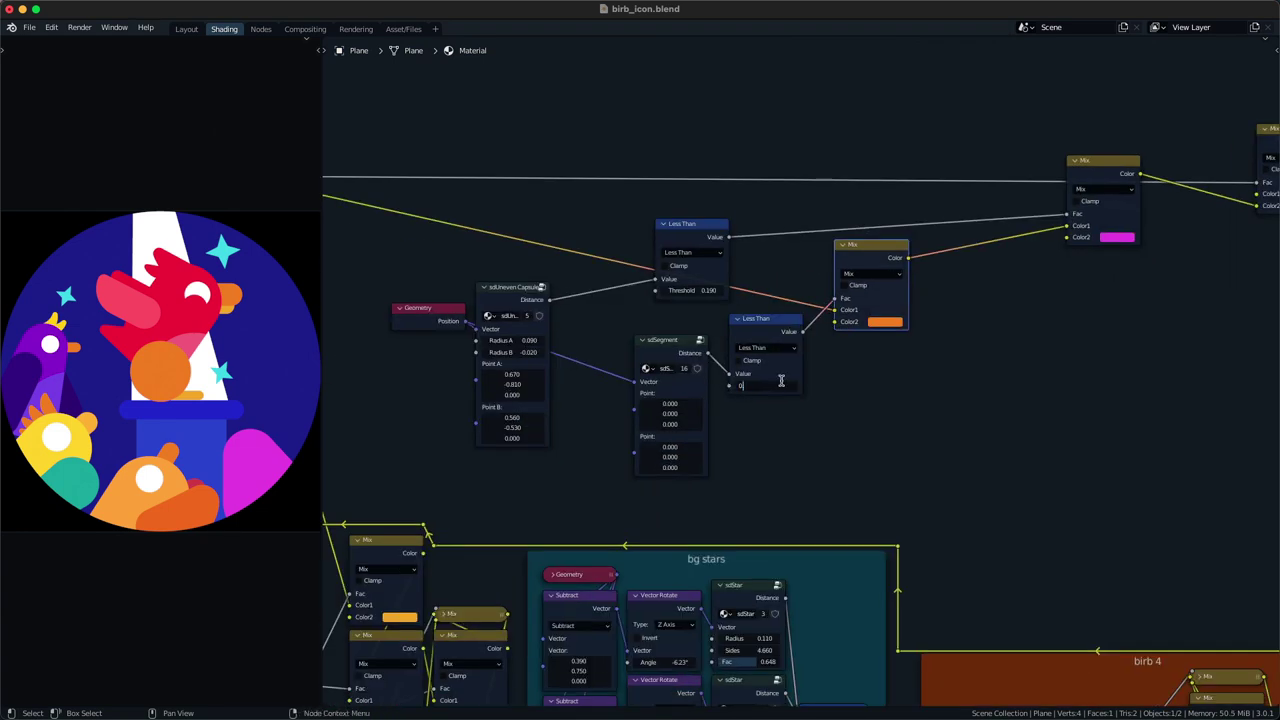
key(Return)
- Set the sdSegment's first point to 0.450 in X and -0.550 in Y
scroll(782, 381, up, 1)
drag(646, 425, 593, 419)
click(648, 469)
key(Escape)
drag(650, 460, 780, 460)
key(Escape)
drag(656, 410, 701, 410)
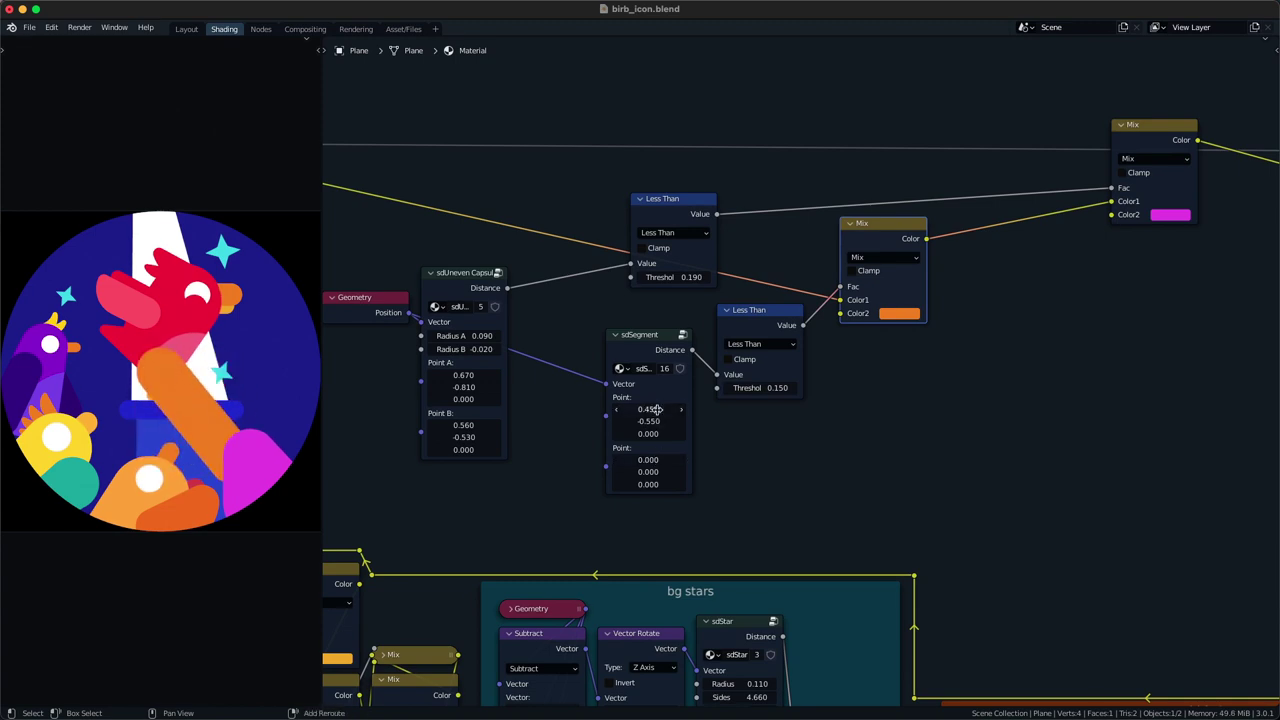
- Set the segment's Less Than threshold to 0.050 and its points to 0.450, -0.520 and 0.300, -0.500 to form a beak
click(778, 388)
key(BackSpace)
key(Return)
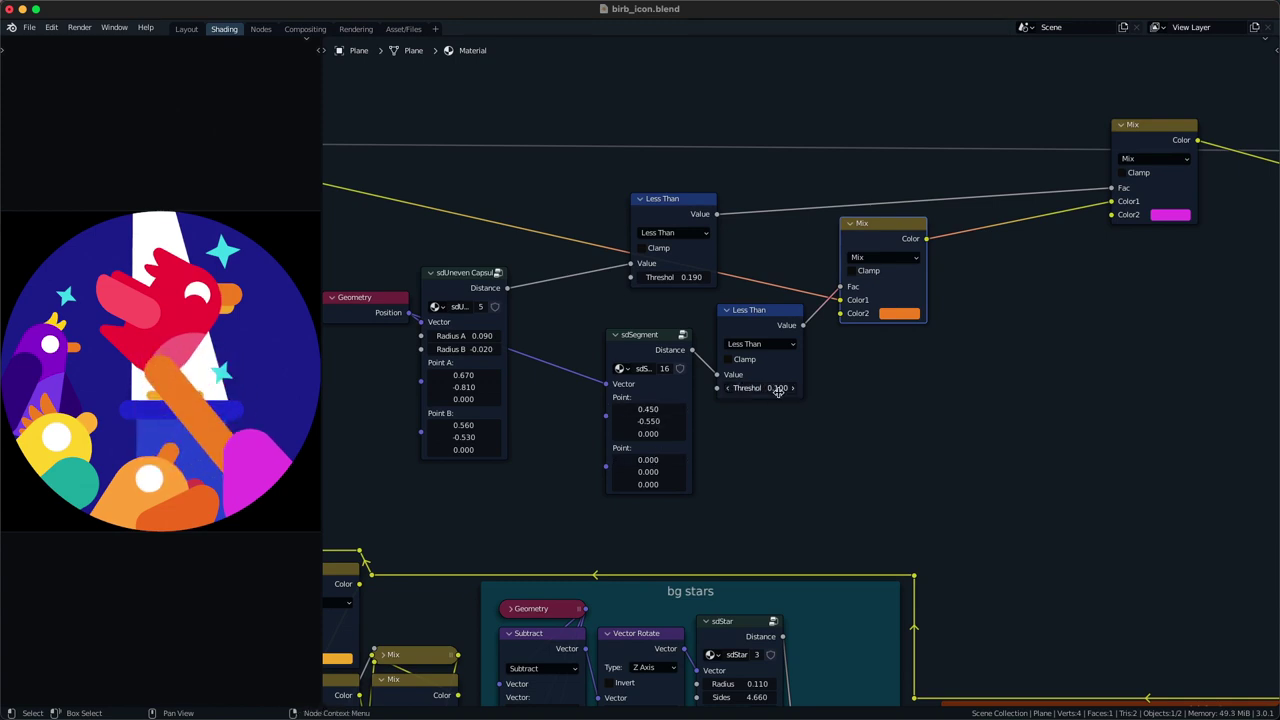
double_click(778, 391)
key(BackSpace)
text(05)
key(Return)
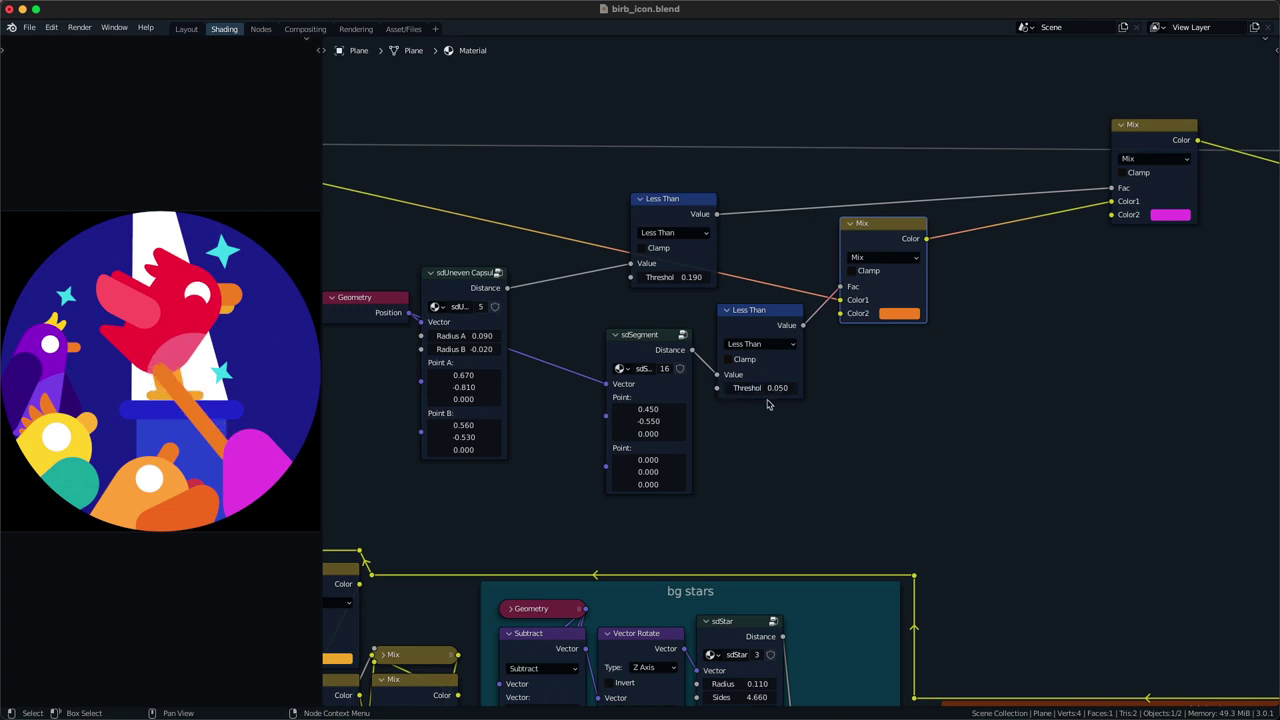
drag(634, 421, 656, 460)
key(ctrl+z)
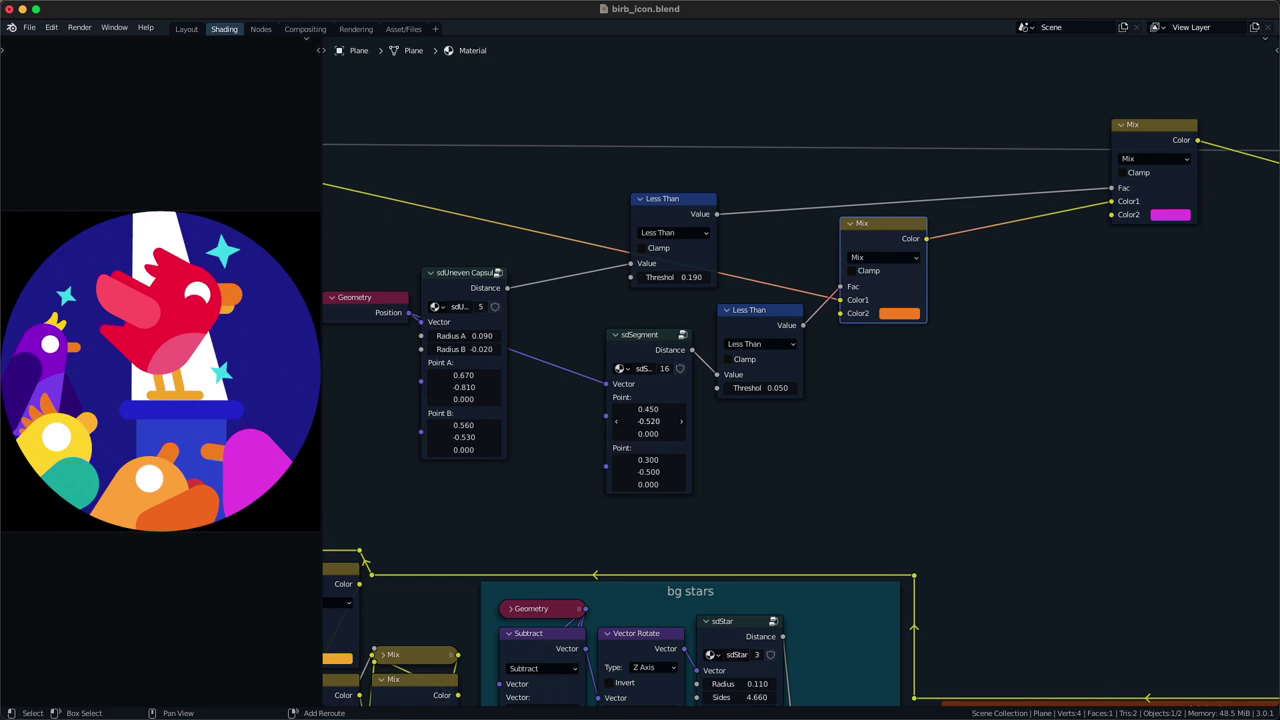
- Adjust the magenta Mix node's Color2 to hue 0.838, saturation 0.948 and value 0.787
middle_drag(814, 355, 679, 424)
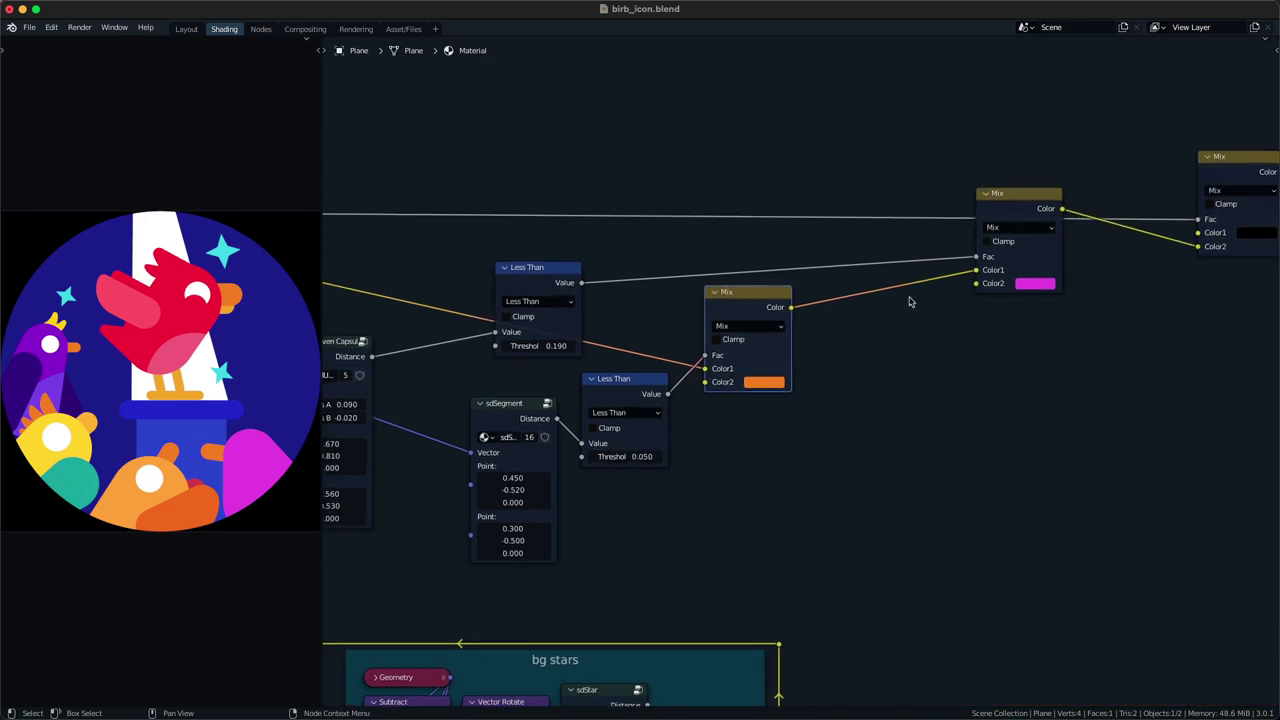
middle_drag(993, 282, 765, 347)
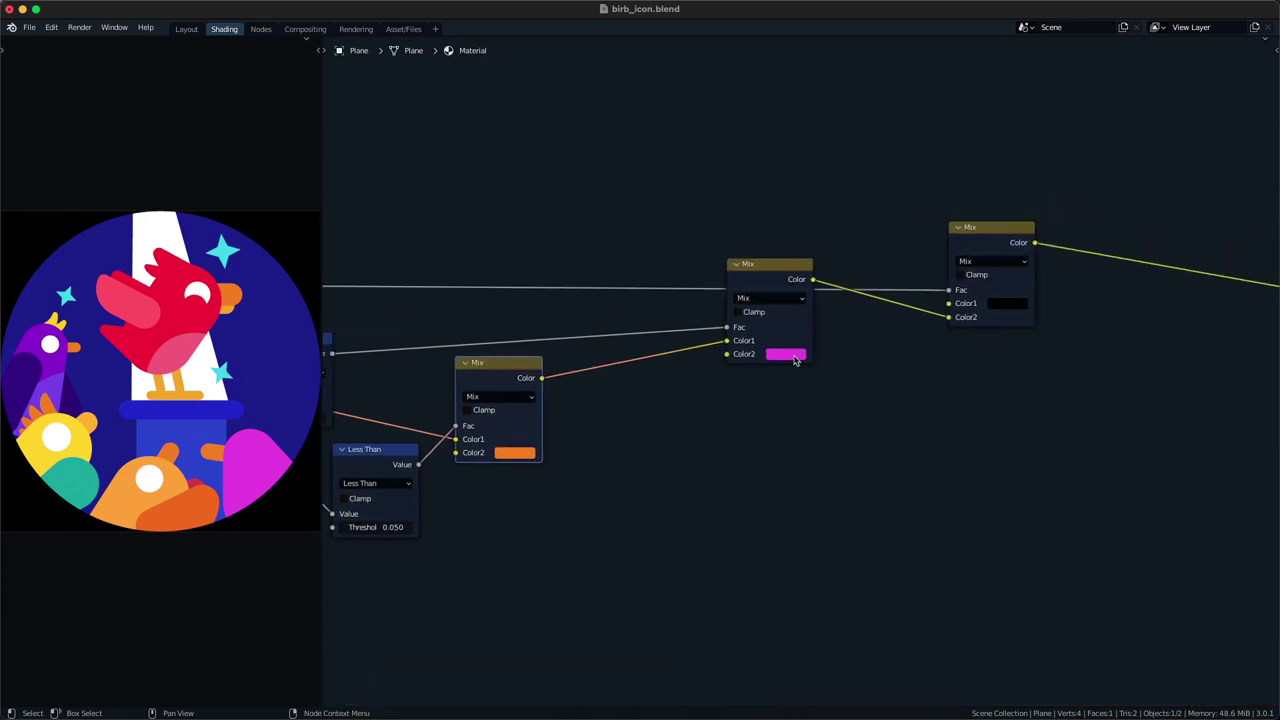
click(796, 358)
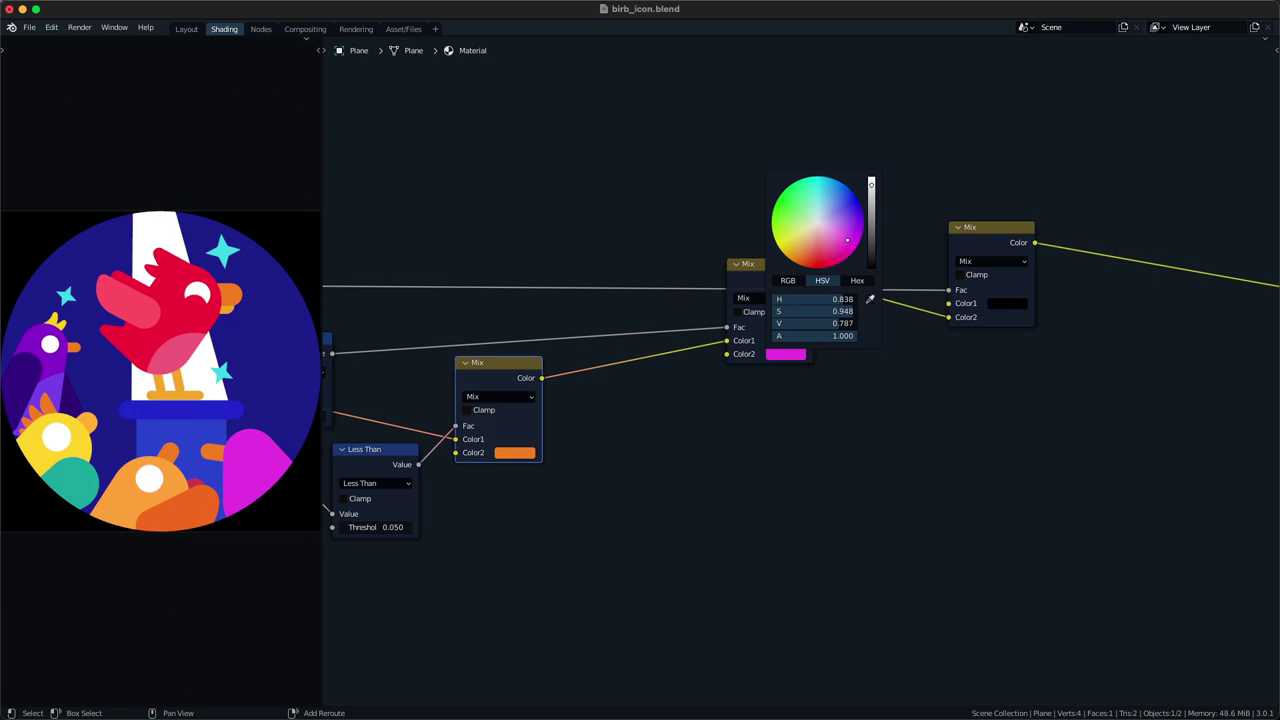
scroll(680, 405, down, 2)
middle_drag(672, 413, 787, 373)
scroll(705, 425, up, 1)
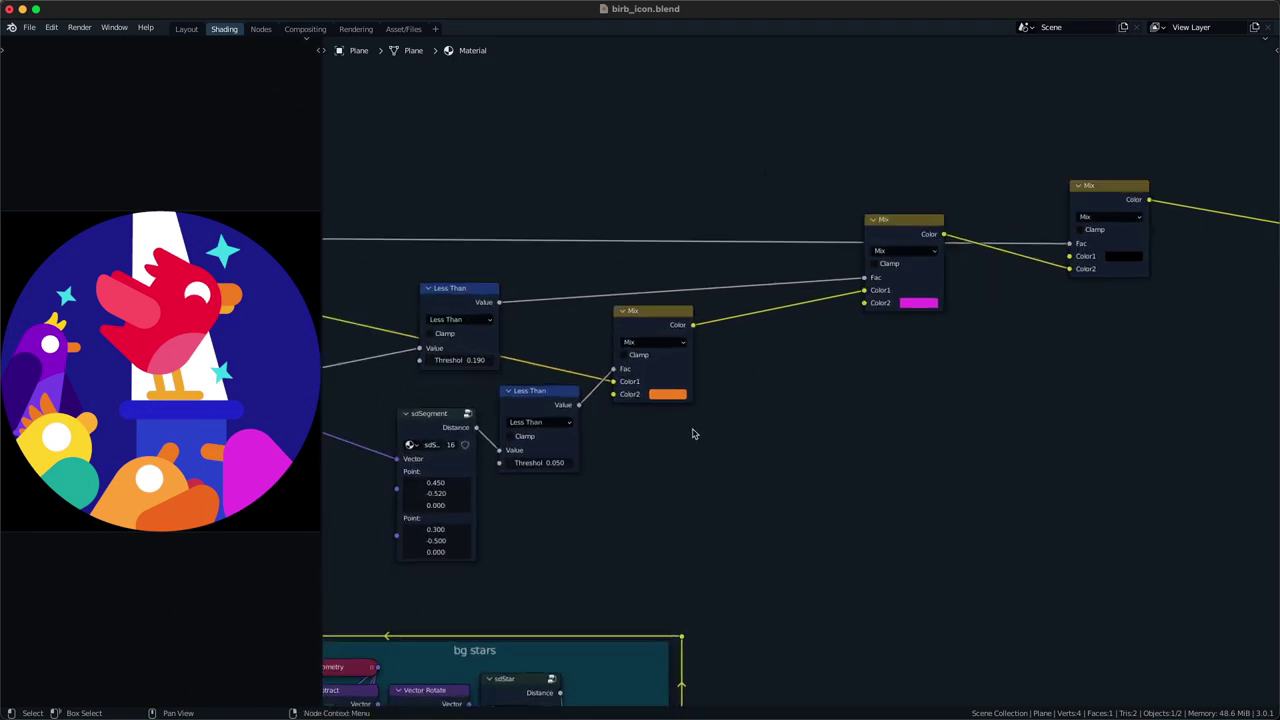
- Make the beak's orange slightly redder and set the sdSegment's second point to 0.310, -0.480
scroll(694, 432, down, 2)
click(685, 391)
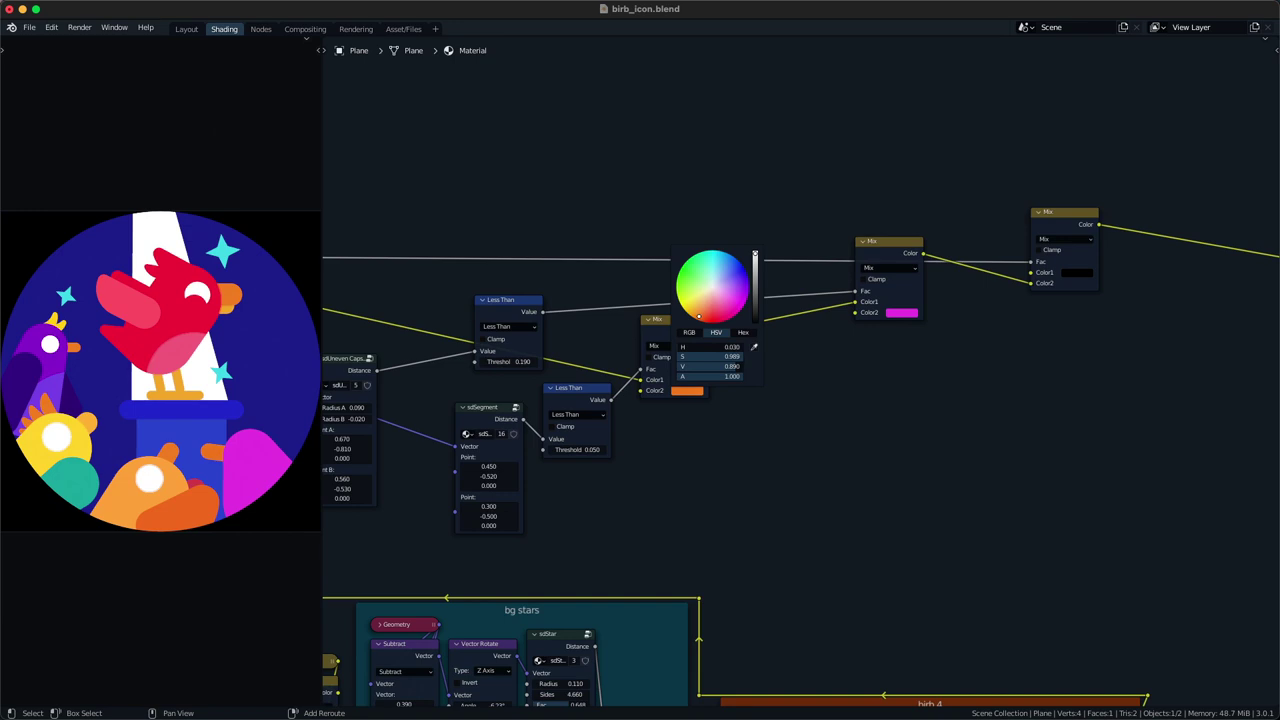
middle_drag(580, 535, 711, 489)
scroll(711, 485, up, 1)
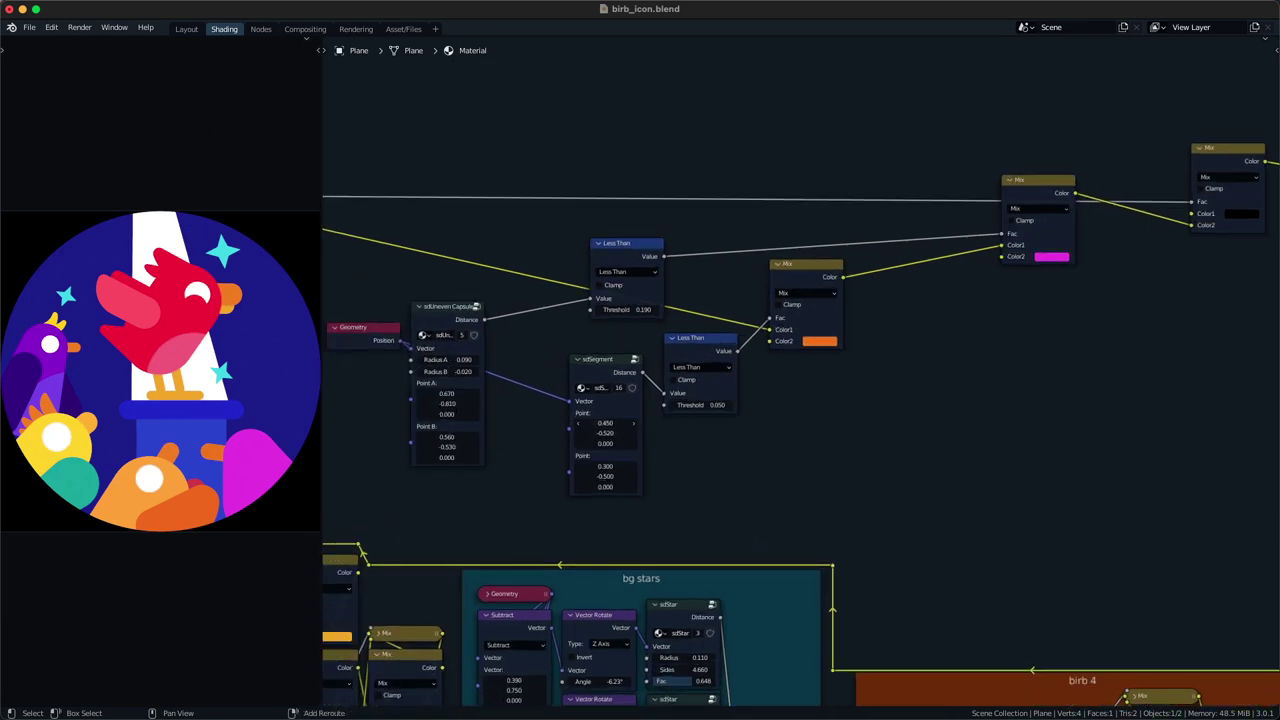
mouse_move(619, 423)
mouse_down()
mouse_move(585, 423)
mouse_move(603, 423)
mouse_up()
- Add a reroute to the yellow color link and move it along toward the magenta bird's Less Than nodes
middle_drag(709, 440, 770, 434)
scroll(770, 434, down, 7)
drag(732, 387, 682, 372)
scroll(741, 363, up, 3)
middle_drag(741, 363, 644, 403)
middle_drag(425, 268, 514, 277)
shift+right_drag(476, 286, 487, 315)
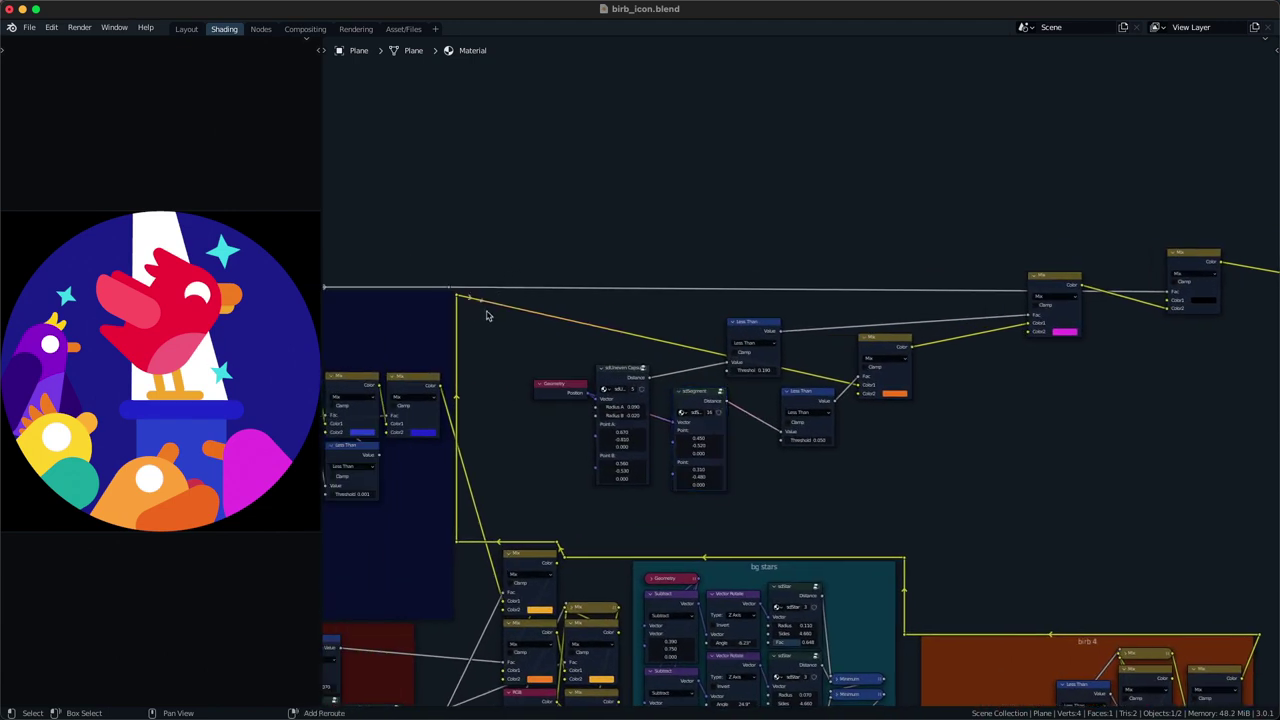
drag(477, 294, 679, 299)
- Stack the two Less Than nodes and bring sdSegment and the orange Mix node closer to the capsule node
scroll(760, 292, down, 3)
middle_drag(757, 289, 744, 306)
scroll(776, 346, up, 2)
scroll(701, 374, down, 2)
middle_drag(701, 374, 728, 362)
drag(713, 323, 748, 350)
drag(654, 409, 638, 408)
middle_drag(648, 424, 652, 424)
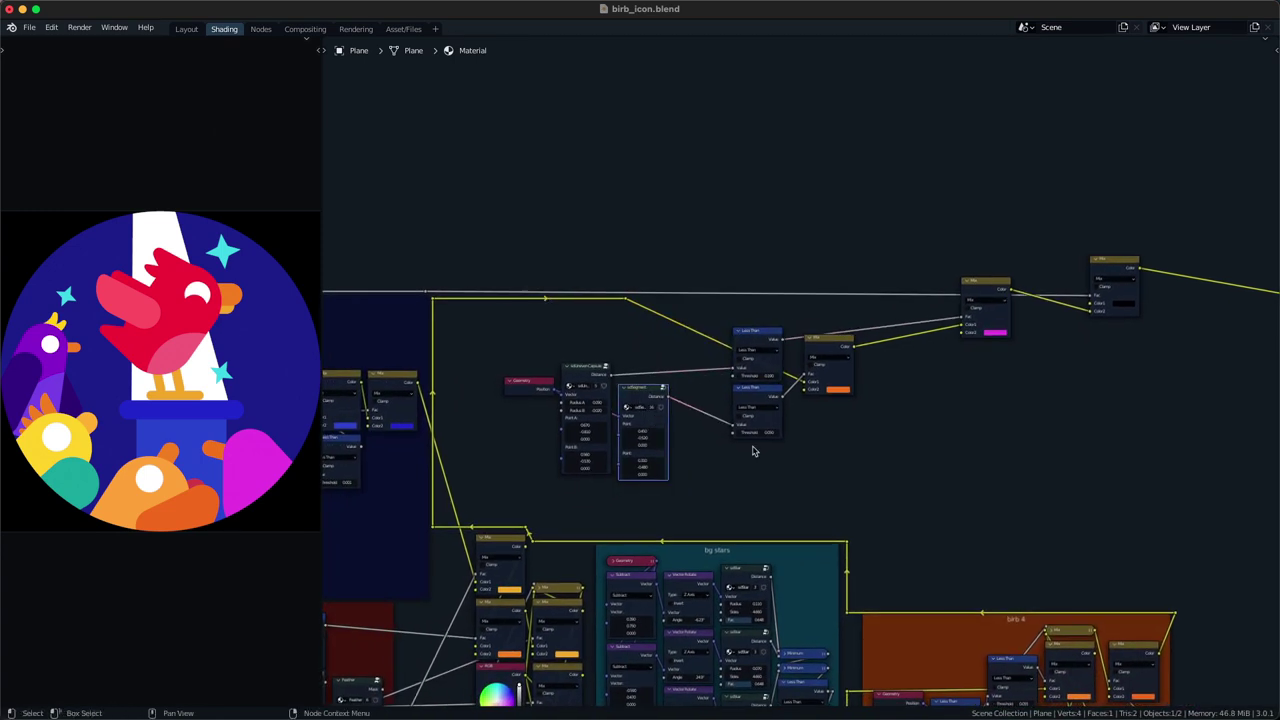
drag(755, 447, 837, 319)
key(g)
click(801, 311)
drag(684, 492, 592, 392)
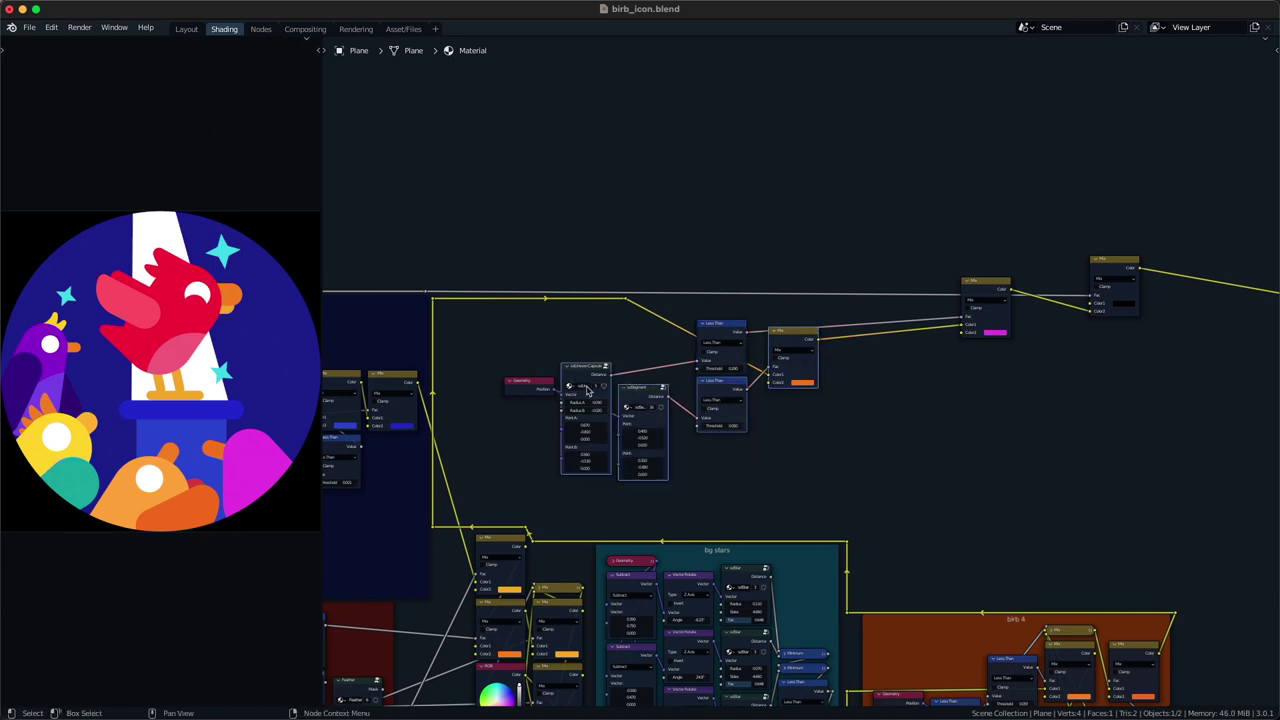
click(775, 436)
key(Tab)
text(dist)
key(Return)
key(Escape)
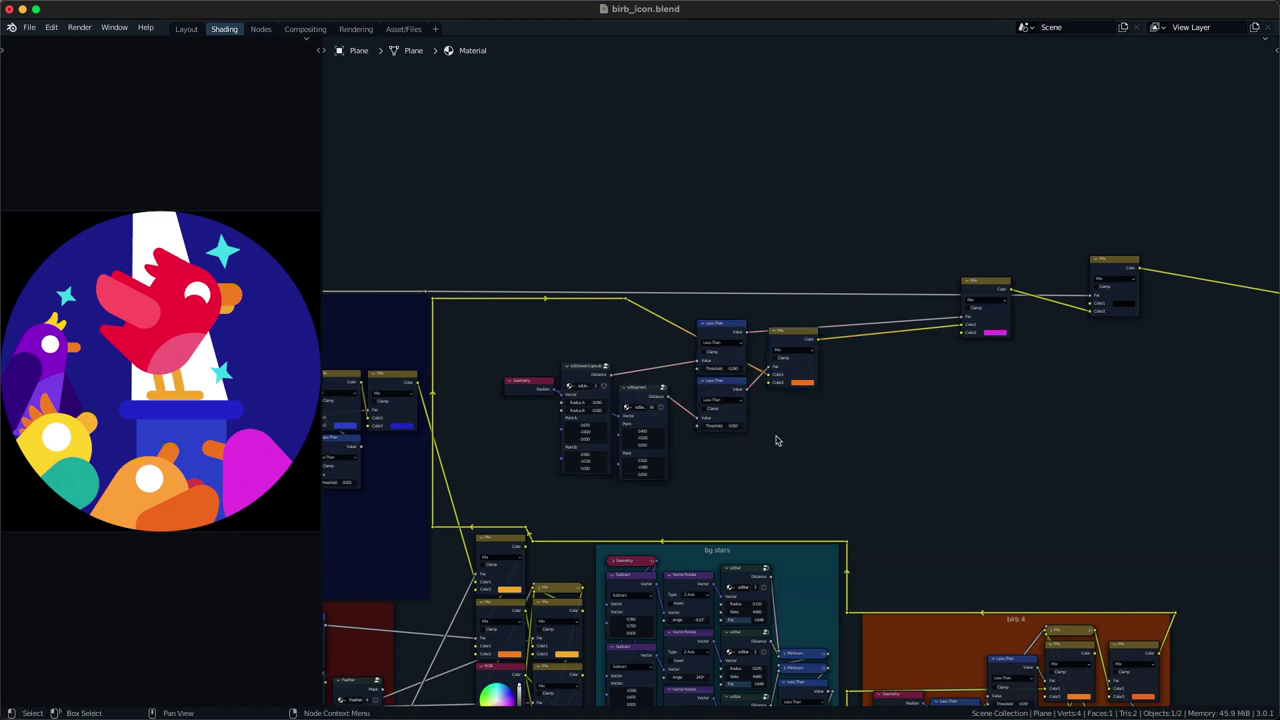
- Add a Distance vector math node below the orange Mix node and feed it the Geometry node's Position
key(Tab)
text(dist)
key(Return)
click(774, 435)
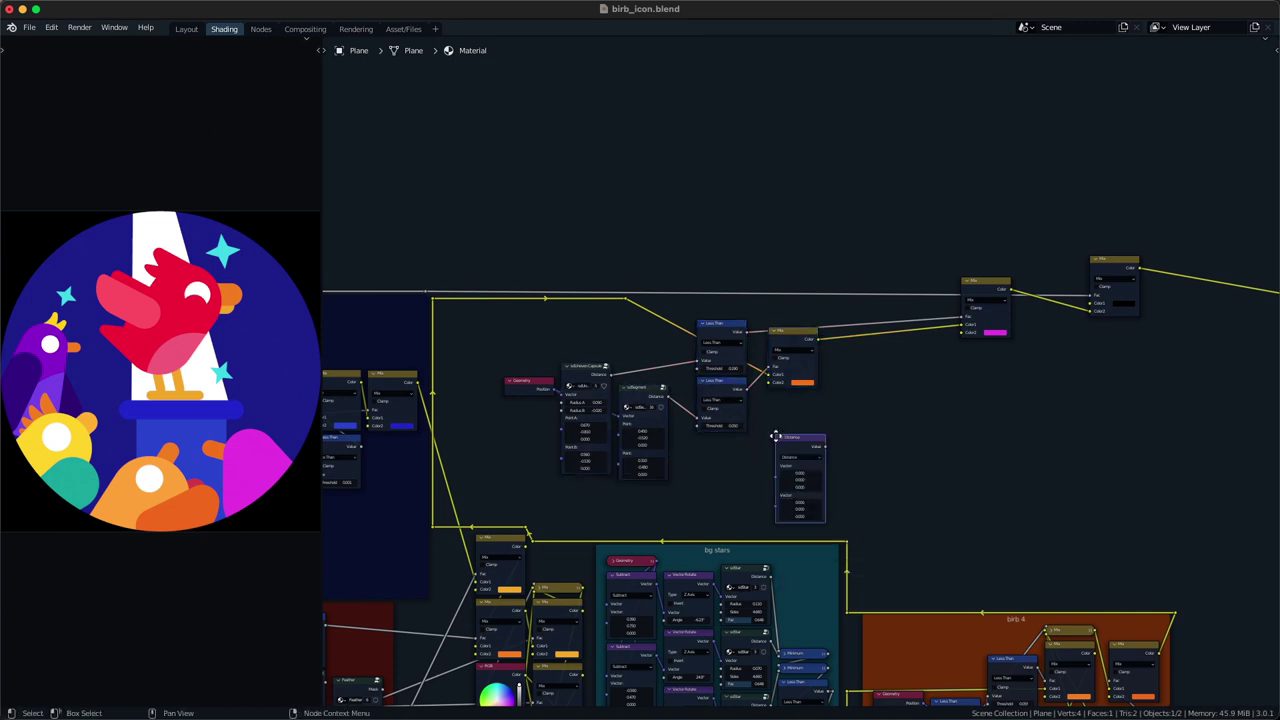
alt+right_drag(549, 389, 783, 460)
drag(794, 441, 752, 441)
- Add a Math node set to Less Than beside the Distance node and connect the Distance value to it
key(q)
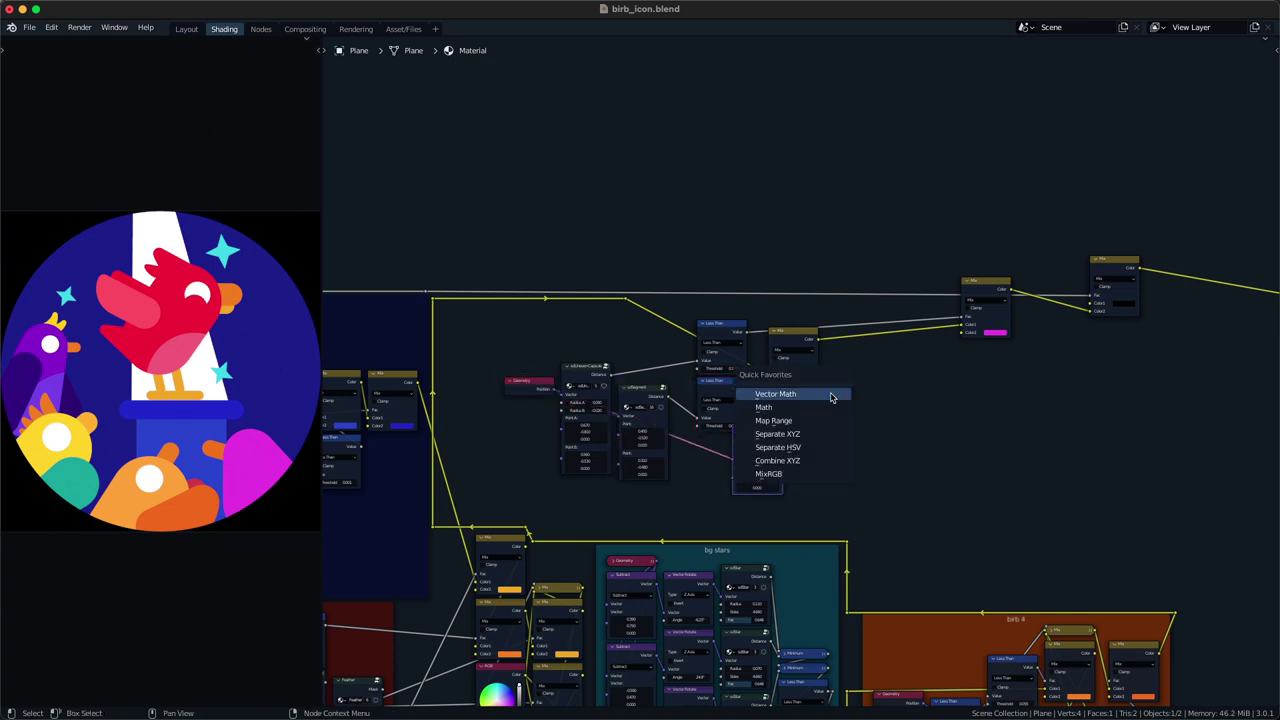
click(832, 407)
click(833, 410)
alt+right_drag(772, 440, 842, 428)
click(847, 429)
click(918, 476)
drag(849, 417, 827, 423)
- Move the Less Than pair and orange Mix node upward, and the magenta Mix node closer to the final Mix node
drag(705, 277, 817, 403)
key(g)
click(877, 383)
drag(995, 282, 1056, 315)
- Feed the magenta Mix node's Color2 from a duplicate Mix with magenta and white colors, driven by the Distance node's Less Than
key(shift+d)
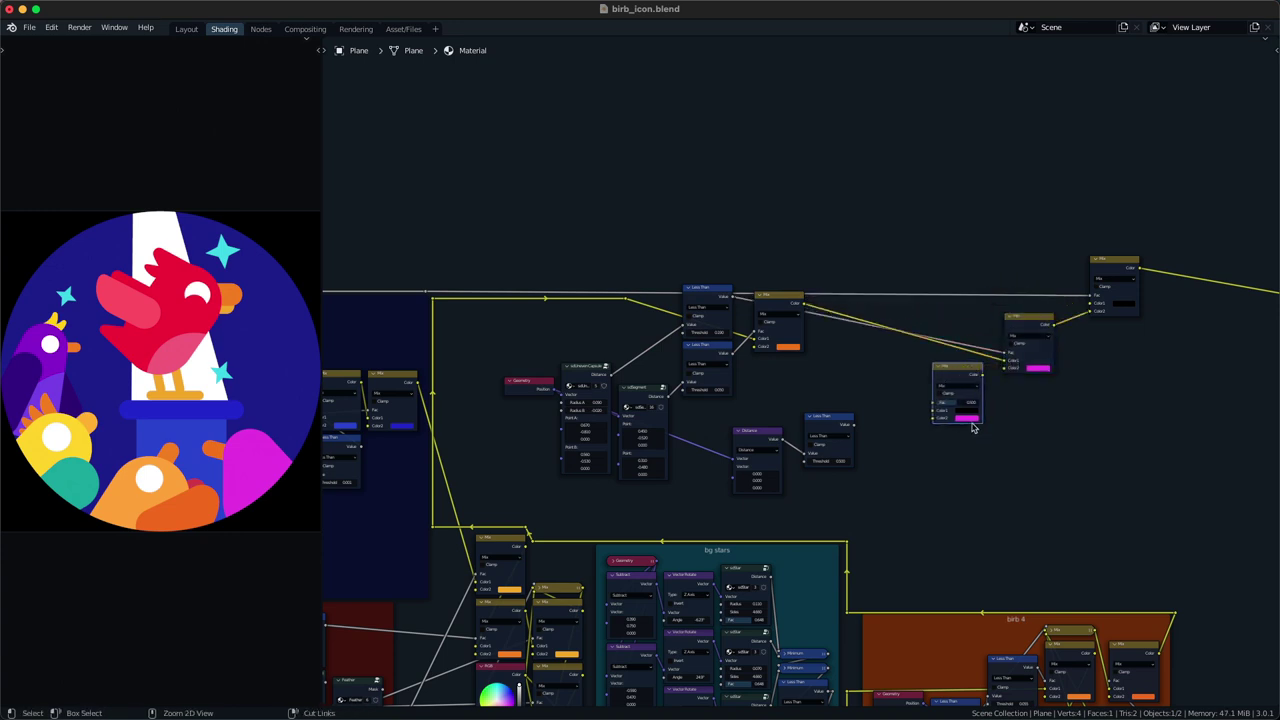
key(ctrl+v)
drag(854, 425, 1004, 368)
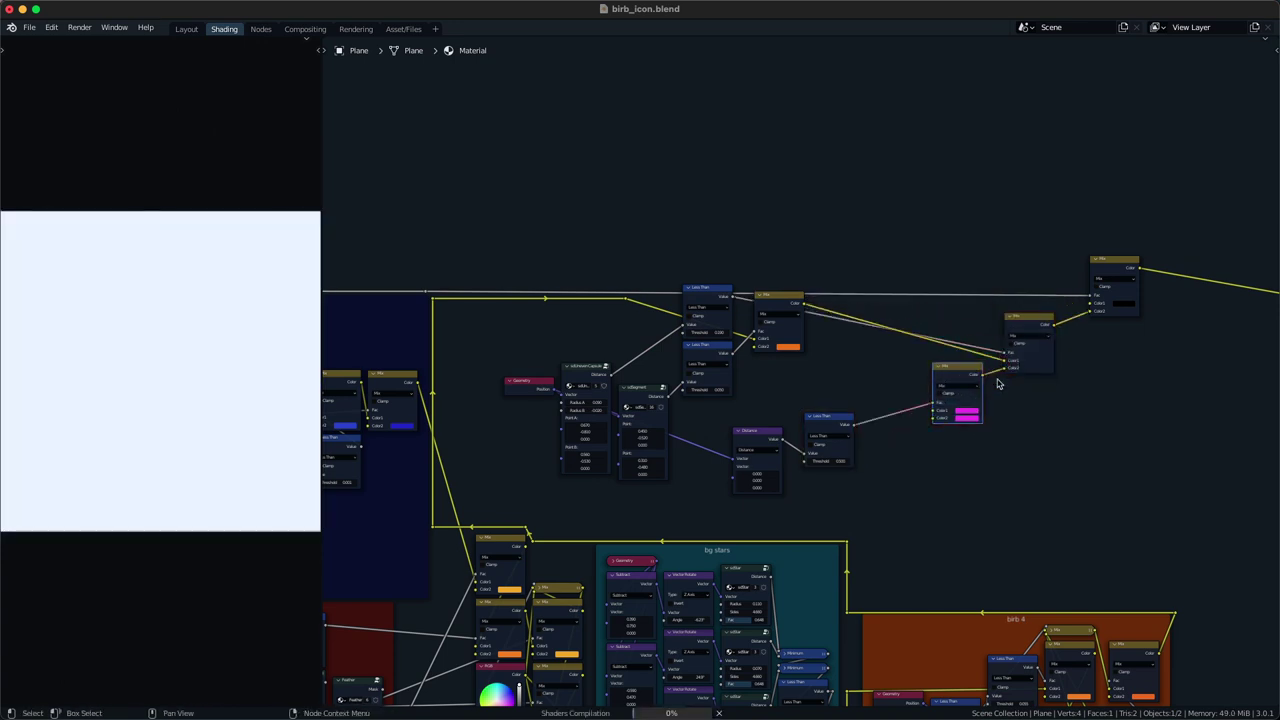
click(966, 420)
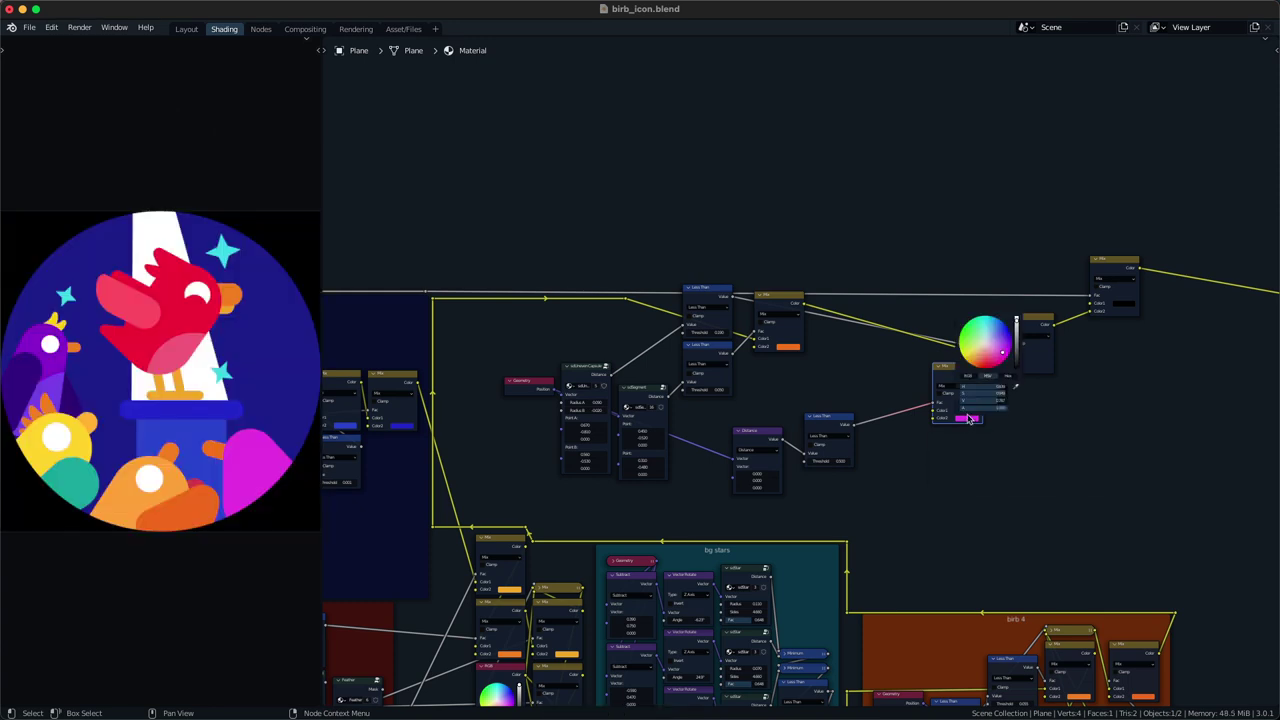
key(BackSpace)
- Set the Distance node's second vector to 0.540, -0.490 and its Less Than threshold to 0.070 to place the magenta bird's eye
shift+click(808, 461)
shift+click(839, 456)
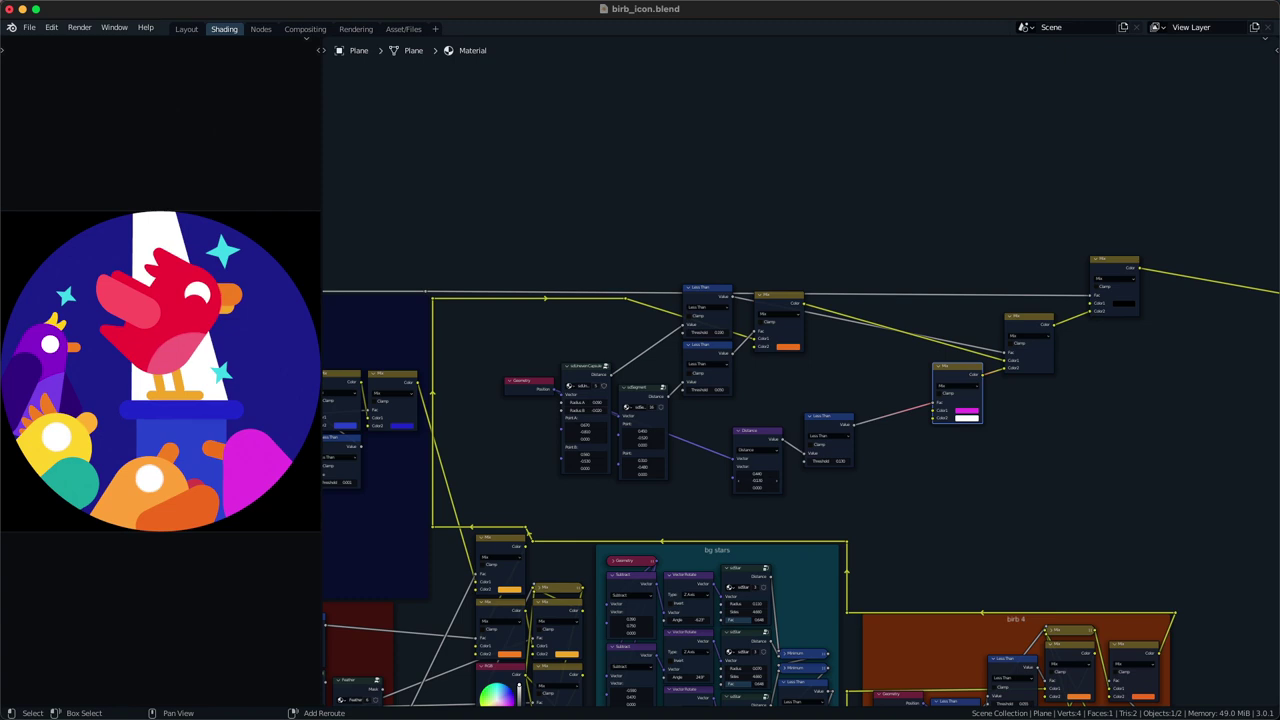
scroll(765, 478, up, 3)
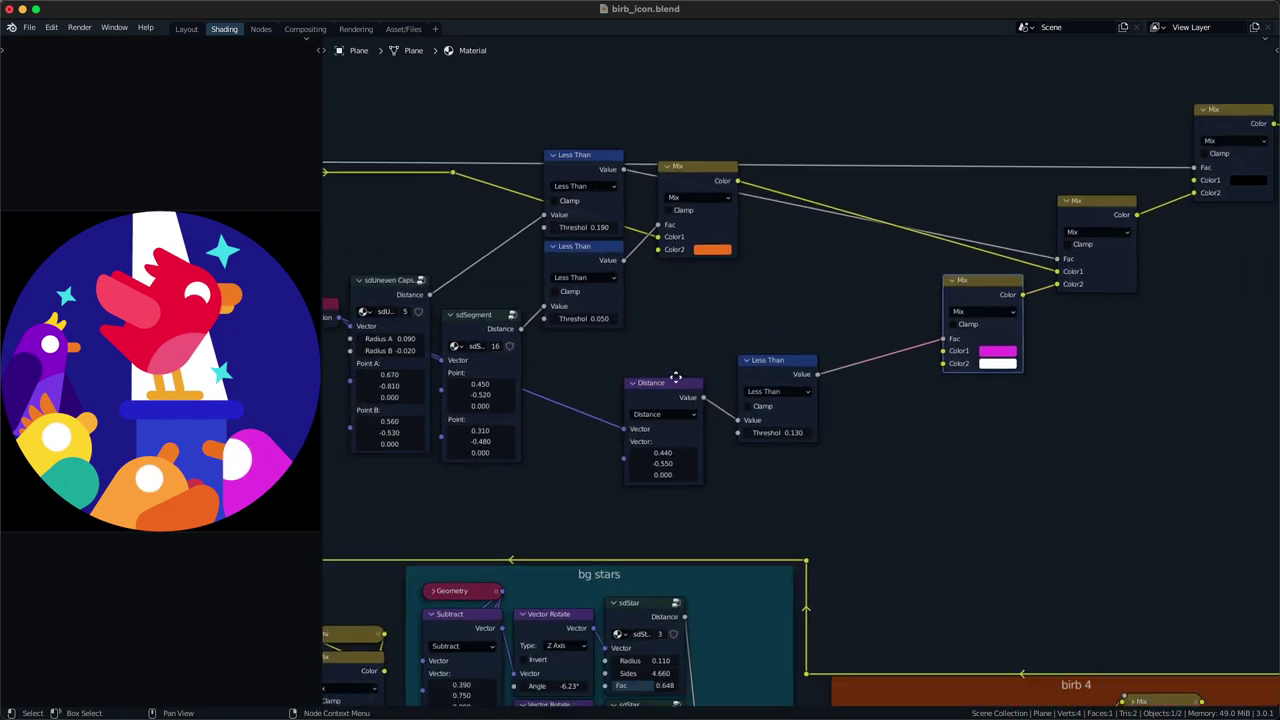
scroll(676, 377, up, 1)
drag(635, 462, 648, 462)
drag(747, 437, 741, 437)
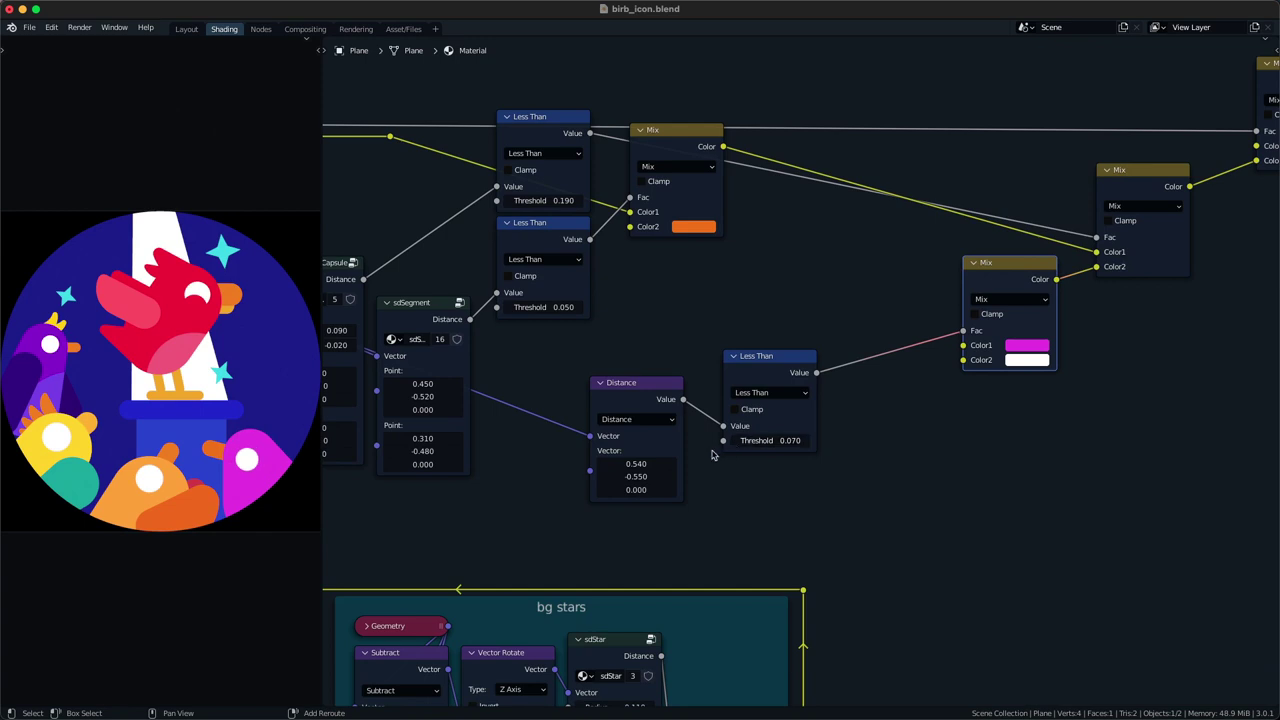
drag(655, 473, 663, 473)
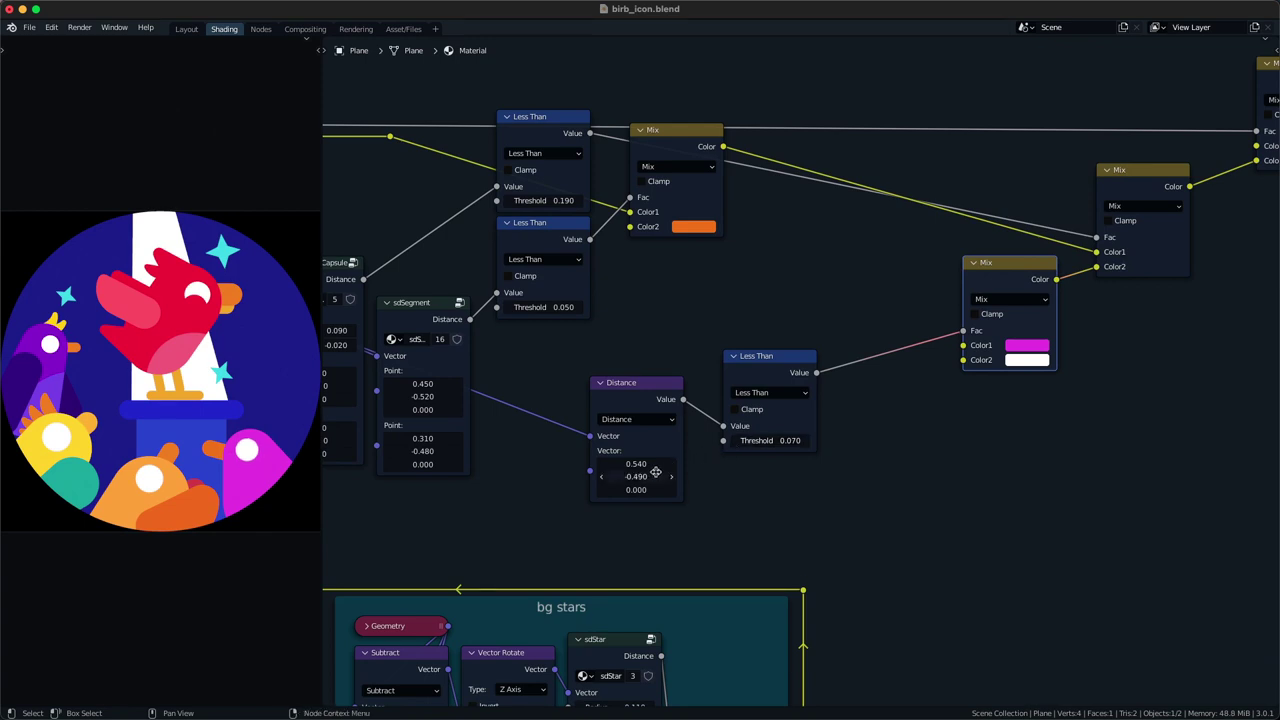
- Set the sdSegment's second point to 0.300, -0.480 and the capsule's Point B Y to -0.510, saving the file
scroll(654, 472, down, 3)
key(ctrl+s)
drag(583, 353, 585, 353)
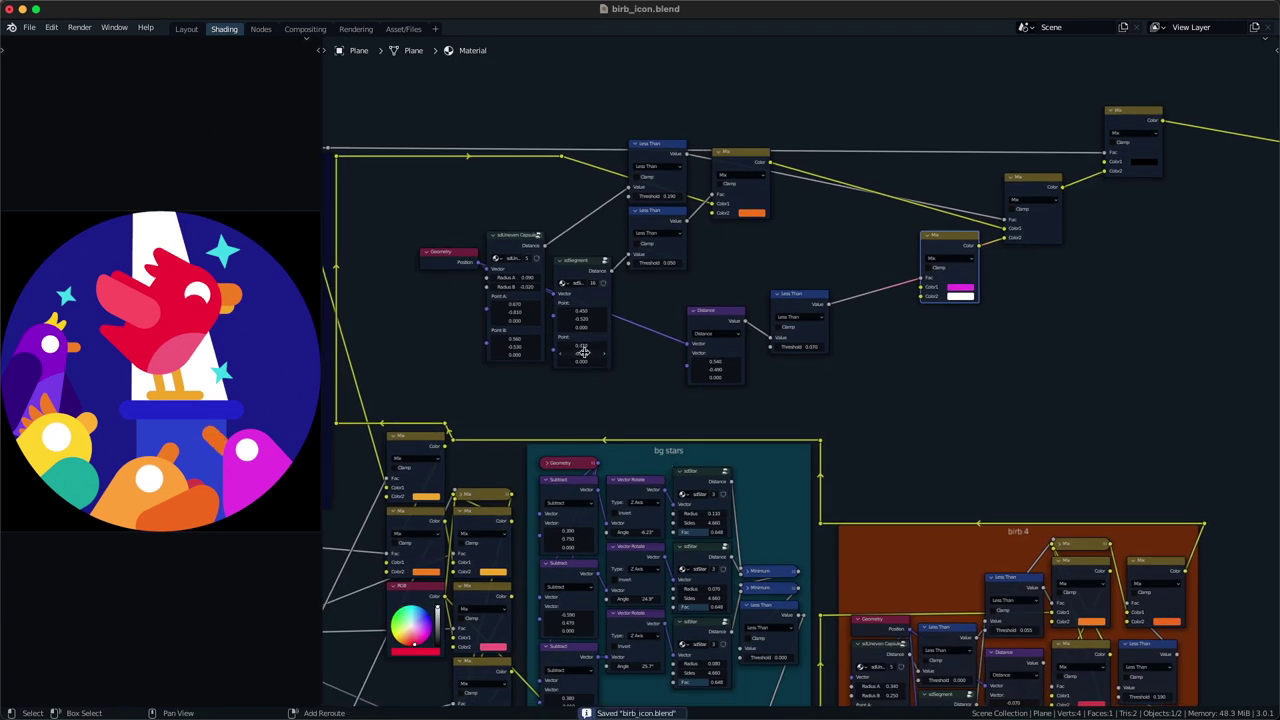
drag(517, 313, 513, 313)
scroll(693, 362, up, 1)
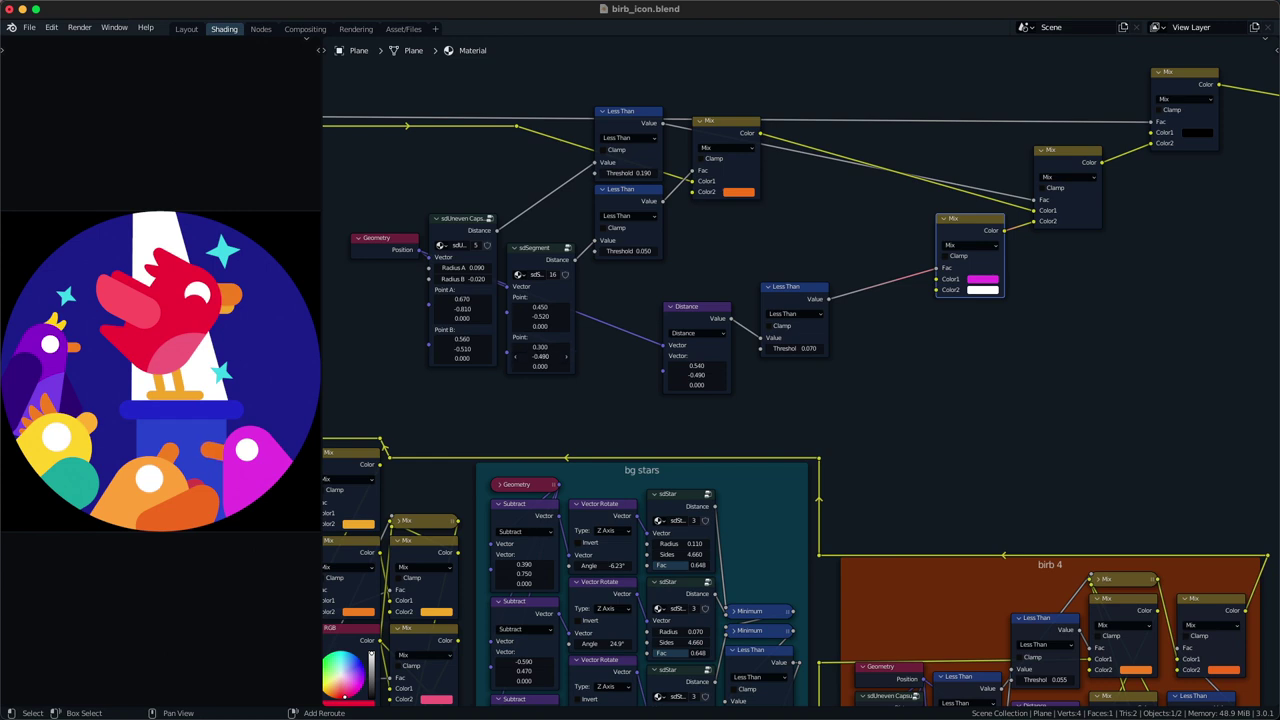
key(ctrl+s)
- Move the magenta bird's last two Mix nodes closer to their inputs and the final Mix node further toward the output
scroll(634, 392, down, 7)
middle_drag(784, 378, 700, 404)
scroll(715, 399, up, 1)
middle_drag(830, 361, 690, 418)
key(g)
click(671, 407)
drag(736, 391, 753, 332)
key(g)
click(693, 330)
drag(833, 356, 844, 298)
key(g)
click(957, 246)
scroll(847, 307, down, 3)
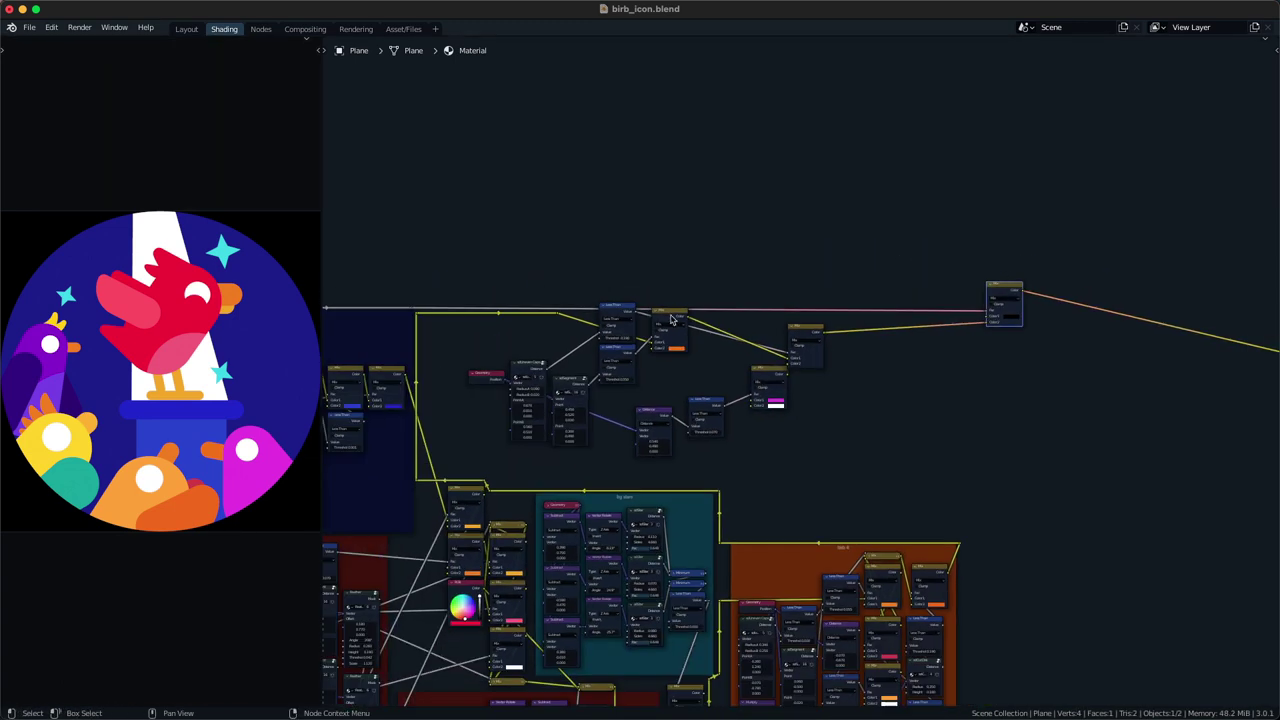
- Dissolve the added reroute on the yellow color link and shift the magenta bird's nodes as a group
drag(533, 333, 581, 293)
key(ctrl+x)
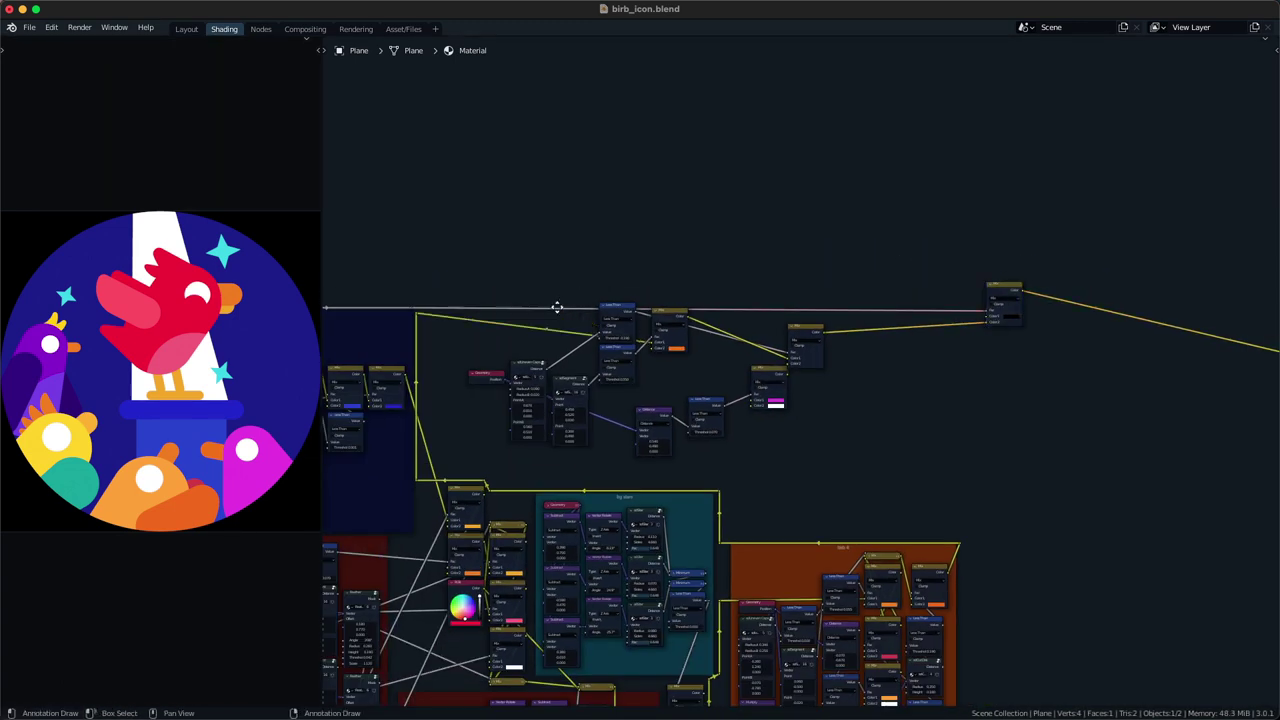
drag(502, 274, 810, 363)
key(g)
click(777, 426)
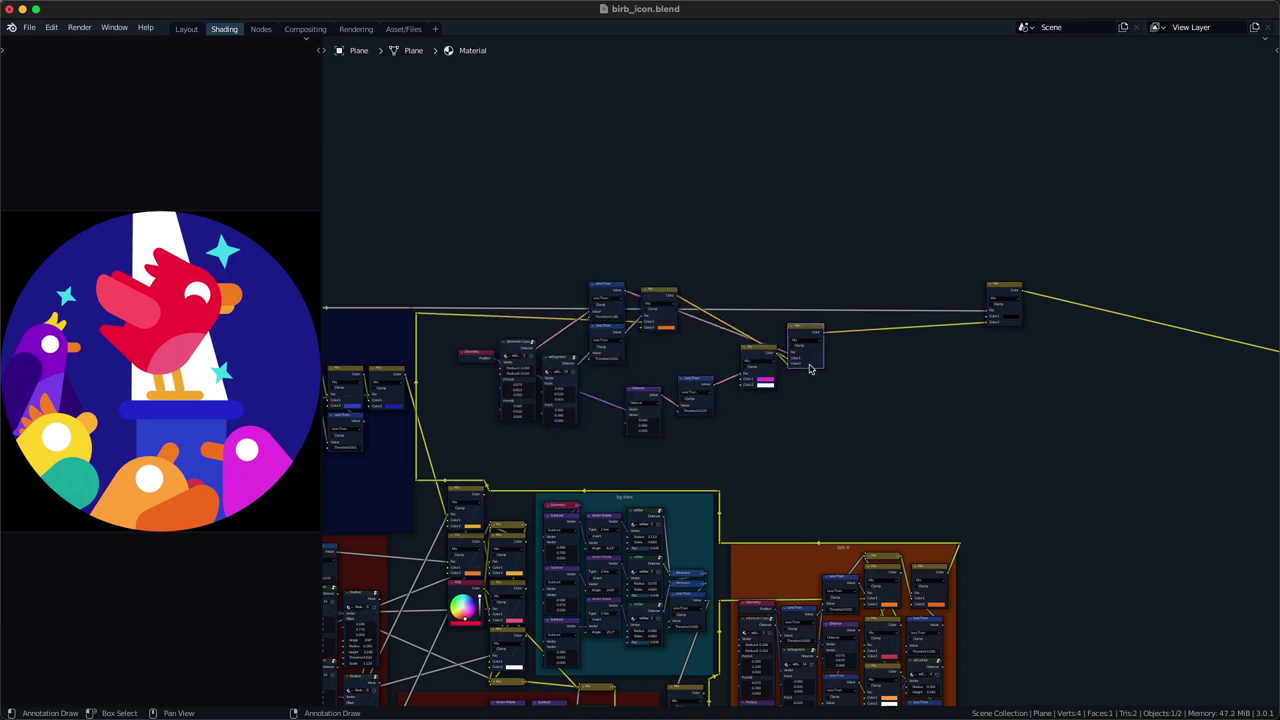
key(g)
click(816, 345)
- Stack the Distance node and its Less Than below the beak's nodes, place the eye Mix beside them, and save the file
key(g)
drag(711, 442, 676, 356)
click(600, 394)
key(g)
click(677, 338)
drag(748, 406, 772, 333)
key(g)
click(755, 405)
middle_drag(766, 414, 753, 440)
key(ctrl+s)
scroll(823, 449, up, 2)
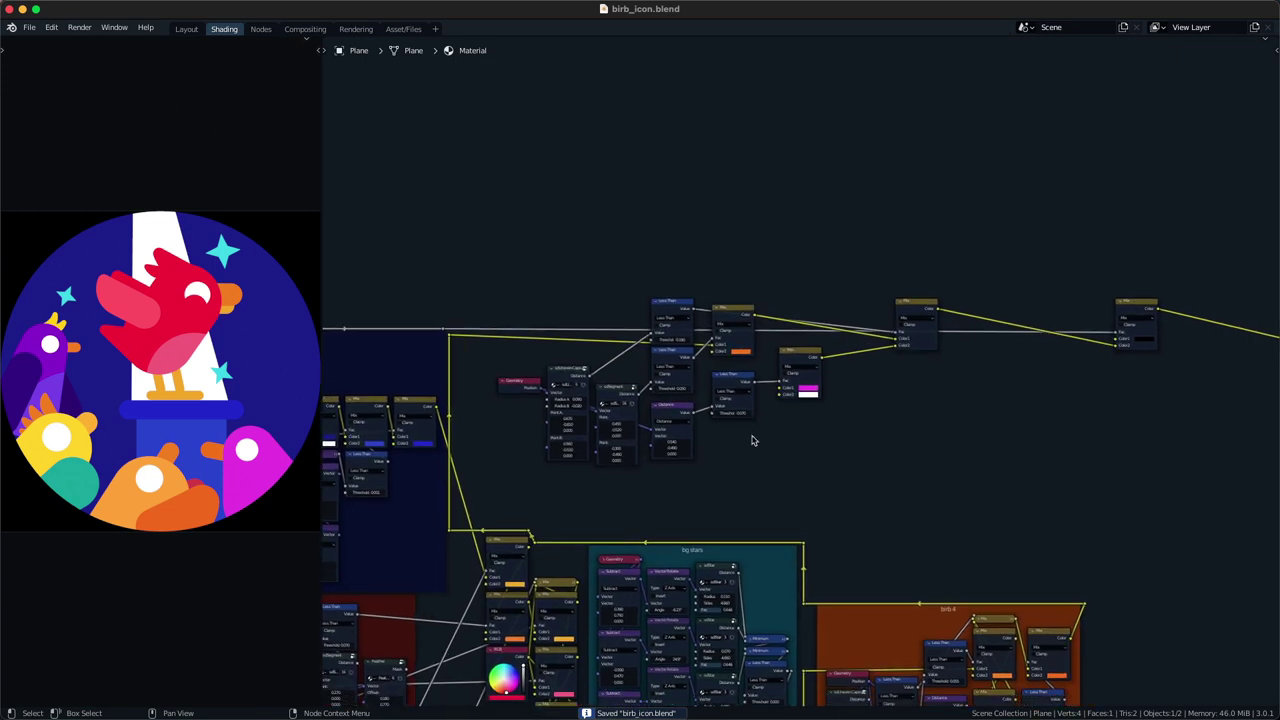
- Duplicate the sdSegment node with its input links and place it below the eye's Less Than node
click(612, 409)
key(ctrl+shift+d)
click(762, 449)
- Insert a duplicate of the eye Mix node before the final Mix, with the new sdSegment's Distance driving its Fac
click(803, 361)
key(shift+d)
click(919, 441)
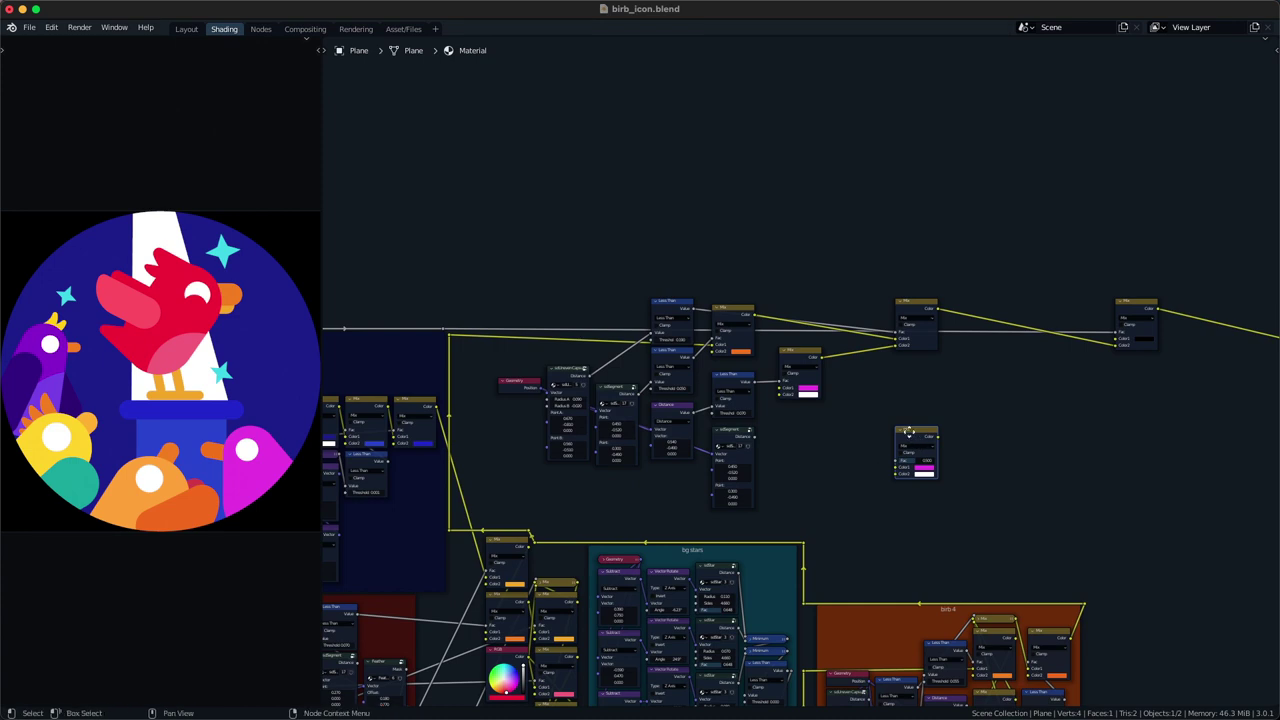
drag(907, 432, 980, 291)
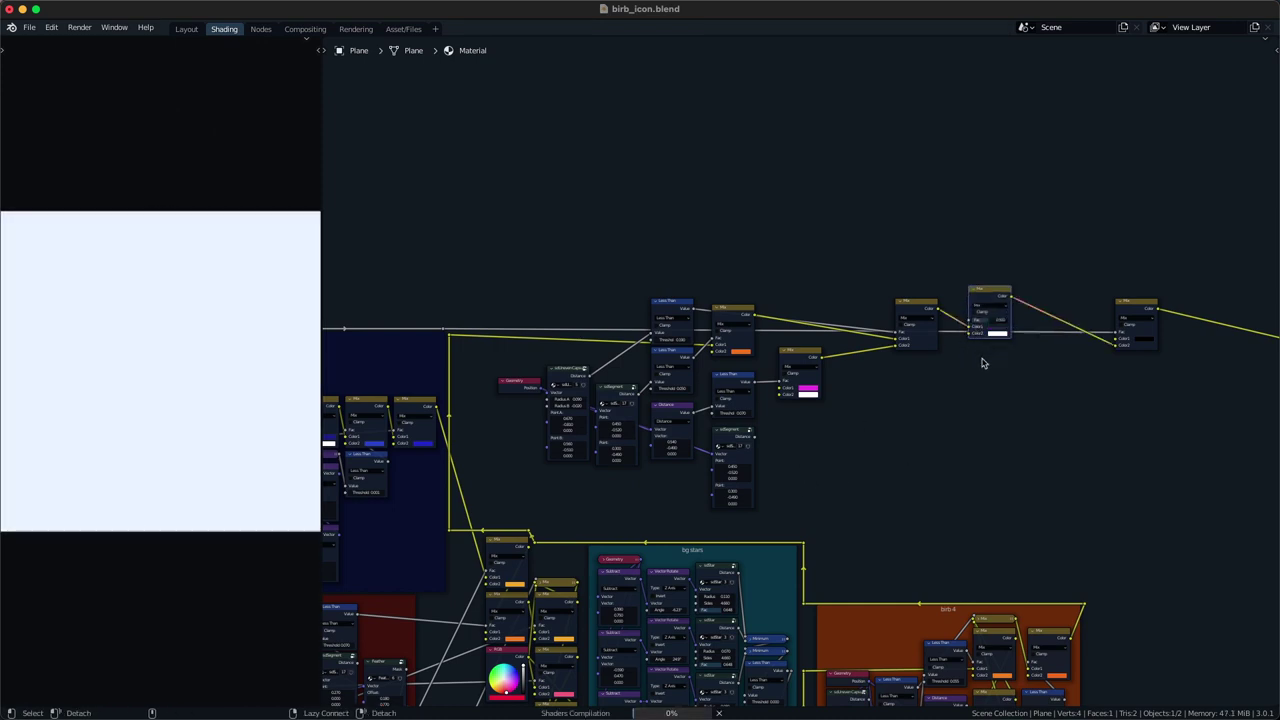
alt+right_drag(735, 450, 983, 363)
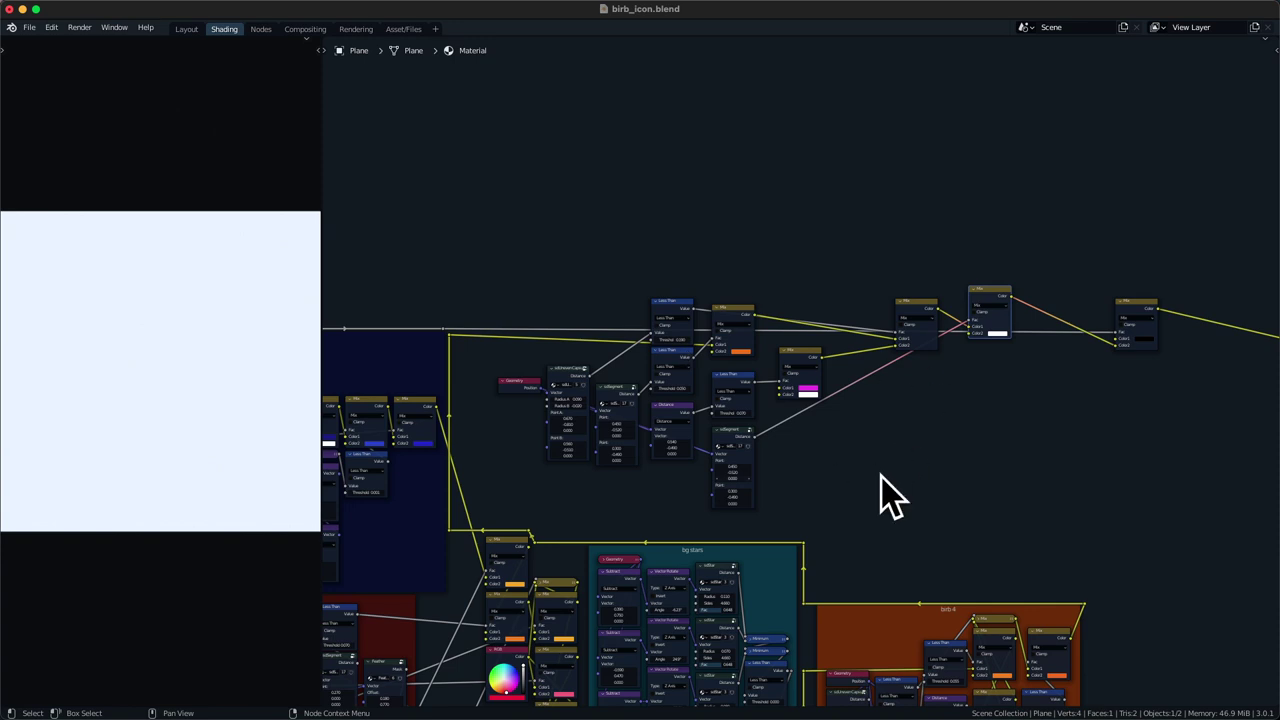
middle_drag(870, 409, 815, 422)
scroll(815, 422, up, 3)
key(q)
click(726, 450)
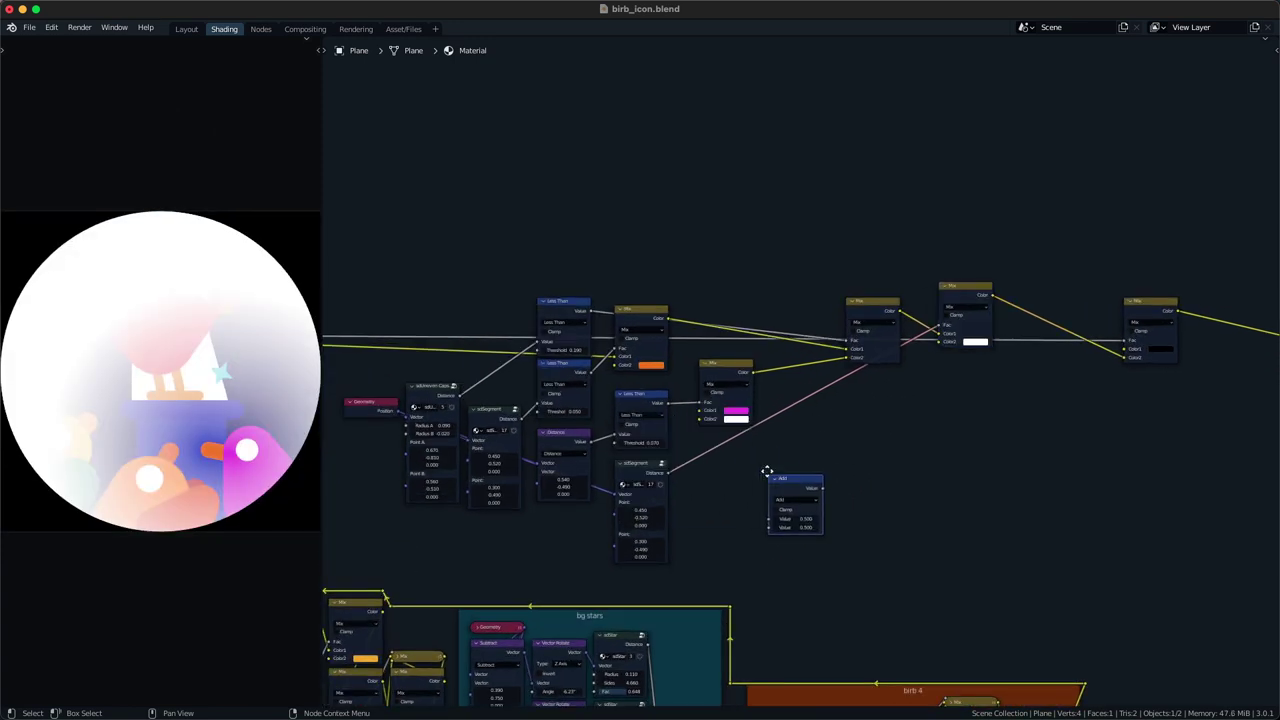
key(x)
- Insert a duplicate of the eye's Less Than node between the new sdSegment and the new Mix node's Fac
click(651, 407)
key(shift+d)
click(733, 454)
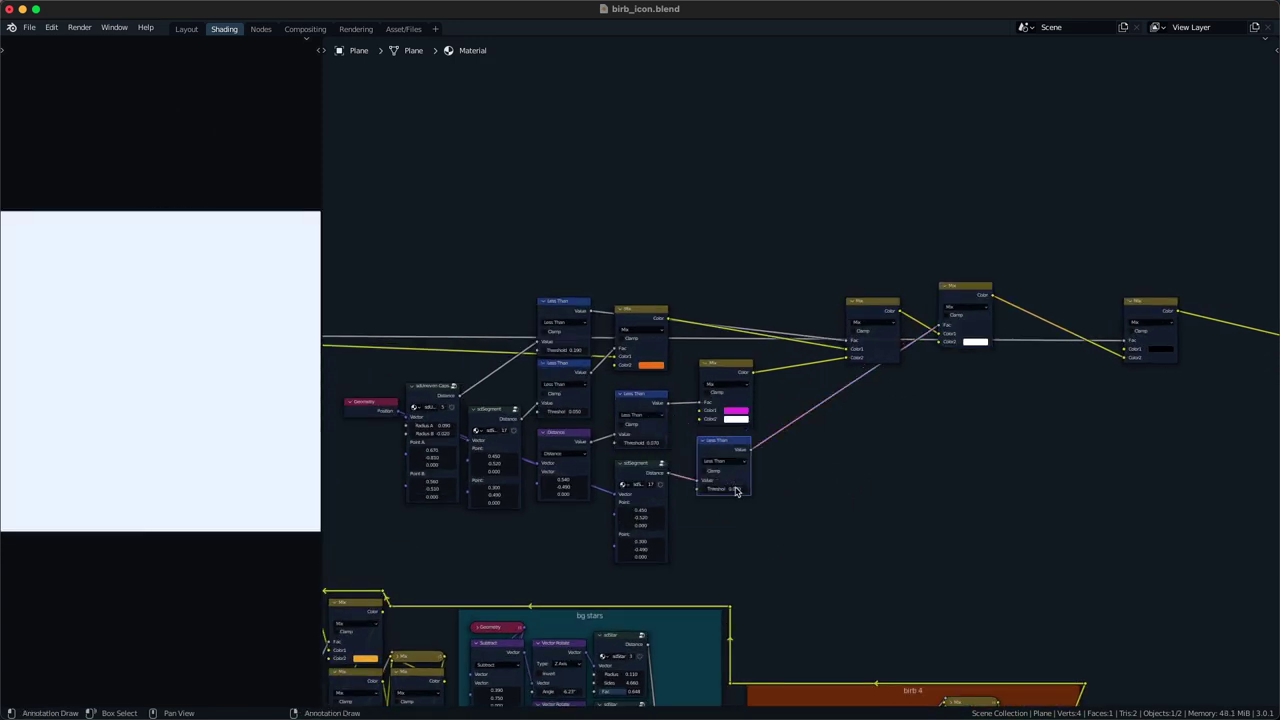
- Paste the magenta colour into the newest Mix node's Color2 and shift it to a pink at hue 0.939, saturation 0.977, value 0.604
middle_drag(788, 433, 774, 436)
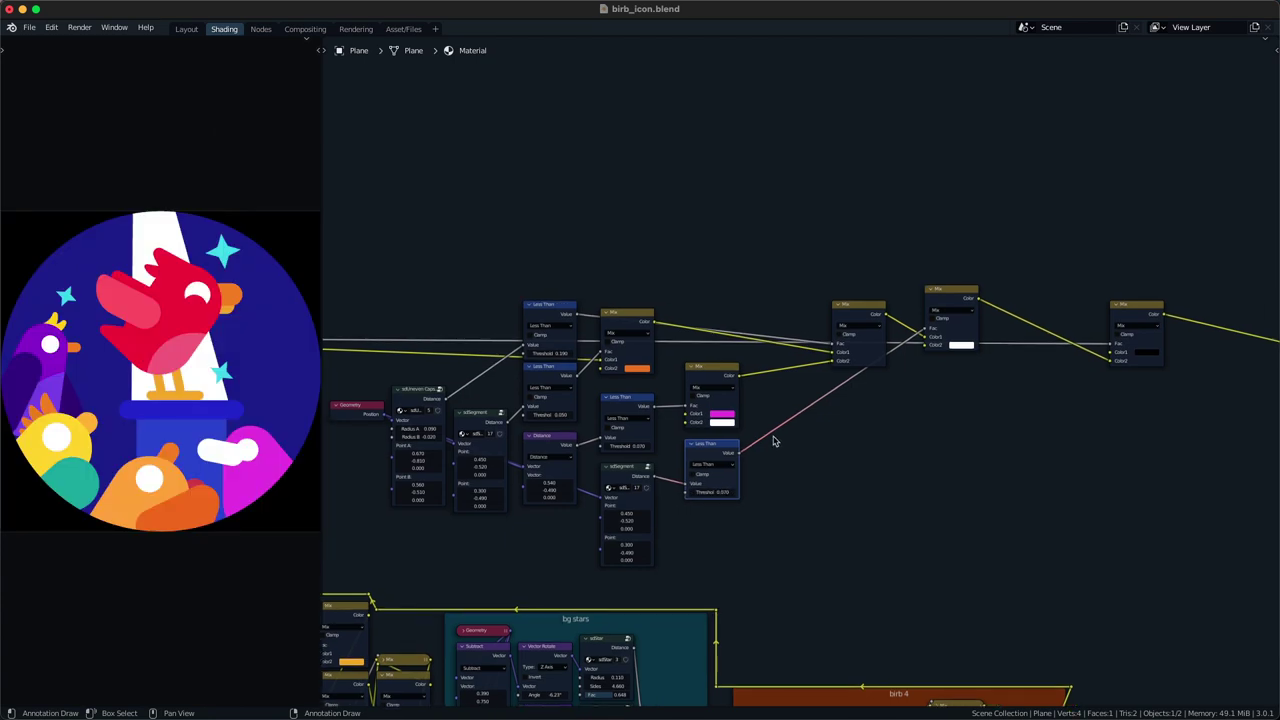
click(955, 346)
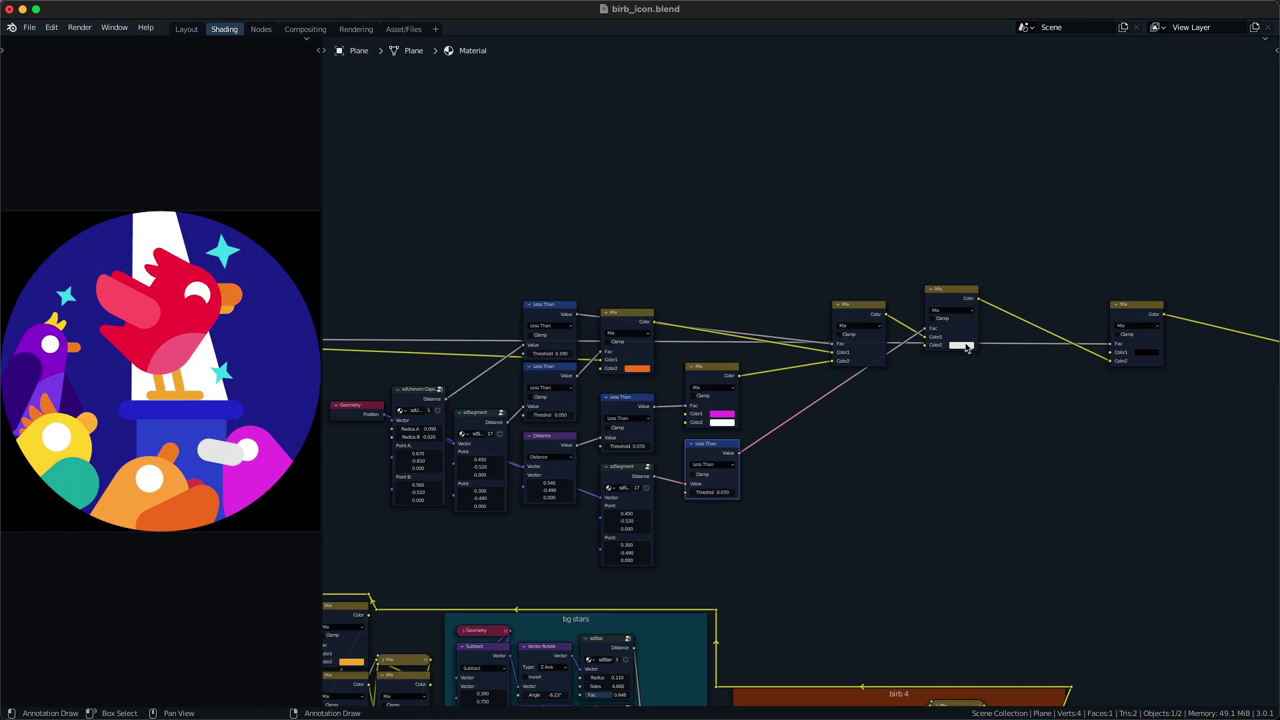
click(965, 346)
key(ctrl+v)
click(965, 348)
scroll(965, 348, down, 2)
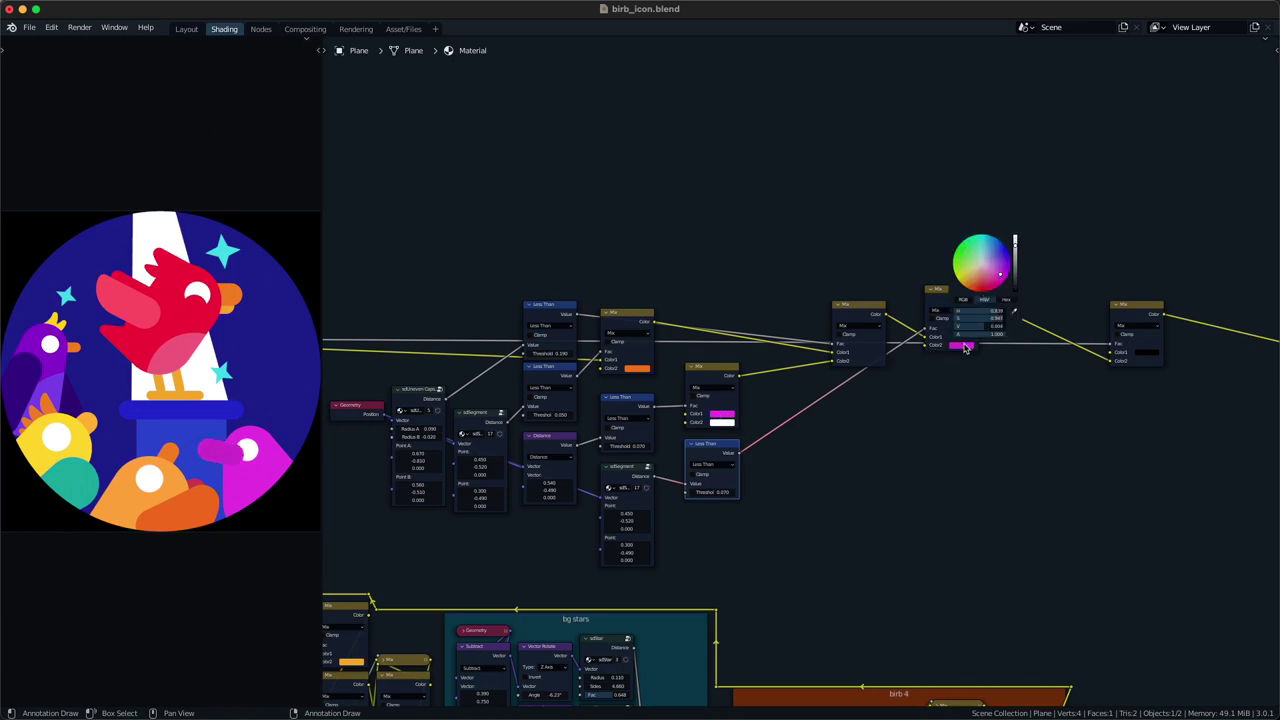
drag(1000, 275, 996, 287)
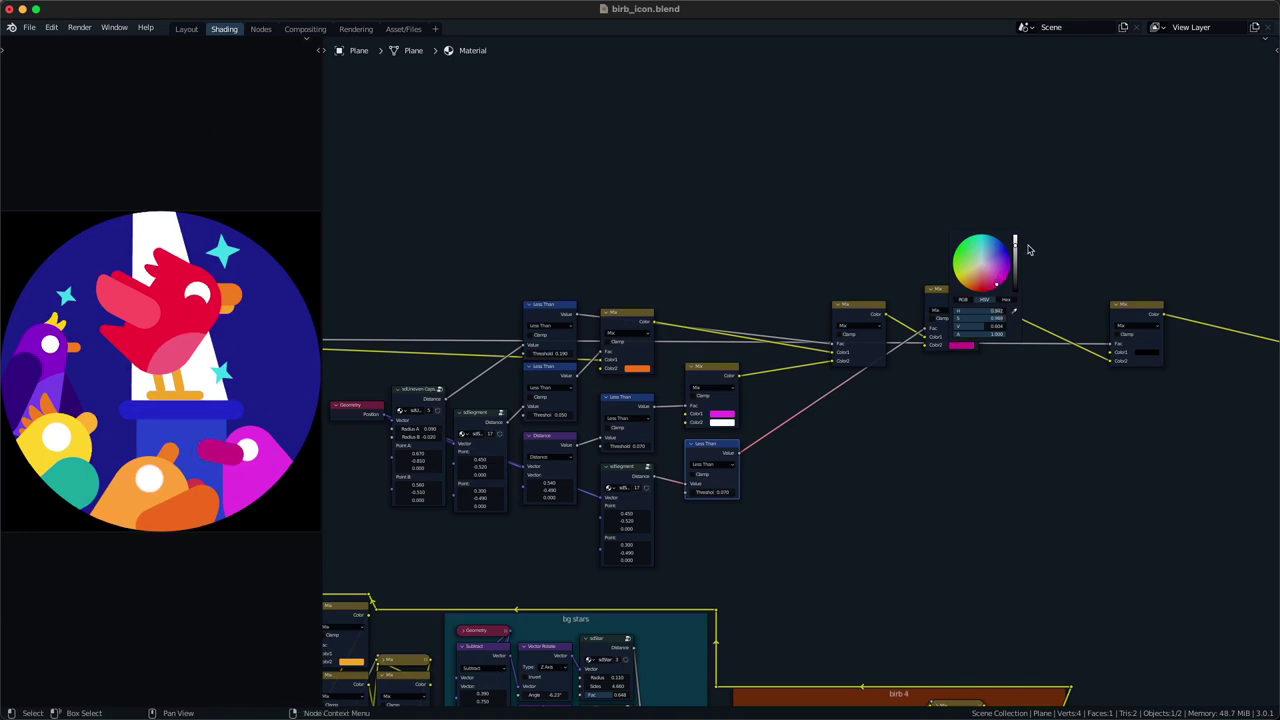
- Fine-tune the newest Mix node's Color2 to a slightly redder pink
scroll(780, 358, up, 2)
middle_drag(860, 345, 618, 445)
scroll(619, 446, up, 3)
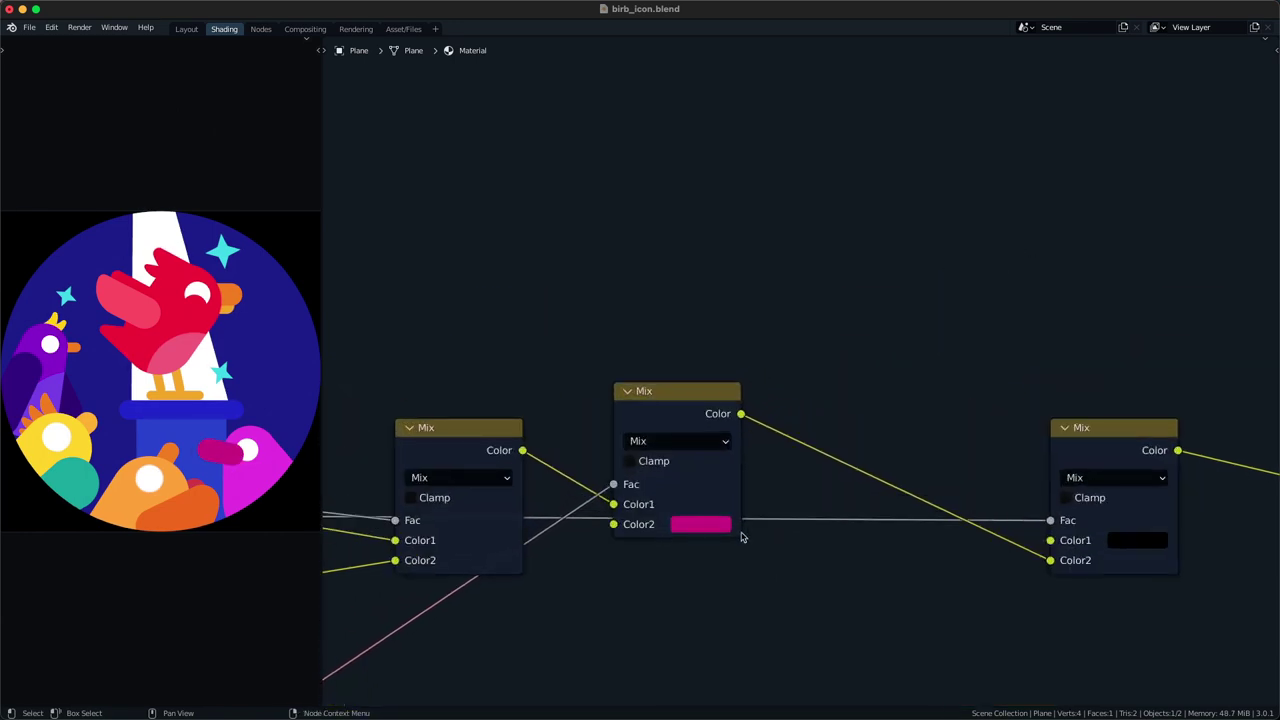
click(714, 524)
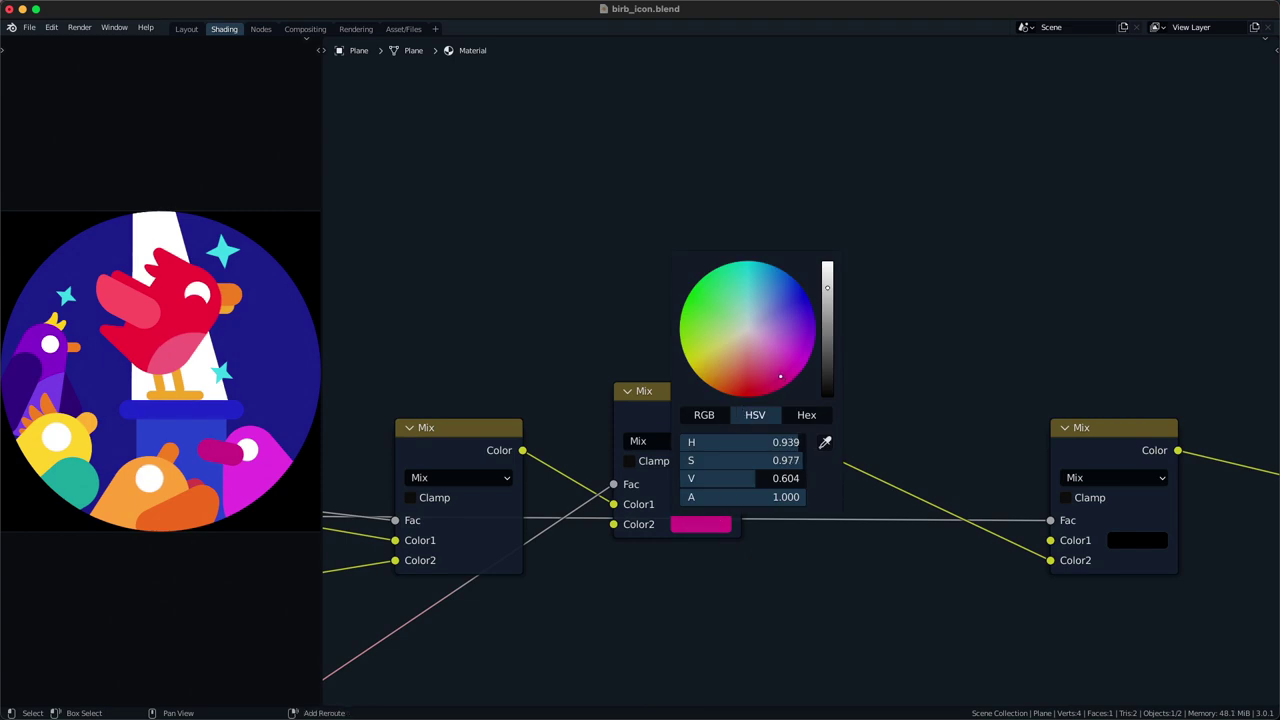
scroll(783, 377, up, 1)
drag(783, 377, 788, 380)
scroll(788, 379, down, 2)
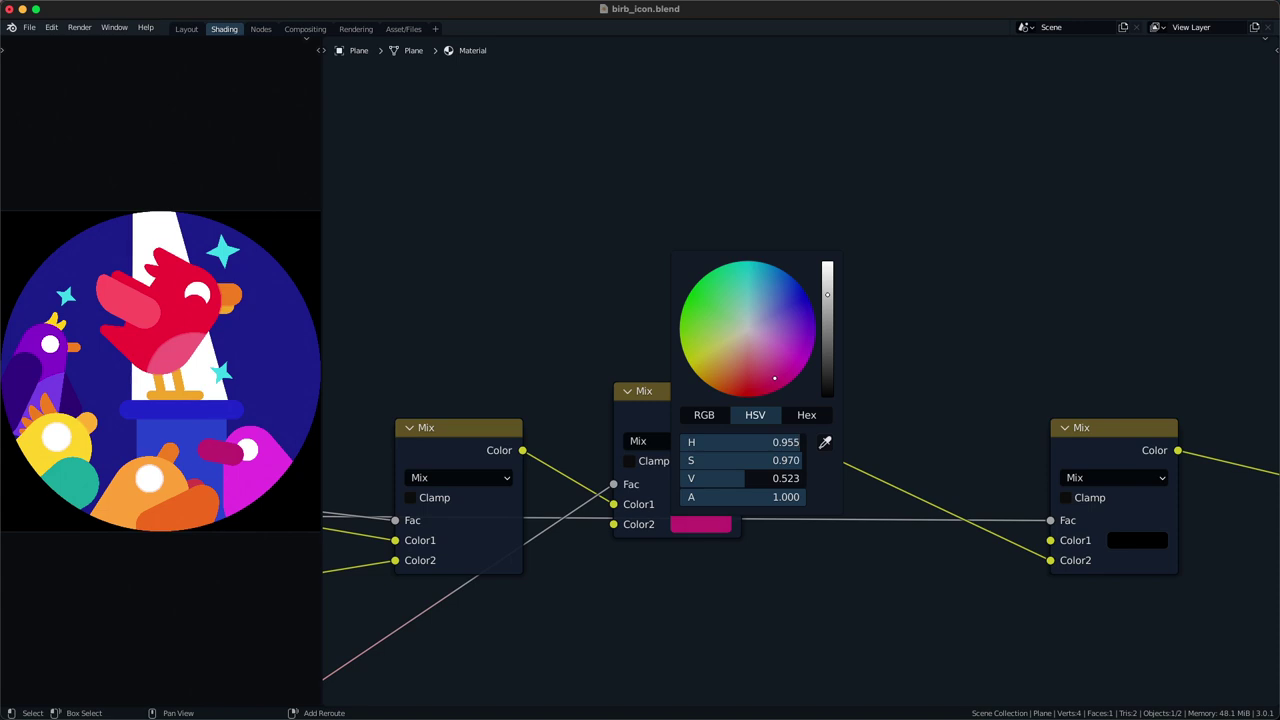
scroll(772, 377, up, 2)
drag(772, 377, 771, 375)
scroll(577, 624, down, 7)
- Reset both point vectors of the new sdSegment node to zero
scroll(578, 625, down, 3)
middle_drag(578, 625, 568, 515)
scroll(568, 515, up, 3)
key(BackSpace)
key(BackSpace)
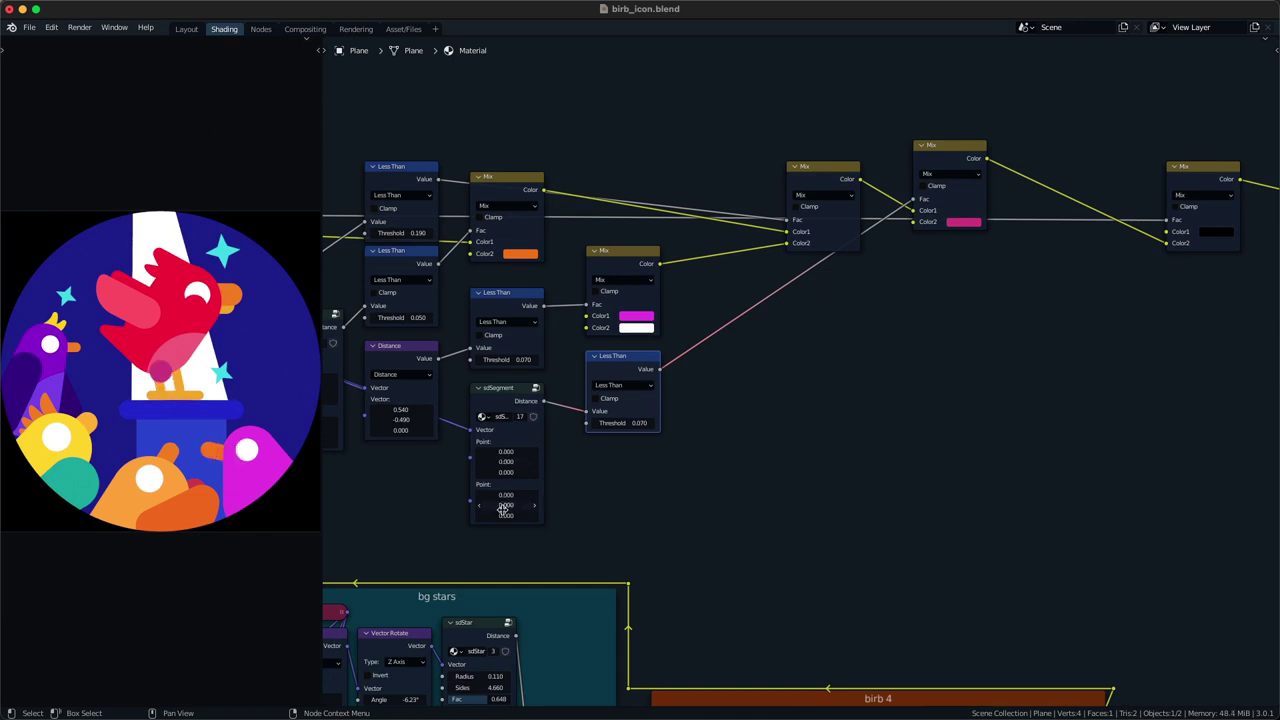
- Set the new sdSegment's points to (1.150, -0.630) and (0.680, -0.630), and its Less Than threshold to 0.160
drag(514, 454, 560, 454)
drag(510, 496, 456, 505)
key(ctrl+c)
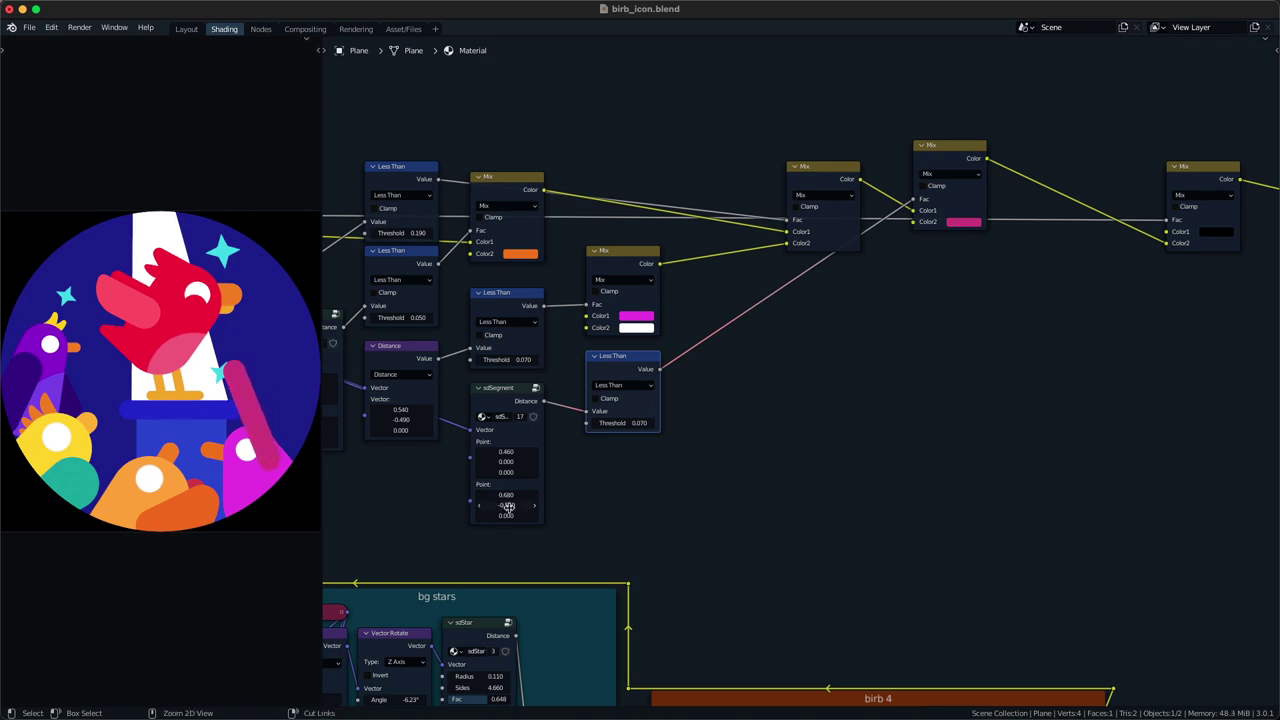
key(ctrl+v)
key(ctrl+v)
drag(517, 453, 687, 453)
drag(506, 505, 494, 505)
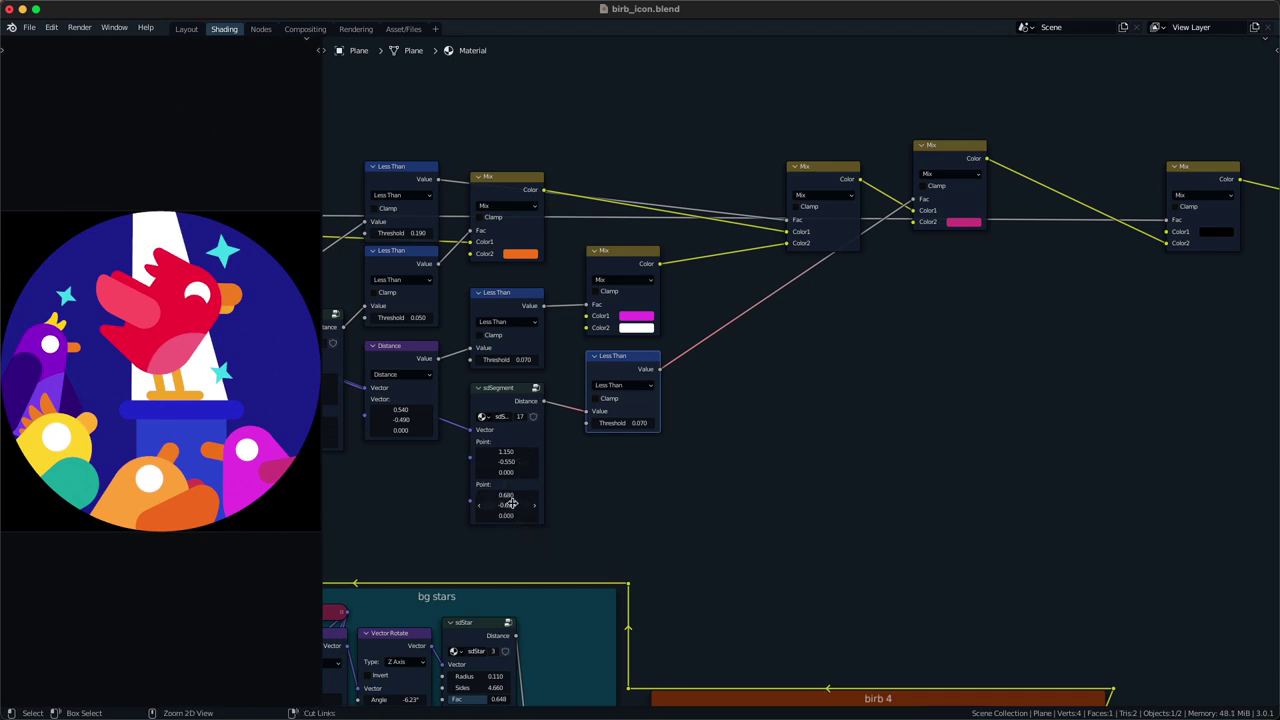
key(ctrl+v)
drag(609, 424, 620, 424)
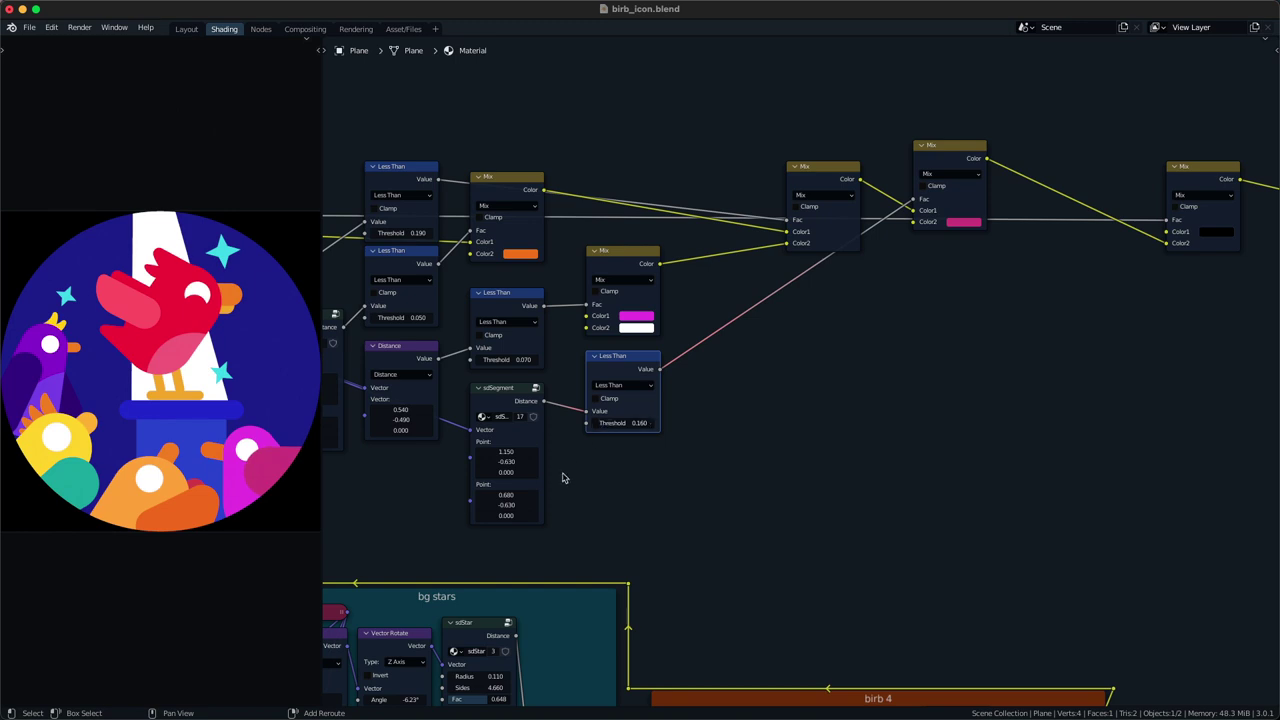
- Move the pink segment's points to (0.930, -0.710) and (0.780, -0.710)
drag(502, 495, 512, 495)
key(ctrl+c)
key(ctrl+v)
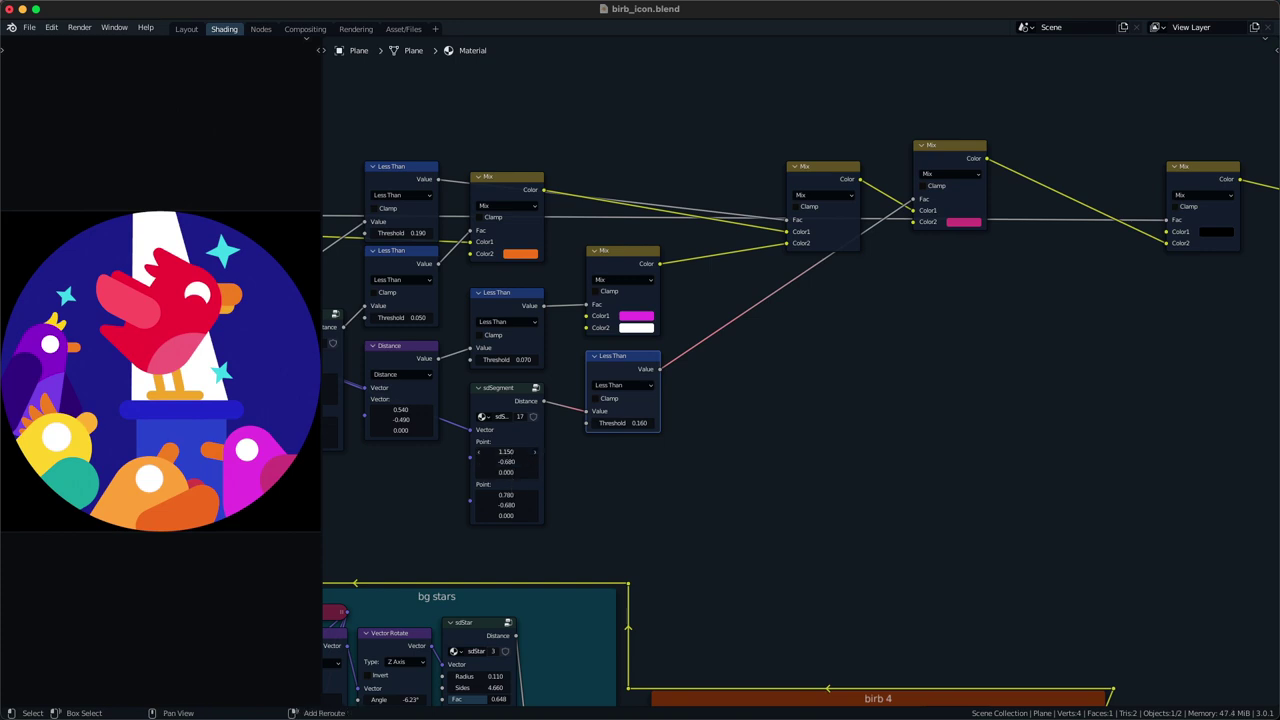
key(ctrl+z)
drag(512, 452, 508, 503)
key(ctrl+c)
key(ctrl+v)
drag(521, 450, 482, 450)
- Align the last Mix nodes and move them farther from the magenta bird's other nodes
scroll(654, 443, down, 2)
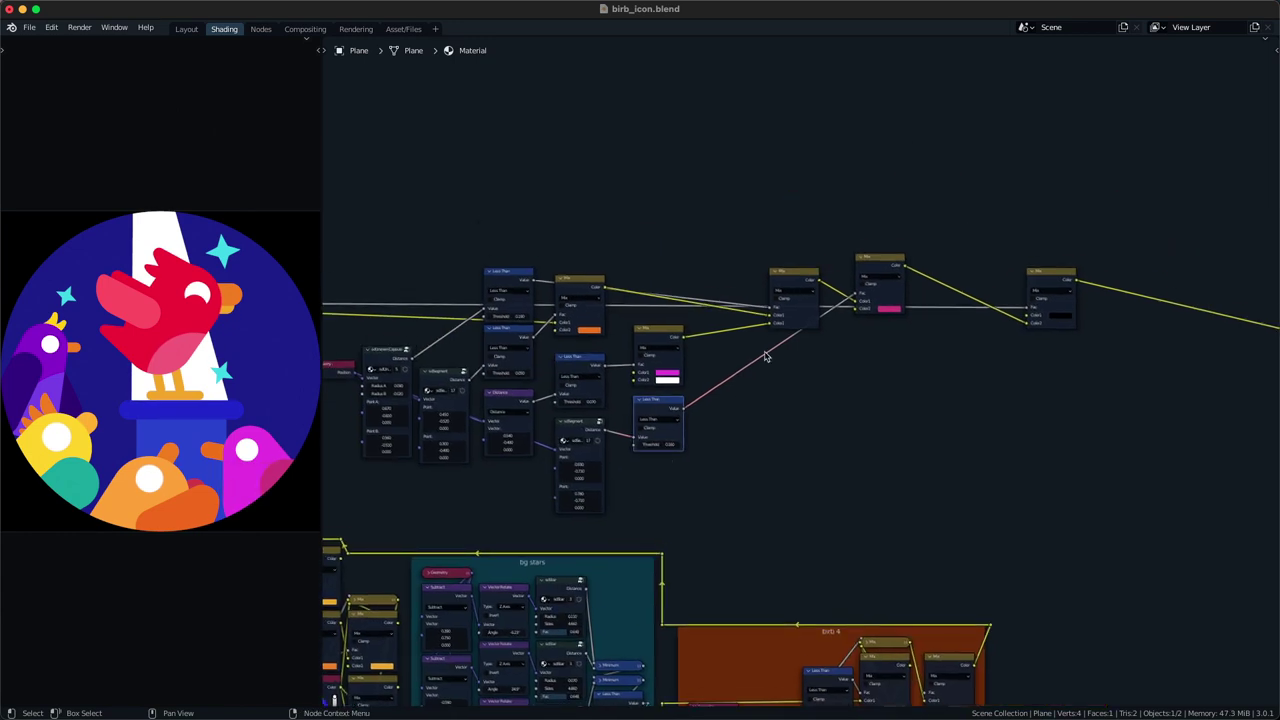
click(802, 260)
drag(802, 268, 801, 254)
drag(1061, 219, 777, 344)
key(g)
click(899, 324)
- Place an unlinked duplicate of the pink Mix node below the final Mix nodes and save the file
click(905, 353)
click(1022, 240)
key(shift+d)
key(super+s)
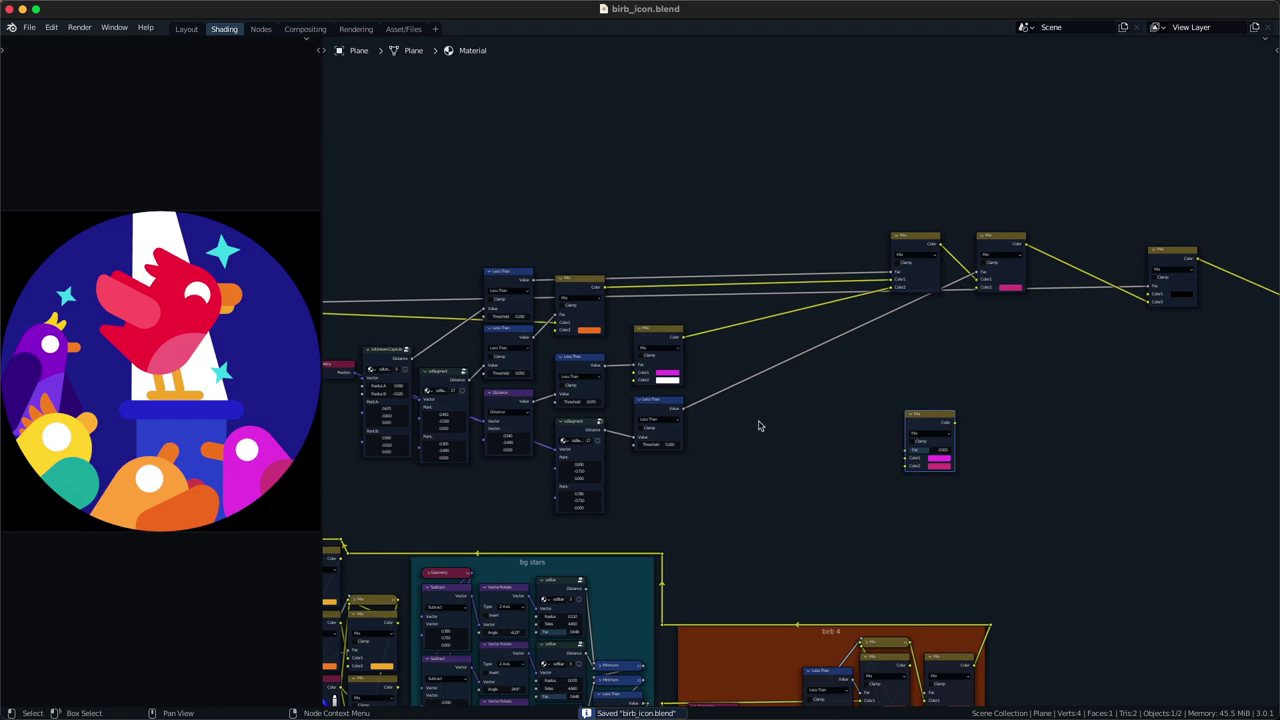
- Duplicate the sdSegment and Less Than with their links and insert the spare Mix after the orange Mix, with the duplicated Less Than driving its Fac
middle_drag(740, 426, 738, 434)
drag(680, 475, 563, 440)
key(ctrl+shift+d)
click(739, 477)
click(946, 429)
drag(947, 431, 823, 291)
drag(796, 452, 782, 323)
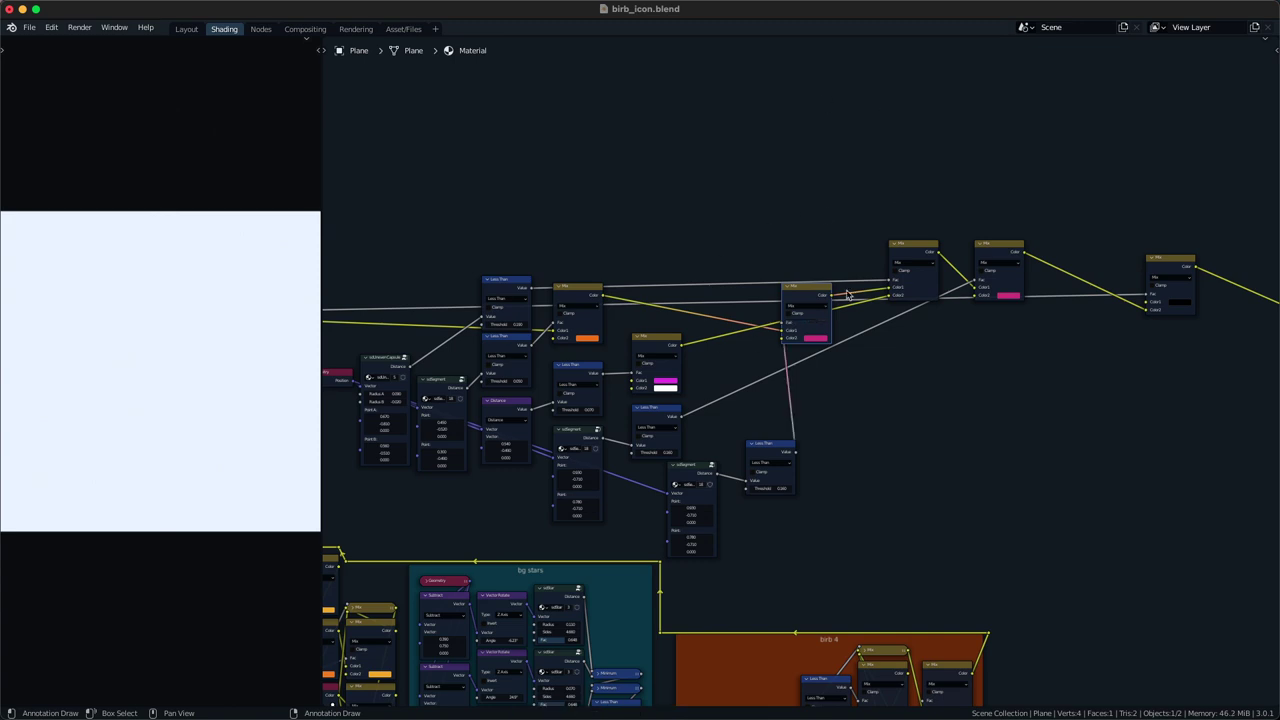
- Shift the eye Mix and the first segment's Less Than closer to the beak nodes, and raise the duplicated sdSegment beside them
drag(711, 369, 643, 425)
key(g)
click(621, 415)
drag(699, 475, 709, 426)
scroll(709, 426, up, 5)
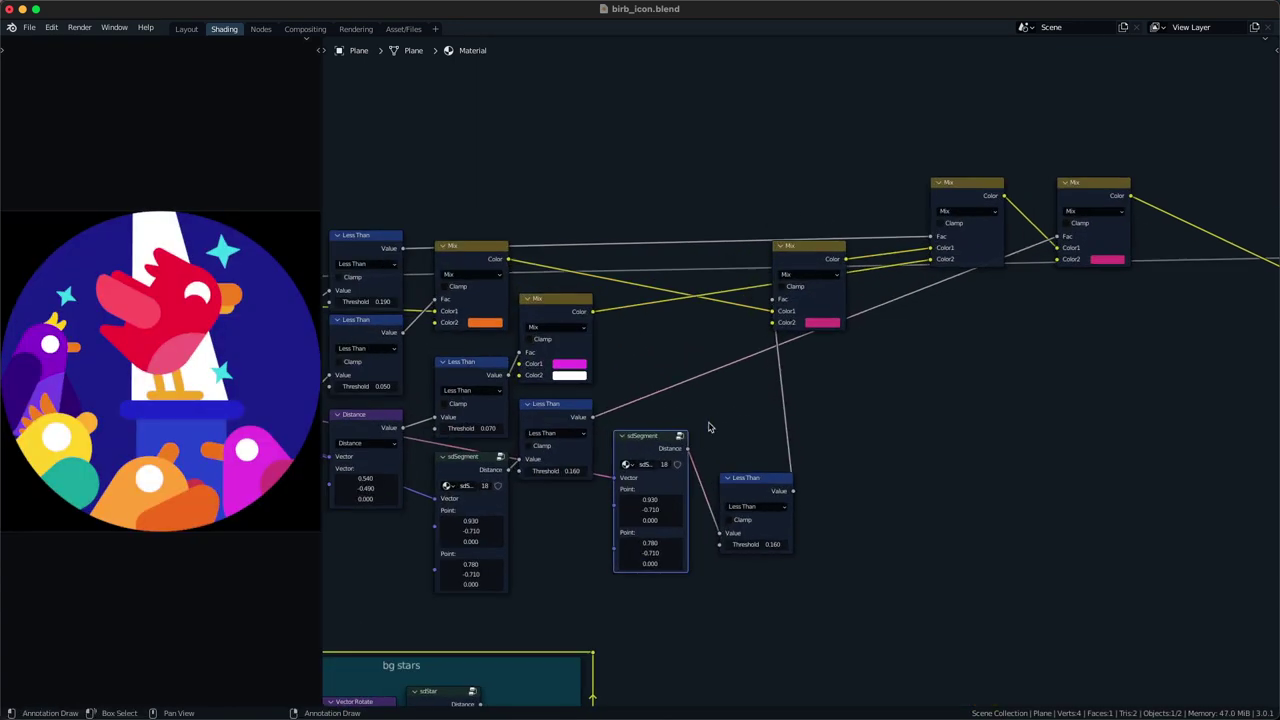
middle_drag(709, 426, 752, 371)
key(g)
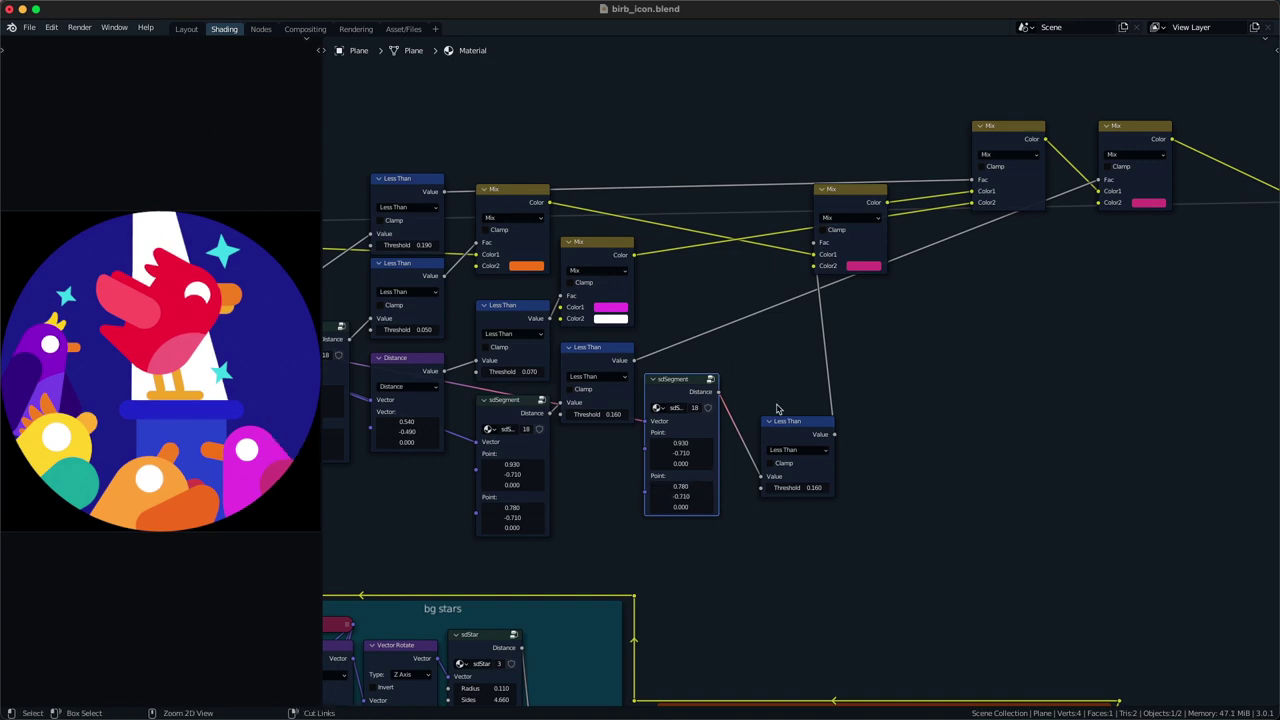
- Darken the pink Color2 of the Mix node inserted after the orange Mix
middle_drag(843, 330, 694, 497)
click(716, 432)
scroll(717, 433, down, 3)
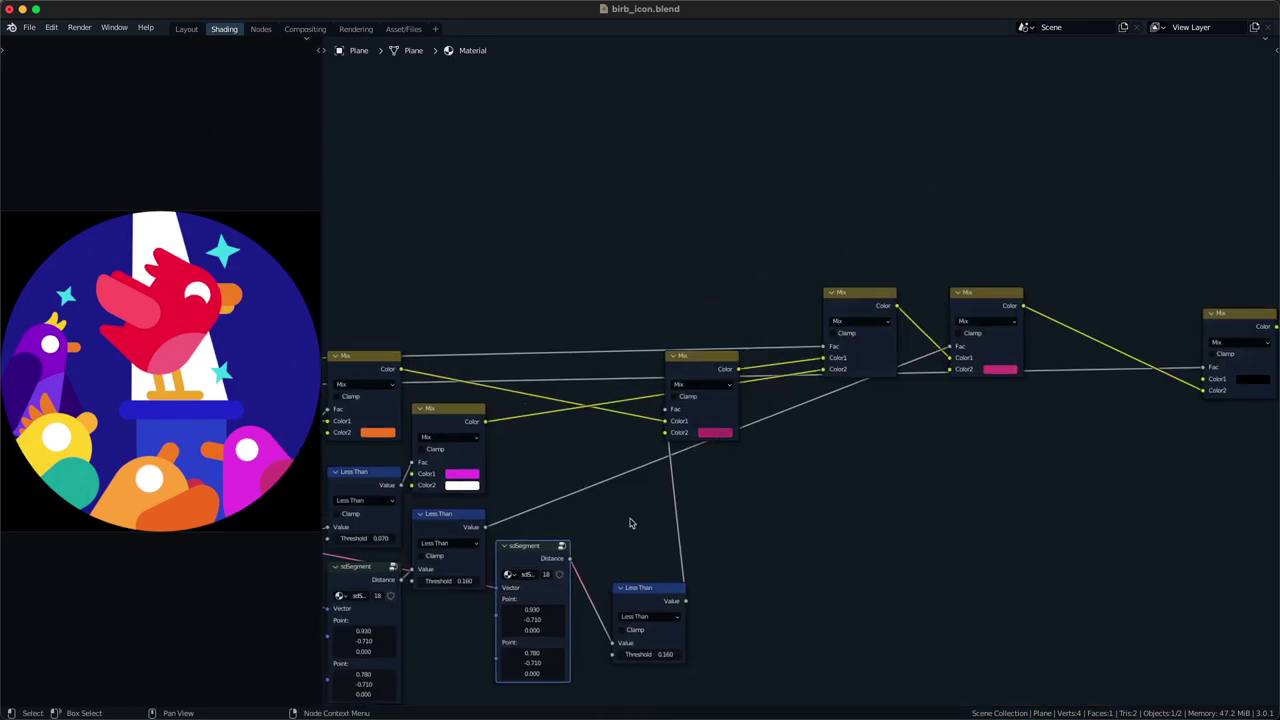
- Set the Y value of both points in the duplicated sdSegment to -0.660
middle_drag(536, 632, 588, 583)
drag(596, 613, 608, 613)
key(ctrl+c)
ctrl+scroll(597, 569, up, 5)
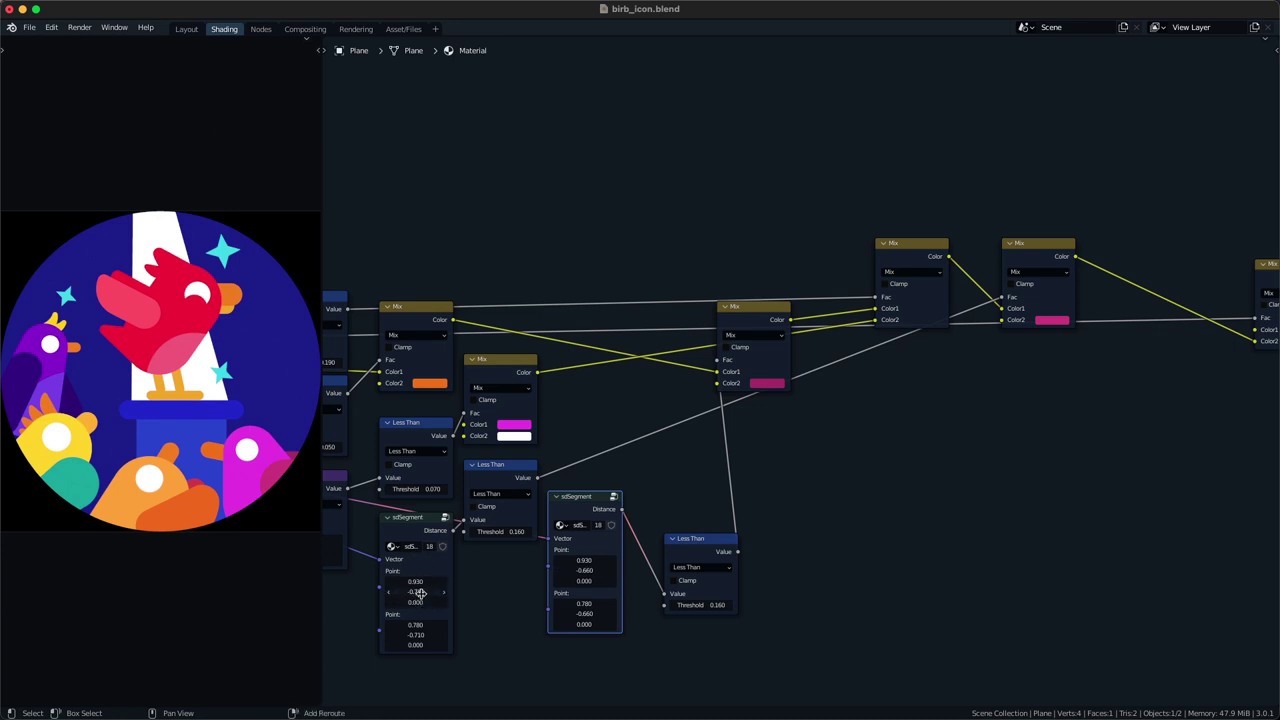
key(ctrl+z)
- Save the file and set the Y value of the beak sdSegment's second point to -0.460
middle_drag(460, 593, 695, 603)
key(ctrl+s)
middle_drag(560, 583, 606, 581)
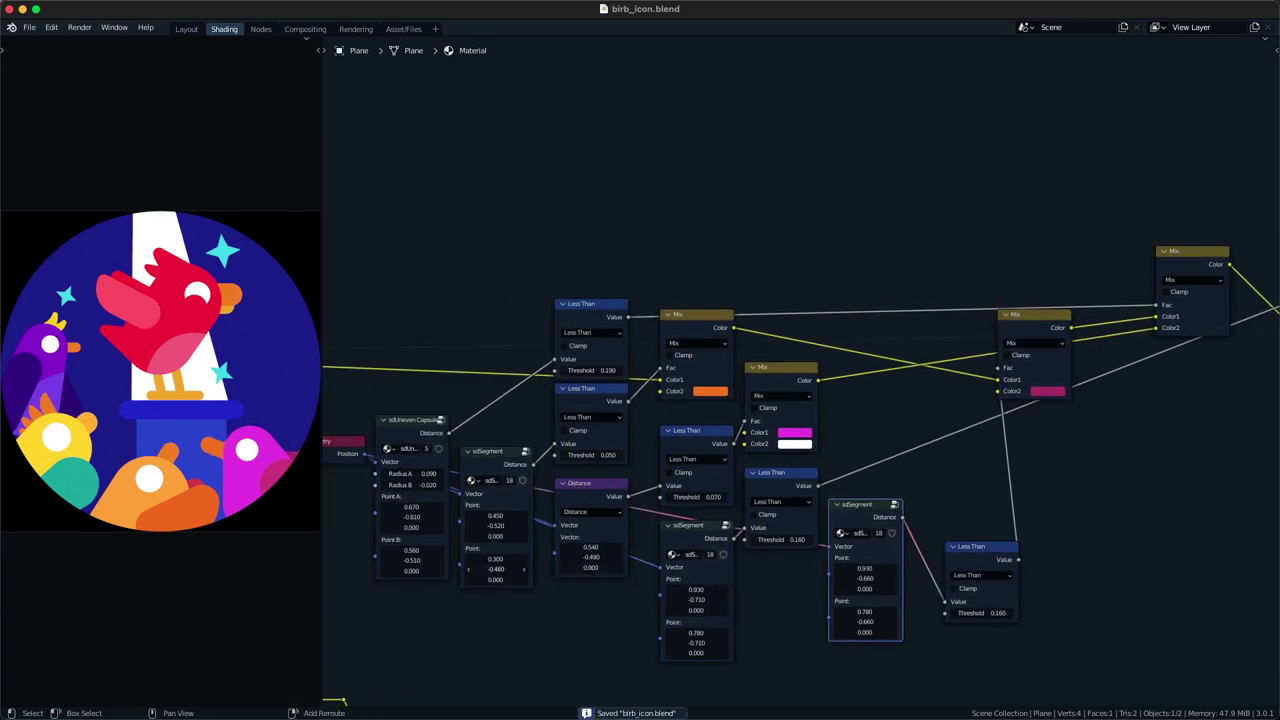
click(548, 610)
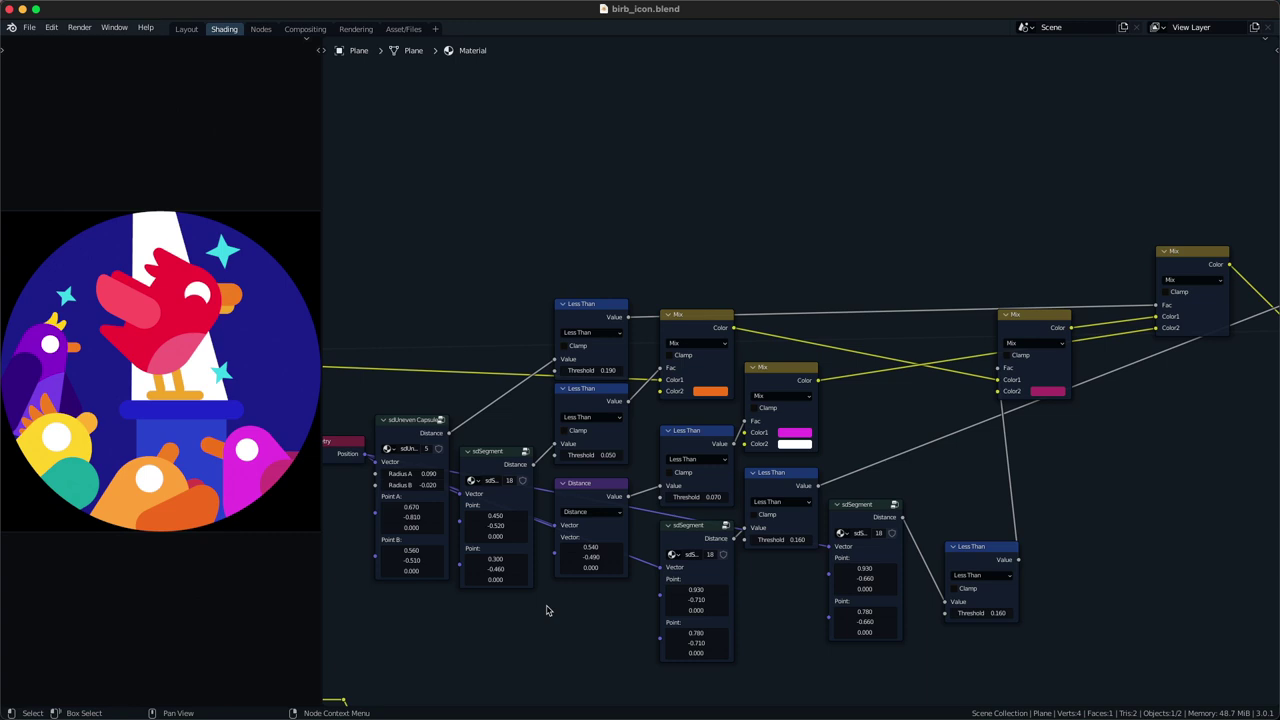
- Move the dark pink Mix beside the eye Mix and stack its Less Than and sdSegment nodes beneath it
scroll(737, 311, down, 5)
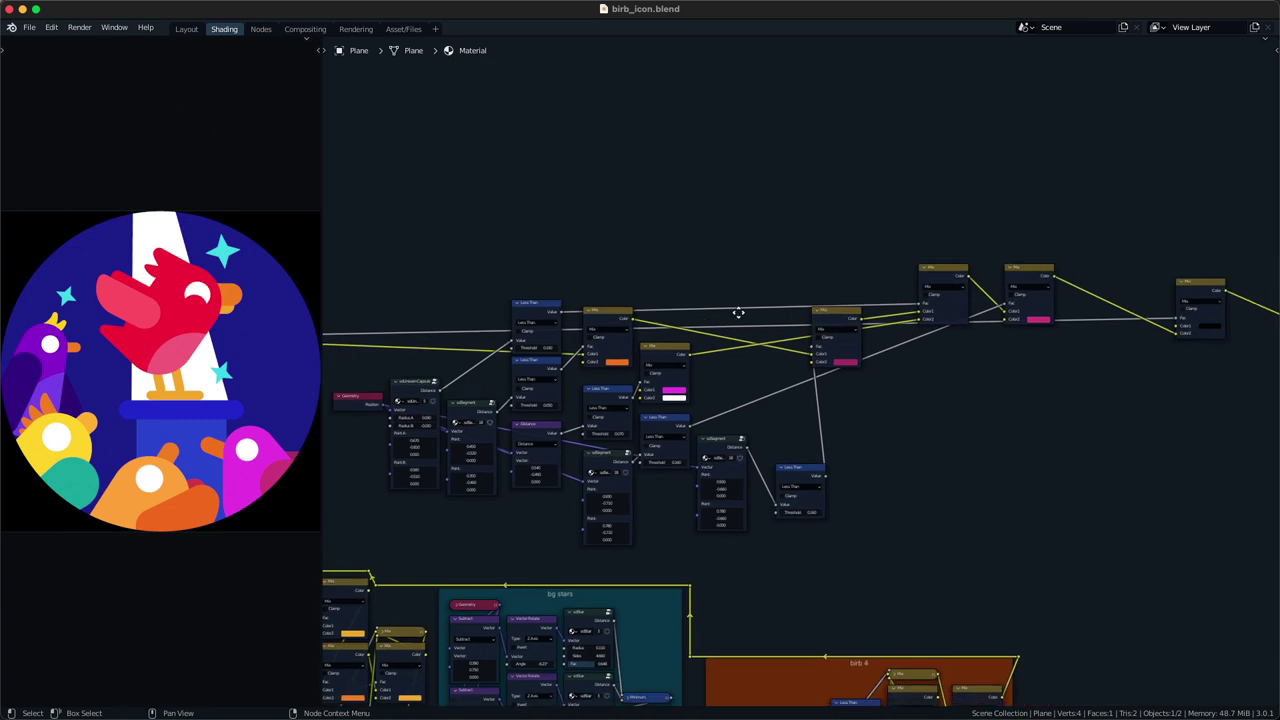
scroll(735, 315, up, 3)
middle_drag(734, 317, 741, 295)
drag(752, 314, 868, 276)
key(g)
click(830, 398)
middle_drag(831, 396, 867, 372)
drag(872, 368, 838, 479)
key(g)
click(817, 371)
key(g)
click(755, 364)
scroll(605, 310, down, 1)
- Move the Less Than and Distance column up against the orange Mix, and bring the sdUnevenCapsule and beak sdSegment closer to it
middle_drag(605, 310, 735, 294)
drag(667, 200, 631, 438)
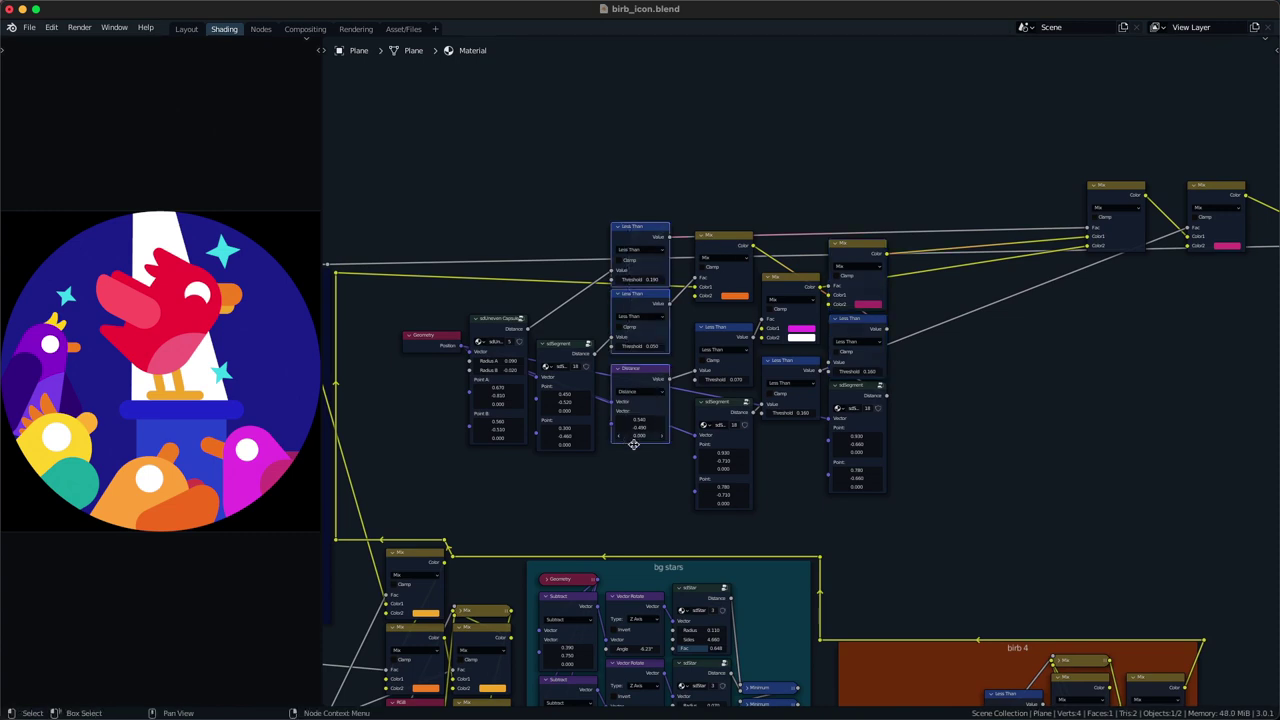
key(g)
click(648, 446)
drag(577, 498, 495, 366)
key(g)
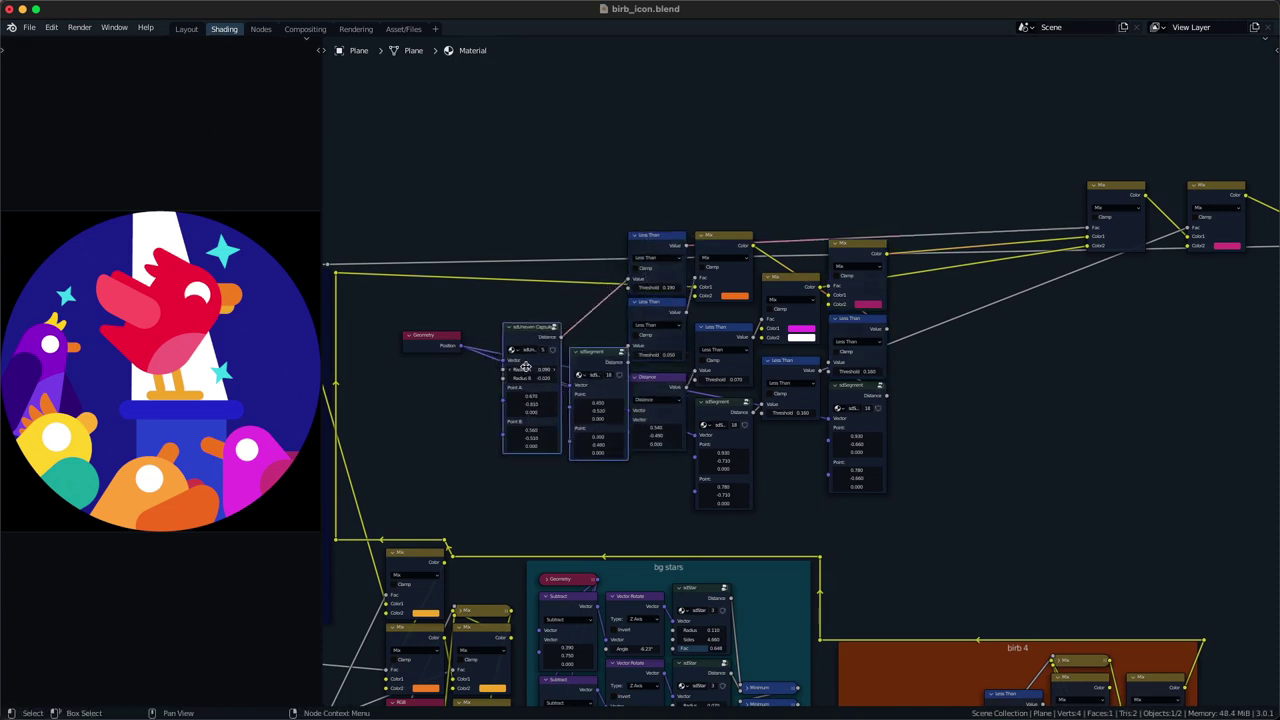
click(513, 364)
- Stack the beak sdSegment under the sdUnevenCapsule beside the Less Than column, and place the collapsed Geometry node above them
click(592, 360)
key(g)
click(535, 463)
drag(484, 489, 452, 325)
key(g)
key(g)
click(546, 261)
key(h)
key(g)
click(616, 213)
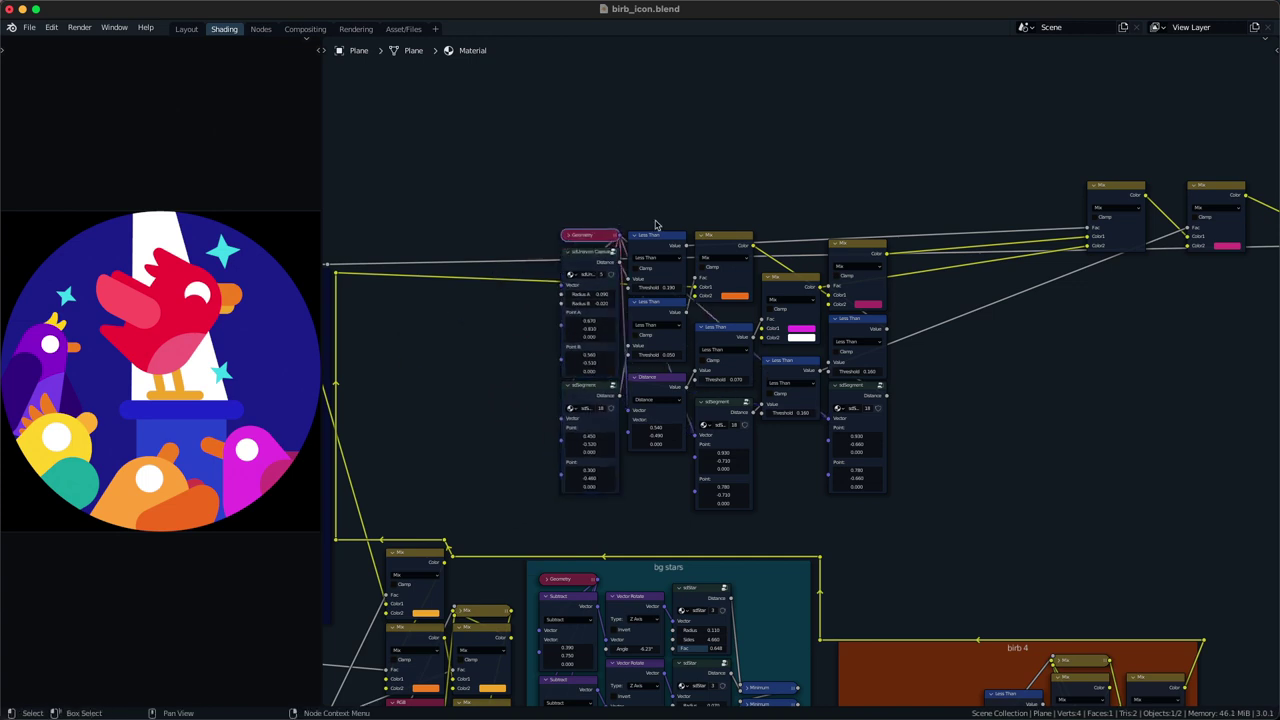
- Pack the eye and pink segment nodes into tight columns, with Mix nodes on top and Less Than and sdSegment nodes beneath
middle_drag(630, 218, 593, 227)
drag(692, 556, 697, 317)
key(g)
drag(702, 402, 755, 377)
drag(752, 438, 762, 276)
key(g)
click(769, 242)
drag(811, 235, 762, 414)
key(g)
click(821, 380)
scroll(762, 413, down, 3)
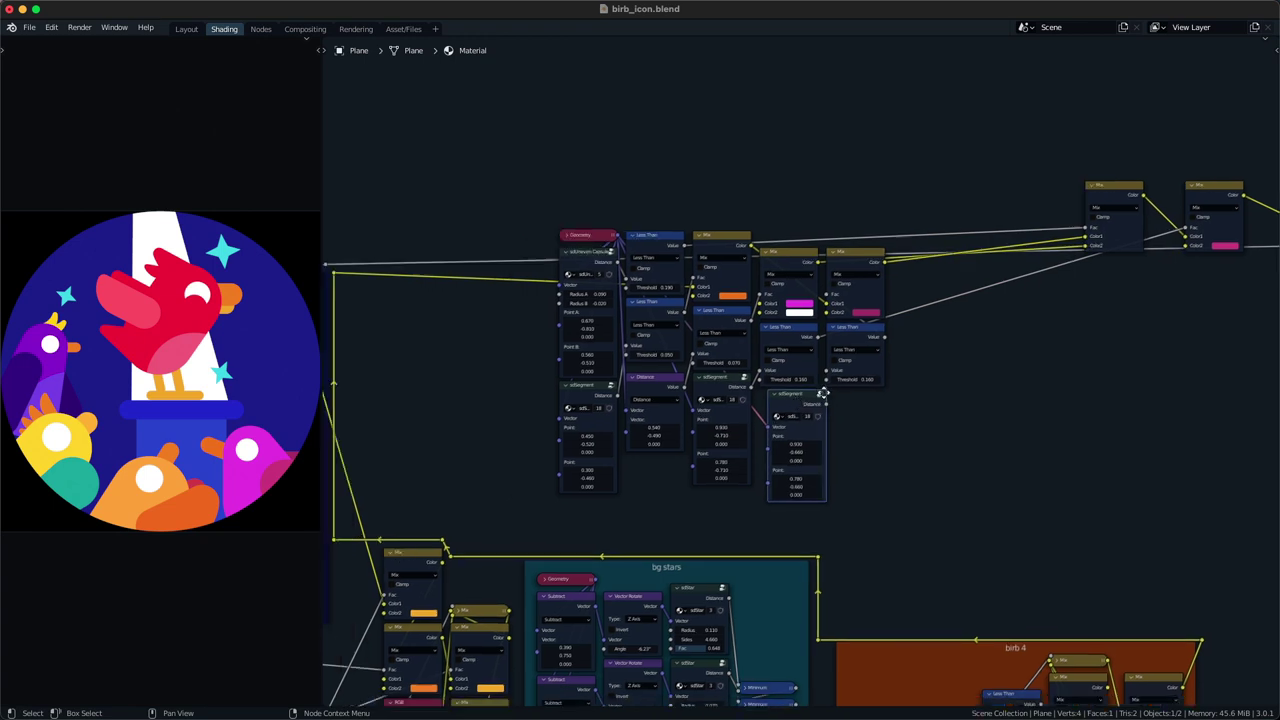
middle_drag(762, 413, 865, 398)
- Move the magenta bird's nodes as a block and join them in a new frame
drag(628, 217, 922, 425)
key(g)
click(868, 416)
middle_drag(824, 415, 844, 450)
key(ctrl+j)
key(n)
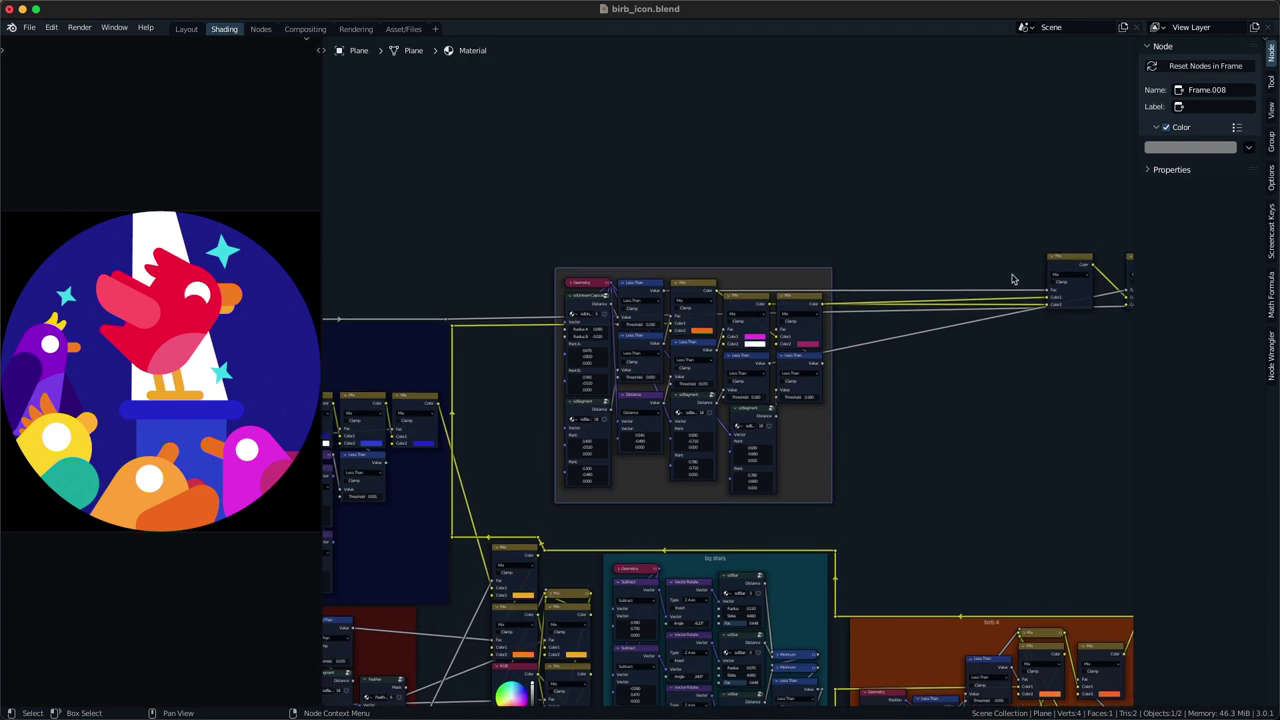
- Colour the new frame magenta and label it birb 5
key(ctrl+c)
key(ctrl+v)
click(1193, 149)
scroll(1193, 149, down, 3)
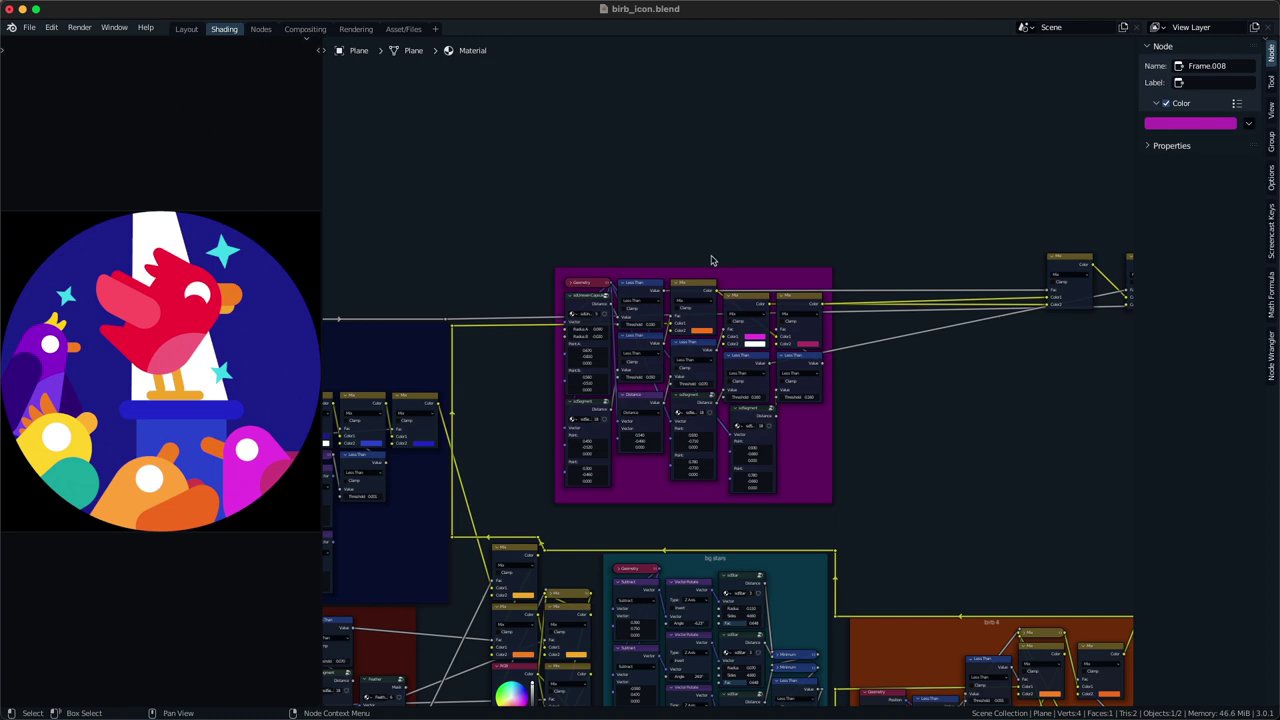
key(F2)
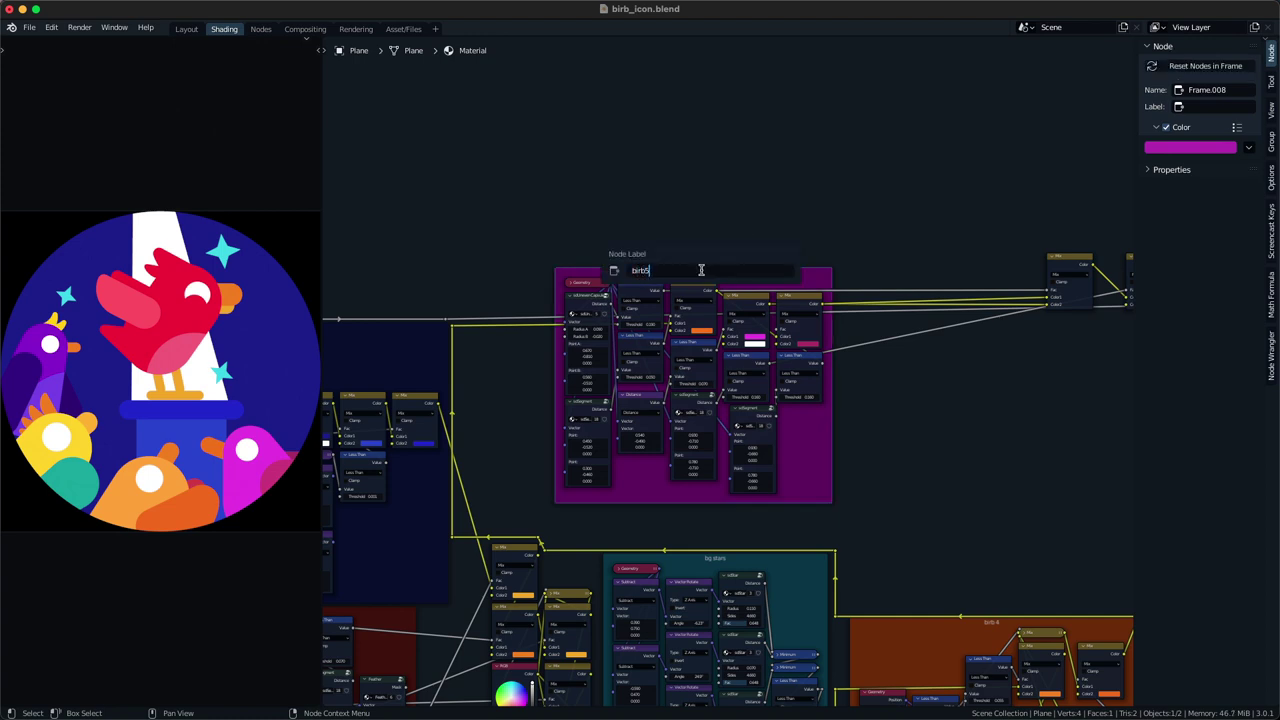
key(Return)
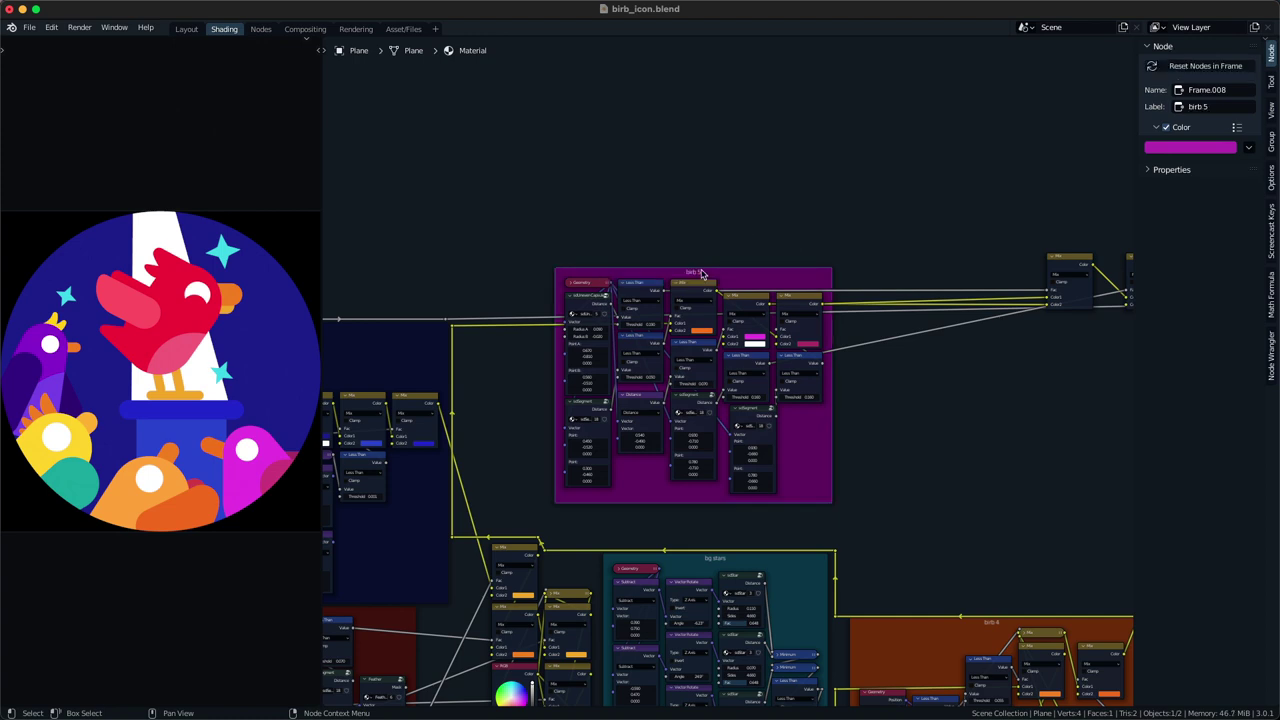
- Save the file and check the purple frame's label
scroll(702, 273, down, 5)
middle_drag(702, 273, 749, 97)
middle_drag(713, 296, 777, 109)
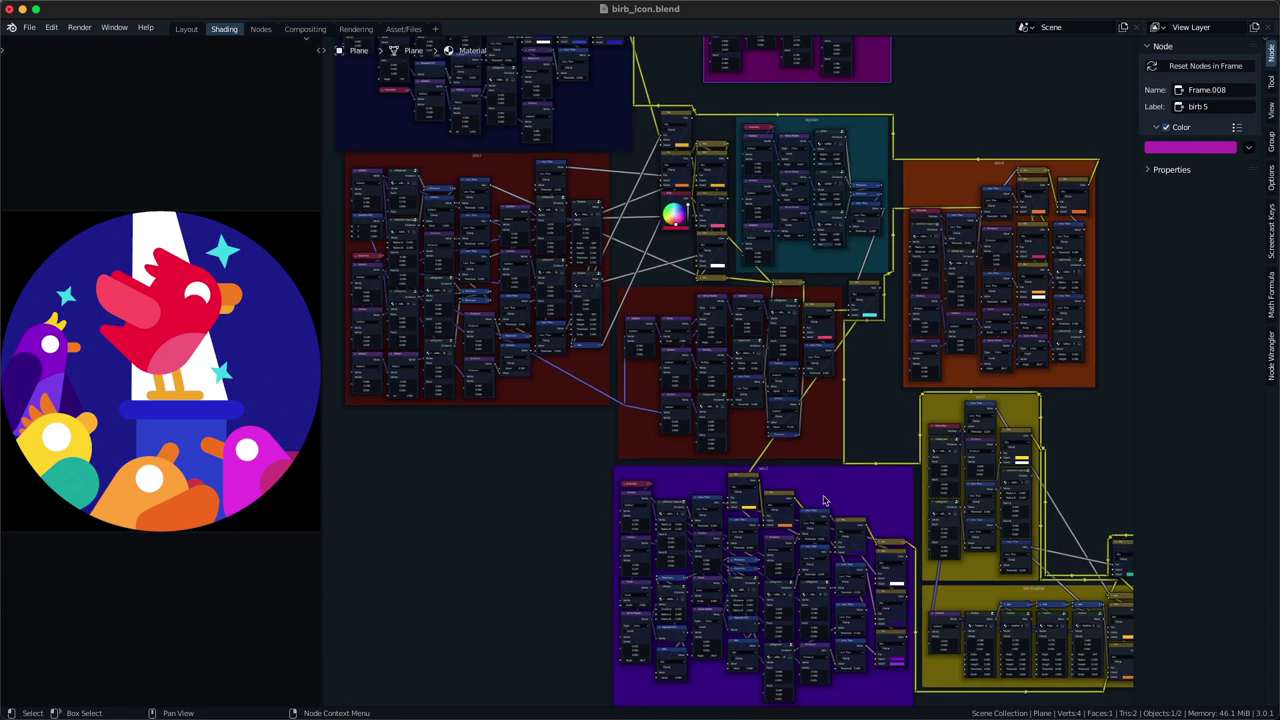
click(832, 488)
key(ctrl+s)
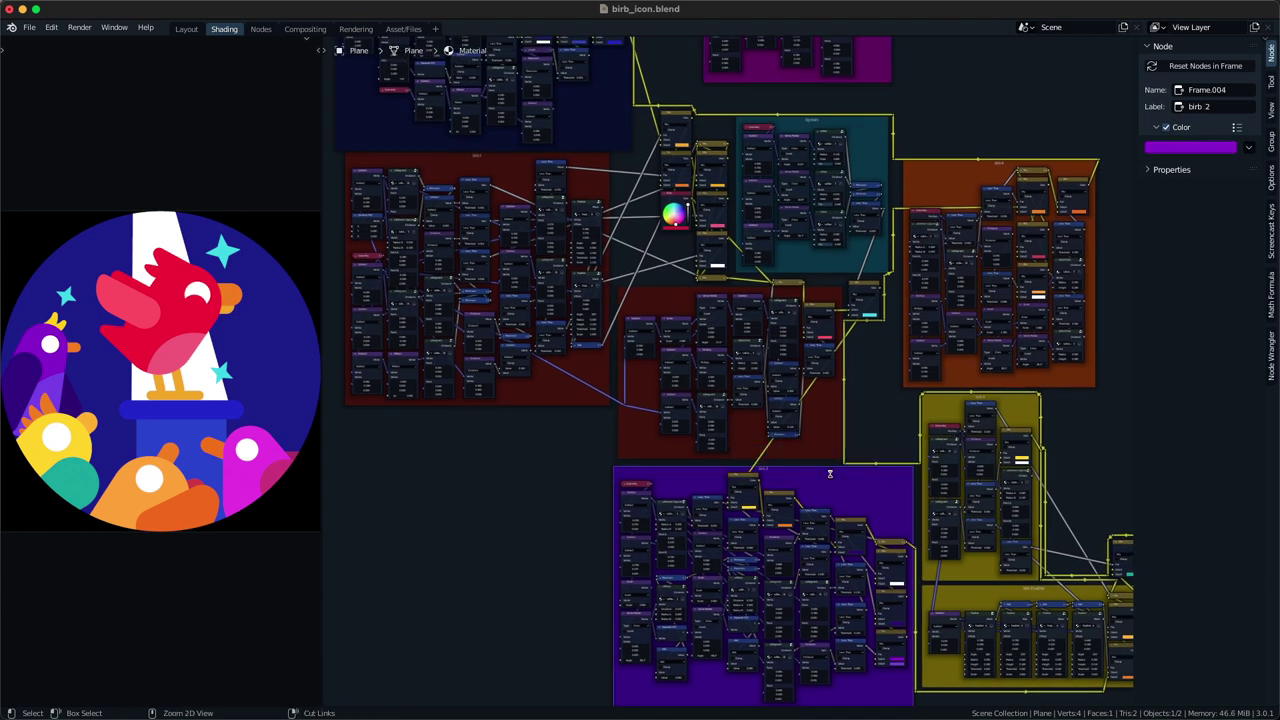
key(F2)
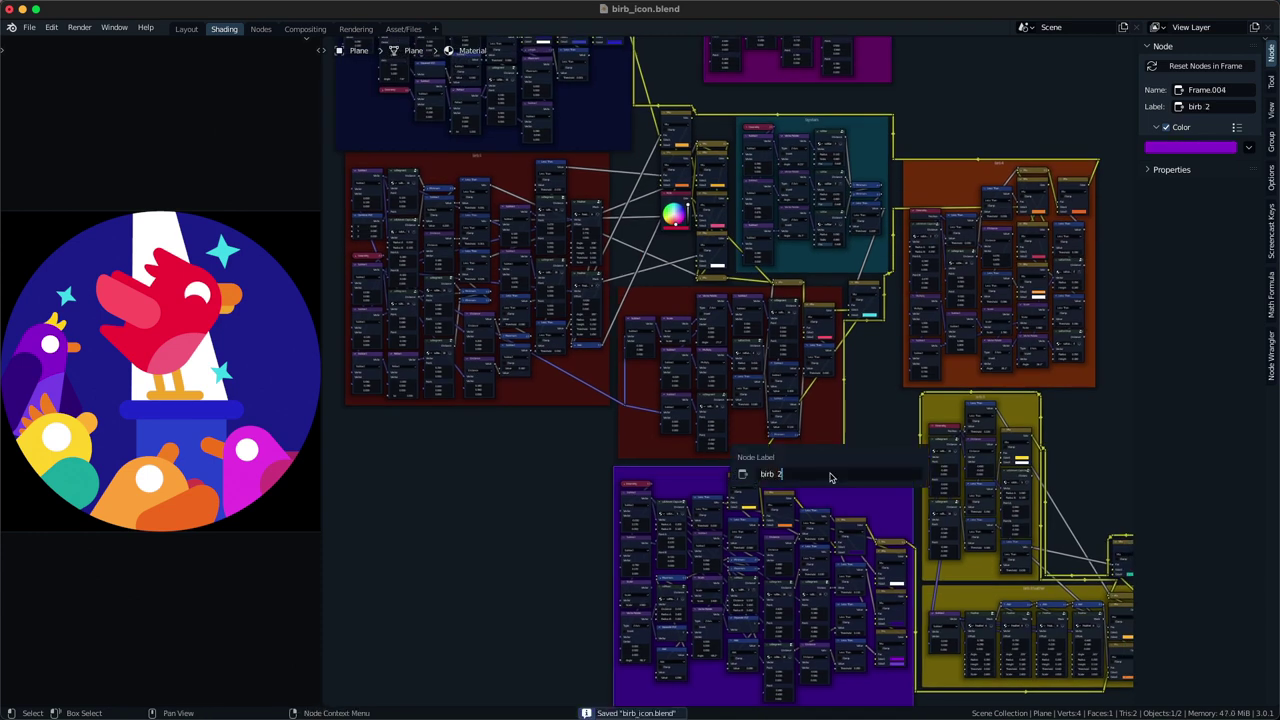
key(Return)
- Move the birb 5 frame closer to the other frames, beside the dark blue frame and above bg stars
middle_drag(821, 459, 746, 400)
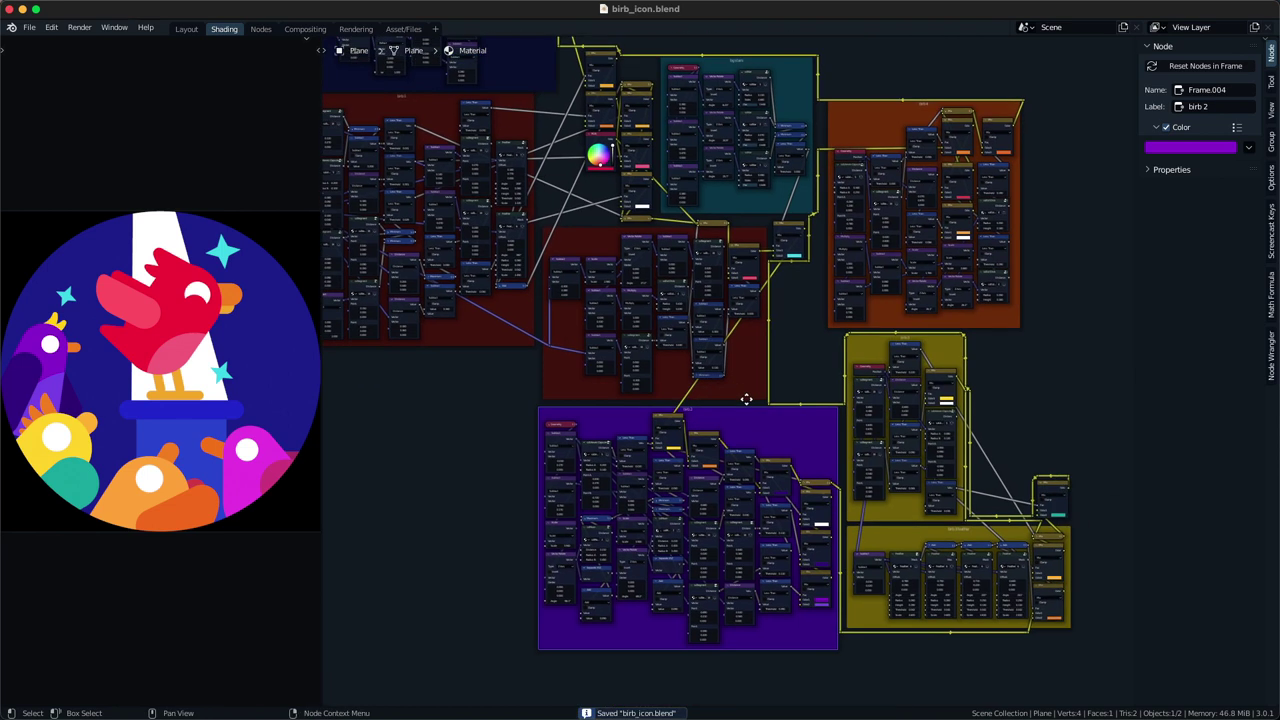
middle_drag(731, 238, 757, 418)
middle_drag(821, 185, 725, 459)
middle_drag(721, 319, 751, 232)
scroll(748, 284, up, 3)
click(702, 253)
drag(751, 232, 683, 254)
scroll(720, 414, down, 3)
middle_drag(720, 414, 705, 200)
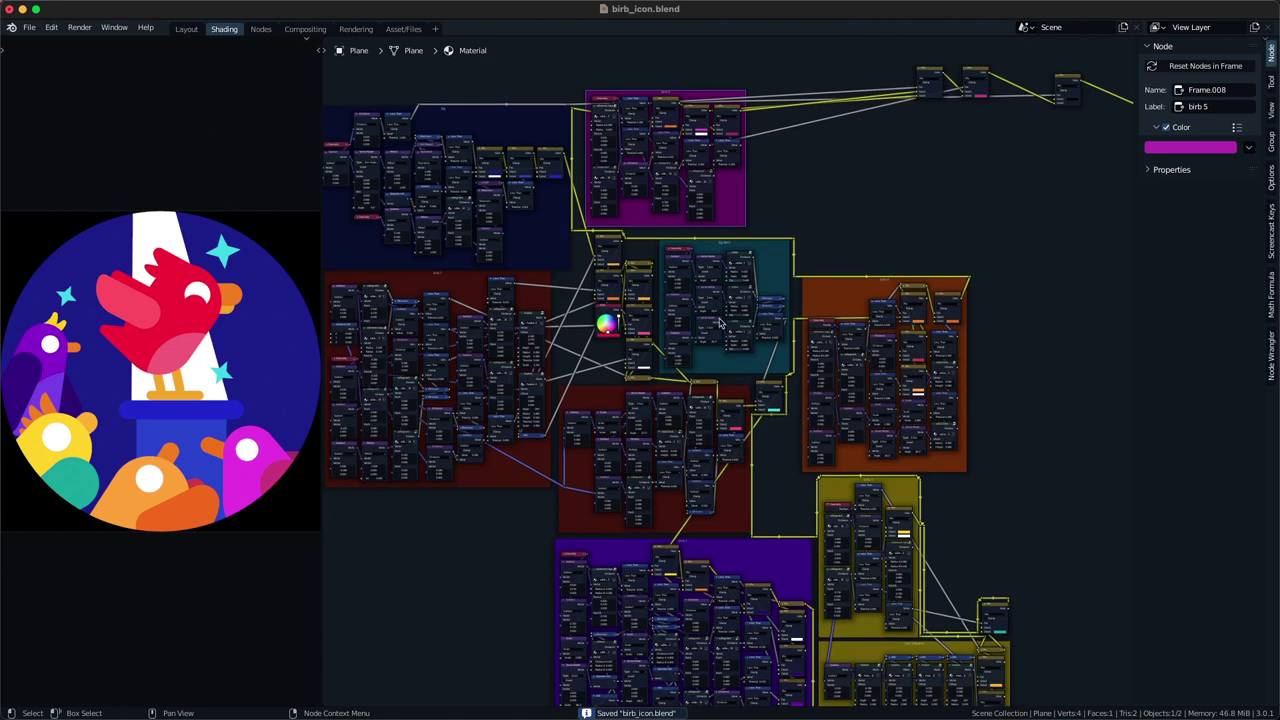
- Collapse the first Mix node outside the birb 5 frame and stack the pink Mix node directly beneath it
scroll(735, 300, down, 1)
middle_drag(757, 322, 697, 322)
middle_drag(753, 271, 740, 343)
middle_drag(767, 219, 749, 389)
scroll(750, 304, up, 5)
scroll(760, 358, up, 4)
click(834, 264)
key(h)
drag(834, 263, 894, 322)
key(g)
click(802, 361)
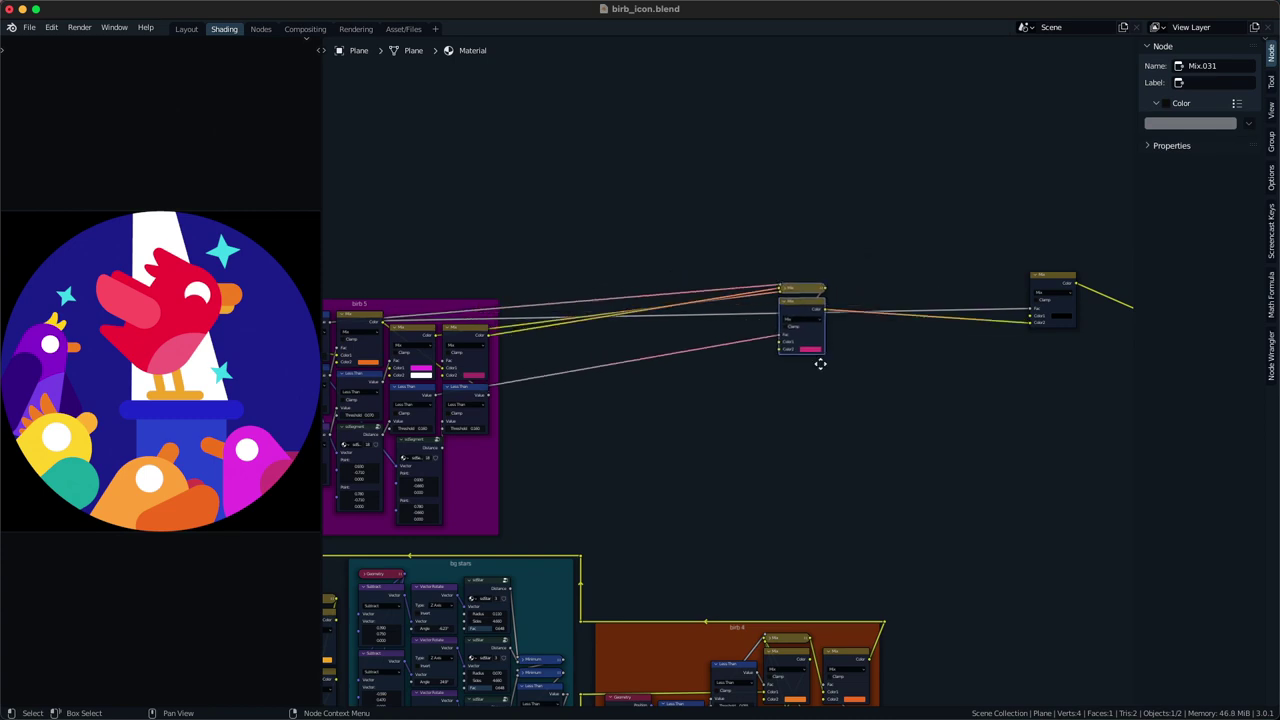
click(974, 377)
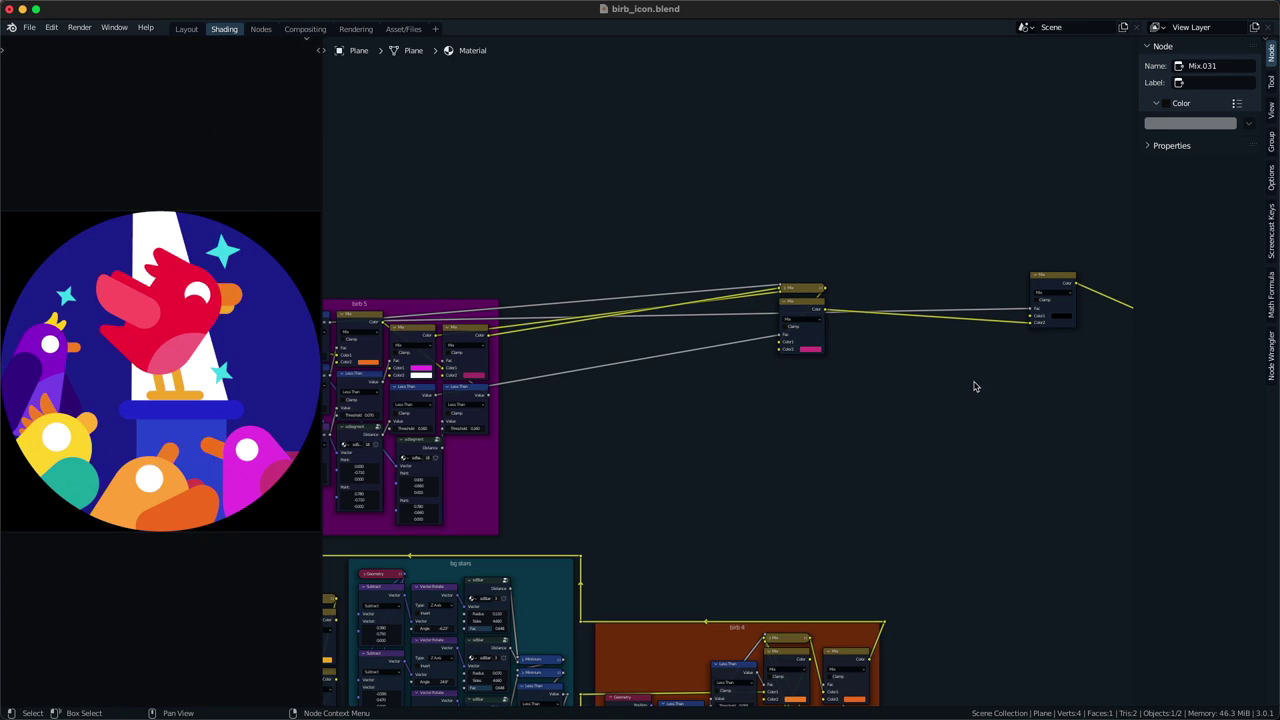
- Move the two stacked Mix nodes into the birb 5 frame, beneath its last column of nodes
middle_drag(531, 431, 667, 403)
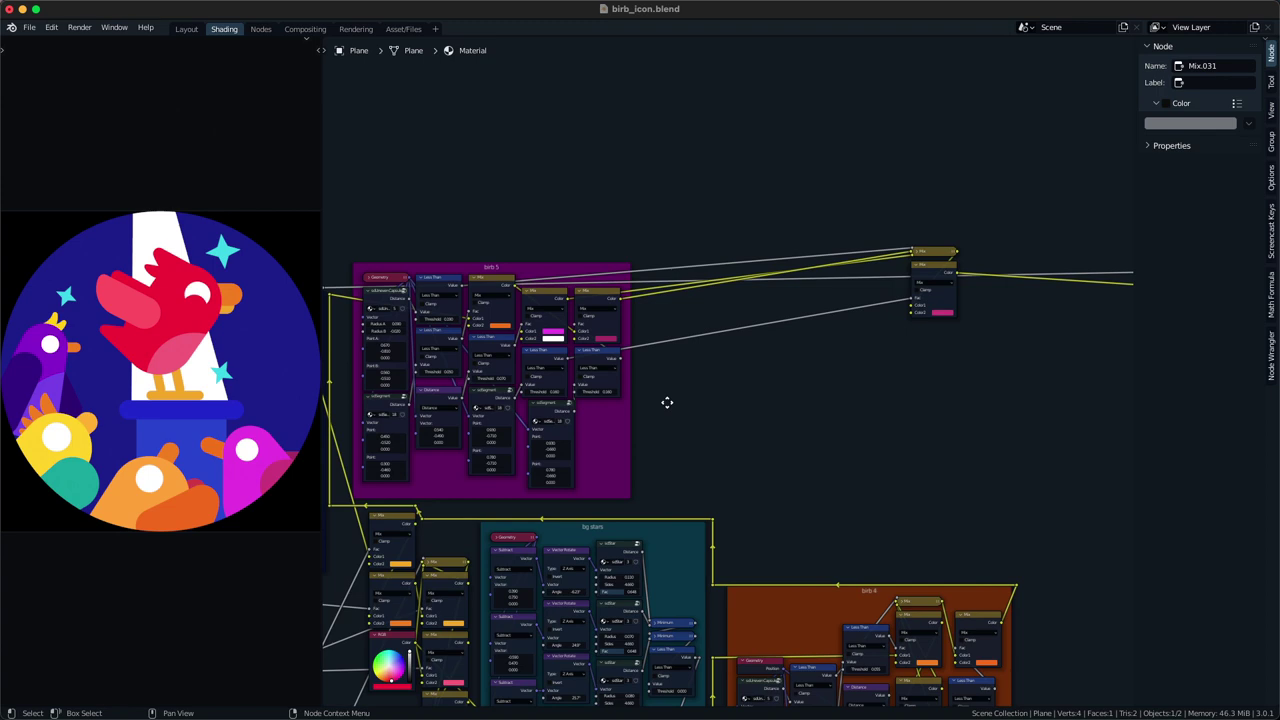
middle_drag(667, 403, 589, 443)
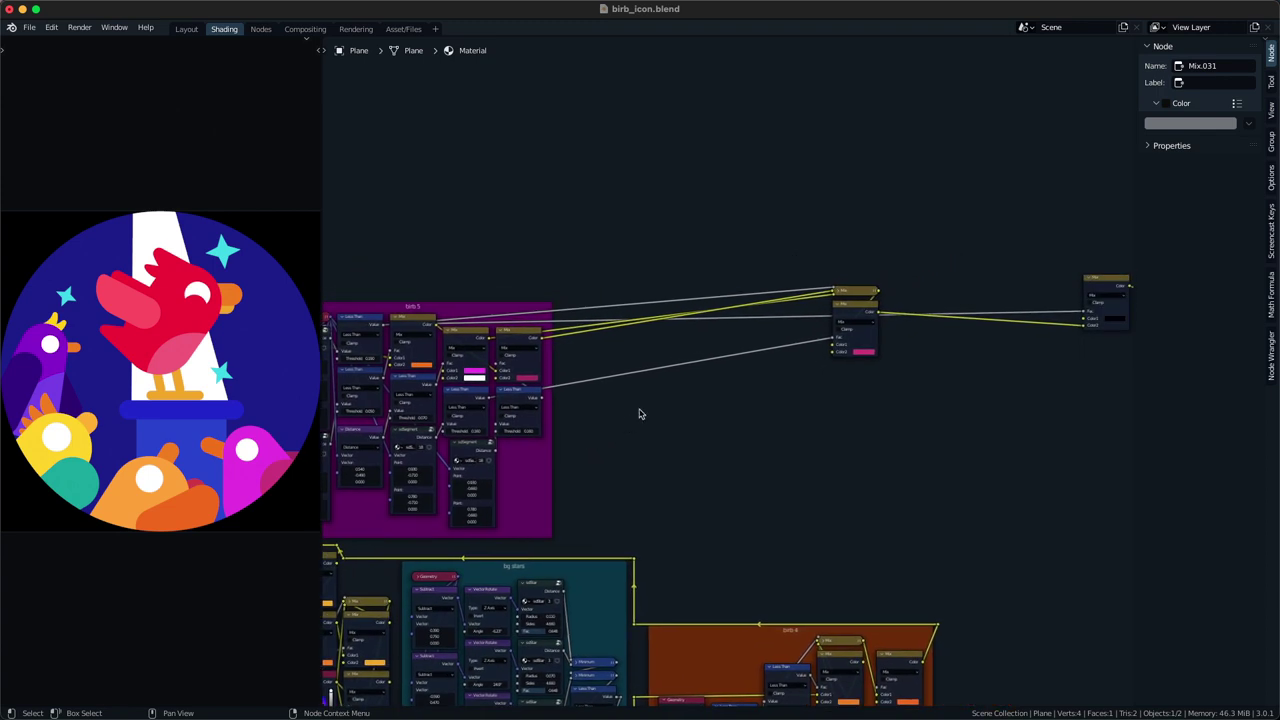
middle_drag(711, 395, 611, 434)
scroll(694, 443, up, 5)
drag(736, 428, 814, 290)
middle_drag(814, 289, 900, 248)
drag(888, 266, 625, 424)
middle_drag(625, 424, 853, 302)
drag(853, 302, 553, 369)
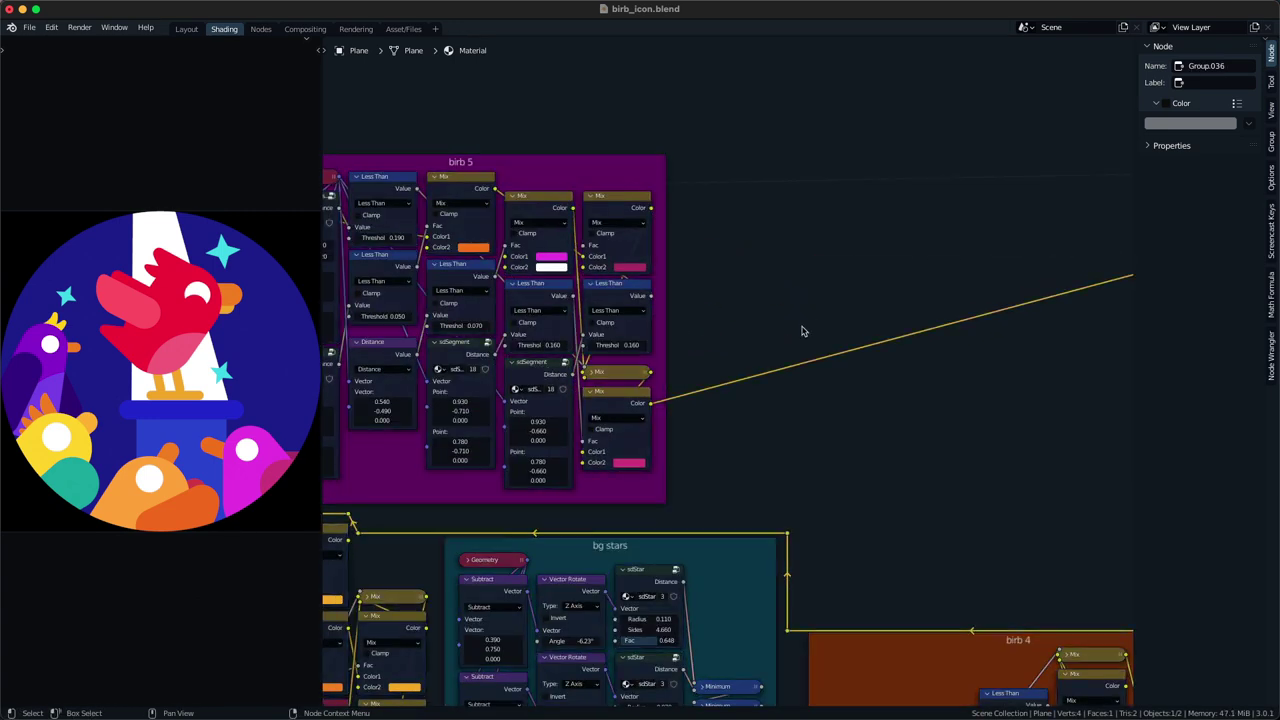
- Move the final Mix node farther away from the birb 5 frame to make room for new nodes
scroll(810, 380, down, 6)
middle_drag(648, 429, 913, 345)
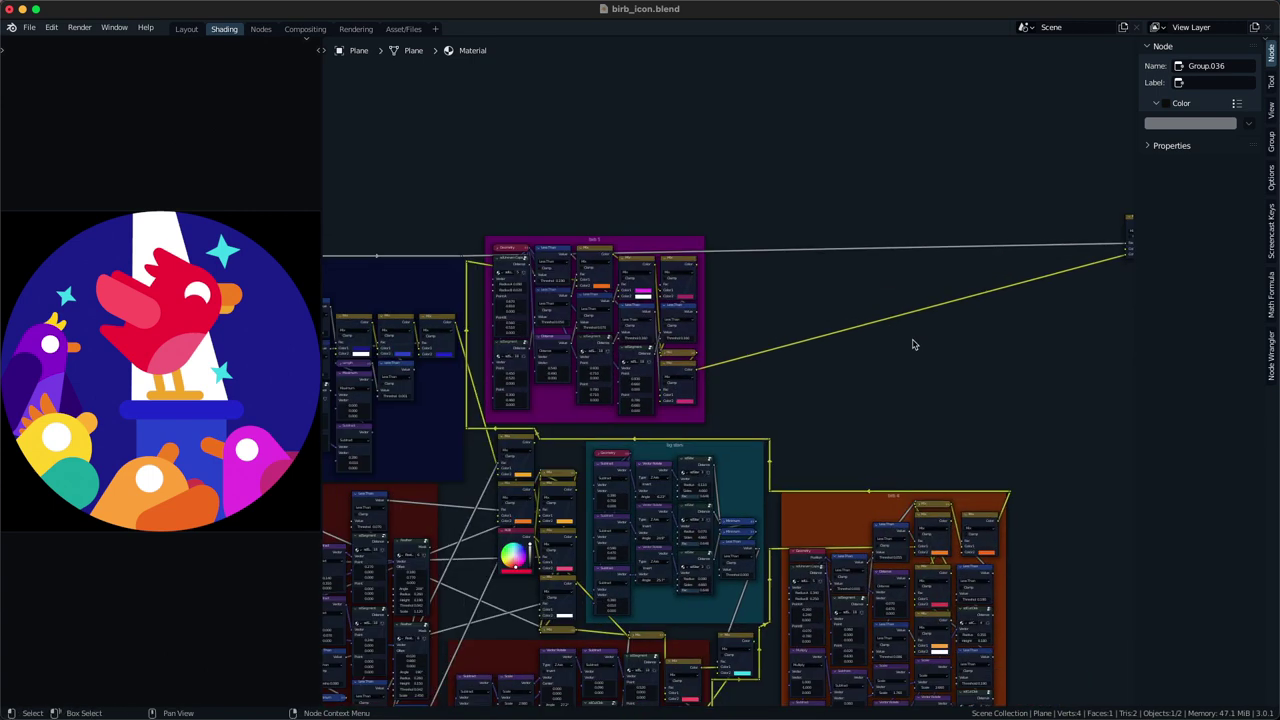
drag(611, 240, 593, 235)
middle_drag(564, 265, 715, 218)
scroll(738, 277, down, 2)
middle_drag(892, 243, 540, 234)
scroll(743, 308, up, 3)
scroll(732, 311, down, 3)
scroll(697, 276, down, 2)
drag(623, 233, 930, 170)
drag(951, 155, 676, 150)
key(g)
click(1048, 334)
key(g)
click(878, 319)
- Adjust the birb 5 frame's position above the bg stars frame and save the file
middle_drag(878, 319, 889, 103)
scroll(745, 102, down, 2)
middle_drag(745, 102, 791, 351)
scroll(796, 287, up, 3)
scroll(791, 351, up, 6)
middle_drag(909, 378, 885, 478)
key(g)
click(781, 268)
mouse_move(737, 329)
middle_down()
mouse_move(794, 309)
mouse_move(744, 321)
middle_up()
key(ctrl+s)
middle_drag(673, 313, 733, 304)
scroll(645, 288, up, 2)
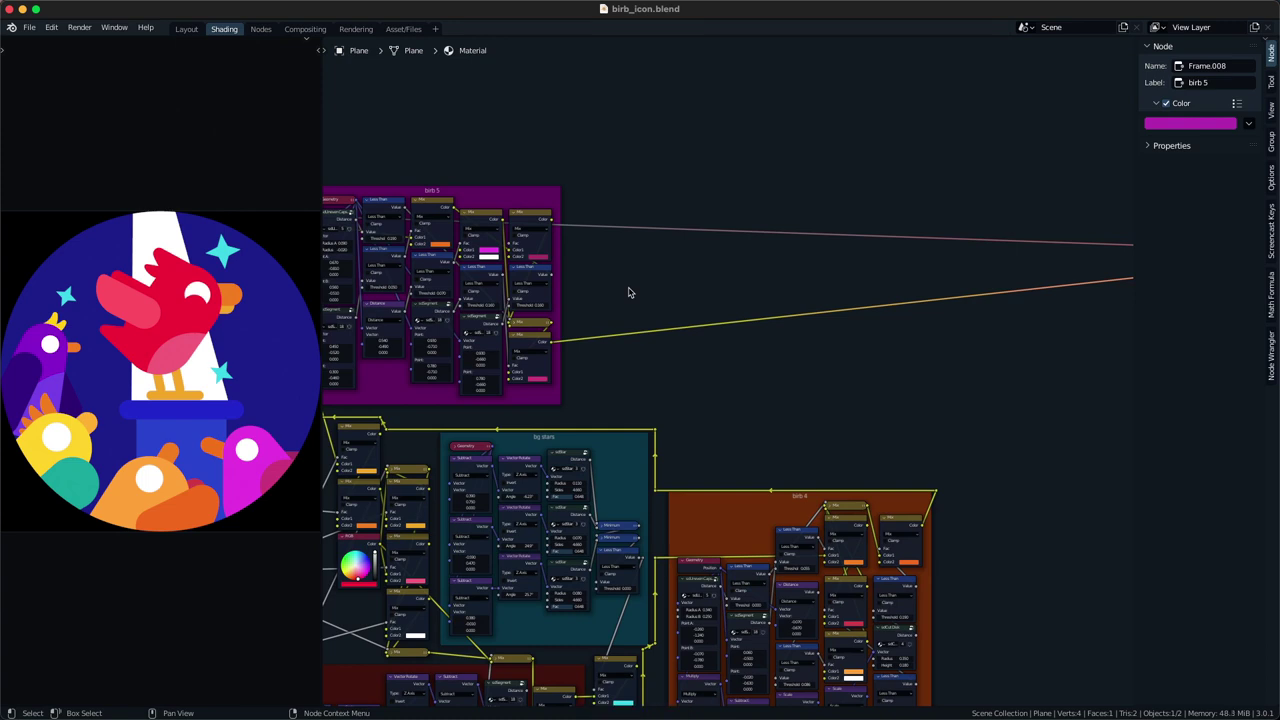
- Add an sdTriangle node in the empty area above the birb 4 frame
middle_drag(602, 297, 594, 320)
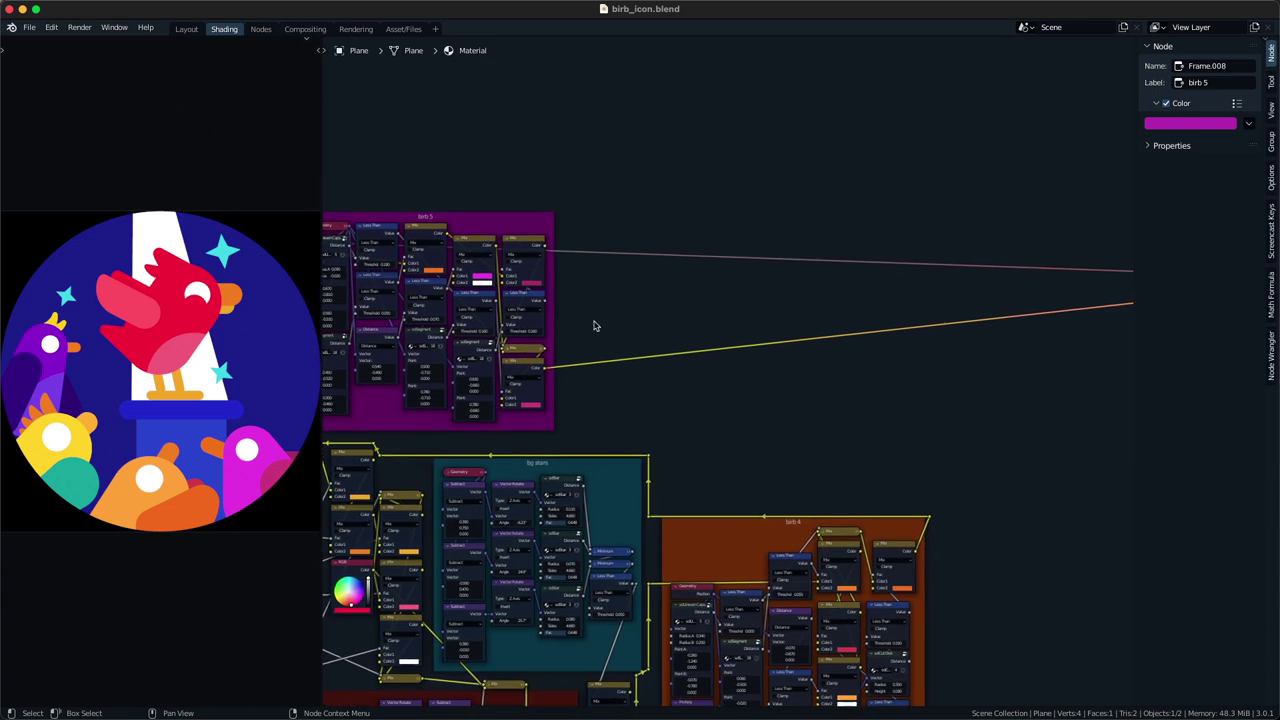
scroll(595, 318, up, 3)
key(shift+a)
click(597, 310)
key(Escape)
key(shift+a)
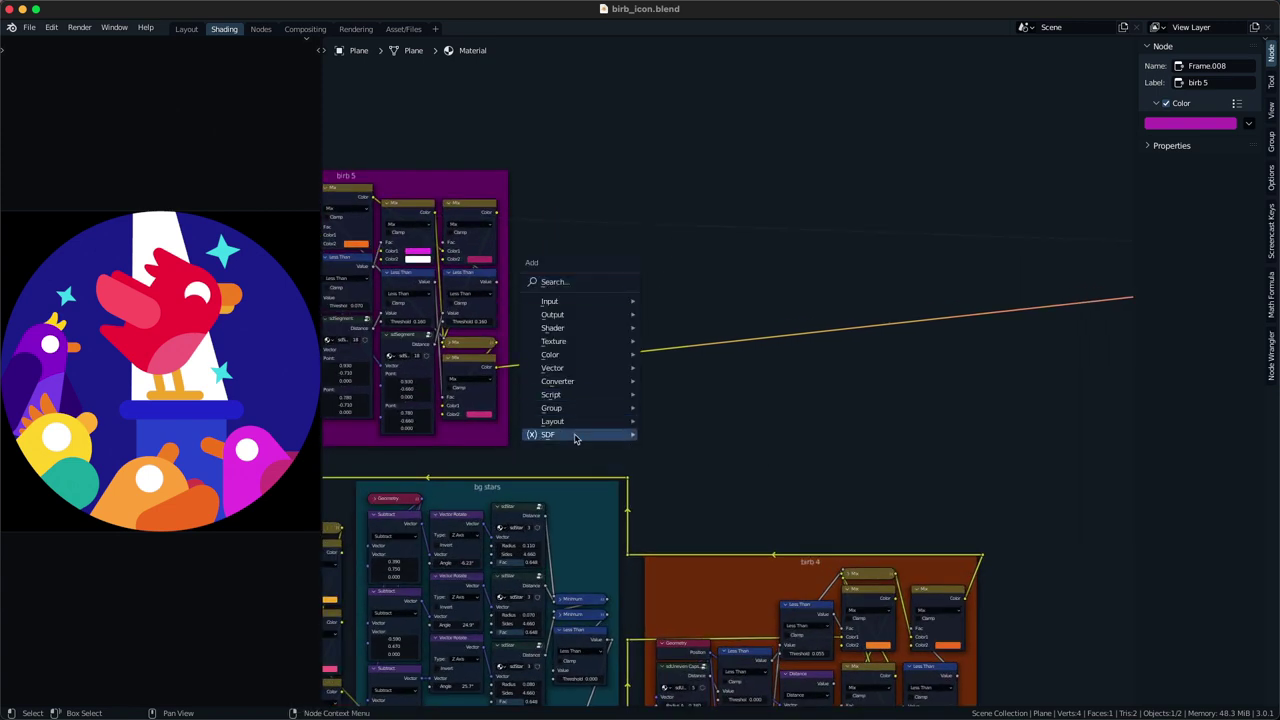
mouse_move(577, 435)
mouse_move(668, 436)
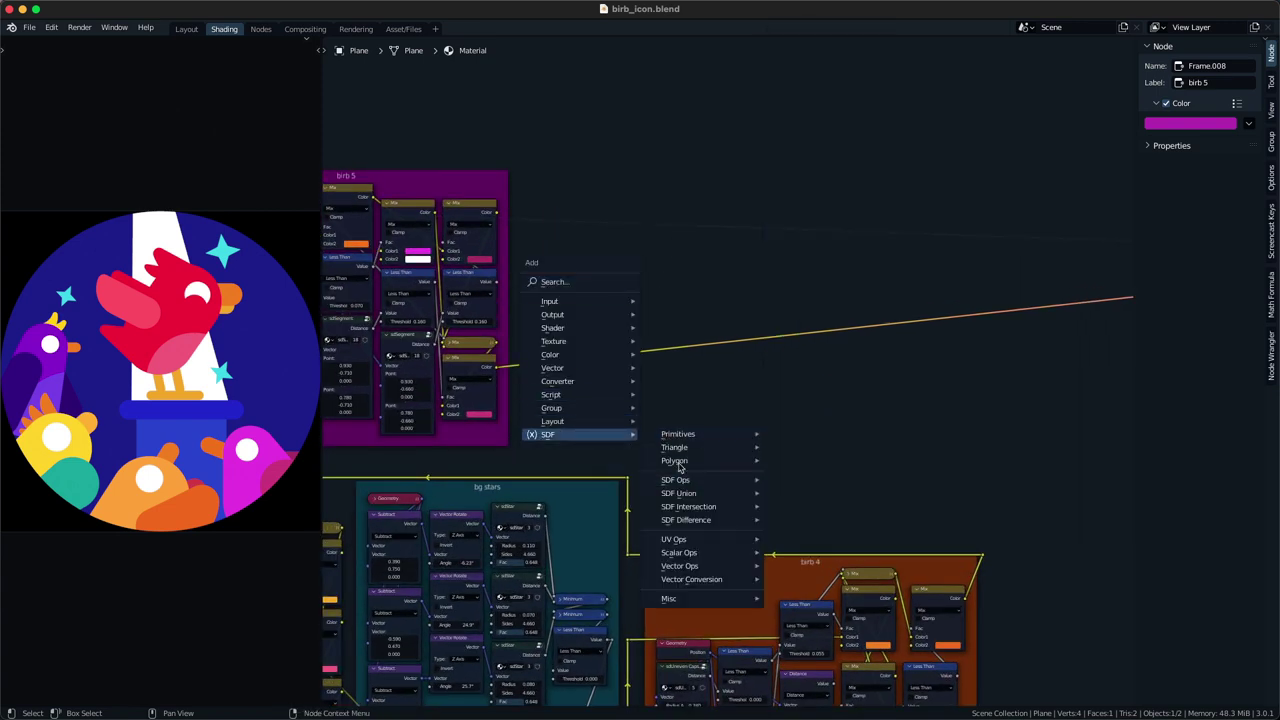
click(805, 447)
click(845, 371)
- Copy the collapsed Geometry node from birb 5, place it beside sdTriangle and link it to the Vector input
scroll(740, 382, down, 5)
middle_drag(730, 394, 702, 390)
middle_drag(592, 352, 632, 335)
click(404, 228)
key(ctrl+c)
key(ctrl+v)
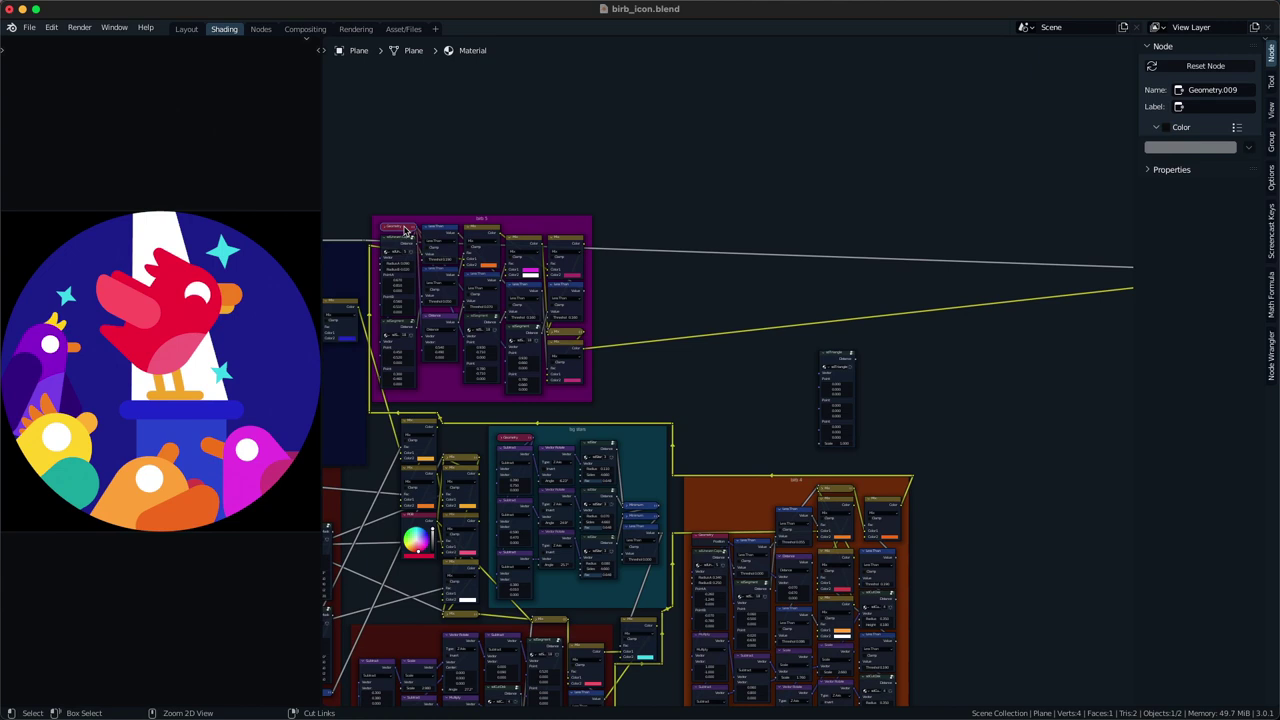
key(ctrl+v)
key(g)
click(757, 403)
middle_drag(757, 403, 690, 420)
alt+right_drag(686, 418, 764, 402)
middle_drag(807, 396, 583, 398)
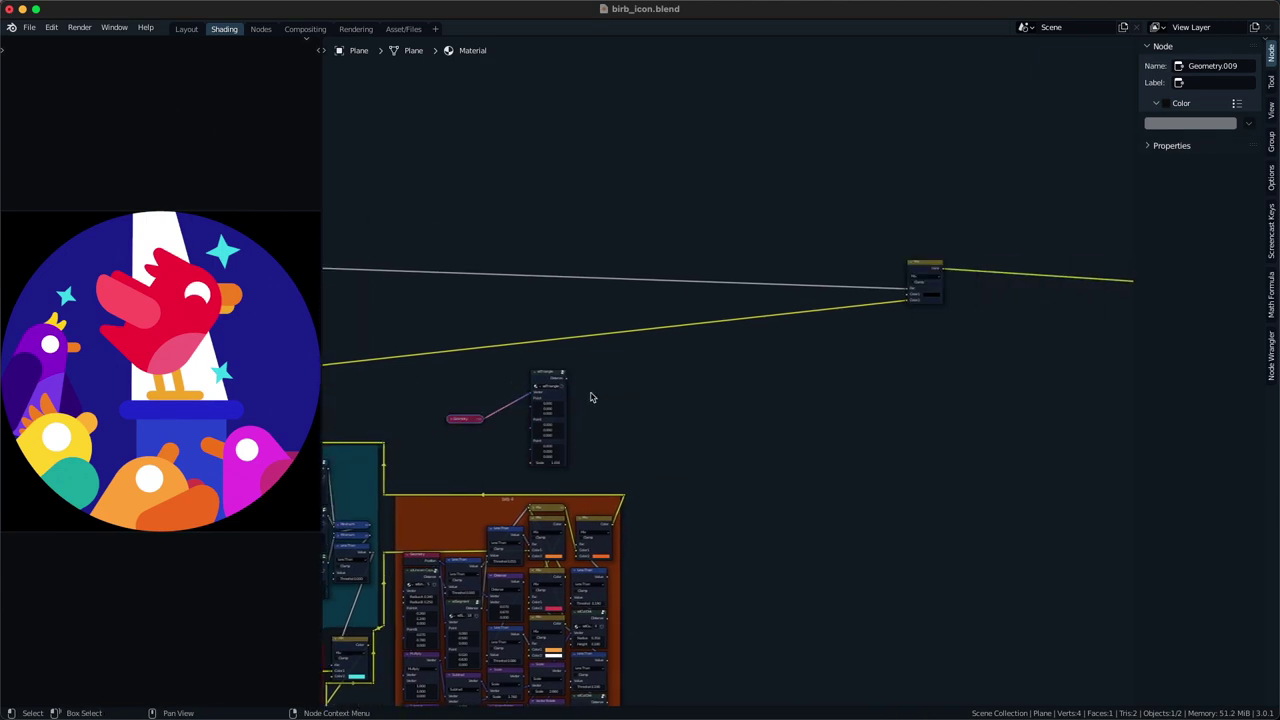
- Preview the sdTriangle node and set its points to -0.26, 0.49; -0.35, 0.03; and 0.14, 0
middle_drag(741, 378, 868, 364)
scroll(746, 379, up, 4)
ctrl+shift+click(659, 369)
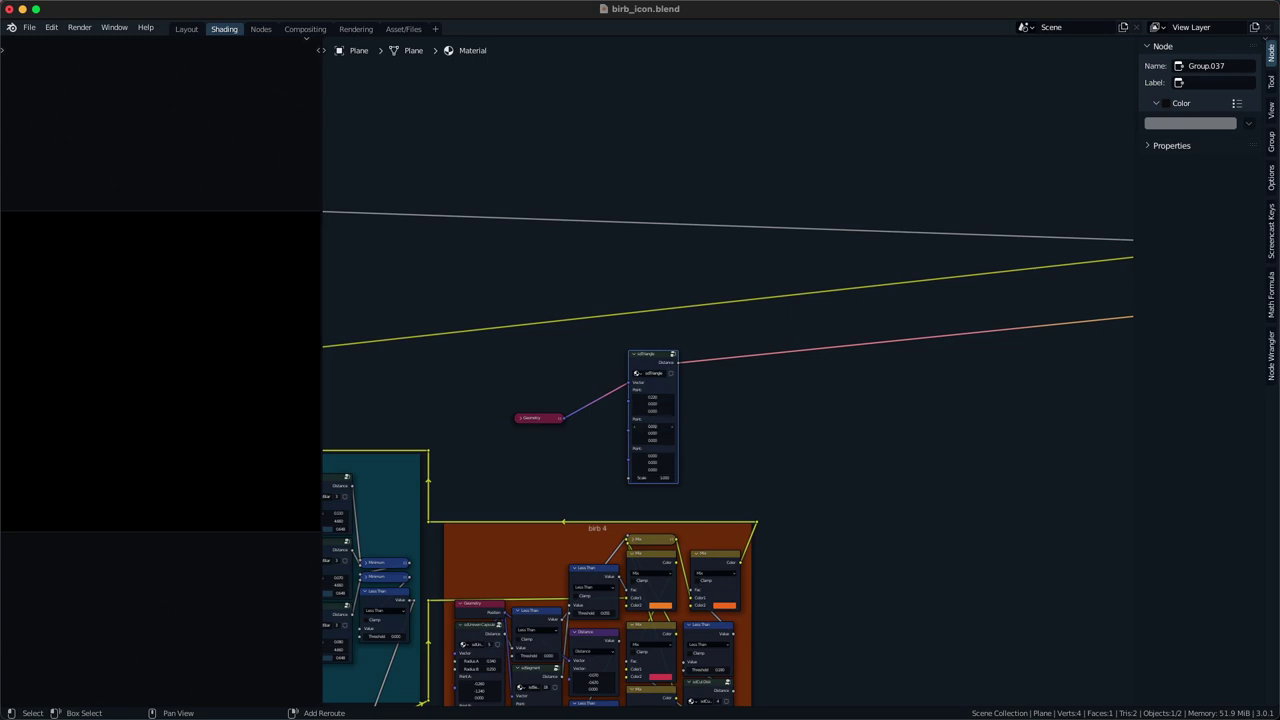
mouse_move(653, 433)
mouse_down()
mouse_move(680, 433)
mouse_move(617, 433)
mouse_move(688, 433)
mouse_move(675, 433)
mouse_up()
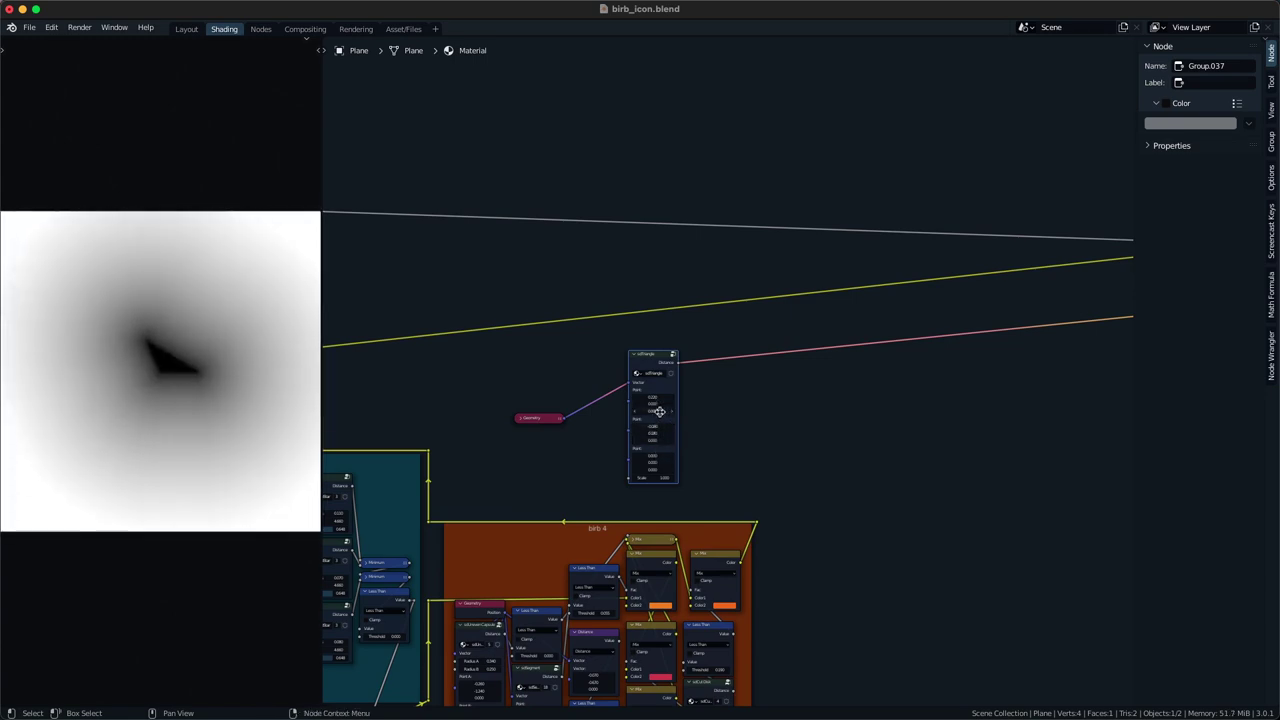
key(super+z)
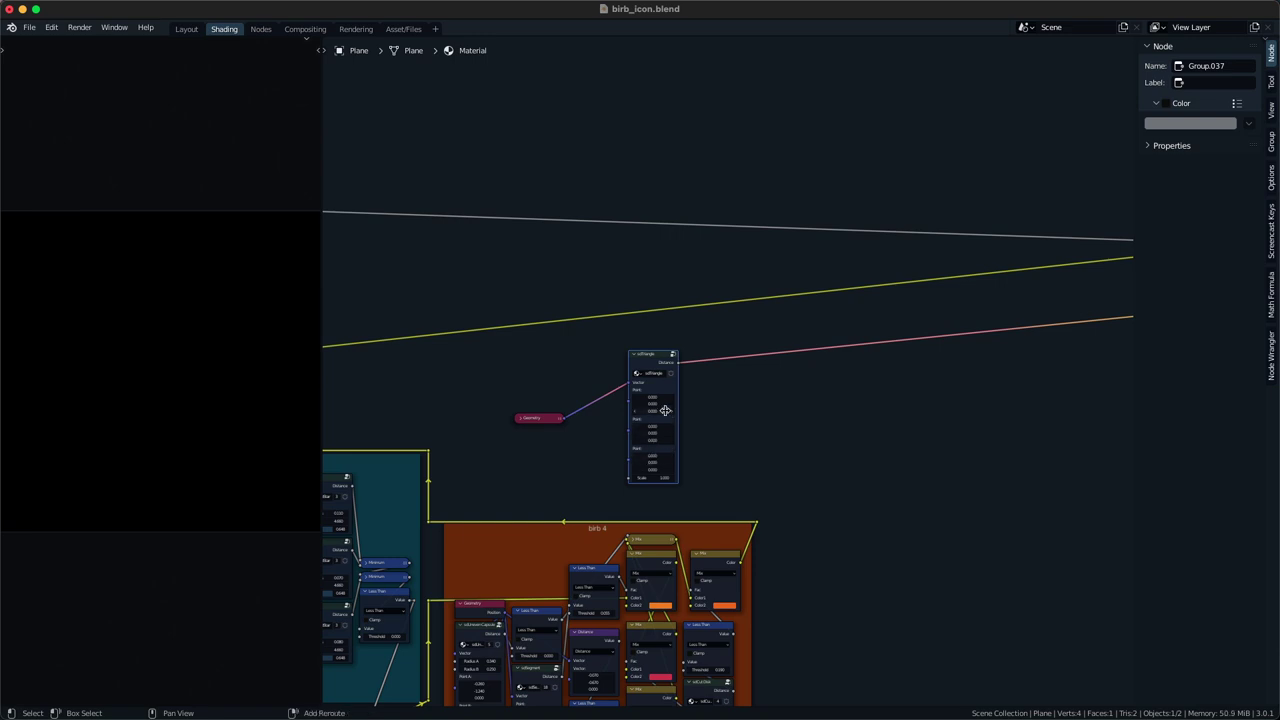
drag(662, 432, 746, 432)
drag(655, 461, 607, 437)
scroll(631, 469, up, 1)
key(ctrl+z)
drag(654, 401, 567, 401)
key(ctrl+z)
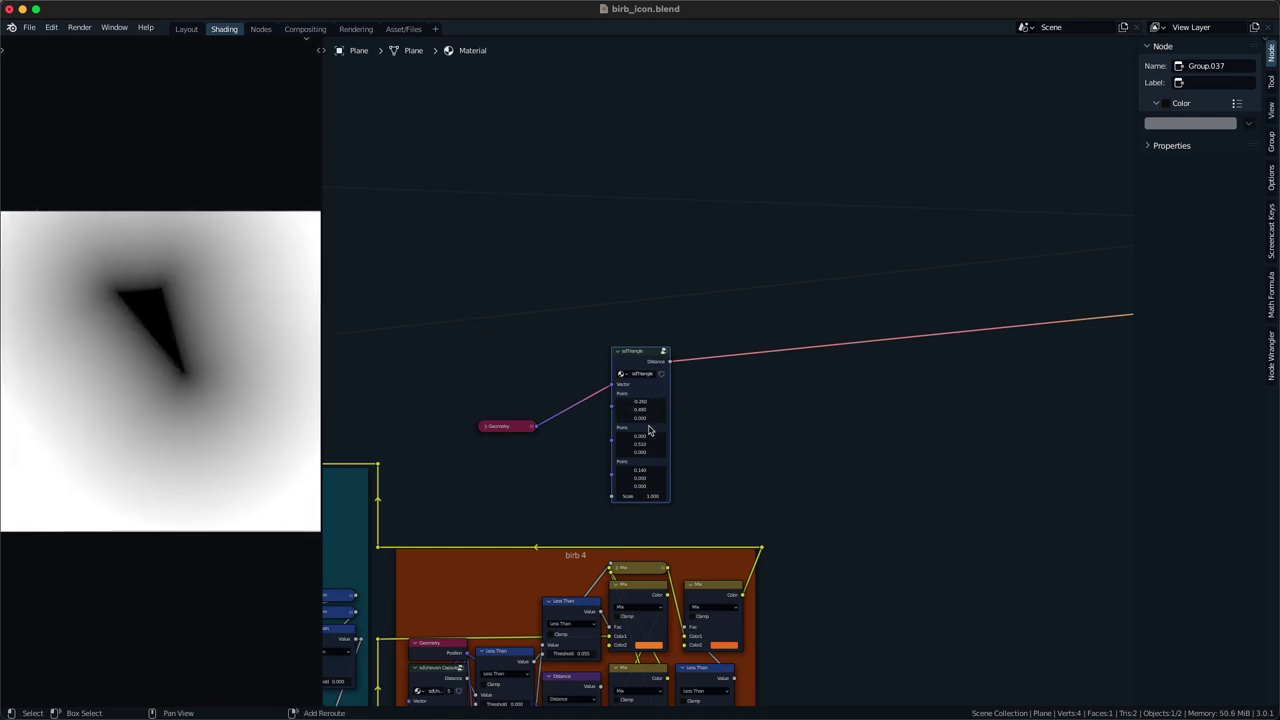
mouse_move(647, 444)
mouse_down()
mouse_move(578, 444)
mouse_move(665, 446)
mouse_up()
ctrl+scroll(630, 416, up, 3)
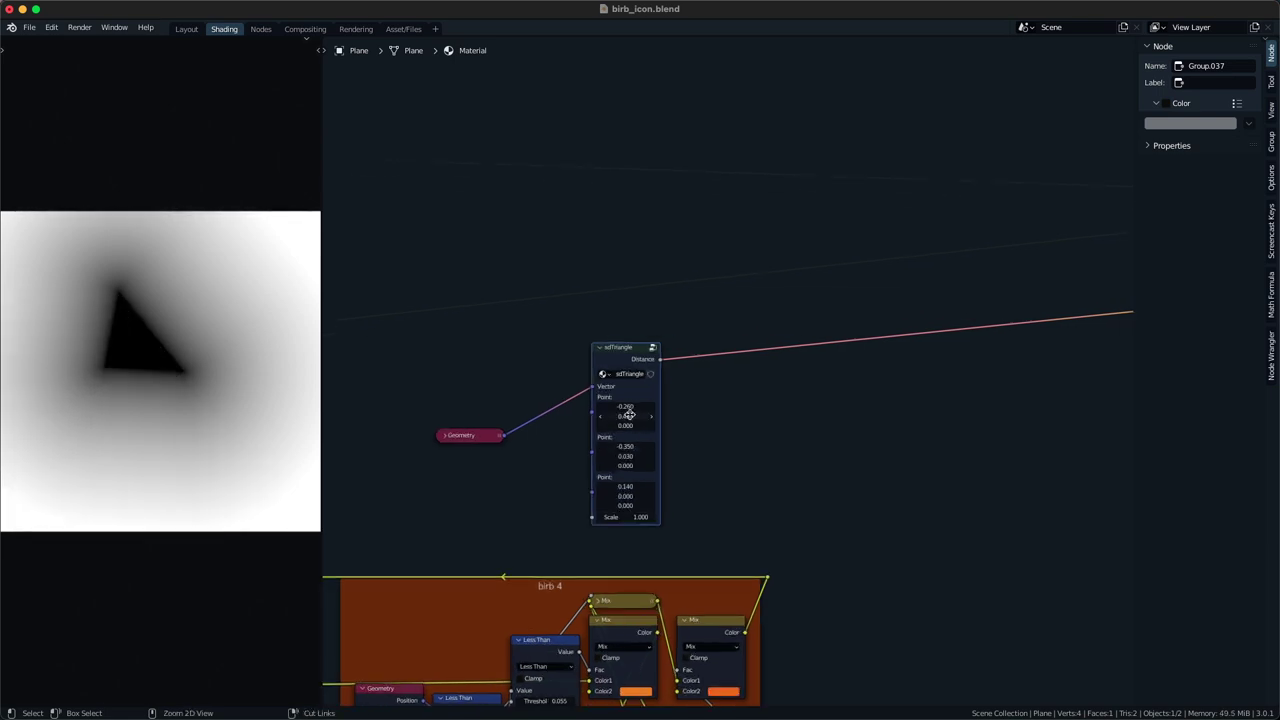
- Copy the first point's X value of -0.26 to the second point, and set the lower two points' Y to -0.04
key(ctrl+c)
key(ctrl+v)
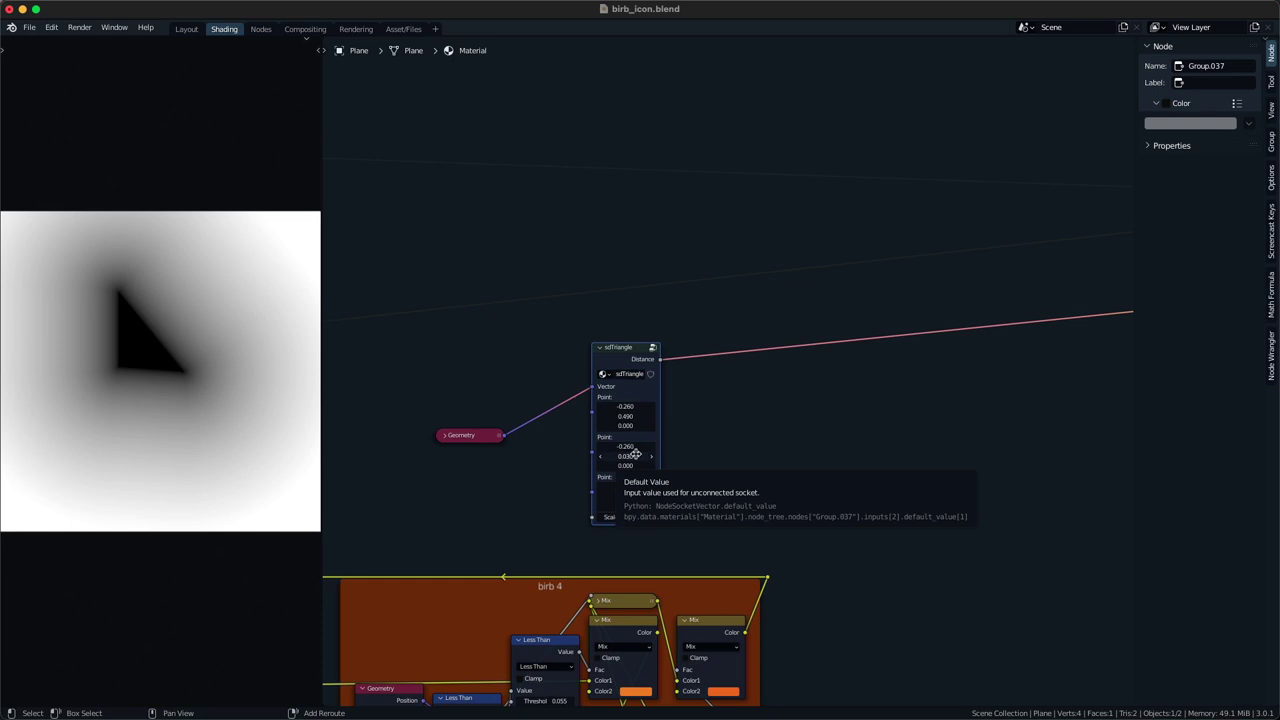
key(ctrl+v)
key(ctrl+z)
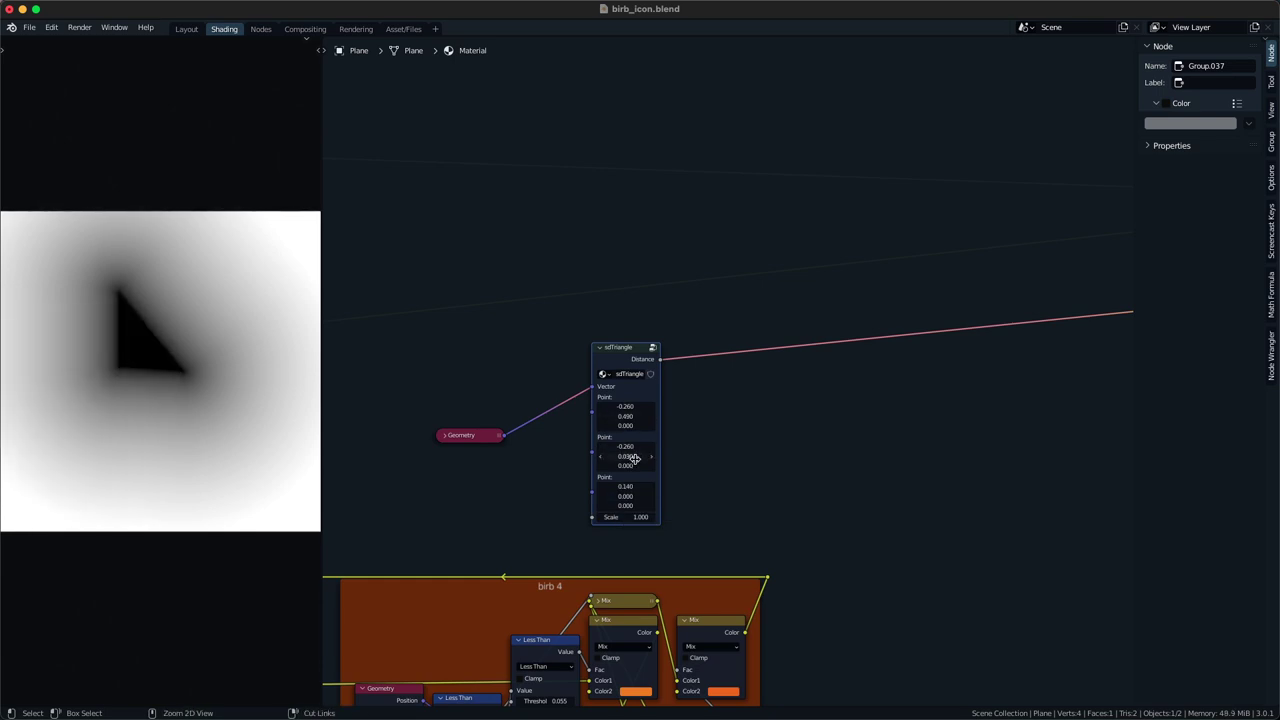
shift+drag(636, 457, 623, 497)
key(ctrl+c)
key(ctrl+v)
- Insert a Math node set to Subtract after sdTriangle, with a value of 0.26 to round the shape
scroll(720, 431, down, 2)
middle_drag(720, 431, 608, 427)
key(q)
click(575, 437)
click(634, 366)
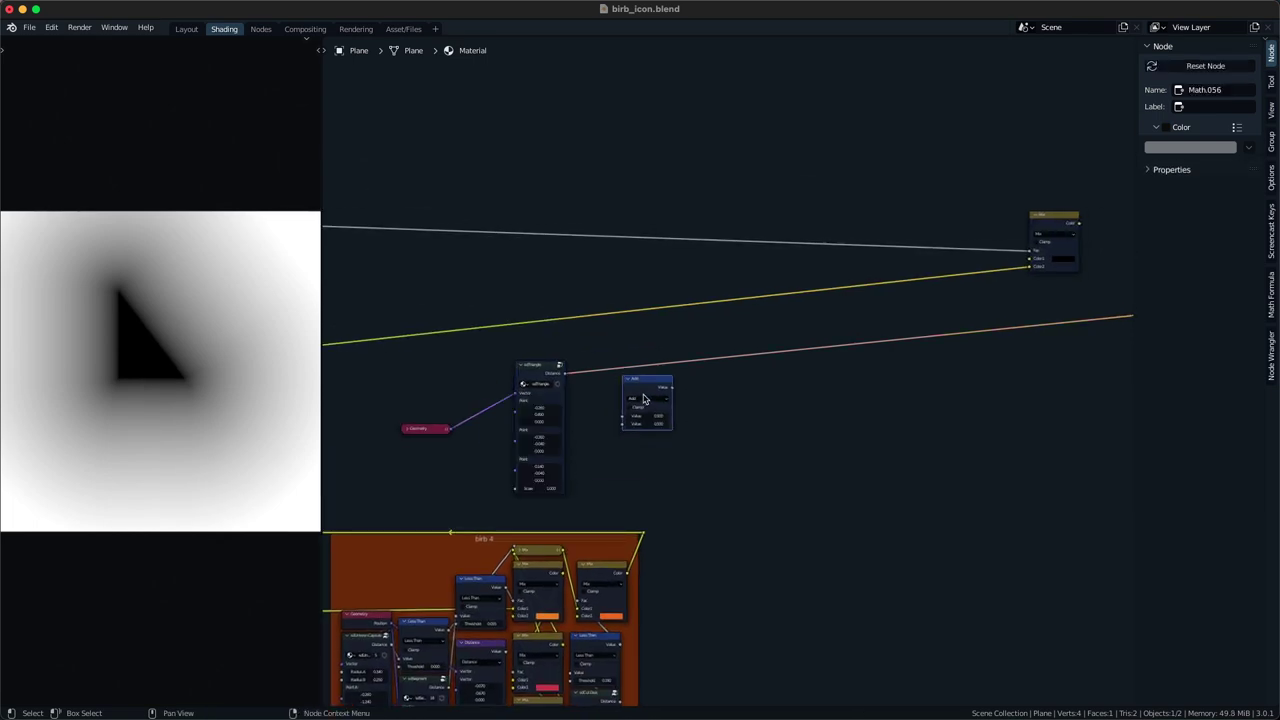
key(g)
click(658, 366)
click(661, 371)
click(657, 392)
shift+drag(657, 394, 640, 394)
- Move the sdTriangle and Subtract nodes away from the Geometry node to open a gap between them
middle_drag(588, 437, 666, 419)
drag(657, 429, 635, 383)
key(g)
click(787, 423)
drag(787, 424, 685, 351)
key(g)
click(814, 392)
- Insert a Vector Math Subtract node of 0.6, -0.18 before sdTriangle and set the math Subtract value to 0.32
key(q)
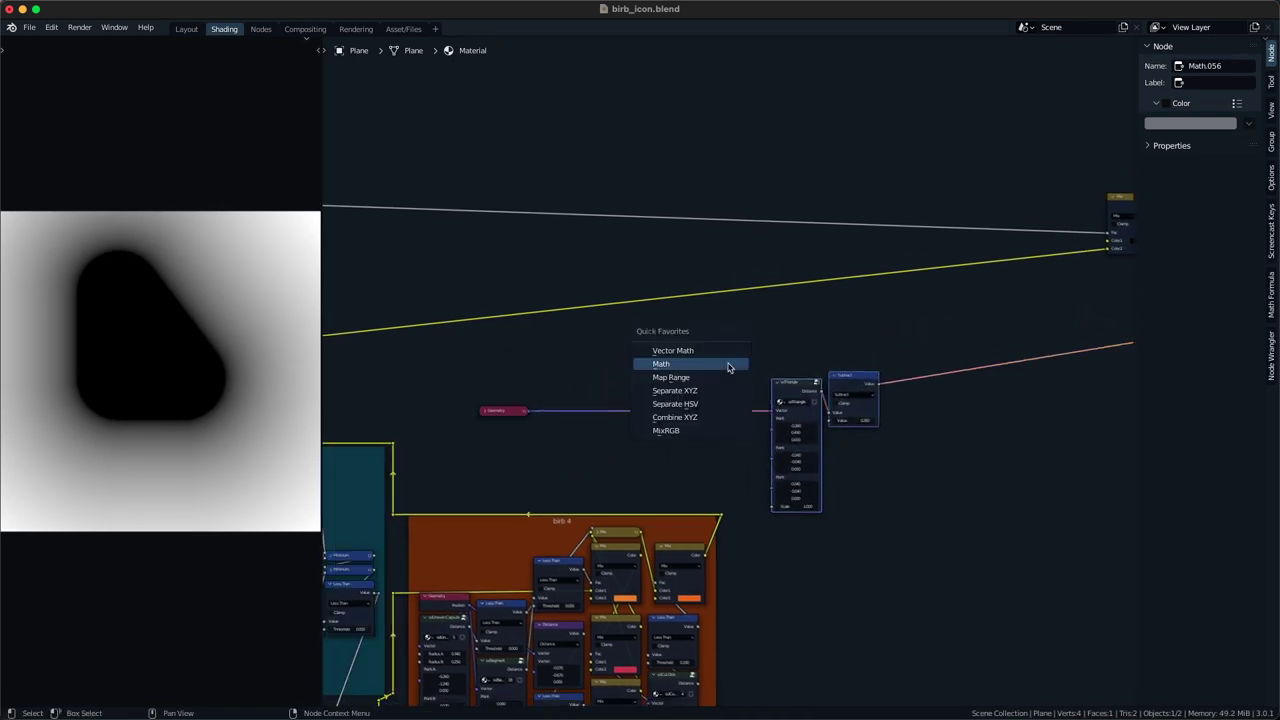
click(714, 348)
click(681, 381)
click(696, 404)
click(709, 420)
middle_drag(711, 411, 649, 407)
scroll(649, 407, up, 3)
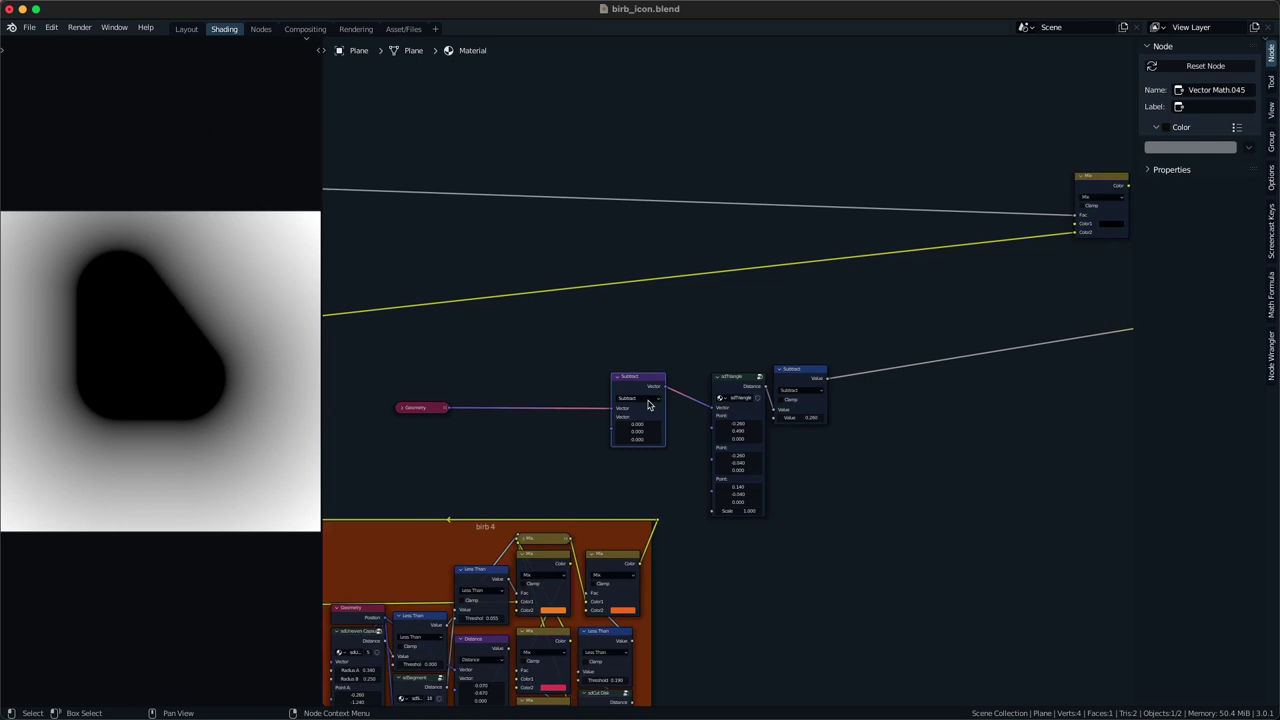
mouse_move(622, 433)
shift+mouse_down()
mouse_move(608, 433)
mouse_move(660, 433)
mouse_move(602, 442)
mouse_move(633, 431)
shift+mouse_up()
drag(803, 426, 812, 426)
- Insert a Vector Math node set to Scale between Geometry and the vector Subtract, with a scale of about 1.6
key(q)
click(603, 388)
click(488, 394)
click(484, 394)
click(469, 543)
drag(488, 406, 571, 450)
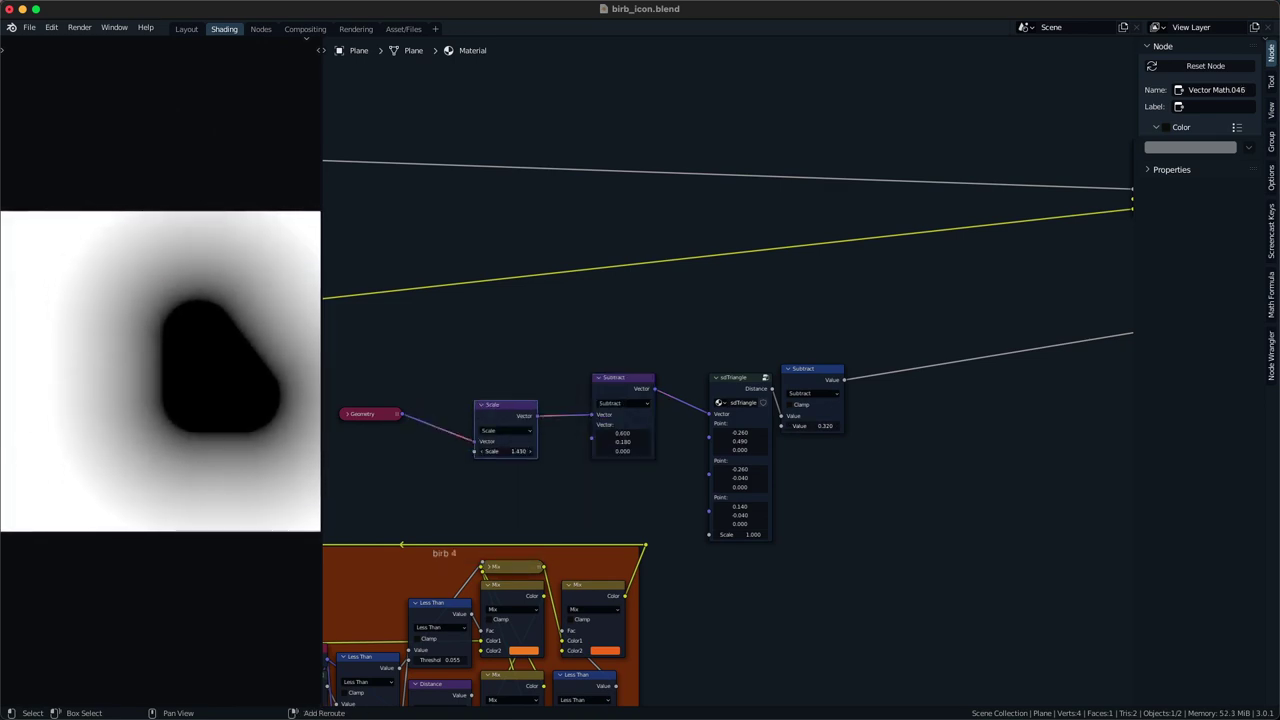
drag(508, 413, 556, 438)
scroll(556, 436, down, 5)
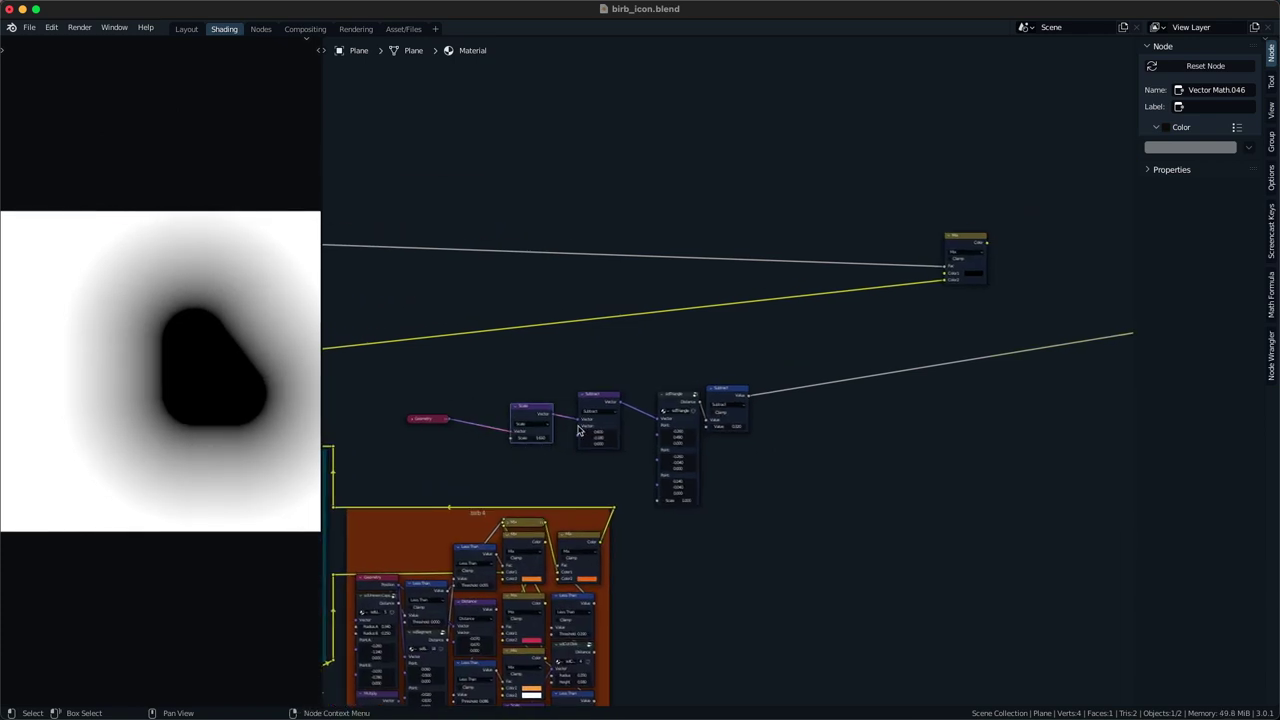
- Insert a Math node set to Less Than after the Subtract math node and hide the sidebar
drag(790, 424, 709, 376)
key(g)
click(711, 383)
drag(943, 346, 965, 265)
key(q)
click(809, 379)
right_click(770, 421)
key(q)
click(768, 436)
click(799, 406)
key(ctrl+comma)
key(n)
- Save the file and set the Less Than threshold to 0.29
middle_drag(827, 416, 711, 415)
key(ctrl+s)
scroll(714, 423, up, 2)
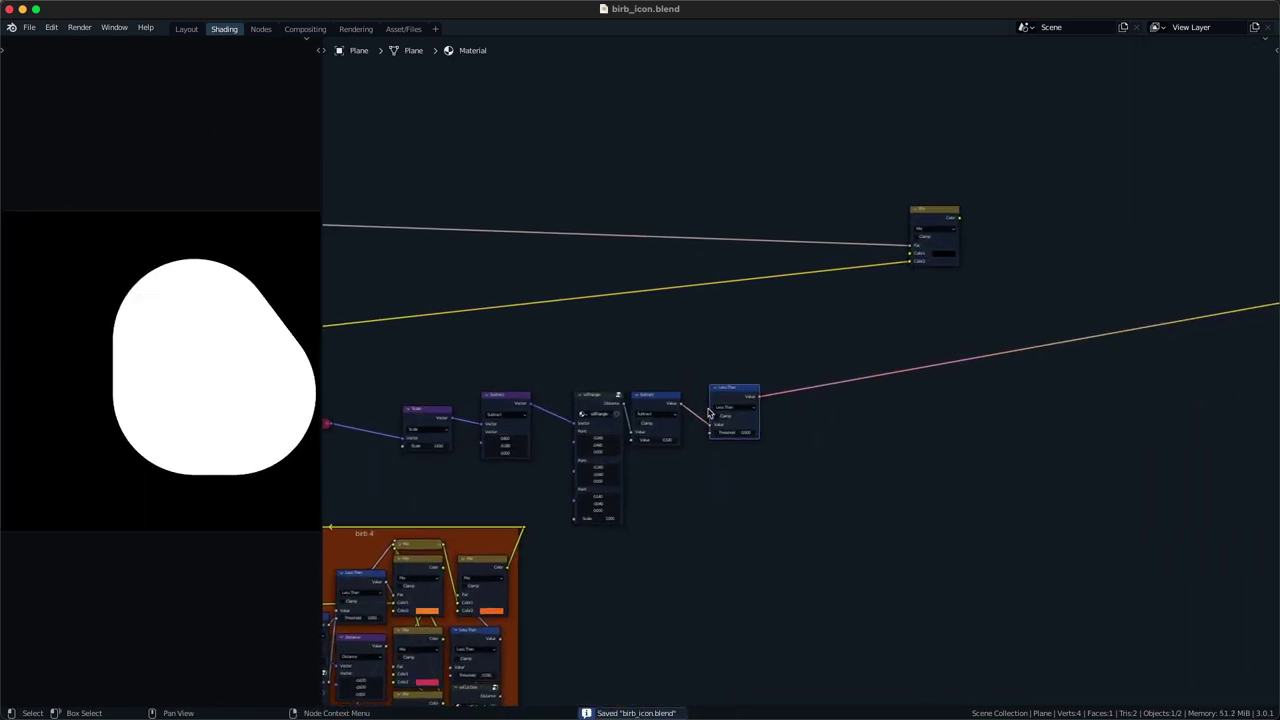
scroll(717, 430, up, 1)
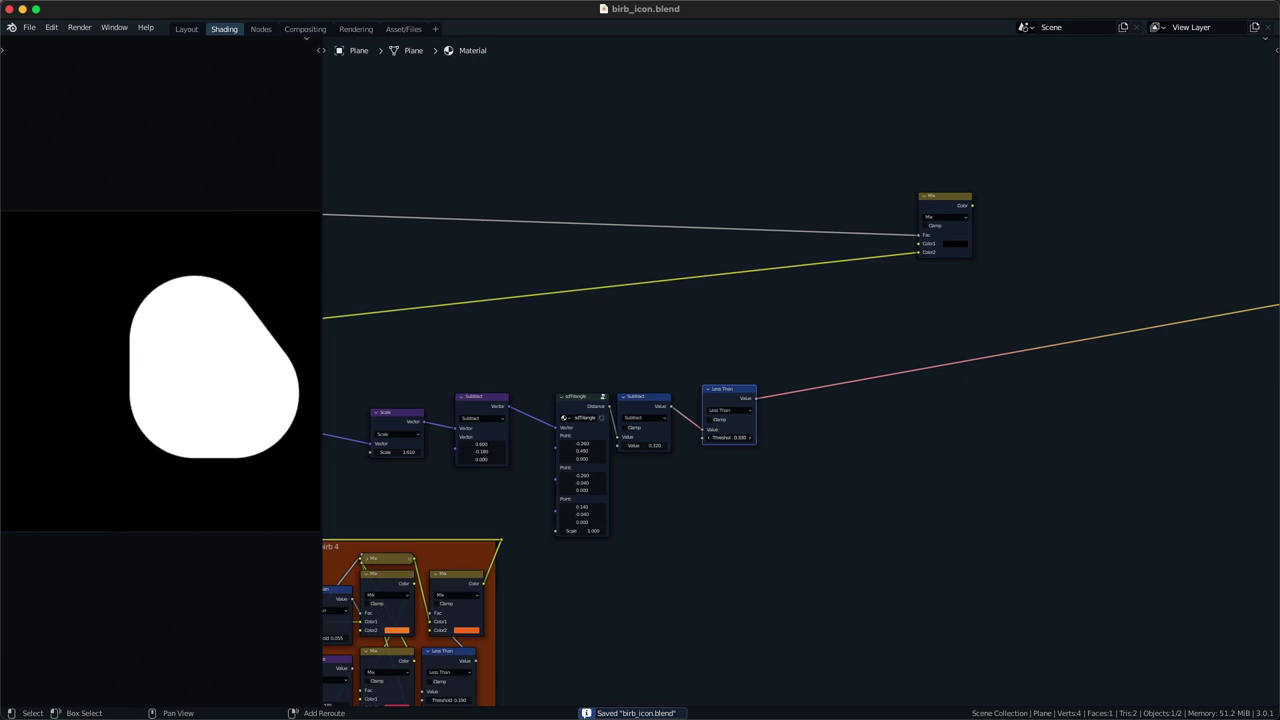
scroll(818, 352, down, 1)
- Insert a dark blue Mix node before the final Mix node, use Less Than as its factor, and preview the final Mix
drag(902, 275, 1055, 264)
key(shift+d)
click(930, 284)
alt+right_drag(726, 402, 906, 291)
alt+drag(933, 282, 968, 281)
alt+right_drag(840, 374, 997, 303)
middle_drag(960, 331, 914, 346)
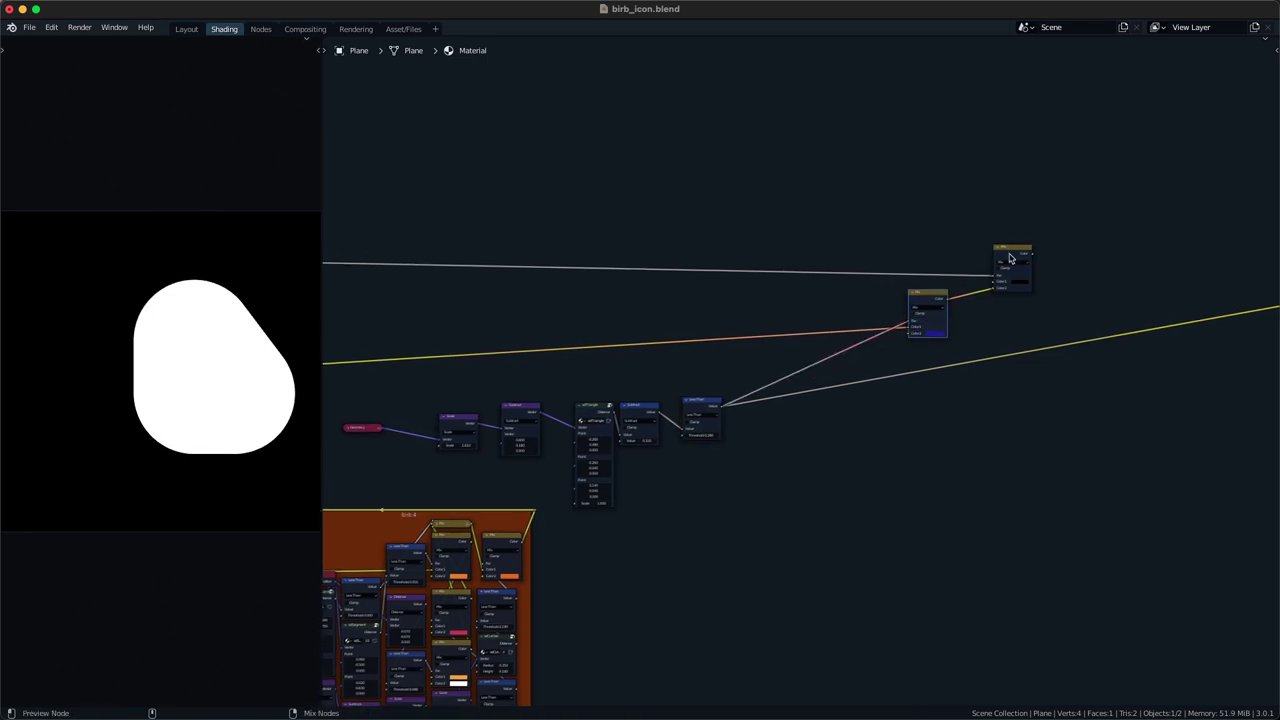
ctrl+shift+click(1008, 262)
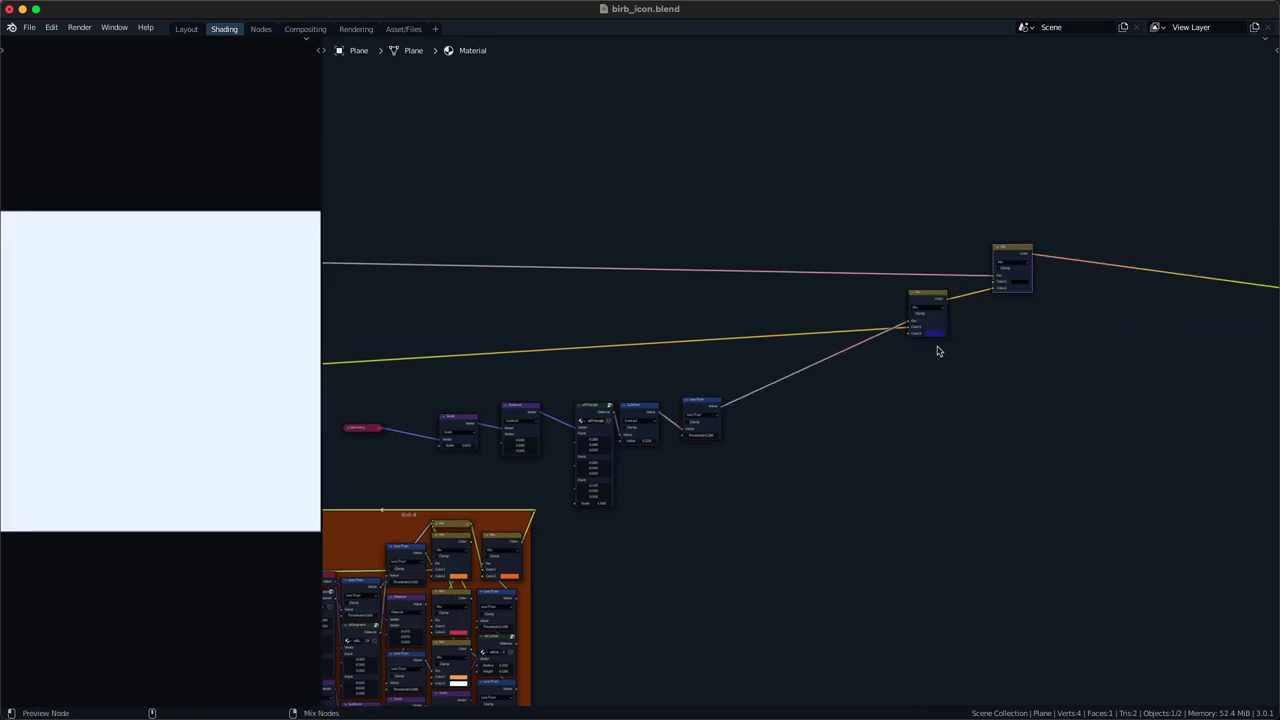
- Shrink and shift the blue shape to the icon's edge with a scale of 2.2 and an X offset of 2.05
middle_drag(596, 452, 787, 384)
scroll(787, 384, up, 7)
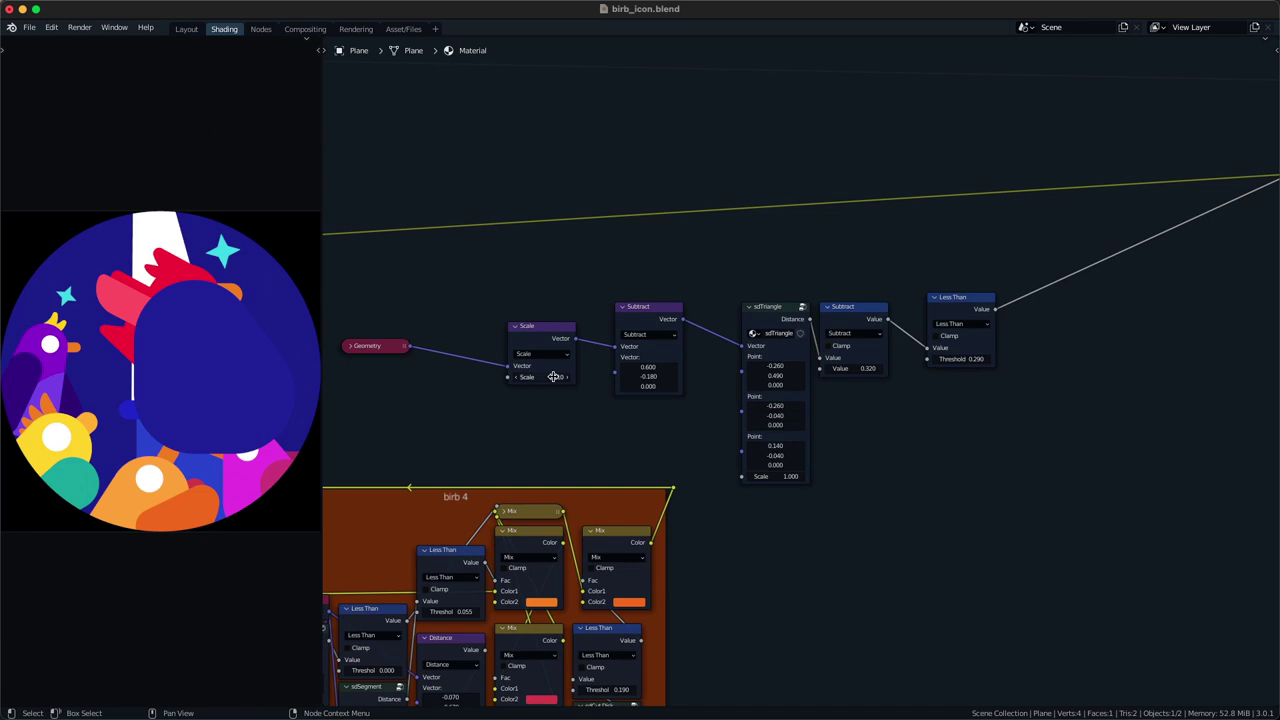
drag(640, 367, 755, 367)
drag(542, 377, 668, 377)
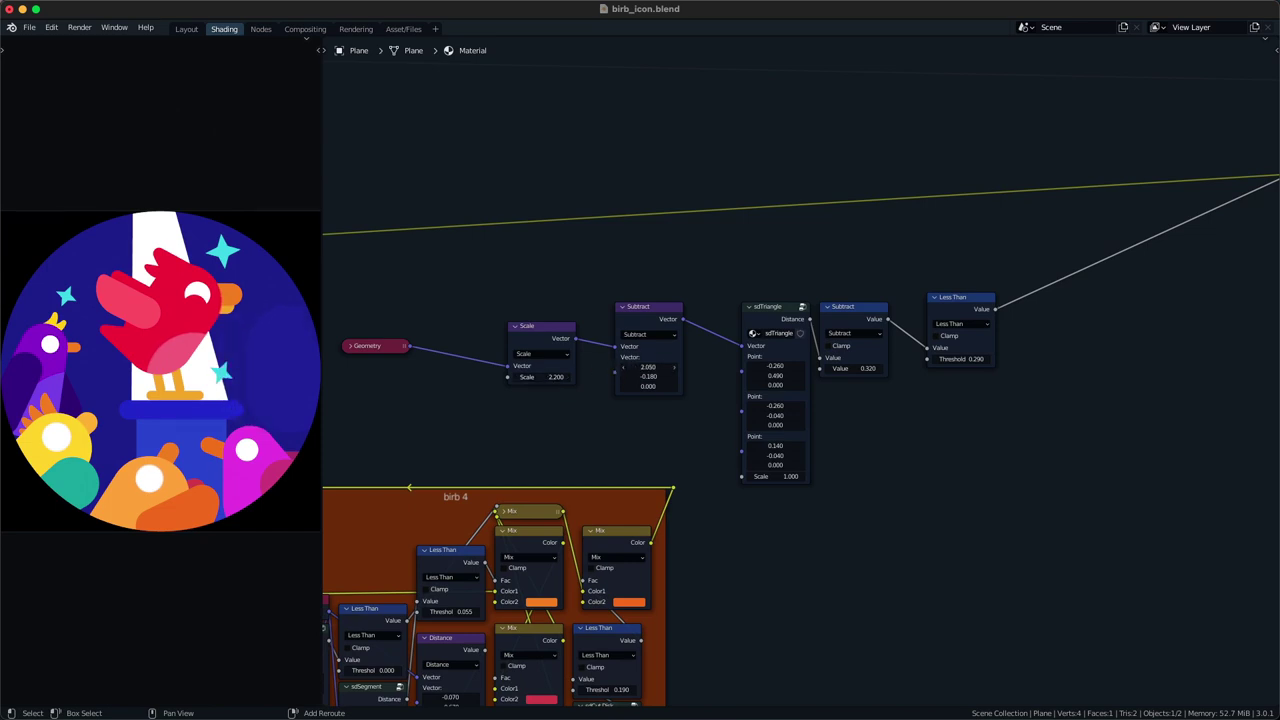
- Remove the math Subtract node while keeping sdTriangle linked to Less Than, and set the Less Than threshold to 0.42
scroll(651, 342, right, 3)
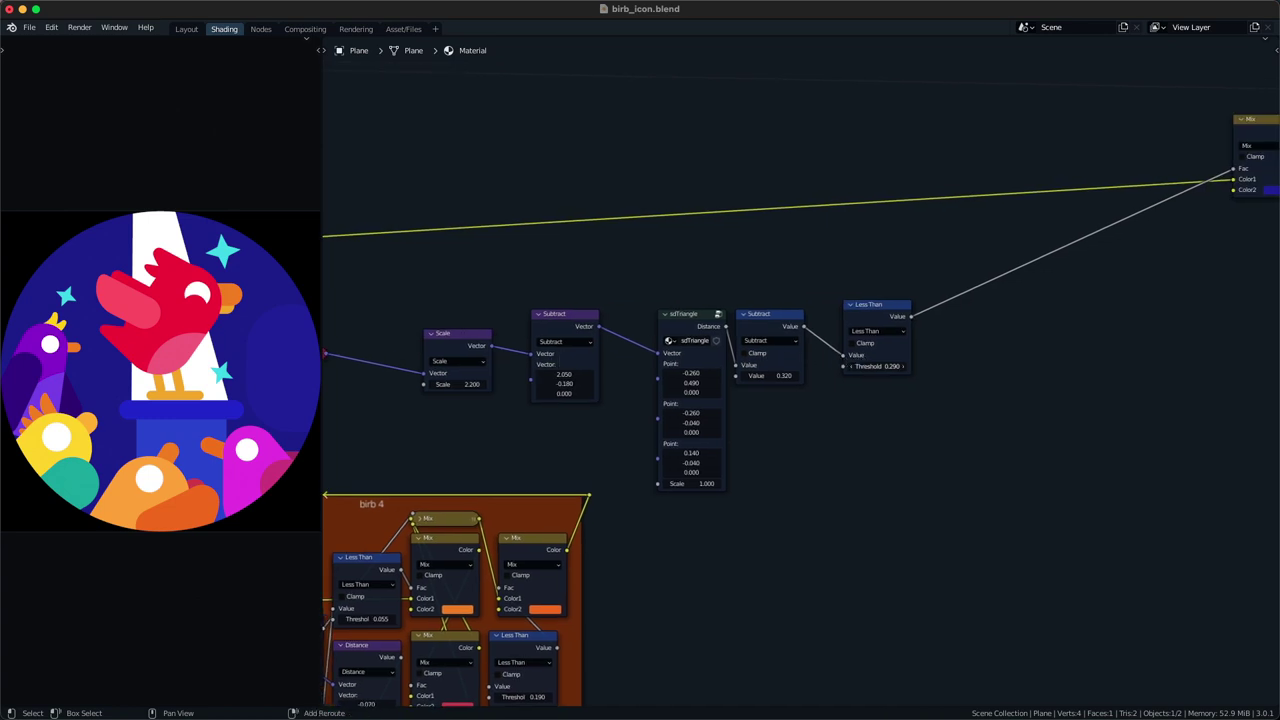
click(782, 325)
key(alt+d)
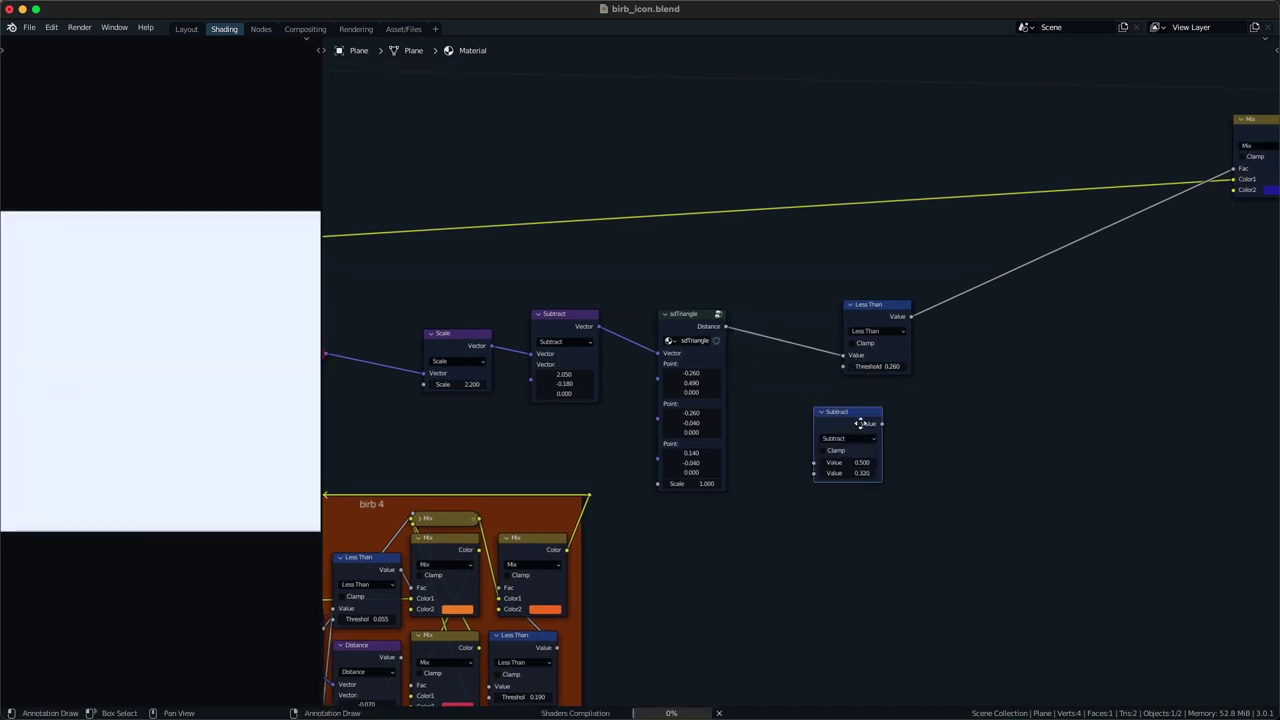
key(x)
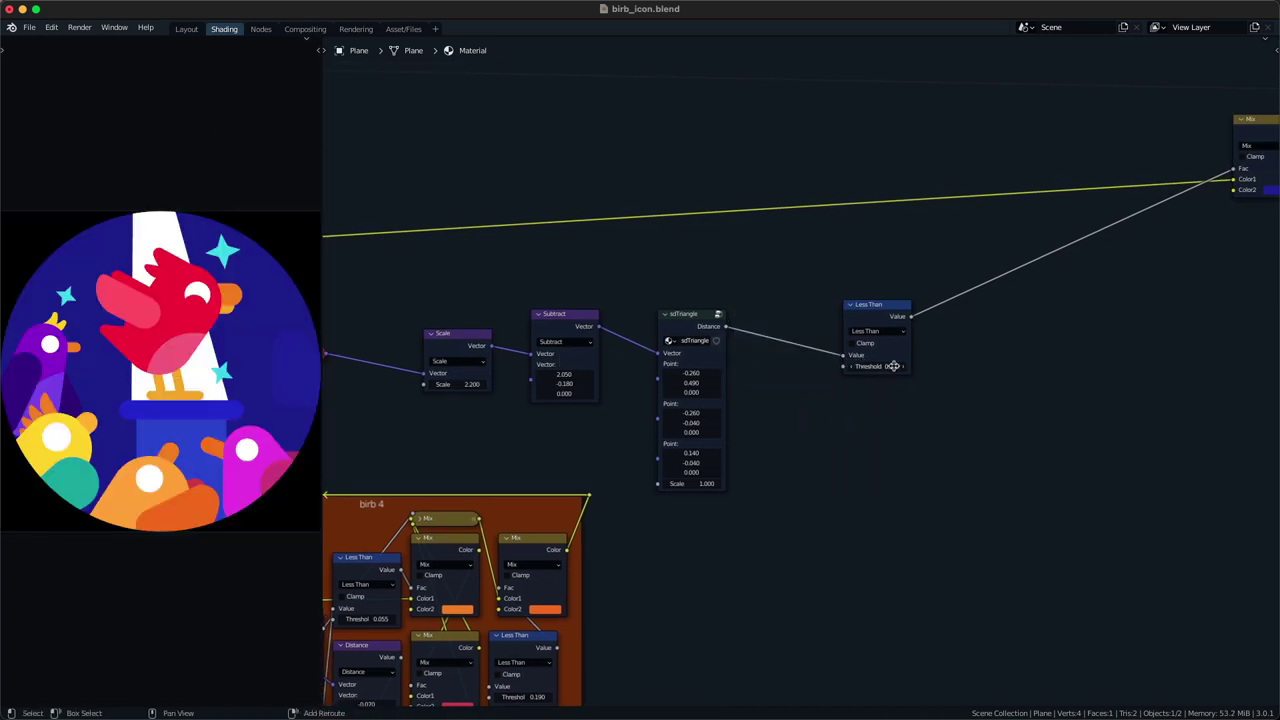
middle_drag(1154, 244, 611, 490)
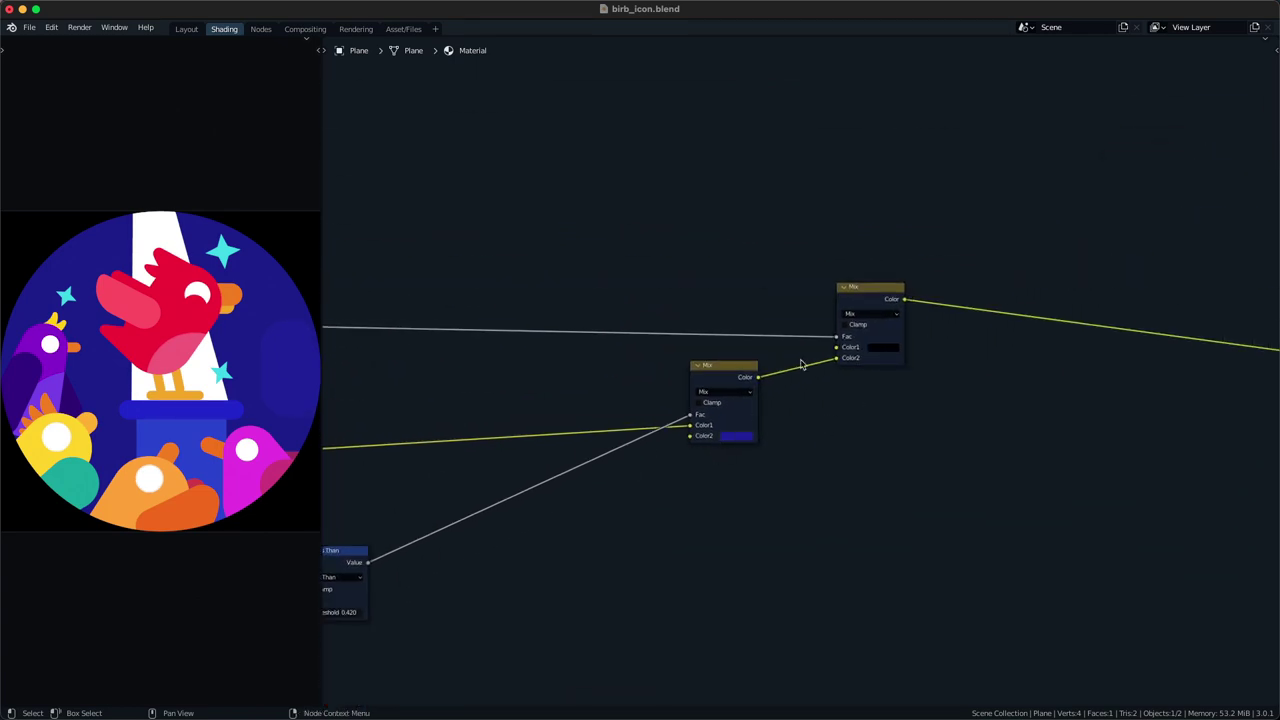
- Recolor the right-edge triangle shape's Mix Color2 to purple with hue 0.742, and save the file
click(739, 438)
scroll(738, 438, up, 10)
drag(770, 349, 787, 349)
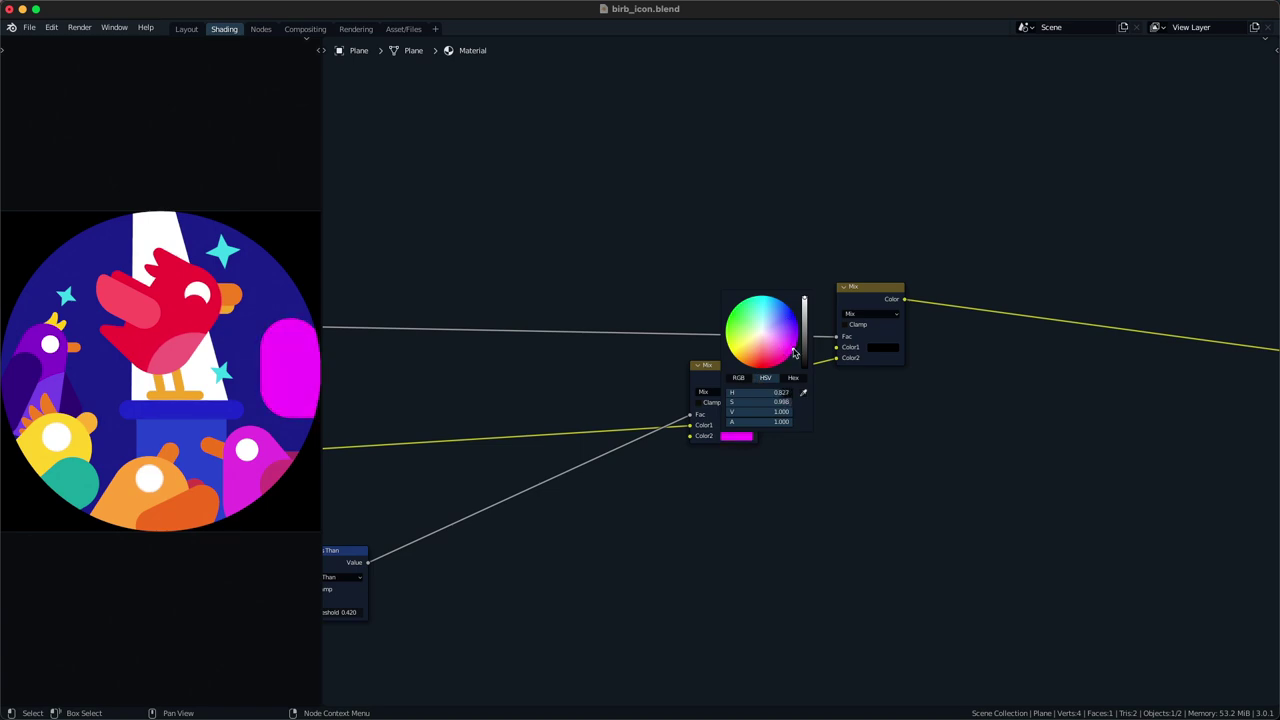
scroll(795, 352, down, 6)
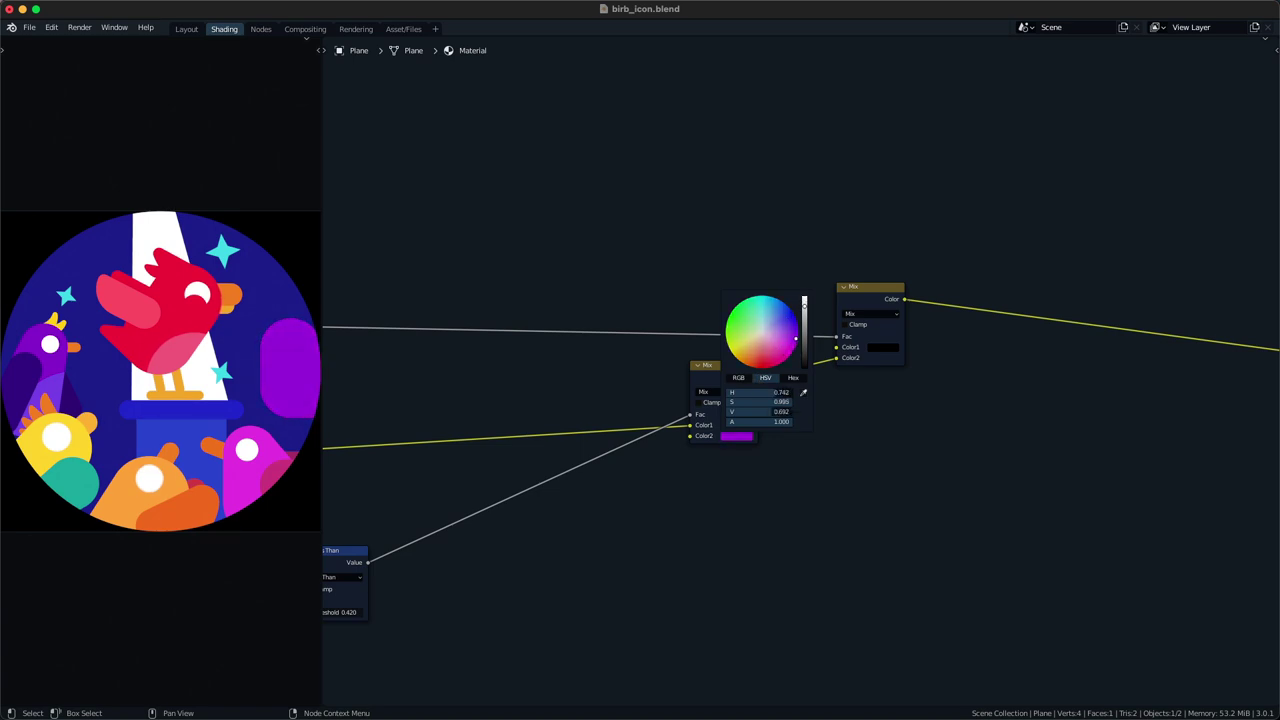
scroll(797, 343, up, 1)
scroll(797, 343, down, 2)
scroll(797, 343, up, 1)
scroll(729, 483, down, 4)
middle_drag(611, 508, 840, 361)
key(ctrl+s)
- Set the Subtract X offset to 1.94 and the sdTriangle points to (-0.24, 0.49), (-0.24, -0.10) and (0.14, -0.10), and save the file
middle_drag(608, 439, 636, 413)
scroll(560, 417, up, 2)
mouse_move(557, 417)
middle_down()
mouse_move(630, 420)
mouse_move(658, 378)
middle_up()
drag(579, 380, 573, 380)
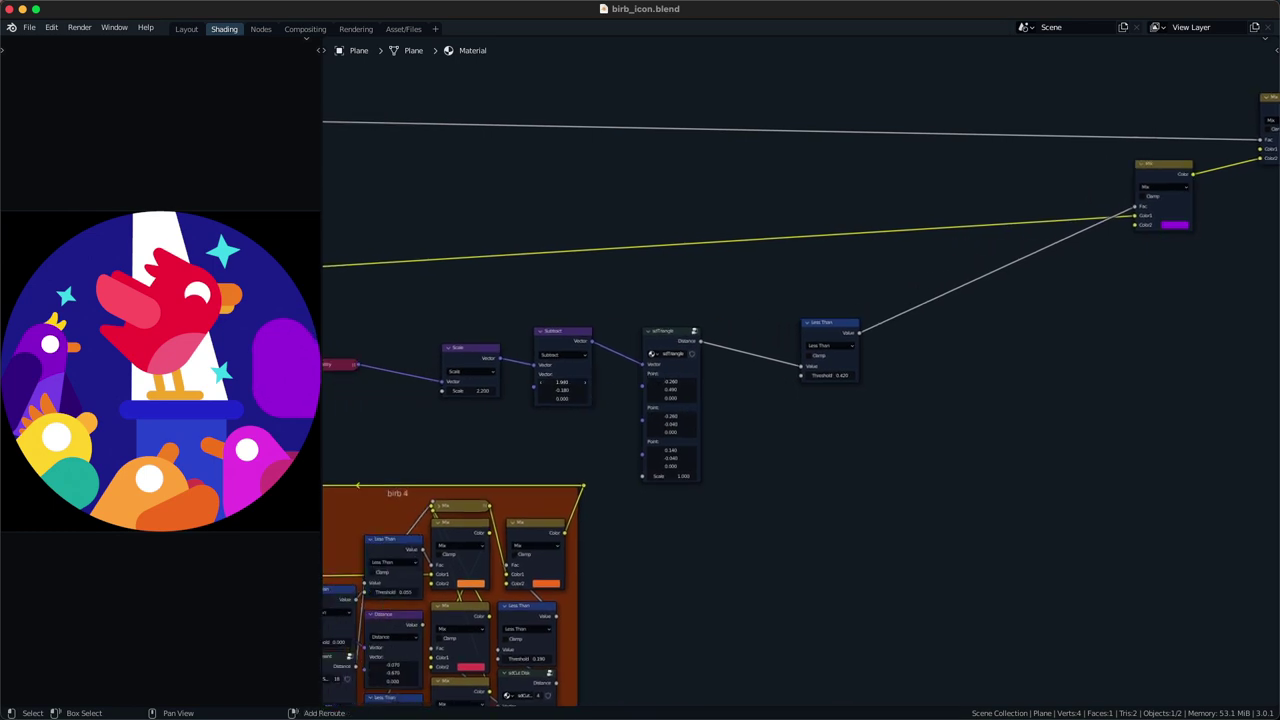
scroll(654, 424, up, 2)
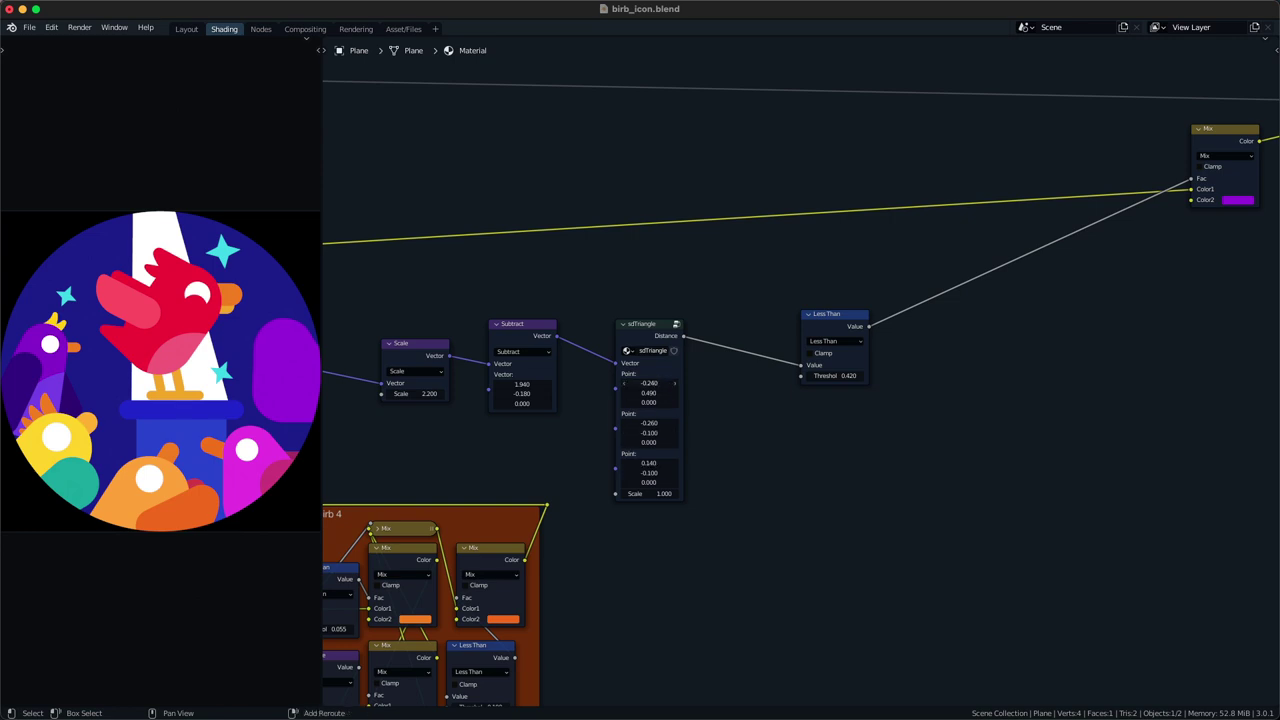
key(super+s)
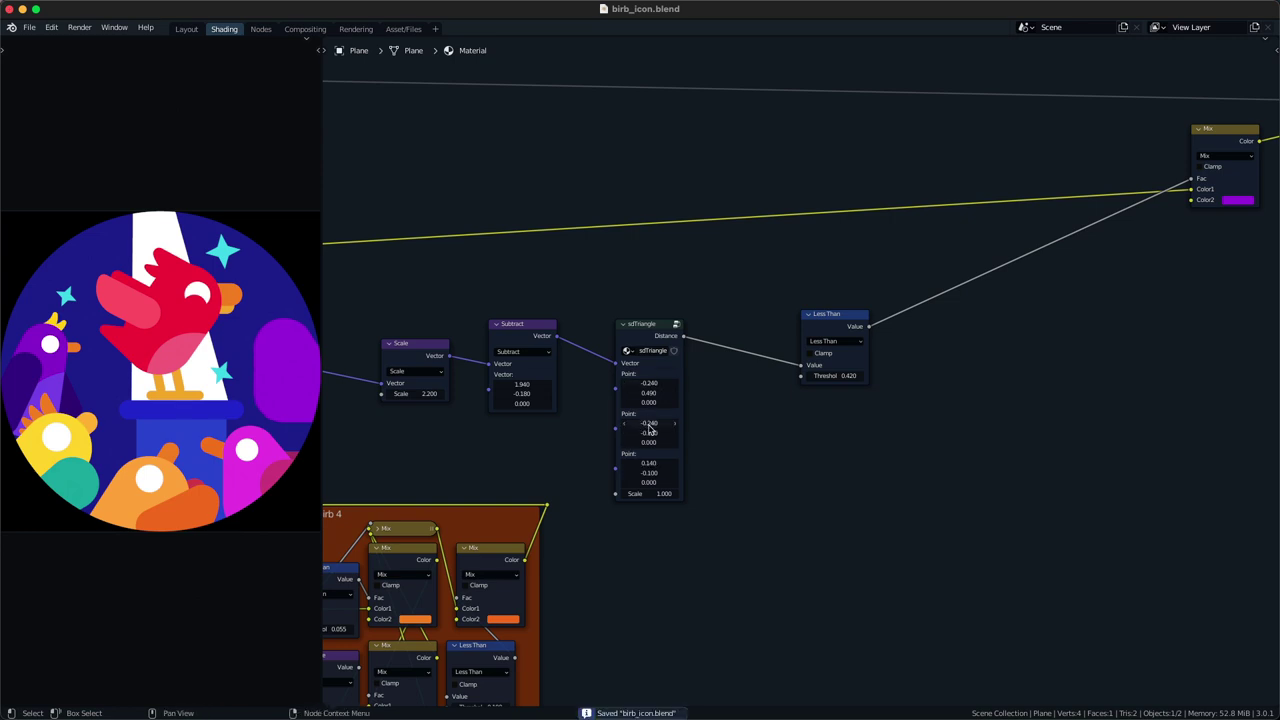
- Add an SDF Box primitive node between the sdTriangle and Less Than nodes, slightly below them
scroll(649, 426, down, 1)
middle_drag(649, 426, 673, 415)
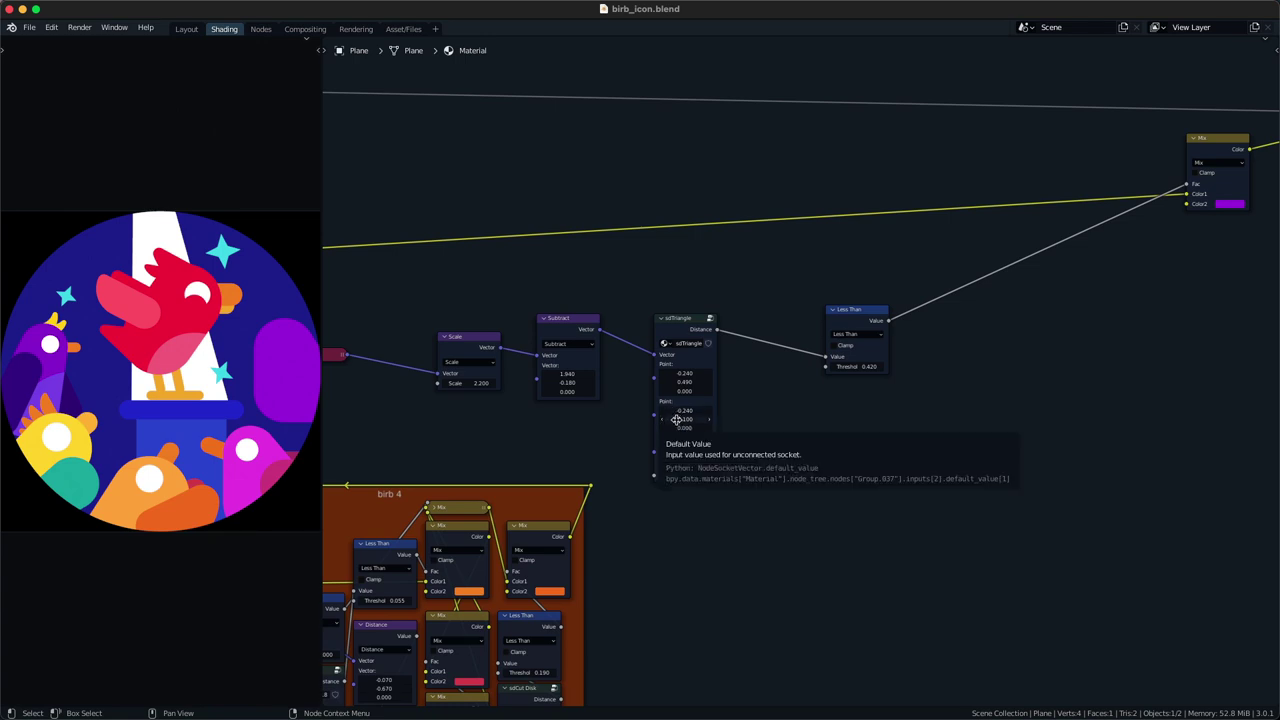
middle_drag(721, 399, 715, 410)
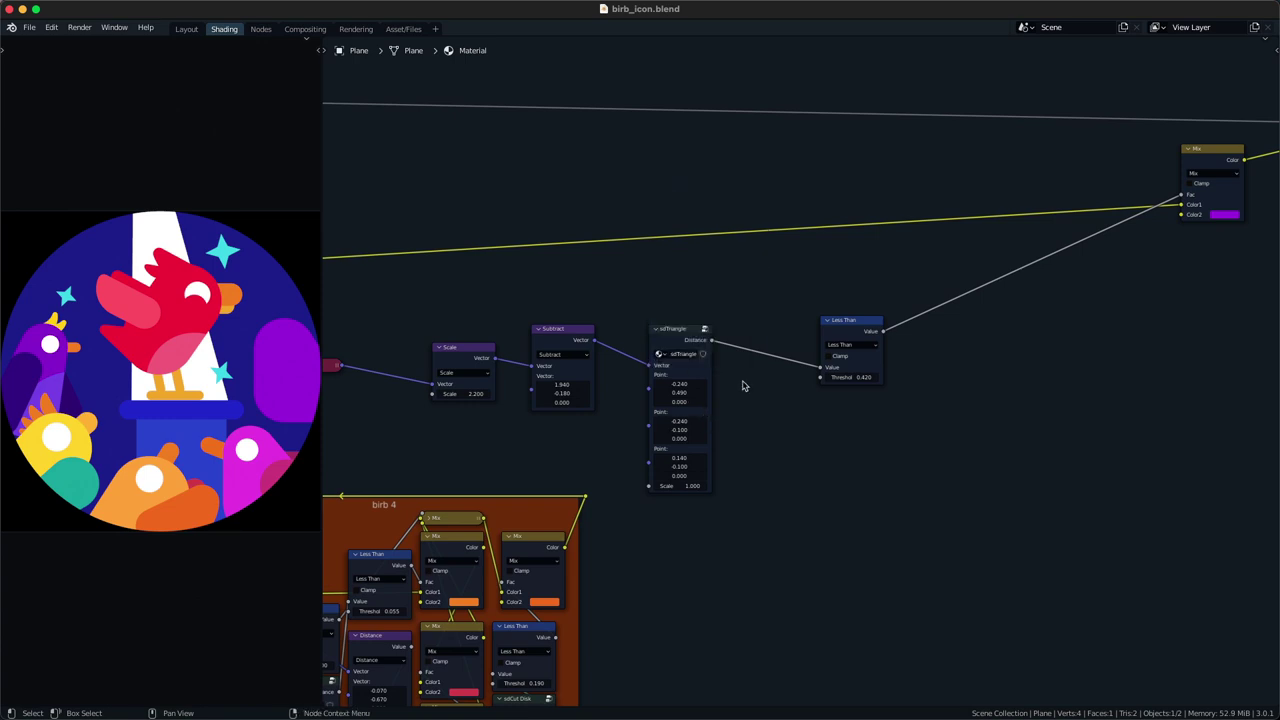
key(shift+a)
mouse_move(743, 384)
mouse_move(820, 384)
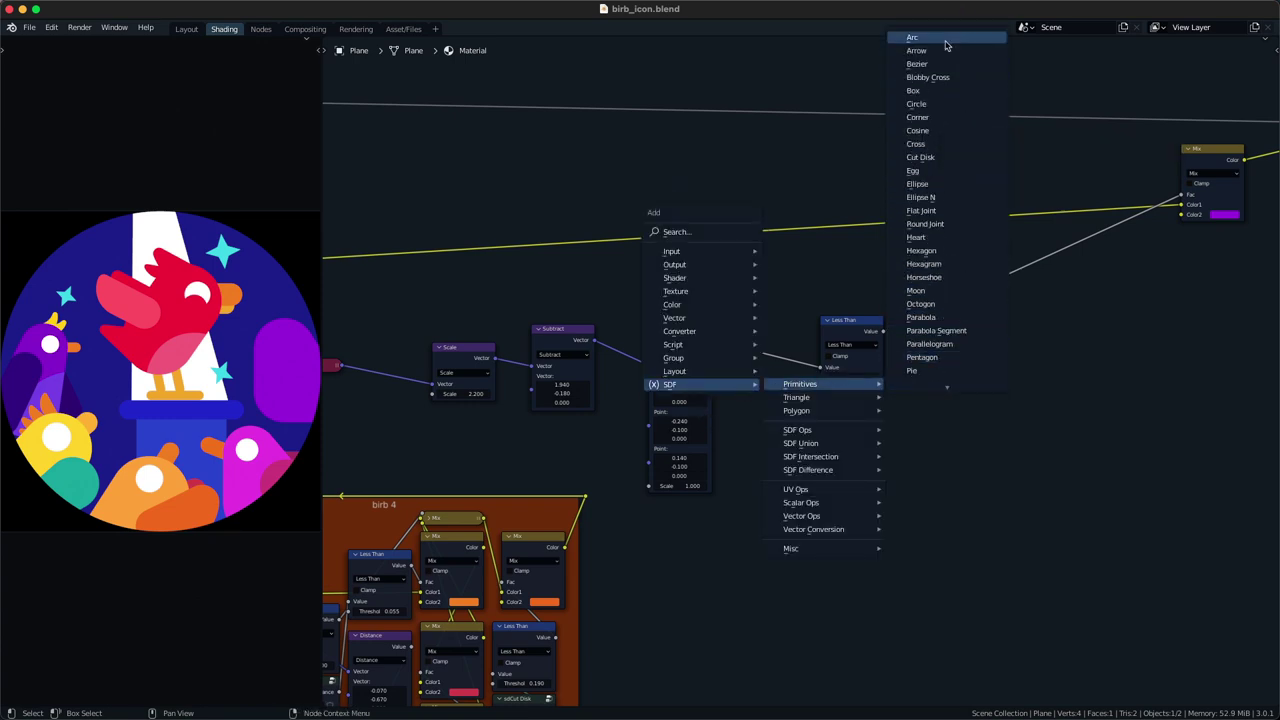
click(916, 91)
middle_drag(706, 437, 720, 413)
drag(738, 421, 783, 402)
scroll(770, 402, down, 2)
middle_drag(773, 402, 839, 365)
middle_drag(658, 346, 560, 361)
scroll(560, 361, up, 1)
- Move the purple Mix node and place a duplicate of it beside the sdBox node
drag(1096, 278, 1156, 187)
key(g)
click(1080, 277)
key(shift+d)
click(863, 468)
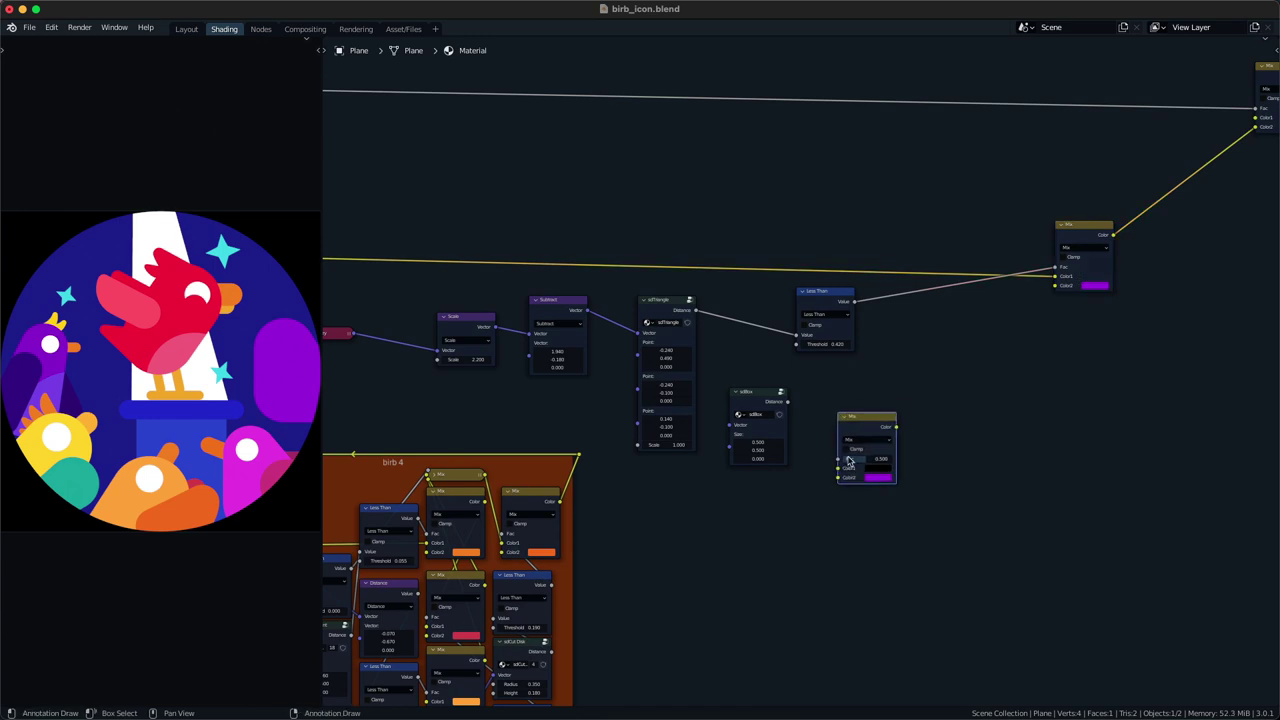
middle_drag(849, 462, 922, 430)
- Feed the Geometry vector into sdBox through a duplicated Subtract node with zero offset, and shift the copied Mix node away from sdBox
drag(426, 301, 804, 393)
middle_drag(831, 395, 748, 406)
drag(529, 285, 546, 269)
key(shift+d)
click(547, 337)
key(ctrl+z)
drag(566, 272, 566, 255)
drag(869, 433, 949, 370)
- Duplicate the Less Than node with threshold 0.42 and place the copy between sdBox and the copied Mix node
key(q)
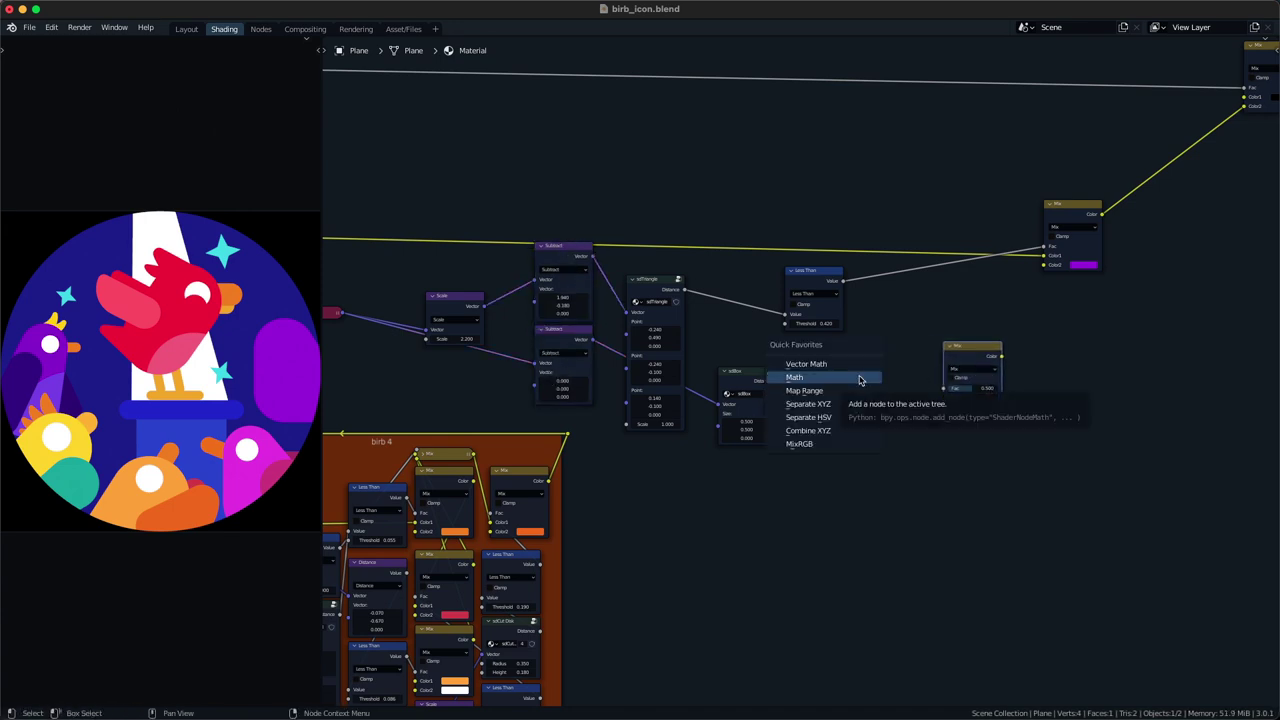
click(802, 275)
alt+right_drag(799, 404, 812, 404)
key(g)
click(870, 380)
- Link the copied Less Than to the new Mix factor and that Mix to the triangle Mix's Color2, using purple and a brighter purple
drag(976, 352, 951, 318)
key(ctrl+v)
alt+right_drag(833, 429, 922, 368)
alt+right_drag(1008, 298, 1043, 281)
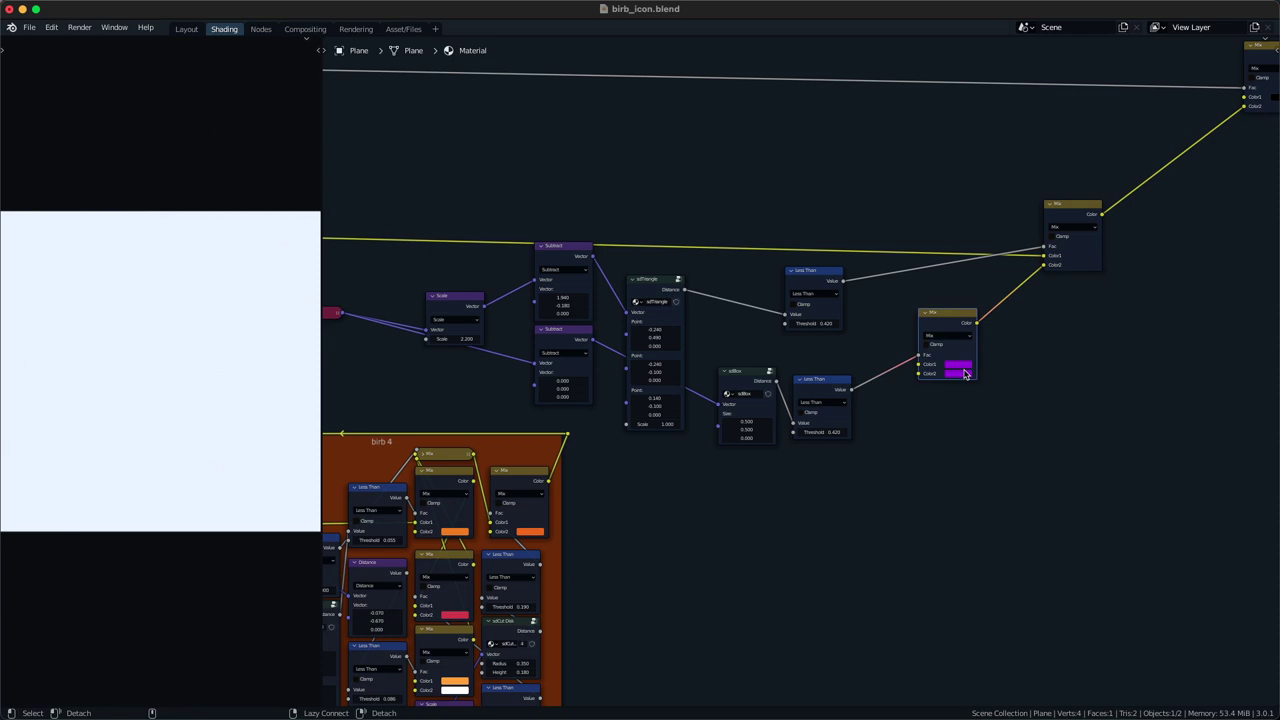
click(960, 373)
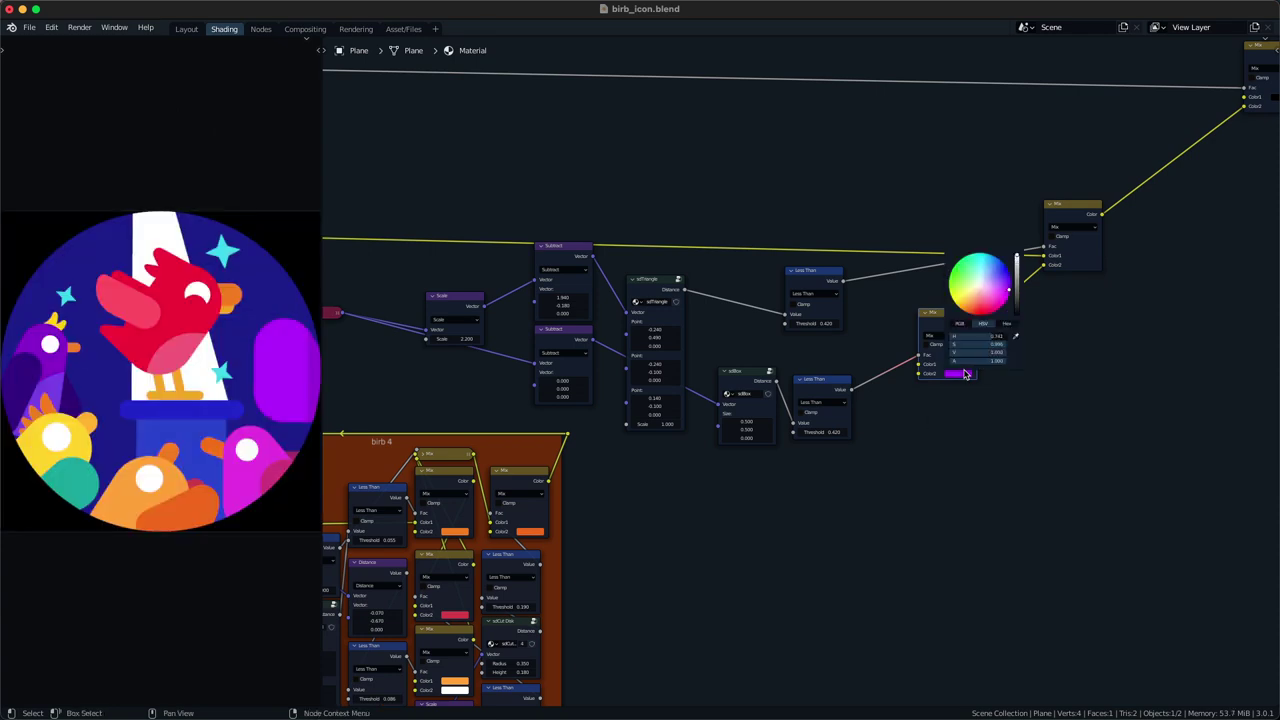
scroll(816, 440, up, 1)
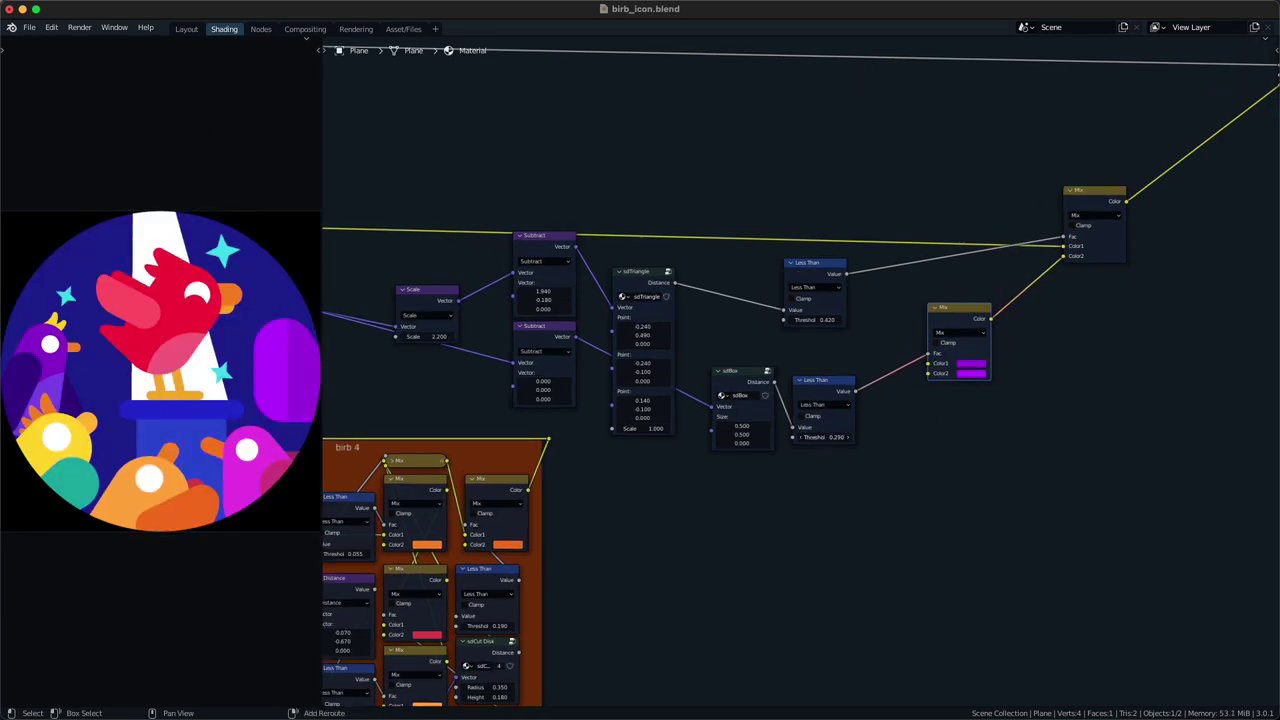
- Zero the sdBox size, set the lower Subtract offset to X 0.74 and Y -0.15, and lower its Less Than threshold to 0.09
key(BackSpace)
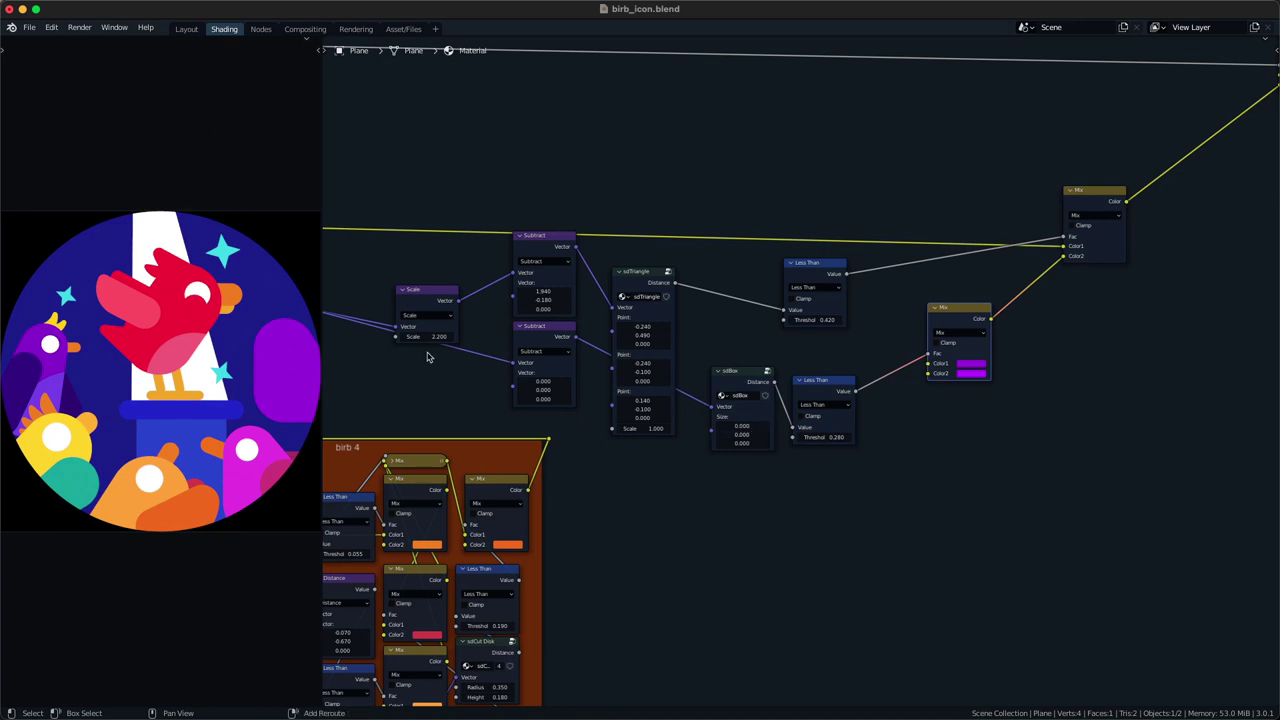
mouse_move(538, 383)
mouse_down()
mouse_move(588, 383)
mouse_move(526, 391)
mouse_up()
drag(829, 437, 755, 427)
scroll(686, 426, down, 2)
mouse_move(680, 426)
middle_down()
mouse_move(724, 421)
mouse_move(703, 433)
middle_up()
- Set the sdBox size to X 0.09 and Y 0.05
scroll(727, 424, up, 1)
scroll(727, 424, up, 1)
mouse_move(776, 431)
shift+mouse_down()
mouse_move(763, 431)
mouse_move(797, 439)
mouse_move(786, 439)
shift+mouse_up()
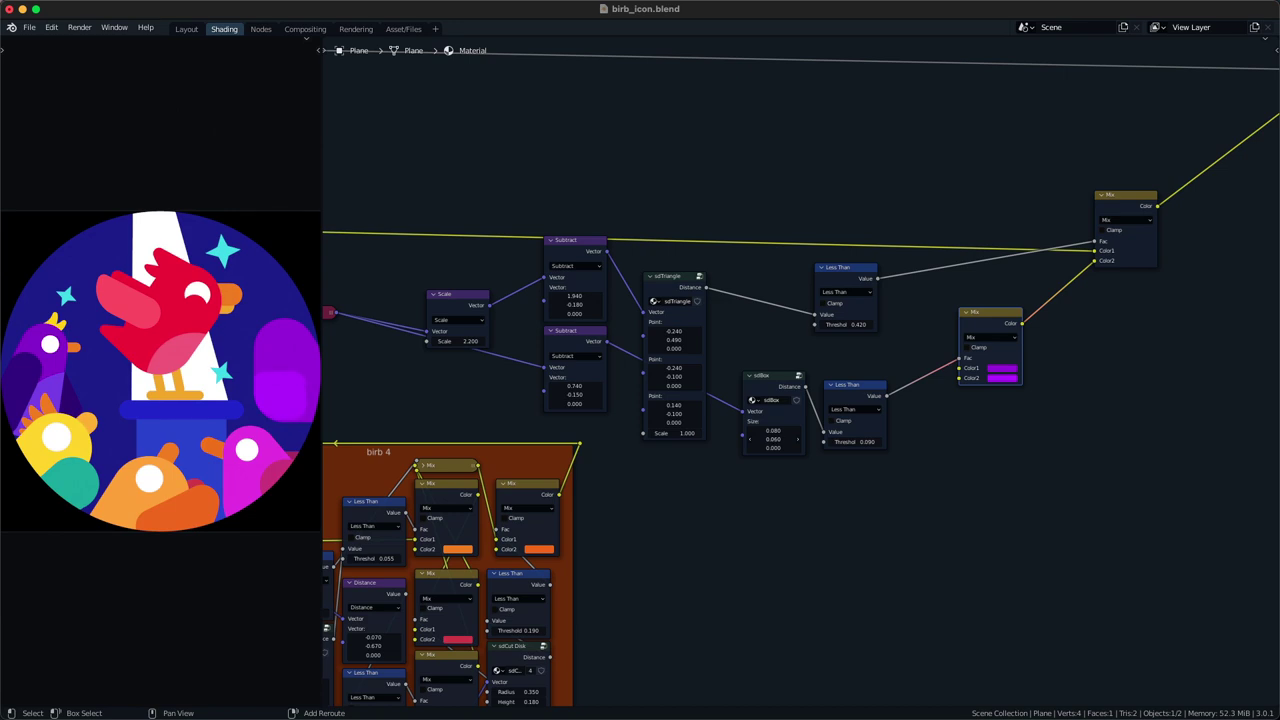
scroll(674, 494, down, 3)
scroll(680, 458, up, 4)
drag(781, 437, 769, 437)
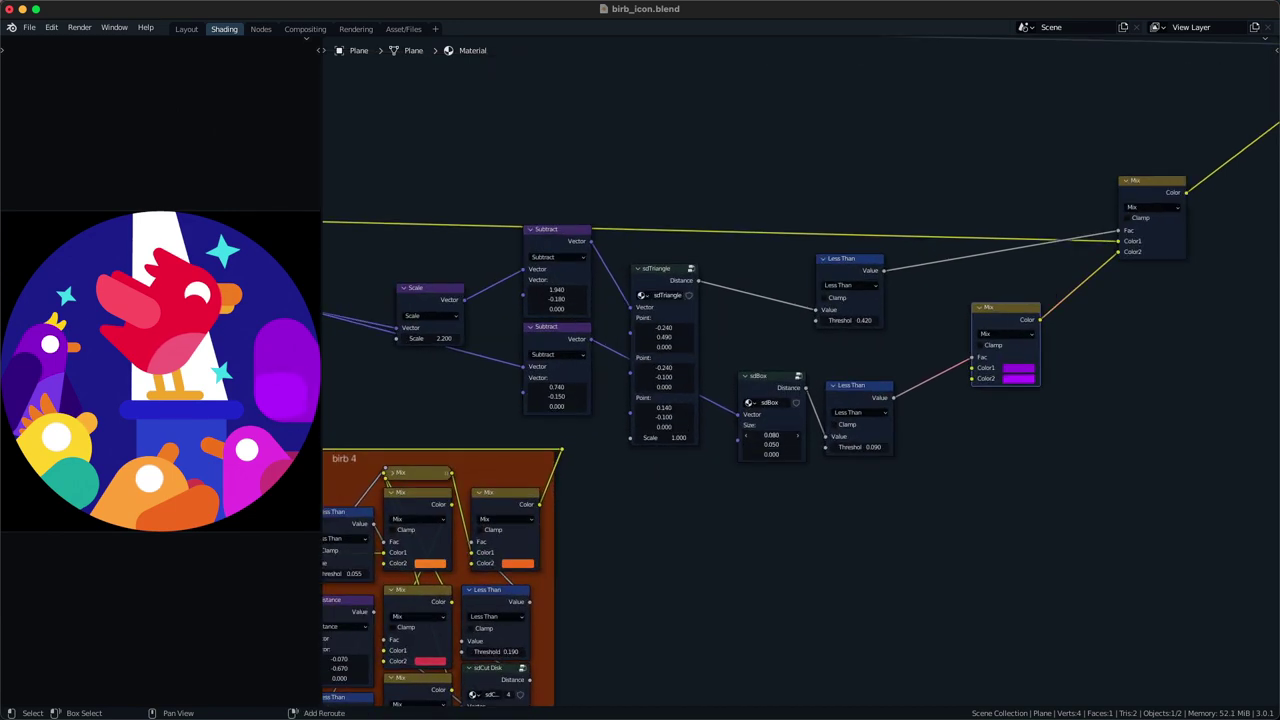
key(Tab)
scroll(655, 482, up, 3)
key(Tab)
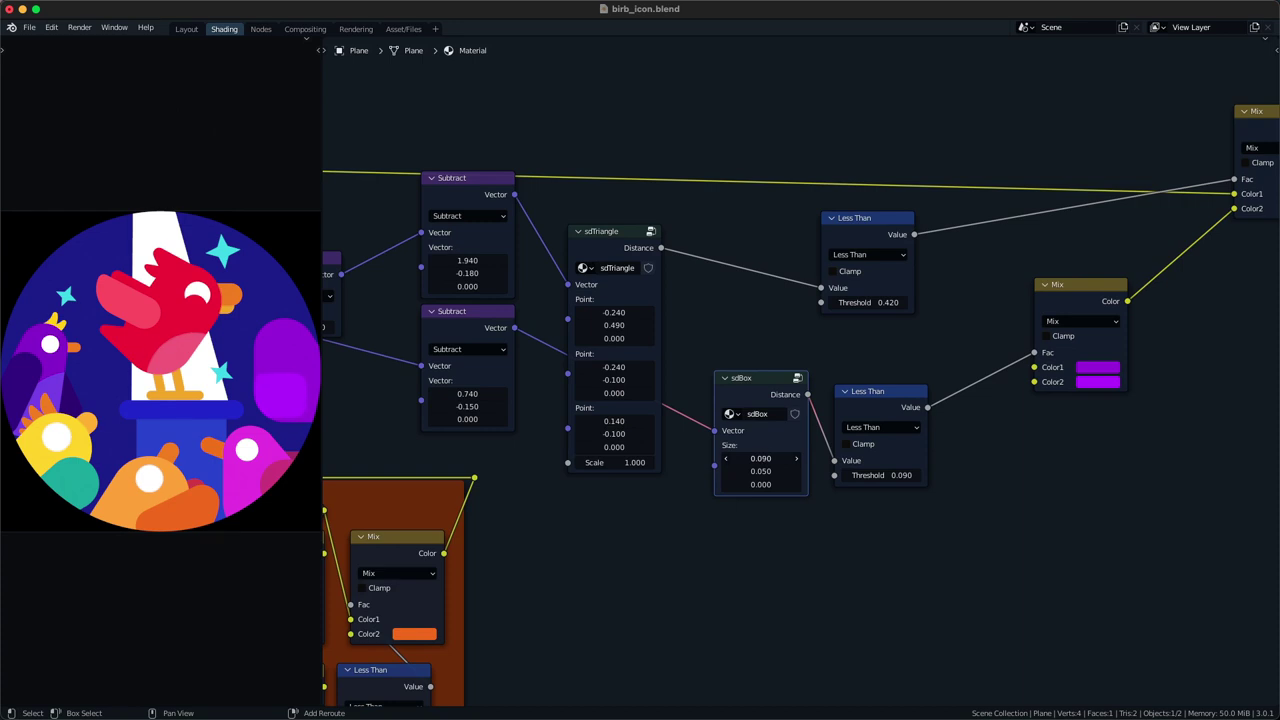
click(762, 459)
key(Escape)
- Add an SDF Corner primitive node below the sdBox node
scroll(768, 470, down, 3)
middle_drag(766, 452, 762, 354)
key(shift+a)
mouse_move(729, 356)
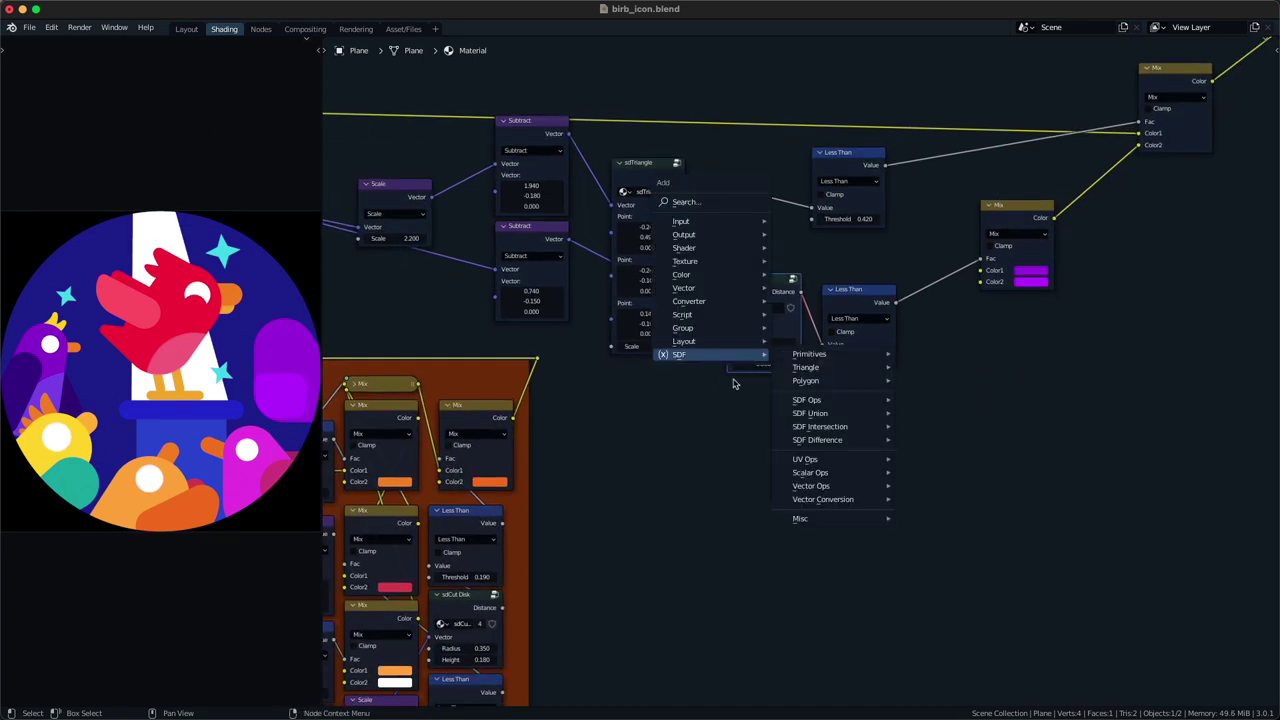
mouse_move(828, 354)
click(951, 434)
click(757, 411)
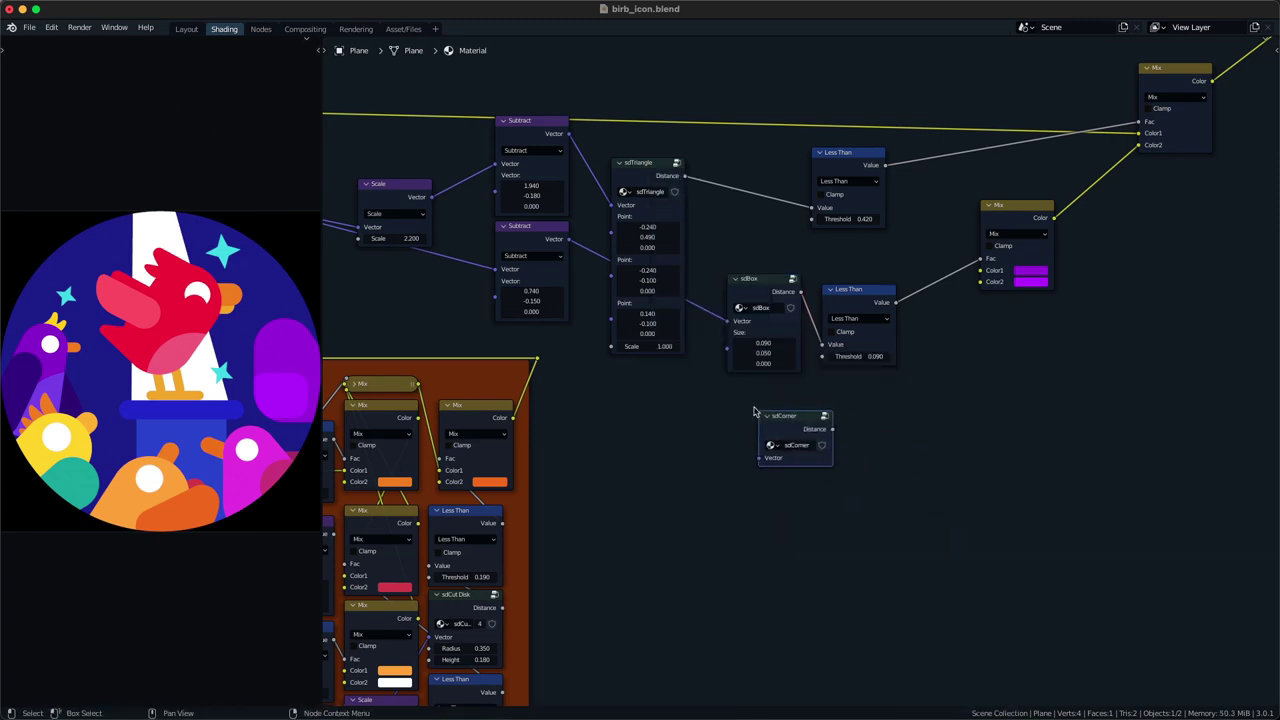
scroll(751, 372, down, 2)
middle_drag(750, 370, 774, 403)
- Replace sdBox with sdCorner between the lower Subtract and Less Than nodes, and set that Less Than threshold to 0.24
click(783, 345)
key(x)
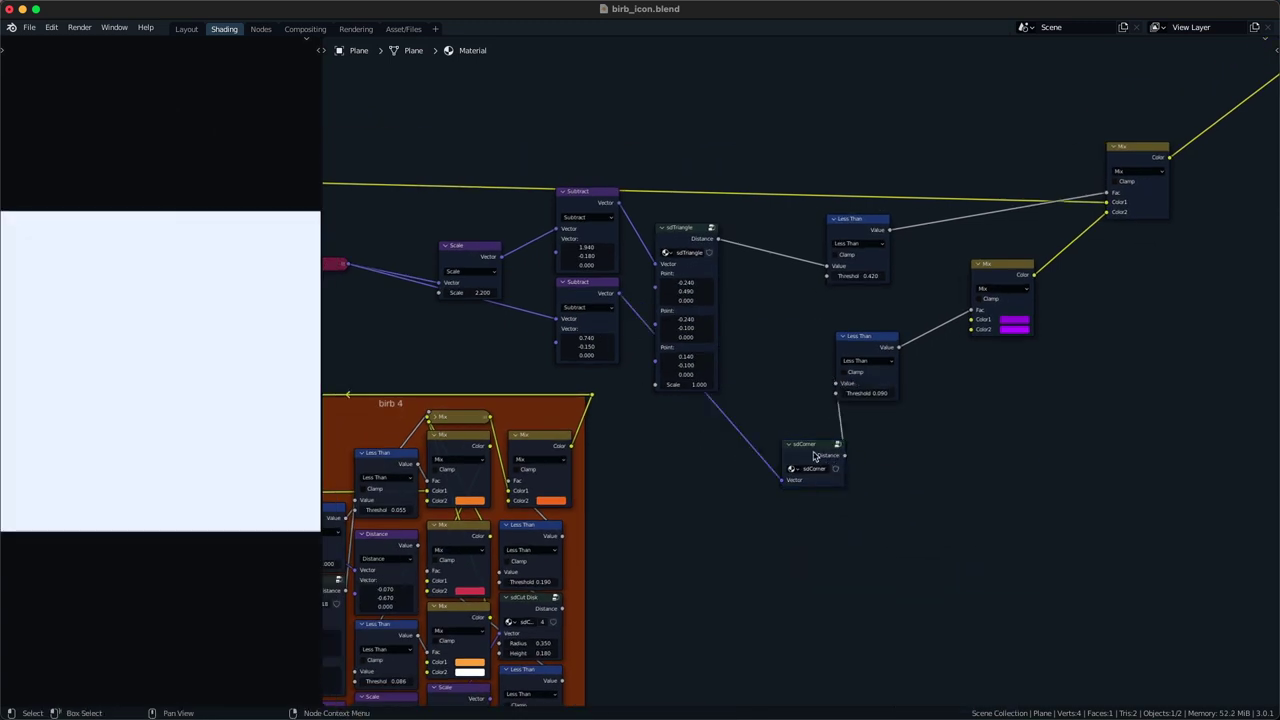
drag(812, 450, 765, 422)
middle_drag(765, 422, 783, 405)
drag(783, 405, 757, 412)
key(g)
click(813, 391)
shift+drag(887, 374, 962, 374)
middle_drag(838, 378, 736, 430)
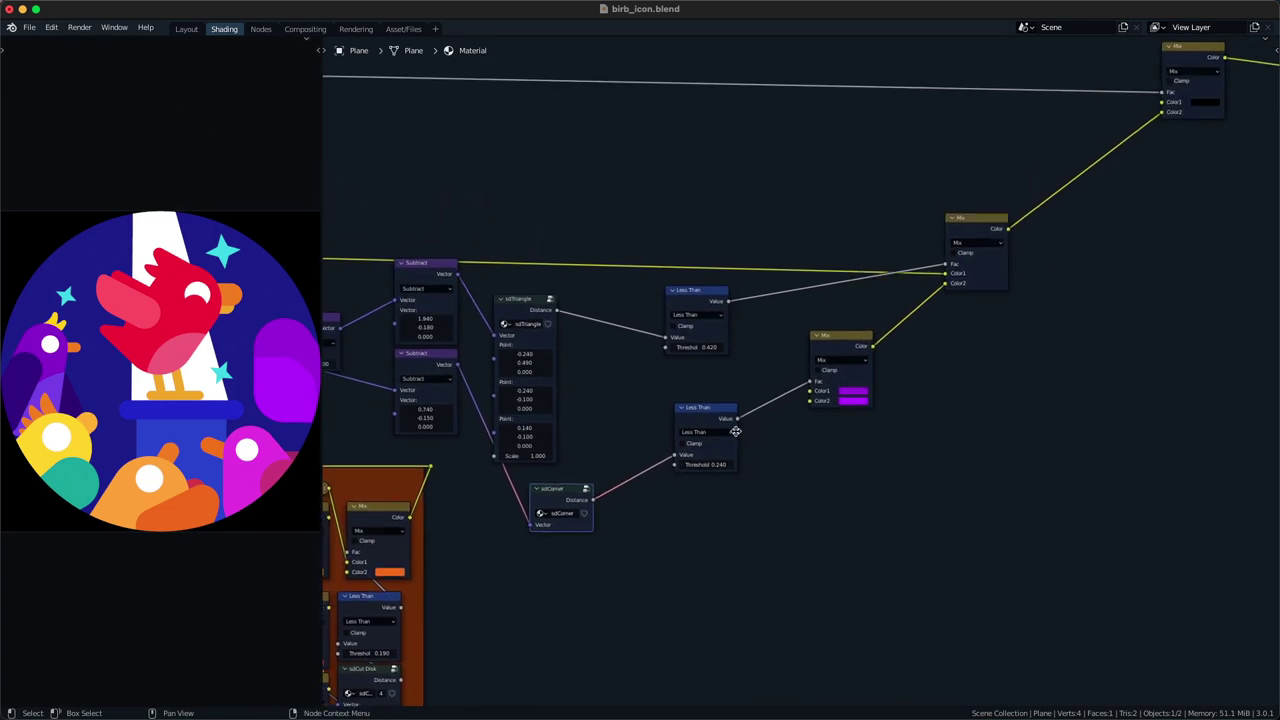
- Try pinker purple and blue tints for the corner shape's Mix Color2, and undo the change
click(856, 401)
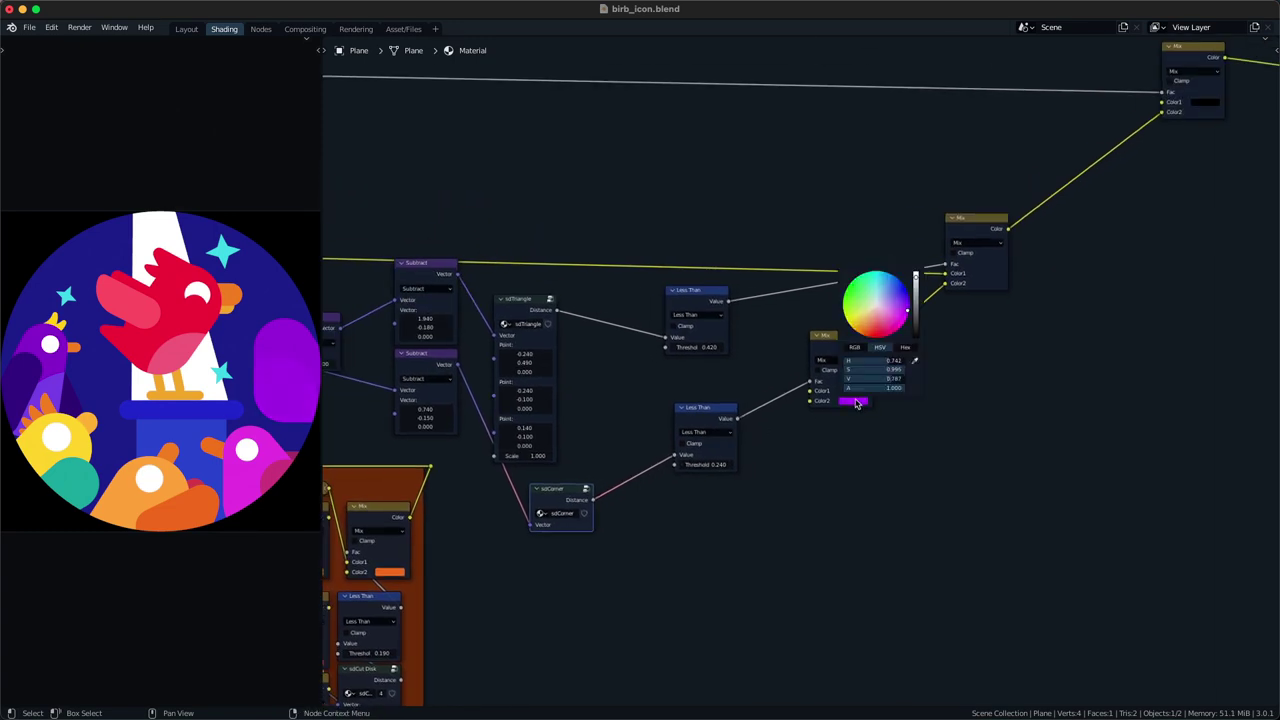
scroll(857, 404, down, 4)
scroll(857, 404, up, 5)
shift+drag(906, 310, 907, 310)
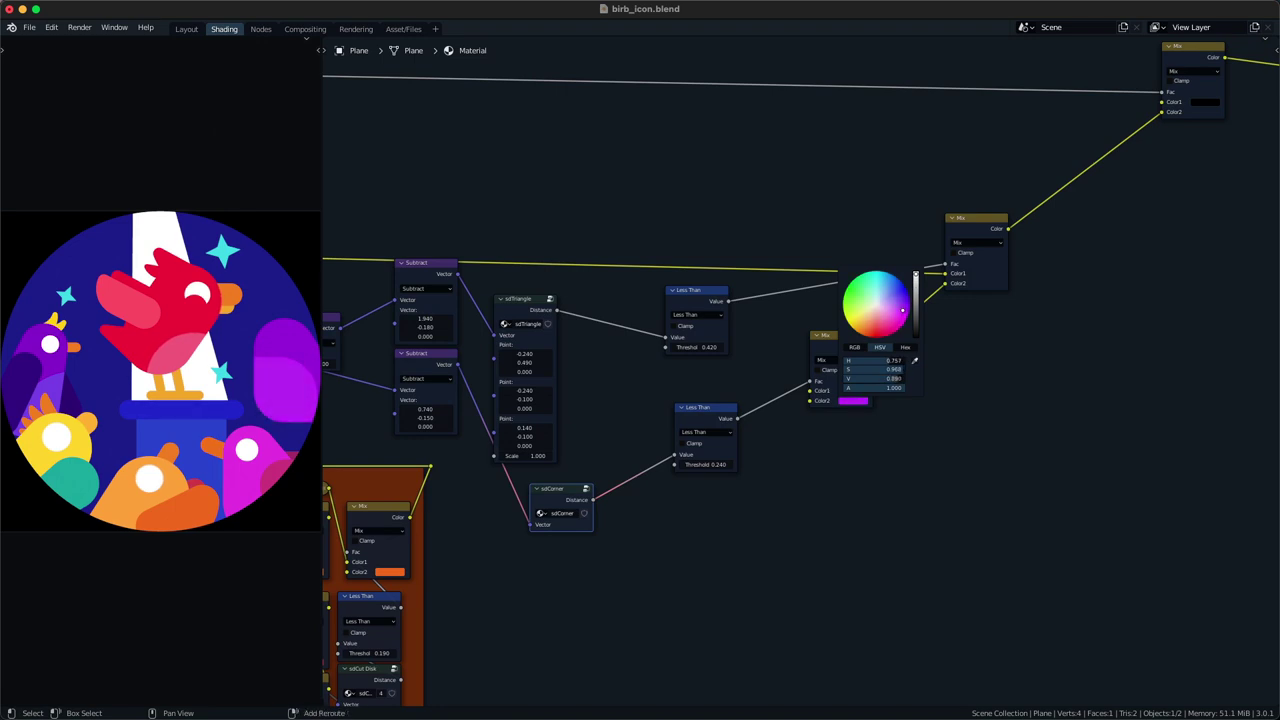
scroll(897, 308, down, 2)
shift+drag(904, 309, 896, 312)
scroll(897, 308, up, 2)
drag(890, 361, 879, 361)
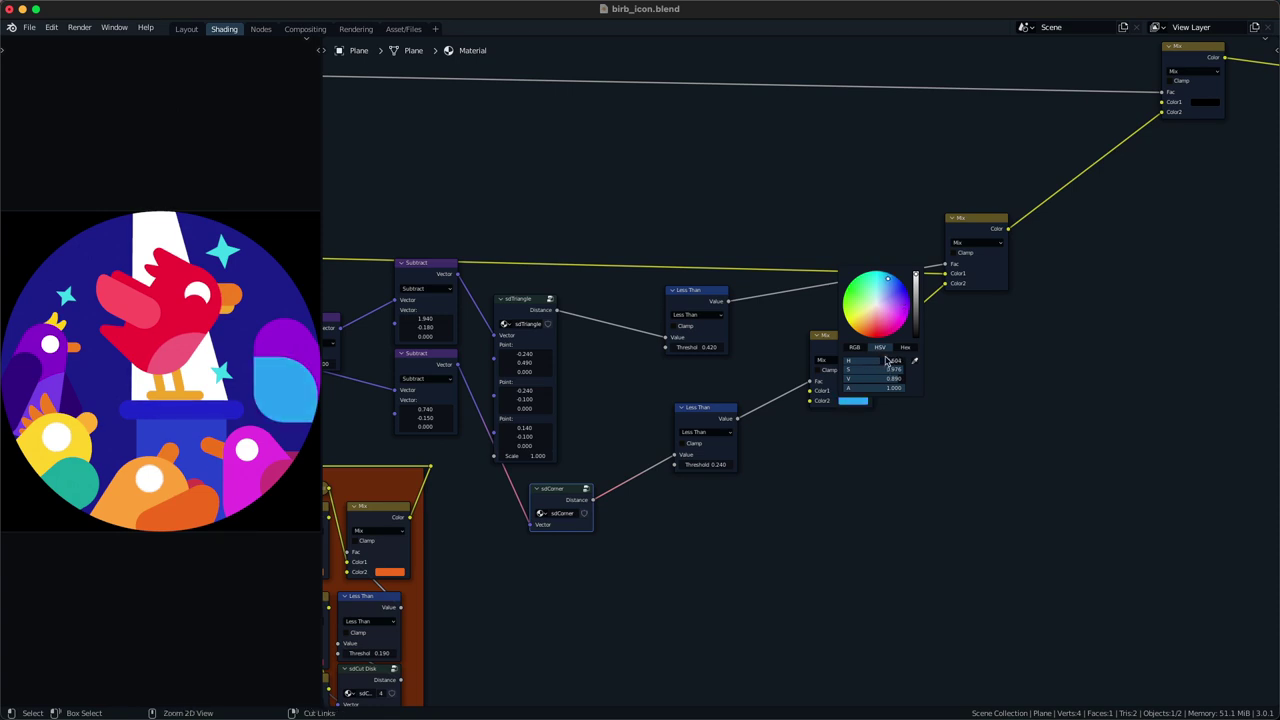
key(ctrl+z)
- Set the corner shape's Mix Color2 to a paler purple with hue 0.741 and value 0.765, and save the file
click(858, 400)
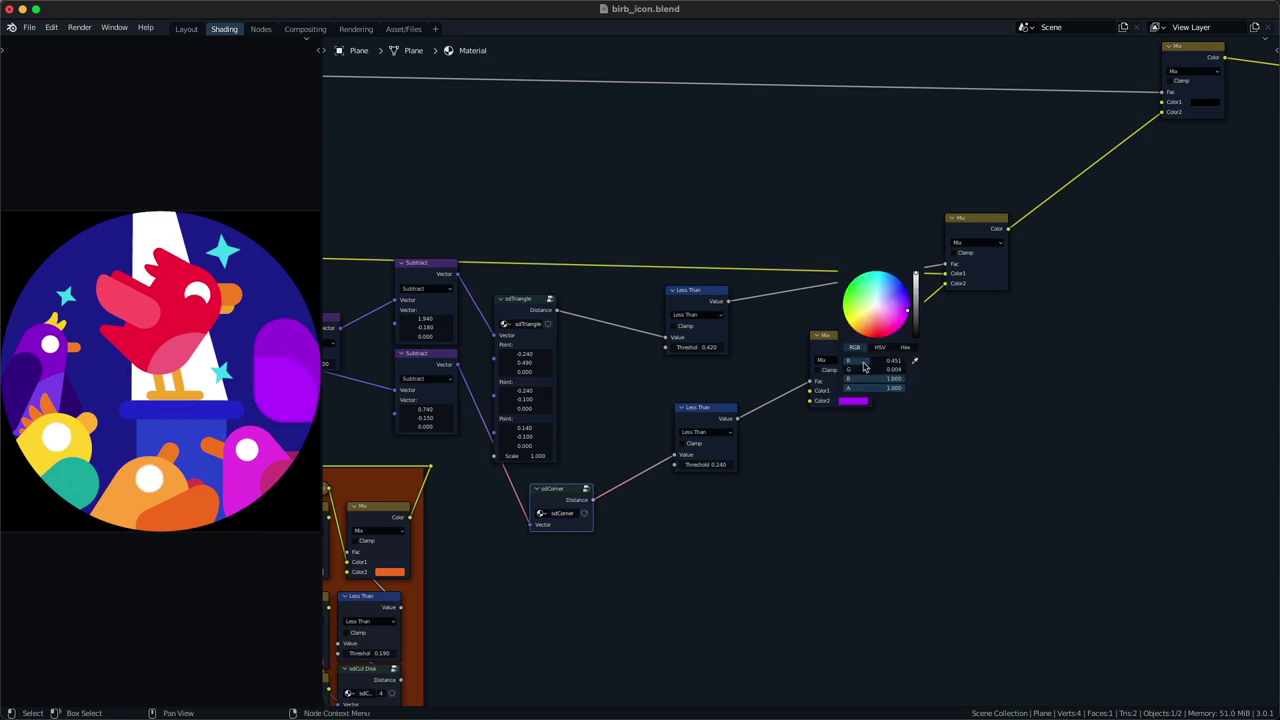
click(884, 349)
click(896, 349)
click(886, 348)
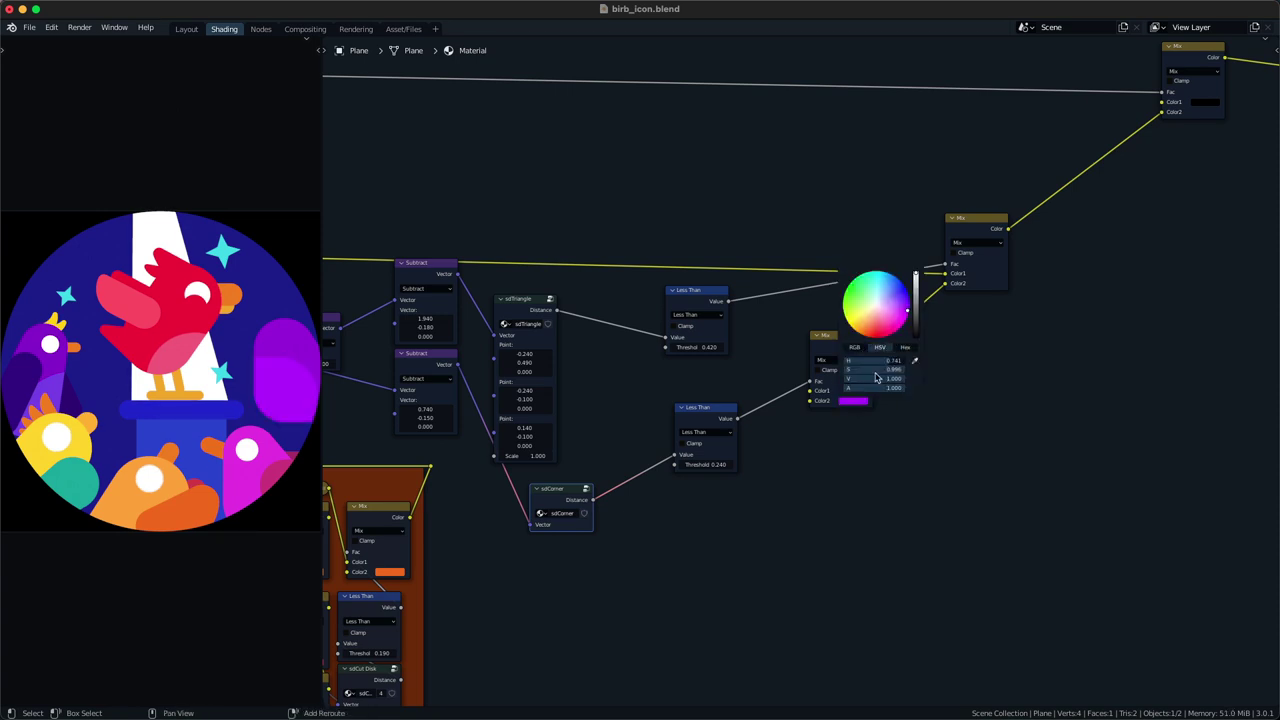
drag(888, 370, 877, 378)
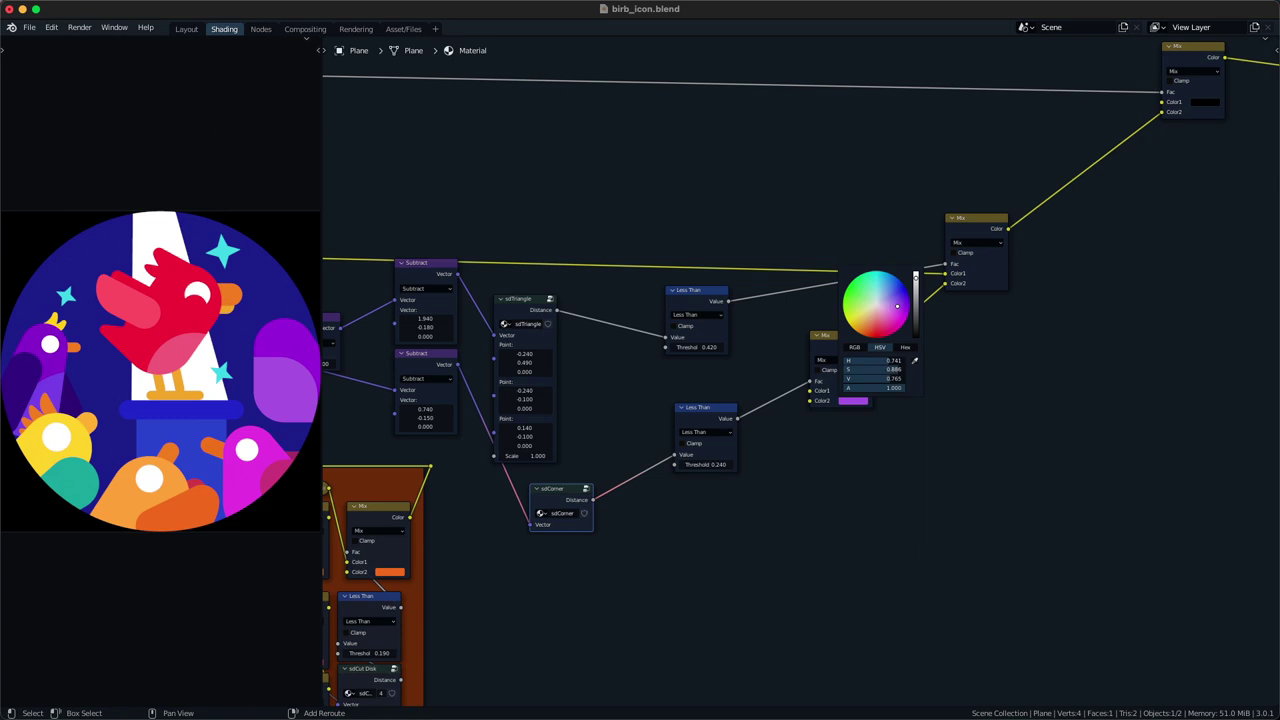
click(848, 485)
middle_drag(805, 492, 870, 436)
key(ctrl+s)
- Set the corner shape's Subtract Y offset to -0.22, and save the file
drag(496, 361, 484, 361)
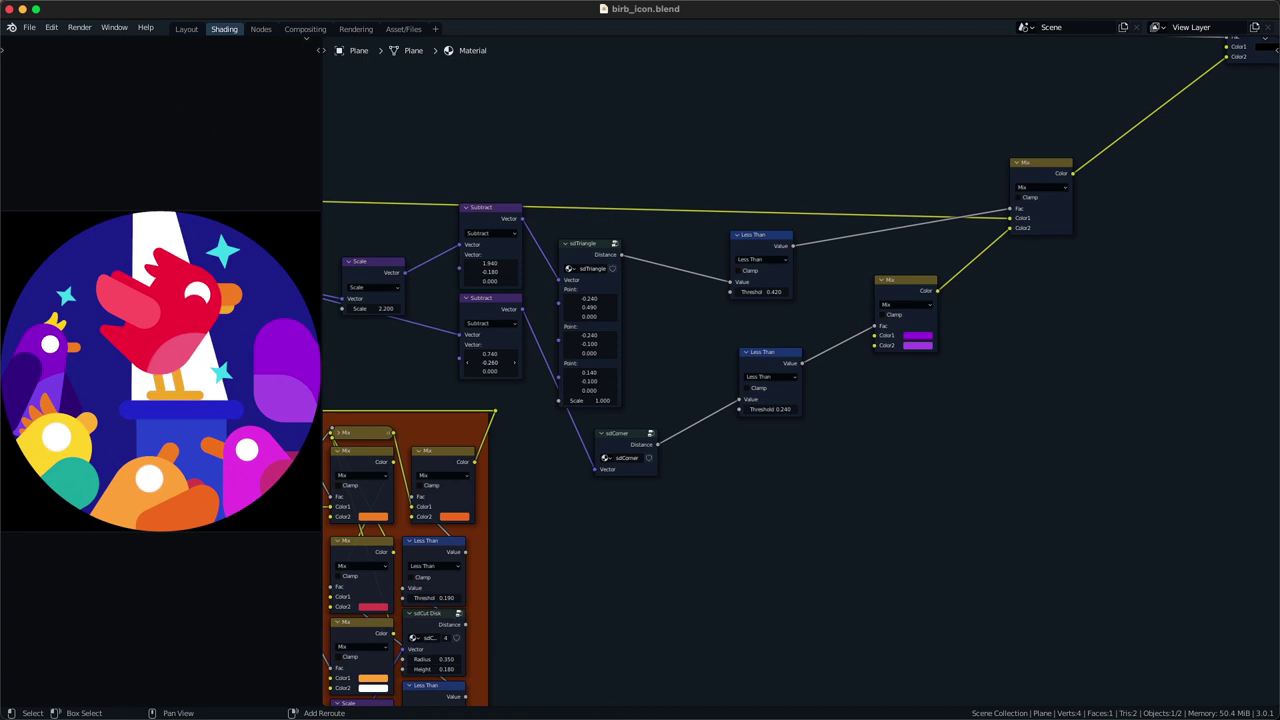
drag(484, 362, 488, 362)
key(ctrl+s)
scroll(770, 396, down, 3)
middle_drag(813, 400, 783, 400)
- Look inside the sdCorner group, return to the material, and collapse the sdCorner node beneath sdTriangle
click(738, 373)
drag(635, 427, 614, 419)
key(Tab)
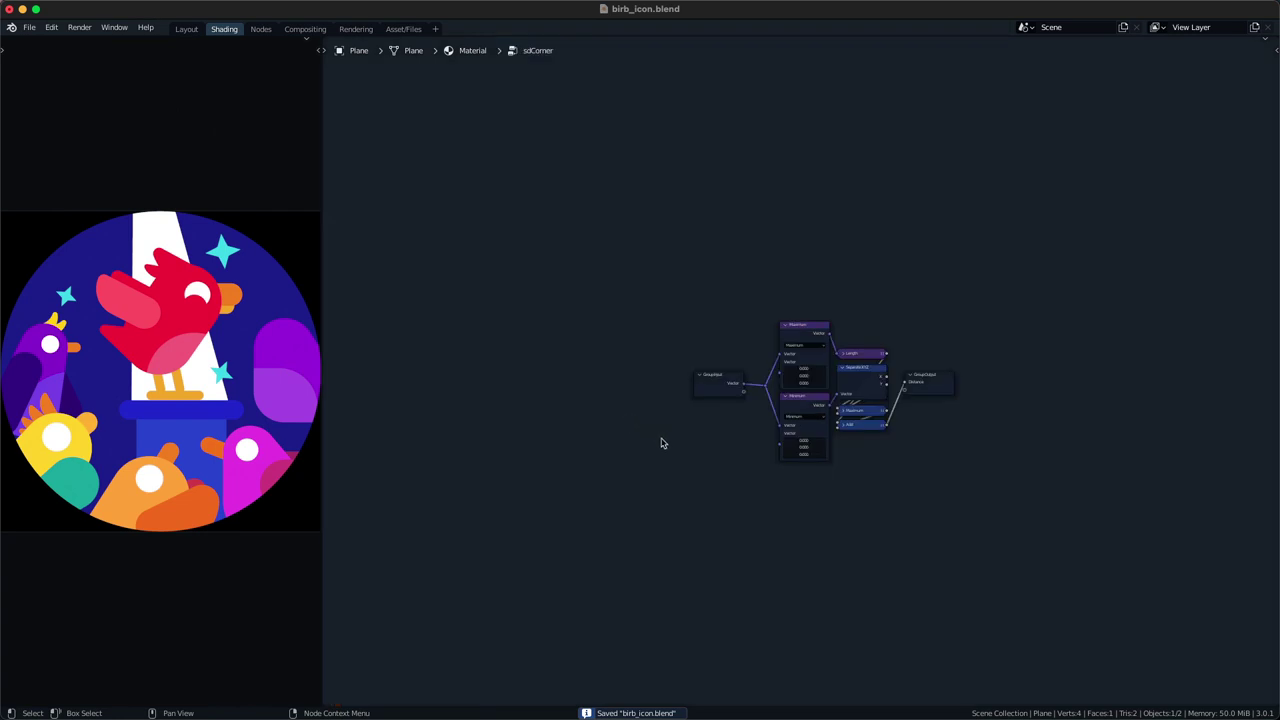
key(Tab)
scroll(620, 437, up, 5)
key(g)
click(577, 435)
key(h)
- Move the sdTriangle and sdCorner nodes closer to the Subtract nodes, and save the file
drag(569, 507, 488, 338)
middle_drag(541, 314, 712, 311)
key(g)
click(690, 267)
middle_drag(681, 267, 630, 256)
click(671, 445)
mouse_move(670, 445)
middle_down()
mouse_move(666, 432)
mouse_move(655, 444)
middle_up()
key(ctrl+s)
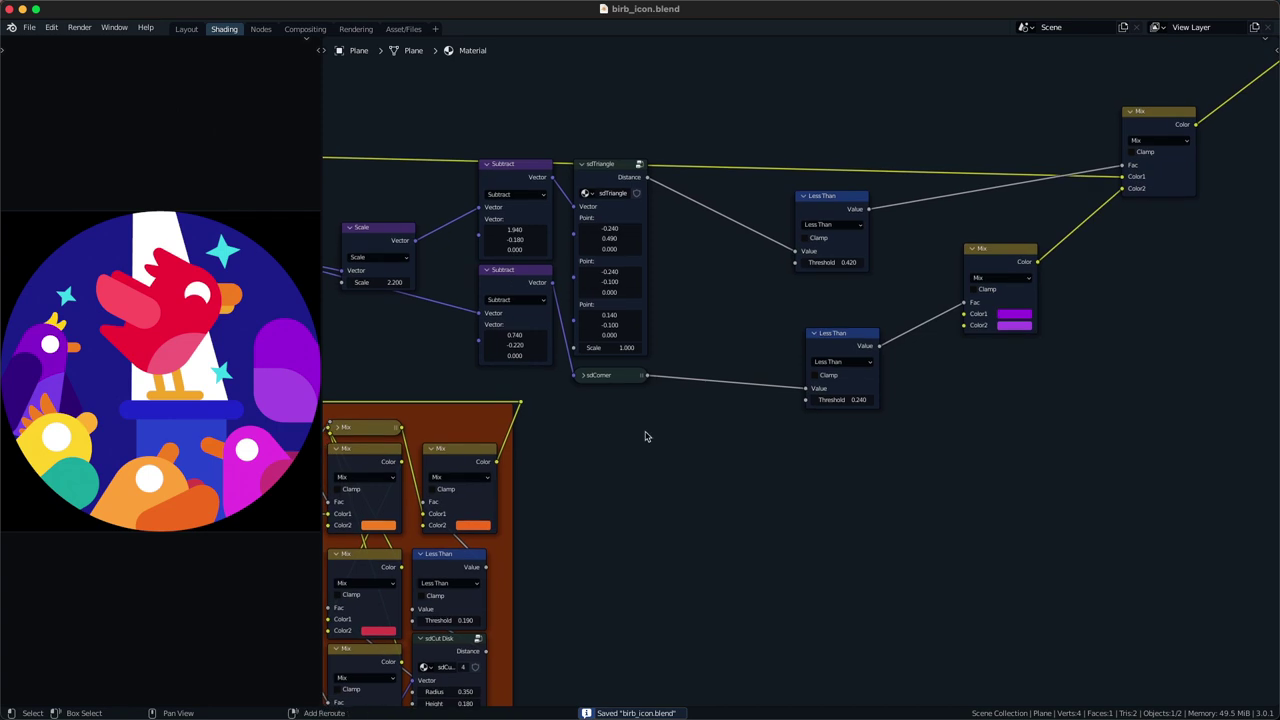
- Add a Distance node below sdCorner and link the Geometry vector to it
key(shift+a)
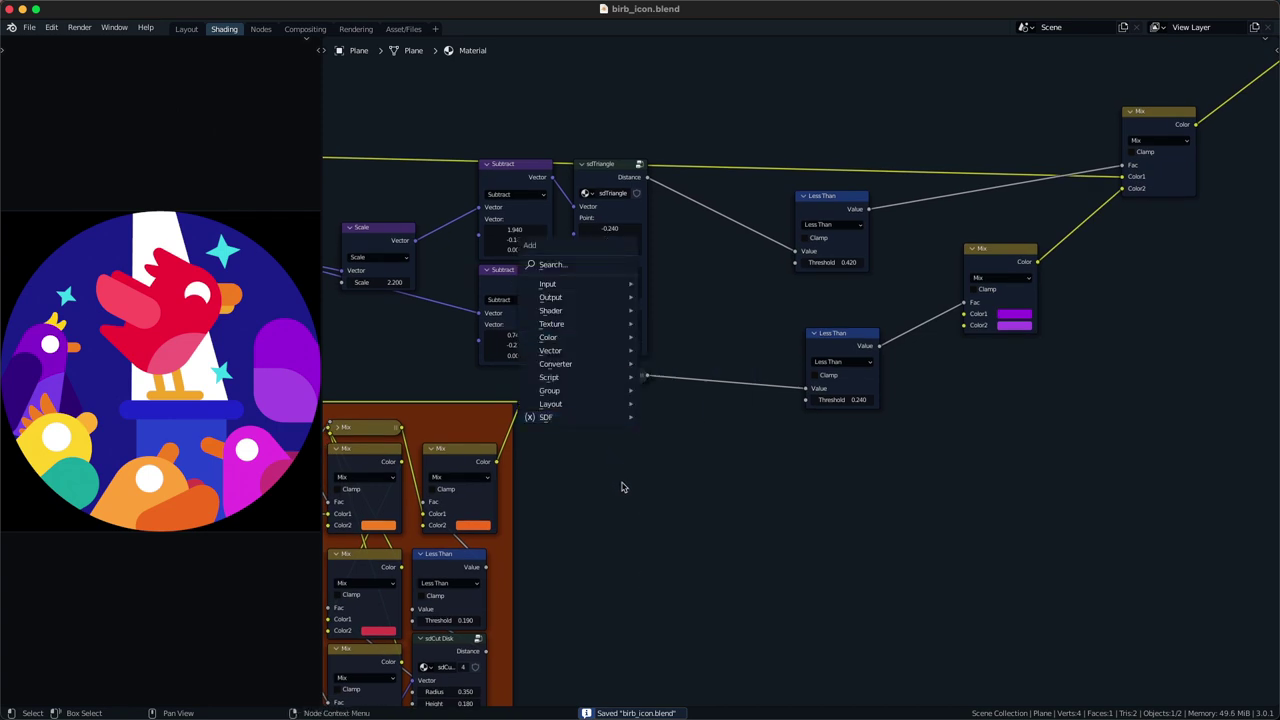
key(Tab)
text(dis)
key(Return)
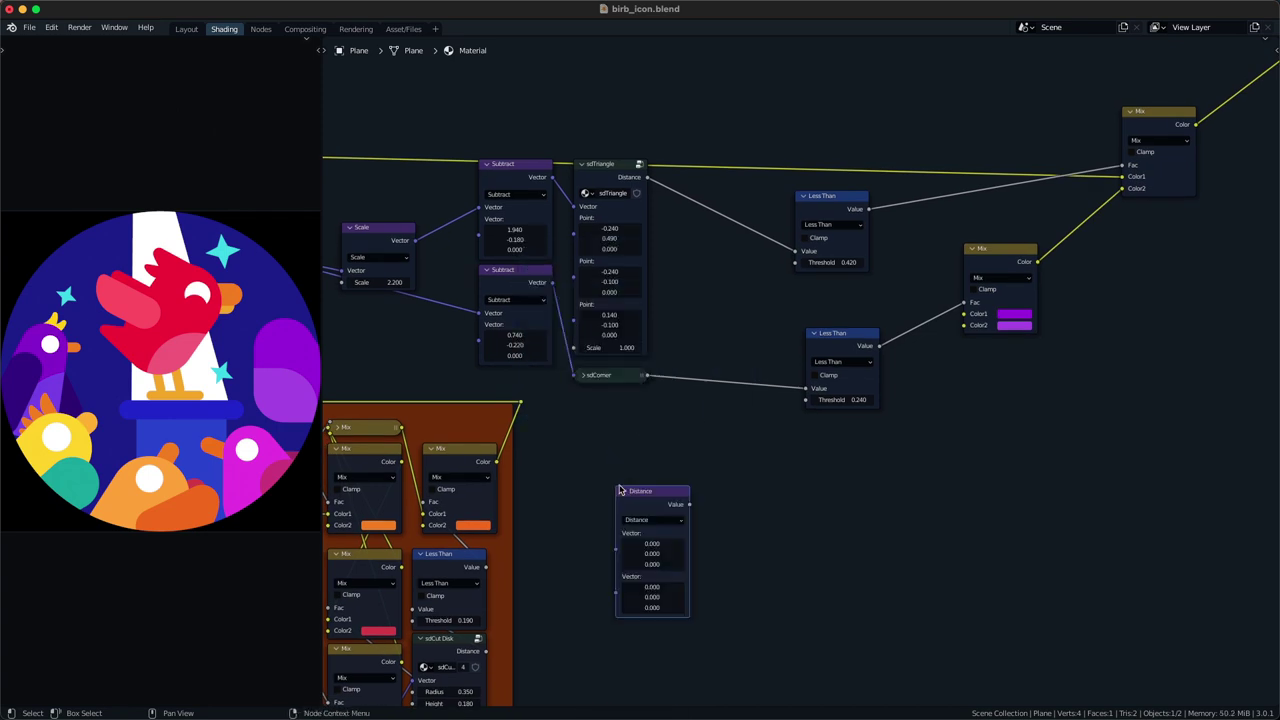
scroll(619, 487, down, 1)
middle_drag(623, 483, 665, 479)
key(g)
click(775, 453)
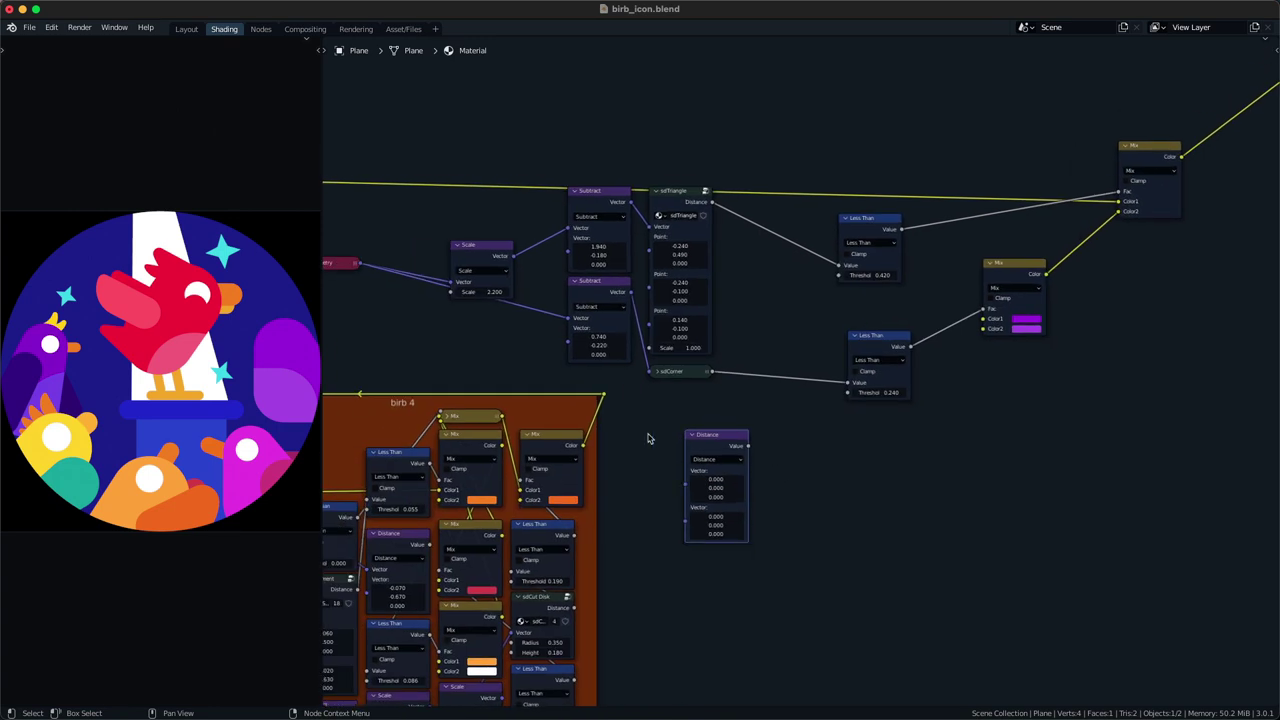
drag(479, 251, 497, 224)
alt+right_drag(364, 268, 736, 446)
- Move the corner's Less Than node up and place a duplicate of it beside the Distance node
drag(887, 352, 843, 308)
key(shift+d)
click(874, 427)
middle_drag(966, 425, 871, 451)
- Duplicate the corner Mix node, use Distance through the copied Less Than as its factor, and link it into the corner Mix's Color1
drag(925, 344, 997, 345)
key(shift+d)
click(769, 491)
alt+right_drag(769, 480, 838, 420)
alt+right_drag(637, 503, 752, 482)
drag(897, 400, 966, 345)
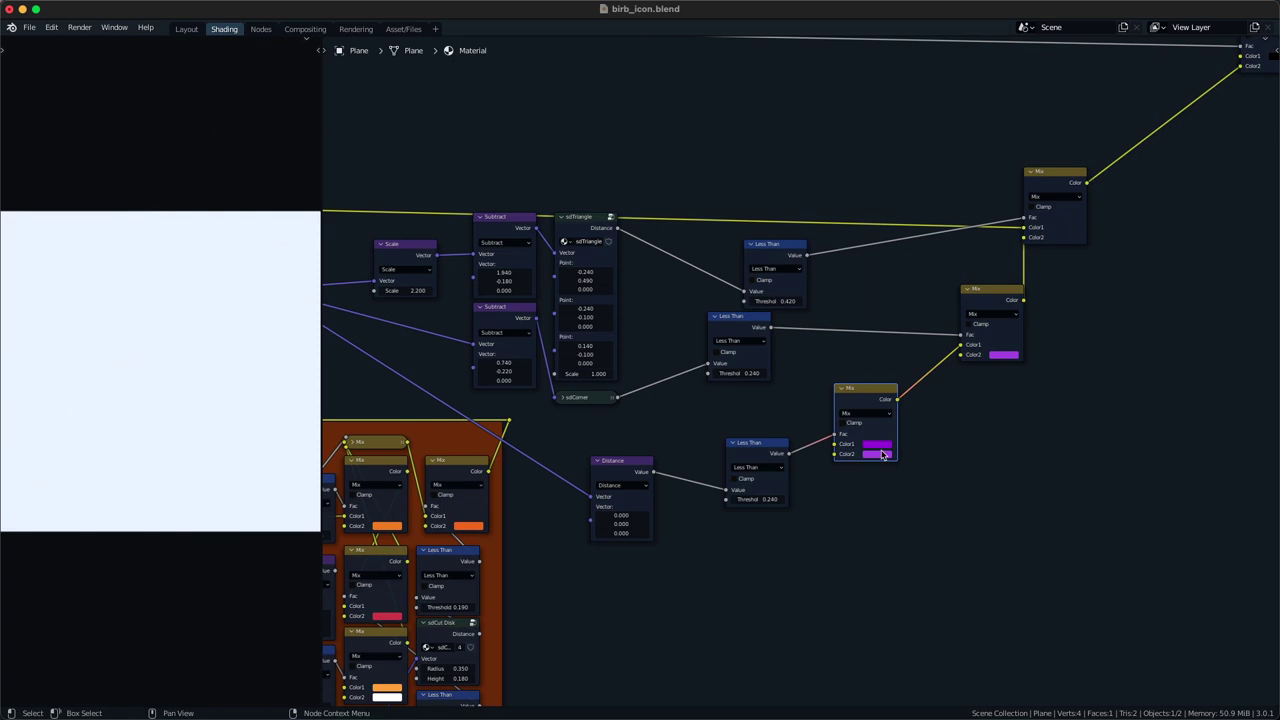
- Set the Distance shape's Mix Color2 to white and its Less Than threshold to 0.6
click(883, 453)
click(906, 367)
click(826, 542)
drag(767, 498, 803, 498)
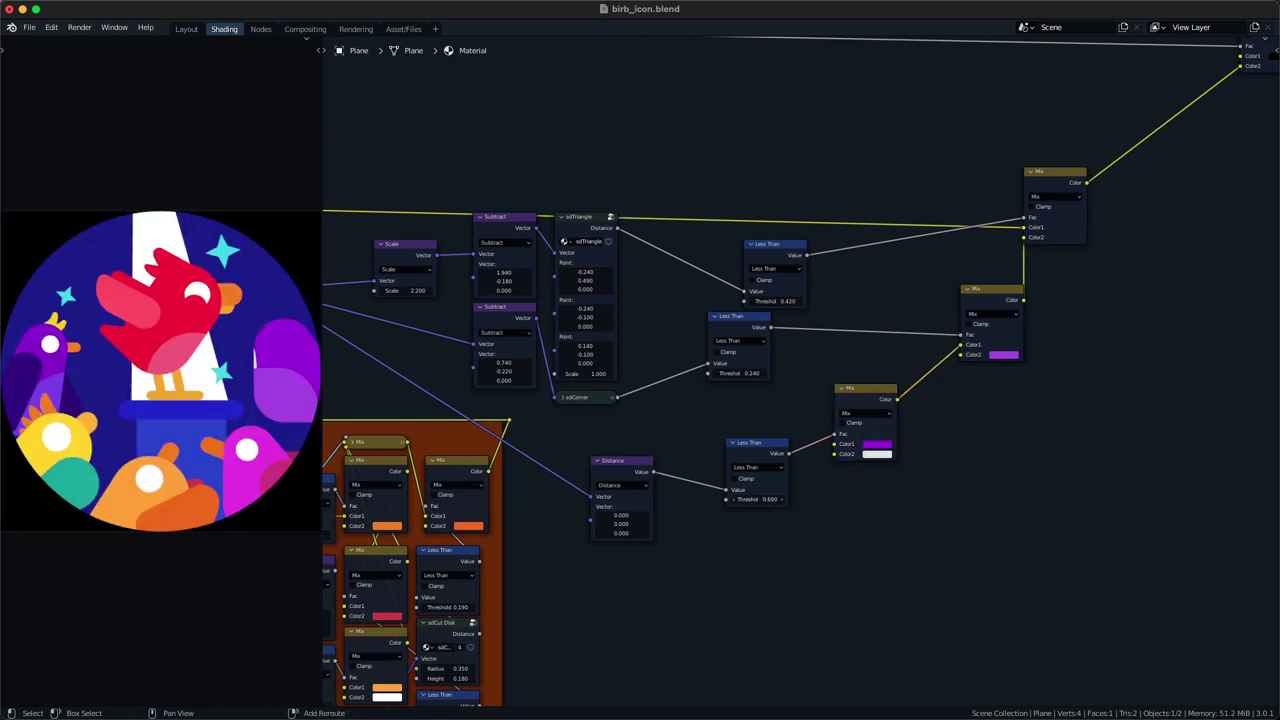
- Position the eye circle by setting its Distance vector to X 0.790 and Y 0.170, and shrink its Less Than threshold
click(622, 514)
text(0.85)
key(Return)
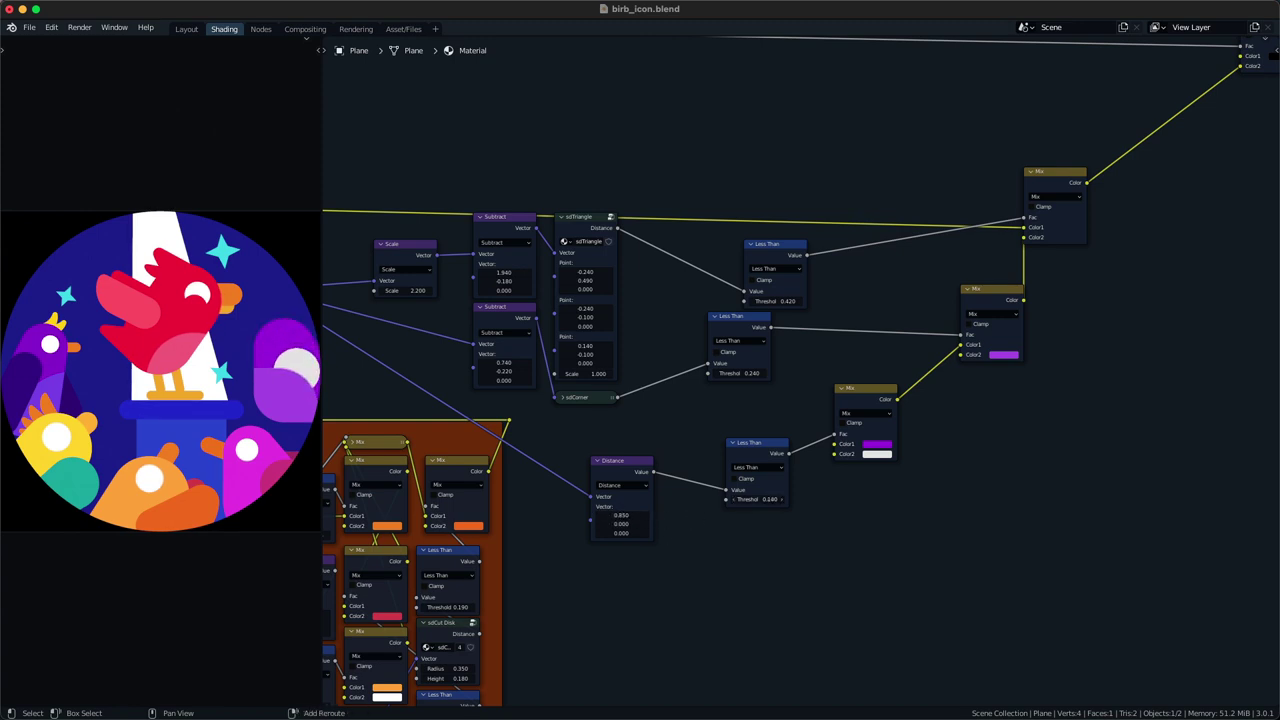
drag(628, 524, 645, 524)
drag(628, 517, 621, 517)
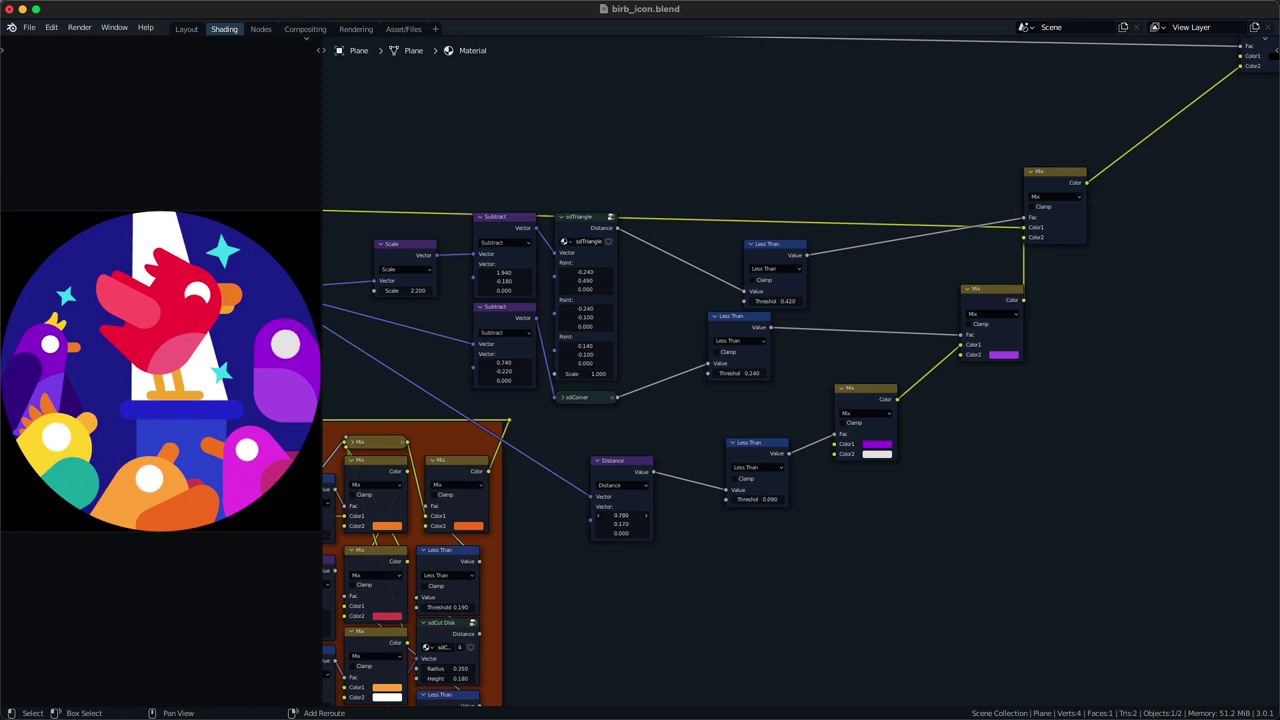
- Set the eye's Less Than threshold to 0.08 and save the file
click(769, 500)
text(8)
key(Return)
click(769, 500)
key(Return)
click(769, 500)
text(0.08)
key(Return)
key(ctrl+s)
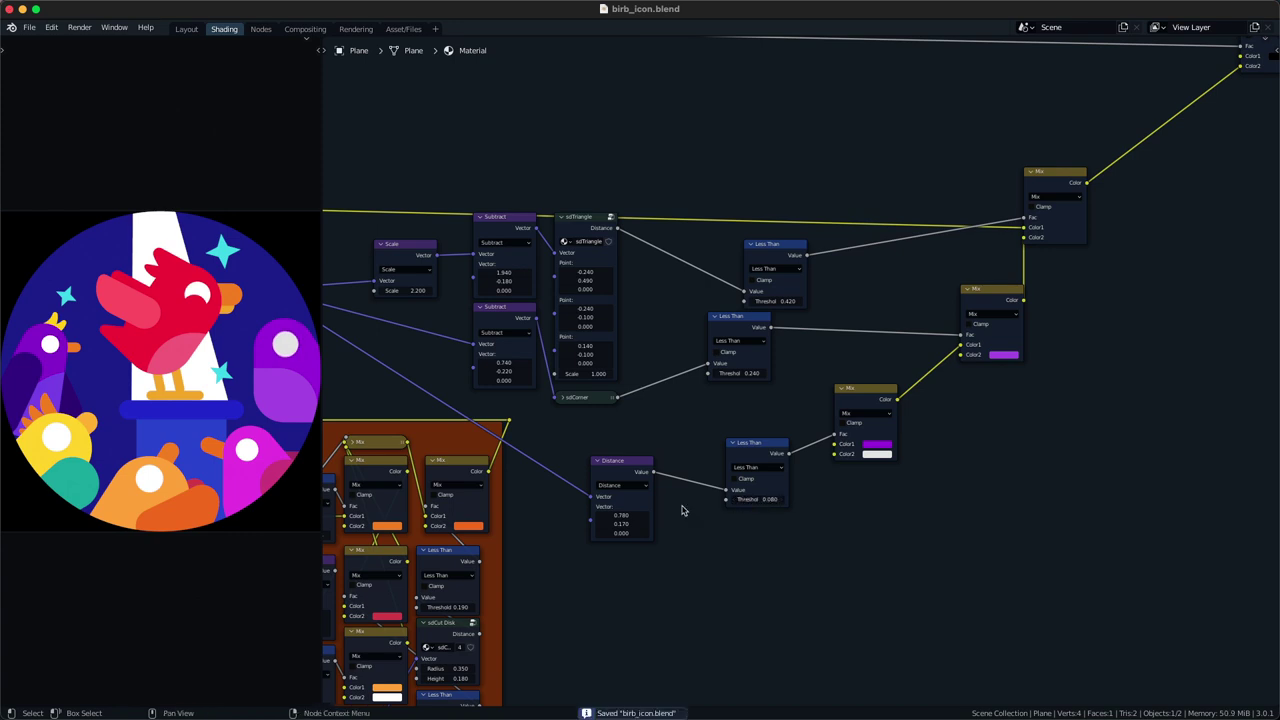
- Set the eye's Distance X to 0.740, slightly adjust the purple in its Mix Color1, and save the file
drag(634, 516, 628, 516)
middle_drag(870, 404, 869, 427)
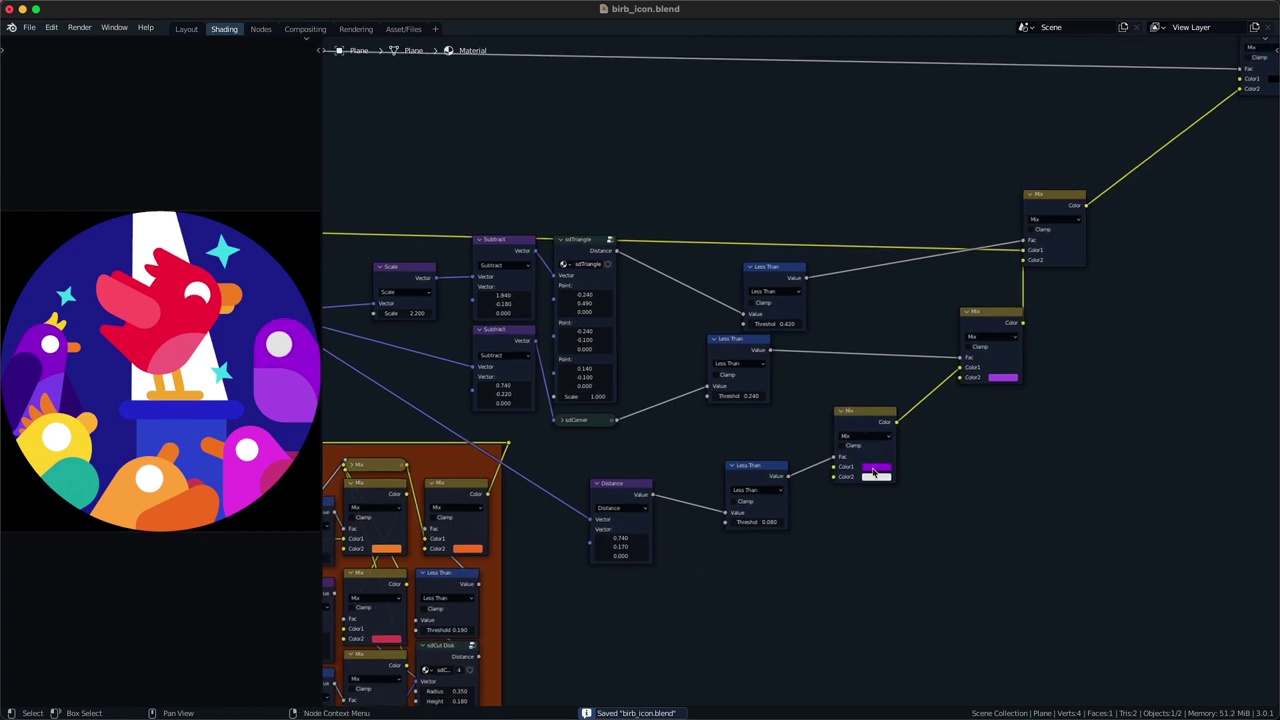
click(873, 470)
shift+drag(918, 374, 920, 376)
key(super+s)
middle_drag(845, 552, 848, 531)
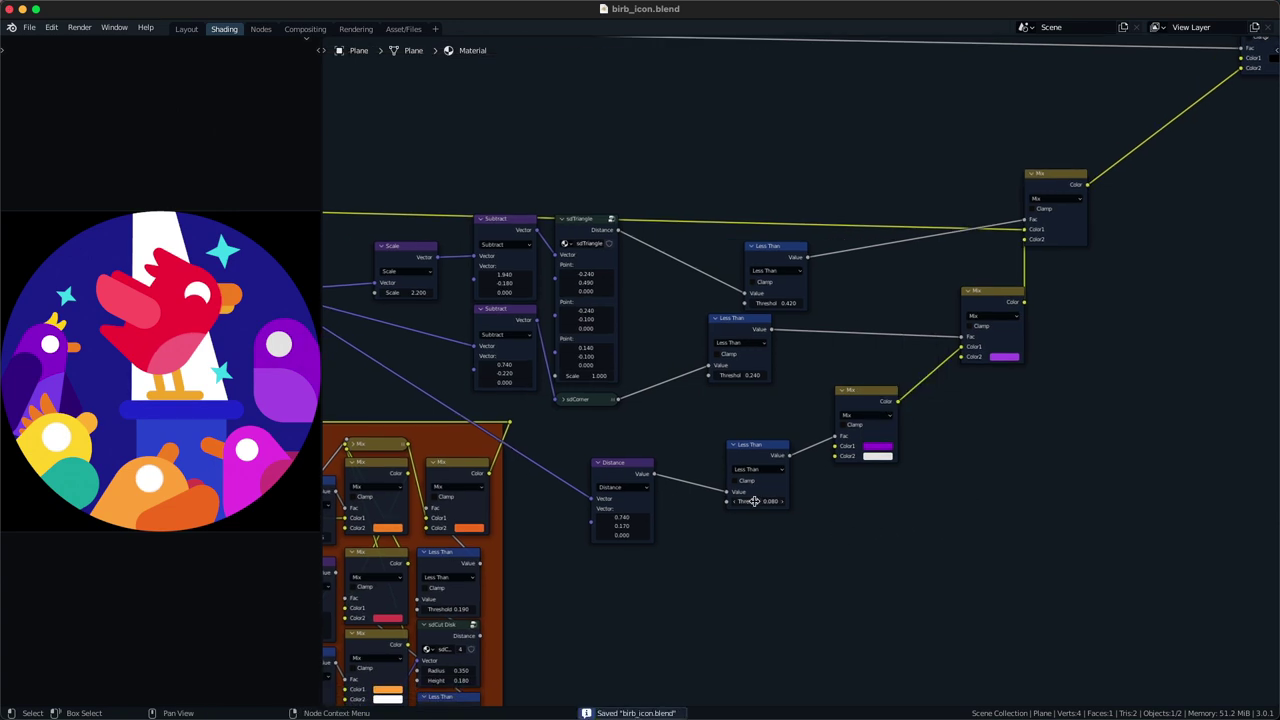
- Set the corner shape's Subtract vector to X 0.780, Y -0.190 and its Less Than threshold to 0.180, saving the file
shift+drag(509, 362, 498, 362)
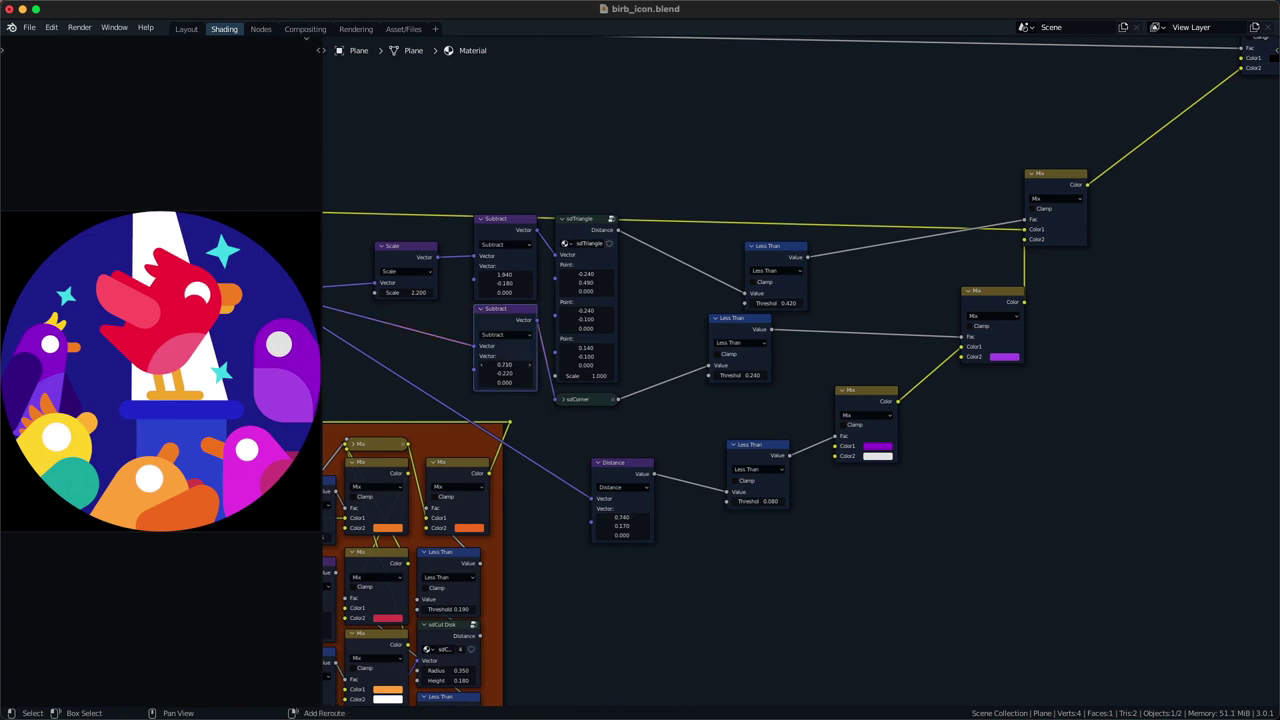
shift+drag(494, 363, 509, 363)
shift+drag(722, 374, 710, 374)
mouse_move(521, 373)
shift+mouse_down()
mouse_move(536, 365)
mouse_move(516, 374)
shift+mouse_up()
key(super+s)
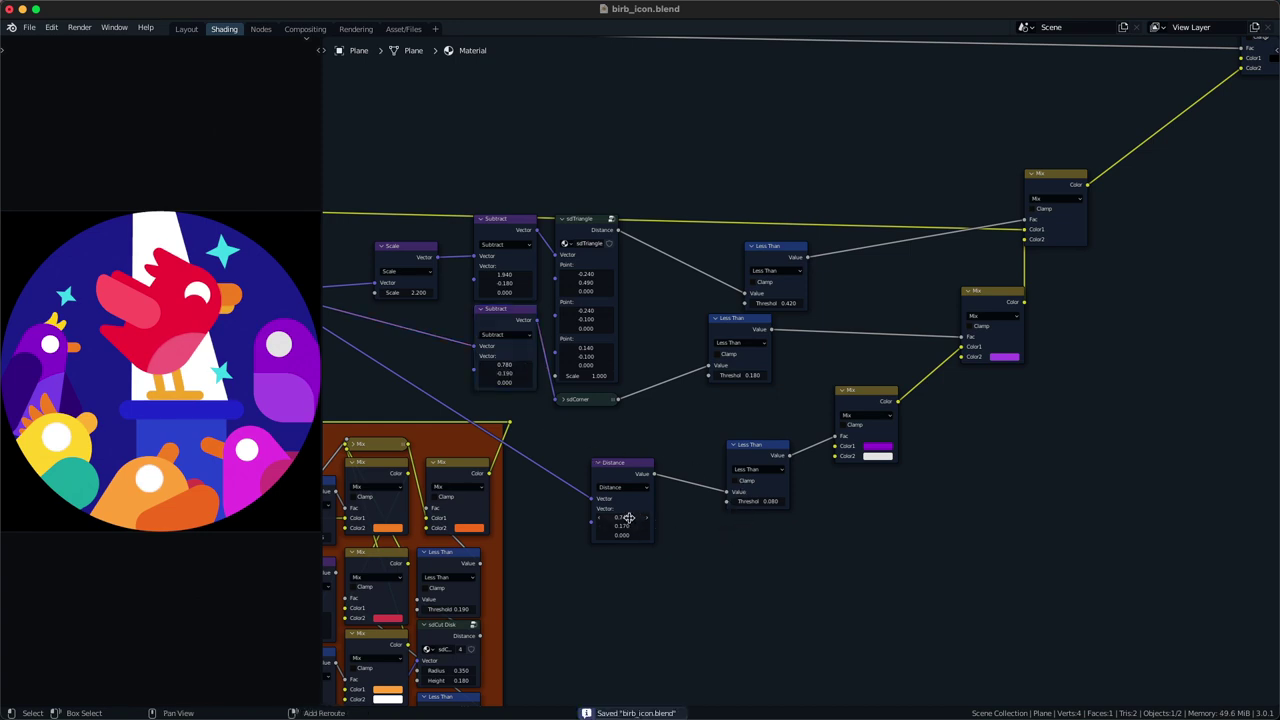
- Set the eye's Distance X to 0.760, make the corner Mix's Color2 a slightly darker purple, and save the file
shift+drag(622, 517, 625, 517)
click(881, 446)
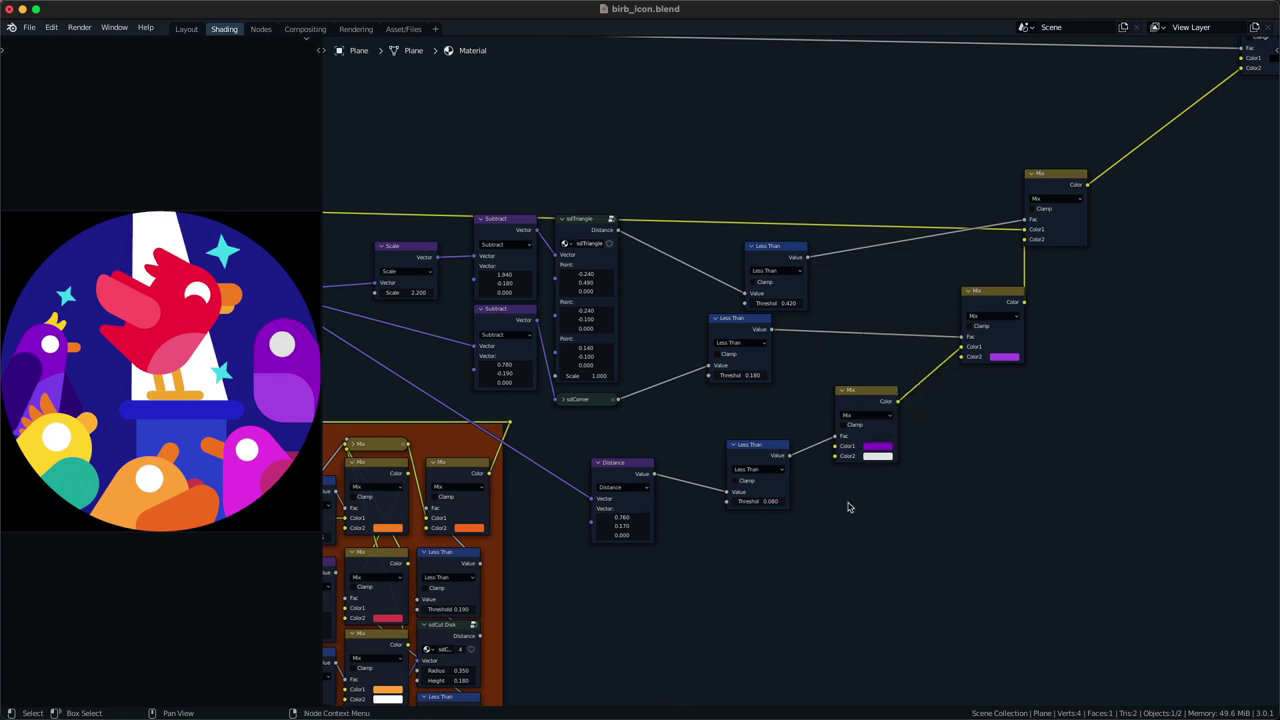
click(1009, 359)
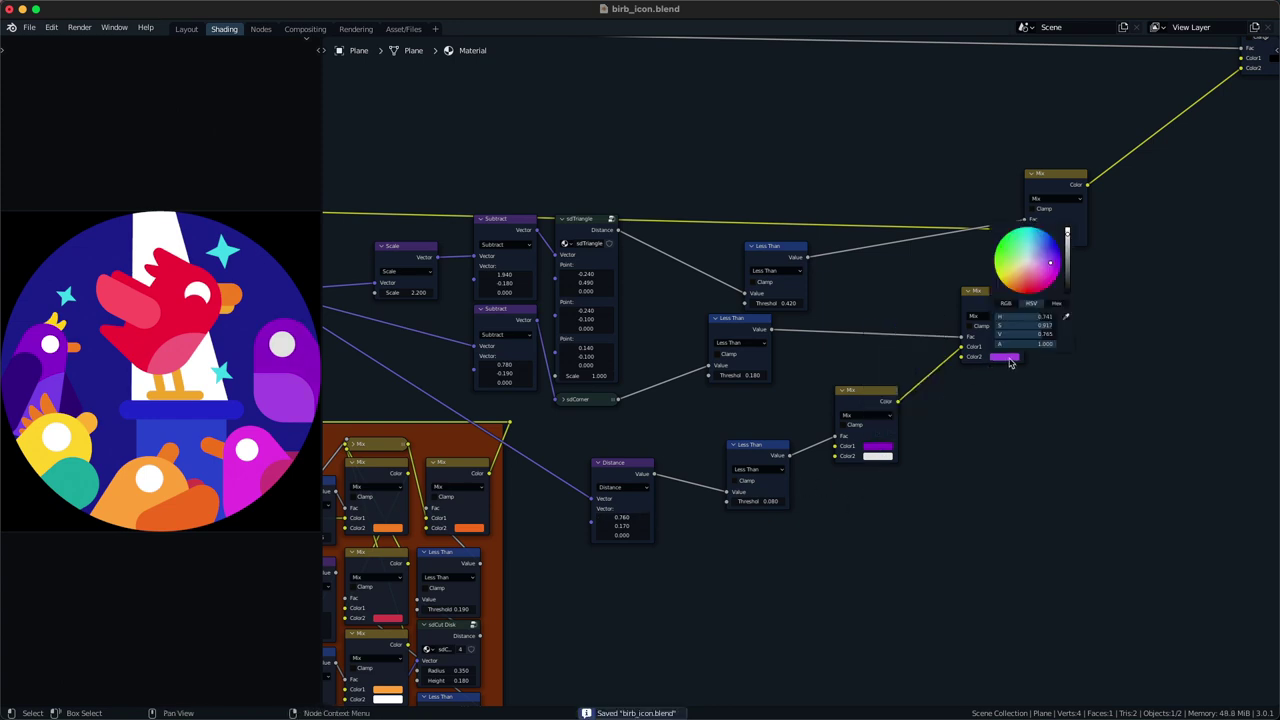
scroll(1009, 363, up, 1)
scroll(1010, 363, down, 2)
scroll(1010, 363, up, 2)
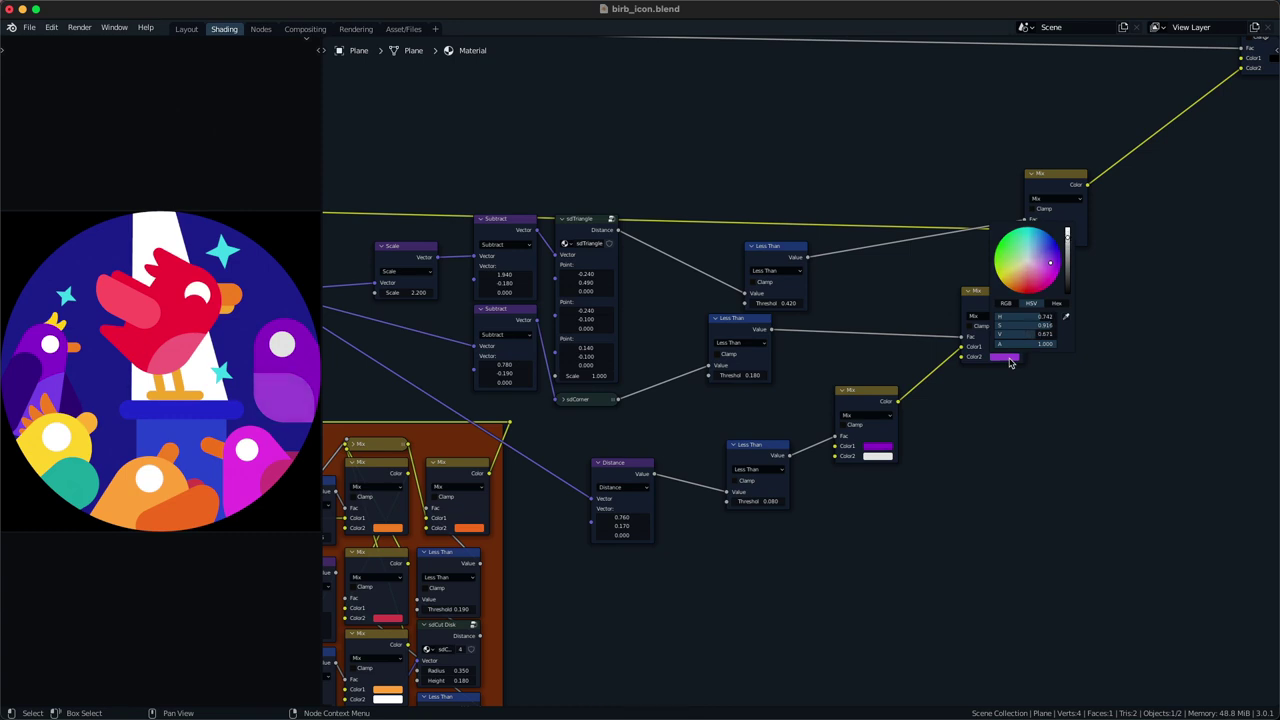
scroll(850, 525, down, 2)
middle_drag(791, 541, 811, 496)
key(super+s)
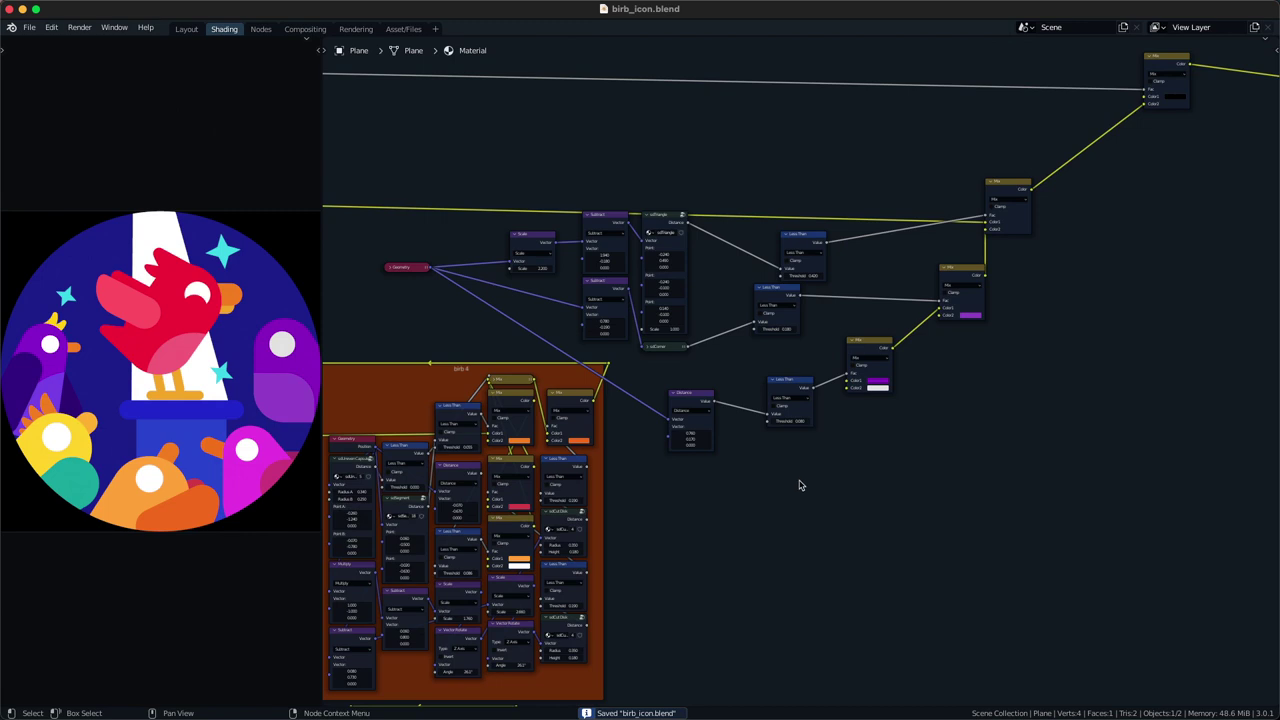
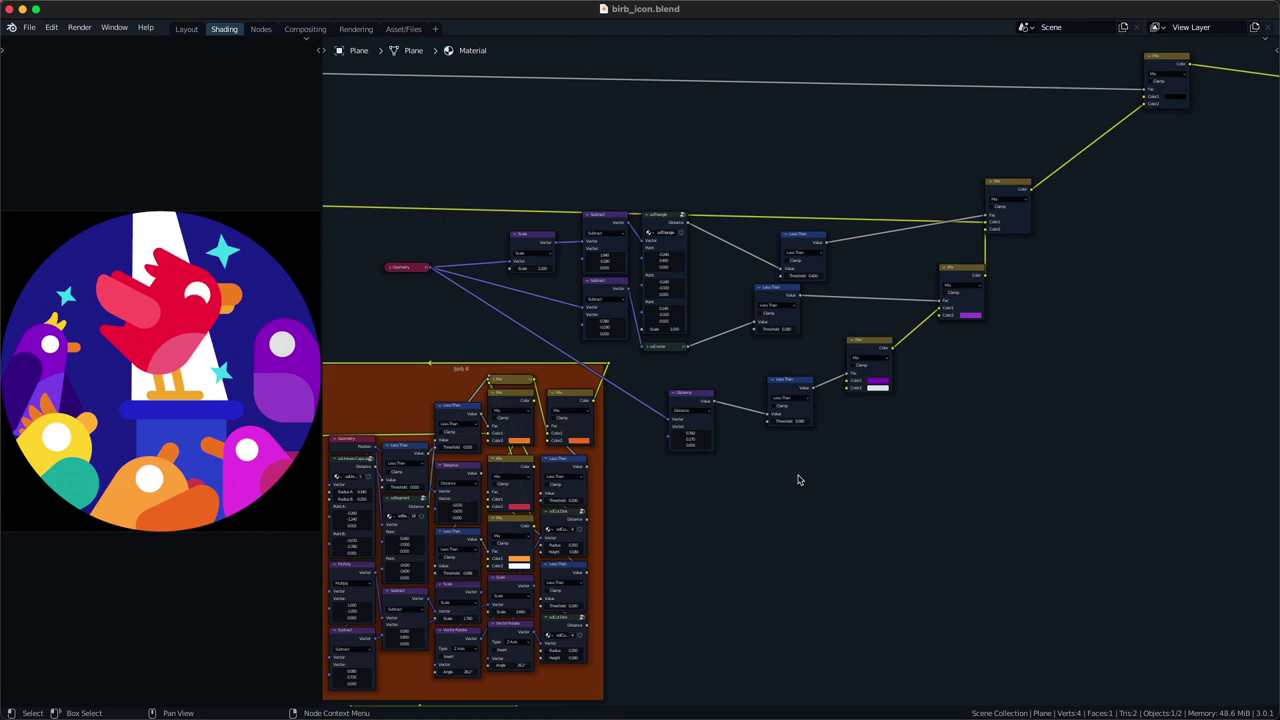
- Move the eye's Distance node closer to its Less Than node and reposition the eye and corner Mix nodes
drag(699, 426, 718, 402)
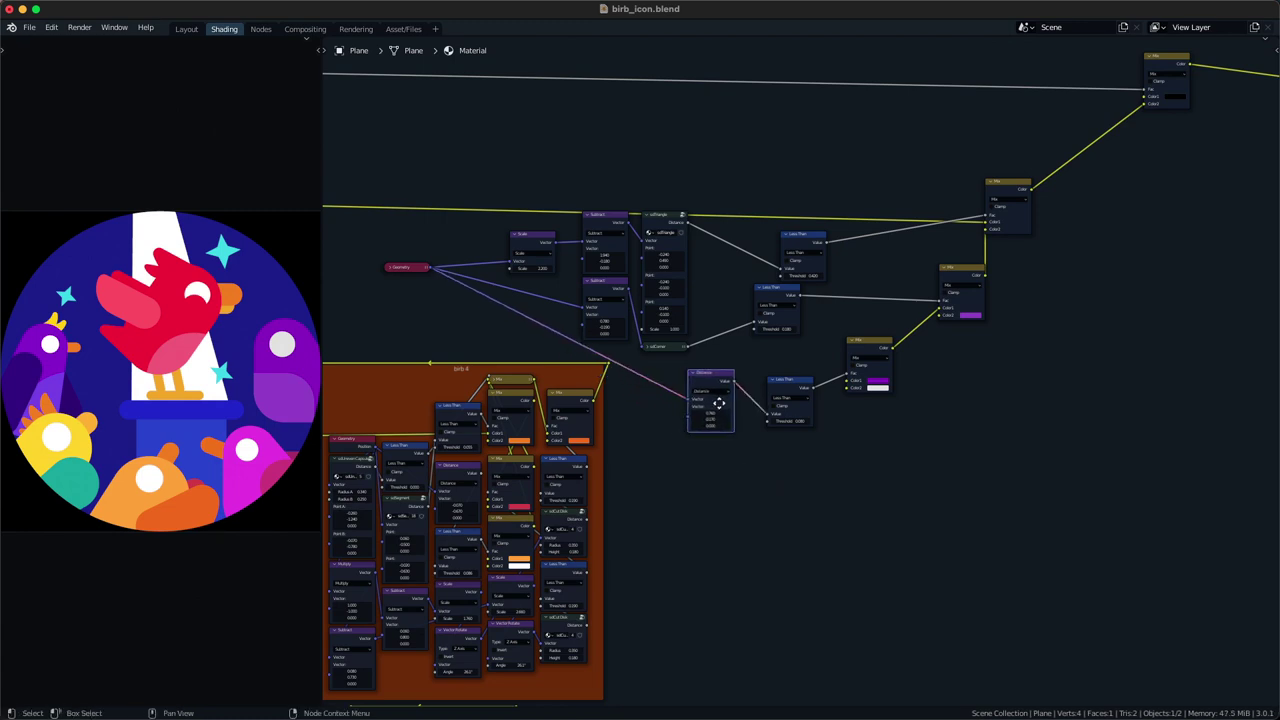
drag(718, 402, 716, 409)
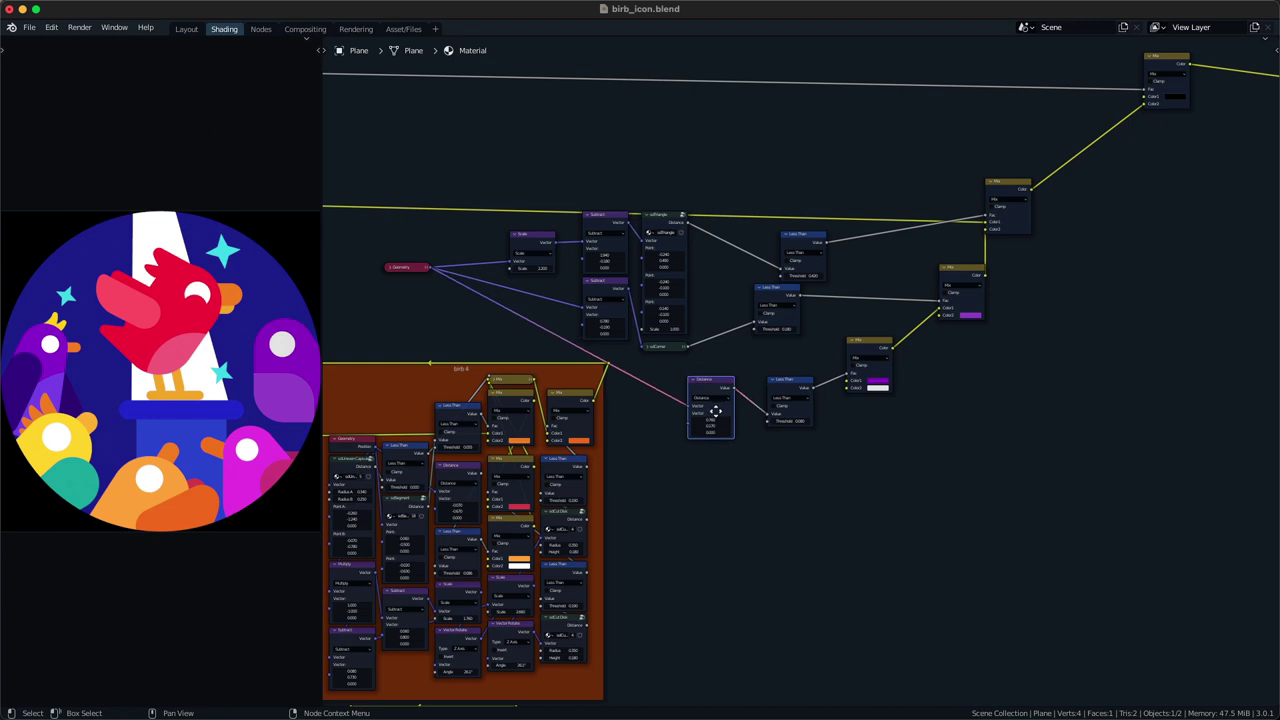
middle_drag(866, 355, 738, 401)
drag(797, 381, 822, 358)
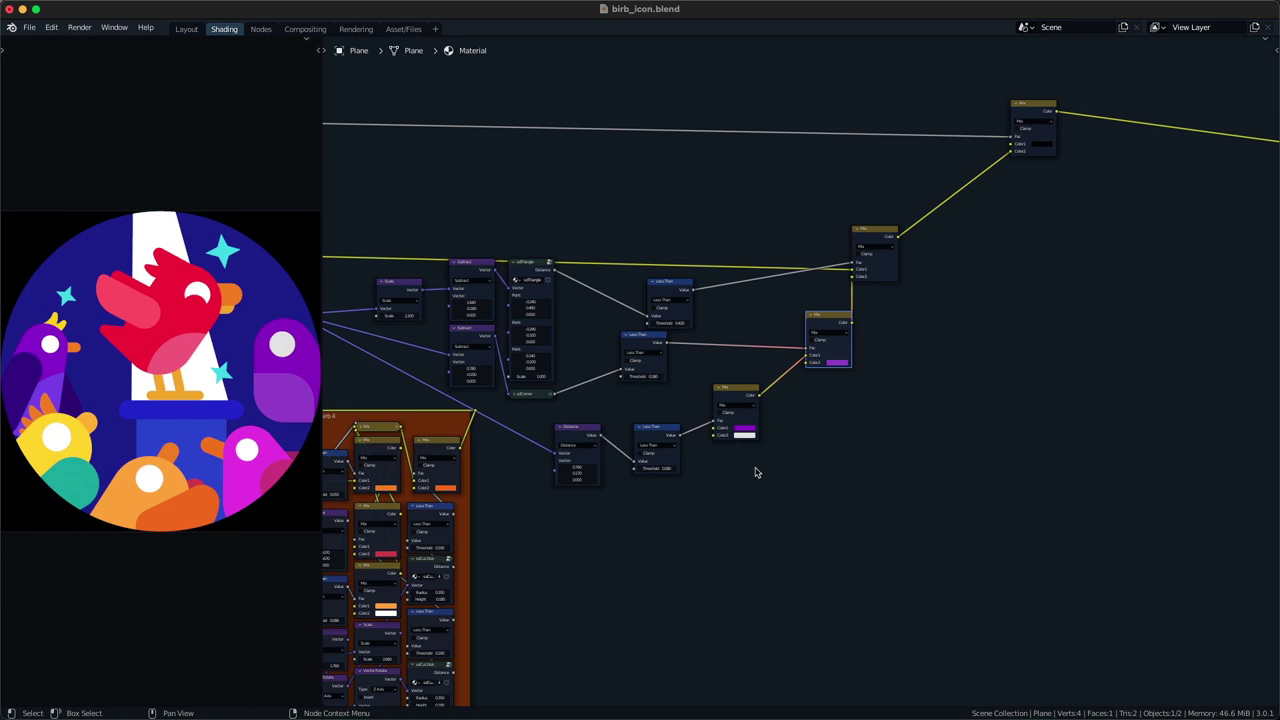
drag(741, 407, 754, 400)
click(843, 366)
click(764, 422)
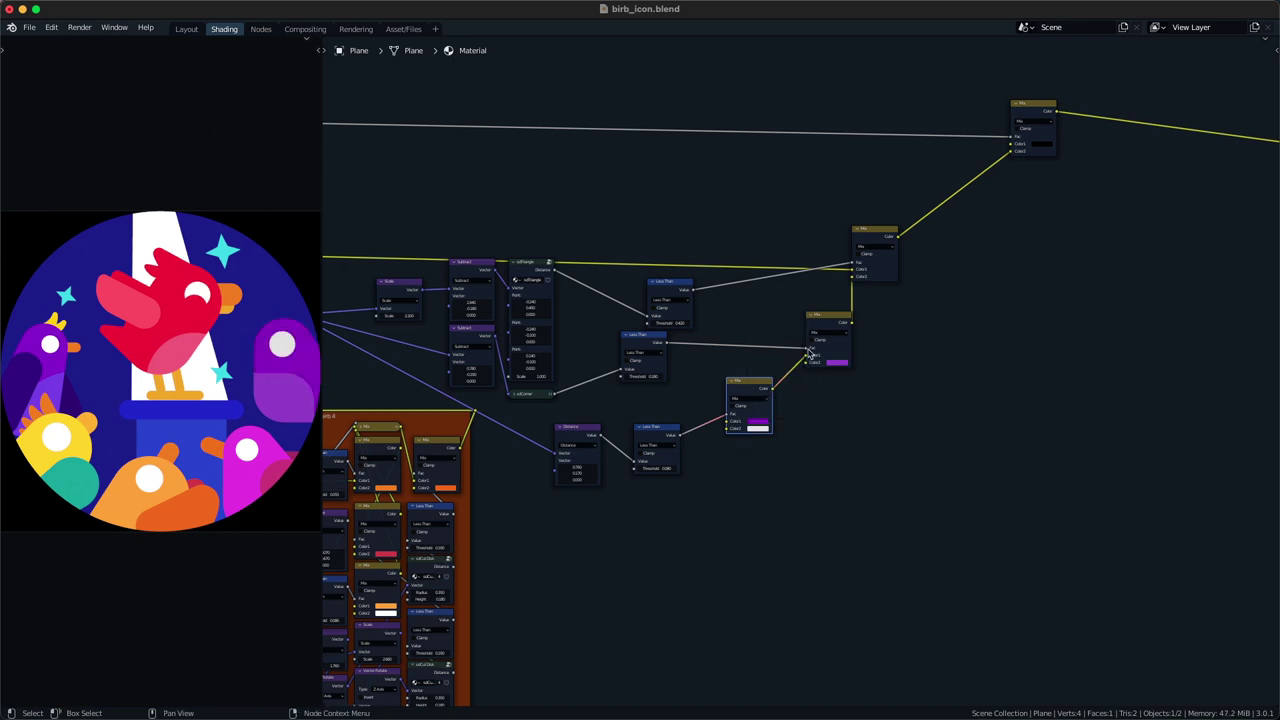
click(755, 424)
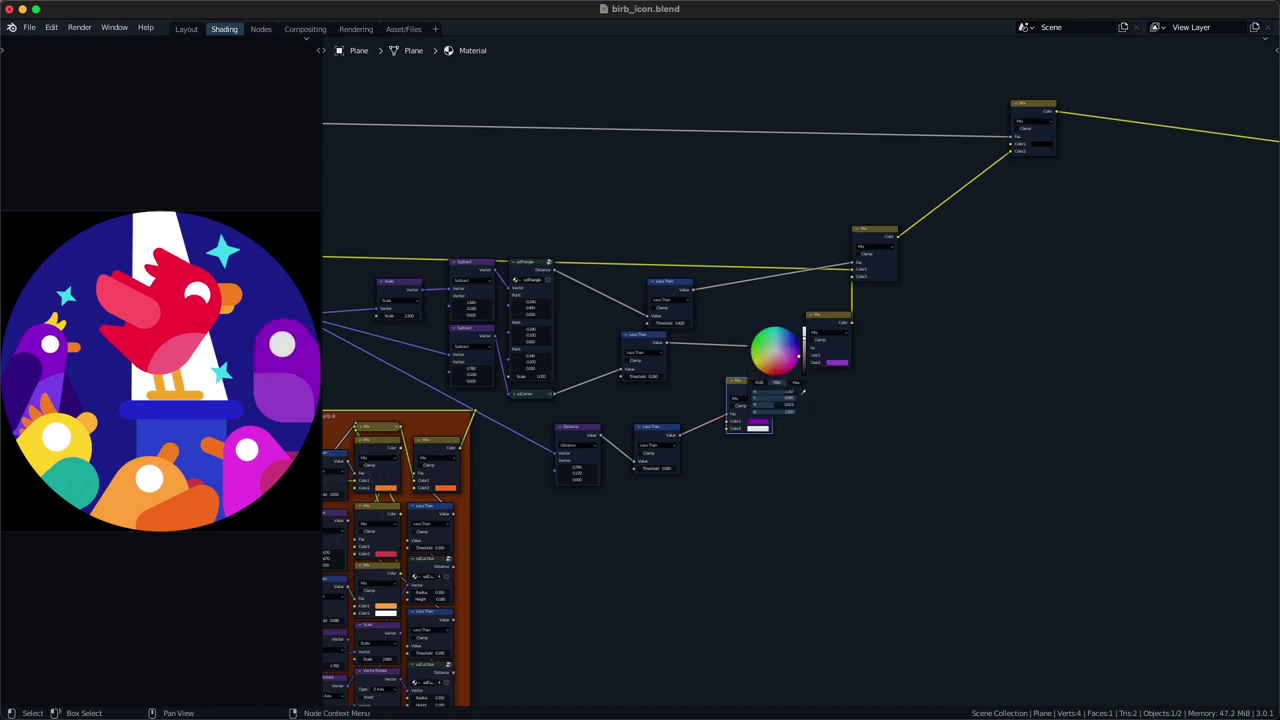
middle_drag(846, 401, 811, 443)
drag(808, 389, 787, 389)
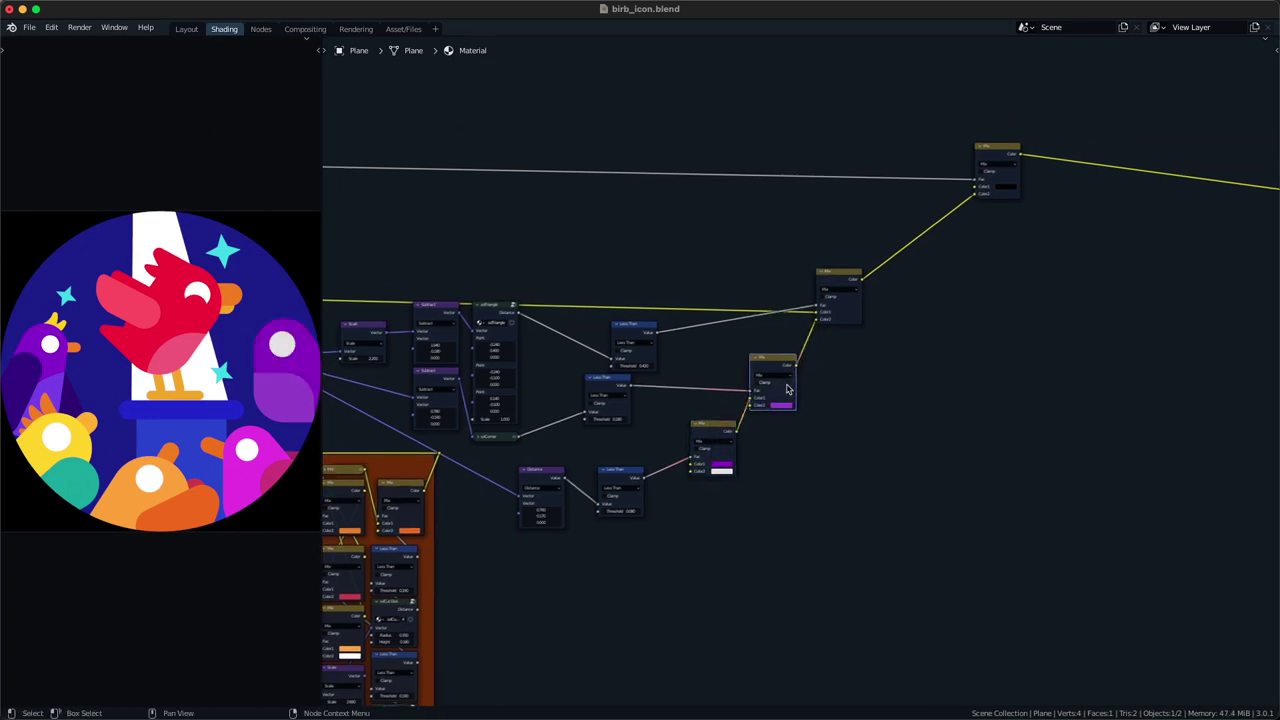
- Save the file and move the body's Mix node farther from the corner Mix, below the final Mix node
ctrl+shift+click(840, 280)
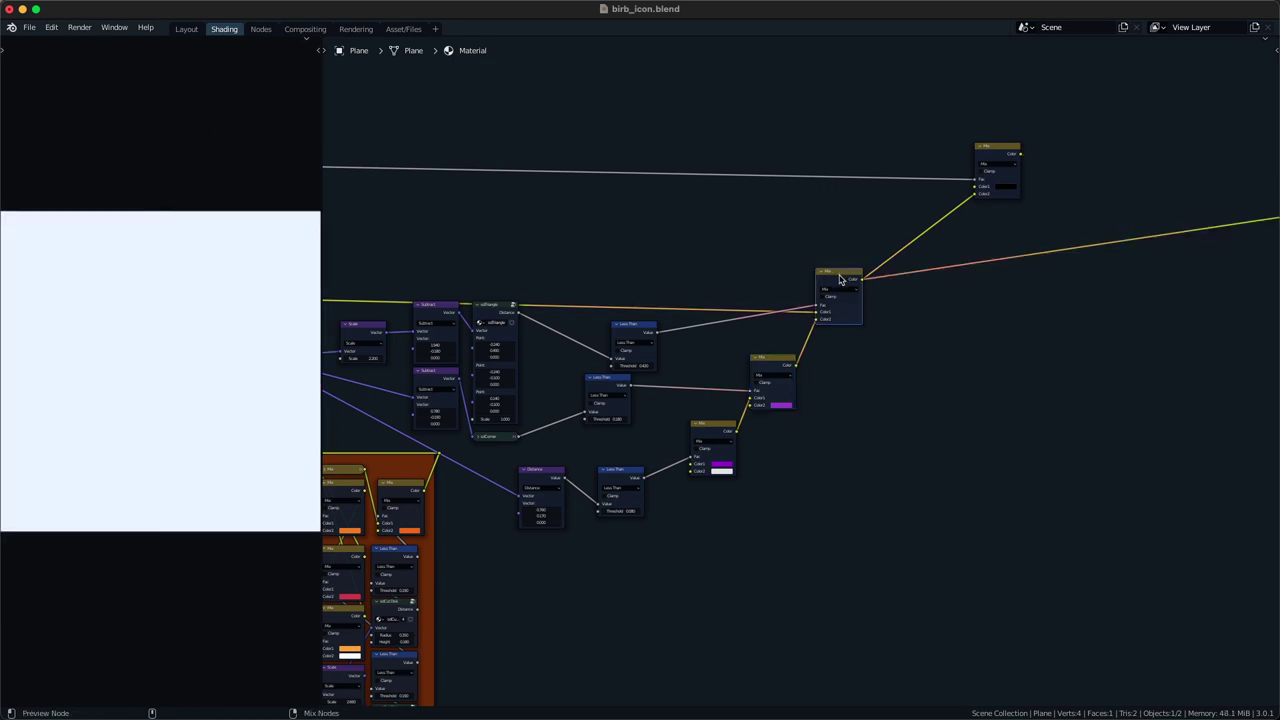
key(ctrl+z)
middle_drag(862, 228, 845, 273)
key(ctrl+s)
drag(818, 365, 907, 370)
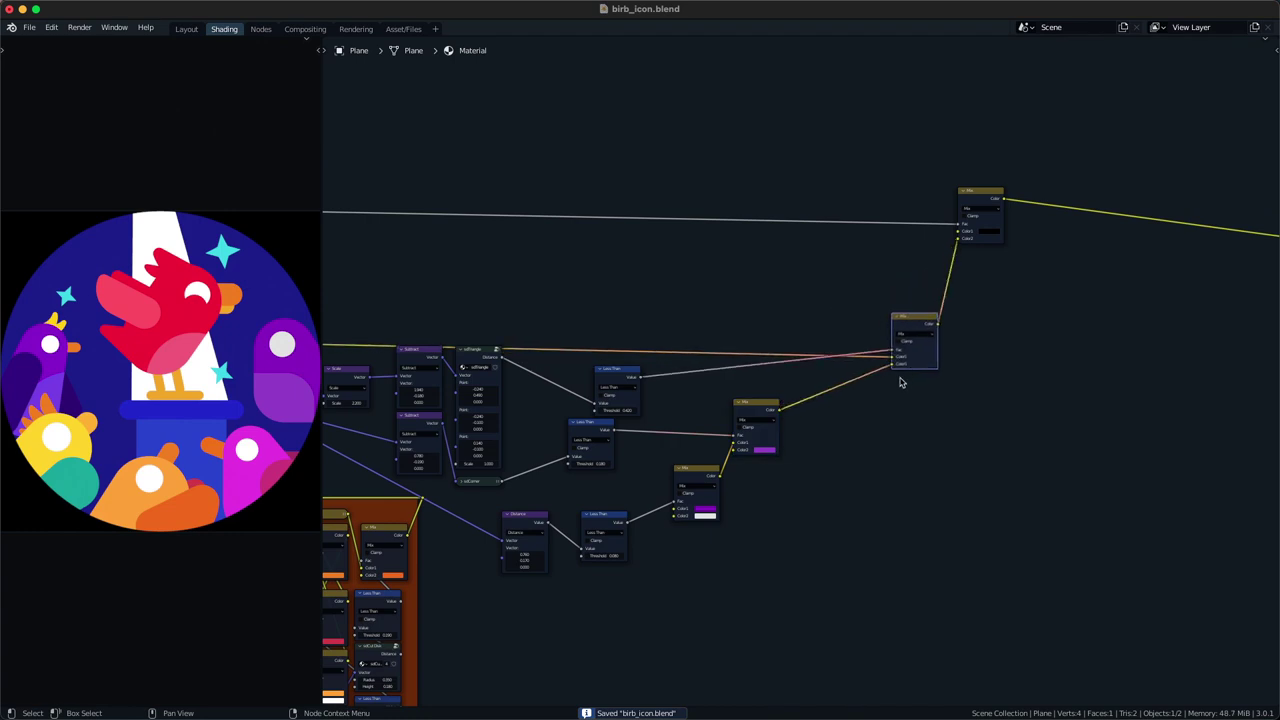
- Add an sdSegment node below the Distance node and link the Geometry vector to it
middle_drag(896, 373, 966, 295)
middle_drag(600, 515, 663, 443)
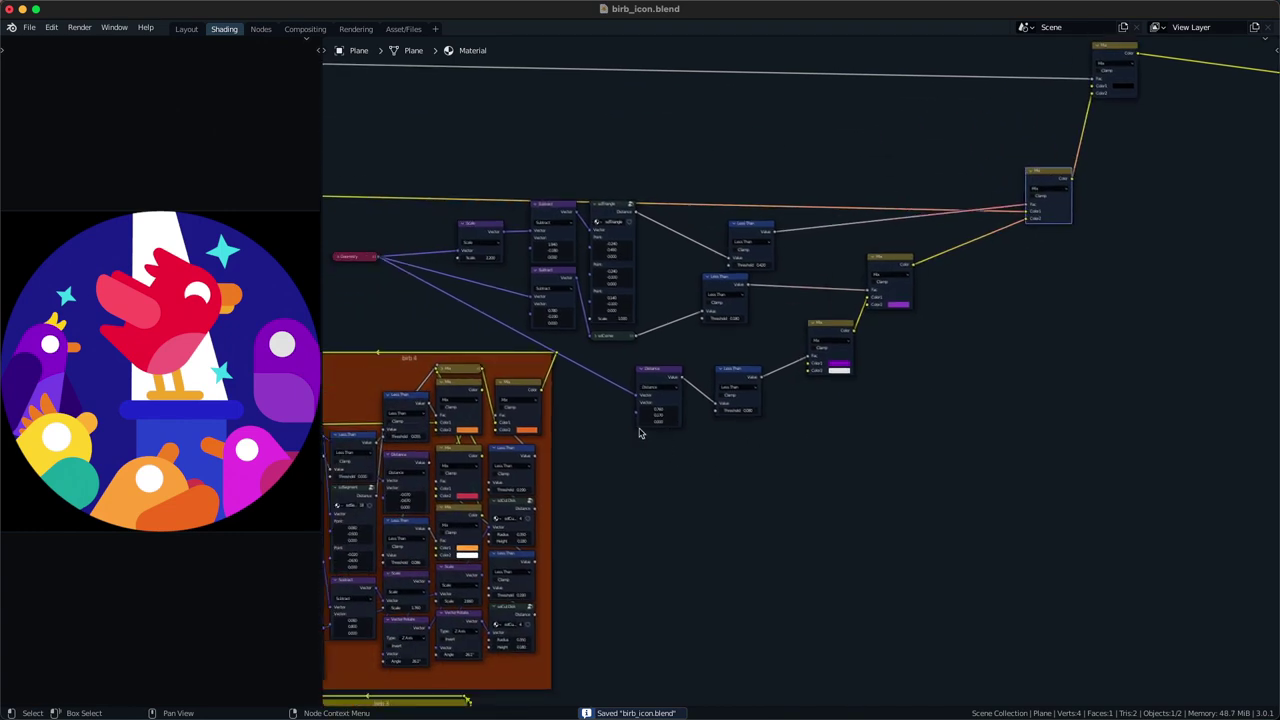
key(shift+a)
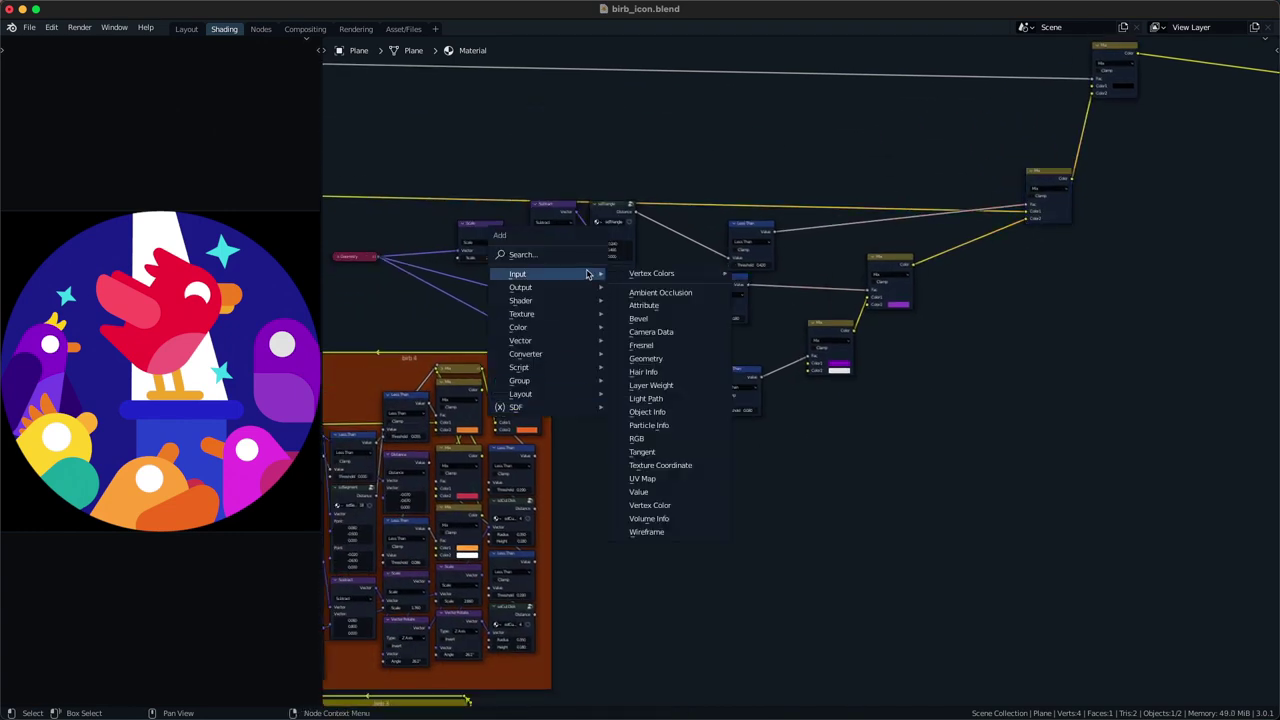
click(591, 256)
text(sds)
click(620, 274)
click(609, 486)
alt+right_drag(362, 254, 603, 500)
middle_drag(694, 471, 668, 481)
shift+click(720, 385)
key(shift+d)
click(634, 585)
key(x)
- Duplicate the eye's Less Than node, place the copy beside sdSegment, and link the sdSegment distance to it
click(728, 392)
key(shift+d)
click(702, 526)
alt+right_drag(592, 508, 677, 531)
- Duplicate the body Mix, insert the copy before the body Mix's Color1, and use the segment's Less Than as its factor
middle_drag(723, 461, 702, 484)
drag(1011, 214, 1051, 214)
key(shift+d)
click(1024, 353)
alt+right_drag(676, 554, 932, 442)
ctrl+right_drag(952, 352, 964, 449)
drag(1014, 357, 876, 219)
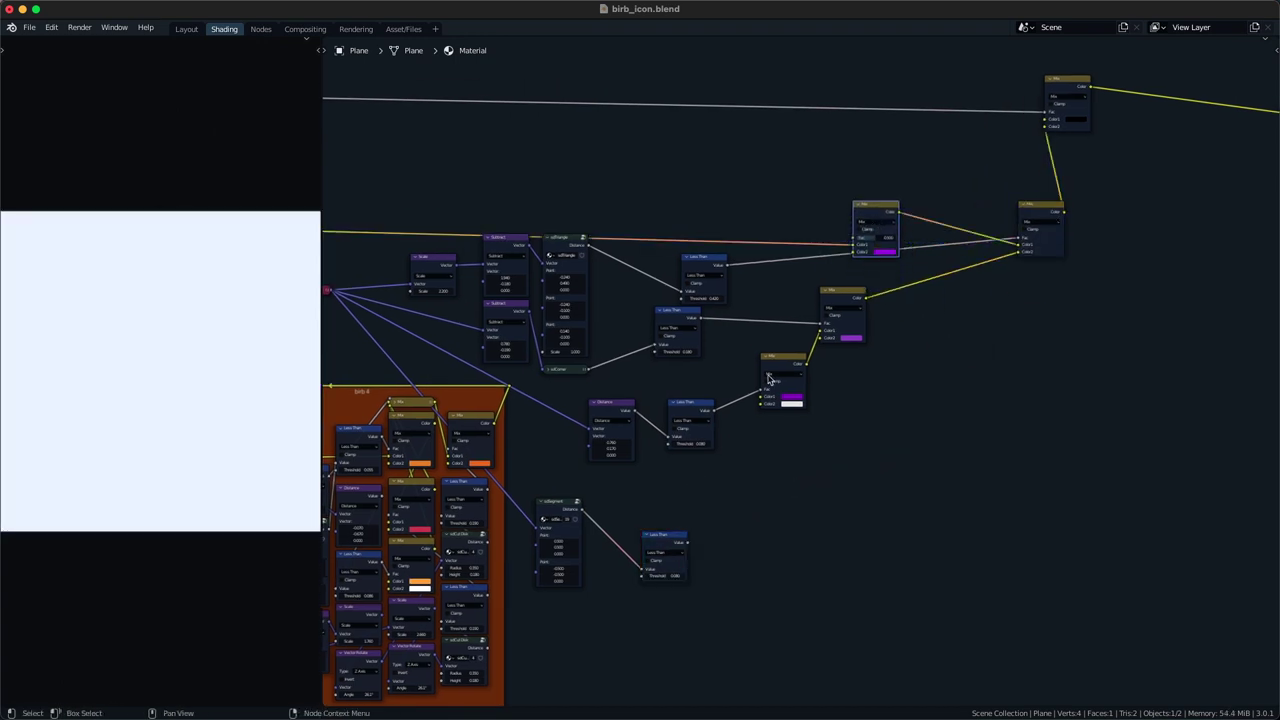
alt+right_drag(660, 562, 868, 240)
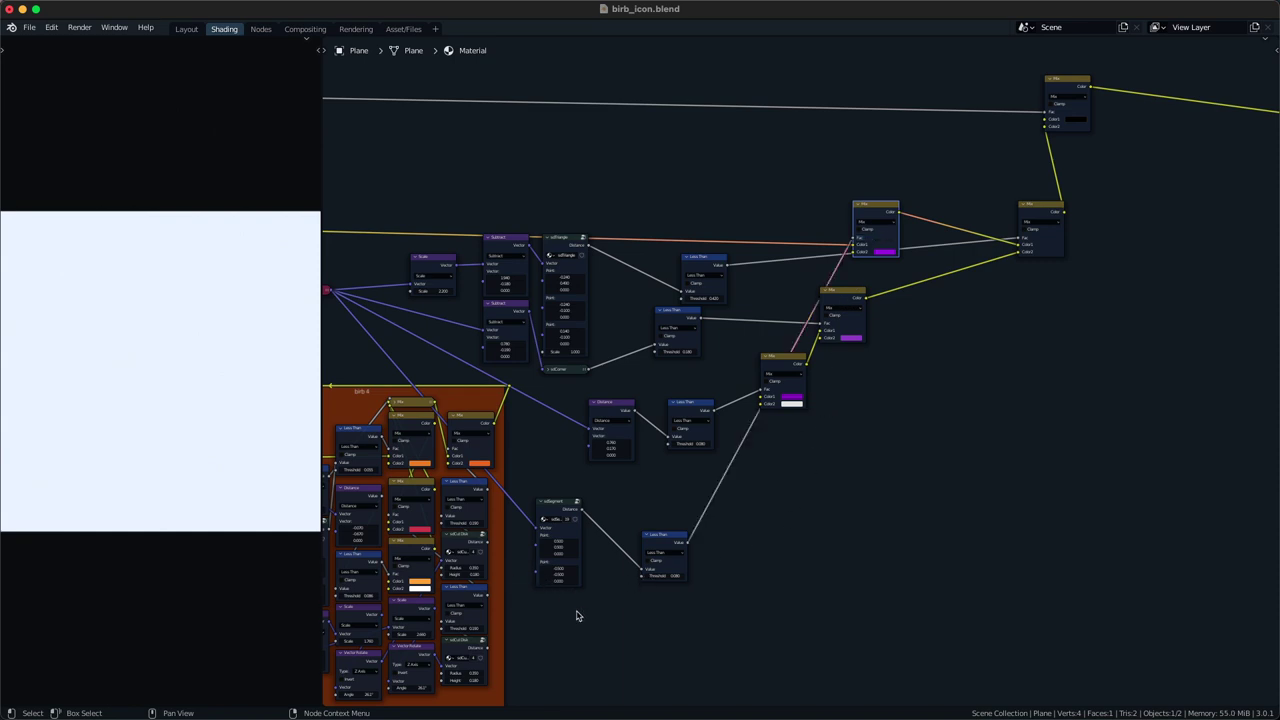
- Reset both points of the sdSegment node to zero
middle_drag(655, 602, 703, 504)
scroll(694, 506, up, 3)
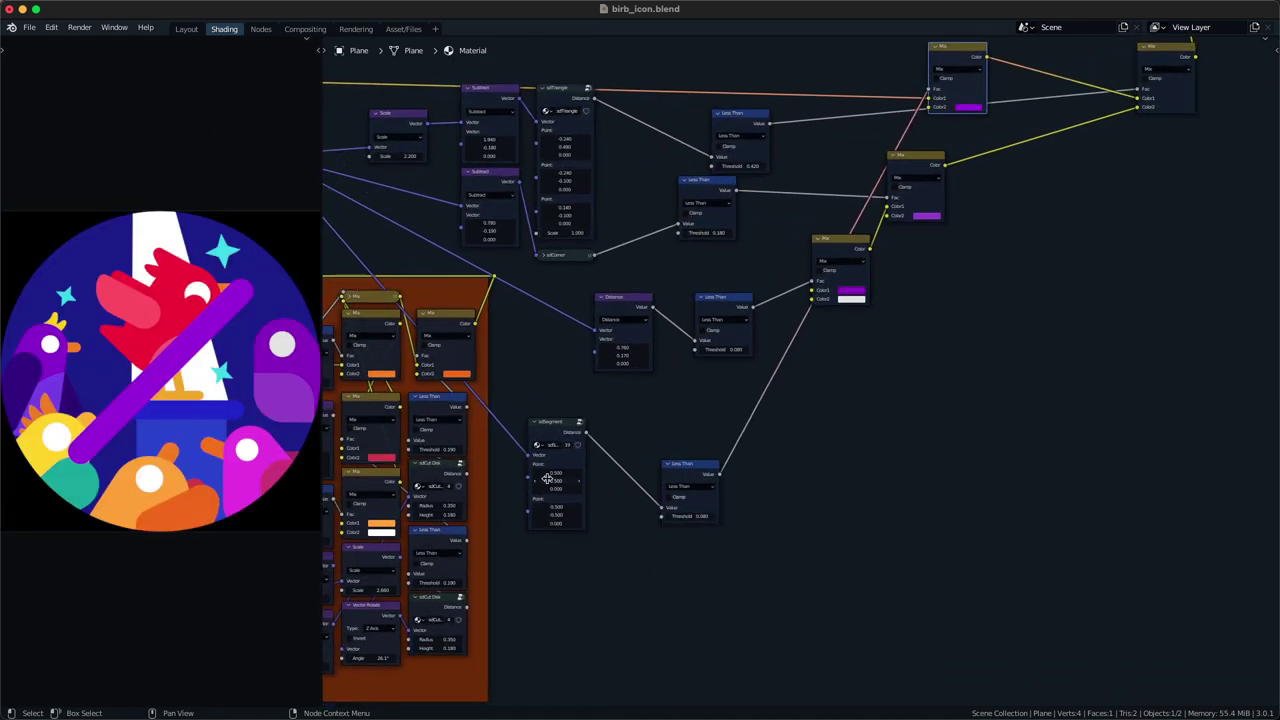
key(BackSpace)
key(BackSpace)
middle_drag(650, 474, 660, 446)
- Set the segment Mix's Color2 to bright yellow and the first sdSegment point's X to about 1.31
middle_drag(834, 284, 689, 523)
click(840, 317)
drag(847, 244, 833, 247)
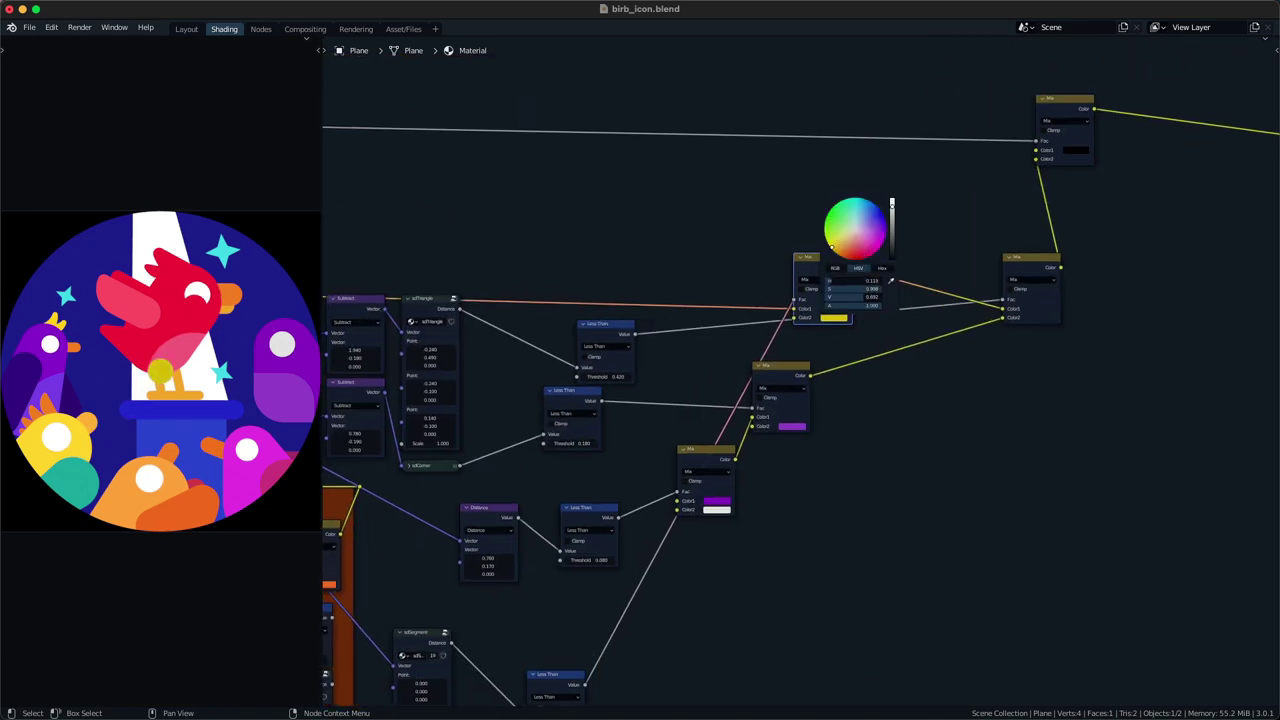
drag(892, 207, 892, 198)
middle_drag(682, 675, 785, 491)
drag(534, 499, 628, 499)
middle_drag(726, 357, 683, 445)
- Detach the yellow segment Mix and insert it between the corner Mix and the body Mix's Color2, keeping its Less Than factor
middle_drag(865, 212, 806, 262)
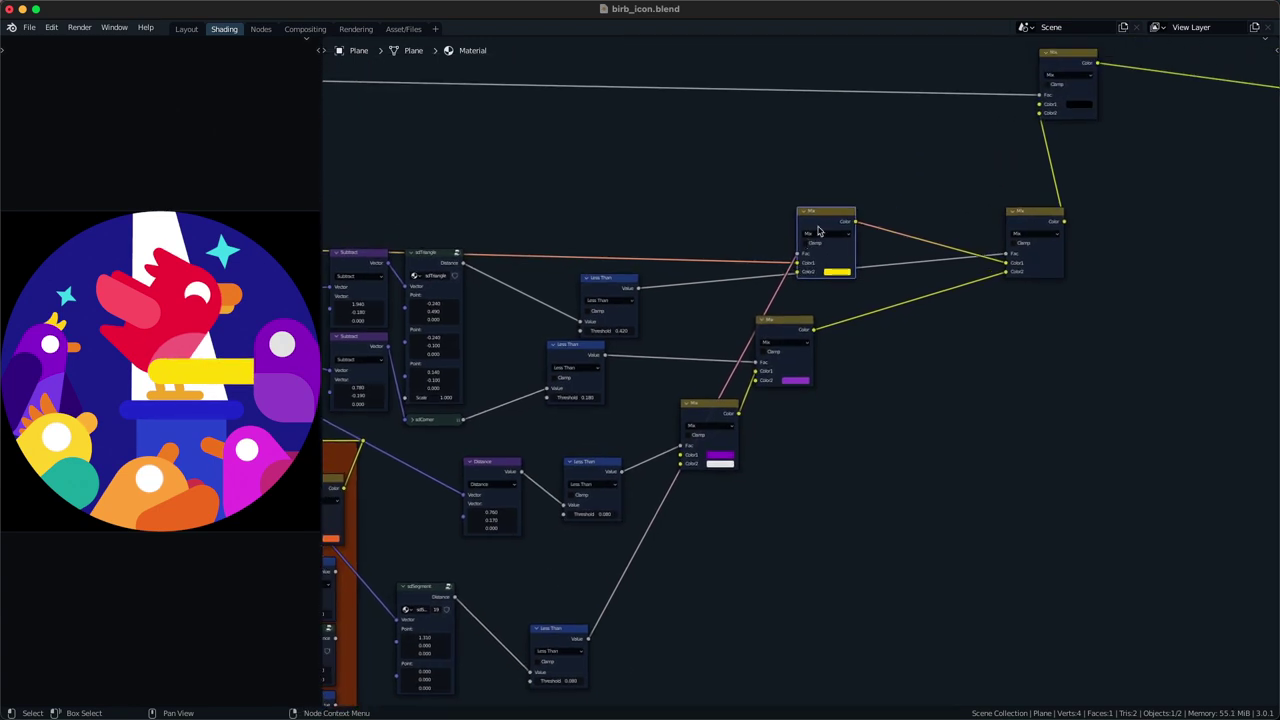
key(alt+d)
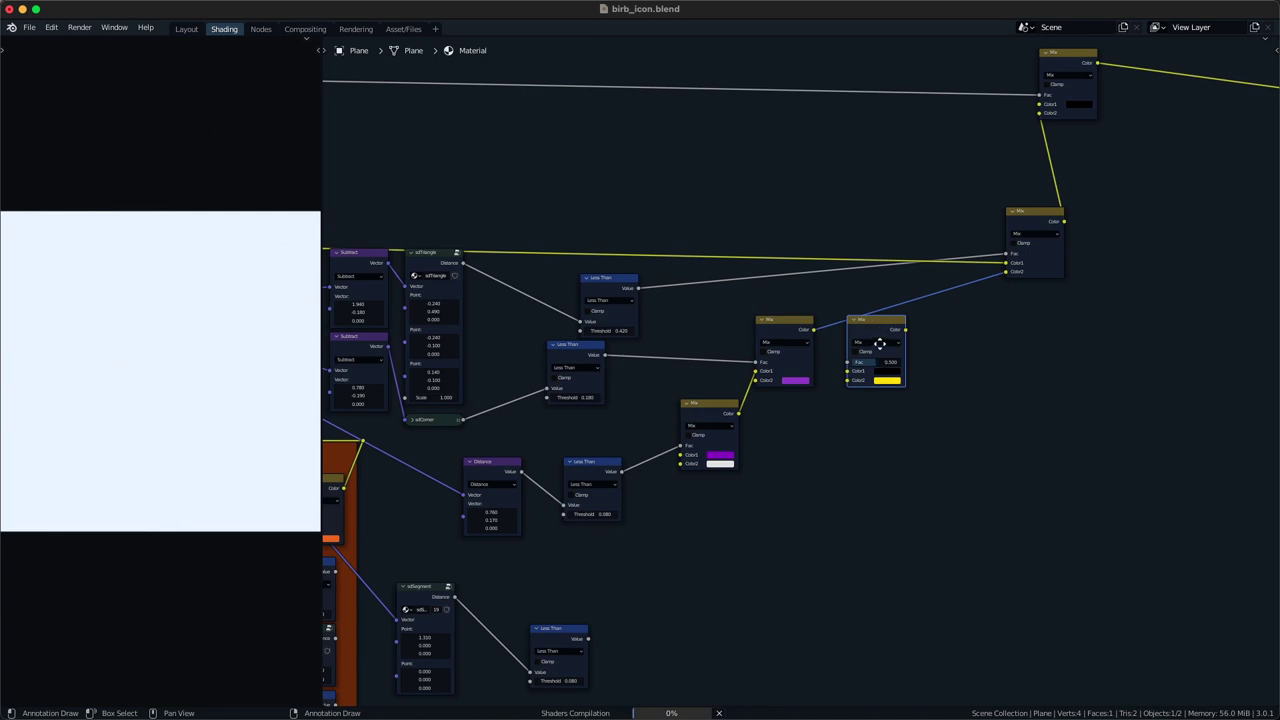
click(877, 322)
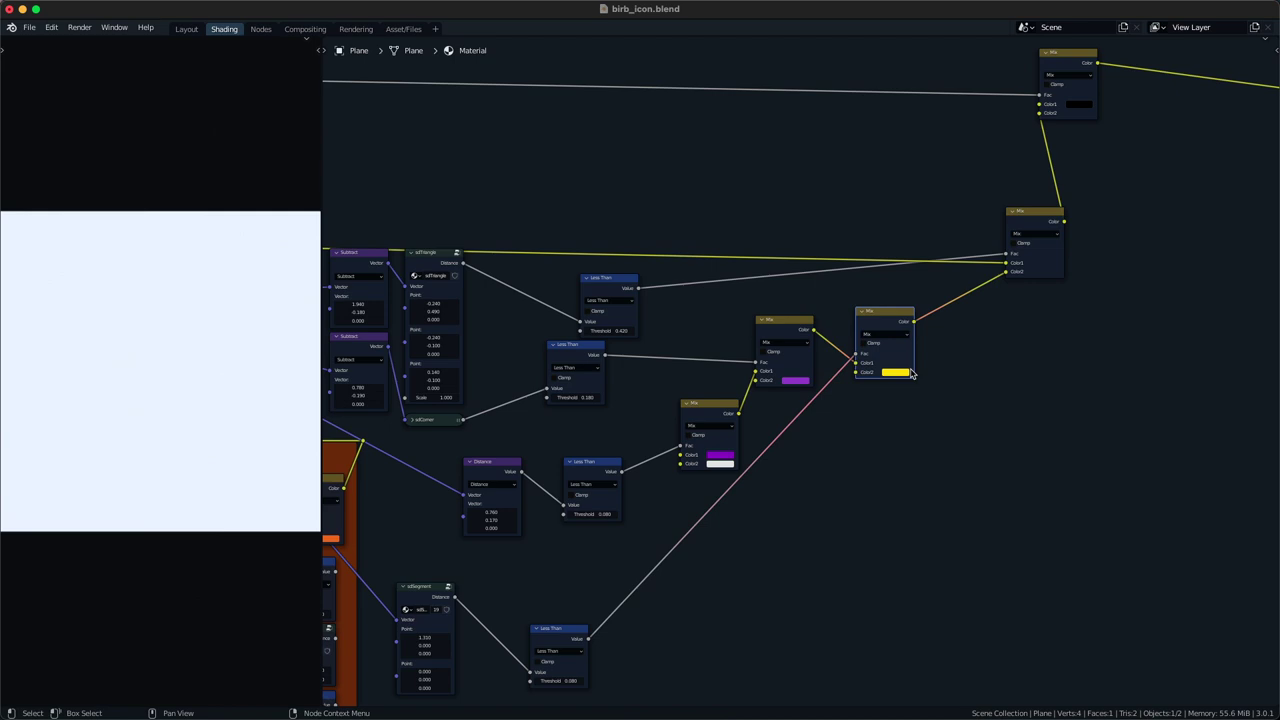
- Shape the beak by setting the sdSegment's first point to X 1.610, Y -0.600 and second point to X 0.900, Y -0.080
middle_drag(538, 564, 601, 418)
scroll(614, 474, up, 4)
middle_drag(541, 489, 618, 464)
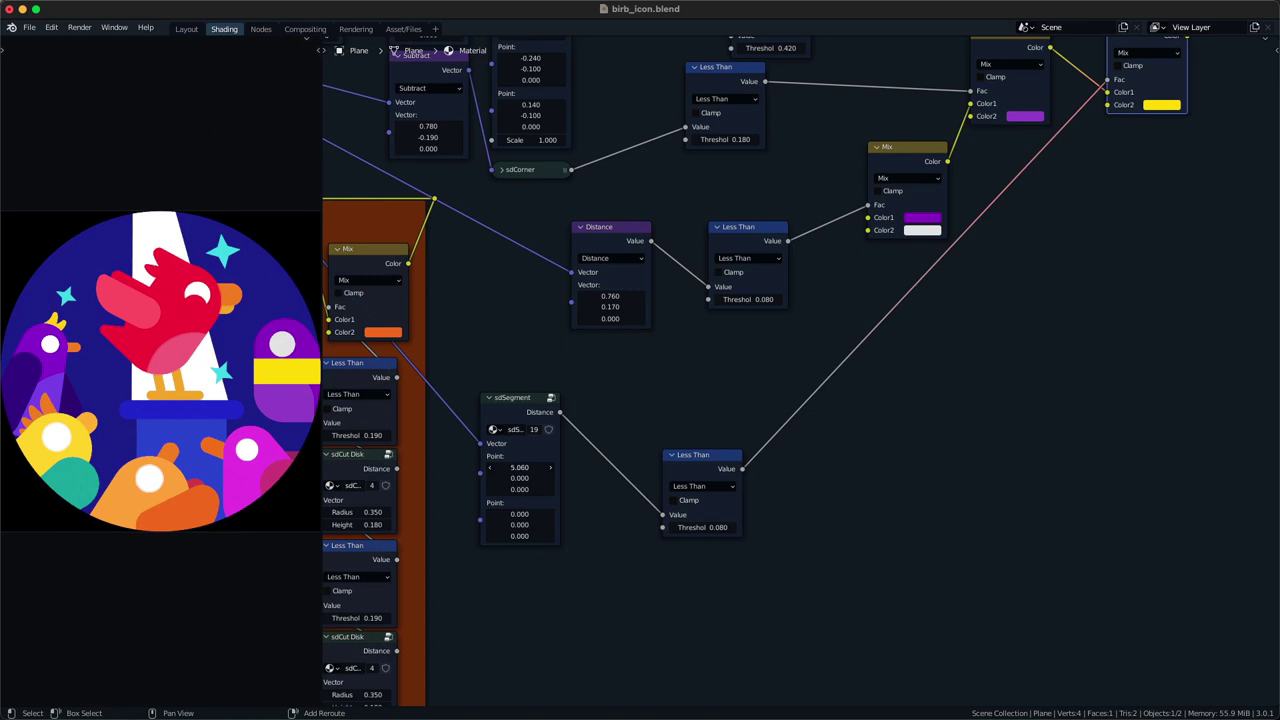
drag(520, 468, 432, 468)
drag(512, 514, 558, 514)
drag(502, 478, 498, 478)
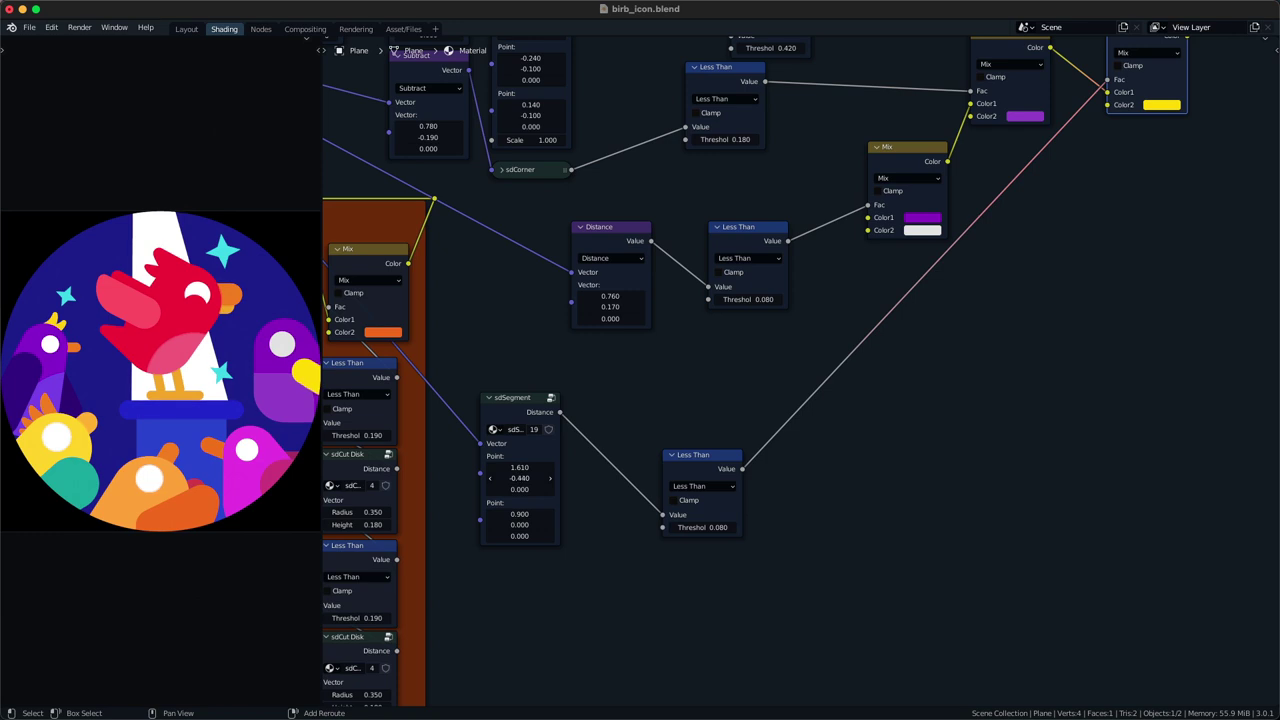
drag(519, 524, 509, 524)
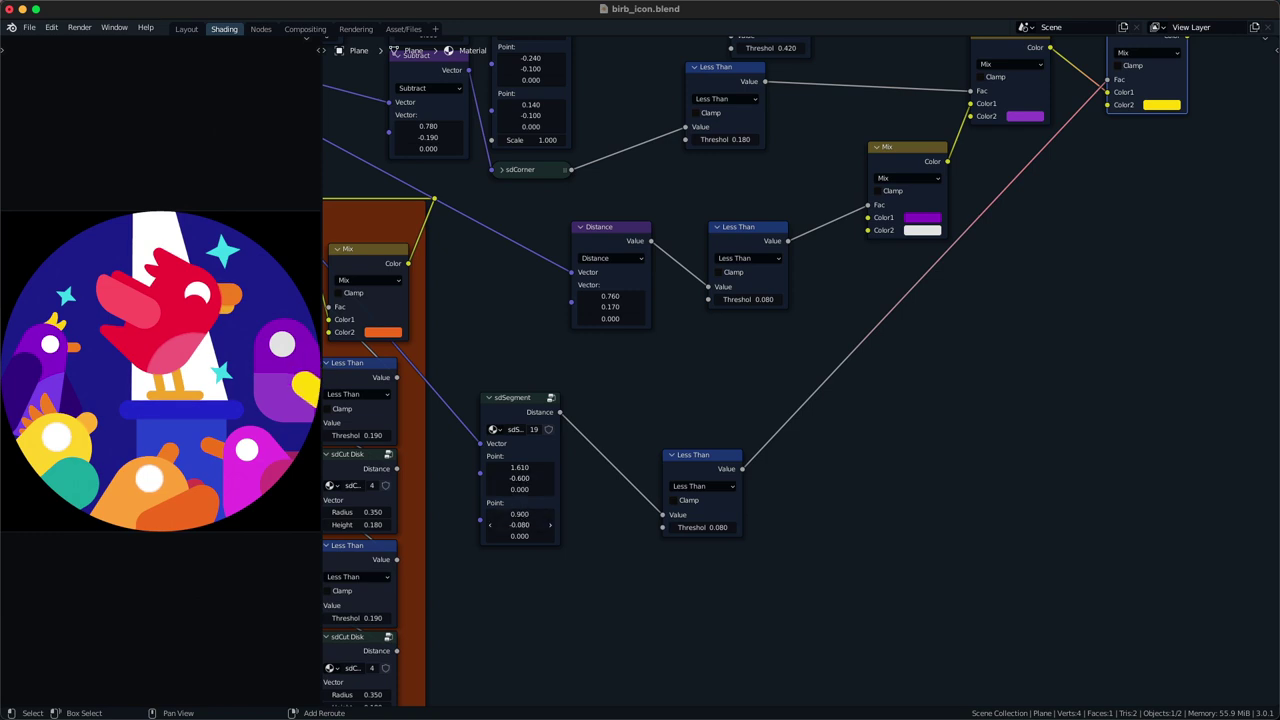
- Set the beak's second sdSegment point to X 0.910, Y -0.090 and its Less Than threshold to 0.07
drag(706, 524, 714, 524)
drag(714, 525, 708, 525)
drag(519, 468, 510, 468)
drag(519, 514, 518, 525)
click(690, 527)
key(BackSpace)
text(7)
key(Return)
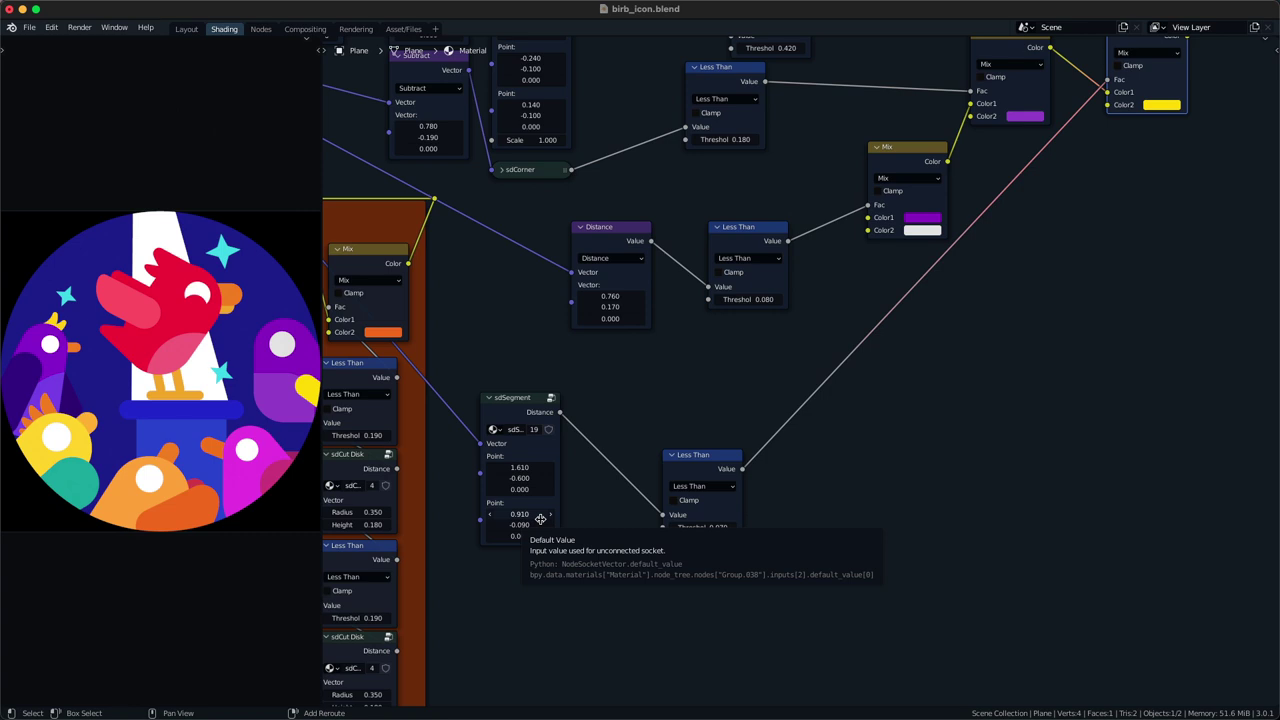
- Set the beak's Less Than threshold to 0.08, and try 0.85 in its place
click(711, 524)
click(710, 525)
key(BackSpace)
text(80)
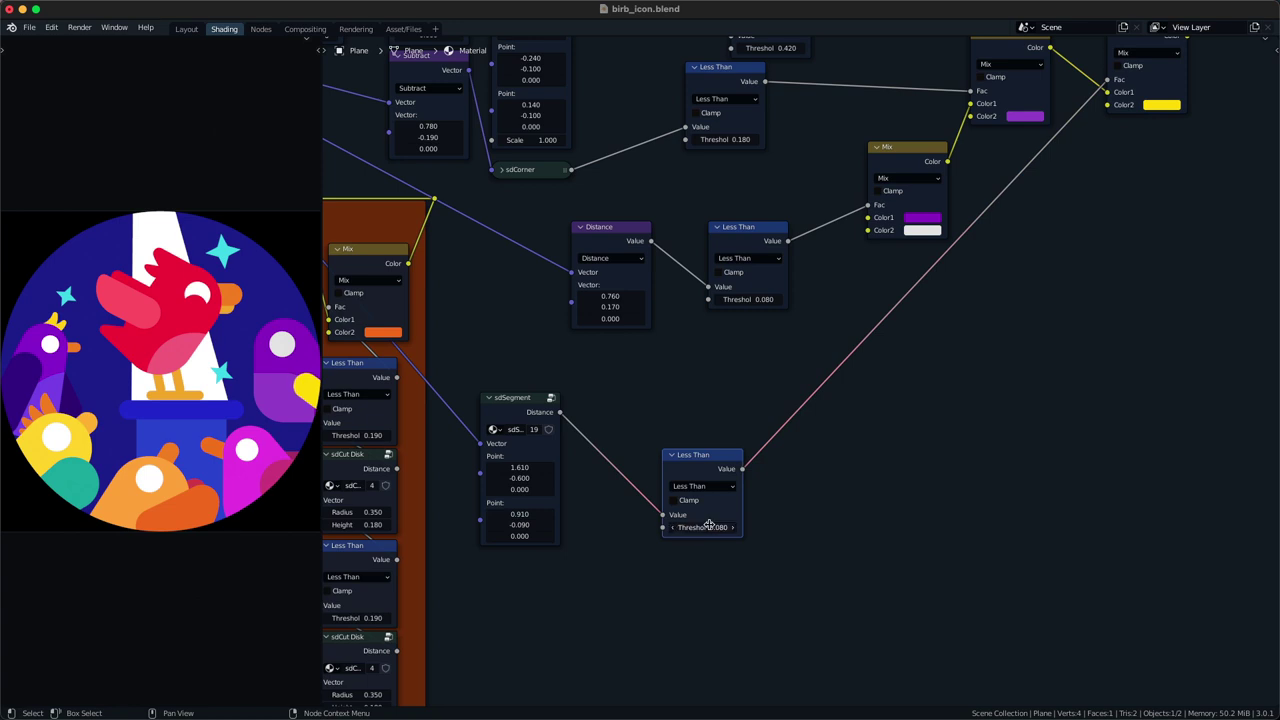
text(5)
key(Return)
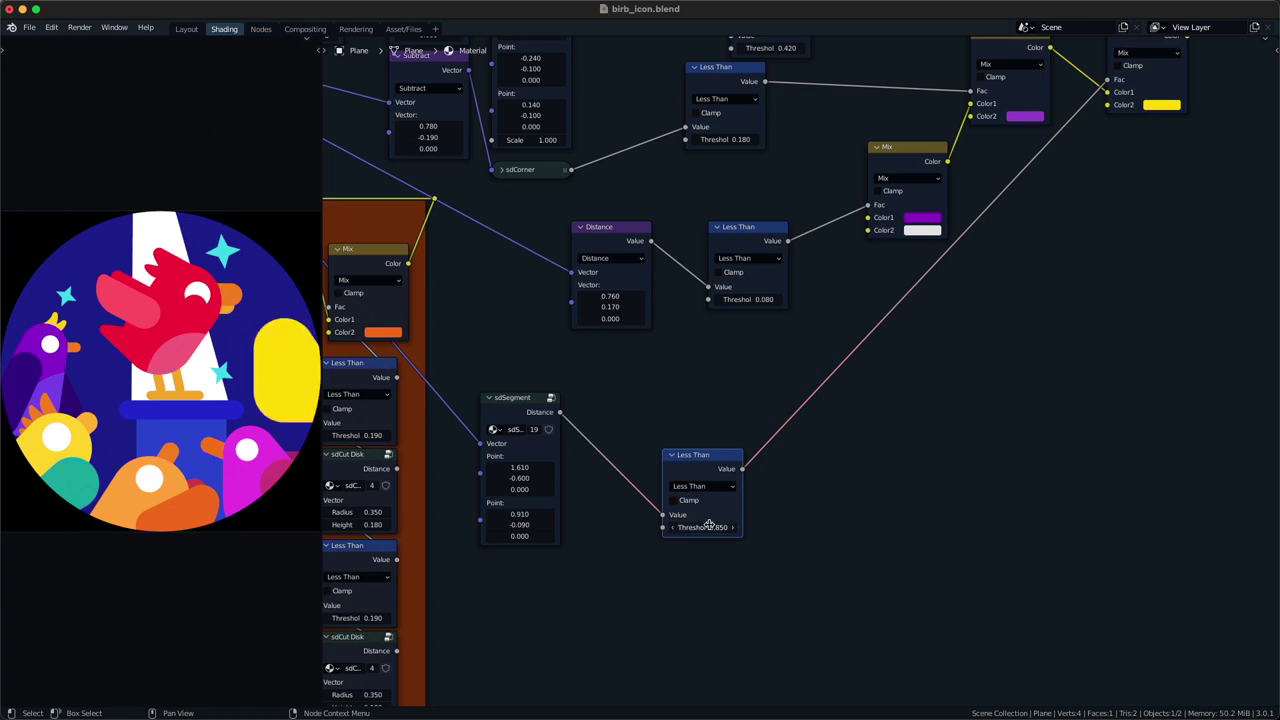
- Set the yellow segment's Less Than threshold to 0.085 and save the file
double_click(709, 525)
text(.85)
key(Return)
double_click(709, 525)
key(Return)
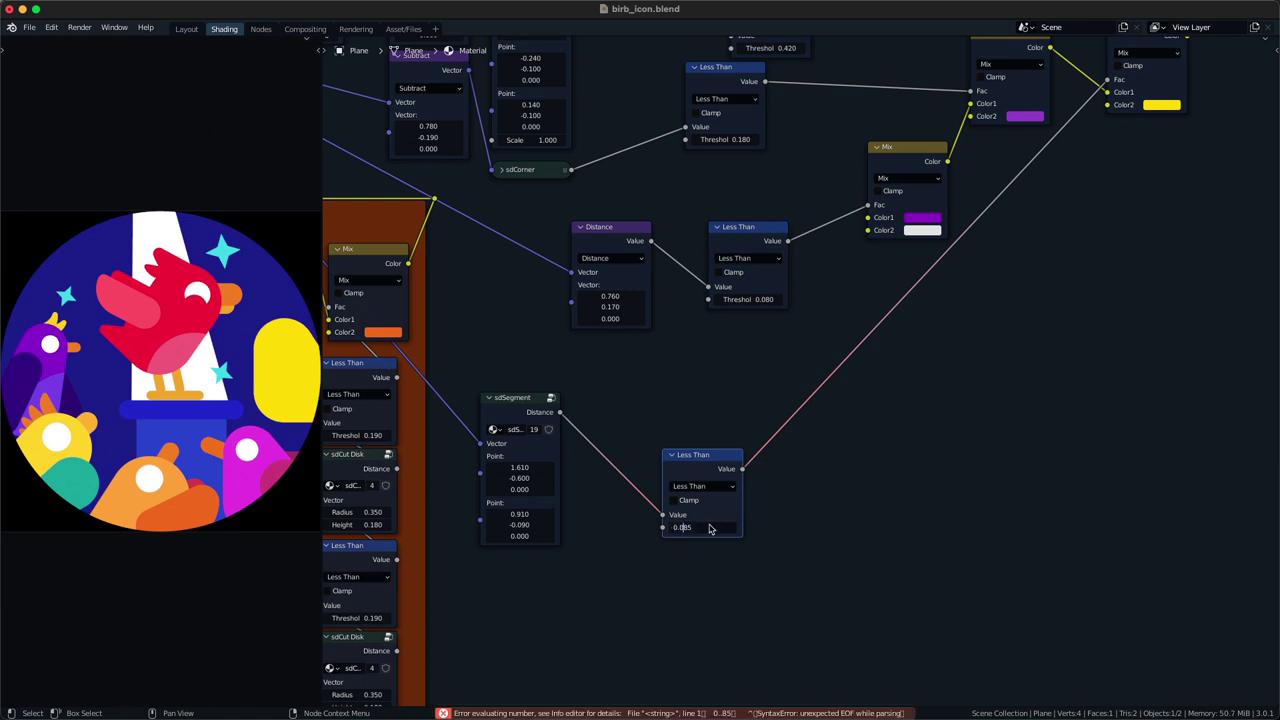
key(ctrl+s)
- Duplicate the yellow segment's sdSegment and Less Than nodes with their incoming link and place the copies below the originals
scroll(710, 500, down, 4)
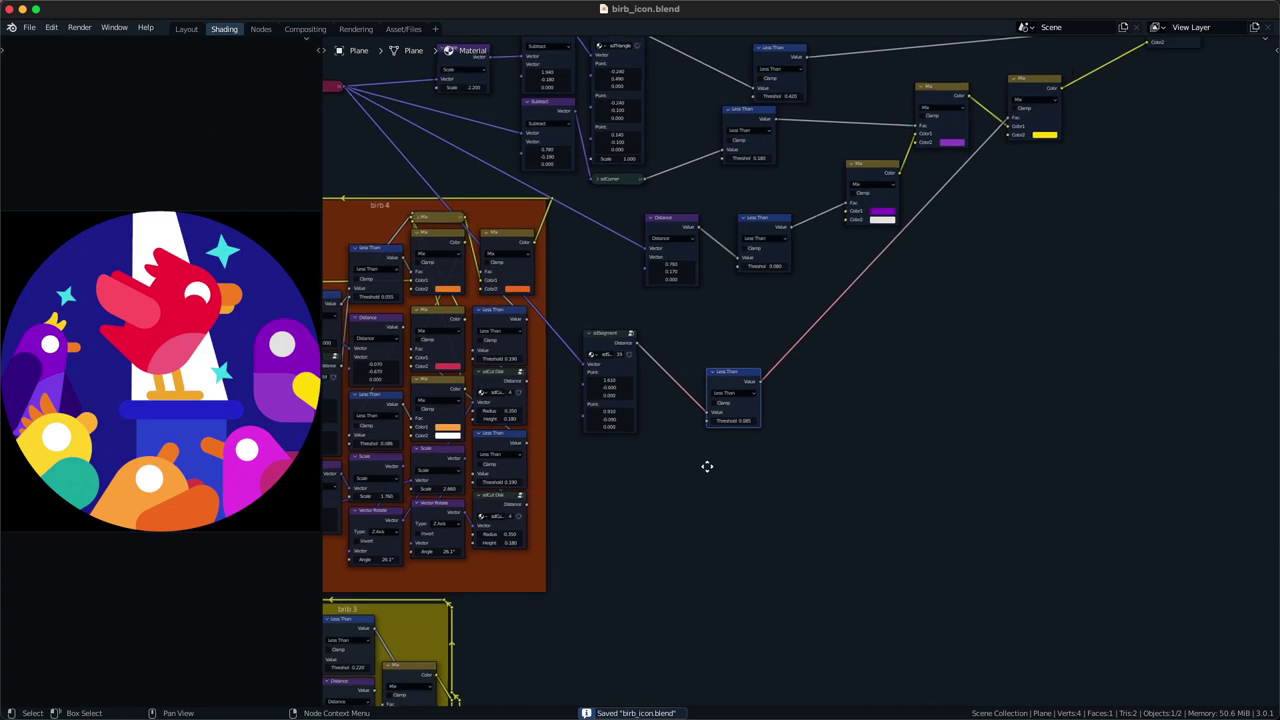
middle_drag(753, 483, 727, 525)
key(g)
click(665, 493)
drag(533, 561, 652, 446)
key(ctrl+shift+d)
click(716, 608)
middle_drag(716, 608, 805, 547)
- Add a Vector Math Subtract node in front of the copied sdSegment and feed it from the Geometry position
key(q)
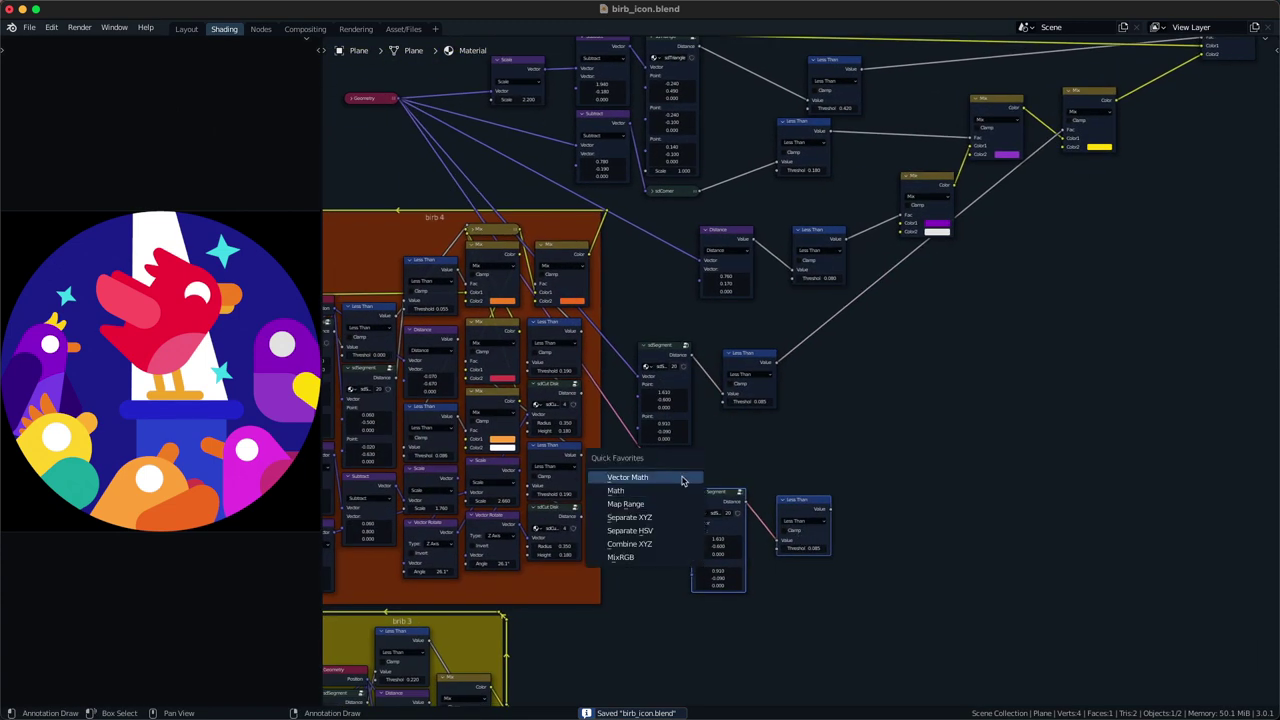
click(683, 479)
click(613, 519)
alt+right_drag(390, 100, 690, 495)
key(ctrl+minus)
alt+right_drag(651, 537, 712, 532)
- Duplicate the yellow Mix, insert the copy before the body Mix's Color1, and drive its factor with the copied Less Than
middle_drag(875, 399, 687, 453)
drag(908, 151, 924, 190)
middle_drag(924, 190, 962, 243)
key(shift+d)
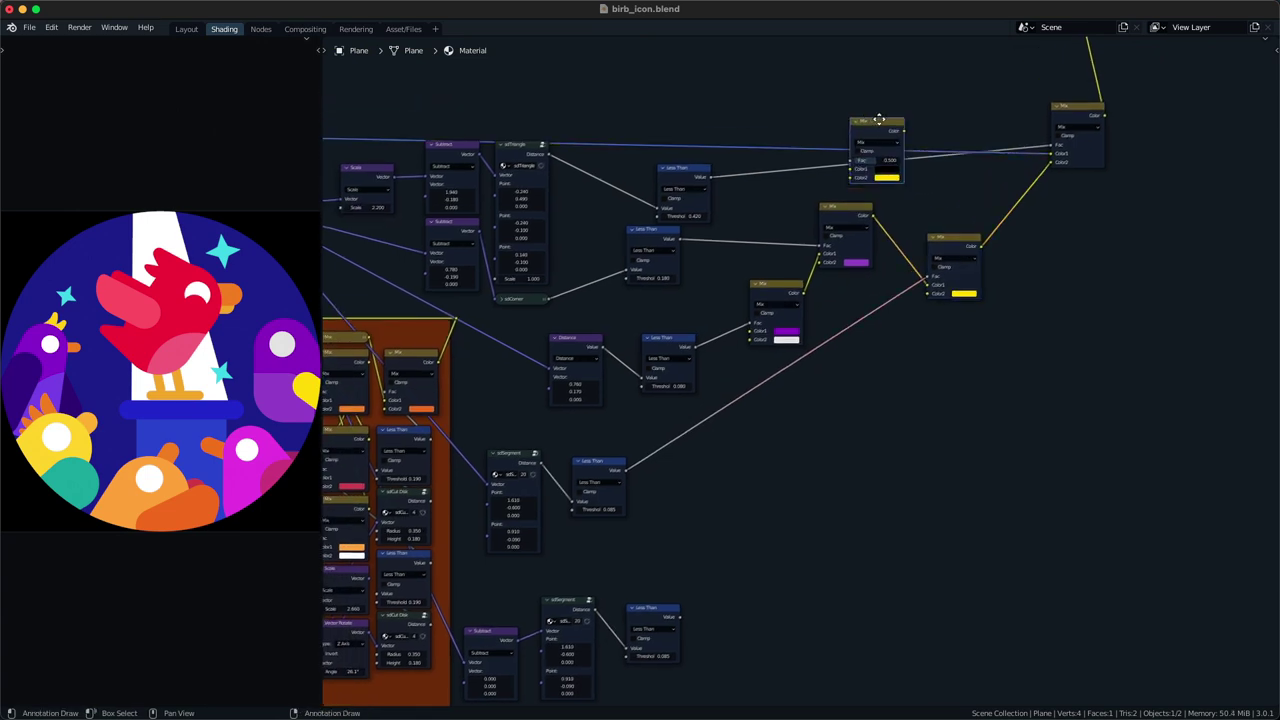
click(1042, 369)
scroll(1042, 371, down, 3)
middle_drag(1077, 371, 1006, 432)
scroll(1111, 369, down, 2)
scroll(976, 427, up, 3)
drag(976, 427, 831, 201)
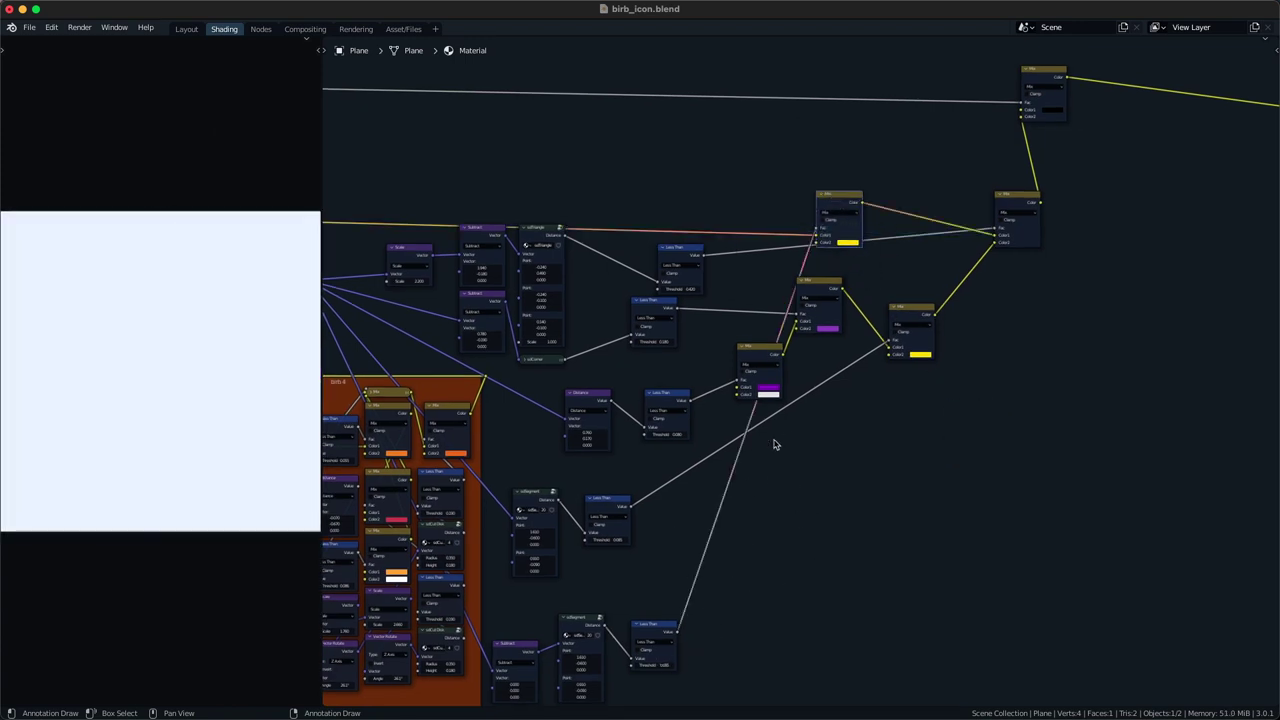
- Shift the copied segment by setting the Vector Subtract node's X to -0.300
middle_drag(746, 574, 834, 398)
scroll(817, 490, up, 3)
middle_drag(721, 519, 720, 494)
scroll(720, 500, up, 3)
drag(738, 550, 764, 550)
key(ctrl+z)
shift+drag(496, 577, 448, 577)
ctrl+scroll(487, 577, down, 4)
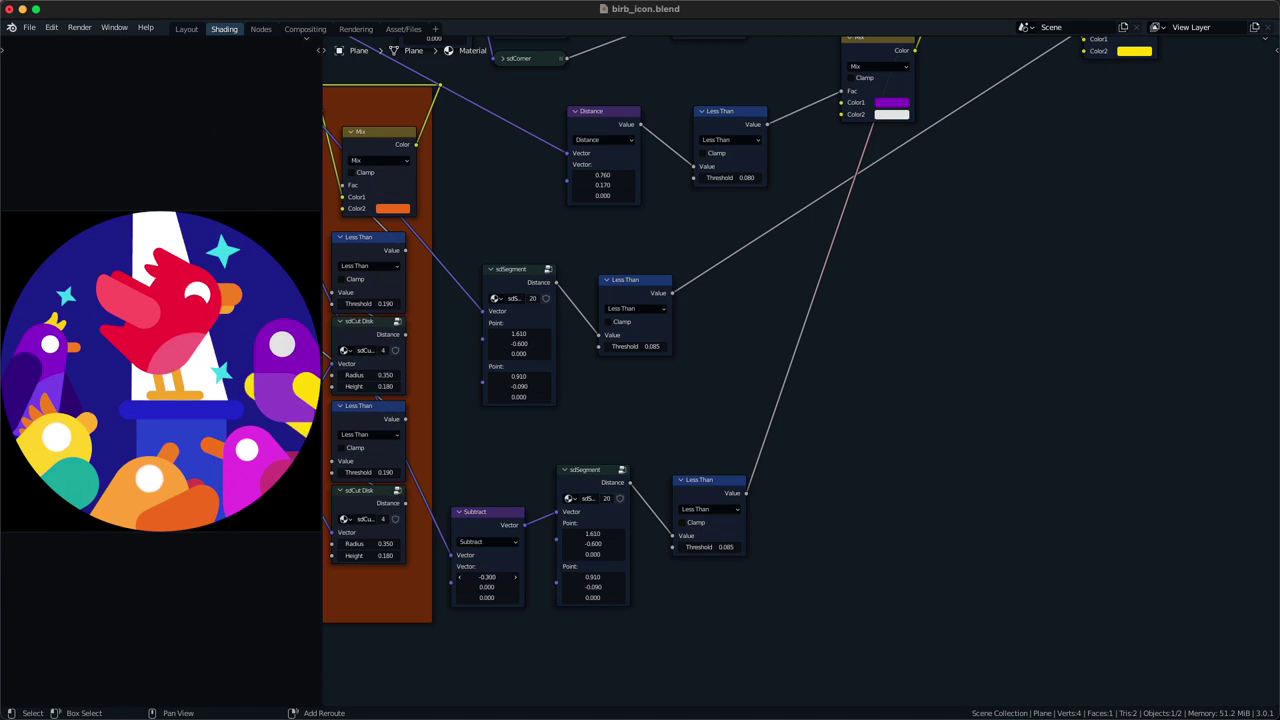
- Recolour the copied Mix's Color2 from yellow to a slightly darkened orange
scroll(670, 557, down, 2)
middle_drag(879, 390, 767, 428)
middle_drag(658, 524, 688, 513)
scroll(678, 515, up, 2)
middle_drag(877, 180, 652, 558)
click(717, 298)
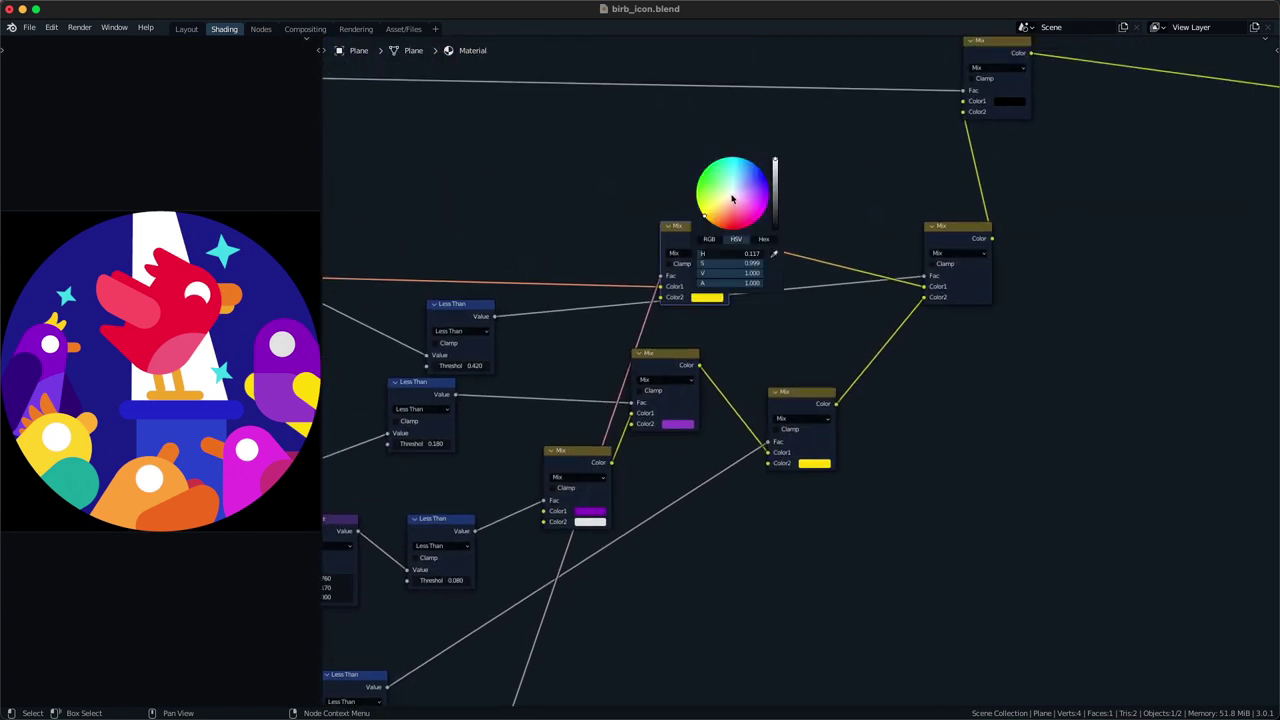
drag(706, 218, 713, 224)
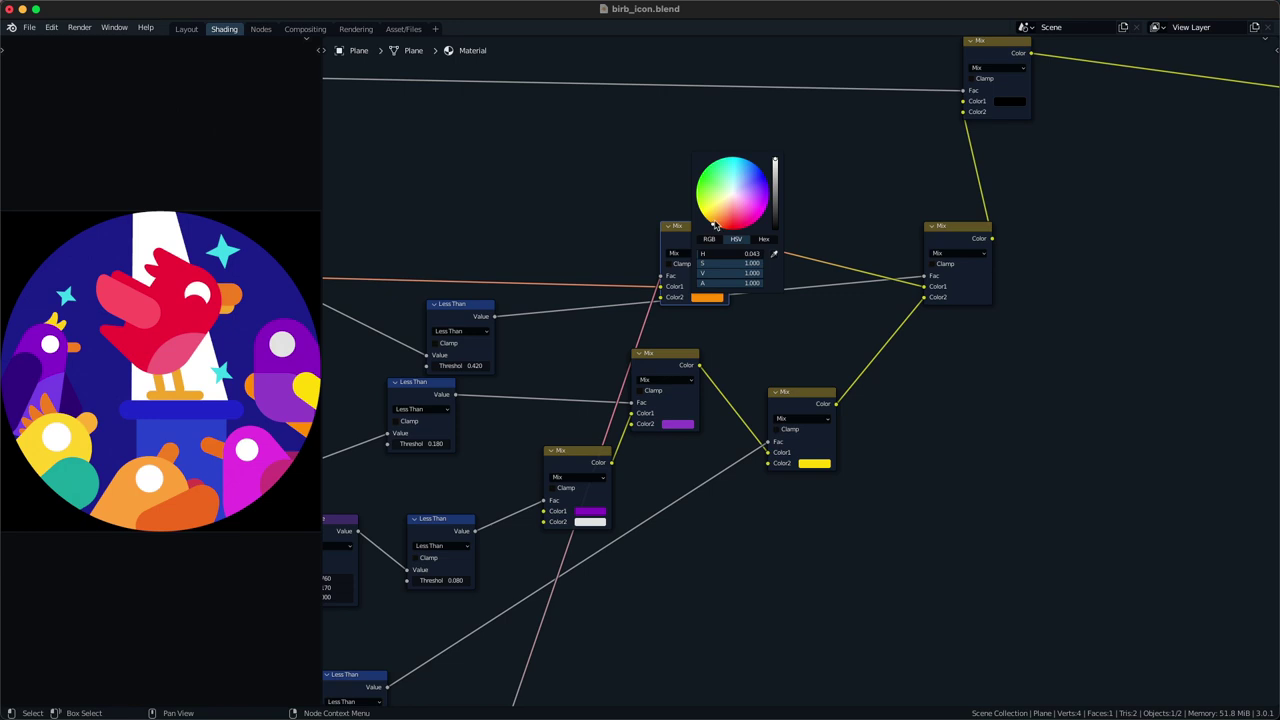
shift+drag(713, 224, 711, 223)
shift+drag(775, 159, 775, 161)
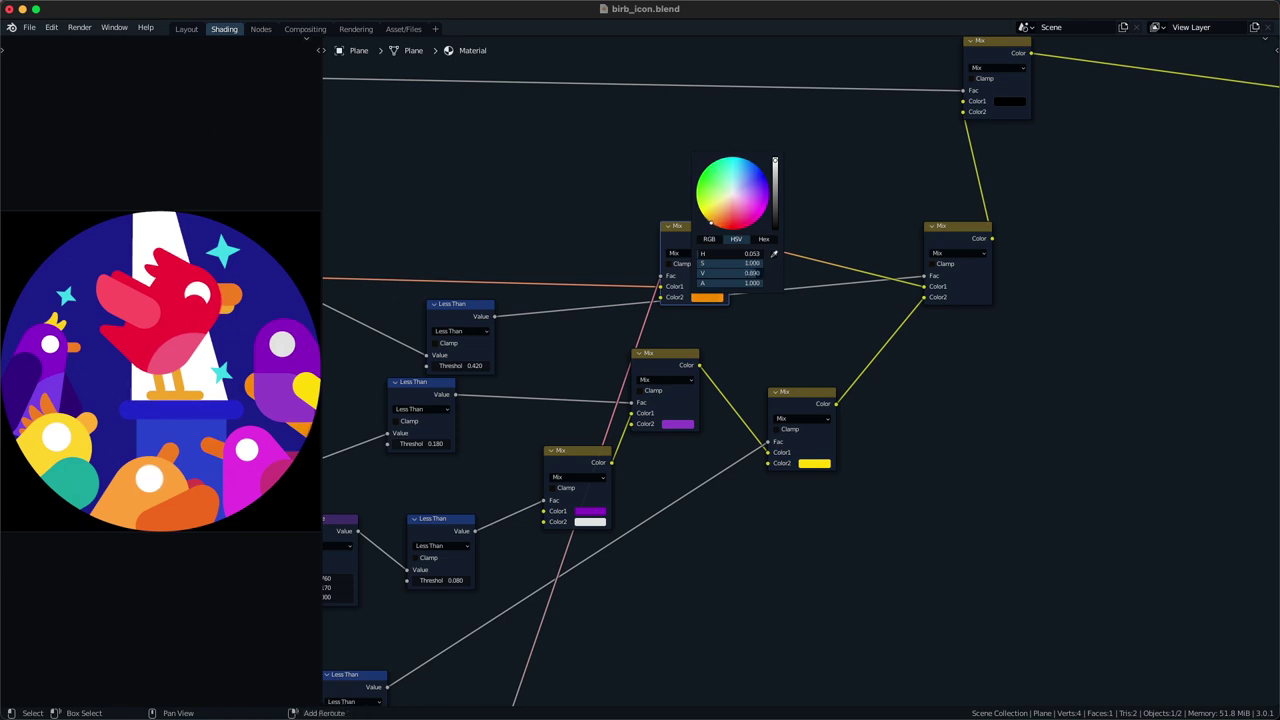
drag(711, 222, 710, 220)
- Move the copied Less Than node away from its sdSegment to make room between them
scroll(702, 500, down, 5)
middle_drag(670, 617, 832, 293)
drag(761, 395, 673, 469)
key(g)
click(720, 449)
key(g)
click(838, 446)
middle_drag(770, 465, 782, 428)
- Add a Separate XYZ node below the Vector Subtract node and link the Subtract output to it
key(shift+a)
click(726, 443)
text(sep x)
key(Return)
click(547, 544)
alt+right_drag(562, 478, 552, 530)
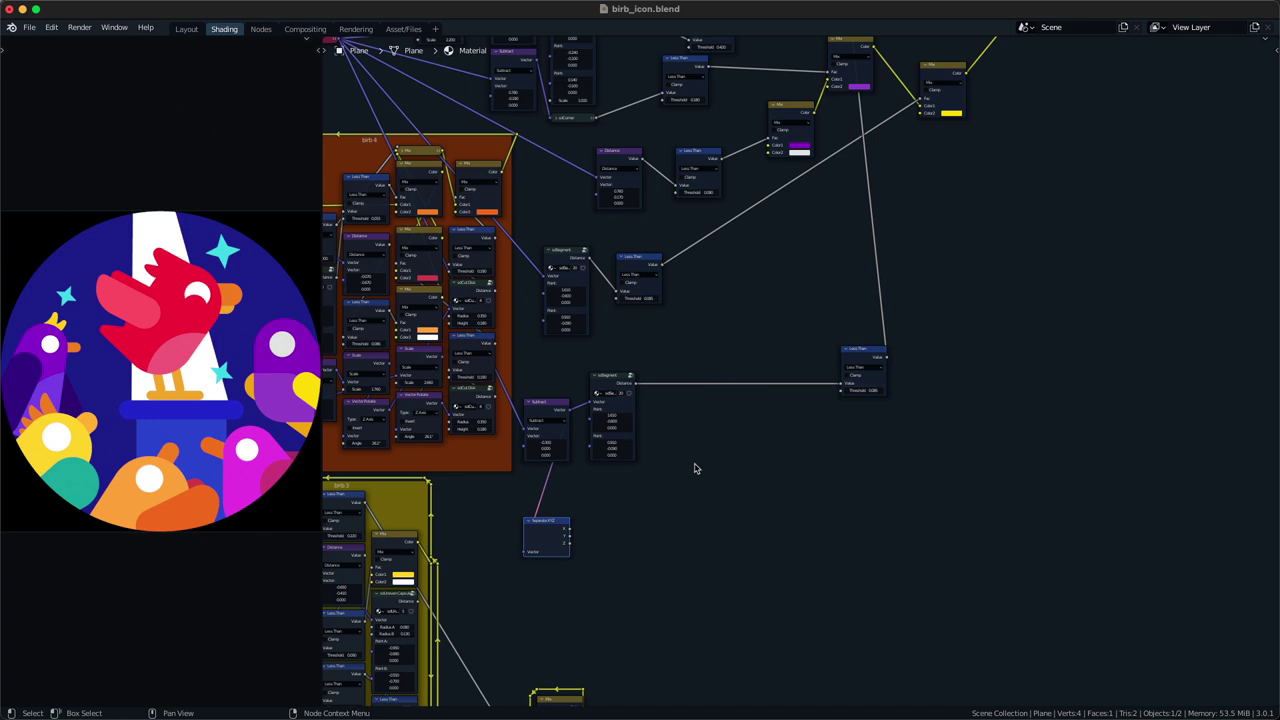
- Insert a Maximum node between the copied sdSegment and Less Than, feed it Separate XYZ's Y, and preview the resulting mask
key(shift+a)
click(696, 469)
text(max)
key(Return)
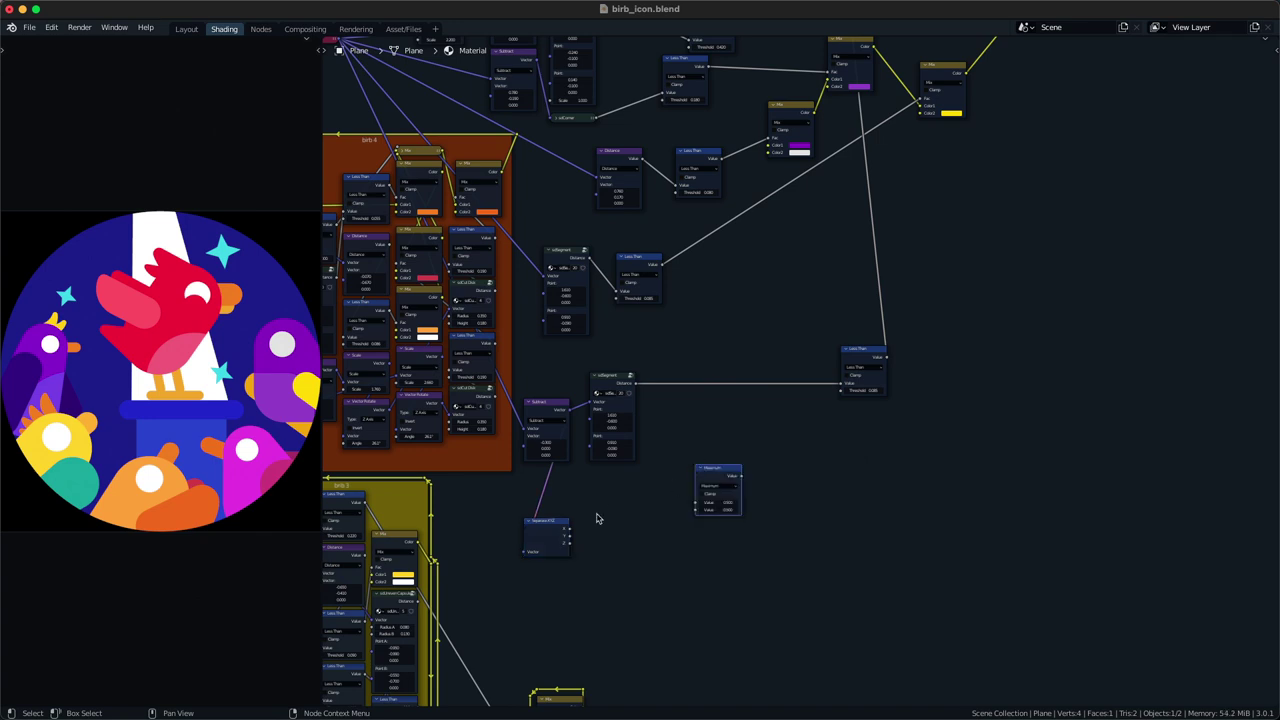
ctrl+shift+click(551, 528)
ctrl+shift+click(551, 528)
drag(709, 466, 709, 337)
drag(567, 528, 747, 376)
ctrl+shift+click(721, 349)
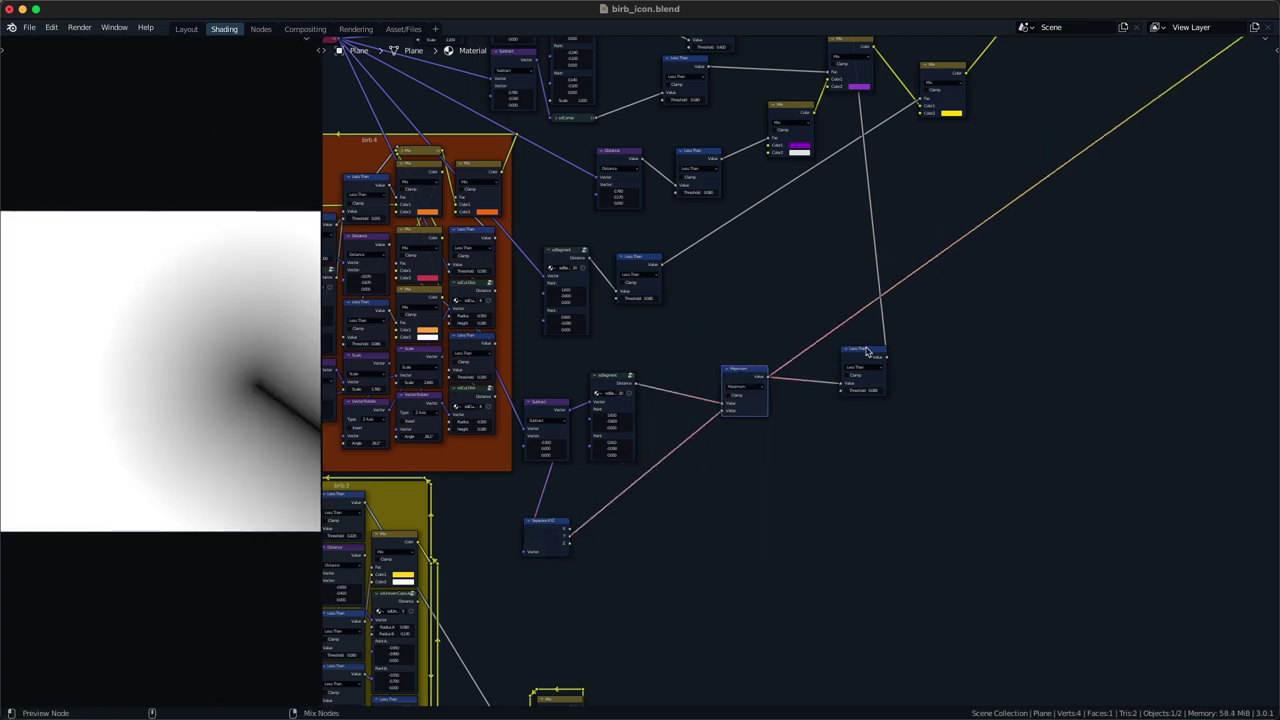
ctrl+shift+click(867, 351)
- Insert a Math Subtract node between Separate XYZ's Y and the Maximum, and swap its inputs
key(q)
click(626, 482)
click(614, 477)
click(626, 486)
click(627, 513)
mouse_move(642, 509)
mouse_down()
mouse_move(595, 509)
mouse_move(628, 502)
mouse_up()
key(alt+s)
- View the final Mix's output again and set the Math Subtract node's first value to -0.180
scroll(704, 434, down, 3)
middle_drag(706, 431, 469, 632)
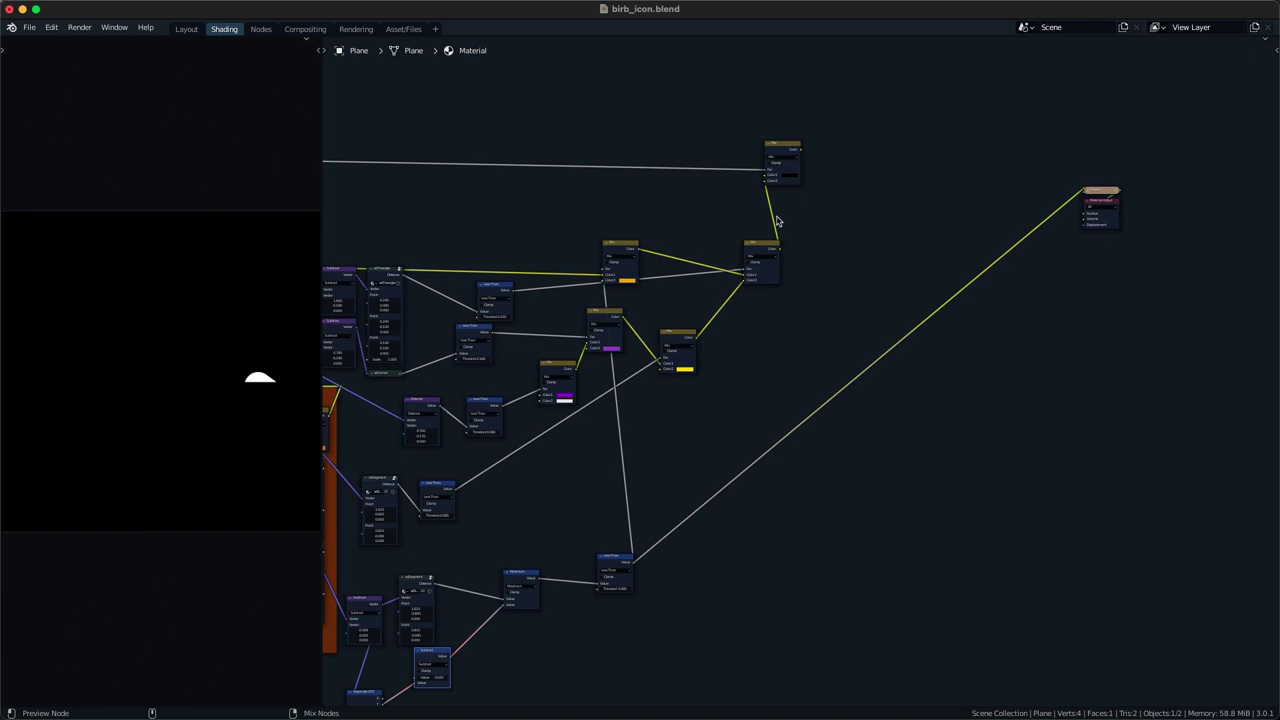
ctrl+shift+click(788, 149)
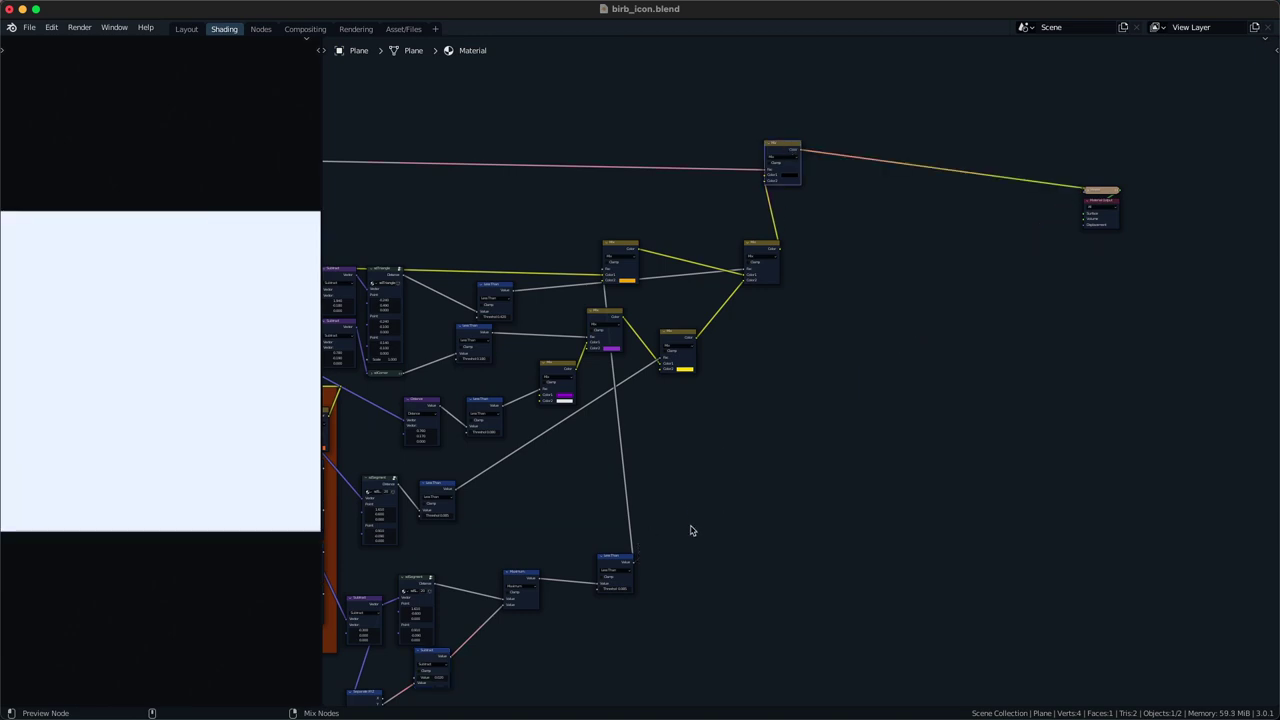
middle_drag(725, 528, 826, 391)
scroll(649, 600, up, 2)
middle_drag(649, 600, 719, 462)
scroll(719, 462, up, 1)
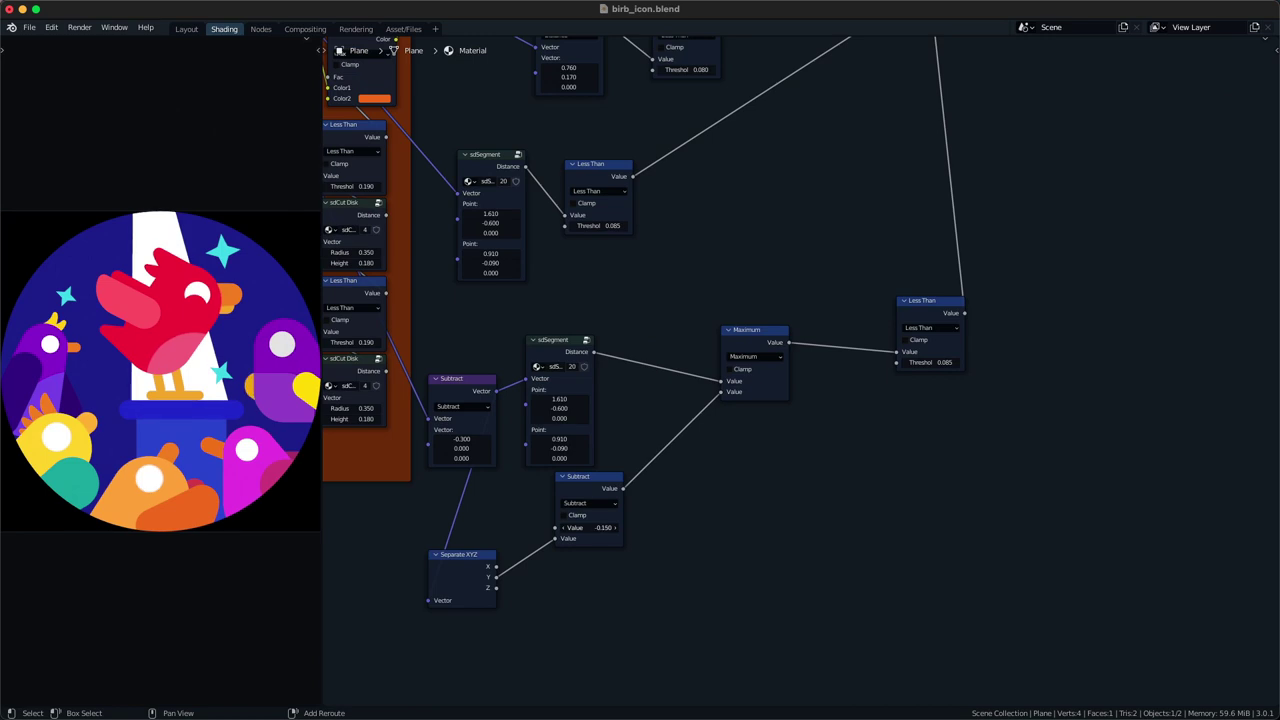
drag(589, 528, 600, 528)
click(612, 544)
- Spread the final Mix and the body Mix apart to make room for another node between them
scroll(614, 535, down, 2)
scroll(600, 545, up, 1)
drag(514, 516, 531, 464)
middle_drag(556, 434, 583, 506)
scroll(574, 466, down, 5)
middle_drag(639, 438, 503, 562)
drag(896, 142, 1034, 138)
key(g)
drag(904, 312, 861, 257)
key(g)
click(855, 247)
middle_drag(855, 247, 855, 237)
- Duplicate a purple Mix and place the copy in the free area below the final Mix
key(shift+d)
click(954, 305)
middle_drag(894, 349, 907, 319)
click(534, 550)
click(487, 447)
key(ctrl+shift+d)
click(641, 433)
key(x)
- Duplicate the yellow segment's sdSegment and Less Than with the Geometry link kept, placing the copies beside the originals
drag(590, 480, 507, 445)
key(ctrl+shift+d)
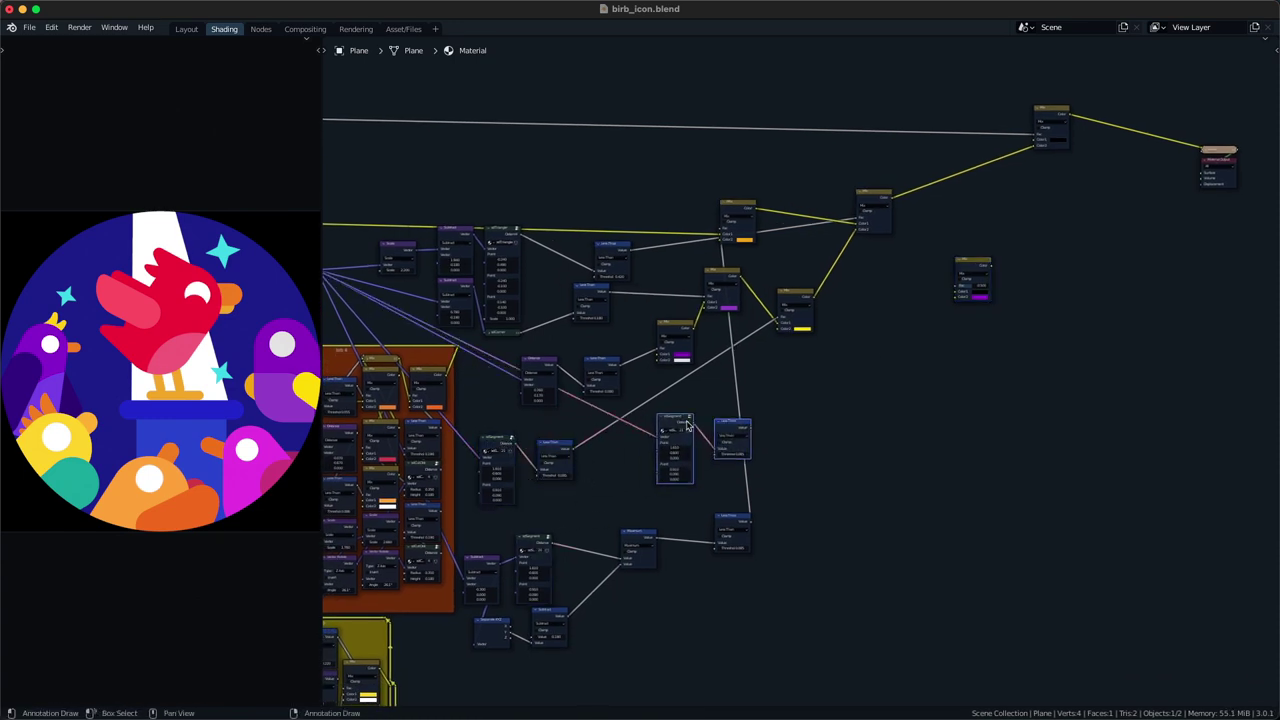
click(687, 424)
middle_drag(697, 415, 625, 452)
- Insert the purple Mix copy between the body Mix and the final Mix, with the new Less Than as its factor
click(738, 438)
drag(880, 318, 849, 208)
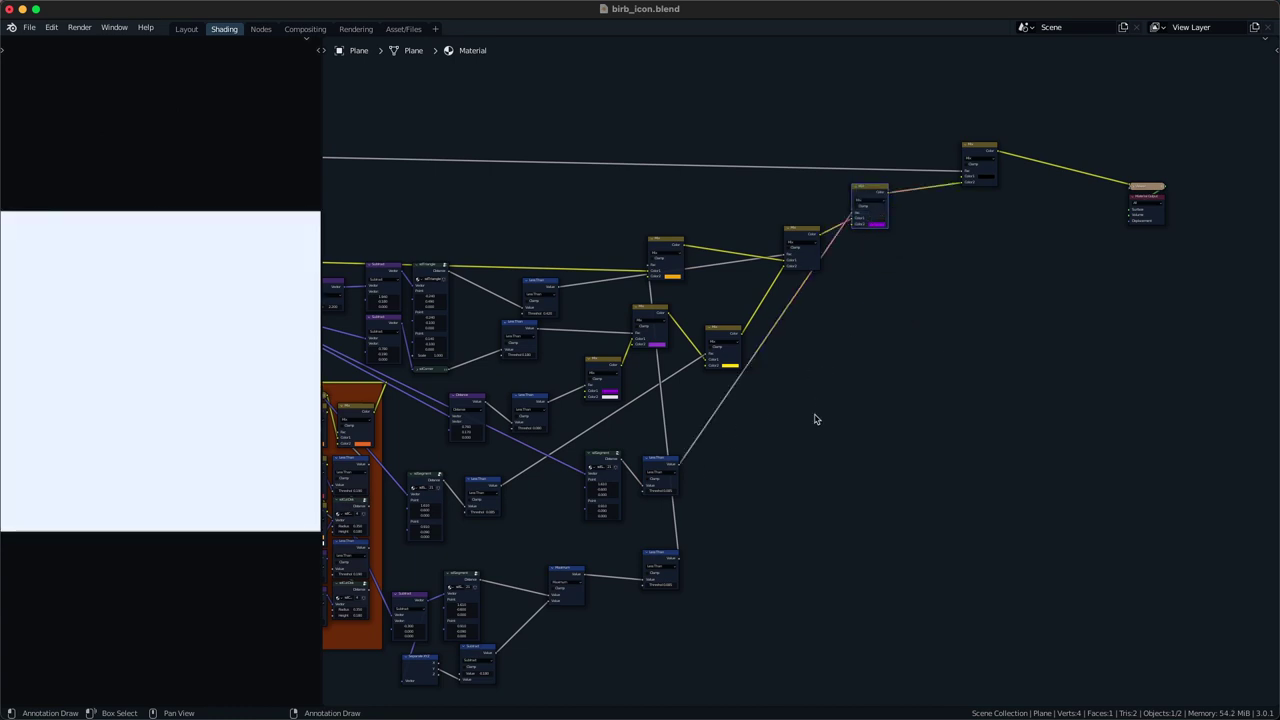
middle_drag(725, 460, 741, 414)
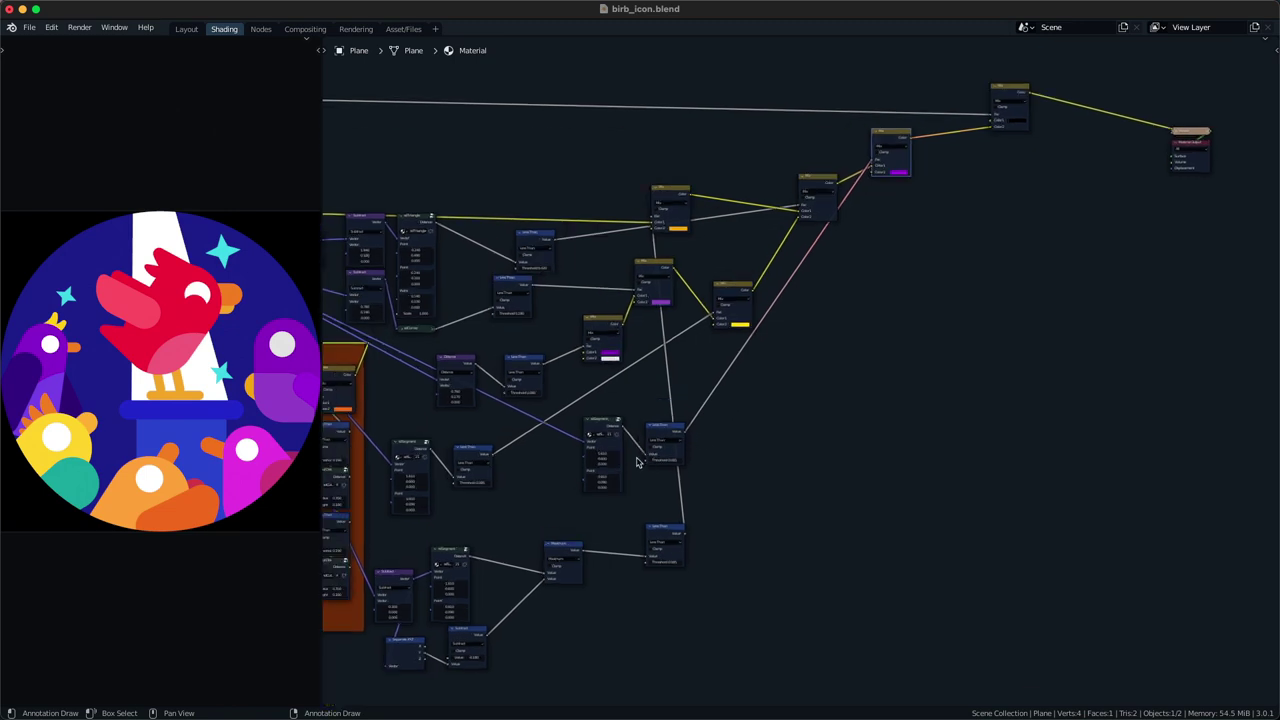
- Reset both points of the new sdSegment to 0 on every axis
scroll(638, 462, up, 1)
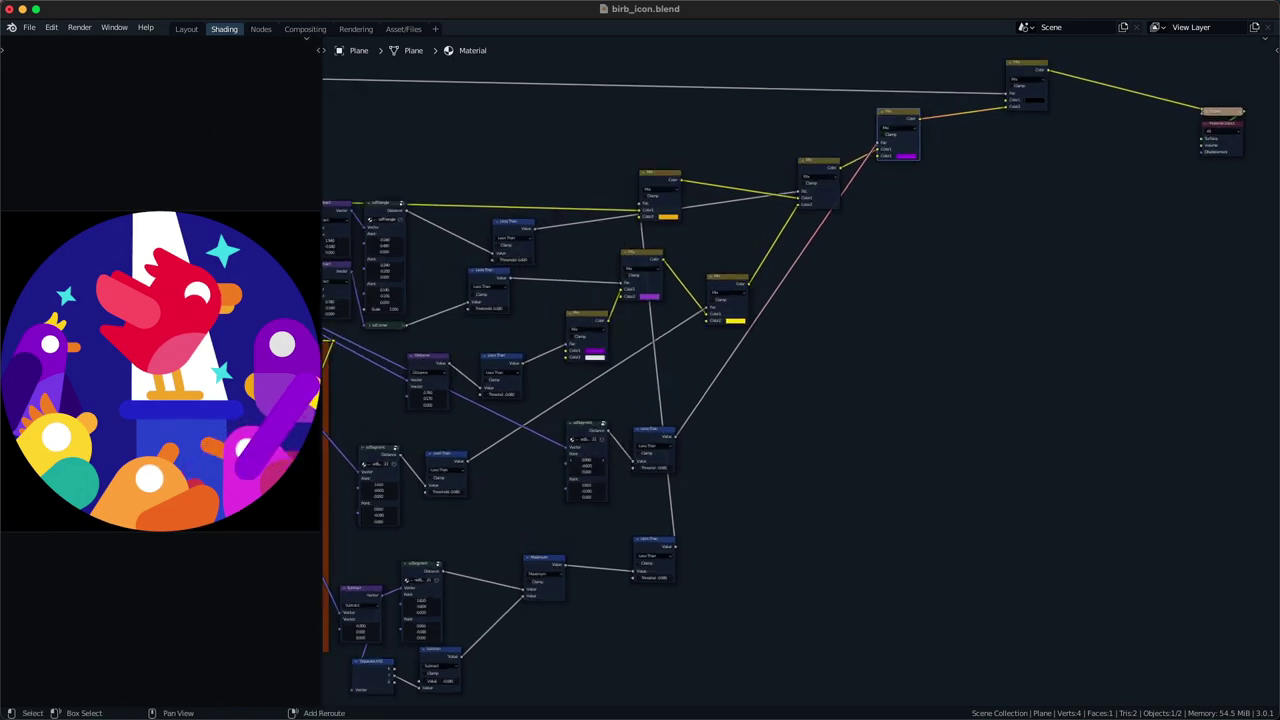
scroll(862, 292, up, 1)
scroll(828, 330, up, 2)
scroll(650, 366, up, 1)
middle_drag(616, 320, 644, 304)
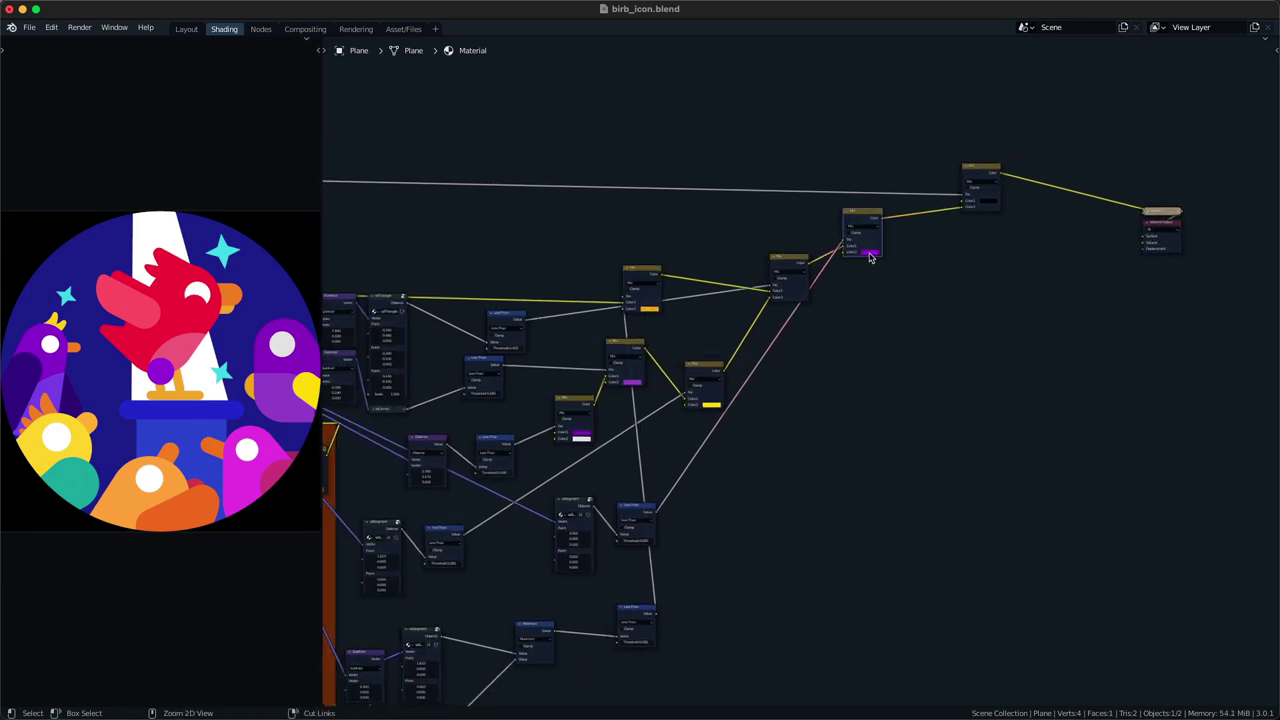
- Recolour the new Mix's Color2 by pasting an existing deep orange
key(ctrl+v)
click(870, 254)
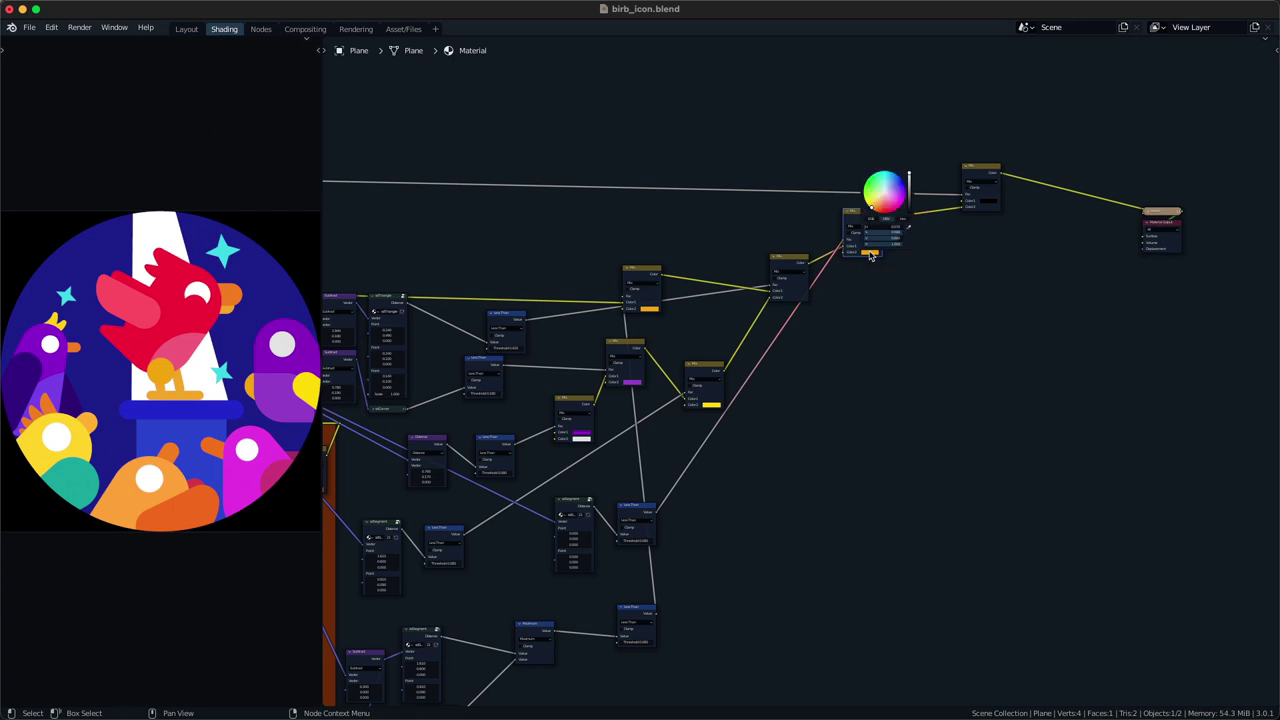
ctrl+middle_drag(727, 432, 710, 480)
middle_drag(430, 487, 638, 404)
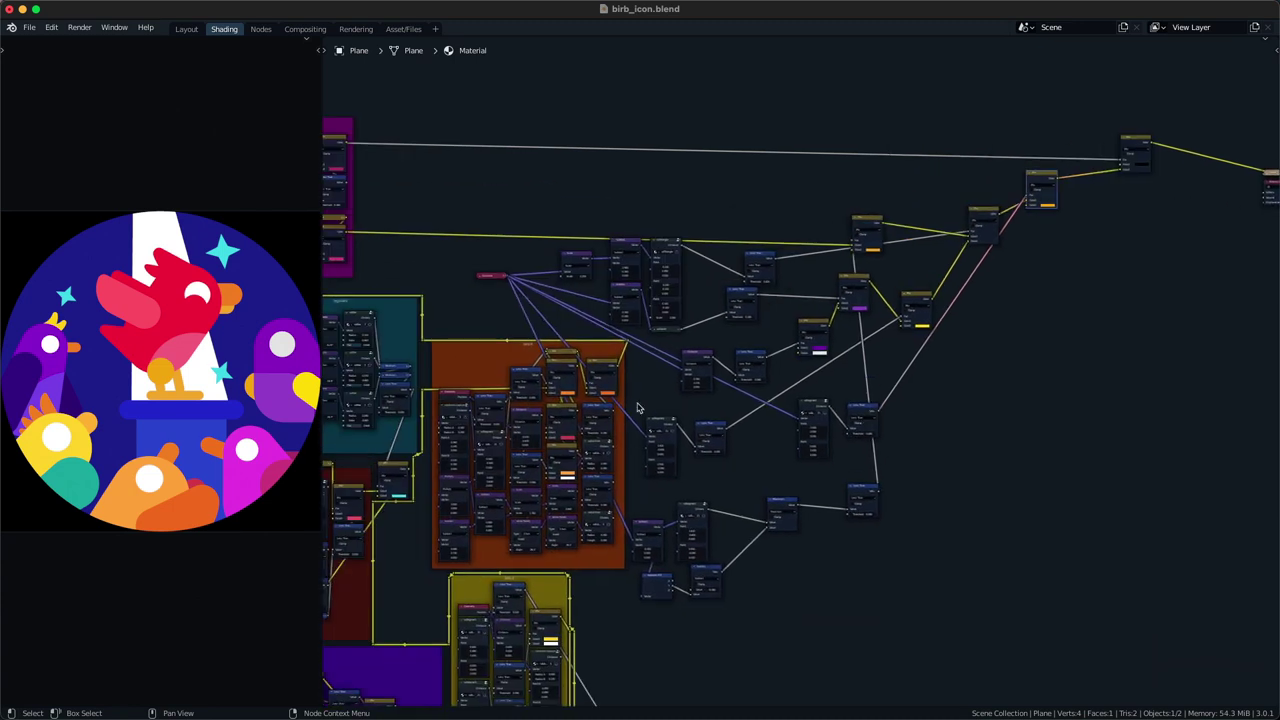
middle_drag(1162, 281, 956, 347)
key(ctrl+v)
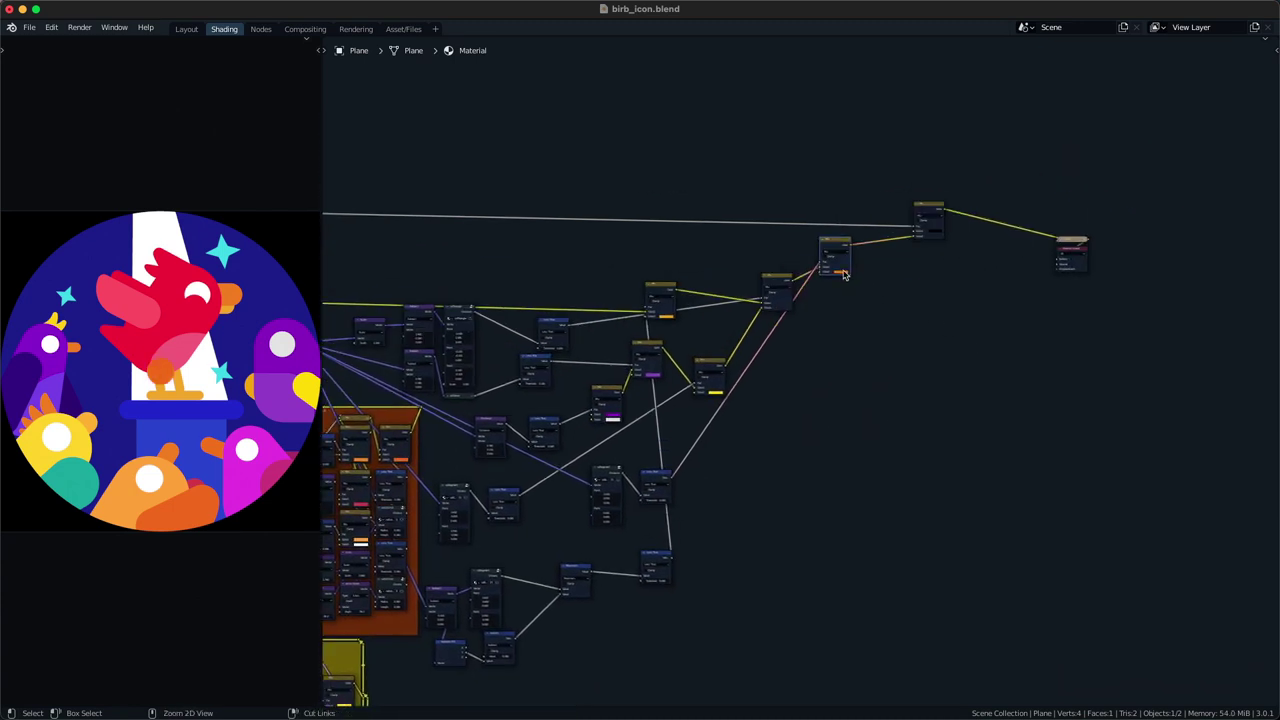
- Shape the orange beak with sdSegment points X 0.620, Y 0.130 and X 0.560, Y 0.140, and a Less Than threshold of 0.045
middle_drag(791, 374, 829, 334)
scroll(774, 390, up, 4)
scroll(675, 510, up, 3)
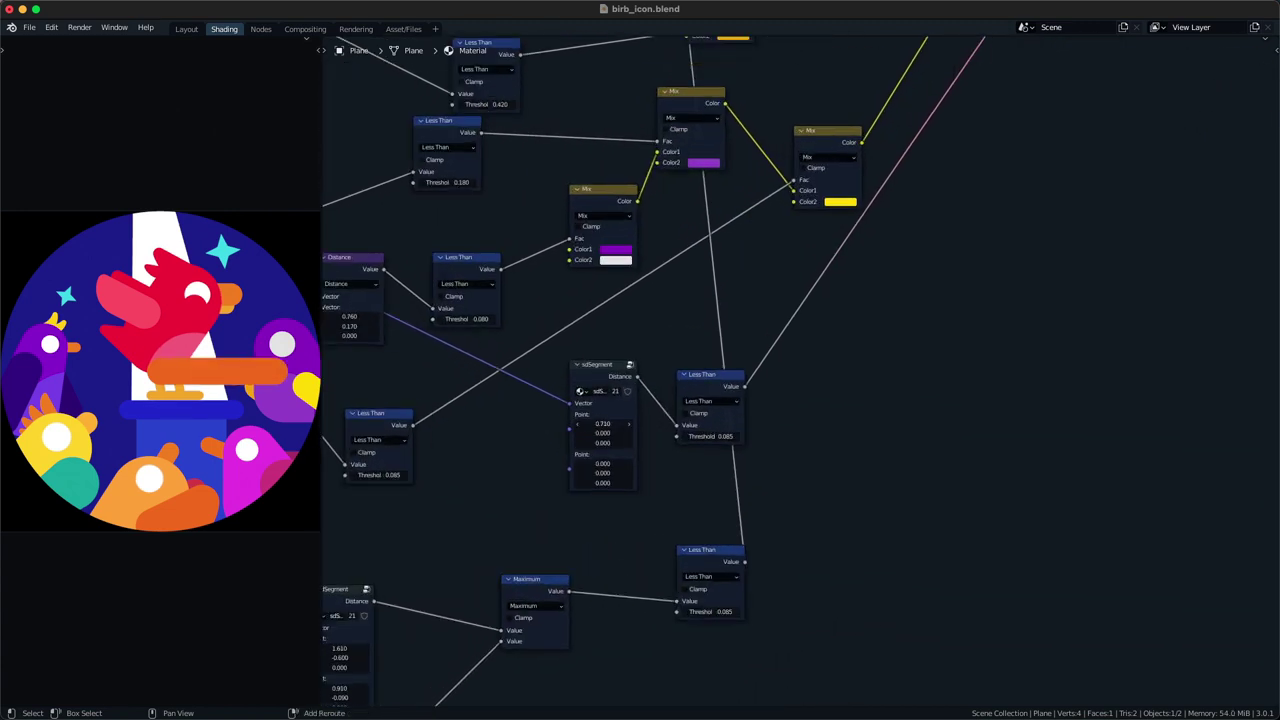
drag(593, 463, 697, 438)
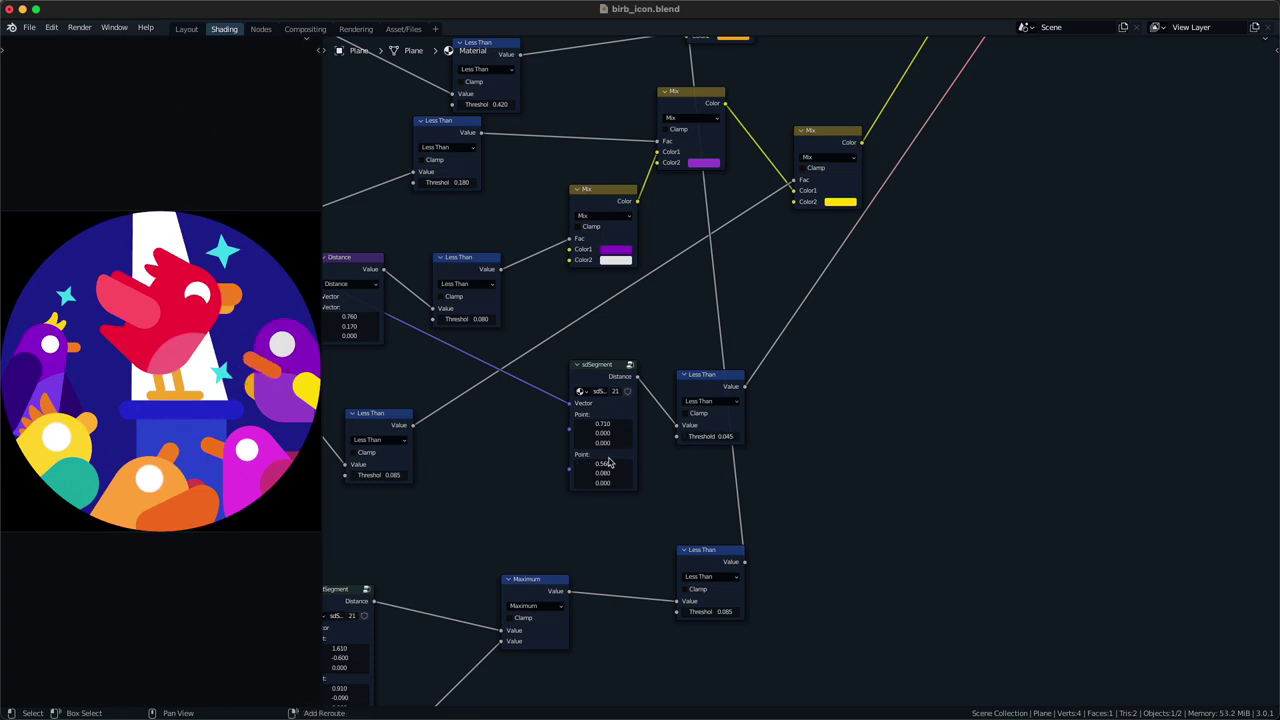
mouse_move(609, 434)
mouse_down()
mouse_move(621, 434)
mouse_move(598, 424)
mouse_up()
drag(607, 473, 612, 473)
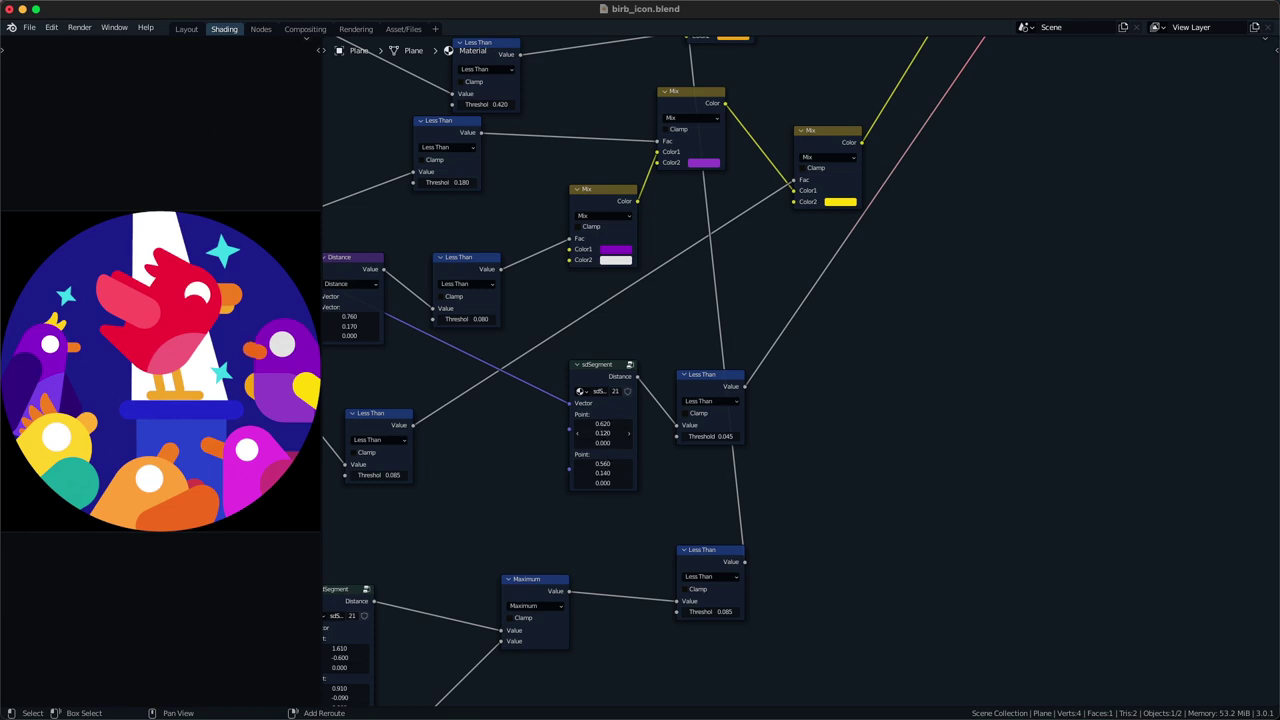
drag(592, 433, 590, 433)
- Set the eye's Distance X to 0.770 and its Less Than threshold to 0.075
scroll(591, 433, down, 3)
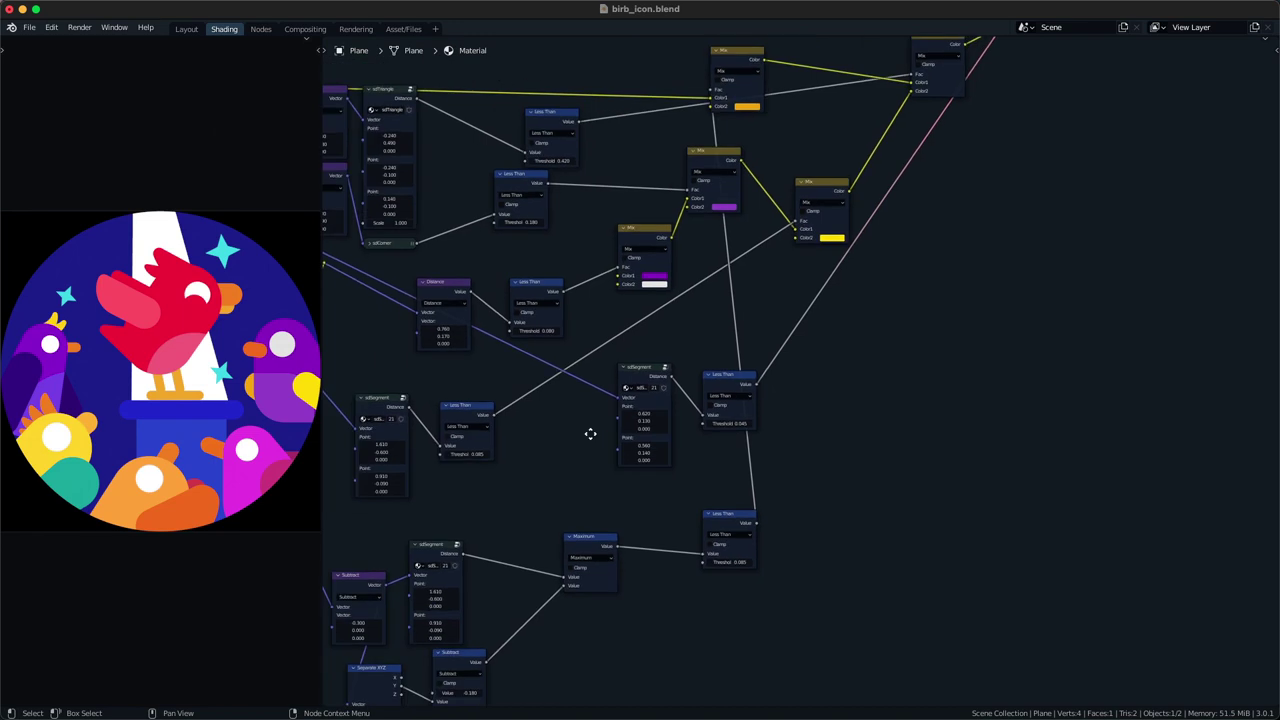
middle_drag(591, 434, 641, 463)
drag(480, 357, 484, 357)
drag(606, 360, 608, 360)
click(601, 360)
text(0.075)
key(Return)
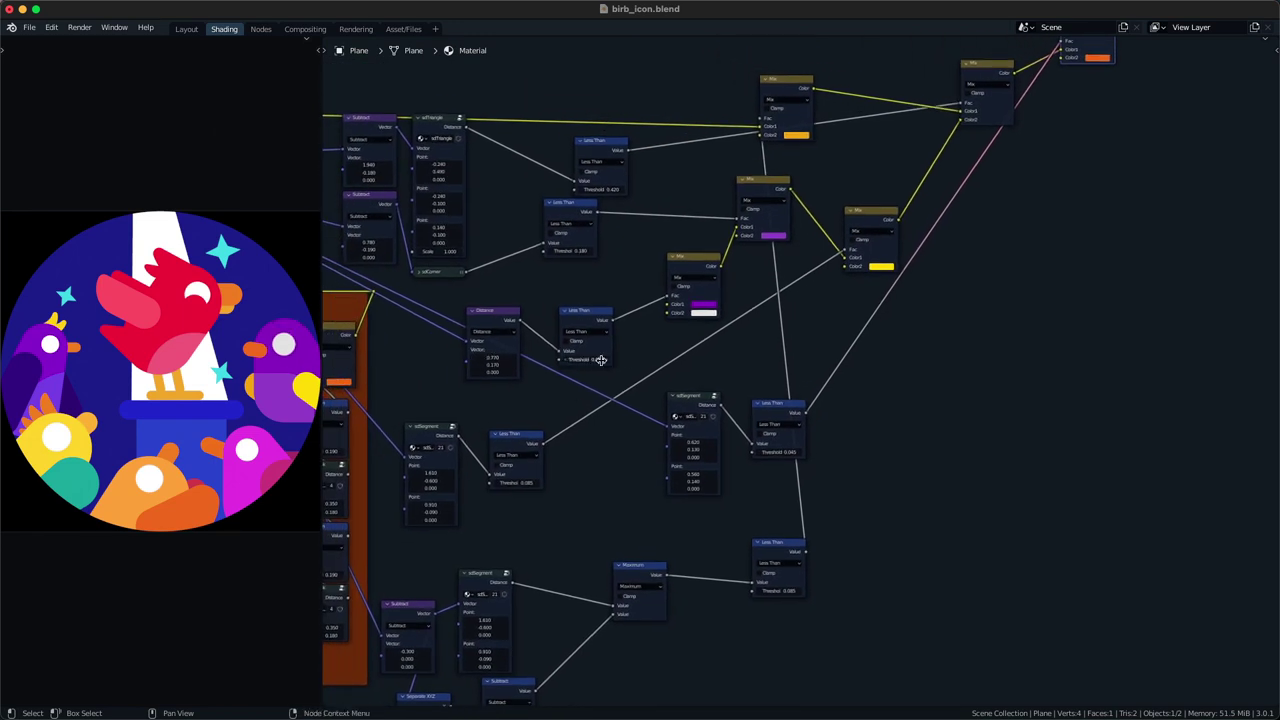
- Lighten the orange in the beak Mix's Color2 and save the file
middle_drag(660, 446, 626, 453)
scroll(840, 302, down, 2)
middle_drag(833, 301, 698, 438)
scroll(726, 424, up, 1)
middle_drag(905, 249, 708, 429)
scroll(740, 397, up, 3)
scroll(708, 429, up, 2)
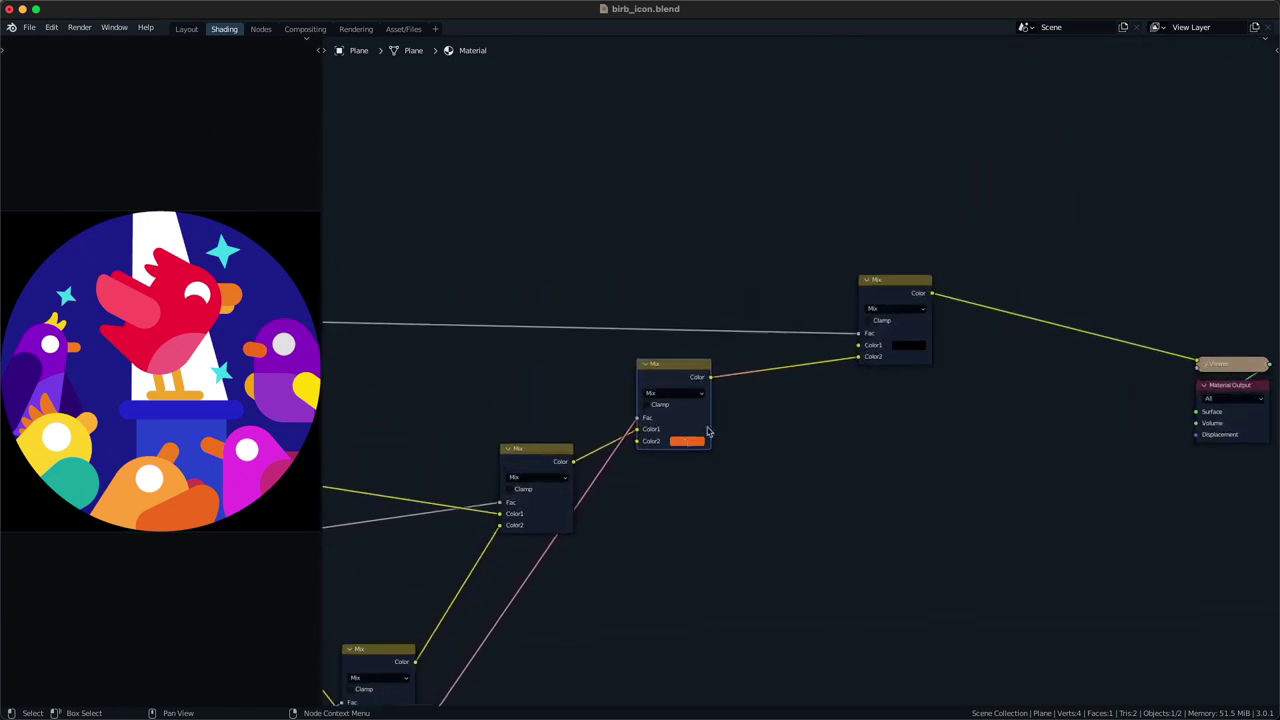
click(681, 440)
shift+drag(704, 347, 700, 354)
scroll(697, 526, down, 6)
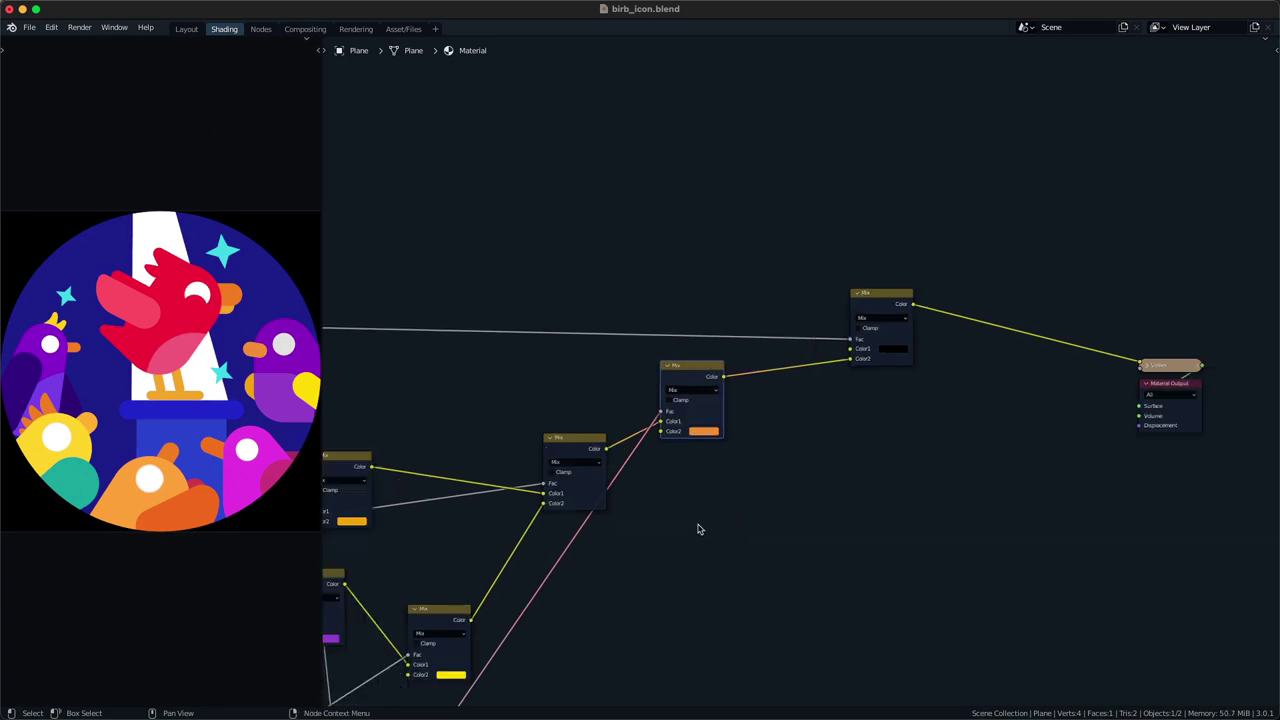
key(super+s)
- Move the Maximum and Less Than nodes of the clipped segment down, clearing space beneath the beak's nodes
middle_drag(733, 502, 814, 434)
middle_drag(711, 474, 806, 372)
click(738, 437)
drag(738, 435, 705, 431)
middle_drag(708, 440, 755, 431)
drag(537, 293, 704, 492)
middle_drag(711, 459, 685, 410)
key(x)
drag(688, 388, 680, 379)
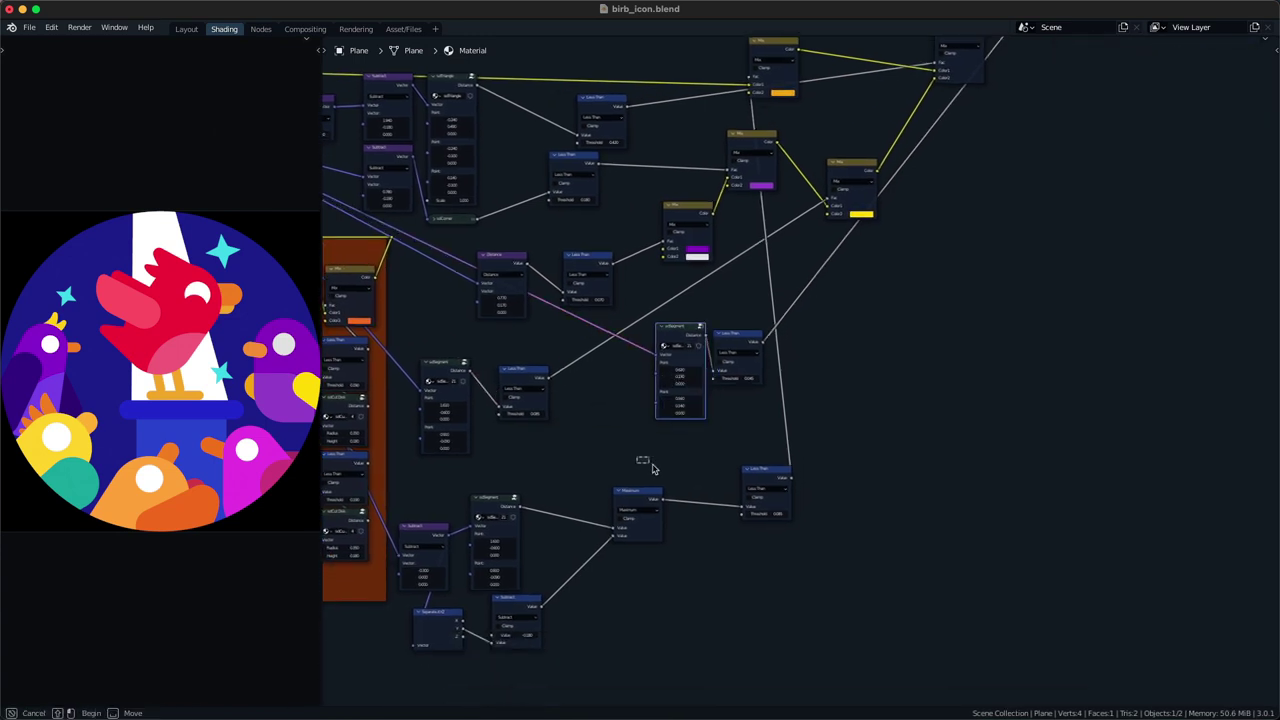
drag(637, 457, 821, 536)
key(g)
click(835, 636)
- Duplicate the beak's sdSegment and Less Than nodes with their links kept, placing the copies below the originals
drag(749, 357, 748, 348)
drag(692, 427, 736, 354)
key(ctrl+shift+d)
click(673, 501)
- Spread out the Mix nodes leading to the output, and shift the orange Mix to the right
middle_drag(870, 275, 782, 408)
click(889, 171)
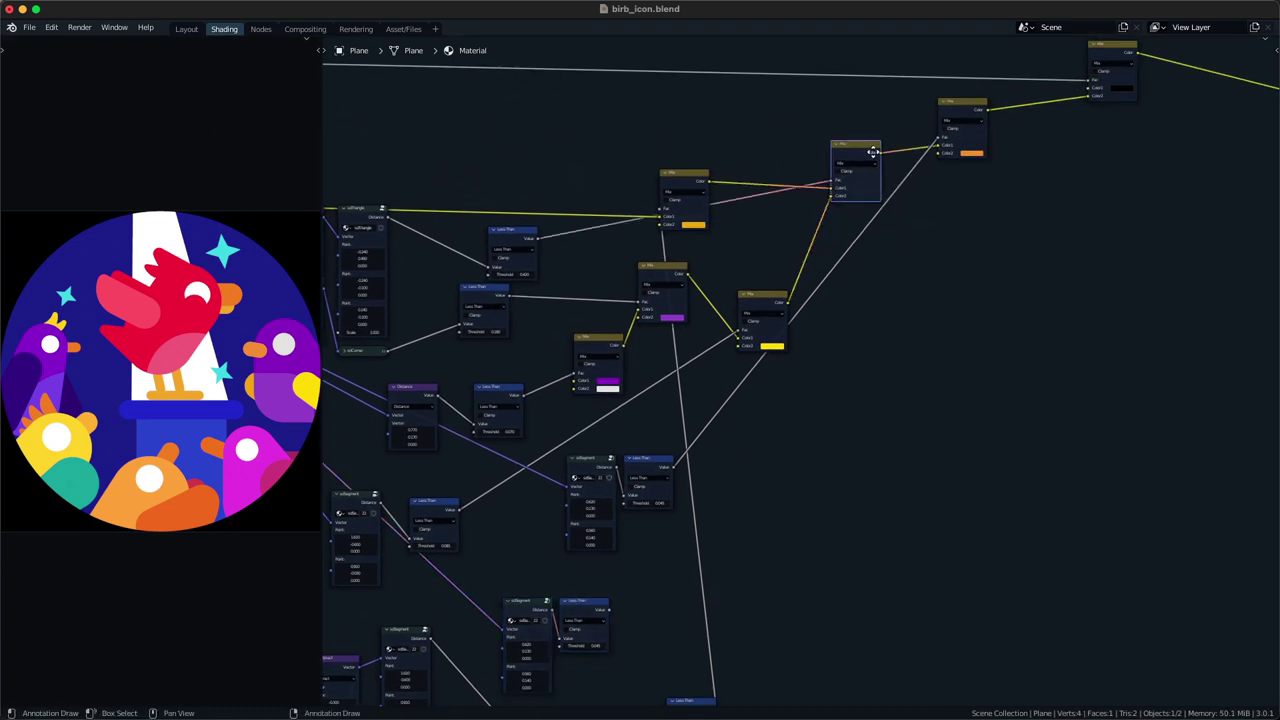
click(869, 143)
scroll(1050, 210, down, 3)
middle_drag(1060, 214, 1009, 231)
drag(1001, 206, 996, 138)
key(g)
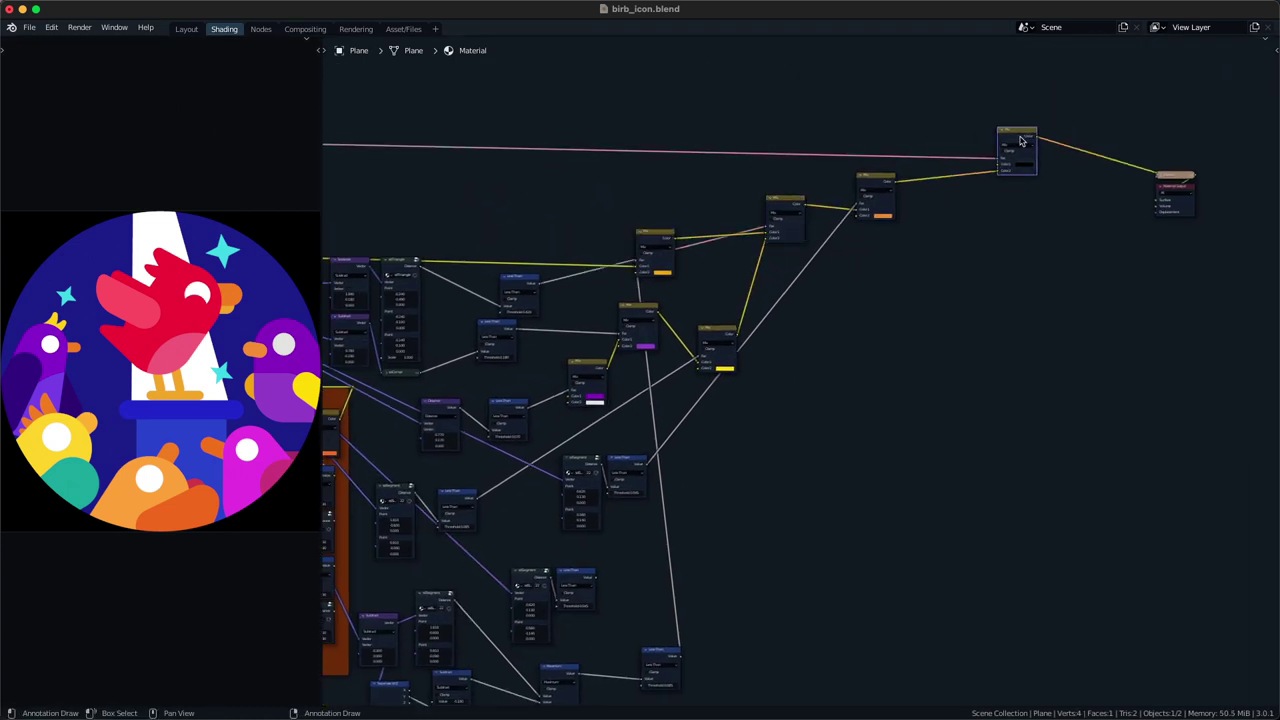
drag(1020, 140, 1048, 140)
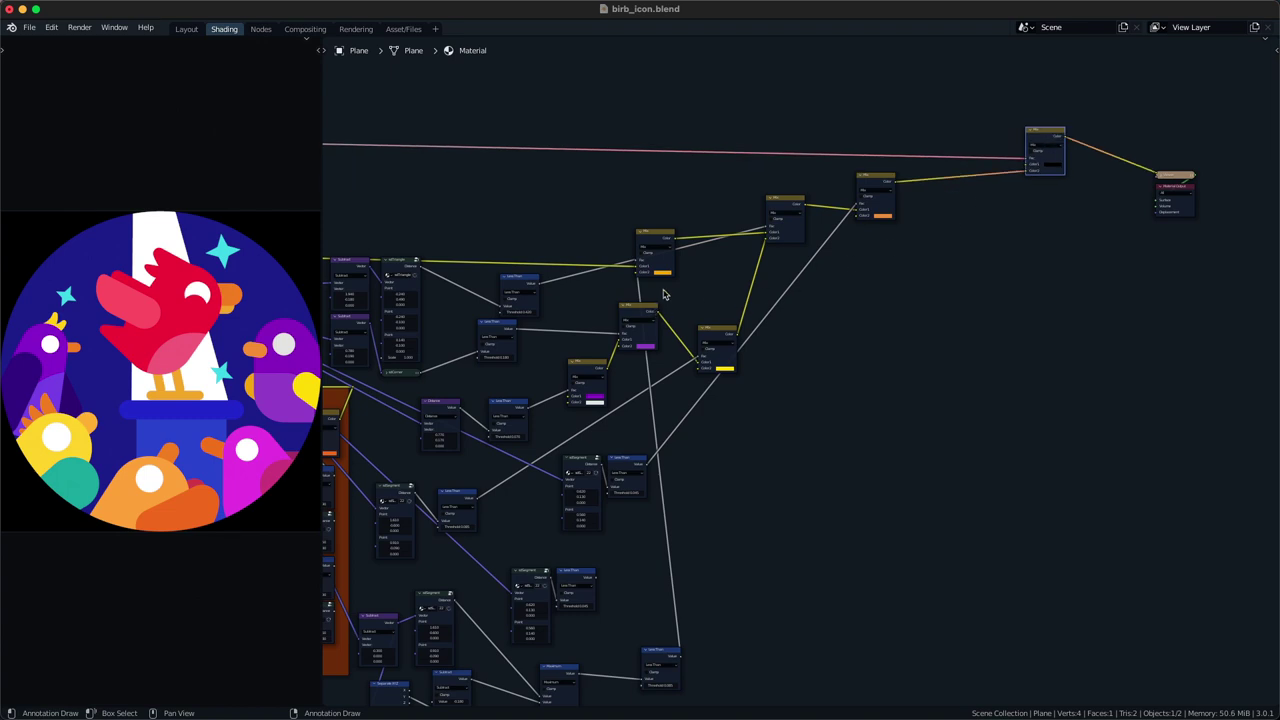
middle_drag(645, 421, 683, 361)
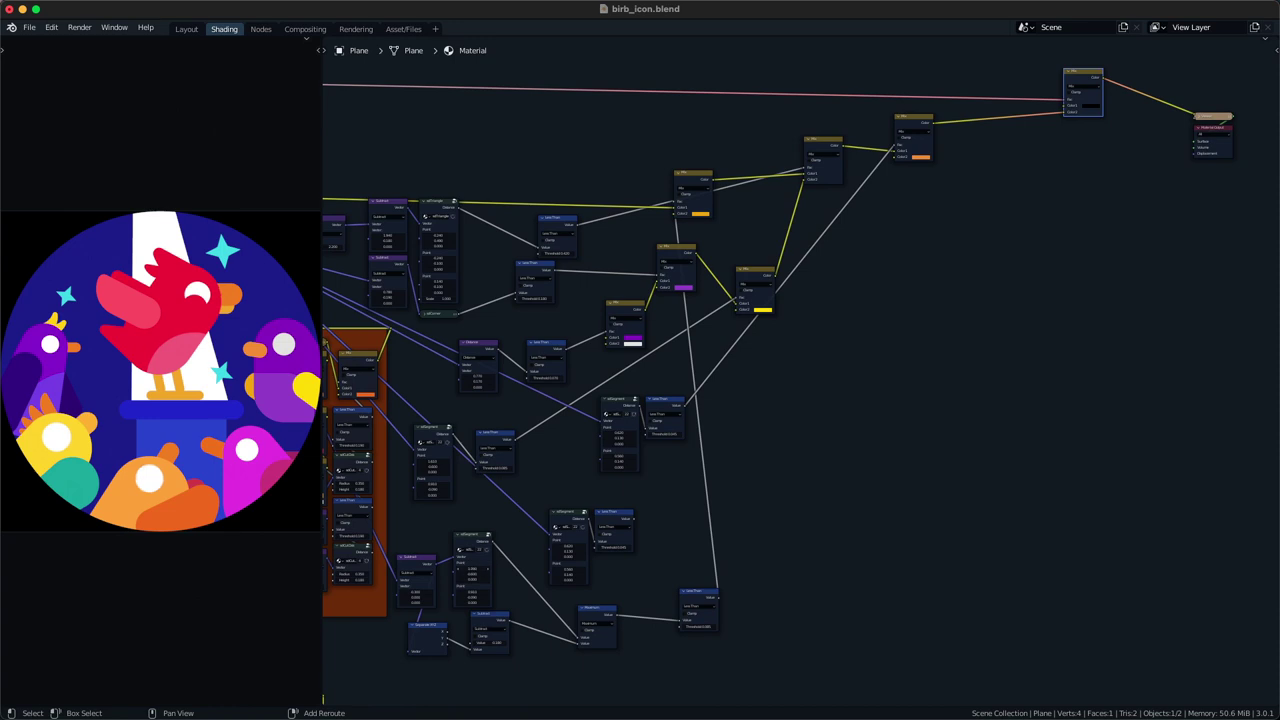
key(ctrl+z)
drag(430, 592, 420, 592)
drag(698, 176, 742, 202)
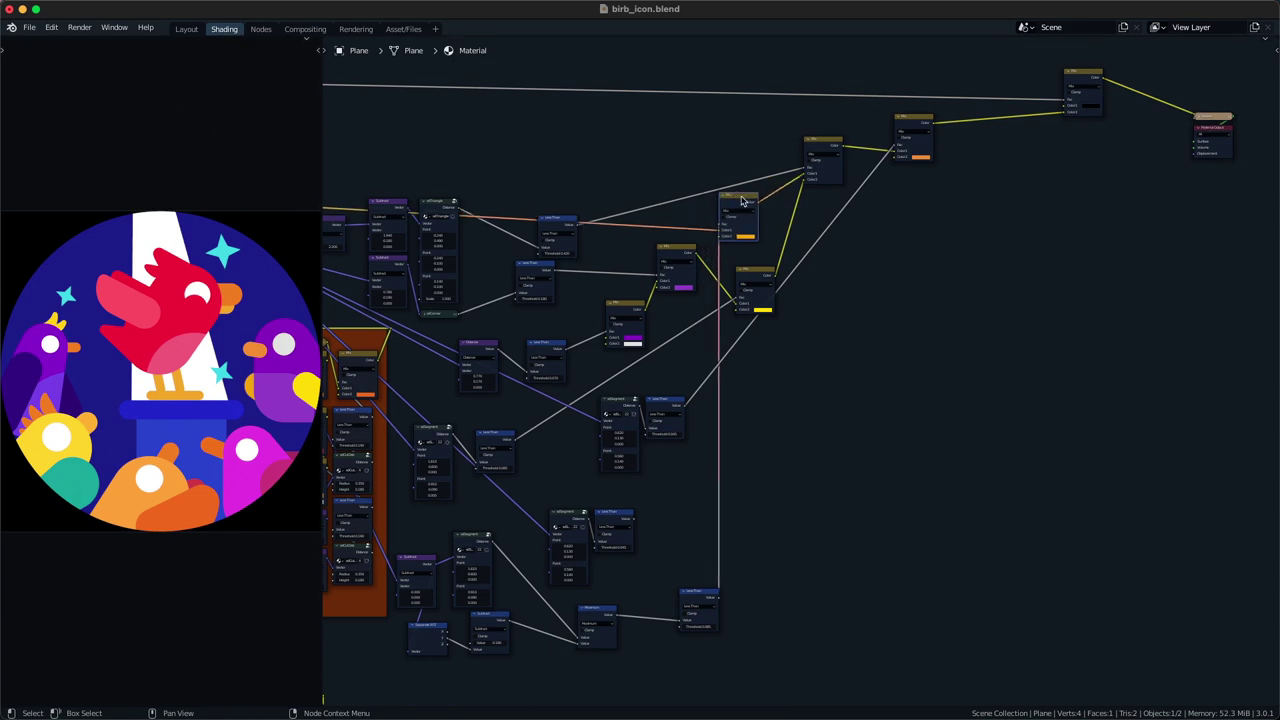
- Duplicate the orange Mix, insert the copy after the original, and connect the duplicated Less Than to its Fac
middle_drag(742, 201, 744, 209)
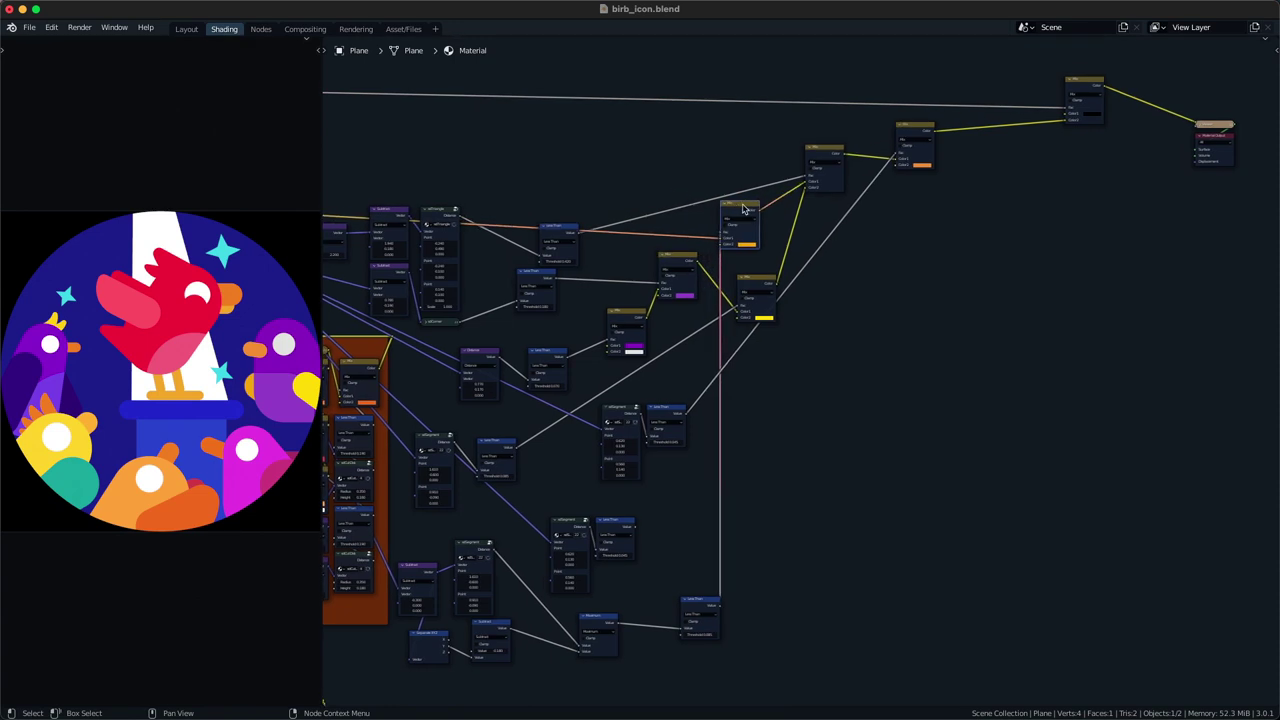
drag(743, 204, 741, 208)
key(shift+d)
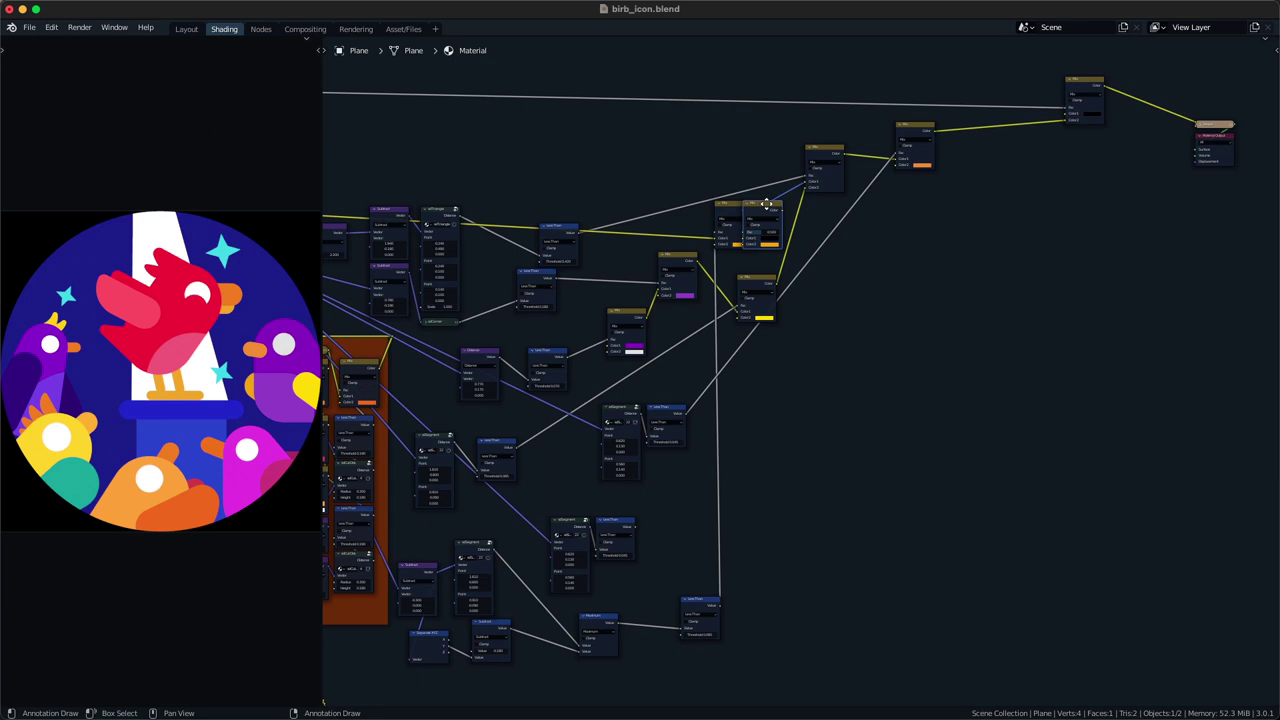
click(768, 208)
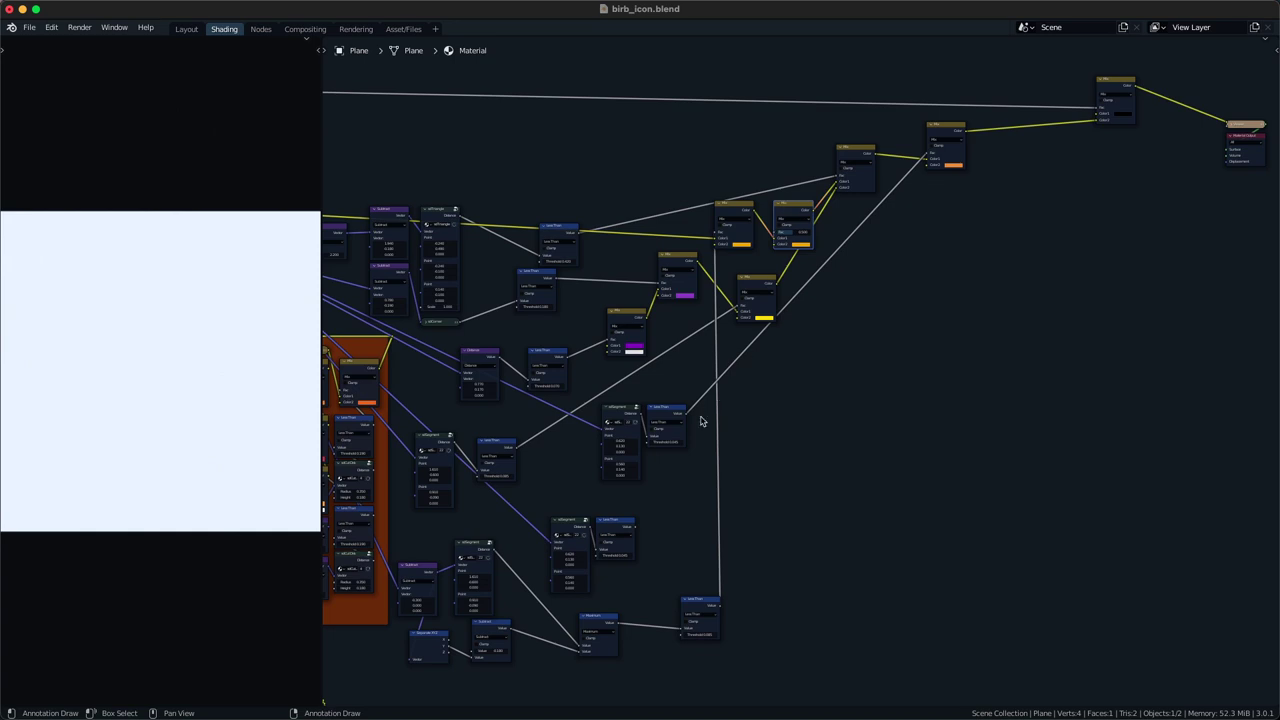
alt+right_drag(635, 532, 780, 236)
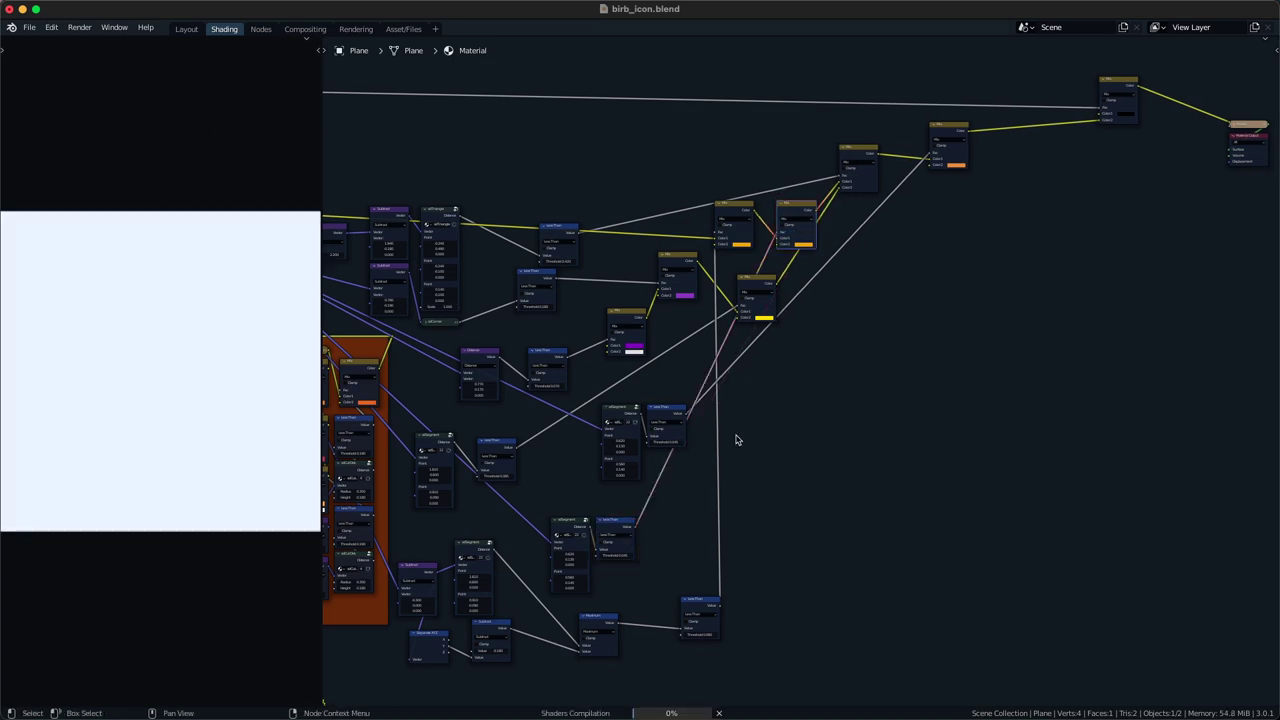
- Shape the bird's leg with sdSegment points X 0.860, Y -0.470 and X 0.860, Y 0.000
scroll(625, 540, up, 3)
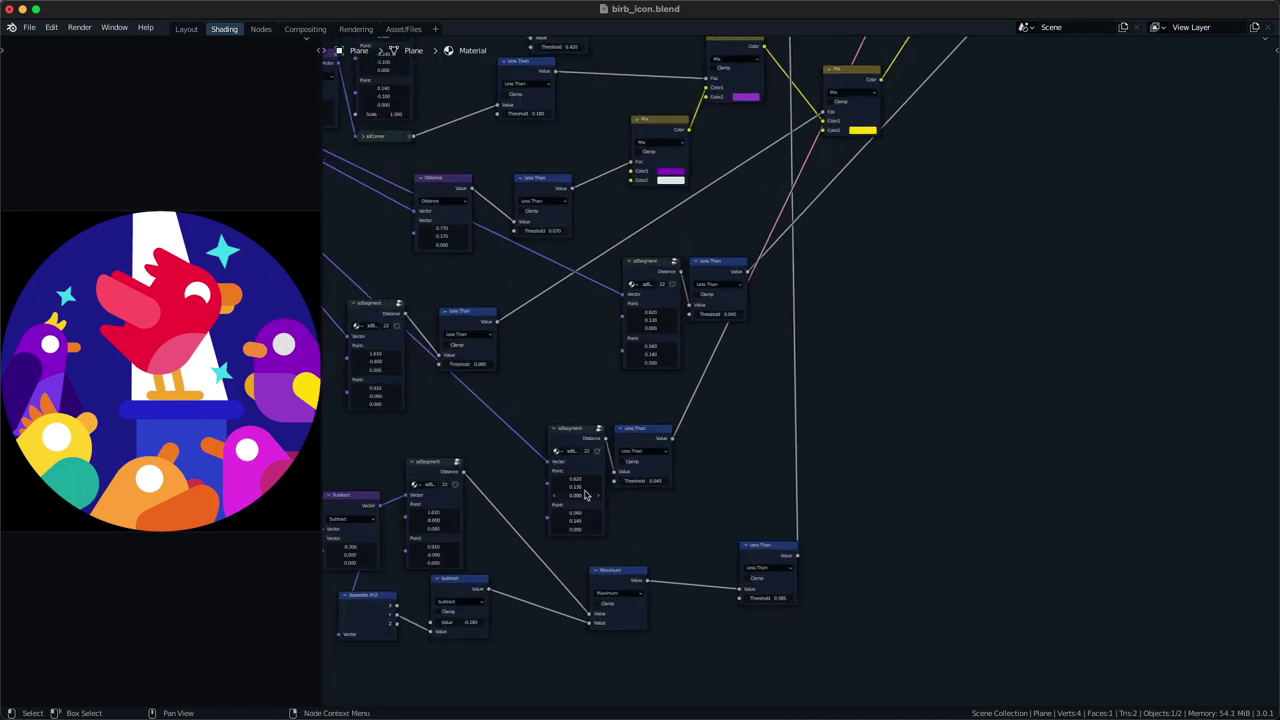
key(BackSpace)
key(BackSpace)
shift+drag(580, 512, 640, 512)
drag(573, 479, 537, 487)
middle_drag(574, 486, 585, 457)
scroll(584, 458, up, 2)
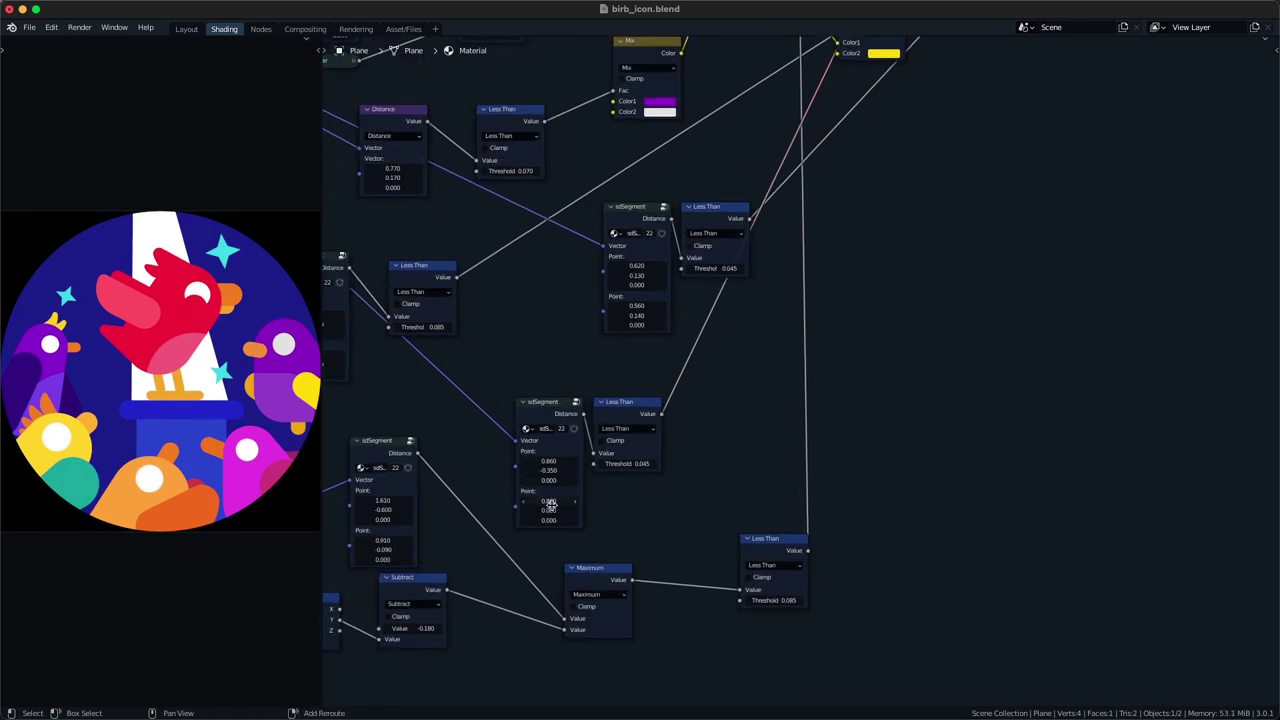
drag(547, 511, 546, 471)
- Move the clipped segment's Less Than to the right and route the leg's mask link through a new reroute
scroll(790, 390, down, 5)
drag(792, 511, 890, 523)
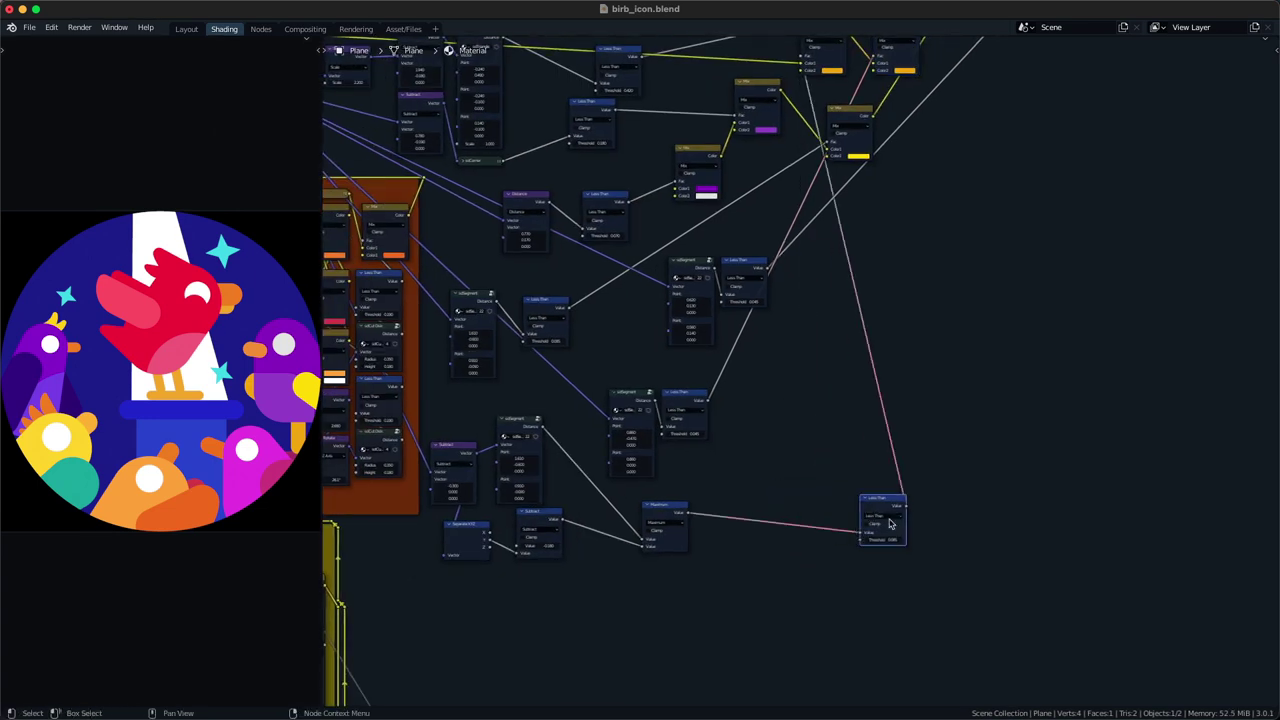
drag(738, 474, 691, 407)
key(g)
click(701, 408)
shift+right_drag(737, 343, 748, 374)
key(g)
click(1127, 439)
- Shift the leg's Less Than to the right and the existing Maximum node slightly down
drag(705, 391, 856, 384)
drag(676, 533, 690, 566)
drag(437, 594, 677, 552)
click(643, 592)
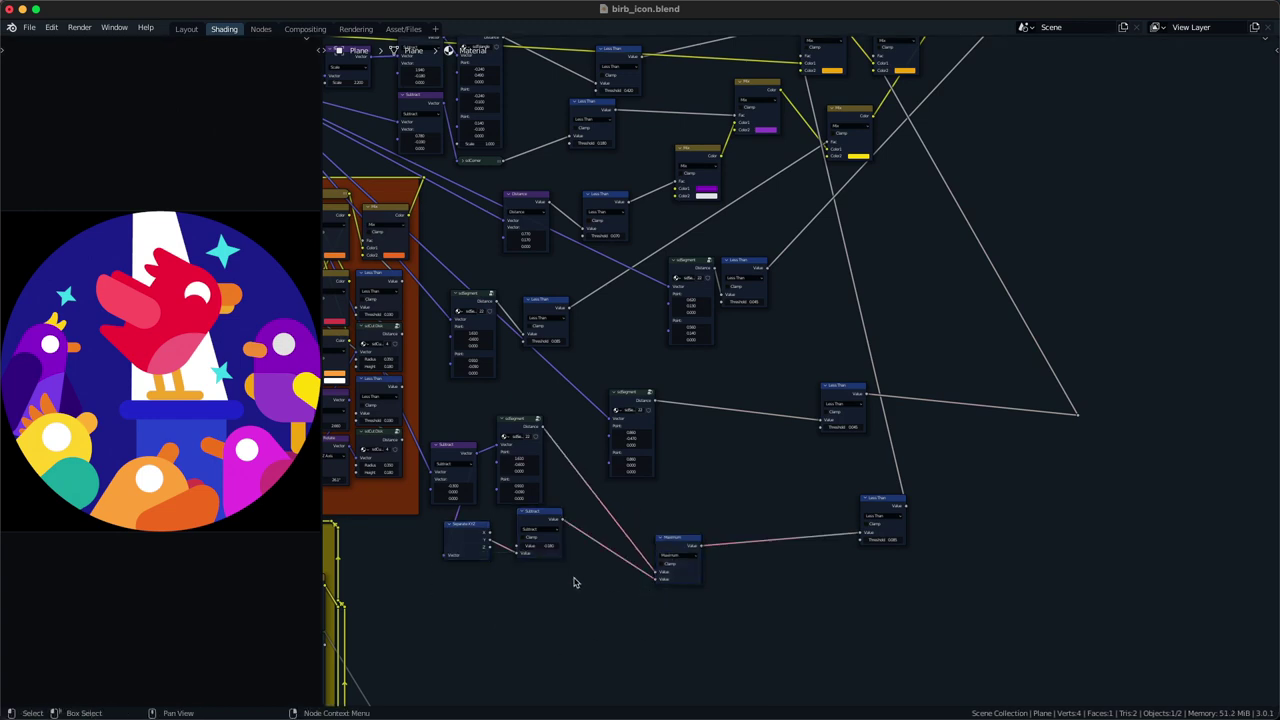
- Add a Separate XYZ node and feed it from a reroute on the leg sdSegment's Vector link
middle_drag(571, 580, 588, 554)
key(shift+a)
click(591, 557)
text(se)
key(Return)
click(530, 606)
shift+right_drag(614, 383, 602, 365)
alt+right_drag(604, 374, 532, 598)
- Duplicate the Maximum node and insert it between the leg's sdSegment and Less Than
click(706, 522)
key(shift+d)
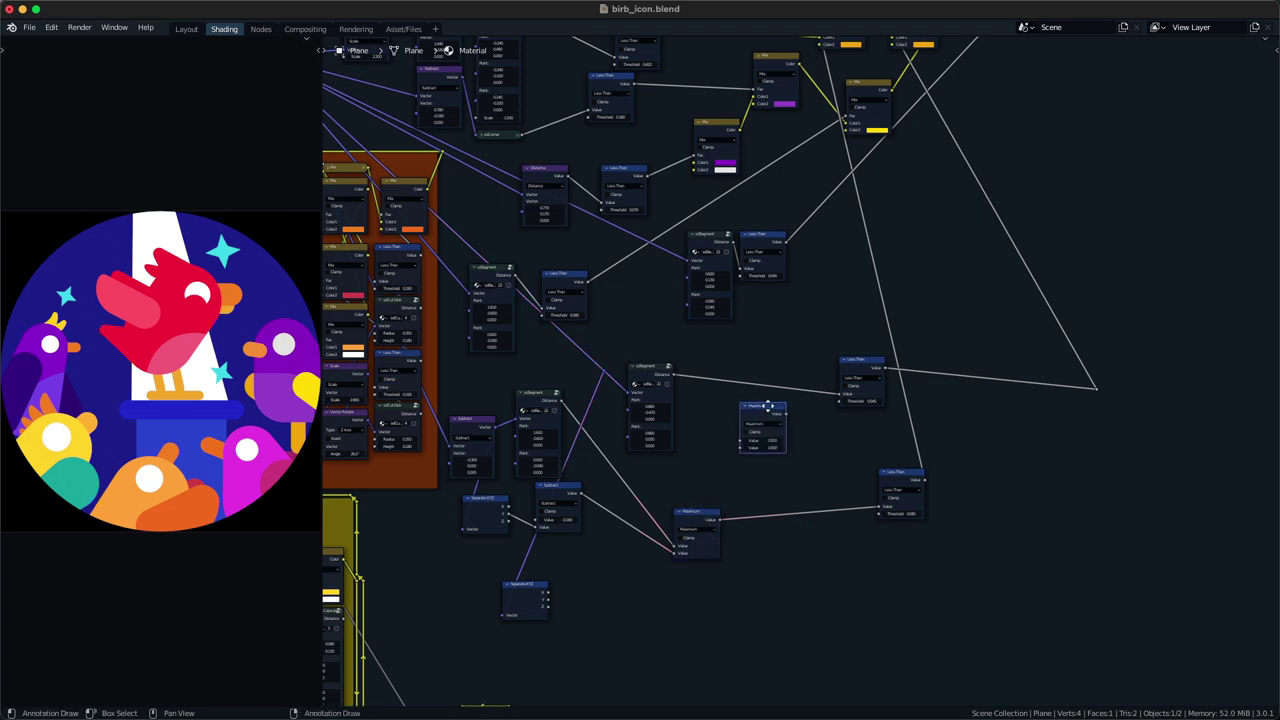
click(773, 390)
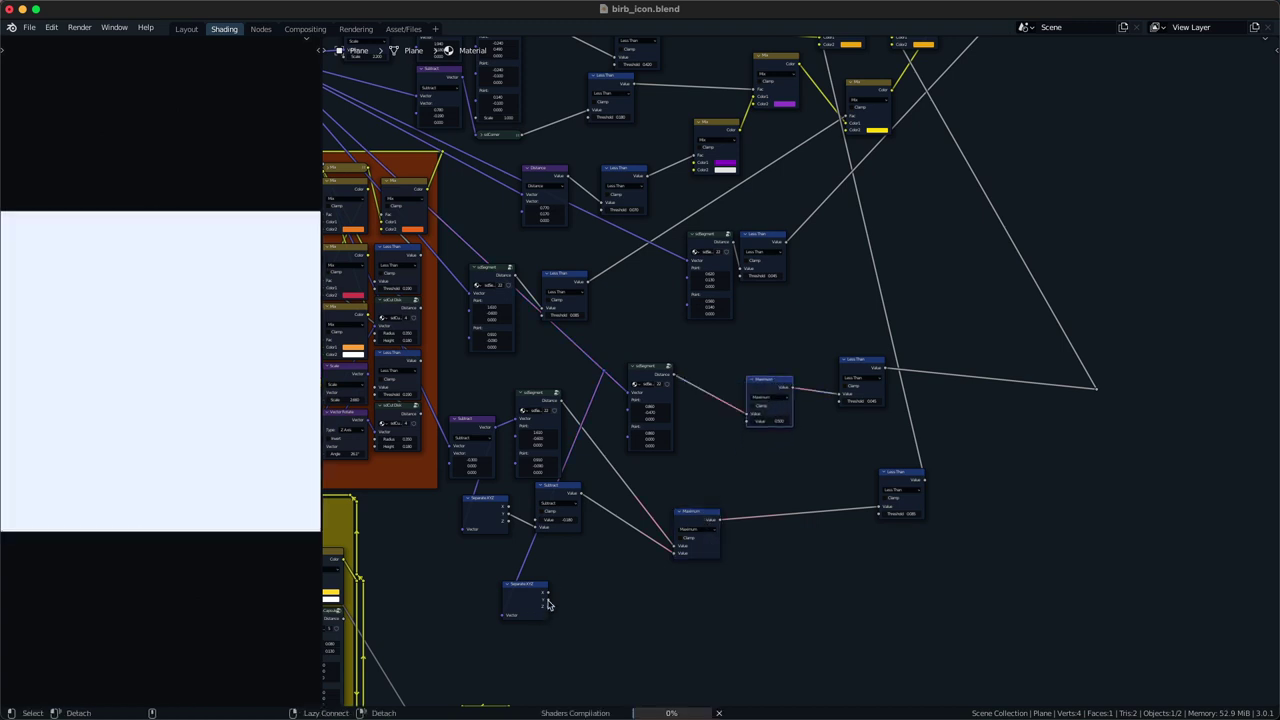
- Duplicate the Subtract node, feed its second input from Separate XYZ's Y, and connect its output to the new Maximum
click(568, 493)
key(shift+d)
click(602, 605)
ctrl+shift+click(542, 602)
ctrl+shift+click(542, 602)
drag(588, 598, 611, 571)
key(alt+s)
alt+right_drag(621, 620, 764, 416)
- Preview the leg mask, set its Subtract value to -0.445, and restore the final Mix as the output preview
ctrl+shift+click(844, 382)
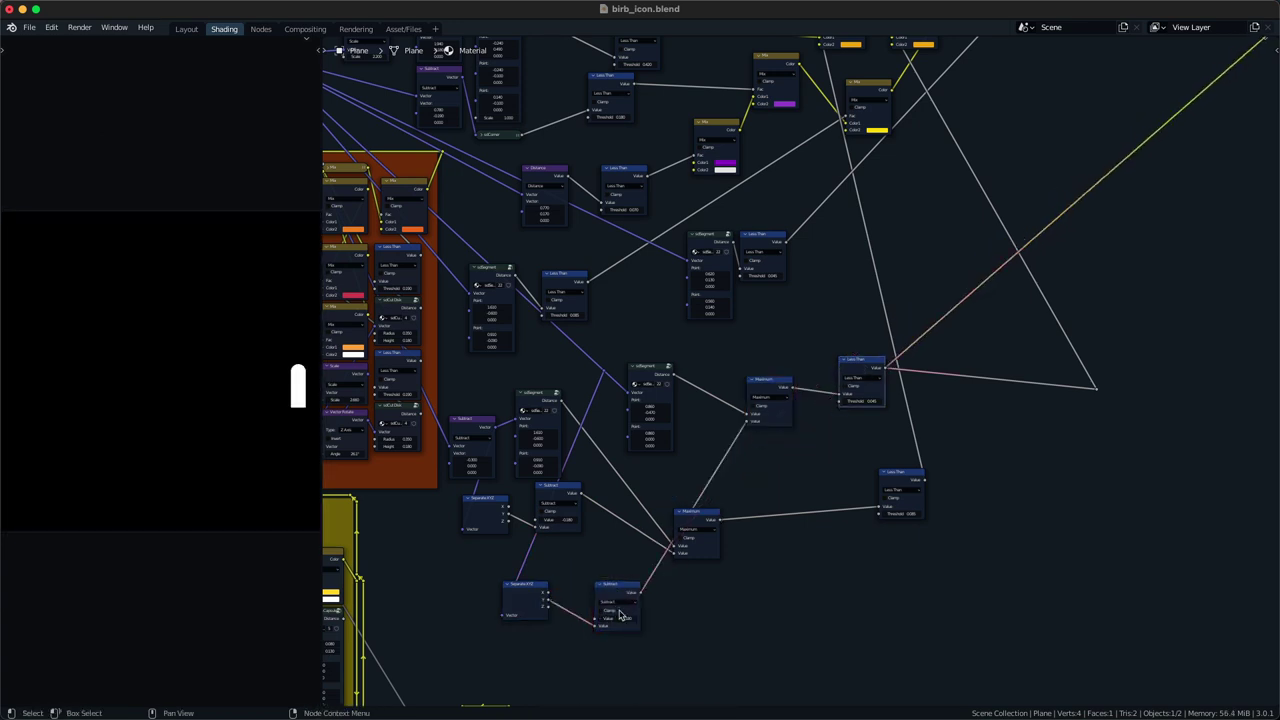
drag(611, 617, 615, 617)
scroll(838, 442, down, 2)
middle_drag(846, 435, 734, 587)
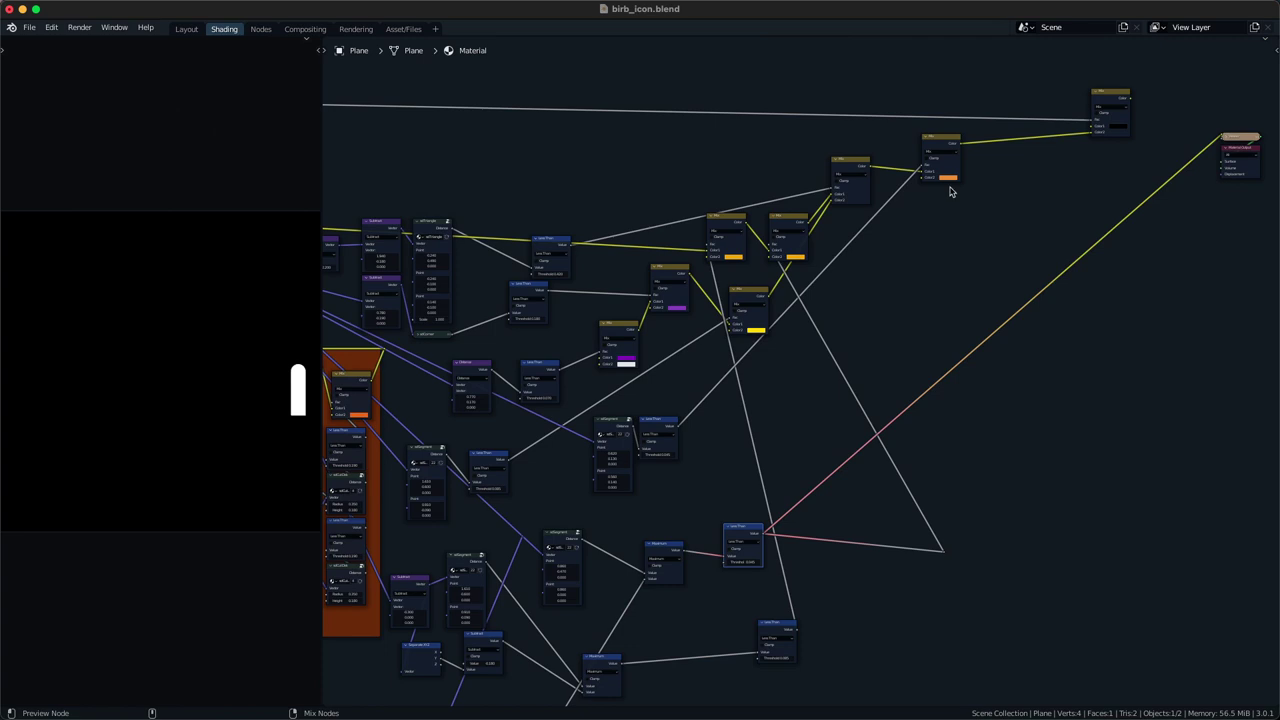
ctrl+shift+click(1097, 103)
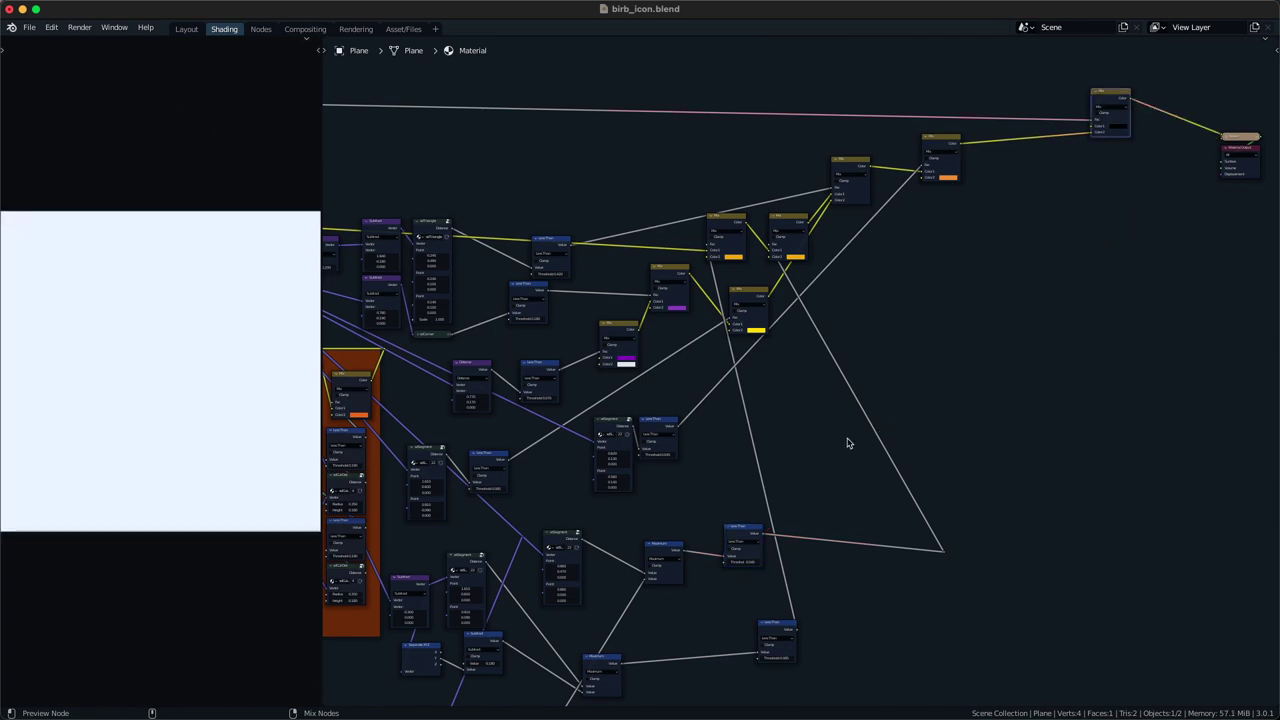
middle_drag(642, 636, 780, 332)
scroll(611, 520, up, 6)
shift+drag(574, 519, 490, 519)
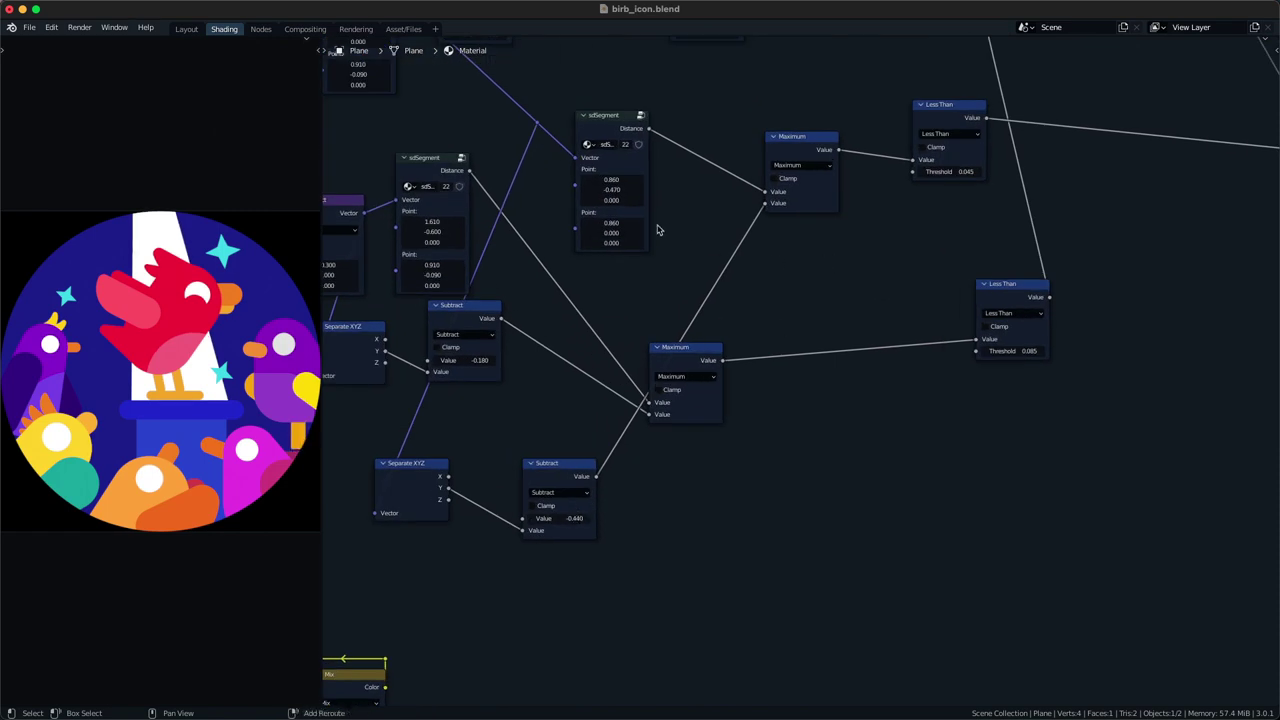
- Fine-tune the leg sdSegment's points and the Subtract cutoff value, and save the file
drag(620, 233, 641, 233)
drag(611, 190, 602, 190)
drag(576, 517, 573, 517)
click(579, 518)
key(Return)
click(576, 518)
key(Return)
key(ctrl+s)
- Move the leg, beak and following Mix nodes farther right to open a gap after the first orange Mix
middle_drag(830, 215, 776, 346)
scroll(776, 346, down, 6)
middle_drag(894, 166, 700, 431)
middle_drag(792, 196, 758, 328)
scroll(760, 327, up, 1)
middle_drag(685, 464, 778, 83)
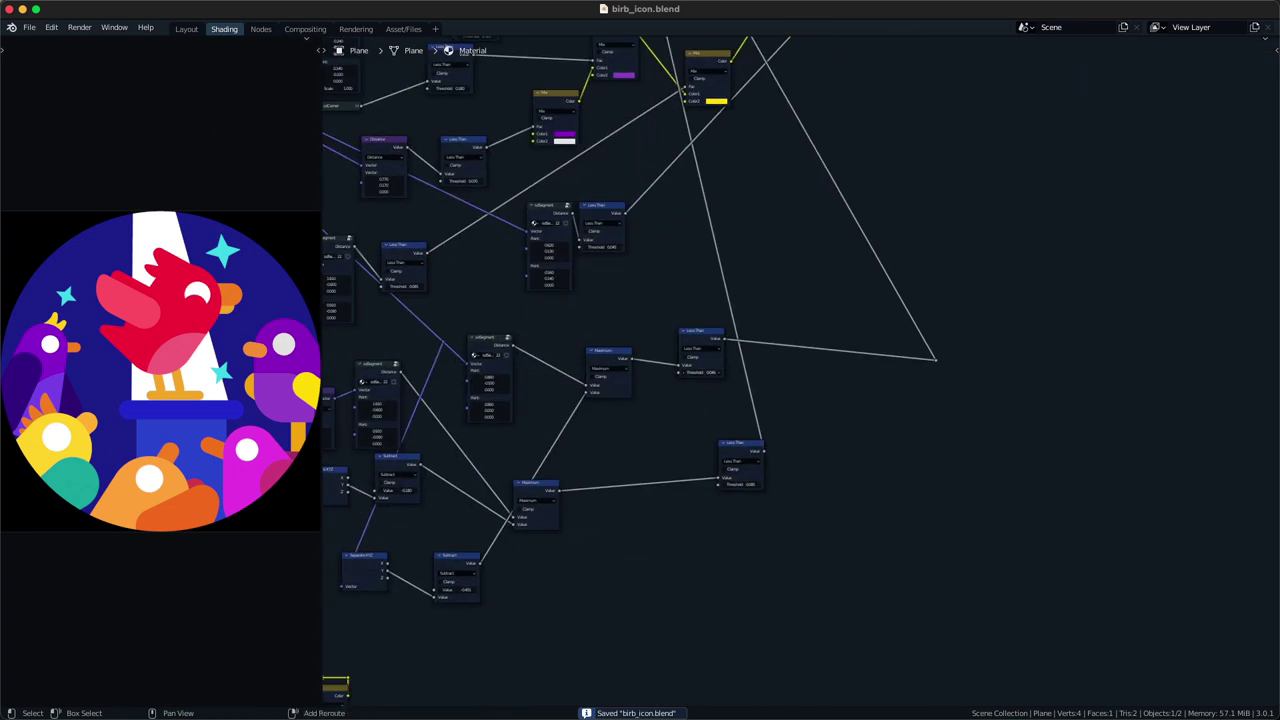
middle_drag(752, 130, 788, 346)
drag(791, 192, 957, 226)
drag(972, 84, 838, 150)
drag(849, 142, 1093, 221)
drag(921, 210, 961, 150)
scroll(946, 161, down, 2)
middle_drag(945, 166, 944, 231)
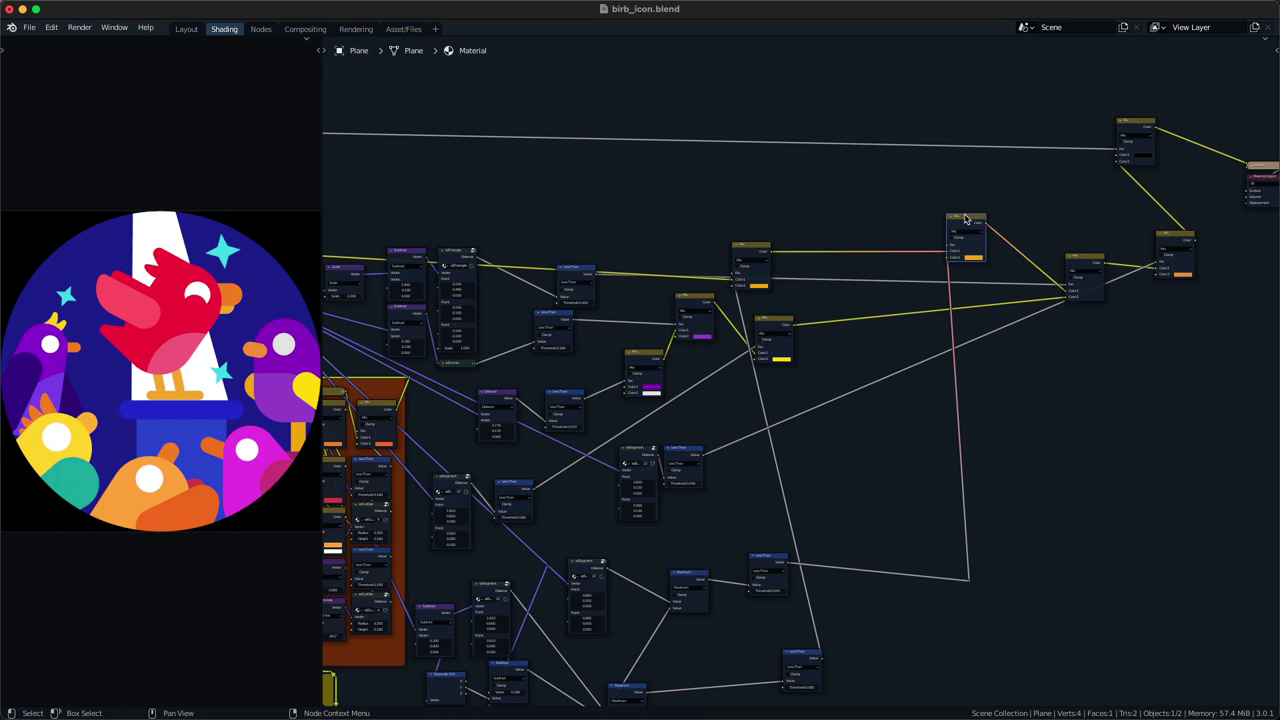
- Duplicate the beak's sdSegment and Less Than with their links, placing the copies above the triangle nodes
click(590, 566)
shift+click(689, 577)
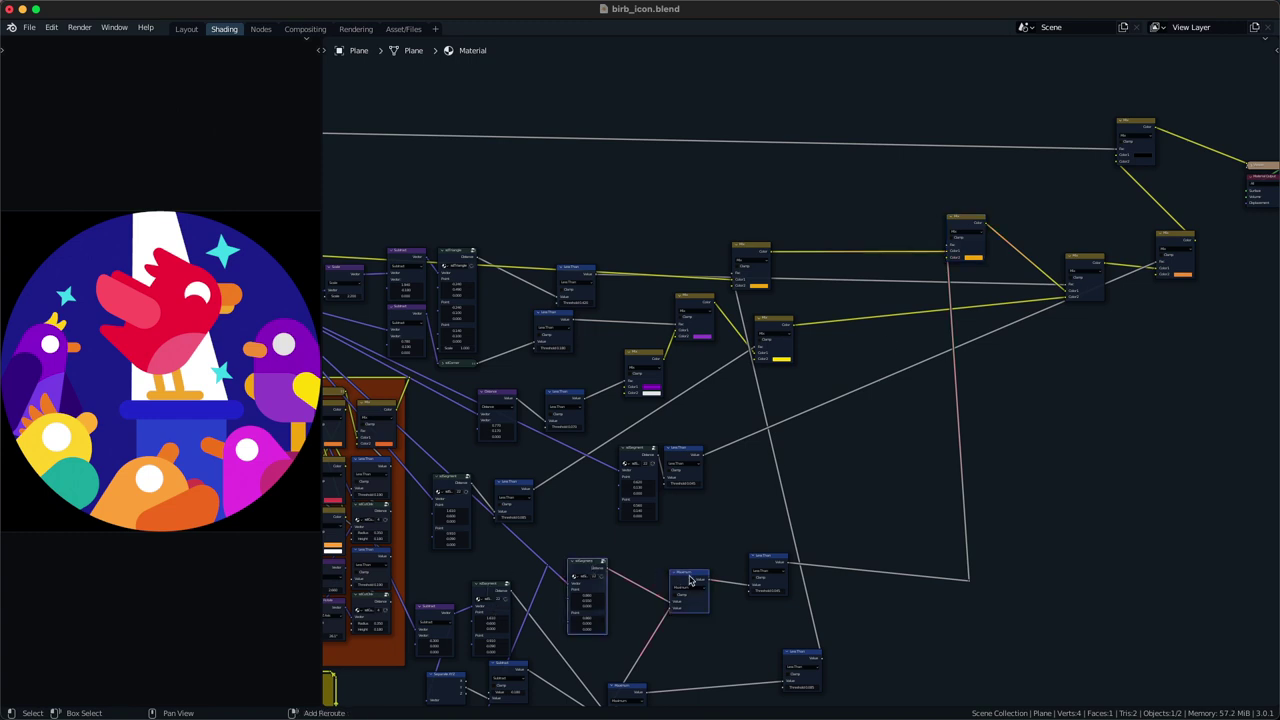
click(640, 568)
drag(597, 506, 693, 457)
middle_drag(693, 456, 708, 503)
key(shift+d)
click(651, 214)
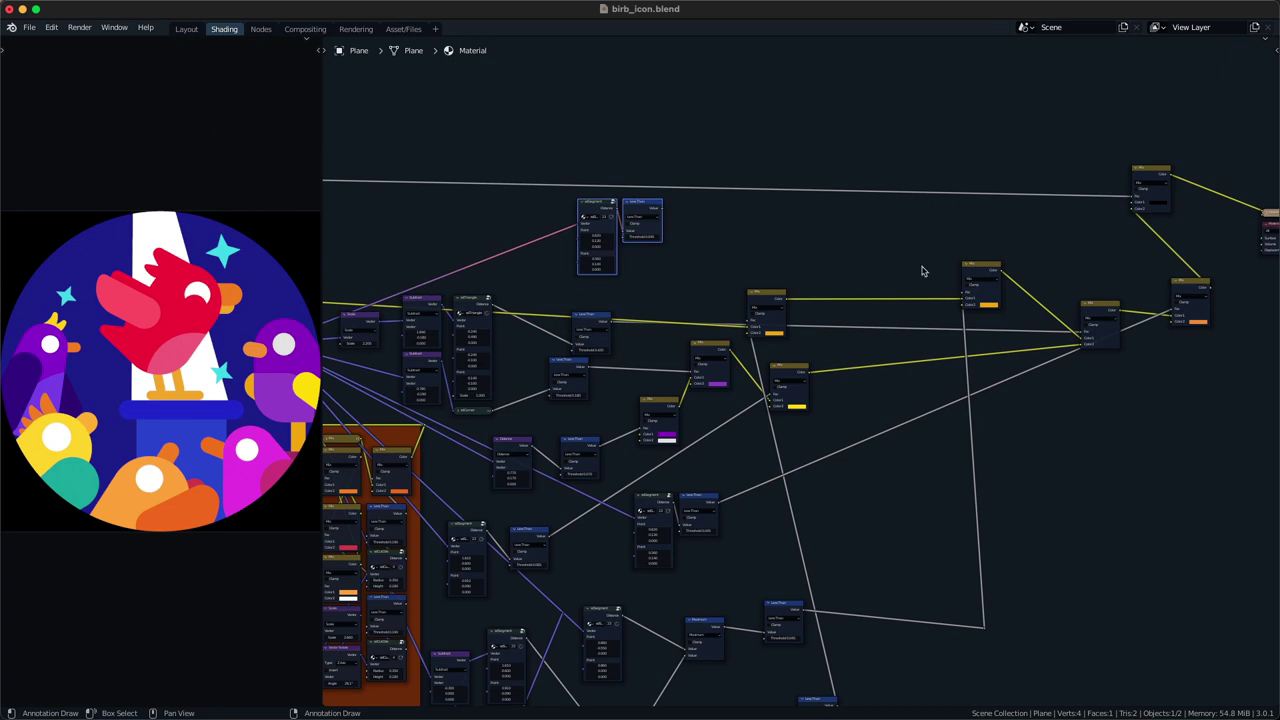
- Duplicate the leg's orange Mix, insert the copy before it, and connect the new Less Than to its Fac
click(985, 272)
key(shift+d)
click(917, 277)
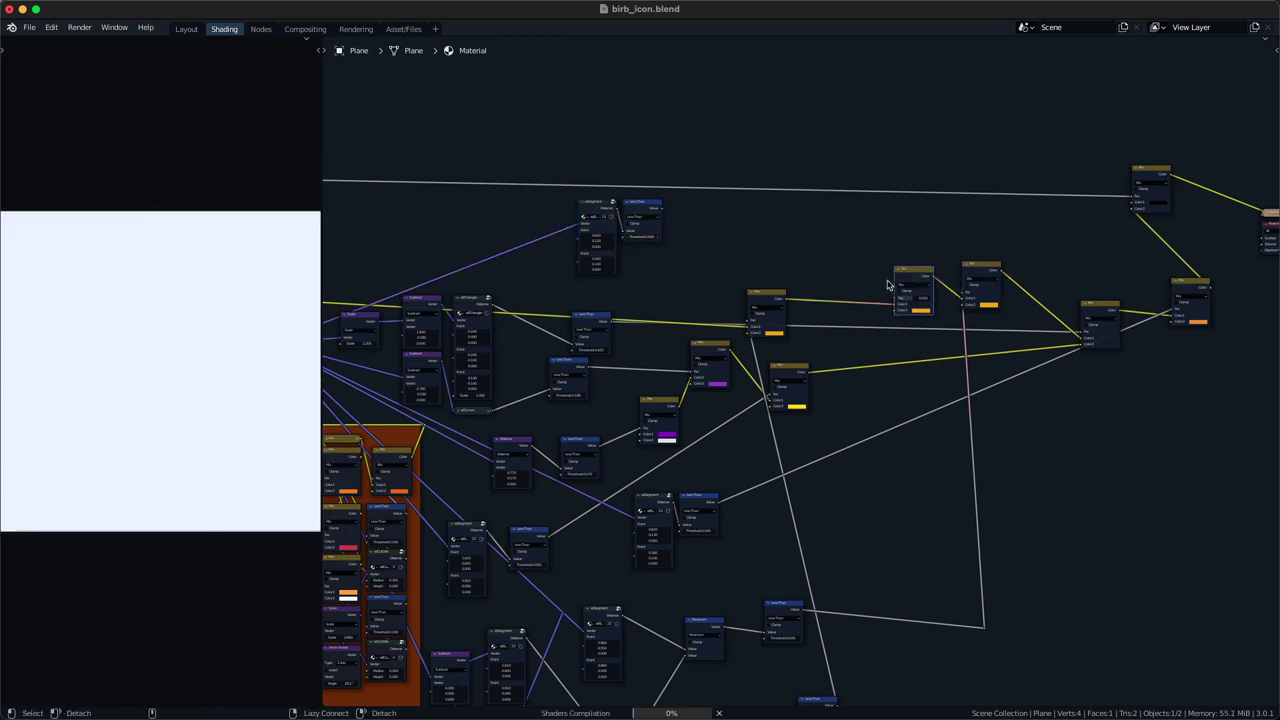
alt+right_drag(643, 236, 888, 285)
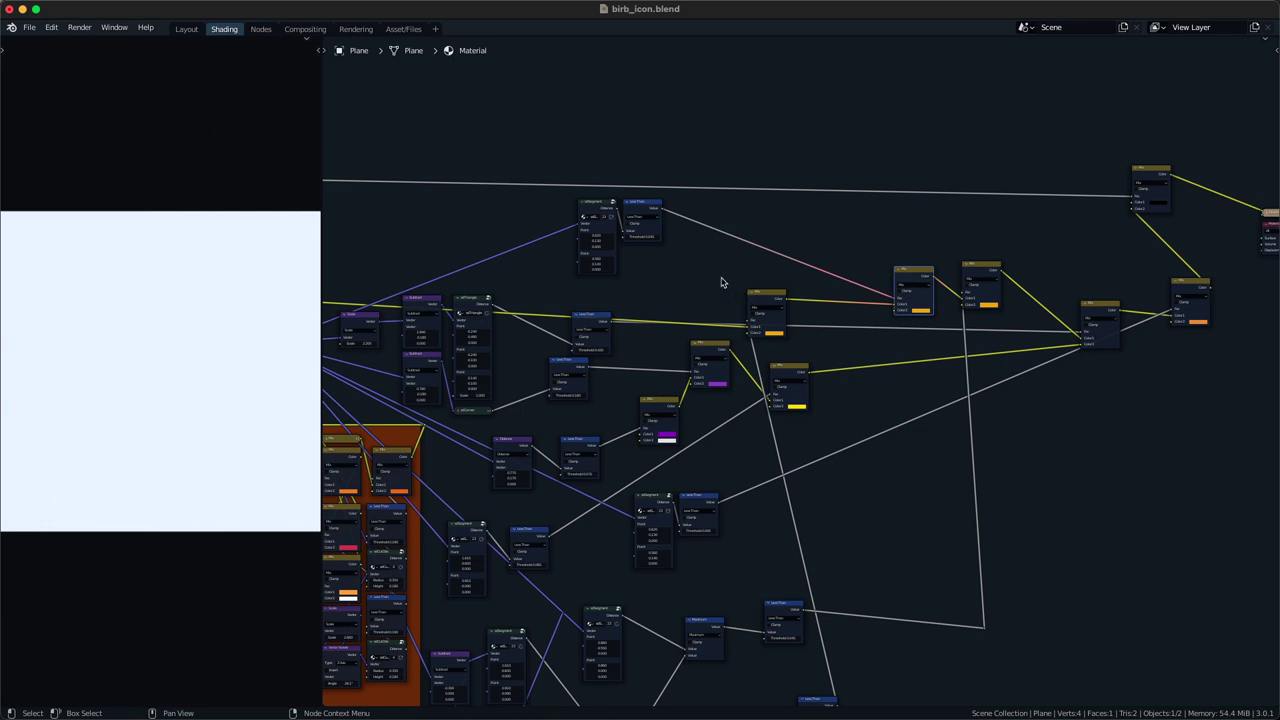
- Reset the duplicated sdSegment's two points to zero and try adjusting the second point
key(slash)
key(BackSpace)
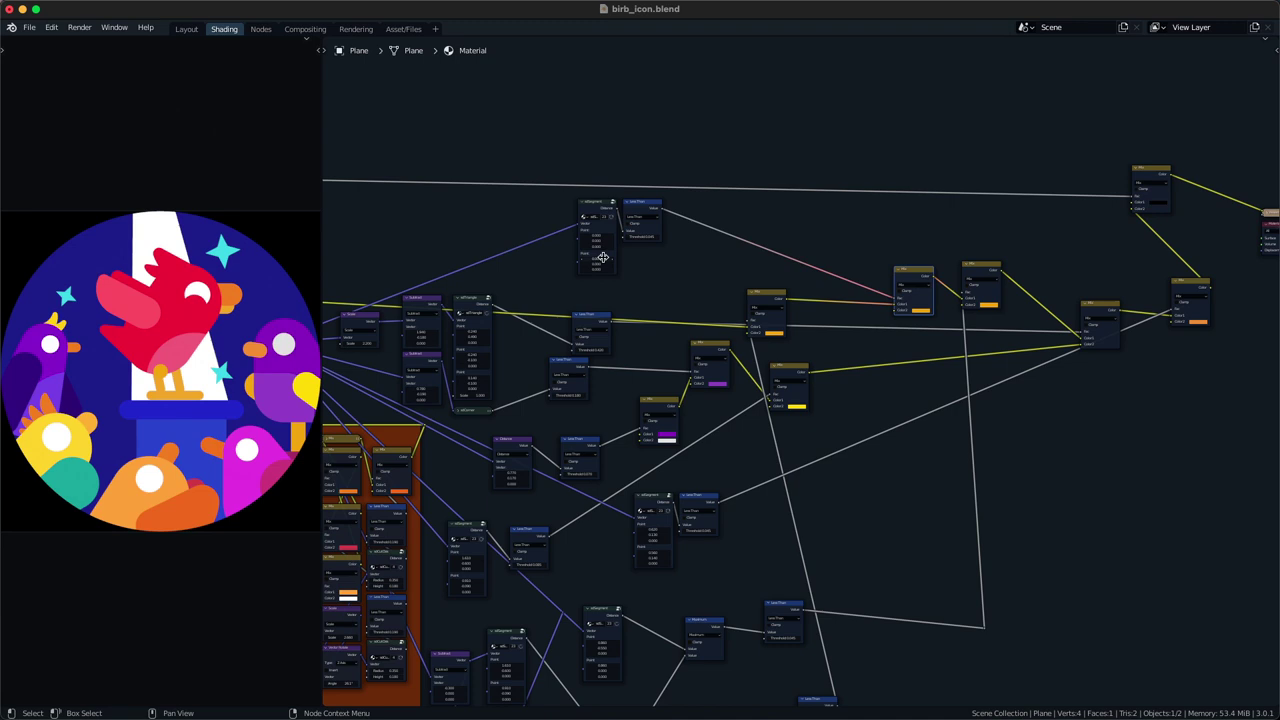
drag(604, 265, 615, 265)
key(ctrl+z)
key(BackSpace)
key(BackSpace)
middle_drag(639, 246, 628, 255)
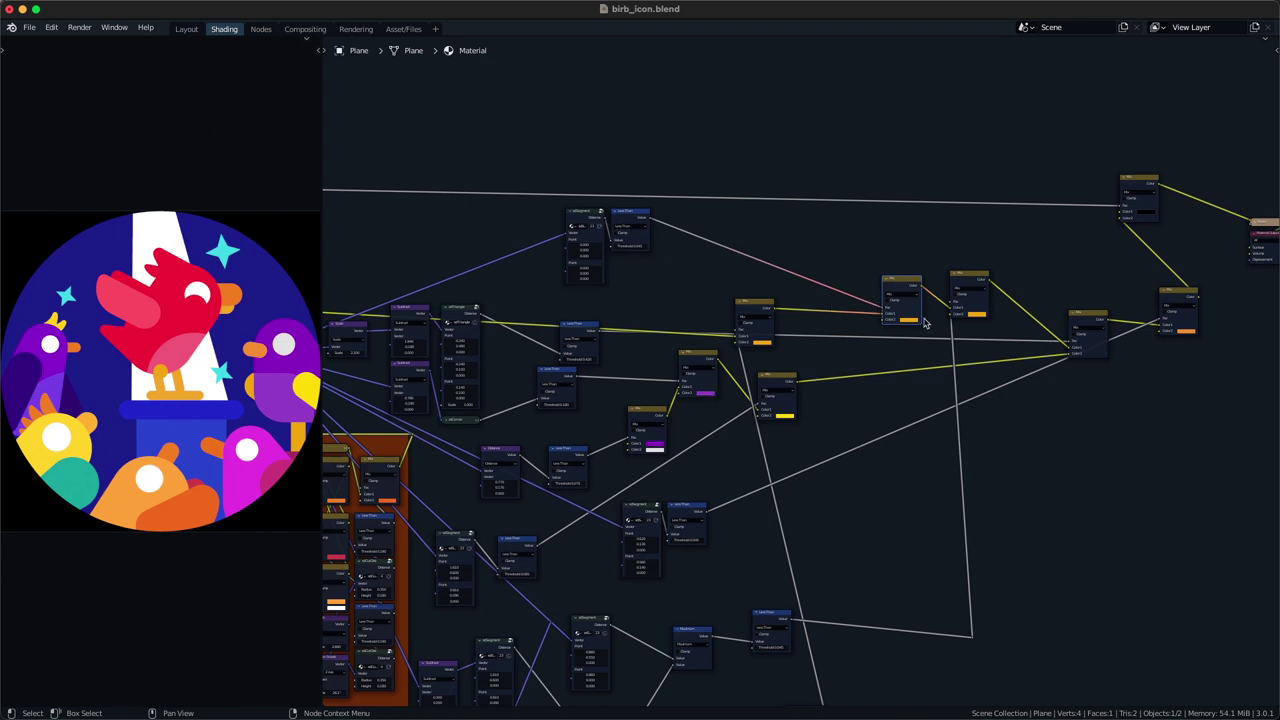
- Recolour the new Mix's Color2 by sampling the bird's purple from the existing purple Mix
key(e)
click(707, 390)
click(911, 321)
drag(949, 249, 949, 257)
- Try a different value for the first point of the duplicated sdSegment
scroll(697, 355, up, 3)
scroll(690, 357, down, 2)
middle_drag(658, 446, 655, 316)
middle_drag(610, 158, 596, 291)
scroll(595, 290, up, 1)
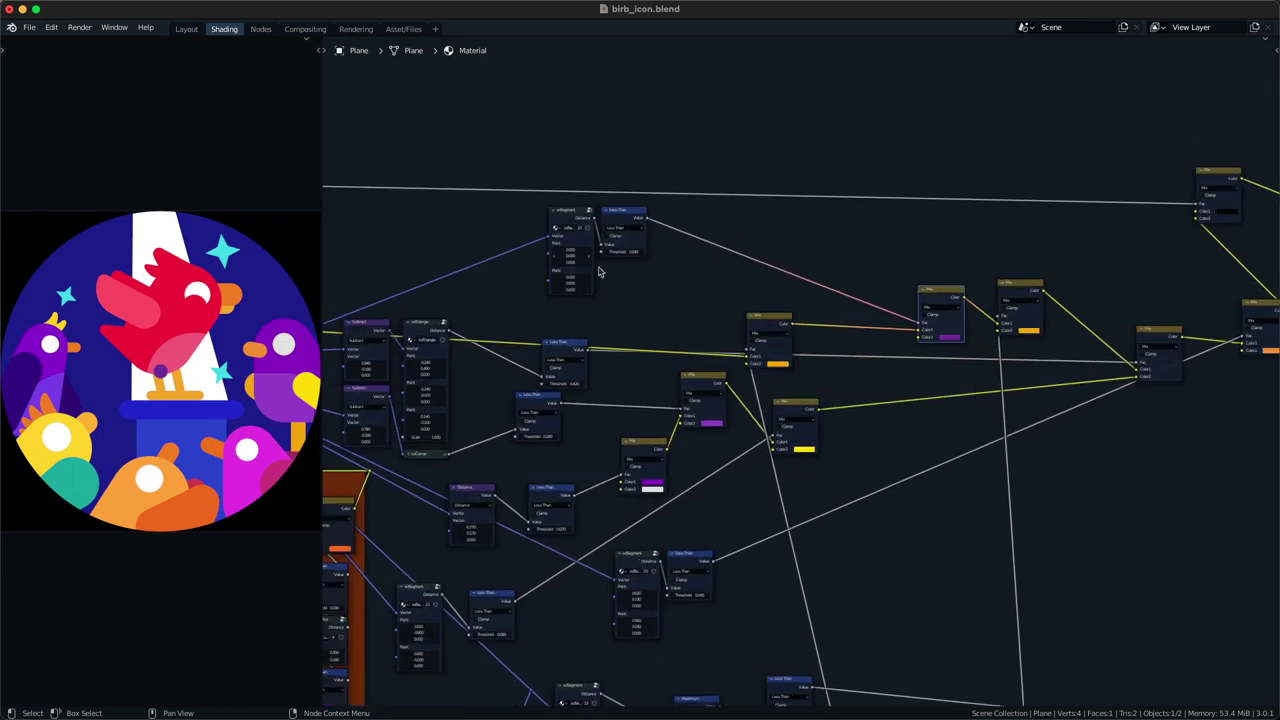
drag(572, 250, 591, 250)
key(ctrl+z)
scroll(654, 320, down, 4)
- Duplicate the leg's sdSegment with its links beside the purple shape's Less Than, adding reroutes on the vector and distance links
middle_drag(673, 571, 686, 463)
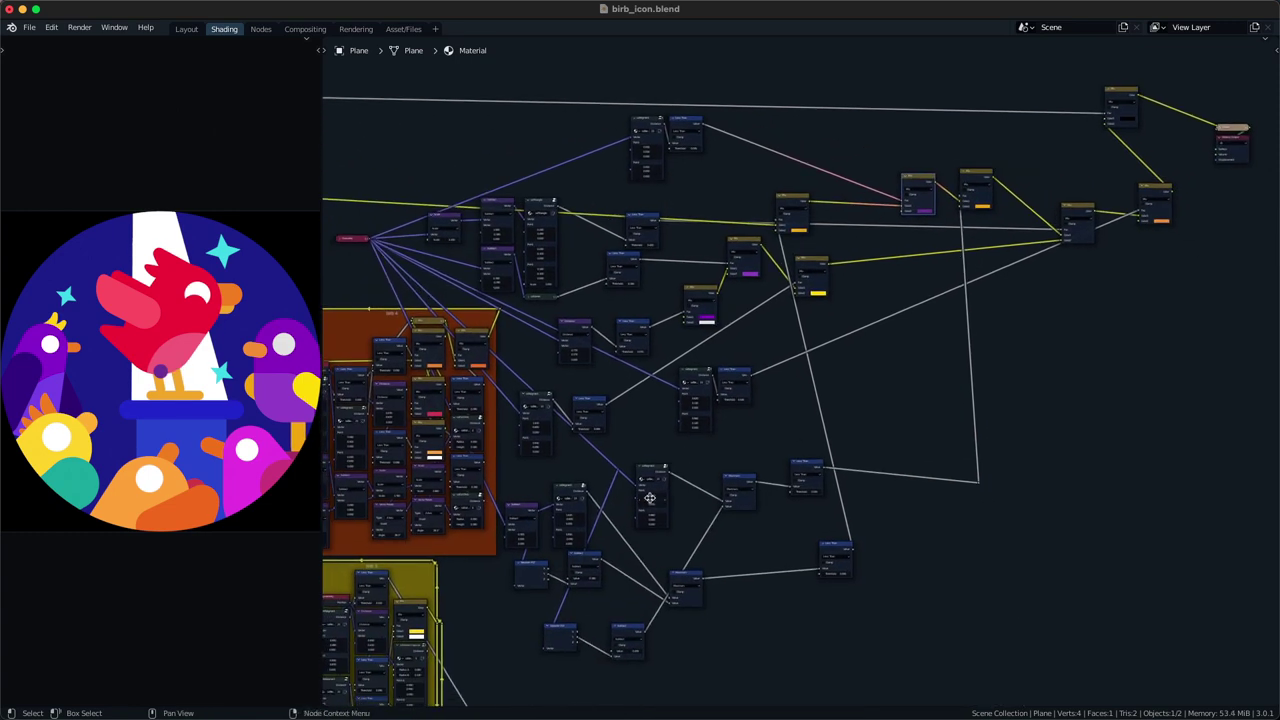
middle_drag(652, 481, 657, 593)
key(ctrl+shift+d)
click(600, 236)
mouse_move(549, 270)
shift+right_down()
mouse_move(557, 291)
mouse_move(602, 301)
shift+right_up()
drag(553, 281, 583, 245)
shift+right_drag(624, 256, 624, 260)
- Delete the unused beak-copy sdSegment and connect the duplicated leg sdSegment to the purple shape's Less Than
click(649, 239)
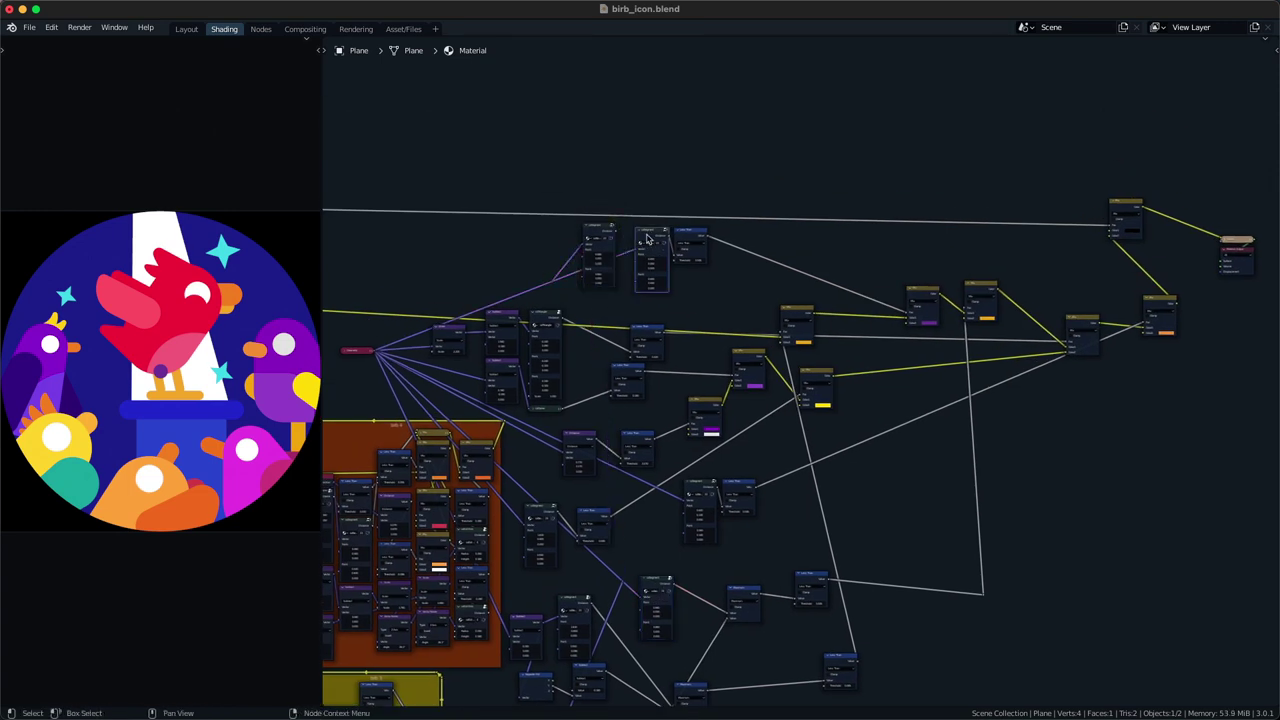
key(alt+d)
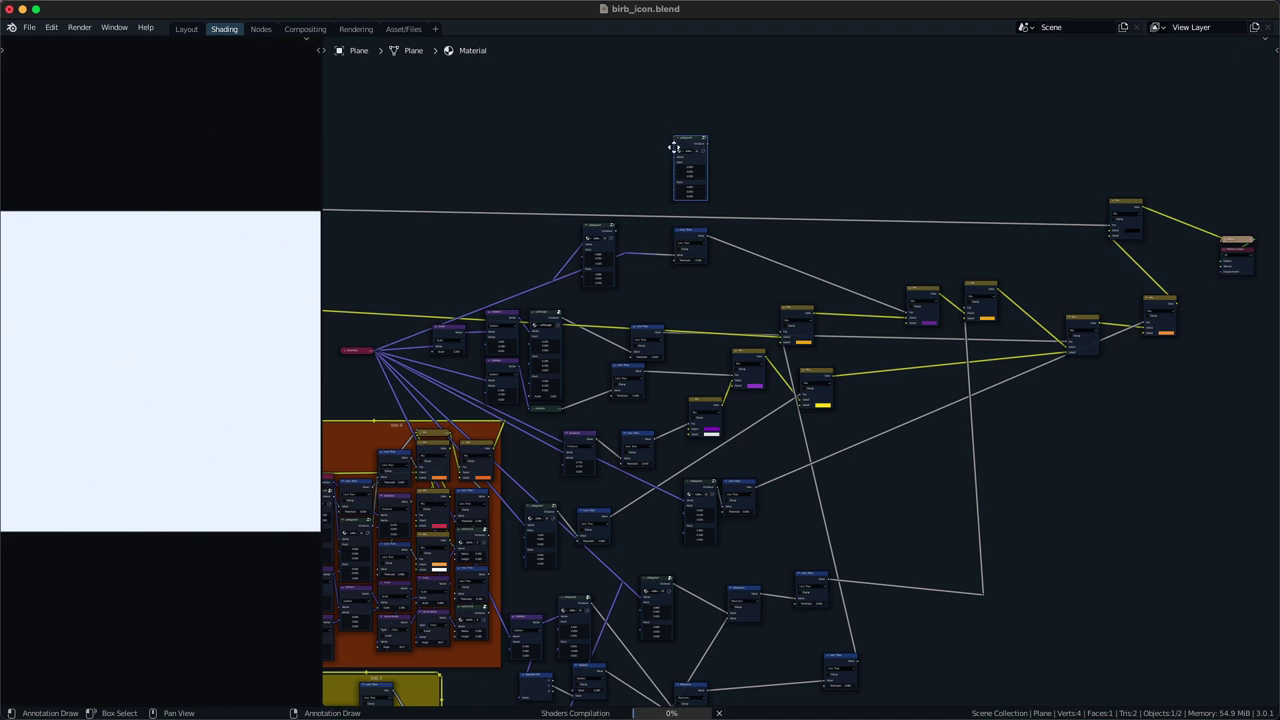
alt+drag(679, 148, 674, 154)
key(x)
alt+right_drag(616, 236, 627, 256)
- Dissolve the leftover reroute between the purple shape's sdSegment and Less Than
scroll(658, 304, up, 3)
middle_drag(631, 271, 651, 302)
drag(651, 300, 613, 253)
key(ctrl+x)
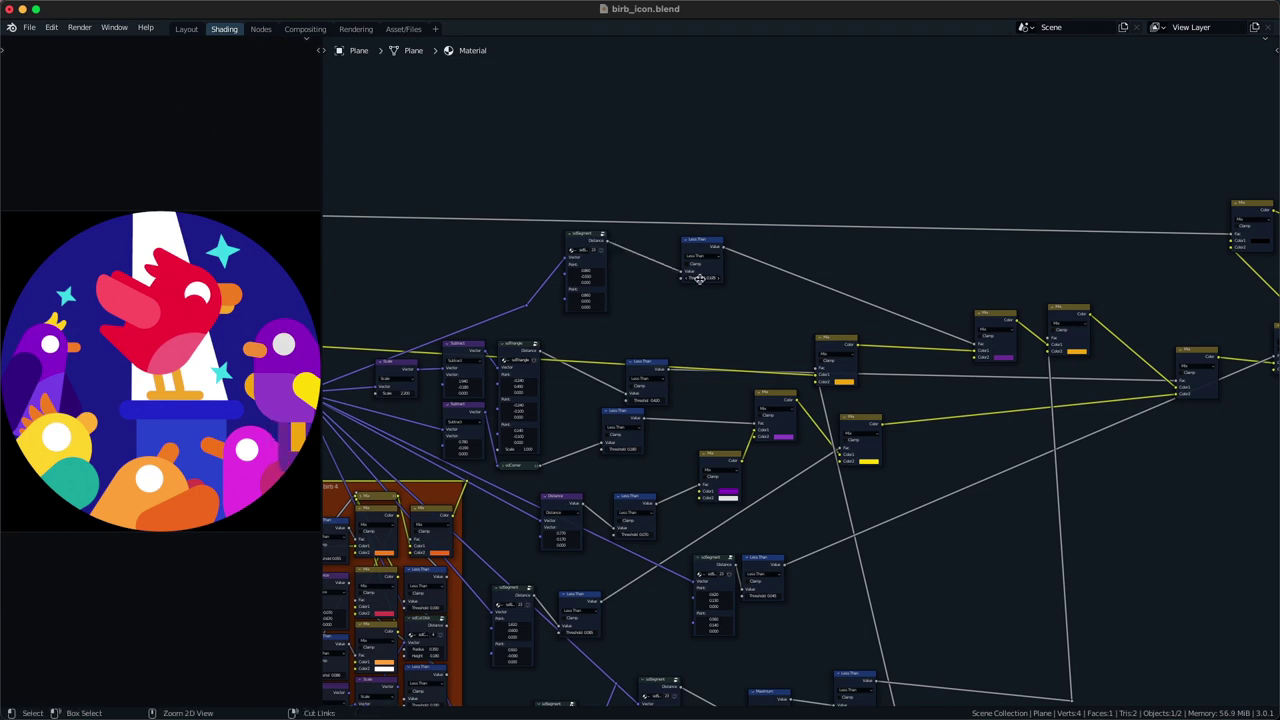
- Reinsert the purple shape's Mix after the leg's orange Mix and drive its factor with the shape's Less Than
middle_drag(758, 296, 676, 248)
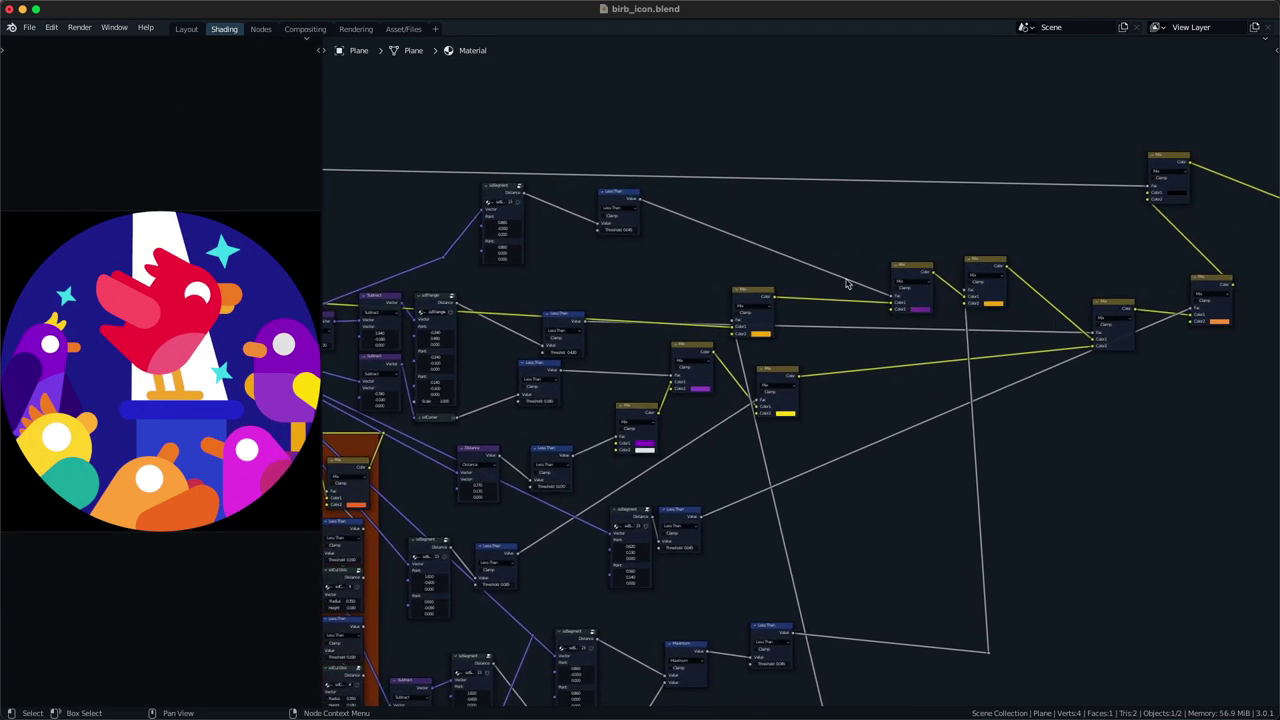
drag(920, 273, 1058, 437)
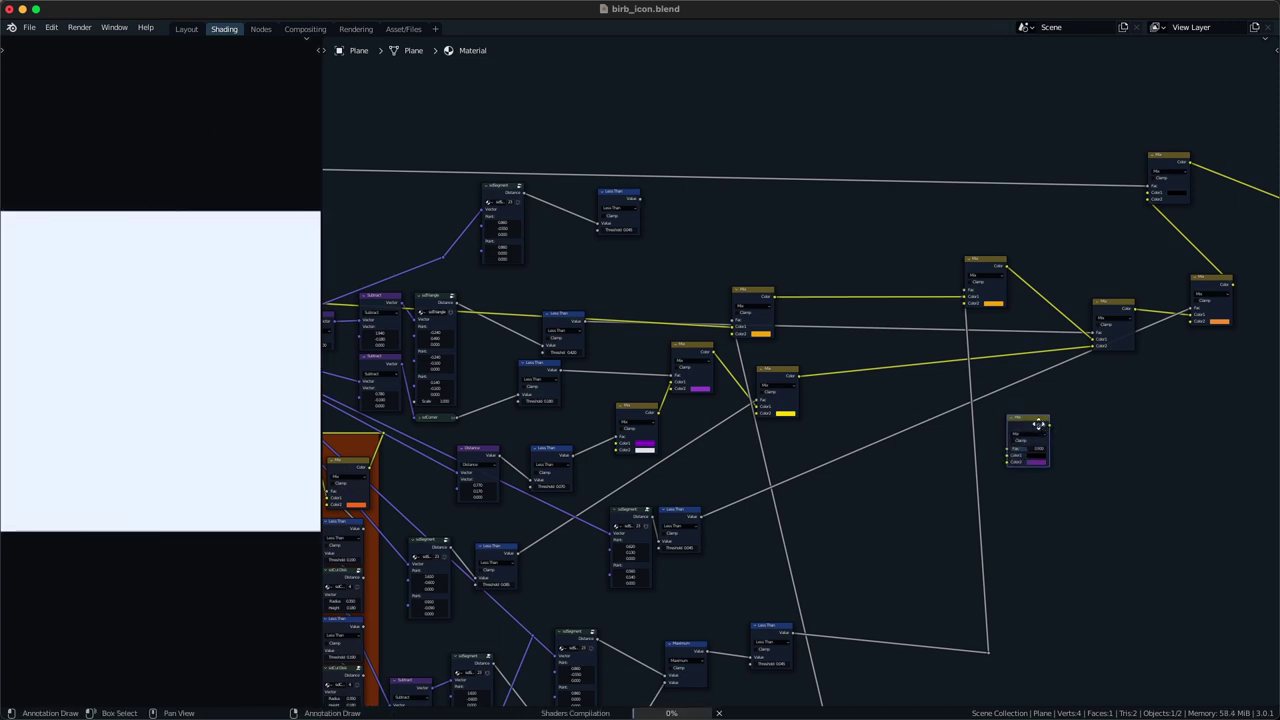
drag(1011, 601, 974, 663)
key(ctrl+x)
drag(973, 320, 865, 286)
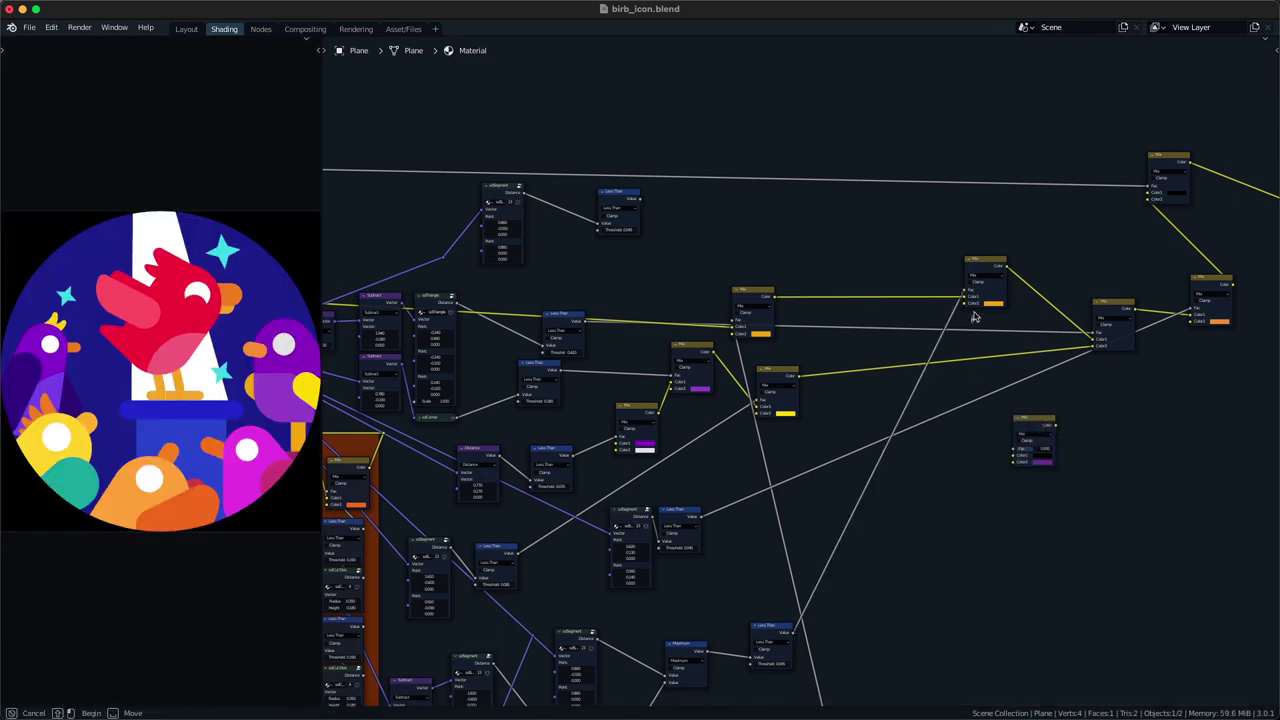
drag(1022, 418, 936, 271)
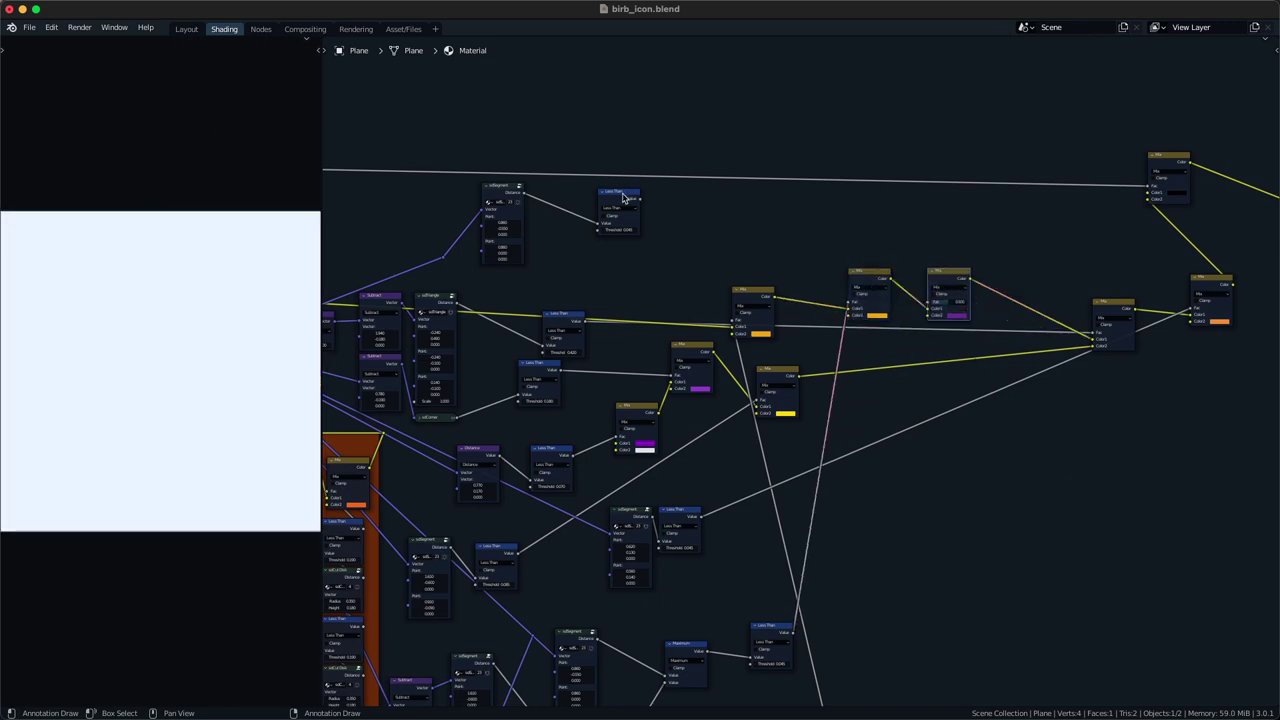
alt+right_drag(623, 198, 944, 292)
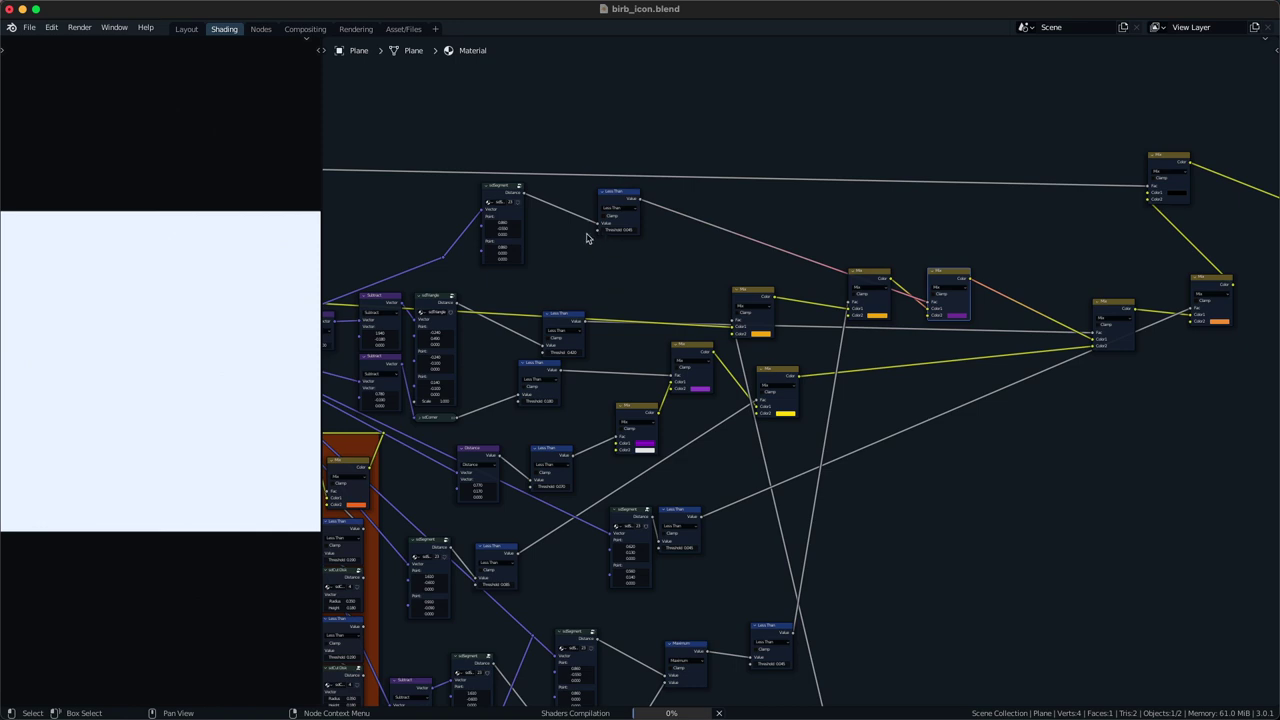
- Adjust the purple shape's sdSegment and set its Less Than threshold to 0.075
scroll(557, 240, up, 2)
drag(482, 310, 502, 276)
key(ctrl+z)
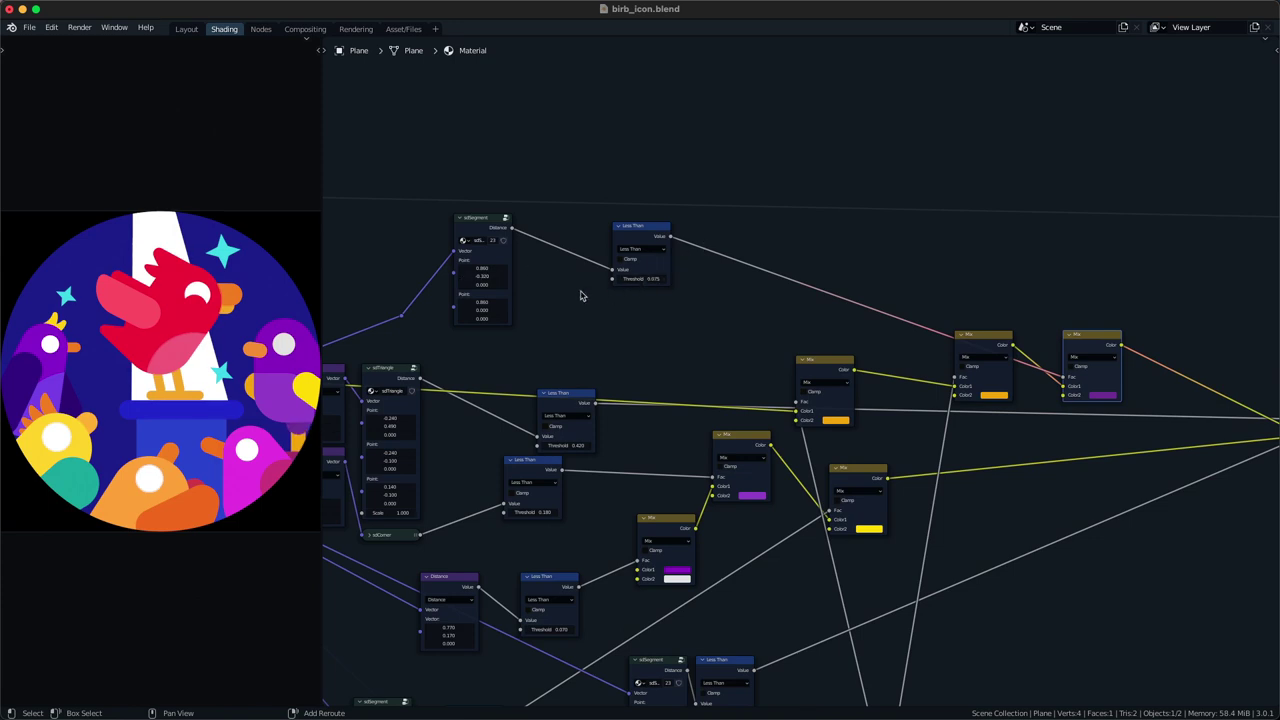
- Recolour the purple shape's Mix to a dark, fully saturated purple with hue 0.758 and fine-tune its sdSegment's point
middle_drag(881, 373, 657, 376)
click(845, 409)
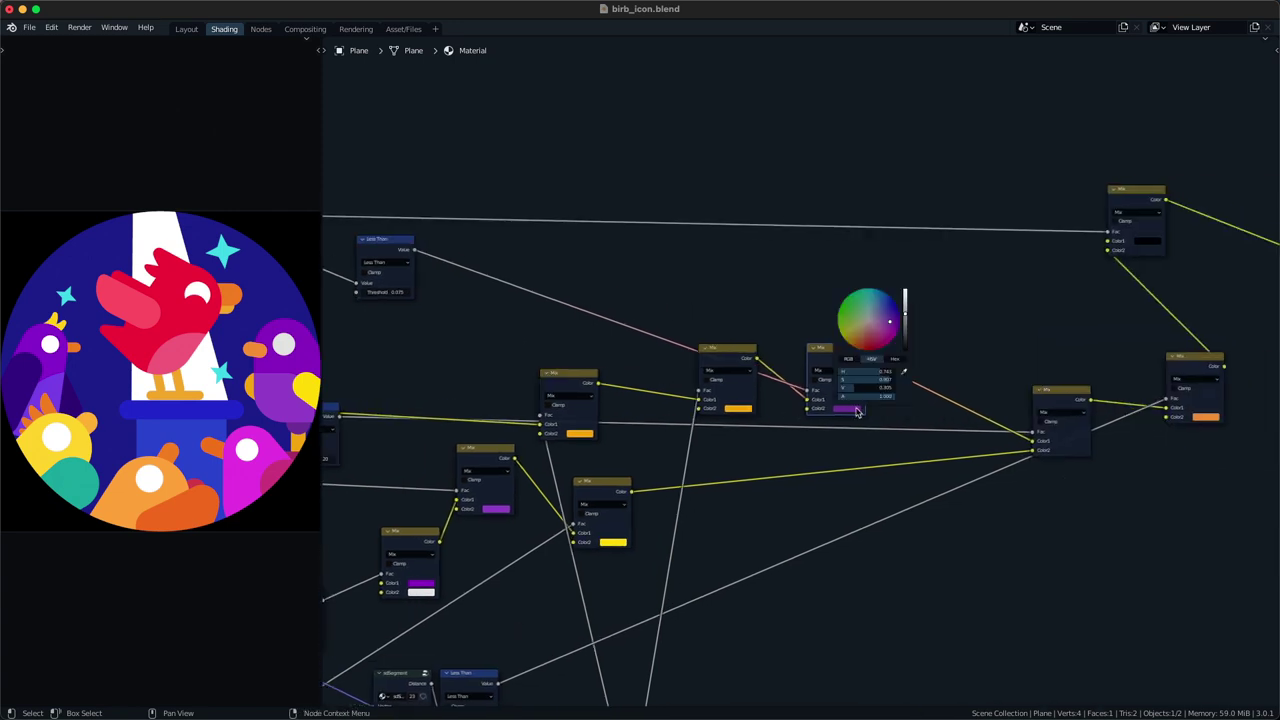
scroll(857, 411, up, 8)
drag(880, 326, 899, 327)
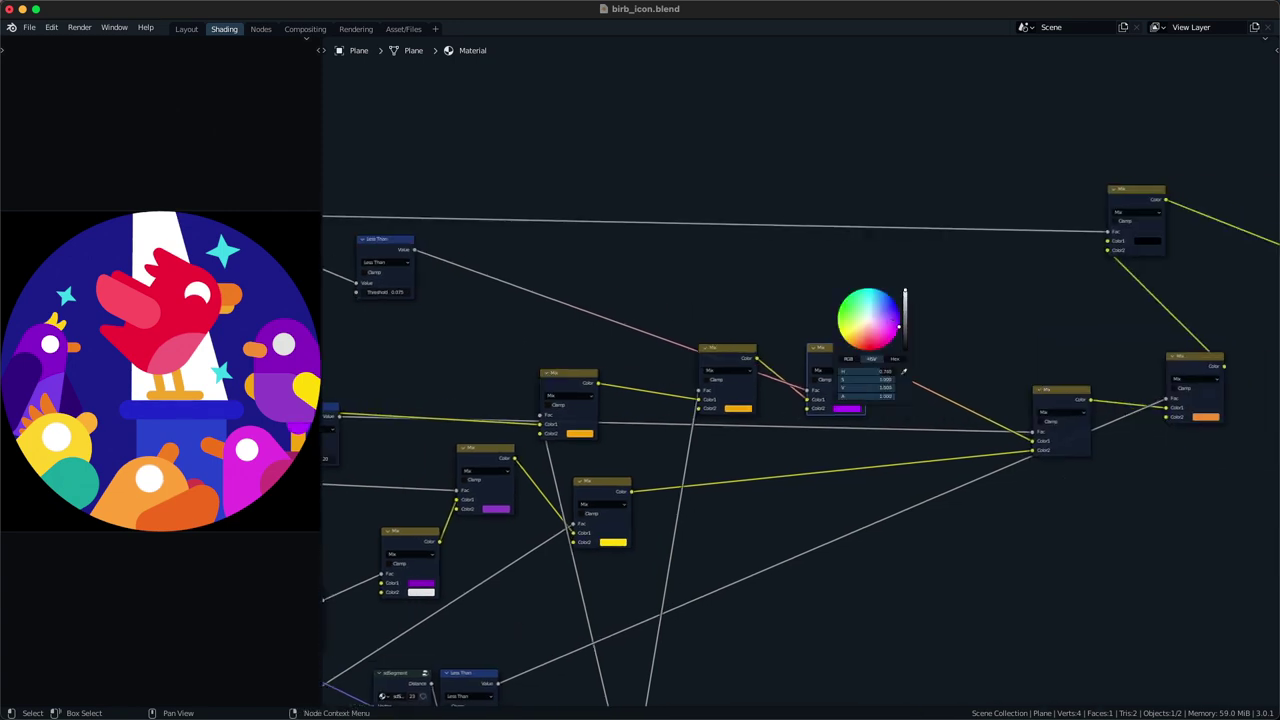
scroll(899, 331, down, 10)
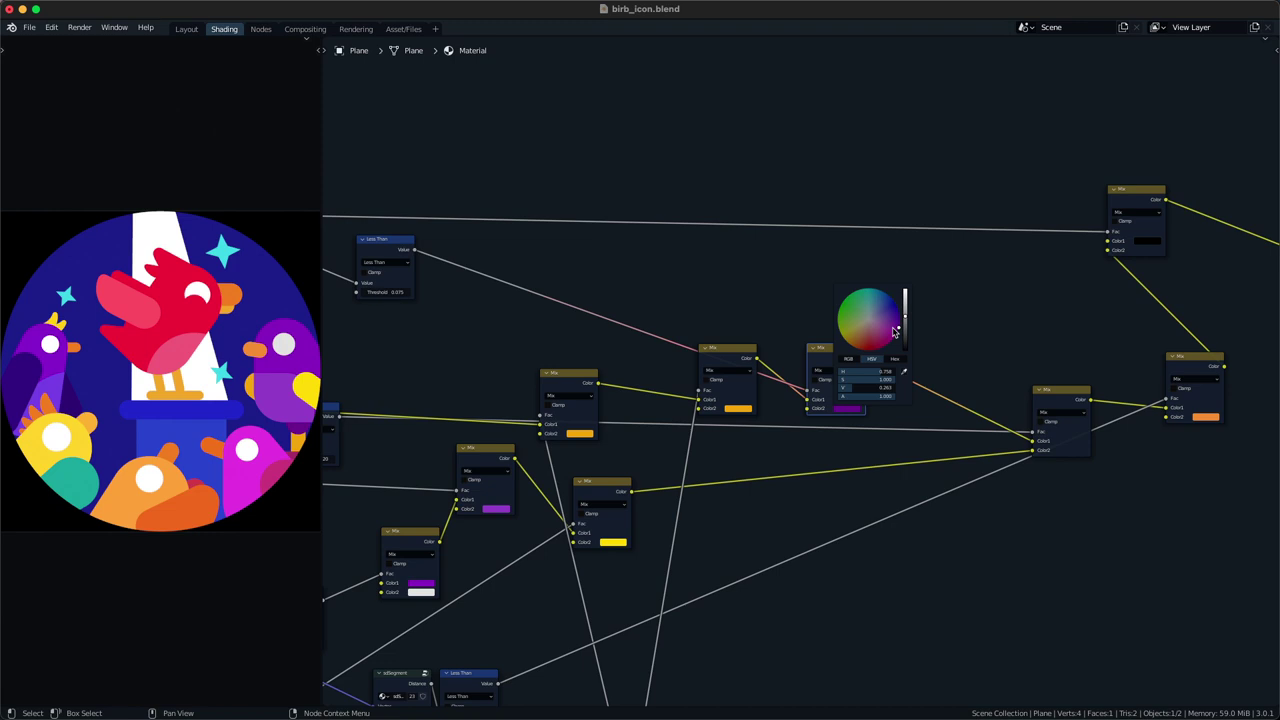
click(682, 447)
middle_drag(586, 406, 819, 381)
shift+drag(453, 298, 465, 298)
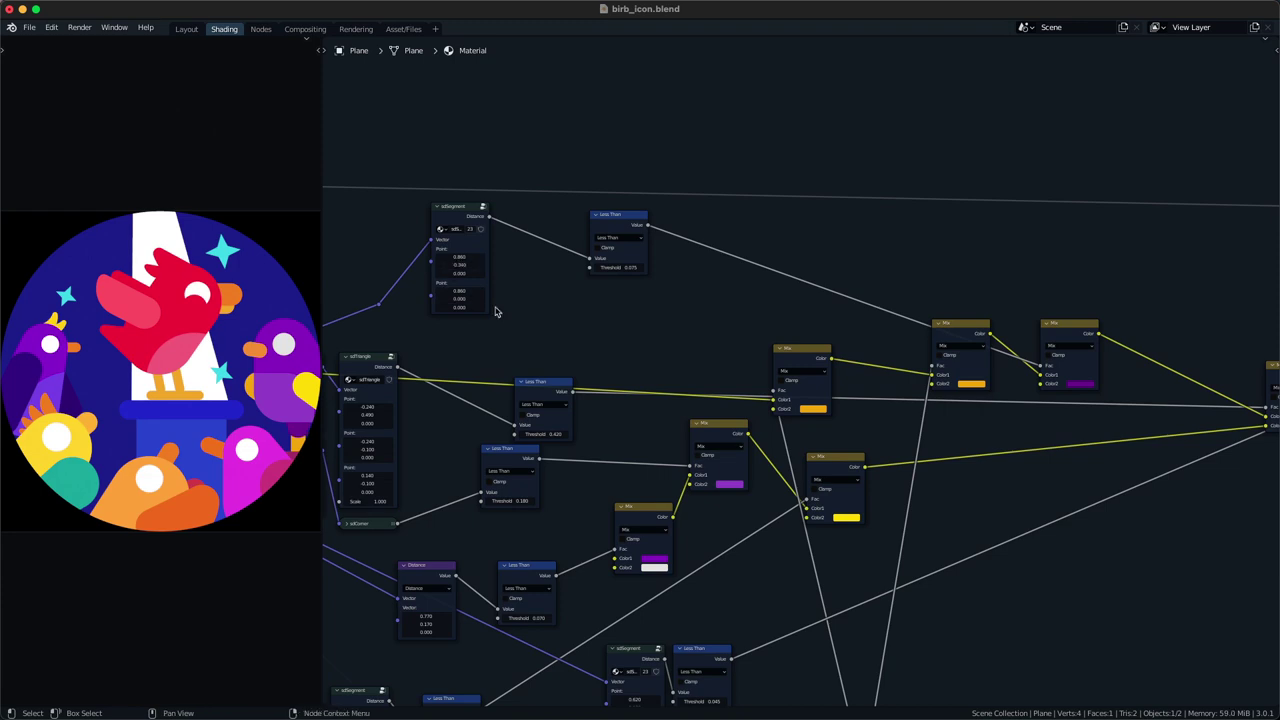
- Save the birb_icon.blend file
scroll(626, 346, down, 3)
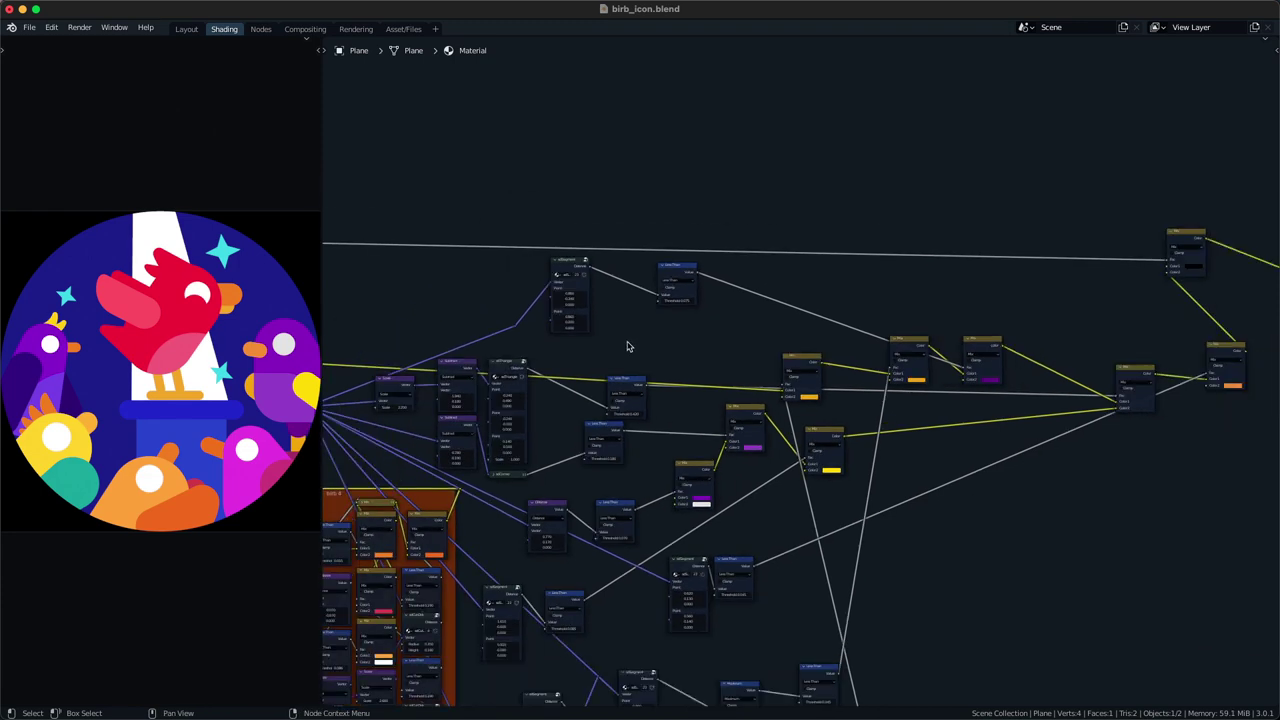
scroll(628, 346, down, 3)
middle_drag(629, 346, 606, 340)
middle_drag(845, 352, 681, 405)
key(super+s)
- Move the final black Mix and the orange Mix close together, leaving free space before the Viewer
scroll(686, 414, up, 2)
drag(688, 416, 688, 386)
key(g)
click(722, 449)
drag(877, 347, 778, 475)
key(g)
middle_drag(1033, 485, 941, 448)
- Try adding an unconnected RGB Curves node beside the final Mix nodes, and delete it
scroll(900, 445, down, 1)
key(shift+a)
click(826, 437)
text(rgb)
click(845, 485)
click(789, 487)
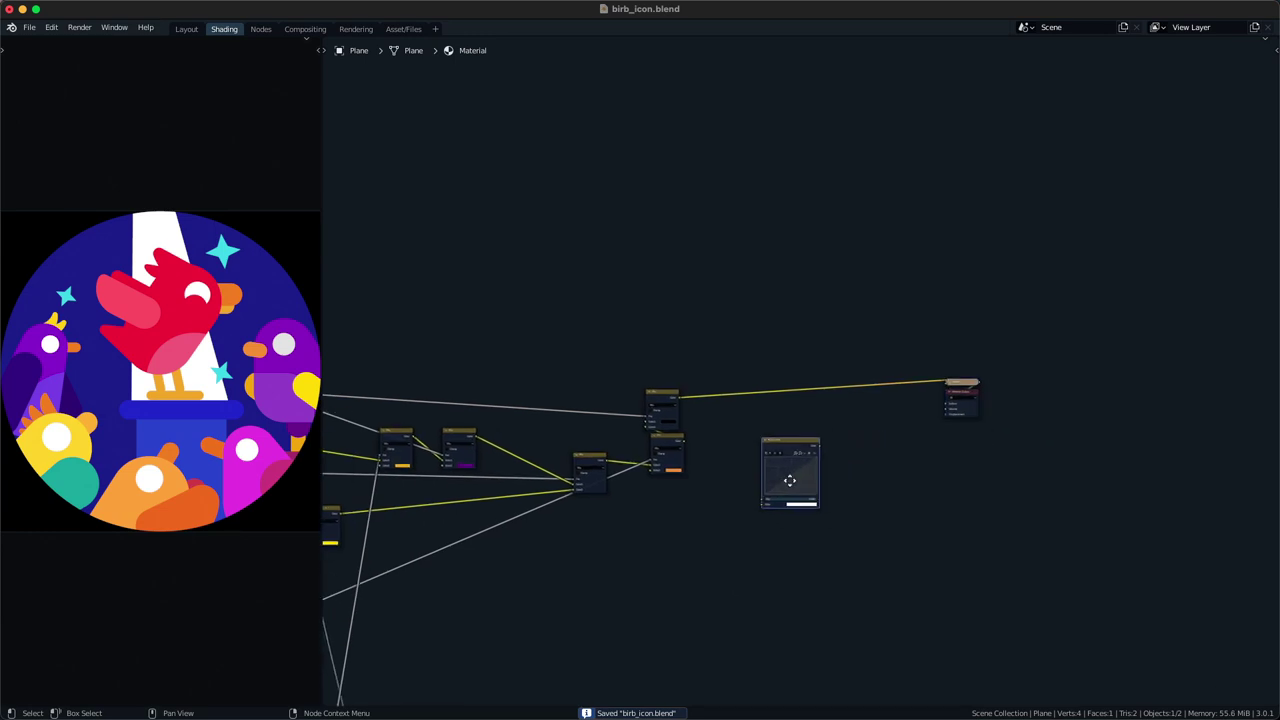
scroll(789, 488, up, 4)
middle_drag(775, 497, 800, 484)
scroll(725, 519, down, 4)
scroll(771, 483, down, 2)
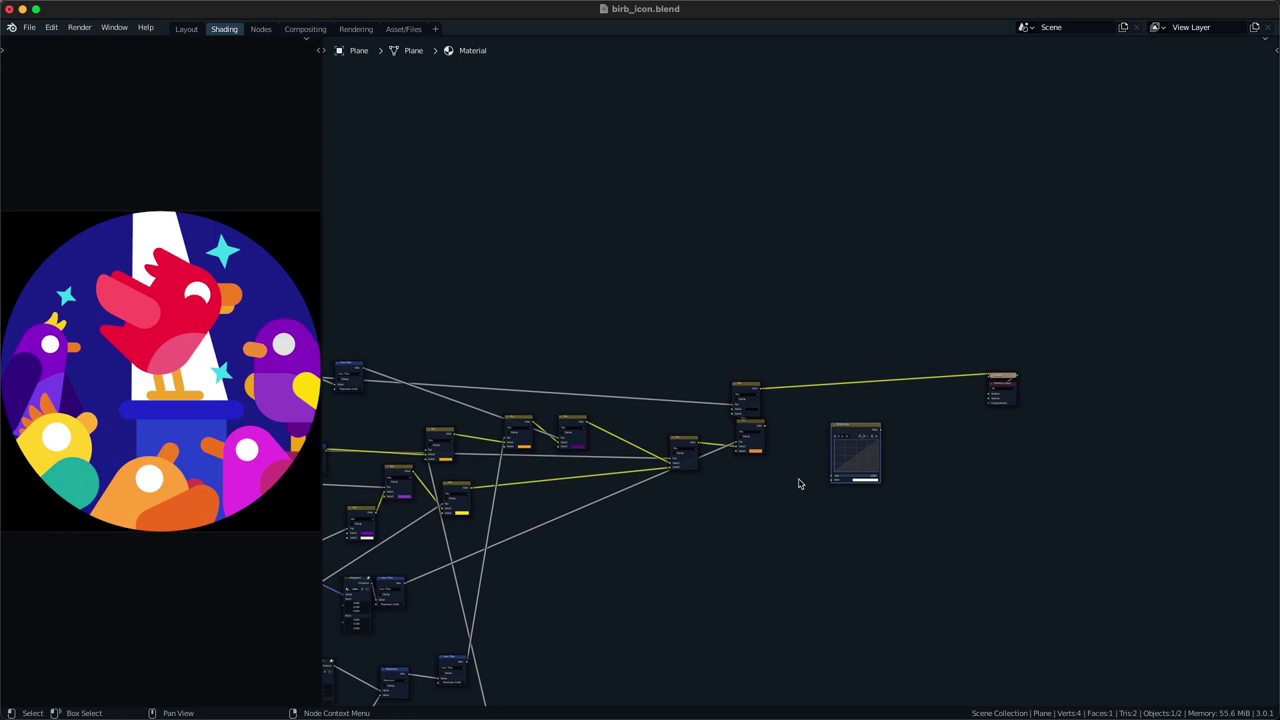
key(x)
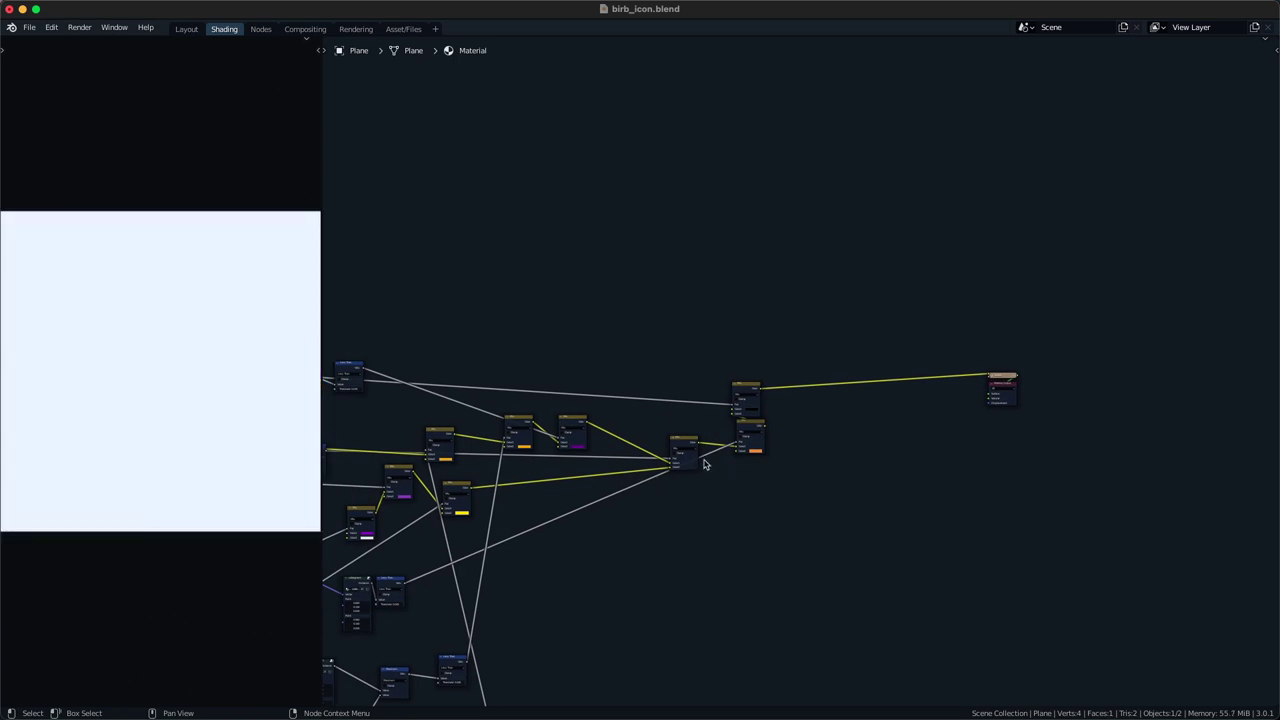
- Examine the node graph from the early shapes through to the final black Mix and the Viewer
middle_drag(538, 468, 697, 452)
scroll(563, 487, down, 3)
middle_drag(445, 505, 1141, 470)
middle_drag(827, 450, 1060, 455)
middle_drag(934, 443, 532, 445)
middle_drag(1090, 440, 638, 452)
scroll(800, 449, up, 5)
middle_drag(865, 435, 641, 458)
scroll(645, 452, up, 1)
drag(636, 431, 640, 432)
scroll(670, 463, up, 1)
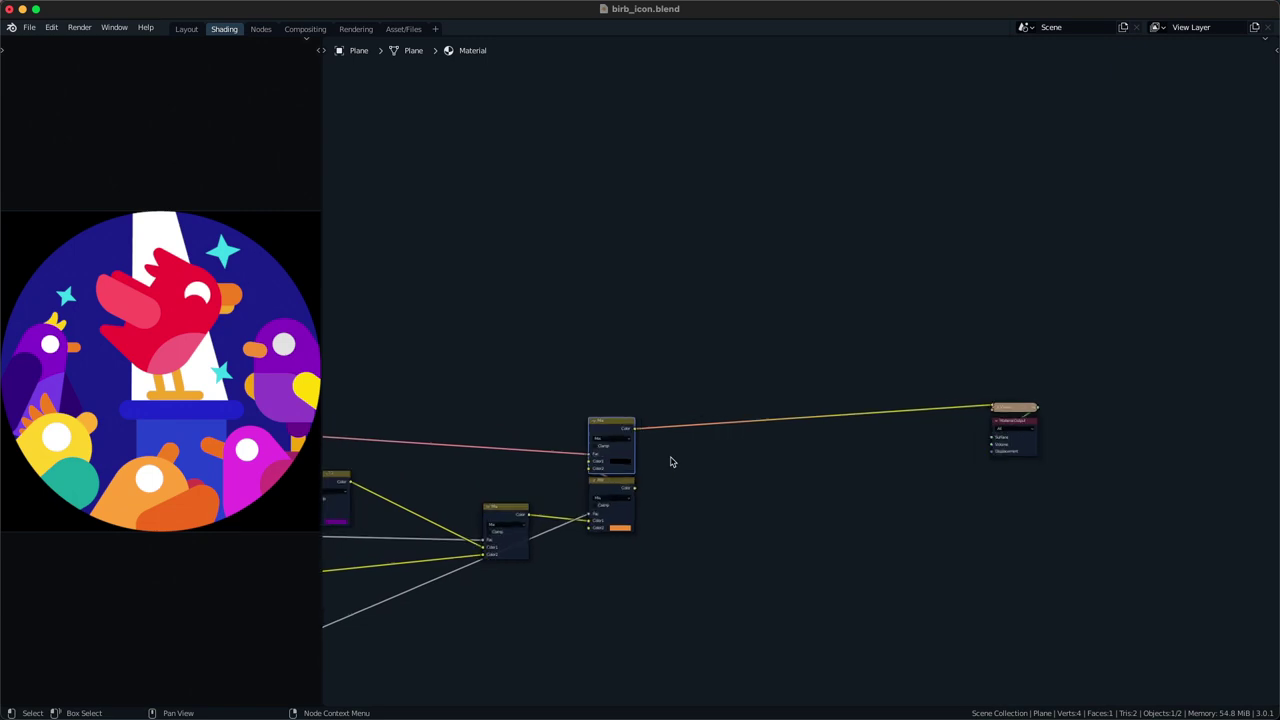
middle_drag(662, 453, 721, 433)
scroll(682, 456, up, 1)
scroll(683, 460, up, 1)
scroll(628, 474, down, 5)
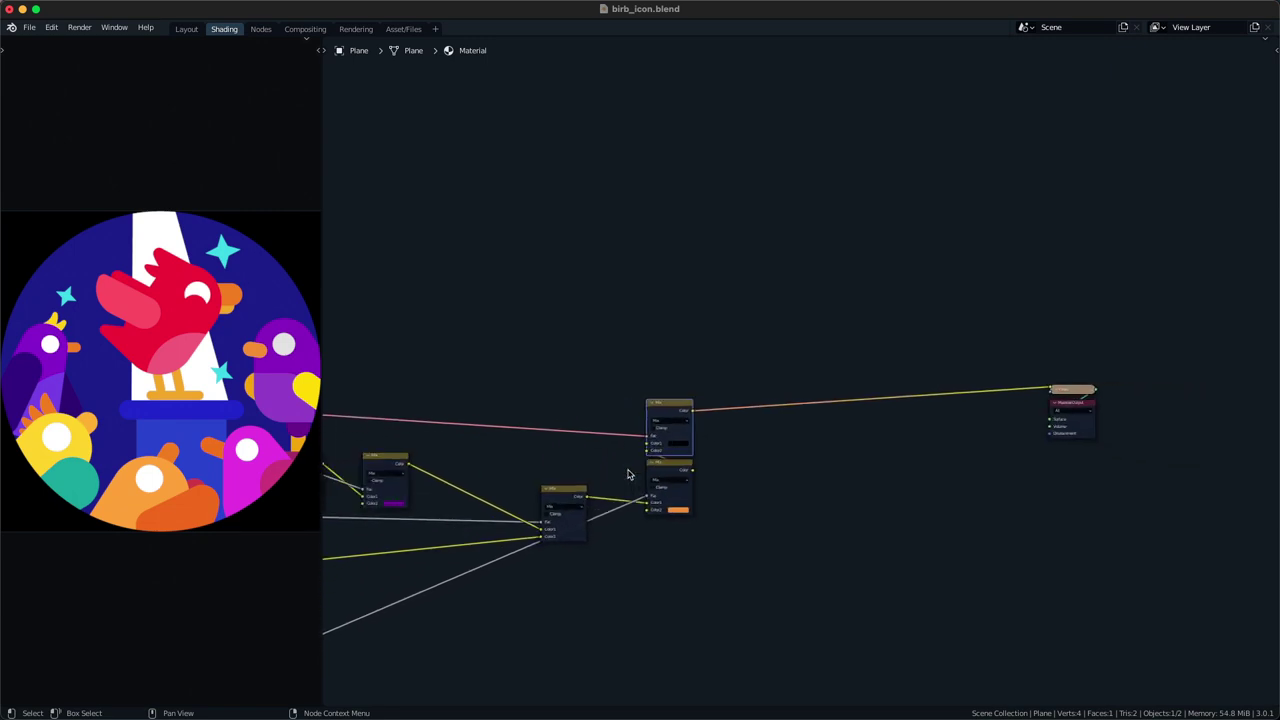
scroll(632, 451, down, 1)
middle_drag(633, 451, 860, 417)
middle_drag(1040, 319, 572, 362)
- Add a Geometry node feeding its Position into a Vector Math node set to Length, and hide Geometry's unused outputs
scroll(729, 355, up, 7)
key(shift+a)
text(sgeo)
key(Return)
click(603, 387)
key(q)
click(671, 358)
click(663, 384)
alt+right_drag(612, 380, 660, 391)
click(660, 391)
key(l)
drag(662, 377, 679, 400)
click(603, 384)
key(ctrl+h)
- Preview the Length output and add a Math node set to Less Than after it to form a circle
middle_drag(721, 395, 667, 377)
ctrl+shift+click(640, 382)
key(q)
key(m)
click(685, 359)
click(702, 382)
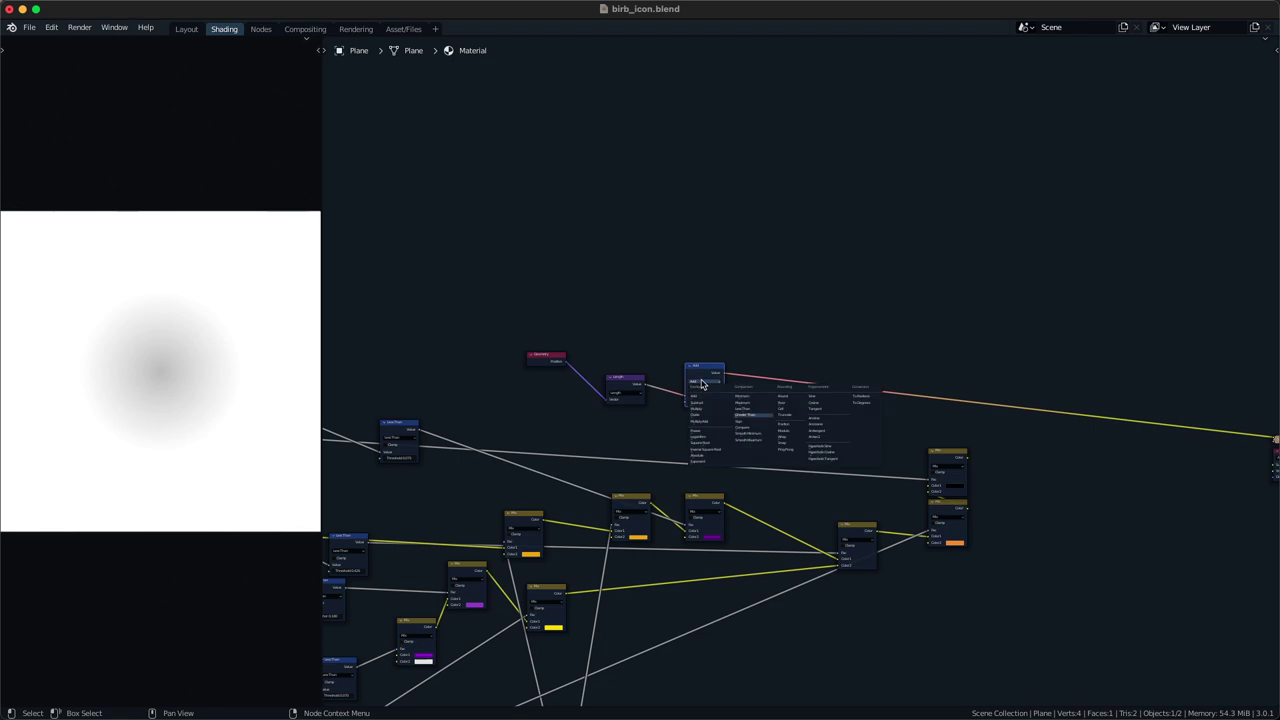
key(g)
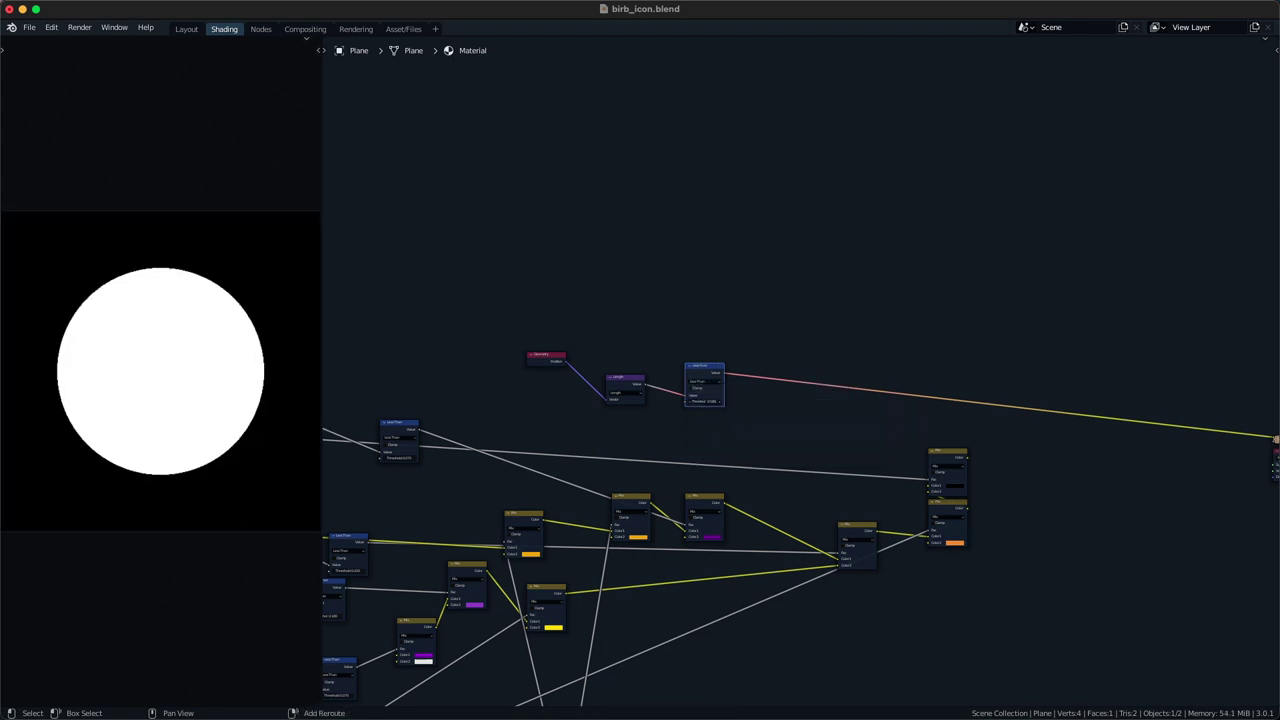
- Preview the final Mix again, connect the circle's Less Than to its Color1 and adjust the threshold for a white rim
ctrl+shift+click(958, 460)
drag(963, 450, 1130, 443)
middle_drag(1118, 455, 1085, 402)
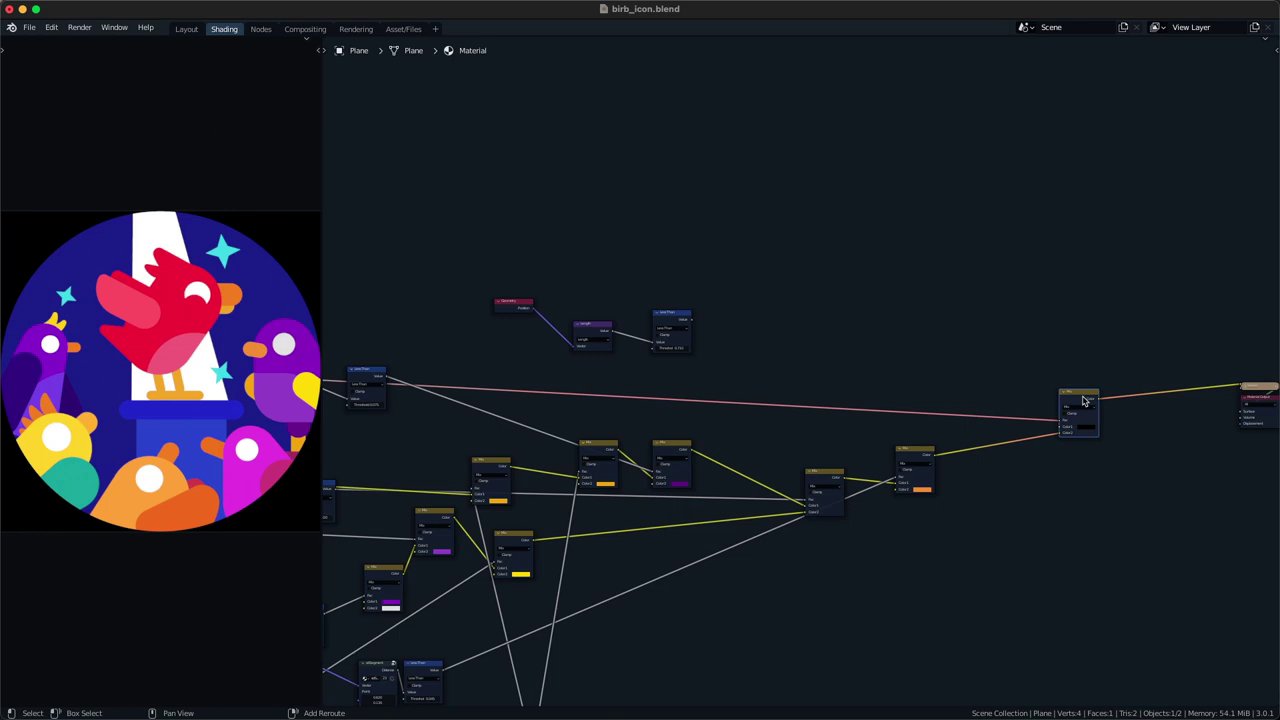
alt+right_drag(708, 318, 1064, 418)
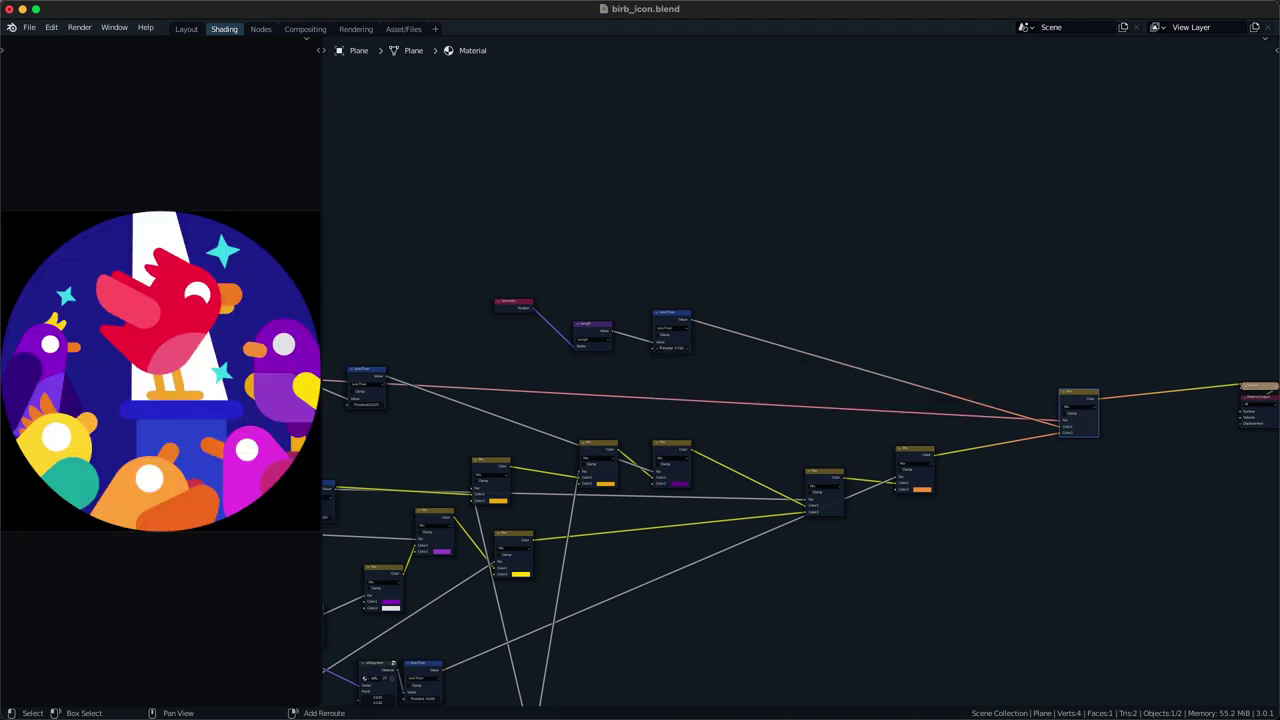
shift+drag(669, 348, 632, 348)
click(605, 420)
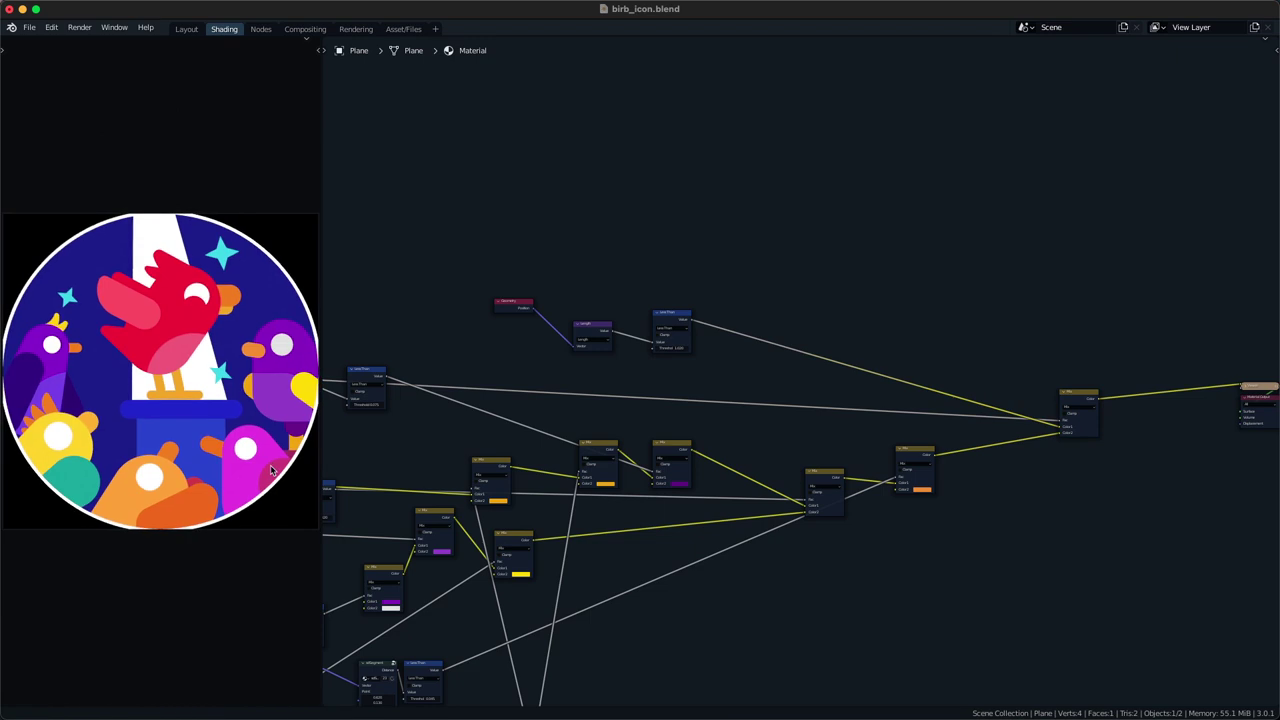
- Detach and delete the rim's Less Than, Length and Geometry nodes
scroll(665, 345, up, 1)
click(665, 345)
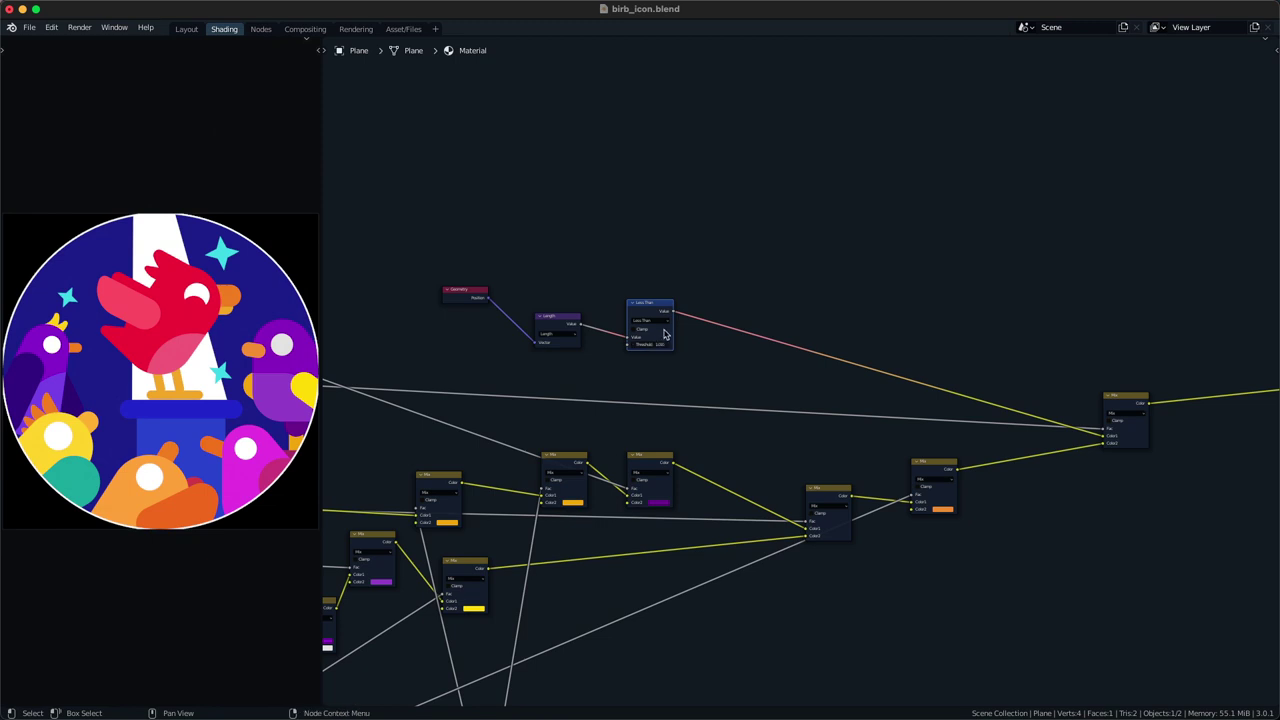
alt+drag(667, 312, 757, 222)
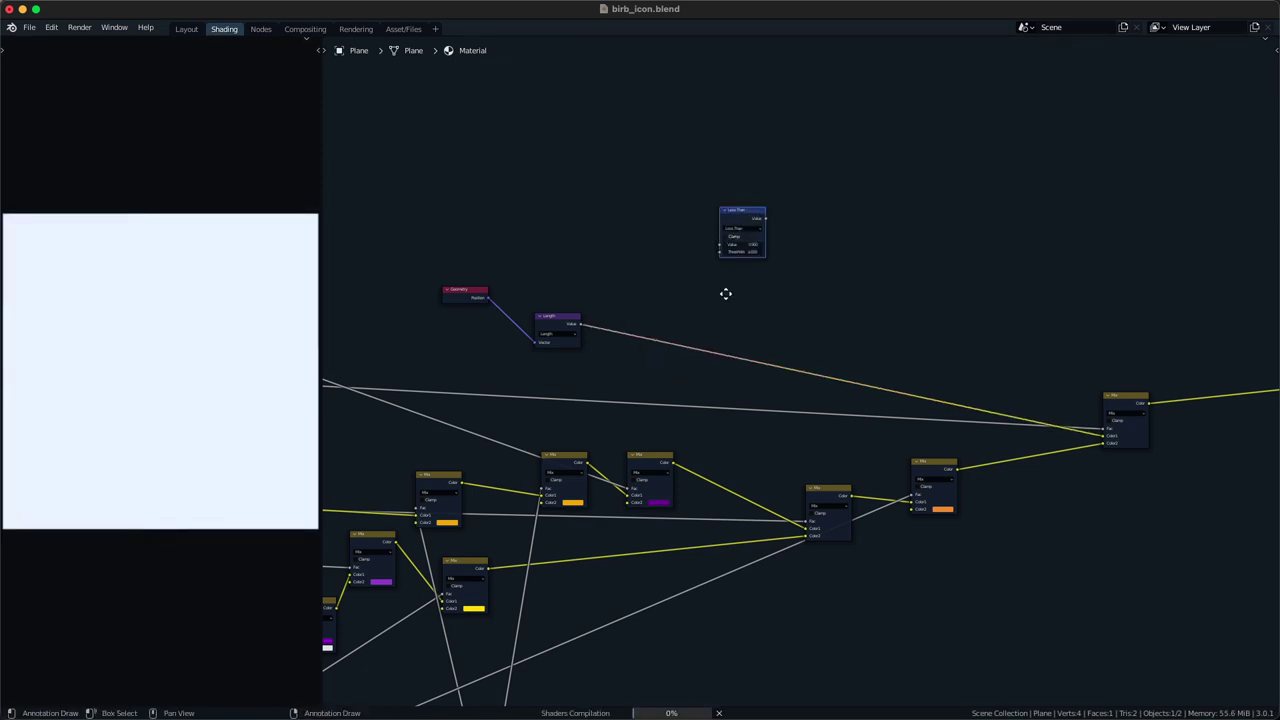
key(x)
drag(484, 267, 614, 396)
key(x)
middle_drag(1047, 388, 922, 370)
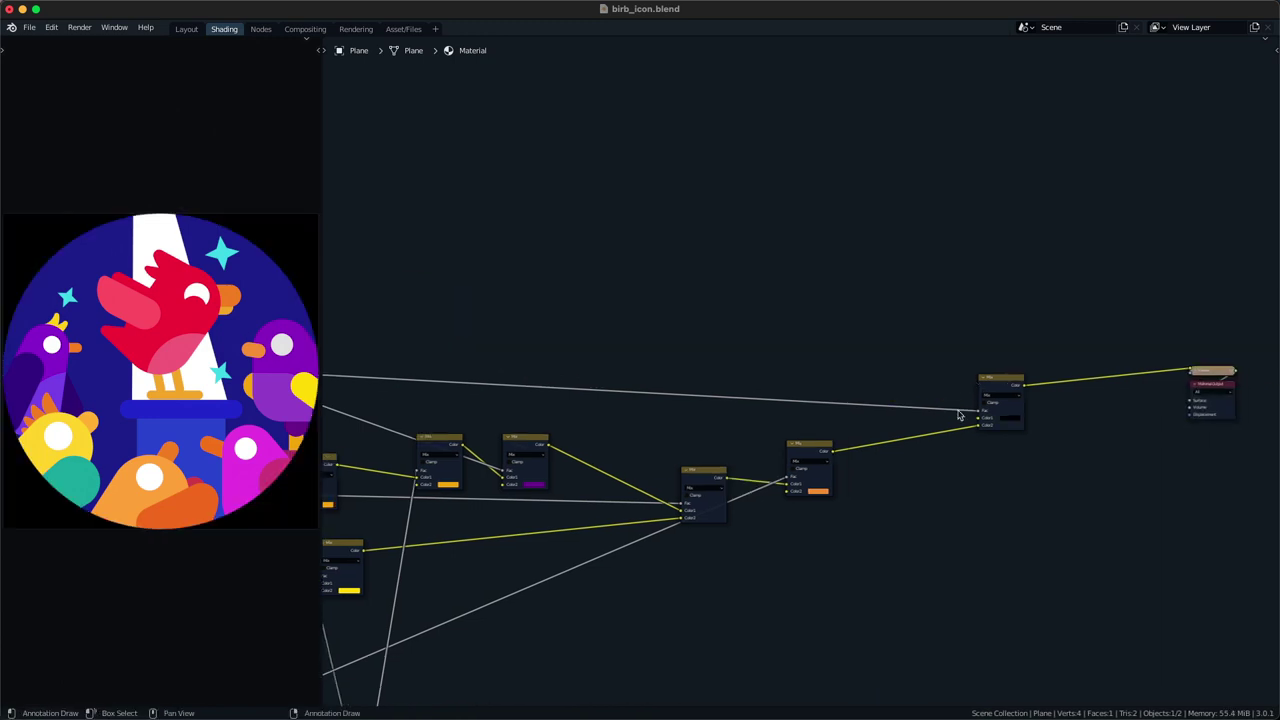
- Save the file and move the final black Mix back above the orange Mix
middle_drag(960, 415, 878, 420)
scroll(748, 484, down, 2)
key(super+s)
middle_drag(730, 487, 742, 468)
scroll(742, 458, up, 5)
drag(857, 461, 980, 380)
key(g)
click(757, 388)
- Insert an RGB Curves node on the link between the final Mix and the Viewer
key(shift+a)
text(srrgb)
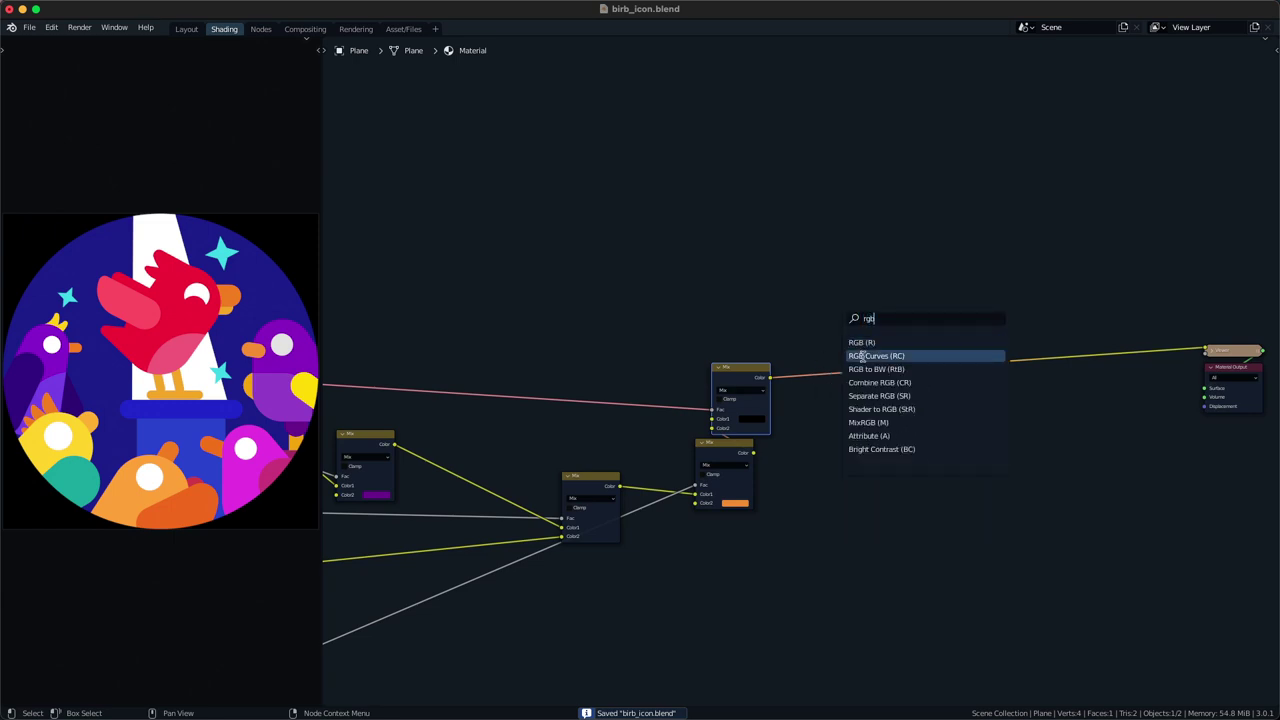
click(862, 356)
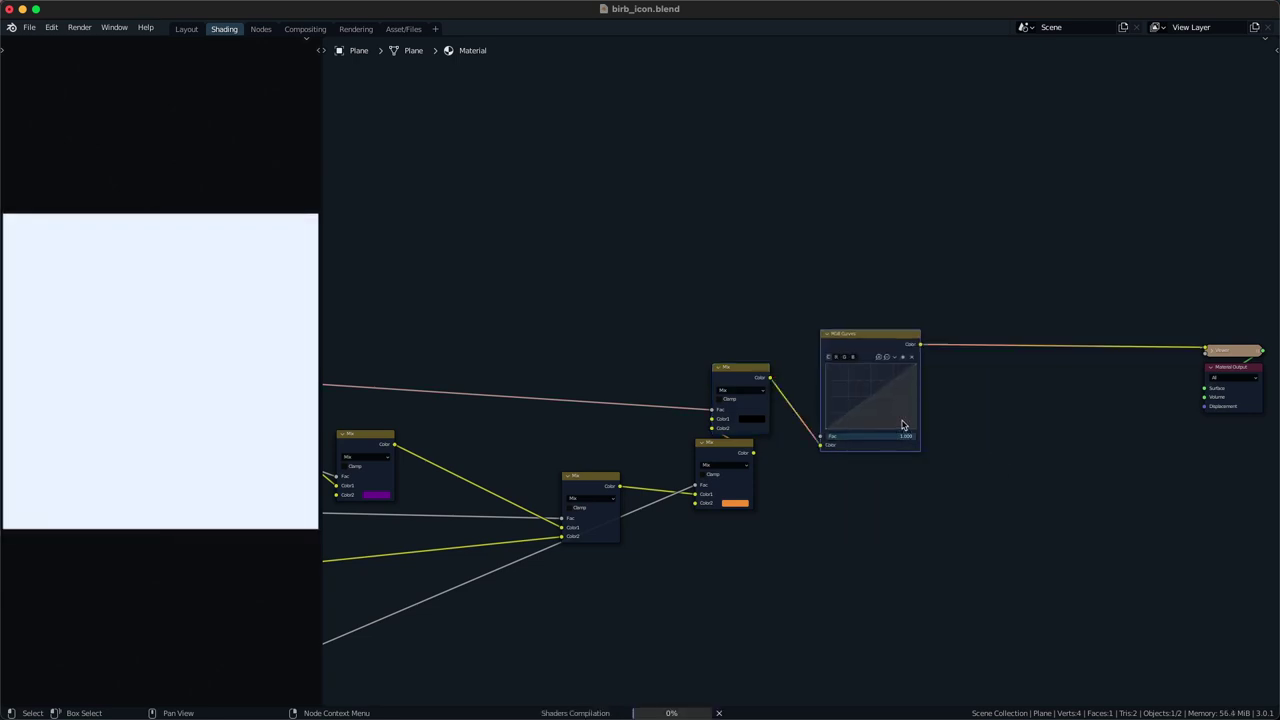
- Shape the RGB curve with an upper point raised above the diagonal and a lower point at X 0.24568, Y 0.25313
middle_drag(899, 418, 838, 420)
scroll(834, 418, up, 4)
drag(832, 404, 815, 399)
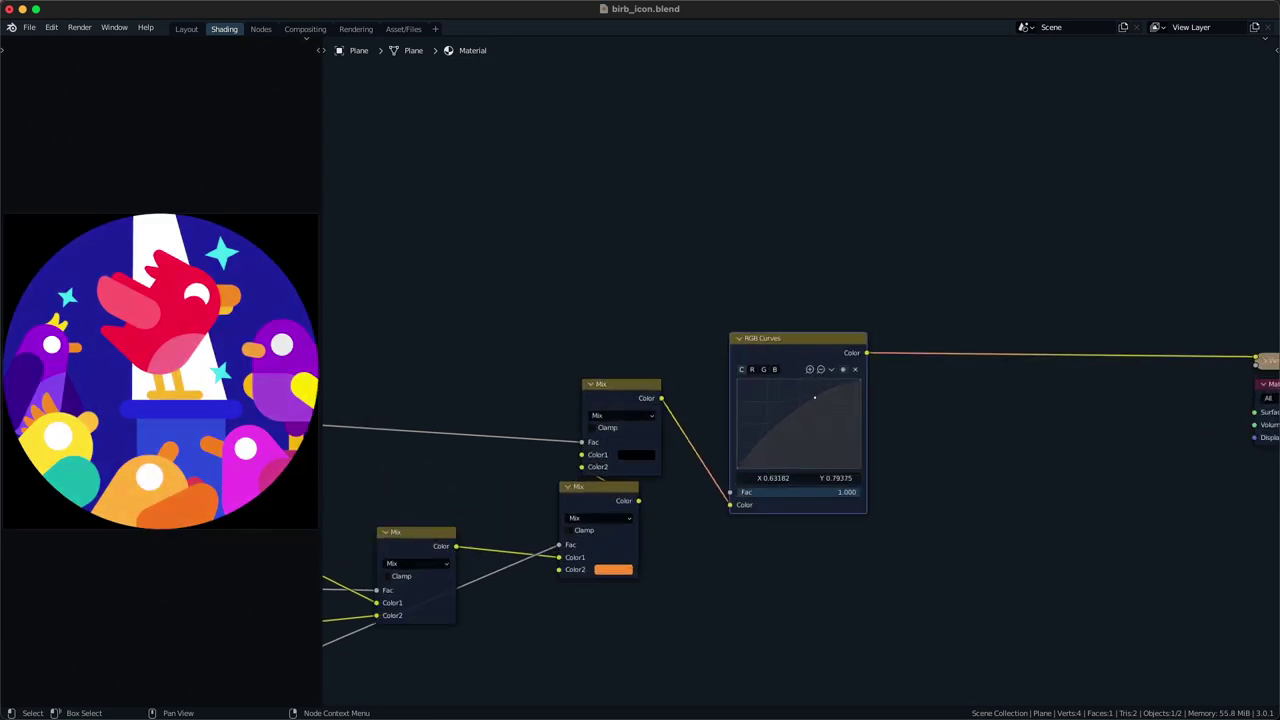
drag(766, 441, 763, 440)
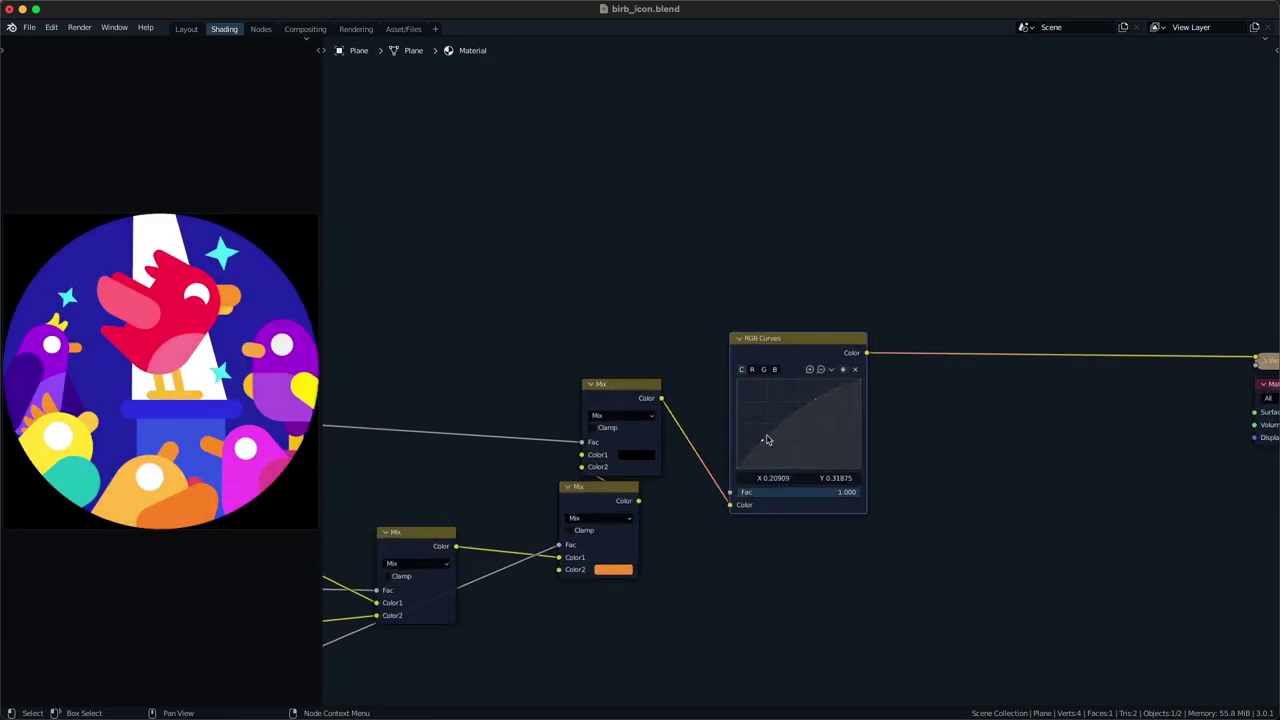
scroll(818, 402, down, 3)
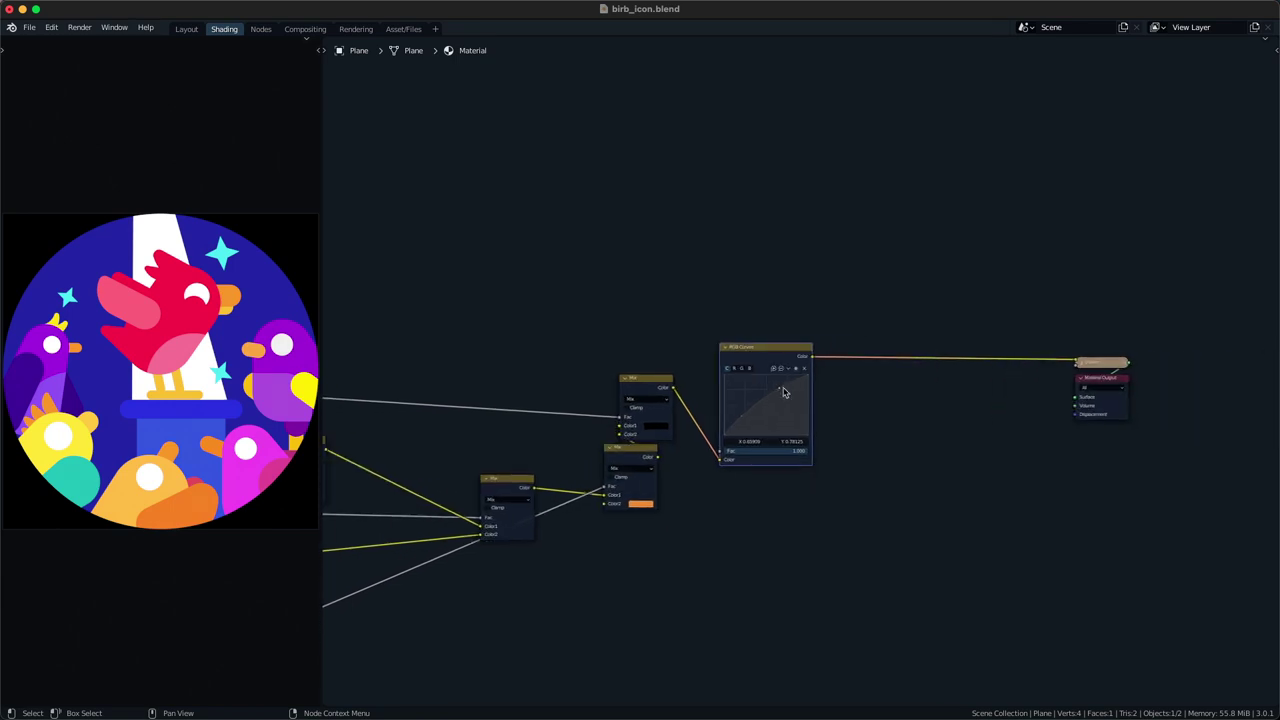
scroll(788, 404, up, 2)
drag(708, 443, 711, 450)
click(693, 540)
shift+click(712, 450)
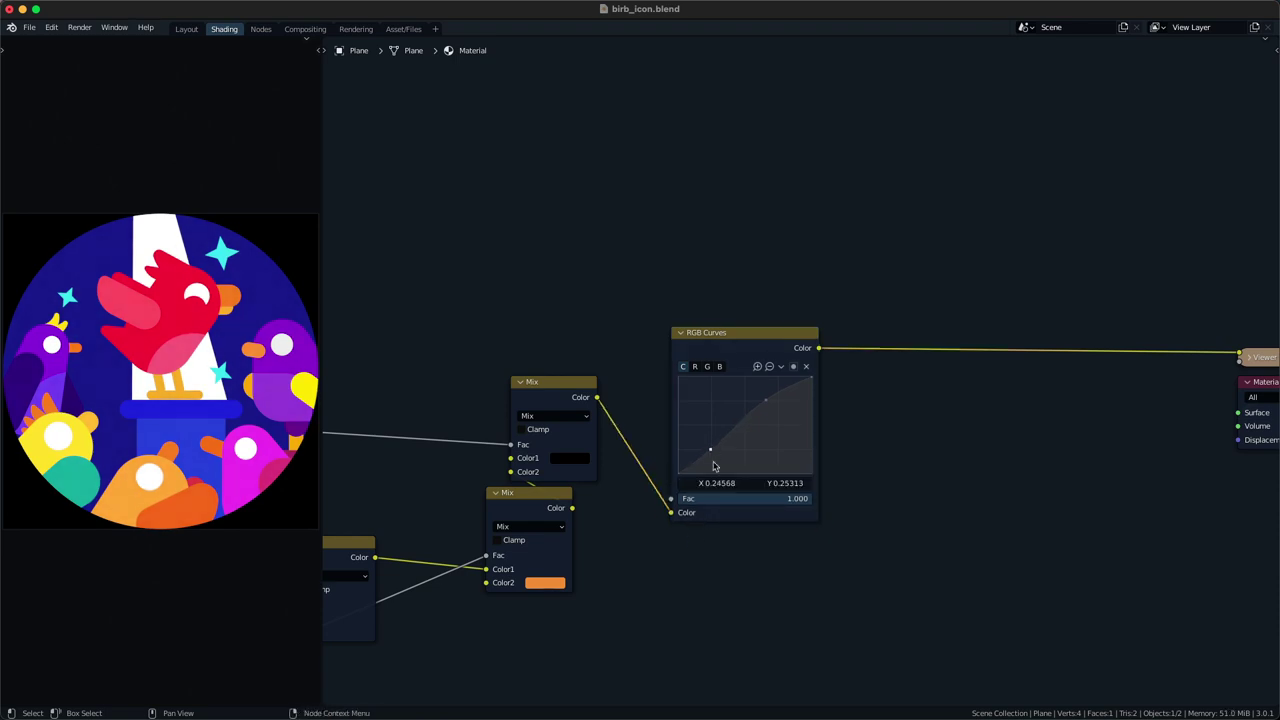
- Save the file and maximize the viewport showing the finished icon
scroll(743, 560, down, 5)
key(ctrl+s)
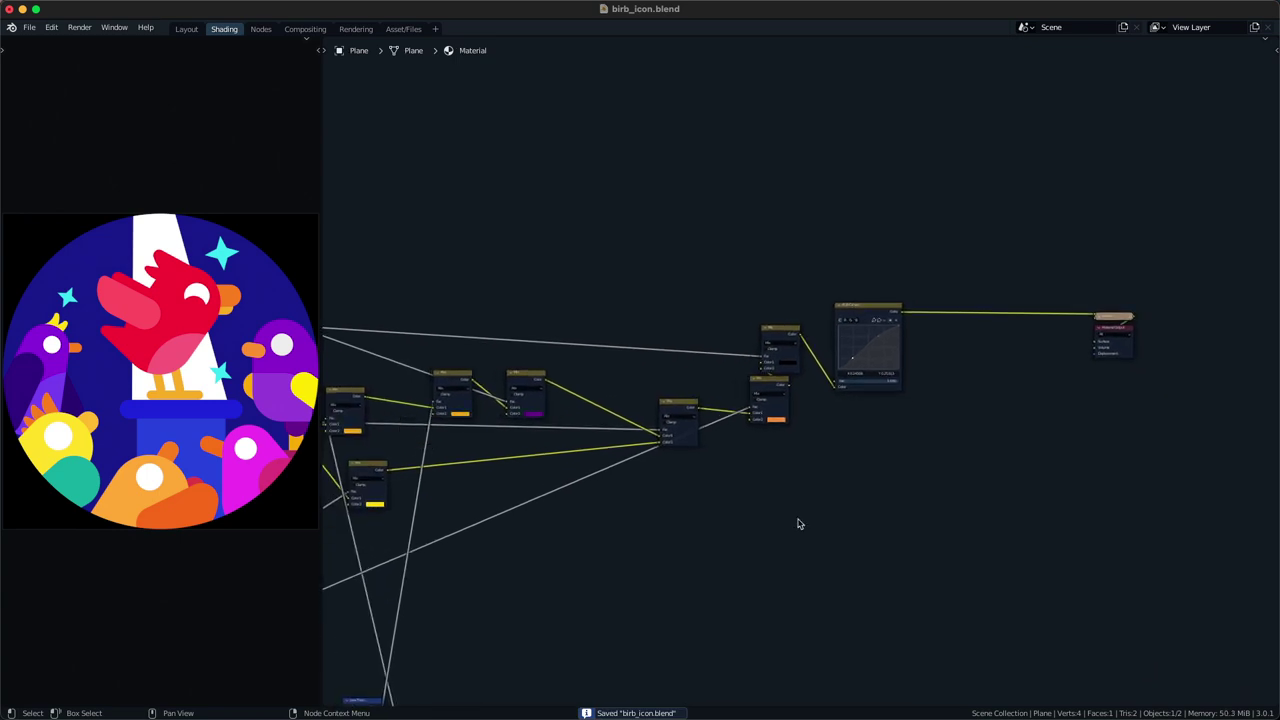
key(ctrl+space)
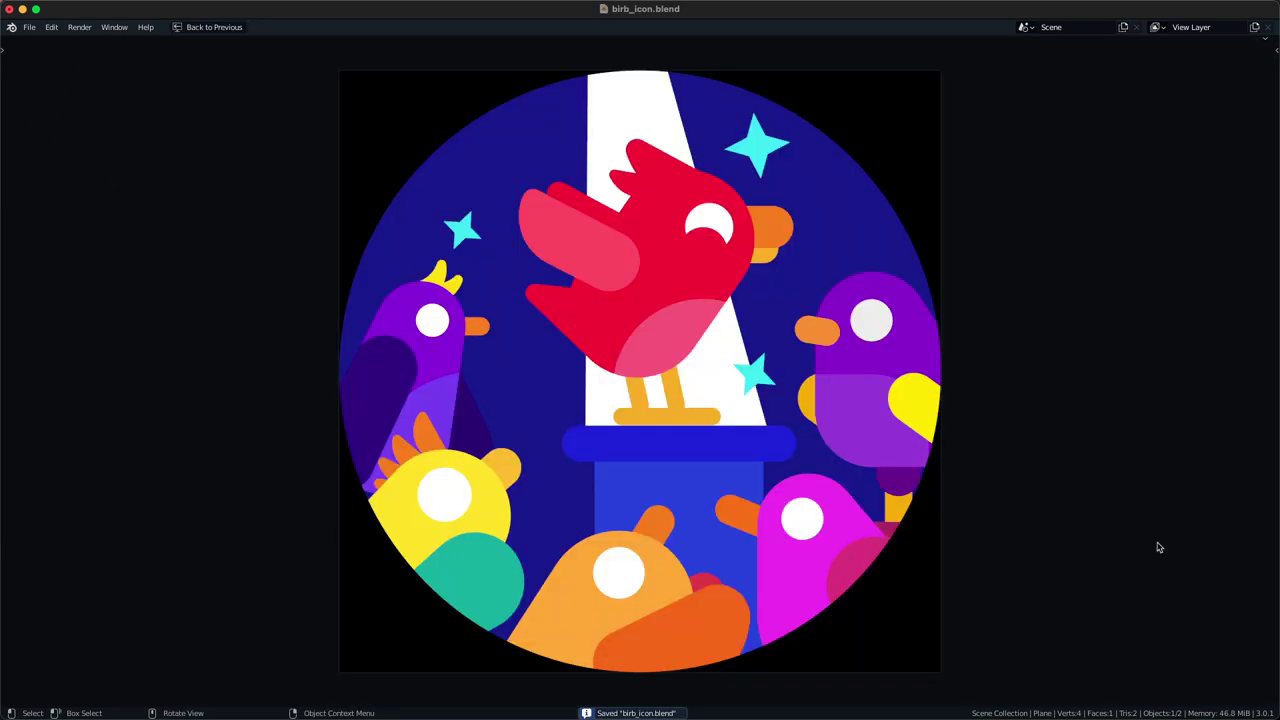